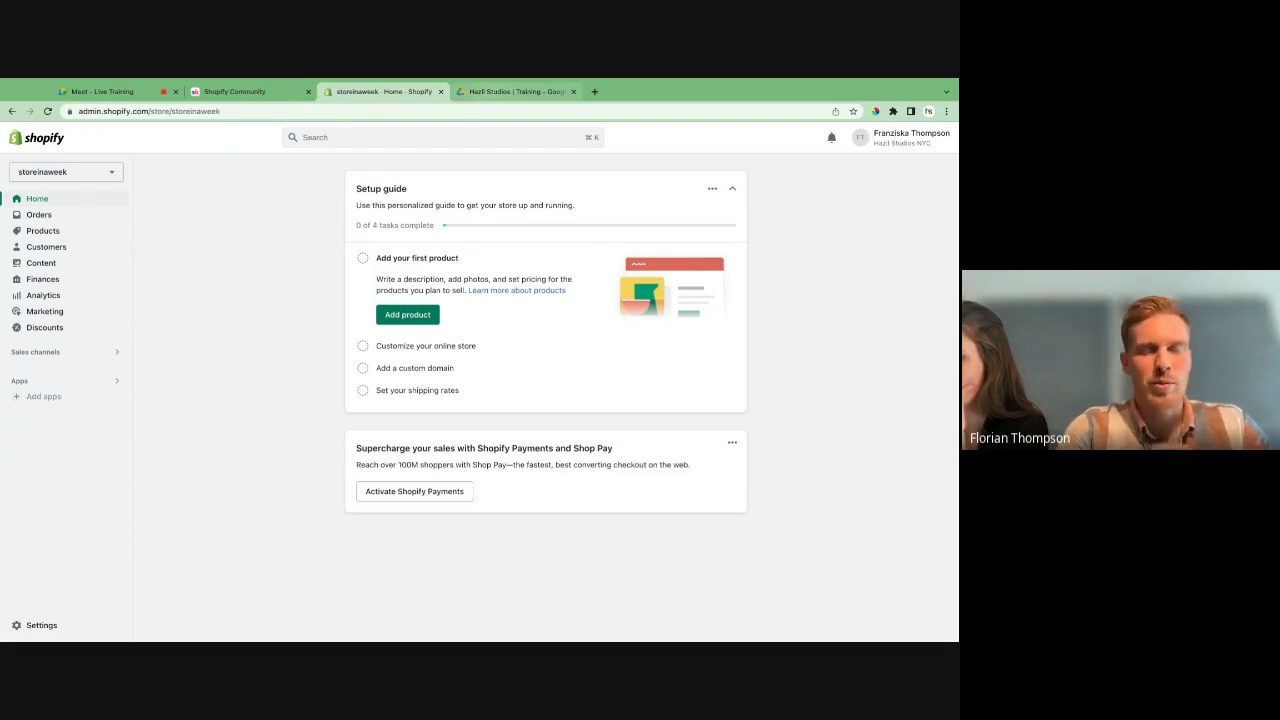
- Switch to the Hazil Studios | Training folder in Google Drive and preview hazilwear-logo.png
left_click(515, 91)
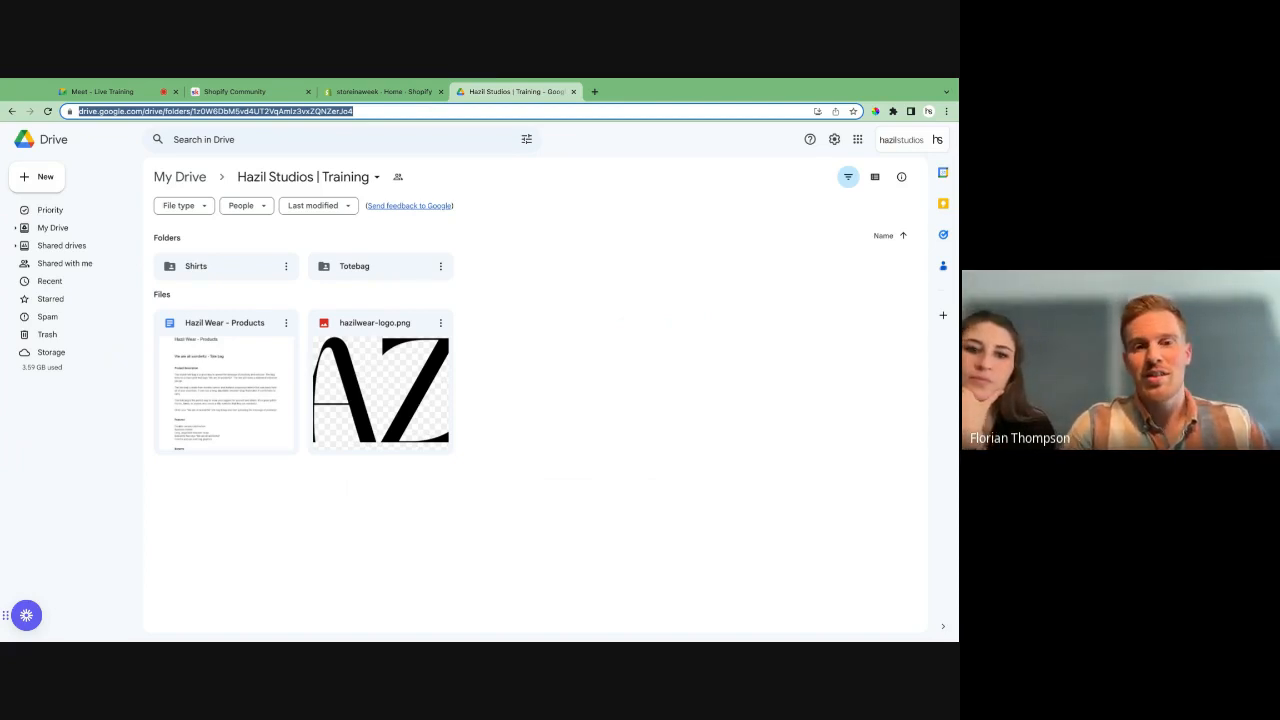
double_click(363, 380)
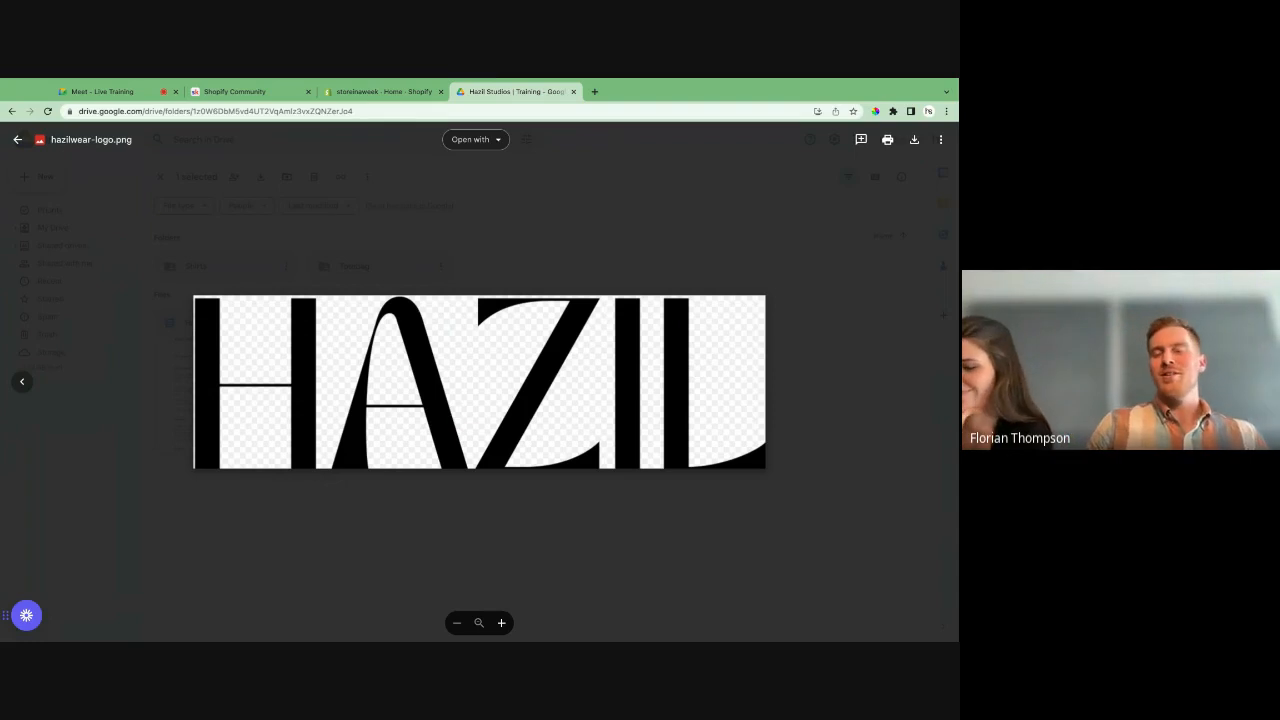
key("Escape")
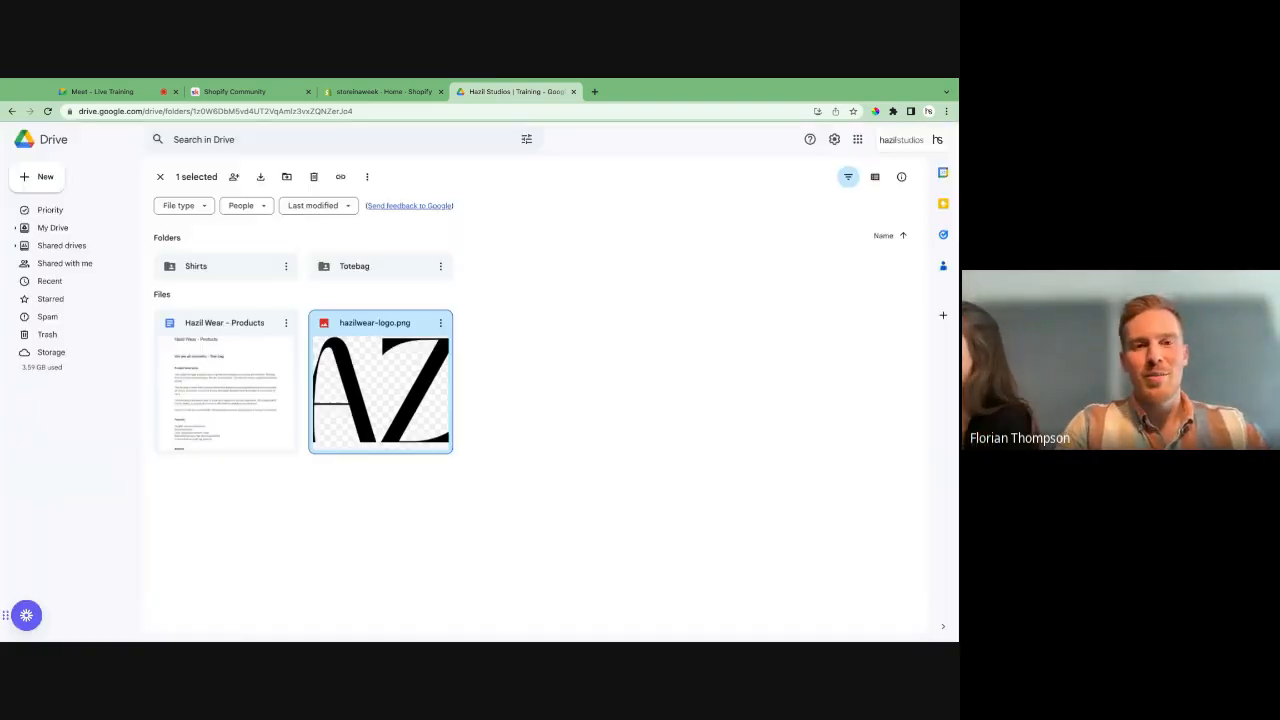
- Look through the Totebag folder, and preview tshirt-pattern.png in the Shirts folder
double_click(360, 274)
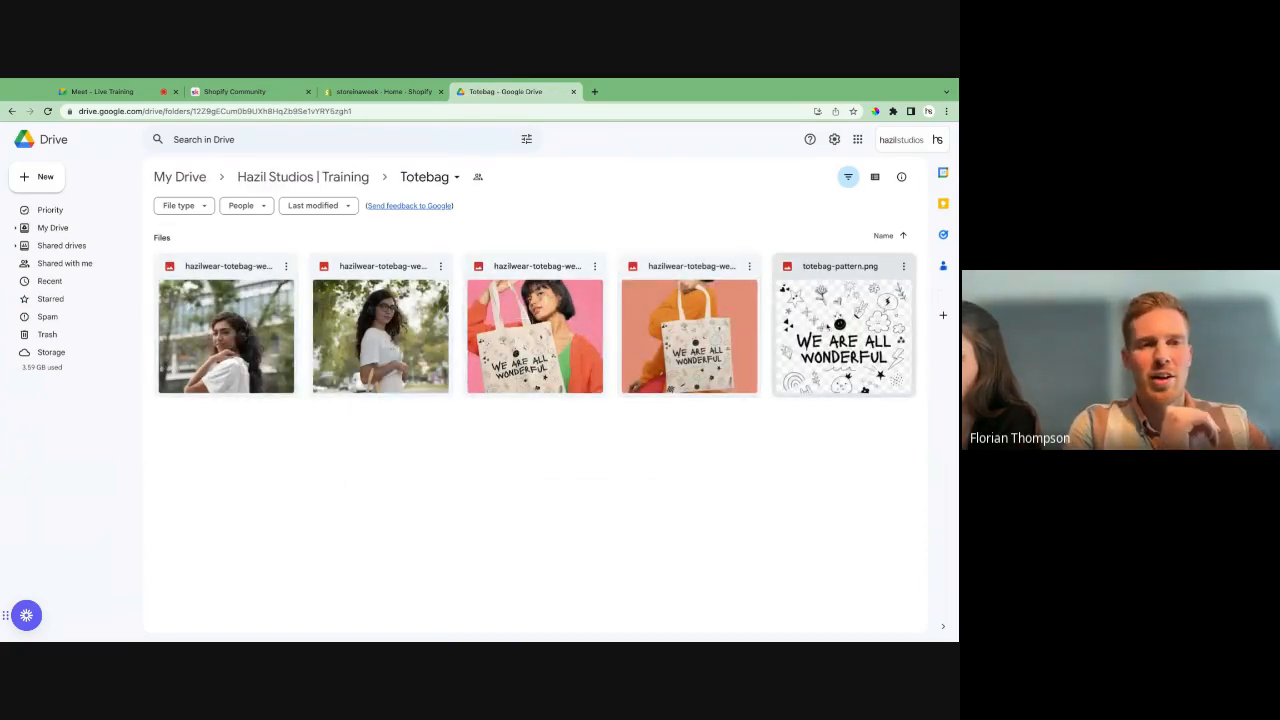
left_click(266, 180)
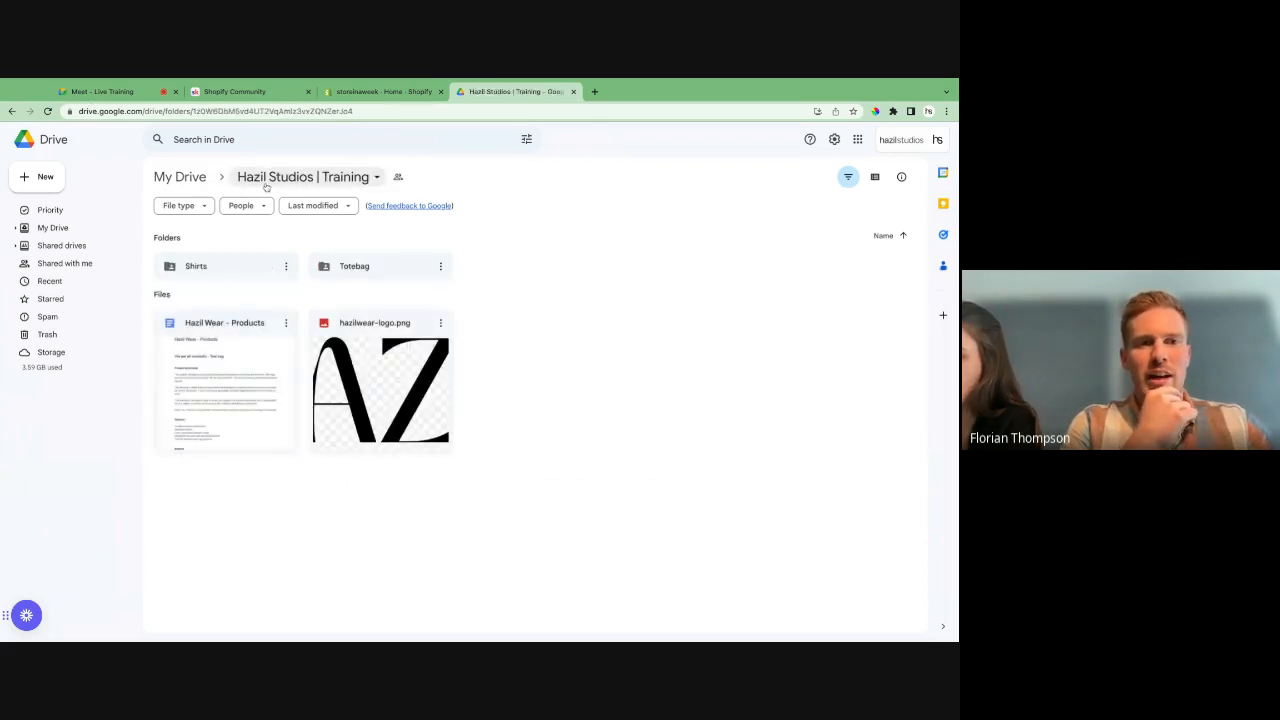
double_click(220, 268)
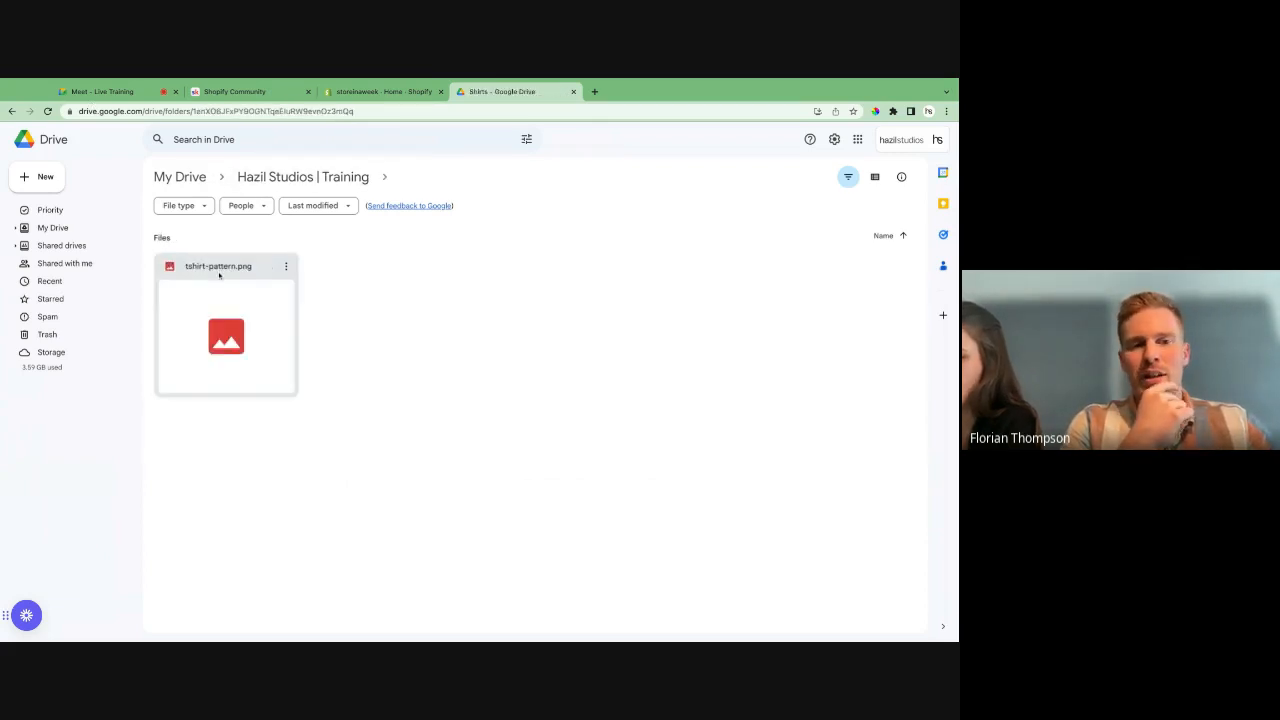
double_click(249, 337)
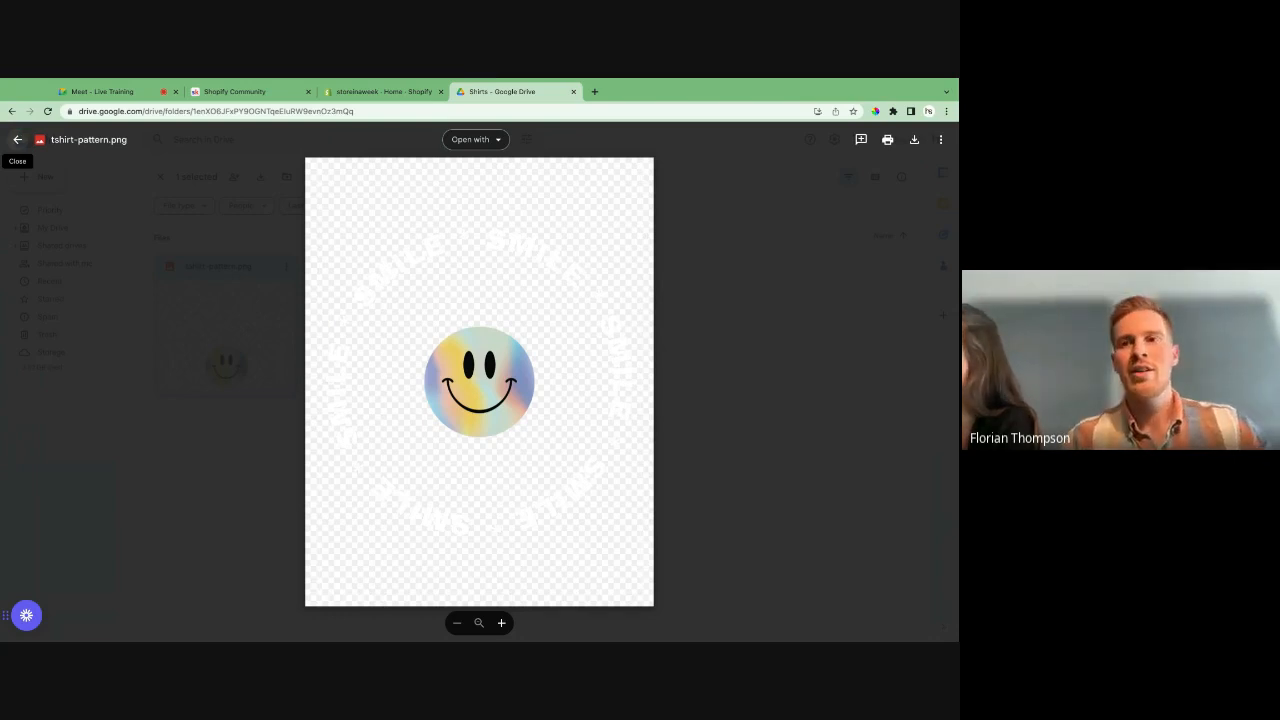
key("Escape")
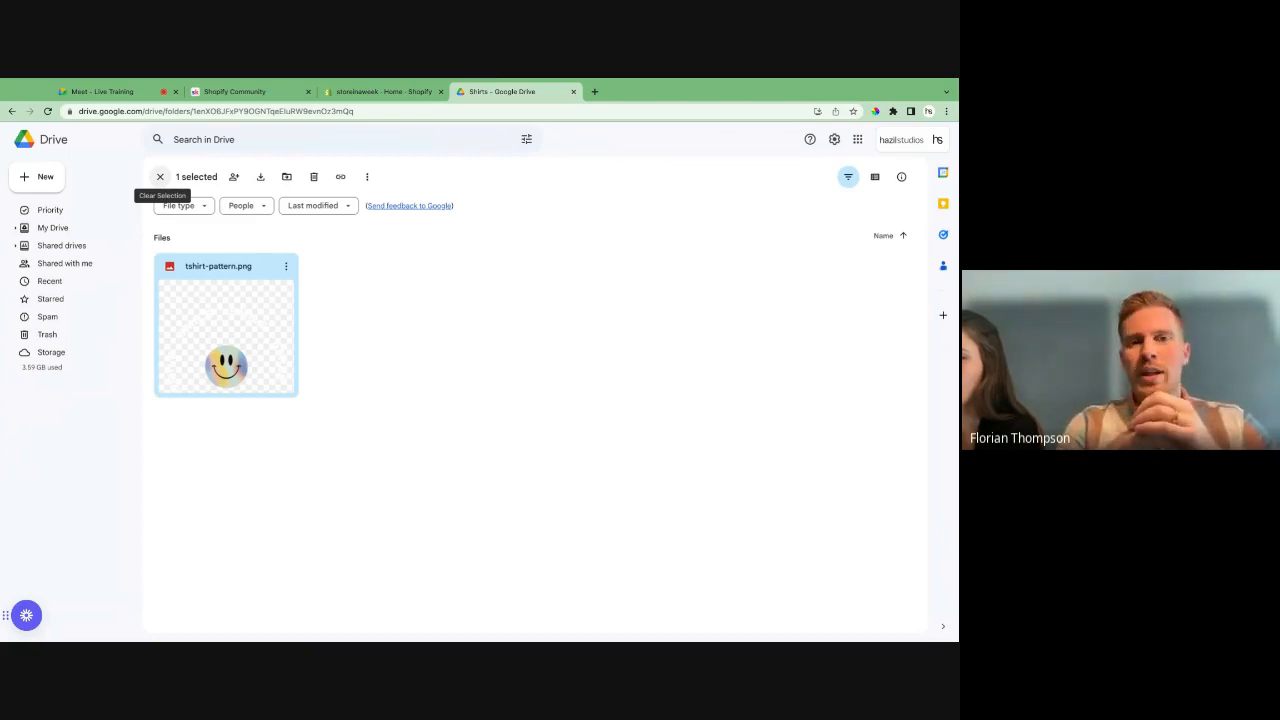
- Switch to the Shopify admin, open the Online Store channel's themes page and check the options for adding a theme
left_click(394, 91)
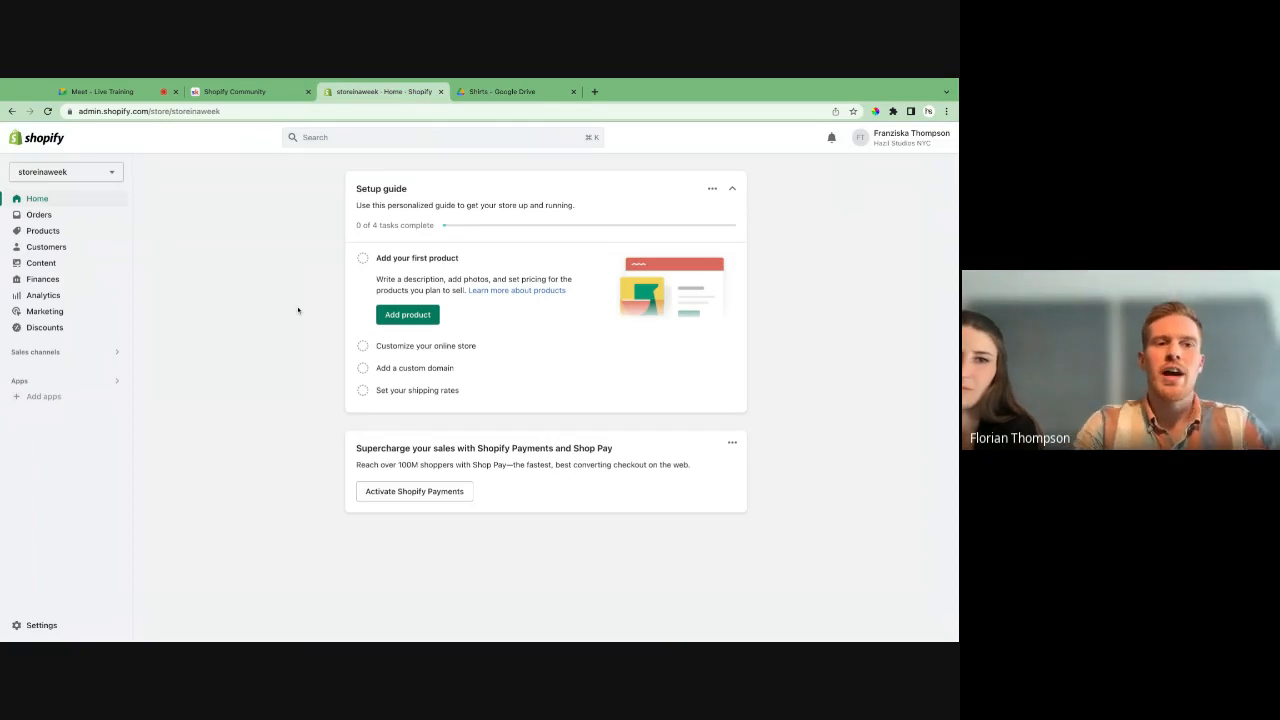
left_click(35, 352)
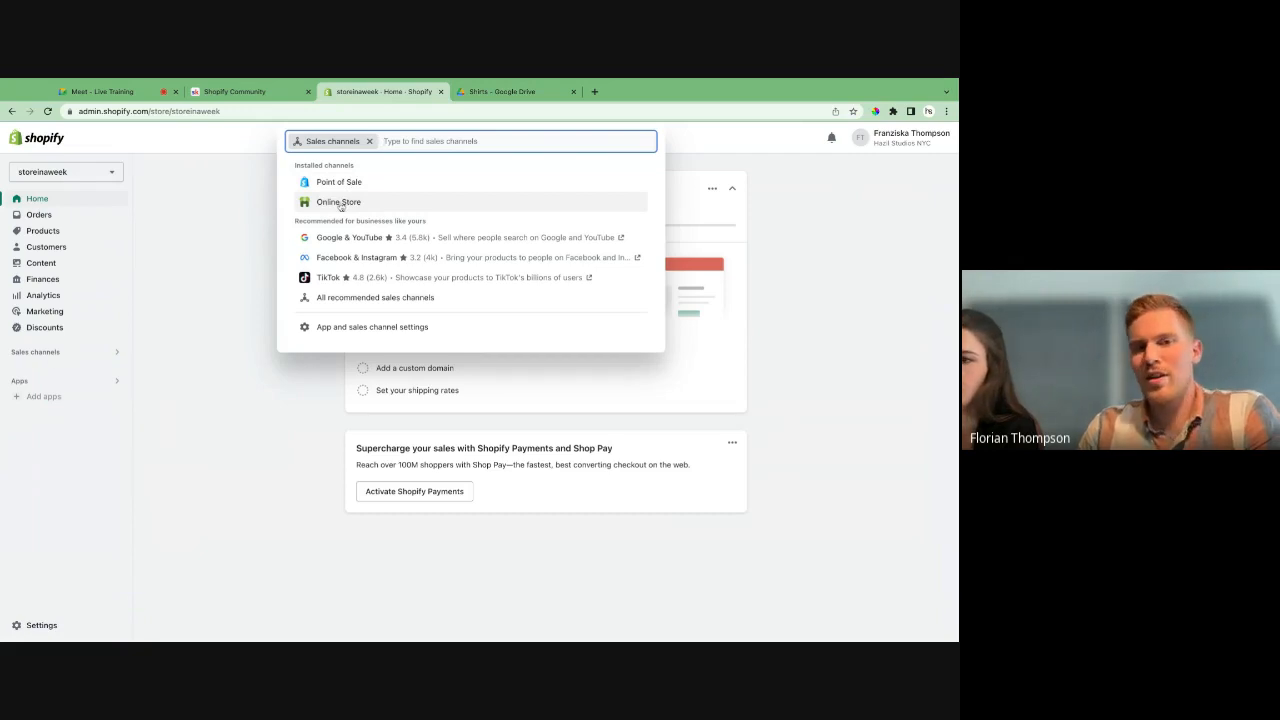
left_click(339, 203)
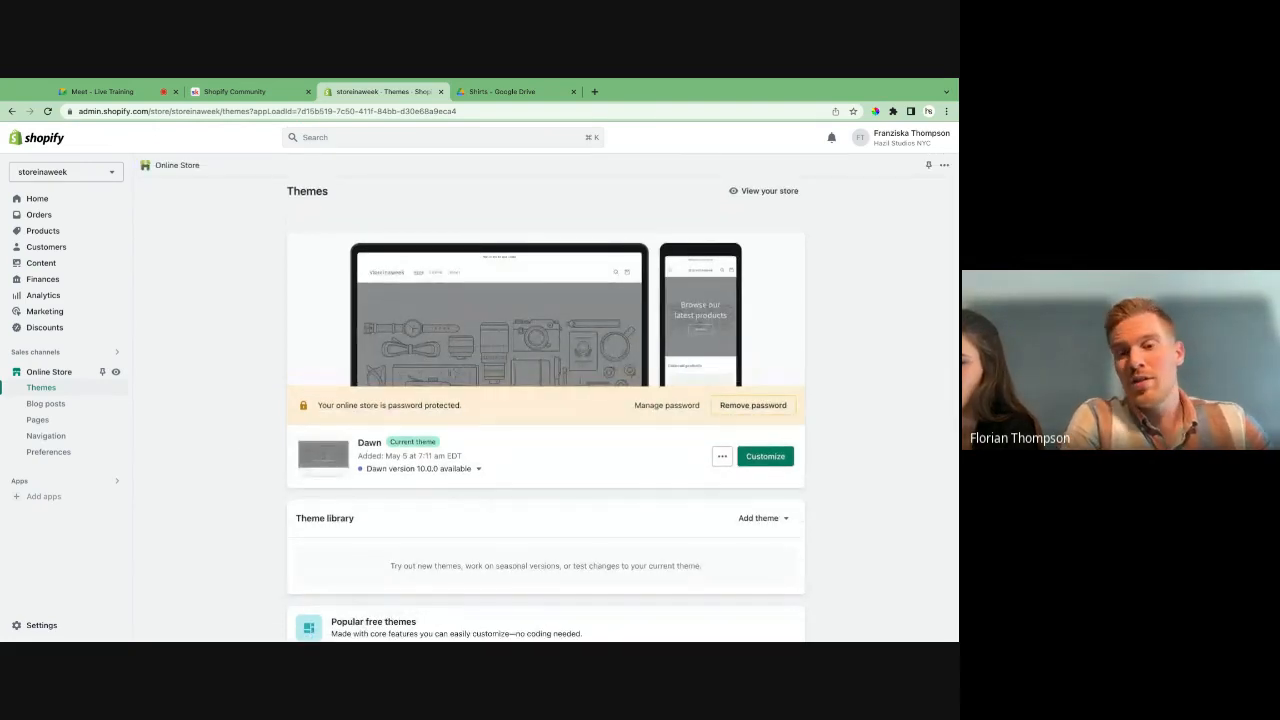
scroll(601, 487, "down", 1)
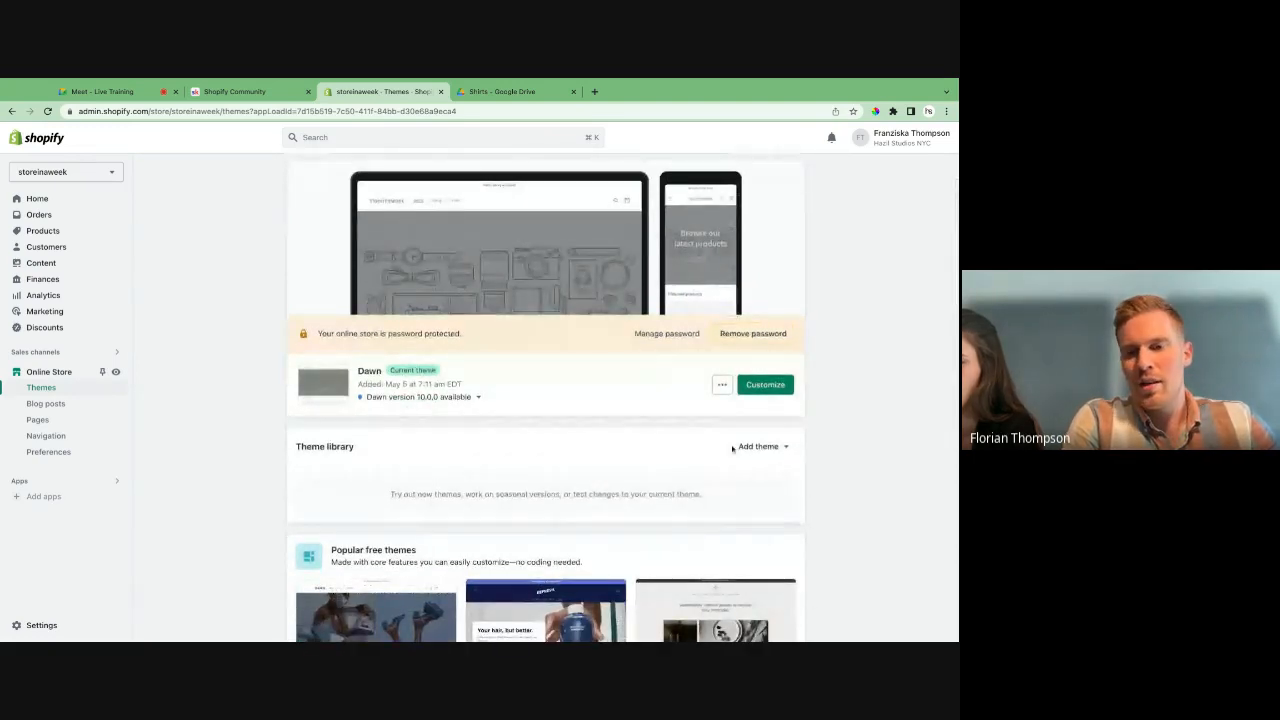
left_click(757, 446)
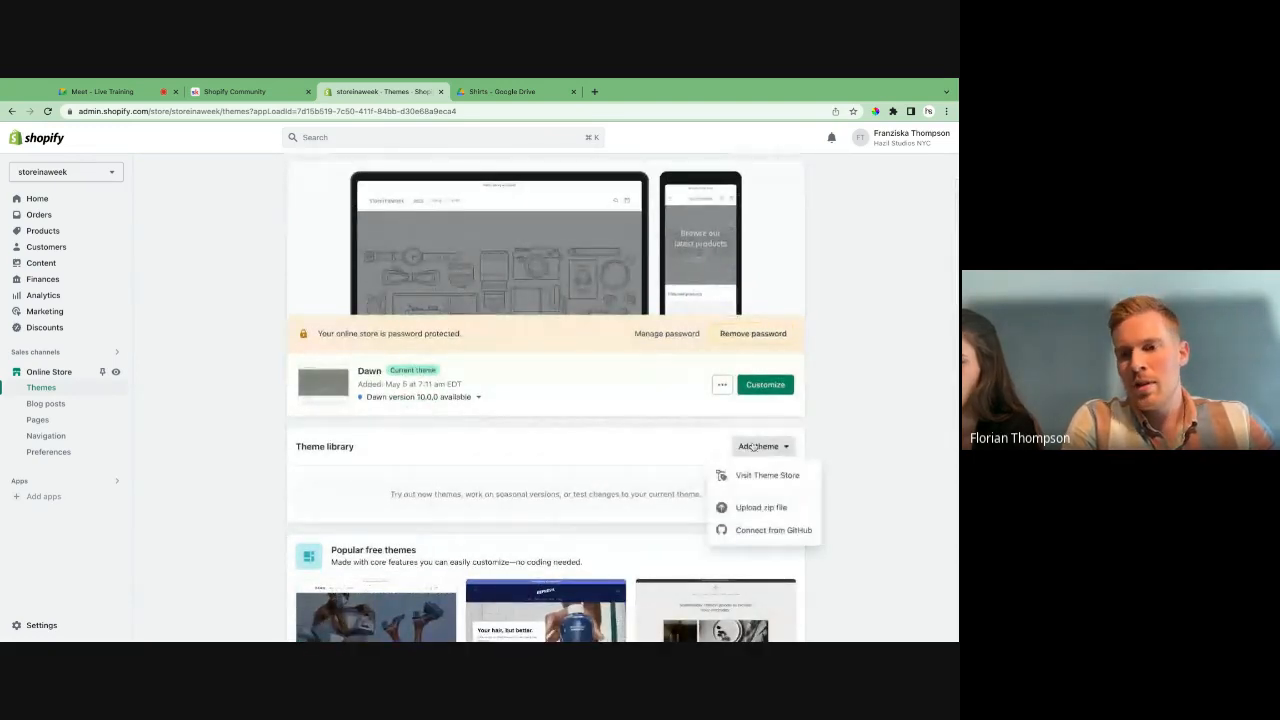
left_click(624, 455)
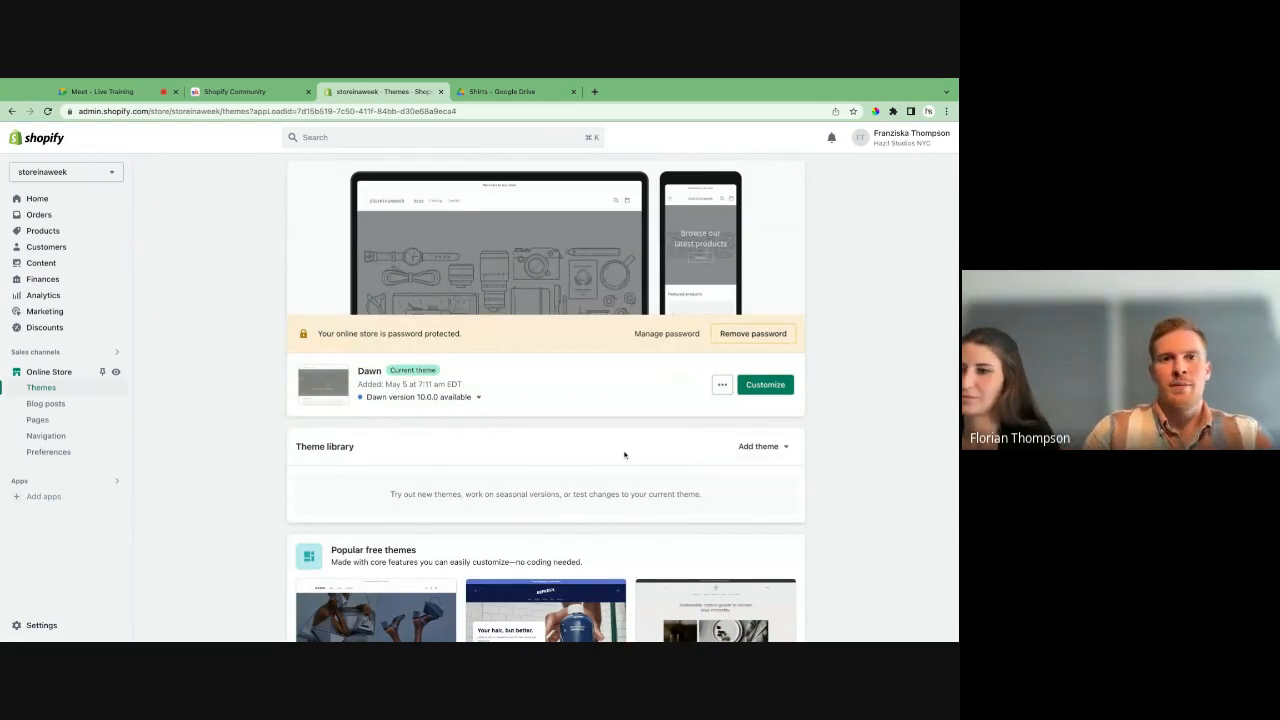
- Return to Google Drive and view the tote bag lifestyle and model photos in the Totebag folder
left_click(504, 92)
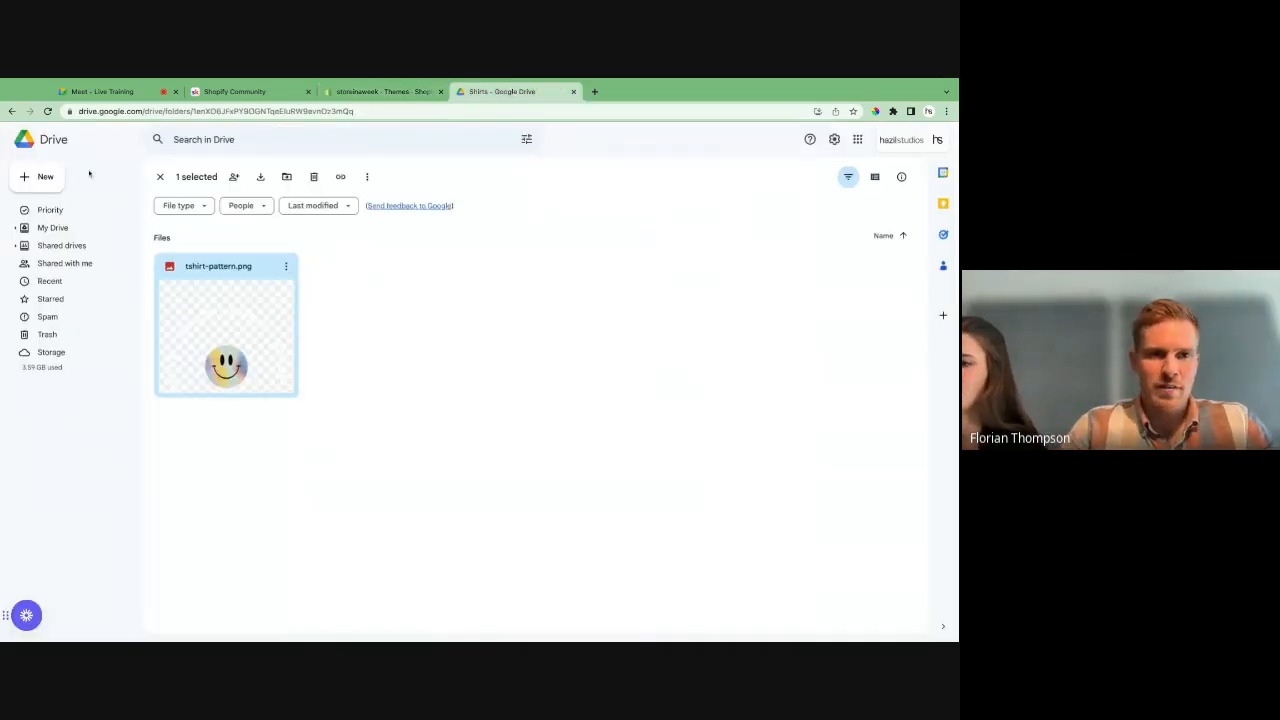
left_click(160, 177)
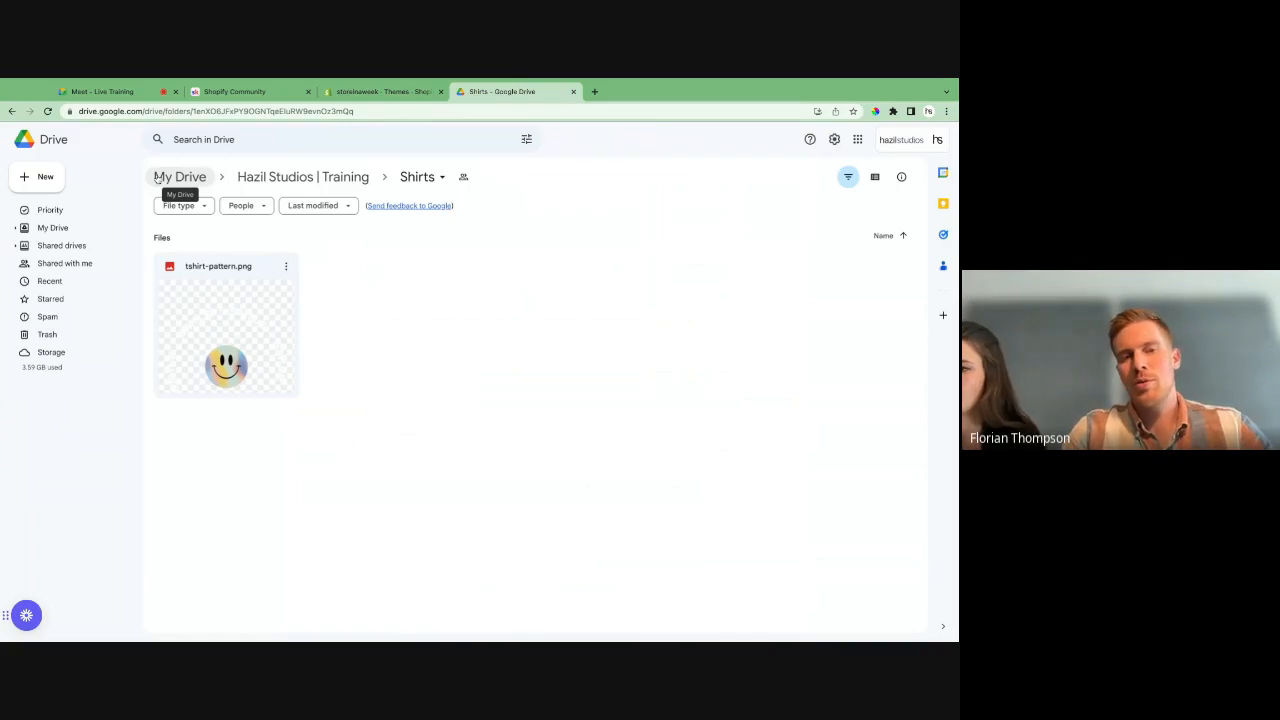
left_click(320, 176)
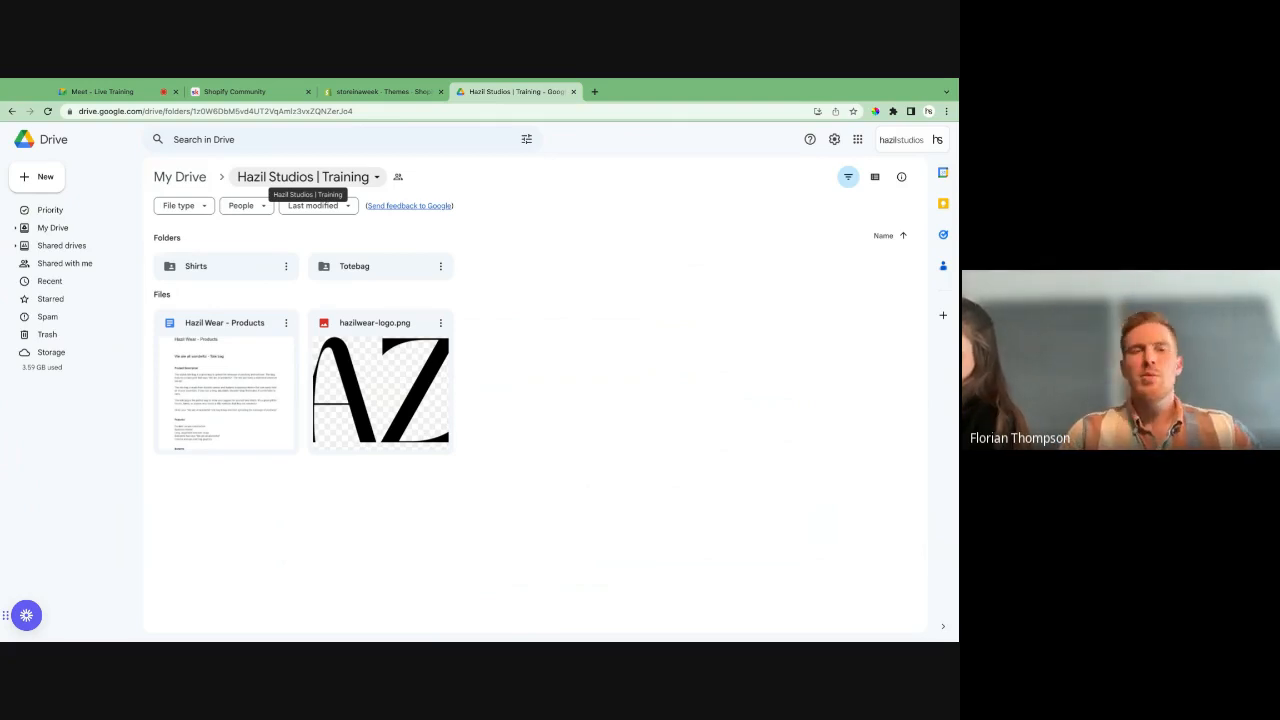
double_click(377, 268)
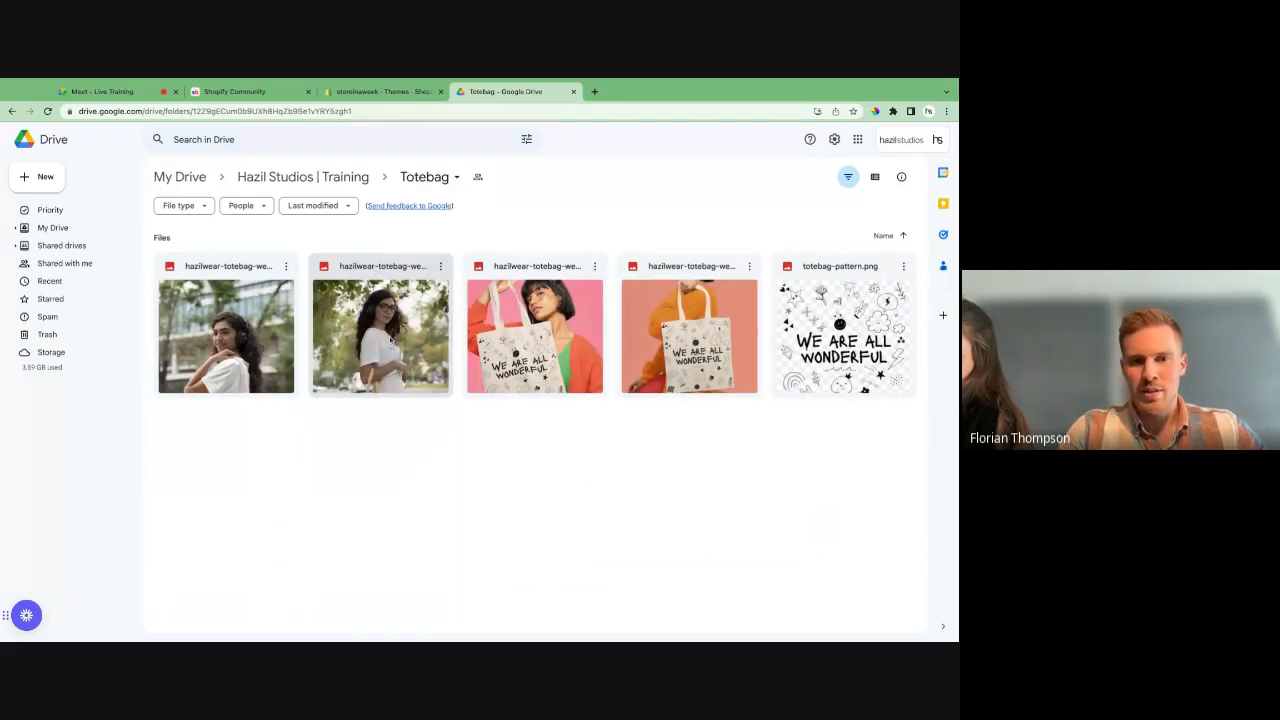
double_click(247, 344)
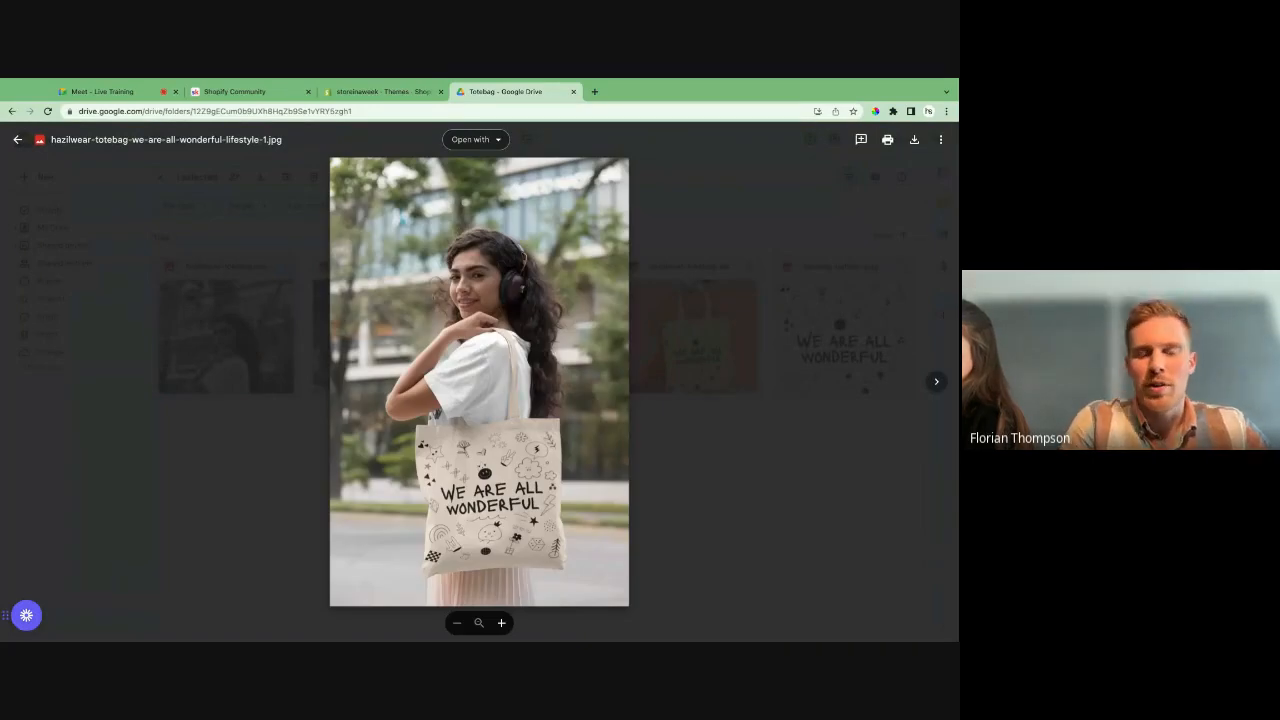
key("Right")
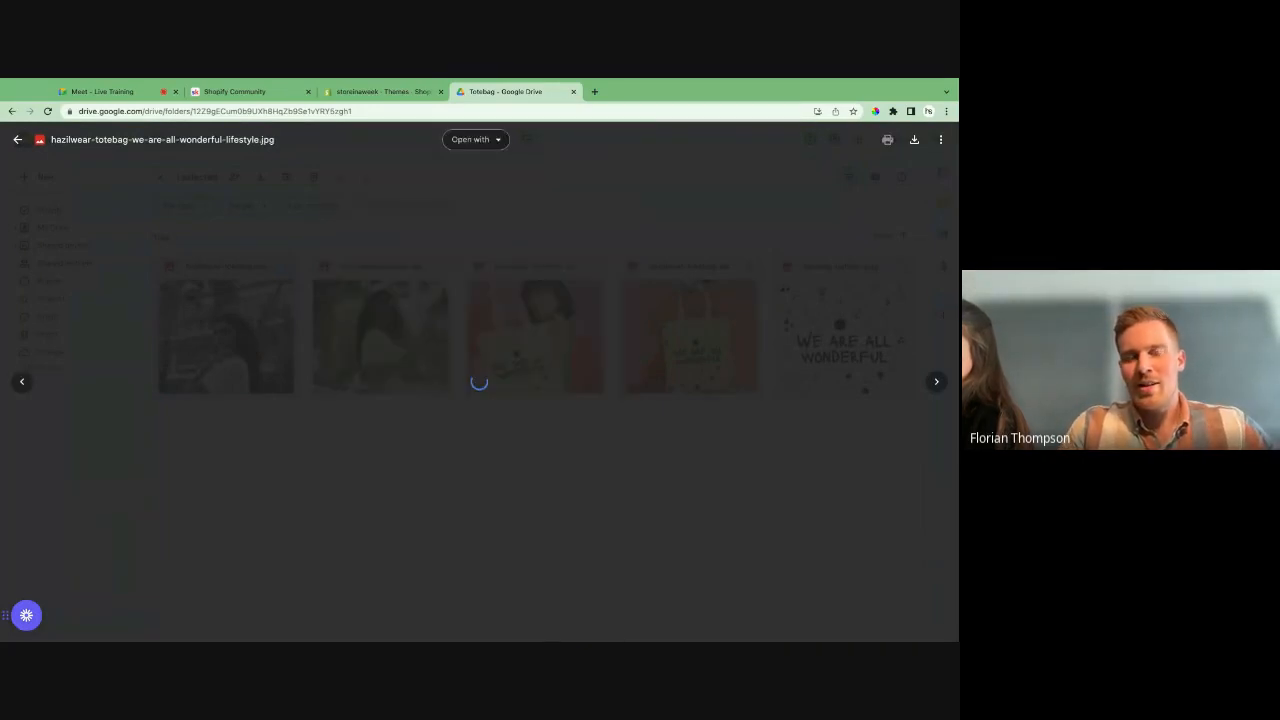
key("Right")
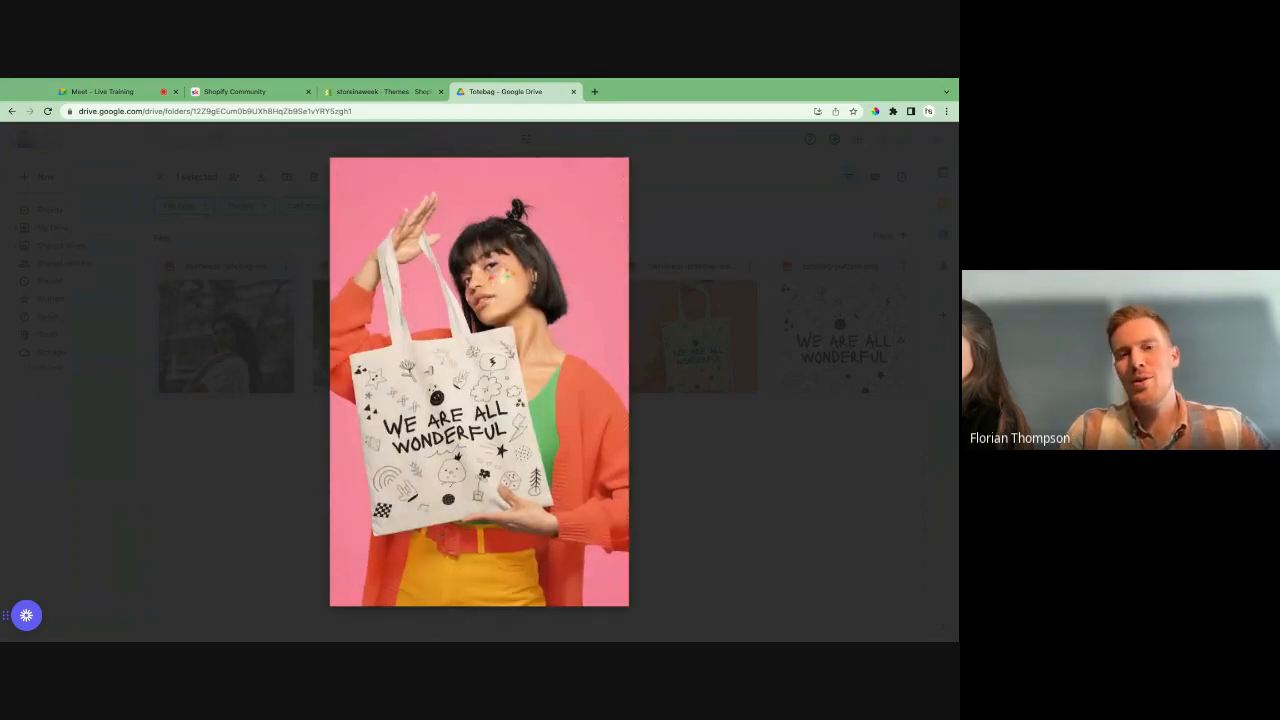
key("Right")
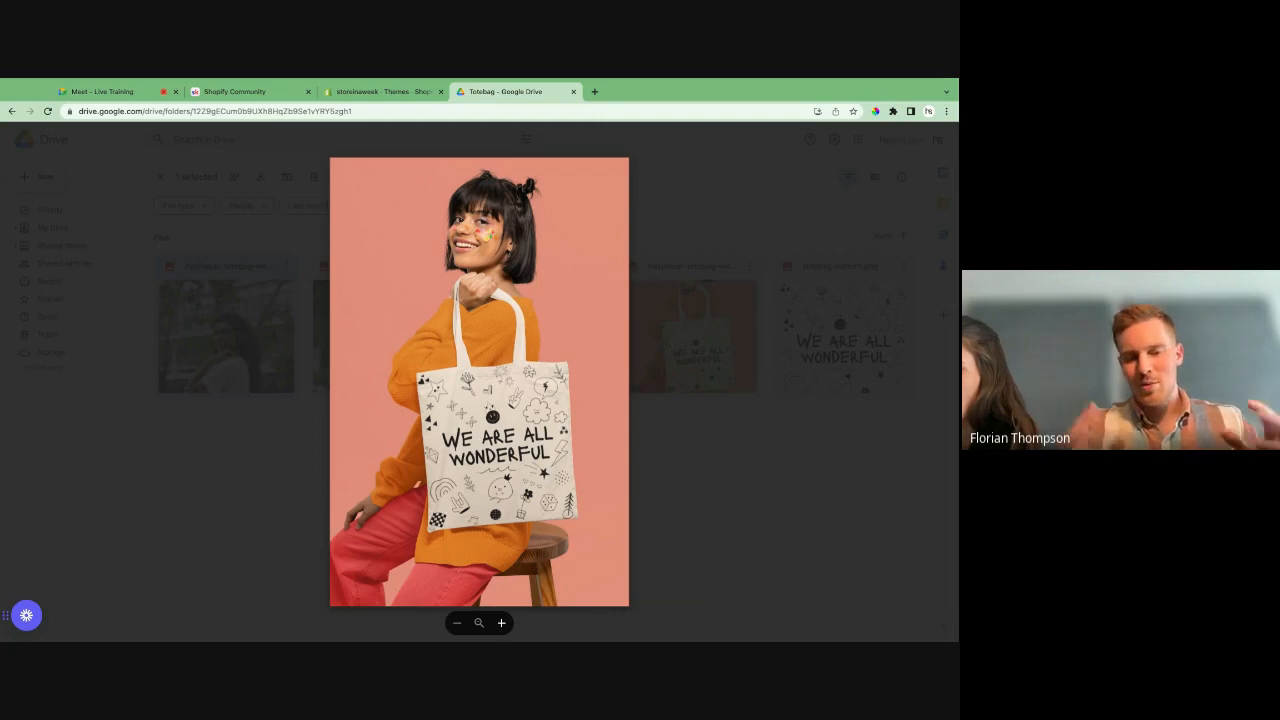
key("Escape")
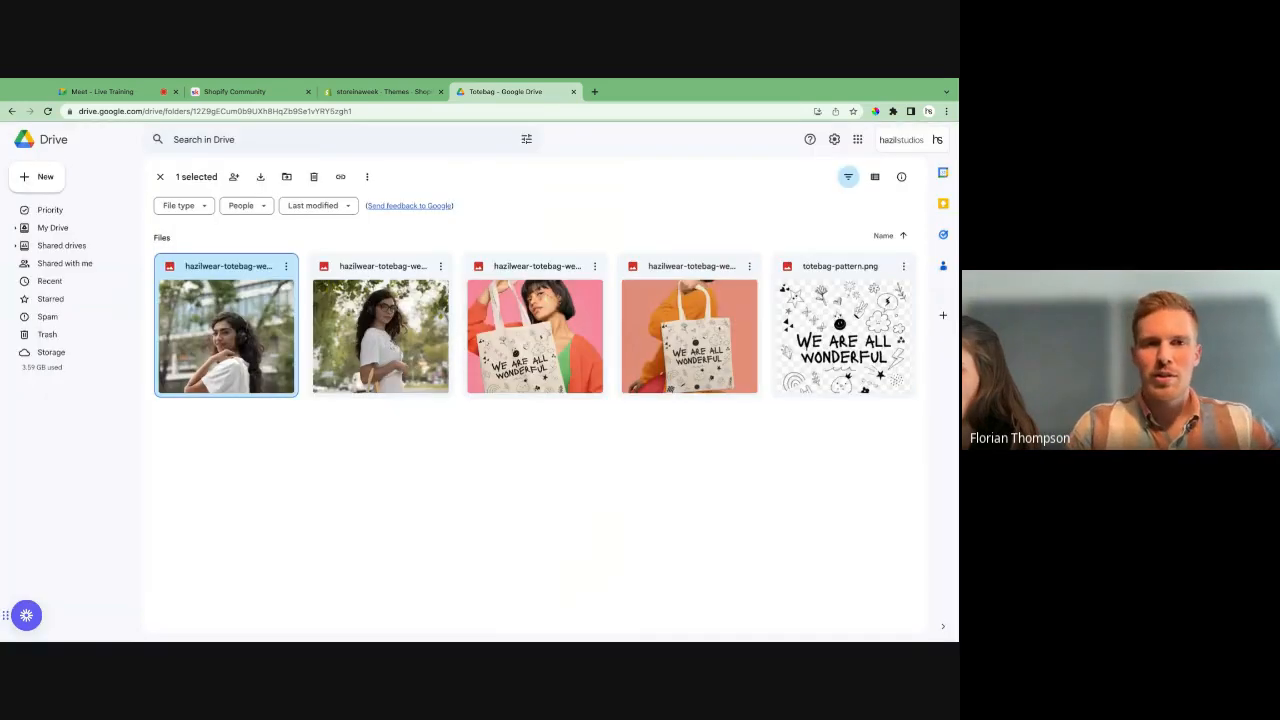
- Switch to the Shopify admin and visit the Theme Store from the theme library
left_click(380, 91)
scroll(725, 464, "down", 1)
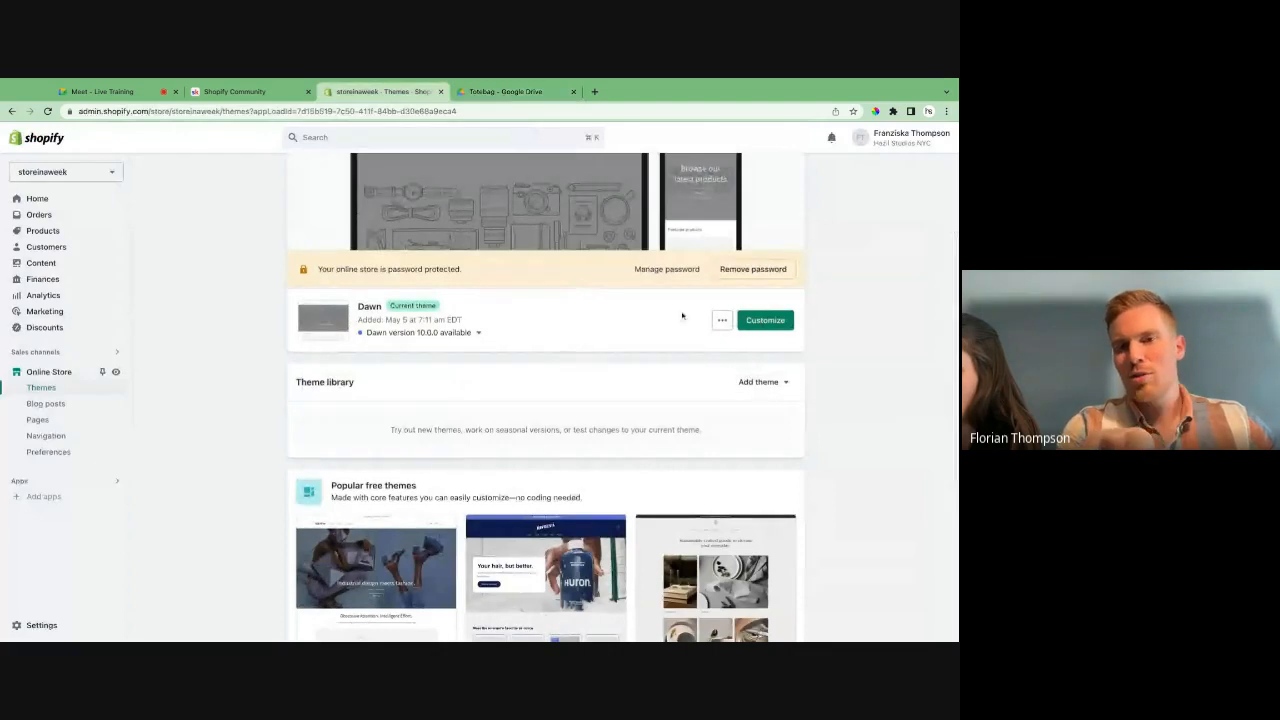
left_click(763, 388)
left_click(765, 419)
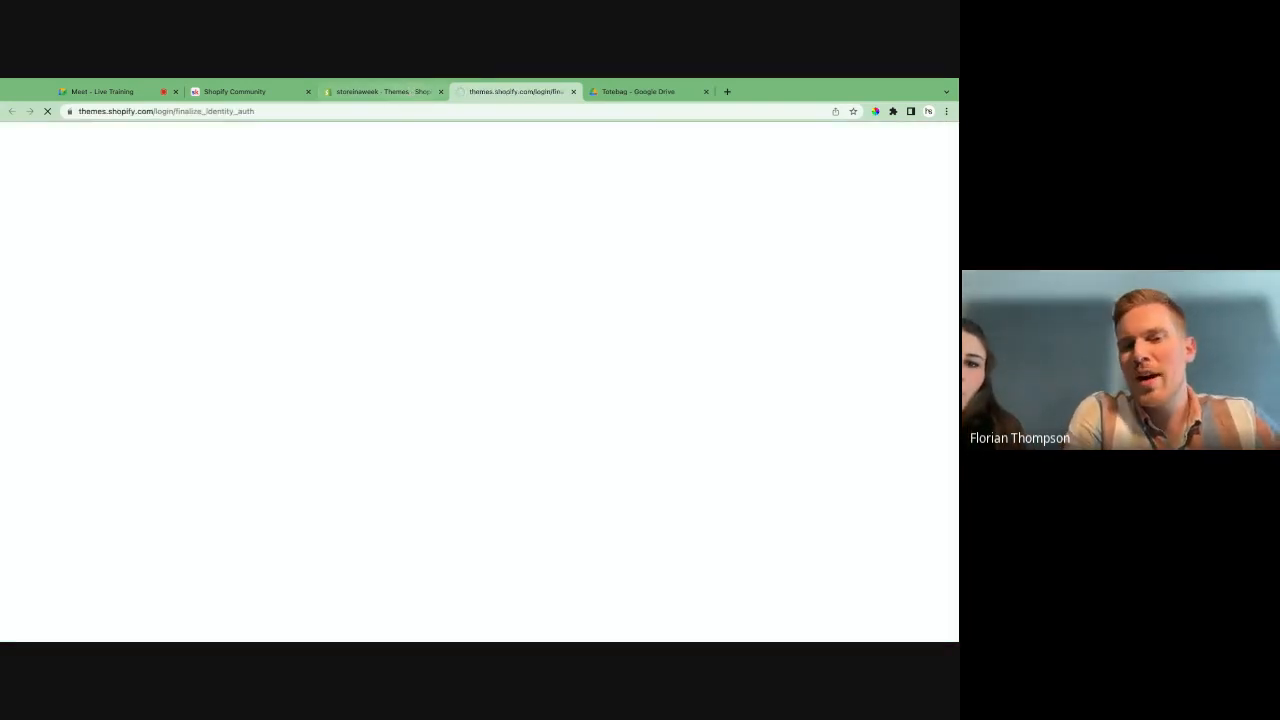
- Open the full catalogue of themes from the Theme Store home page
scroll(589, 371, "down", 2)
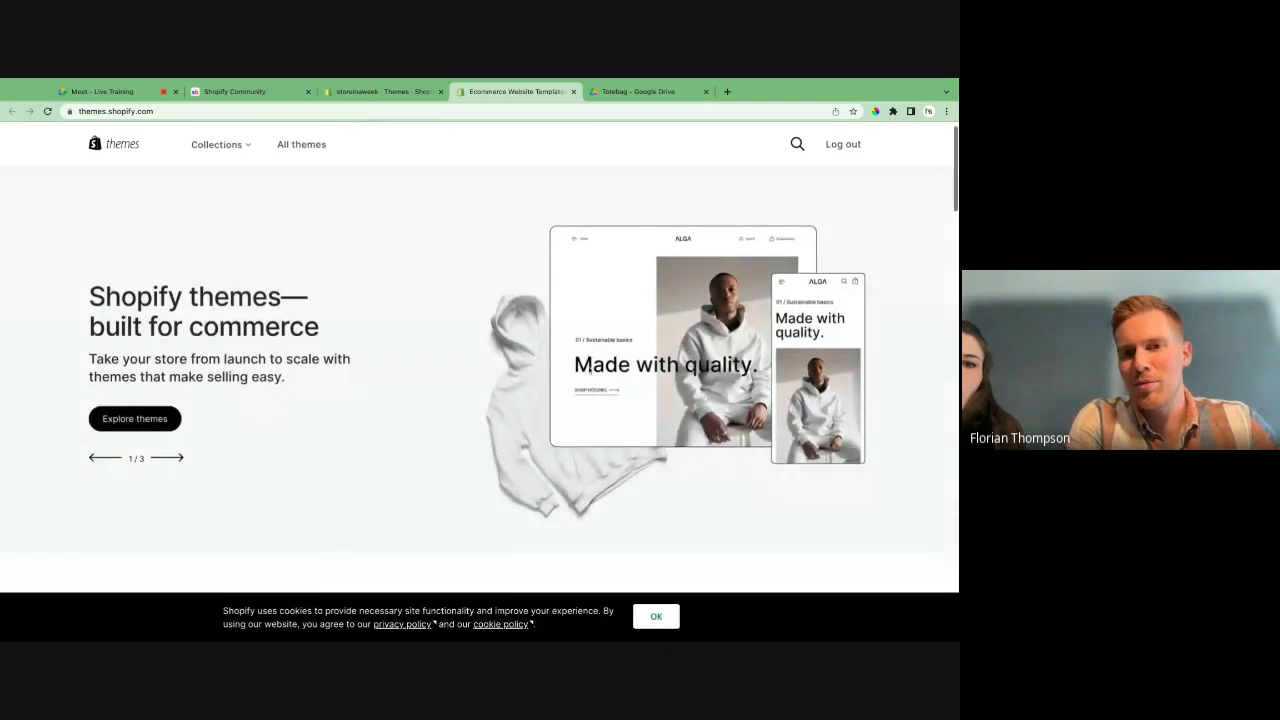
scroll(753, 173, "up", 1)
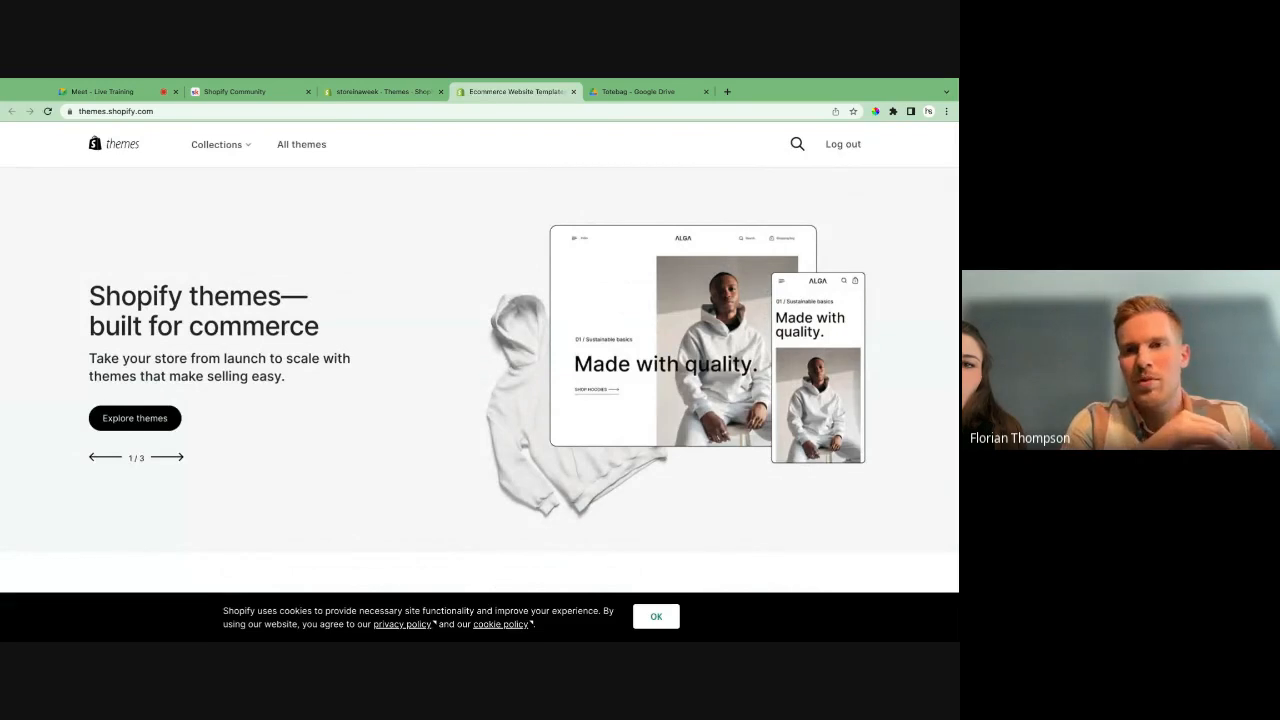
left_click(797, 144)
left_click(677, 145)
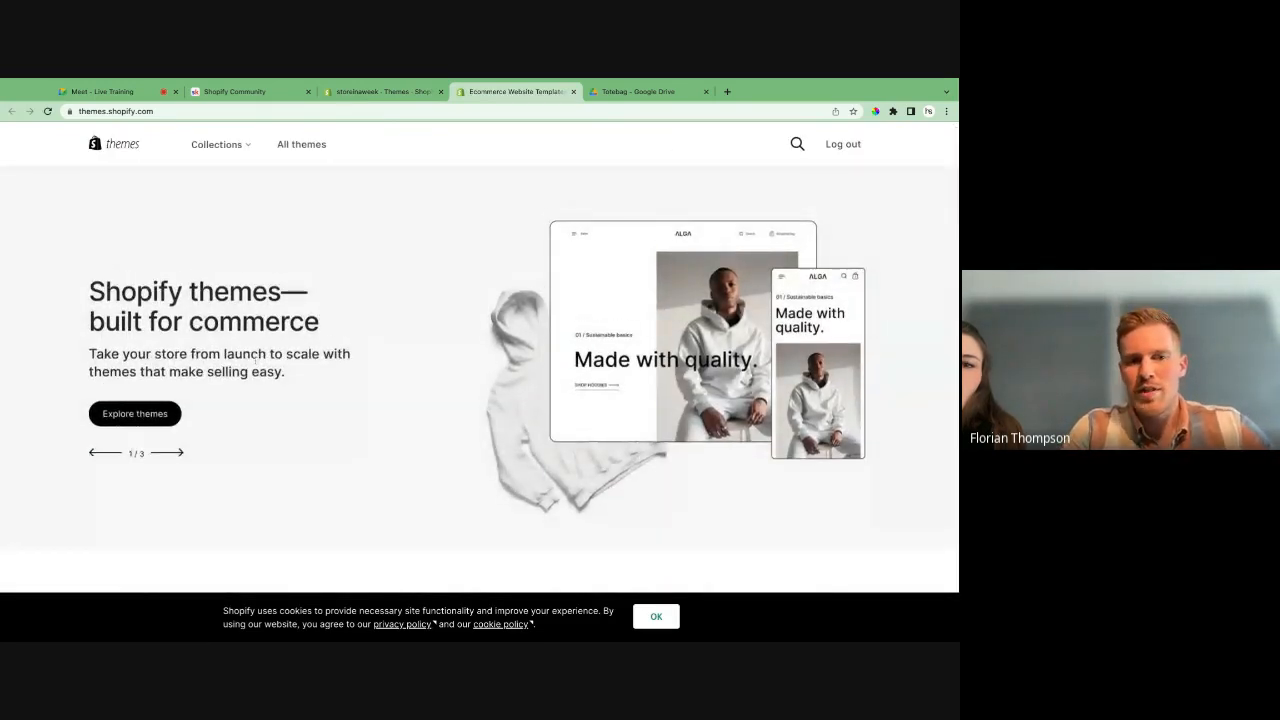
left_click(172, 414)
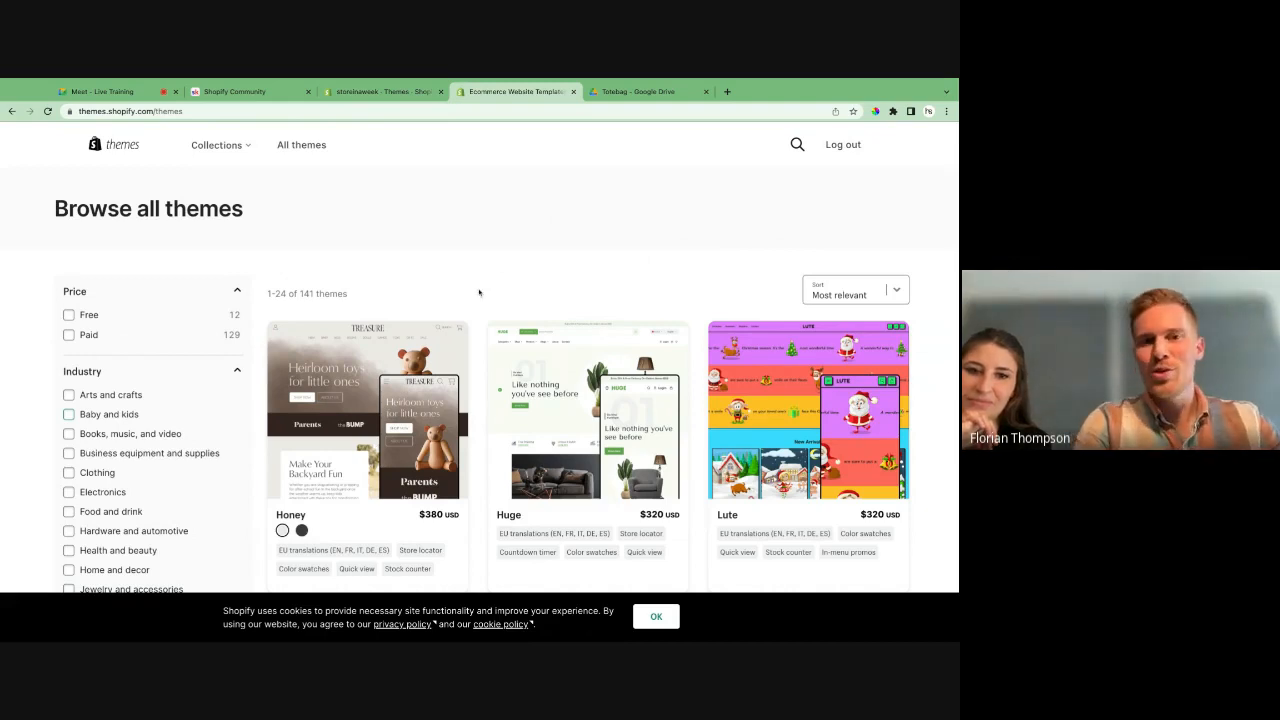
- Filter the theme catalogue by price to Free
scroll(479, 292, "down", 1)
scroll(479, 292, "down", 1)
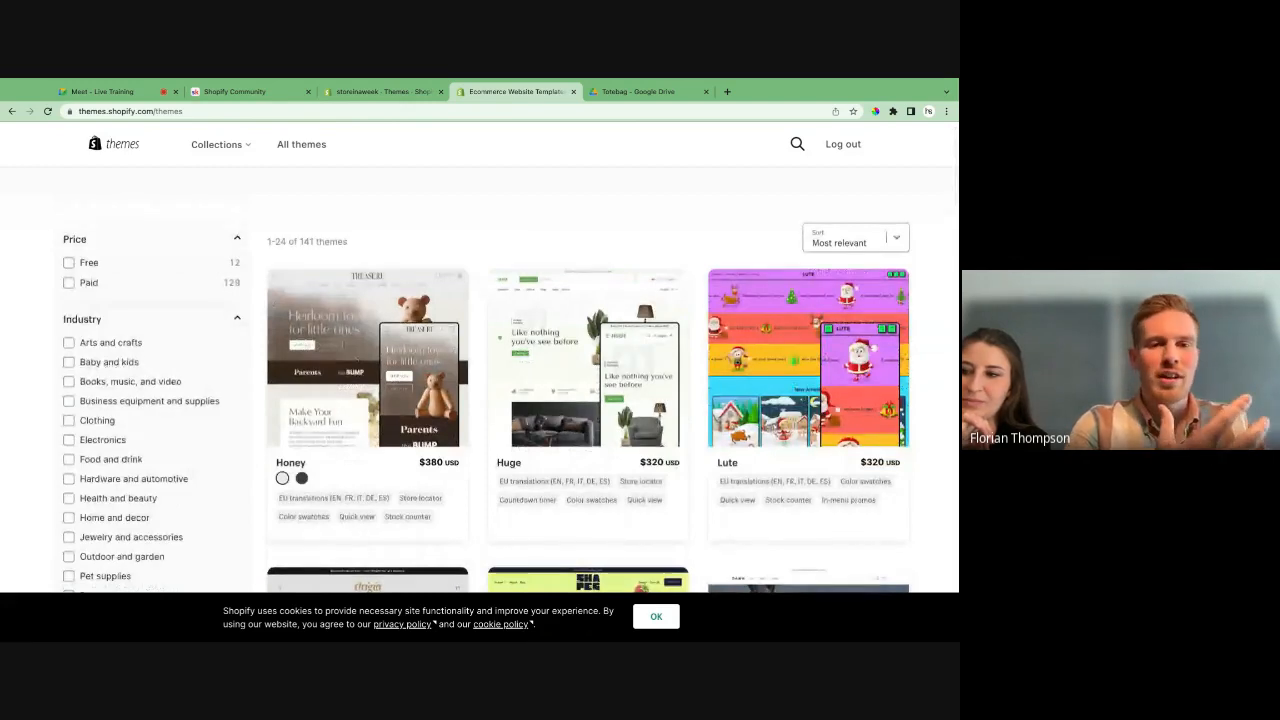
scroll(267, 212, "down", 2)
scroll(267, 212, "up", 1)
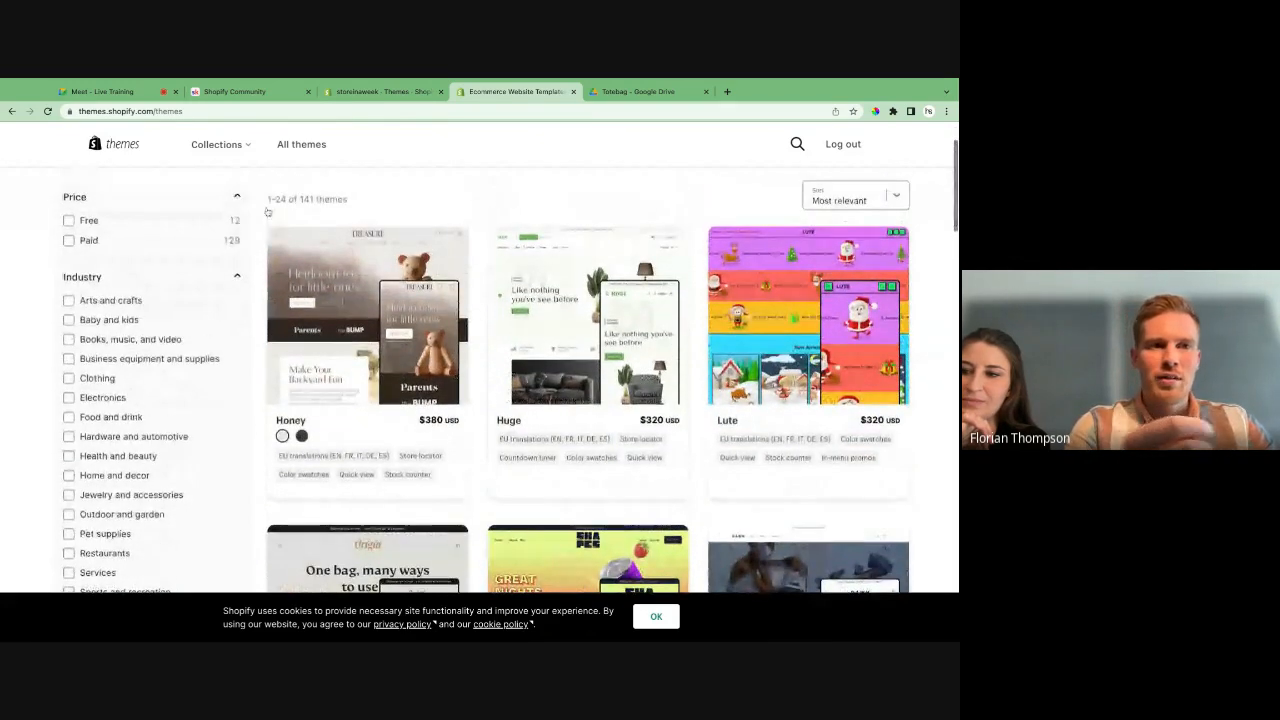
left_click(66, 222)
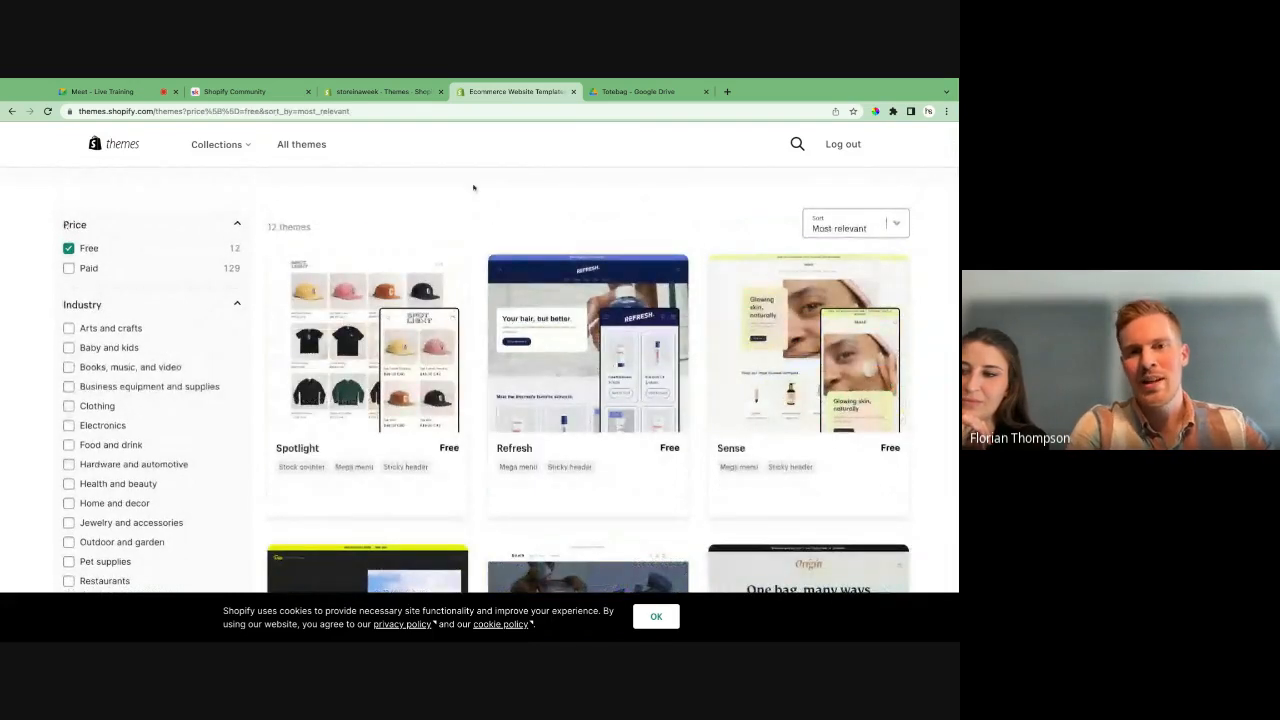
- Examine the free themes in the catalogue, from Ride, Dawn and Origin down to Crave, Publisher and Colorblock
scroll(480, 200, "down", 5)
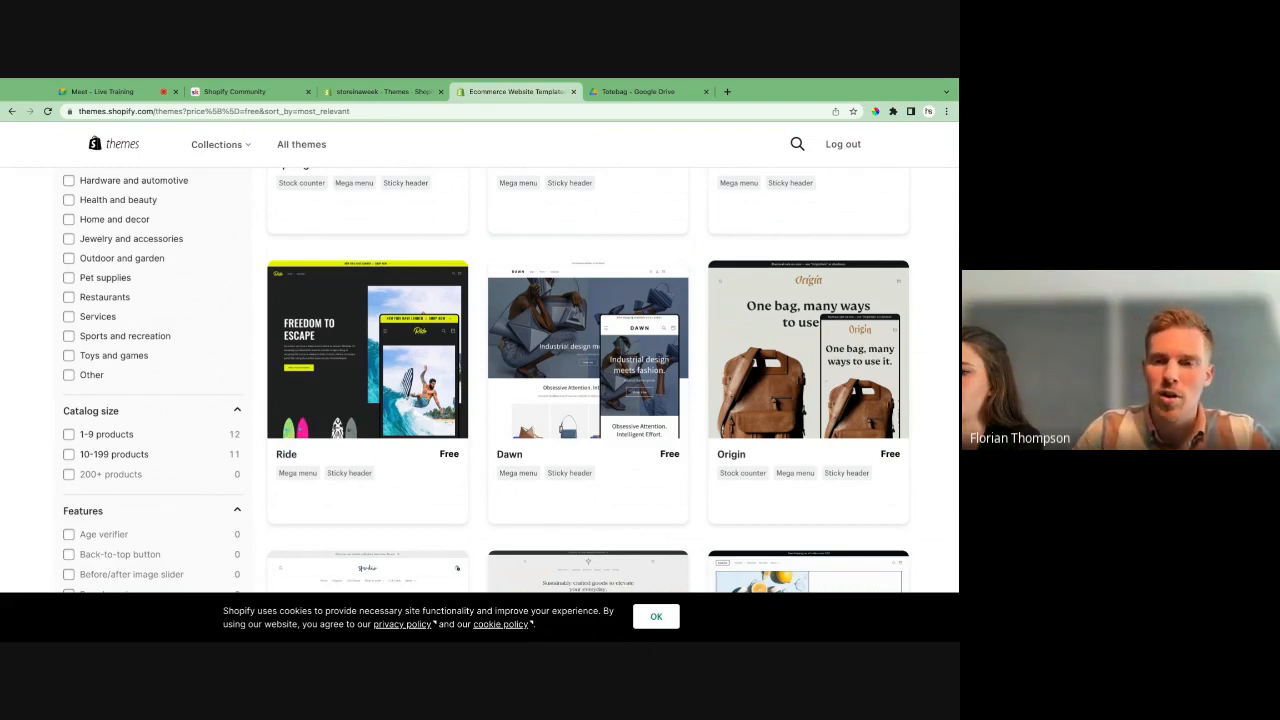
scroll(587, 380, "down", 1)
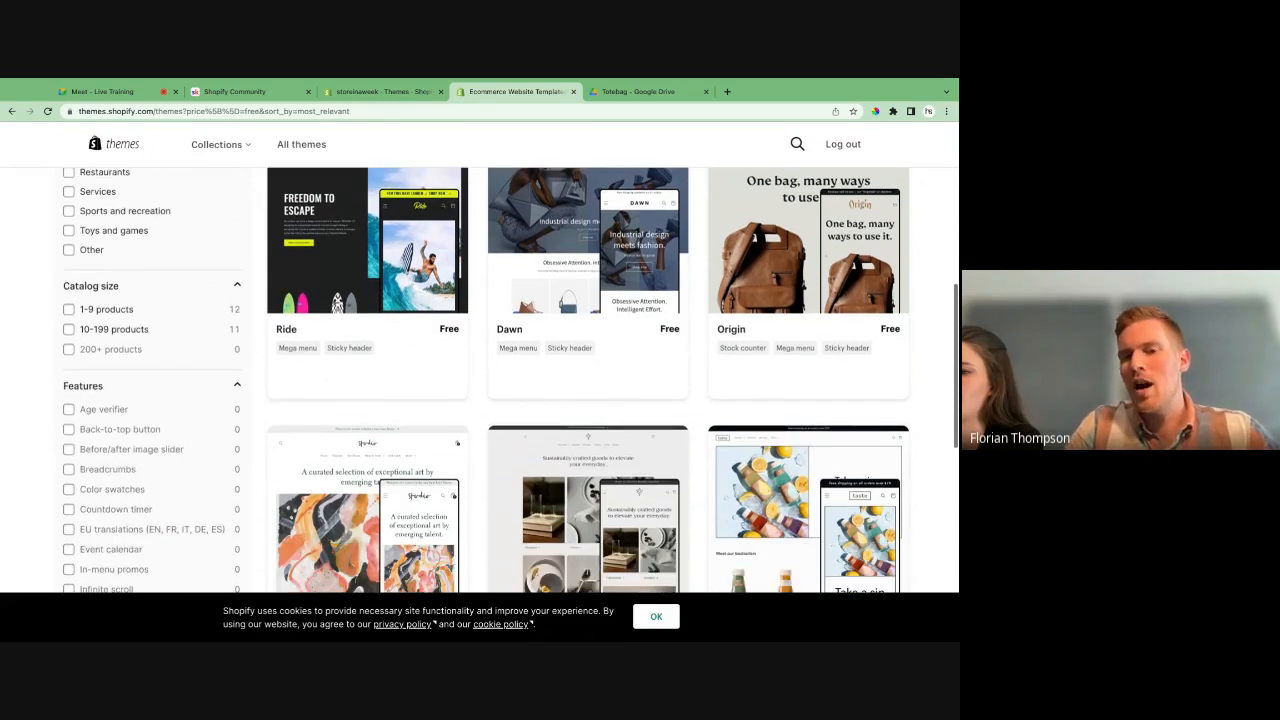
scroll(429, 352, "down", 3)
scroll(428, 352, "down", 1)
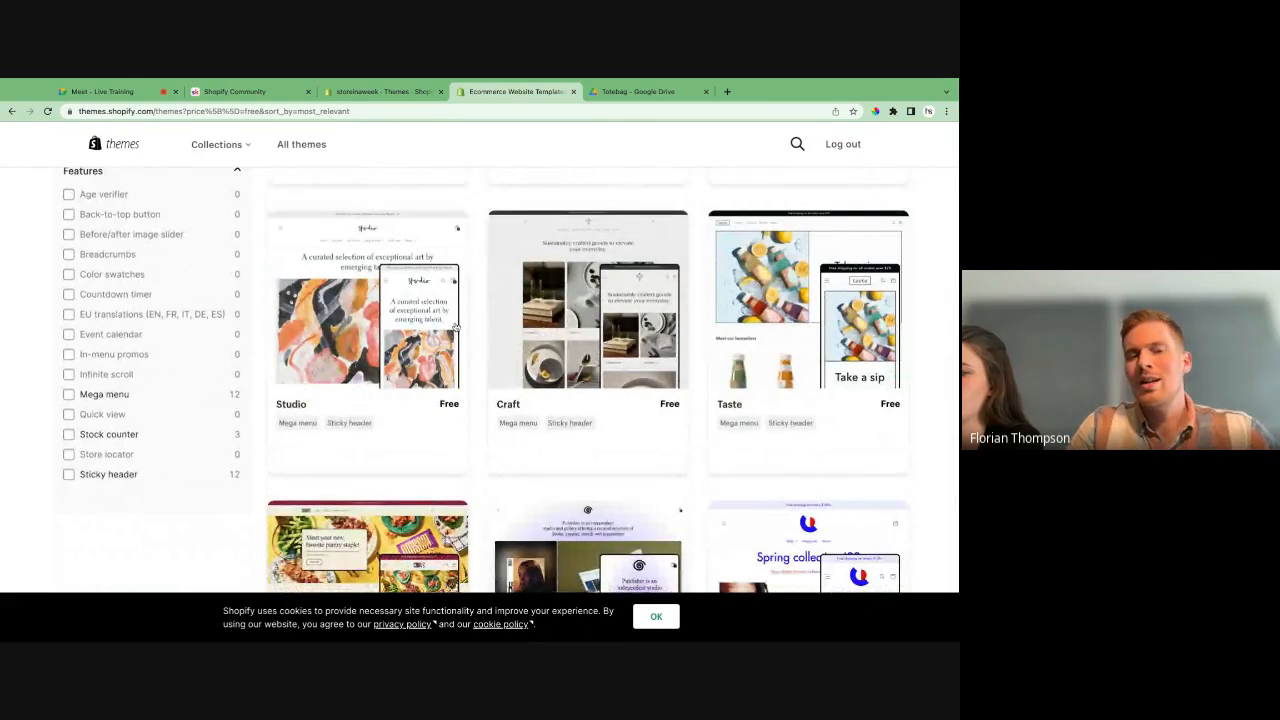
scroll(455, 328, "down", 3)
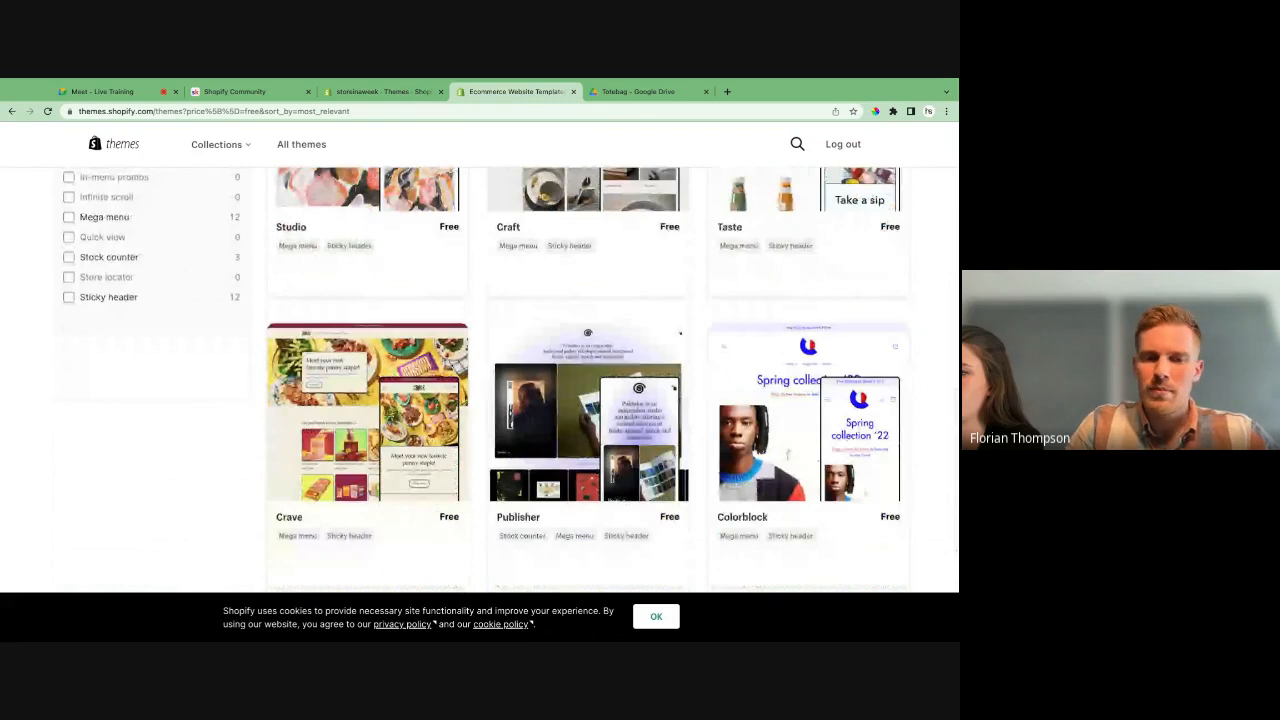
scroll(394, 423, "down", 1)
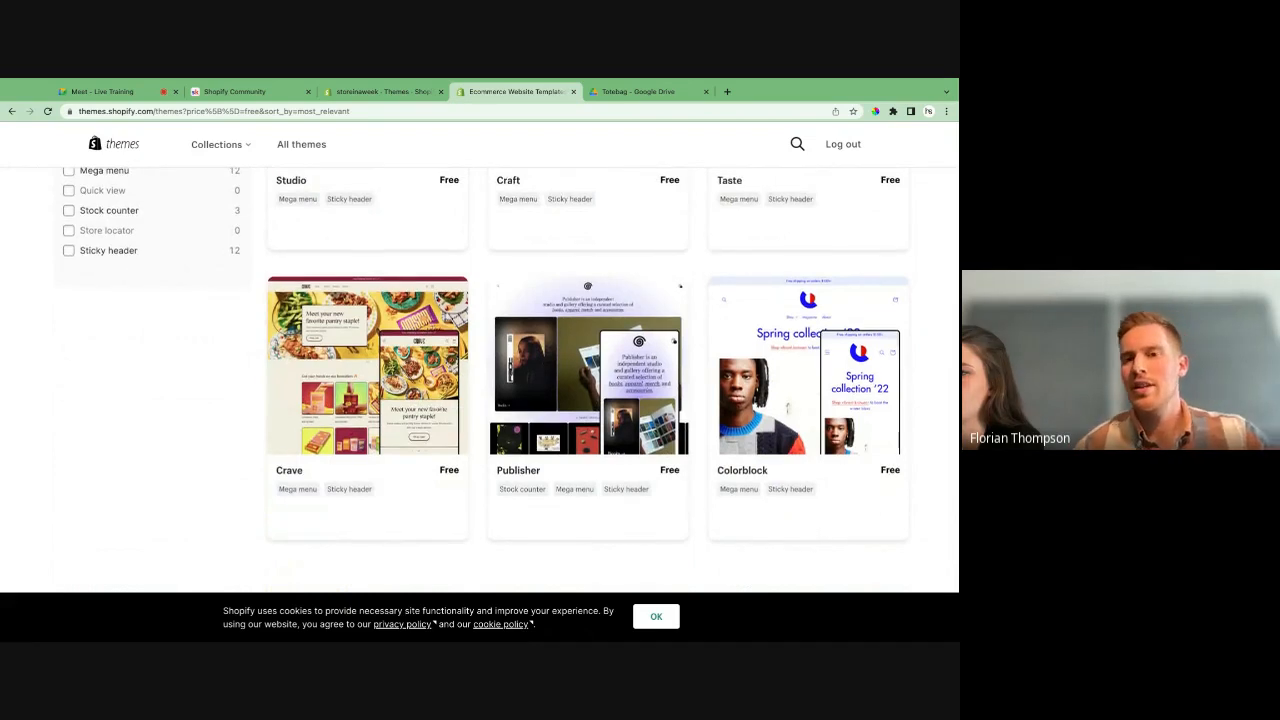
scroll(588, 380, "up", 3)
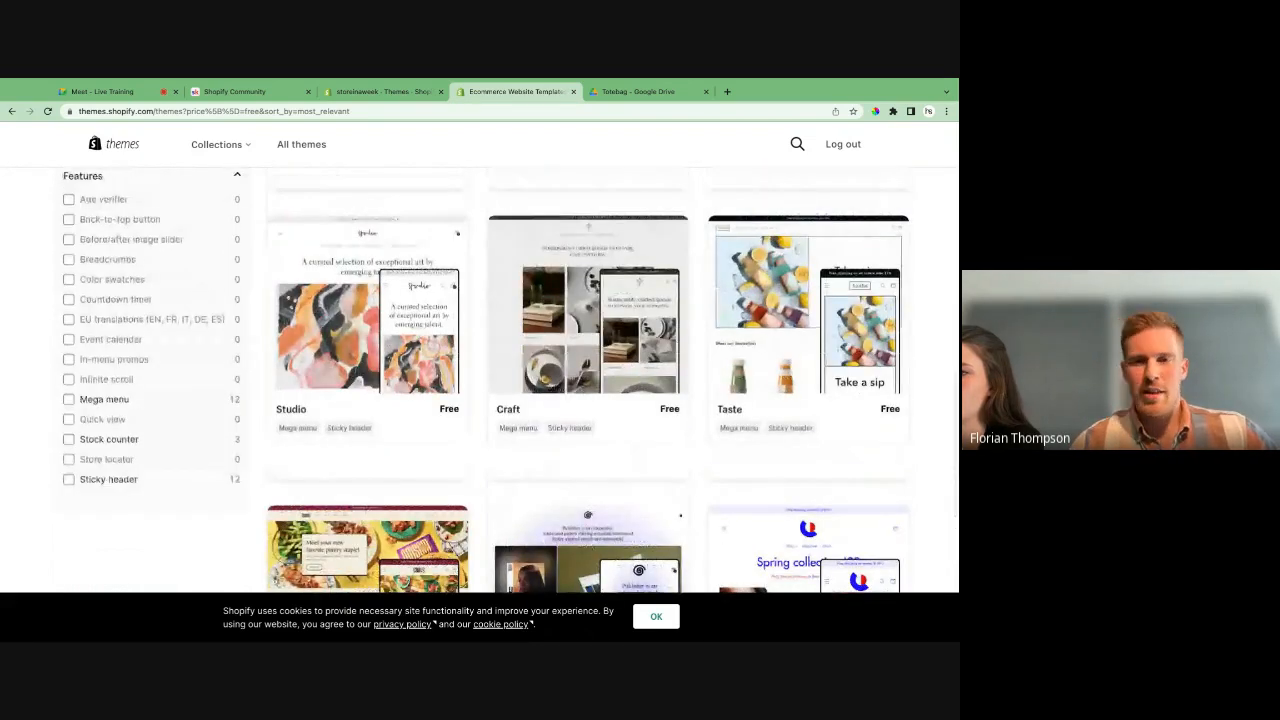
scroll(588, 380, "up", 1)
scroll(808, 322, "up", 2)
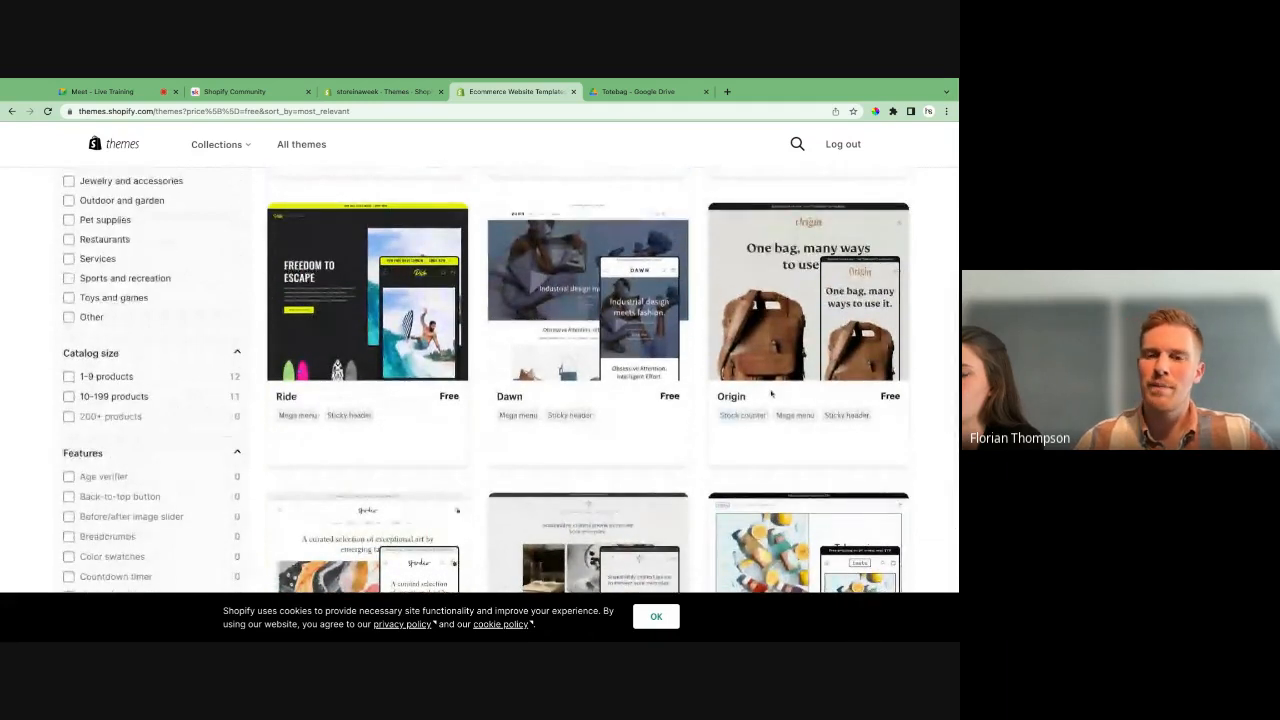
scroll(772, 395, "down", 3)
scroll(772, 395, "up", 1)
scroll(772, 395, "up", 2)
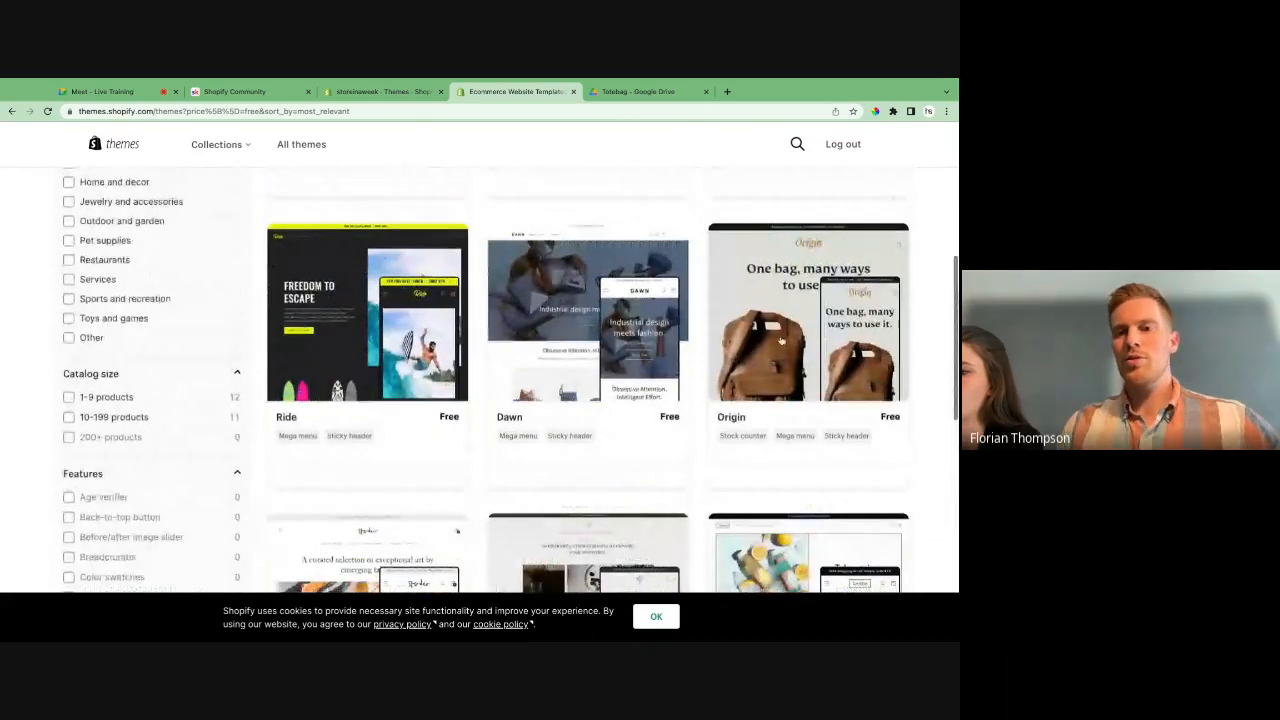
- Open the Origin theme's demo store and examine its product section, bag photos and customer reviews
left_click(777, 341)
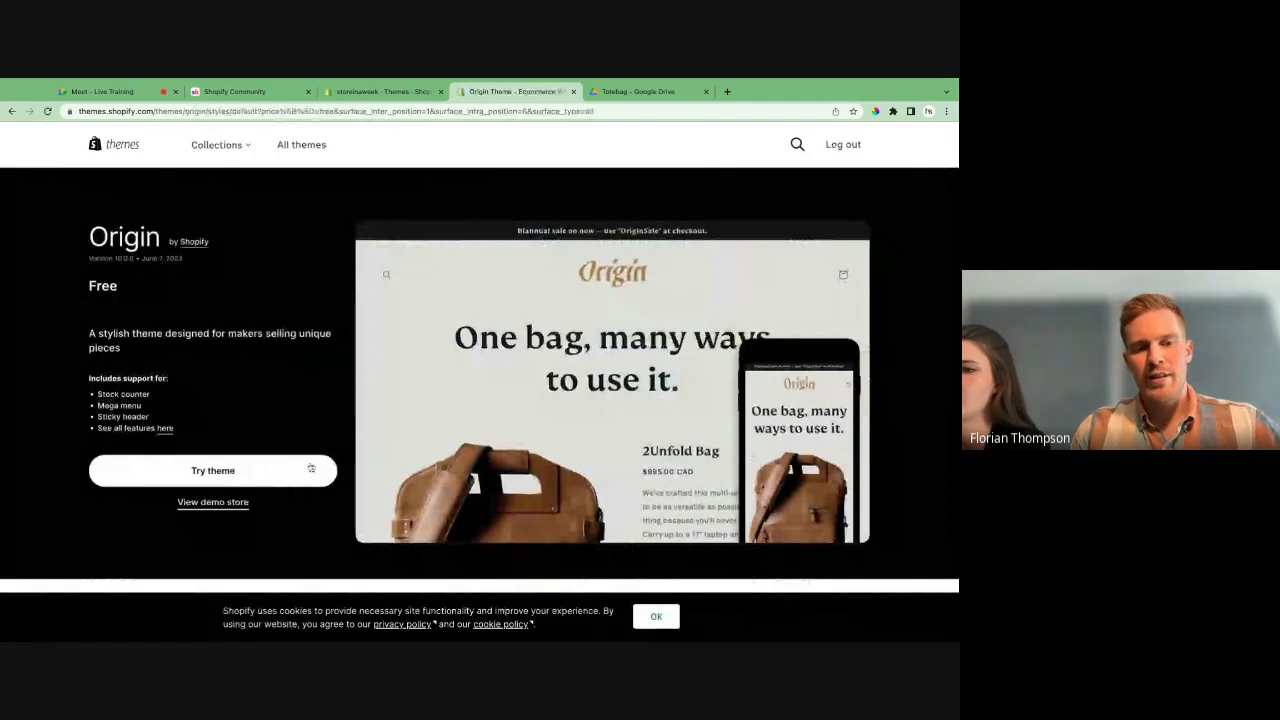
left_click(214, 502)
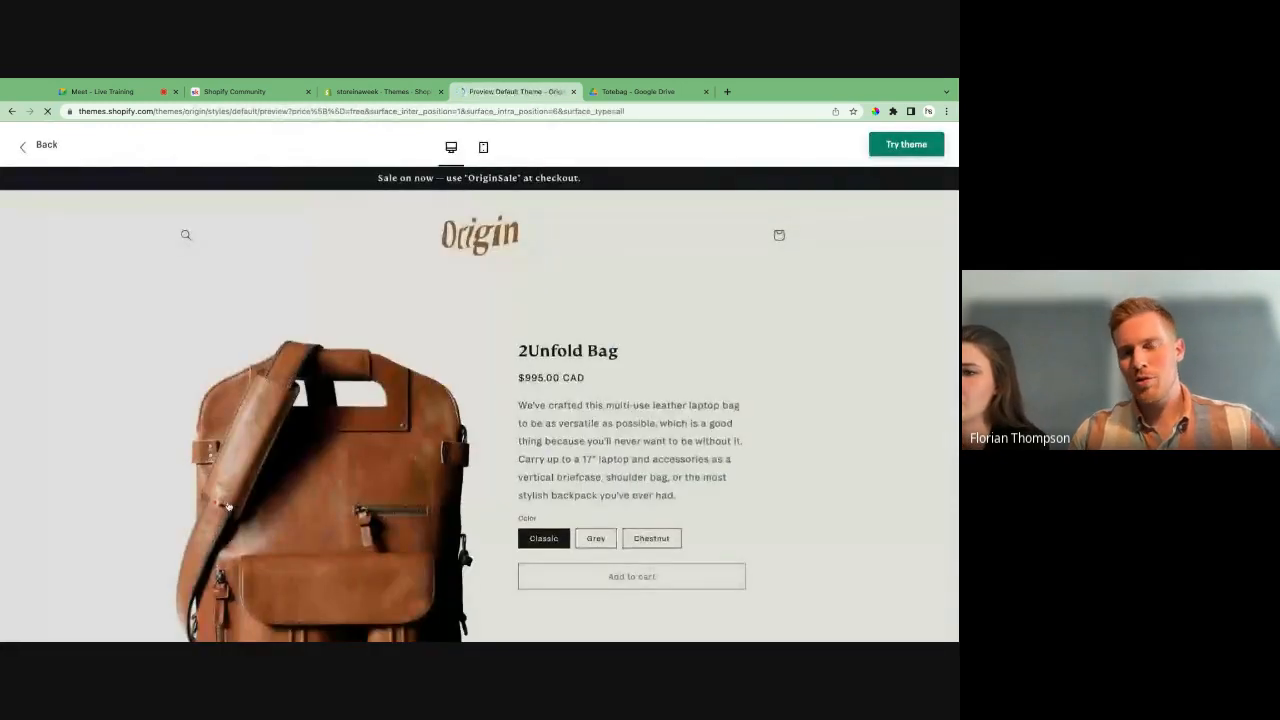
scroll(323, 421, "down", 3)
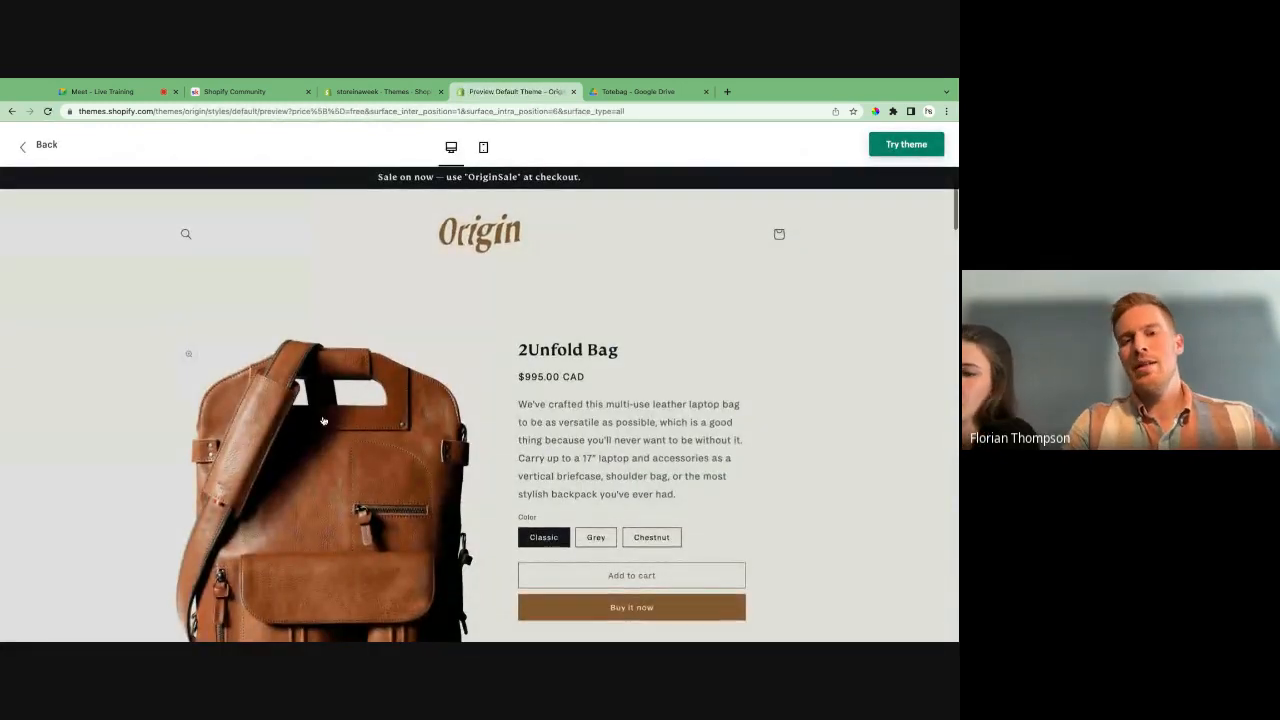
scroll(323, 421, "up", 2)
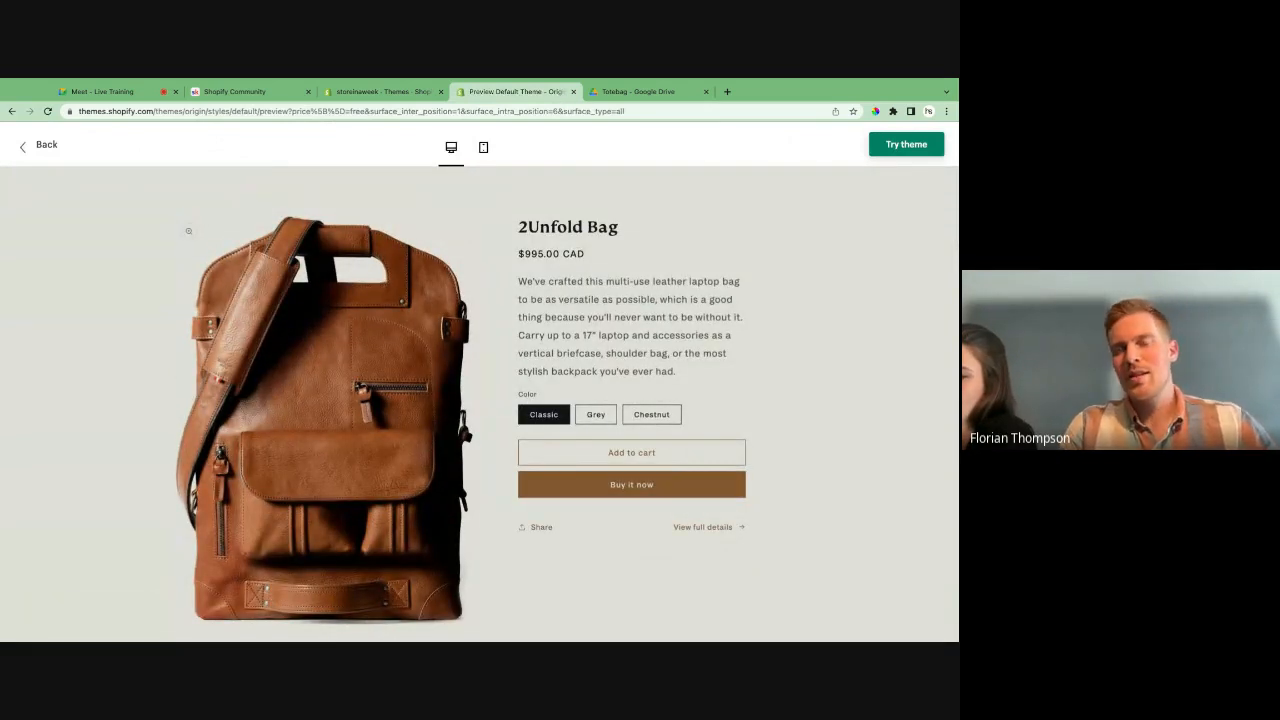
scroll(323, 421, "down", 3)
scroll(480, 404, "down", 10)
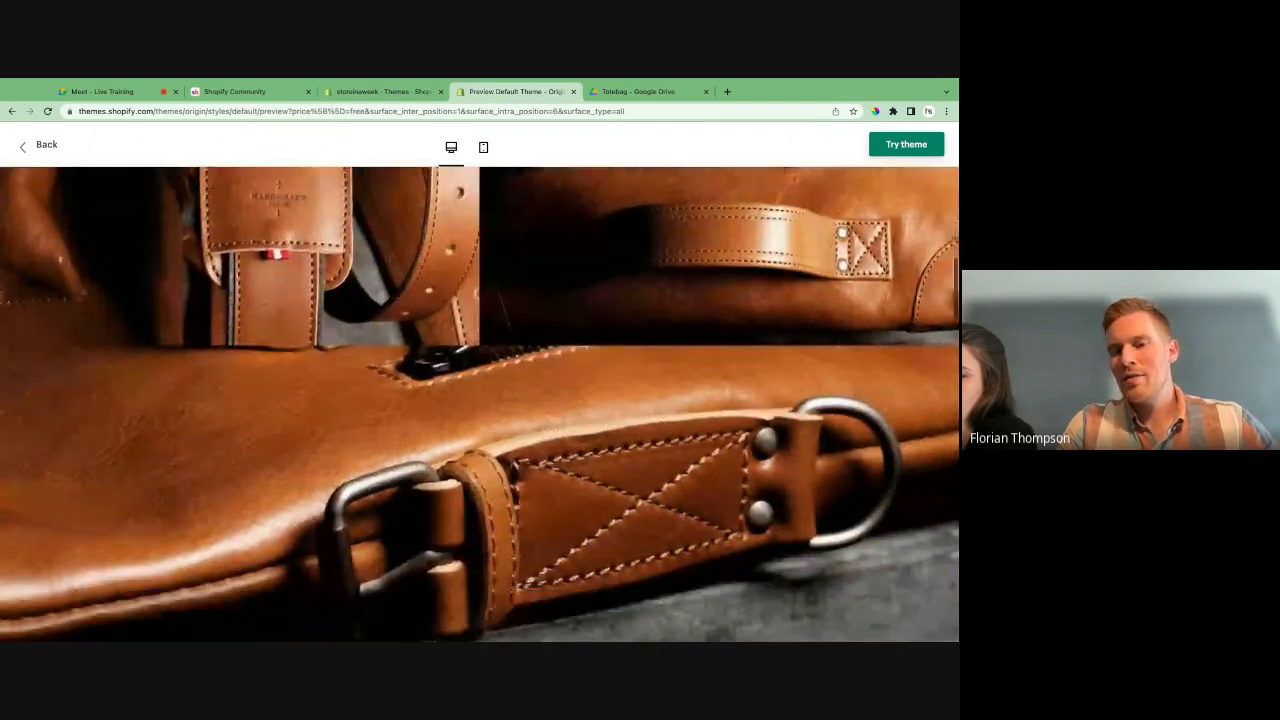
scroll(321, 331, "up", 1)
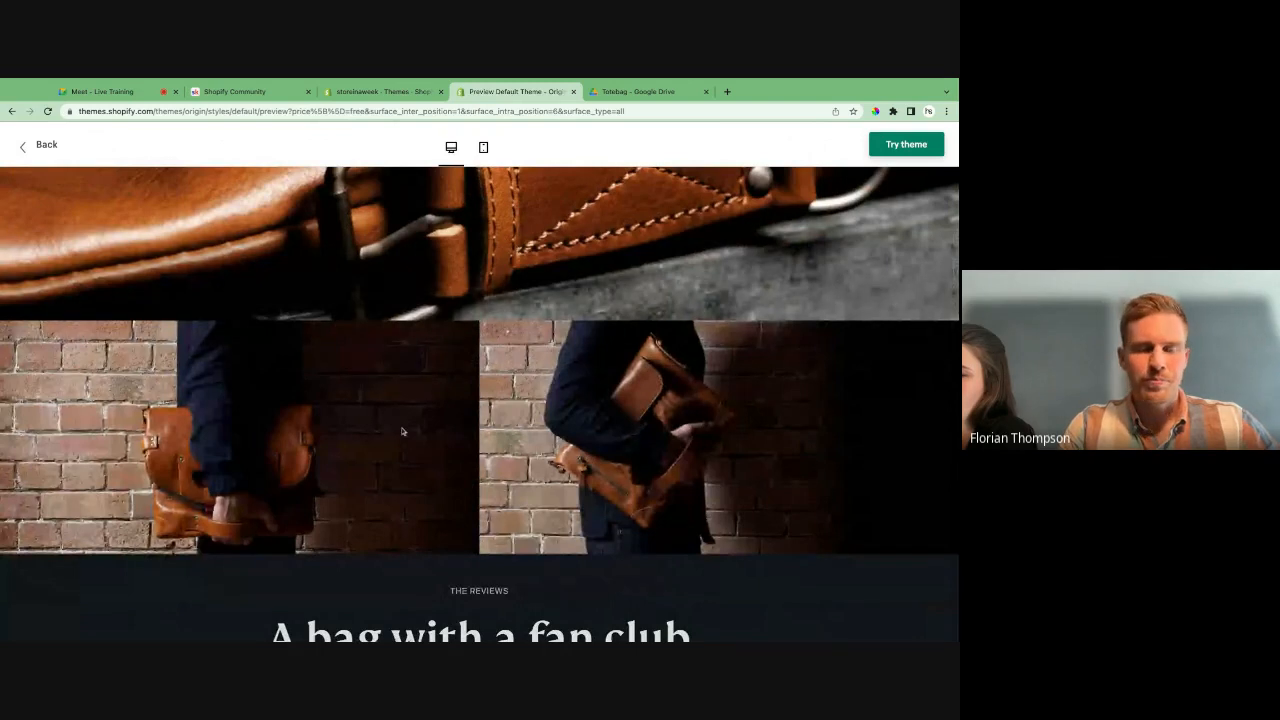
scroll(402, 431, "down", 2)
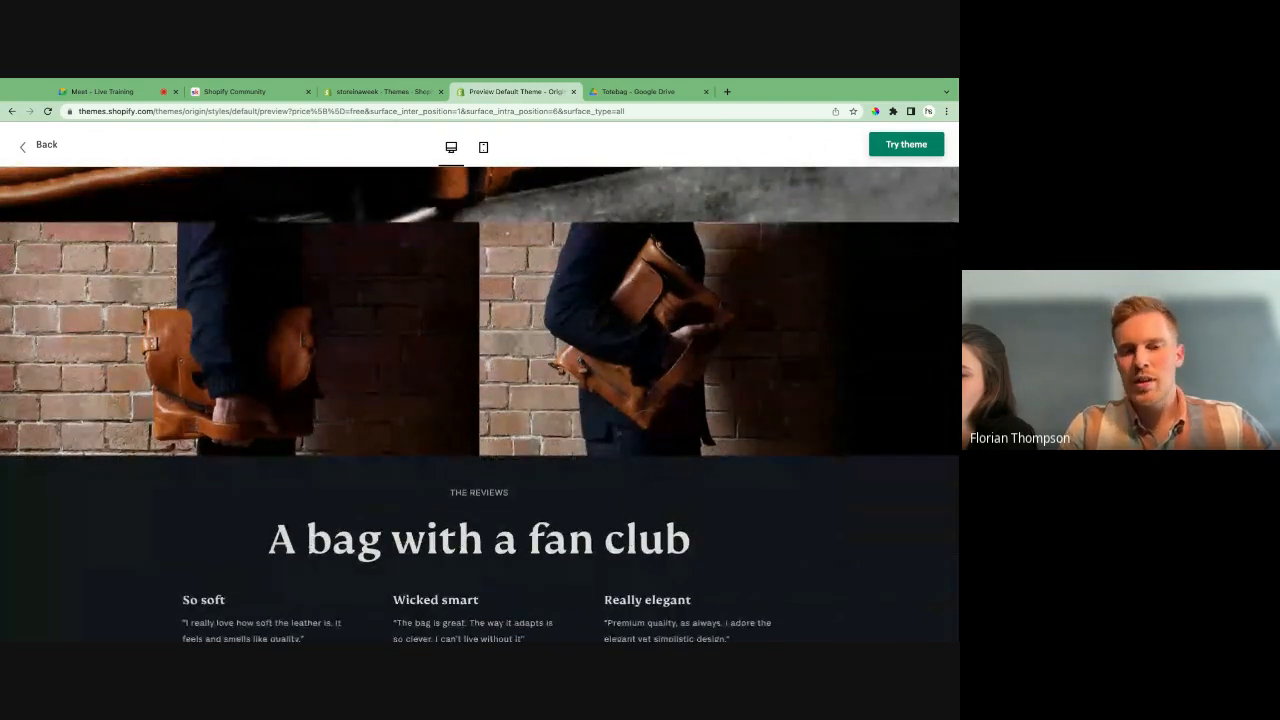
scroll(283, 428, "down", 5)
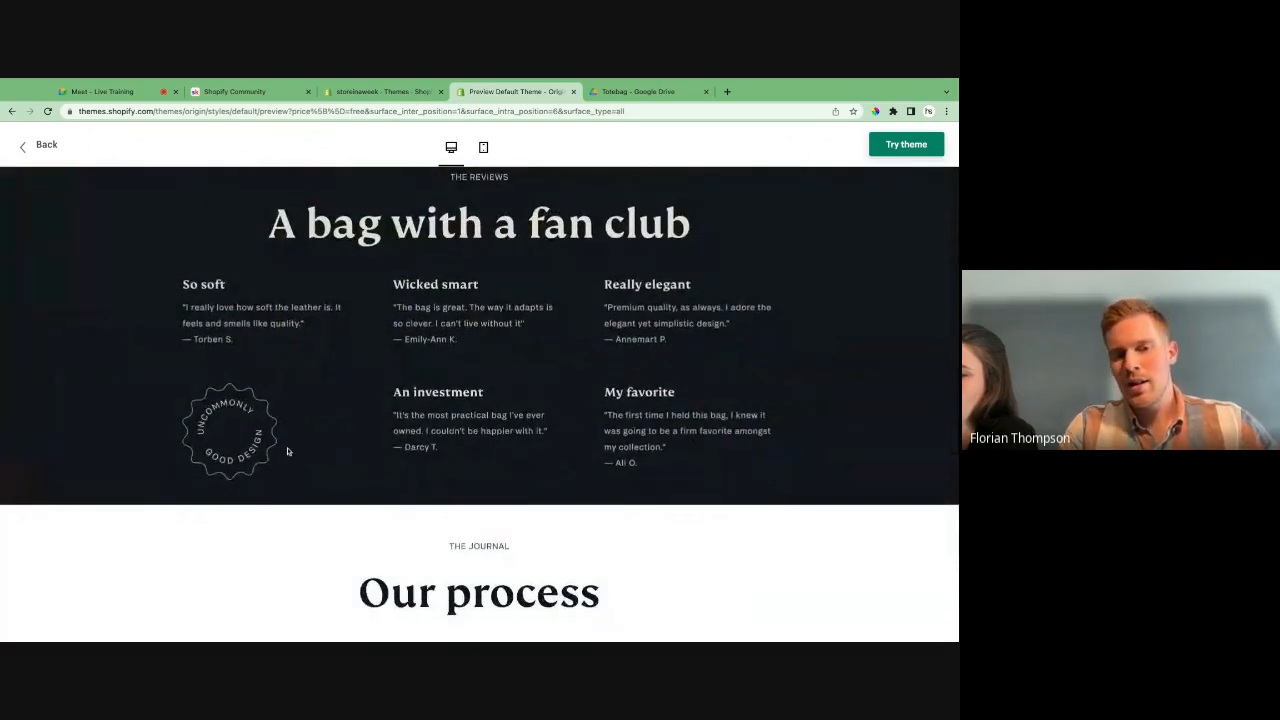
scroll(376, 428, "up", 2)
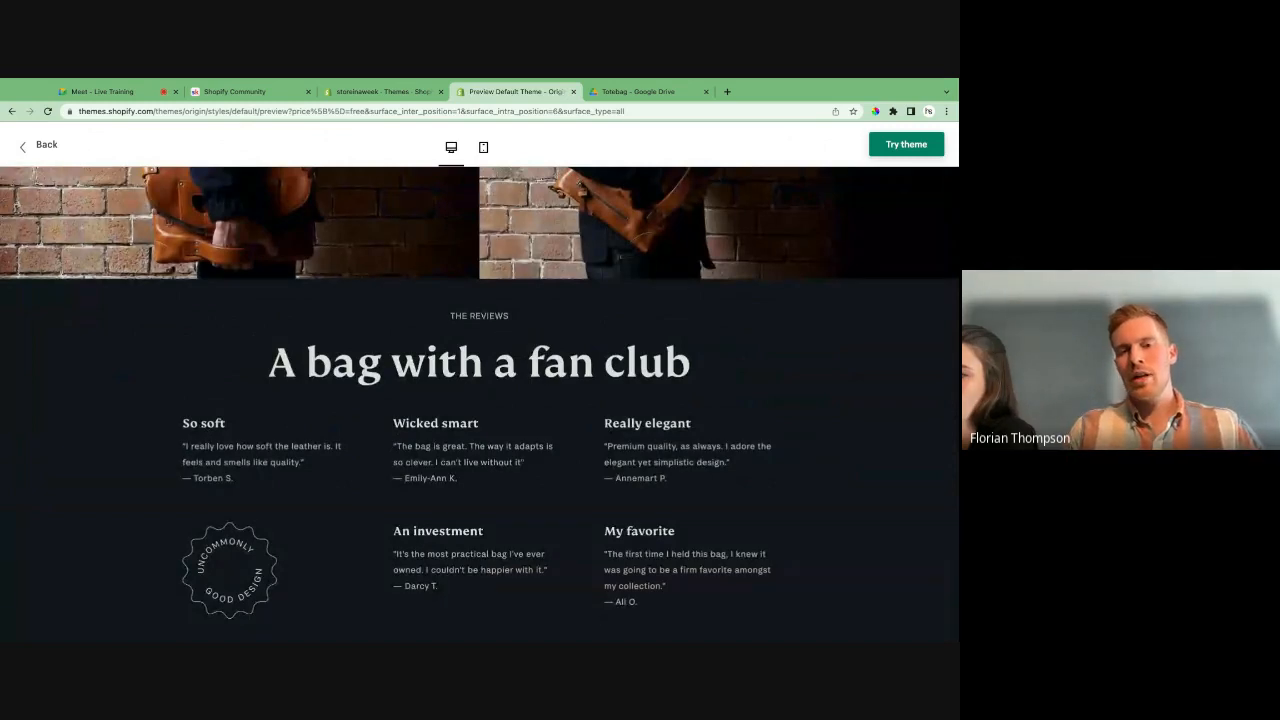
- Examine the journal, story, newsletter sign-up and footer sections of the Origin demo store
scroll(376, 428, "down", 10)
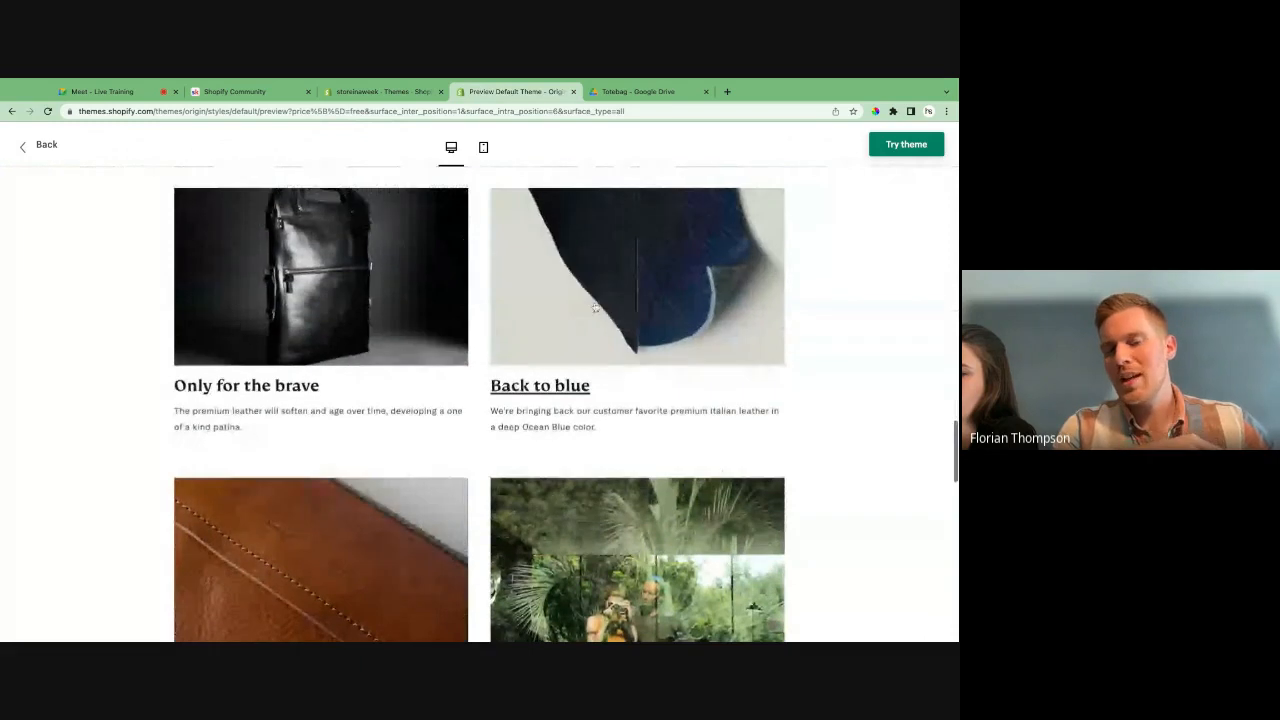
scroll(603, 487, "down", 2)
scroll(603, 487, "down", 6)
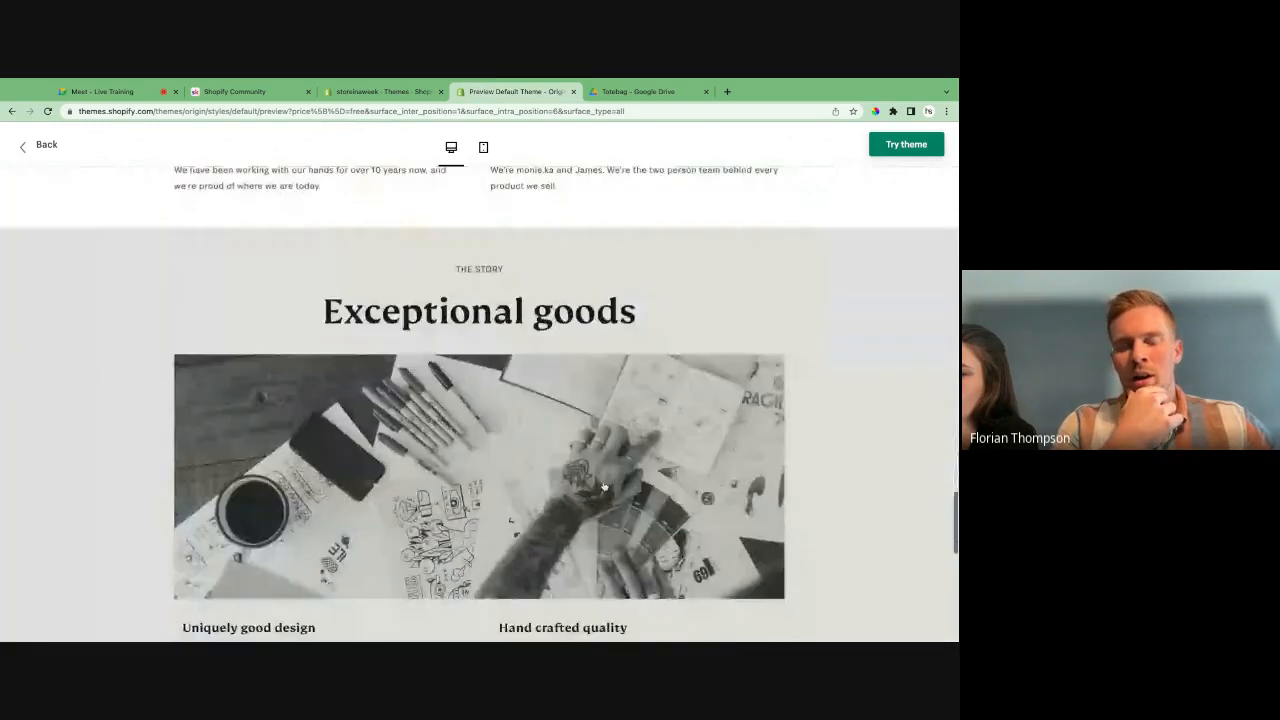
scroll(604, 487, "down", 4)
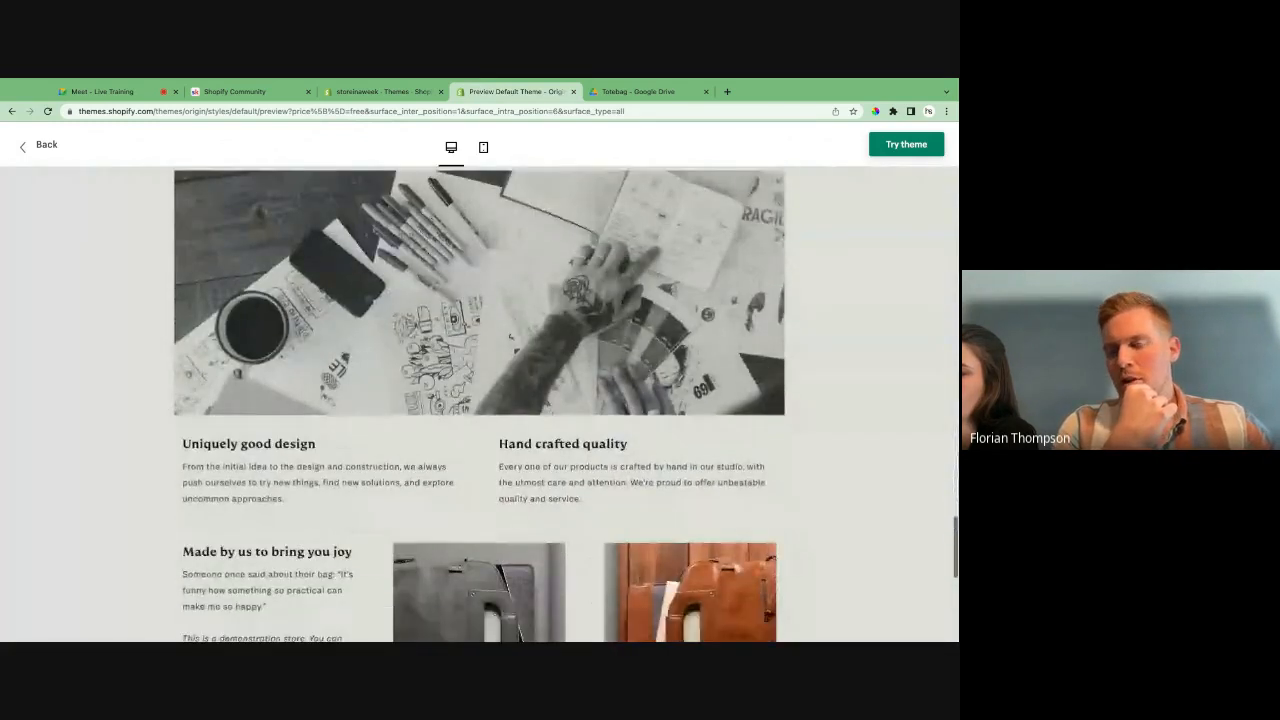
scroll(526, 473, "down", 3)
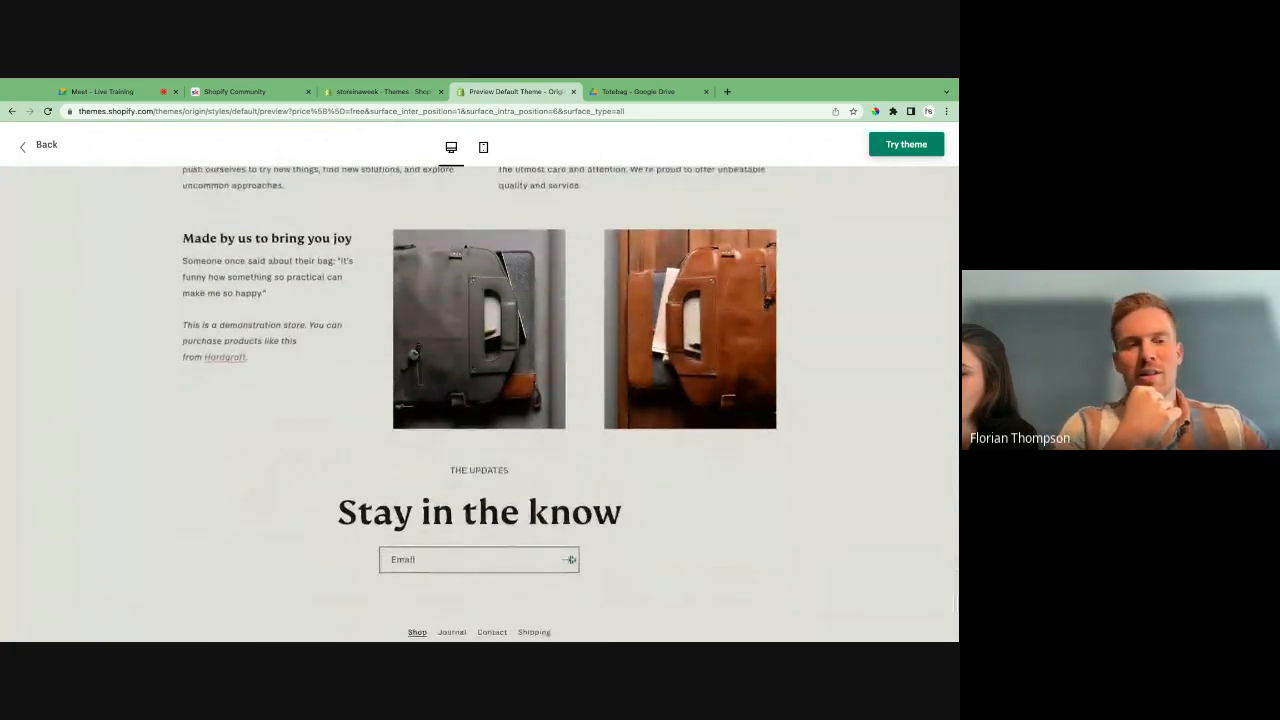
scroll(570, 559, "down", 3)
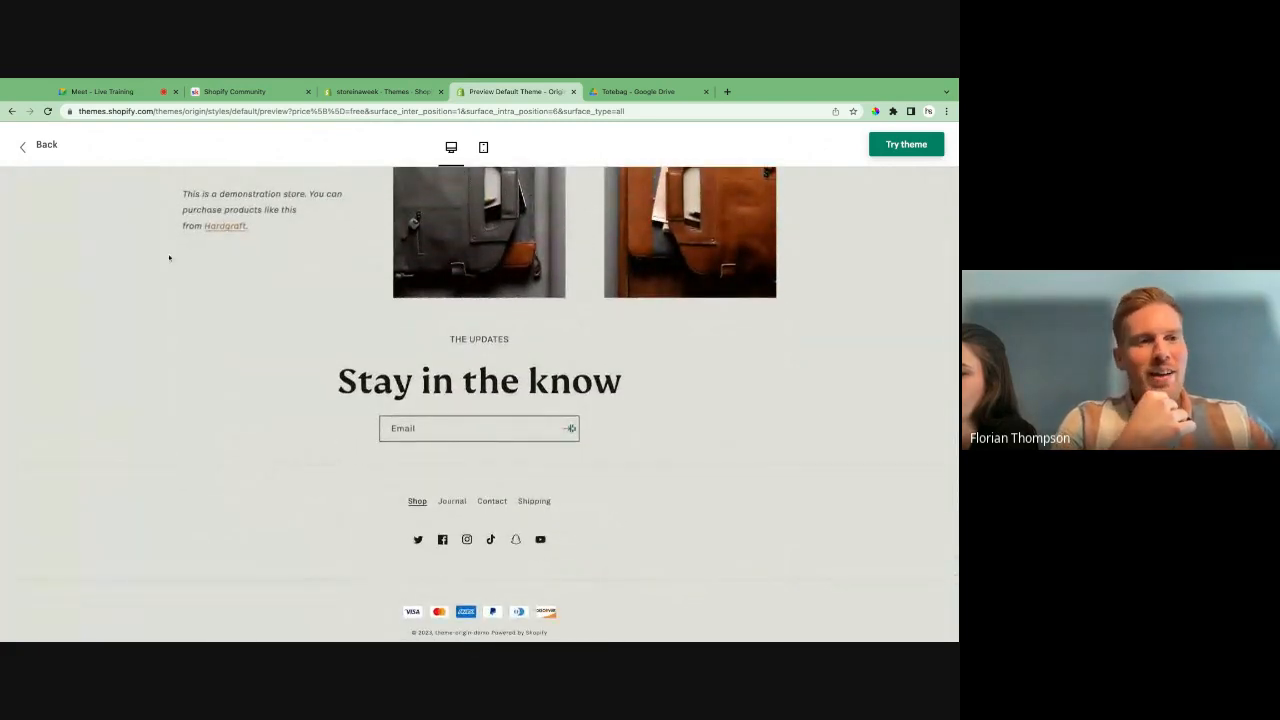
- Review the 2Unfold Bag product section and the large bag photos of the Origin demo store again
scroll(229, 260, "up", 15)
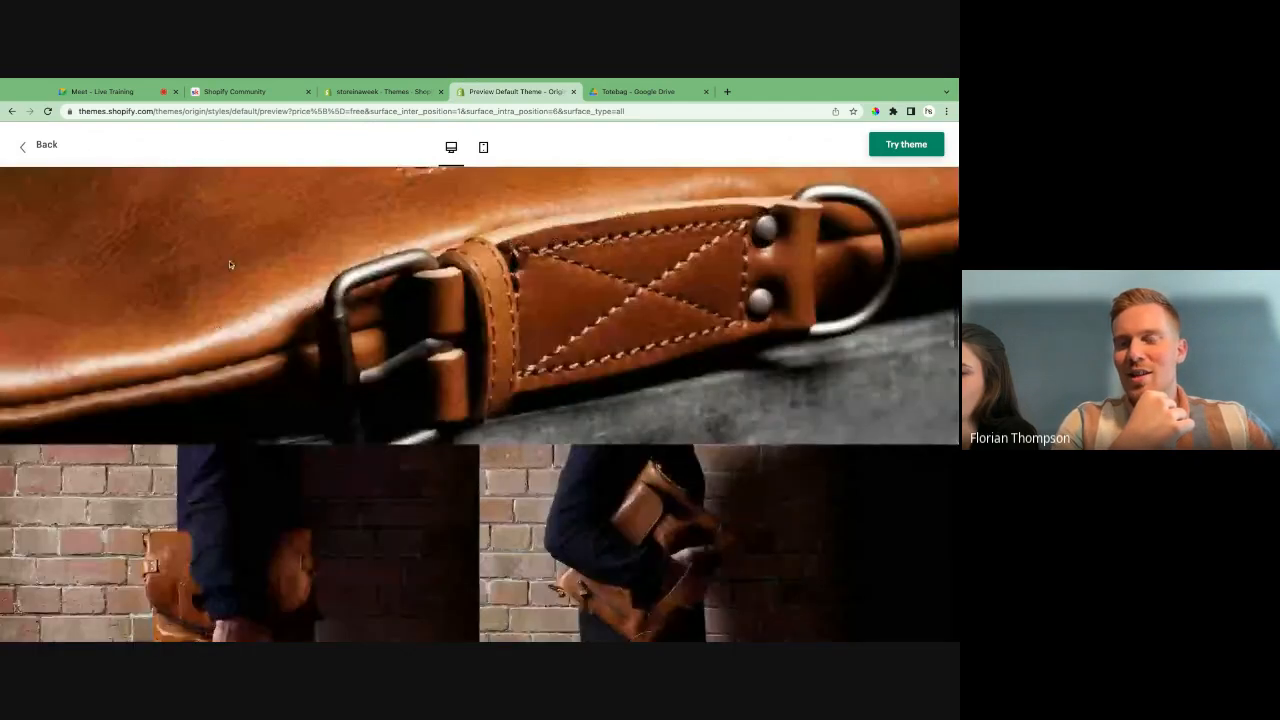
scroll(229, 263, "up", 10)
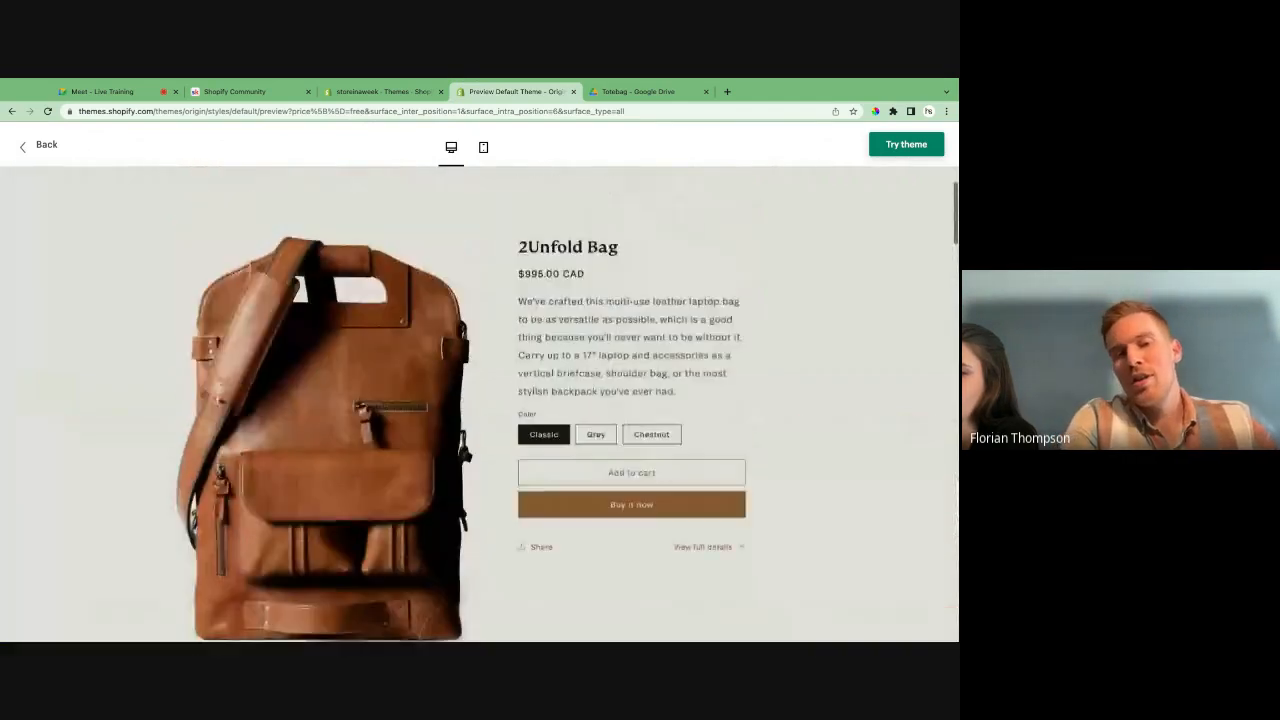
scroll(229, 263, "down", 3)
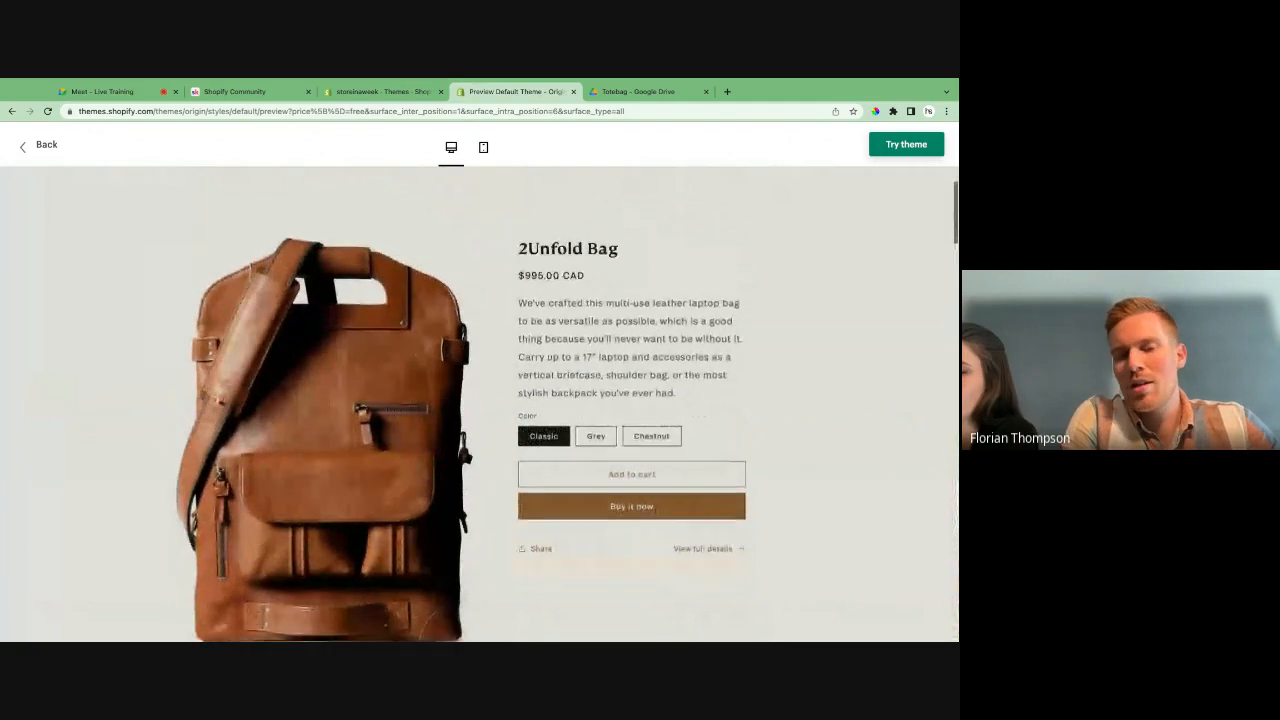
scroll(555, 274, "down", 5)
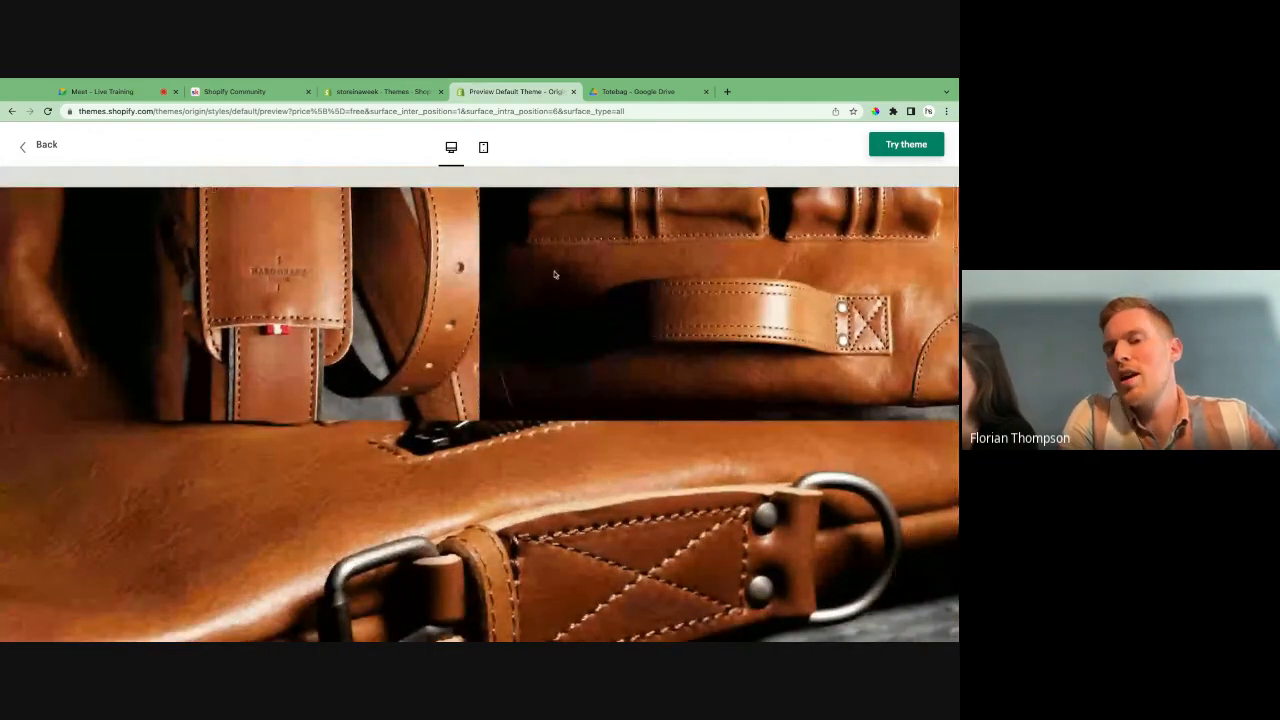
scroll(555, 274, "down", 2)
scroll(555, 274, "down", 3)
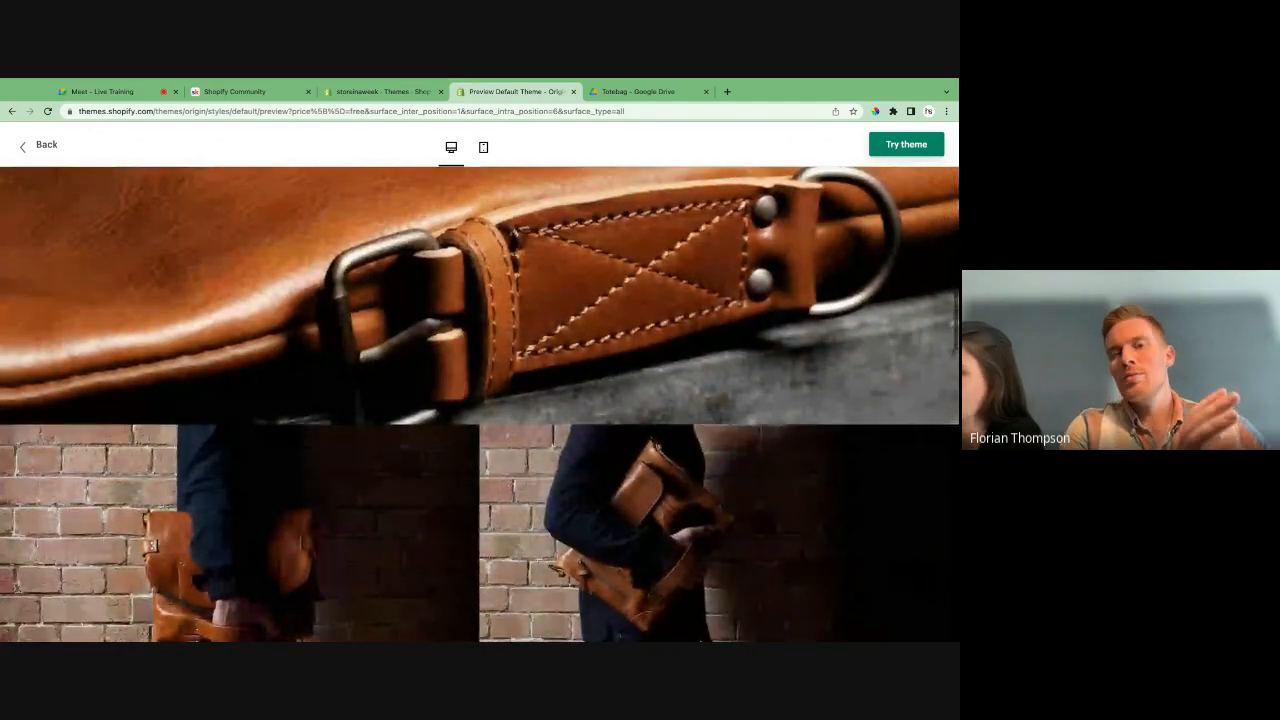
- Leave the demo store preview and return to the Origin theme's details page
left_click(52, 143)
scroll(281, 286, "down", 3)
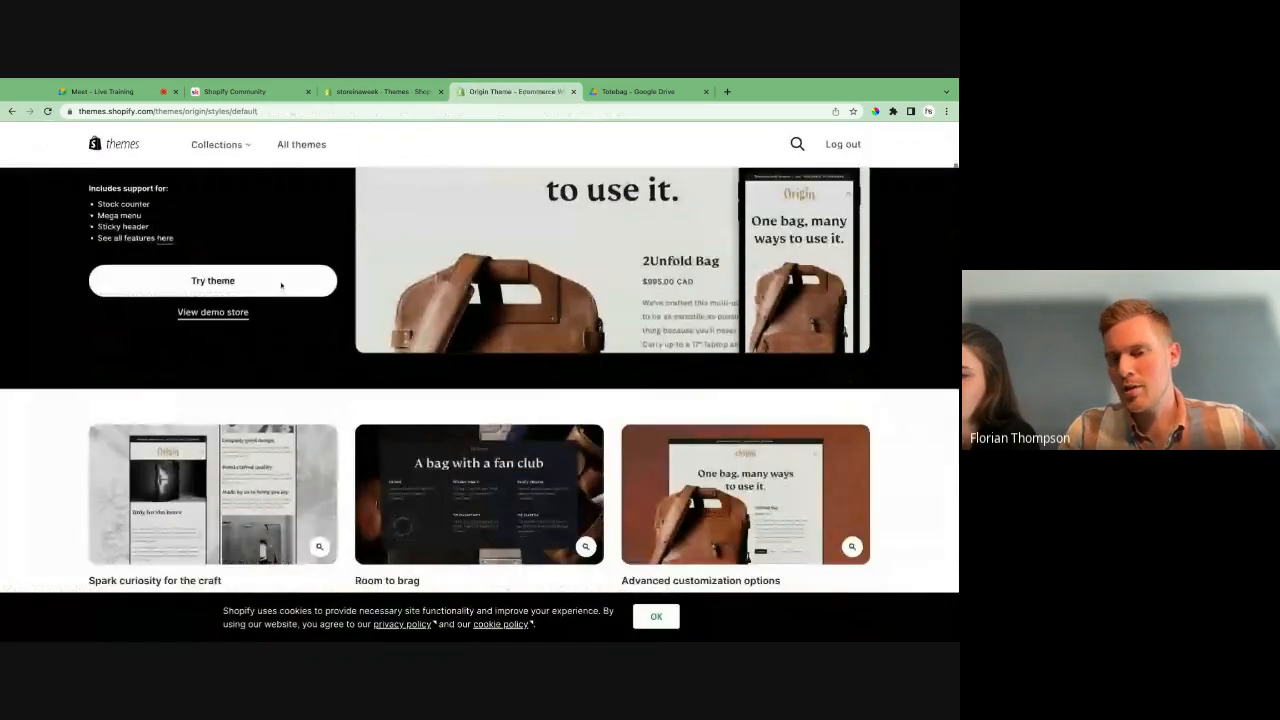
scroll(281, 286, "up", 3)
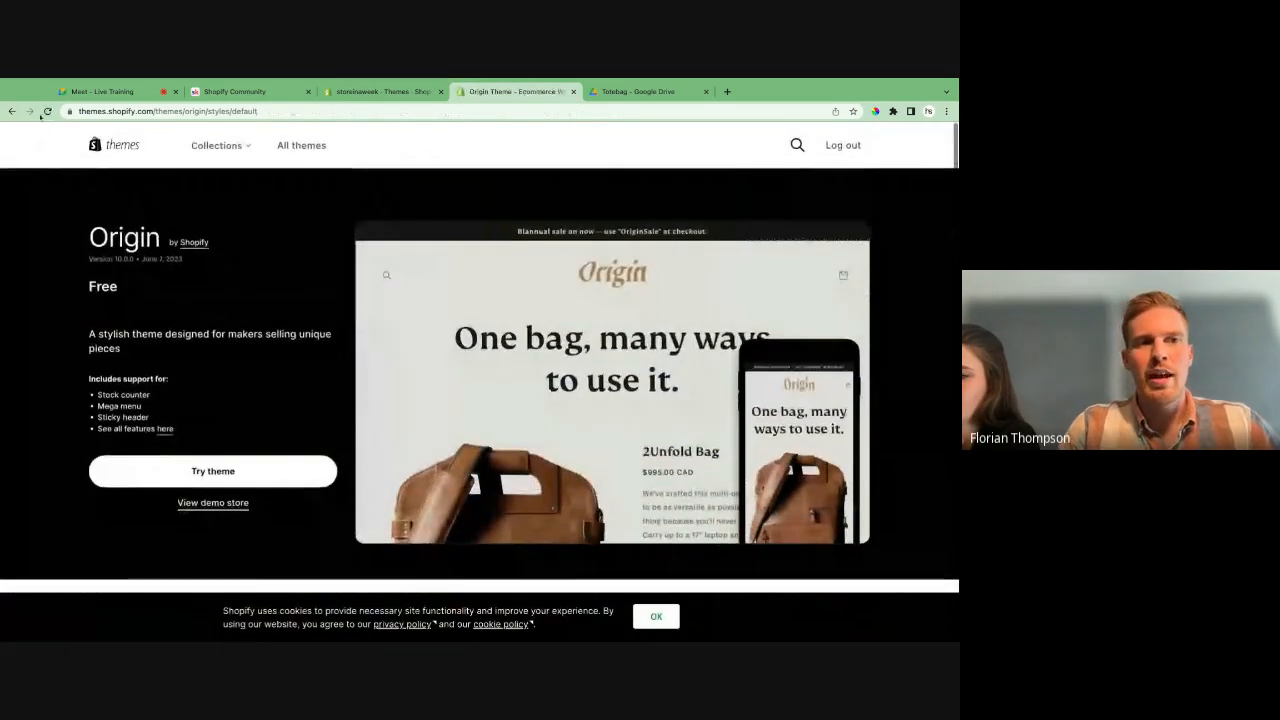
left_click(12, 111)
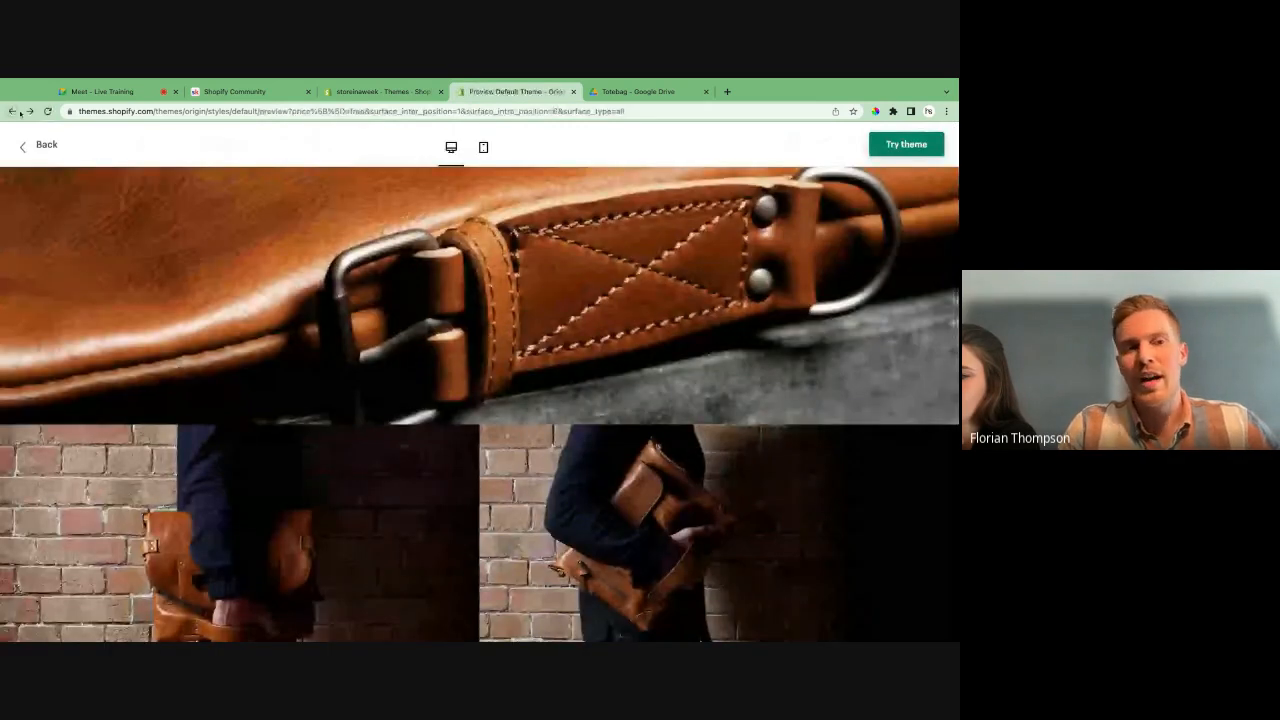
left_click(38, 149)
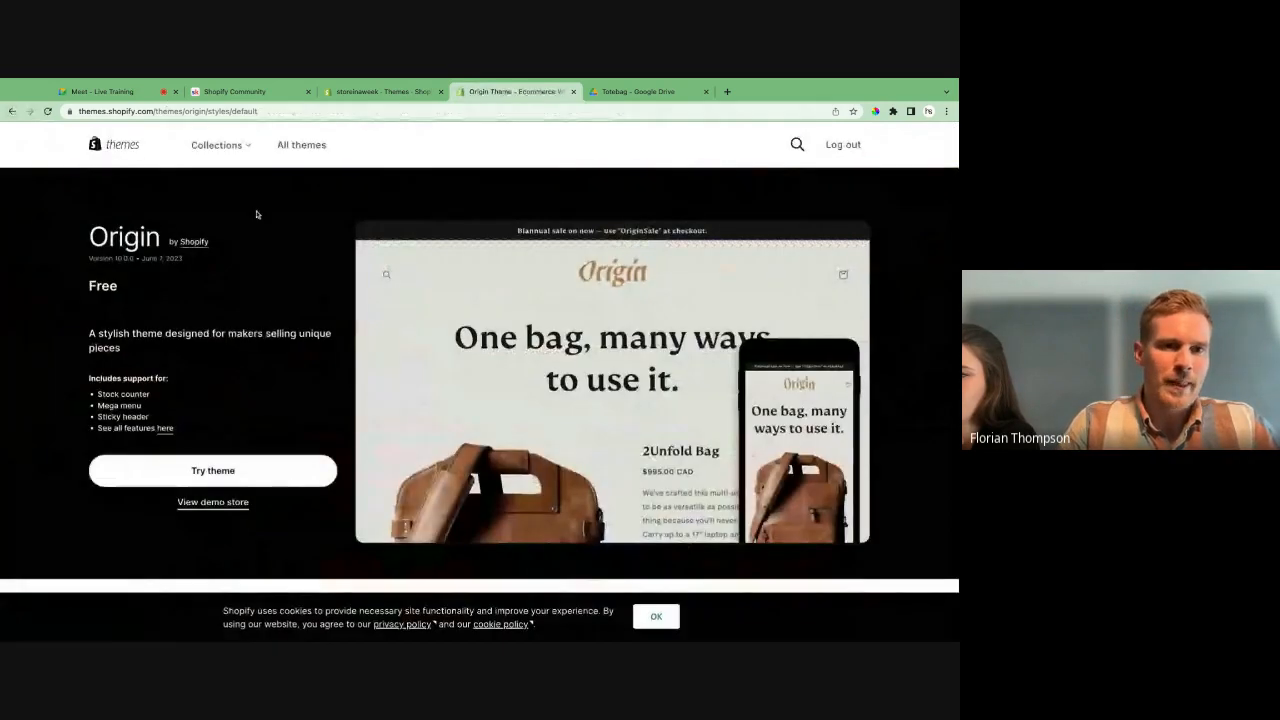
- Shorten the page address to themes.shopify.com/themes and load the full theme catalogue
left_click(158, 113)
key("Right")
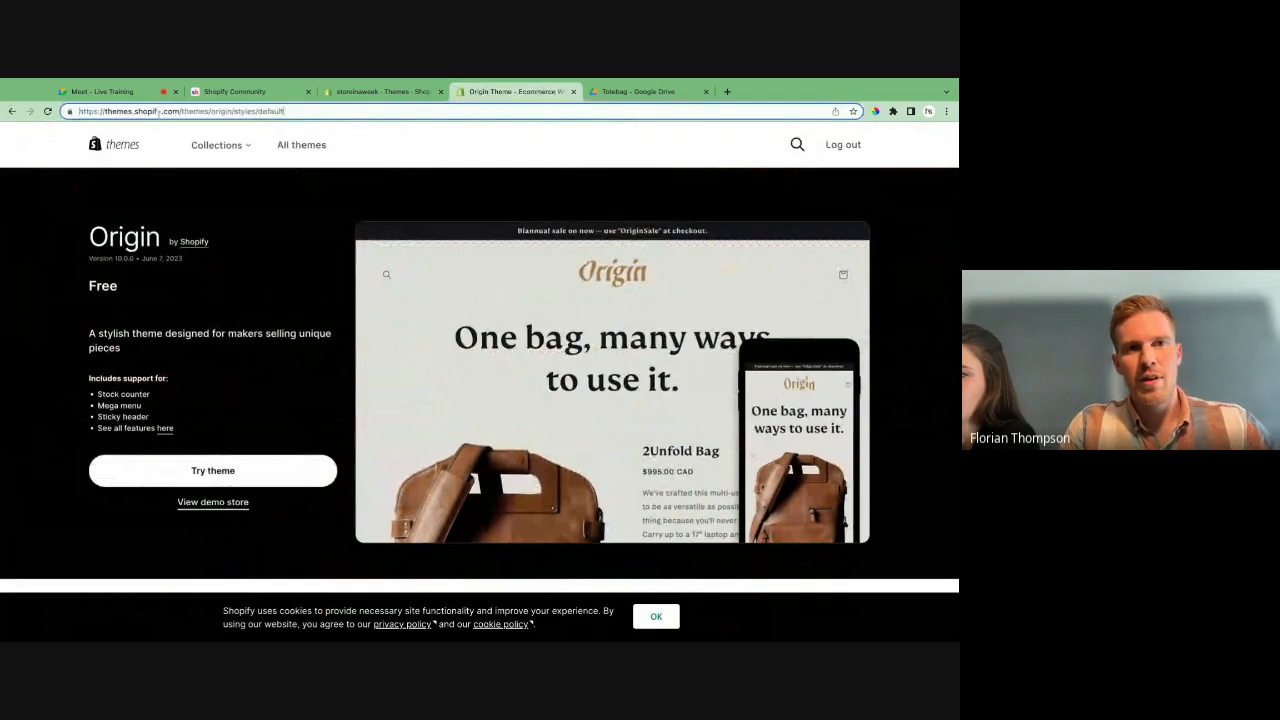
key("alt+shift+Left")
key("alt+BackSpace")
key("alt+BackSpace")
key("alt+BackSpace")
key("alt+BackSpace")
key("Return")
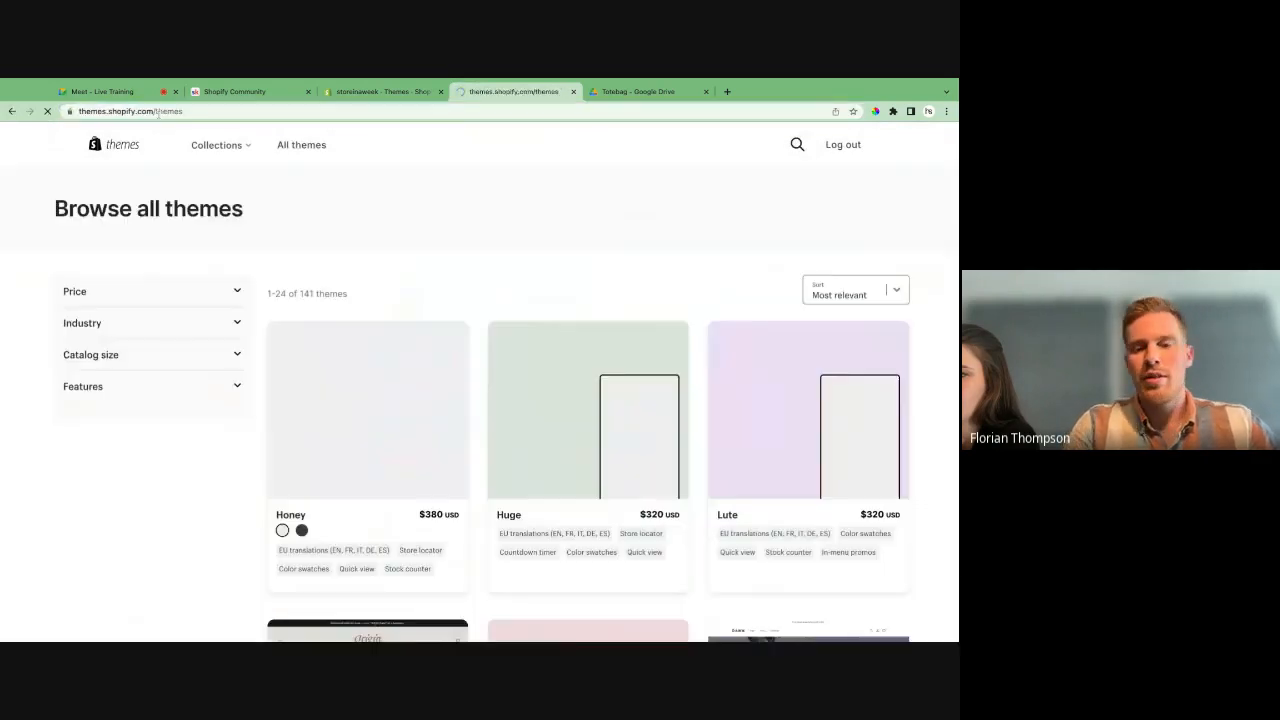
- Filter the reloaded theme catalogue to free themes and bring the Dawn theme into view
scroll(474, 417, "down", 1)
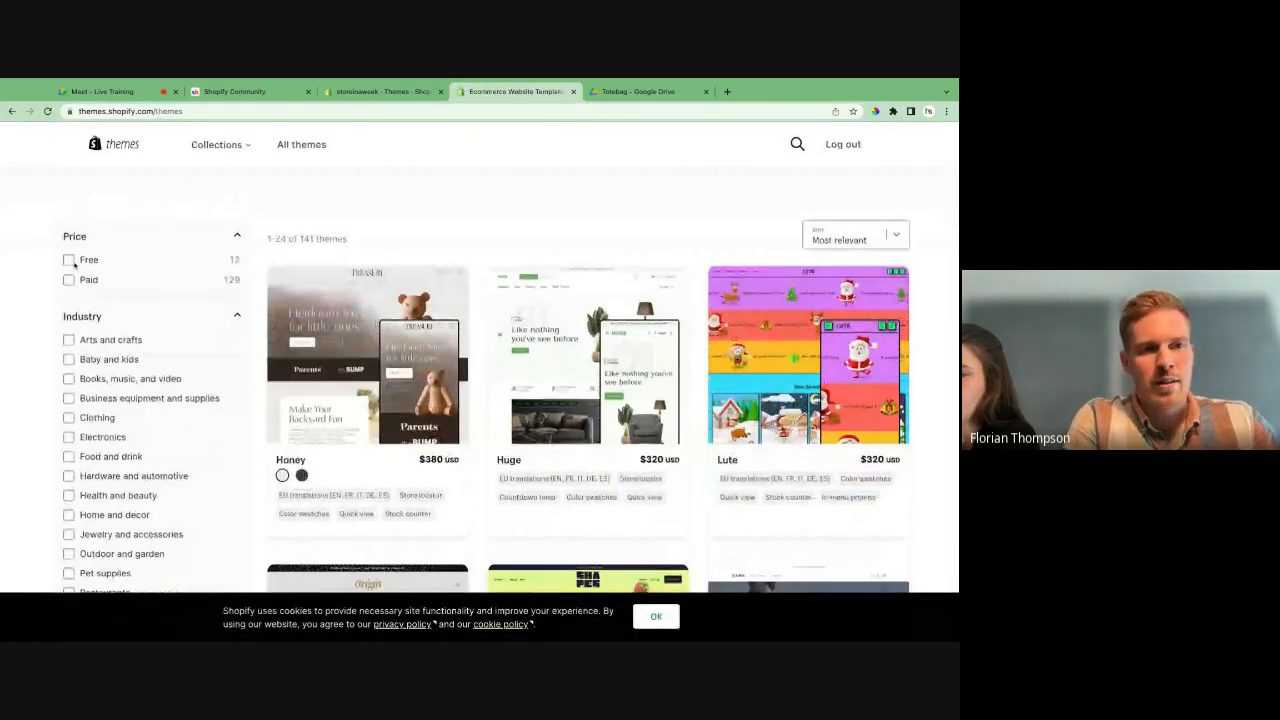
left_click(70, 261)
scroll(335, 316, "down", 5)
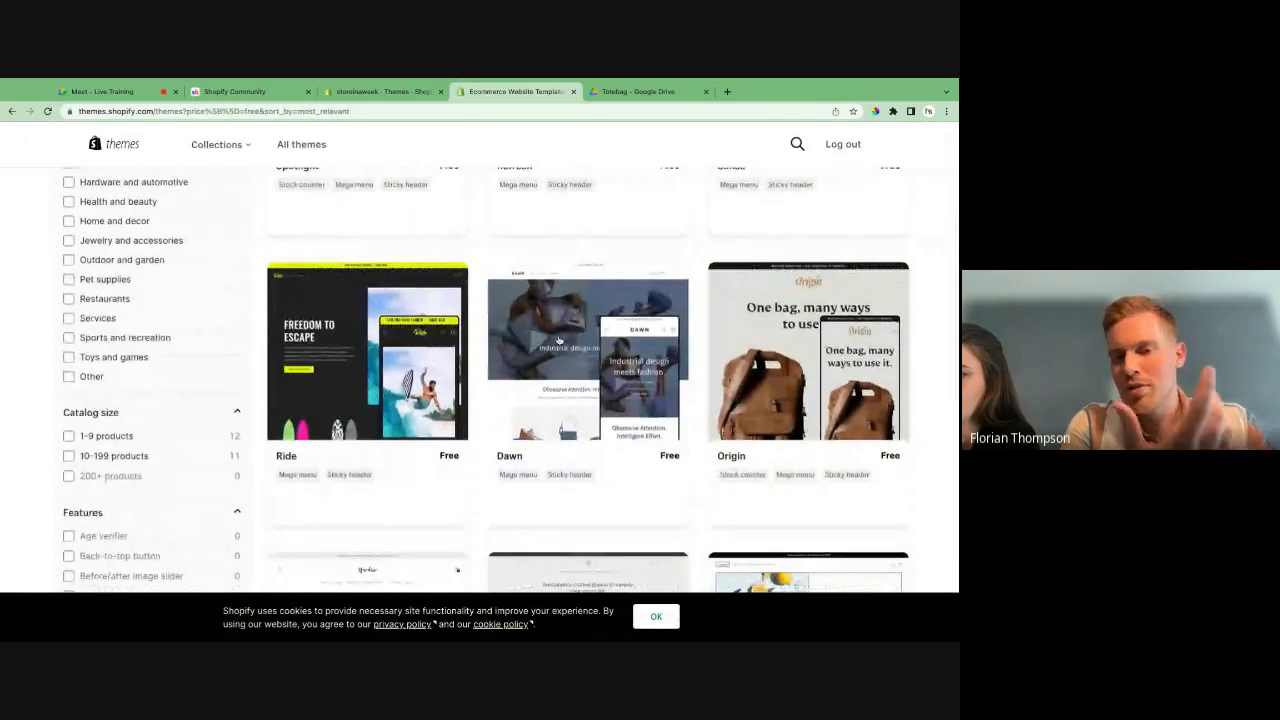
- Find the free Taste theme in the catalogue and view its demo store
scroll(559, 340, "down", 4)
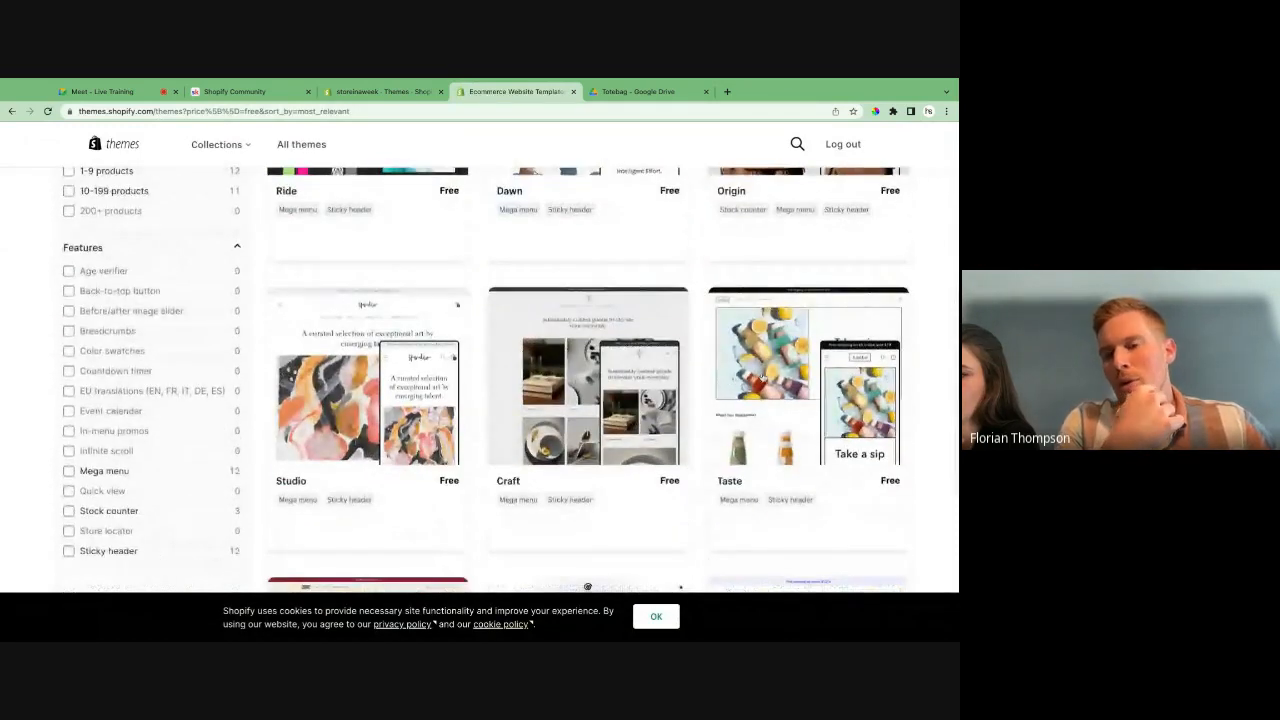
left_click(762, 376)
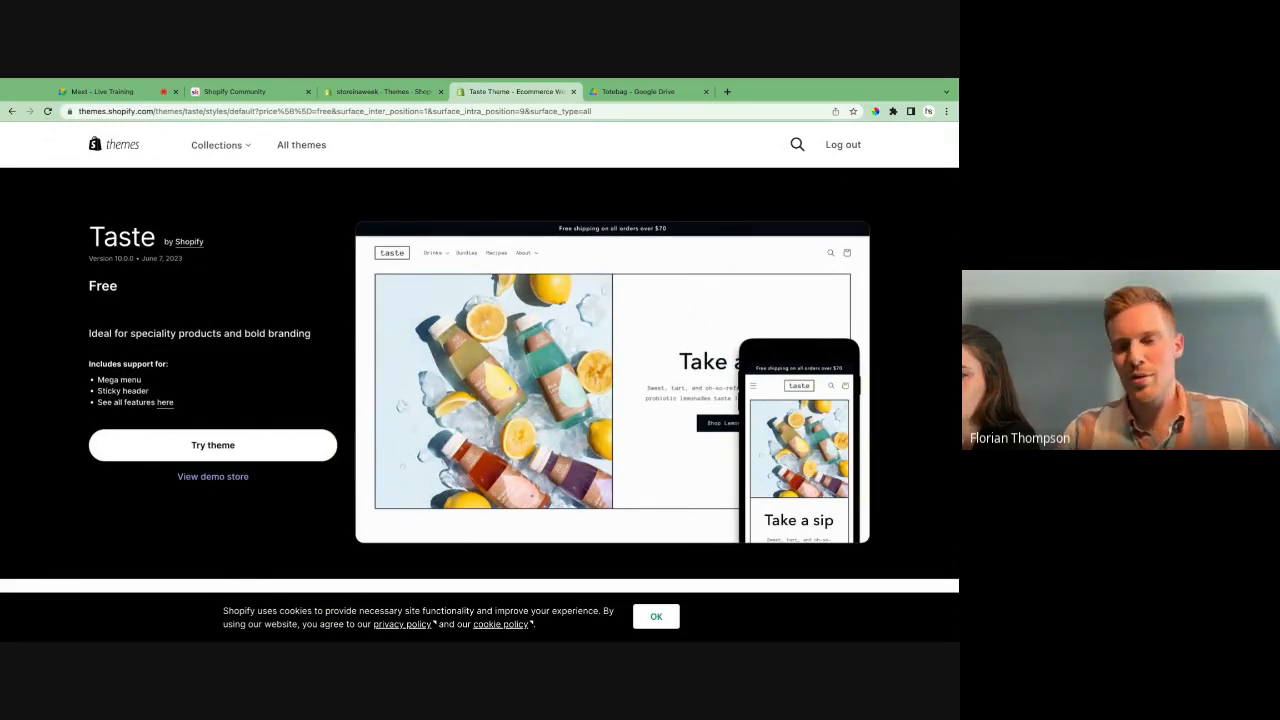
left_click(213, 477)
- Review the Taste demo store's hero banner, bestsellers, collection tiles, featured product and bundle sections
scroll(480, 400, "down", 2)
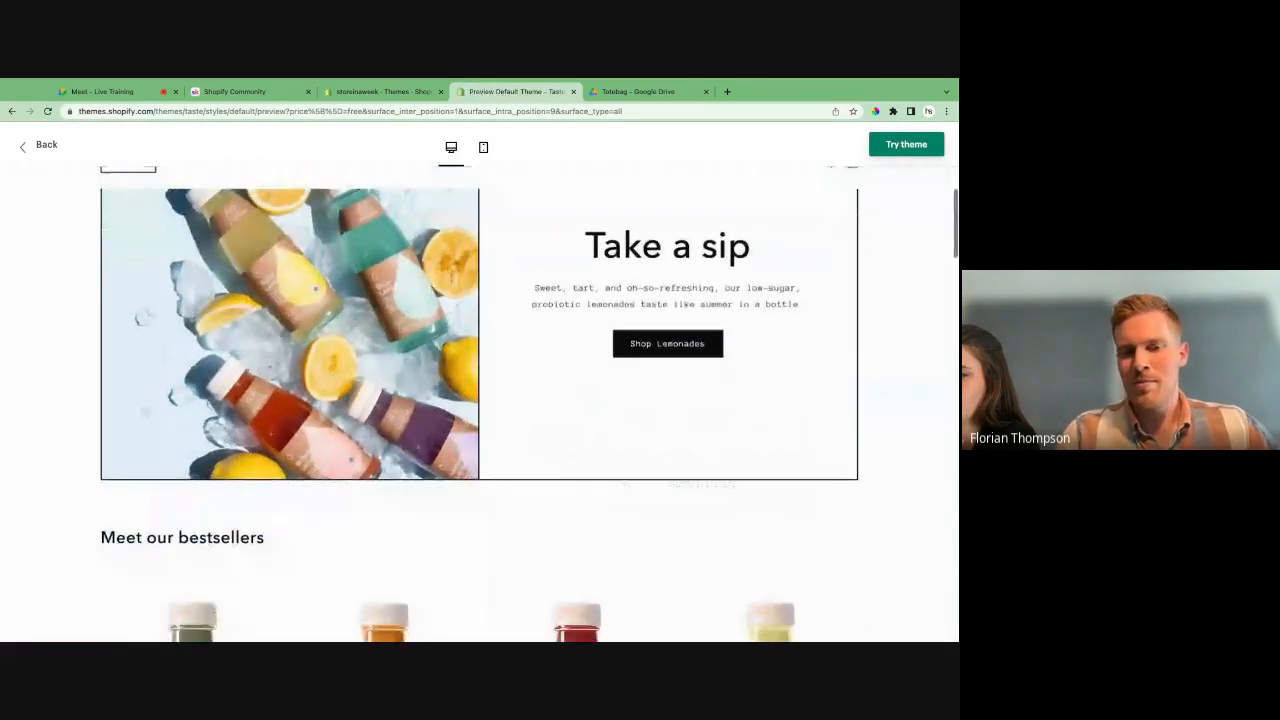
scroll(480, 400, "up", 2)
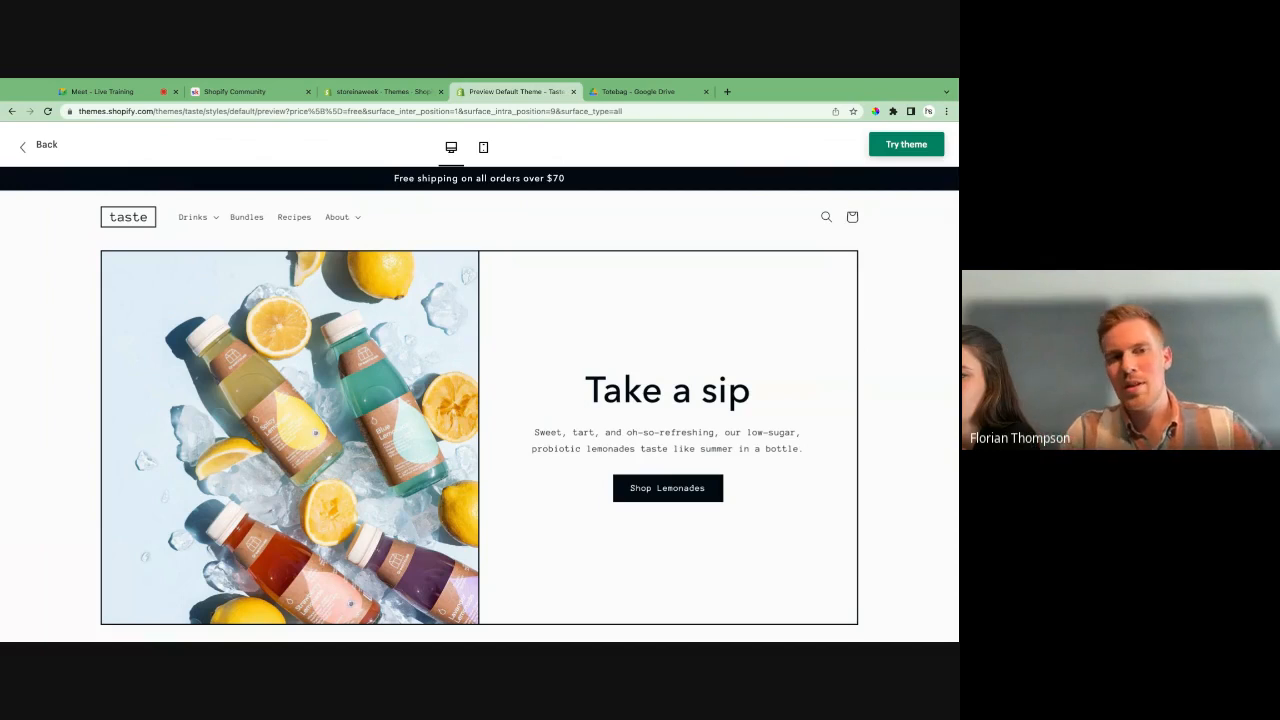
scroll(557, 449, "down", 6)
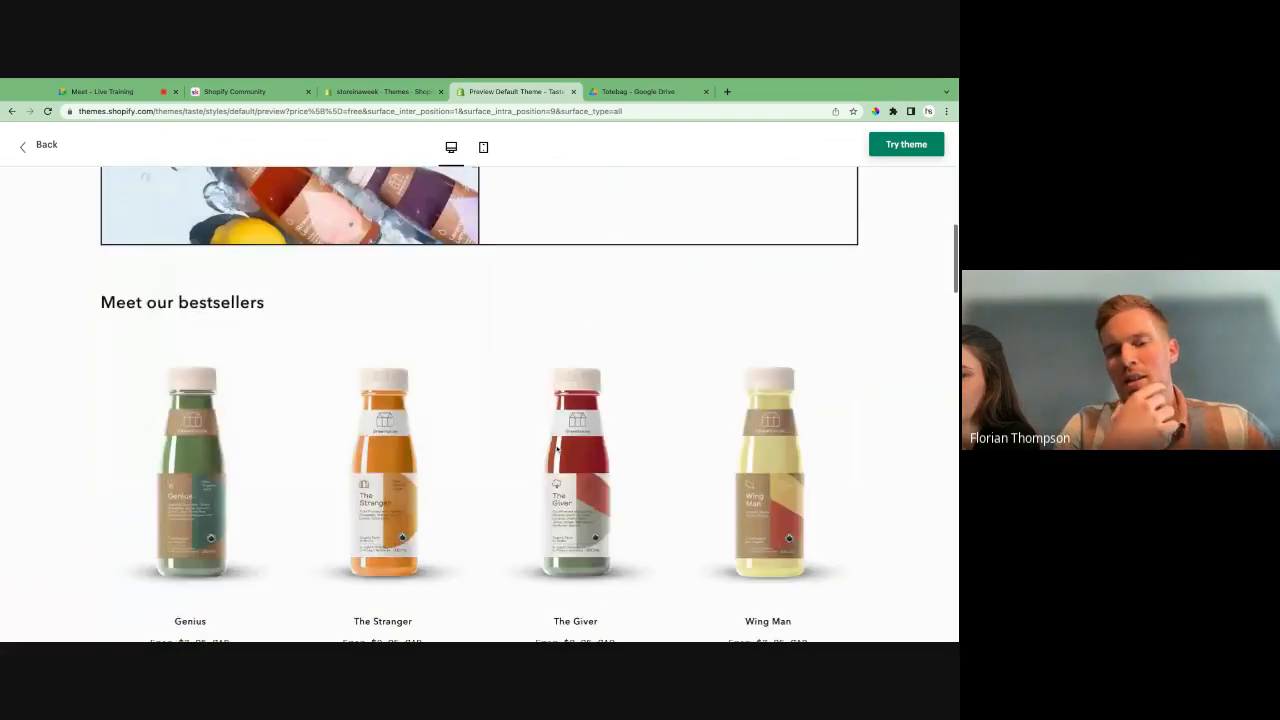
scroll(557, 449, "down", 5)
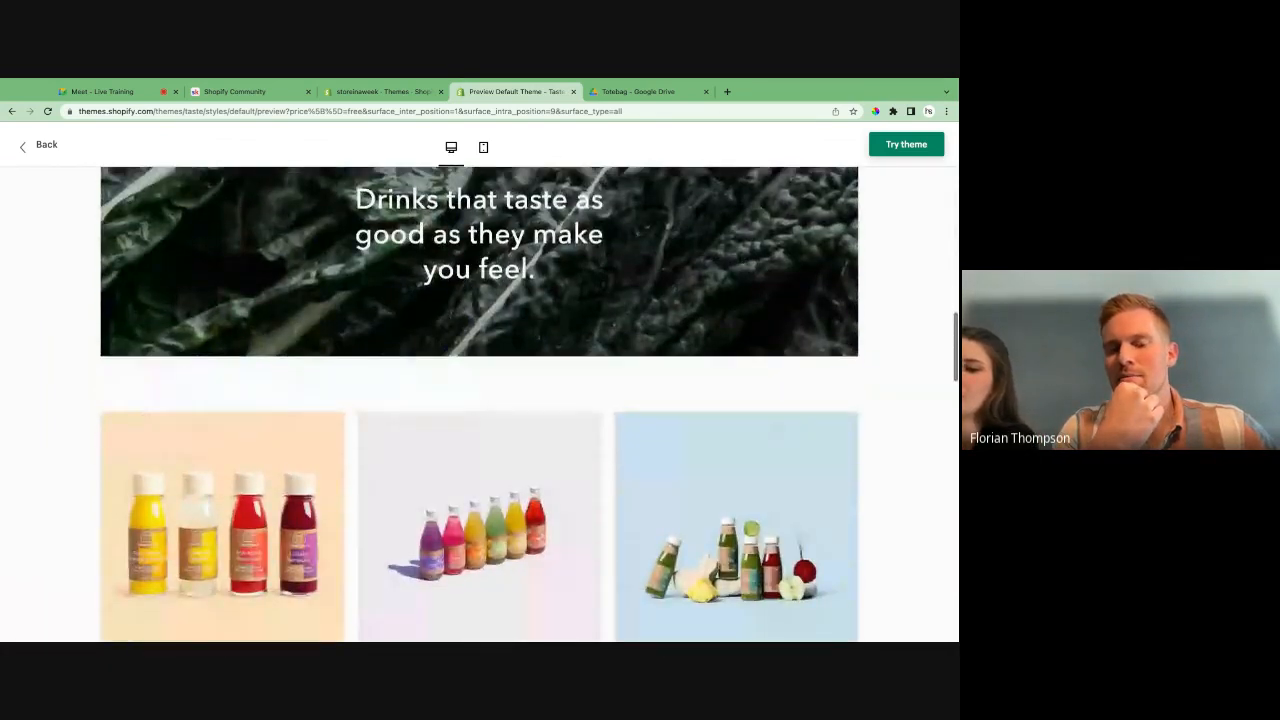
scroll(229, 431, "down", 4)
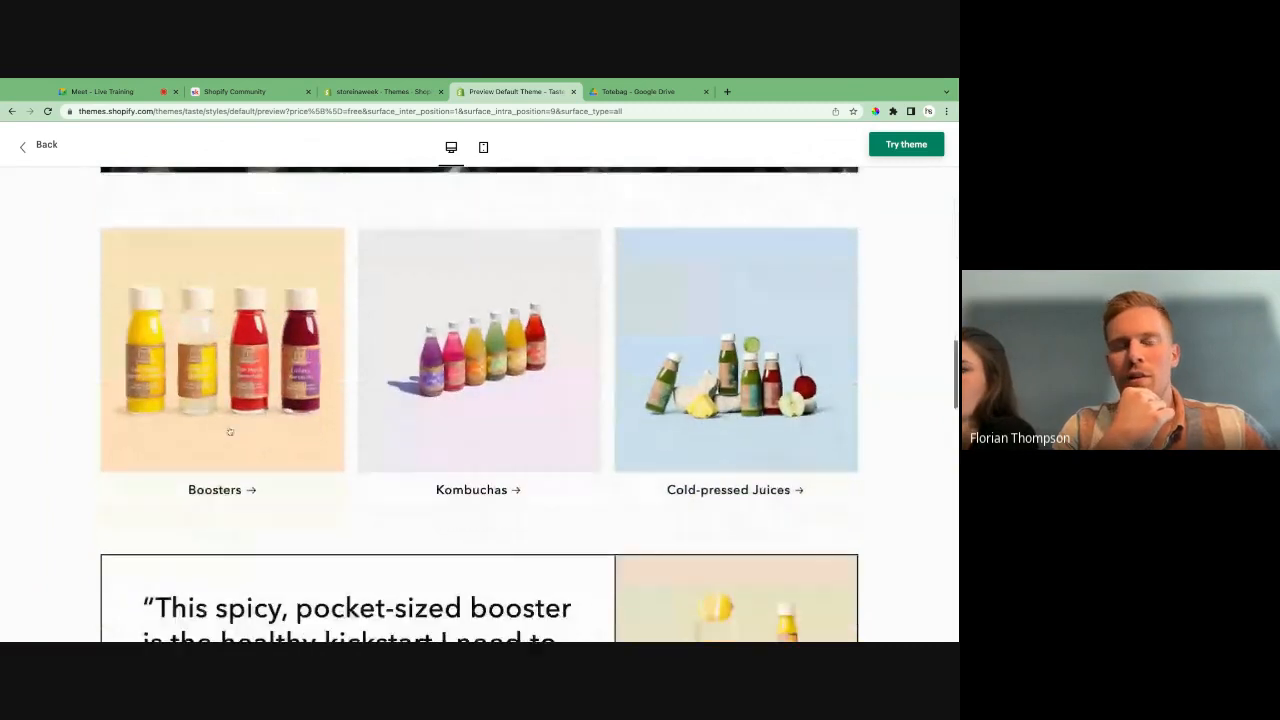
scroll(229, 431, "down", 5)
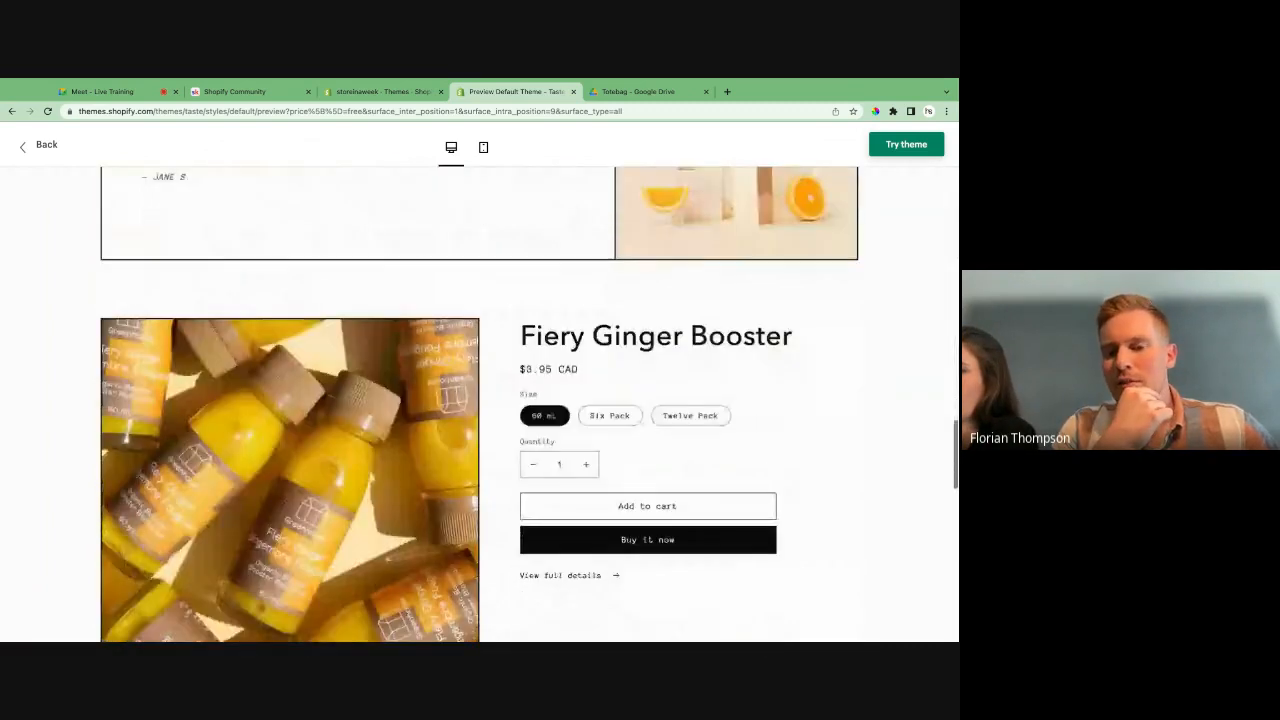
scroll(480, 400, "down", 5)
scroll(480, 400, "up", 8)
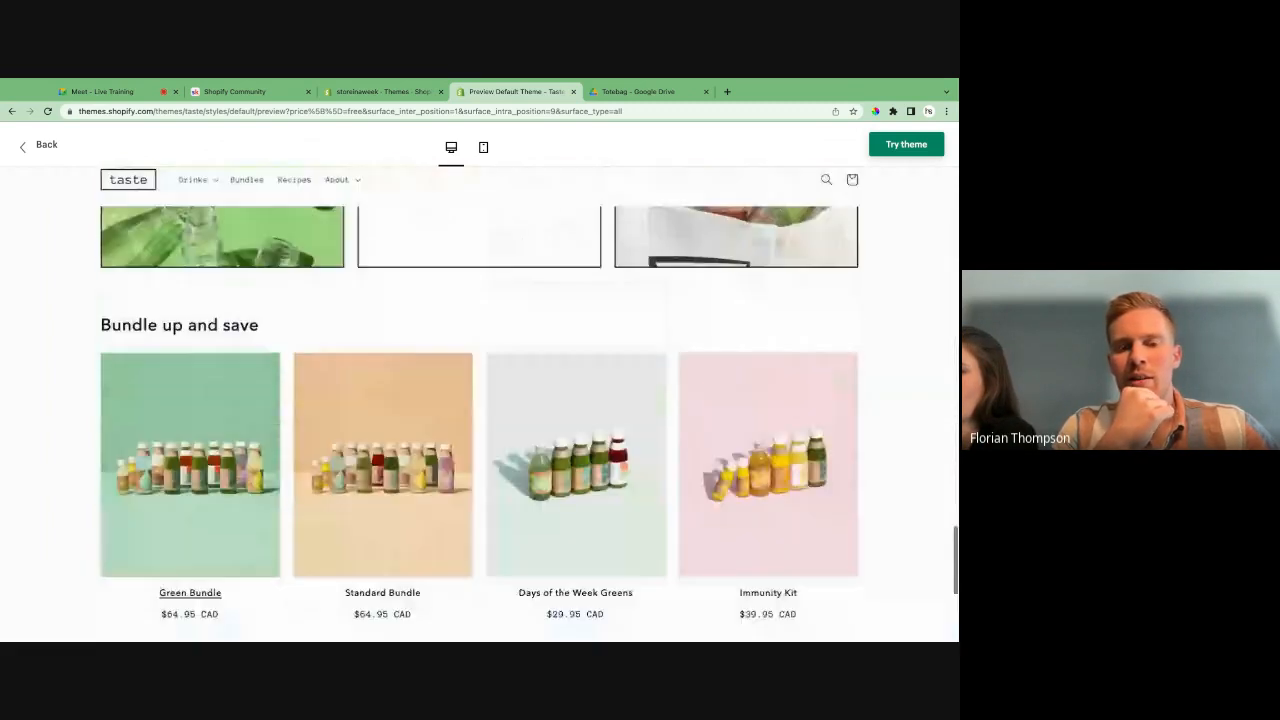
scroll(480, 430, "up", 6)
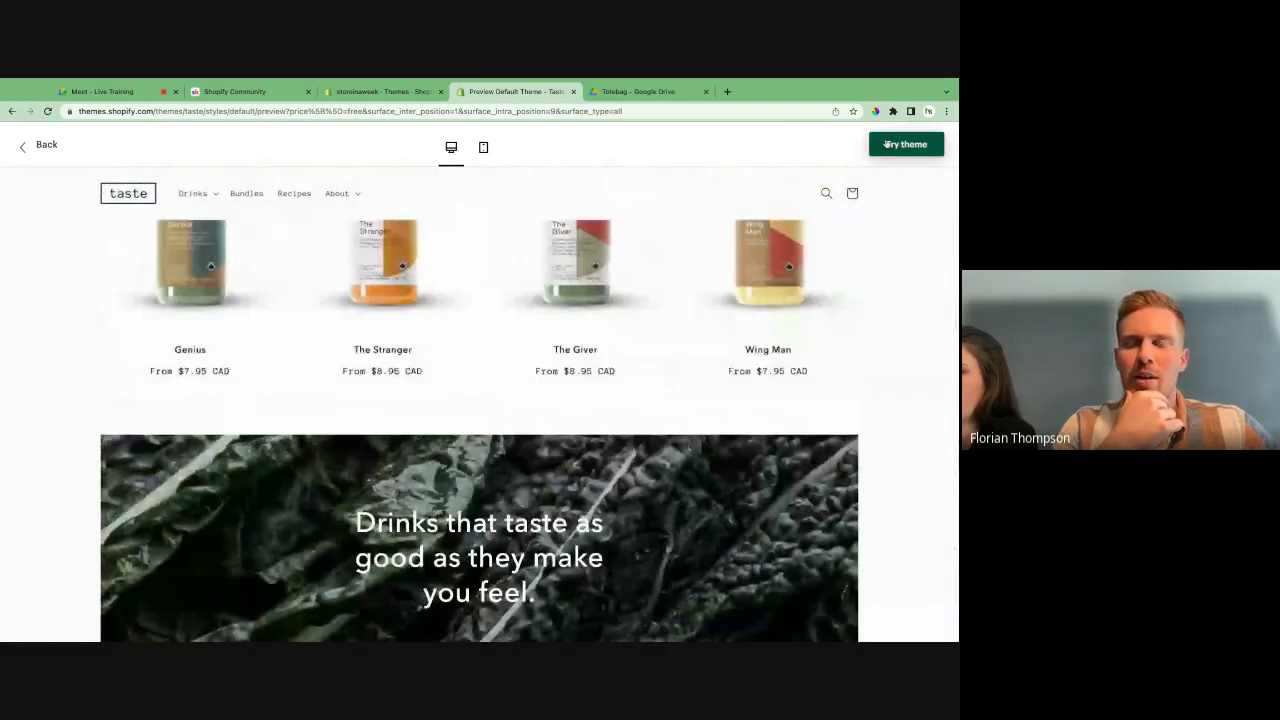
- Add the Taste theme to the storeinaweek store's theme library as a trial
left_click(916, 144)
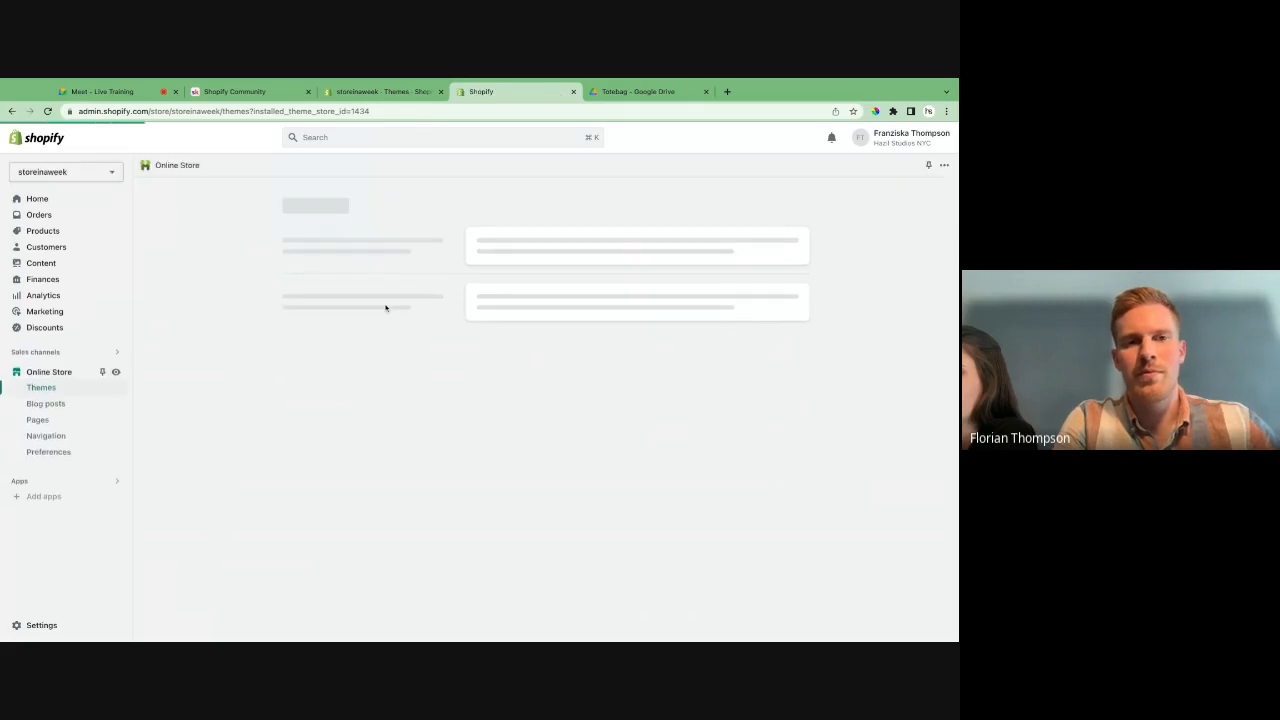
scroll(355, 517, "down", 3)
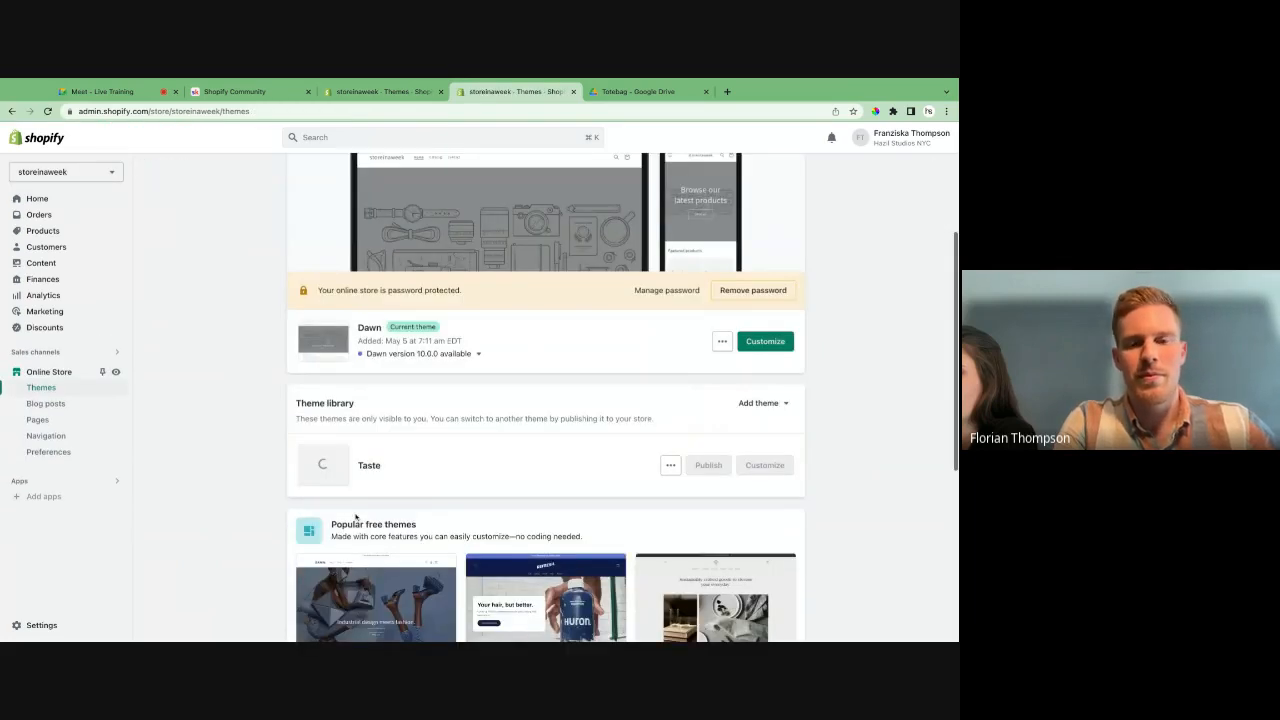
scroll(355, 517, "down", 1)
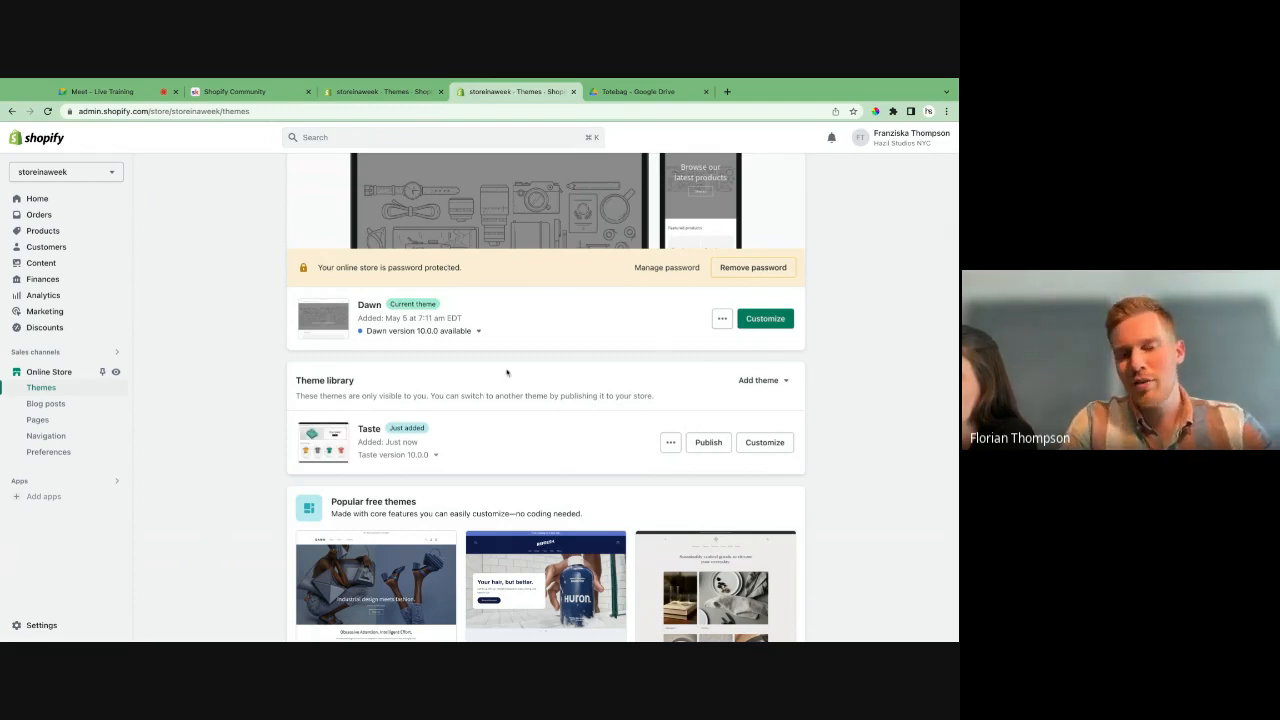
- Publish Taste as the store's current theme and open it in the theme editor
left_click(709, 443)
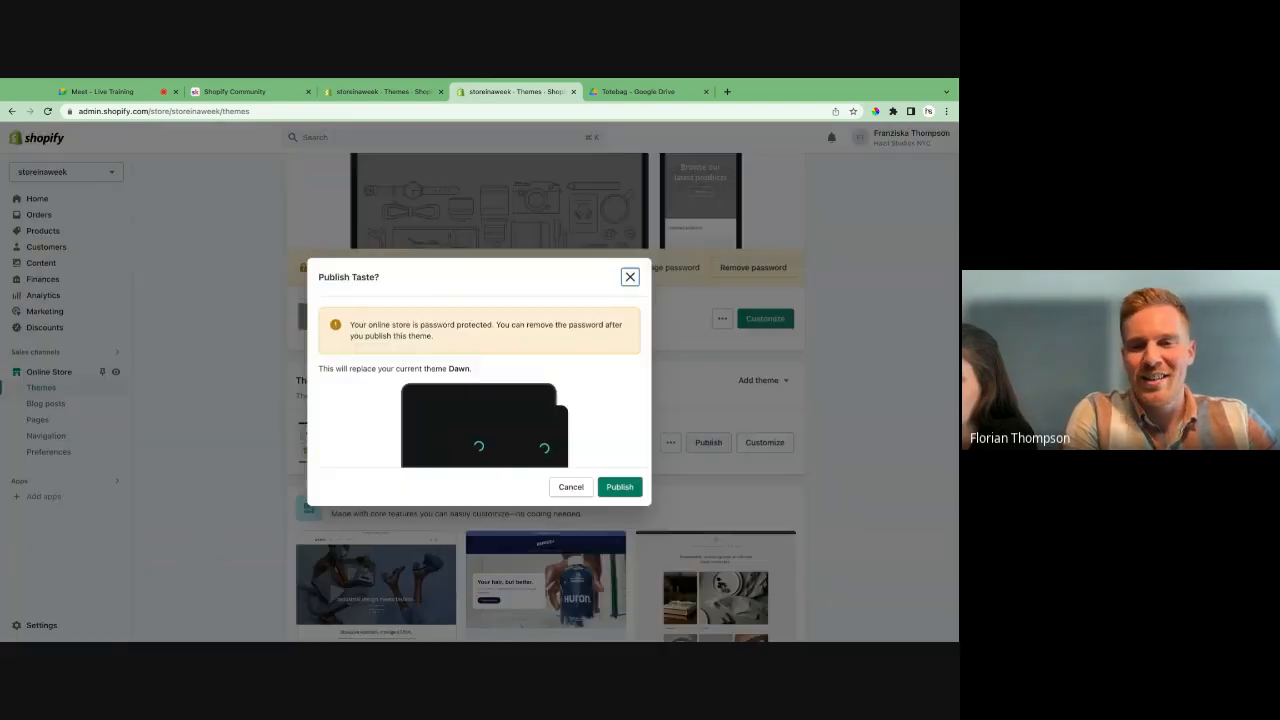
left_click(619, 487)
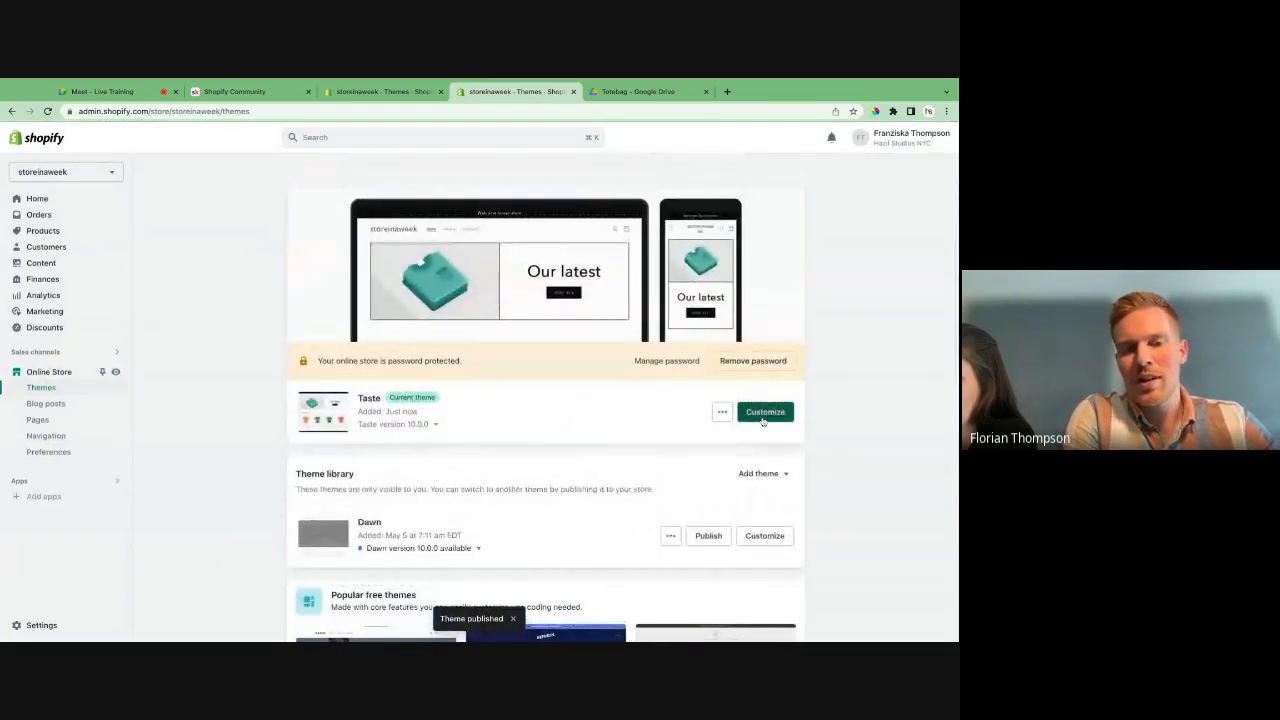
left_click(763, 416)
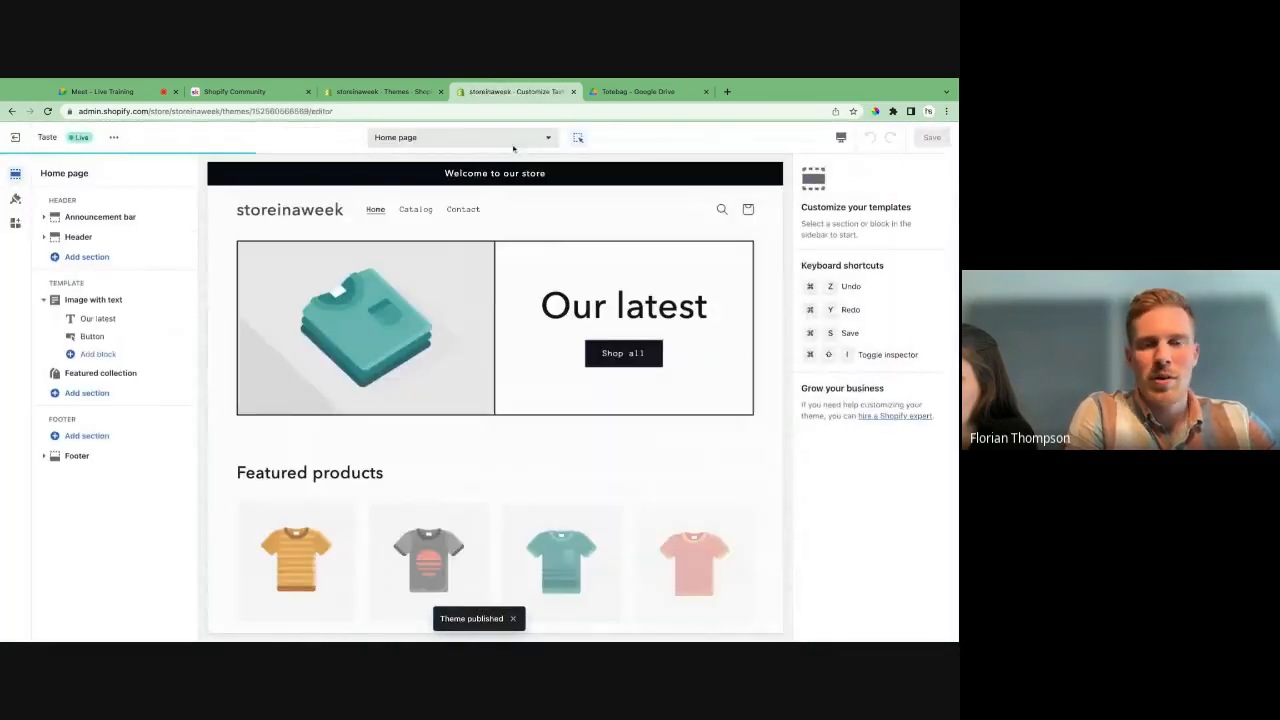
- Examine the Taste home page in the theme editor, from the header and image banner to the featured products and email signup
left_click(513, 142)
left_click(514, 142)
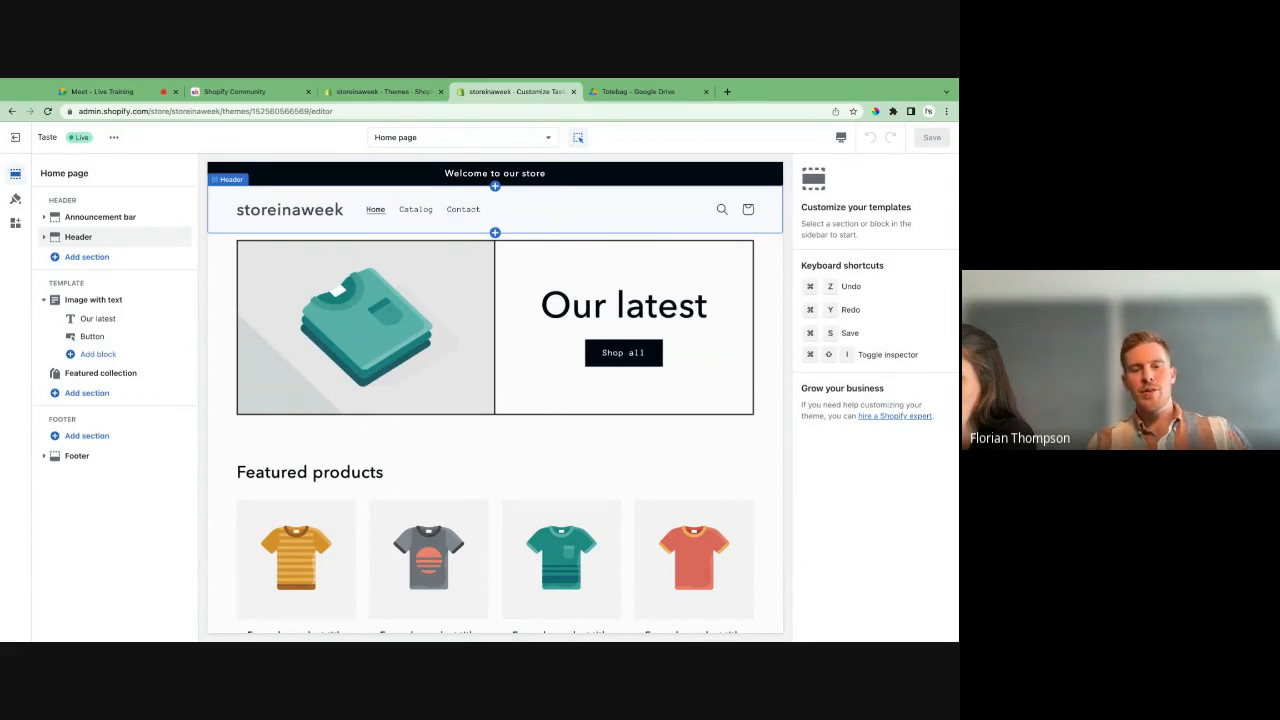
scroll(530, 400, "down", 5)
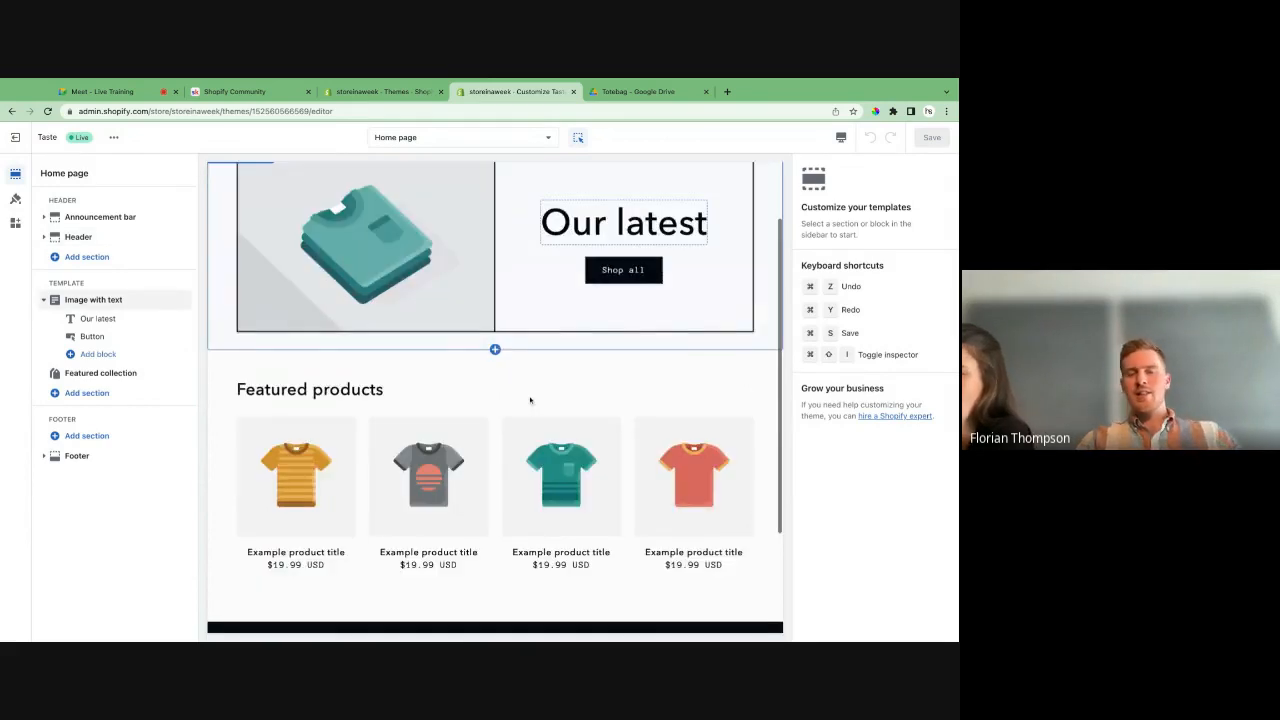
scroll(530, 400, "up", 5)
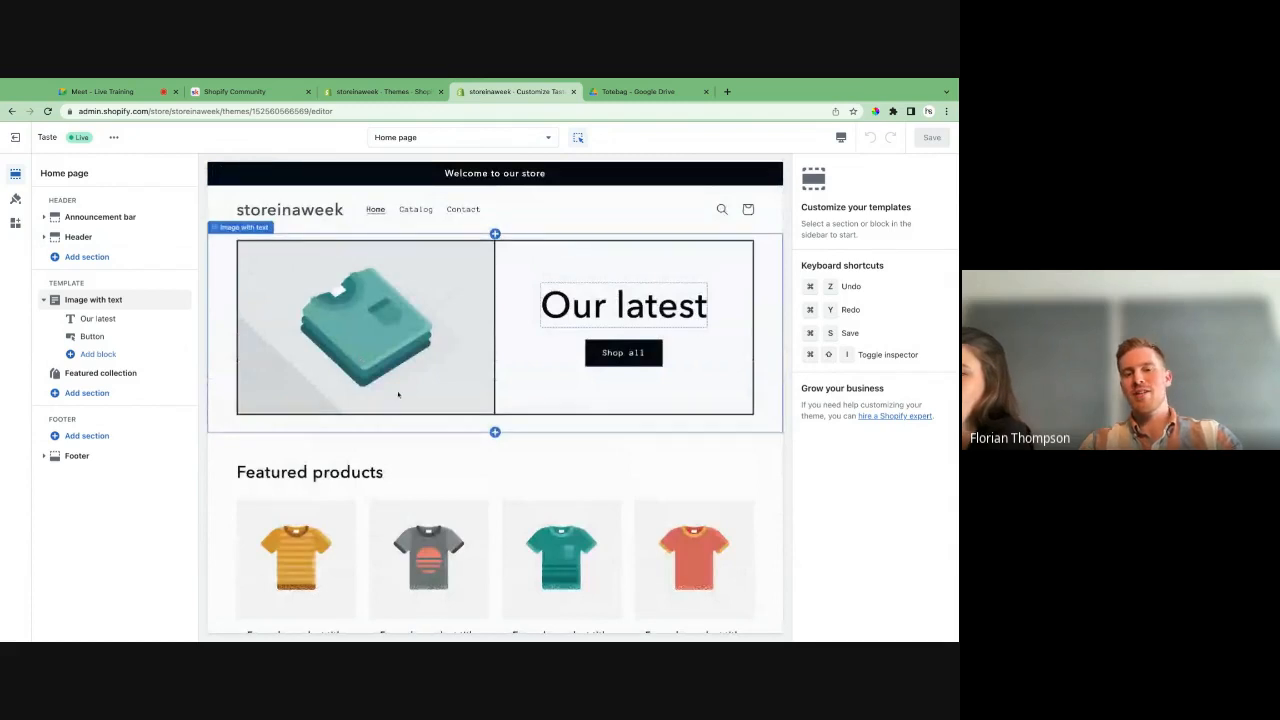
scroll(560, 480, "down", 2)
scroll(571, 526, "down", 2)
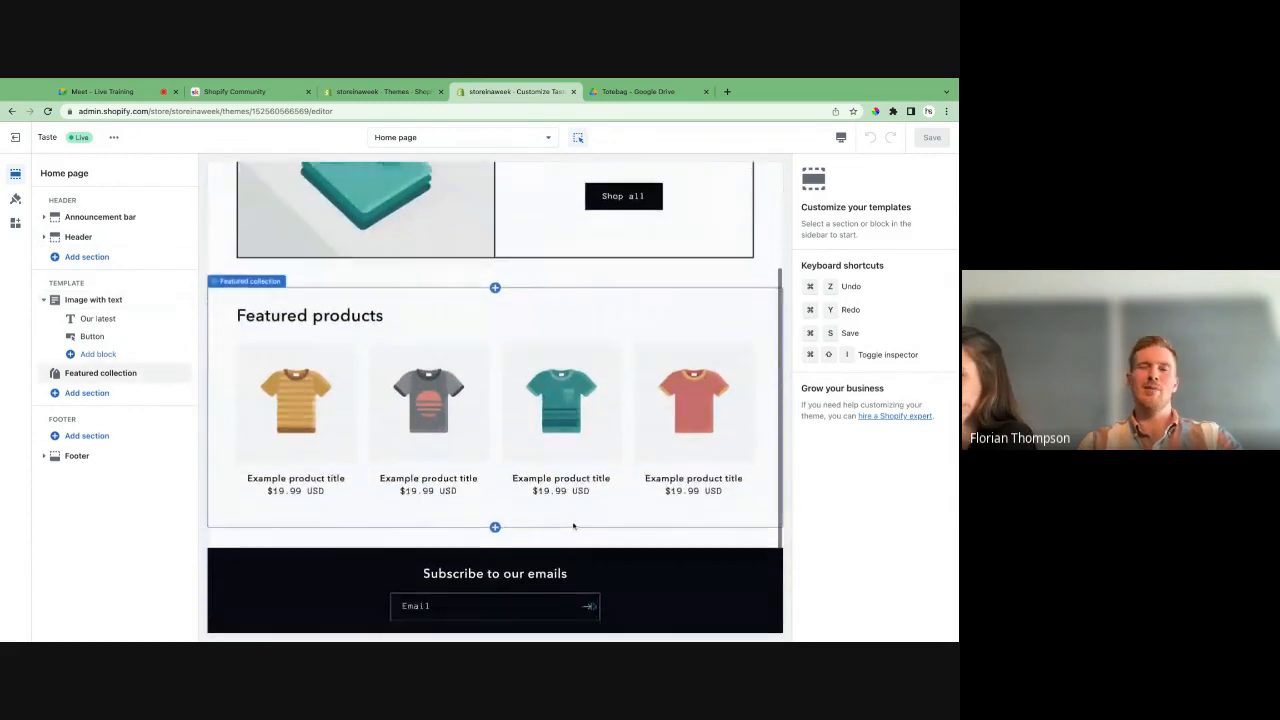
scroll(573, 526, "up", 4)
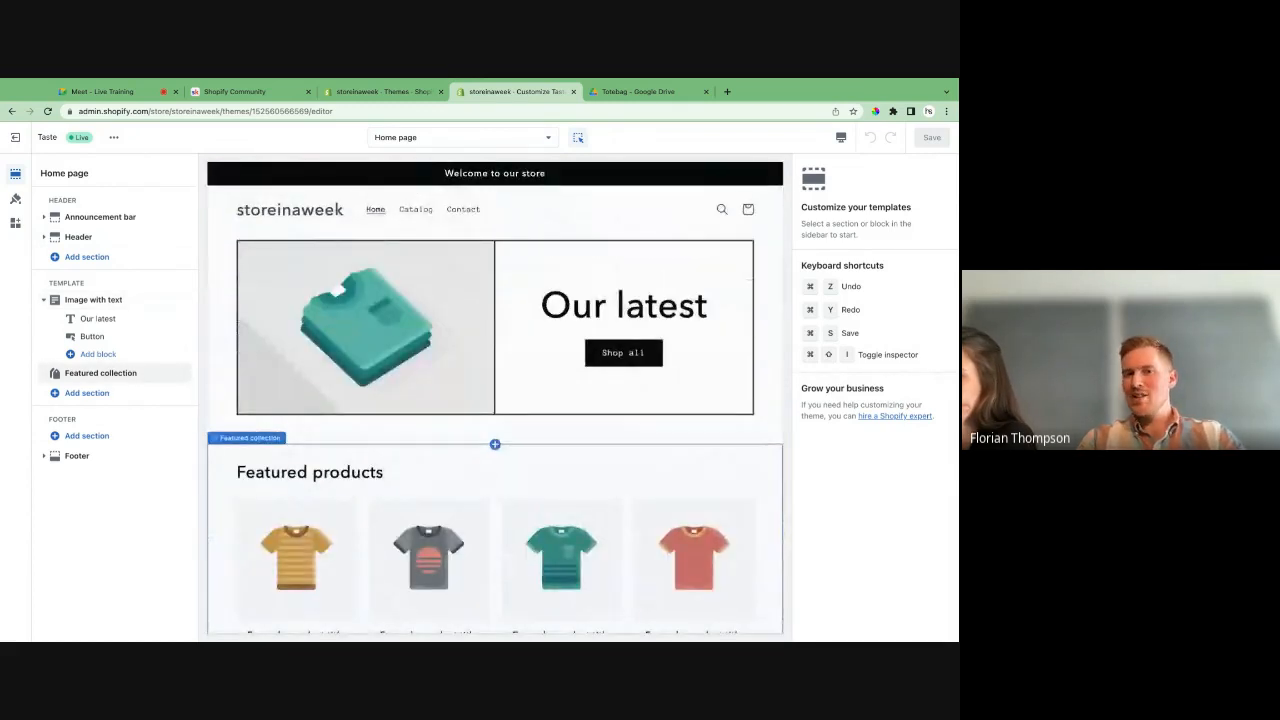
scroll(573, 526, "down", 4)
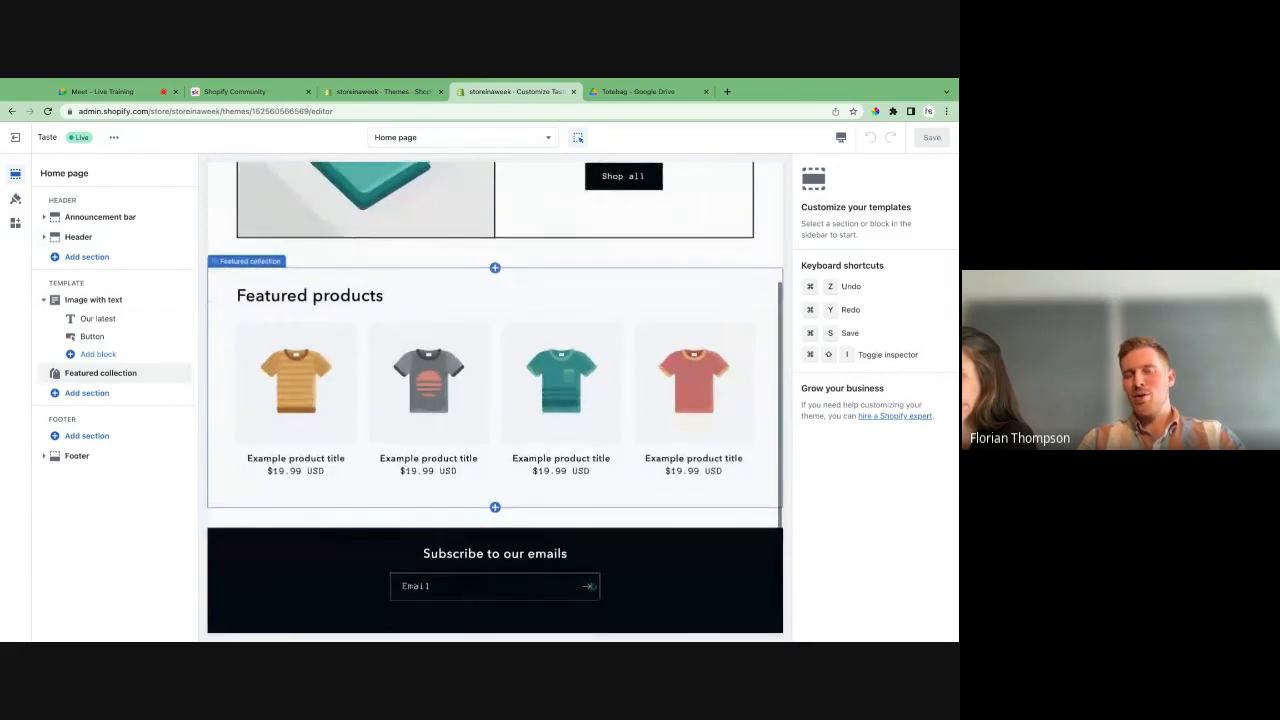
scroll(573, 526, "up", 4)
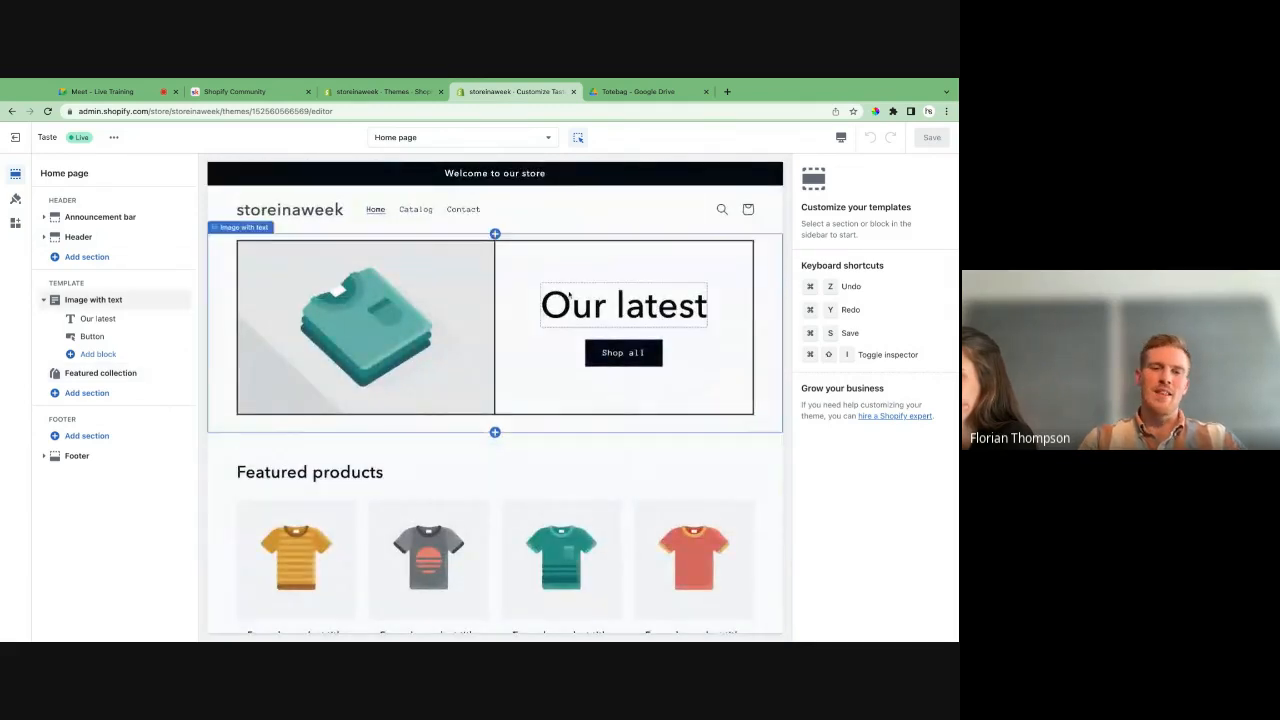
- Close the Shopify Community page
left_click(646, 92)
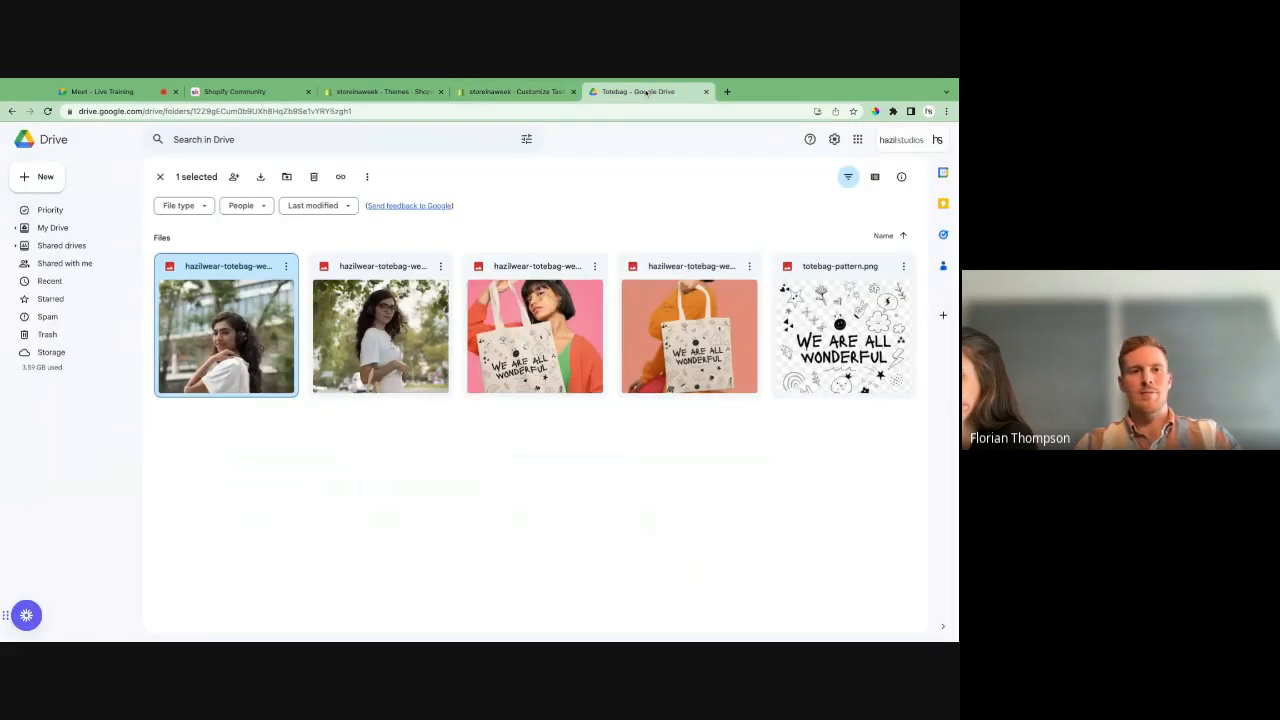
left_click(240, 91)
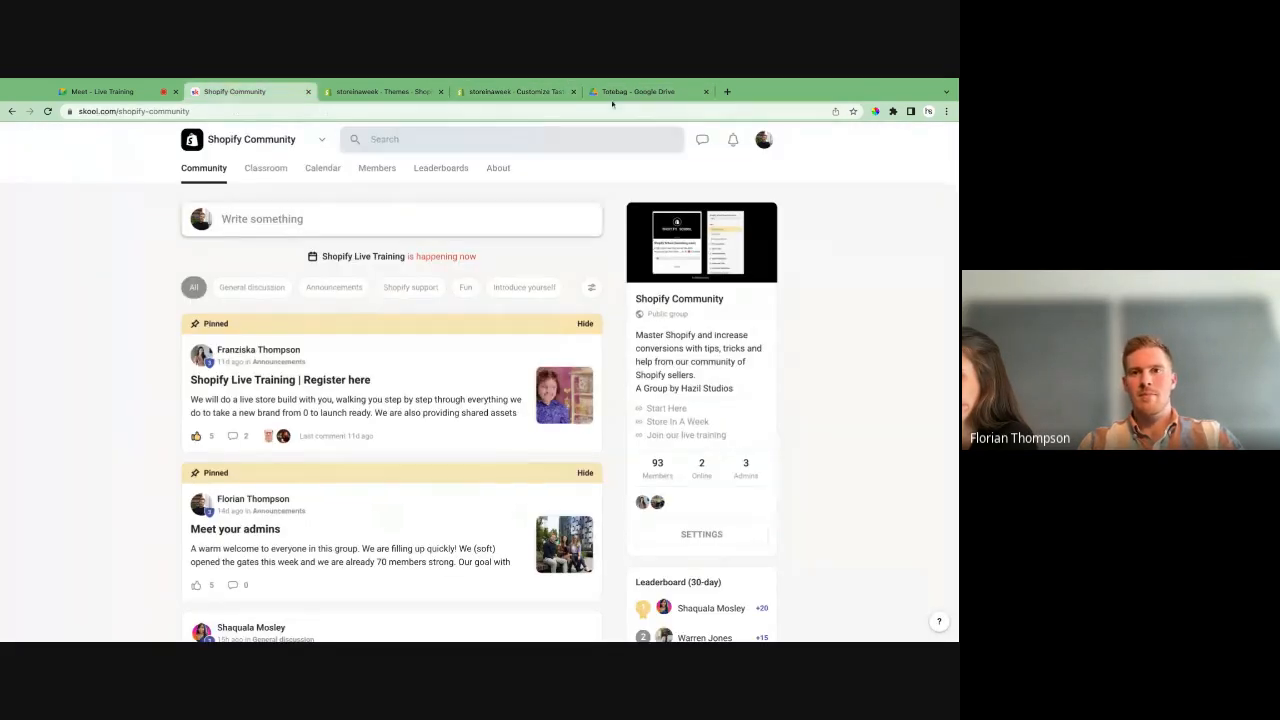
left_click(308, 91)
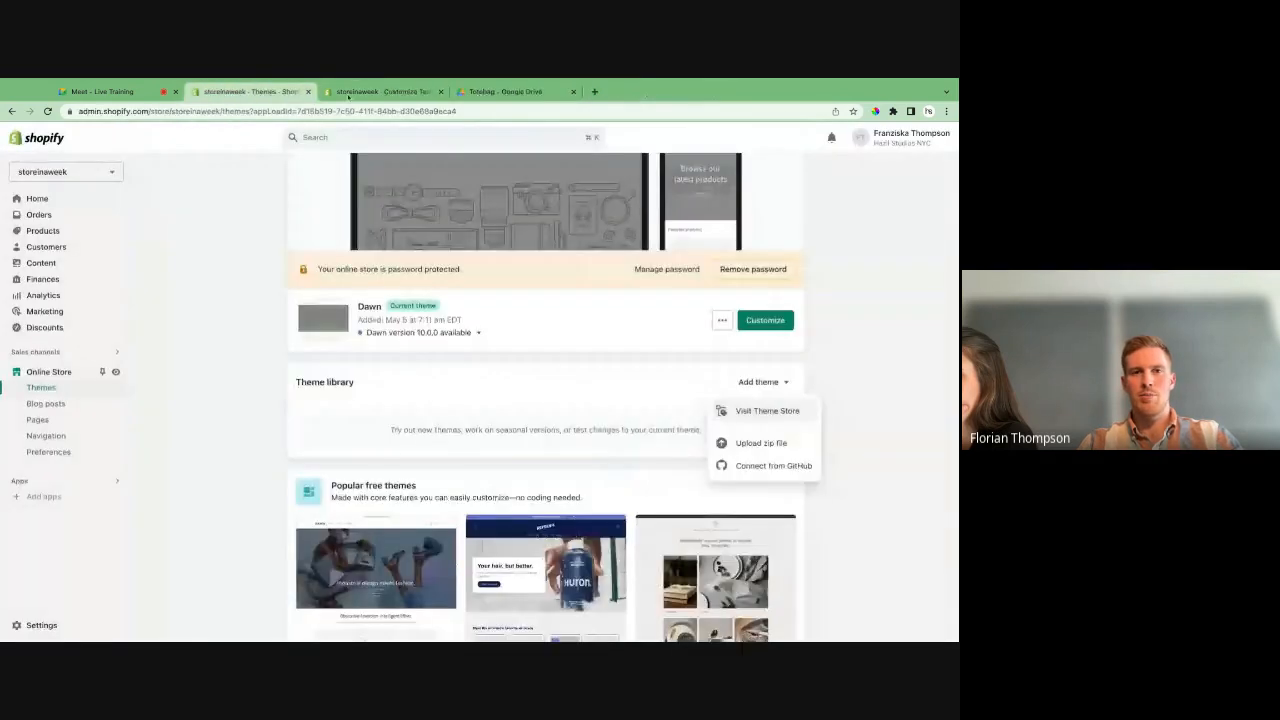
- Switch to the Totebag folder in Google Drive and preview totebag-pattern.png
left_click(487, 92)
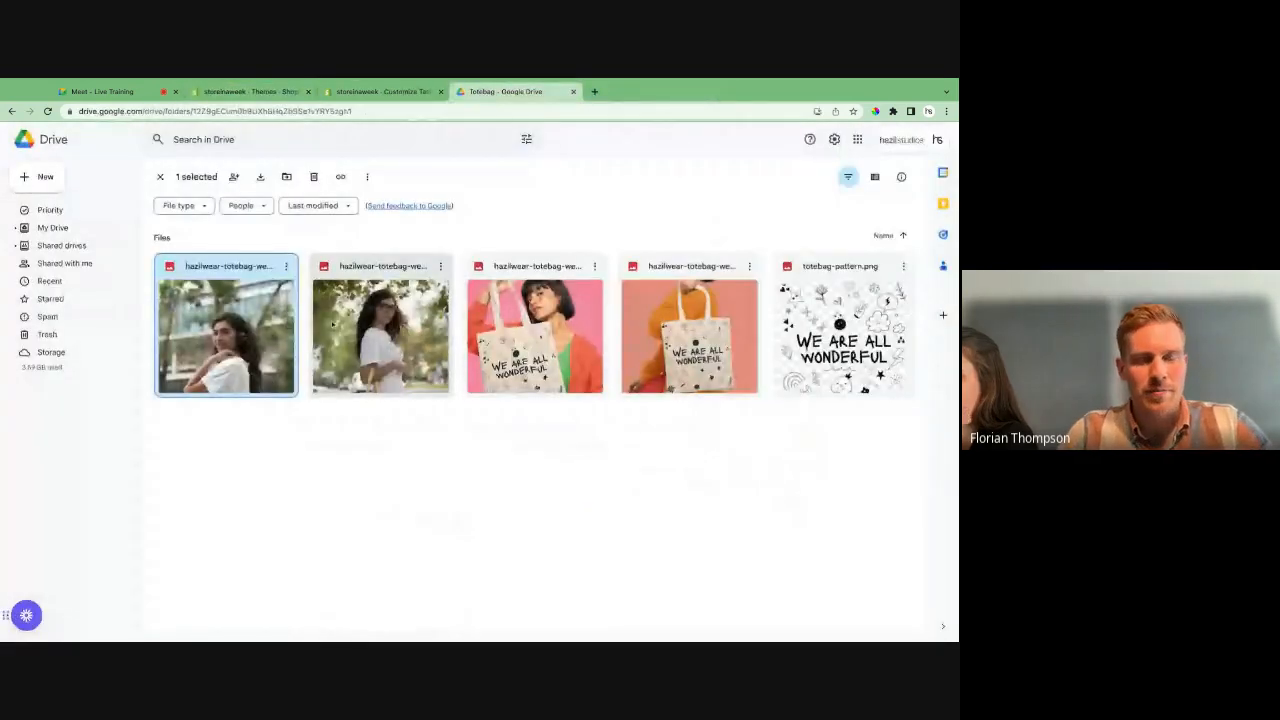
left_click(690, 330)
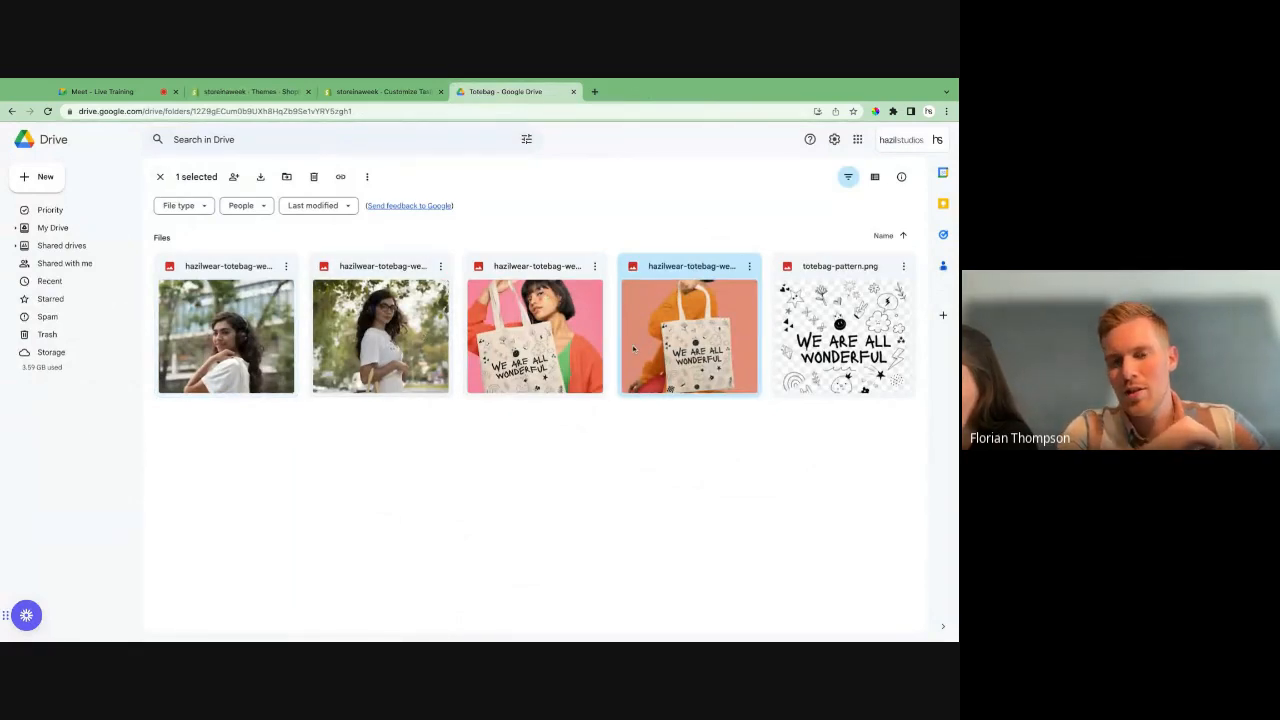
double_click(825, 335)
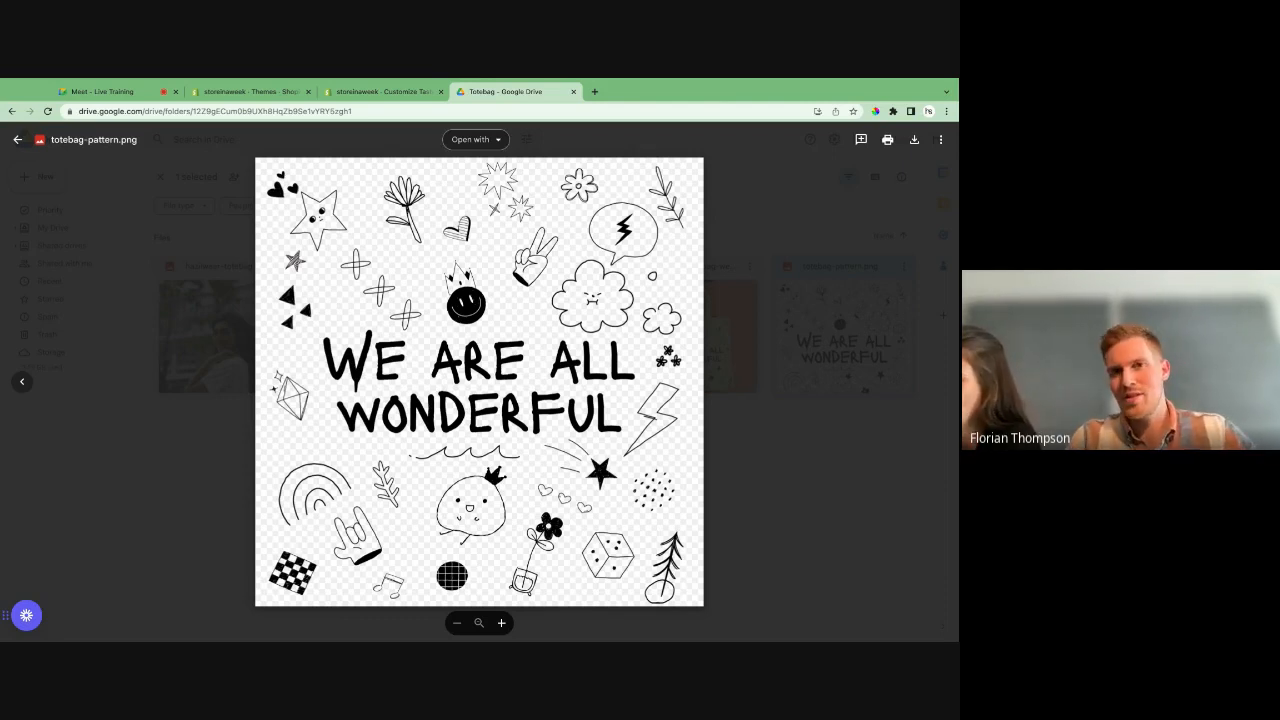
- Open placeit.net in a new browser tab
left_click(596, 91)
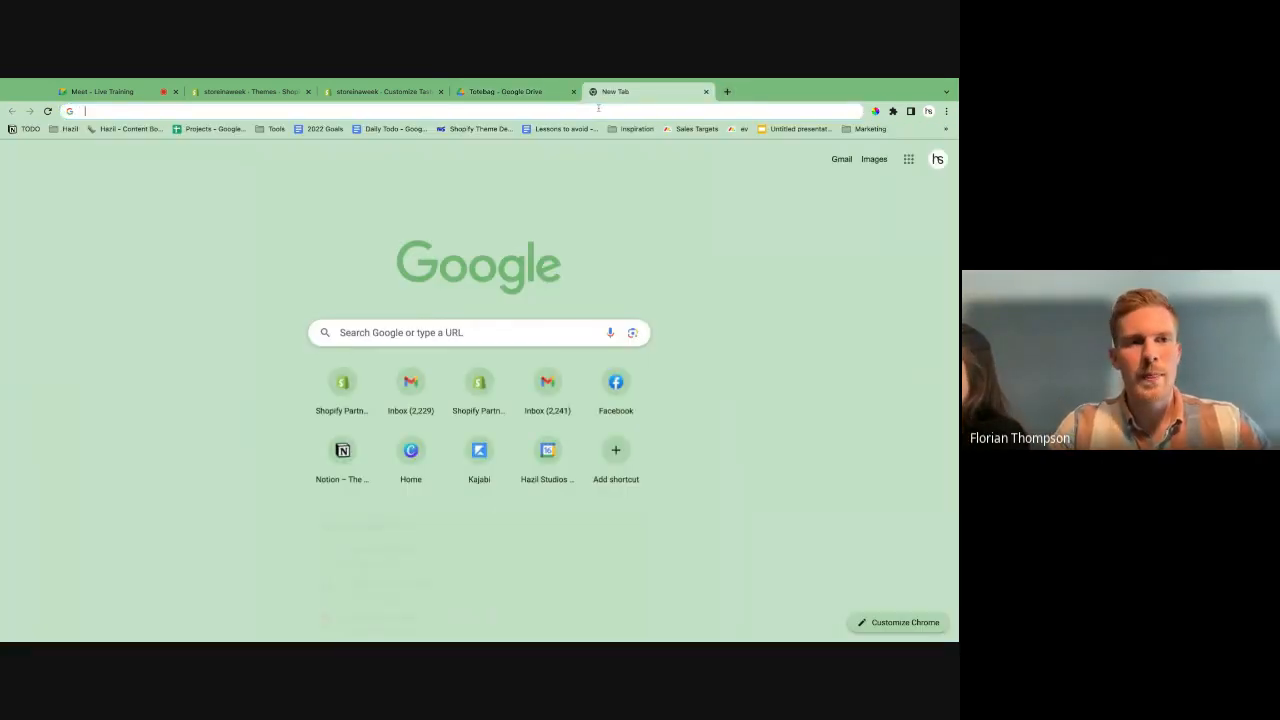
type("placeit.net")
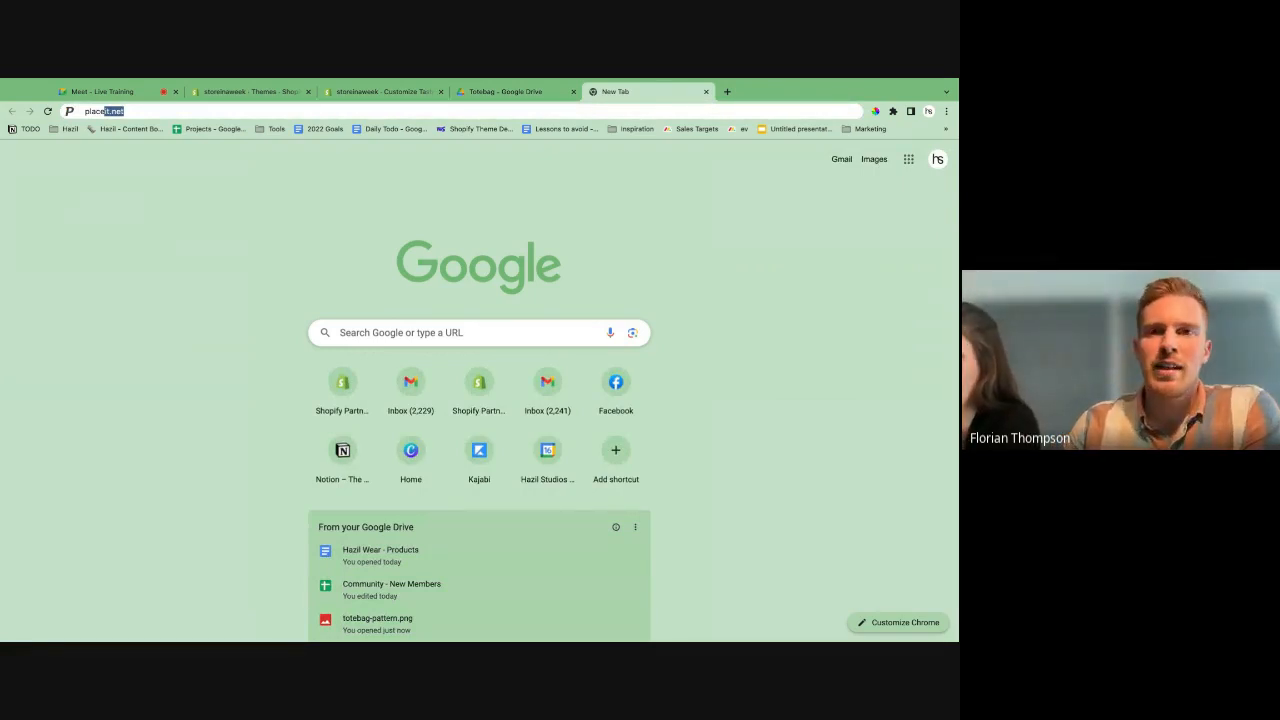
key("Return")
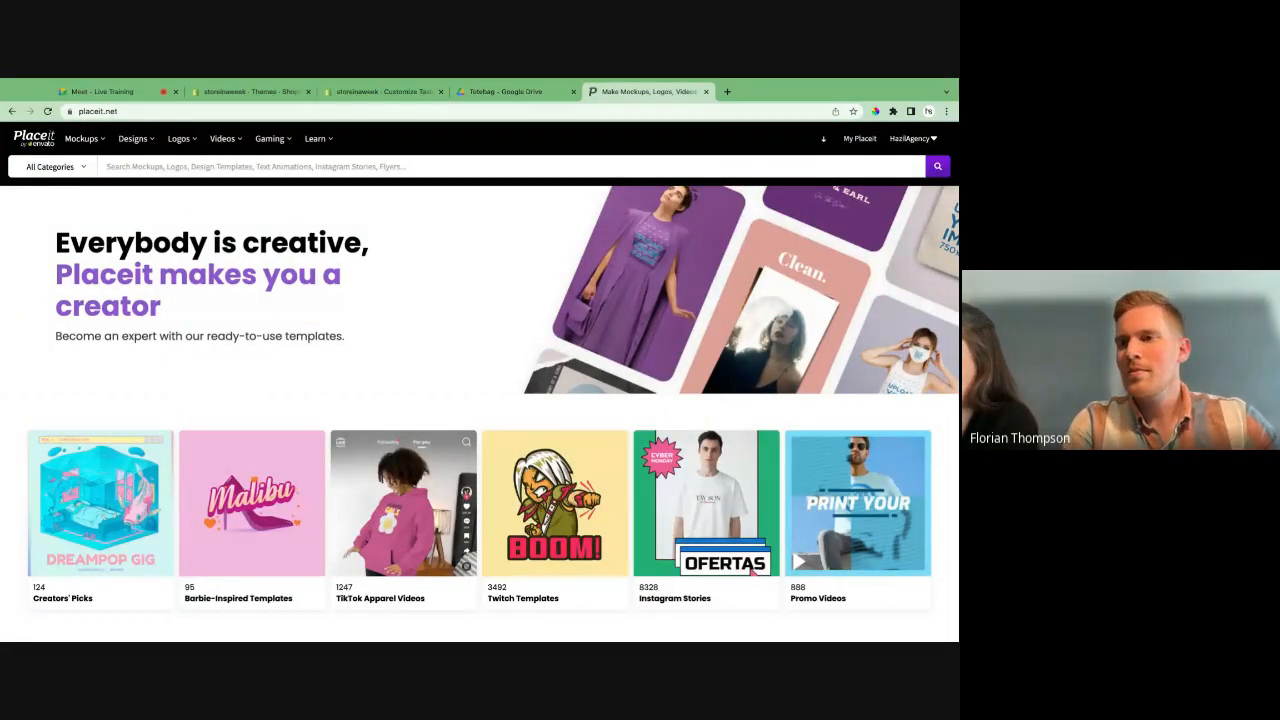
- Return to Google Drive, close the totebag-pattern.png preview and clear the file selection in the Totebag folder
left_click(491, 91)
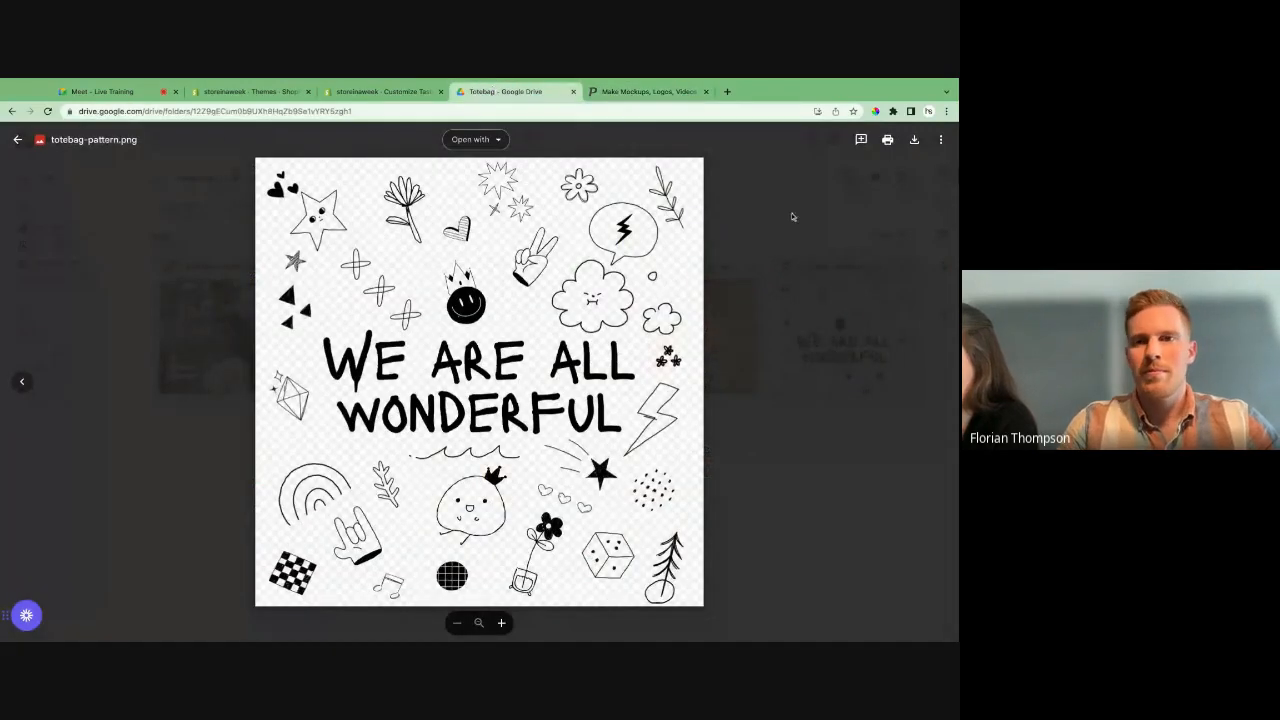
left_click(17, 140)
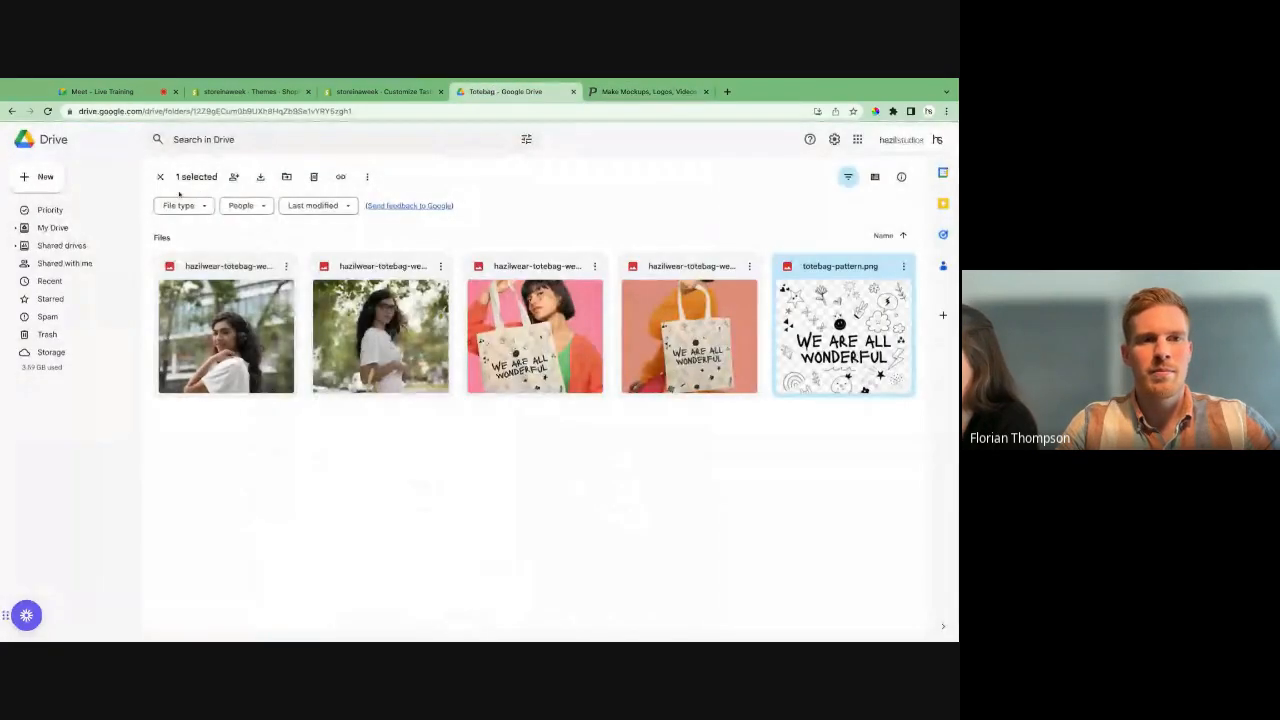
left_click(159, 176)
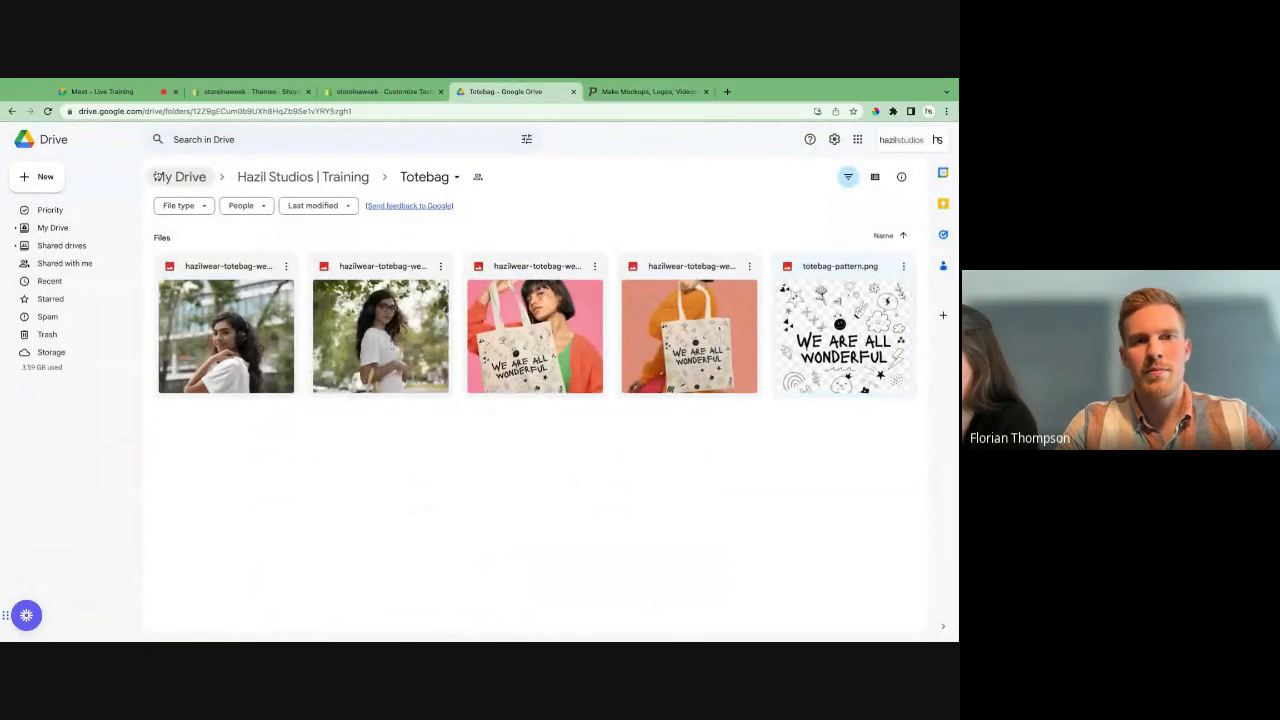
- Open the Shirts folder in Hazil Studios | Training and download tshirt-pattern.png
left_click(285, 177)
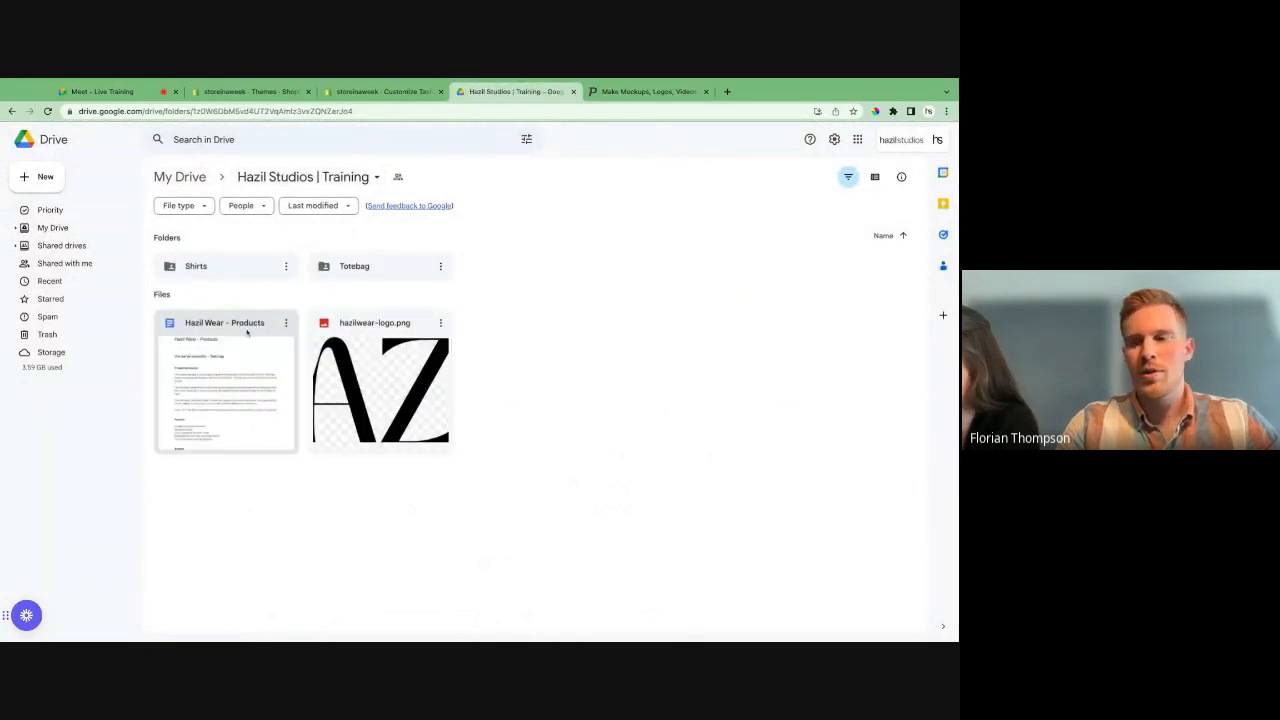
double_click(204, 266)
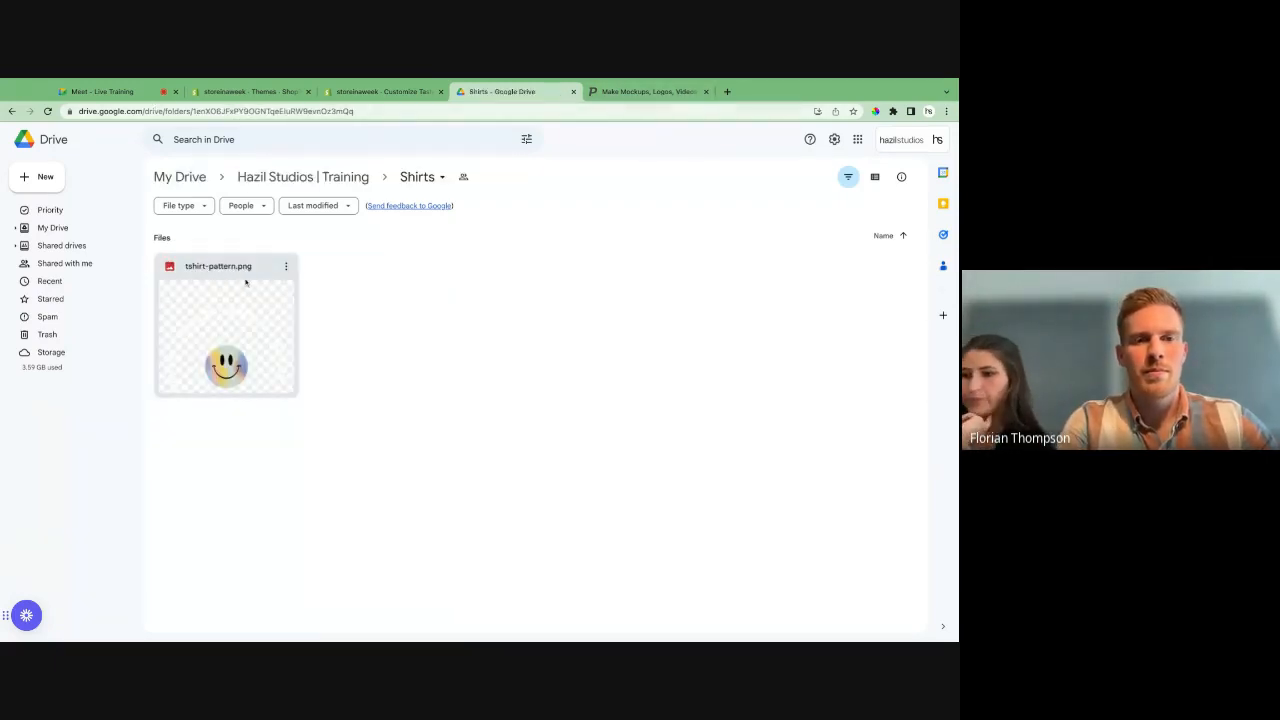
left_click(286, 266)
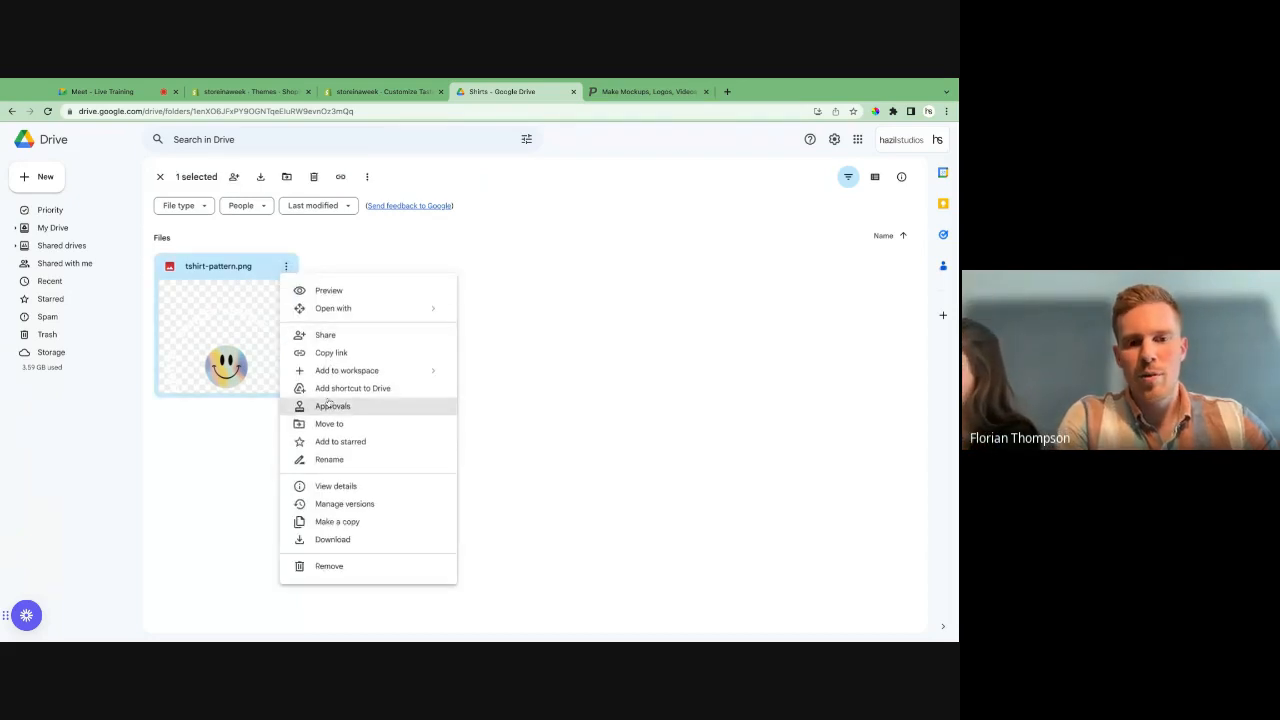
left_click(332, 540)
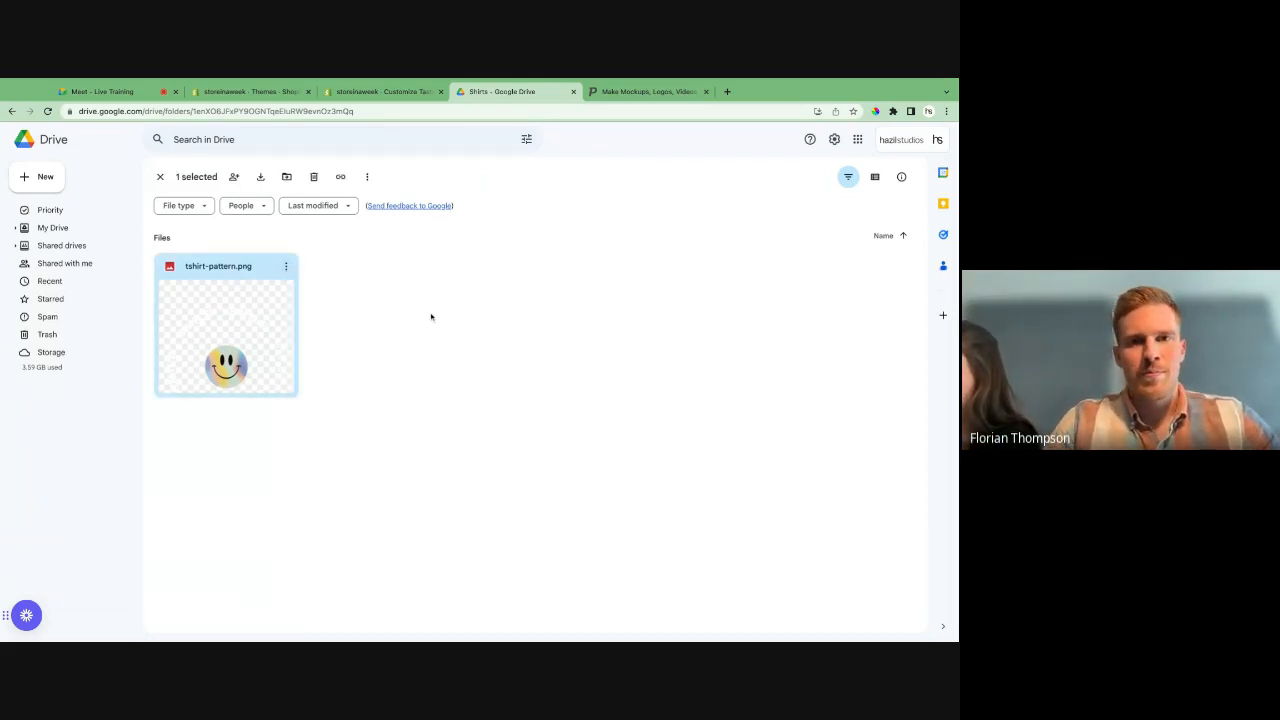
- Switch to the Placeit site and look over the template categories on its home page
left_click(636, 91)
scroll(363, 418, "down", 2)
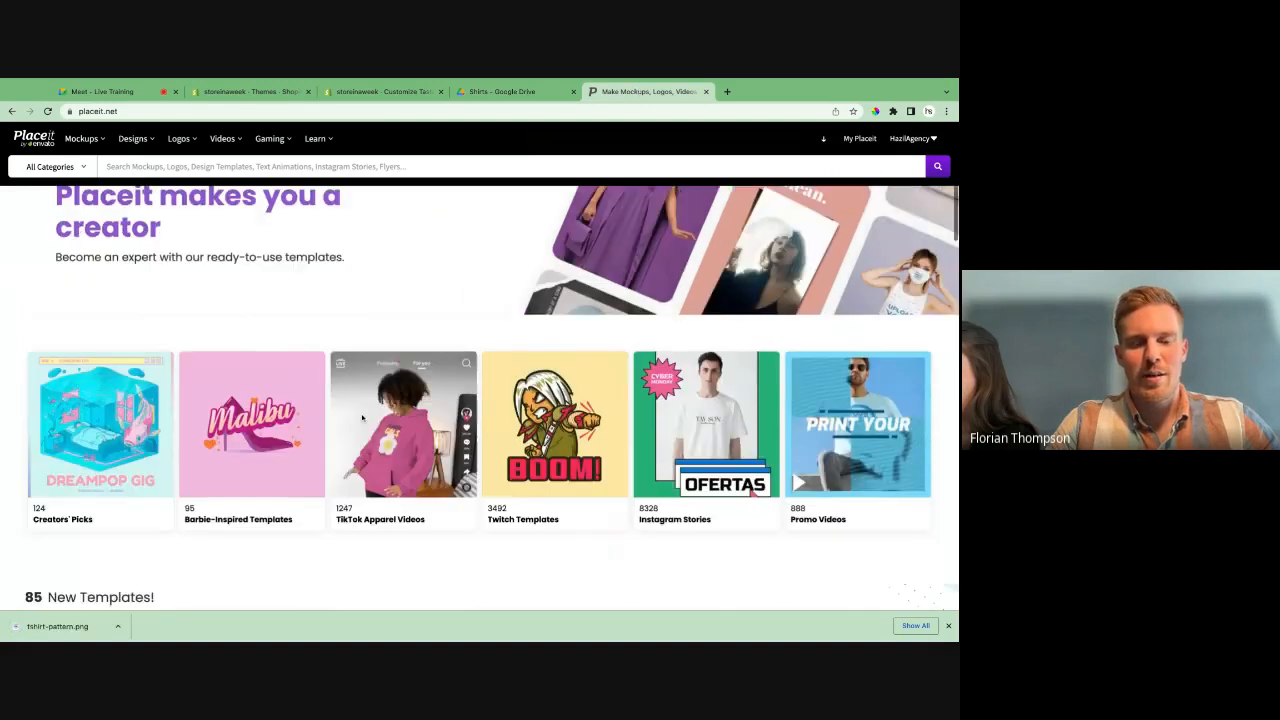
scroll(363, 418, "up", 2)
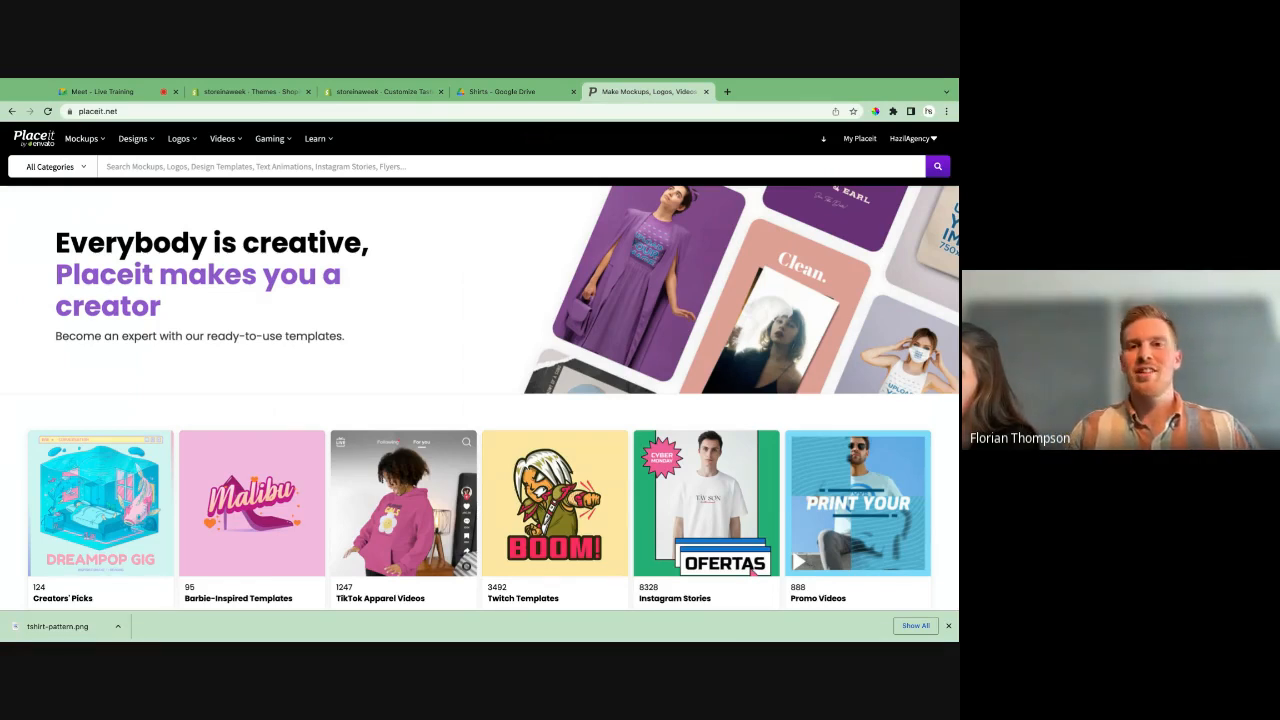
scroll(493, 397, "down", 1)
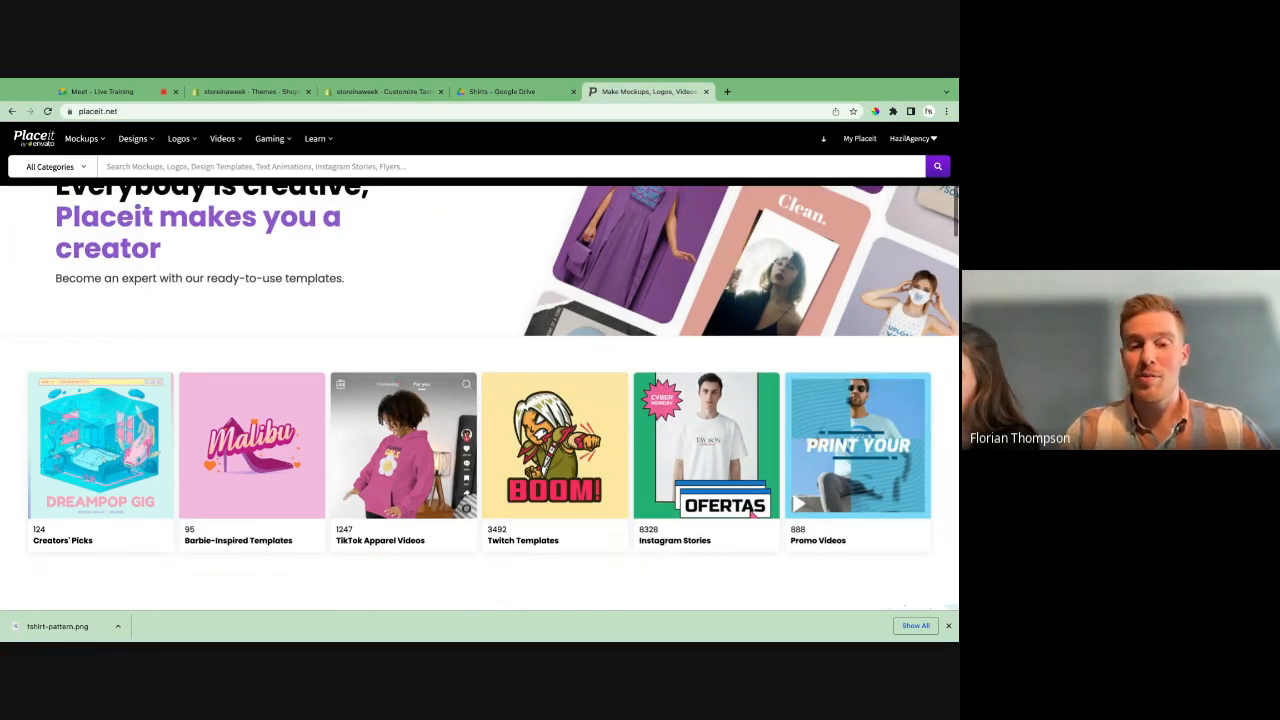
scroll(493, 397, "down", 1)
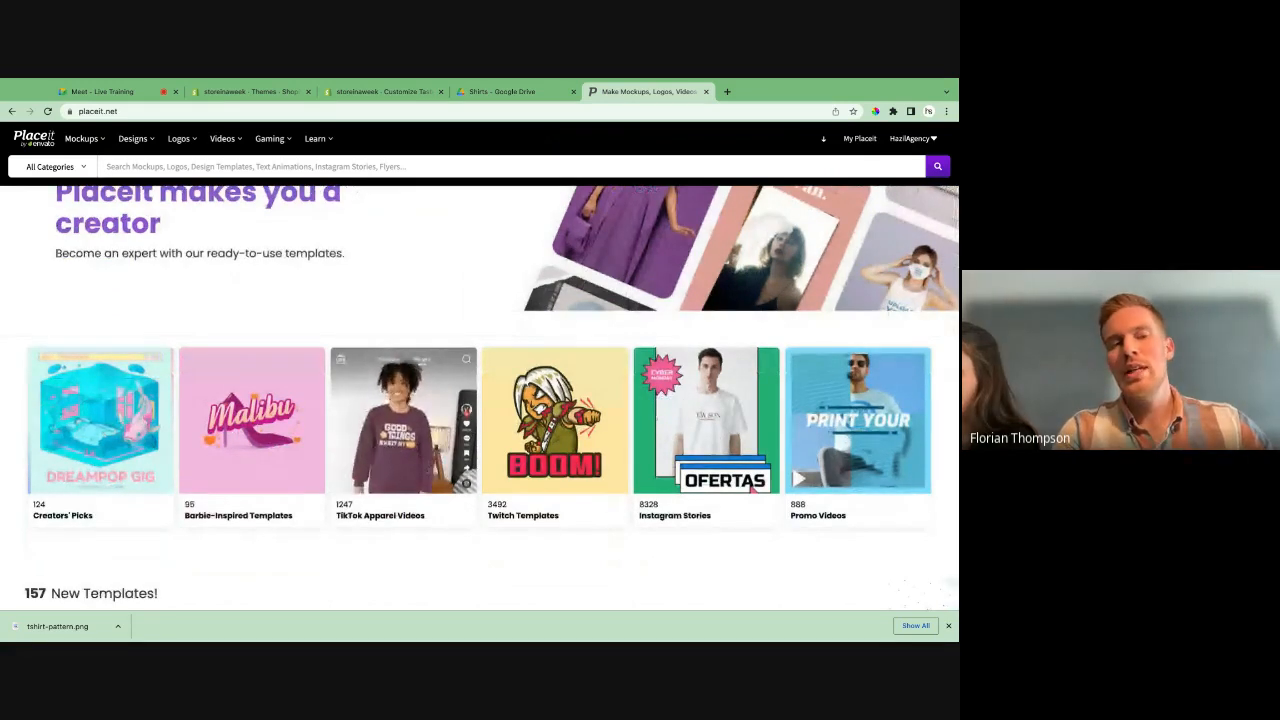
scroll(492, 393, "up", 1)
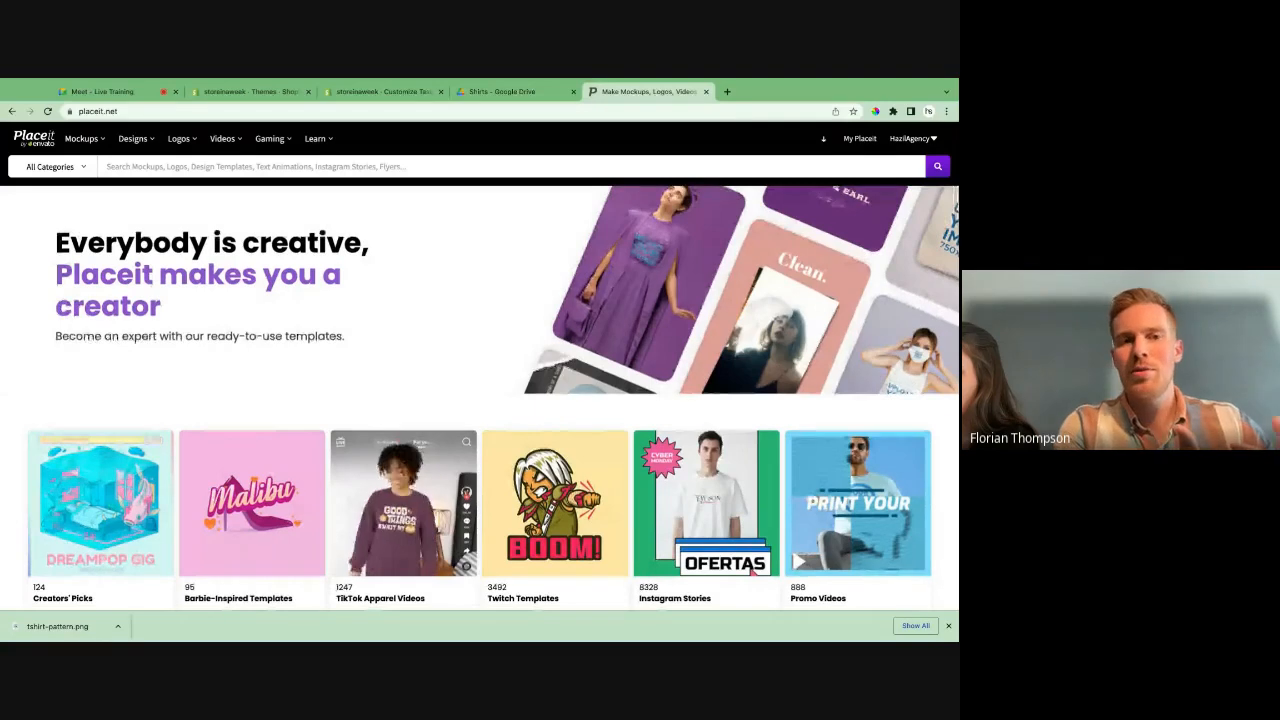
left_click(321, 168)
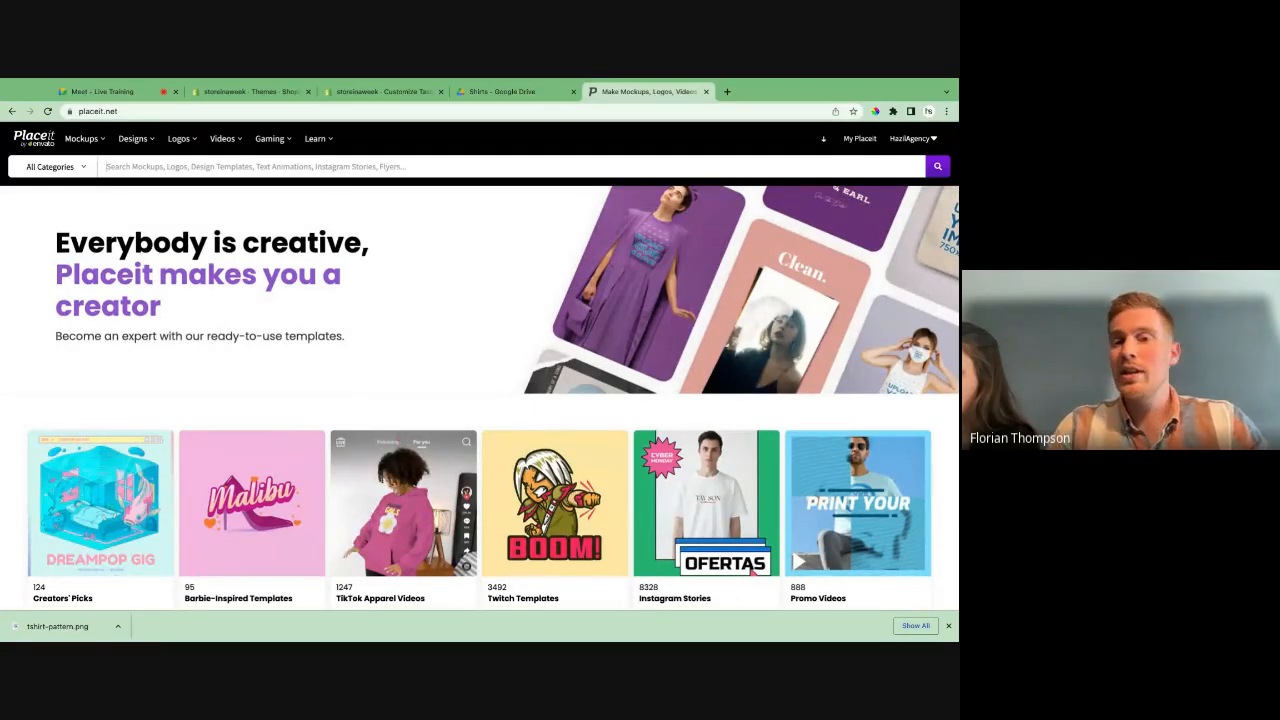
- Return to the Totebag folder in Google Drive, preview hazilwear-totebag-we-are-all-wonderful-secondary.jpg and close the preview
left_click(502, 91)
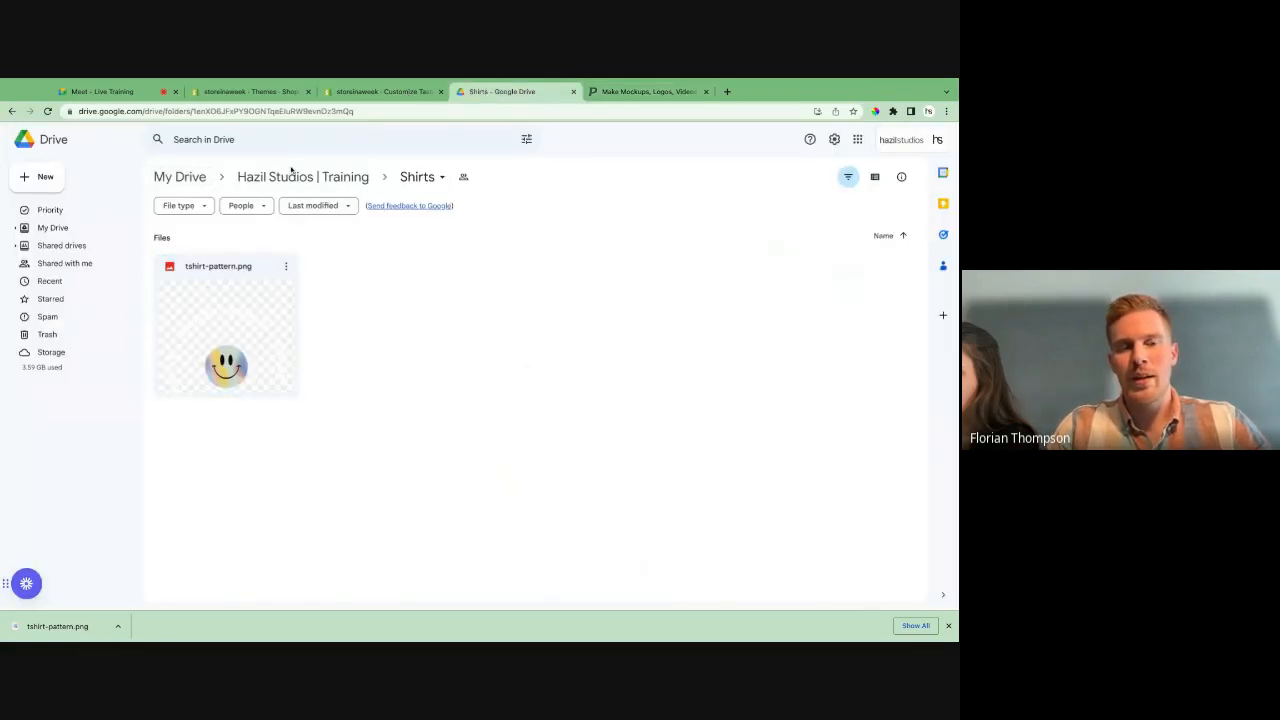
left_click(291, 174)
double_click(329, 263)
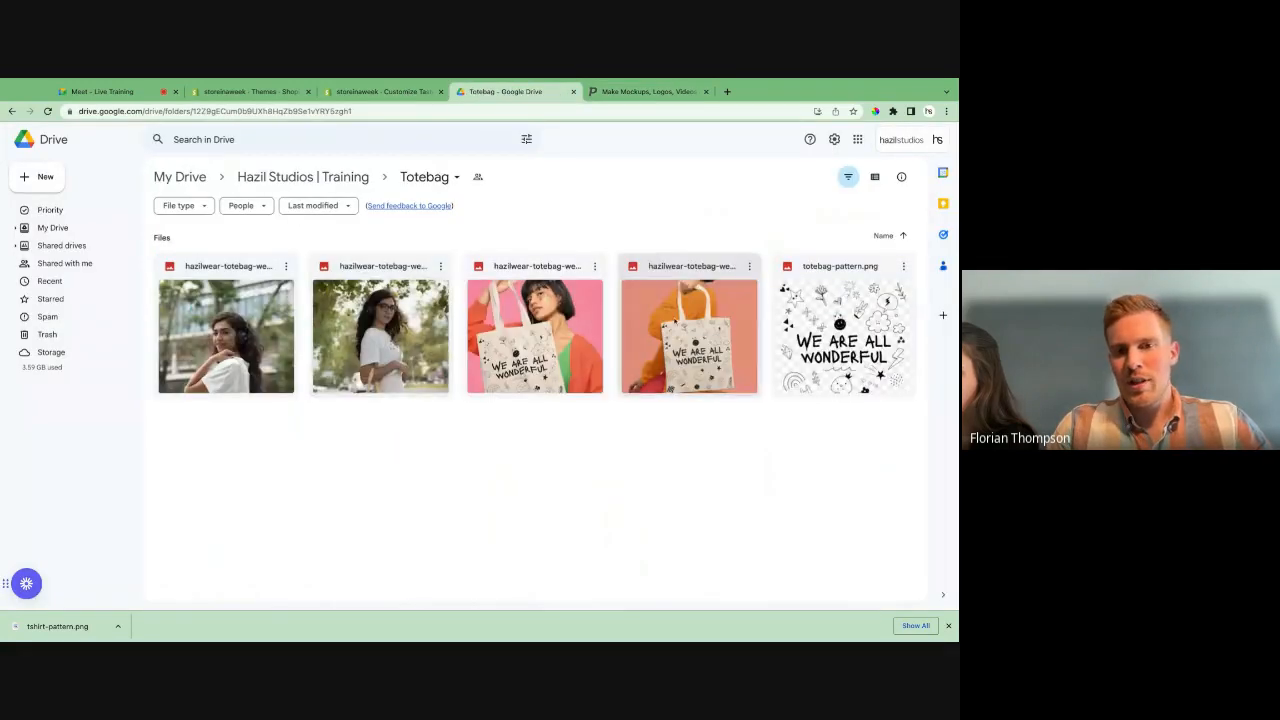
double_click(535, 335)
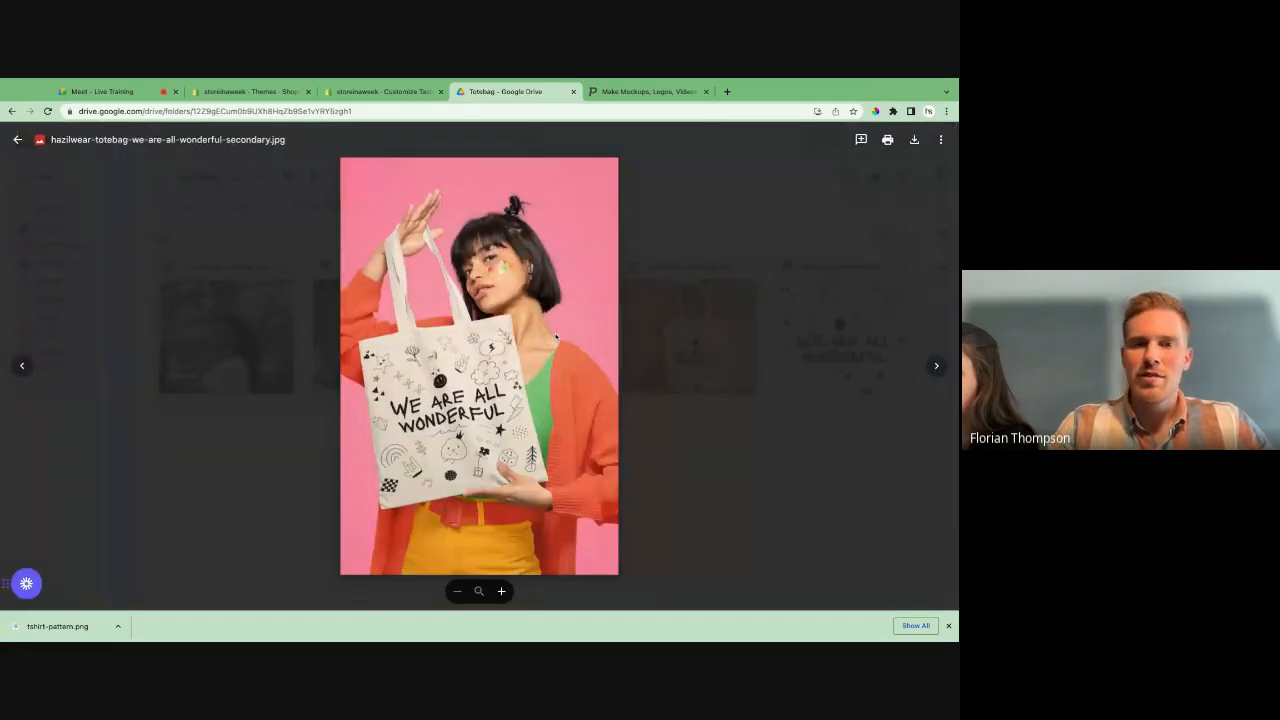
left_click(718, 299)
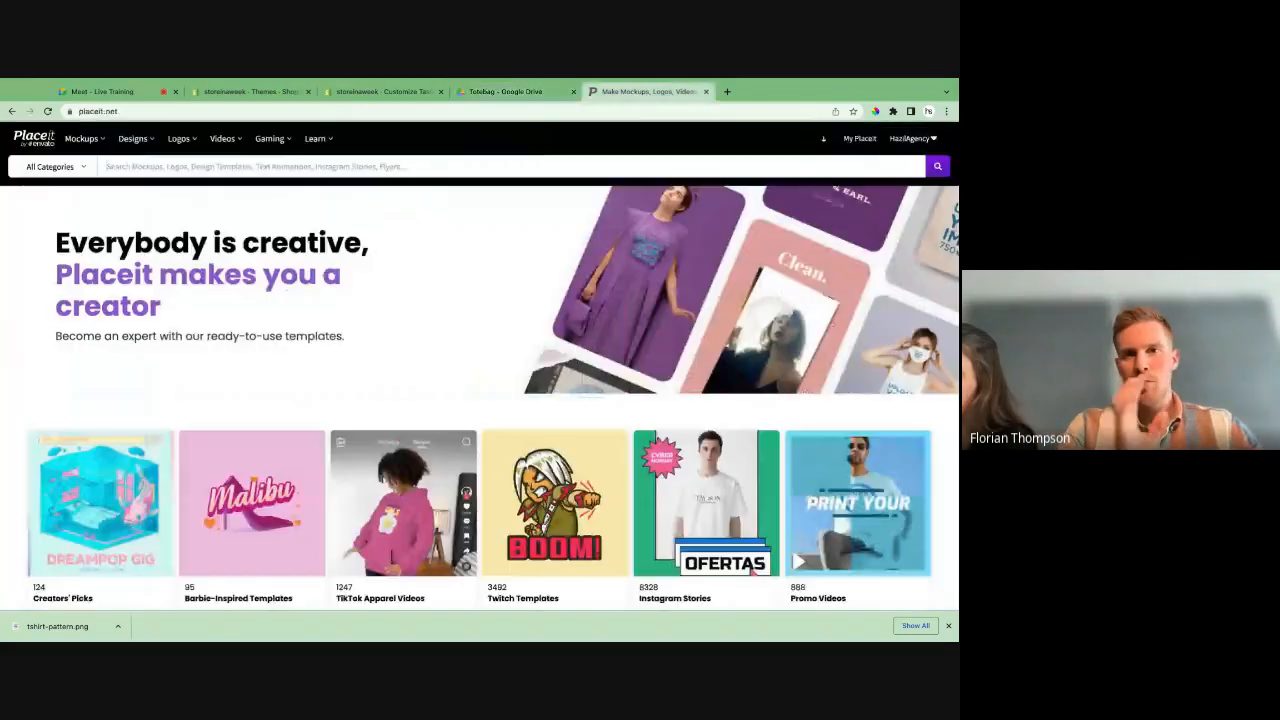
- Switch to Placeit and search all categories for "tshirt mockup"
left_click(633, 92)
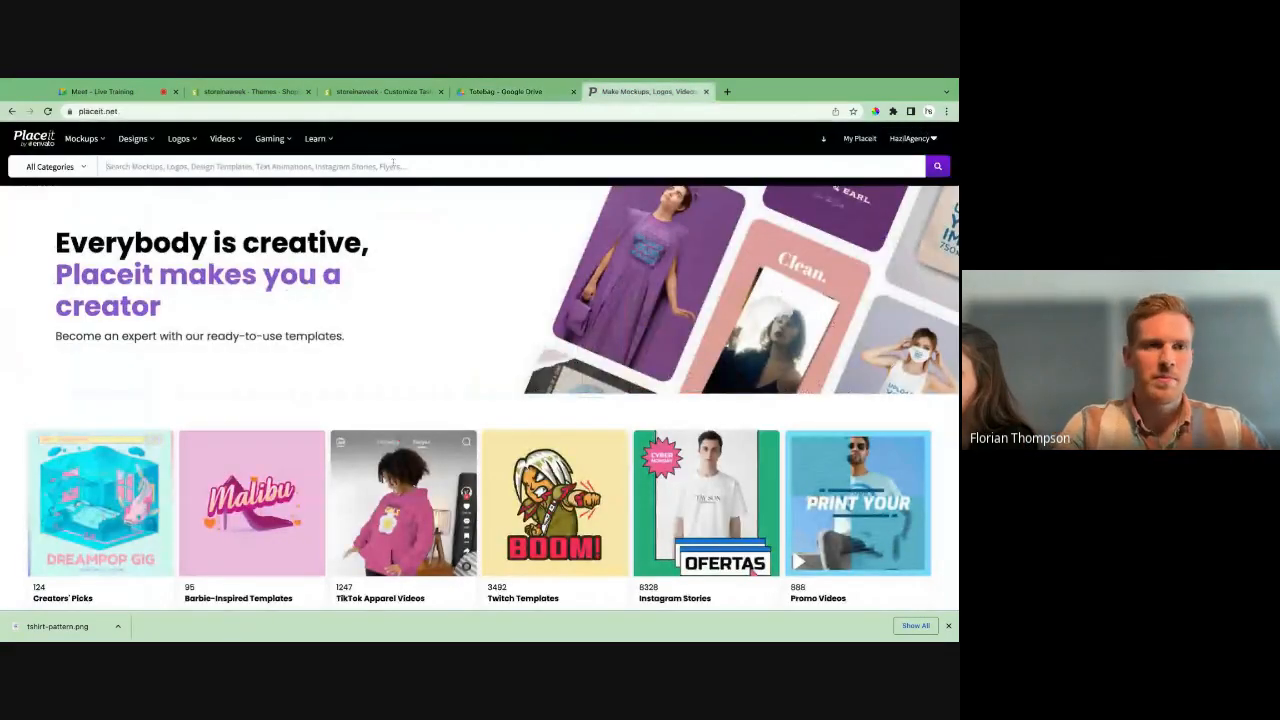
left_click(393, 166)
type("tshirt mockup")
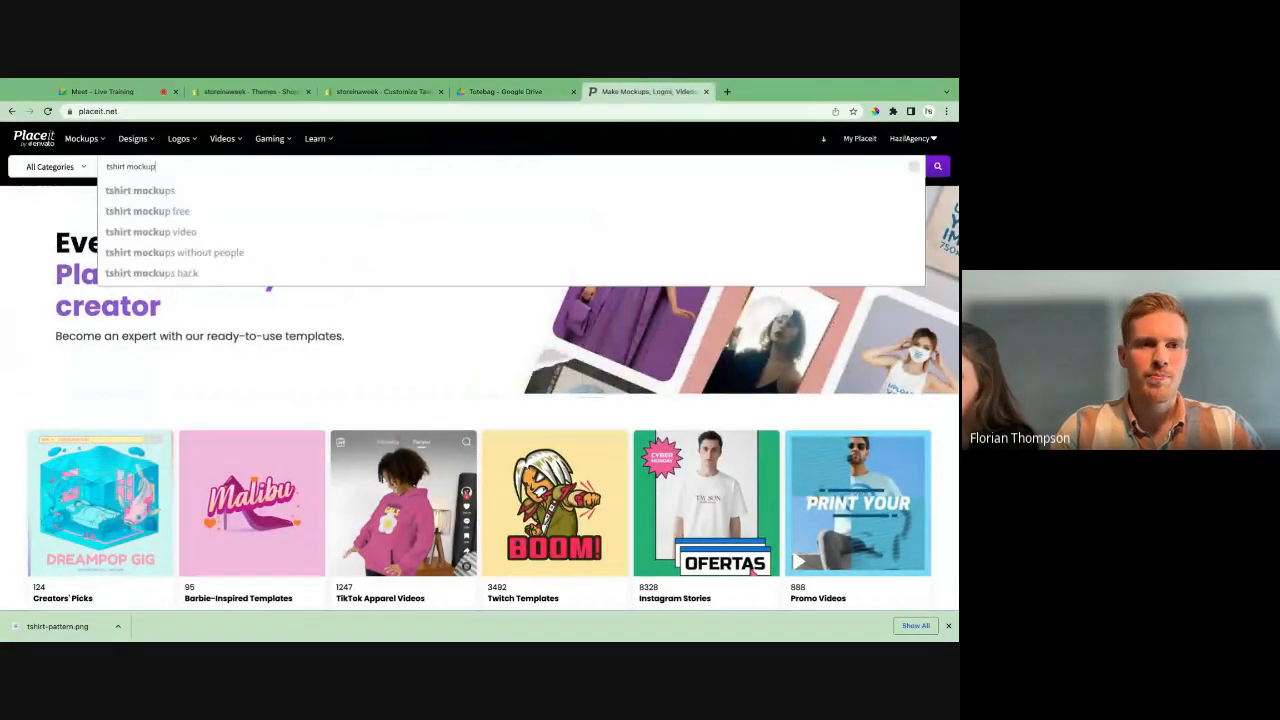
key("Return")
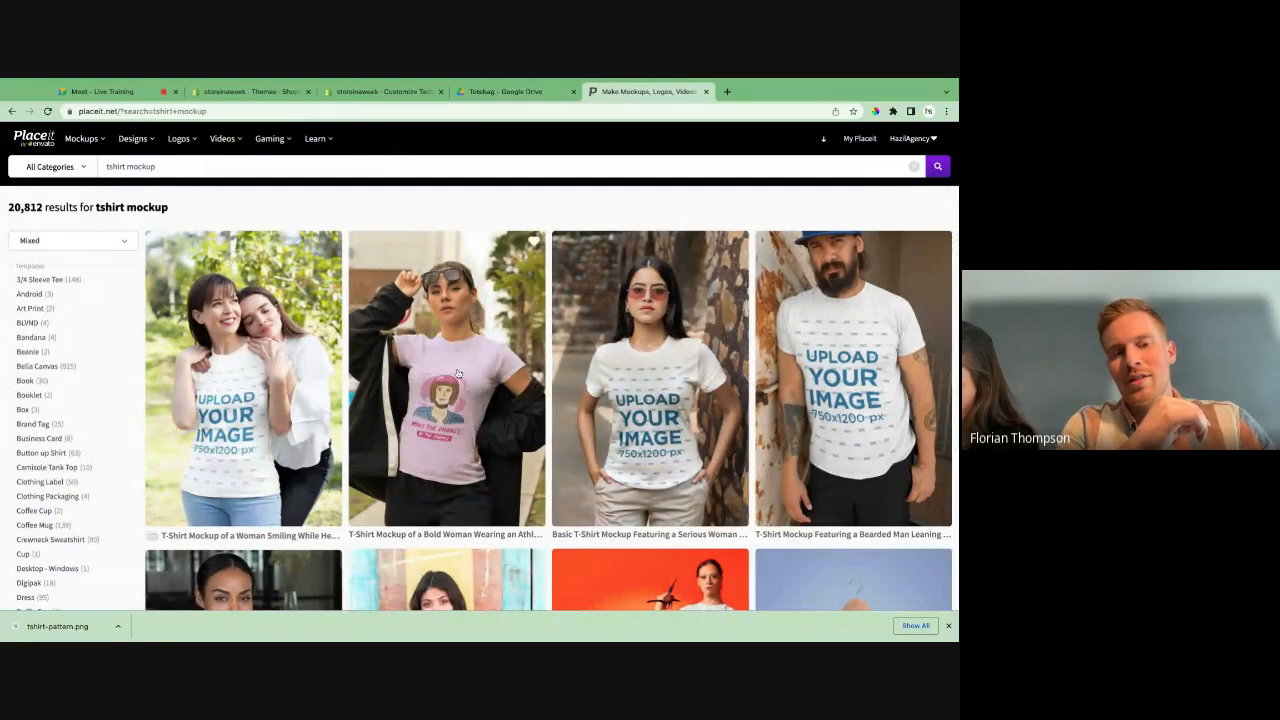
- Browse the T-shirt mockup results and open the illustrated mockup of a man in a Valentine's setting
scroll(800, 376, "down", 3)
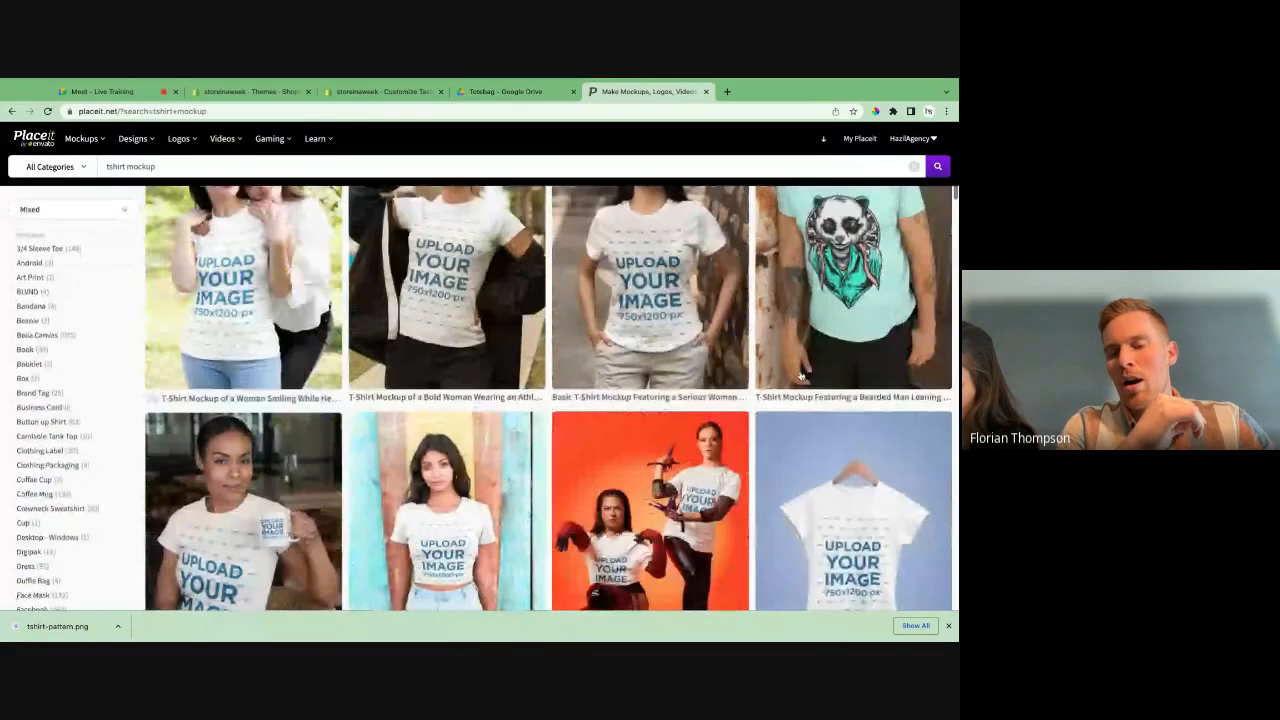
scroll(500, 400, "down", 4)
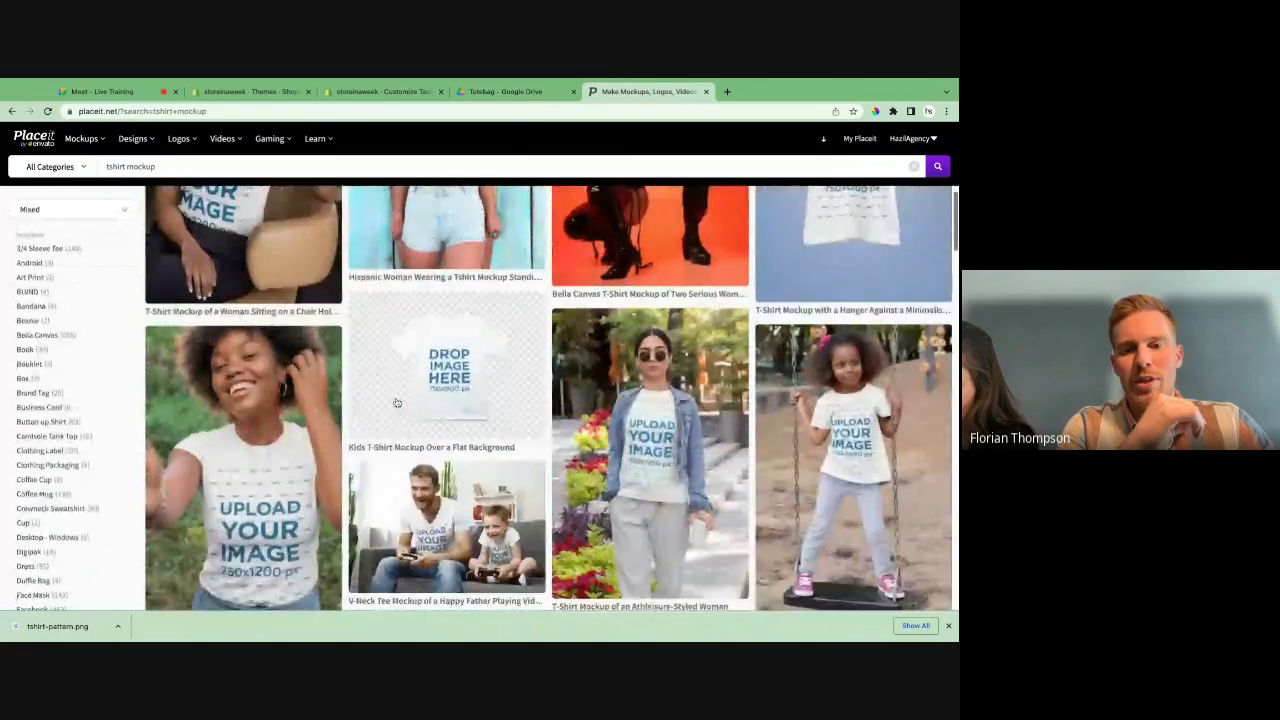
scroll(396, 403, "down", 6)
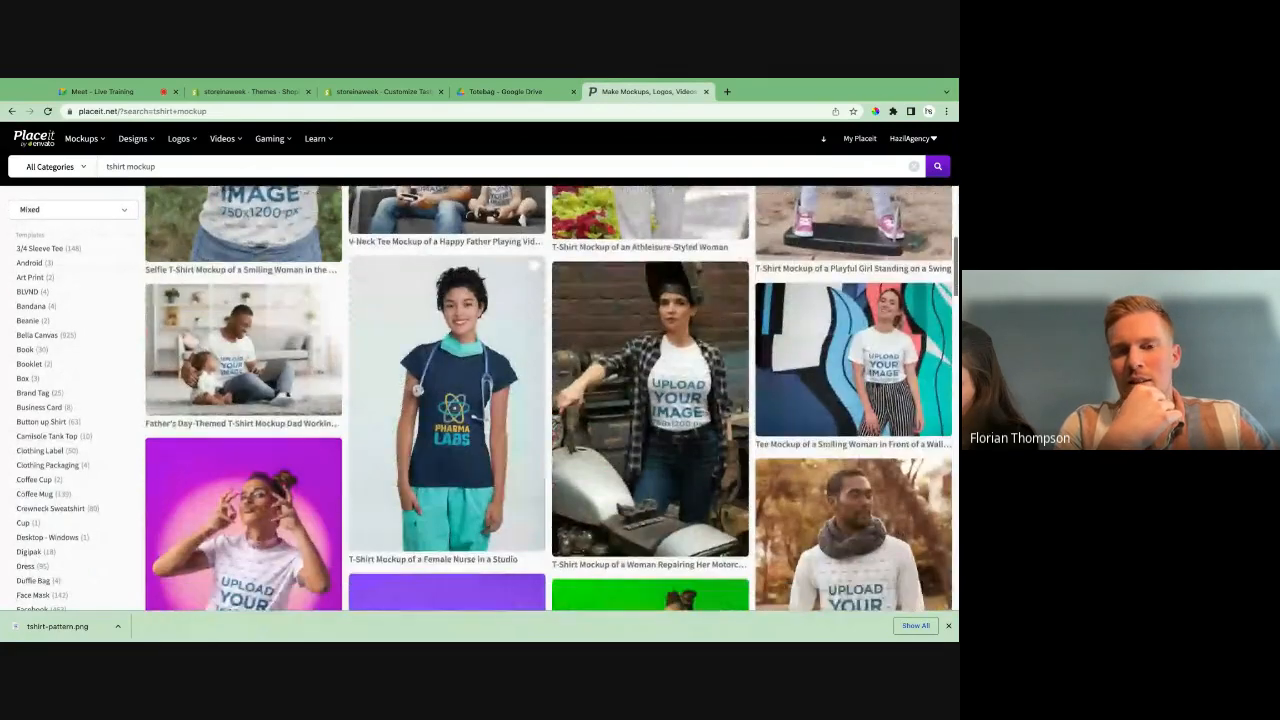
scroll(551, 398, "down", 3)
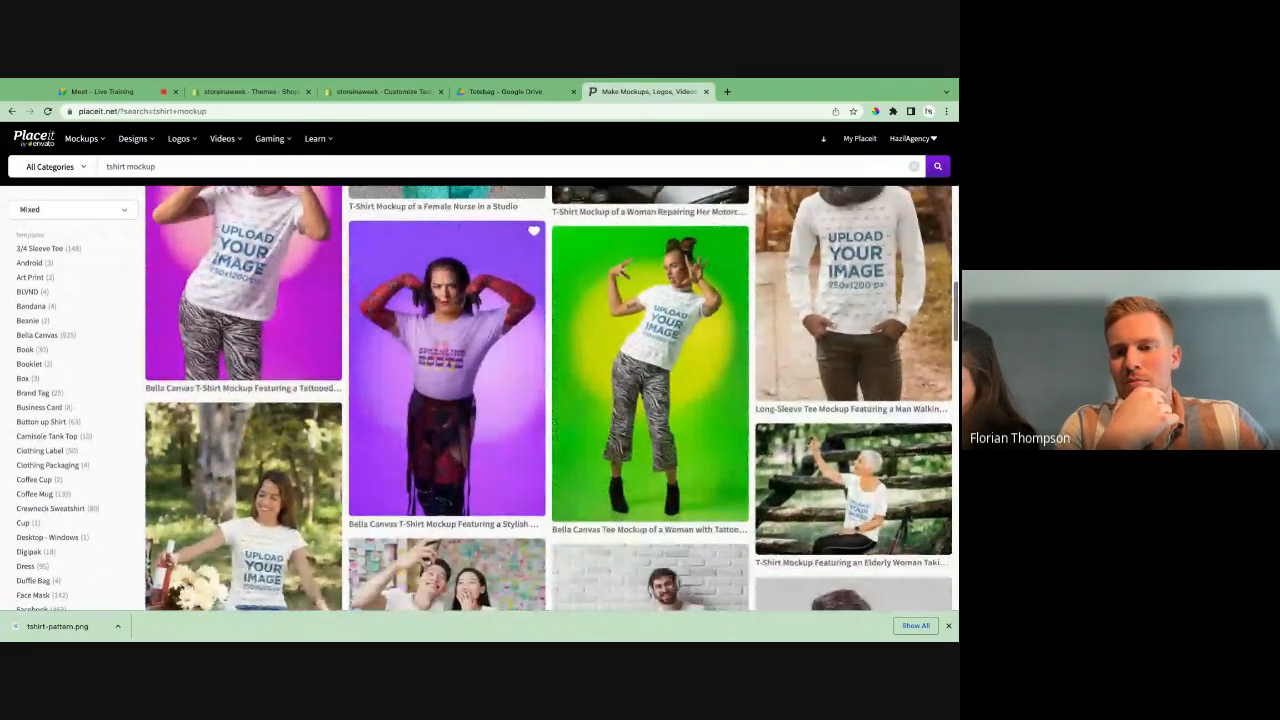
scroll(550, 400, "down", 6)
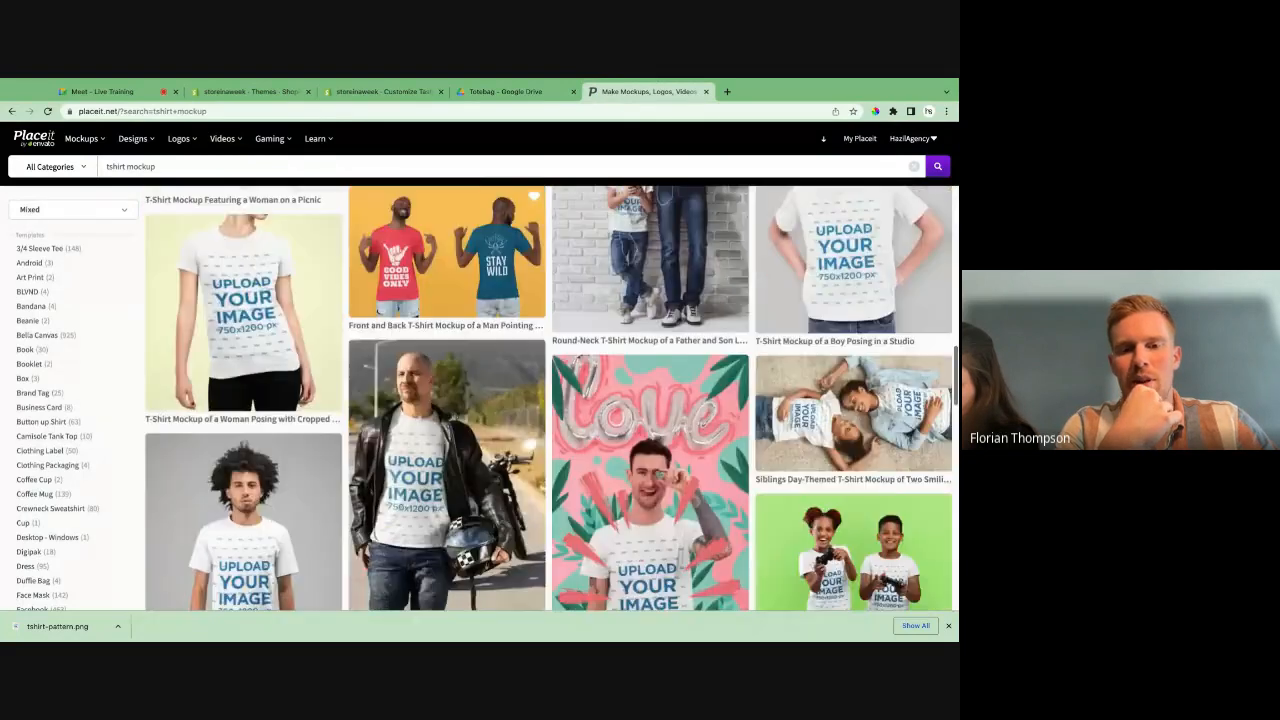
scroll(634, 320, "down", 1)
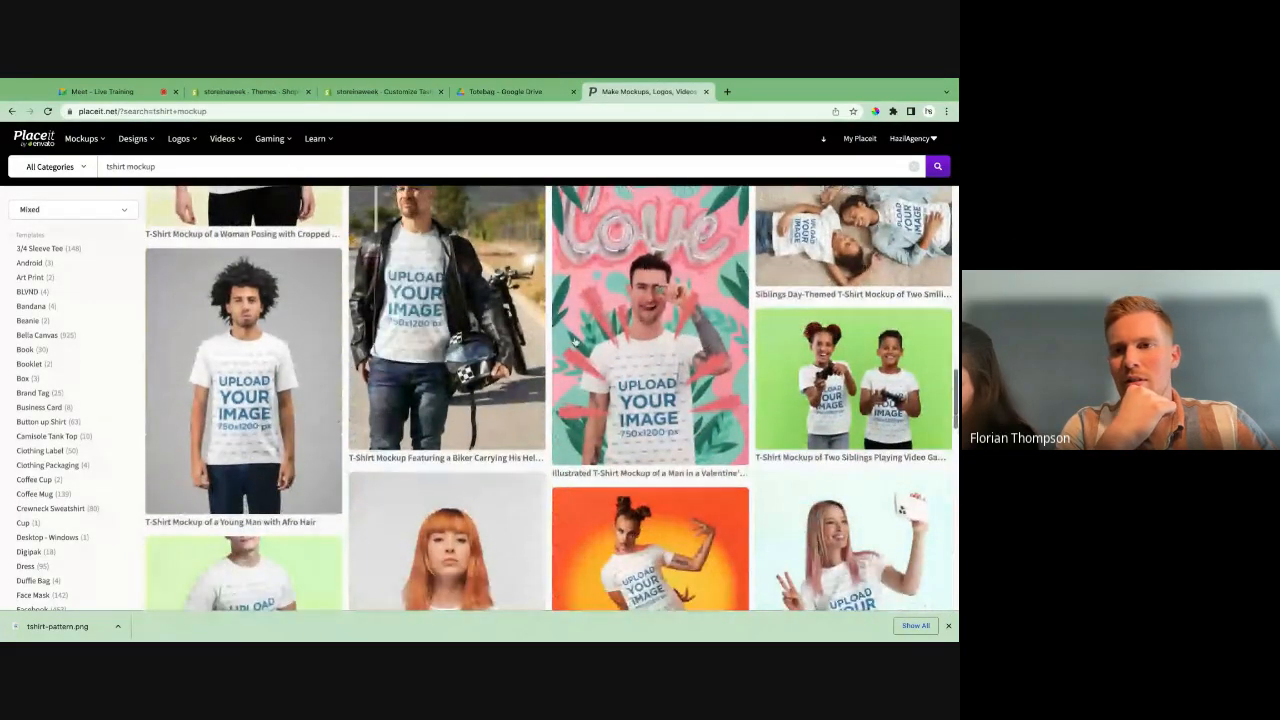
left_click(624, 331)
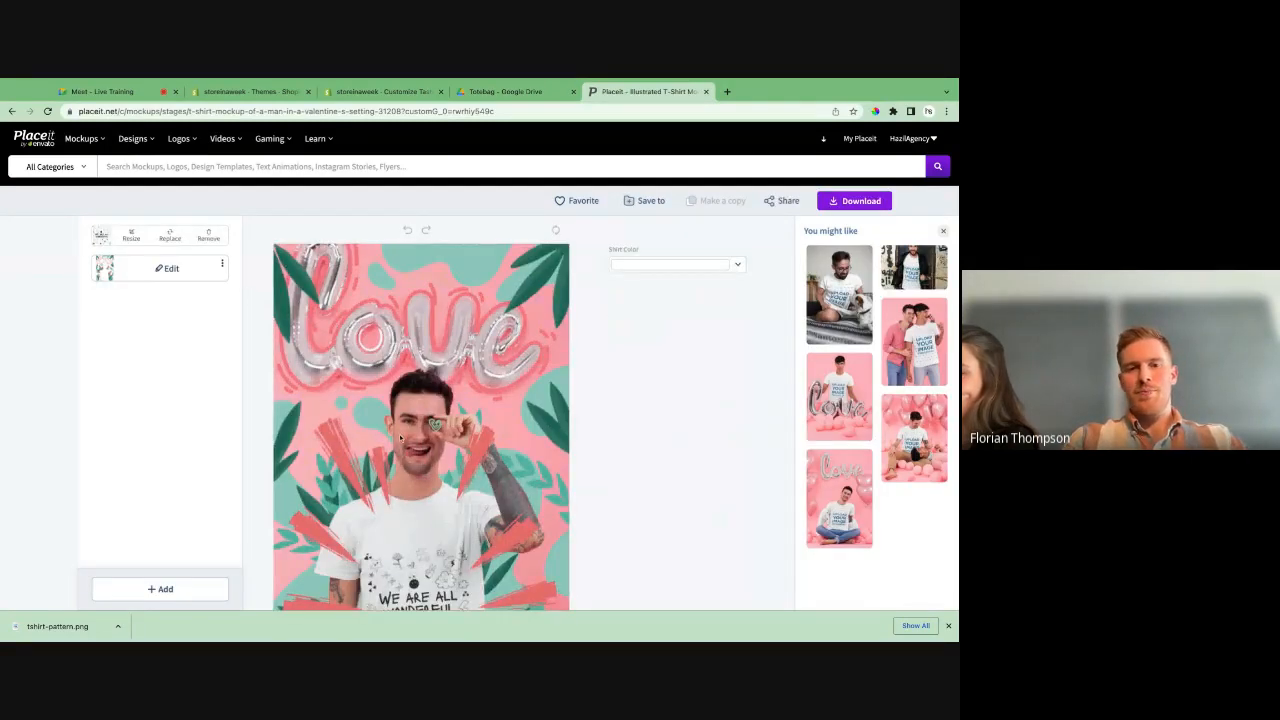
- Remove the tote bag design from the shirt, upload tshirt-pattern.png from the device in its place and accept the crop at 100%
scroll(400, 437, "down", 2)
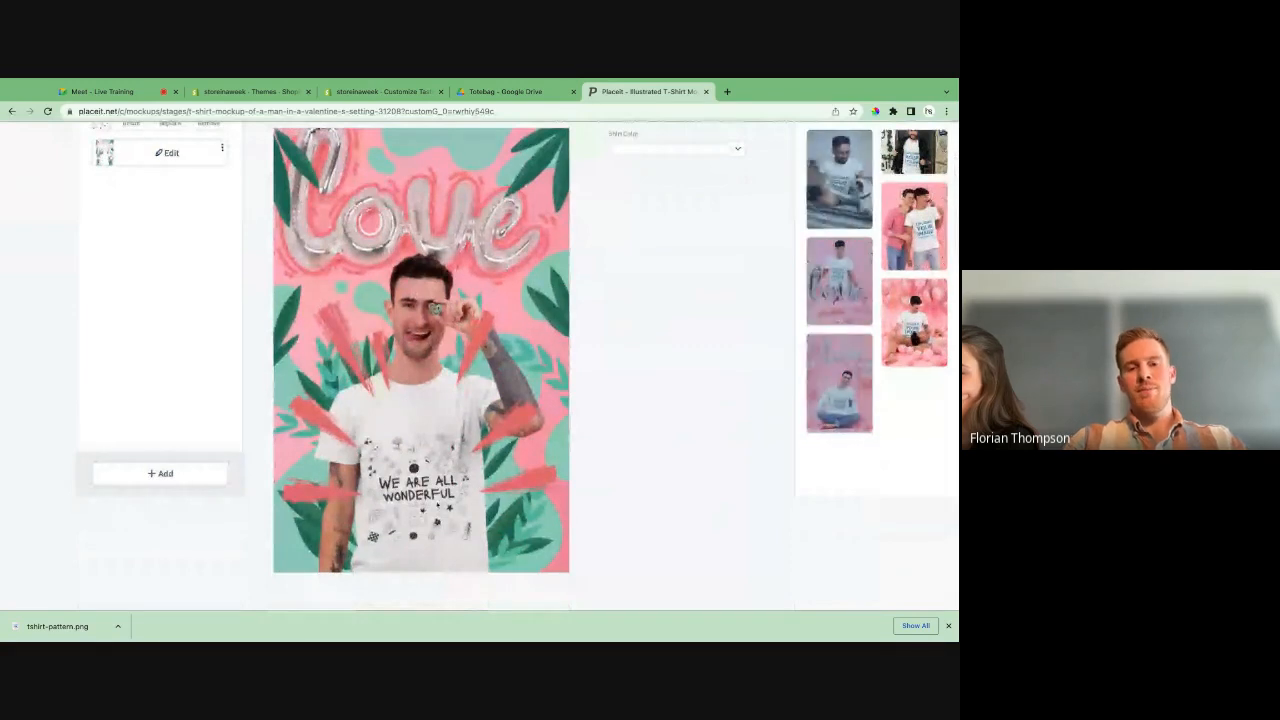
scroll(133, 235, "up", 2)
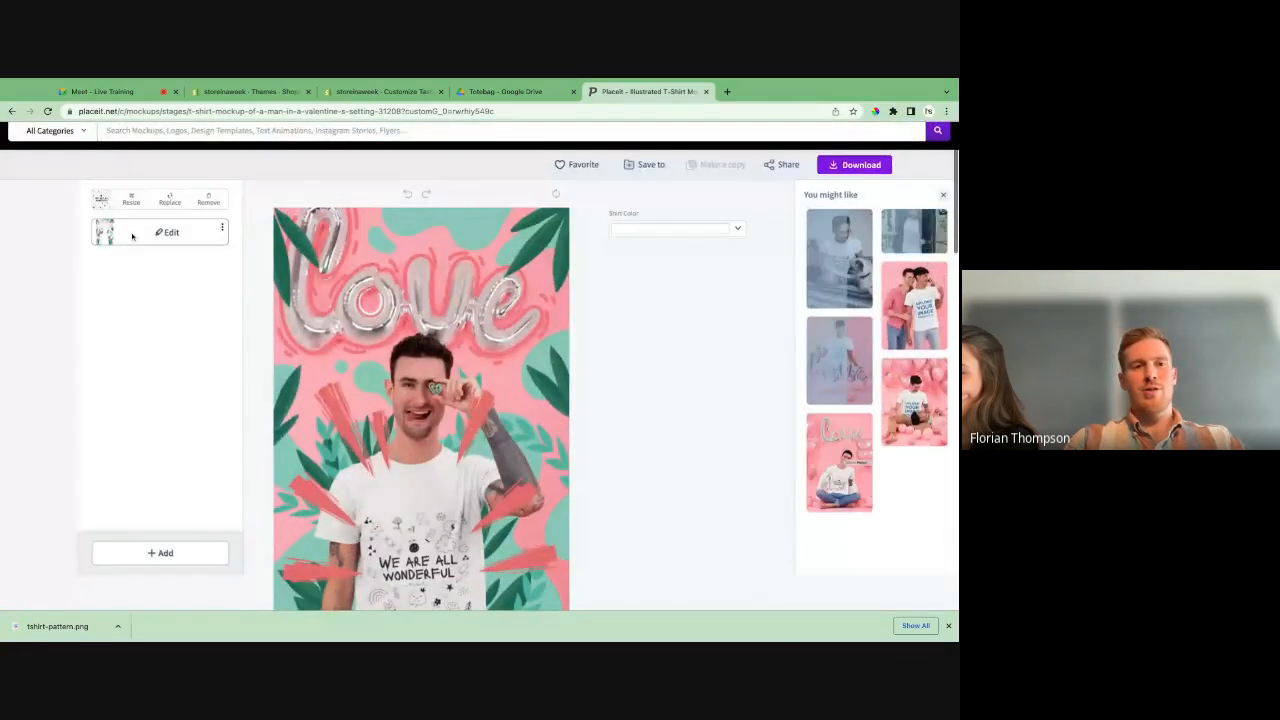
left_click(210, 201)
left_click(182, 201)
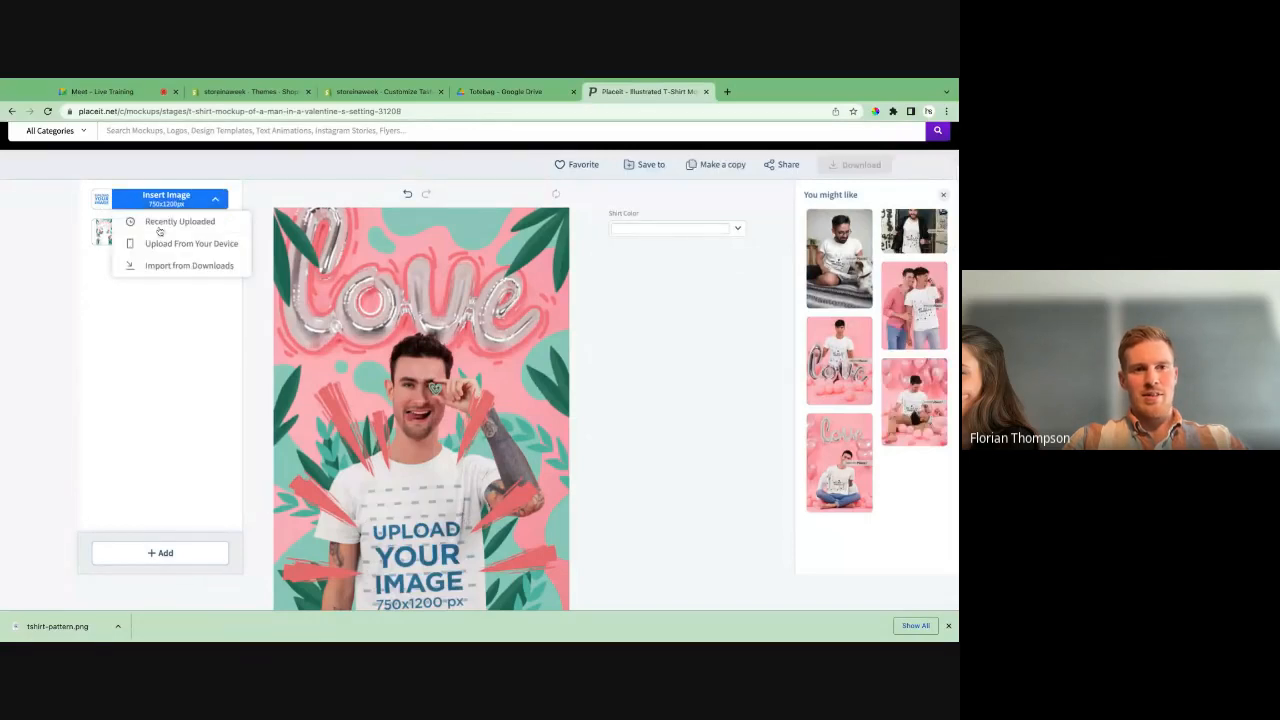
left_click(158, 244)
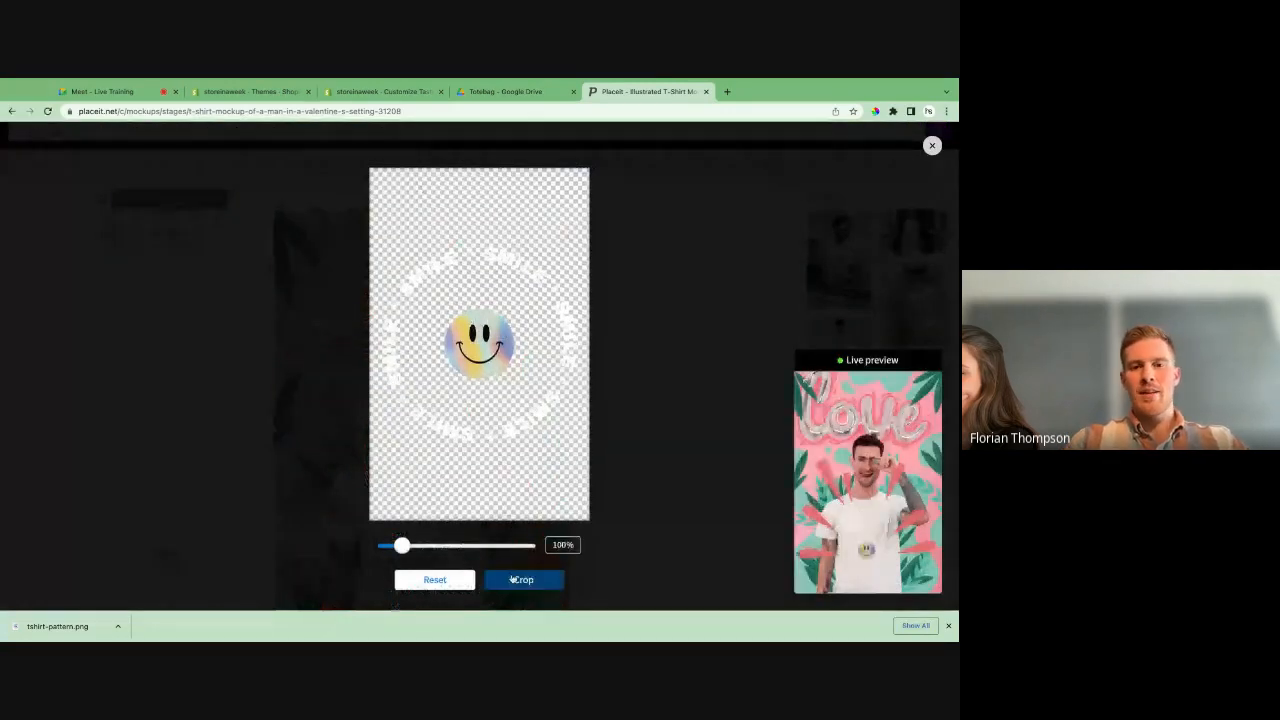
left_click(517, 580)
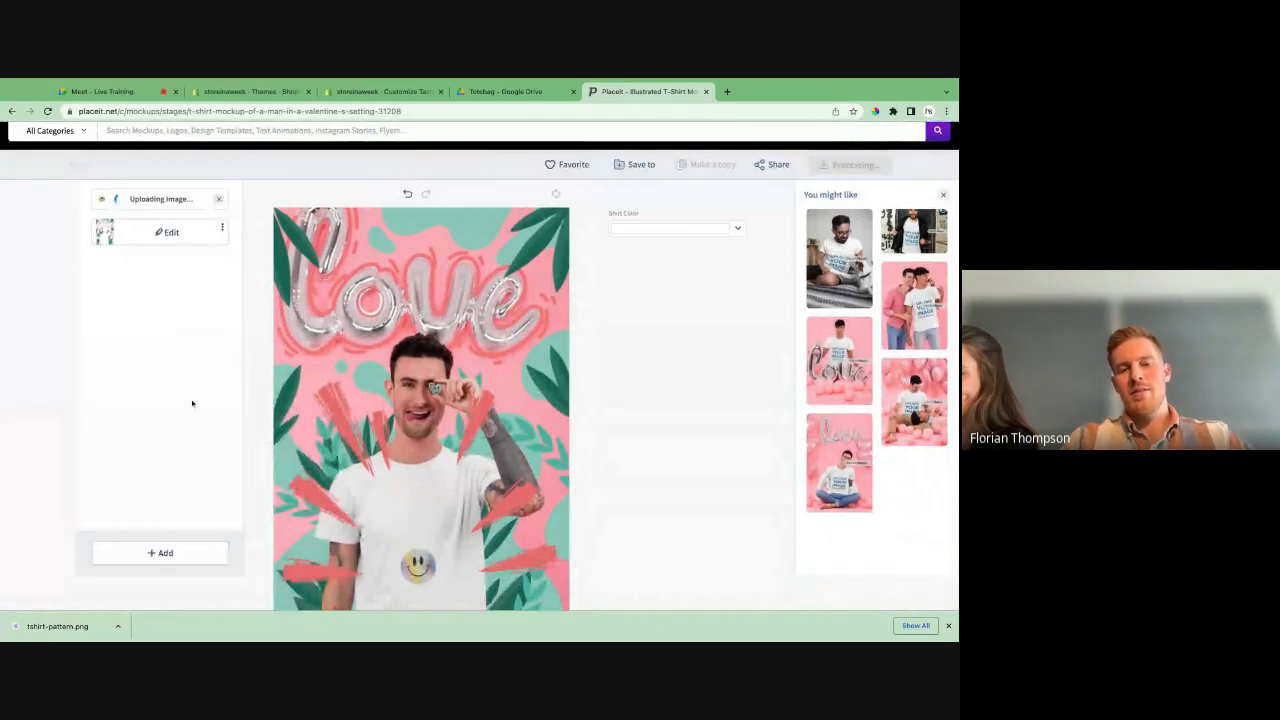
- Try several shirt colours on the mockup, set it to light pink (#ffa4af) and close the colour picker
scroll(192, 403, "down", 1)
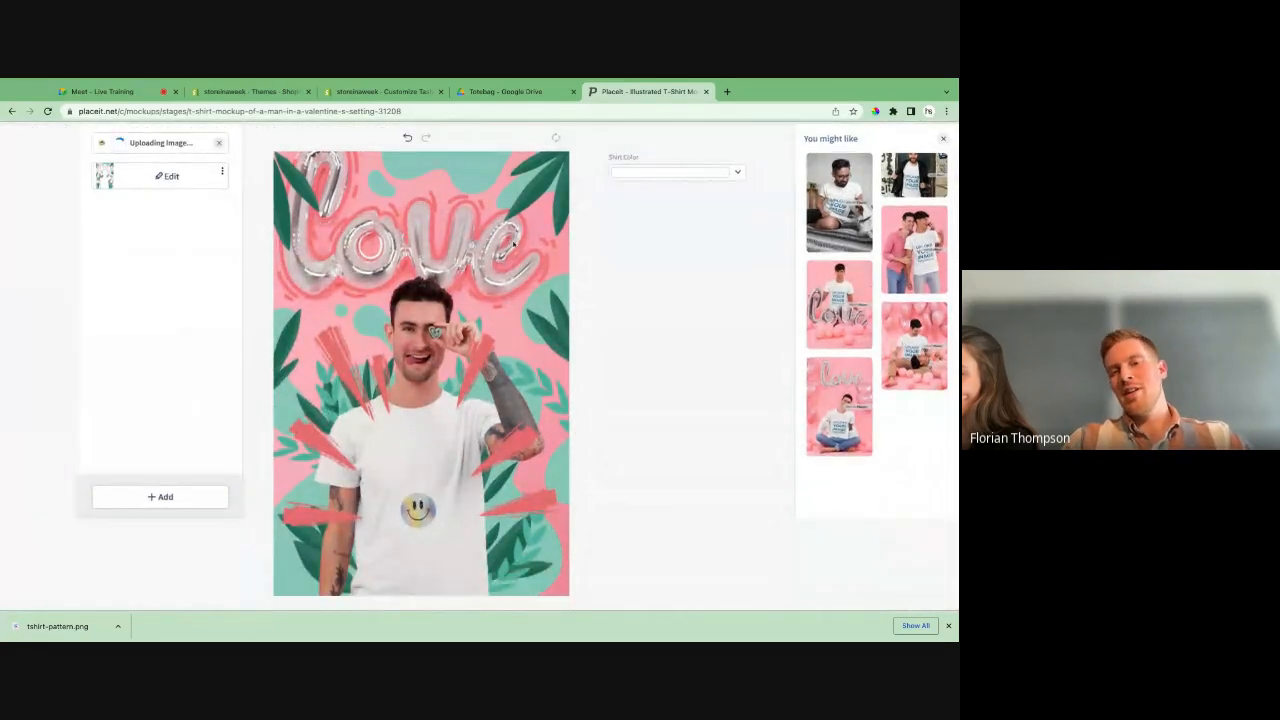
left_click(671, 176)
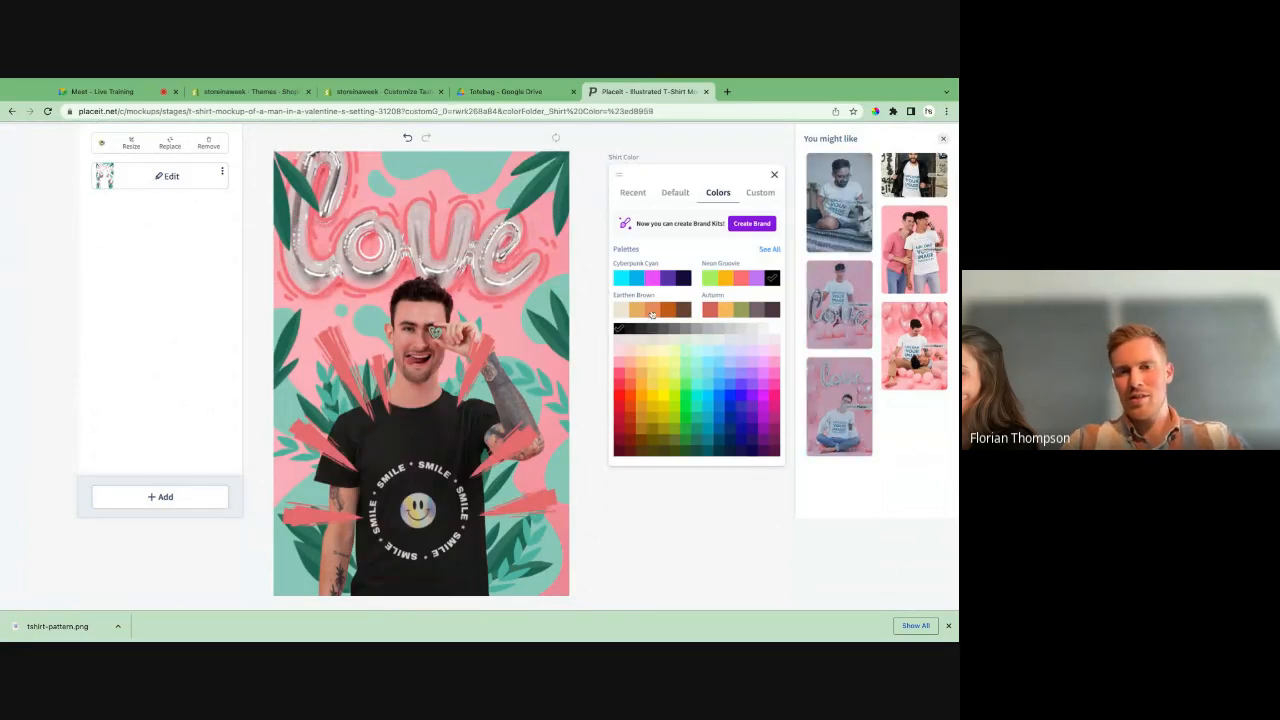
left_click(629, 366)
left_click(619, 364)
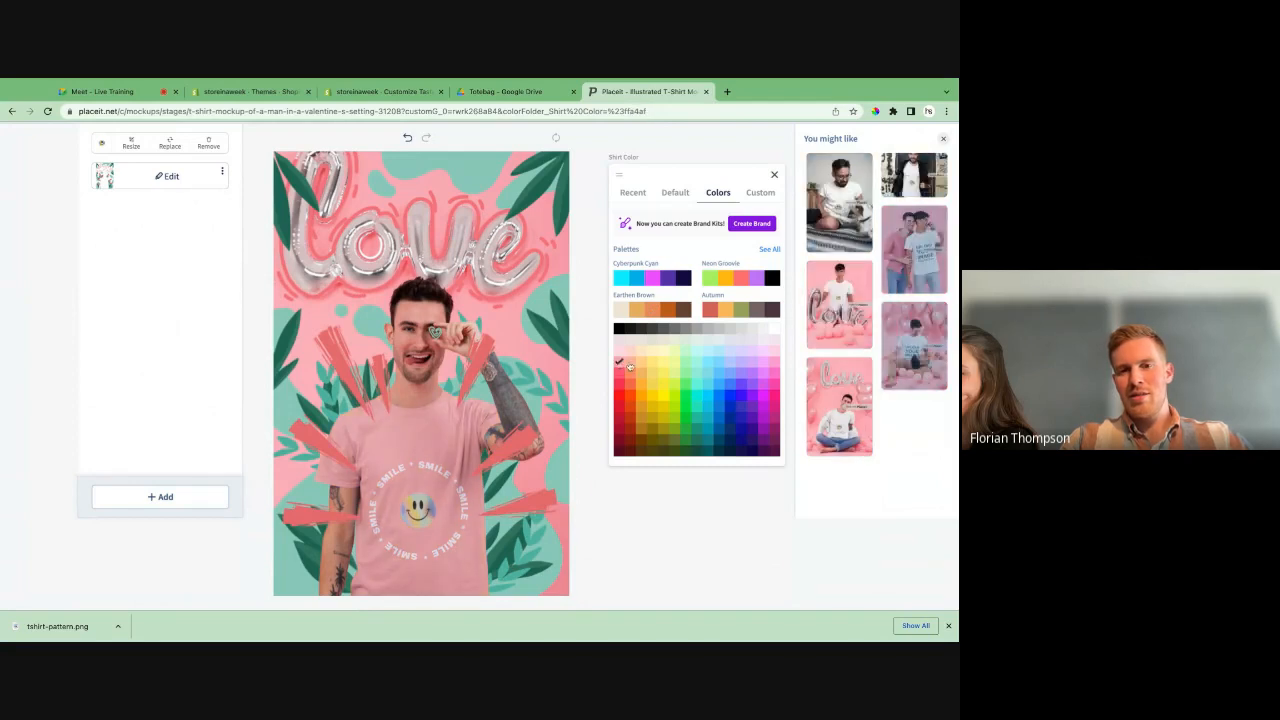
left_click(630, 361)
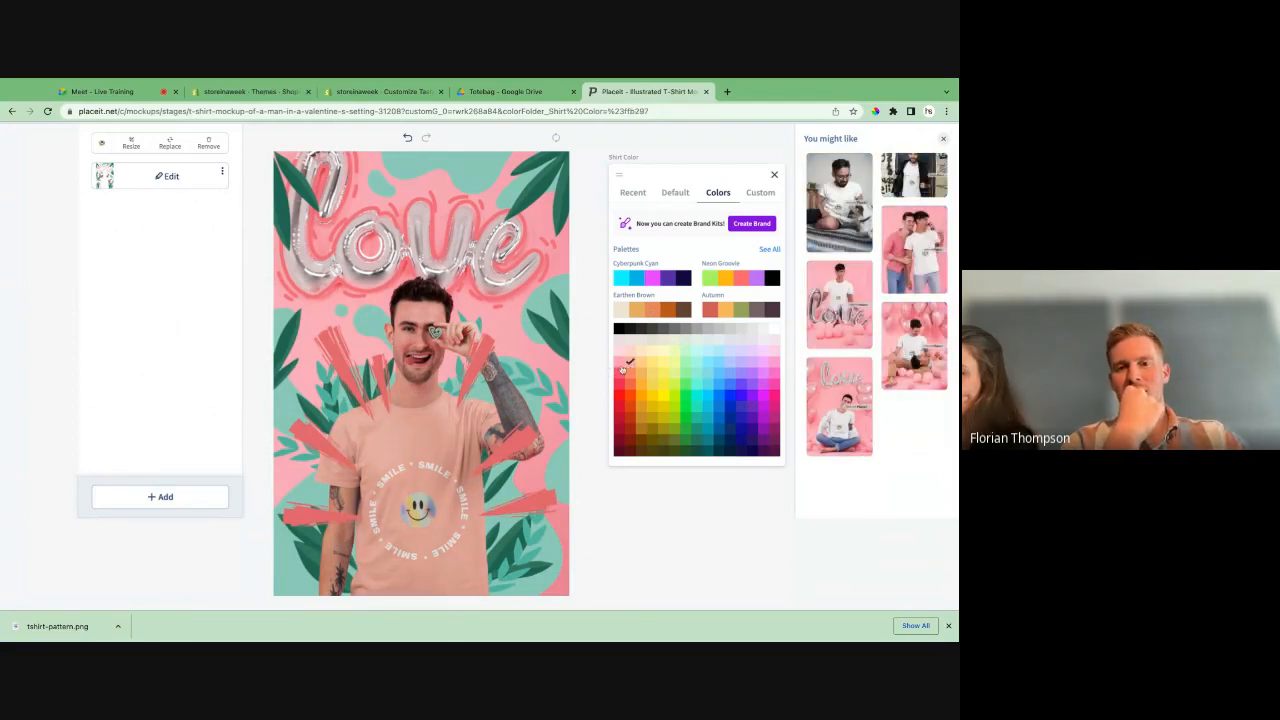
left_click(619, 363)
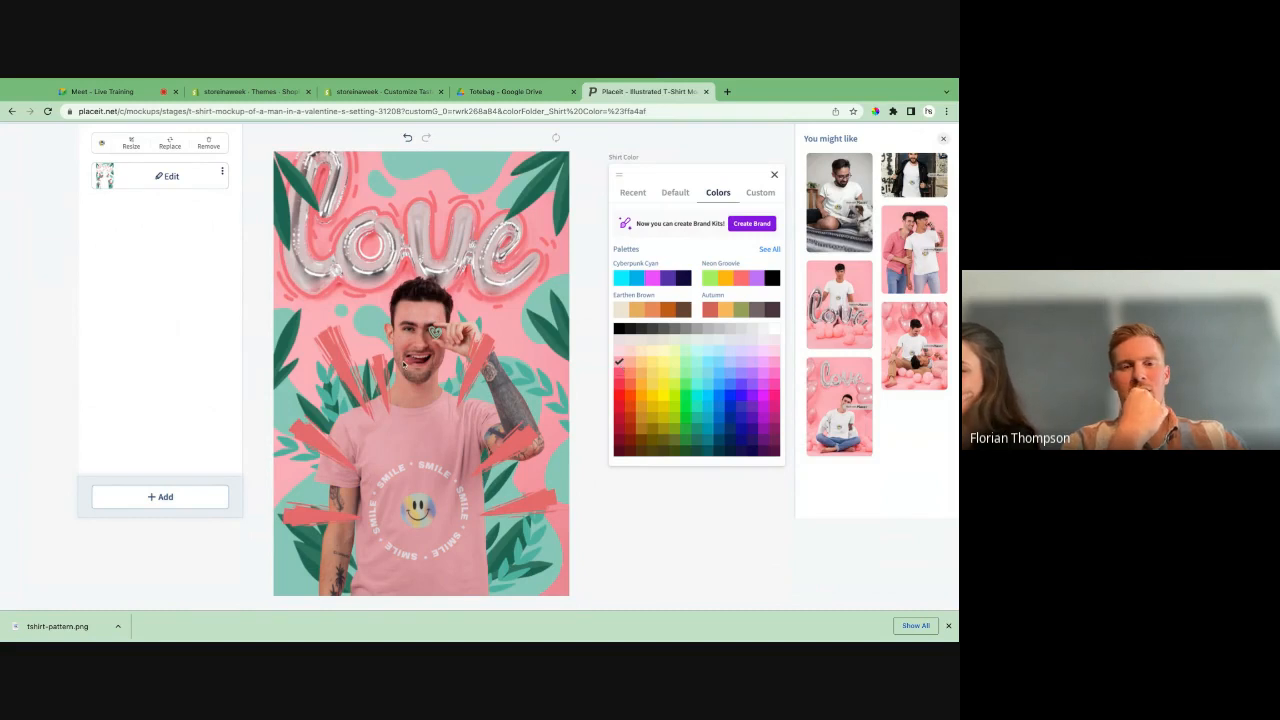
left_click(200, 252)
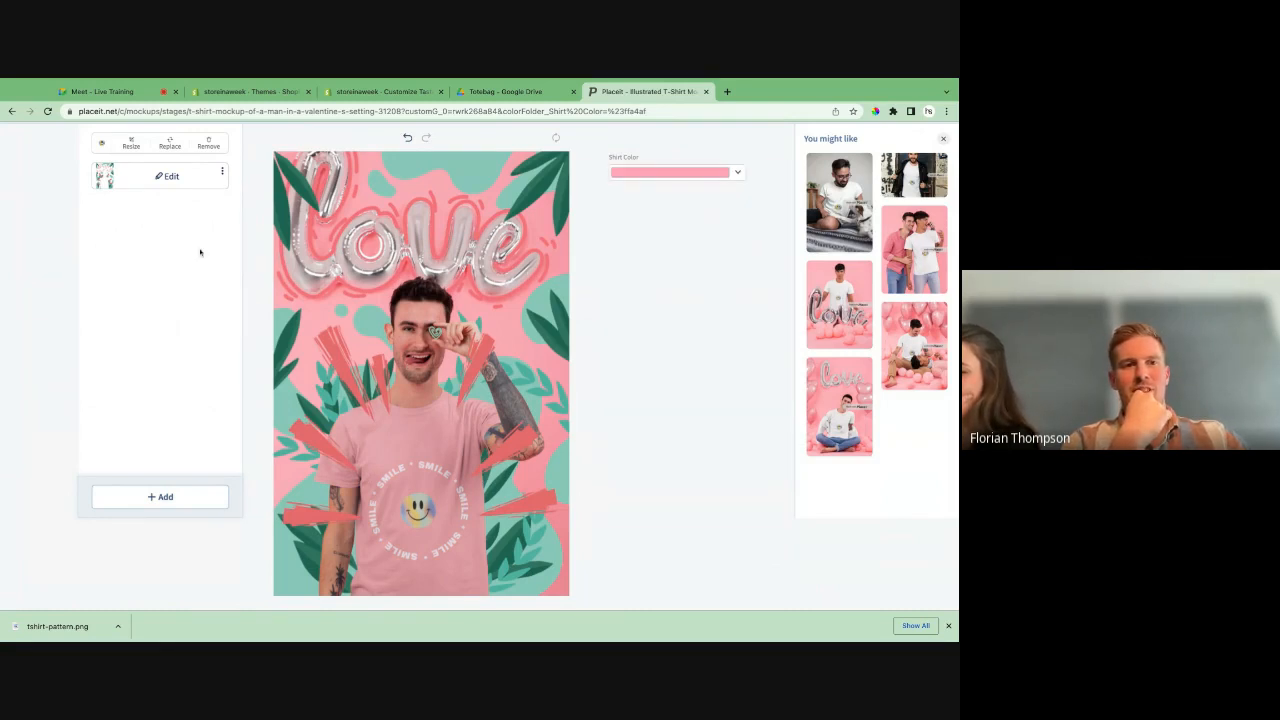
- Try other illustration overlays on the T-shirt mockup, including the hearts and black cats, and restore the green leaf illustration
left_click(168, 180)
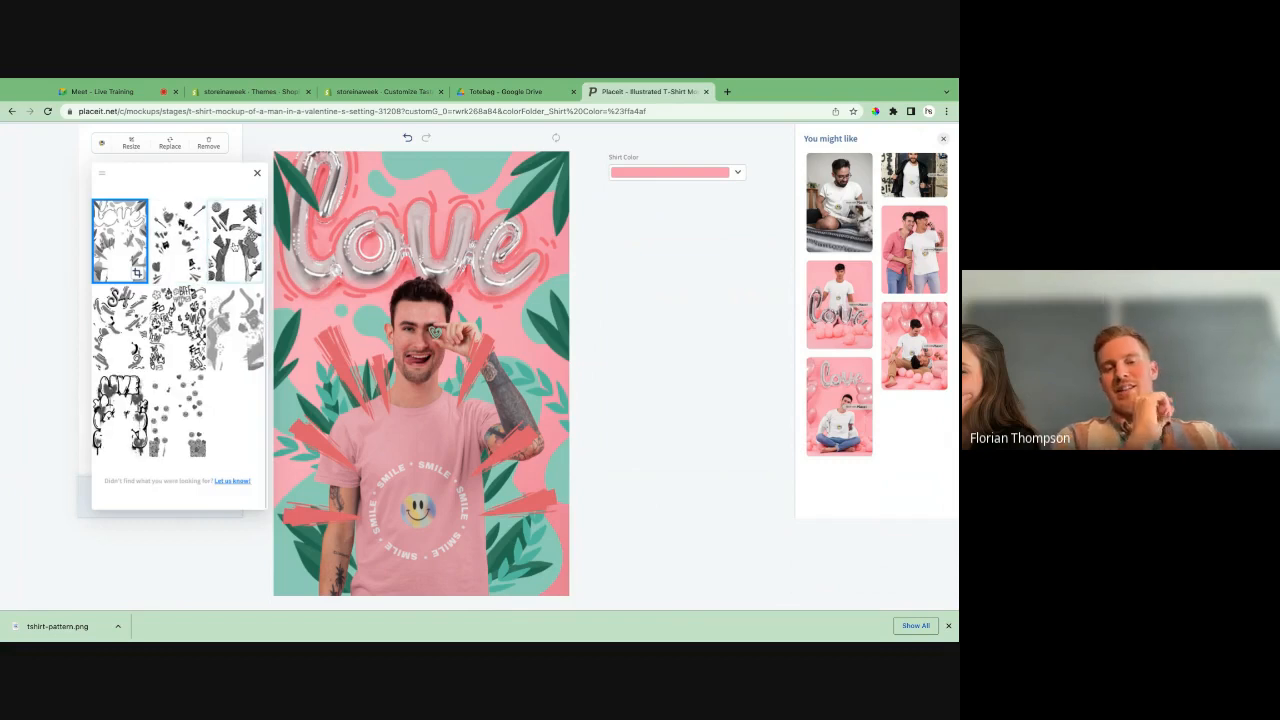
left_click(234, 244)
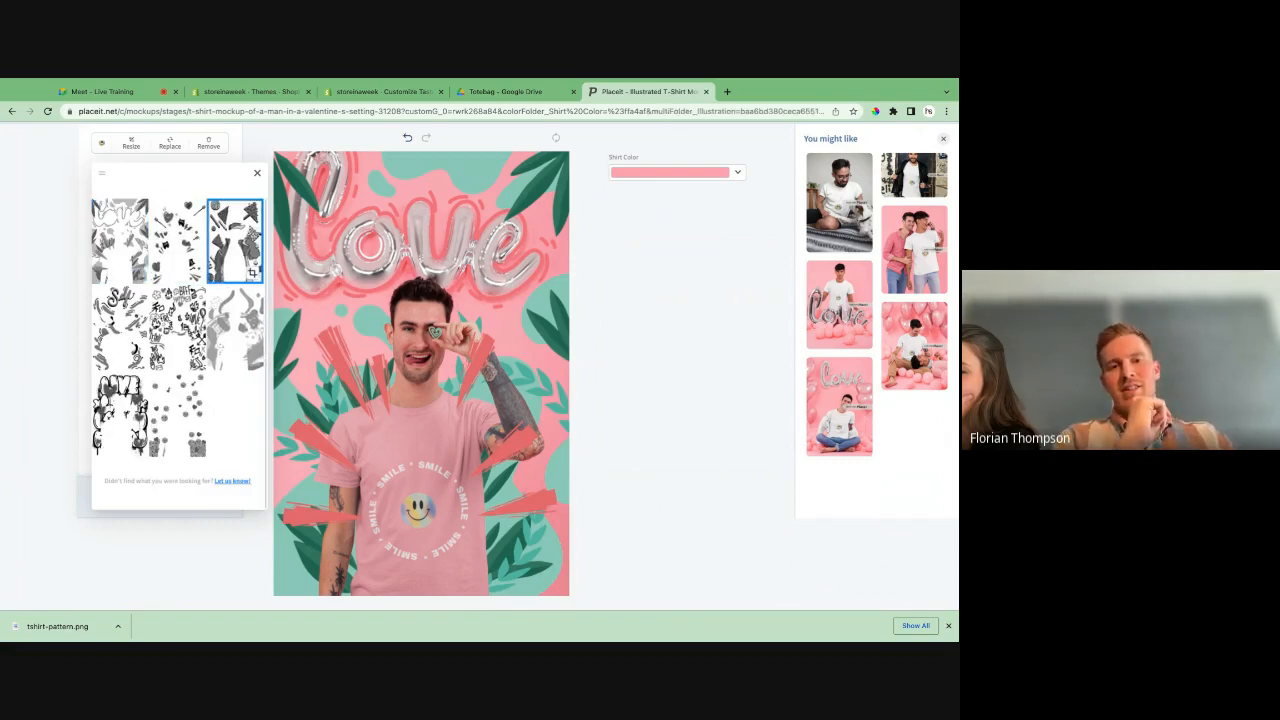
left_click(190, 252)
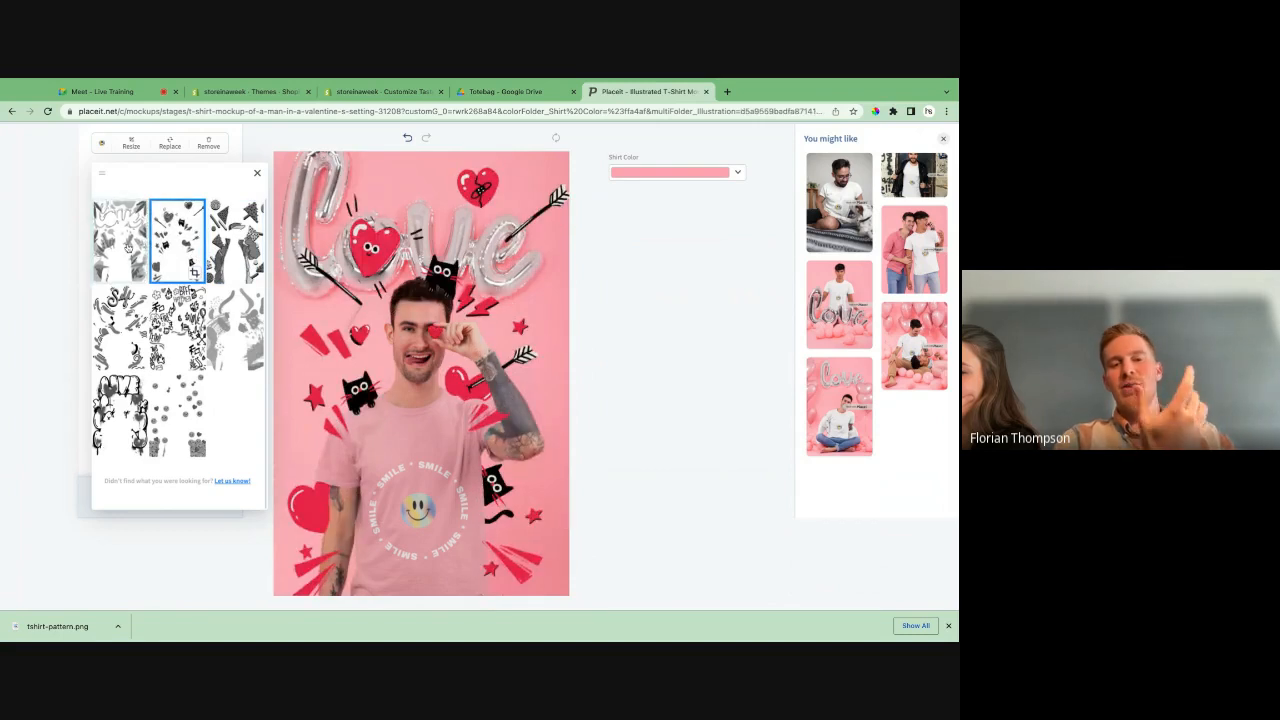
left_click(127, 248)
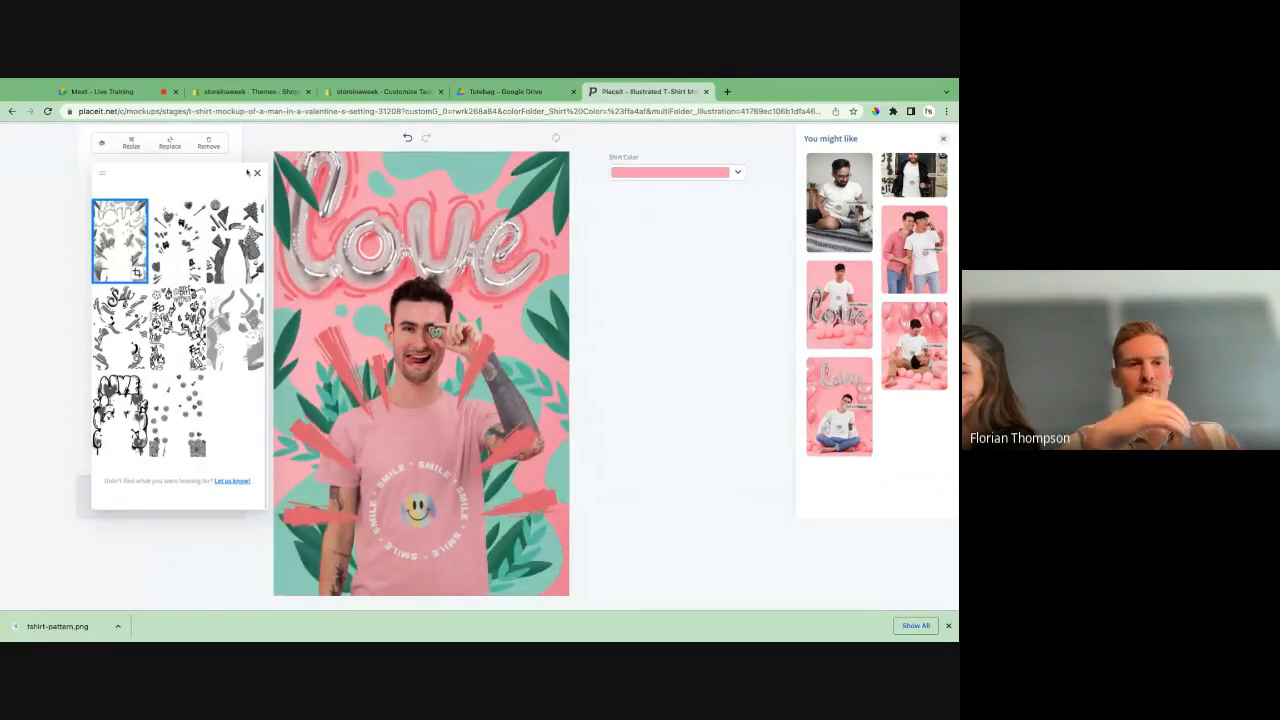
left_click(257, 173)
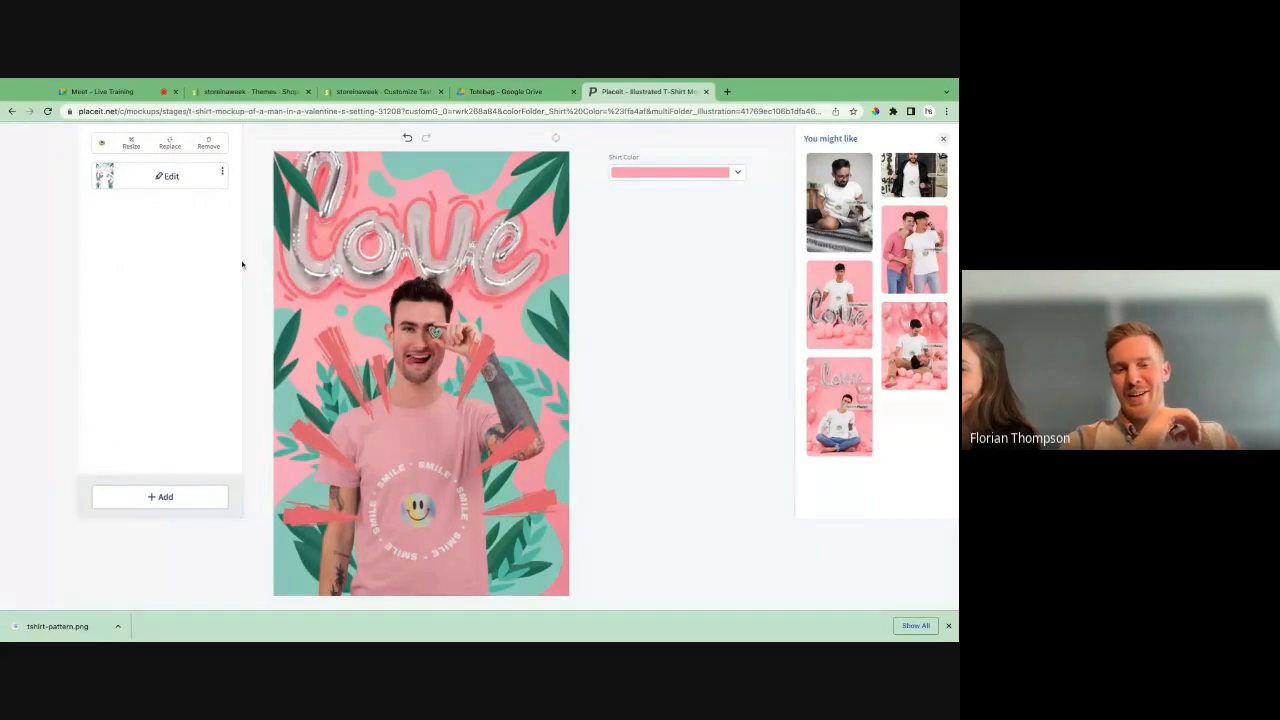
- Download the pink T-shirt mockup once it is processed and close the downloads list
scroll(242, 263, "up", 2)
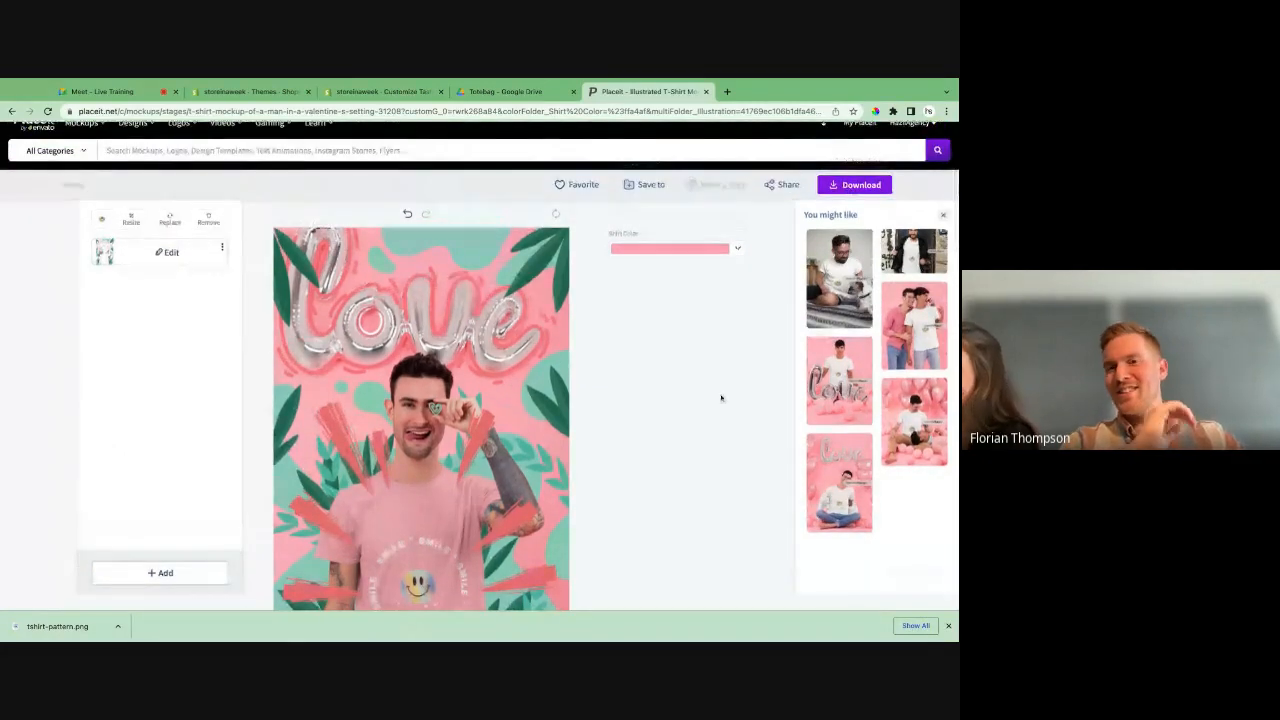
scroll(721, 398, "up", 1)
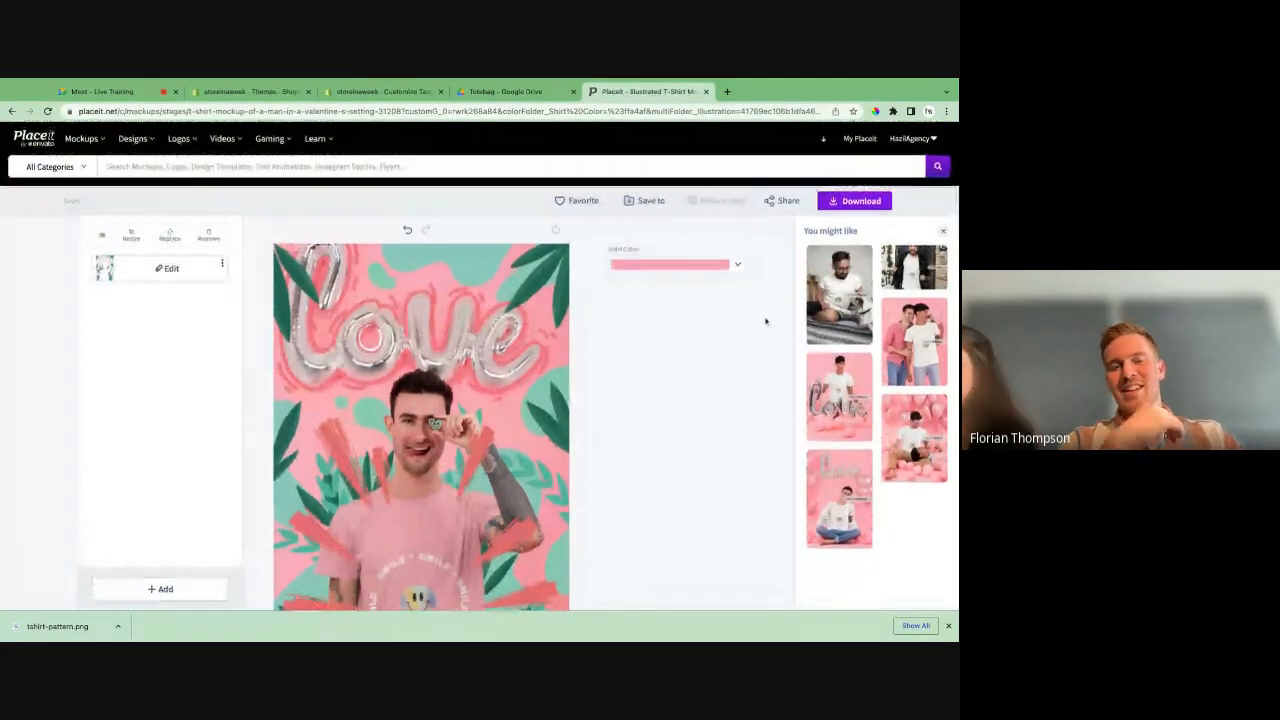
scroll(766, 320, "down", 1)
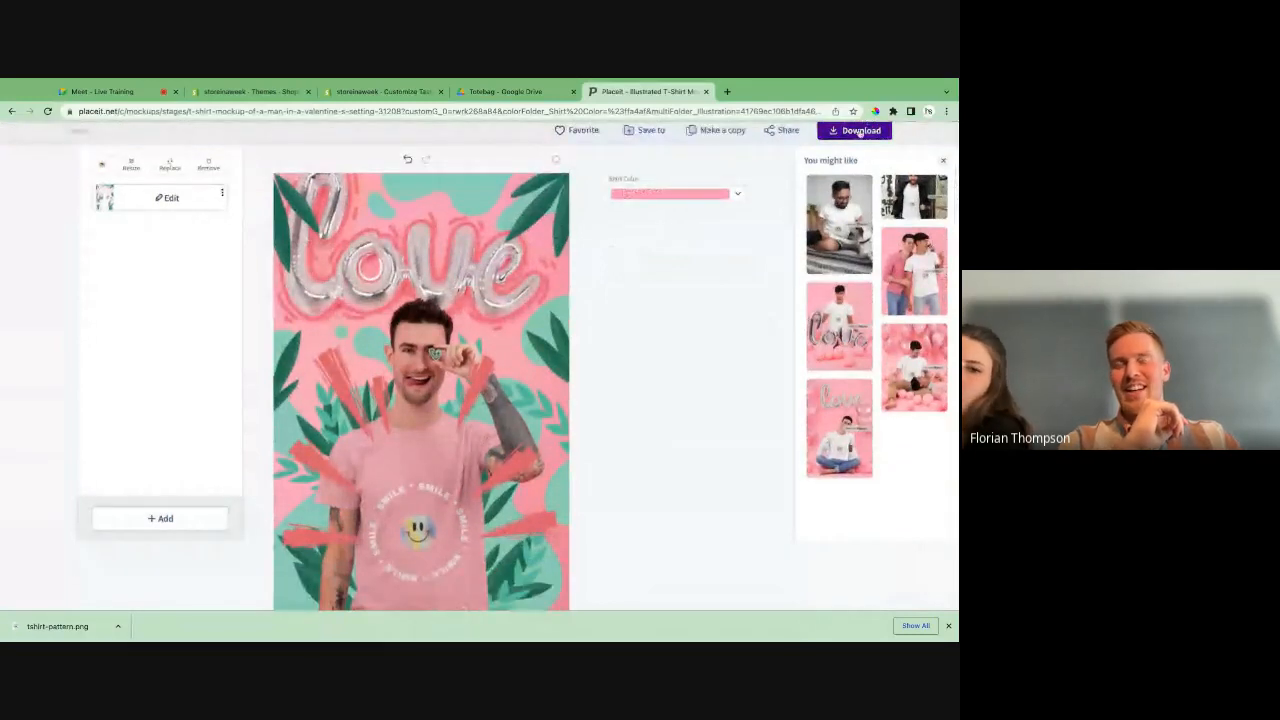
left_click(859, 132)
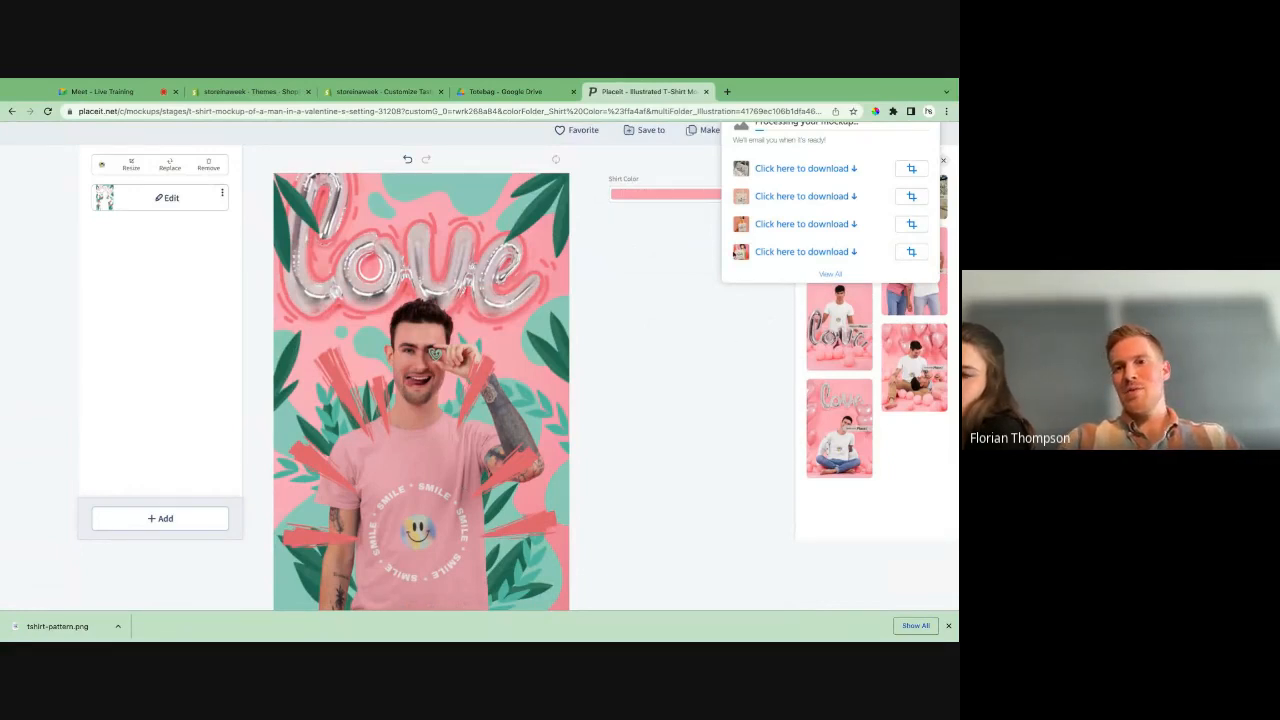
scroll(733, 256, "up", 1)
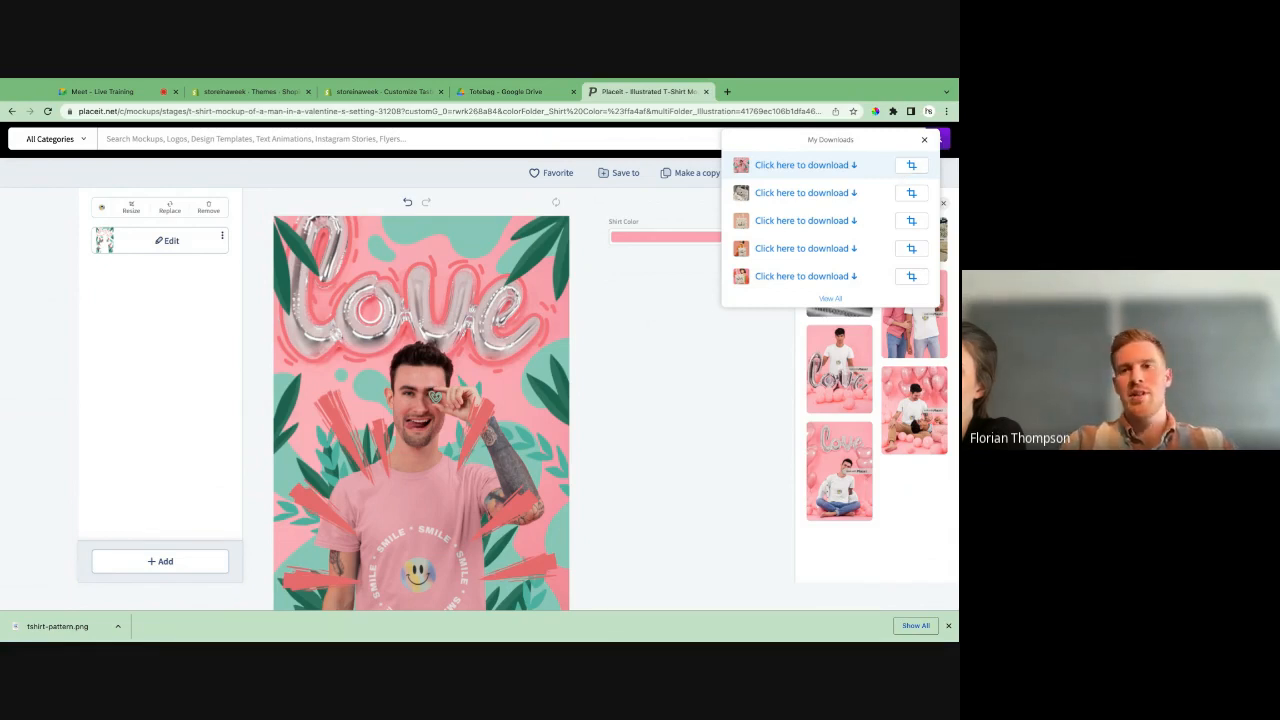
left_click(845, 167)
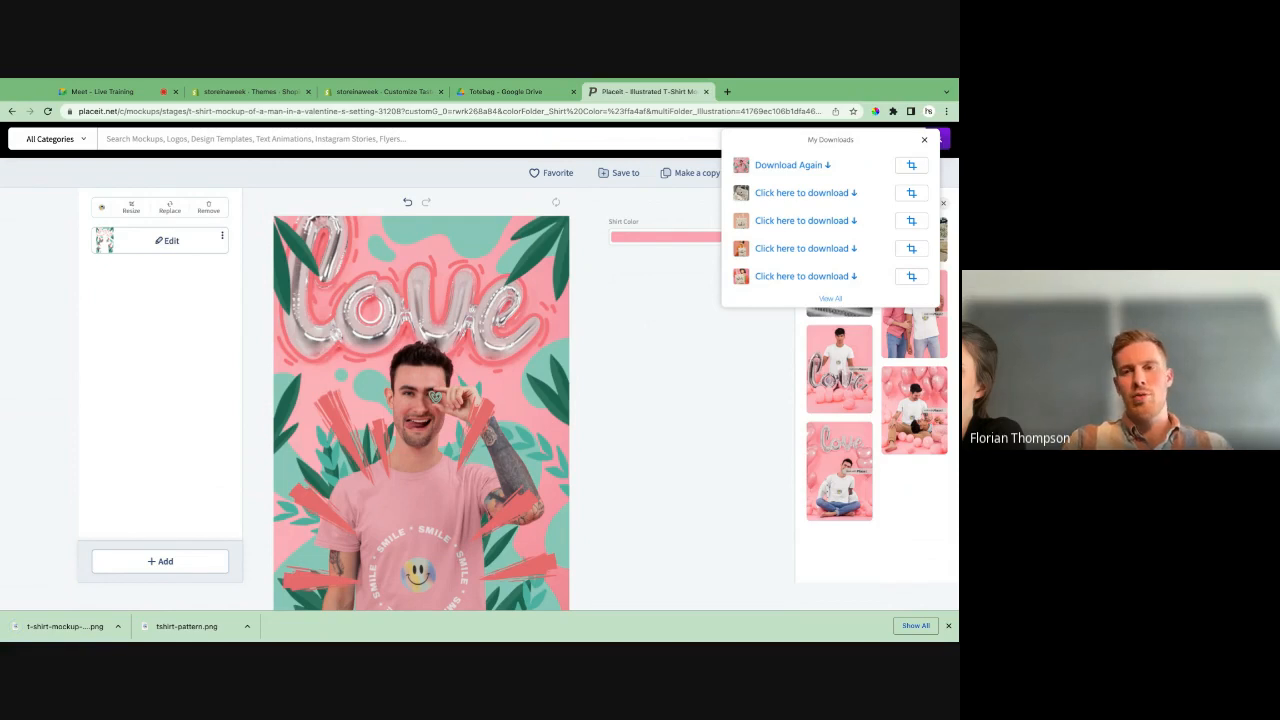
left_click(924, 140)
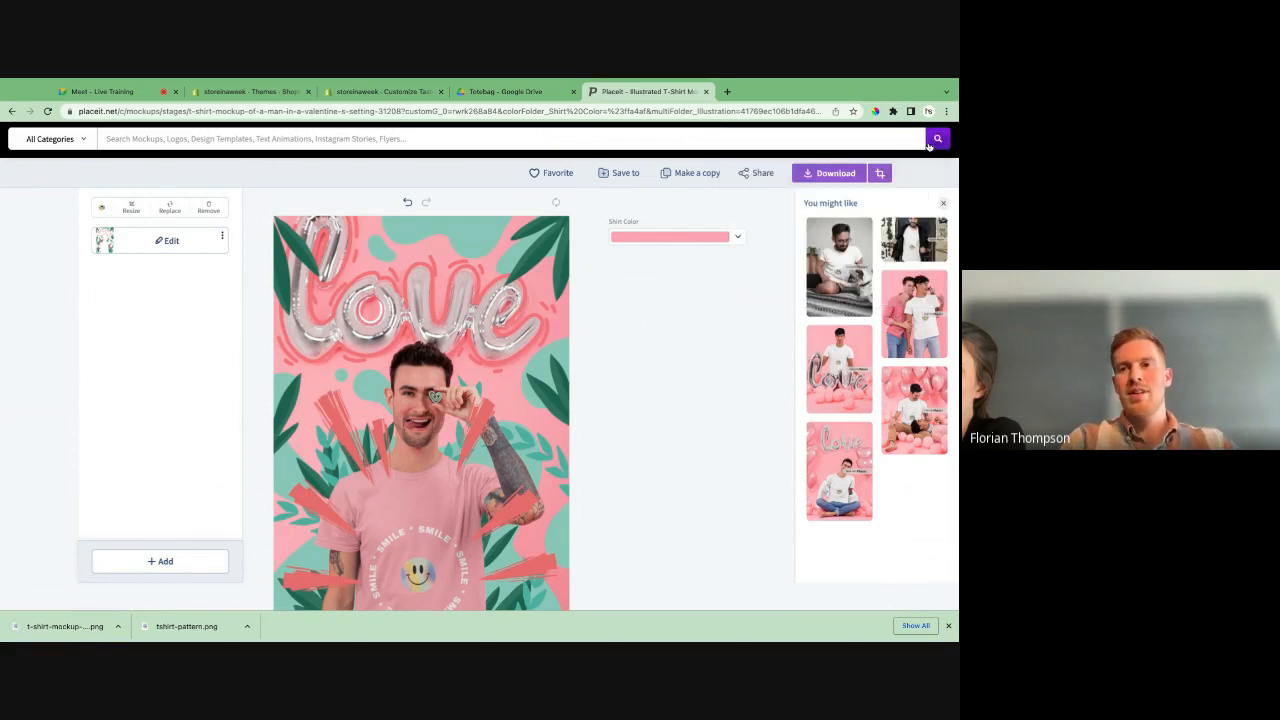
- Switch to Convertio's JPG to WEBP converter and expand the source format list
scroll(712, 327, "down", 1)
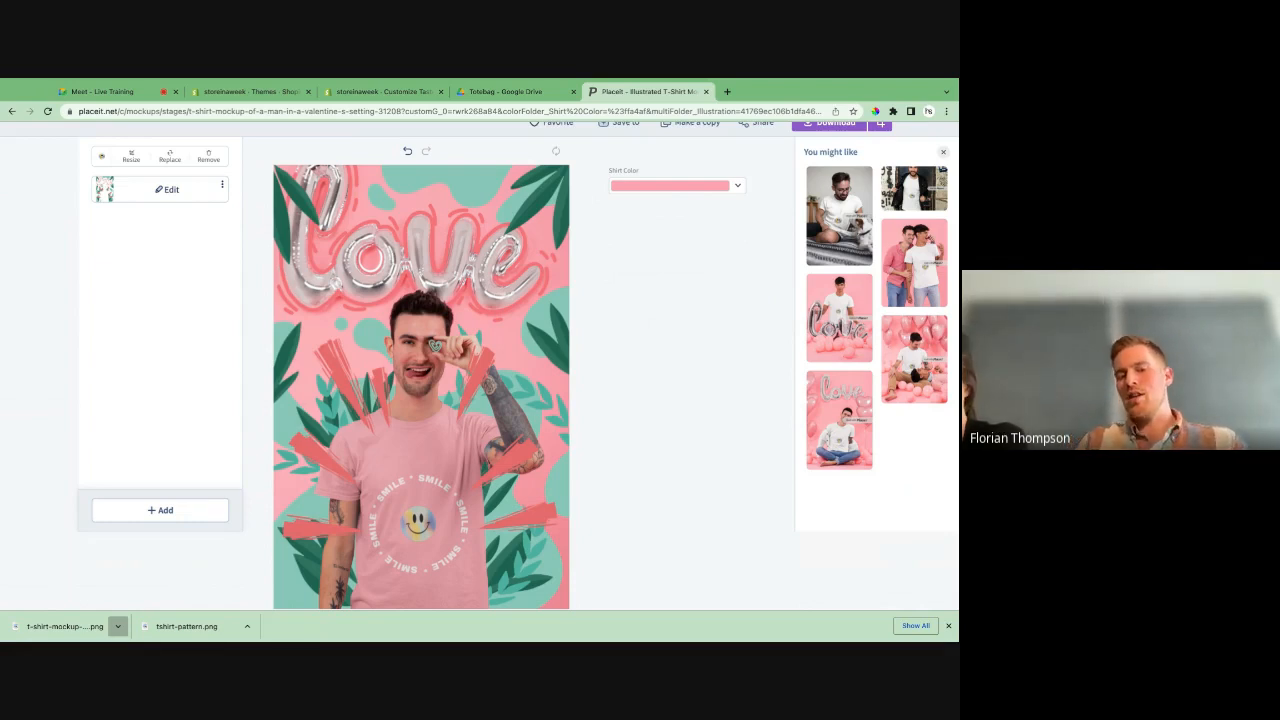
left_click(117, 626)
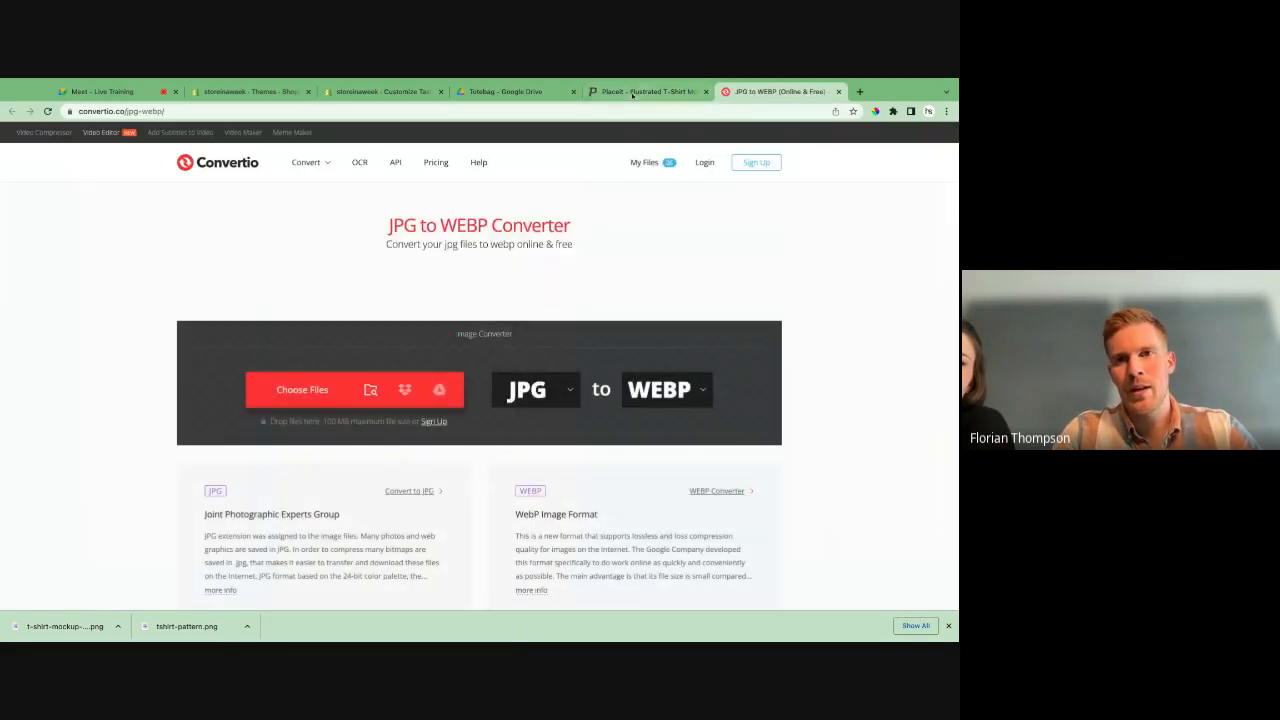
left_click(645, 91)
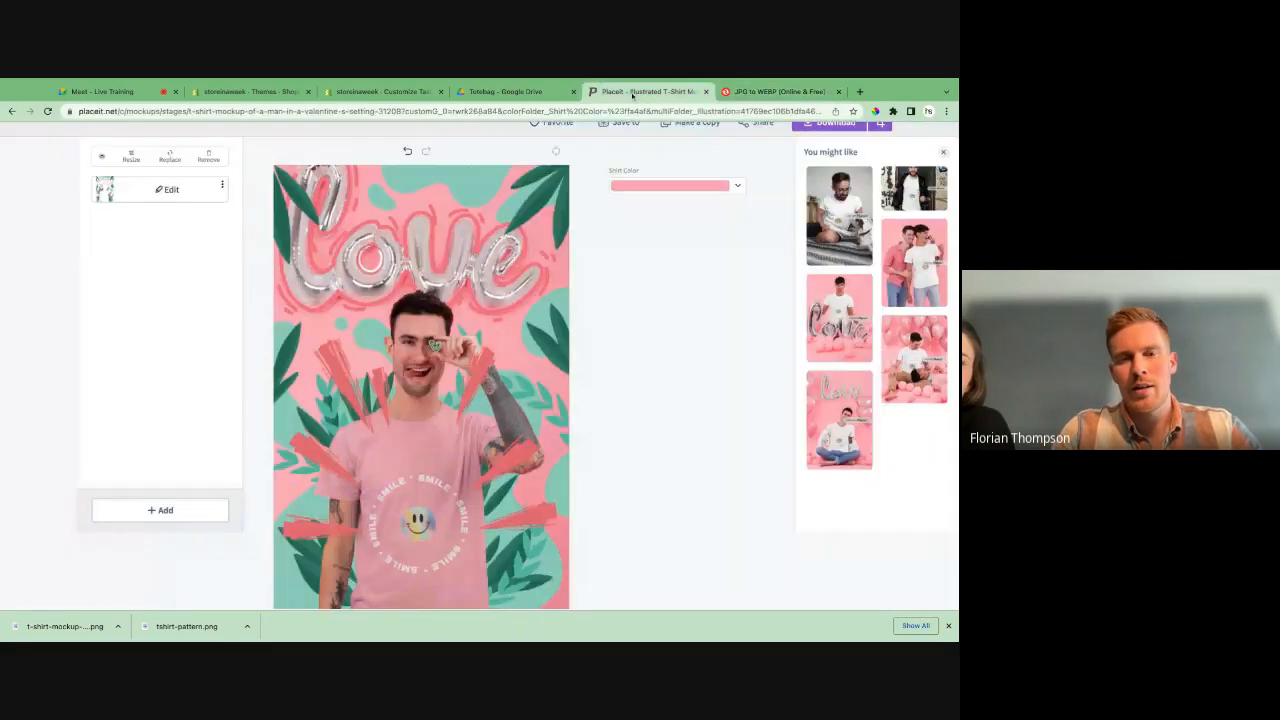
left_click(752, 91)
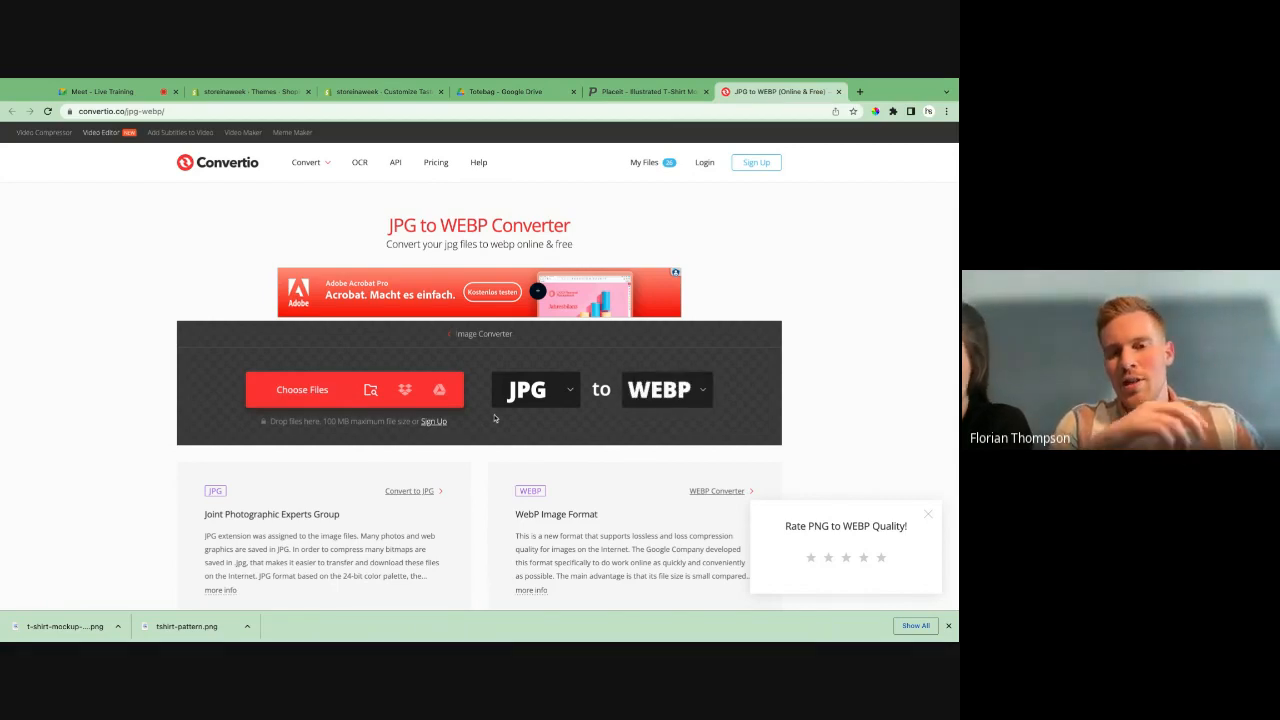
left_click(565, 397)
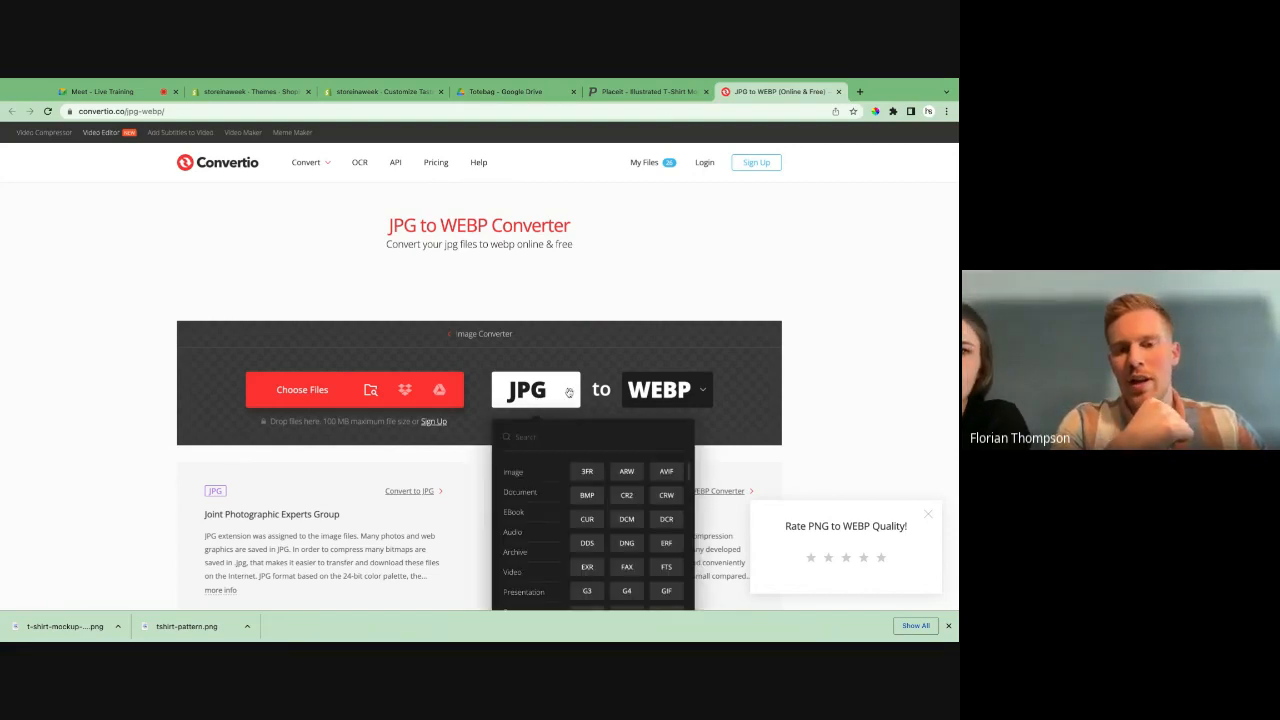
scroll(544, 483, "down", 1)
mouse_move(543, 545)
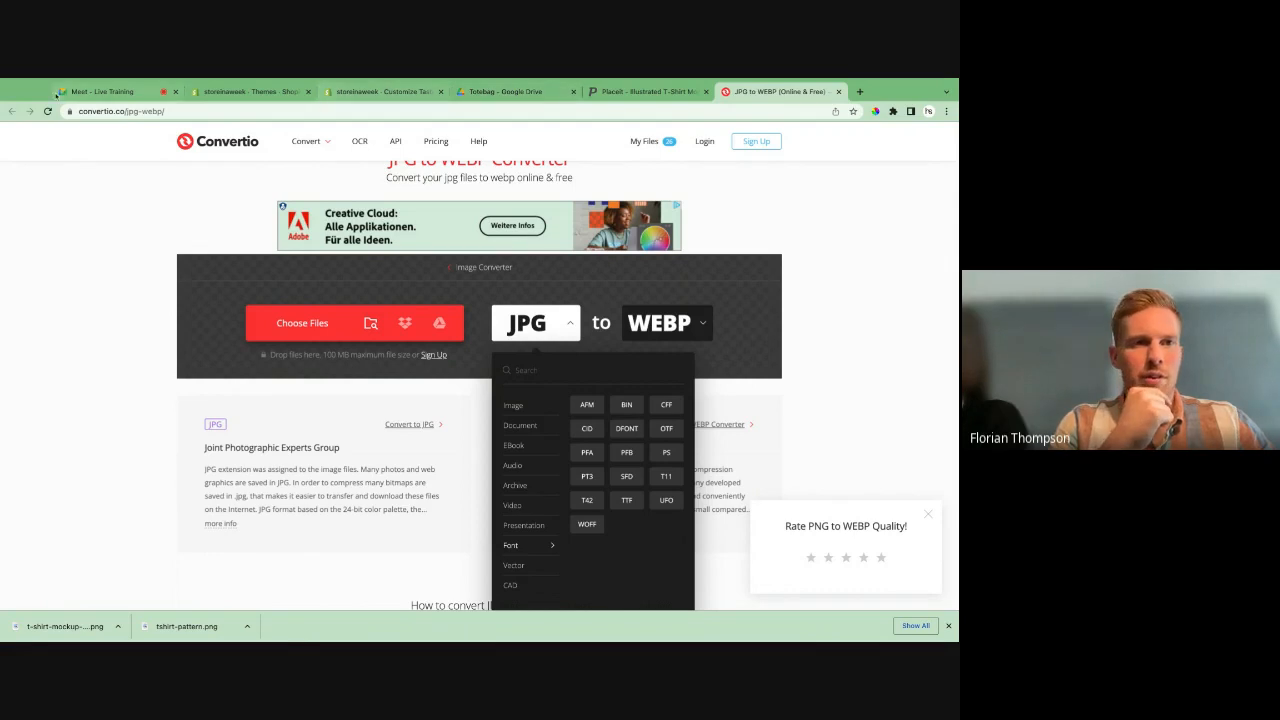
- Switch to the Google Meet call, close the recording details, share the entire screen and return to Convertio
left_click(92, 91)
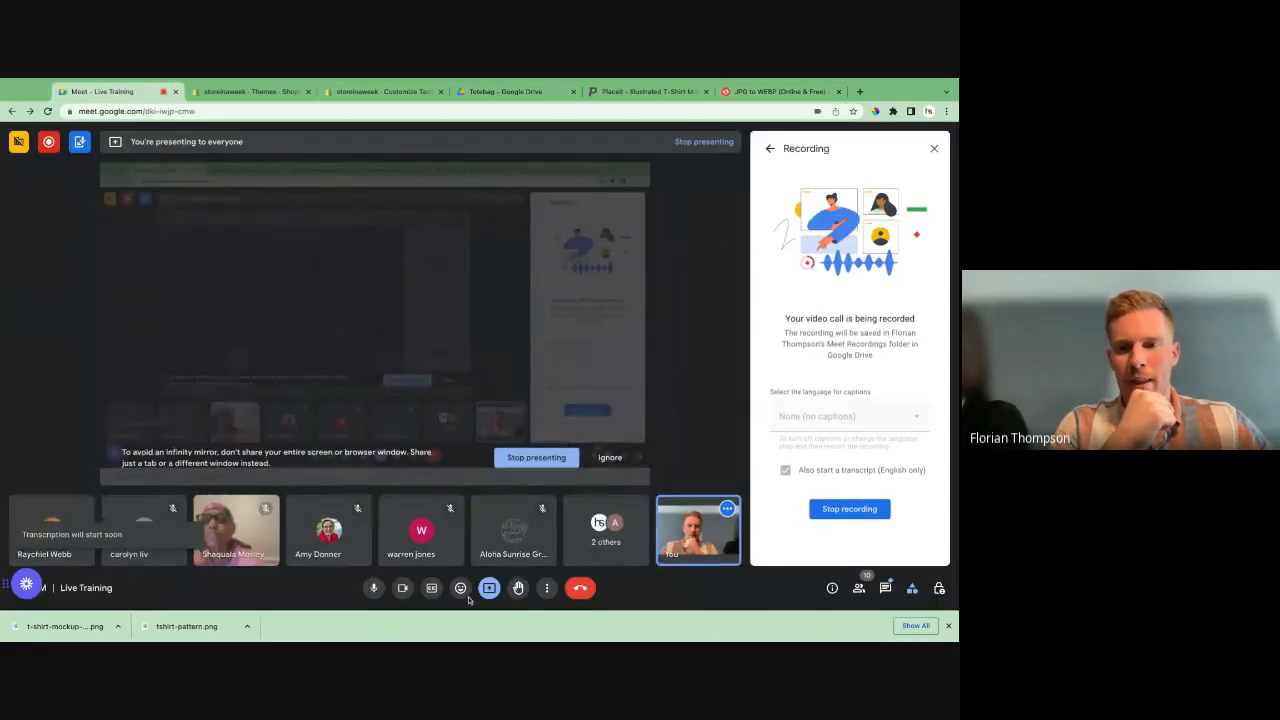
left_click(934, 149)
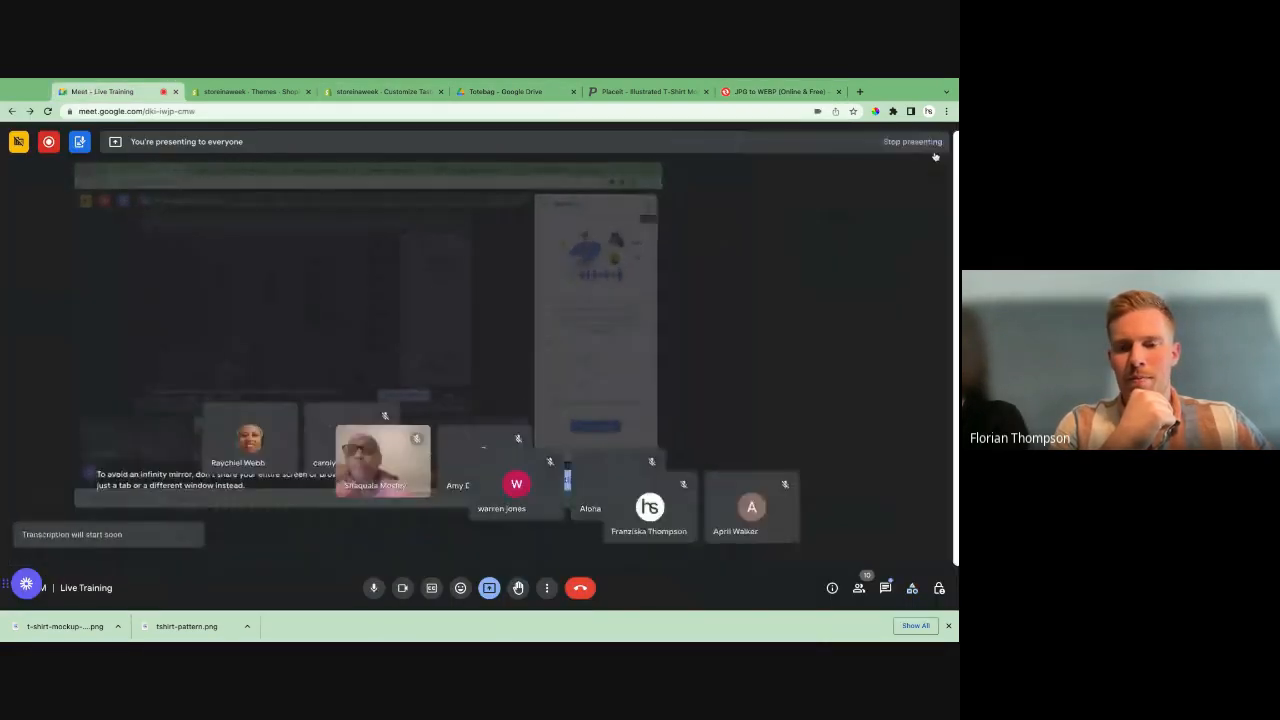
left_click(489, 588)
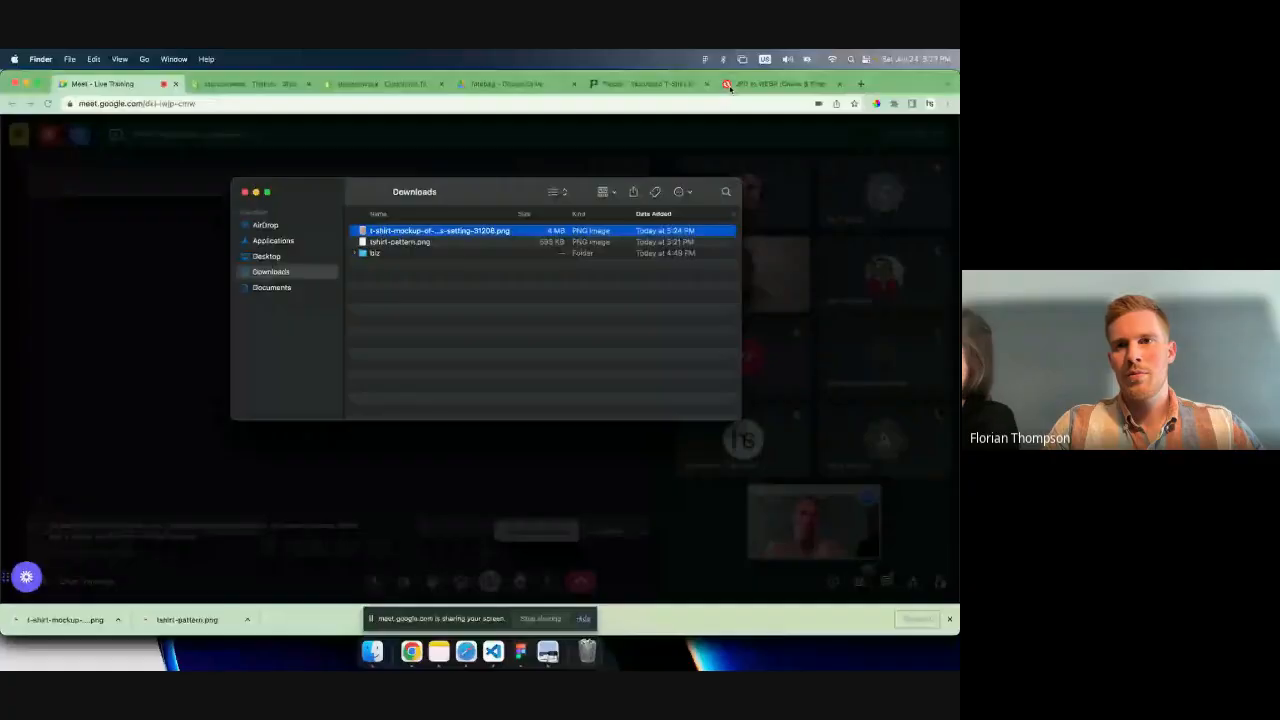
left_click(730, 84)
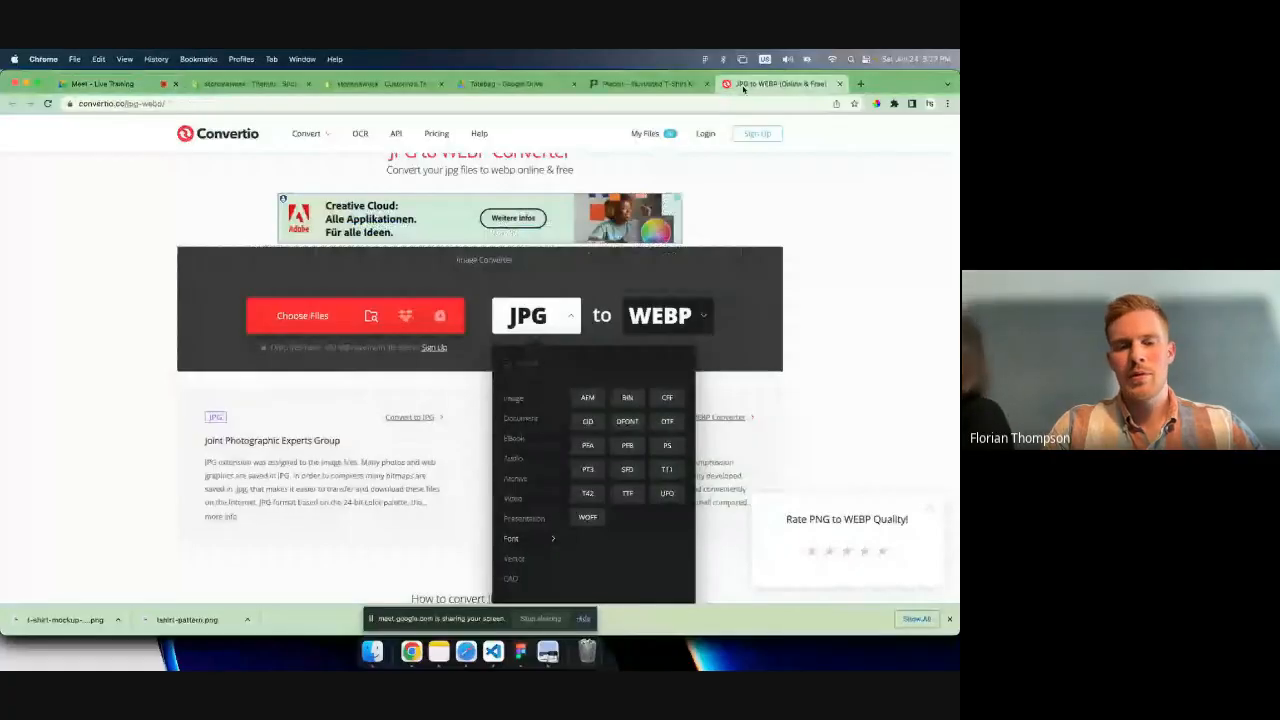
- Open the downloaded T-shirt mockup PNG from the Downloads folder in Preview and bring up its image size settings
left_click(372, 653)
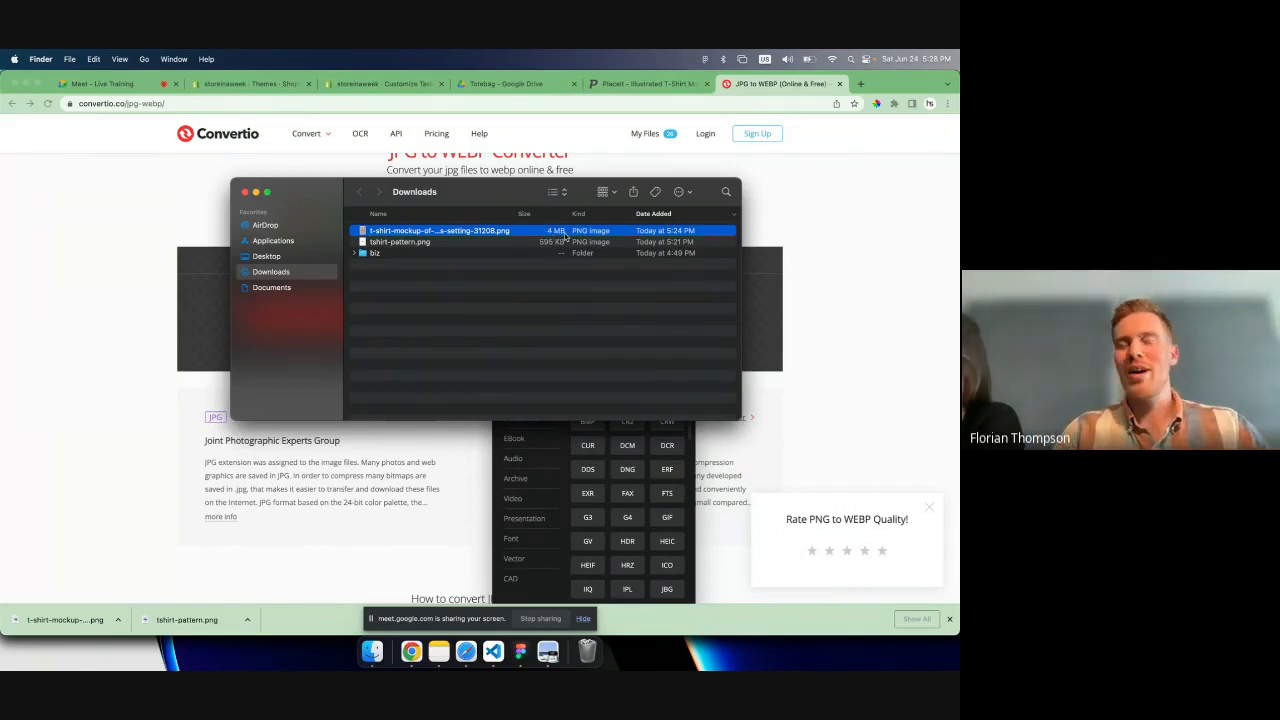
double_click(480, 231)
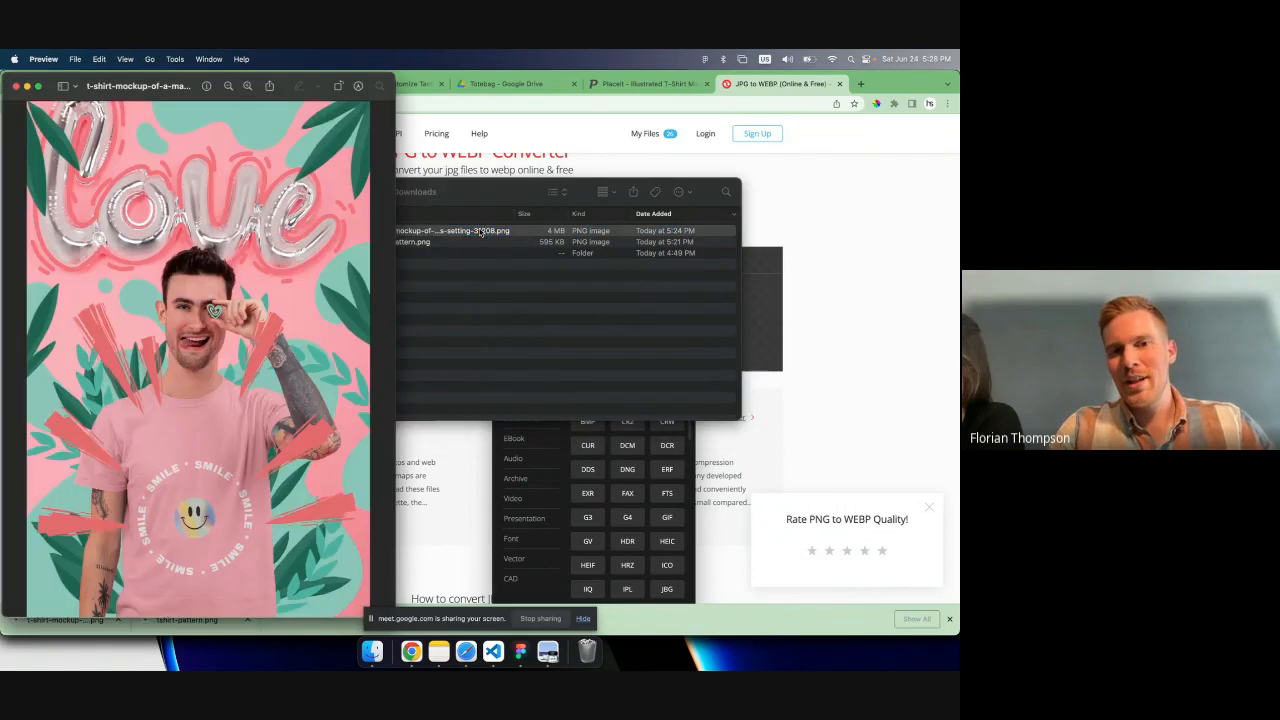
left_click(174, 59)
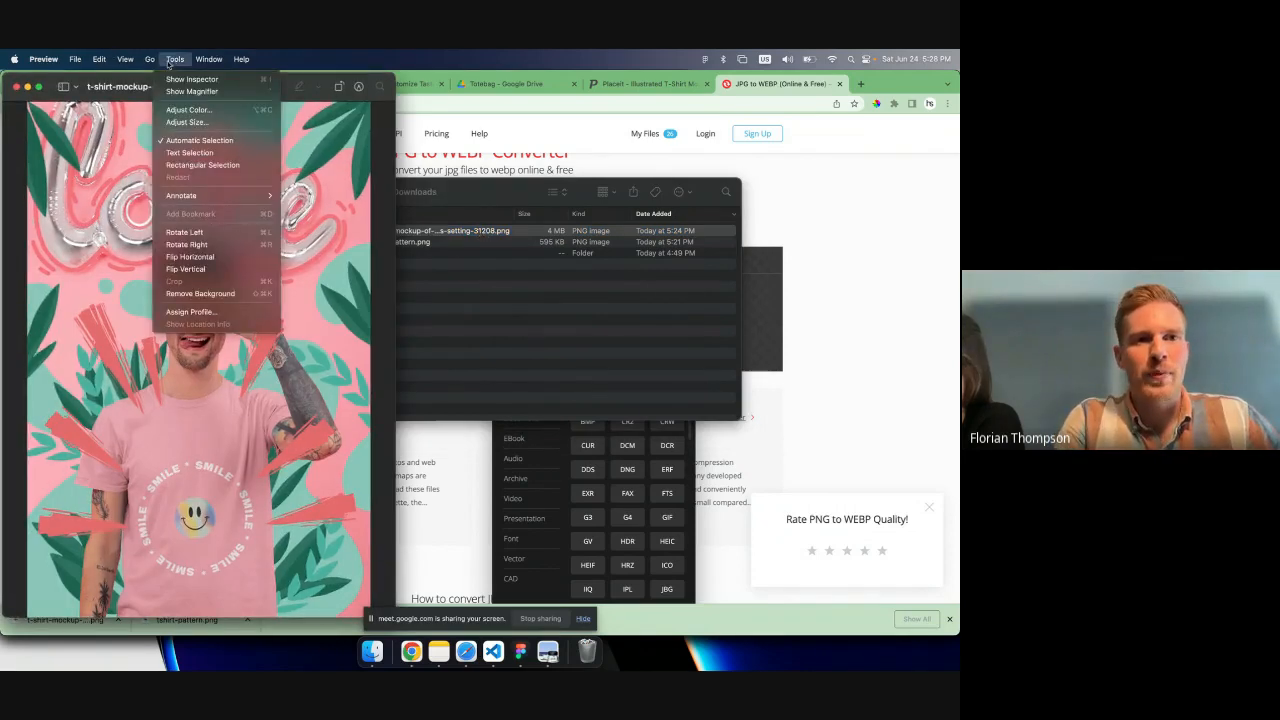
left_click(183, 122)
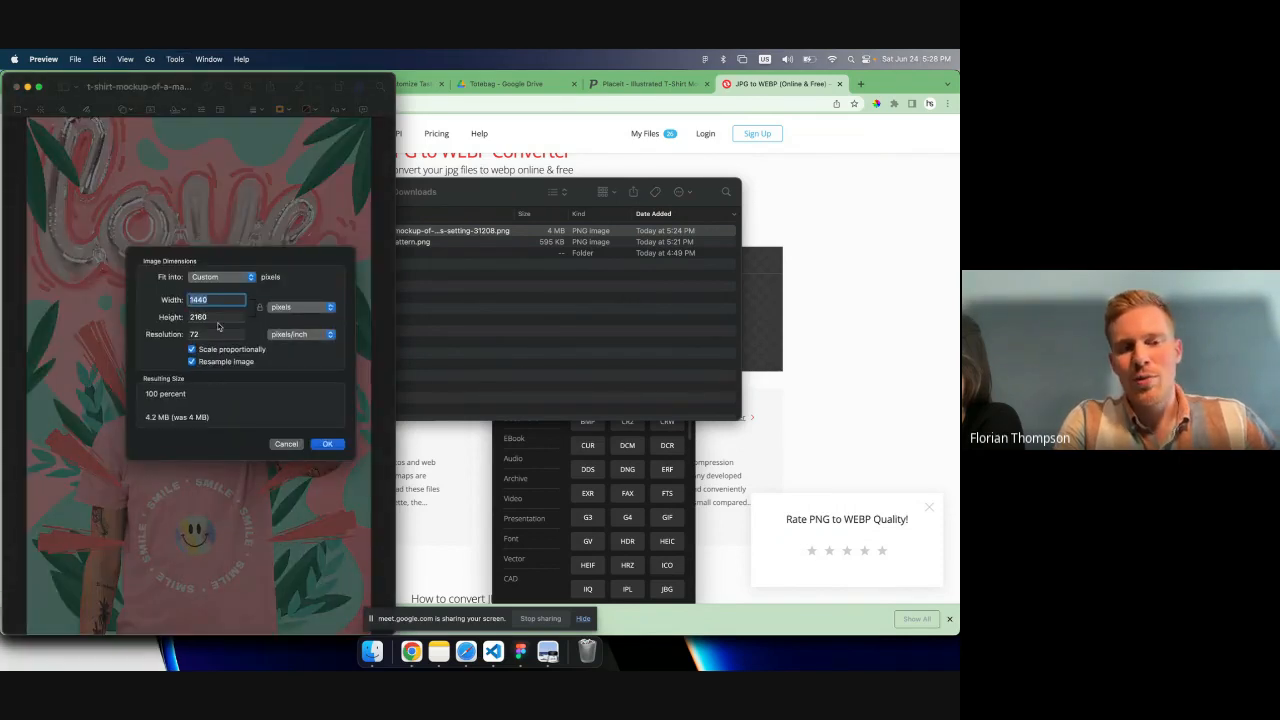
- Resize the mockup image proportionally to a height of 1000 pixels, close it and return to the Downloads folder
key("Tab")
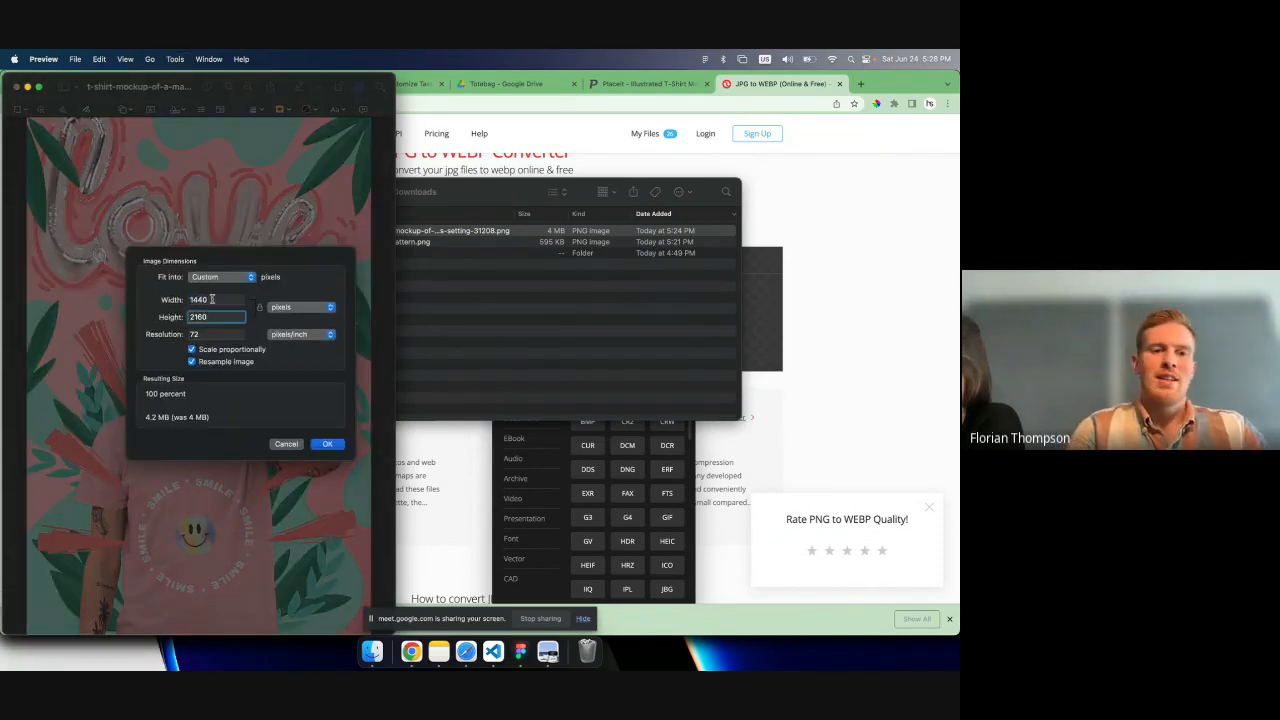
left_click(211, 299)
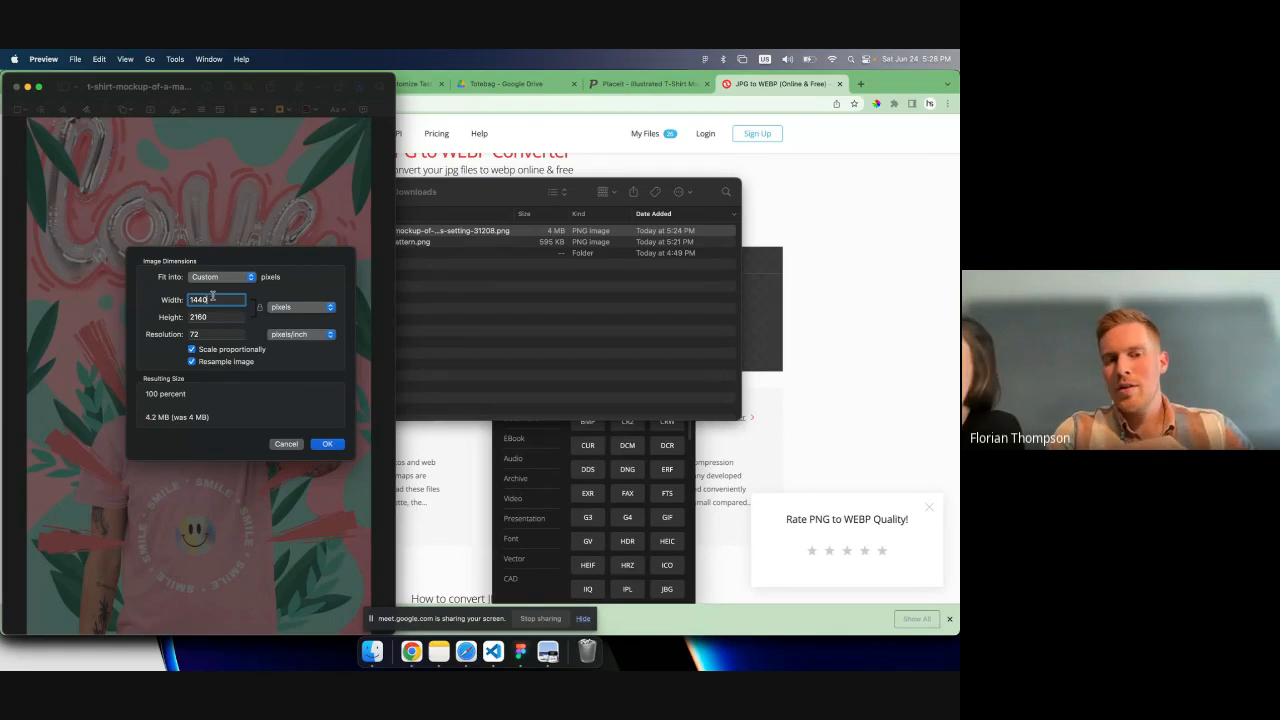
left_click_drag(212, 298, 181, 294)
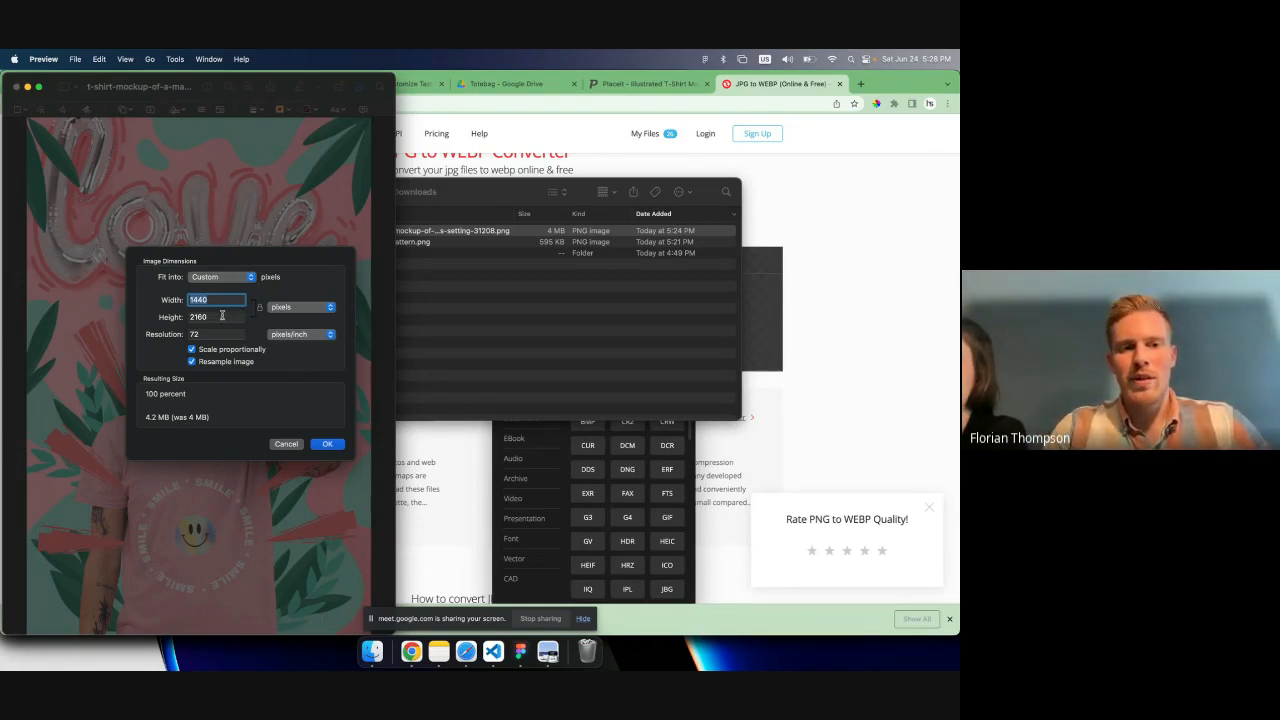
double_click(224, 316)
type("1000")
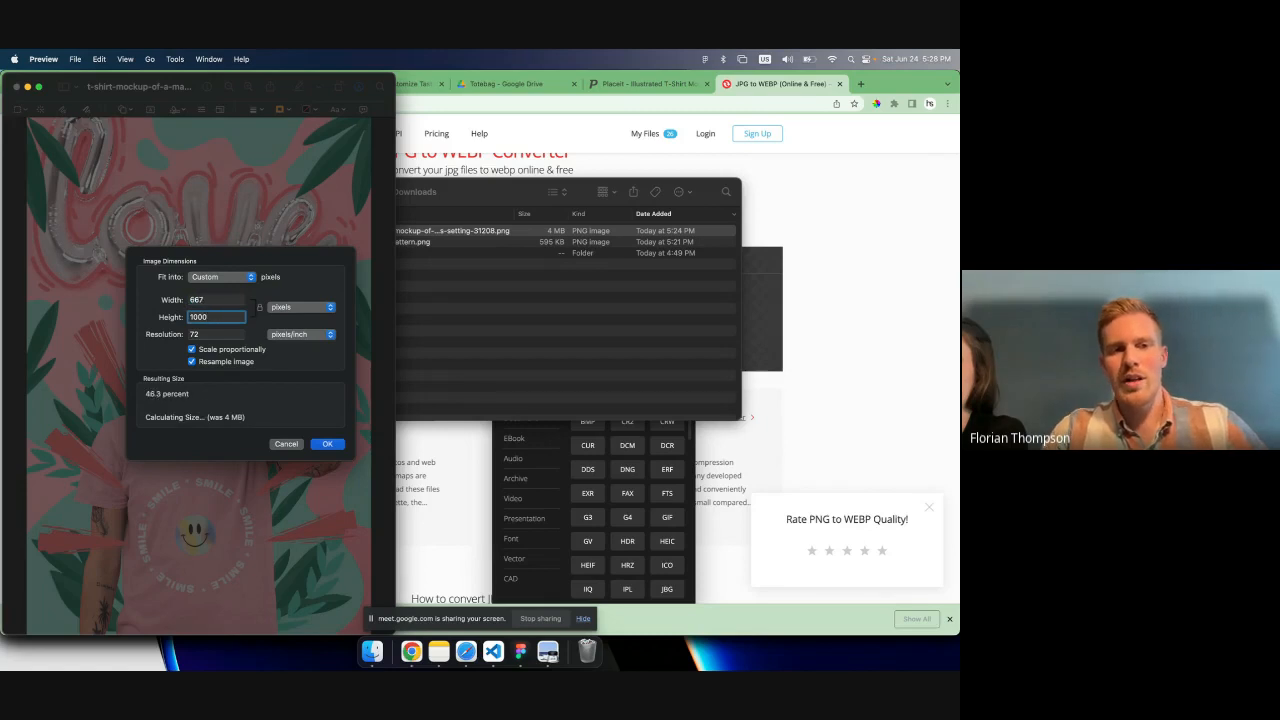
left_click(326, 446)
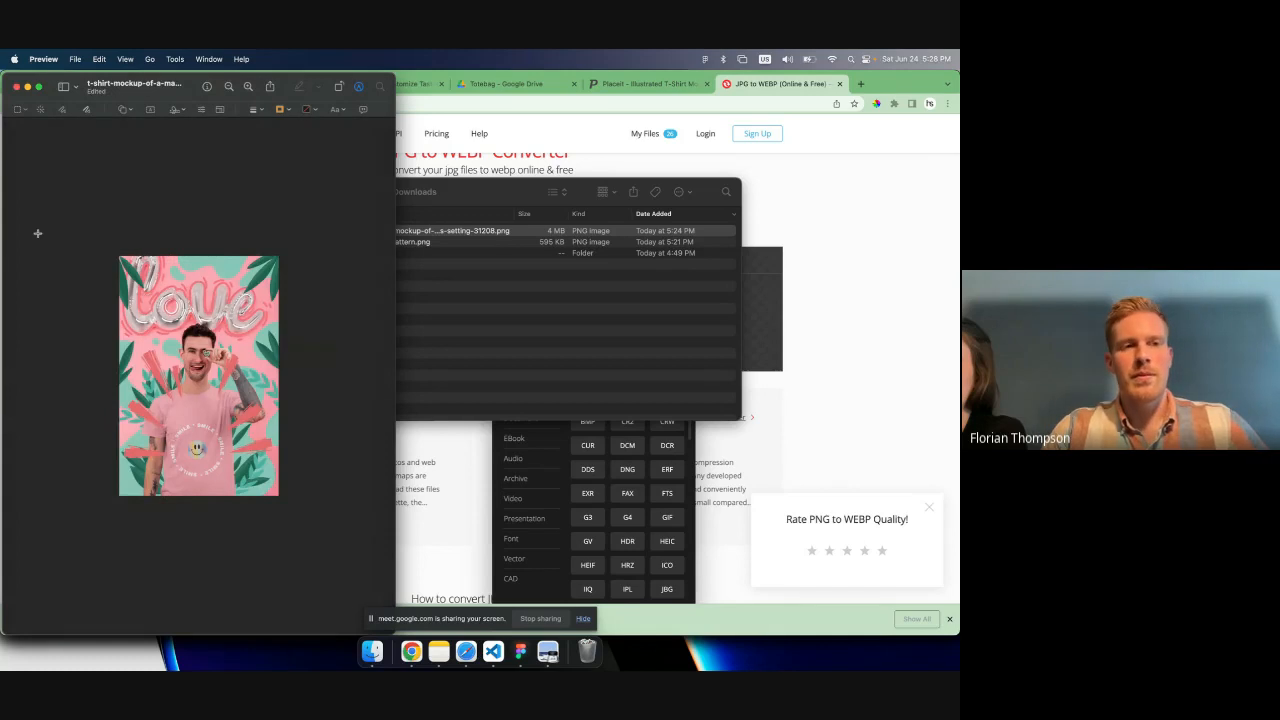
left_click(16, 87)
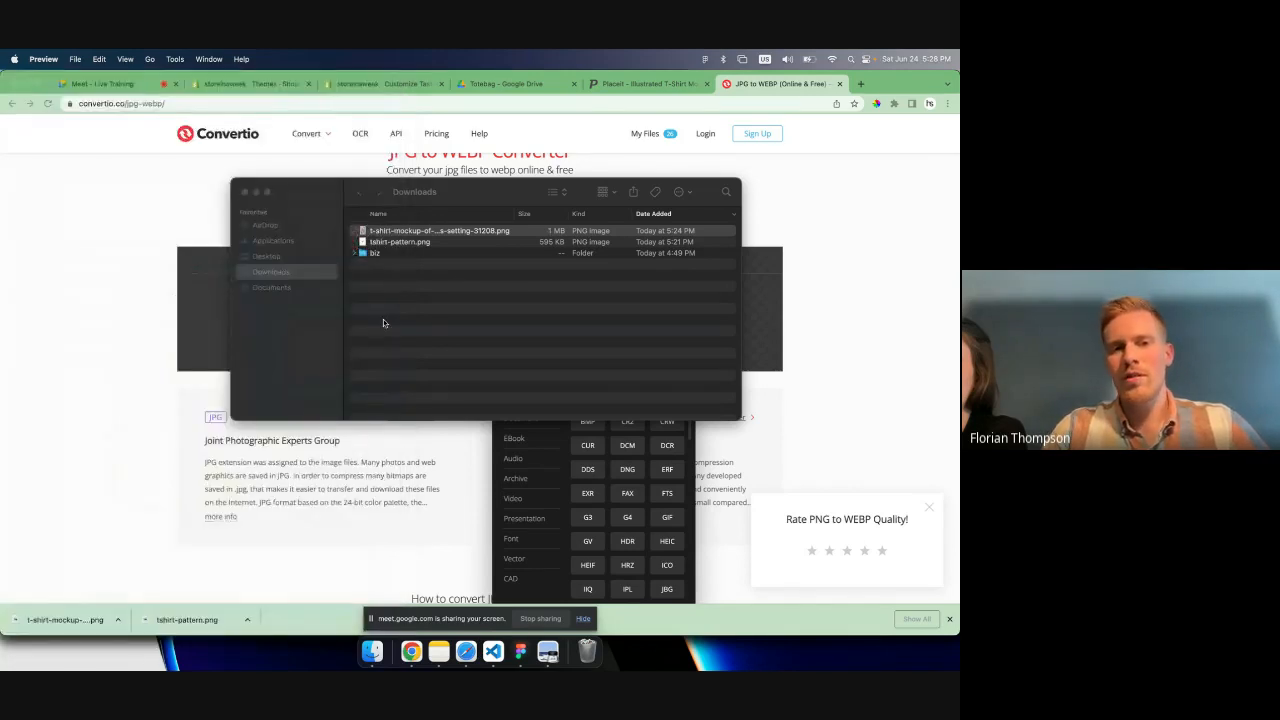
left_click(476, 325)
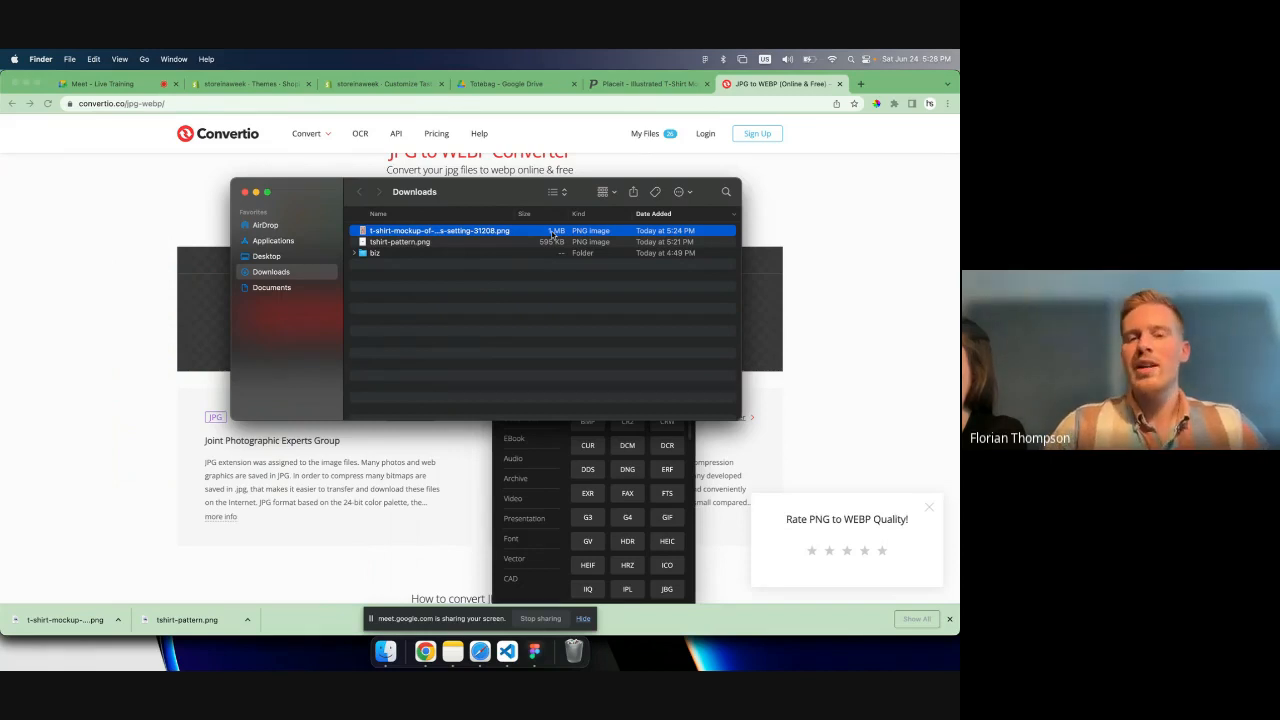
- Return to Convertio and set the source format to PNG for conversion to WEBP
left_click(816, 271)
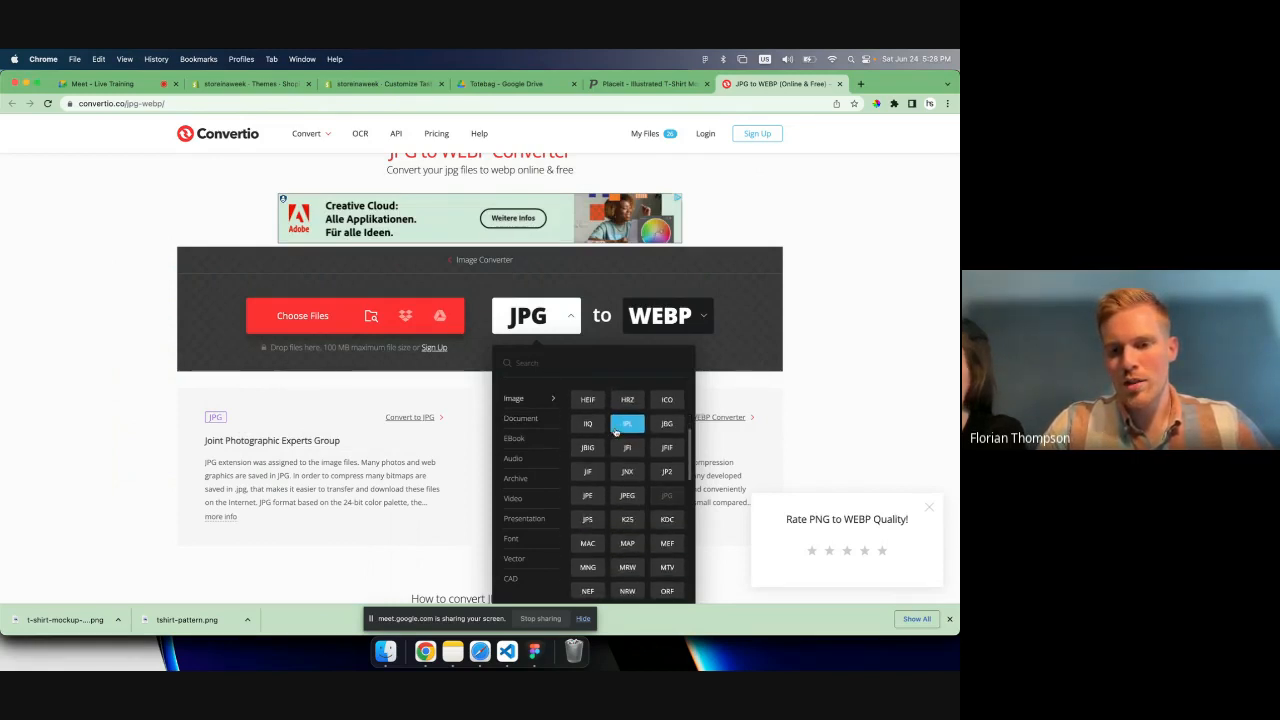
scroll(617, 432, "down", 3)
scroll(627, 480, "down", 2)
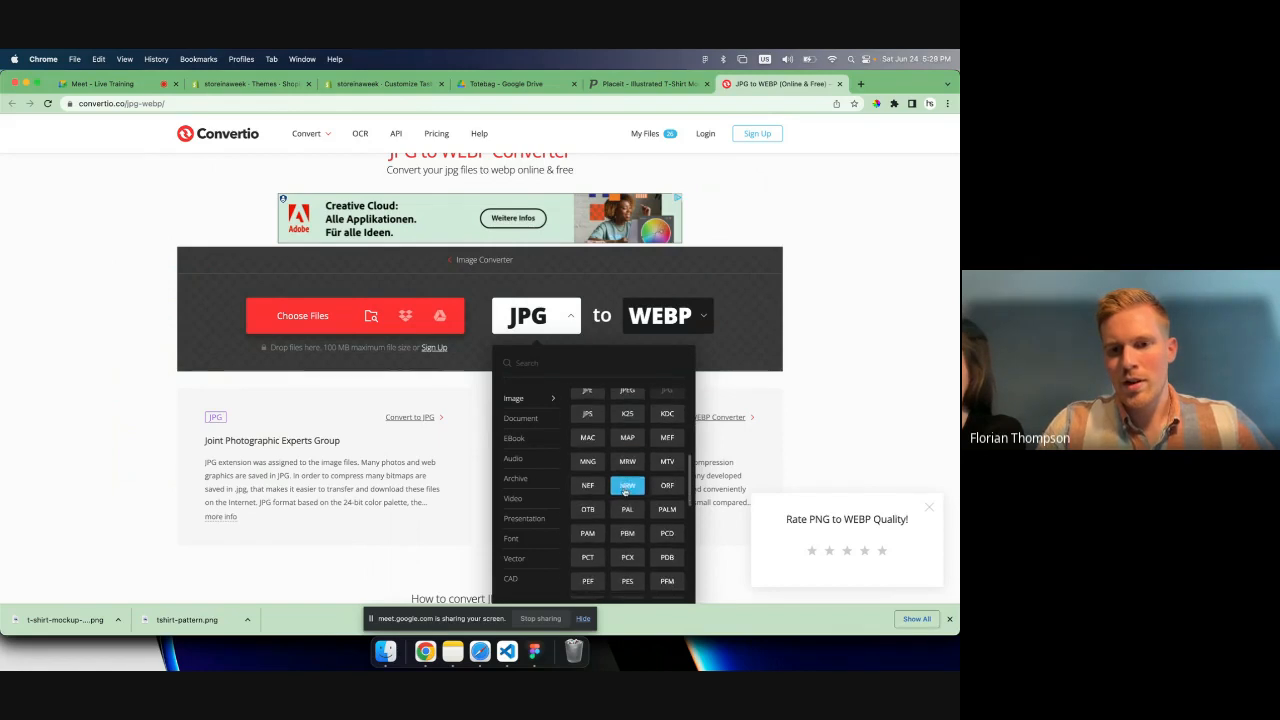
scroll(627, 509, "down", 1)
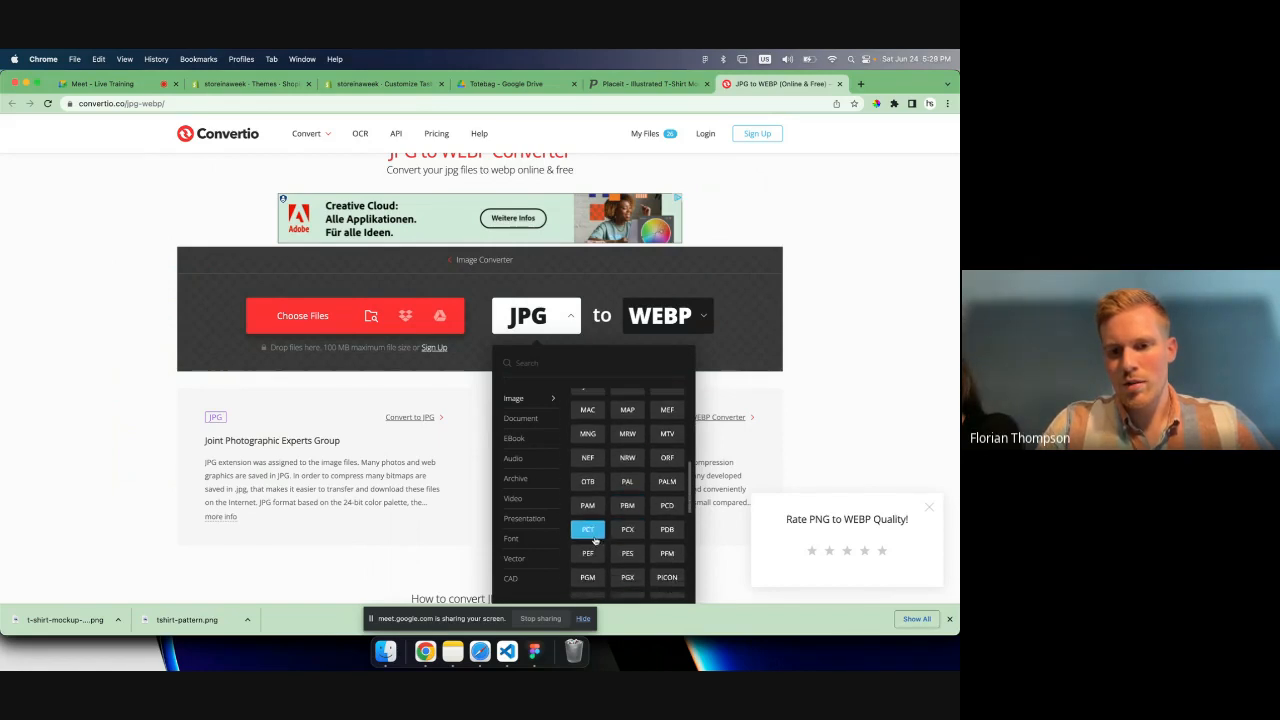
scroll(595, 540, "down", 2)
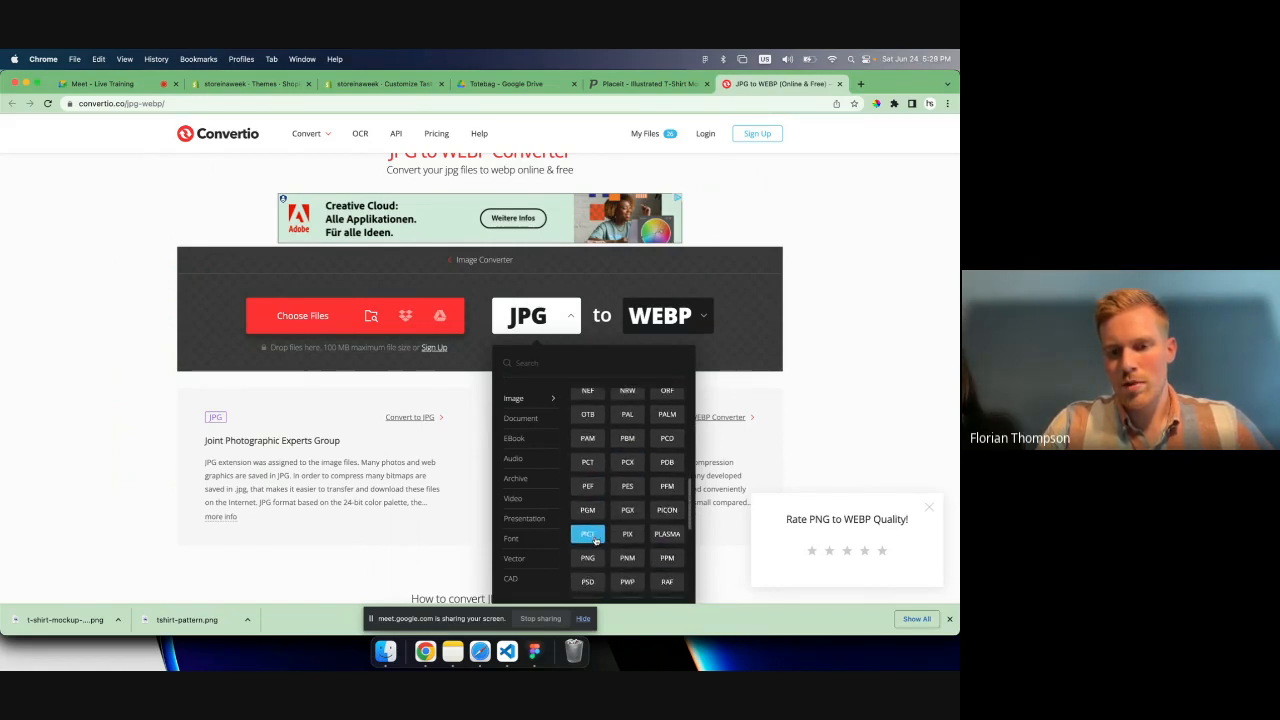
left_click(588, 555)
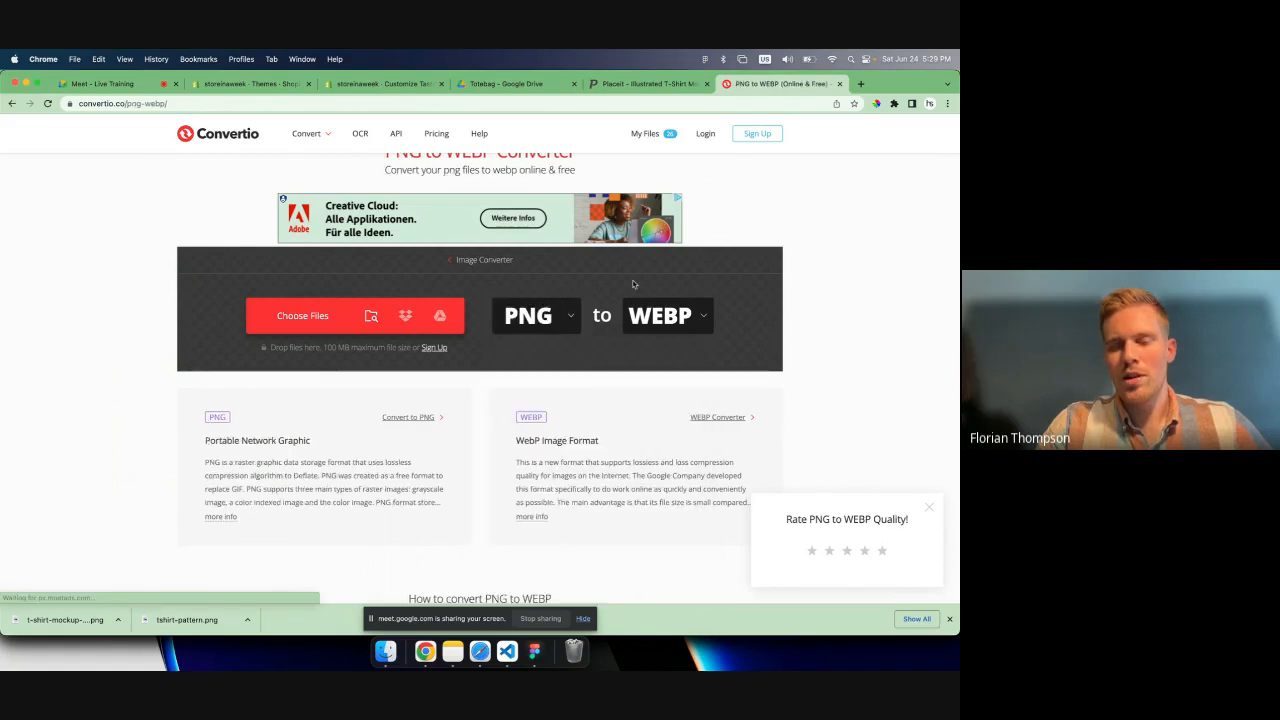
- Upload the resized T-shirt mockup PNG from Downloads, convert it to WEBP and download the converted file
left_click(299, 332)
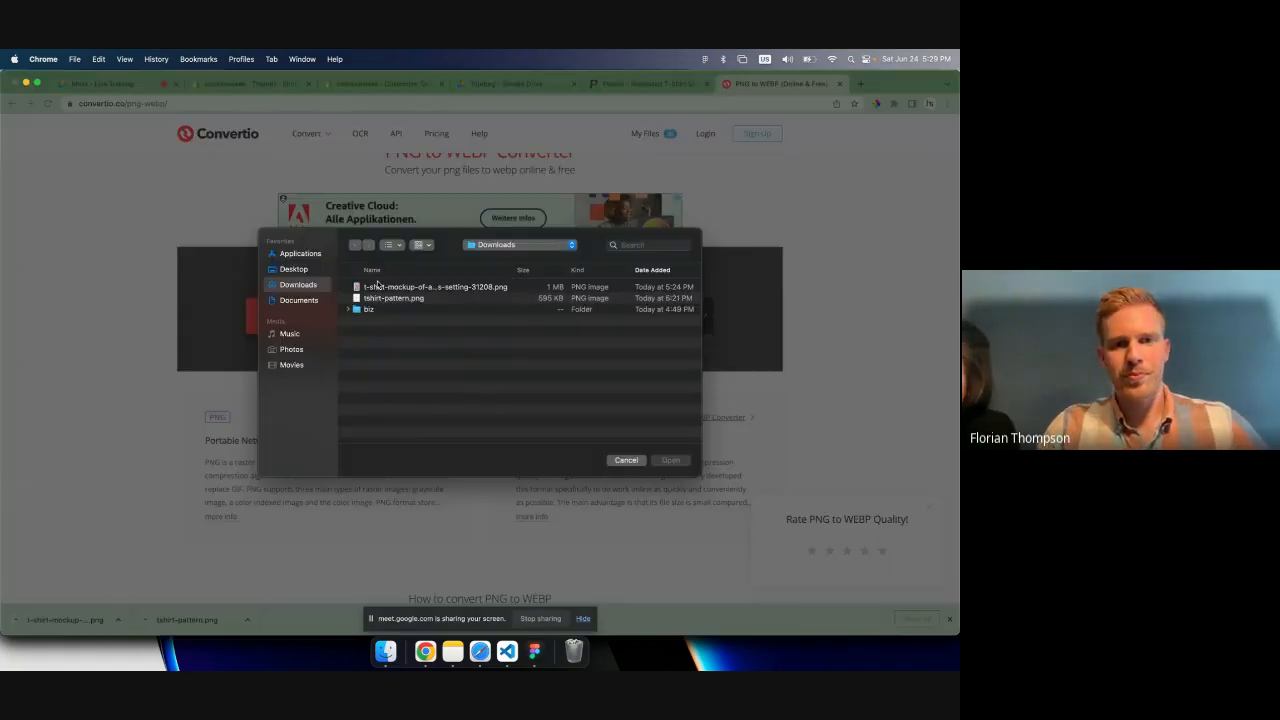
left_click(398, 288)
double_click(398, 289)
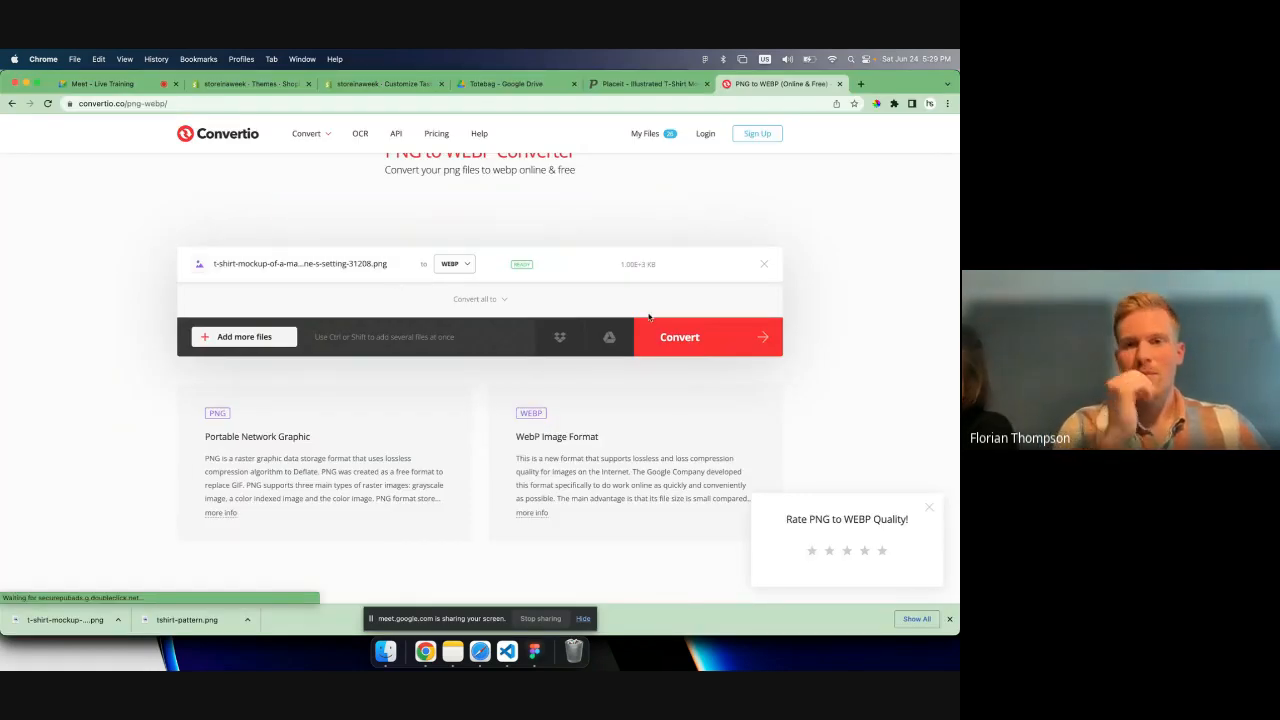
left_click(688, 338)
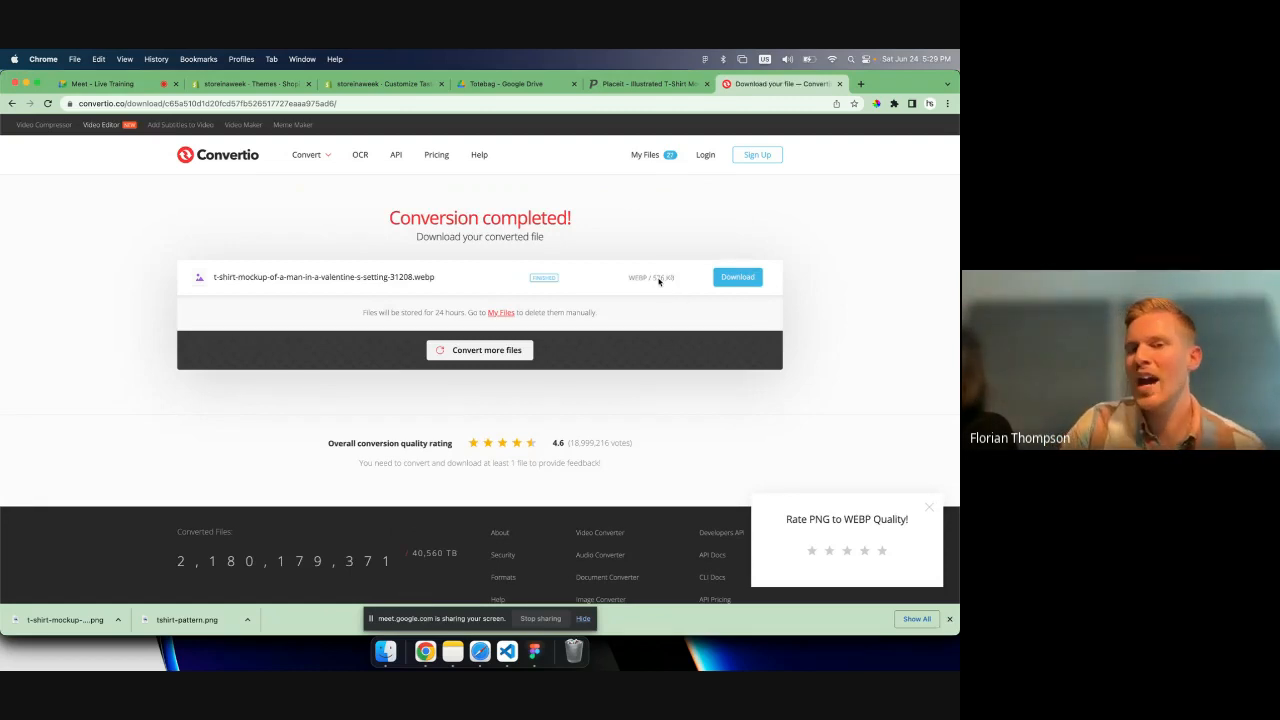
left_click(743, 277)
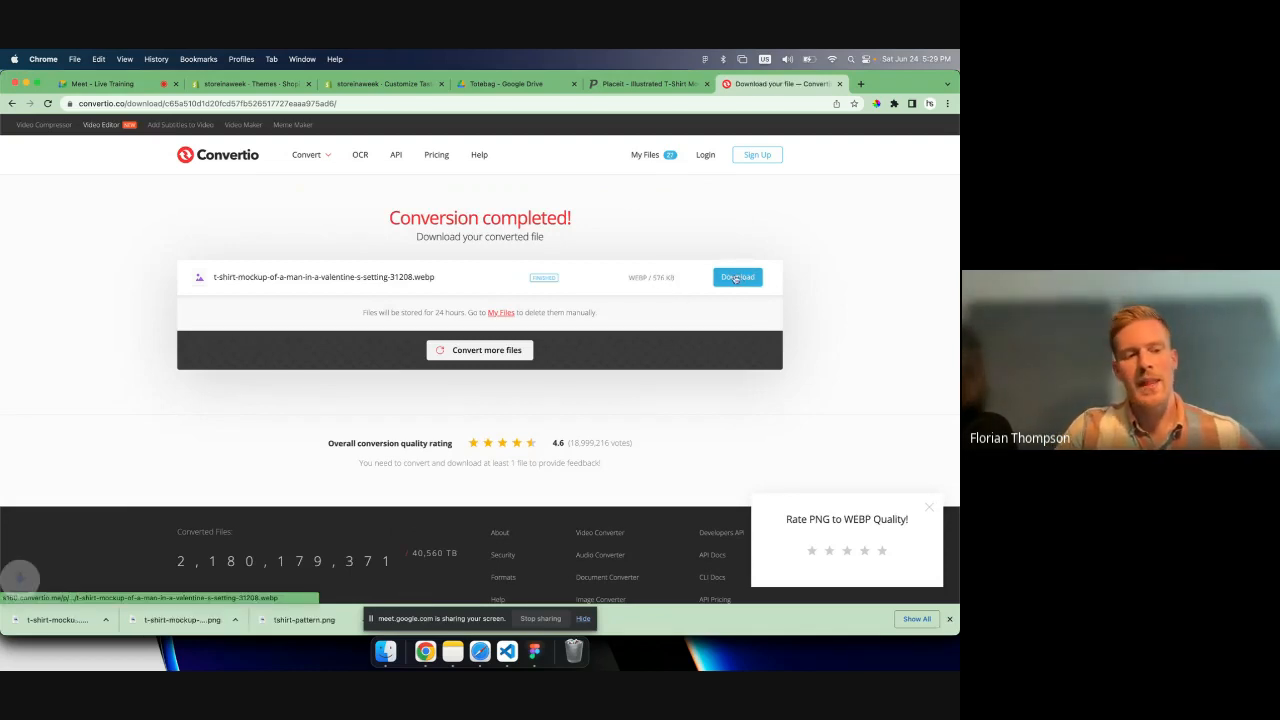
- View the downloaded WEBP mockup in Preview, close it and go to the Downloads folder in Finder
left_click(124, 621)
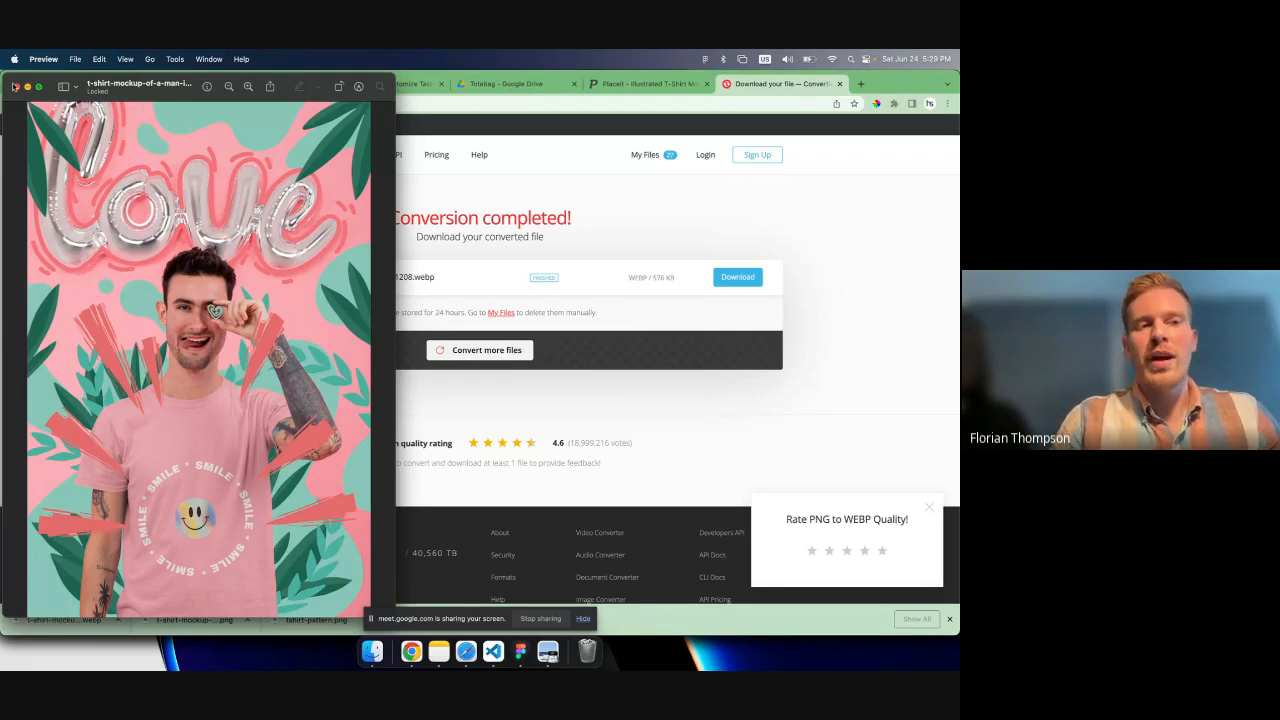
left_click(15, 87)
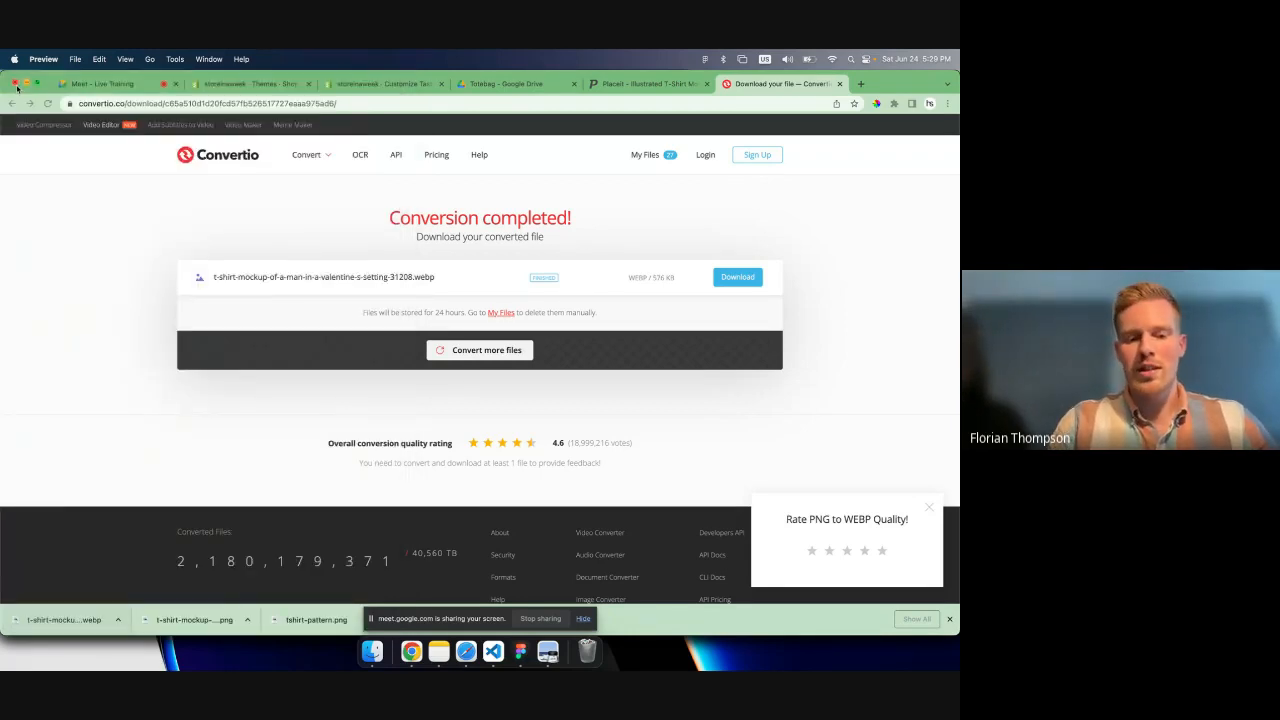
left_click(371, 655)
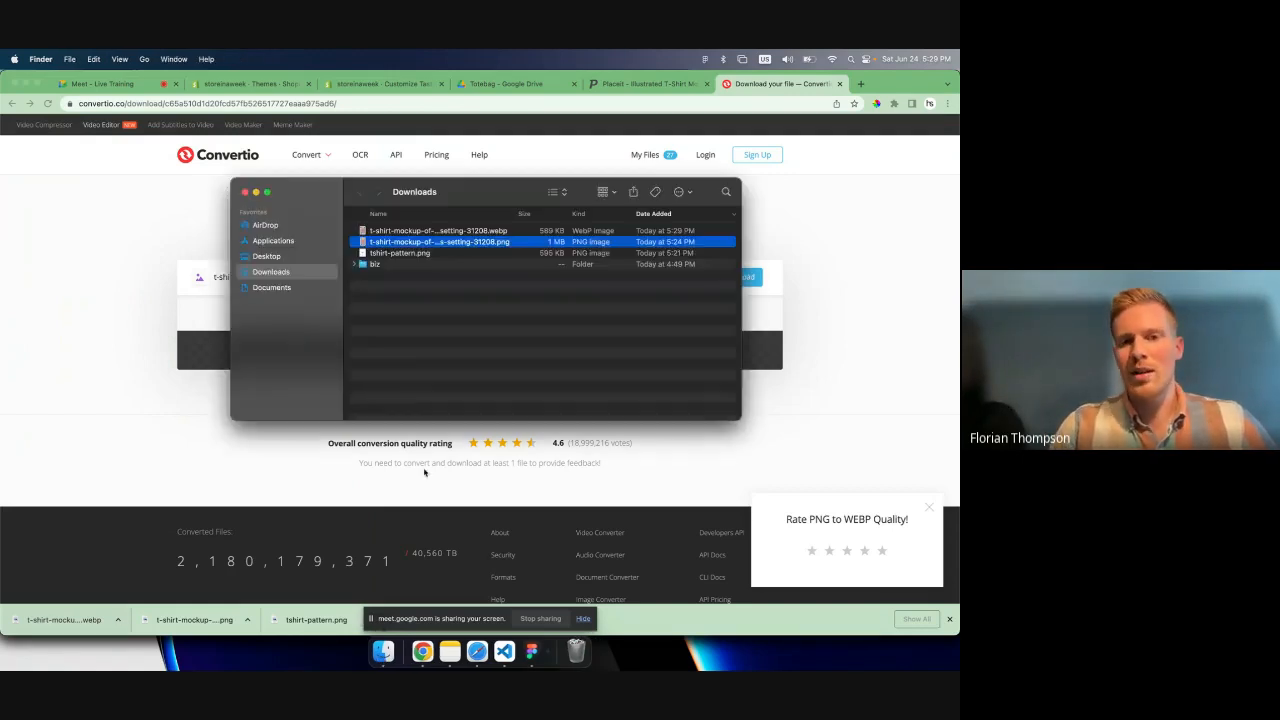
- Rename the converted T-shirt mockup file as hazilwear-smile-tshirt.webp
left_click(446, 231)
left_click(446, 231)
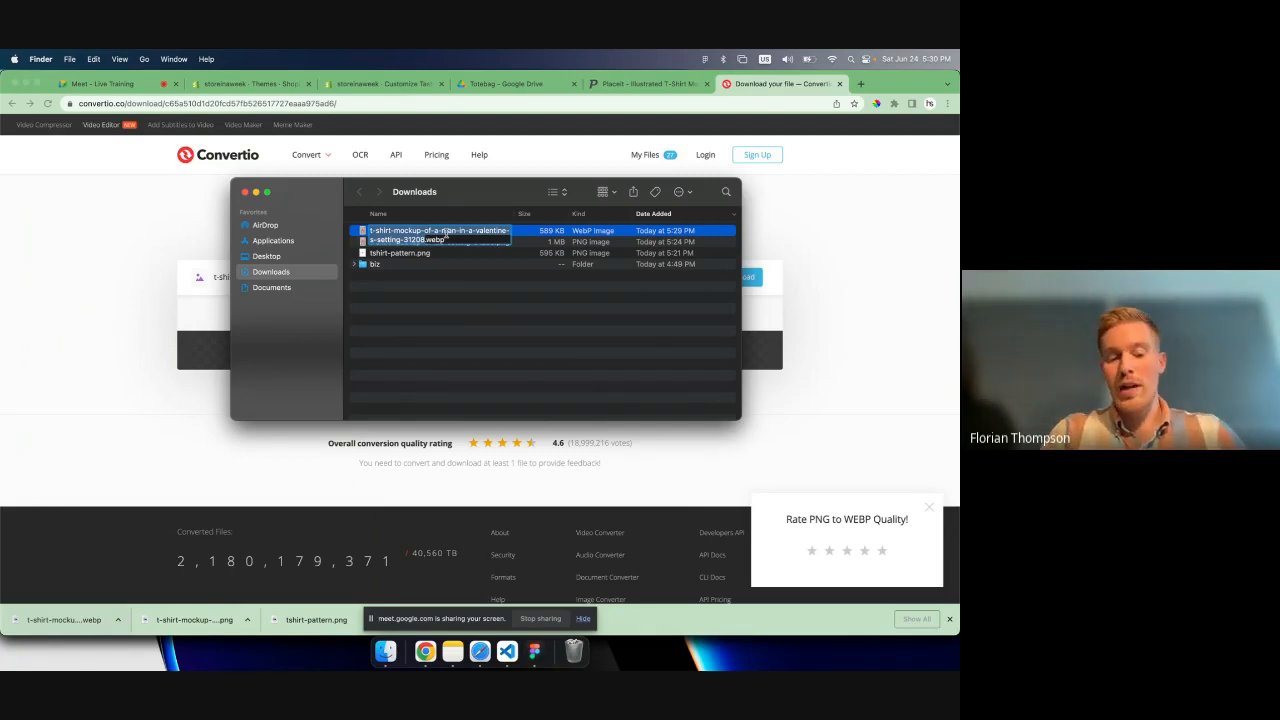
type("hazilwear")
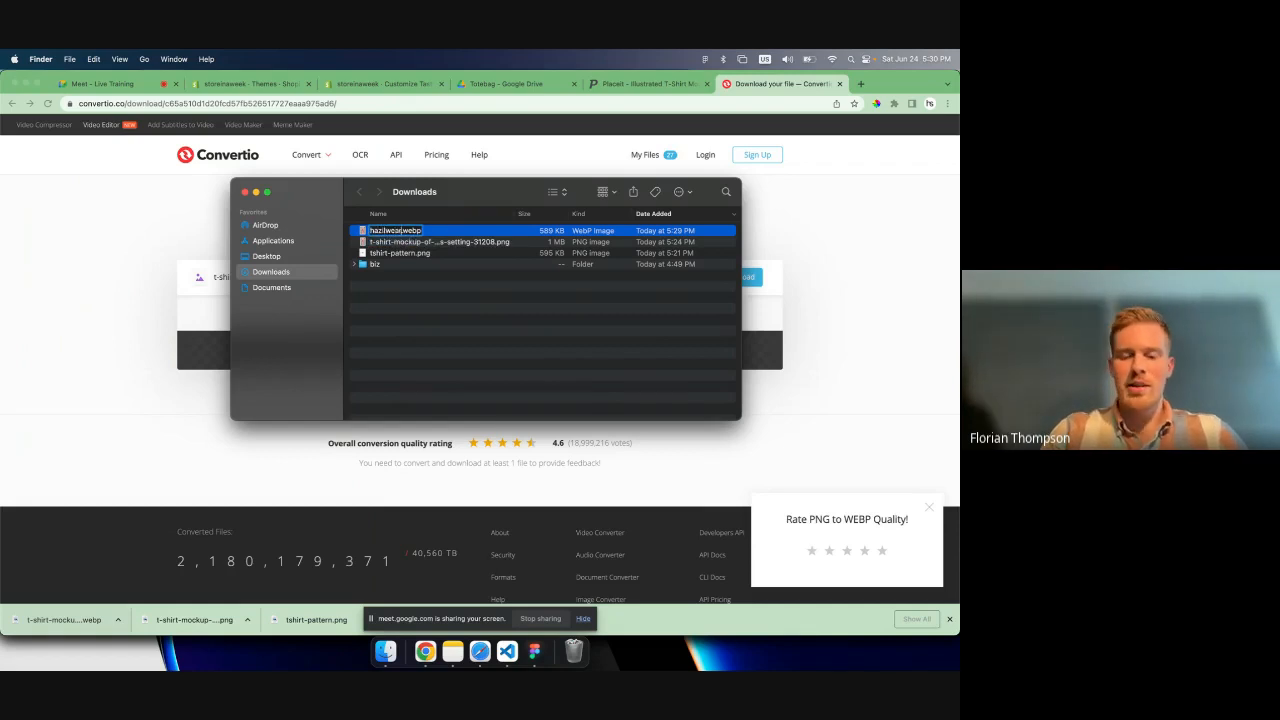
type("-")
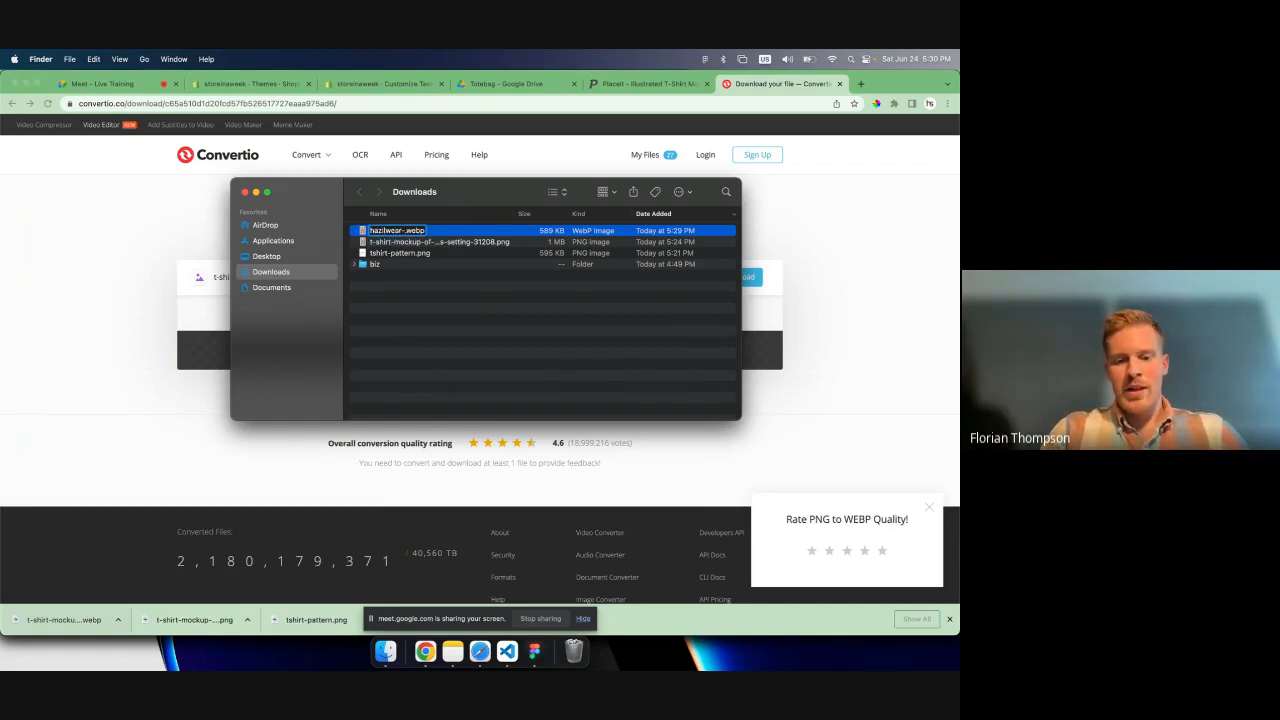
type("t")
key("BackSpace")
type("smile-tsh")
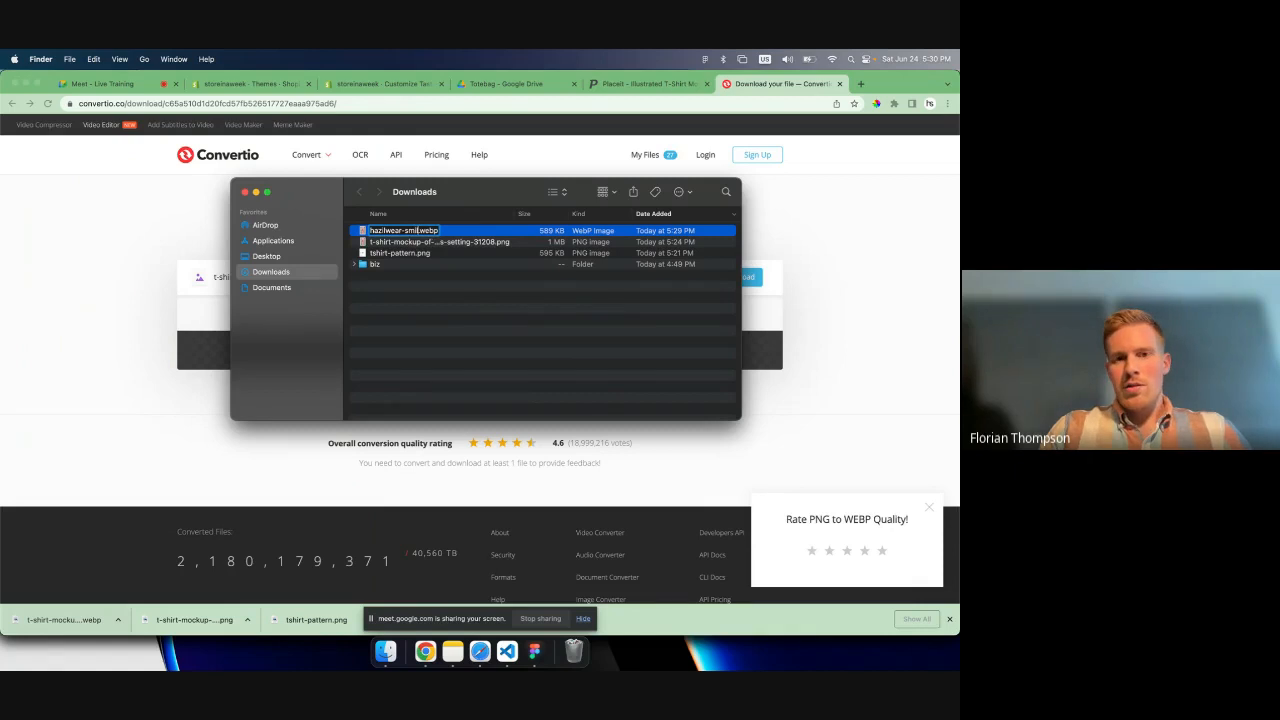
type("irt")
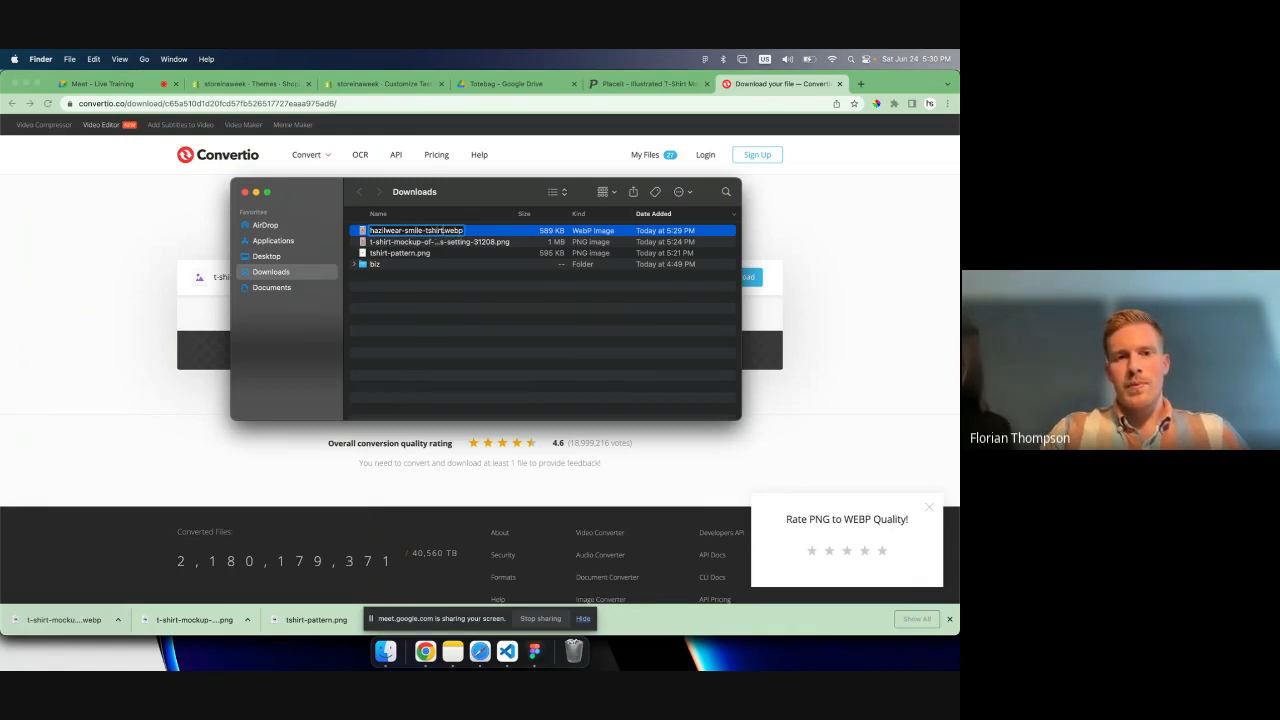
key("Return")
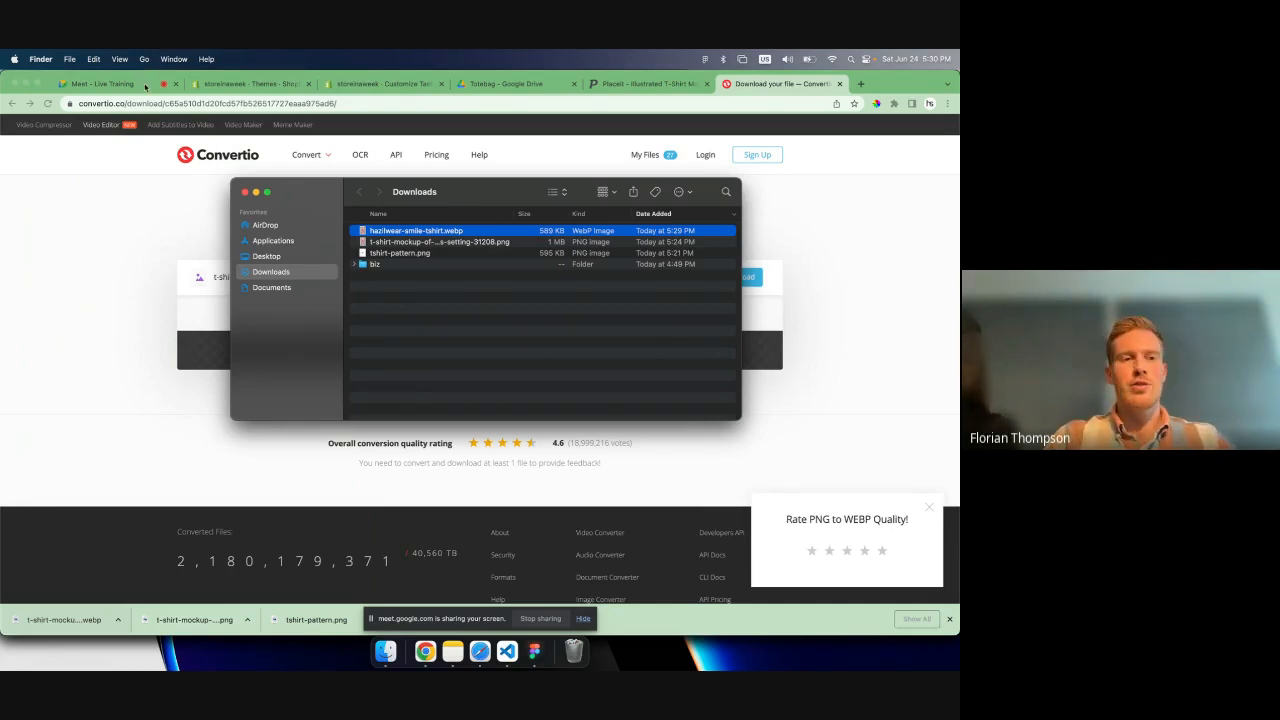
- Switch to the Shopify theme editor and open the image selection for the logo in the theme settings
left_click(393, 85)
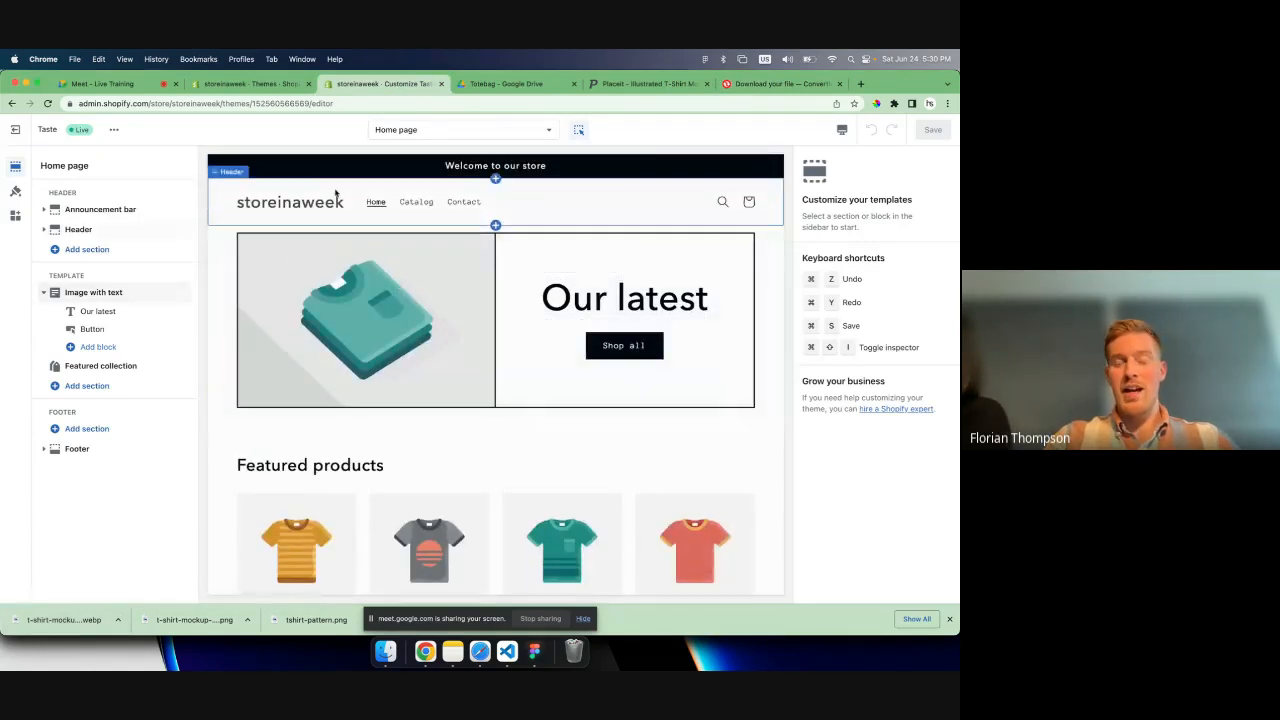
left_click(552, 202)
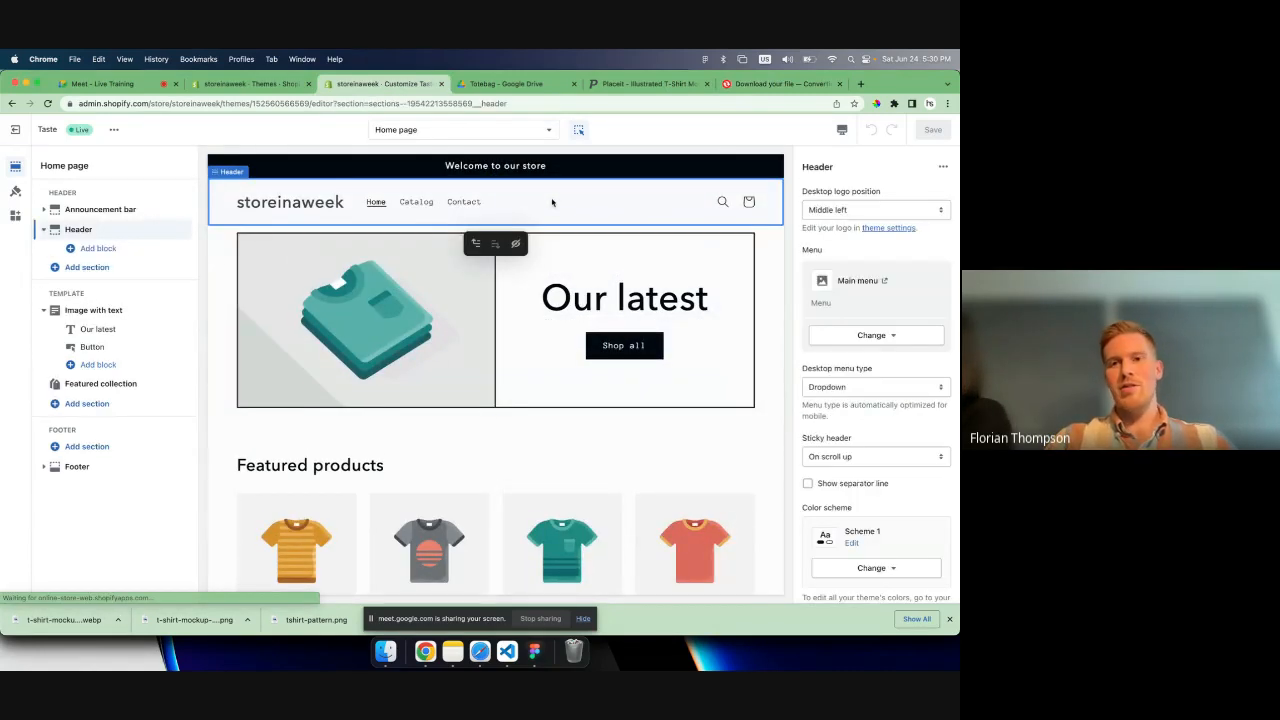
left_click(15, 194)
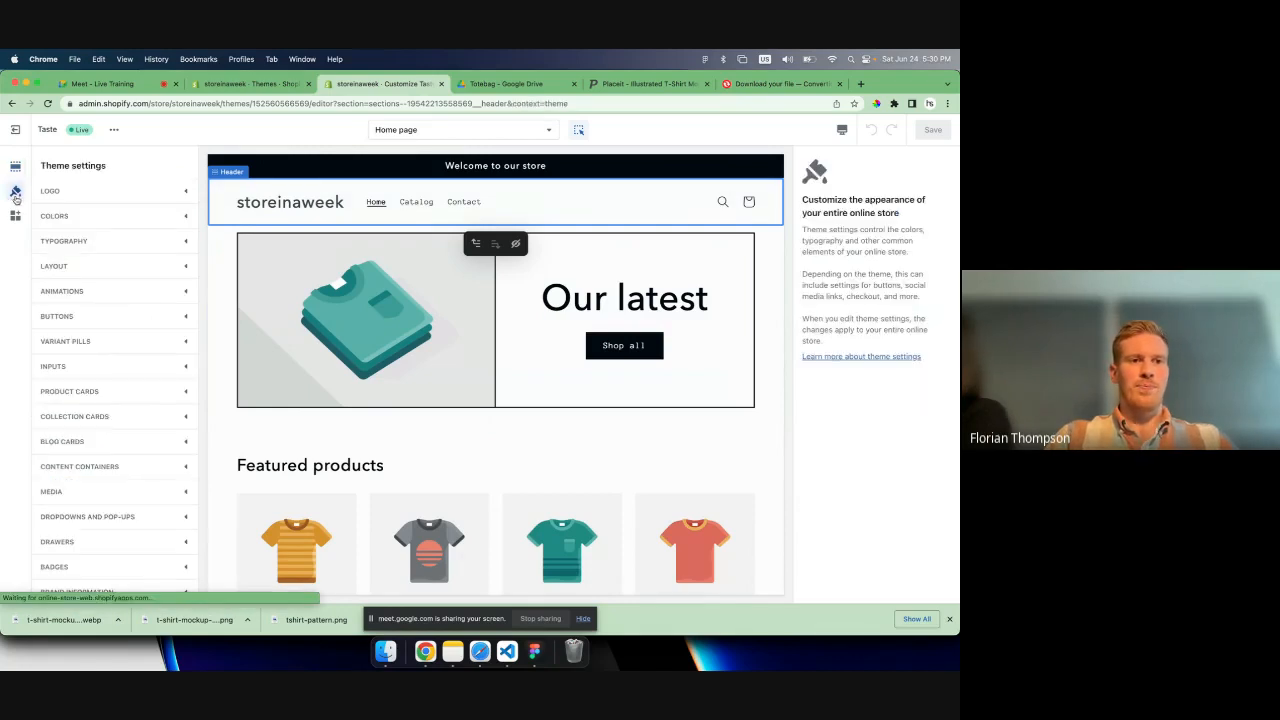
left_click(72, 192)
left_click(114, 241)
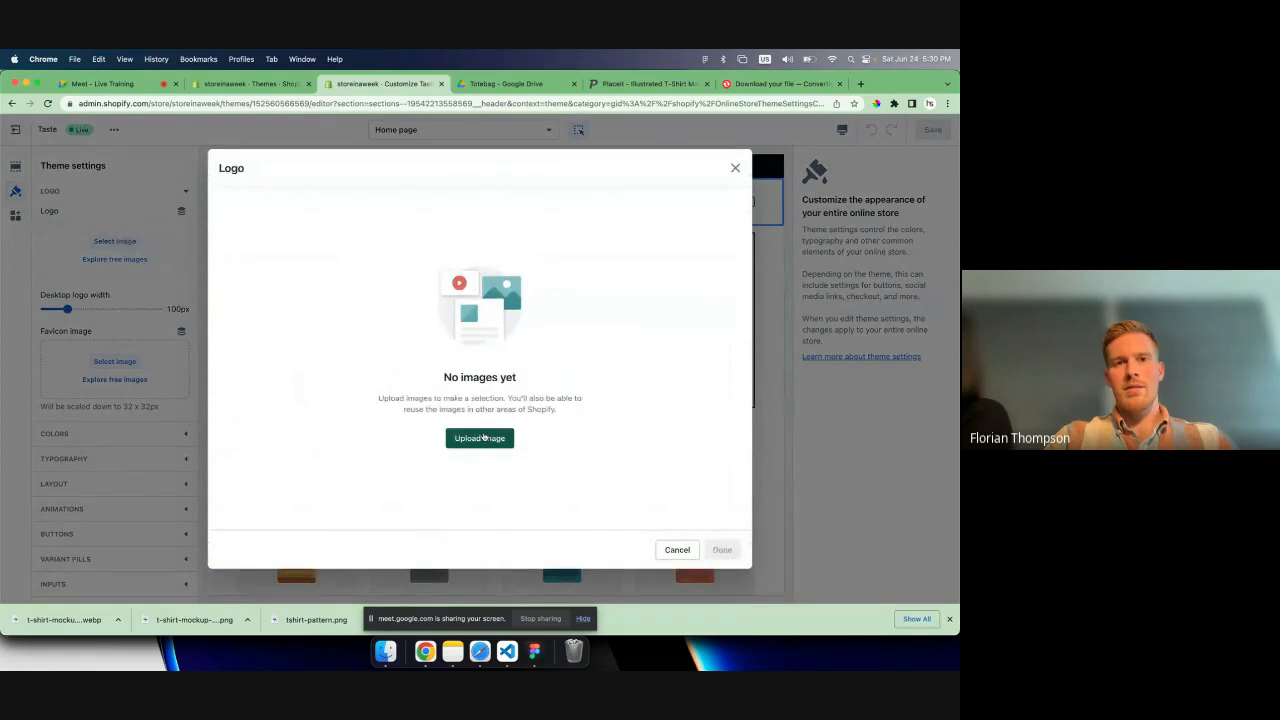
- Switch to Google Drive and download hazilwear-logo.png from the Hazil Studios | Training folder
left_click(506, 83)
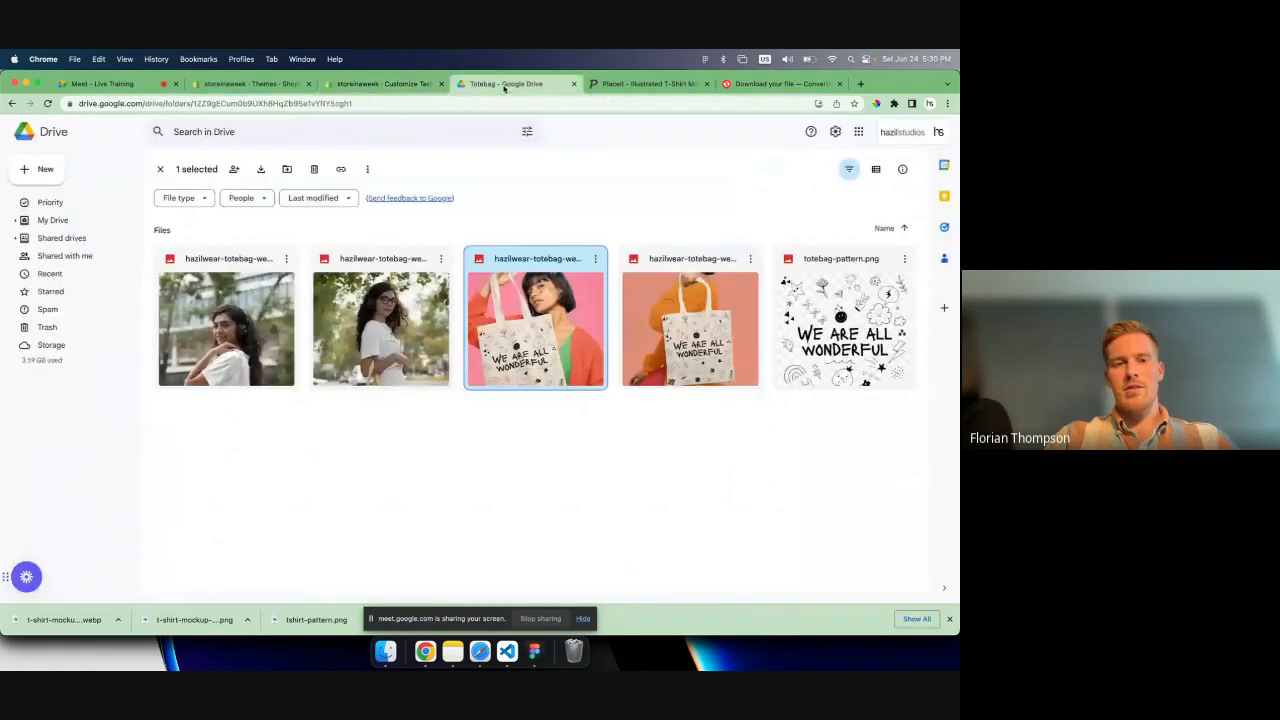
left_click(160, 169)
left_click(300, 171)
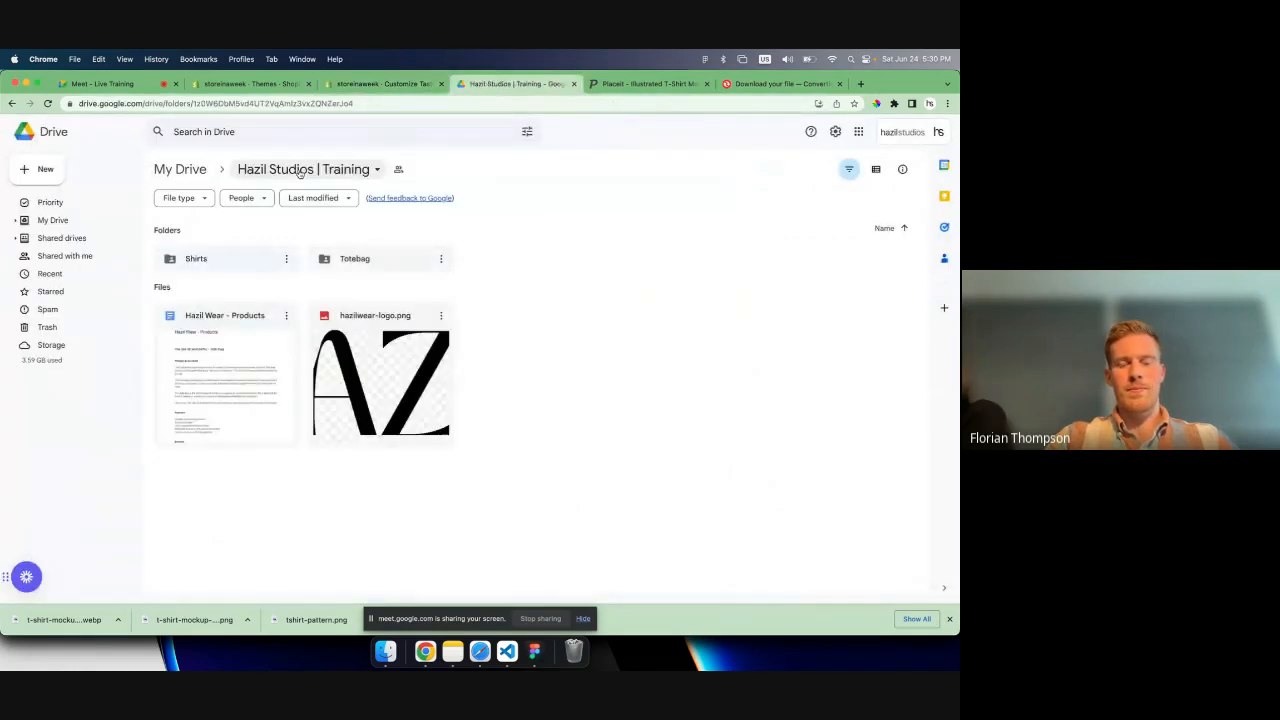
left_click(419, 329)
left_click(444, 316)
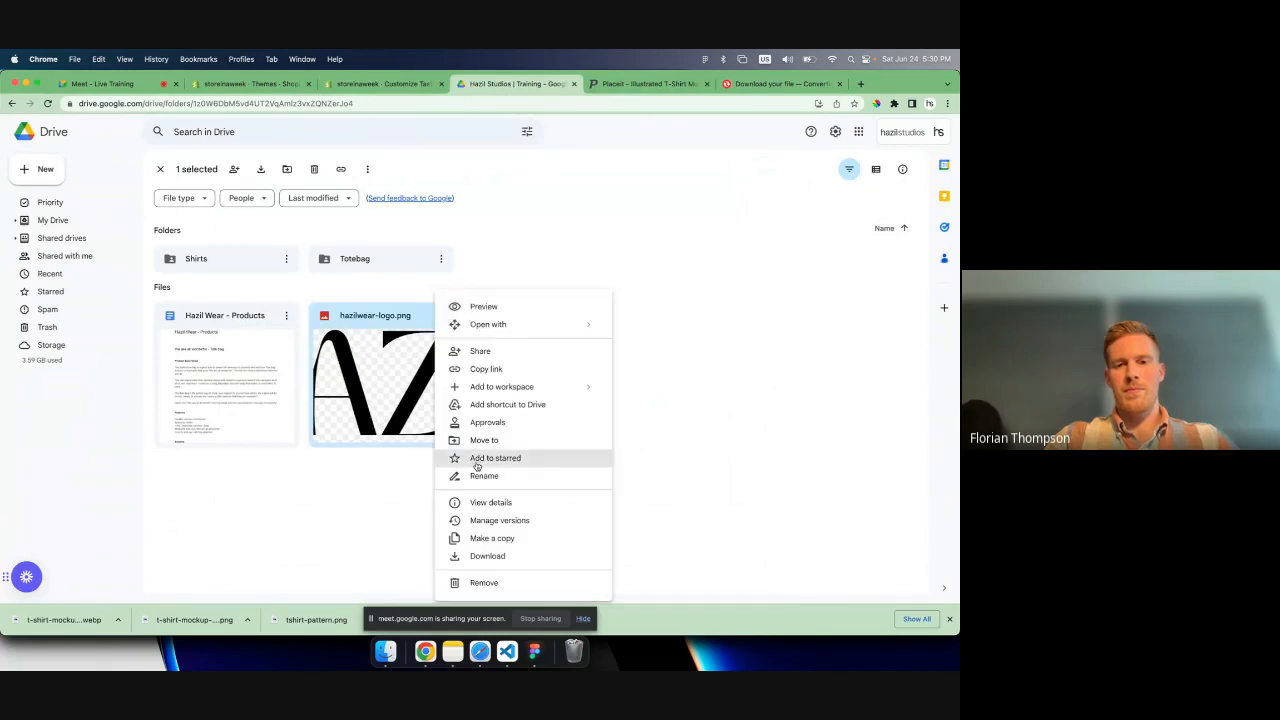
left_click(487, 564)
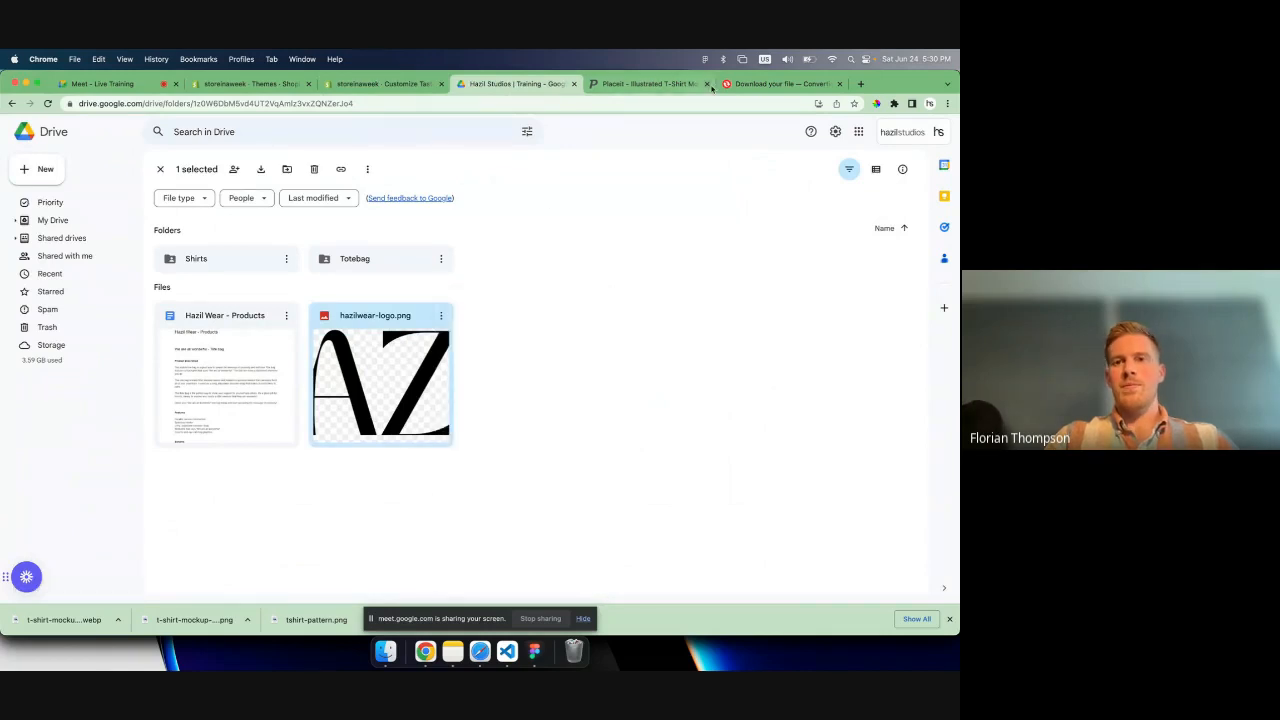
- Return to the Shopify theme editor, upload hazilwear-logo.png from Downloads and apply it as the store logo
left_click(385, 84)
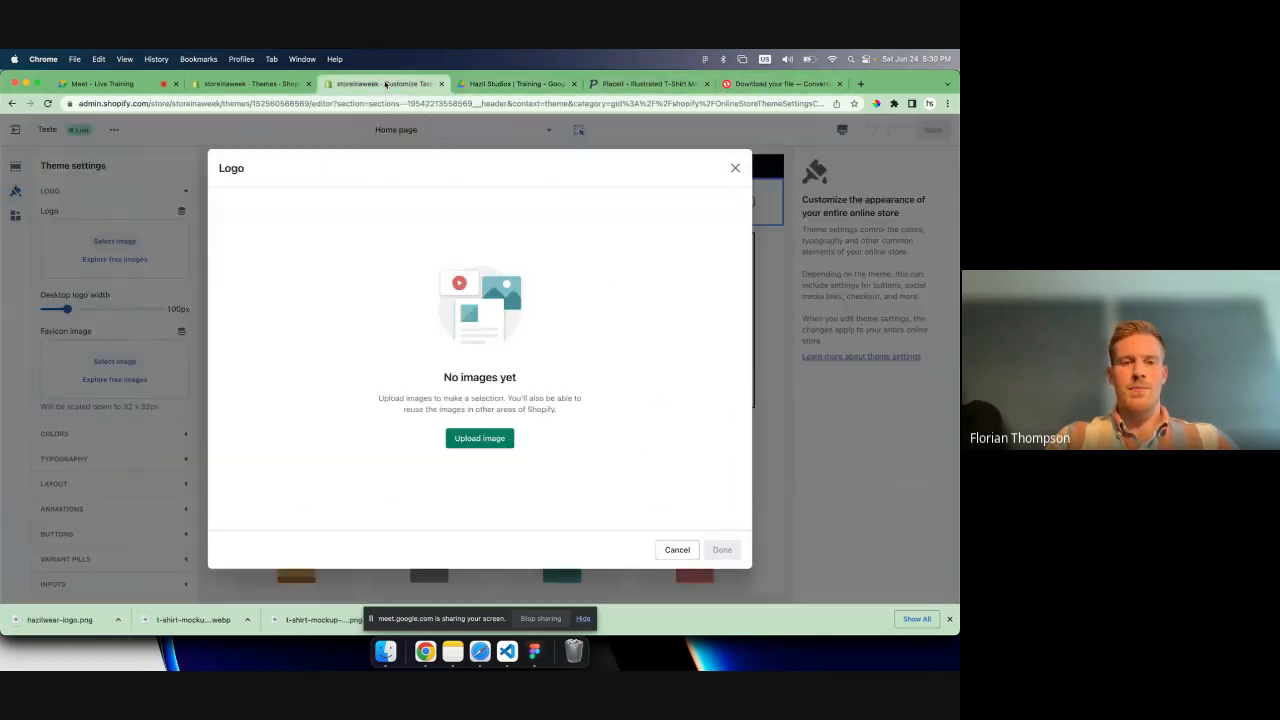
left_click(489, 440)
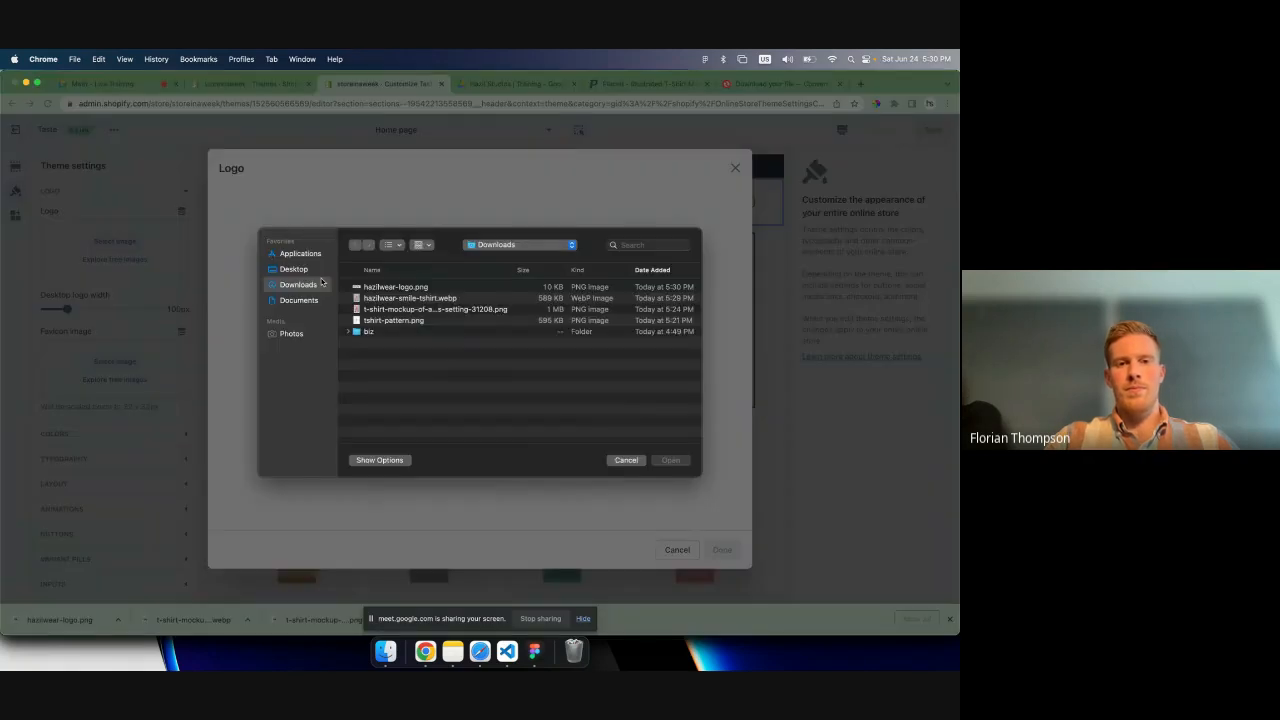
left_click(396, 289)
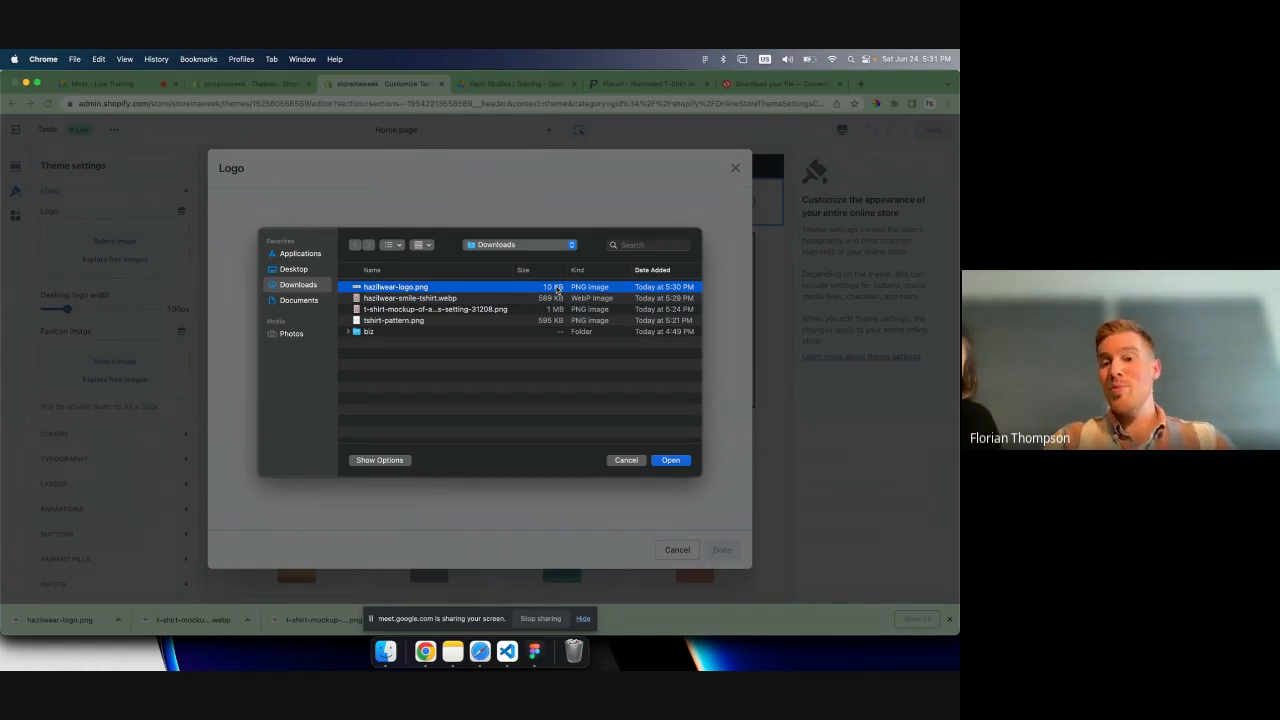
left_click(678, 462)
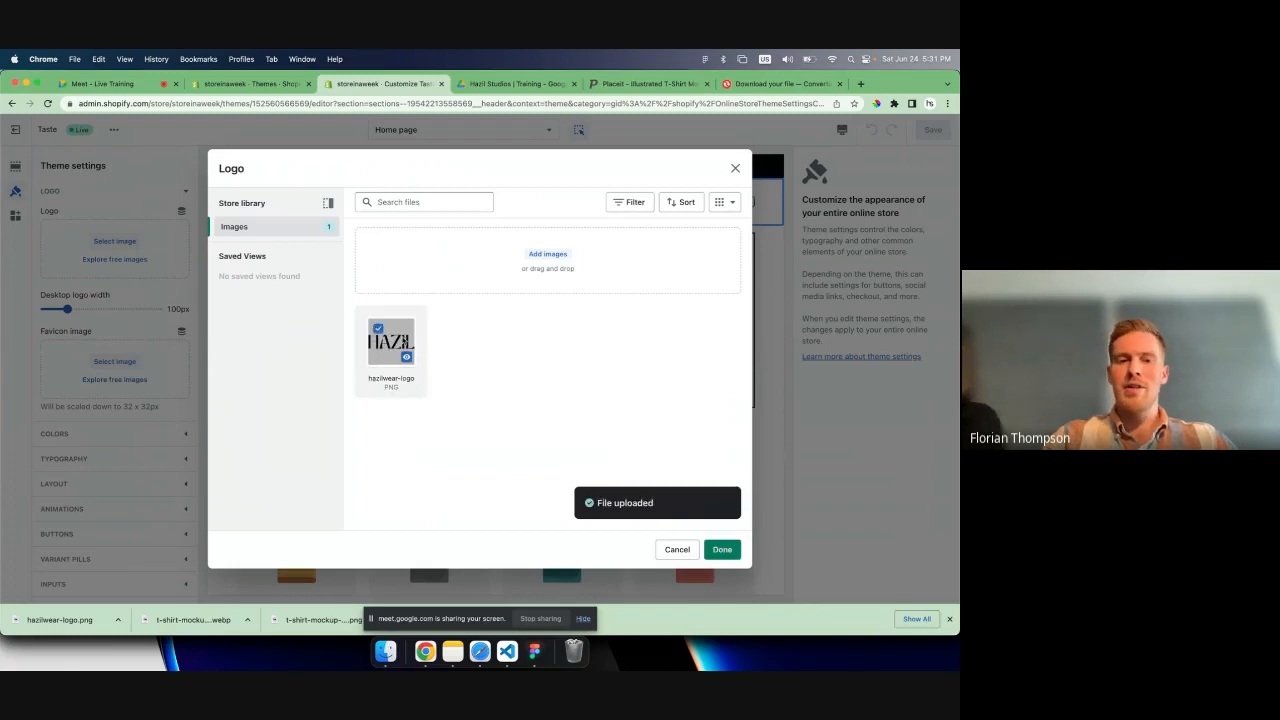
left_click(722, 549)
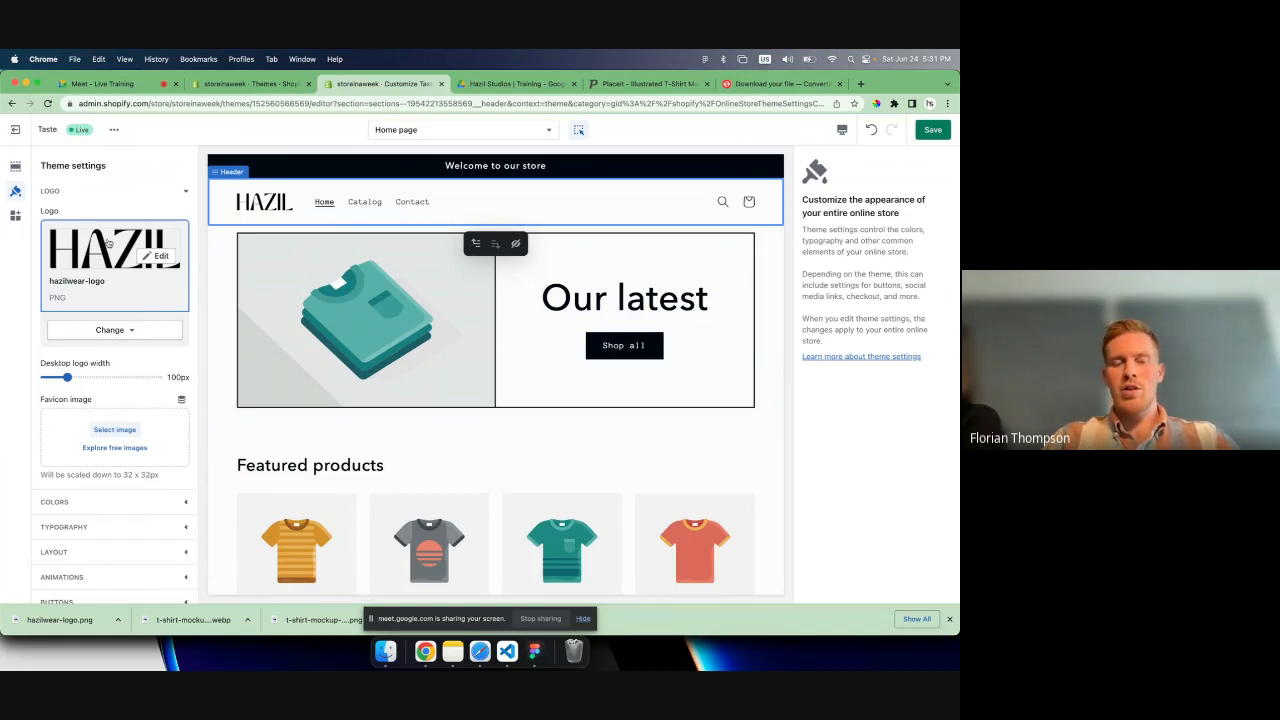
- Set the header section's desktop logo position to Top center
left_click(545, 198)
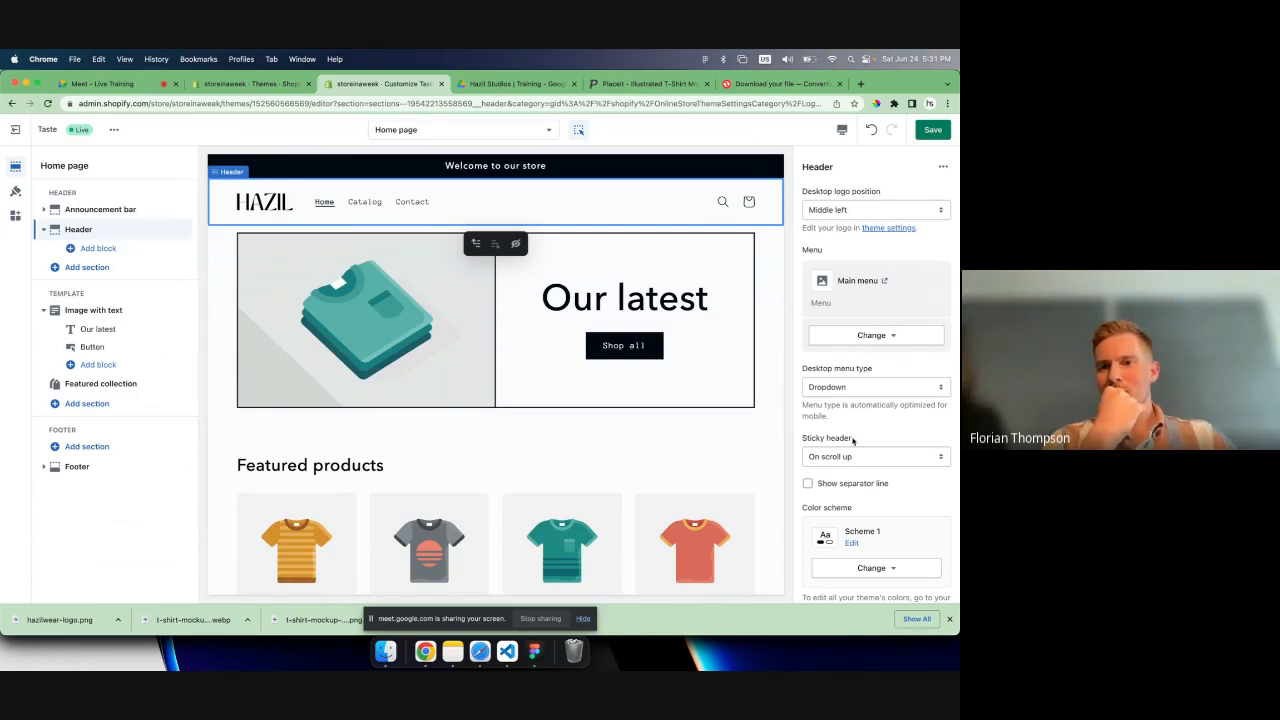
scroll(856, 437, "up", 1)
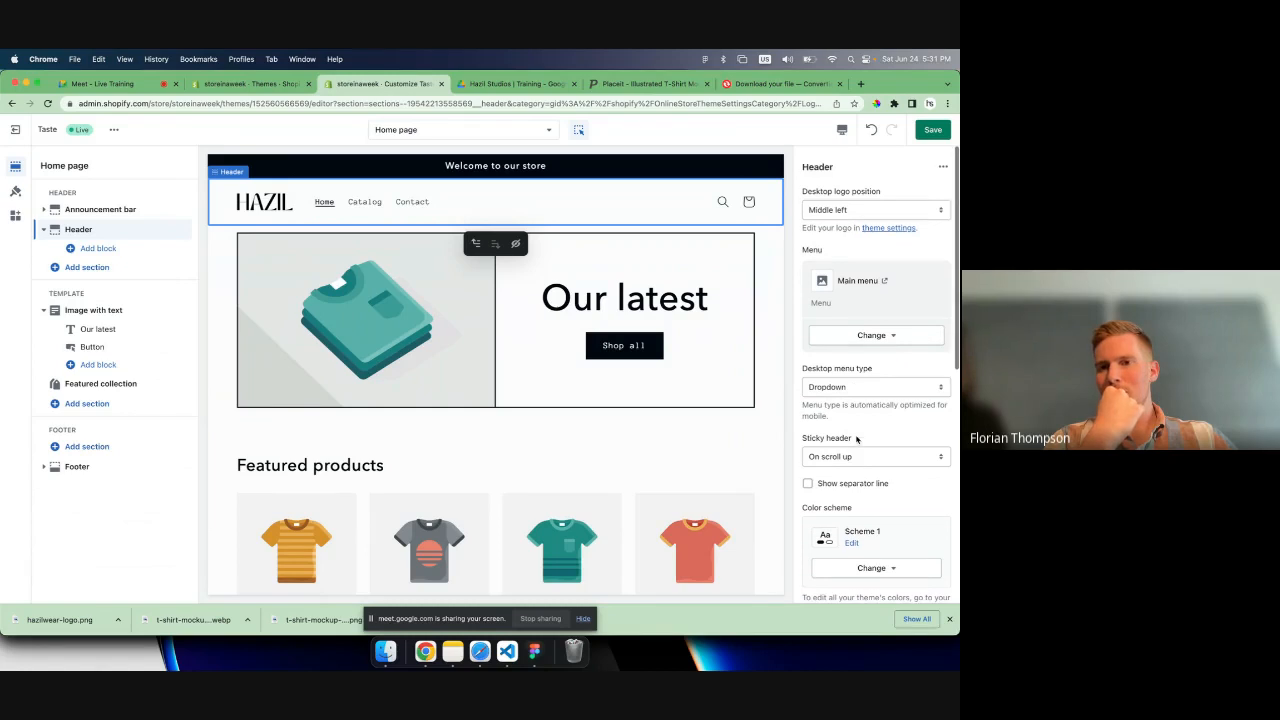
left_click(858, 210)
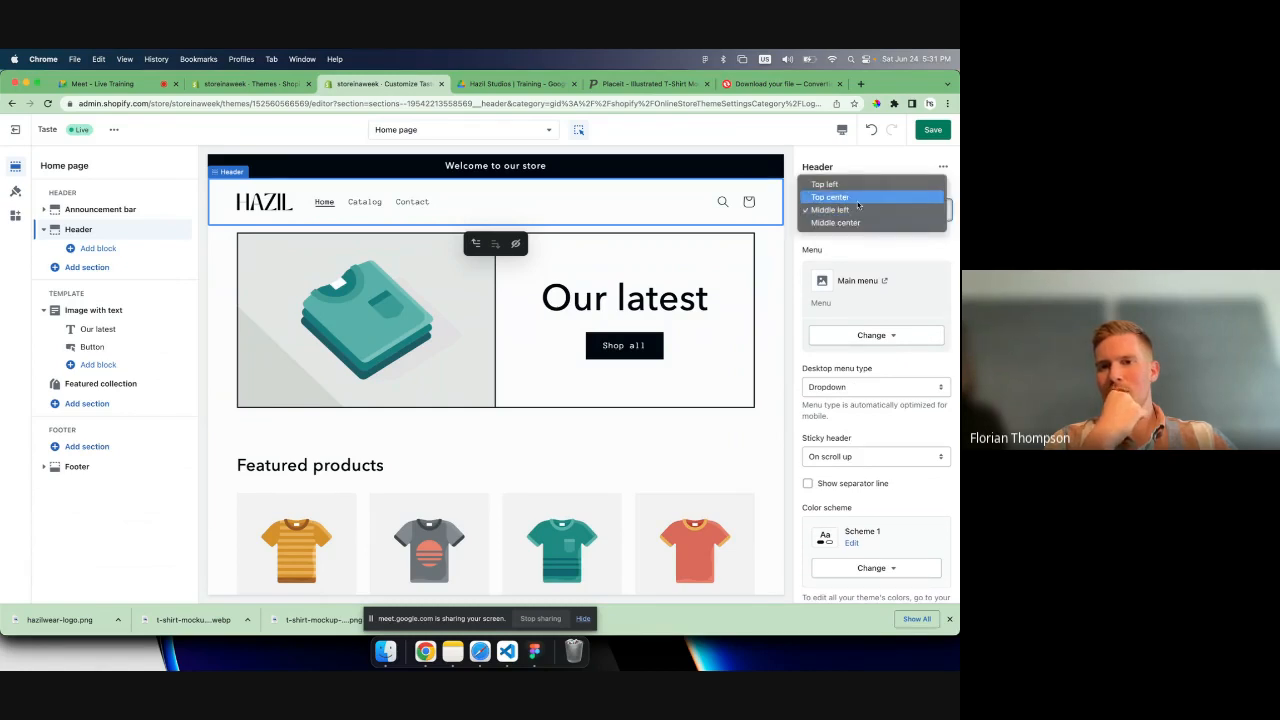
left_click(857, 198)
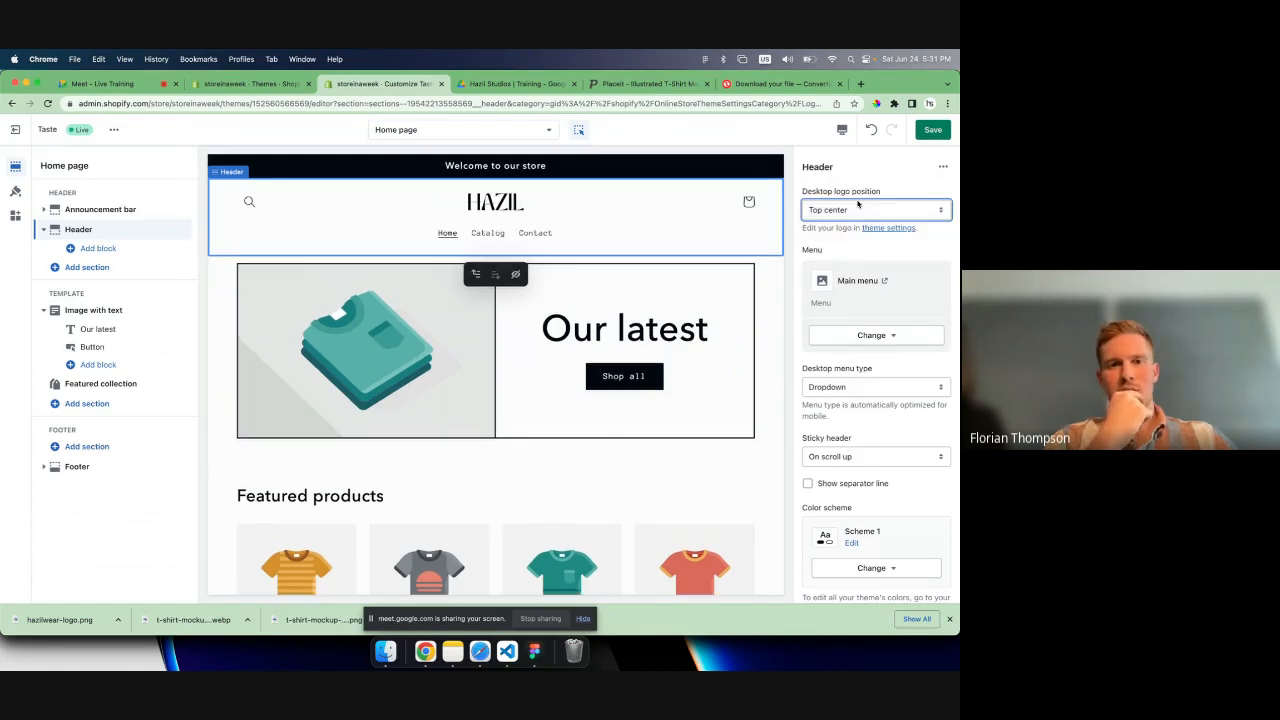
- Save the header changes and open color Scheme 1 for editing in the theme settings
left_click(928, 135)
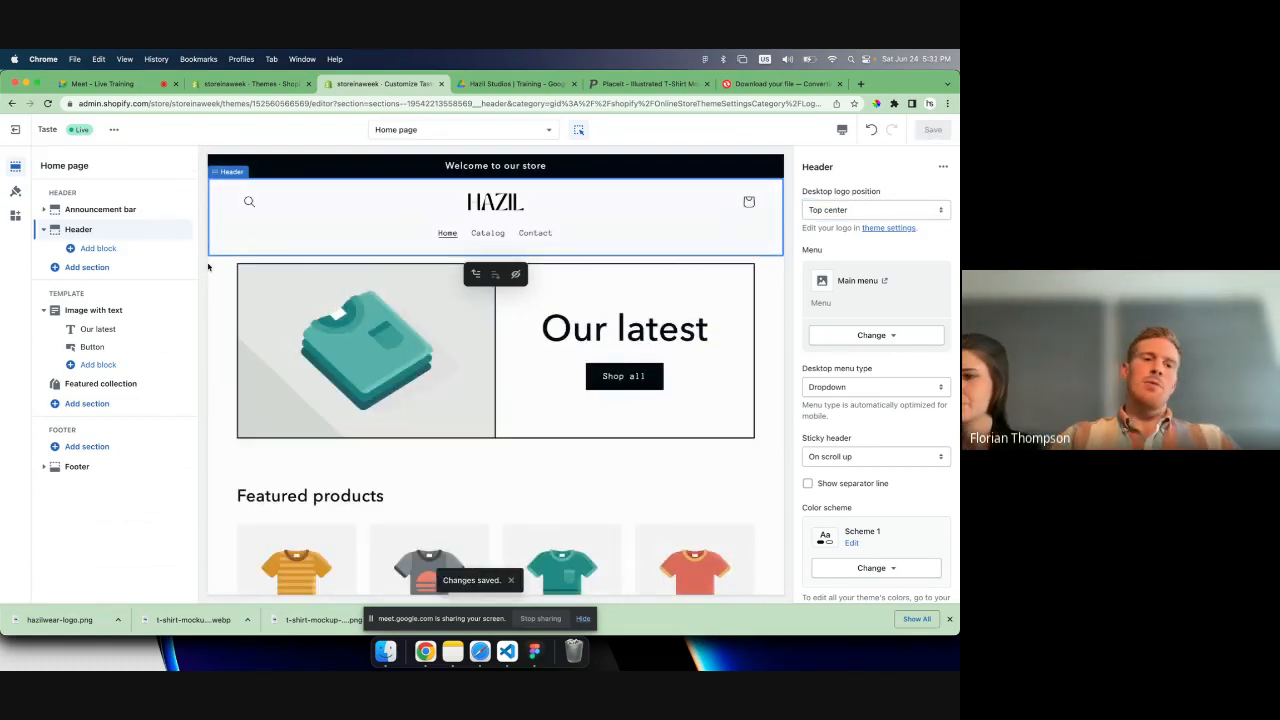
left_click(16, 192)
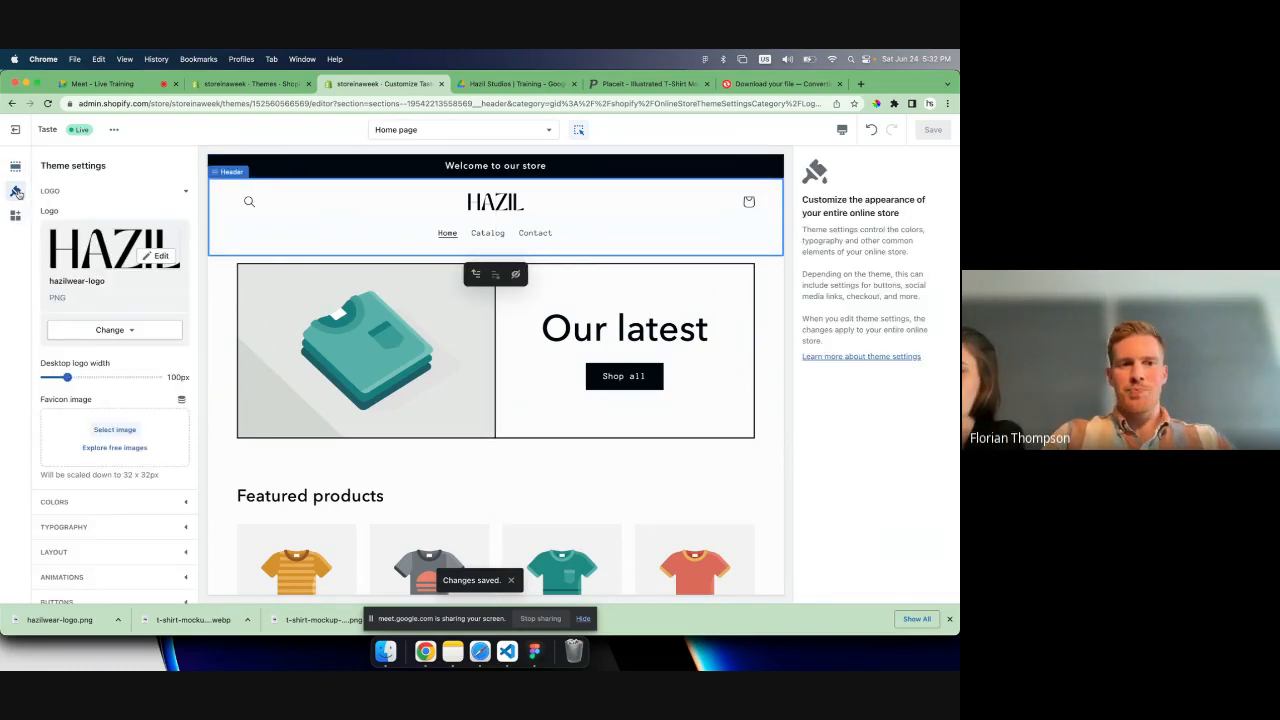
scroll(102, 333, "down", 3)
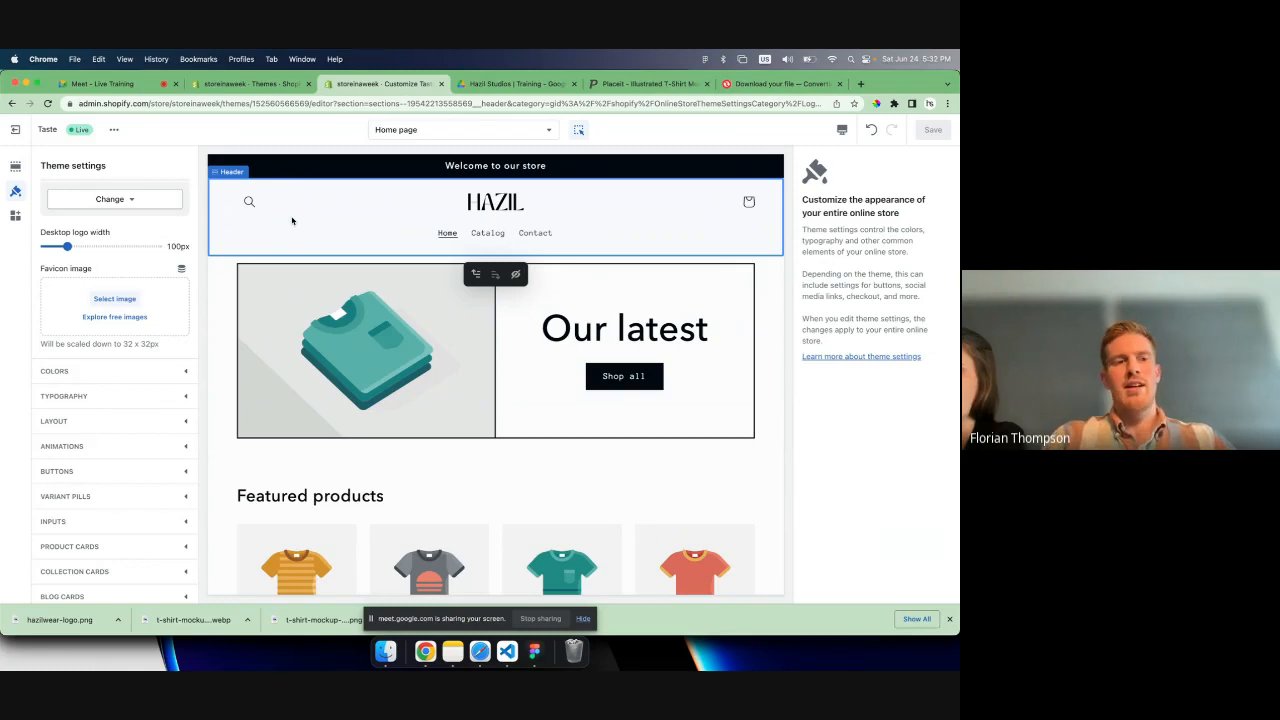
left_click(84, 381)
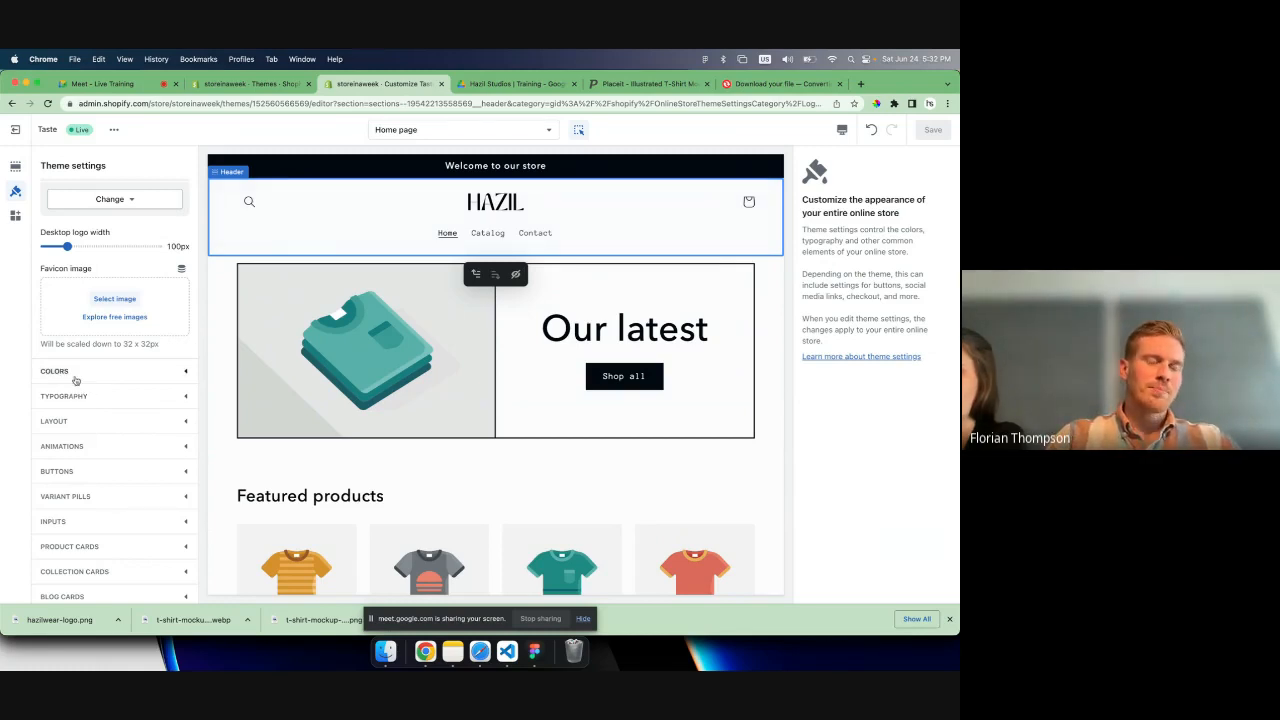
scroll(128, 288, "down", 1)
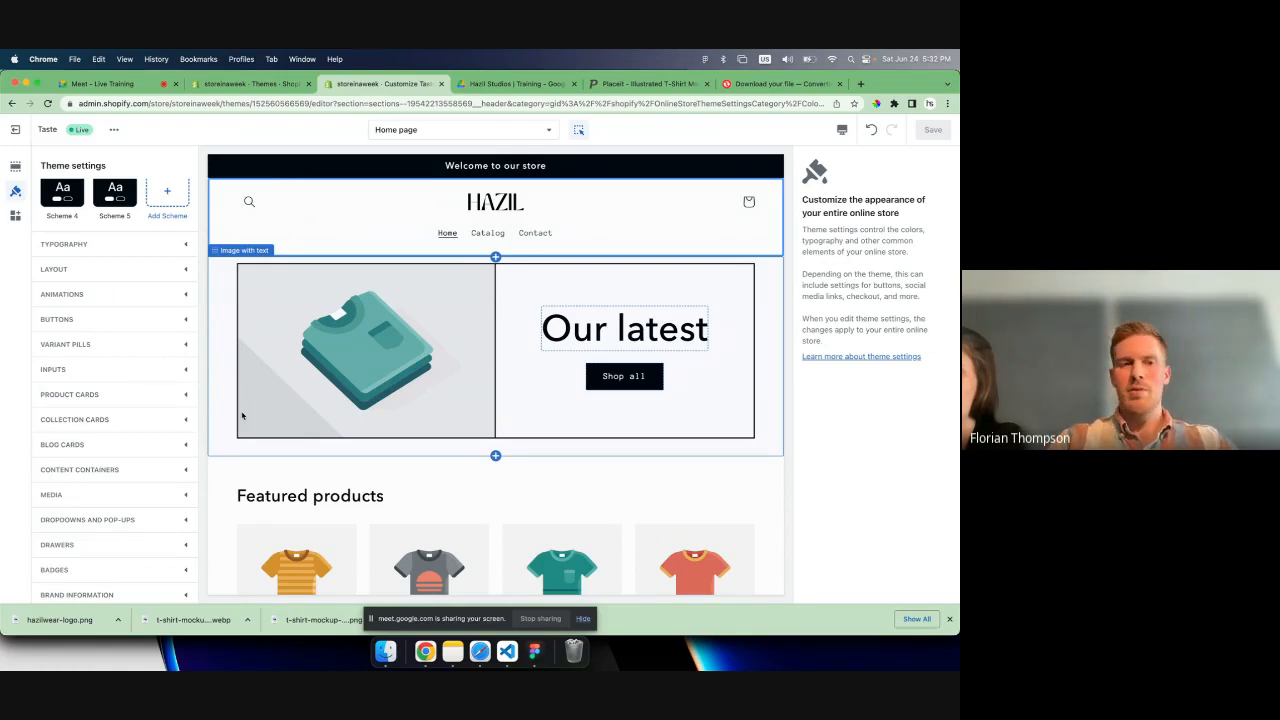
scroll(51, 277, "up", 3)
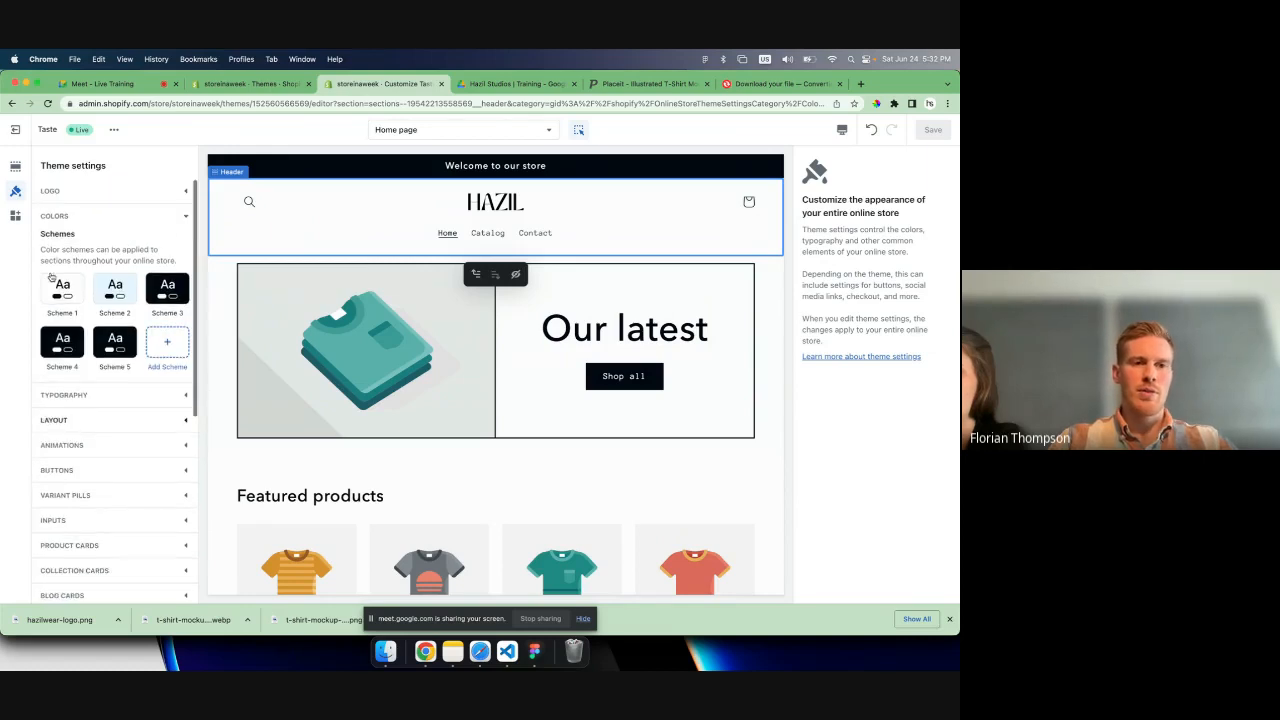
left_click(58, 288)
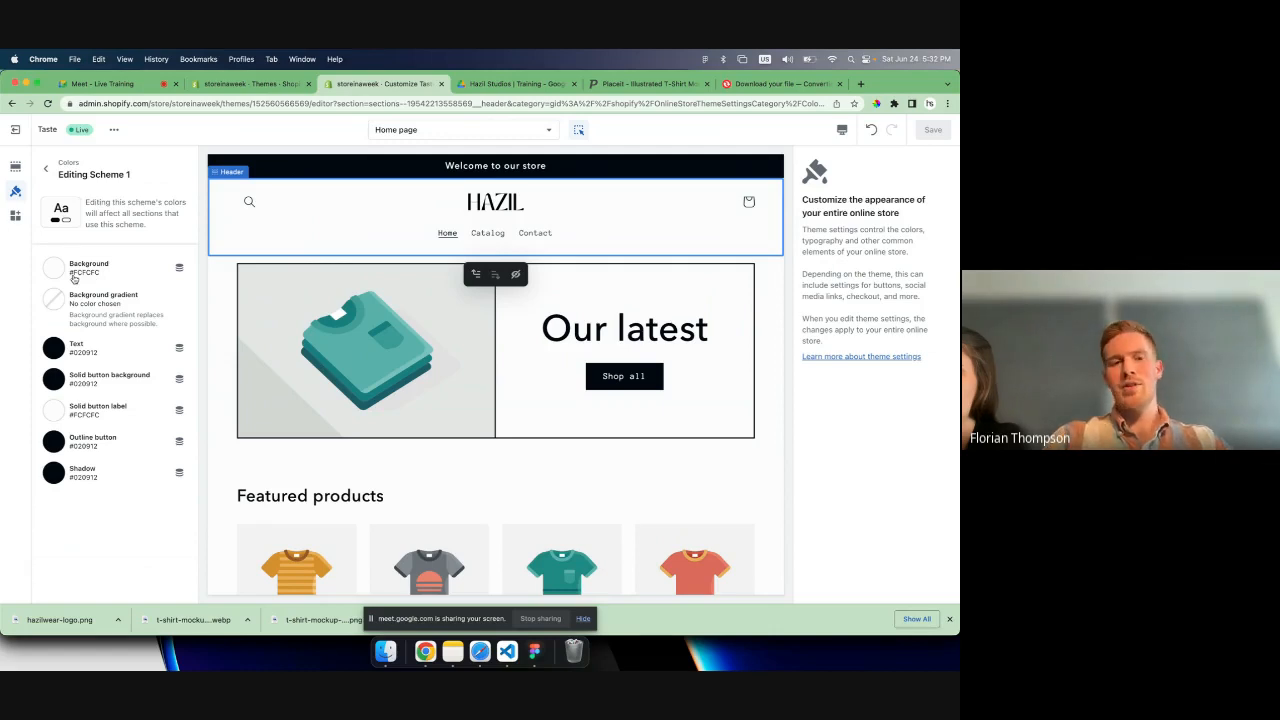
left_click(217, 290)
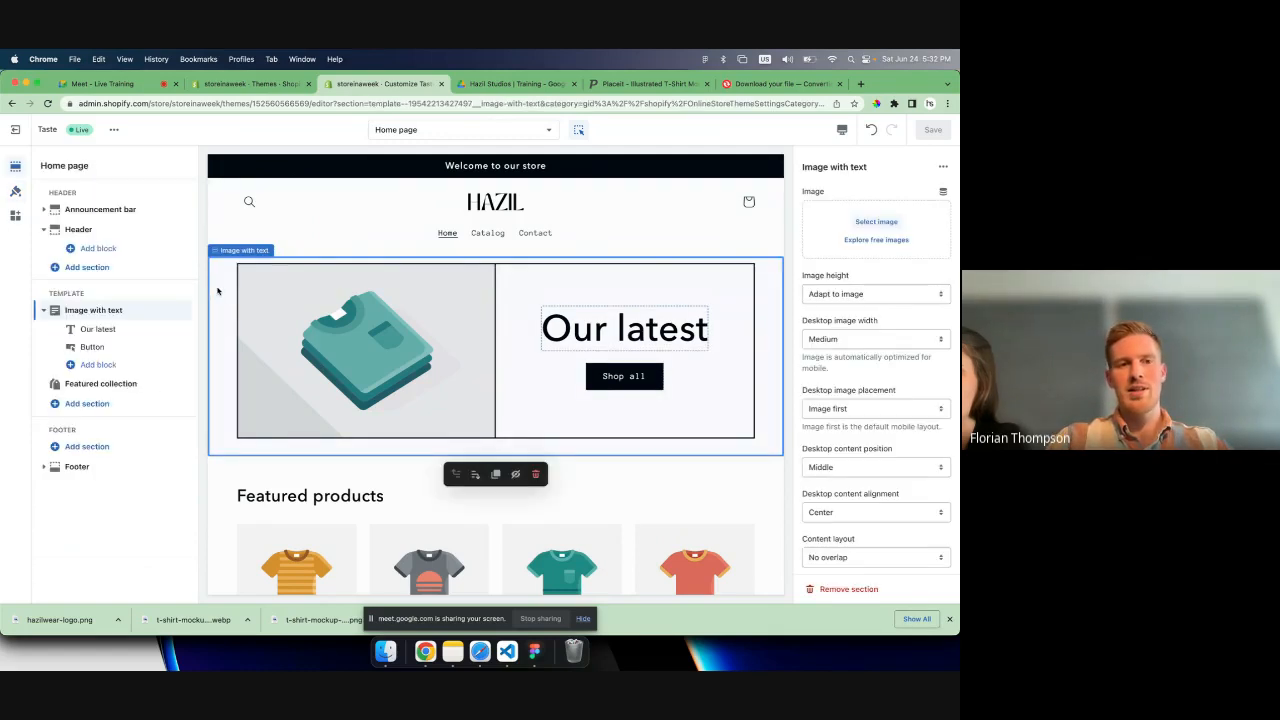
left_click(15, 191)
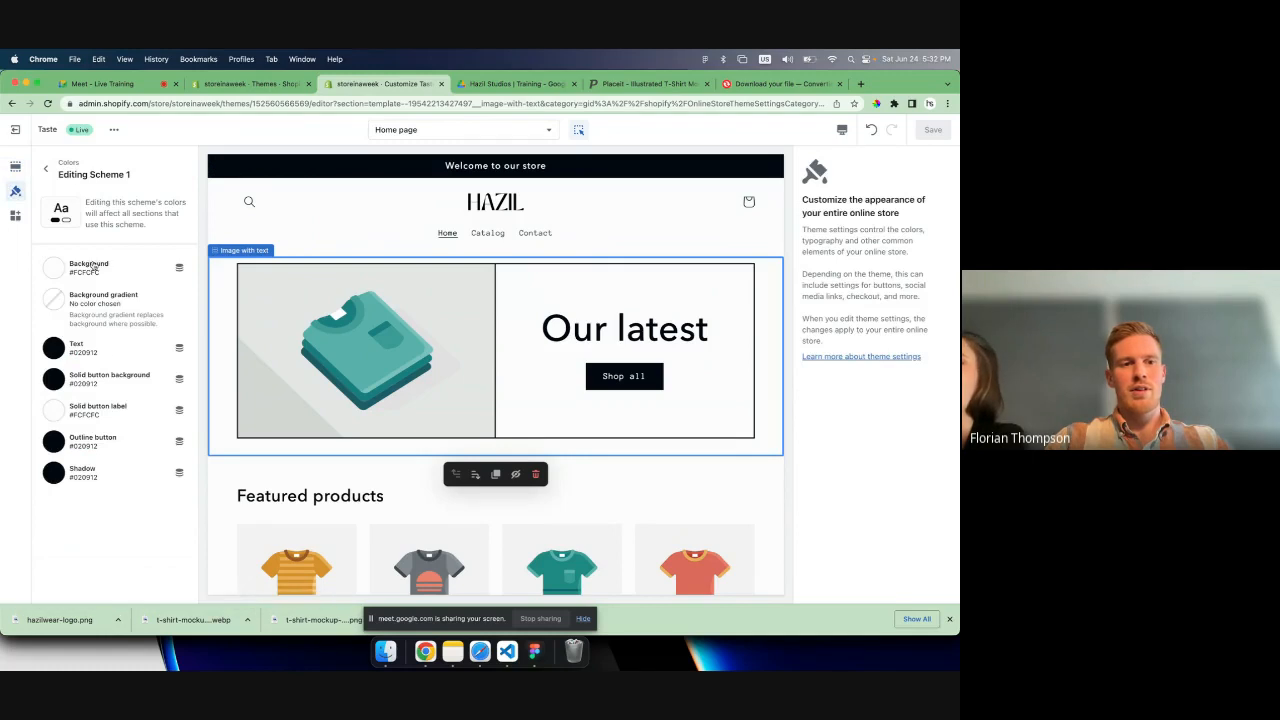
- Try #000000 as the text color of Scheme 1 and undo the change
left_click(54, 347)
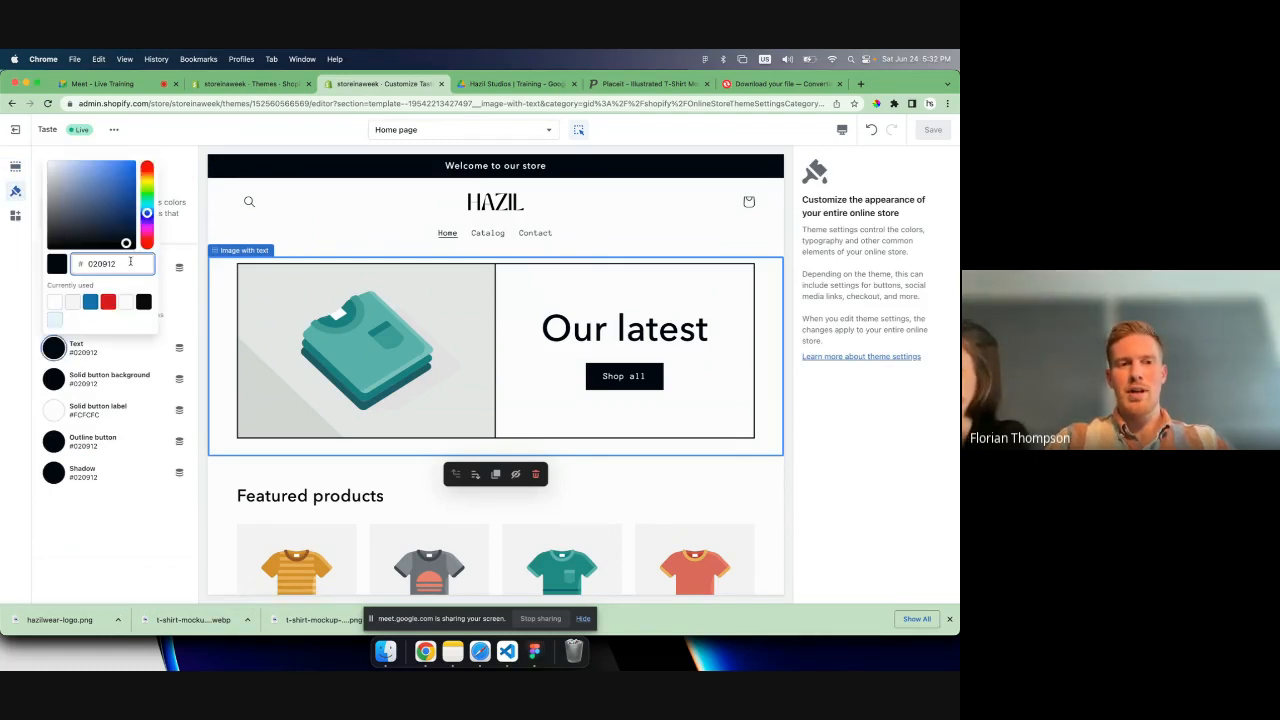
double_click(142, 263)
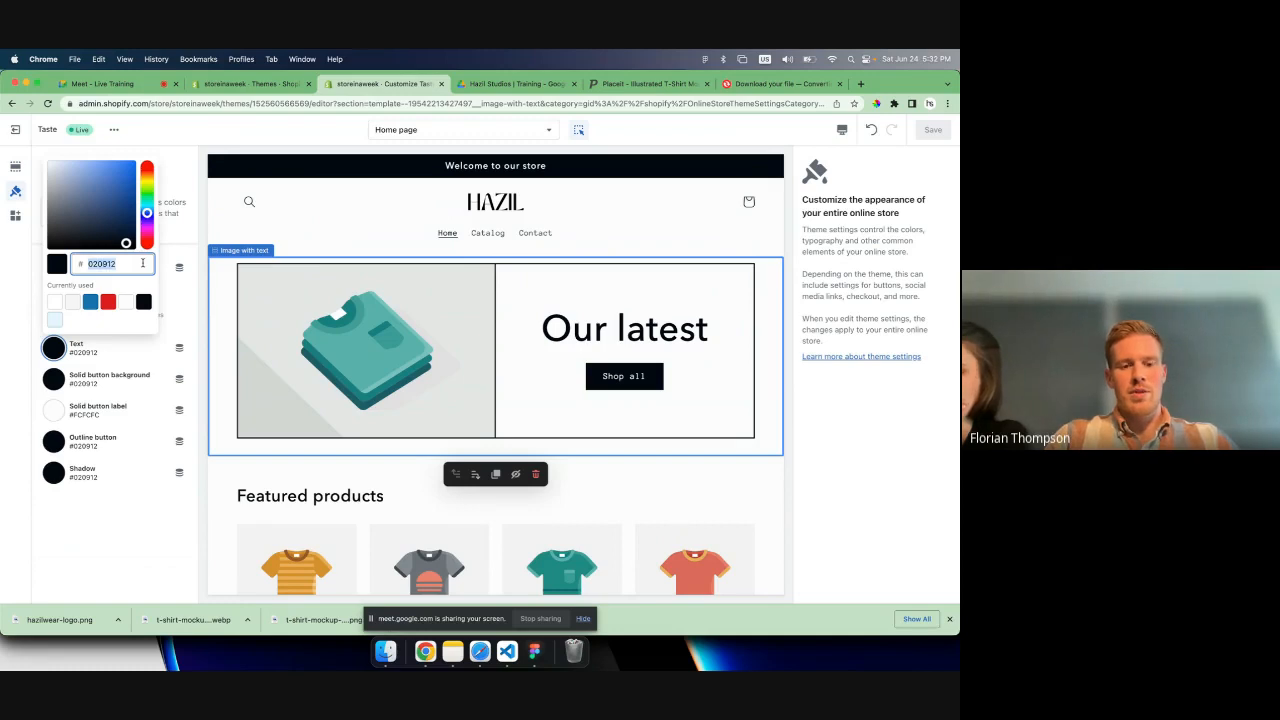
key("BackSpace")
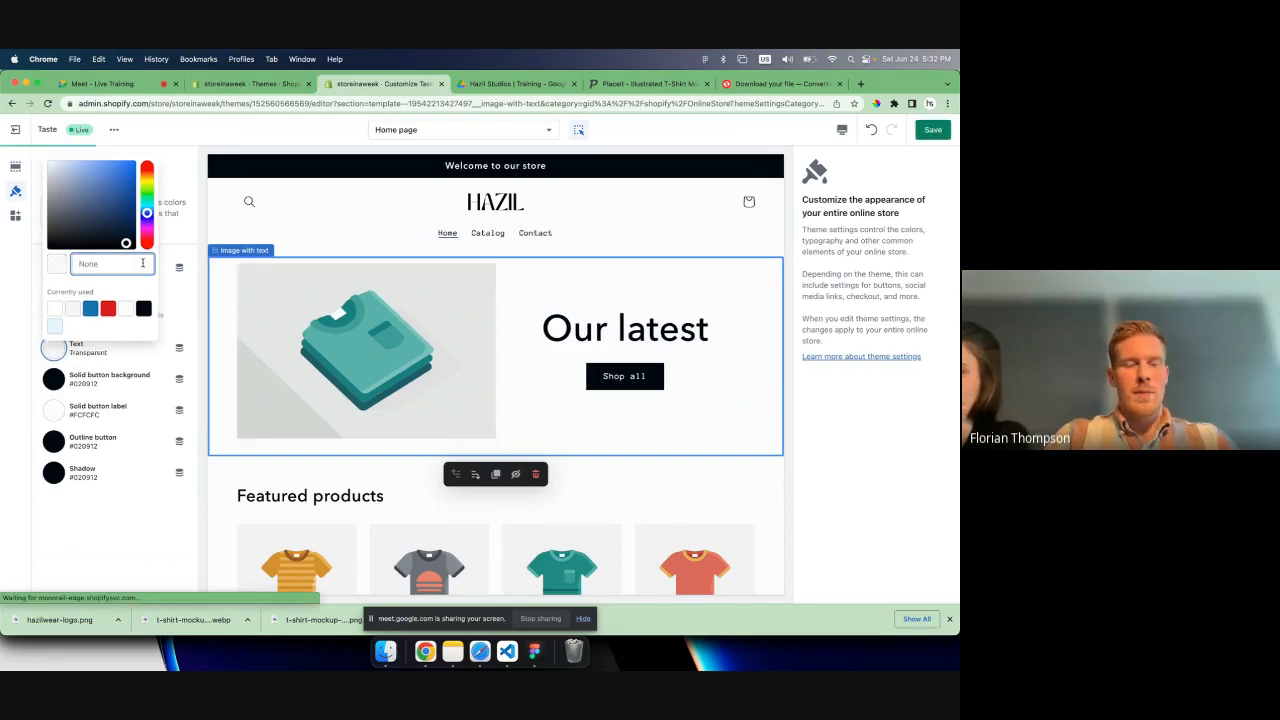
type("000")
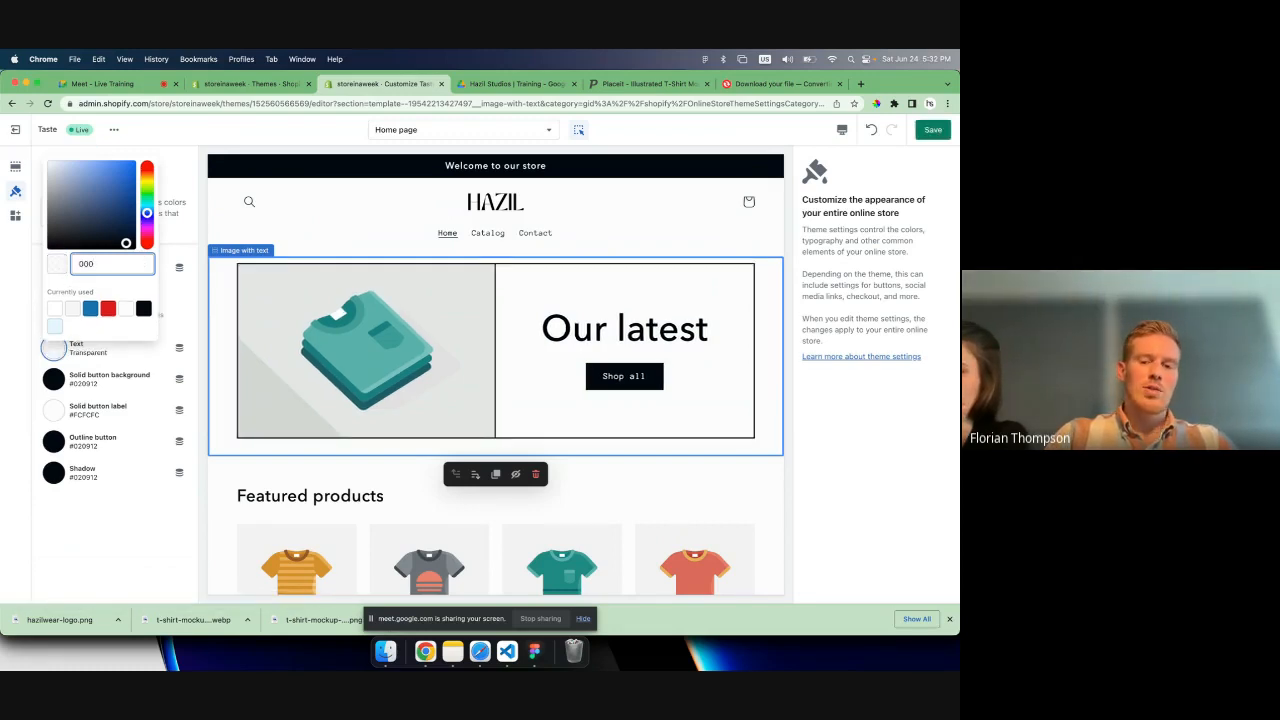
type("0000")
left_click(189, 303)
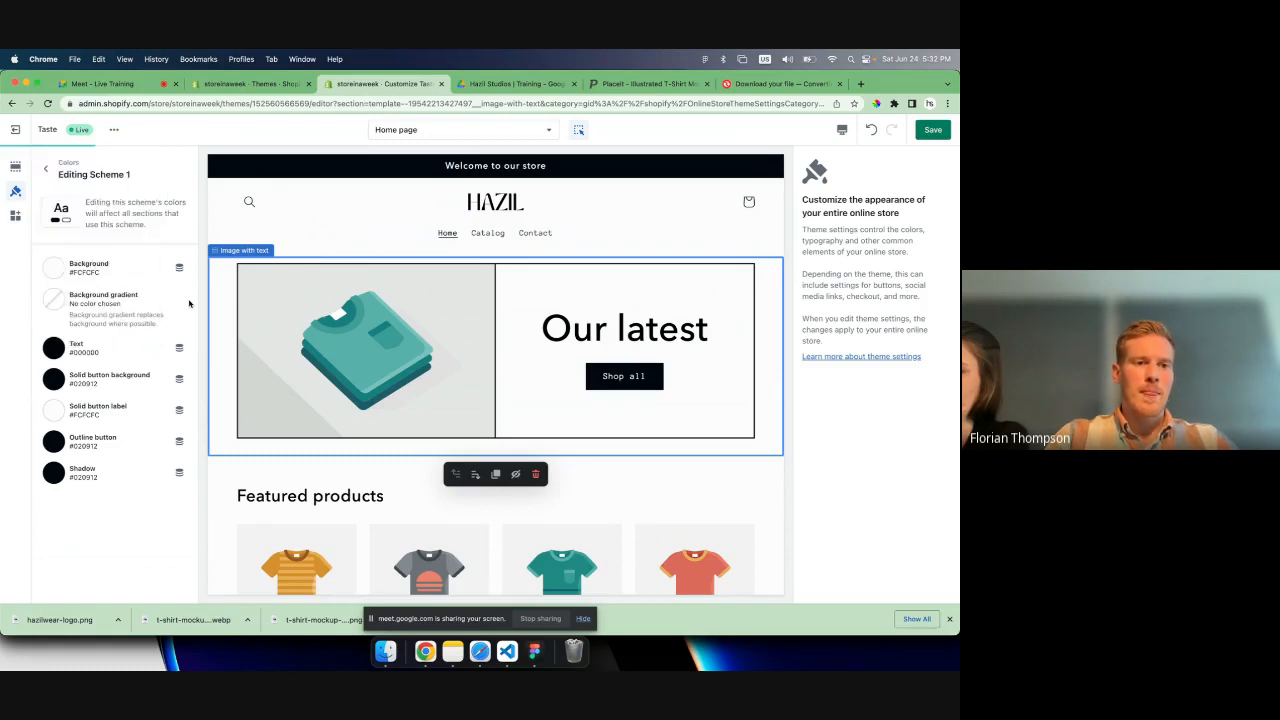
left_click(54, 347)
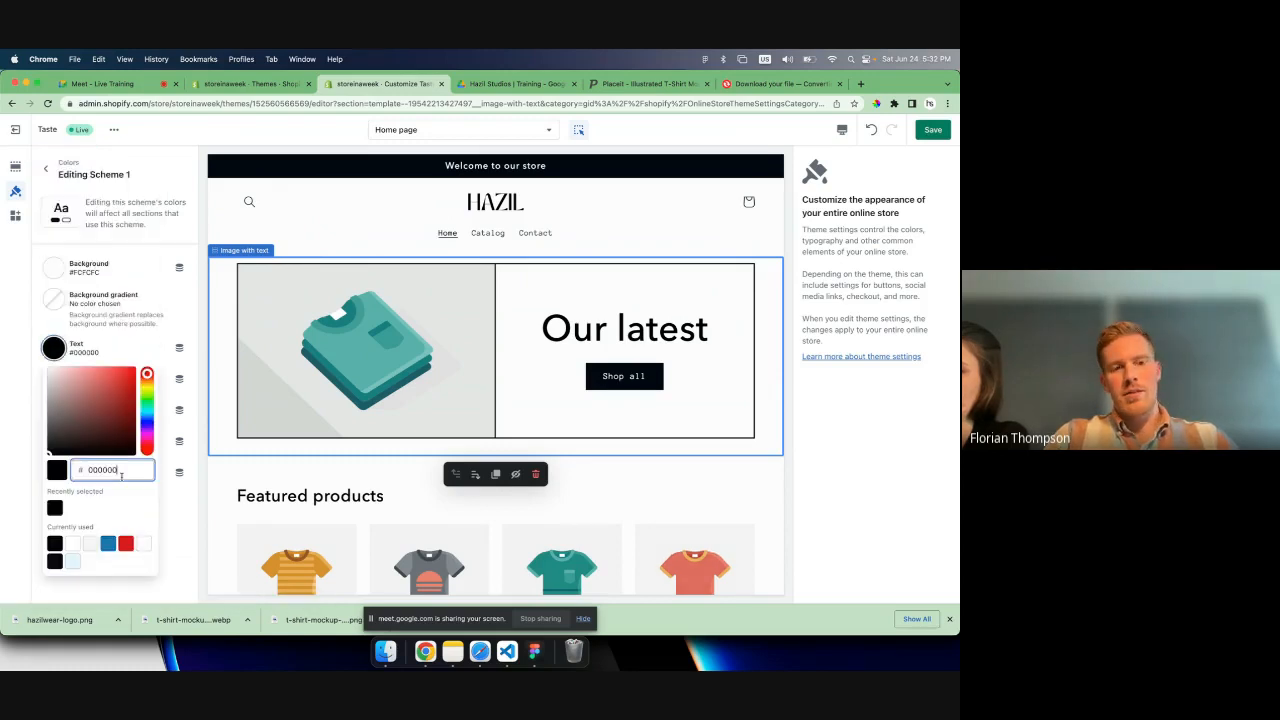
key("super+z")
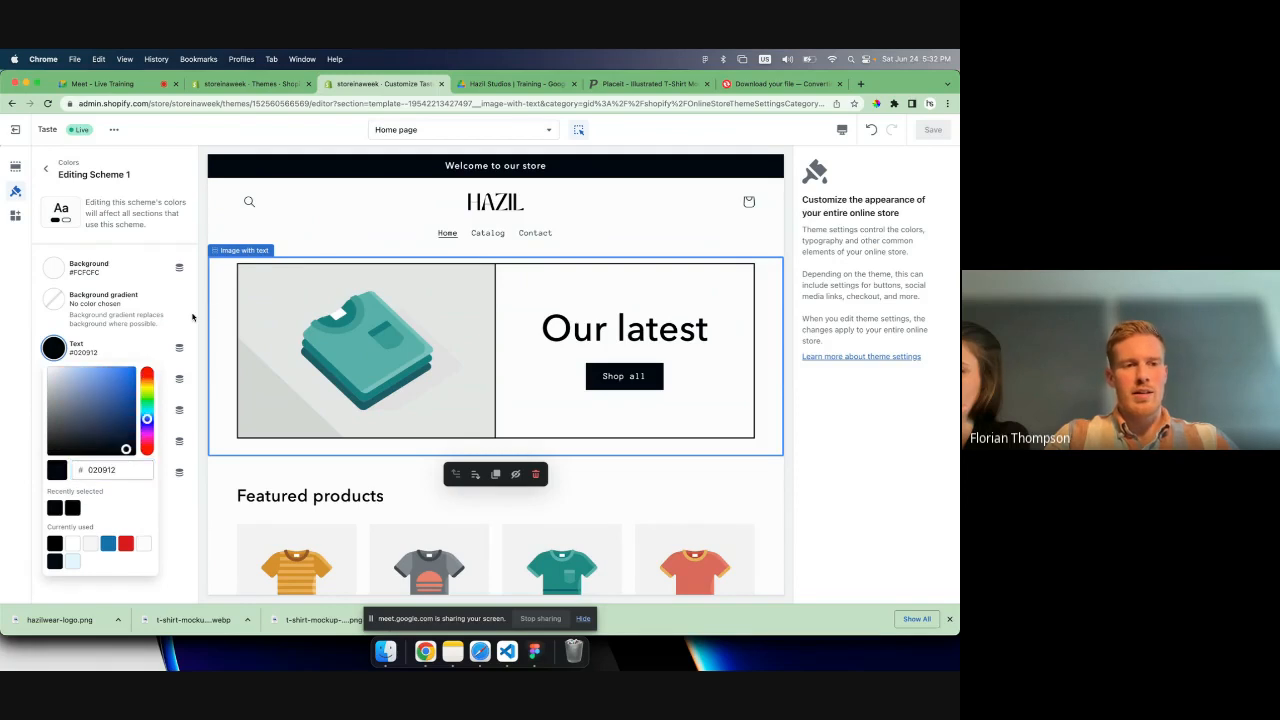
left_click(193, 317)
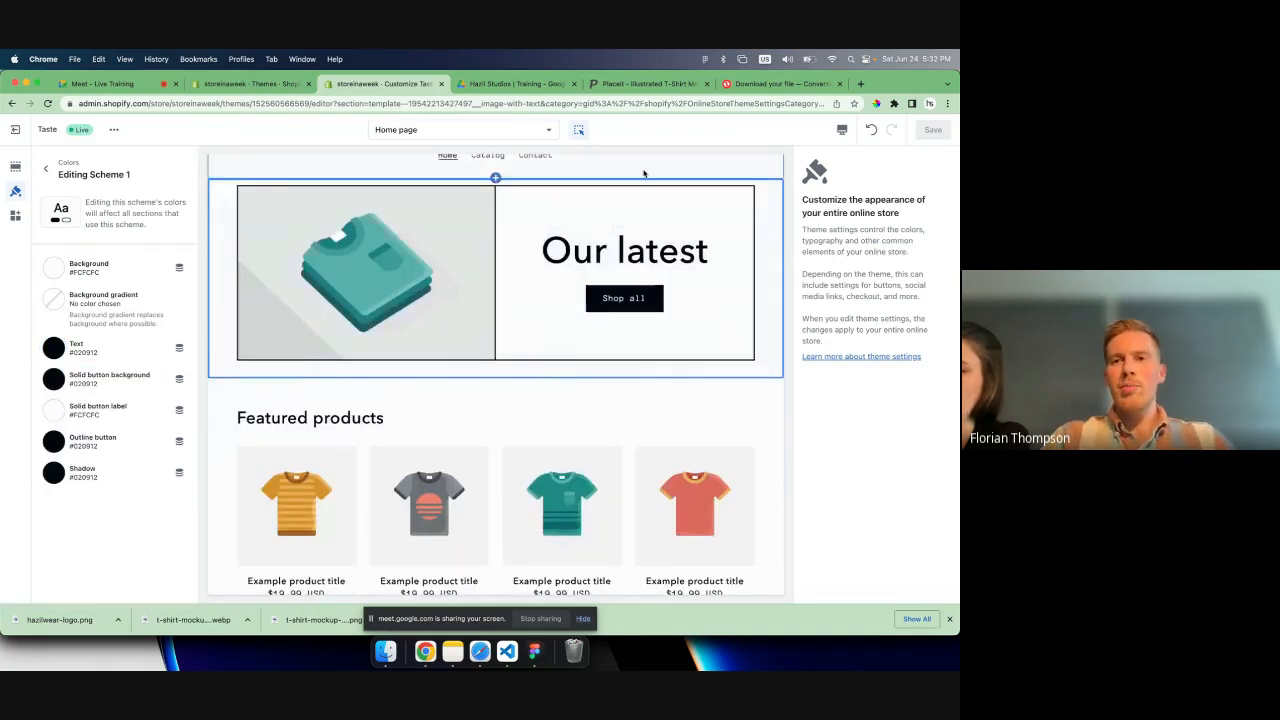
- Open the Coolors palette generator website, coolors.co, in a new browser tab
left_click(857, 86)
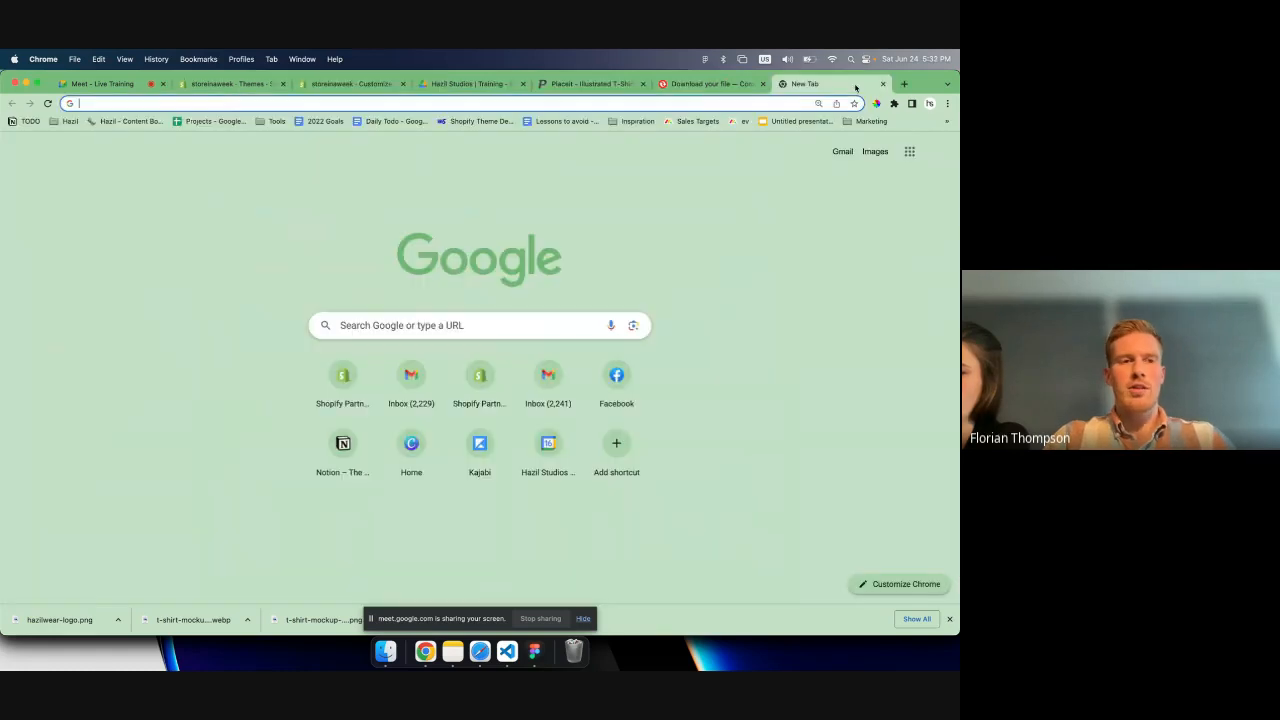
type("coolors.co")
key("Return")
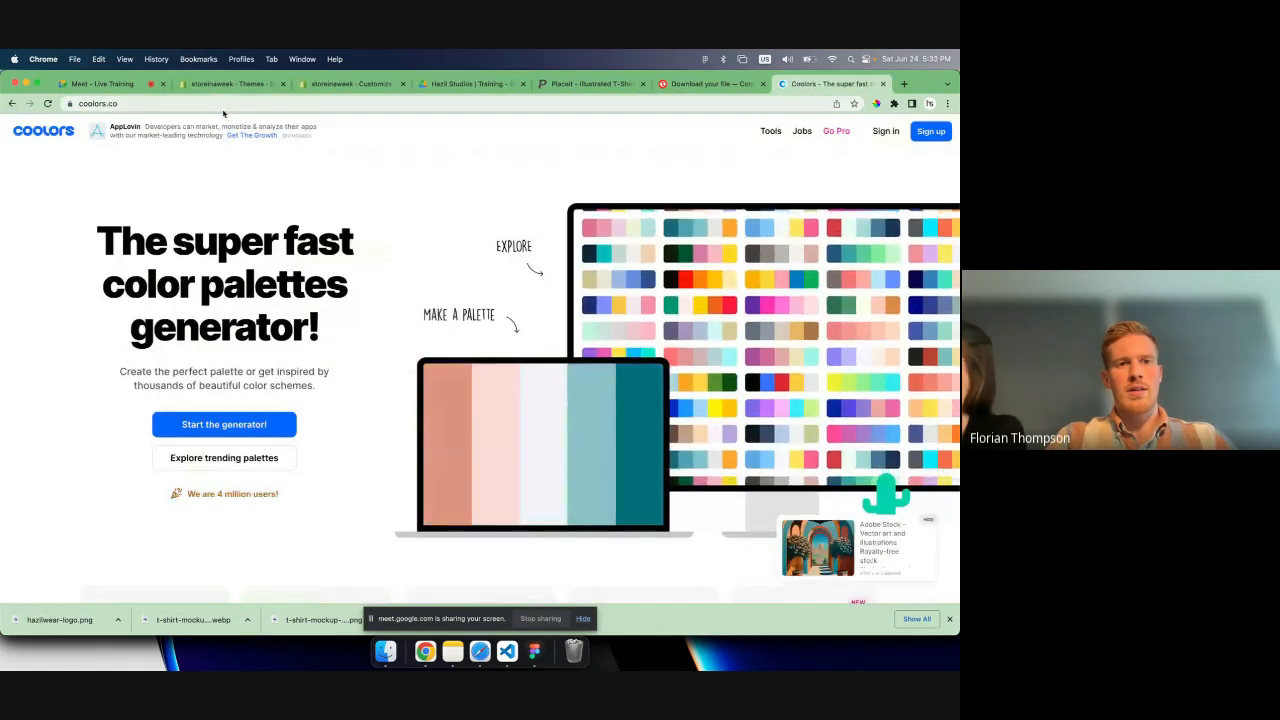
left_click(140, 104)
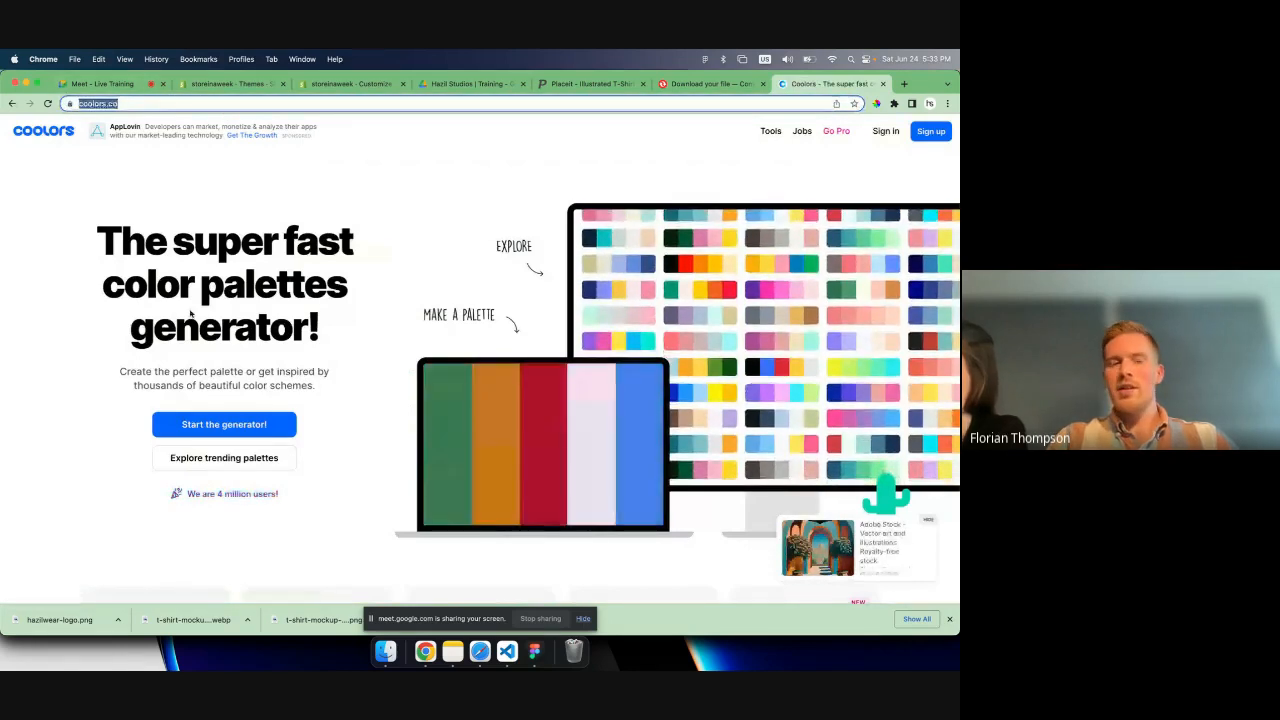
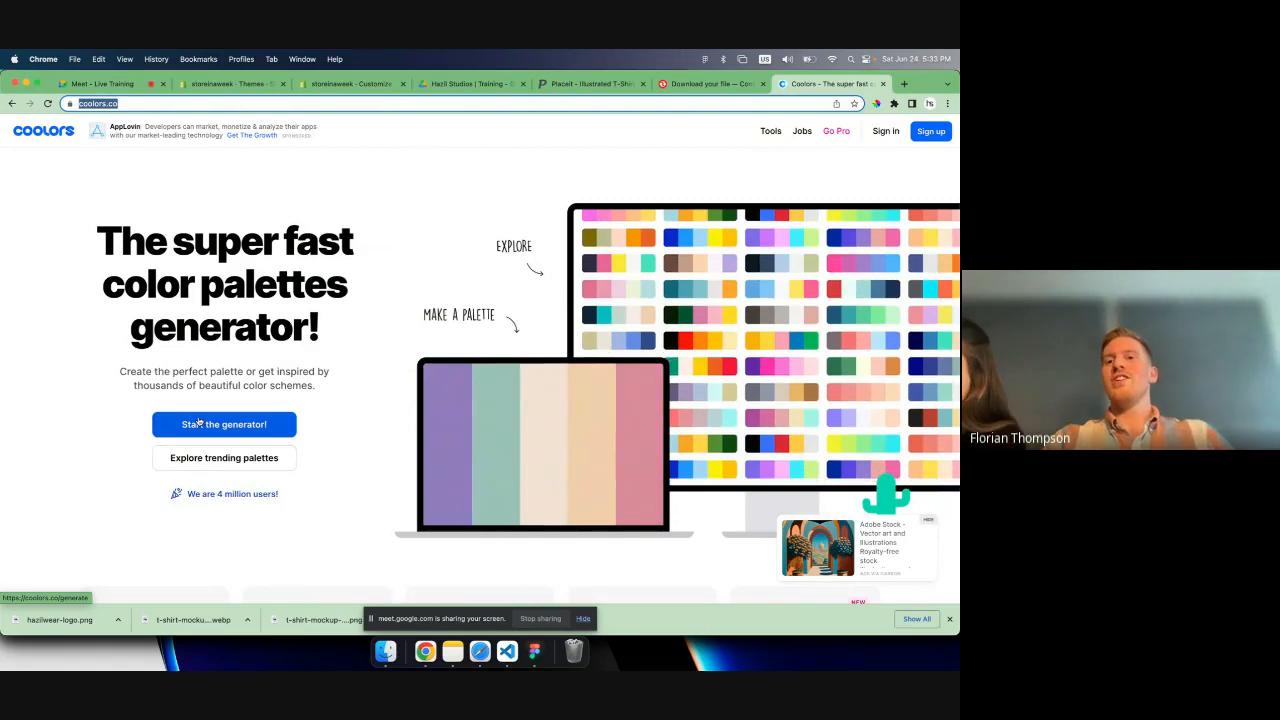
- Browse the trending color palettes on Coolors for ideas for the store's color scheme
left_click(249, 461)
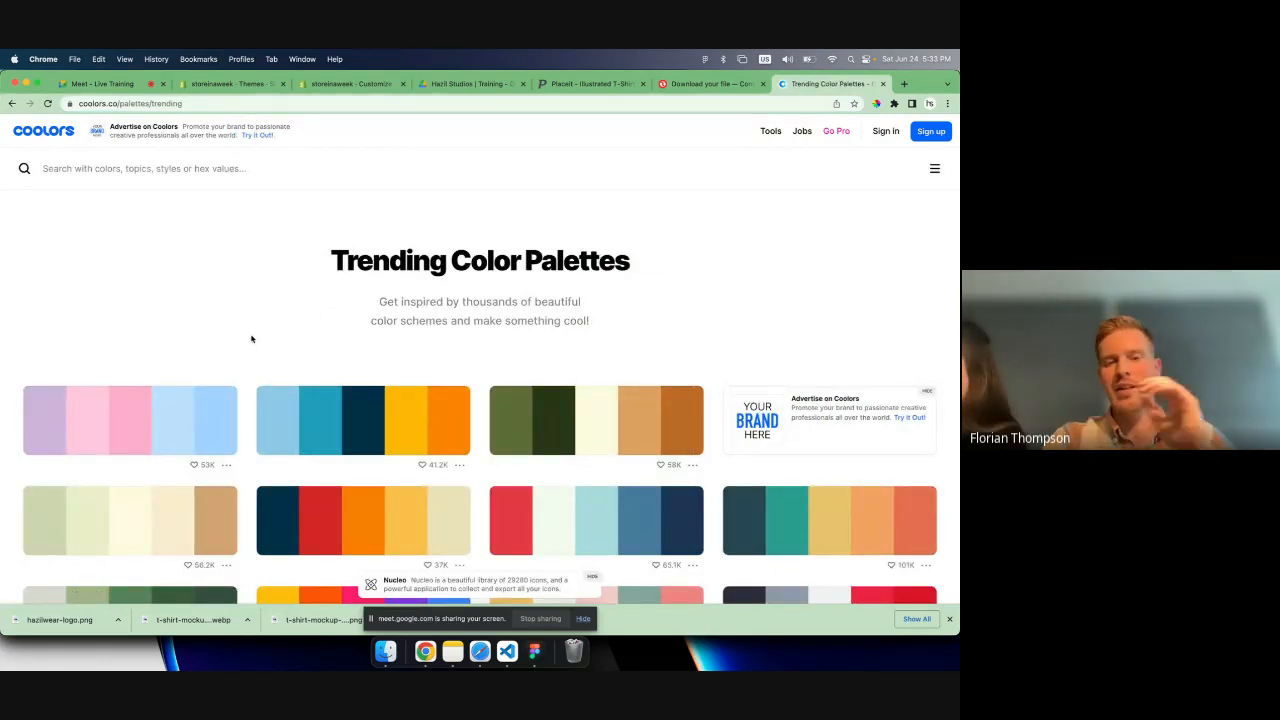
scroll(251, 339, "down", 3)
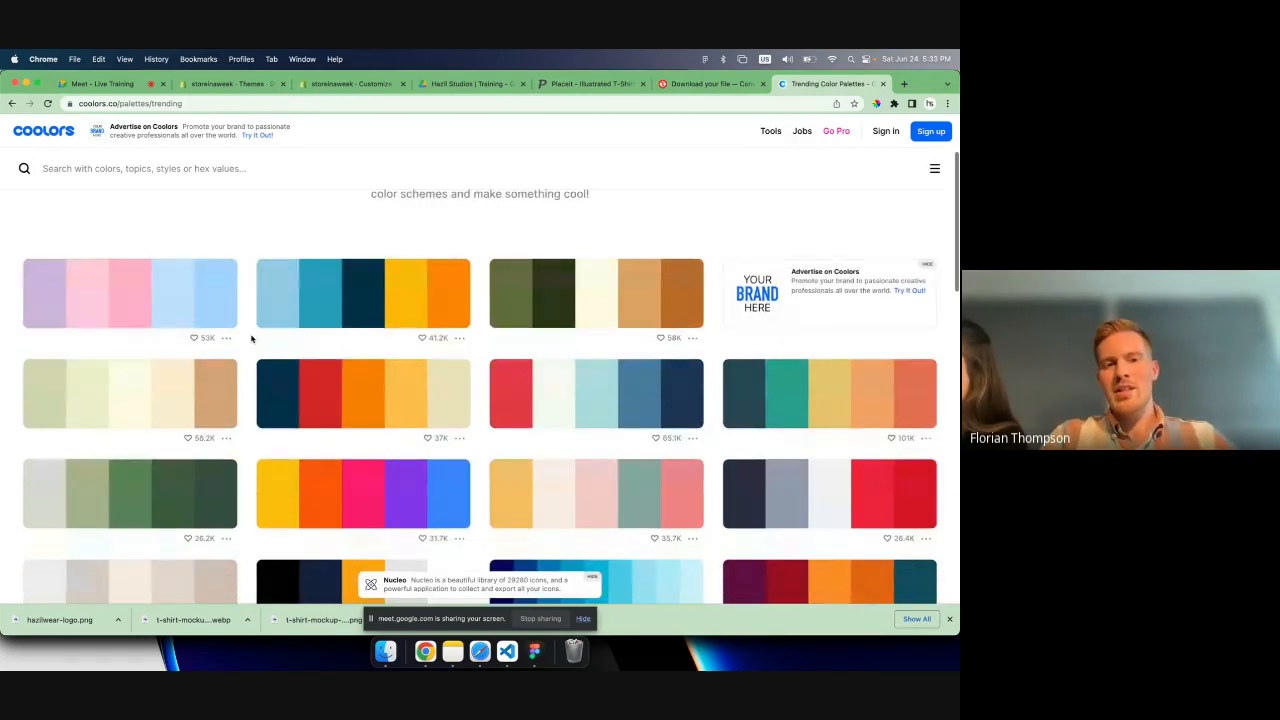
scroll(265, 231, "up", 1)
scroll(265, 231, "up", 2)
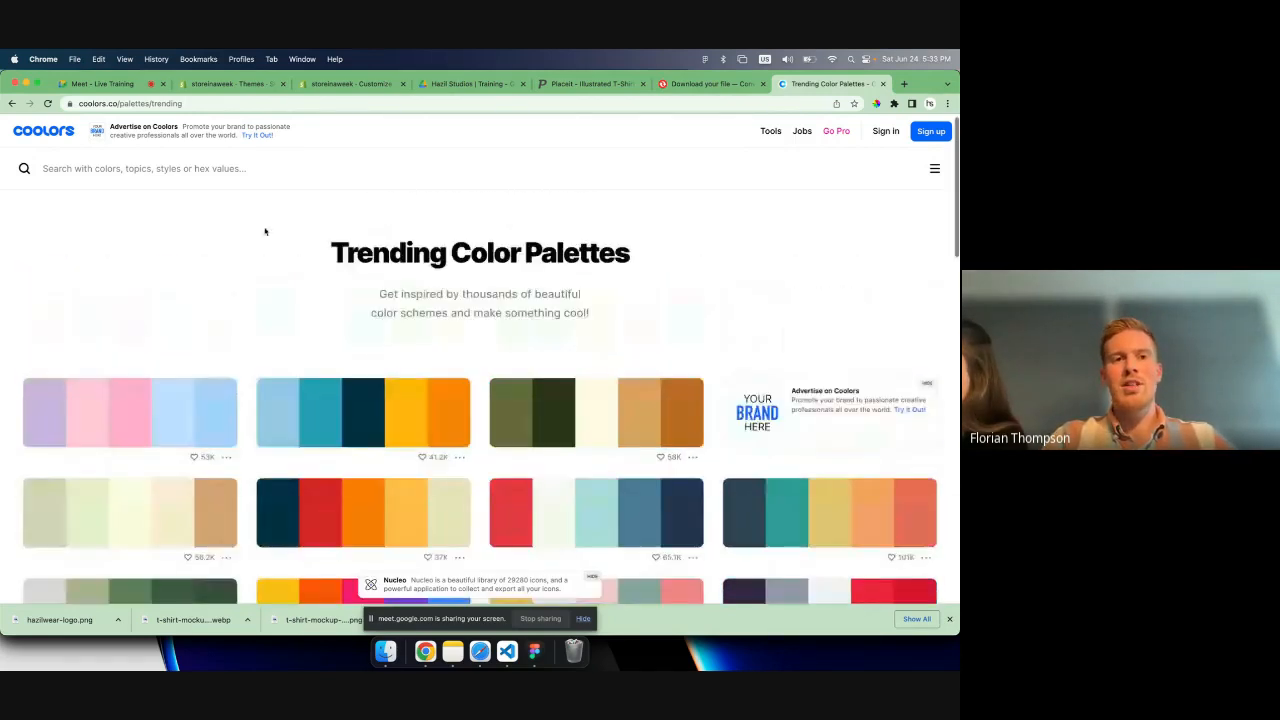
scroll(265, 231, "down", 2)
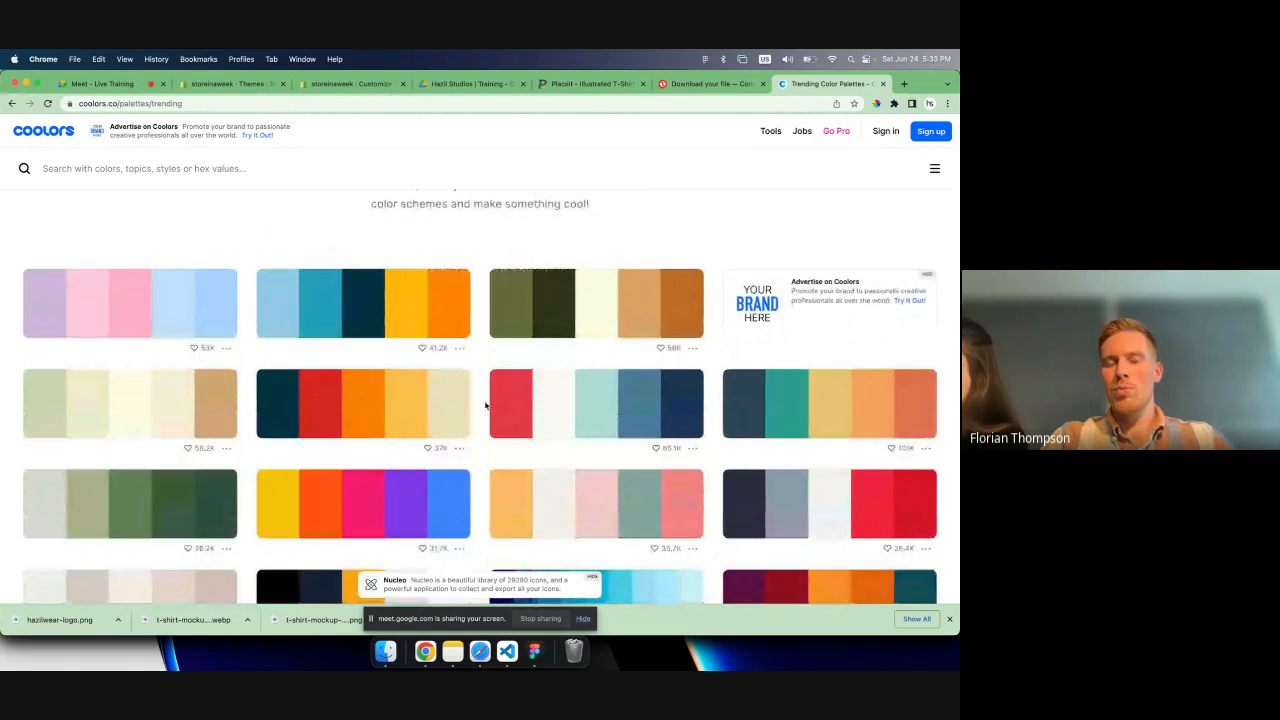
scroll(499, 432, "down", 5)
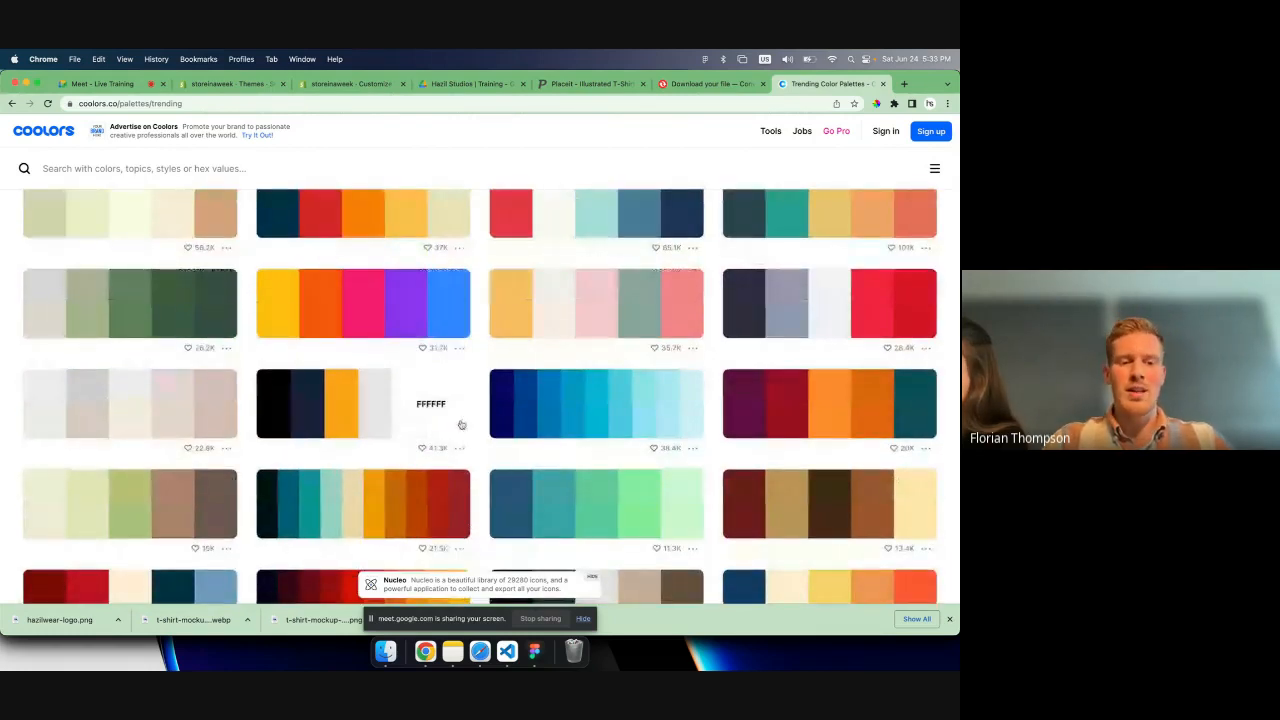
scroll(369, 435, "down", 2)
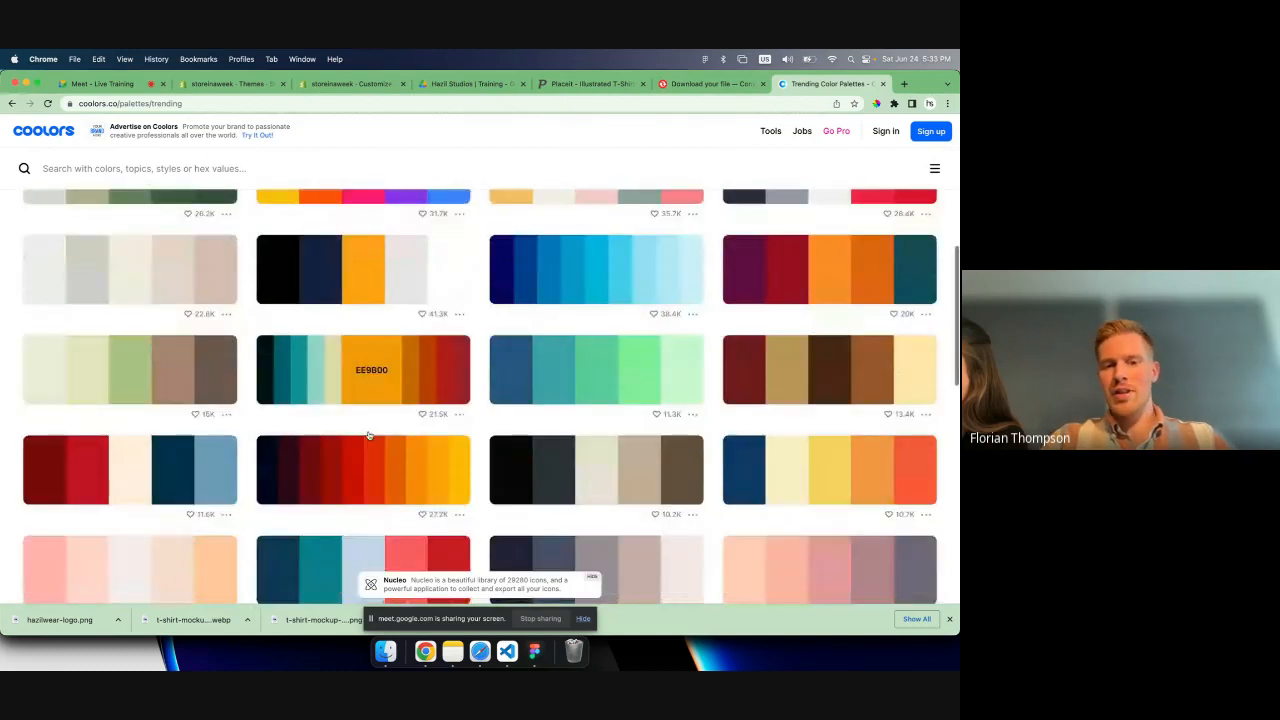
scroll(420, 450, "up", 5)
scroll(468, 462, "up", 4)
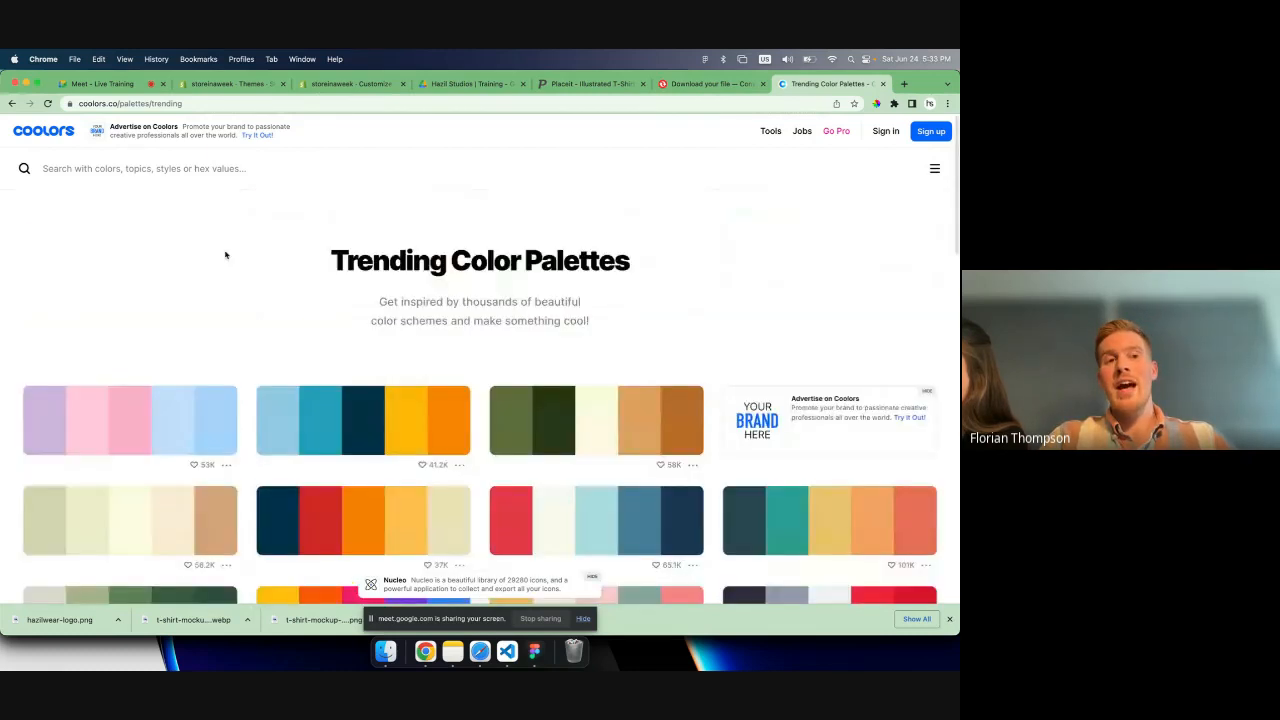
- Open the Coolors palette generator, lock the pink FF5376 color and generate several new palettes around it
left_click(47, 129)
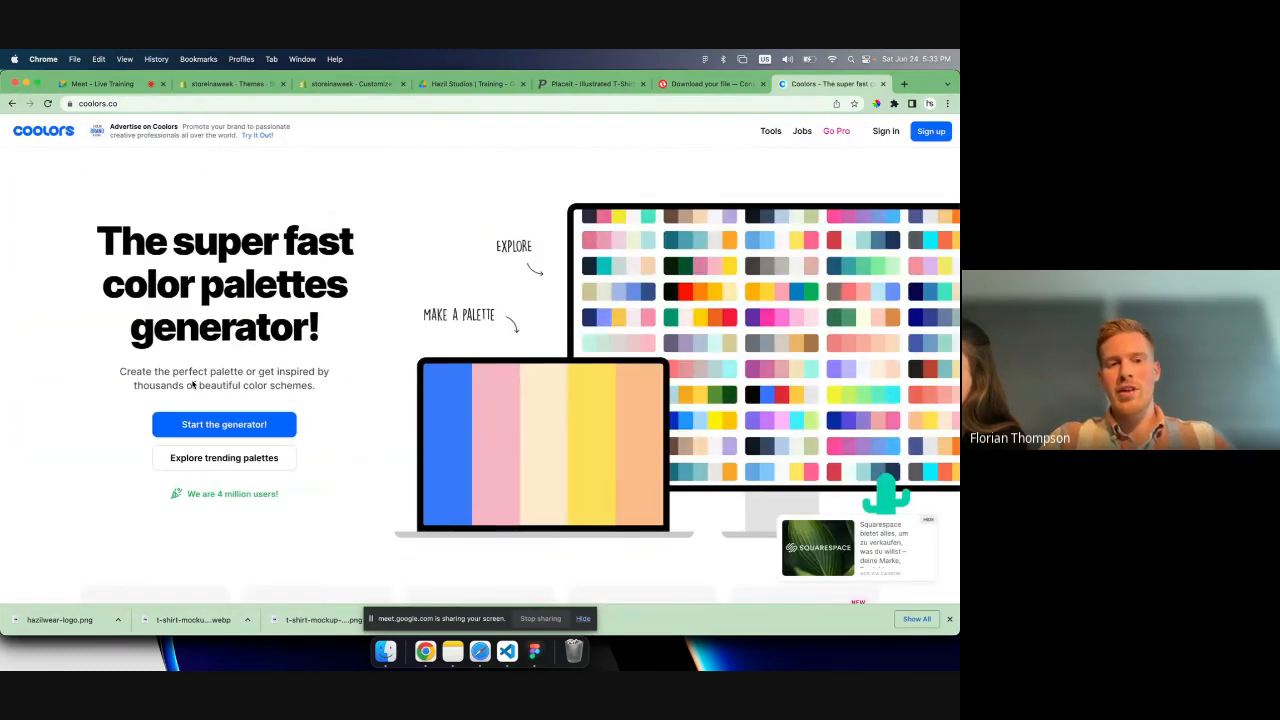
left_click(241, 427)
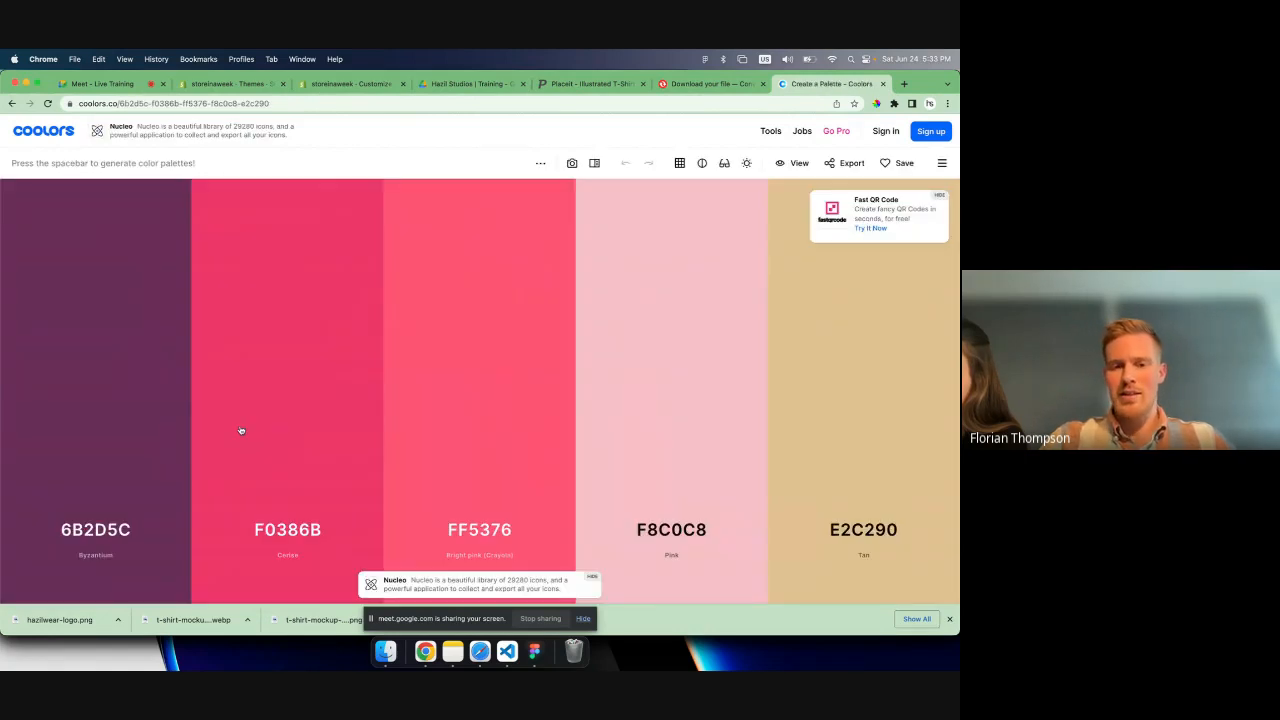
mouse_move(480, 488)
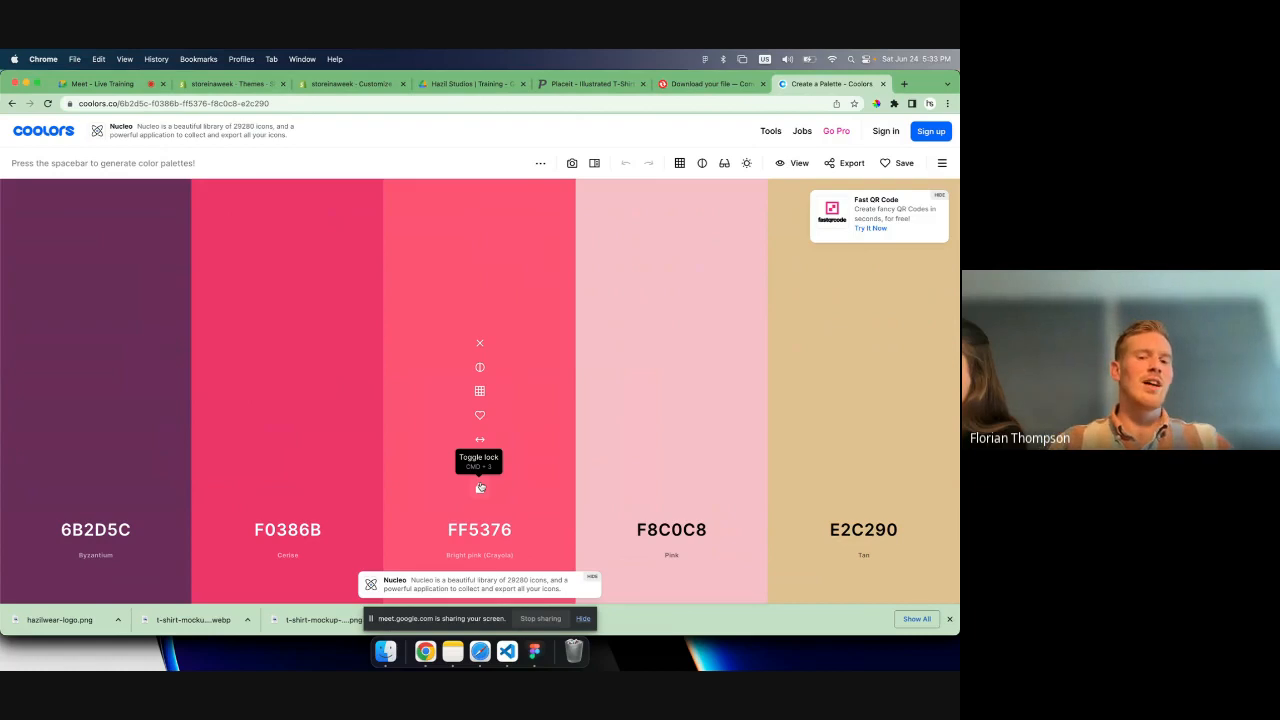
left_click(480, 488)
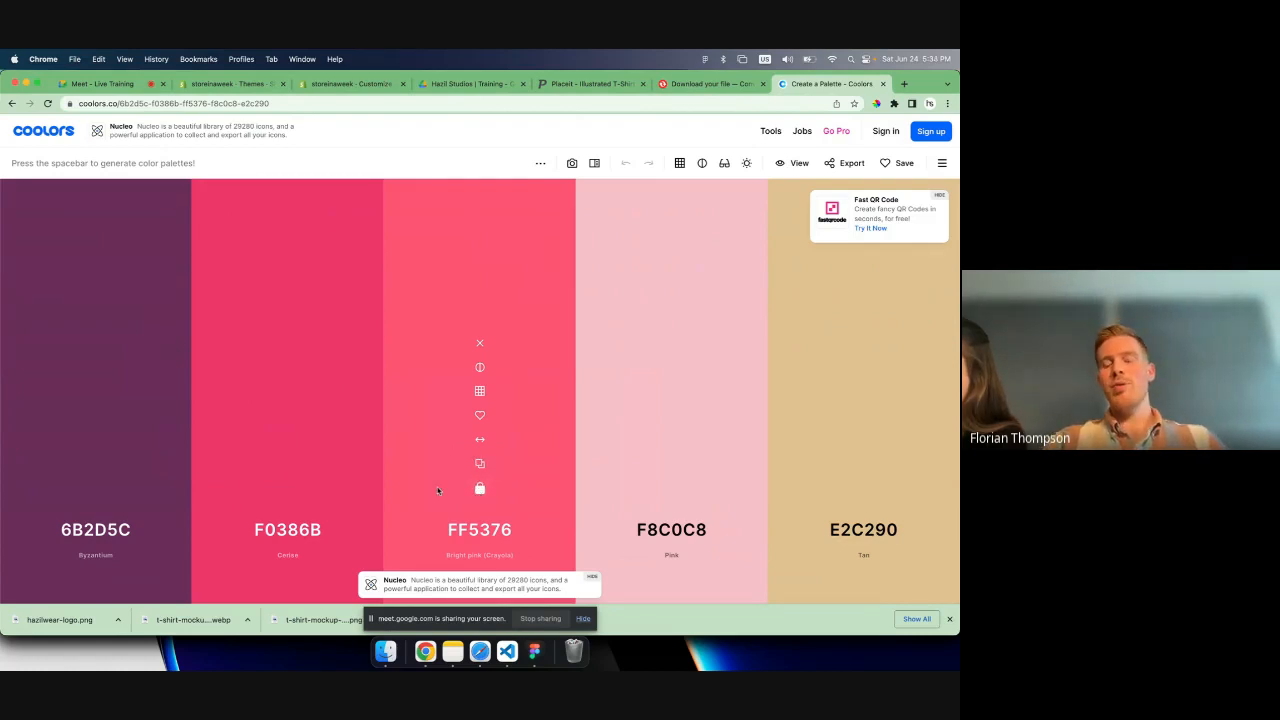
key("space")
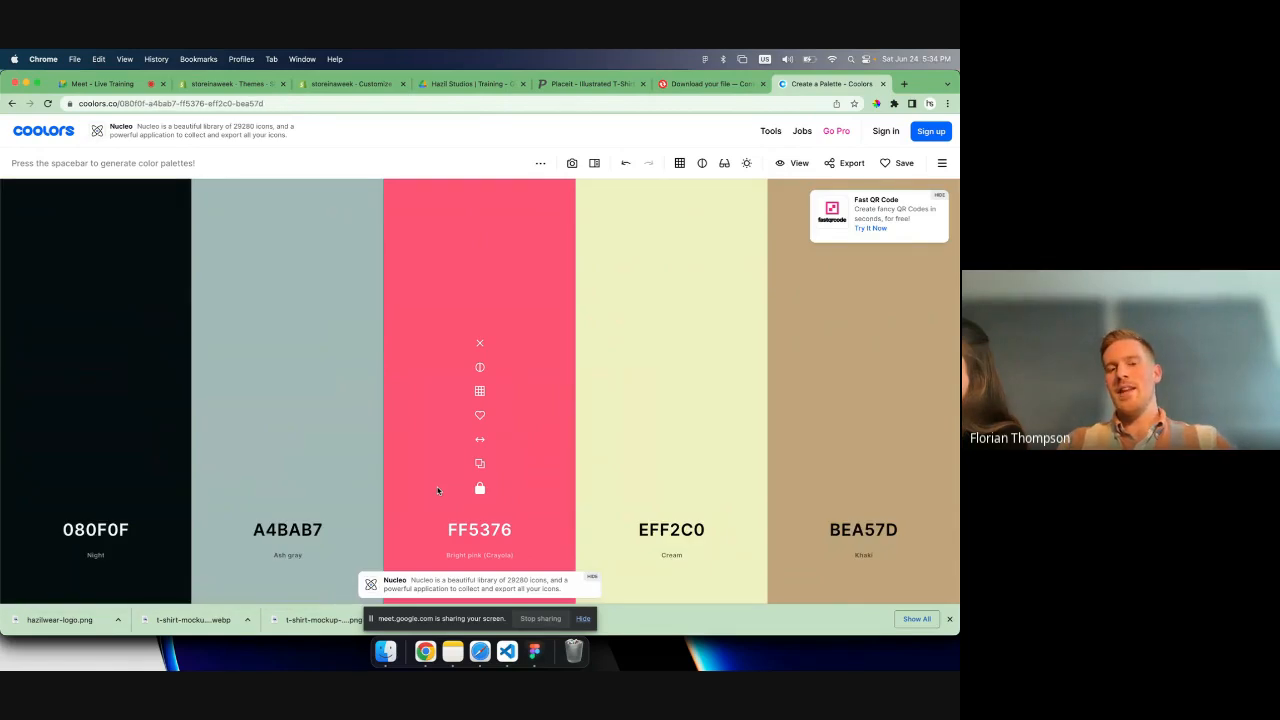
key("space")
key("space")
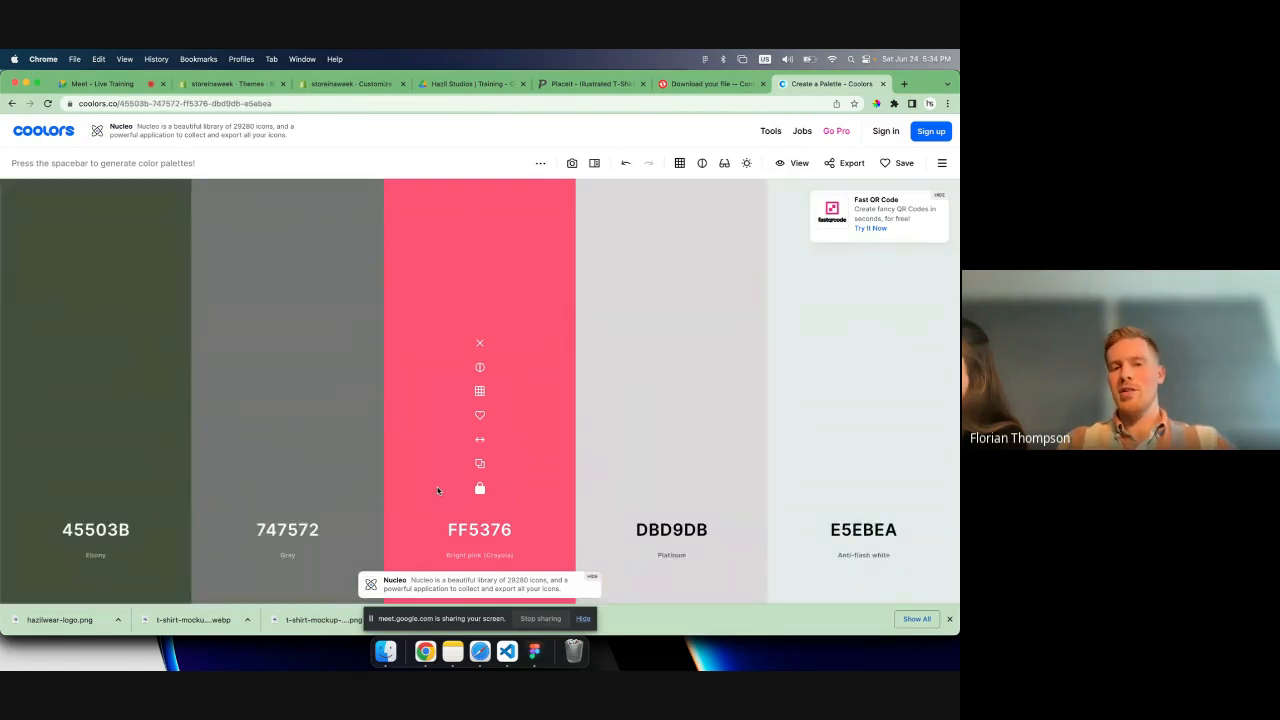
key("space")
key("space")
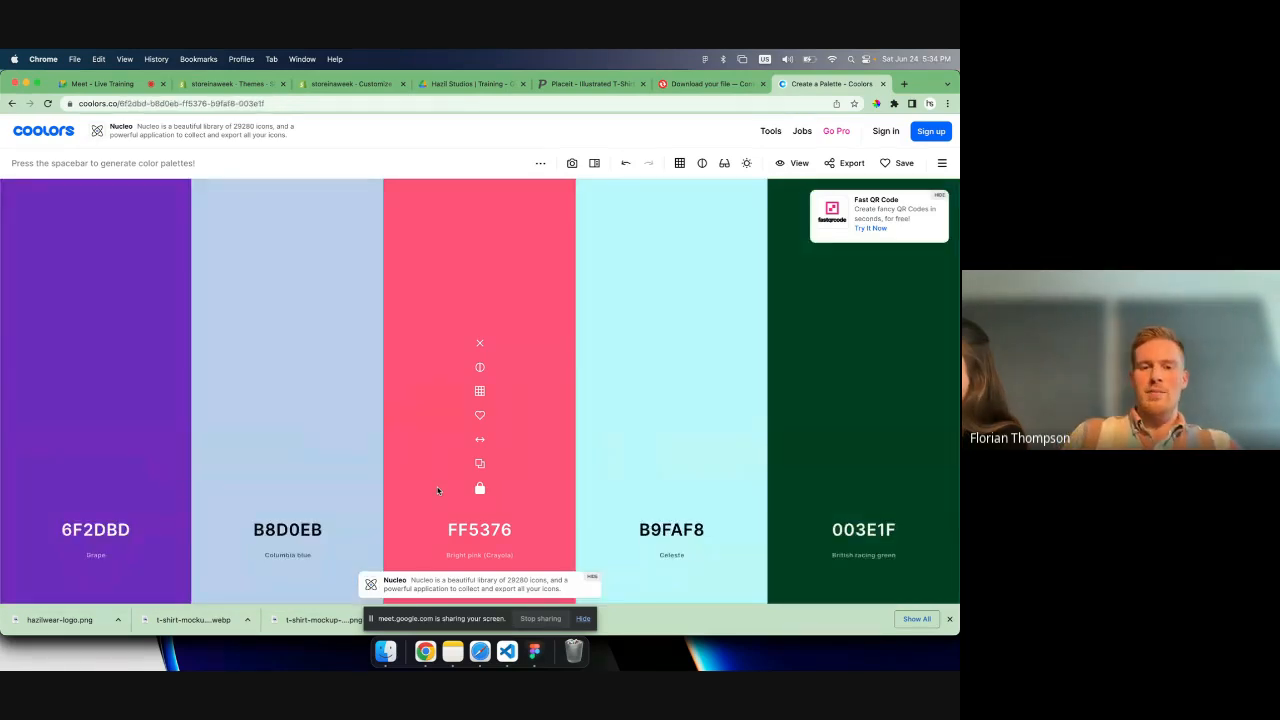
- Try to transfer the locked pink's hex code from Coolors into the text color of Scheme 1 in the Shopify theme editor
left_click(462, 534)
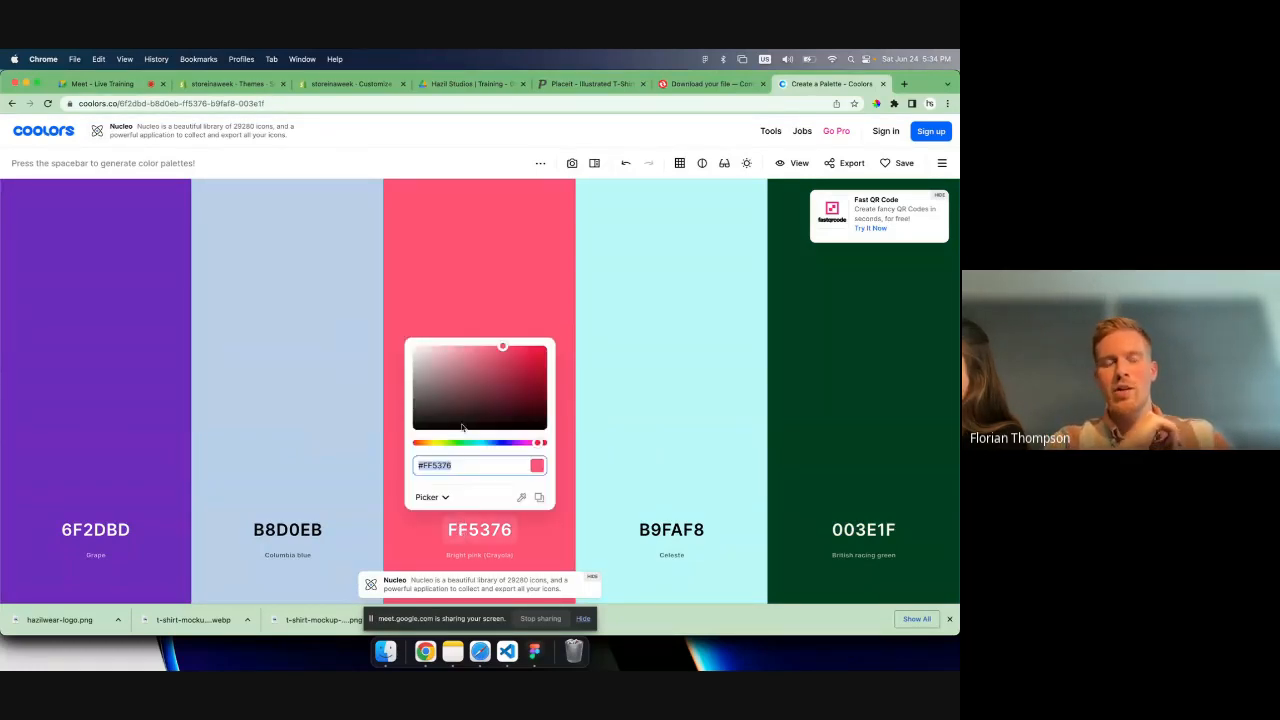
left_click(327, 86)
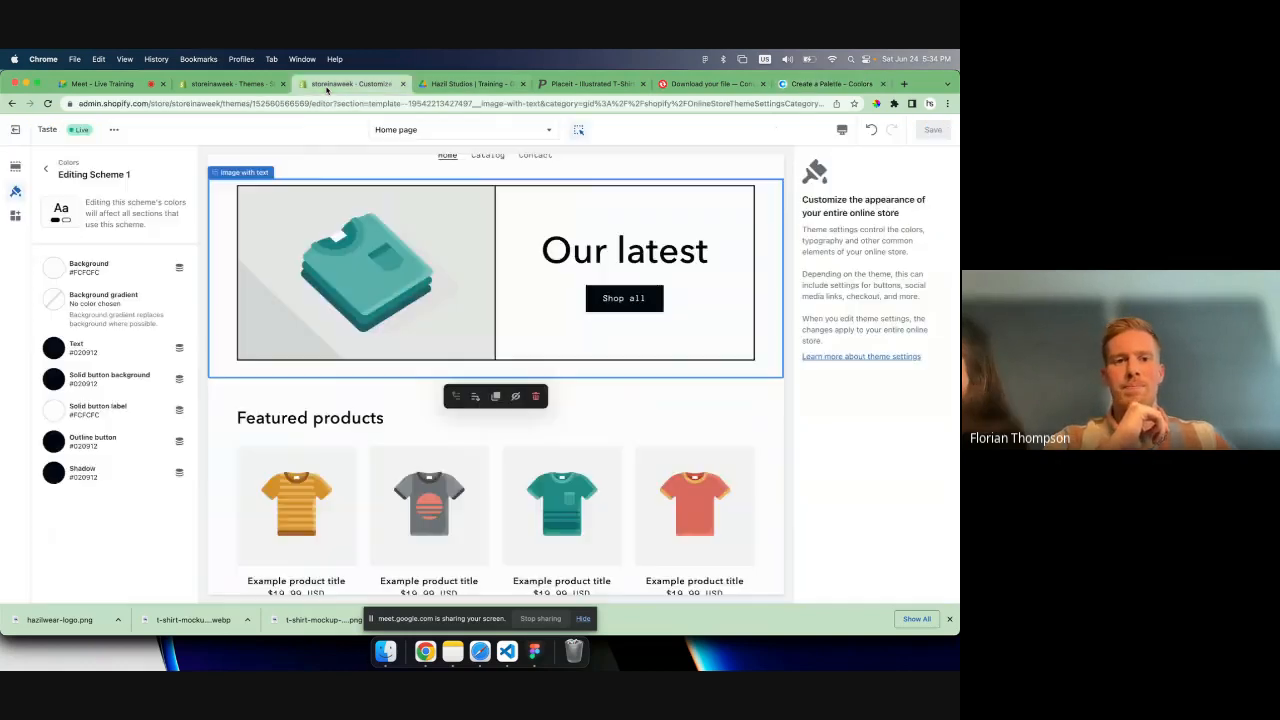
left_click(45, 168)
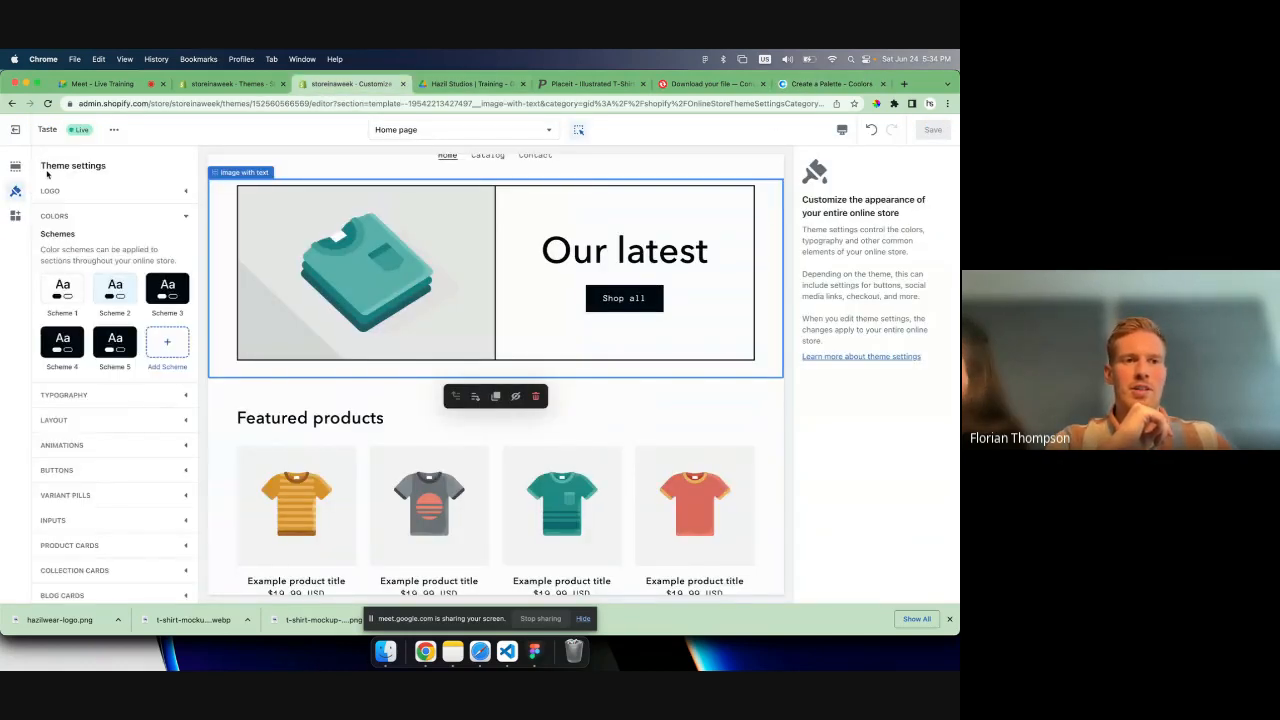
left_click(60, 287)
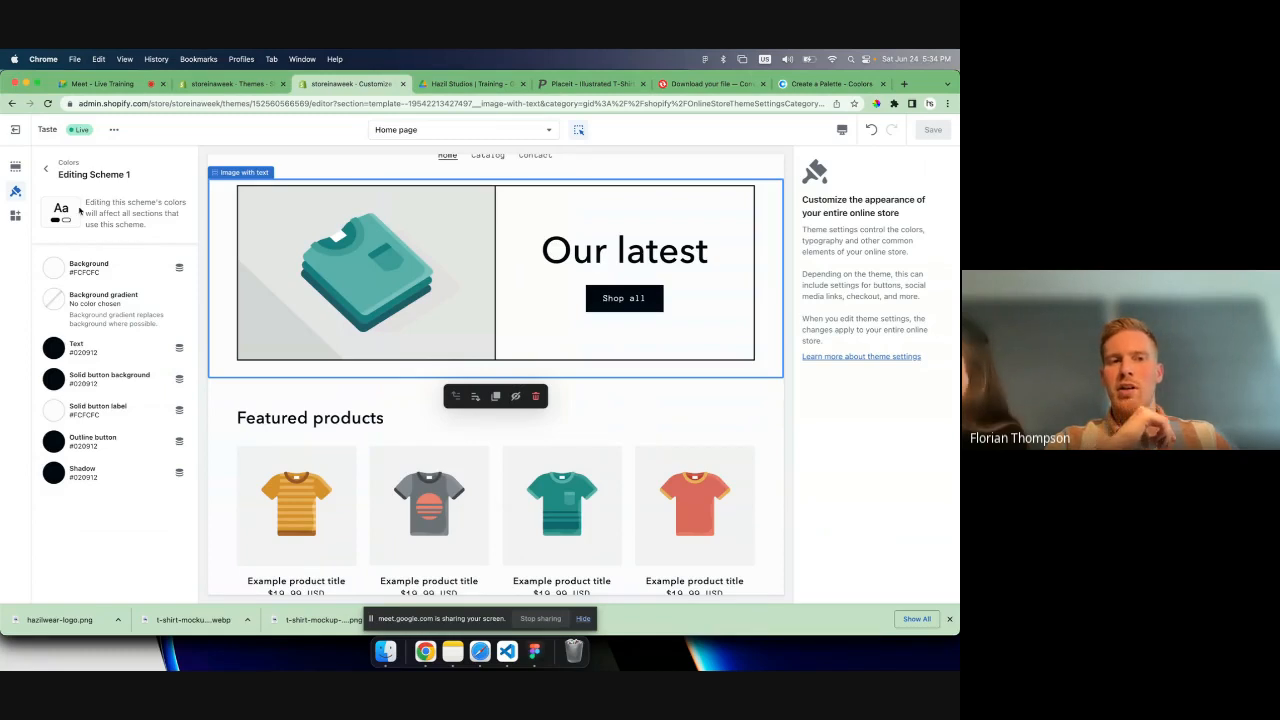
left_click(80, 356)
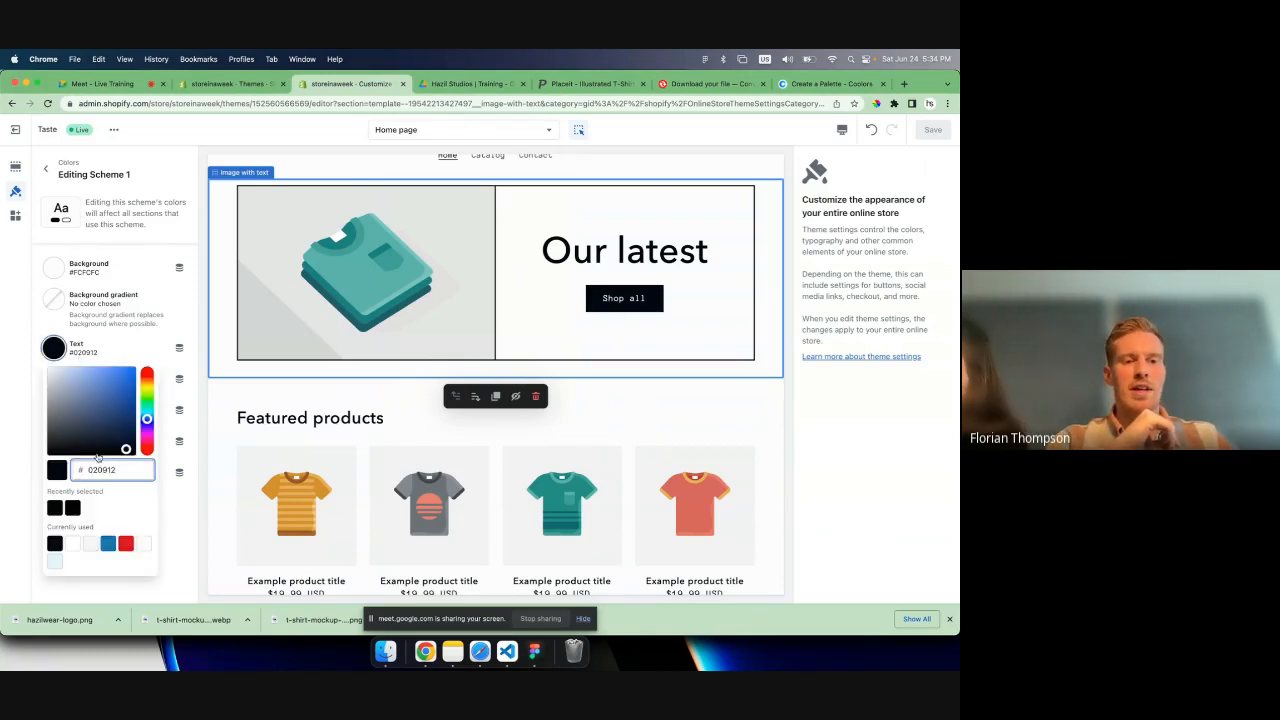
key("super+x")
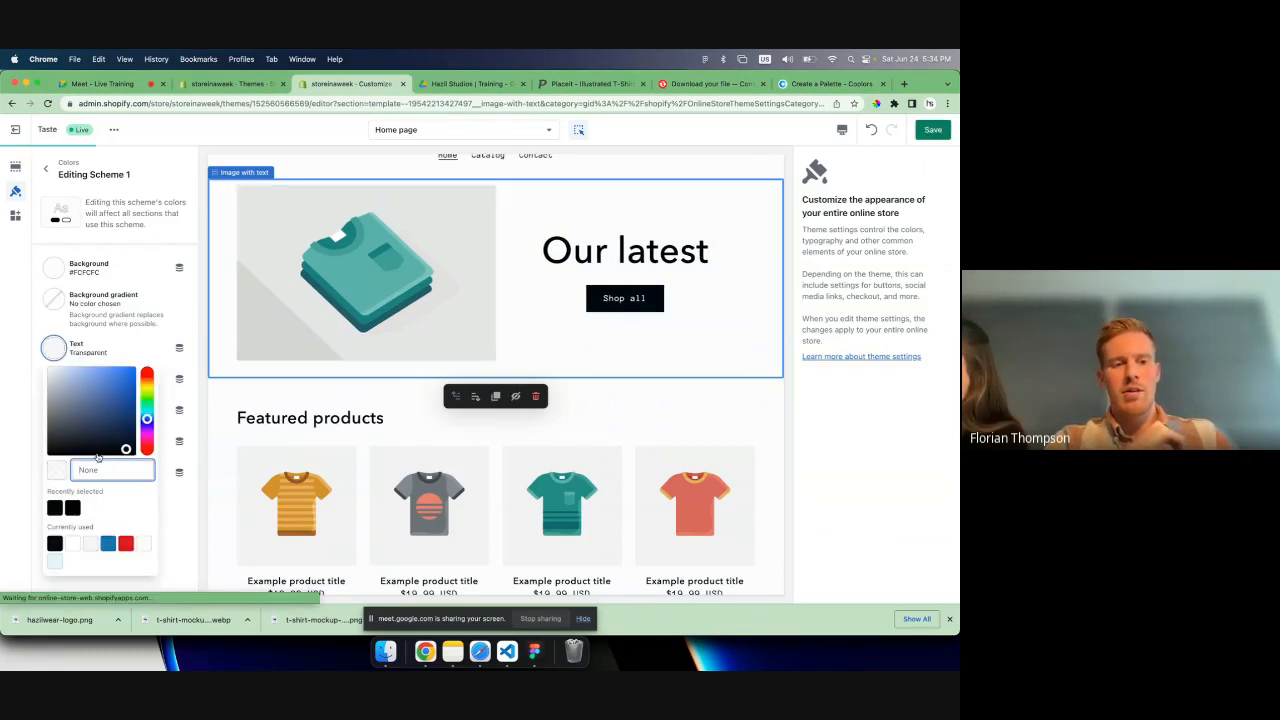
key("super+z")
key("super+v")
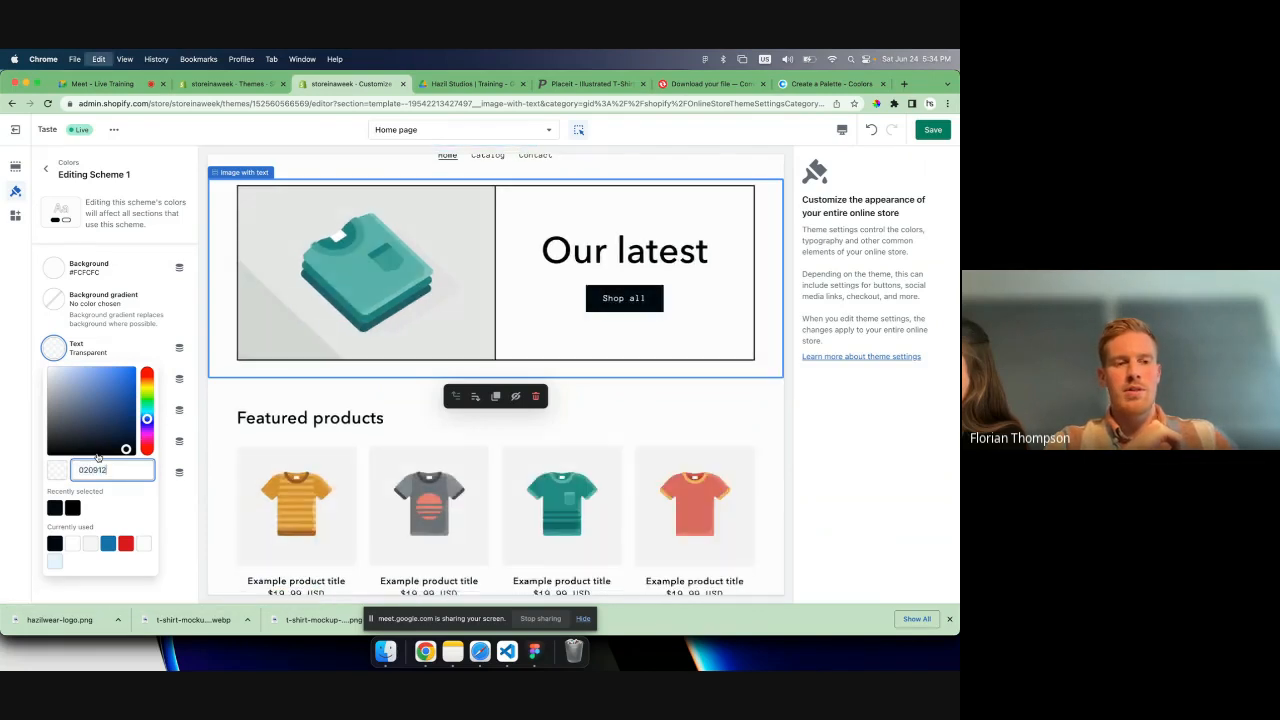
- Copy the locked pink's hex code from Coolors and set Scheme 1's text color to #FF5376 in the Shopify theme editor
key("super+9")
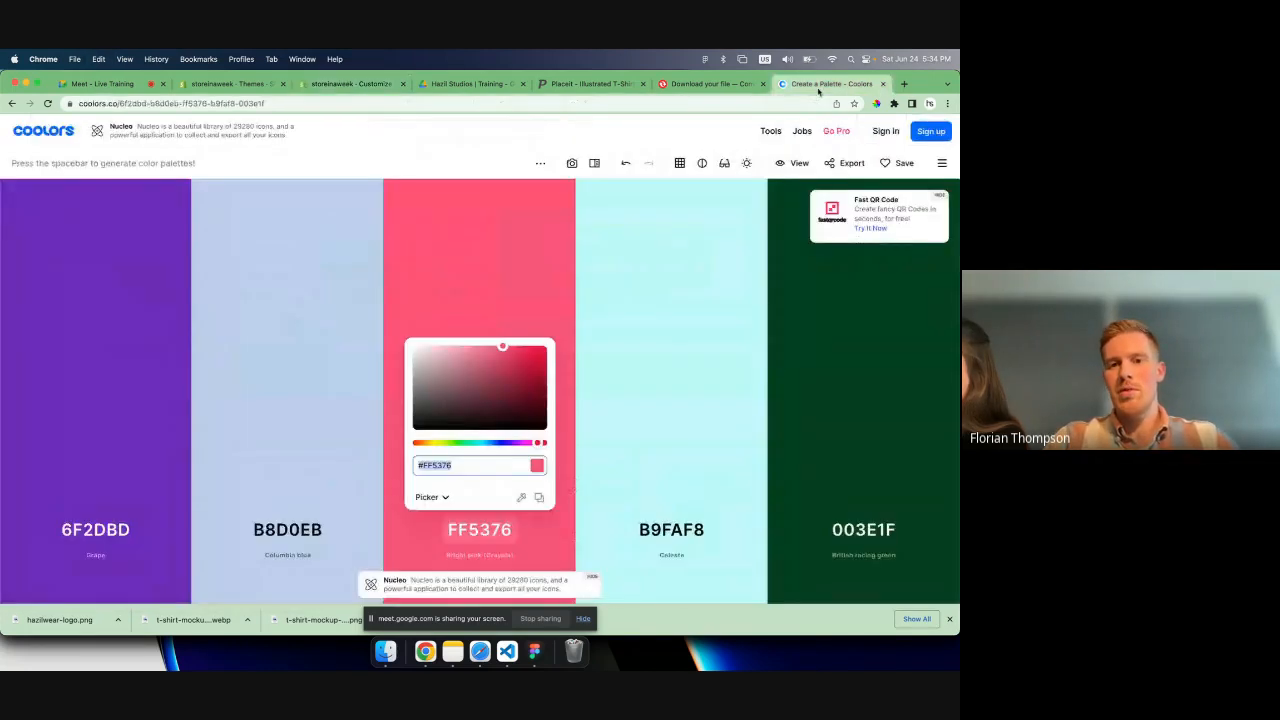
key("super+v")
key("super+z")
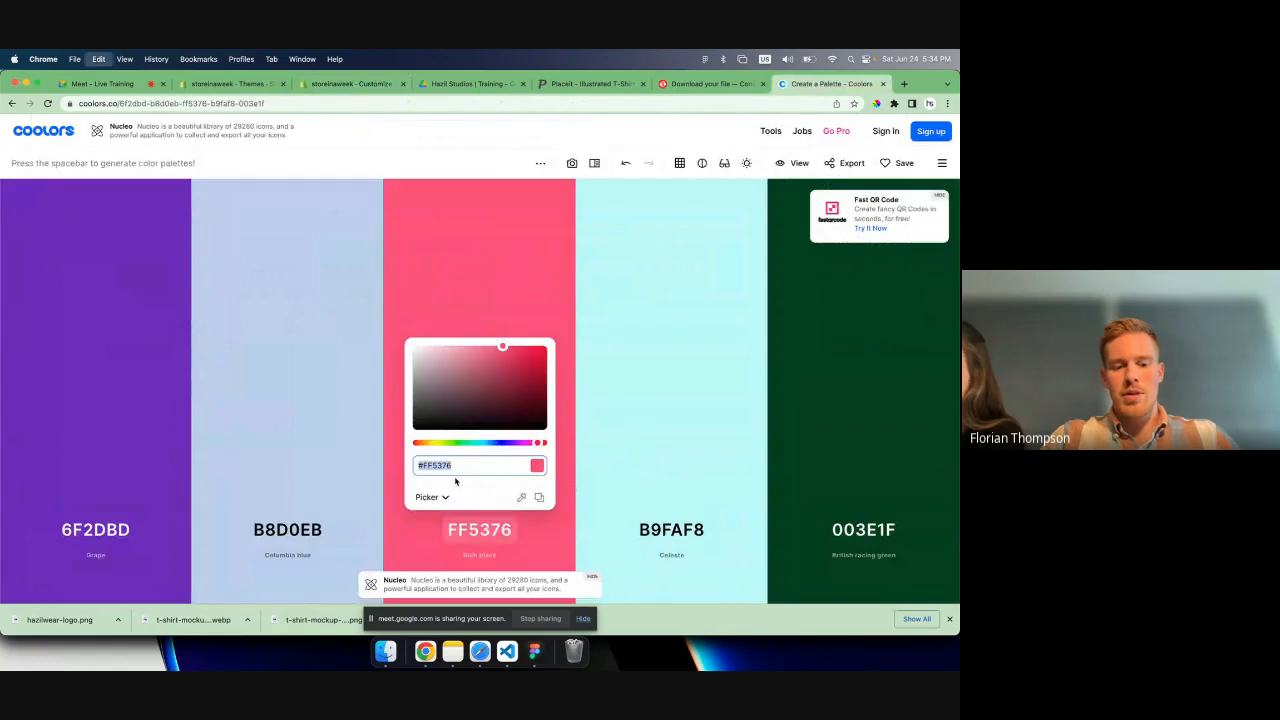
key("super+3")
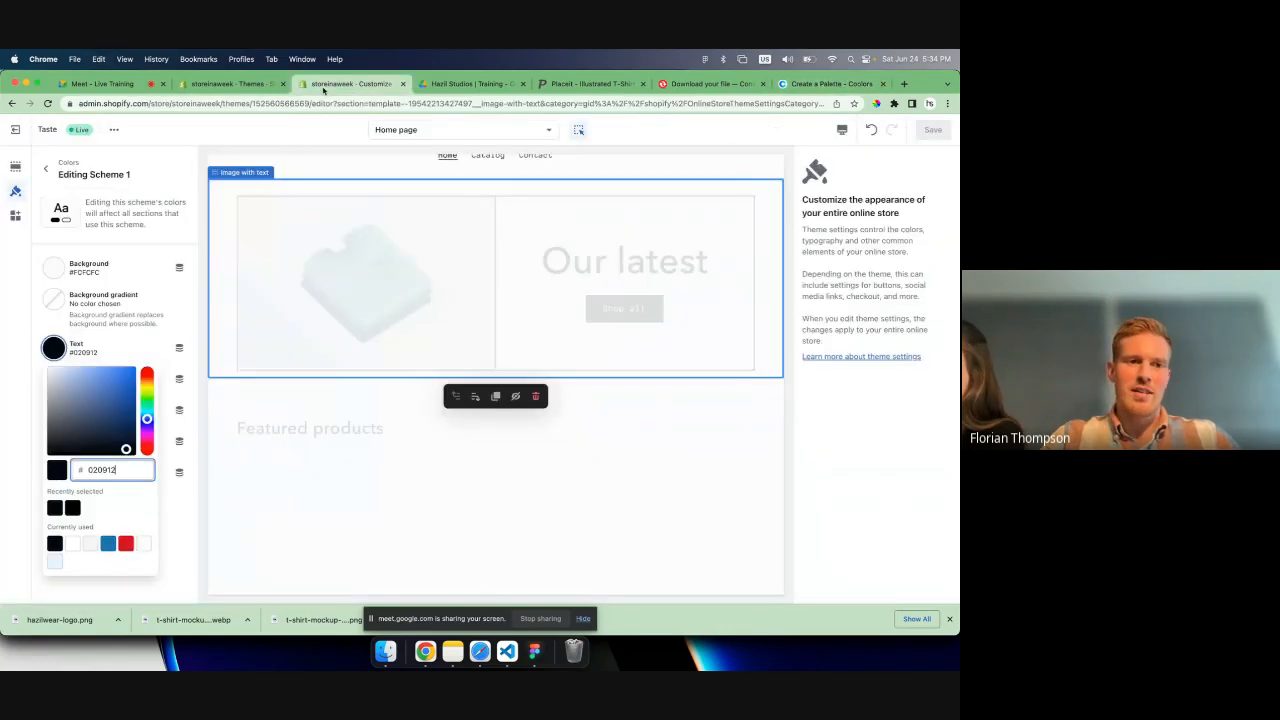
key("super+v")
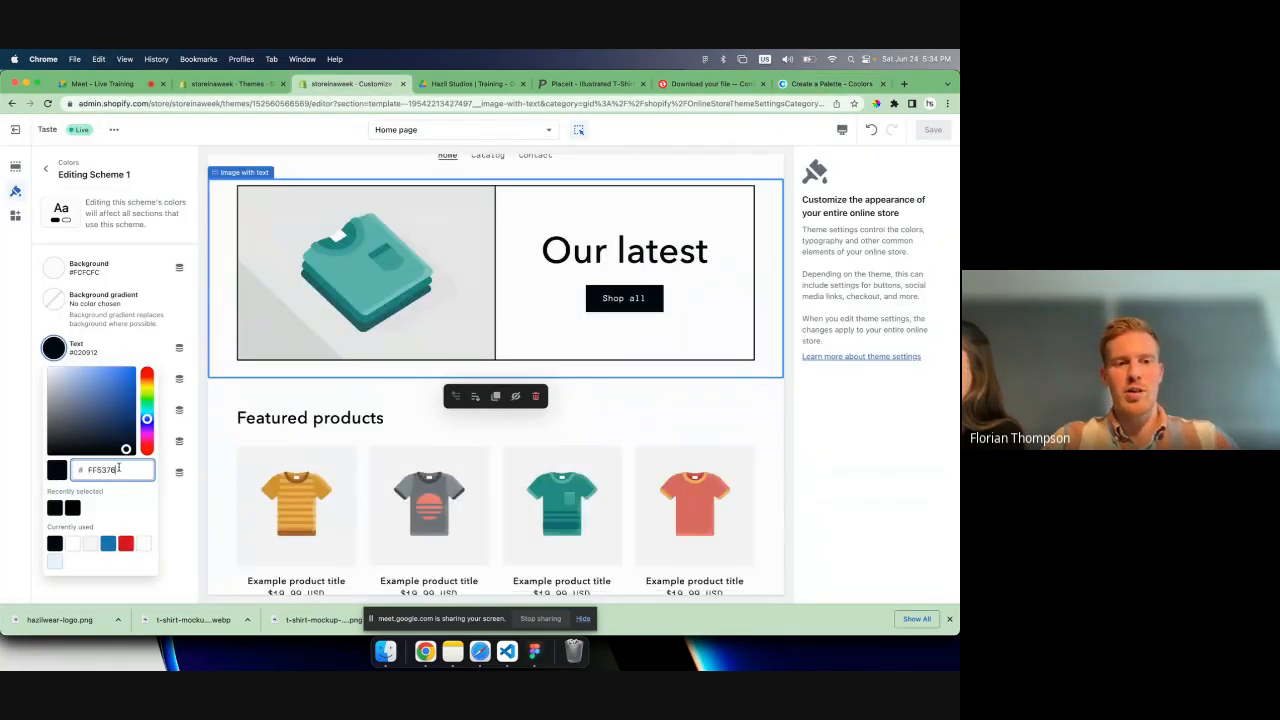
left_click(188, 328)
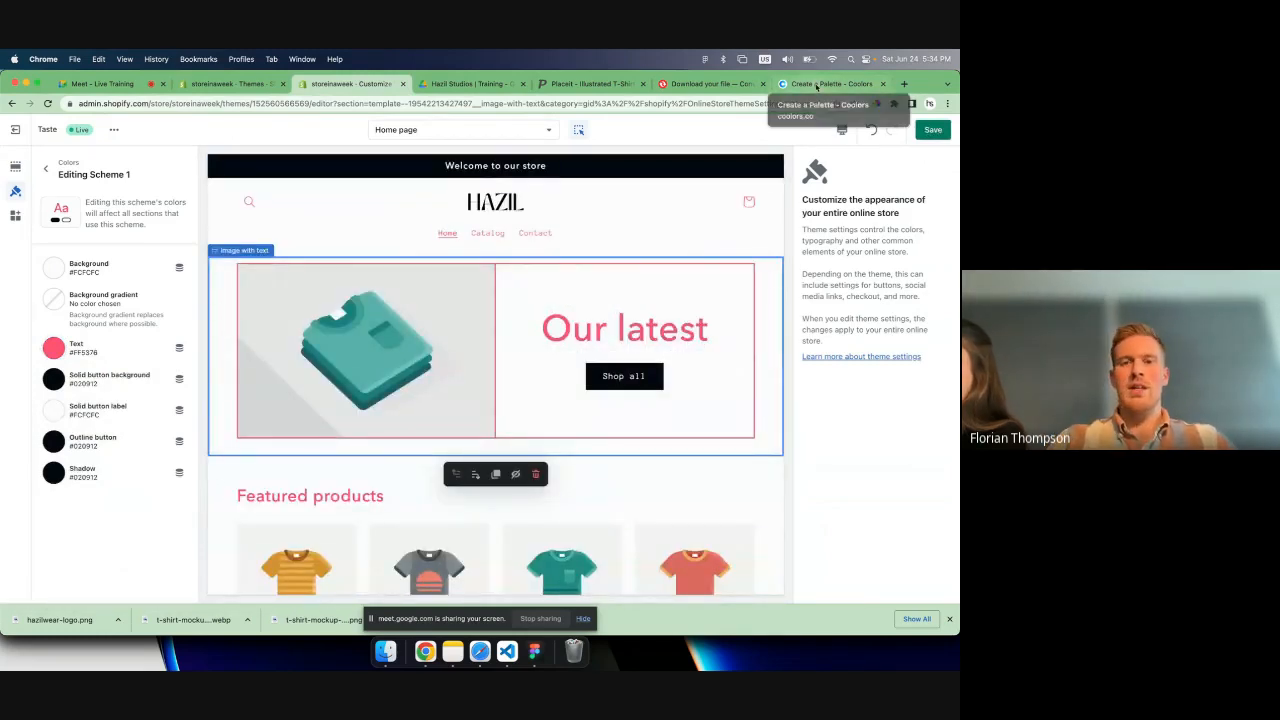
- Set the text color of Scheme 1 back to #020912 and close the Coolors tab
left_click(54, 347)
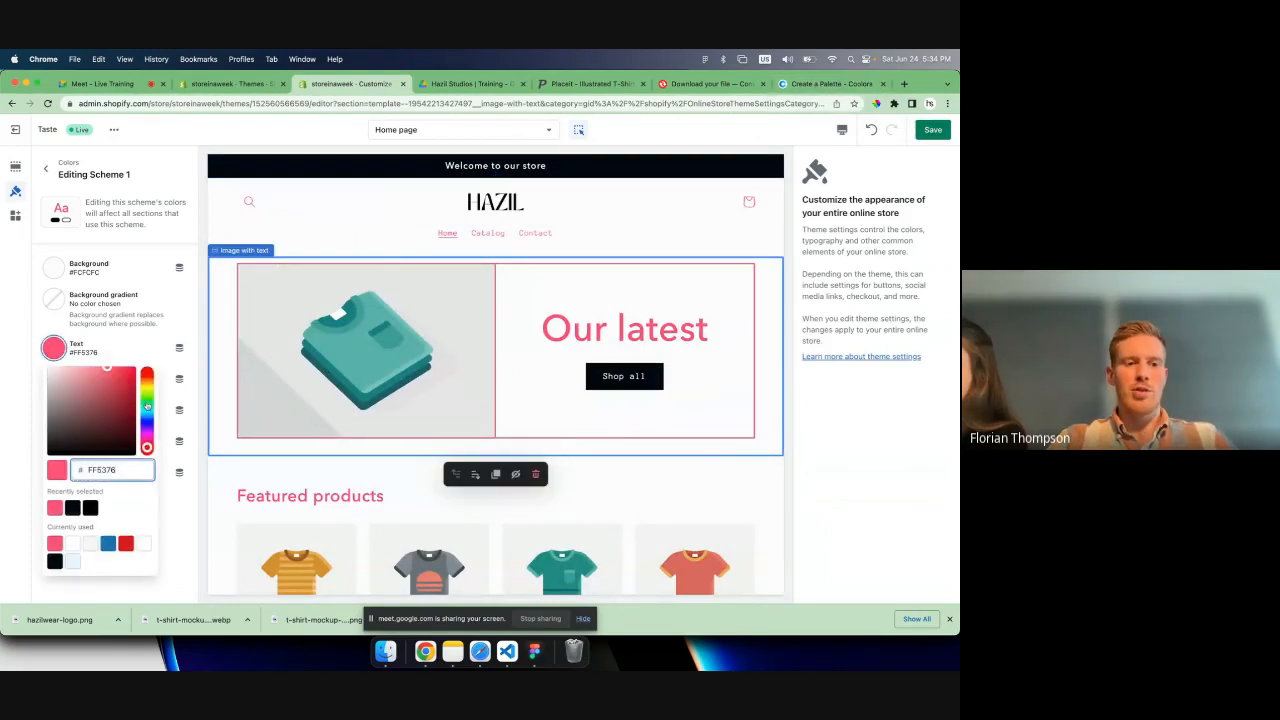
left_click(74, 507)
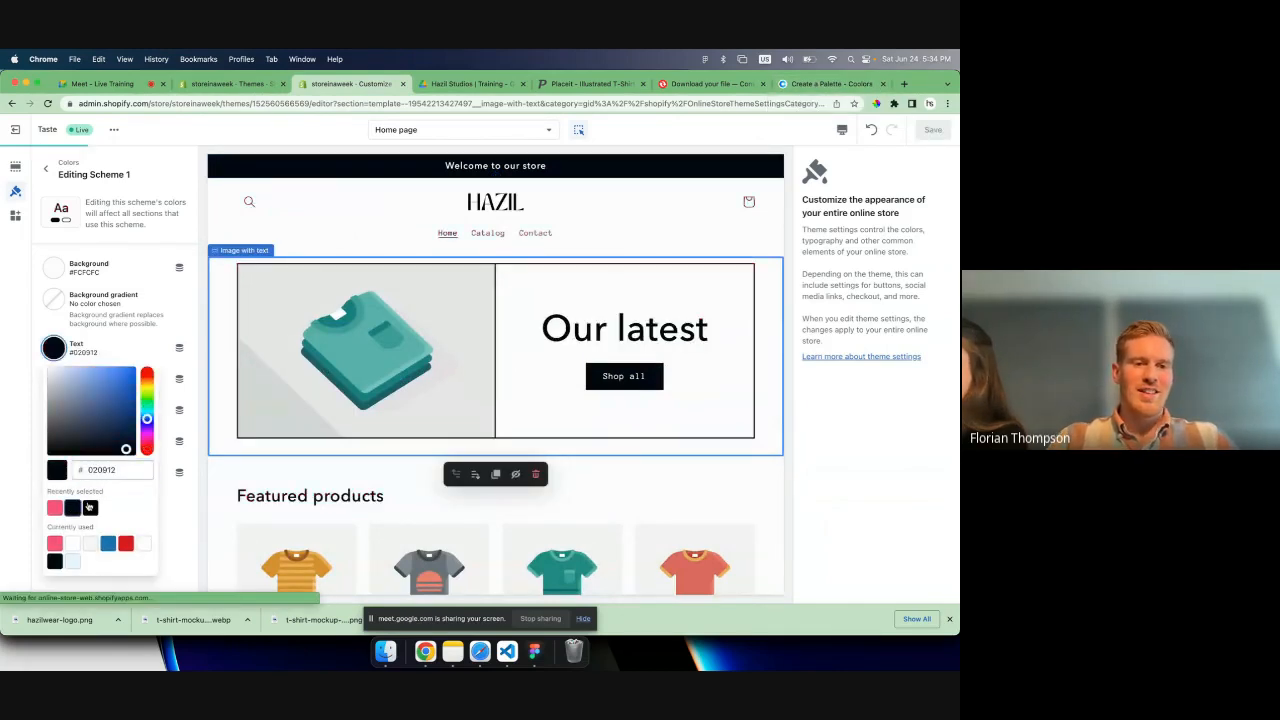
left_click(828, 85)
key("super+w")
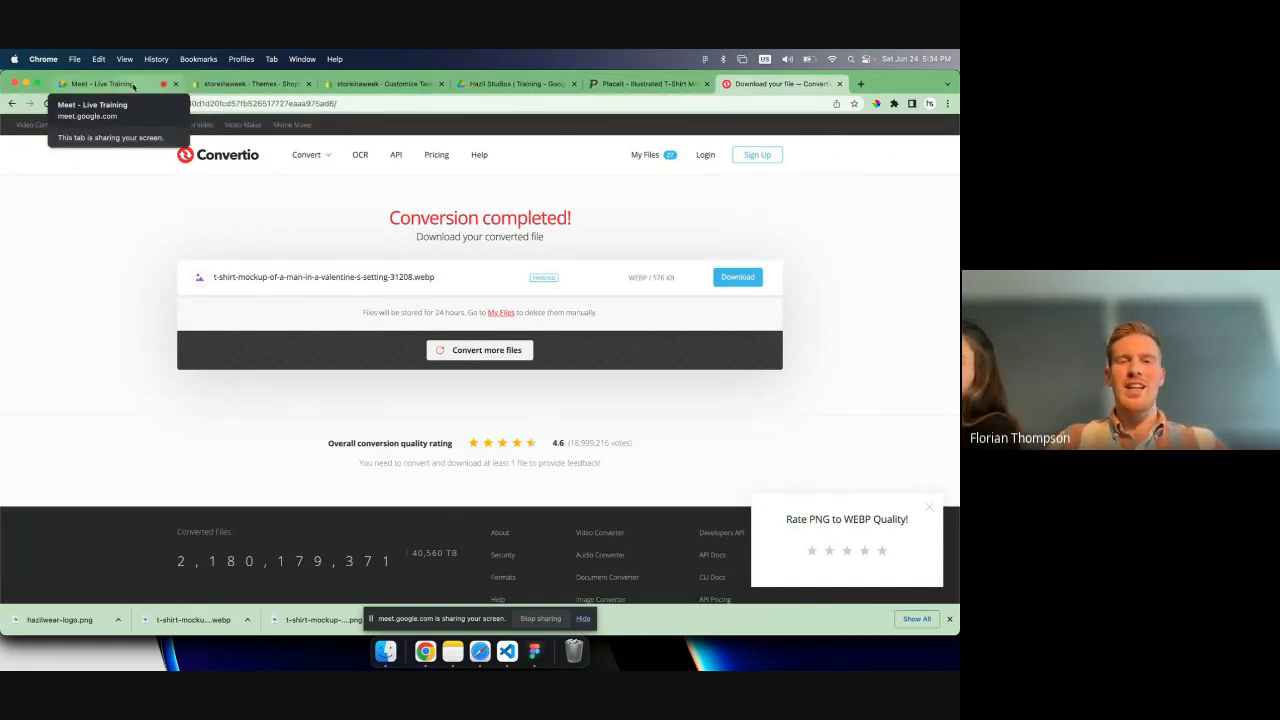
- Return to the Shopify theme editor, leave Scheme 1 and open the theme's typography settings
left_click(383, 84)
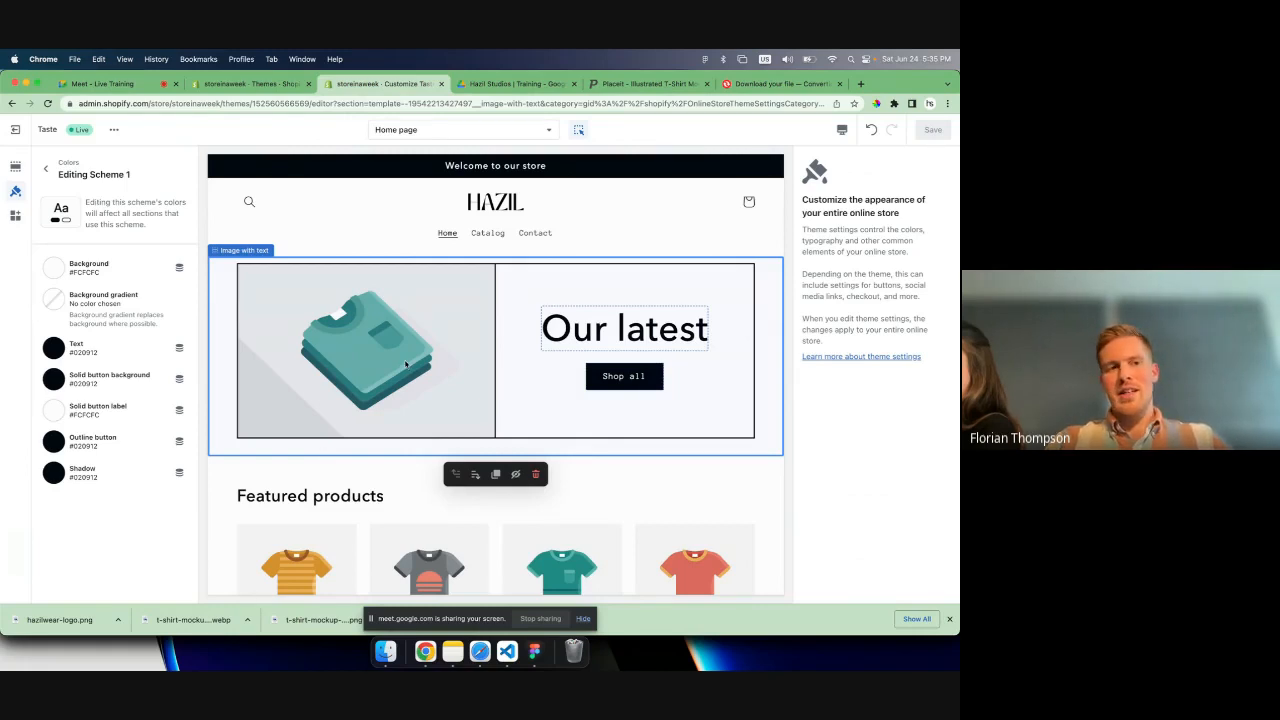
left_click(45, 168)
scroll(80, 383, "down", 2)
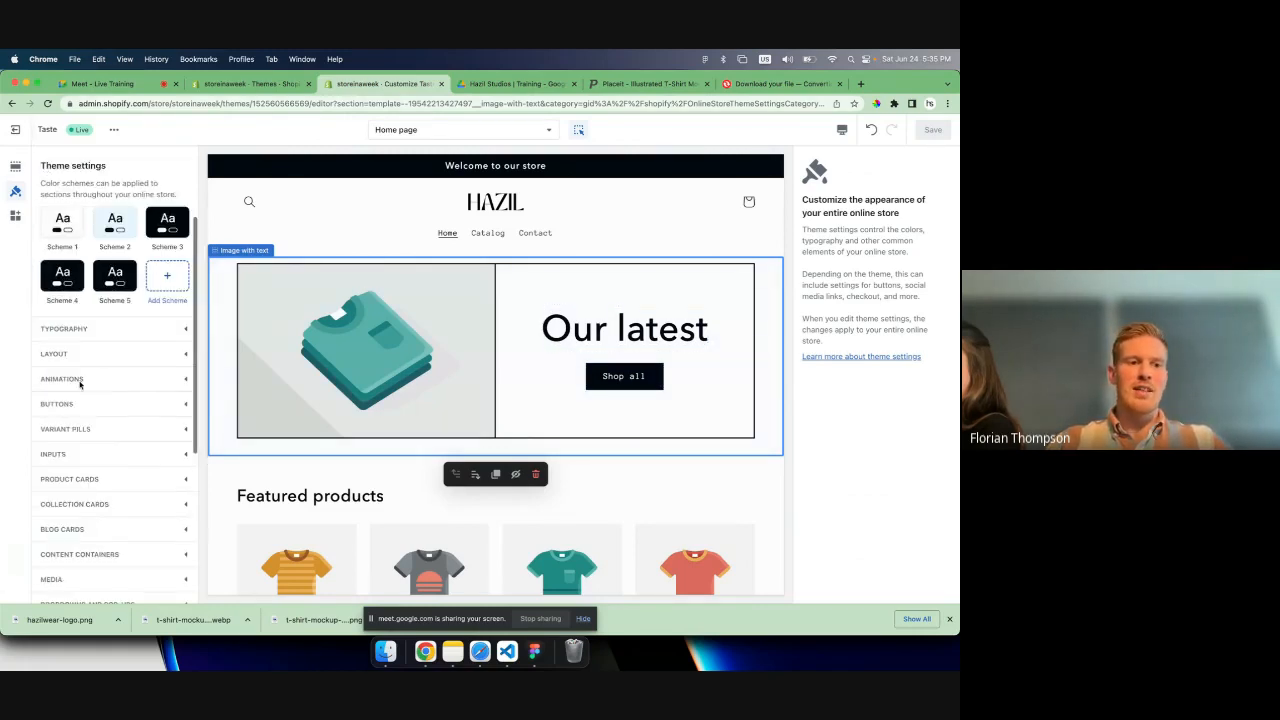
left_click(78, 328)
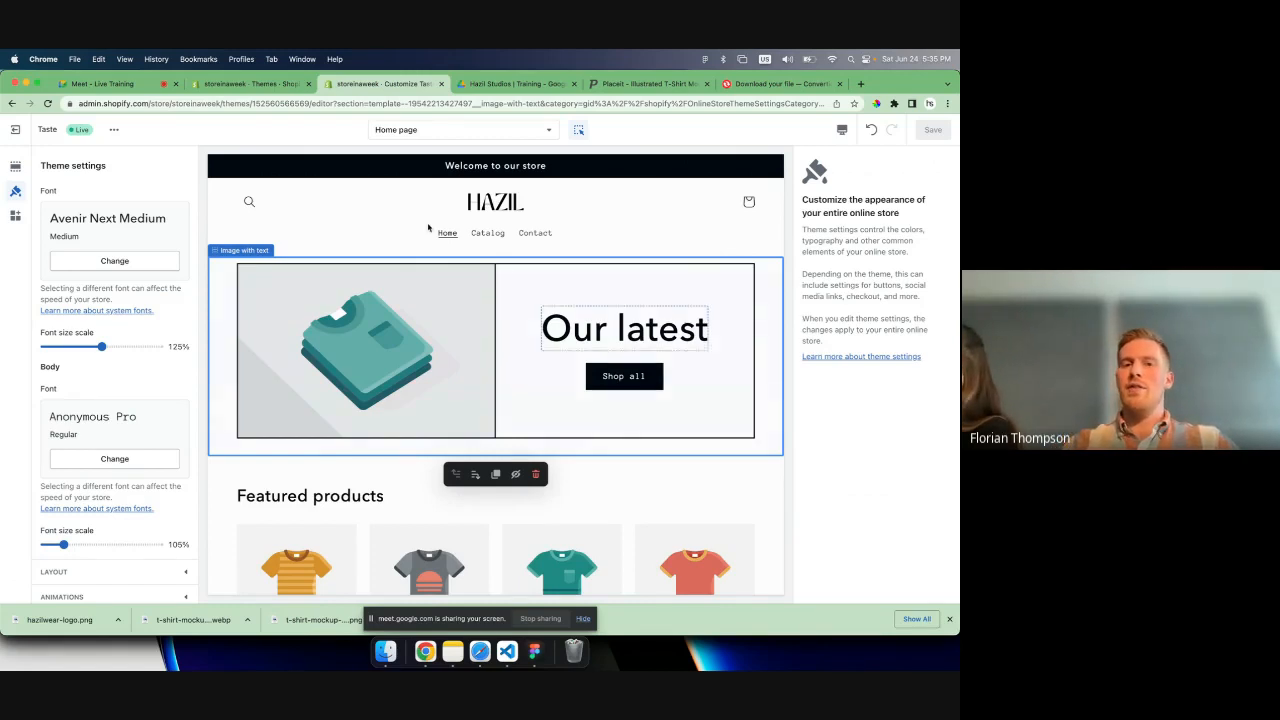
scroll(444, 400, "down", 3)
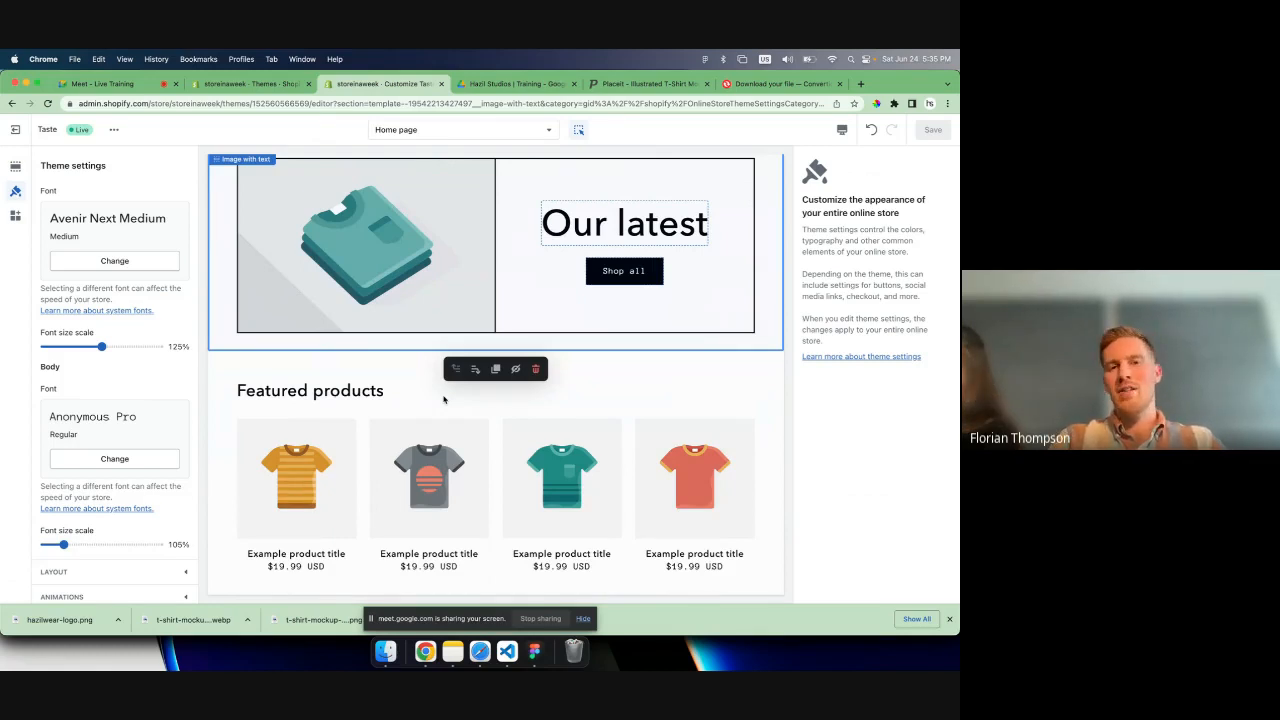
- Browse the fonts available for the theme's headings, loading more of the list, and close the selection without choosing one
left_click(118, 262)
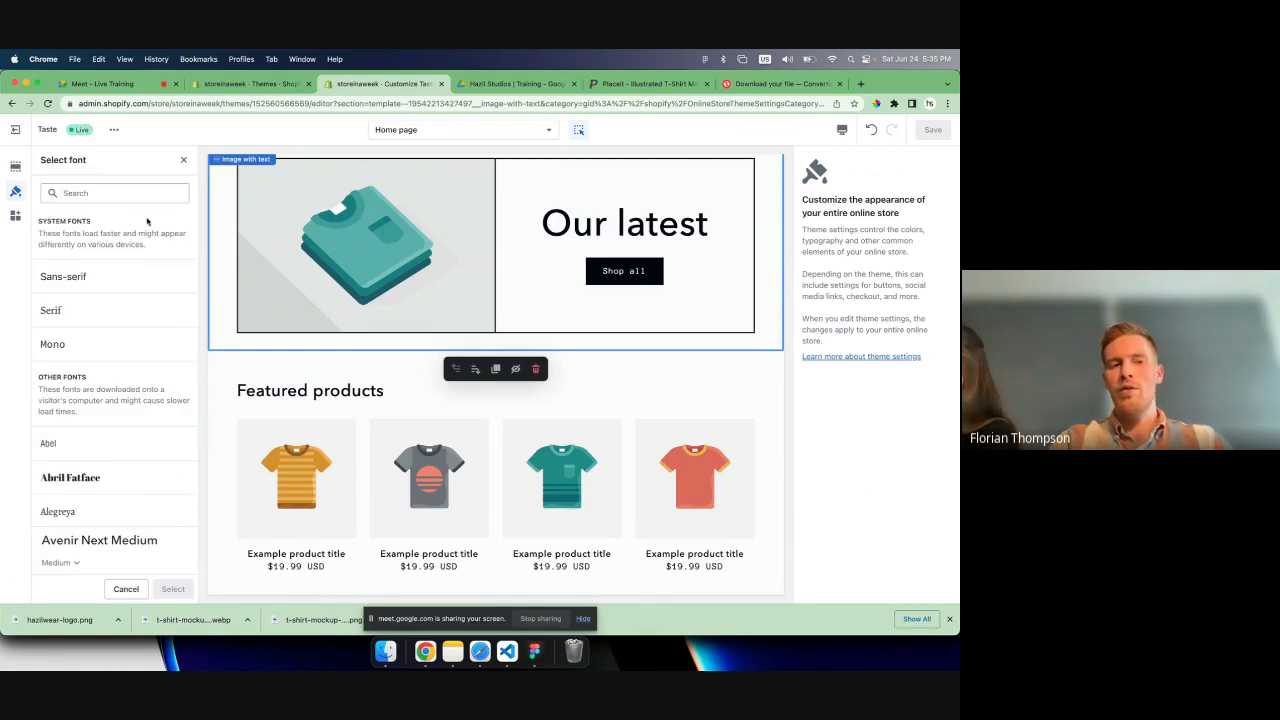
scroll(140, 260, "down", 6)
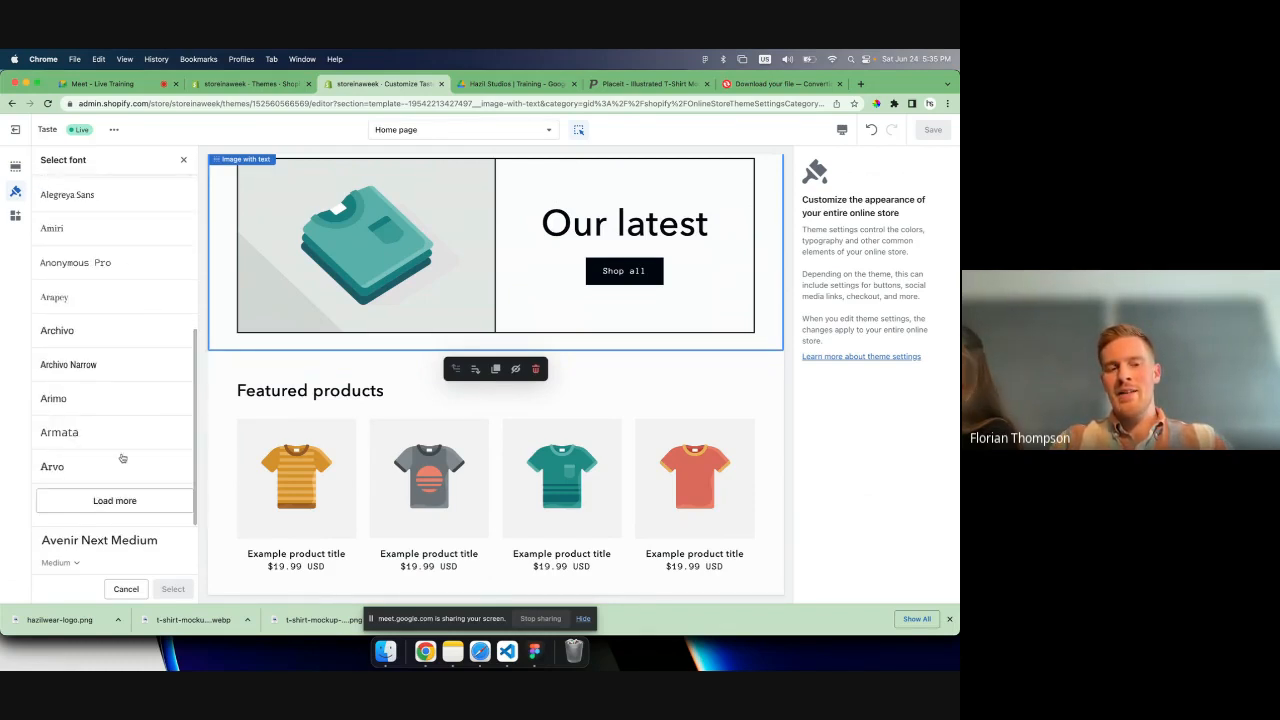
left_click(115, 500)
scroll(112, 511, "down", 1)
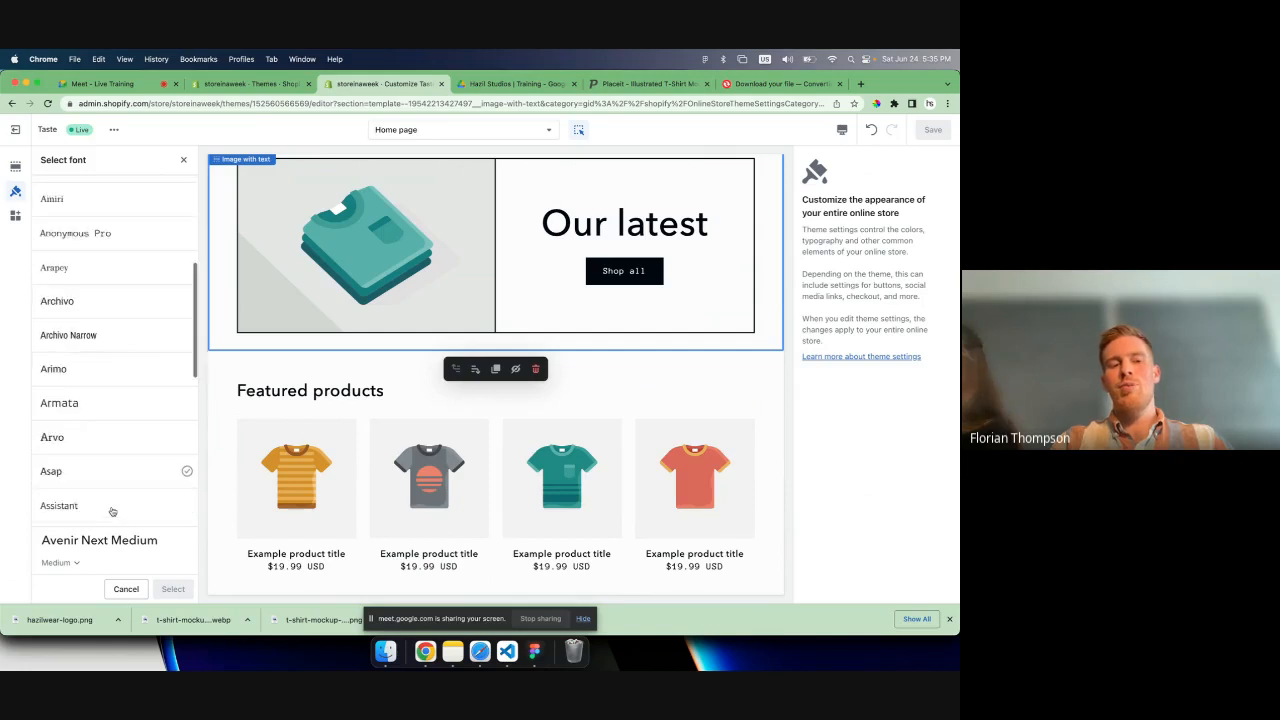
scroll(110, 500, "down", 8)
scroll(105, 480, "up", 8)
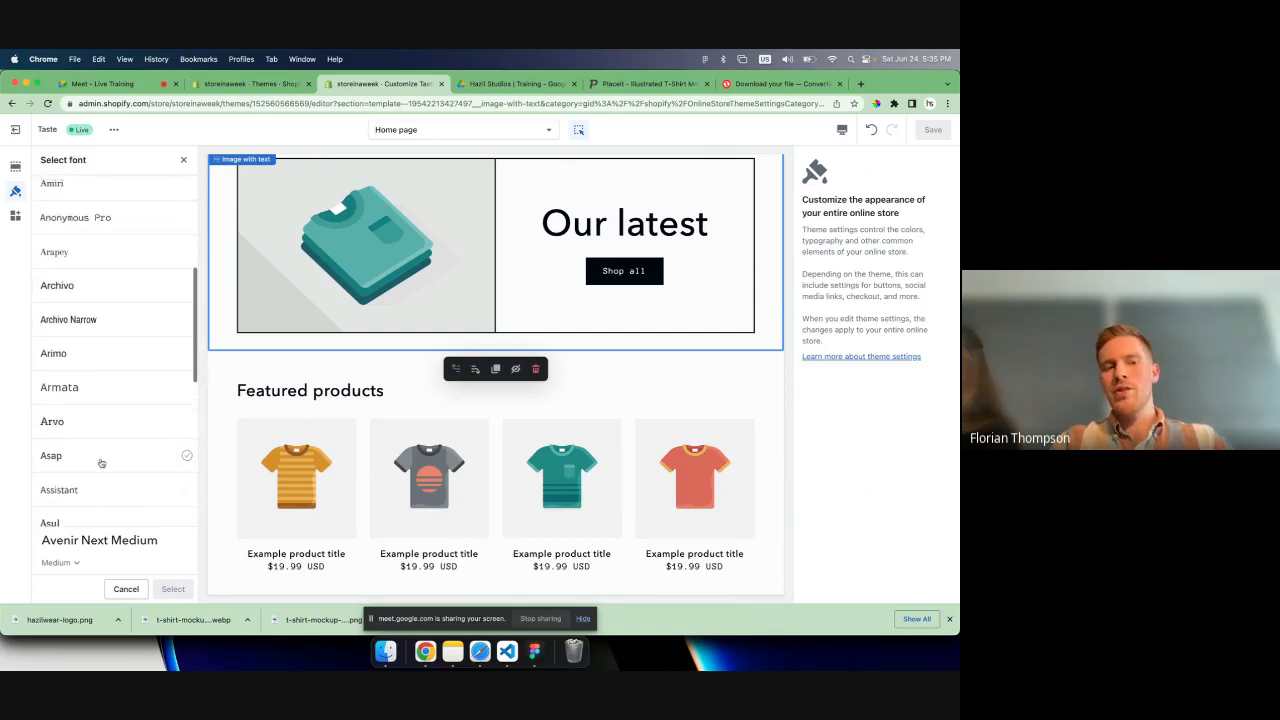
scroll(101, 463, "up", 5)
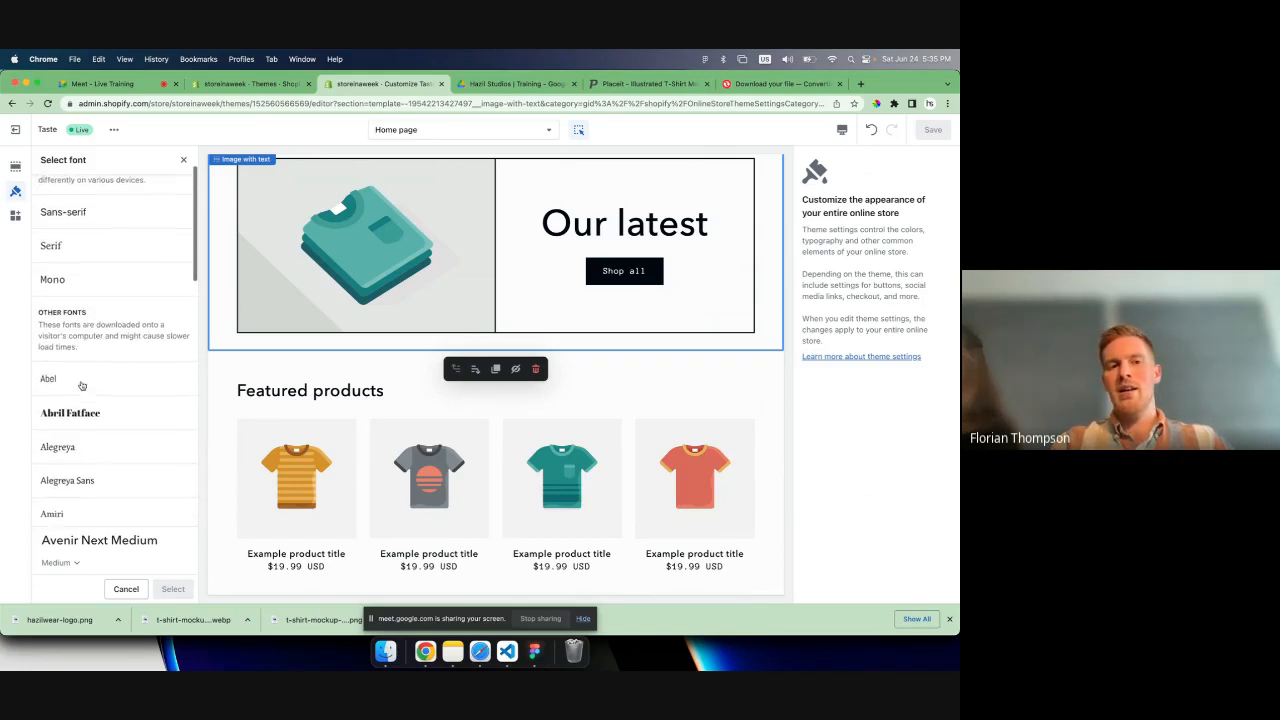
scroll(82, 385, "up", 3)
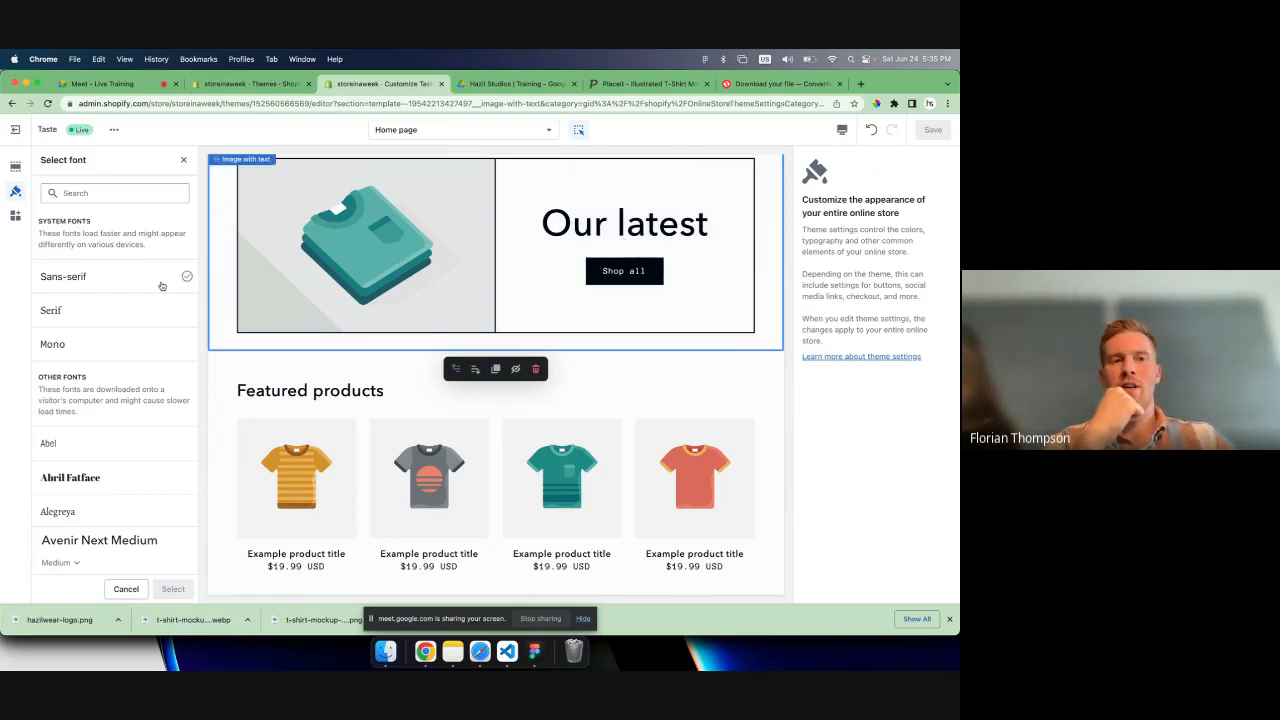
left_click(183, 160)
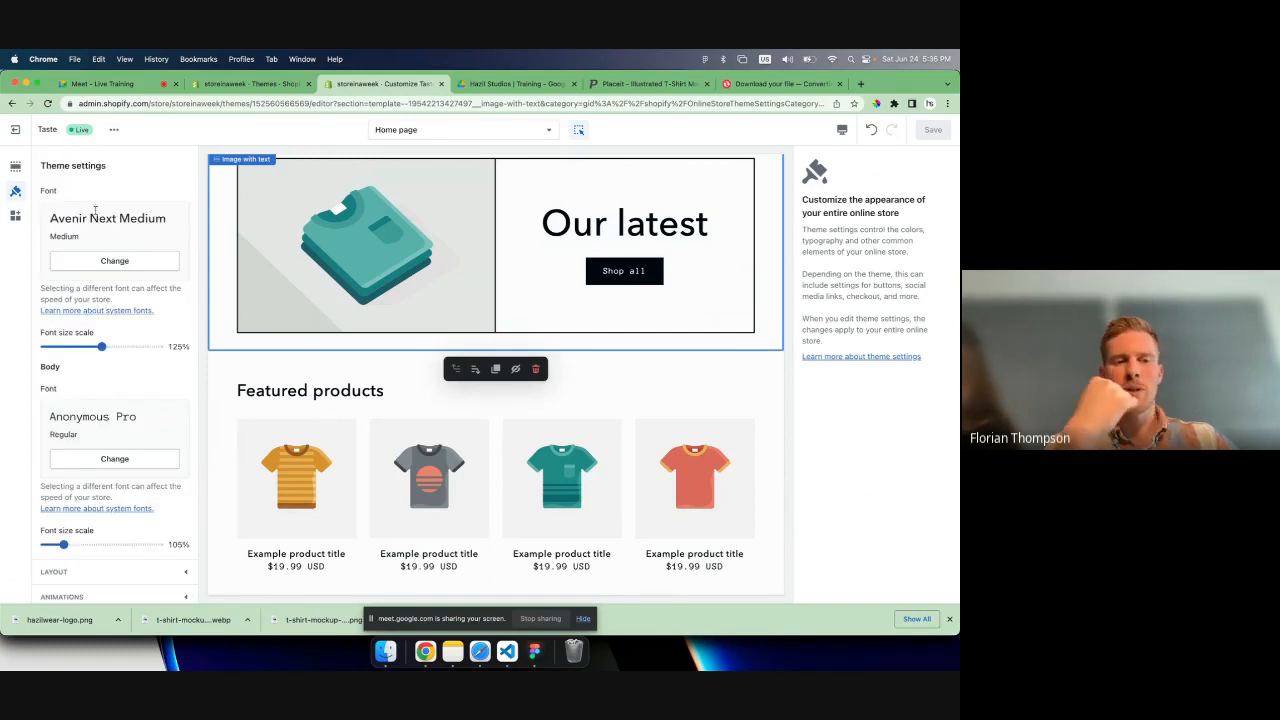
scroll(331, 280, "down", 5)
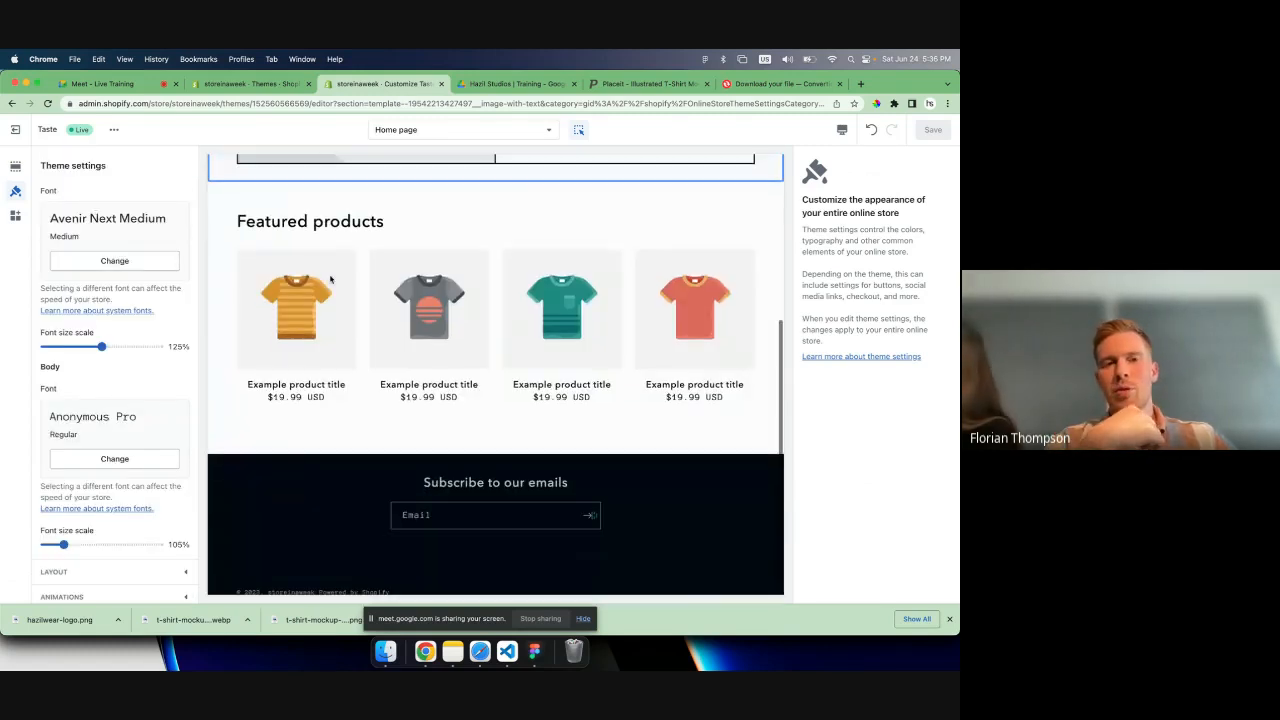
- Try Sans-serif and Arvo as the heading font and preview them on the home page
left_click(108, 262)
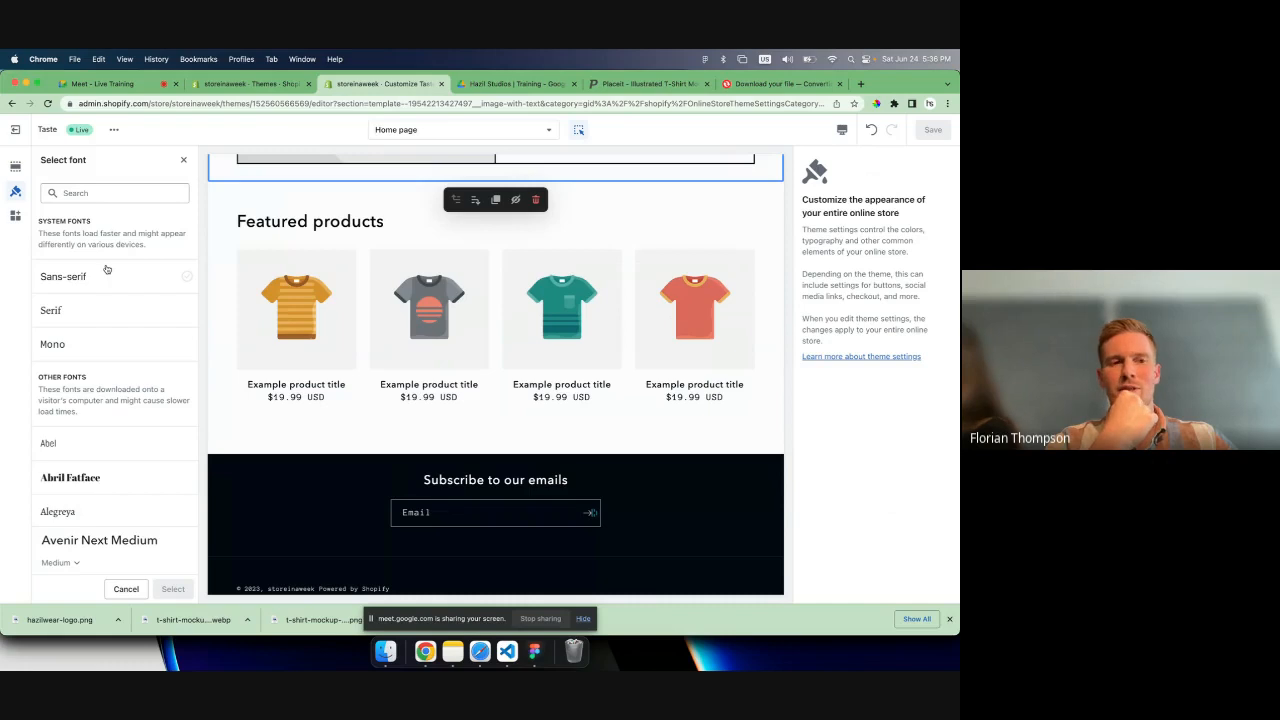
scroll(80, 285, "down", 1)
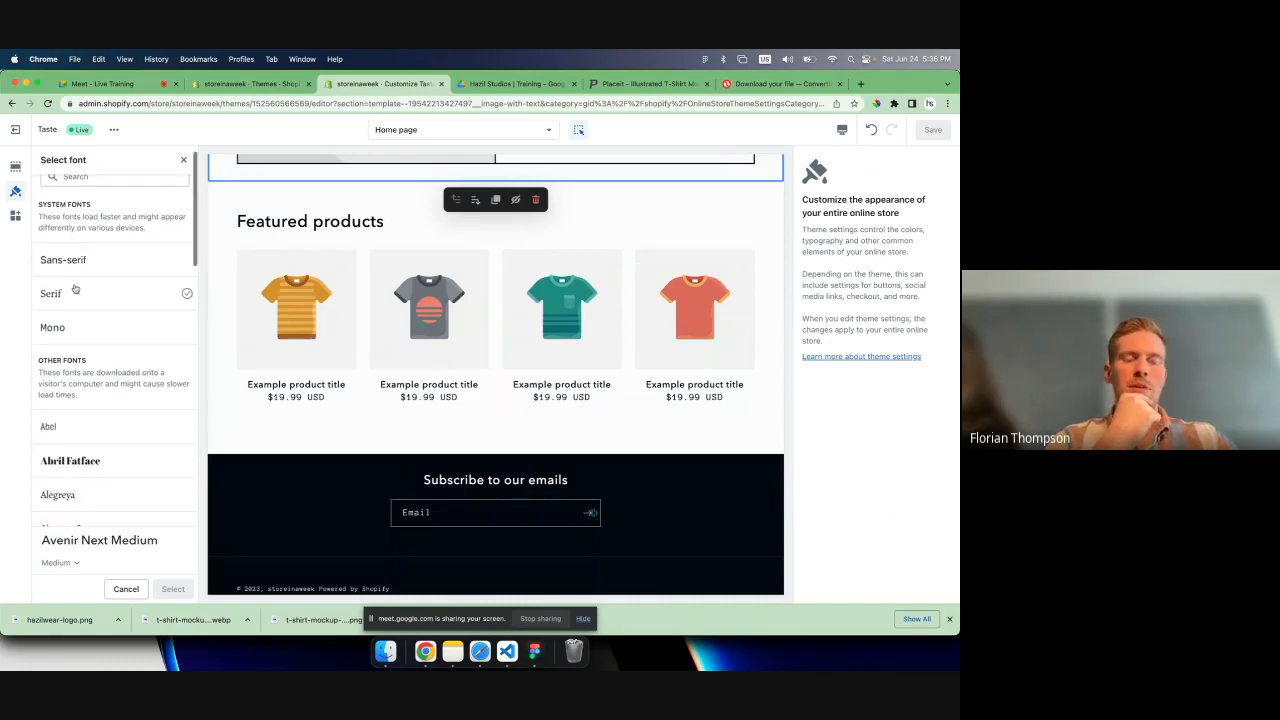
scroll(75, 290, "down", 1)
scroll(90, 310, "up", 2)
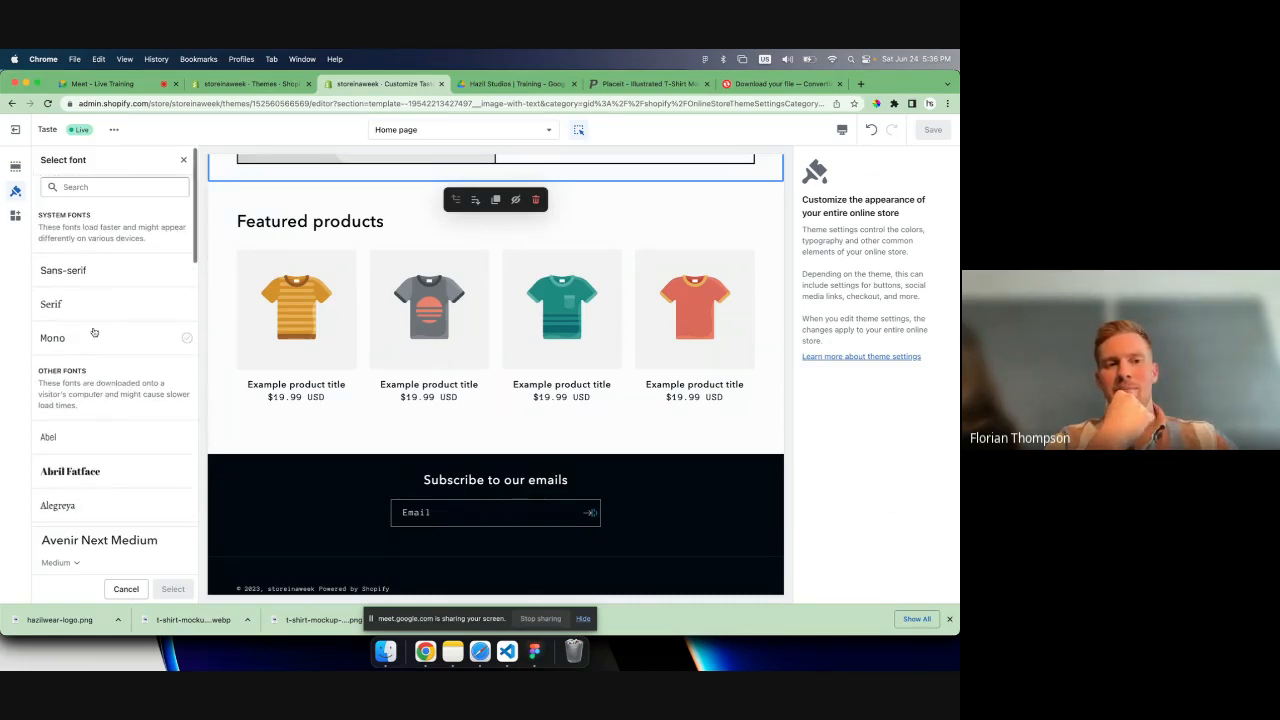
left_click(97, 271)
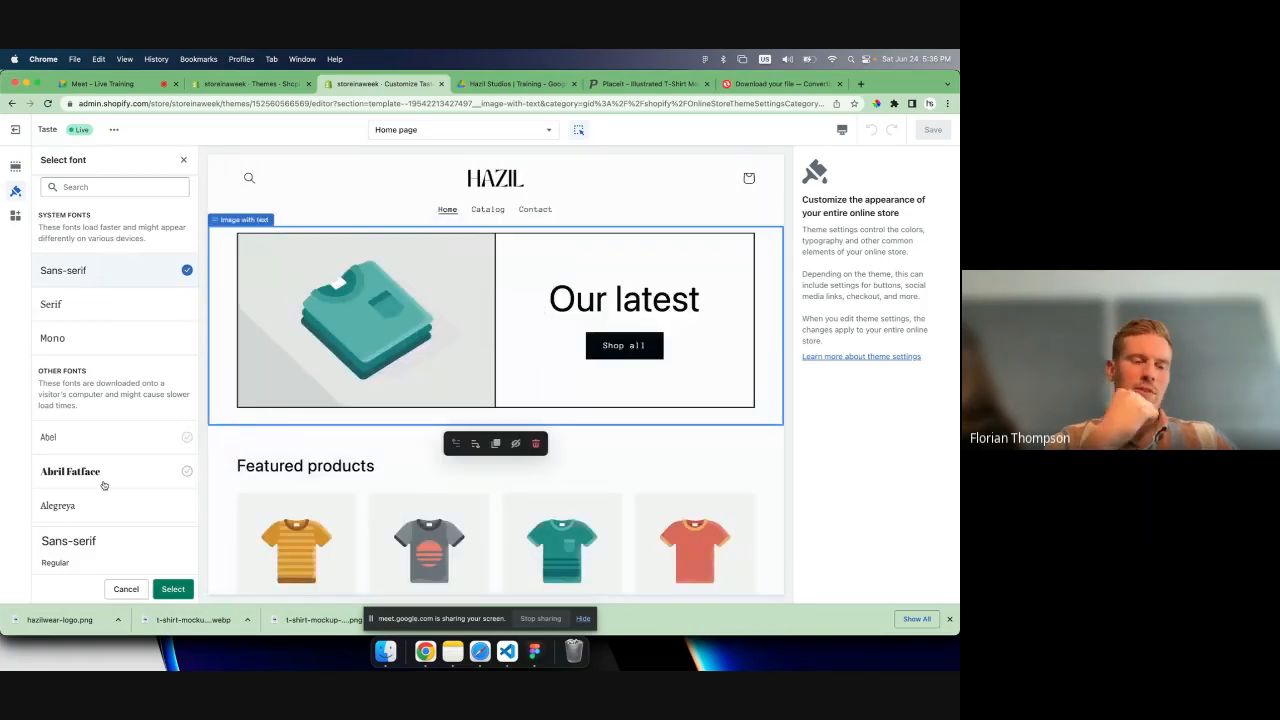
scroll(103, 485, "down", 3)
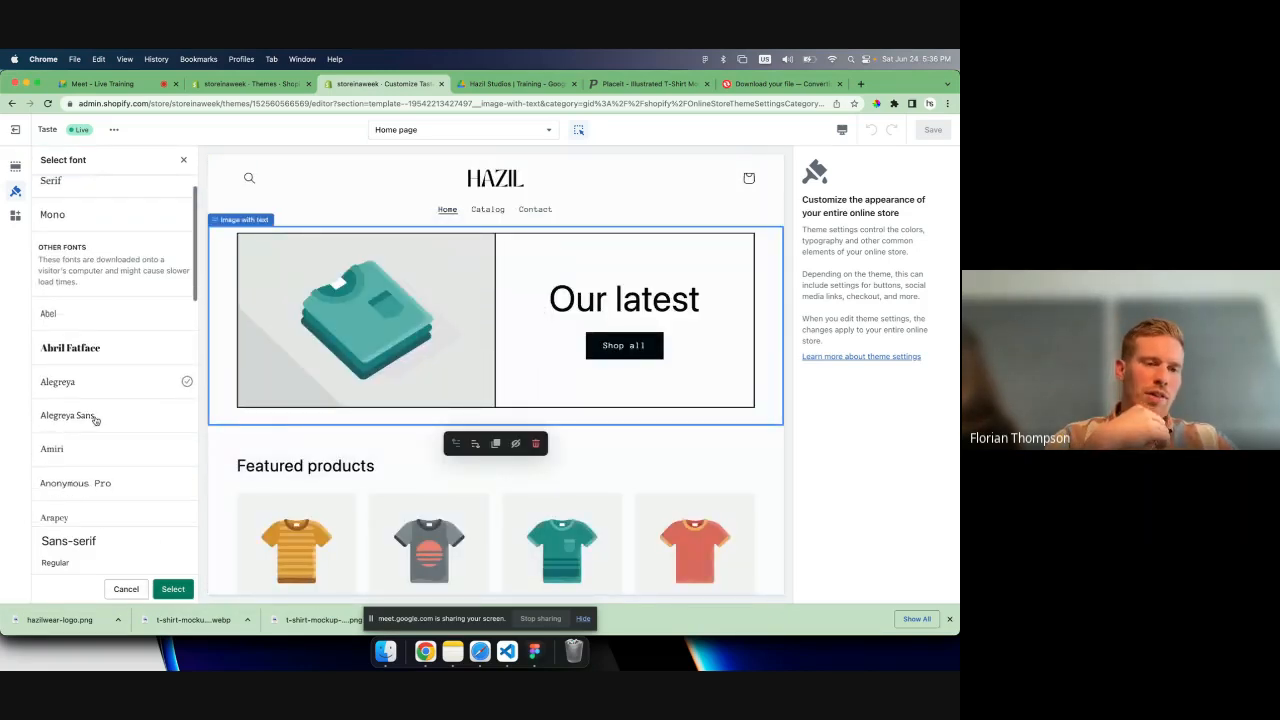
scroll(86, 455, "down", 3)
left_click(86, 458)
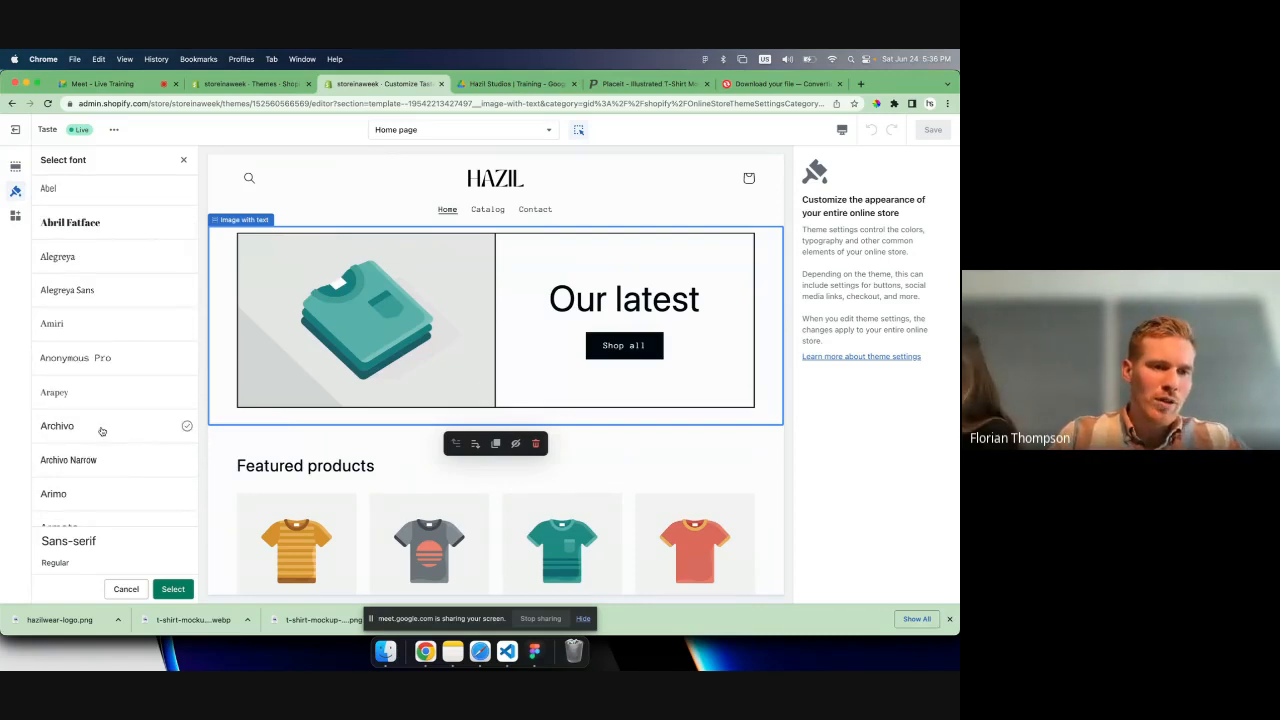
scroll(95, 440, "down", 1)
scroll(103, 425, "down", 2)
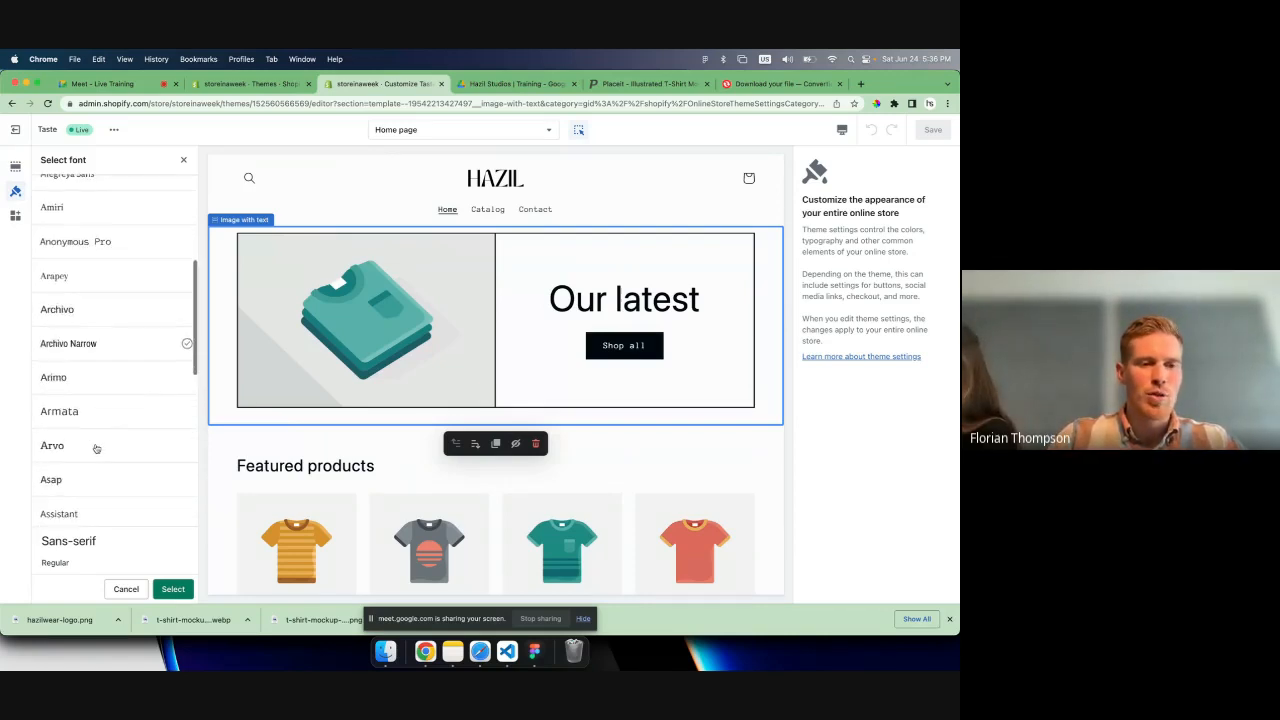
left_click(91, 454)
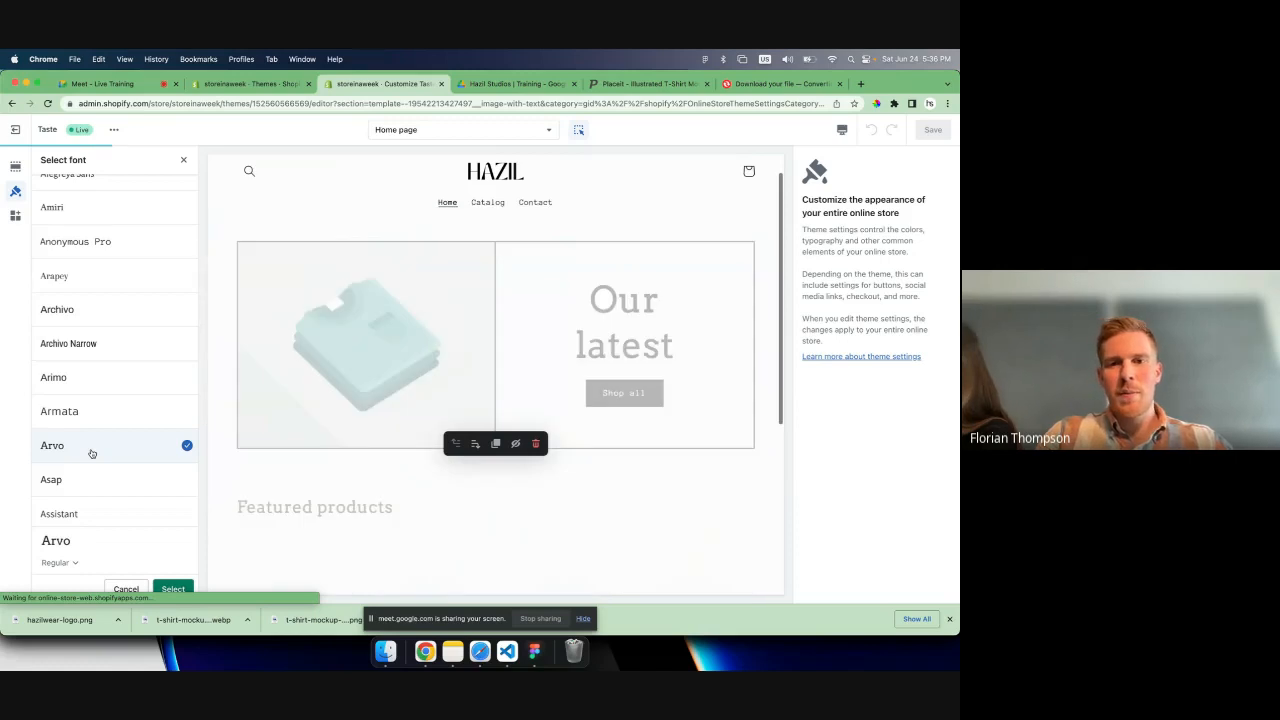
- Preview Cardo for the headings and set the heading font to Chivo Regular
scroll(90, 450, "down", 1)
scroll(87, 442, "down", 2)
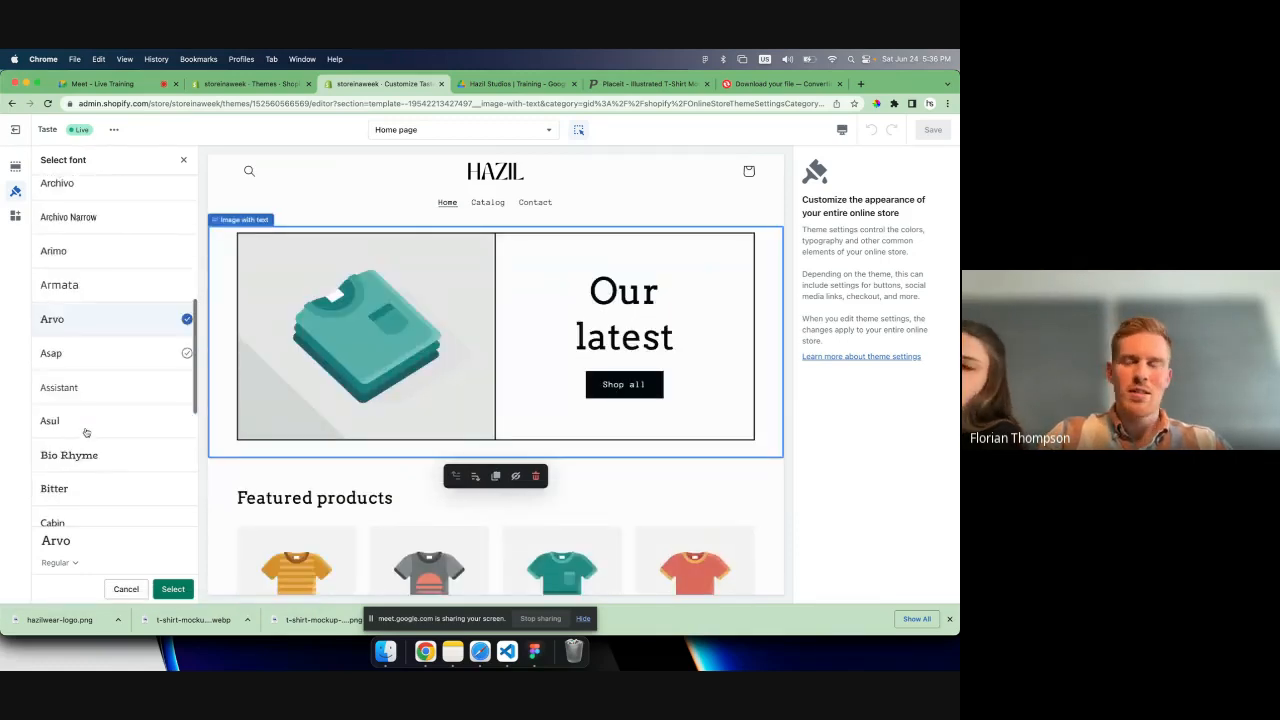
scroll(86, 440, "down", 1)
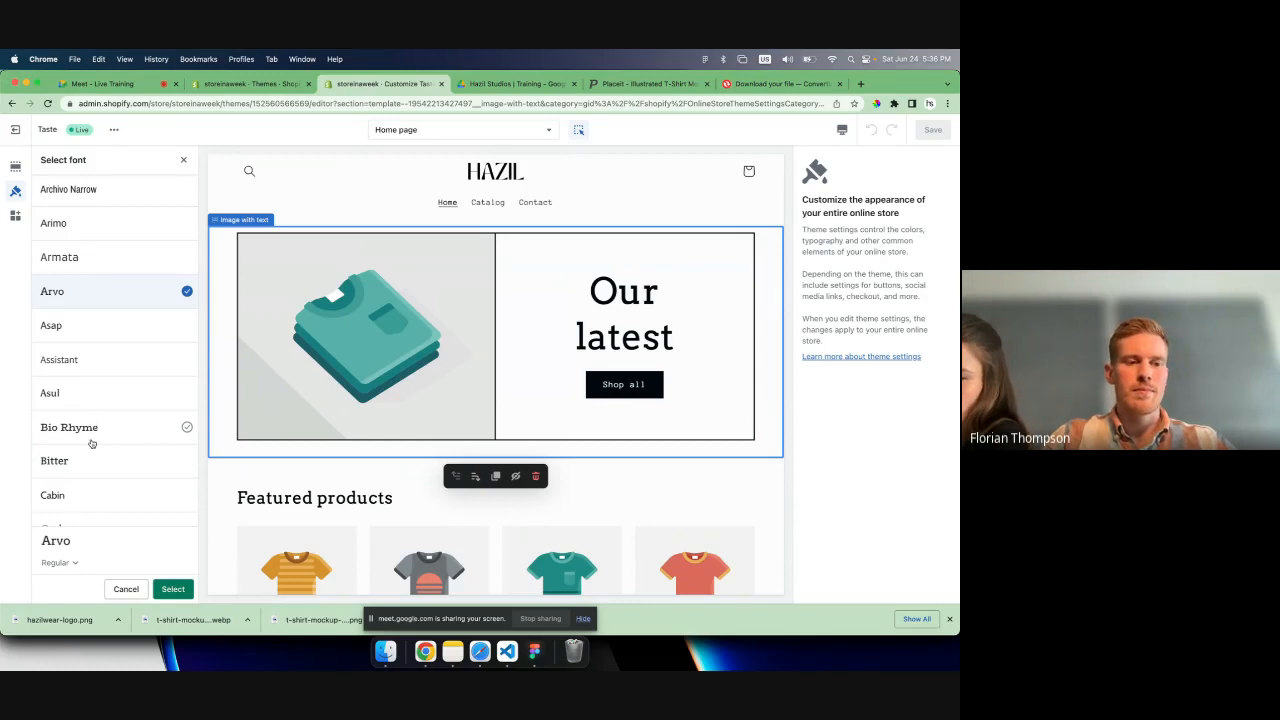
scroll(85, 415, "down", 2)
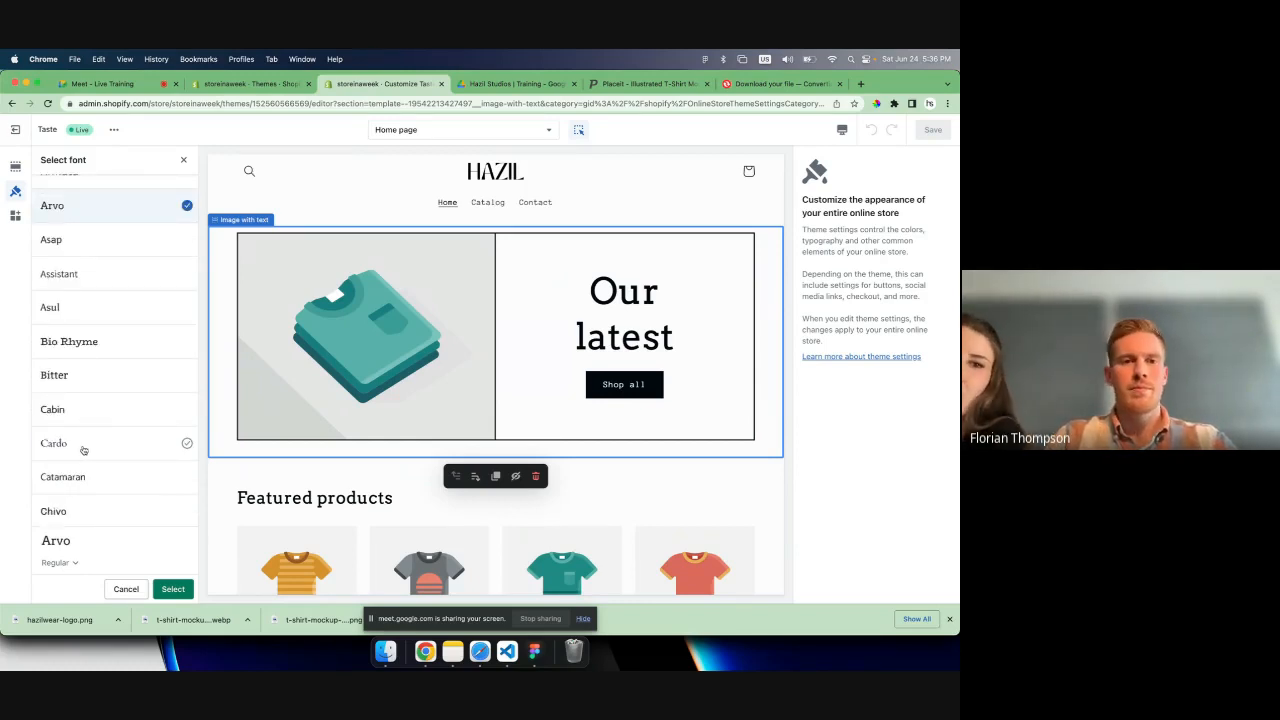
left_click(83, 446)
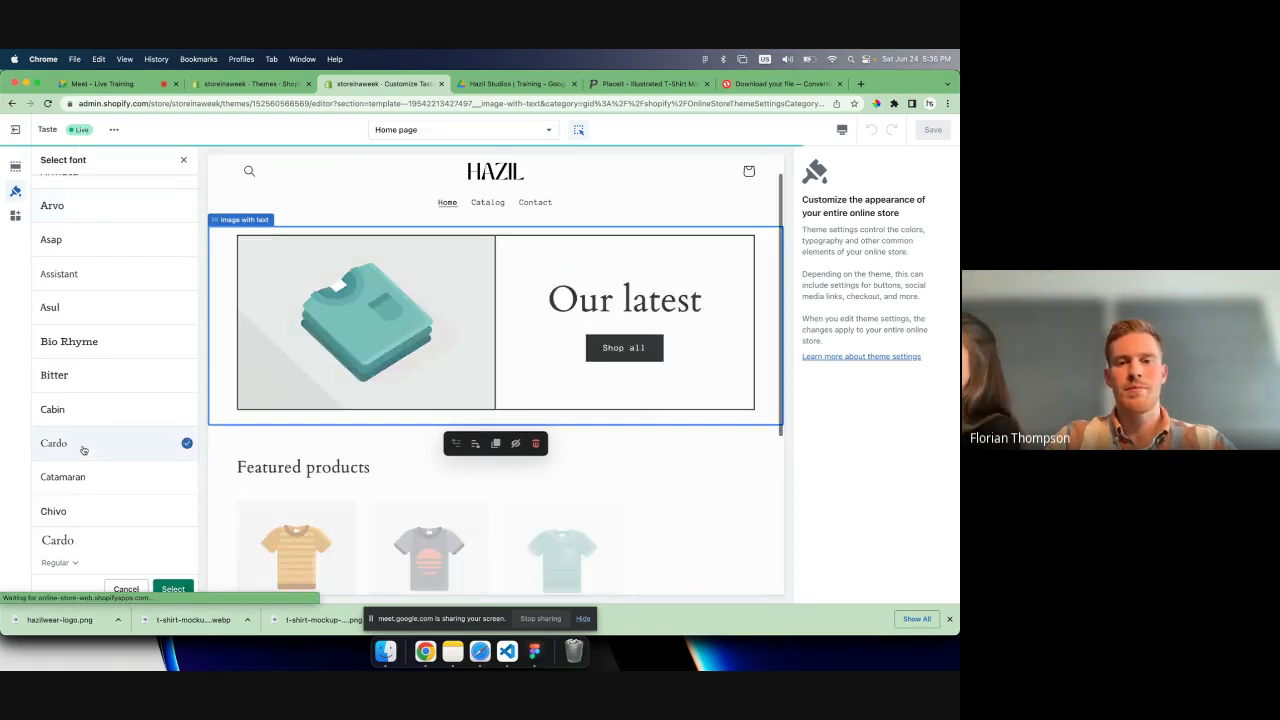
scroll(100, 437, "down", 2)
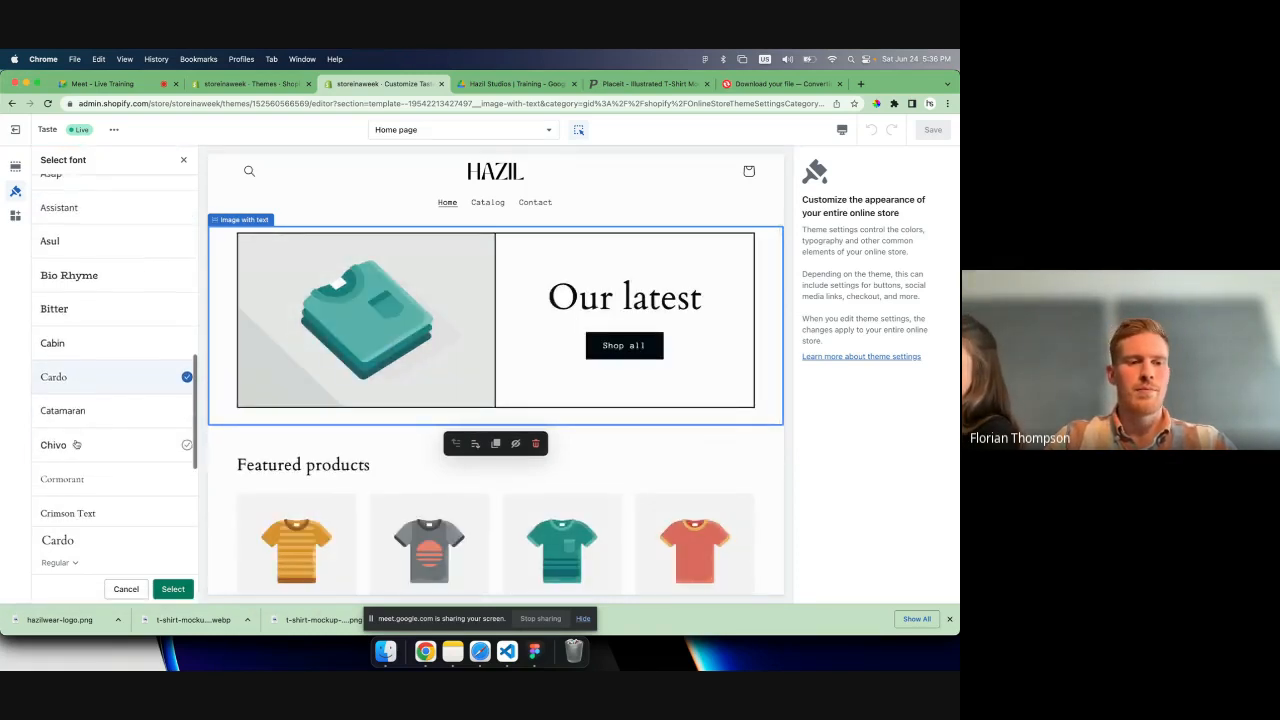
left_click(77, 443)
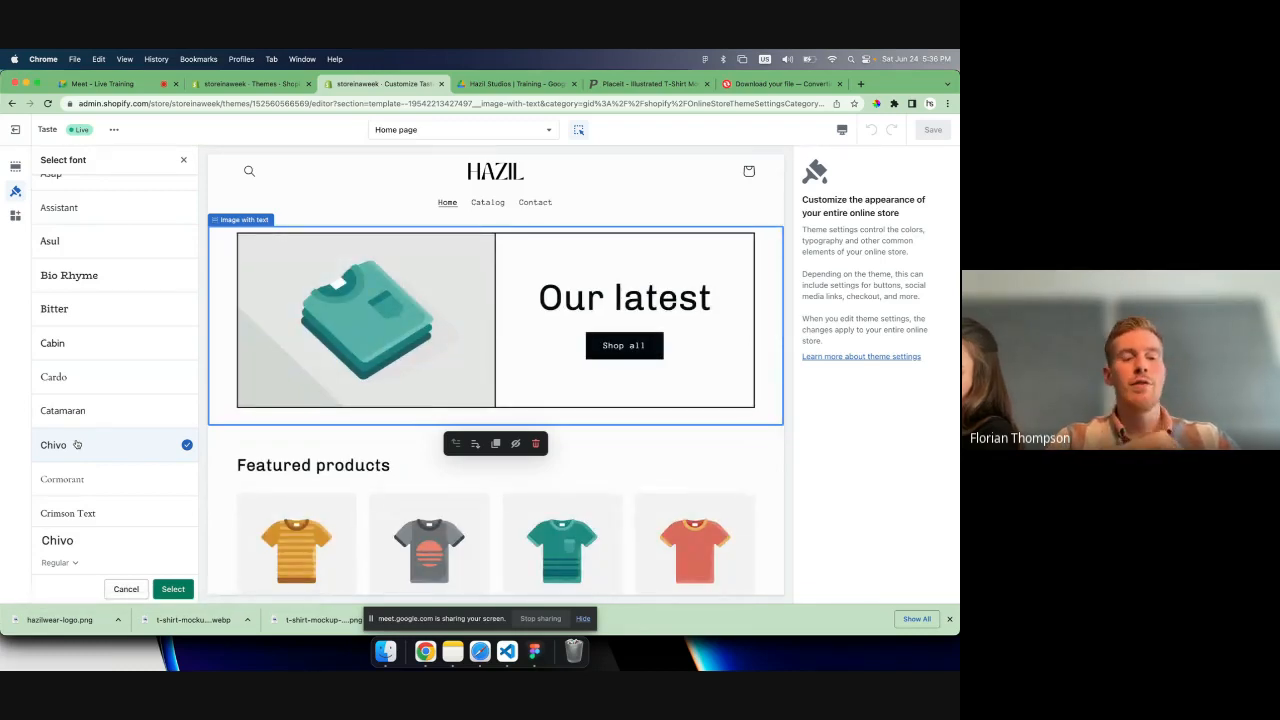
left_click(173, 588)
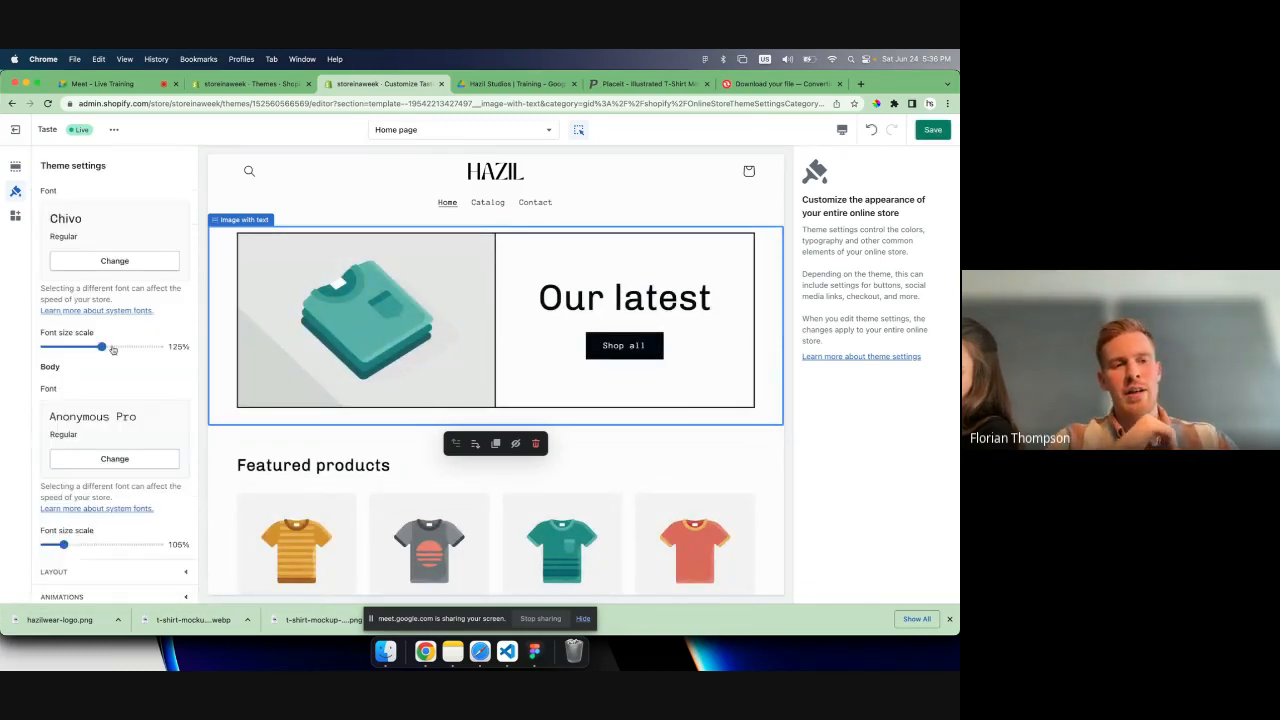
- Try Mono as the body font and preview it across the home page
left_click(114, 459)
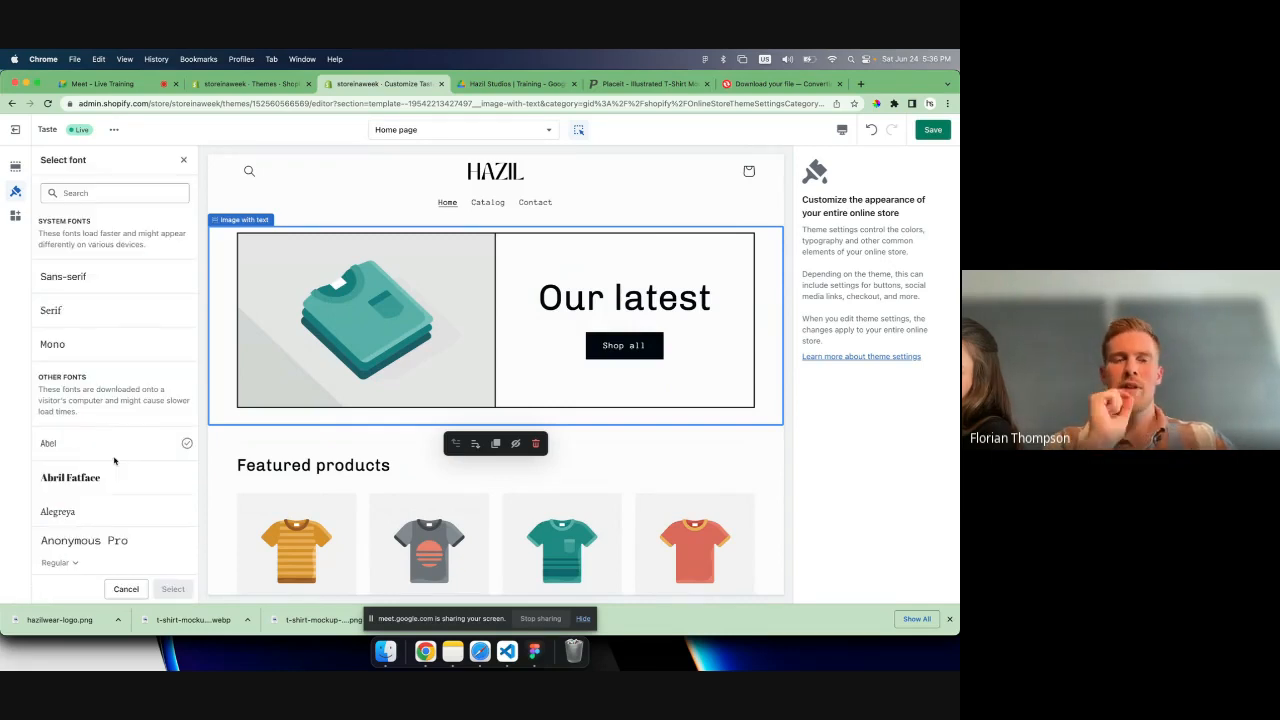
scroll(335, 422, "down", 3)
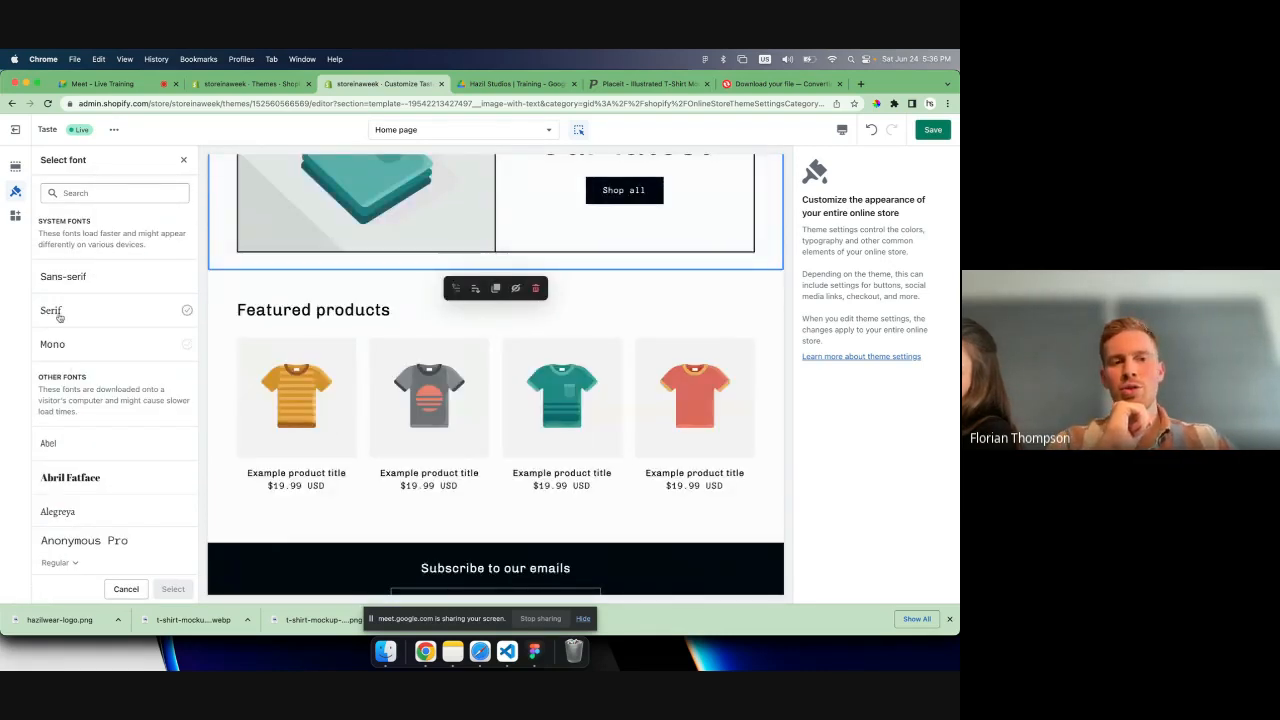
scroll(62, 312, "down", 2)
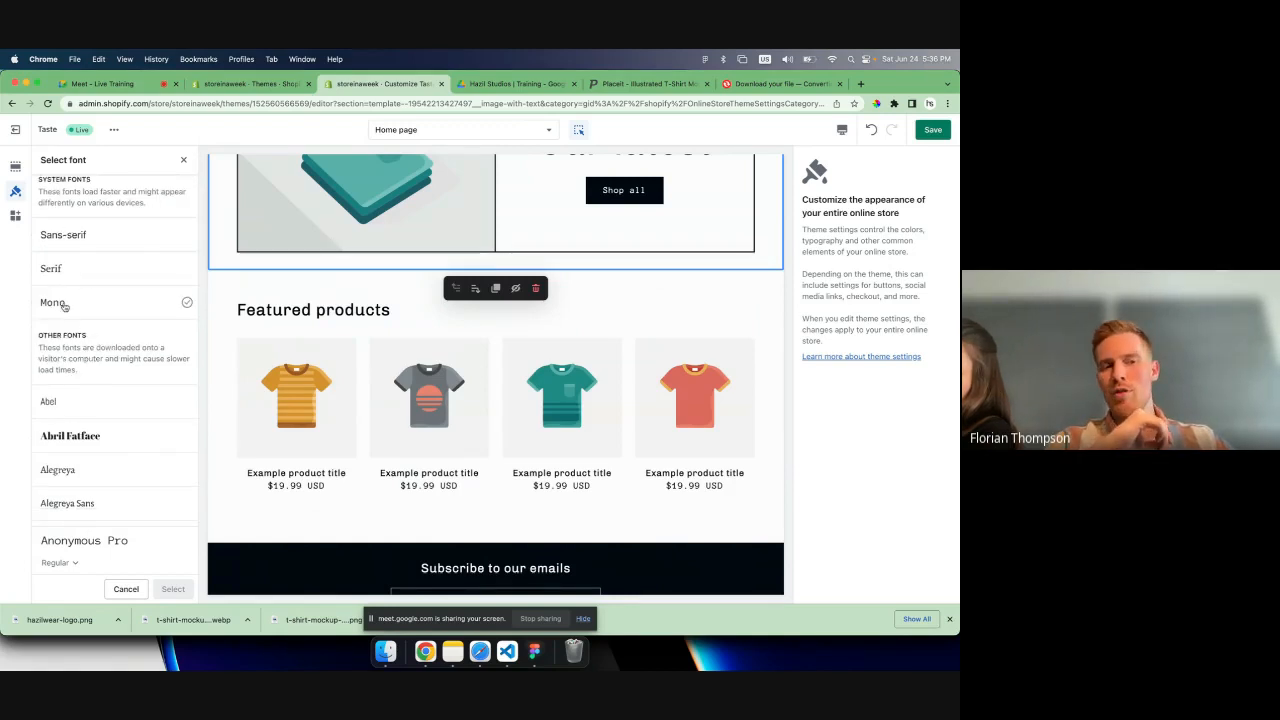
left_click(83, 298)
scroll(95, 437, "down", 2)
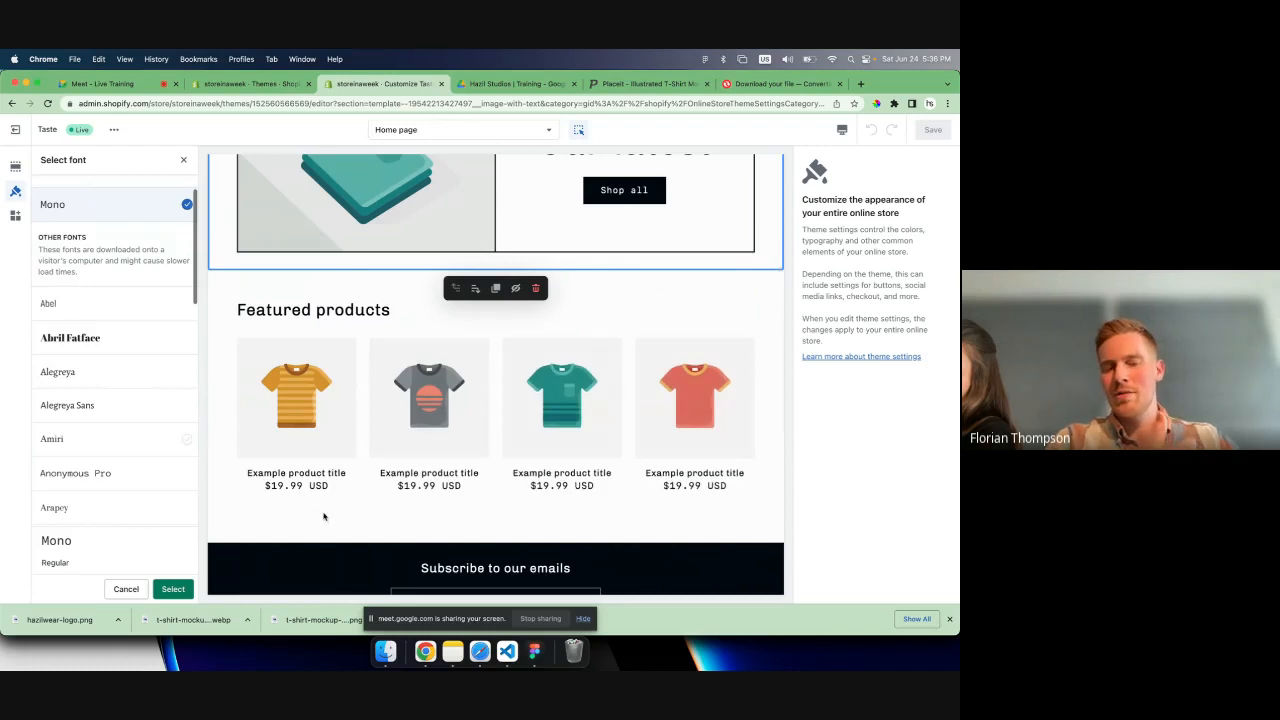
scroll(323, 516, "up", 3)
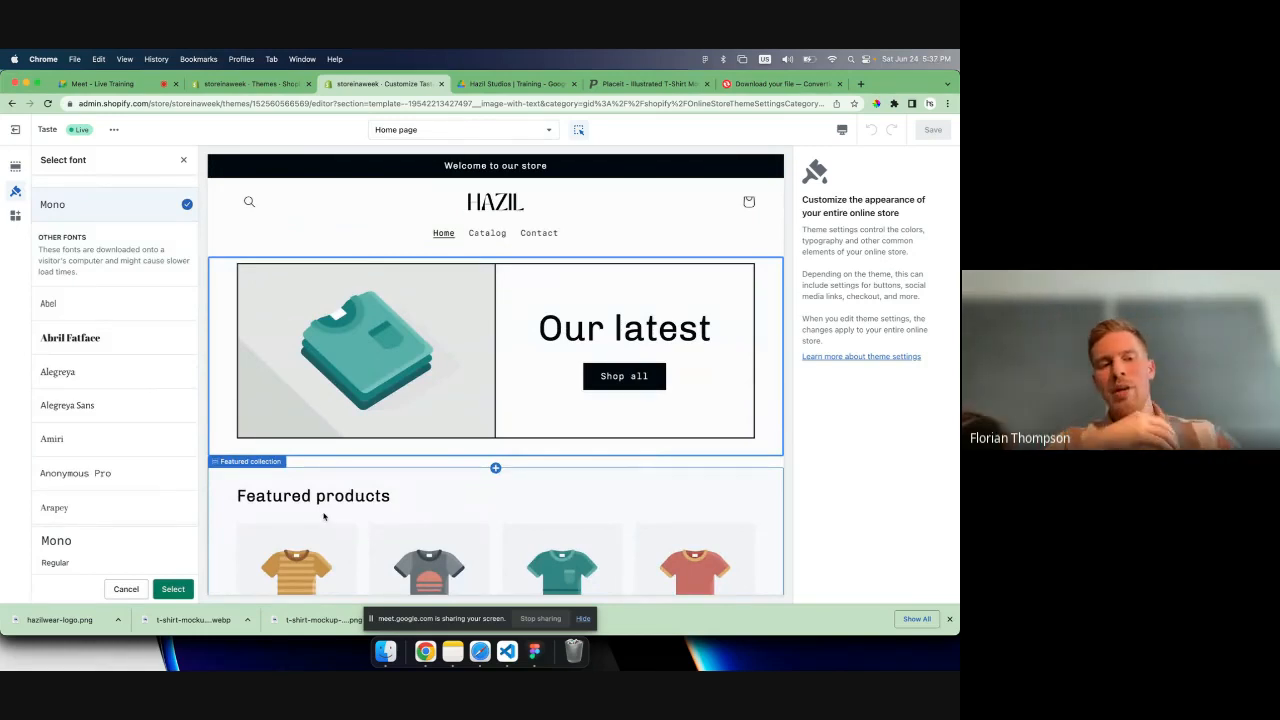
- Set the theme's body font to Amiri Regular and save the theme changes
left_click(107, 446)
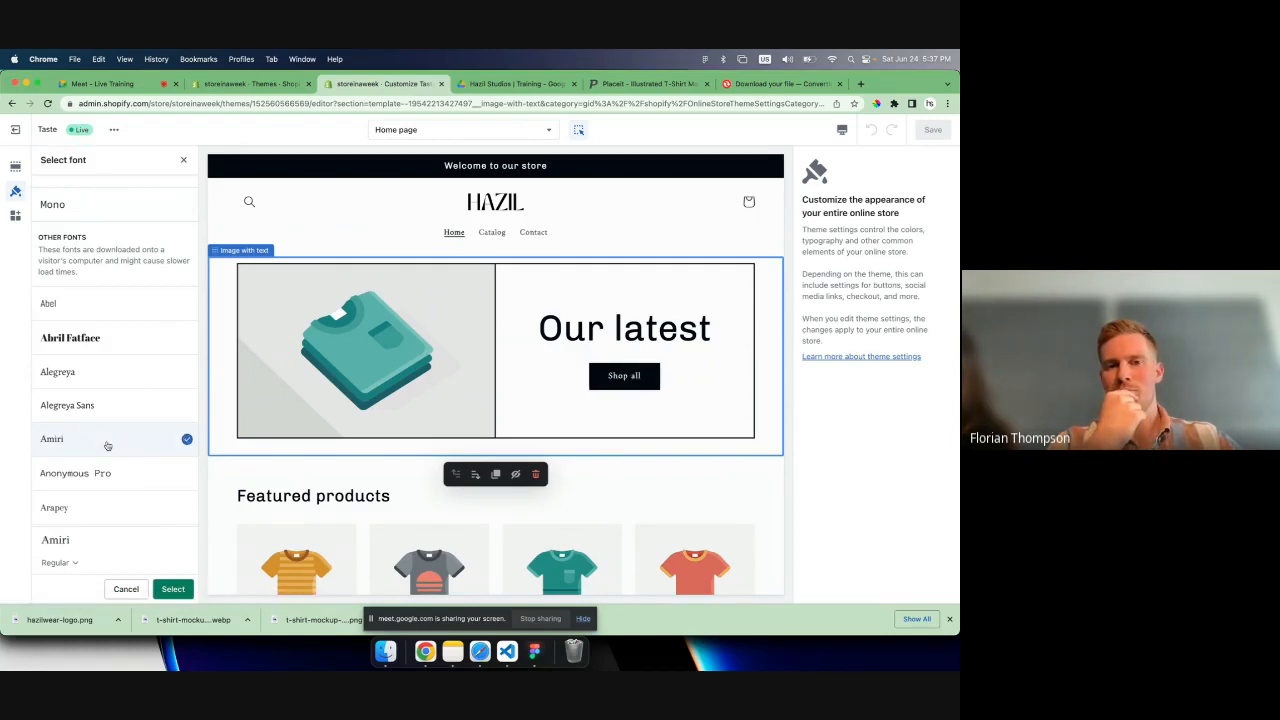
scroll(107, 446, "down", 1)
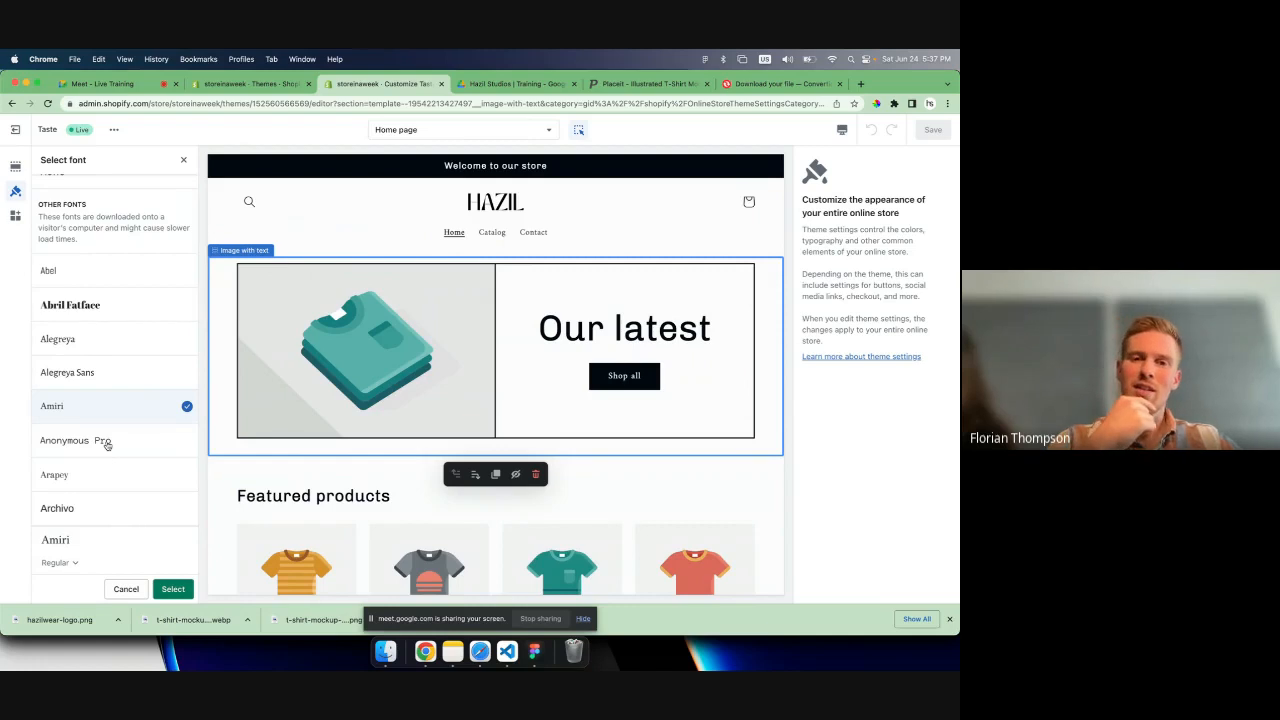
scroll(303, 414, "down", 5)
scroll(303, 414, "up", 5)
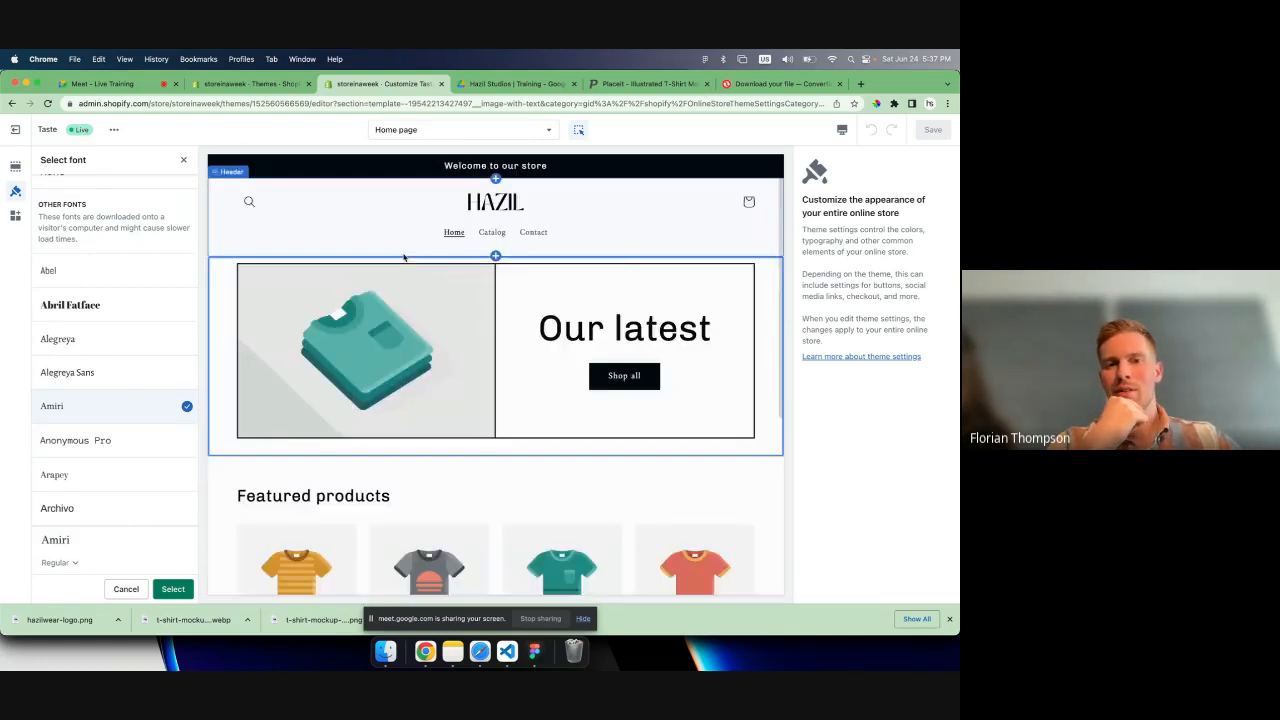
left_click(173, 589)
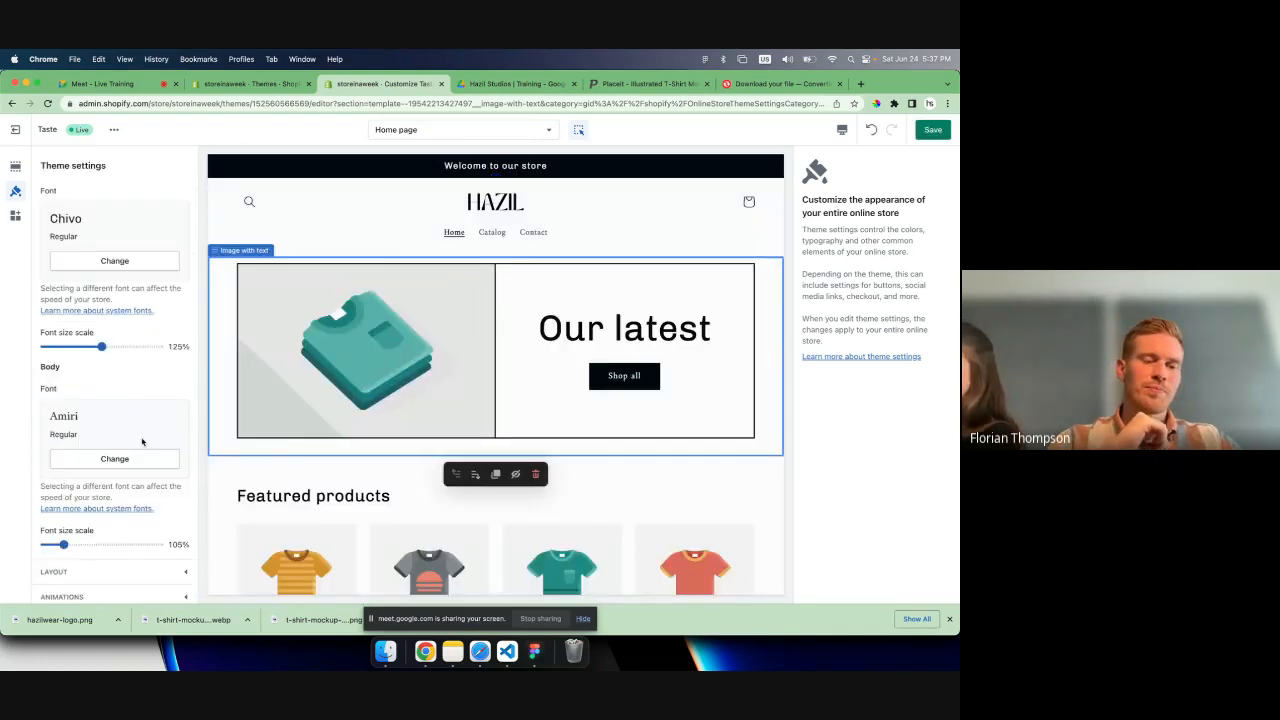
scroll(142, 442, "up", 1)
scroll(142, 442, "up", 1)
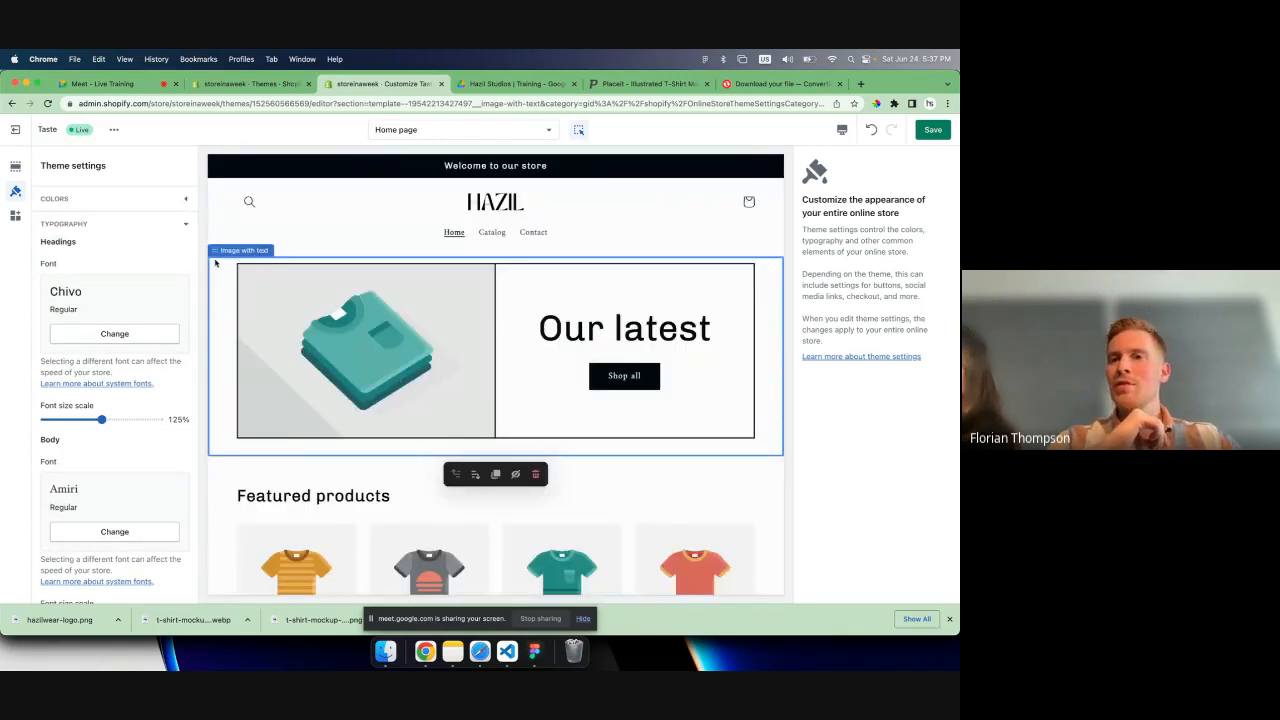
left_click(934, 130)
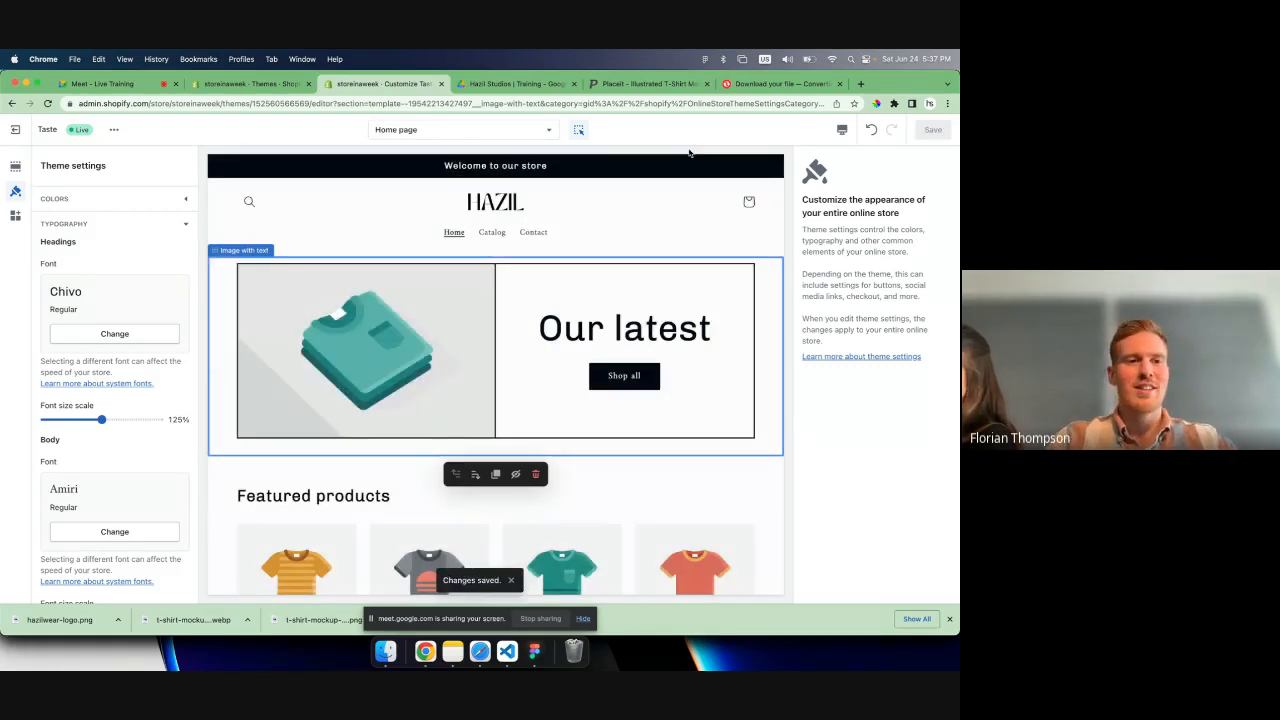
left_click(581, 130)
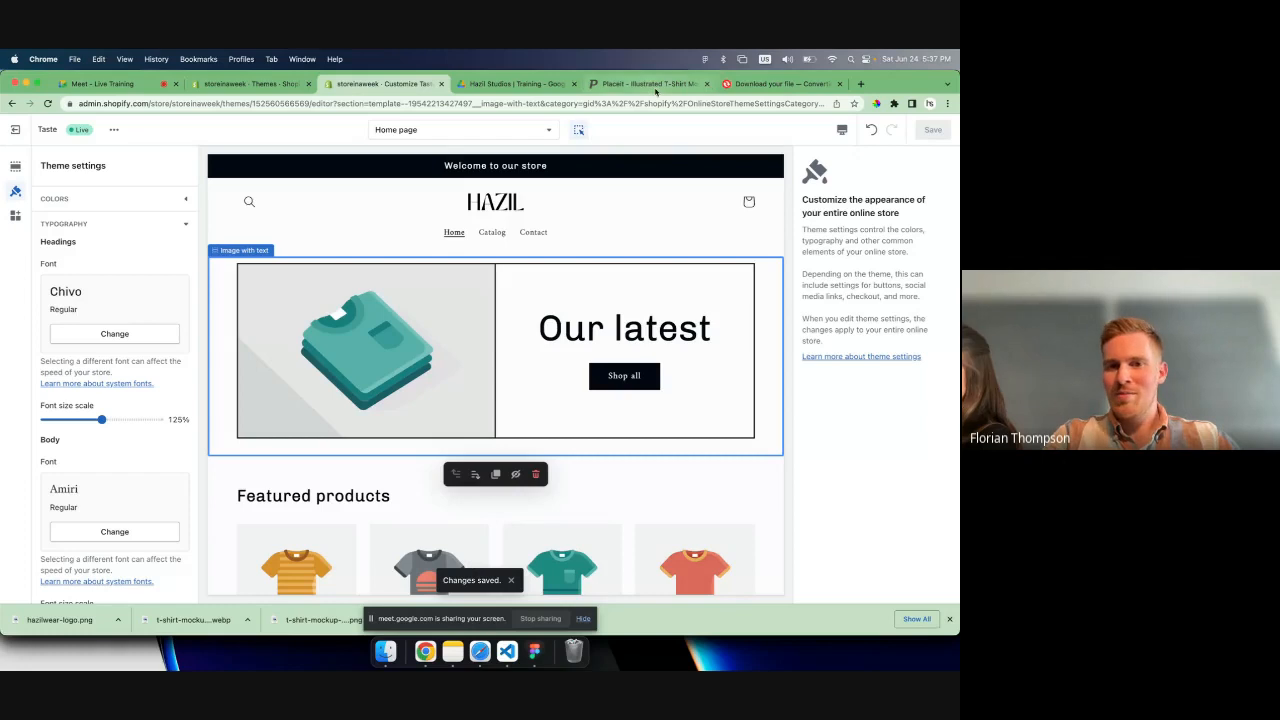
left_click(490, 85)
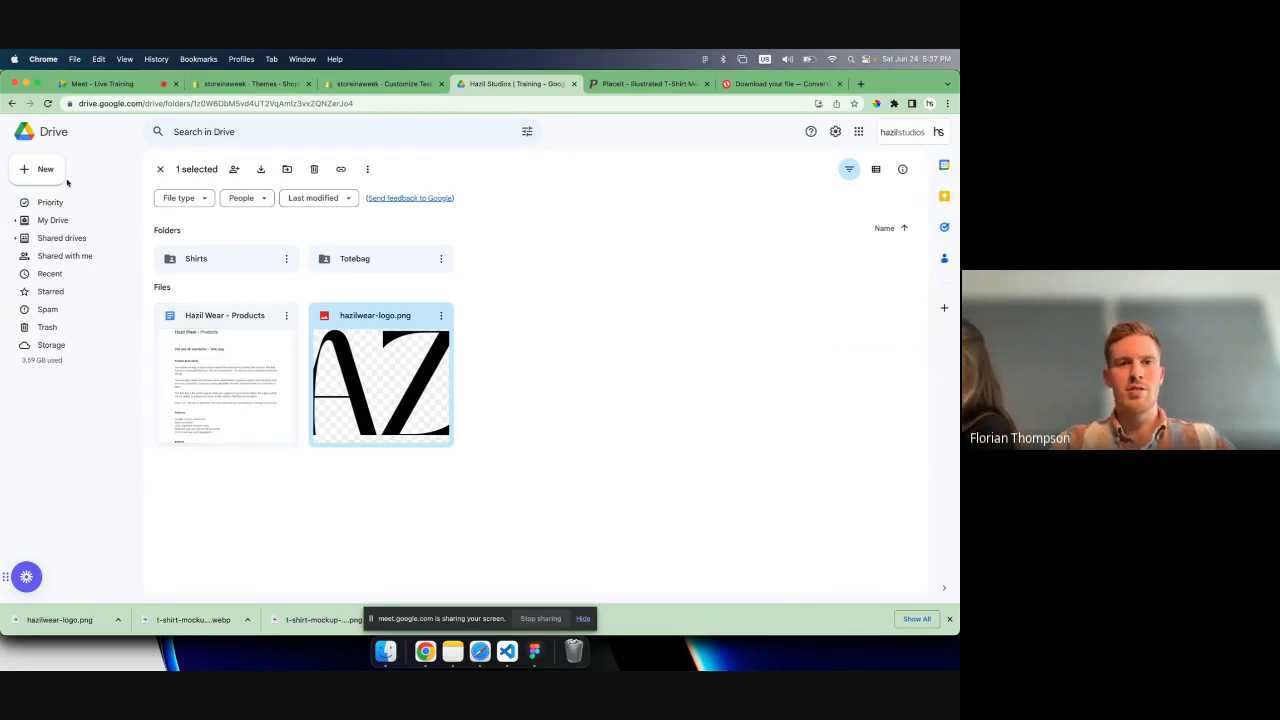
left_click(365, 86)
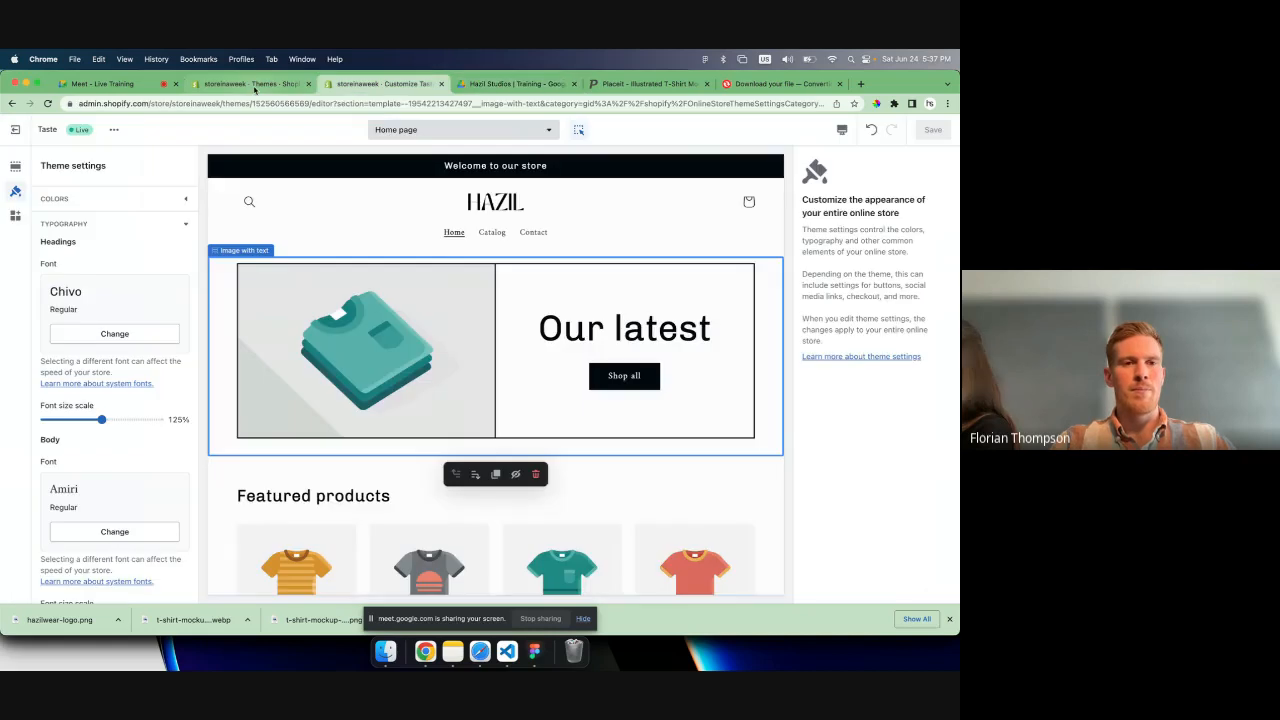
left_click(252, 85)
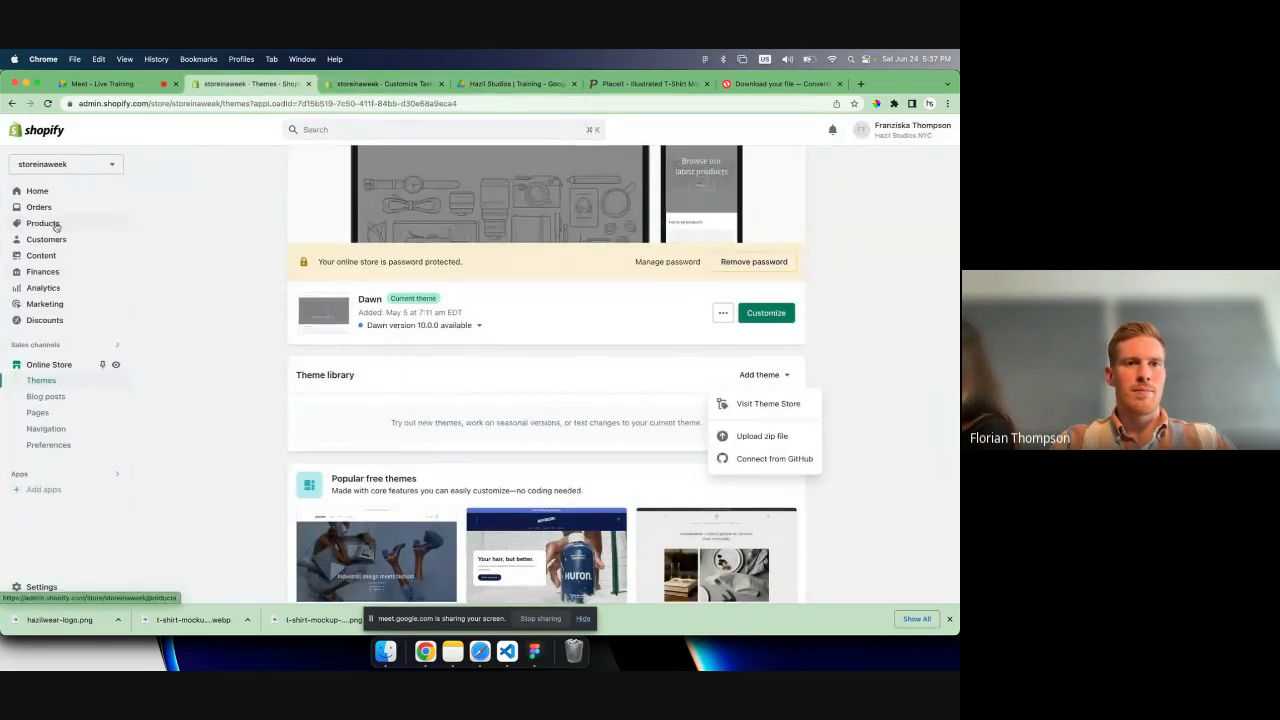
left_click(369, 83)
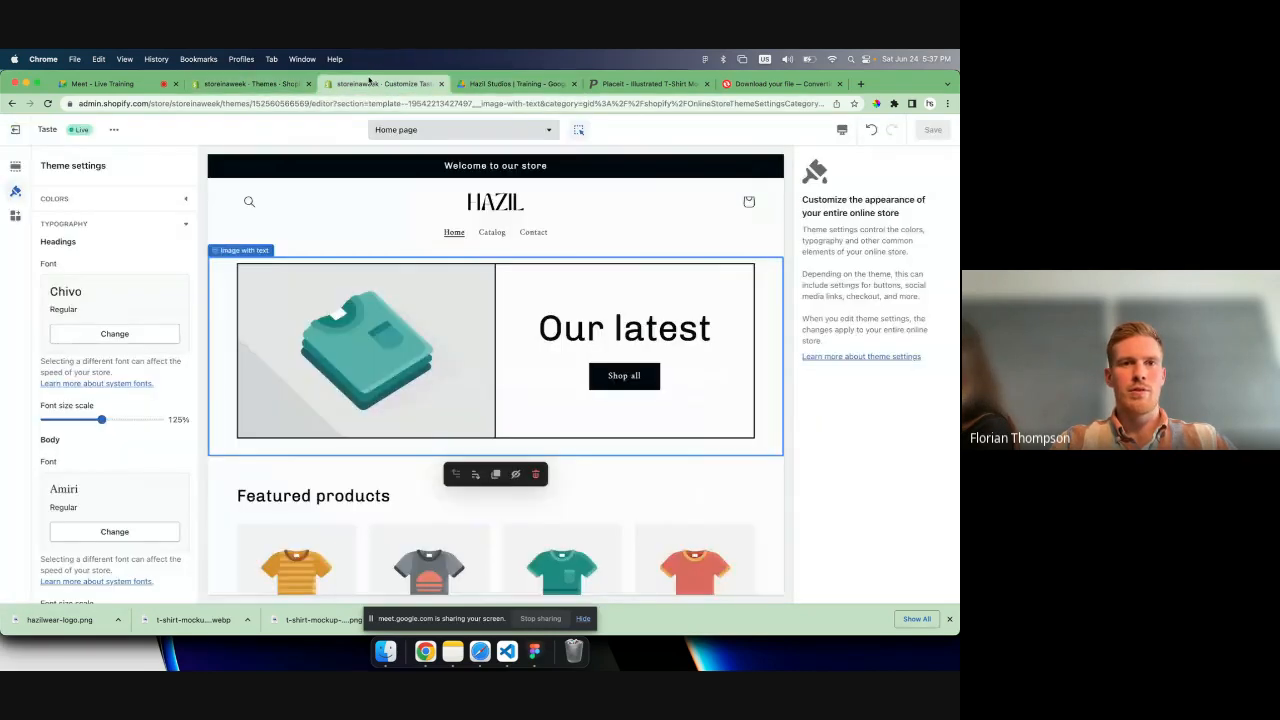
- Reload the Themes page of the store admin and go to the current theme's entry
left_click(252, 84)
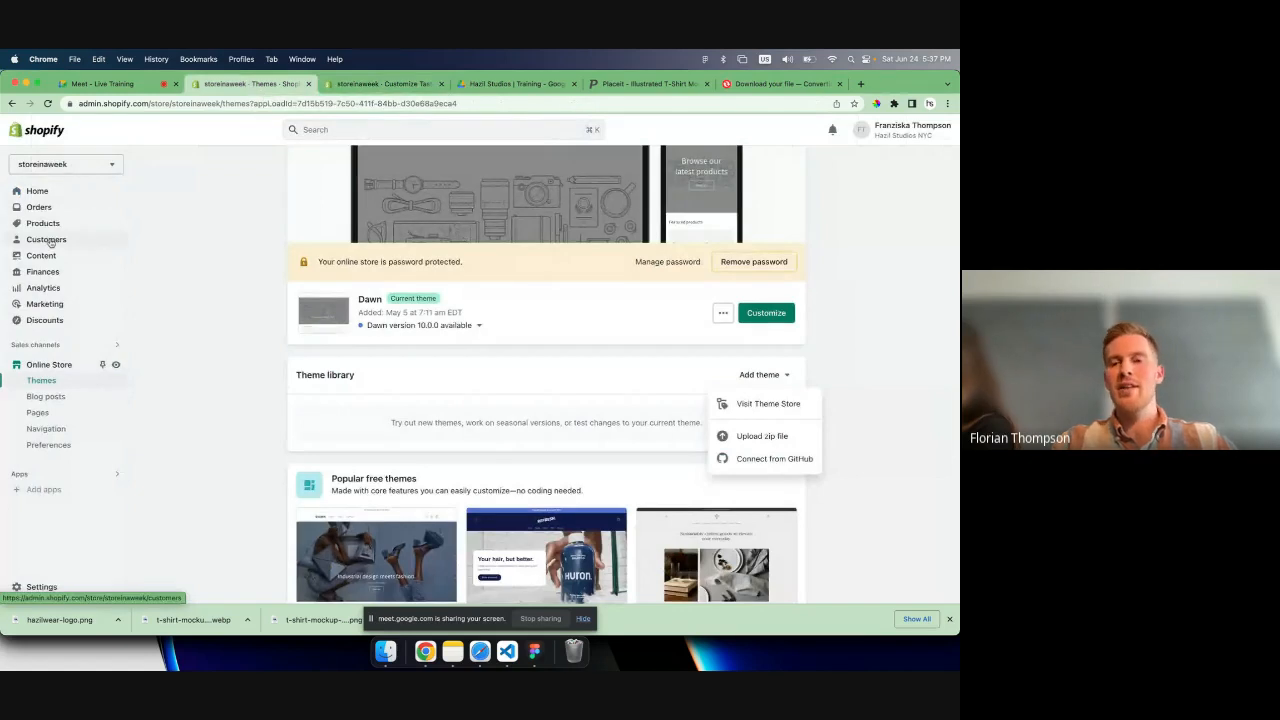
key("super+r")
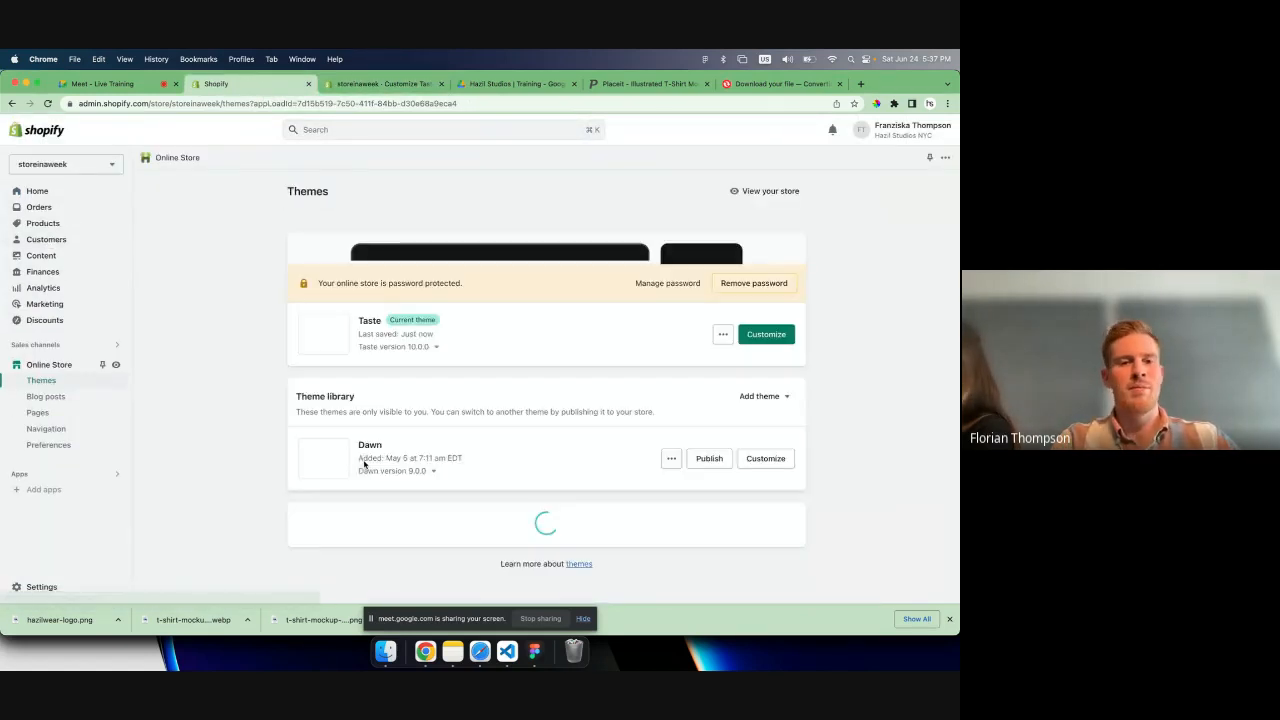
key("ctrl+Tab")
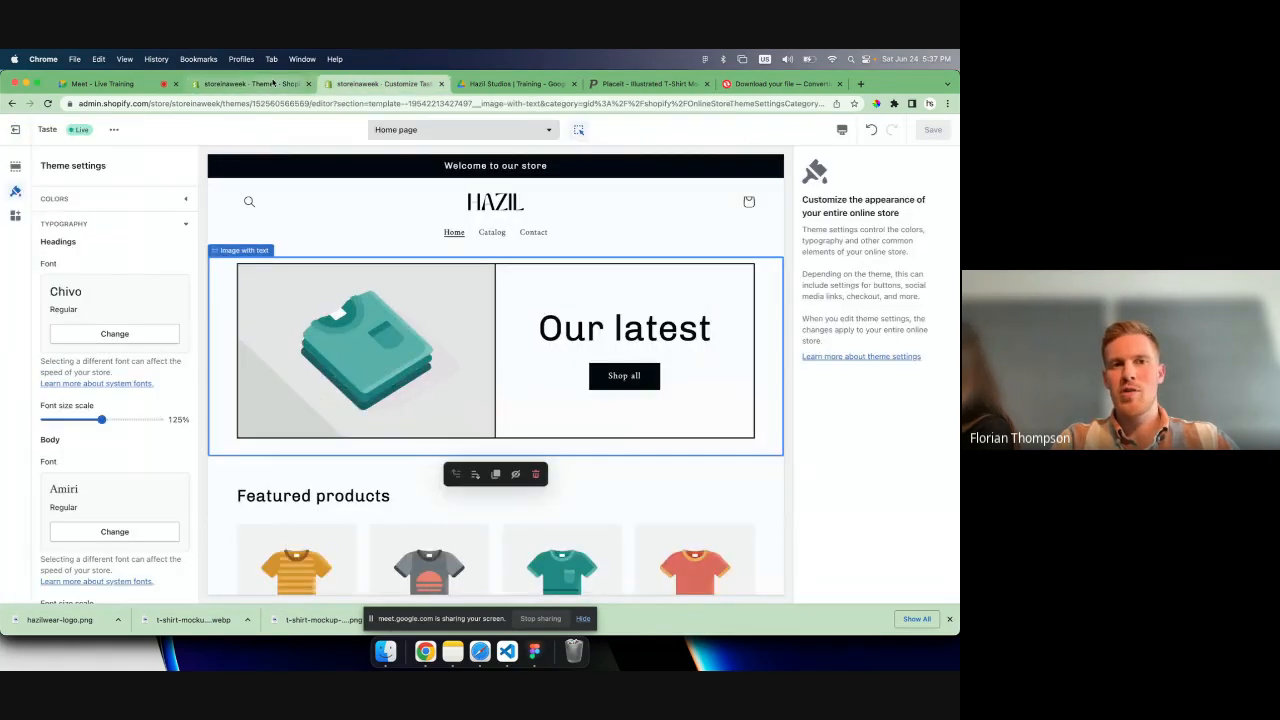
left_click(273, 83)
scroll(245, 430, "down", 1)
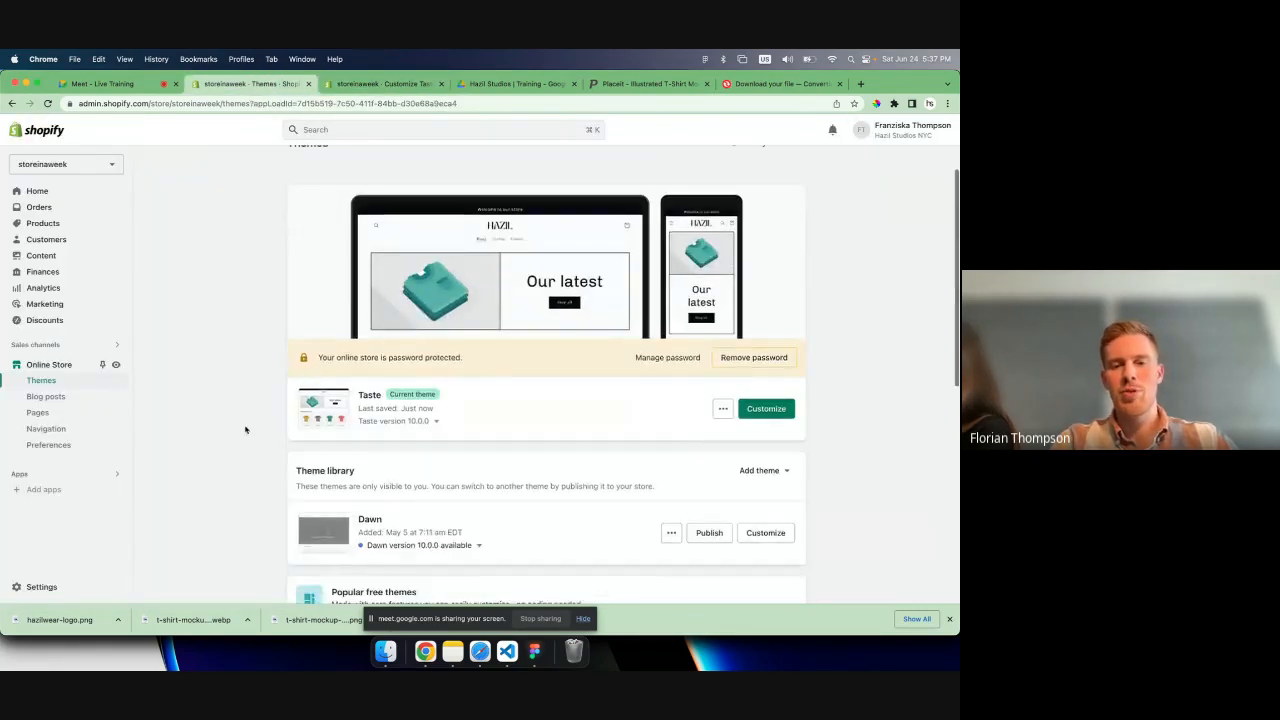
scroll(245, 430, "down", 2)
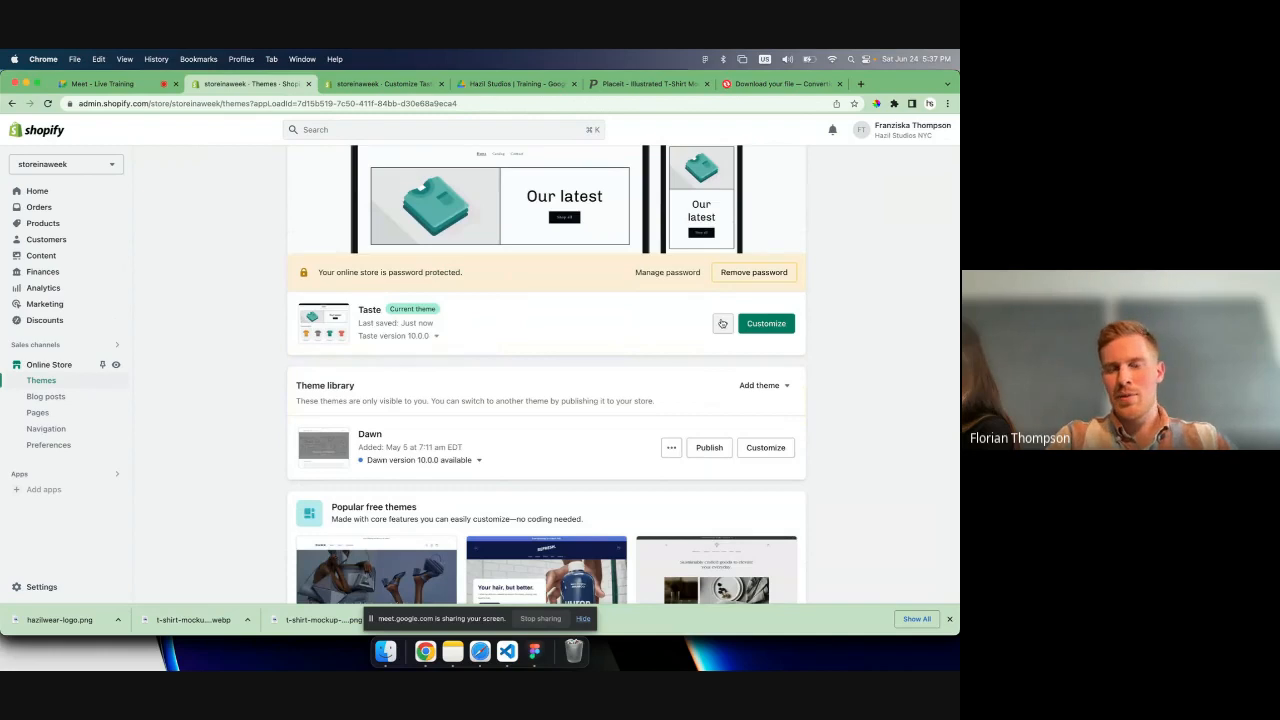
- Rename the current Taste theme as "Hazil - v1"
left_click(722, 323)
left_click(700, 386)
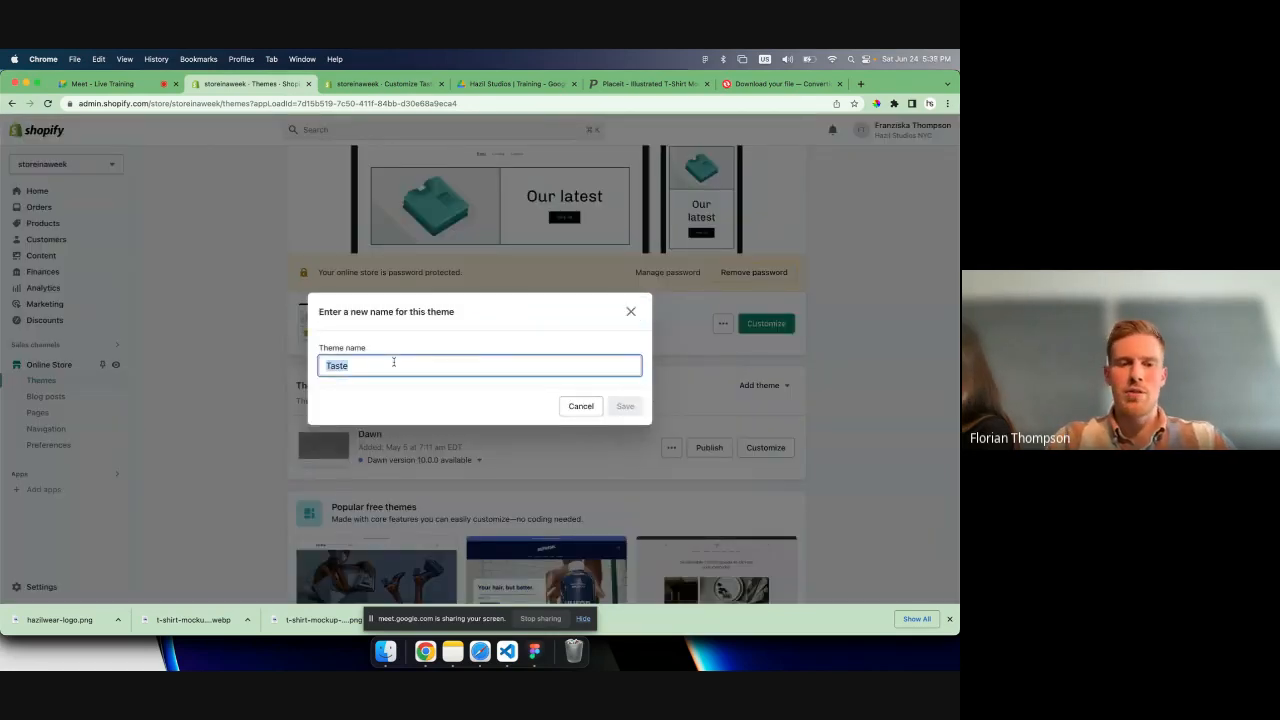
type("Hazil ")
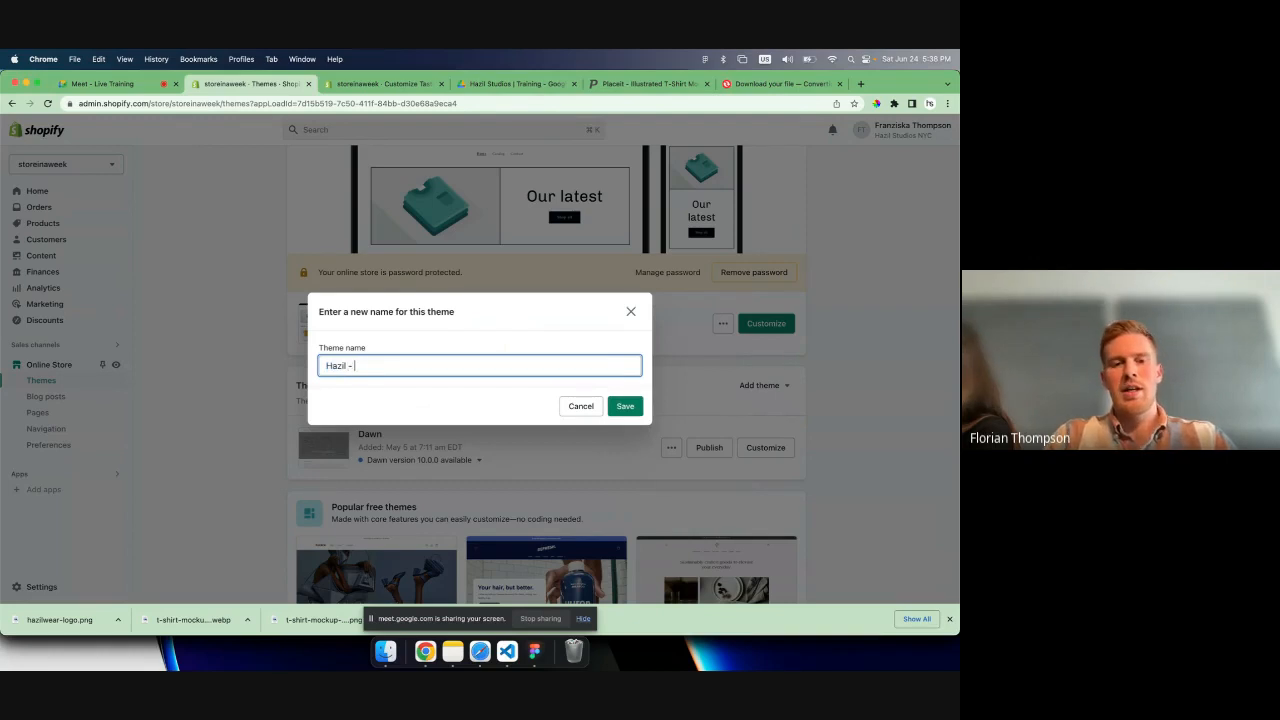
type("- v1")
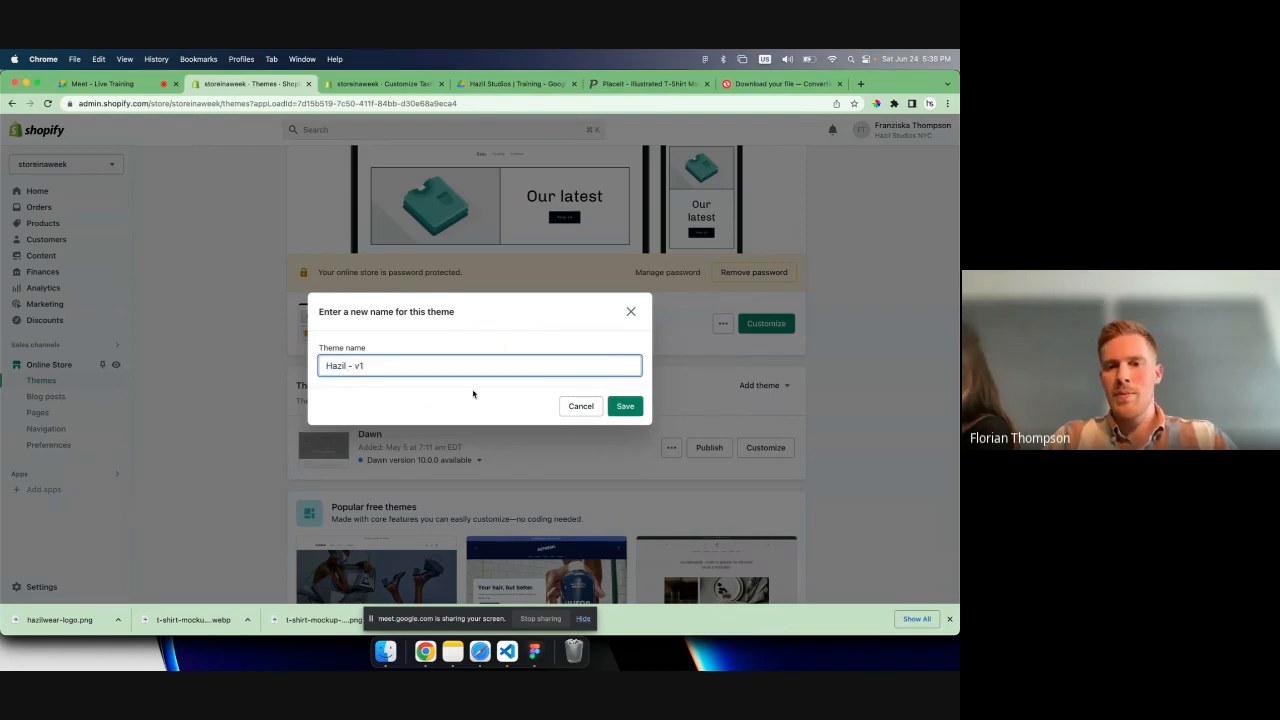
left_click(630, 403)
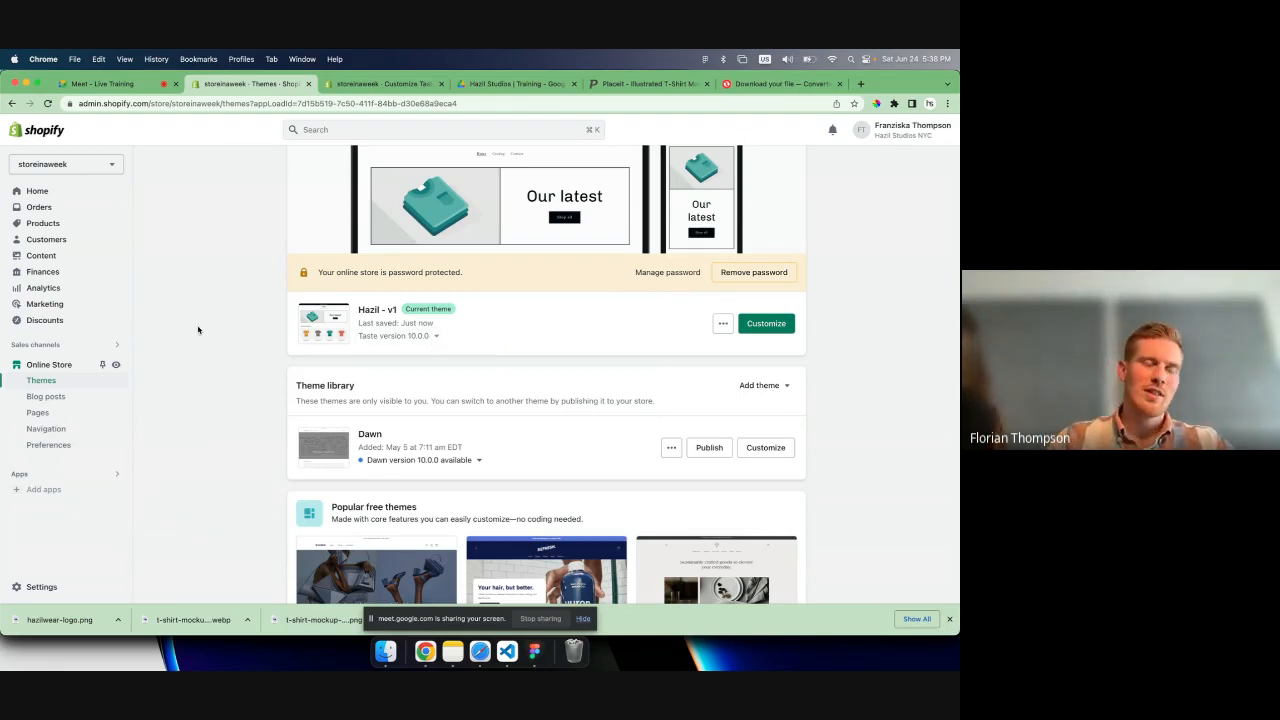
- Start a new product in the store admin and open the "Hazil Wear - Products" document from Google Drive
left_click(43, 223)
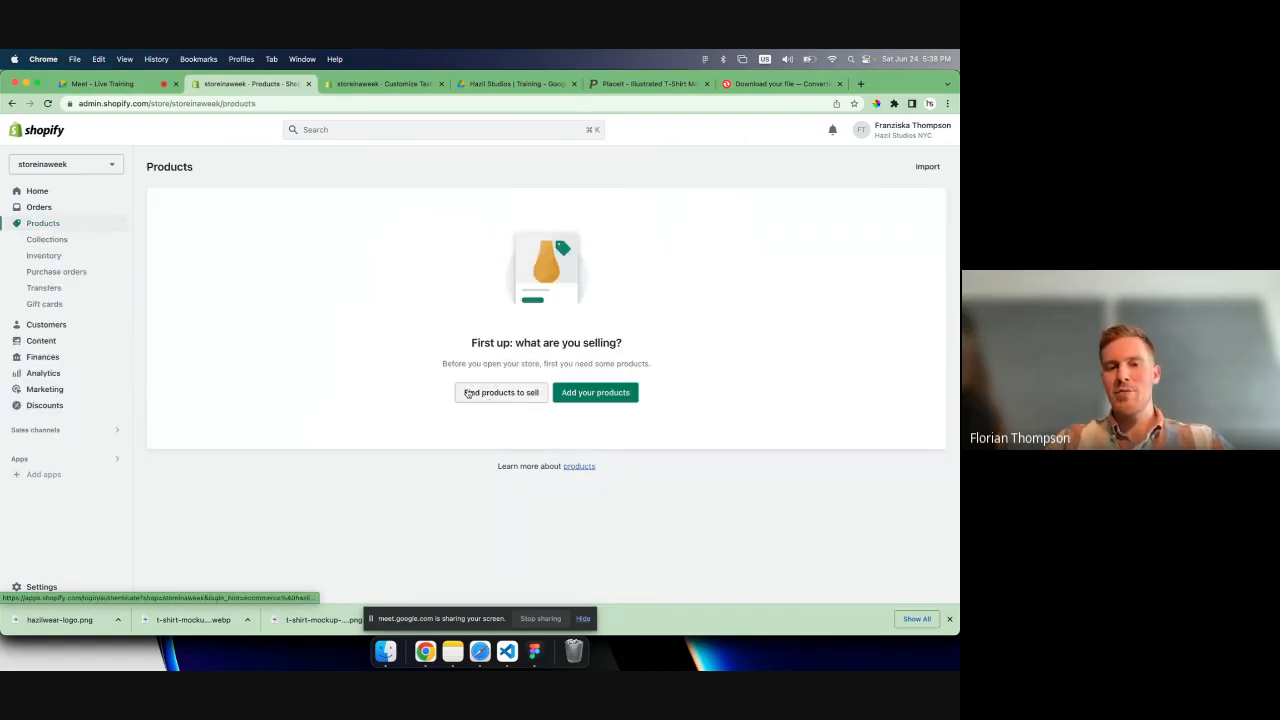
left_click(593, 391)
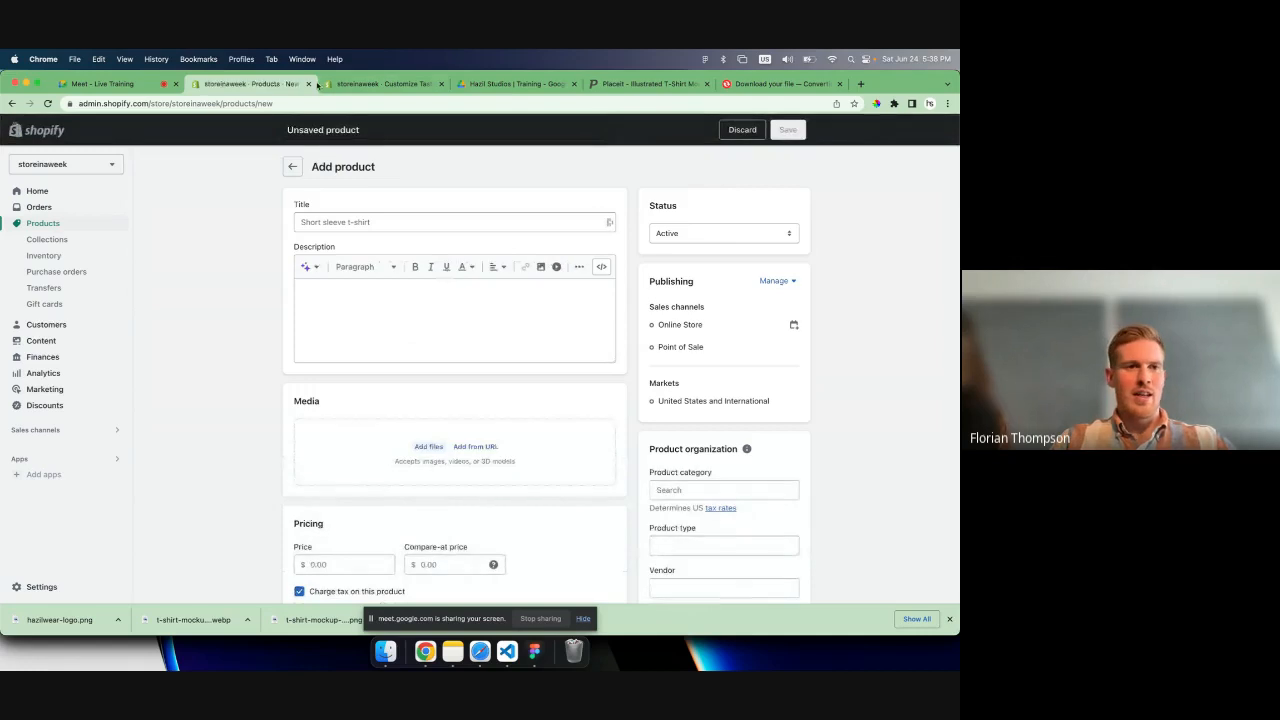
left_click(531, 87)
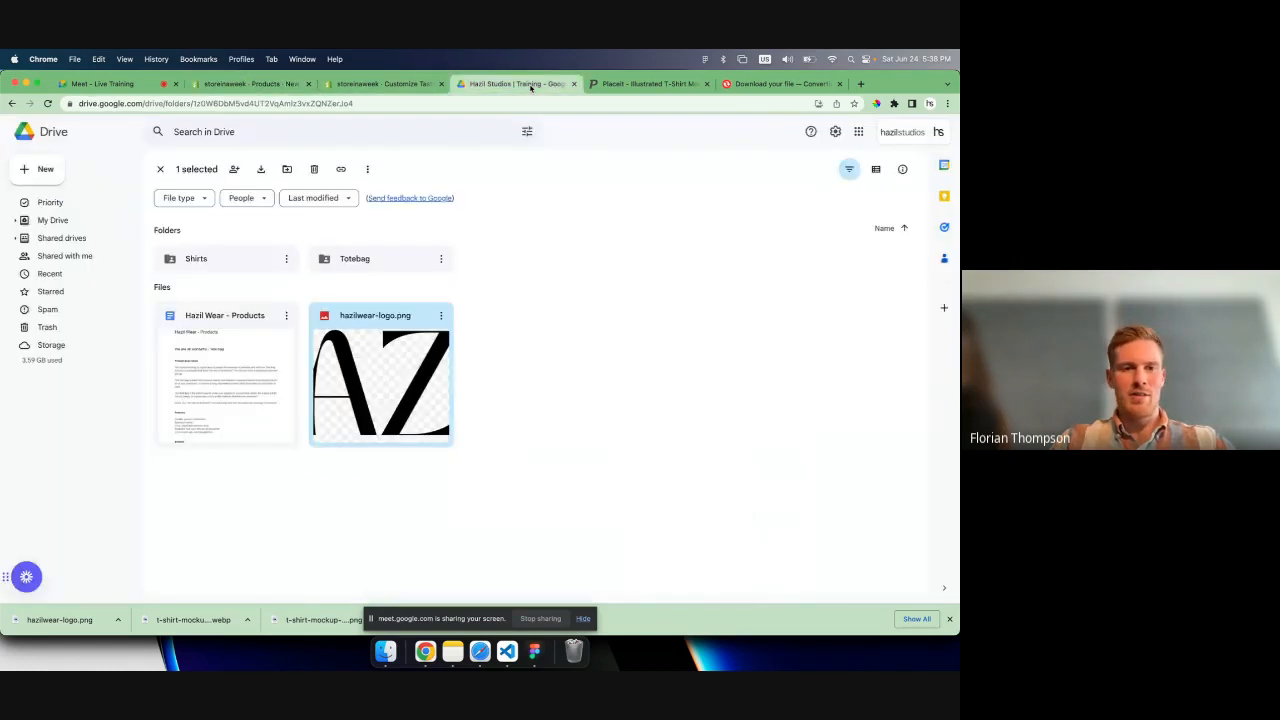
double_click(223, 358)
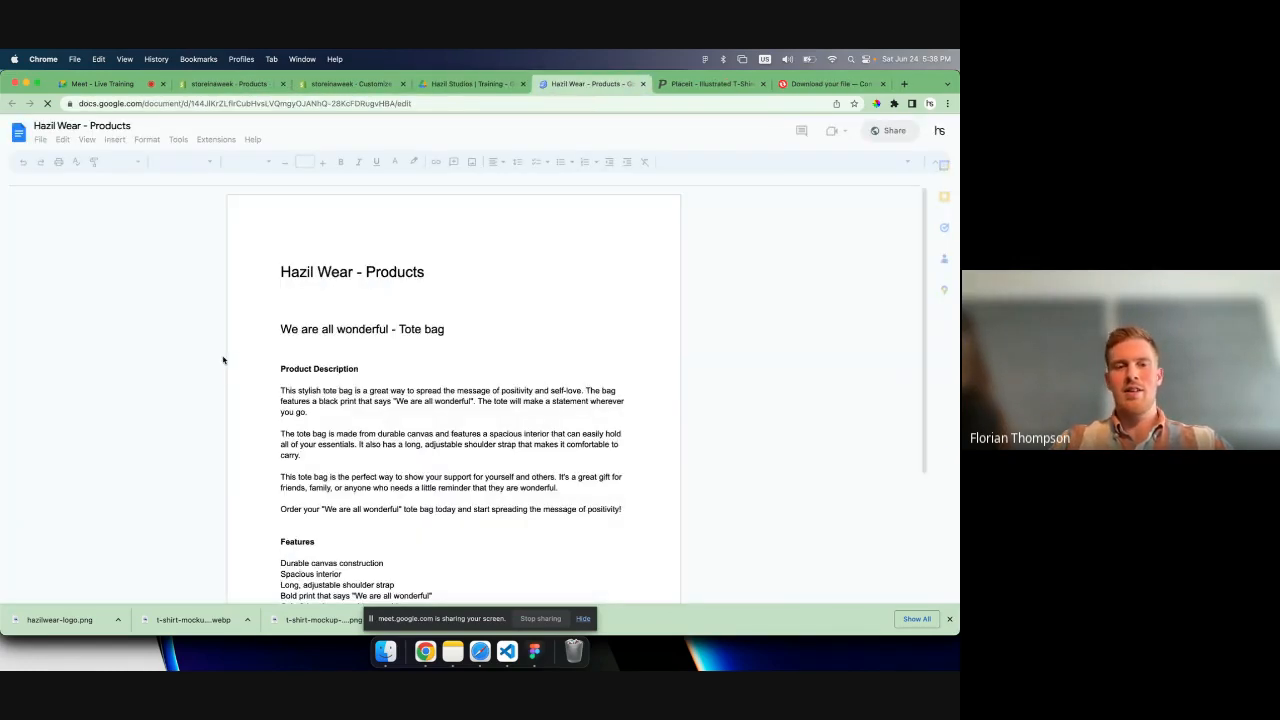
- Copy the heading "We are all wonderful - Tote bag" from the document into the new product's title in Shopify
left_click(452, 331)
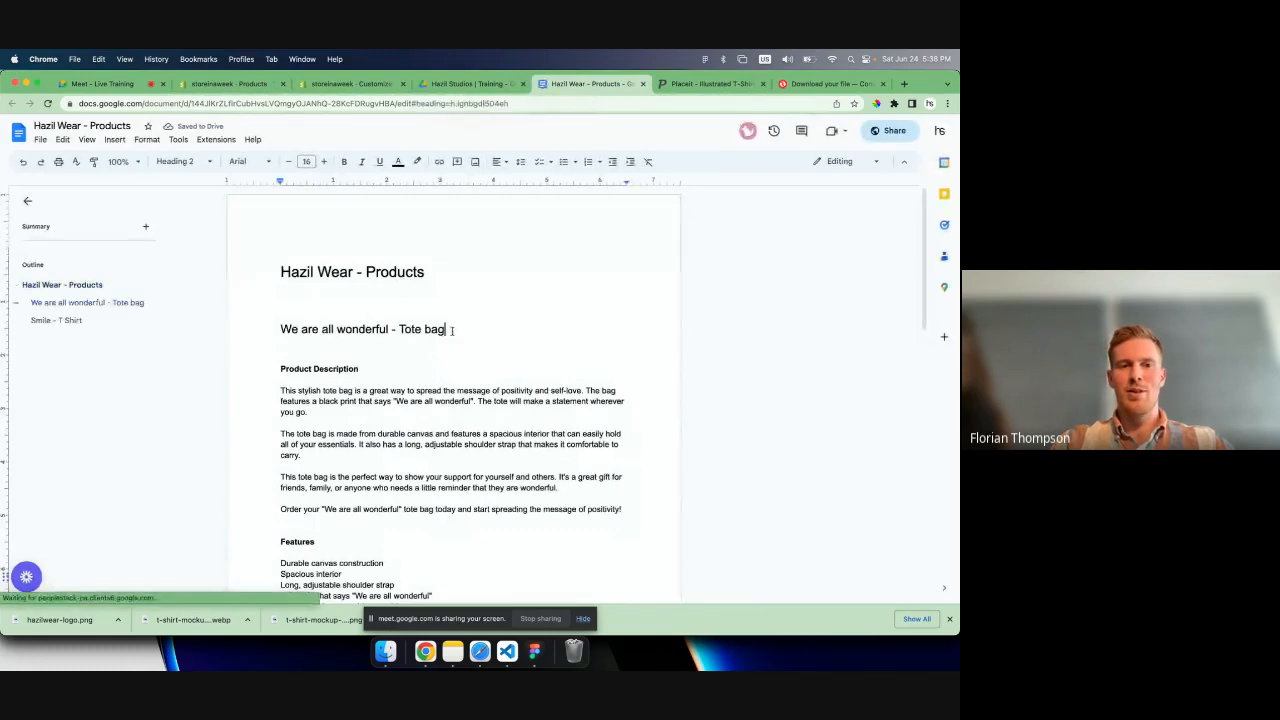
triple_click(452, 331)
key("super+c")
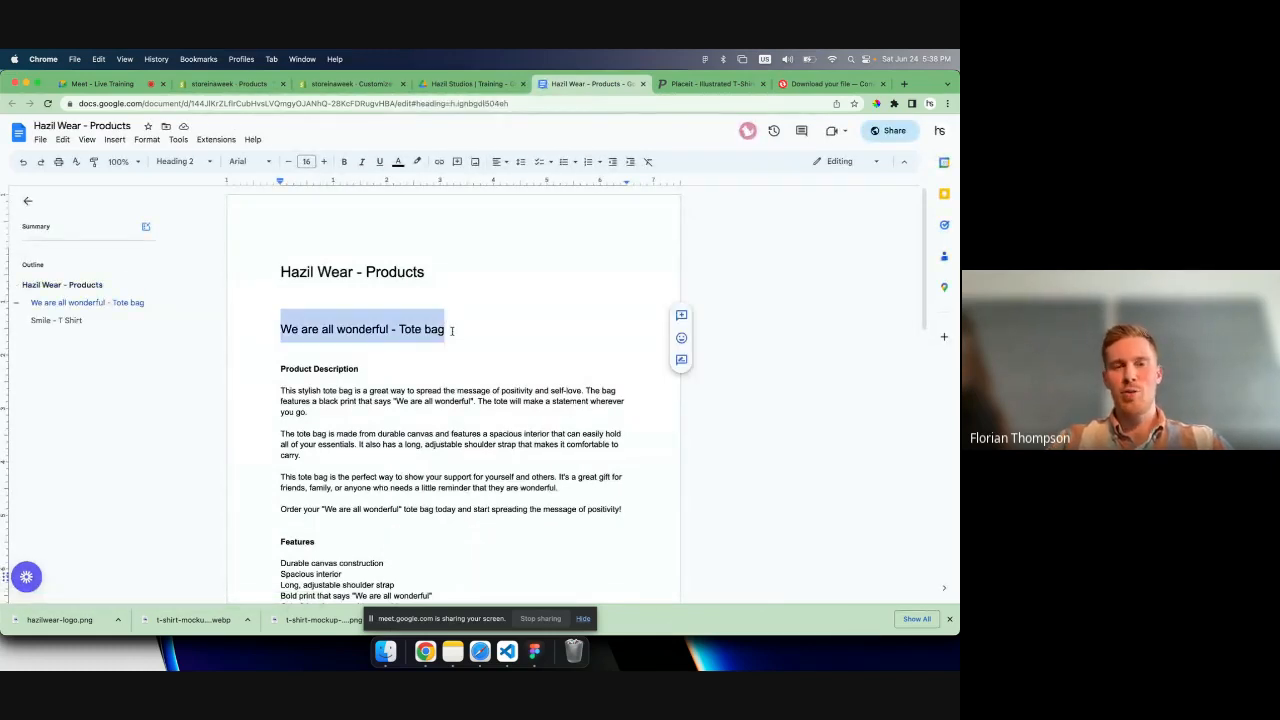
left_click(347, 85)
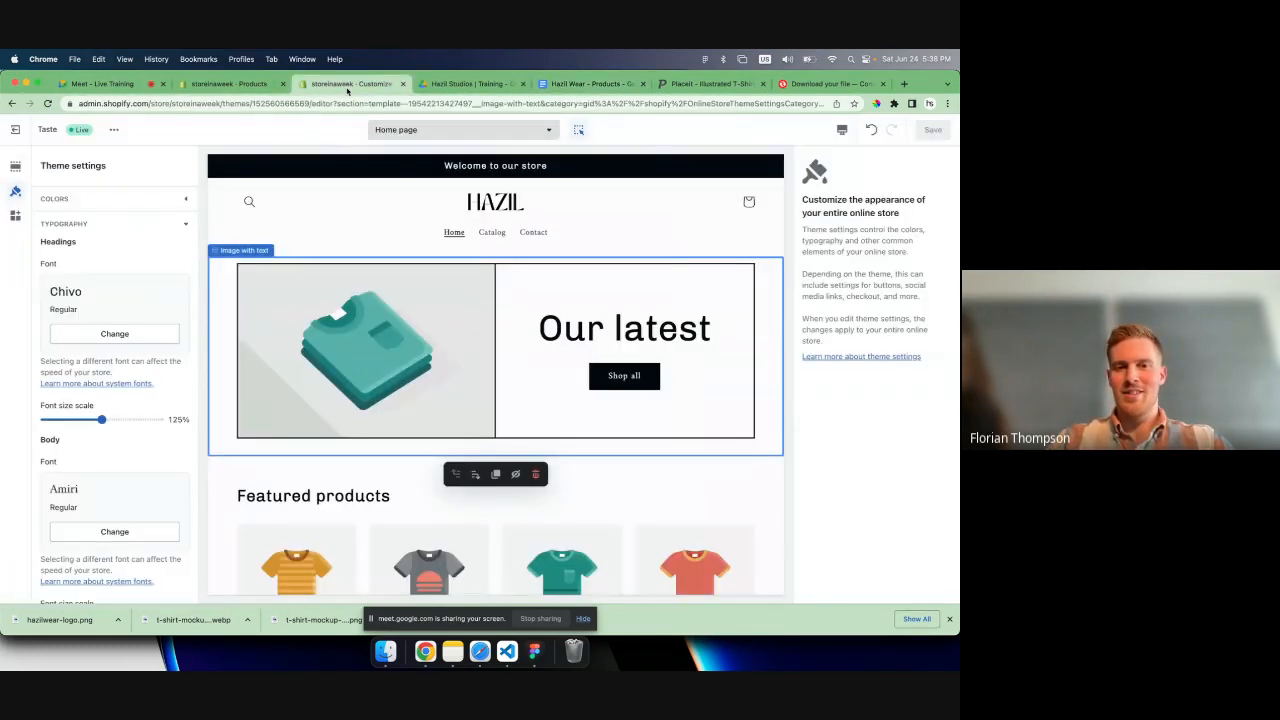
left_click(229, 83)
left_click(349, 222)
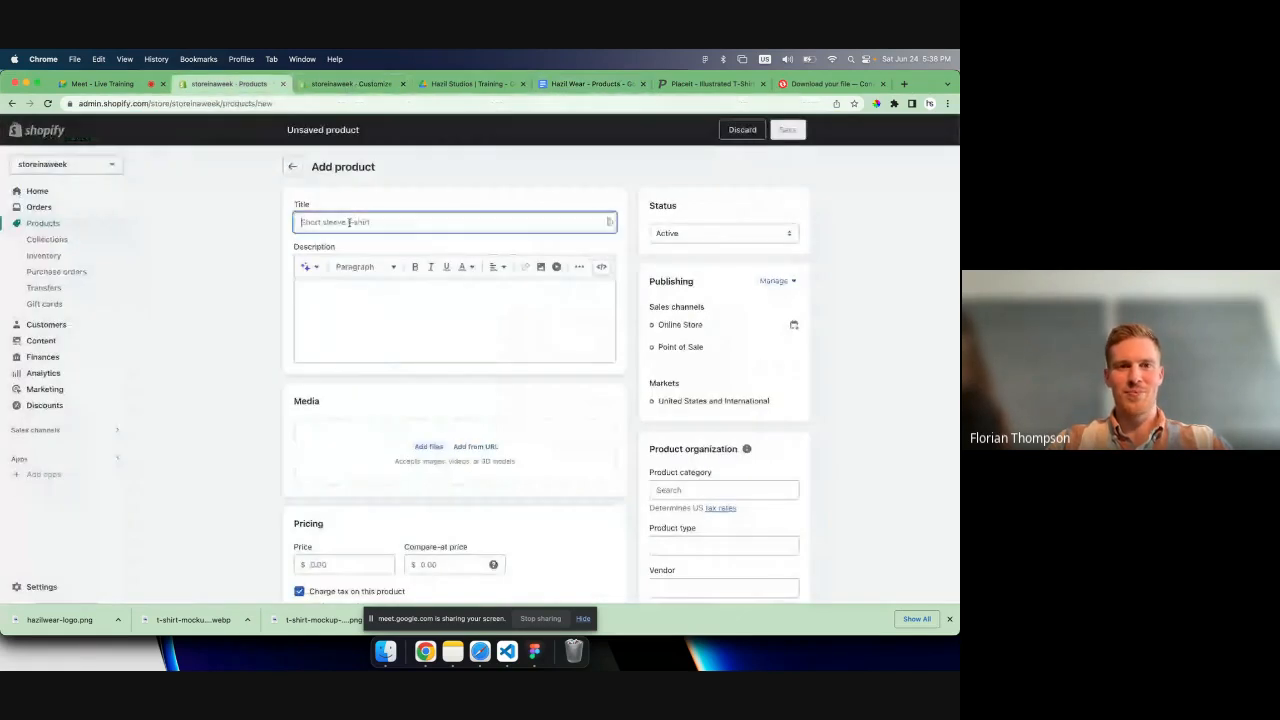
key("super+v")
left_click(227, 285)
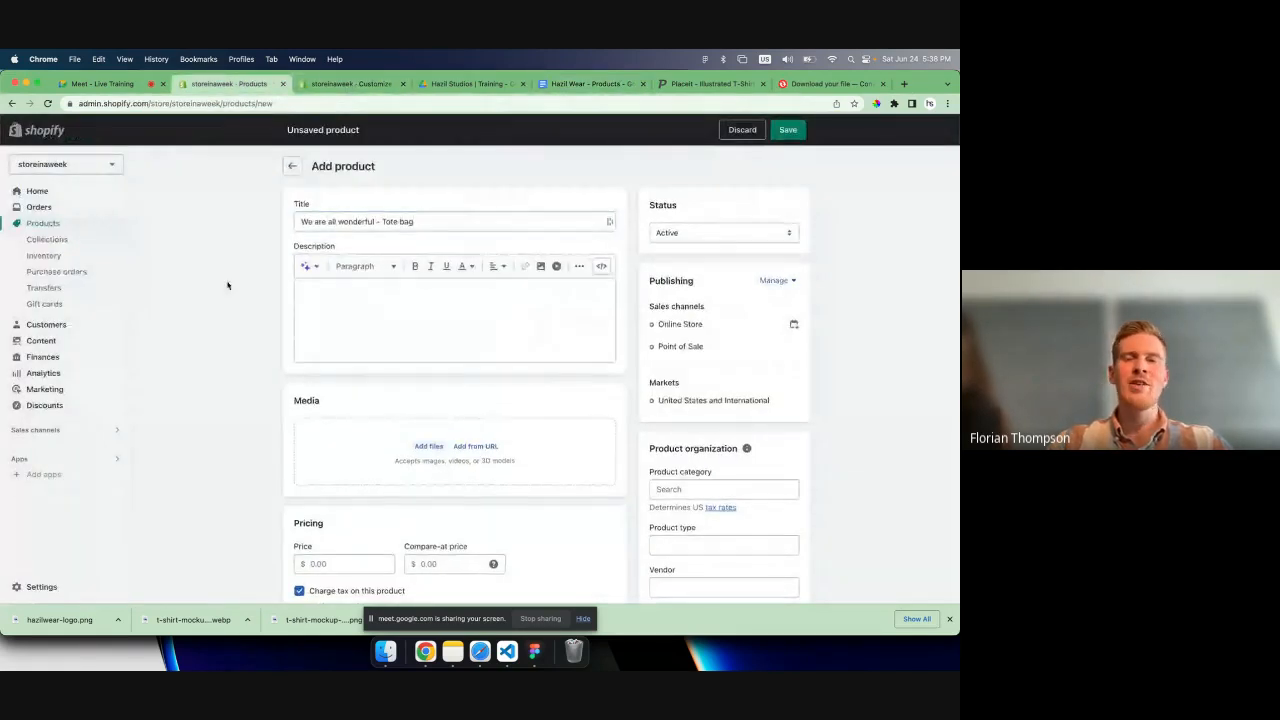
scroll(227, 285, "down", 1)
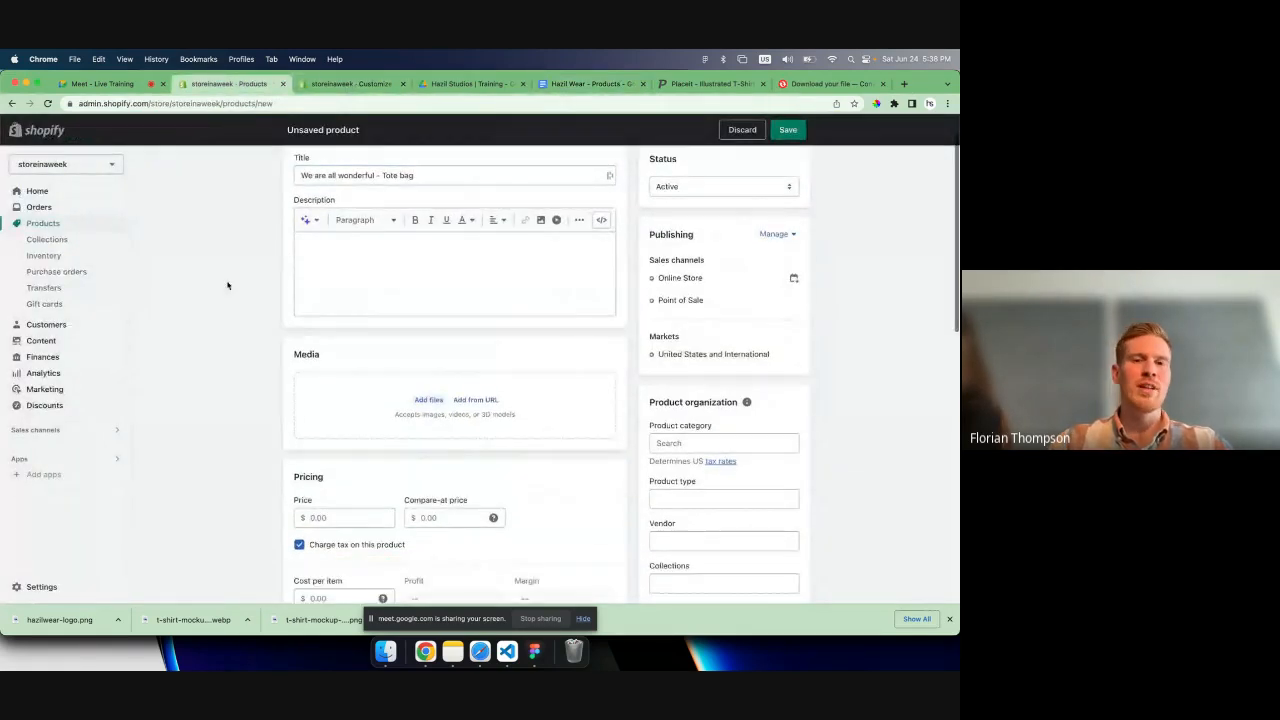
left_click(339, 302)
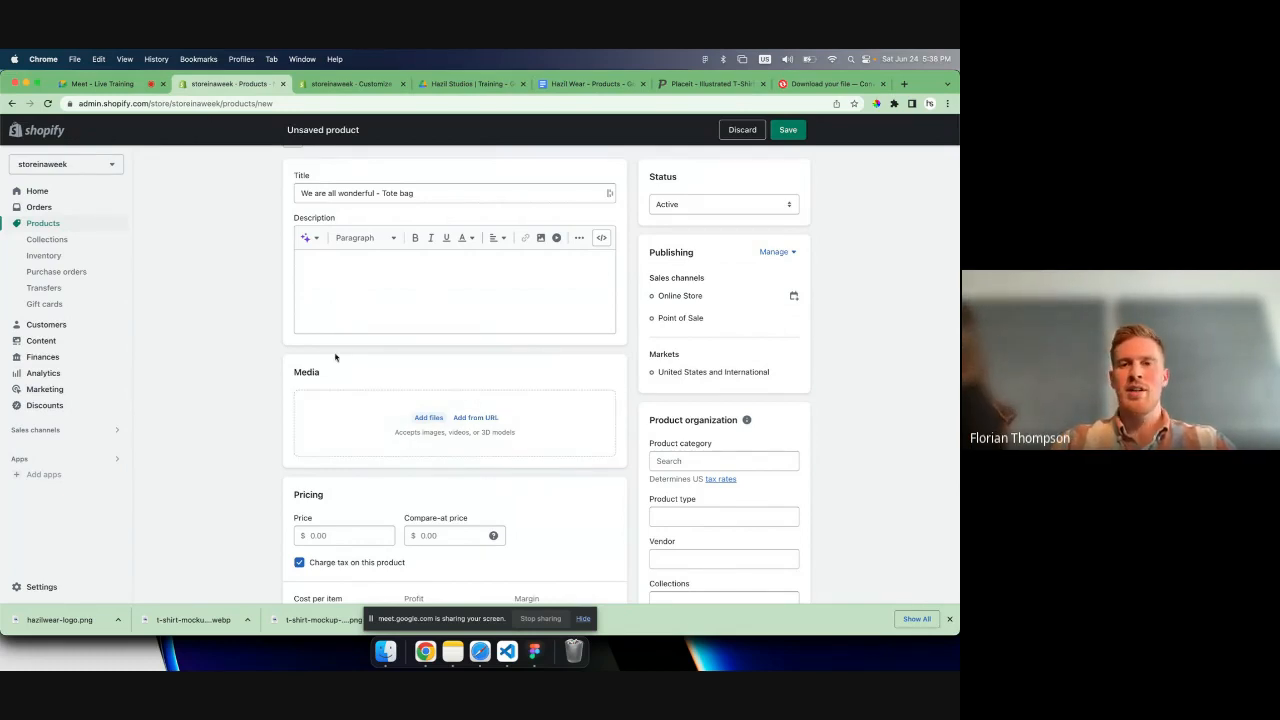
scroll(335, 357, "down", 3)
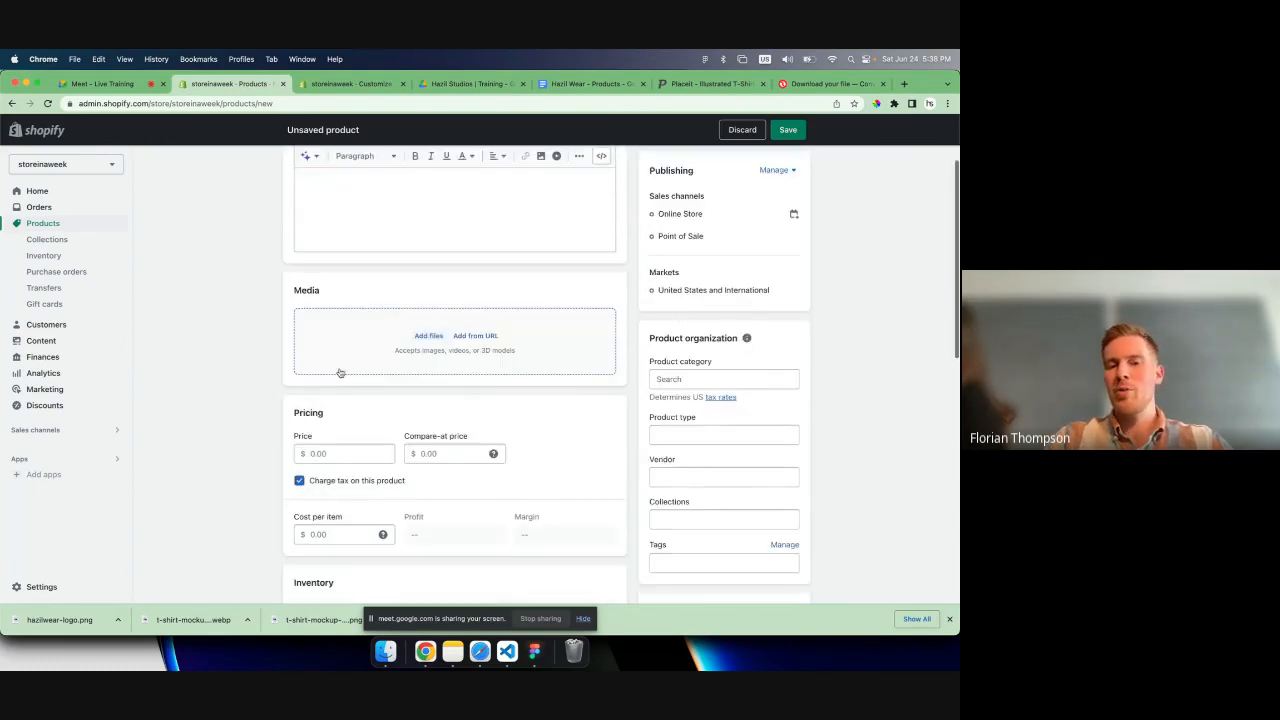
scroll(340, 372, "up", 3)
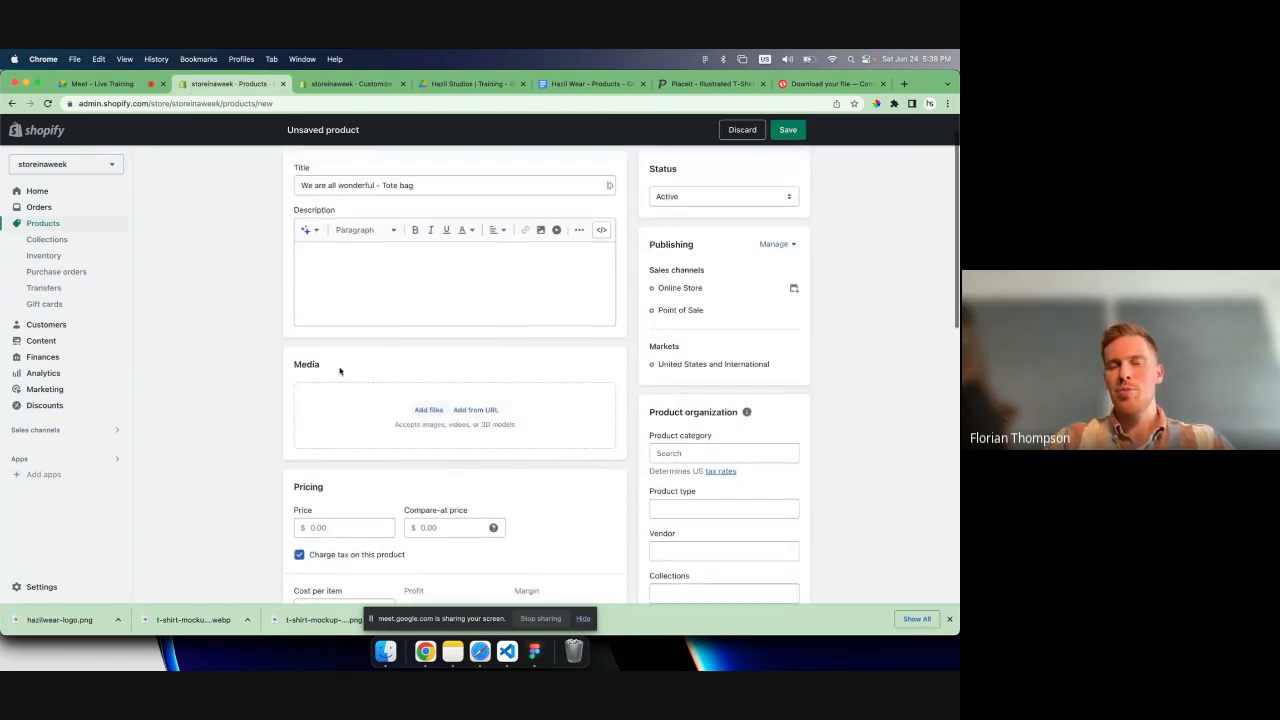
scroll(340, 310, "up", 1)
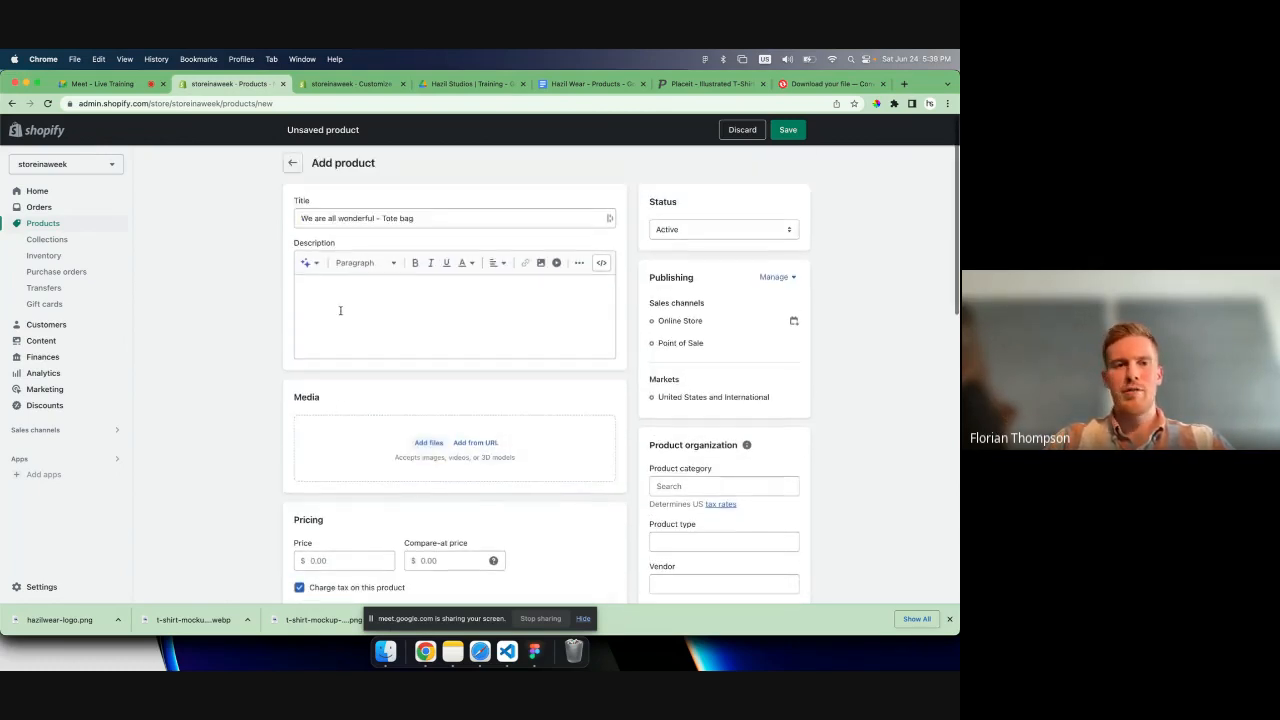
left_click(421, 215)
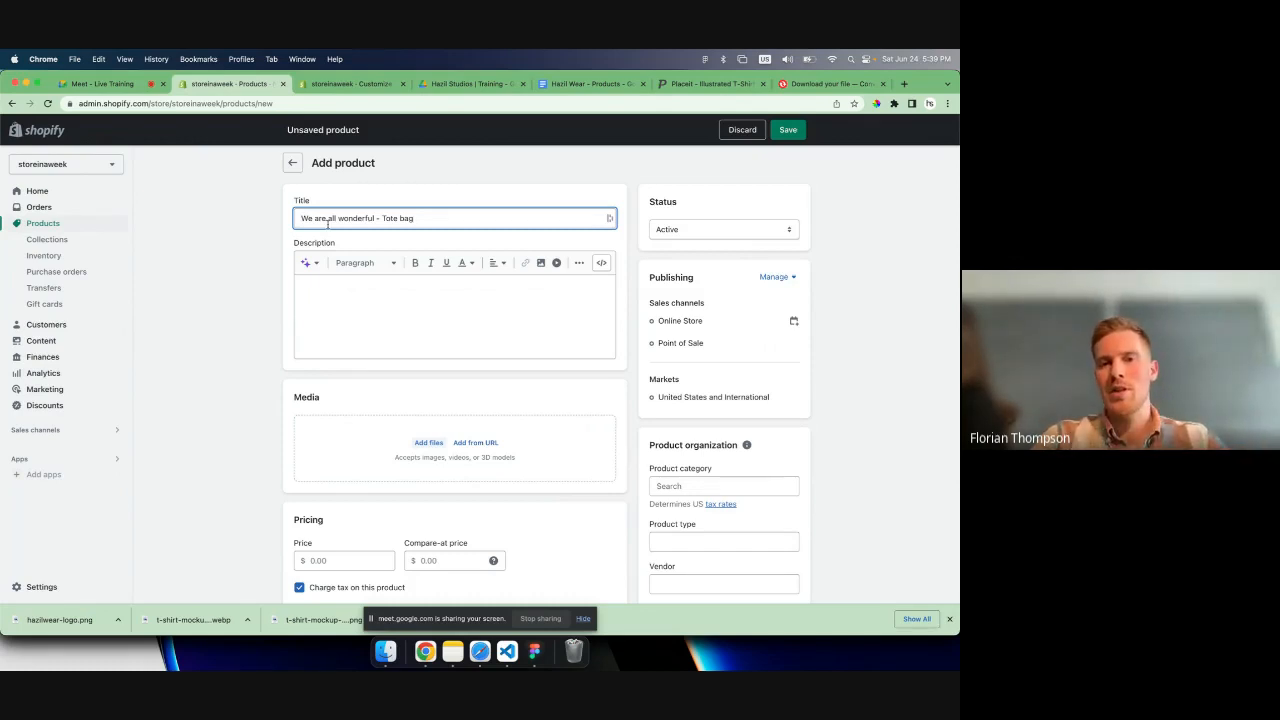
- Save the new product and go to the tote bag's product description in the "Hazil Wear - Products" document
left_click(797, 137)
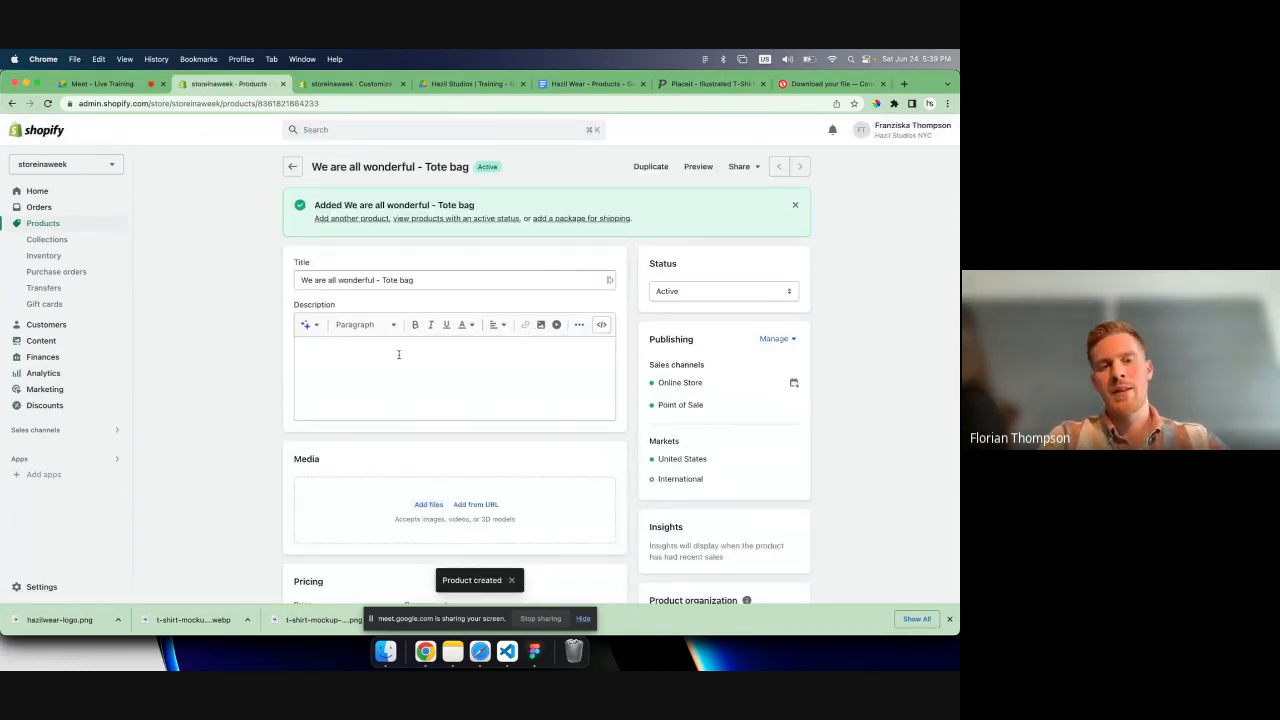
left_click(575, 83)
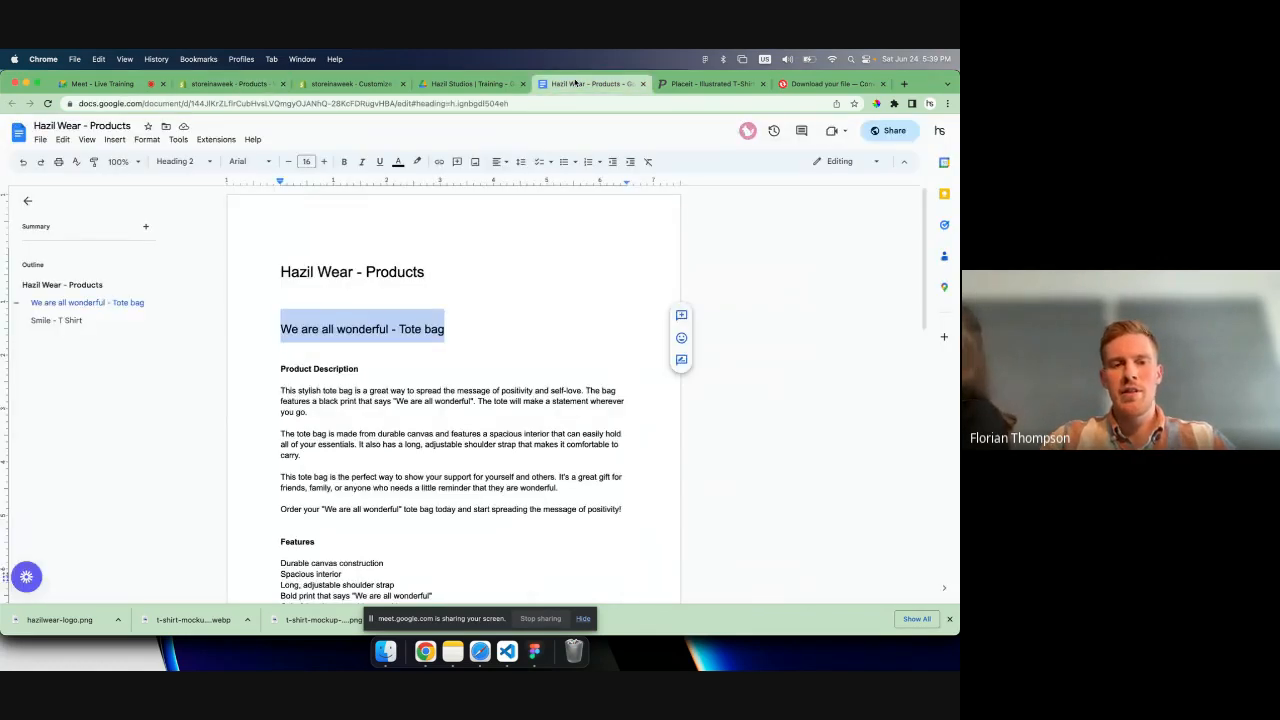
scroll(369, 443, "down", 2)
left_click(374, 394)
scroll(365, 392, "down", 1)
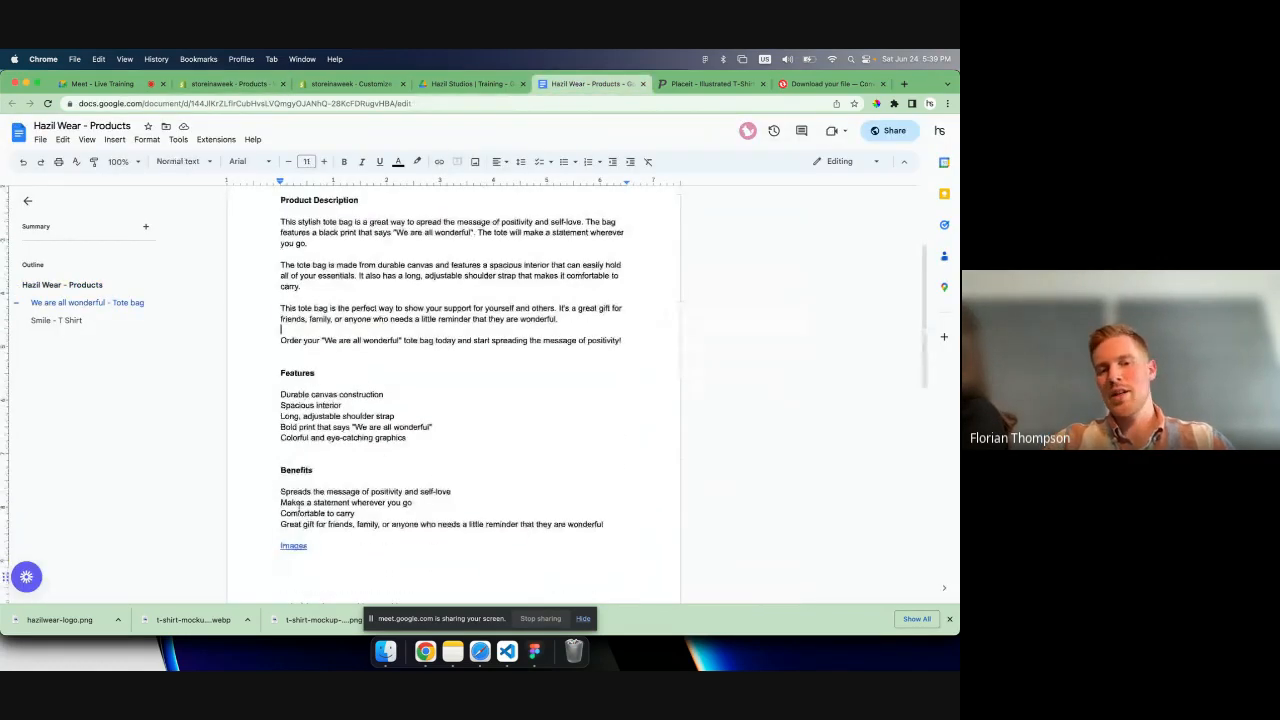
scroll(420, 360, "up", 1)
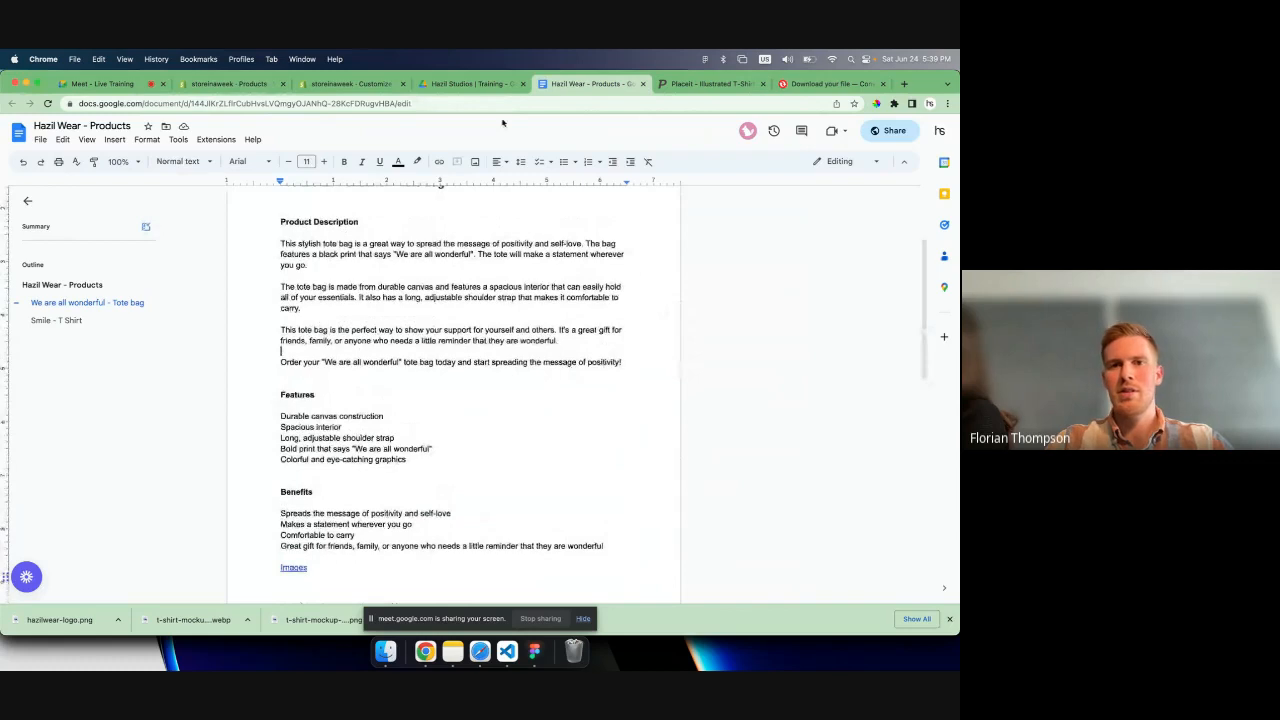
left_click_drag(646, 372, 279, 240)
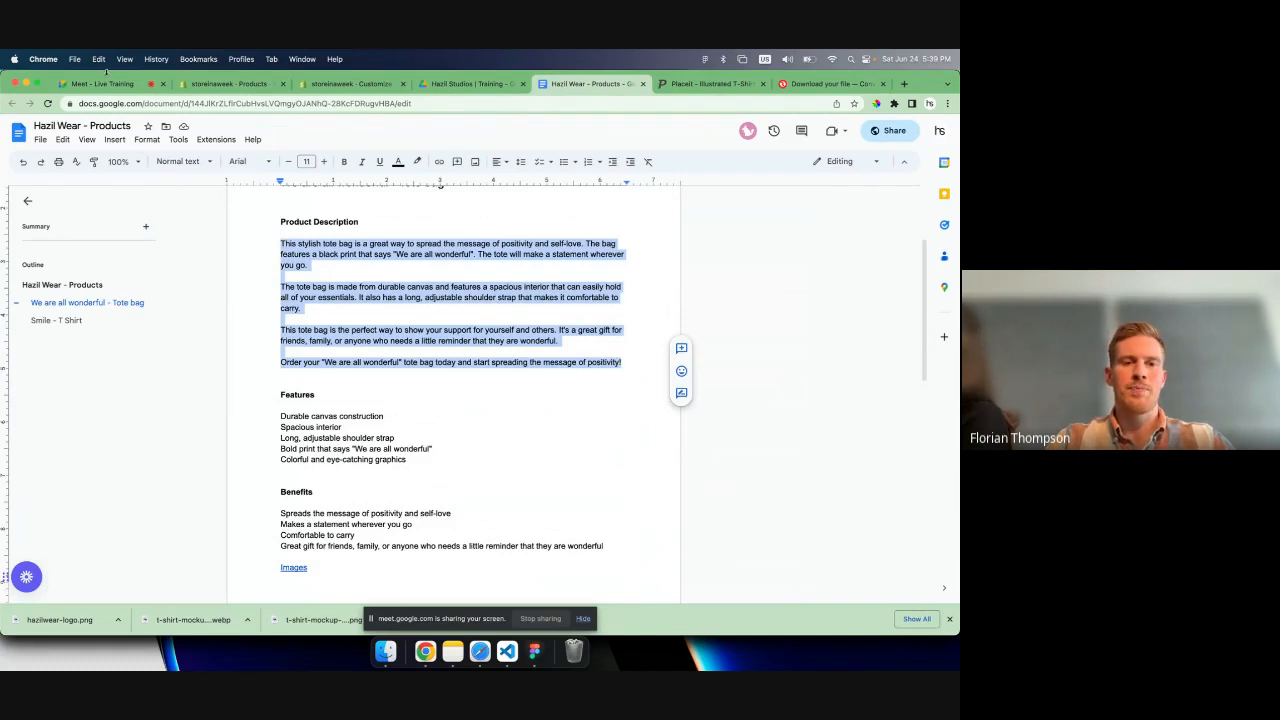
left_click(313, 298)
scroll(313, 298, "up", 1)
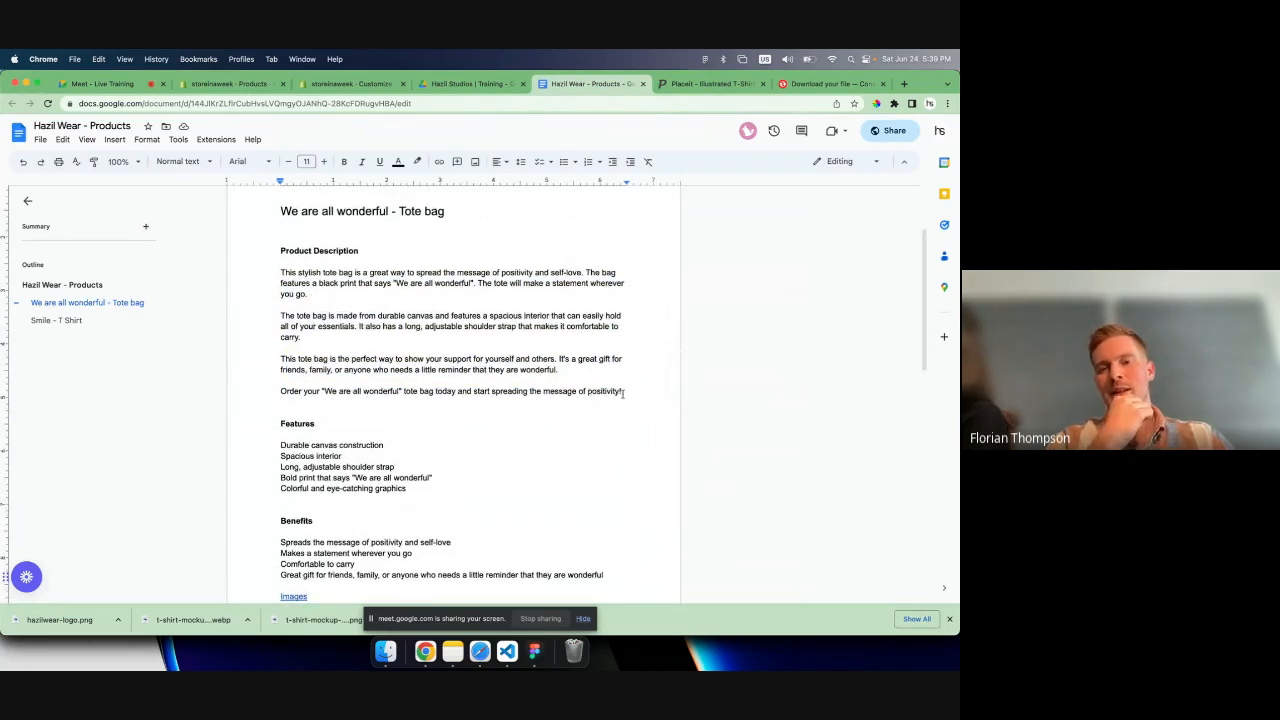
left_click_drag(622, 391, 416, 322)
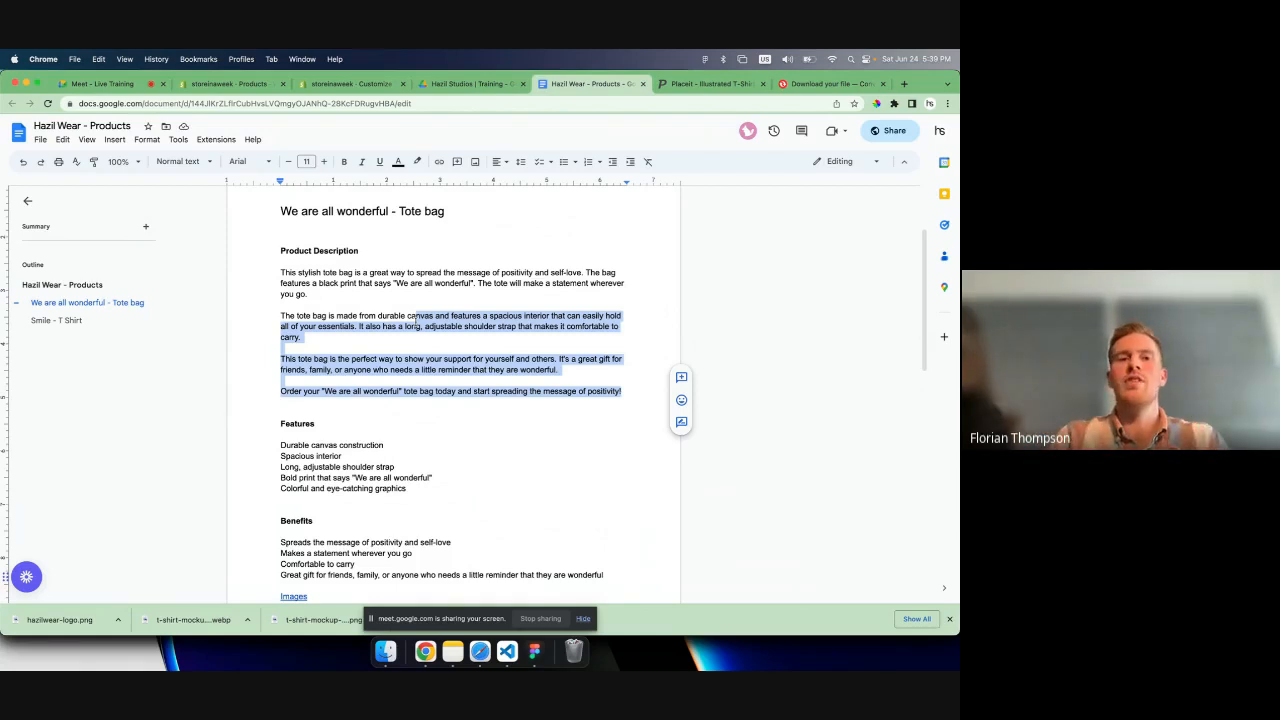
left_click(566, 368)
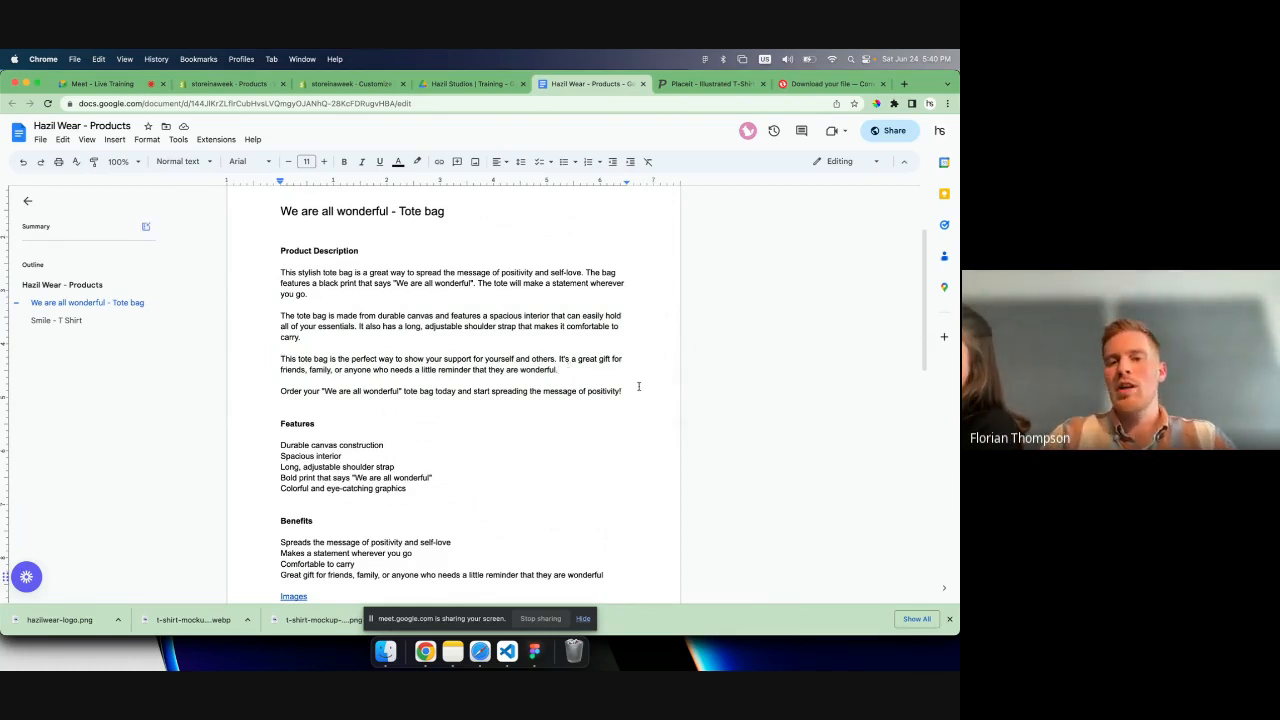
- Copy the four product description paragraphs from the document into the tote bag's description in Shopify and save the product
left_click_drag(624, 391, 270, 275)
key("super+c")
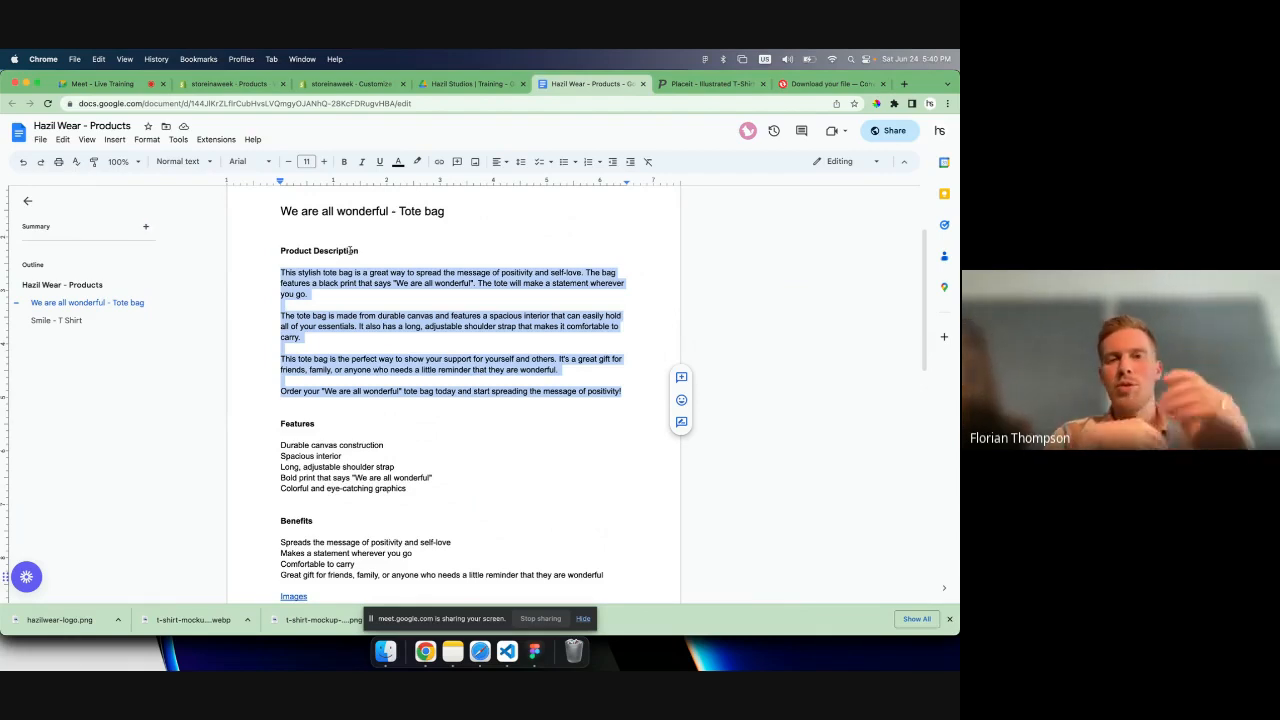
left_click(344, 84)
left_click(230, 84)
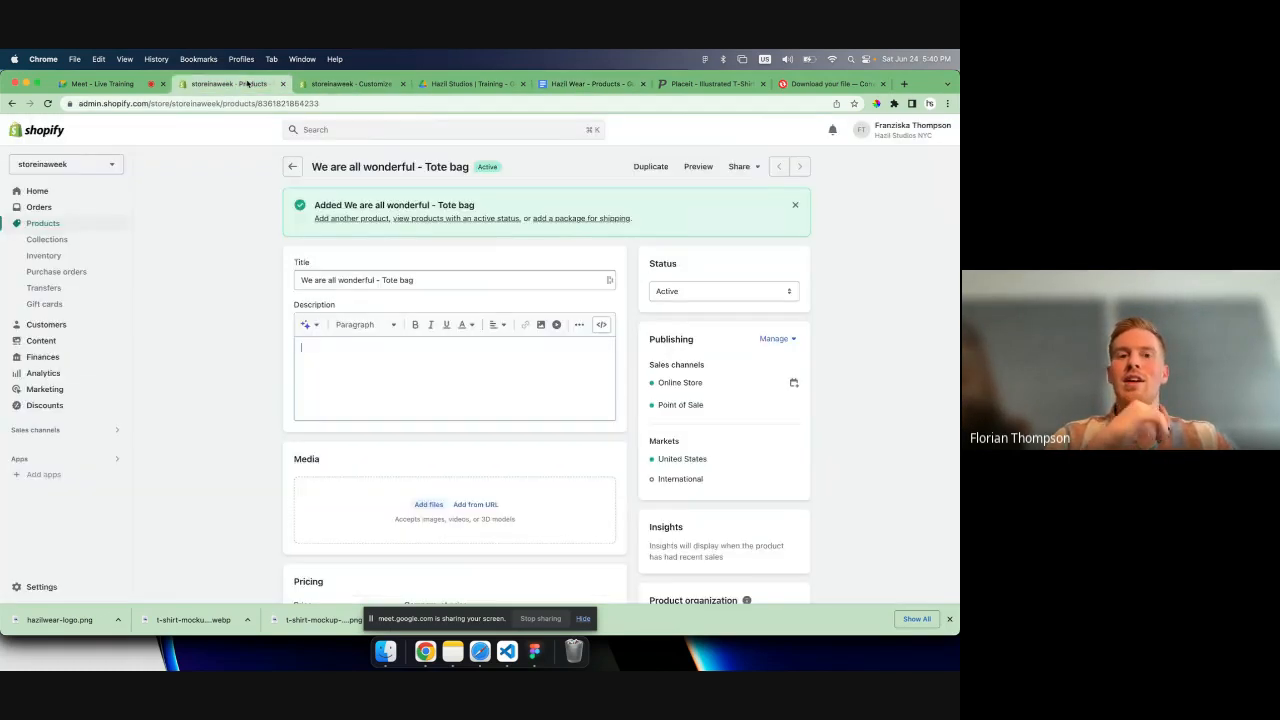
key("super+v")
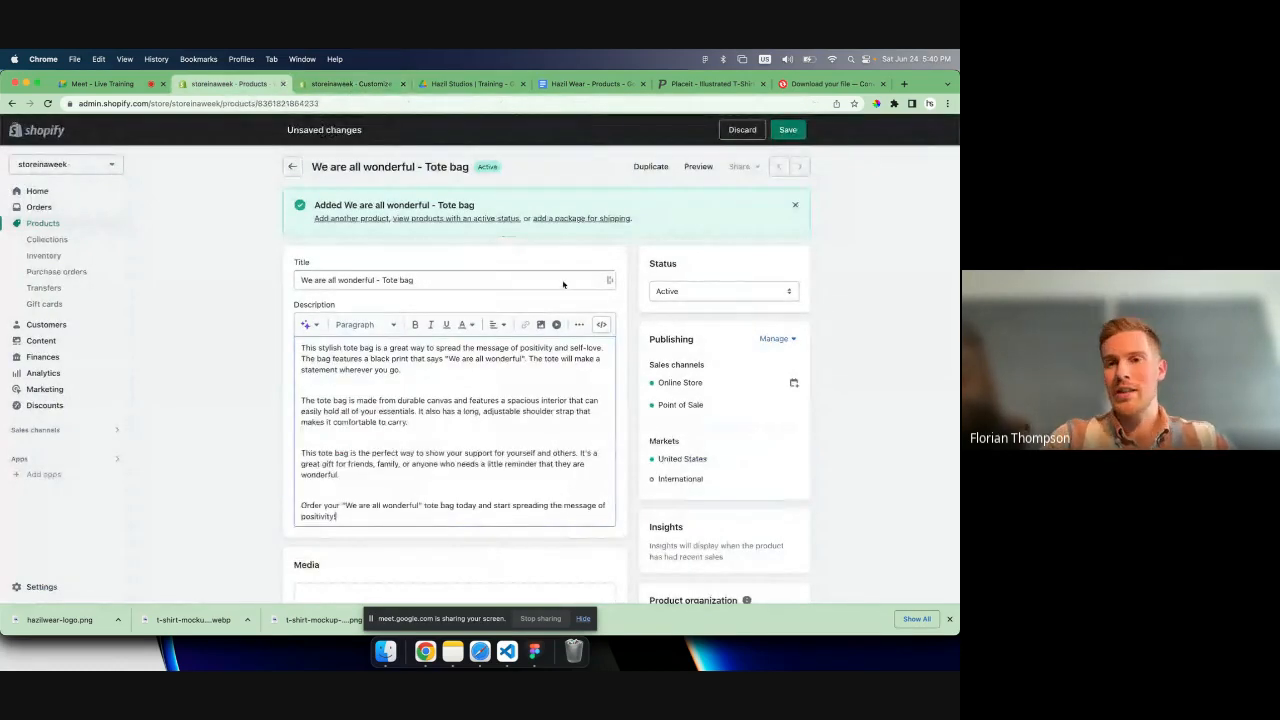
left_click(789, 130)
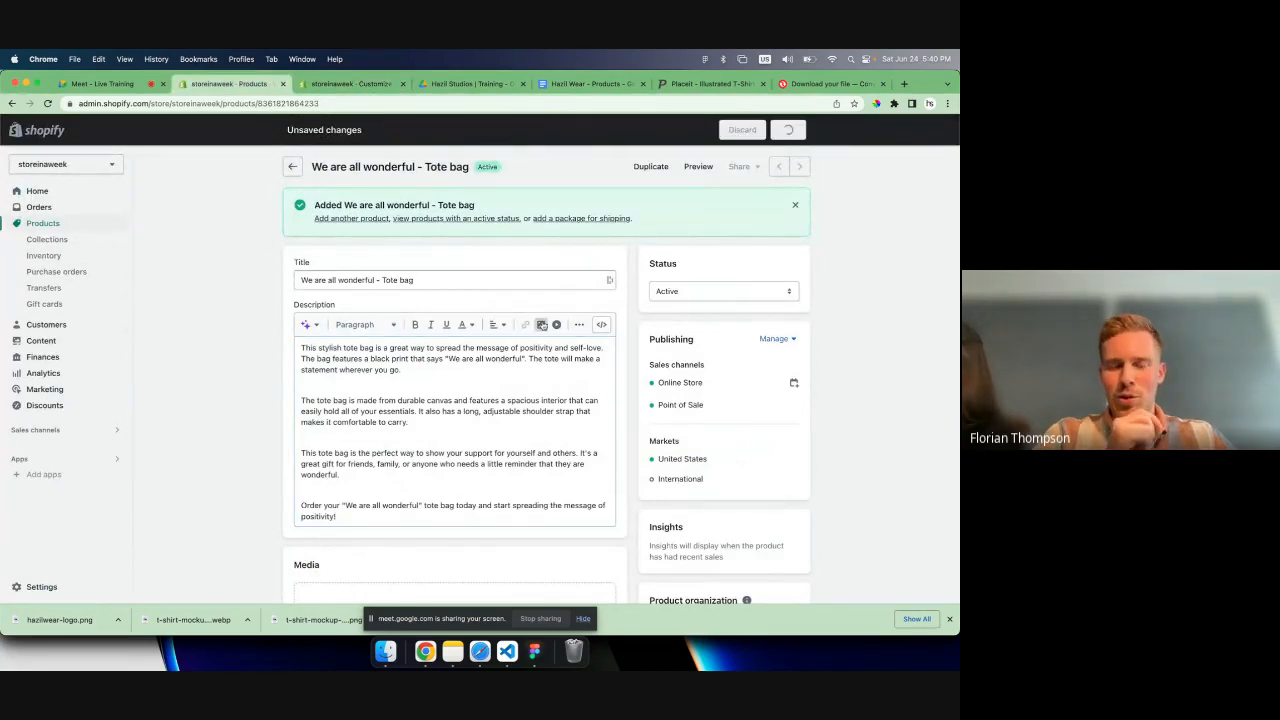
- Download the four hazilwear-totebag photos from the Totebag folder in Google Drive, leaving out totebag-pattern.png
scroll(487, 416, "down", 1)
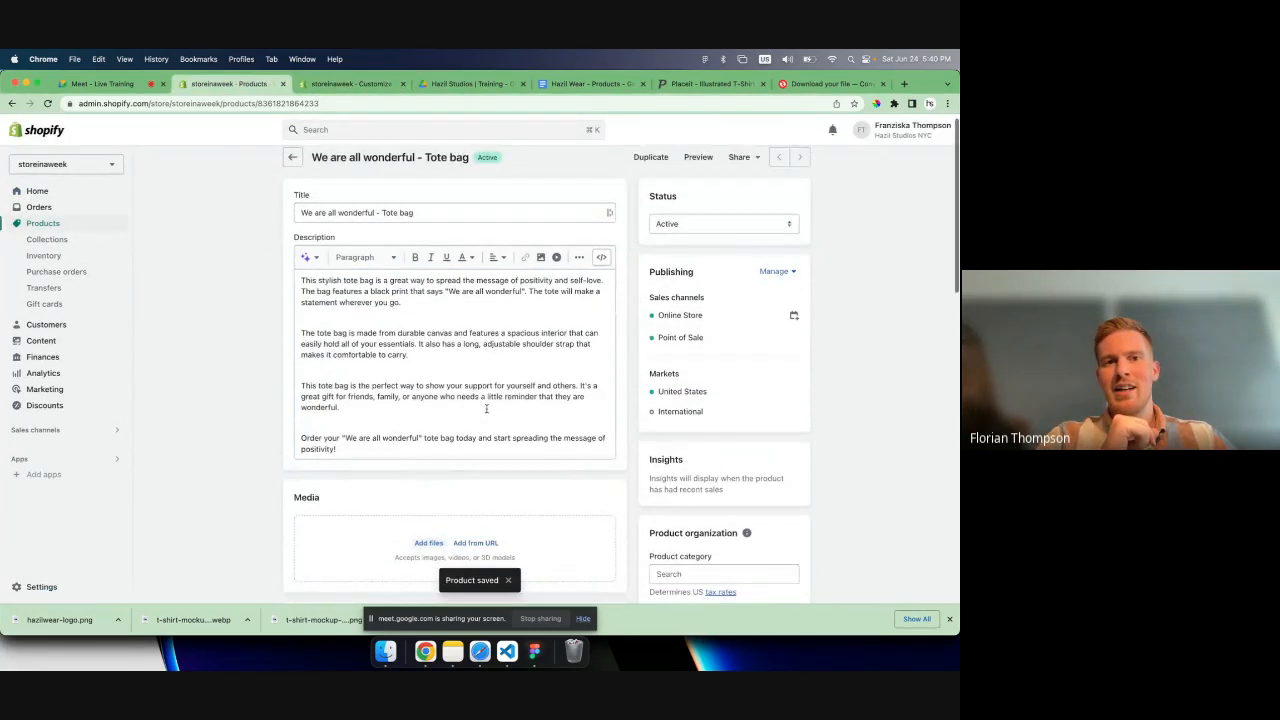
left_click(590, 84)
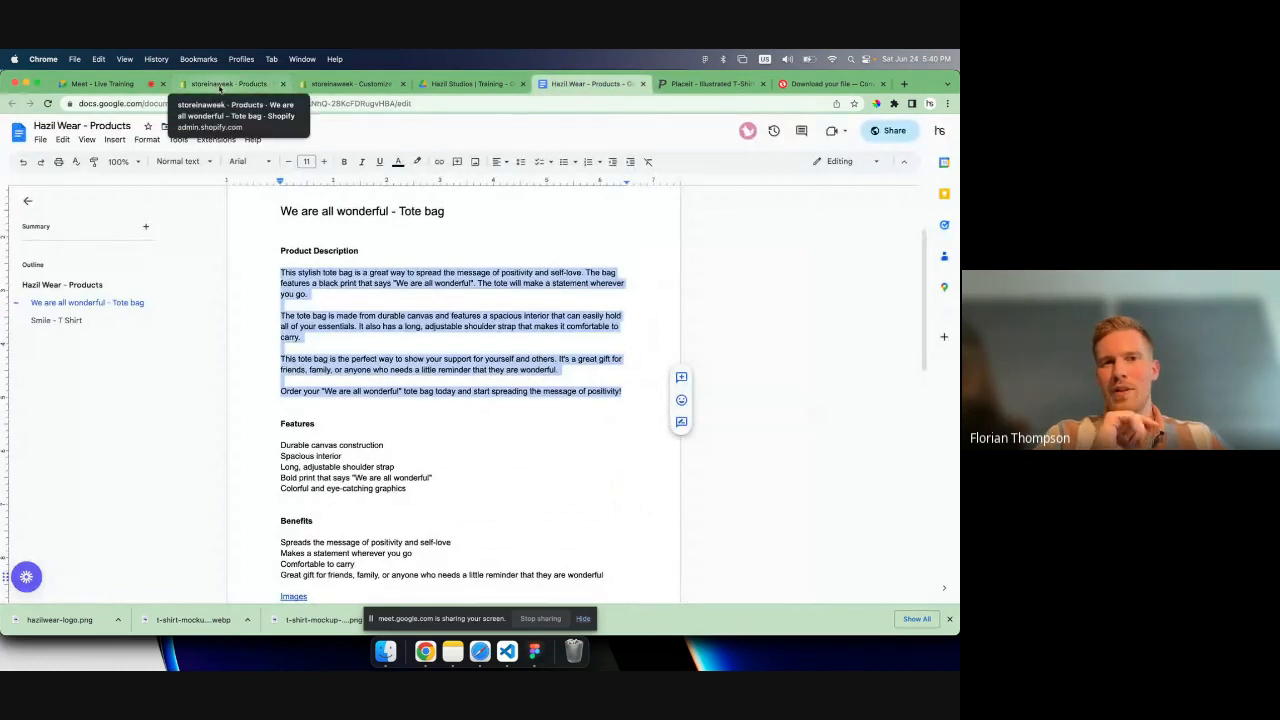
left_click(220, 84)
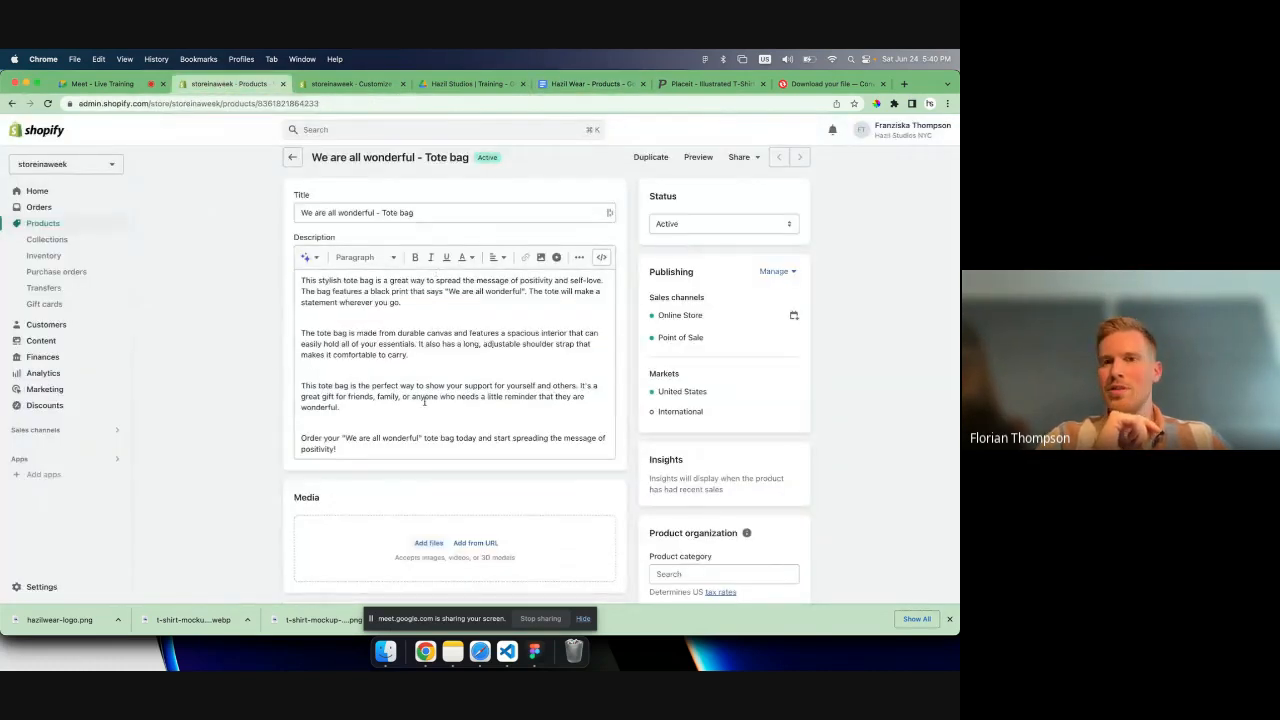
left_click(460, 84)
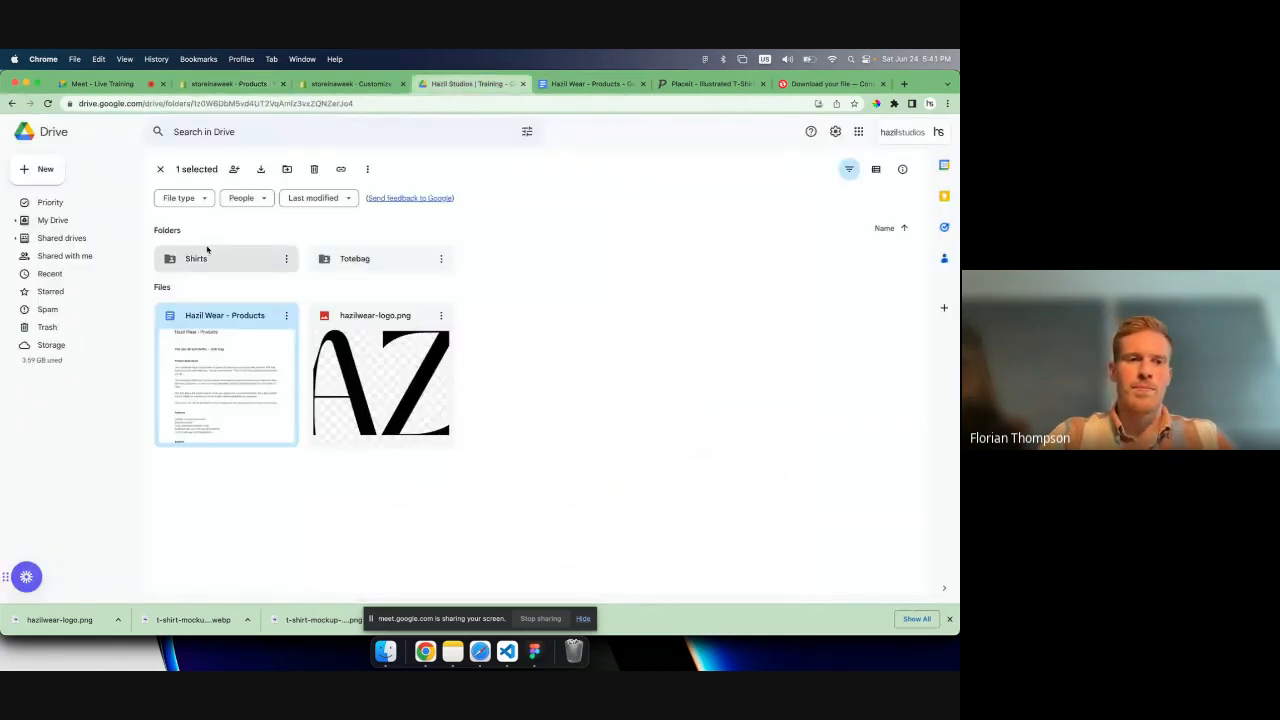
left_click(323, 260)
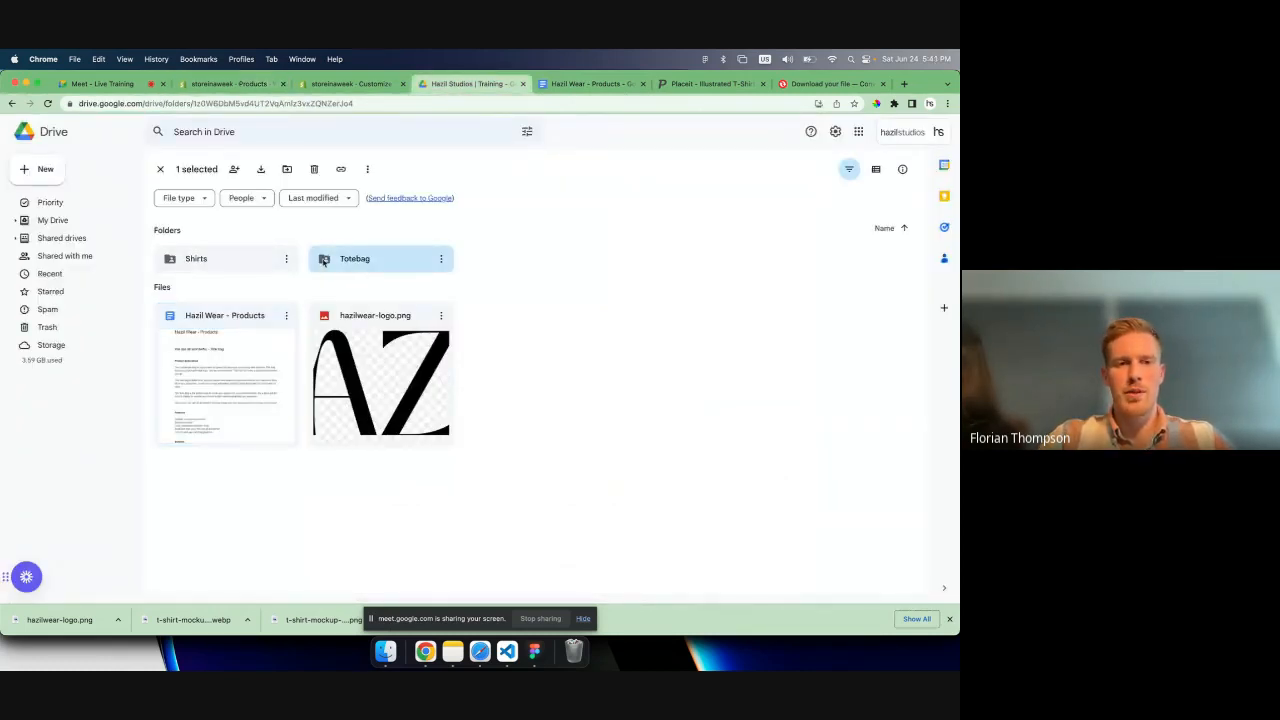
double_click(323, 260)
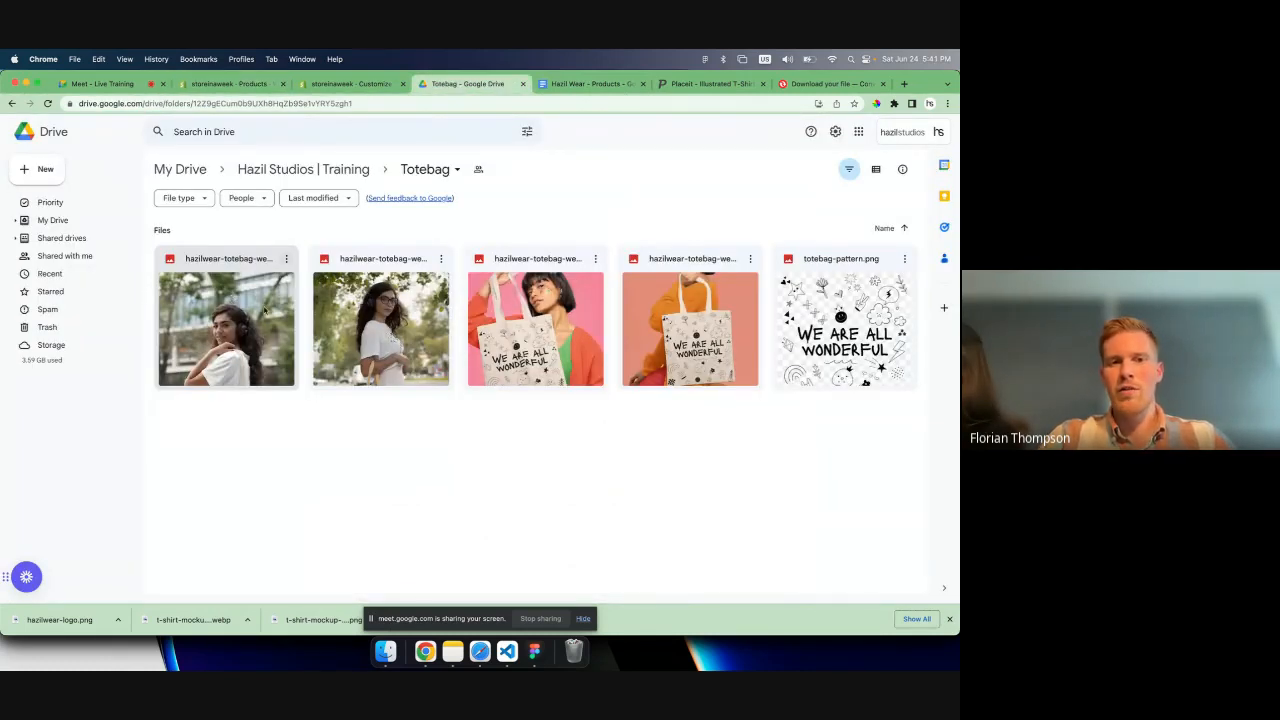
left_click_drag(257, 239, 705, 349)
right_click(705, 349)
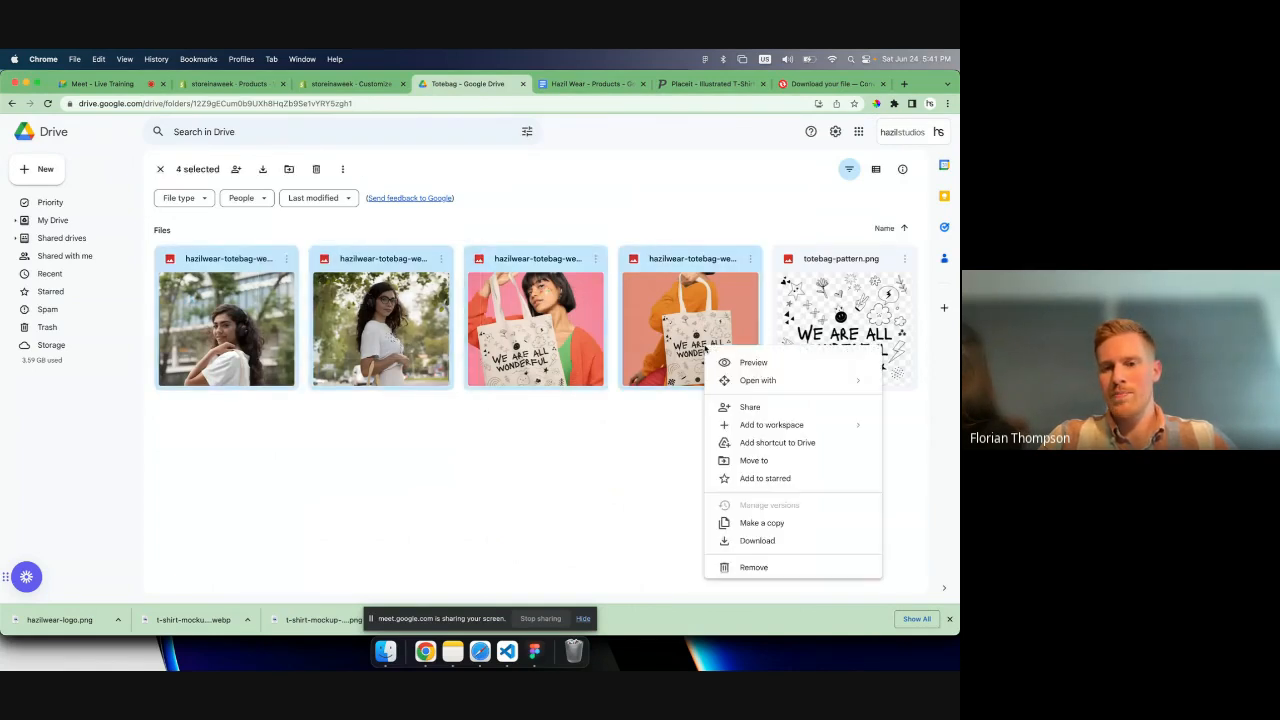
left_click(739, 541)
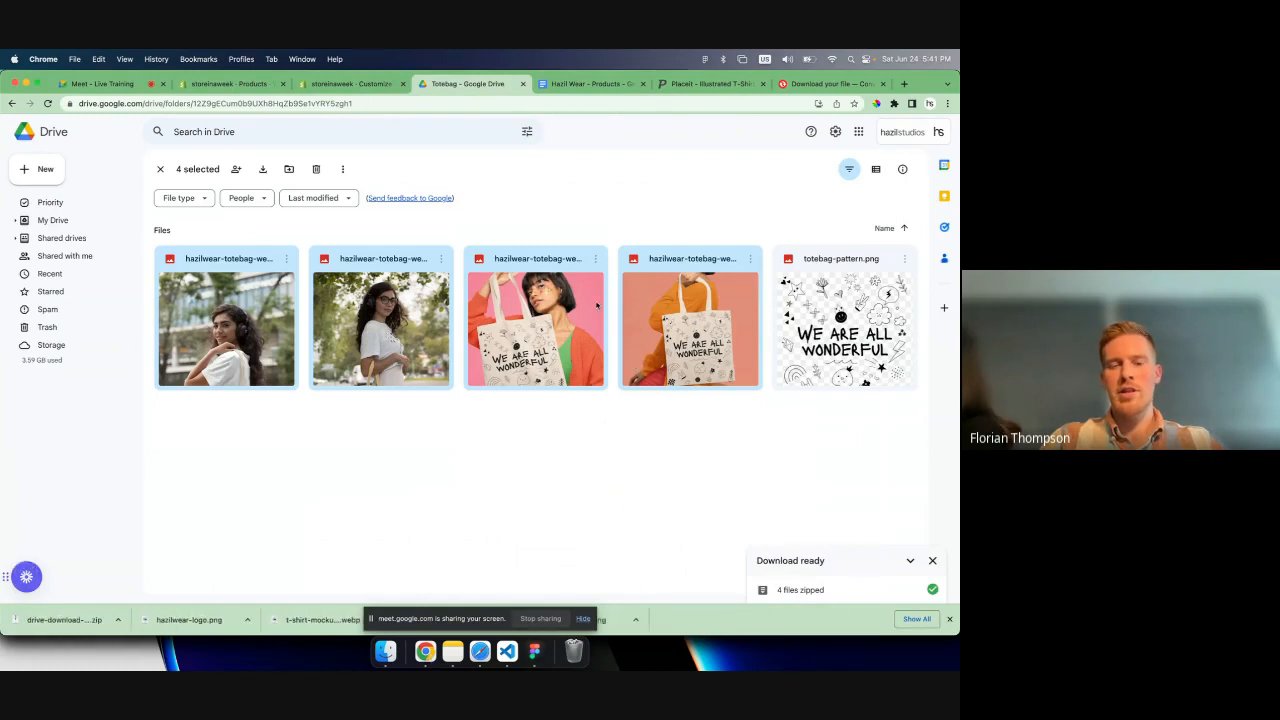
- Preview the tote bag photo with the pink background in Google Drive and close it
left_click(578, 451)
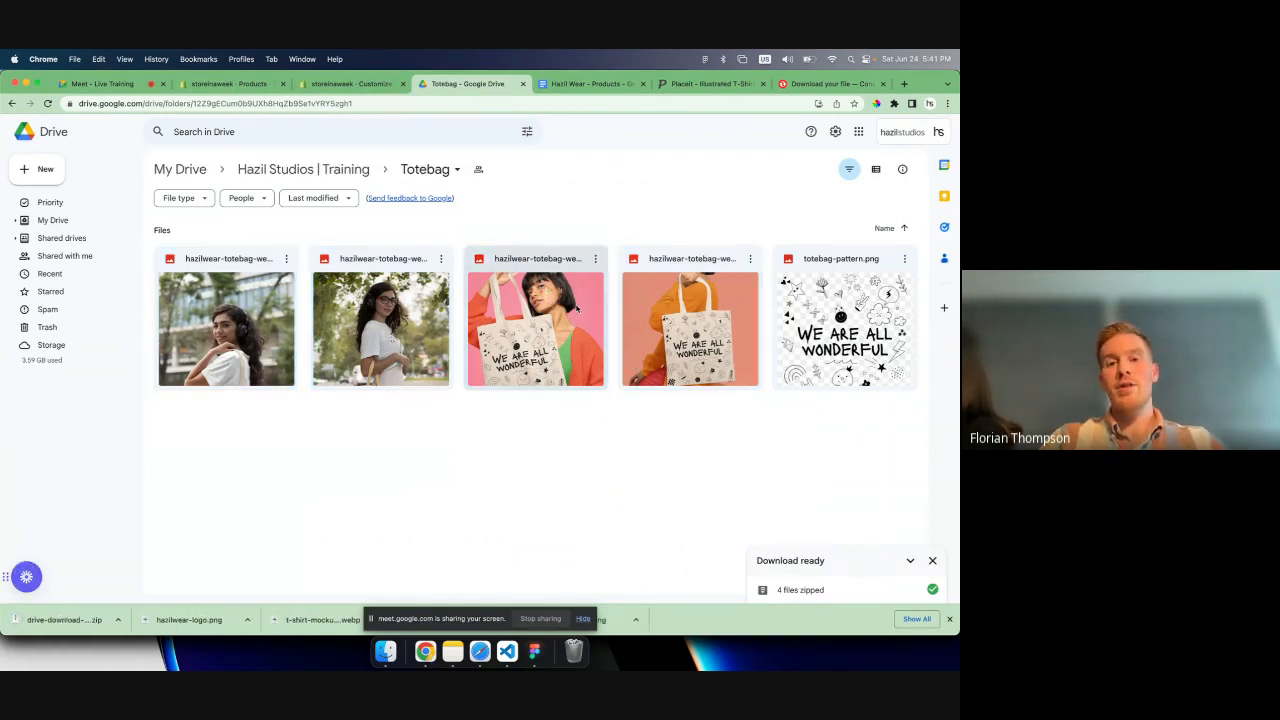
double_click(535, 340)
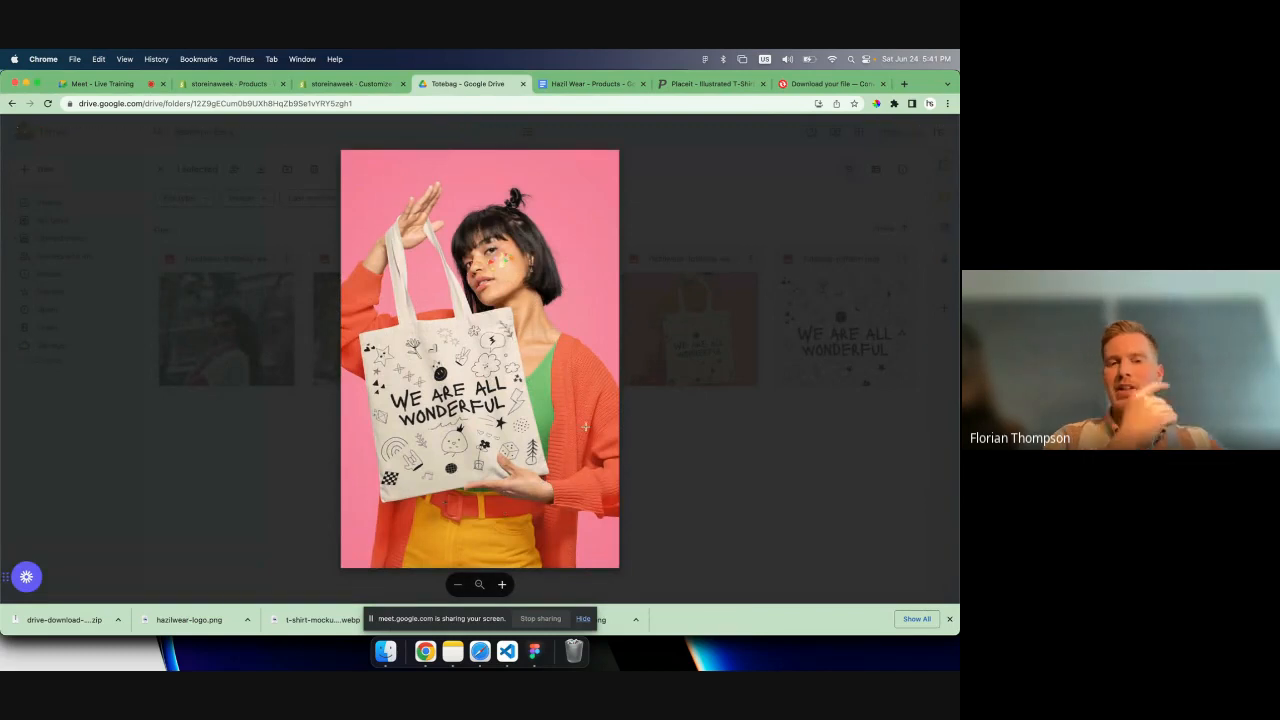
left_click(703, 203)
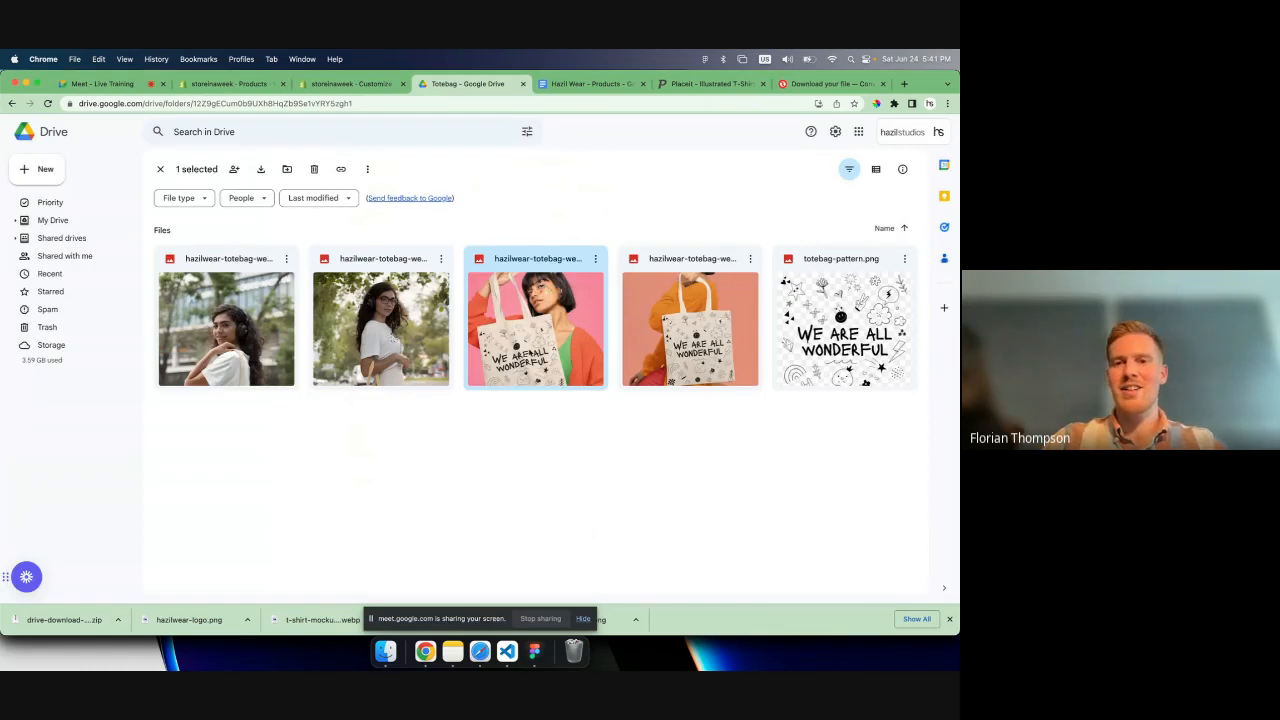
- Start adding media to the tote bag product in Shopify and extract the downloaded Drive archive in the Downloads folder
left_click(230, 83)
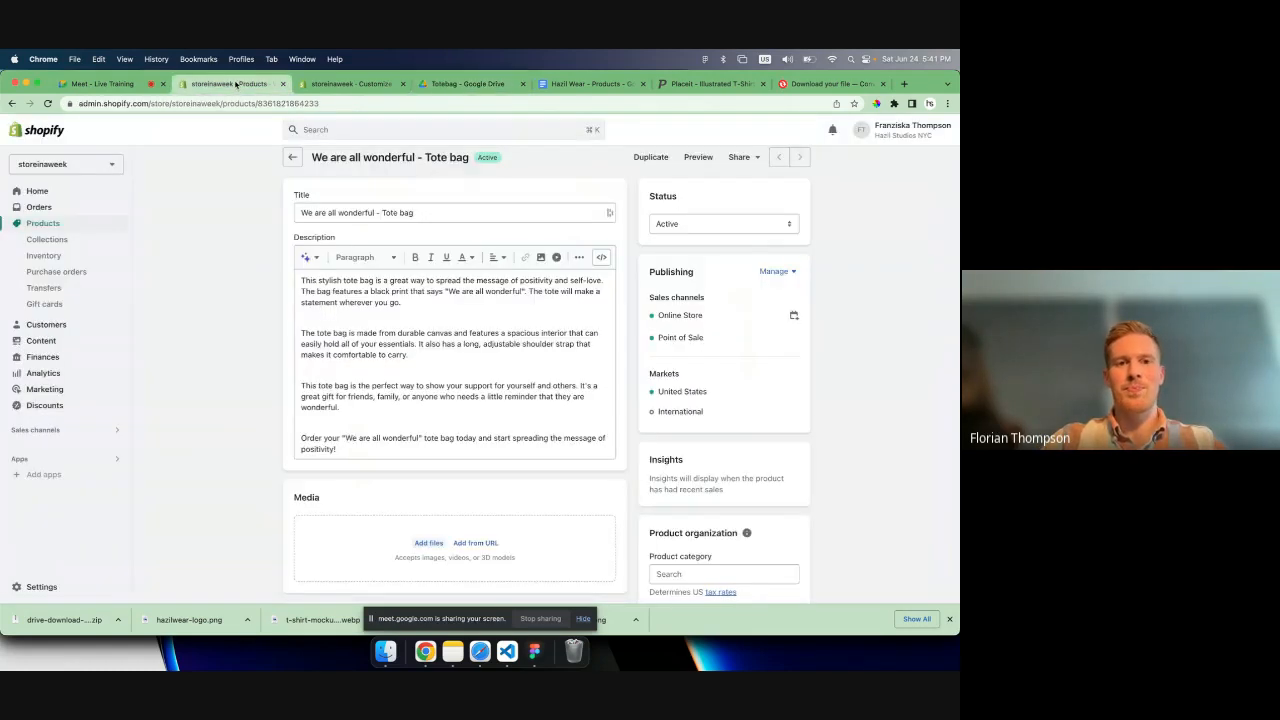
scroll(395, 518, "down", 1)
left_click(395, 518)
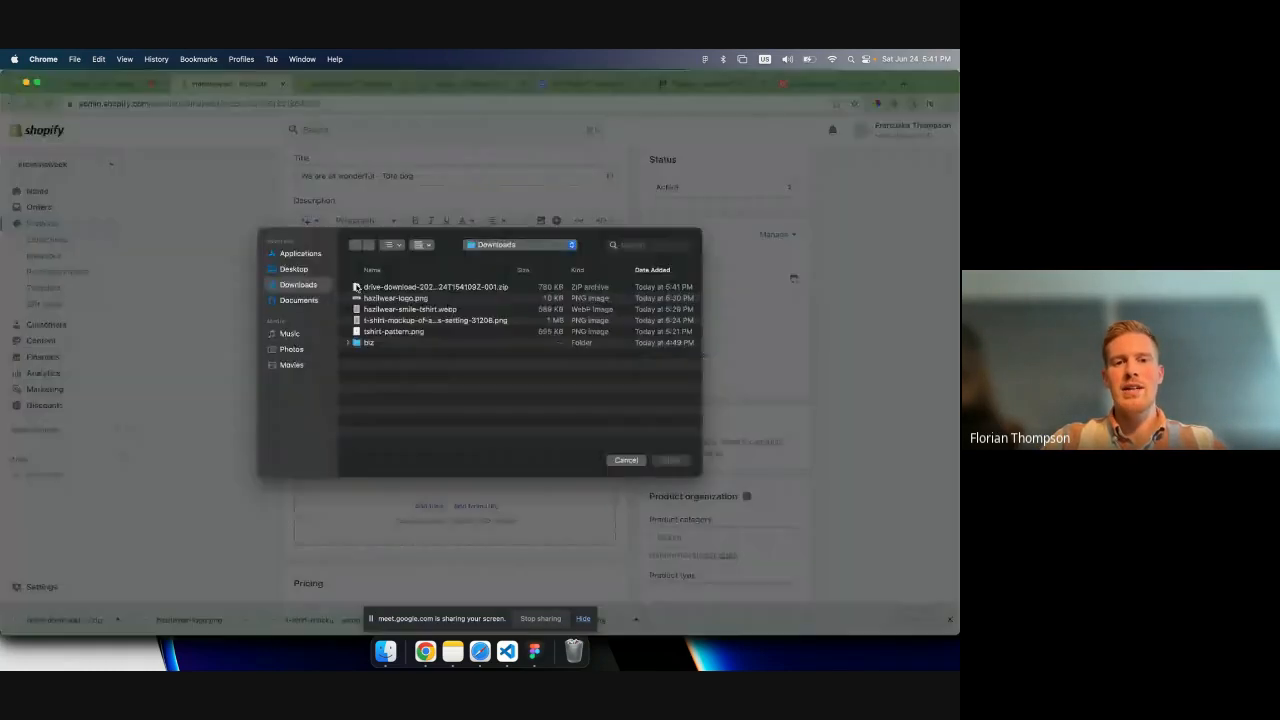
left_click(371, 253)
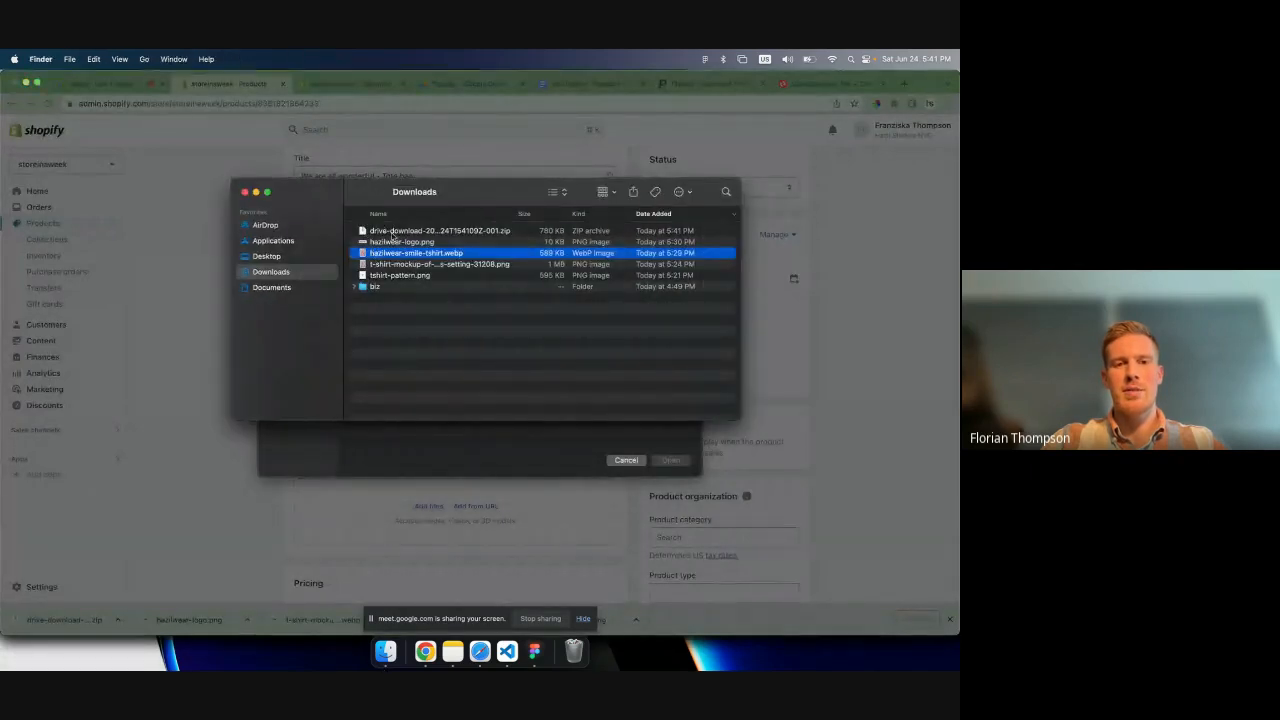
left_click(378, 231)
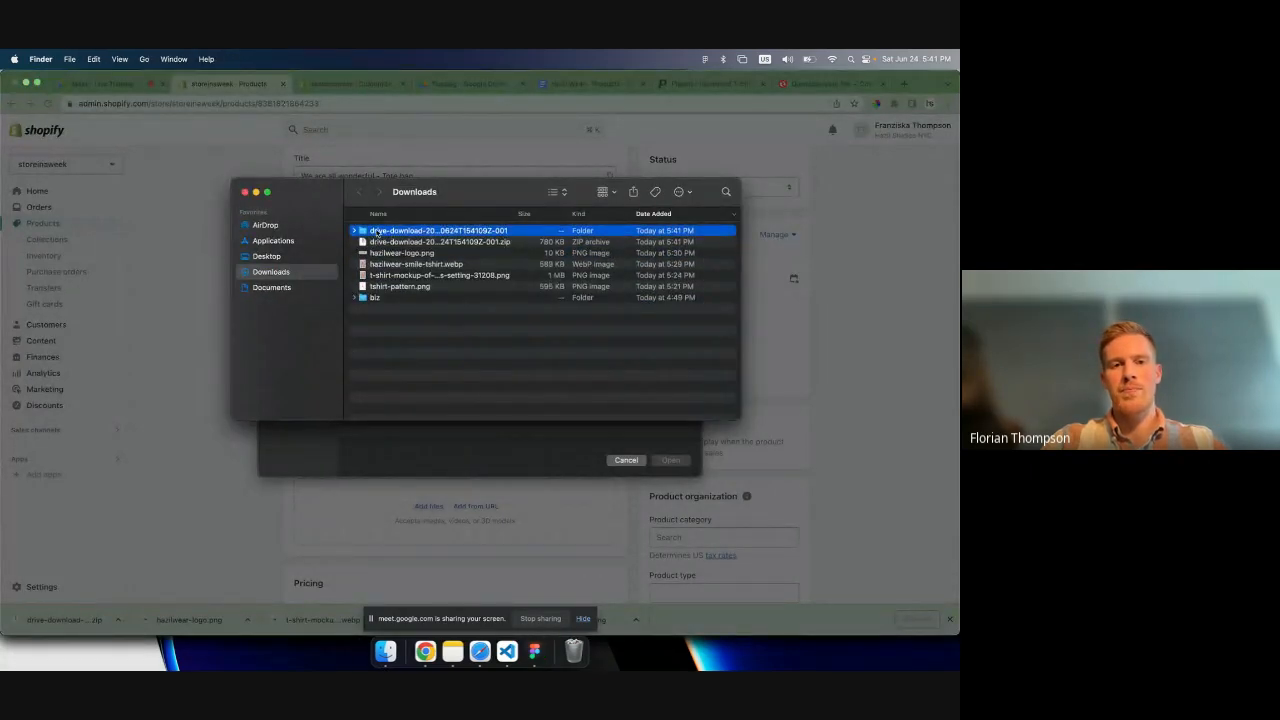
- Preview the first lifestyle photo in the extracted folder and cancel the product's media upload
left_click(355, 231)
left_click(412, 243)
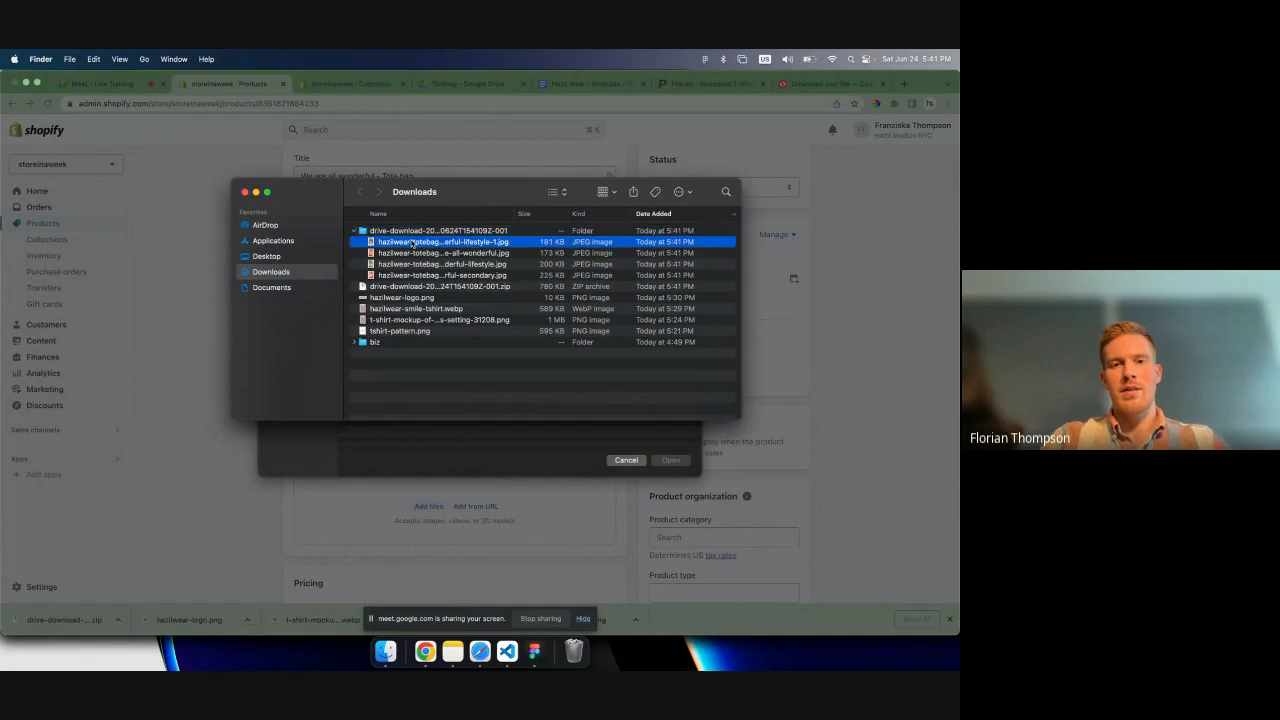
key("space")
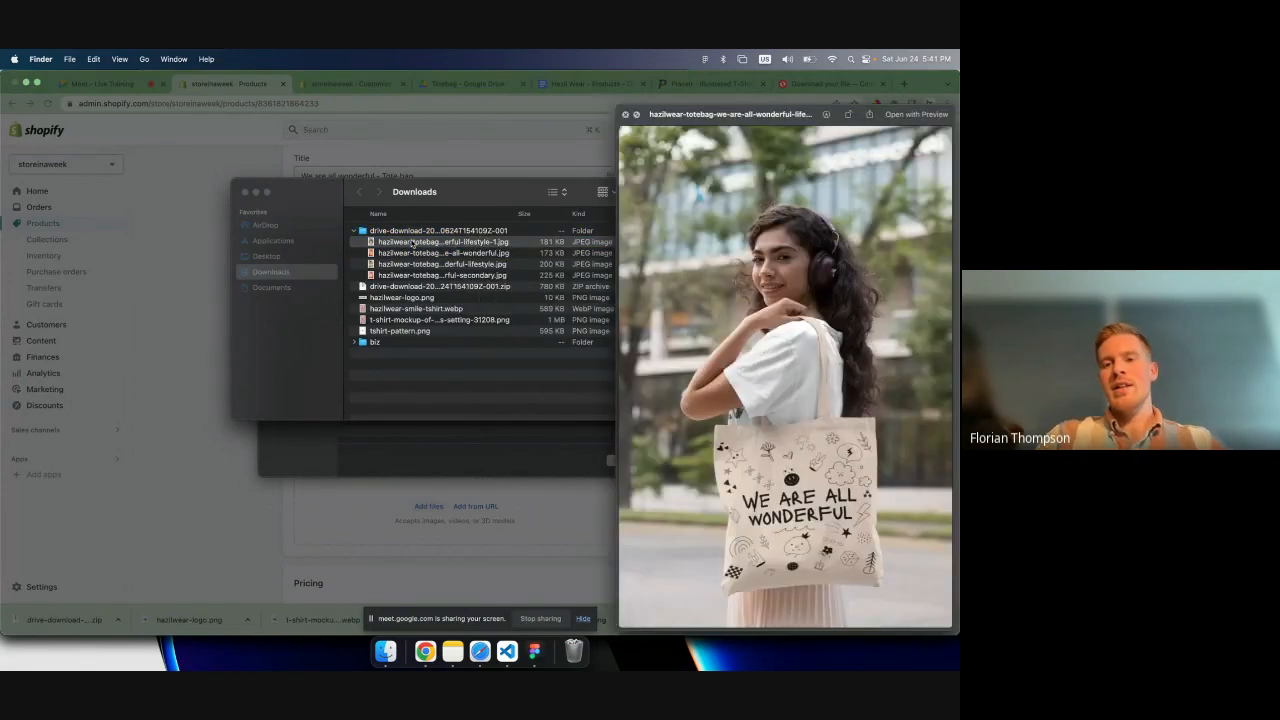
key("space")
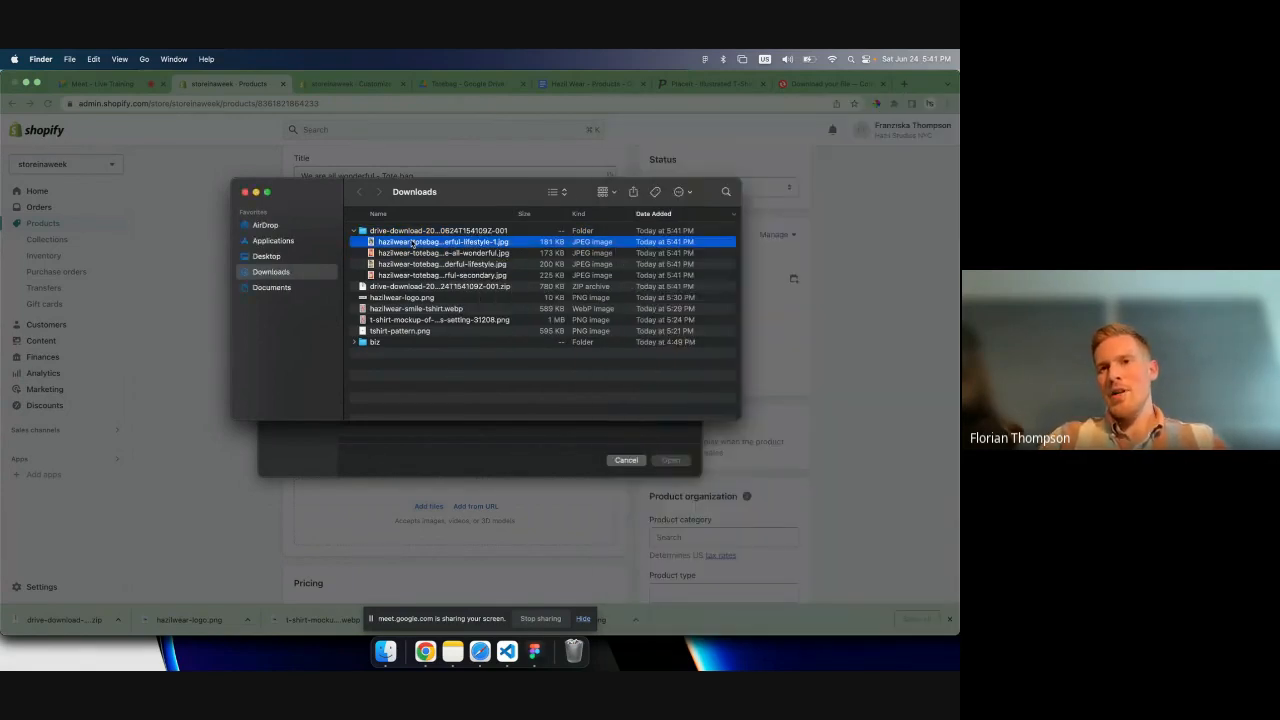
left_click(788, 194)
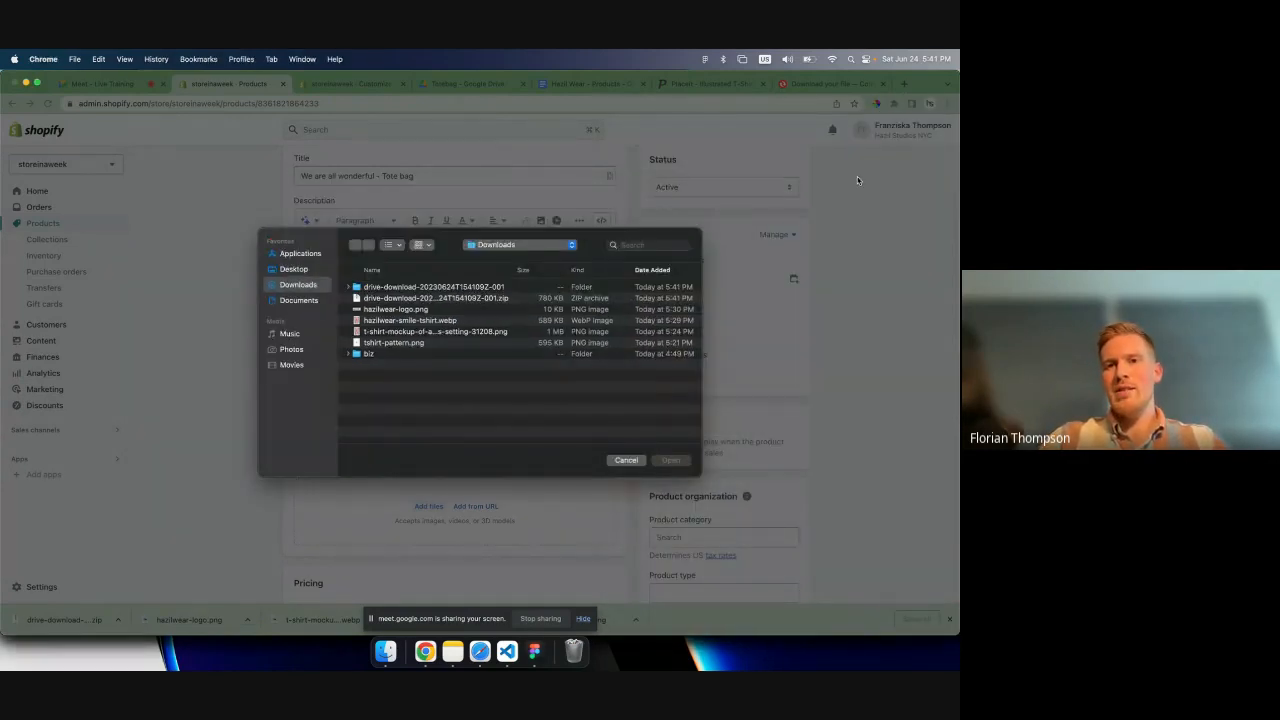
left_click(626, 460)
- Switch to Convertio and load the four hazilwear-totebag JPG photos from the extracted drive-download folder for a new conversion
left_click(825, 83)
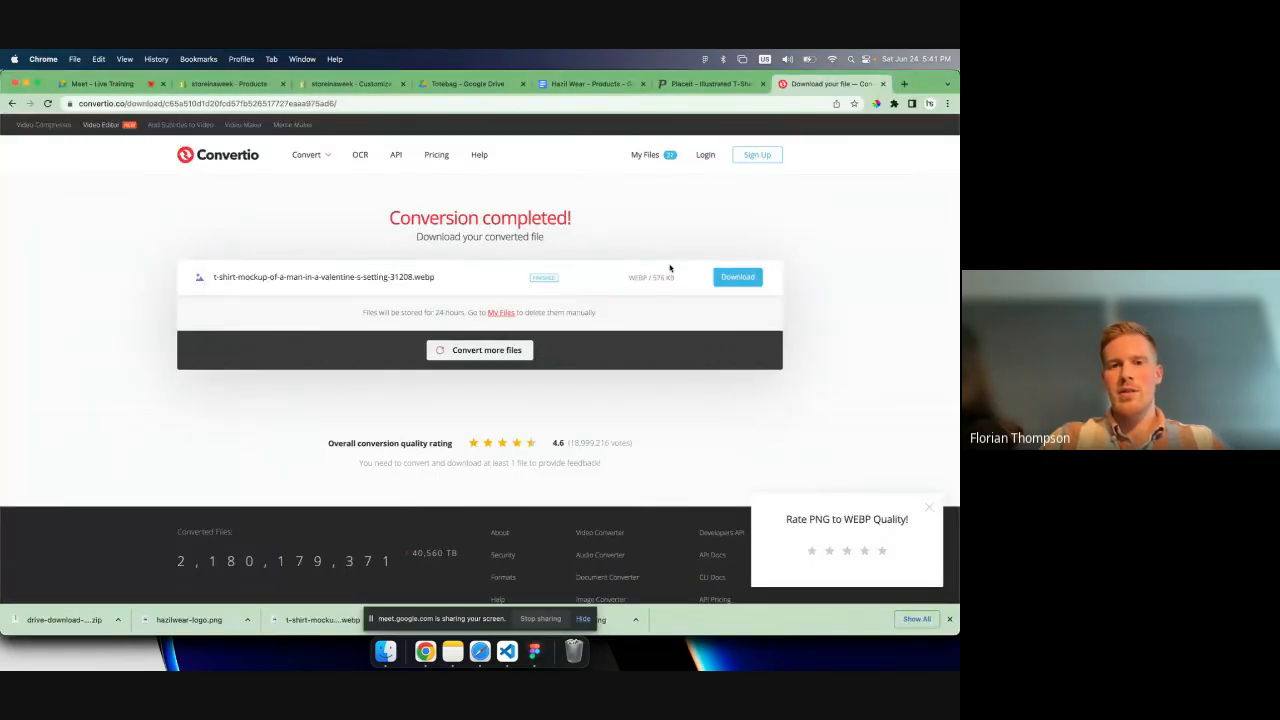
left_click(480, 350)
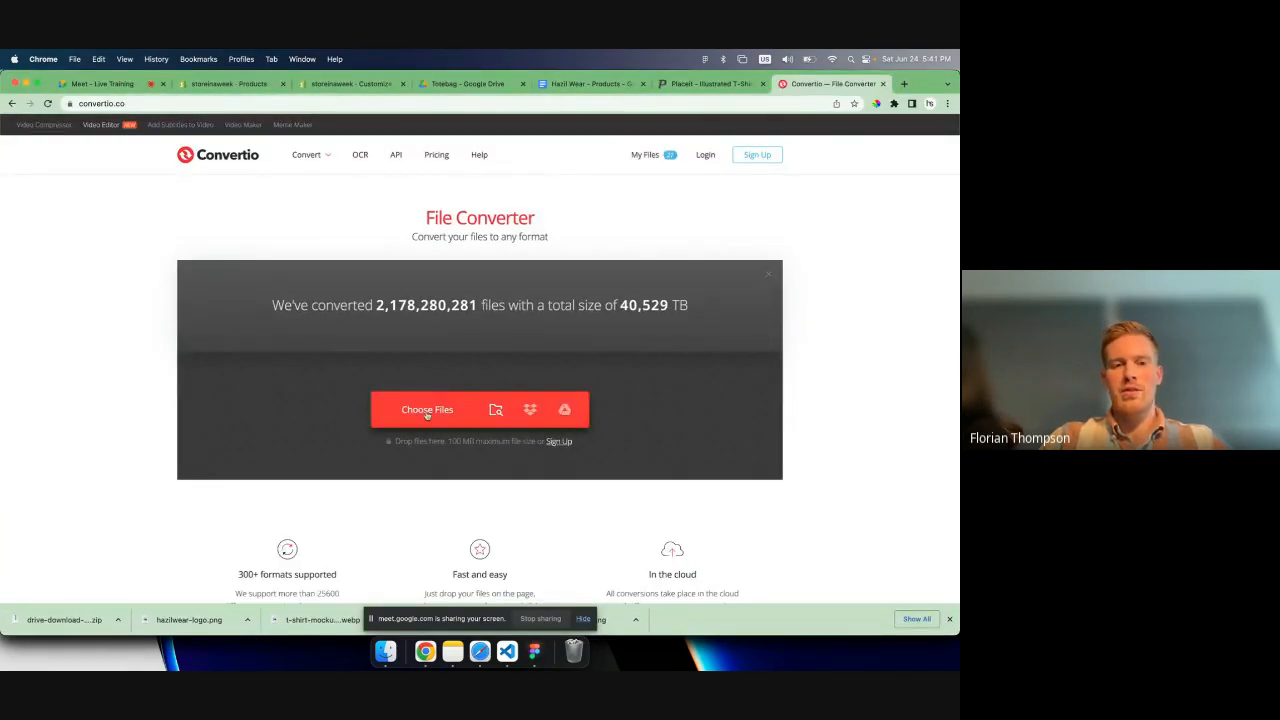
left_click(427, 415)
left_click(395, 288)
key("Right")
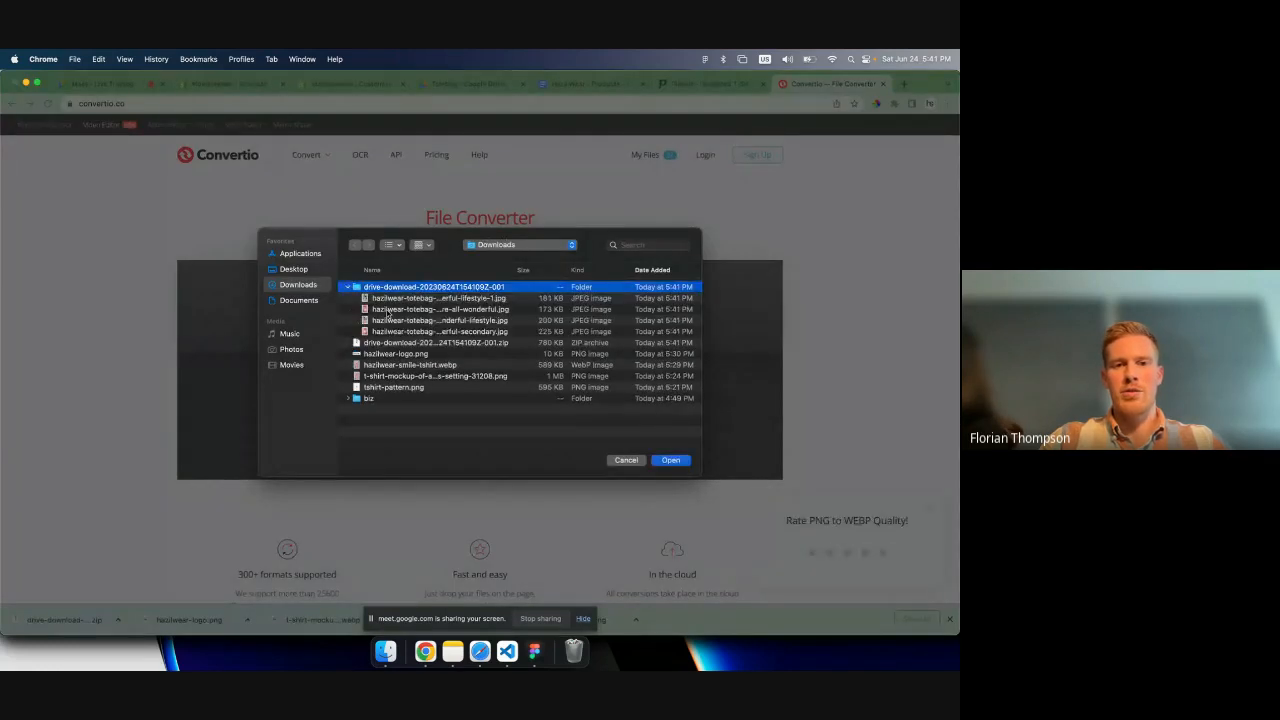
left_click(396, 300)
key("shift+Down")
key("shift+Down")
key("shift+Down")
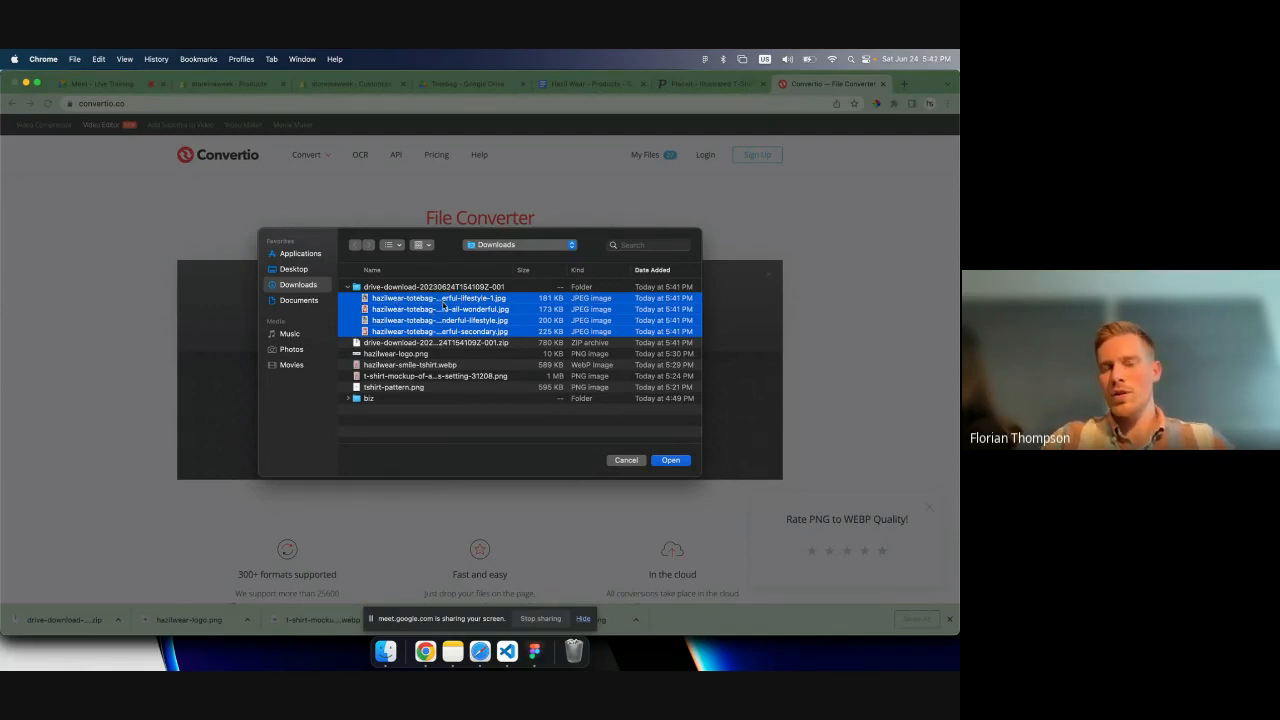
left_click(669, 464)
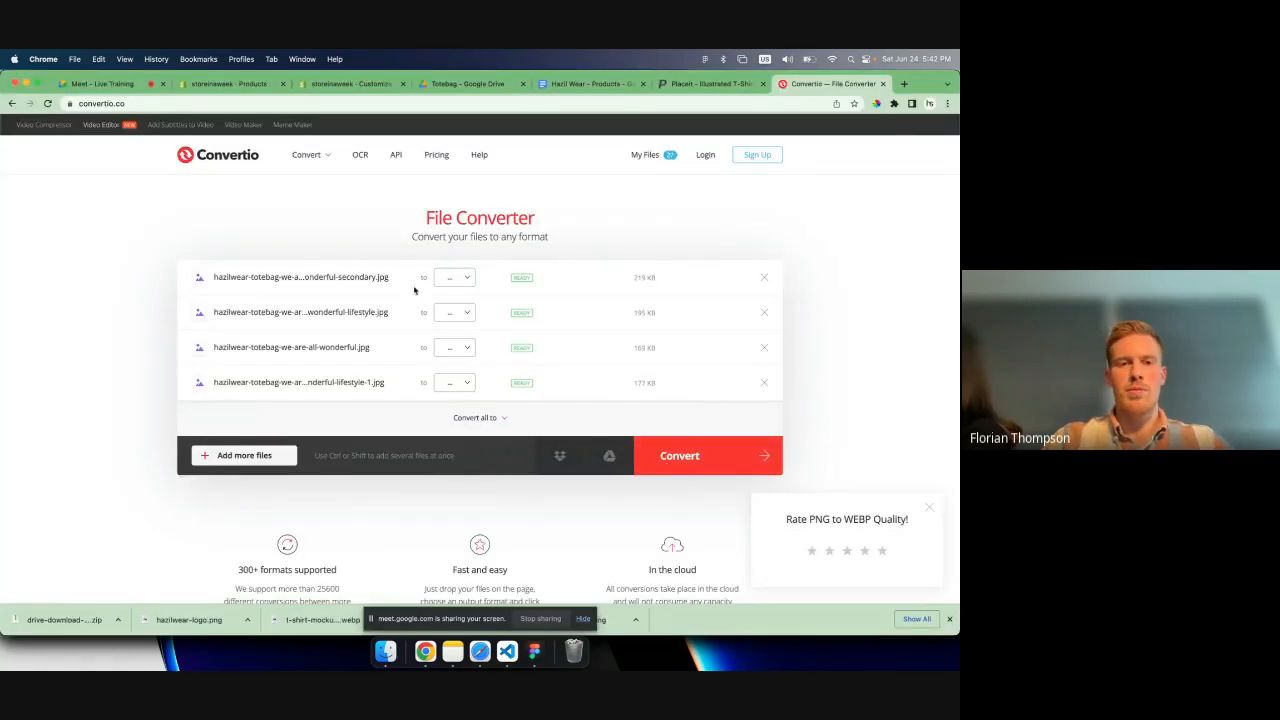
- Convert the tote bag photos to WEBP and download the finished secondary and lifestyle files
left_click(452, 279)
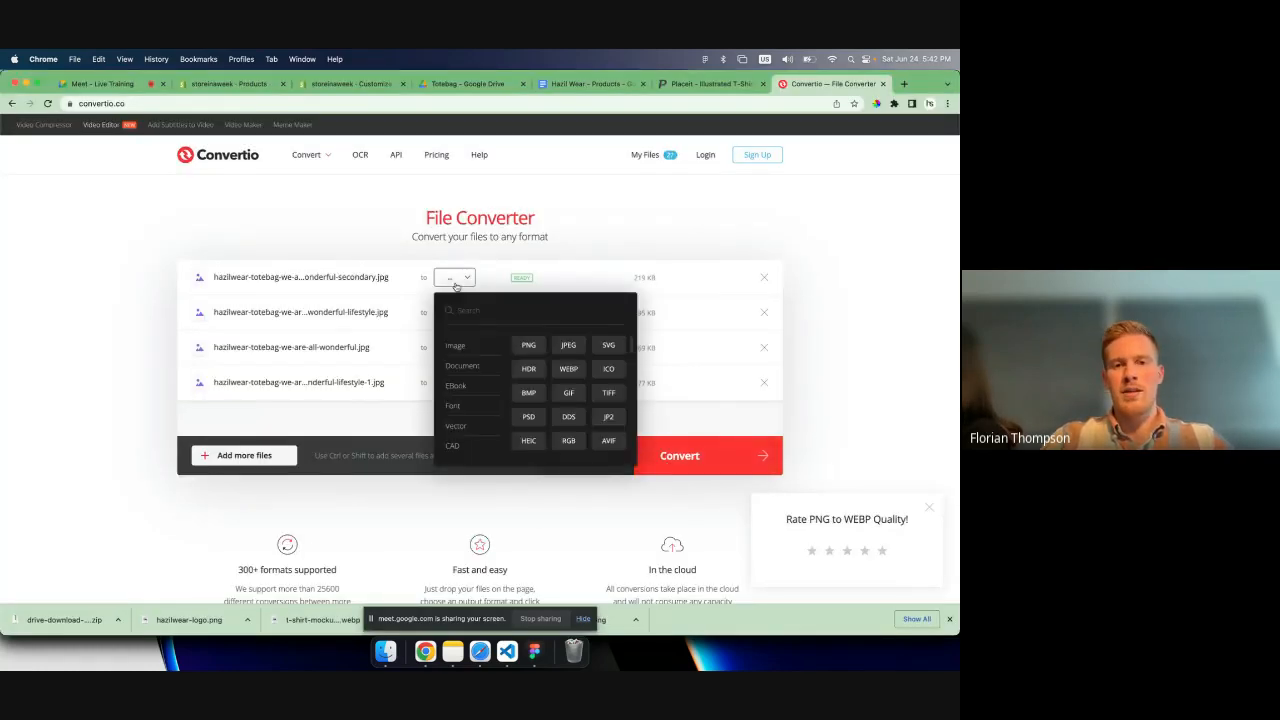
left_click(568, 368)
left_click(442, 316)
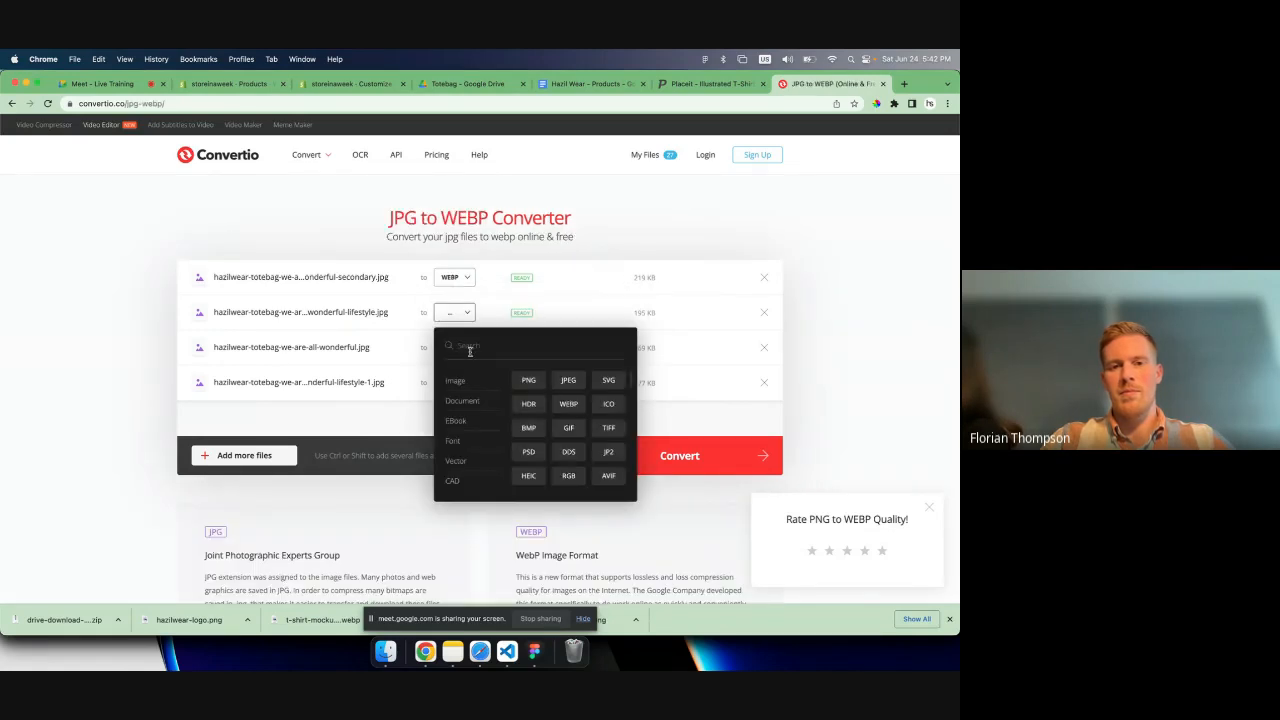
left_click(568, 403)
left_click(445, 347)
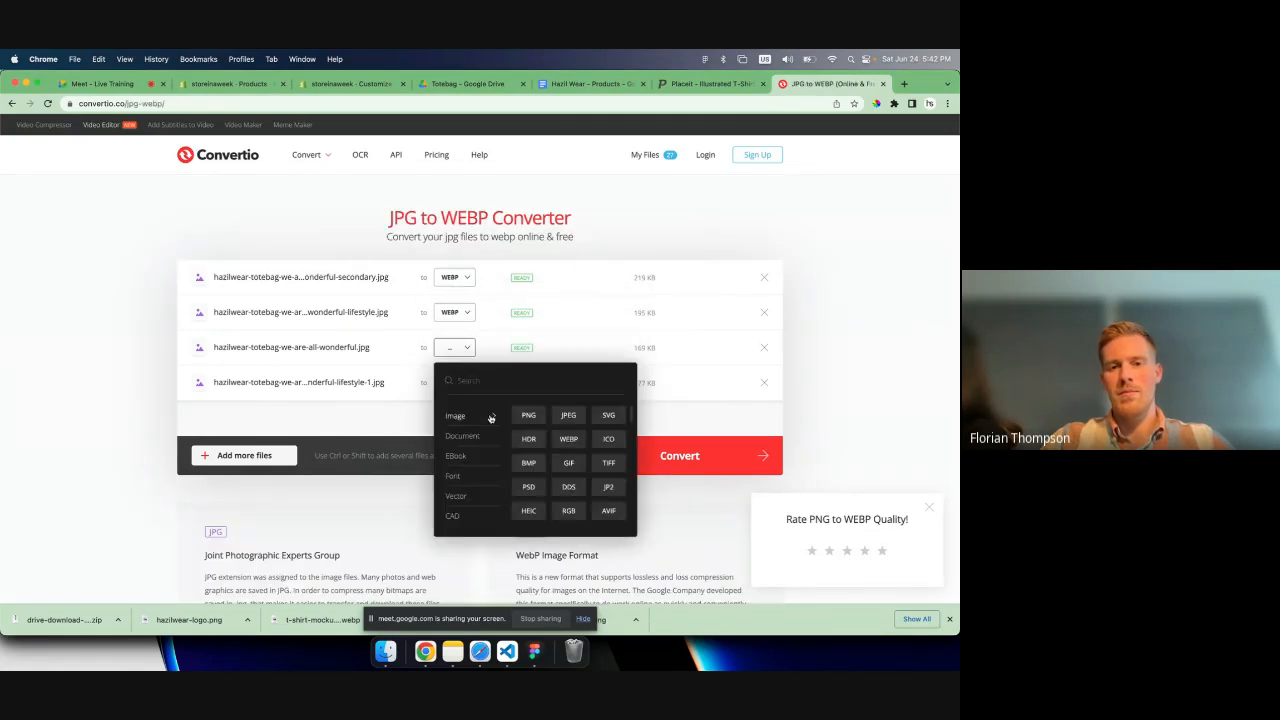
left_click(568, 438)
left_click(455, 383)
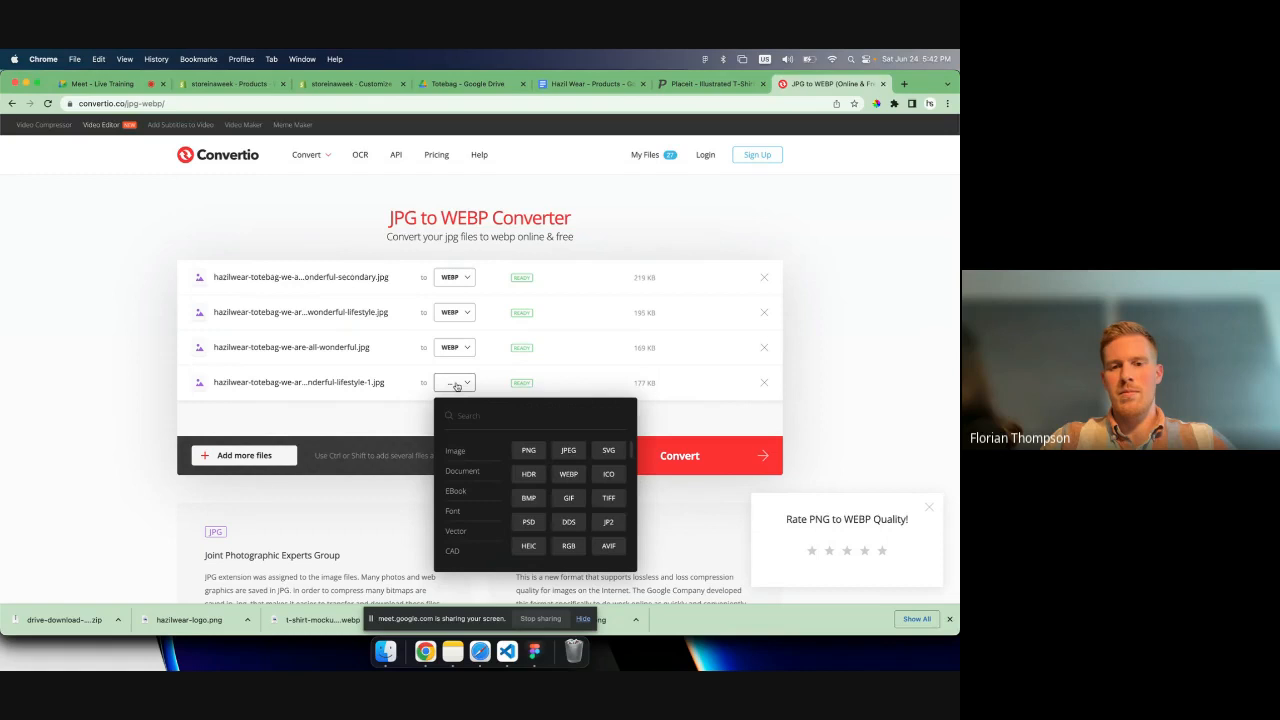
left_click(568, 474)
left_click(680, 456)
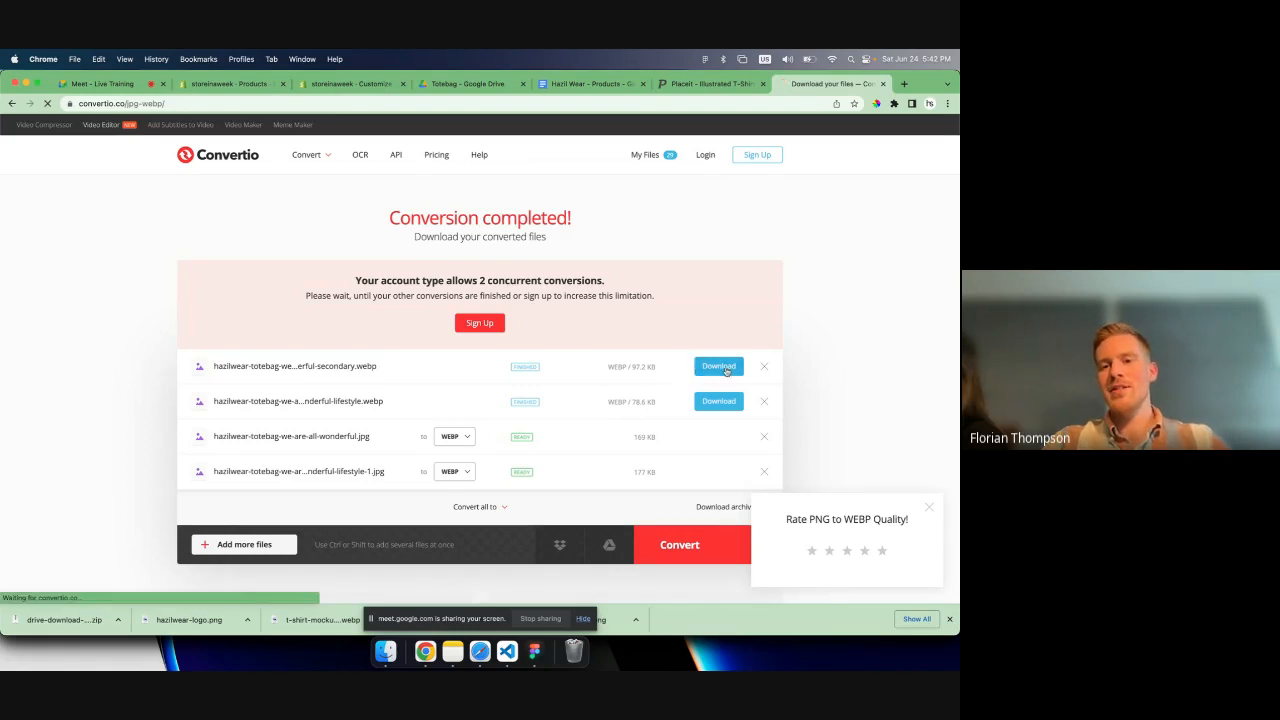
left_click(724, 368)
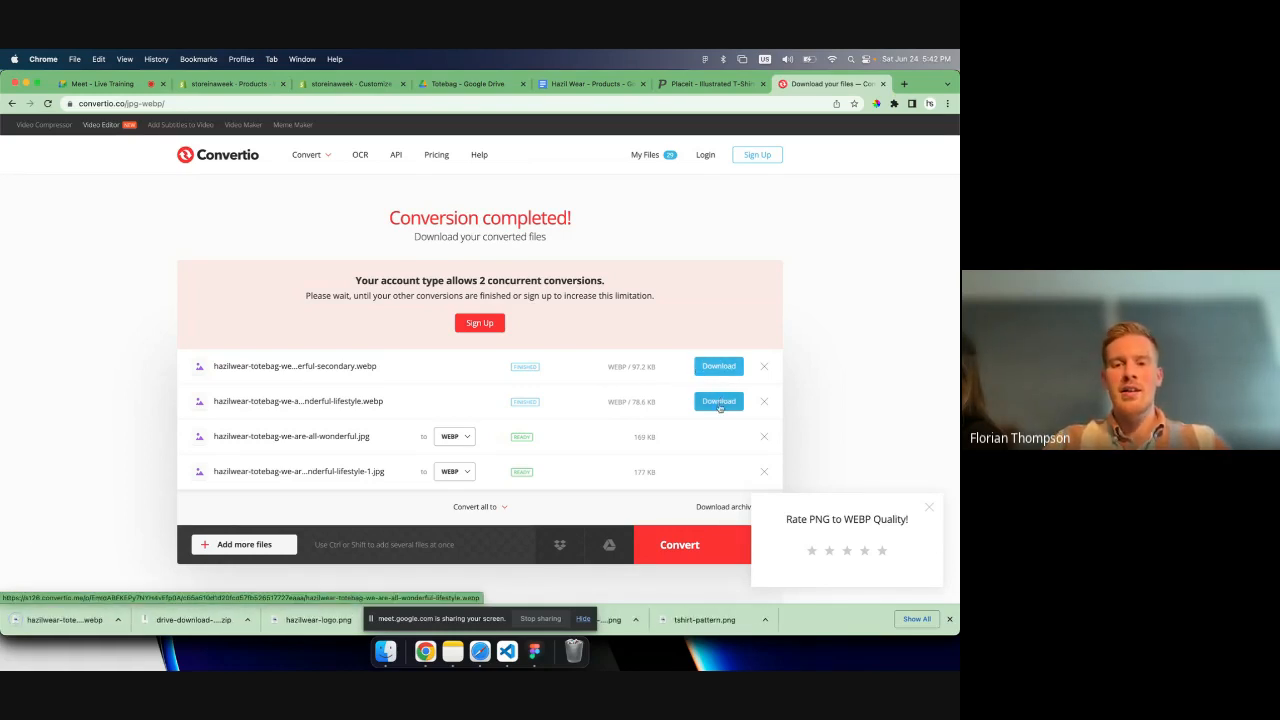
left_click(718, 405)
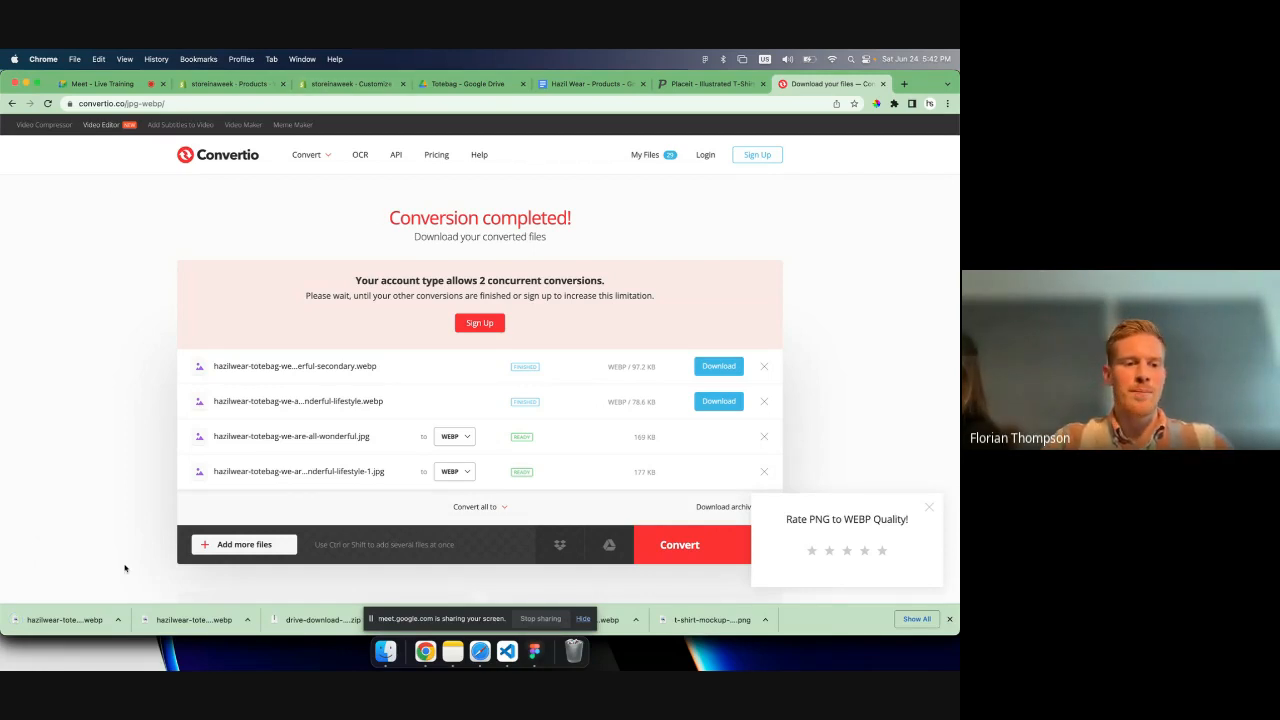
- Add the lifestyle and secondary WebP photos from Downloads to the tote bag product's media in Shopify
left_click(222, 86)
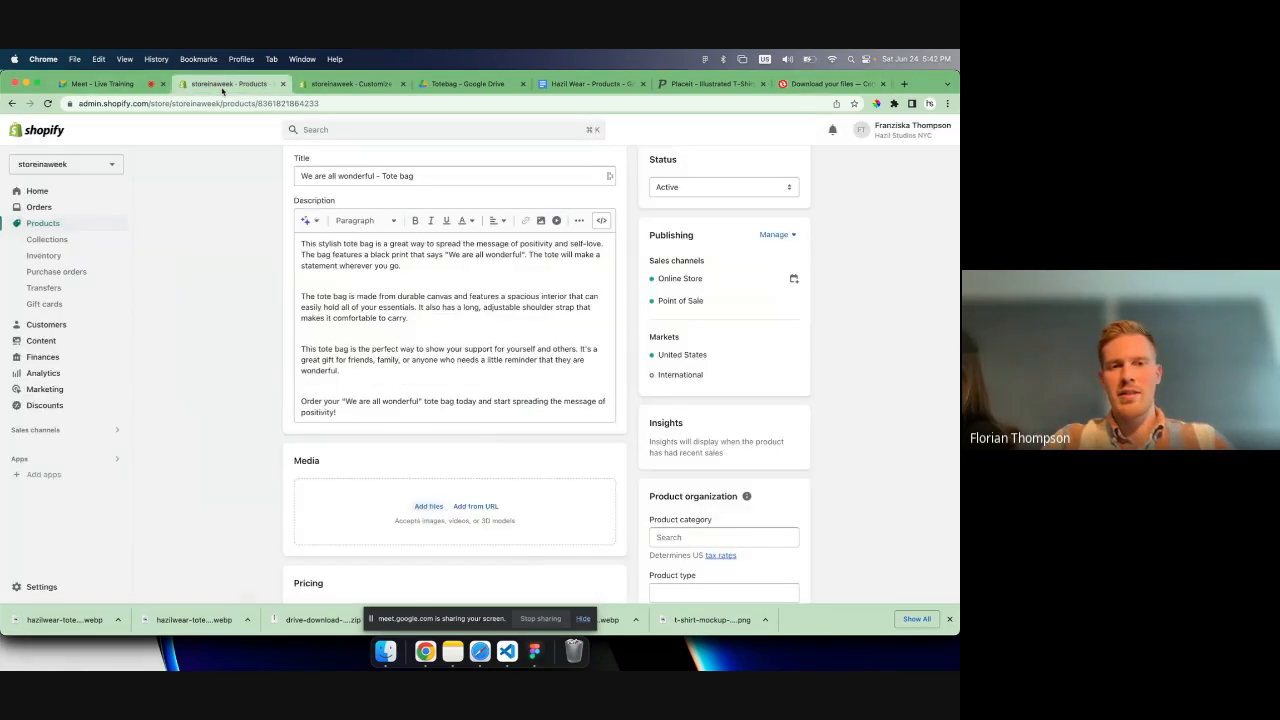
scroll(419, 374, "down", 2)
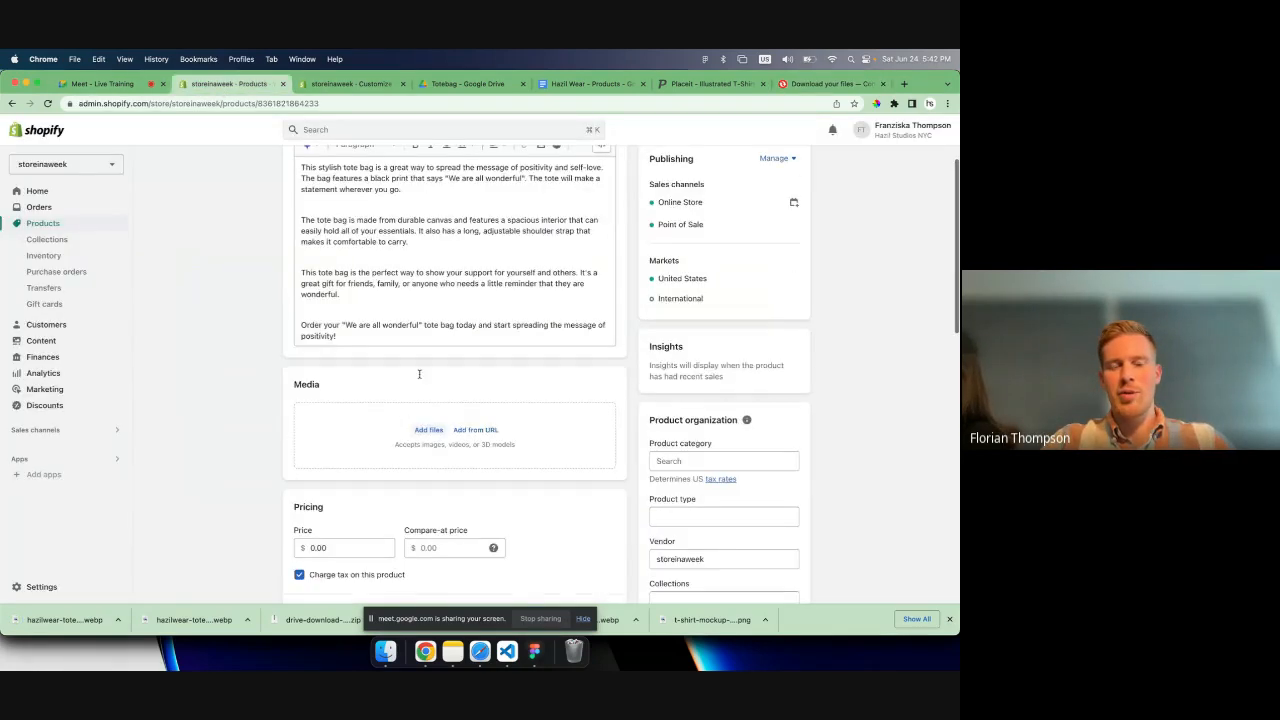
left_click(373, 424)
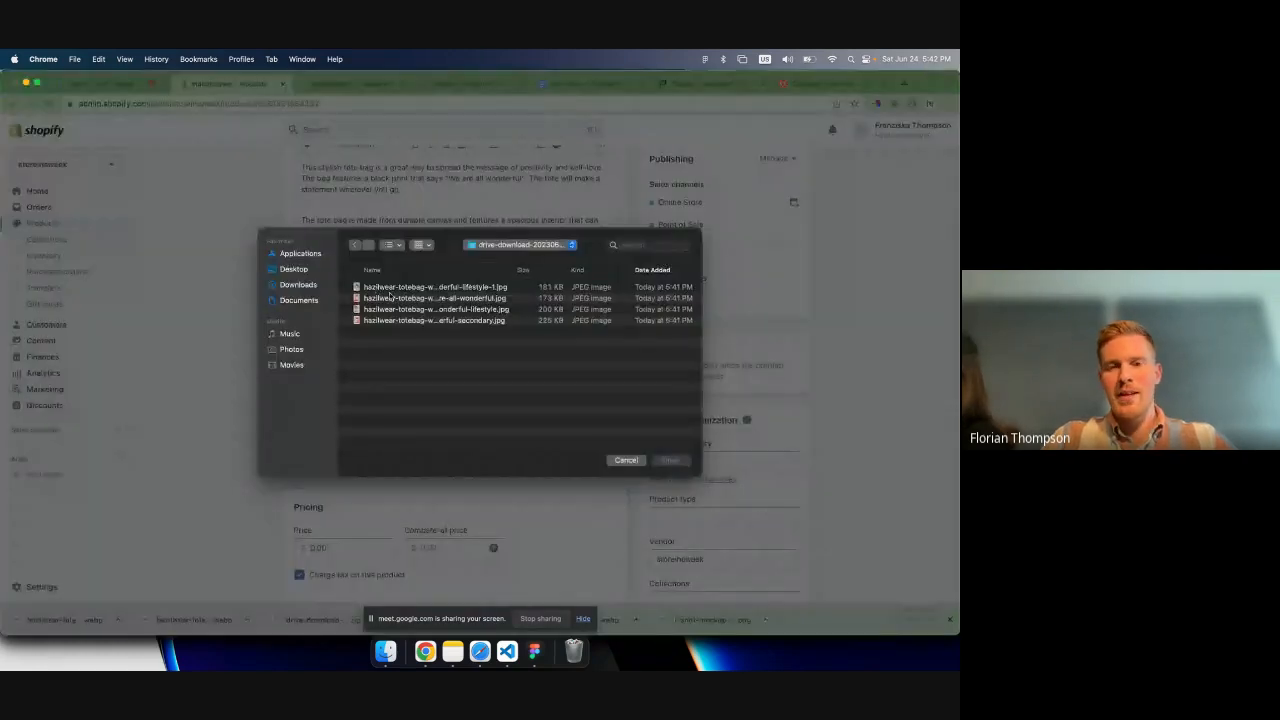
left_click(300, 285)
left_click(424, 288)
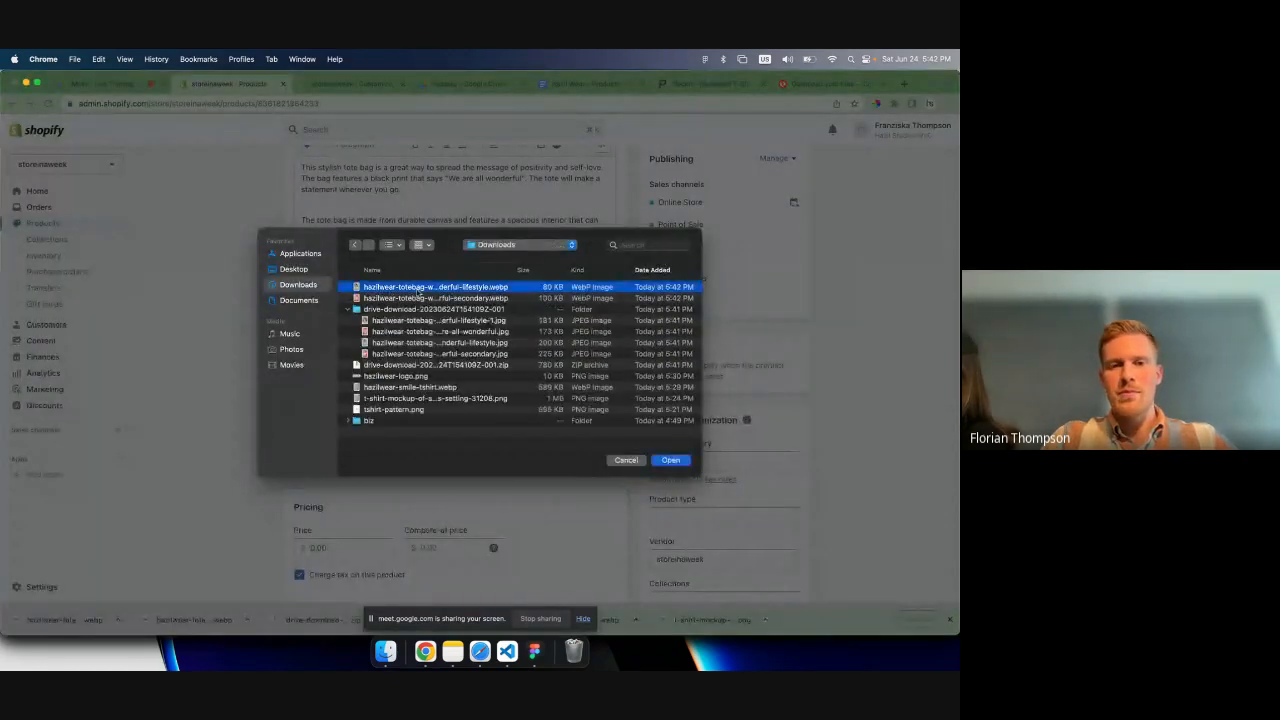
left_click(430, 298, "shift")
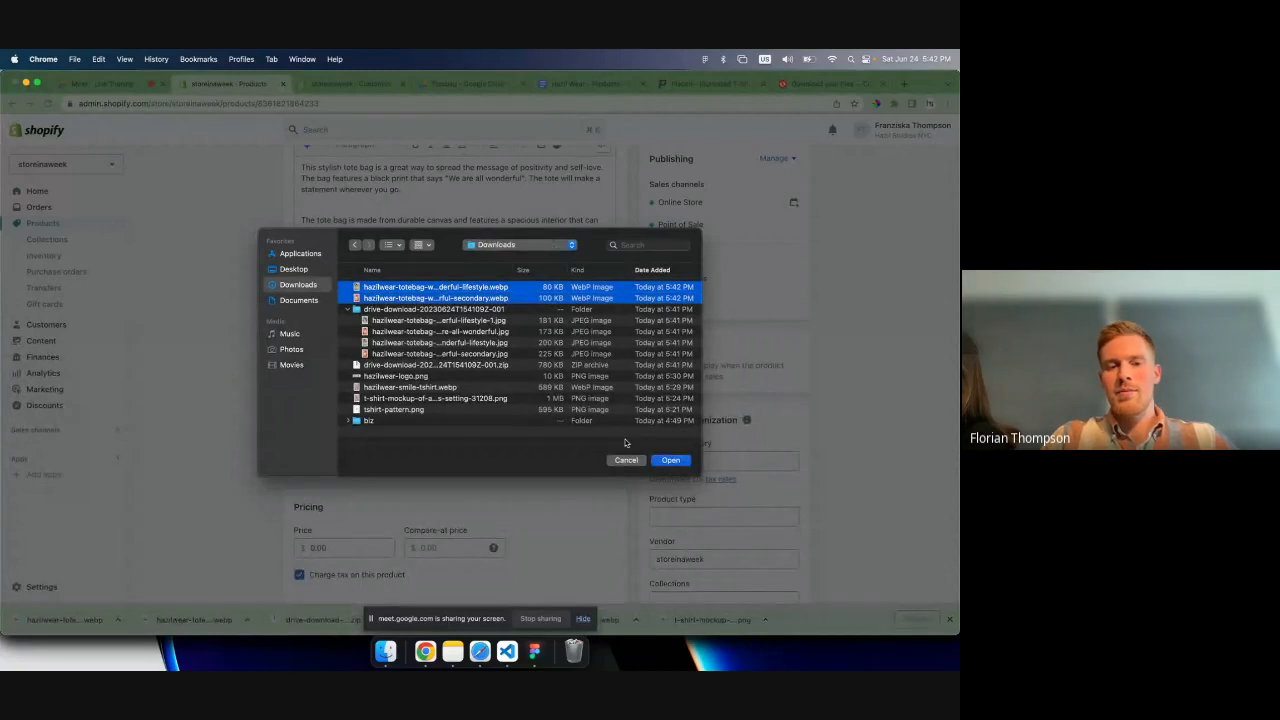
left_click(670, 460)
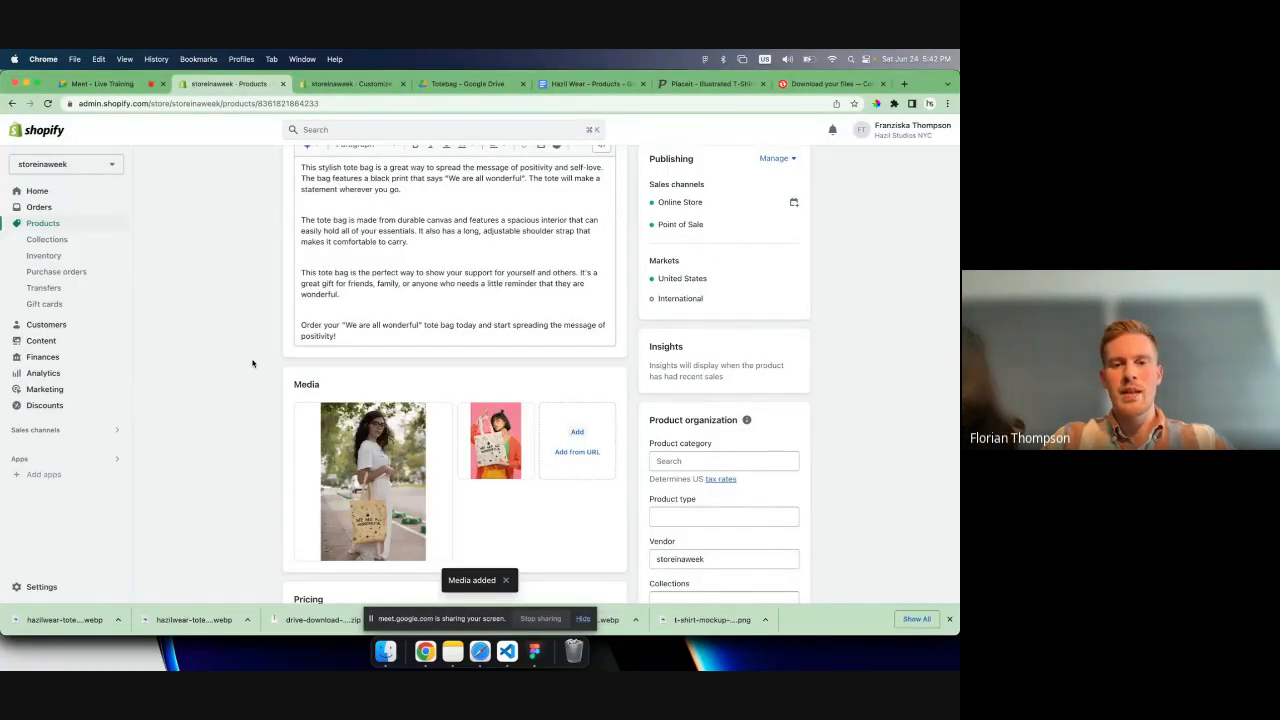
- Start another media upload and preview the tote bag files in Downloads to identify which photos the product still lacks
left_click(563, 440)
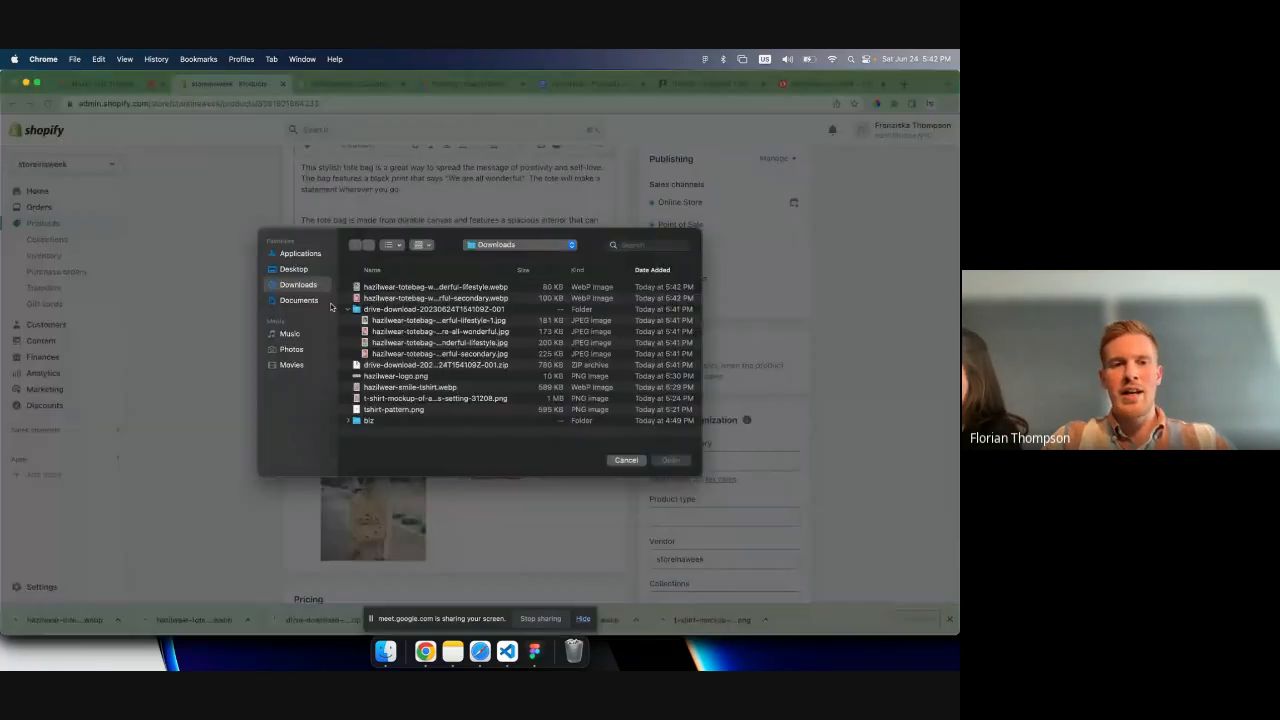
left_click(386, 330)
key("Down")
key("space")
key("space")
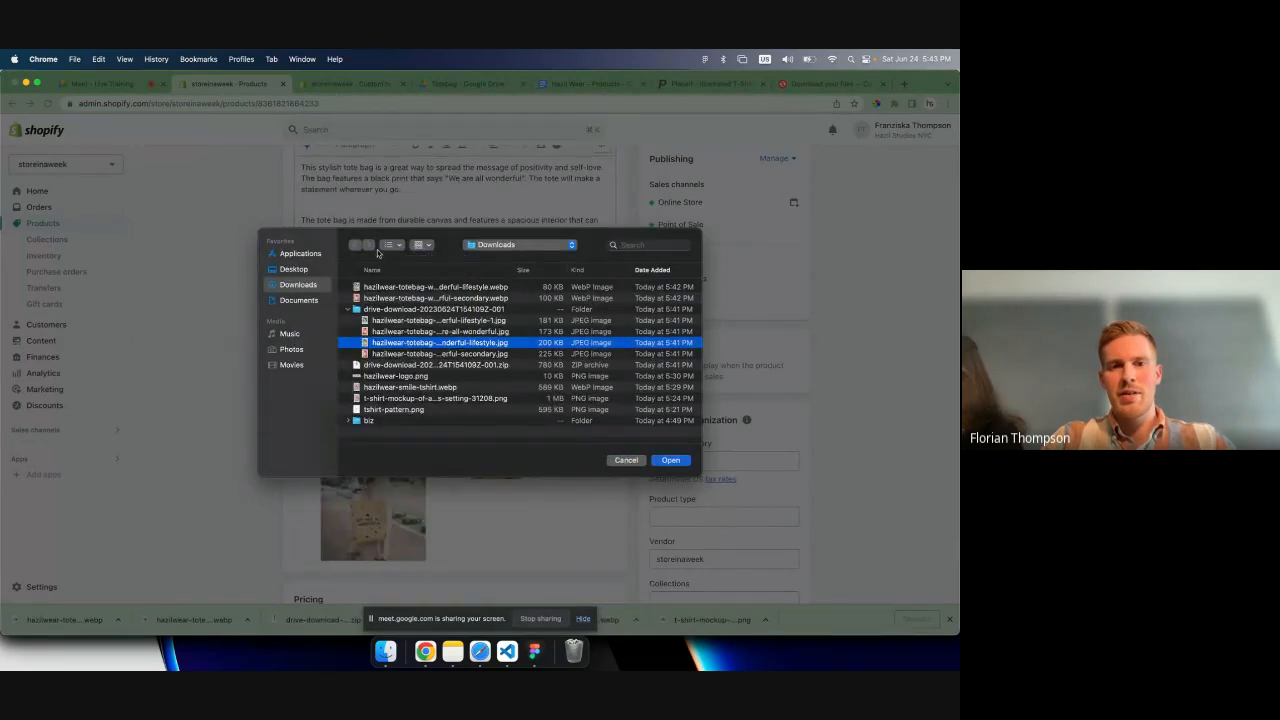
left_click(404, 289)
key("space")
key("Down")
key("space")
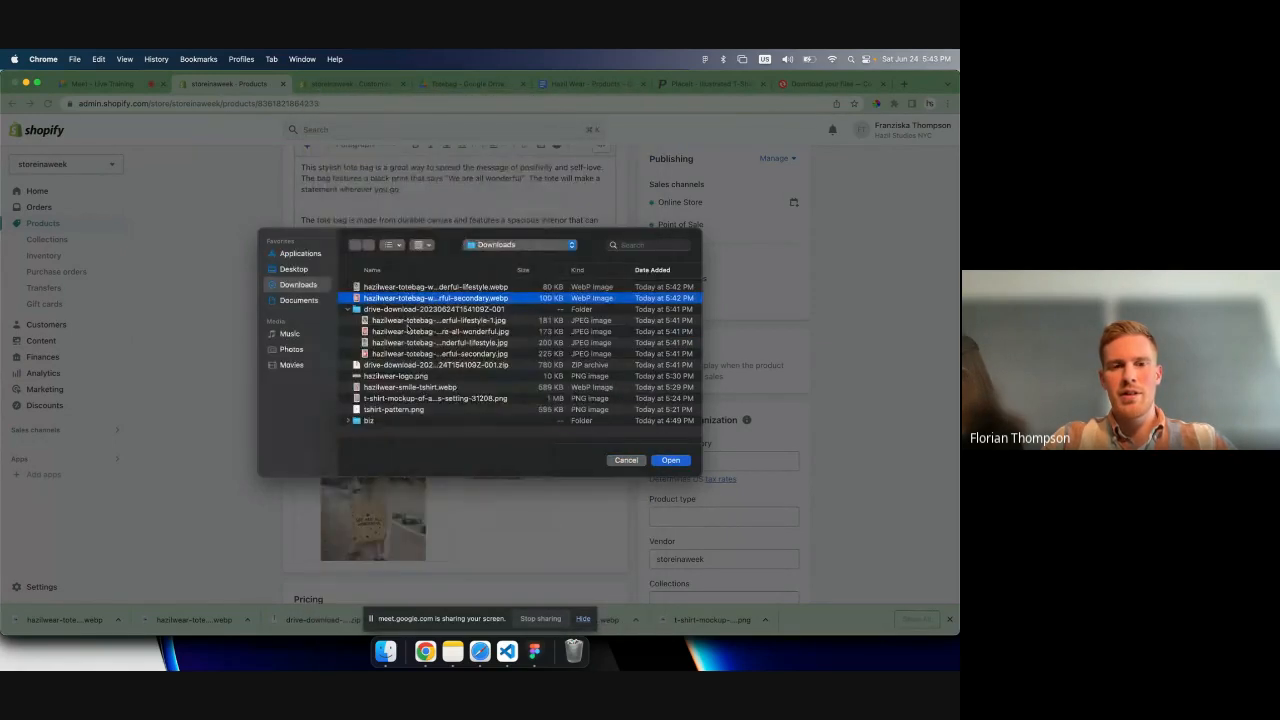
left_click(407, 321)
key("Down")
key("Down")
key("space")
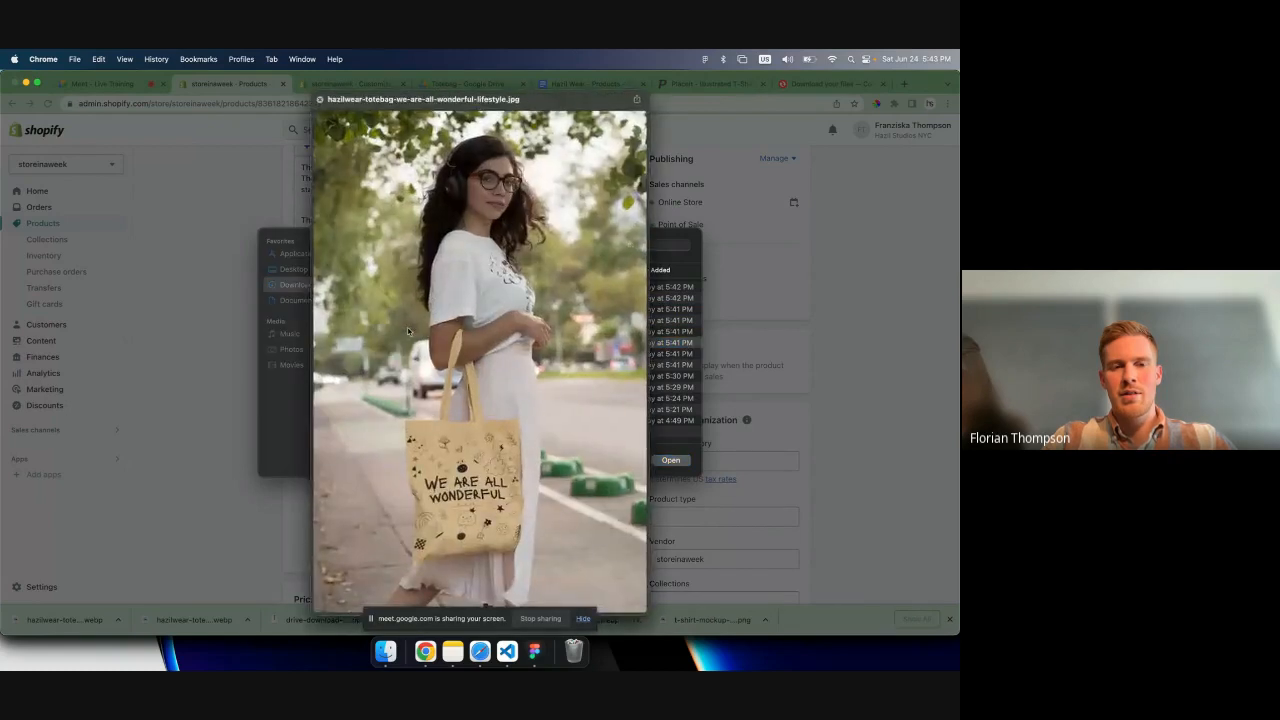
key("space")
key("Down")
key("space")
key("space")
- Upload the lifestyle-1 and we-are-all-wonderful JPG photos from the extracted folder to the product's media
key("Up")
key("Up")
key("shift+Up")
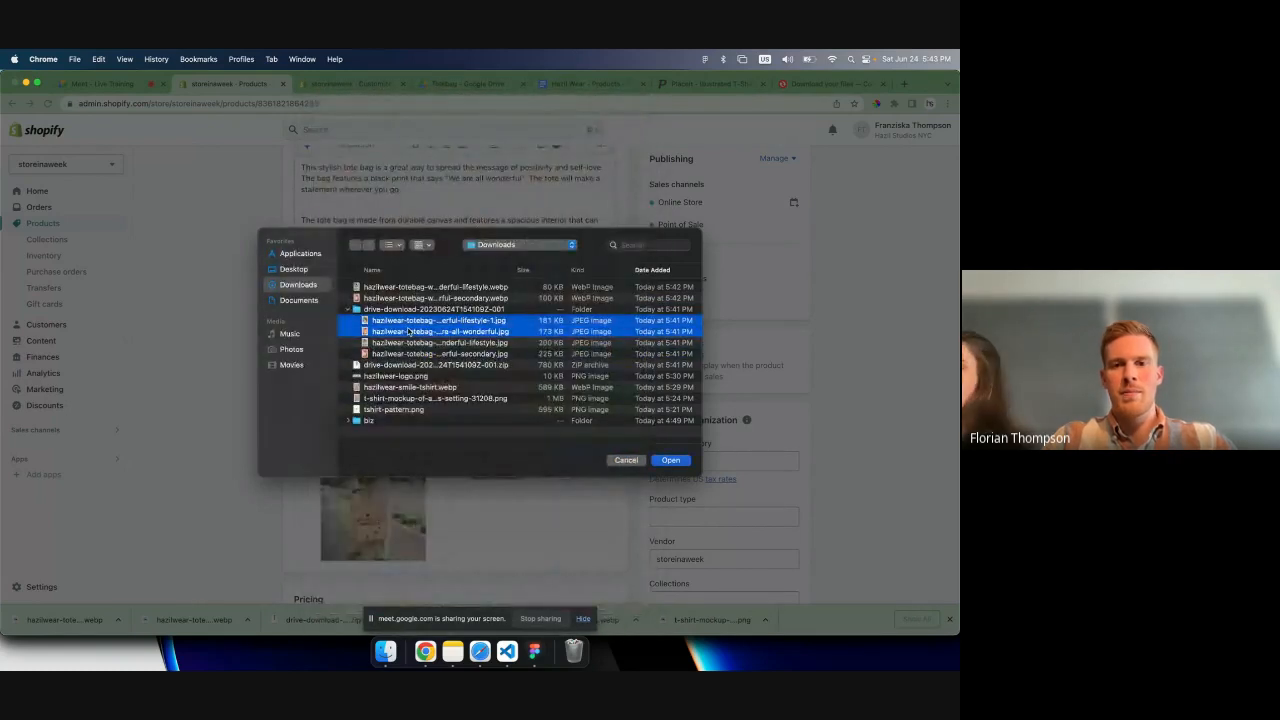
left_click(669, 461)
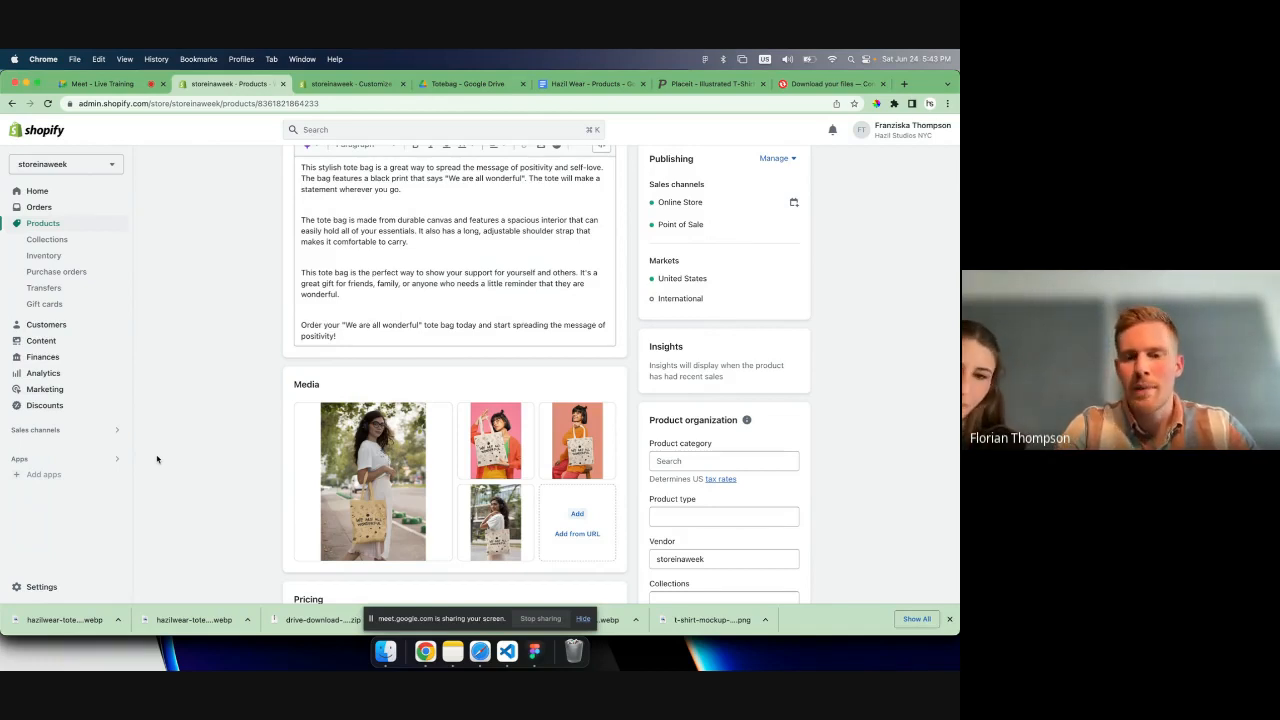
- Add another lifestyle photo to the product's media from Finder and delete that extra file again
left_click(579, 522)
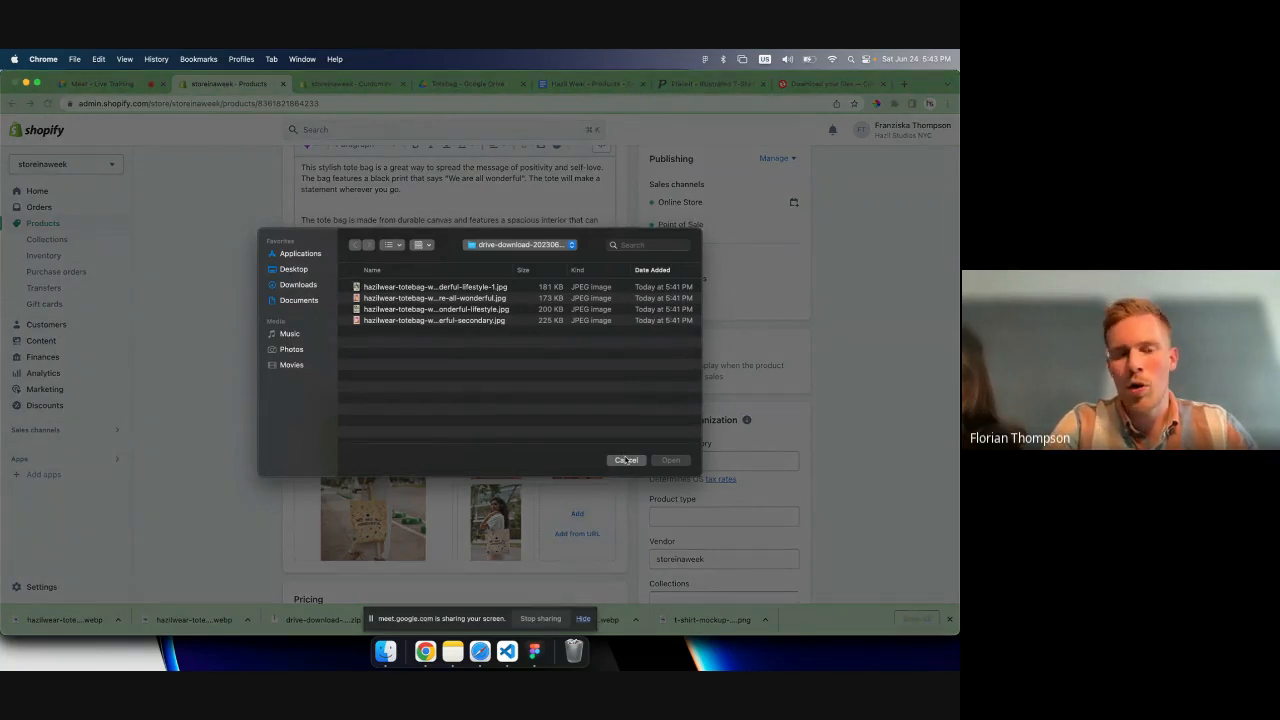
left_click(388, 654)
left_click_drag(446, 193, 551, 499)
left_click(222, 258)
left_click(549, 495)
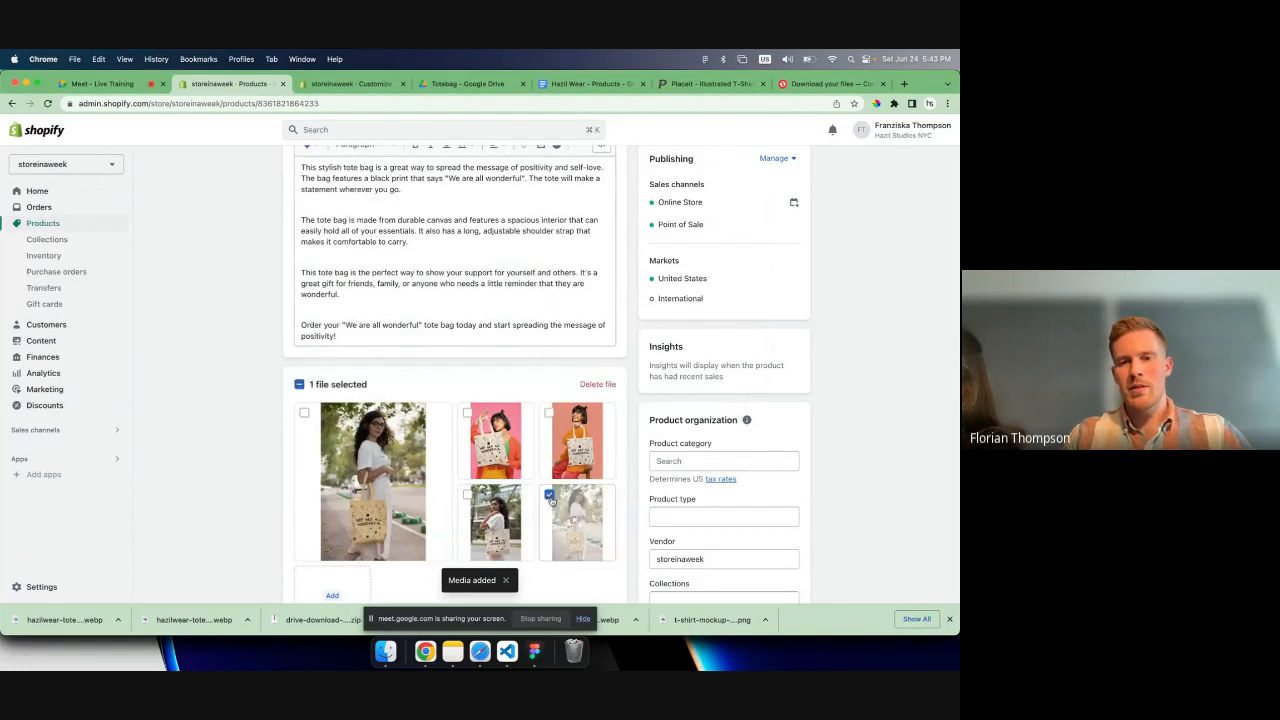
left_click(592, 388)
left_click(616, 394)
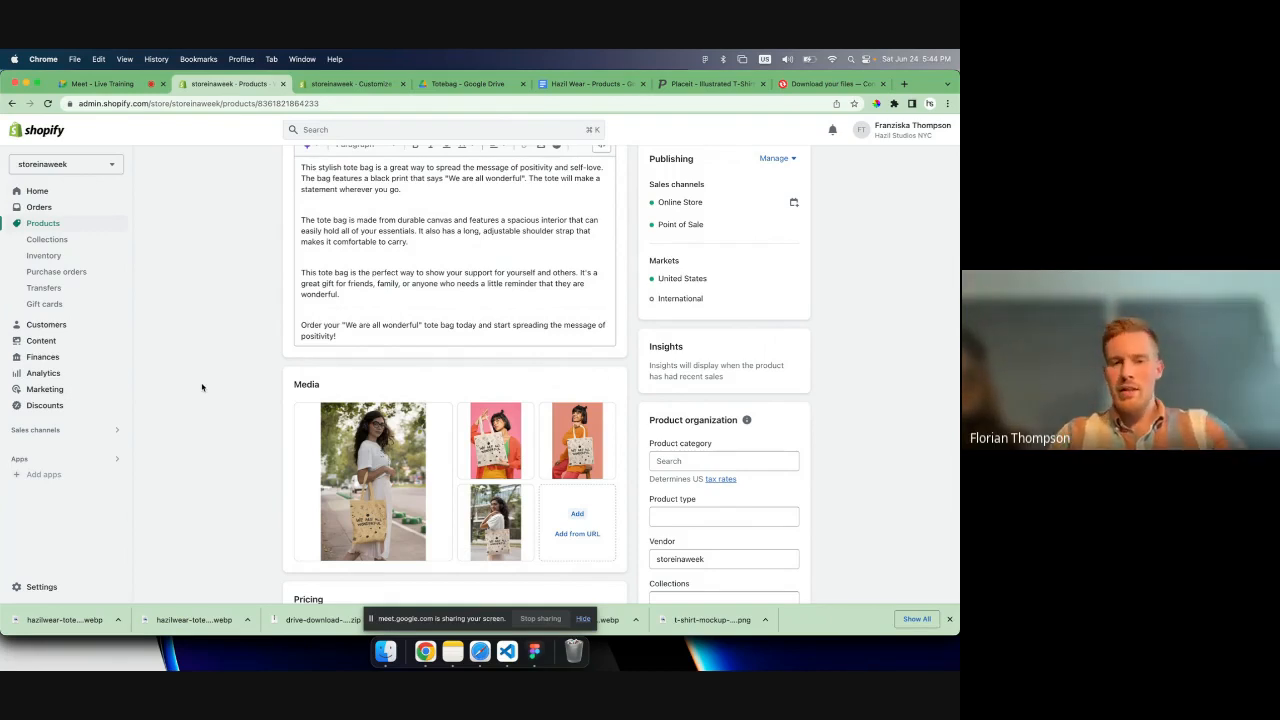
- Move the photo with the pink background to the first place in the product's media
mouse_move(373, 468)
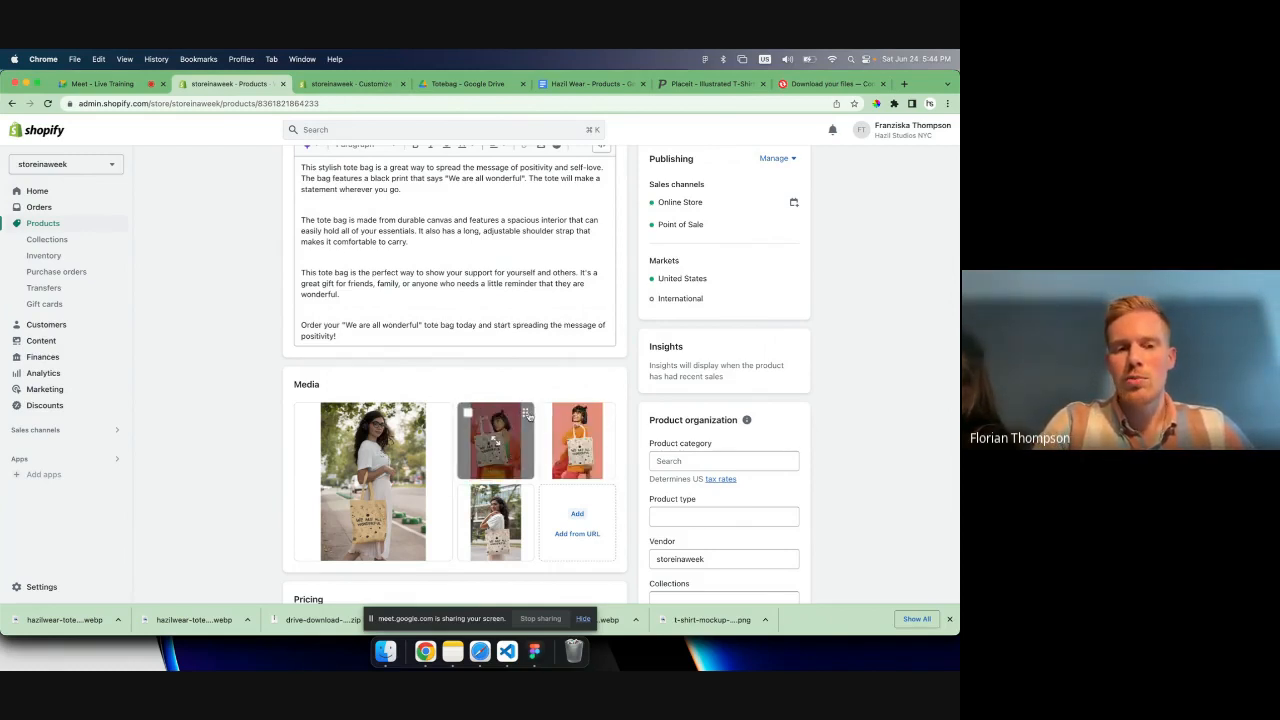
mouse_move(527, 415)
left_mouse_down()
mouse_move(430, 415)
mouse_move(530, 424)
mouse_move(510, 432)
left_mouse_up()
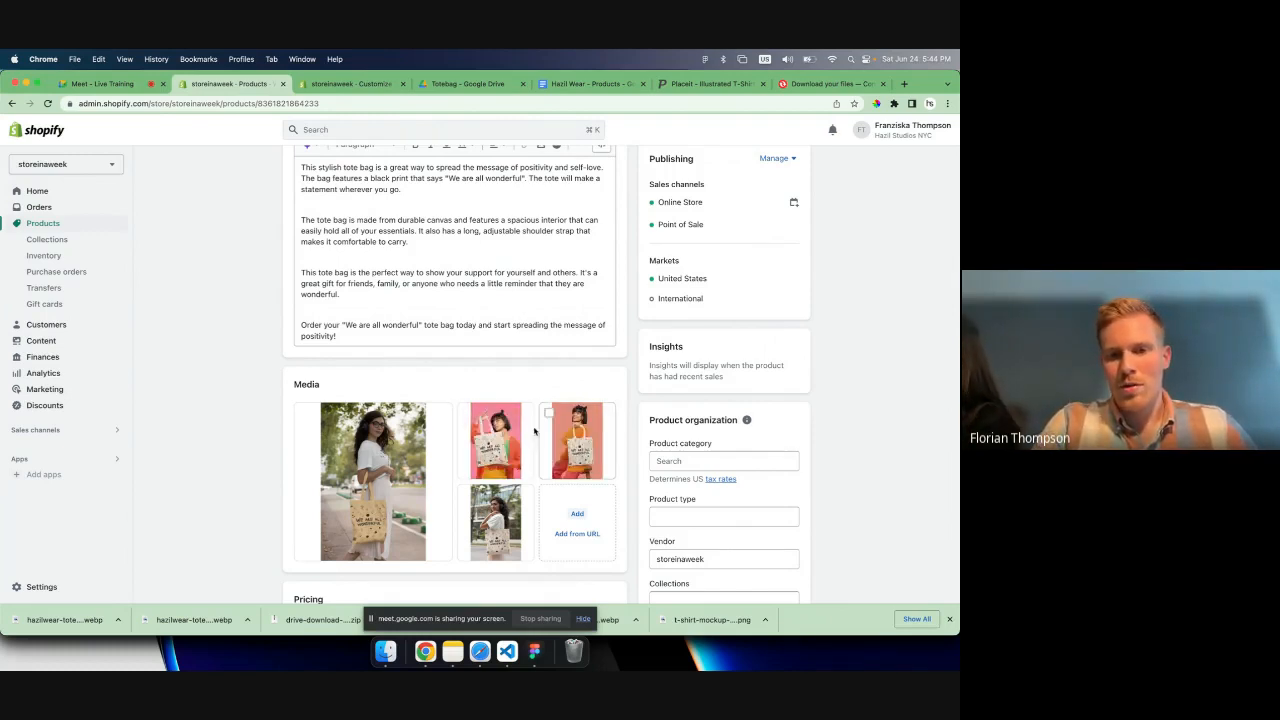
left_click_drag(519, 422, 366, 530)
scroll(366, 530, "down", 1)
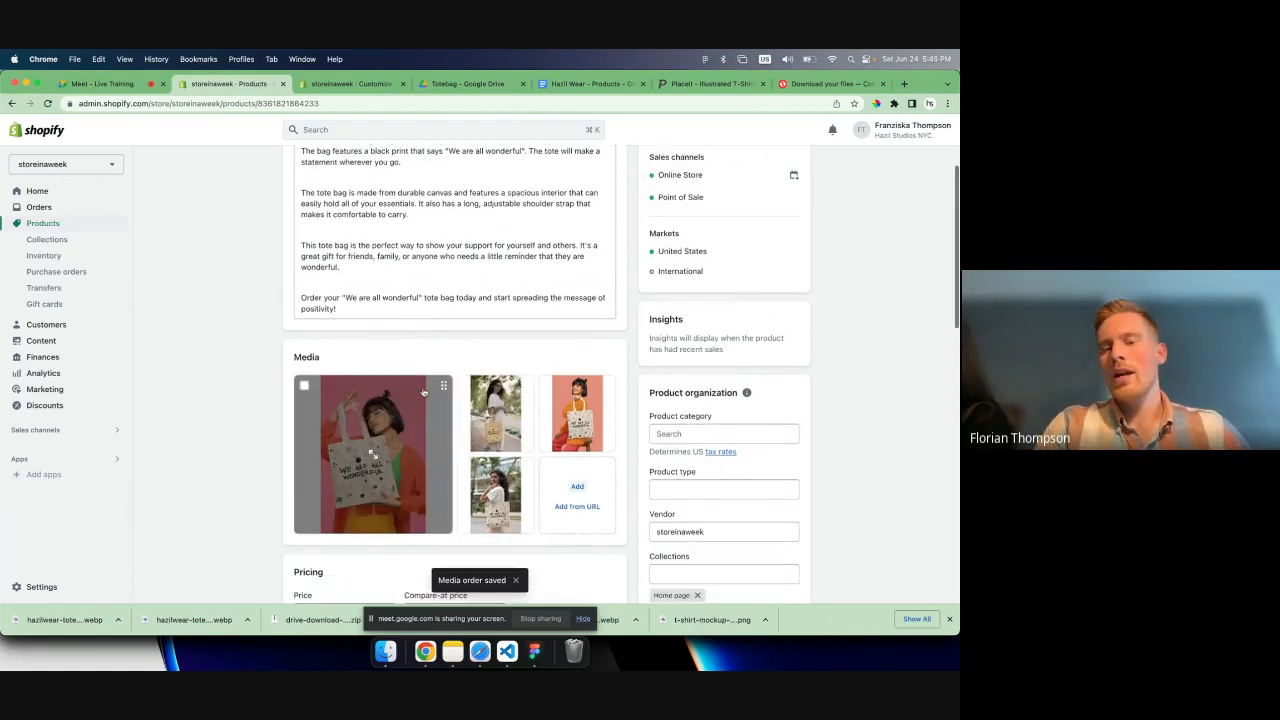
scroll(434, 357, "up", 3)
scroll(632, 358, "down", 2)
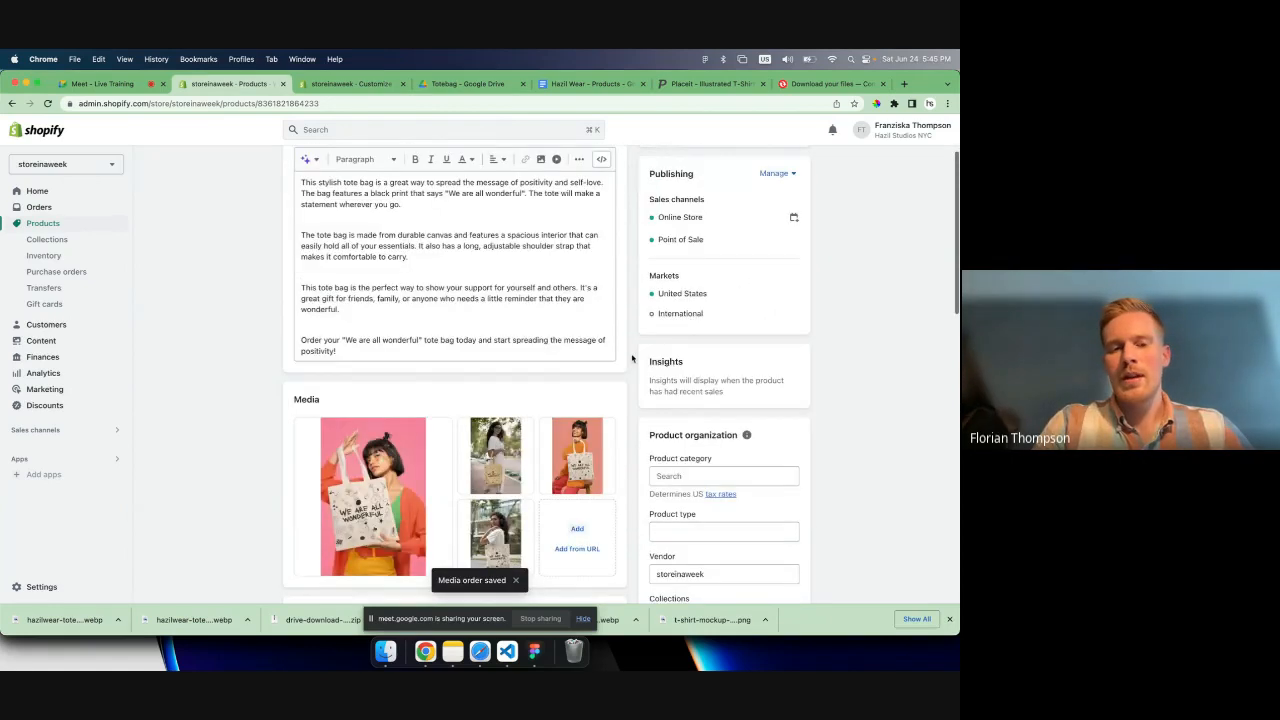
- Set the tote bag's price to $24.99 in the product's pricing details
scroll(632, 358, "down", 5)
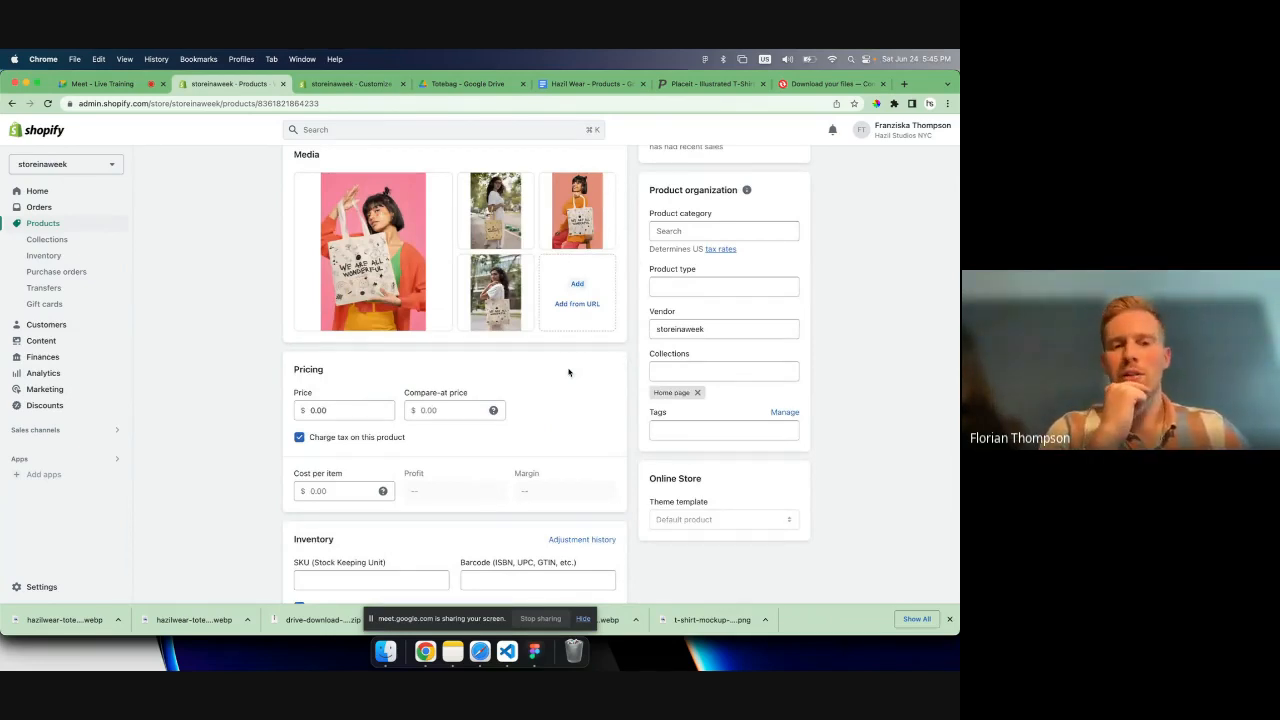
left_click(343, 410)
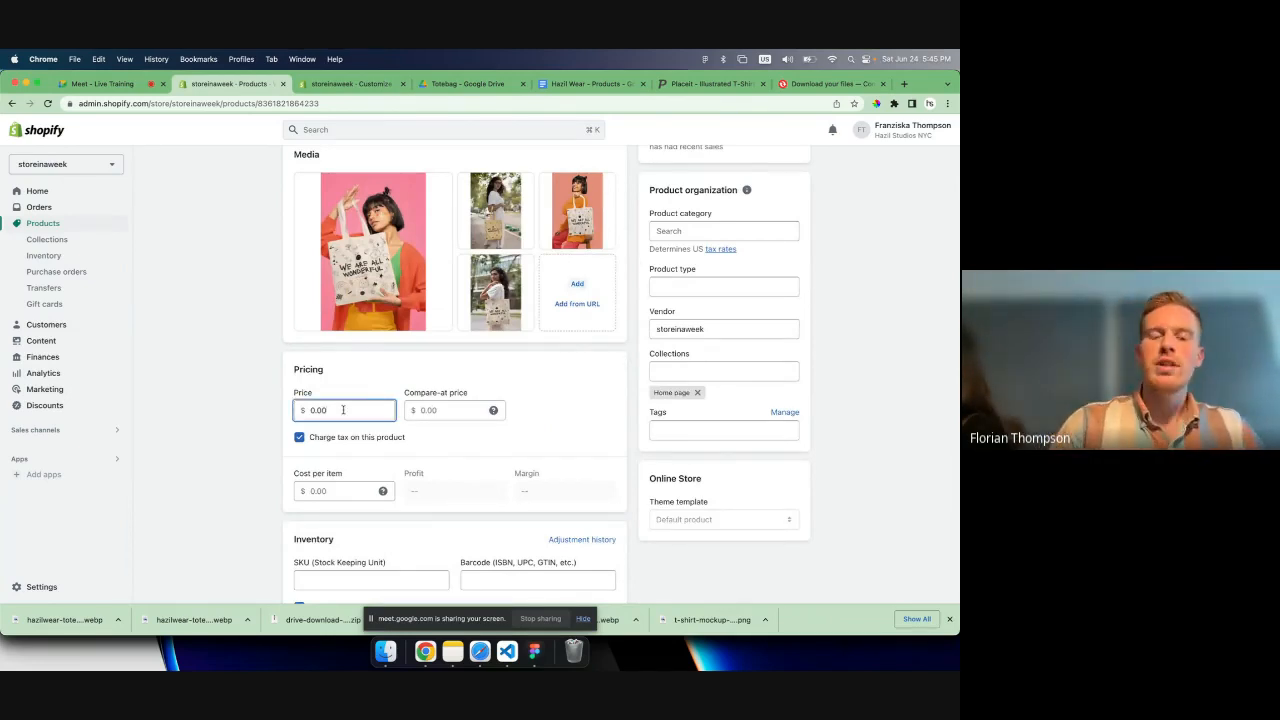
double_click(343, 410)
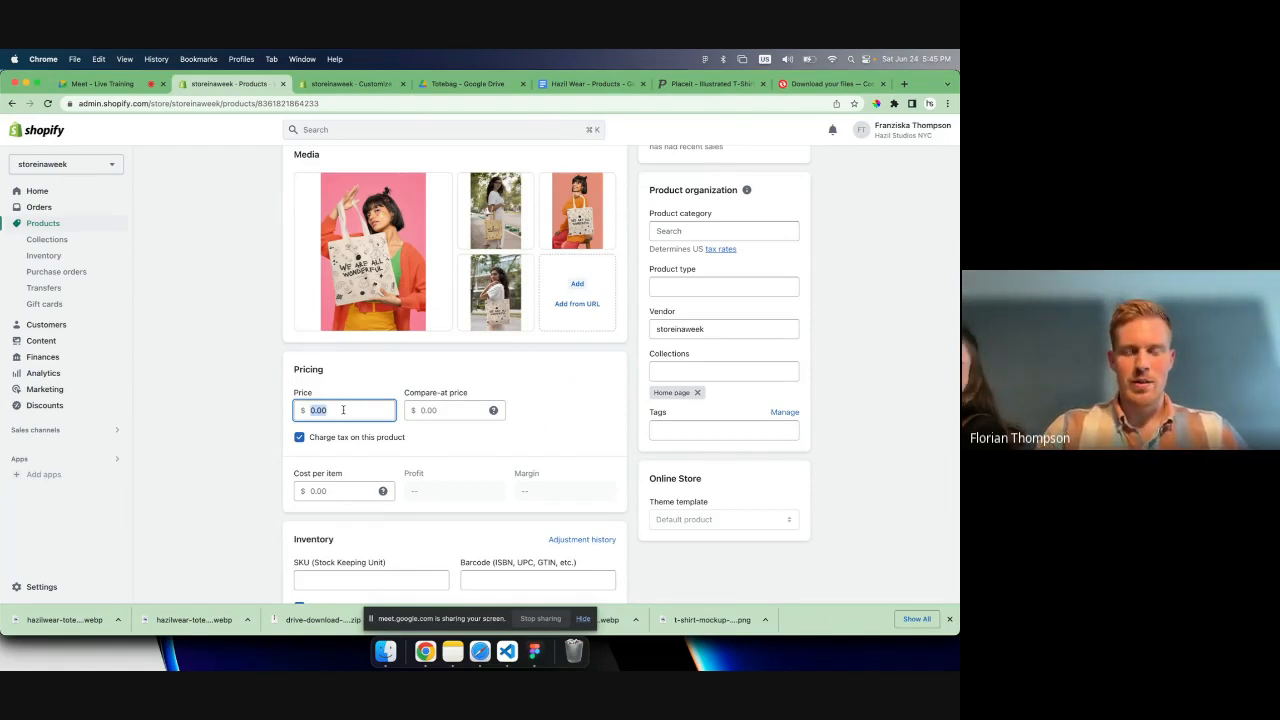
type("2")
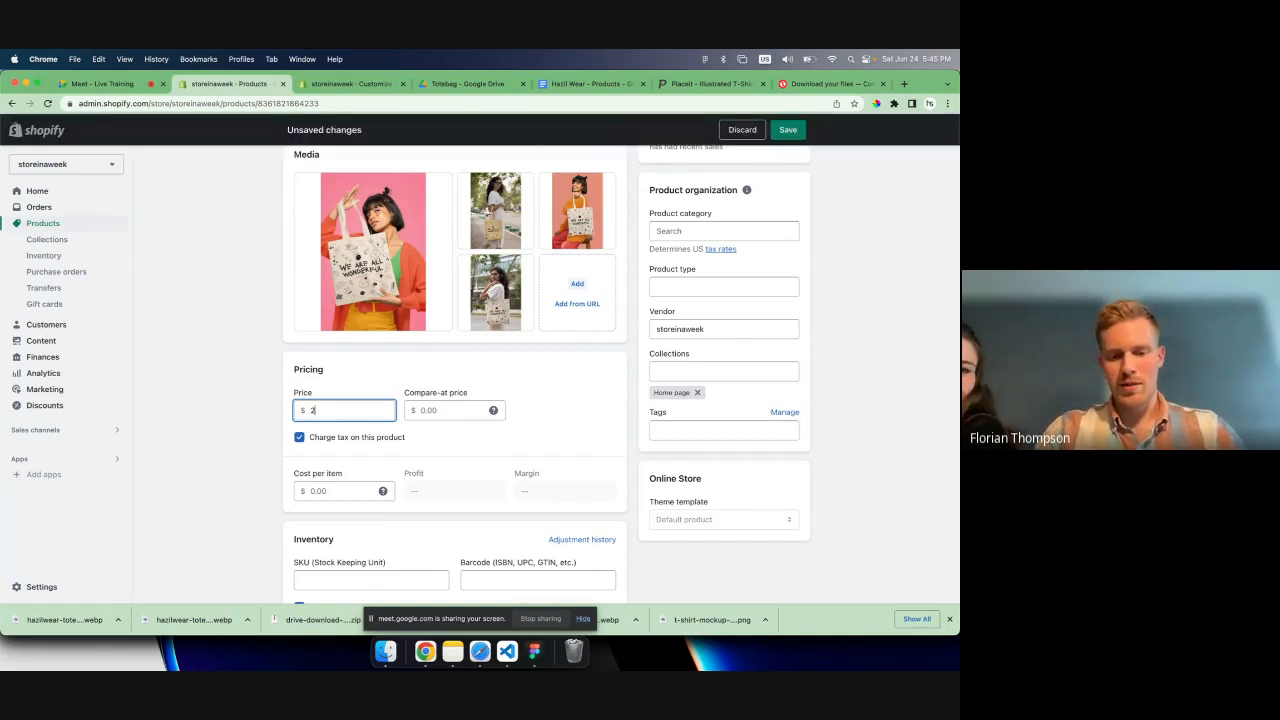
type("4.99")
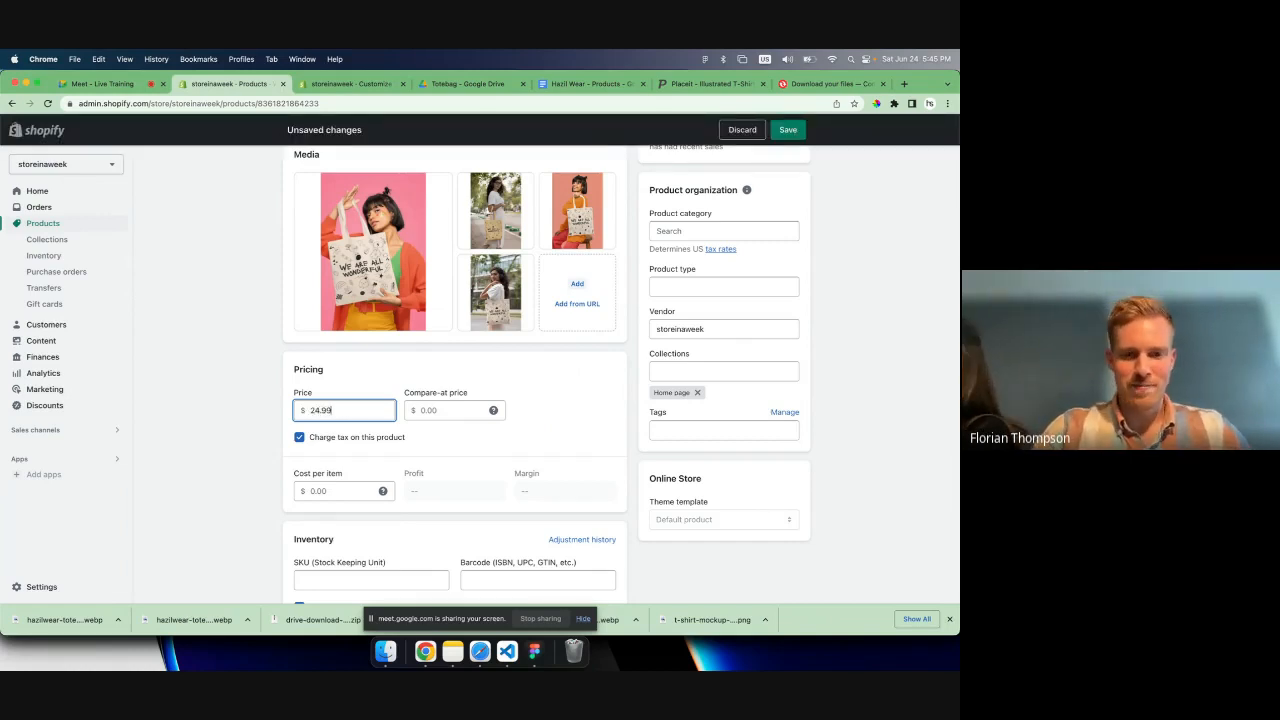
left_click(436, 407)
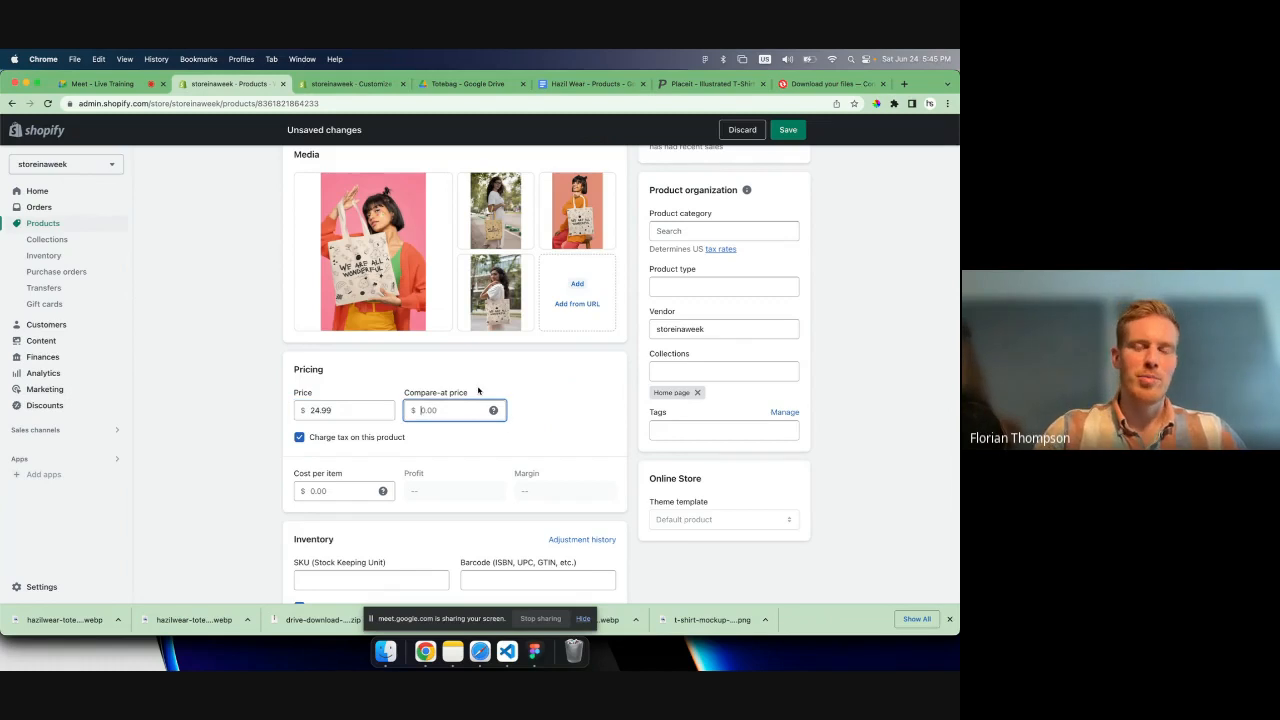
- Set the product's cost per item to $7
scroll(521, 410, "down", 1)
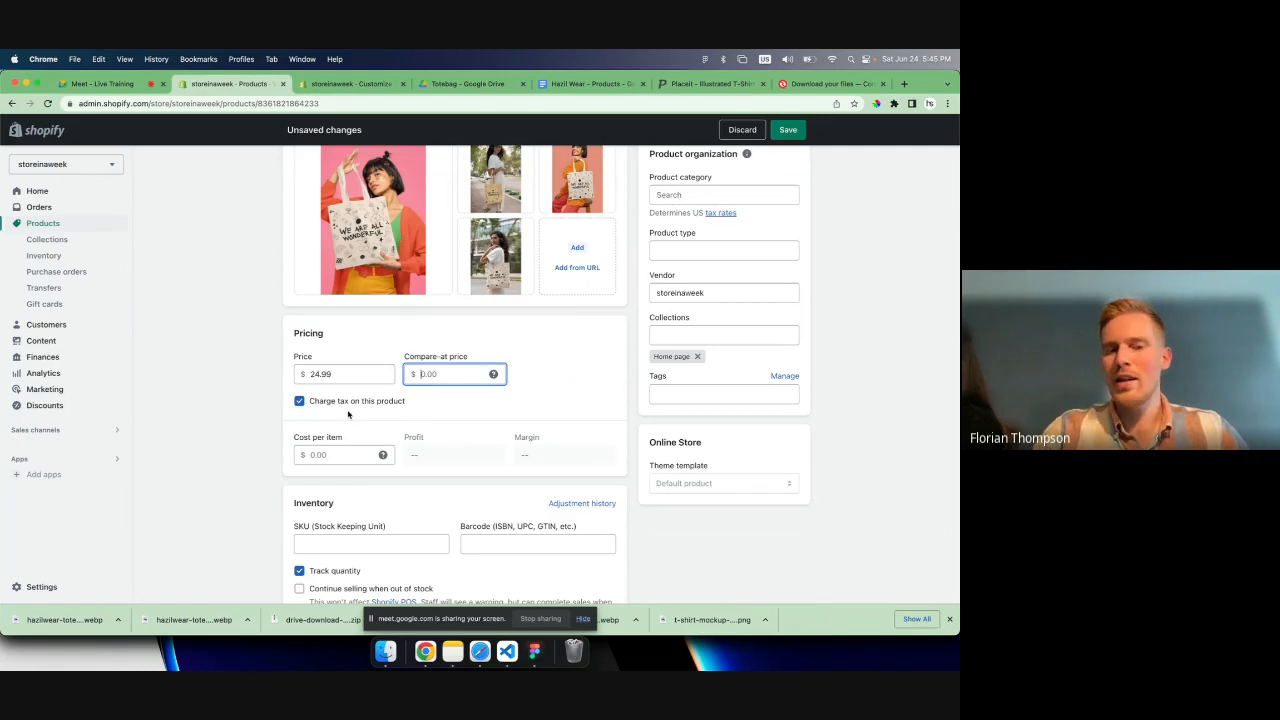
scroll(352, 420, "down", 1)
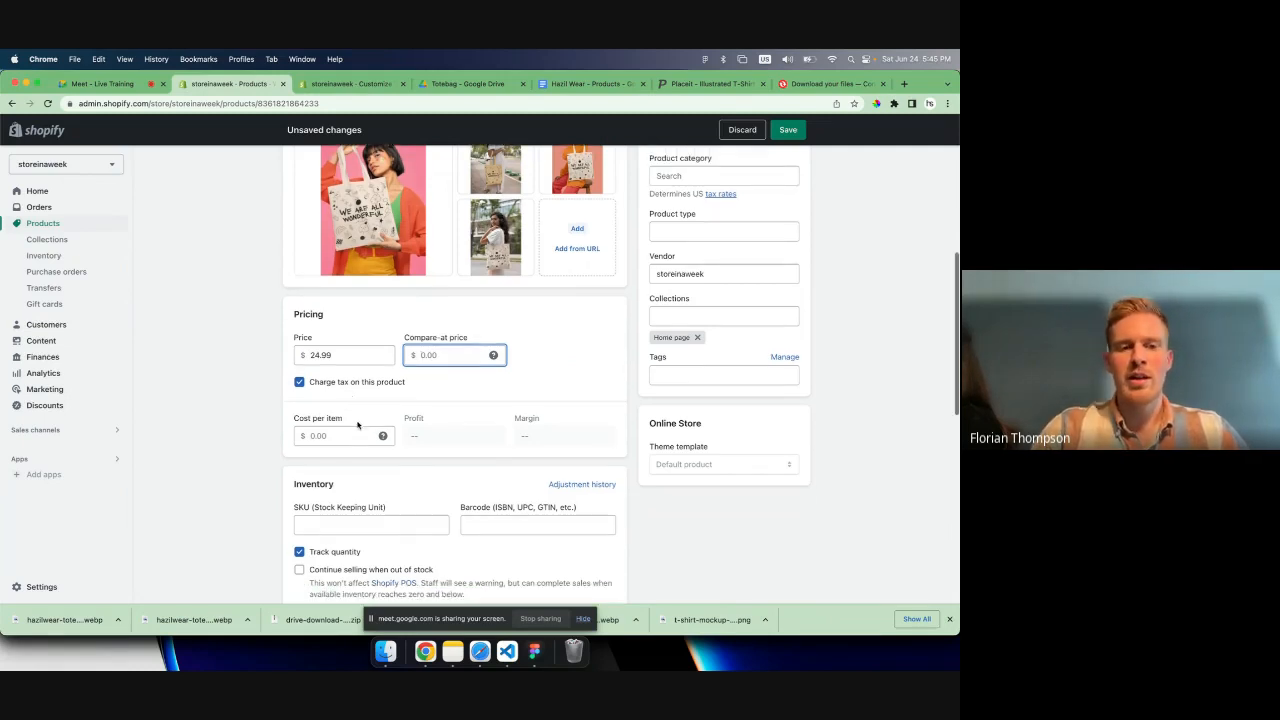
left_click(352, 437)
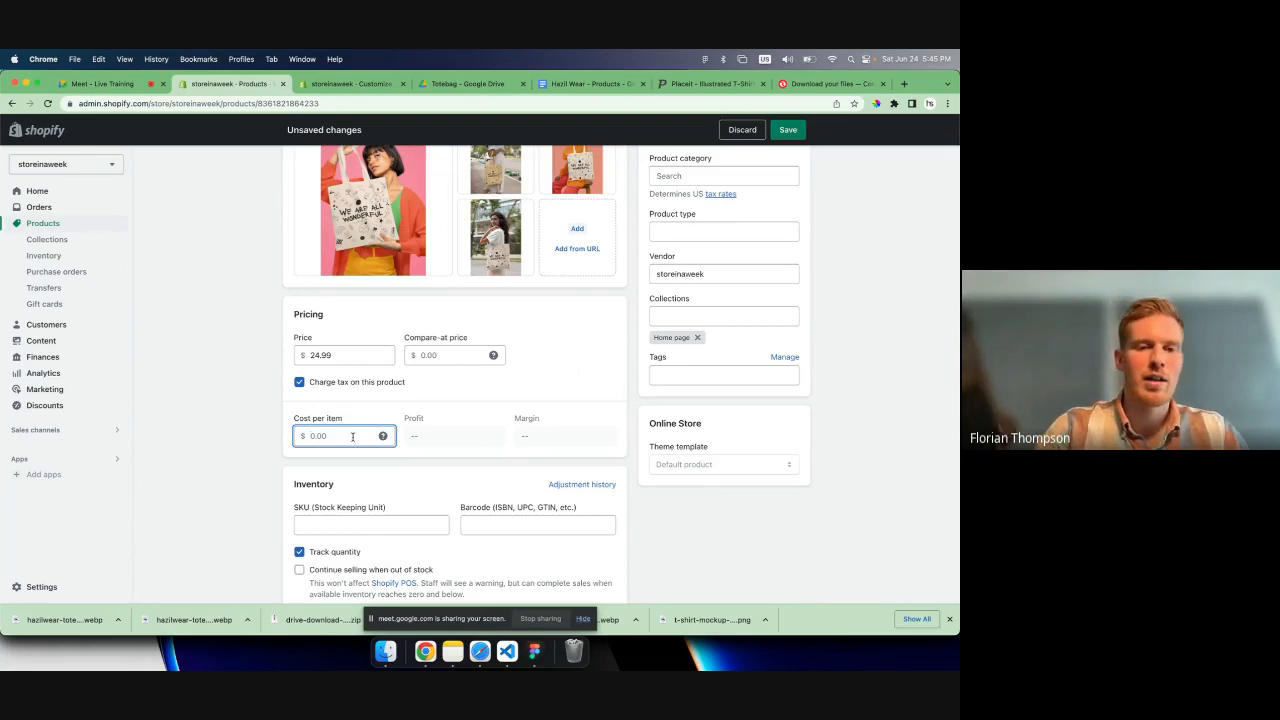
type("7")
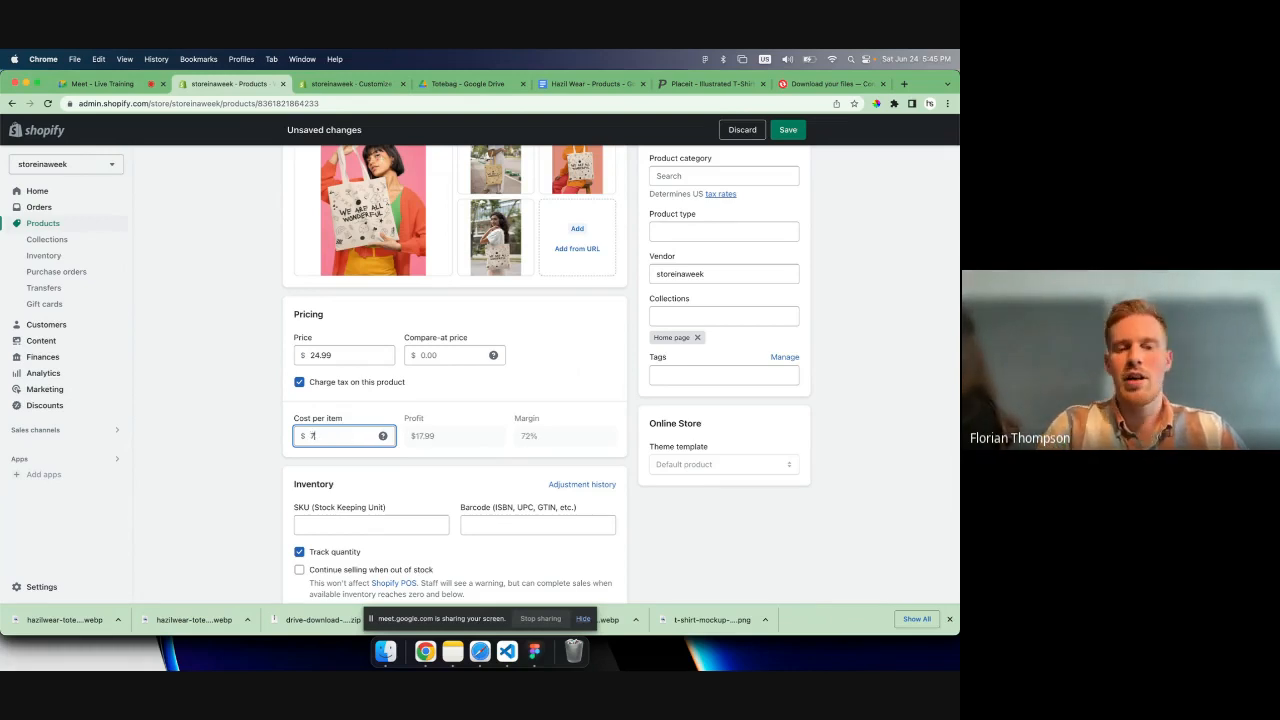
right_click(452, 404)
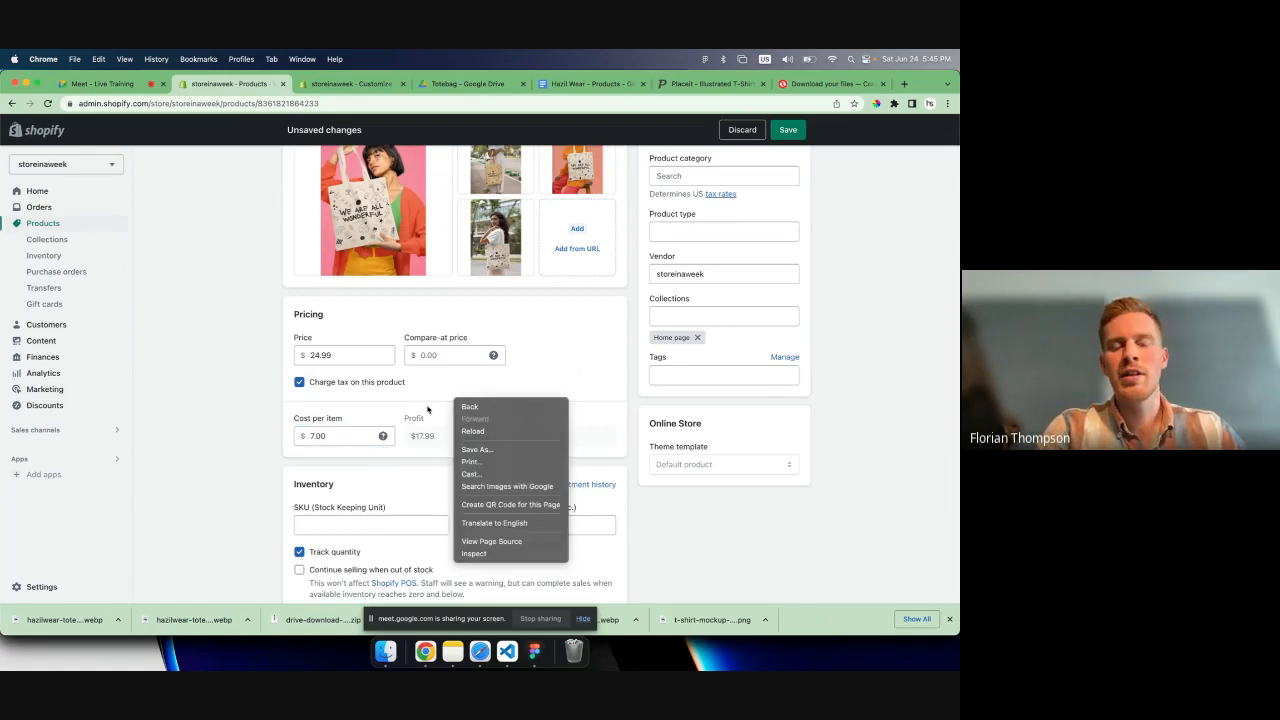
left_click(428, 408)
- Adjust the product's available quantity by 10 with the reason Correction (default) and save the adjustment
scroll(428, 408, "down", 2)
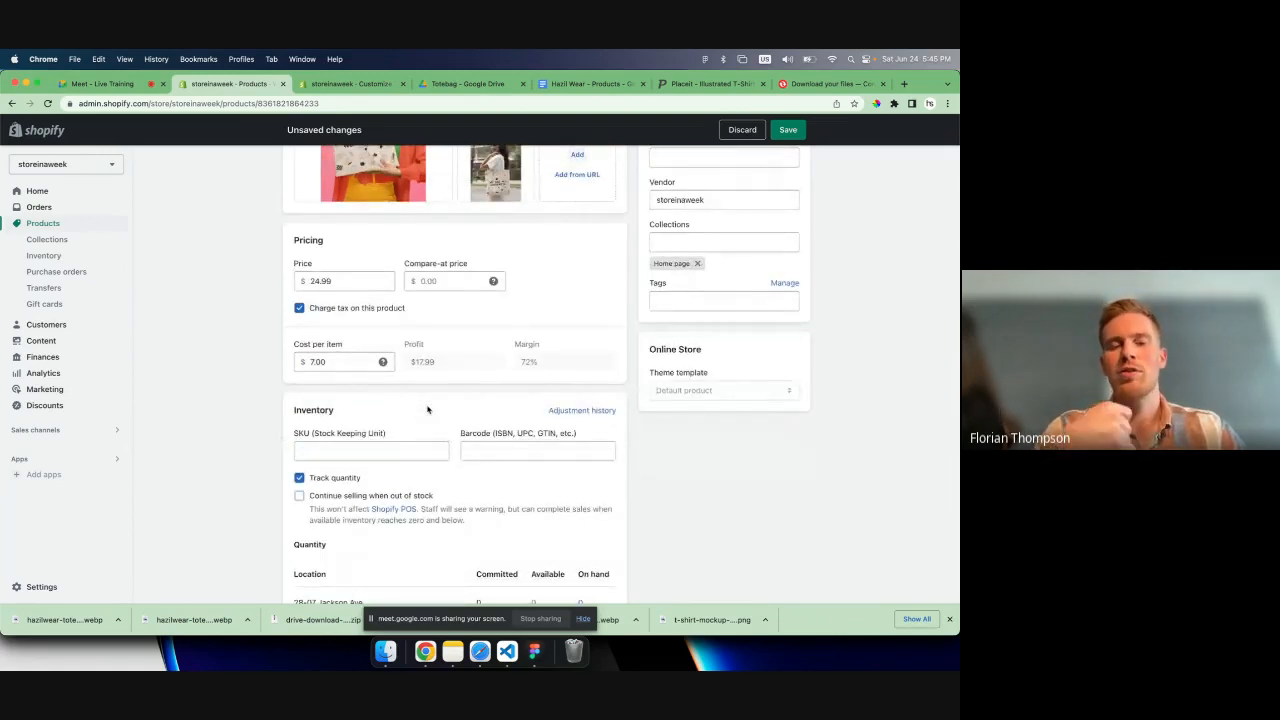
scroll(427, 409, "down", 1)
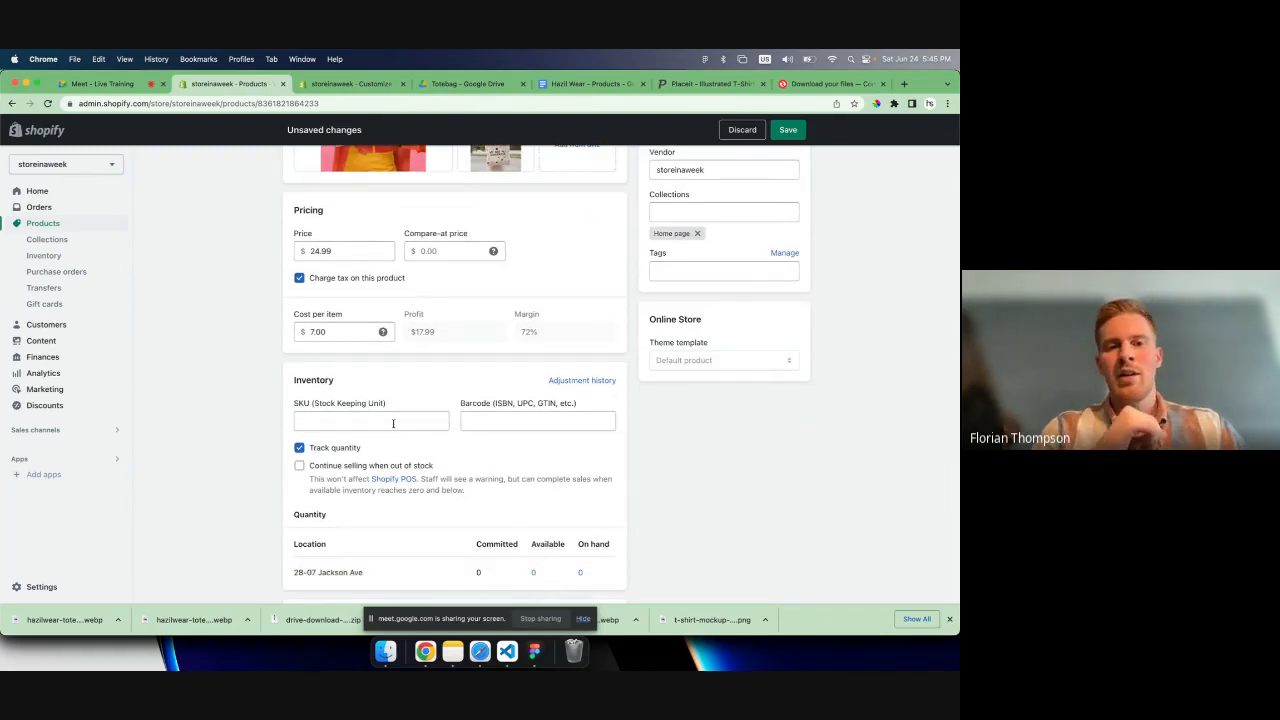
left_click(346, 418)
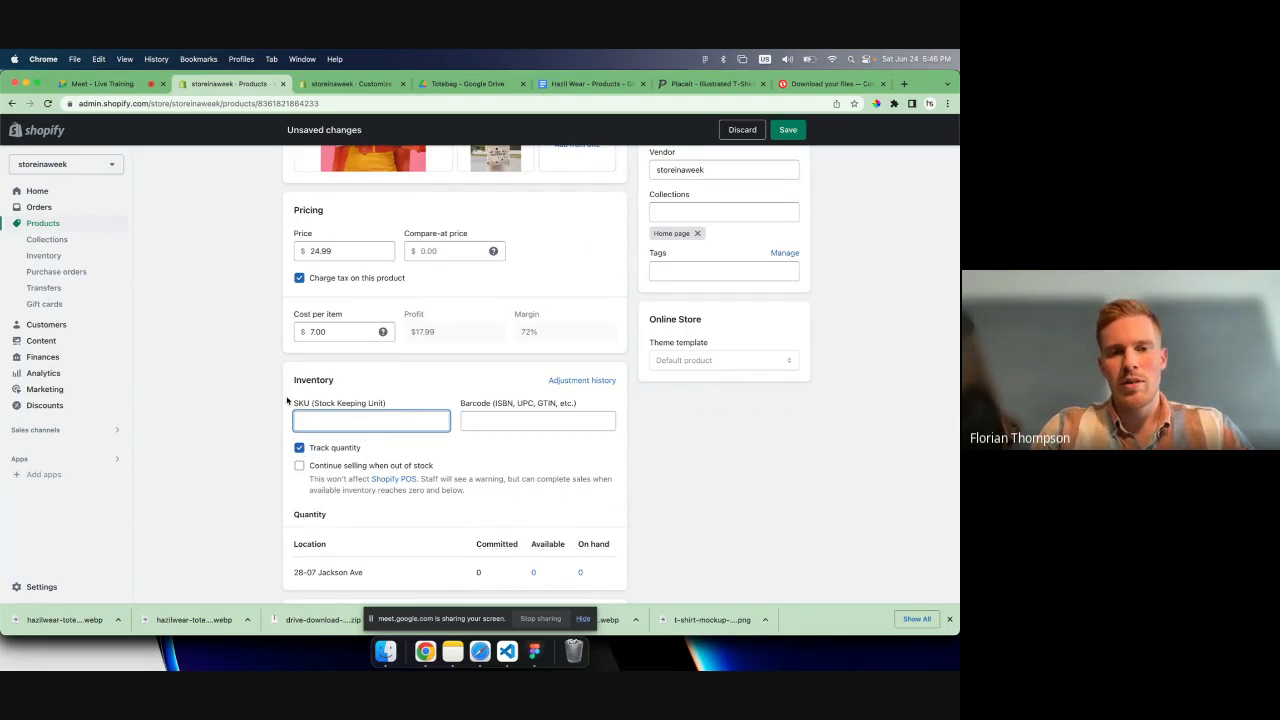
scroll(360, 430, "down", 2)
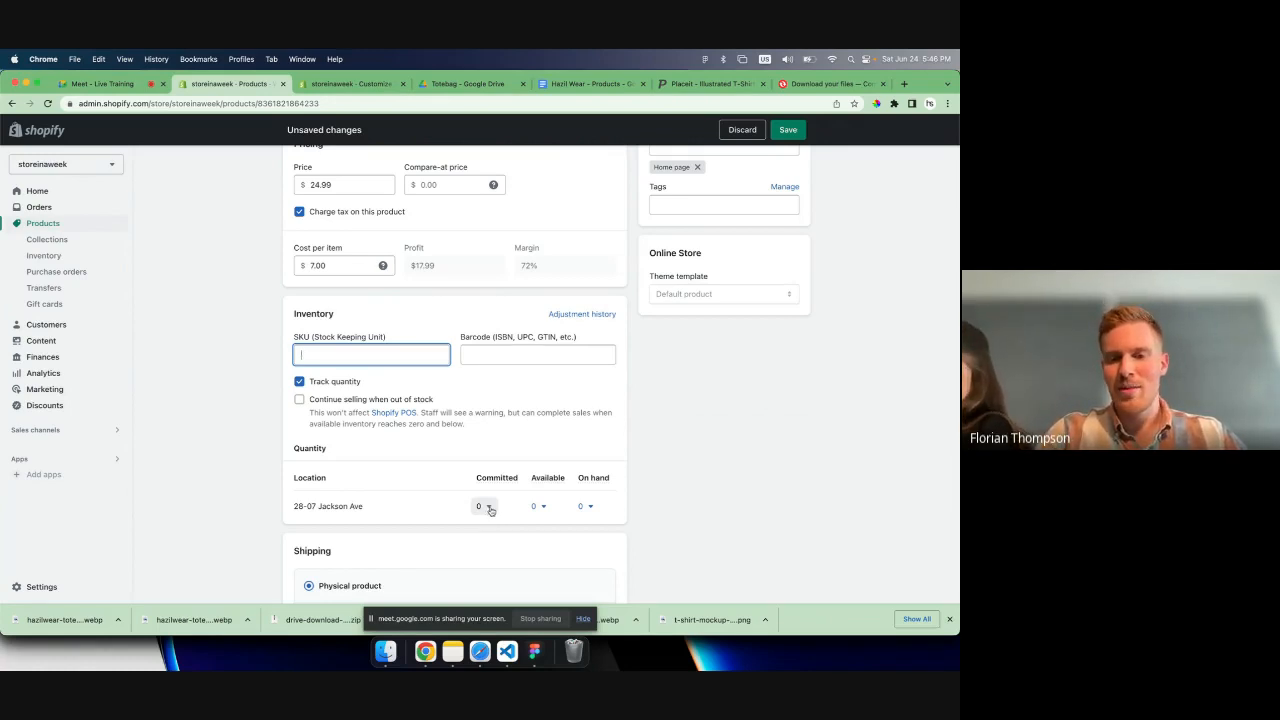
left_click(538, 506)
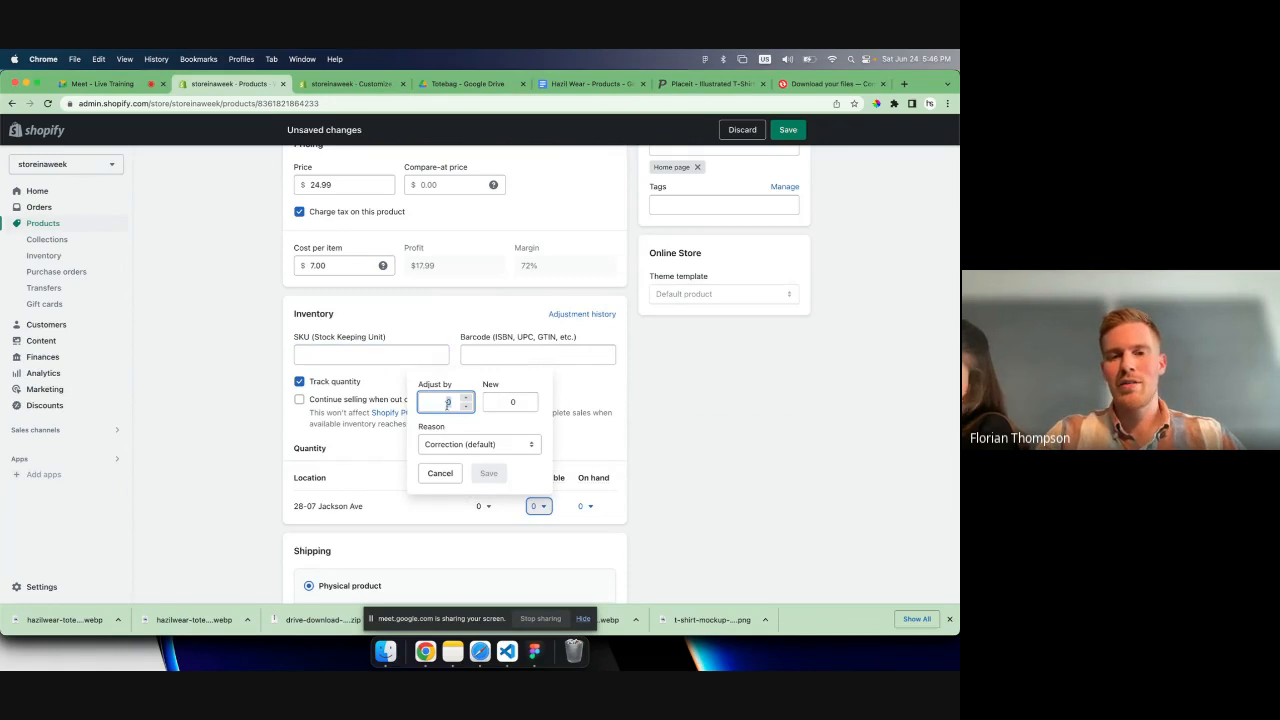
type("10")
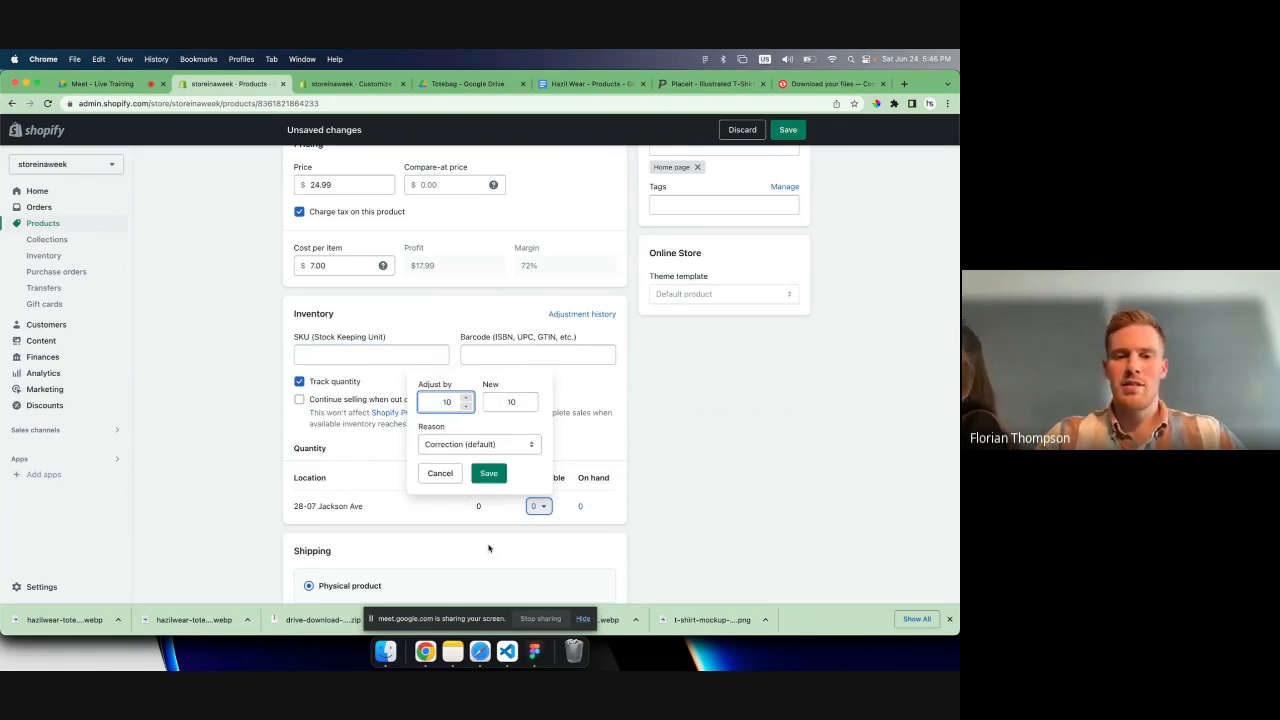
left_click(498, 446)
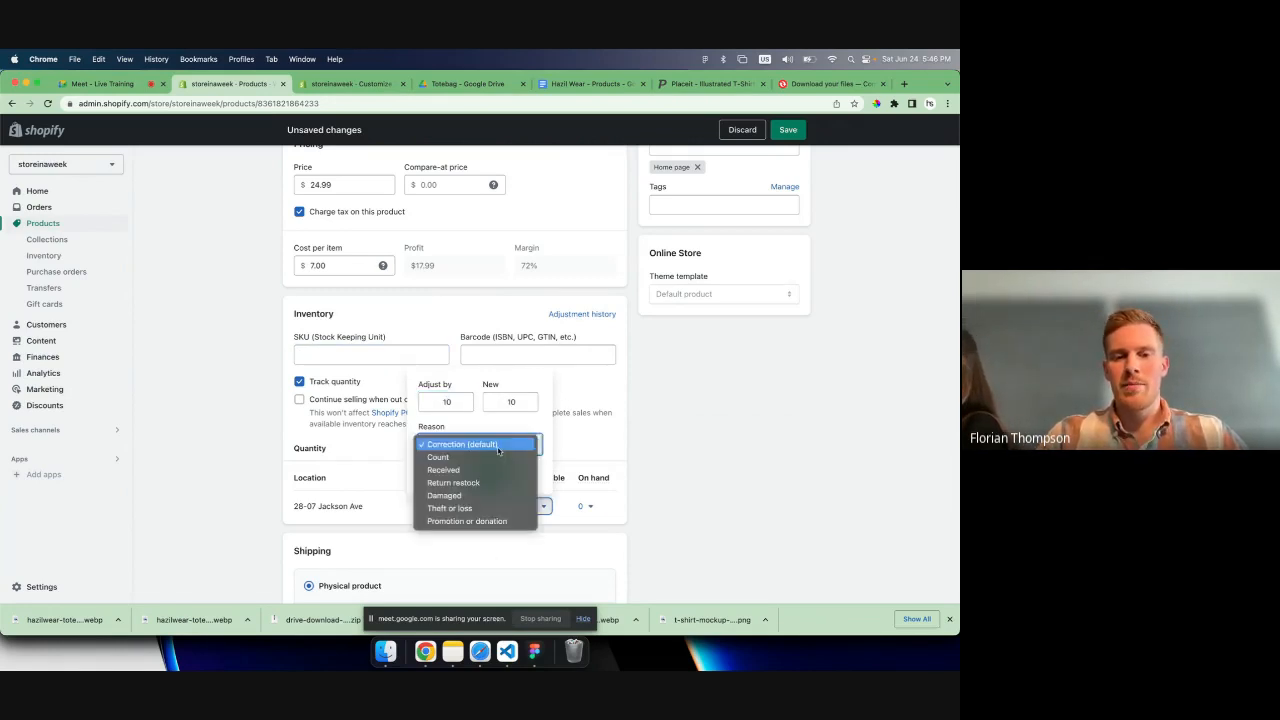
left_click(498, 448)
left_click(488, 473)
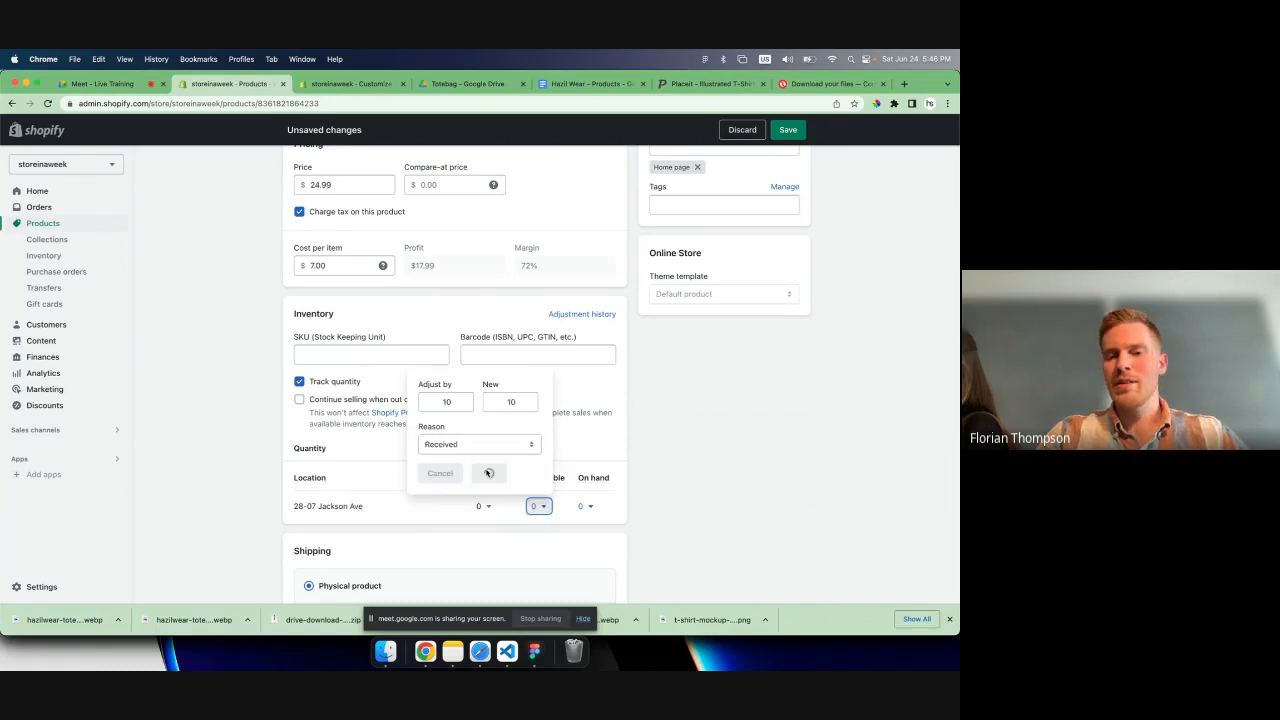
left_click(538, 507)
left_click(480, 440)
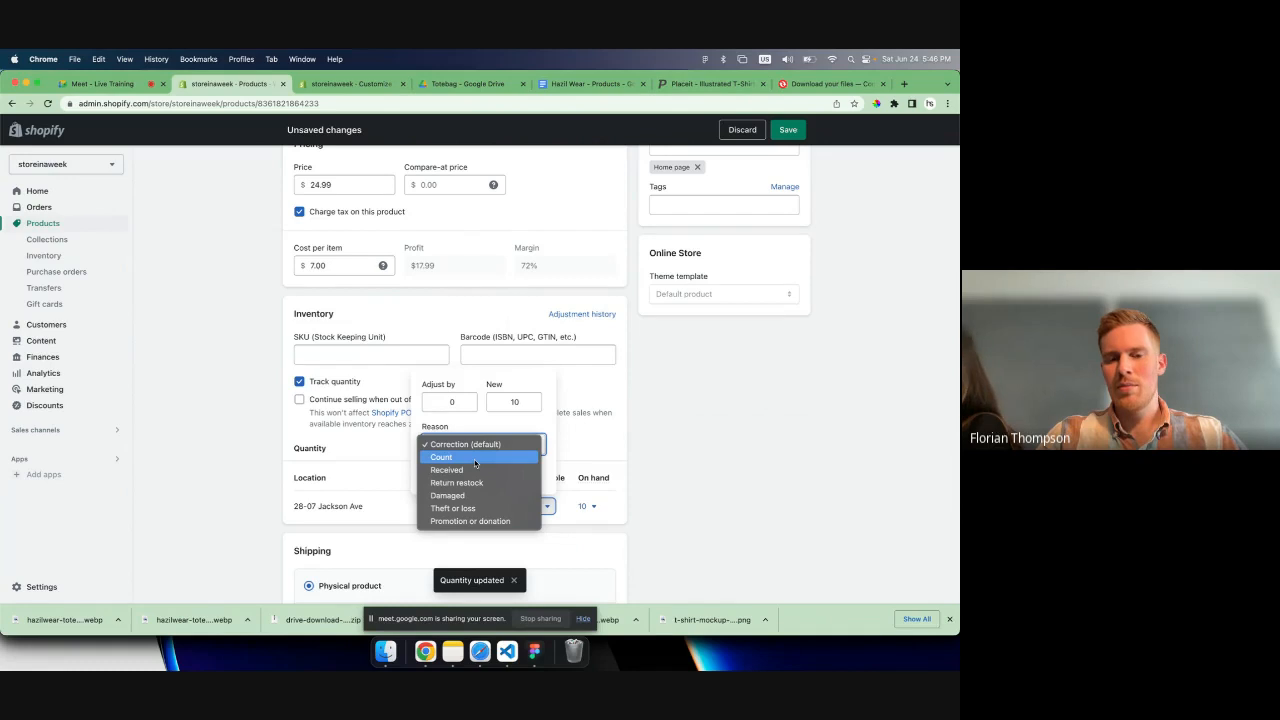
left_click(424, 416)
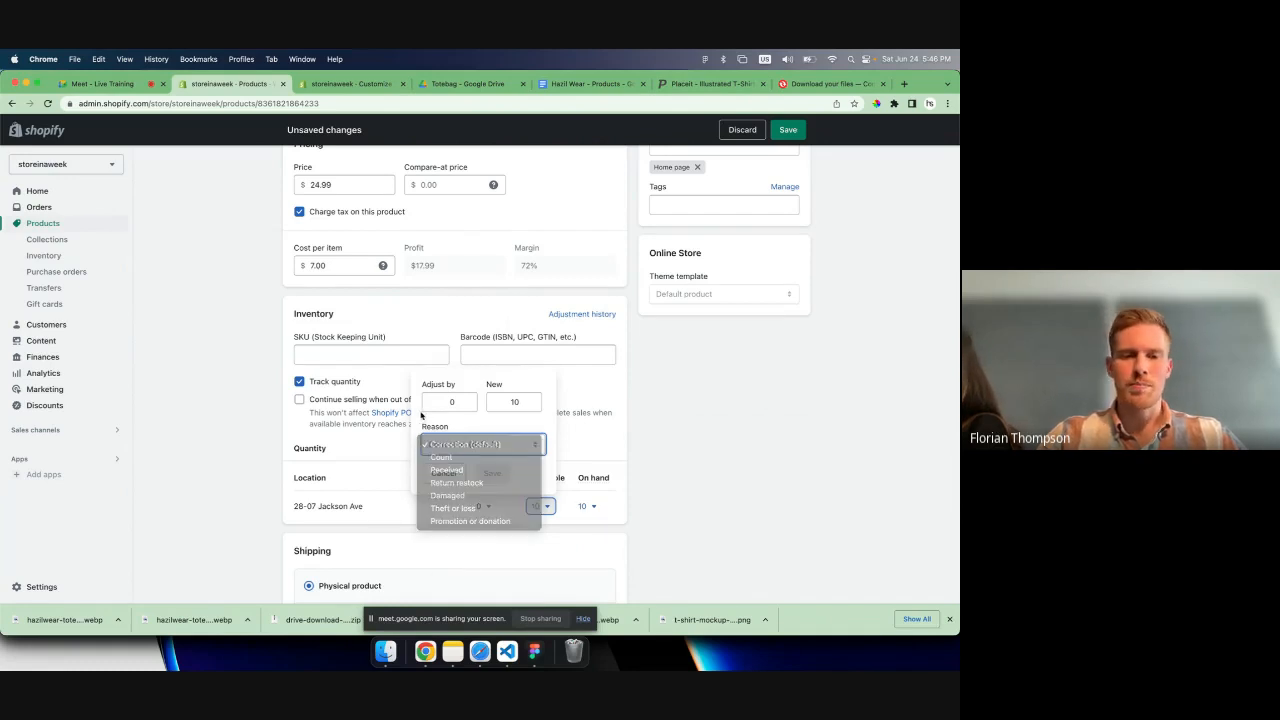
left_click(394, 514)
- Set the physical product's shipping weight to 0.5 lb
scroll(394, 516, "down", 2)
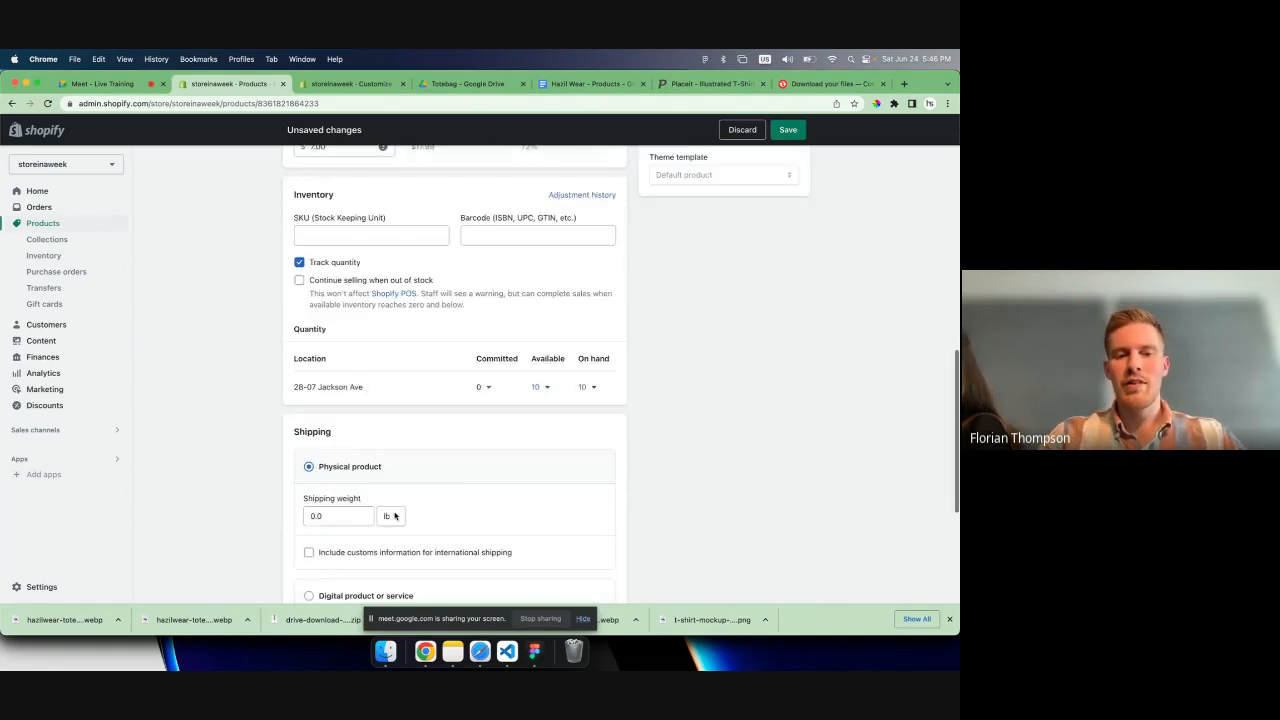
scroll(368, 464, "down", 2)
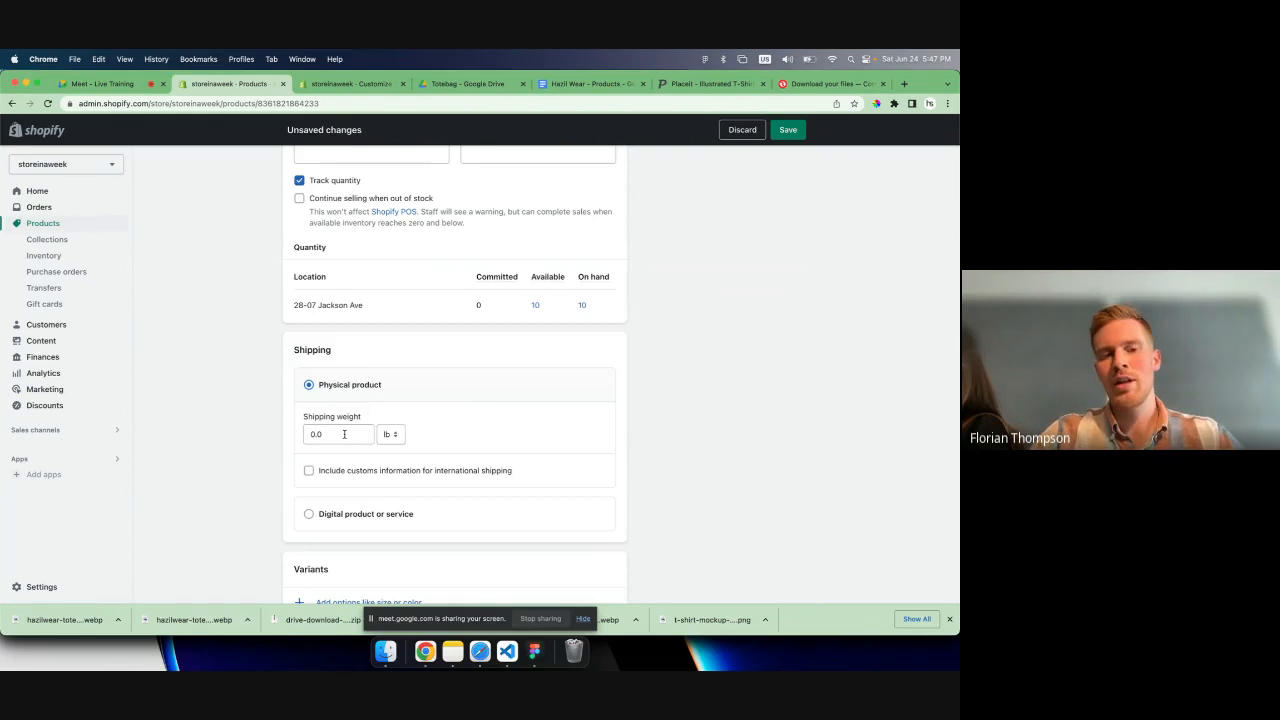
left_click(344, 434)
double_click(344, 434)
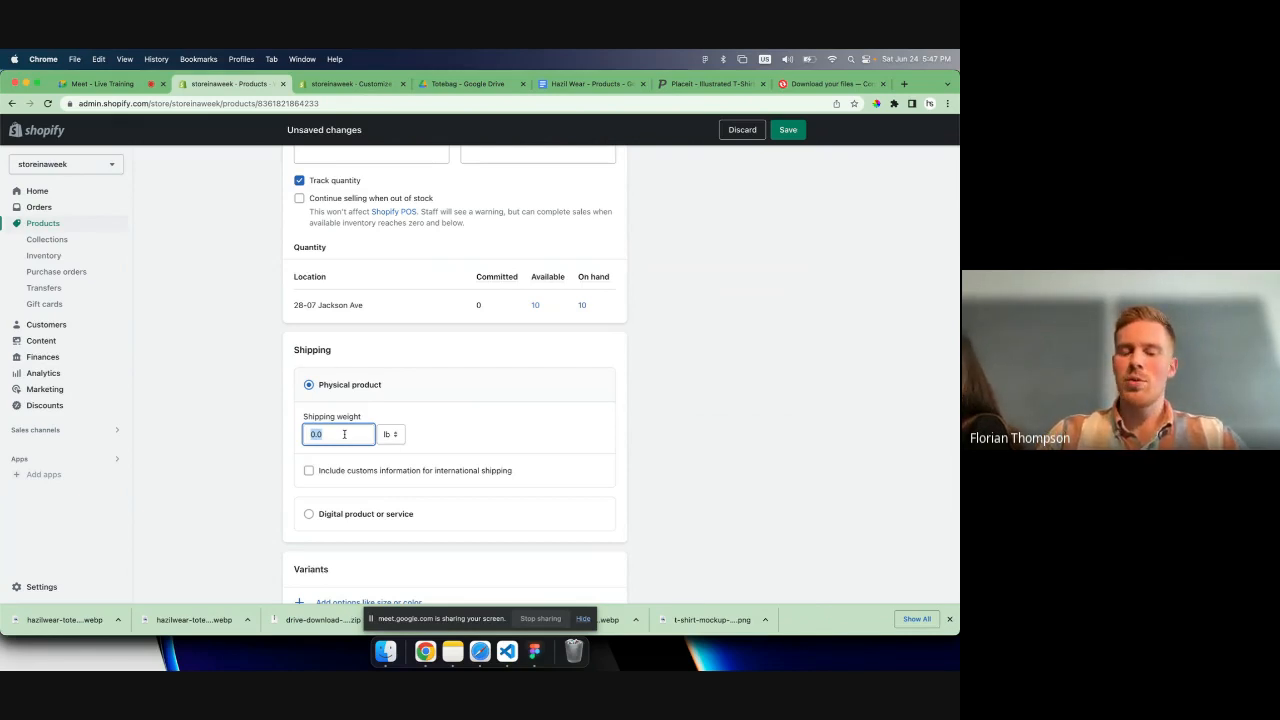
type("0.")
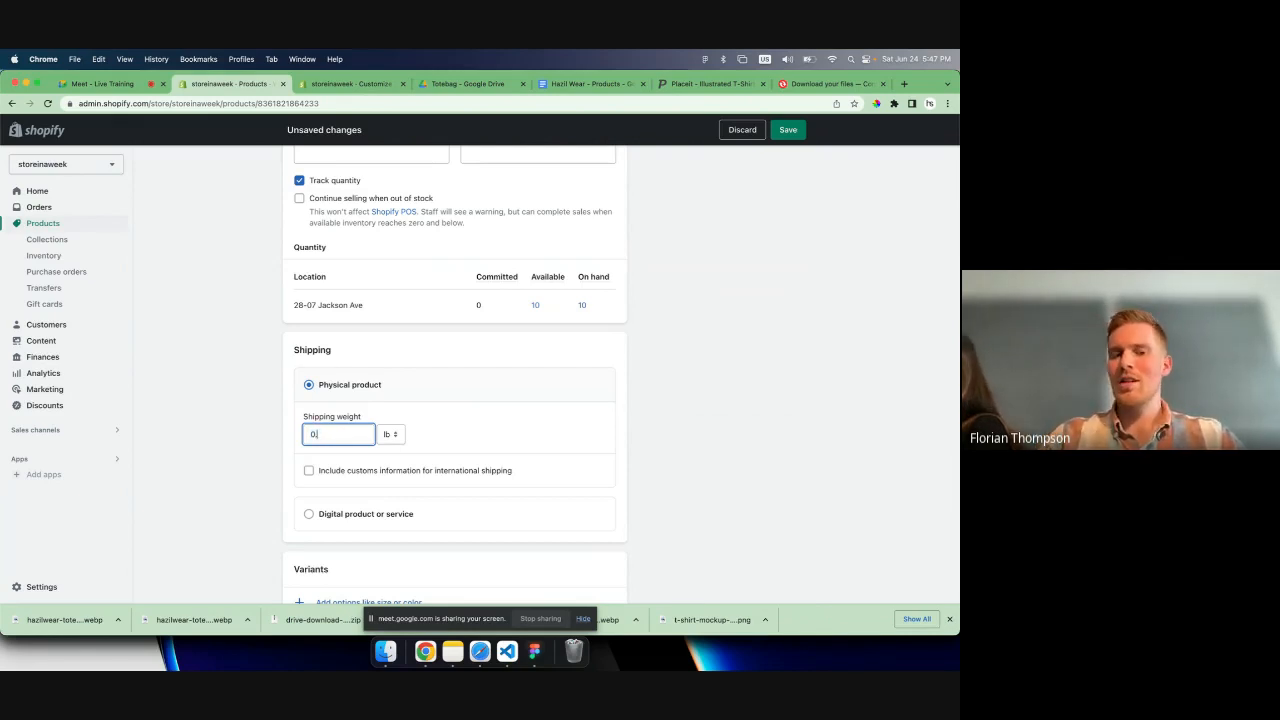
type("5")
key("BackSpace")
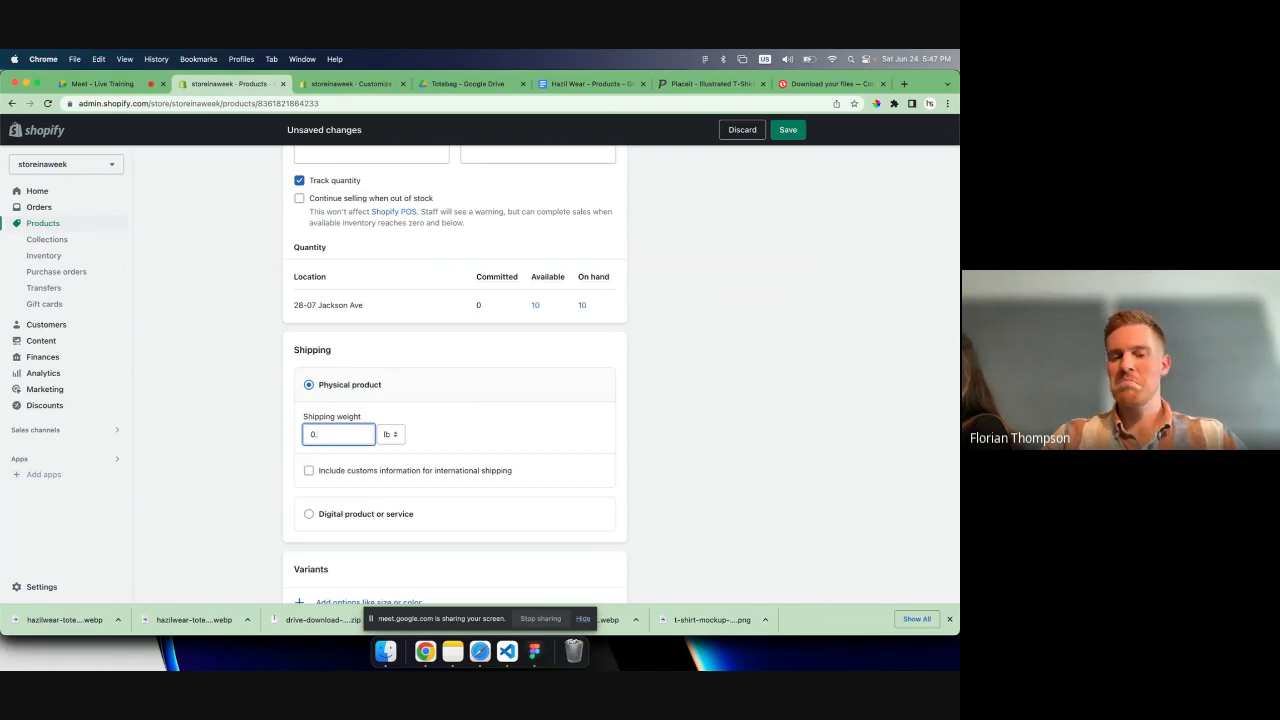
type("5")
scroll(285, 395, "down", 2)
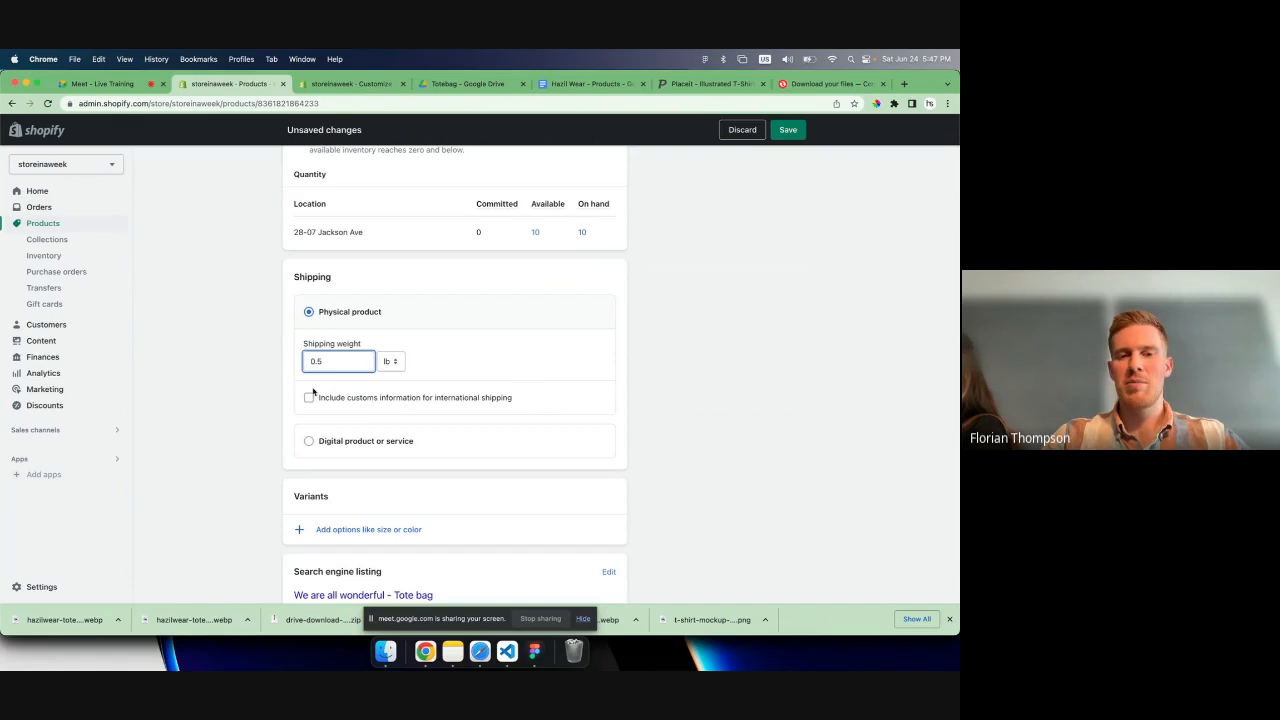
left_click(391, 362)
left_click(420, 361)
- Examine the product's variants section and the page title, meta description and URL handle of its search engine listing
scroll(402, 391, "down", 1)
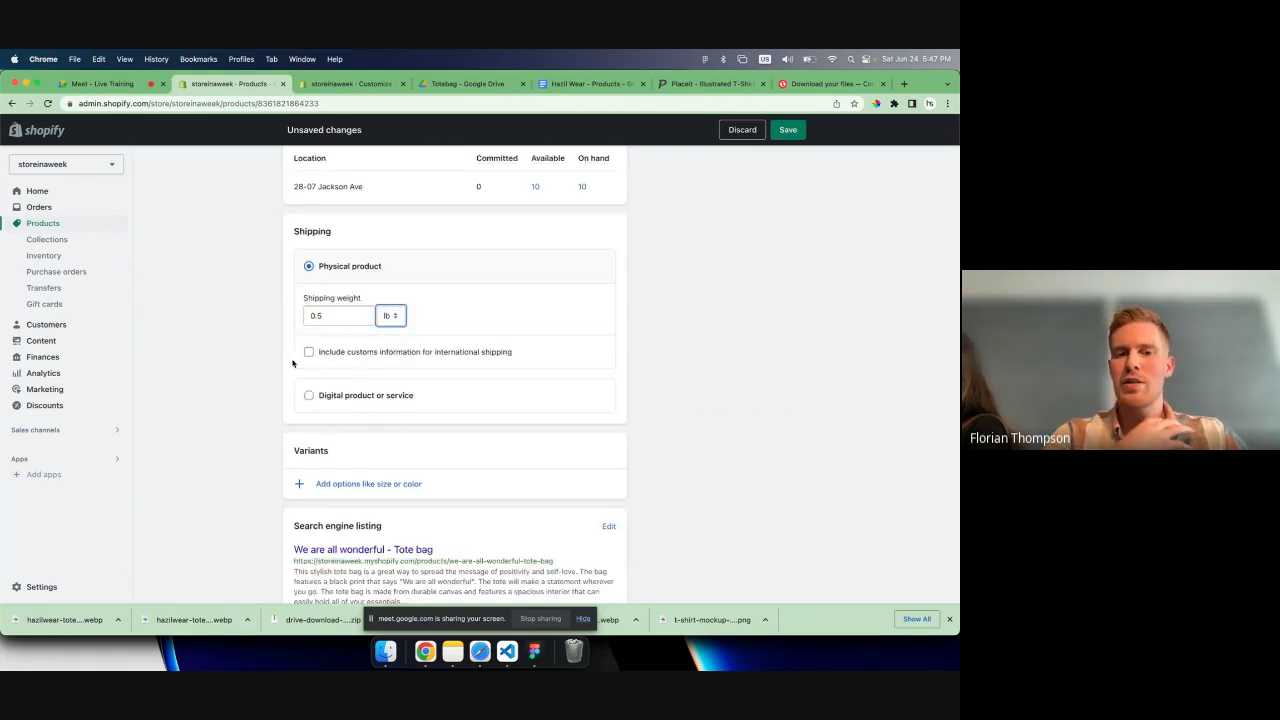
scroll(293, 363, "down", 1)
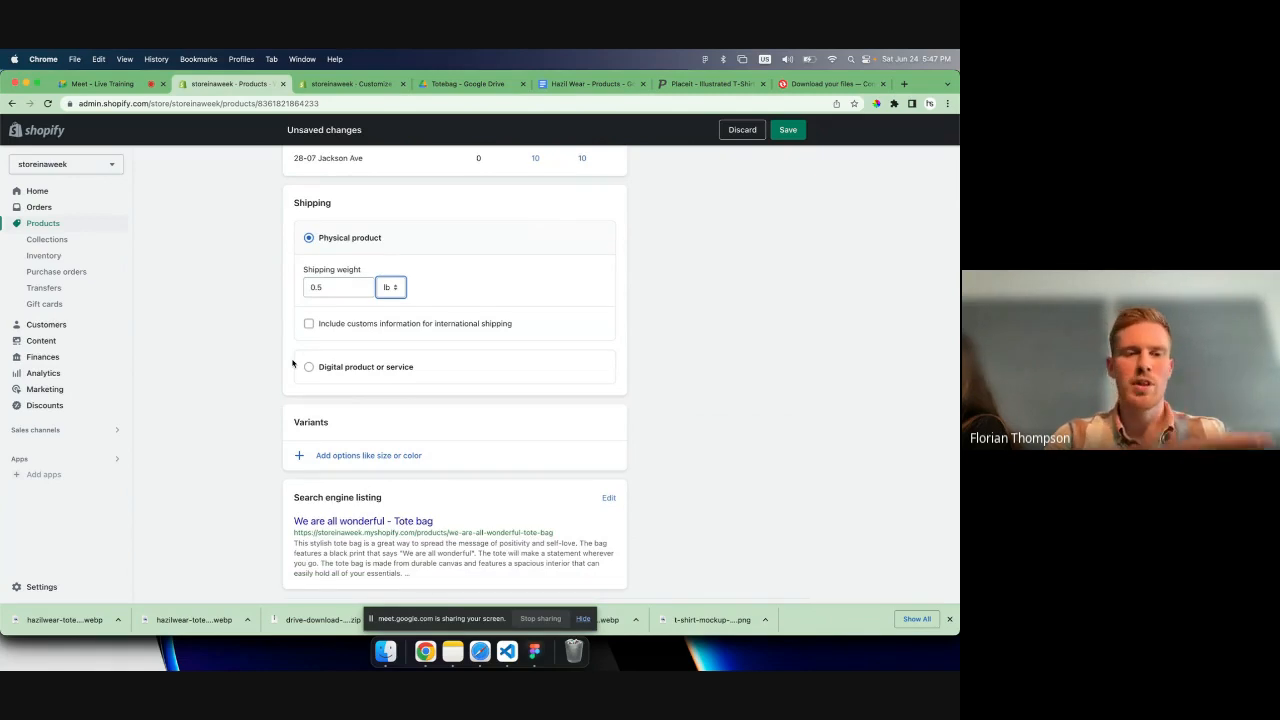
scroll(292, 363, "down", 1)
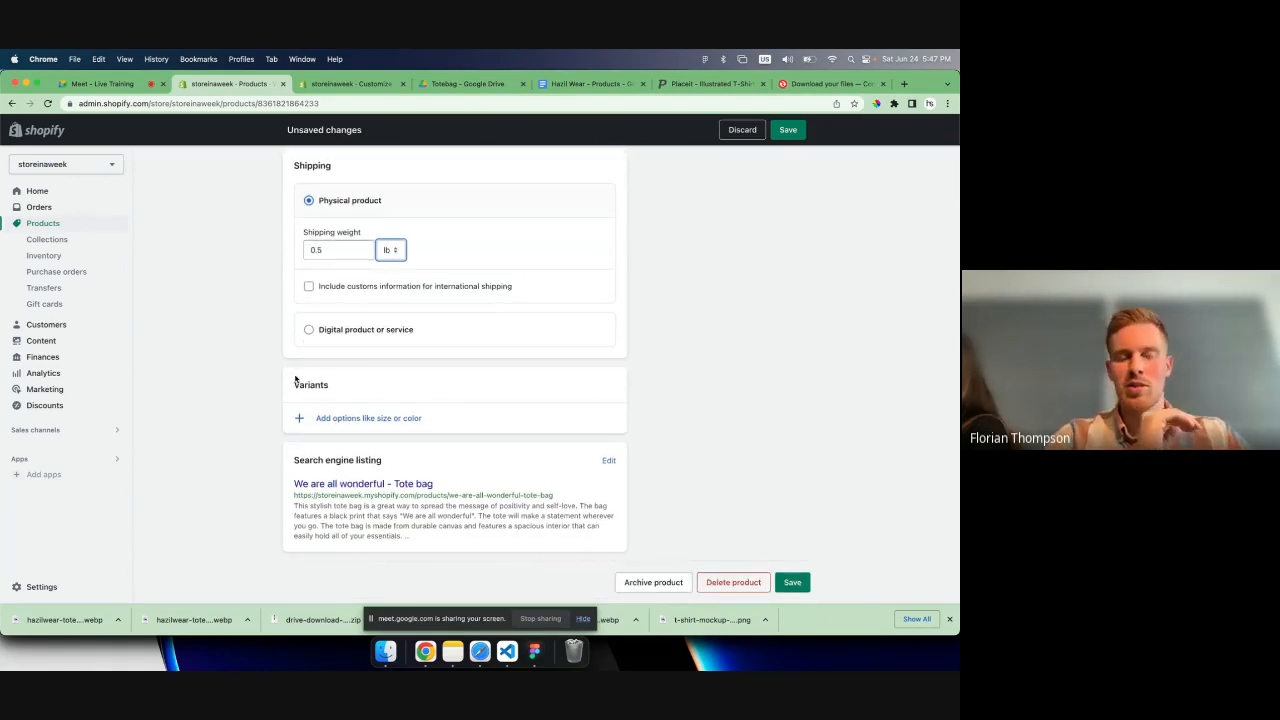
scroll(295, 395, "up", 3)
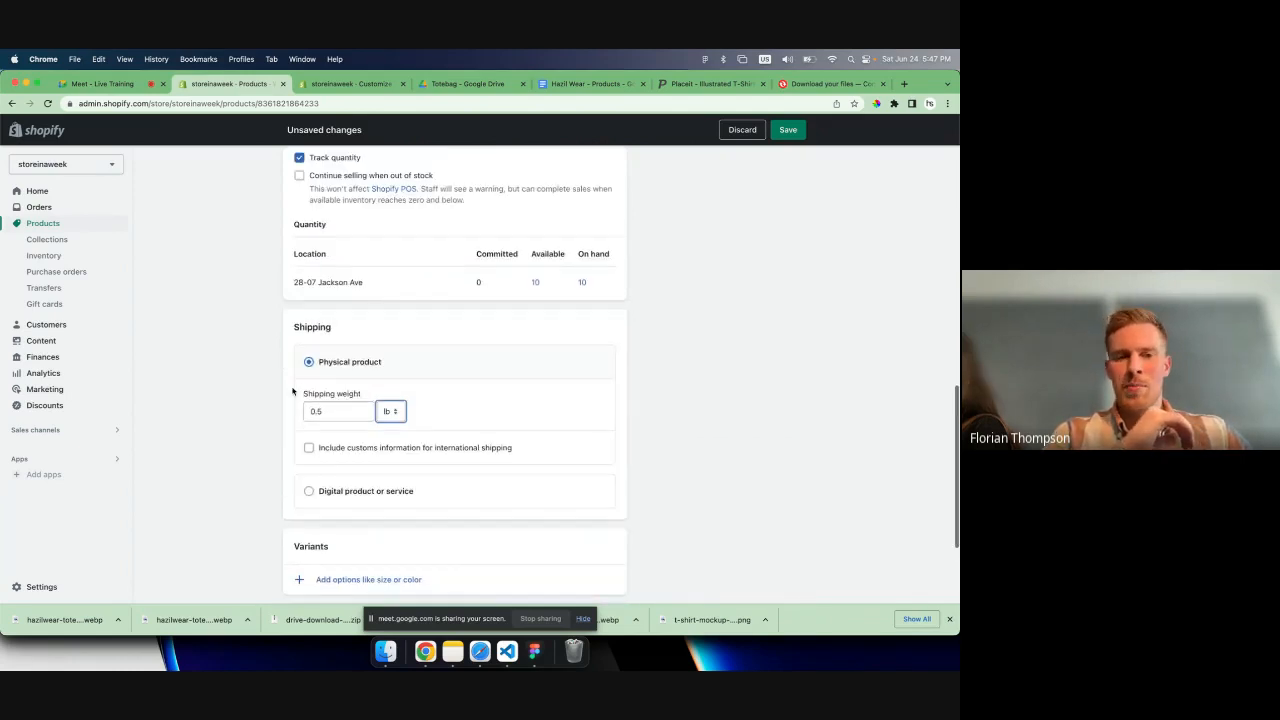
scroll(298, 410, "down", 3)
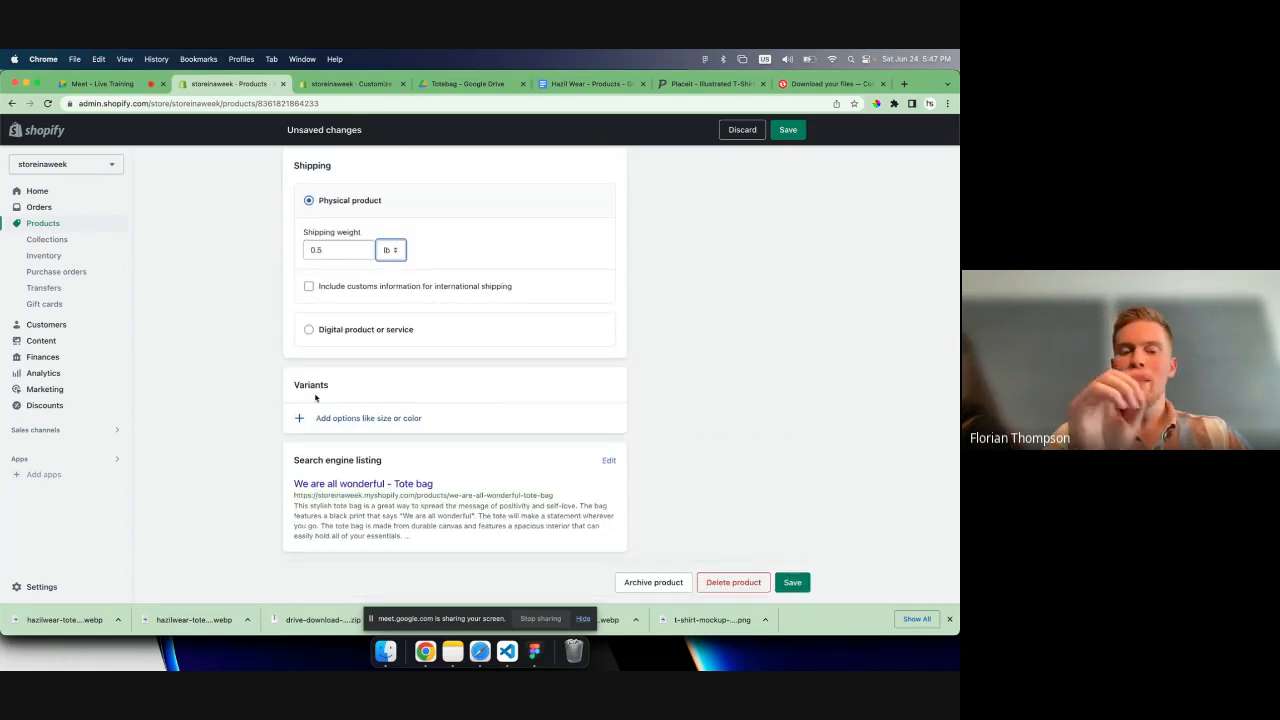
left_click(609, 463)
scroll(520, 420, "down", 3)
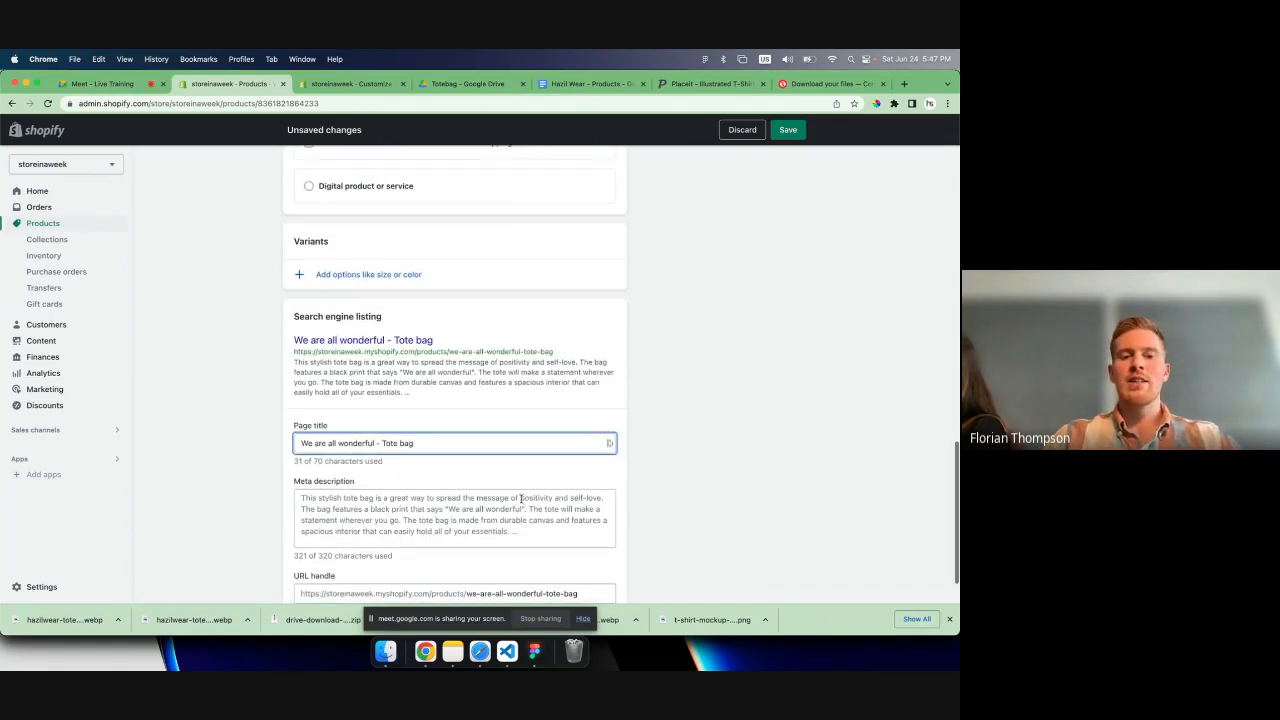
left_click(522, 520)
scroll(522, 520, "down", 2)
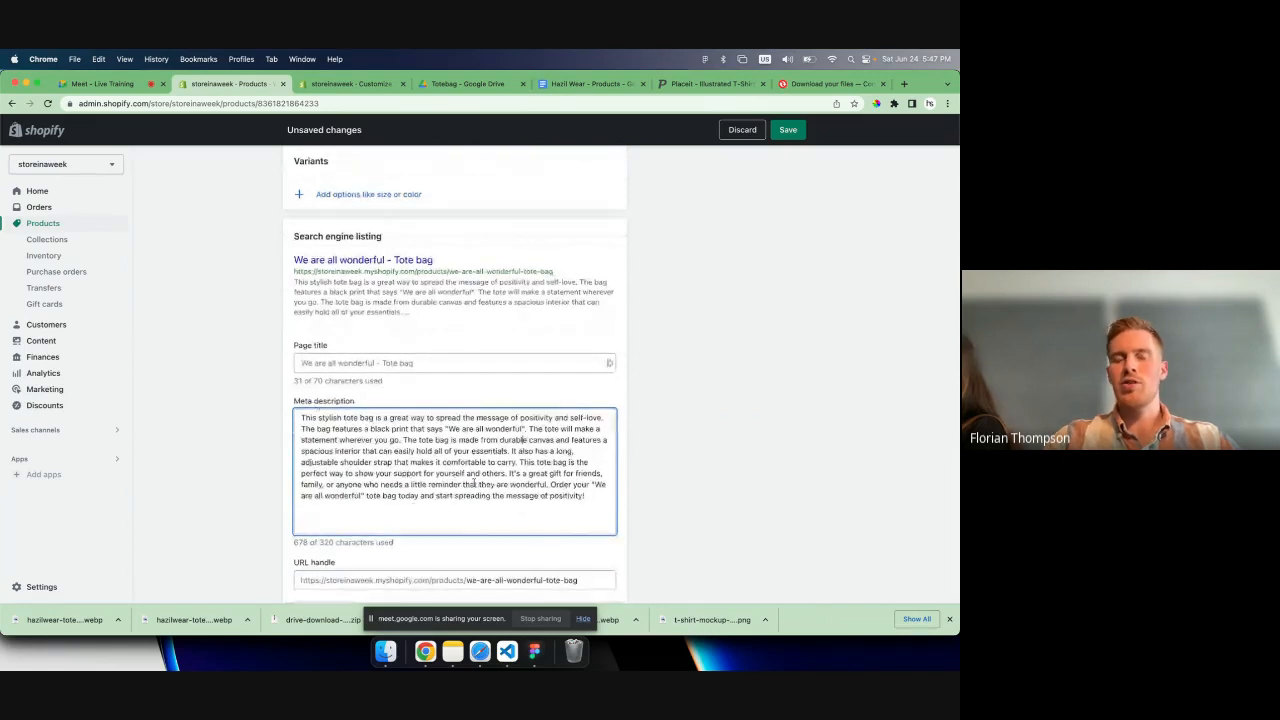
left_click(643, 406)
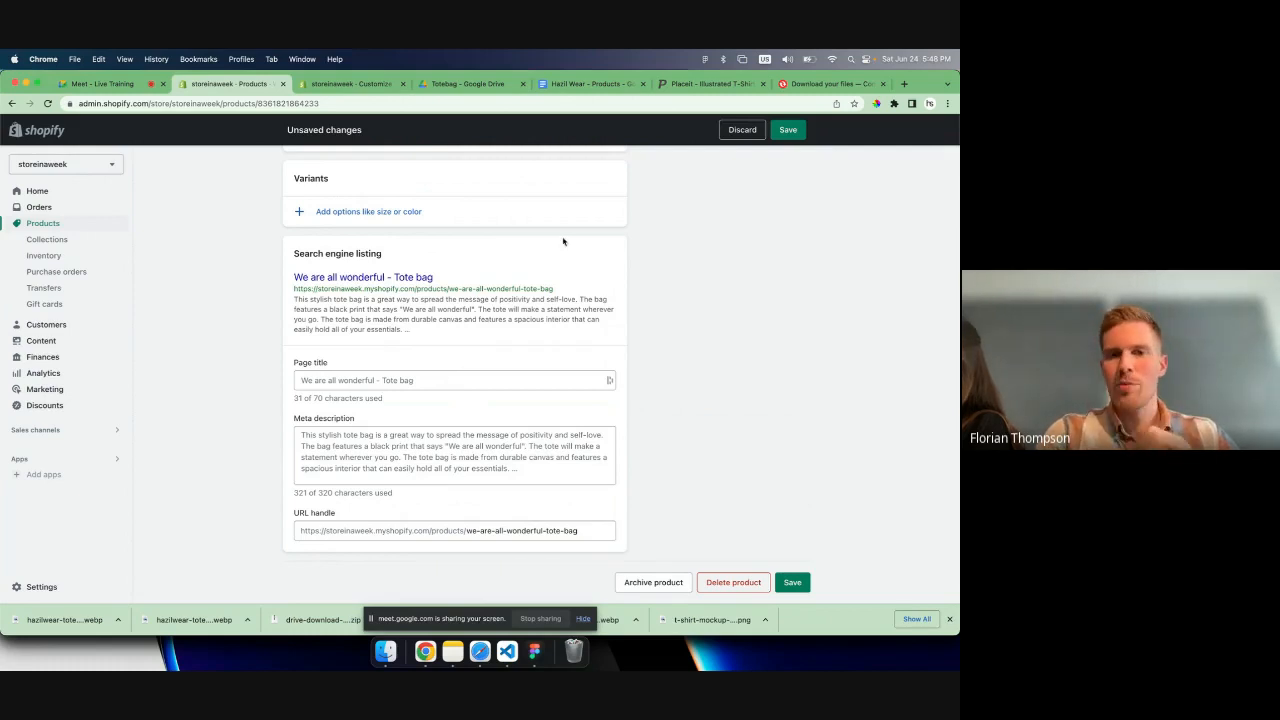
- Save the tote bag product
scroll(563, 241, "up", 10)
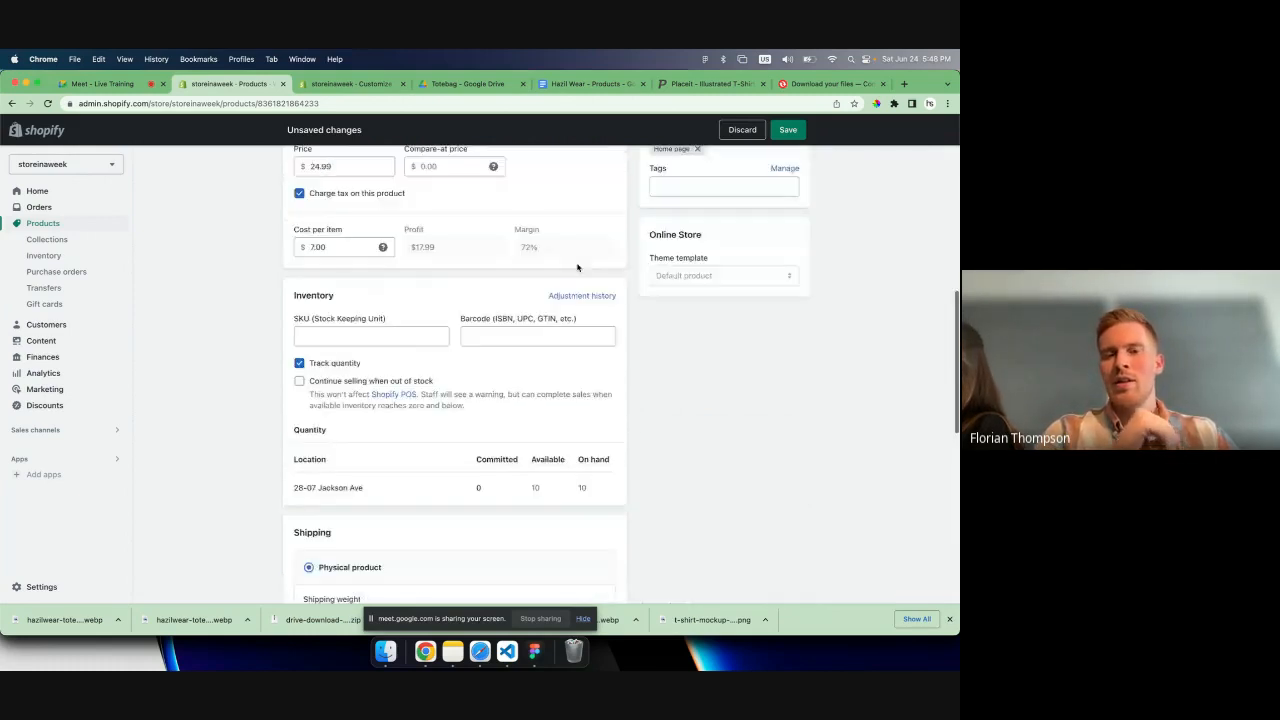
scroll(577, 267, "up", 10)
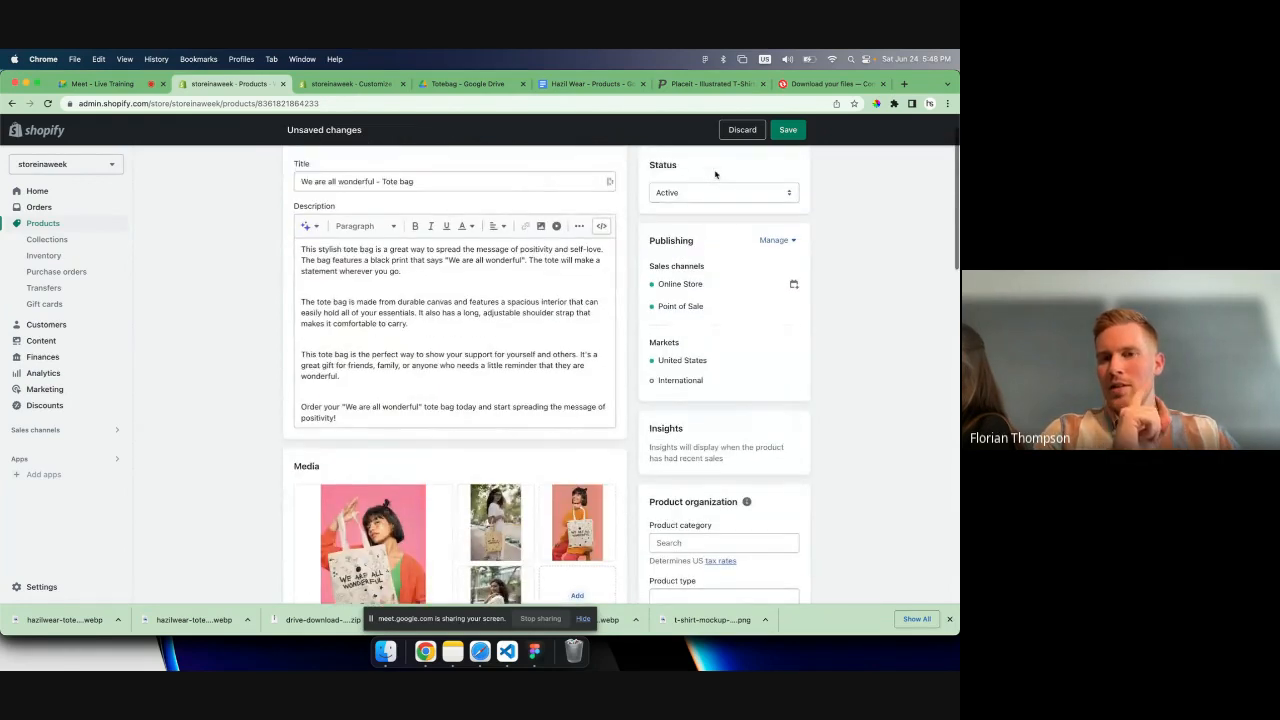
left_click(775, 129)
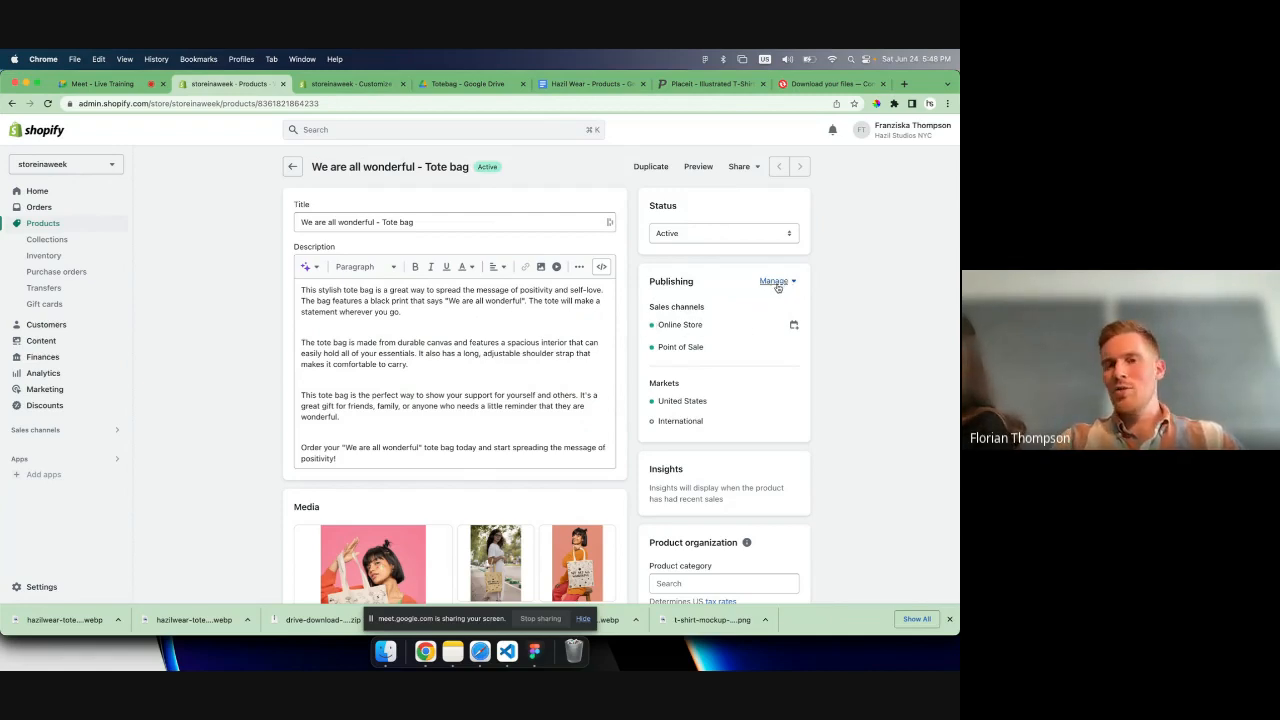
- Switch the product's status to Draft and back to Active
left_click(788, 283)
left_click(835, 301)
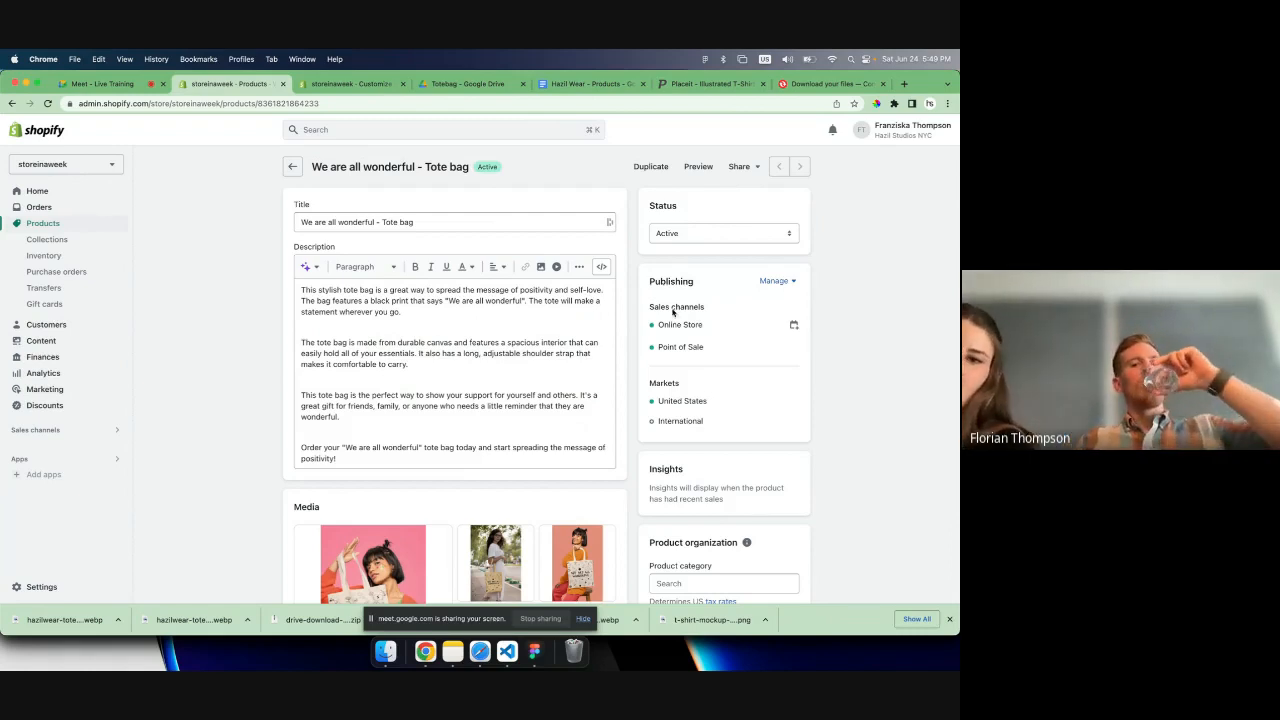
left_click(665, 238)
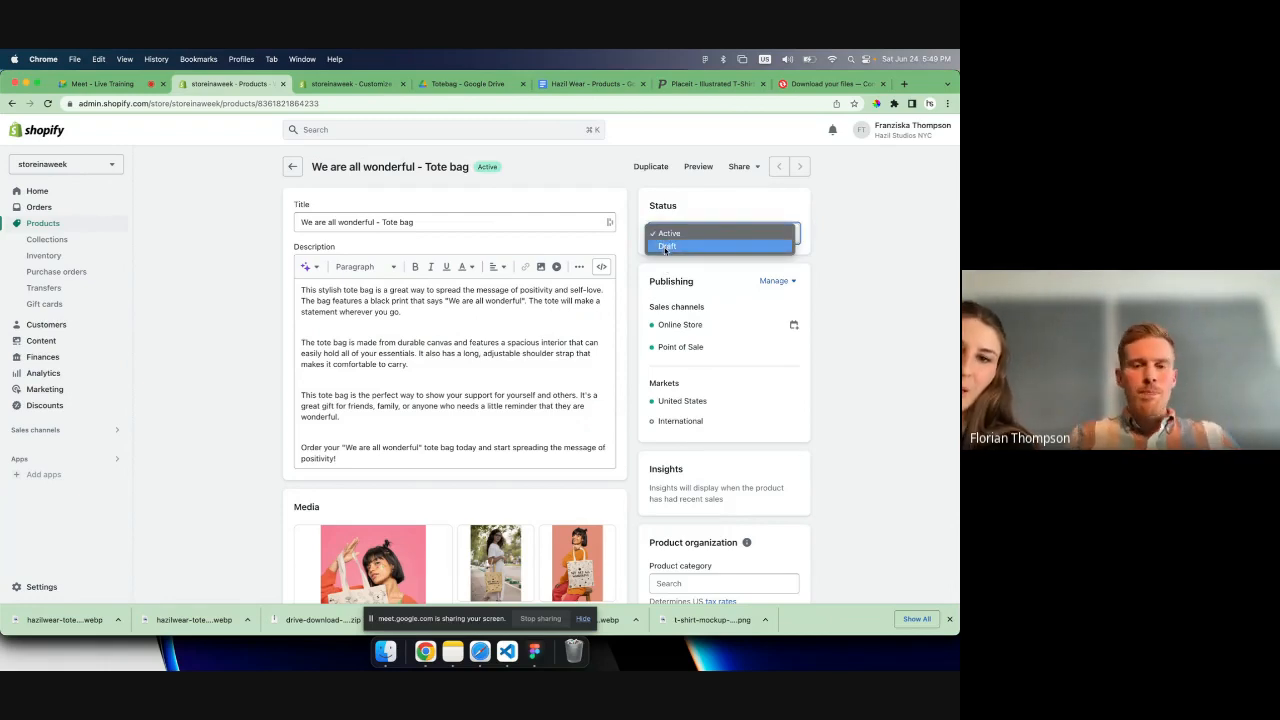
left_click(665, 247)
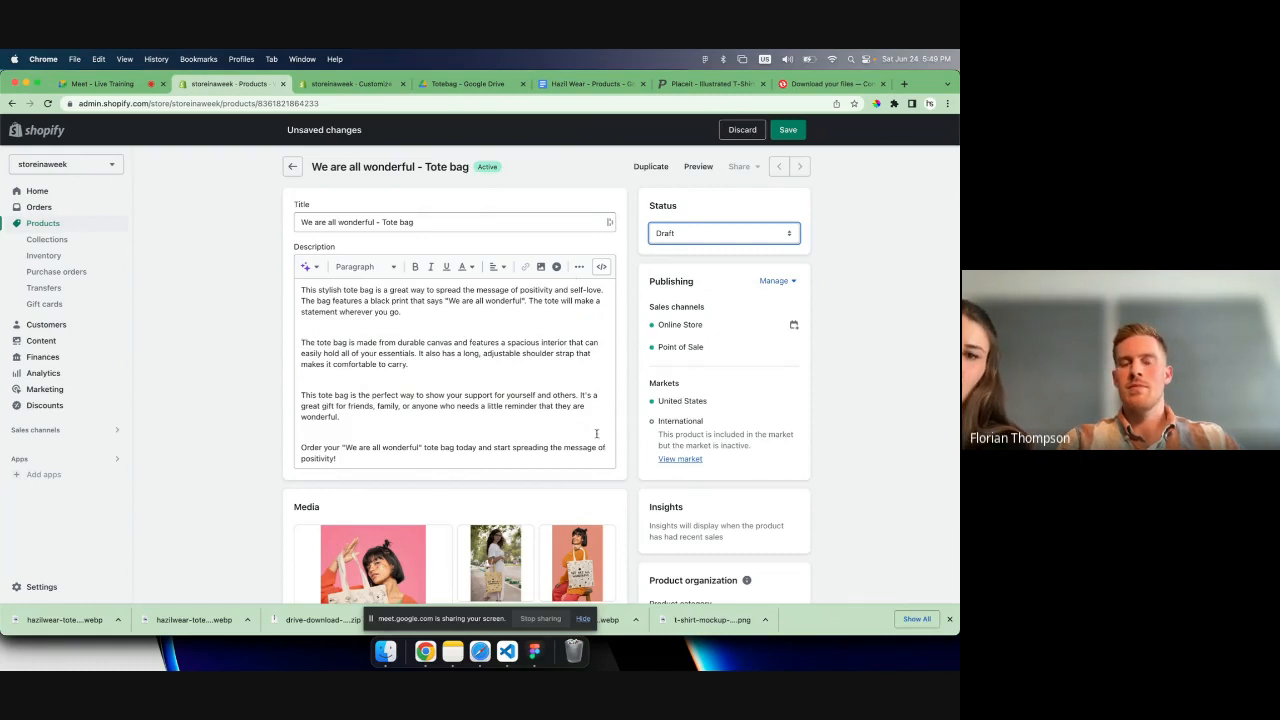
left_click(671, 234)
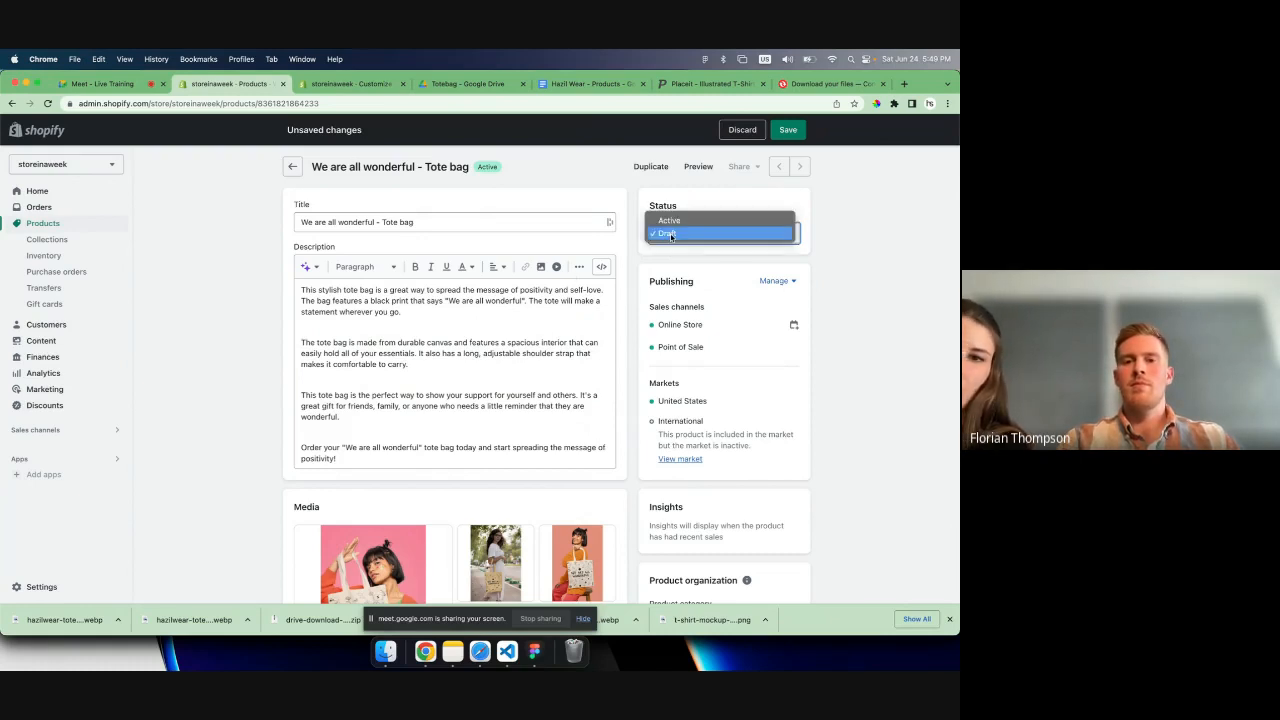
left_click(666, 222)
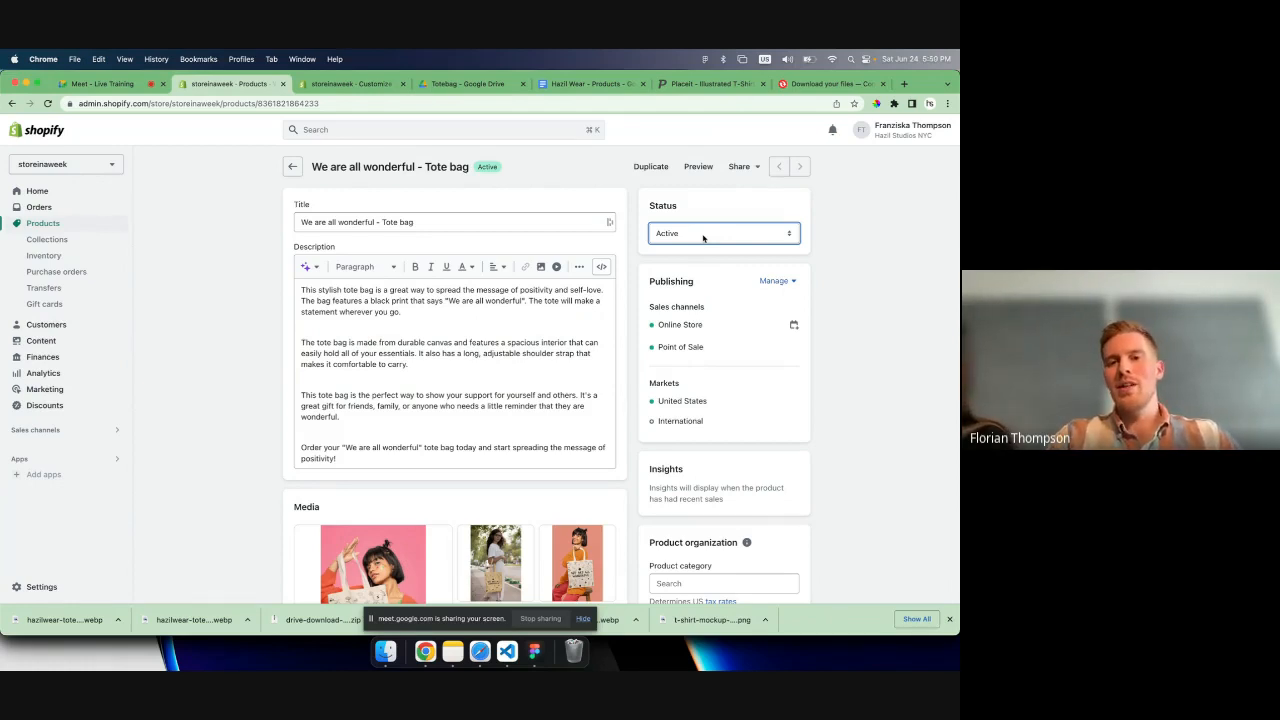
- Examine the product description generator's features, tone of voice and special instructions options, and close it without generating text
scroll(703, 237, "down", 2)
scroll(703, 270, "up", 2)
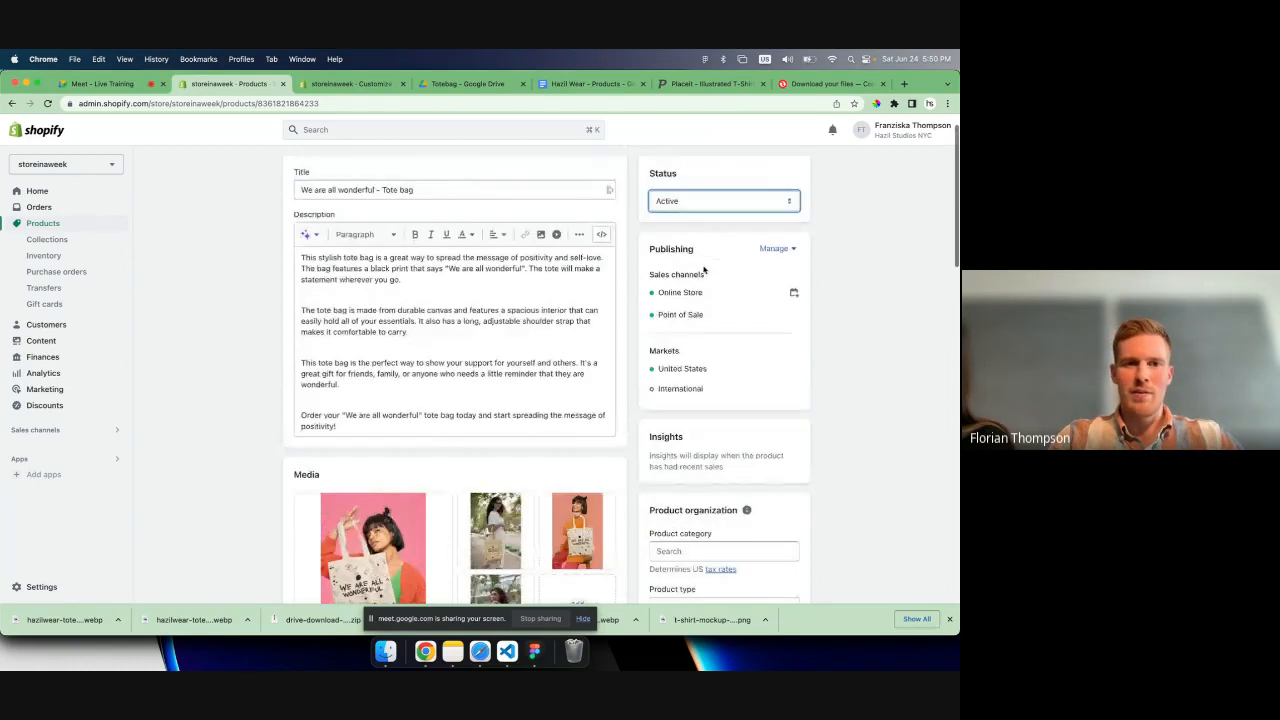
left_click(311, 241)
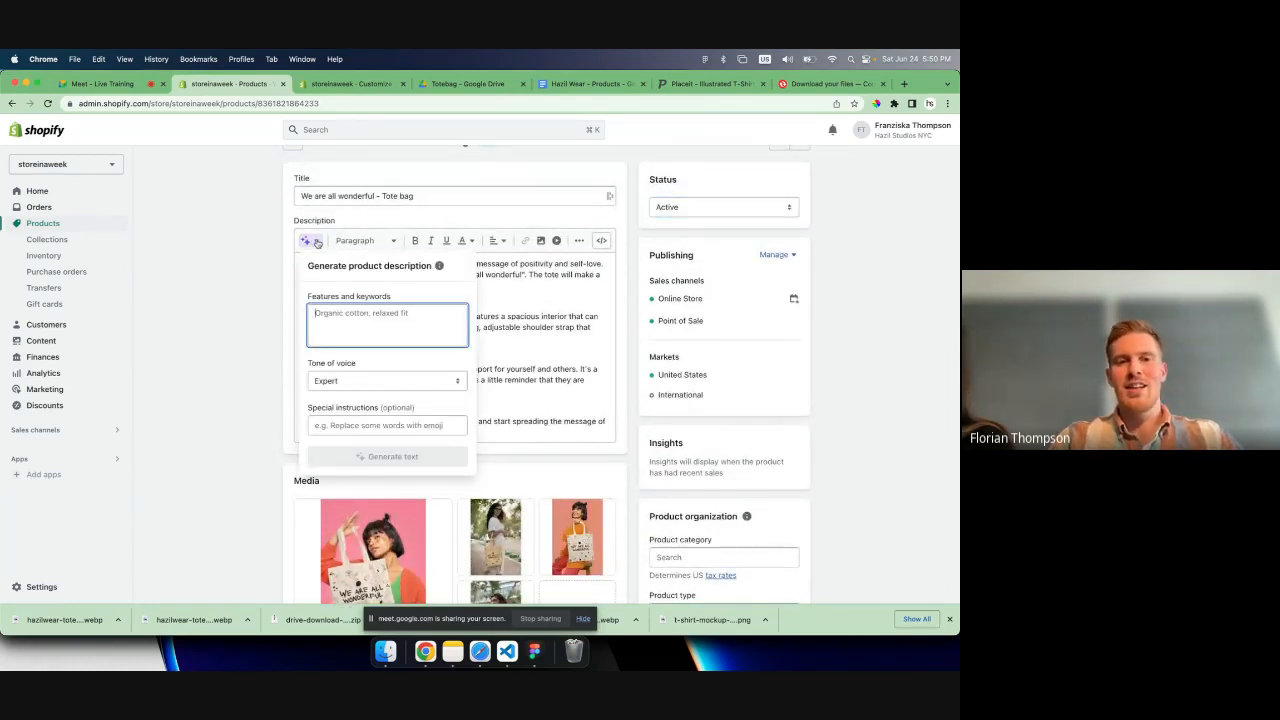
left_click(313, 241)
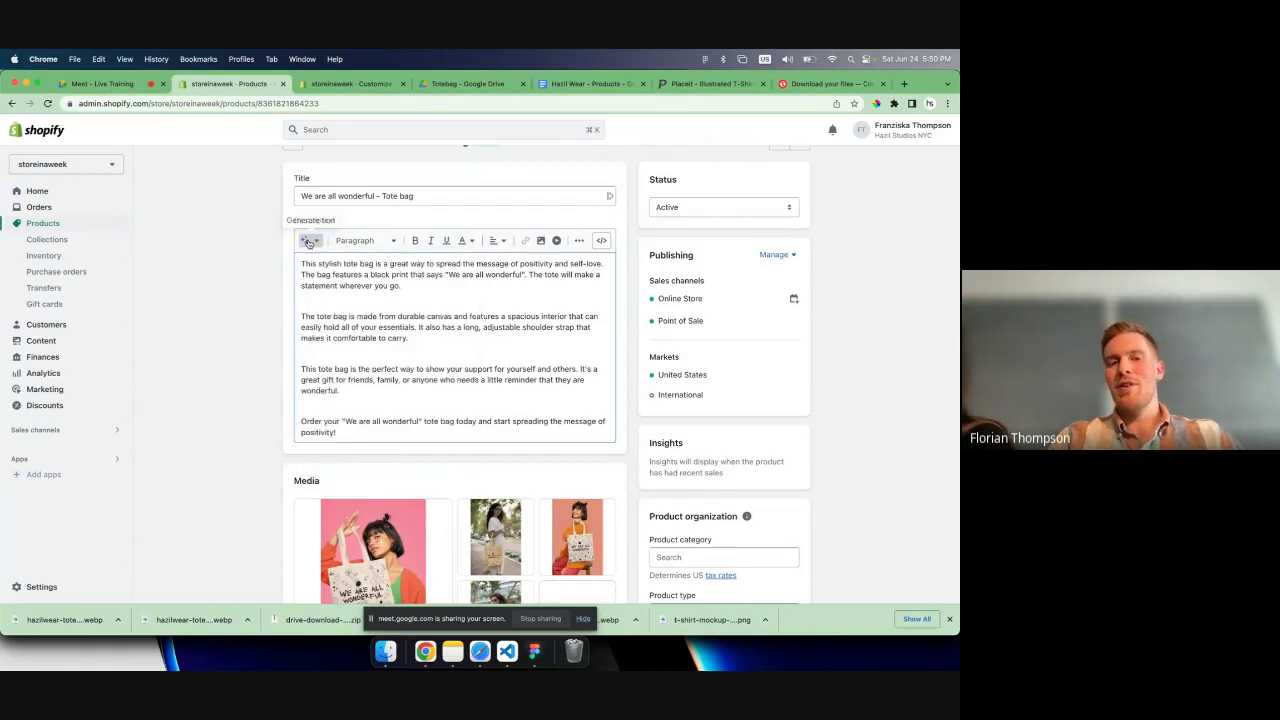
left_click(311, 241)
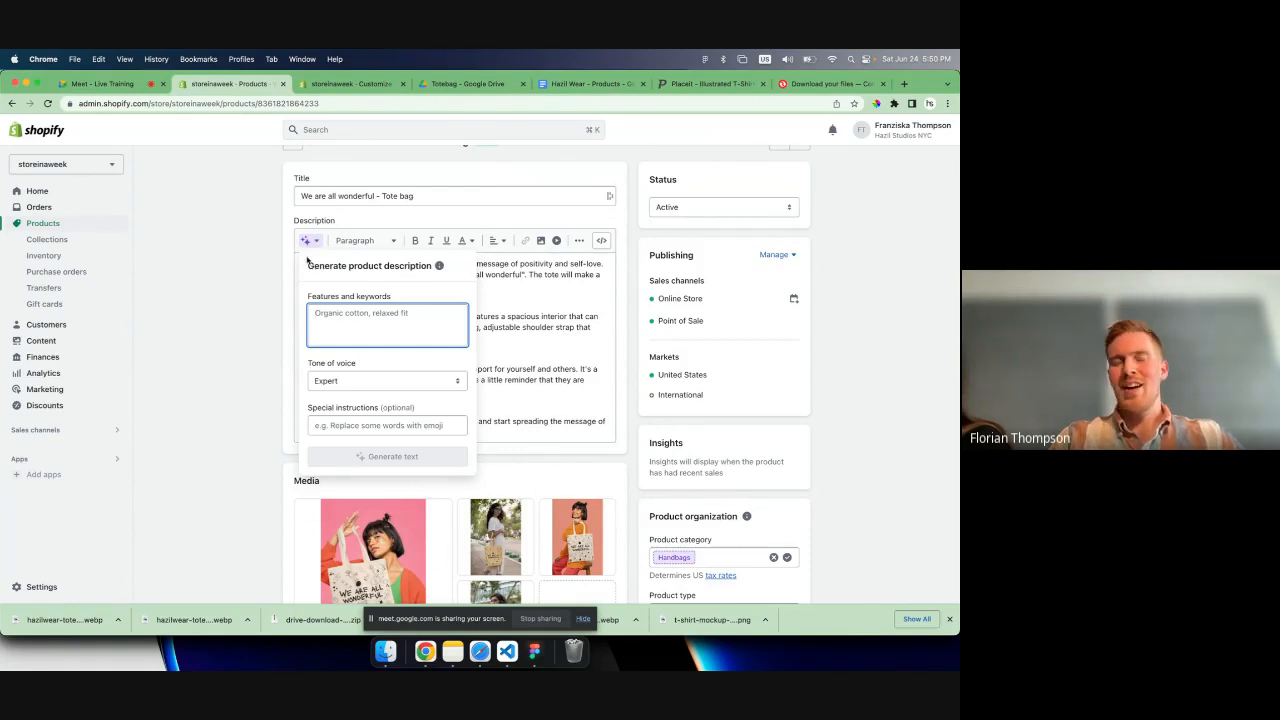
left_click(480, 337)
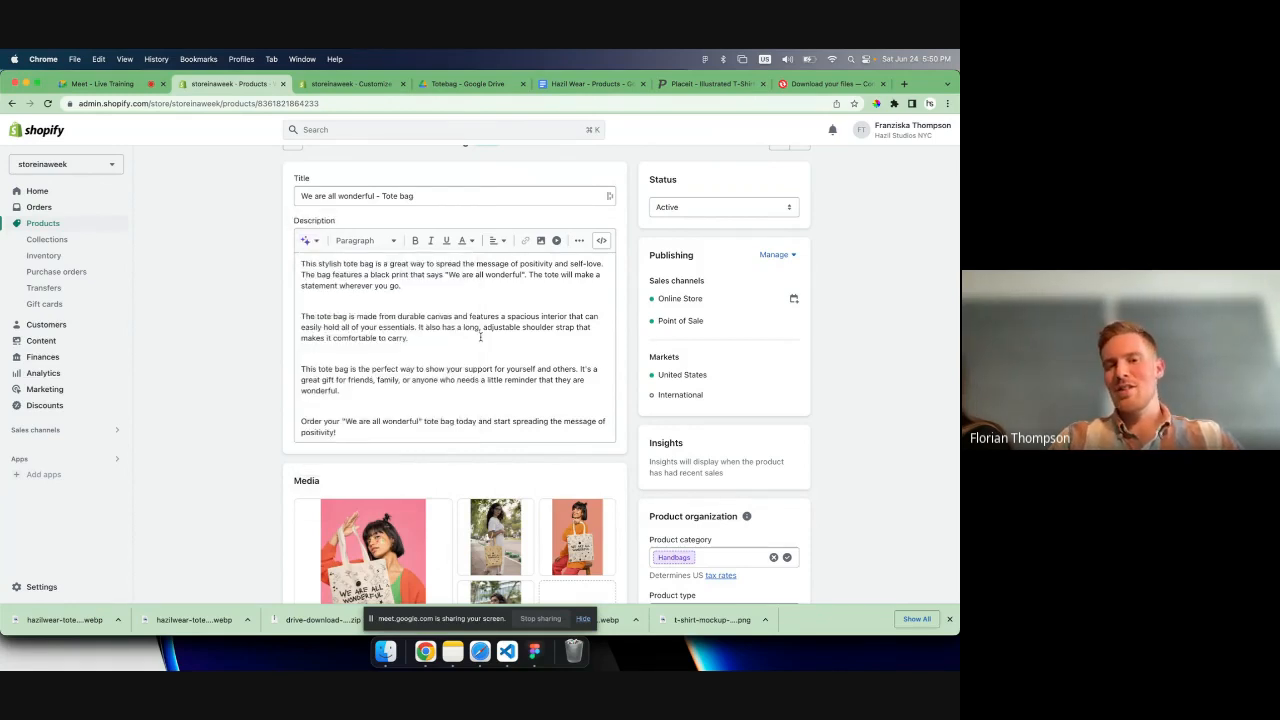
- Search the product categories for "tote" and "bags", and clear the search
scroll(689, 340, "down", 1)
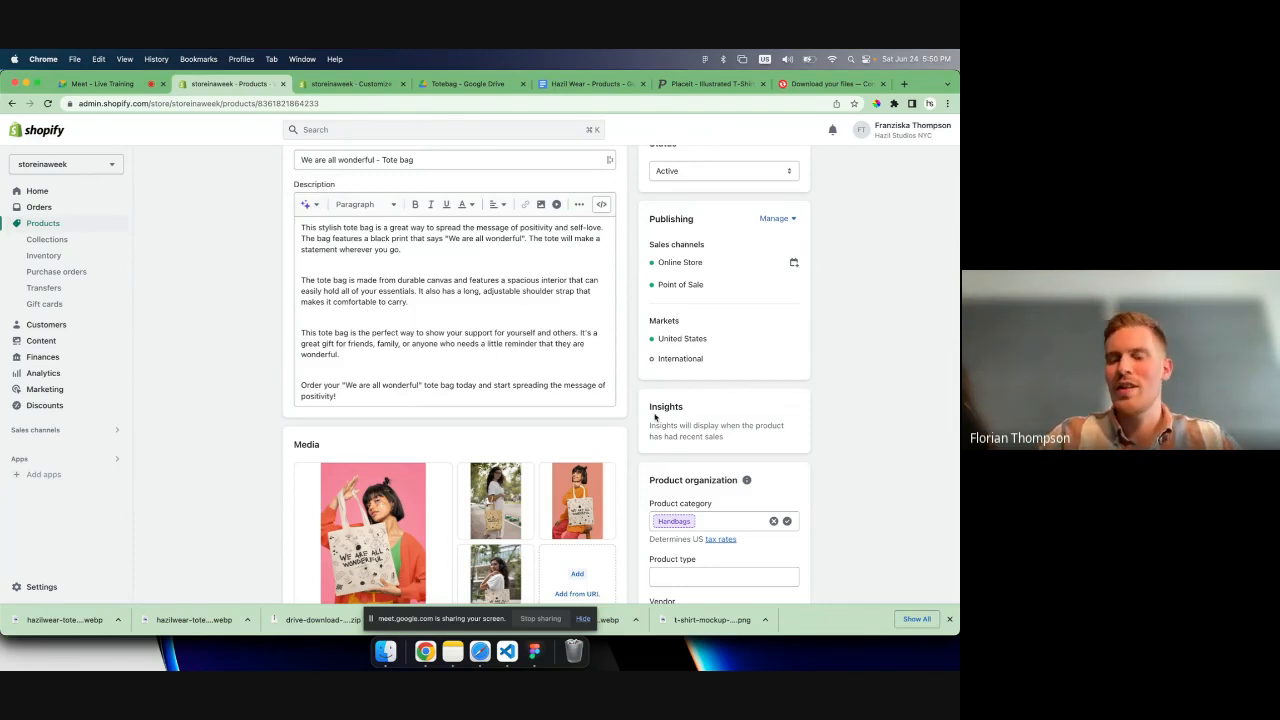
scroll(655, 417, "down", 3)
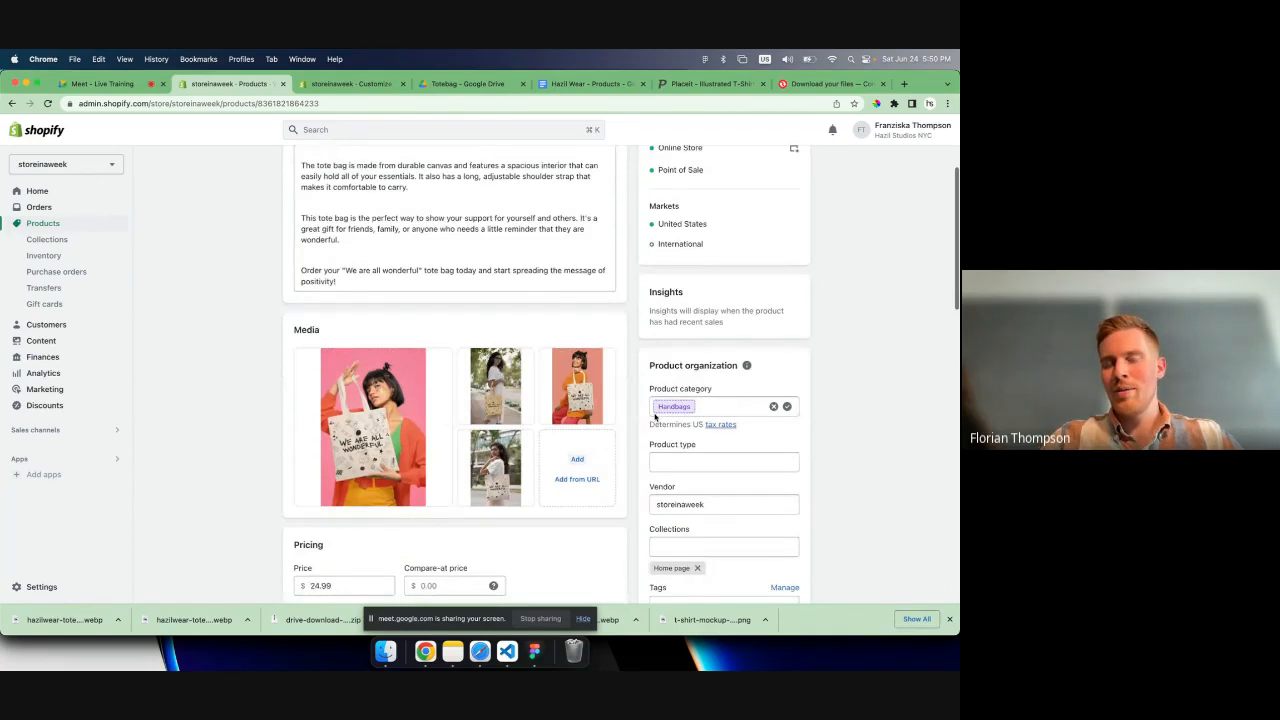
scroll(655, 417, "down", 1)
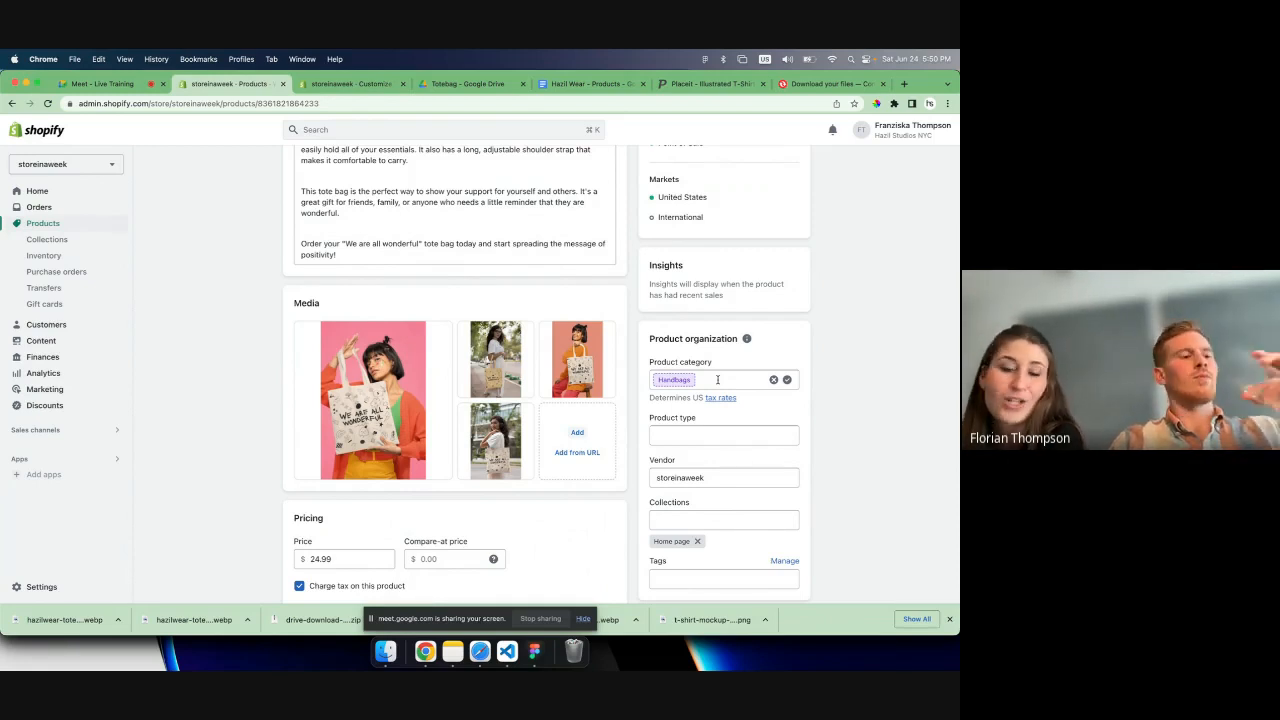
left_click(717, 380)
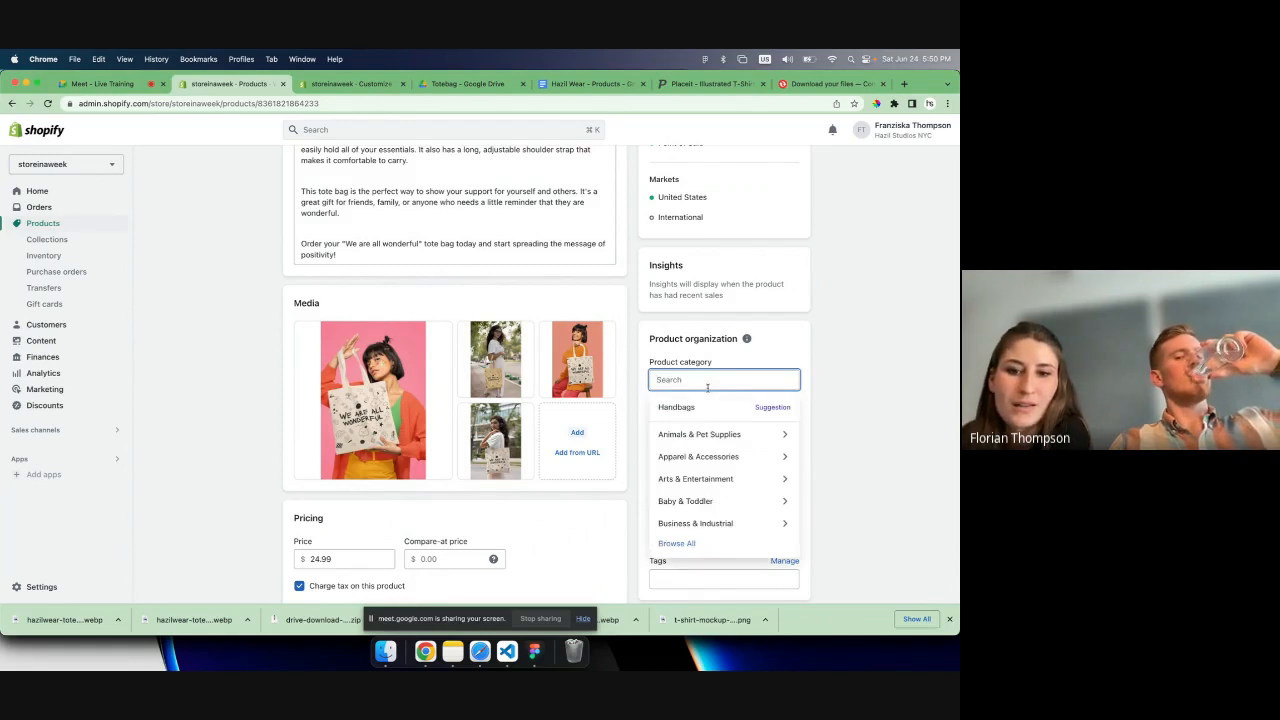
scroll(700, 453, "down", 2)
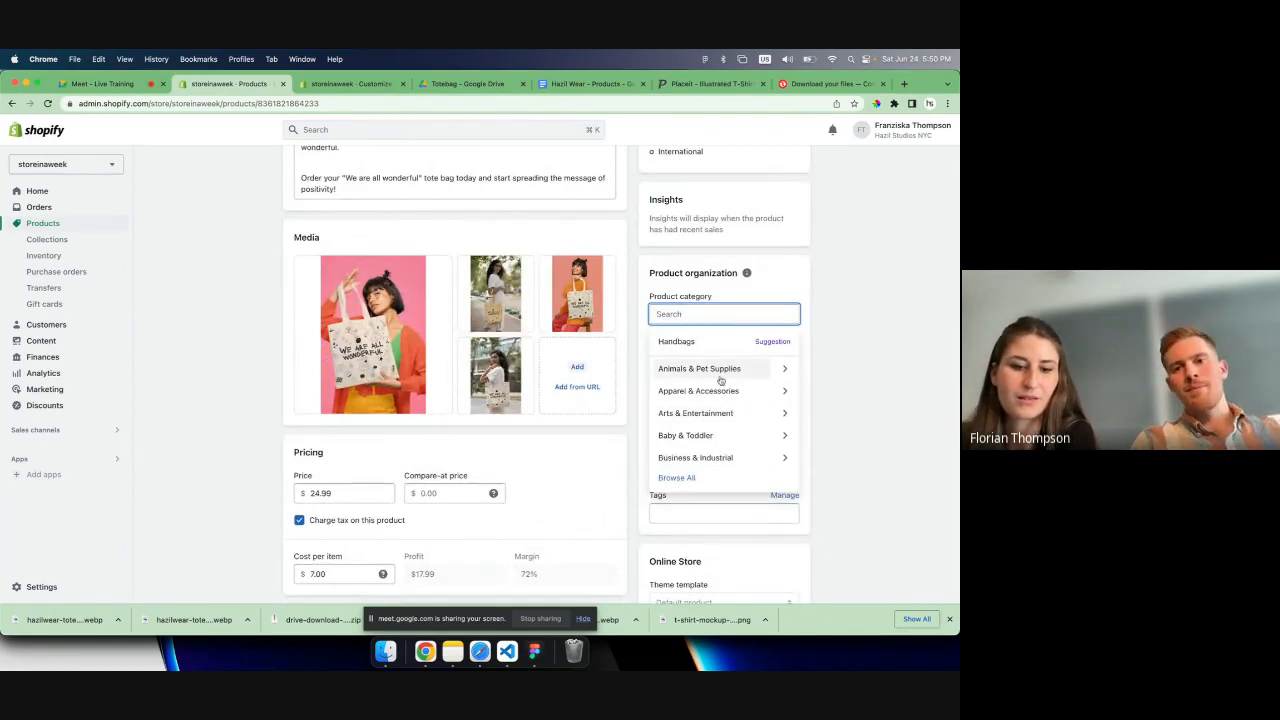
type("tote")
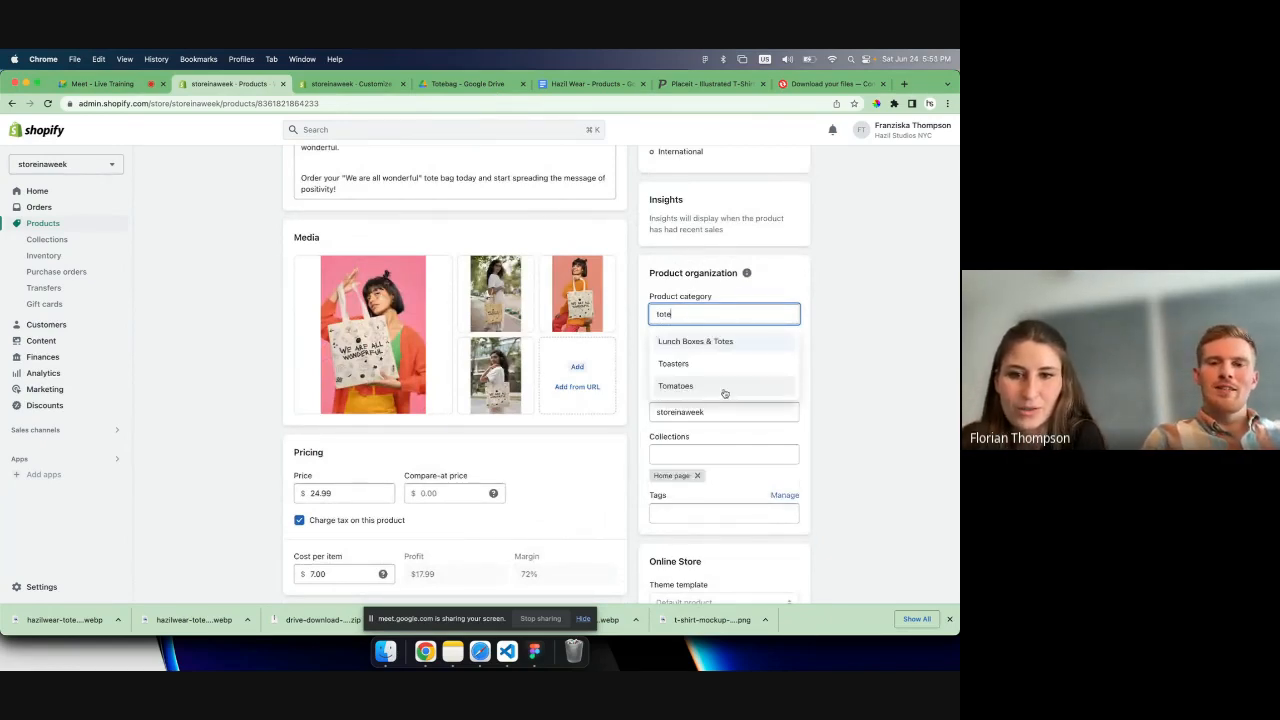
key("BackSpace")
key("BackSpace")
key("BackSpace")
key("BackSpace")
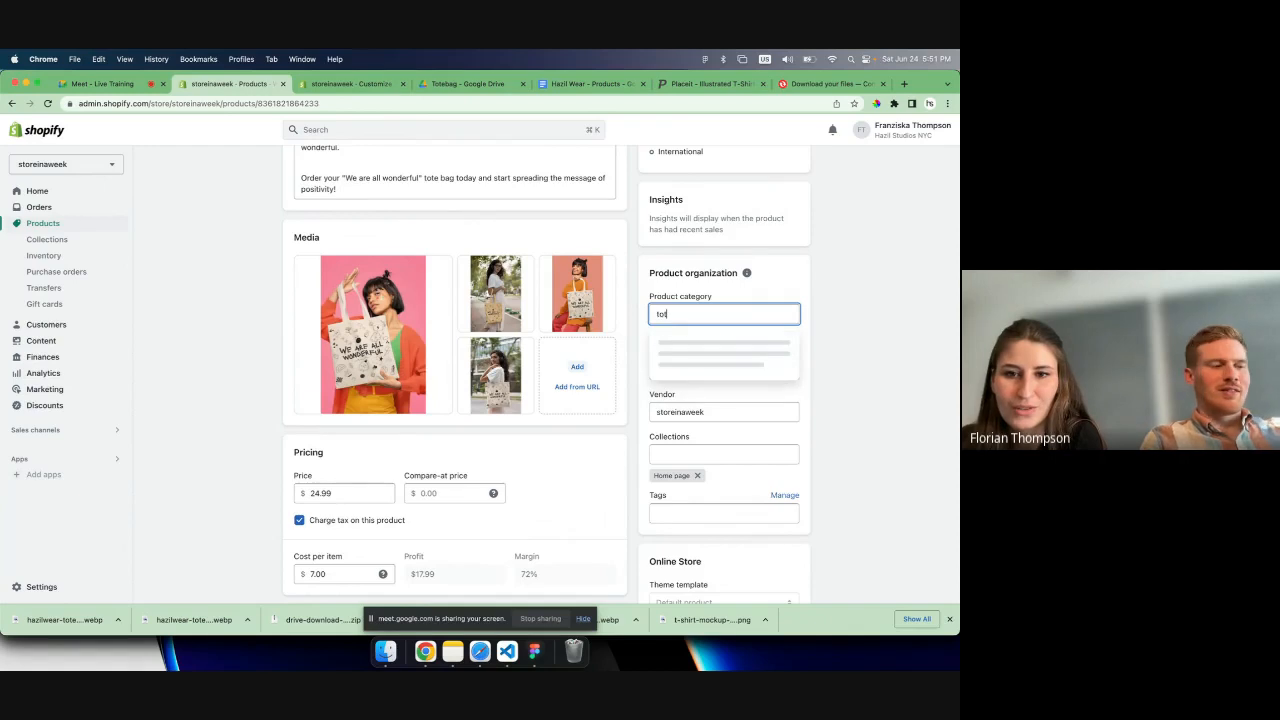
type("bag")
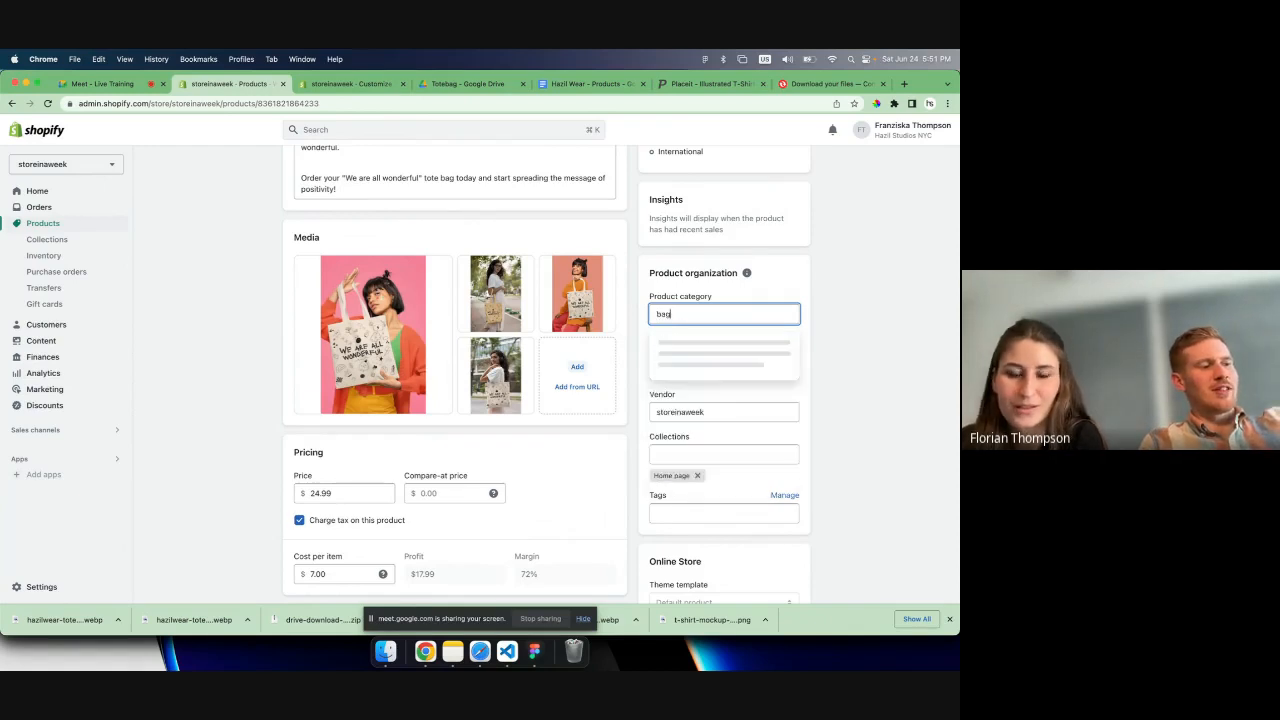
type("s")
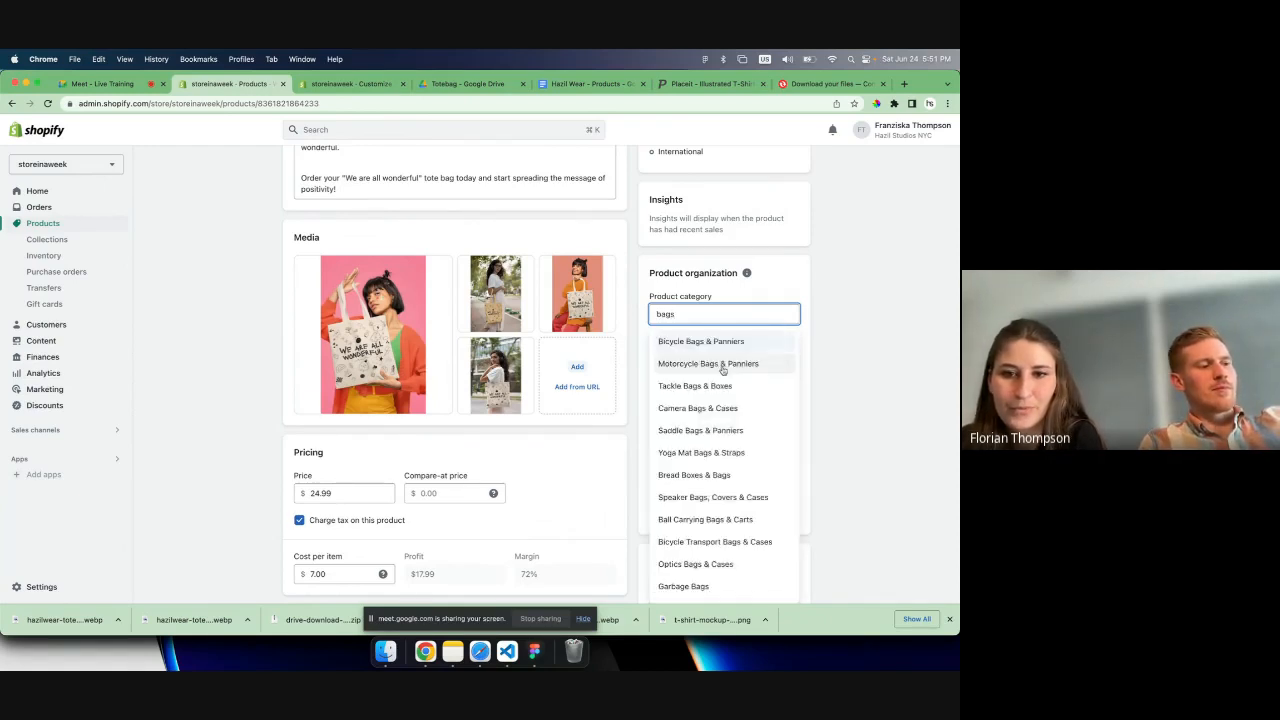
key("BackSpace")
key("BackSpace")
key("BackSpace")
key("BackSpace")
type("a")
key("BackSpace")
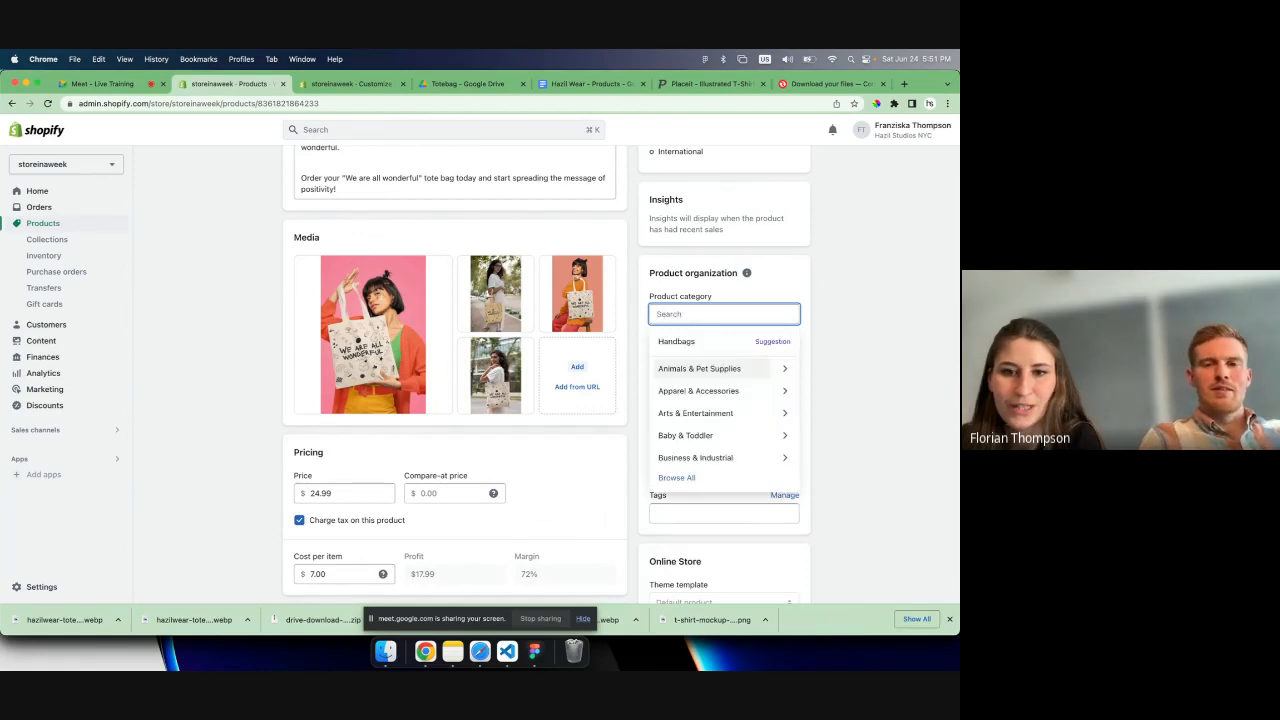
- Set the product category to Handbags
left_click(722, 366)
triple_click(693, 313)
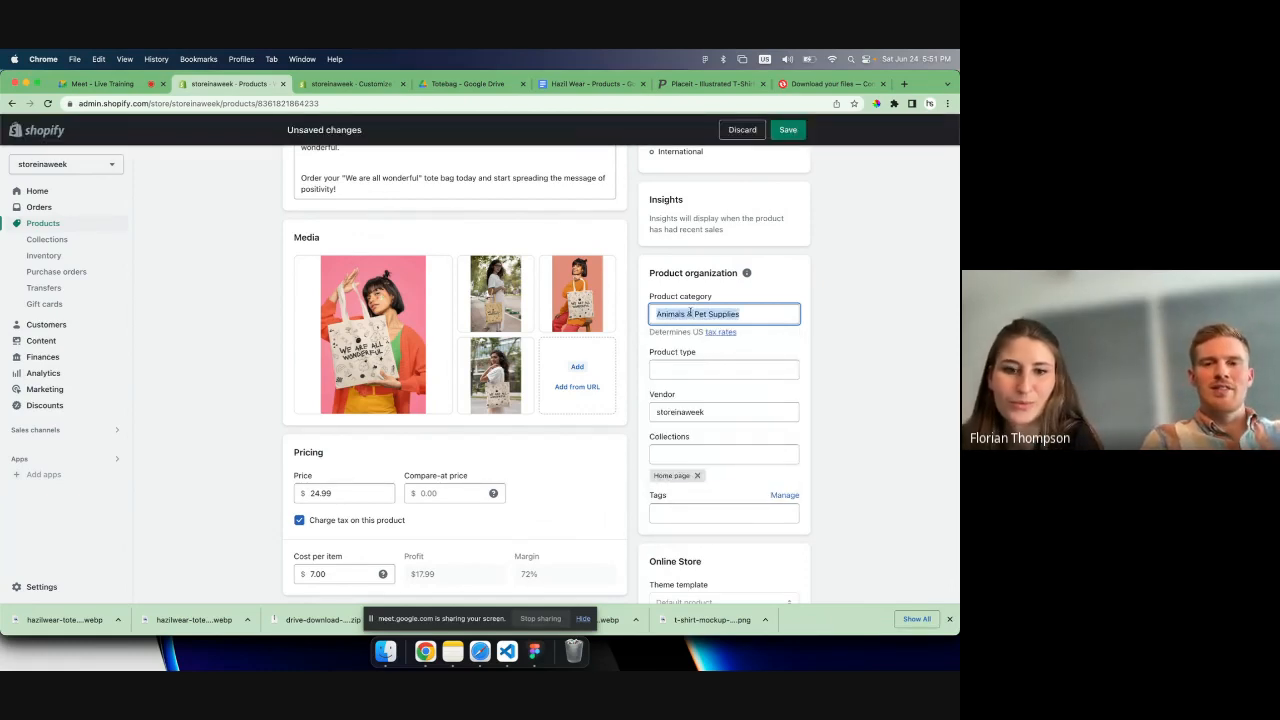
type("handba")
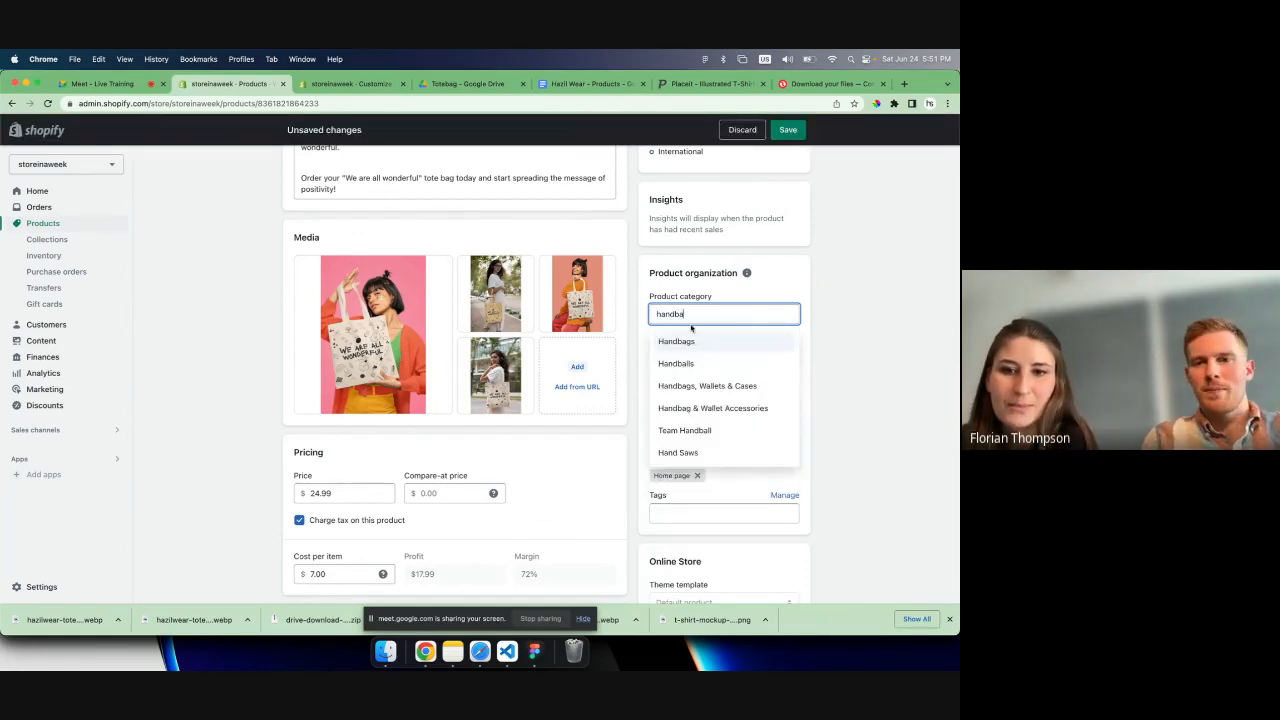
left_click(686, 341)
- Examine the US tax rates note under the product category and the pricing option for charging tax
left_click_drag(651, 297, 712, 300)
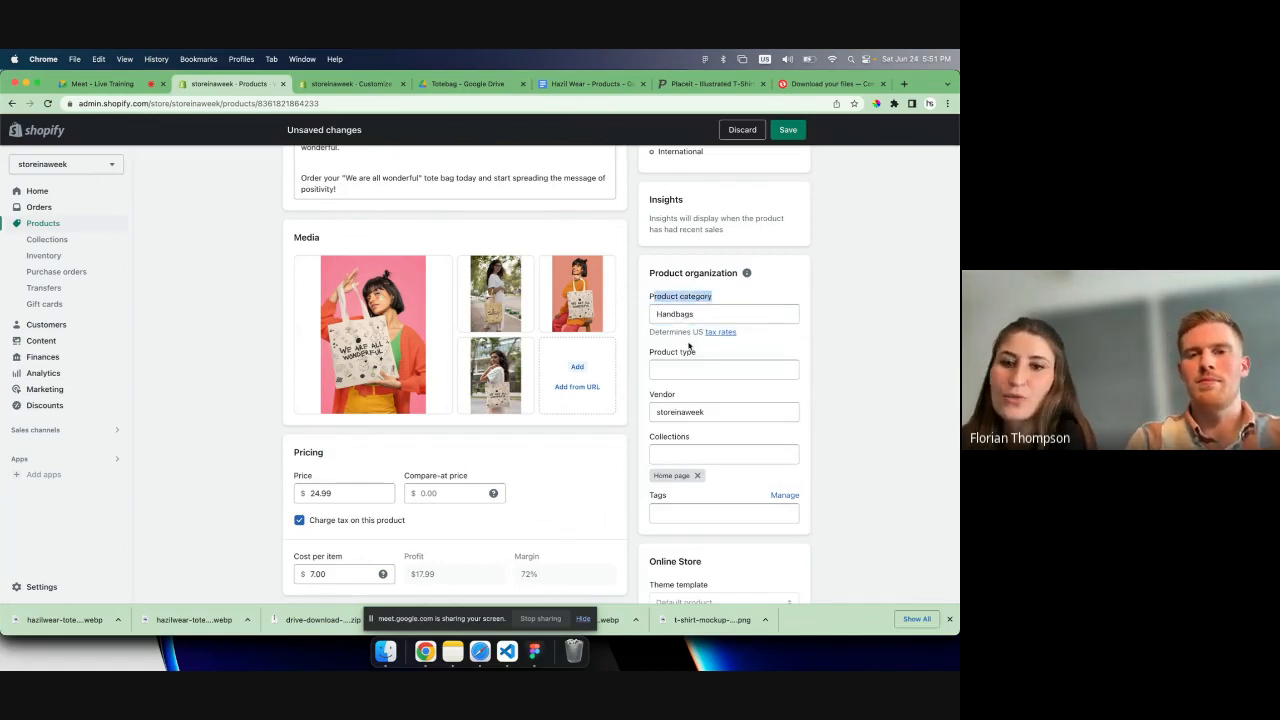
left_click_drag(649, 337, 746, 335)
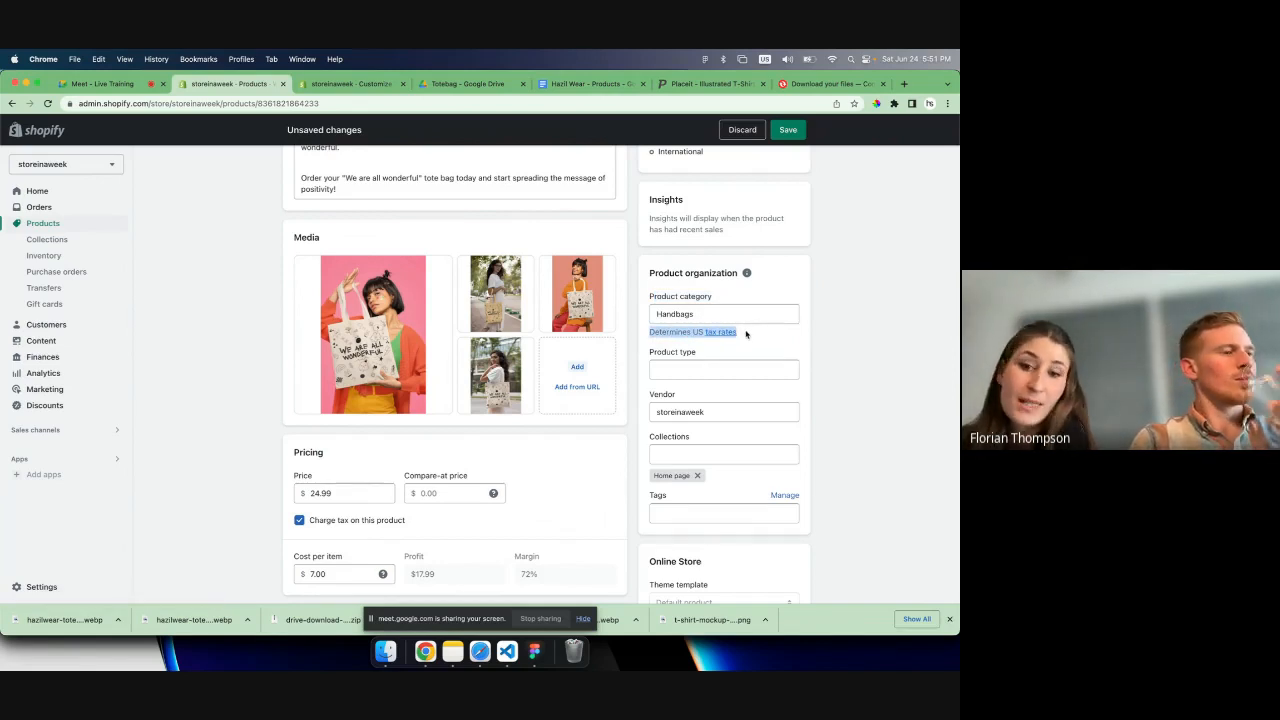
left_click(755, 341)
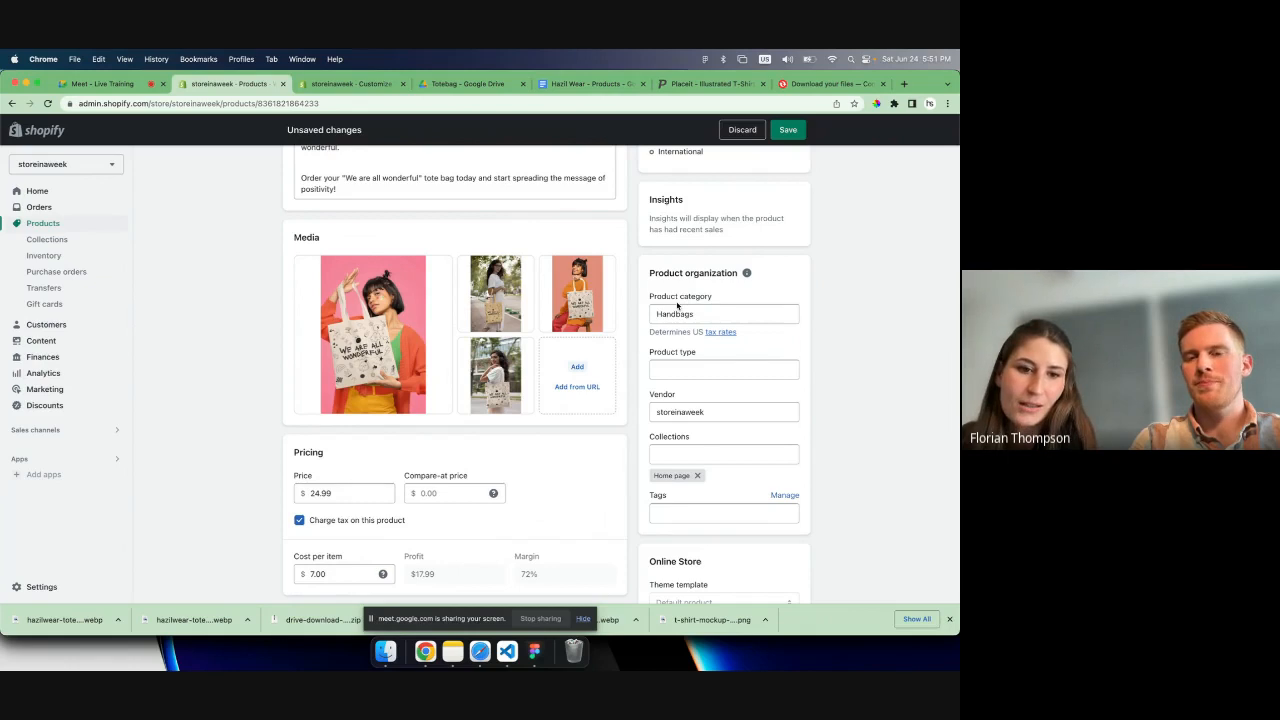
left_click(372, 524)
left_click(372, 523)
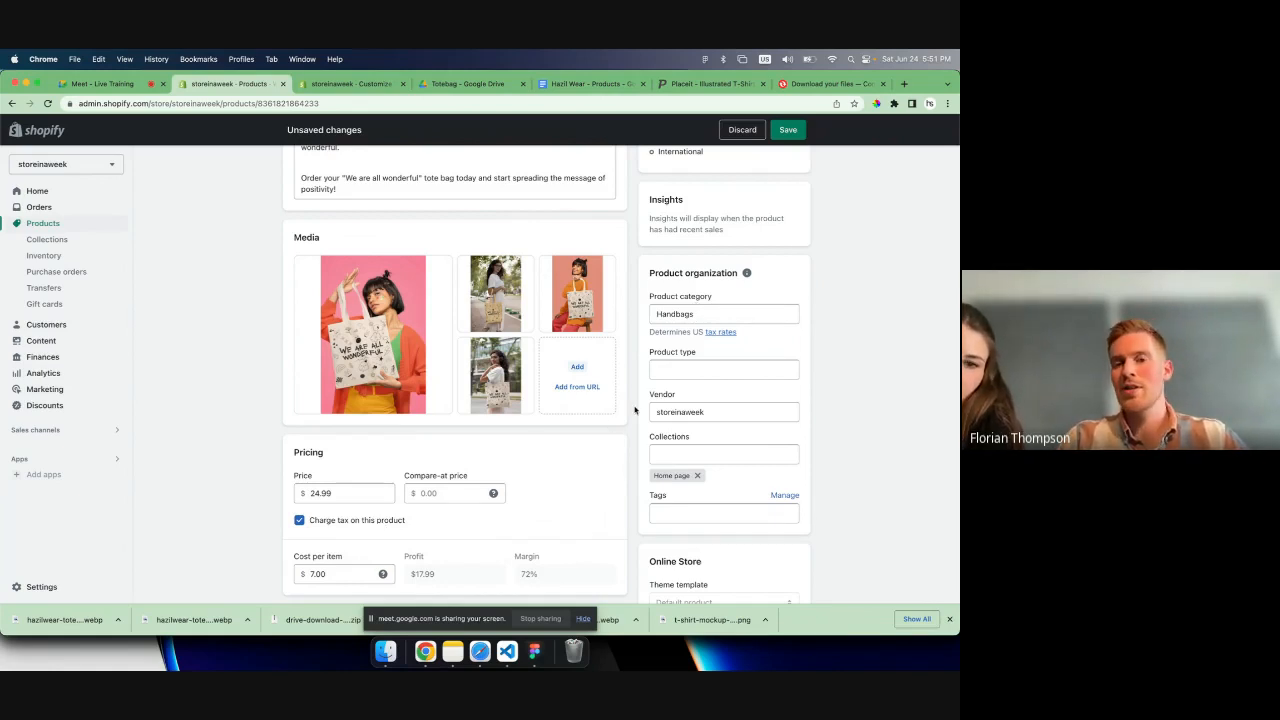
- Set the product type to Bag and the vendor to Hazil Bags
left_click(697, 369)
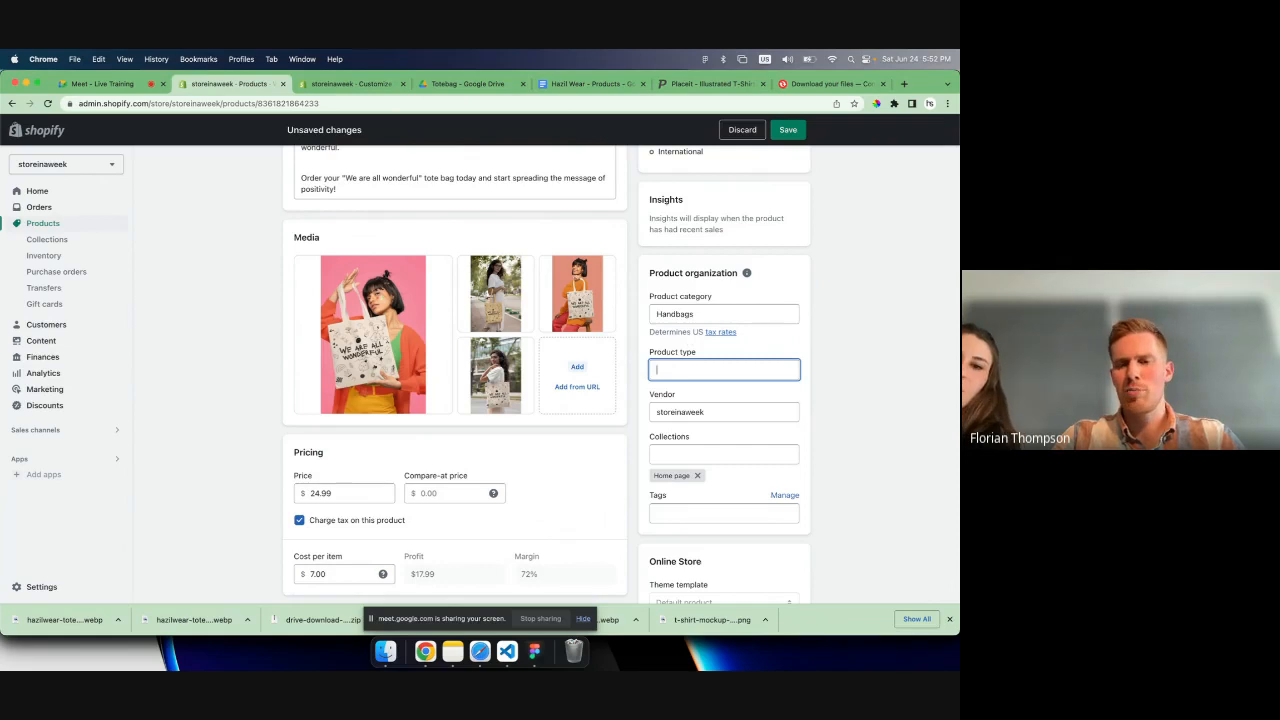
type("Bag")
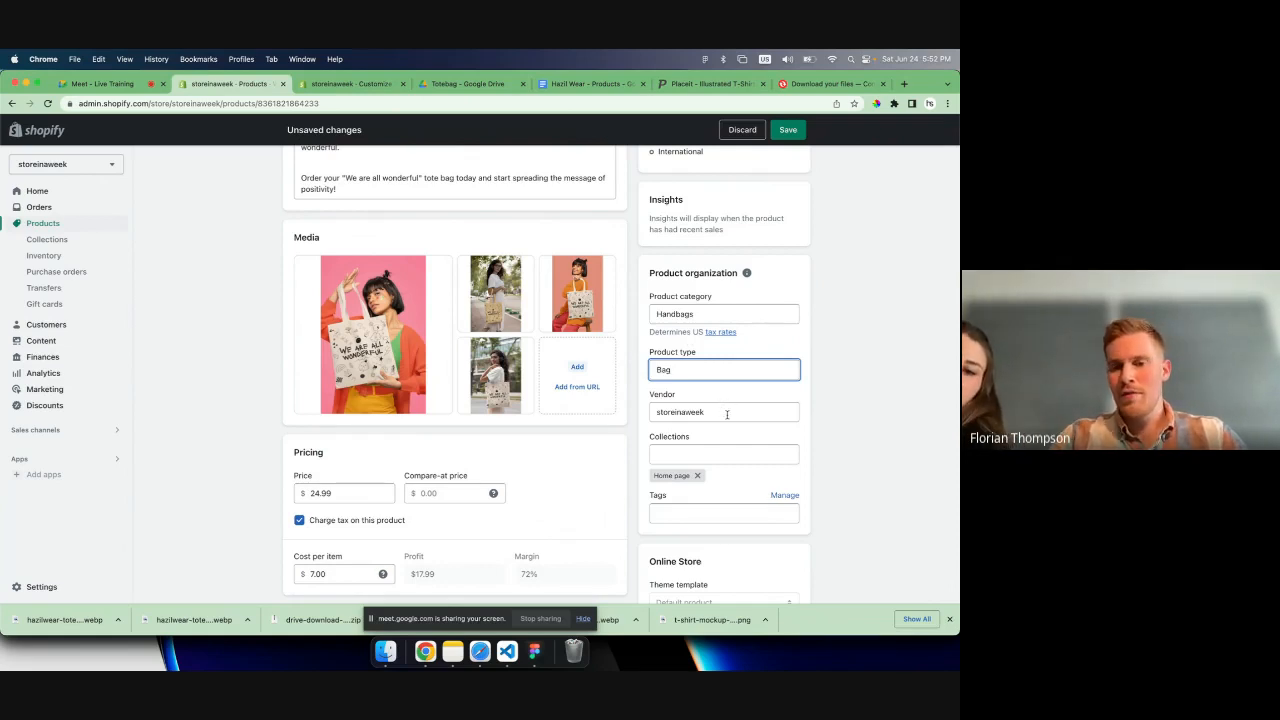
left_click(726, 413)
key("super+a")
key("BackSpace")
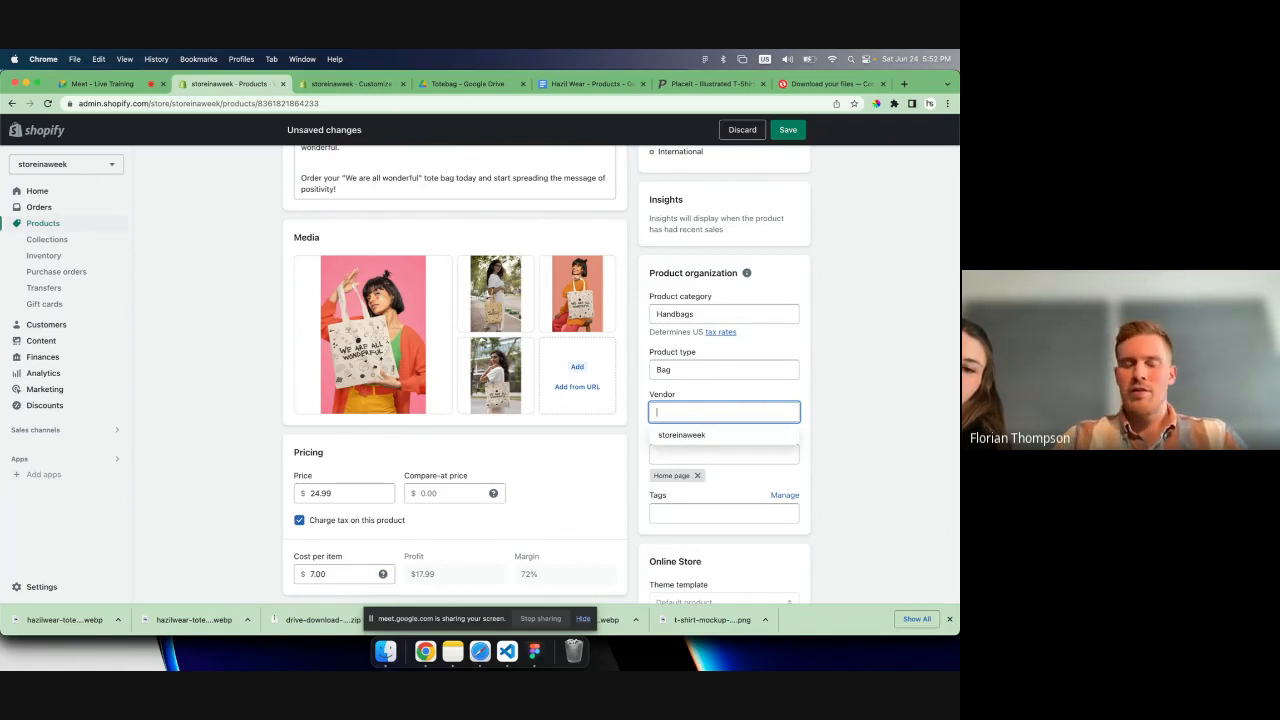
type("Hazil")
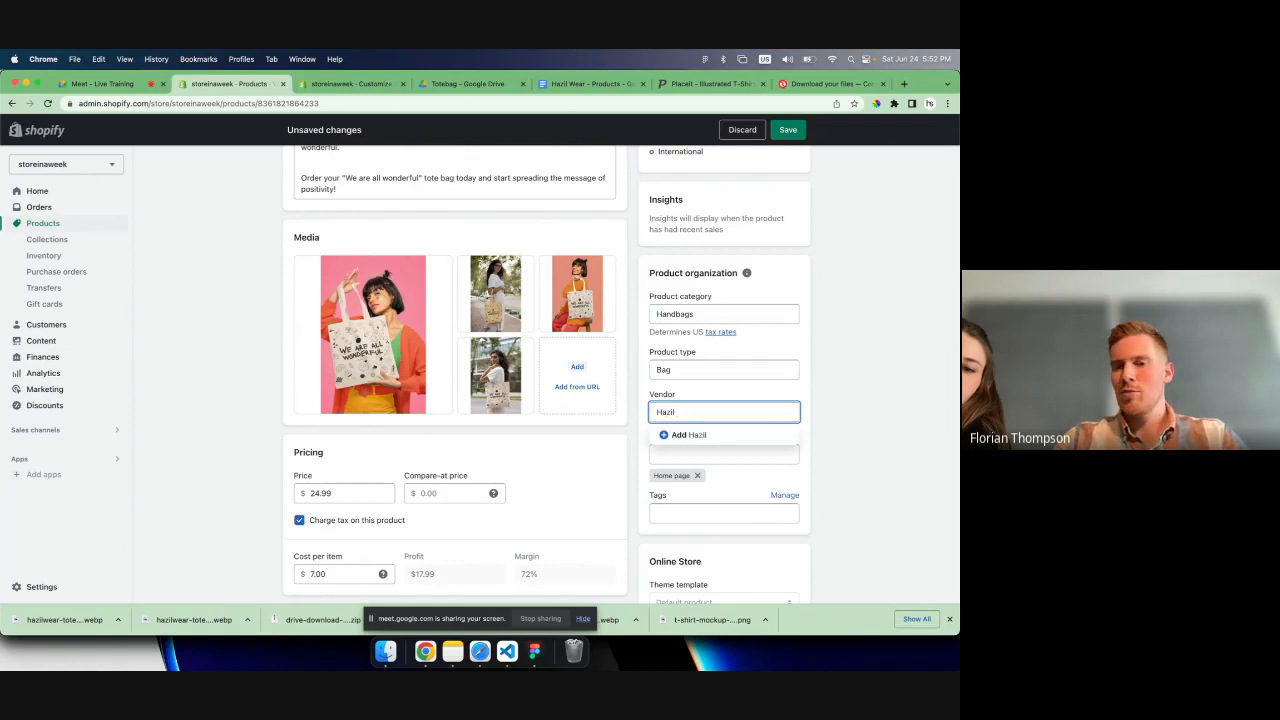
type(" Bags")
left_click(811, 397)
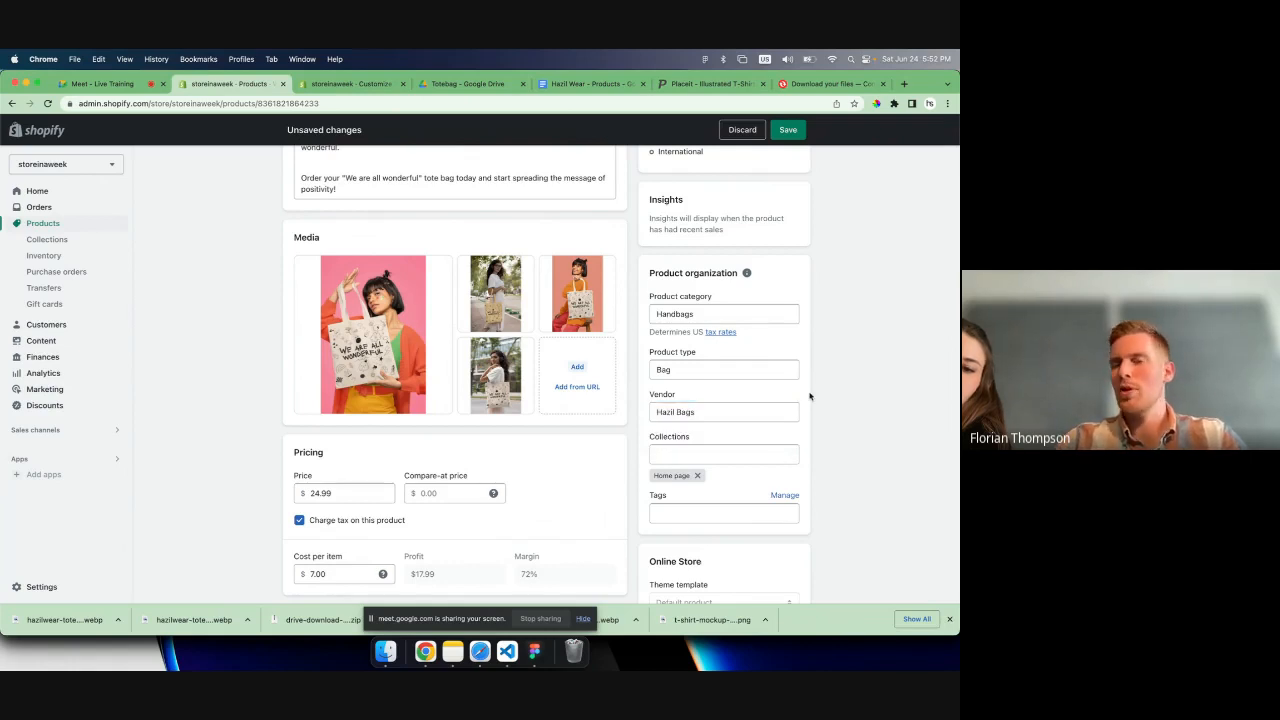
- Check the available collections for the product and add the tag "bag"
left_click(713, 451)
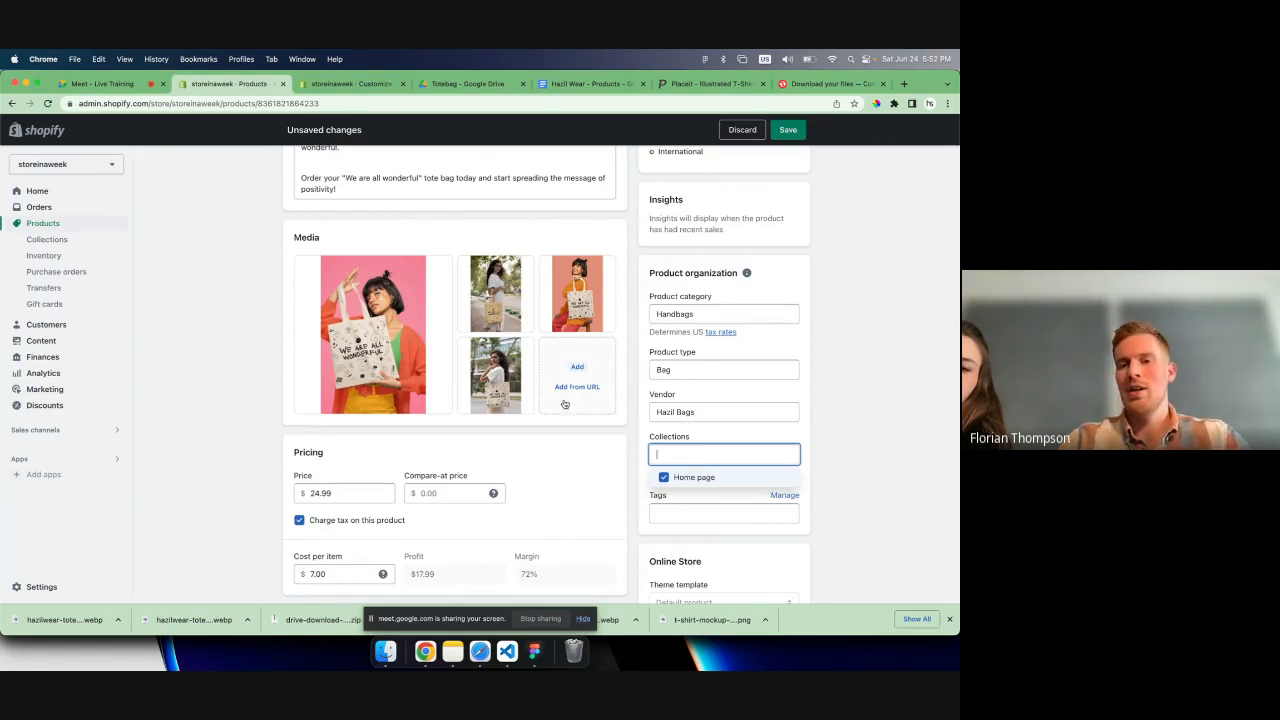
left_click(776, 438)
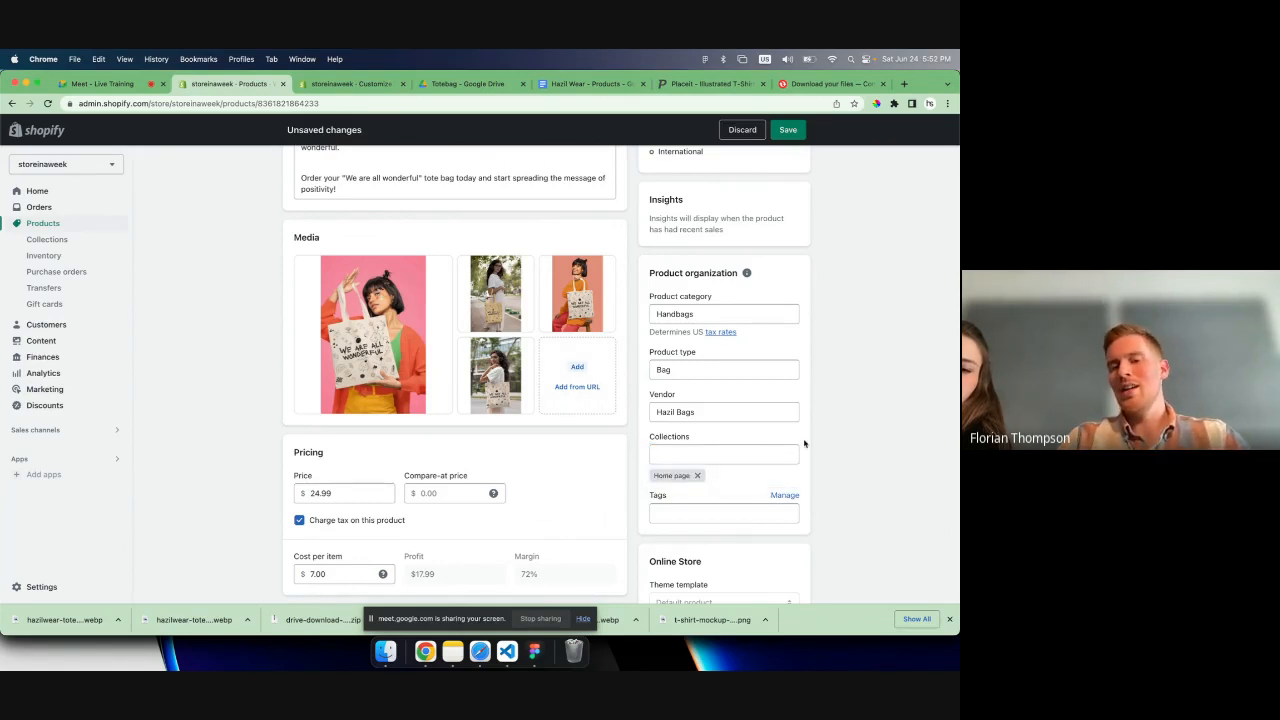
left_click(719, 514)
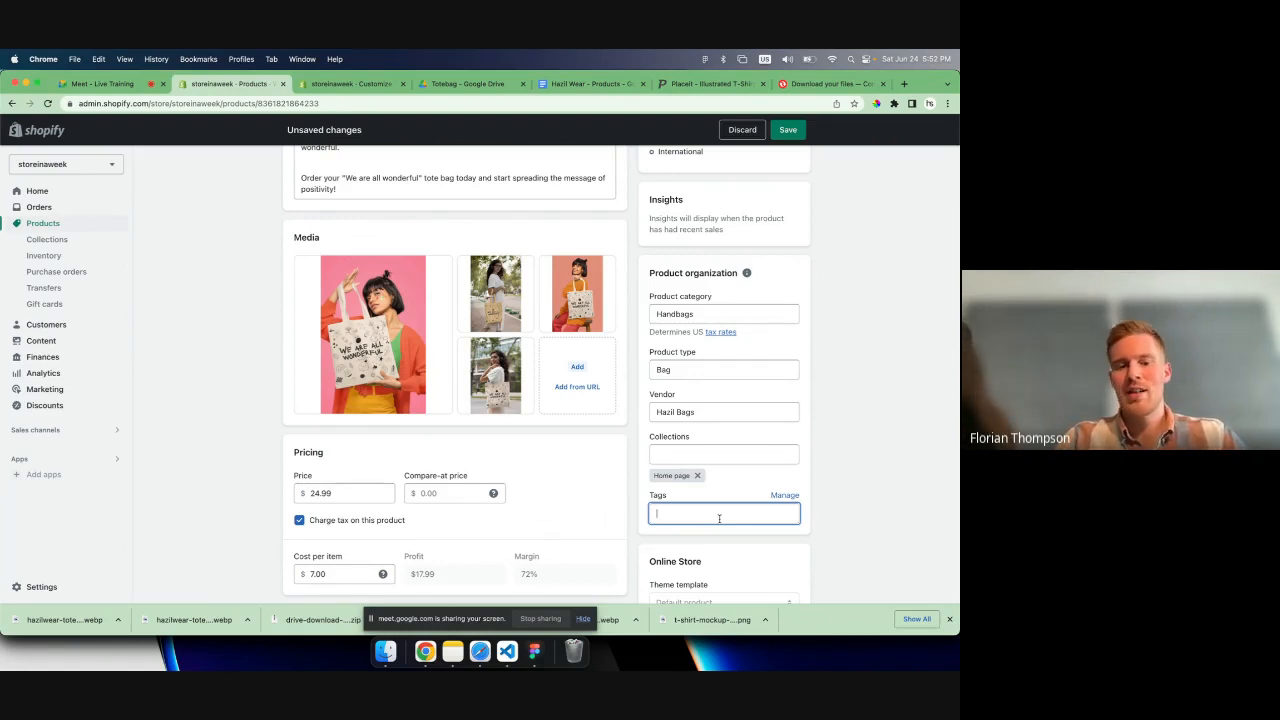
type("bag")
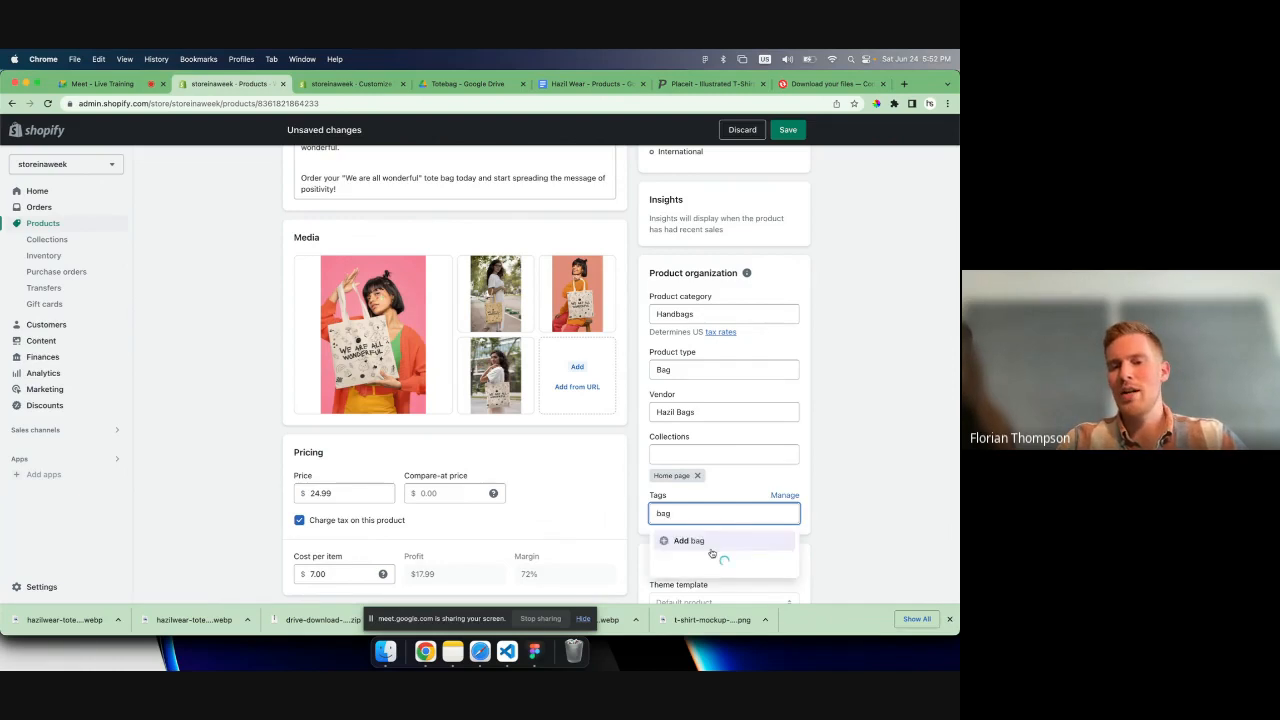
left_click(703, 544)
scroll(811, 474, "down", 1)
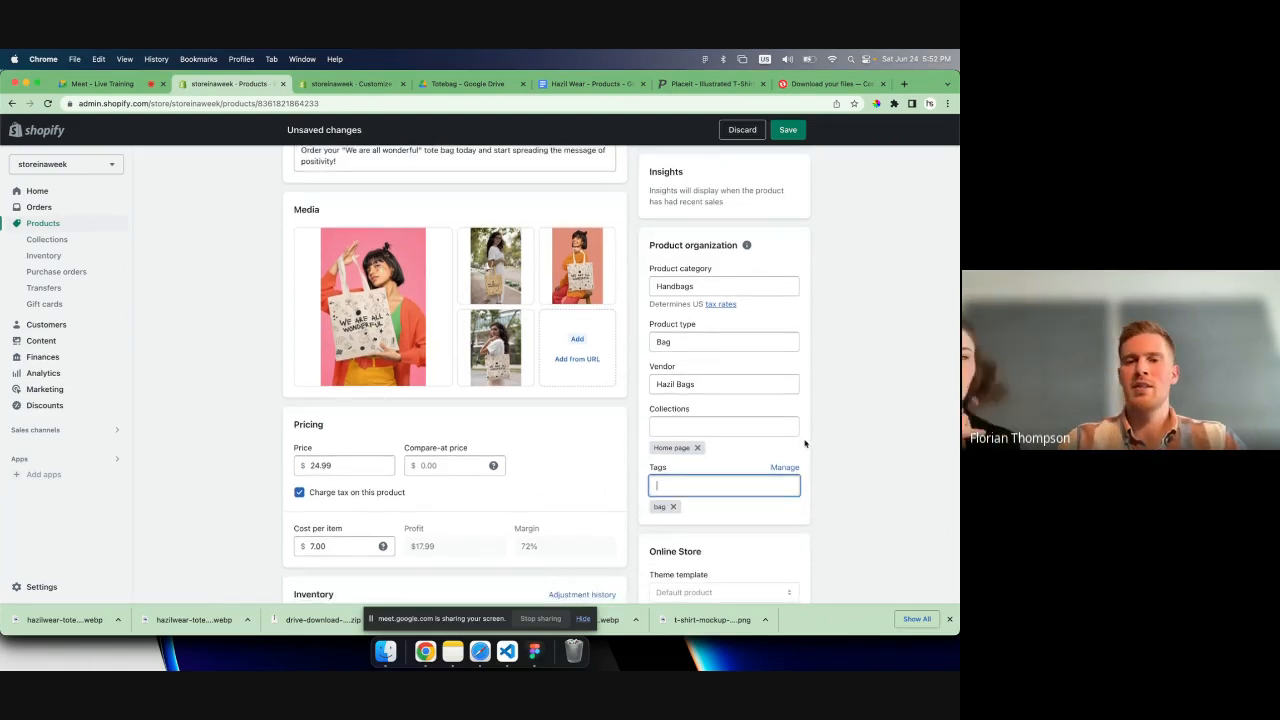
scroll(695, 359, "up", 1)
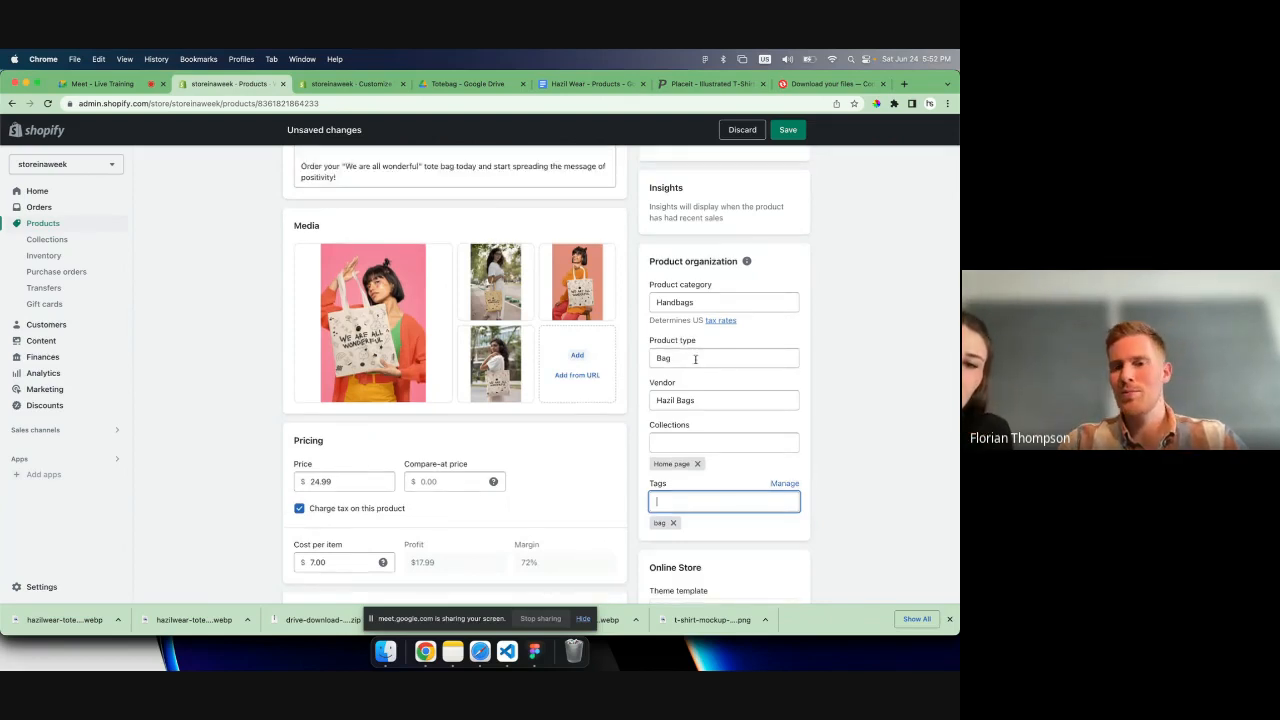
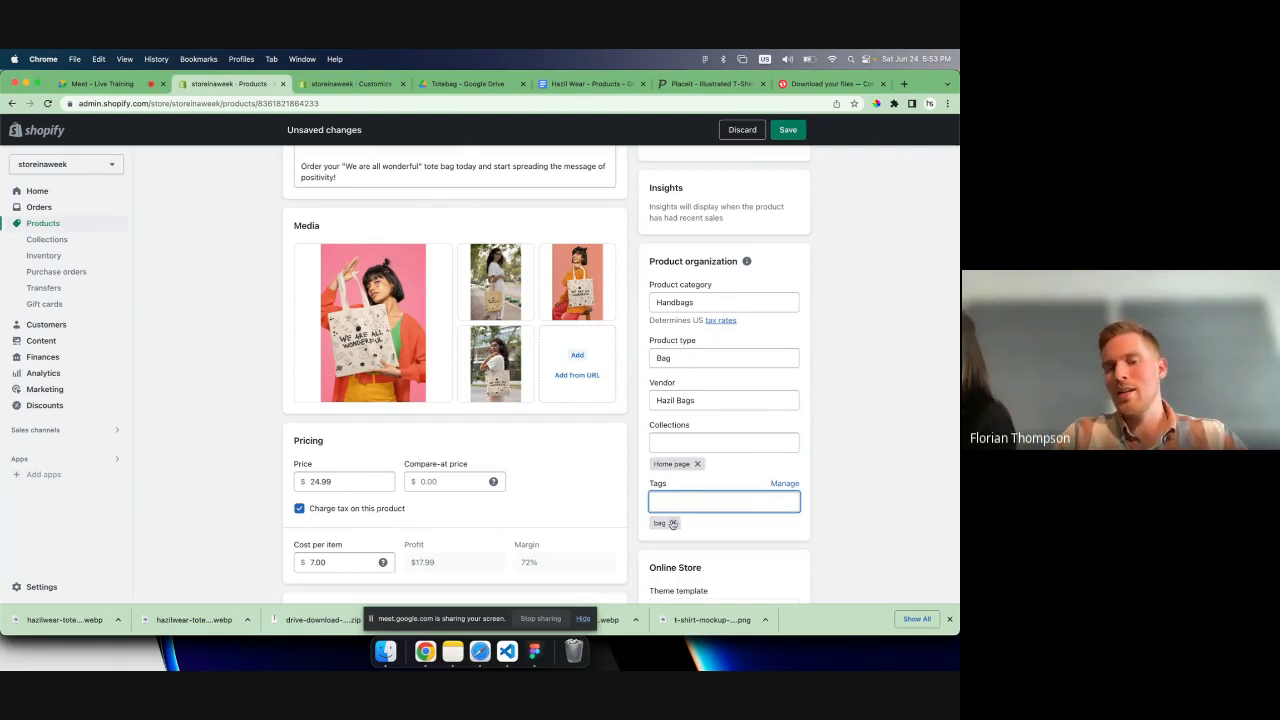
- Add the tag "totebag" to the product and save it
type("totebag")
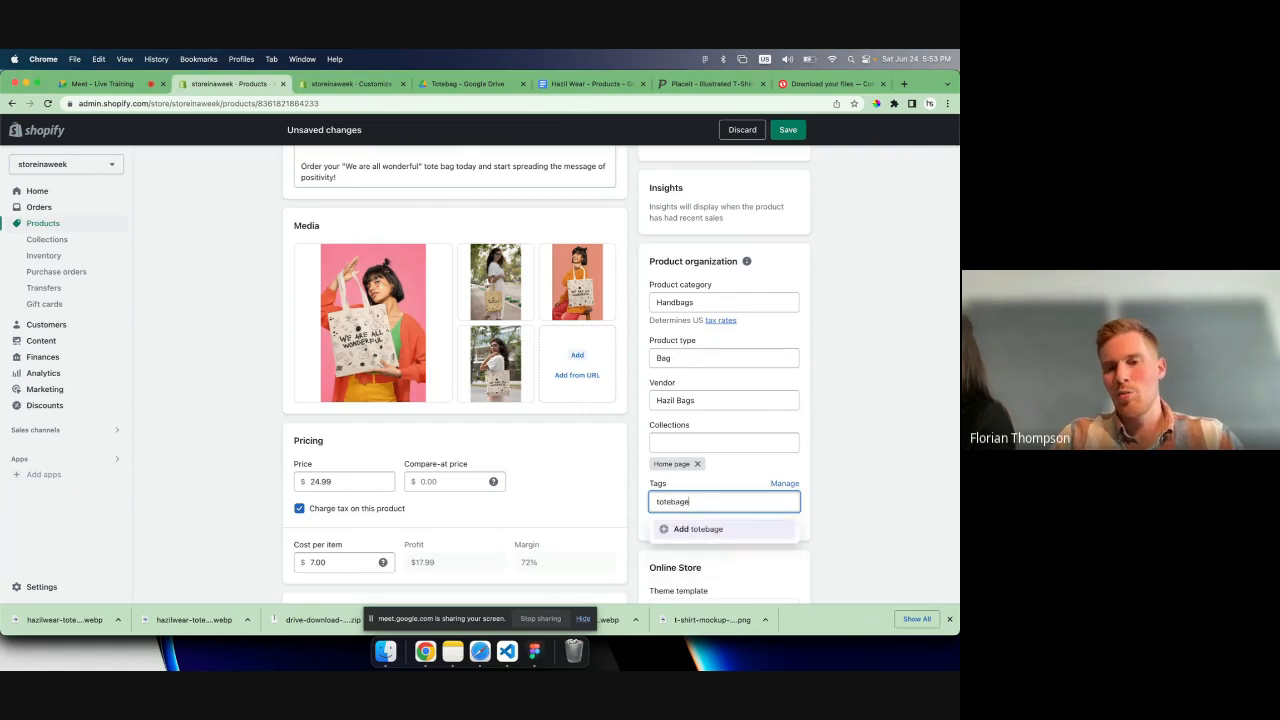
left_click(667, 531)
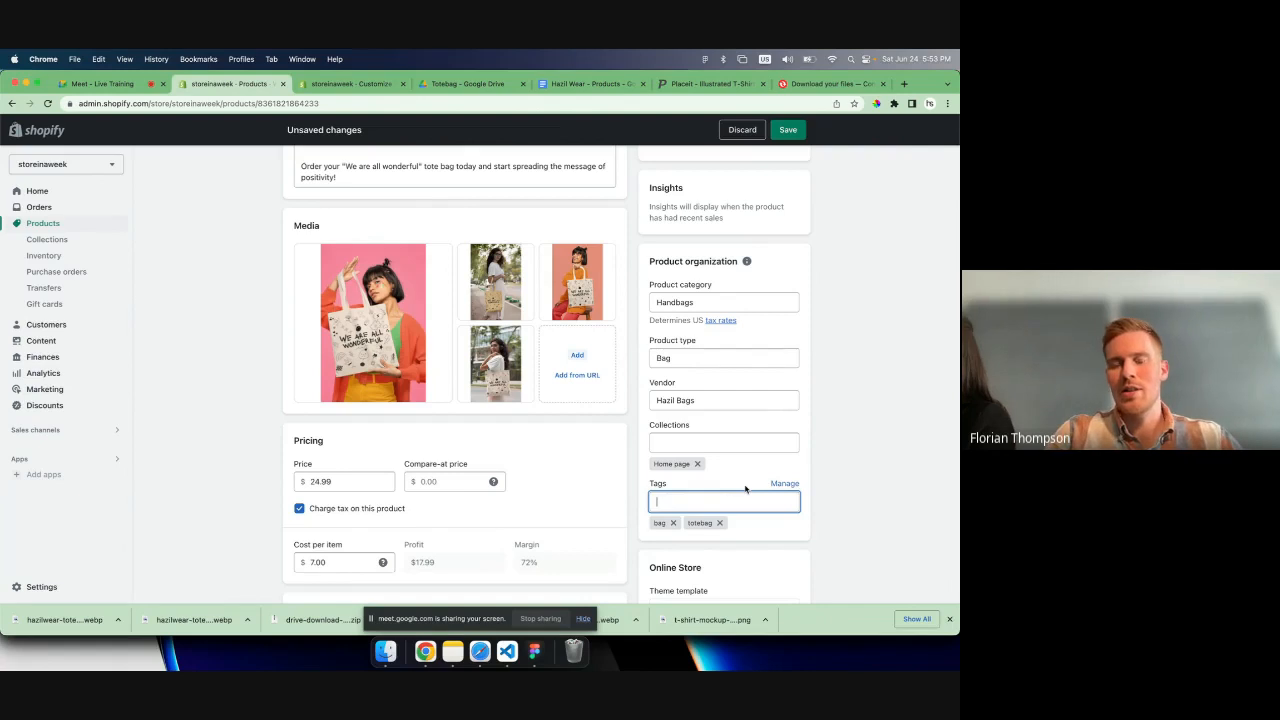
left_click(789, 131)
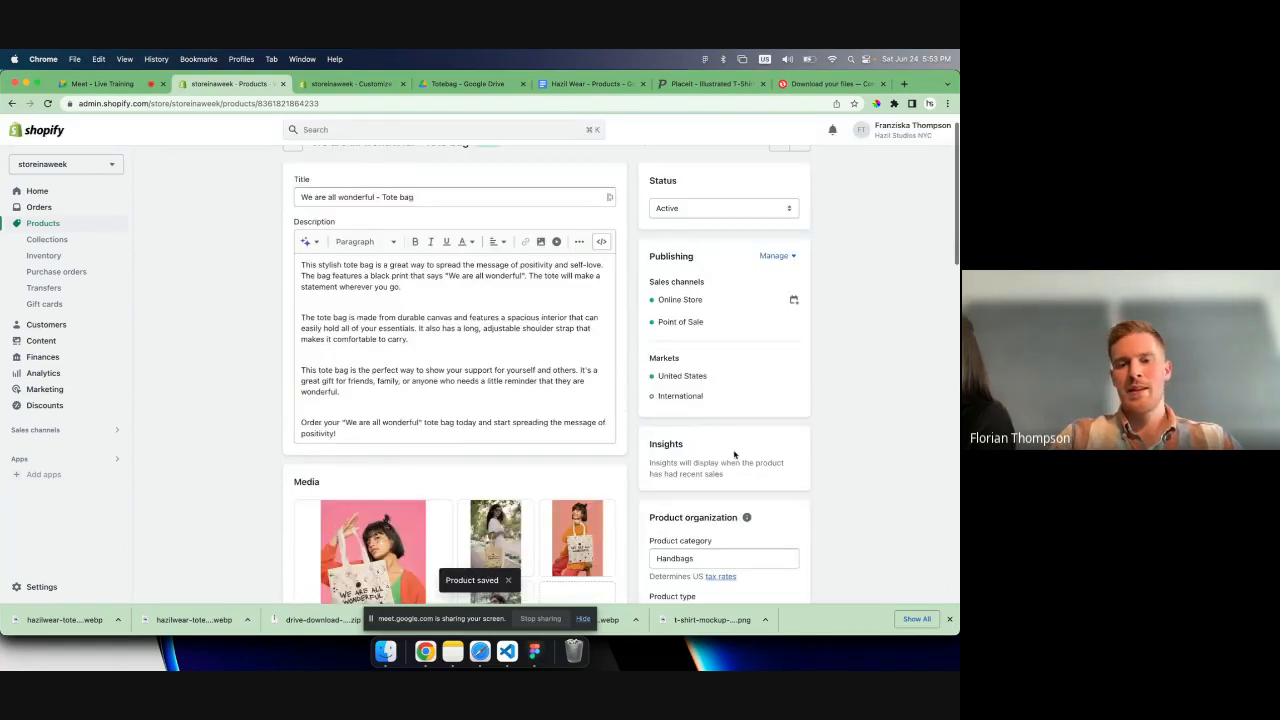
- Review the saved product's publishing channels and the sales channels available for the store
scroll(734, 454, "down", 8)
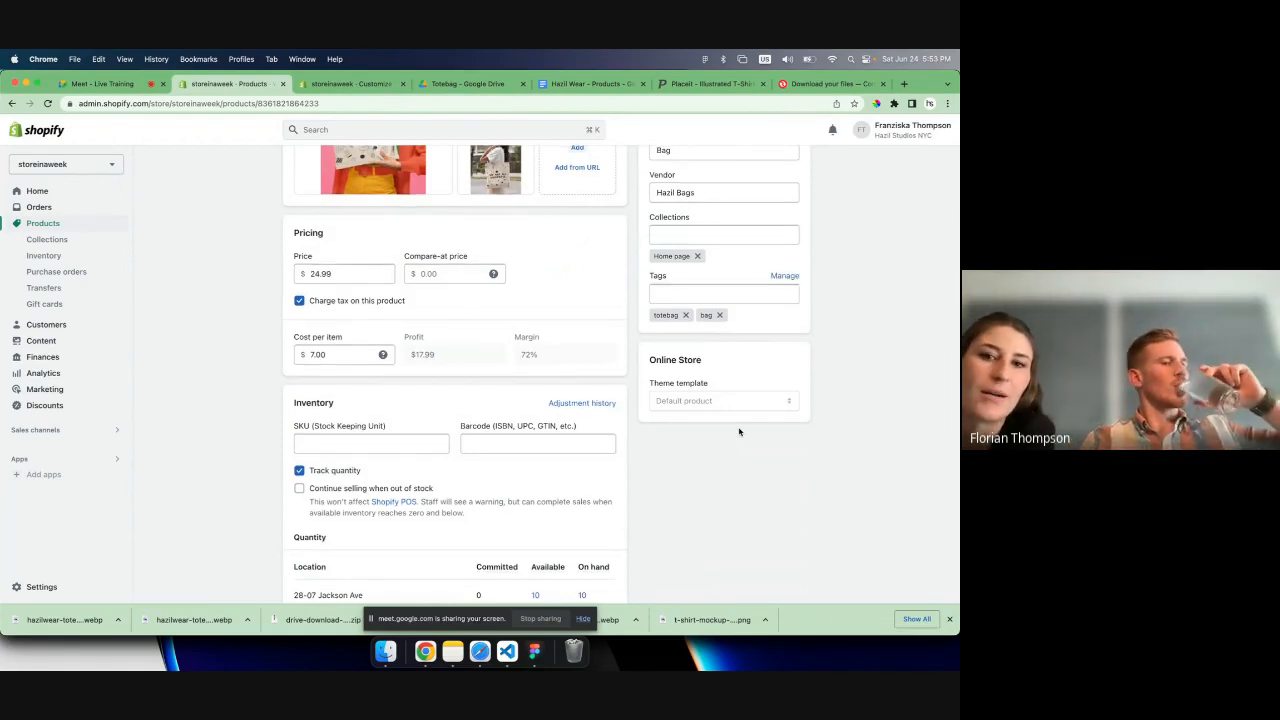
scroll(739, 432, "up", 5)
scroll(739, 432, "up", 1)
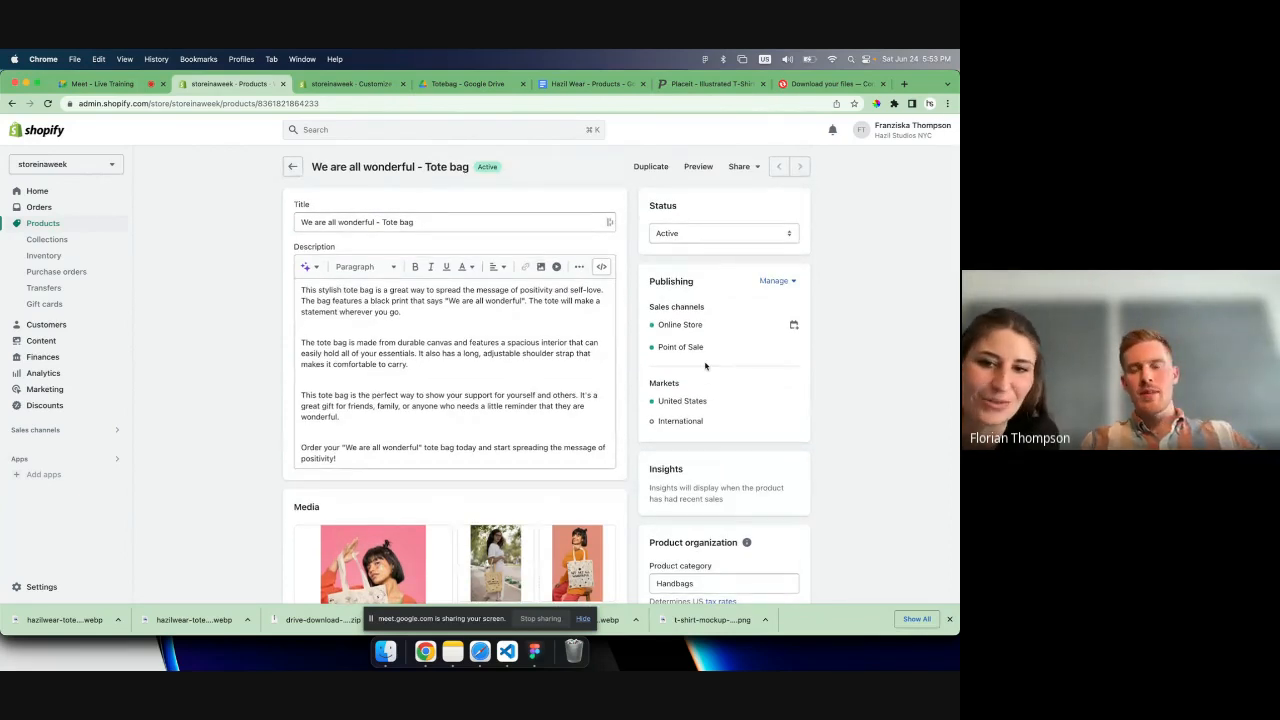
left_click_drag(654, 311, 708, 348)
left_click(688, 354)
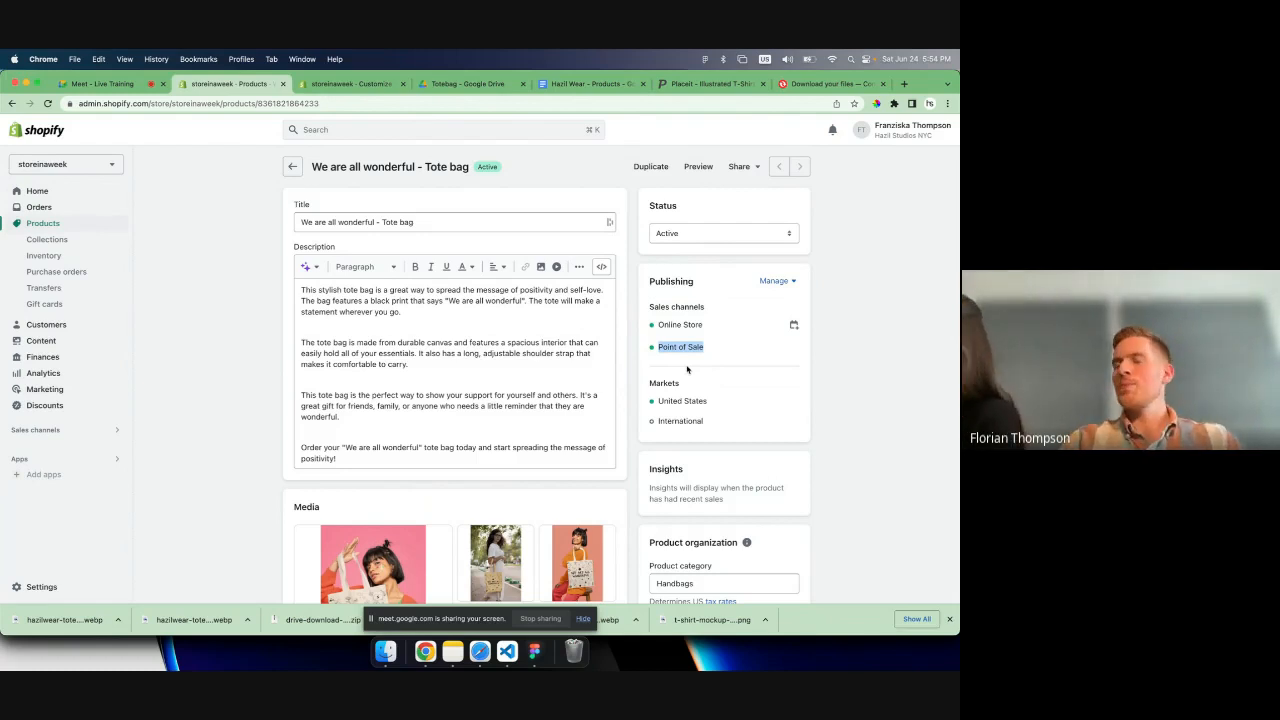
left_click(723, 356)
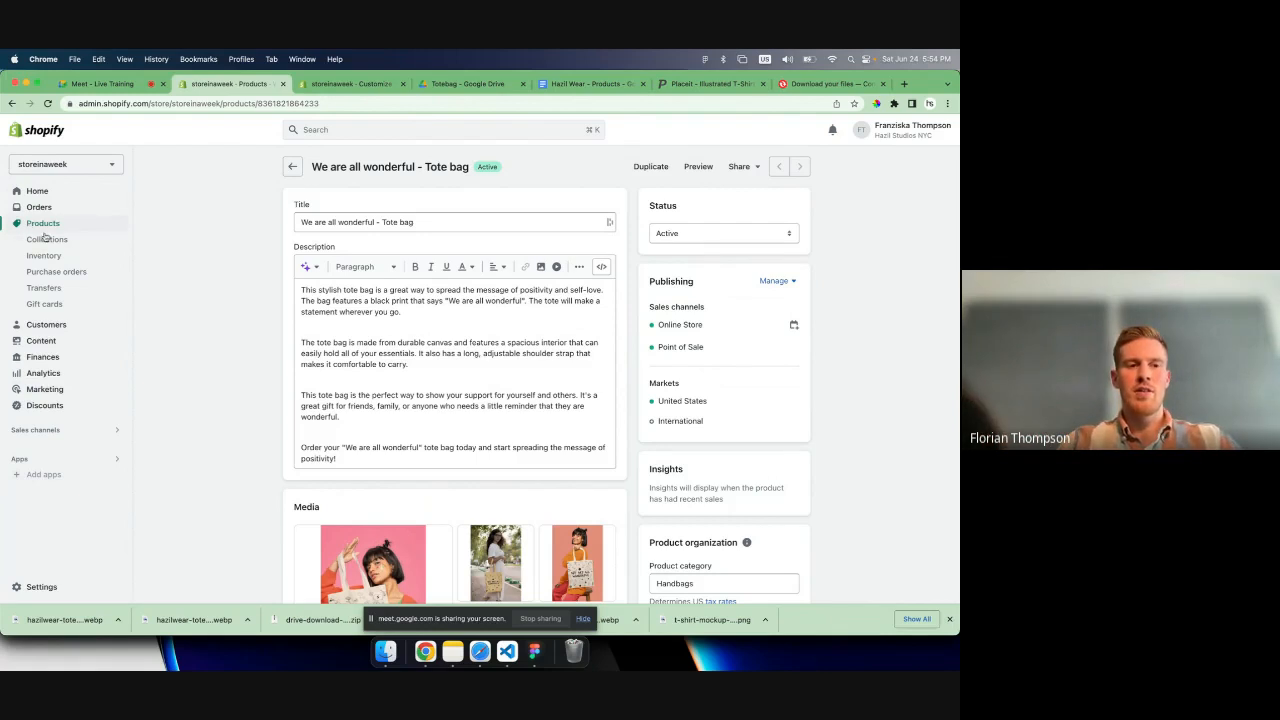
left_click(53, 437)
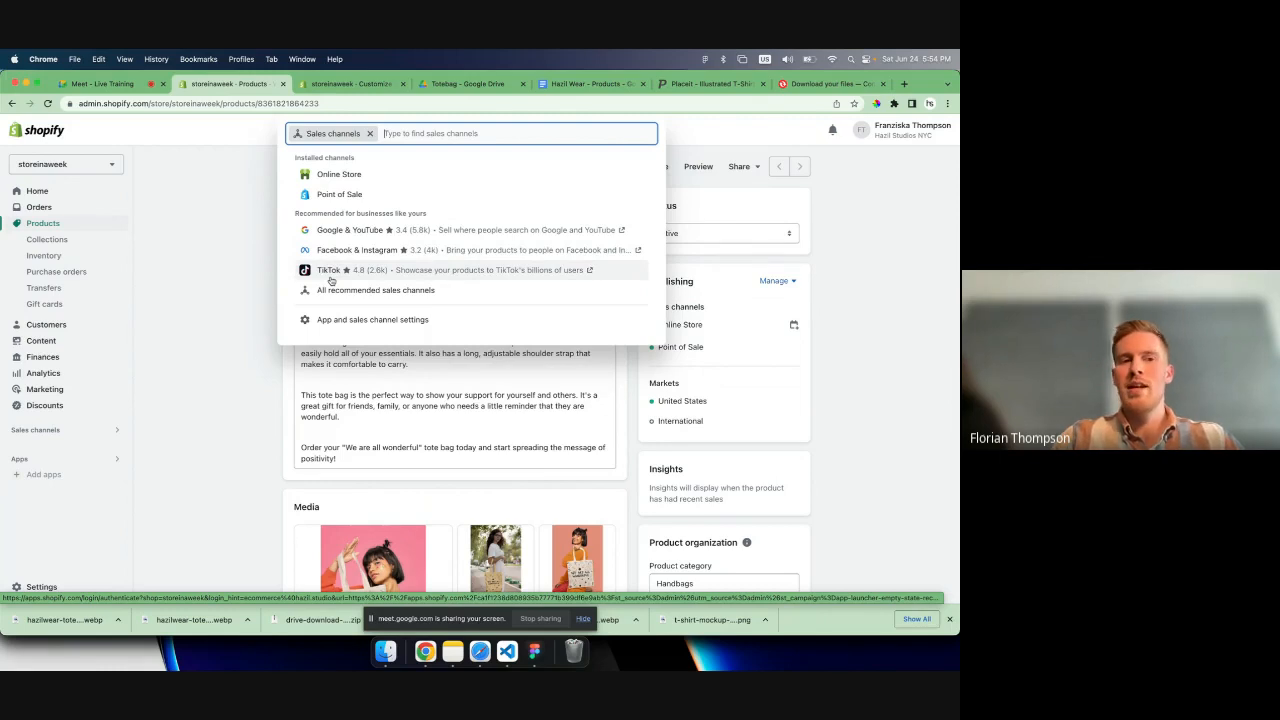
left_click(255, 222)
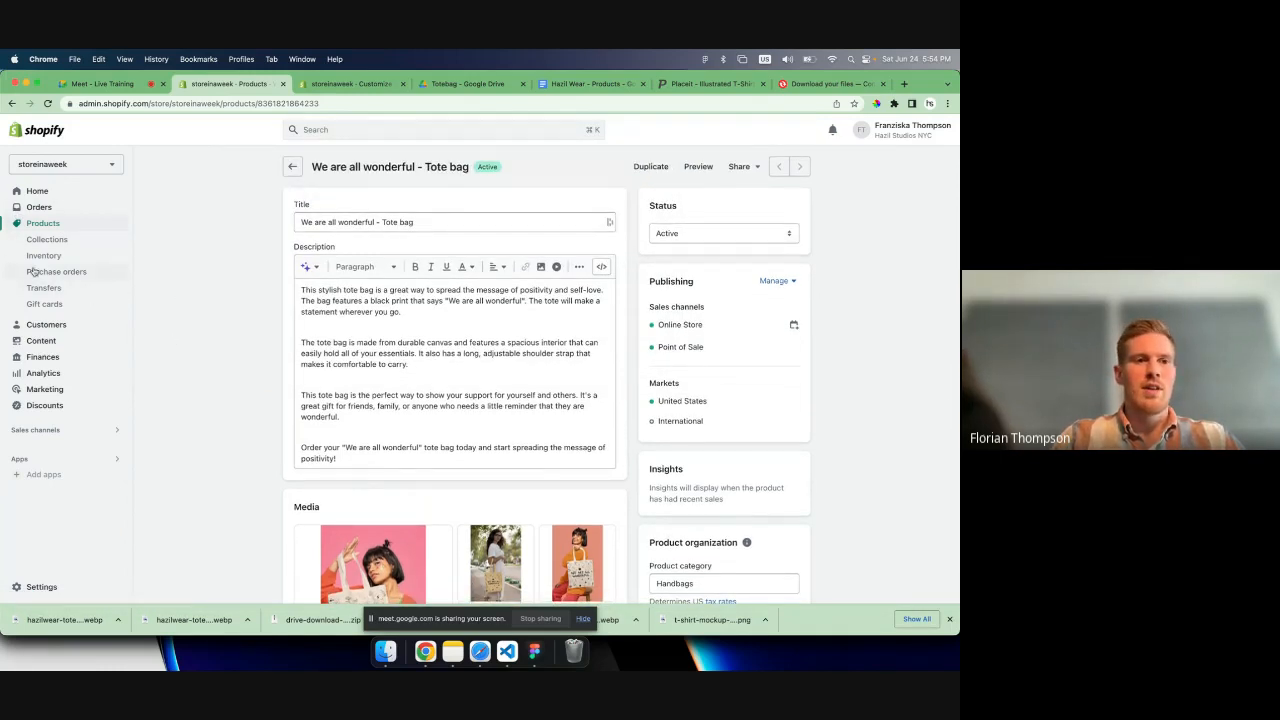
- Check which sales channels the tote bag is published to in the product list
left_click(43, 223)
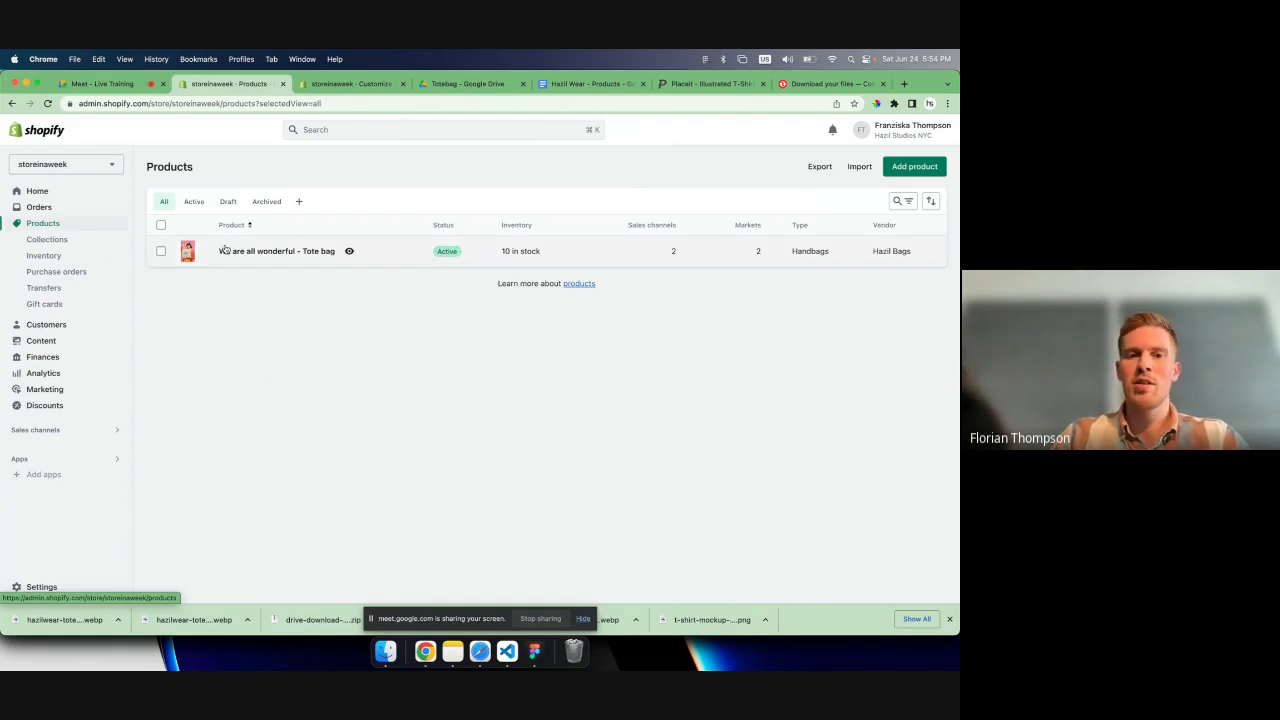
left_click(675, 253)
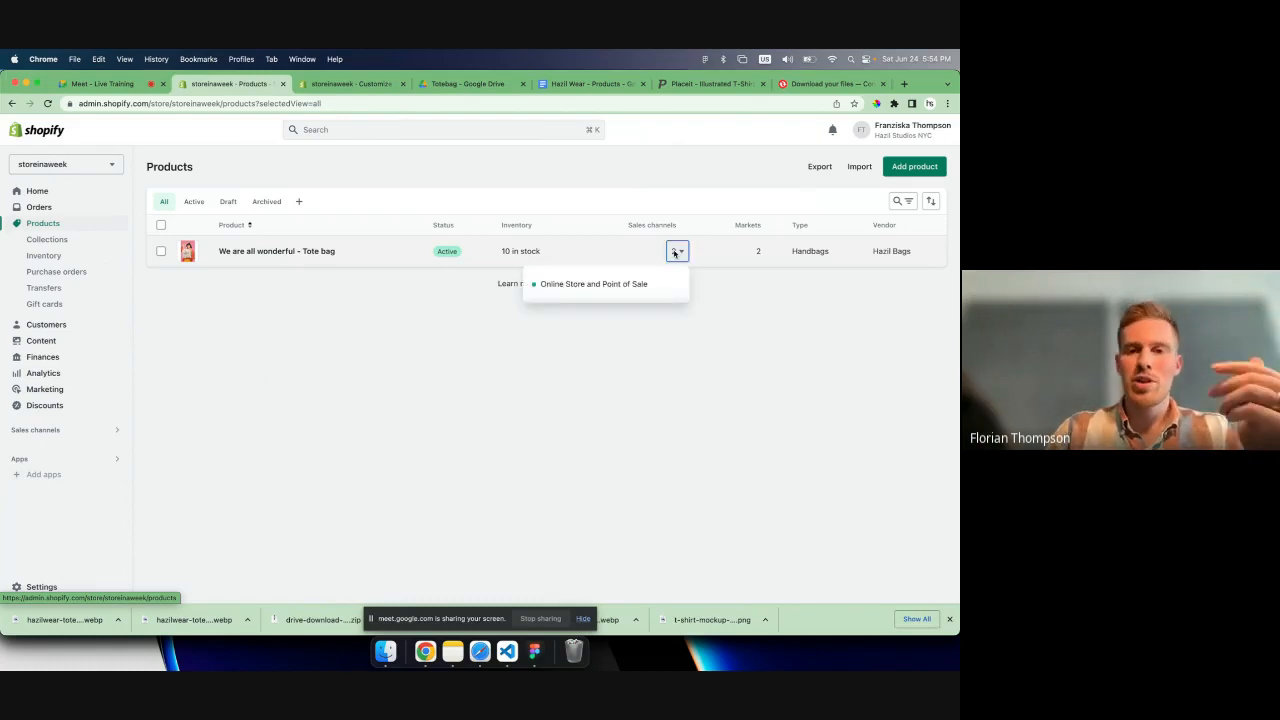
left_click(487, 415)
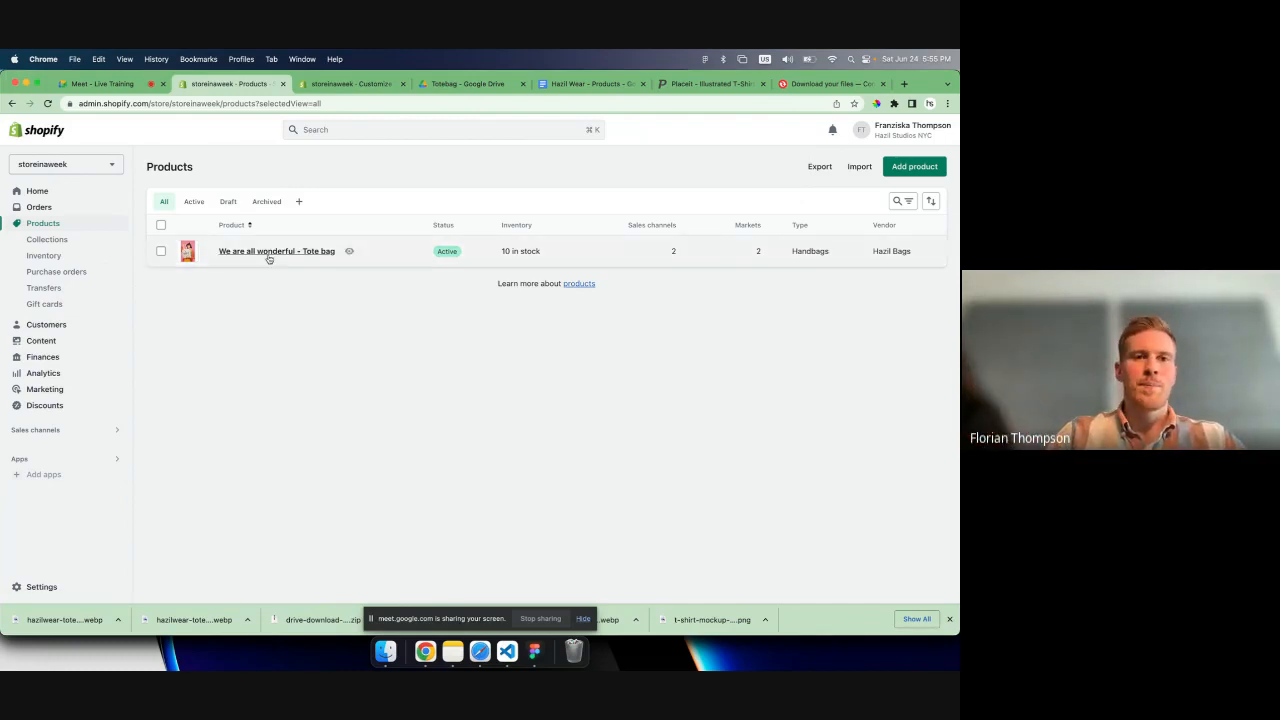
- Start a new product collection and title it "Bags"
left_click(57, 240)
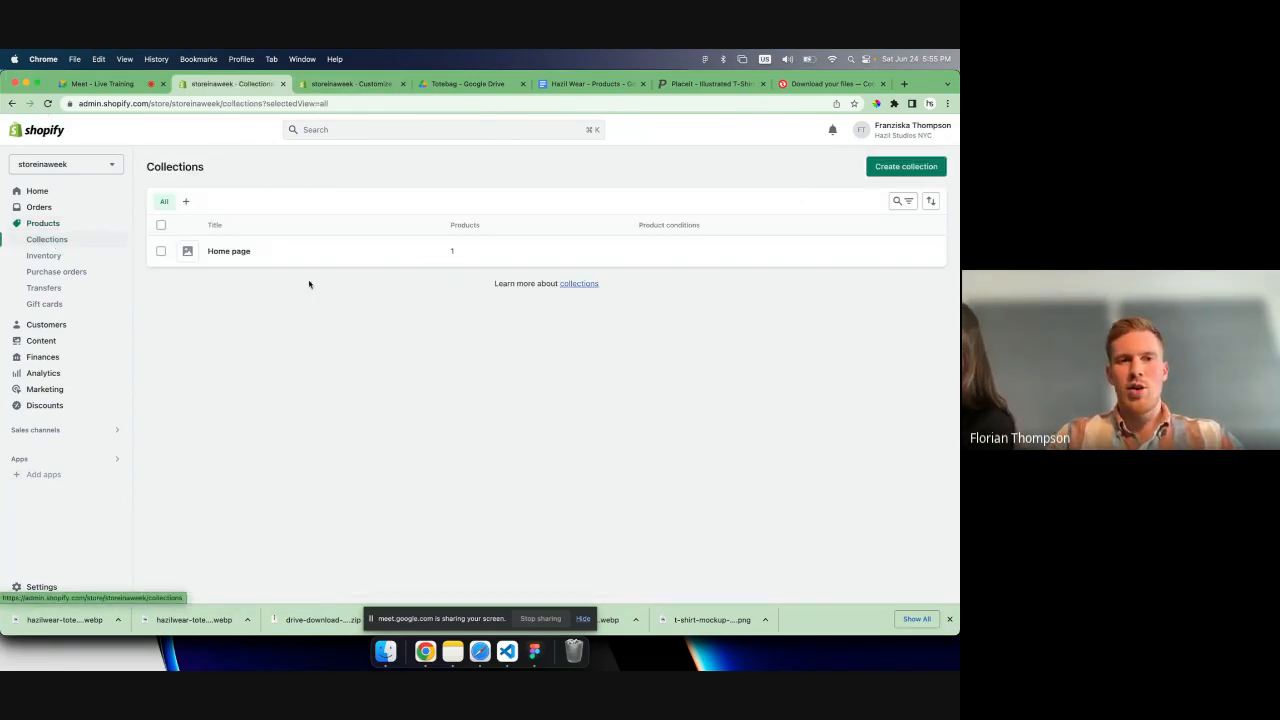
left_click(160, 251)
left_click(160, 251)
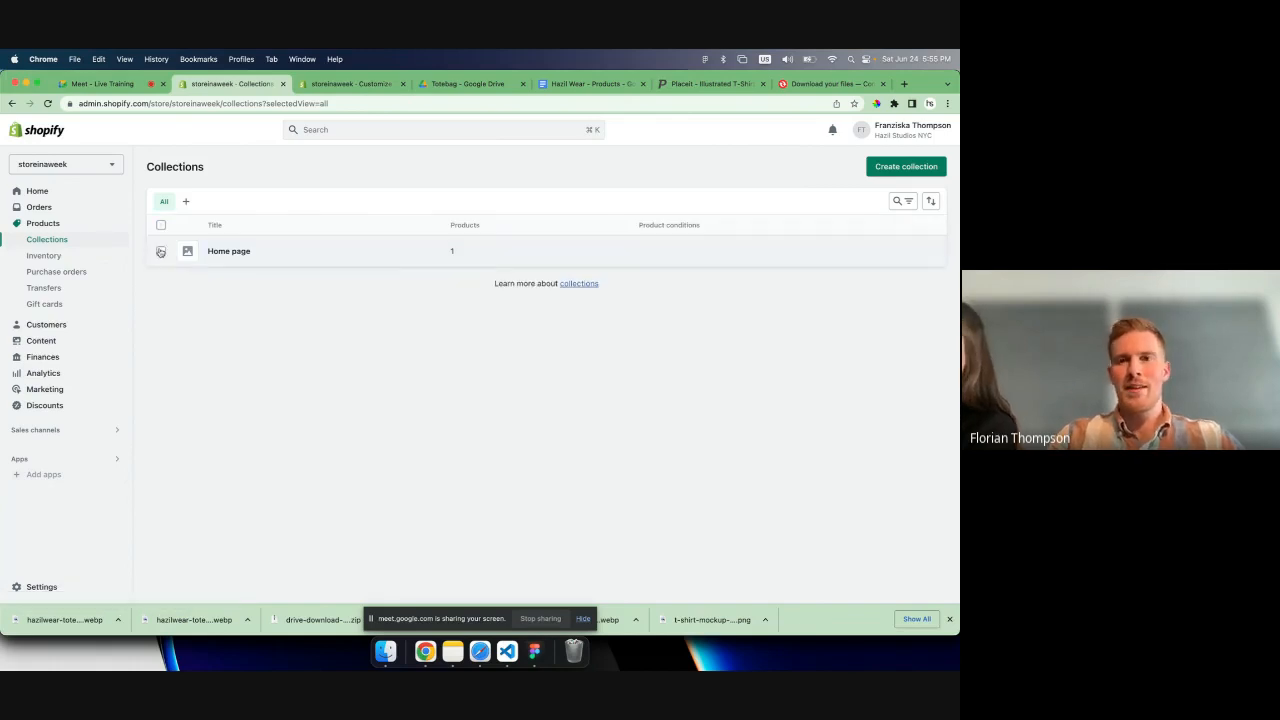
left_click(886, 166)
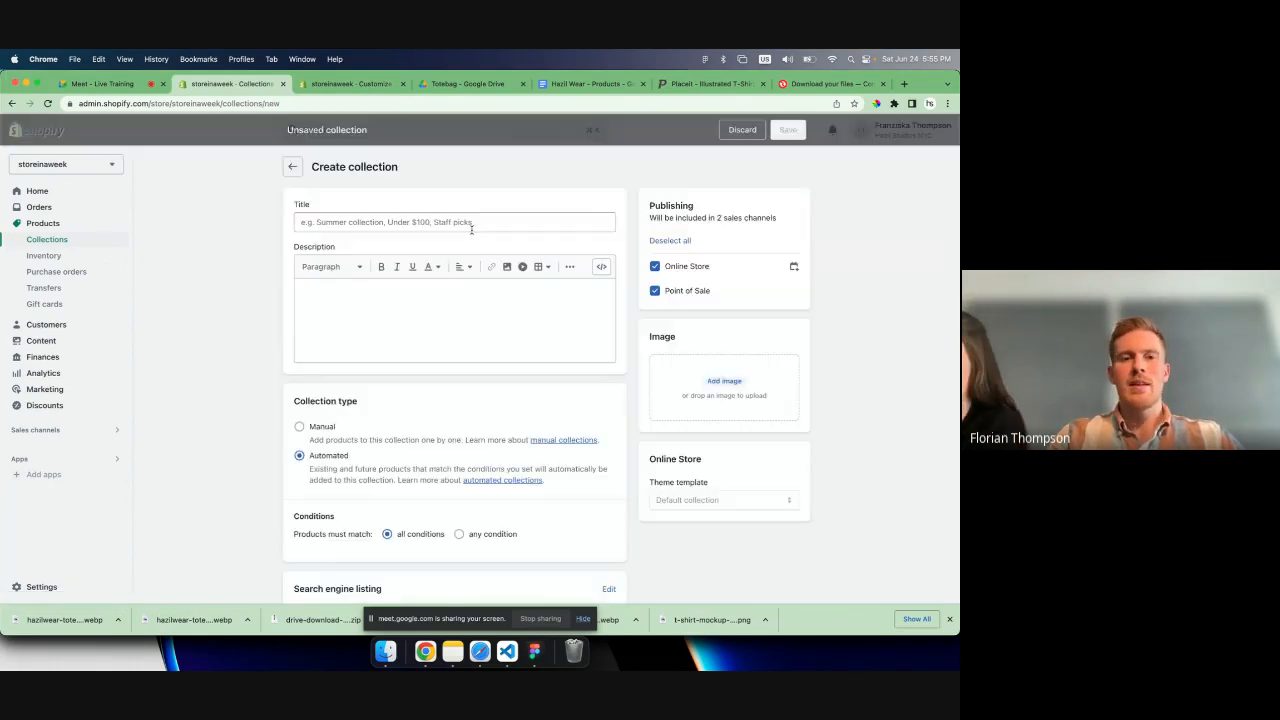
left_click(440, 223)
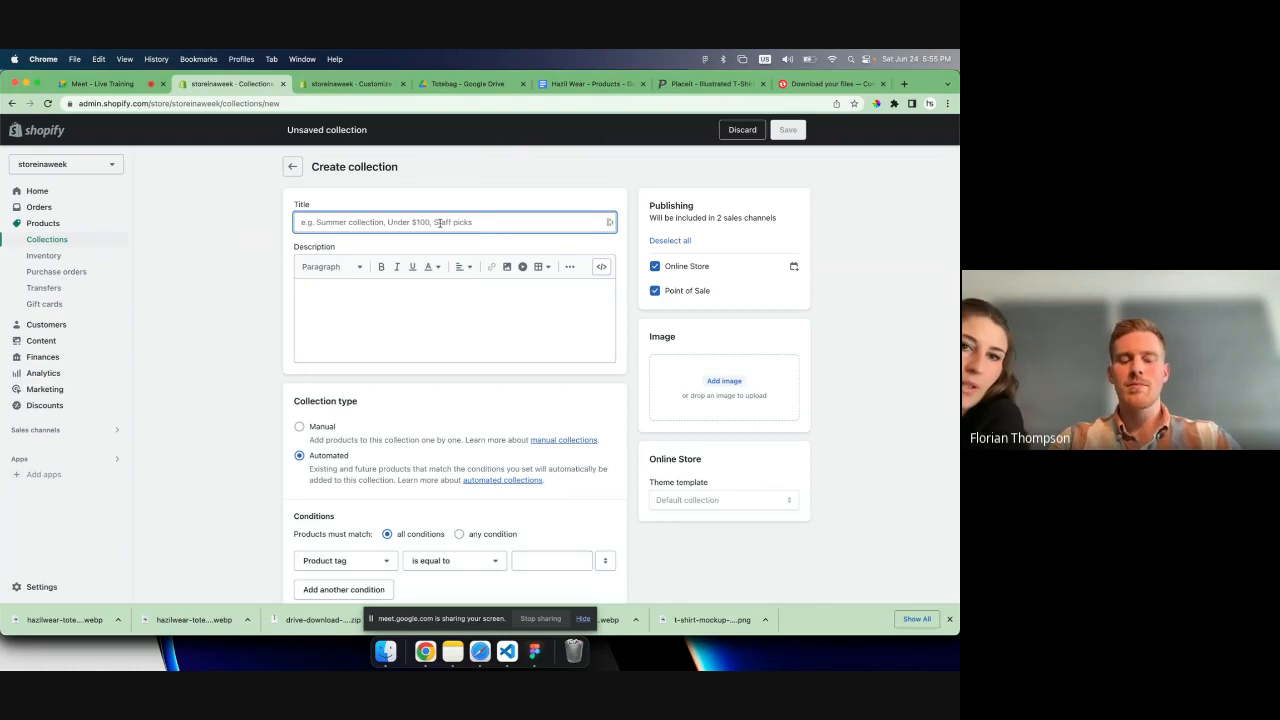
type("Bags")
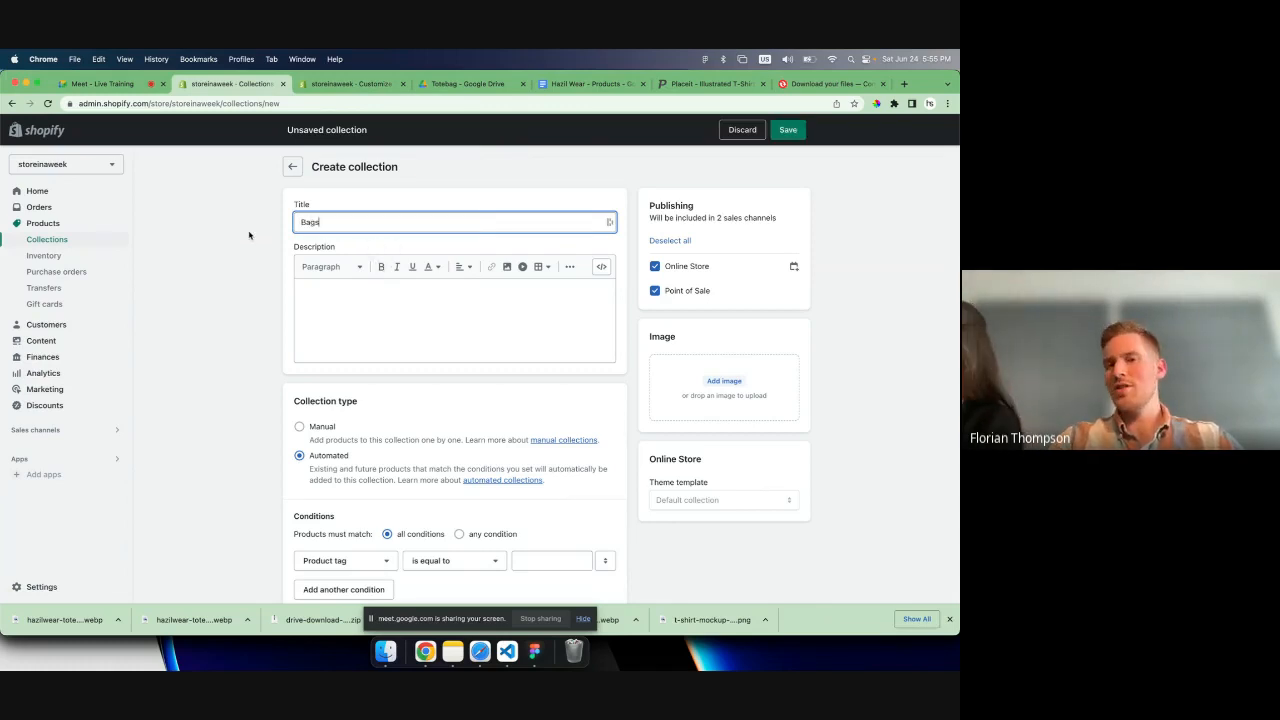
left_click(658, 298)
left_click(657, 295)
scroll(597, 283, "down", 1)
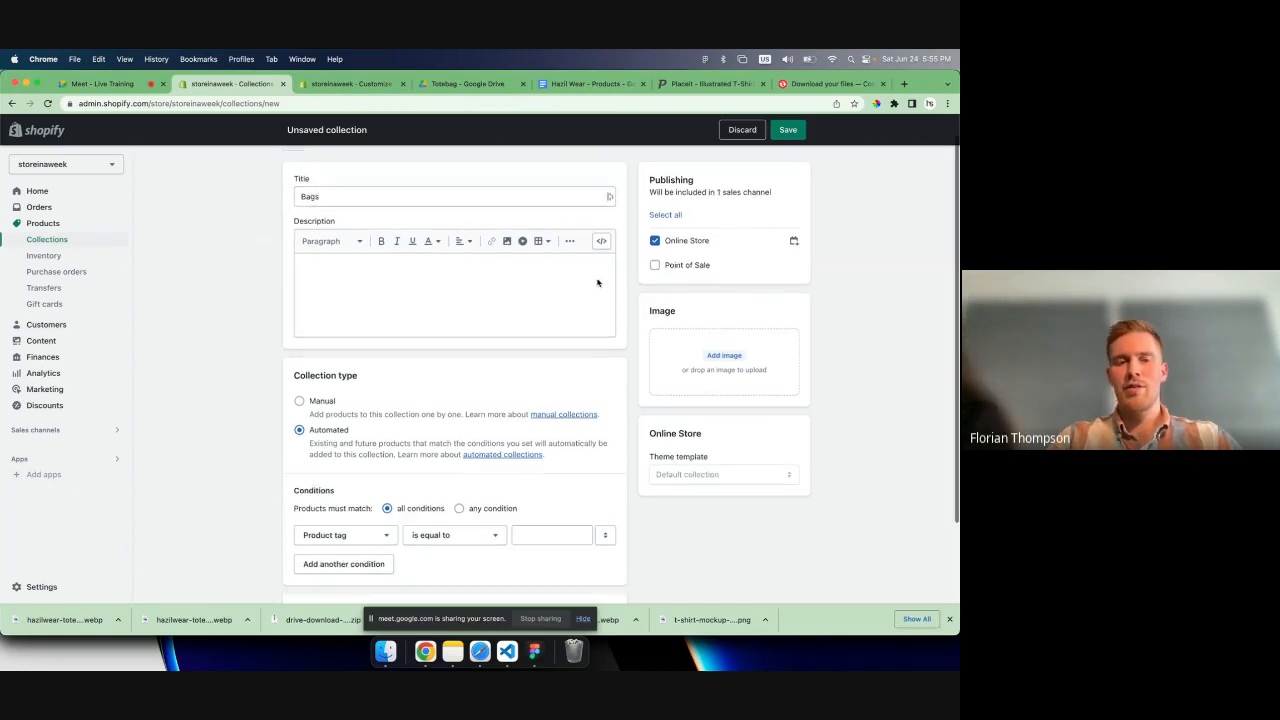
left_click(652, 266)
scroll(486, 271, "down", 1)
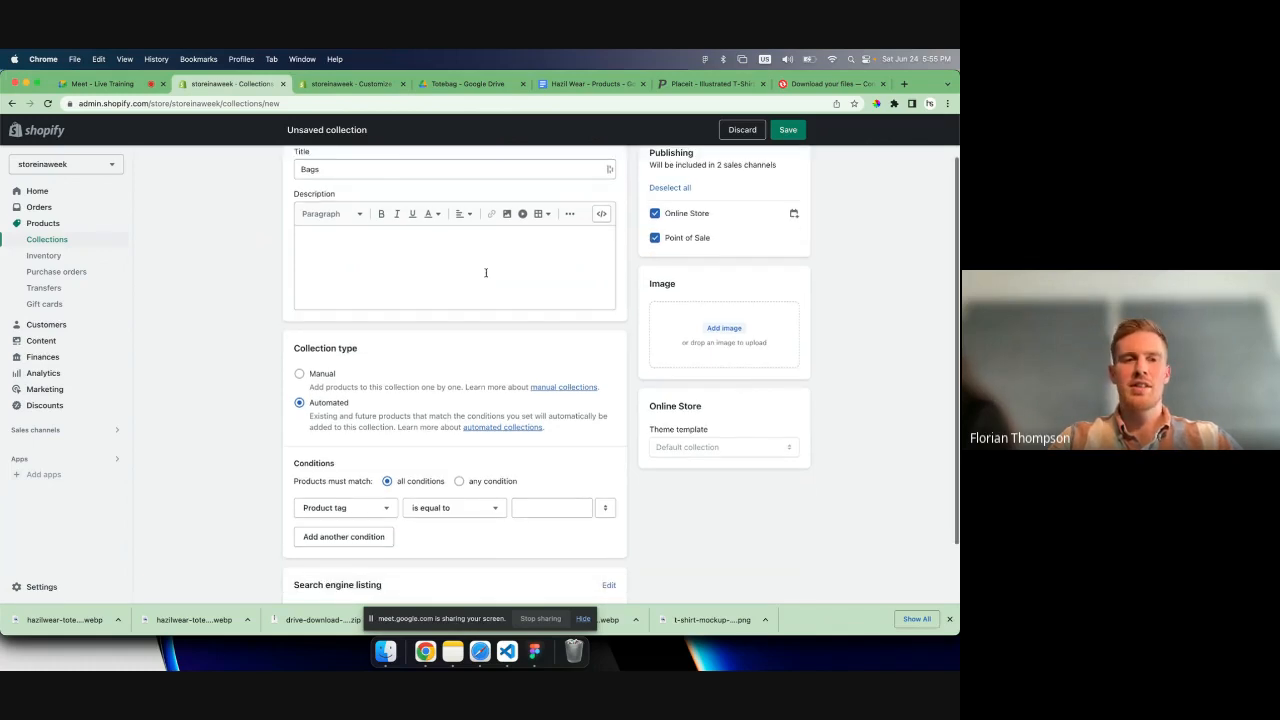
- Examine the existing product tags and the condition fields available for an automated collection
left_click(468, 301)
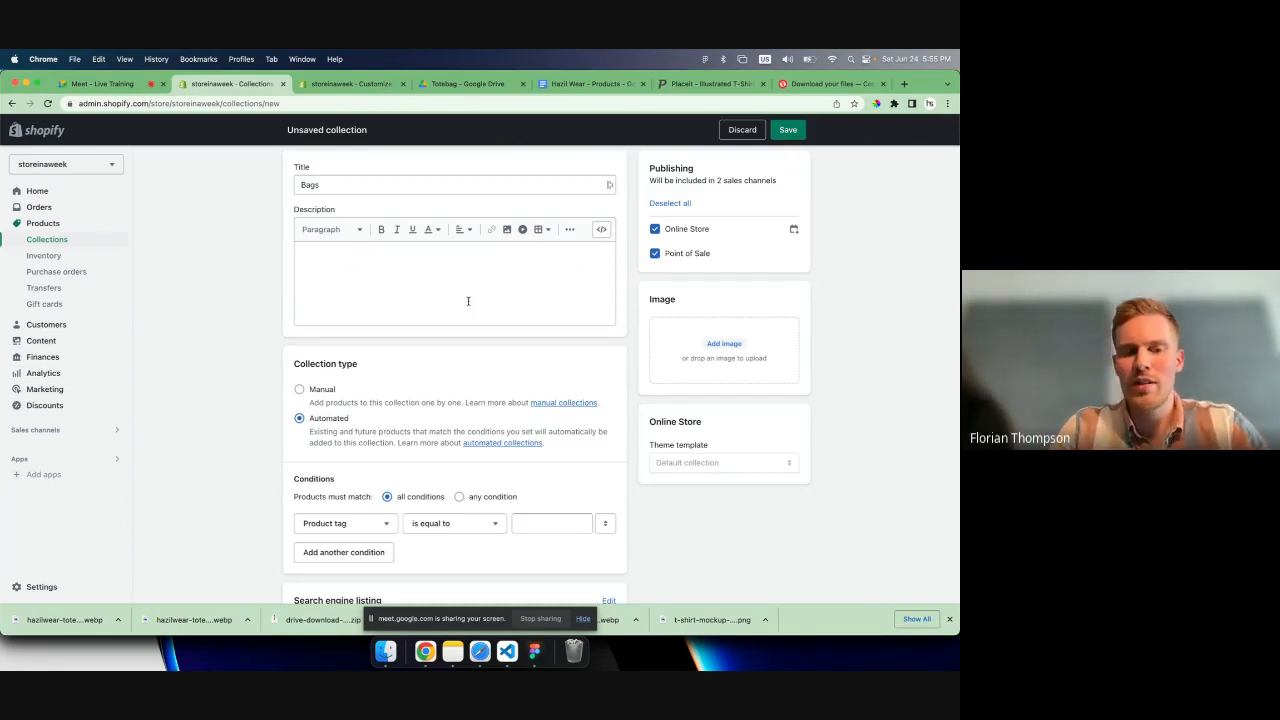
scroll(409, 368, "down", 1)
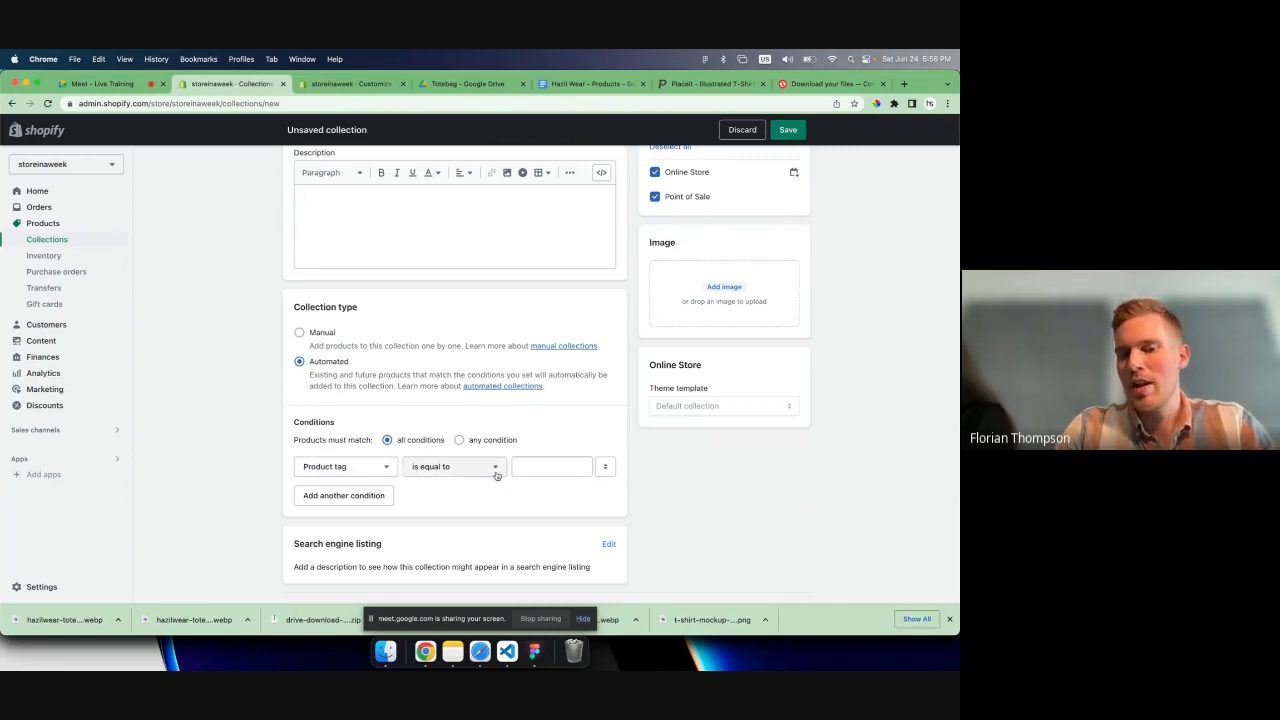
left_click(560, 466)
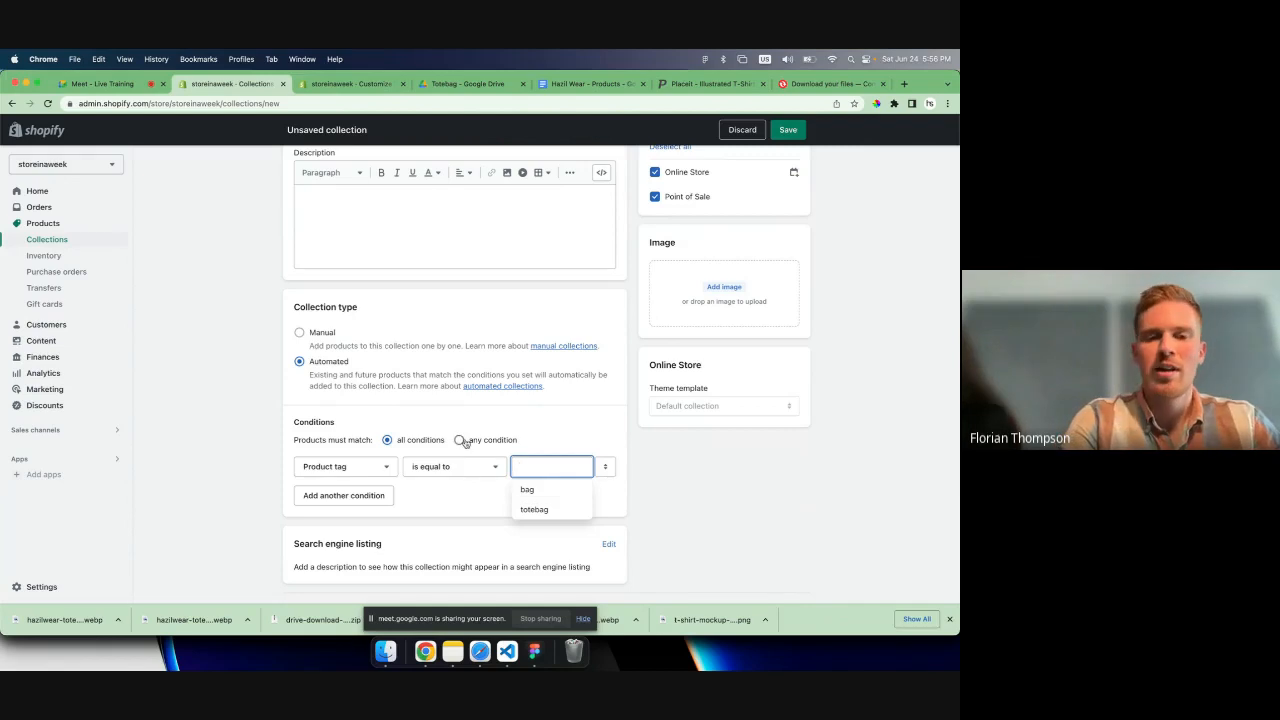
left_click(345, 466)
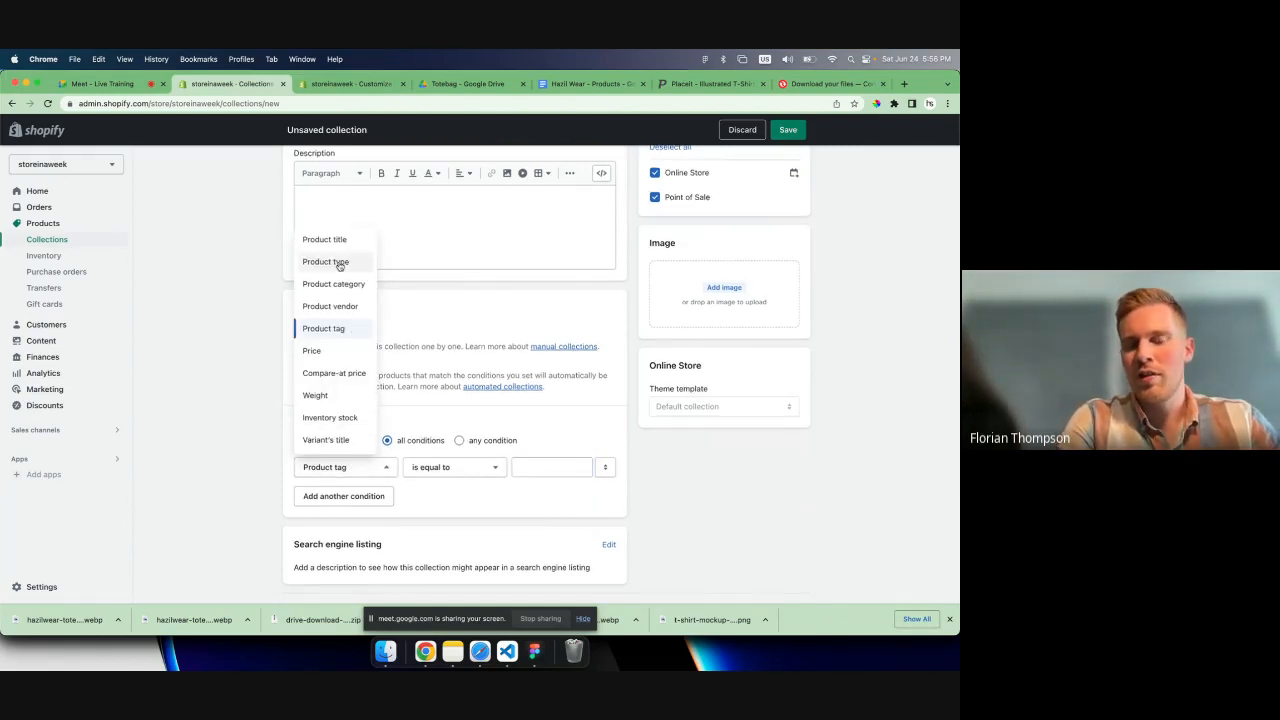
scroll(350, 415, "up", 1)
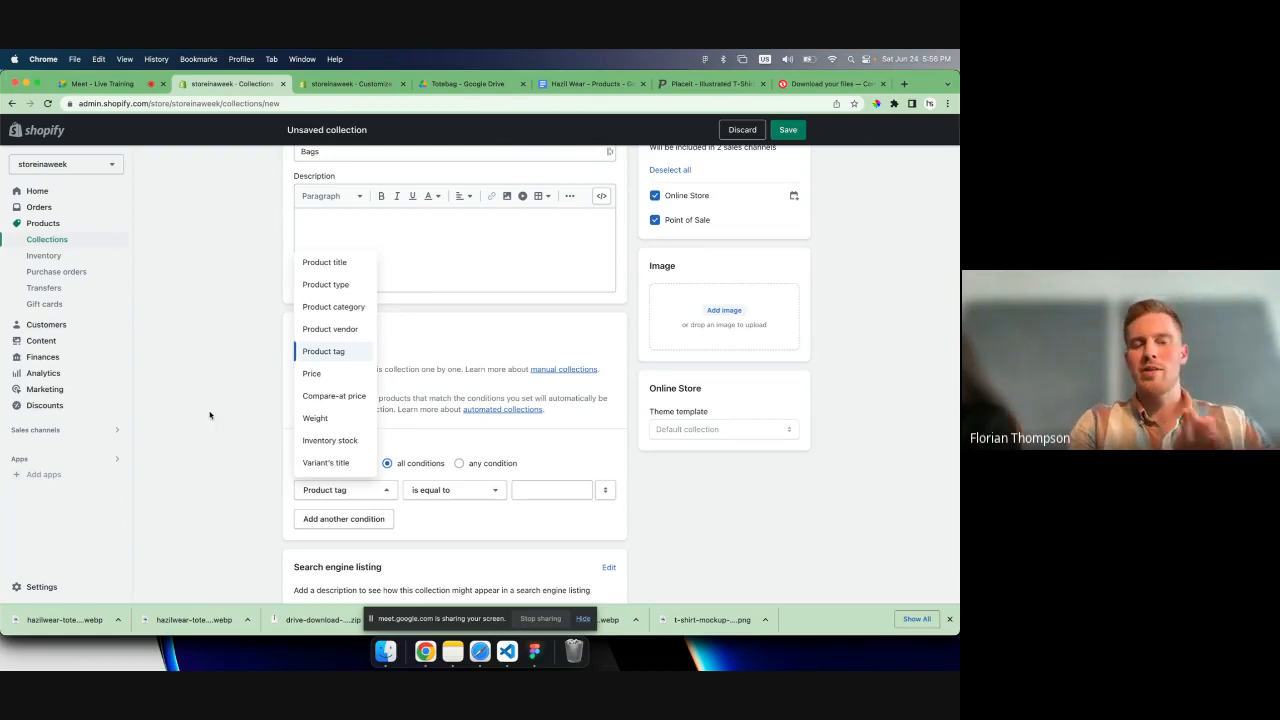
left_click(205, 418)
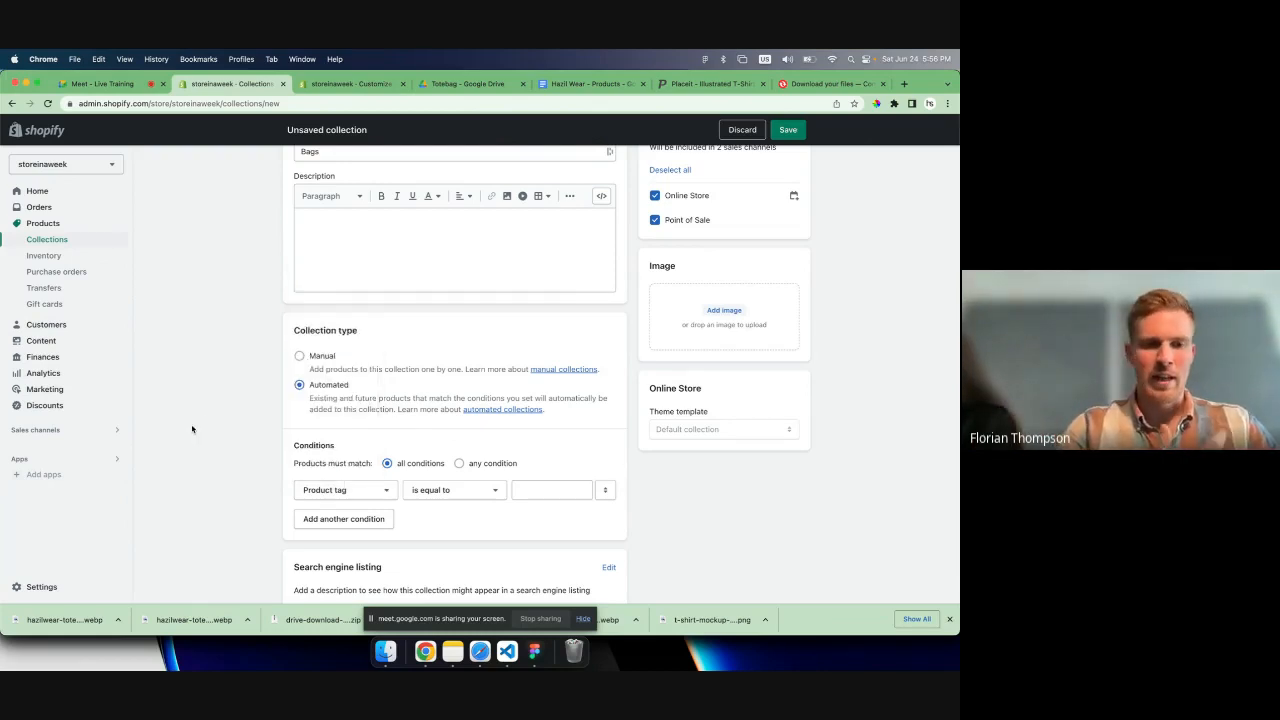
- Set the Bags collection to Automated with the condition that product tag is equal to bag, and save it
left_click(299, 356)
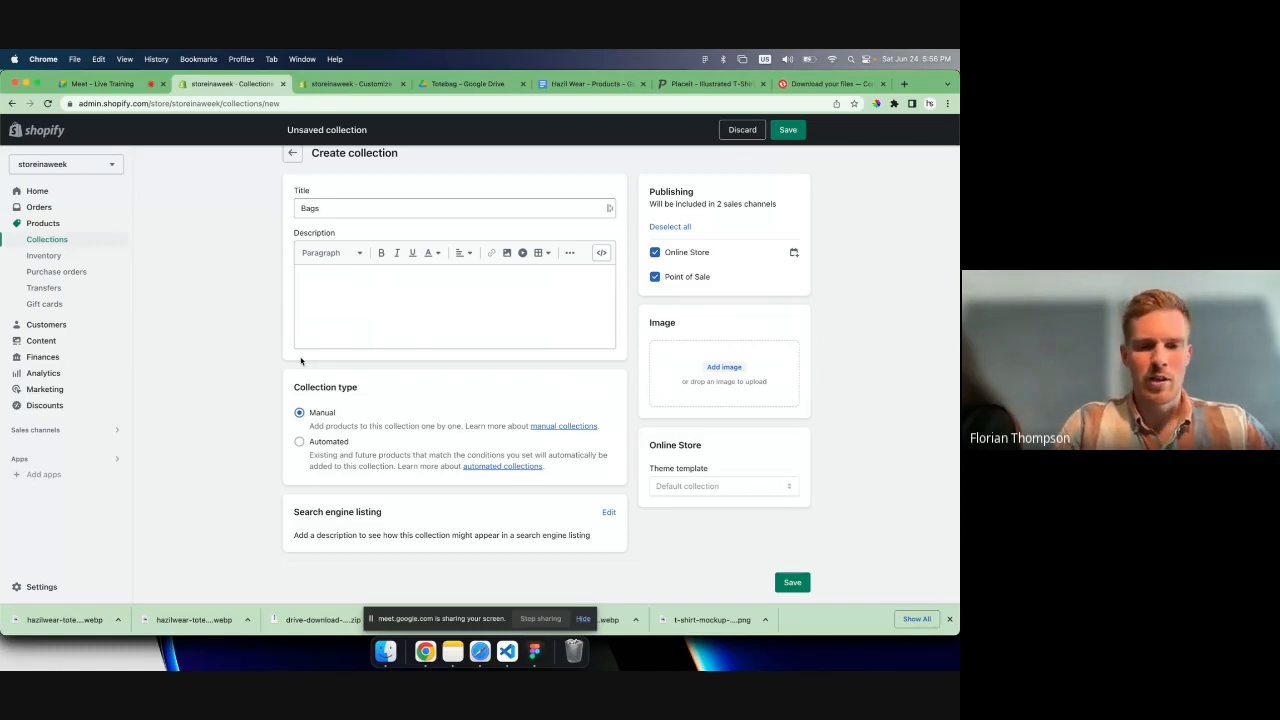
left_click(299, 444)
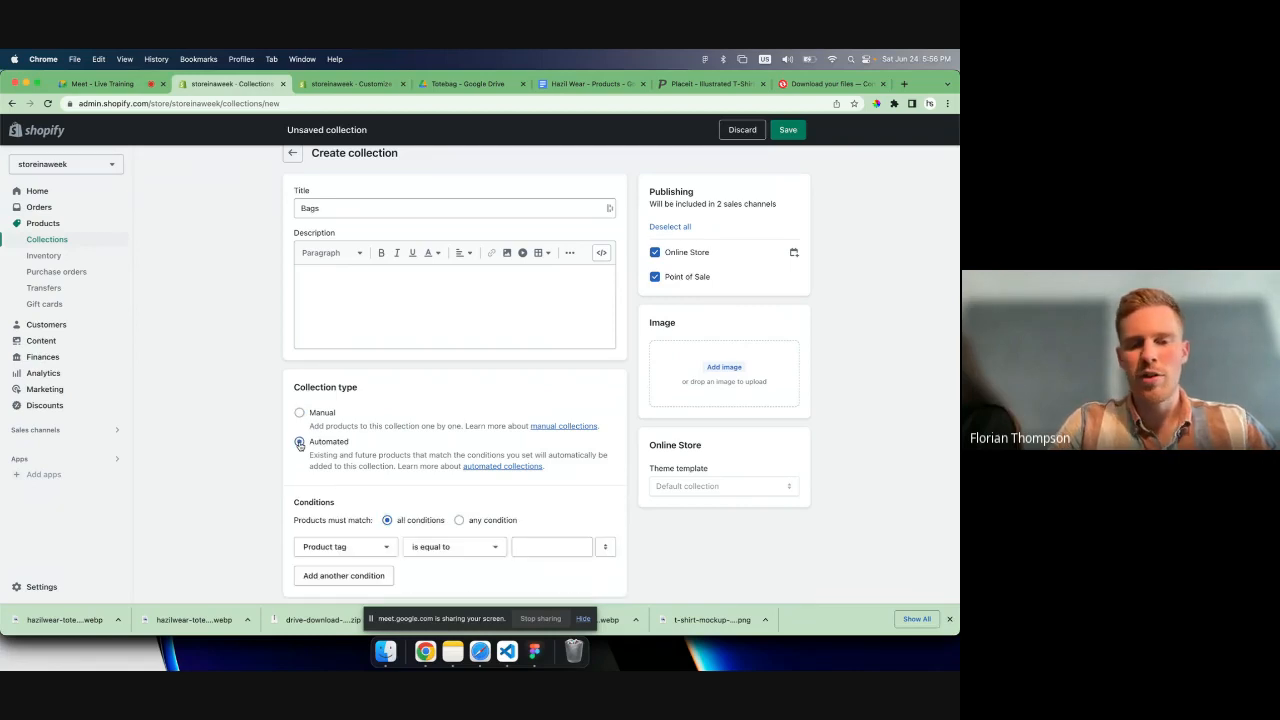
scroll(338, 488, "down", 3)
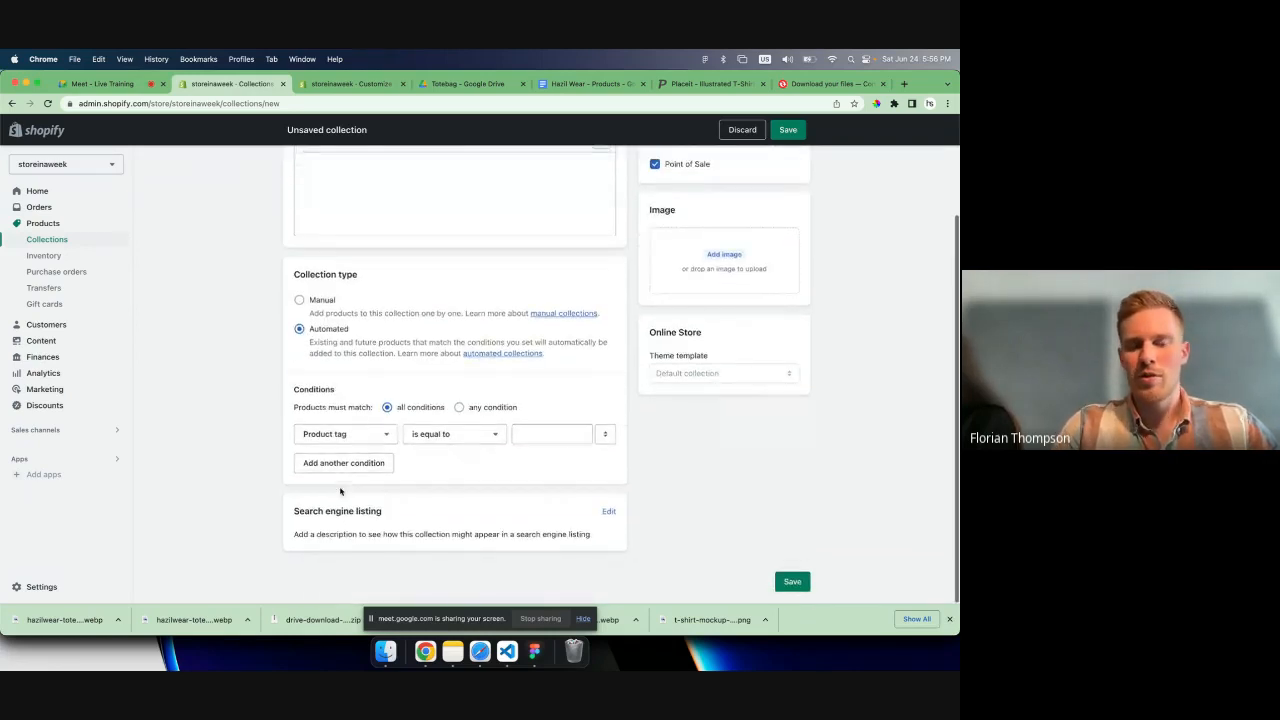
left_click(540, 434)
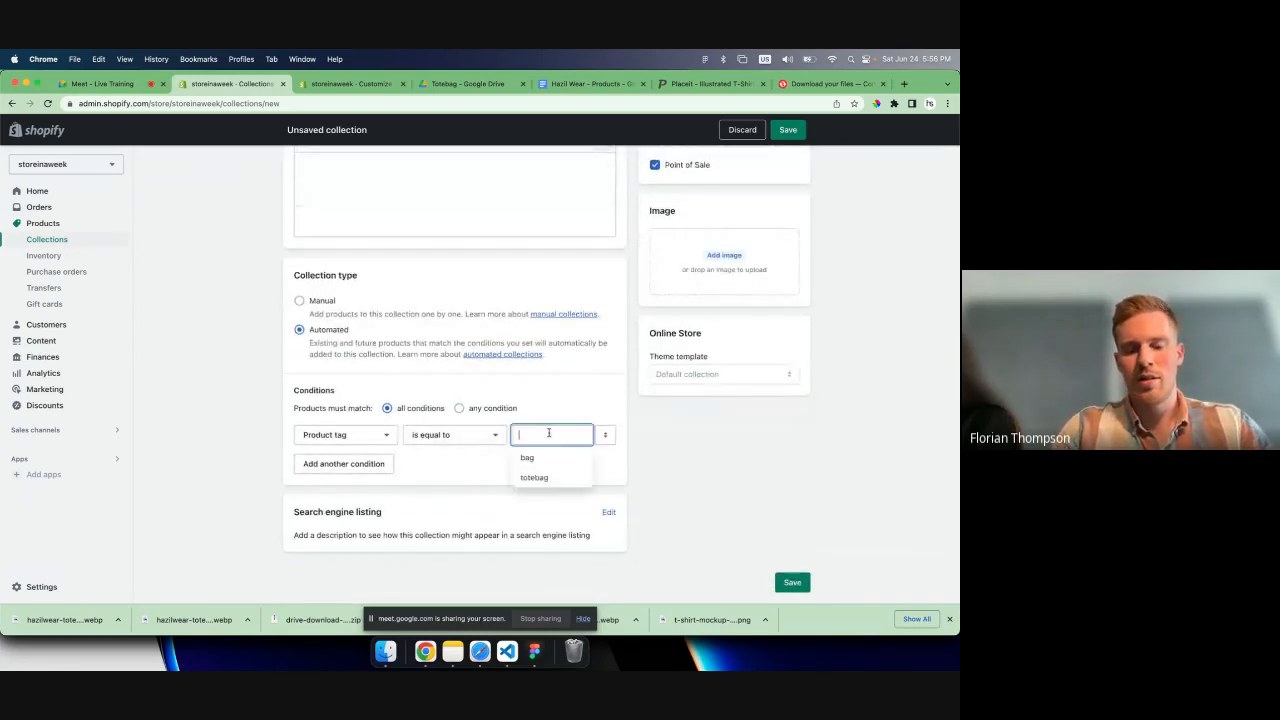
type("bag")
left_click(549, 458)
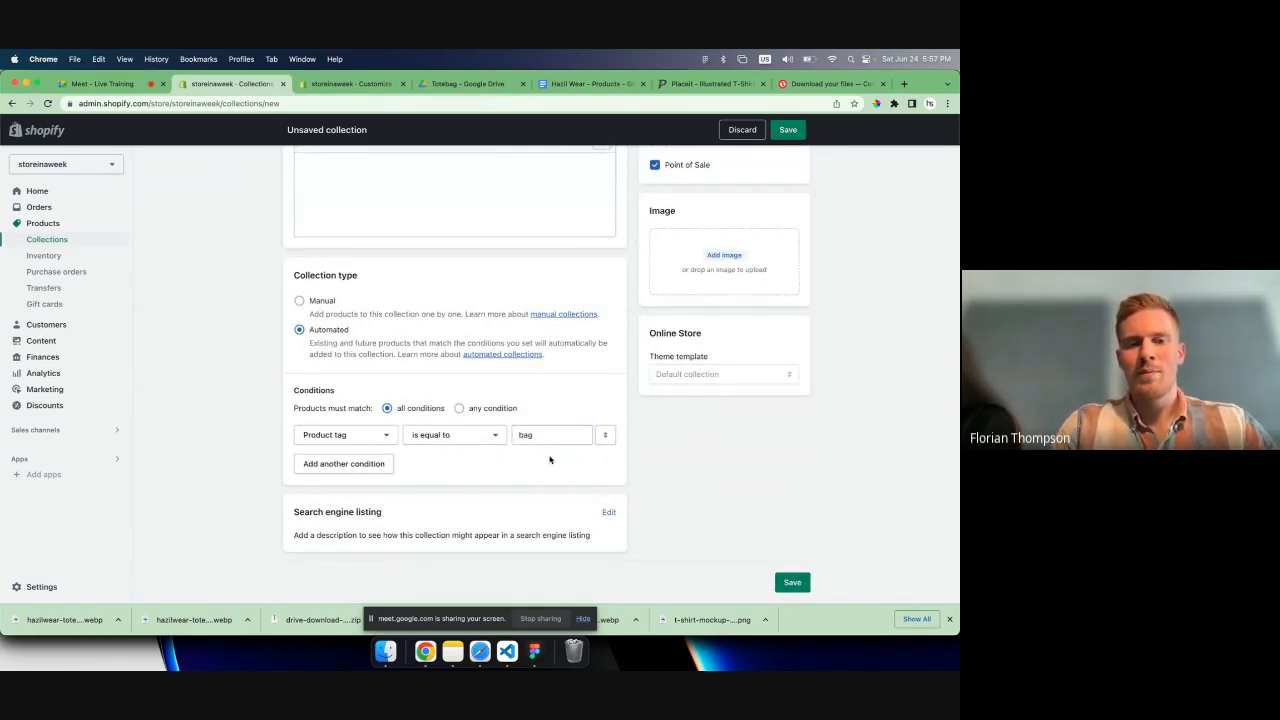
scroll(560, 400, "up", 3)
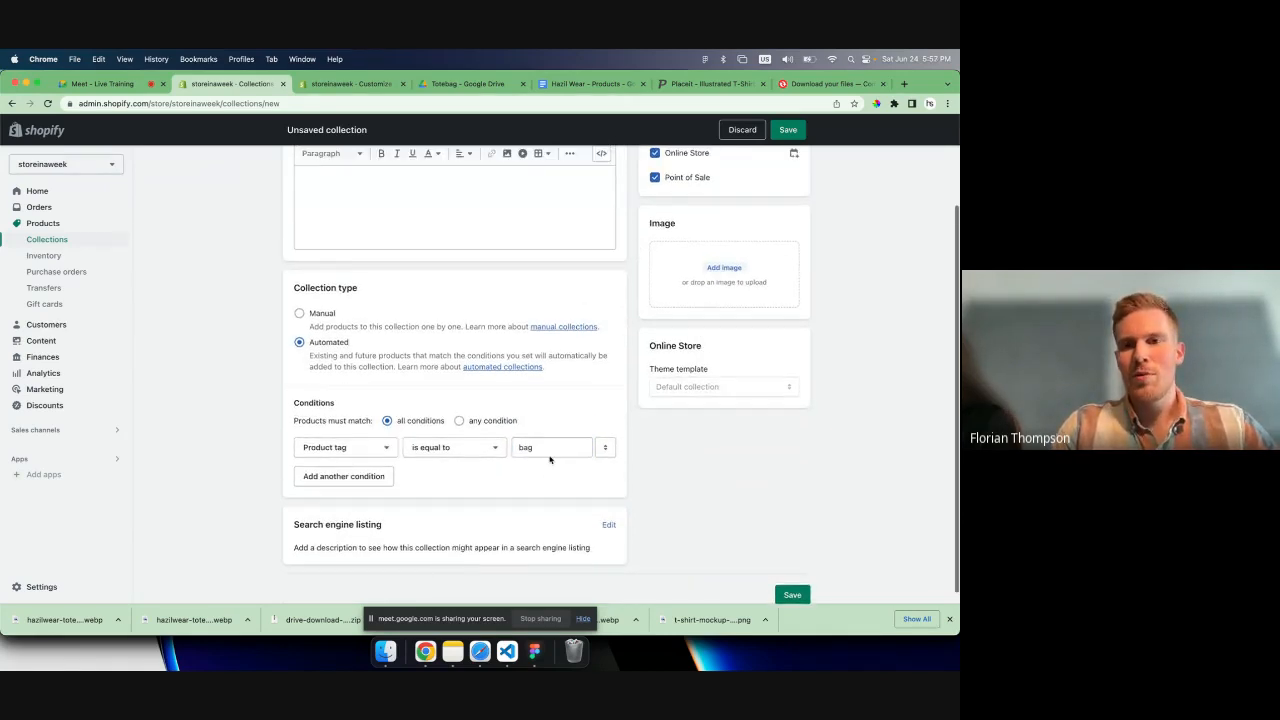
left_click(788, 129)
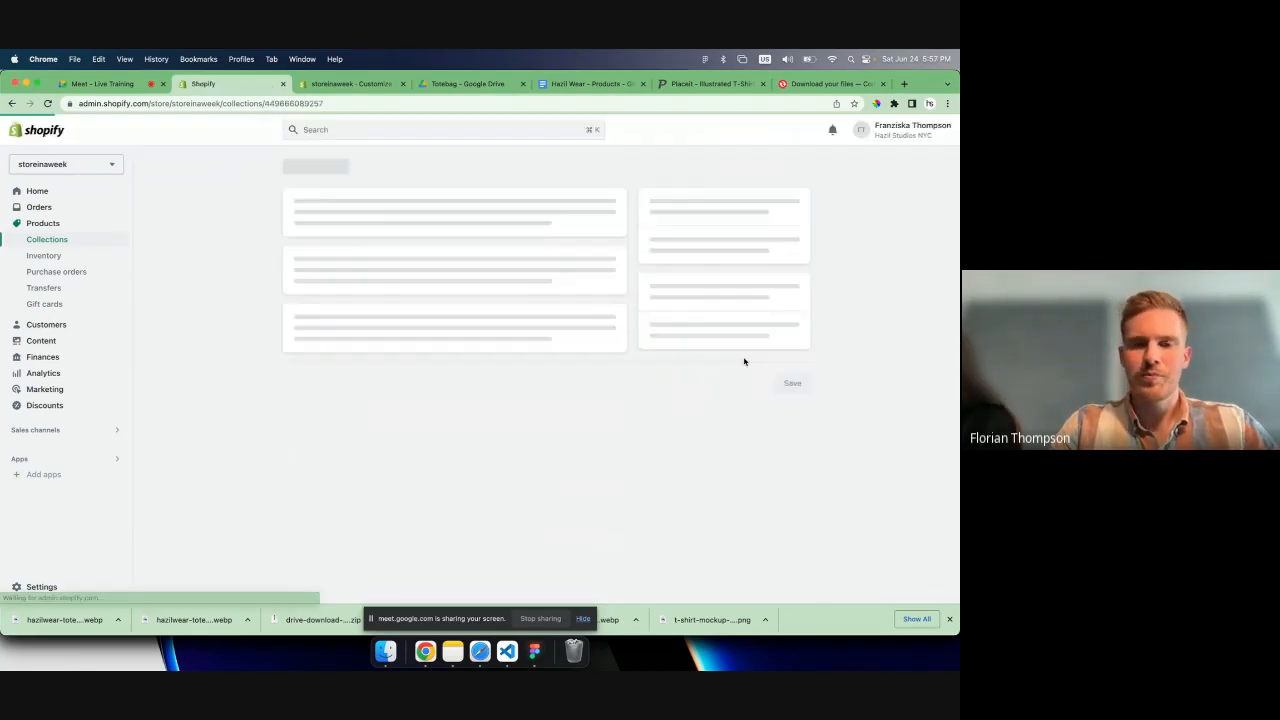
- Review the saved Bags collection and check the Featured products section of the home page in the theme editor
scroll(744, 362, "down", 2)
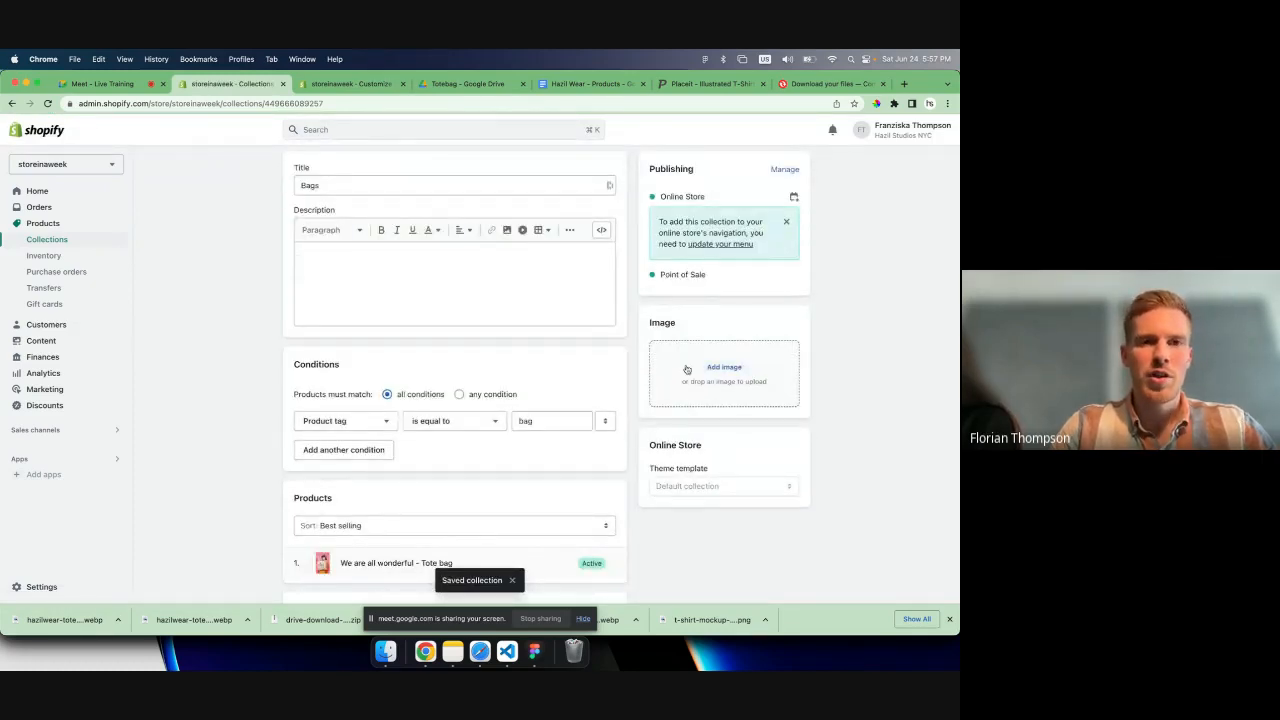
left_click(340, 84)
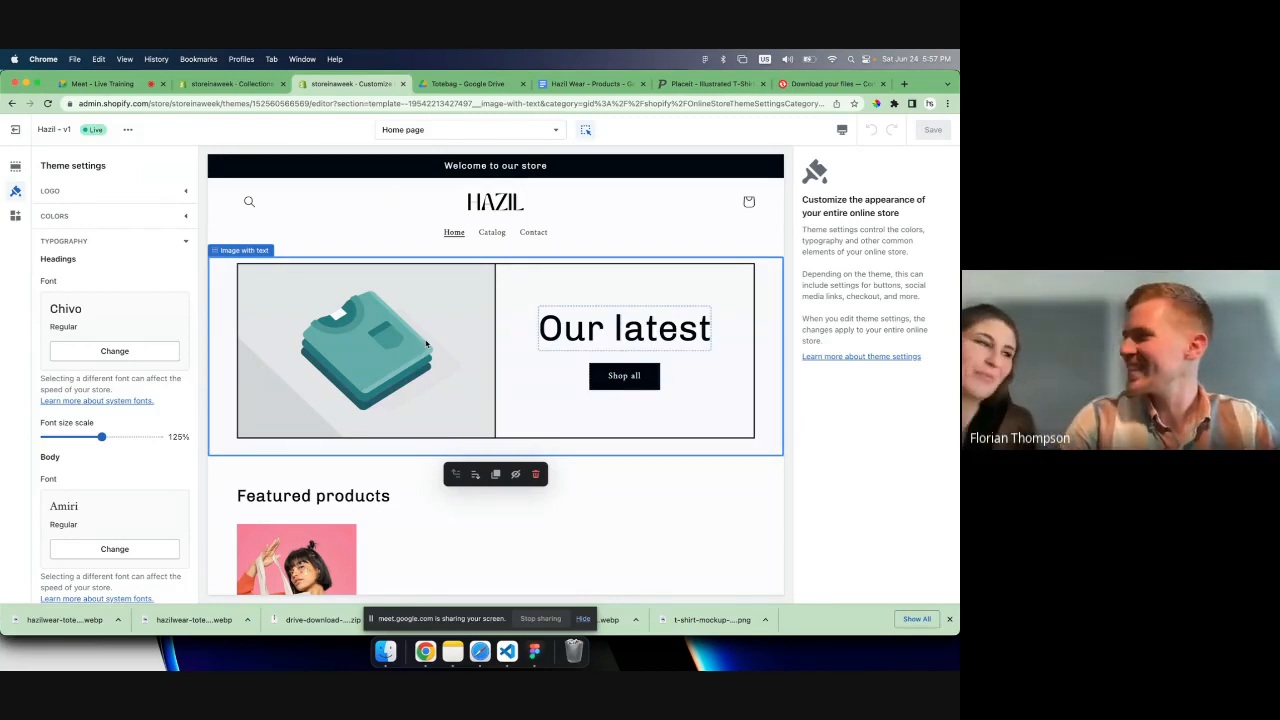
scroll(426, 344, "down", 2)
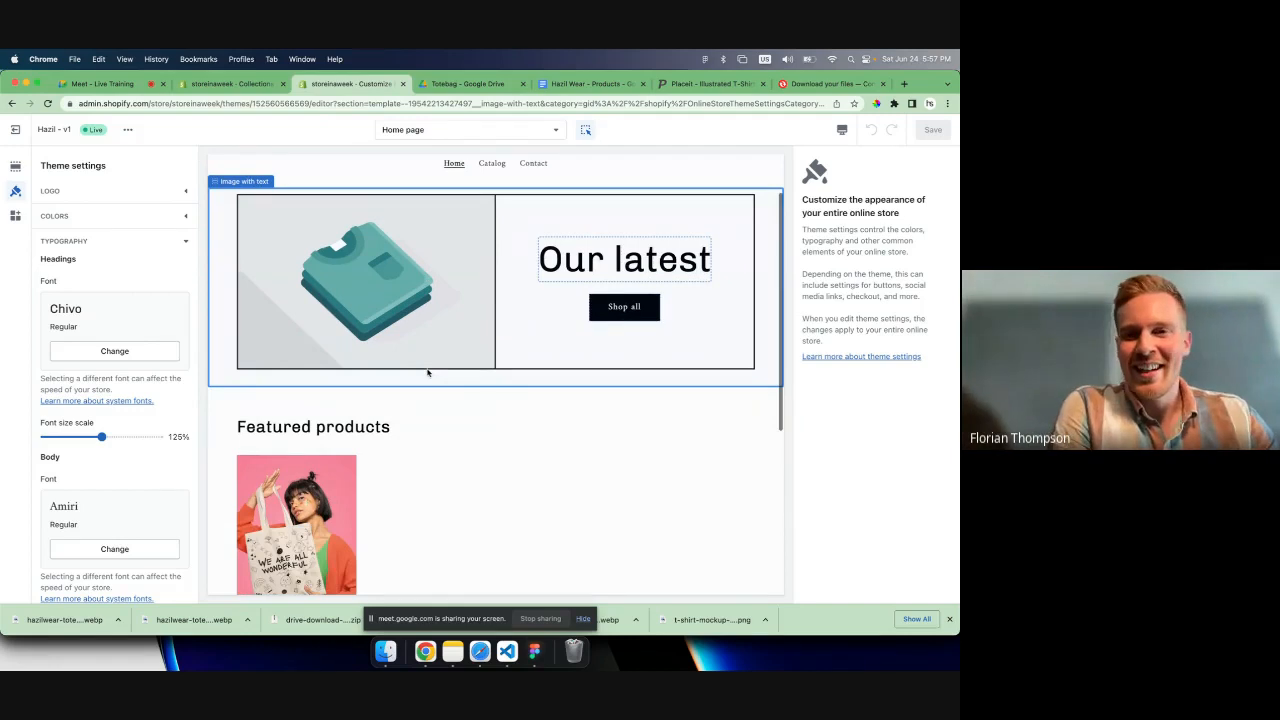
- Show the home page's list of sections in the theme editor and dismiss the browser's downloads bar
scroll(428, 371, "up", 2)
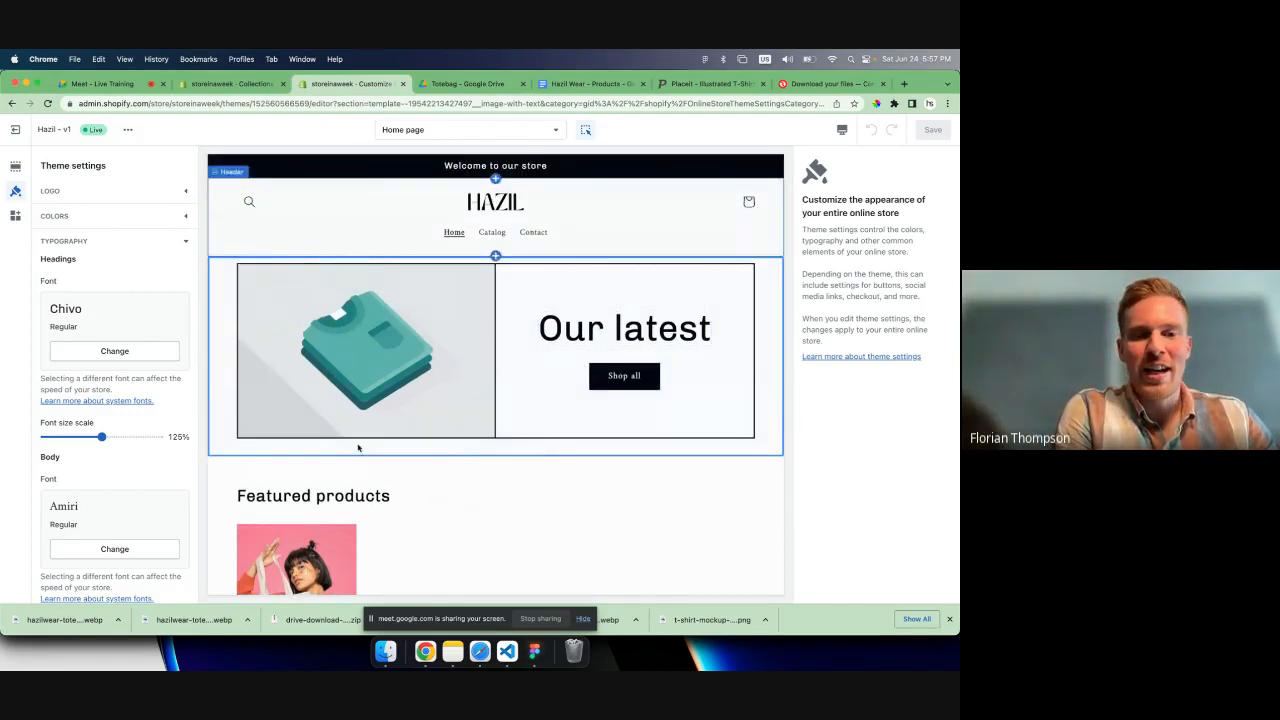
scroll(400, 447, "down", 4)
scroll(400, 447, "down", 2)
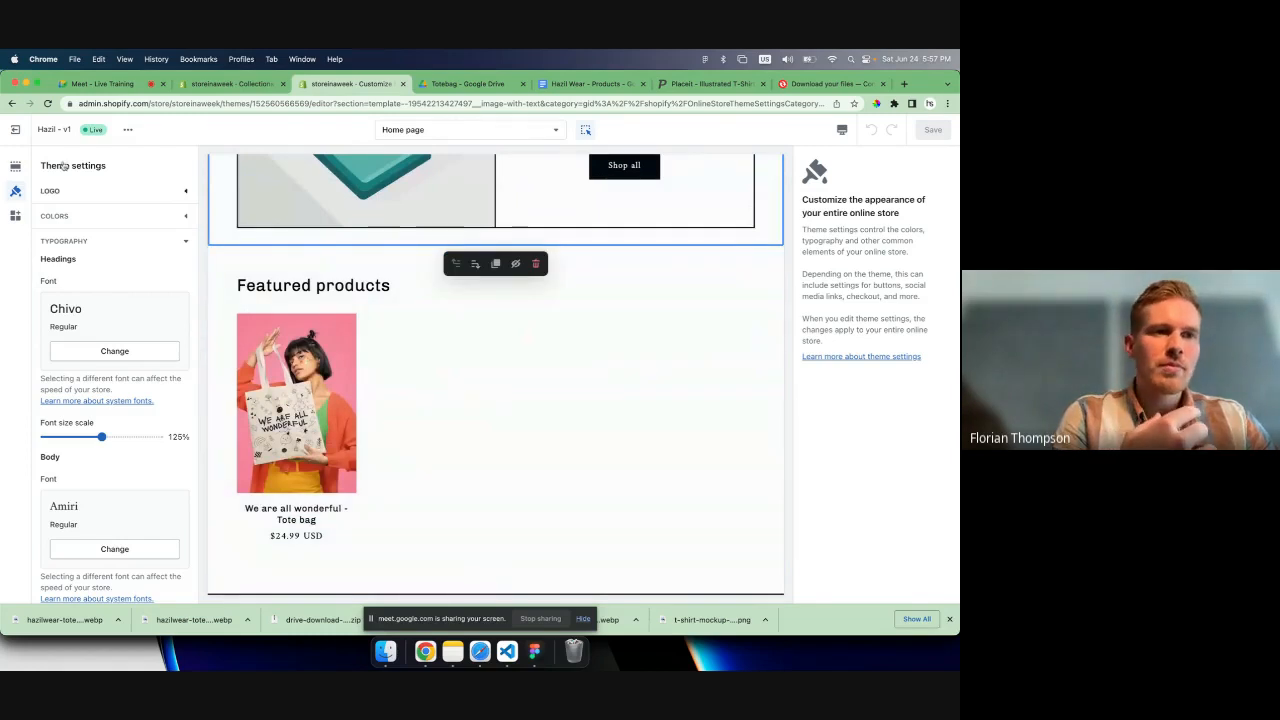
left_click(15, 166)
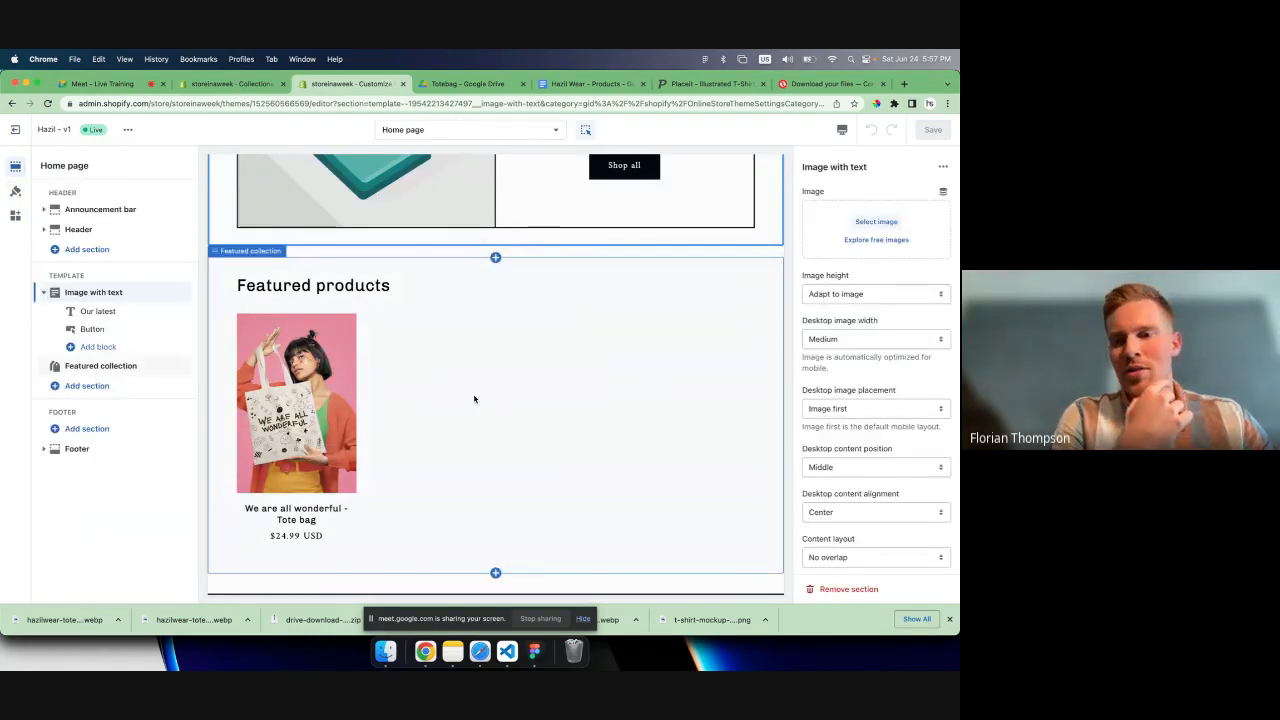
scroll(450, 355, "up", 3)
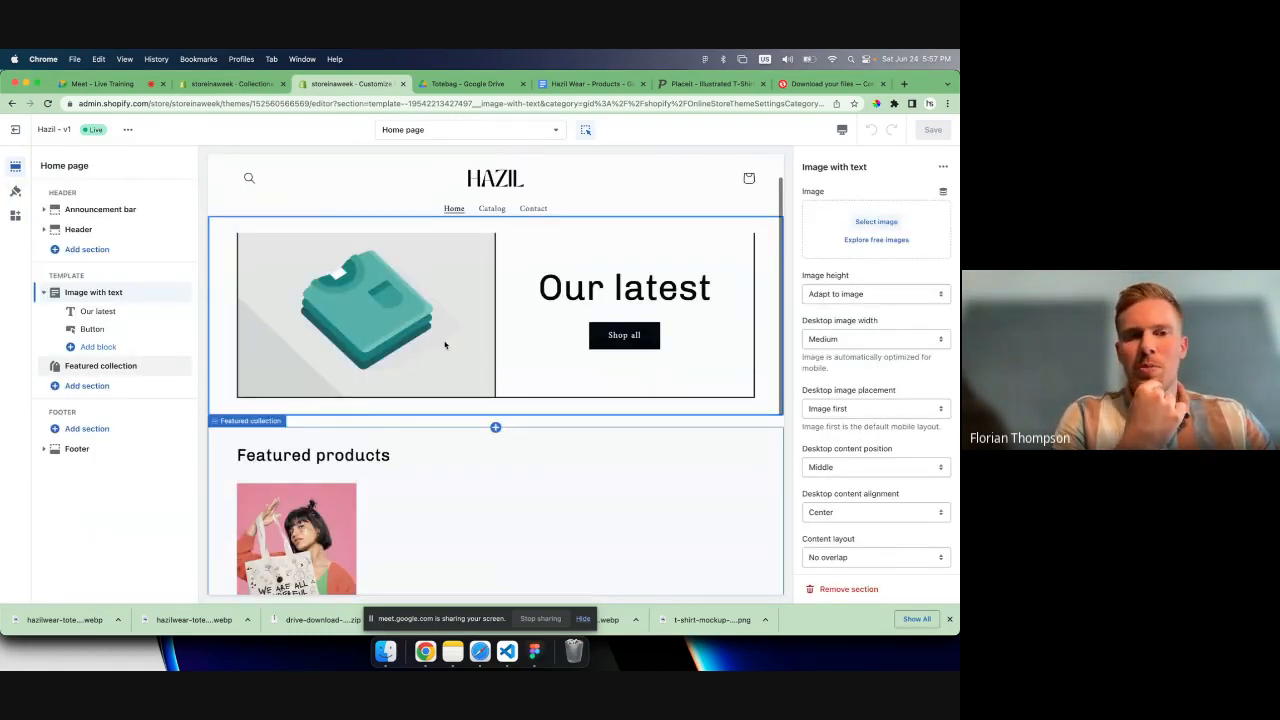
scroll(445, 345, "up", 1)
scroll(445, 345, "down", 1)
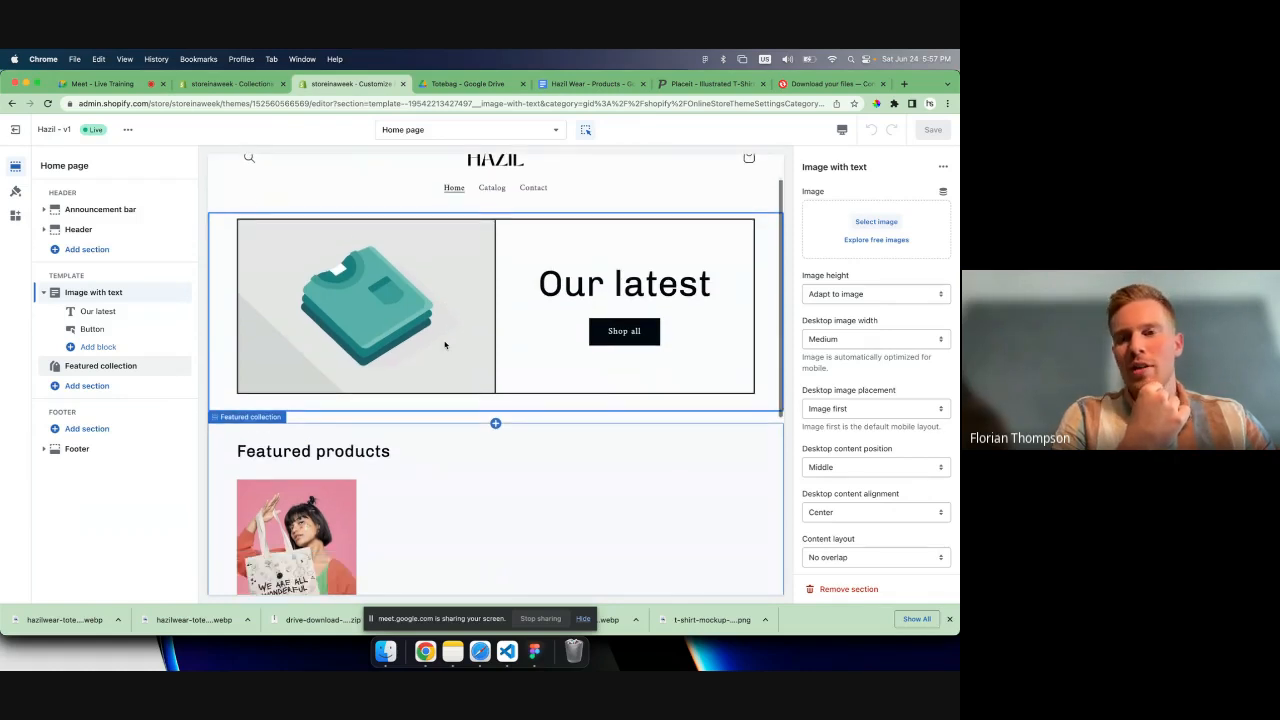
scroll(445, 345, "down", 1)
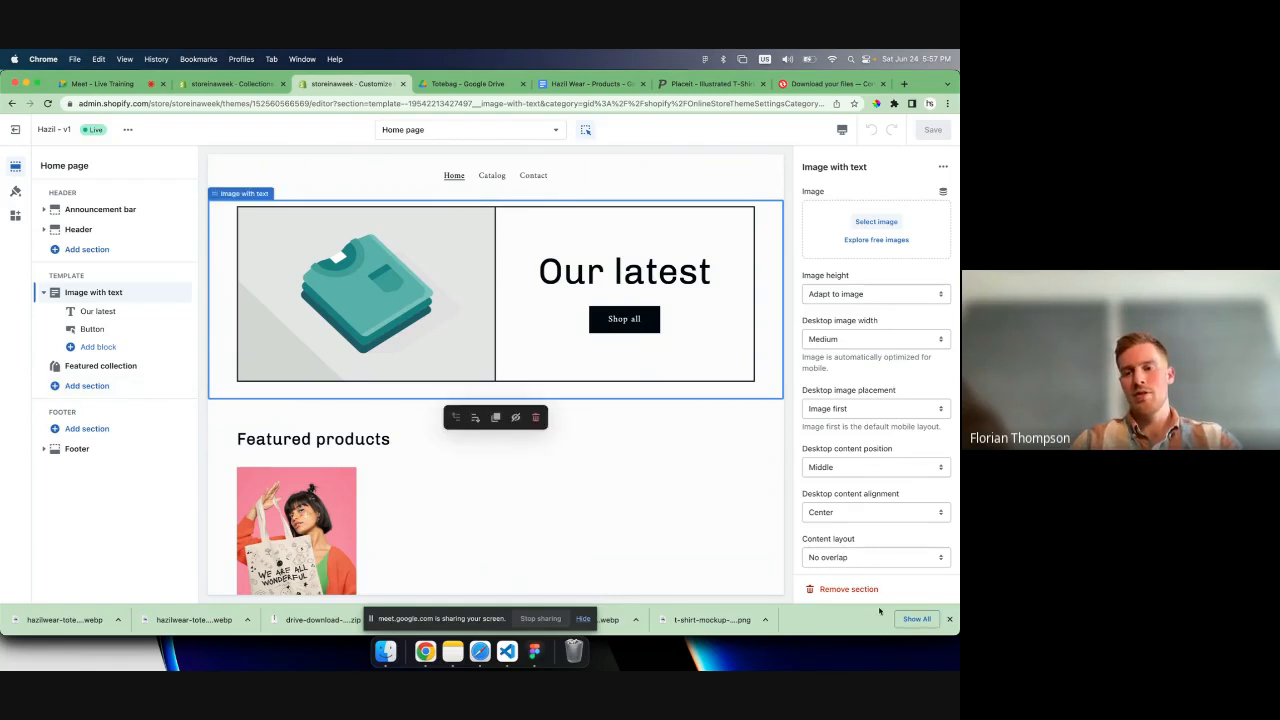
left_click(949, 619)
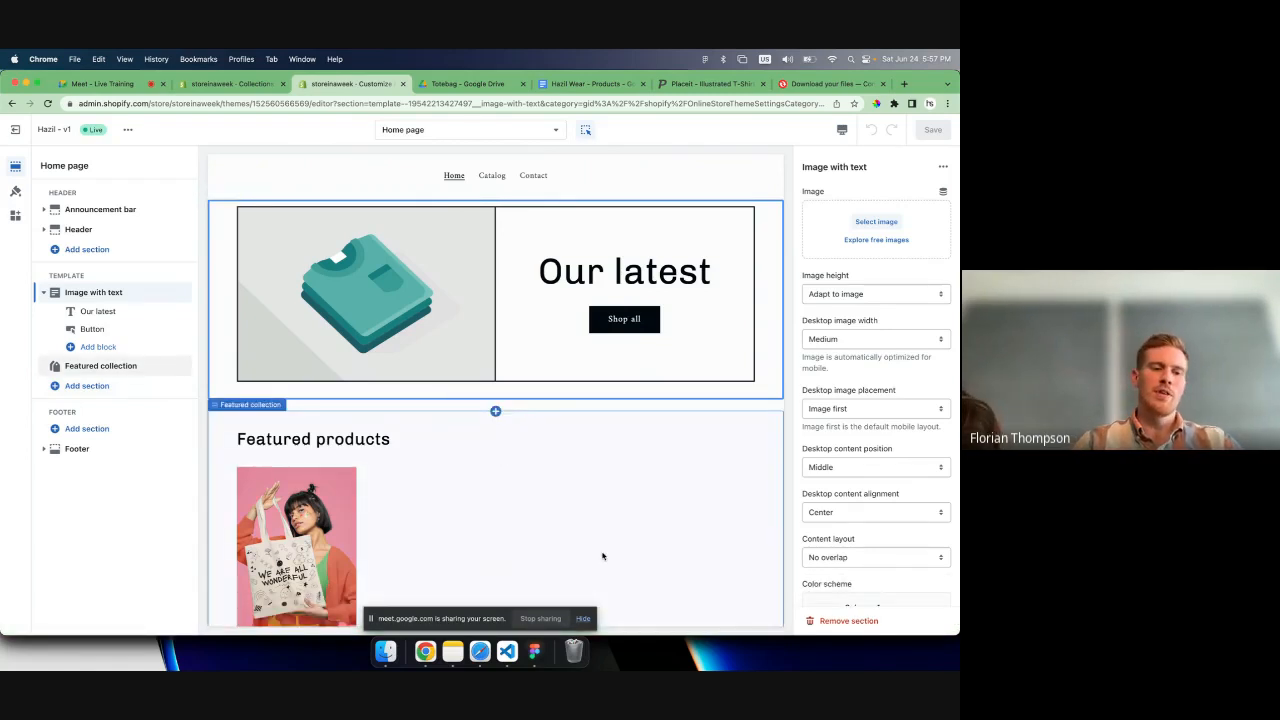
- Look through the theme sections that can be added to the home page and the Featured collection settings
left_click(87, 386)
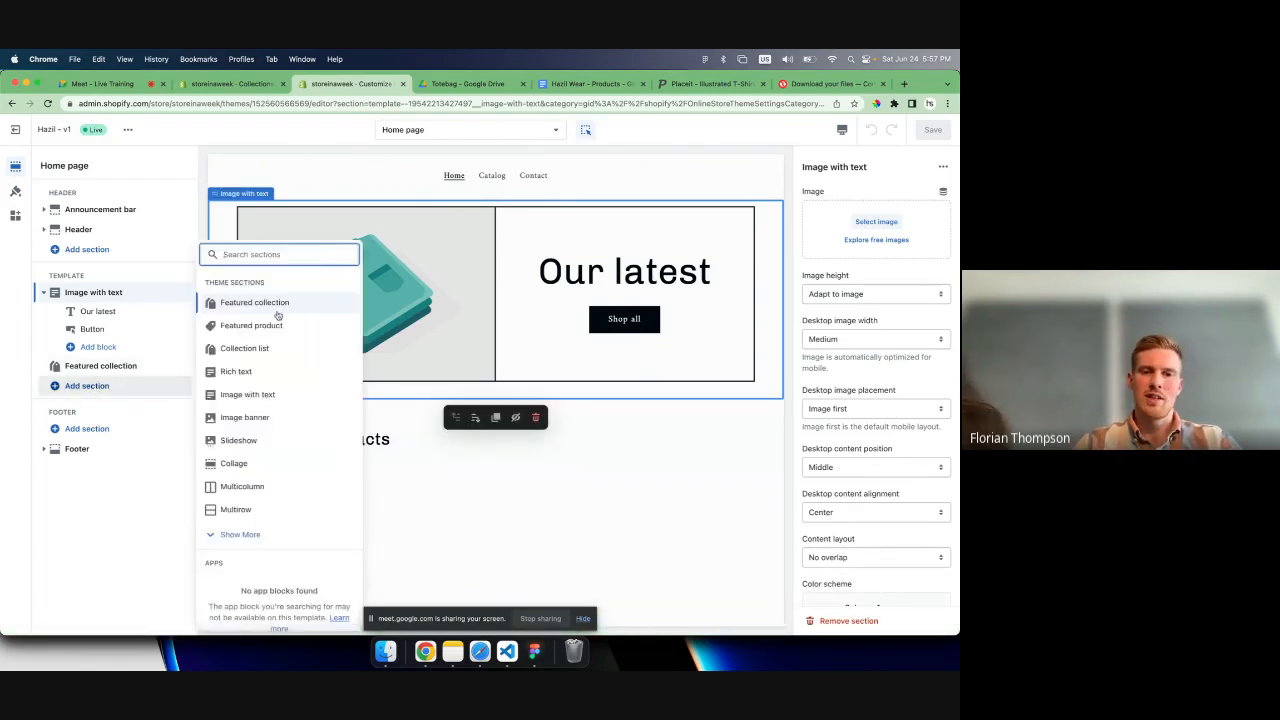
left_click(645, 458)
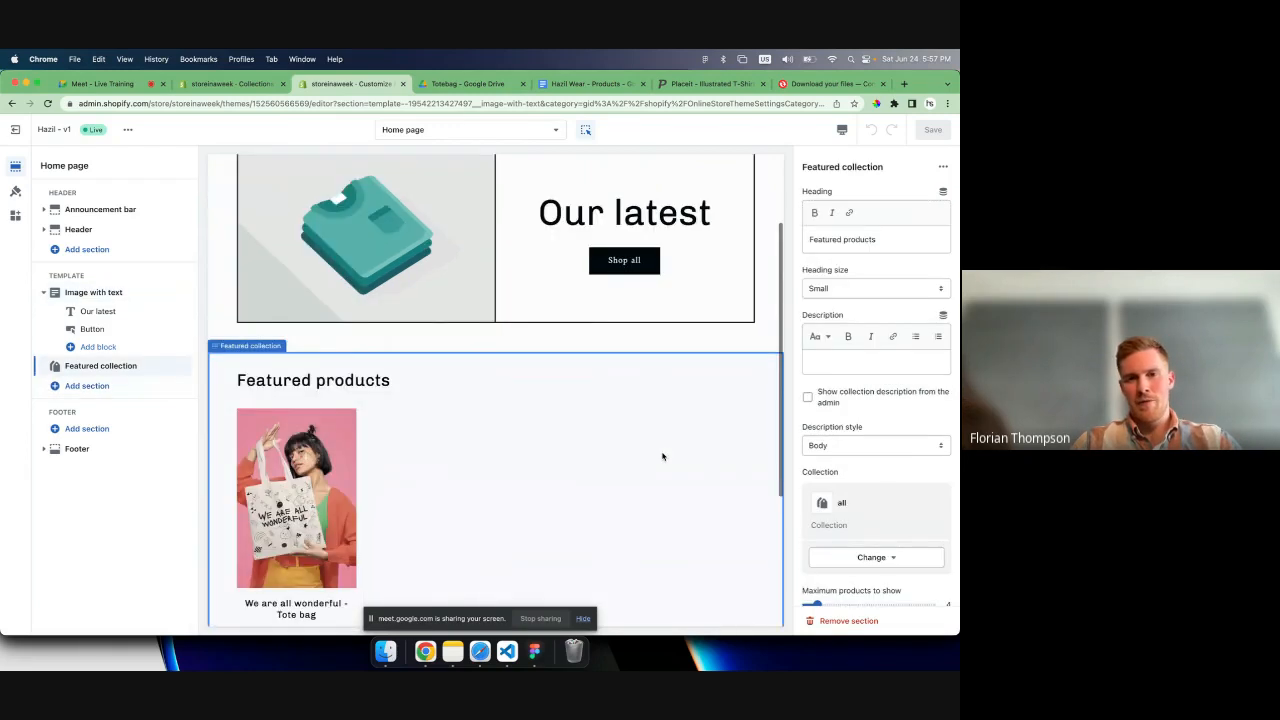
scroll(444, 234, "up", 1)
scroll(476, 280, "up", 1)
- Set the Image with text section's image to the hazilwear-totebag-we-are-all-wonderful JPG from the store library
left_click(508, 323)
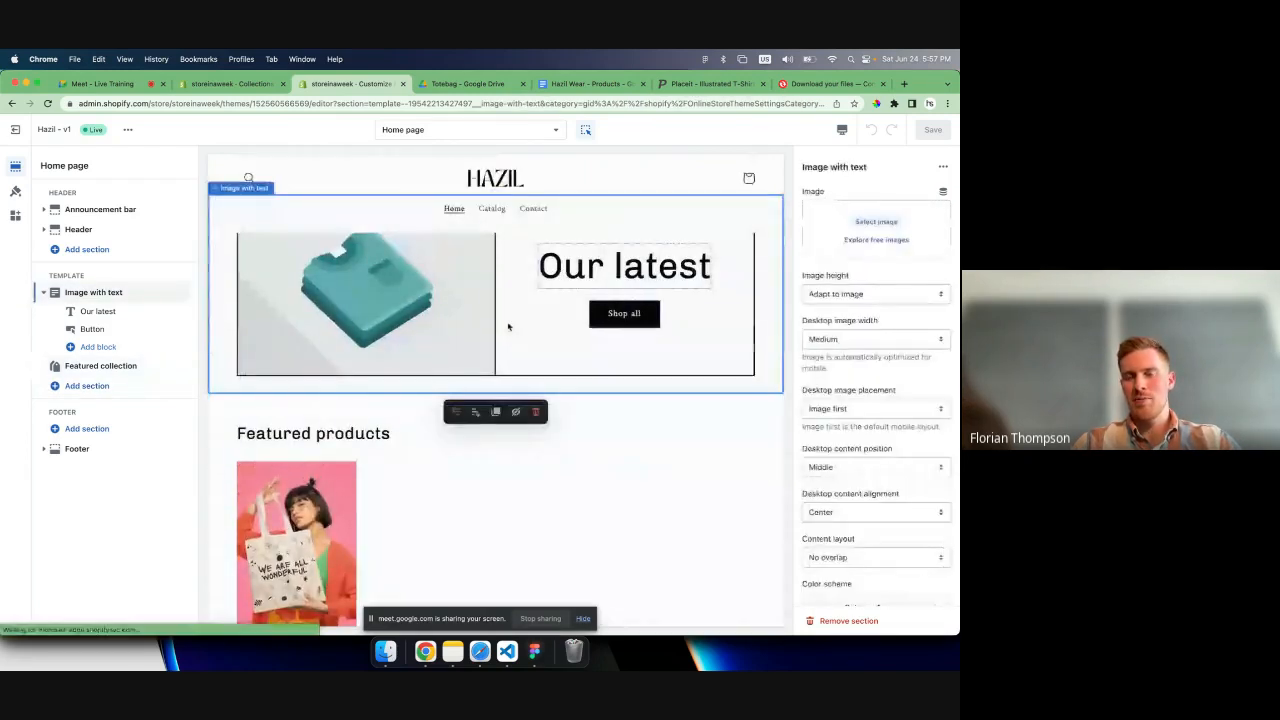
scroll(508, 325, "up", 1)
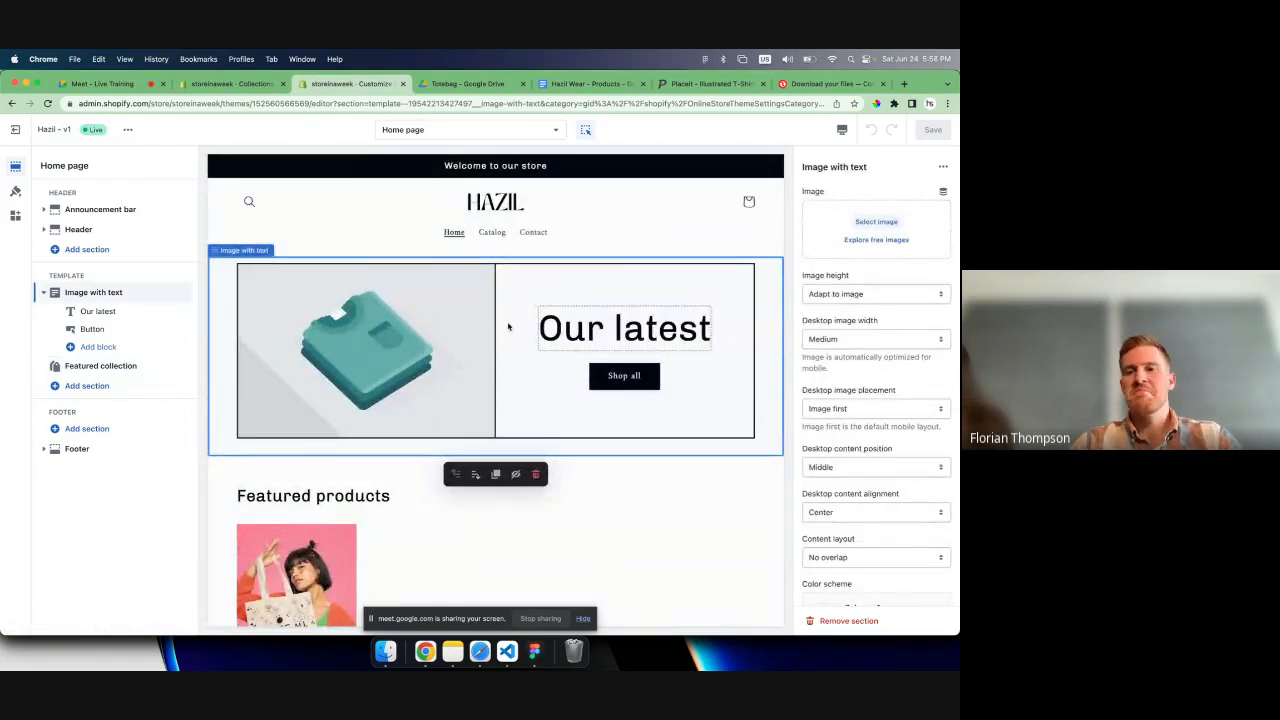
left_click(876, 221)
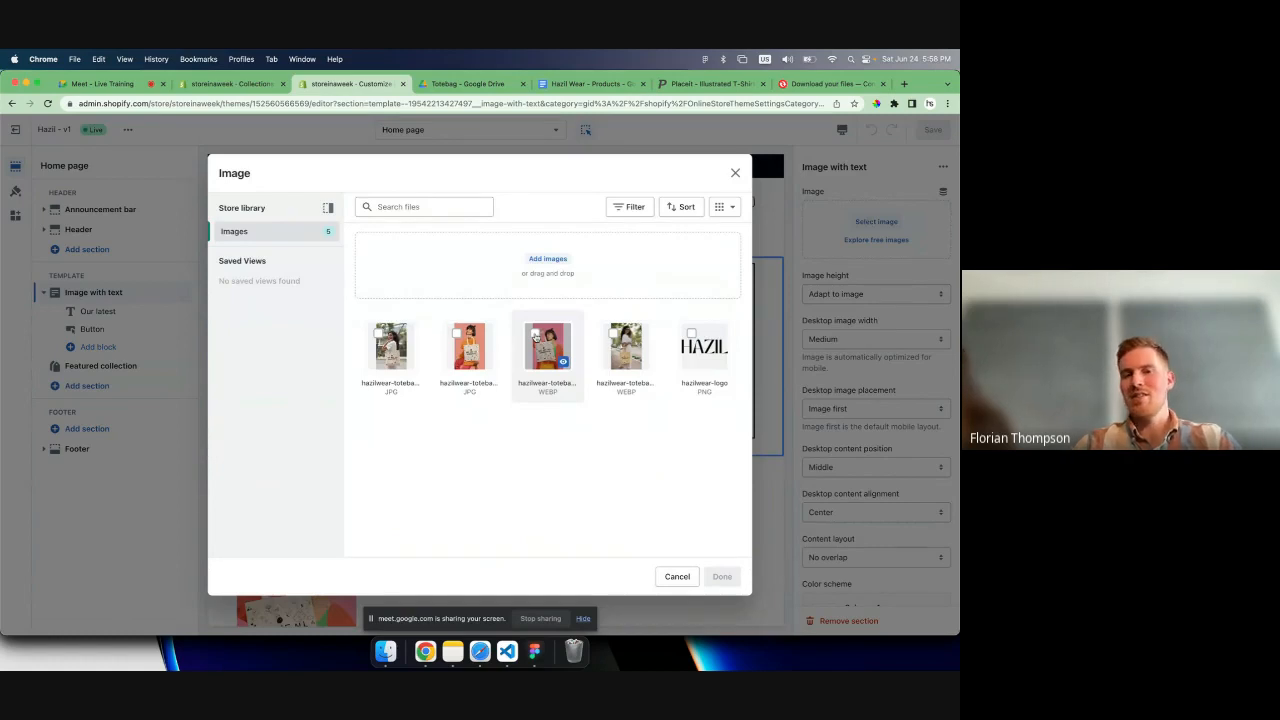
left_click(458, 336)
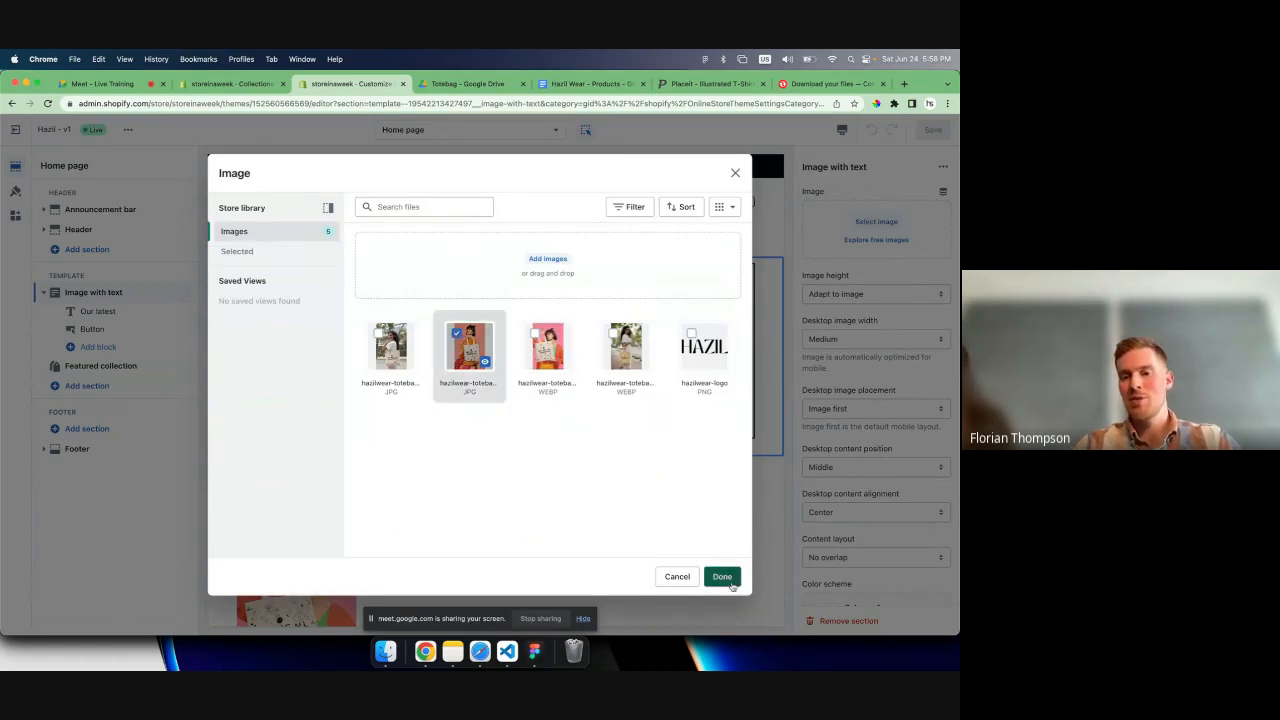
left_click(722, 577)
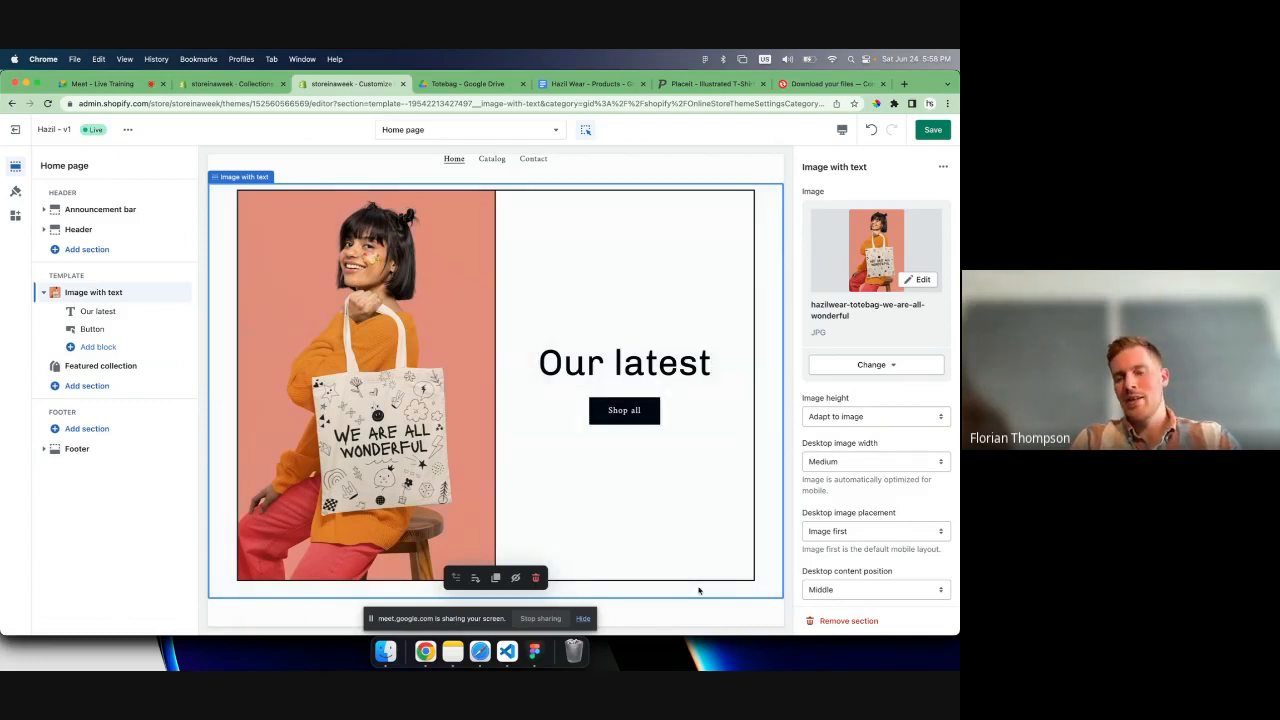
- Check the tote bag image together with the Featured products section in the preview and save the home page
scroll(535, 560, "down", 1)
scroll(535, 560, "down", 5)
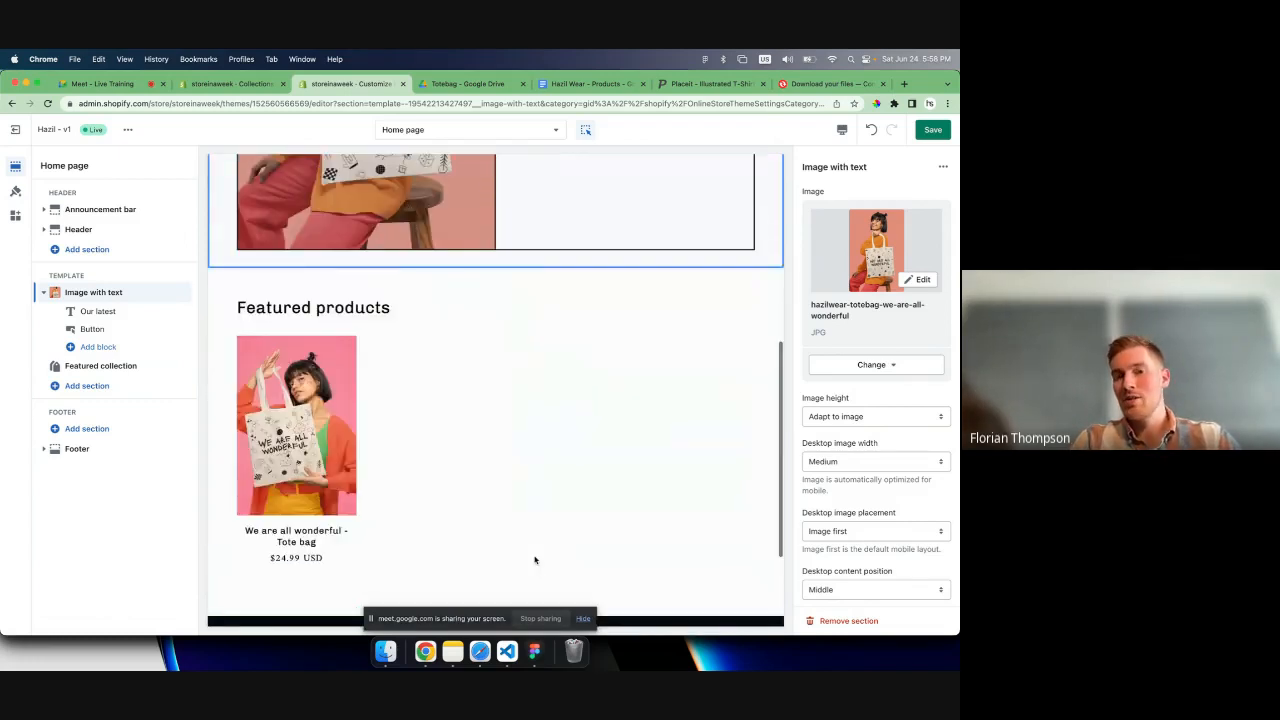
scroll(535, 560, "down", 3)
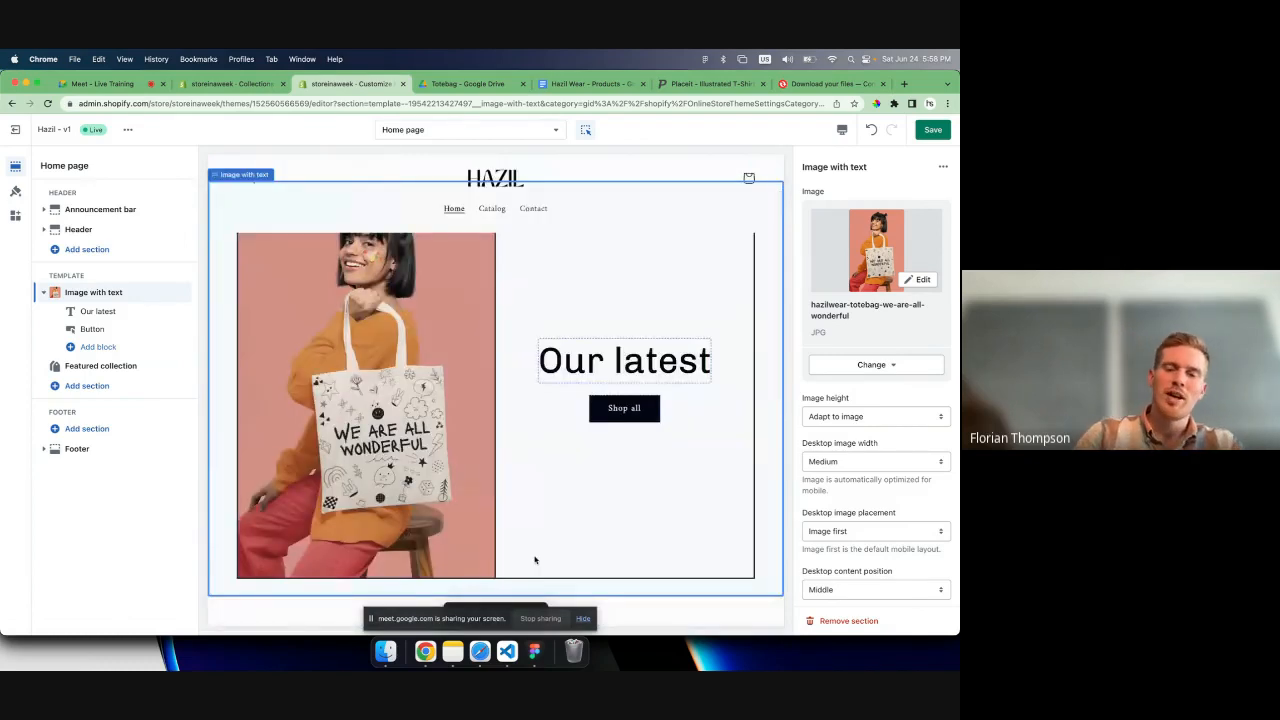
scroll(535, 560, "down", 4)
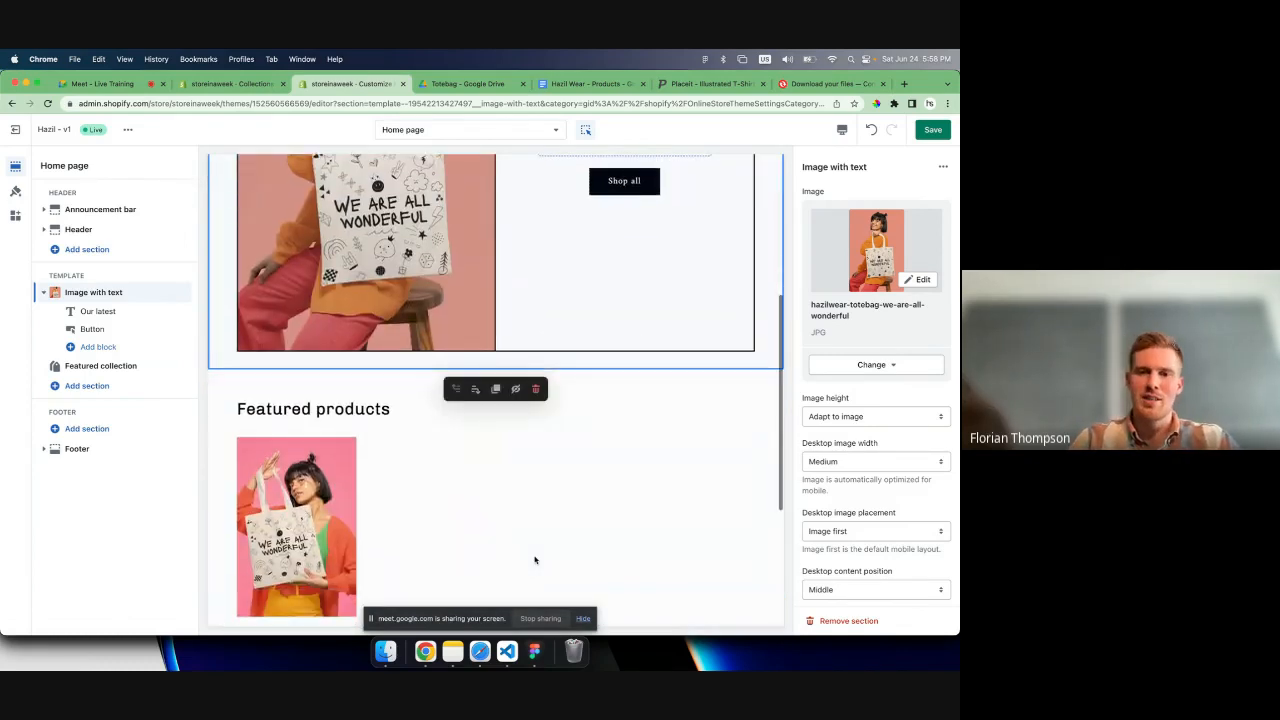
scroll(535, 560, "down", 1)
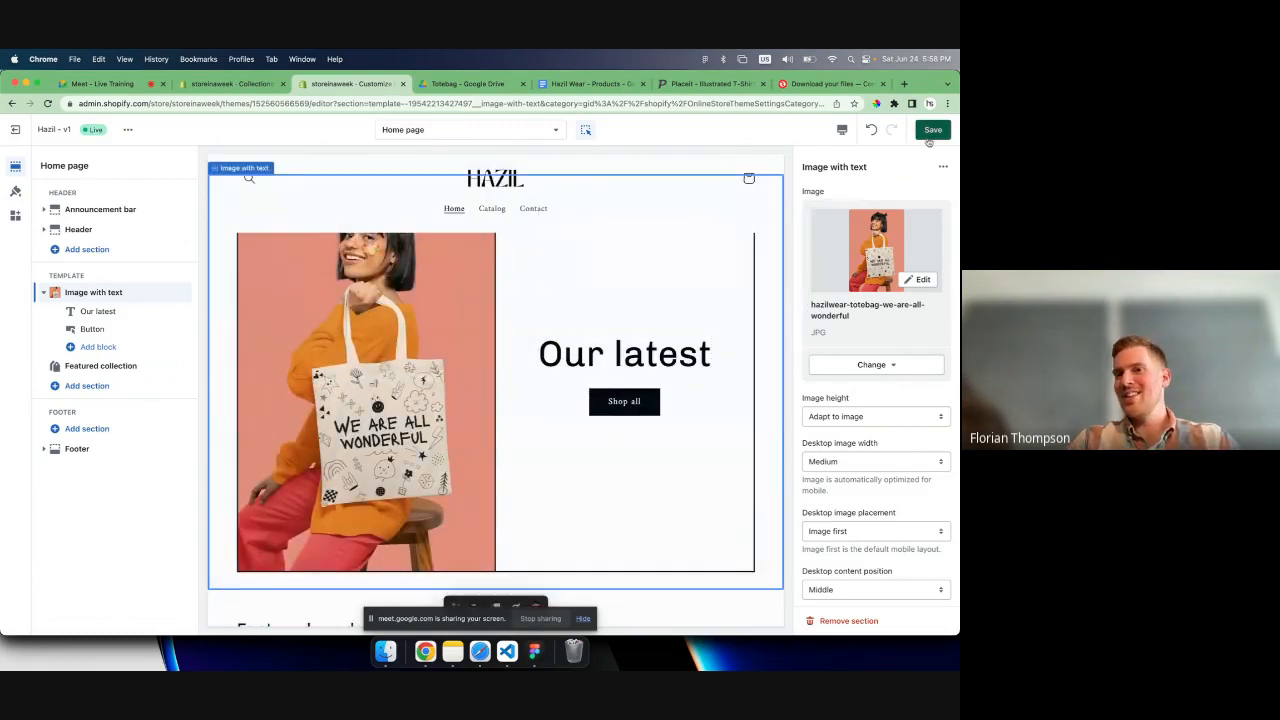
key("super+s")
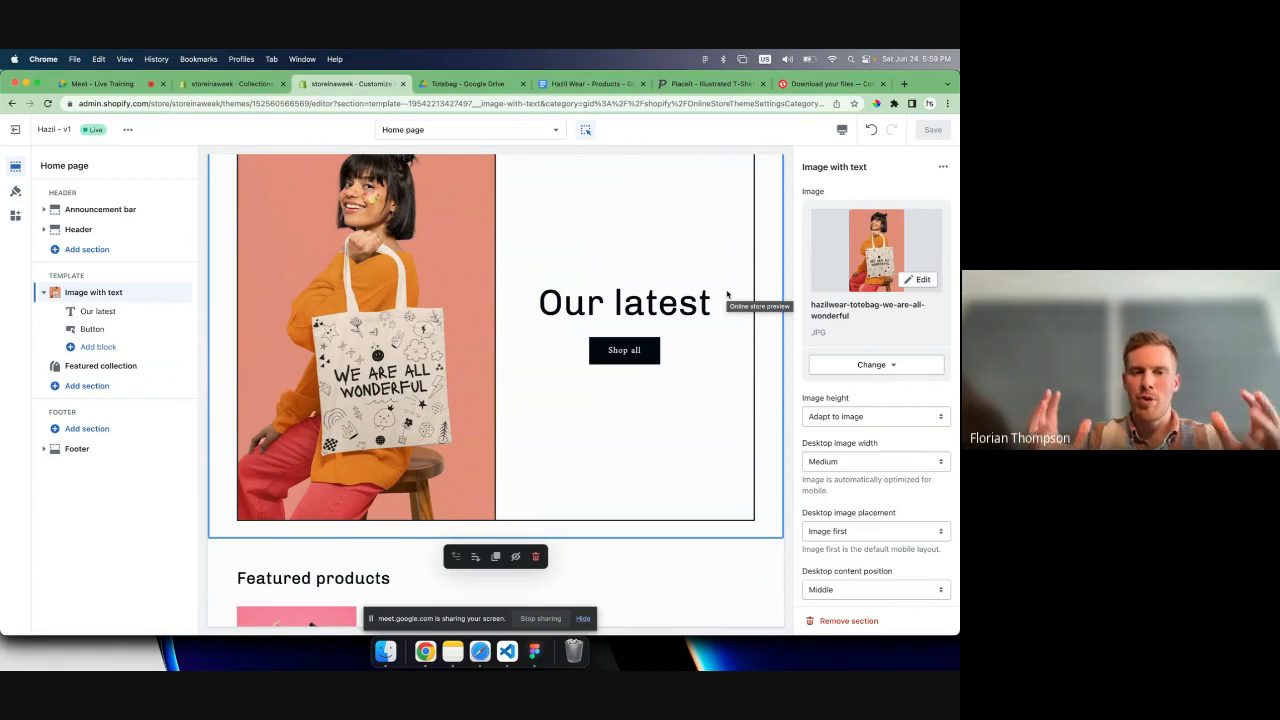
- Examine the home page preview from the header and tote bag banner to the Featured products section
scroll(701, 399, "down", 2)
scroll(701, 399, "up", 3)
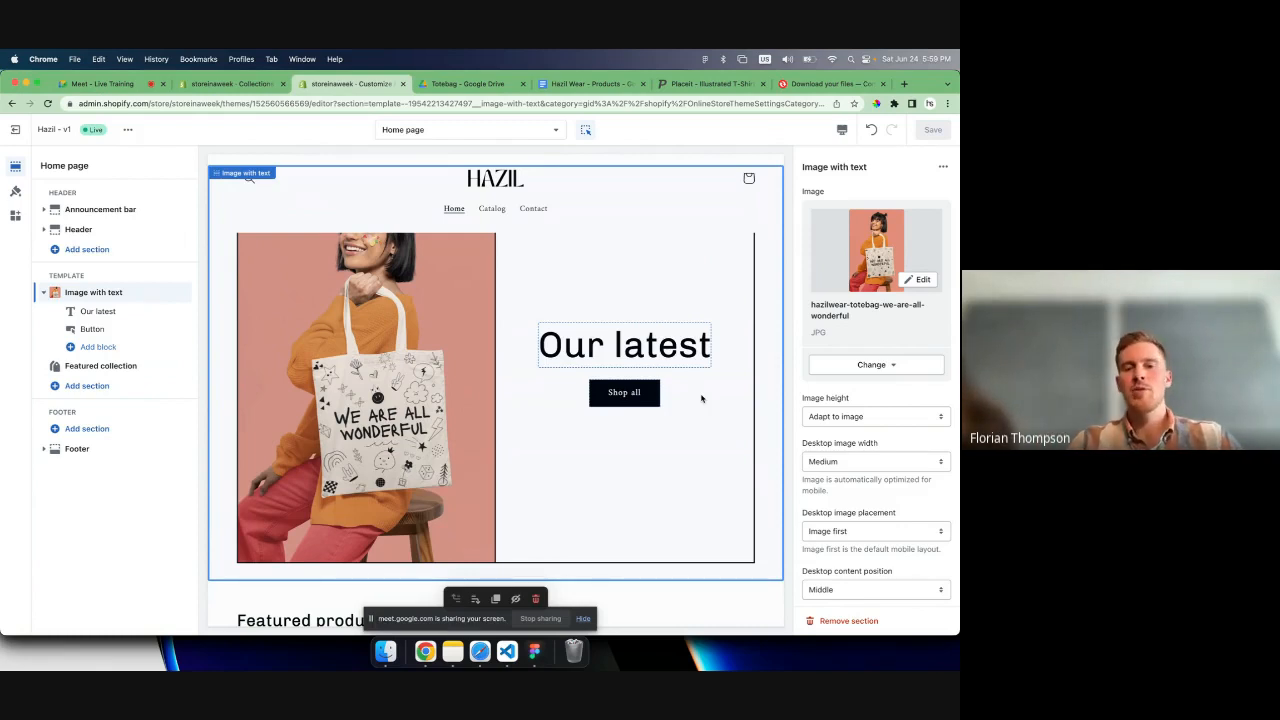
scroll(701, 399, "down", 2)
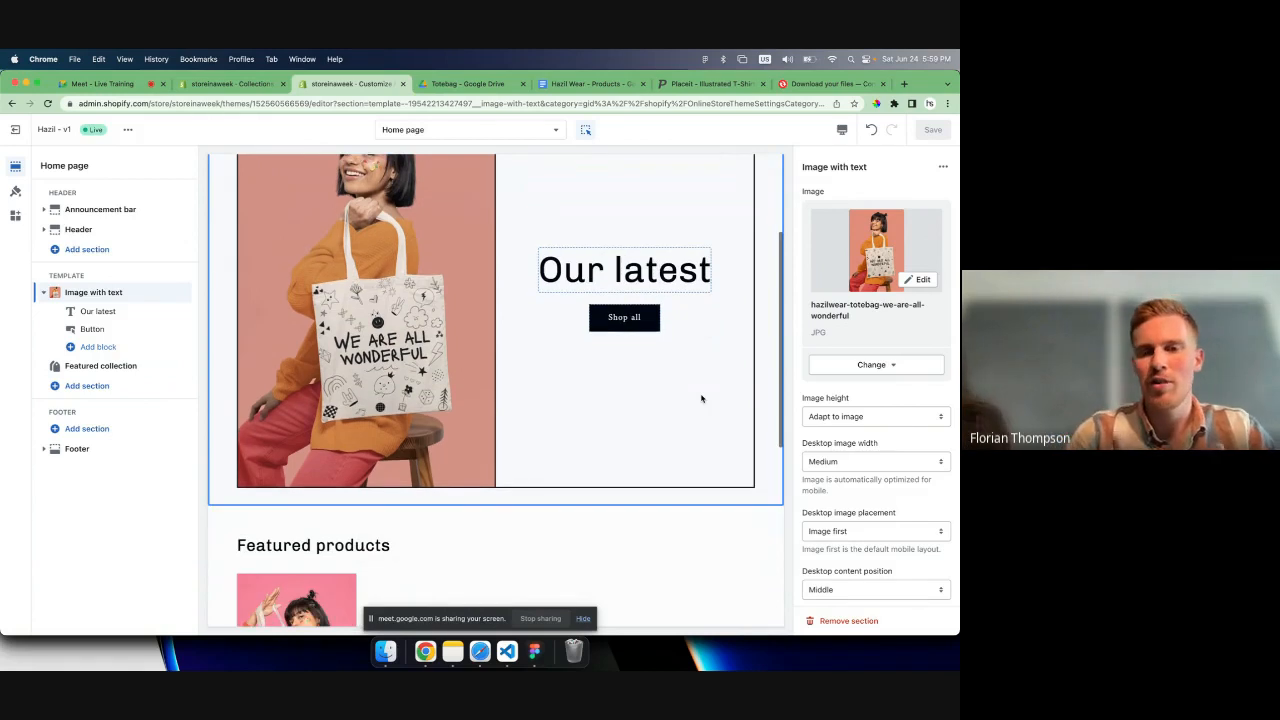
scroll(701, 399, "up", 2)
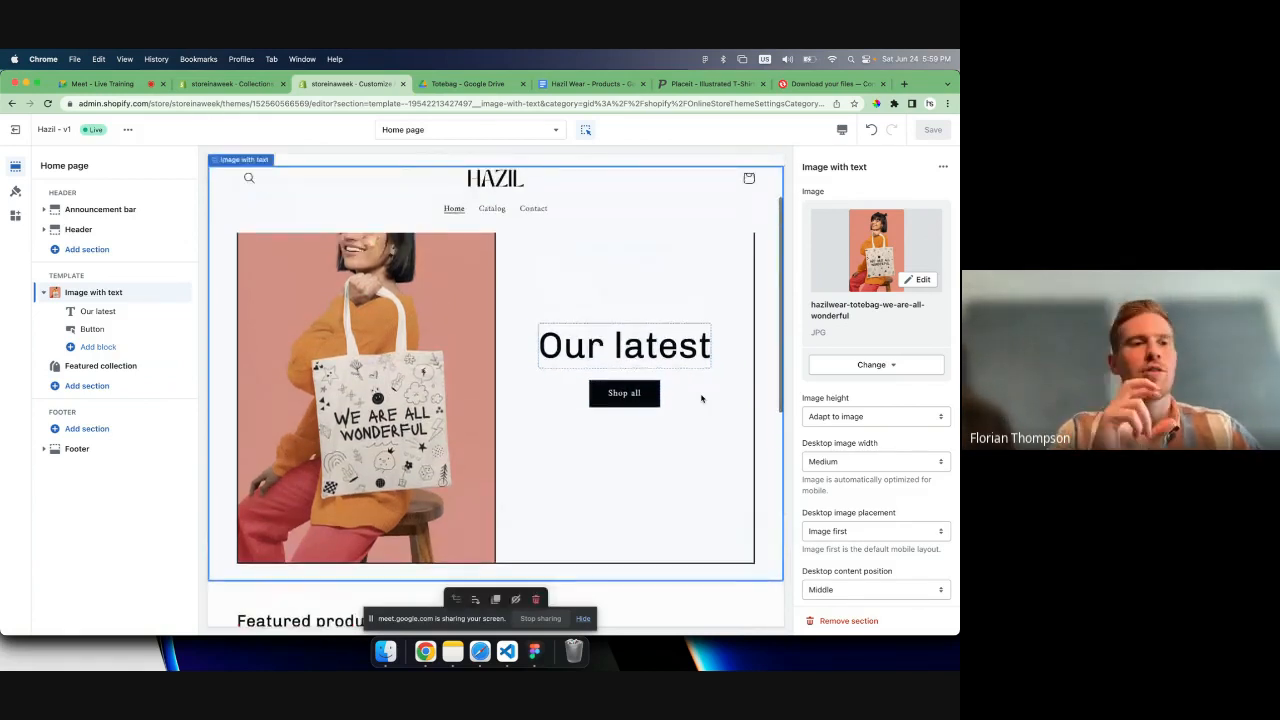
scroll(701, 399, "up", 2)
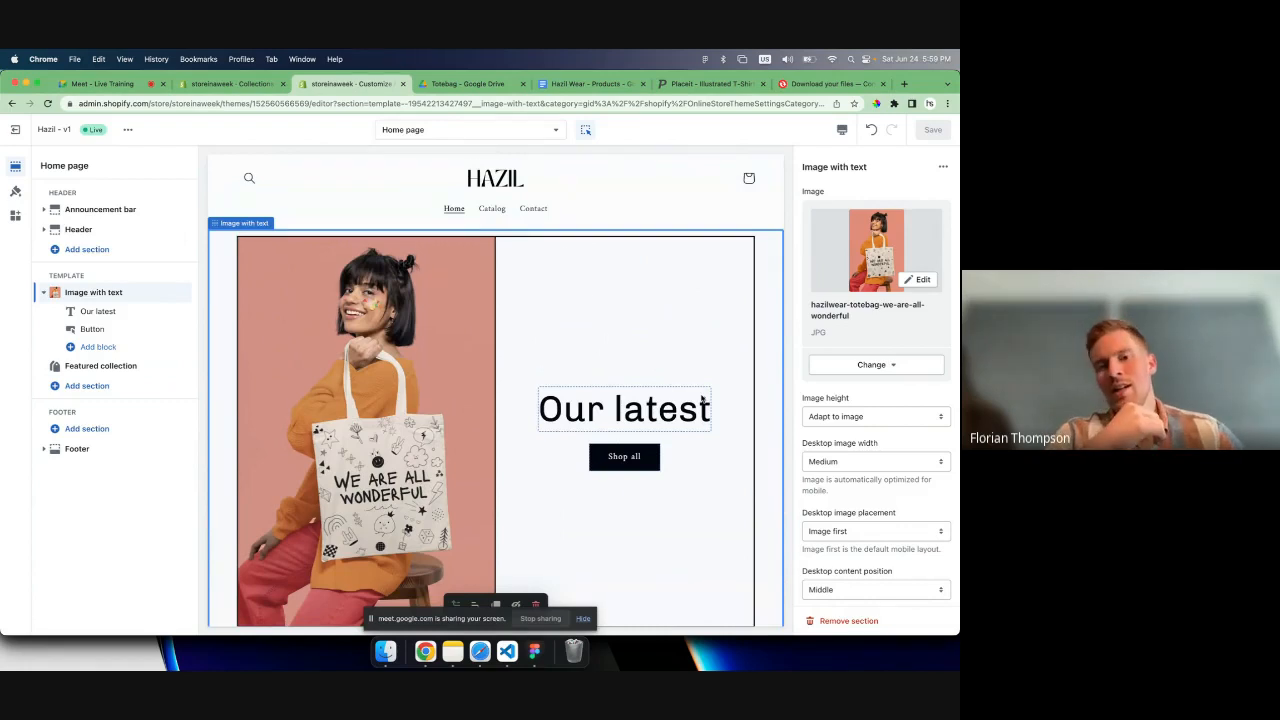
scroll(701, 399, "down", 2)
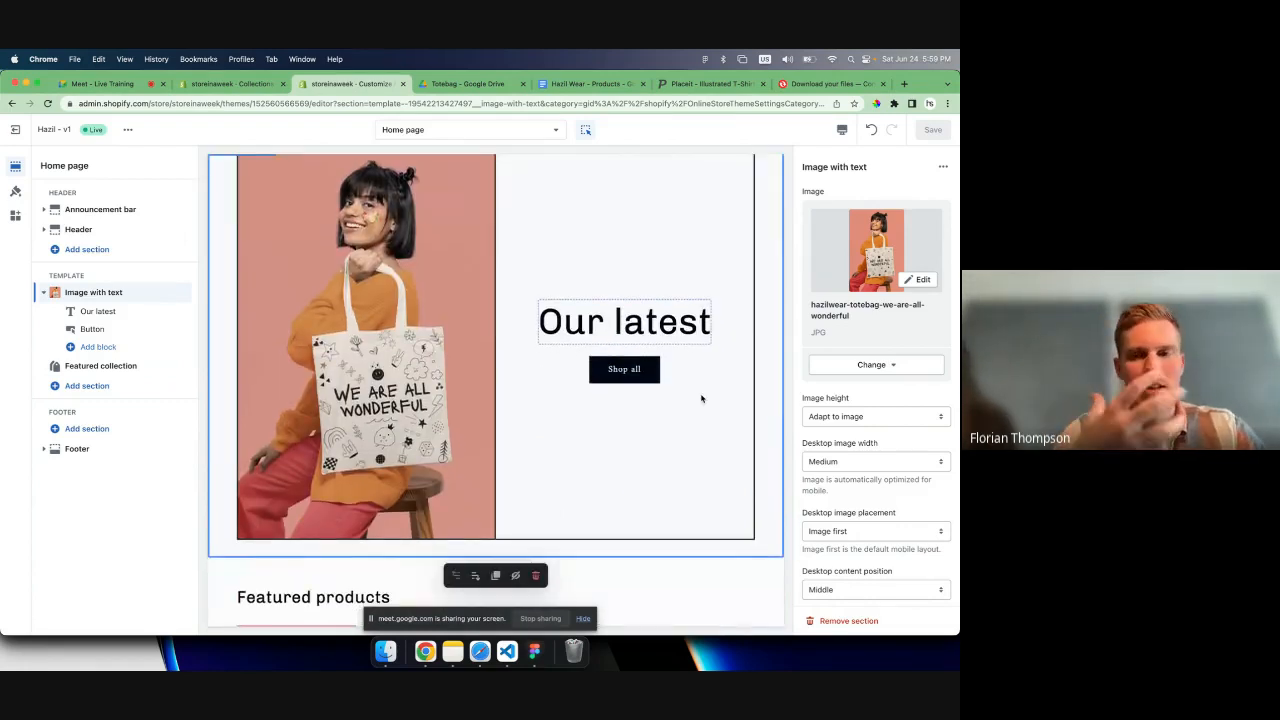
scroll(701, 399, "down", 1)
scroll(701, 399, "down", 4)
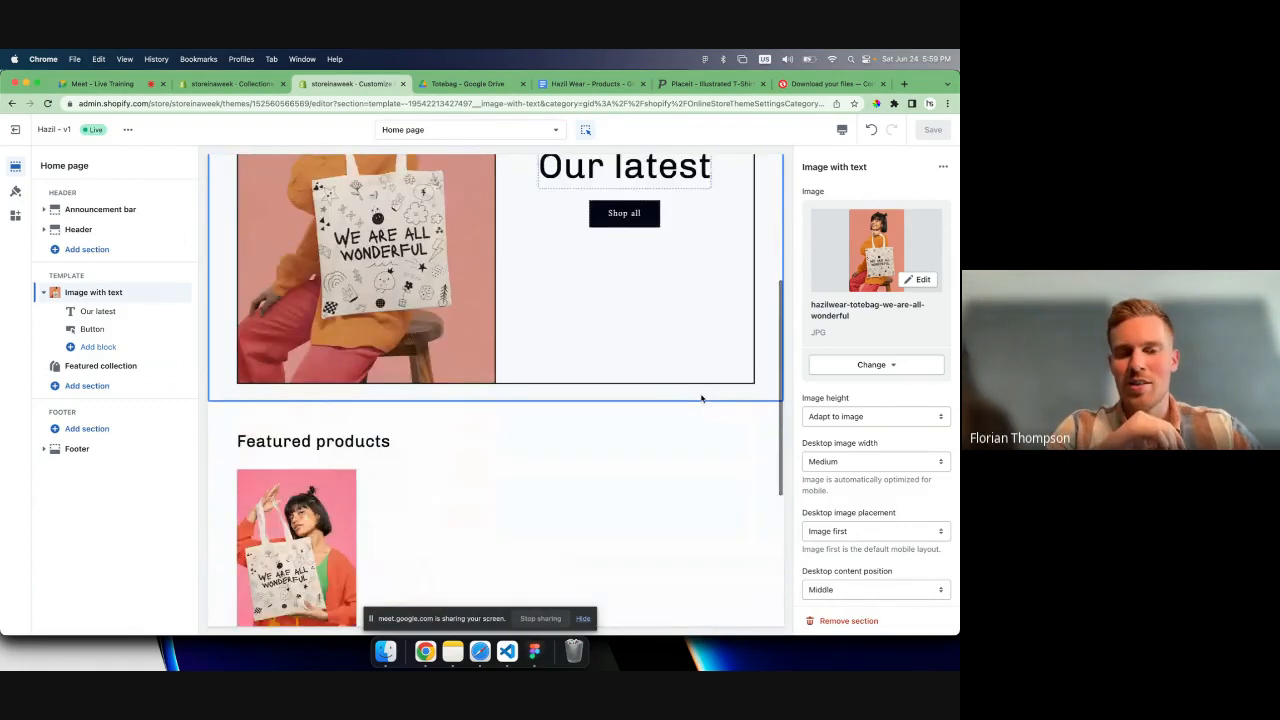
scroll(701, 399, "down", 2)
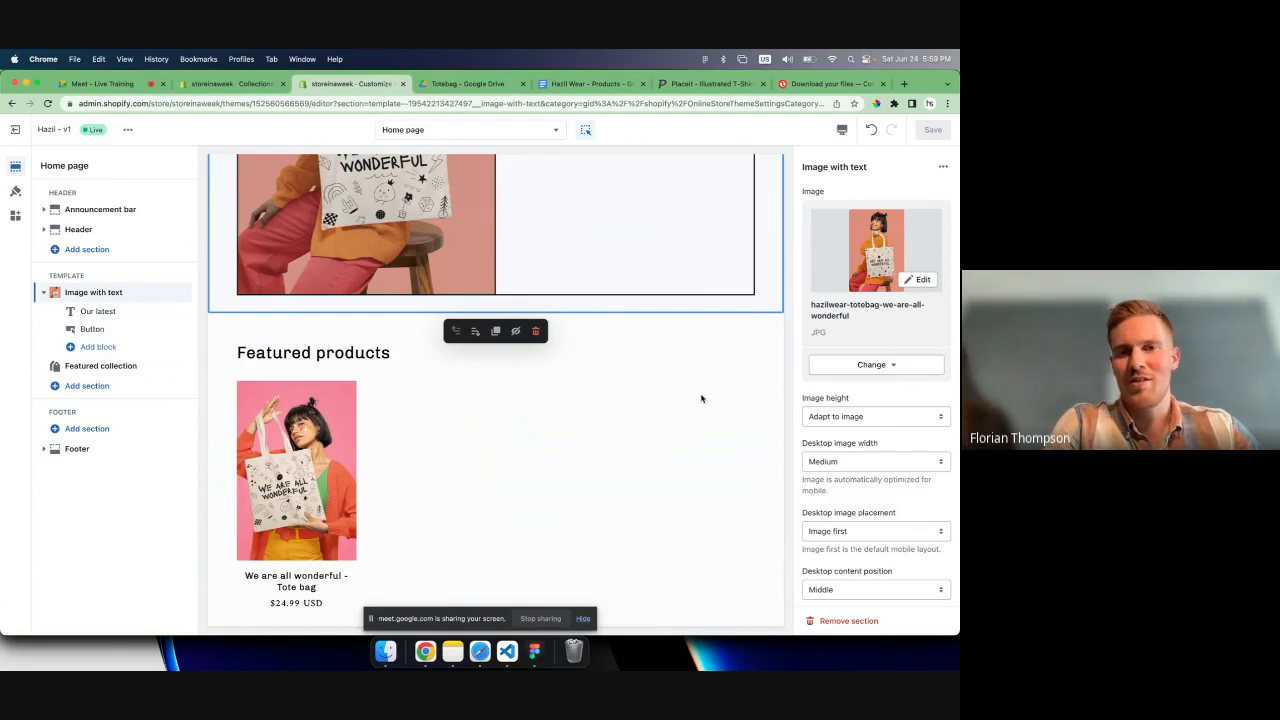
scroll(701, 399, "up", 6)
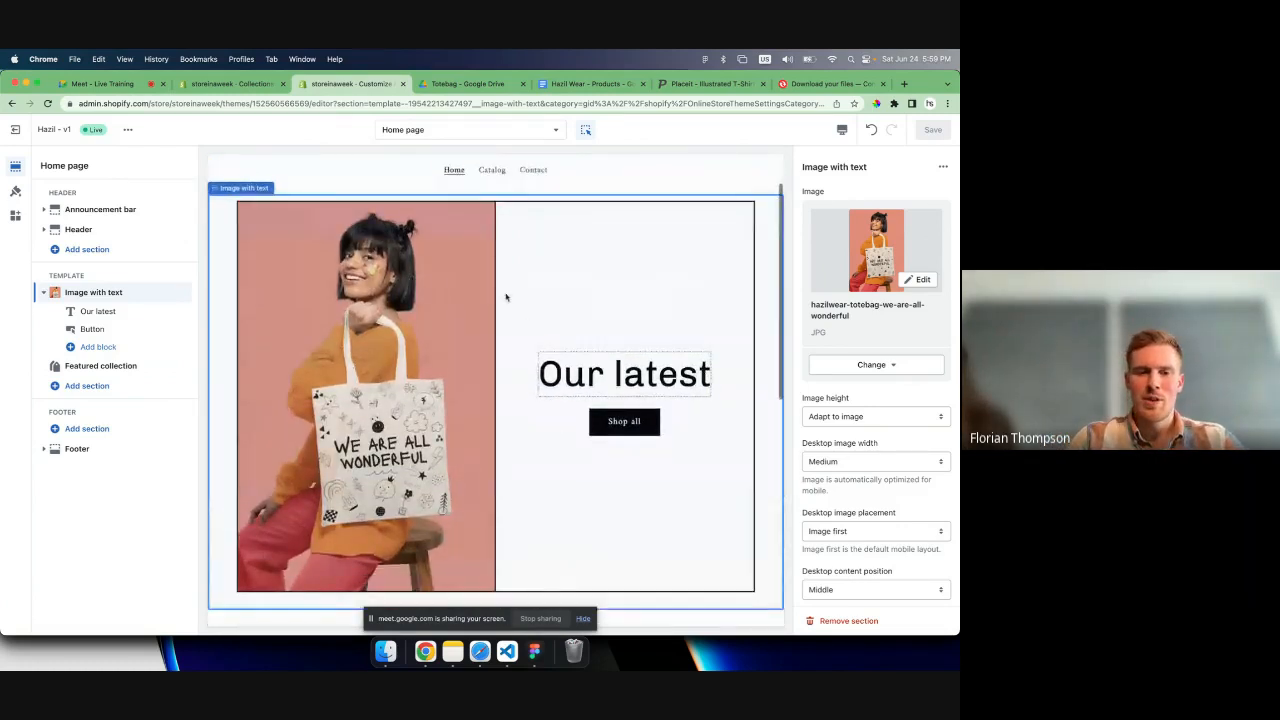
scroll(506, 297, "down", 1)
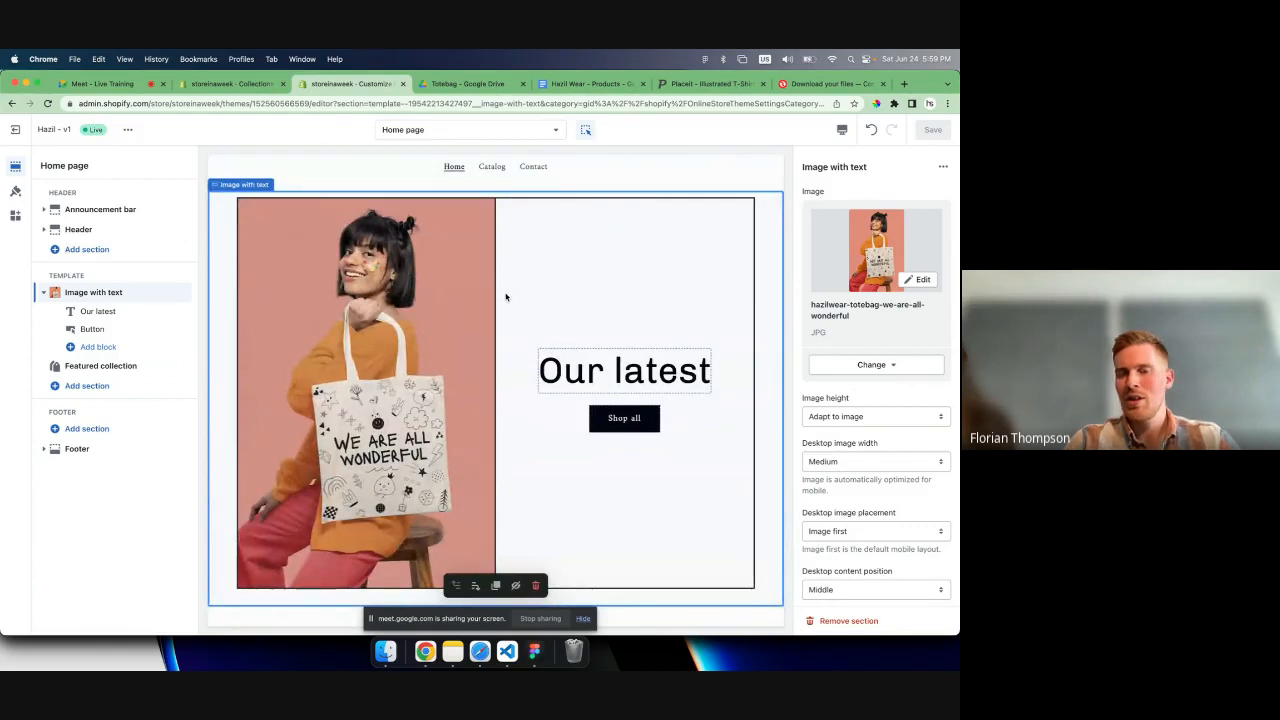
- Replace the "Our latest" heading in the Image with text section with "You are Wonderful"
left_click(590, 363)
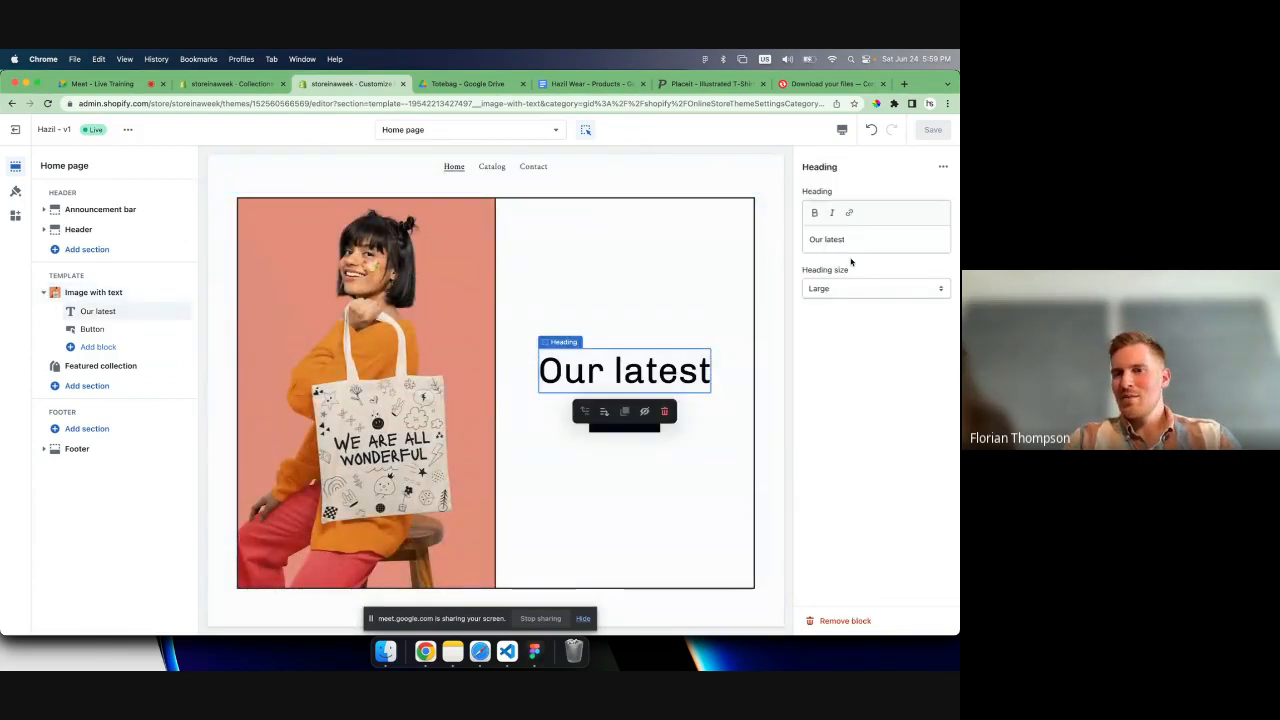
left_click(857, 239)
key("ctrl+a")
key("BackSpace")
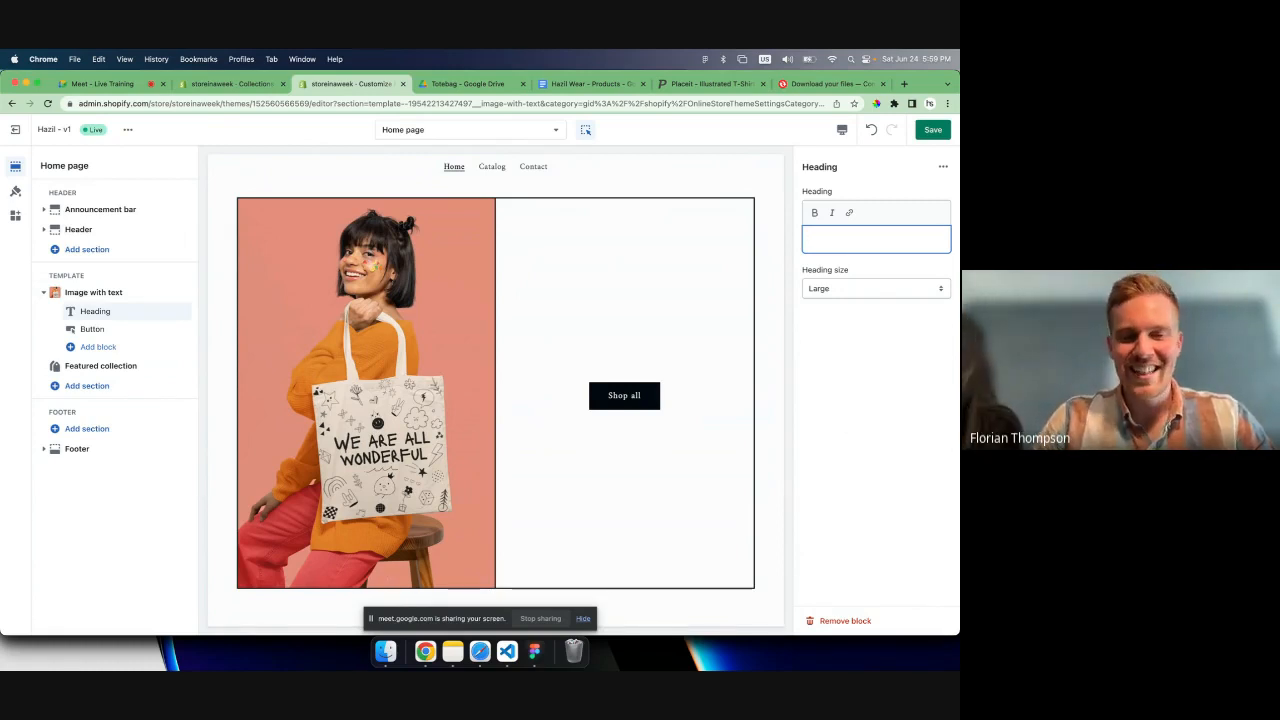
type("Won")
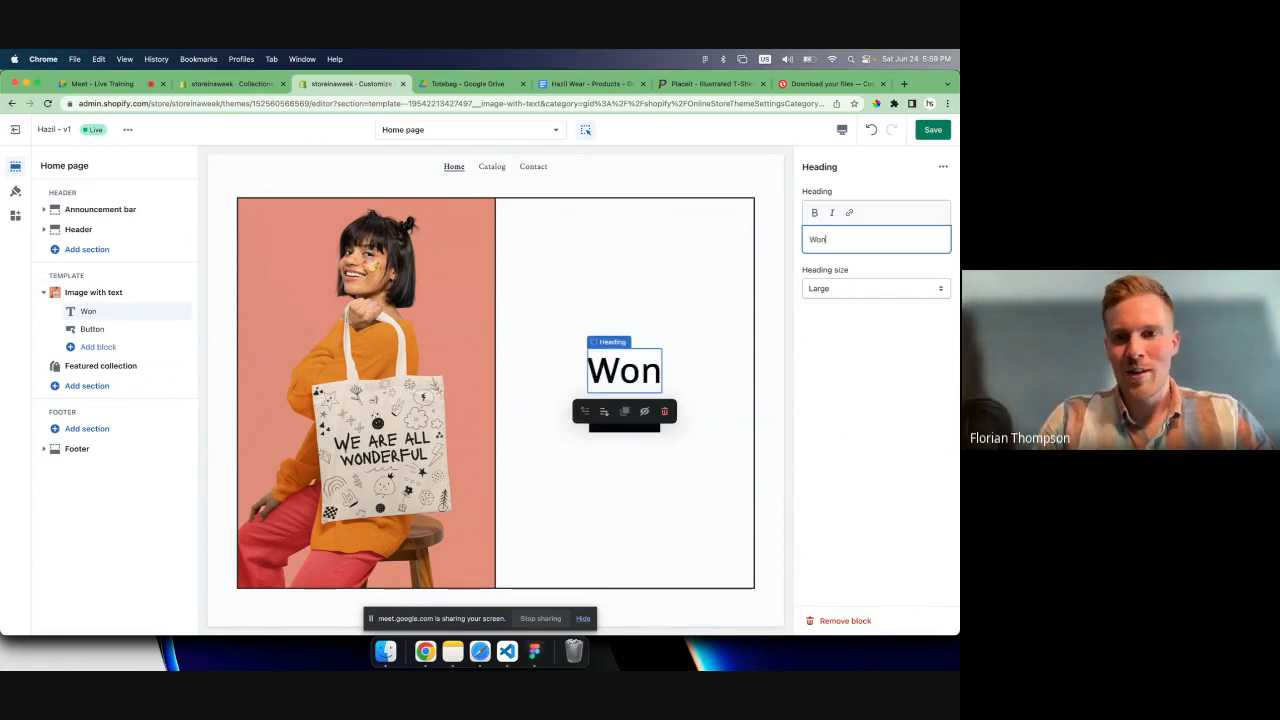
key("BackSpace")
key("BackSpace")
key("BackSpace")
type("You are ")
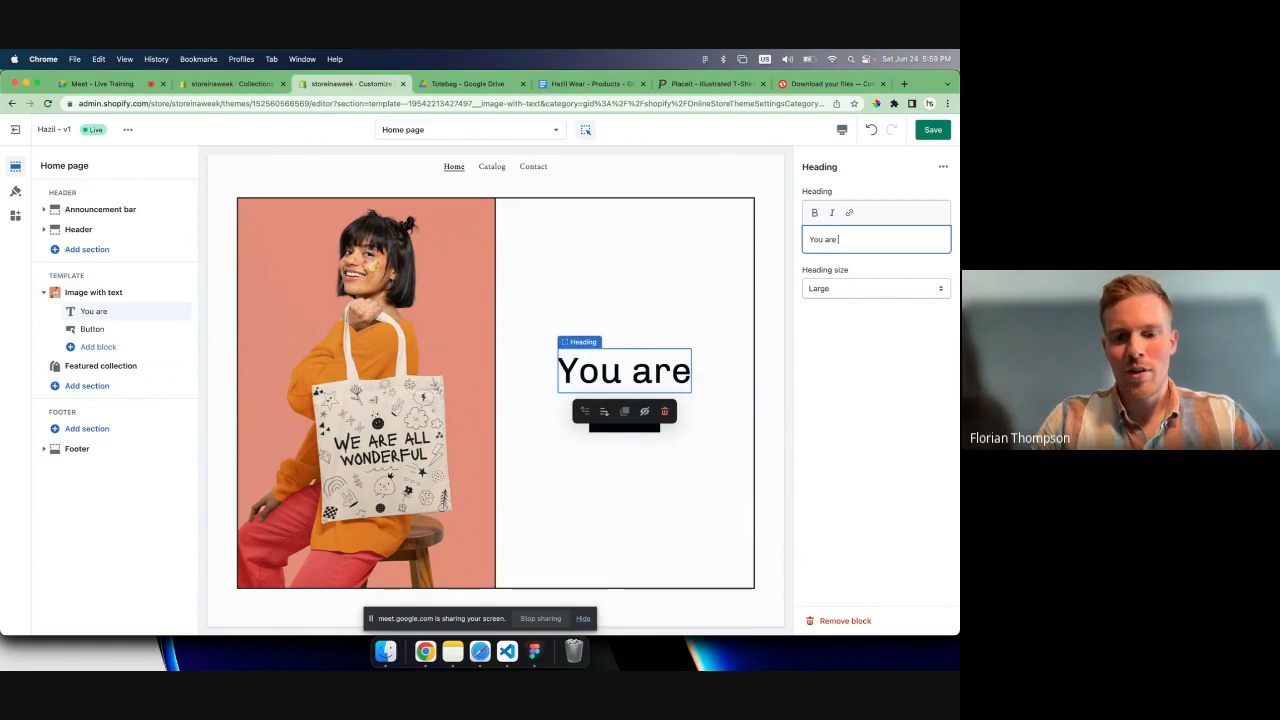
type("Wonderful")
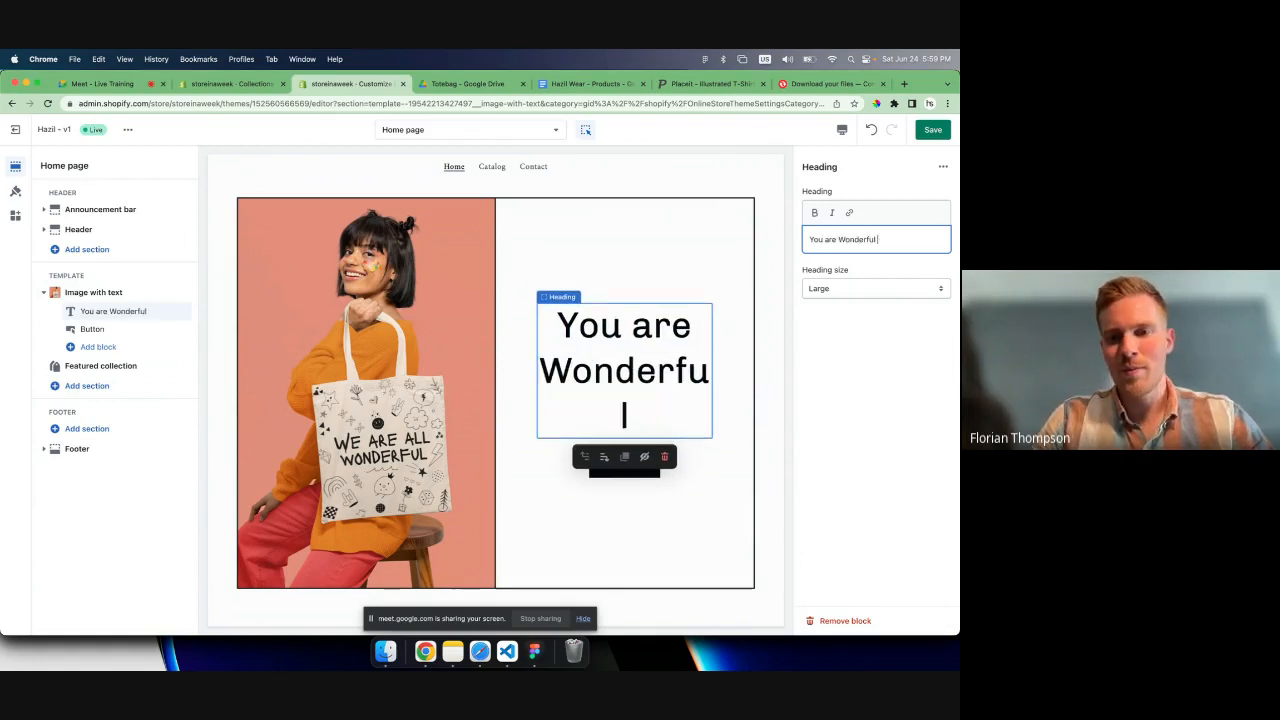
- Set the heading size of the "You are Wonderful" heading to Medium
left_click(844, 270)
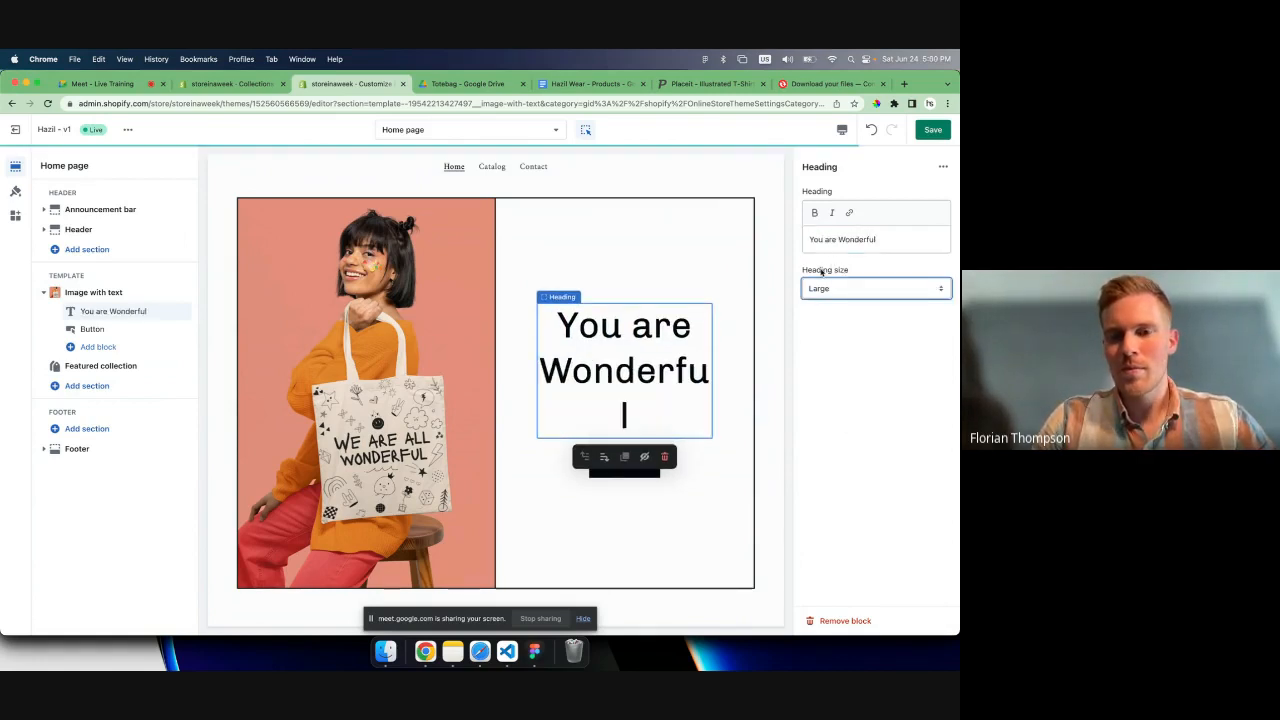
left_click(834, 288)
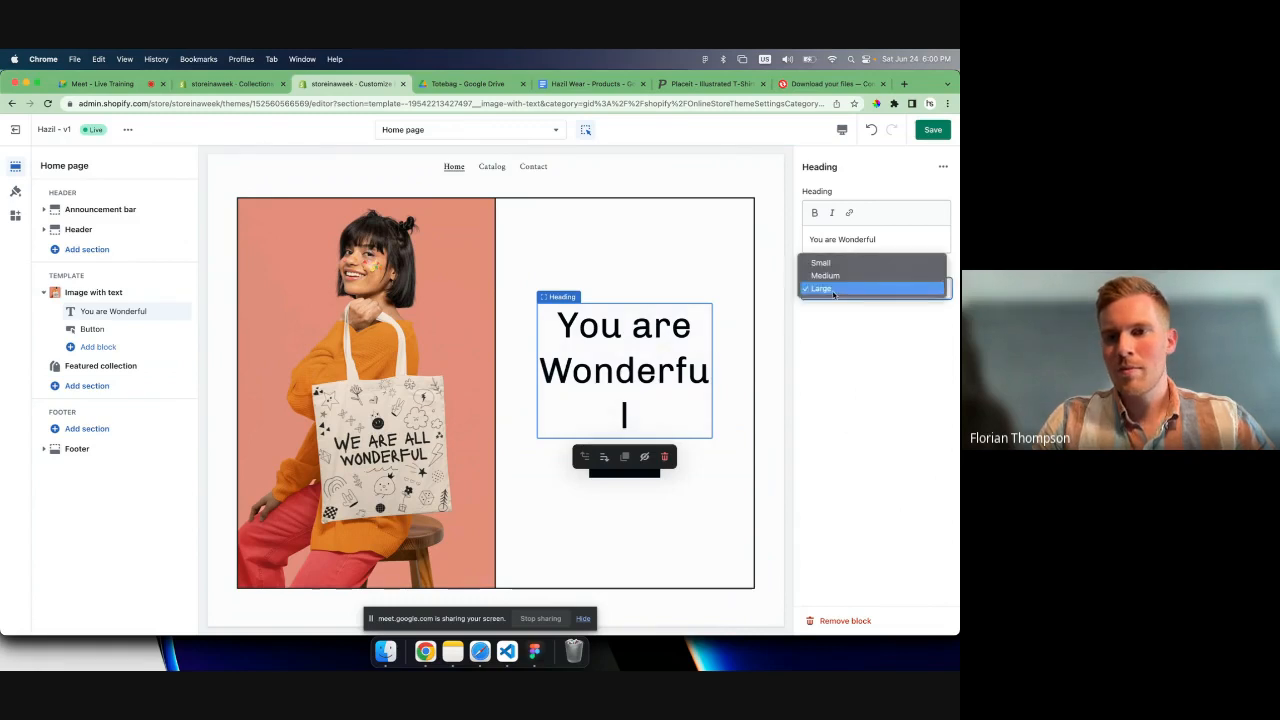
left_click(834, 276)
- Change the label of the banner's button to "Shop Totes"
scroll(700, 380, "down", 1)
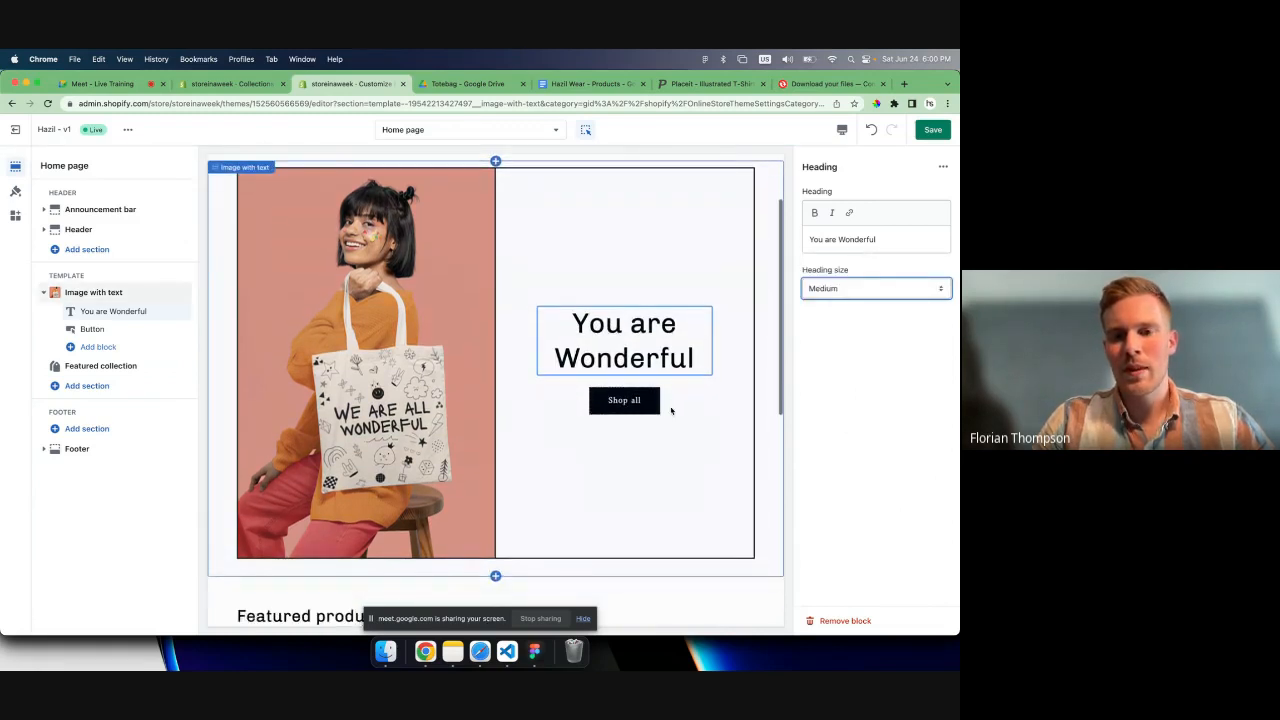
left_click(640, 408)
left_click(847, 212)
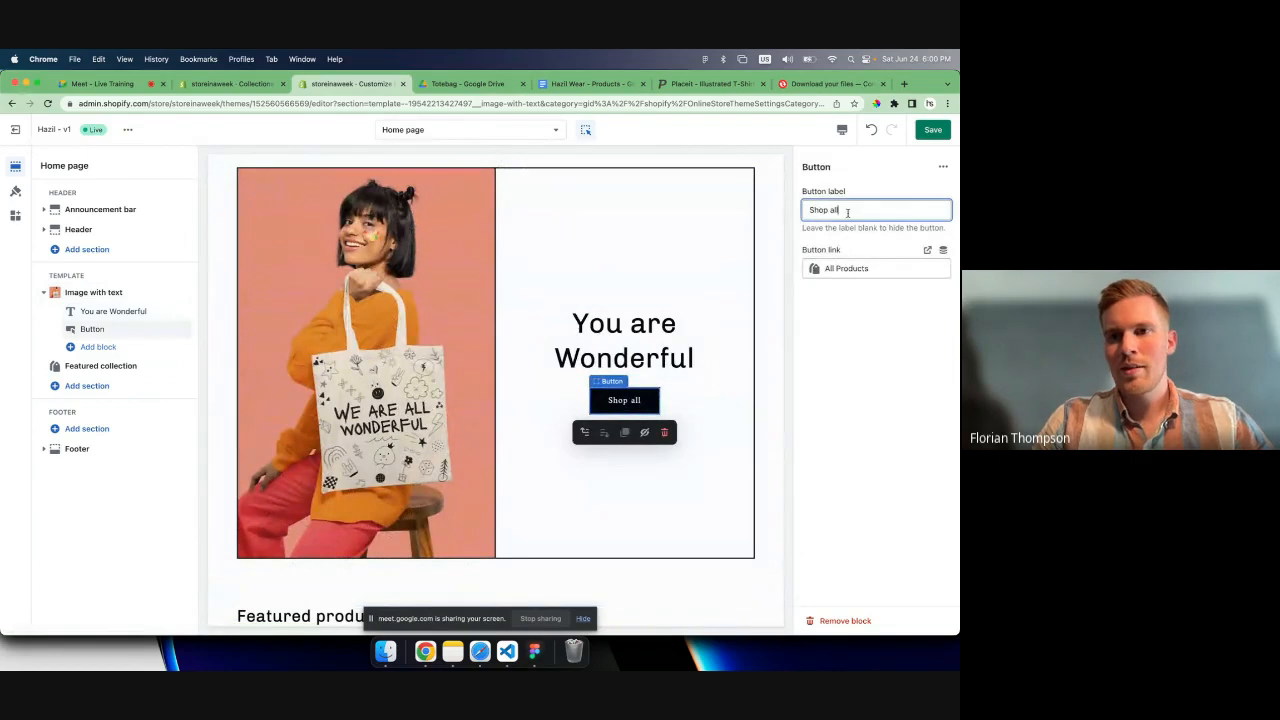
key("BackSpace")
key("BackSpace")
key("BackSpace")
key("BackSpace")
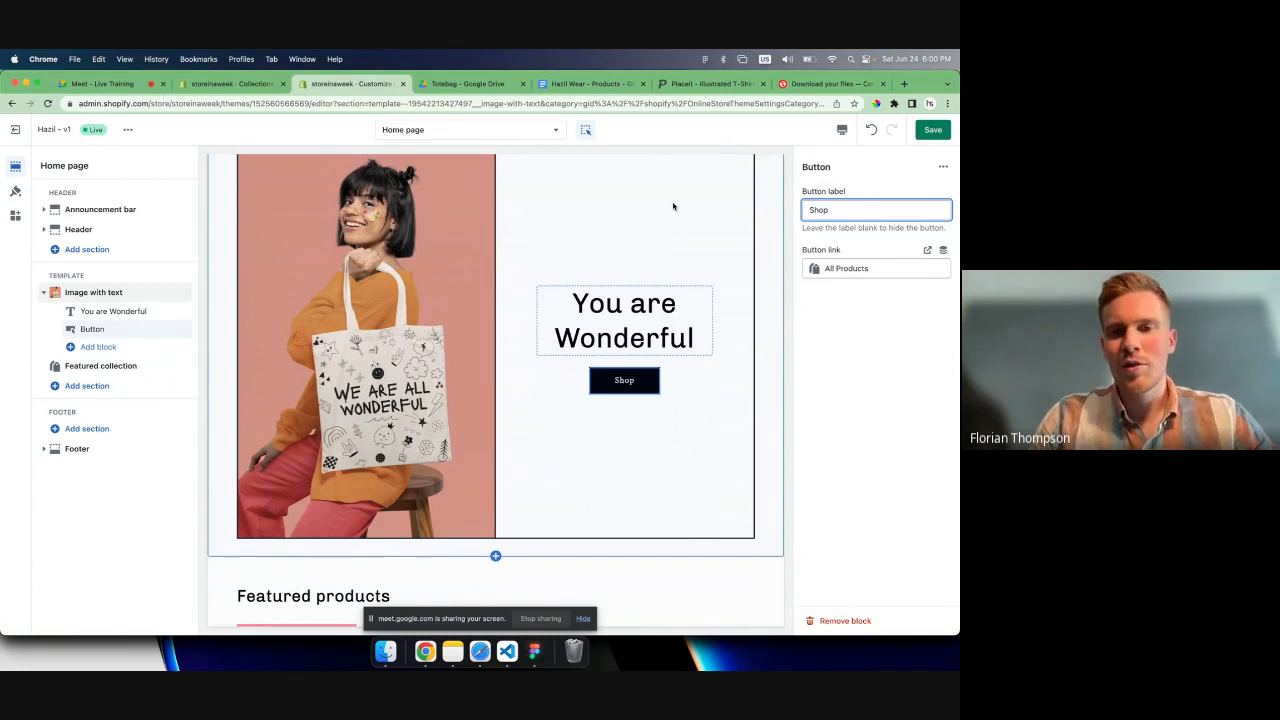
type("Totes")
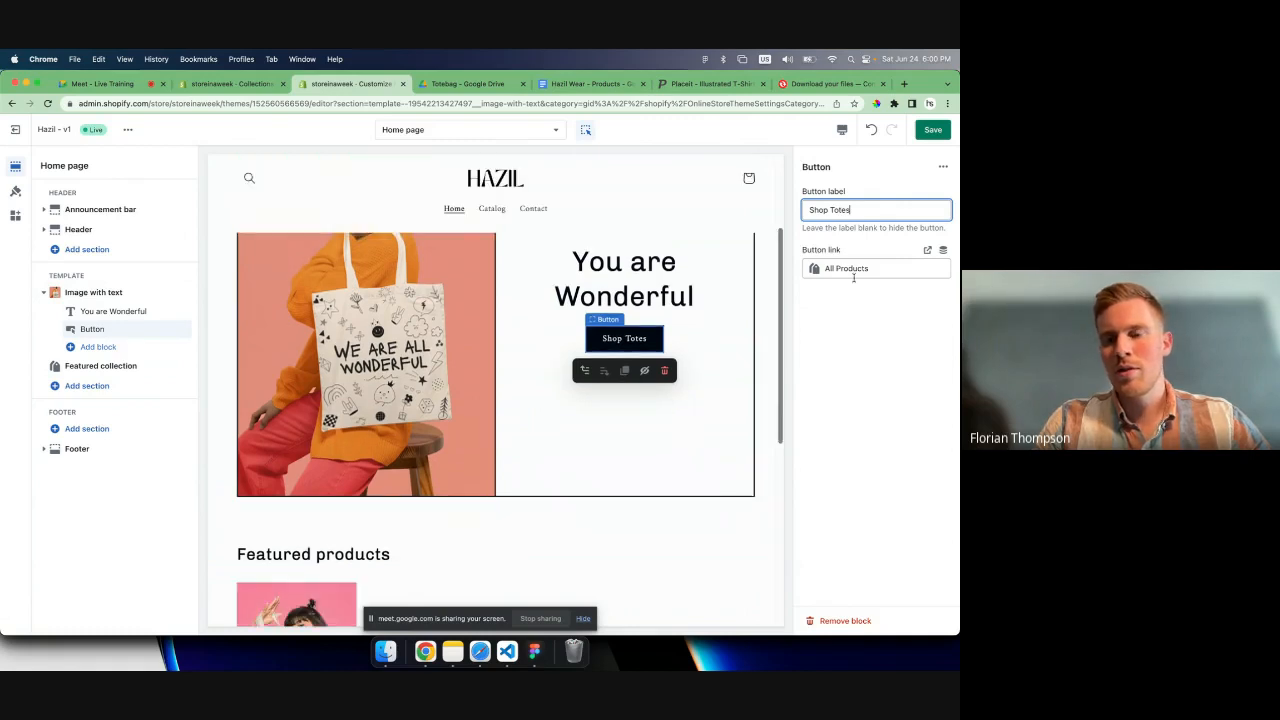
- Link the "Shop Totes" button to the Bags collection and save the home page
left_click(853, 272)
left_click(857, 290)
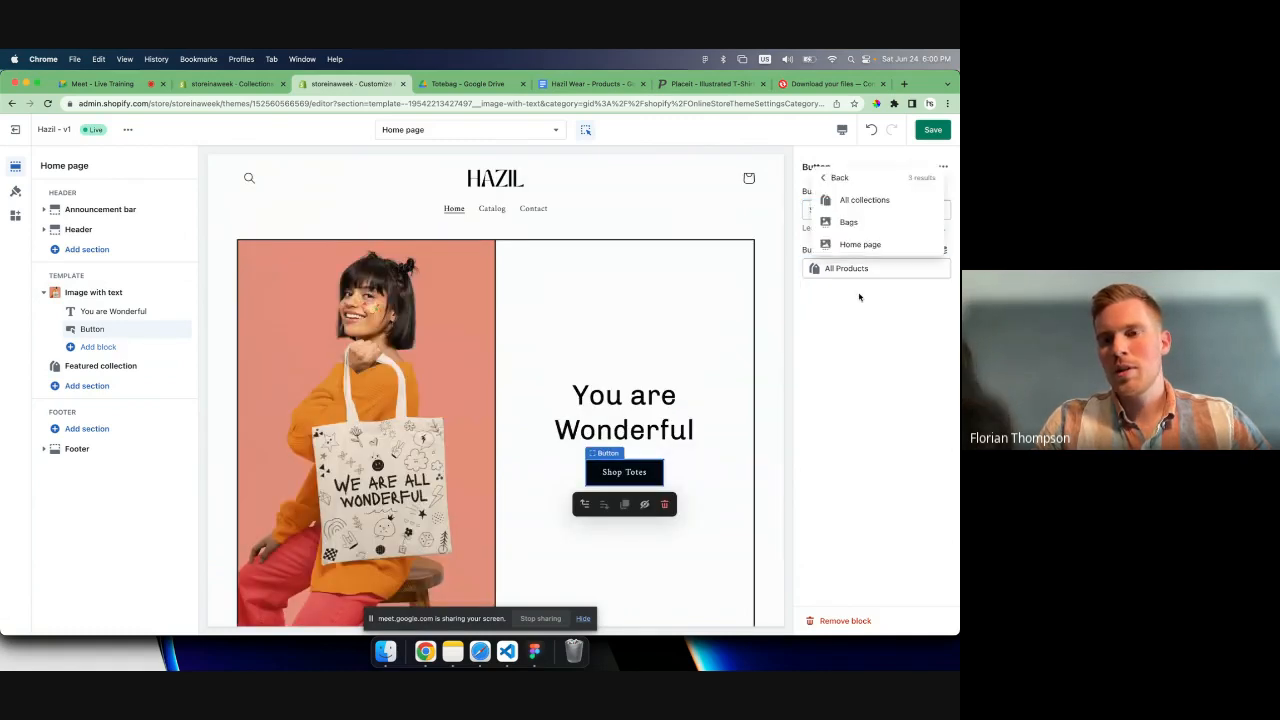
left_click(850, 222)
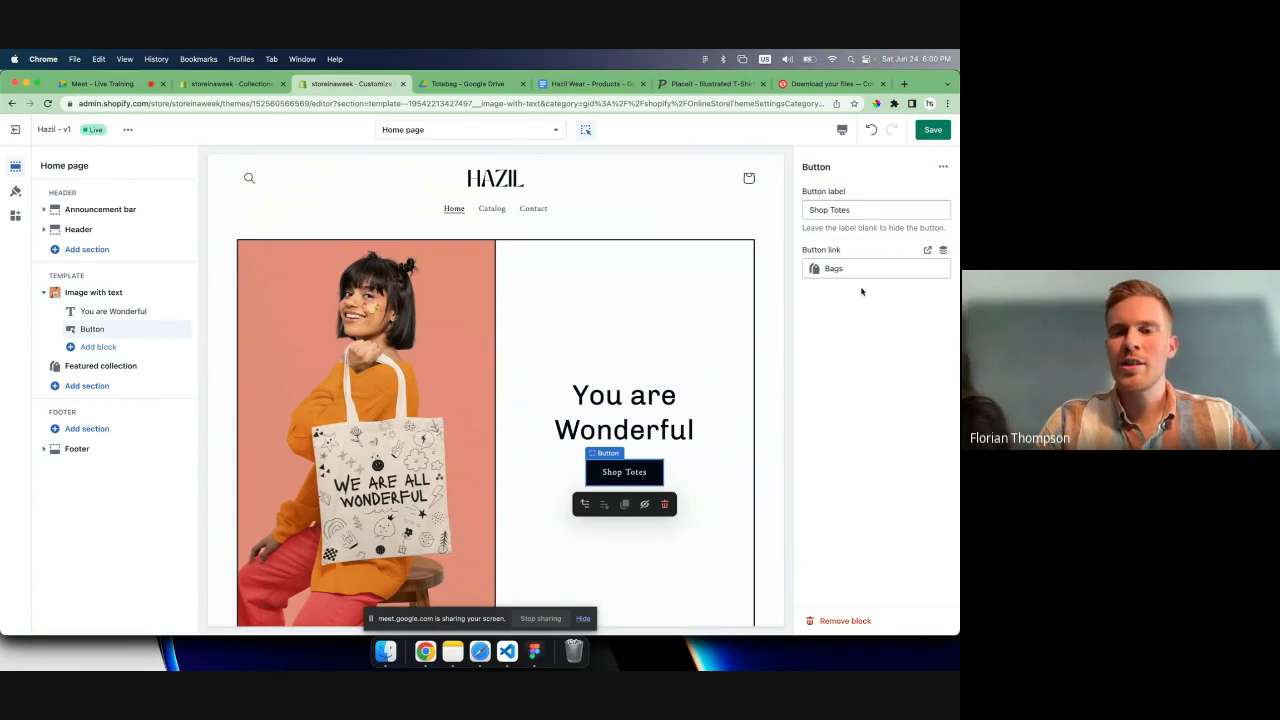
left_click(857, 267)
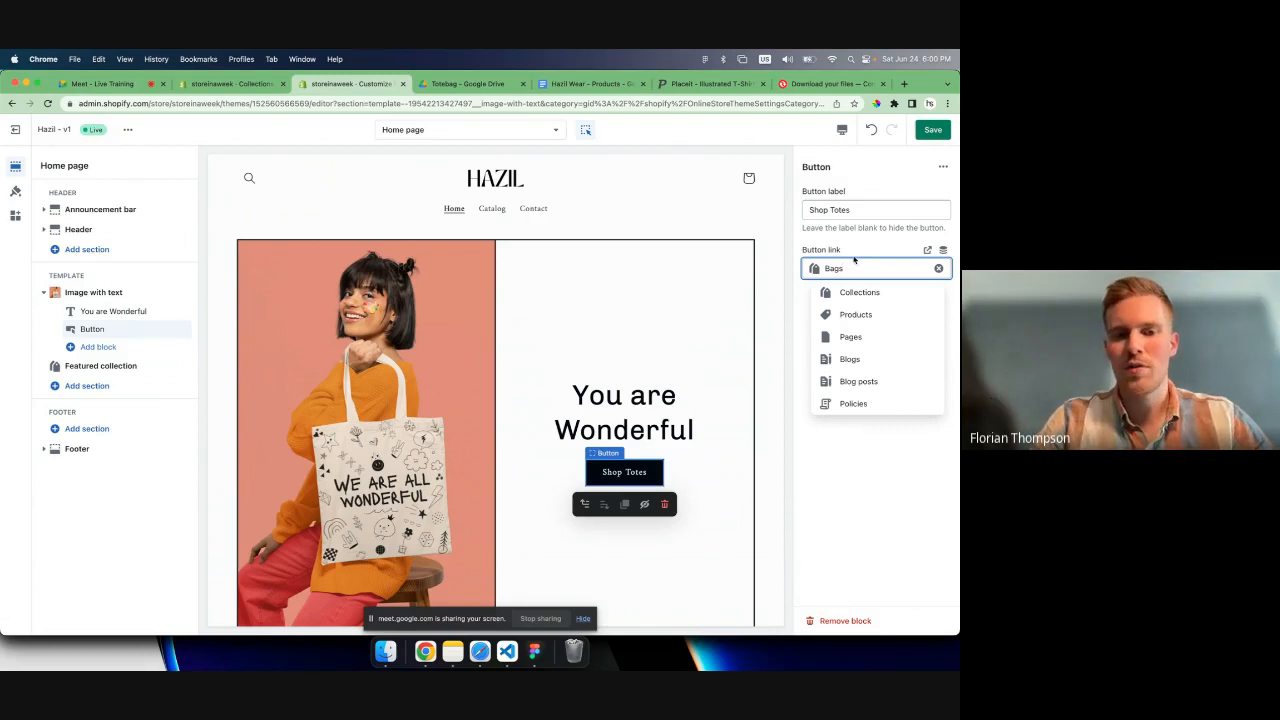
left_click(848, 242)
left_click(933, 131)
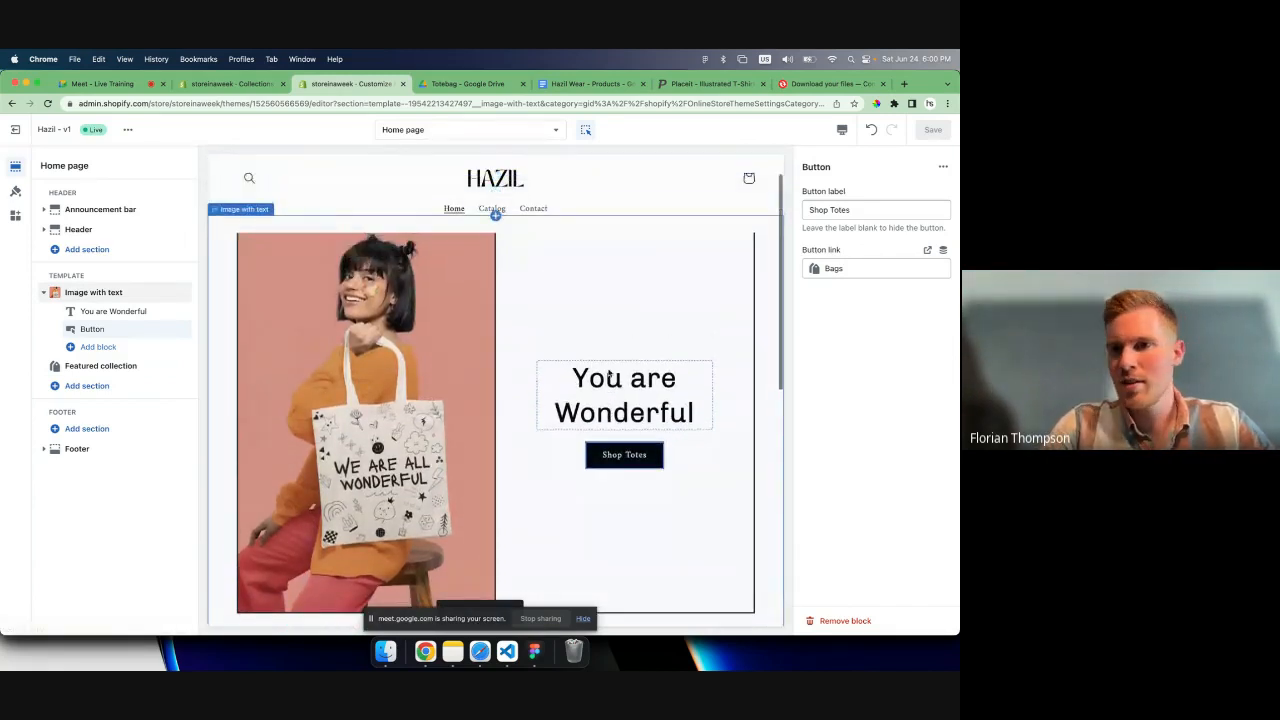
- Try custom CSS on the Image with text section that sets the h2 color to red
left_click(98, 291)
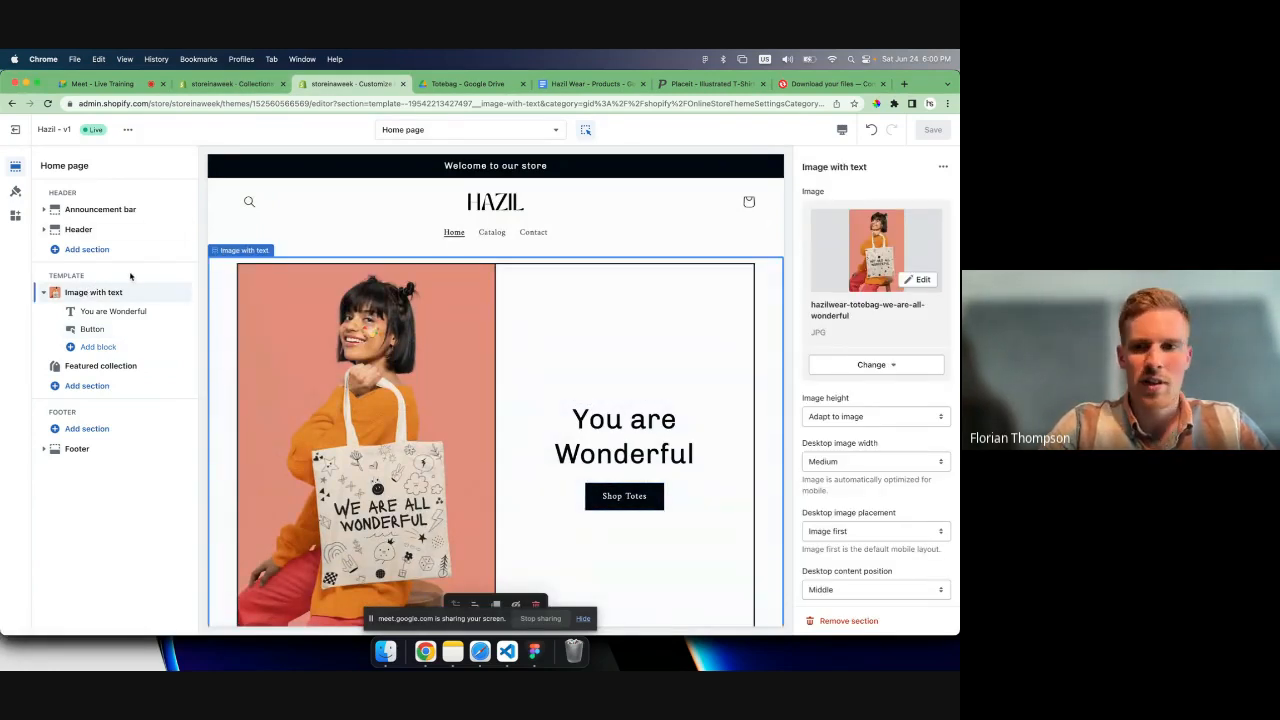
scroll(850, 427, "down", 2)
scroll(850, 427, "down", 10)
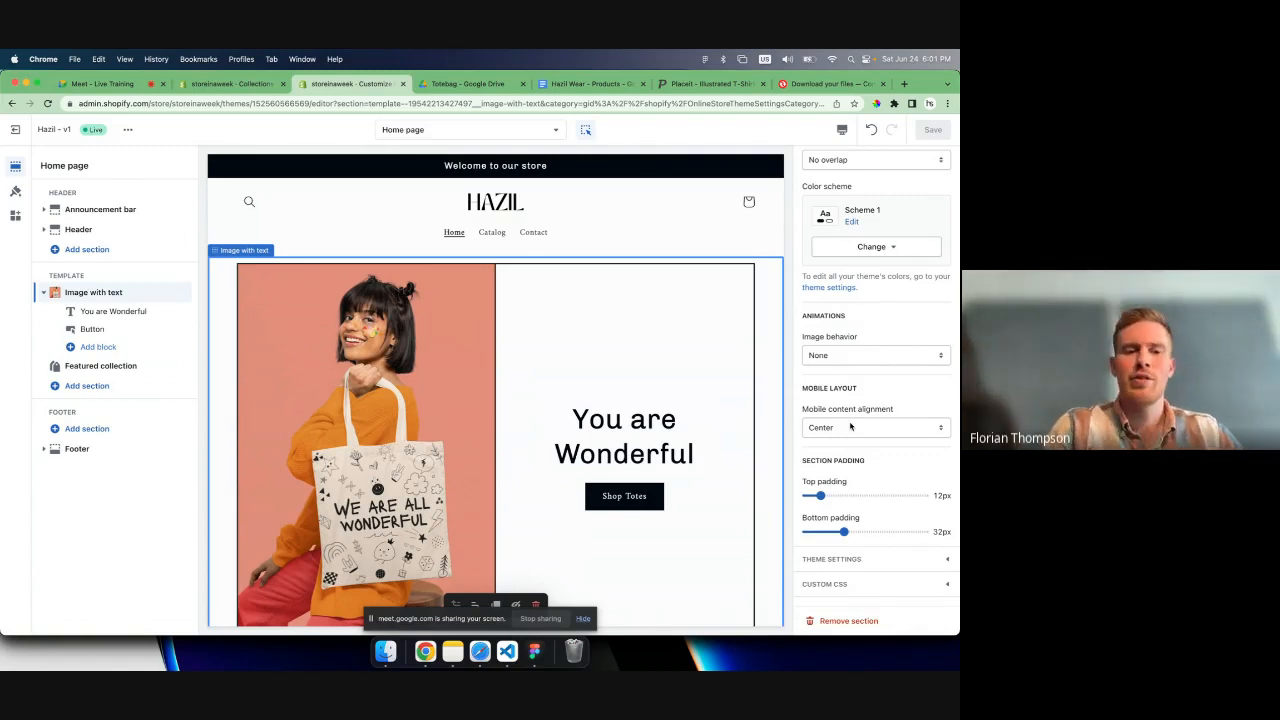
left_click(818, 583)
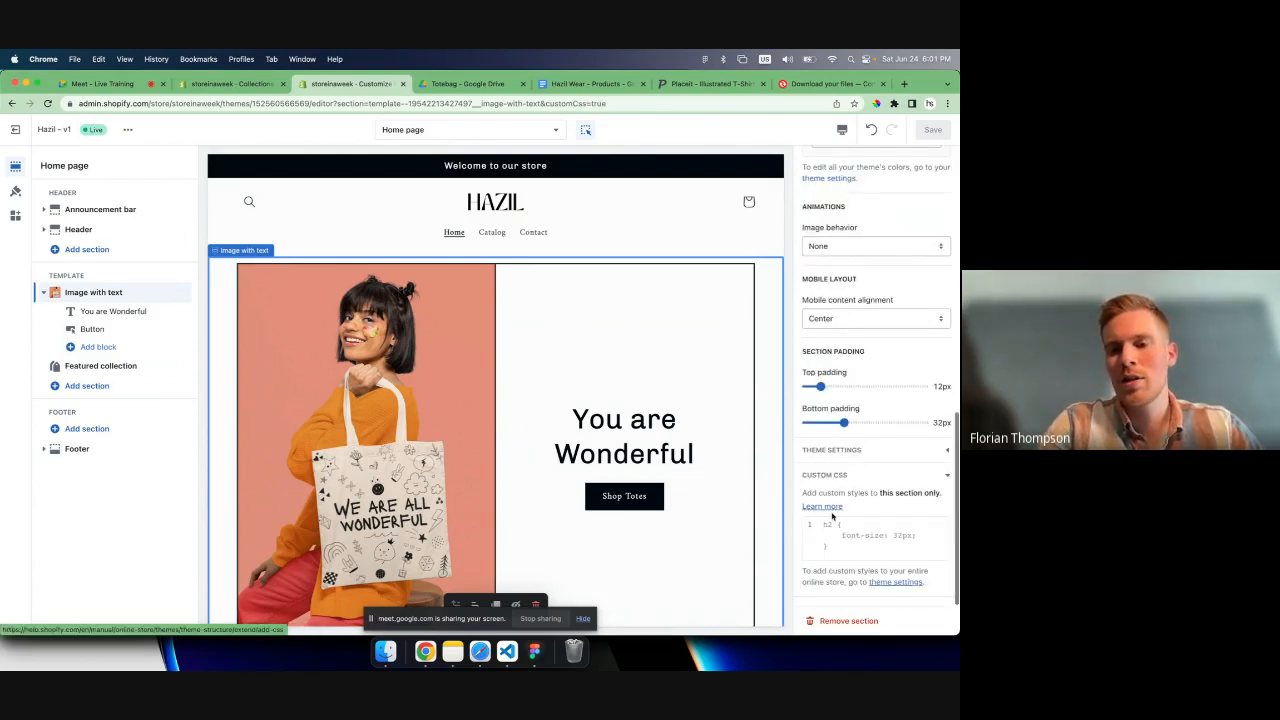
left_click(833, 527)
type("h2 {")
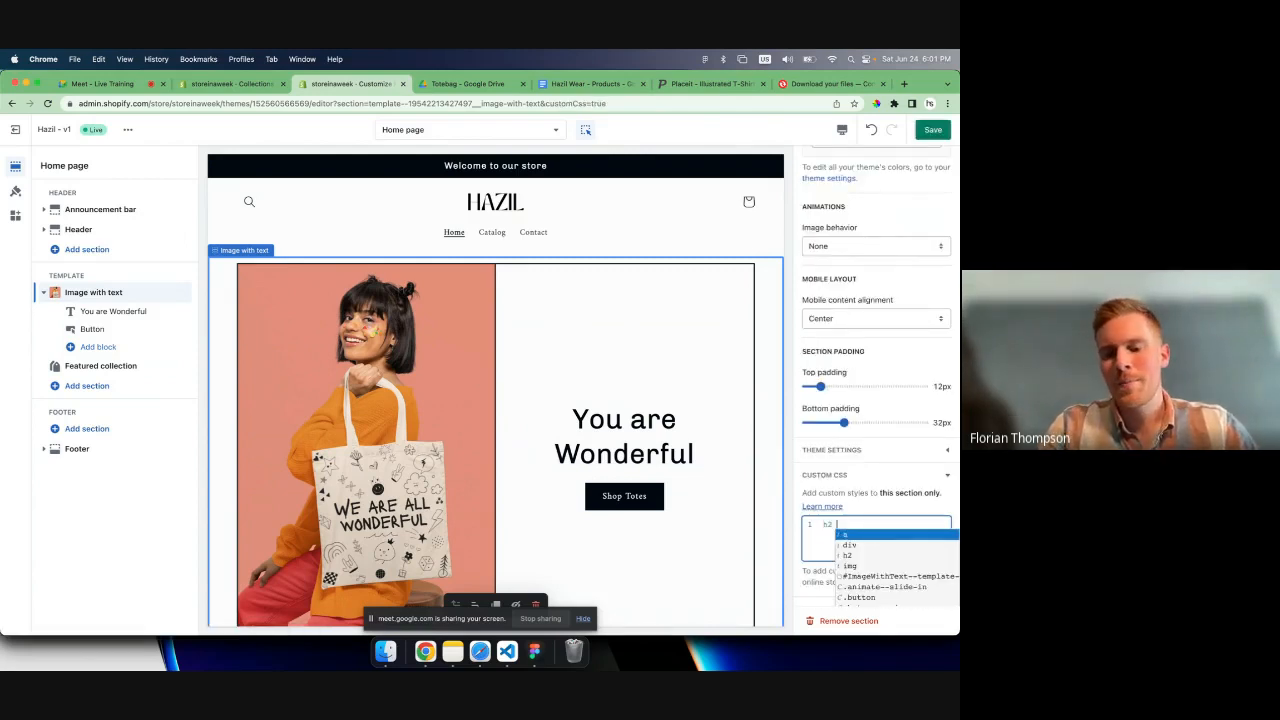
key("Return")
type("color: red")
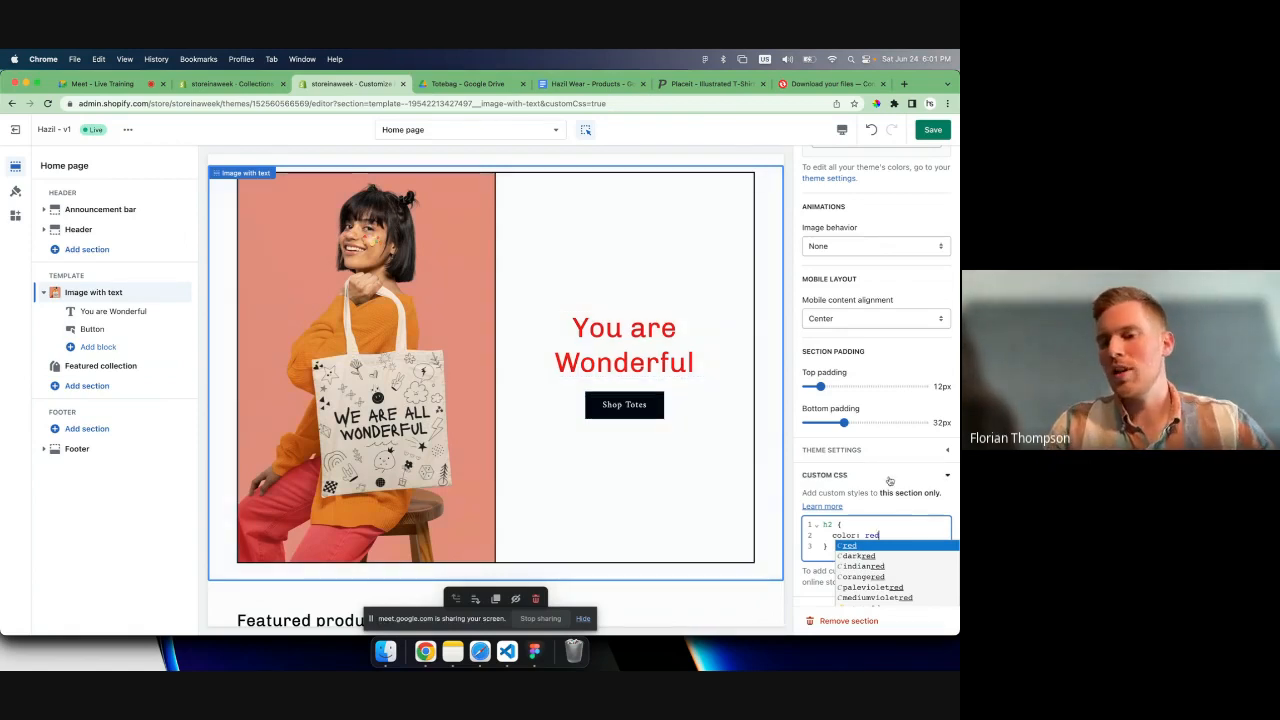
- Clear all custom CSS from the Image with text section and collapse its custom CSS editor
left_click(908, 531)
key("Down")
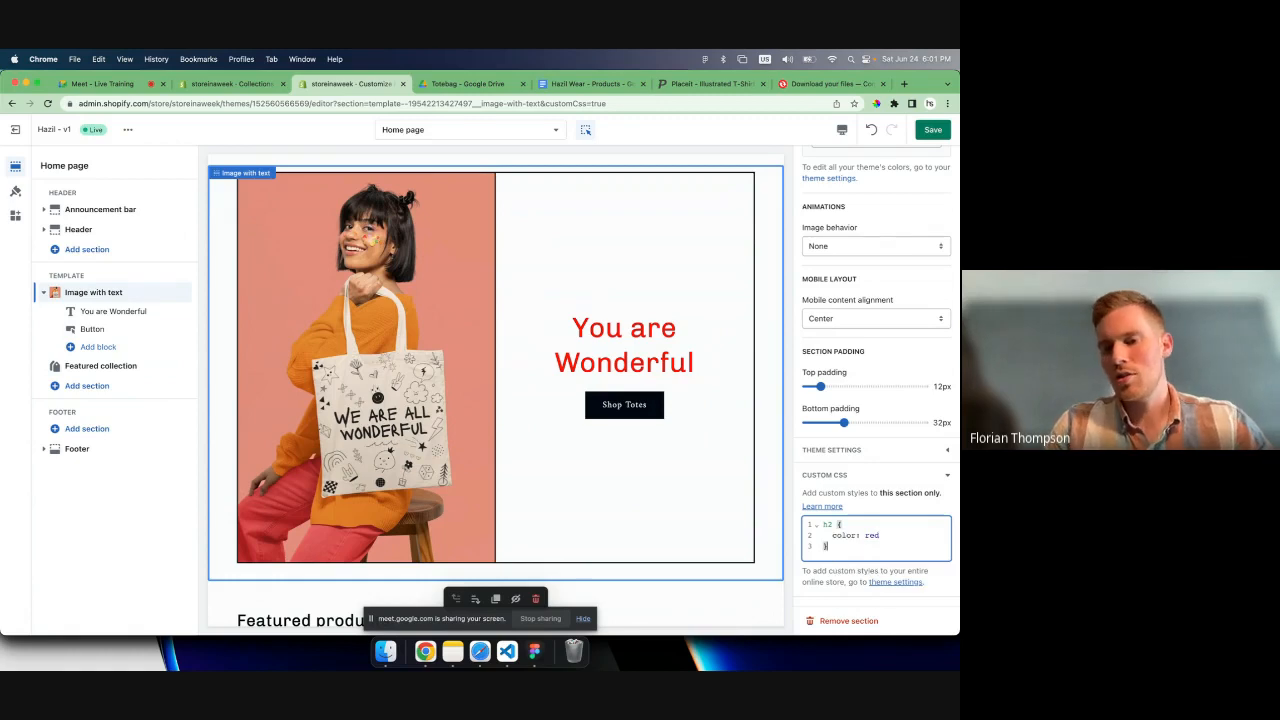
key("super+a")
key("BackSpace")
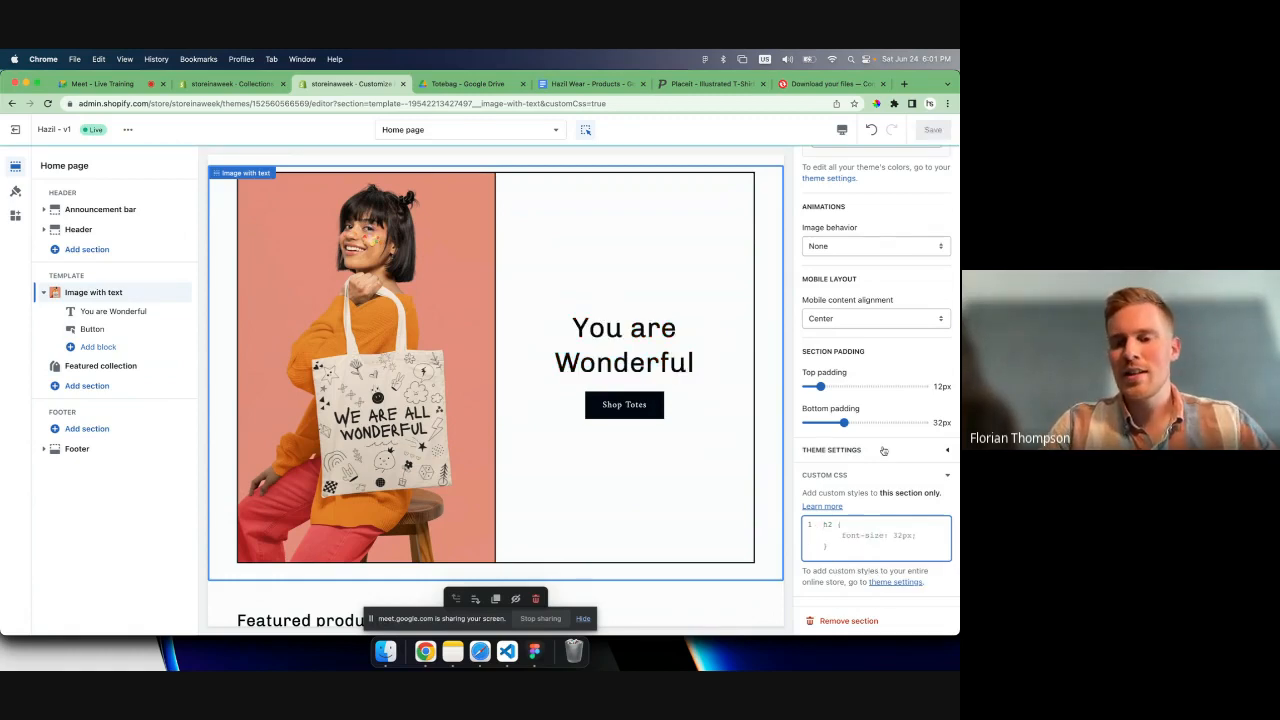
left_click(864, 476)
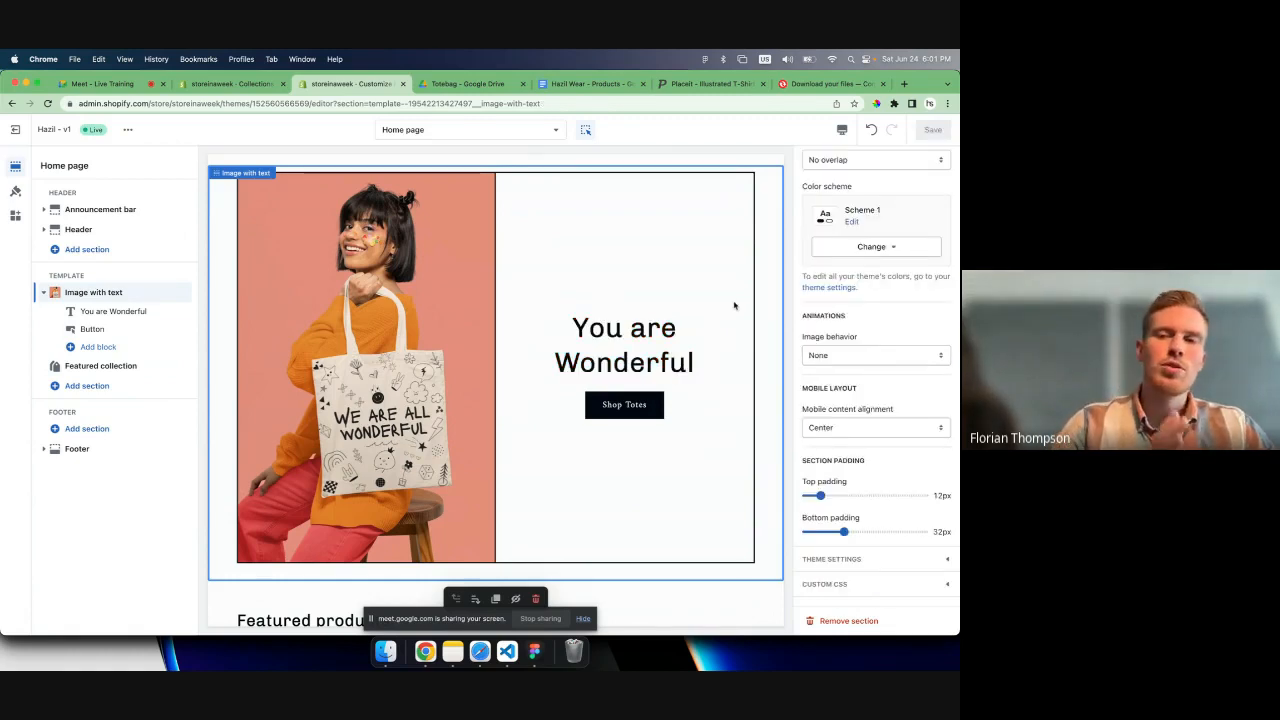
- Review the home page preview between the tote bag banner and the Featured products section
scroll(711, 364, "down", 3)
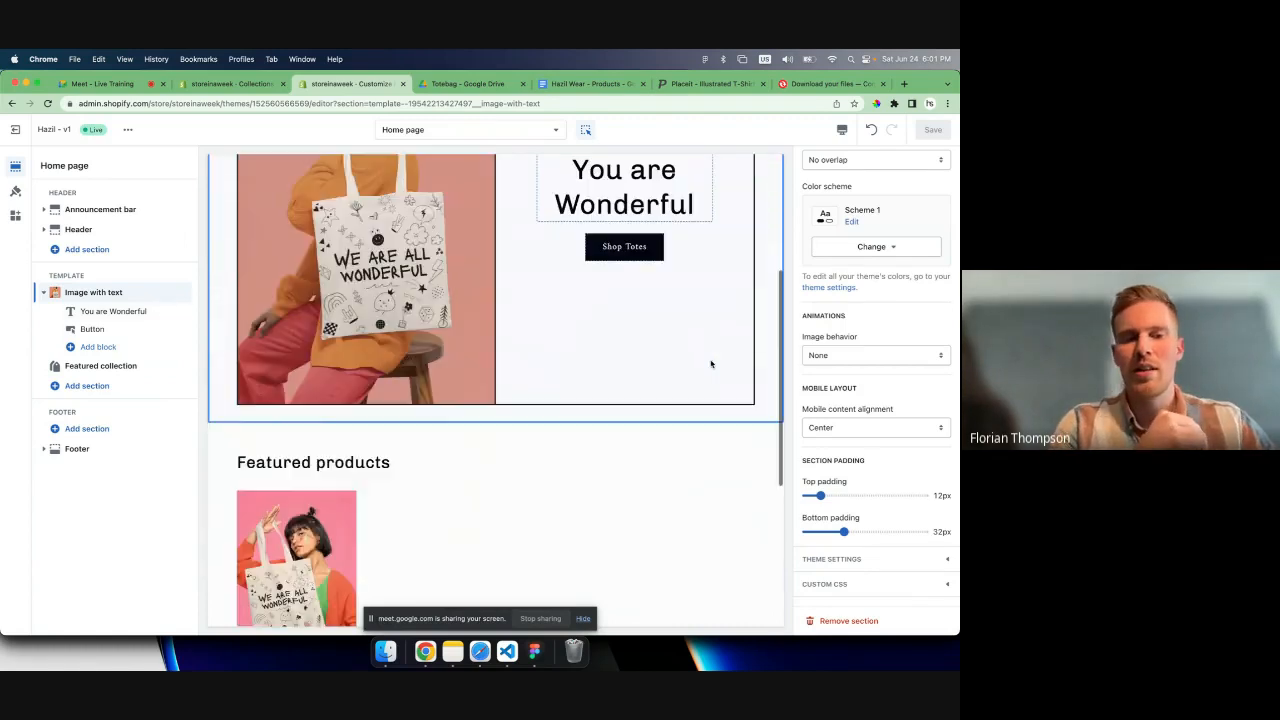
scroll(711, 364, "down", 3)
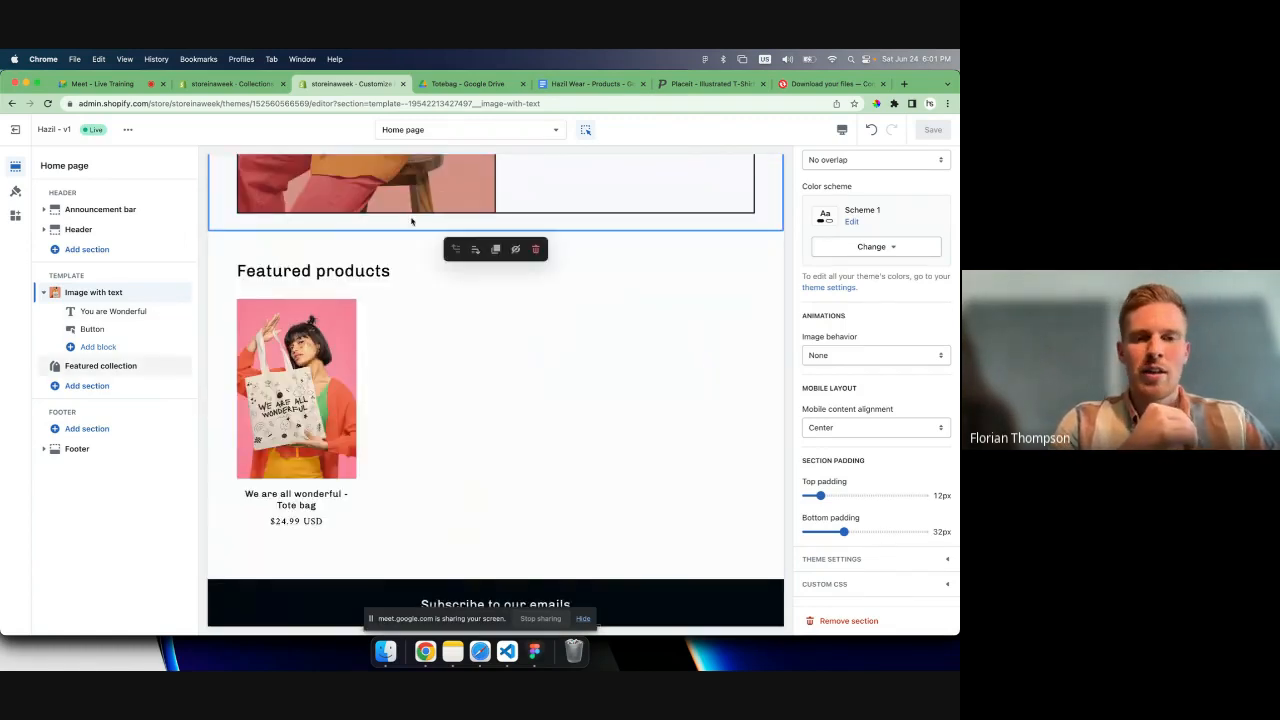
scroll(412, 221, "up", 8)
scroll(493, 381, "down", 7)
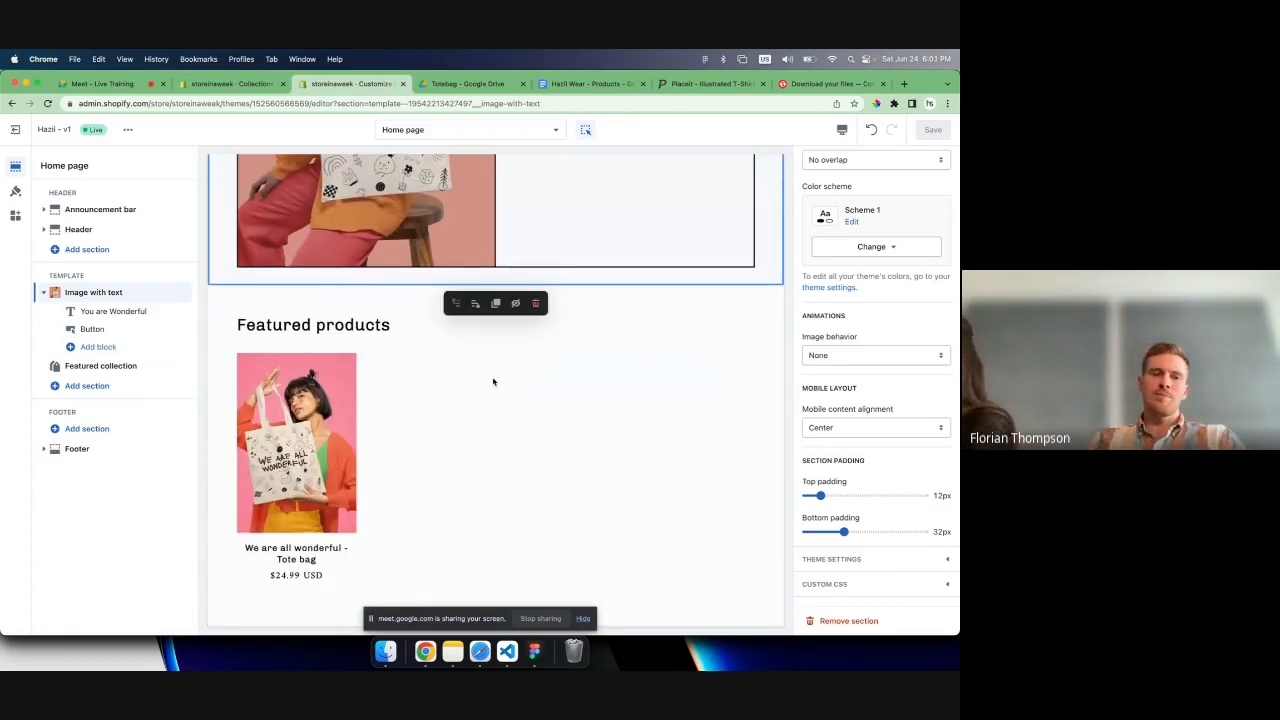
scroll(493, 381, "up", 4)
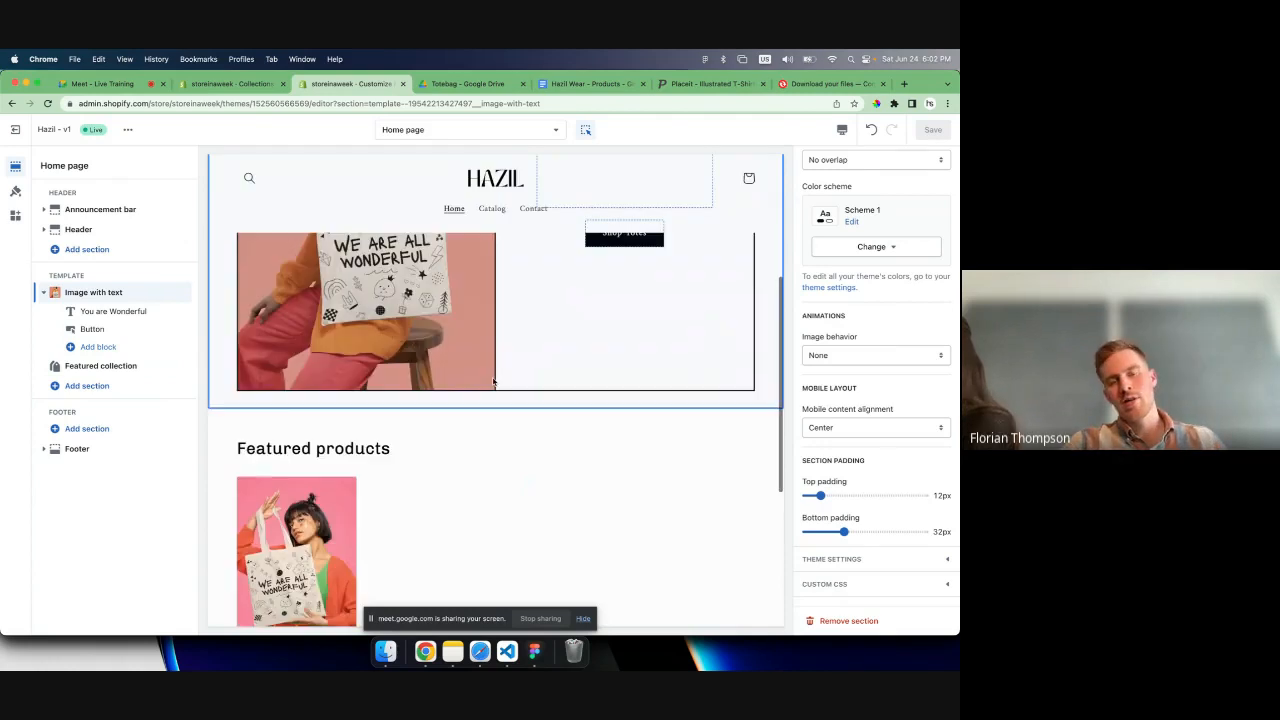
scroll(493, 381, "down", 4)
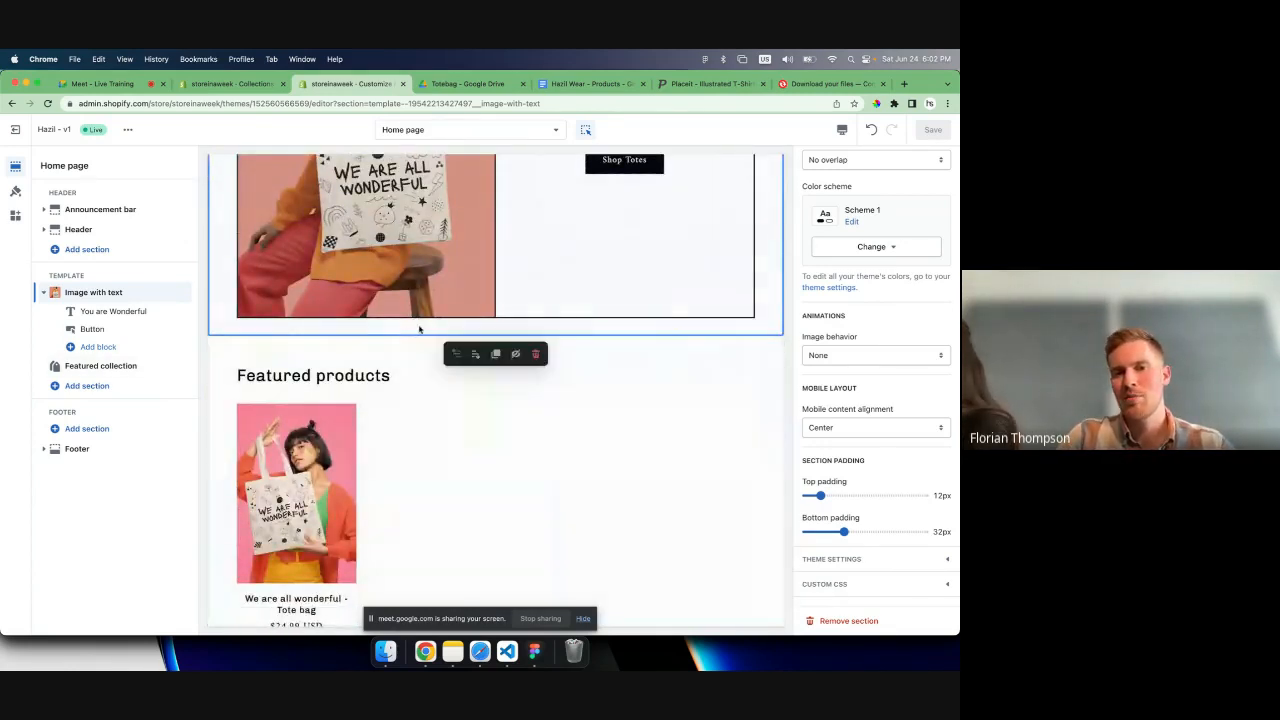
left_click(93, 292)
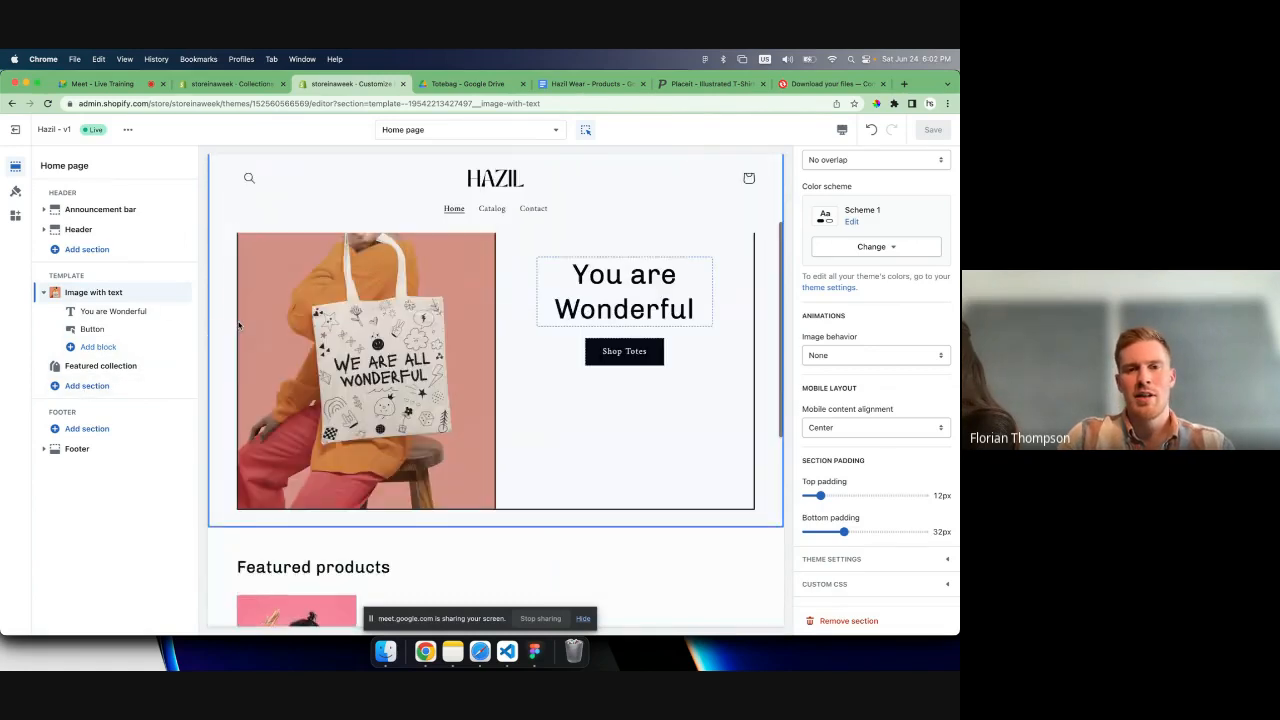
scroll(517, 398, "down", 4)
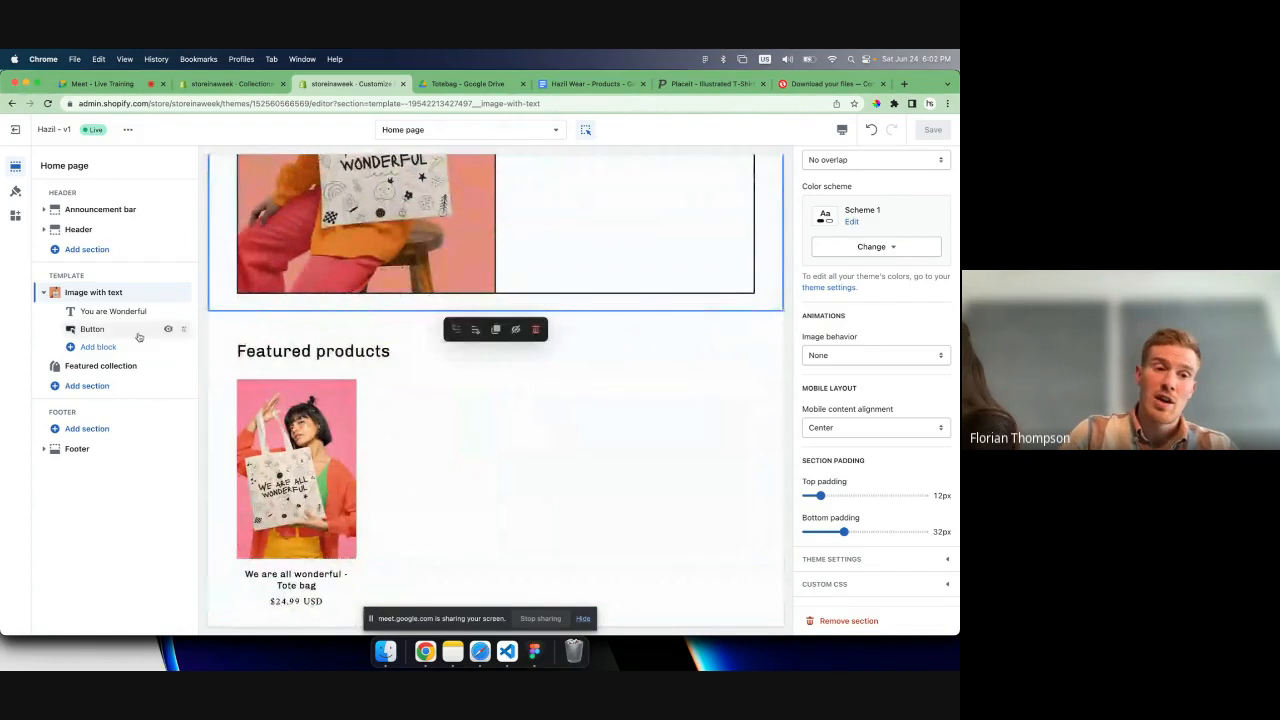
- Add a Featured product section below the Featured collection section and check it in the preview
left_click(90, 388)
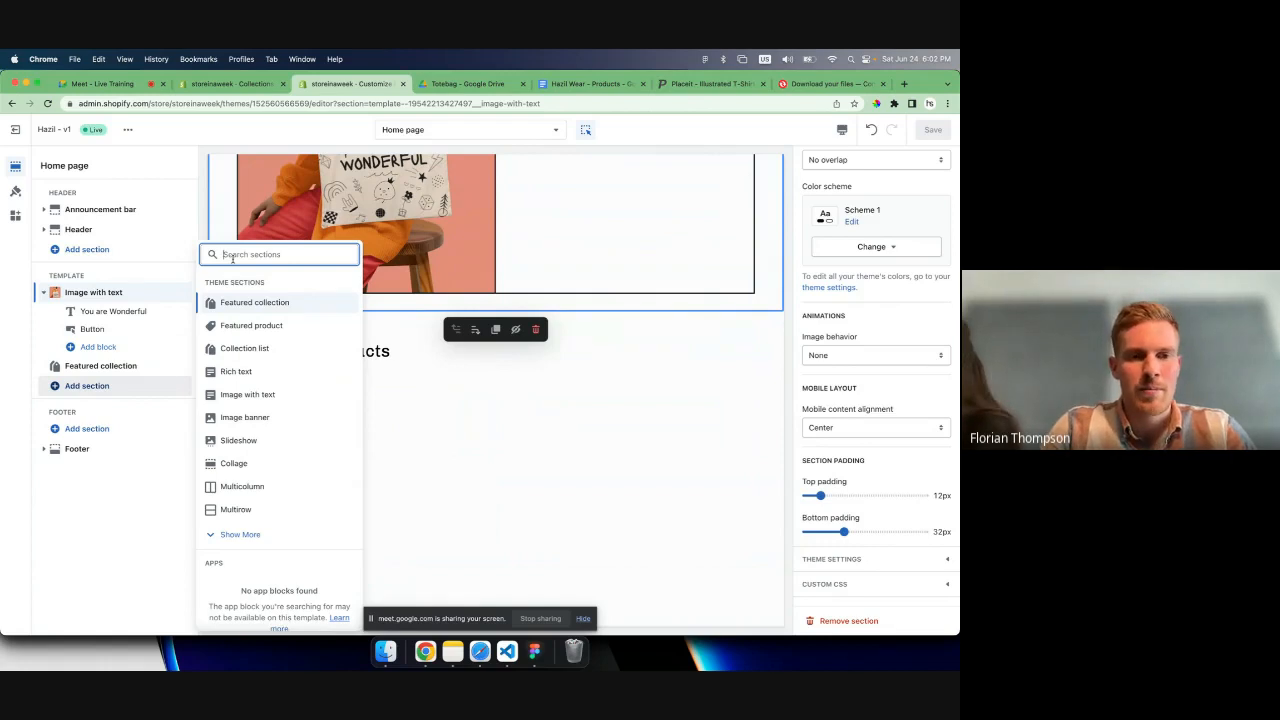
left_click(251, 325)
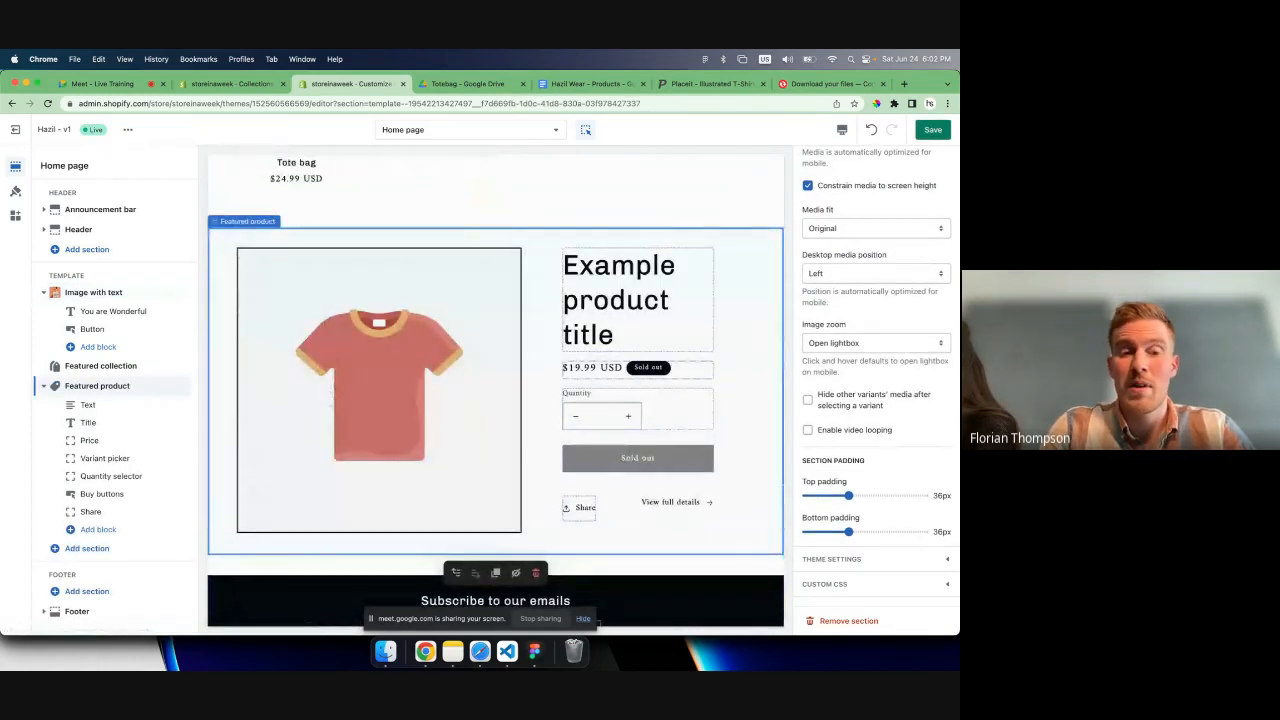
scroll(608, 602, "up", 2)
scroll(608, 602, "down", 3)
scroll(518, 363, "up", 1)
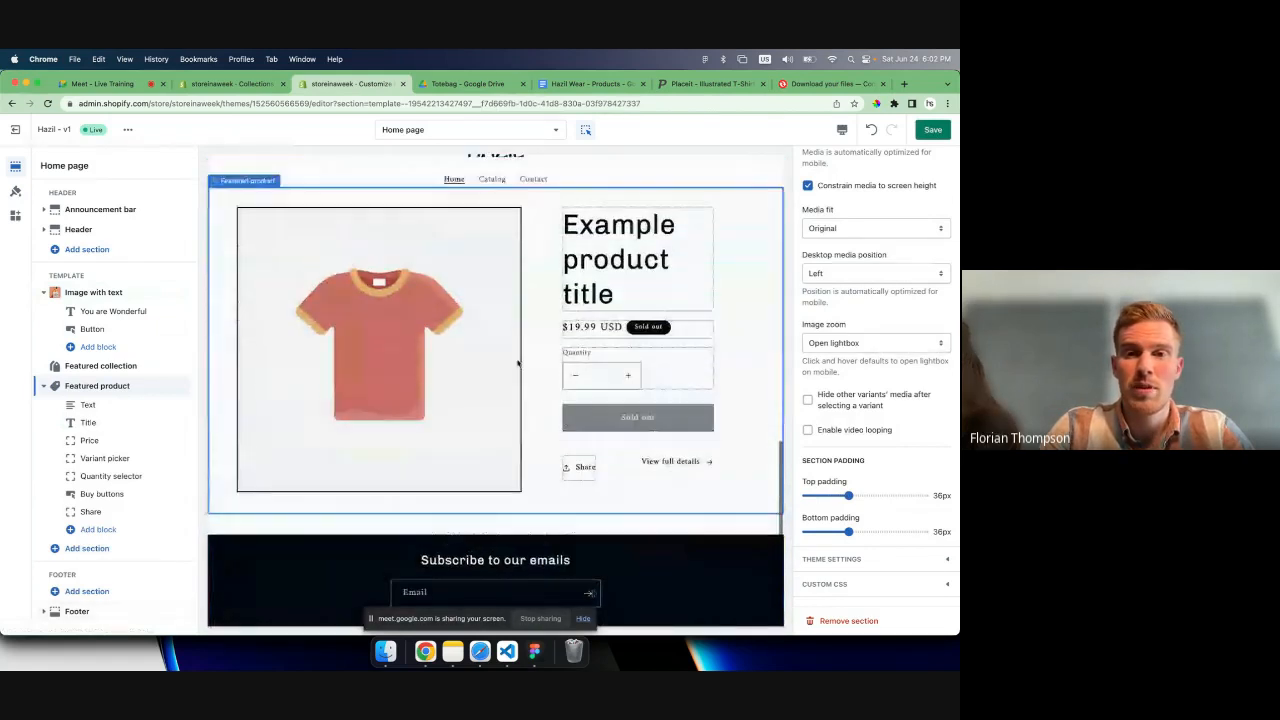
- Move the Featured product section above the Featured collection section and save the home page
scroll(518, 363, "up", 5)
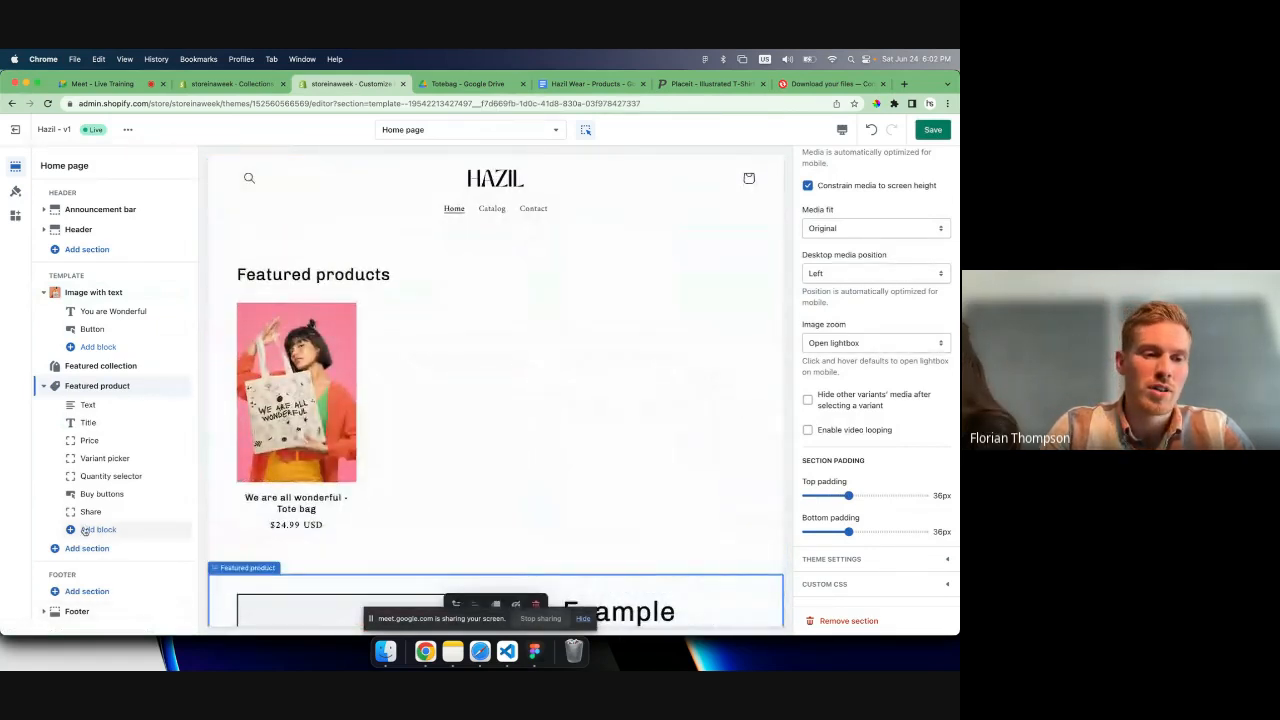
scroll(371, 383, "up", 2)
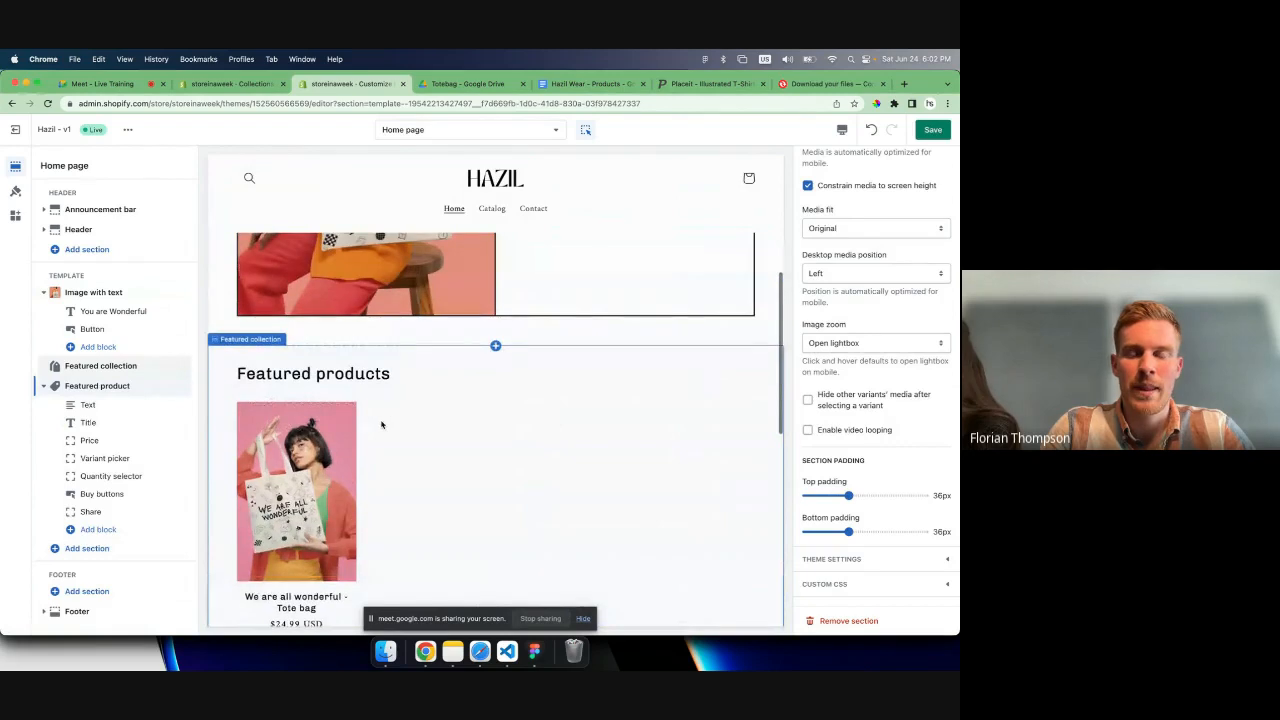
scroll(381, 425, "down", 6)
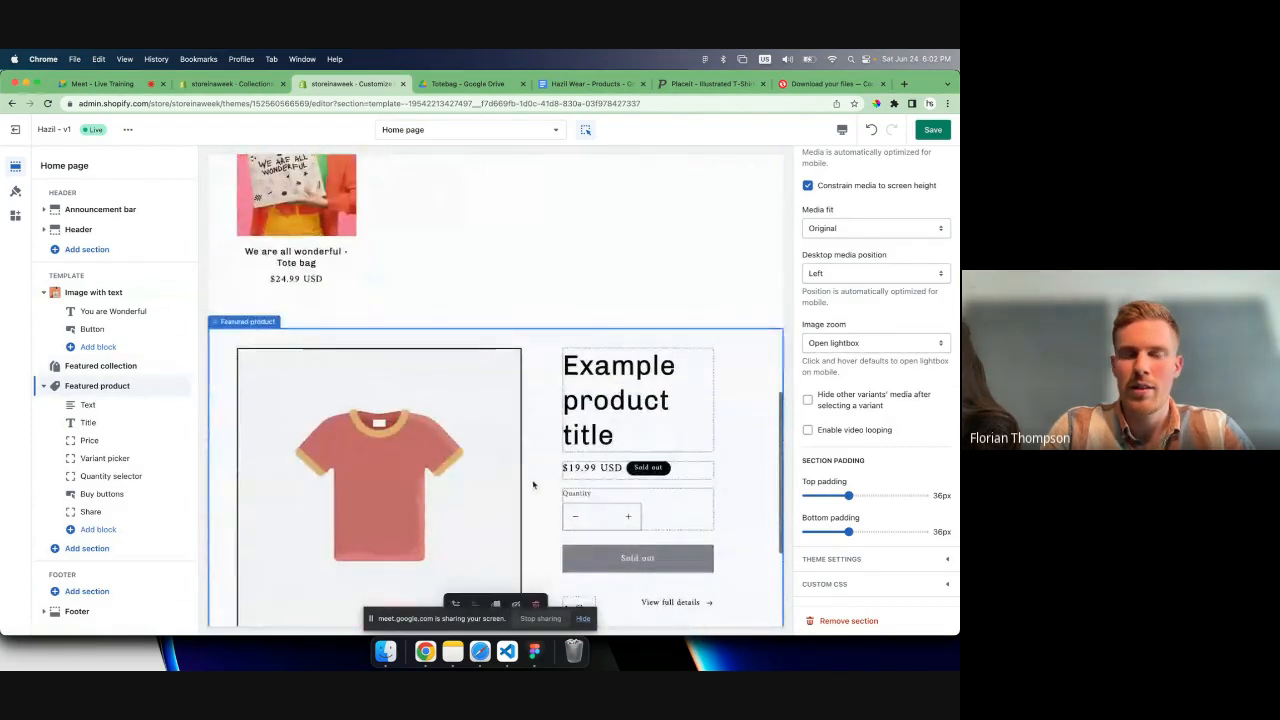
scroll(533, 485, "down", 1)
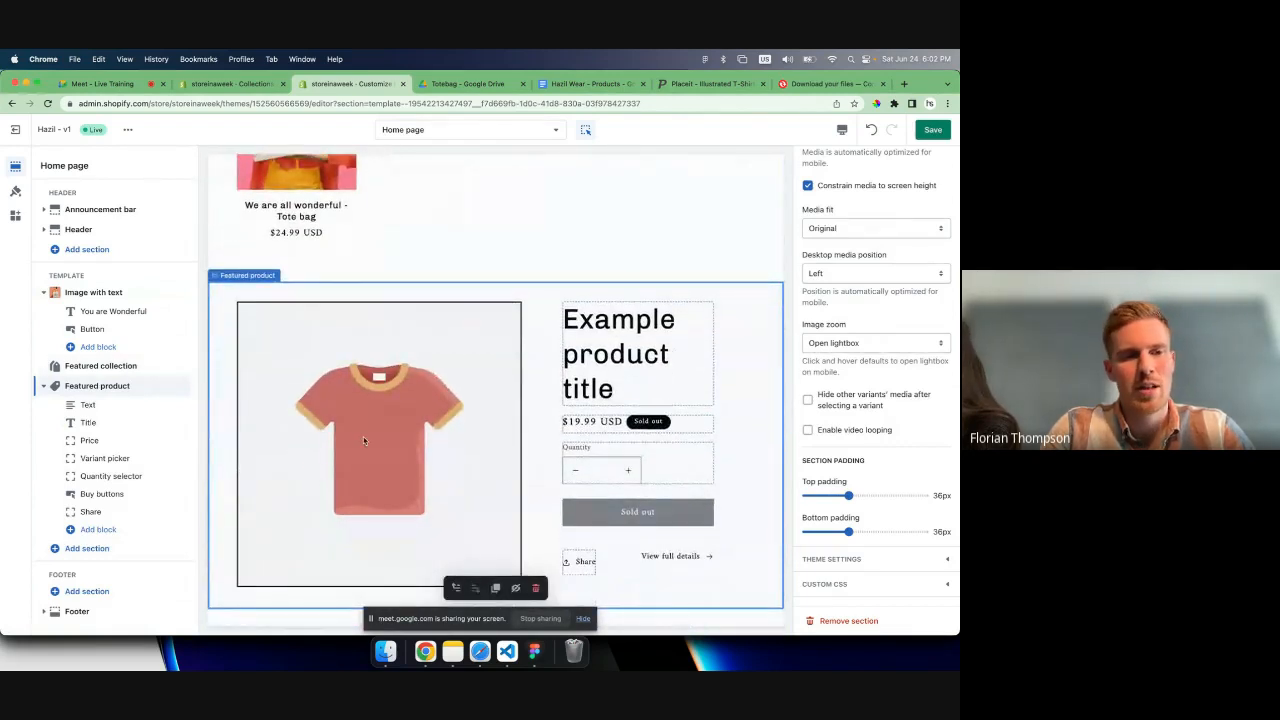
mouse_move(184, 386)
left_mouse_down()
mouse_move(178, 334)
mouse_move(178, 365)
left_mouse_up()
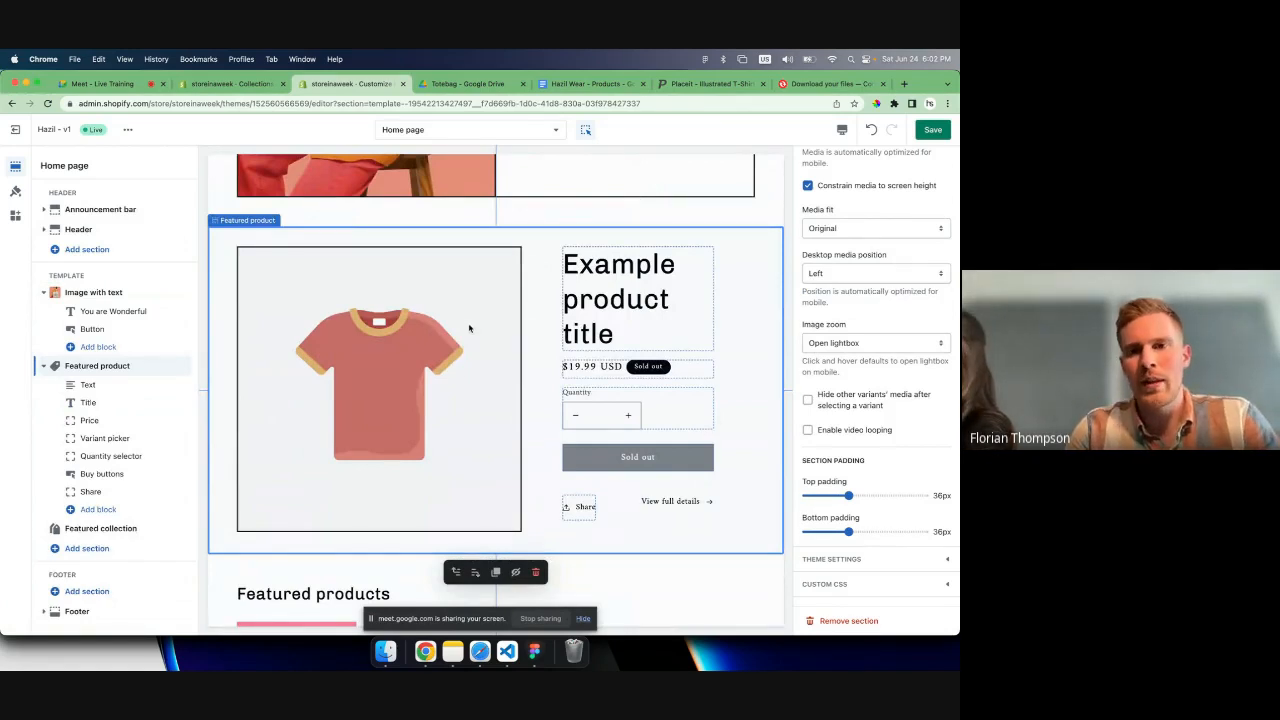
scroll(469, 328, "up", 5)
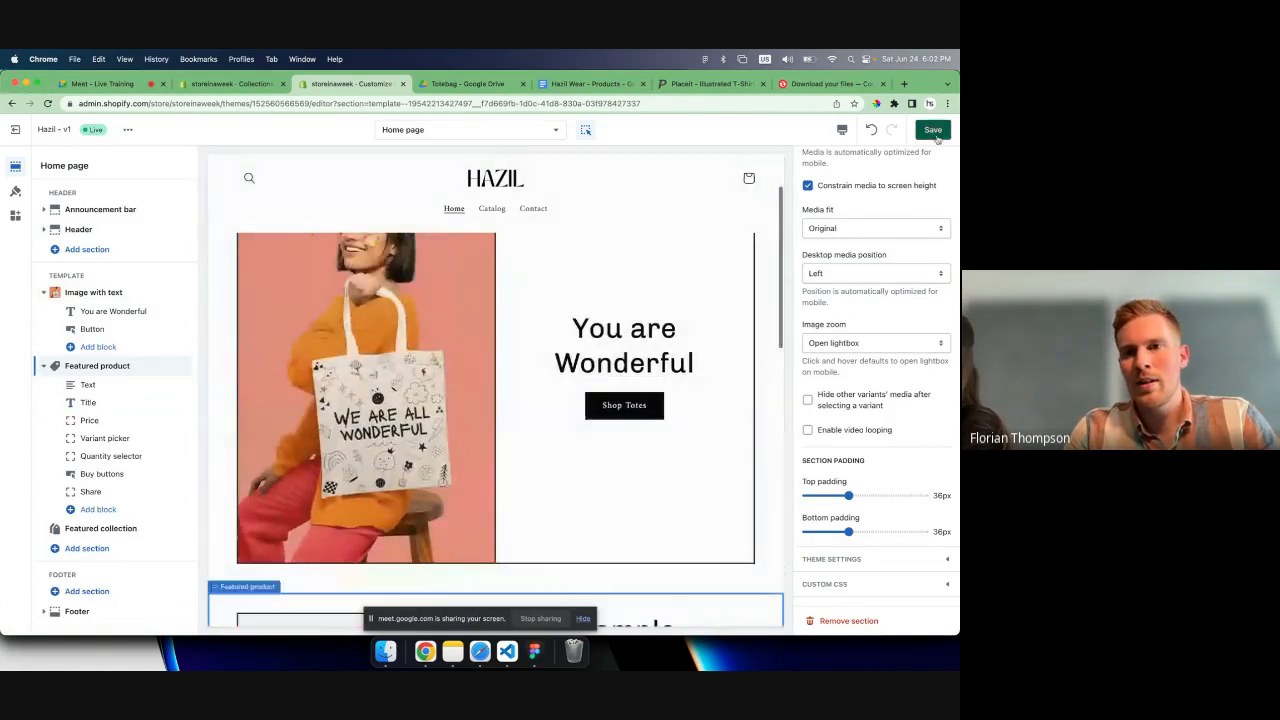
left_click(933, 131)
scroll(740, 241, "down", 3)
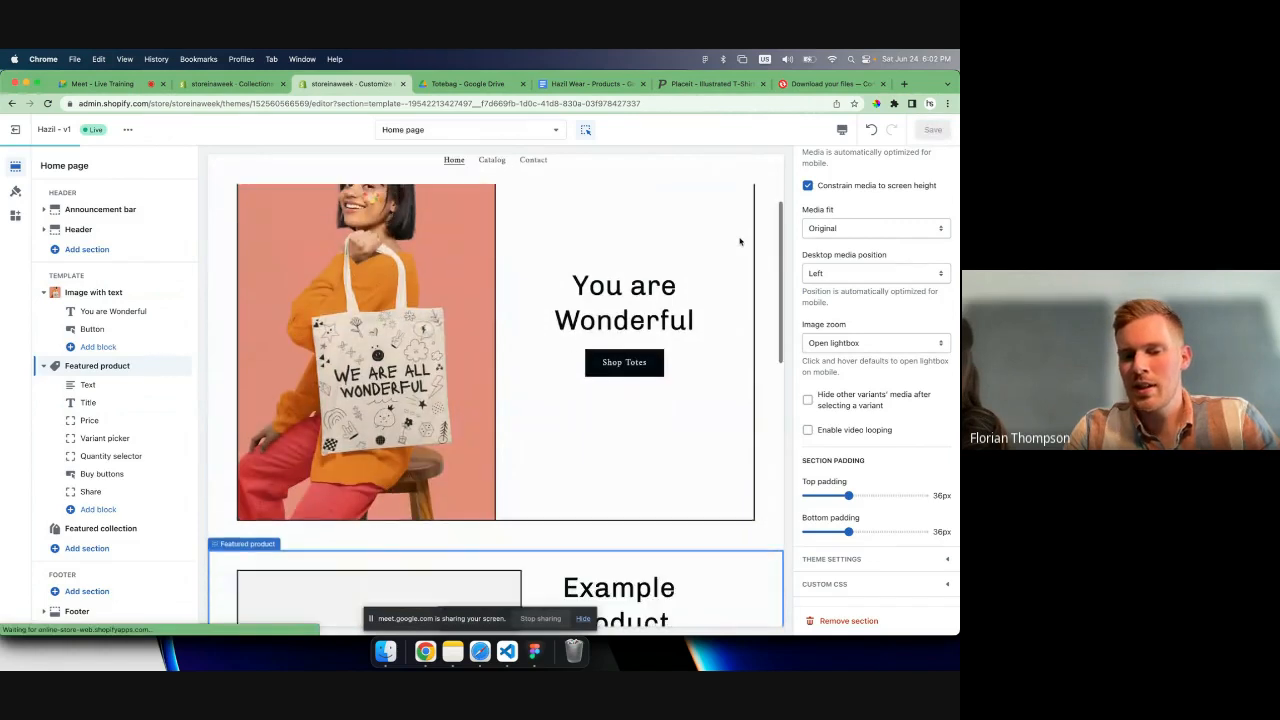
- Examine the home page preview from the tote bag banner through the Featured product placeholder to the Featured products section
scroll(740, 241, "down", 2)
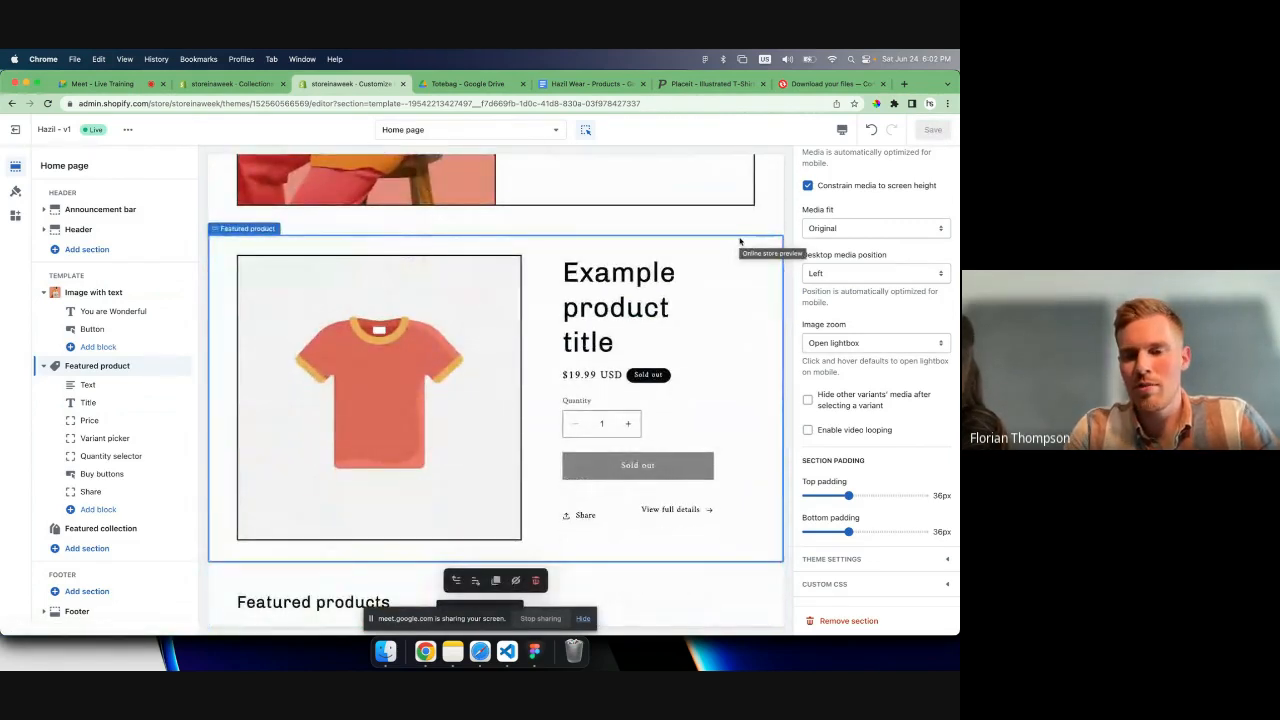
scroll(740, 241, "up", 5)
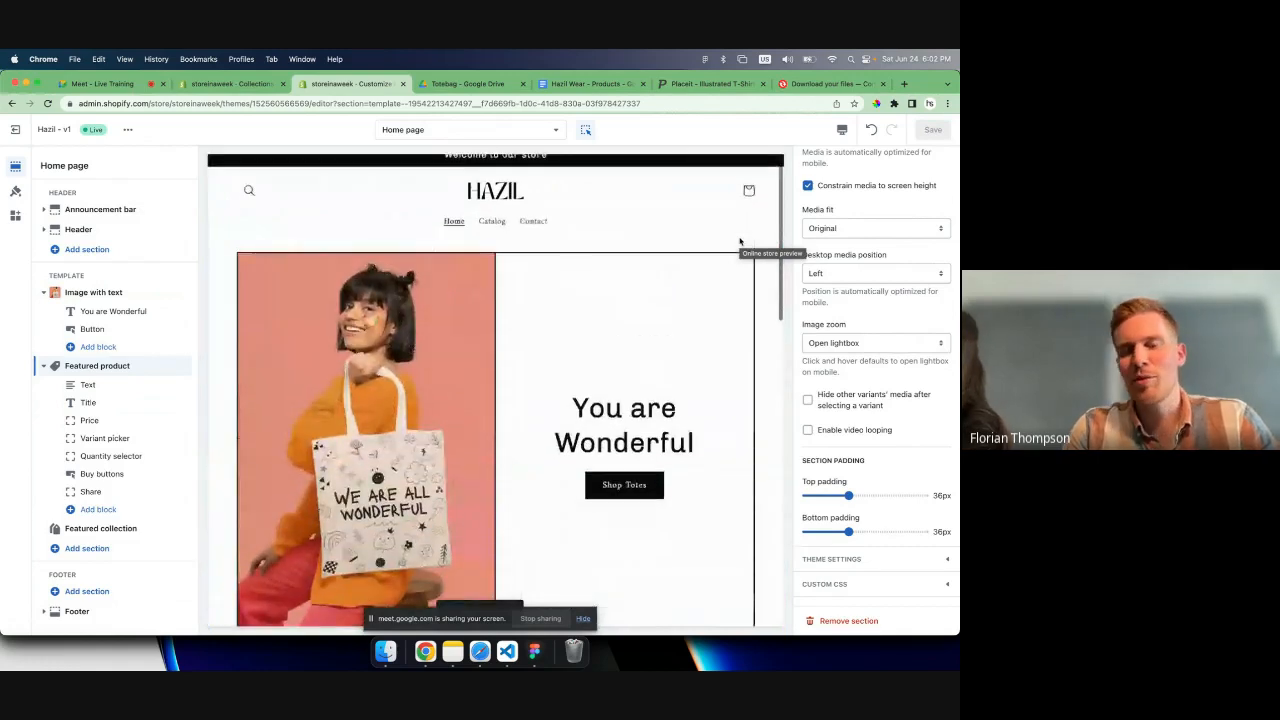
scroll(740, 241, "down", 1)
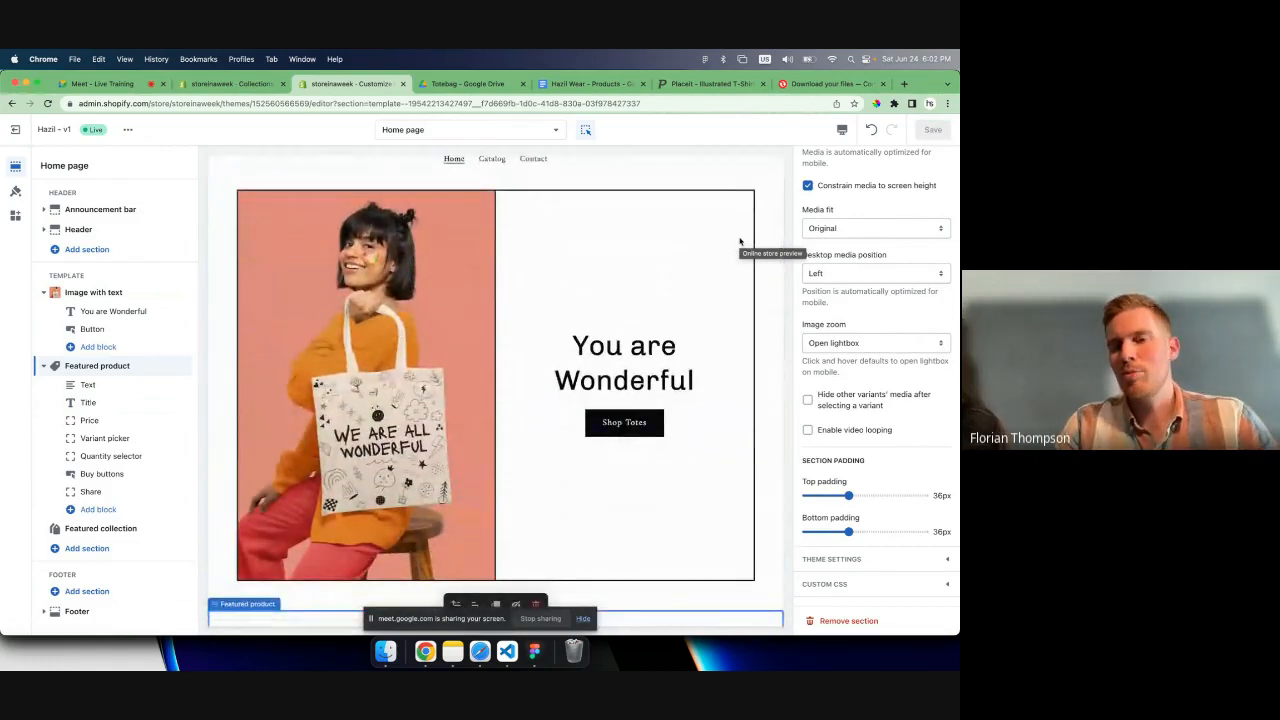
scroll(740, 241, "down", 5)
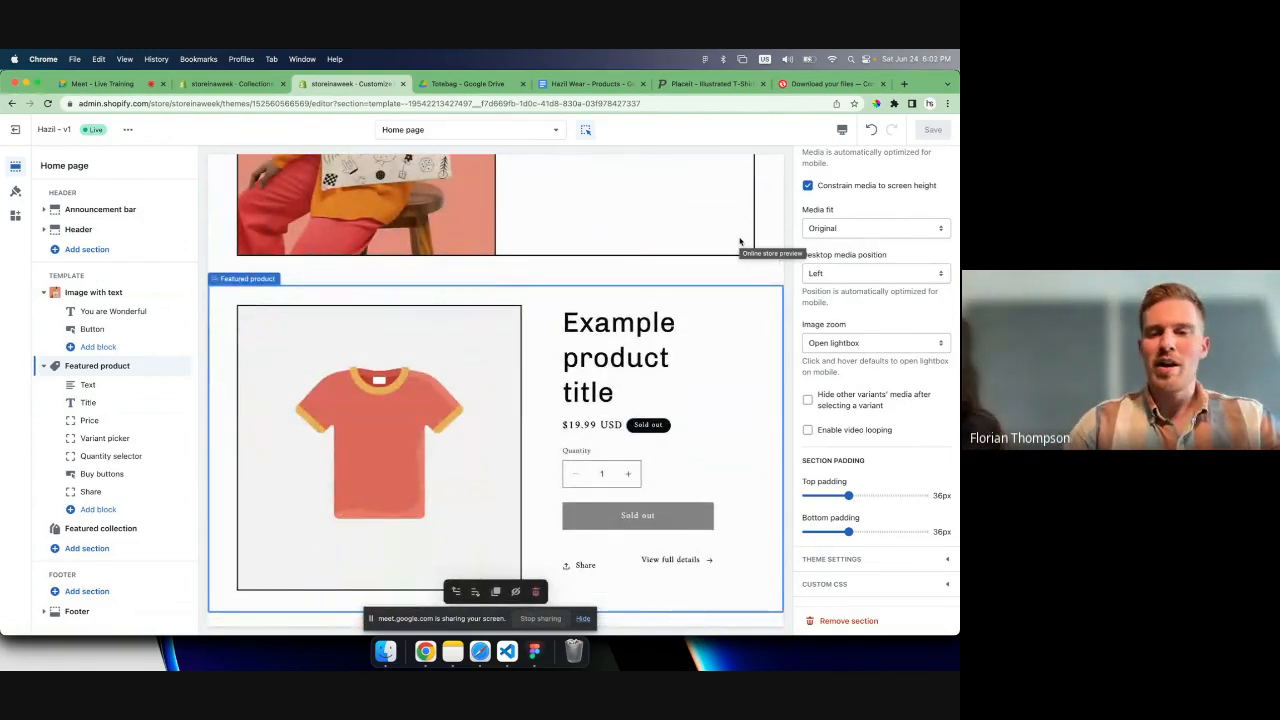
scroll(642, 307, "down", 2)
scroll(642, 307, "down", 3)
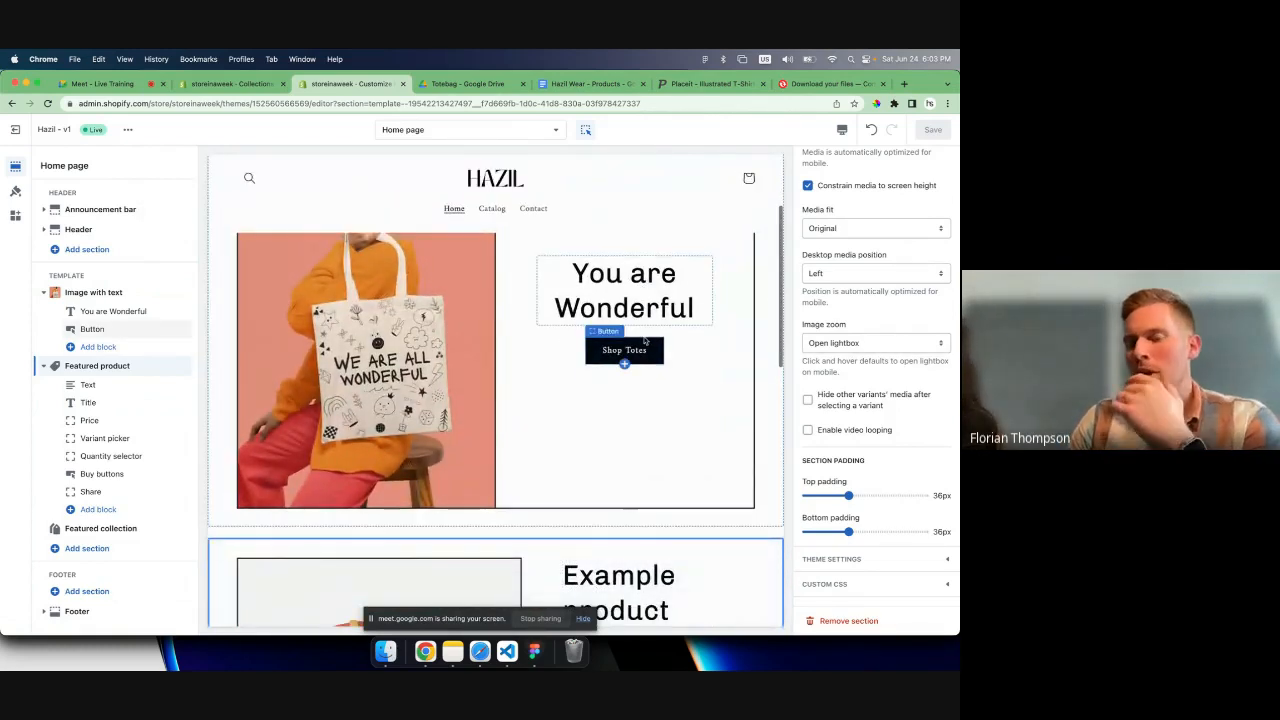
scroll(644, 357, "down", 4)
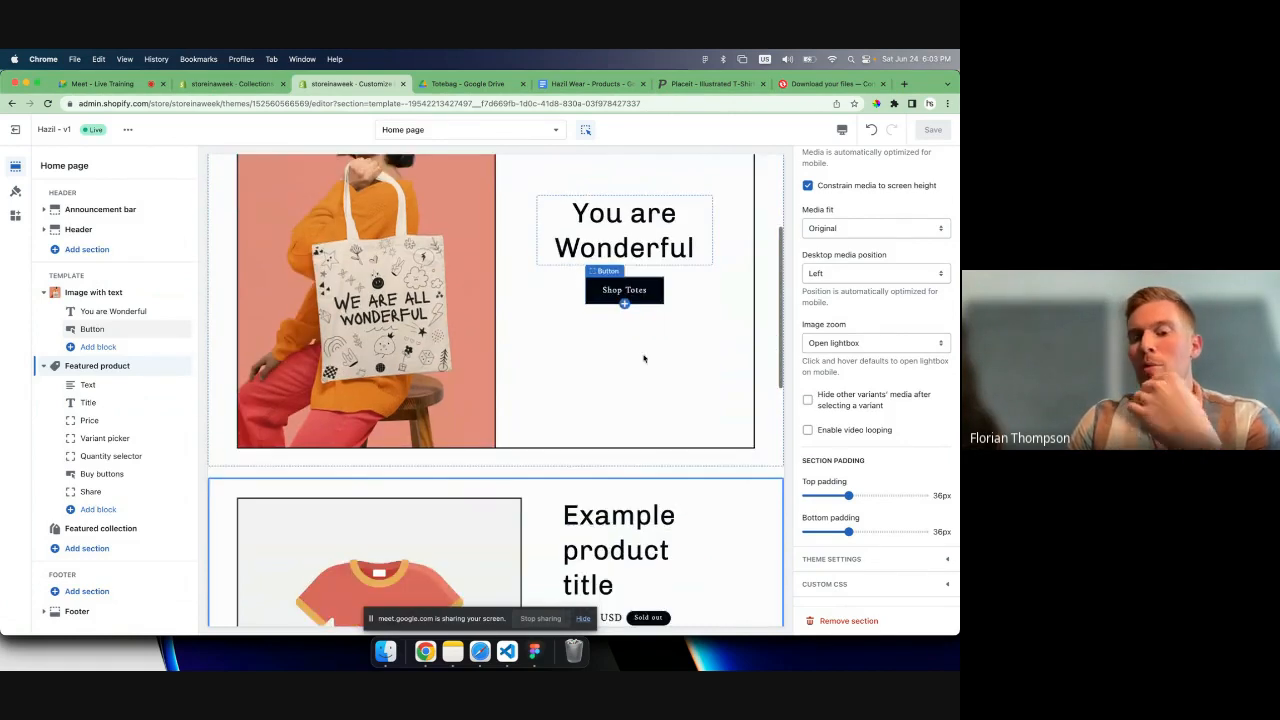
scroll(644, 357, "down", 3)
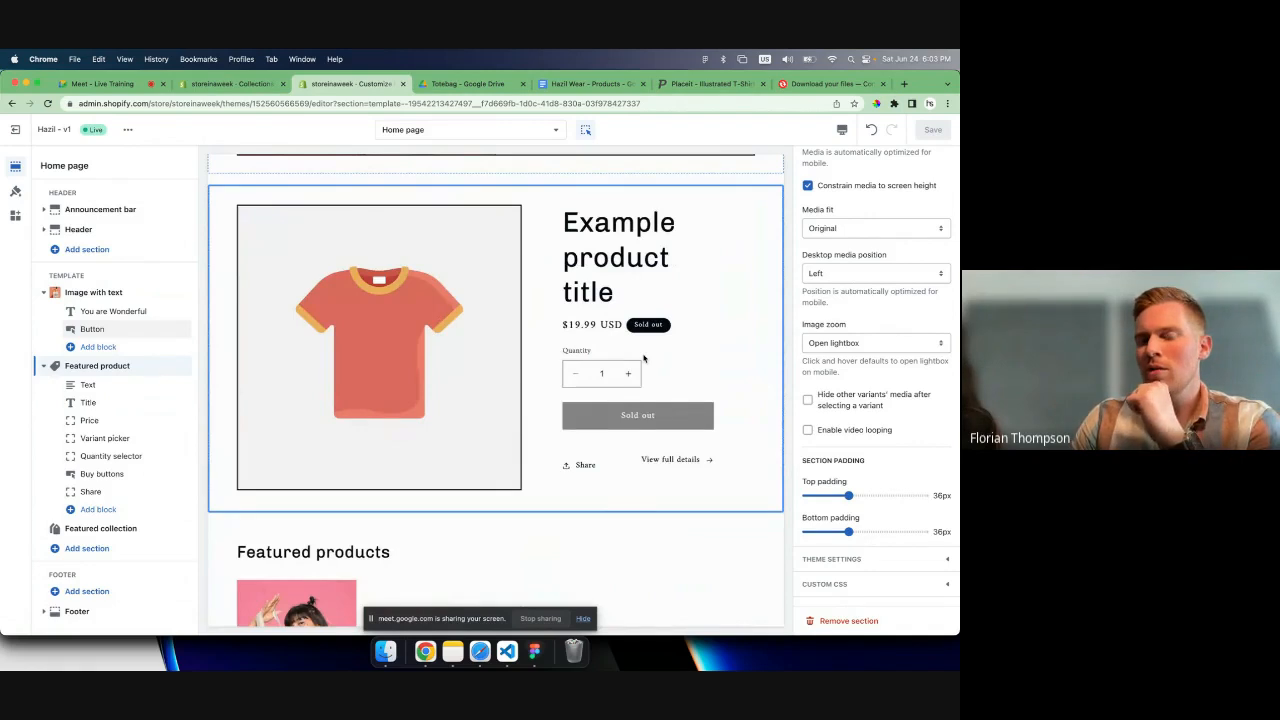
scroll(644, 357, "down", 6)
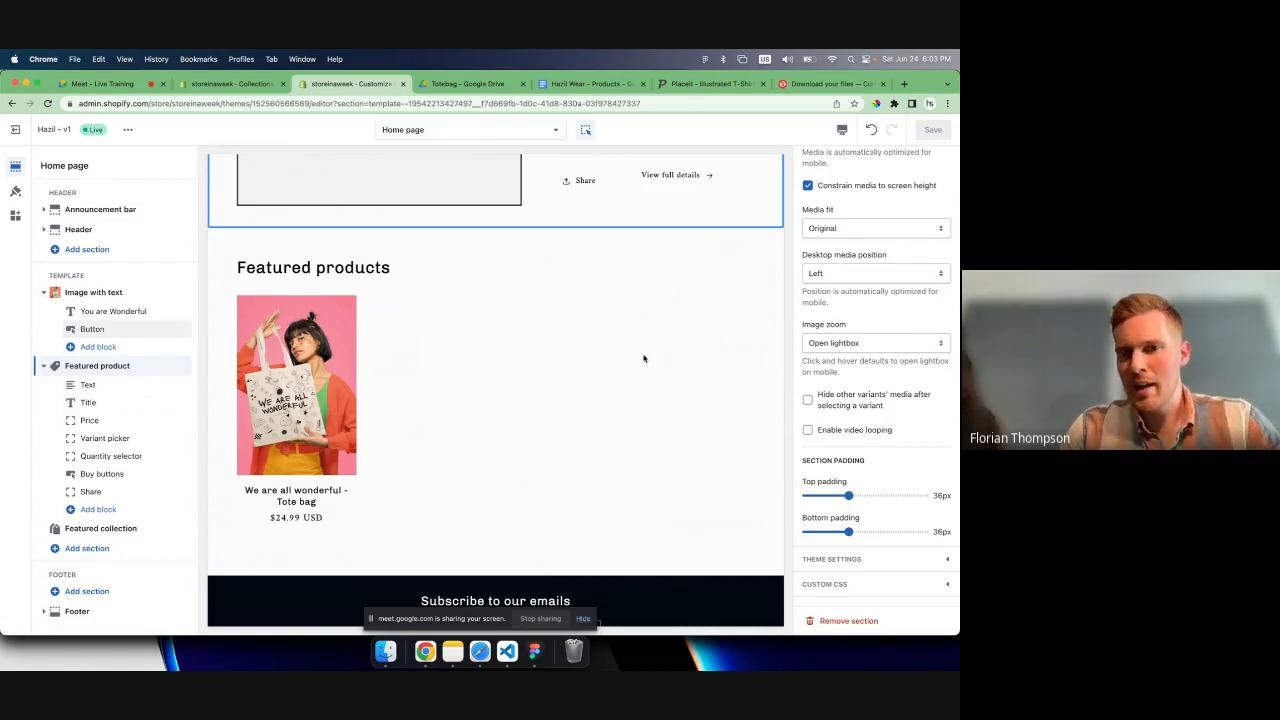
scroll(643, 358, "up", 6)
scroll(645, 357, "down", 4)
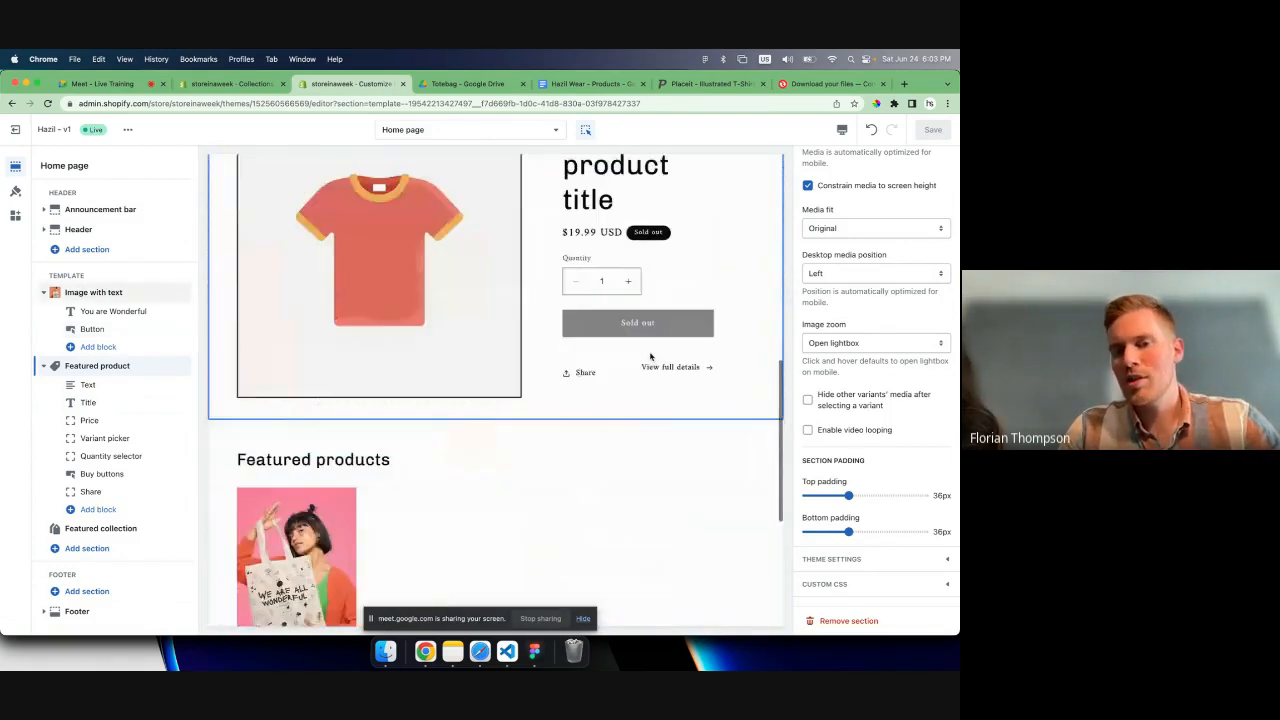
scroll(650, 356, "down", 3)
scroll(650, 356, "up", 6)
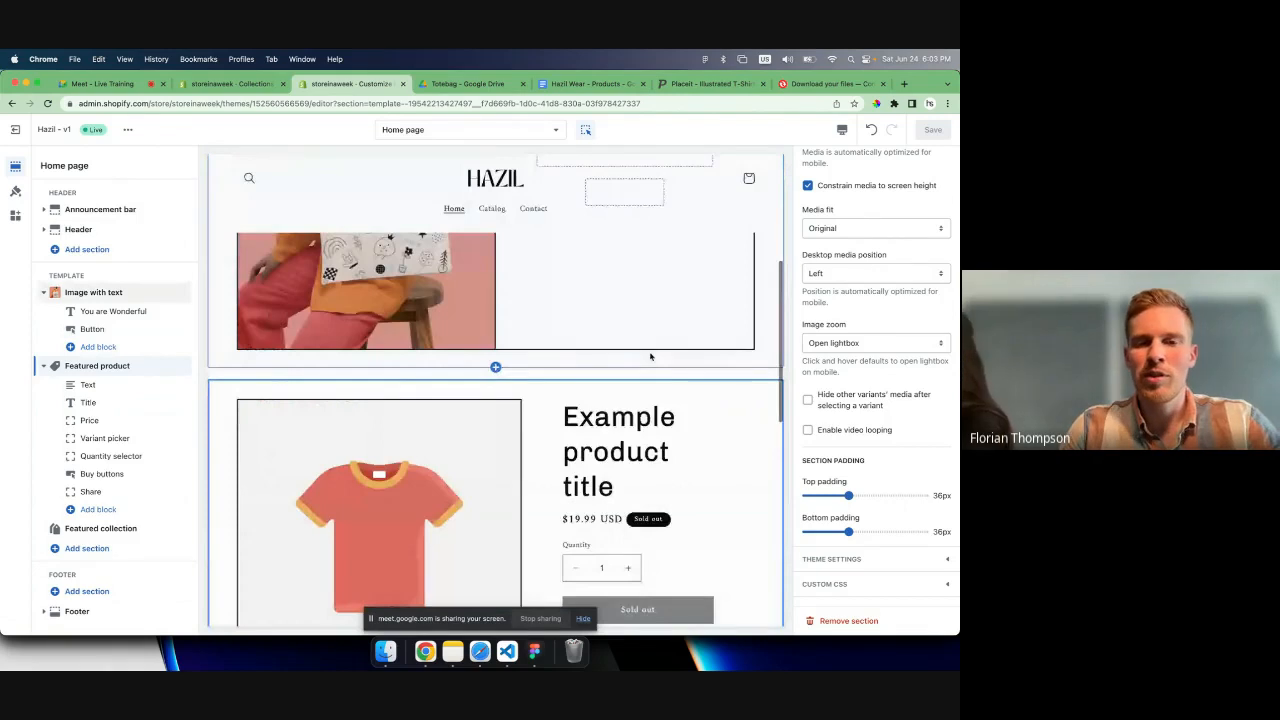
scroll(650, 356, "down", 3)
scroll(650, 356, "up", 4)
scroll(650, 356, "down", 2)
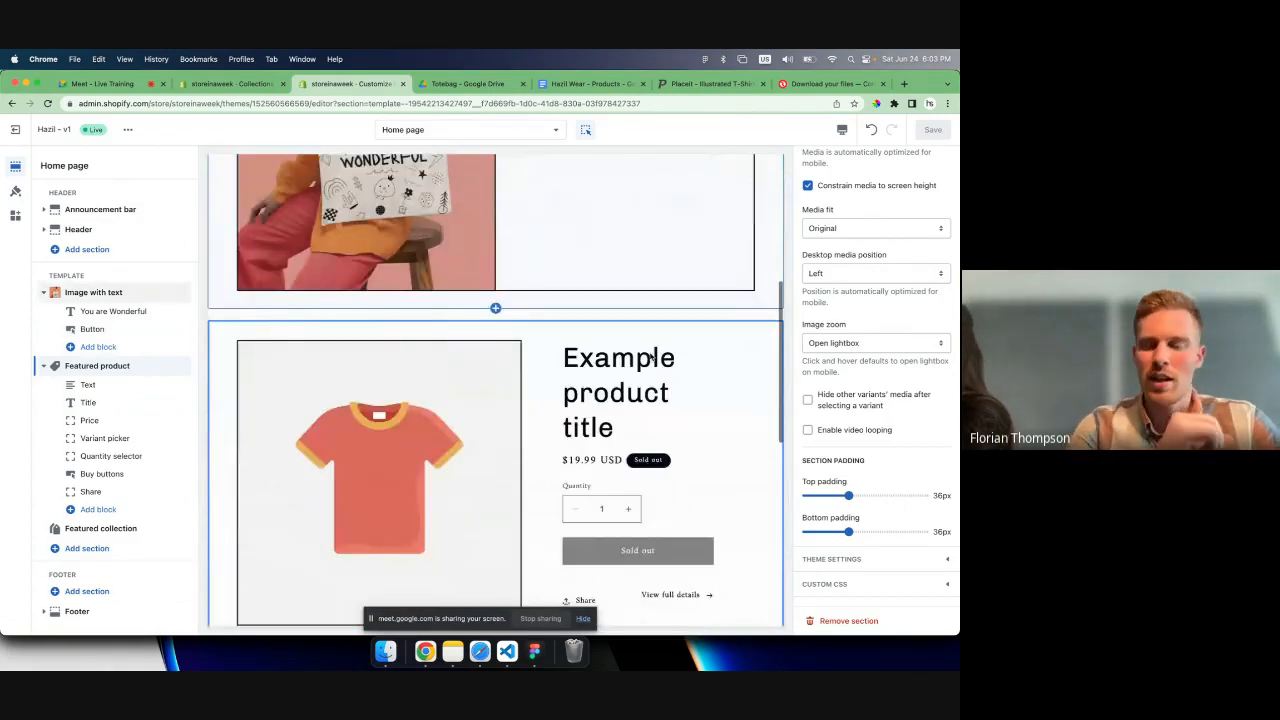
scroll(650, 356, "down", 2)
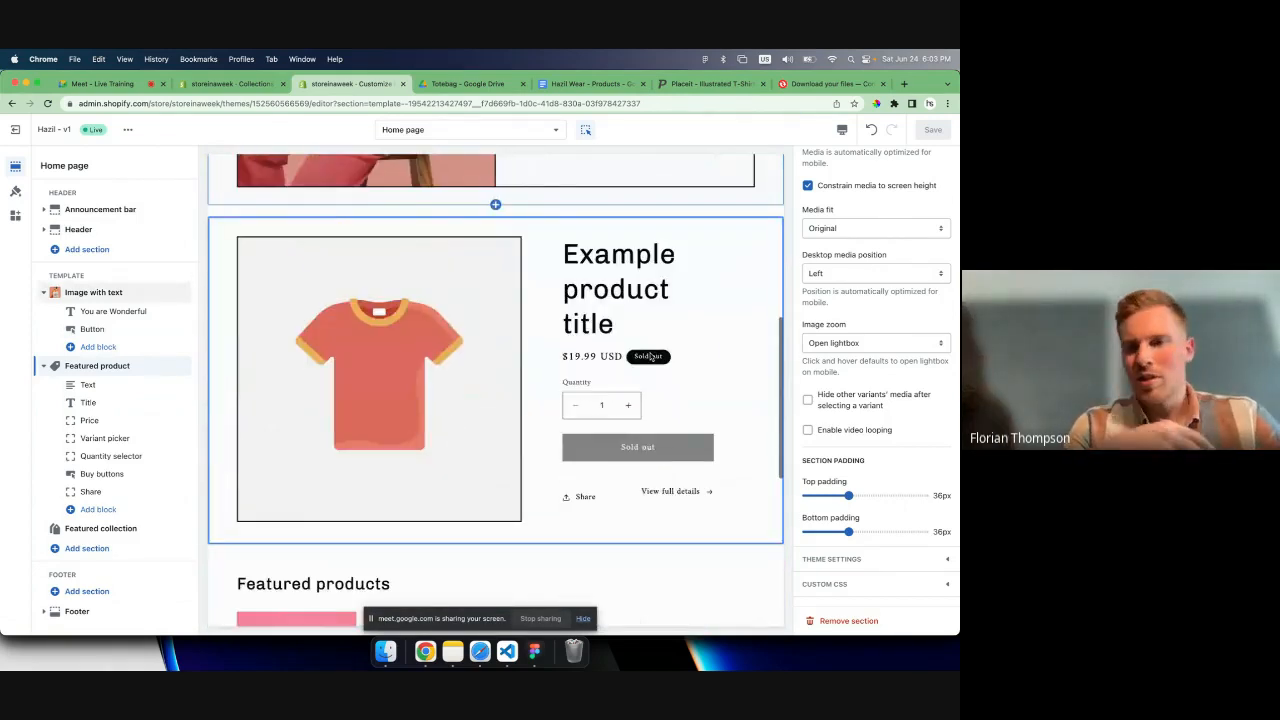
scroll(650, 356, "down", 3)
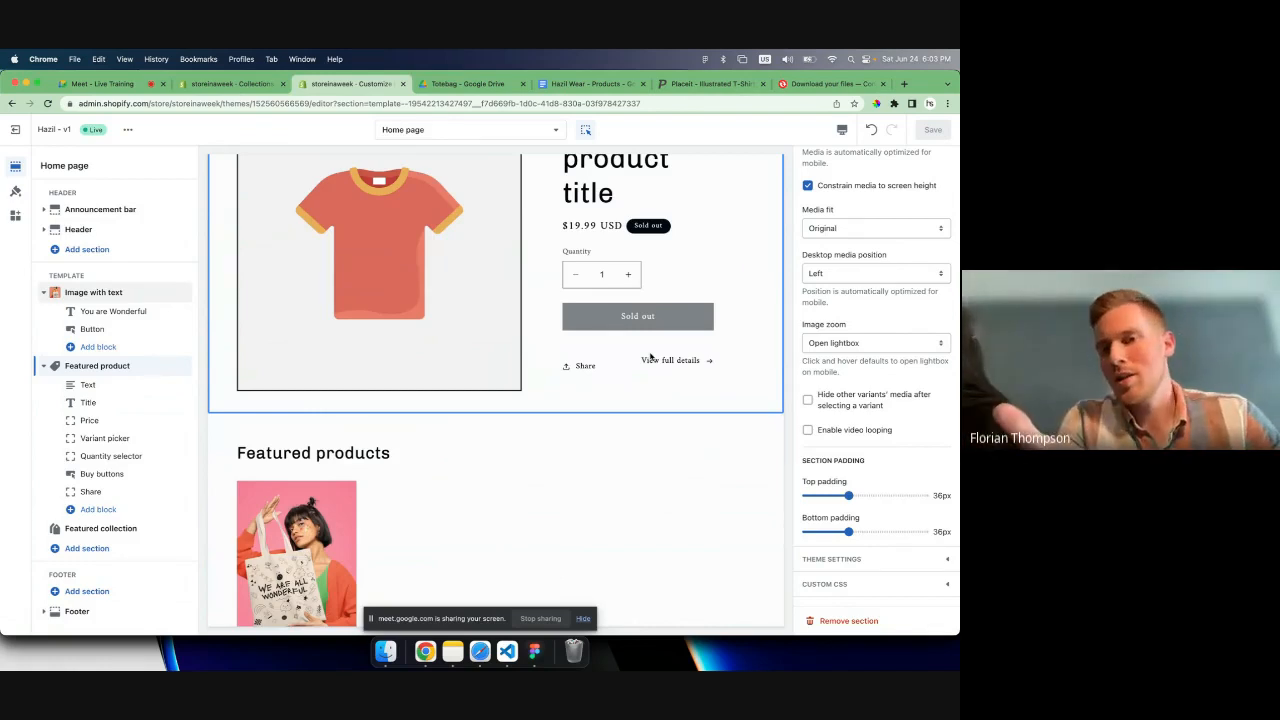
scroll(530, 397, "up", 3)
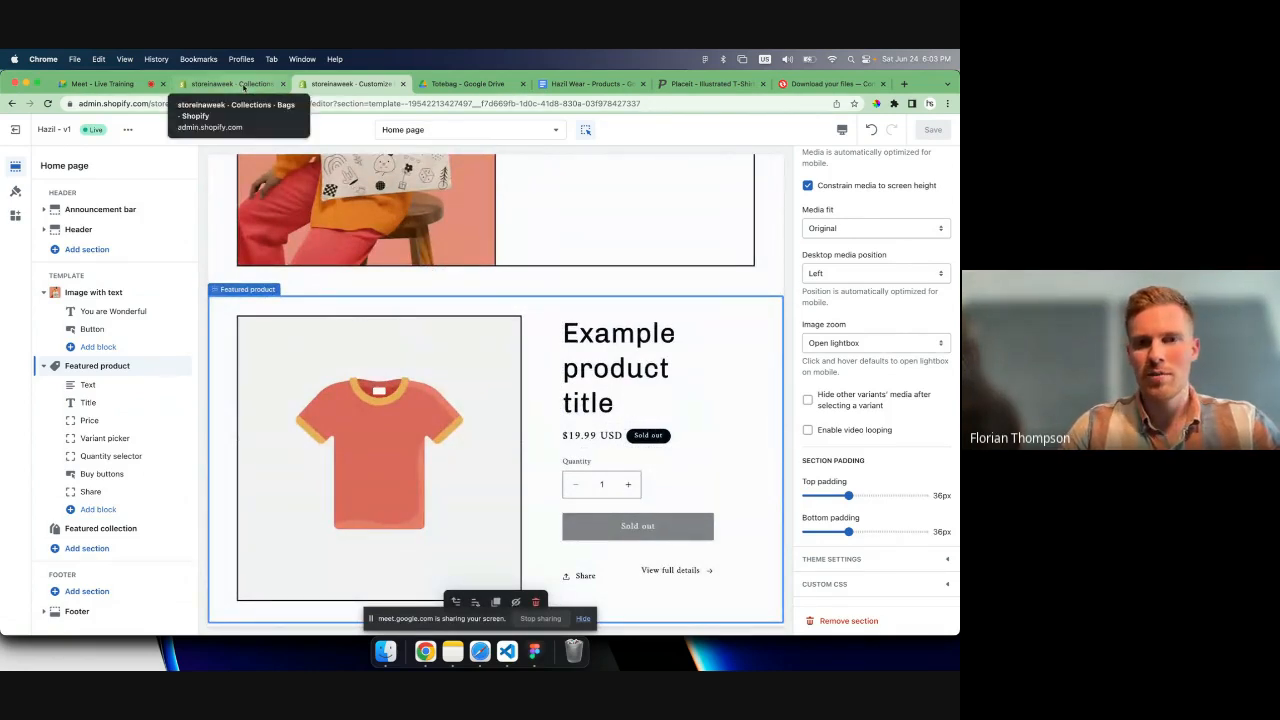
- Switch from the theme editor to the store admin and start adding a new product from the product list
left_click(230, 83)
scroll(265, 421, "up", 2)
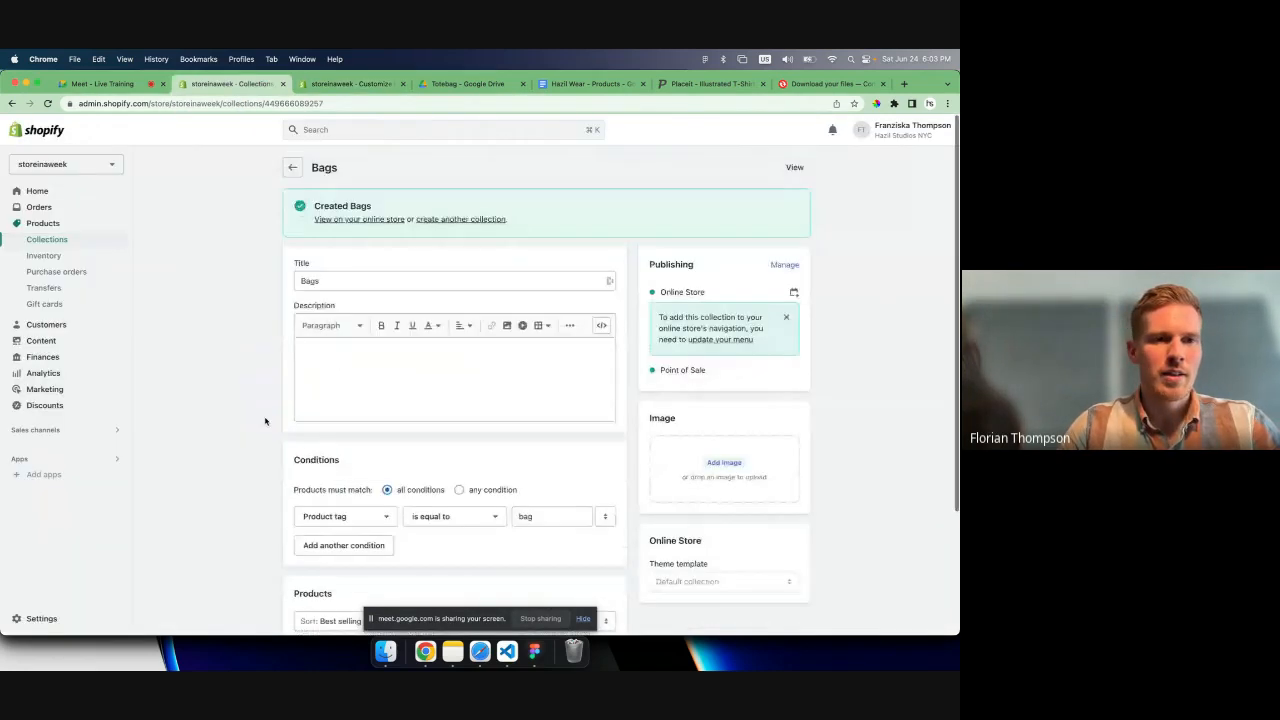
left_click(43, 223)
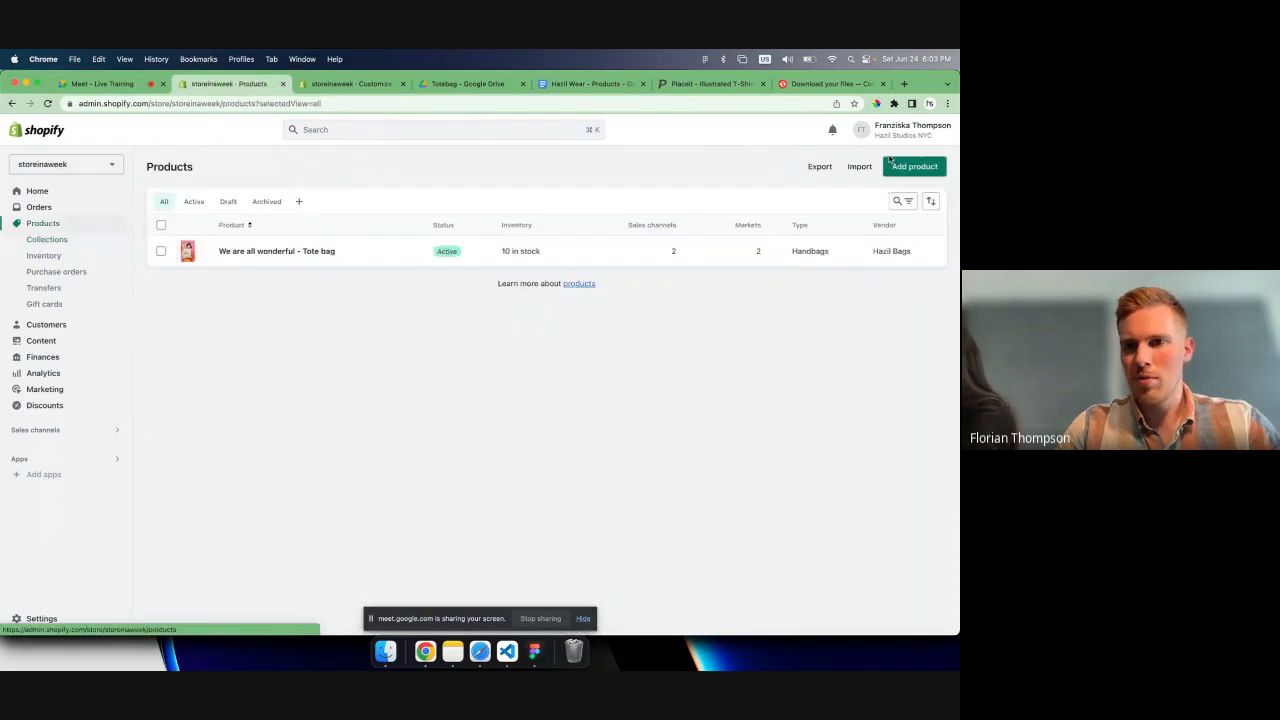
left_click(912, 166)
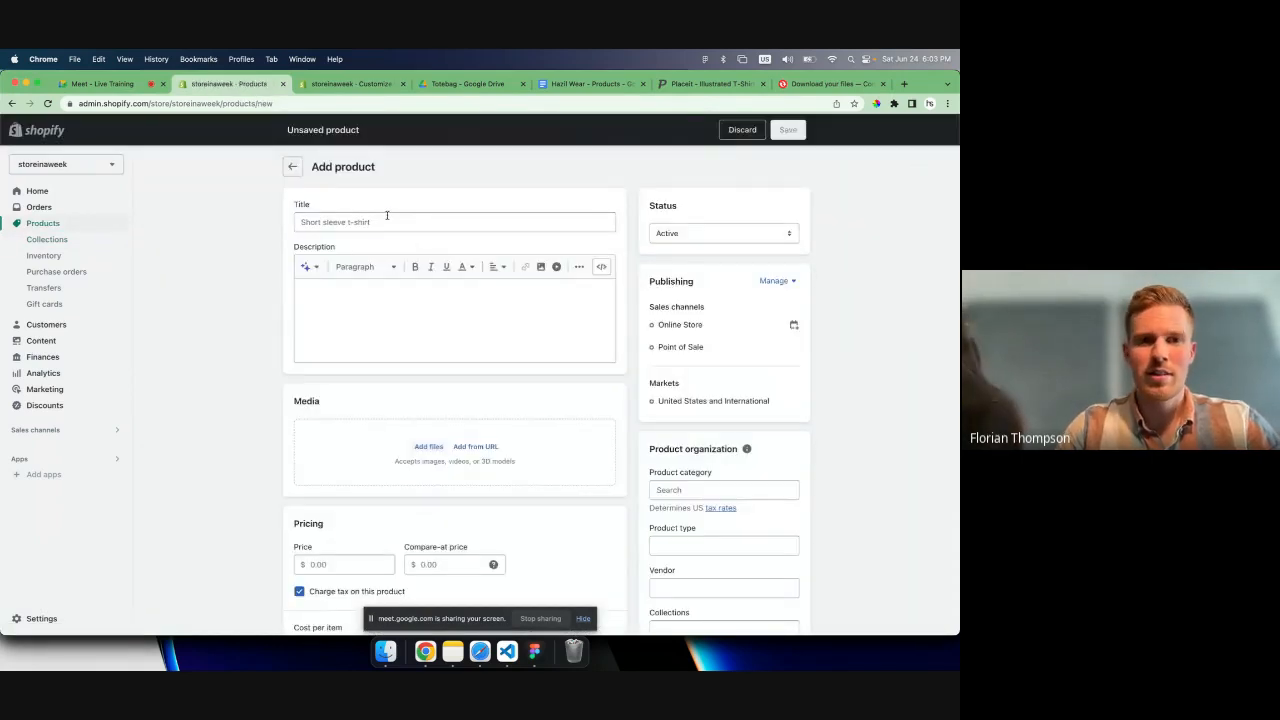
- Copy the heading "Smile - T Shirt" from the Hazil Wear - Products document into the new product's title
left_click(387, 216)
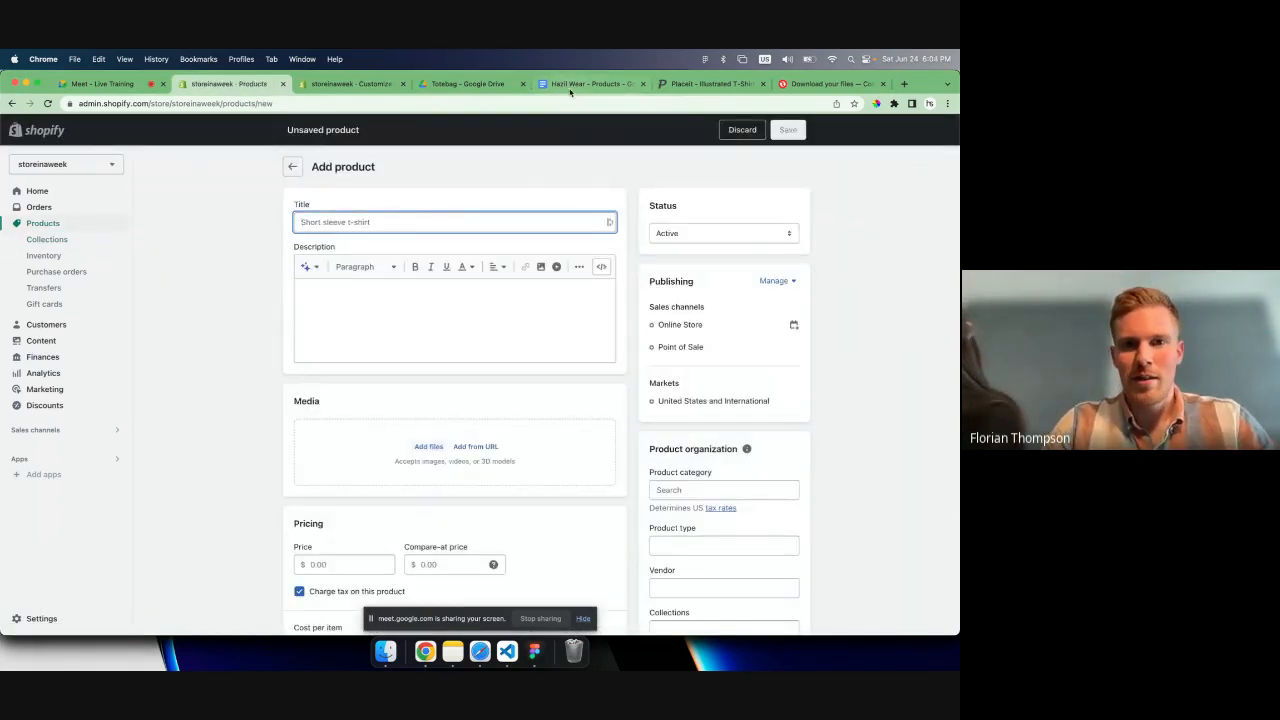
left_click(590, 83)
scroll(453, 343, "down", 10)
left_click(56, 320)
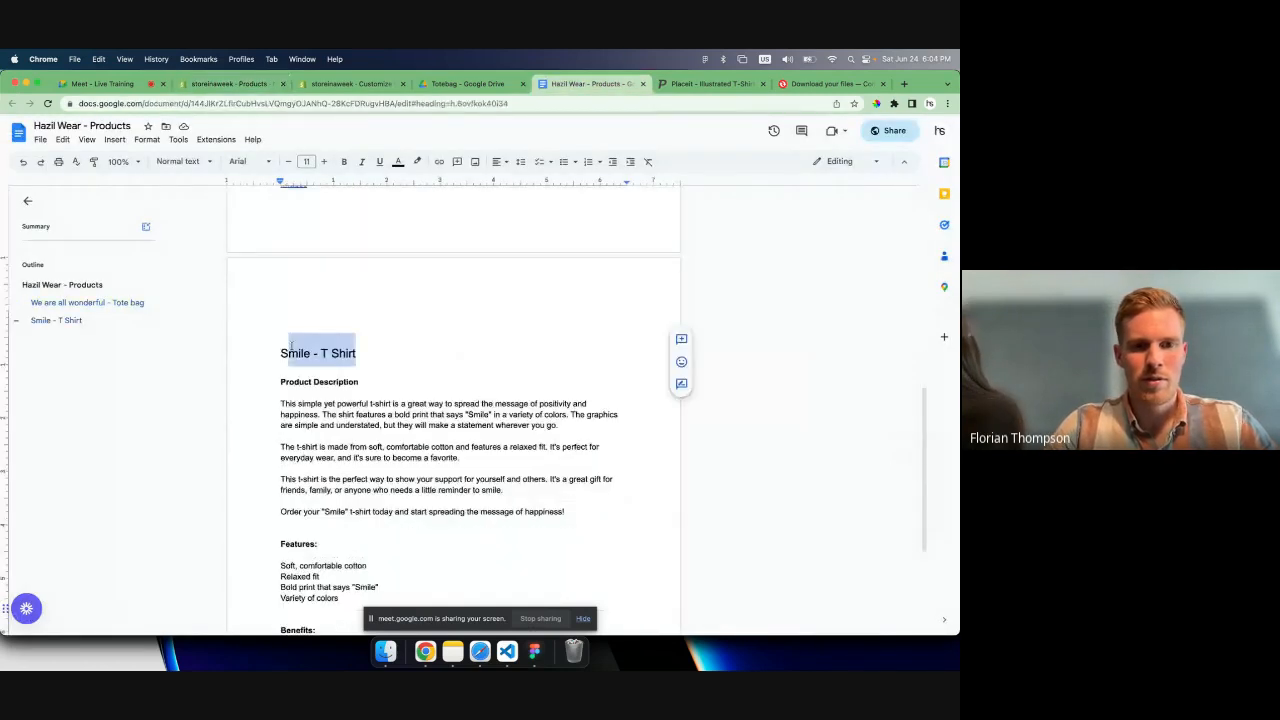
key("ctrl+c")
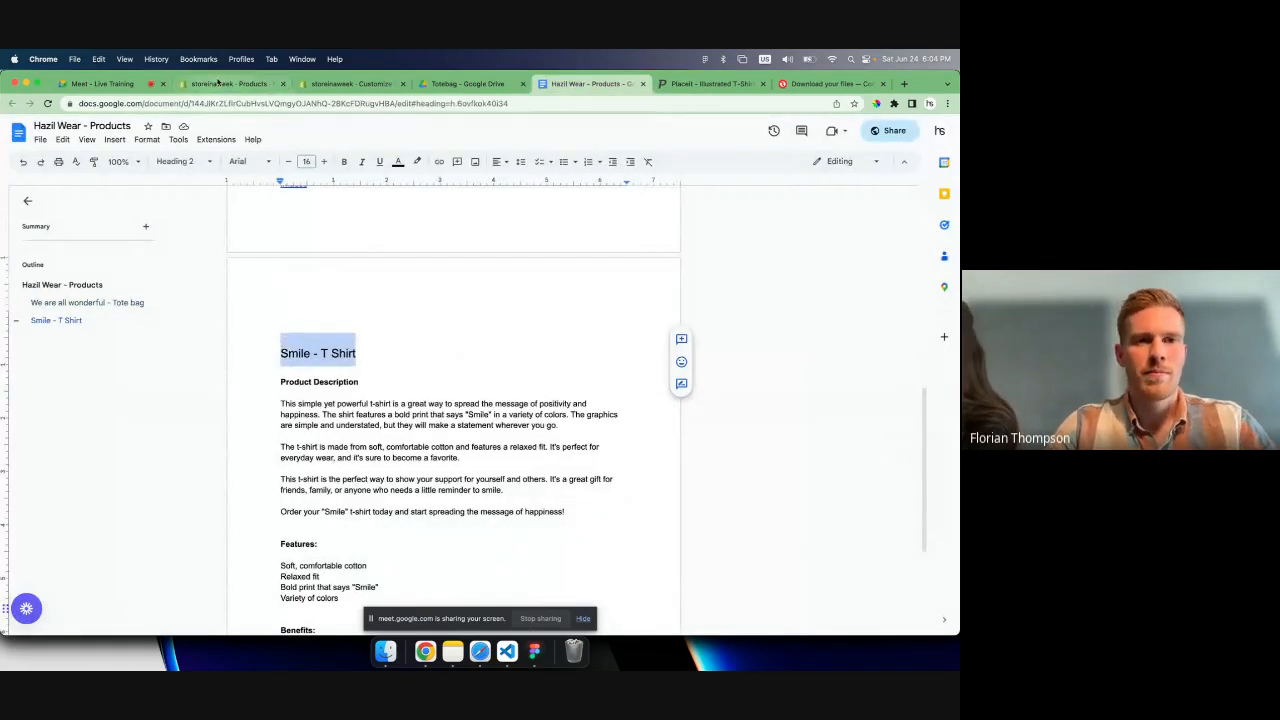
left_click(228, 83)
key("ctrl+v")
- Copy the four Smile T-shirt description paragraphs from the Hazil Wear - Products document into the new product's description
left_click(569, 86)
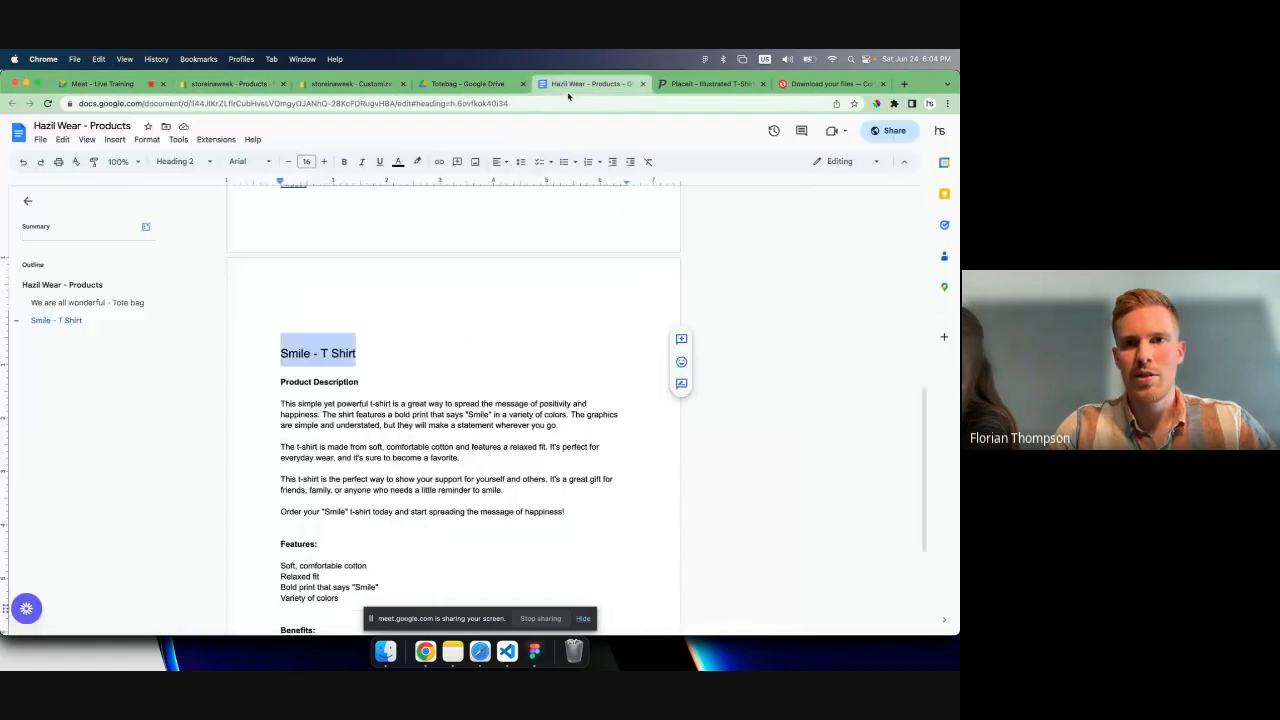
scroll(434, 412, "down", 2)
left_click_drag(566, 381, 255, 269)
left_click(534, 396)
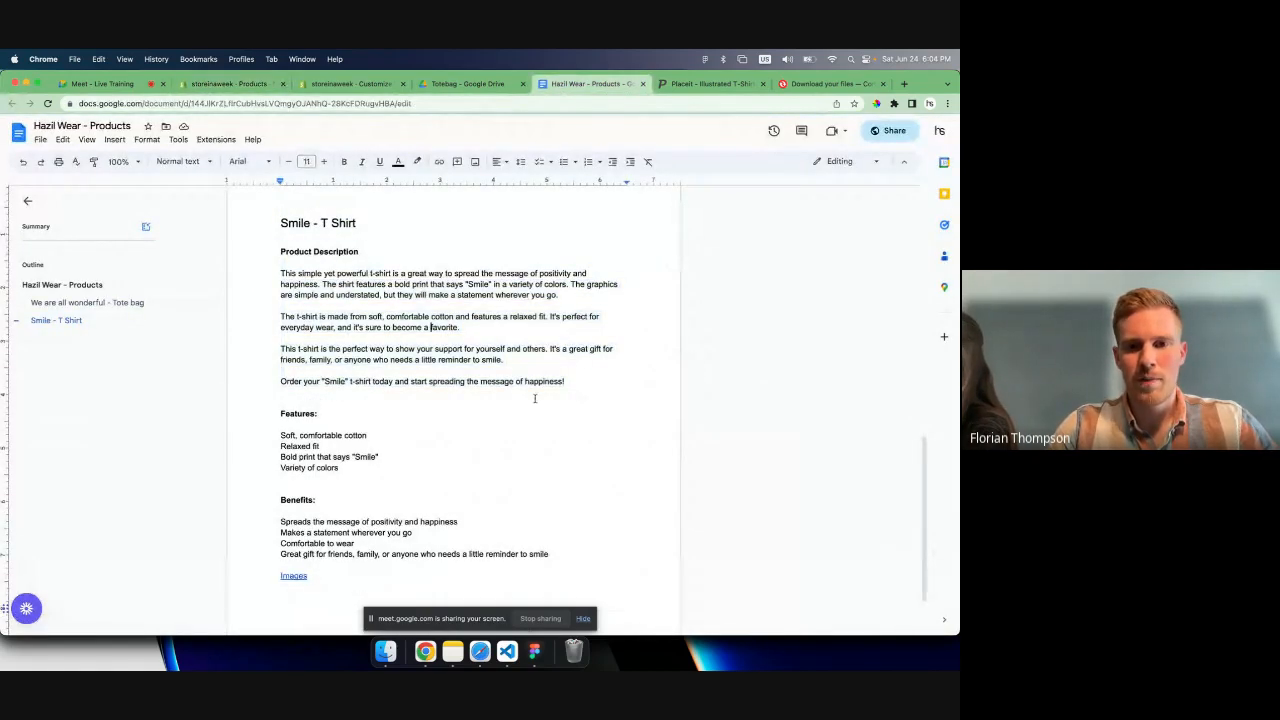
left_click_drag(567, 382, 279, 270)
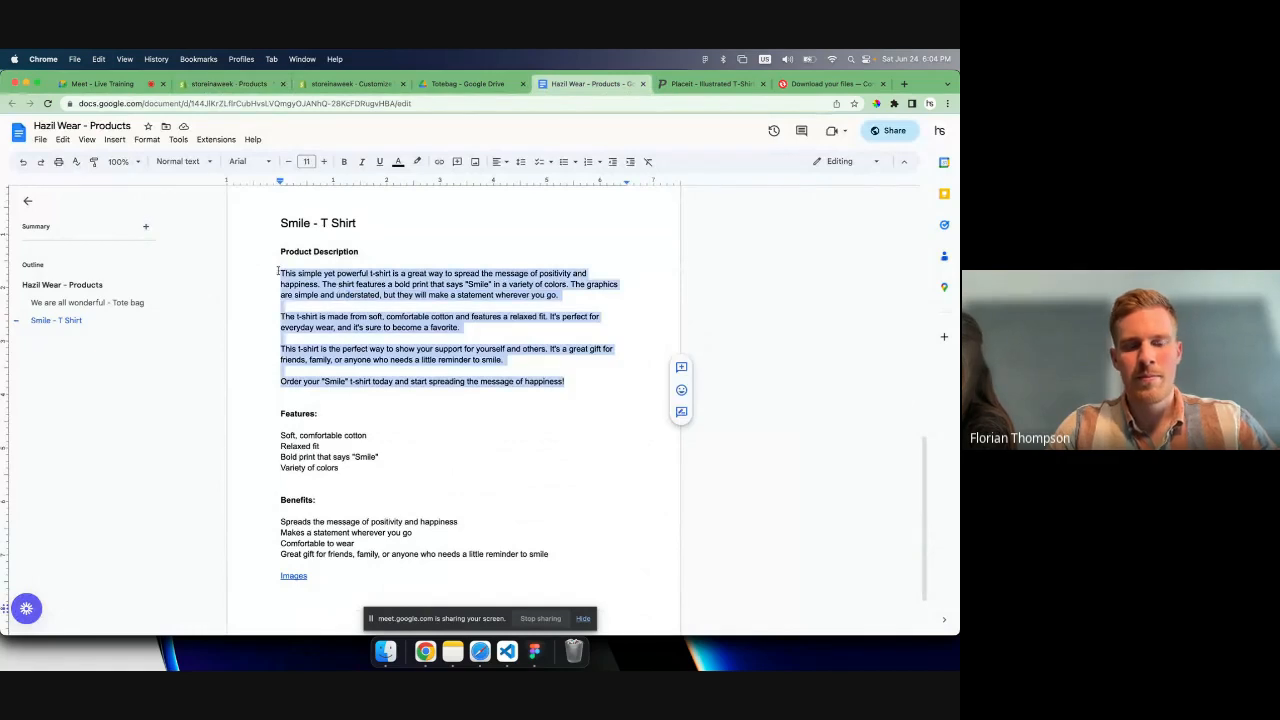
left_click(229, 83)
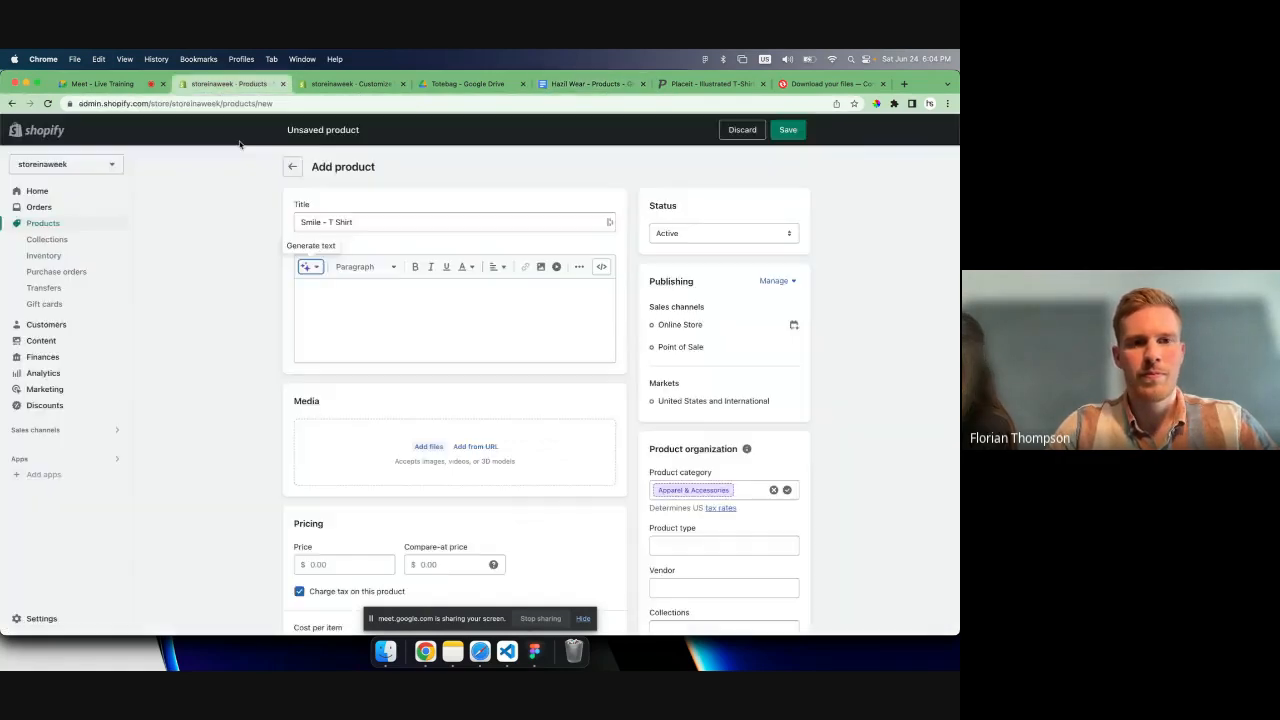
left_click(346, 330)
key("super+v")
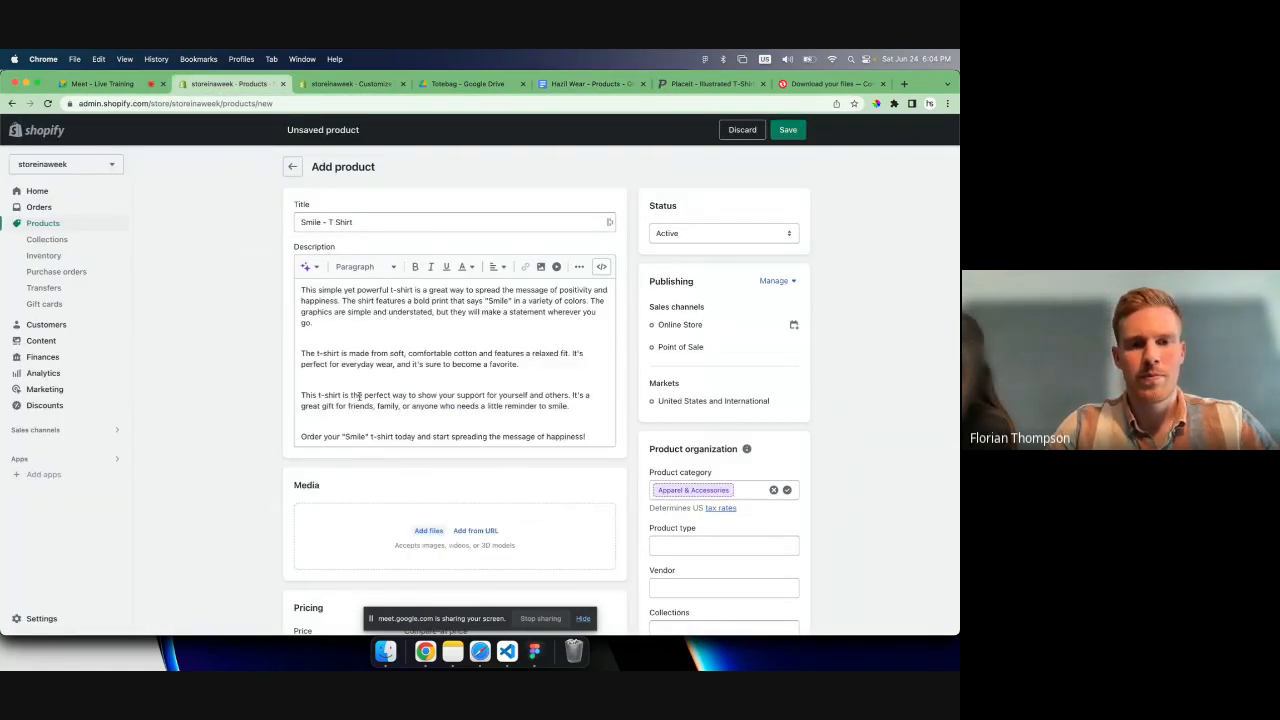
- Preview the image files in Downloads and upload hazilwear-smile-tshirt.webp to the product's media
scroll(356, 397, "down", 3)
left_click(400, 410)
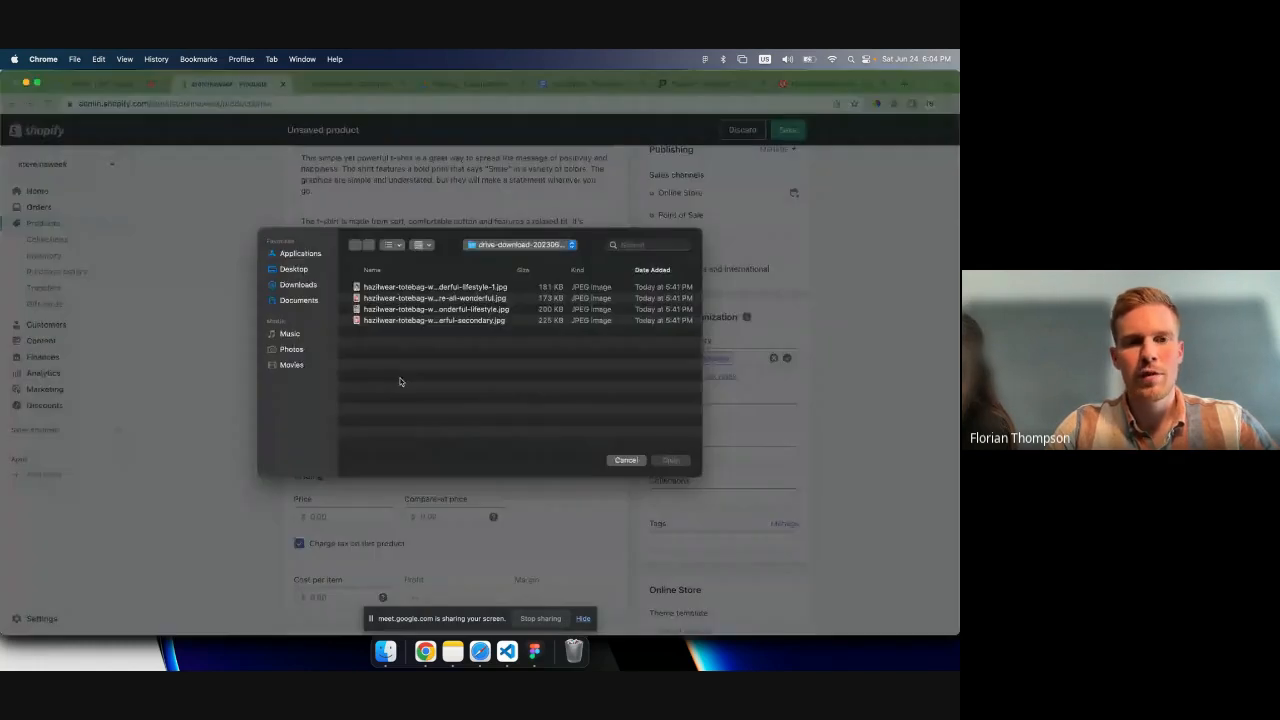
left_click(297, 284)
left_click(375, 293)
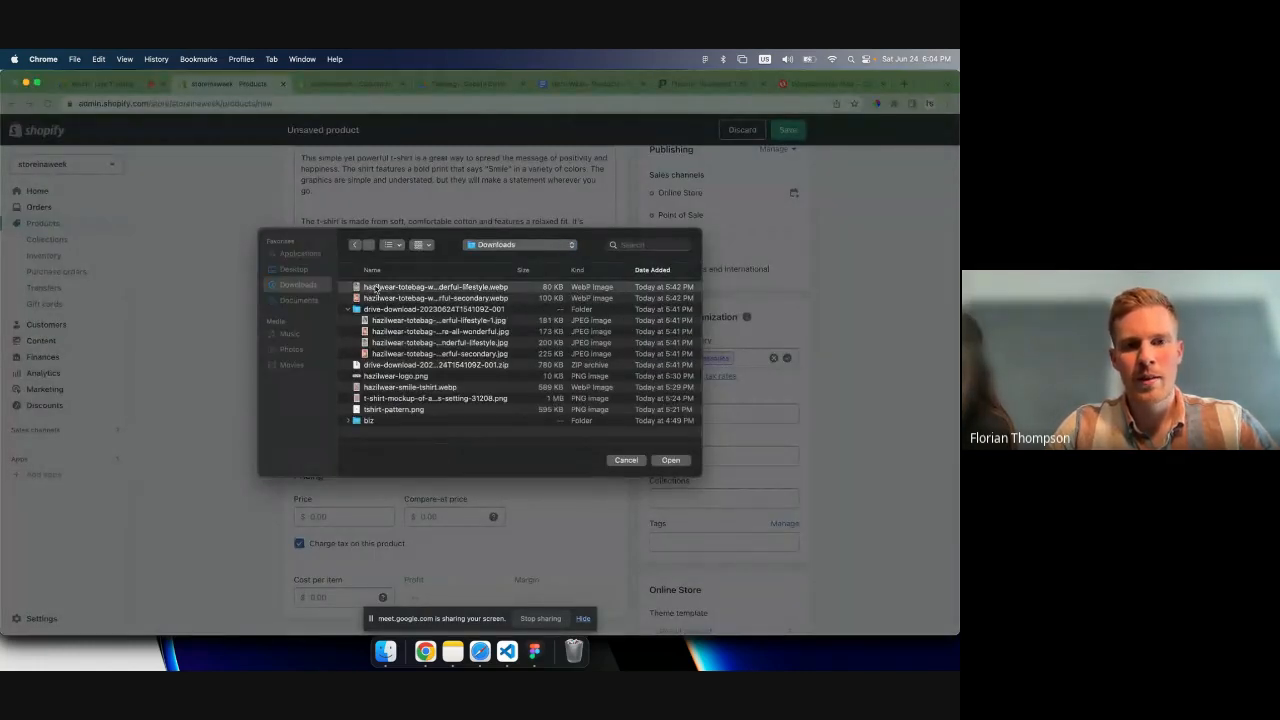
key("space")
key("space")
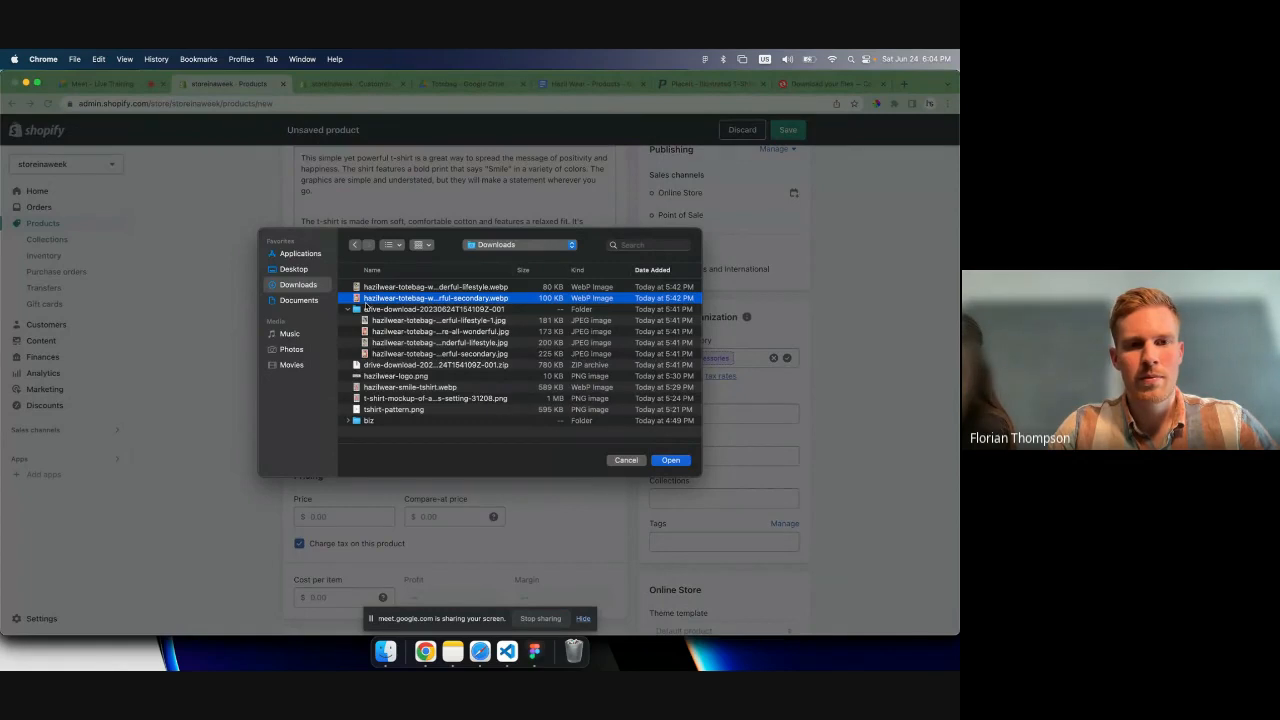
left_click(348, 309)
left_click(375, 333)
left_click(383, 344)
key("space")
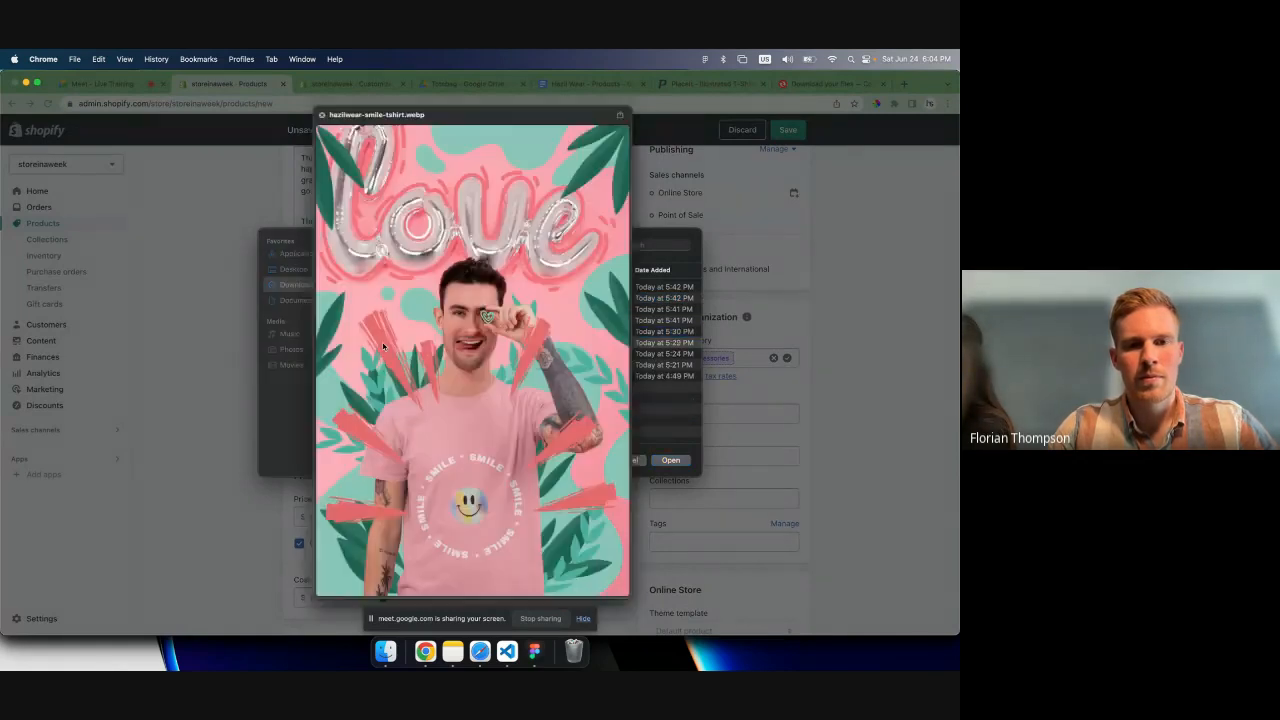
key("space")
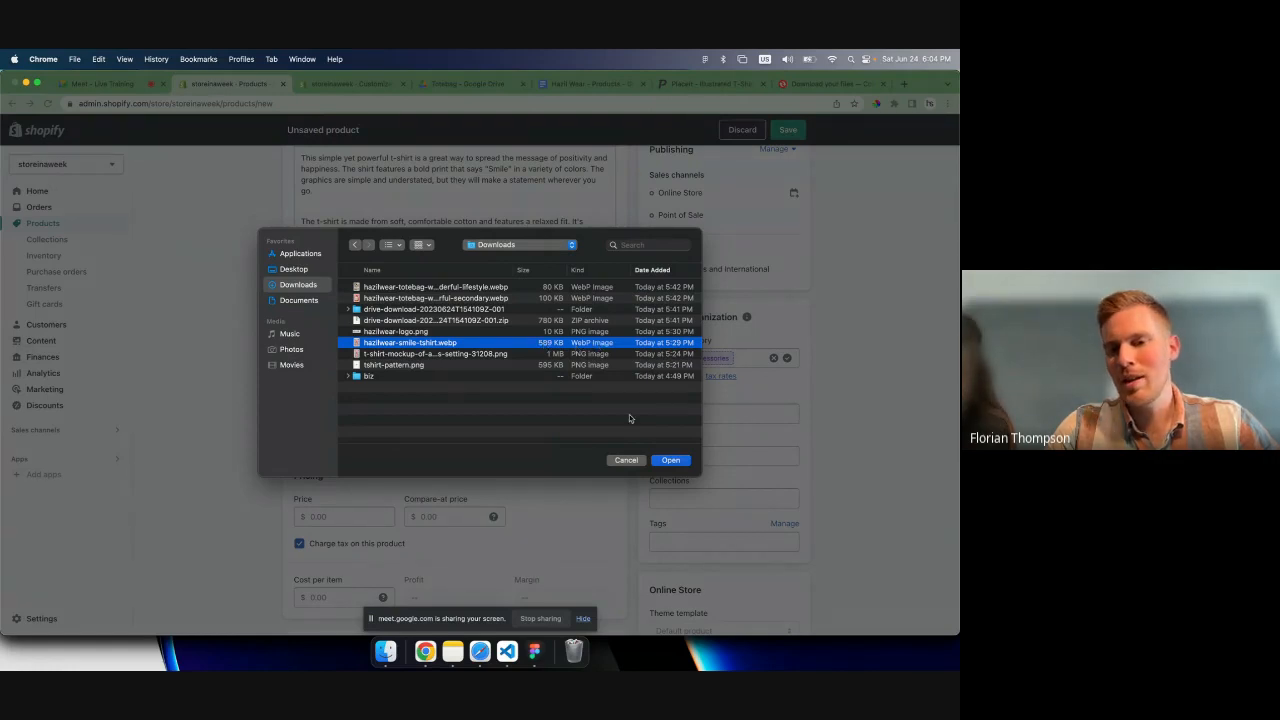
left_click(668, 461)
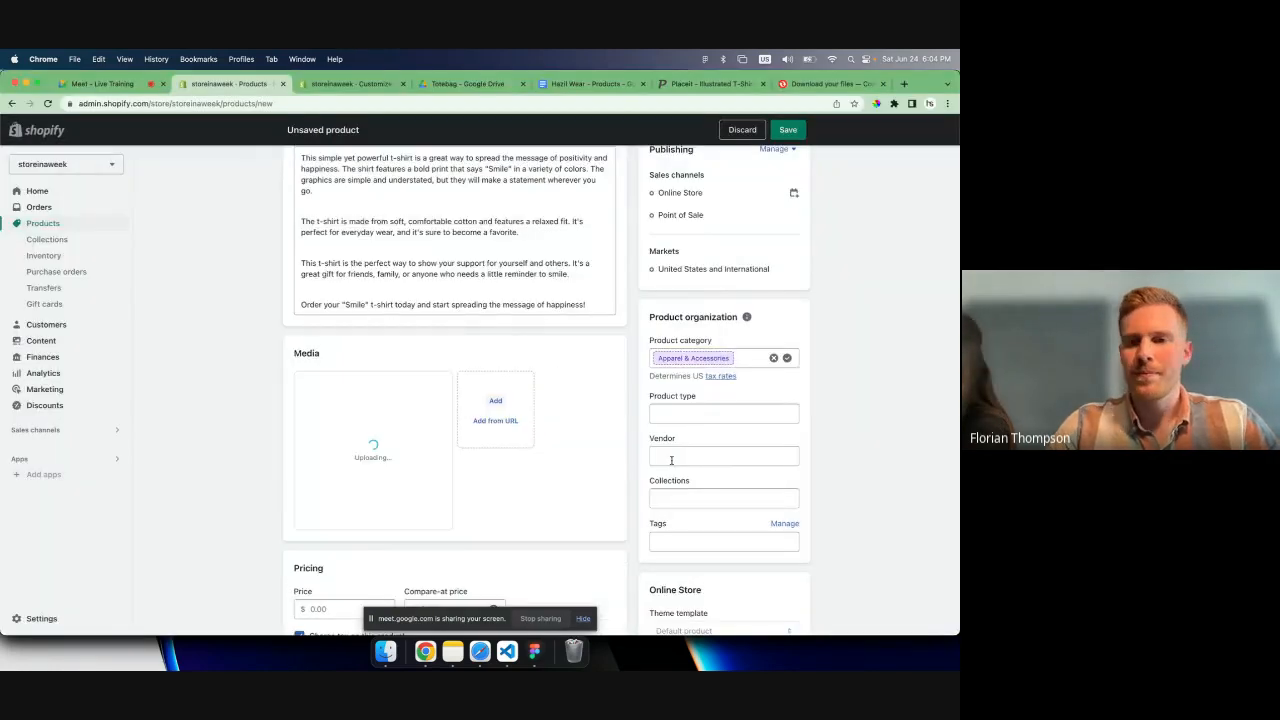
- Set the Smile T-shirt's price to $19.99 and its cost per item to $12
scroll(605, 373, "down", 2)
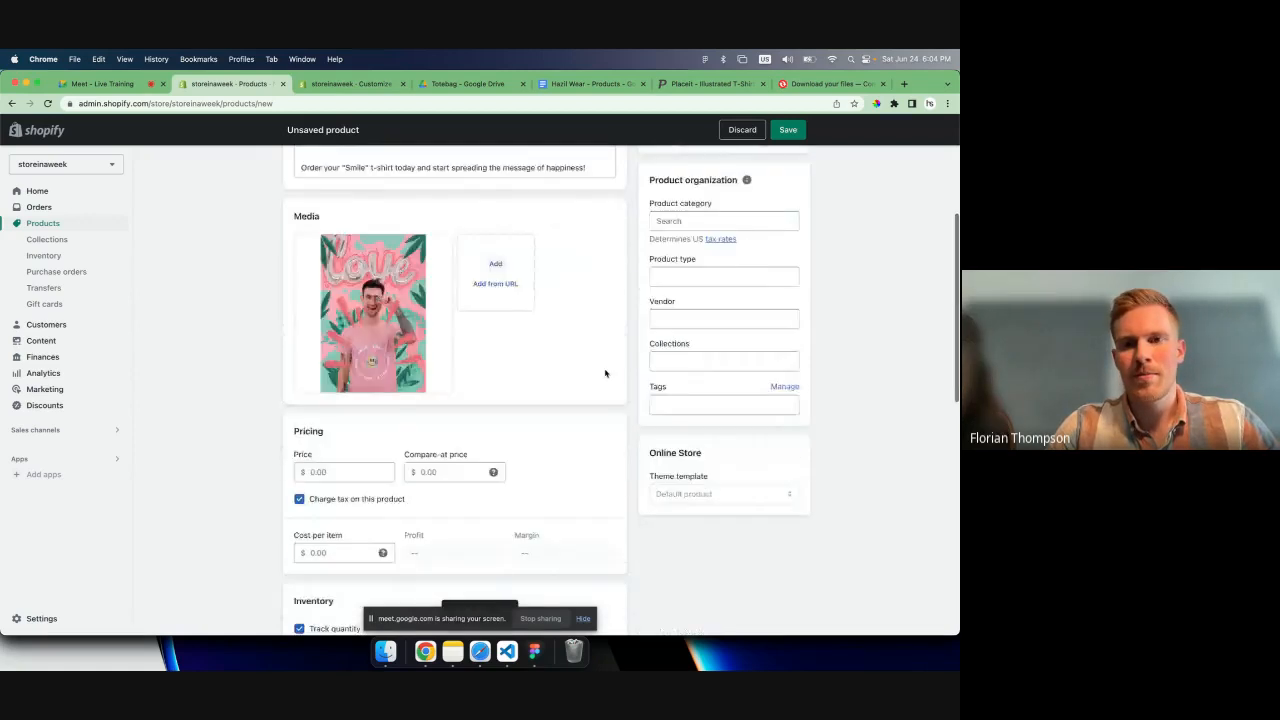
scroll(560, 380, "down", 3)
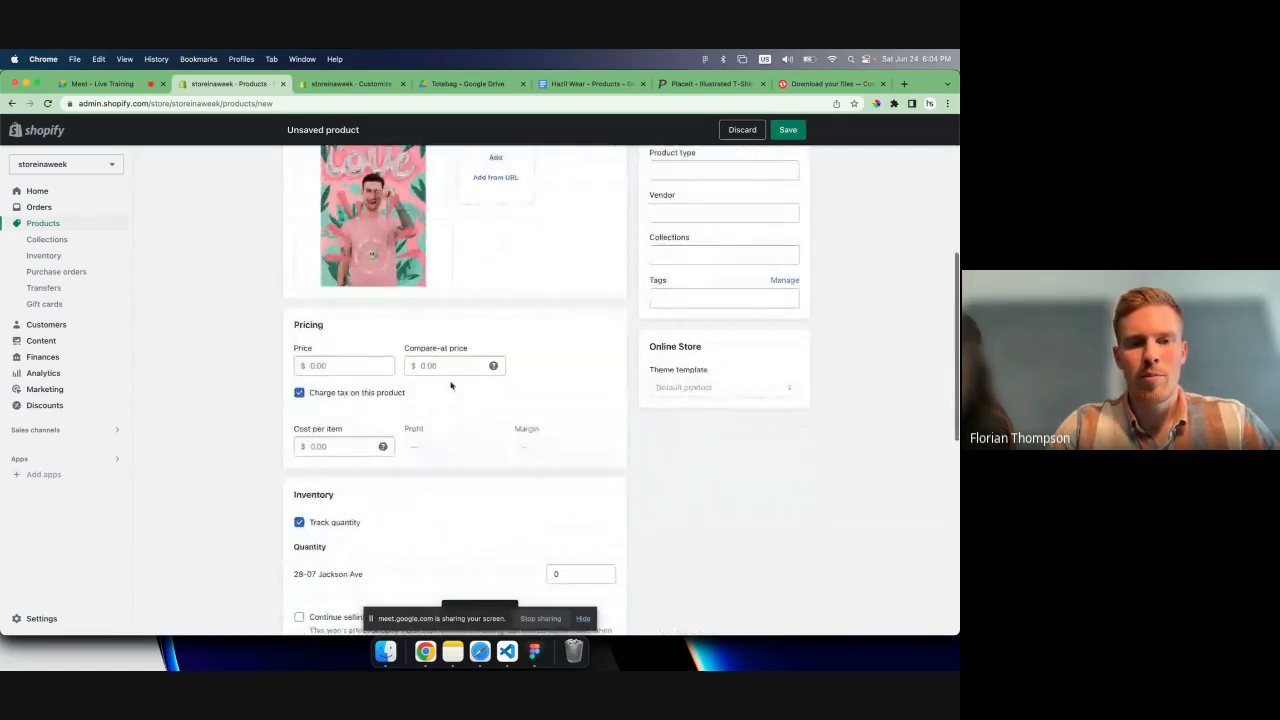
left_click(317, 362)
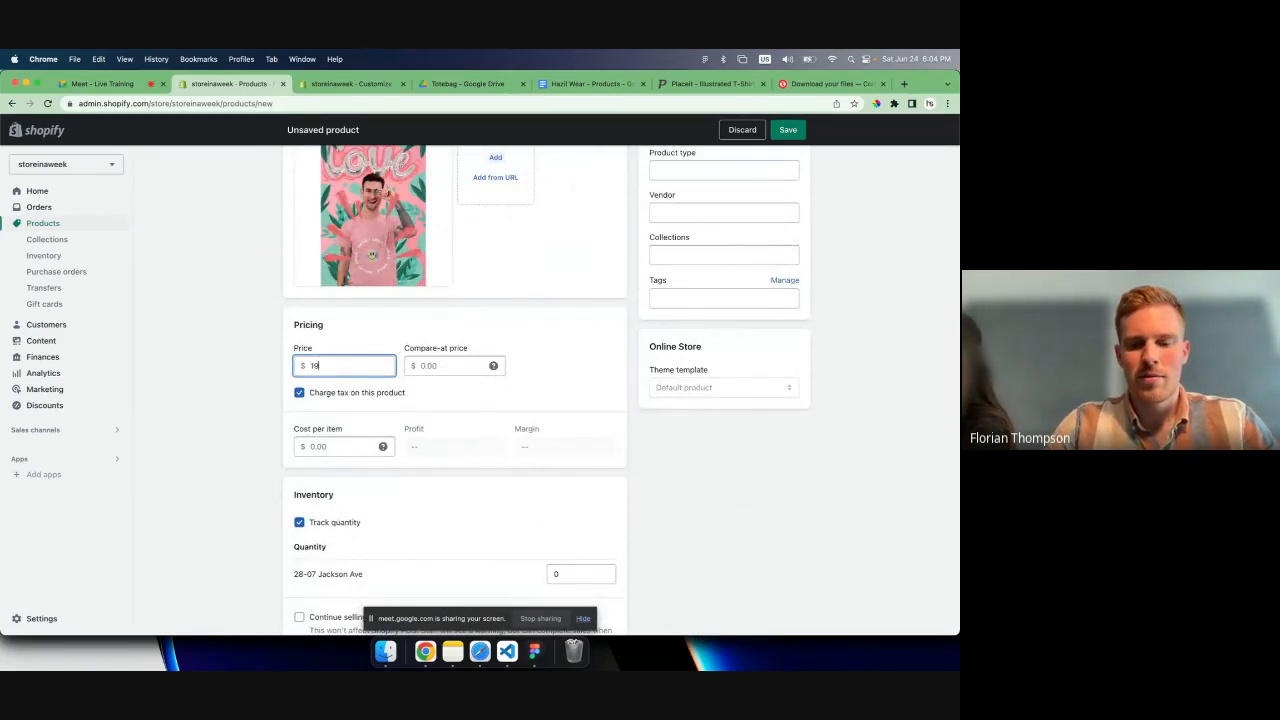
left_click(450, 365)
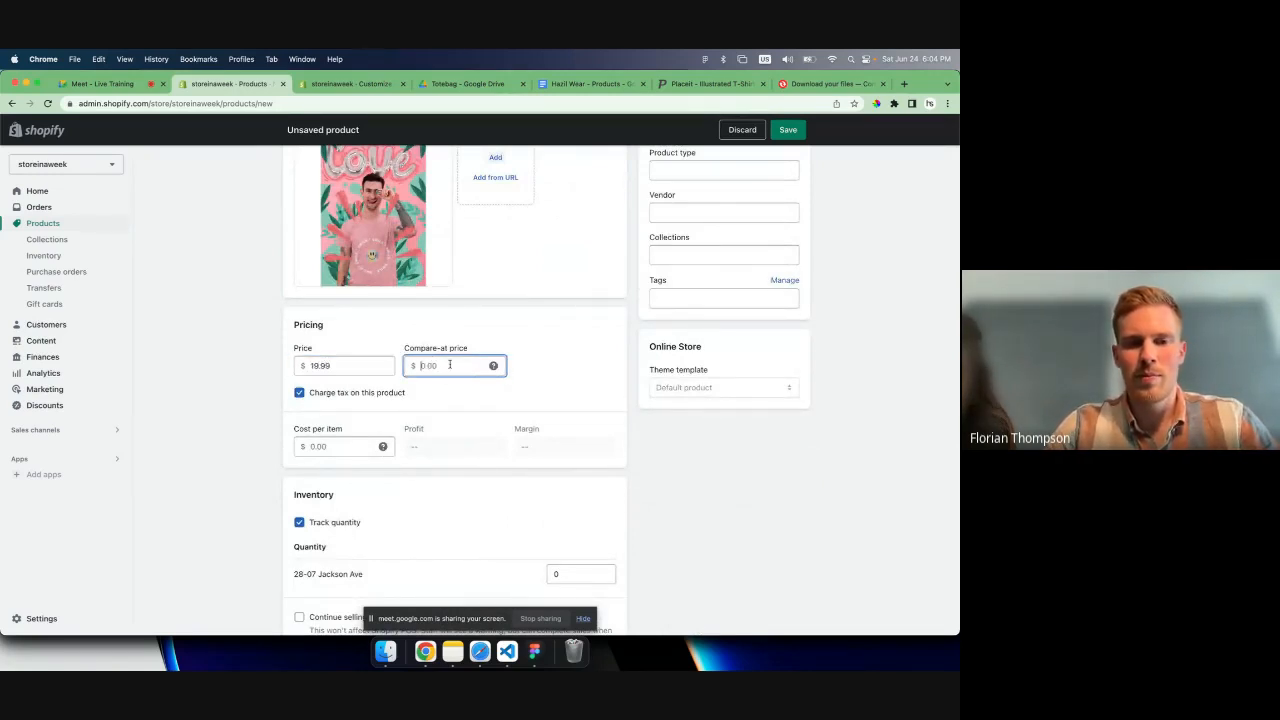
scroll(380, 423, "down", 1)
left_click(331, 424)
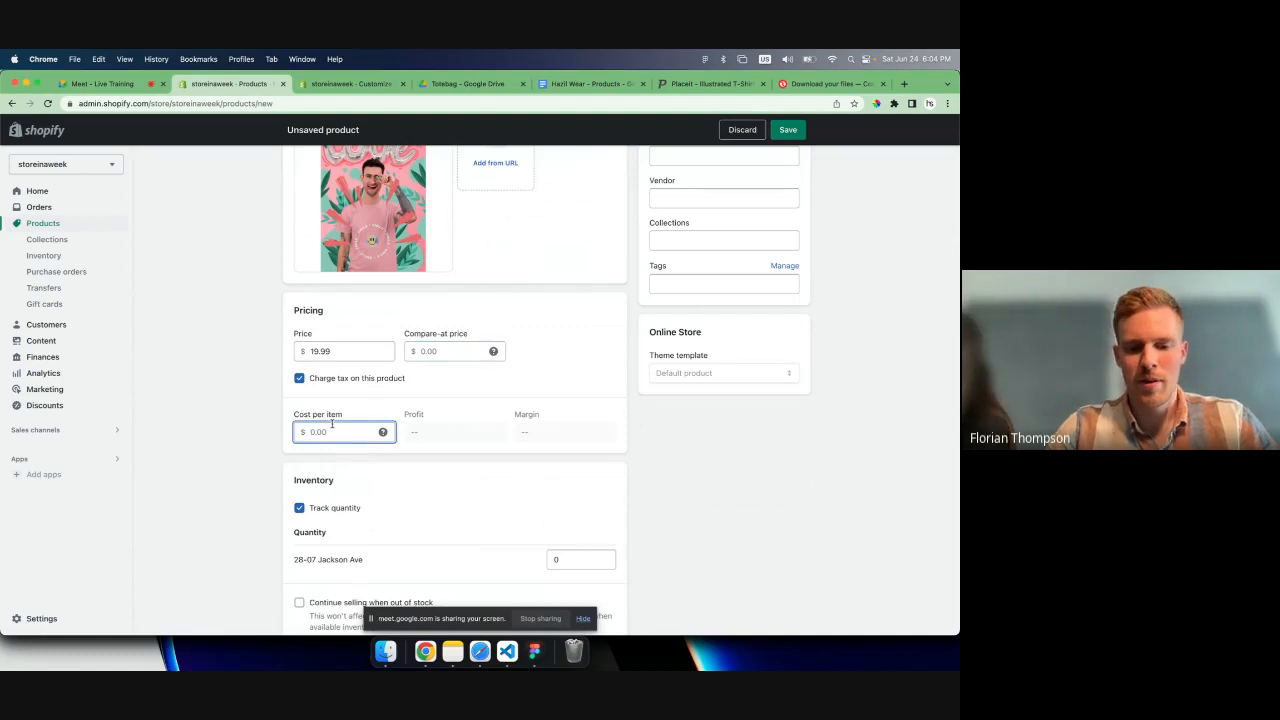
type("12")
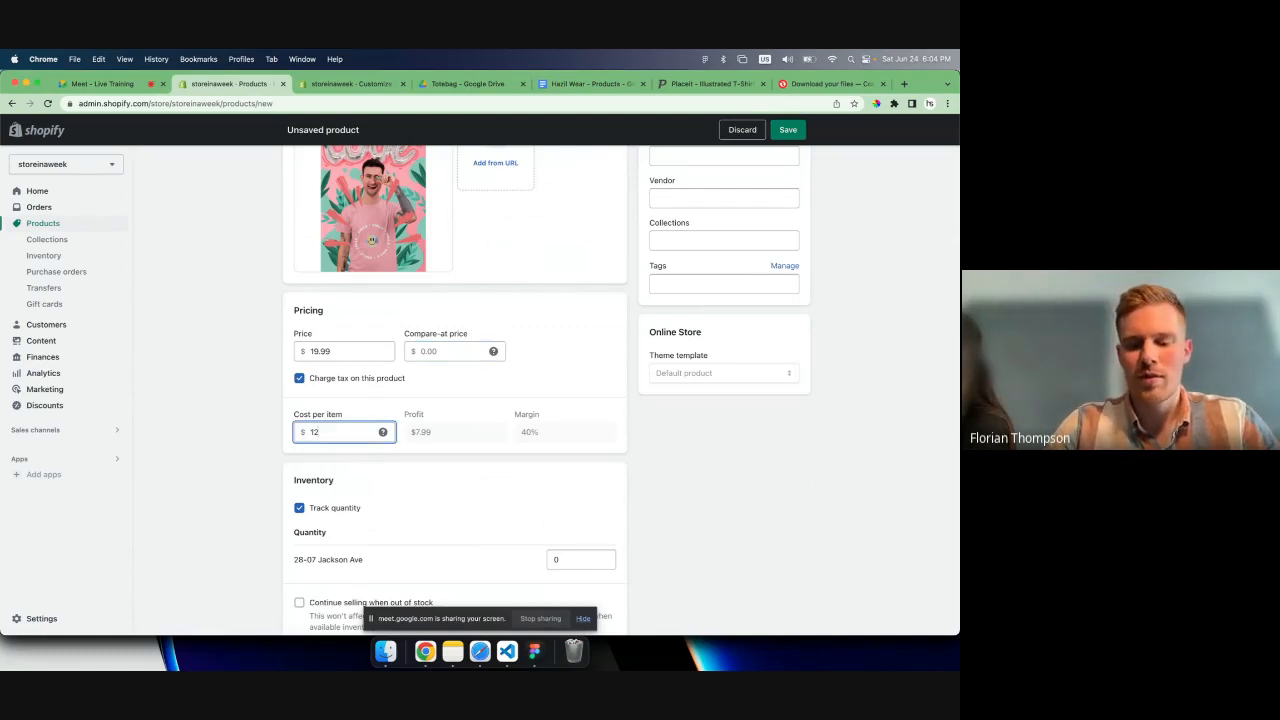
- Set the T-shirt's tracked inventory quantity to 25 at the store location
scroll(370, 420, "down", 5)
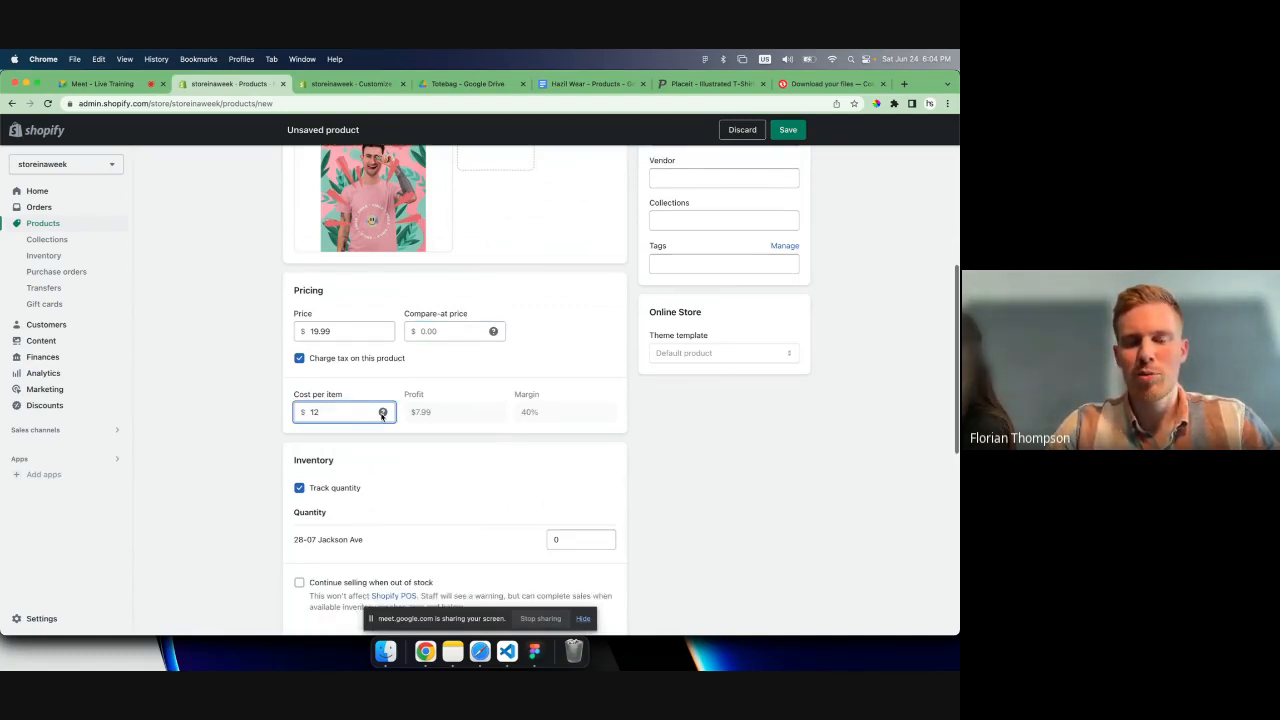
scroll(381, 417, "down", 3)
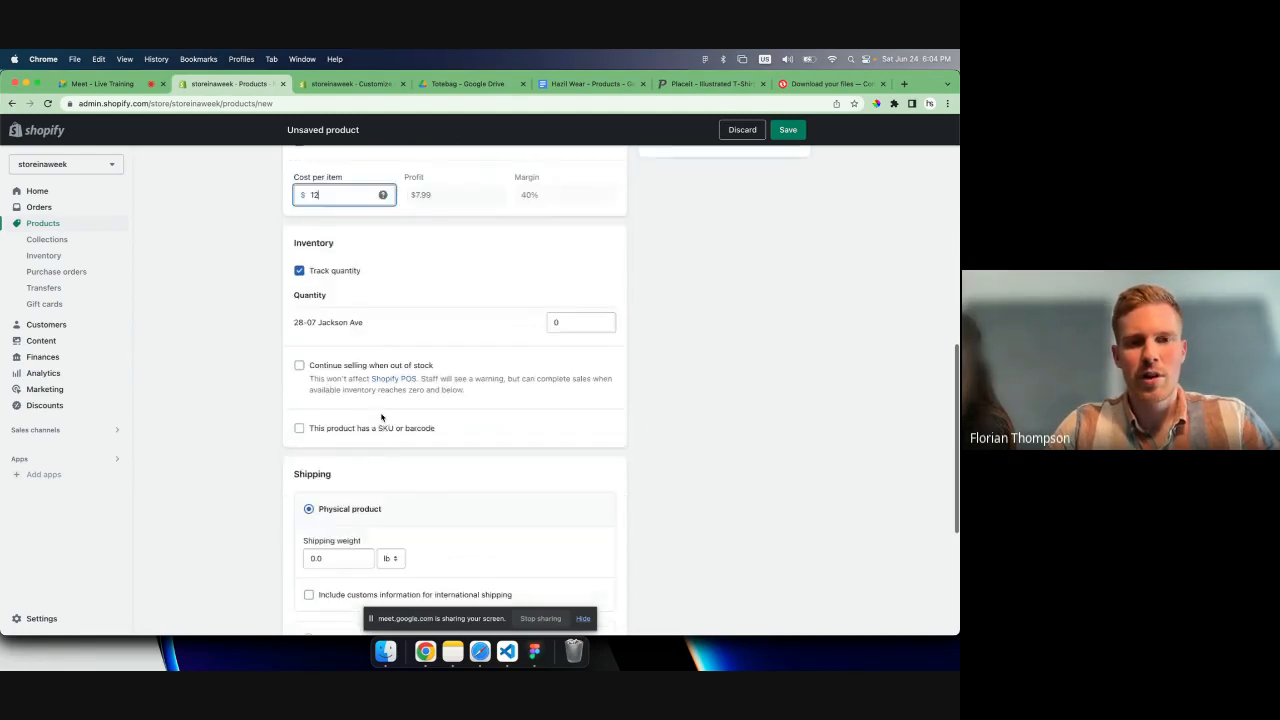
left_click(560, 322)
key("BackSpace")
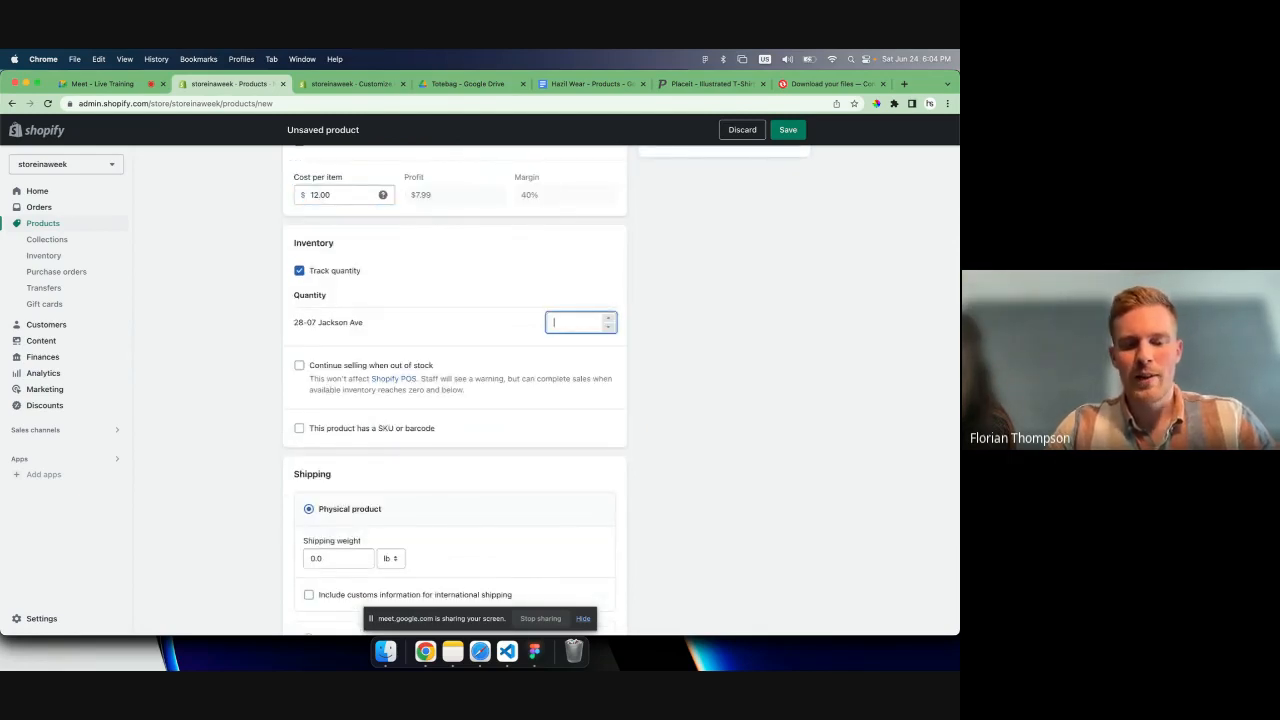
- Set the physical product's shipping weight to 0.5 lb
scroll(500, 420, "down", 3)
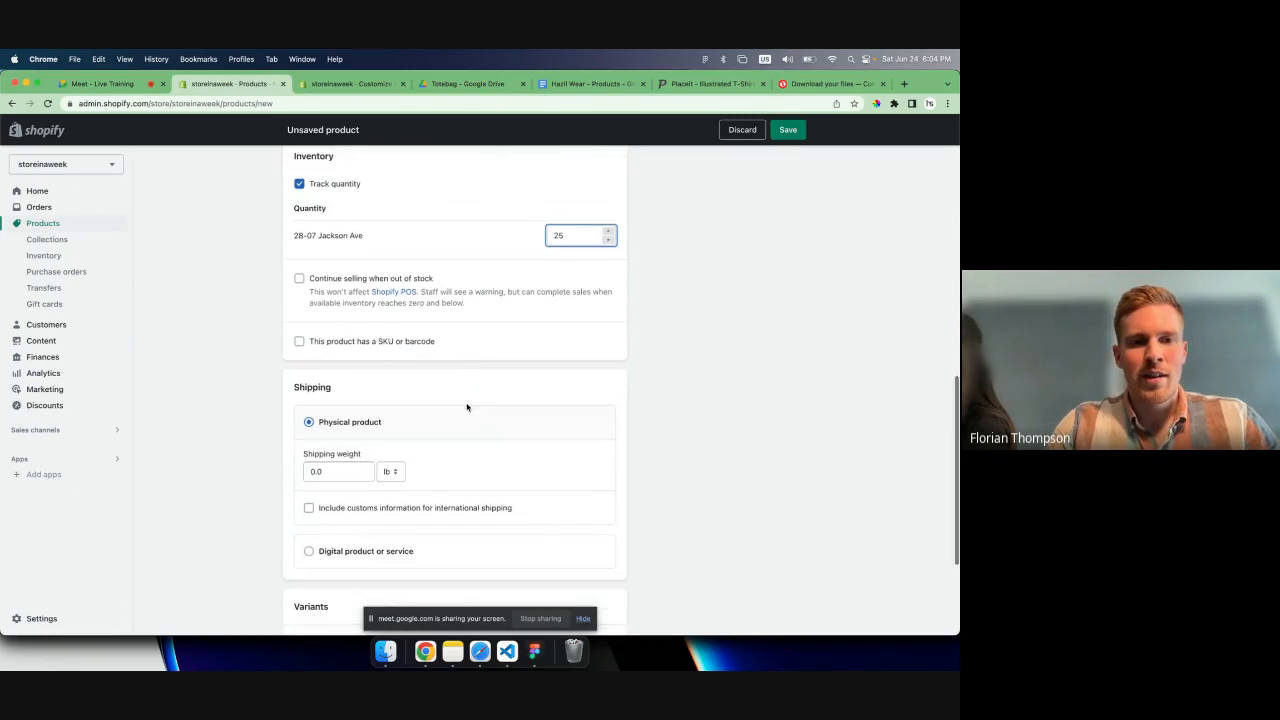
scroll(303, 345, "down", 5)
left_click(339, 329)
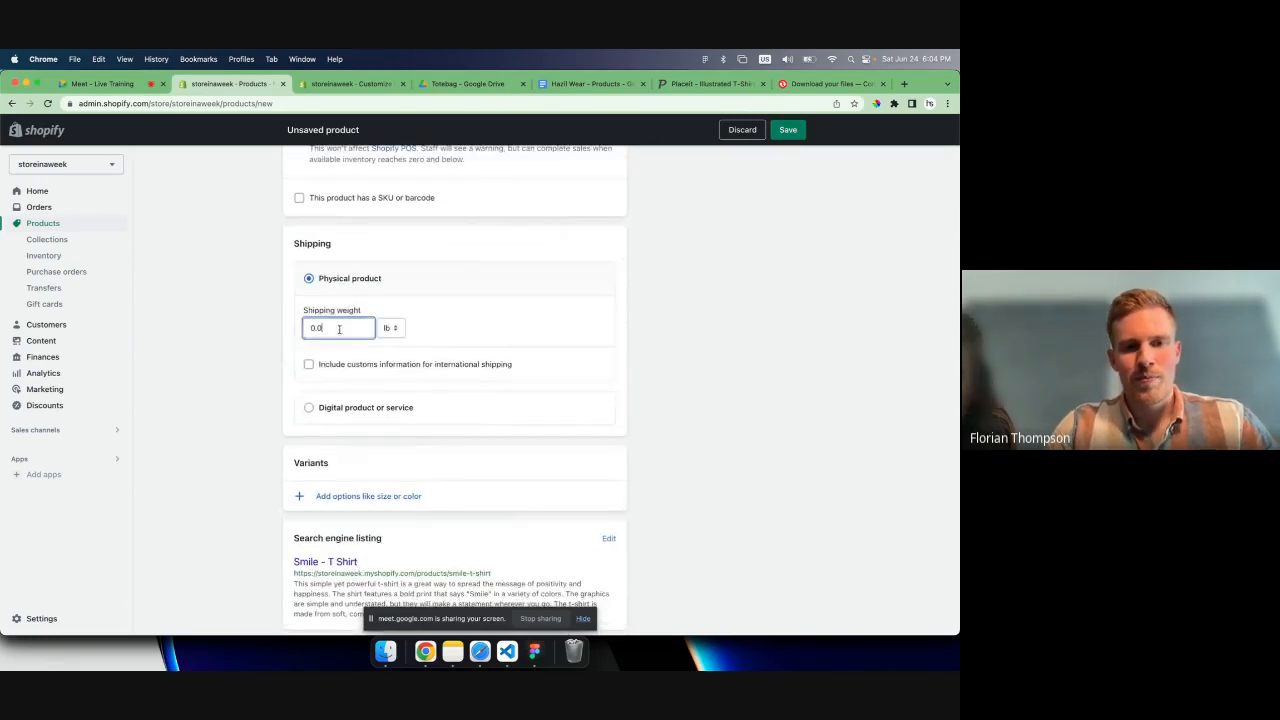
key("BackSpace")
key("BackSpace")
key("BackSpace")
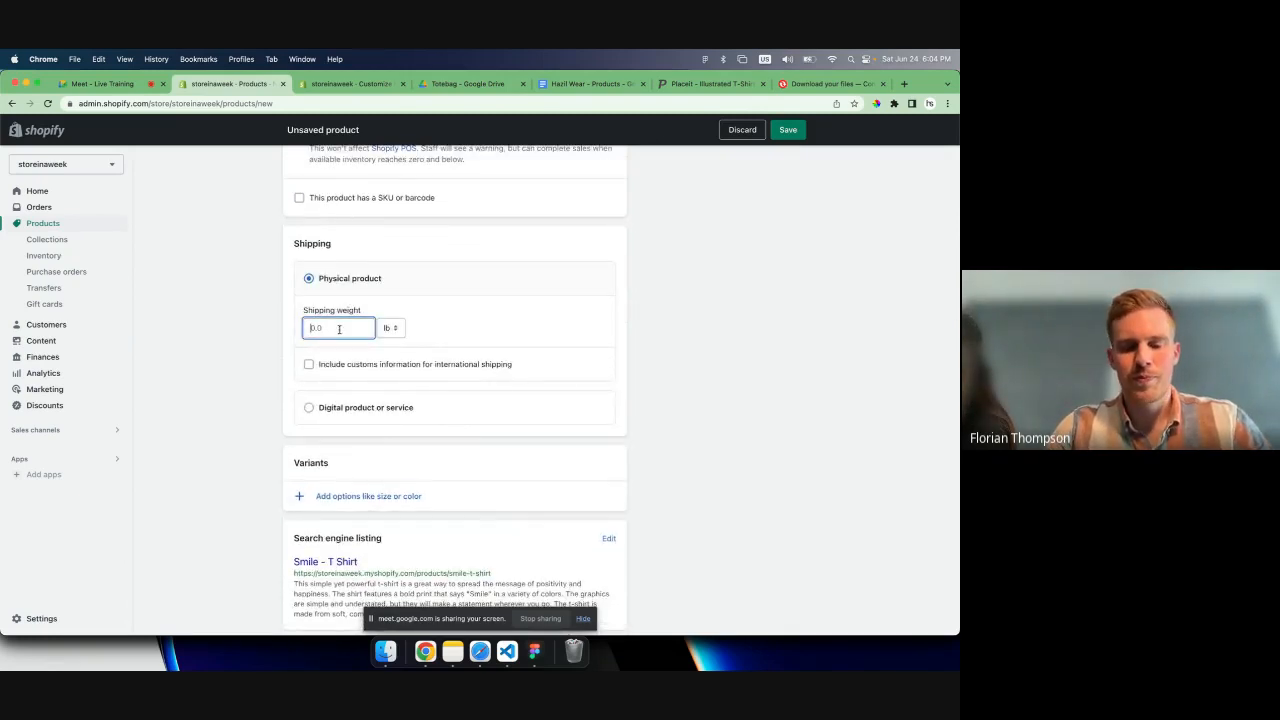
- Add a Size variant option to the T-shirt with the values XS, S and M
scroll(339, 340, "down", 1)
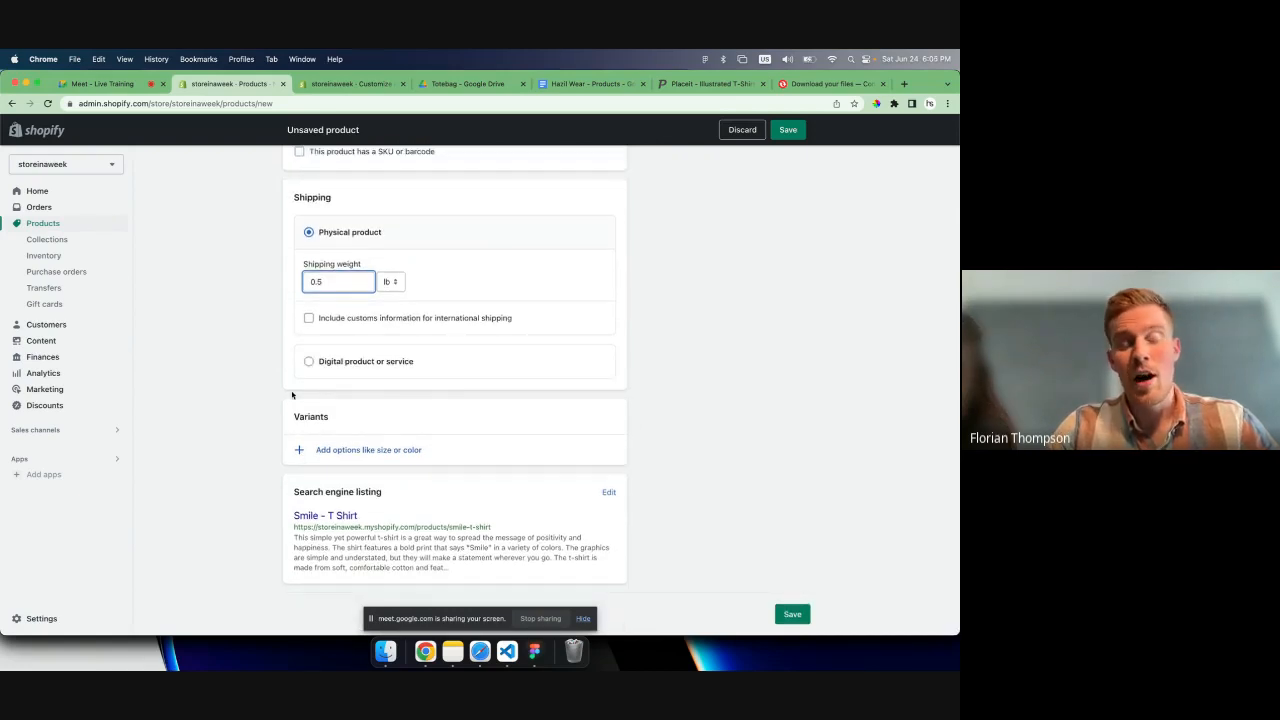
left_click(347, 450)
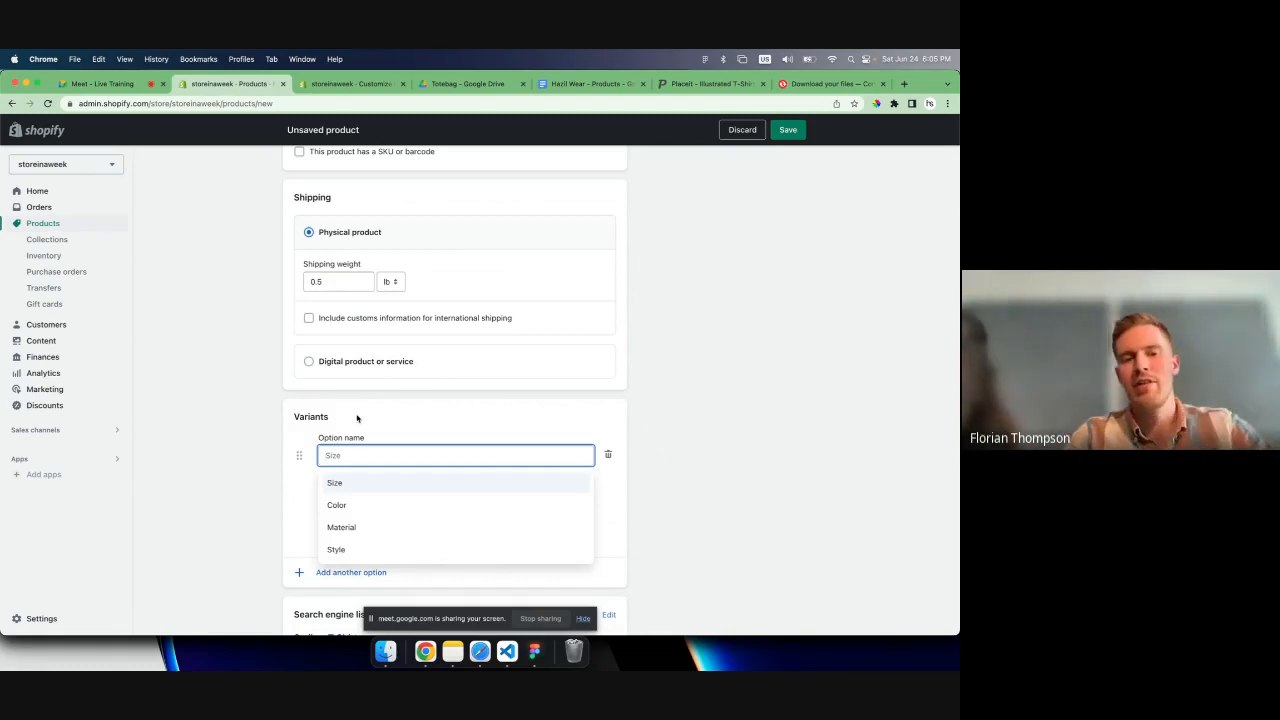
left_click(349, 485)
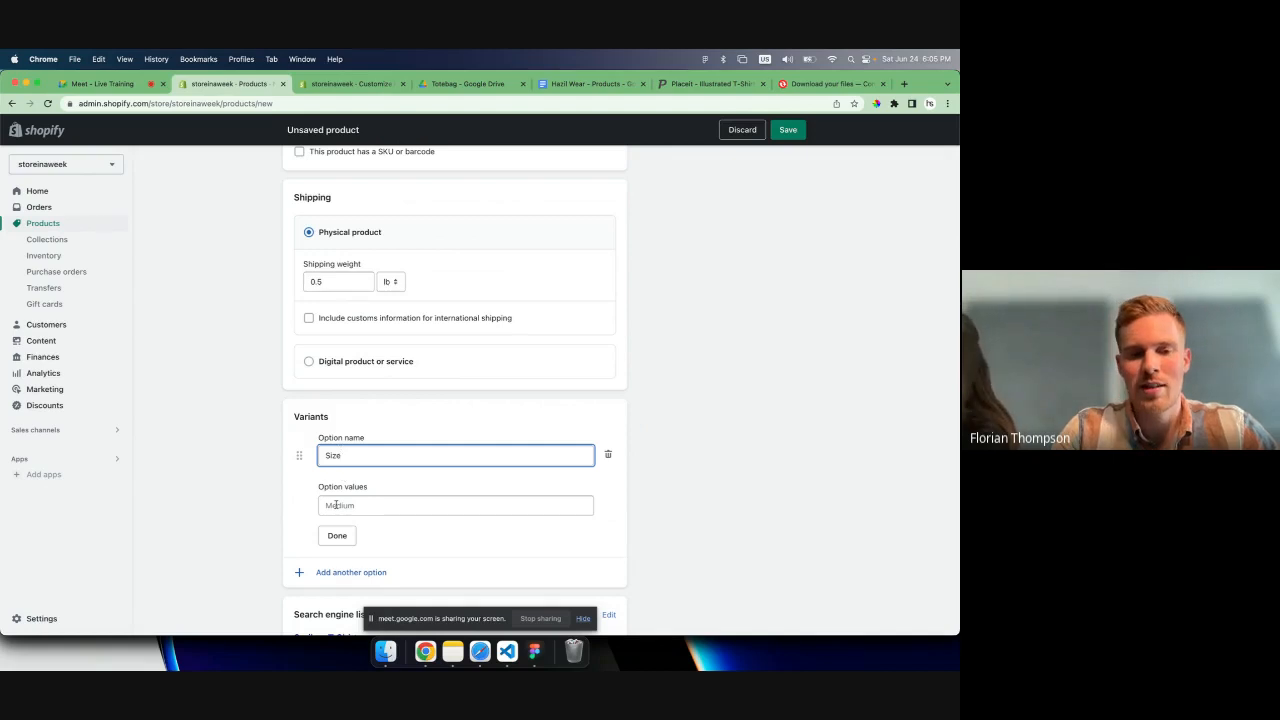
left_click(336, 507)
type("S")
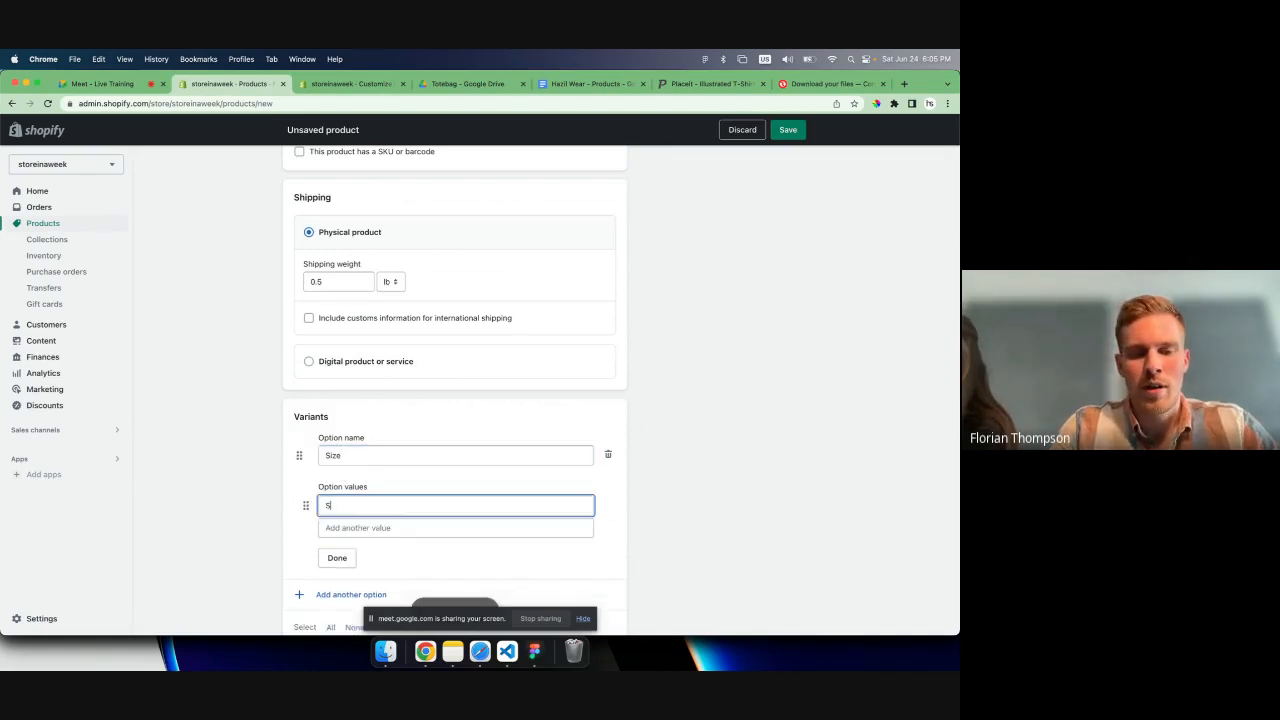
type("XS")
key("Return")
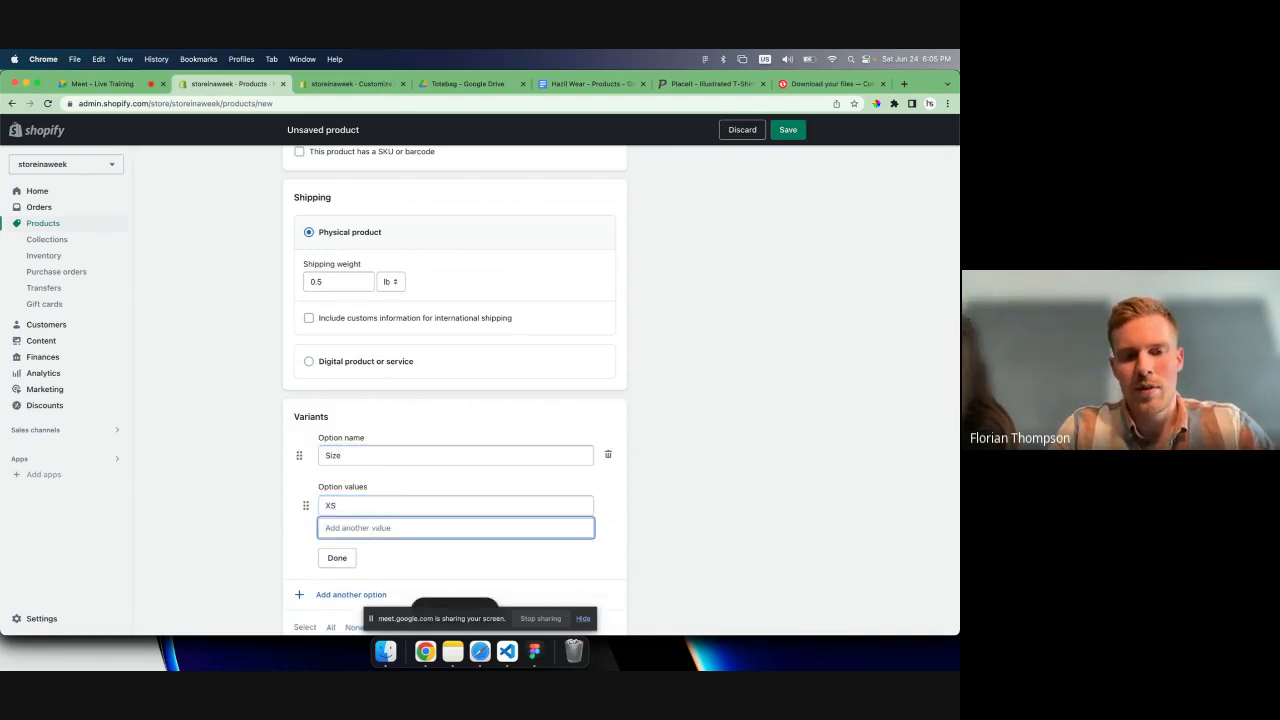
type("S")
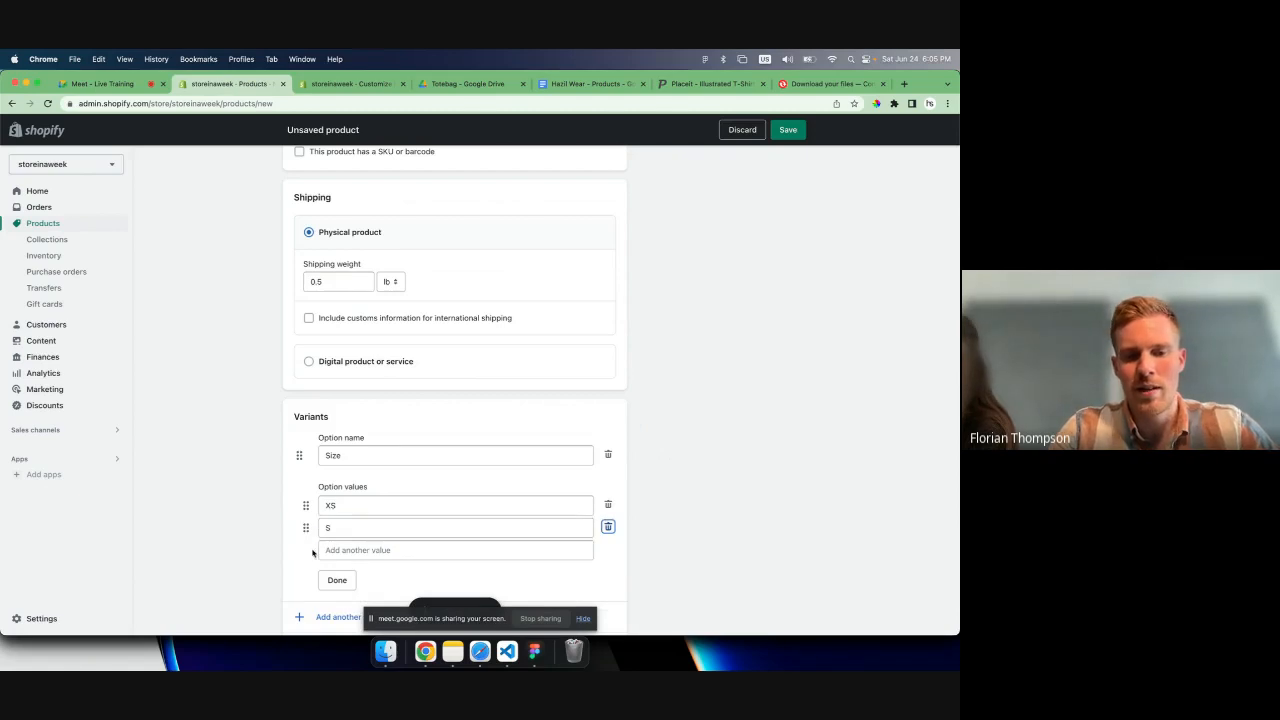
left_click(337, 551)
type("M")
left_click(337, 602)
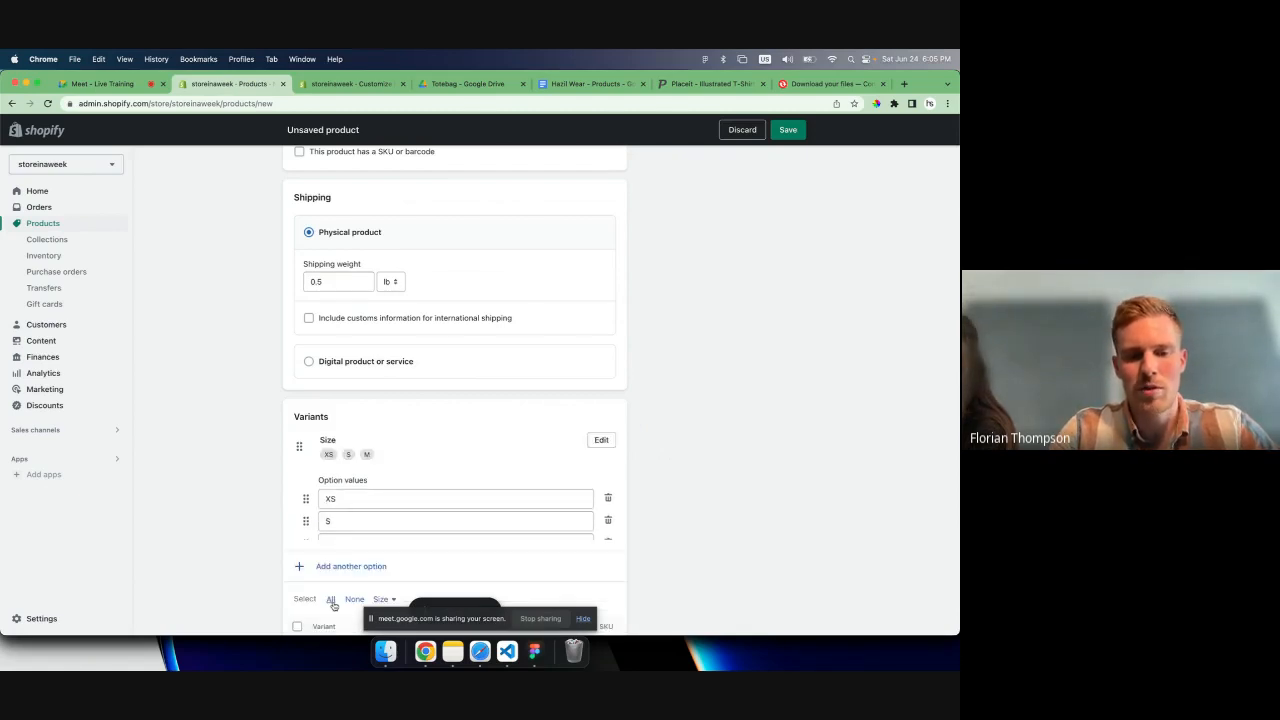
- Add a second variant option, Color, with the values Pink, Blue and Green
scroll(320, 571, "down", 1)
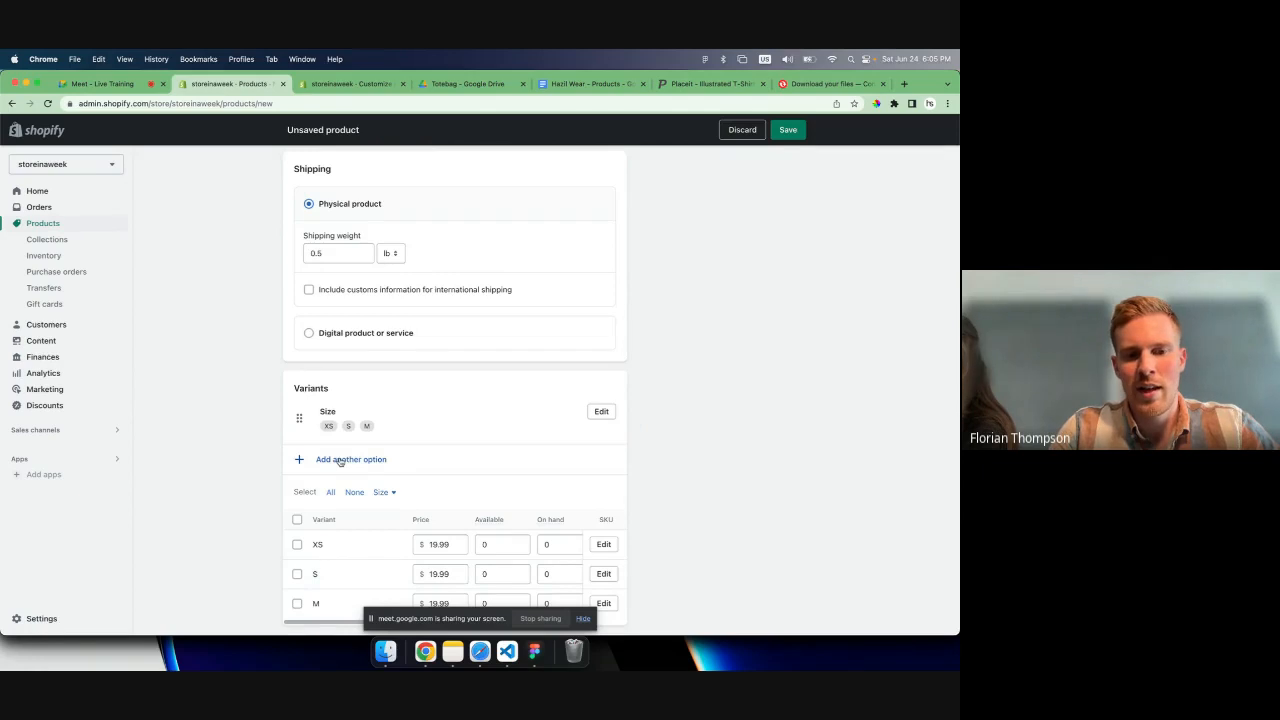
left_click(340, 460)
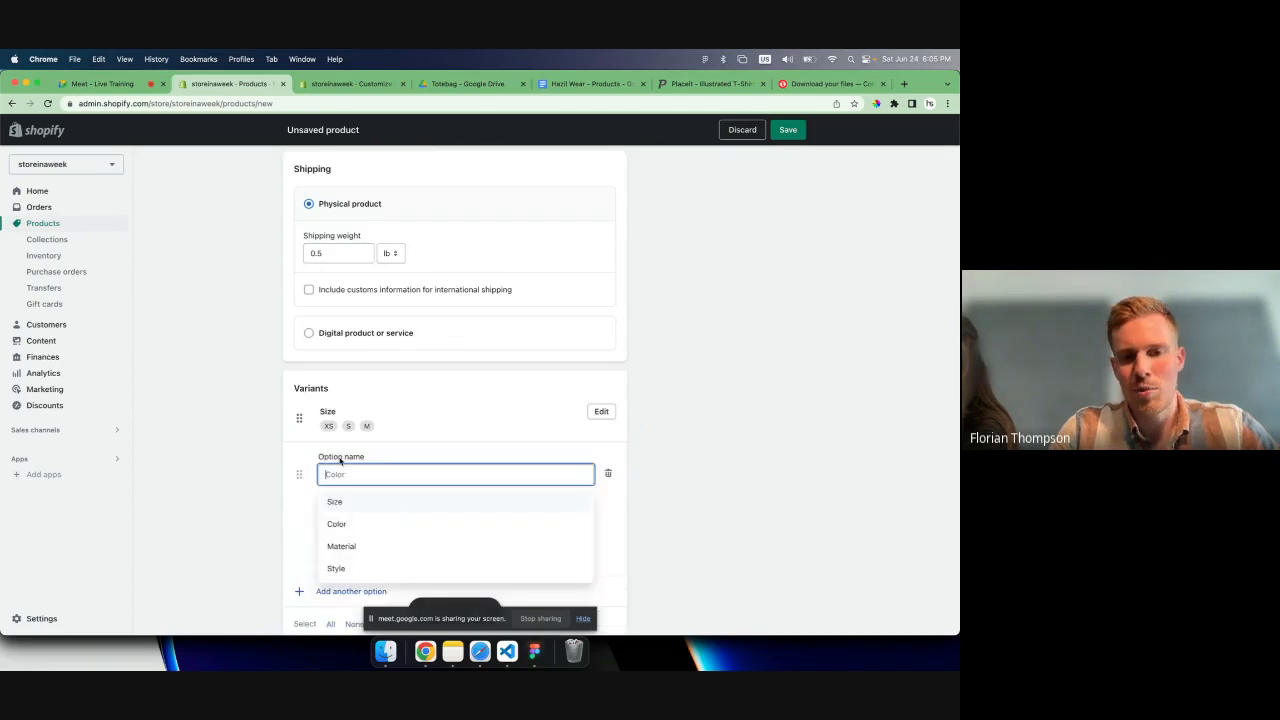
left_click(338, 523)
left_click(333, 521)
type("P")
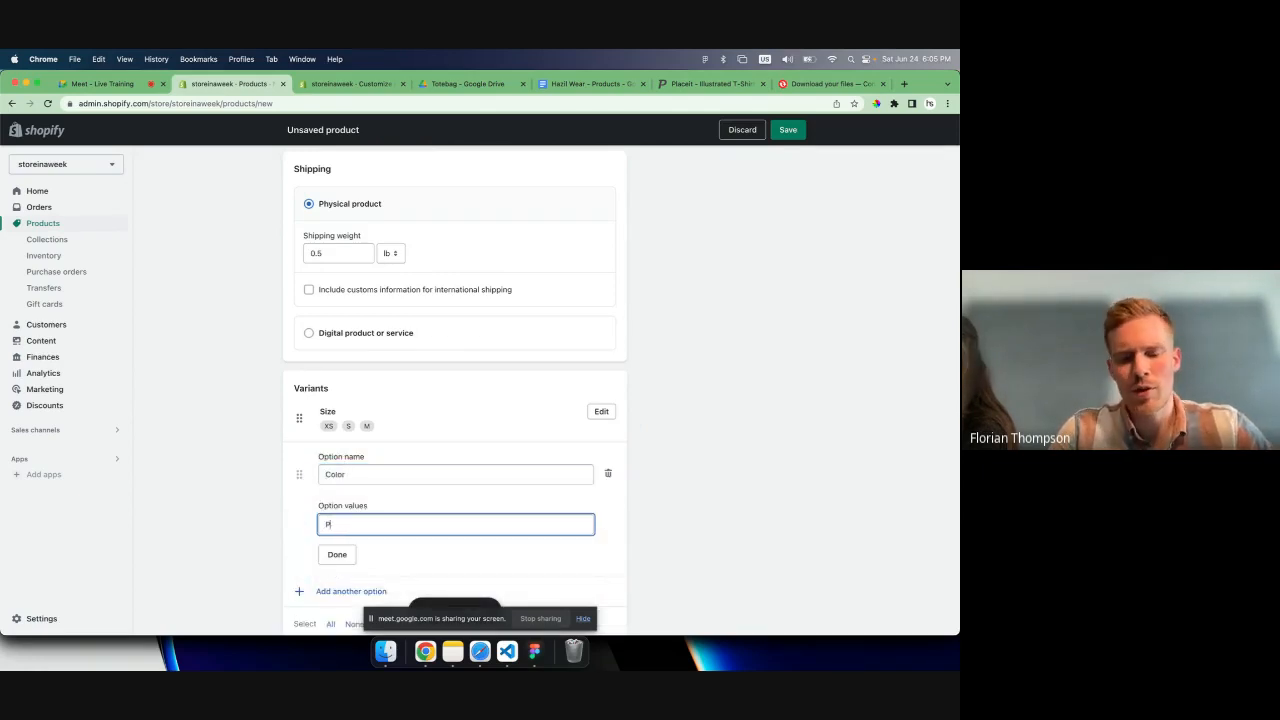
type("ink")
key("Tab")
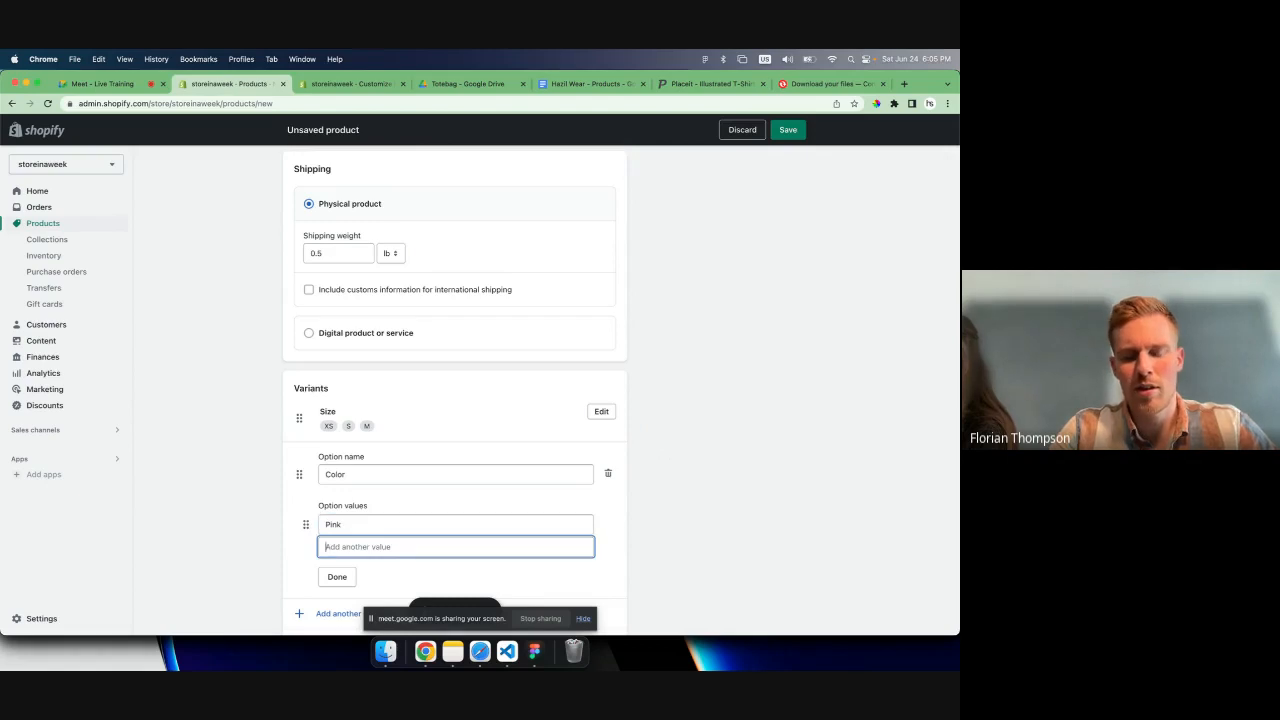
type("Blue")
key("Tab")
left_click(333, 570)
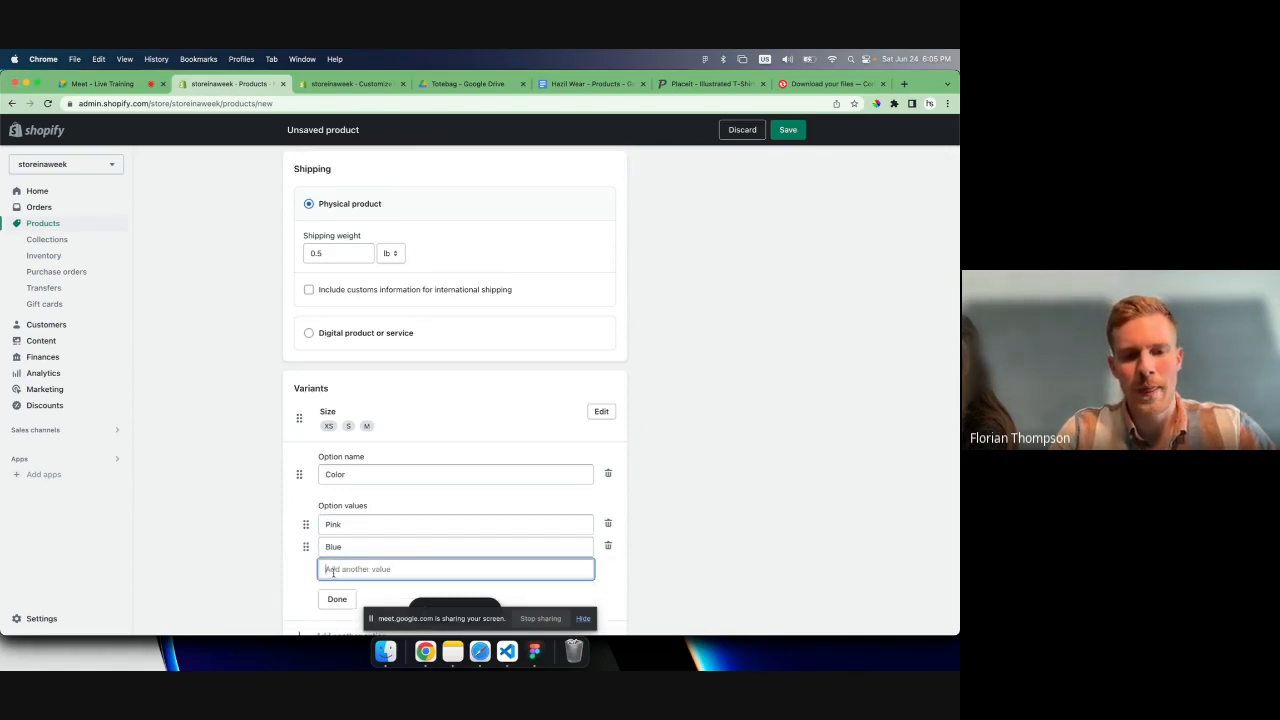
type("Green")
key("Tab")
left_click(291, 594)
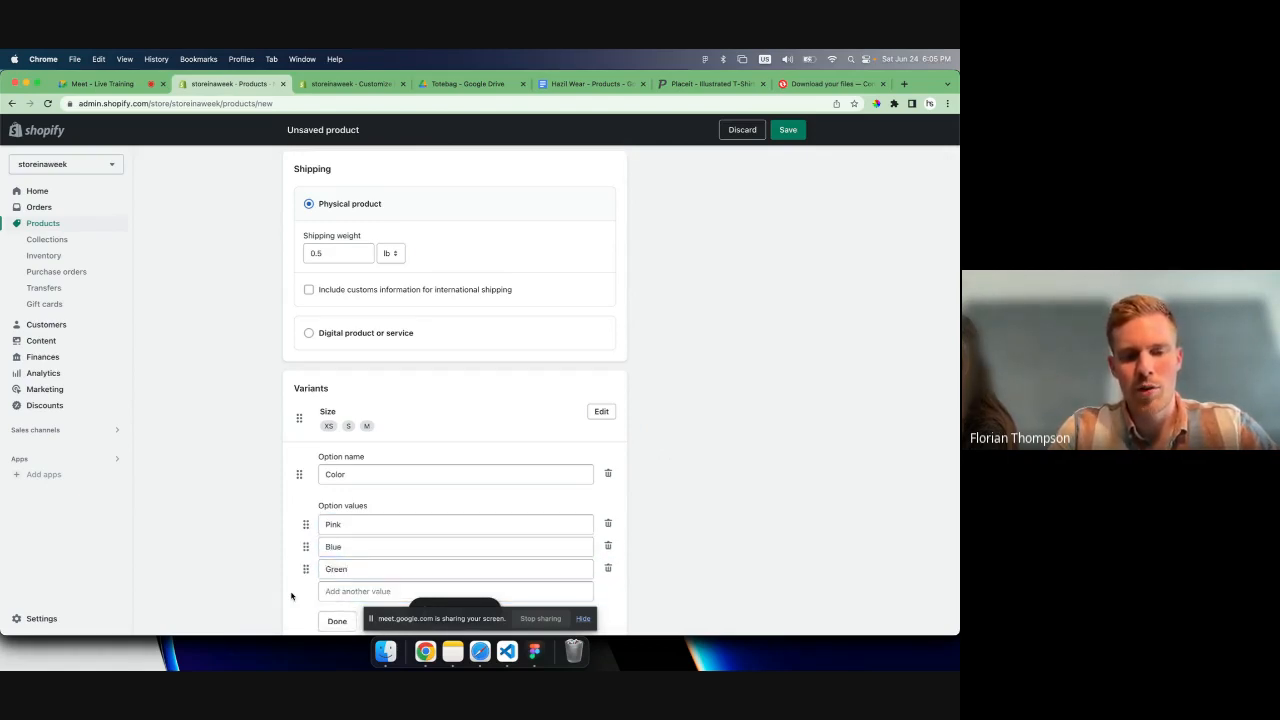
scroll(291, 596, "down", 2)
scroll(291, 596, "down", 1)
left_click(336, 466)
- Set the on-hand stock to 2 for the XS / Pink variant and 1 for XS / Green, leaving XS / Blue at 0
scroll(339, 473, "down", 3)
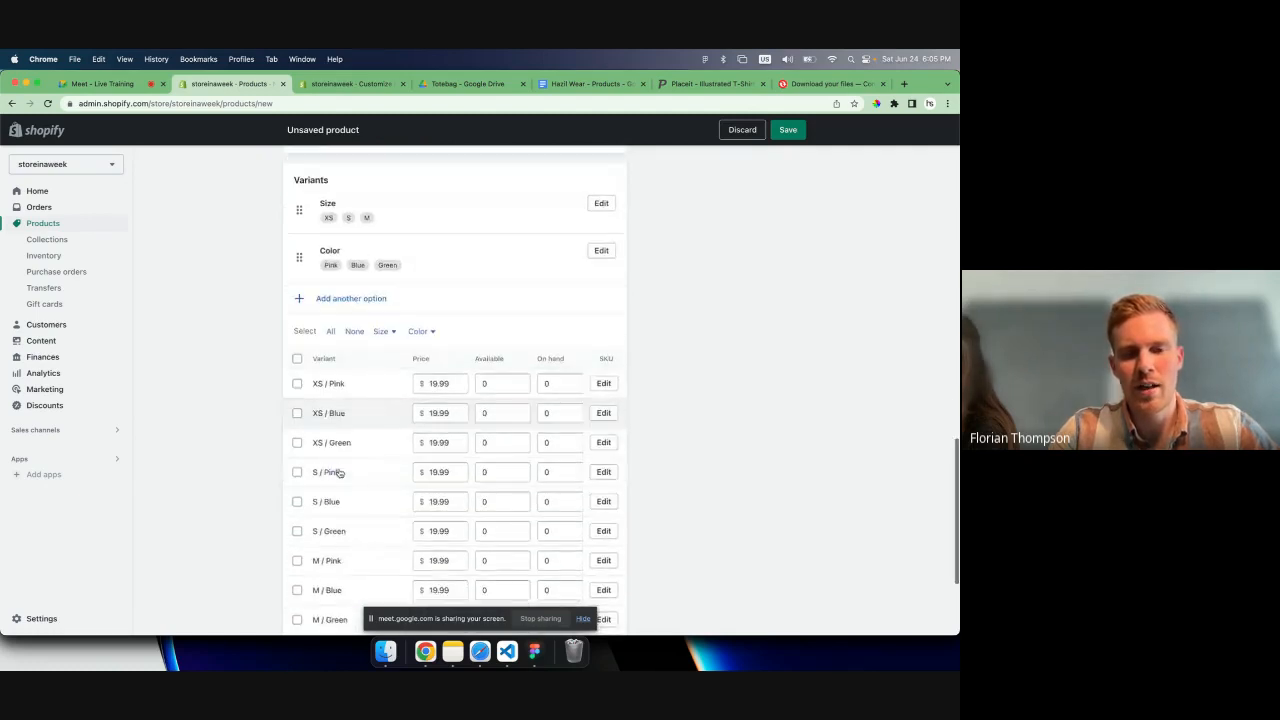
scroll(339, 473, "down", 2)
scroll(339, 466, "up", 1)
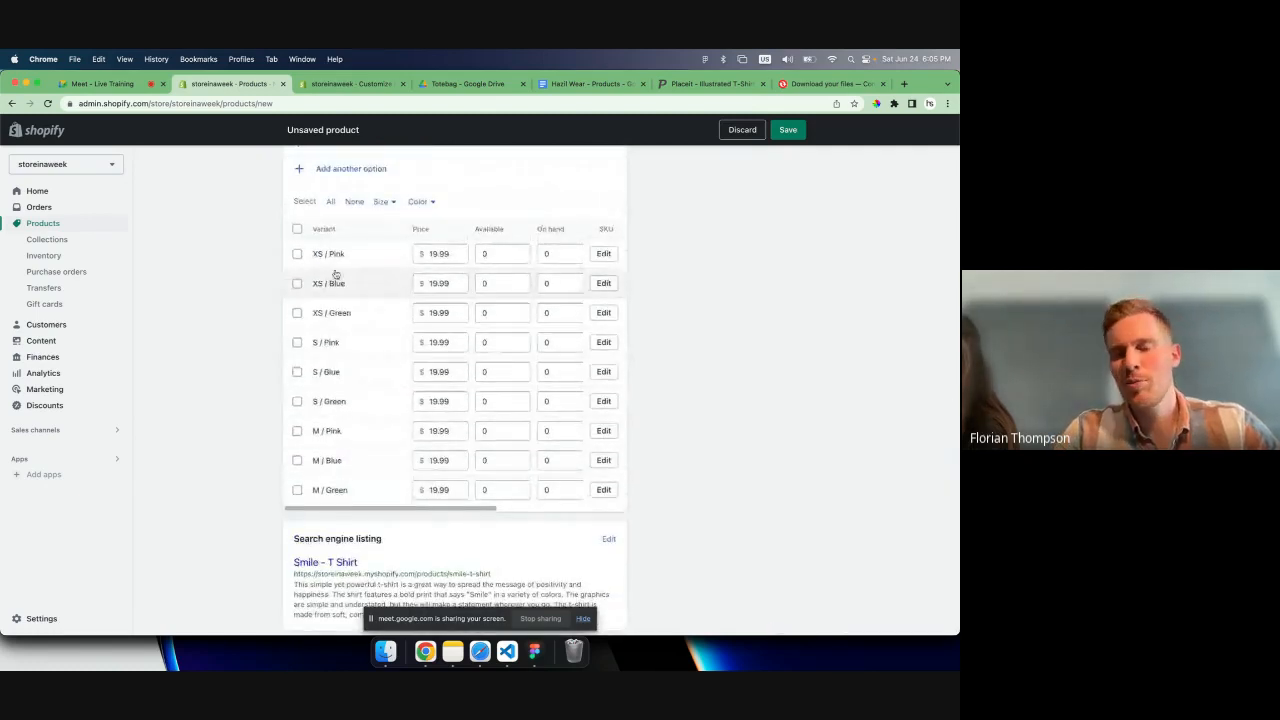
scroll(362, 286, "up", 1)
scroll(362, 286, "right", 2)
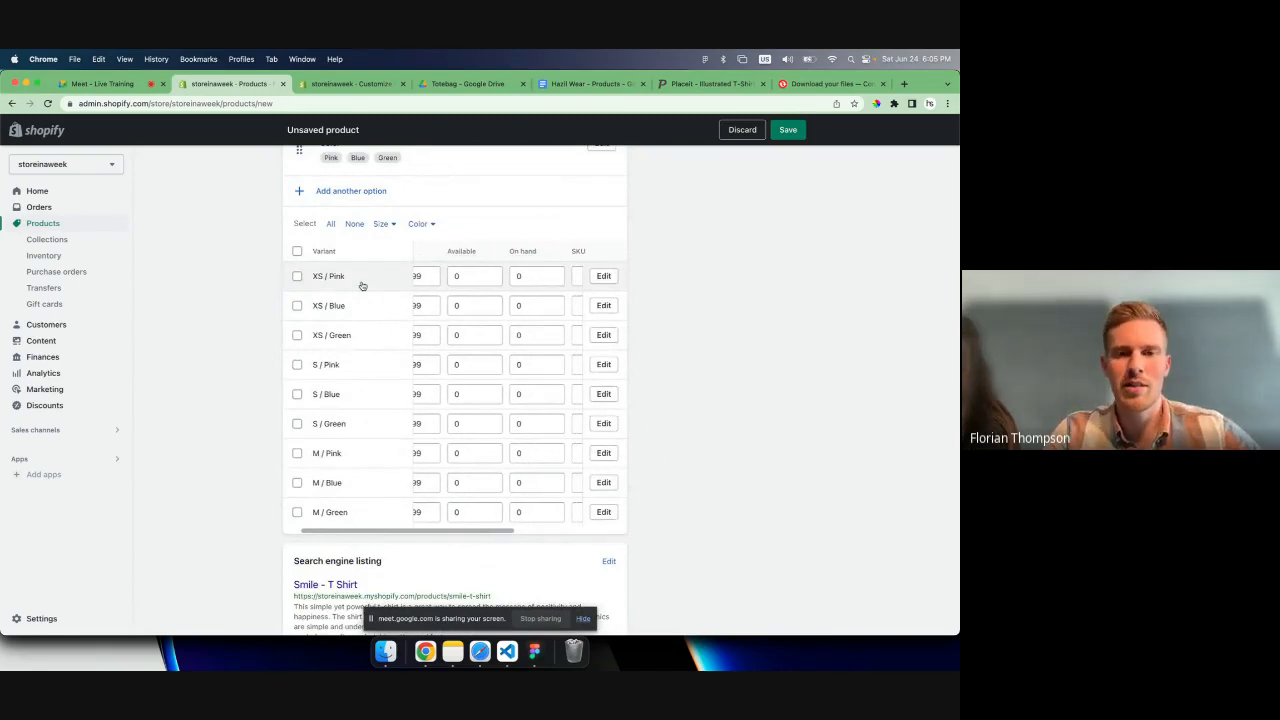
scroll(362, 286, "right", 2)
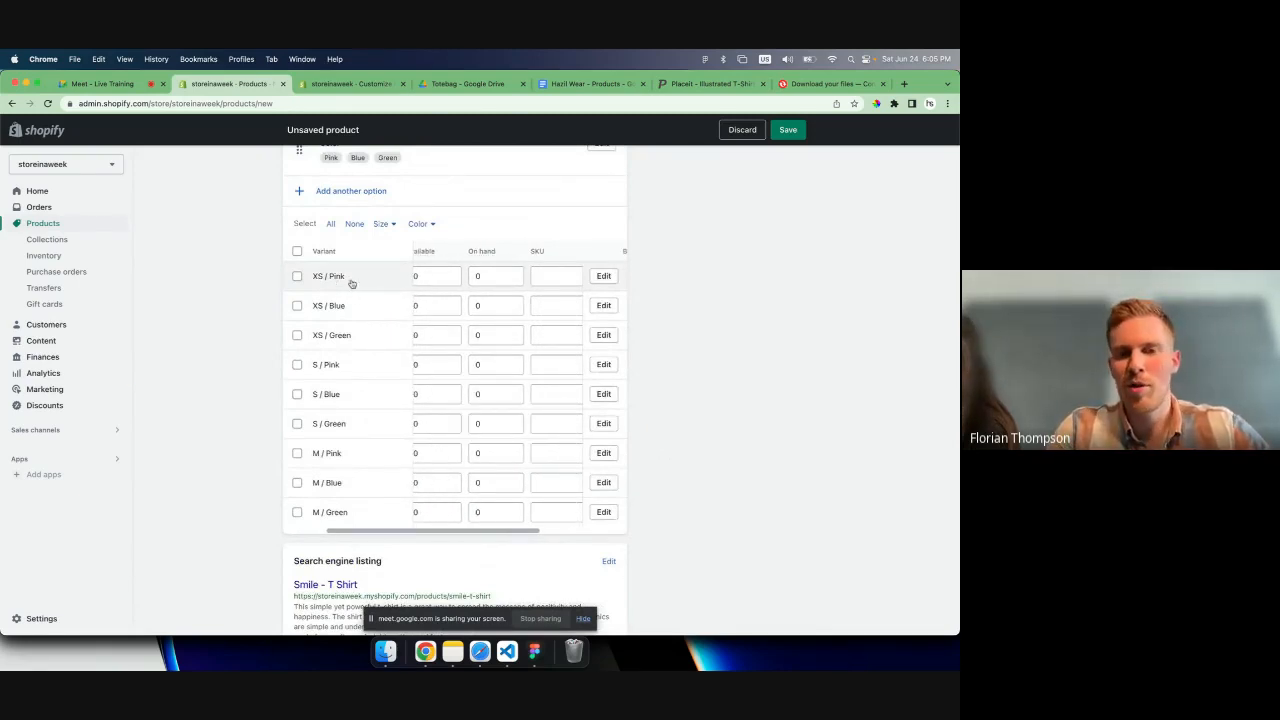
left_click(469, 279)
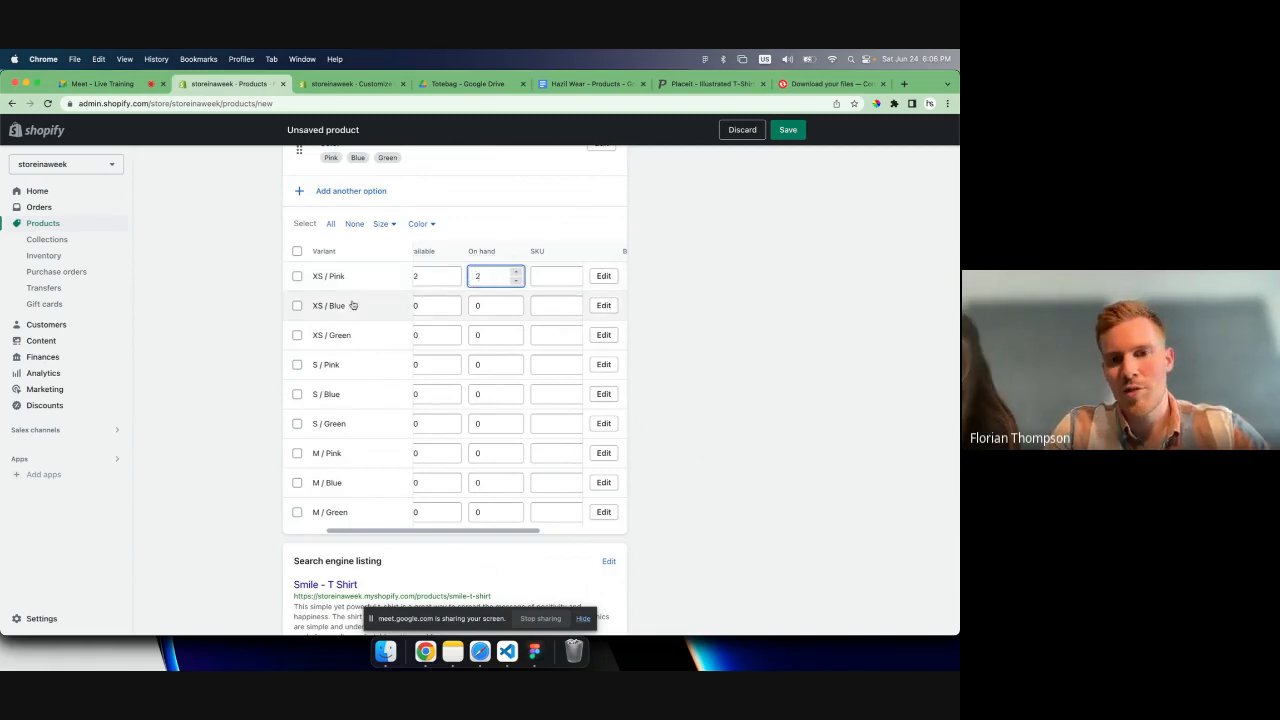
double_click(487, 304)
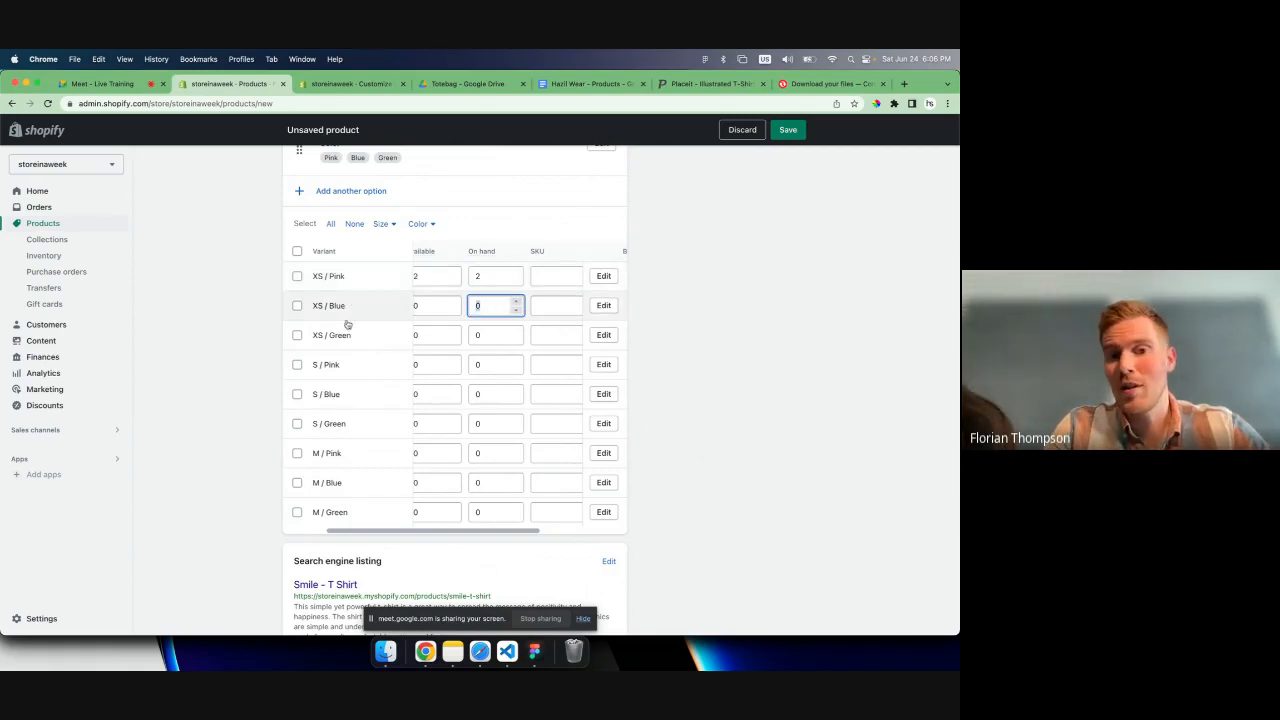
double_click(494, 338)
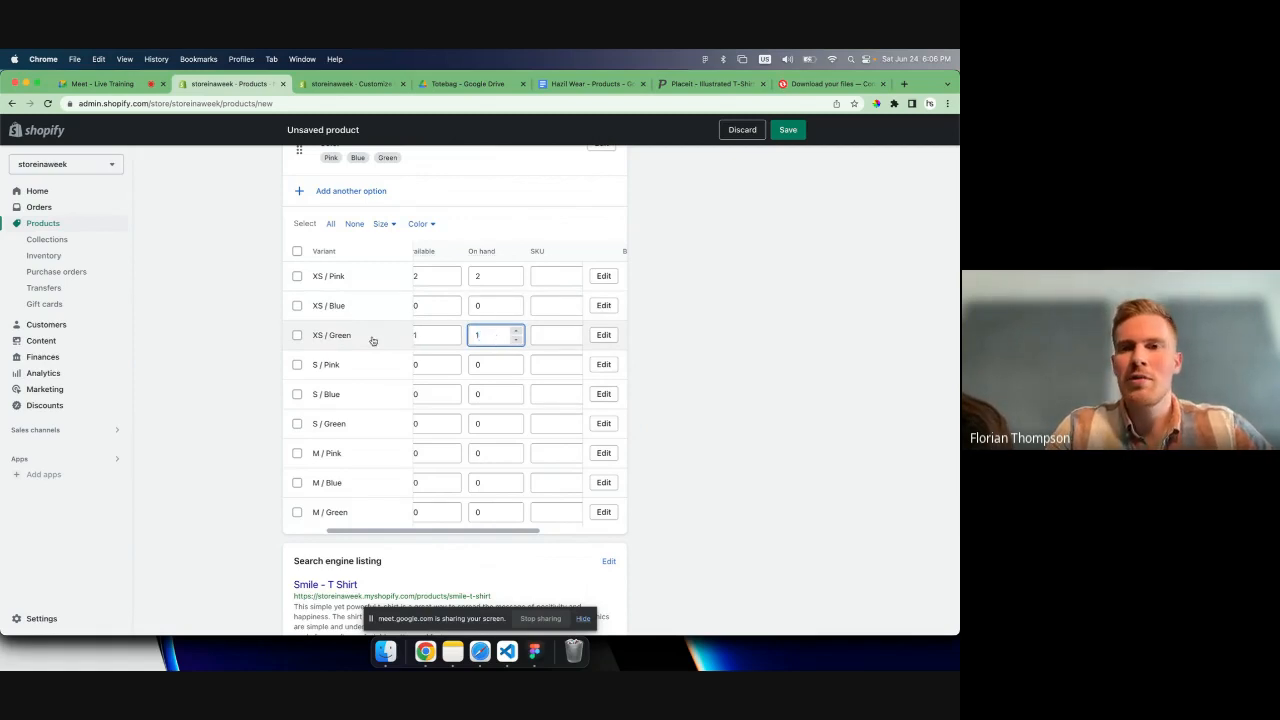
- Save the new Smile T-shirt product and review its saved page through the variant list and search engine listing
scroll(372, 341, "up", 1)
left_click(788, 130)
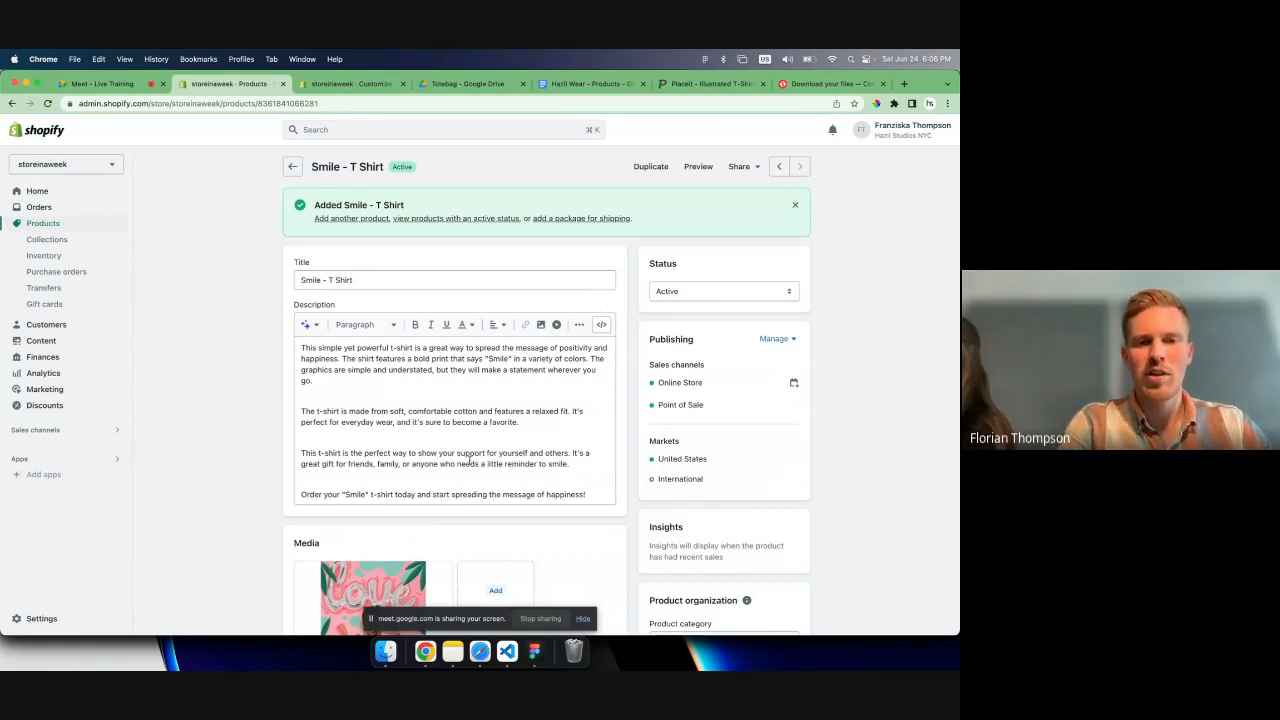
scroll(450, 400, "down", 3)
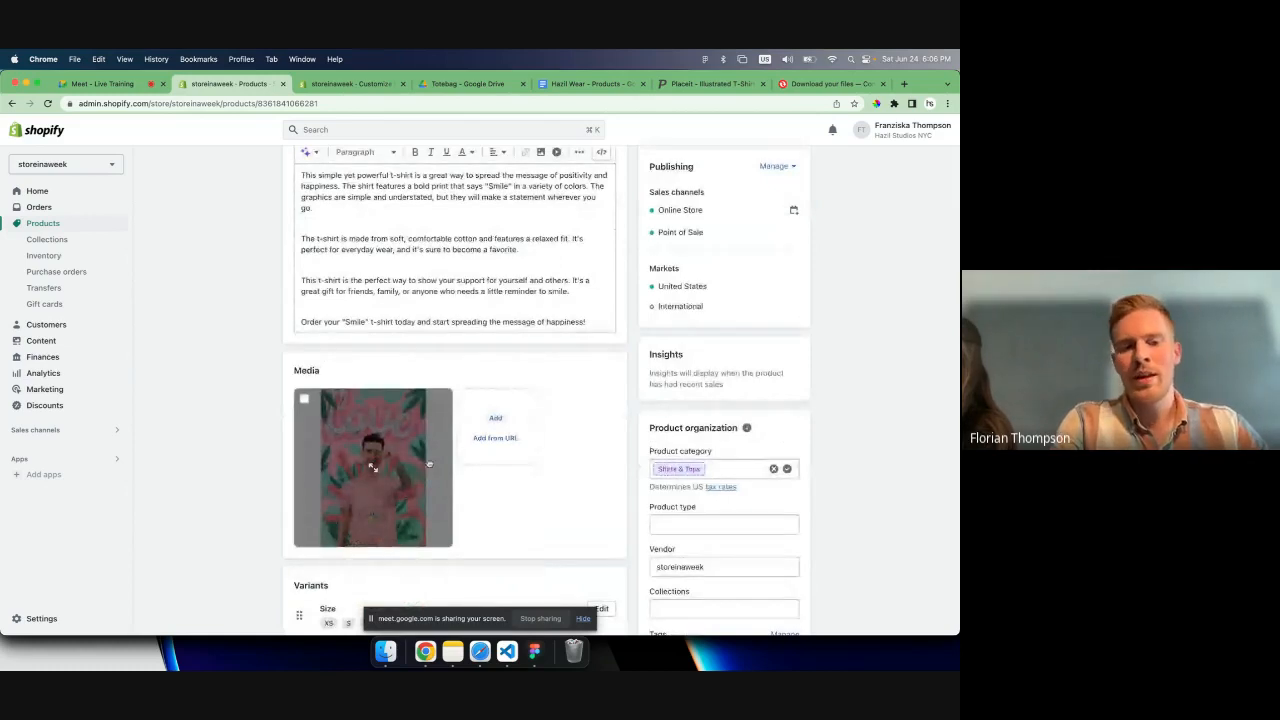
scroll(428, 462, "down", 10)
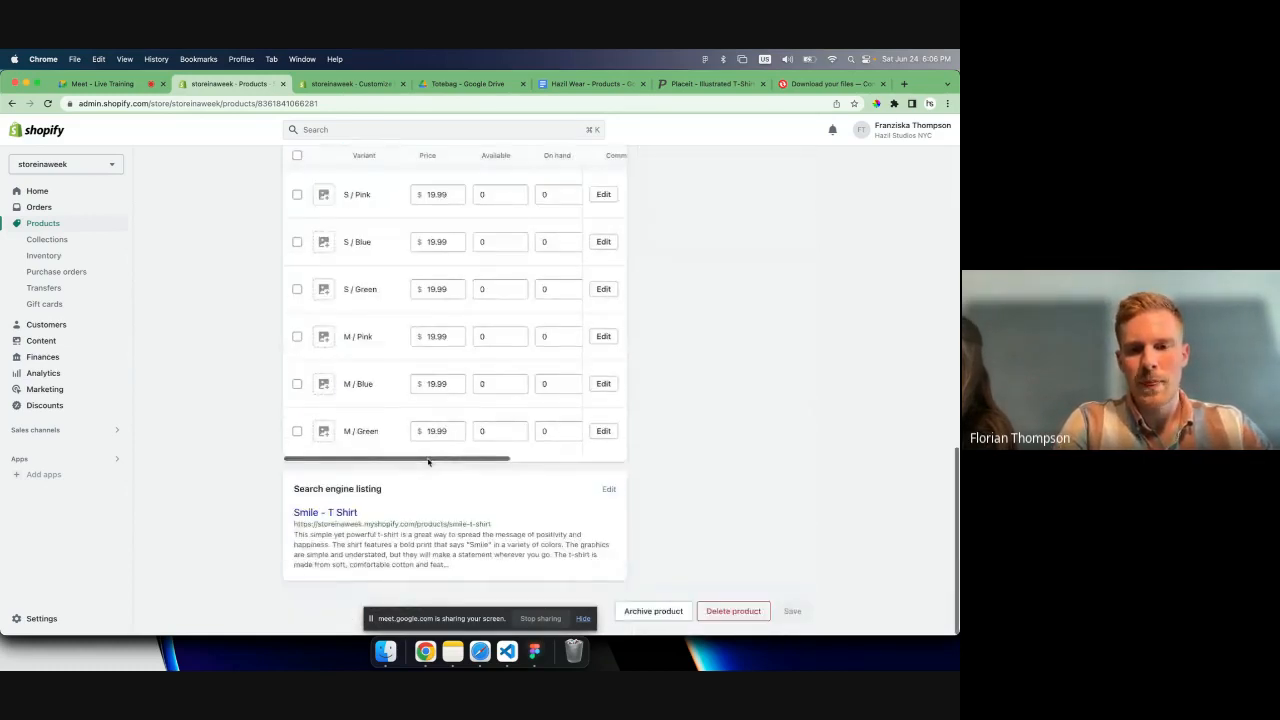
- Set the Smile T-shirt's product type to Tshirt and its vendor to Hazil Wear
scroll(519, 458, "up", 10)
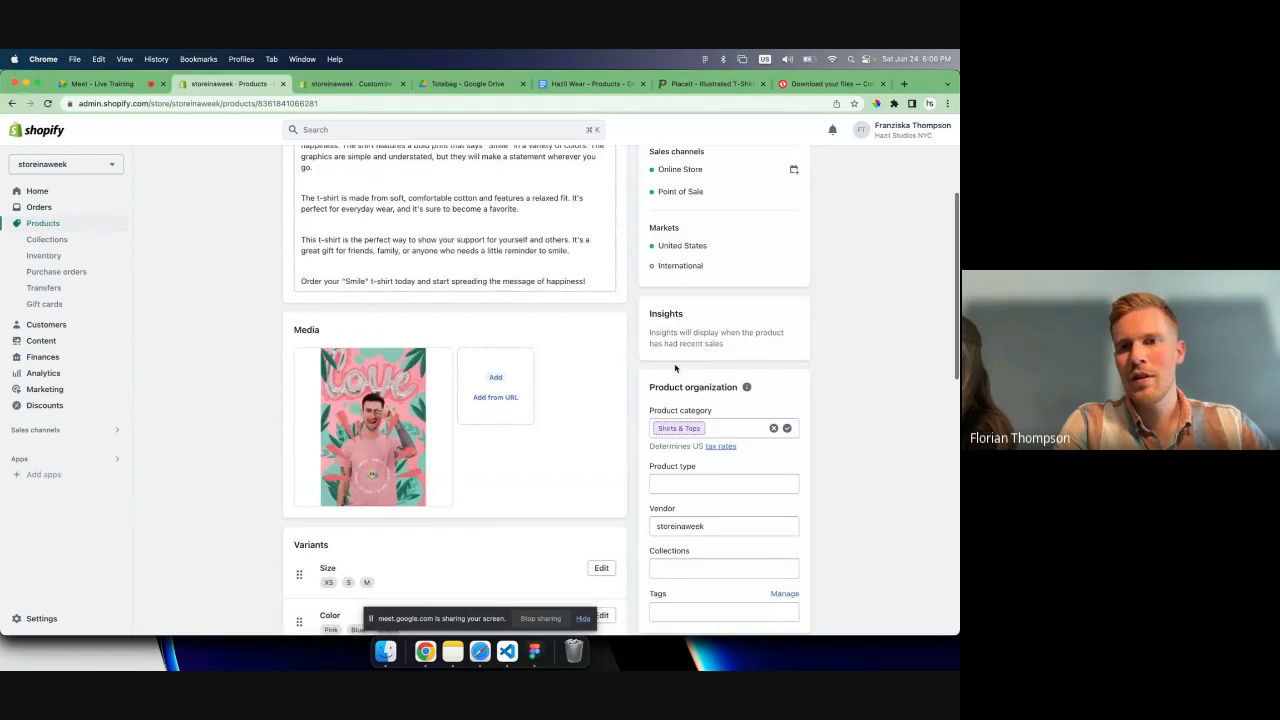
scroll(675, 368, "up", 5)
scroll(673, 388, "down", 4)
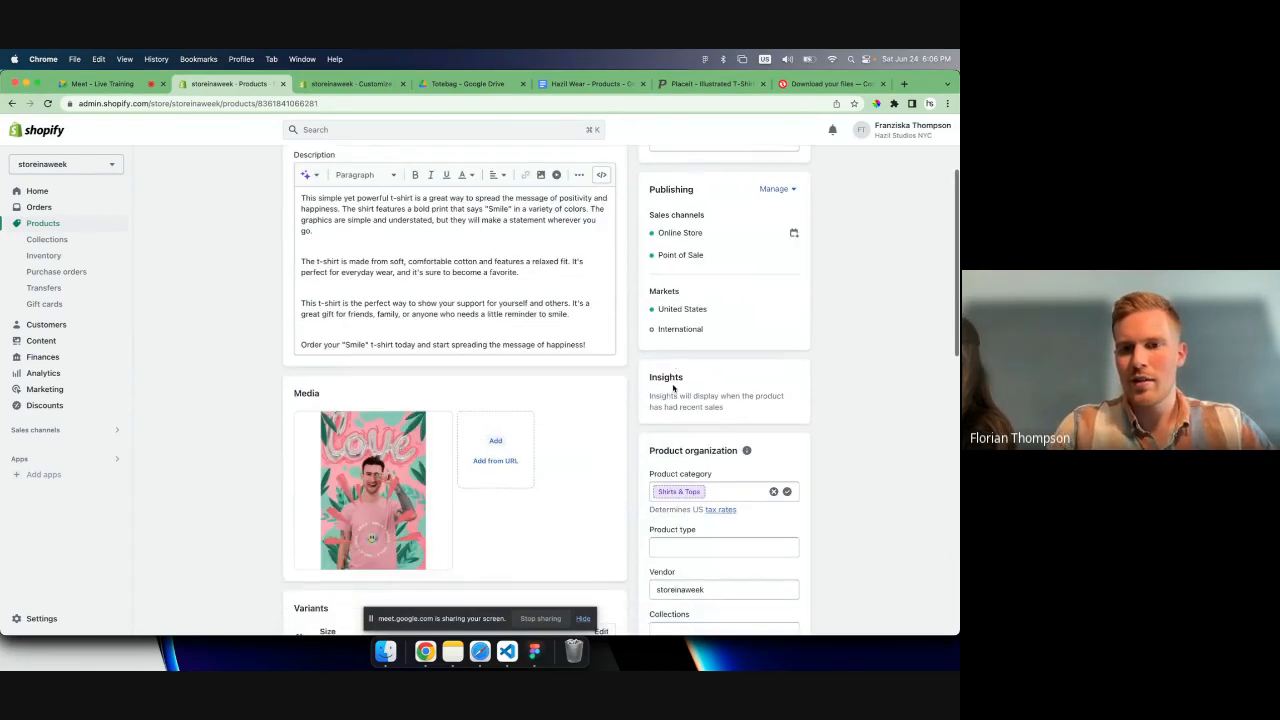
scroll(673, 388, "down", 2)
left_click(690, 437)
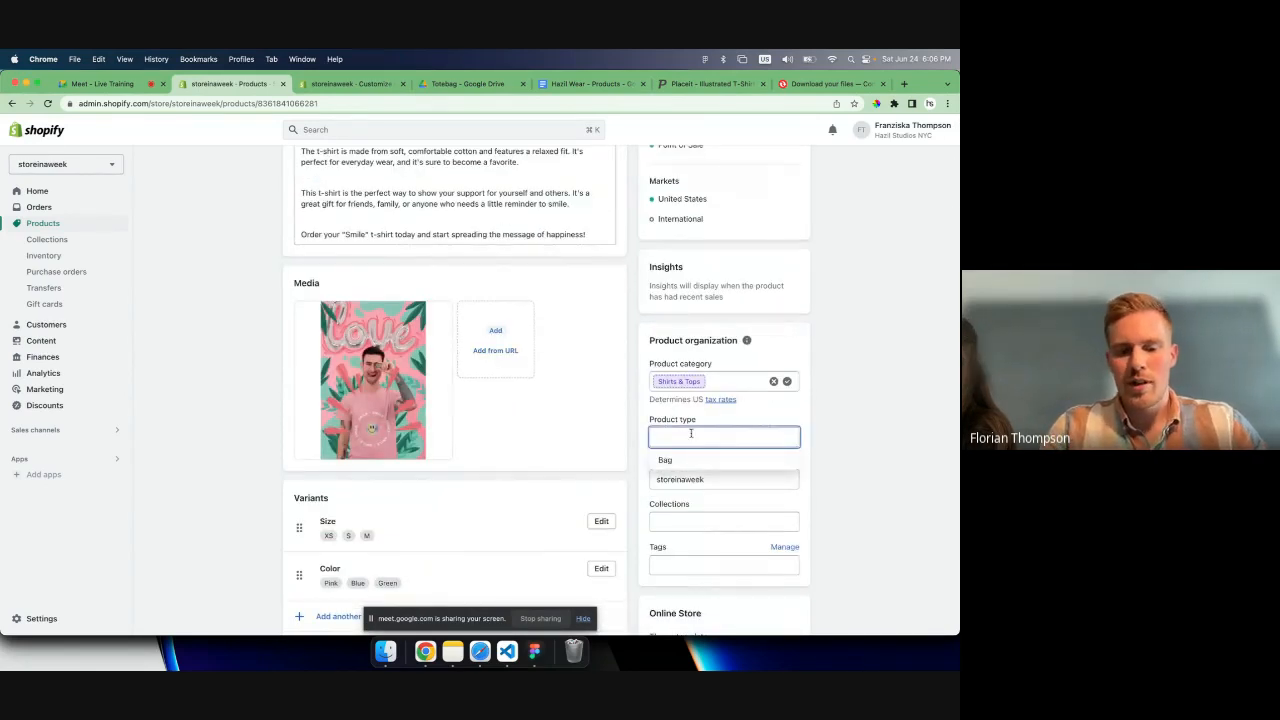
type("Tshirt")
left_click(717, 480)
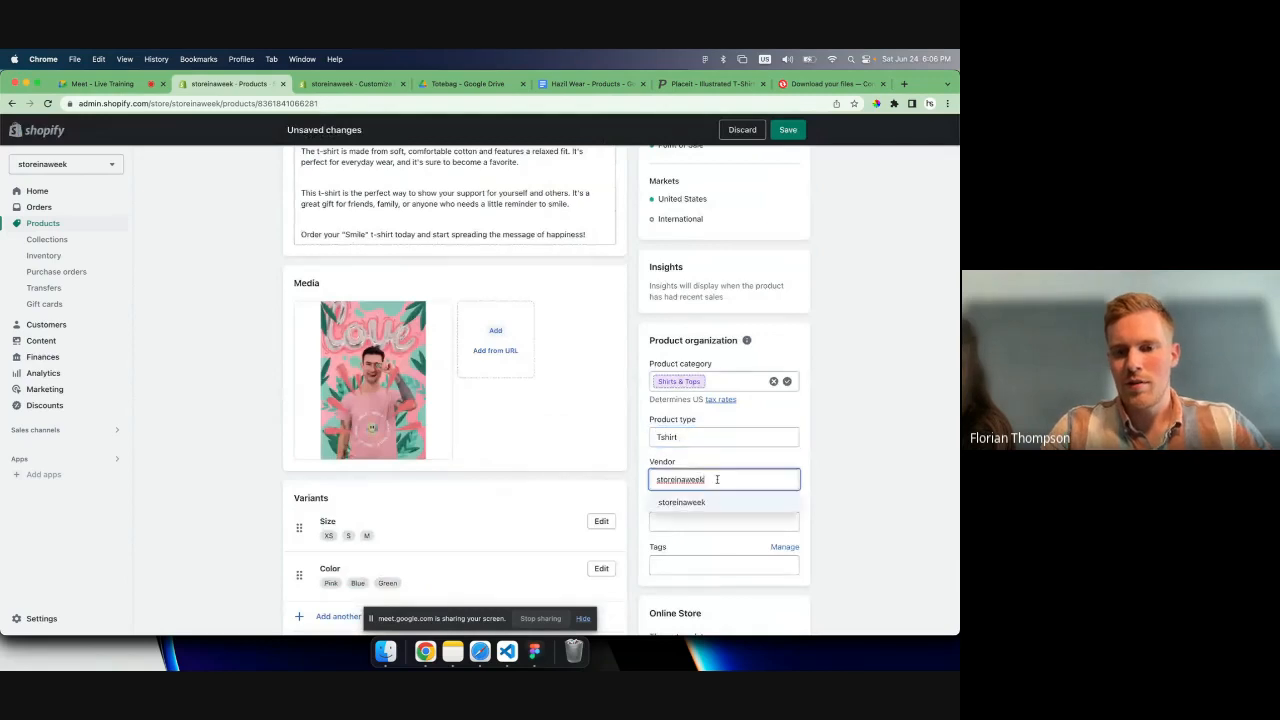
key("super+a")
key("BackSpace")
type("Hazil e")
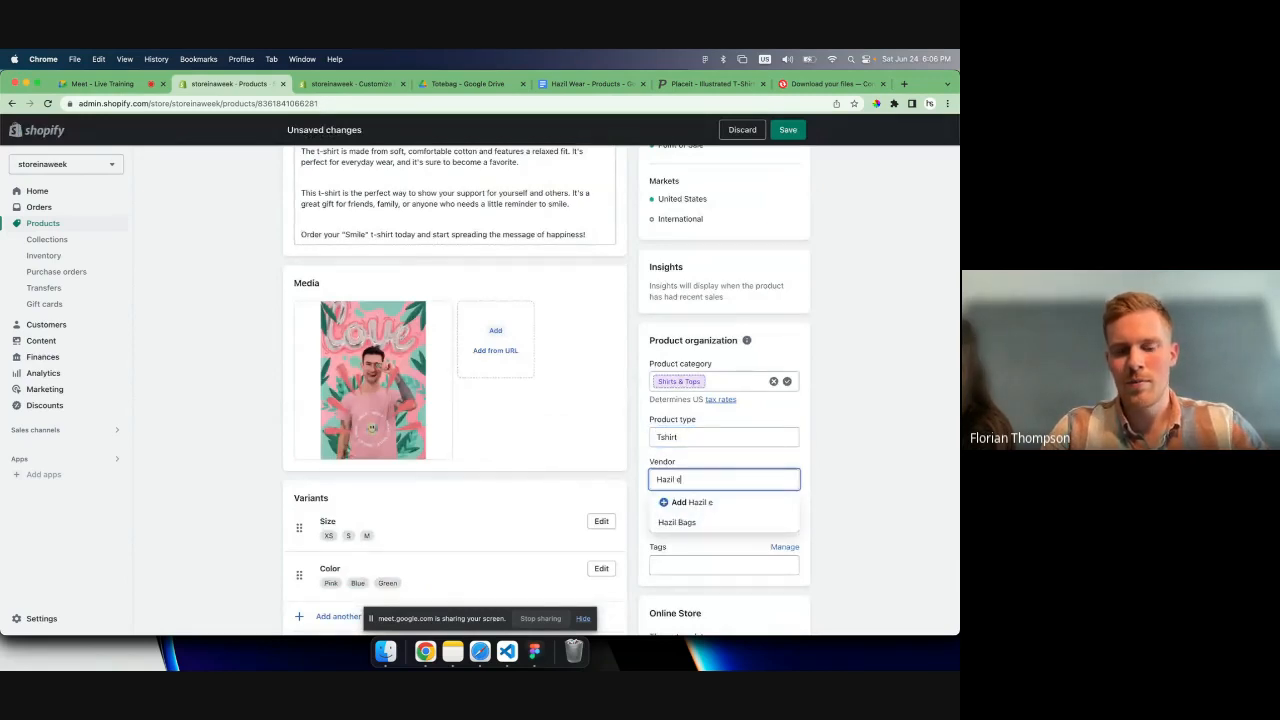
key("BackSpace")
type("Wear")
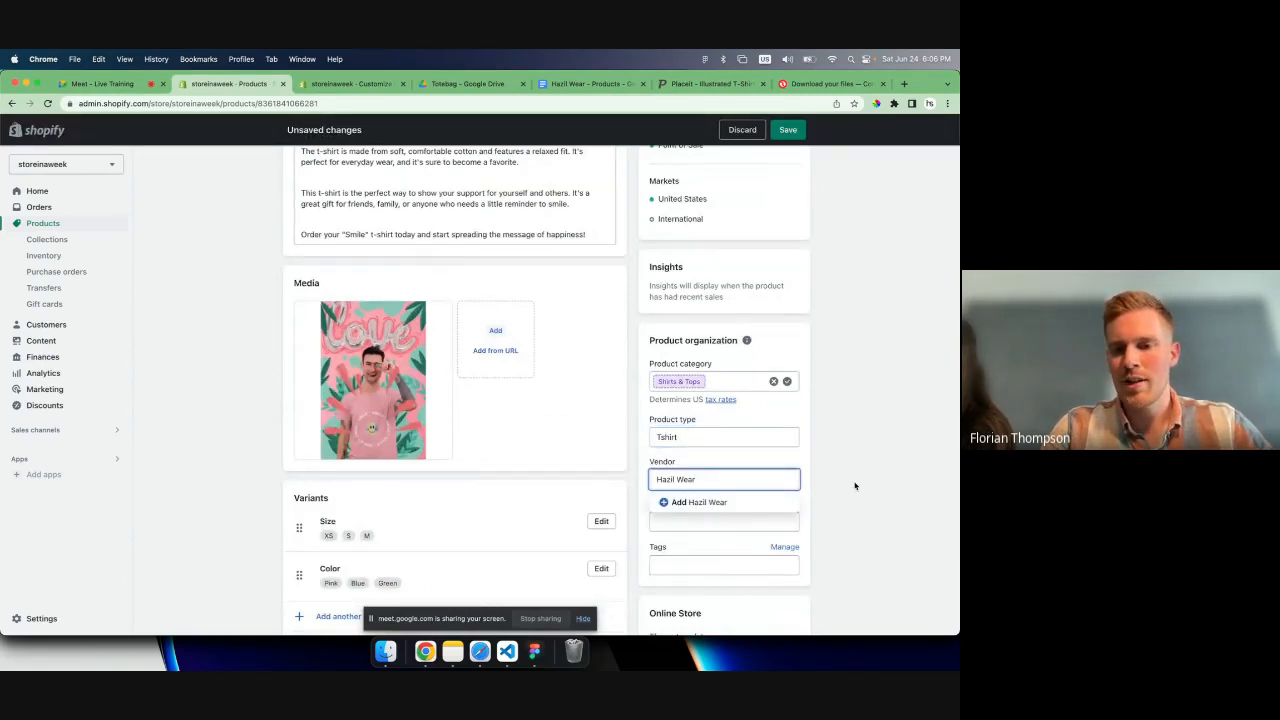
left_click(785, 502)
- Add the tag tshirt to the Smile T-shirt product and save it
scroll(730, 480, "down", 1)
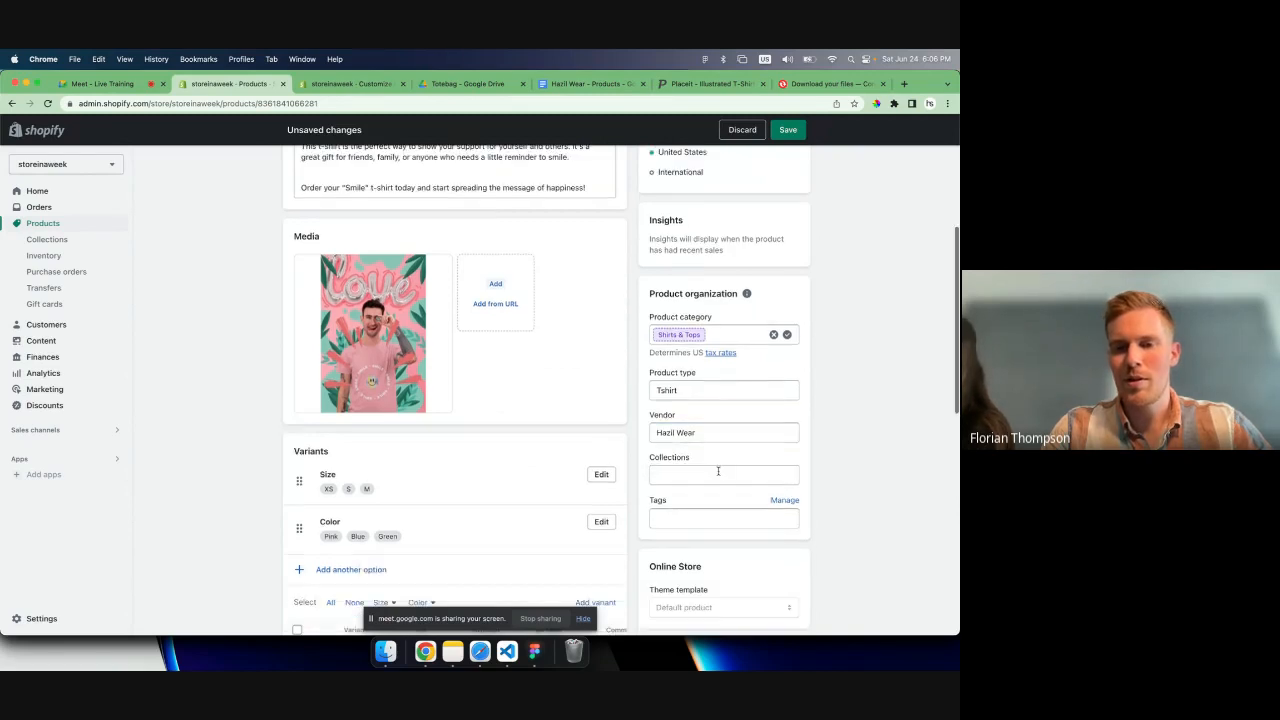
left_click(718, 472)
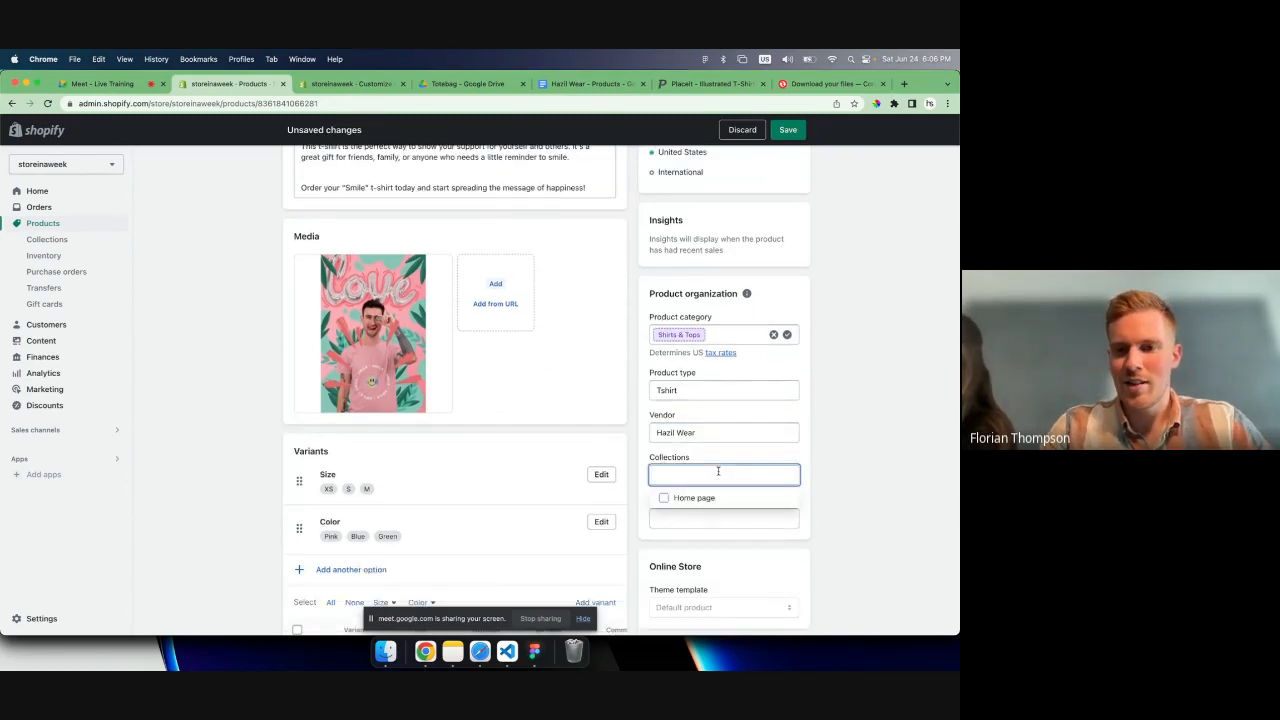
left_click(681, 515)
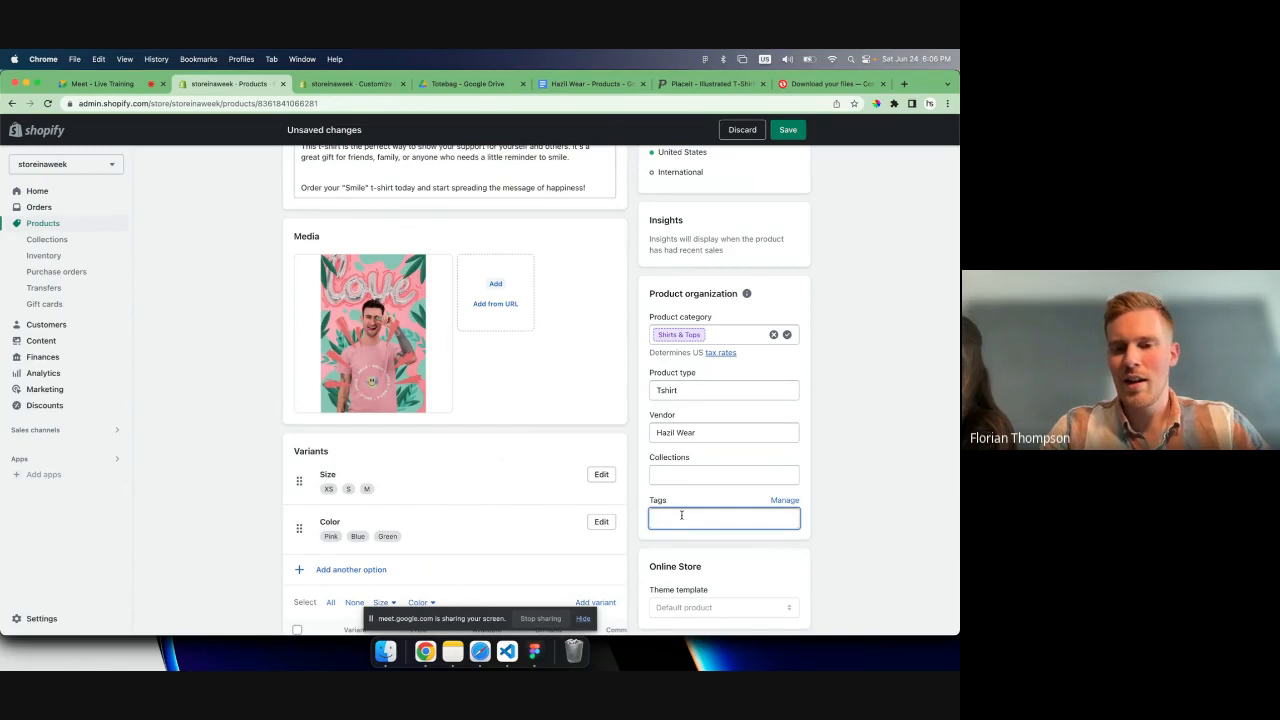
type("shirt")
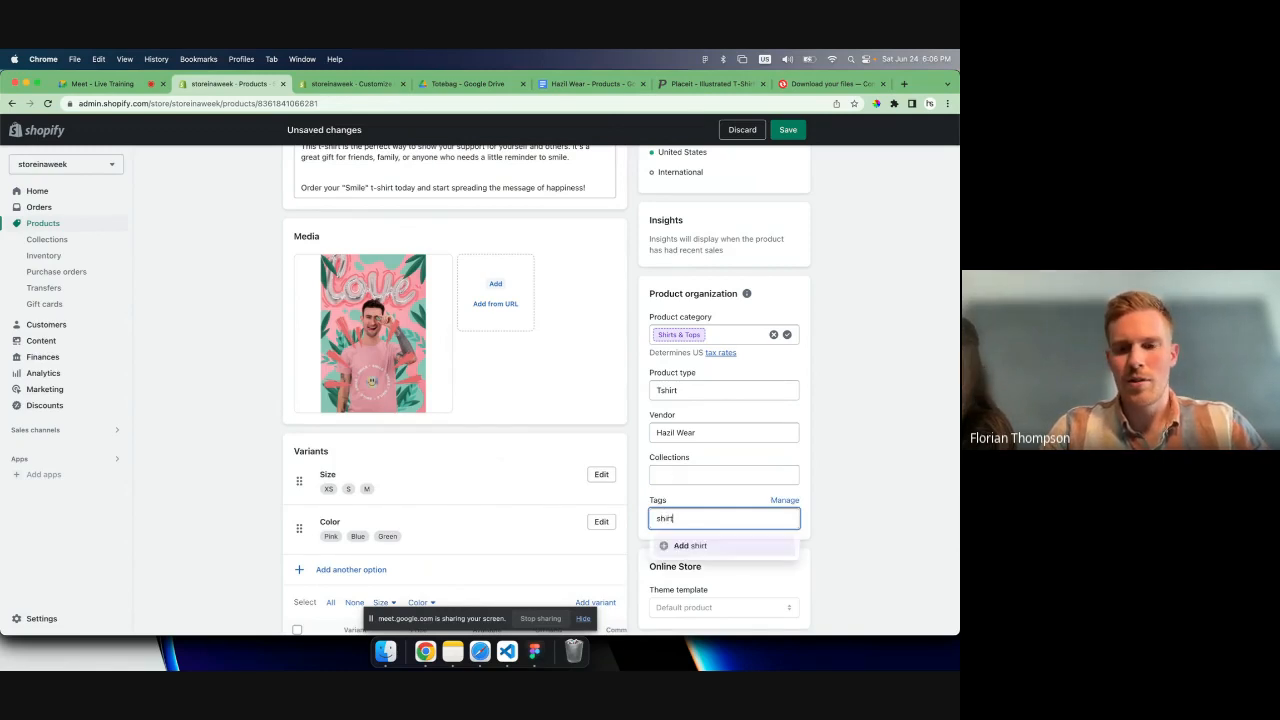
key("BackSpace")
key("BackSpace")
key("BackSpace")
key("BackSpace")
key("BackSpace")
type("tshirt")
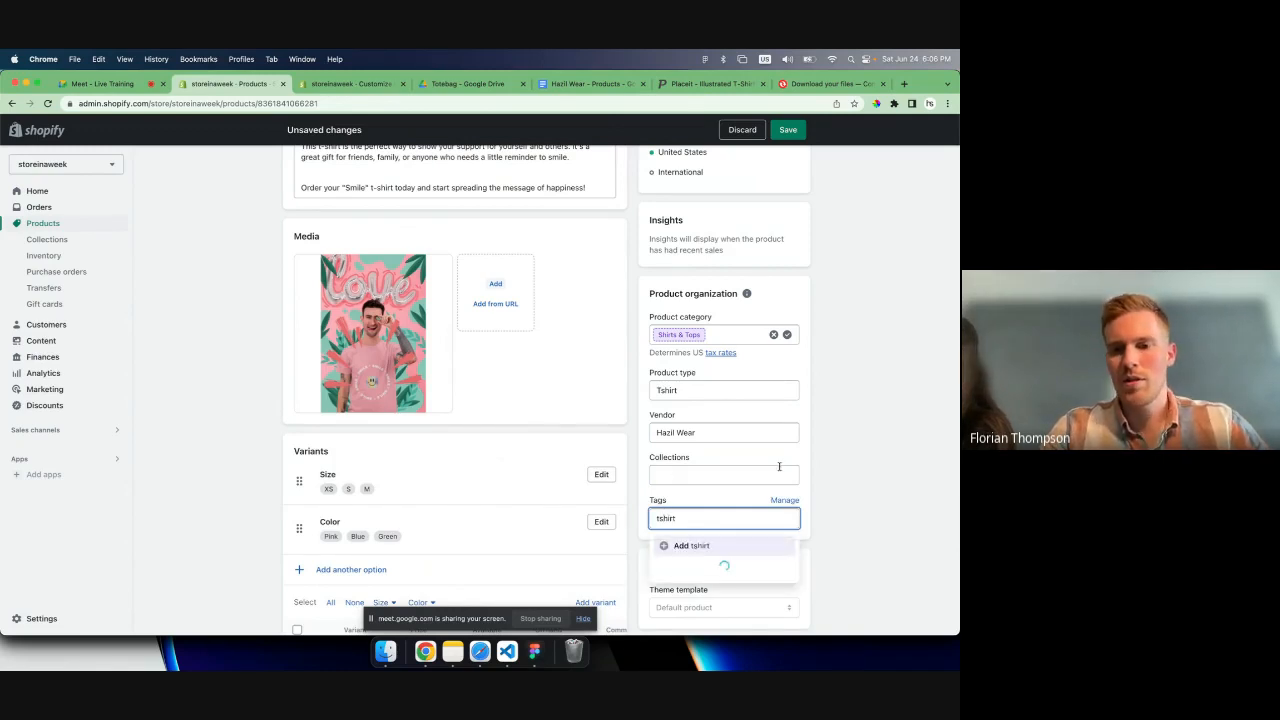
left_click(723, 543)
scroll(749, 567, "down", 2)
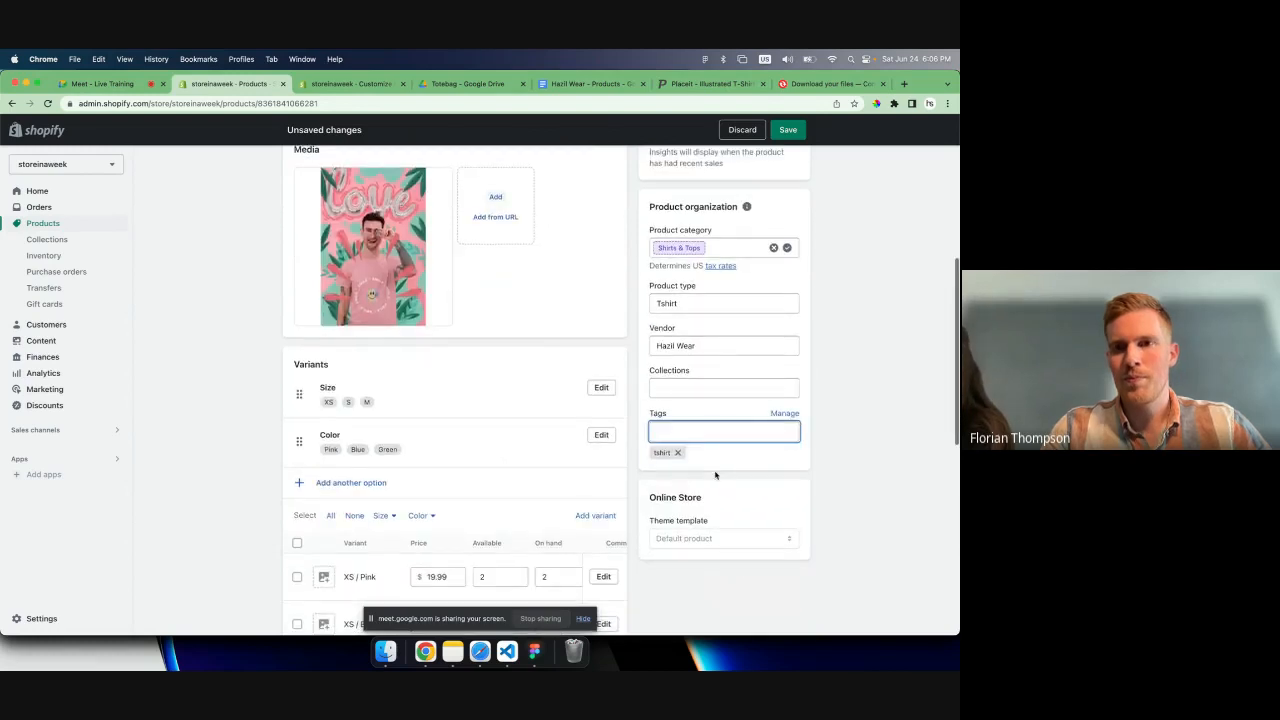
scroll(749, 567, "up", 5)
left_click(789, 130)
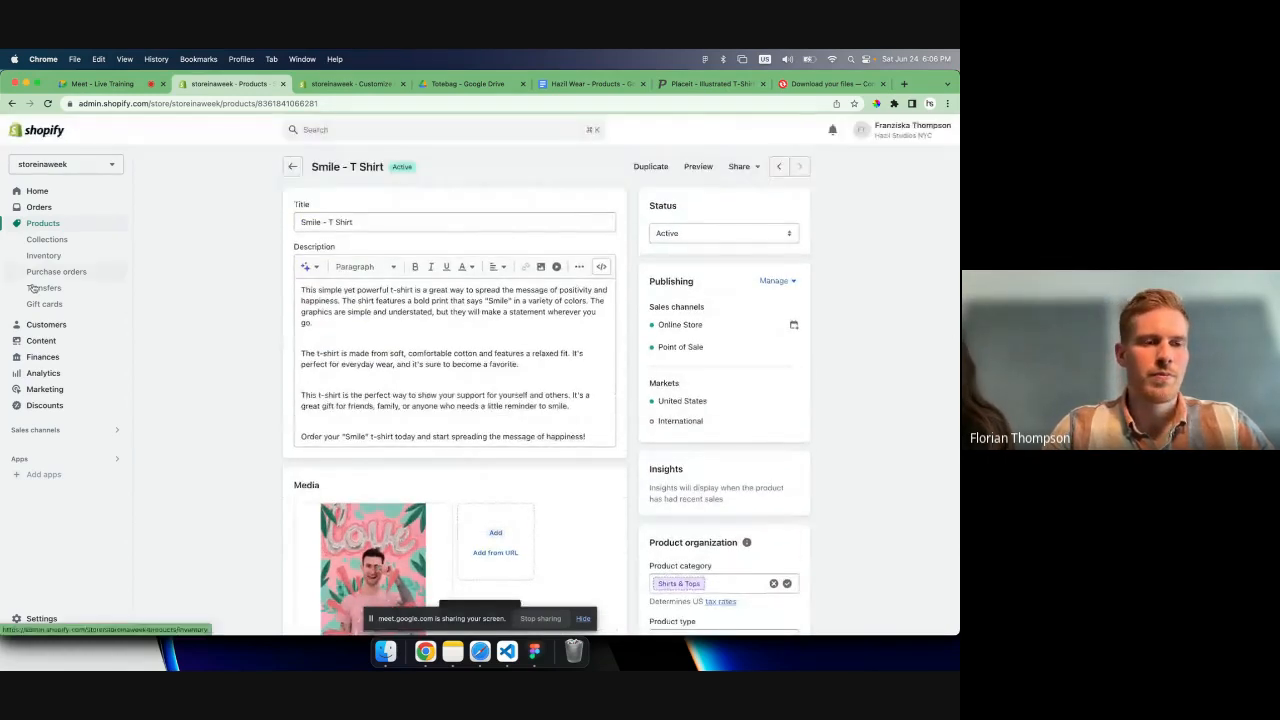
- Create and save an automated collection titled Shirts with the condition that the product tag is equal to tshirt
left_click(44, 240)
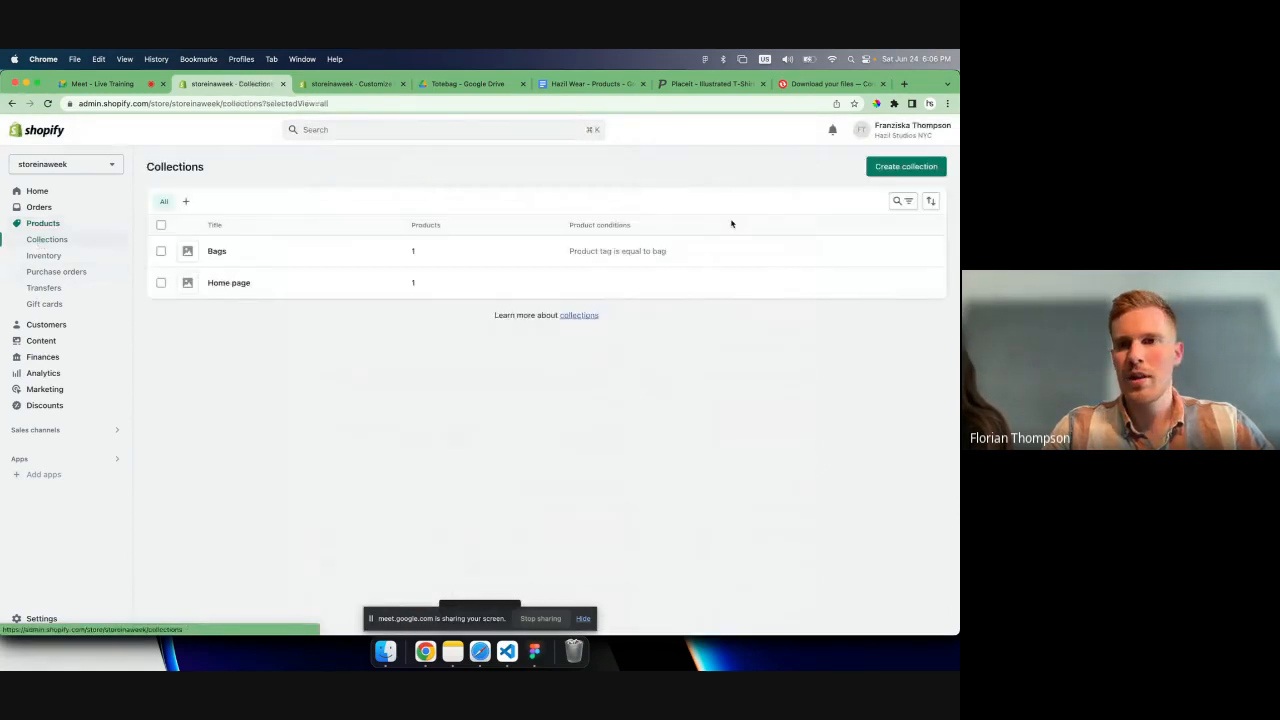
left_click(376, 222)
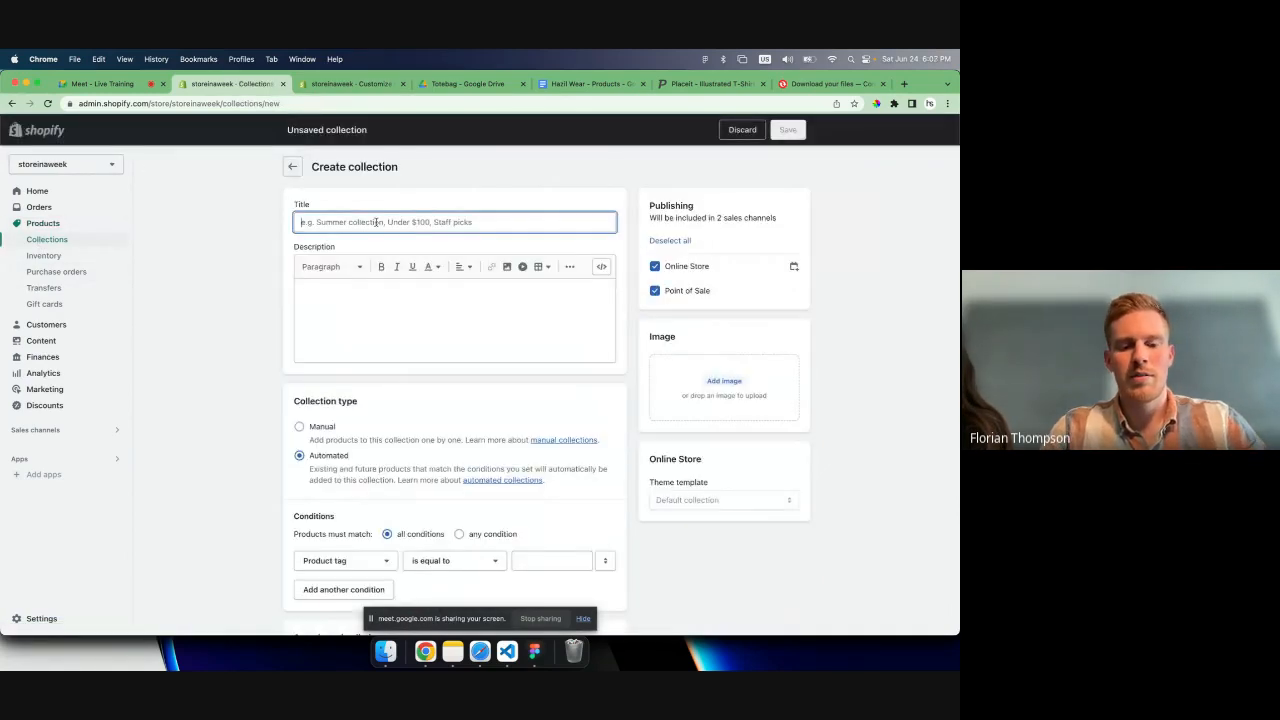
type("Shirts")
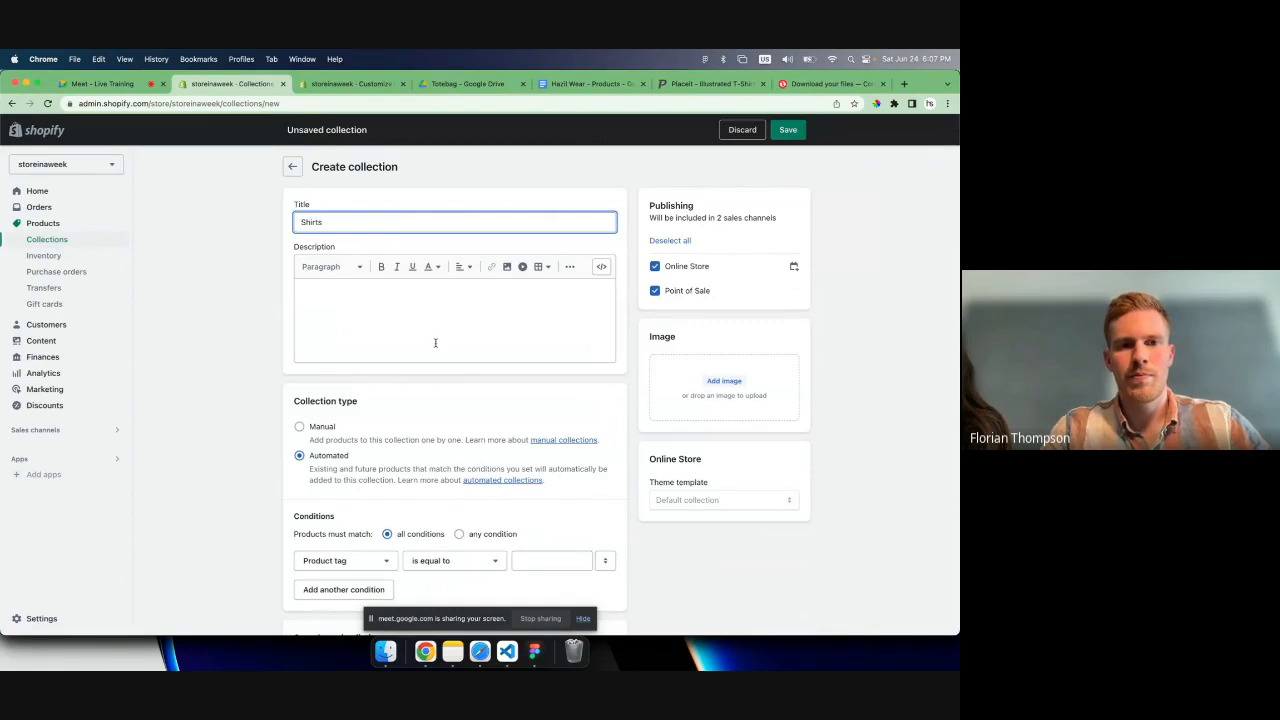
scroll(435, 343, "down", 2)
left_click(537, 470)
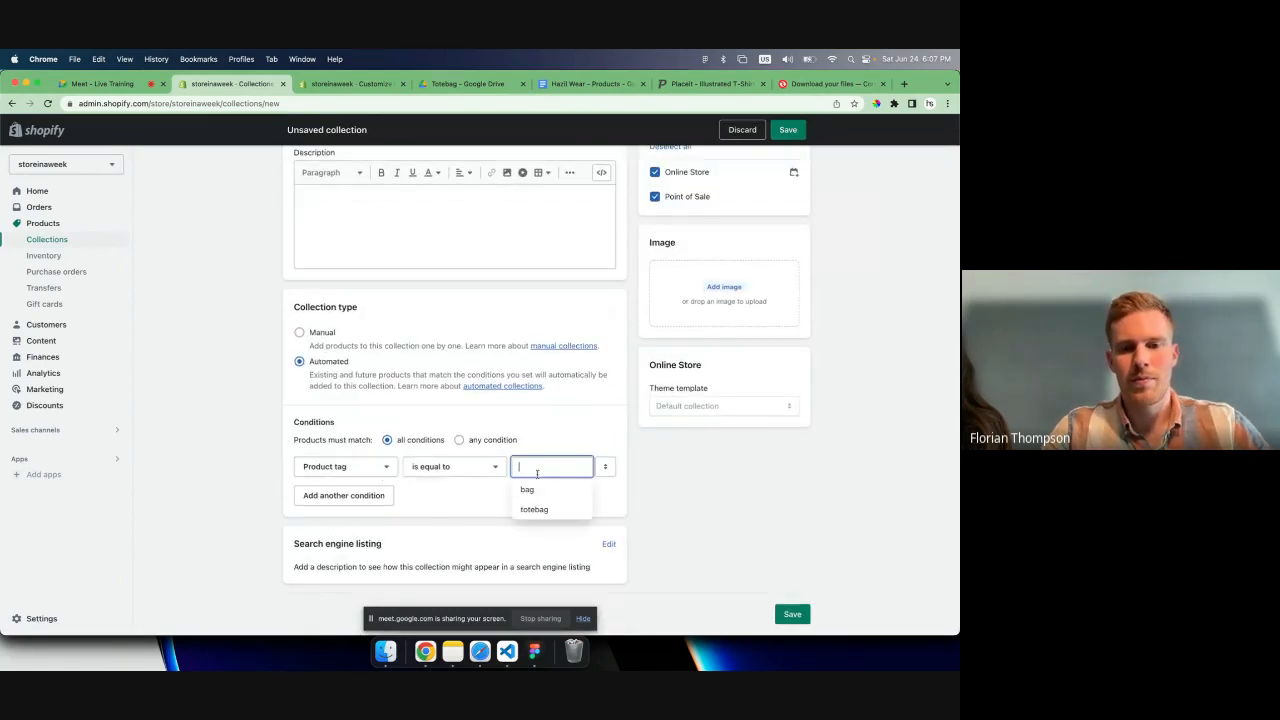
type("tshirt")
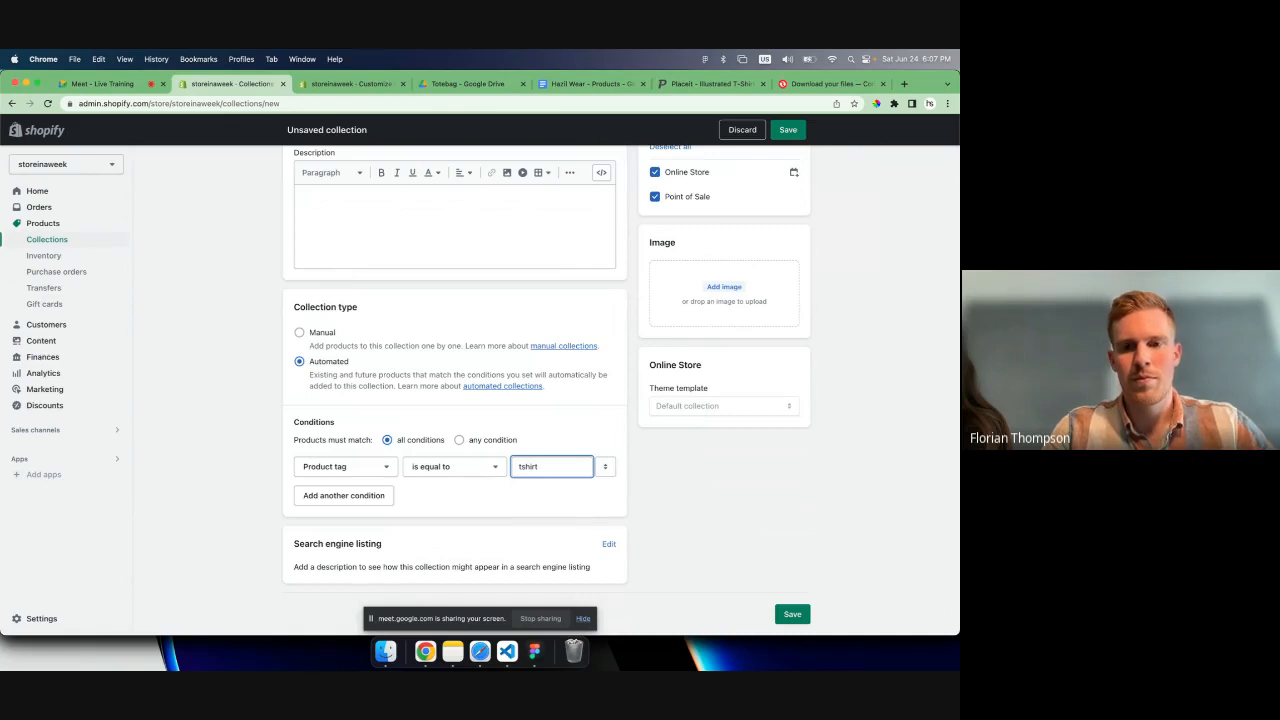
left_click(600, 508)
left_click(788, 129)
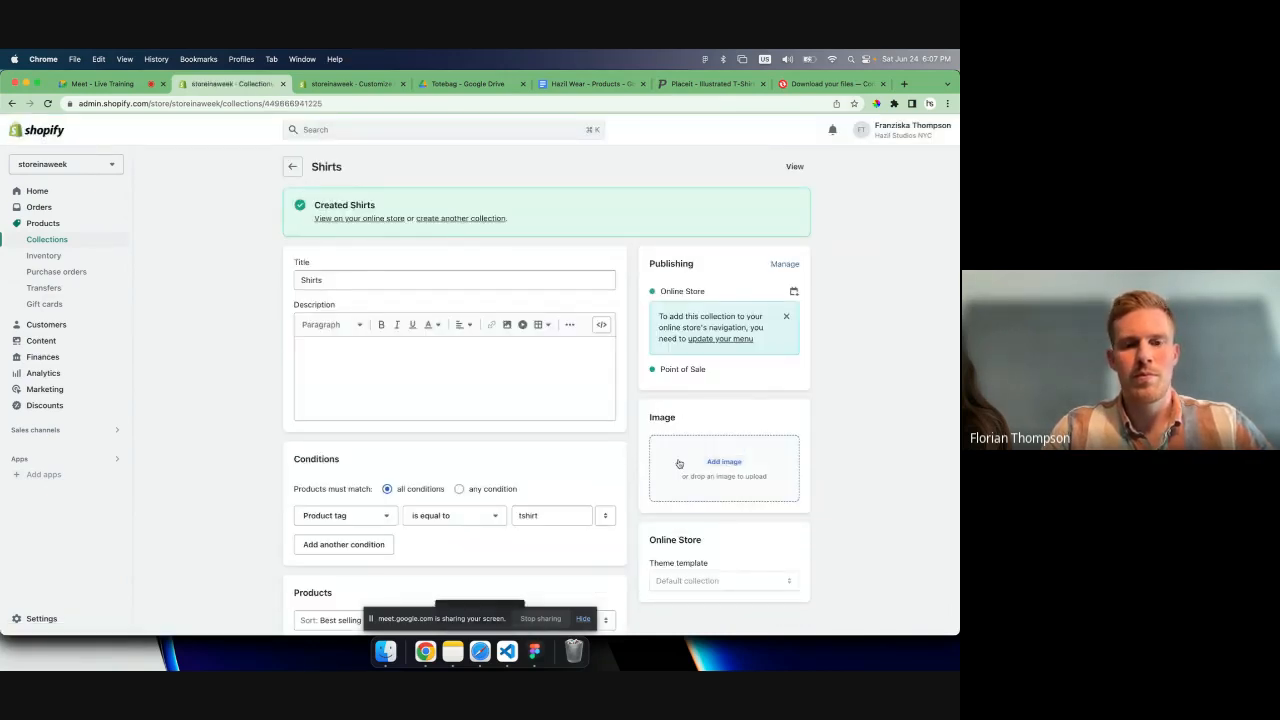
scroll(323, 410, "down", 1)
- In the theme editor, assign Smile - T Shirt to the home page's Featured product section and save
left_click(358, 85)
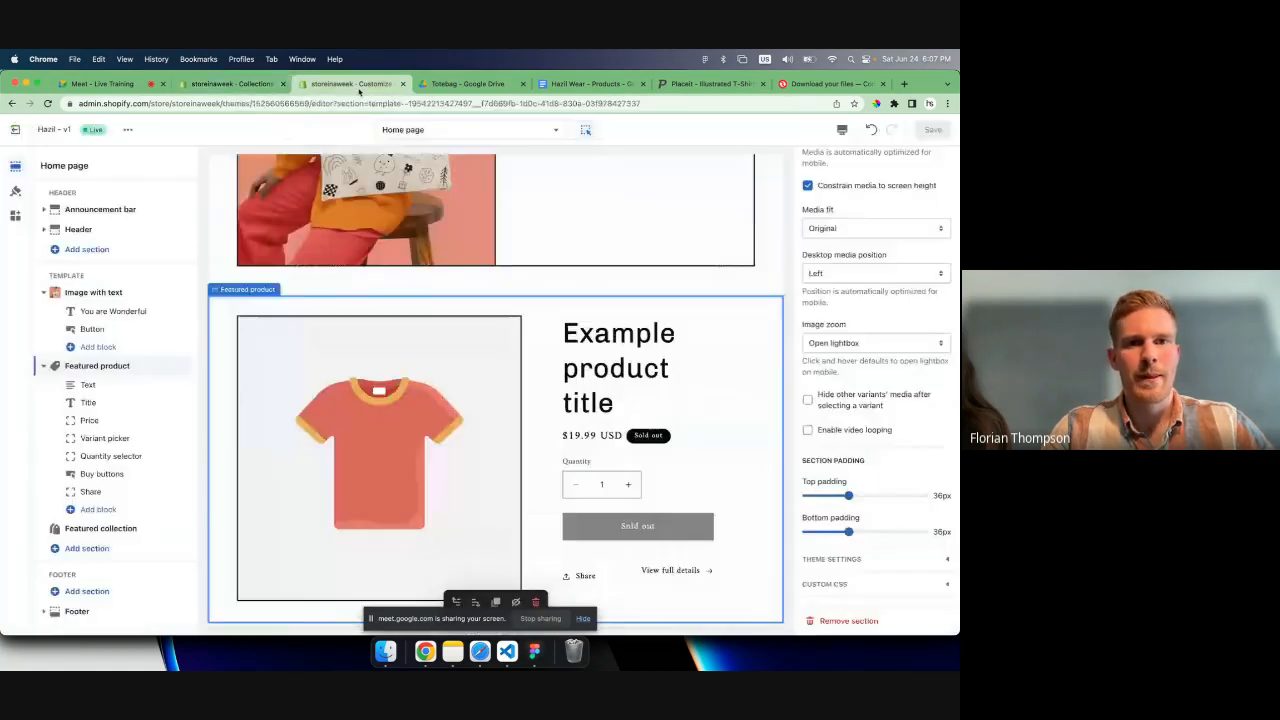
scroll(360, 378, "up", 1)
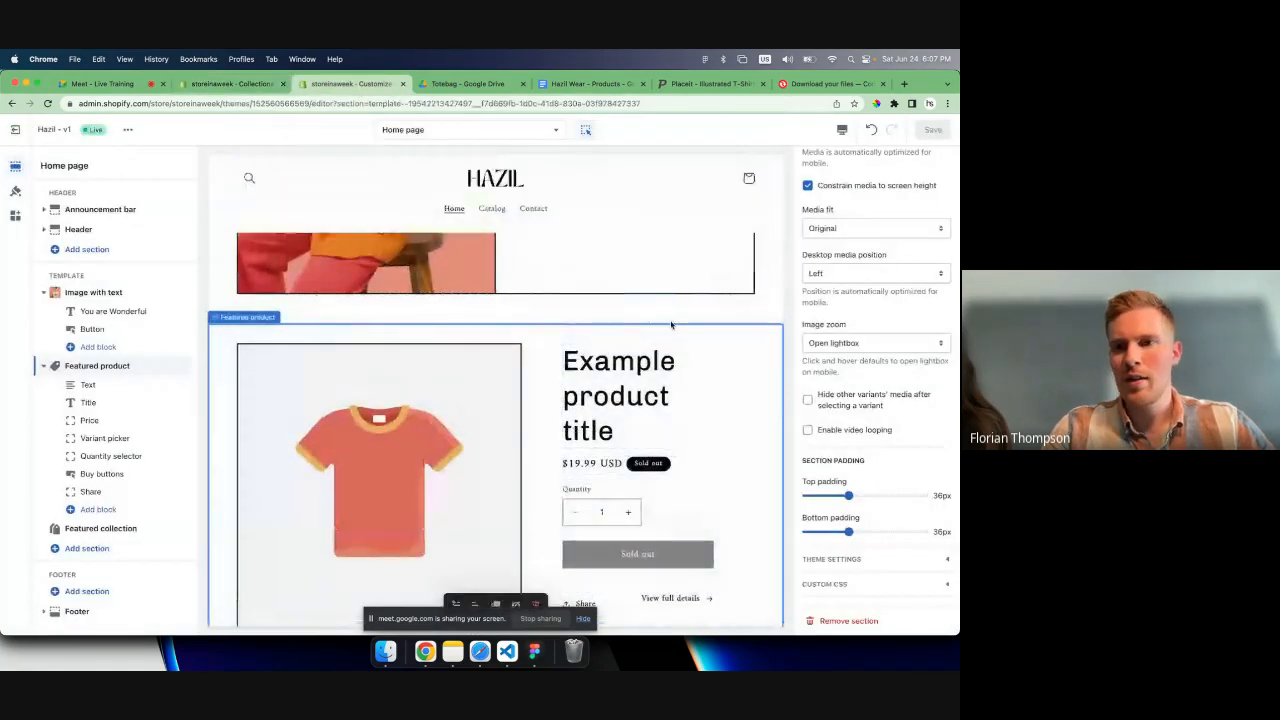
scroll(871, 238, "up", 5)
left_click(870, 212)
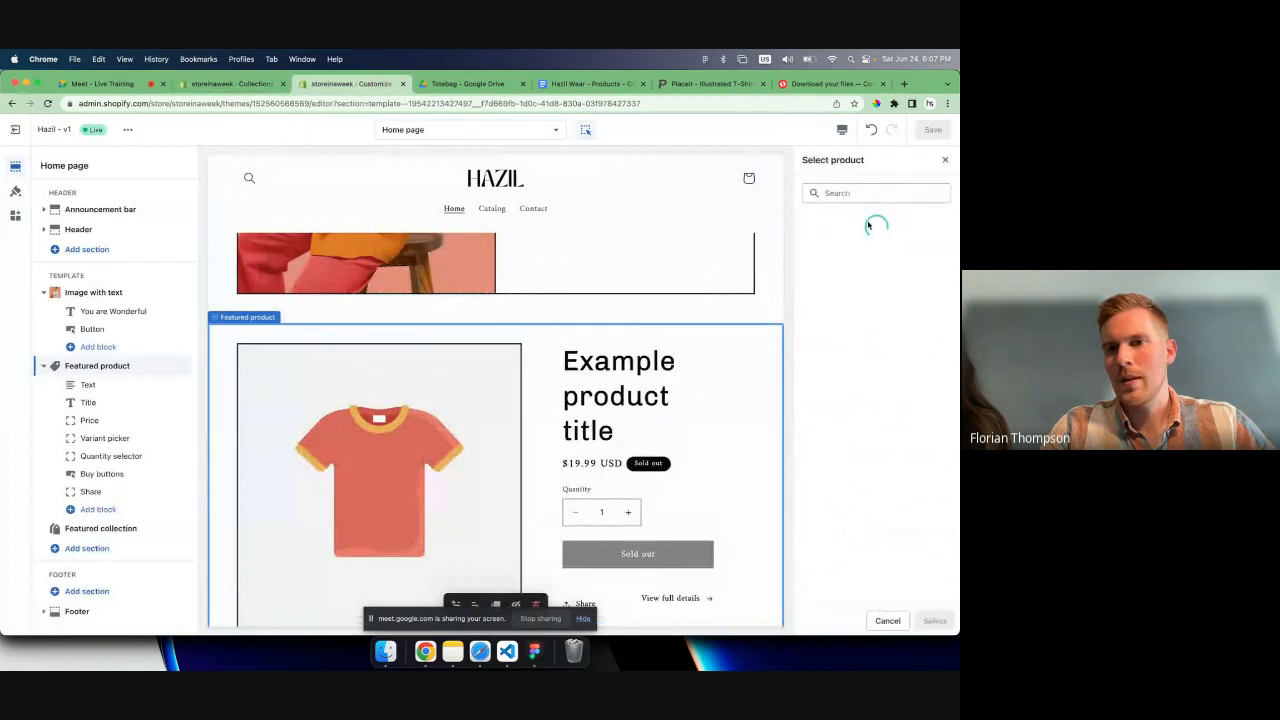
left_click(862, 257)
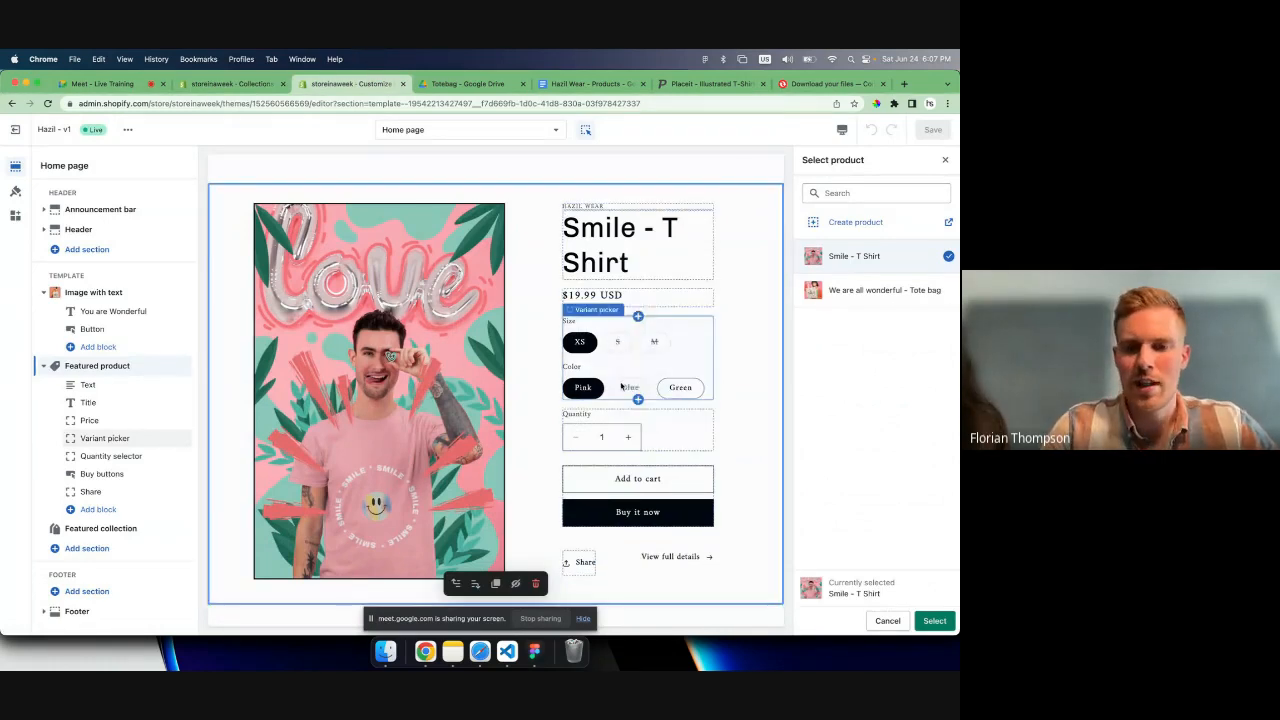
left_click(934, 620)
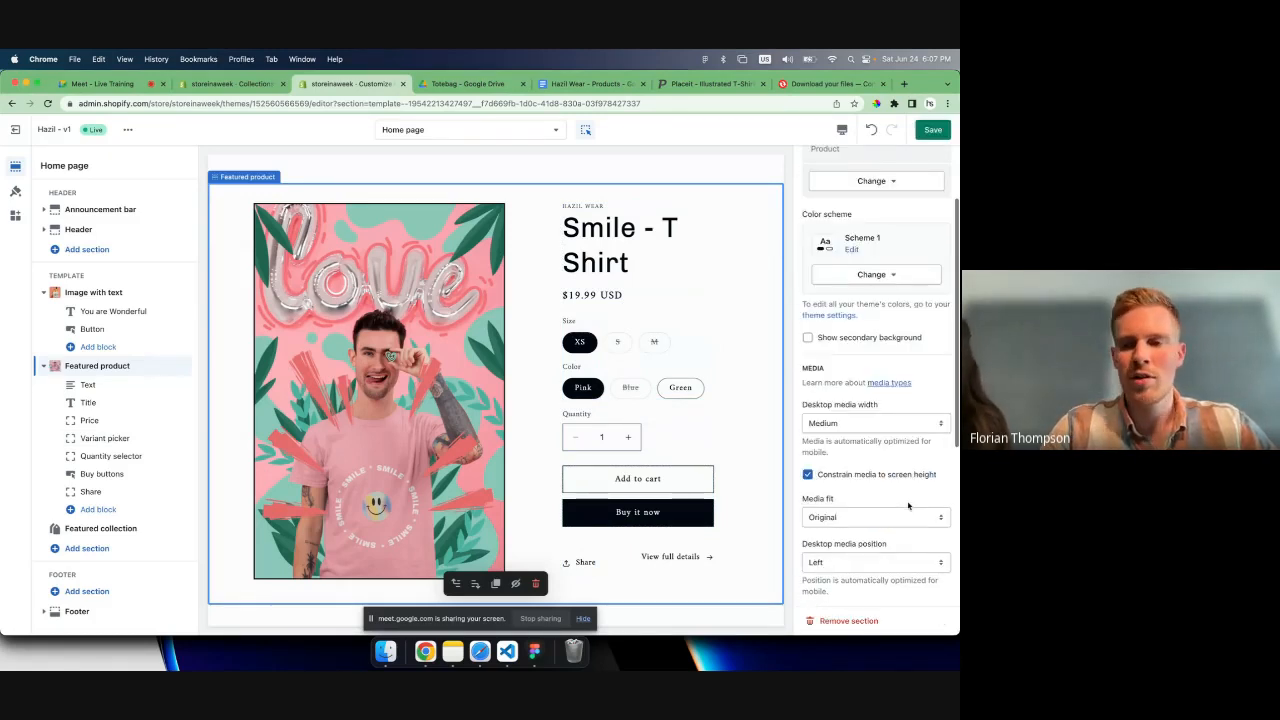
left_click(933, 131)
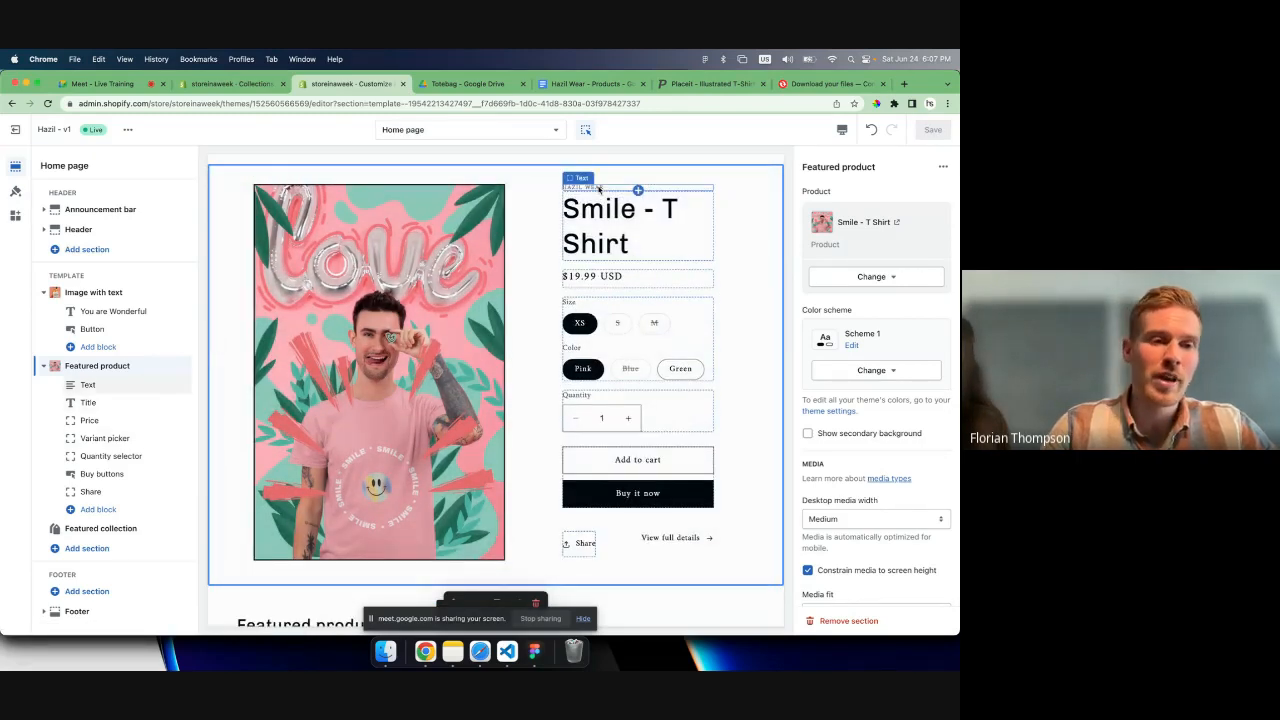
- Hide the vendor text and quantity selector blocks in the Featured product section, and save the home page
left_click(599, 188)
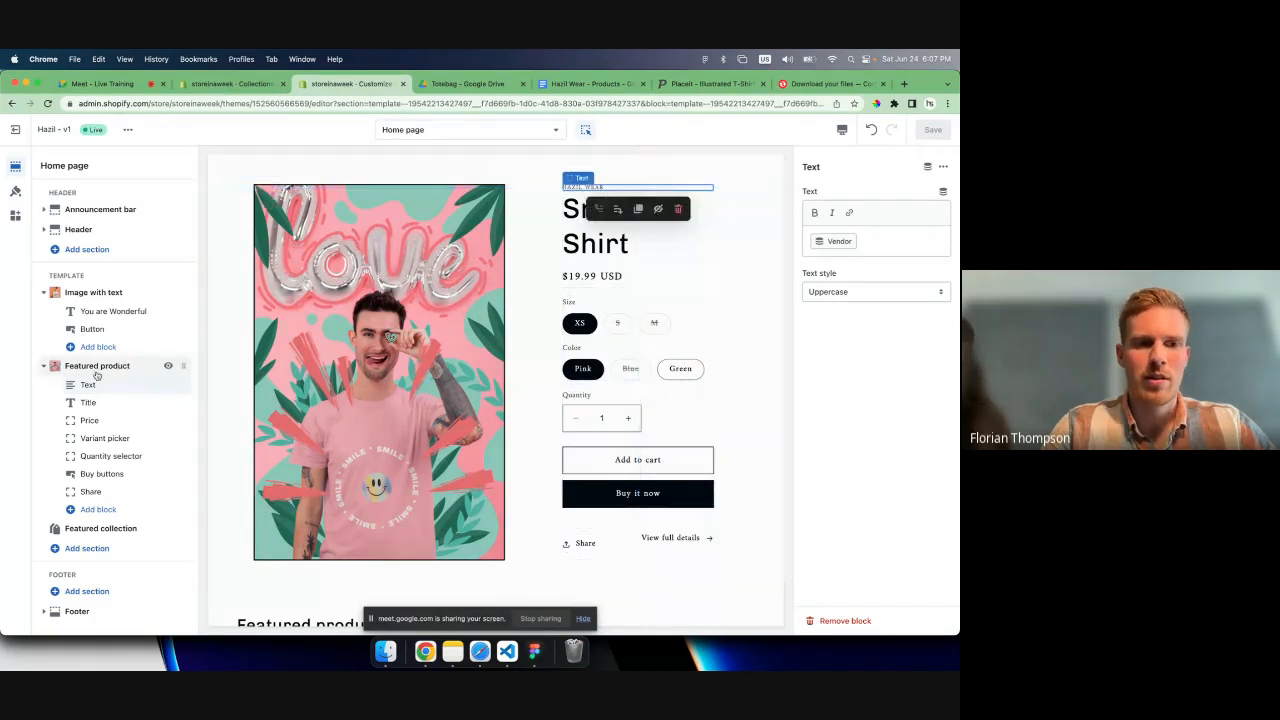
left_click(168, 385)
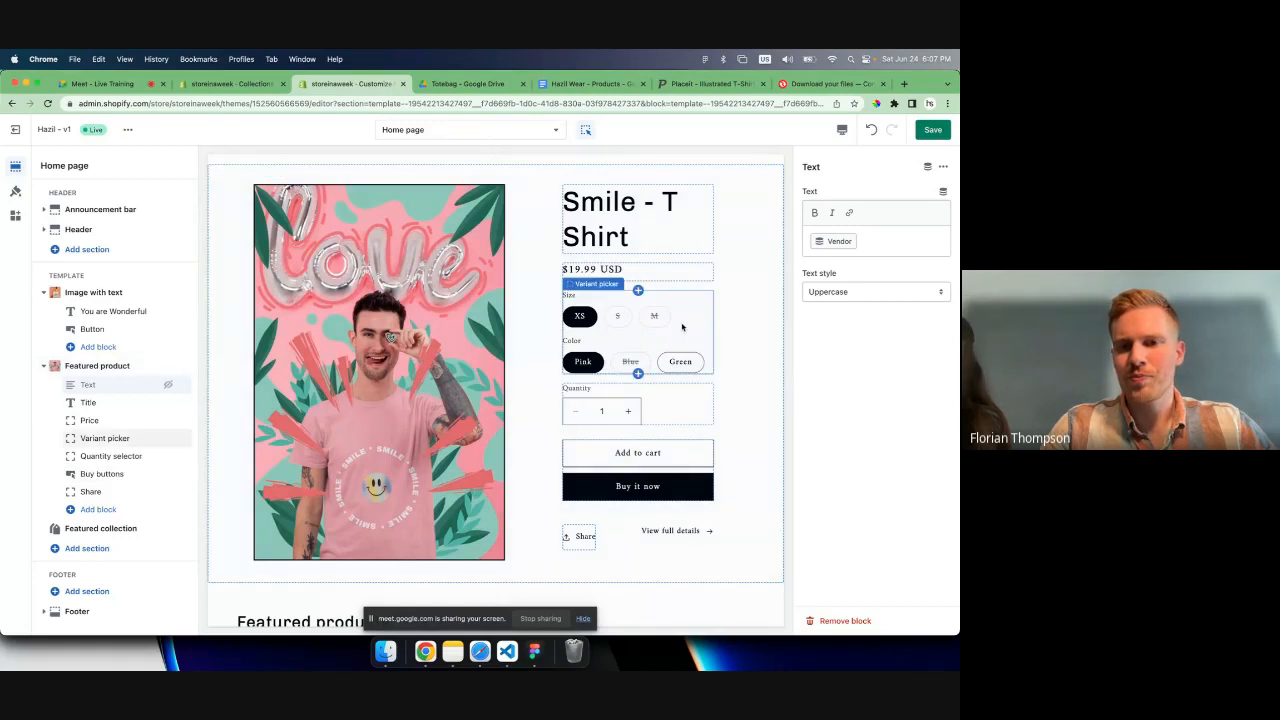
scroll(683, 325, "down", 1)
left_click(634, 372)
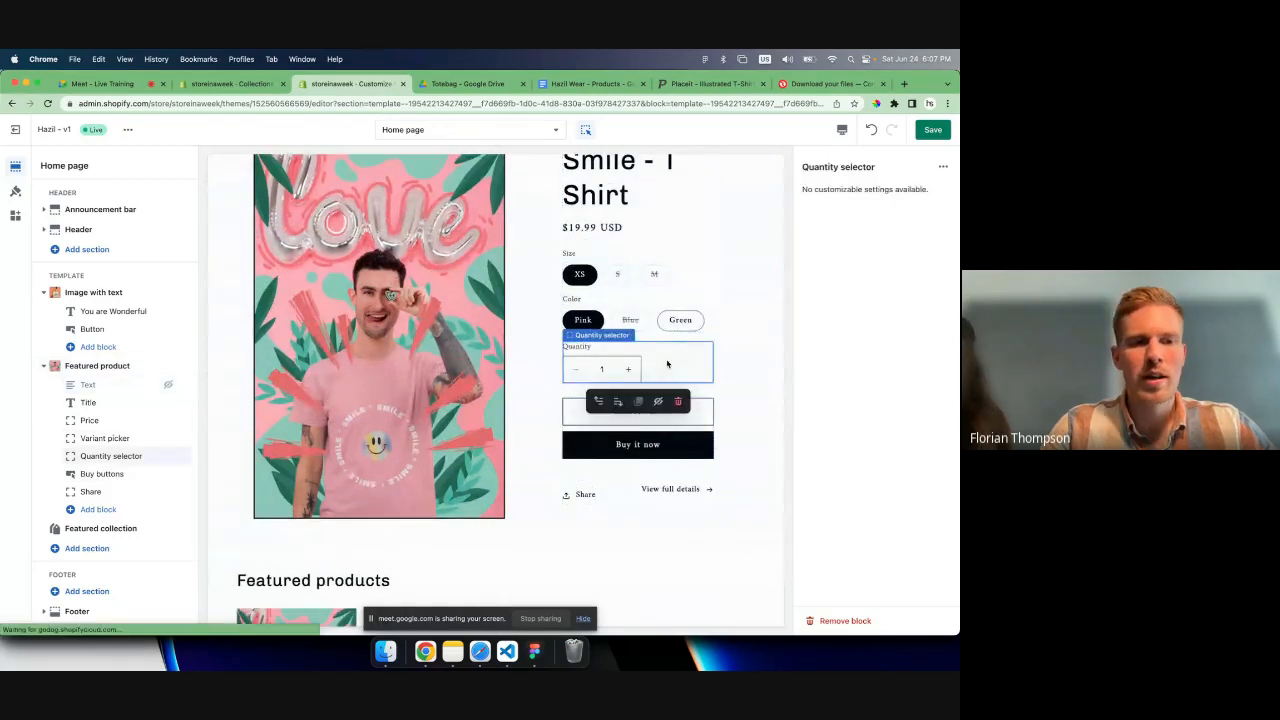
left_click(169, 456)
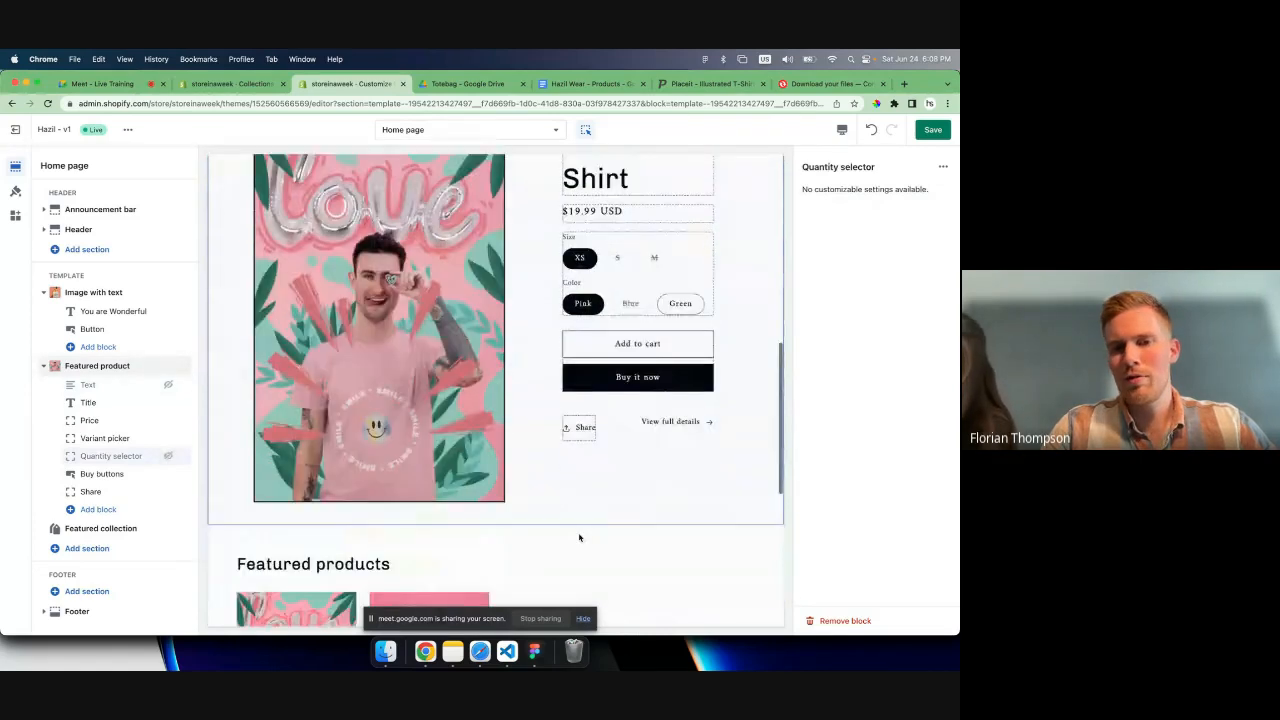
scroll(580, 537, "up", 1)
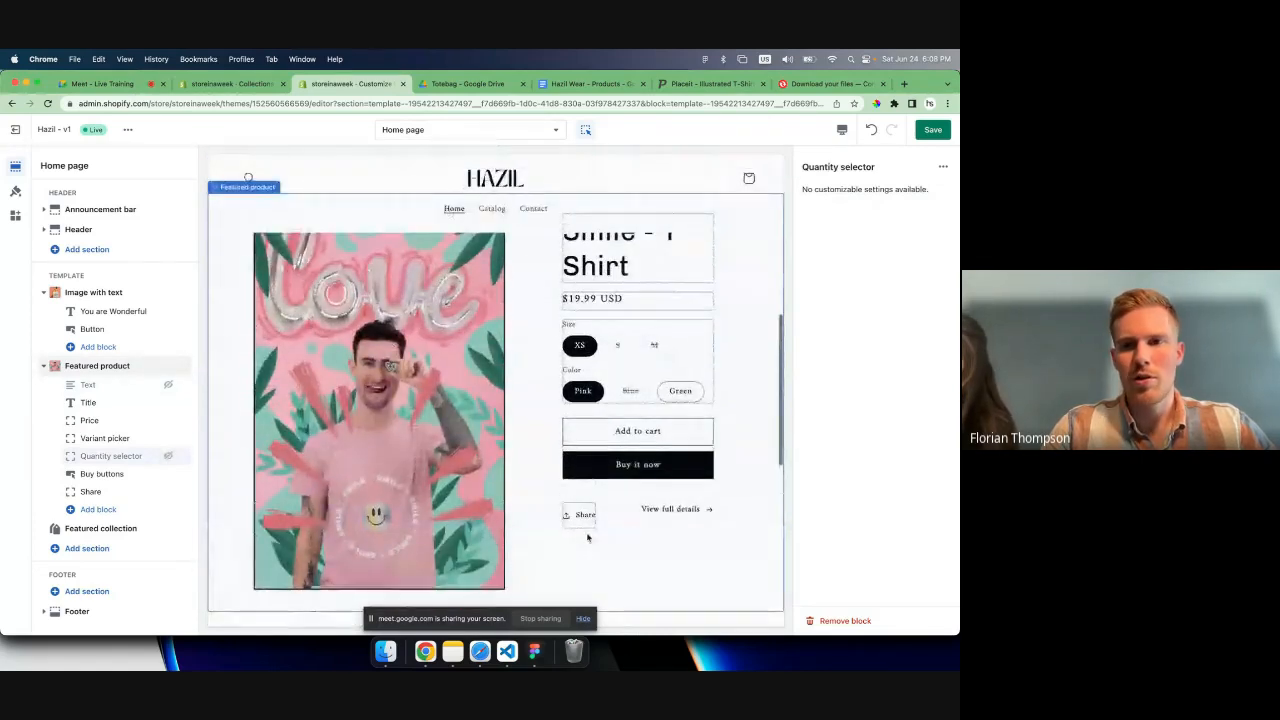
left_click(932, 130)
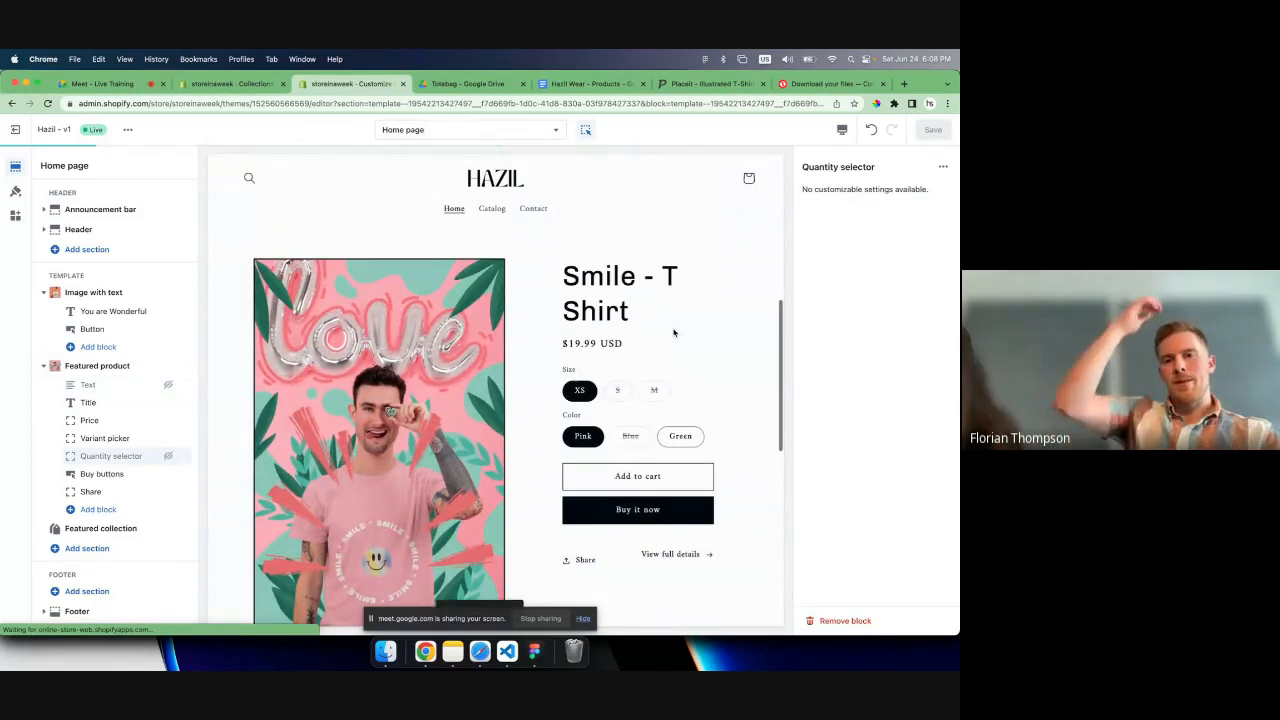
scroll(674, 332, "down", 12)
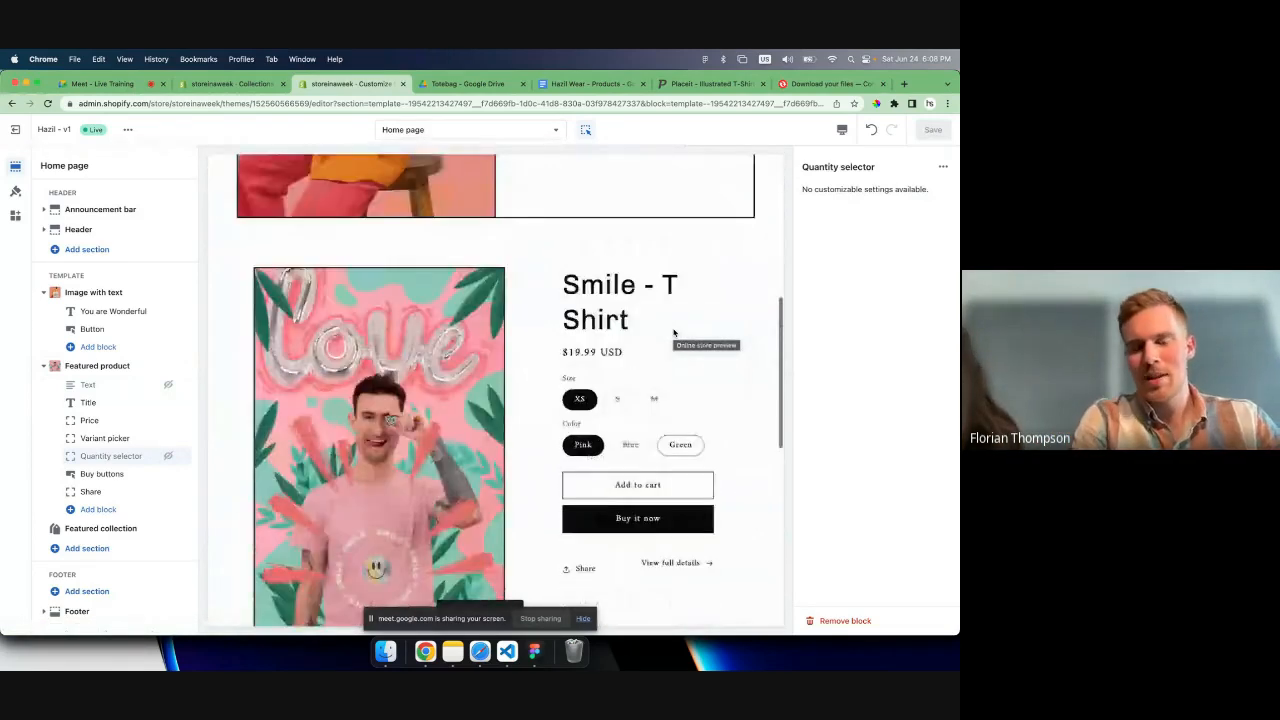
scroll(674, 332, "up", 3)
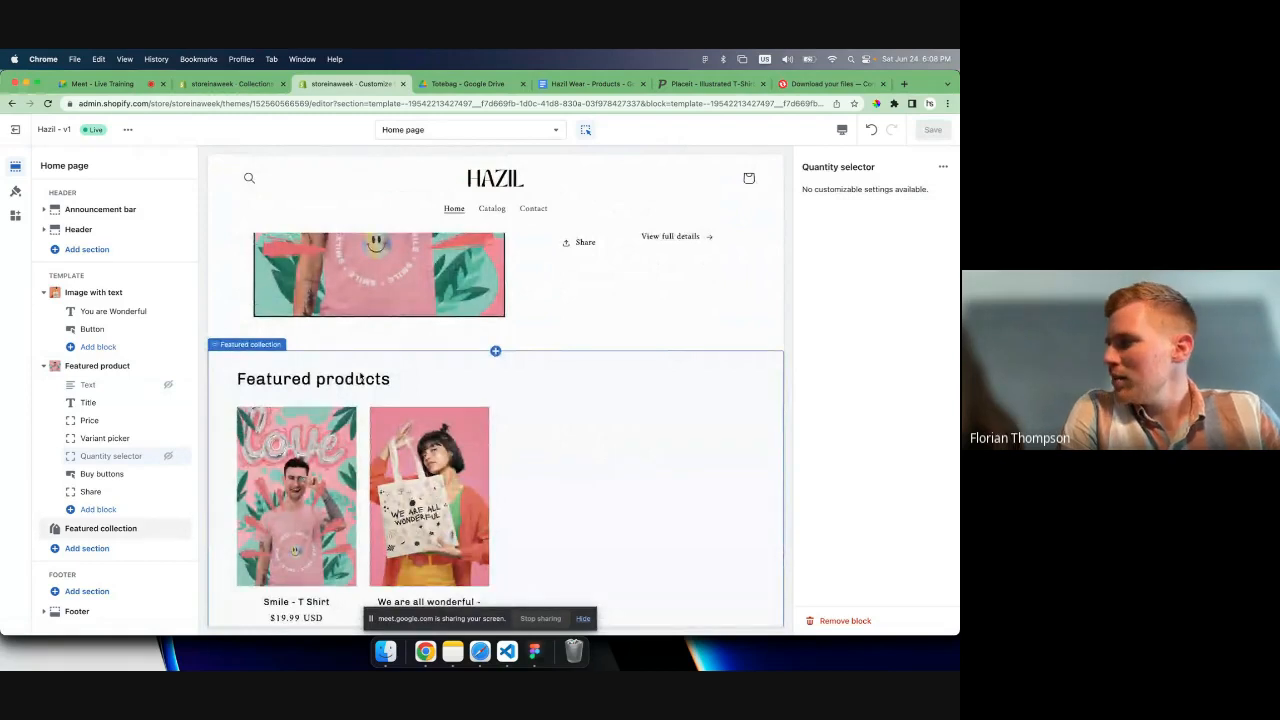
scroll(503, 368, "up", 2)
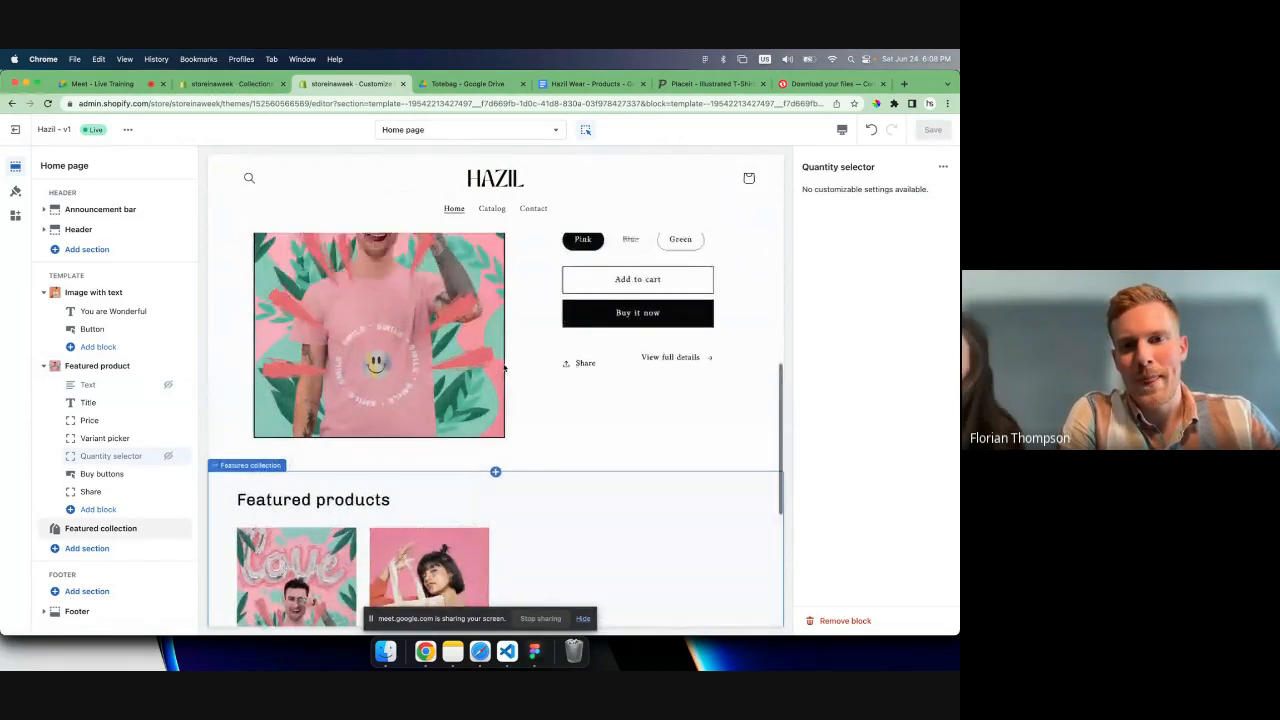
scroll(503, 368, "down", 4)
scroll(503, 368, "up", 1)
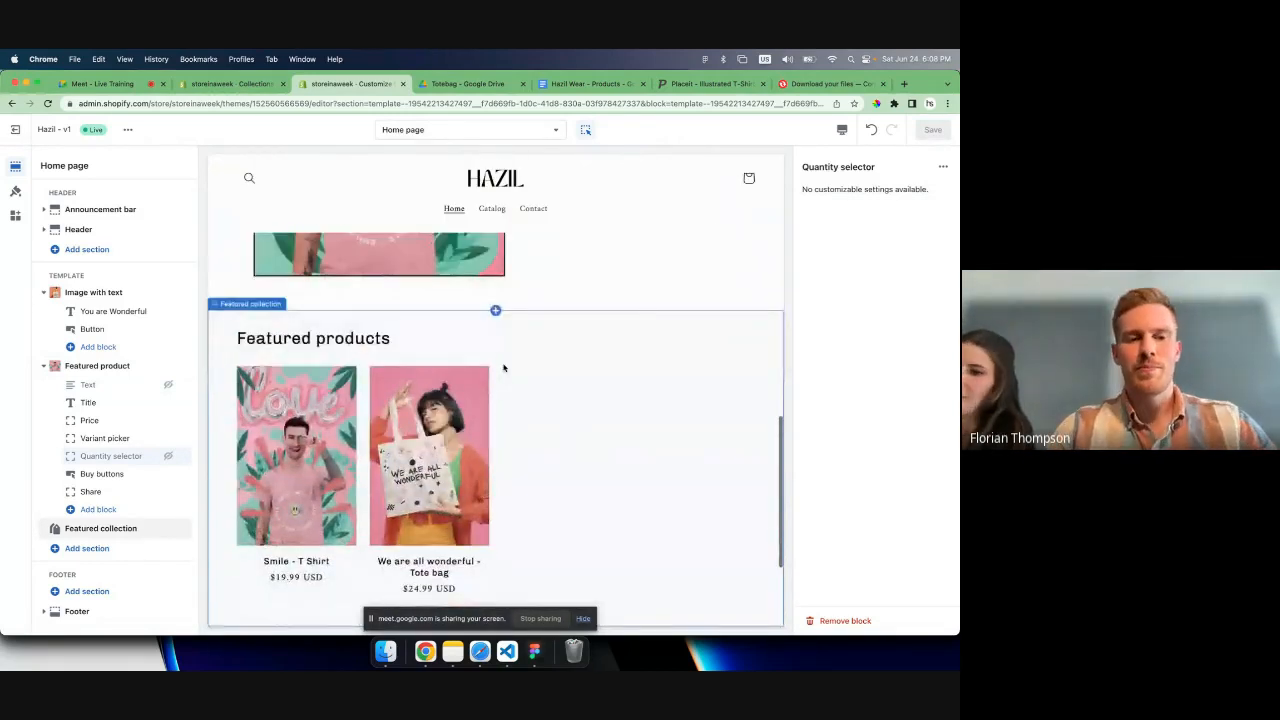
- Review the home page preview from the tote bag banner through the Smile T-shirt section to the Featured products section
scroll(503, 368, "up", 3)
scroll(351, 268, "down", 3)
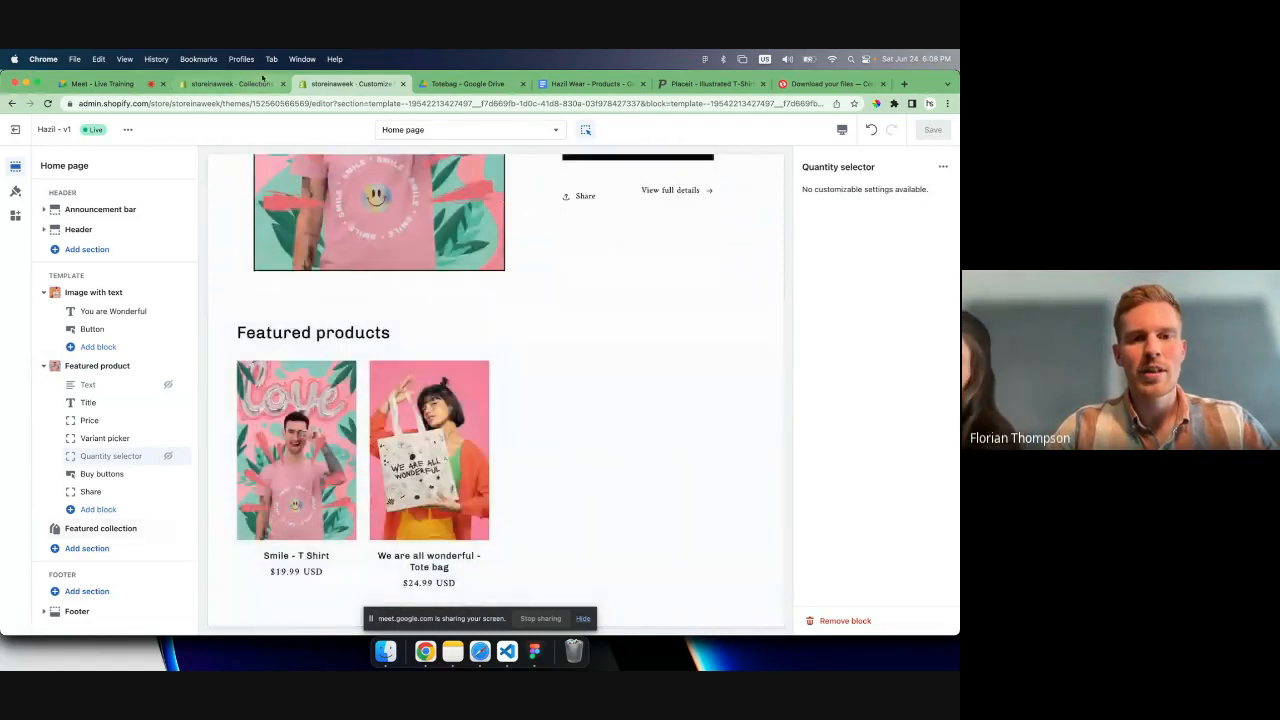
scroll(417, 391, "up", 4)
scroll(417, 391, "up", 5)
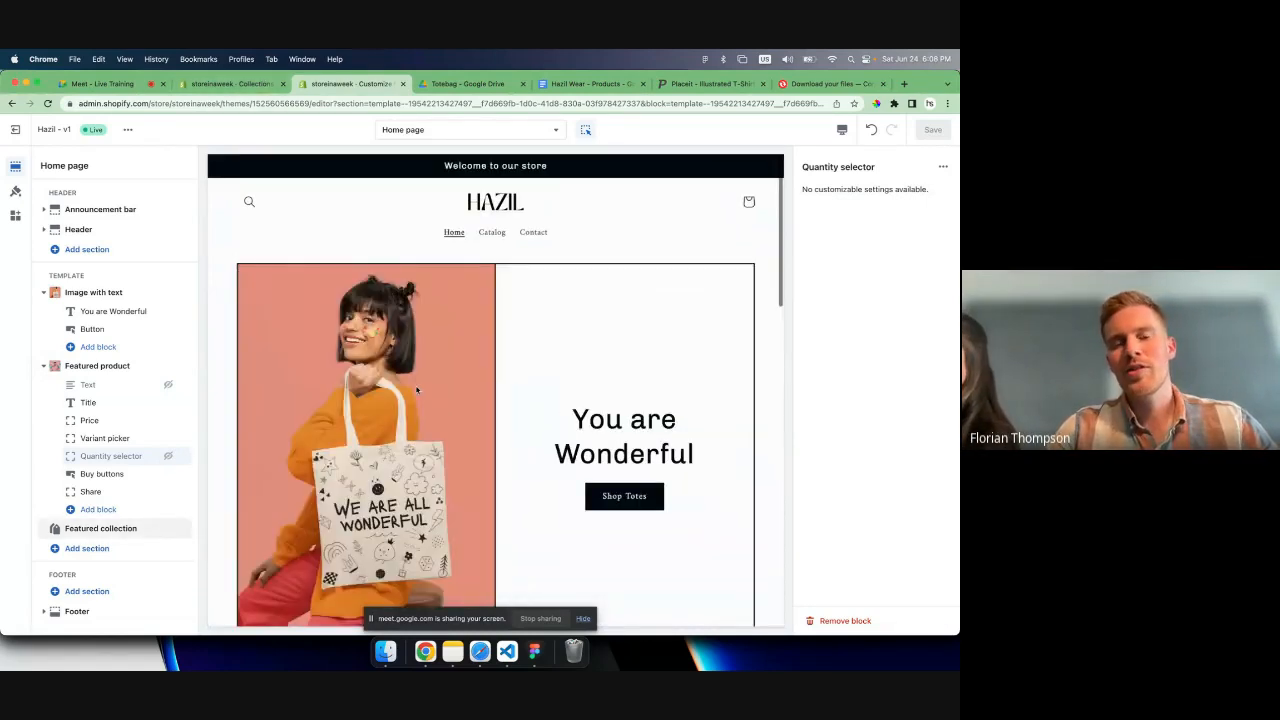
scroll(417, 391, "down", 5)
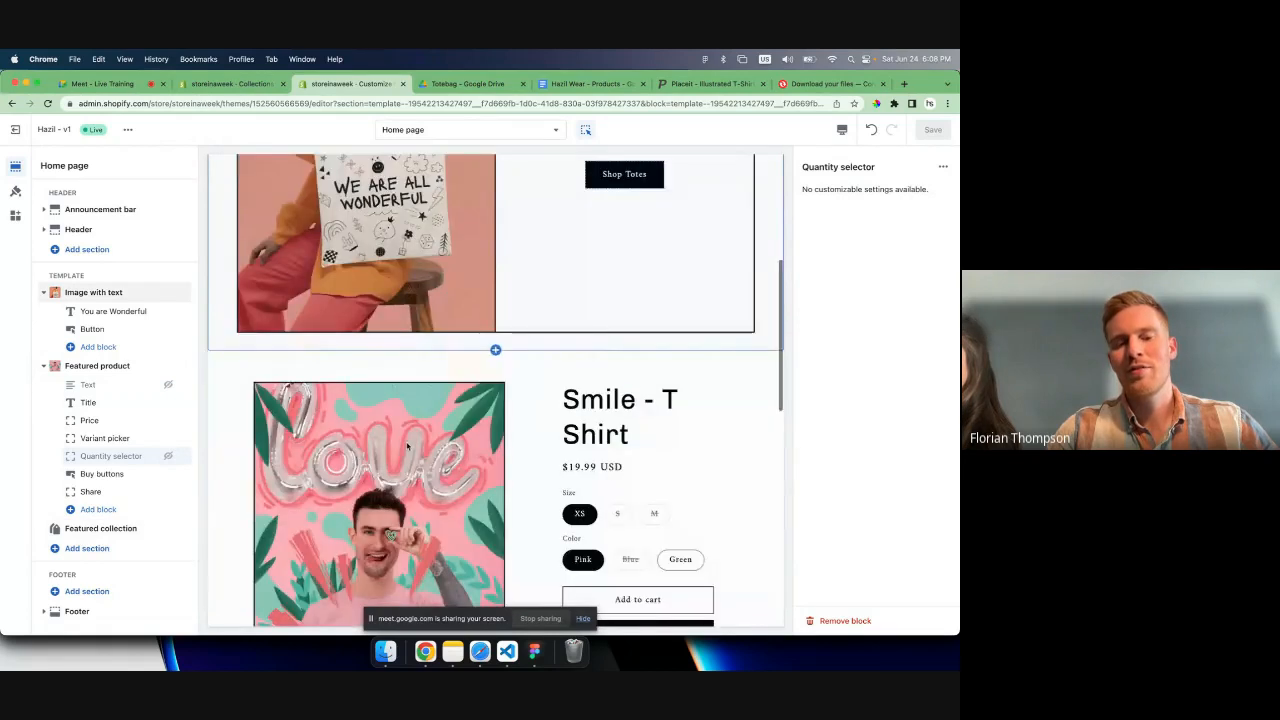
scroll(407, 447, "down", 3)
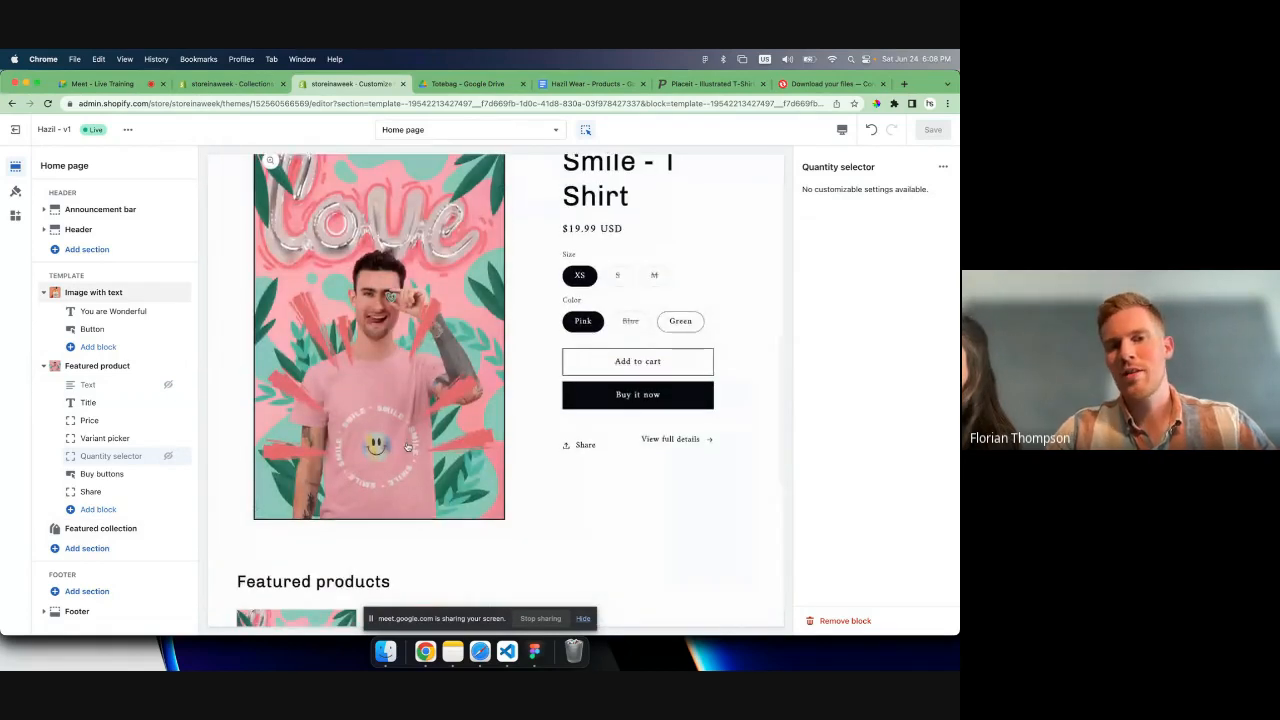
scroll(407, 447, "up", 5)
scroll(407, 447, "up", 3)
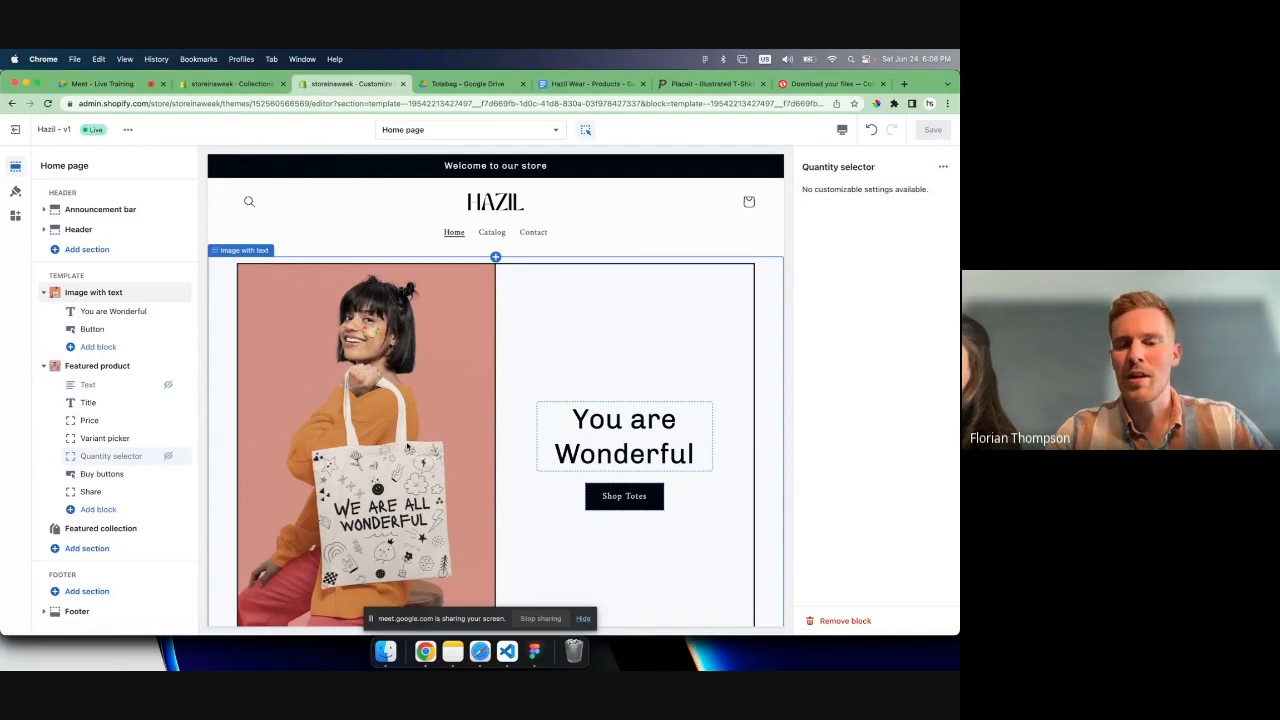
scroll(528, 457, "down", 4)
scroll(529, 460, "down", 1)
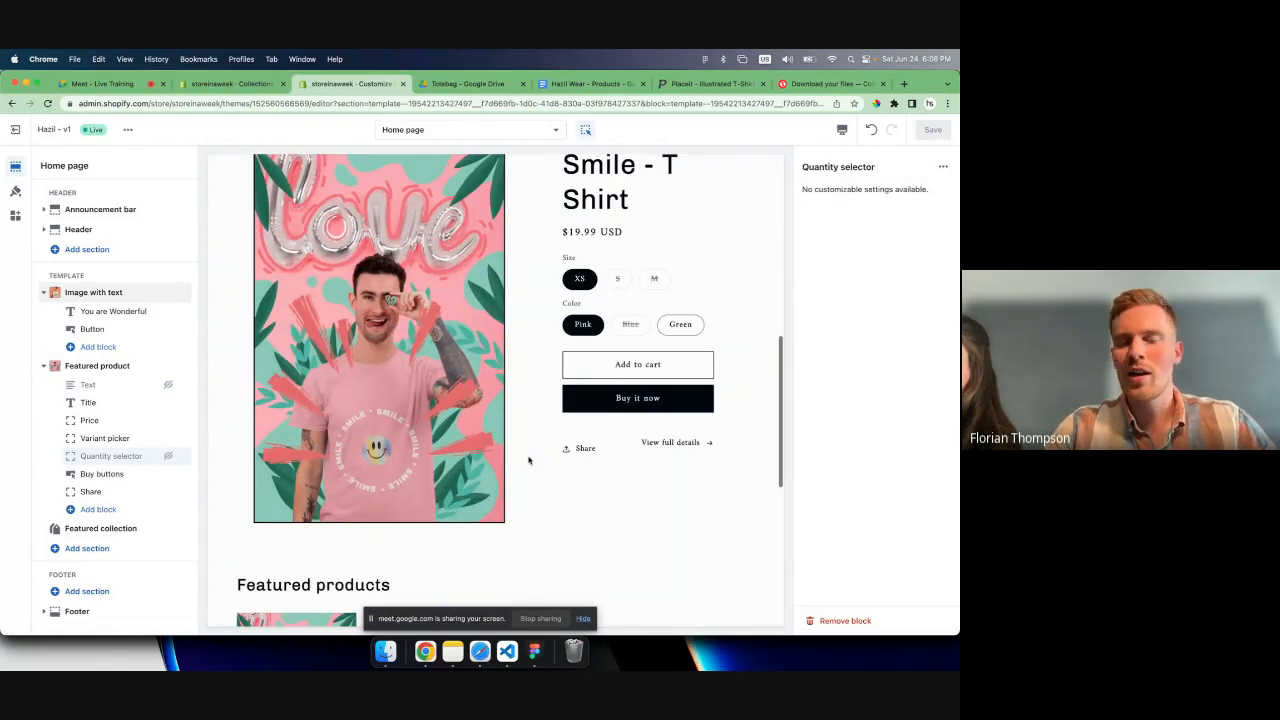
scroll(529, 460, "down", 1)
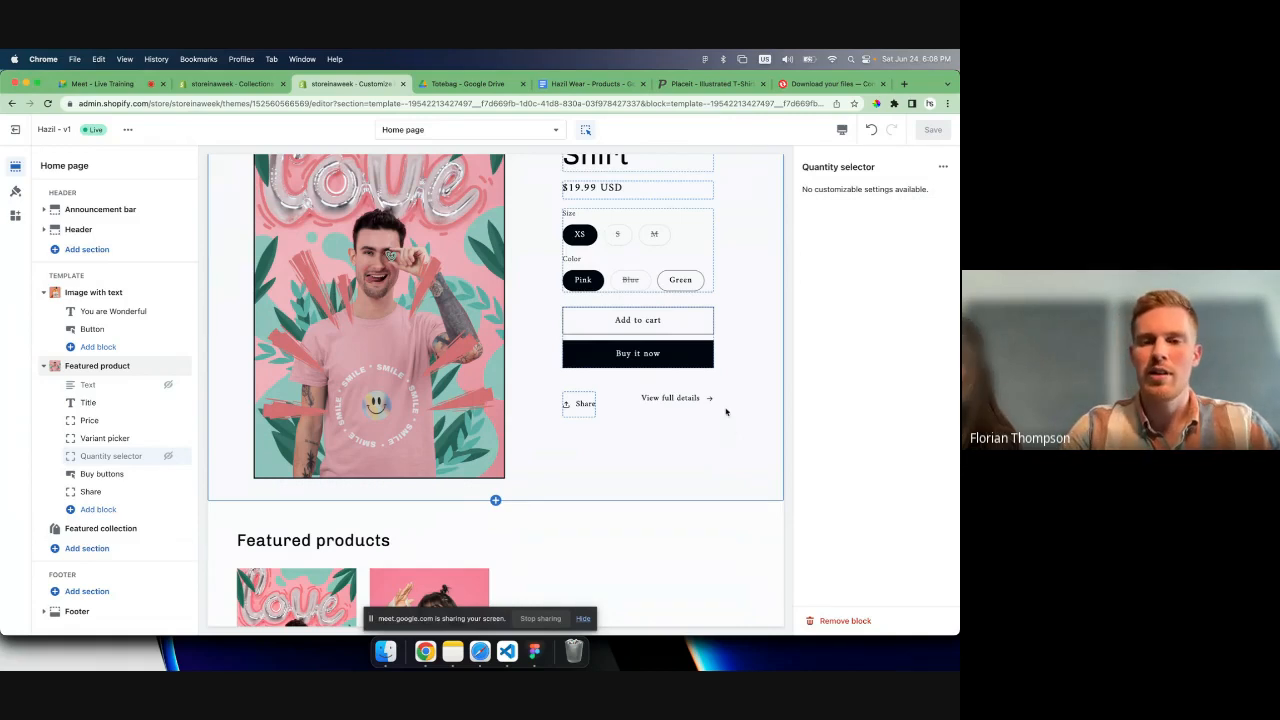
scroll(723, 437, "up", 3)
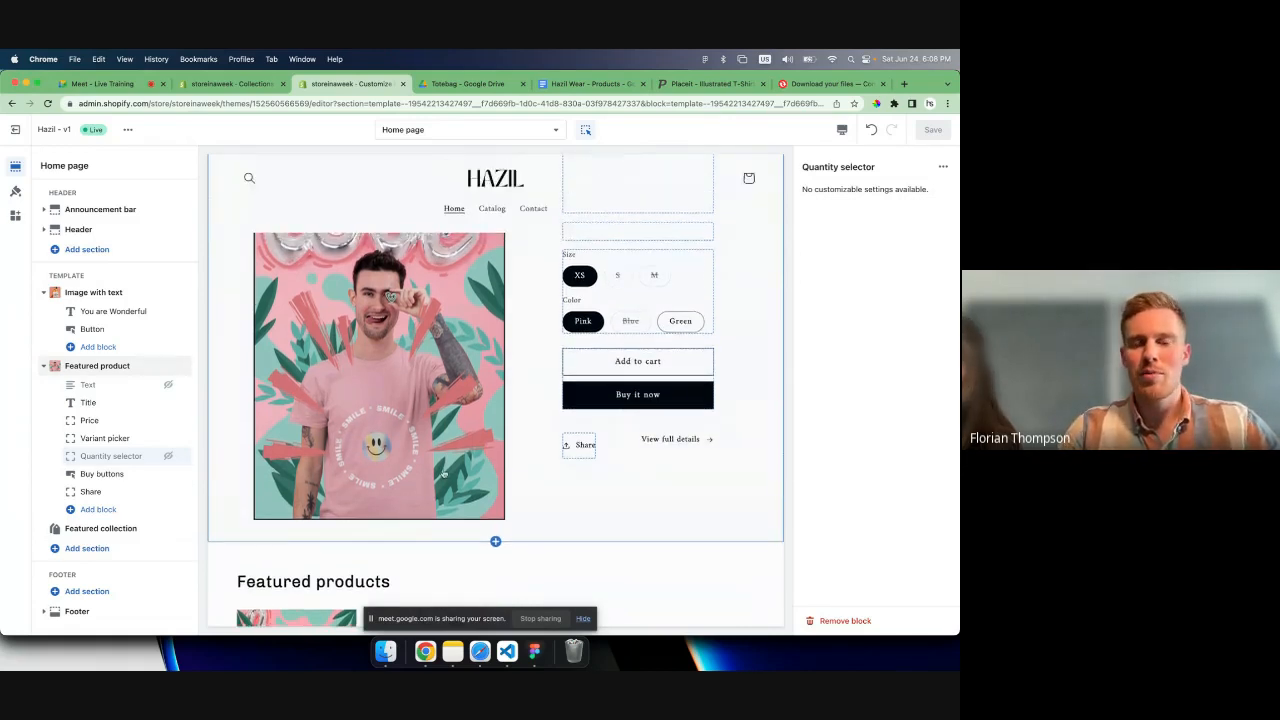
scroll(444, 474, "down", 1)
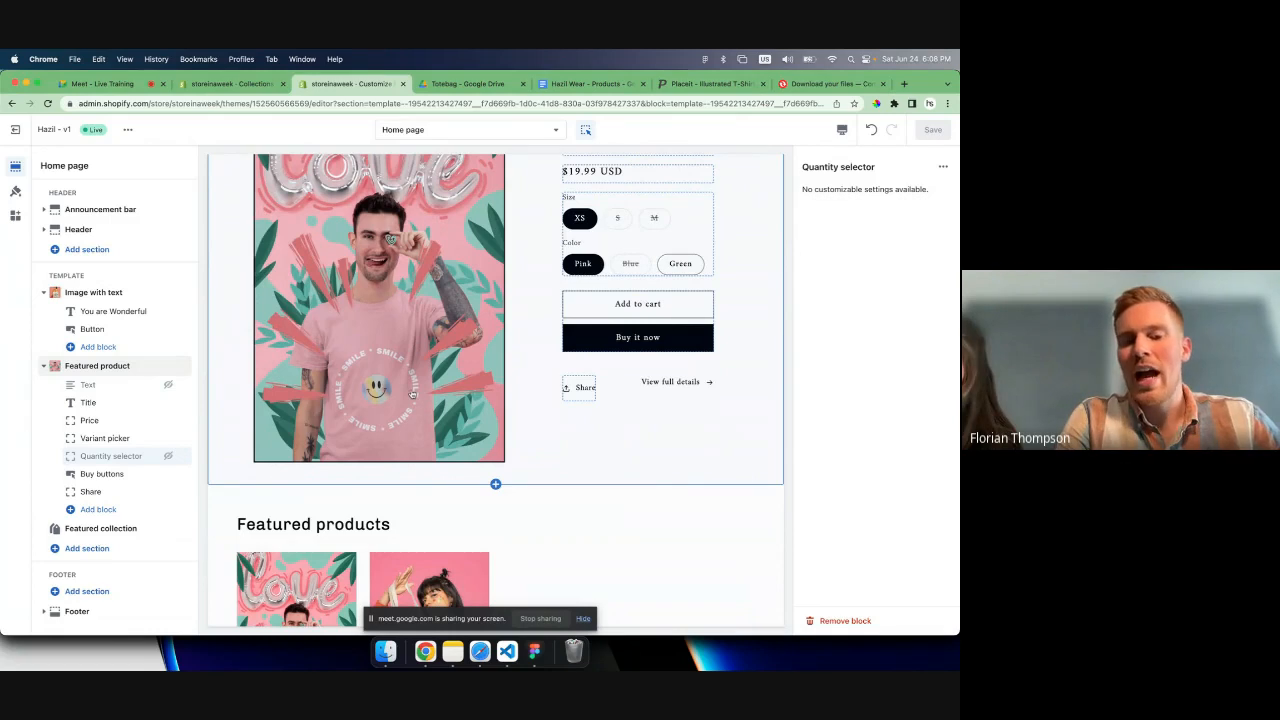
scroll(410, 410, "down", 2)
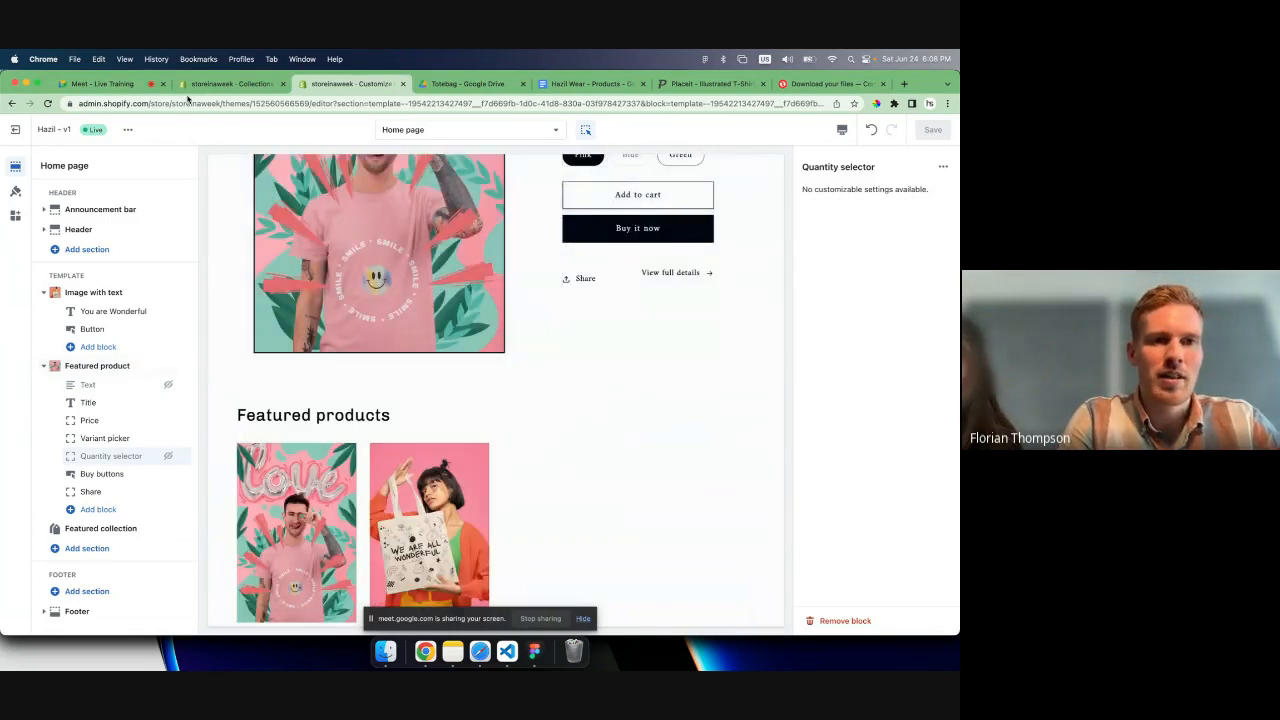
- In the store admin, create and save a manual collection titled Bestsellers
left_click(195, 84)
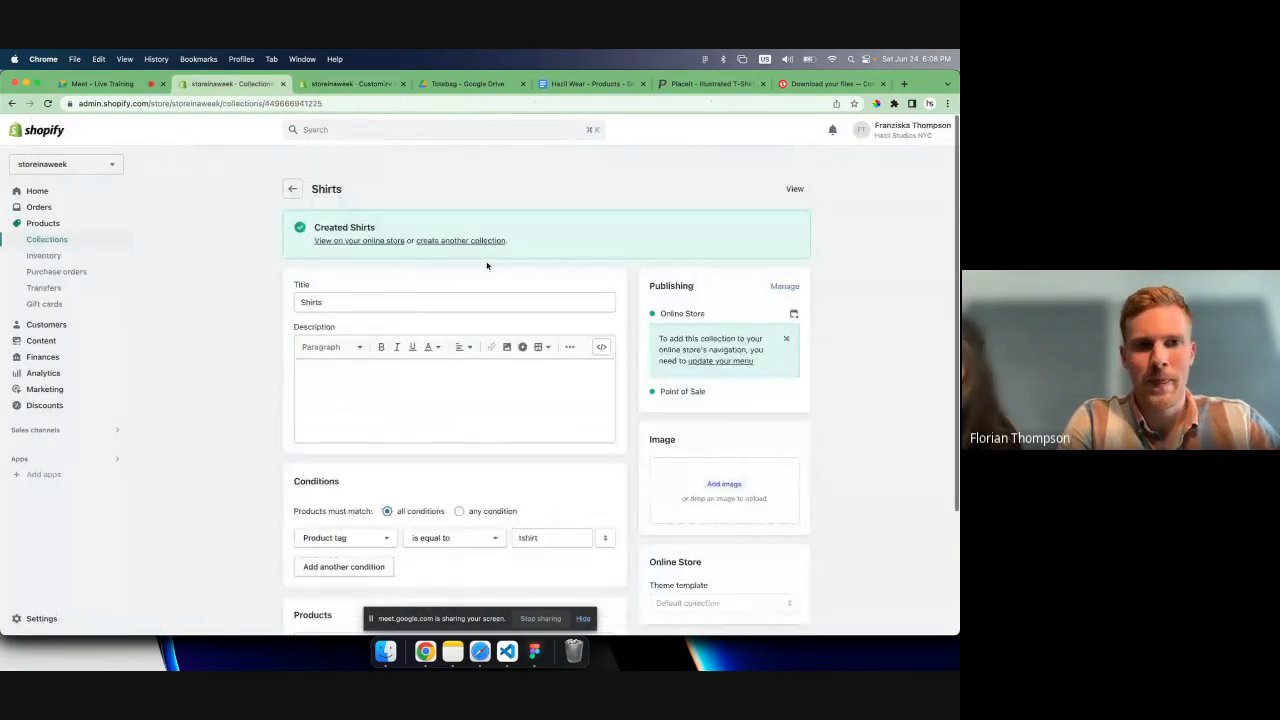
left_click(293, 169)
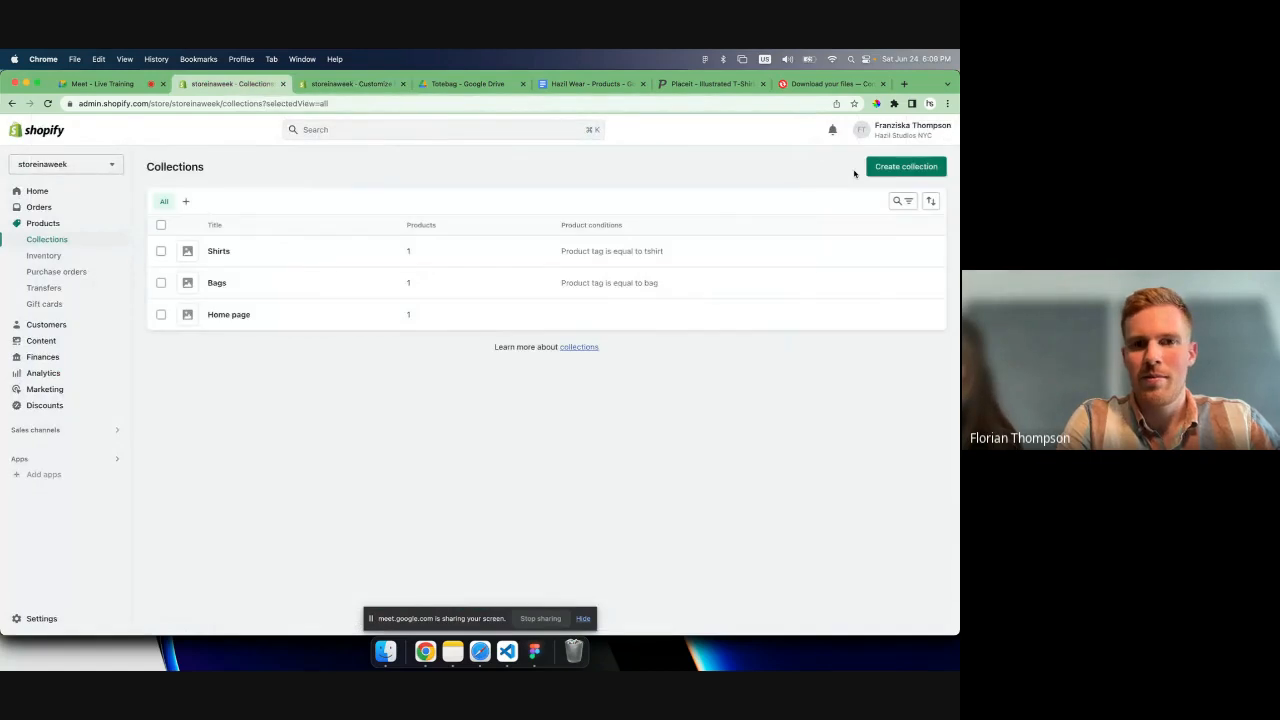
left_click(886, 168)
left_click(456, 222)
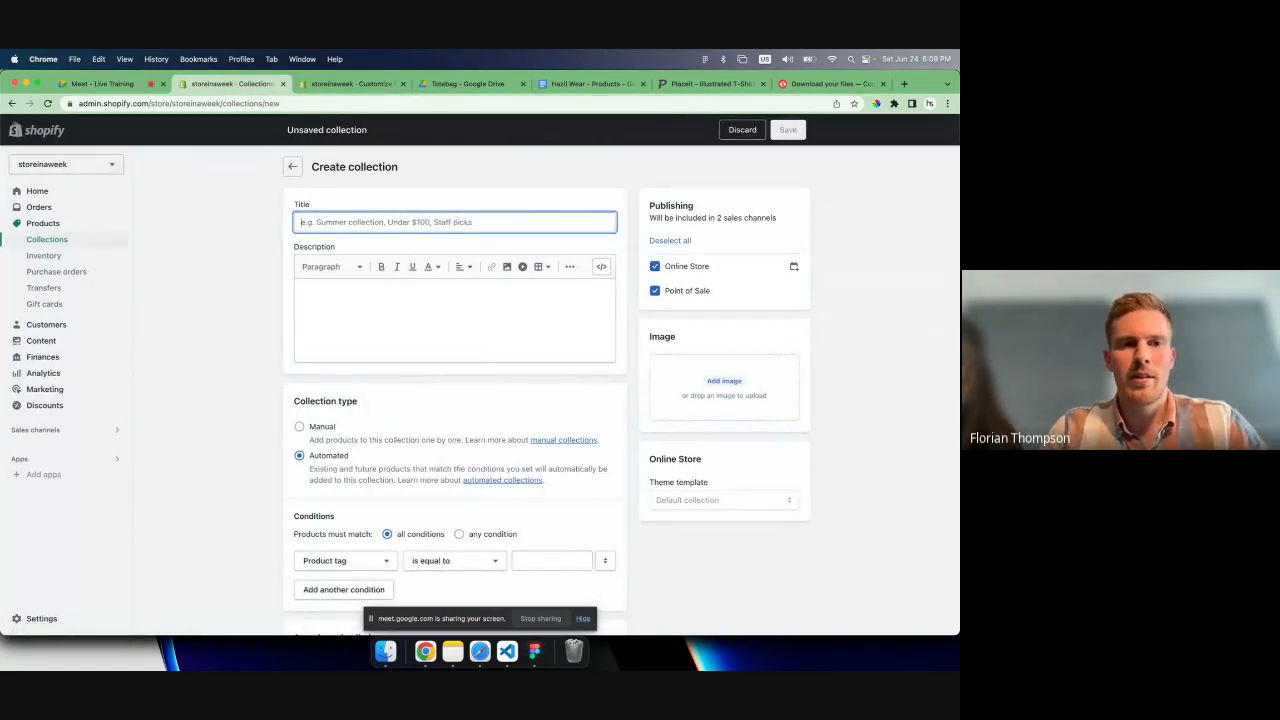
type("Bestsellers")
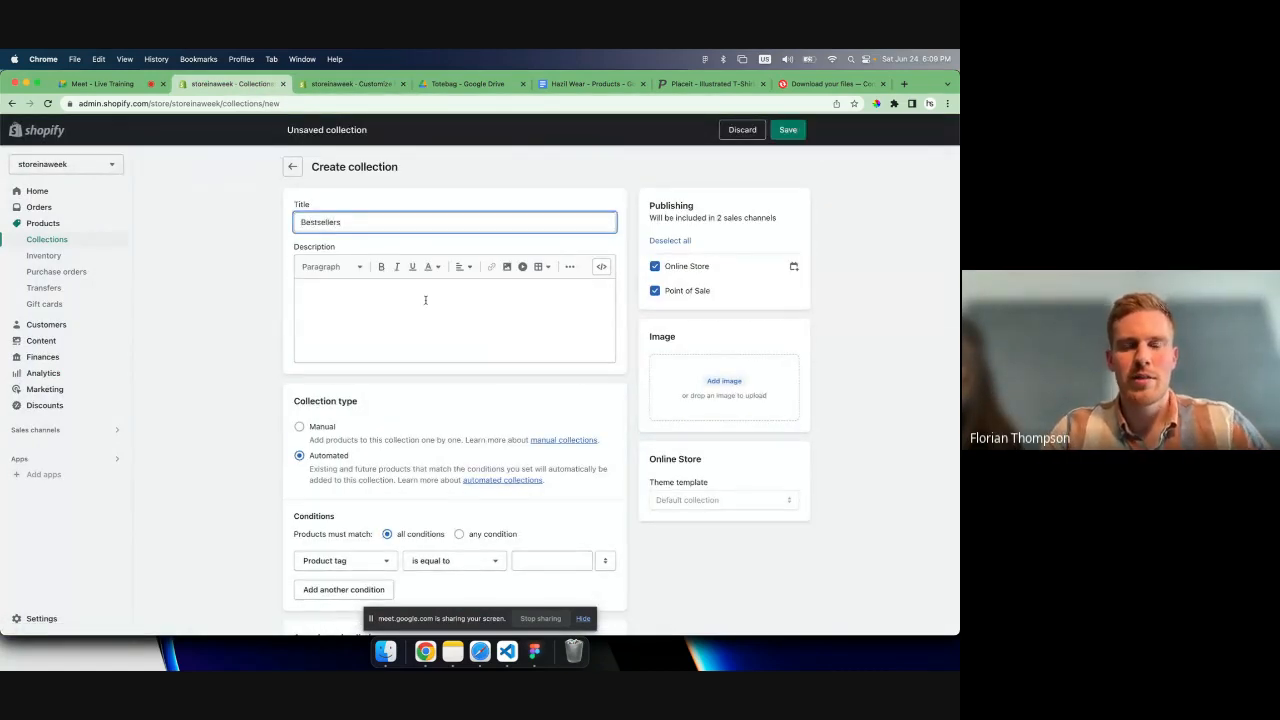
scroll(363, 320, "down", 2)
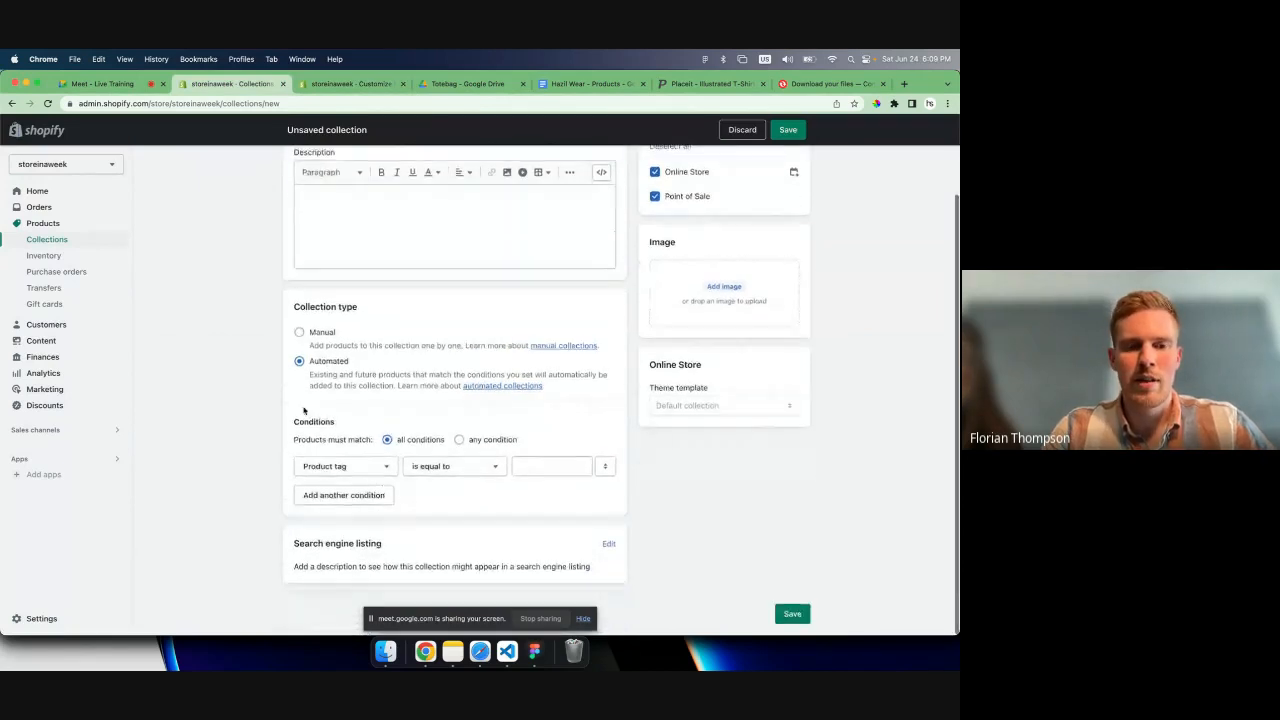
left_click(300, 333)
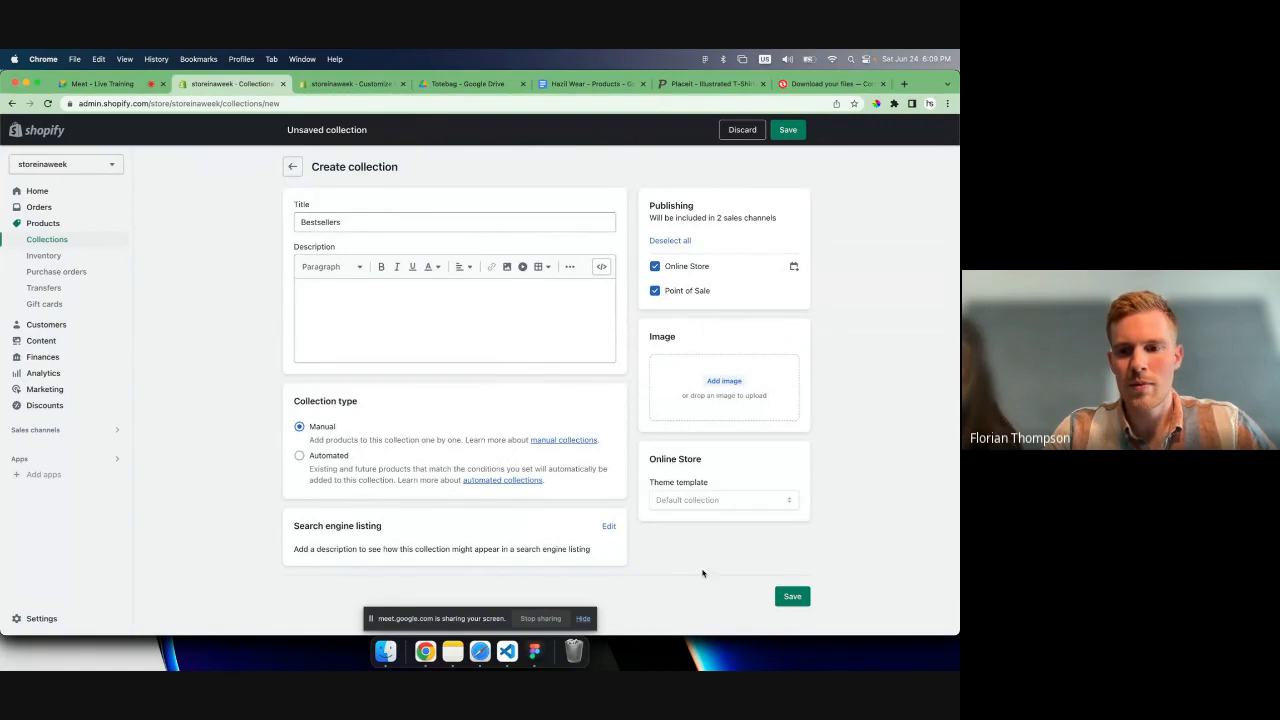
left_click(791, 596)
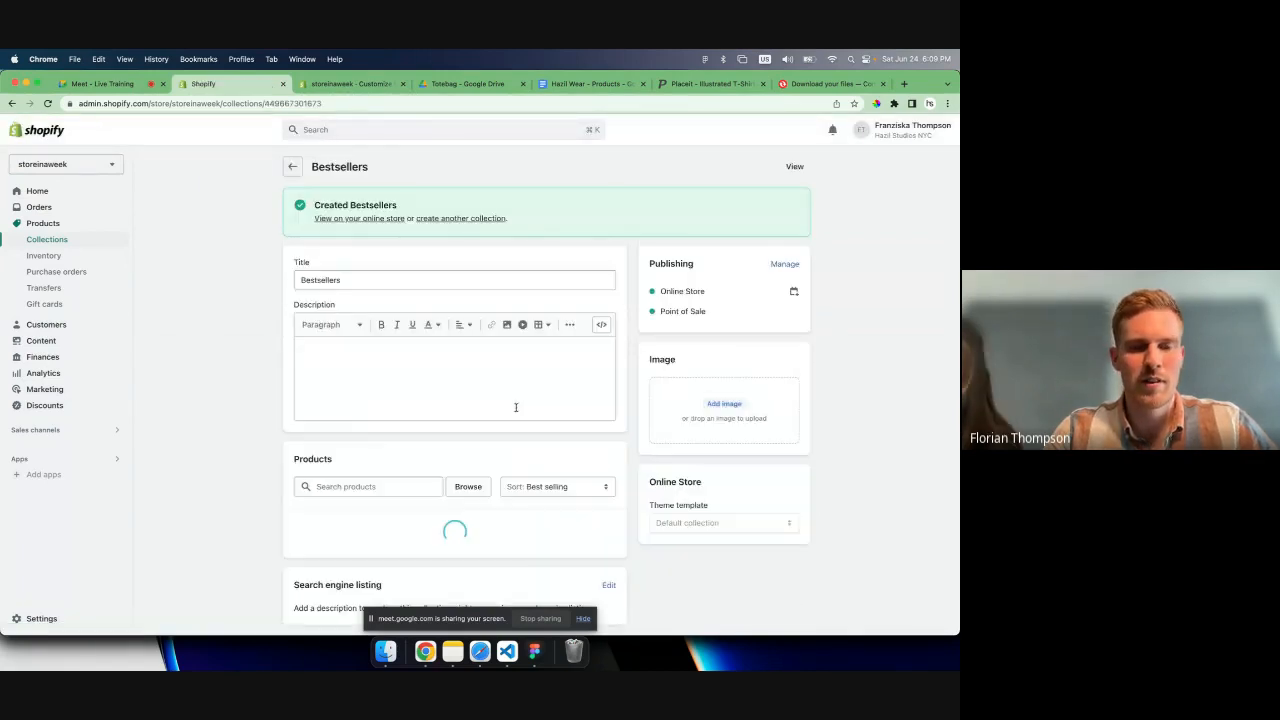
- Add the Smile - T Shirt and We are all wonderful - Tote bag products to the Bestsellers collection
left_click(404, 397)
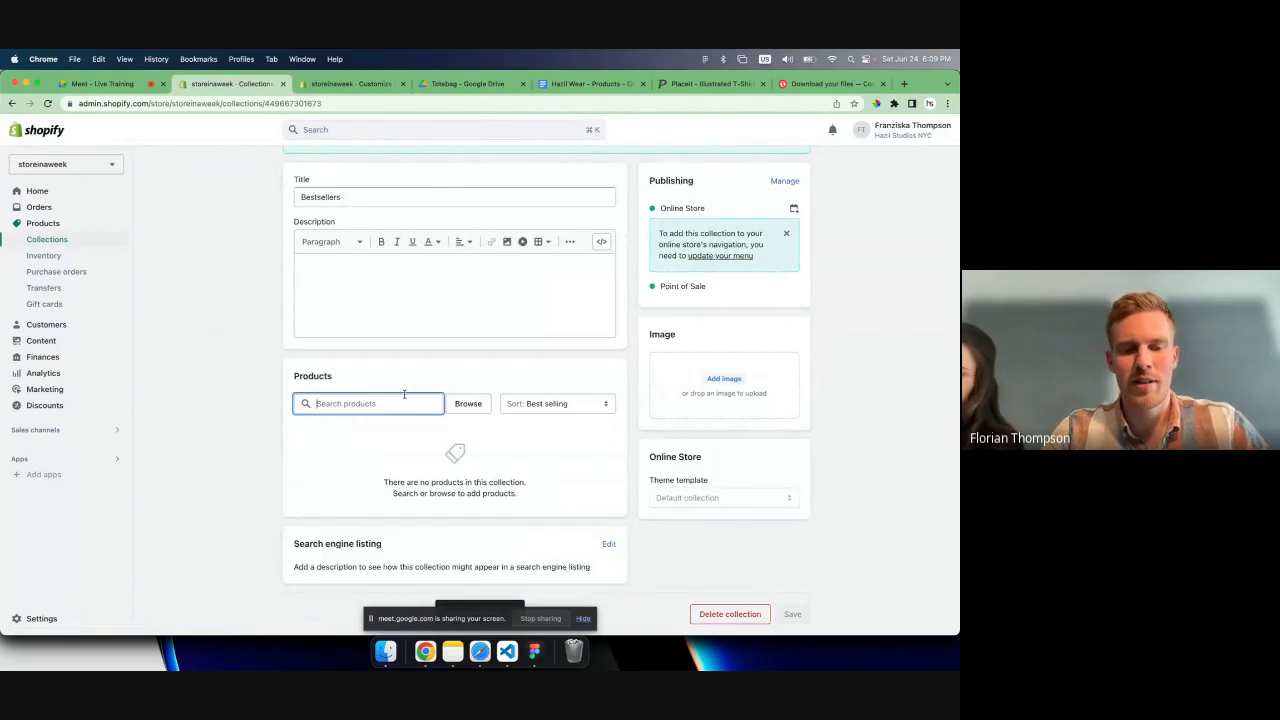
type("t")
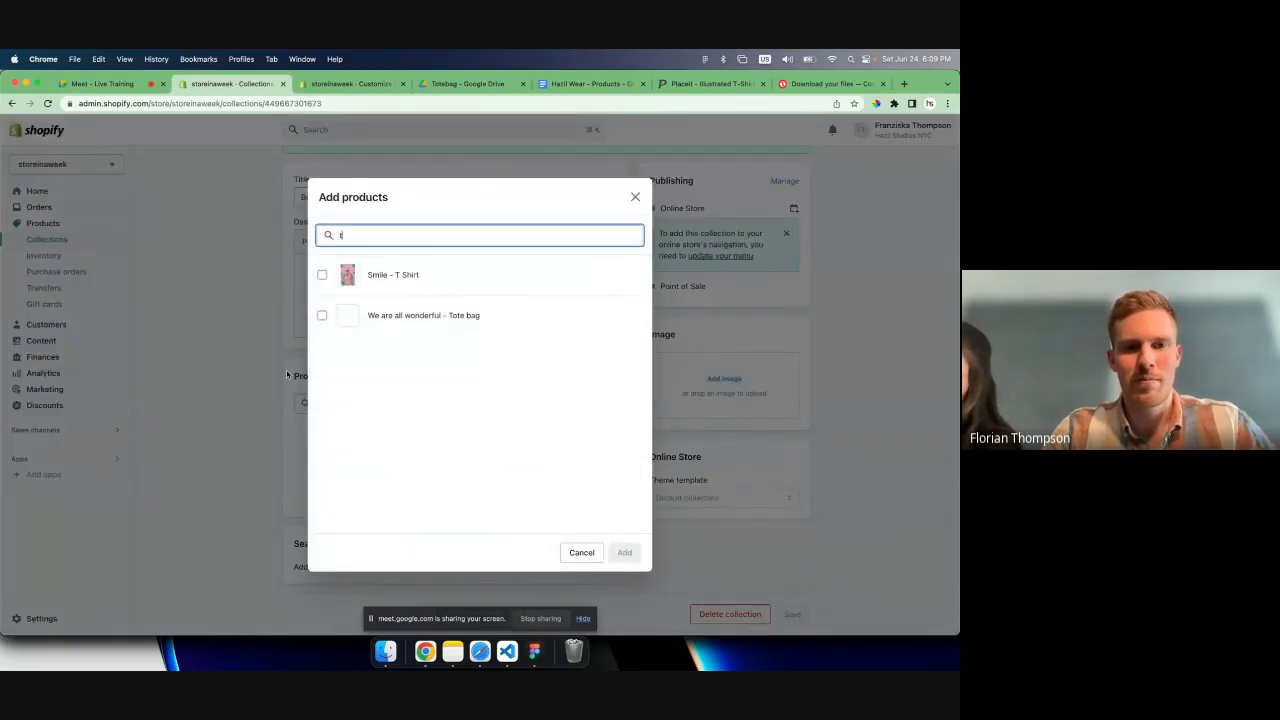
left_click(322, 275)
left_click(322, 315)
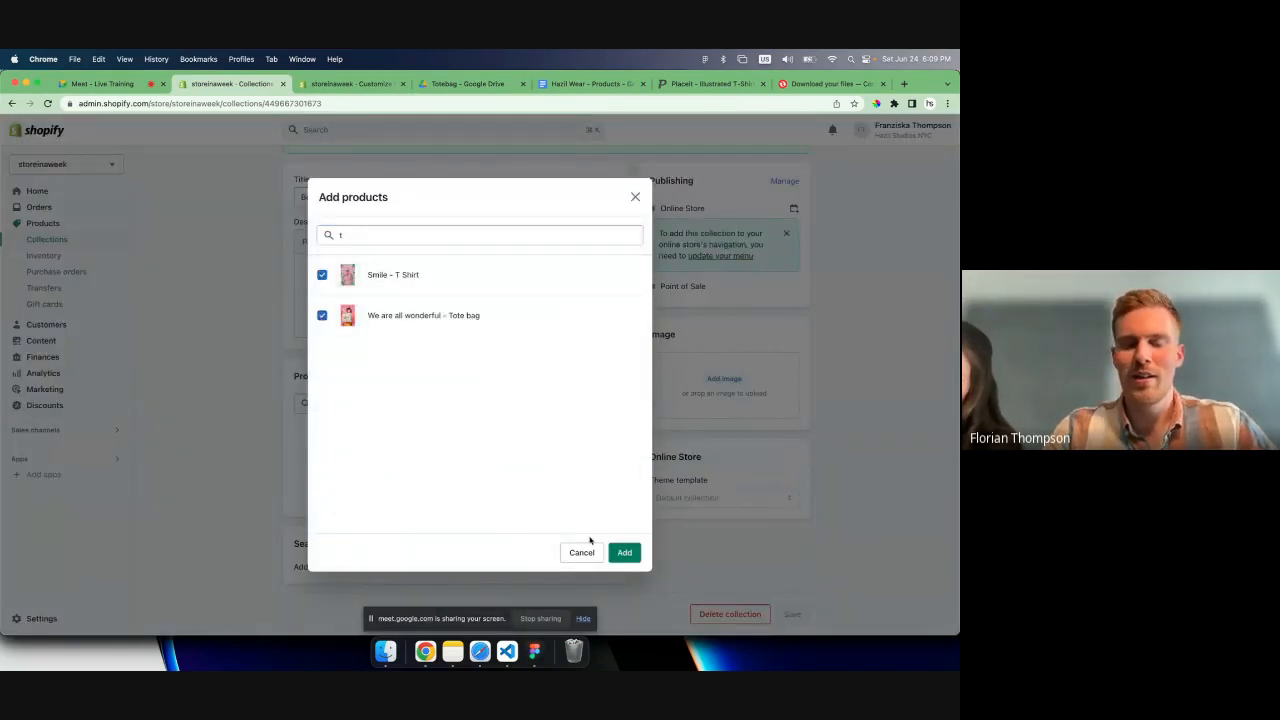
left_click(624, 552)
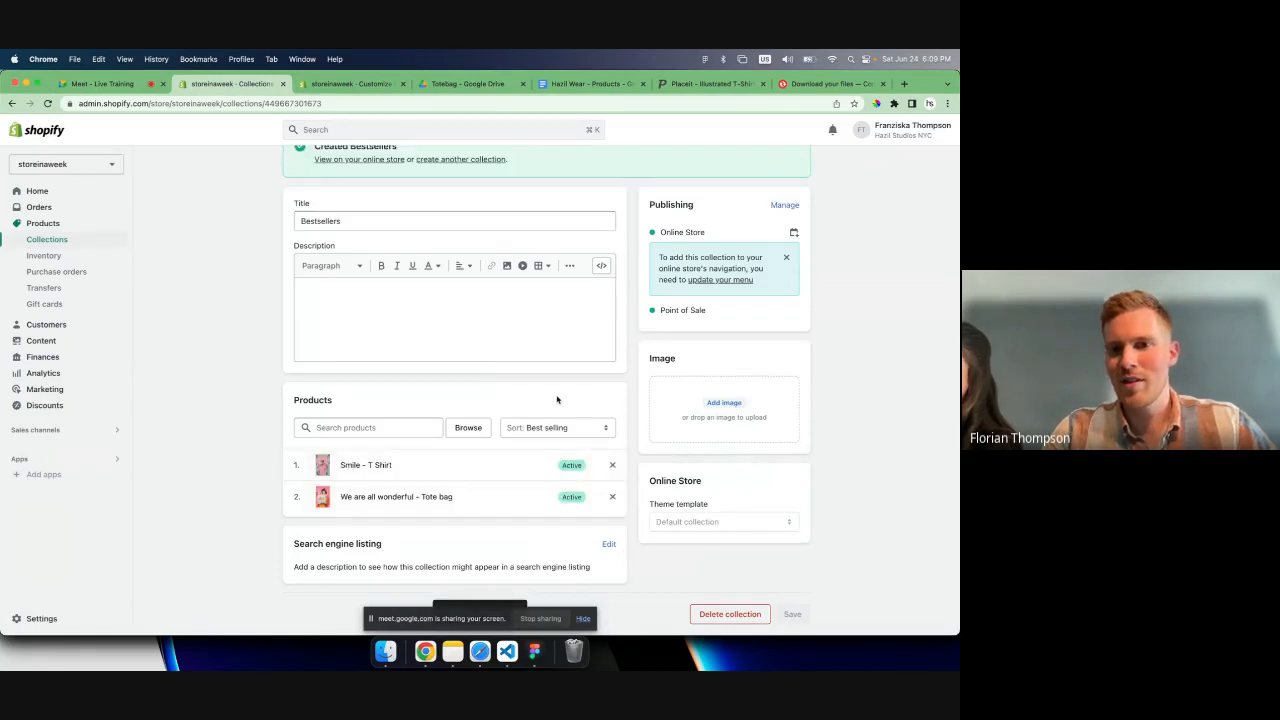
scroll(557, 399, "up", 2)
scroll(557, 399, "down", 2)
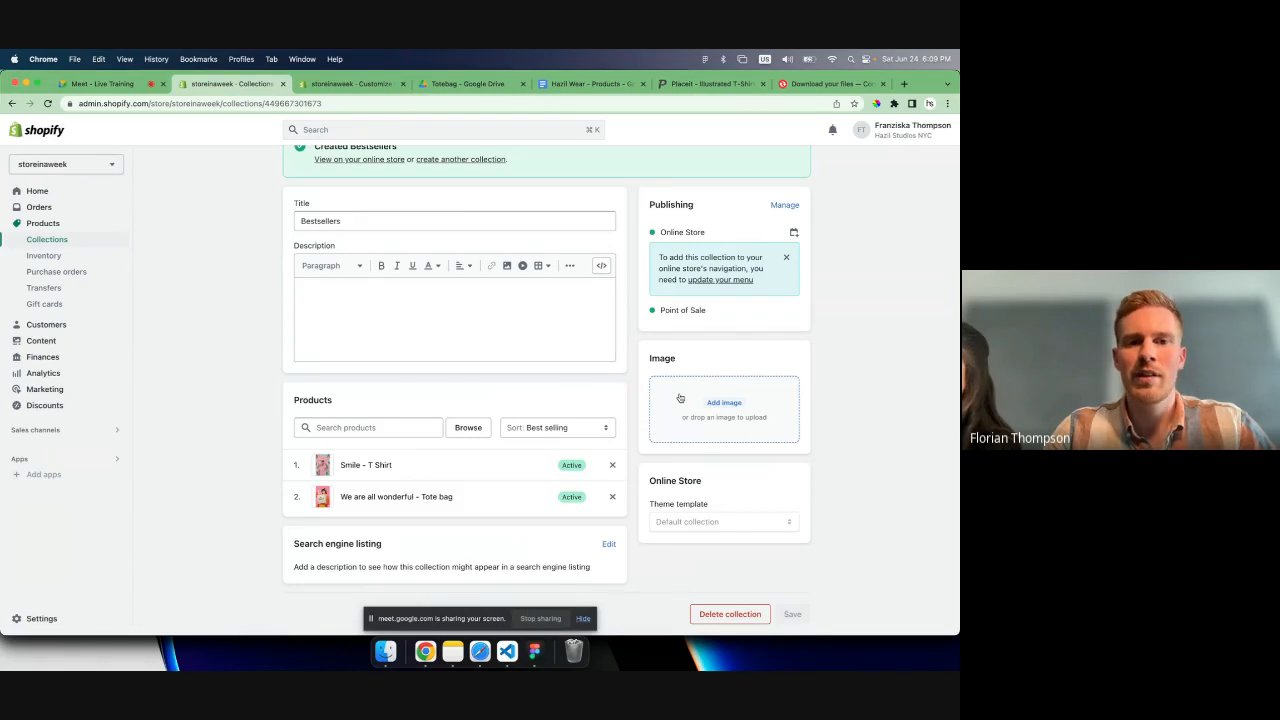
left_click(680, 398)
left_click(401, 288)
key("space")
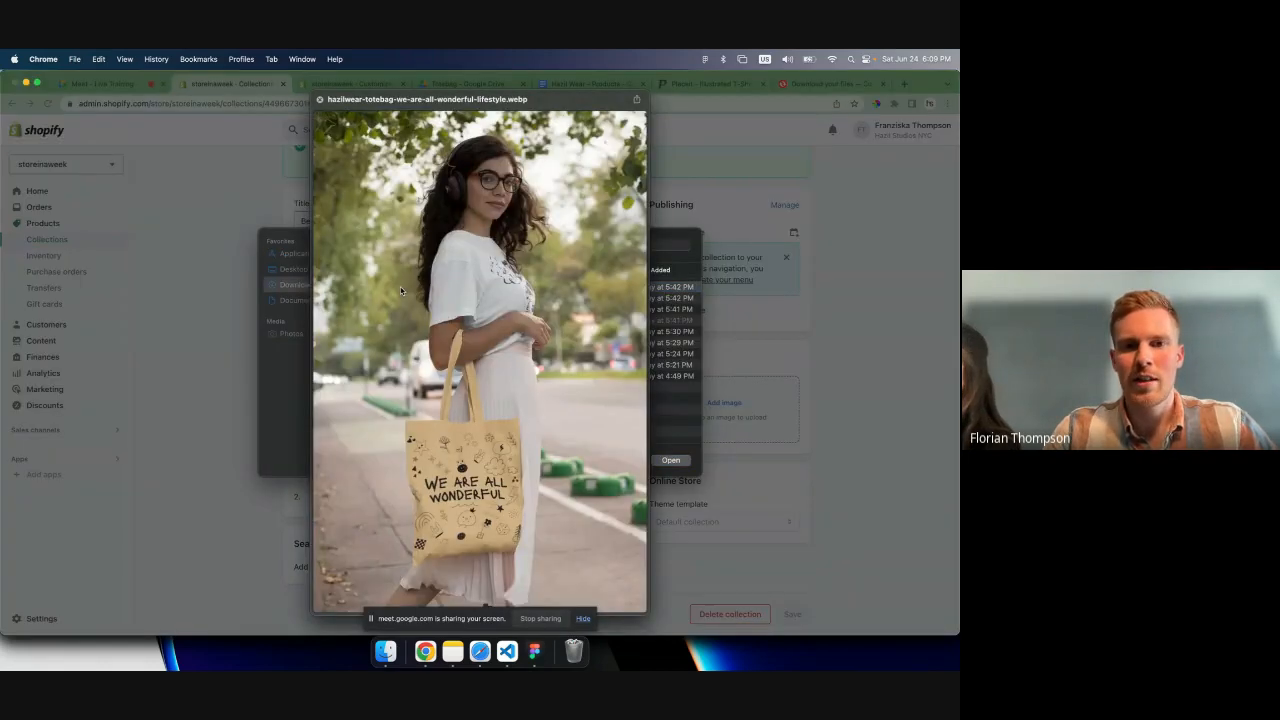
key("space")
key("Down")
key("Down")
key("Down")
key("Down")
key("Down")
key("space")
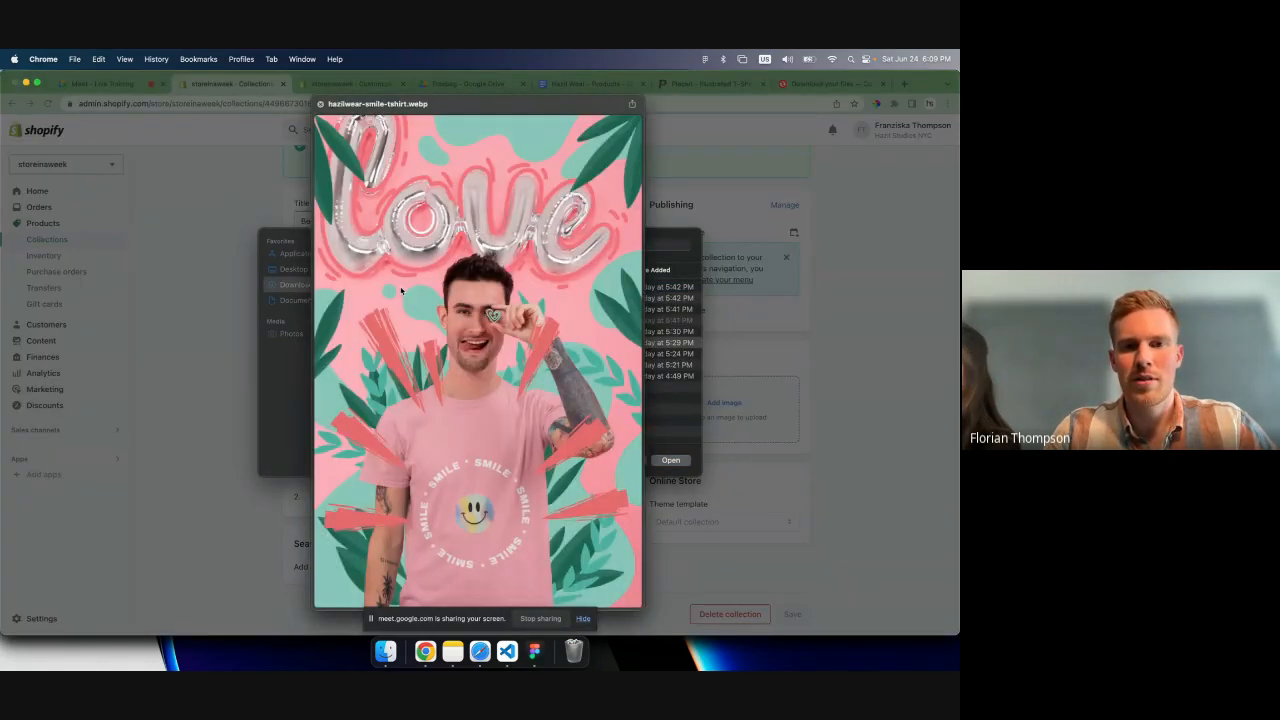
key("Down")
key("space")
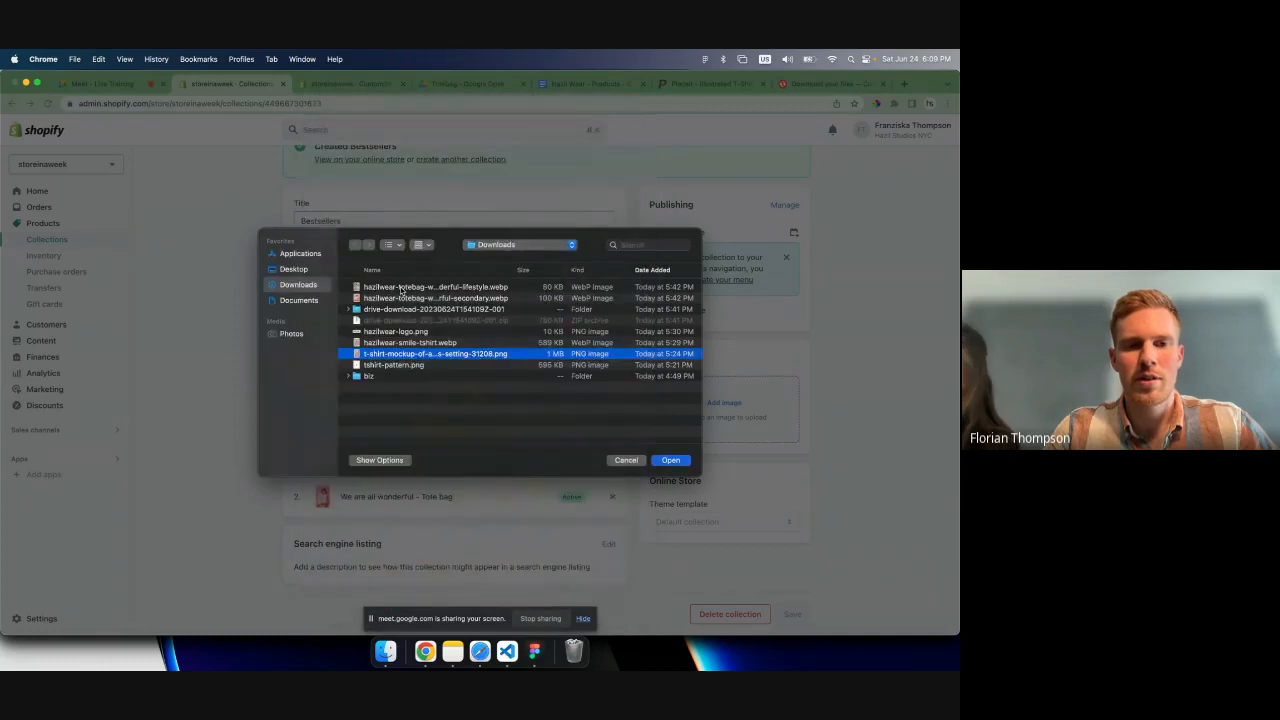
left_click(406, 288)
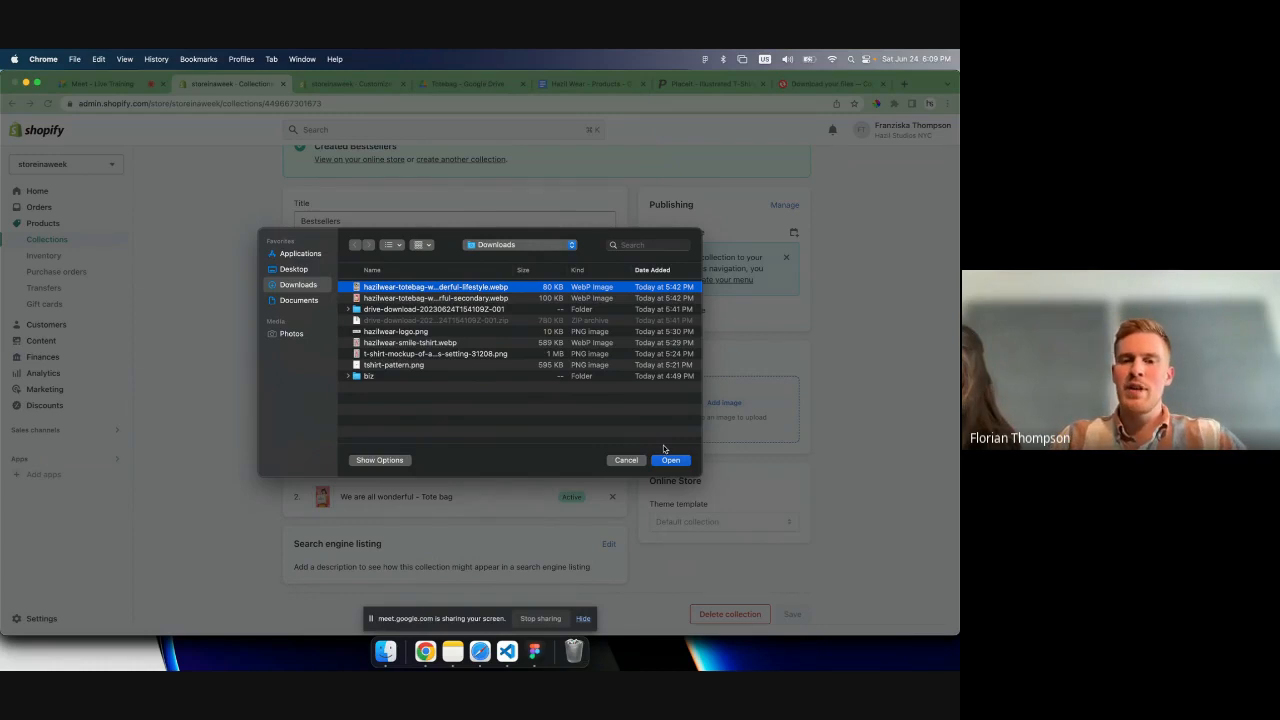
left_click(627, 460)
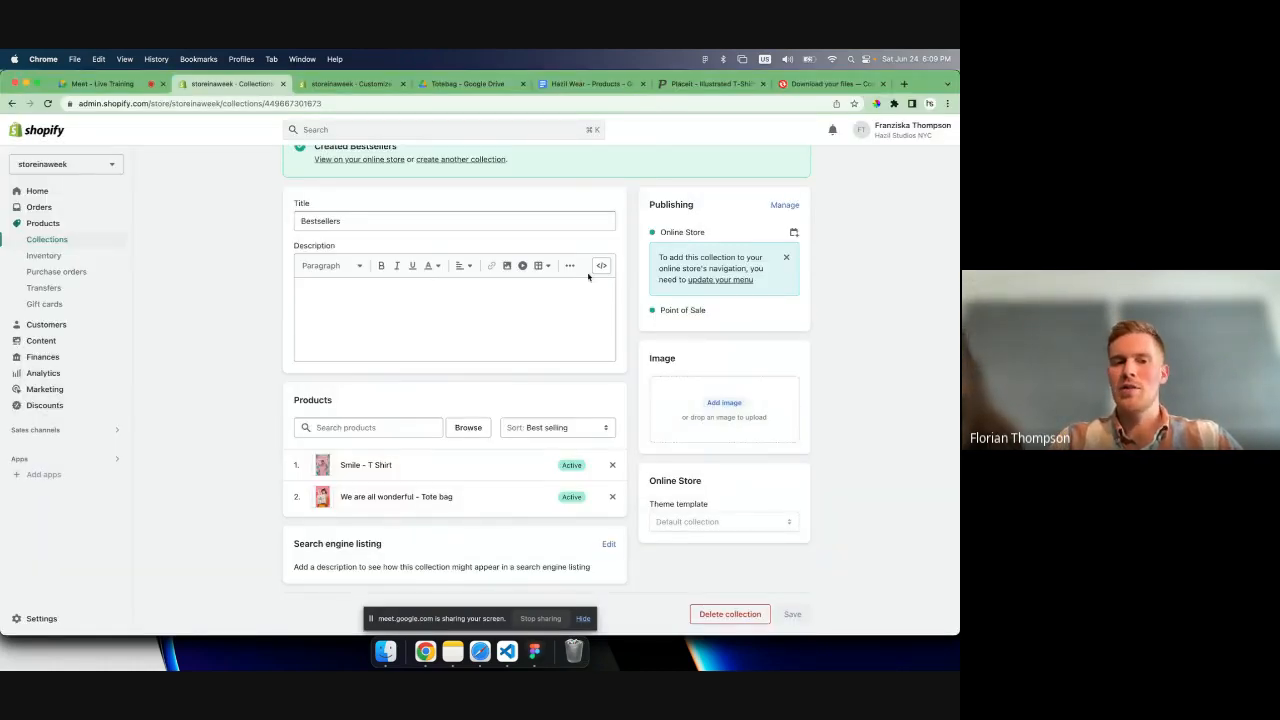
scroll(589, 277, "up", 2)
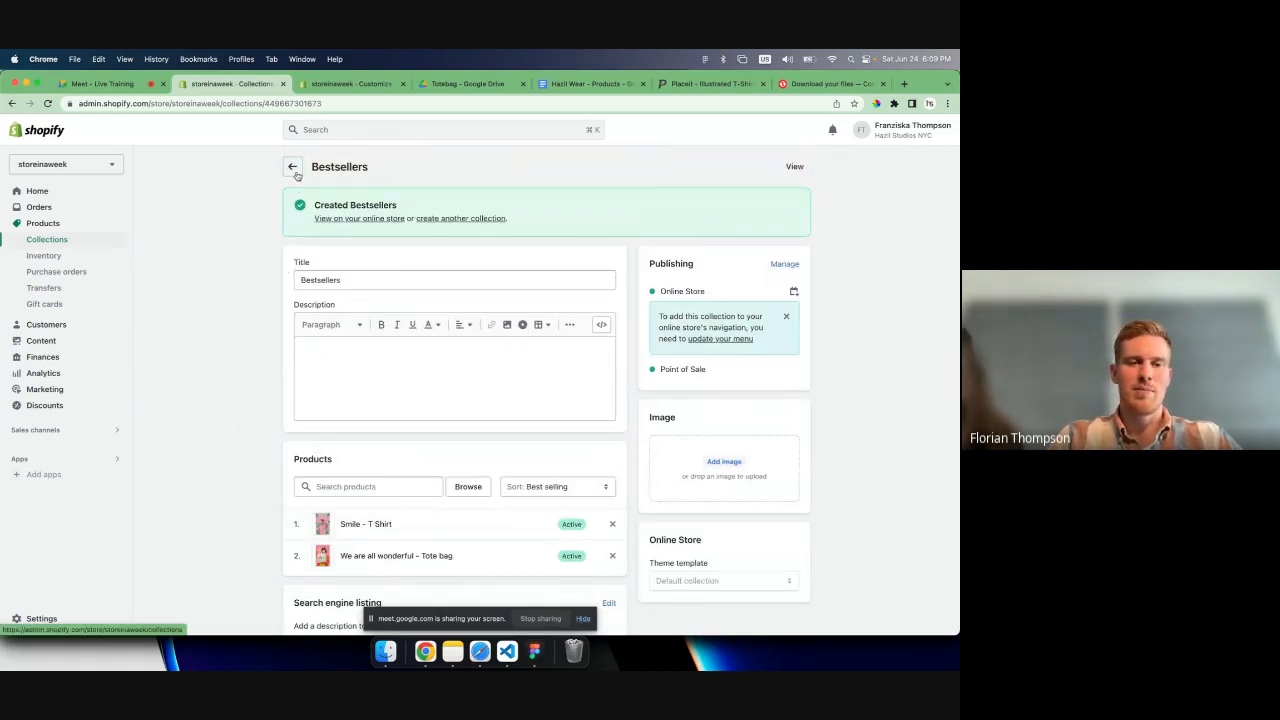
- Switch to the theme editor and set the home page's Featured collection section to show the Bestsellers collection
left_click(345, 83)
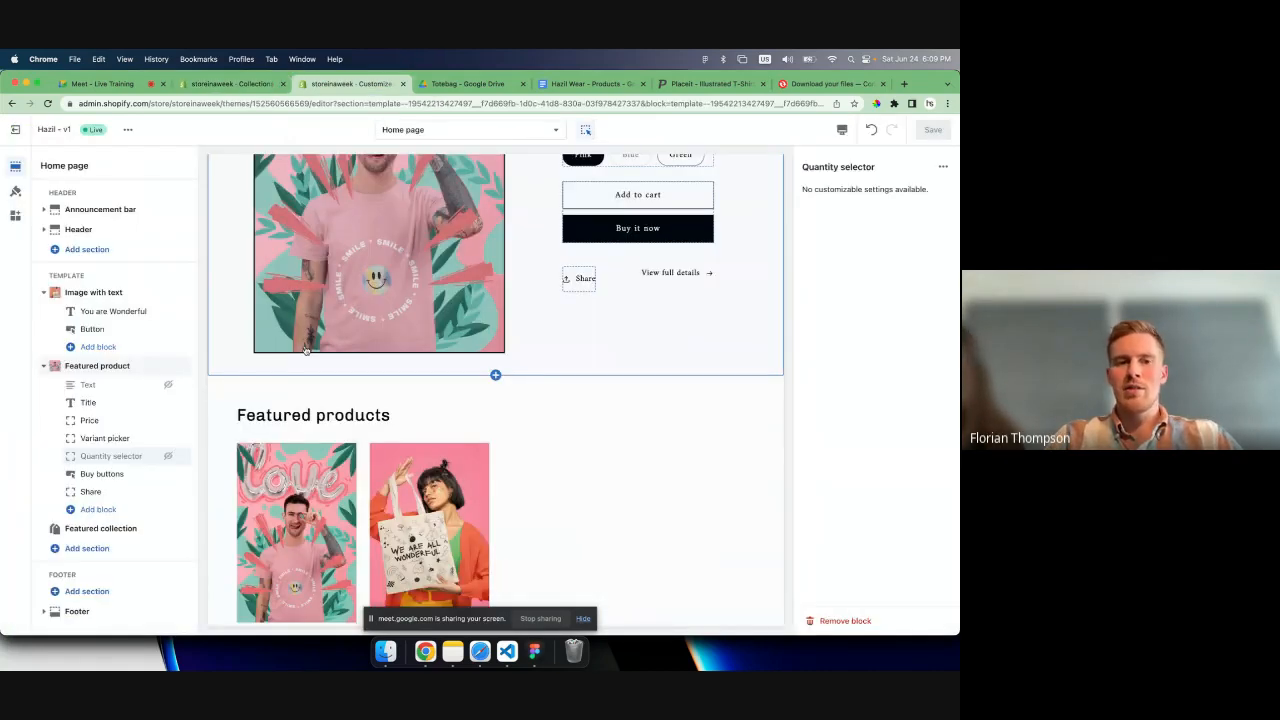
scroll(305, 349, "down", 3)
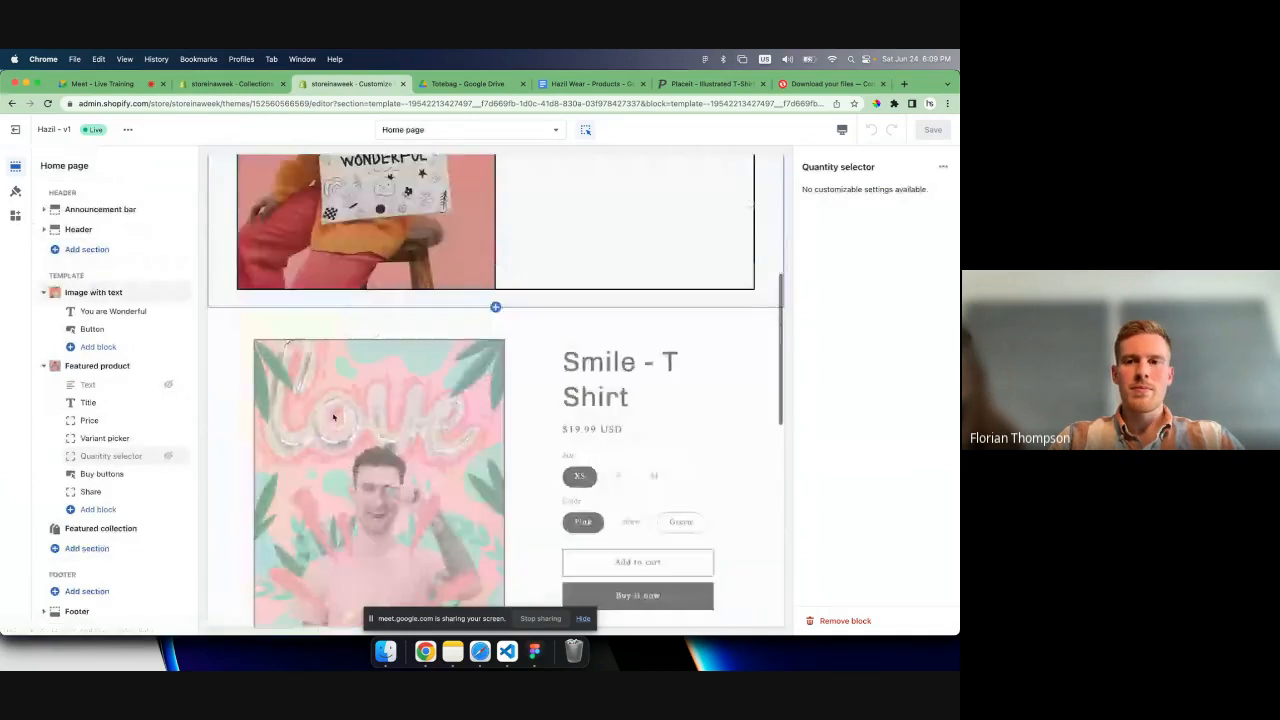
scroll(334, 417, "down", 5)
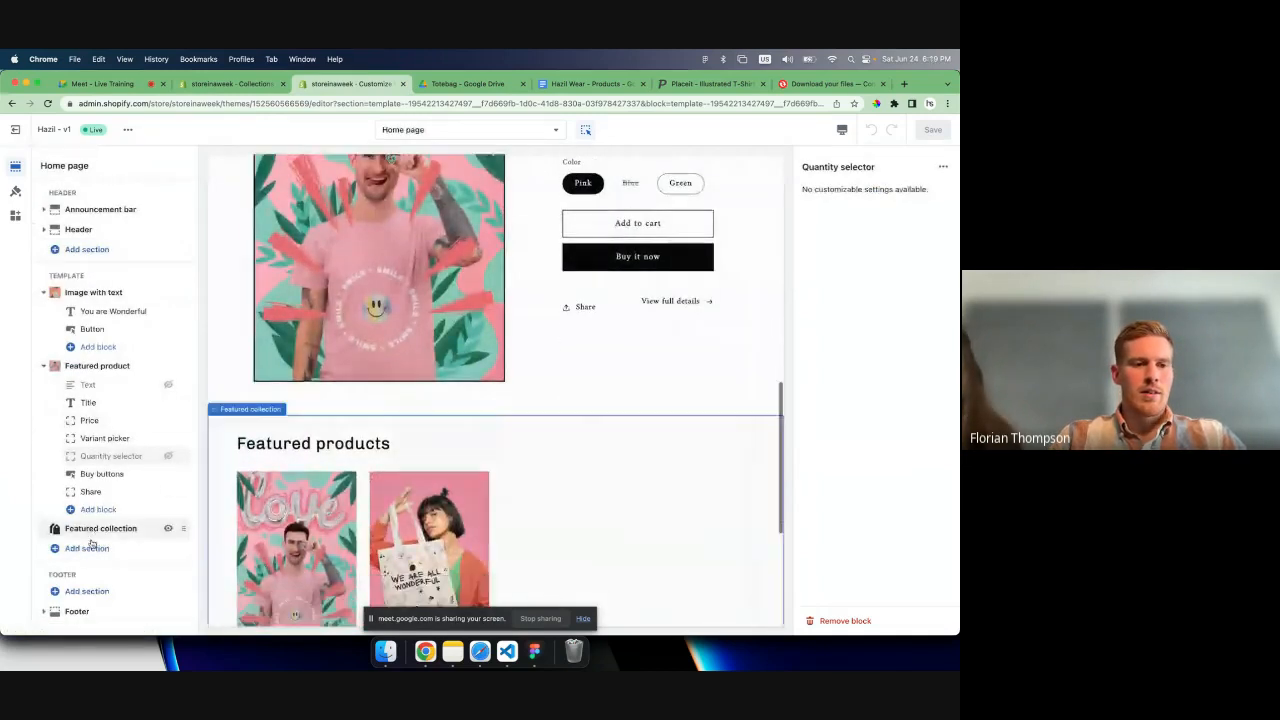
left_click(95, 530)
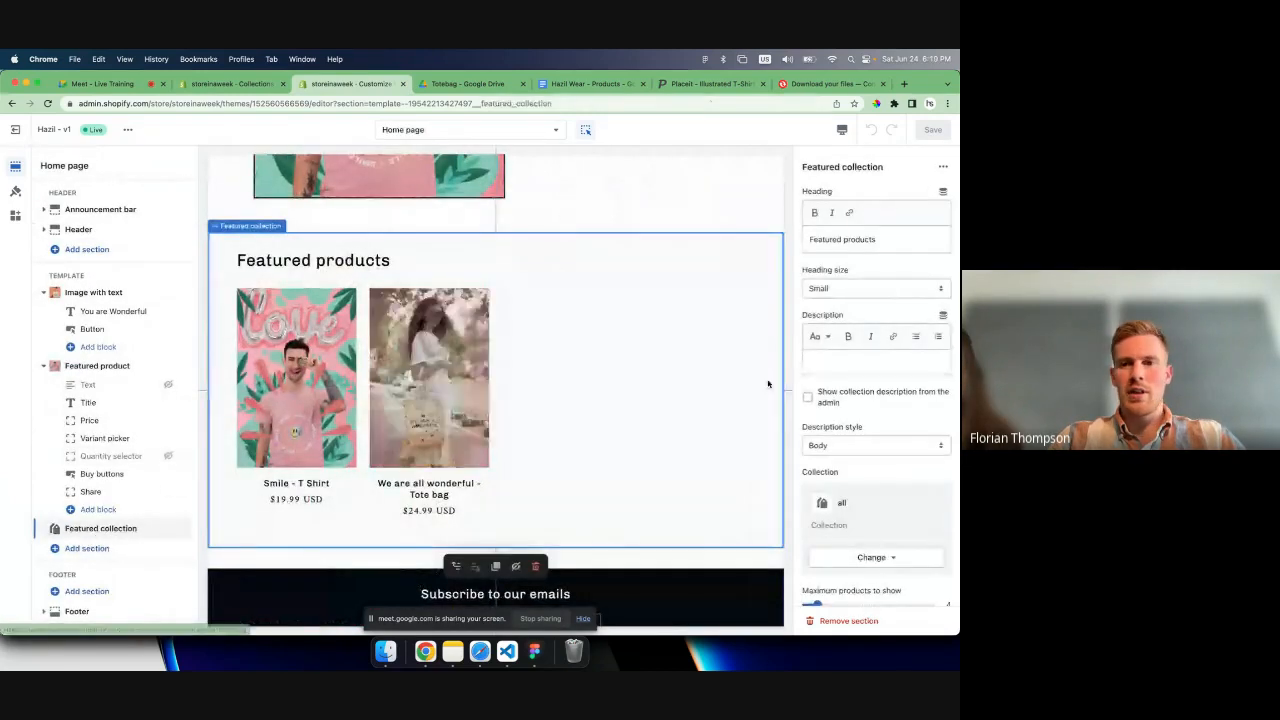
scroll(853, 380, "down", 1)
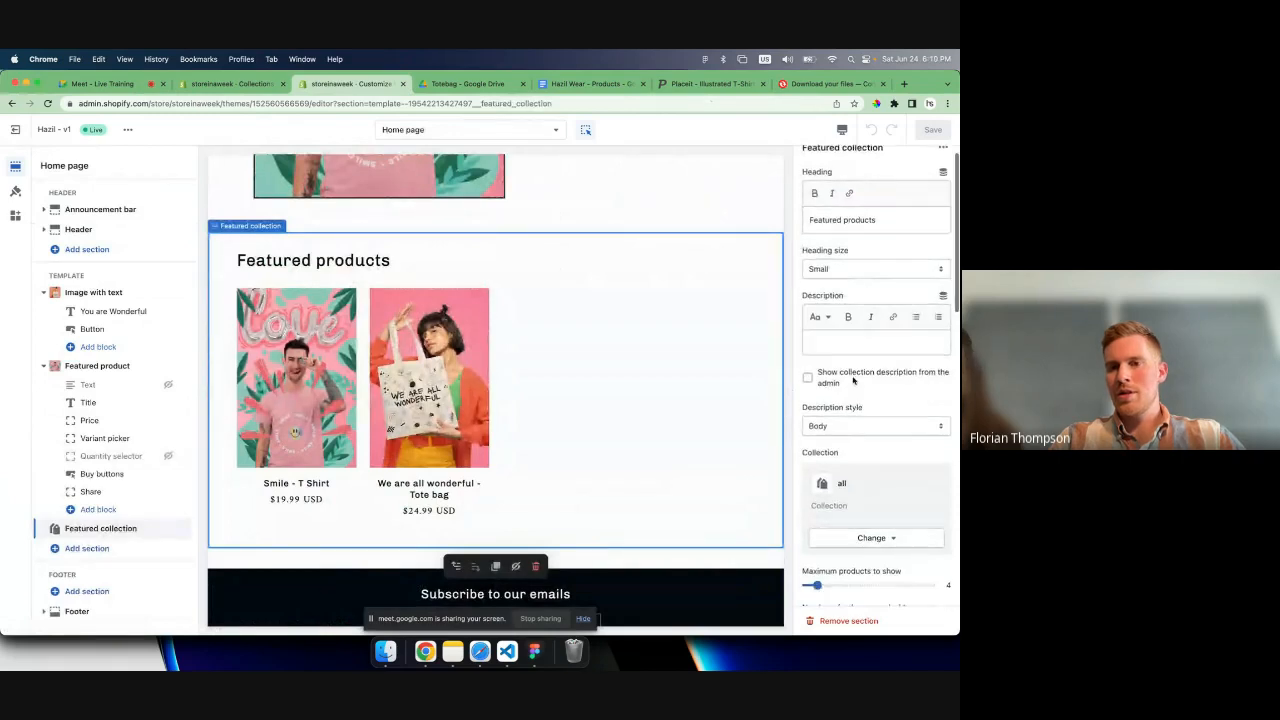
scroll(853, 380, "down", 3)
left_click(860, 475)
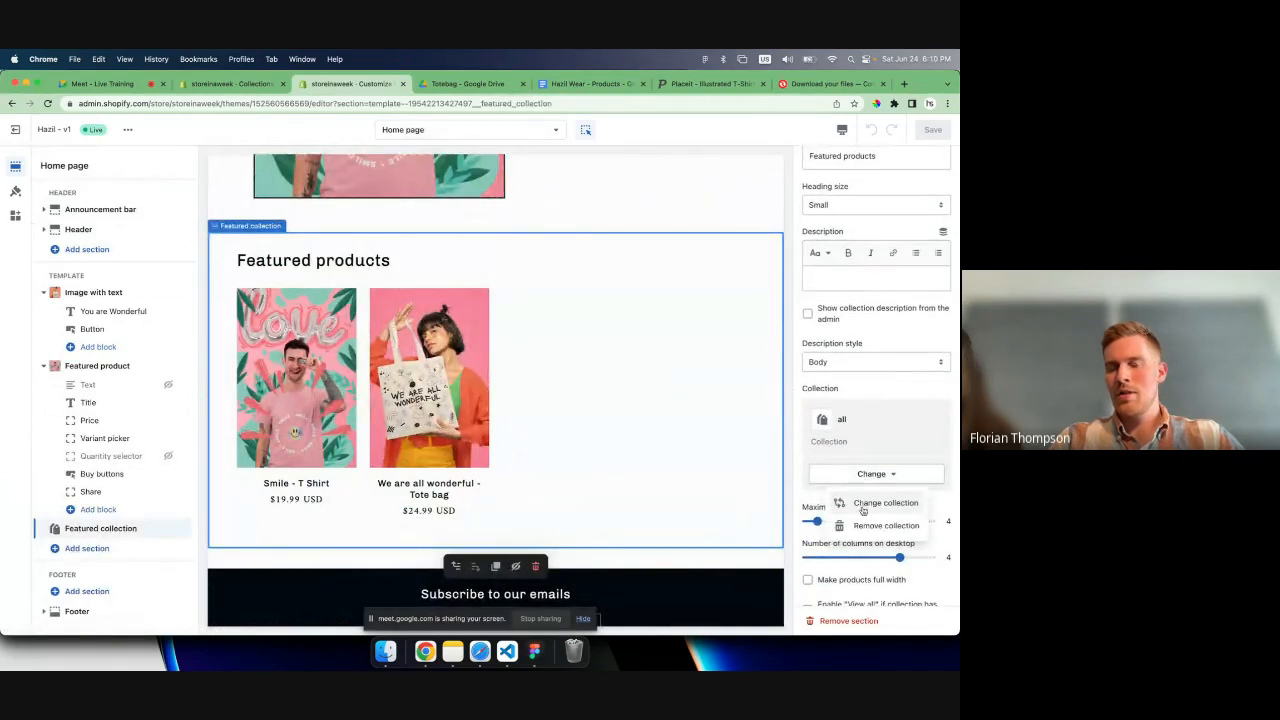
left_click(862, 505)
left_click(920, 290)
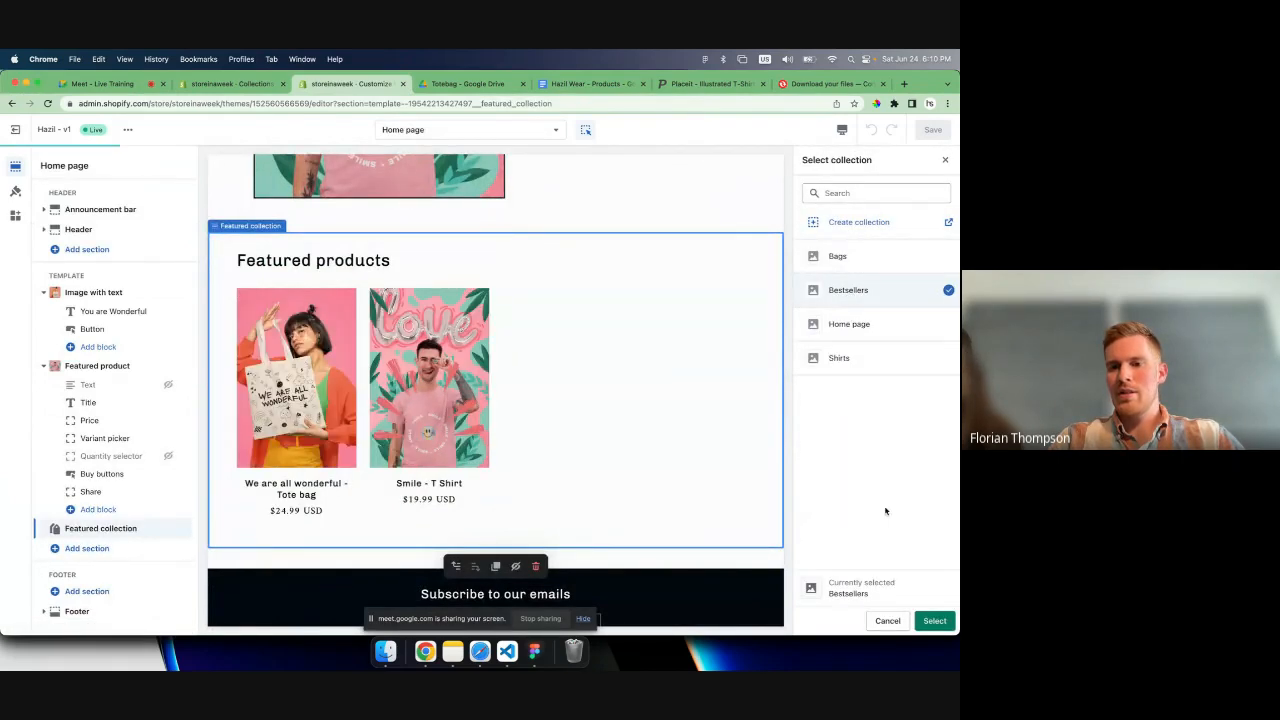
left_click(934, 620)
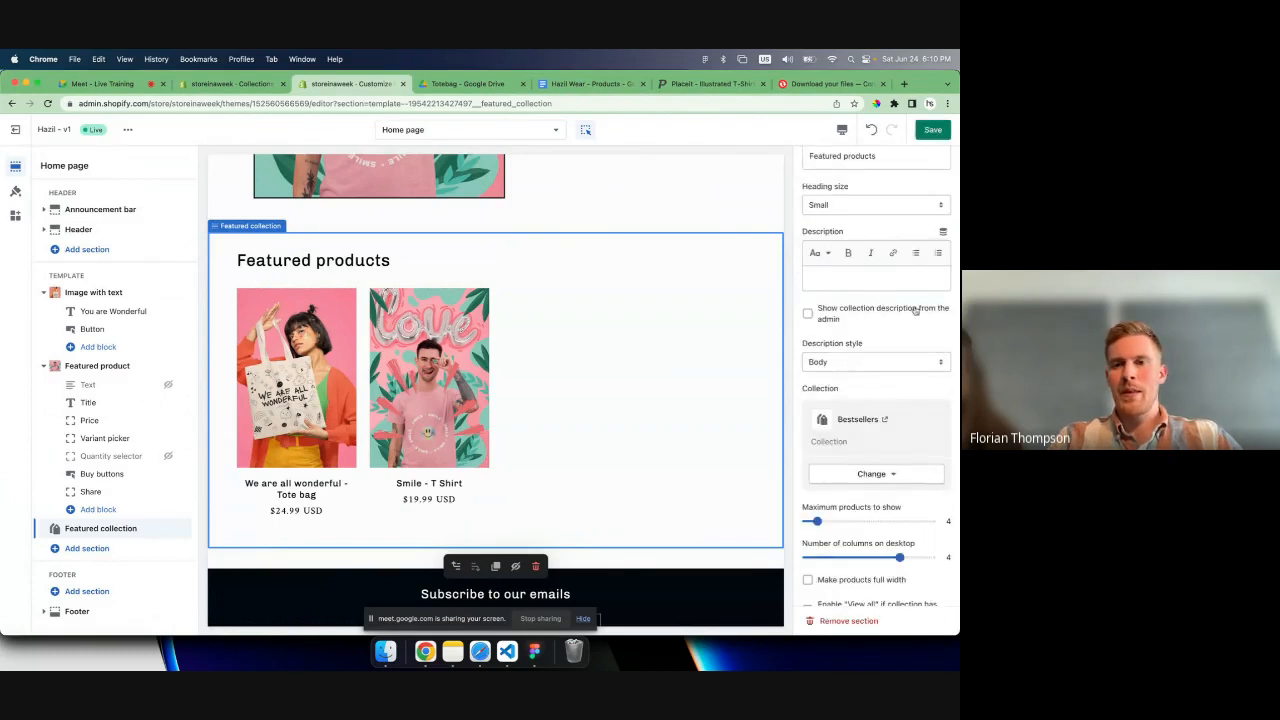
- Change the Featured collection section's heading to Bestsellers
scroll(900, 300, "up", 2)
key("ctrl+a")
type("Be")
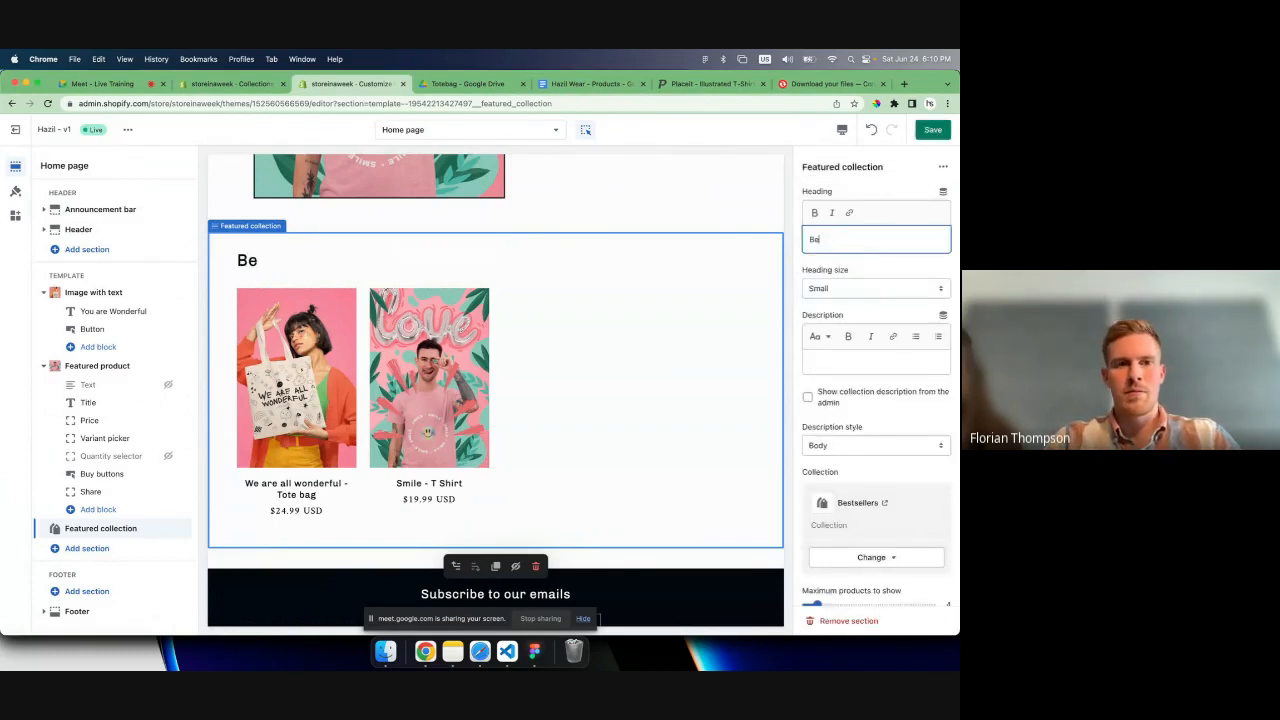
type("stsellers")
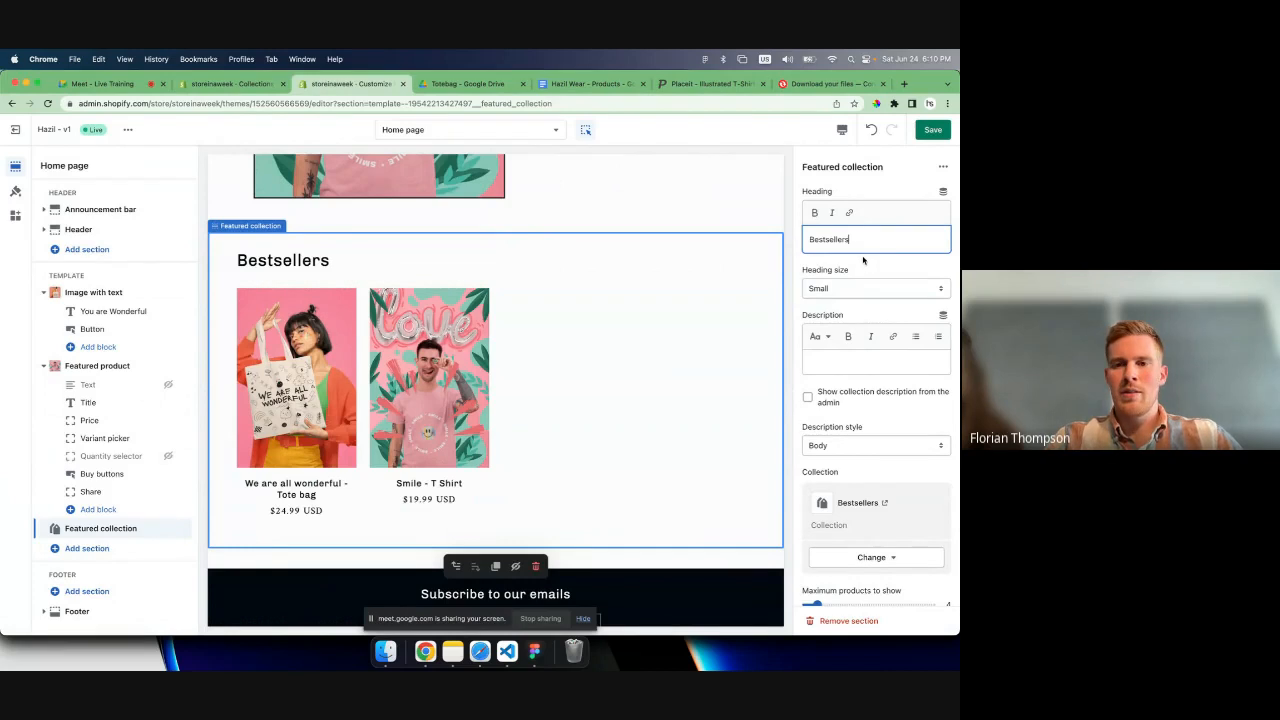
left_click(860, 288)
left_click(850, 288)
- Enter "Shop our products our fans love." as the description of the Featured collection section
left_click(850, 351)
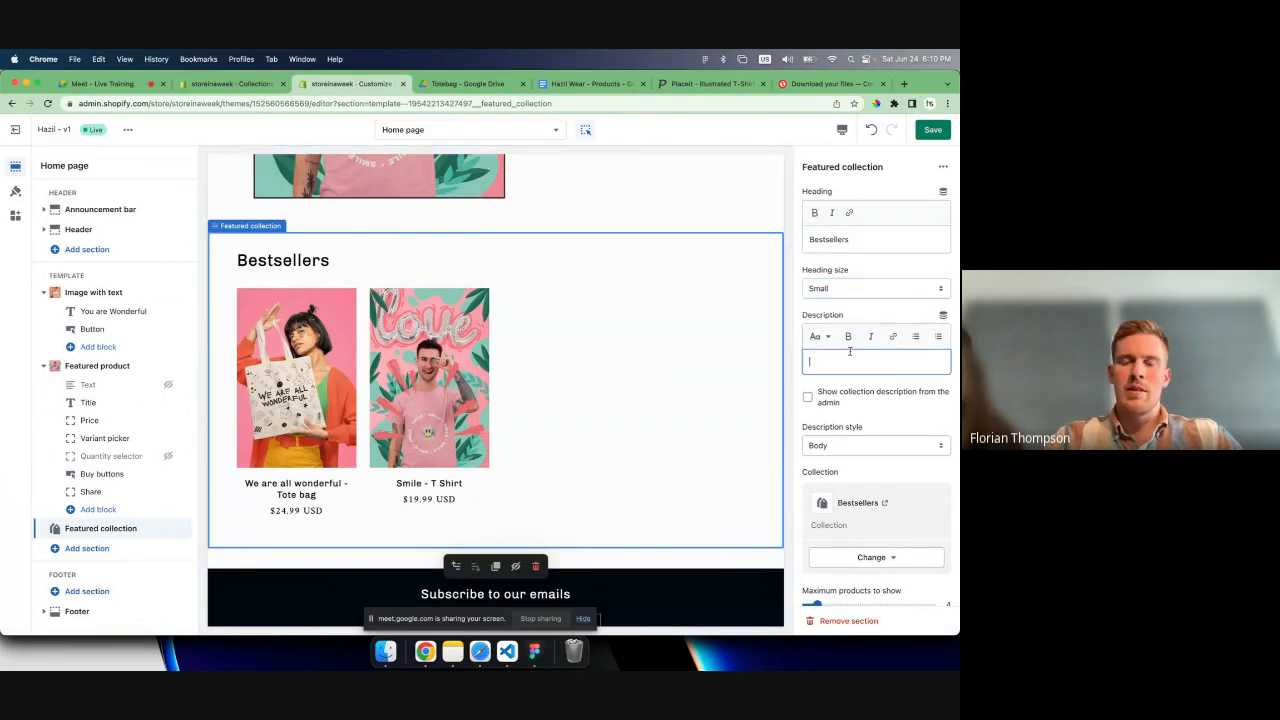
scroll(850, 351, "down", 1)
scroll(850, 351, "up", 1)
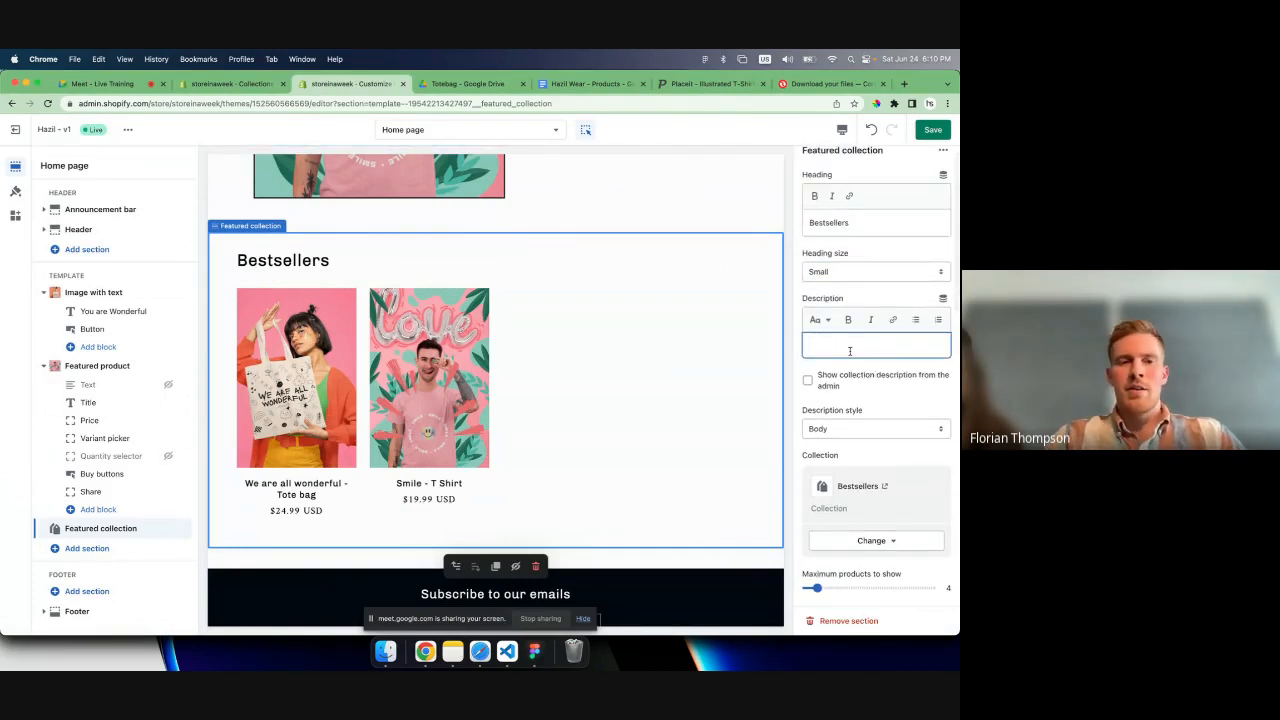
scroll(850, 351, "down", 1)
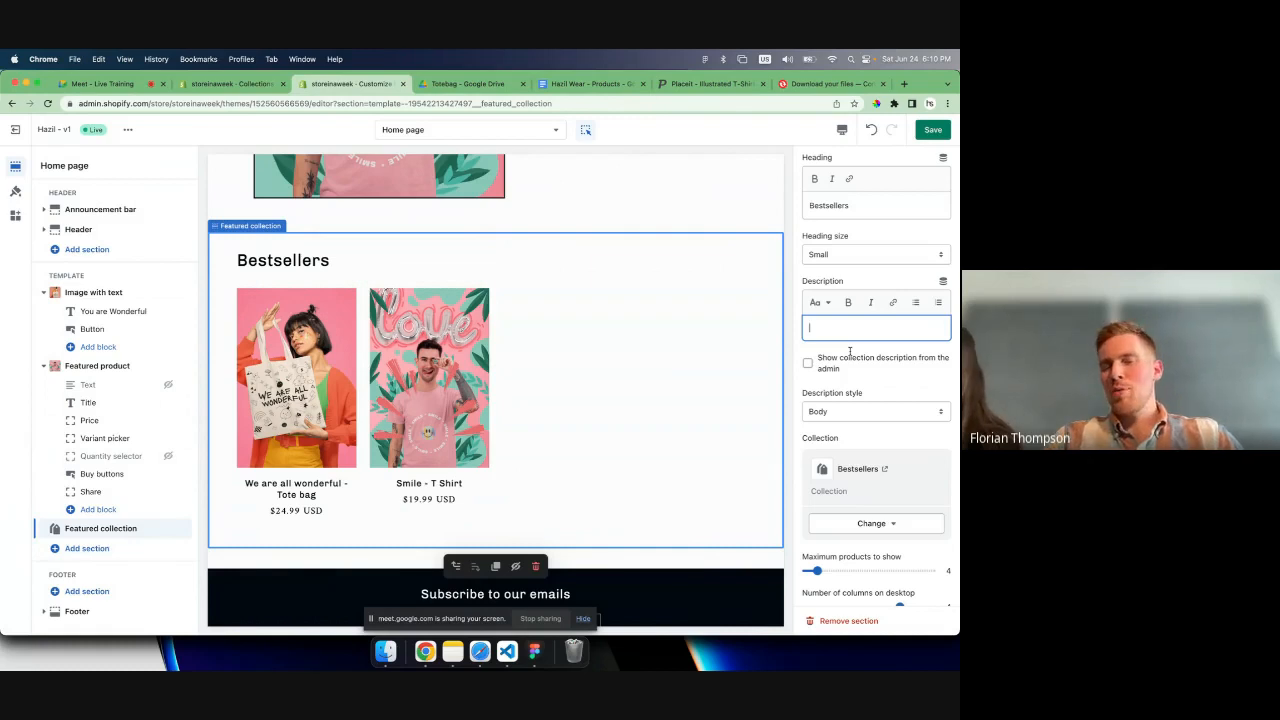
scroll(850, 351, "down", 2)
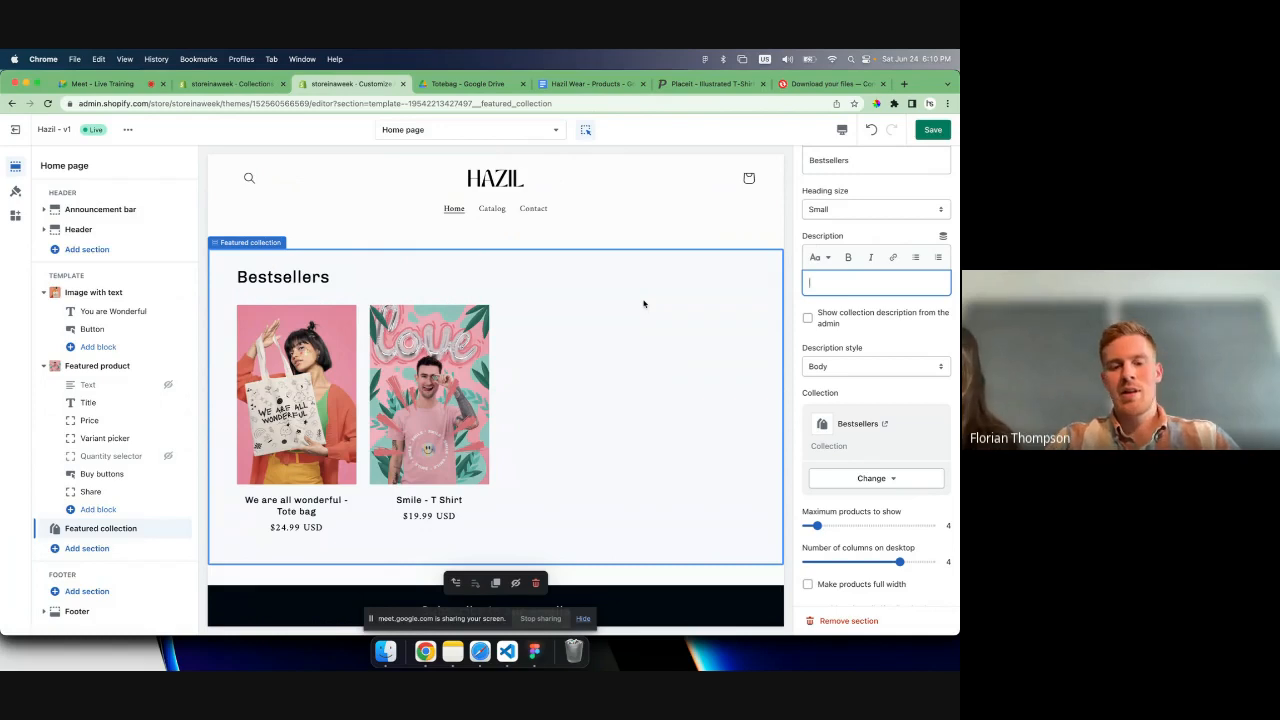
type("Shop ")
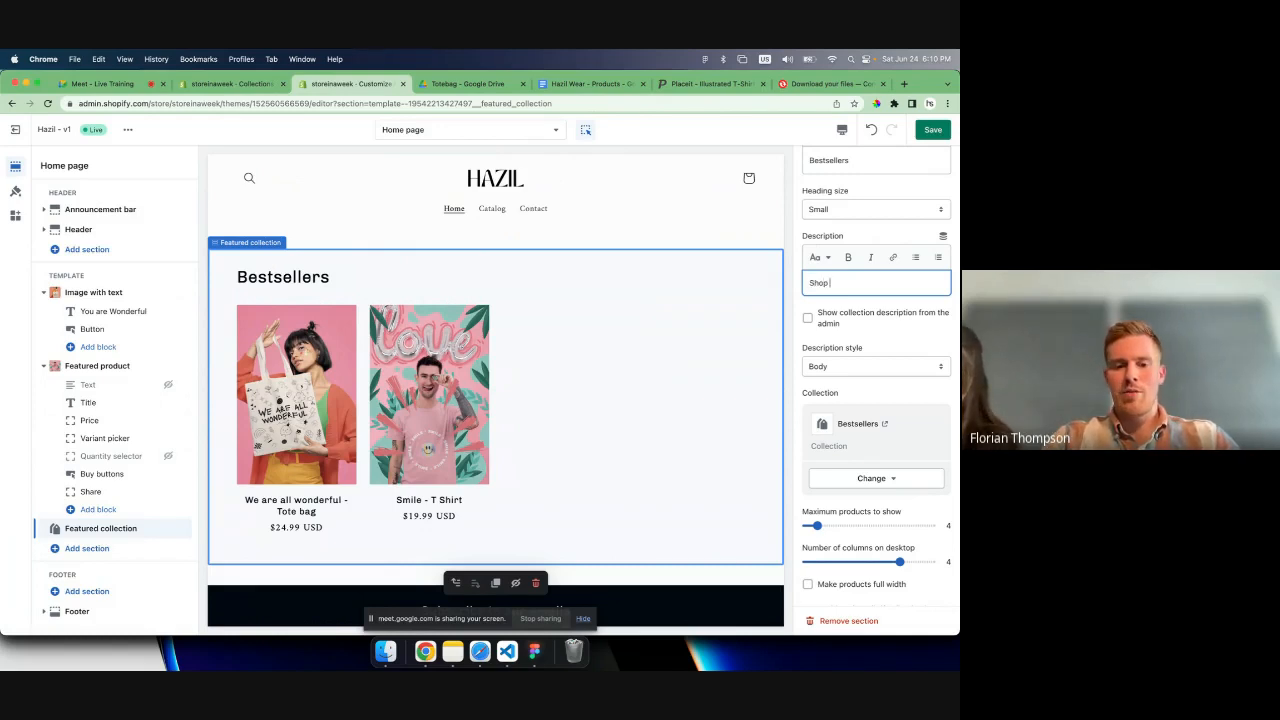
type("our products")
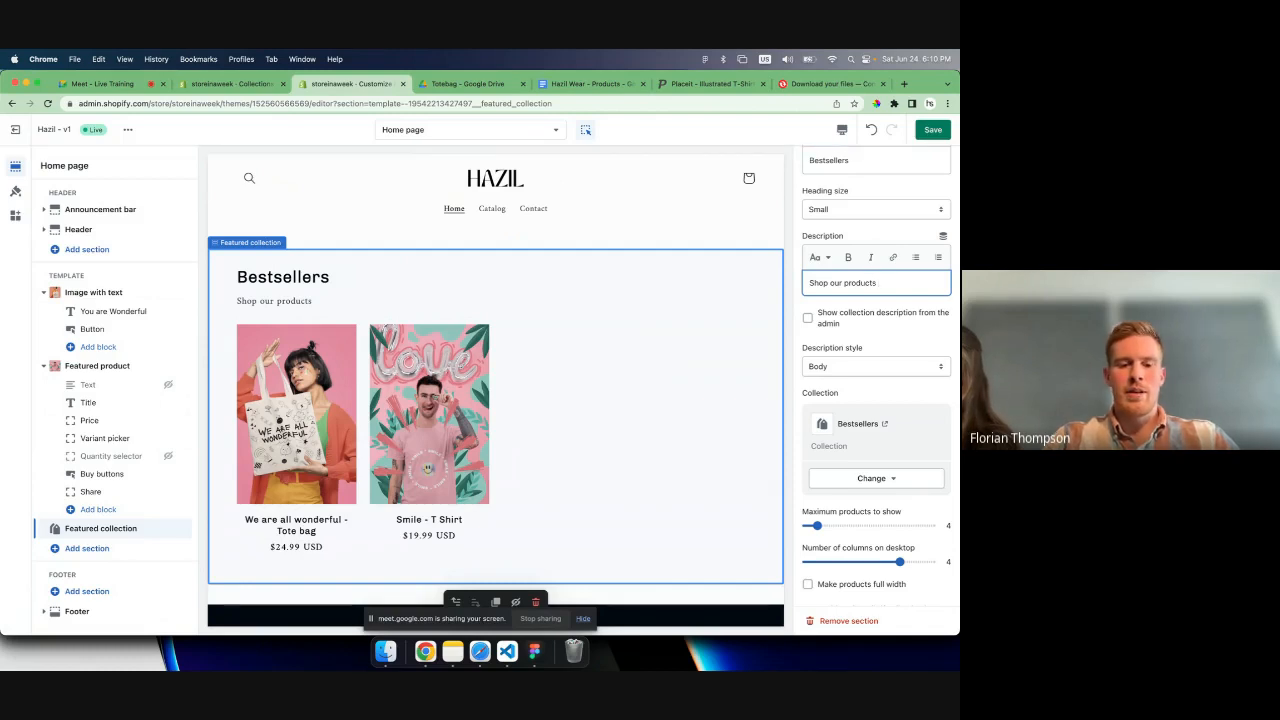
type(" our fans love.")
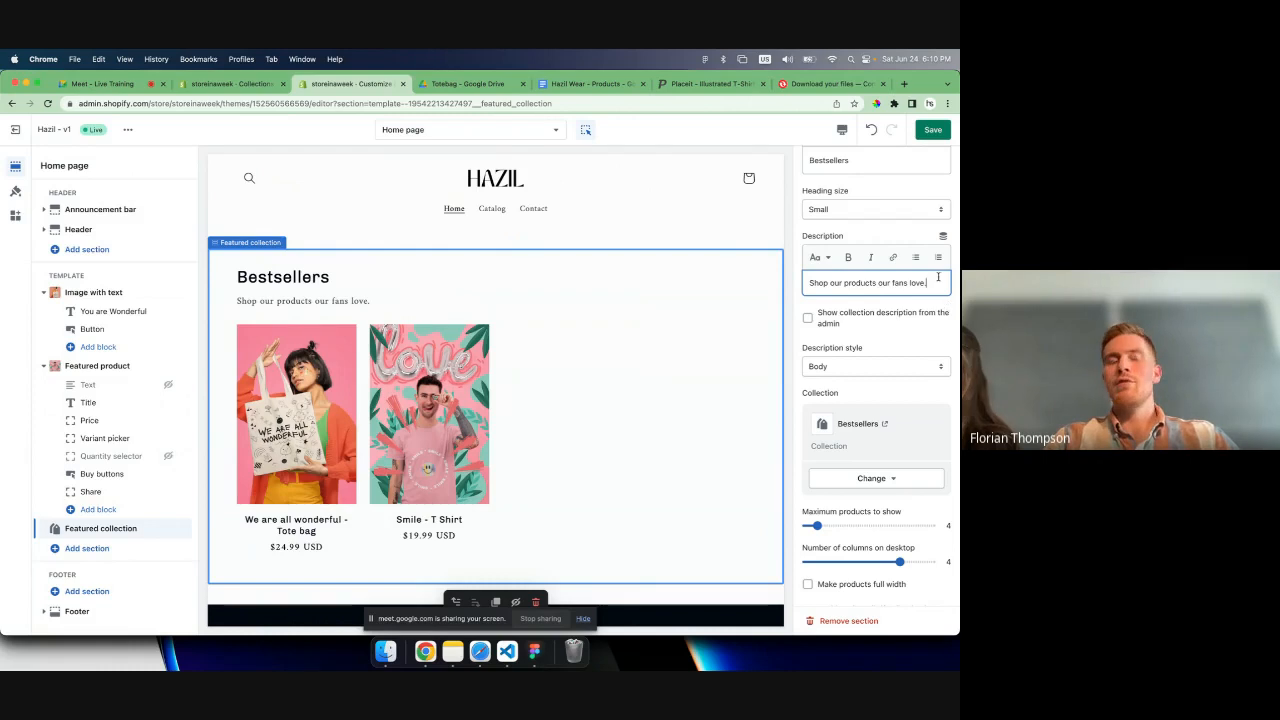
- Lengthen the section description by pasting two more copies of its sentence after the original
key("super+a")
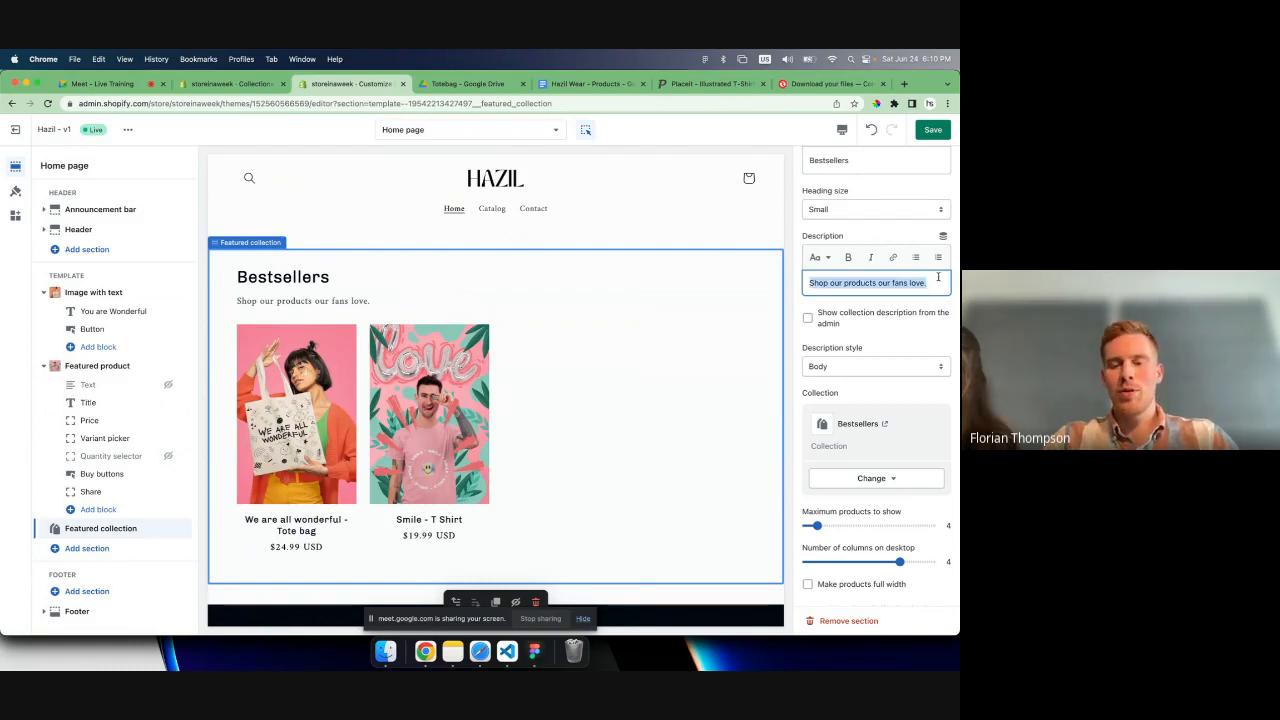
key("super+c")
key("Right")
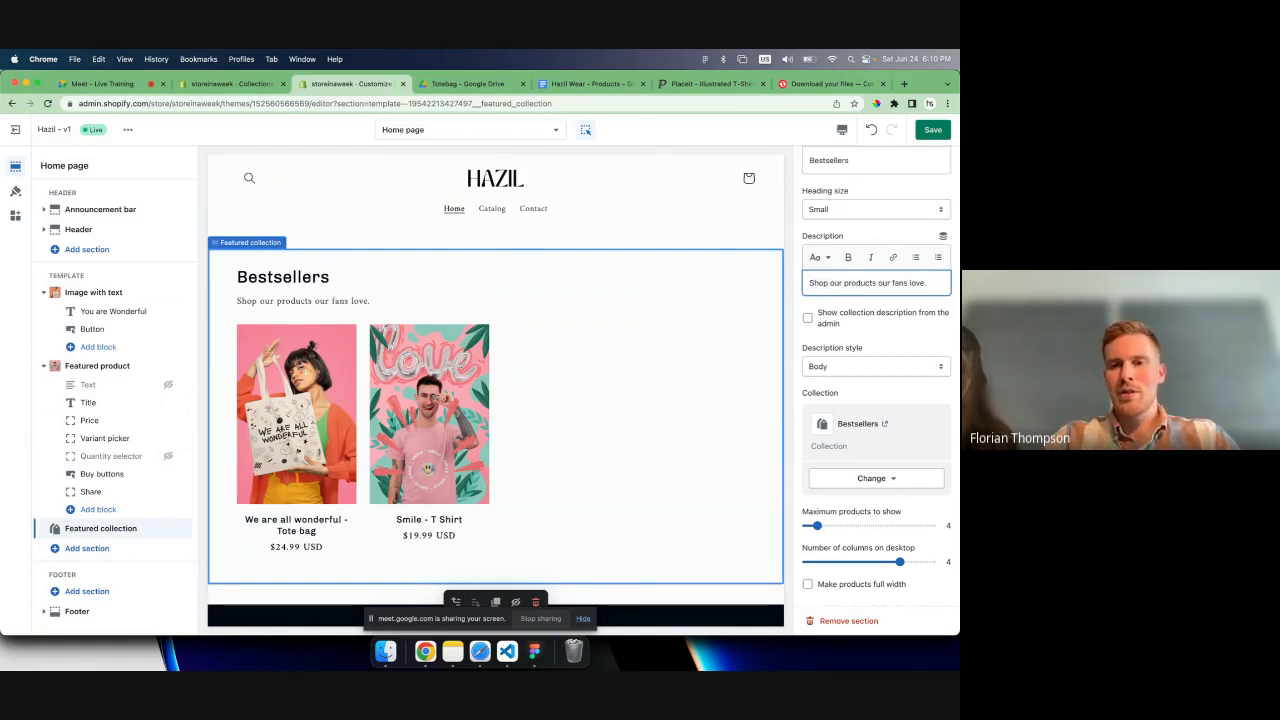
key("super+v")
key("super+v")
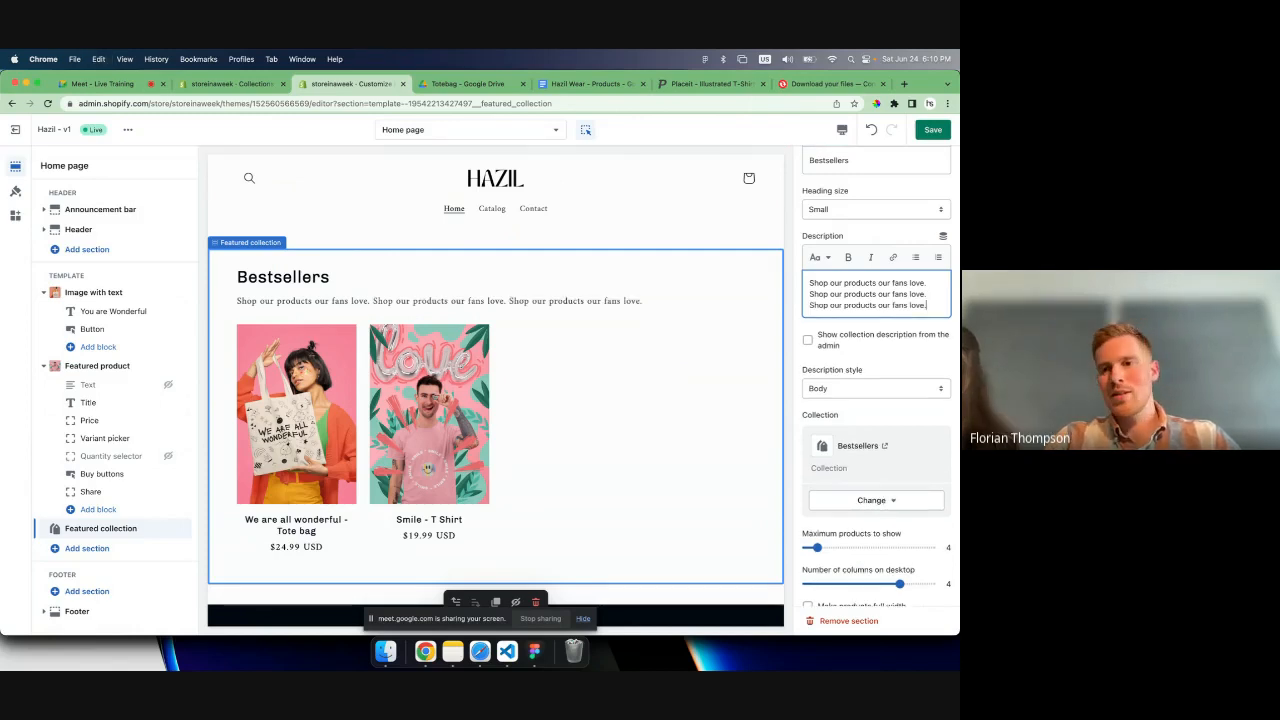
left_click_drag(927, 305, 938, 277)
- Preview the home page in the mobile view and examine how the Bestsellers description wraps
left_click(842, 129)
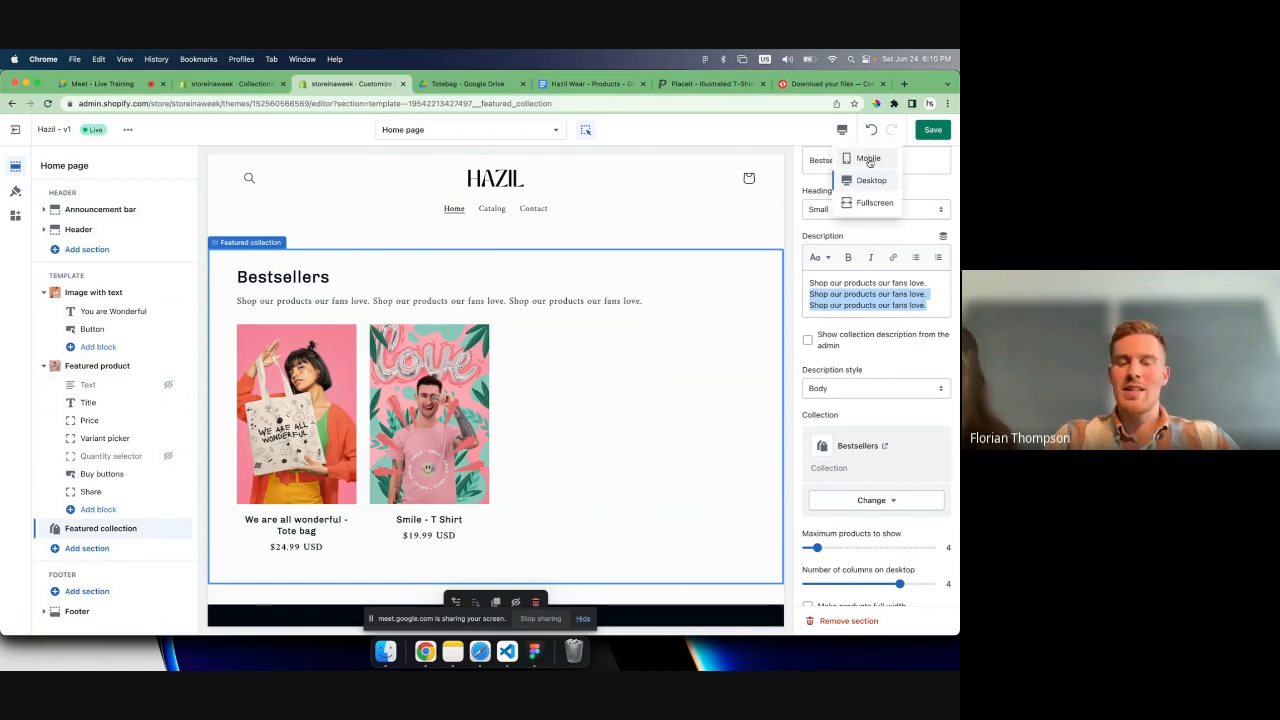
left_click(868, 159)
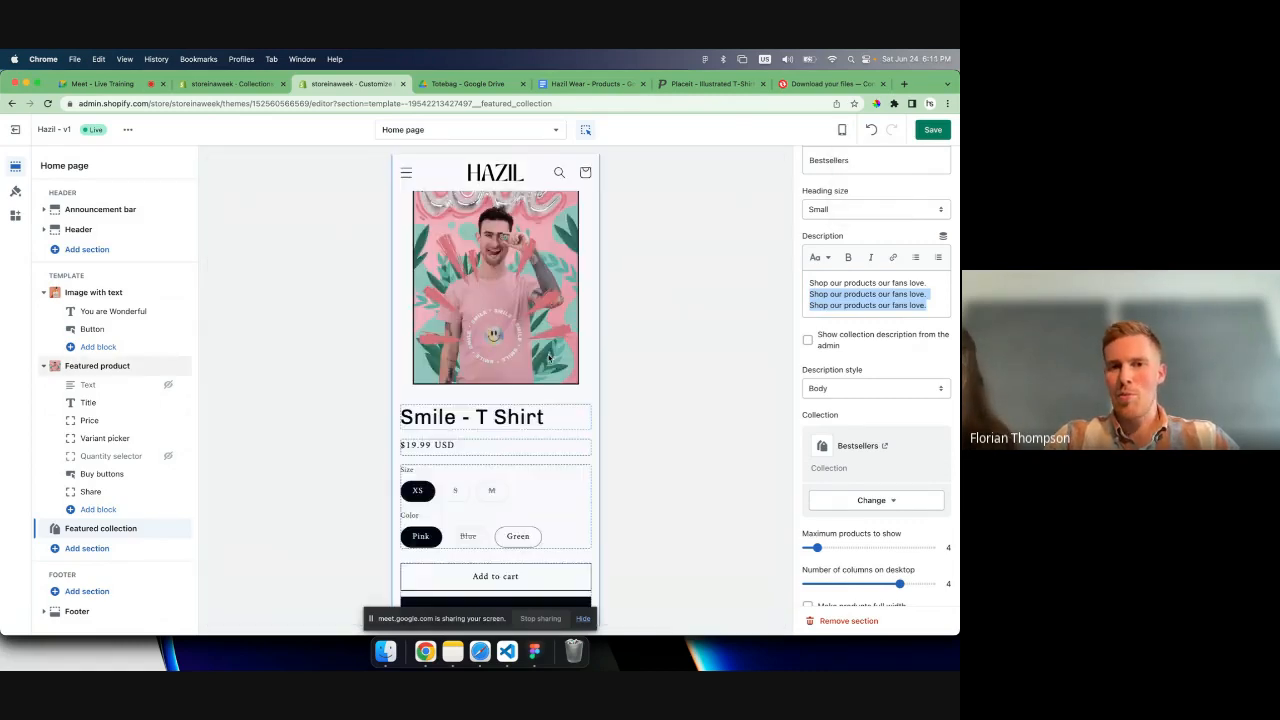
scroll(548, 357, "down", 10)
scroll(548, 357, "up", 2)
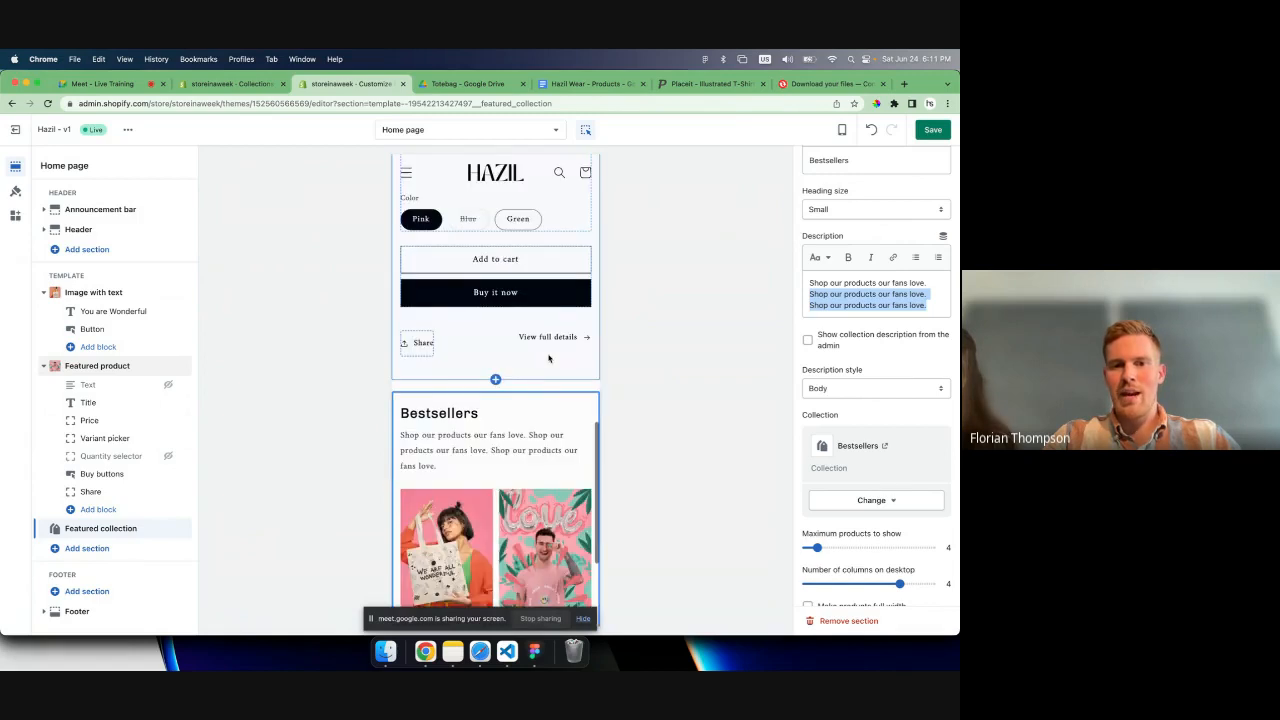
scroll(575, 352, "down", 1)
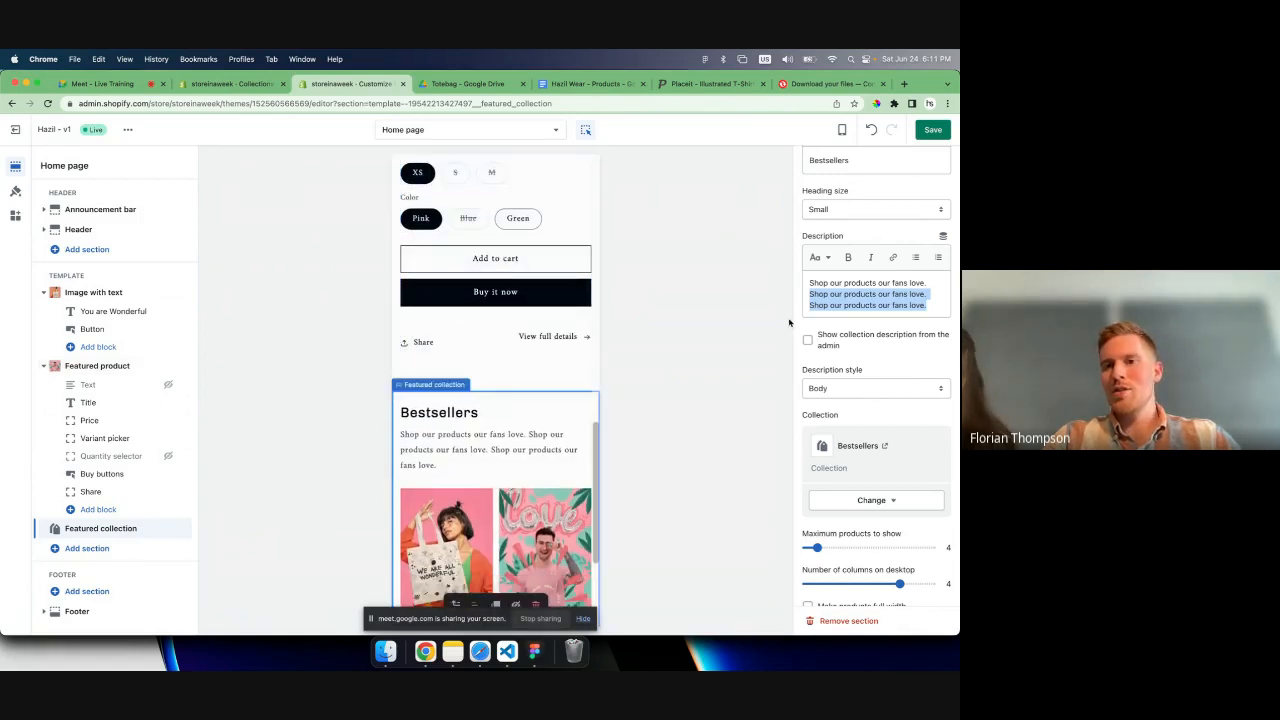
- Delete the two repeated sentences from the section description, keeping a single "Shop our products our fans love."
left_click(937, 302)
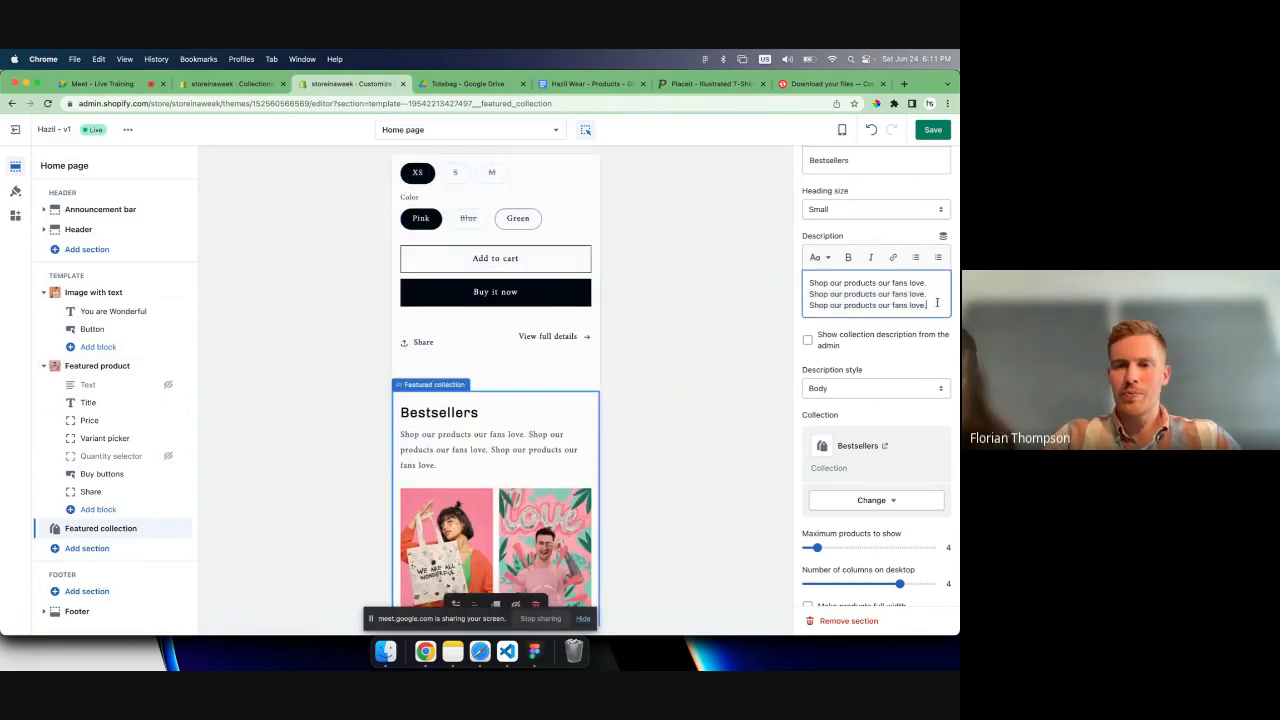
key("shift+Up")
key("shift+Up")
key("BackSpace")
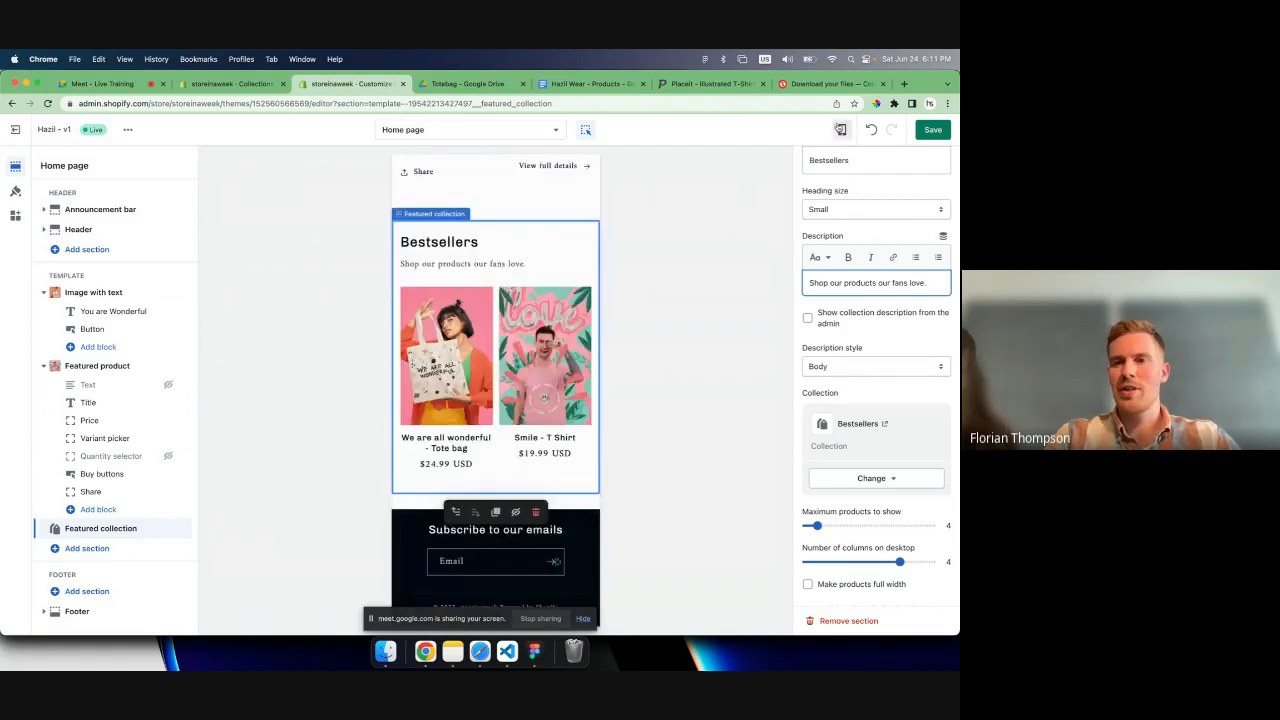
- Compare the home page's desktop and mobile previews, examining the tote bag banner and featured product on mobile
left_click(840, 129)
left_click(868, 180)
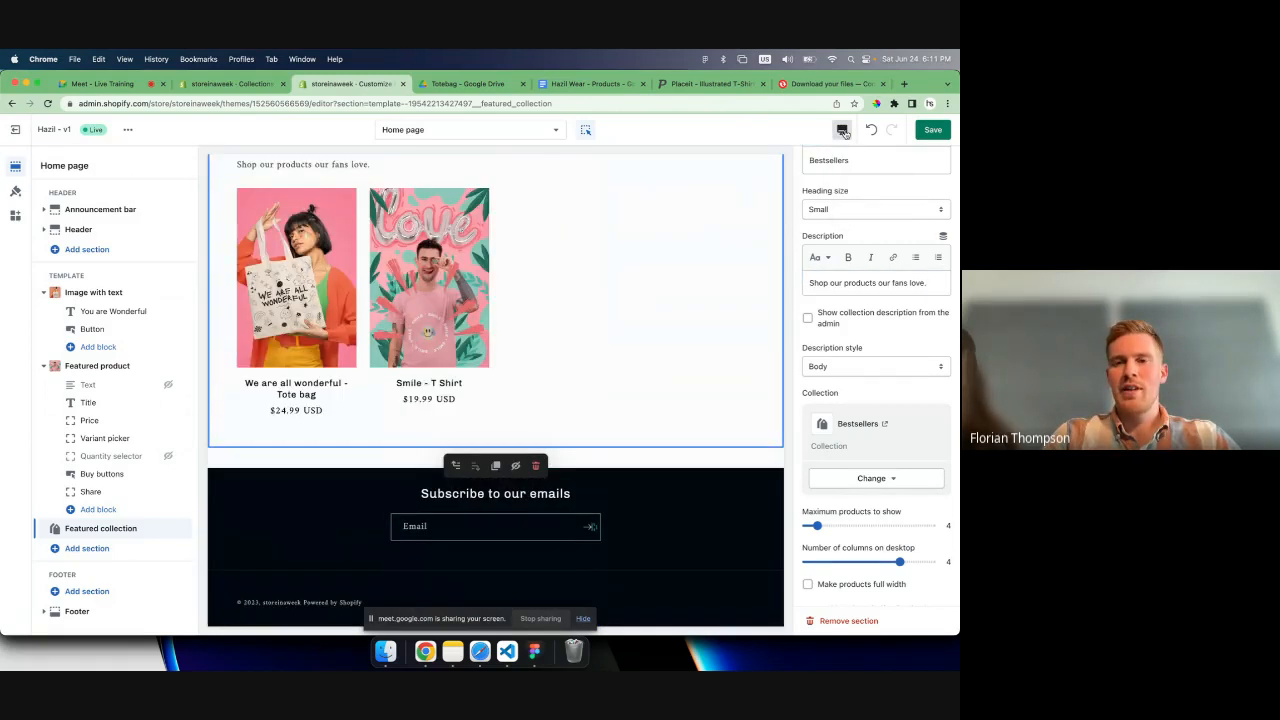
left_click(842, 130)
left_click(864, 159)
scroll(590, 303, "up", 3)
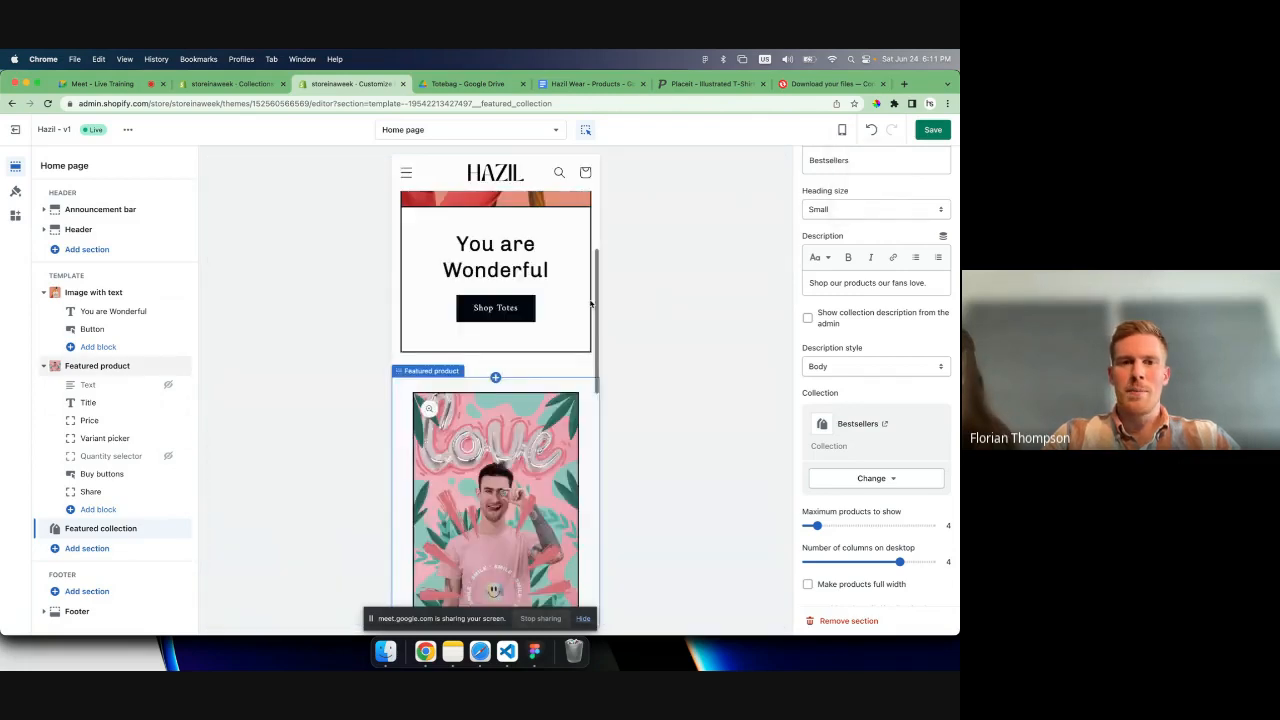
scroll(590, 303, "up", 5)
scroll(465, 433, "down", 3)
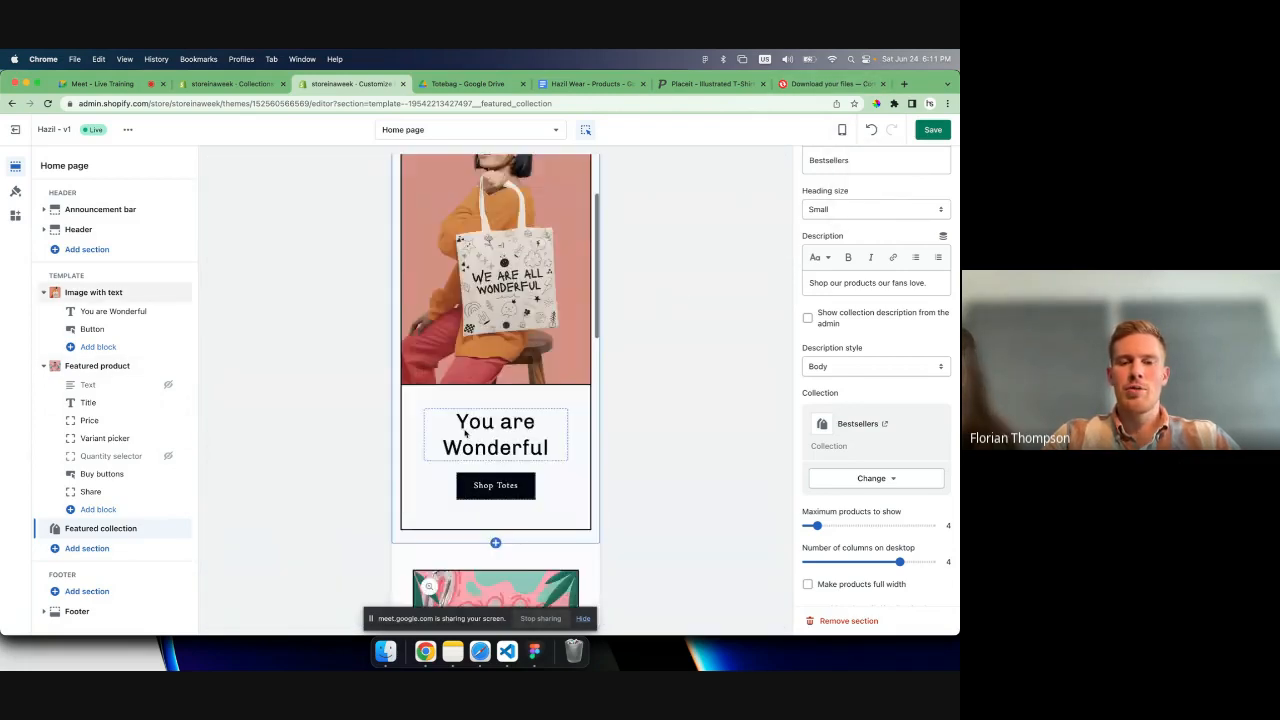
scroll(465, 433, "up", 5)
- Return the preview to the desktop view and save the home page changes
left_click(842, 130)
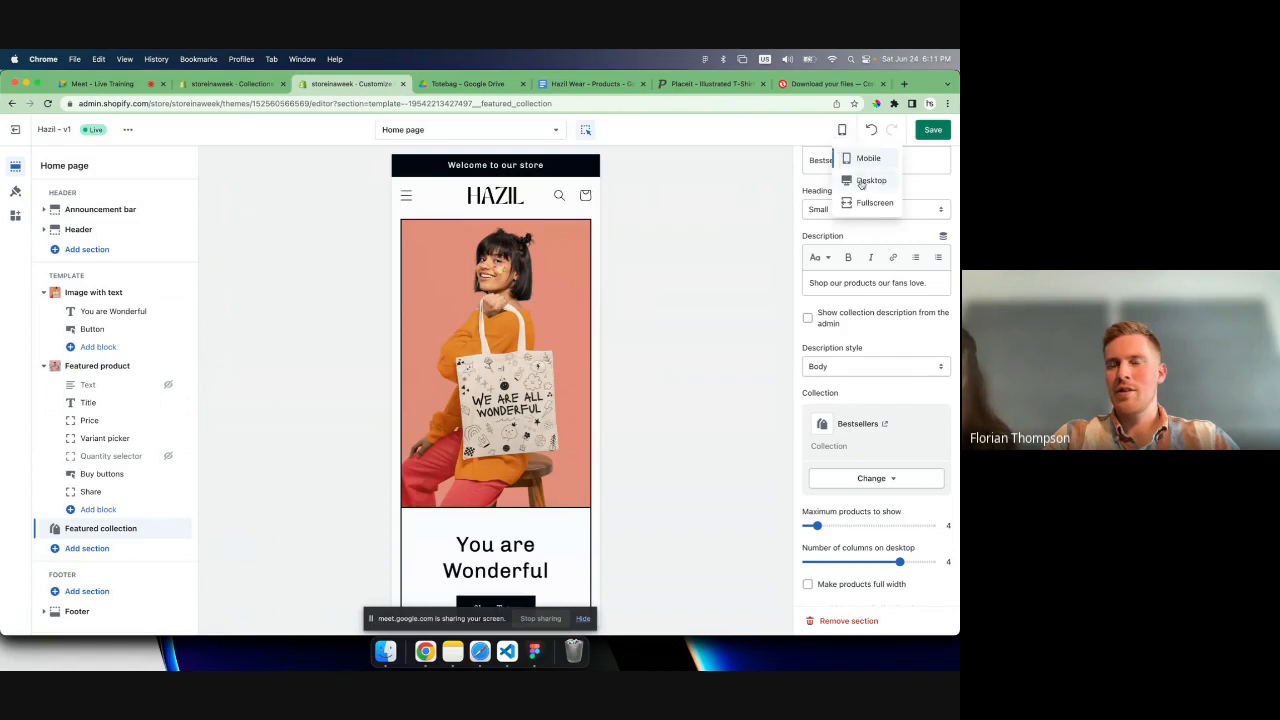
left_click(861, 184)
left_click(935, 130)
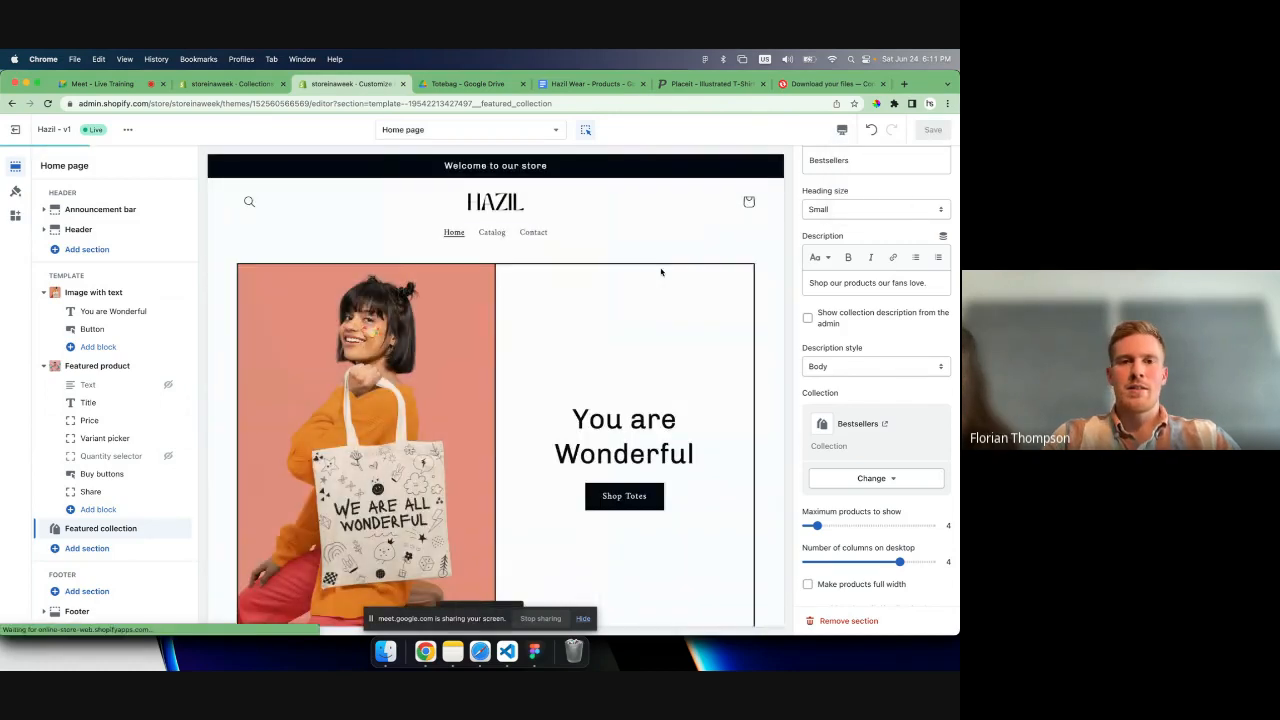
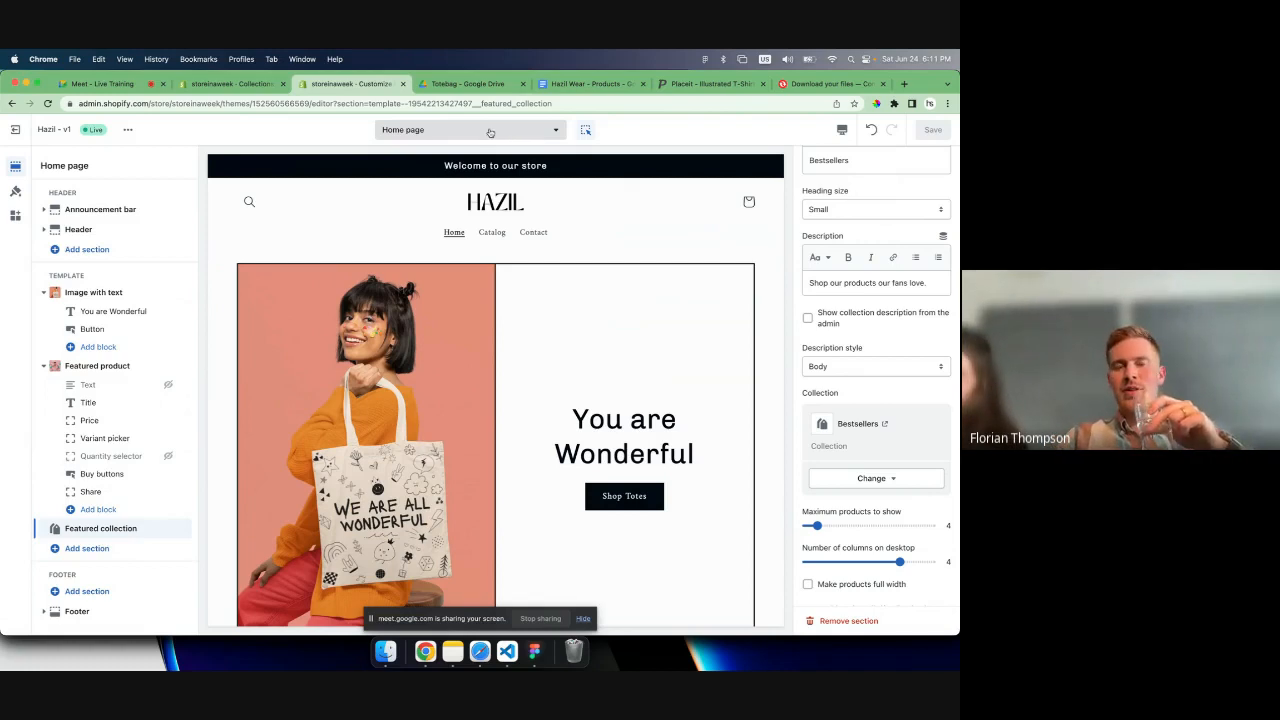
- Switch the theme editor from the home page to the product template, previewing the Smile - T Shirt product
left_click(490, 132)
left_click(405, 213)
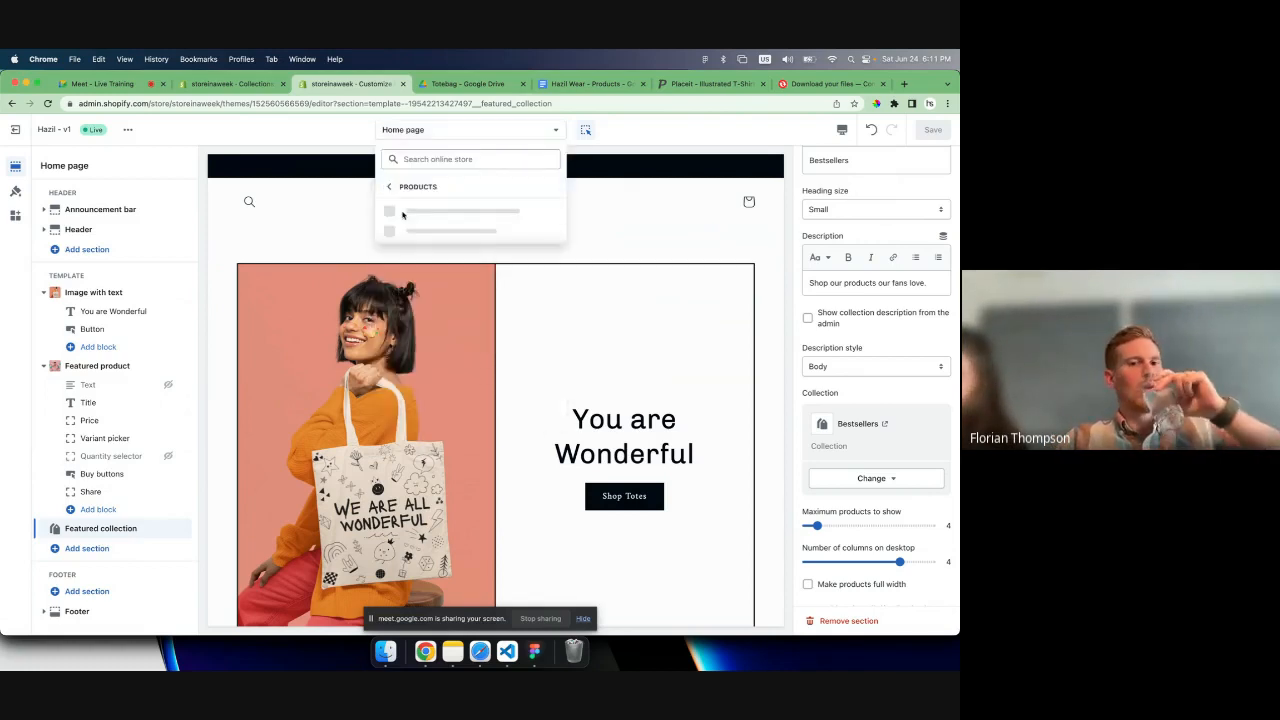
left_click(442, 209)
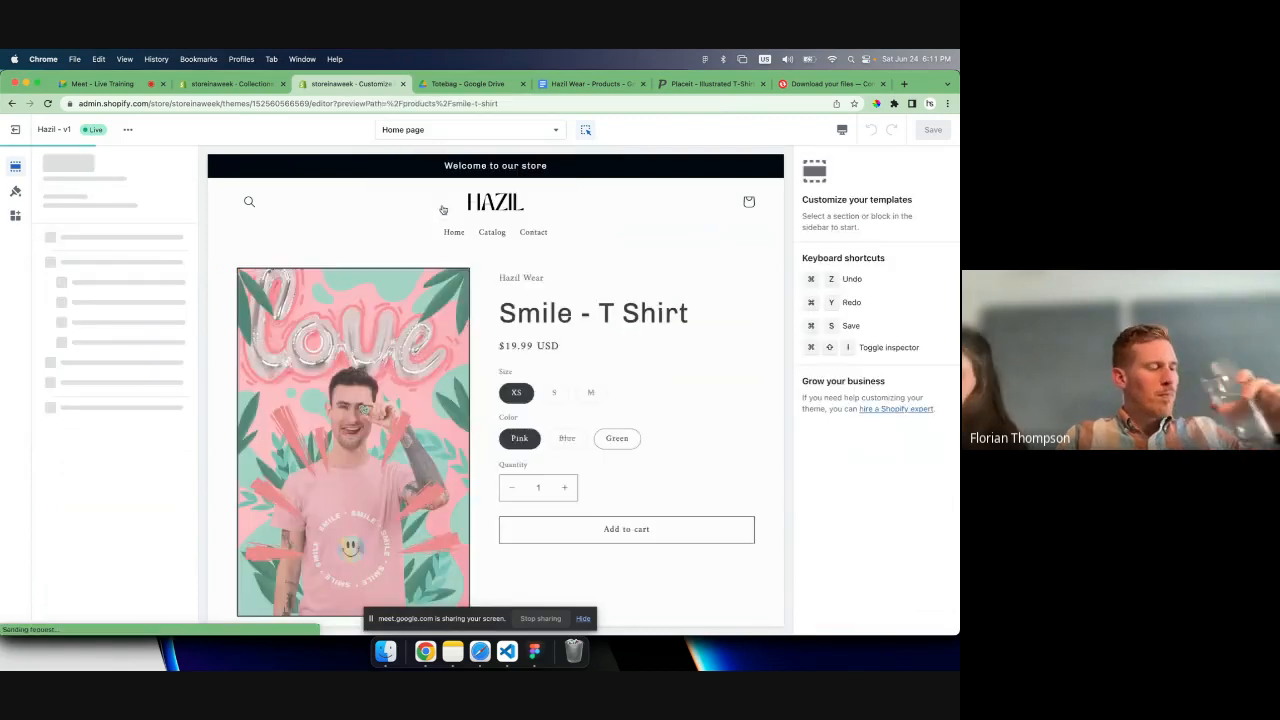
- Examine the Smile - T Shirt product page, including its title, variant options, buy buttons and description
scroll(438, 311, "down", 1)
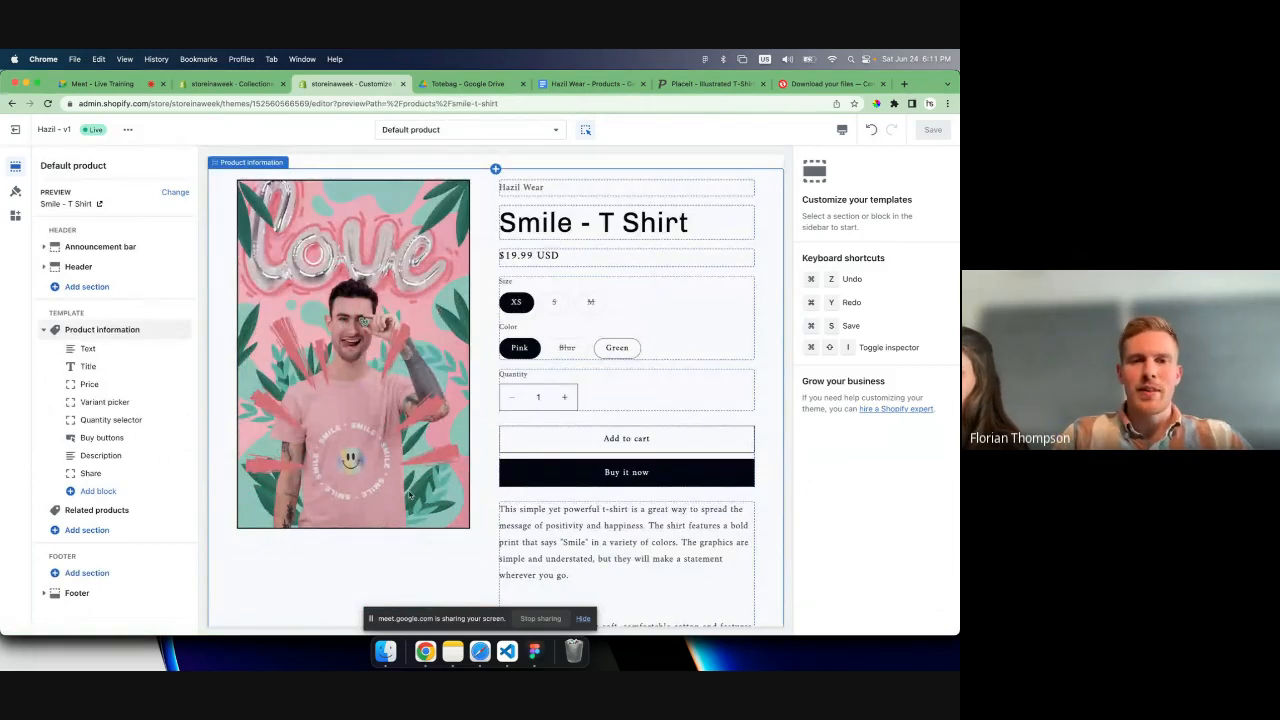
scroll(409, 494, "up", 1)
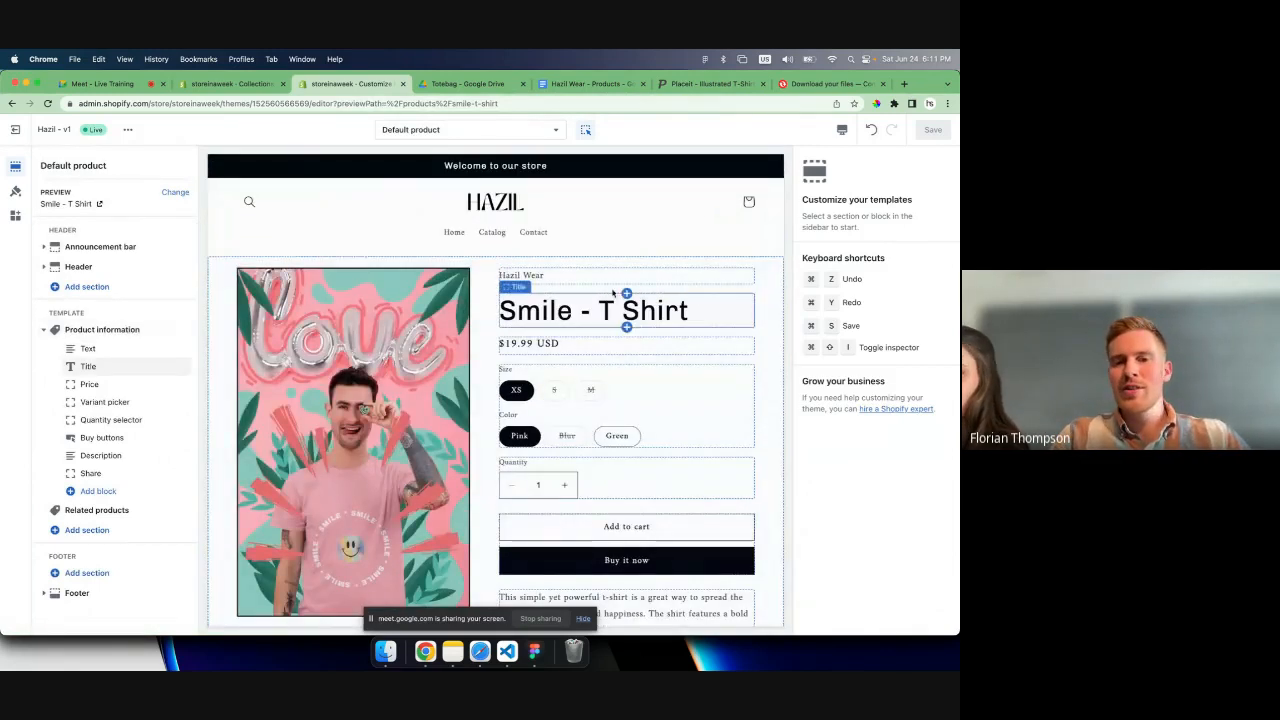
scroll(630, 440, "down", 1)
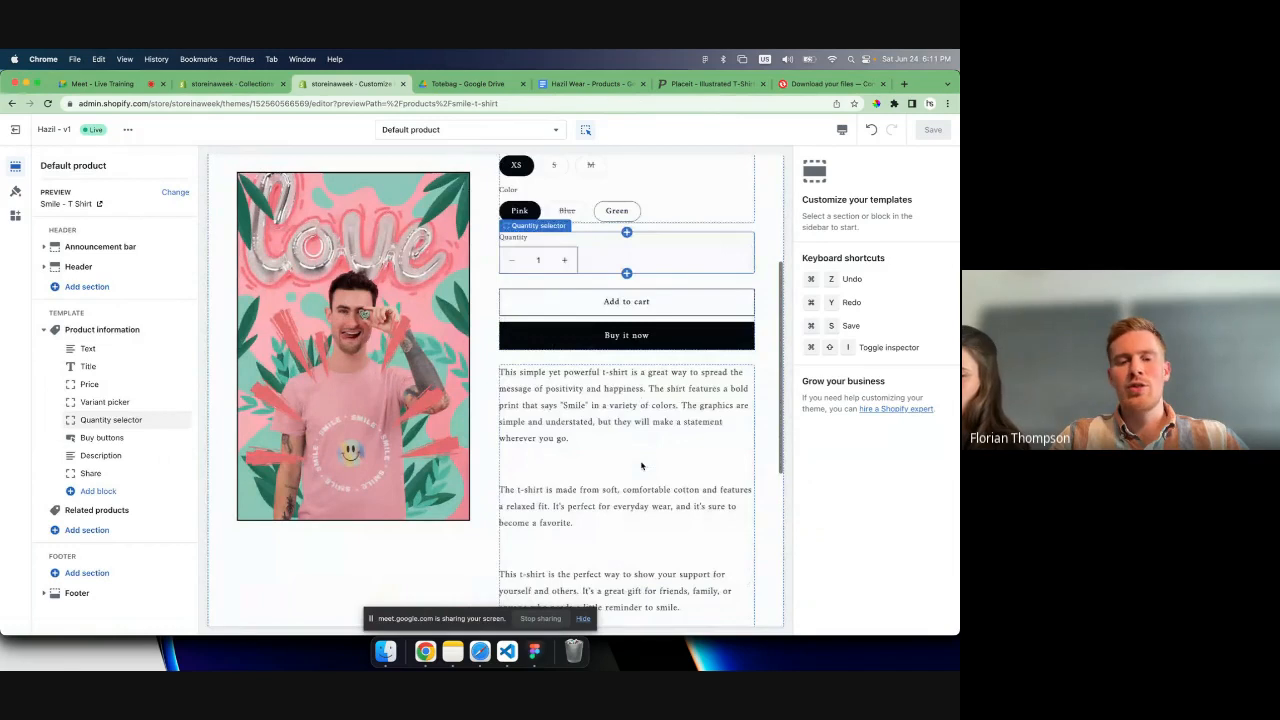
scroll(645, 466, "down", 3)
left_click(645, 466)
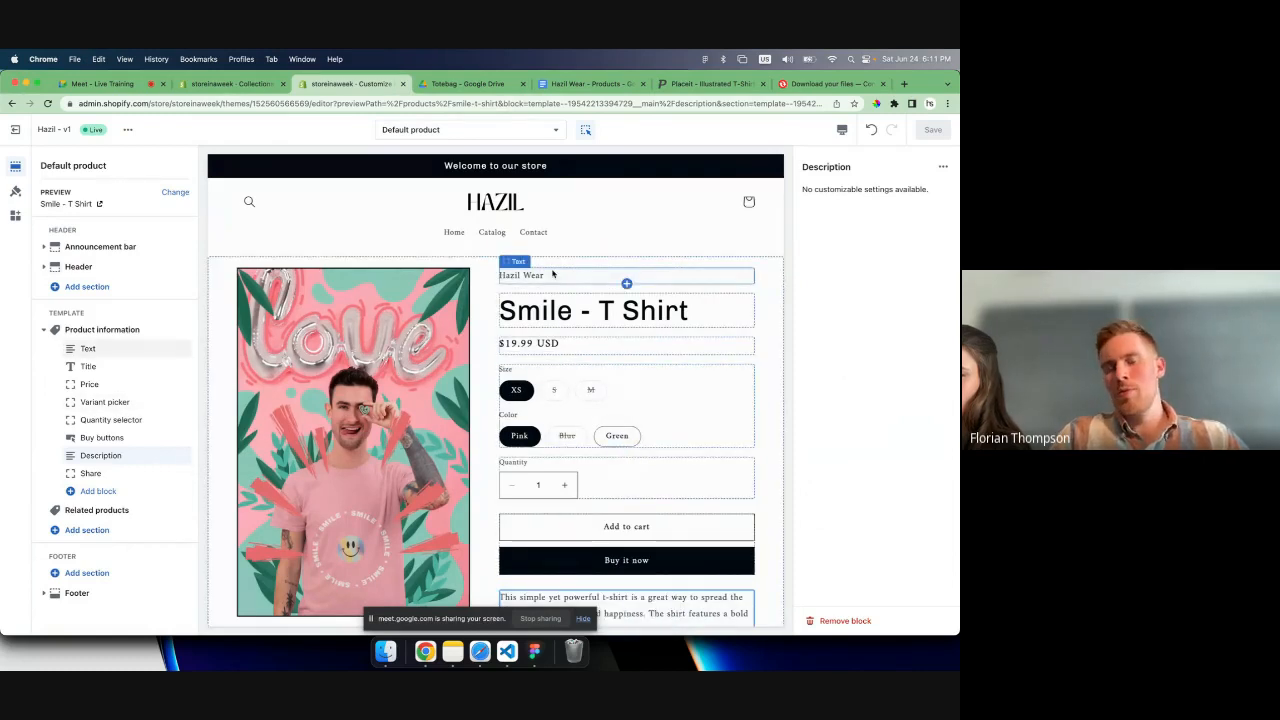
scroll(583, 423, "down", 3)
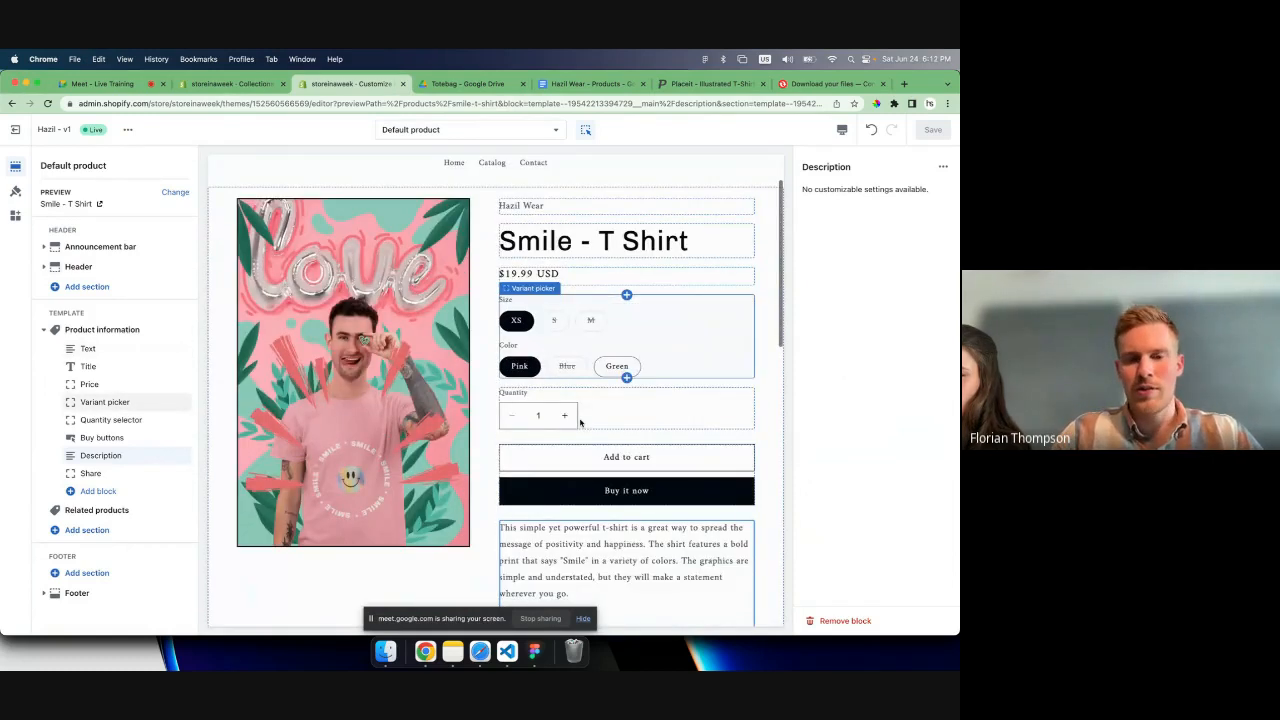
scroll(583, 423, "down", 3)
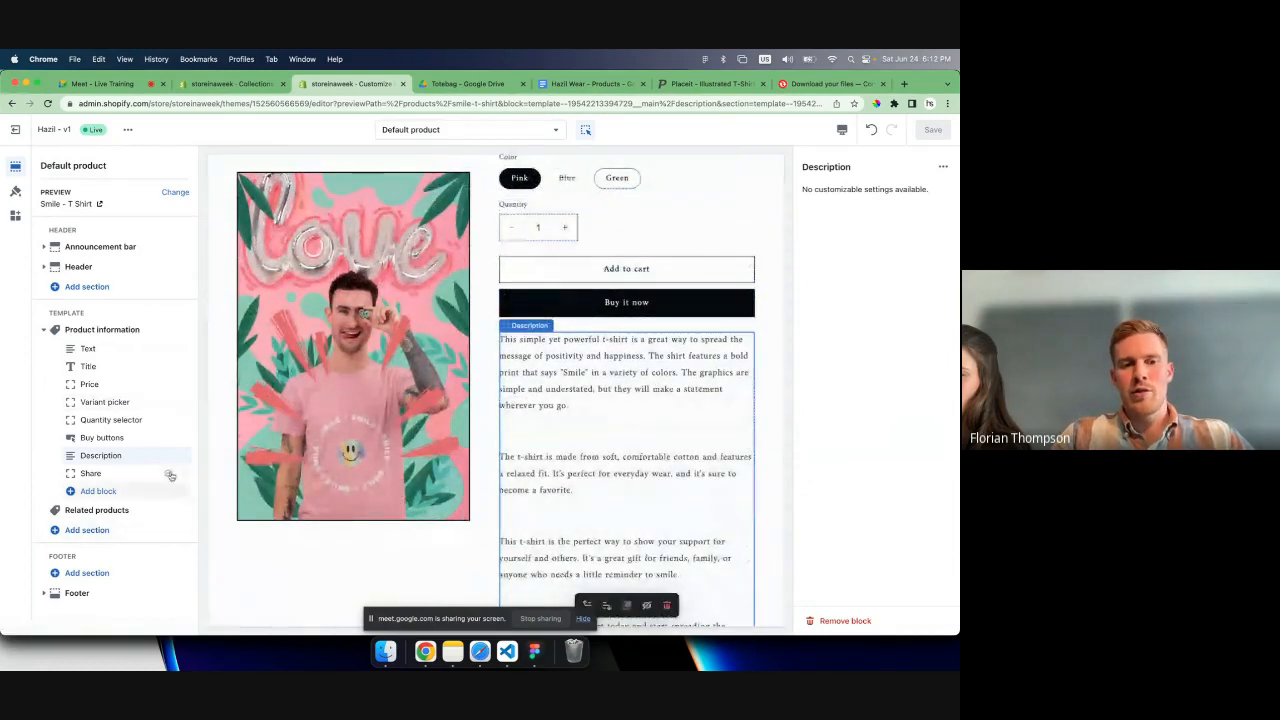
- Try placing the Description block above the Buy buttons, and move it back below them
mouse_move(184, 455)
left_mouse_down()
mouse_move(190, 416)
mouse_move(182, 455)
mouse_move(190, 416)
mouse_move(177, 432)
left_mouse_up()
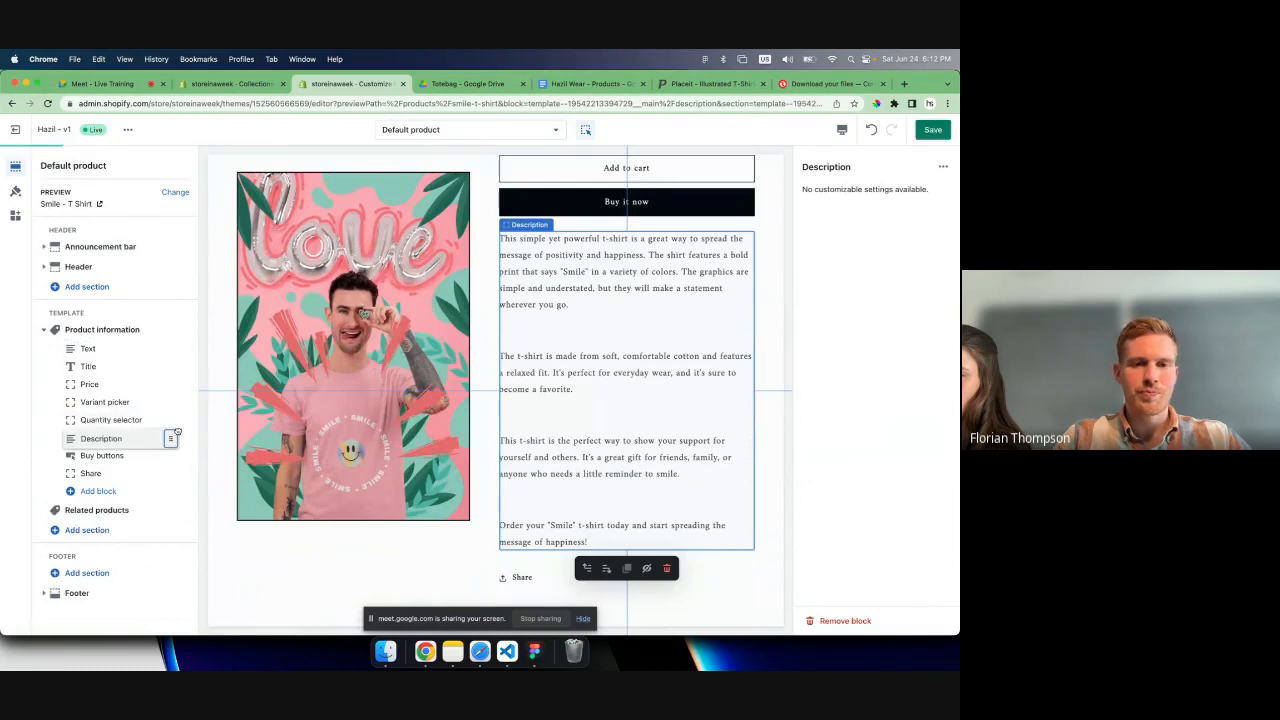
scroll(600, 450, "down", 5)
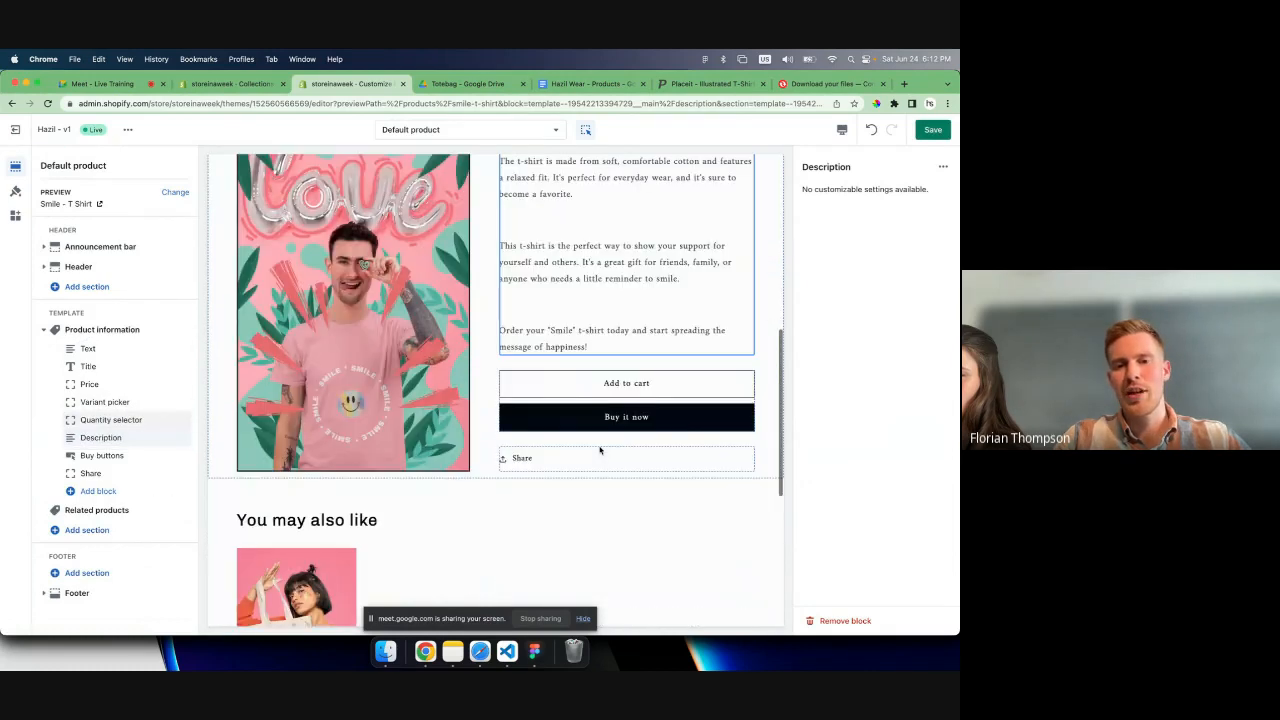
scroll(590, 410, "up", 5)
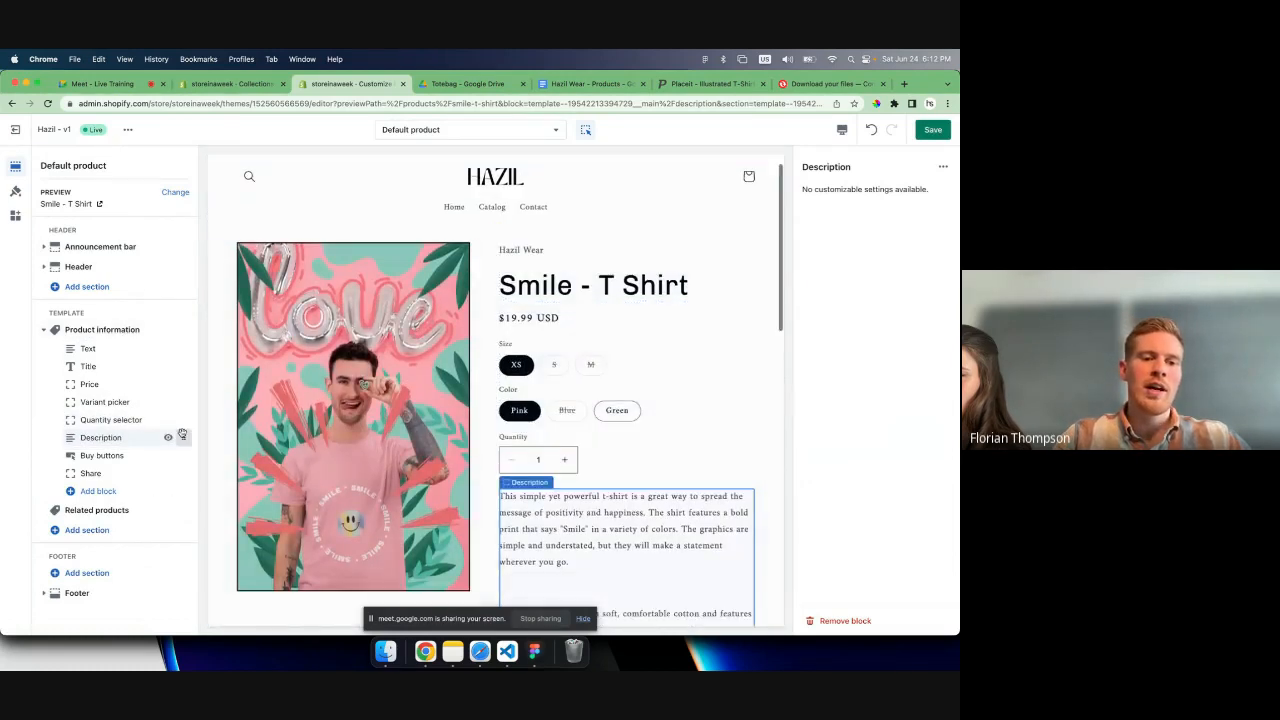
left_click_drag(182, 434, 184, 456)
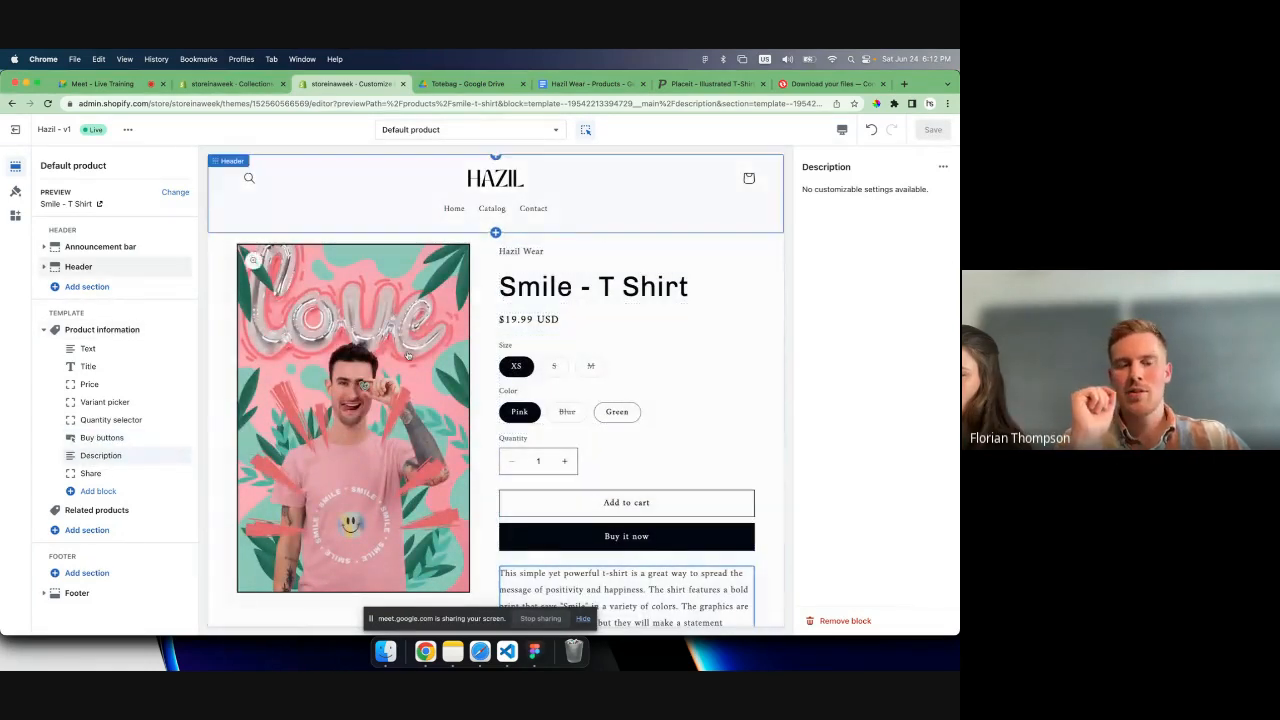
- Examine the product page layout from the header and product images to the "You may also like" section
scroll(408, 356, "down", 2)
scroll(330, 470, "up", 3)
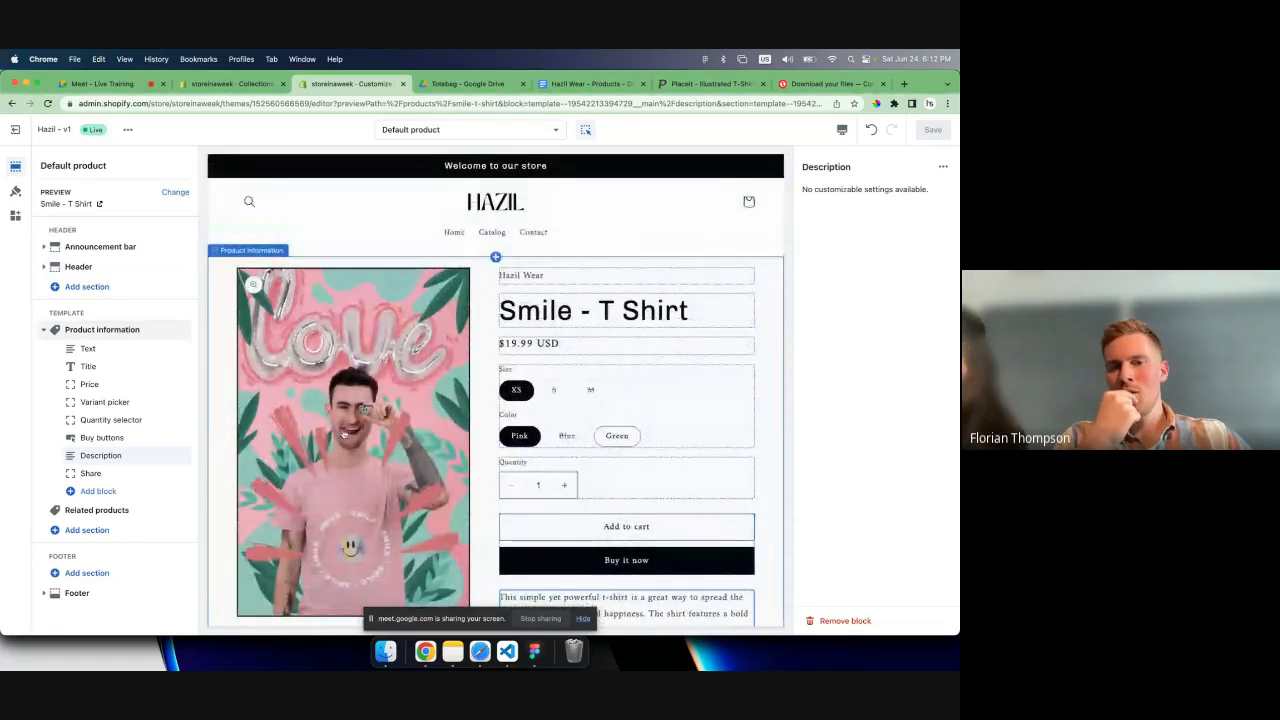
scroll(516, 480, "down", 1)
scroll(500, 350, "up", 1)
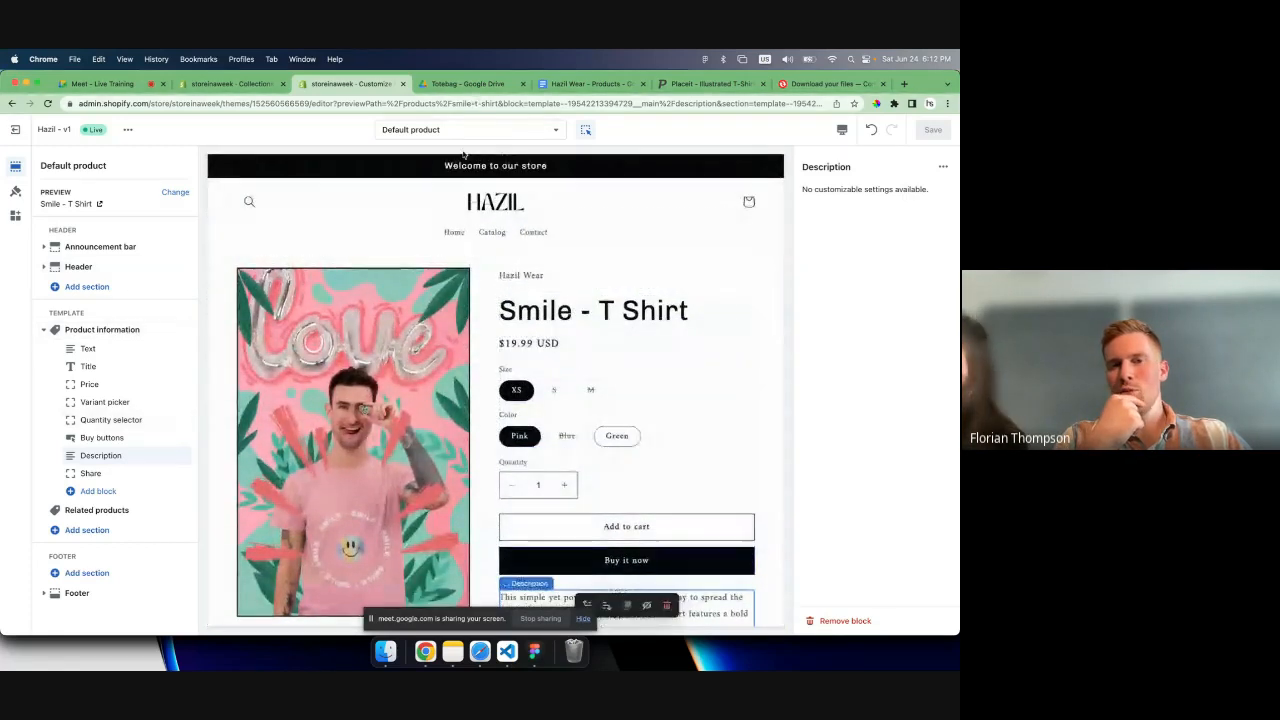
scroll(440, 280, "down", 1)
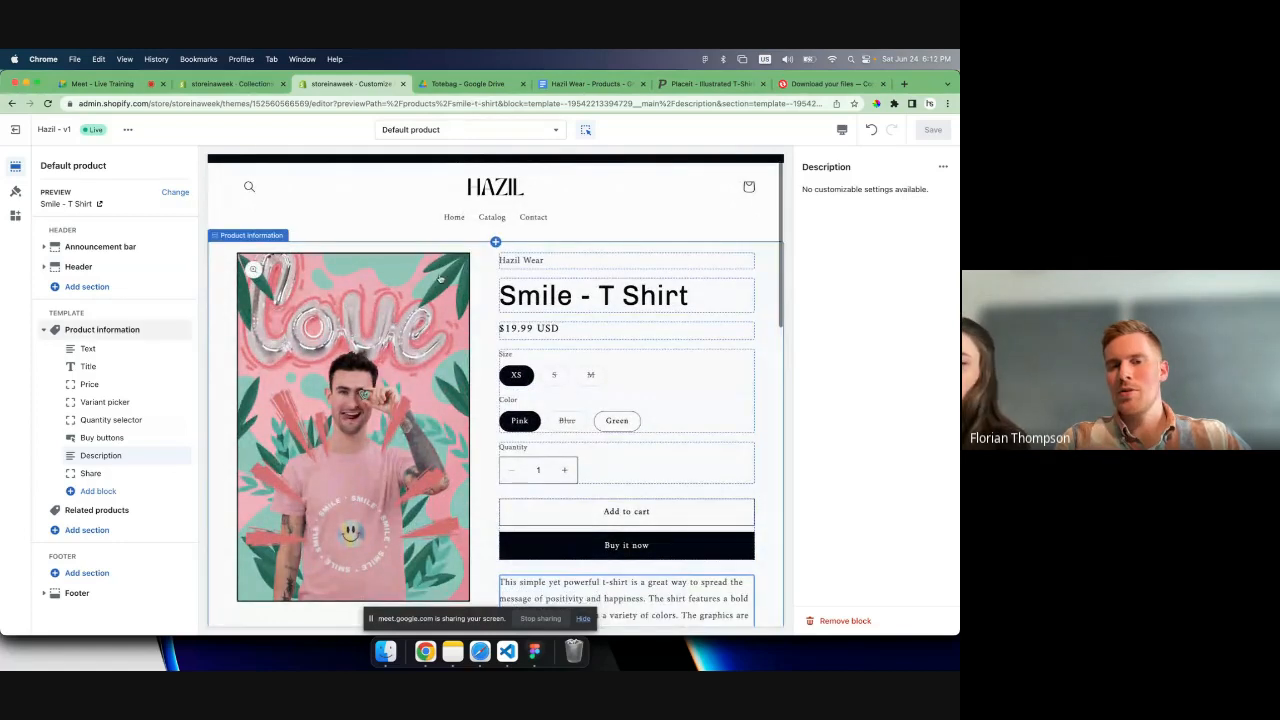
scroll(440, 280, "up", 1)
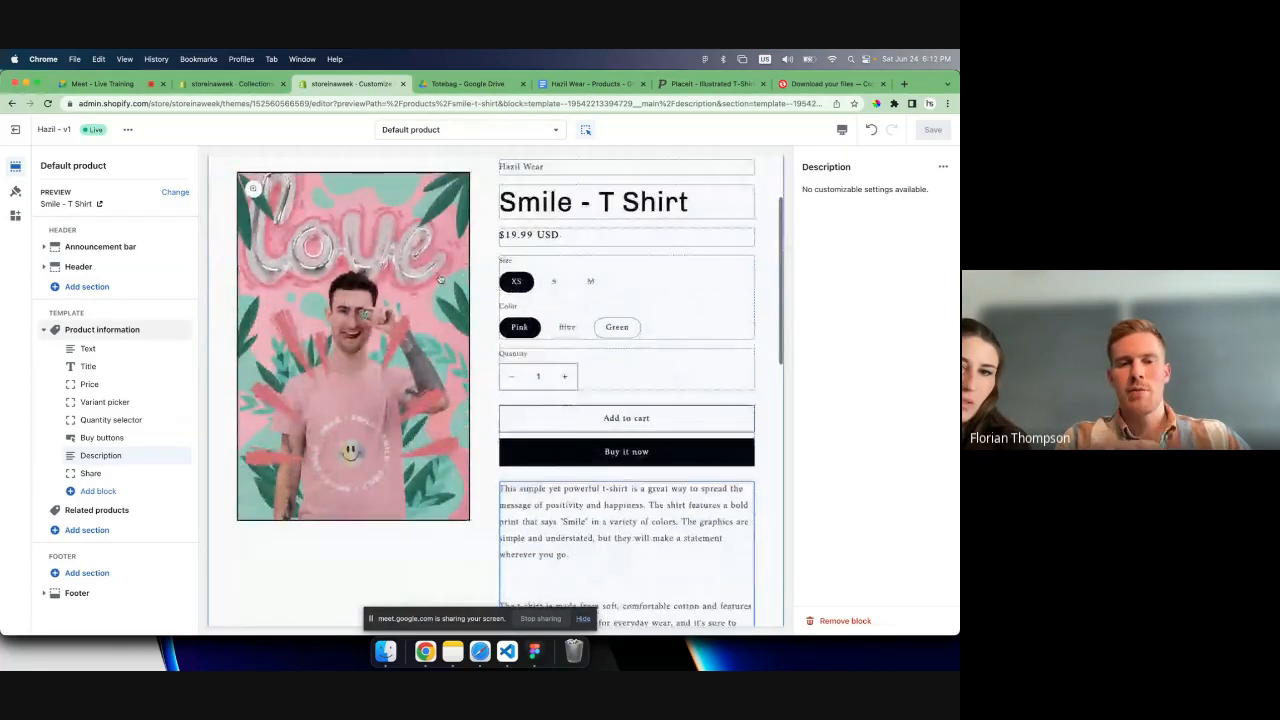
scroll(440, 280, "down", 3)
scroll(440, 280, "down", 10)
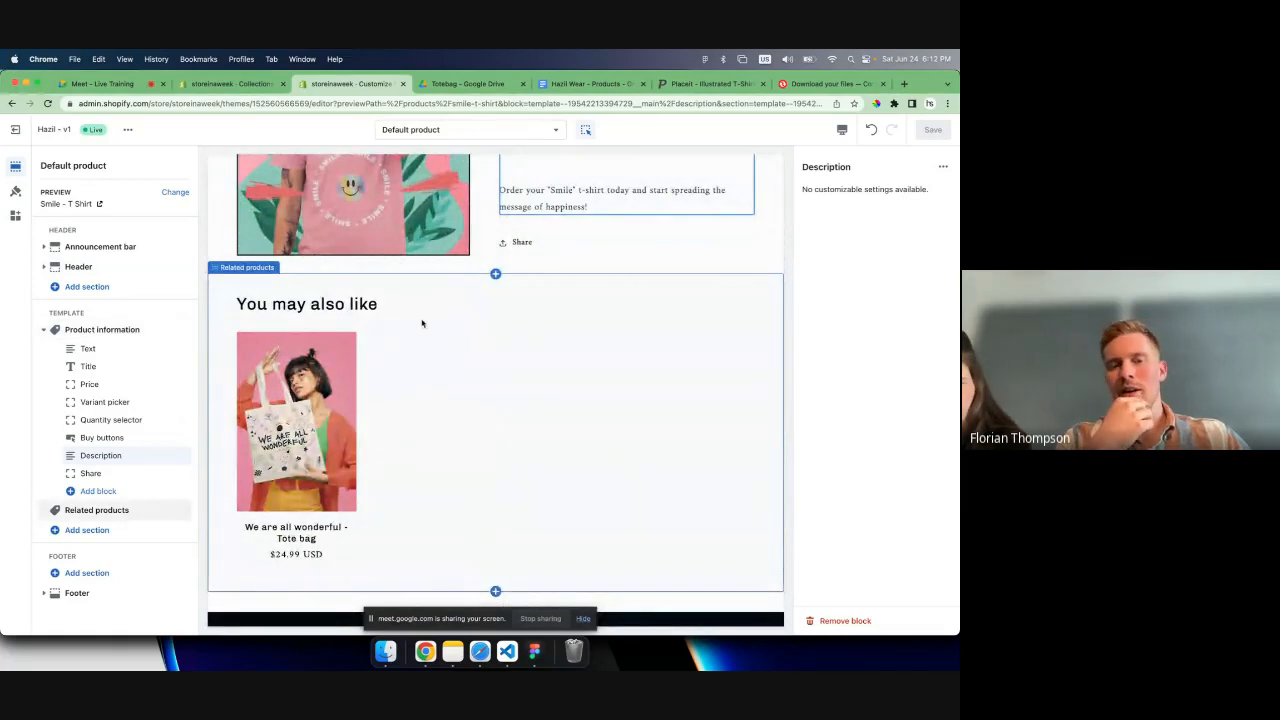
scroll(422, 323, "up", 1)
scroll(422, 323, "up", 3)
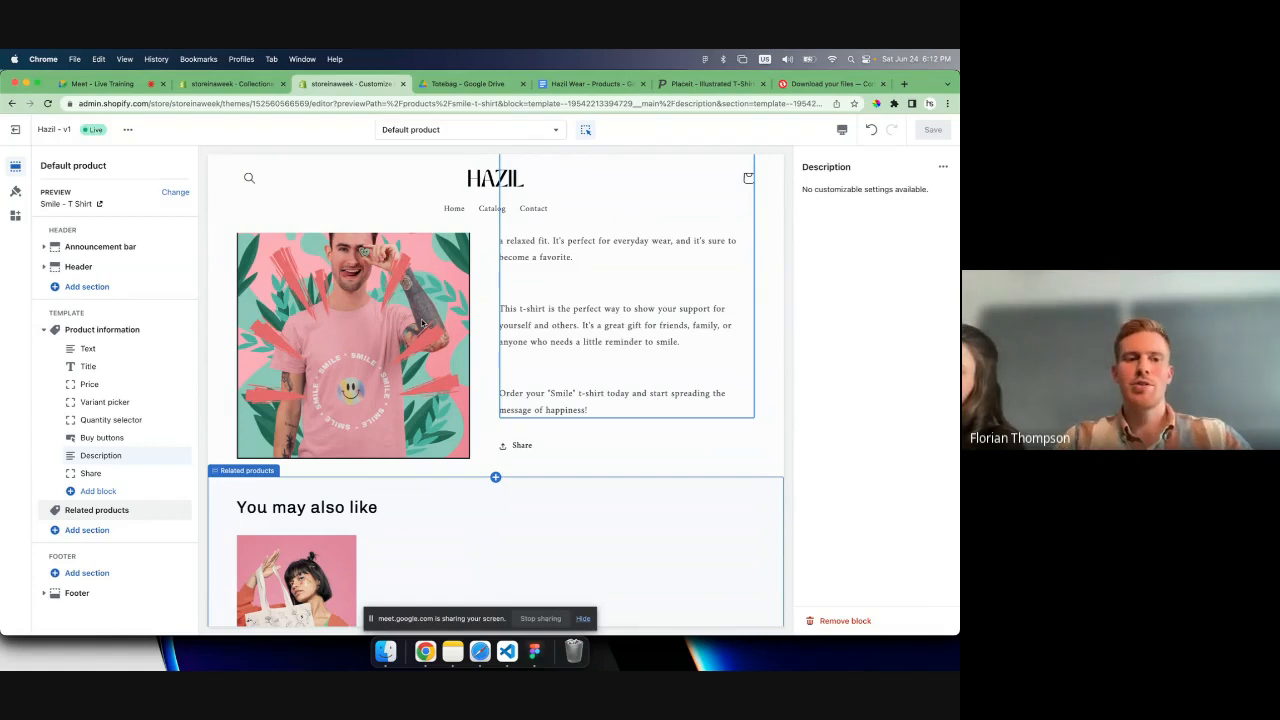
- Add a Collapsible row block to the Product information section
left_click(115, 419)
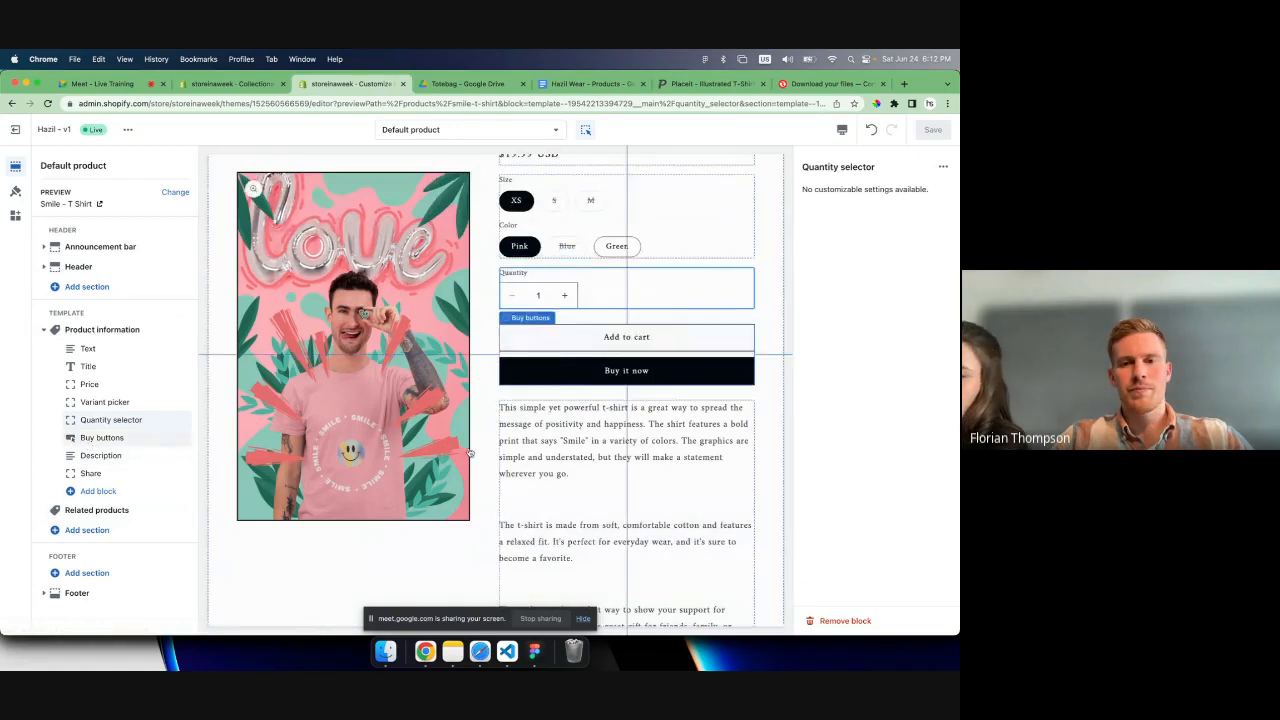
left_click(522, 456)
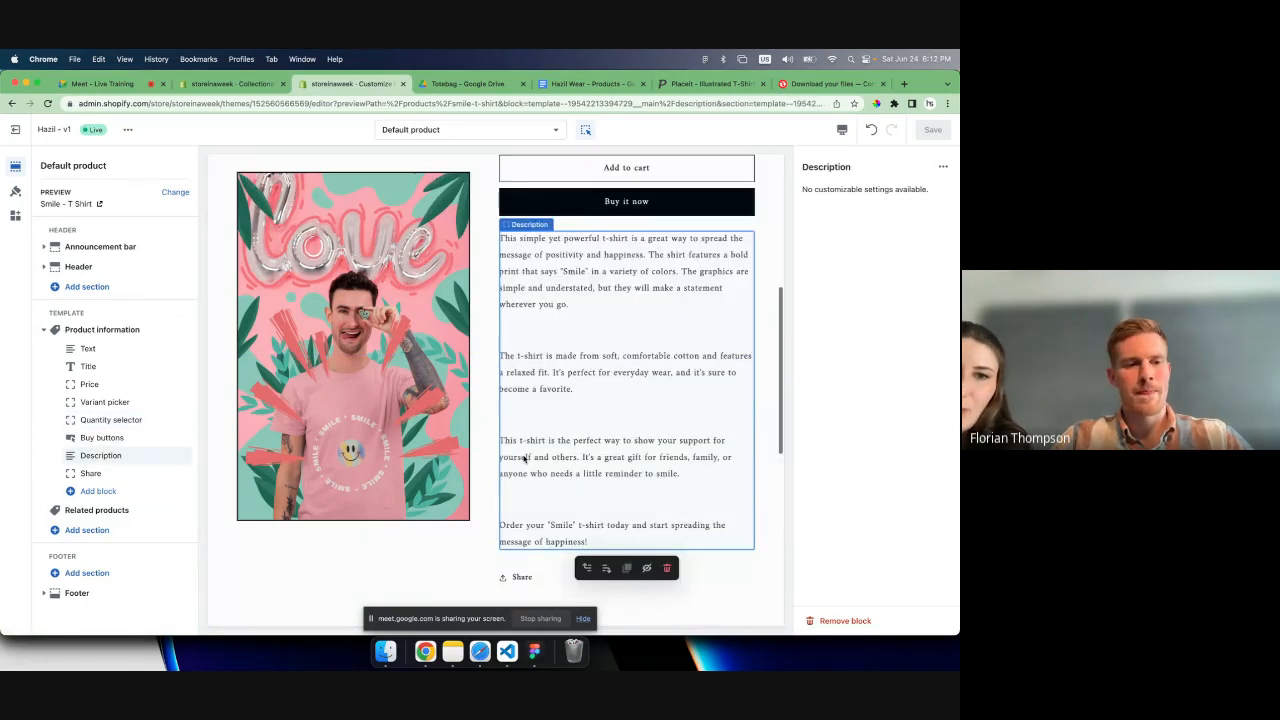
left_click(97, 491)
left_click(241, 428)
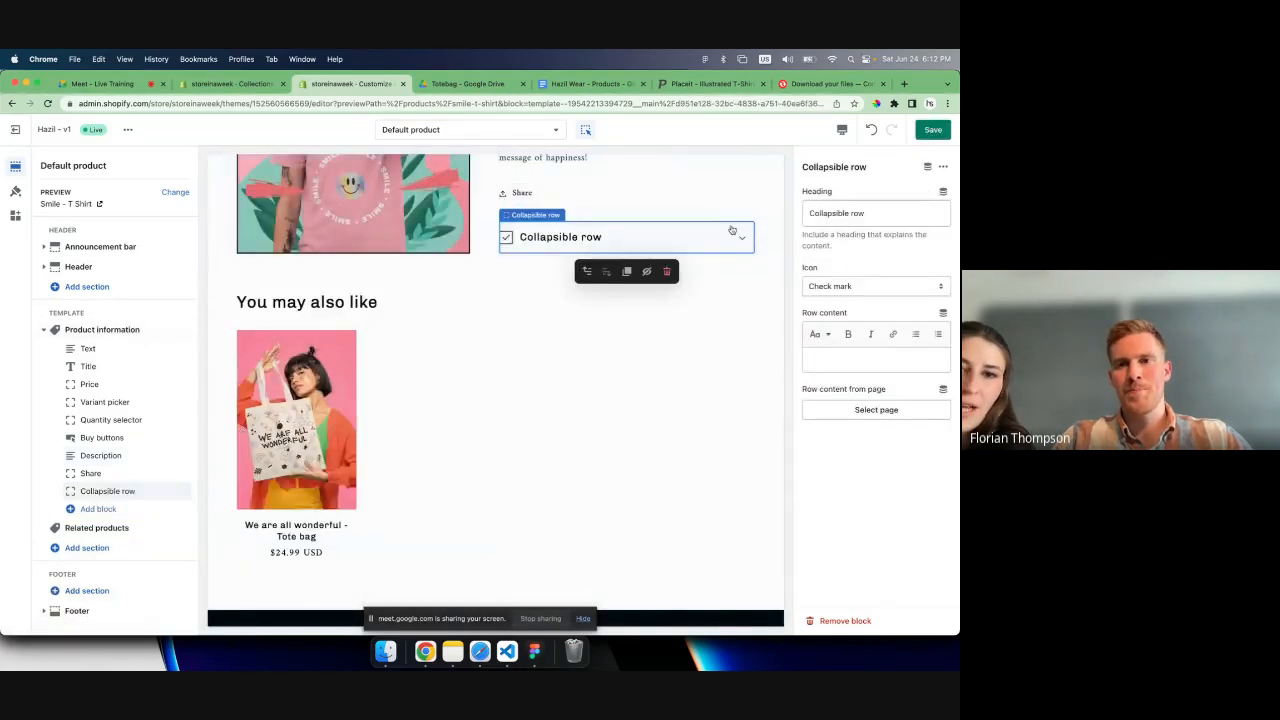
- Review the collapsible row's icon choices and the Smile - T Shirt text in the Hazil Wear - Products document
left_click(856, 287)
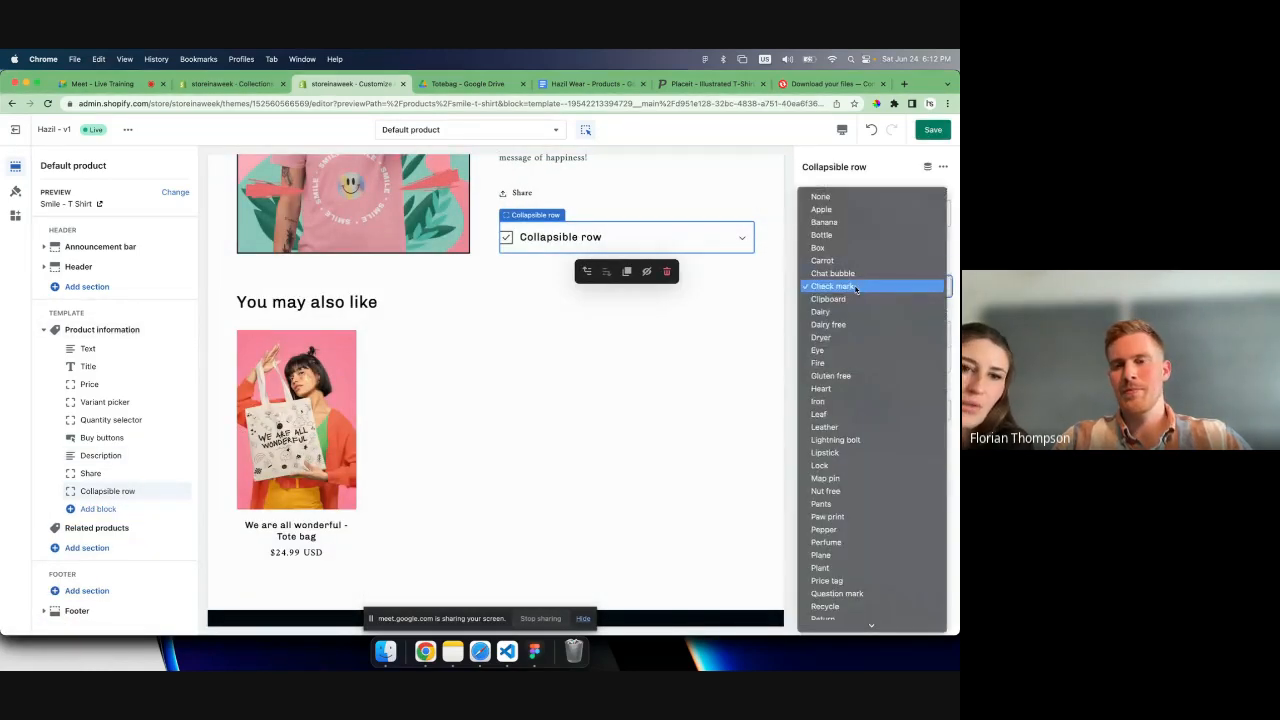
left_click(856, 287)
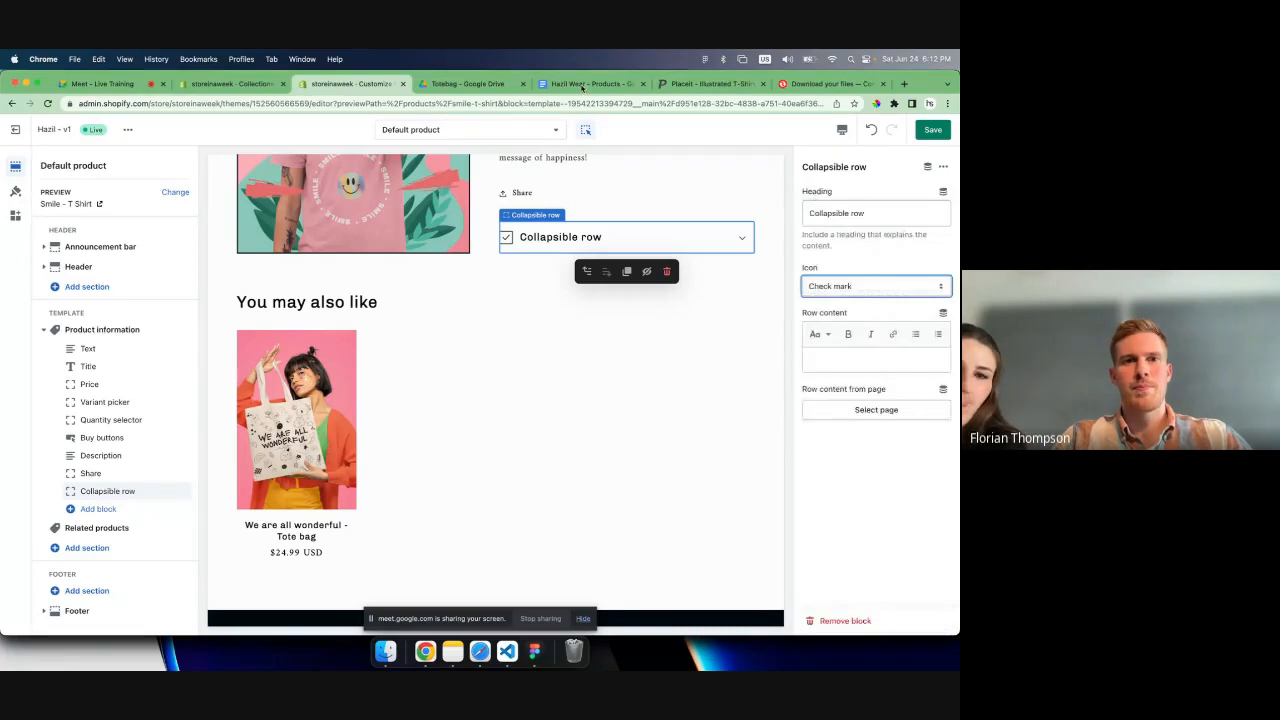
left_click(581, 85)
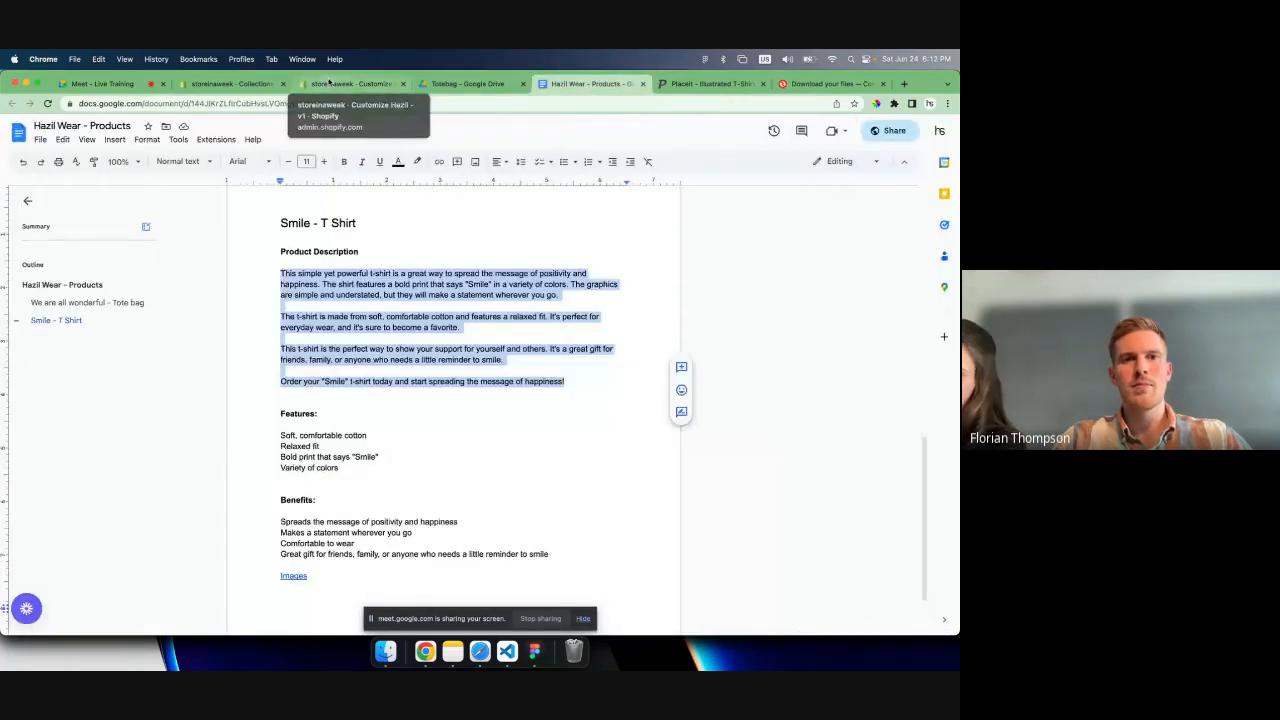
left_click(330, 84)
left_click(880, 286)
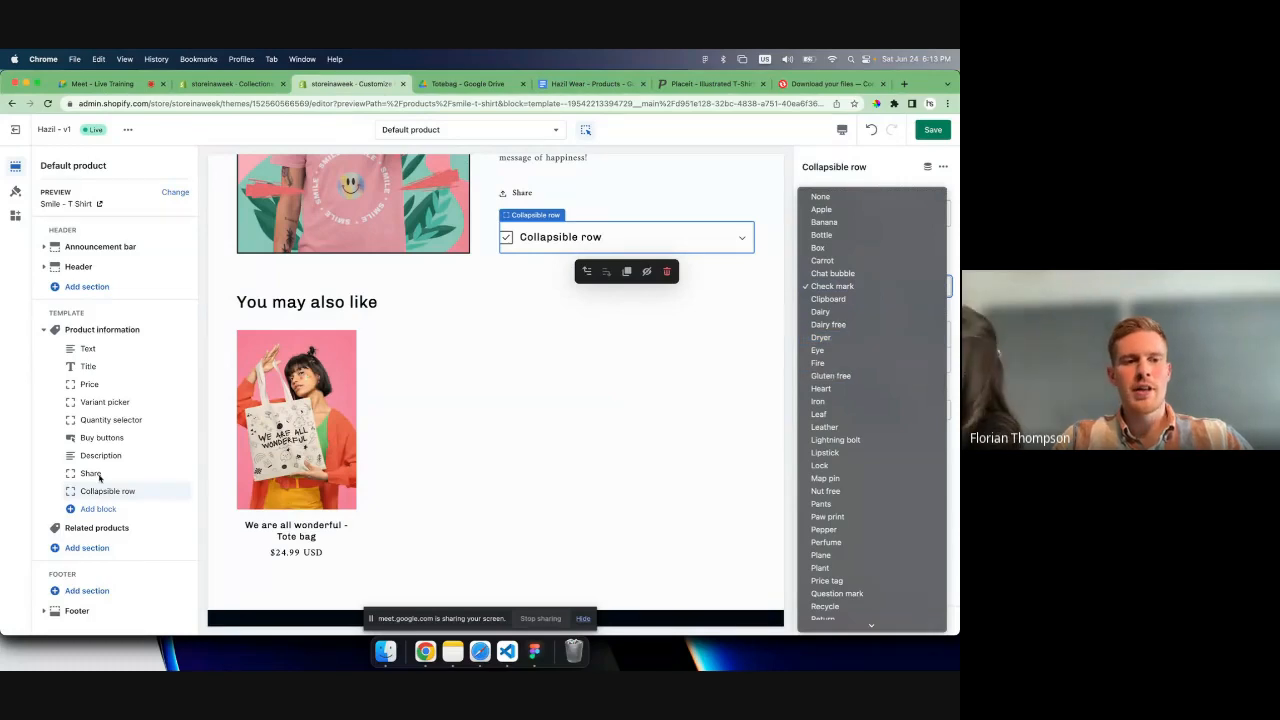
left_click(106, 498)
scroll(522, 370, "up", 2)
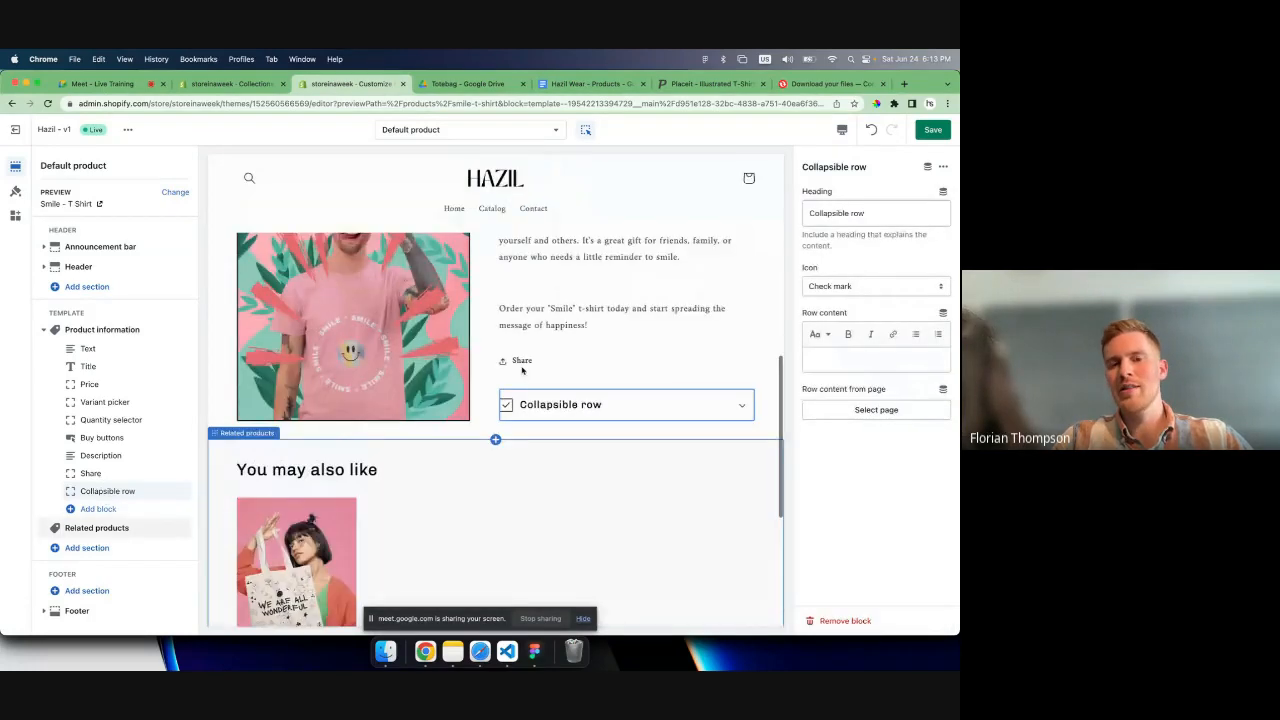
scroll(522, 370, "up", 1)
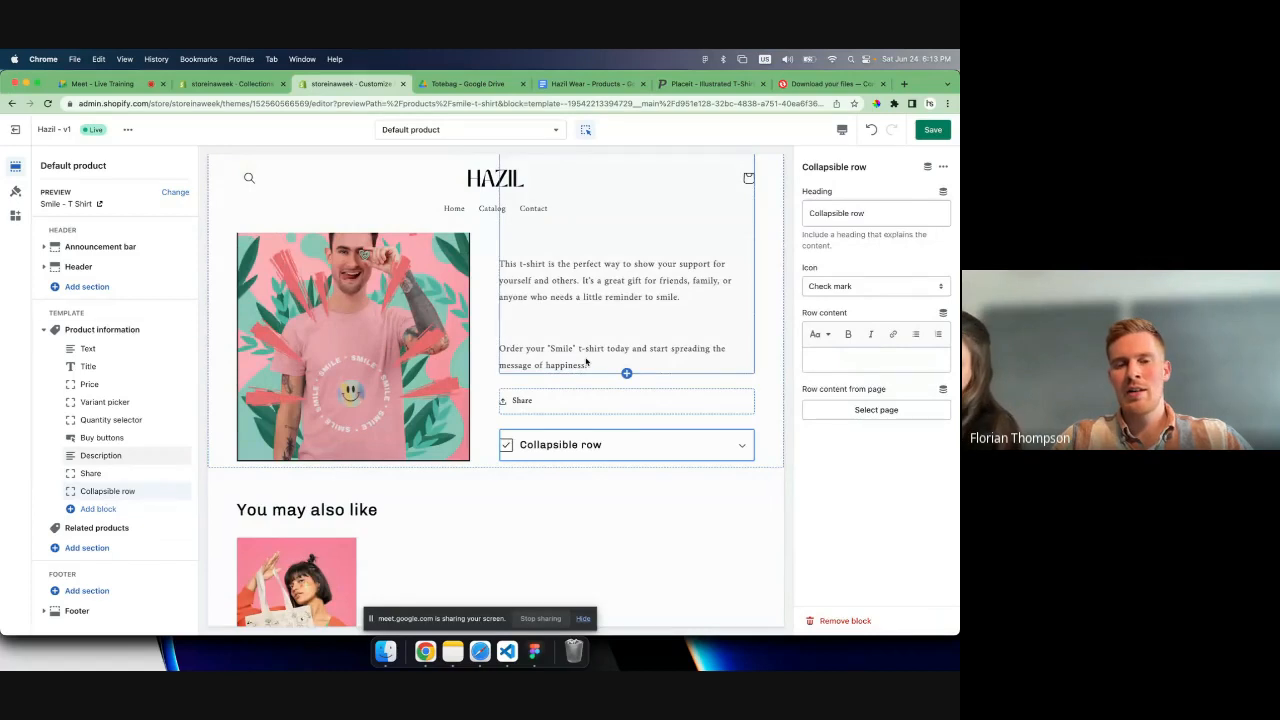
- Set the collapsible row's heading to "Fabric" and its icon to Shirt
left_click(875, 215)
key("super+a")
type("Fabric")
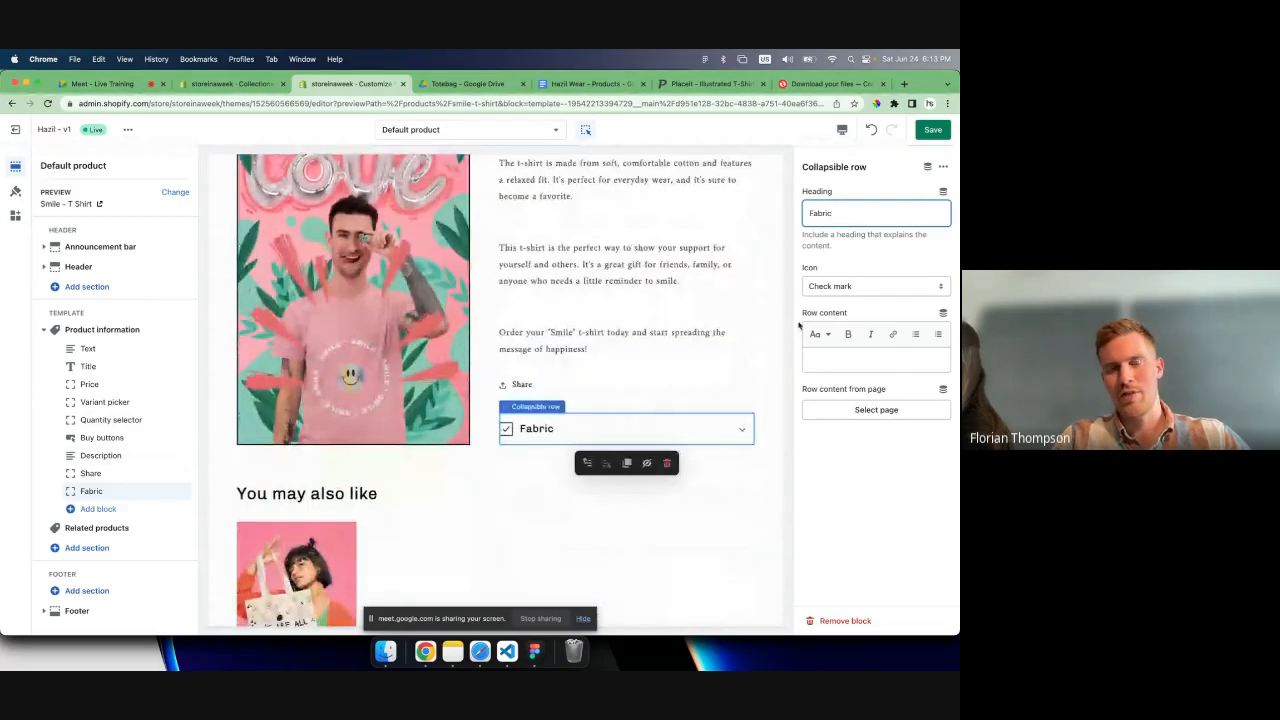
left_click(852, 287)
scroll(852, 287, "down", 3)
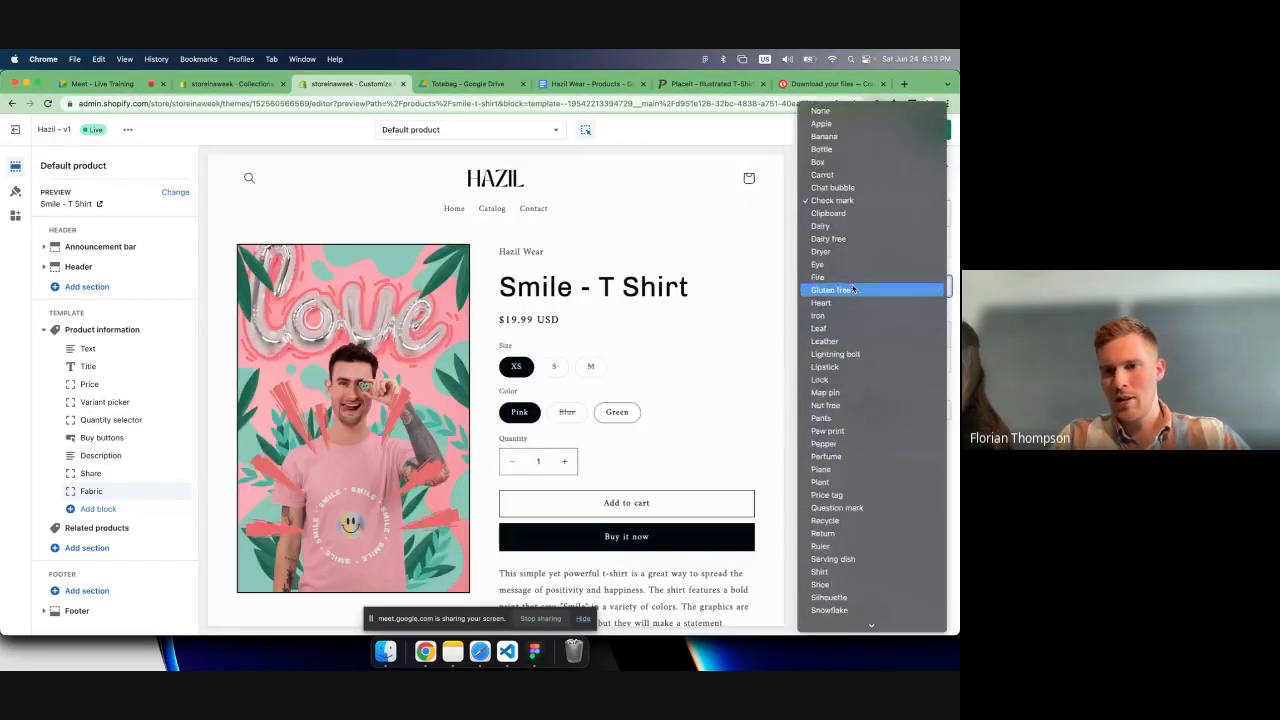
scroll(842, 380, "down", 1)
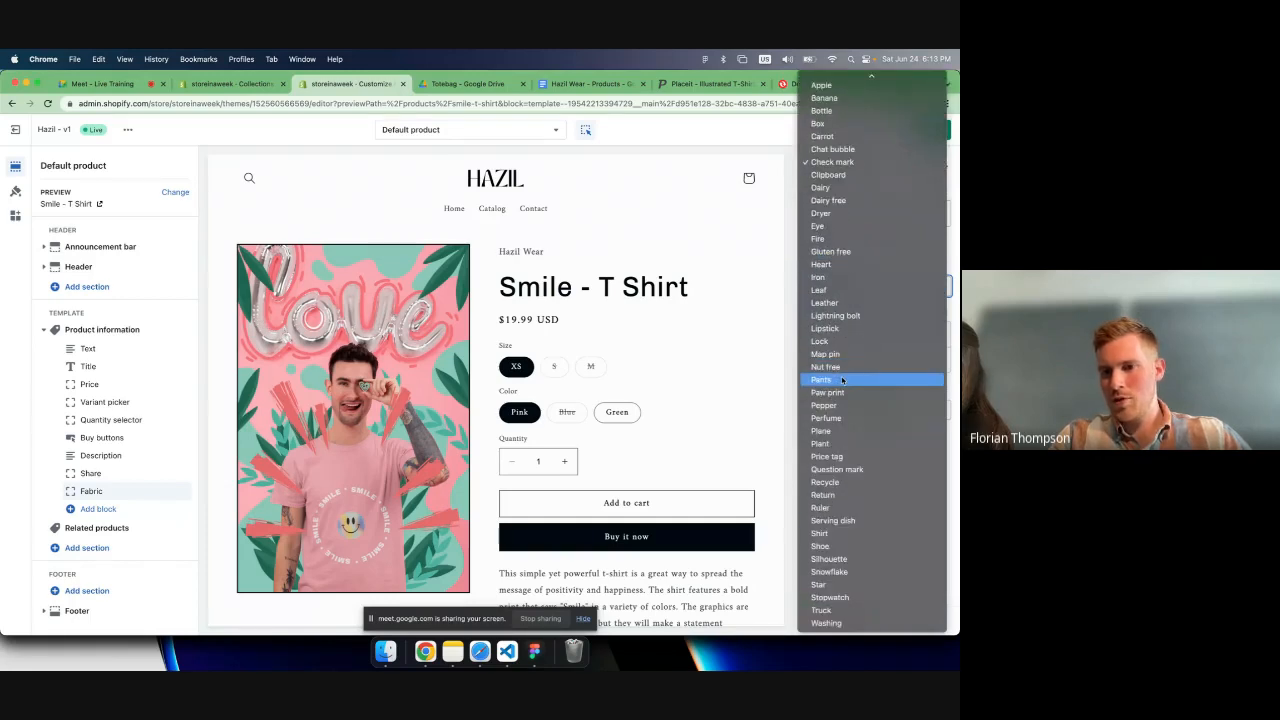
left_click(813, 534)
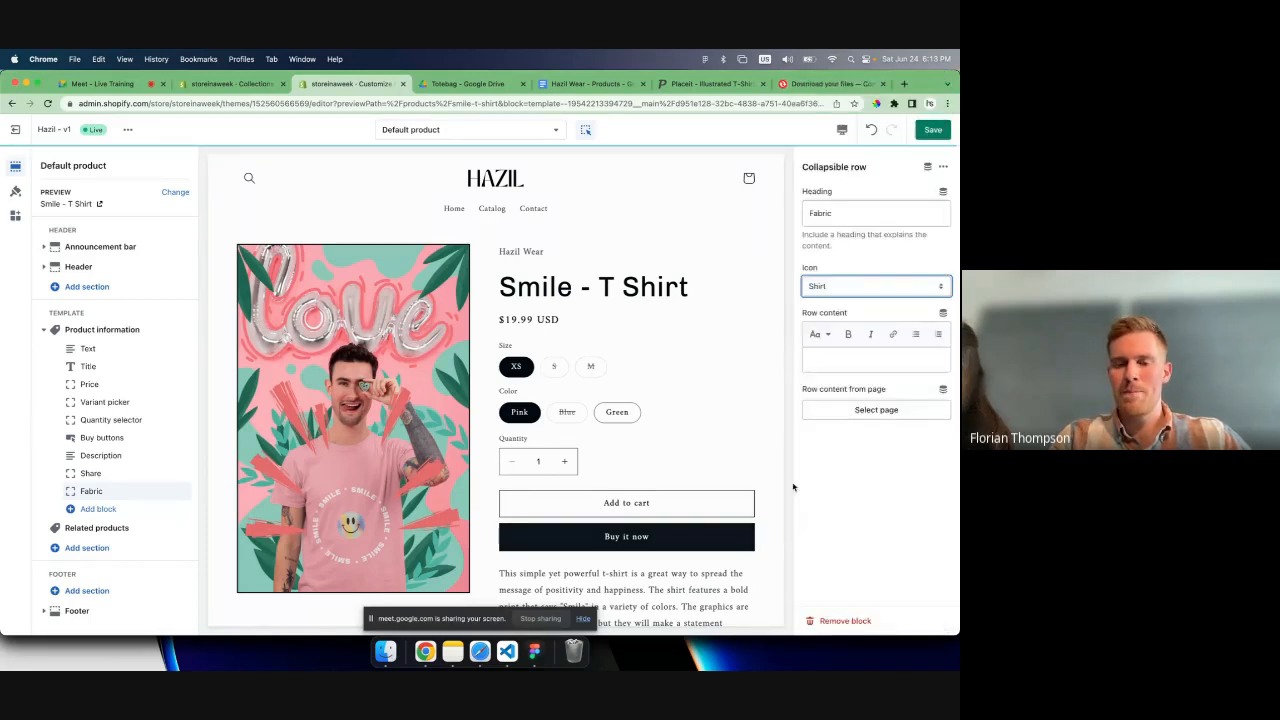
scroll(763, 435, "down", 5)
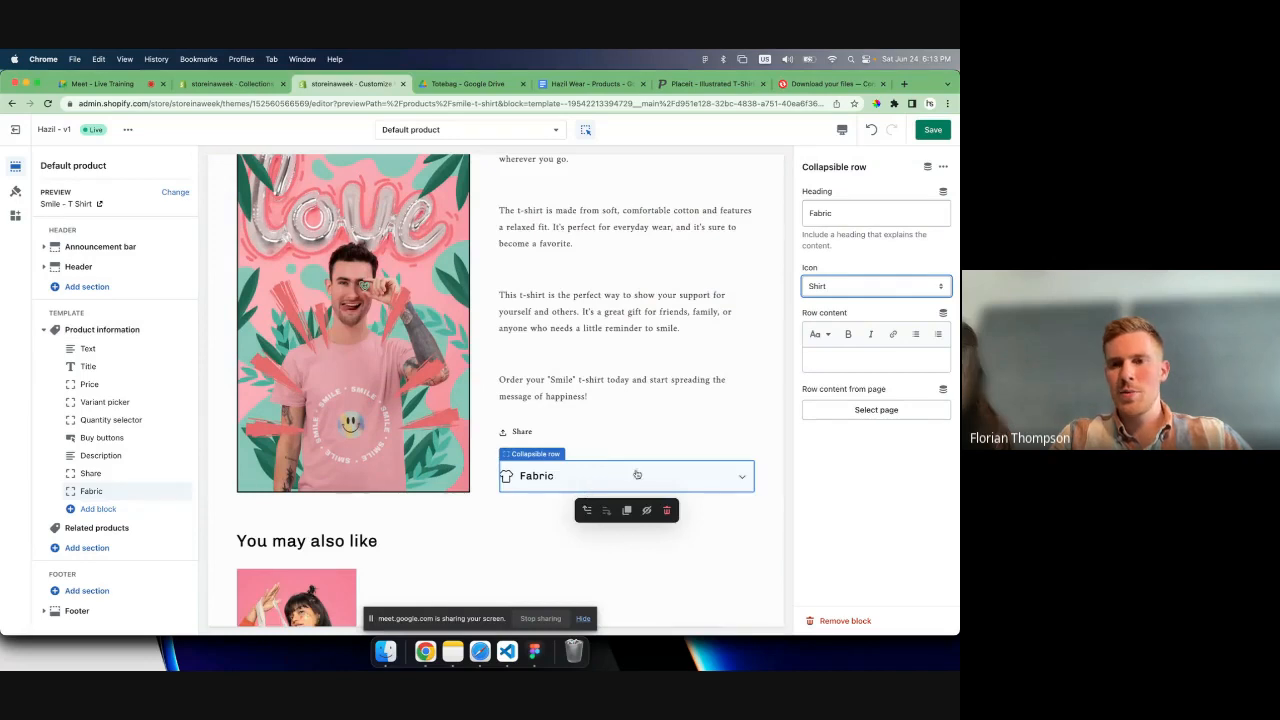
- Copy the four Features lines of Smile - T Shirt from the Hazil Wear - Products document into the Fabric row's content
left_click(590, 83)
left_click(331, 468)
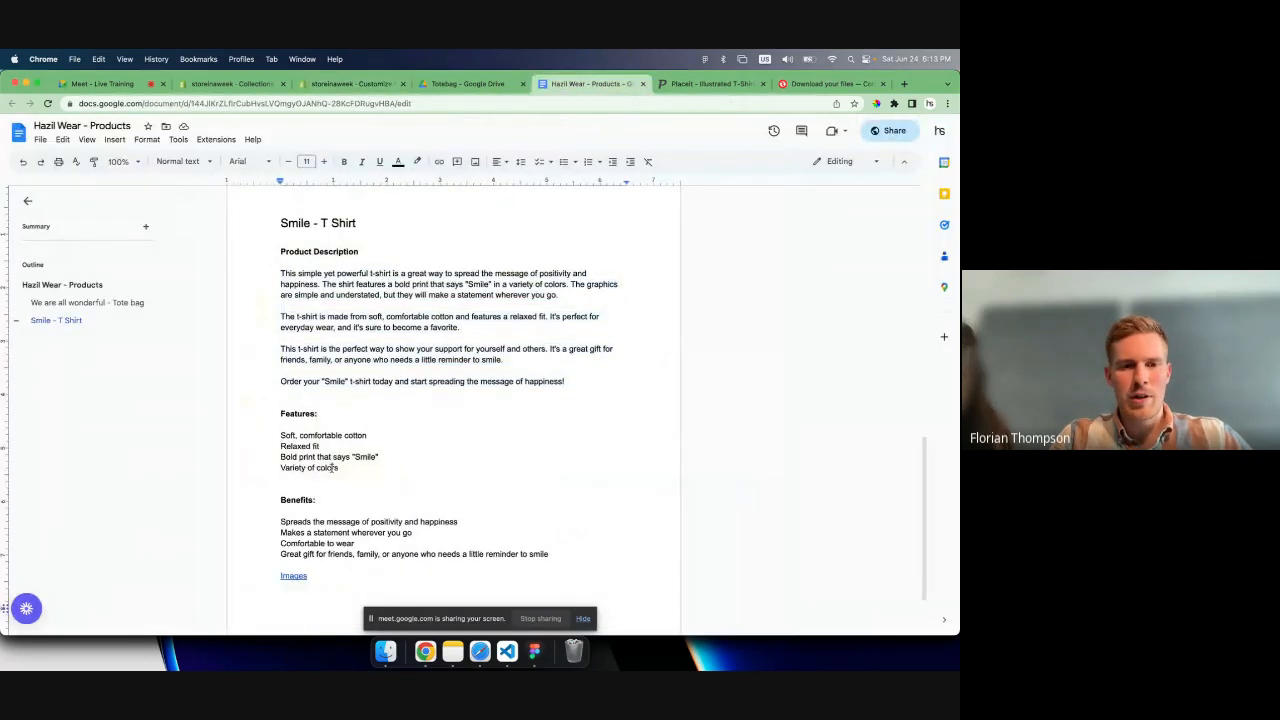
left_click_drag(331, 468, 279, 434)
key("super+c")
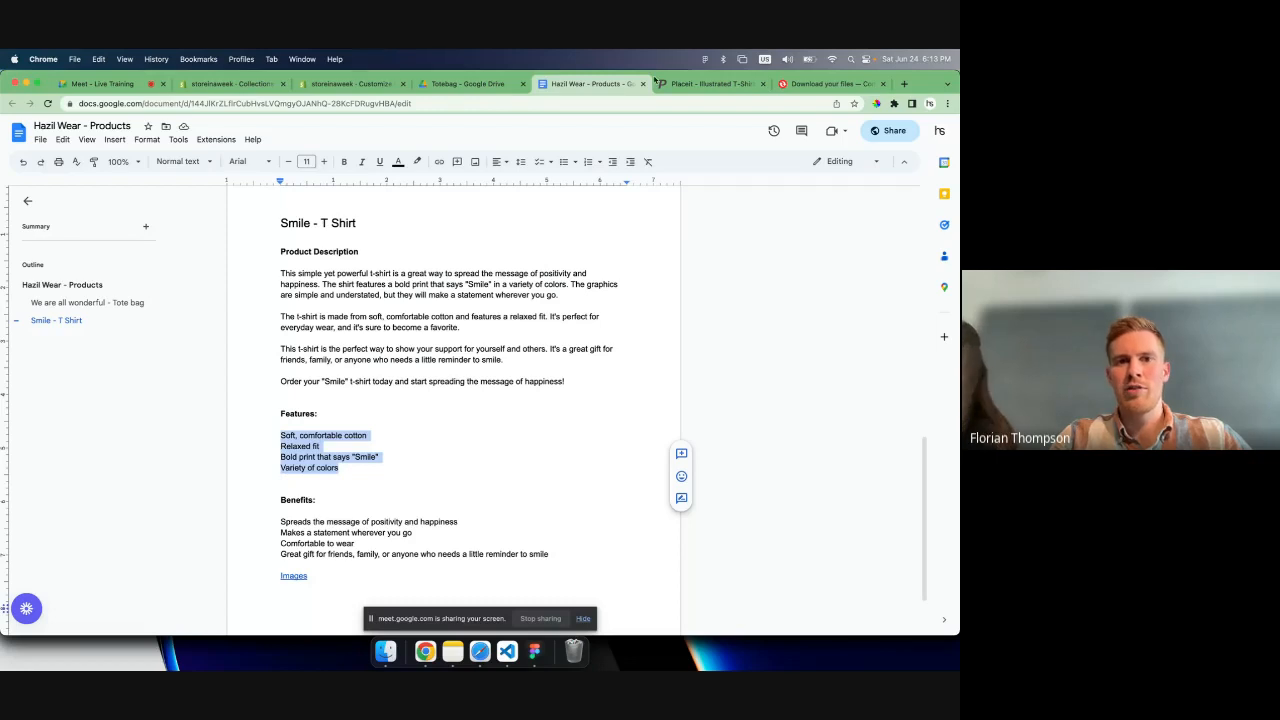
left_click(344, 84)
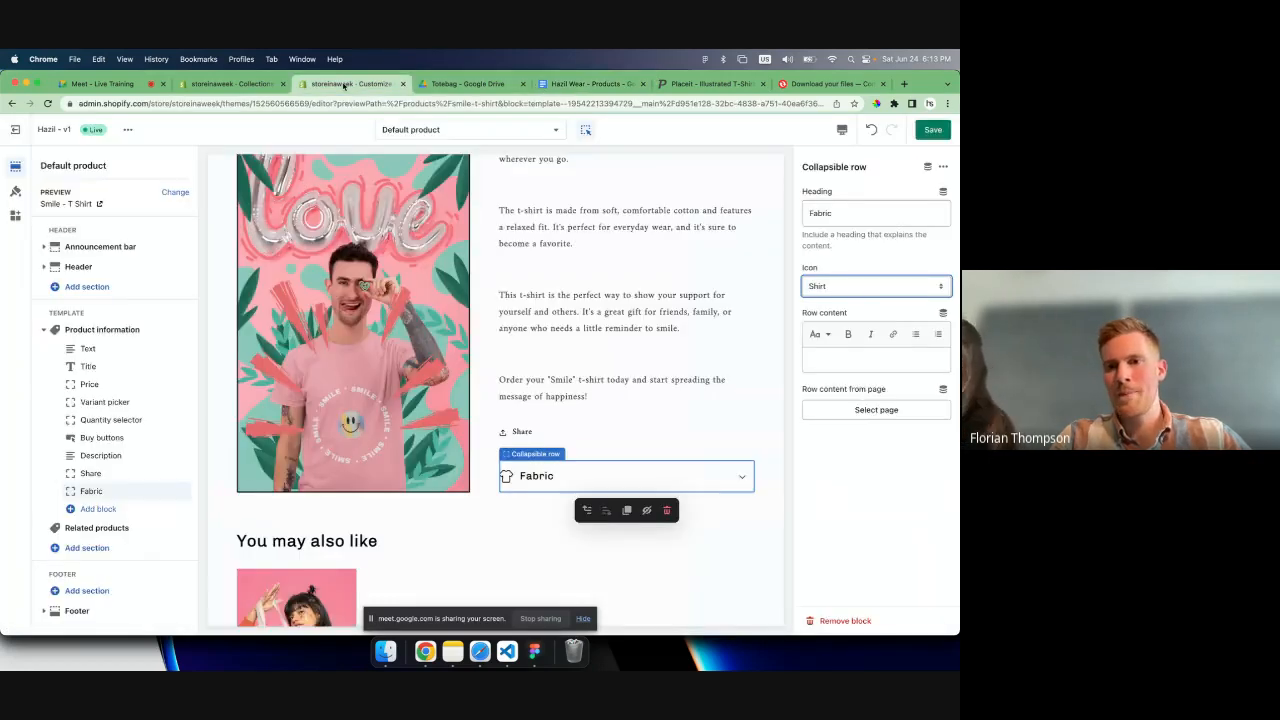
left_click(839, 360)
key("super+v")
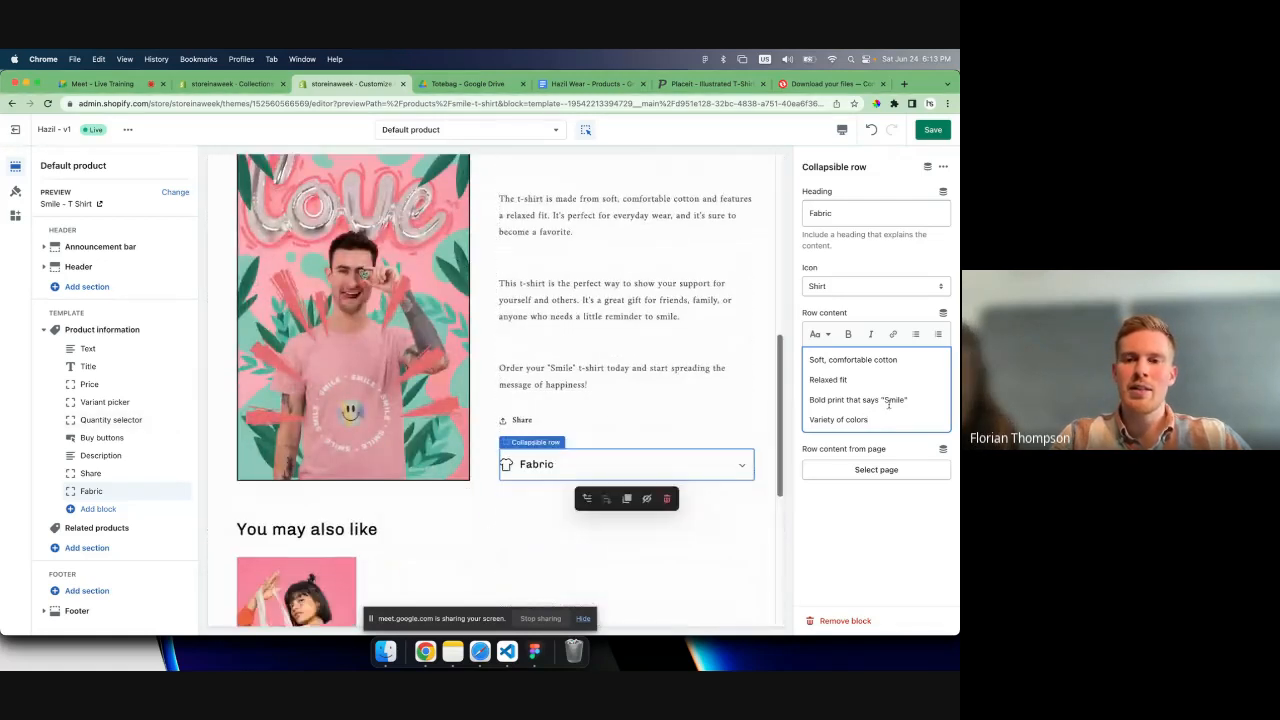
- Cut all four feature lines out of the Fabric row's content, keeping them on the clipboard
left_click_drag(877, 422, 811, 352)
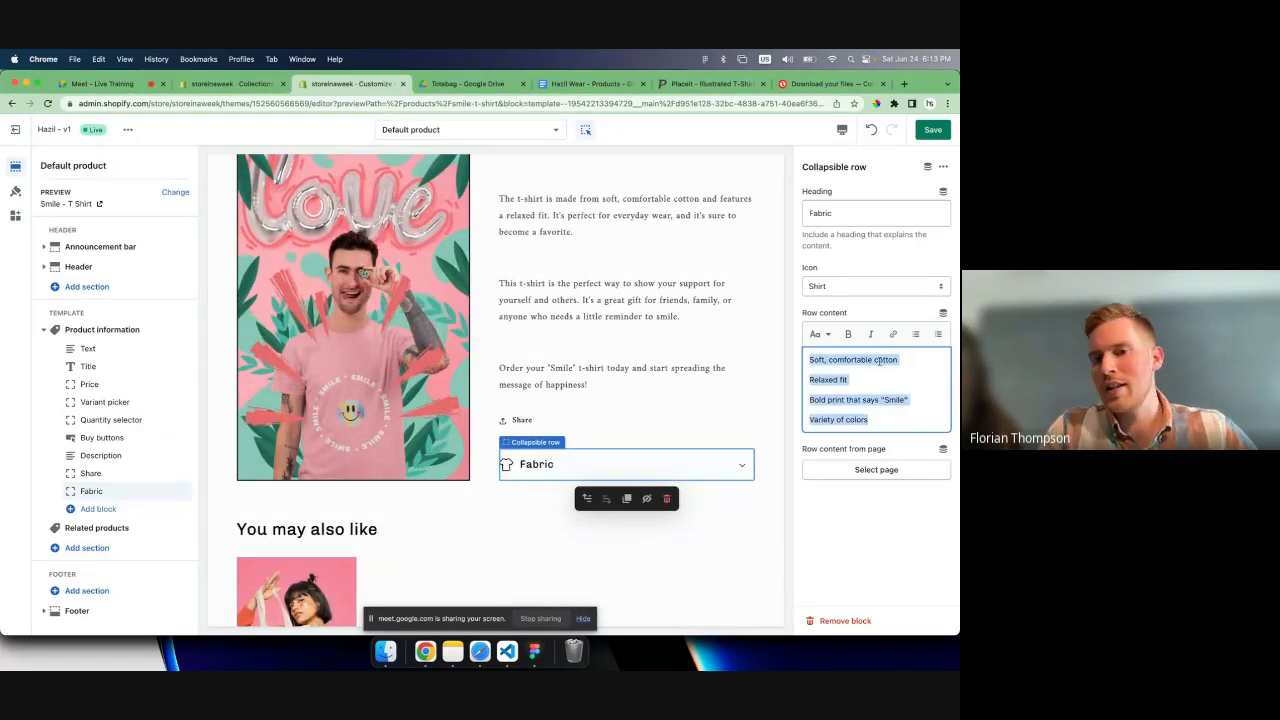
key("super+c")
key("BackSpace")
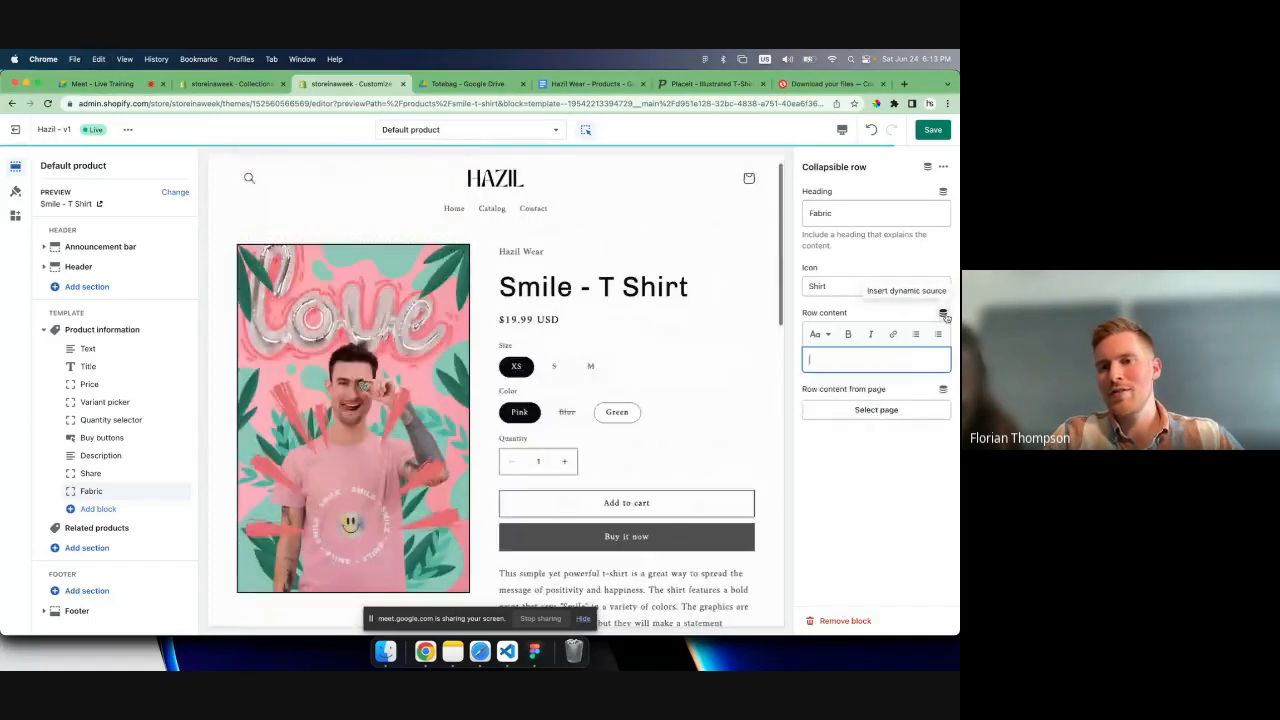
- Start a new product metafield definition from the row content's dynamic source options and name it "fabric"
left_click(942, 313)
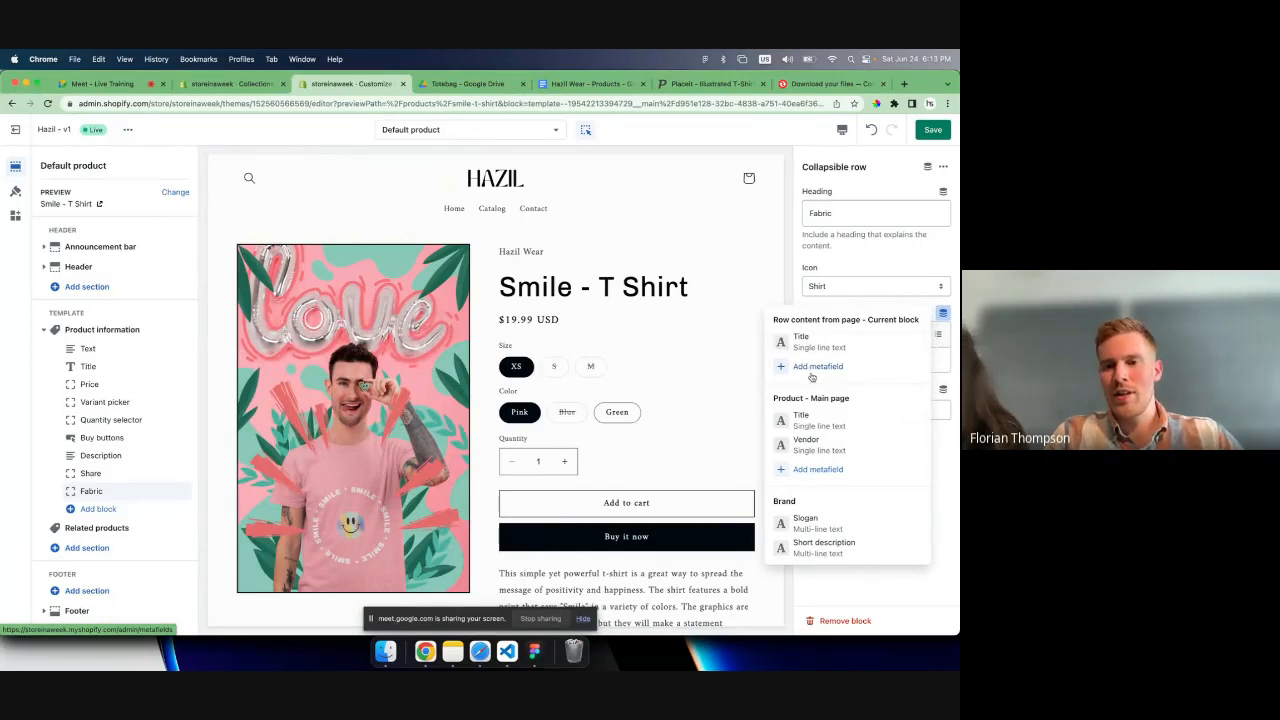
left_click(817, 470)
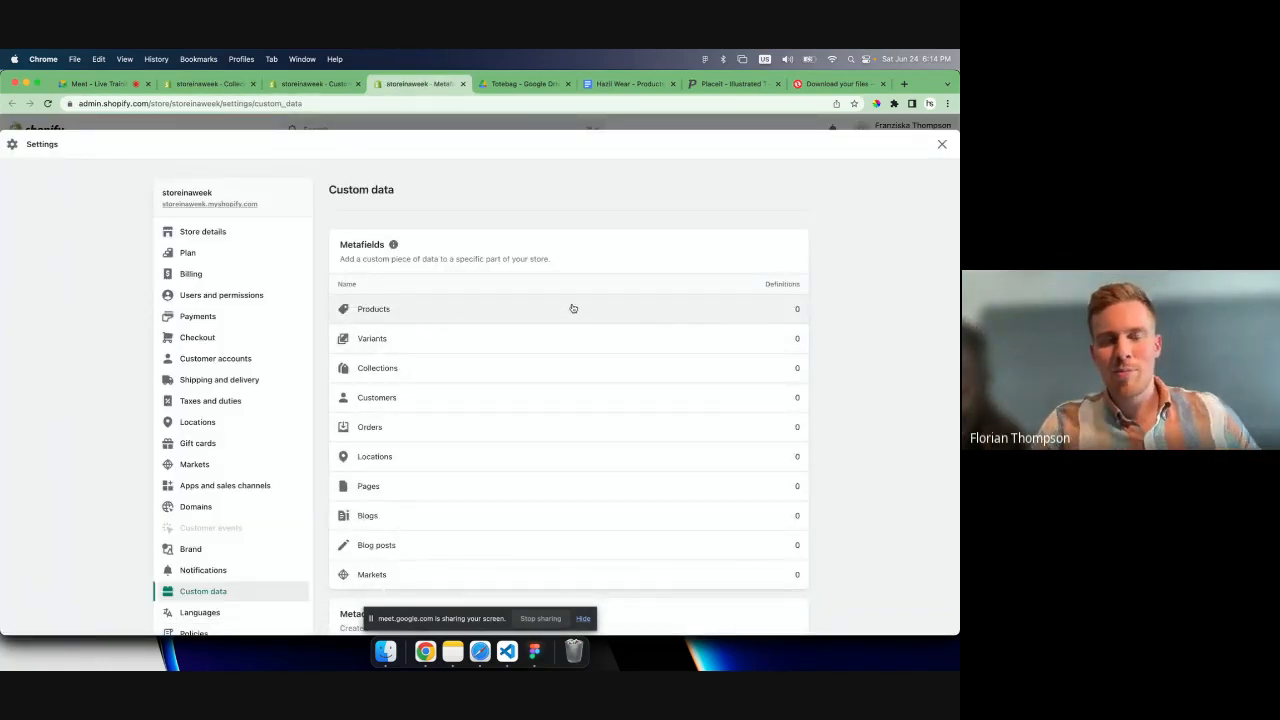
left_click(525, 316)
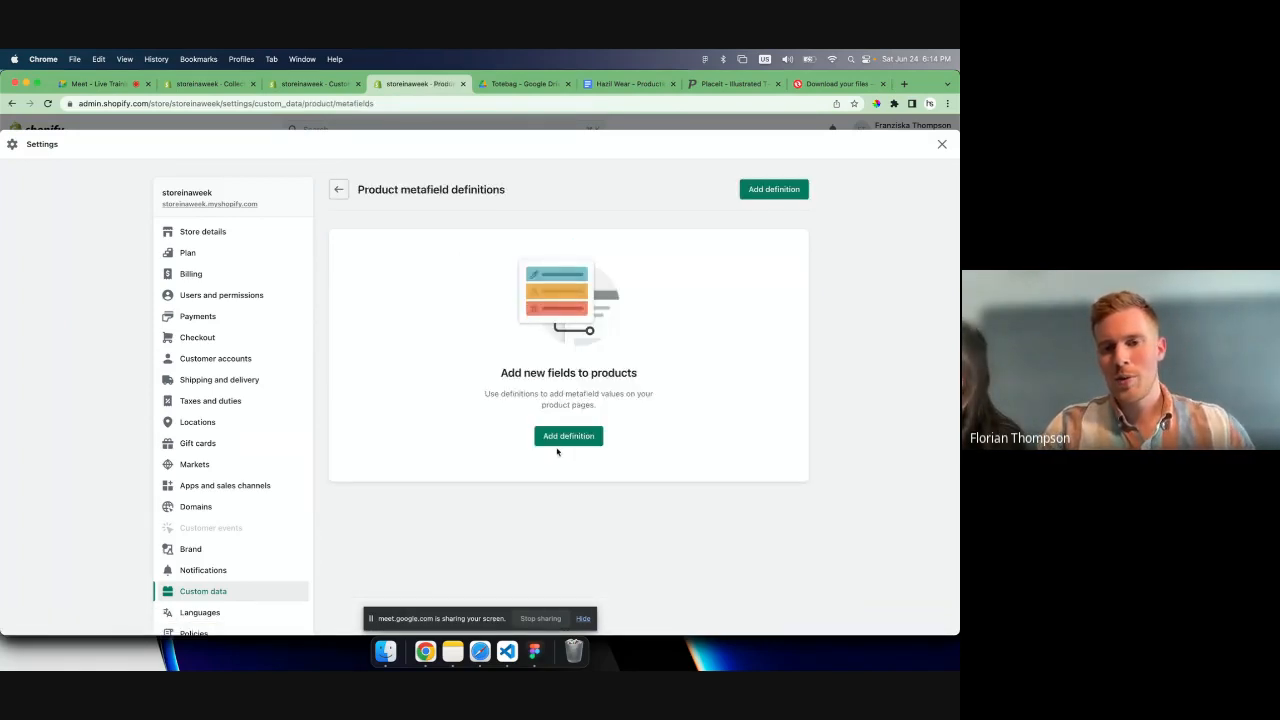
left_click(560, 442)
left_click(505, 256)
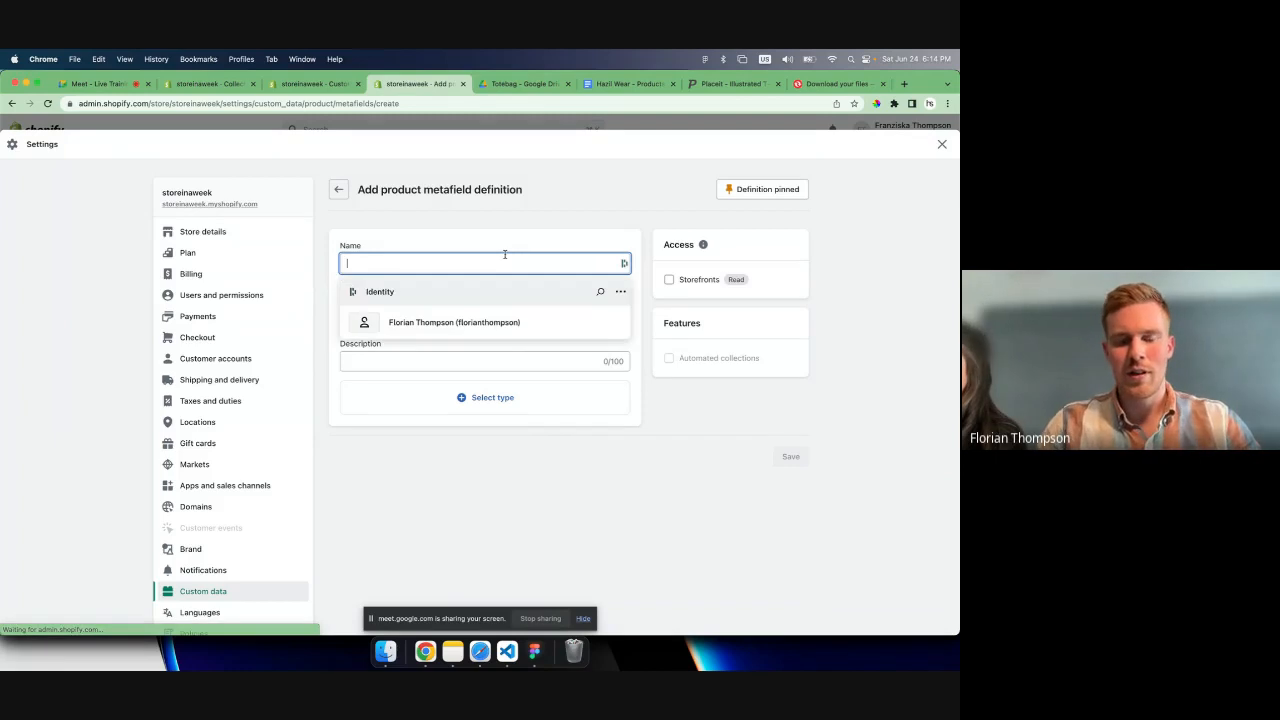
type("fabric")
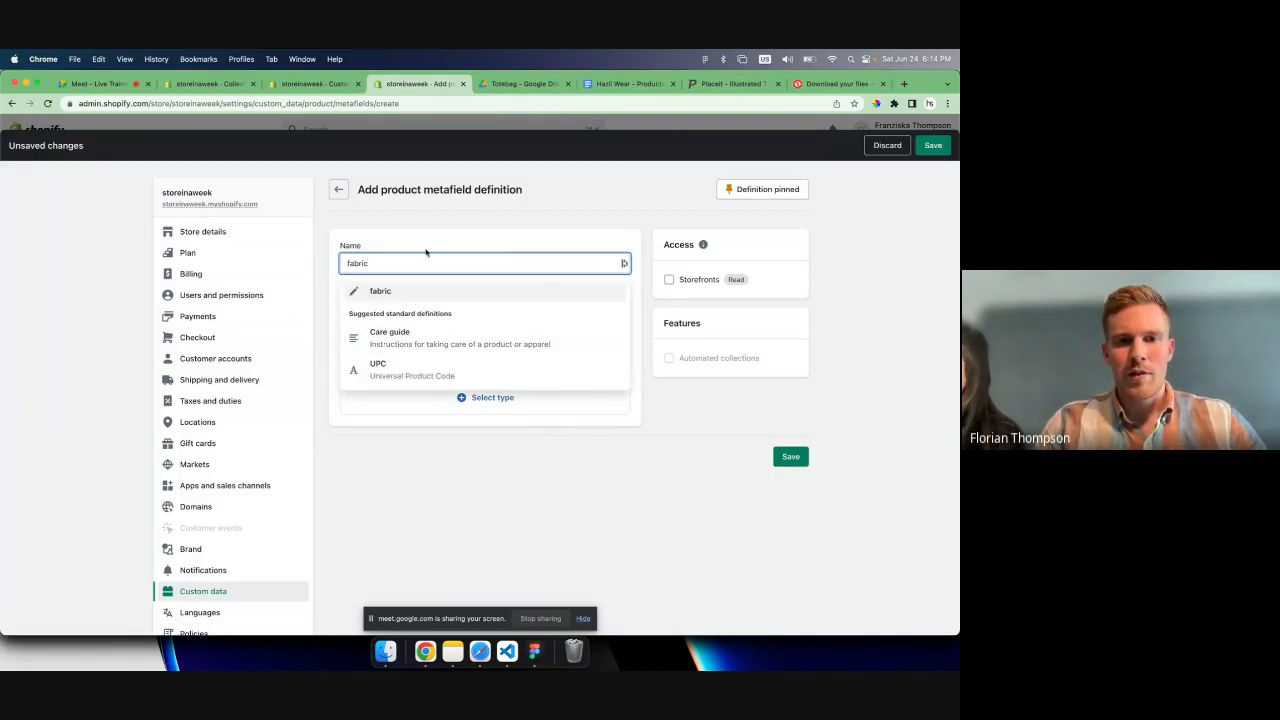
left_click(441, 314)
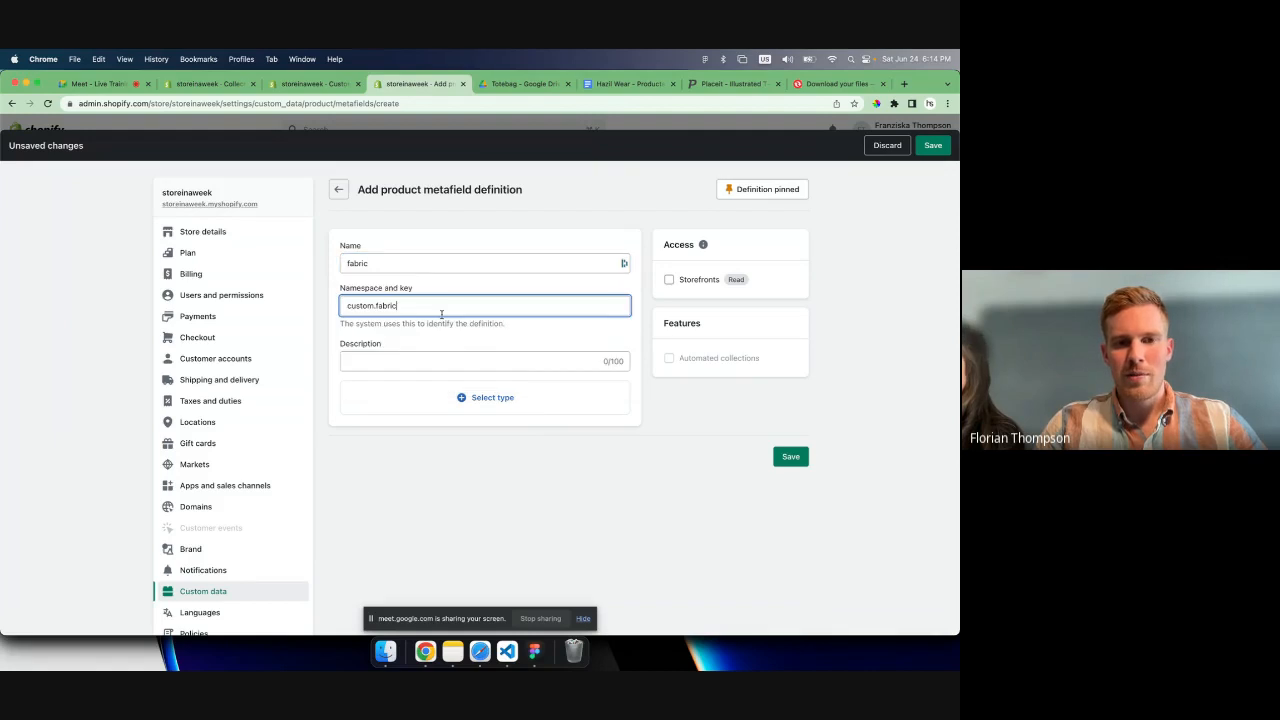
- Describe the metafield as "The fabric of the product", set its type to Multi-line text, and save the definition
left_click(411, 364)
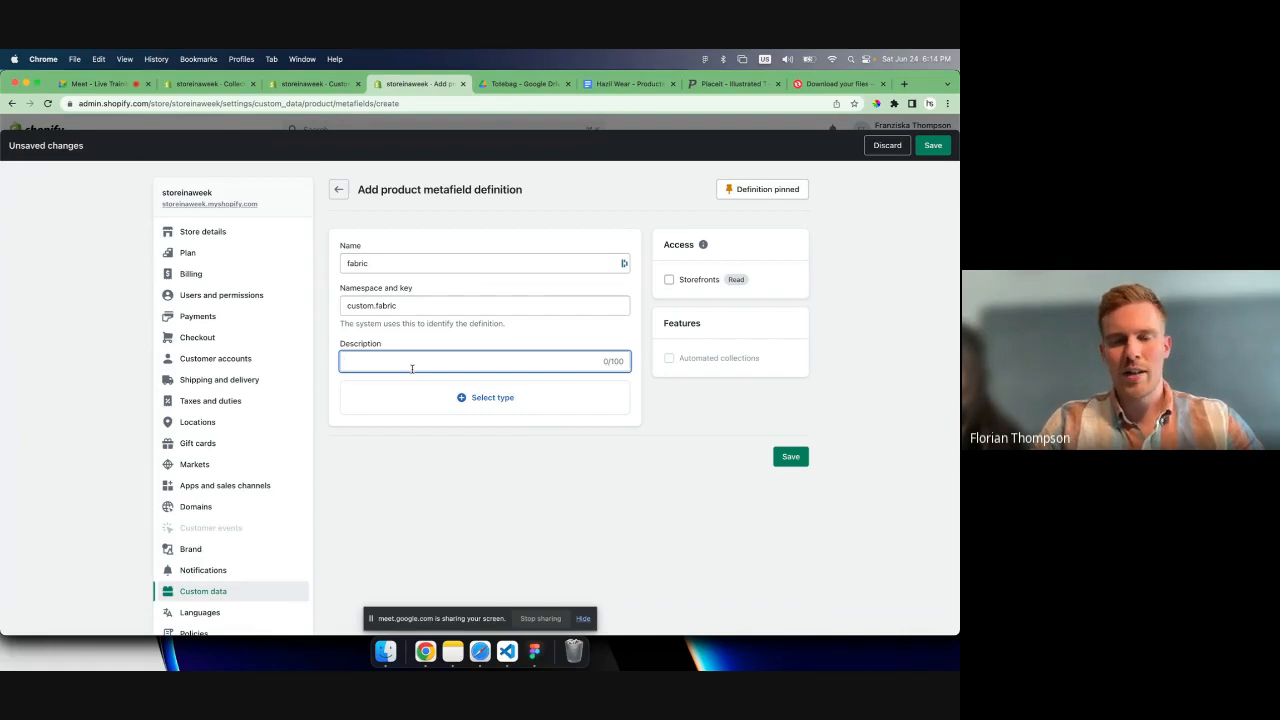
type("The fgf")
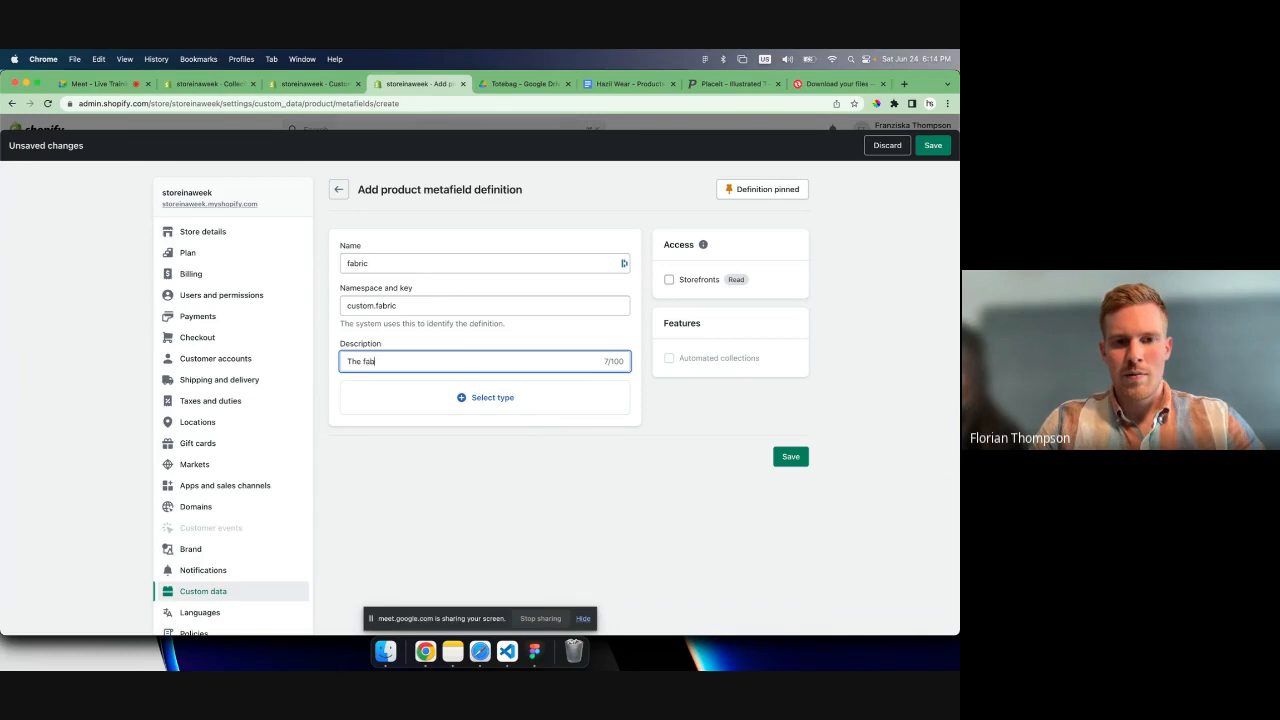
type(" of the product")
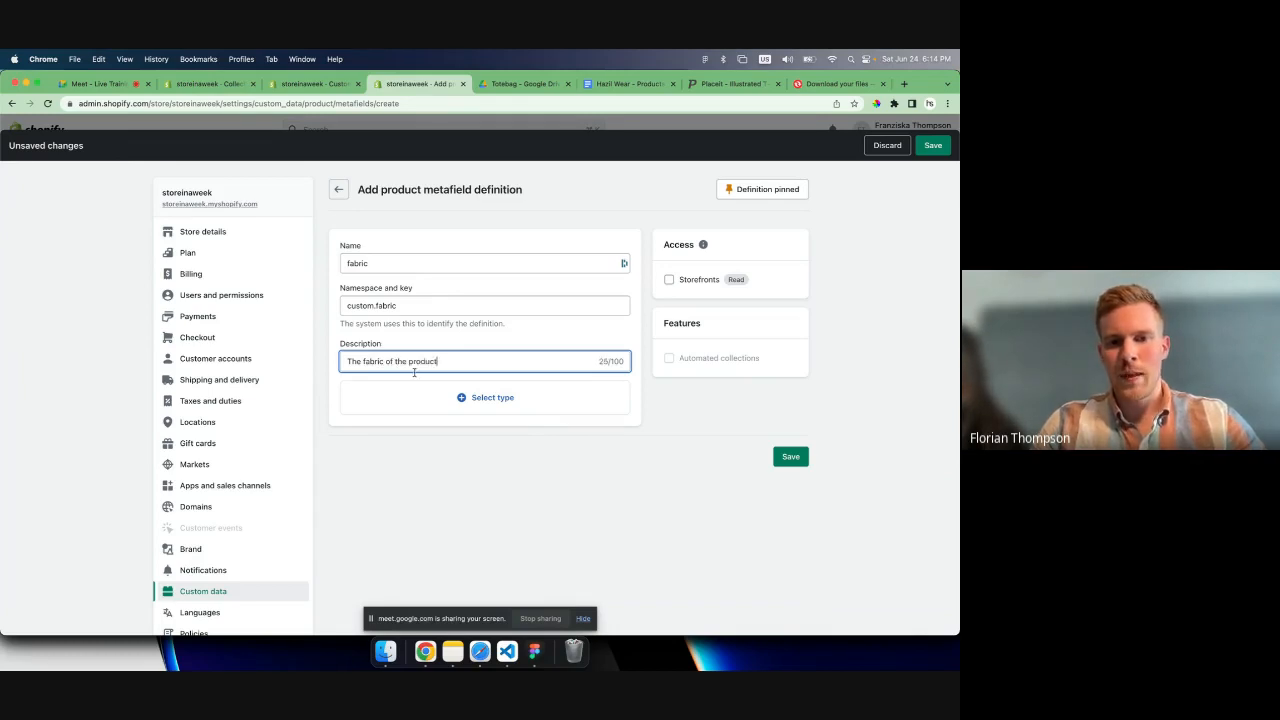
left_click(470, 398)
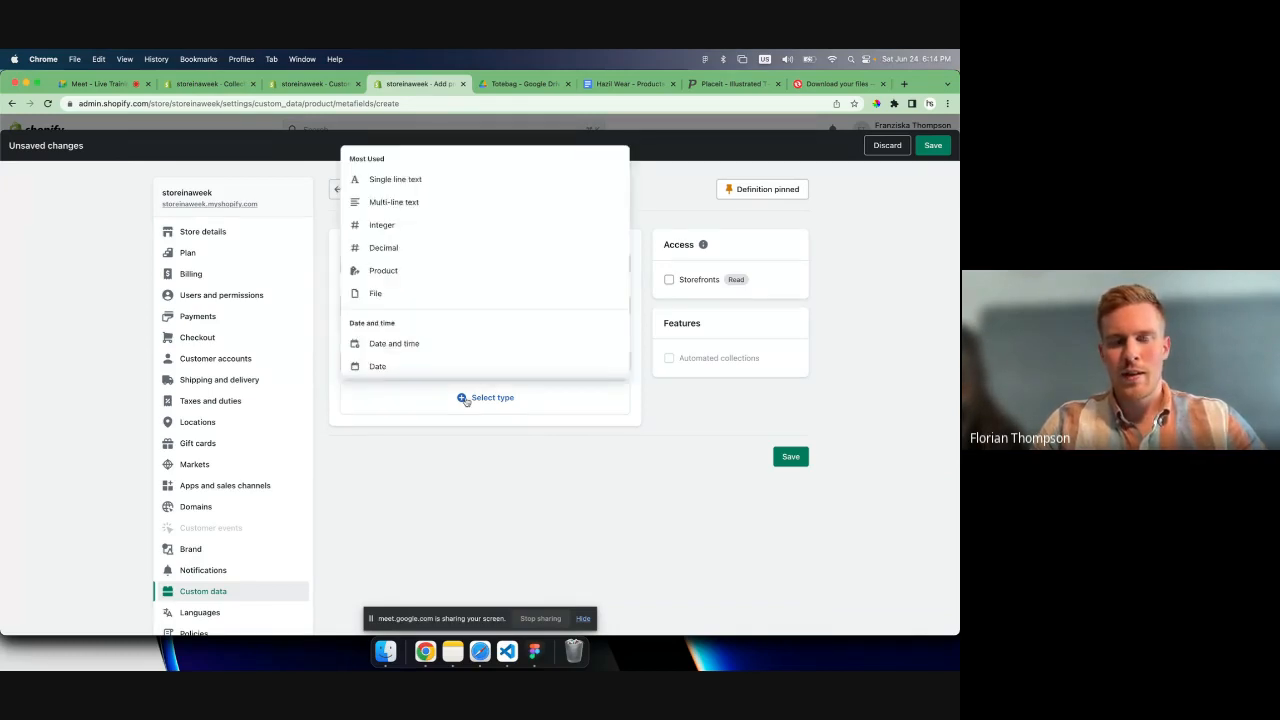
left_click(403, 203)
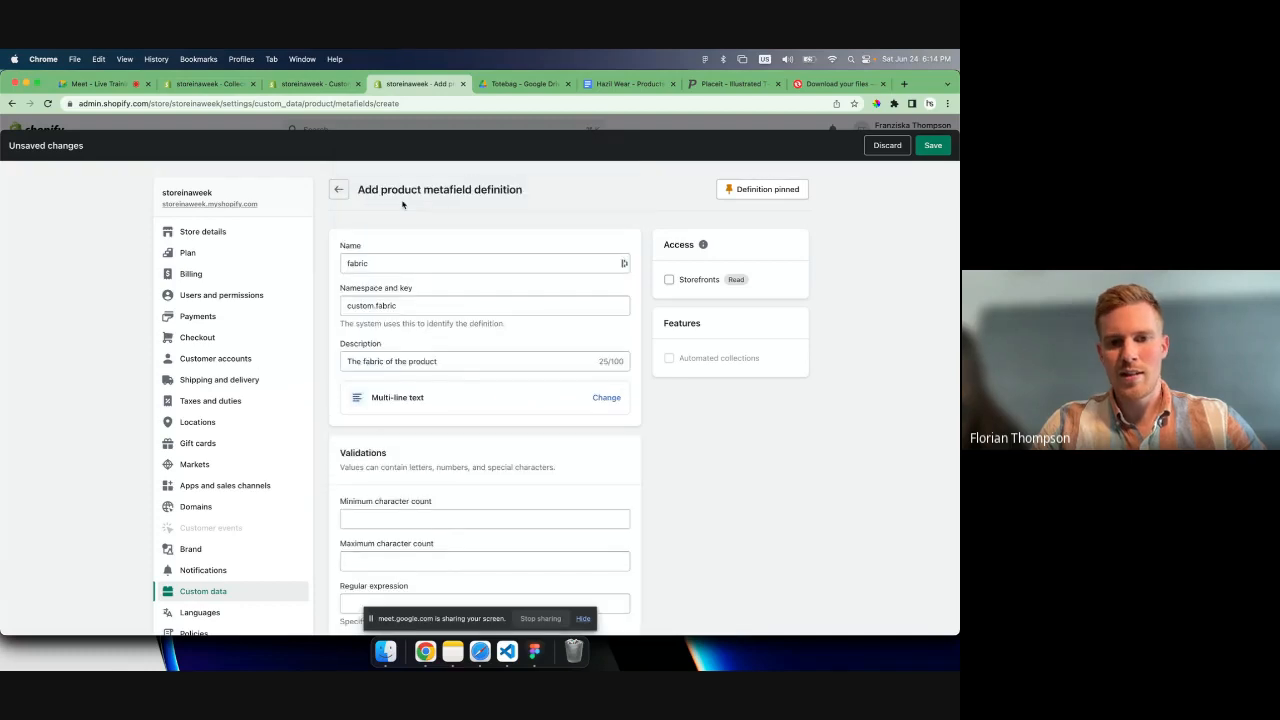
scroll(483, 432, "down", 2)
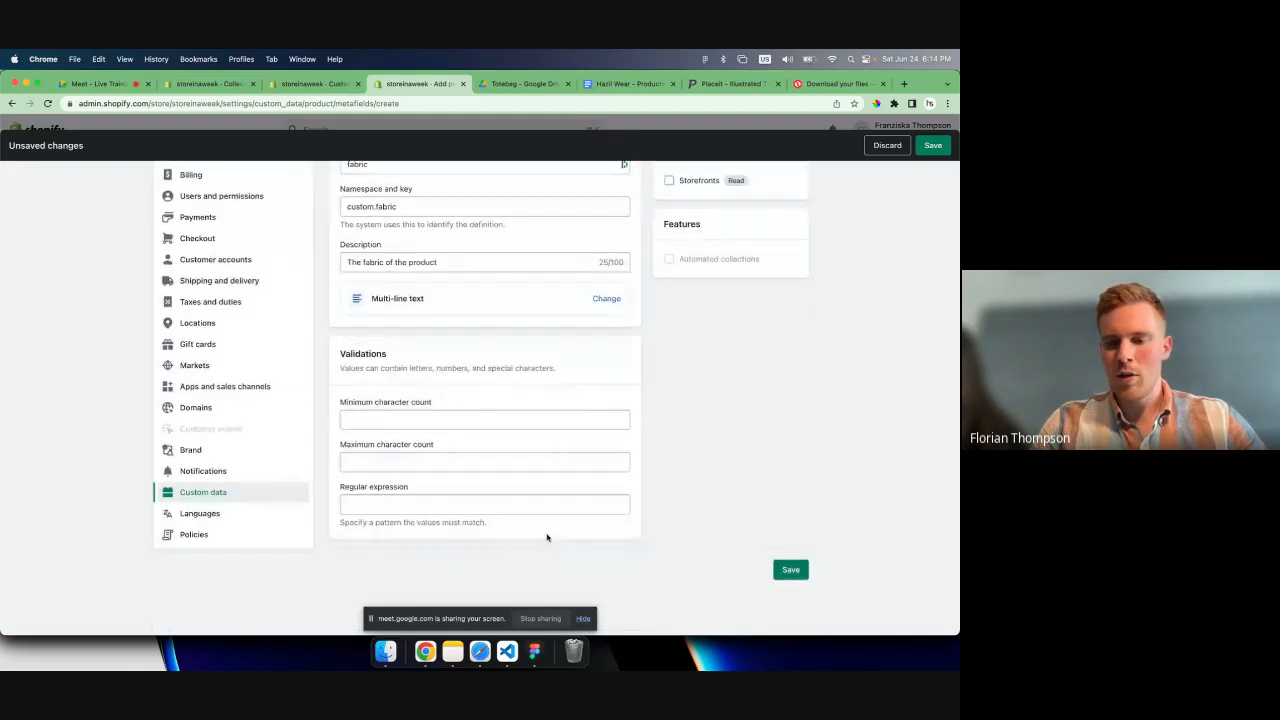
scroll(746, 571, "up", 2)
scroll(746, 571, "down", 2)
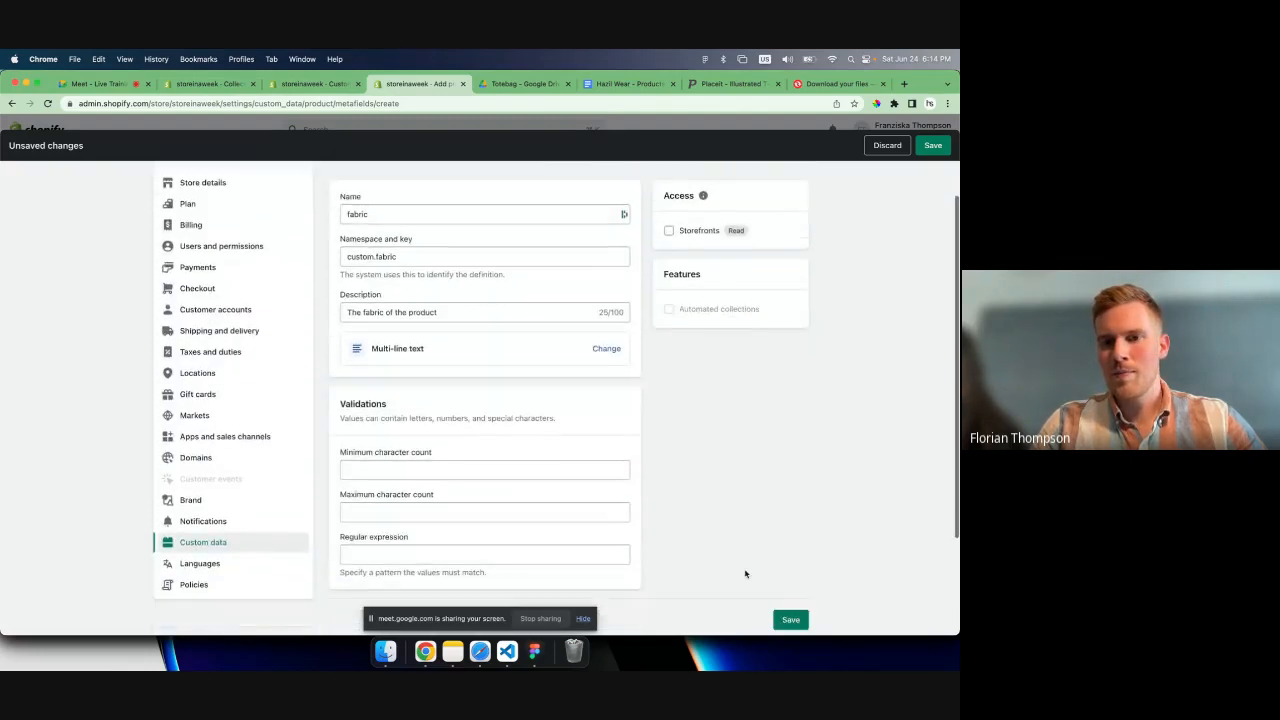
left_click(790, 566)
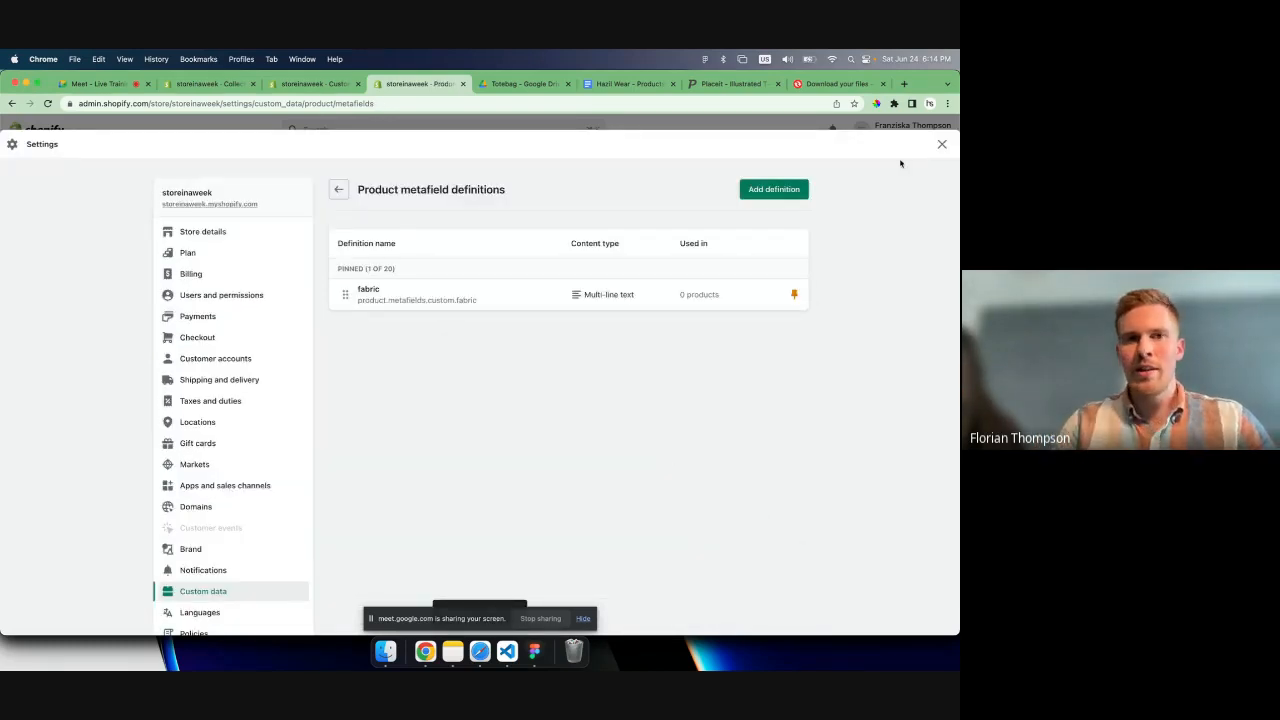
- Paste the copied feature lines into the fabric metafield of the Smile - T Shirt product and save the product
left_click(209, 88)
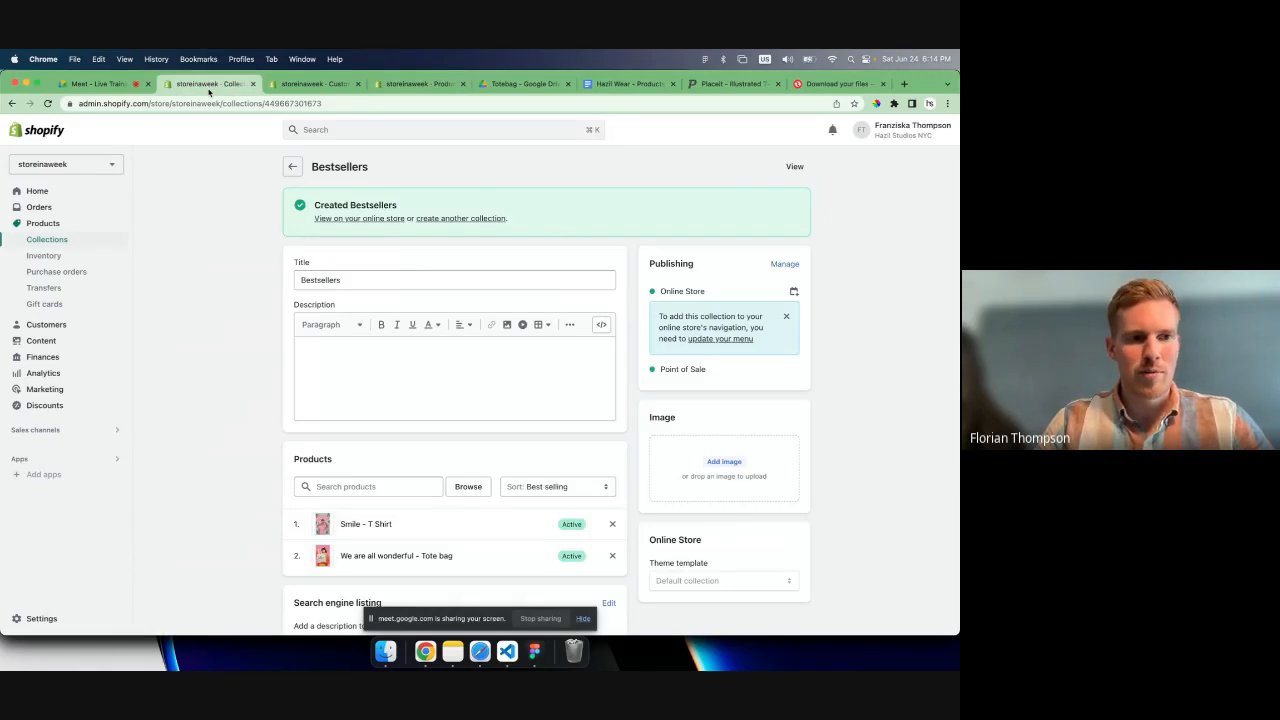
left_click(43, 223)
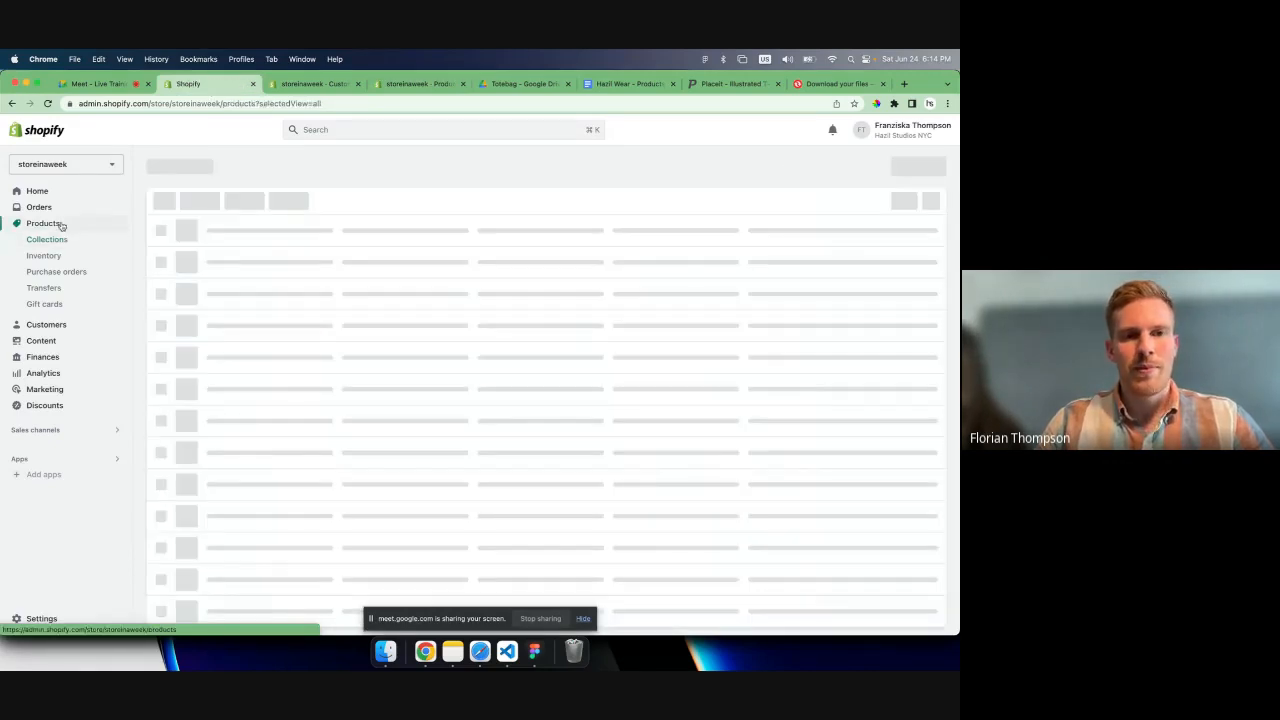
left_click(250, 251)
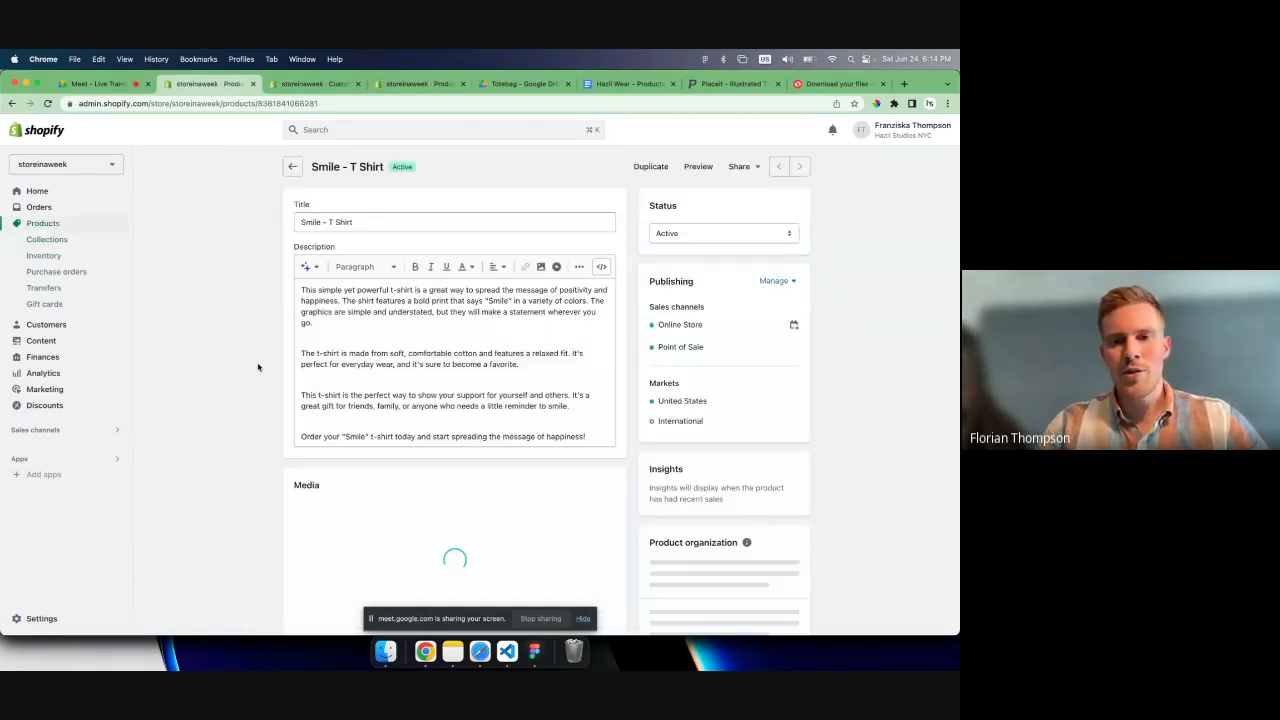
scroll(258, 367, "down", 15)
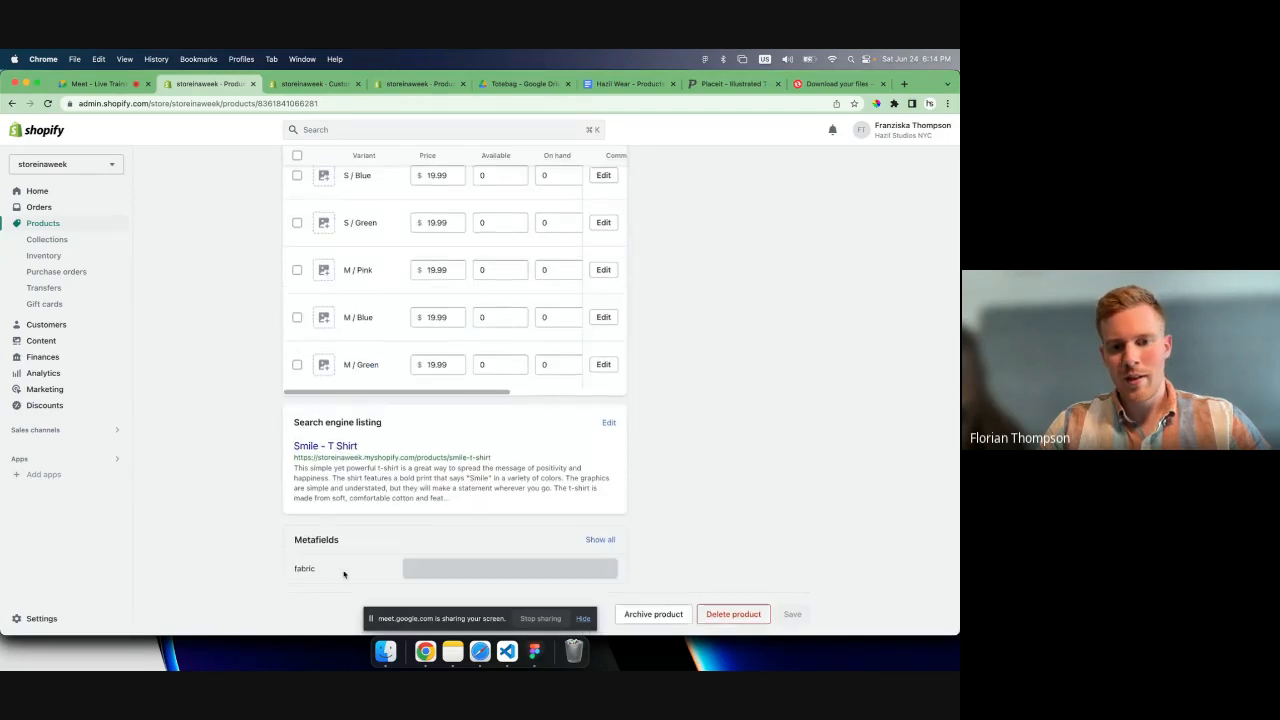
left_click(440, 572)
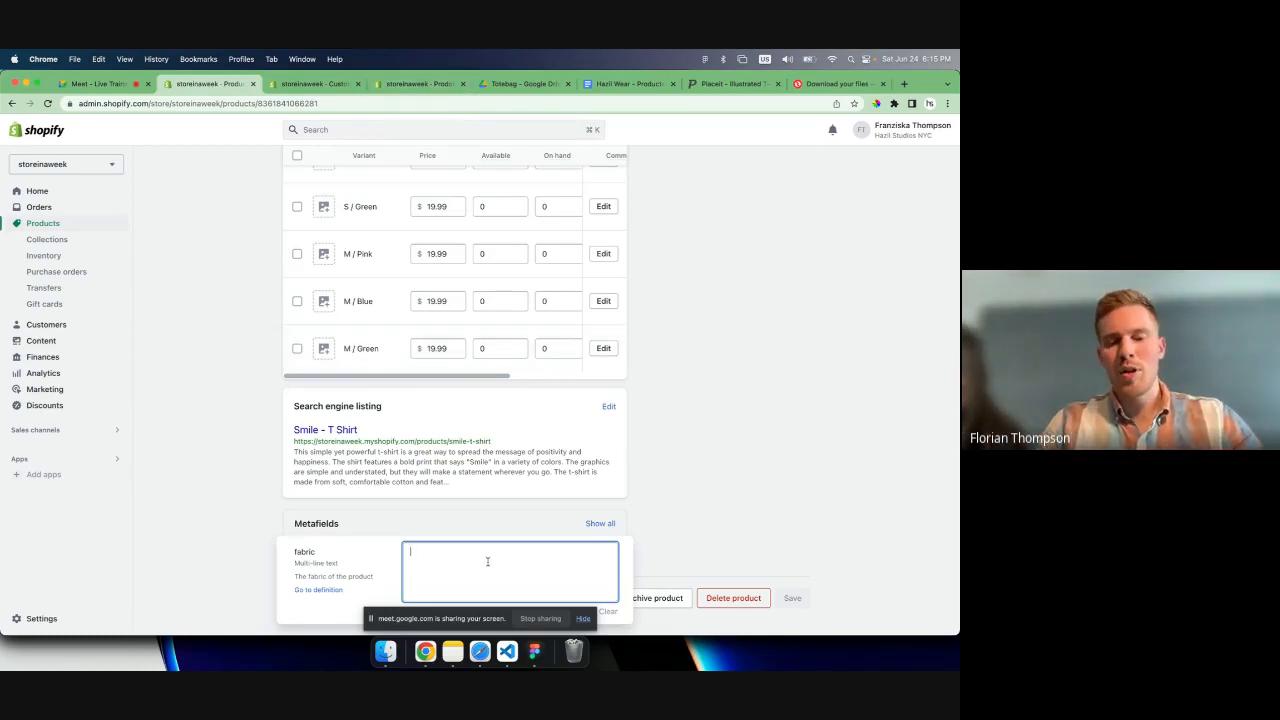
type("Soft, comfortable cottonRelaxed fitBold print that says \"Smile\"Variety of colors")
scroll(555, 566, "down", 1)
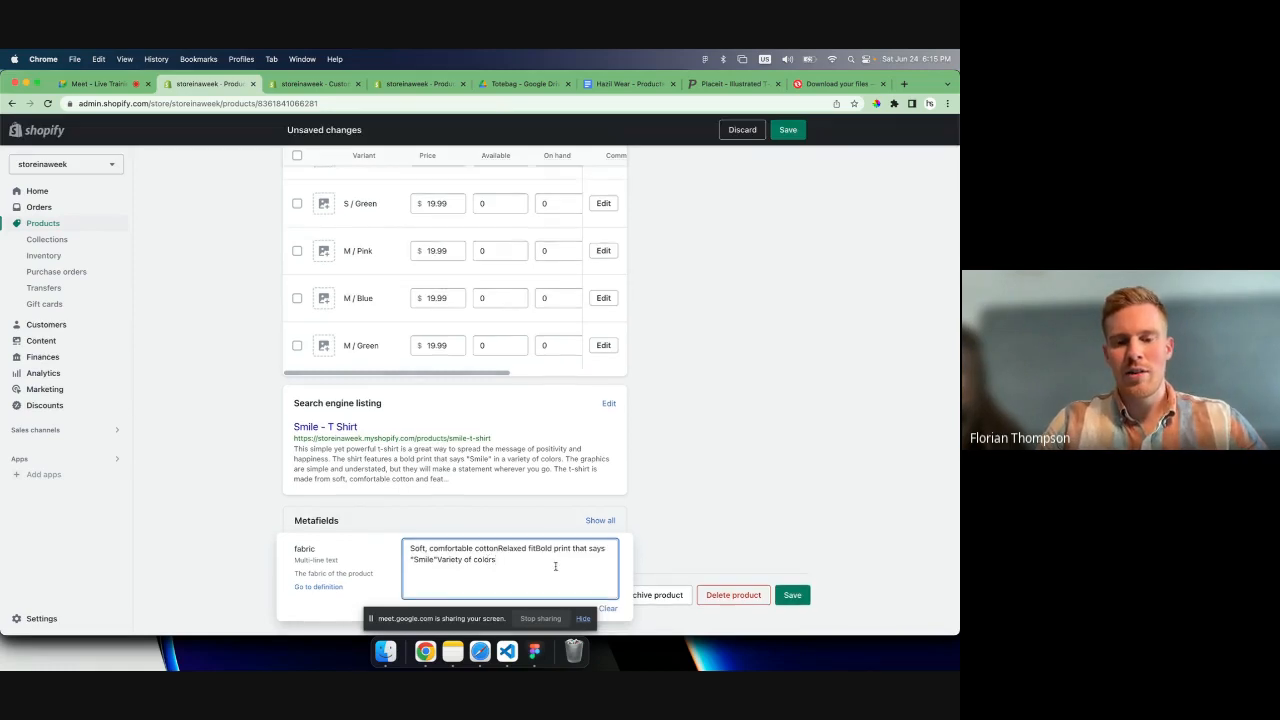
scroll(555, 566, "up", 1)
left_click(670, 551)
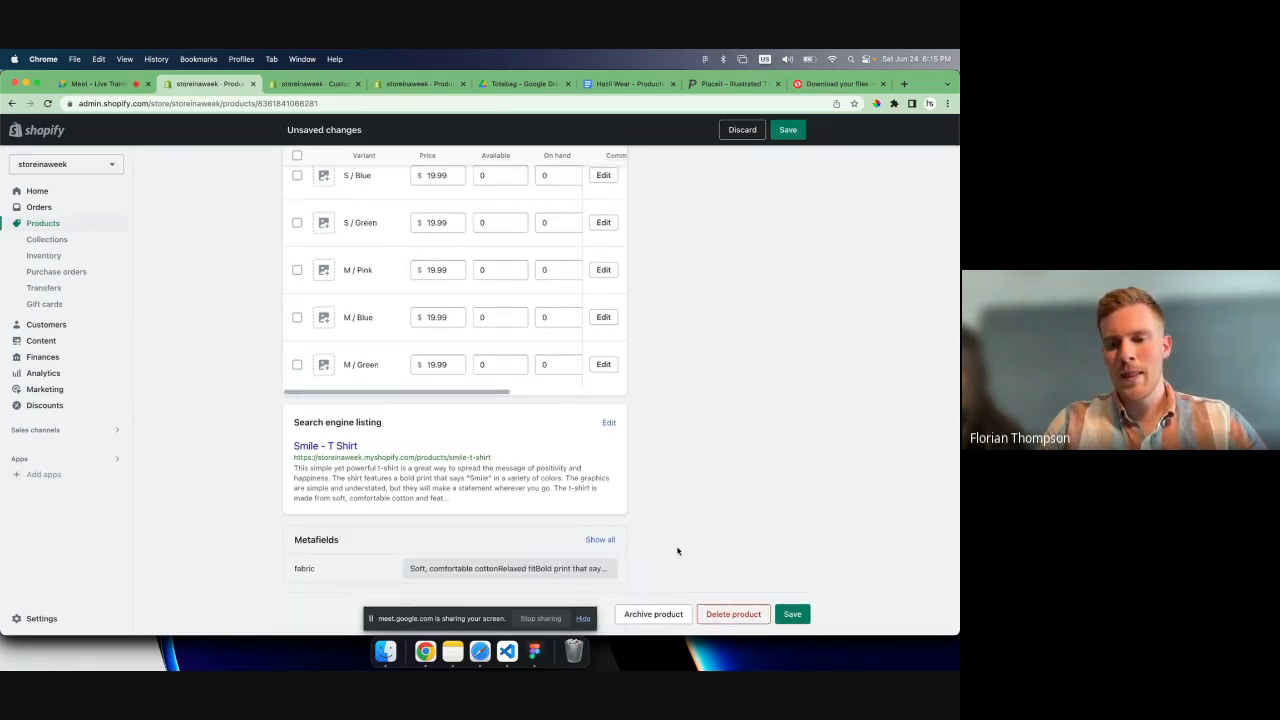
left_click(792, 615)
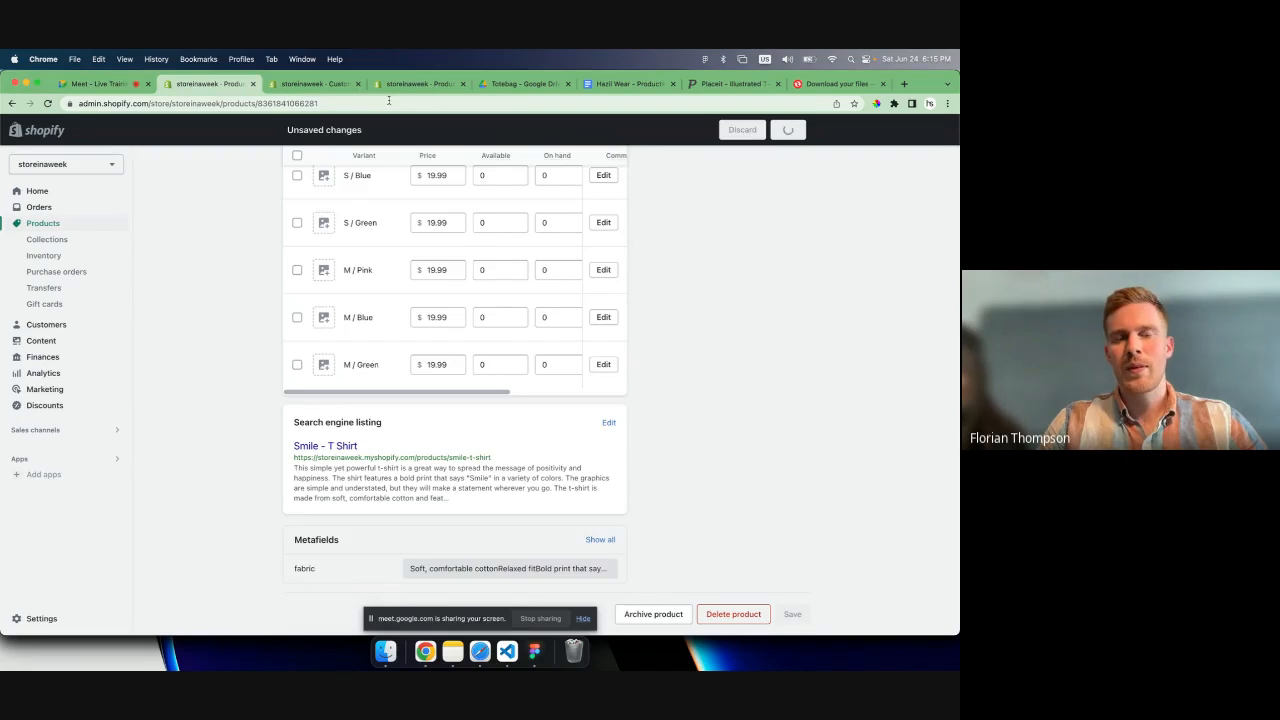
- Return to the theme editor, save the Default product template, and reload the editor
left_click(416, 83)
left_click(311, 83)
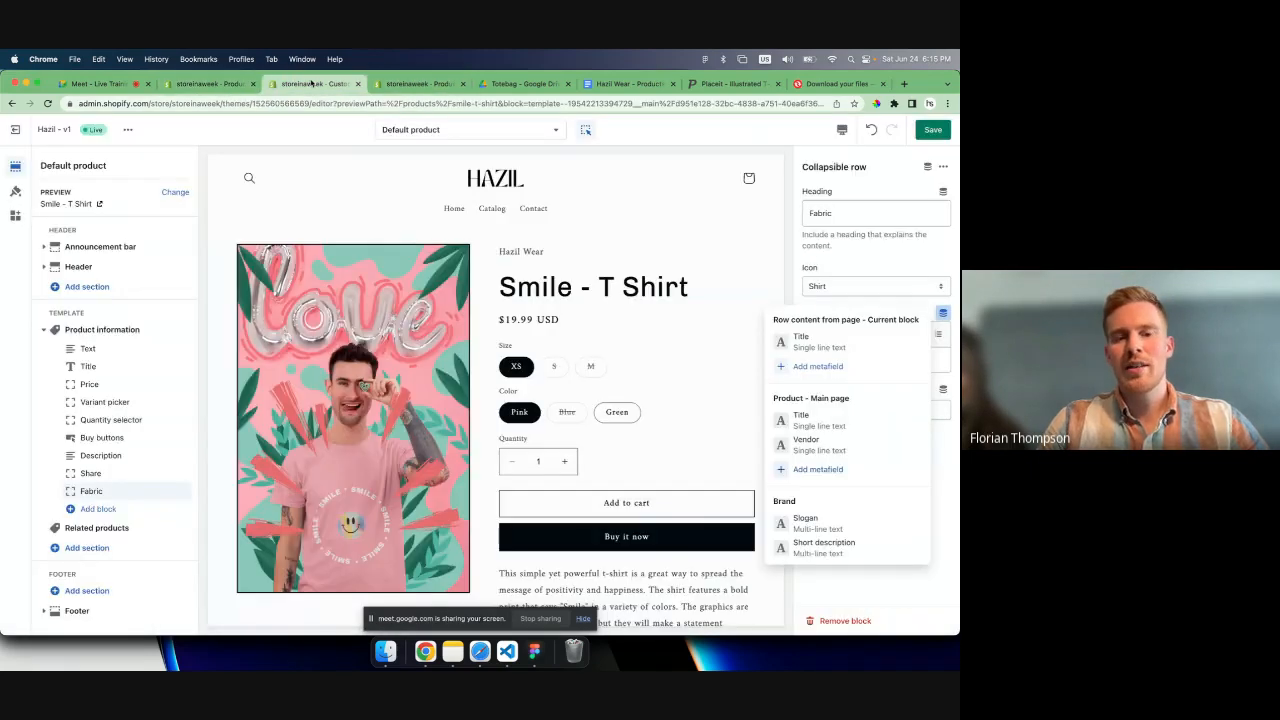
left_click(932, 132)
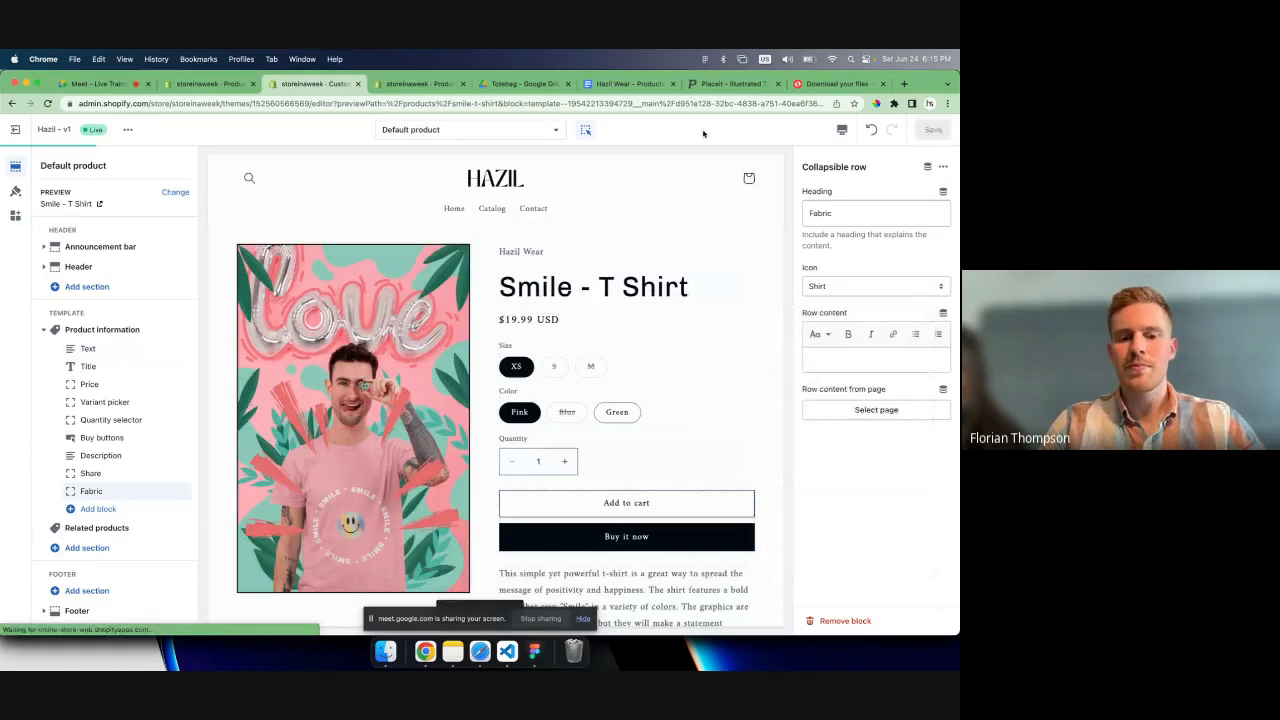
key("super+r")
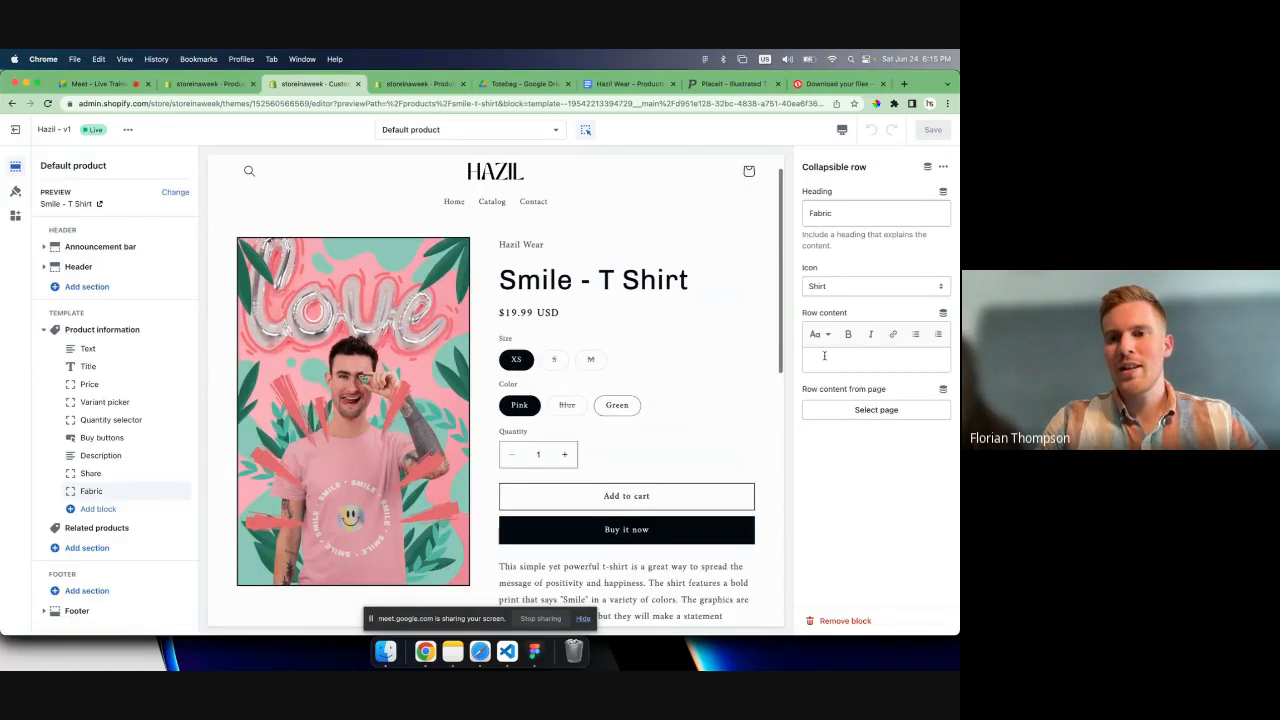
- Link the Fabric row's content to the product's fabric metafield, save, and expand the row in the preview
left_click(824, 356)
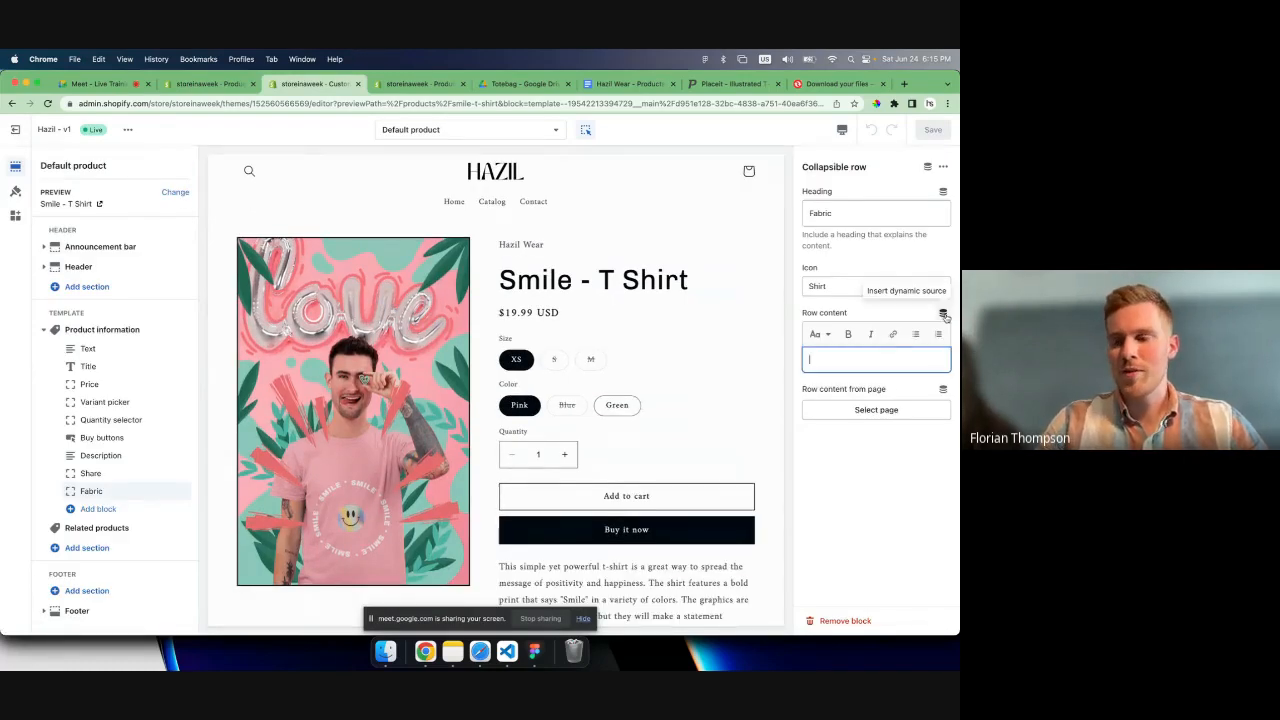
left_click(943, 314)
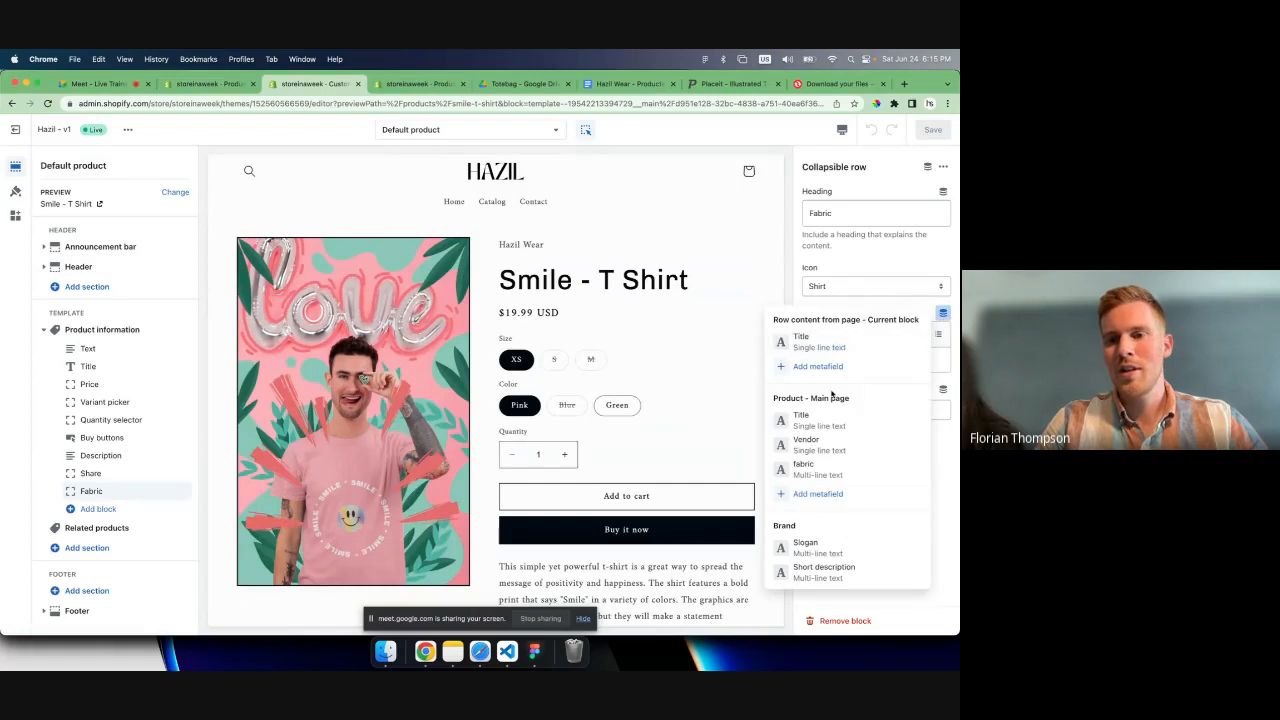
left_click(835, 472)
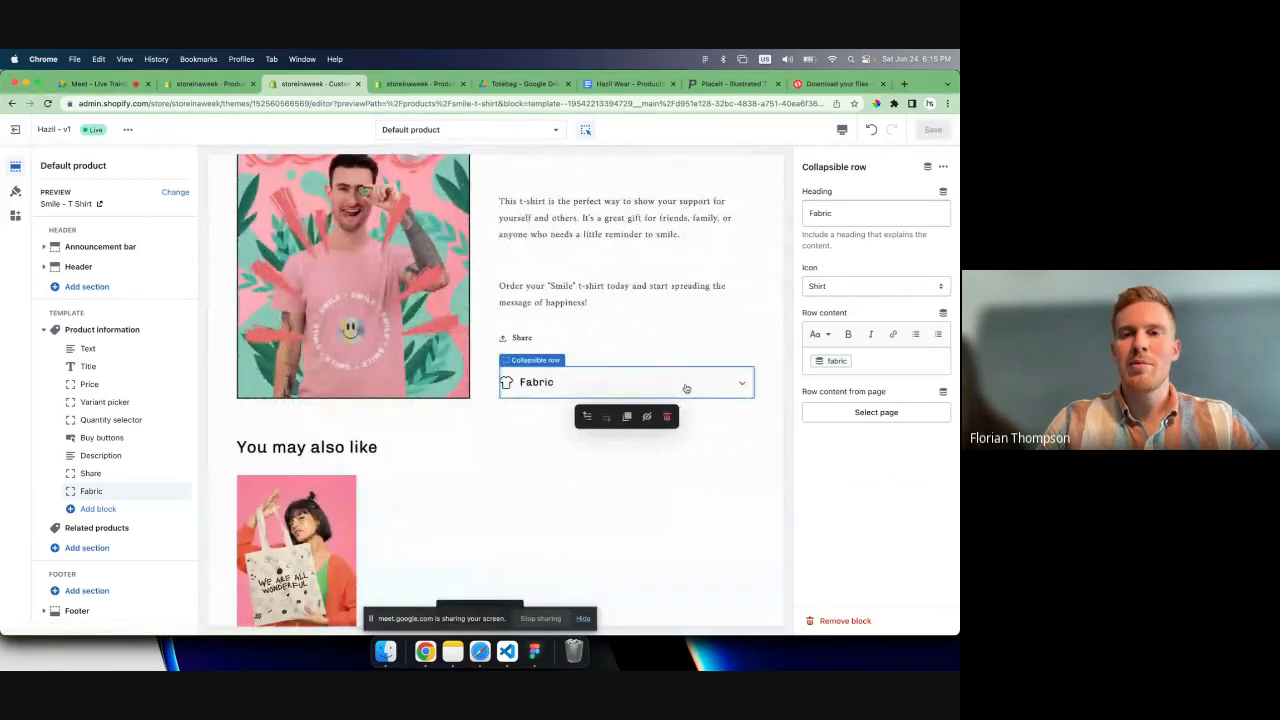
left_click(686, 388)
double_click(686, 389)
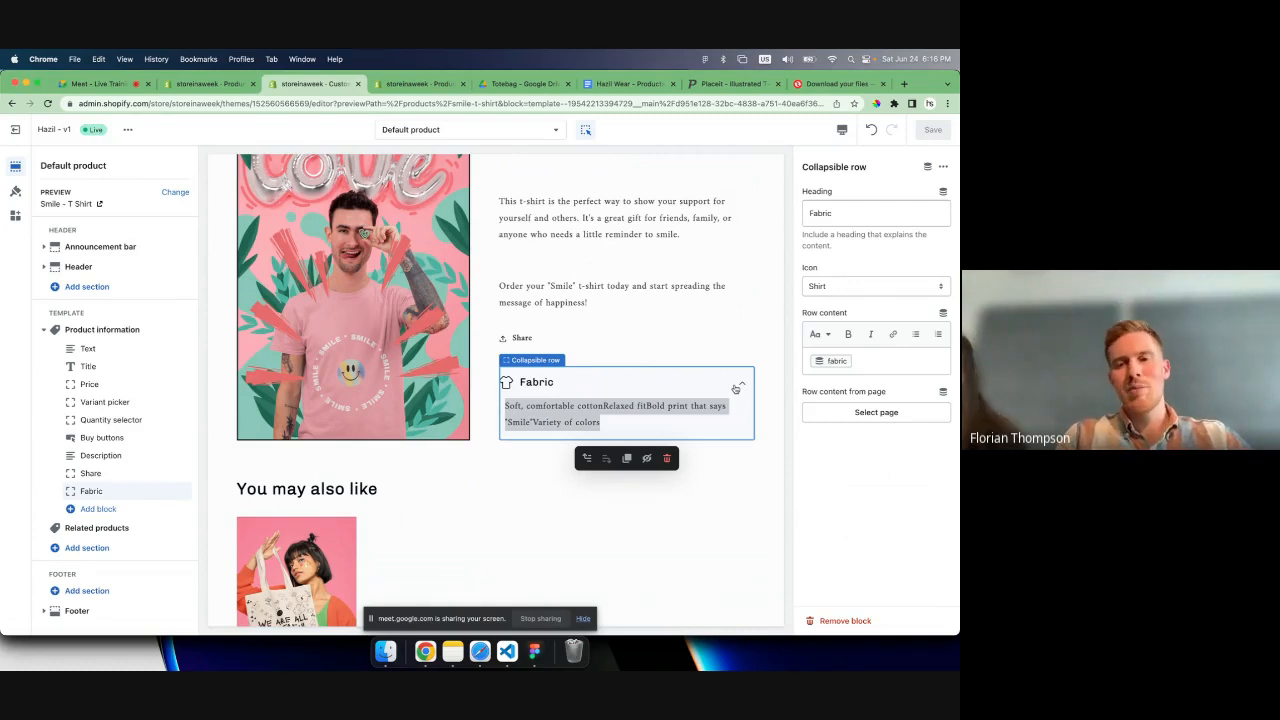
- Collapse the Fabric row in the preview and review the Smile - T Shirt product page
left_click(739, 386)
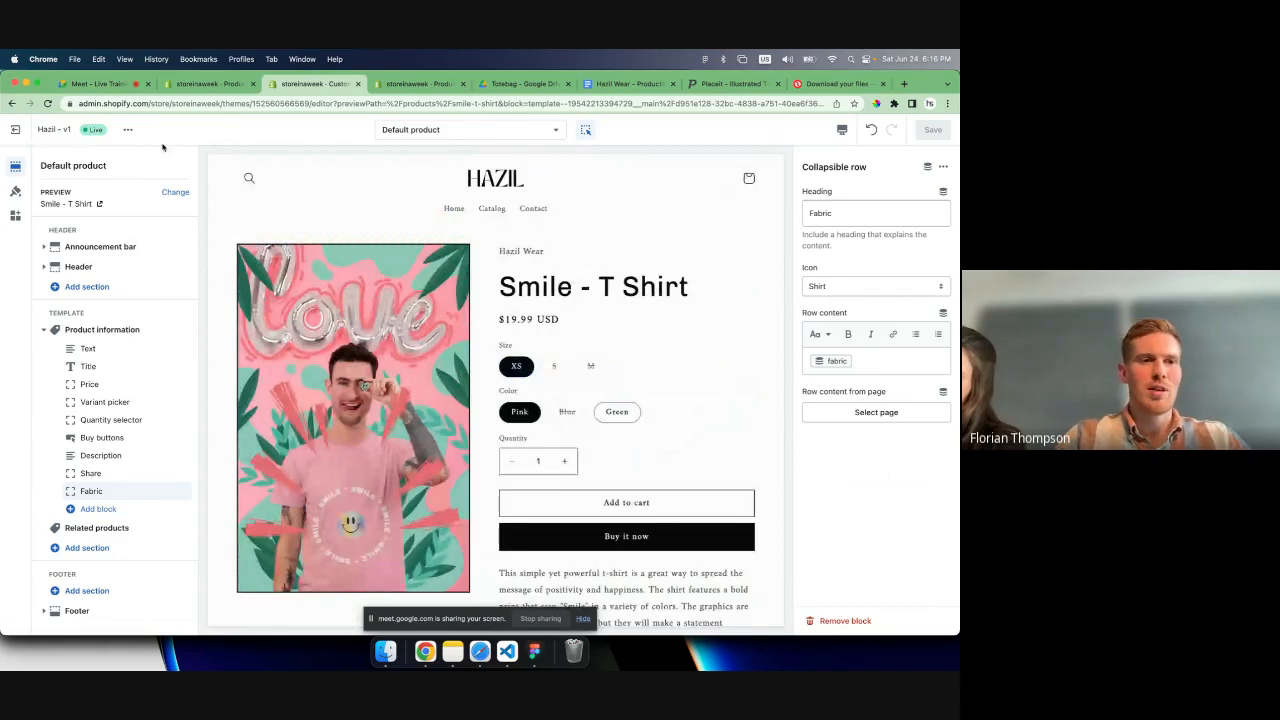
scroll(337, 258, "down", 4)
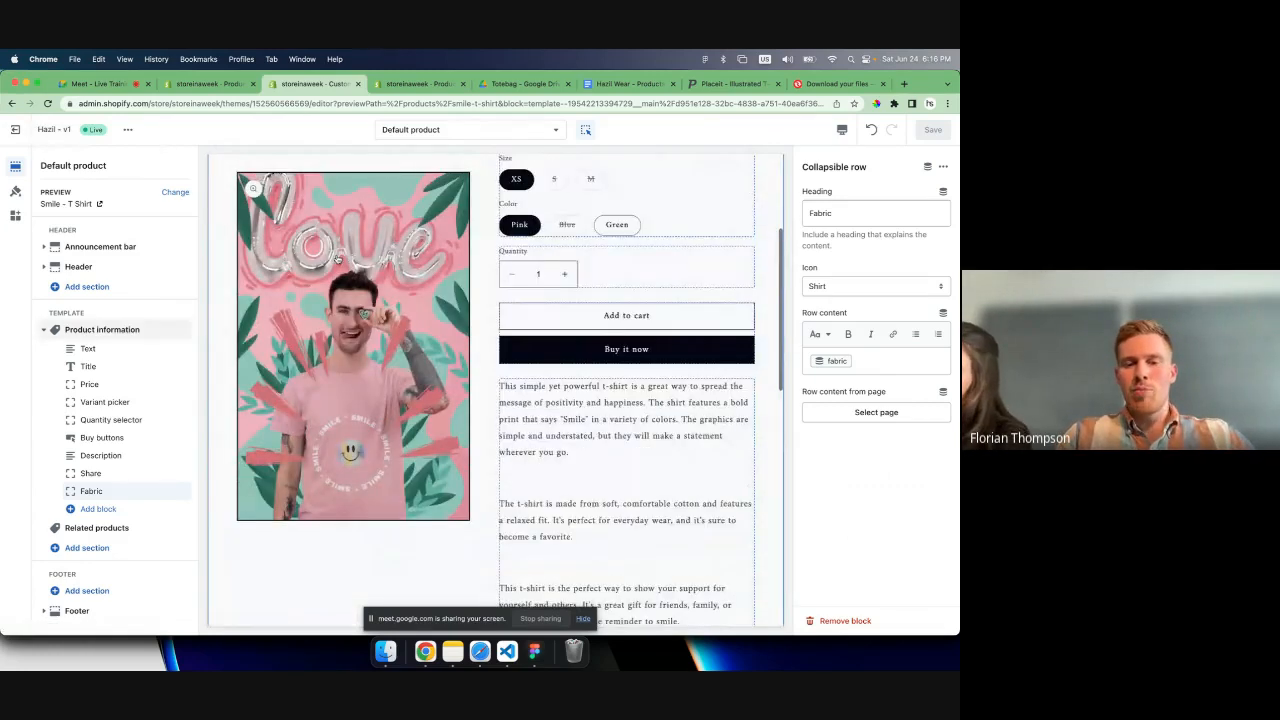
scroll(337, 258, "down", 4)
scroll(337, 258, "up", 9)
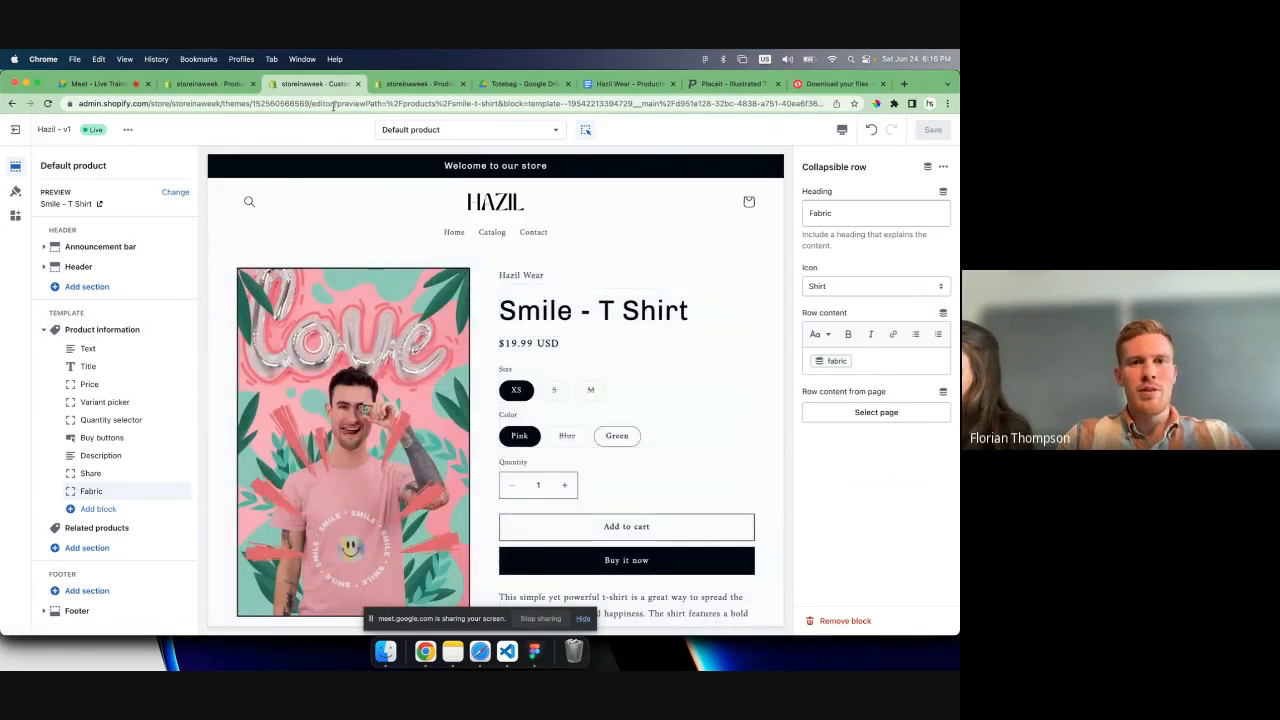
- View the live store from the theme editor, dismiss its admin bar, and look over the home page
left_click(131, 130)
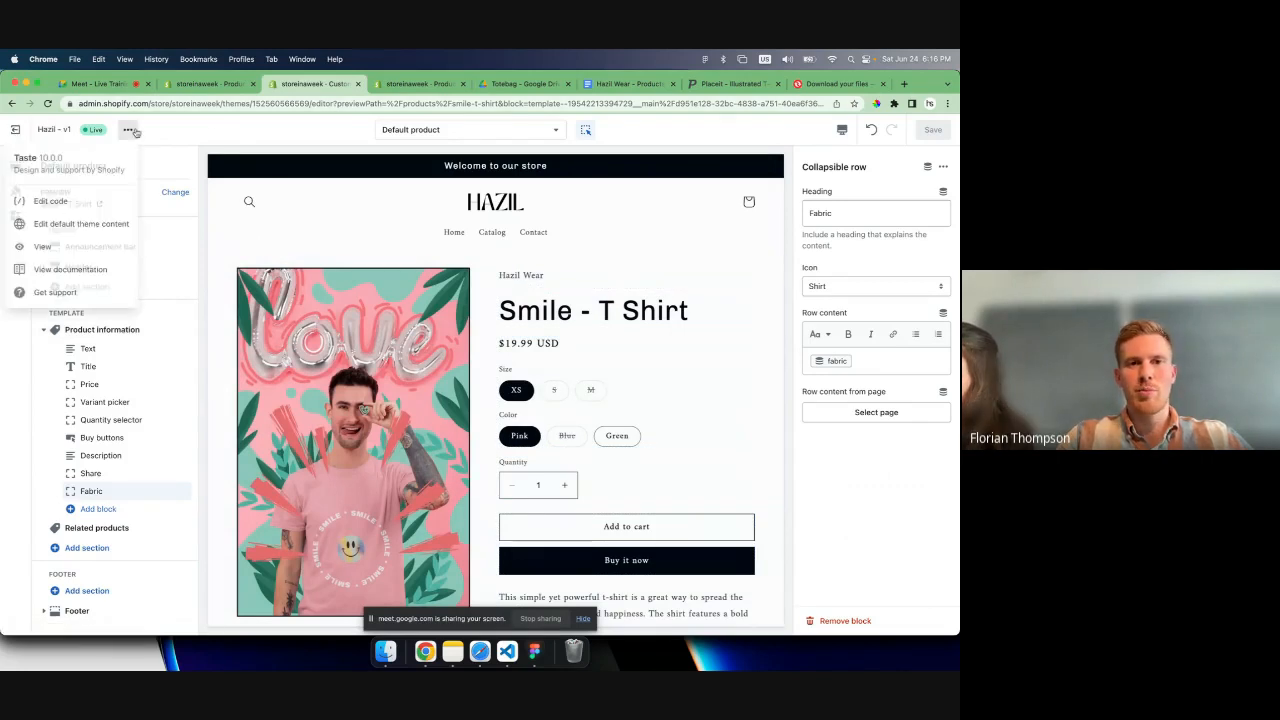
left_click(62, 246)
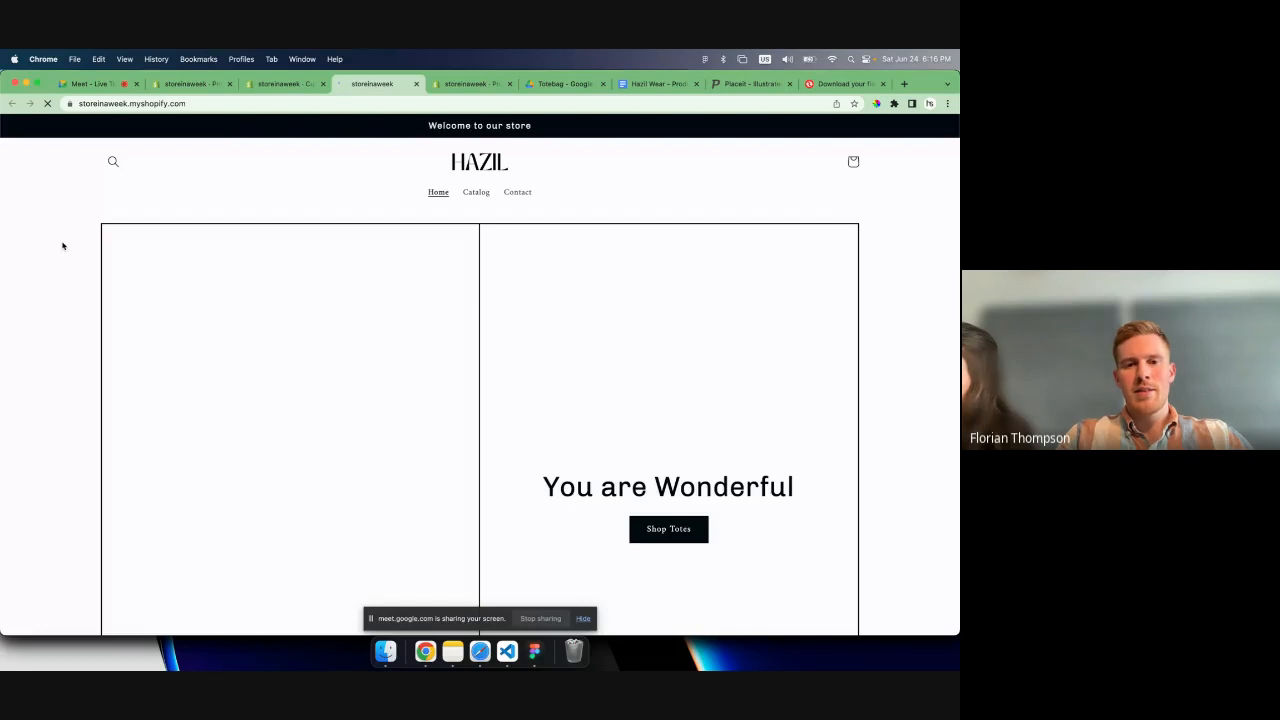
scroll(111, 321, "down", 3)
scroll(111, 321, "down", 1)
scroll(111, 321, "up", 2)
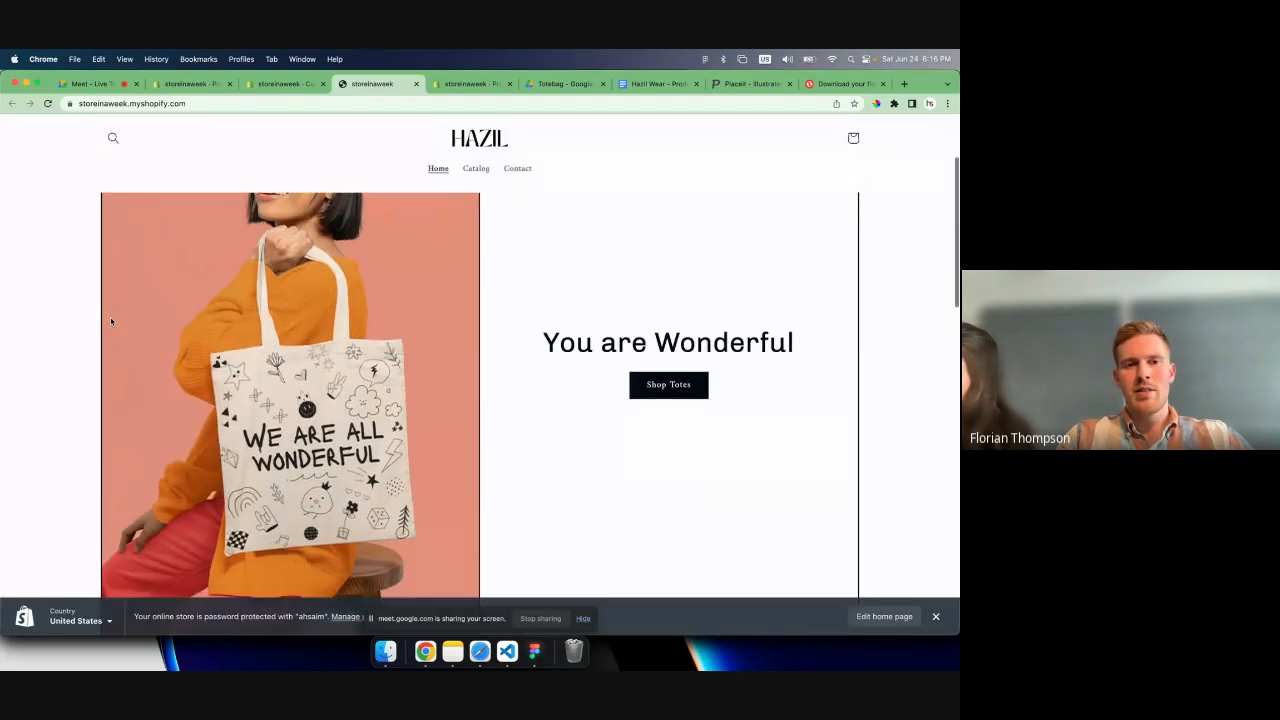
left_click(936, 616)
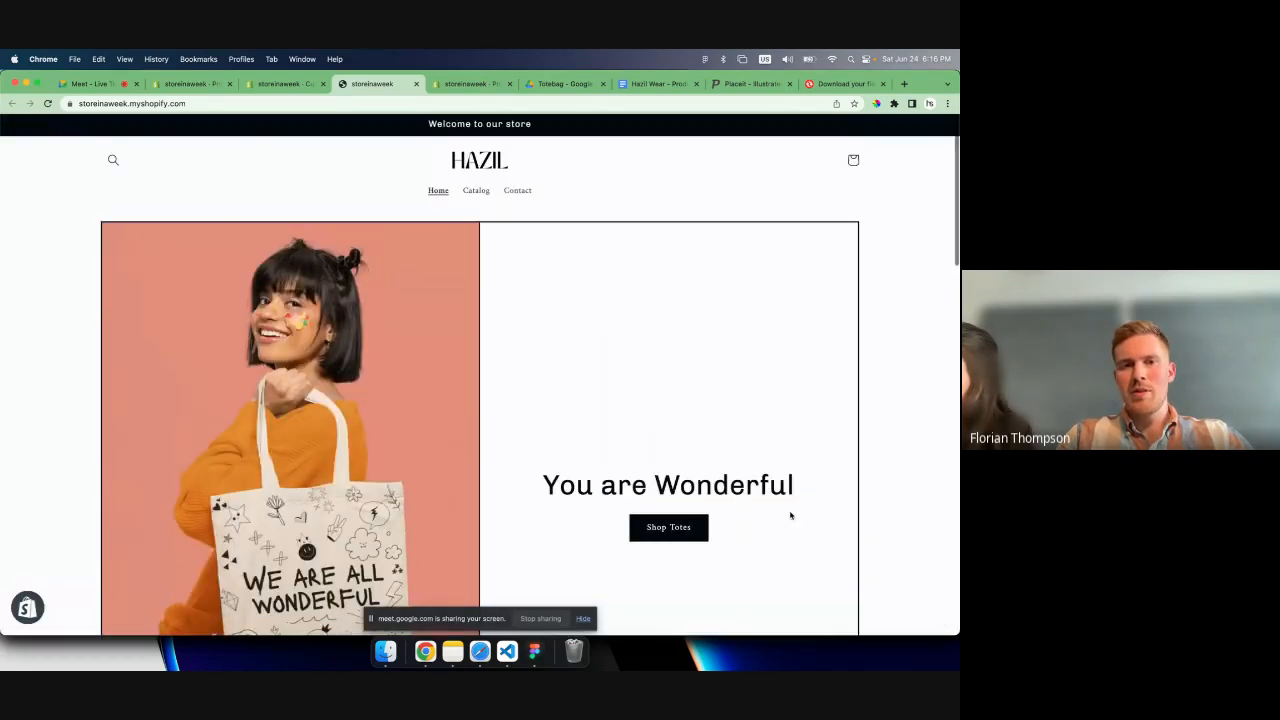
scroll(790, 515, "down", 1)
scroll(536, 227, "down", 3)
- Return to the theme editor, switch to the Home page template, and open the Image with text section's settings
left_click(273, 84)
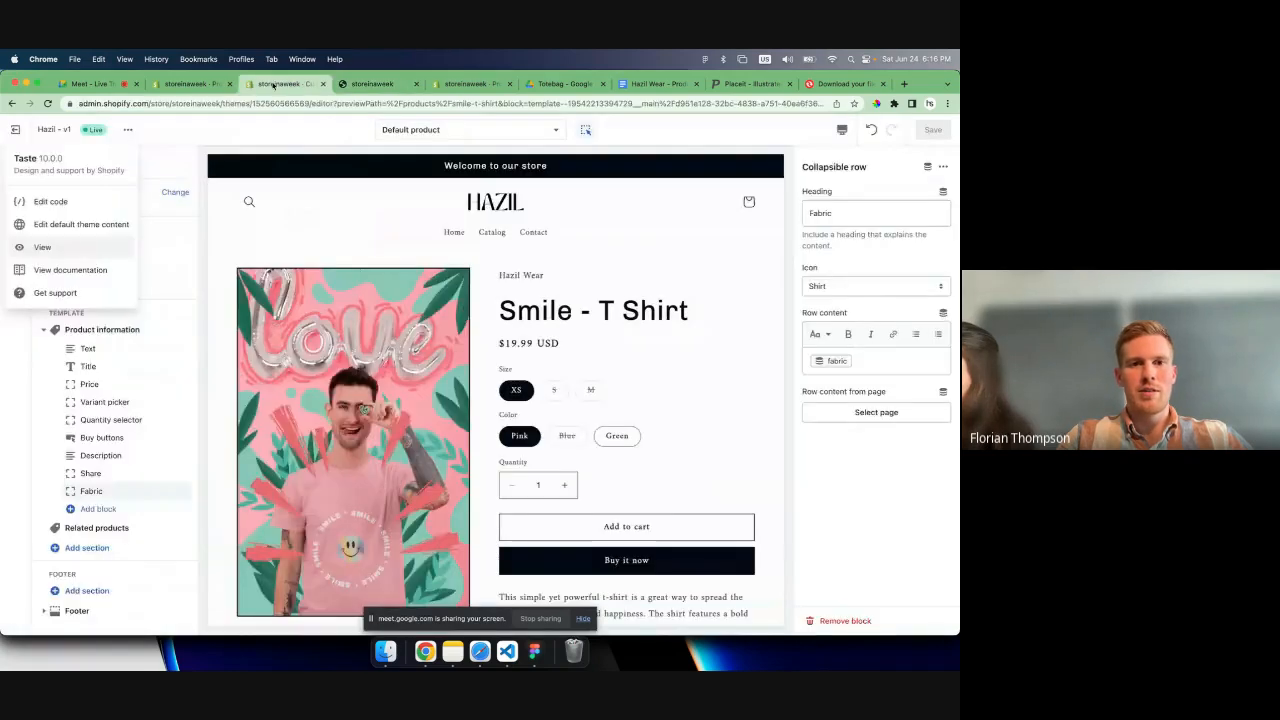
left_click(413, 130)
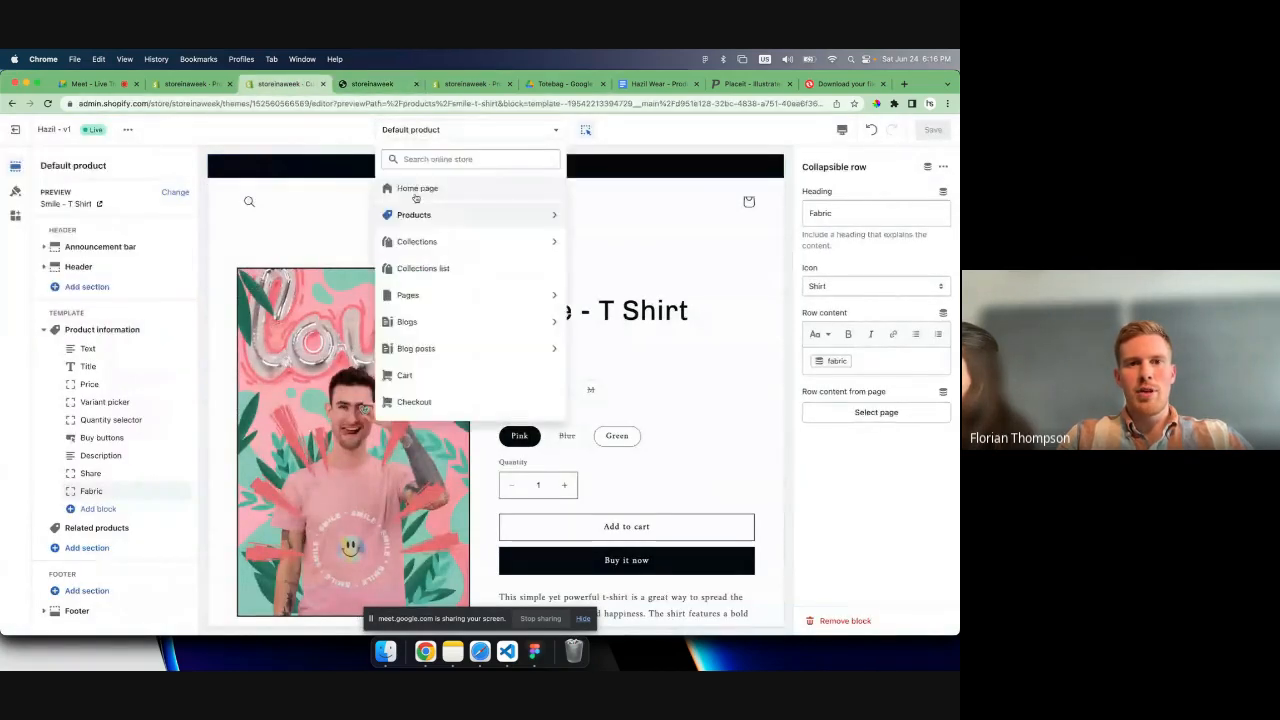
left_click(416, 190)
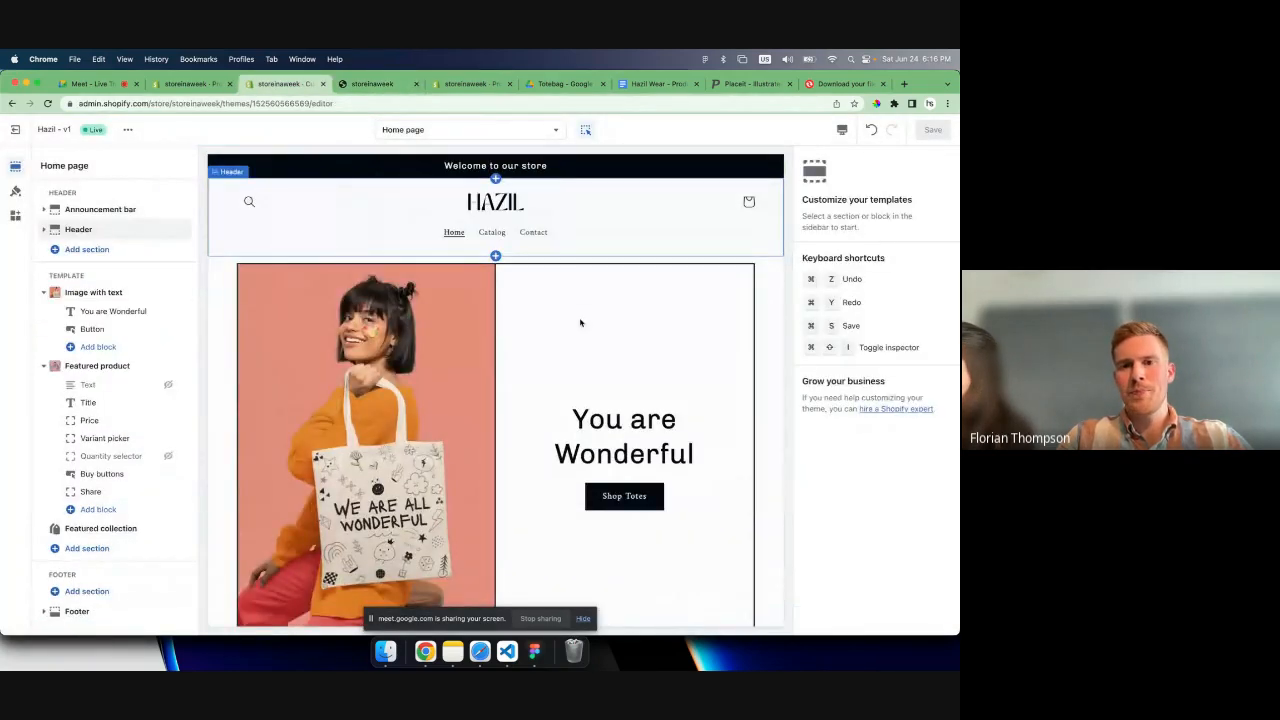
left_click(580, 322)
scroll(856, 400, "down", 1)
- Compare the Large and Medium image heights, settle on Large for the Image with text section, and save the home page
left_click(856, 394)
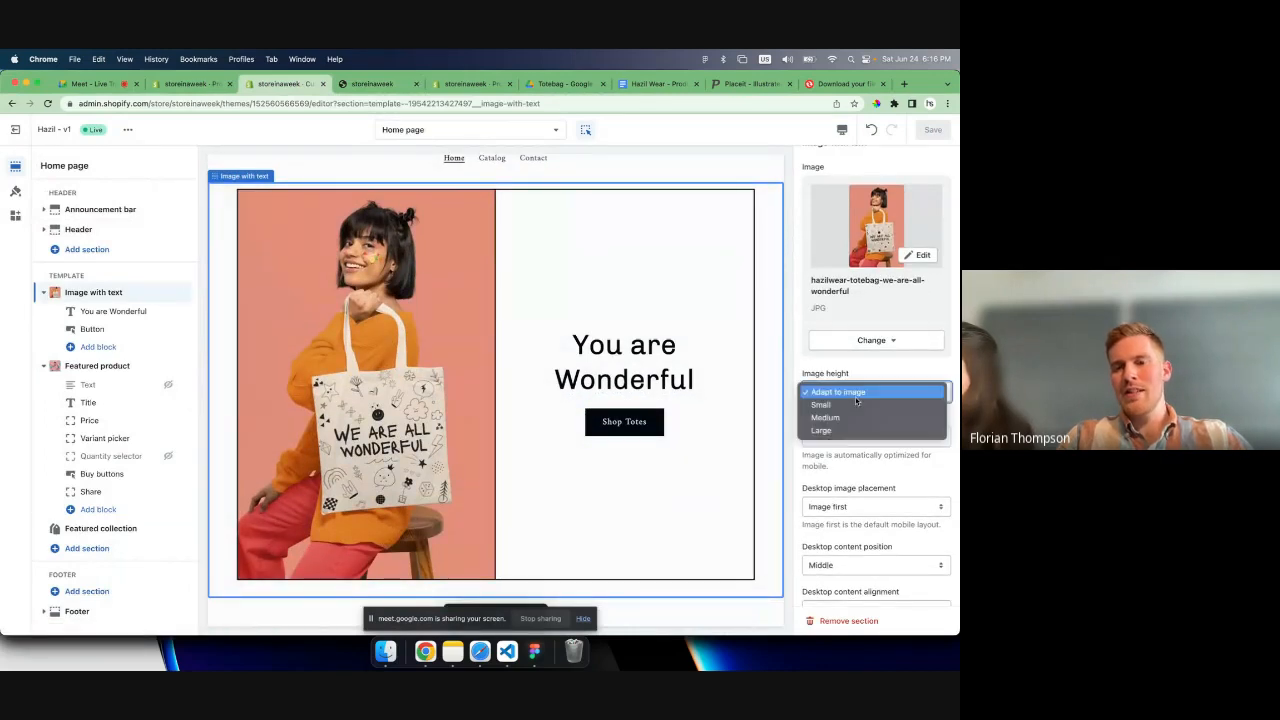
left_click(849, 429)
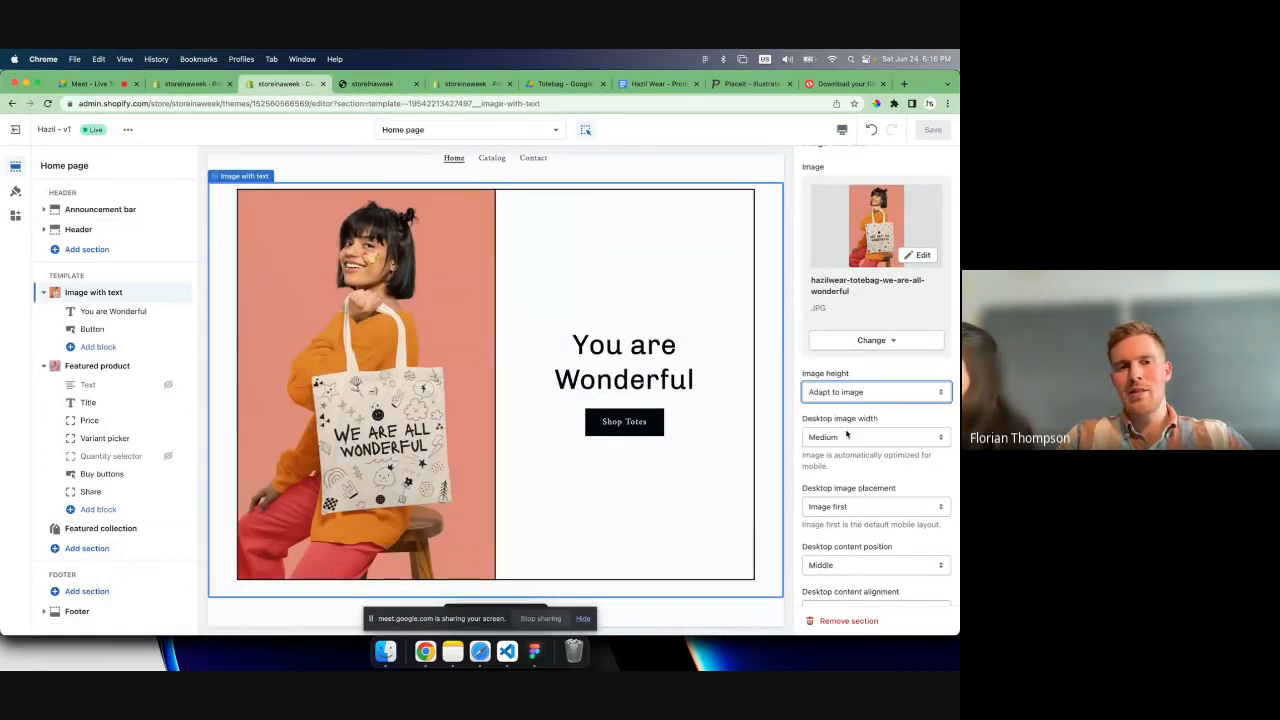
left_click(830, 393)
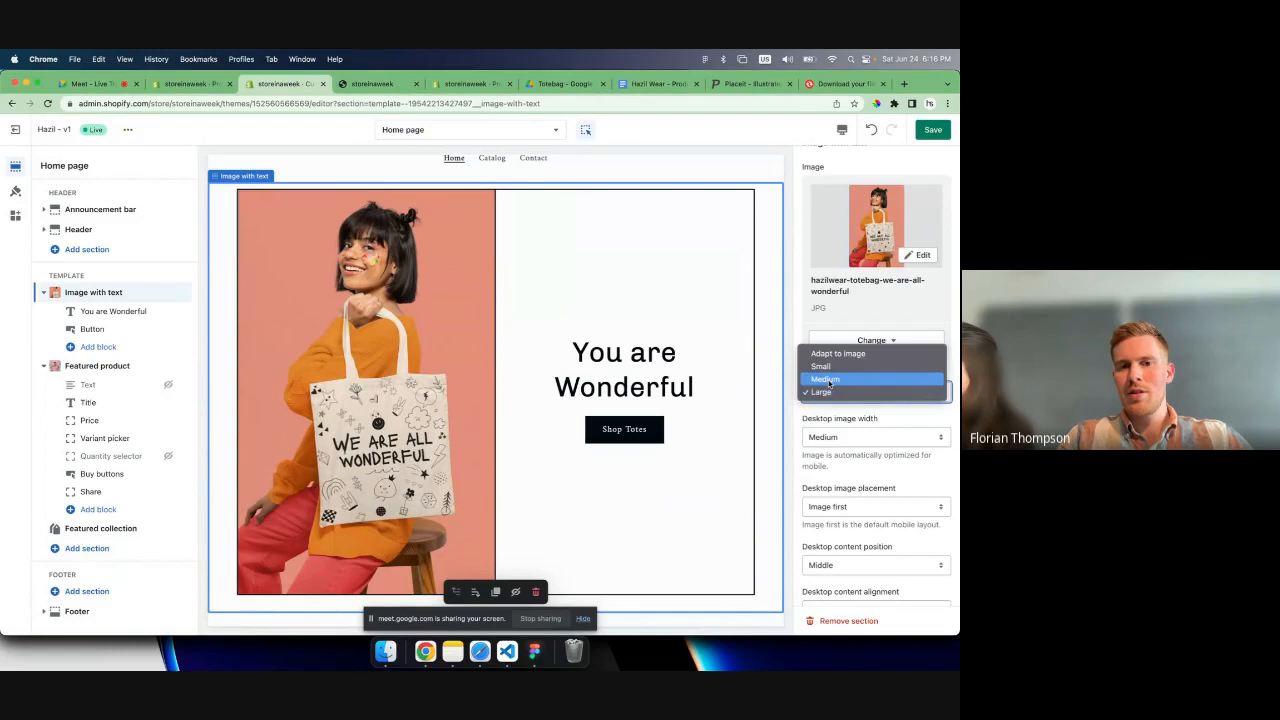
left_click(827, 380)
left_click(830, 392)
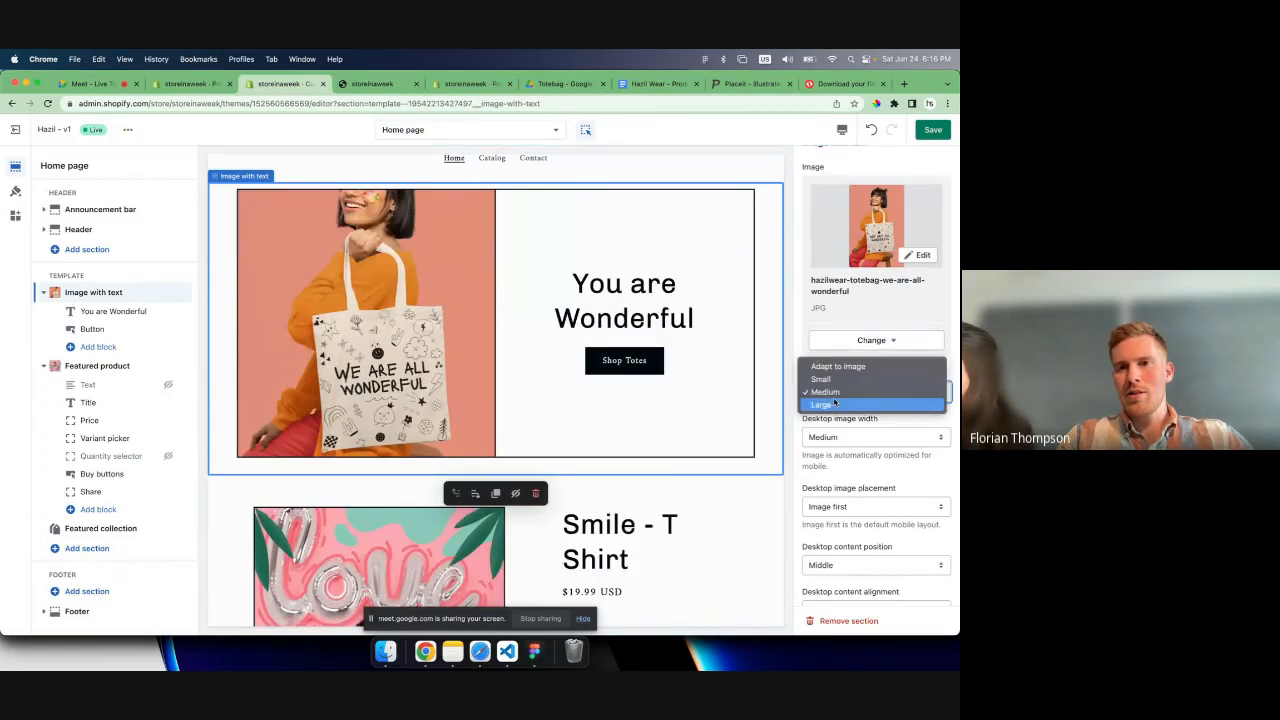
left_click(835, 404)
left_click(933, 130)
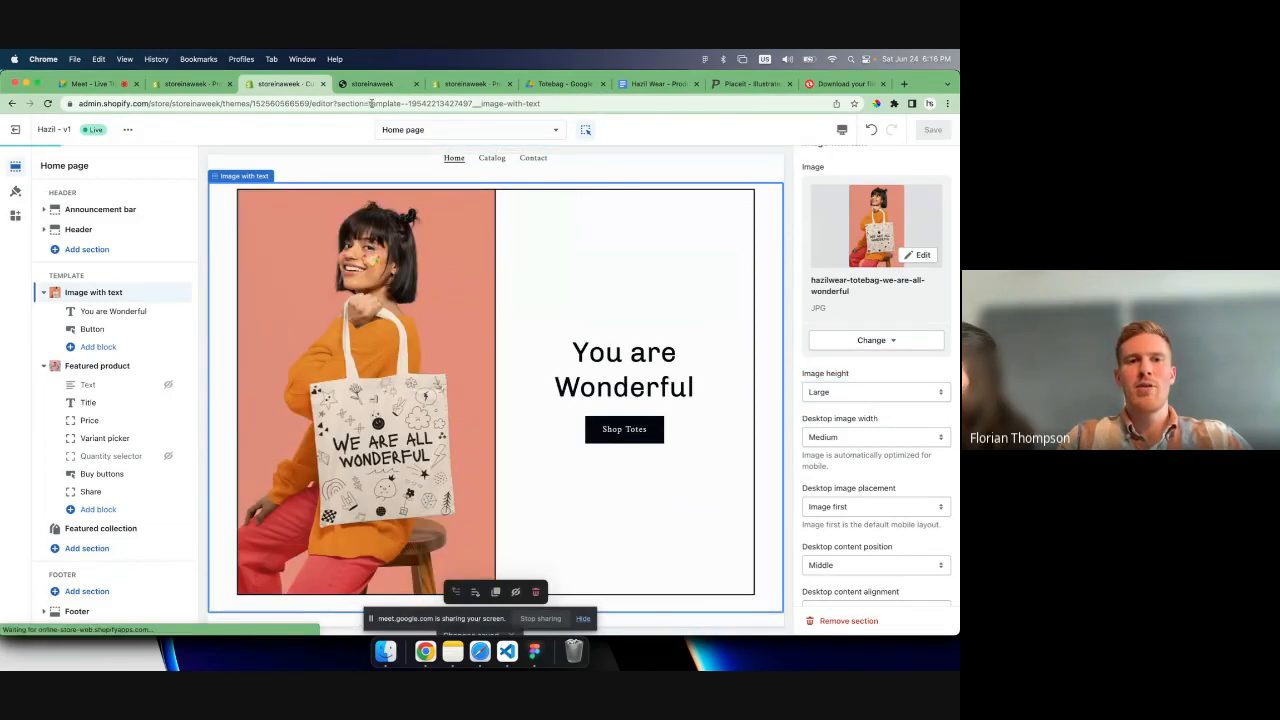
- Review the image with text section and the featured product on the live home page
left_click(372, 84)
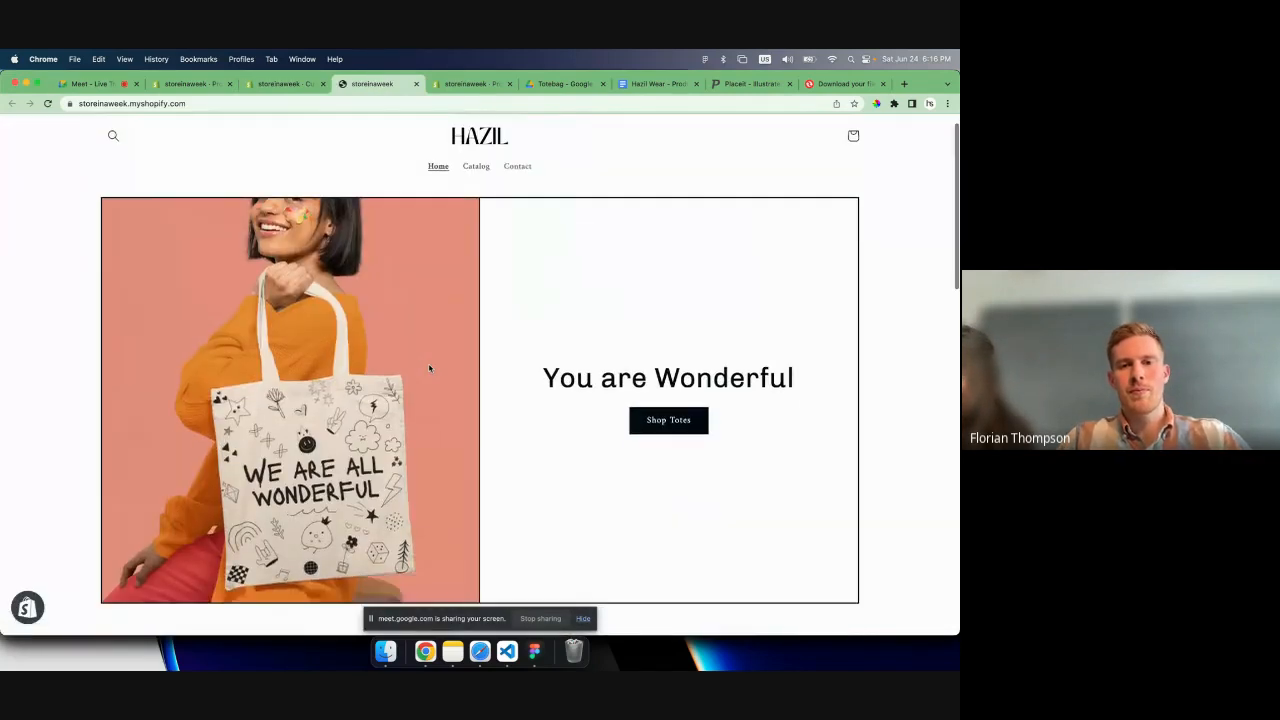
scroll(430, 369, "down", 5)
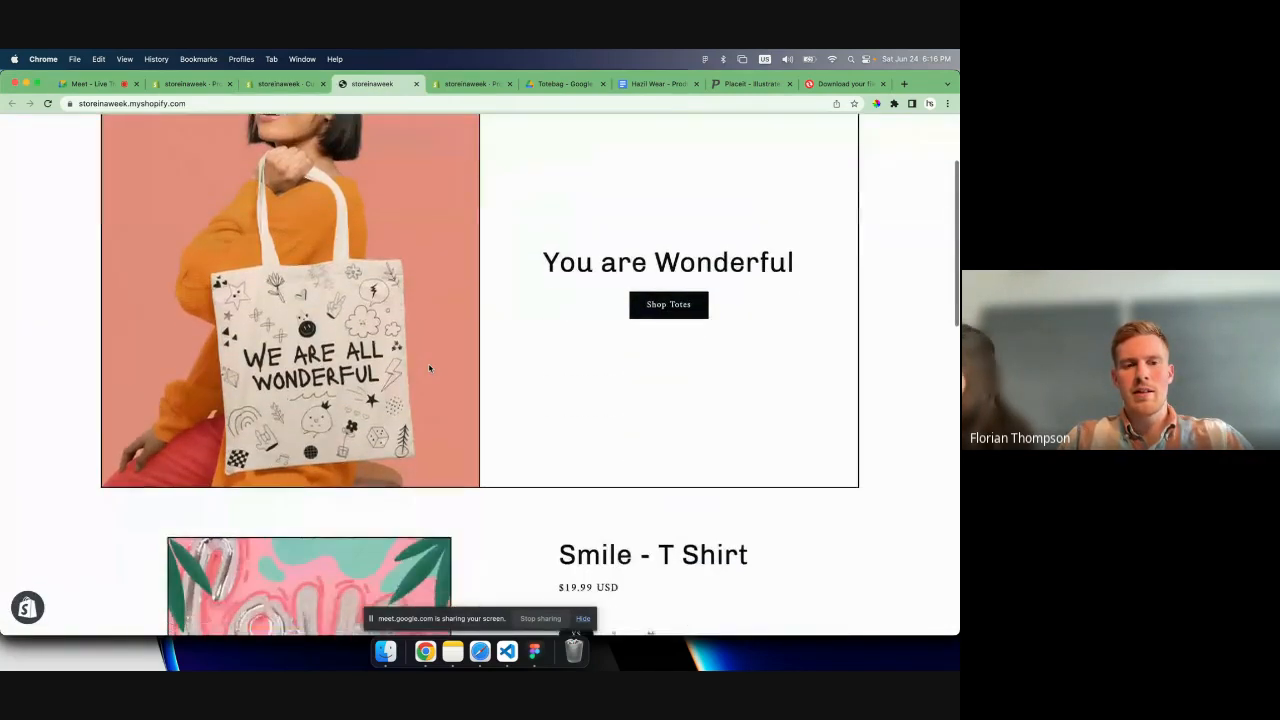
scroll(430, 369, "up", 5)
scroll(431, 366, "down", 4)
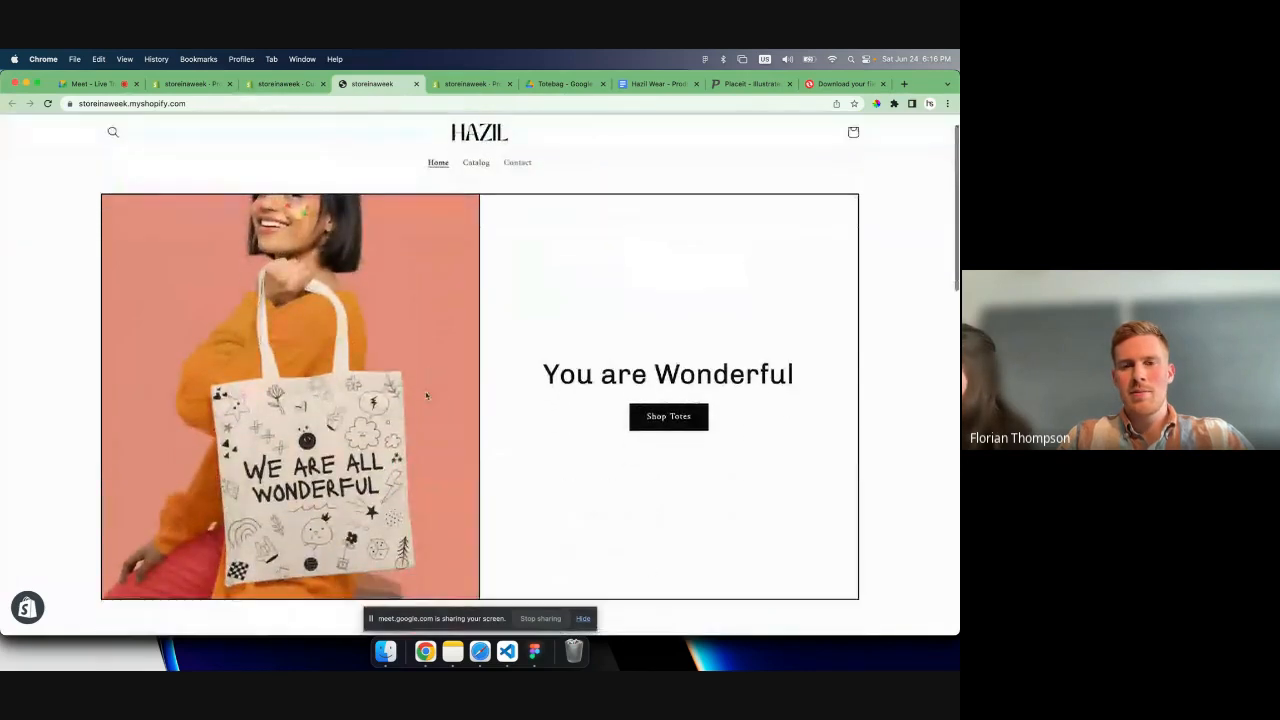
scroll(426, 396, "down", 10)
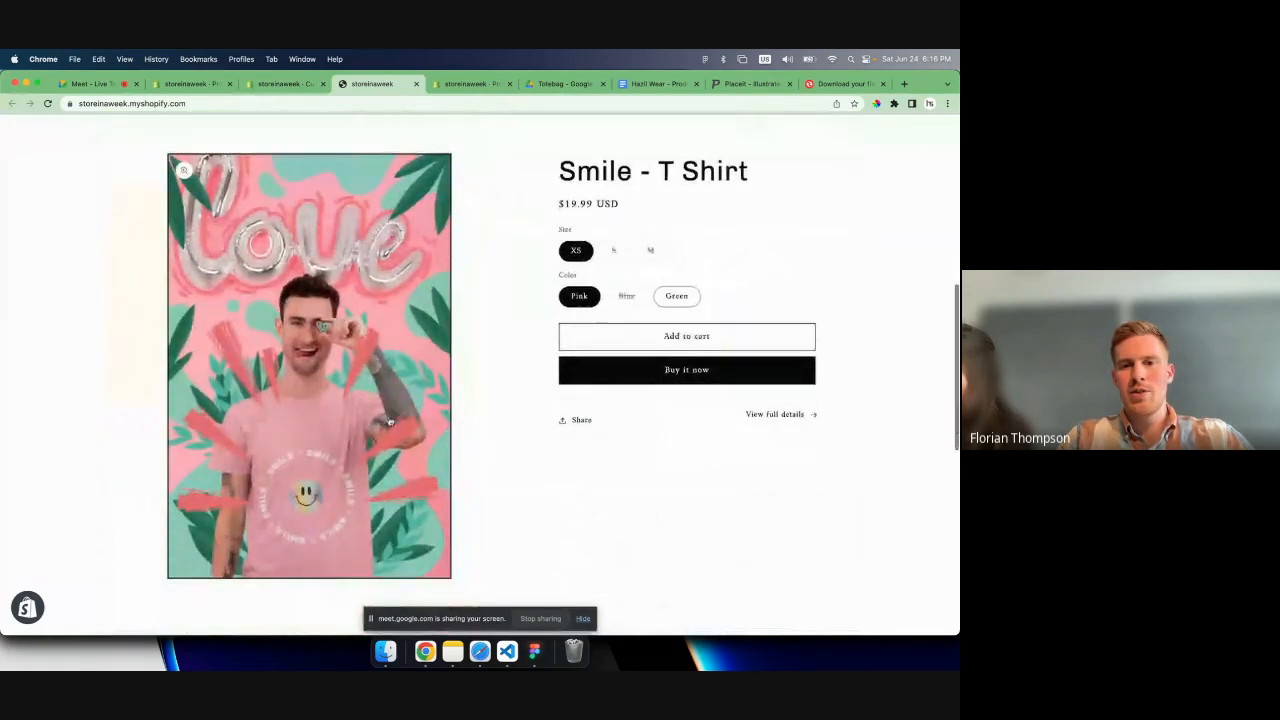
- Add the pink XS Smile - T Shirt to the cart from the live home page and look through the Bestsellers section
left_click(610, 318)
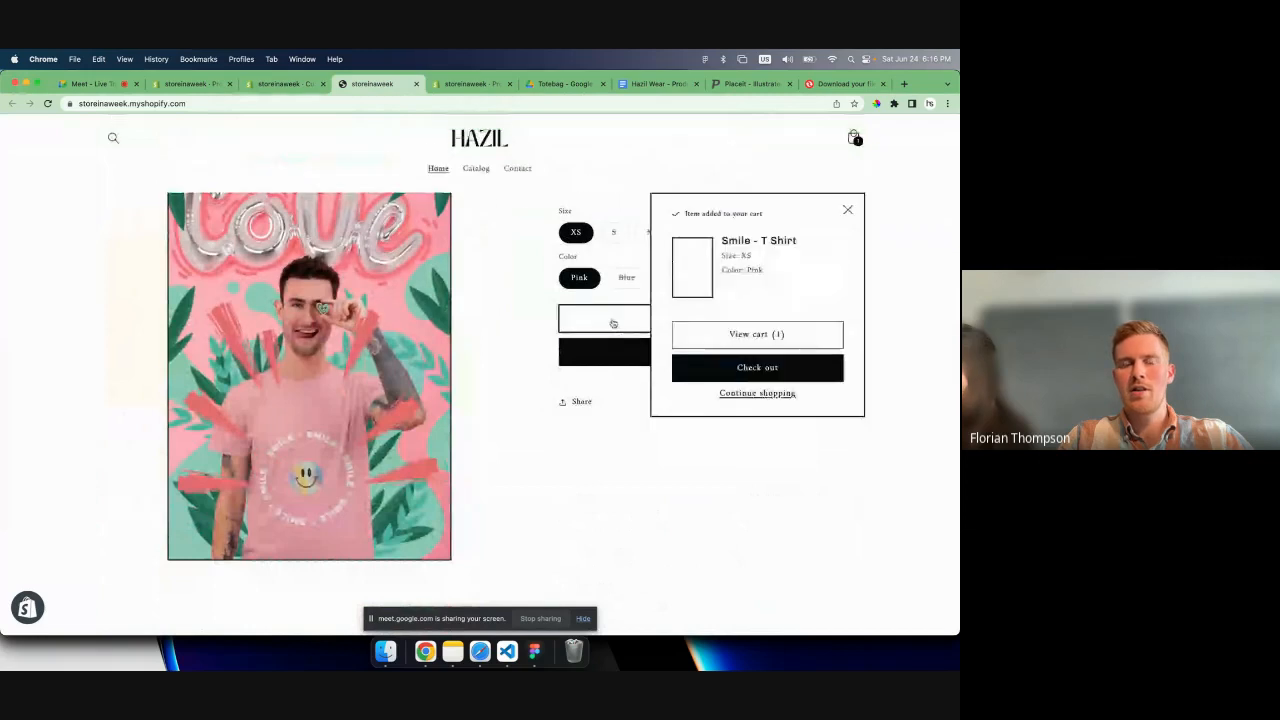
left_click(926, 323)
scroll(549, 390, "down", 12)
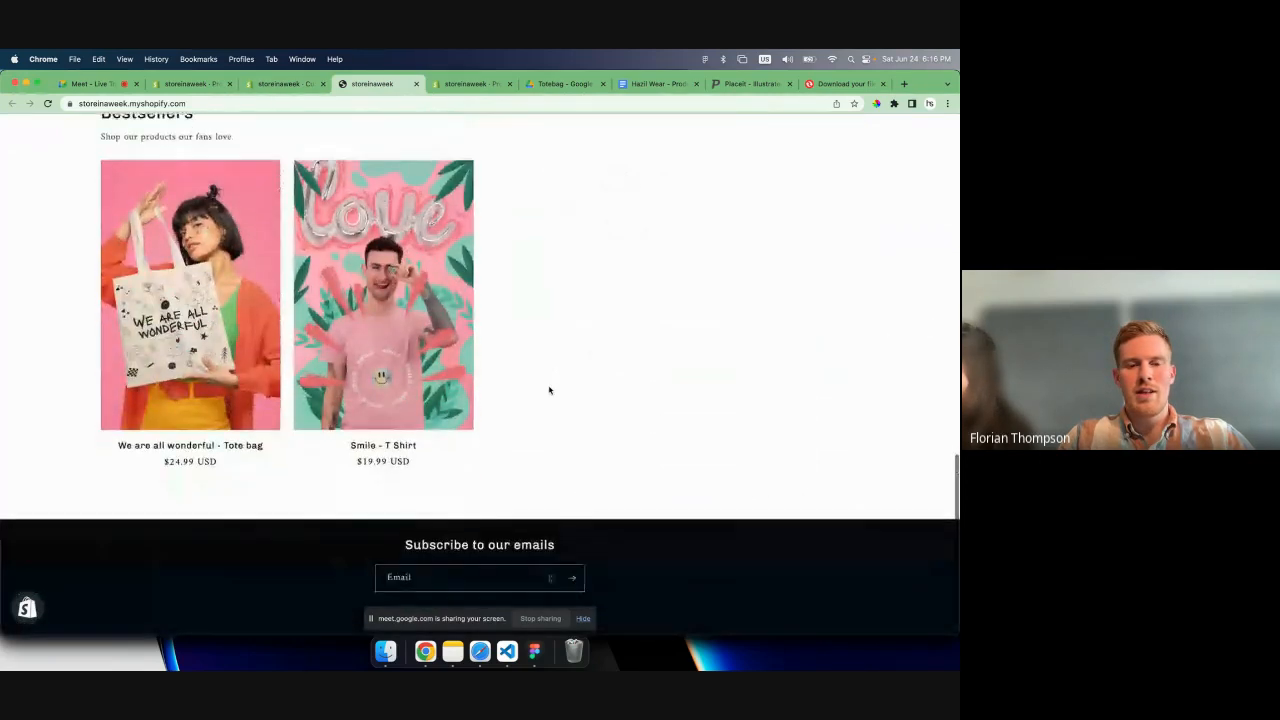
scroll(549, 390, "up", 15)
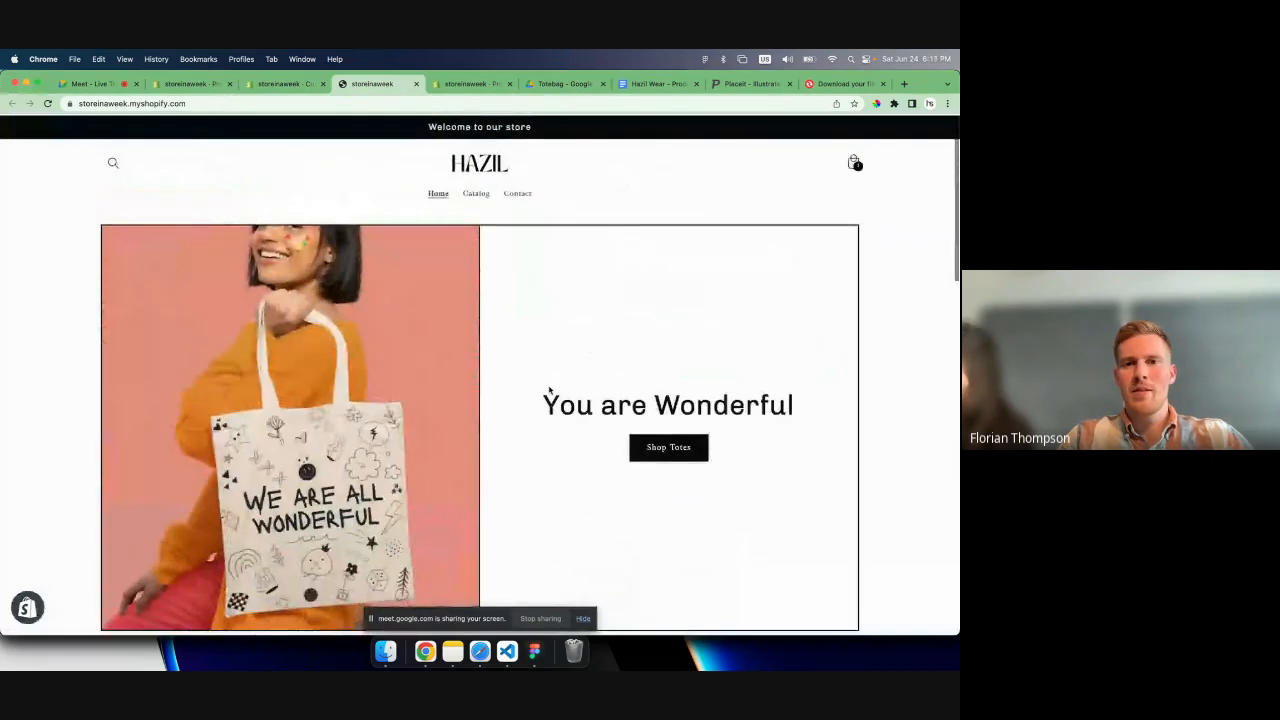
scroll(680, 382, "down", 8)
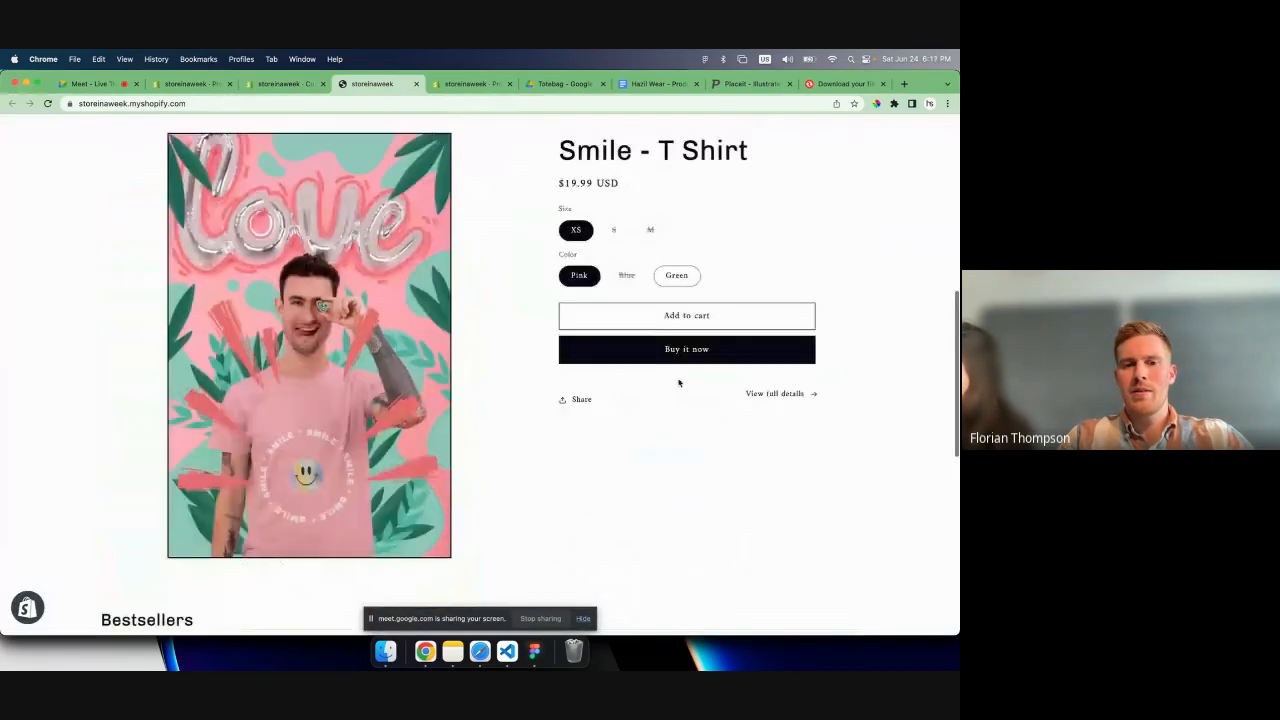
- Open the Smile - T Shirt's full details page in the live store and expand its Fabric row
left_click(770, 386)
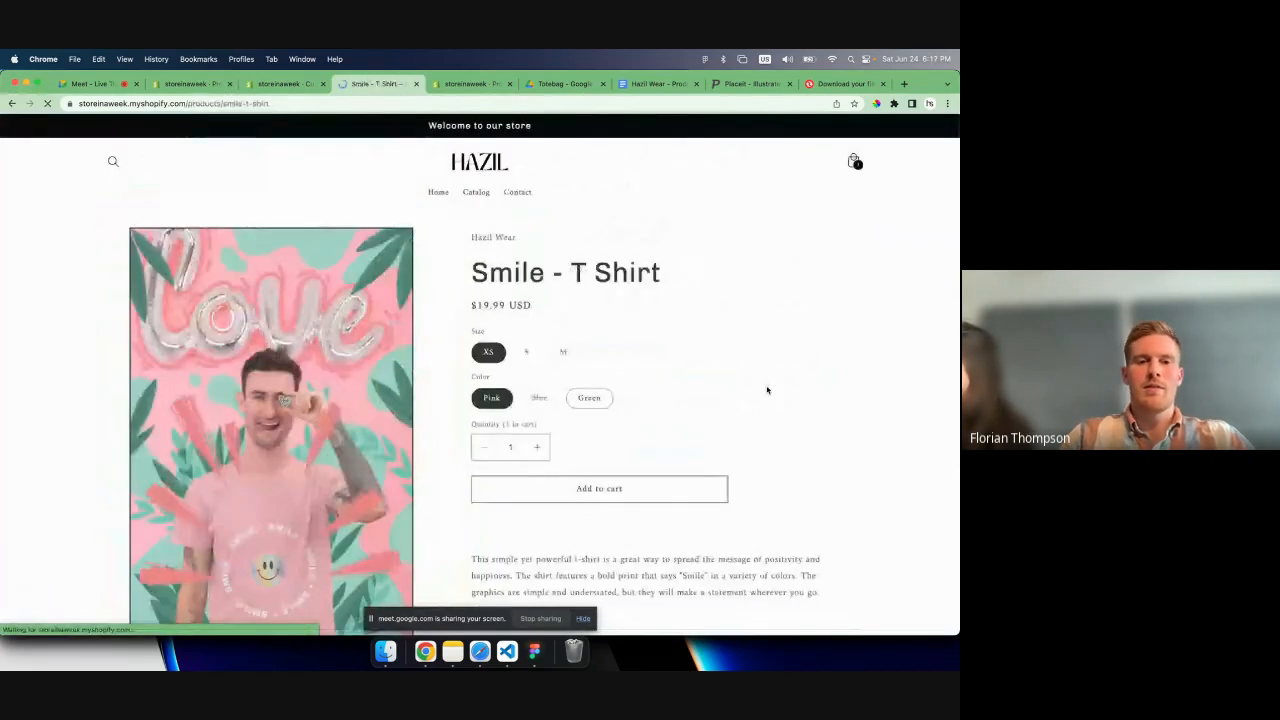
scroll(596, 410, "down", 5)
left_click(577, 455)
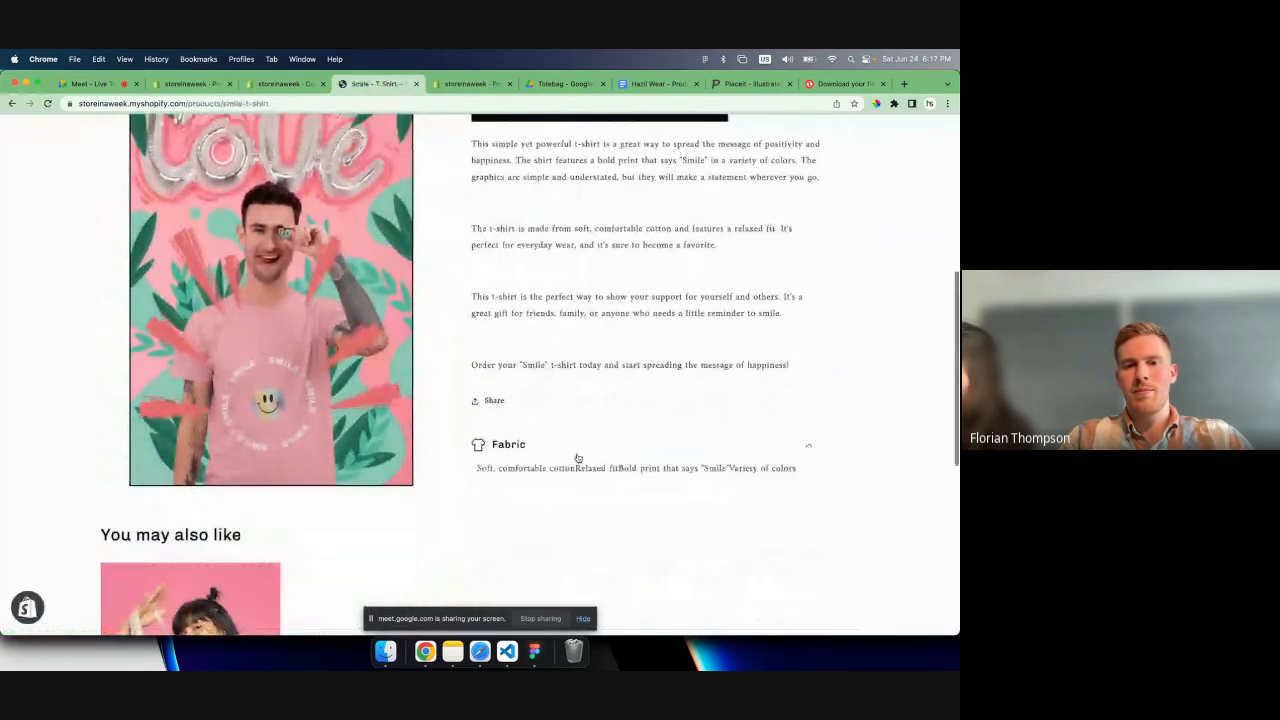
scroll(577, 457, "down", 5)
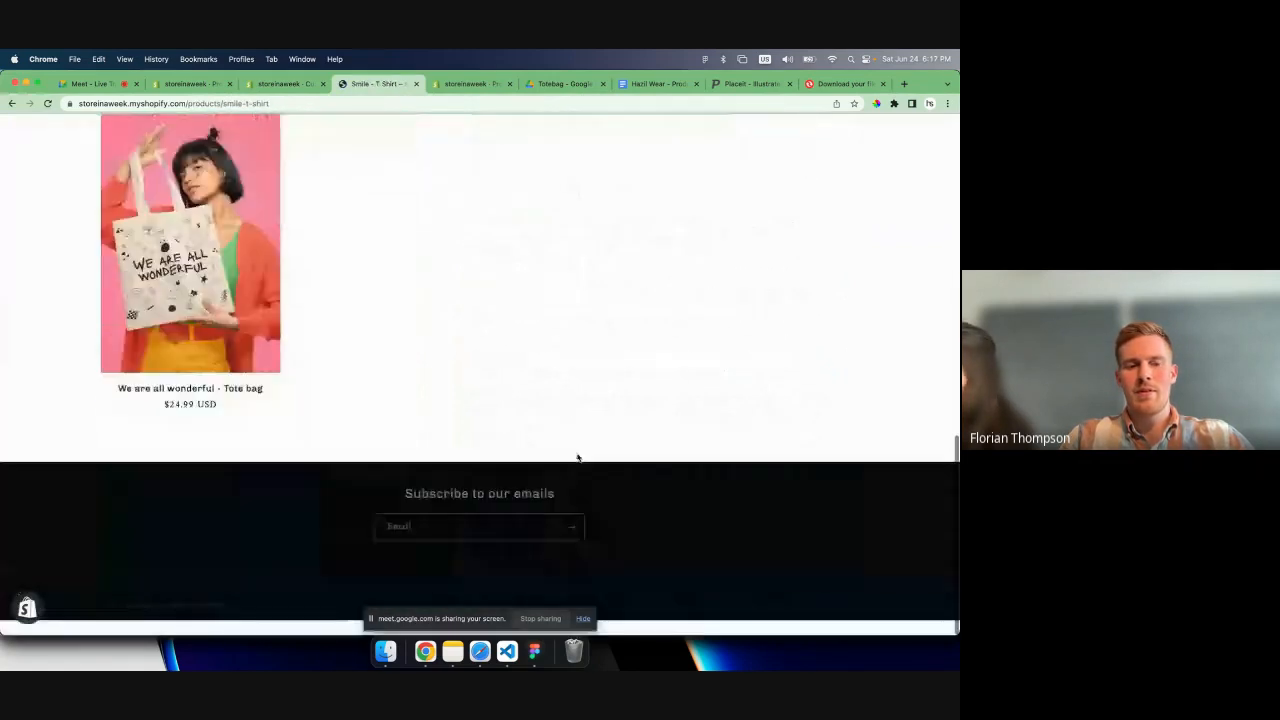
scroll(577, 457, "up", 15)
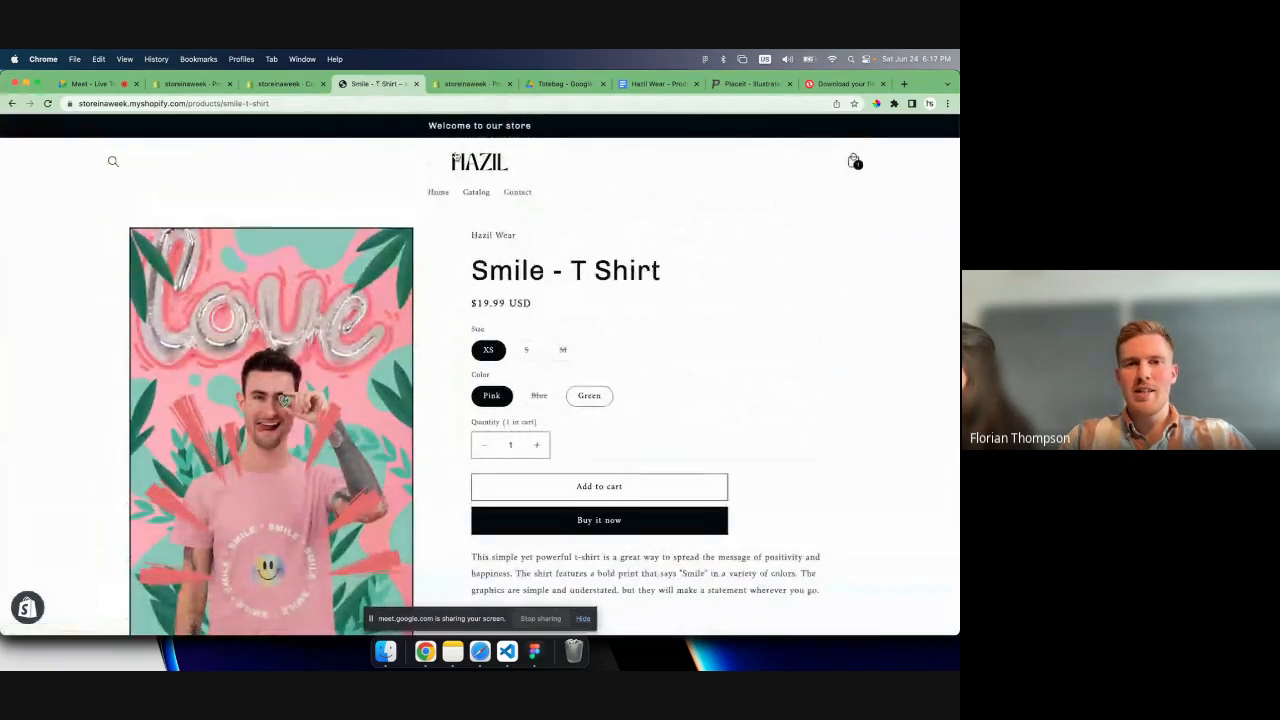
left_click(293, 84)
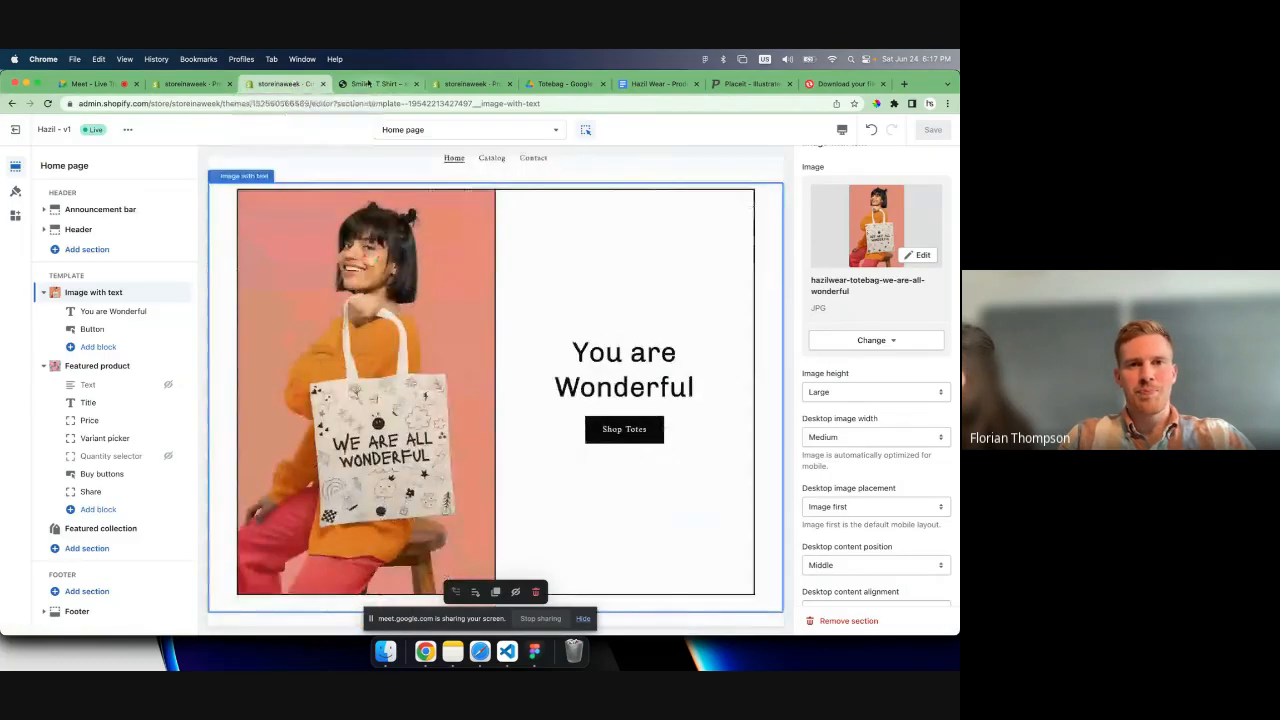
left_click(367, 84)
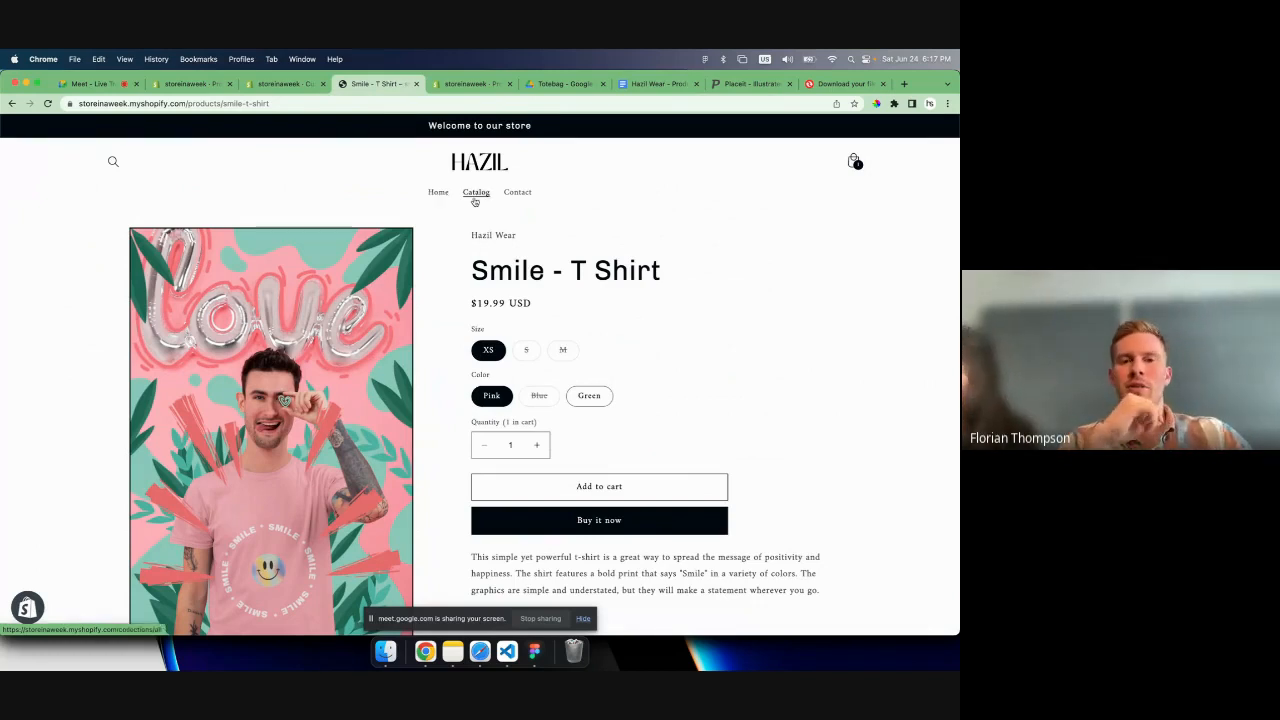
scroll(561, 183, "down", 1)
scroll(561, 183, "down", 15)
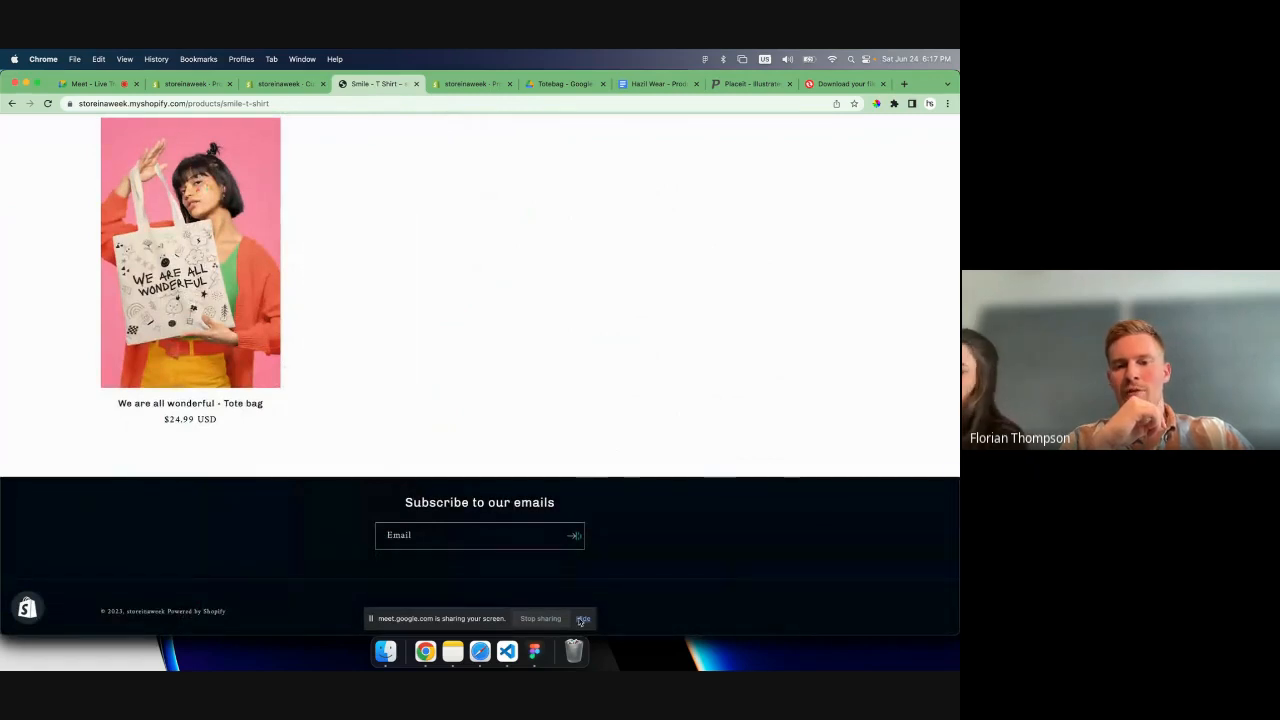
scroll(587, 426, "up", 15)
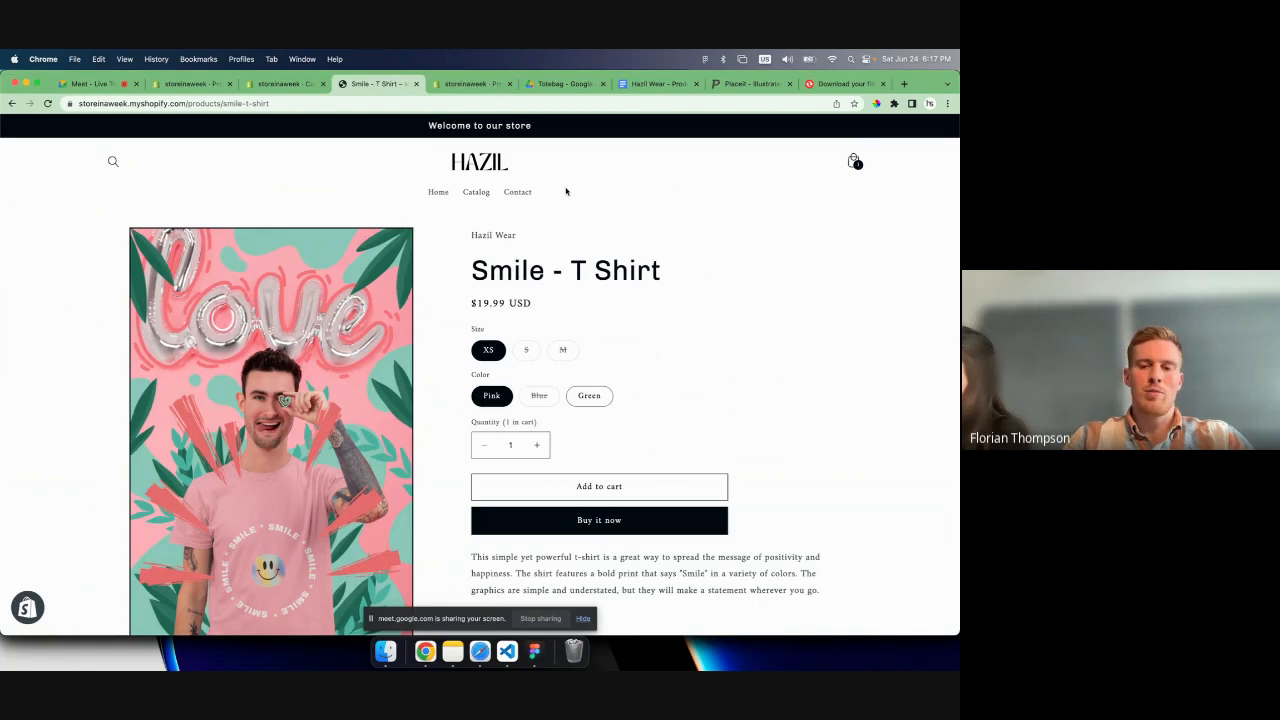
scroll(566, 191, "down", 15)
scroll(400, 214, "up", 5)
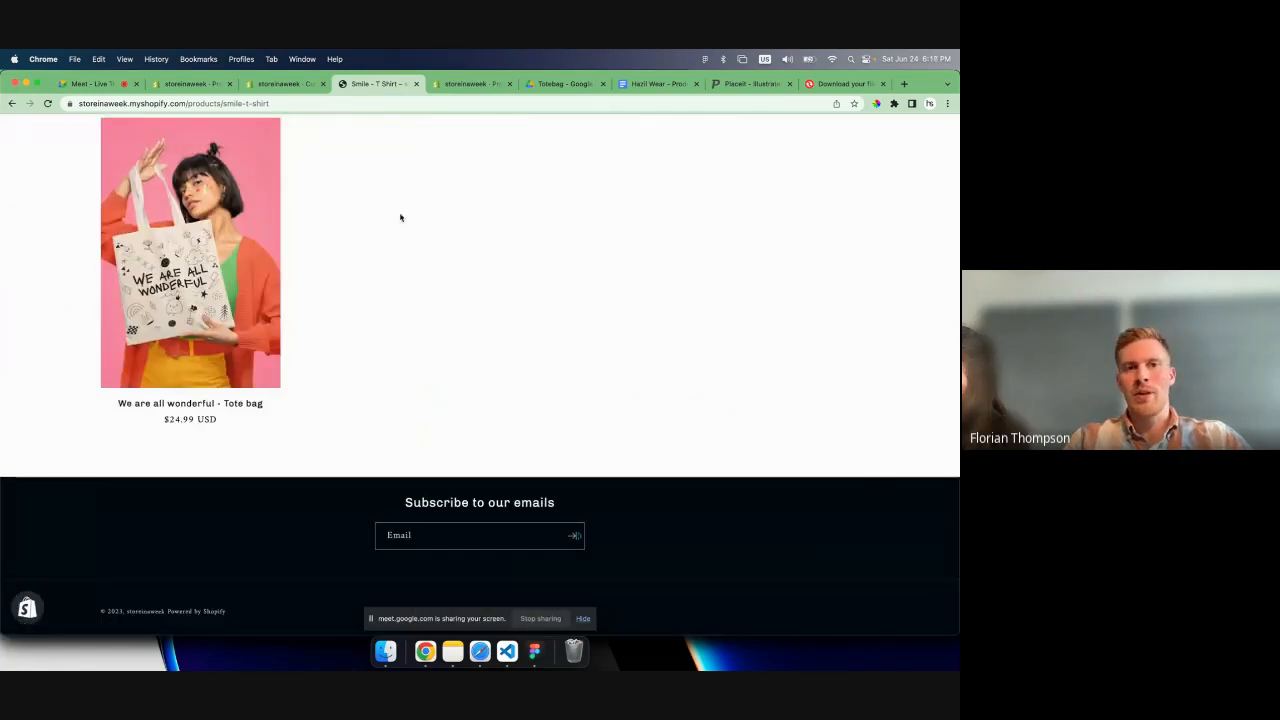
scroll(361, 172, "up", 5)
- Return to the store admin, open the Online Store sales channel, and pin it to the navigation
left_click(185, 83)
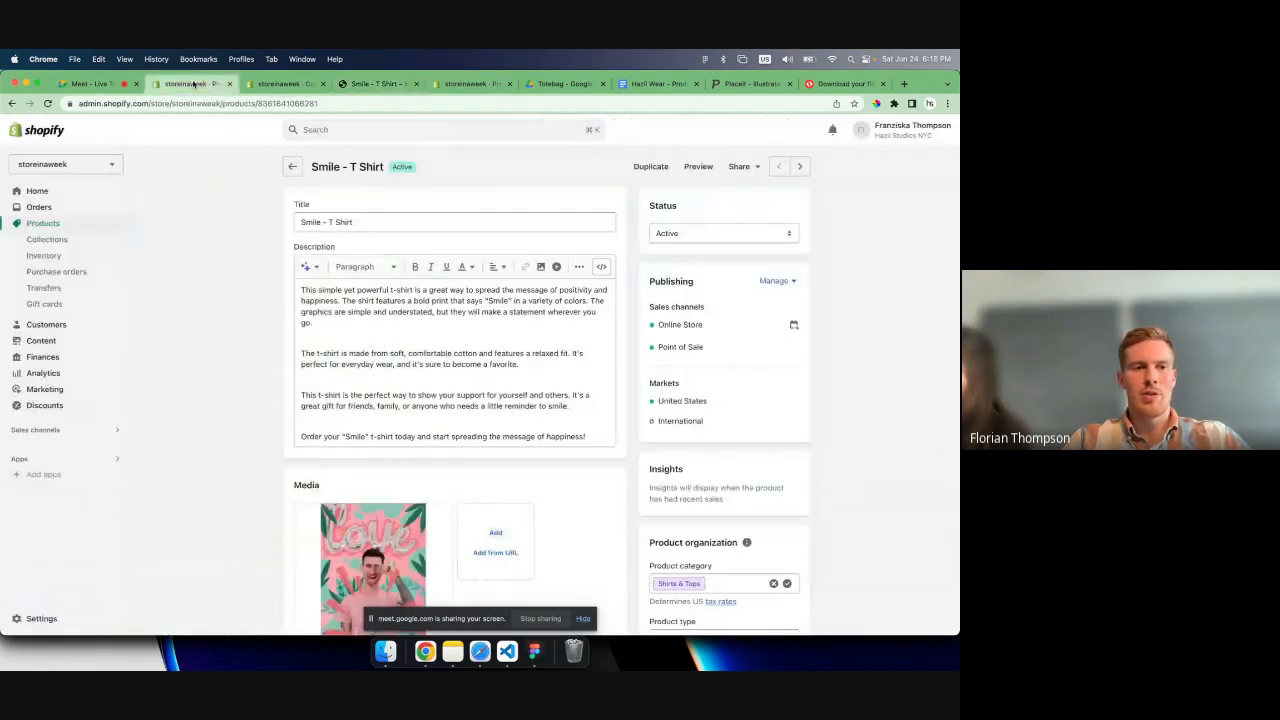
left_click(58, 430)
left_click(339, 174)
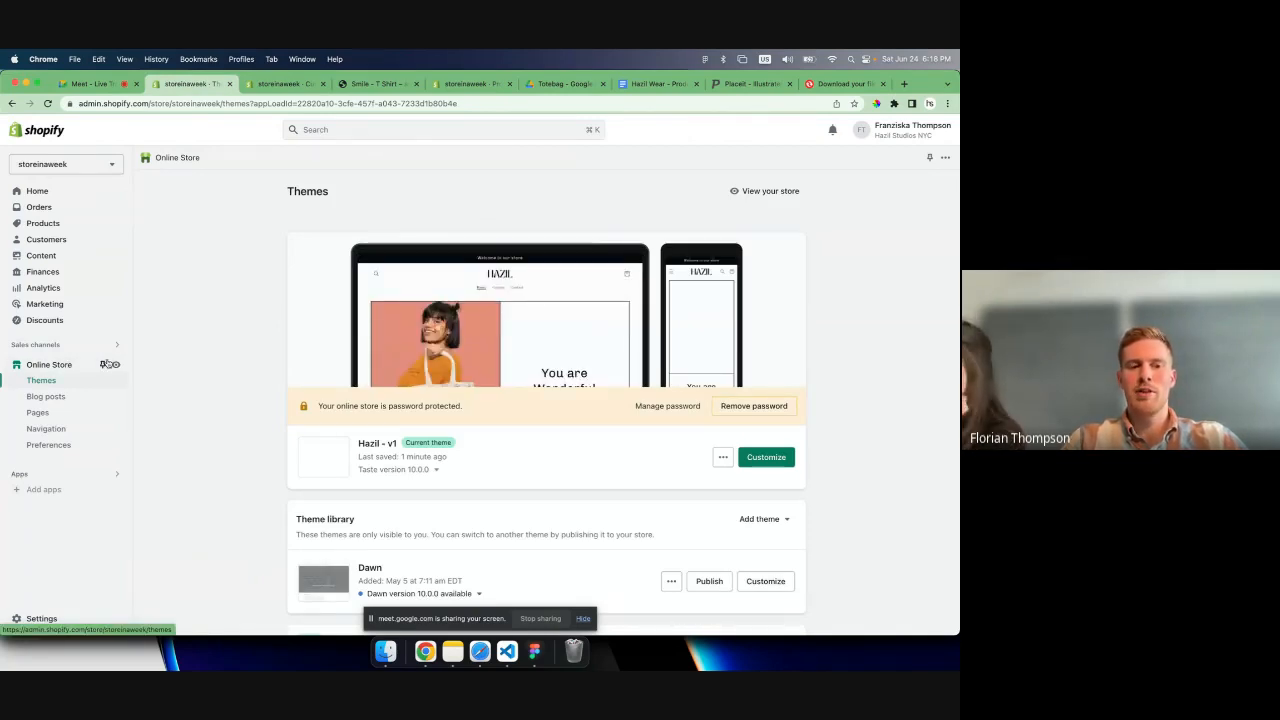
left_click(106, 364)
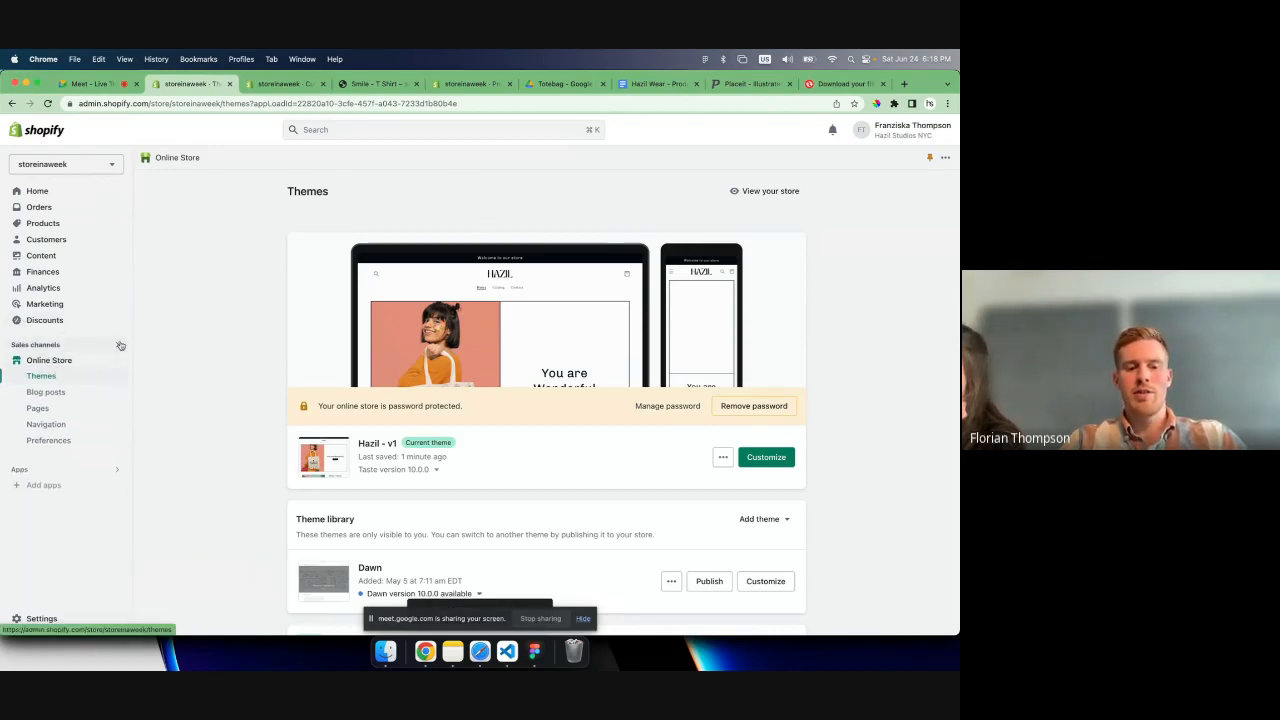
- Open the store's Main menu for editing and rename its Catalog item to "Shop"
left_click(120, 345)
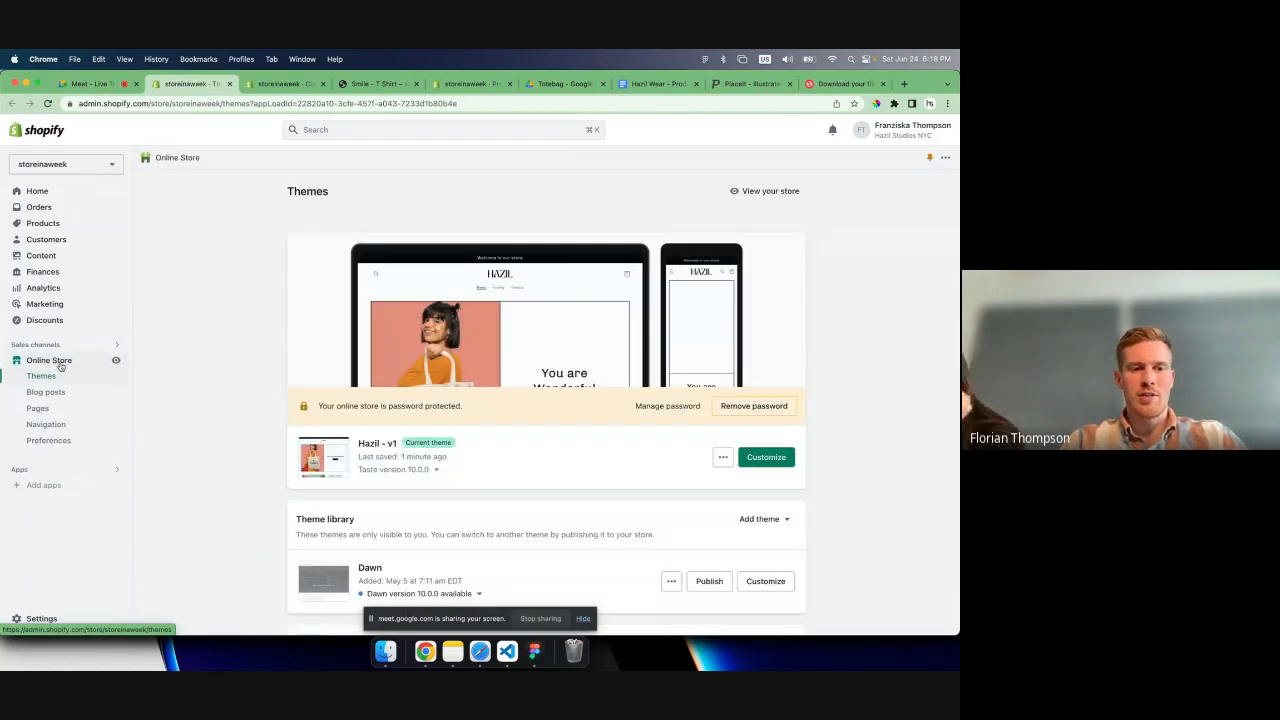
left_click(46, 424)
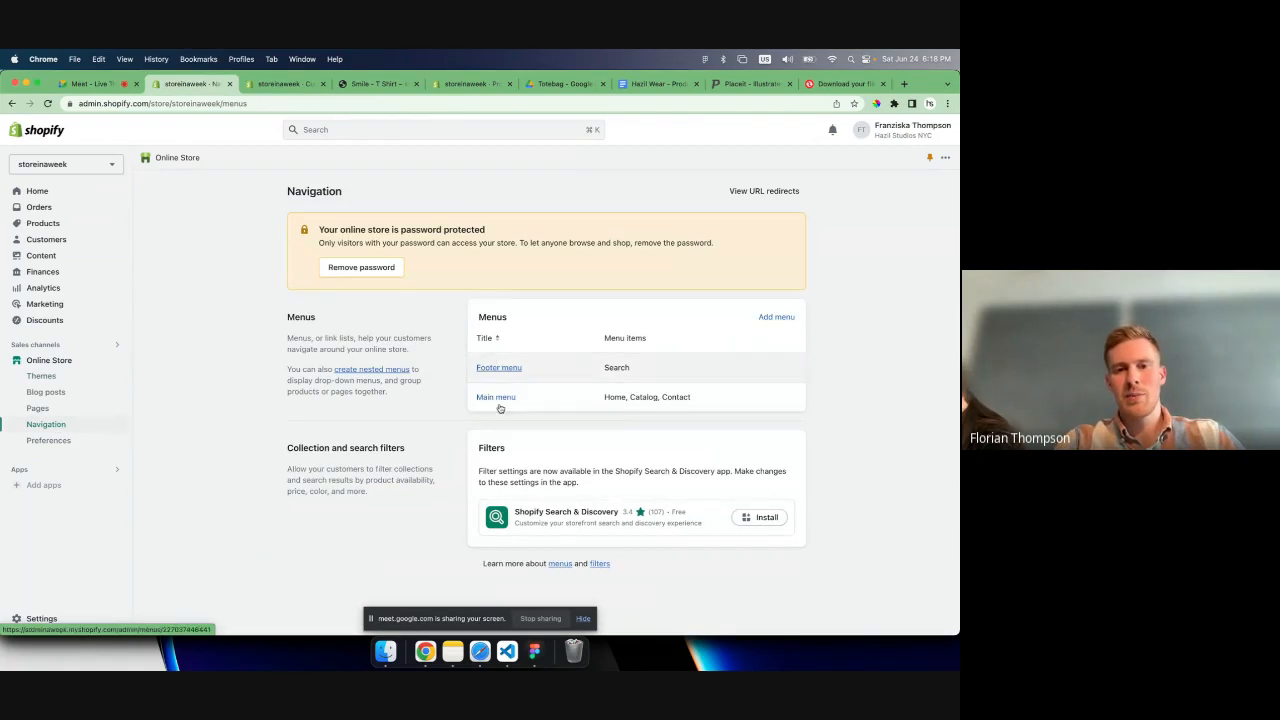
left_click(512, 368)
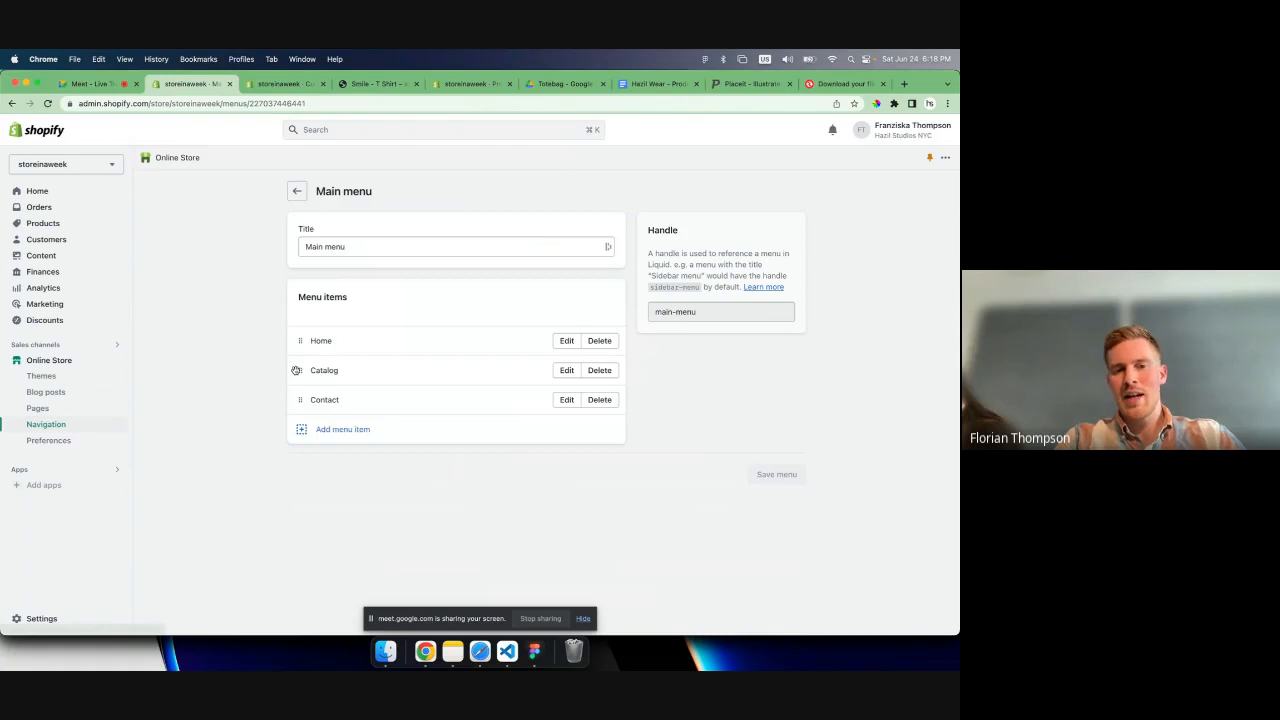
left_click(566, 370)
key("super+a")
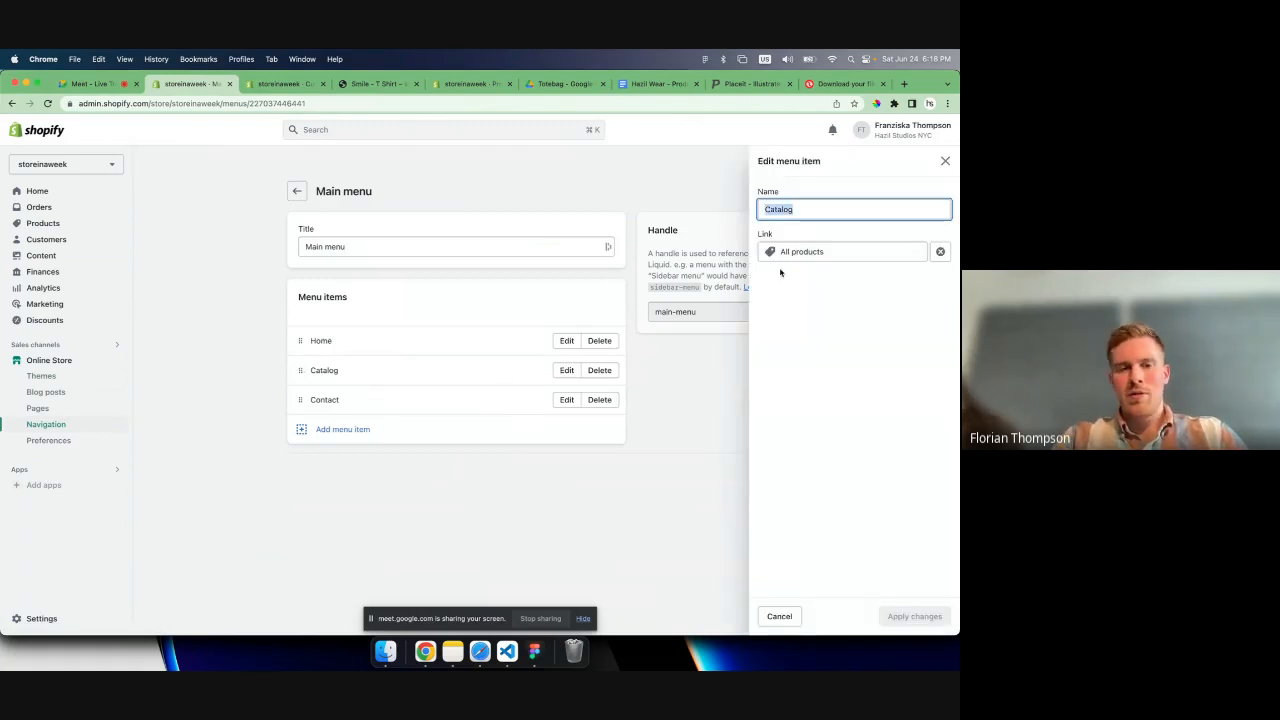
type("S")
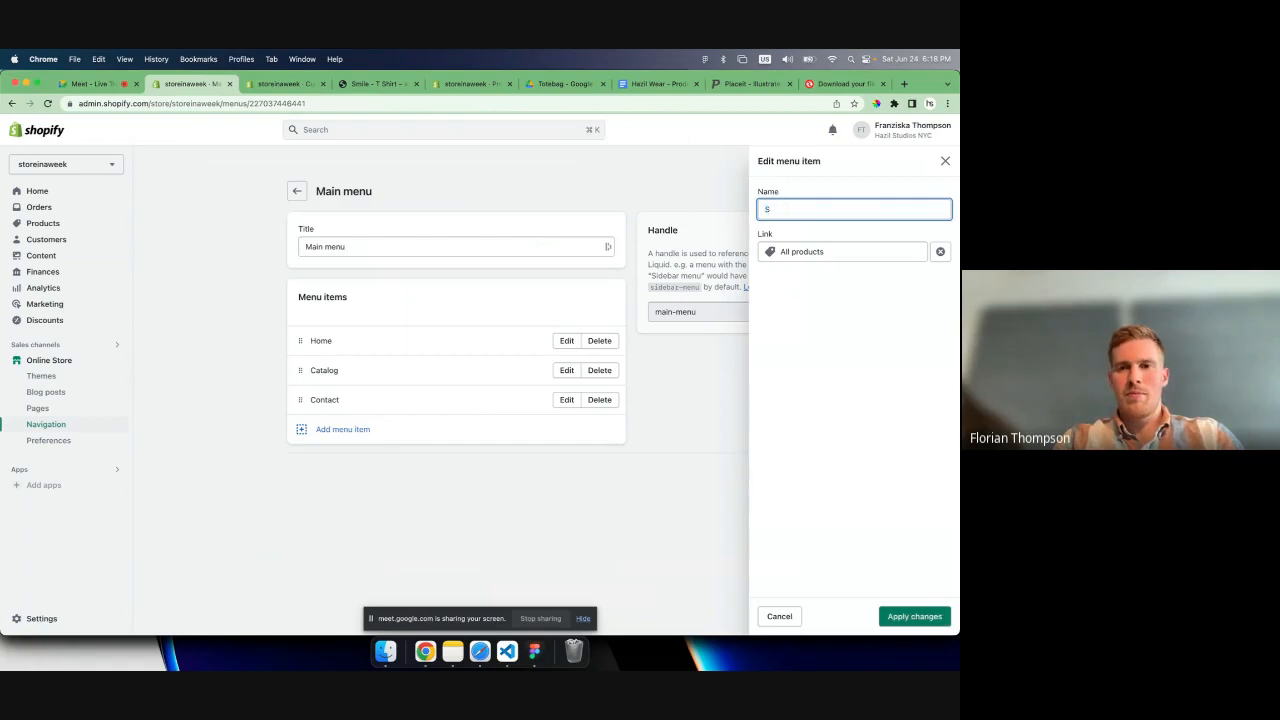
type("Shop")
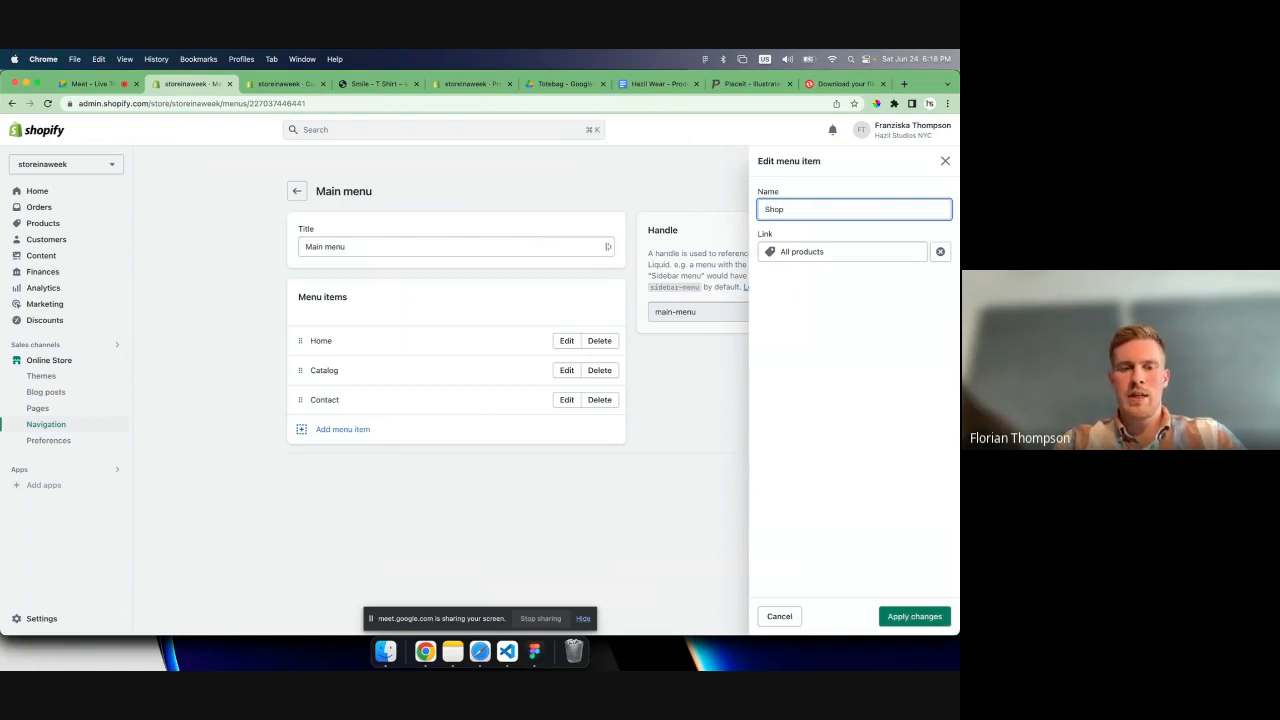
left_click(914, 616)
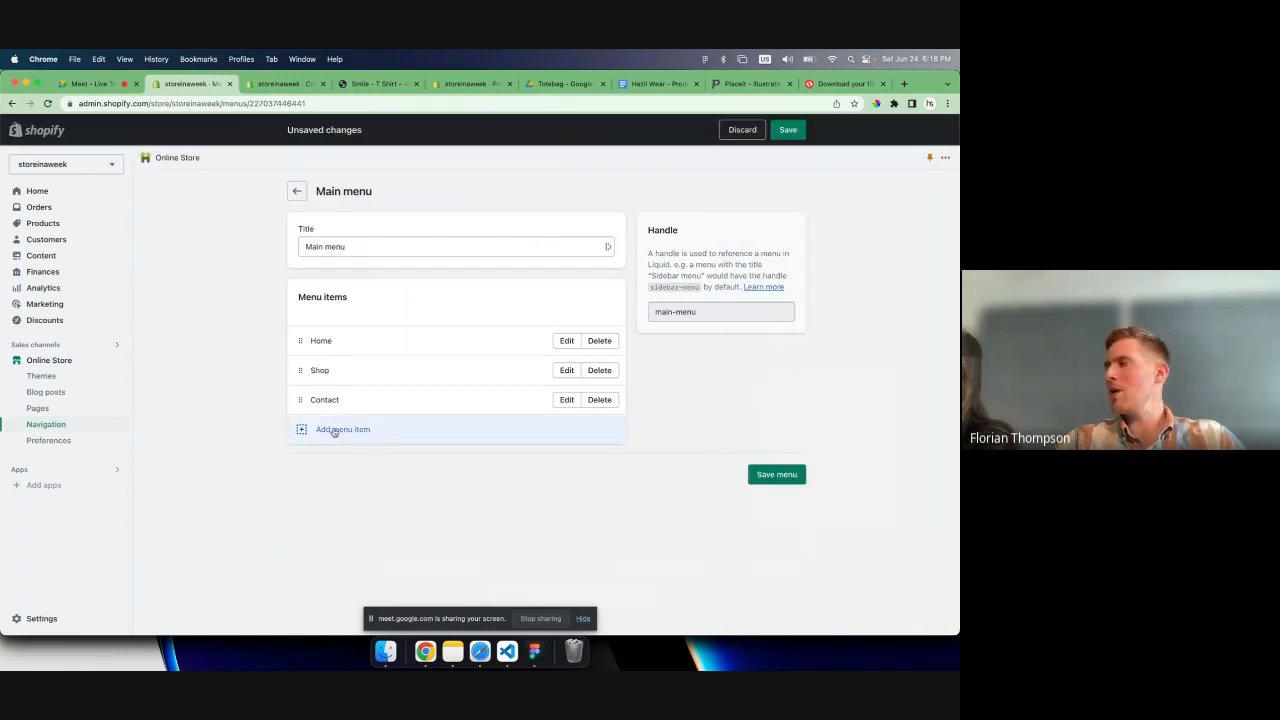
- Add an "About us" item linked to the Home page to the Main menu and save the menu
left_click(335, 430)
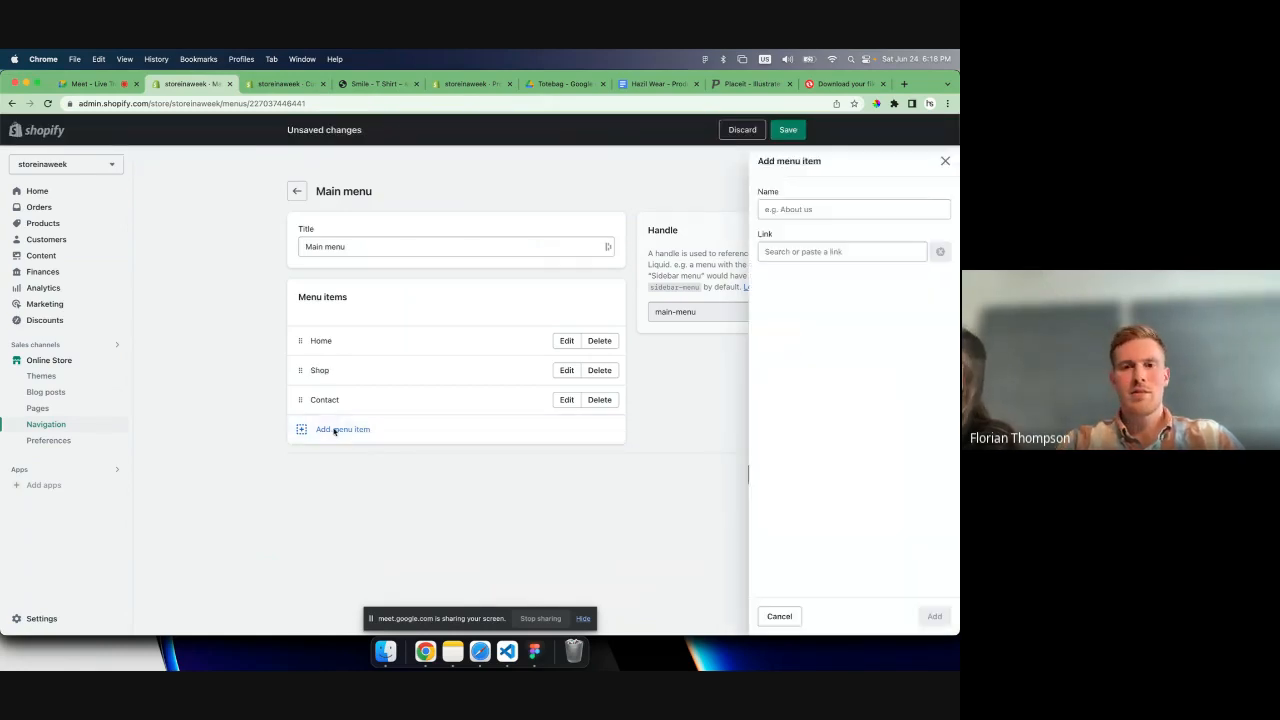
type("About us")
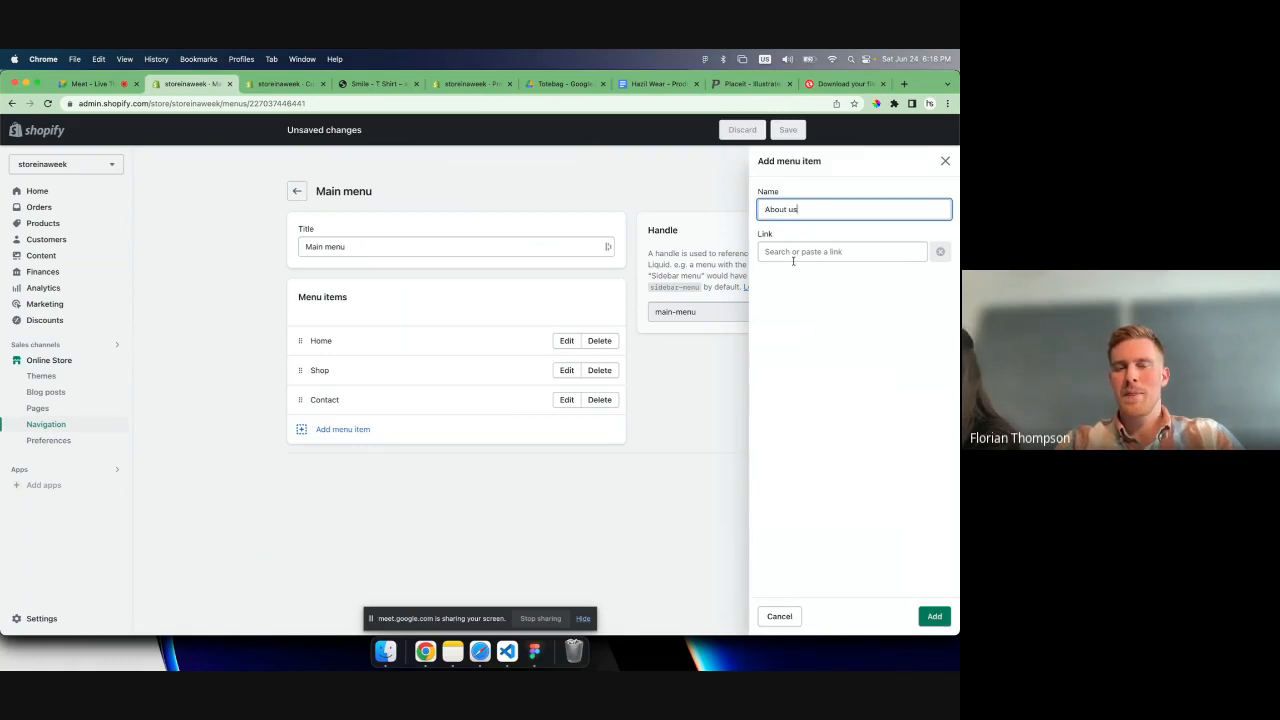
left_click(794, 253)
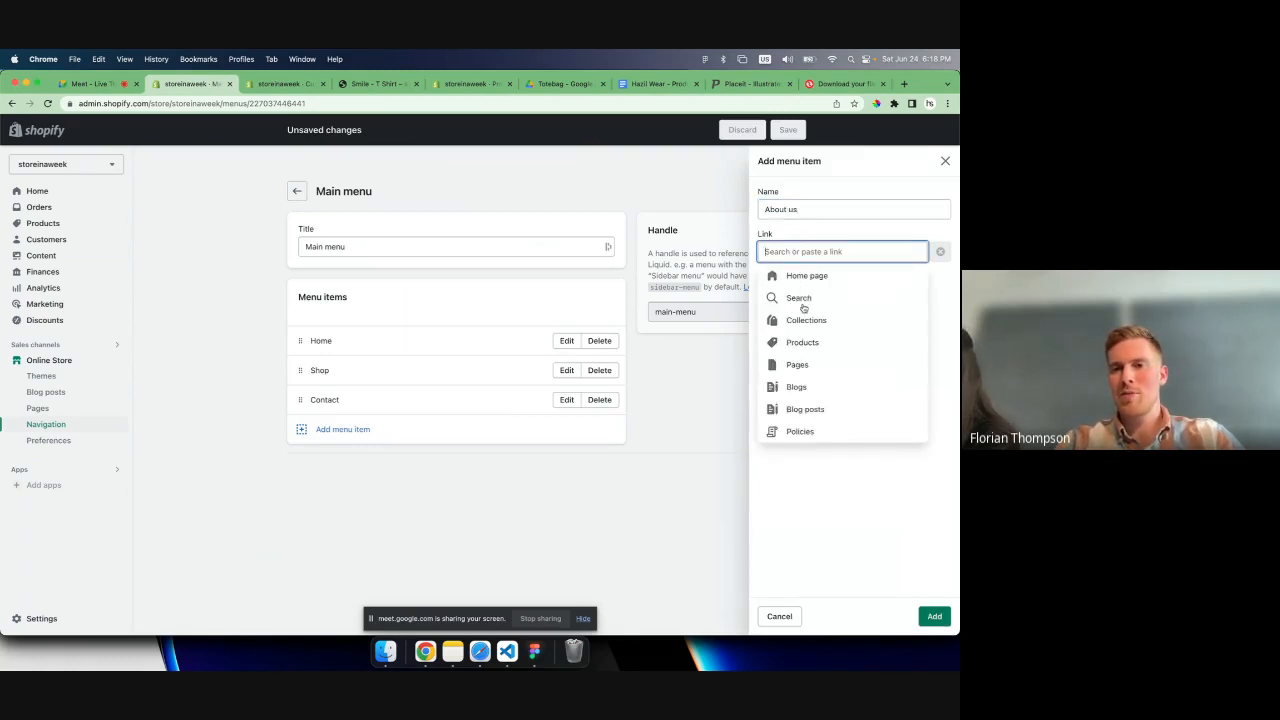
left_click(800, 277)
left_click(930, 617)
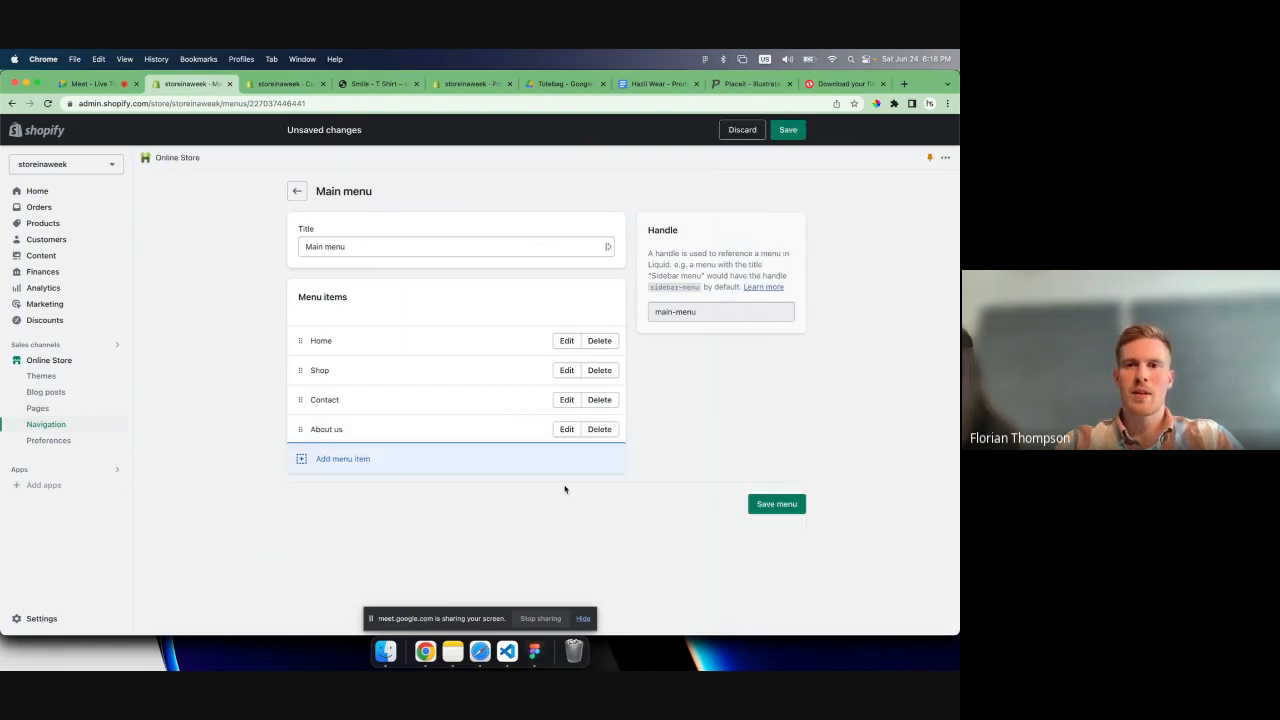
left_click(789, 131)
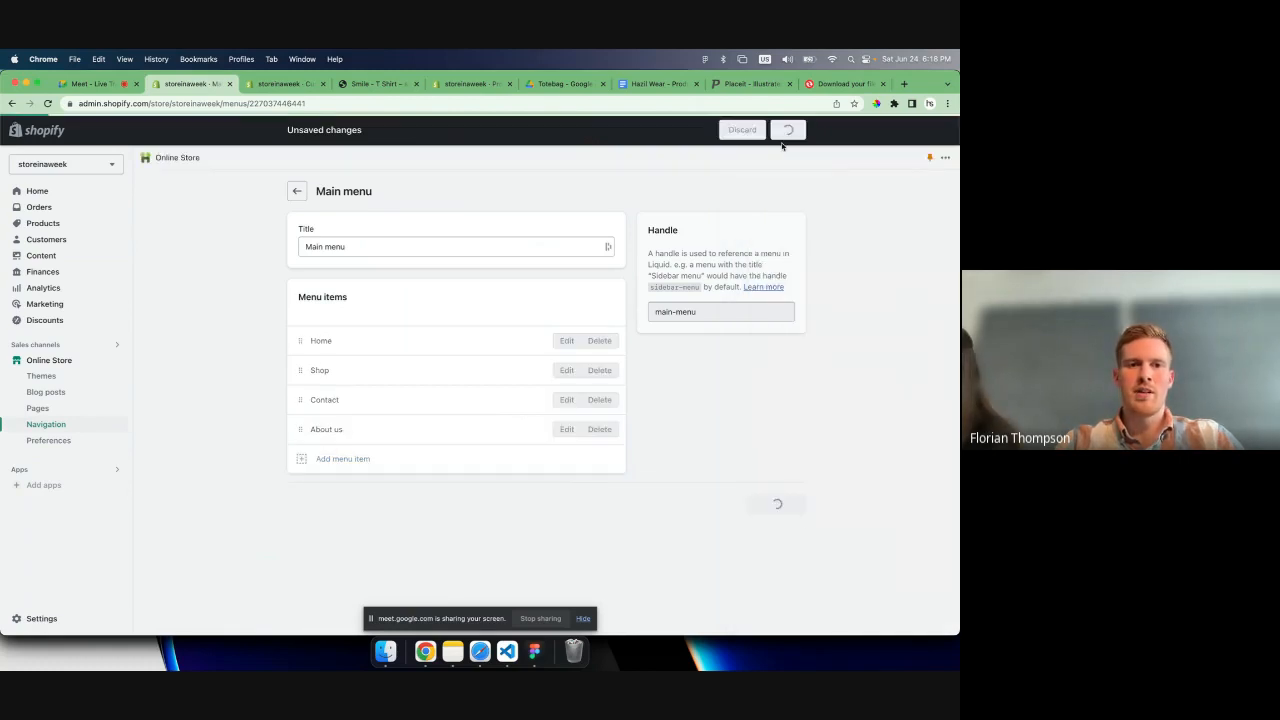
- Open the Footer menu and start a new menu item named "Terms of Service"
left_click(295, 191)
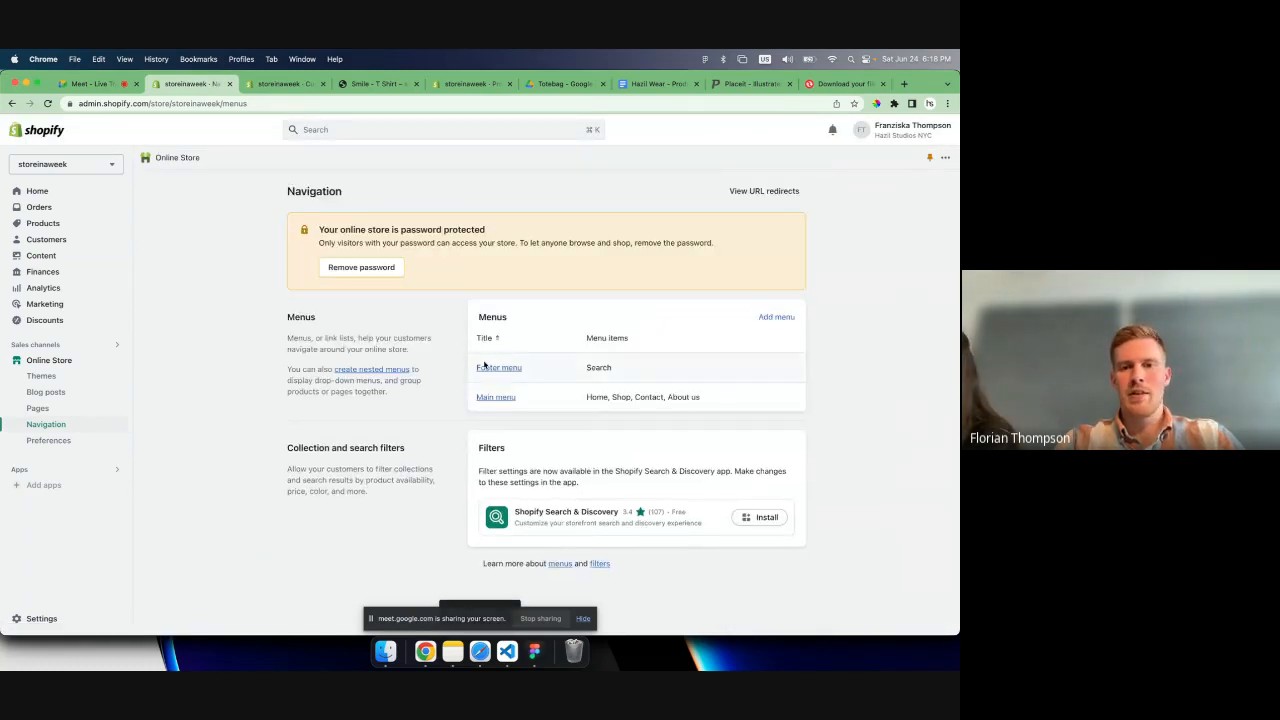
left_click(497, 367)
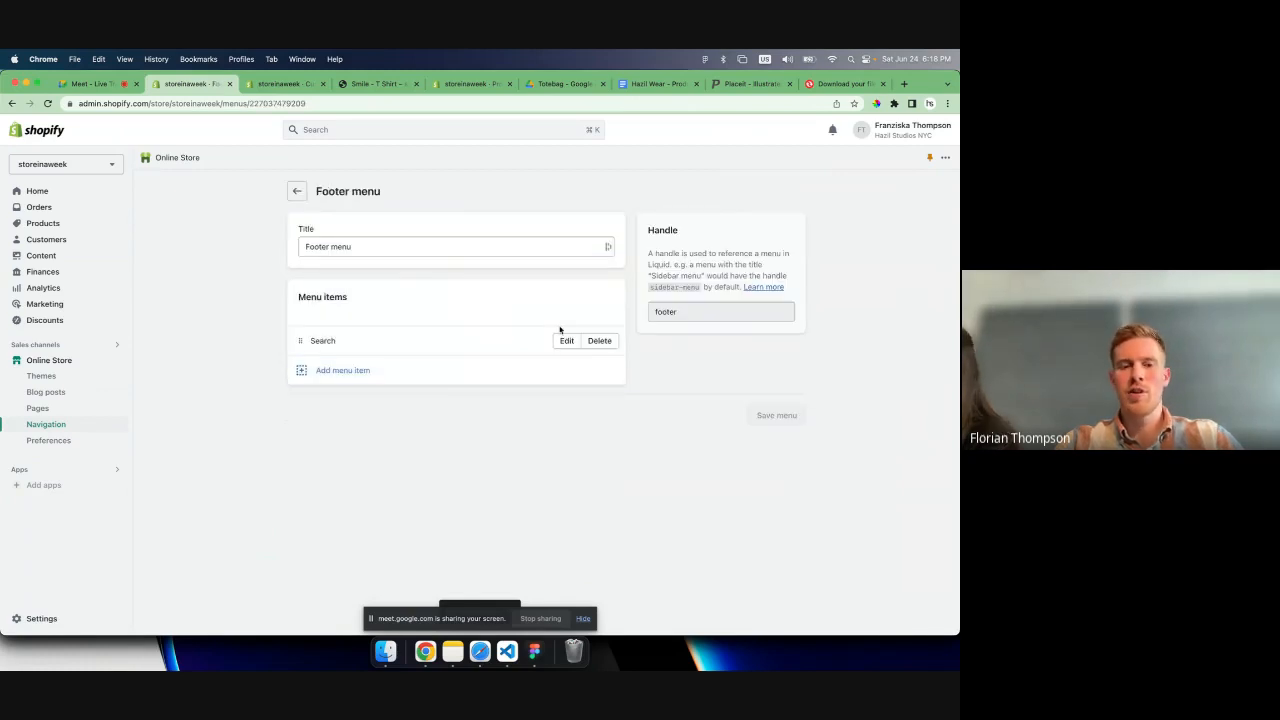
left_click(343, 370)
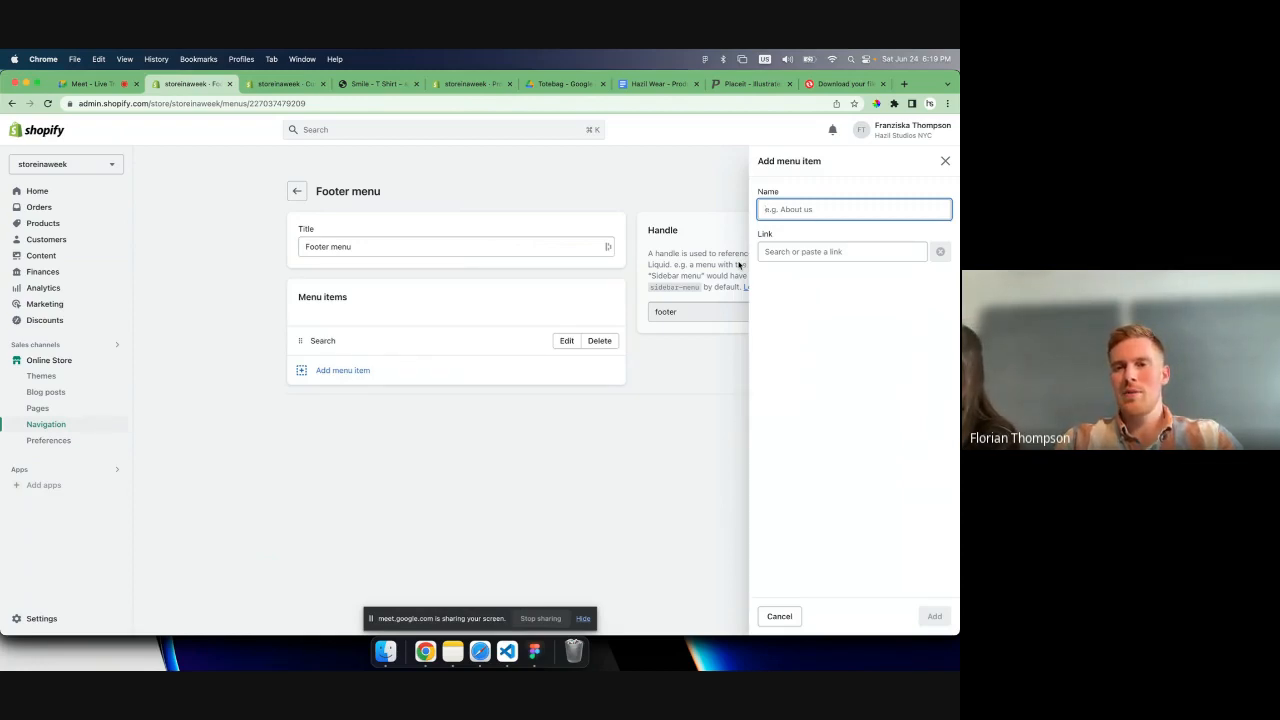
type("S")
key("BackSpace")
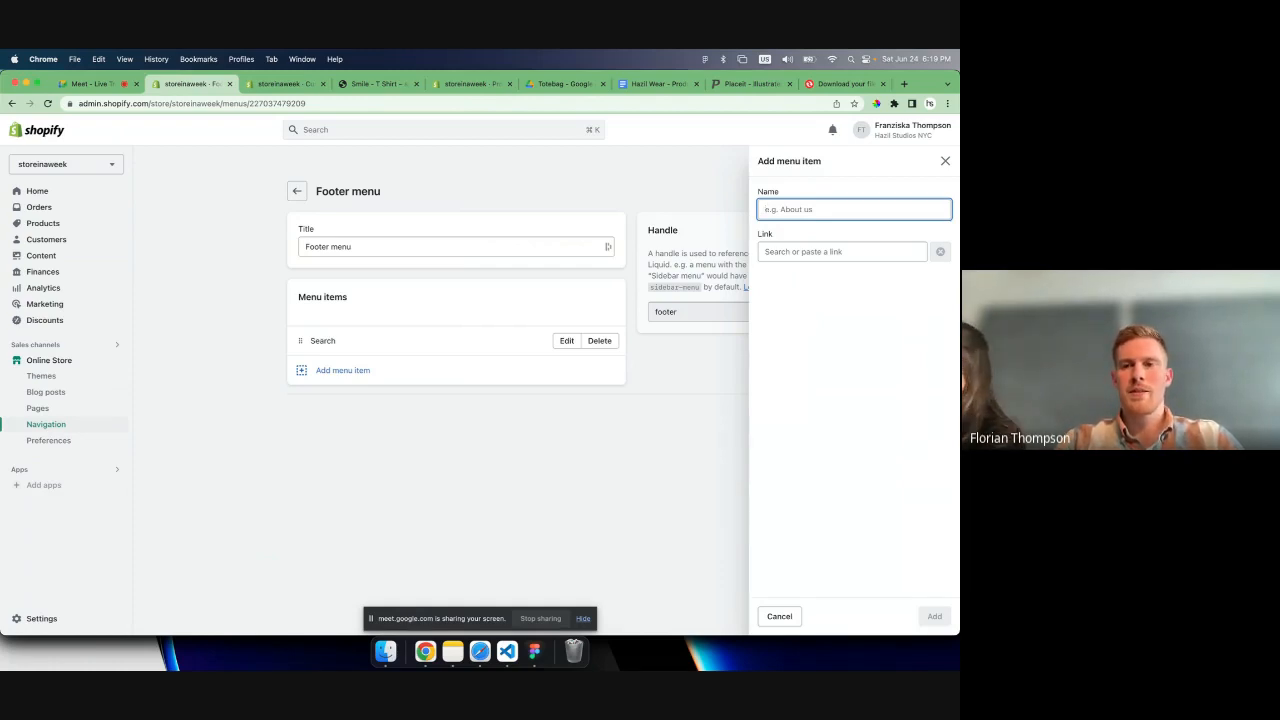
type("R")
key("BackSpace")
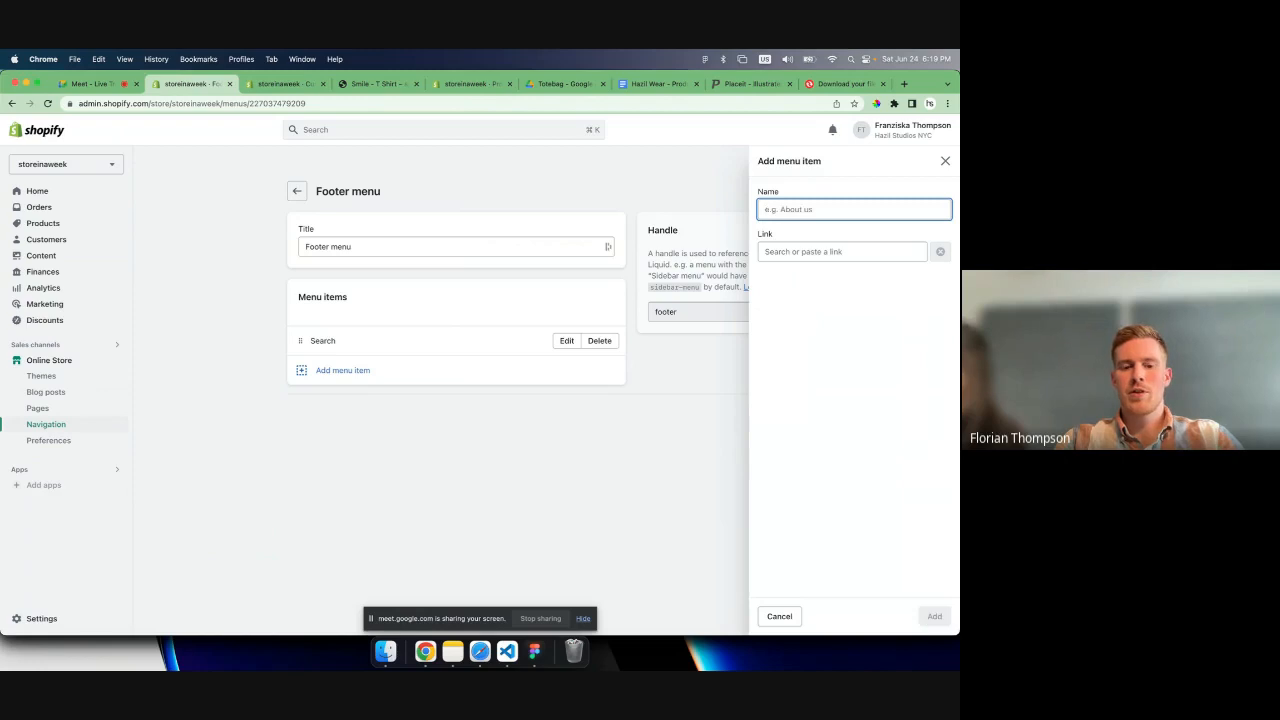
type("Terms of S")
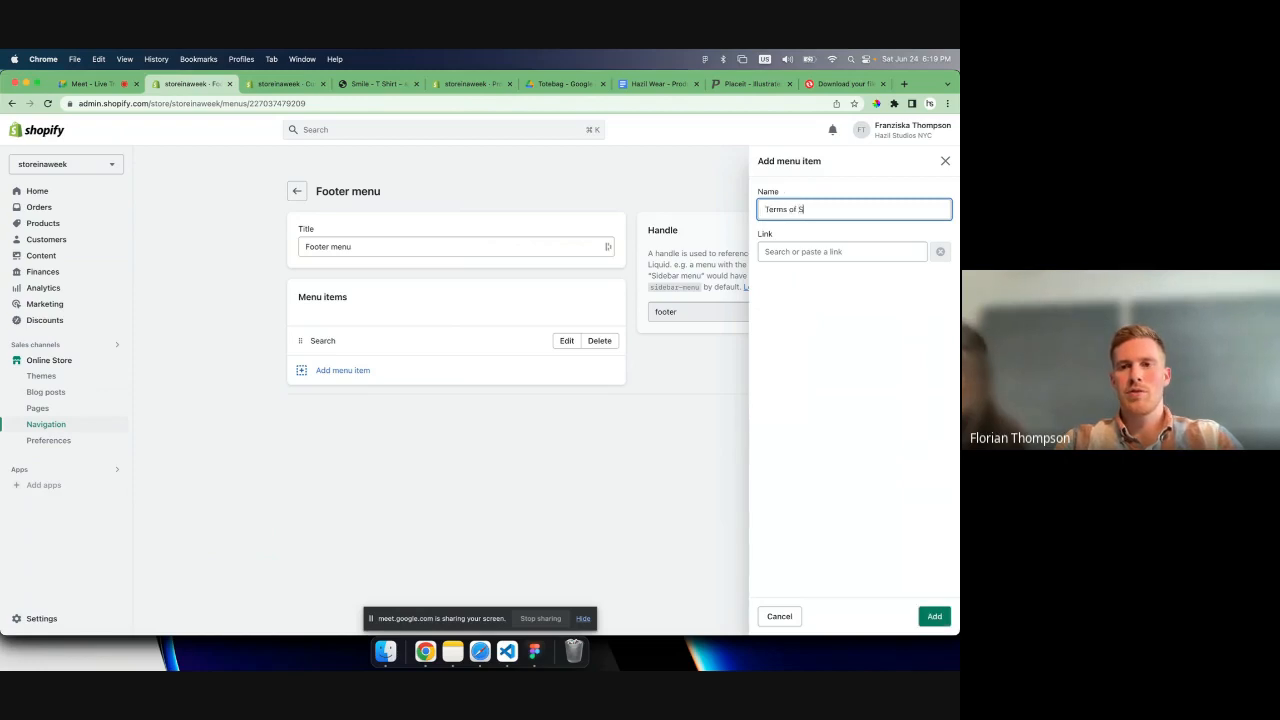
type("eric")
key("BackSpace")
key("BackSpace")
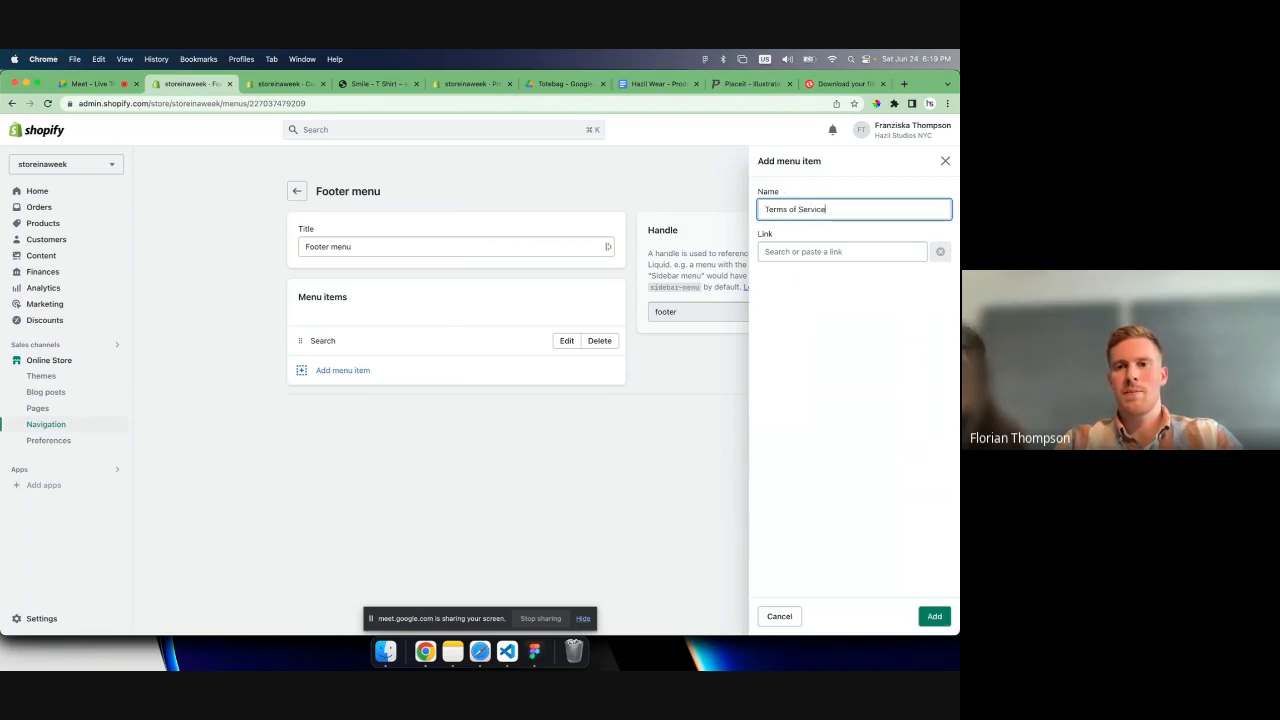
- Link the Terms of Service item to the Contact page, add it to the Footer menu and save
left_click(810, 251)
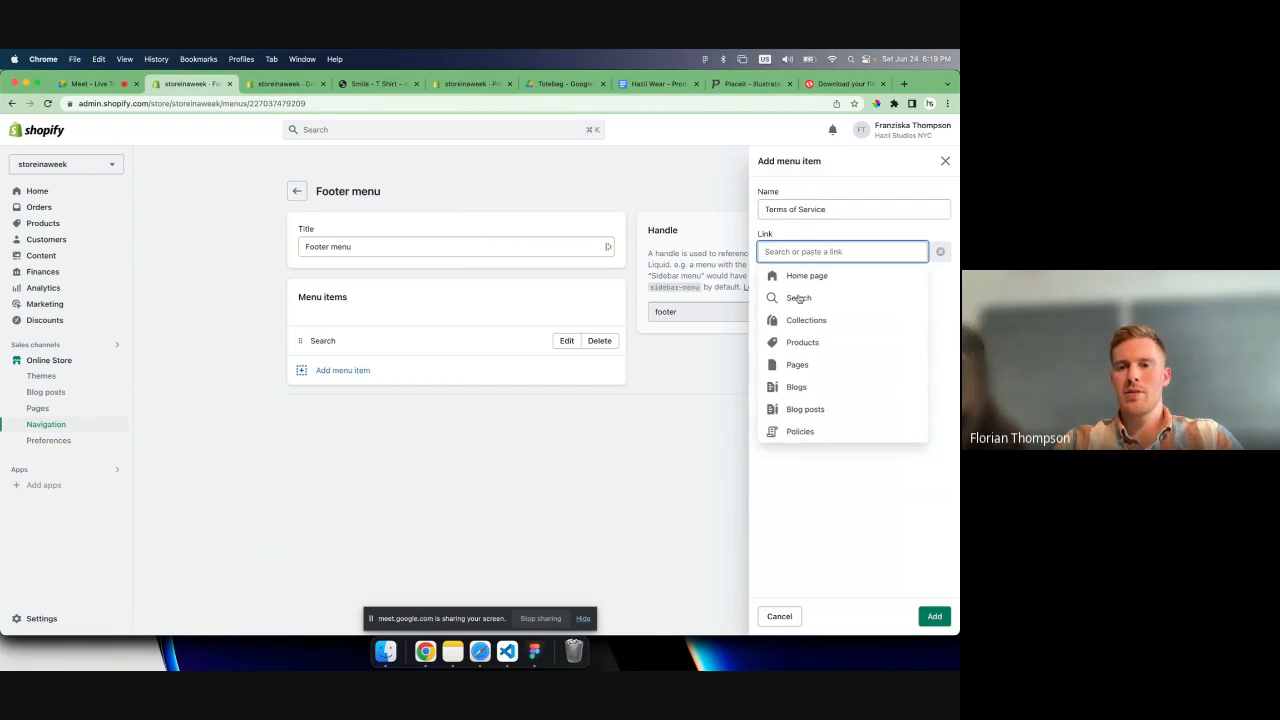
left_click(796, 343)
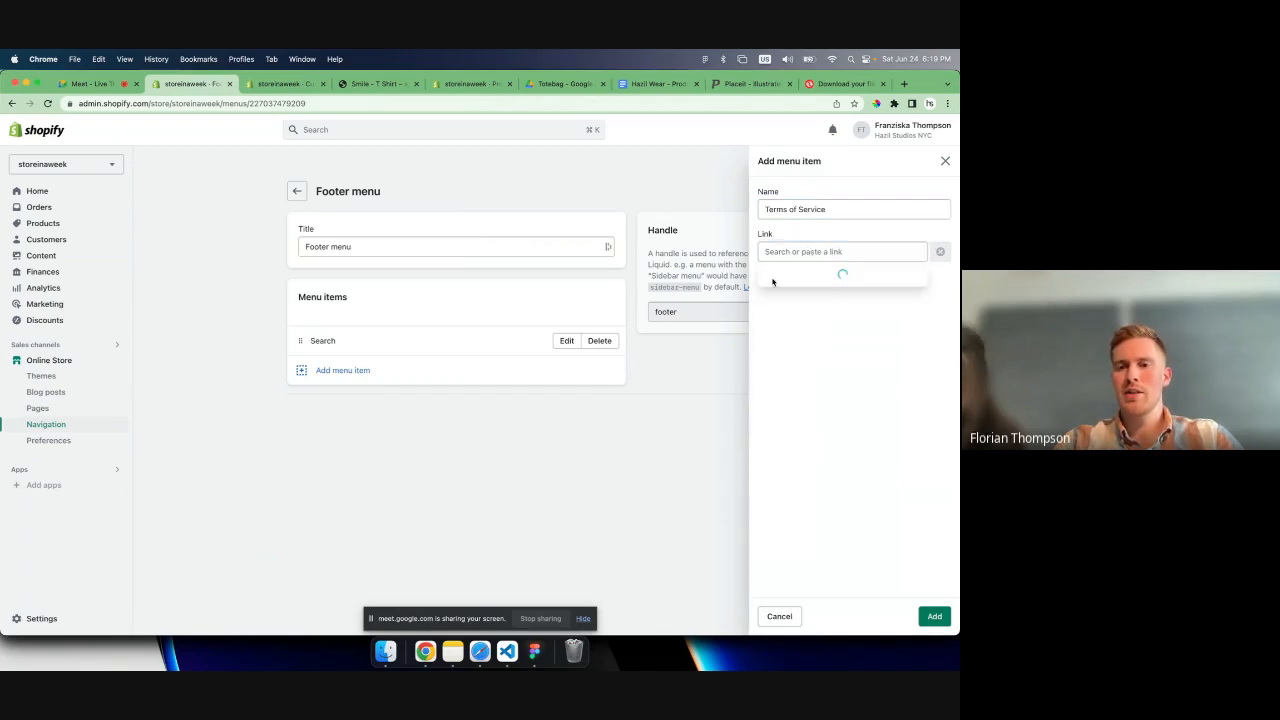
left_click(786, 300)
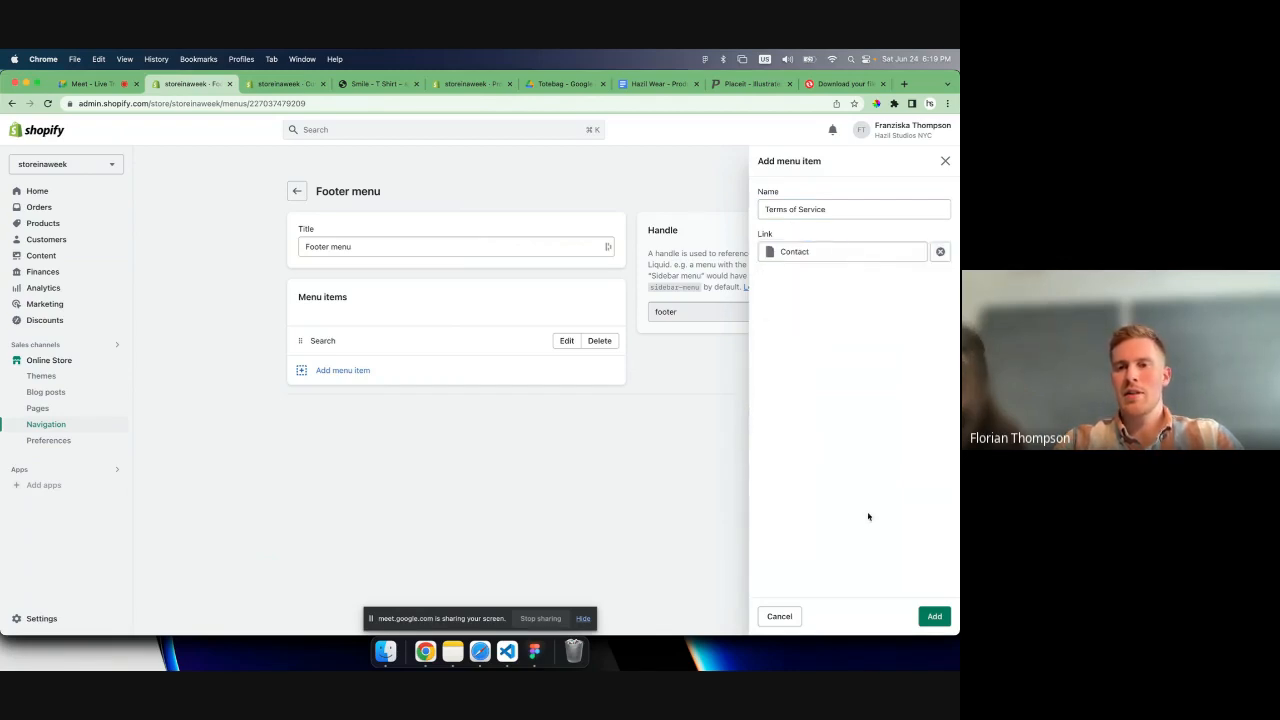
left_click(935, 617)
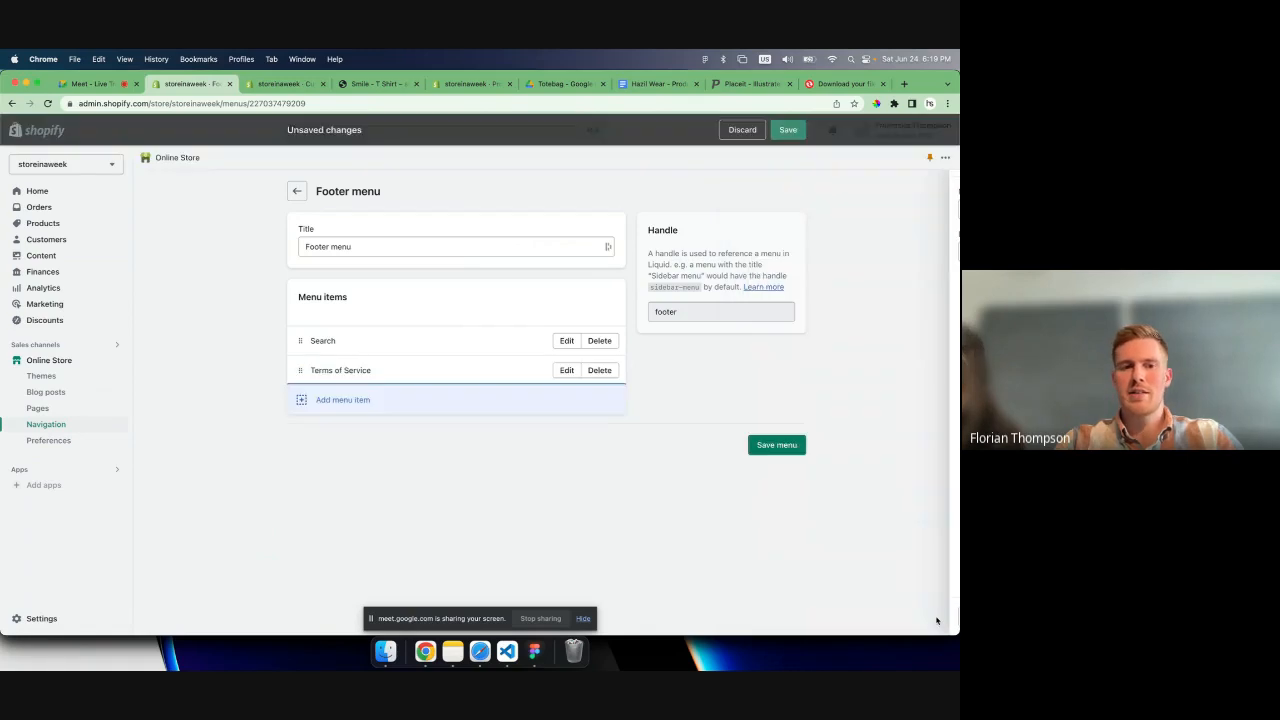
left_click(780, 446)
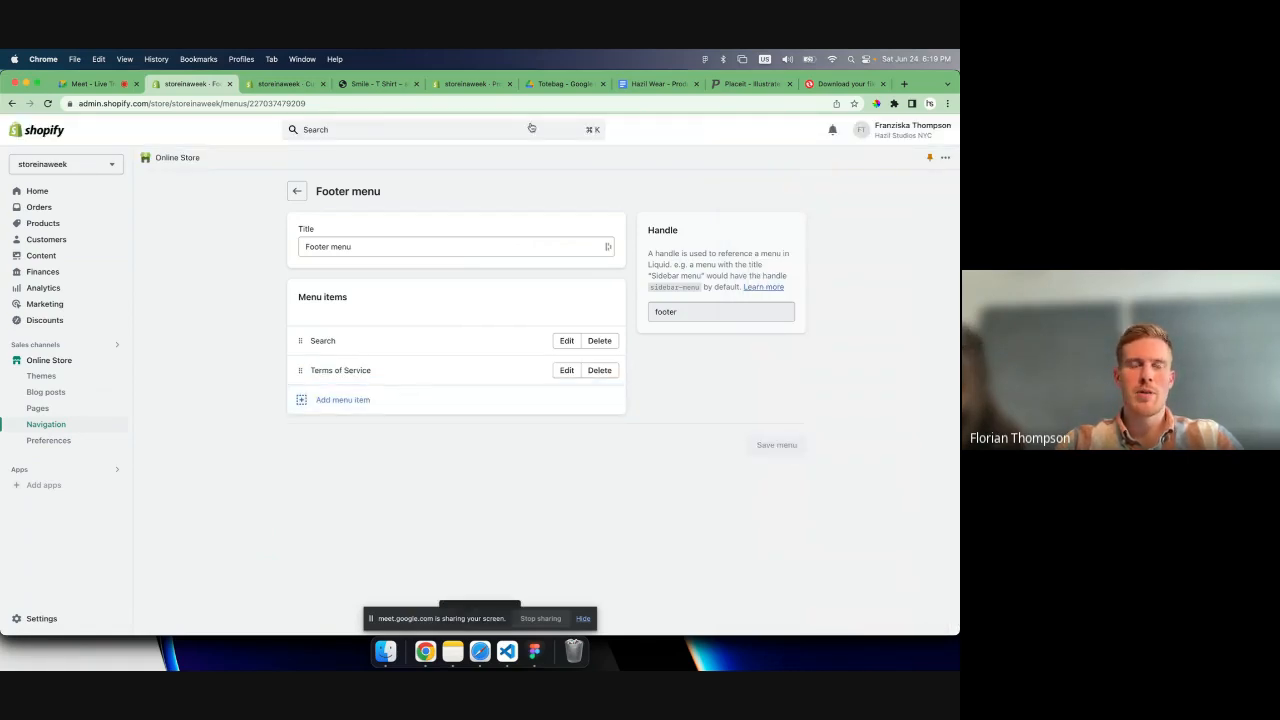
- Return to the theme editor and examine the home page's Footer section settings
left_click(294, 82)
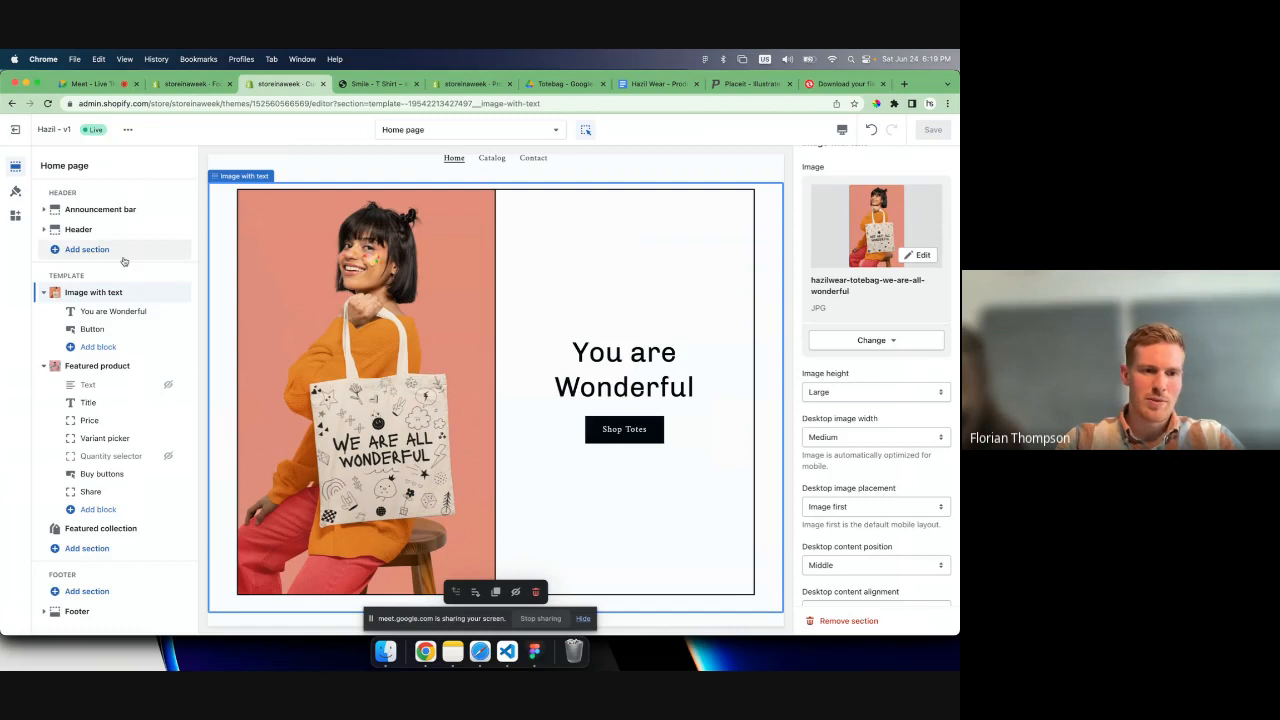
left_click(80, 595)
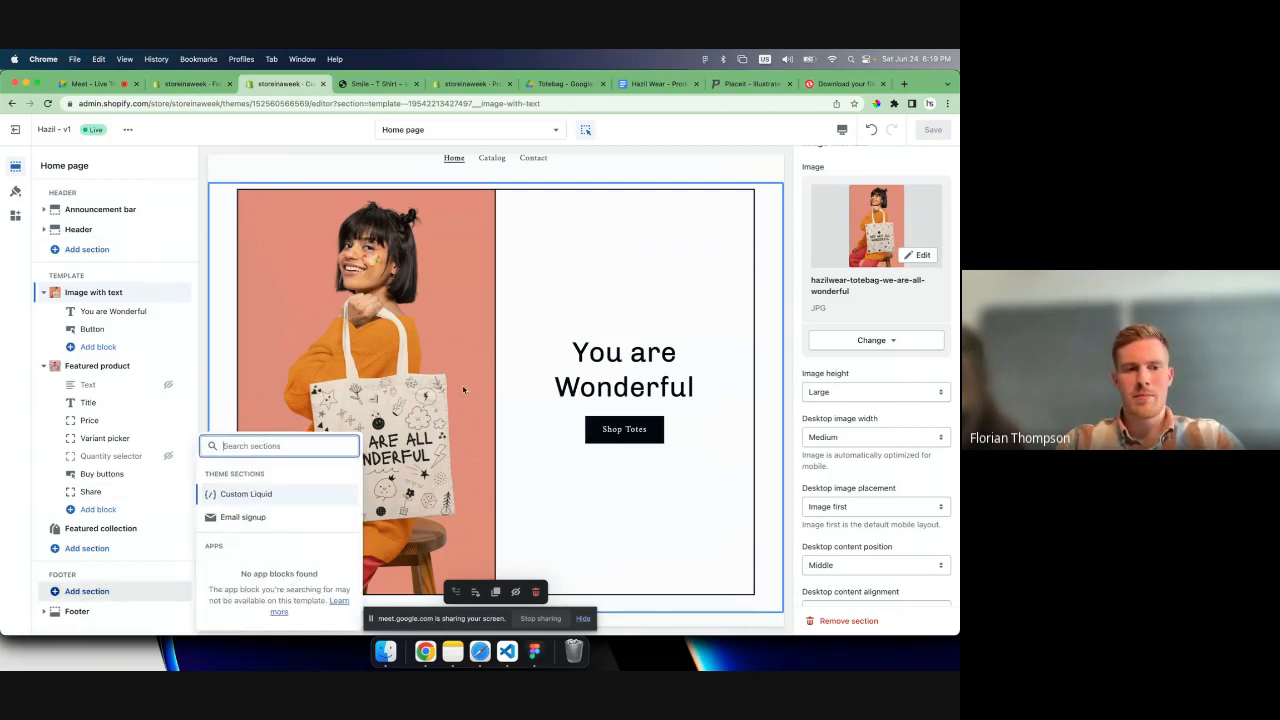
left_click(77, 609)
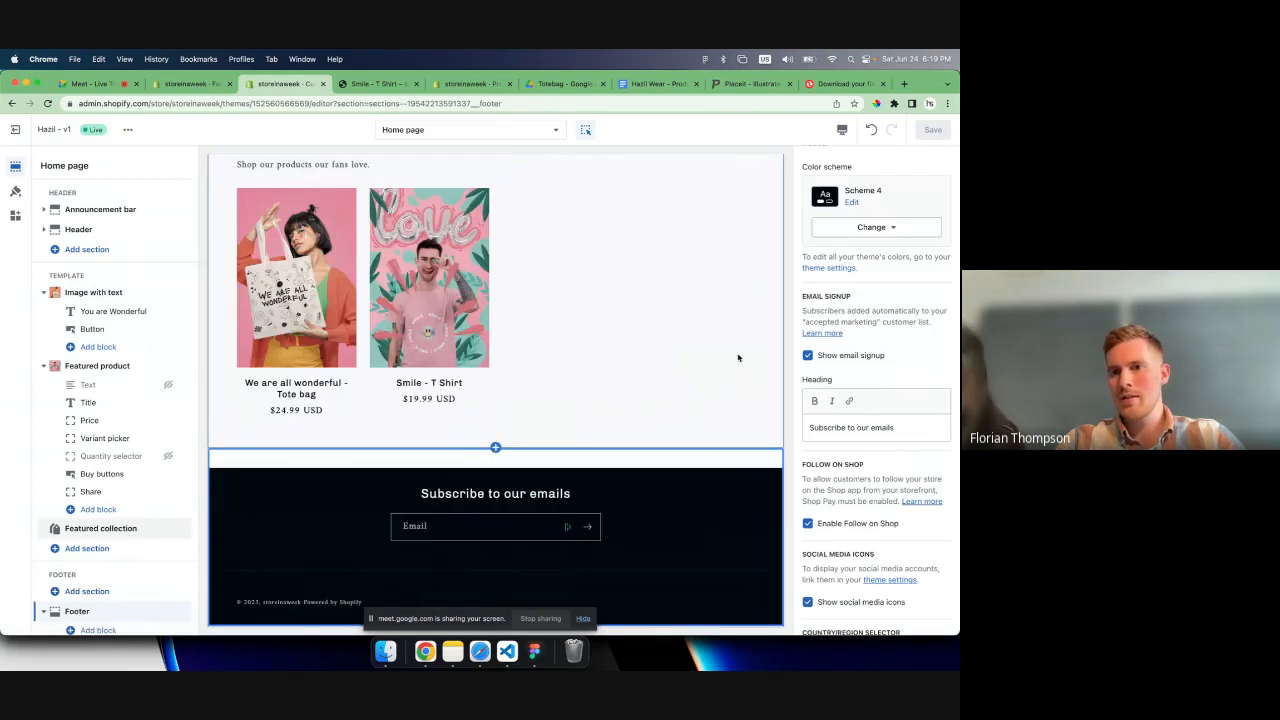
scroll(870, 355, "down", 5)
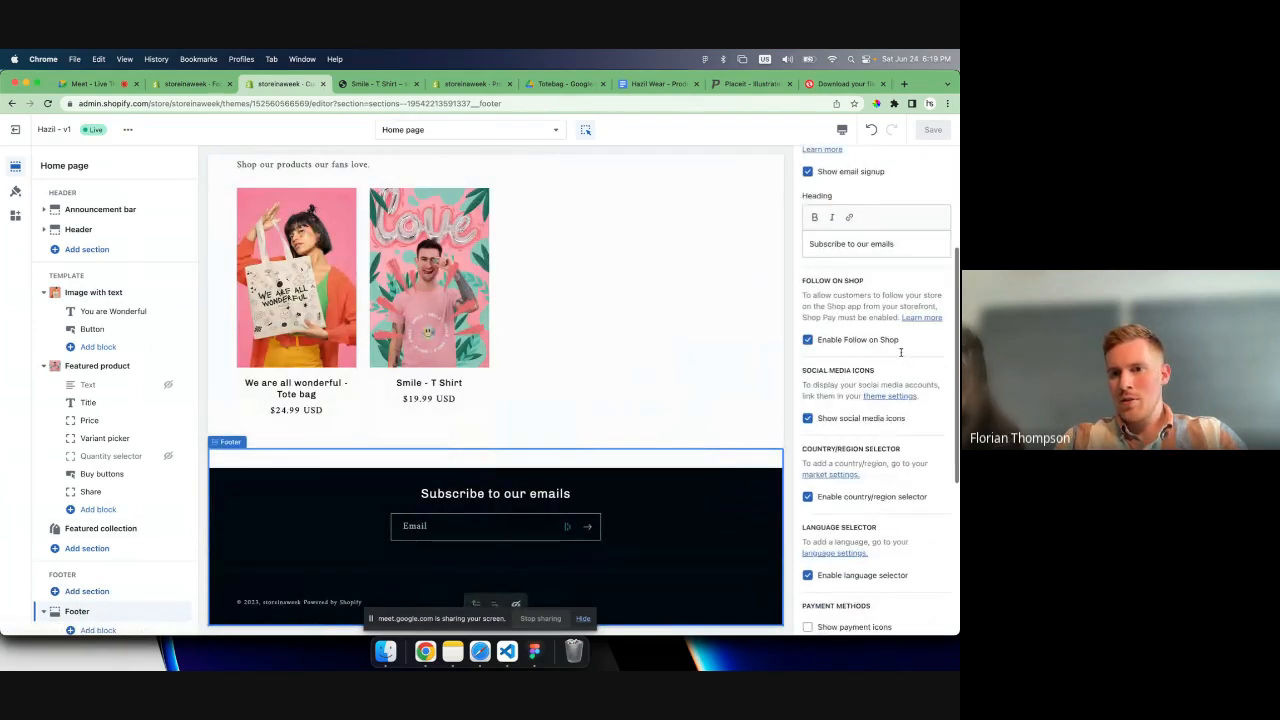
scroll(900, 352, "down", 3)
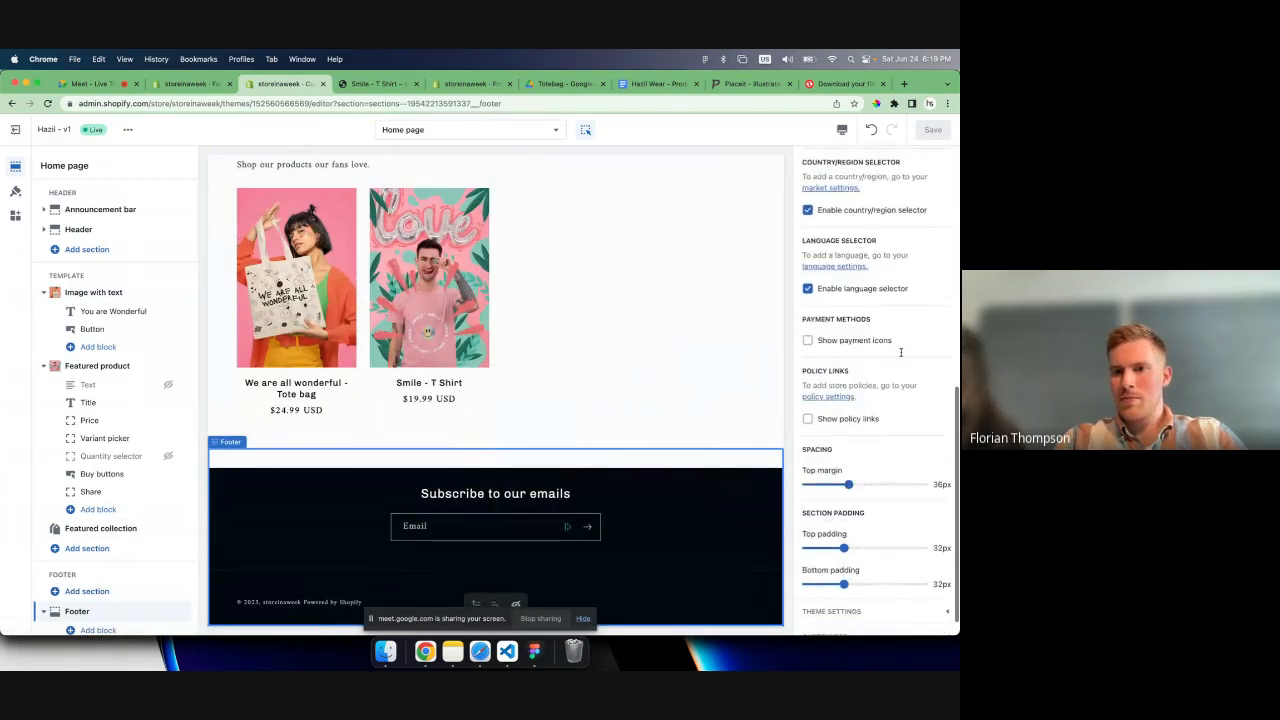
scroll(870, 430, "up", 5)
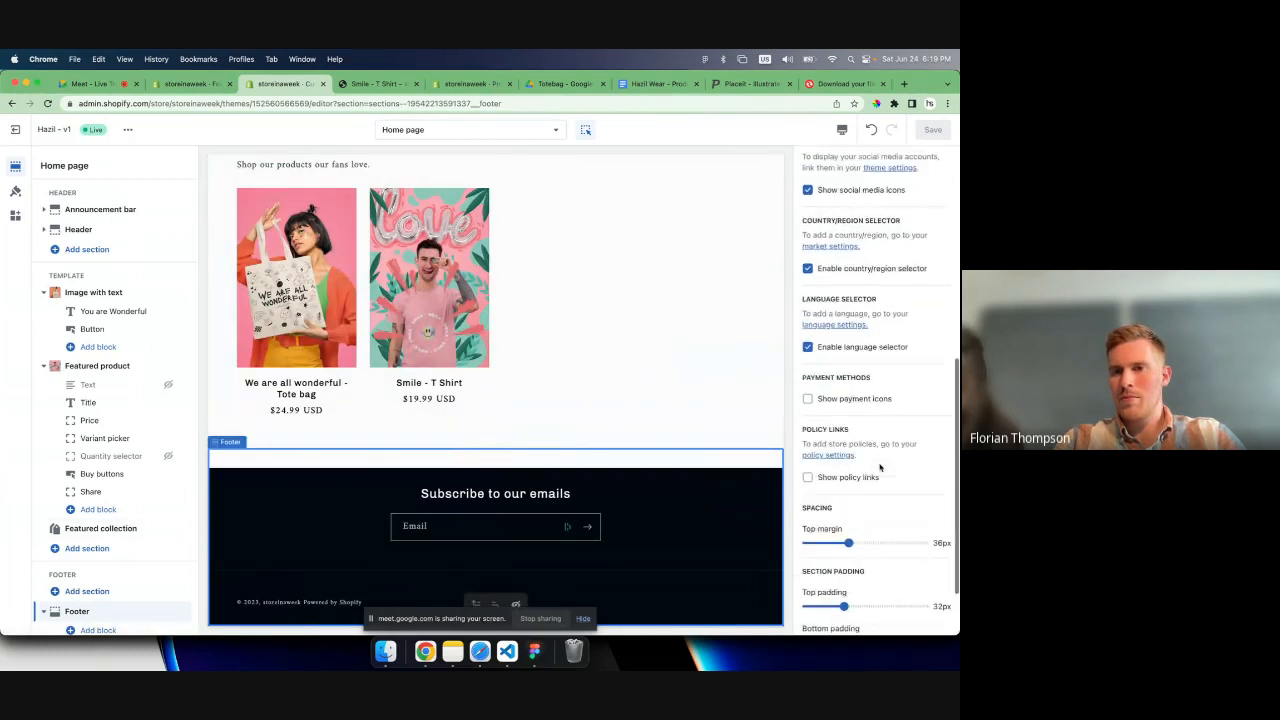
scroll(881, 467, "up", 1)
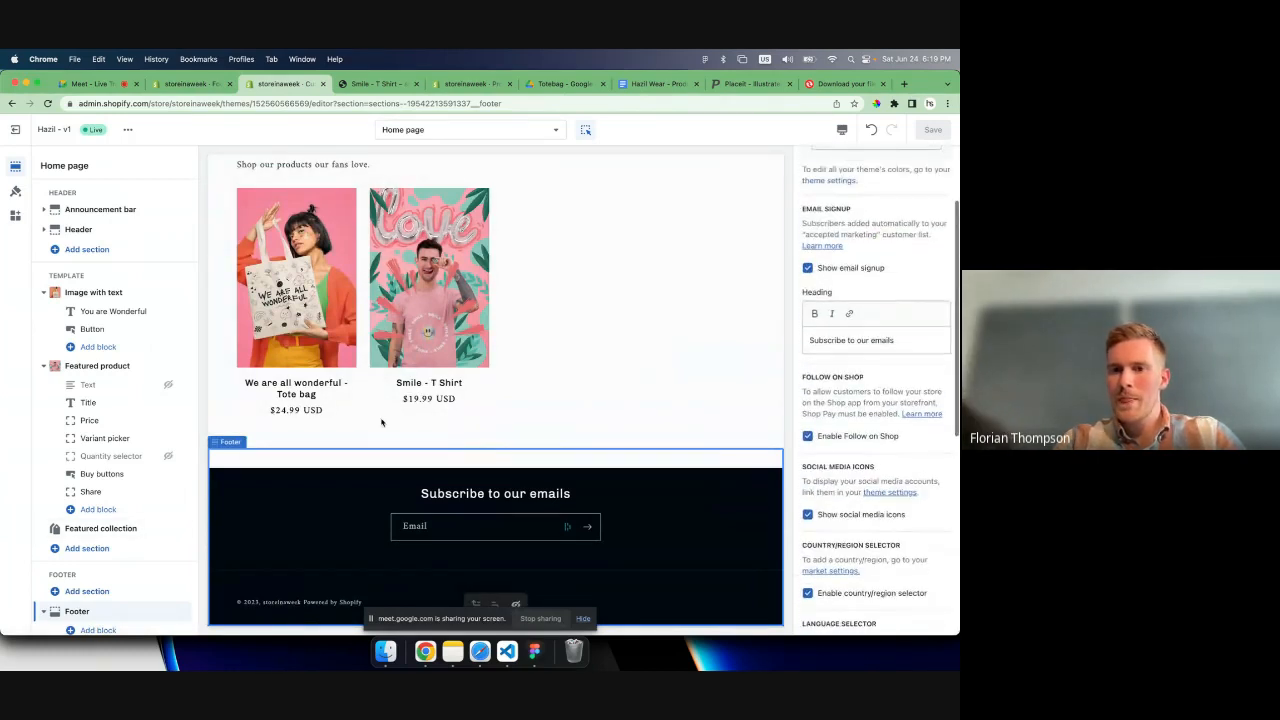
- Add a Menu block to the Footer section and clear its "Quick links" heading
scroll(98, 572, "down", 1)
left_click(97, 617)
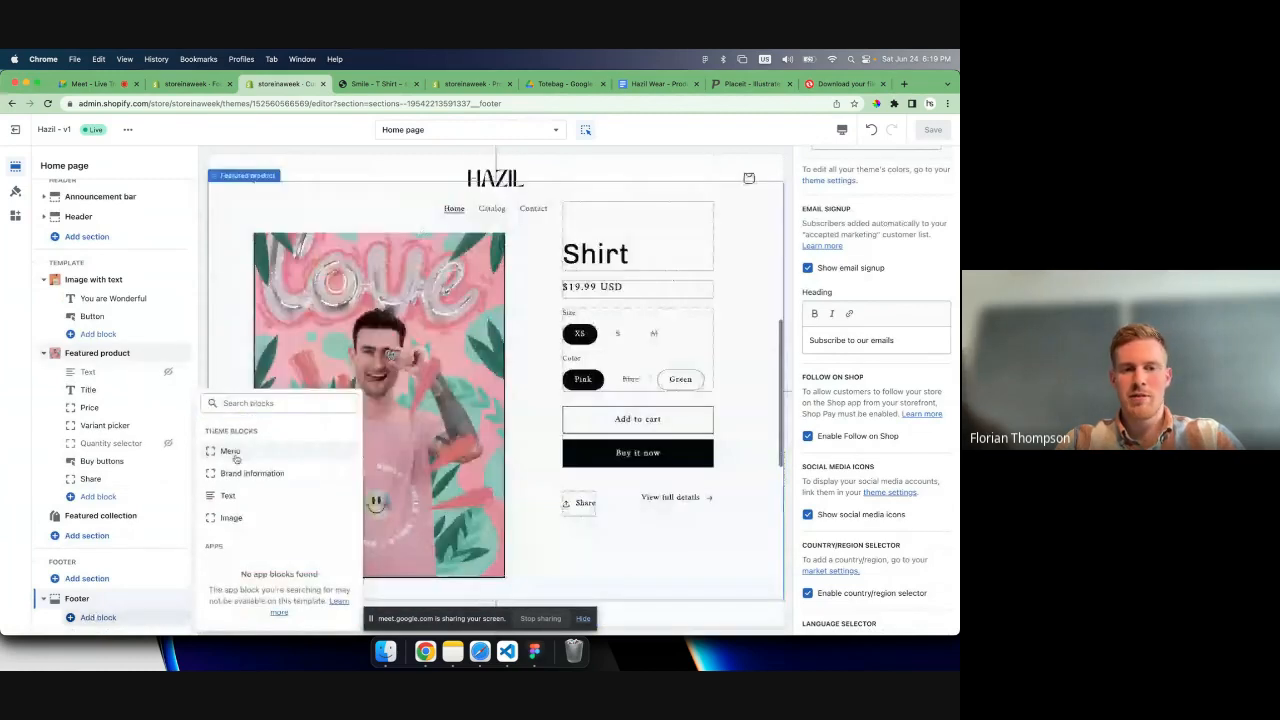
left_click(230, 451)
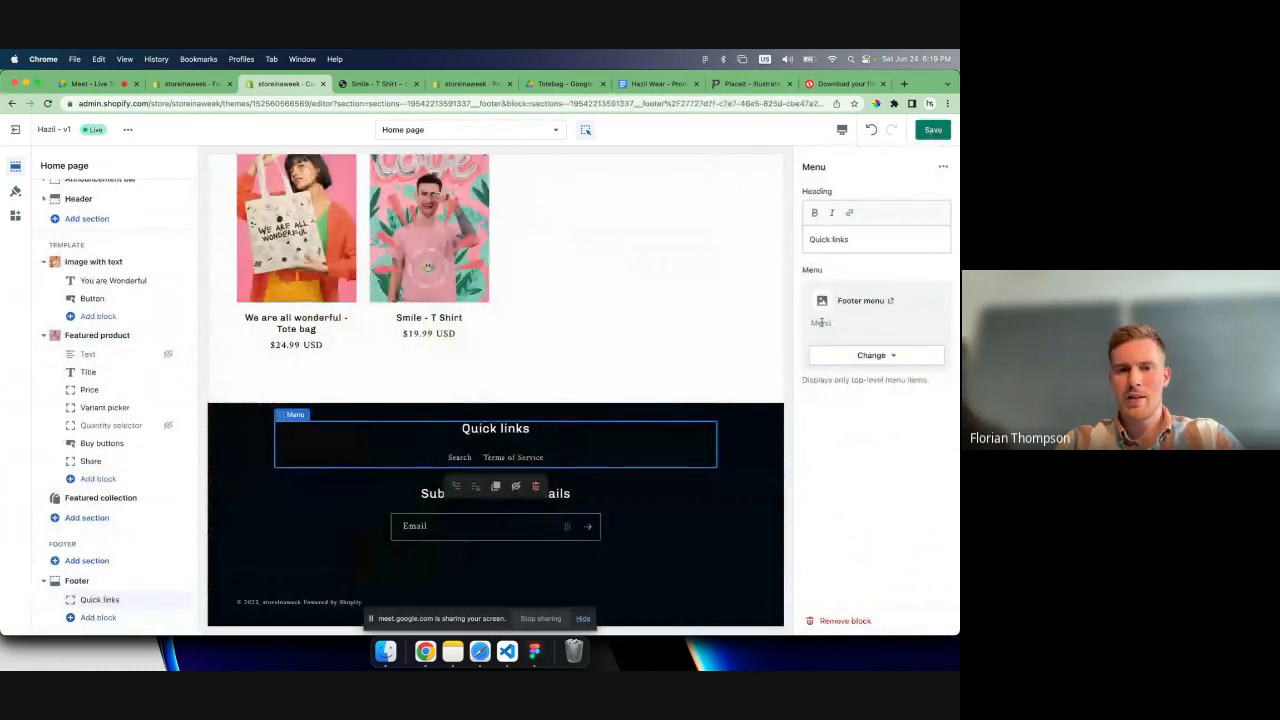
left_click(866, 240)
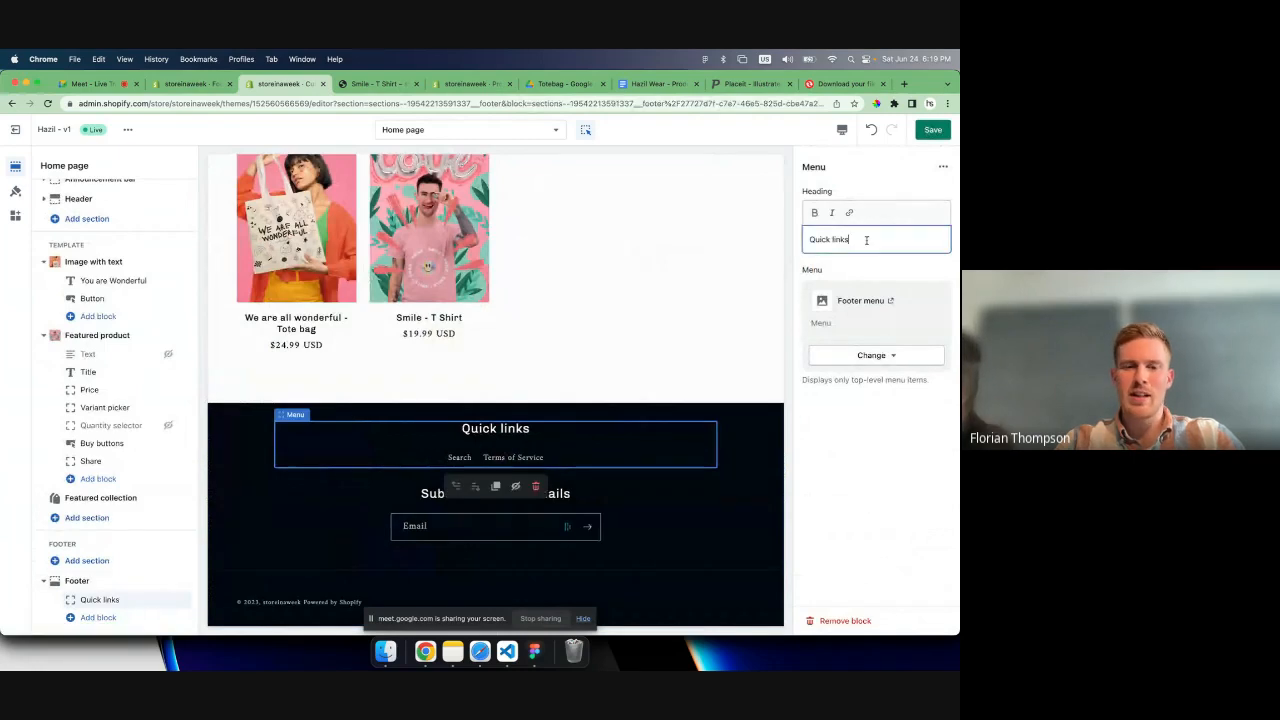
key("BackSpace")
key("BackSpace")
key("BackSpace")
key("BackSpace")
key("BackSpace")
key("BackSpace")
key("BackSpace")
key("BackSpace")
key("BackSpace")
key("BackSpace")
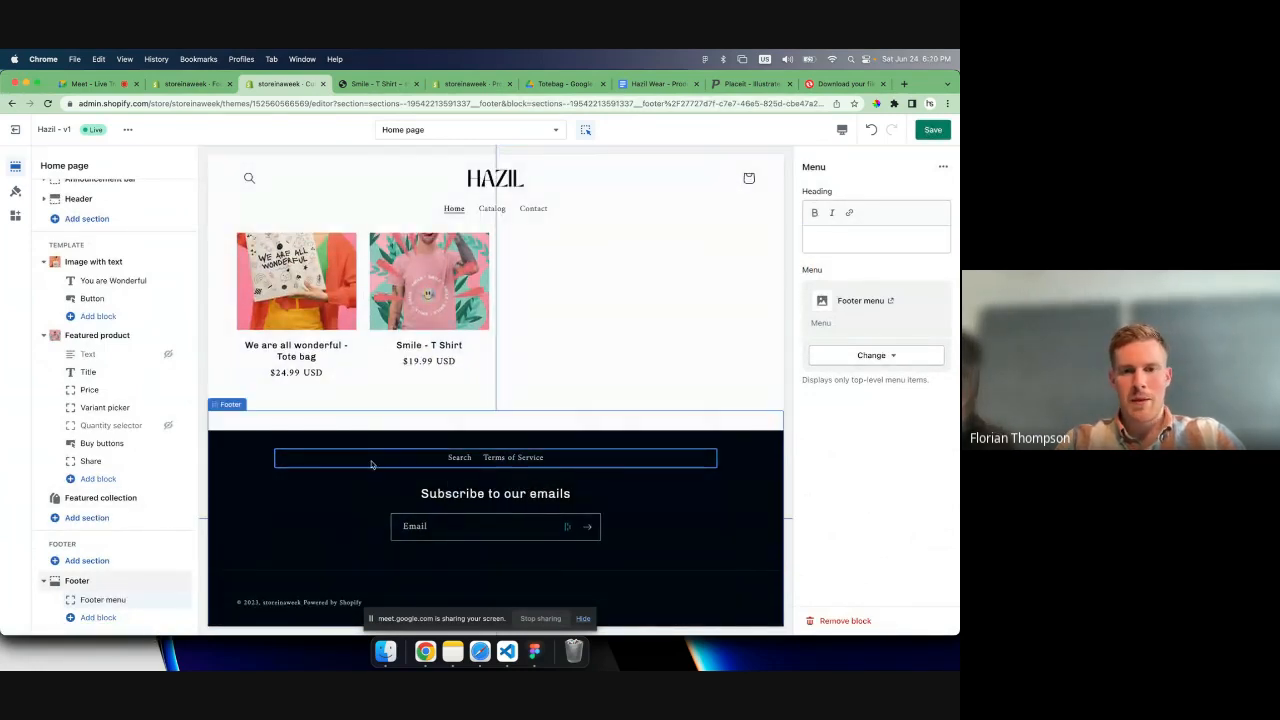
- Select the Footer section's menu block in the preview and save the home page changes
left_click(455, 462)
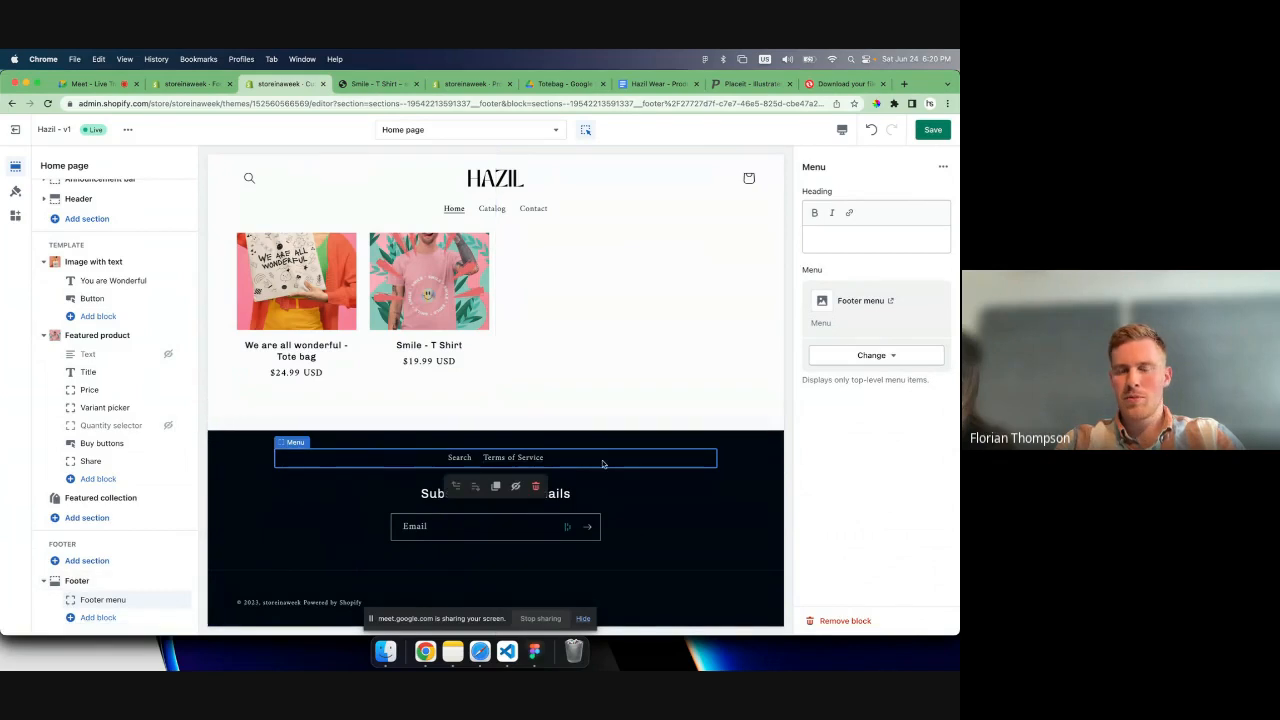
left_click(932, 131)
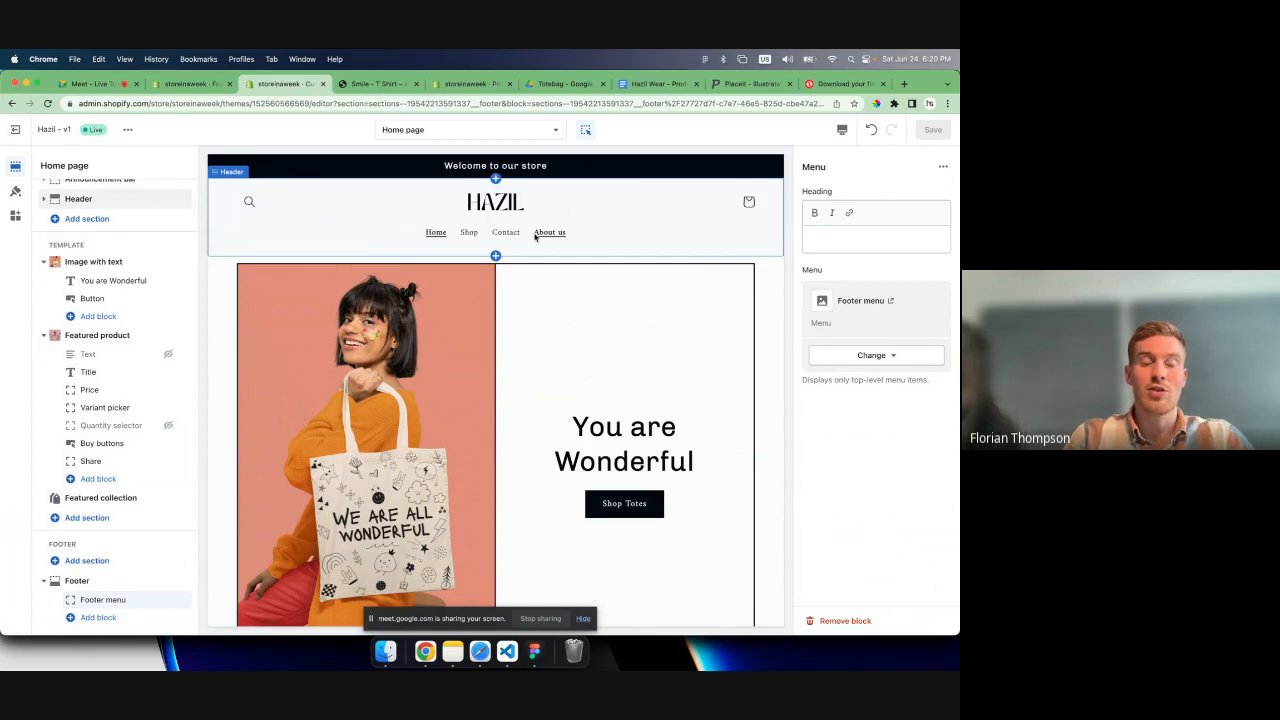
- Go to the store's pages and start a new page titled "About us"
left_click(190, 84)
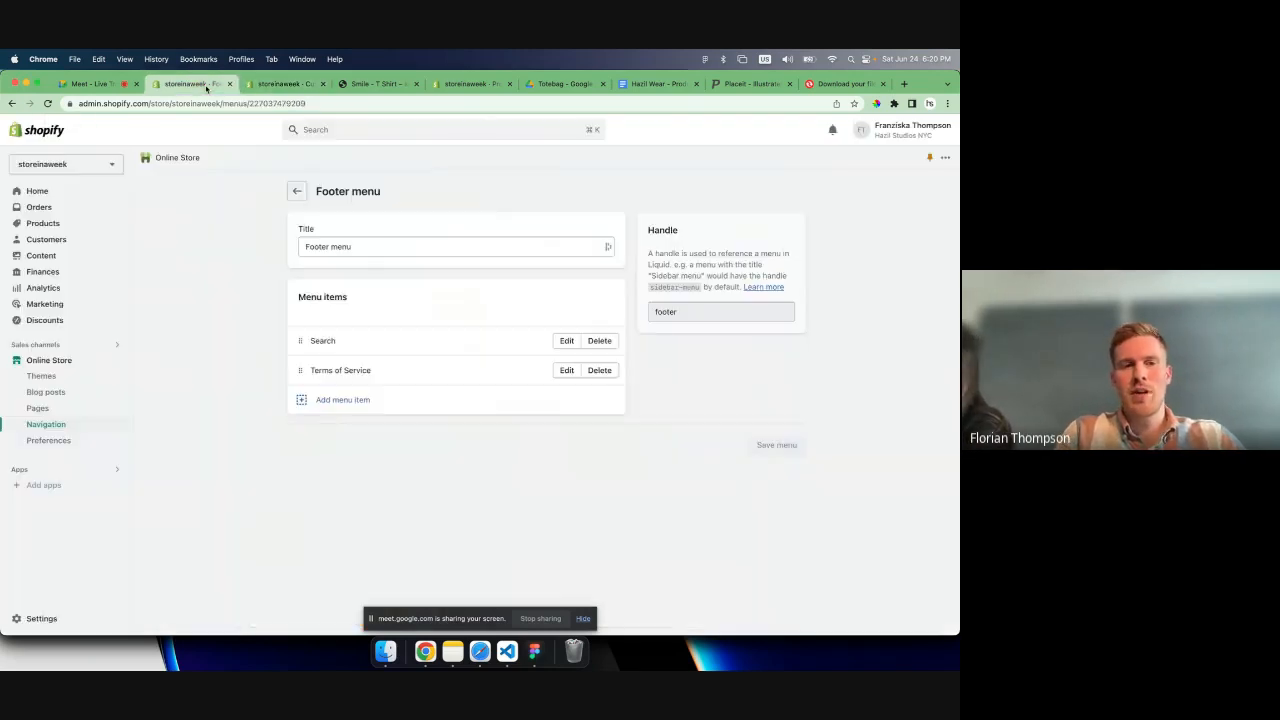
left_click(38, 408)
left_click(255, 345)
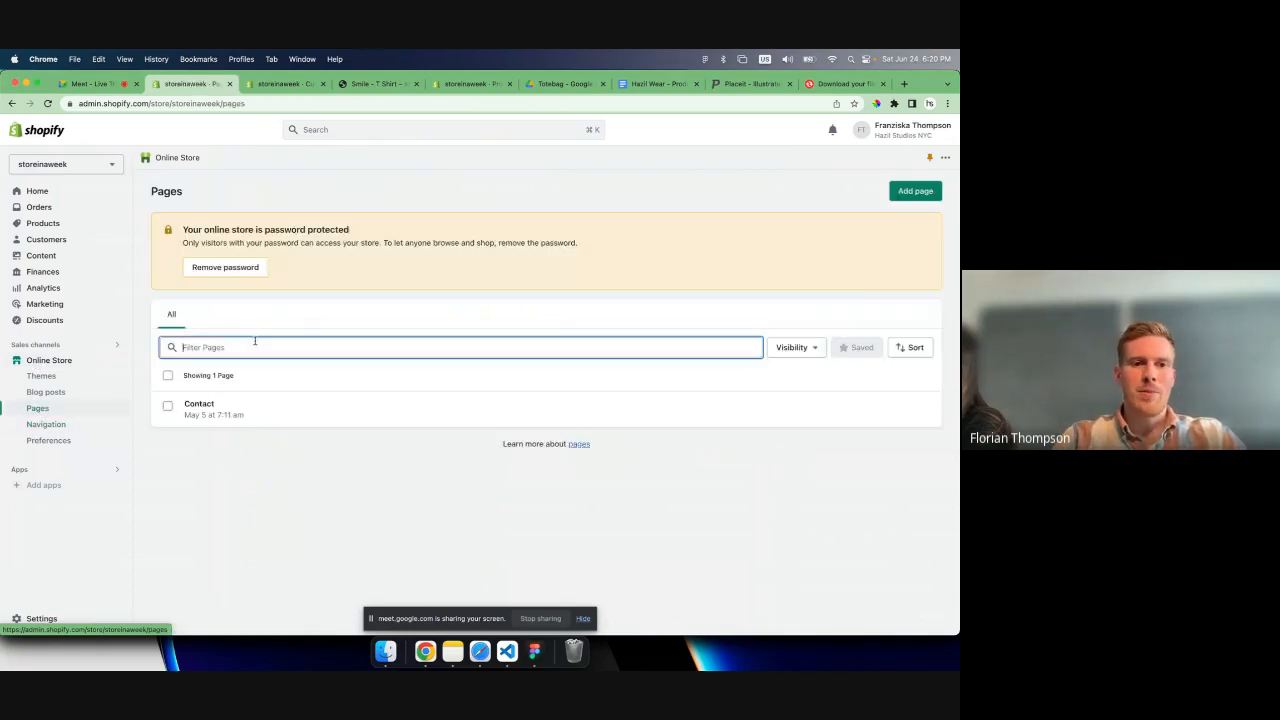
left_click(912, 191)
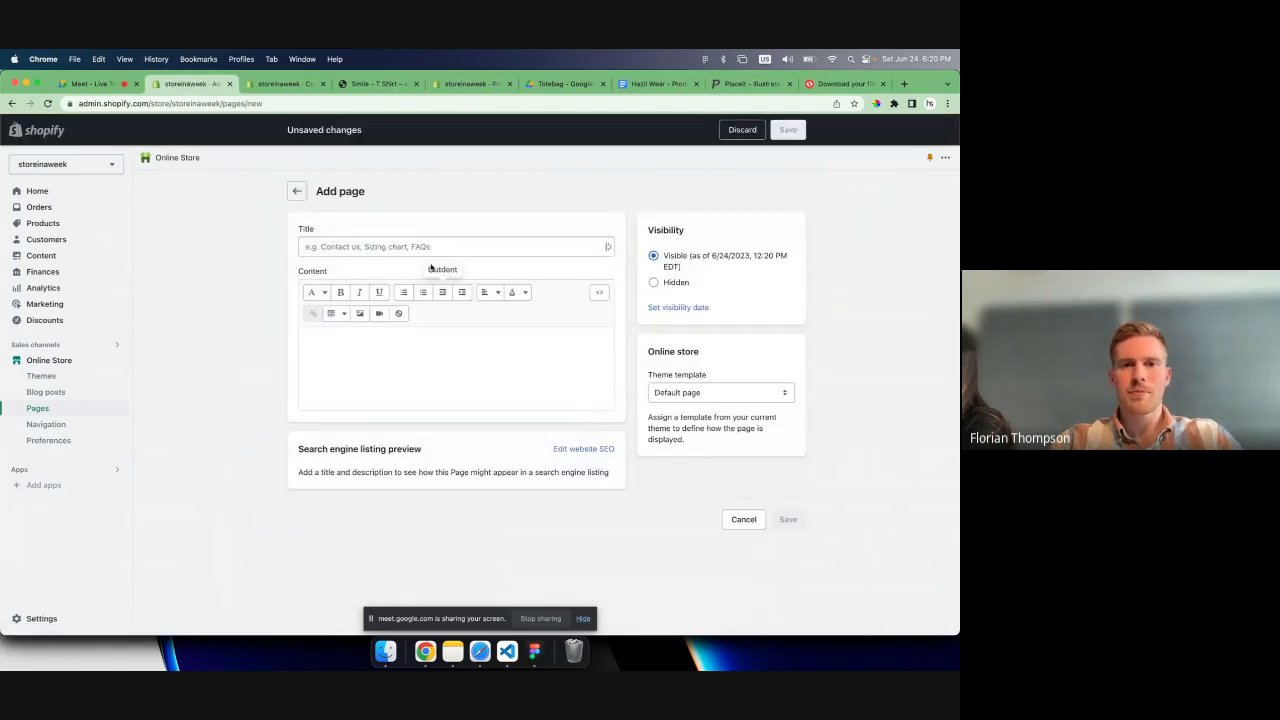
left_click(422, 246)
type("About us")
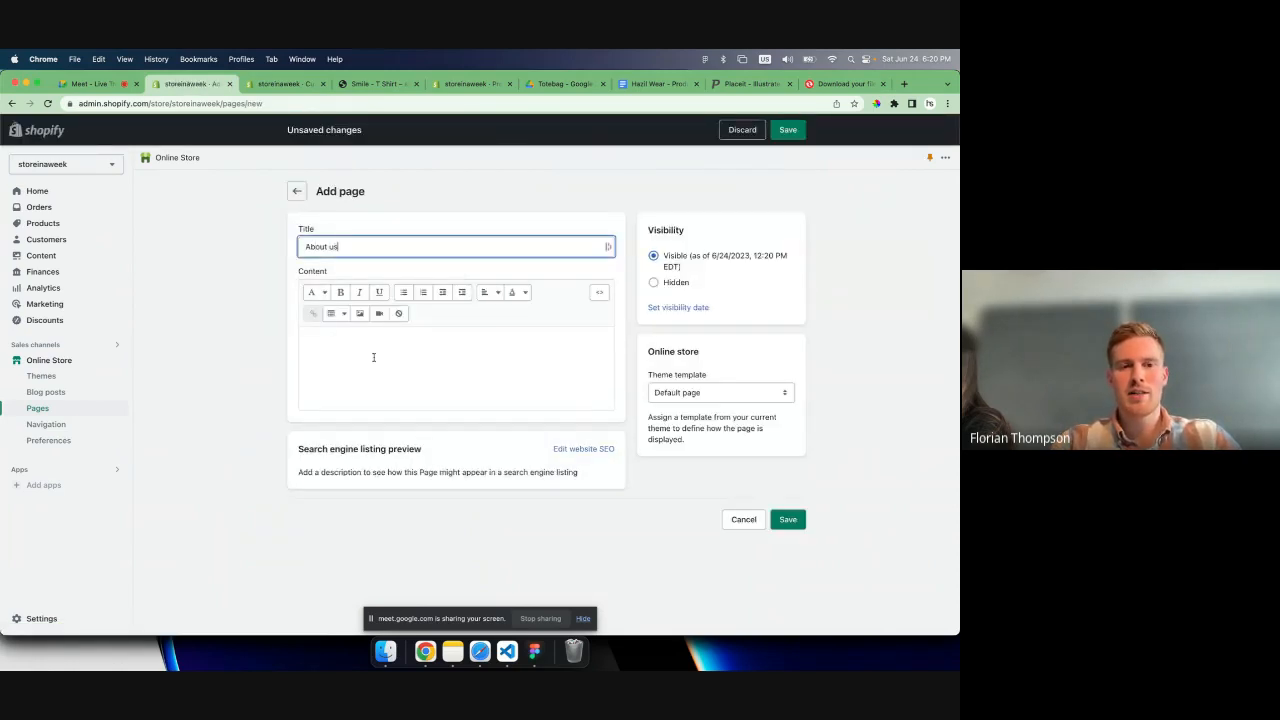
- Write "This is an incredible story of how we founded Hazil wear." as the About us page content and save the page
left_click(373, 357)
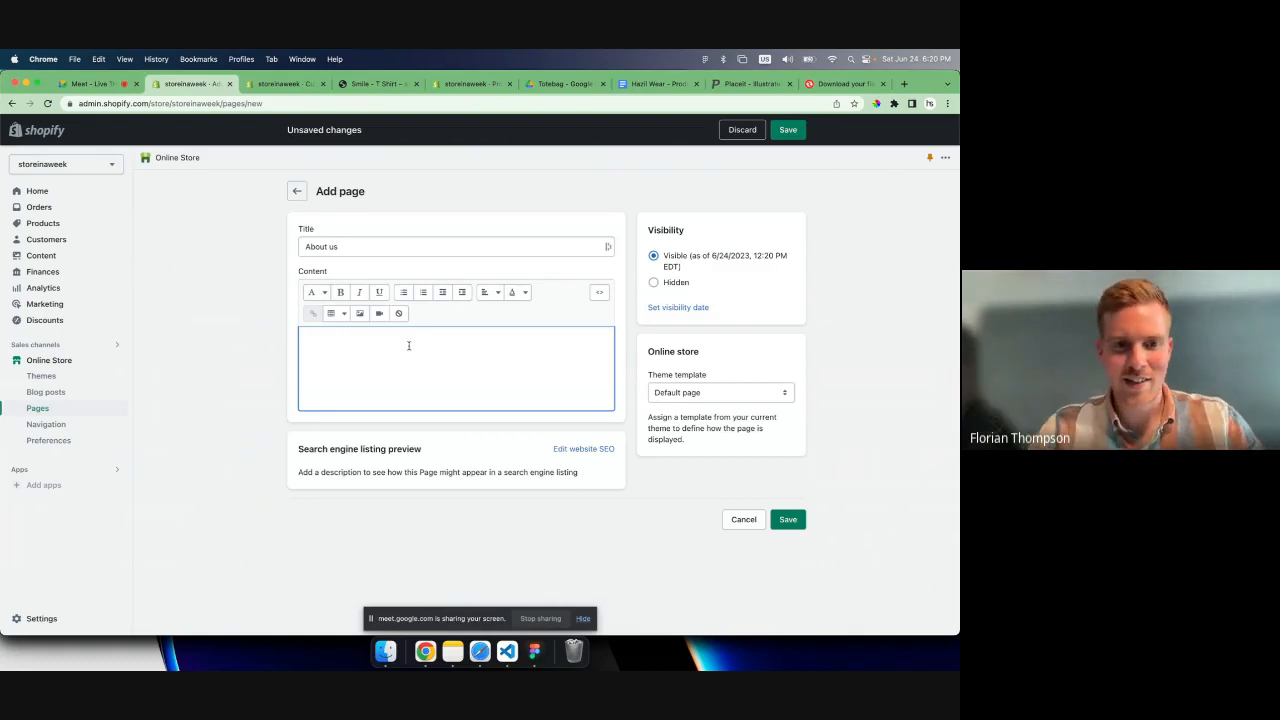
type("This is an incre")
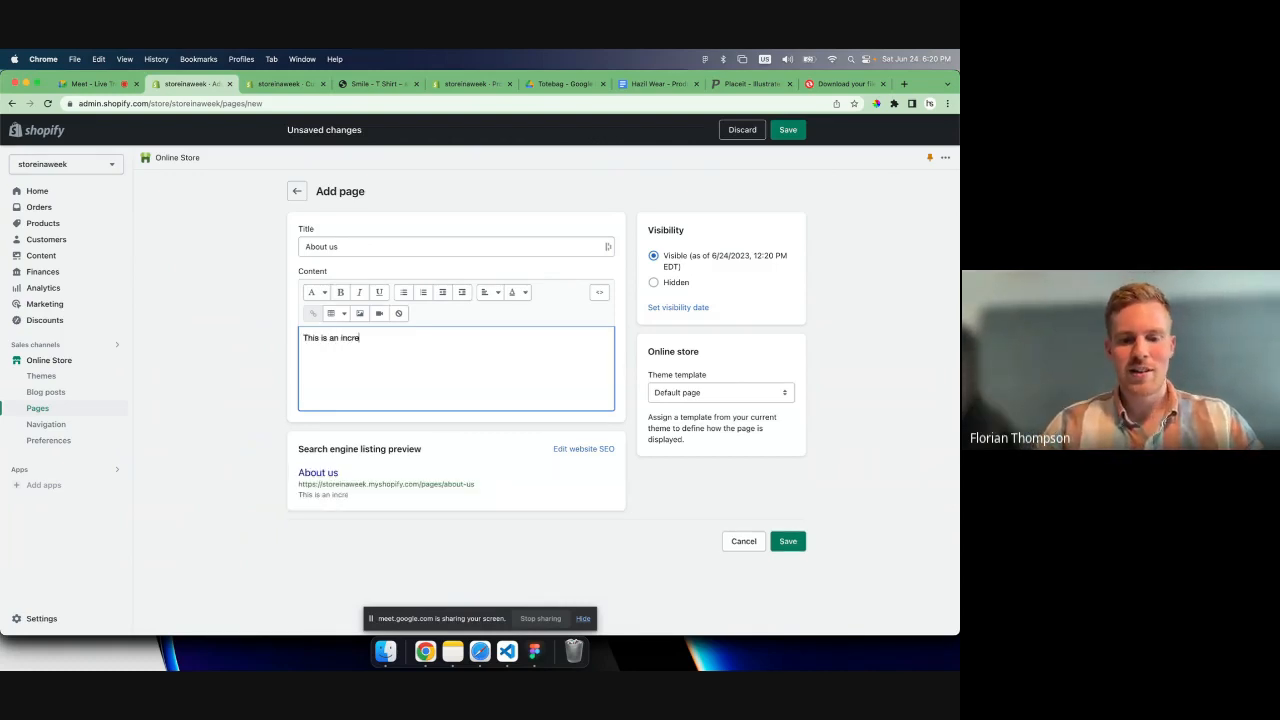
type("dible story of")
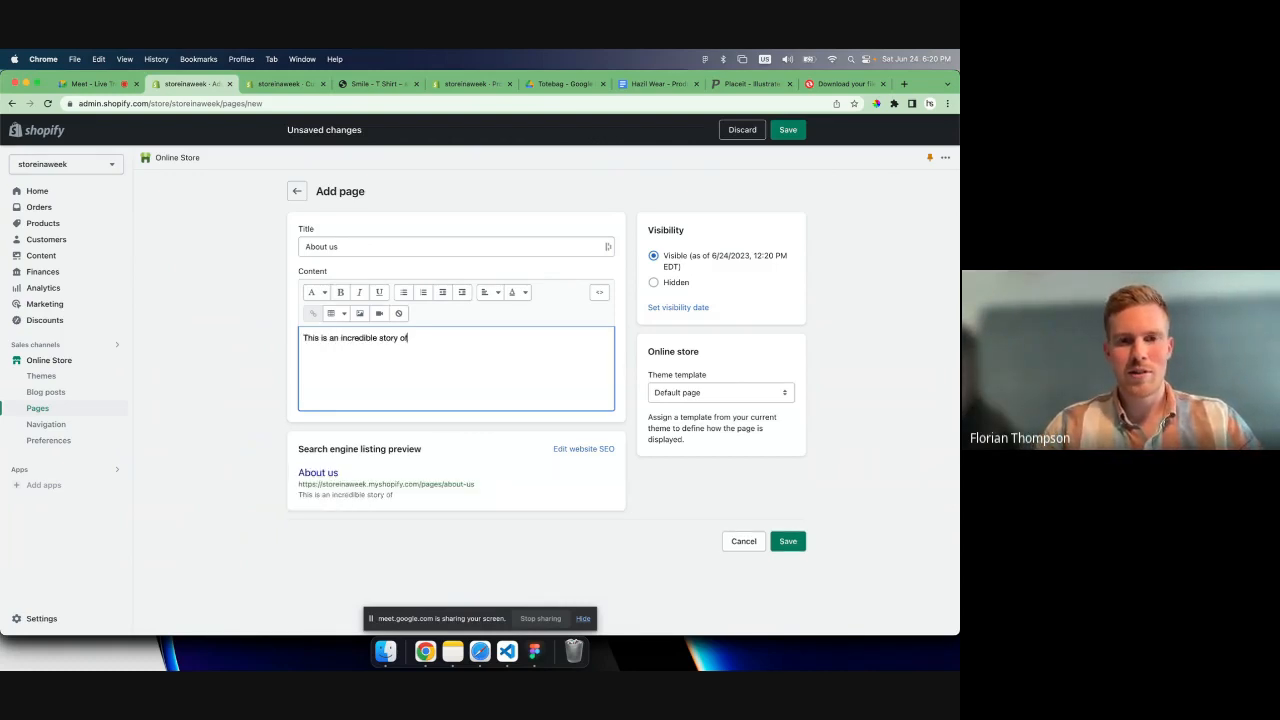
type(" how we grew")
key("BackSpace")
key("BackSpace")
key("BackSpace")
key("BackSpace")
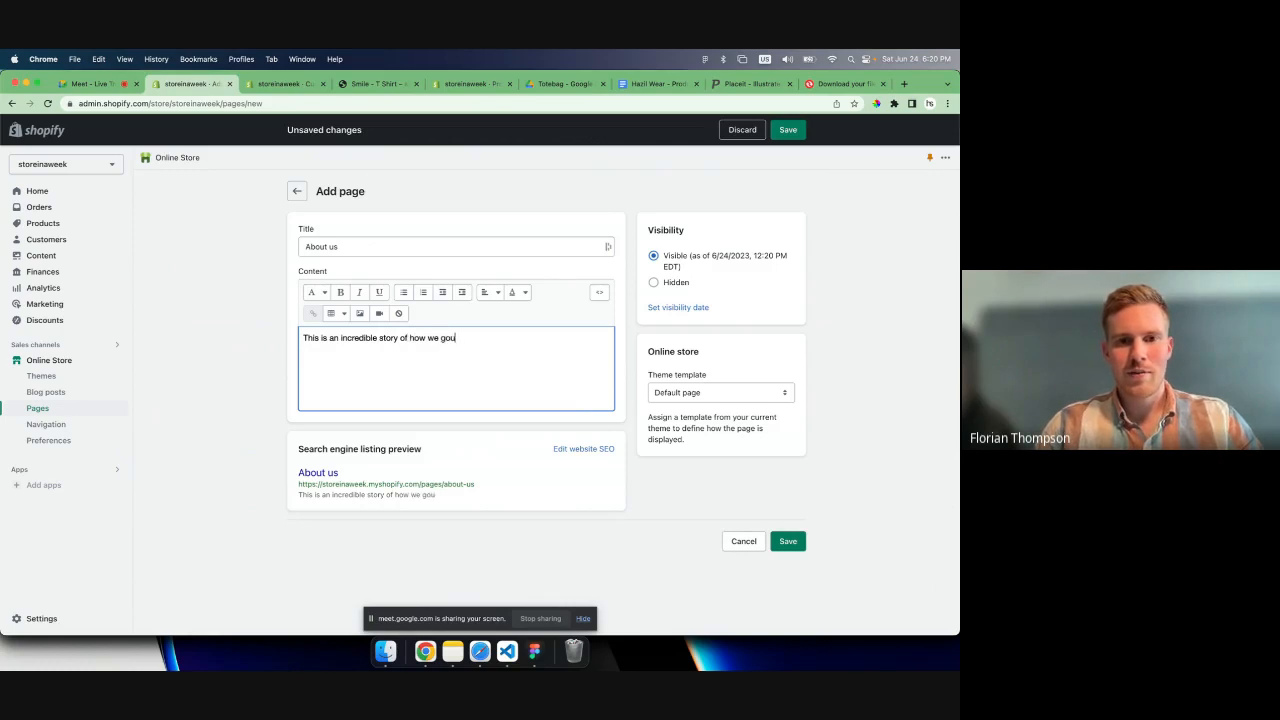
type("founded Hazil wear.")
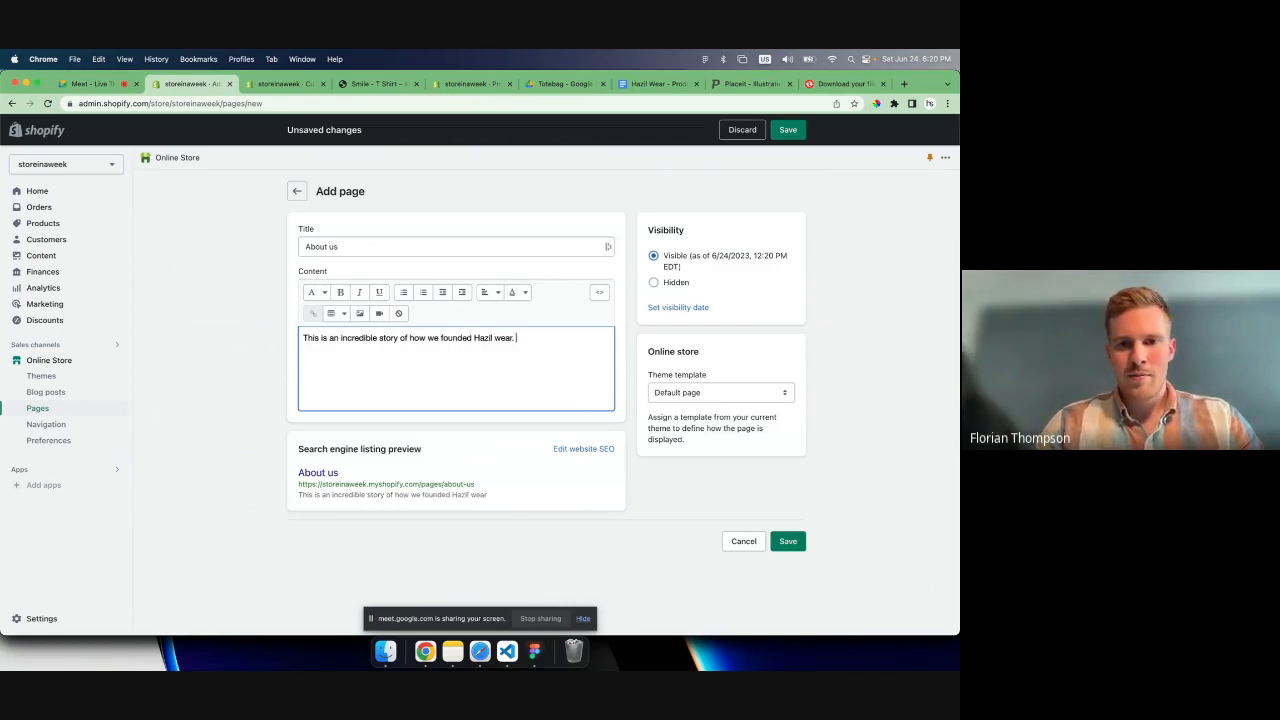
key("BackSpace")
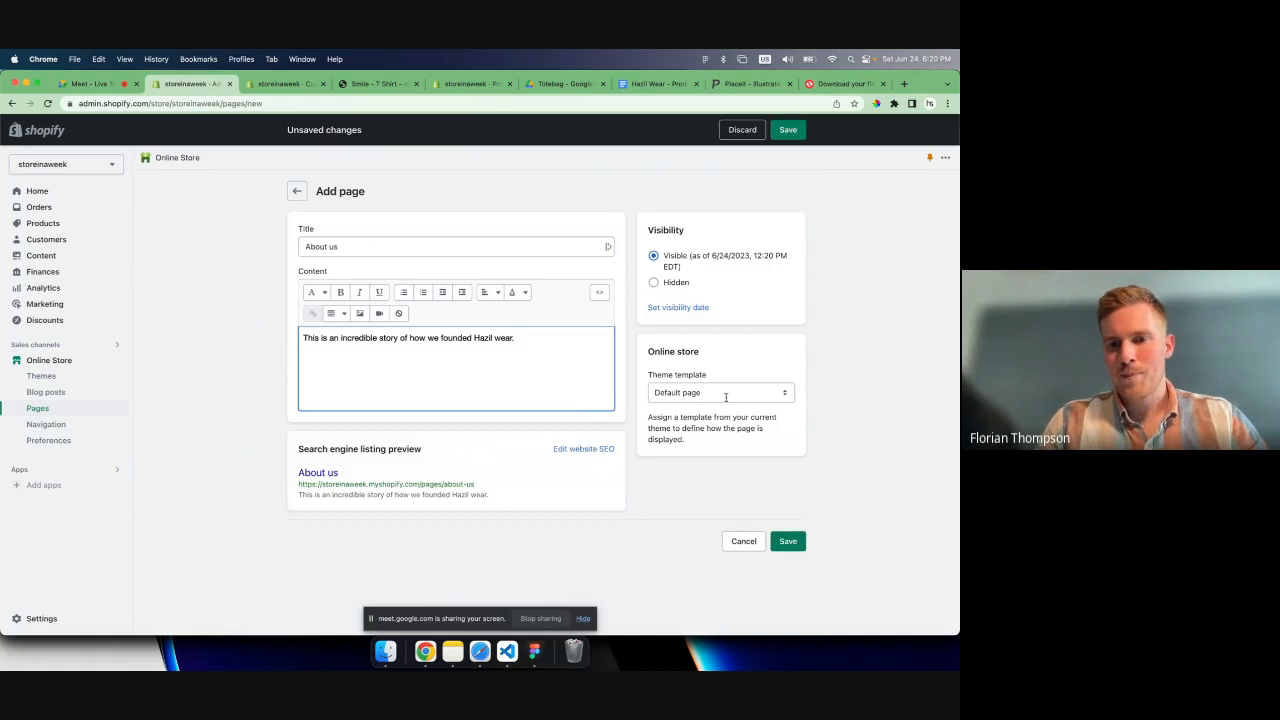
left_click(788, 541)
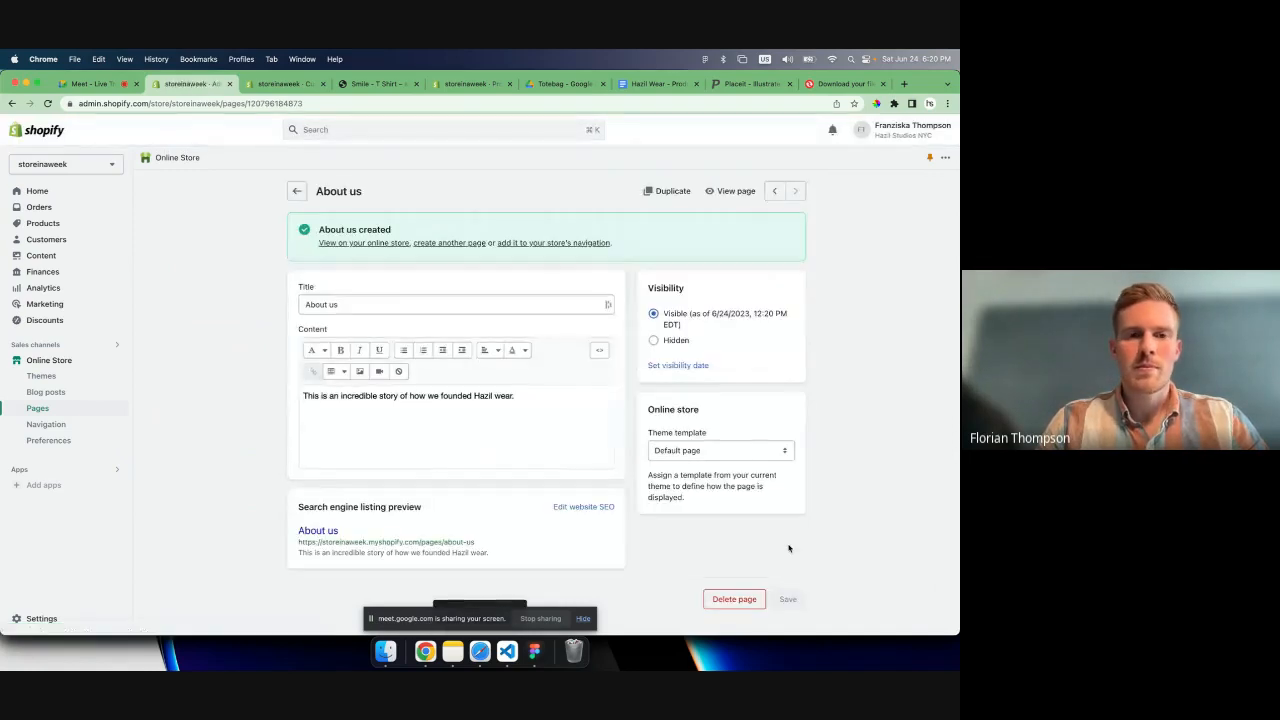
- Add another store page titled "Terms of Service" with no content and save it
left_click(40, 408)
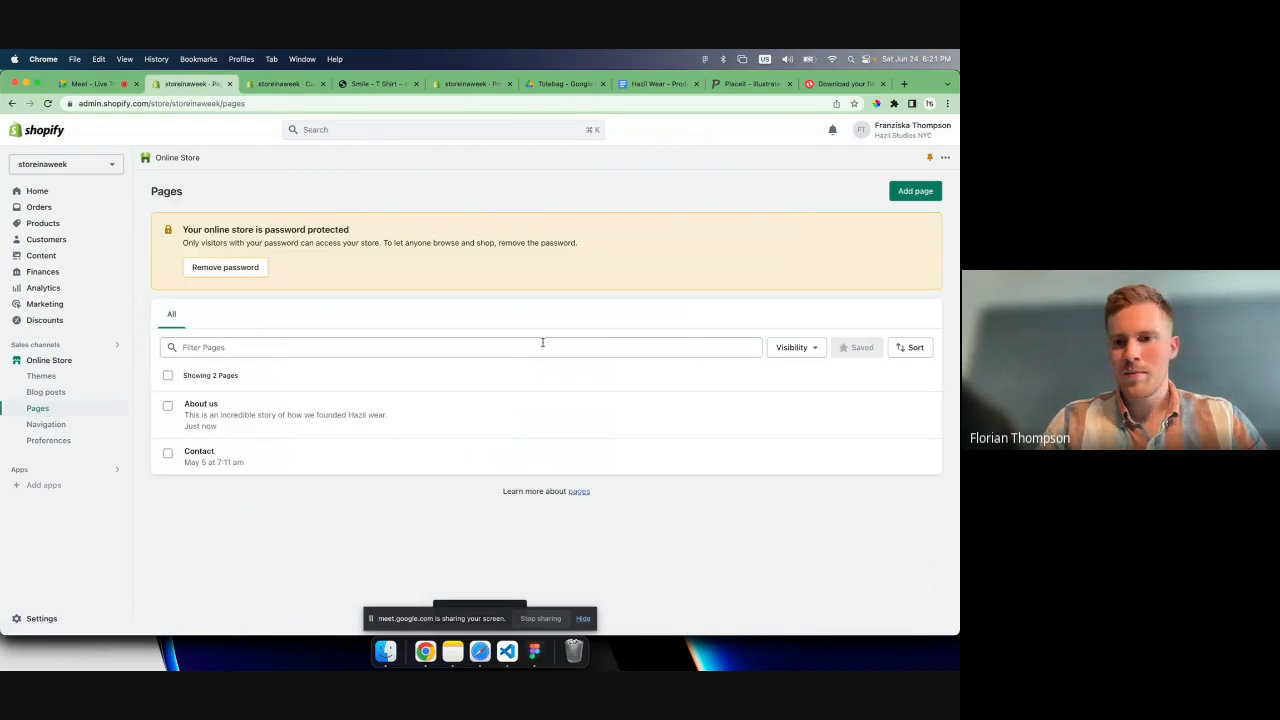
left_click(553, 345)
left_click(914, 190)
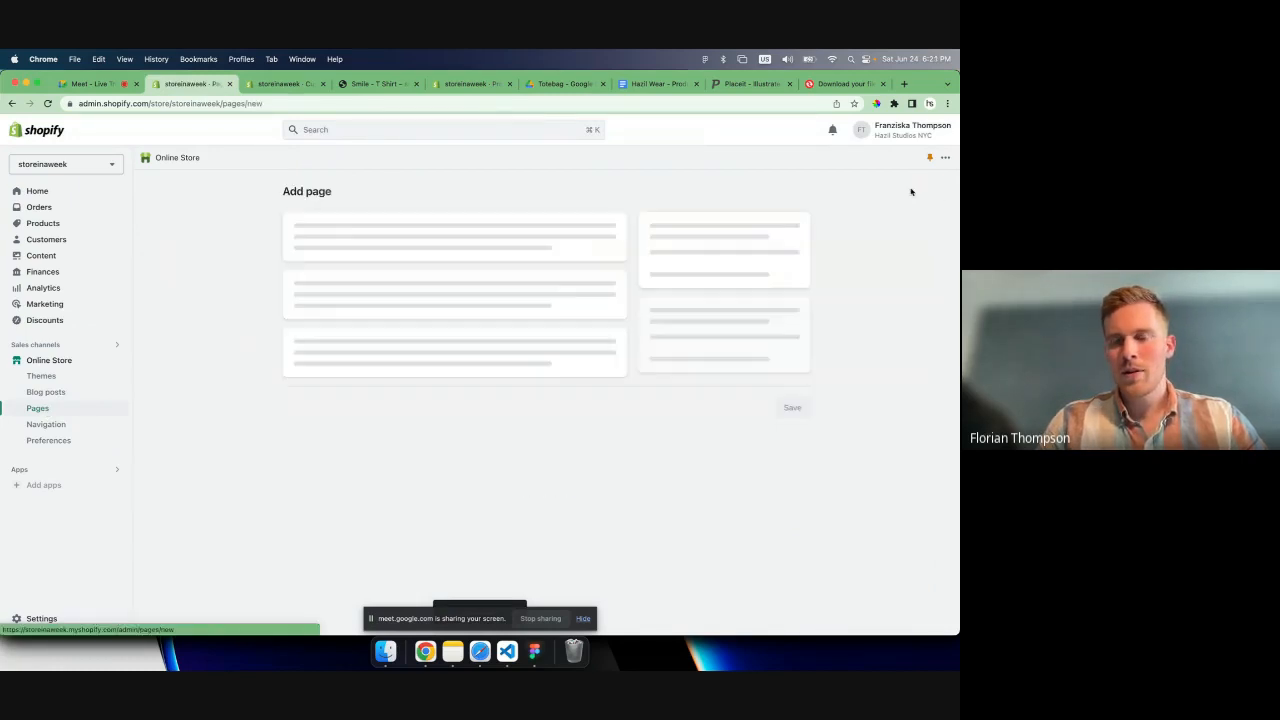
type("Terms")
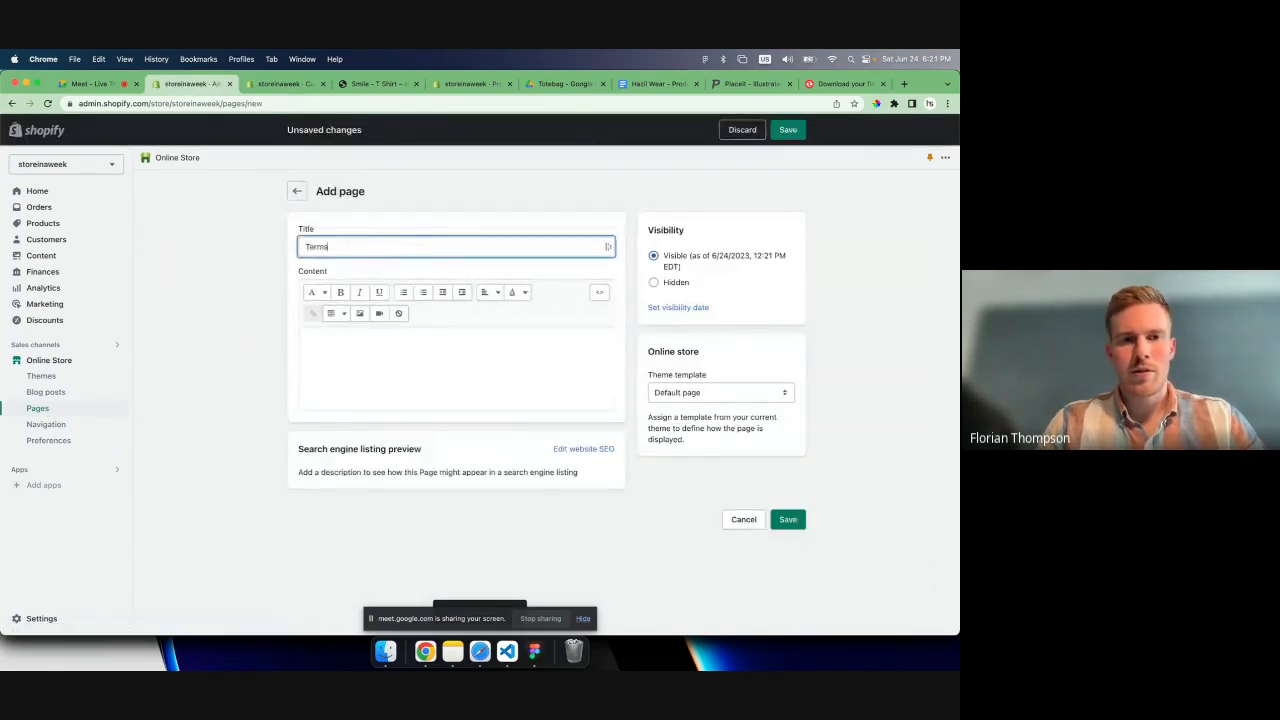
type(" of Service")
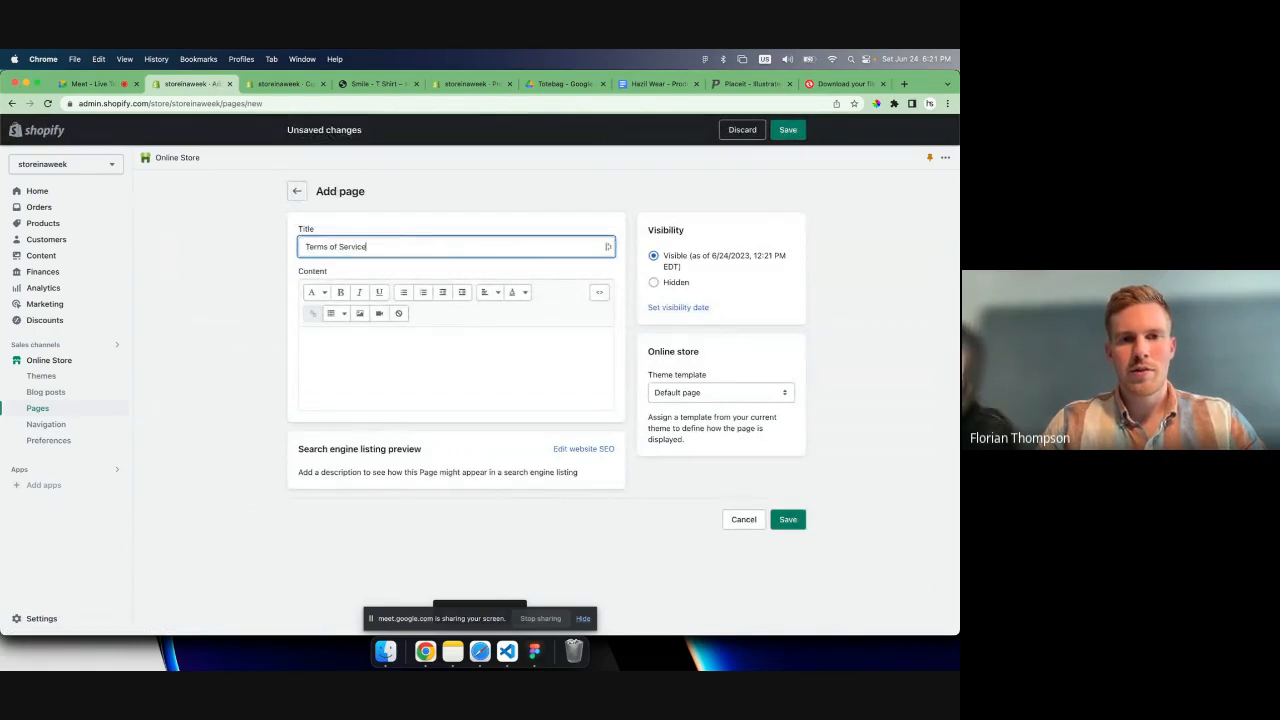
left_click(780, 517)
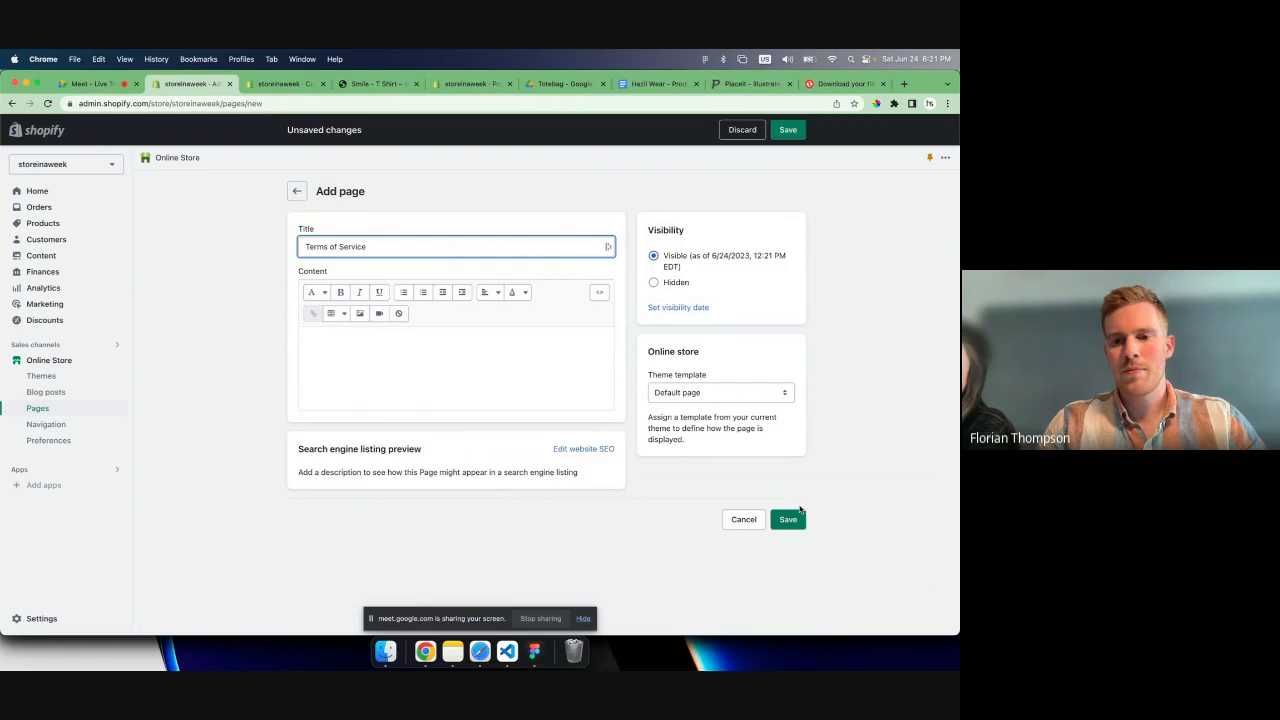
left_click(798, 514)
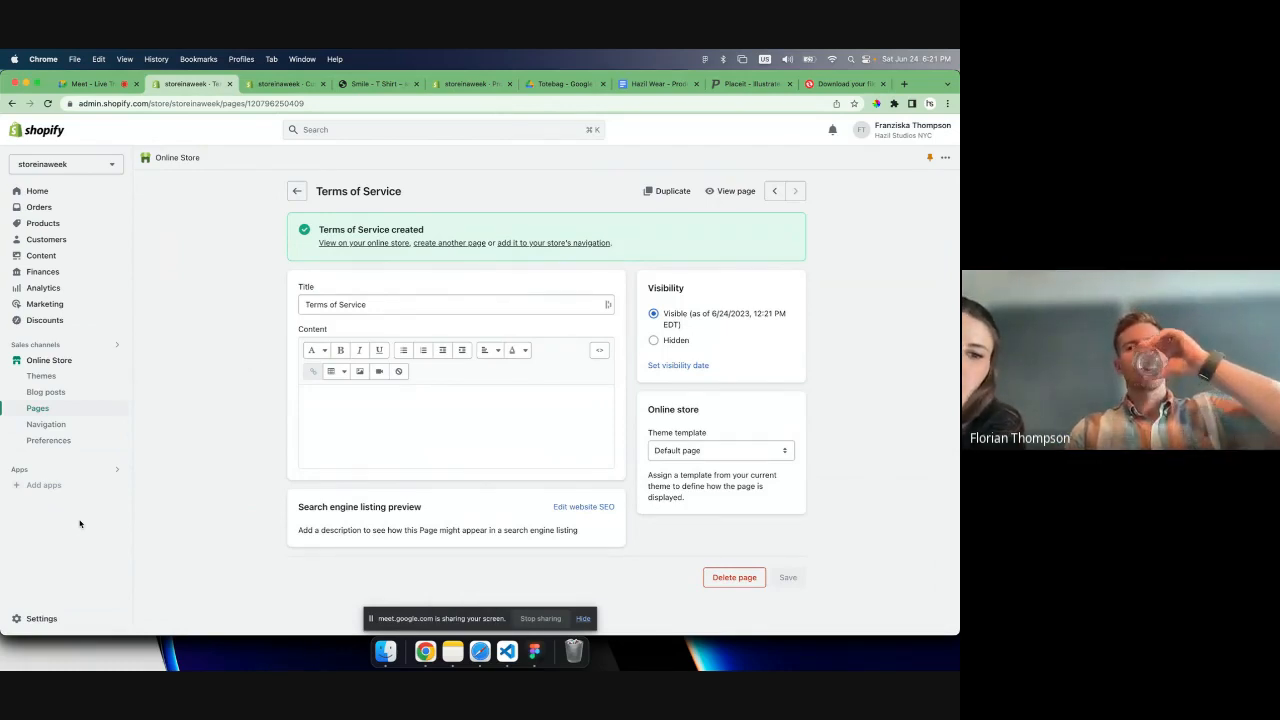
- Open the store's policy settings and examine the return, privacy, terms of service, shipping and contact information sections
left_click(35, 617)
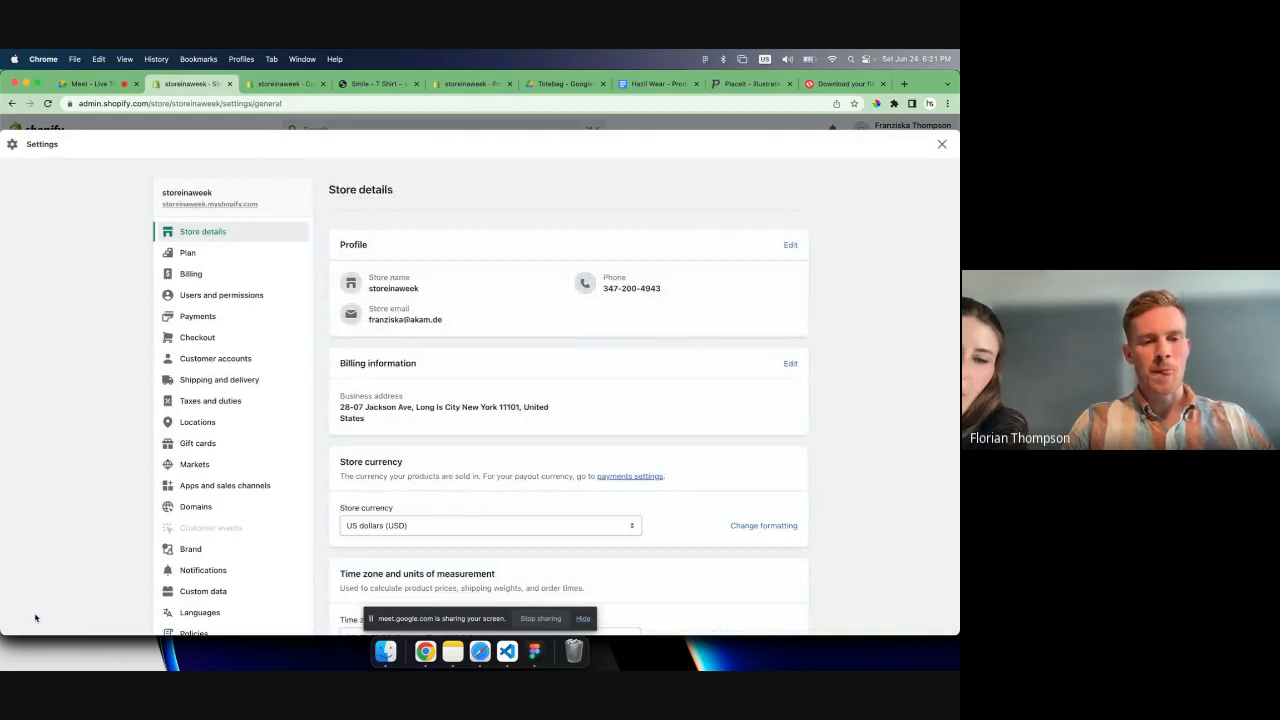
scroll(123, 517, "down", 3)
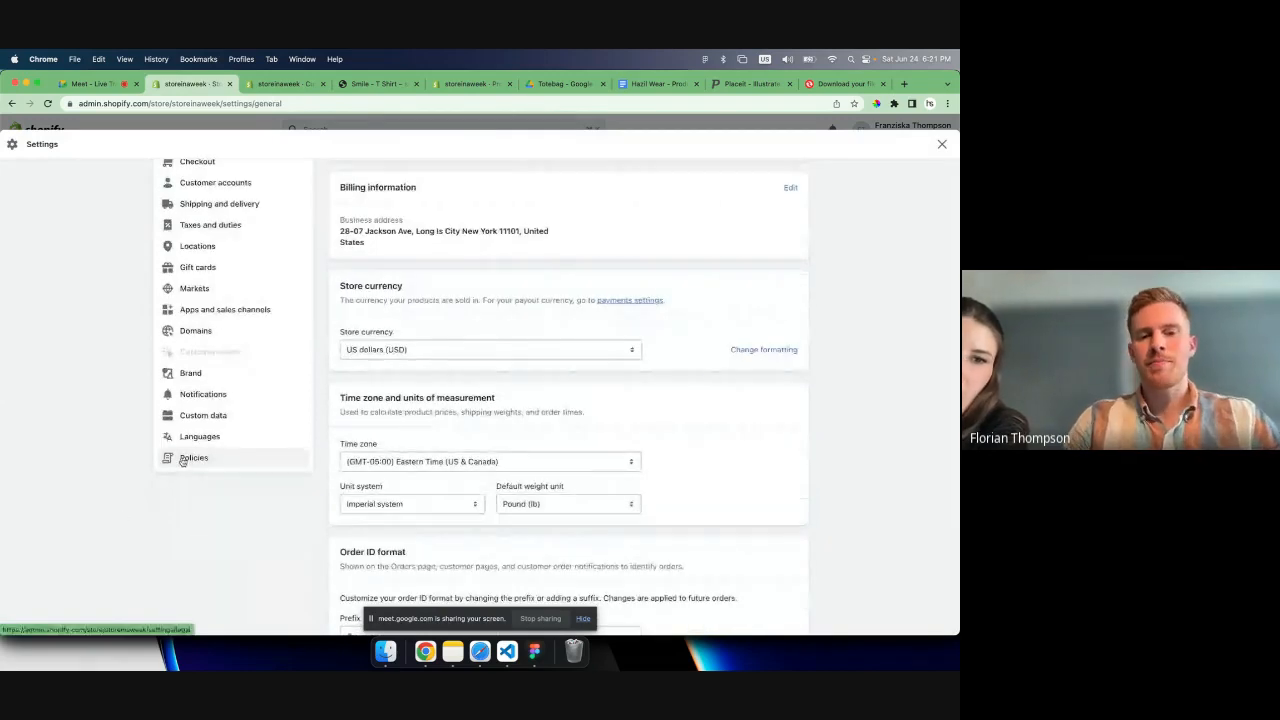
left_click(182, 460)
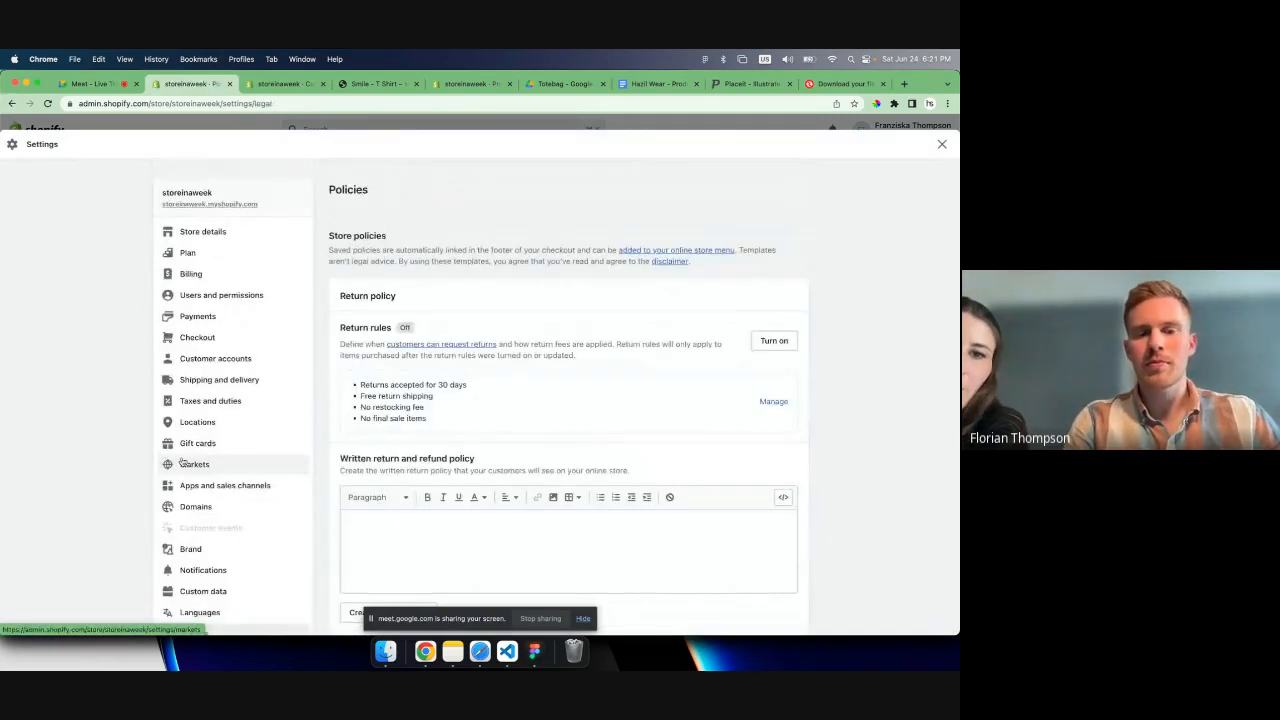
scroll(534, 412, "down", 2)
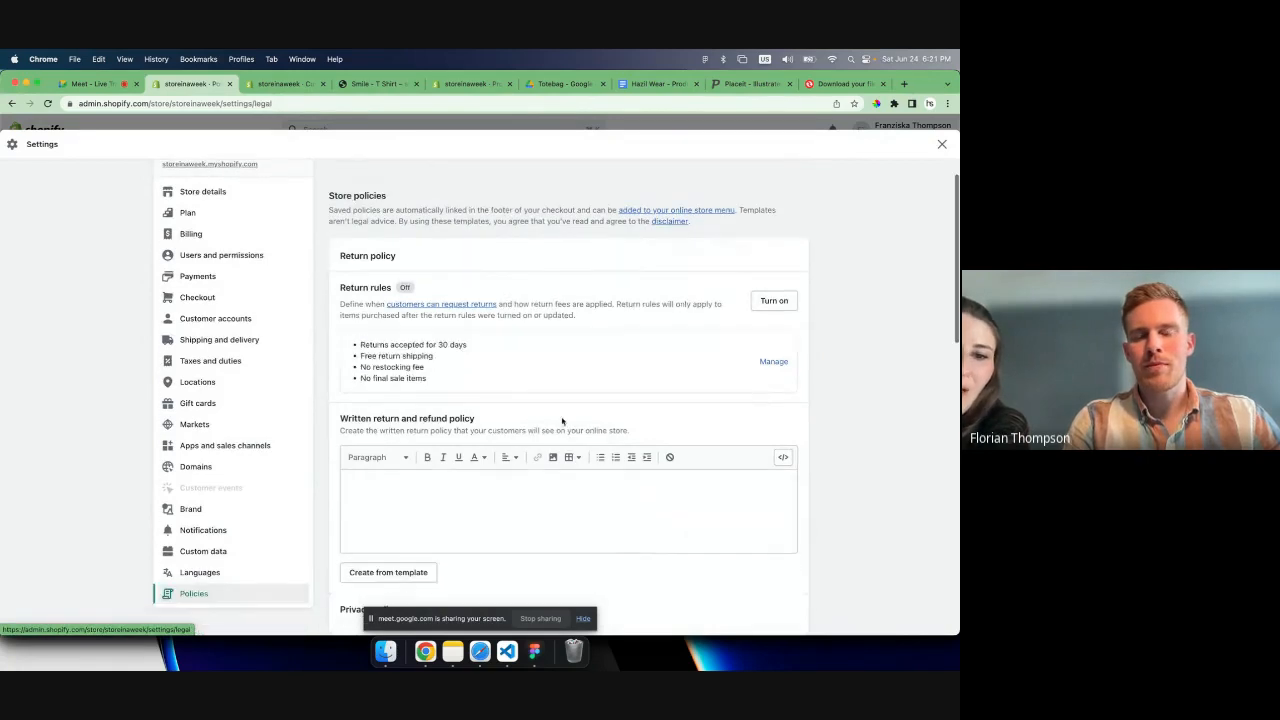
scroll(562, 421, "down", 1)
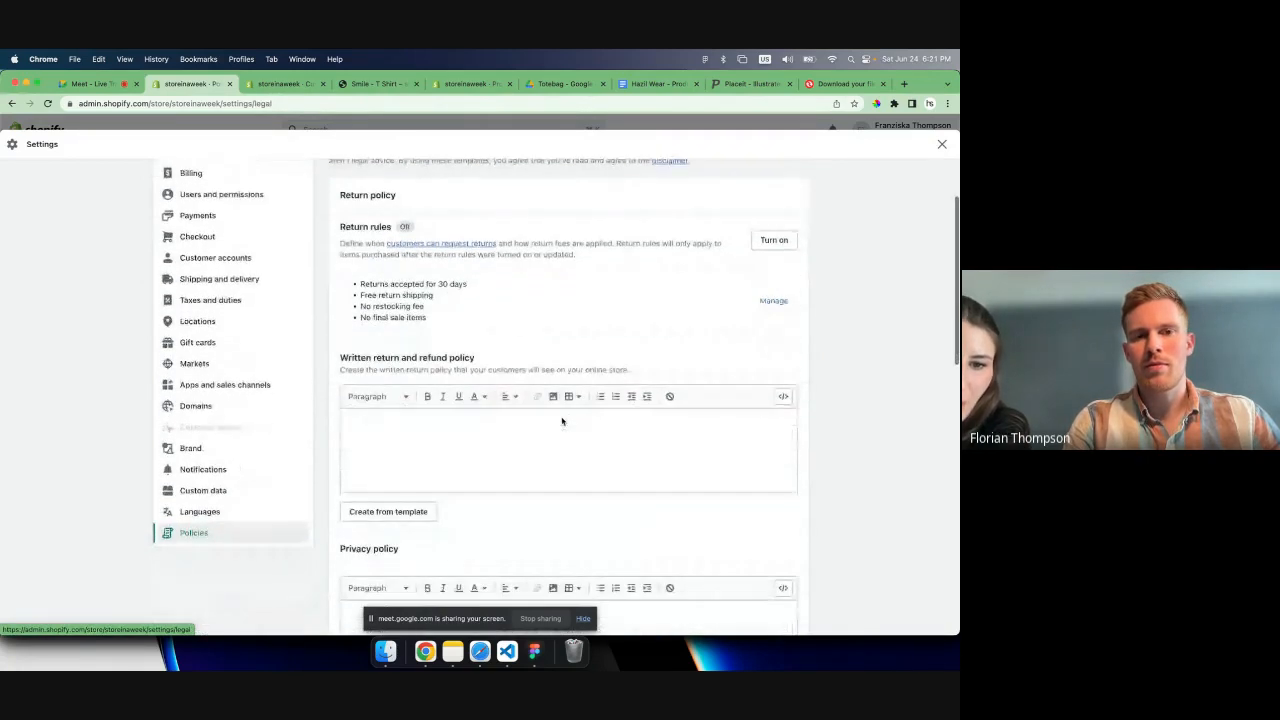
scroll(562, 421, "down", 1)
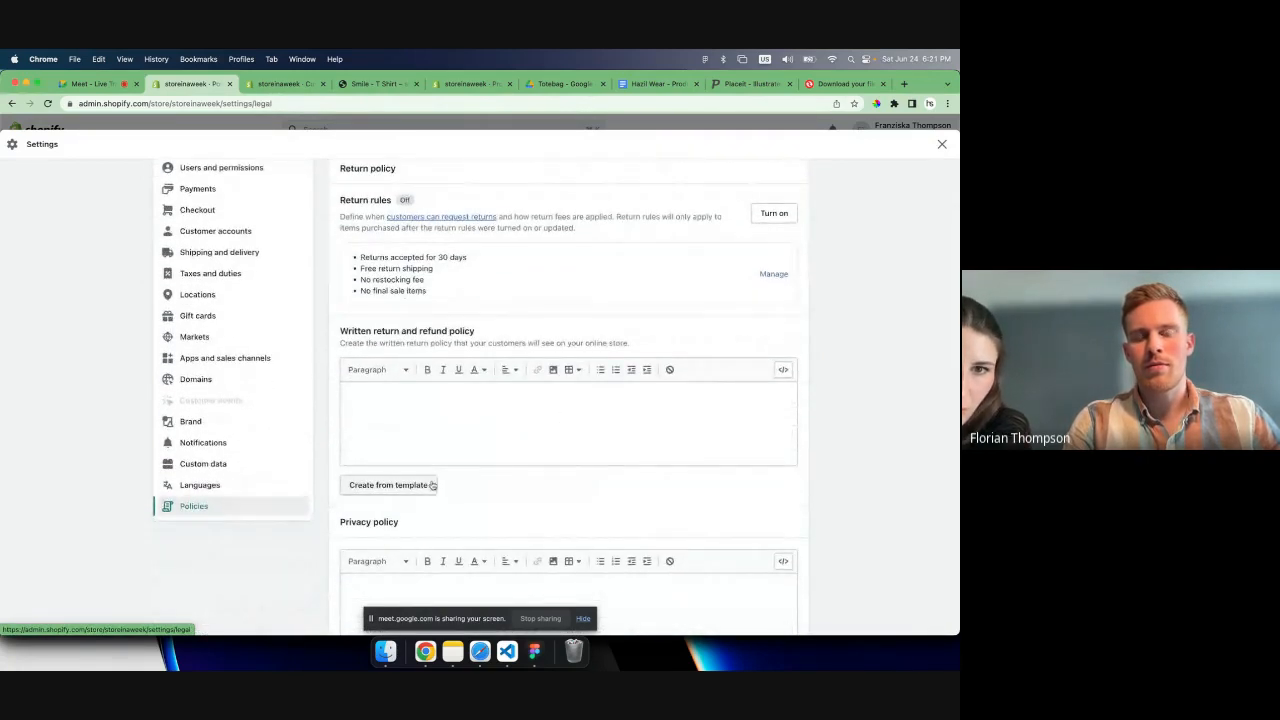
scroll(507, 498, "down", 1)
scroll(507, 498, "down", 10)
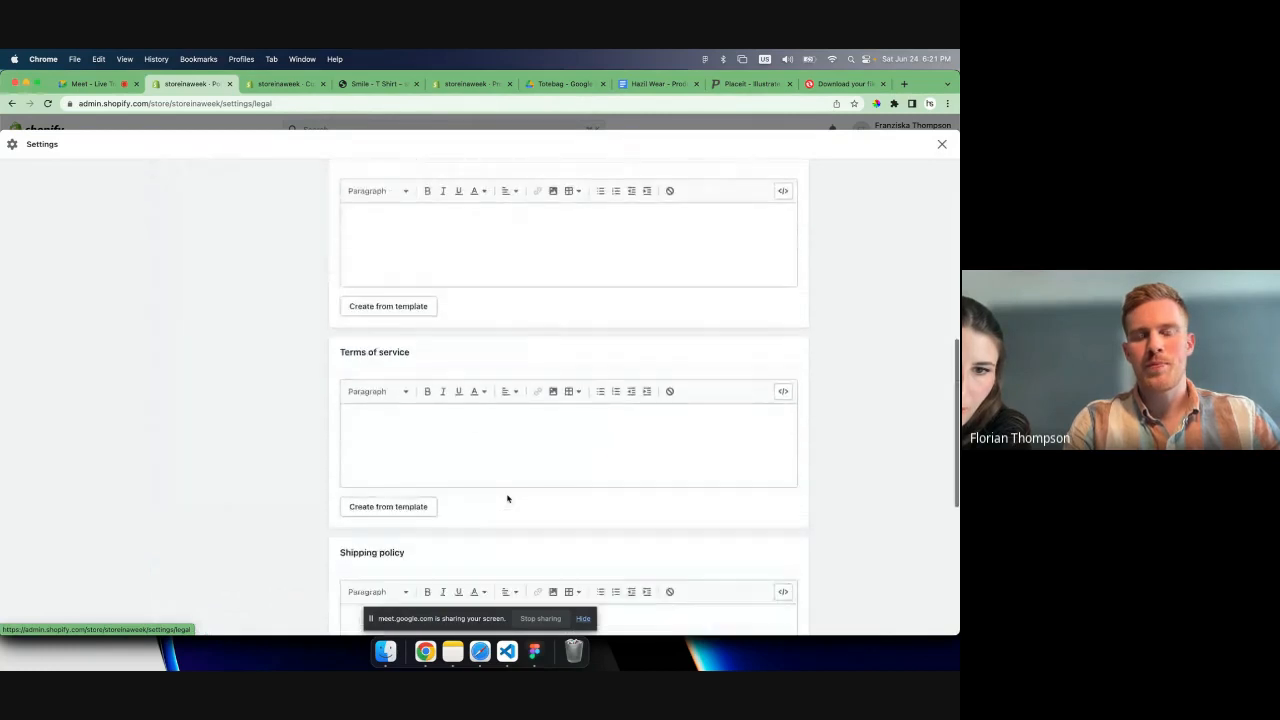
scroll(507, 498, "down", 1)
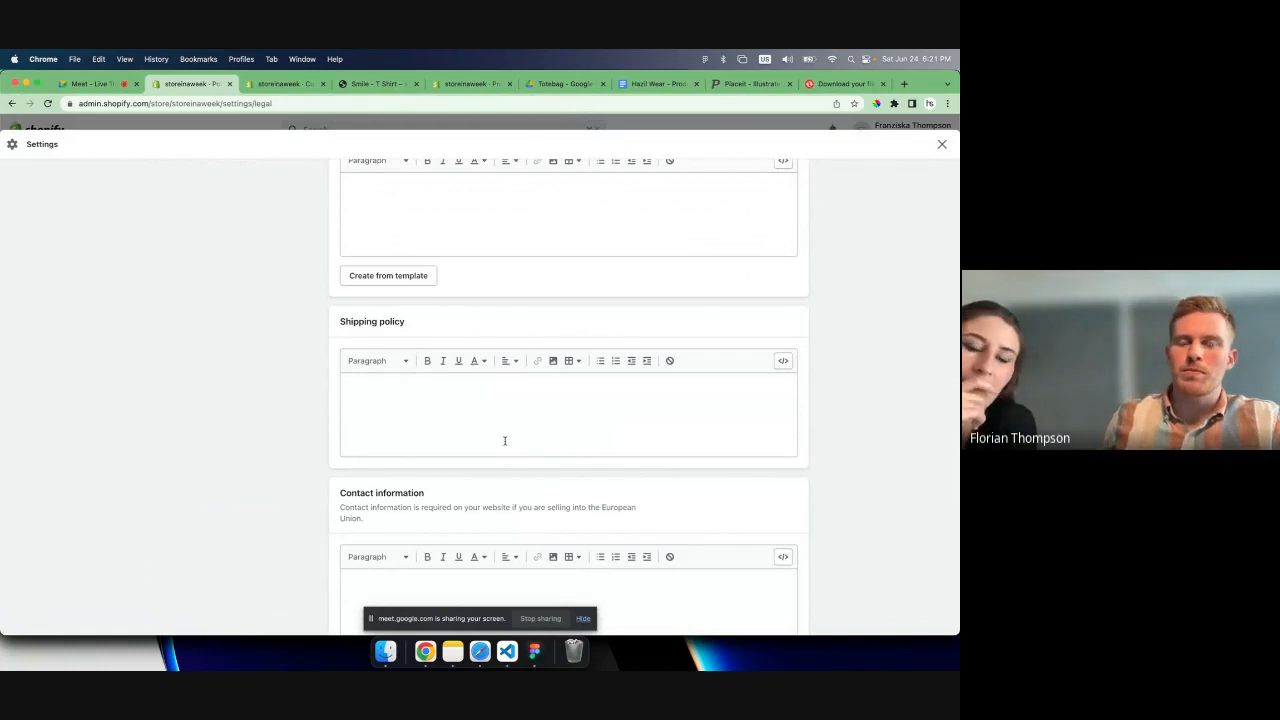
scroll(505, 441, "down", 1)
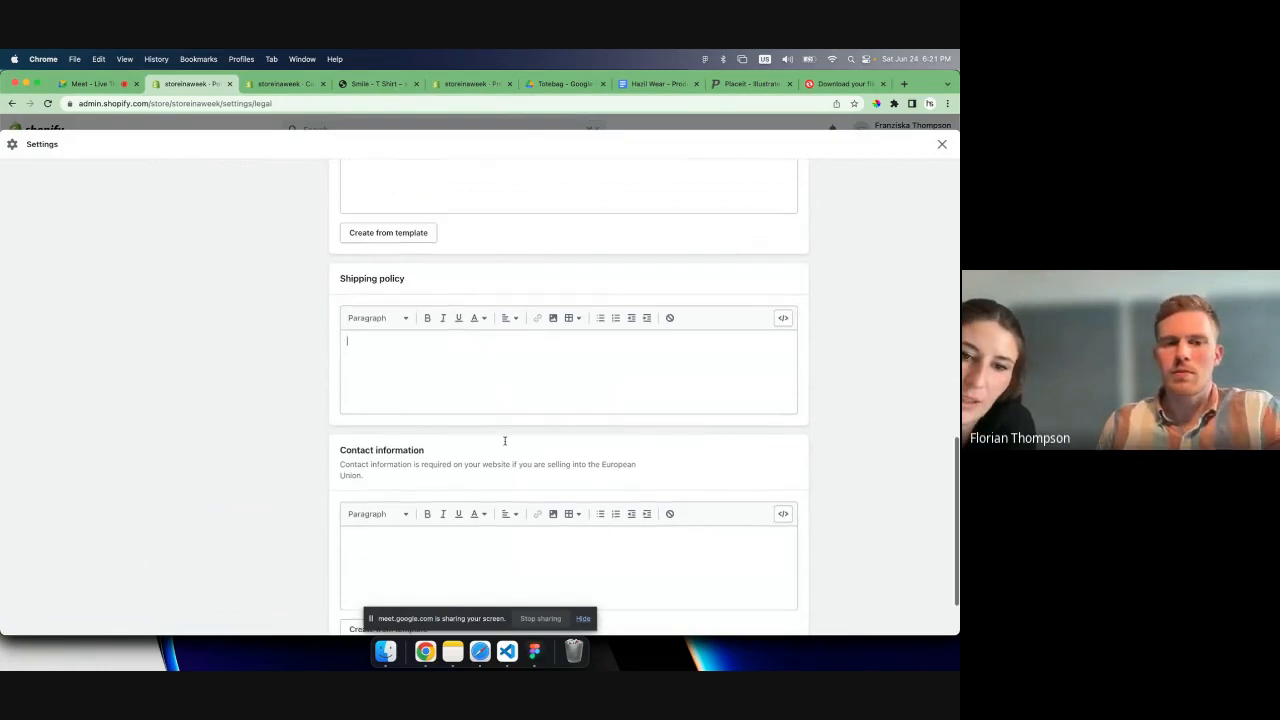
scroll(503, 437, "up", 10)
scroll(491, 422, "up", 2)
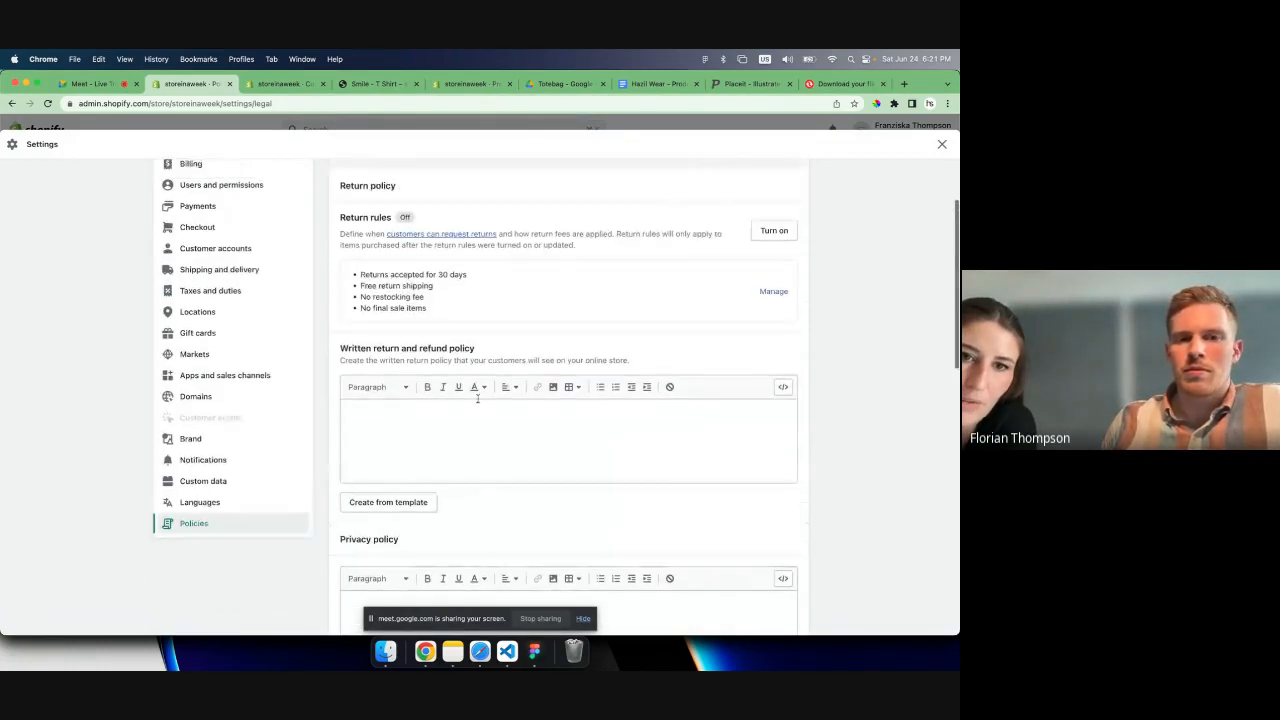
scroll(403, 429, "down", 5)
scroll(403, 429, "down", 5)
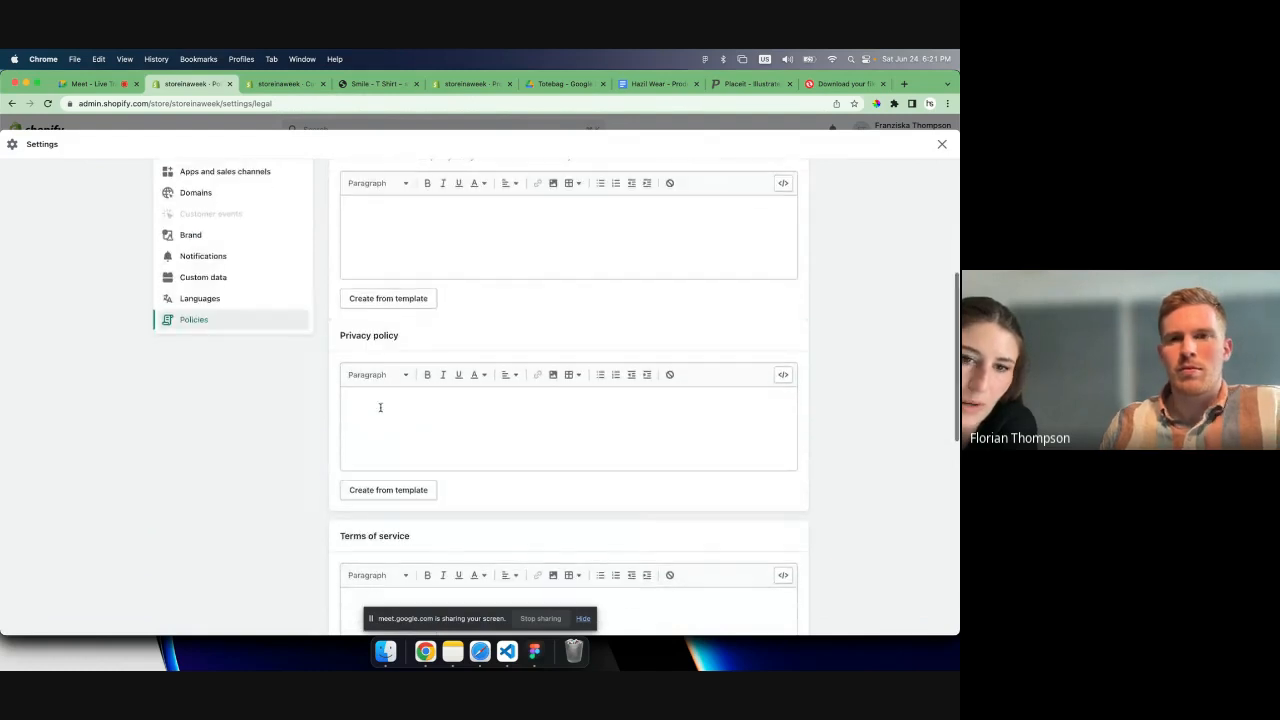
scroll(399, 434, "up", 1)
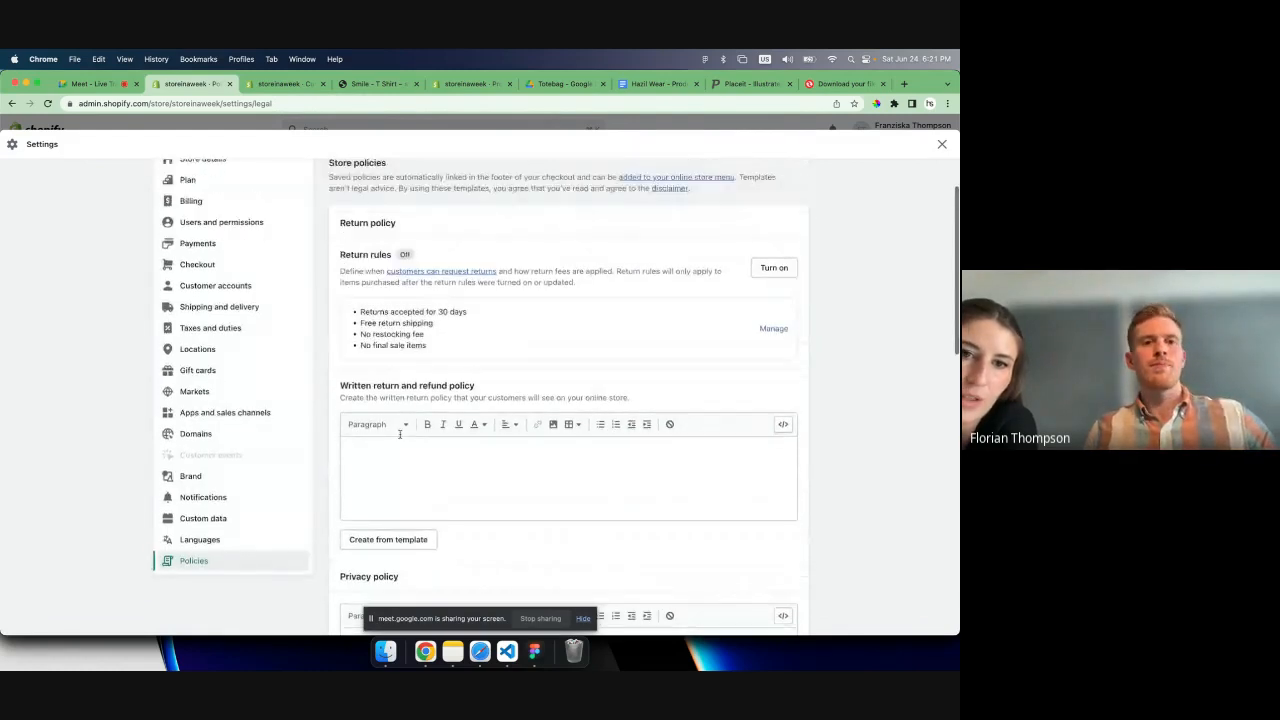
- Create the written return and refund policy from the supplied template
scroll(400, 434, "down", 2)
left_click(389, 480)
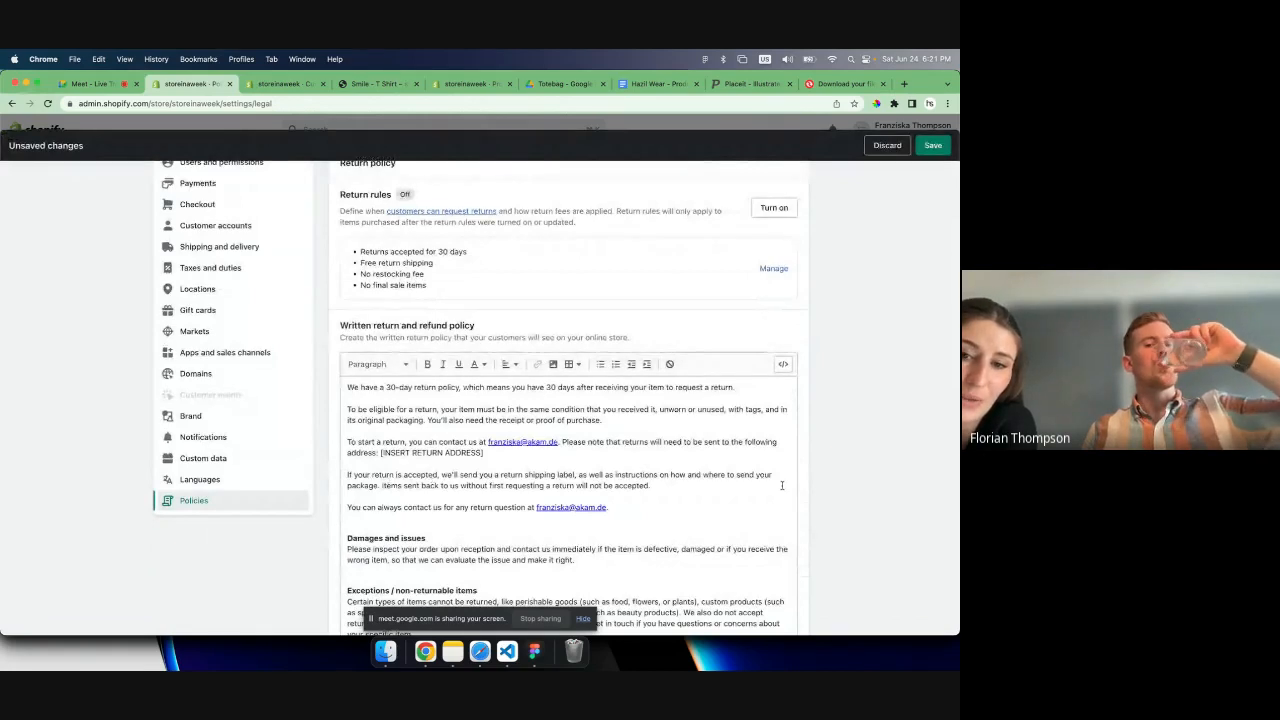
- Create the privacy policy from the supplied template and look over its merchant notes
scroll(810, 490, "down", 5)
scroll(826, 495, "up", 1)
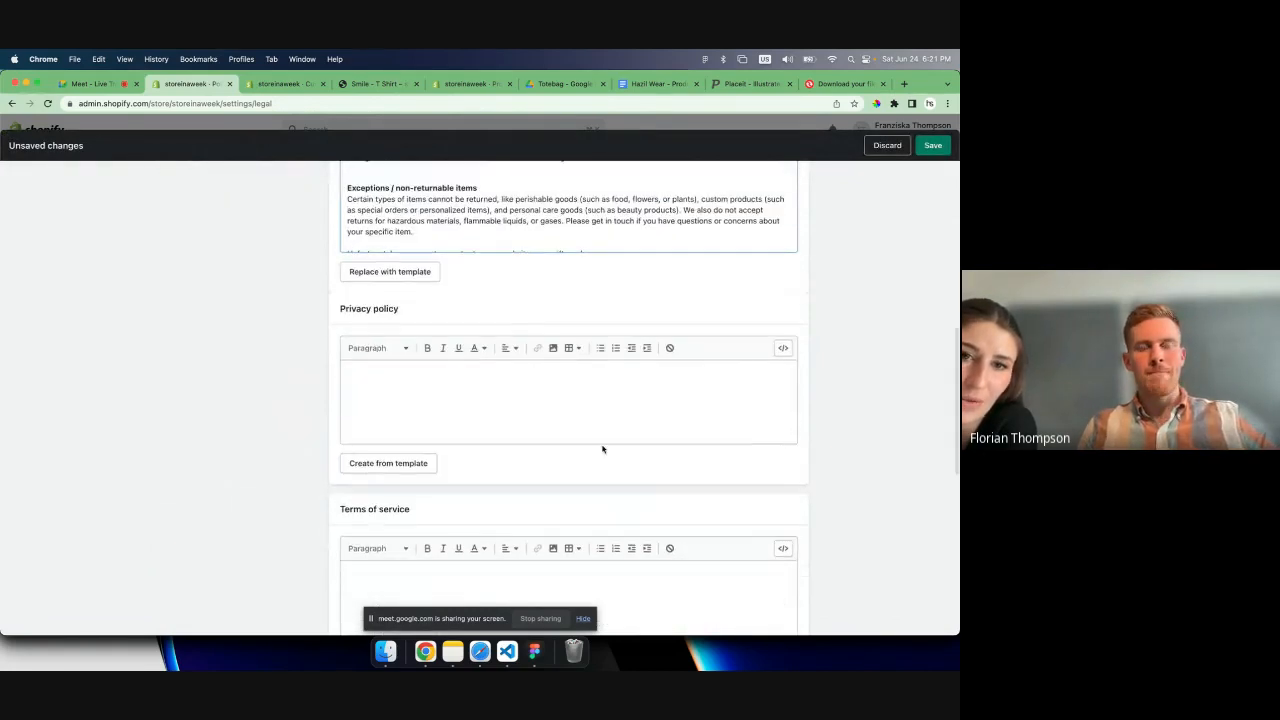
left_click(421, 463)
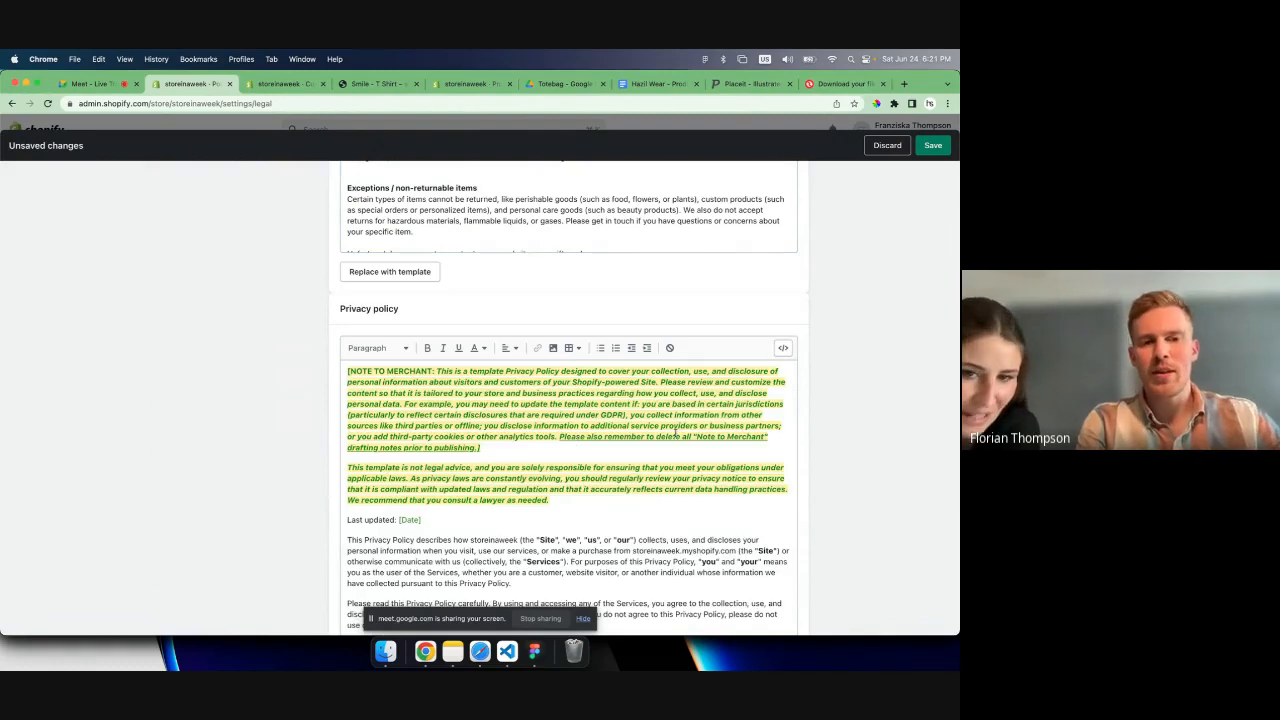
triple_click(456, 396)
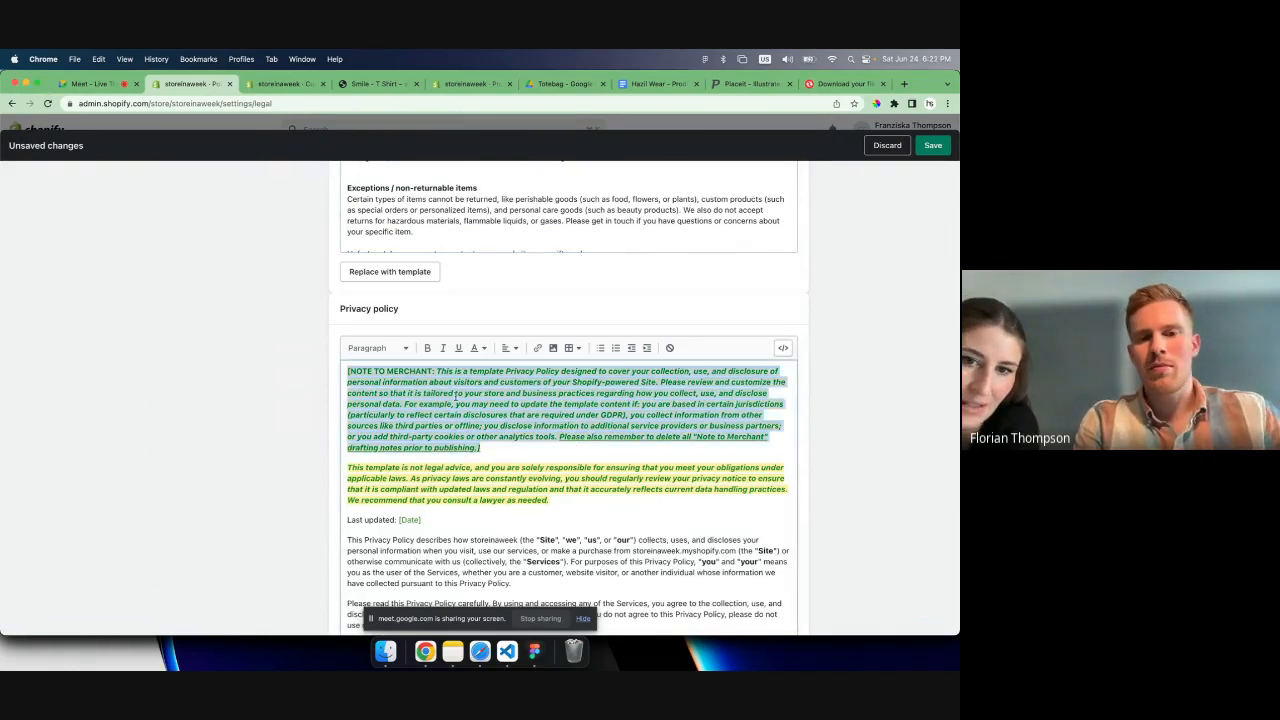
left_click(546, 405)
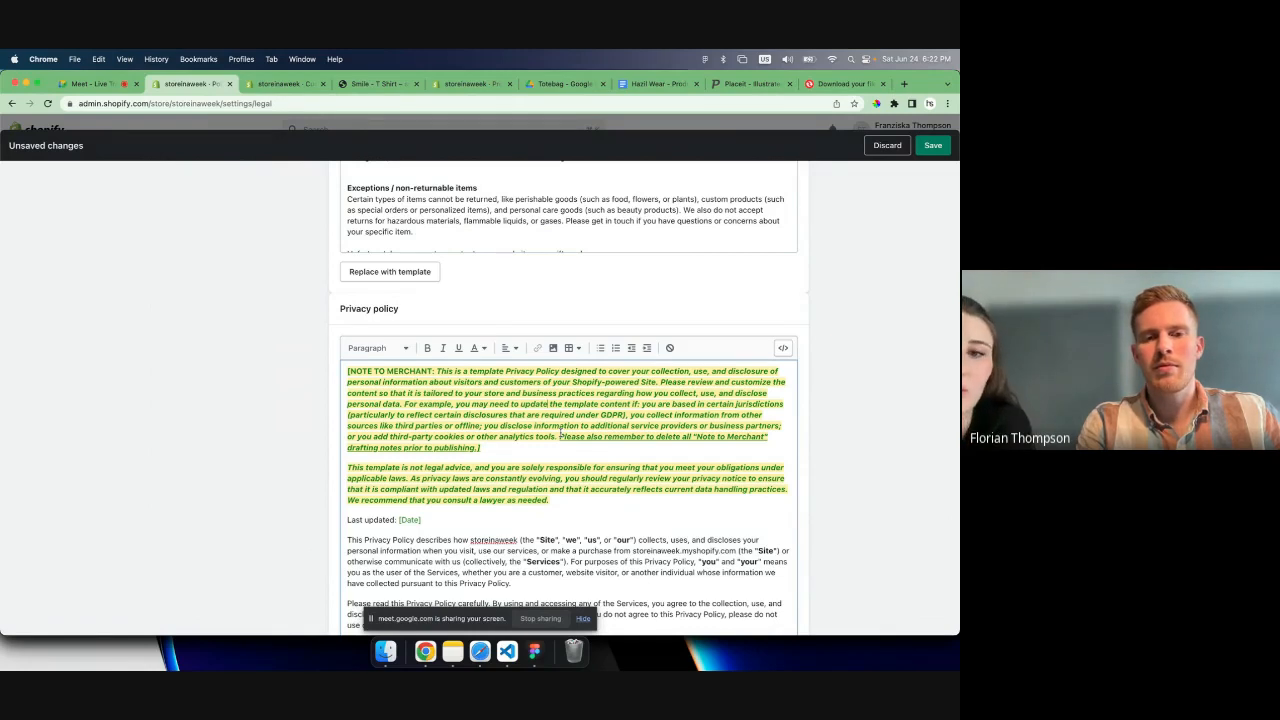
scroll(757, 457, "down", 1)
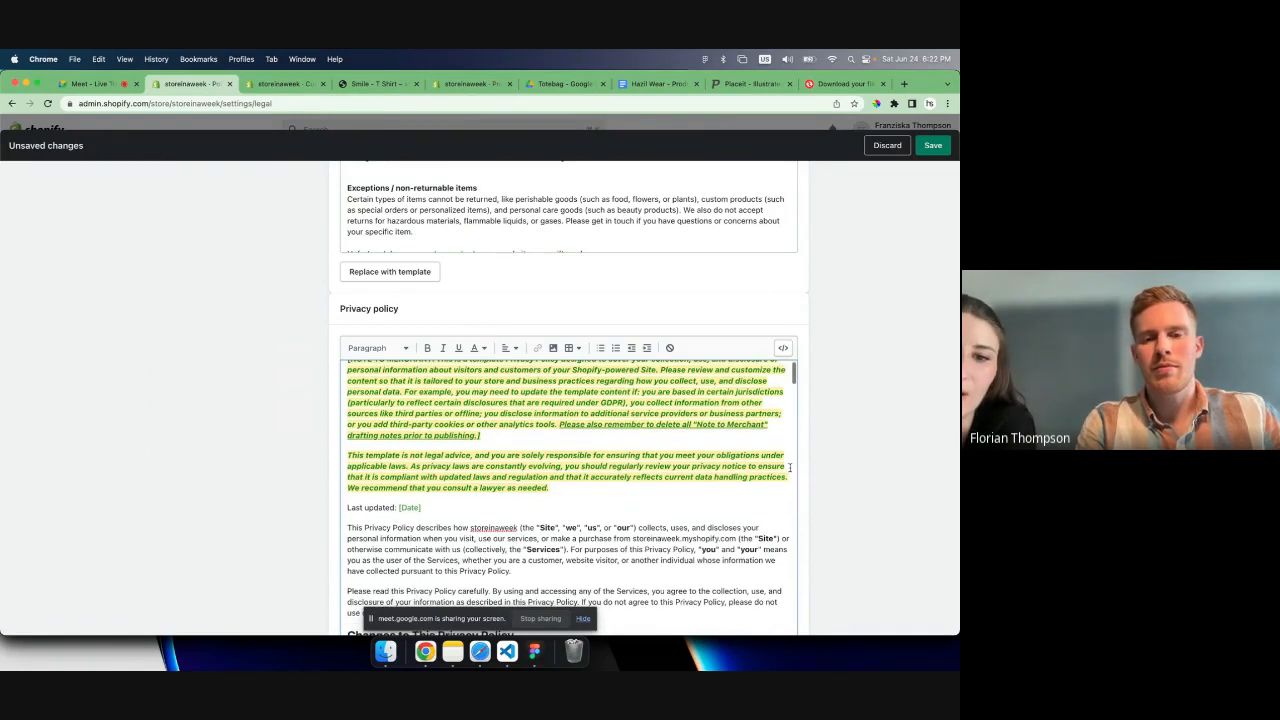
scroll(790, 467, "down", 5)
scroll(596, 443, "up", 6)
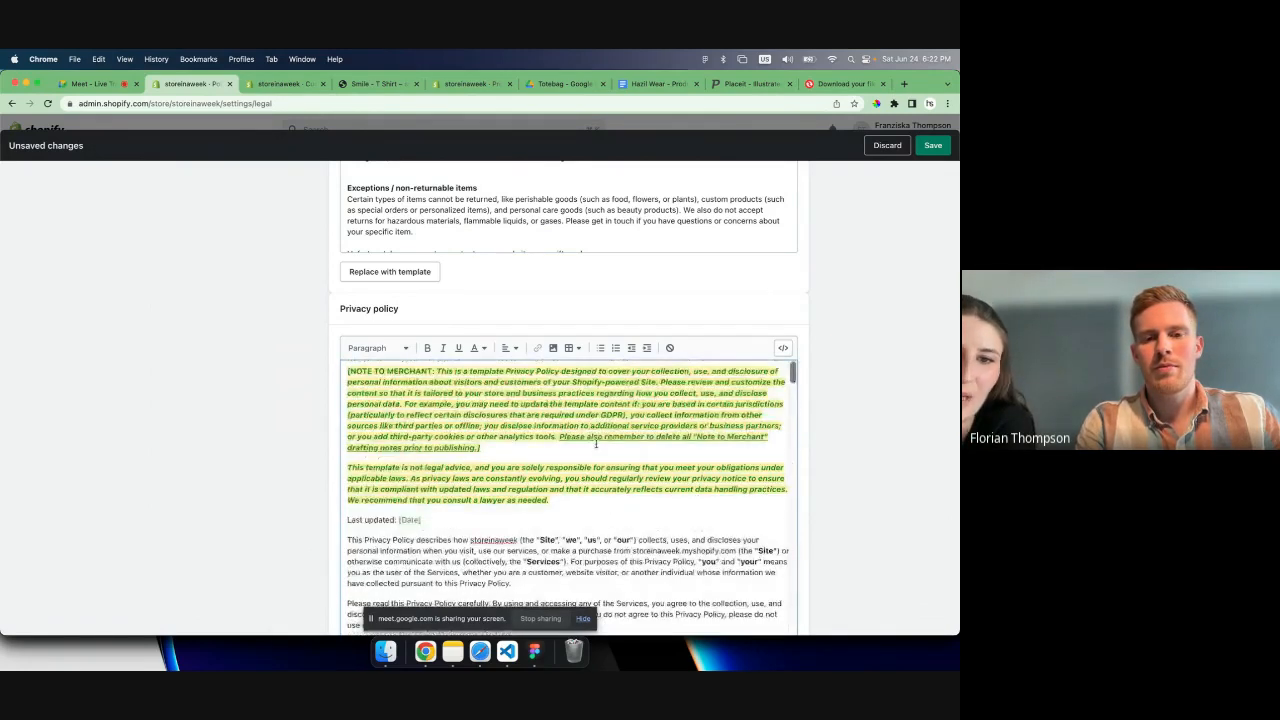
scroll(596, 443, "up", 5)
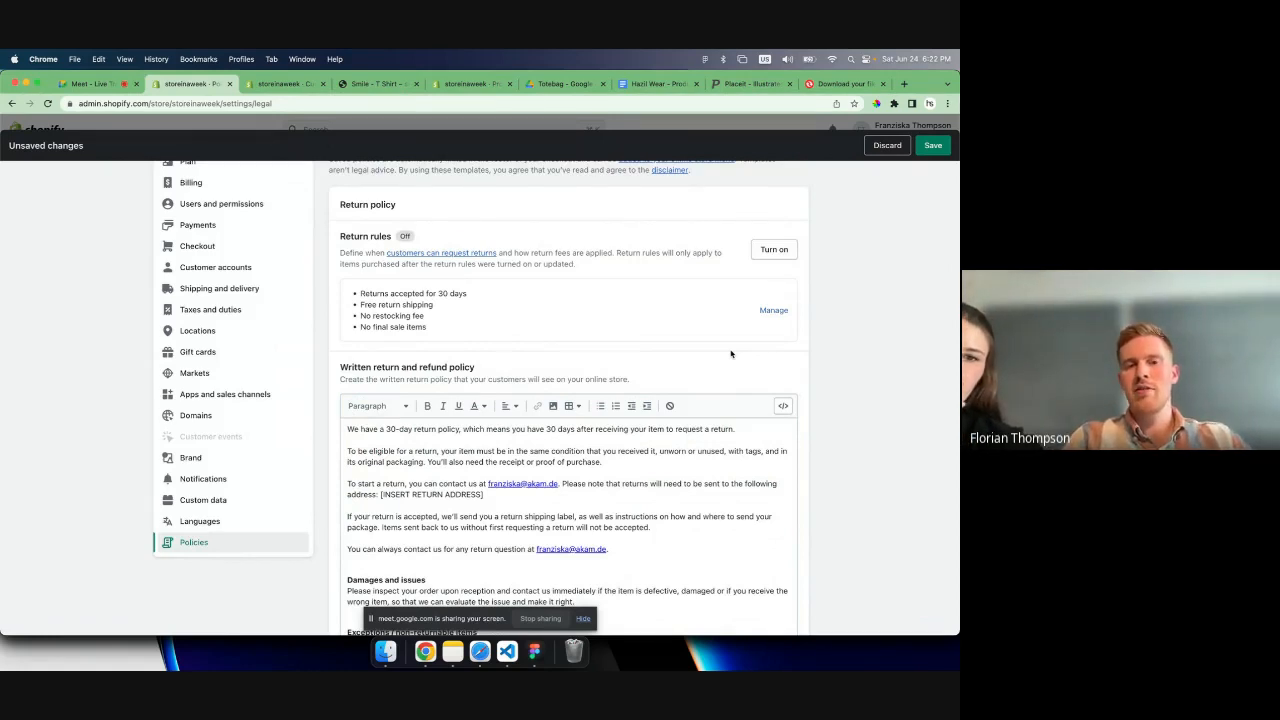
- Create the terms of service policy from the supplied template, leave the shipping policy empty, and save the store policies
scroll(730, 353, "down", 10)
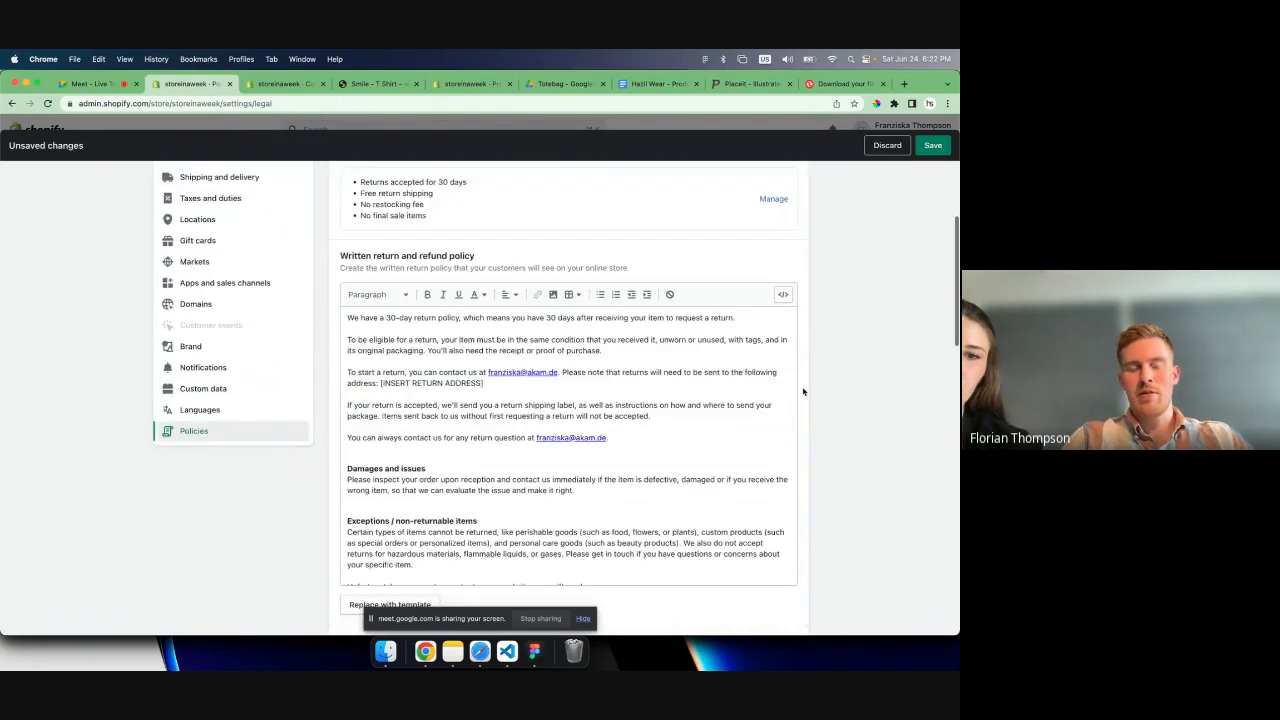
scroll(803, 391, "down", 7)
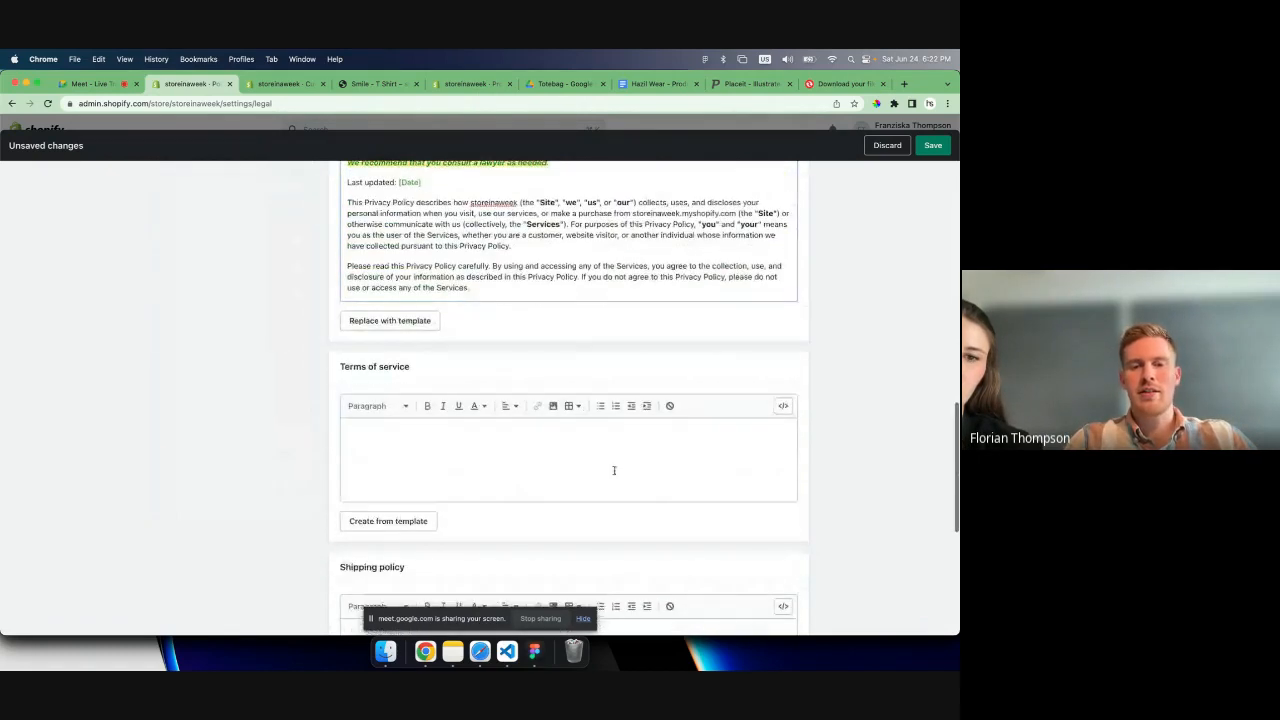
left_click(425, 522)
scroll(831, 514, "down", 5)
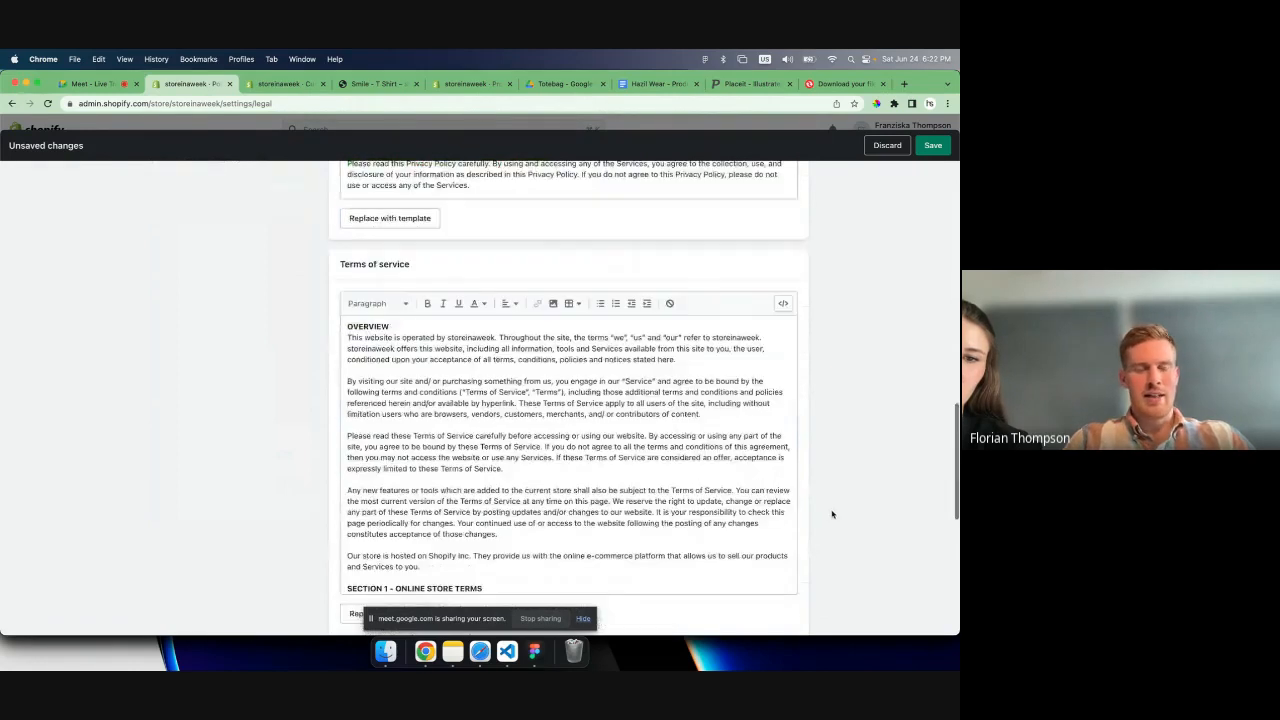
scroll(831, 514, "down", 1)
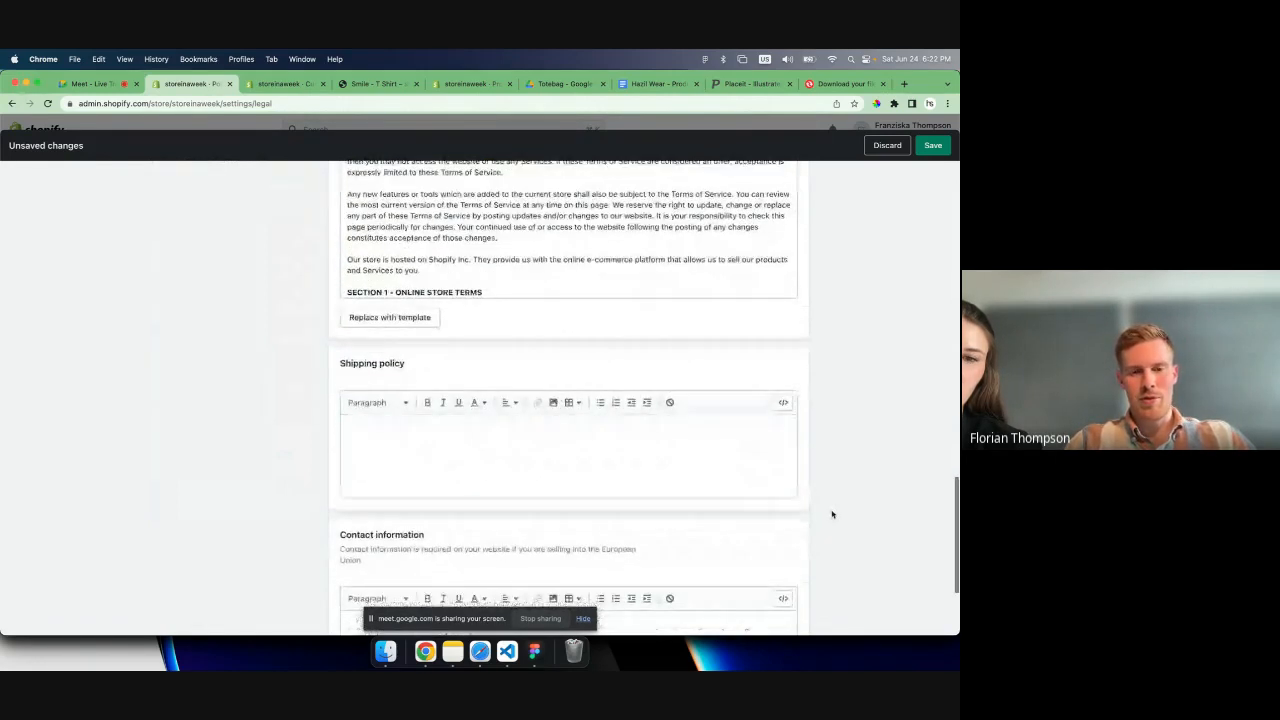
left_click(738, 453)
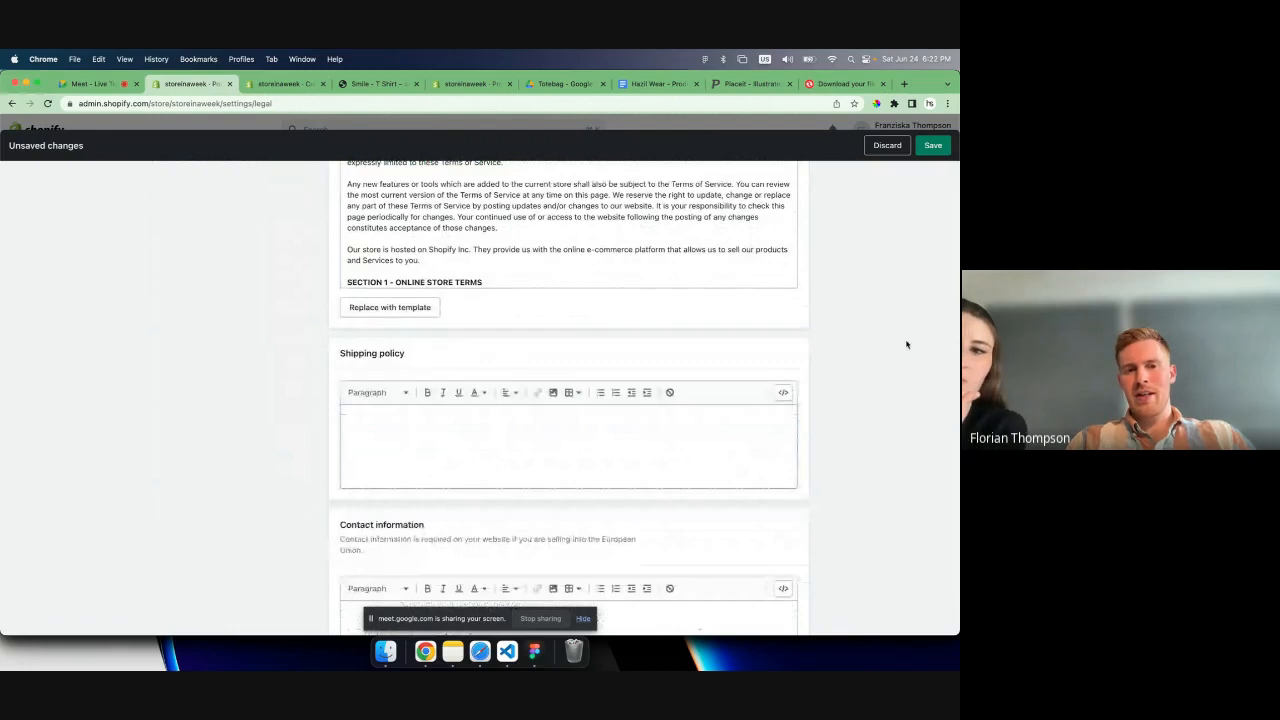
left_click(929, 151)
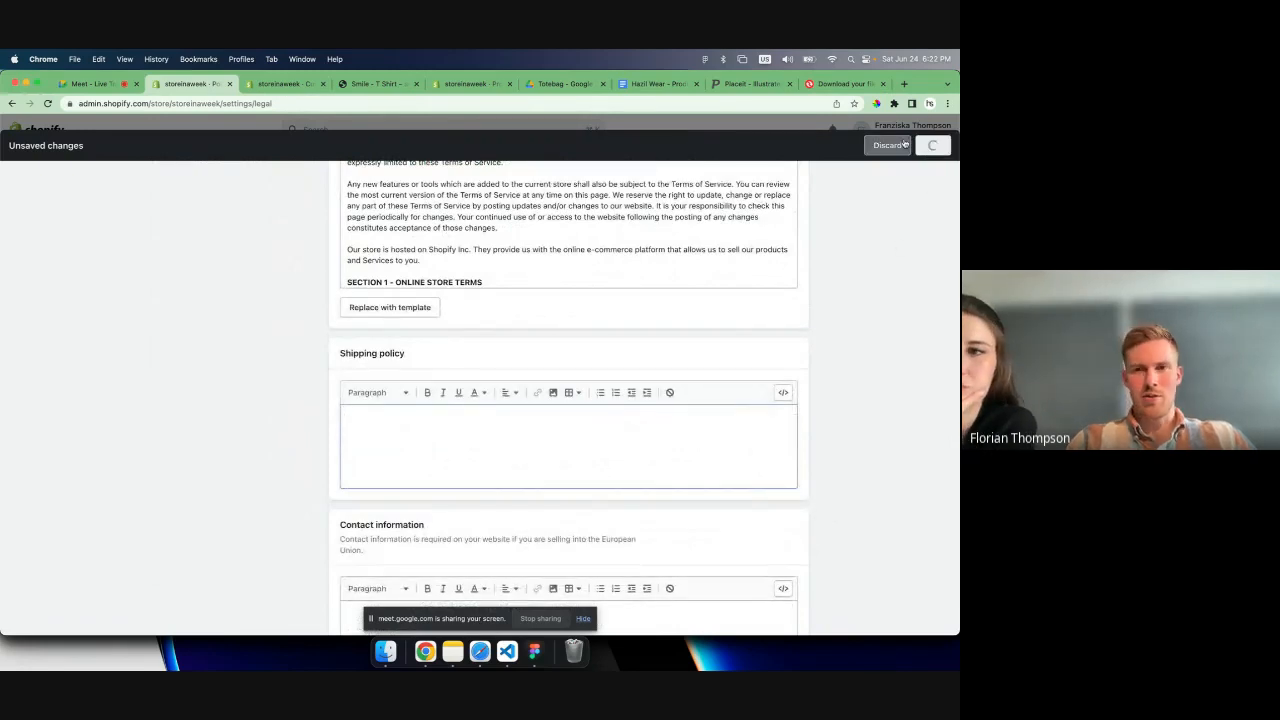
scroll(920, 199, "up", 1)
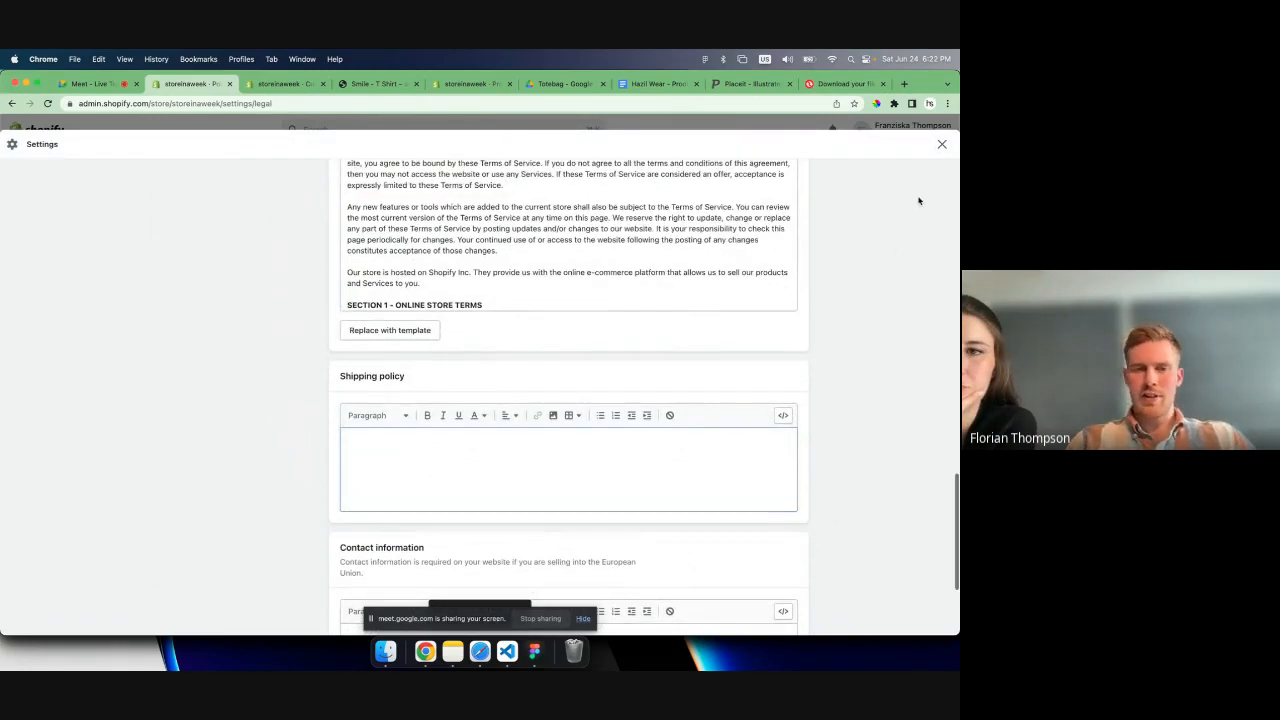
left_click(941, 146)
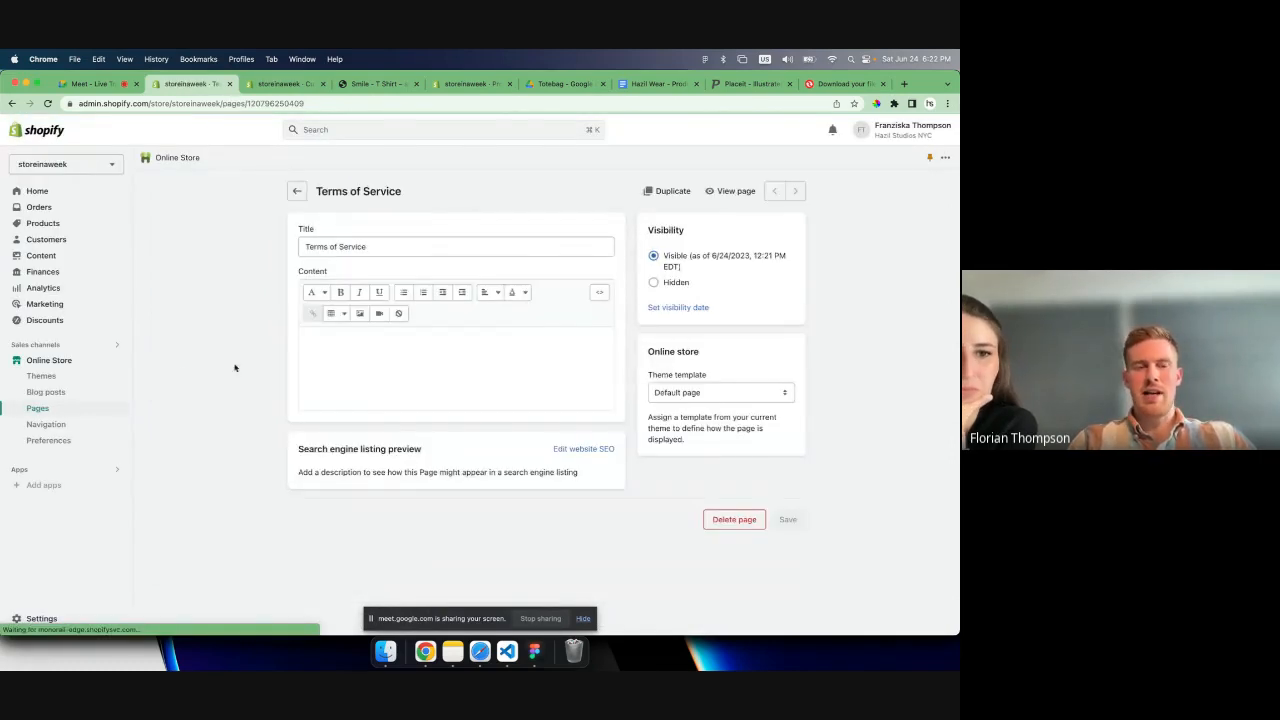
- In the footer menu, relink the Terms of Service item to the Terms of Service policy
left_click(66, 426)
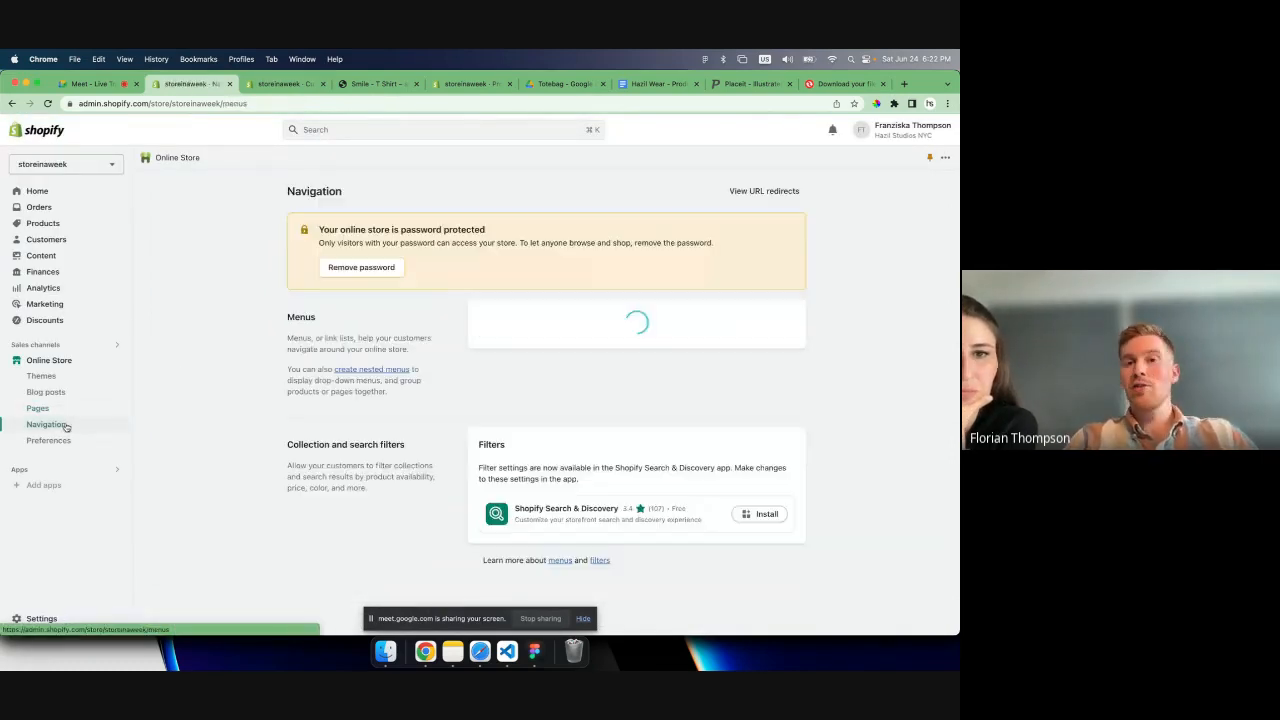
left_click(491, 368)
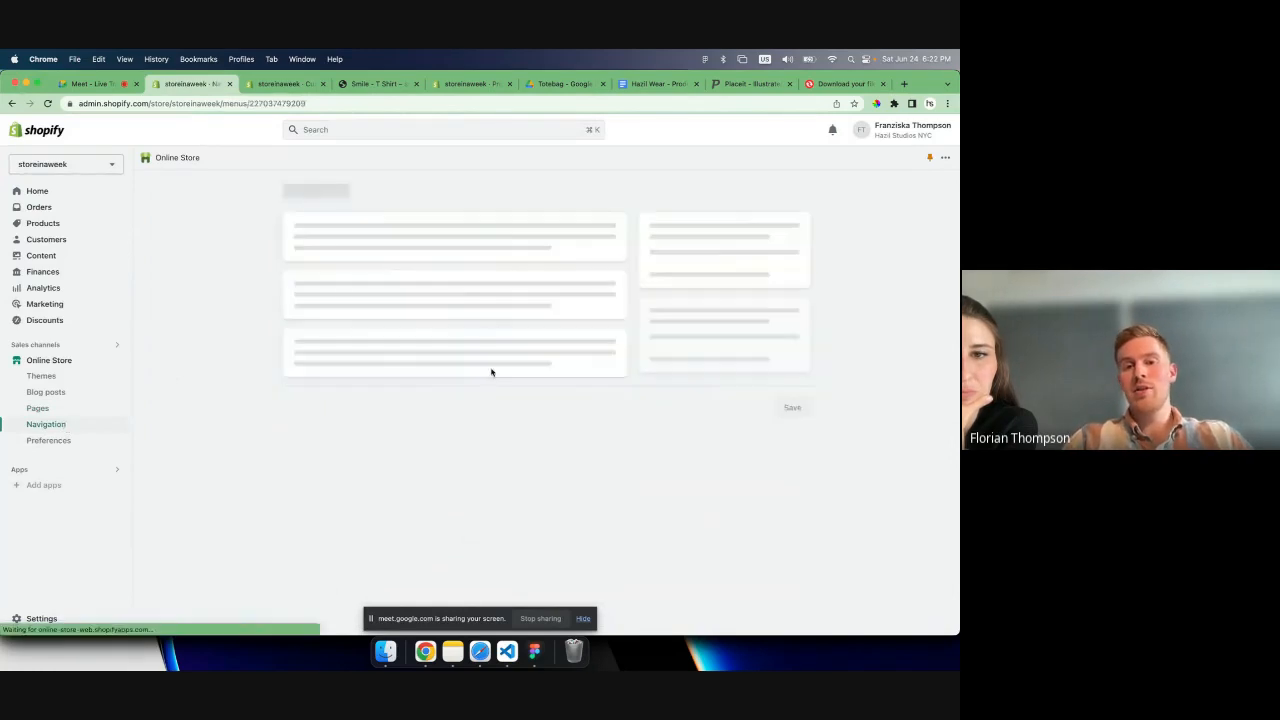
left_click(566, 370)
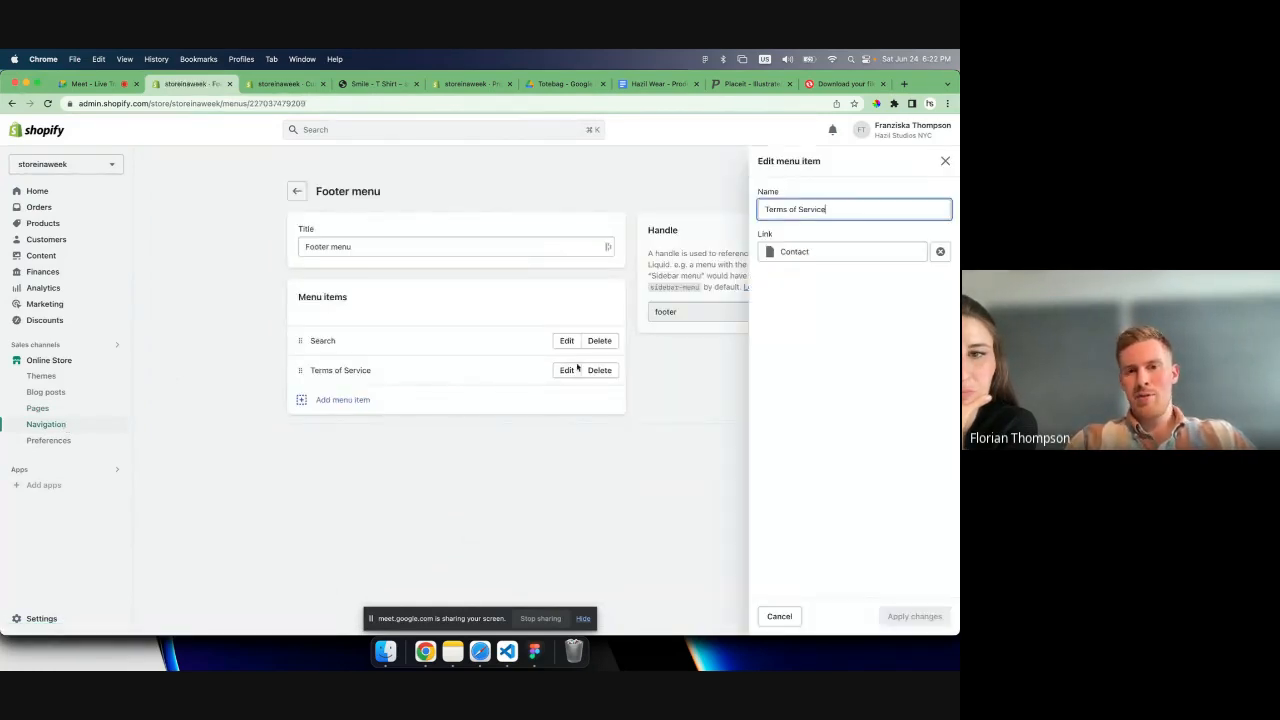
left_click(938, 254)
left_click(909, 256)
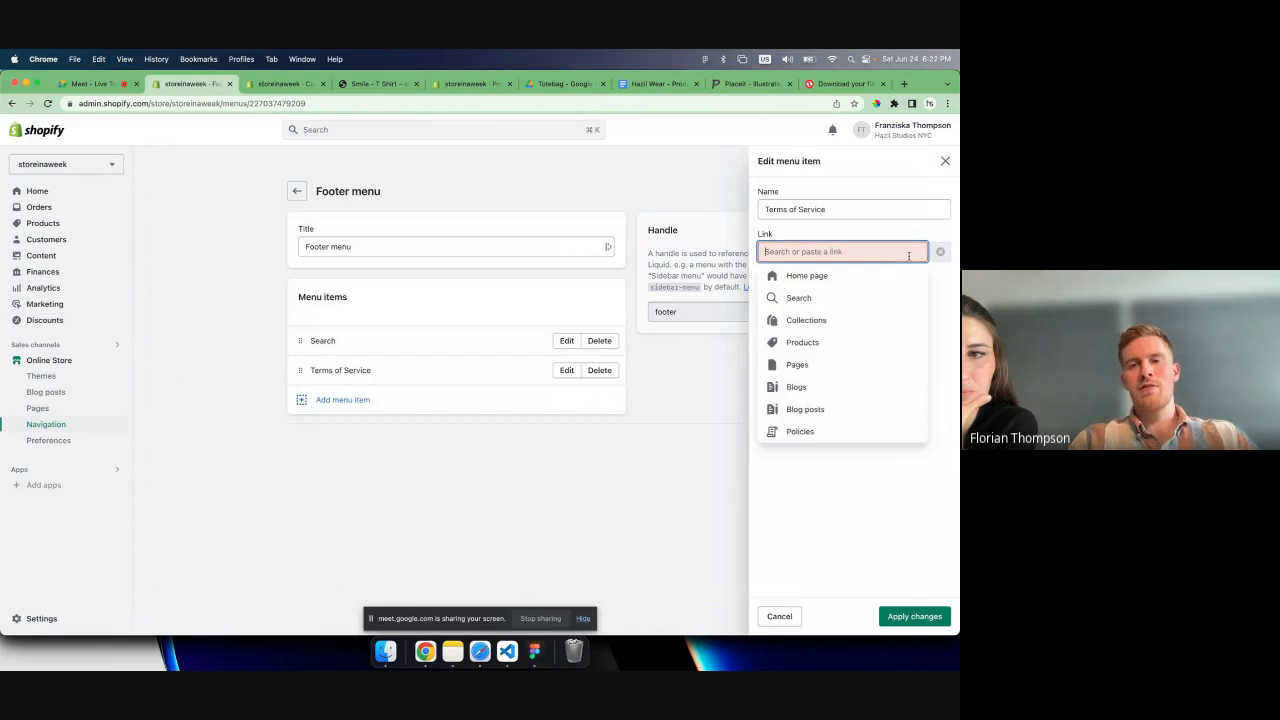
left_click(844, 435)
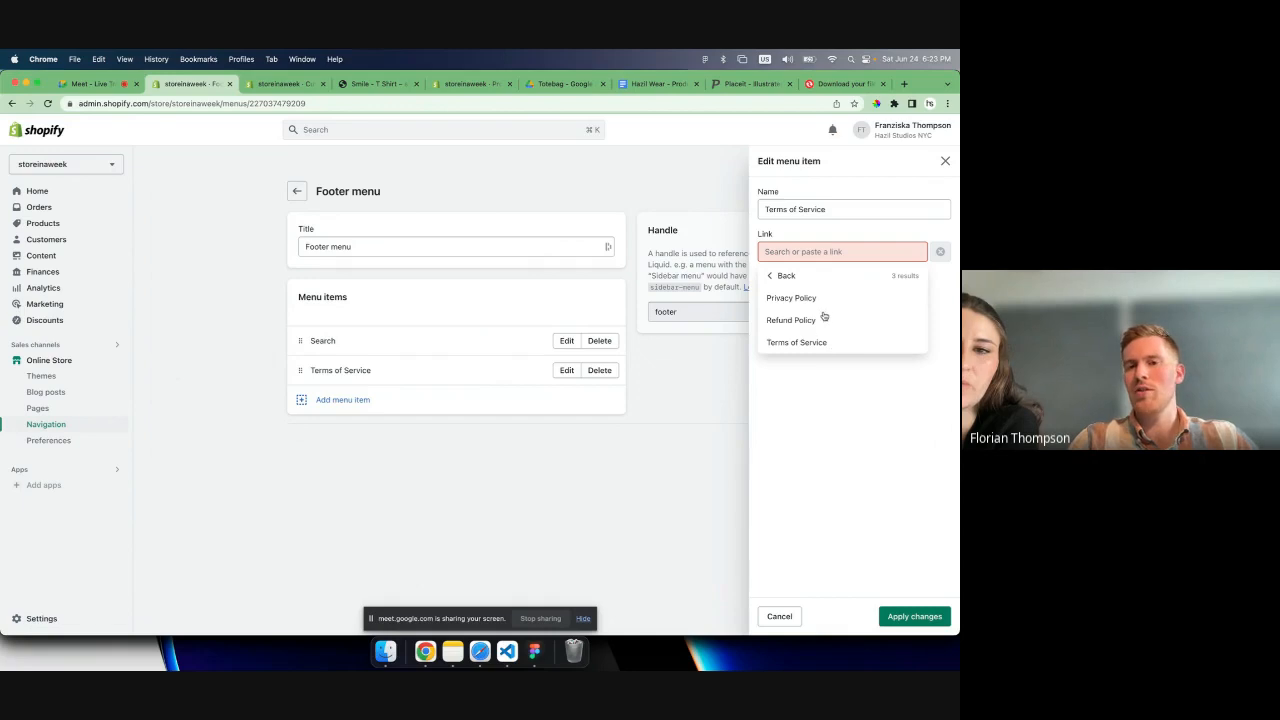
left_click(785, 277)
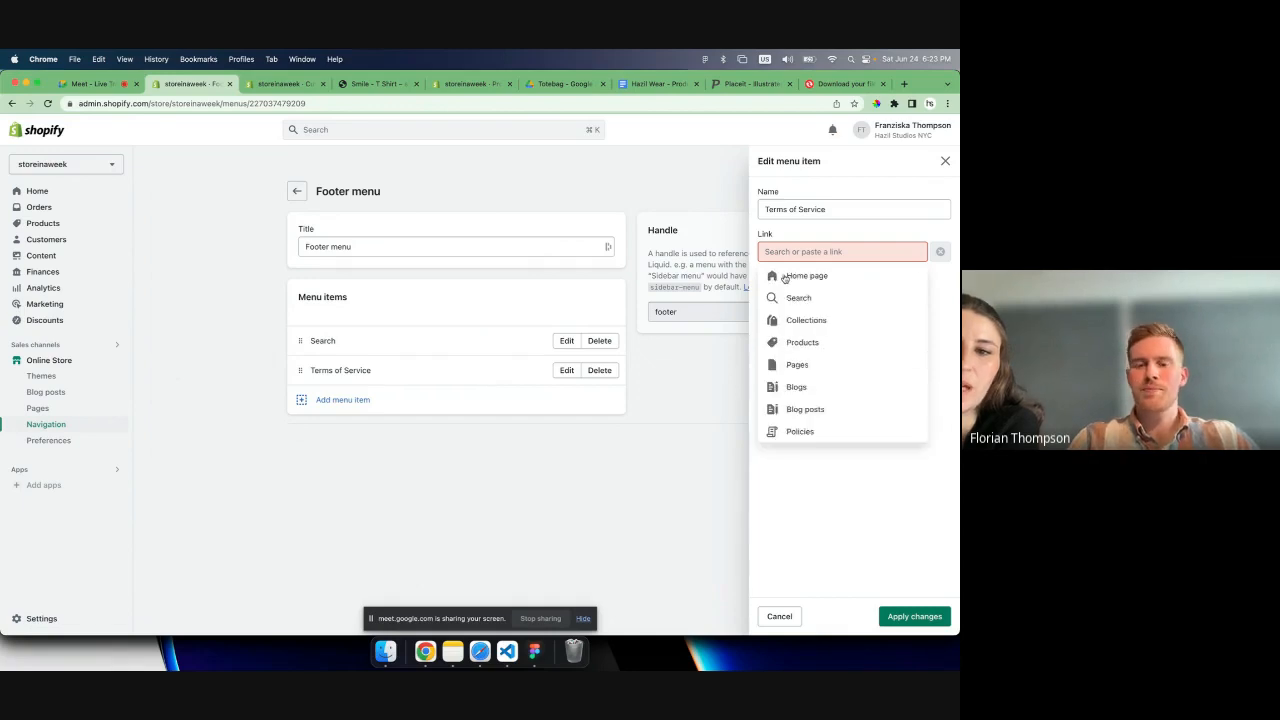
left_click(798, 431)
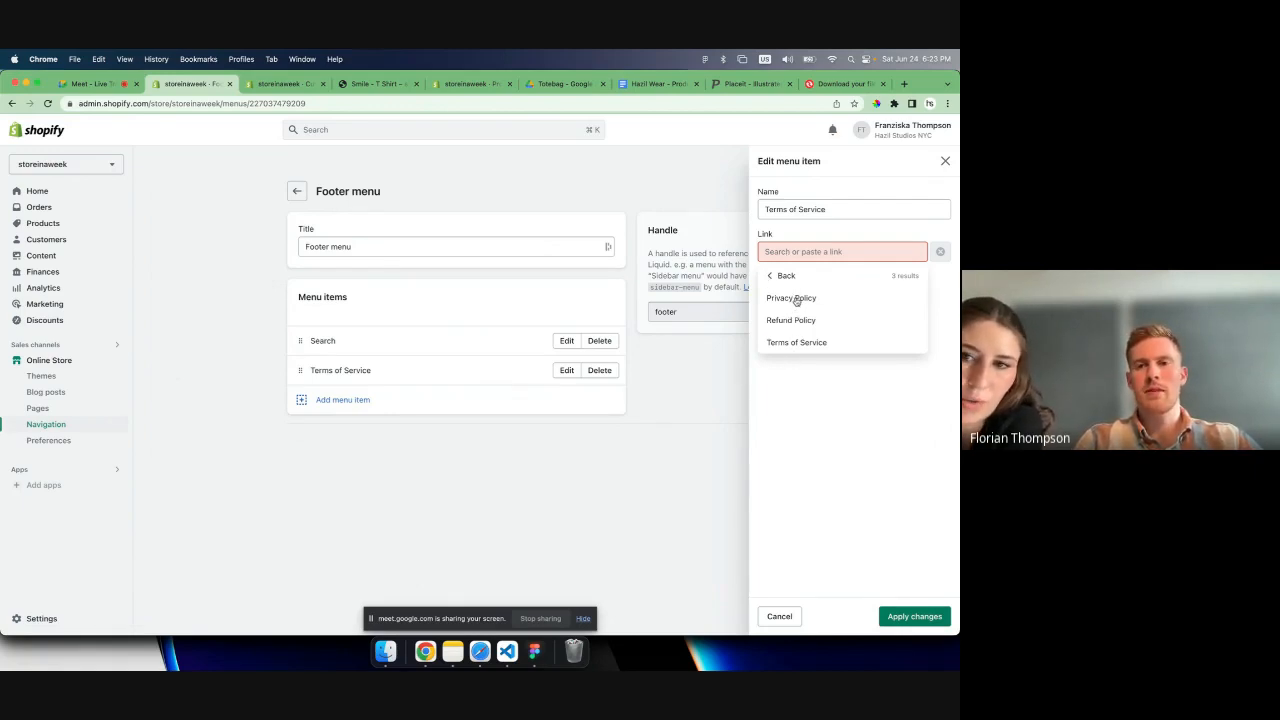
left_click(796, 342)
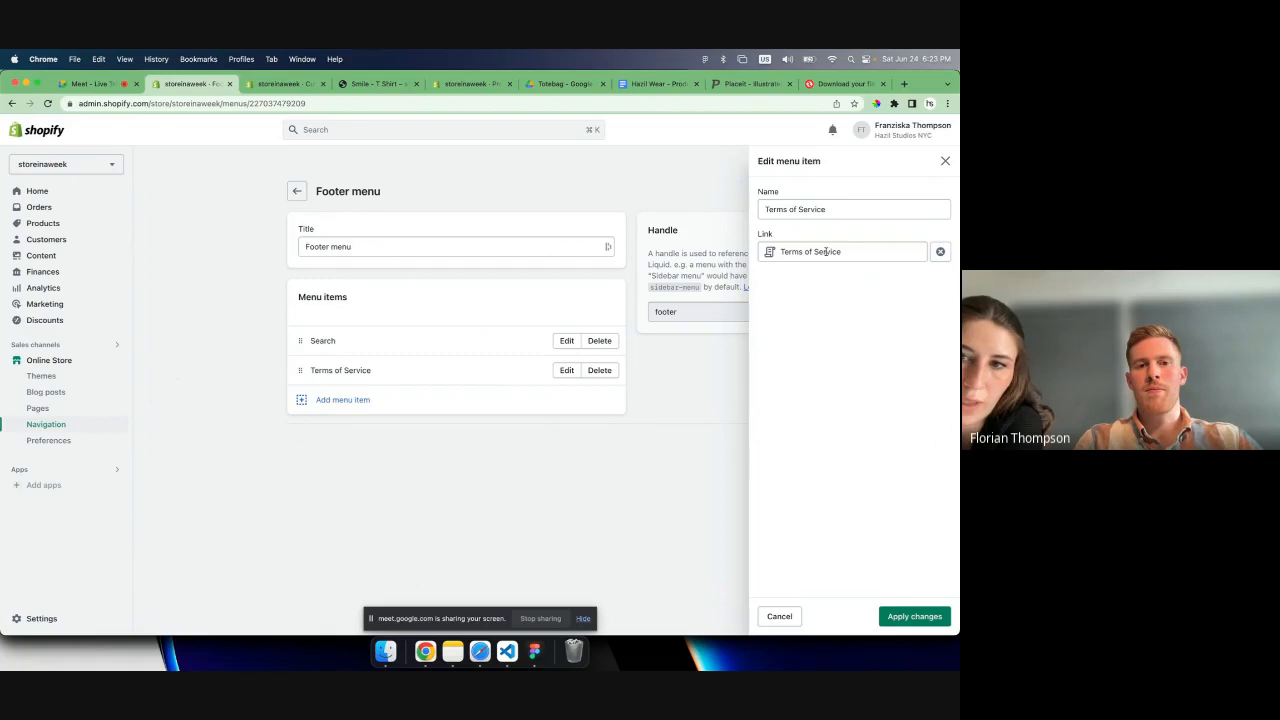
left_click(912, 616)
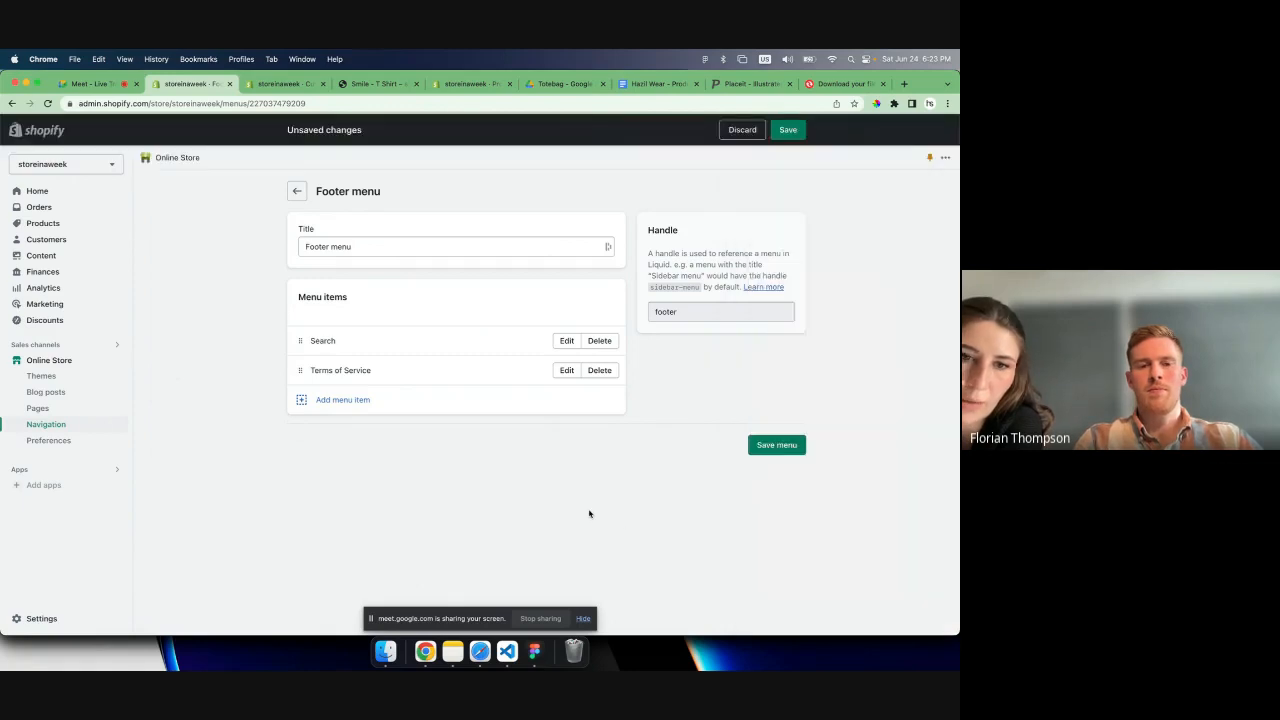
- Add a Privacy Policy item to the footer menu, linked to the Privacy Policy
left_click(440, 410)
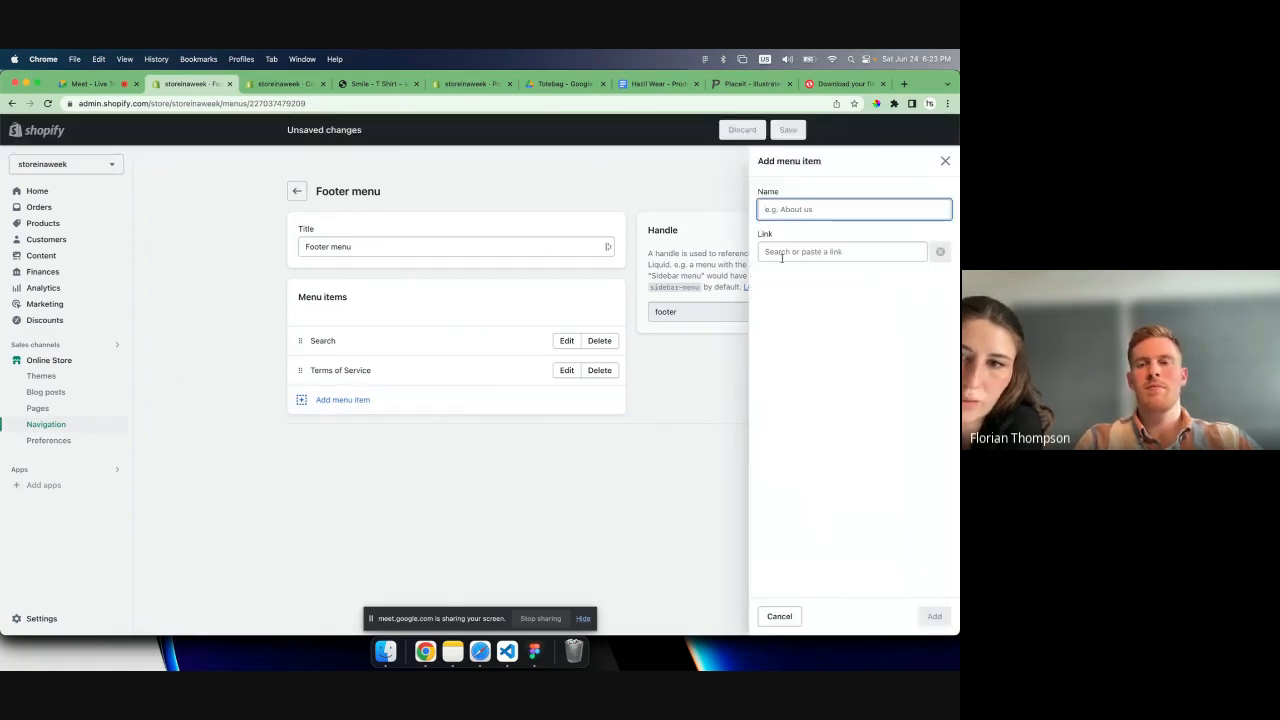
left_click(787, 252)
left_click(800, 431)
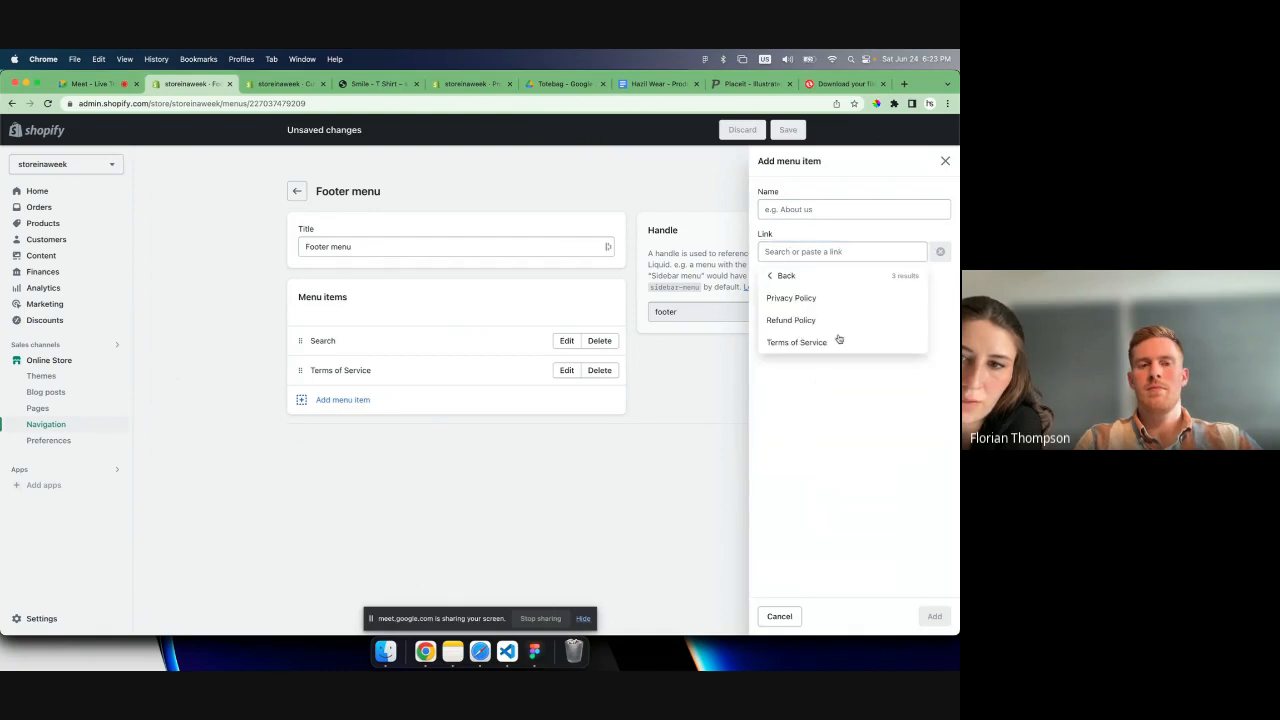
left_click(791, 298)
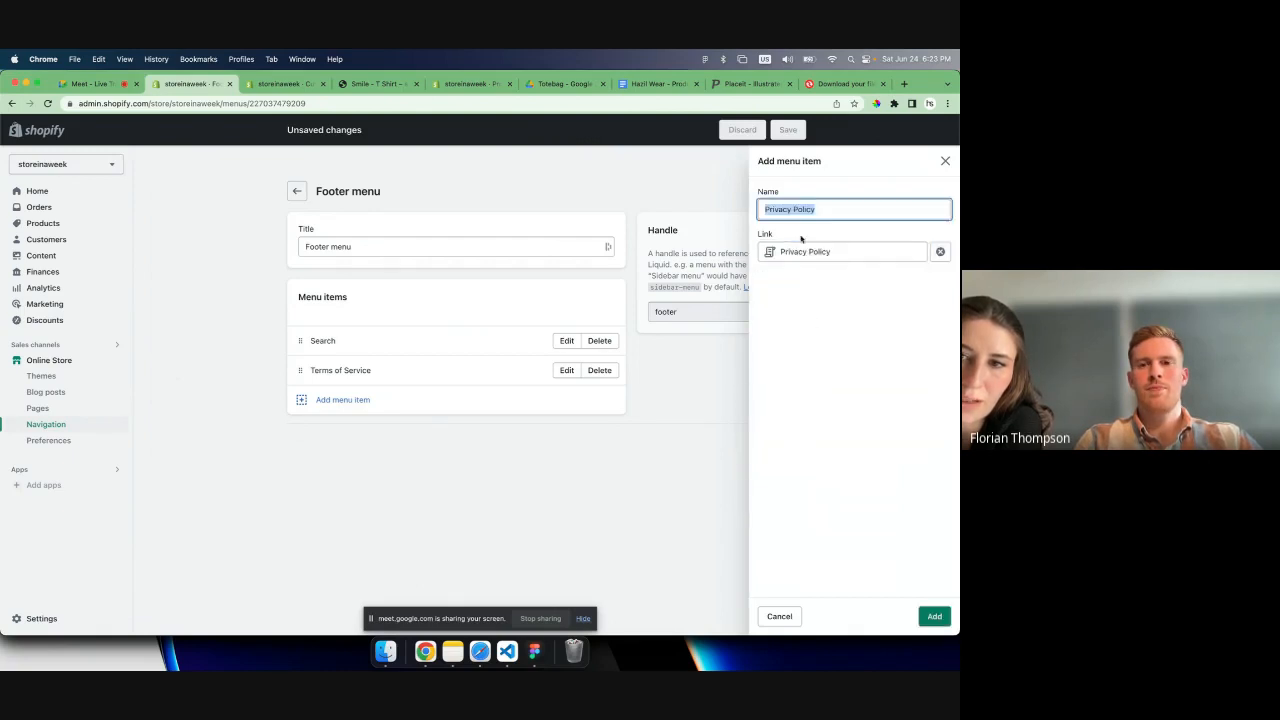
left_click(934, 616)
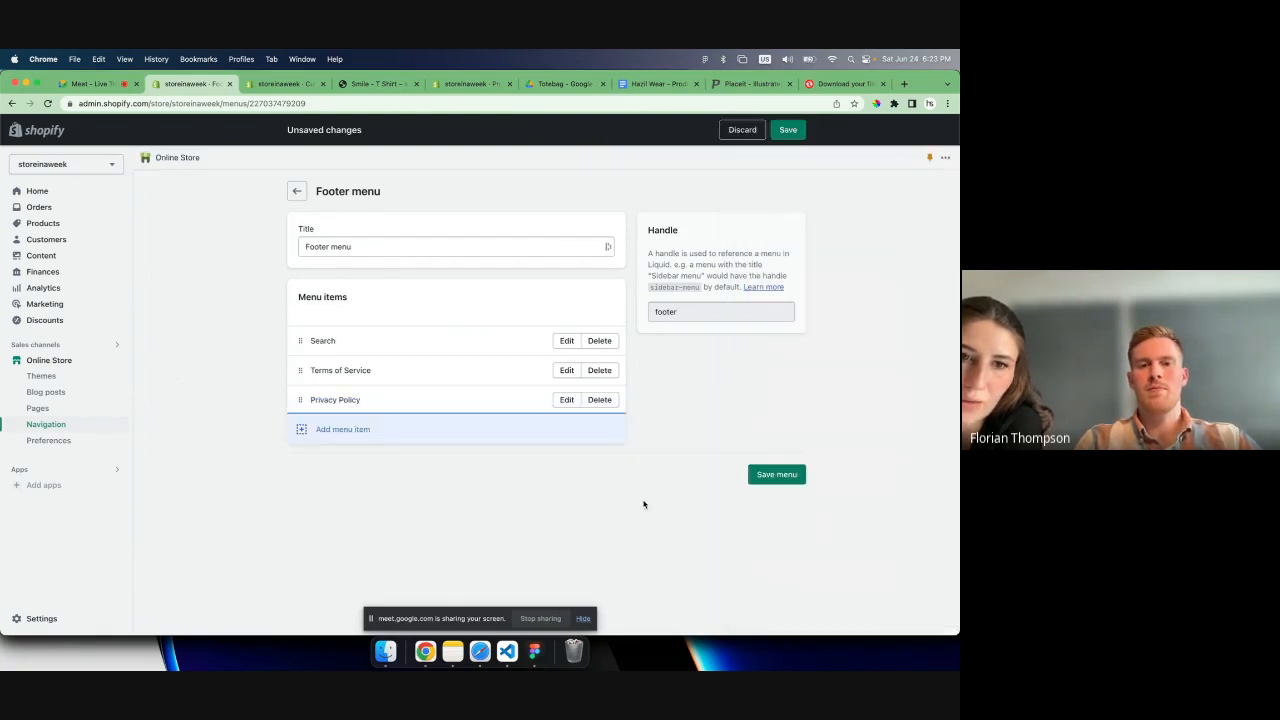
- Add a Refund Policy item linked to the Refund Policy and save the footer menu
left_click(501, 445)
left_click(800, 251)
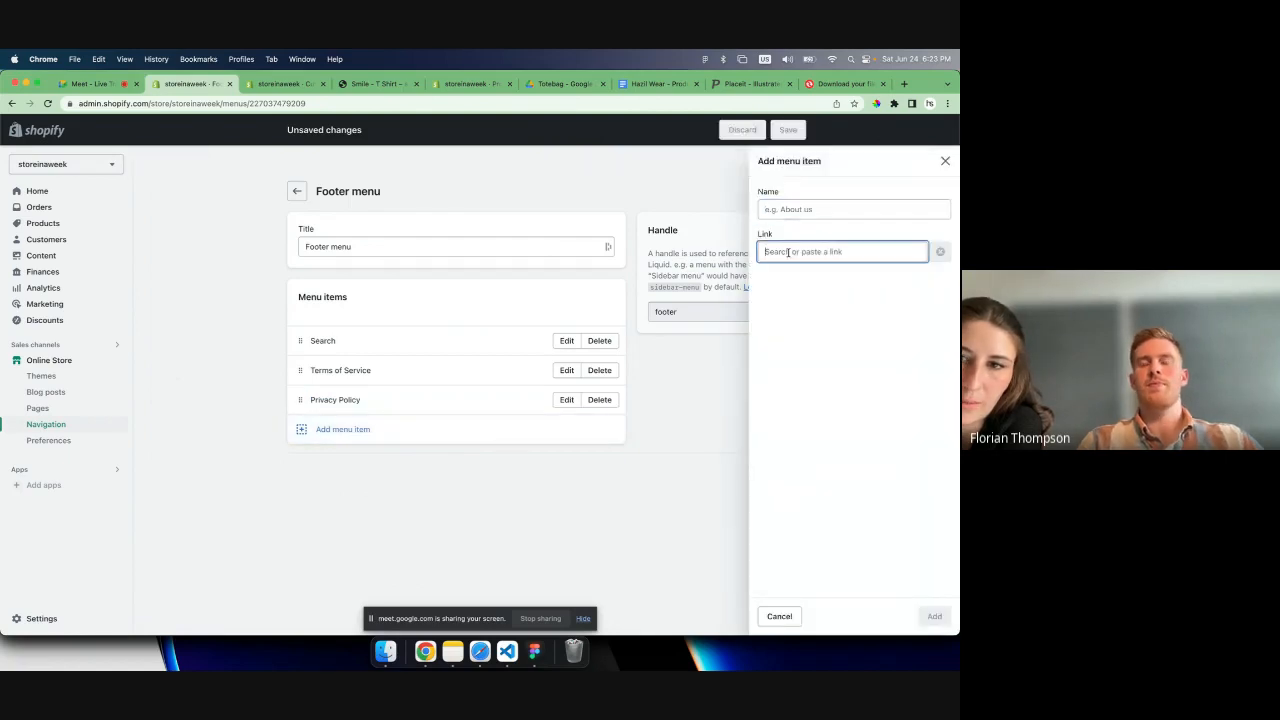
left_click(800, 431)
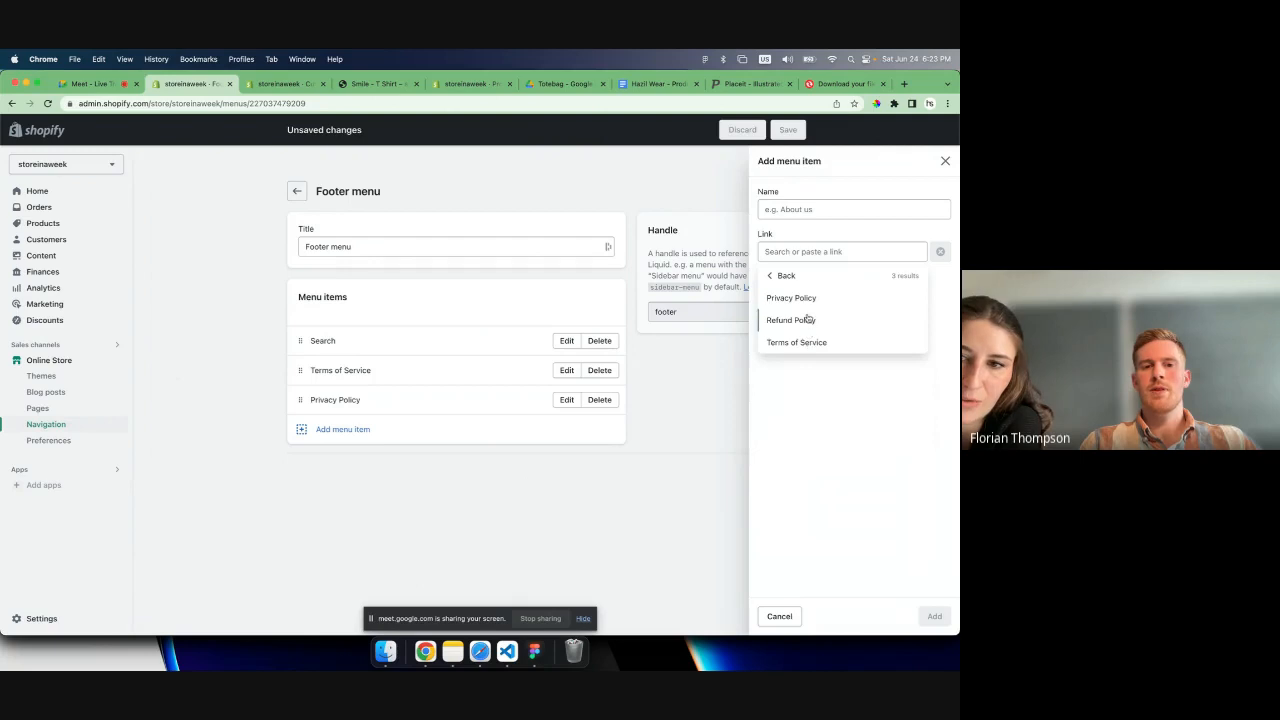
left_click(805, 320)
left_click(934, 616)
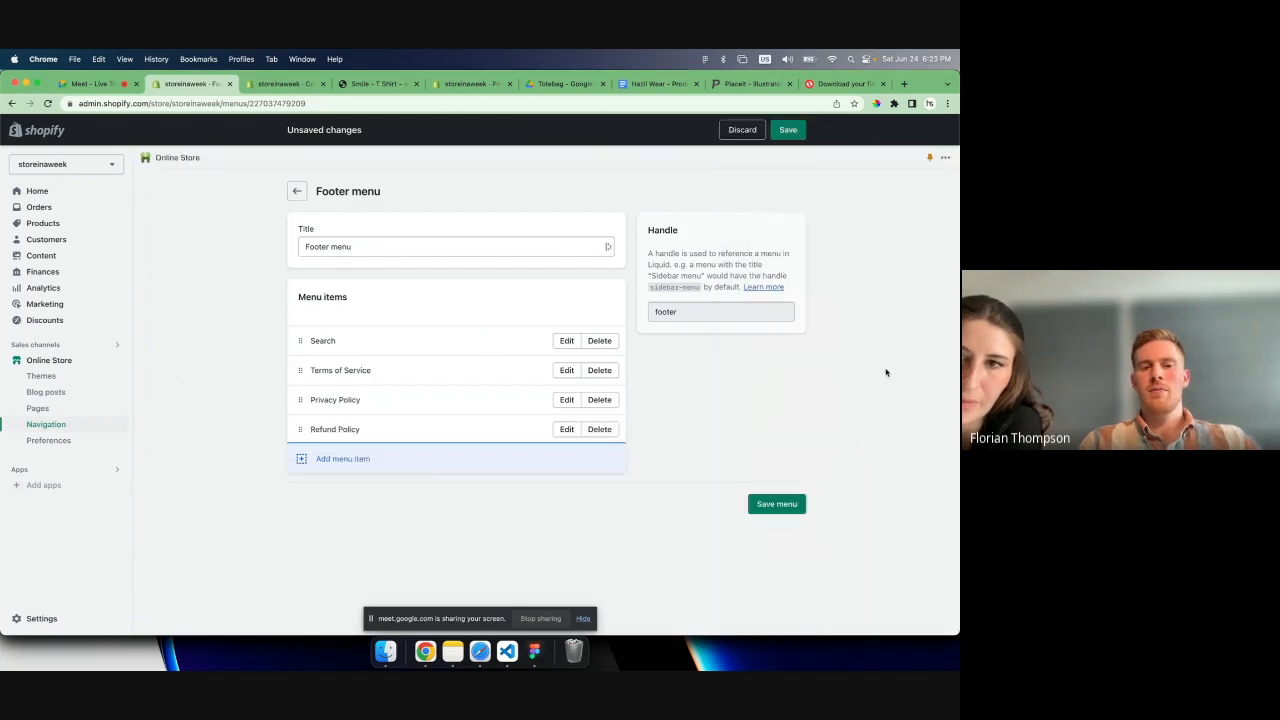
left_click(788, 130)
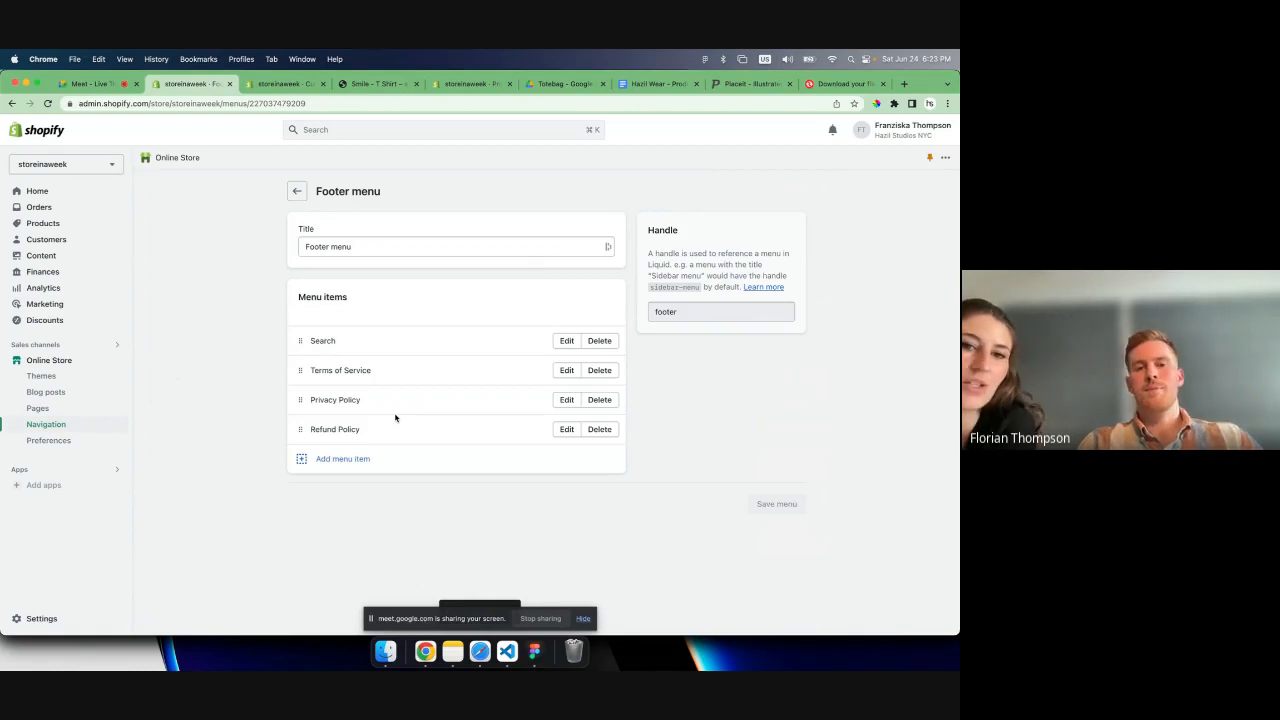
- View the live online store and check the Refund Policy page through its footer link
left_click(120, 360)
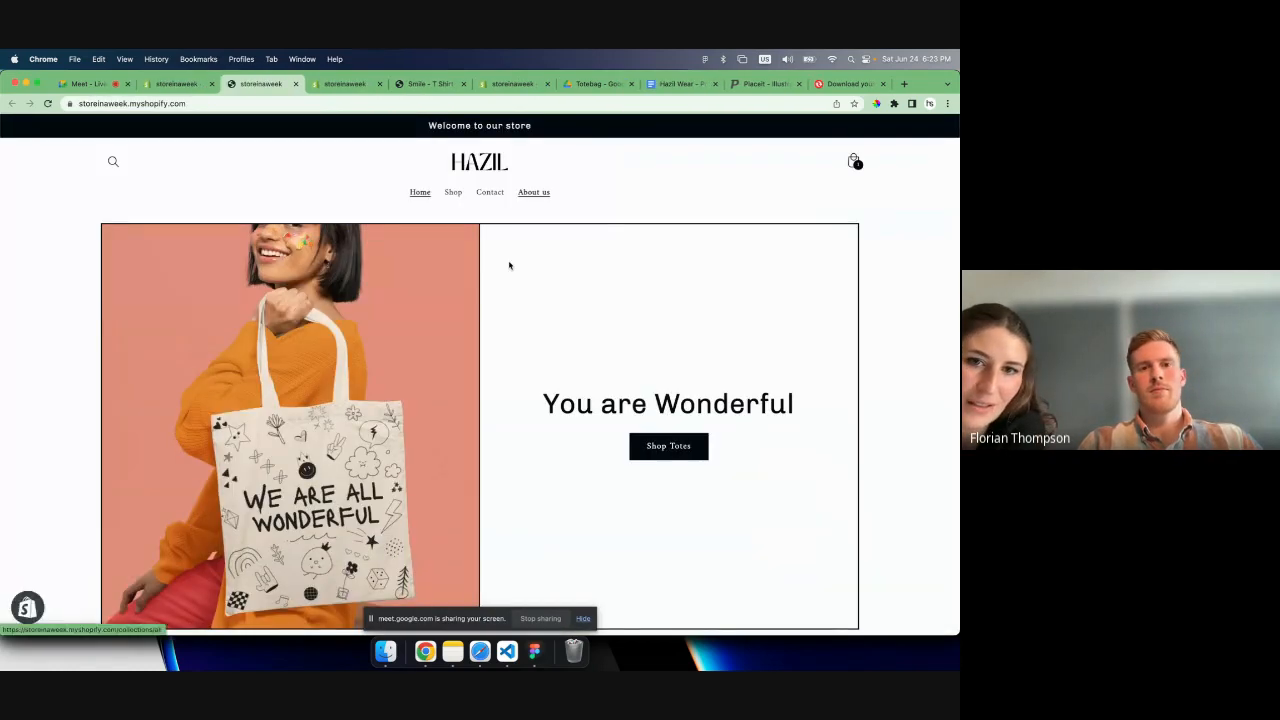
scroll(508, 266, "down", 15)
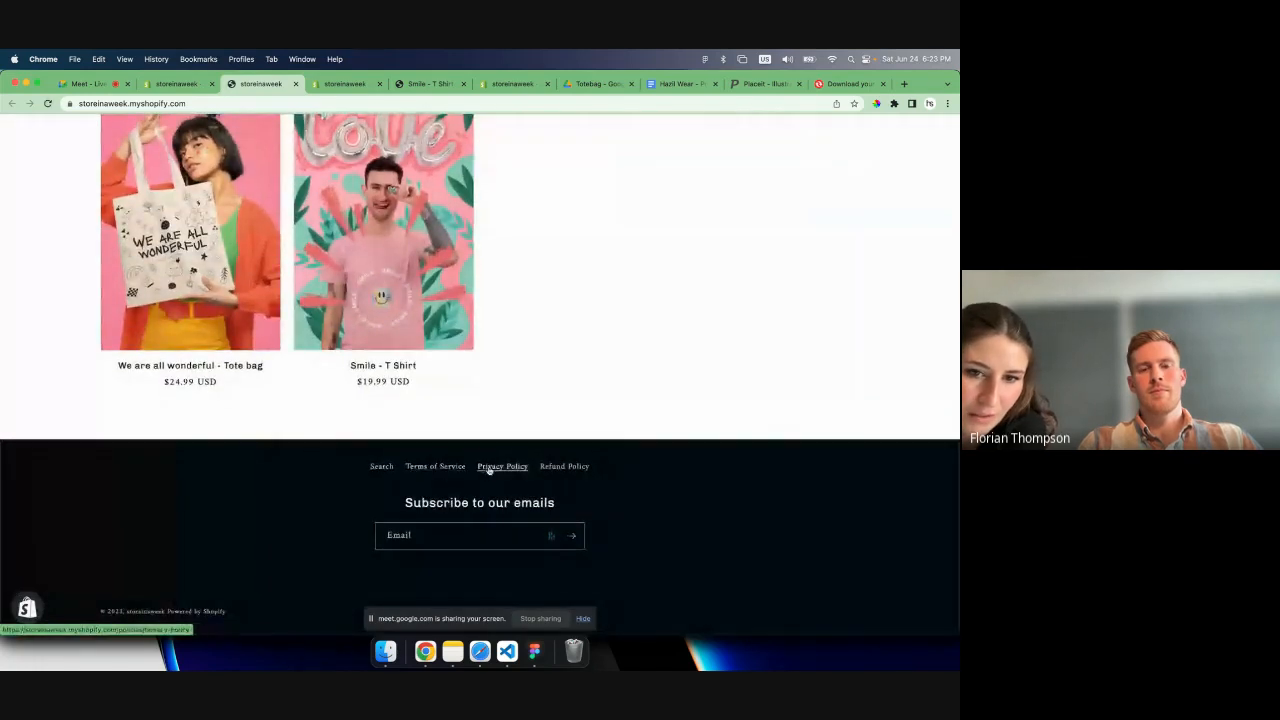
left_click(543, 468)
scroll(542, 471, "down", 10)
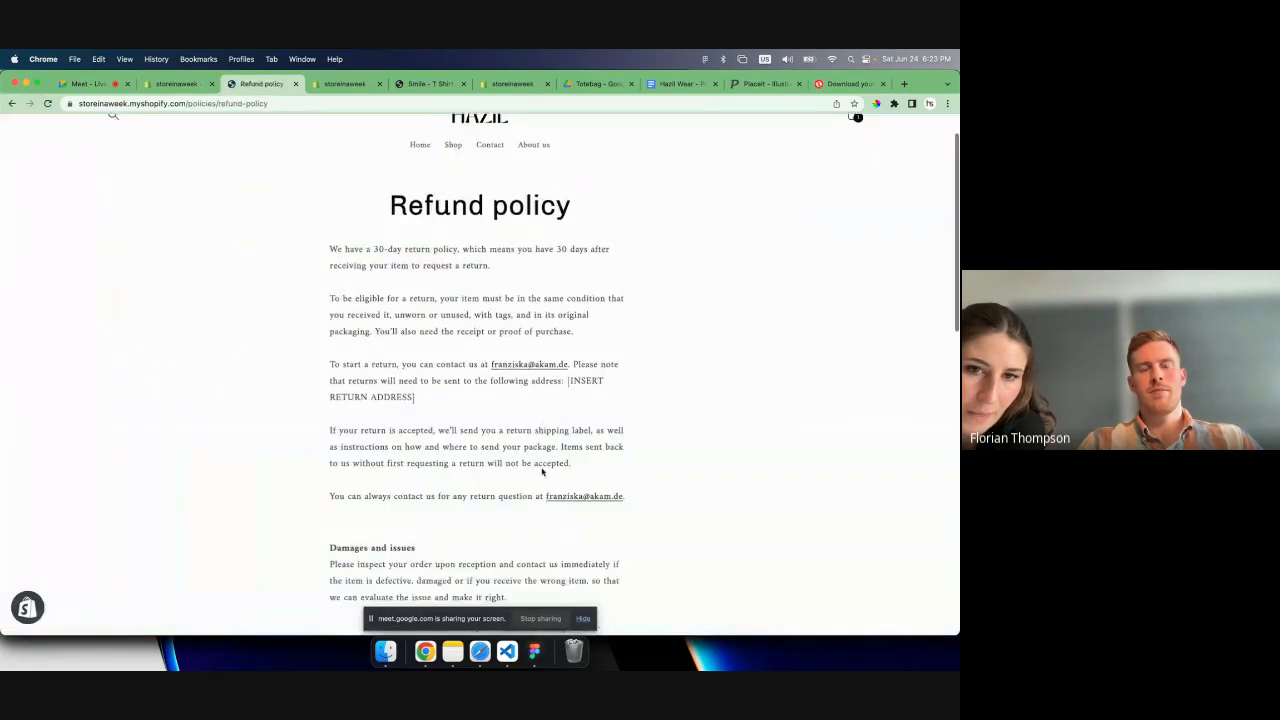
- Return from the Refund Policy page to the store's home page and close the live store
scroll(542, 471, "up", 10)
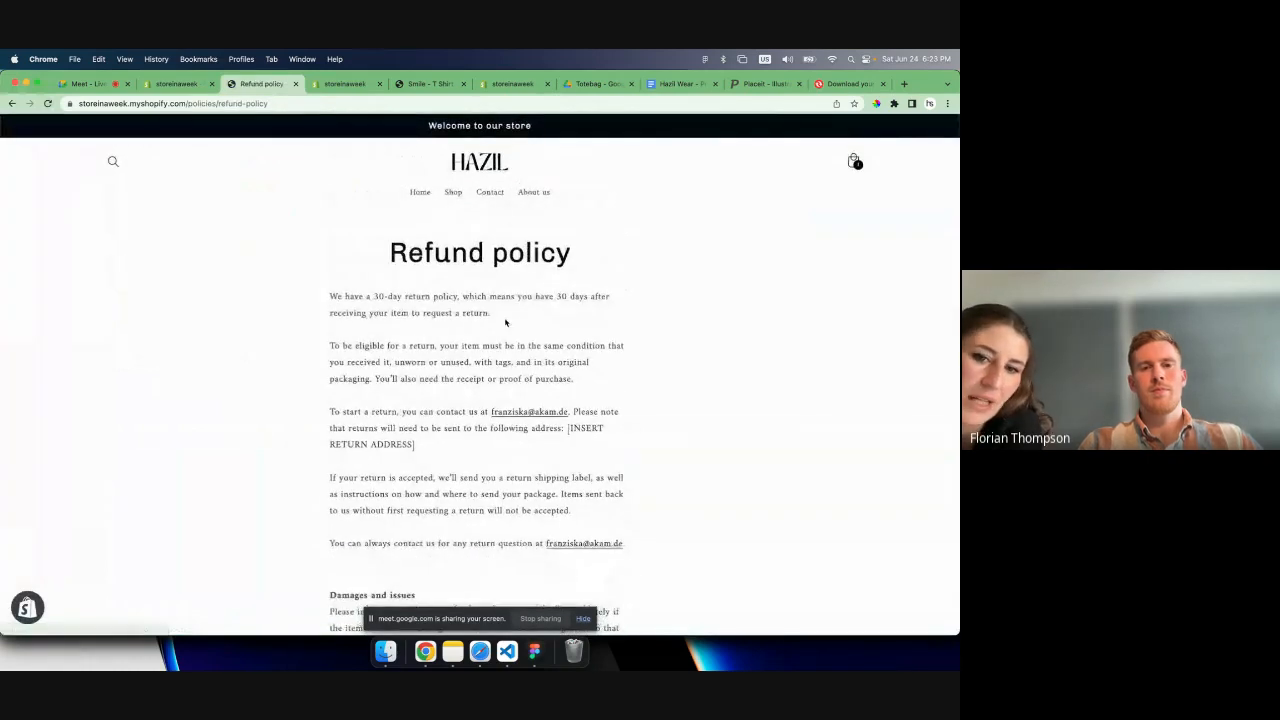
left_click(475, 163)
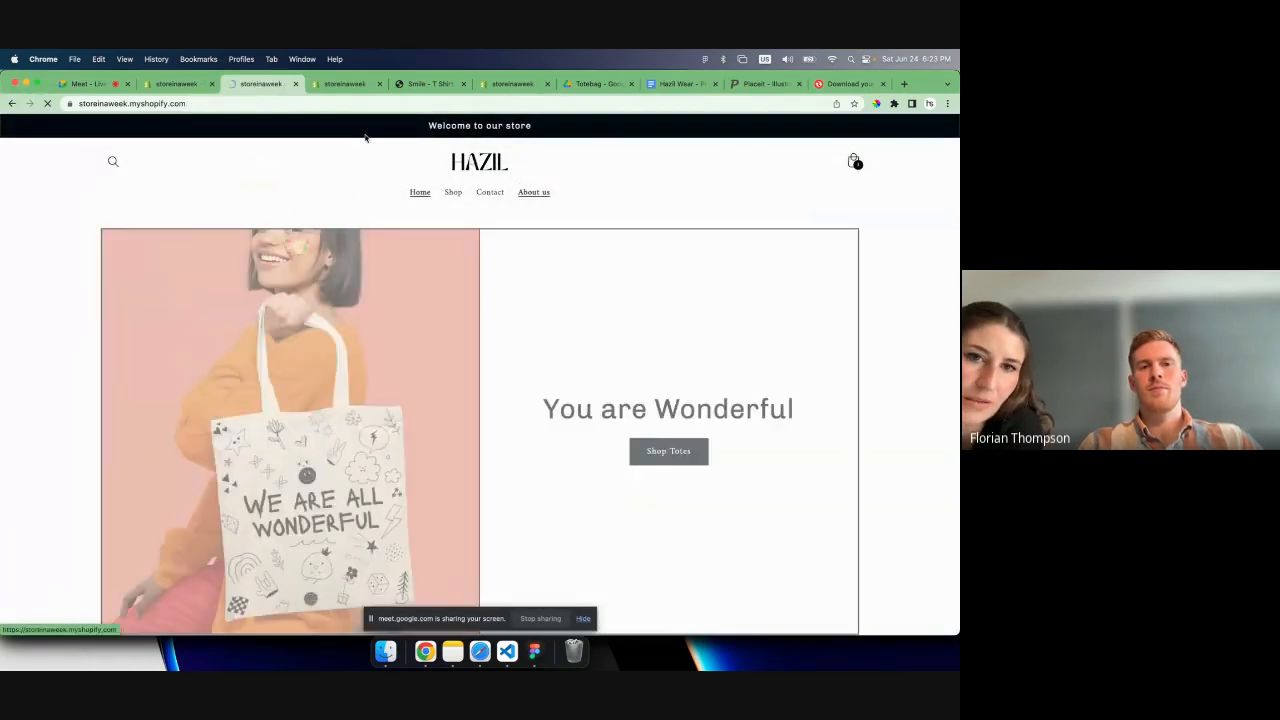
left_click(295, 84)
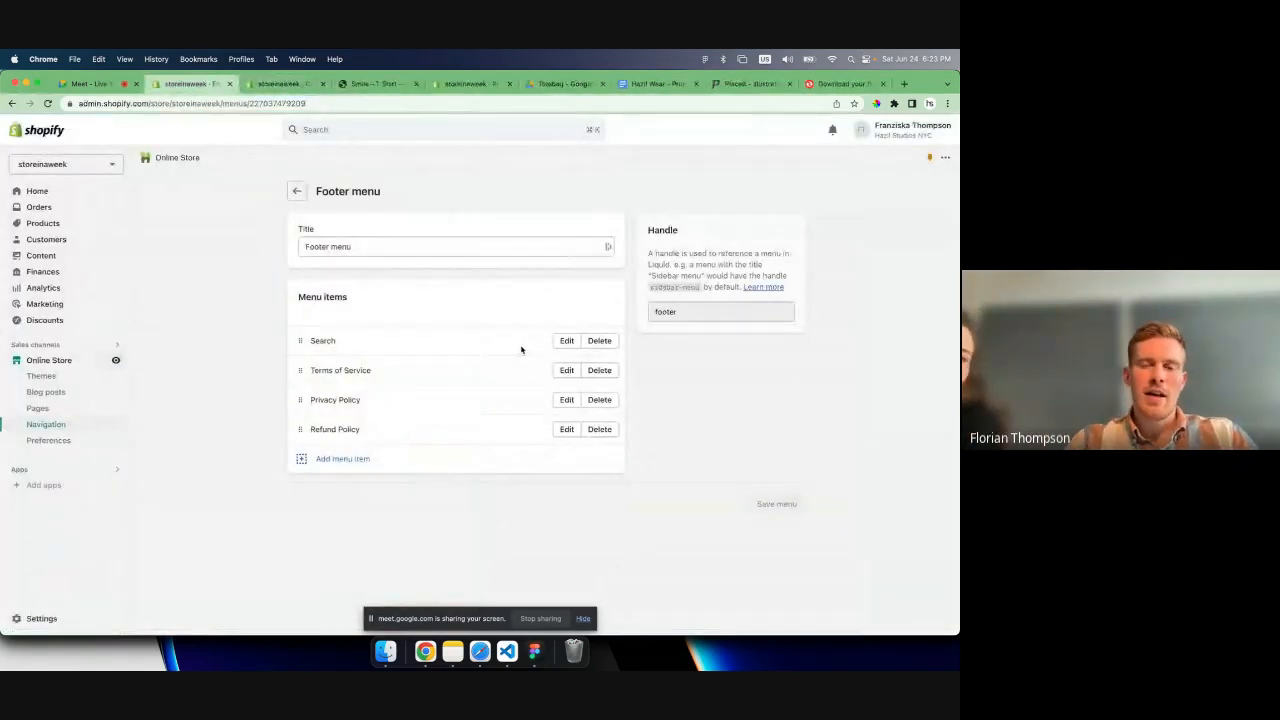
- Add a Policies item to the footer menu, linked to the Privacy Policy
left_click(327, 457)
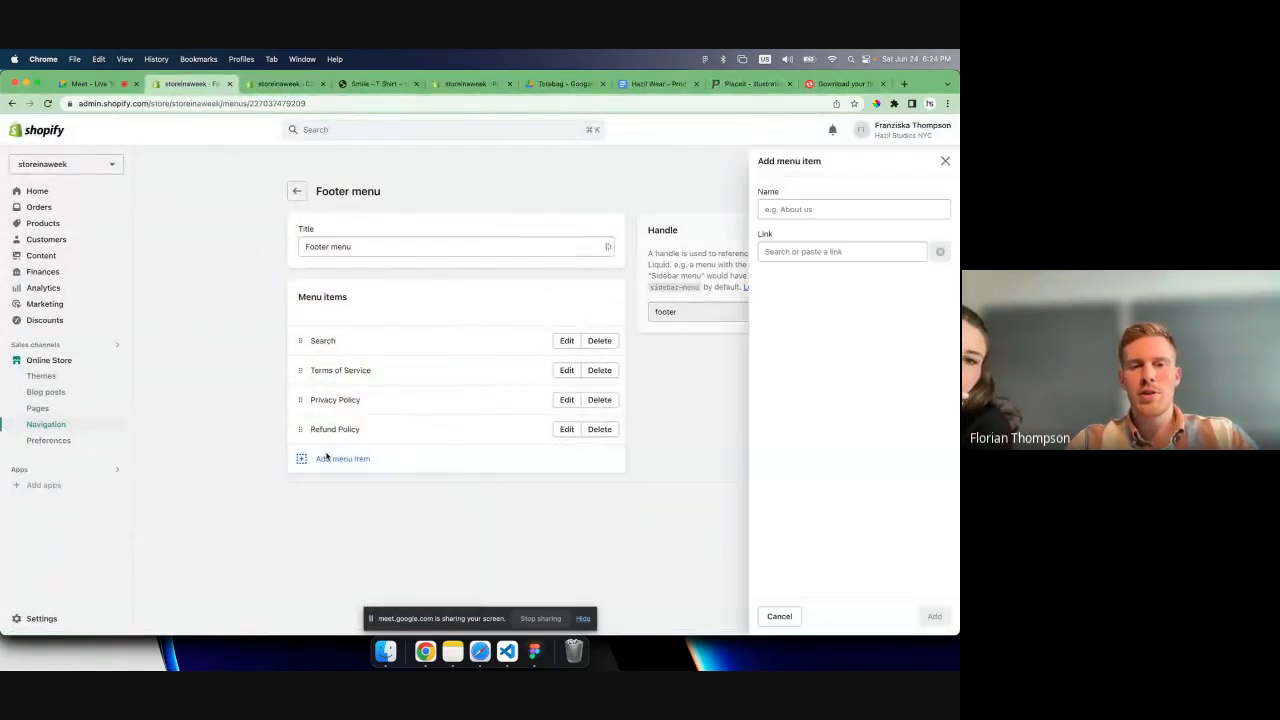
type("La")
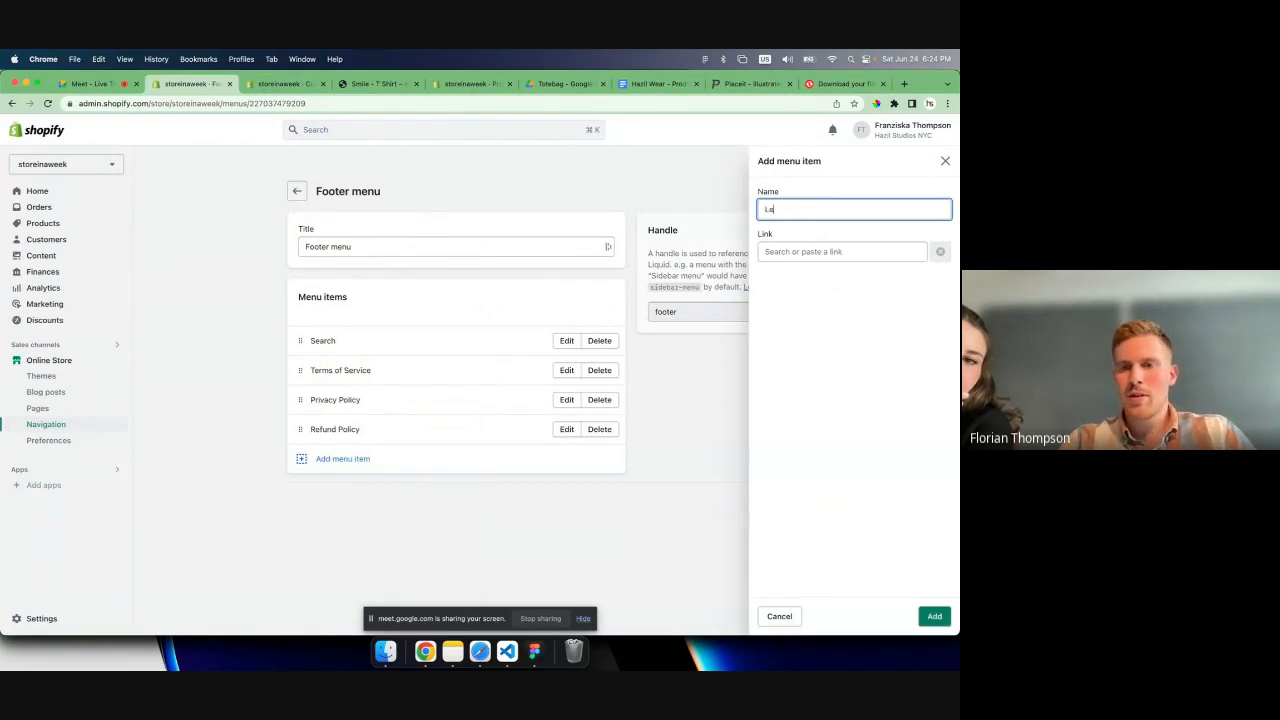
type("gal")
key("BackSpace")
key("BackSpace")
key("BackSpace")
key("BackSpace")
key("BackSpace")
type("Policies")
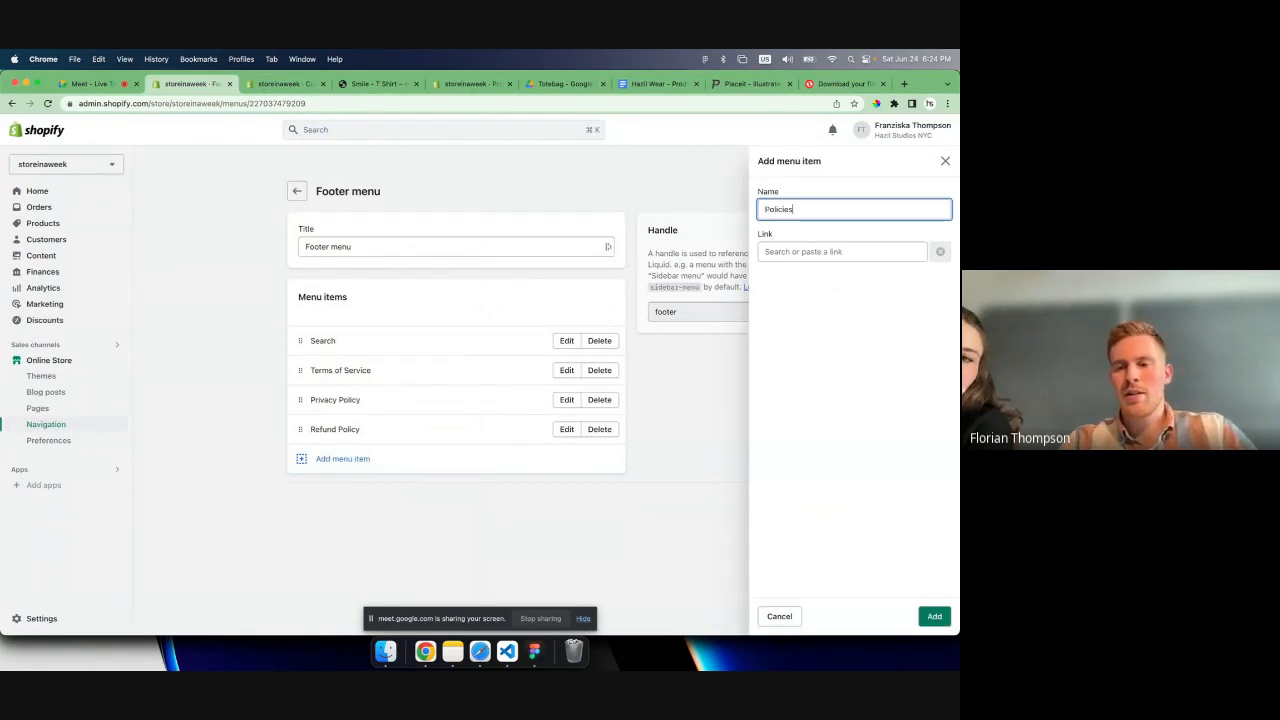
left_click(934, 615)
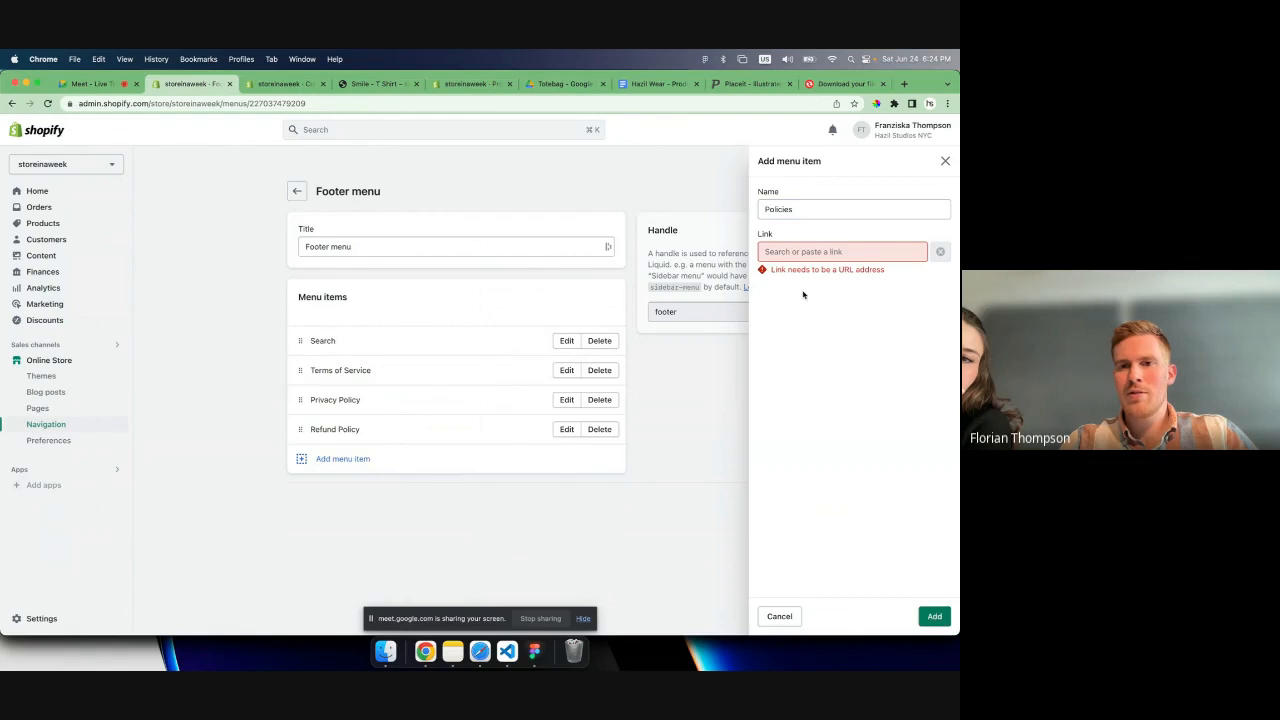
left_click(808, 251)
left_click(815, 430)
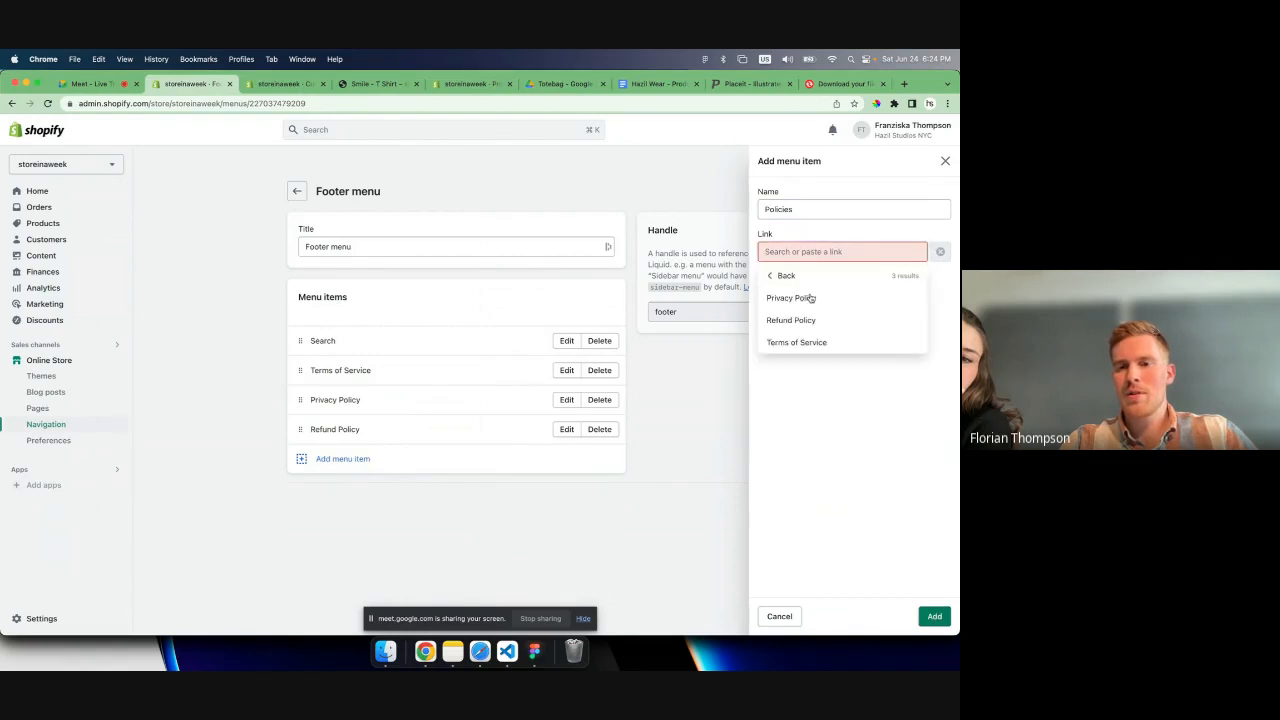
left_click(795, 300)
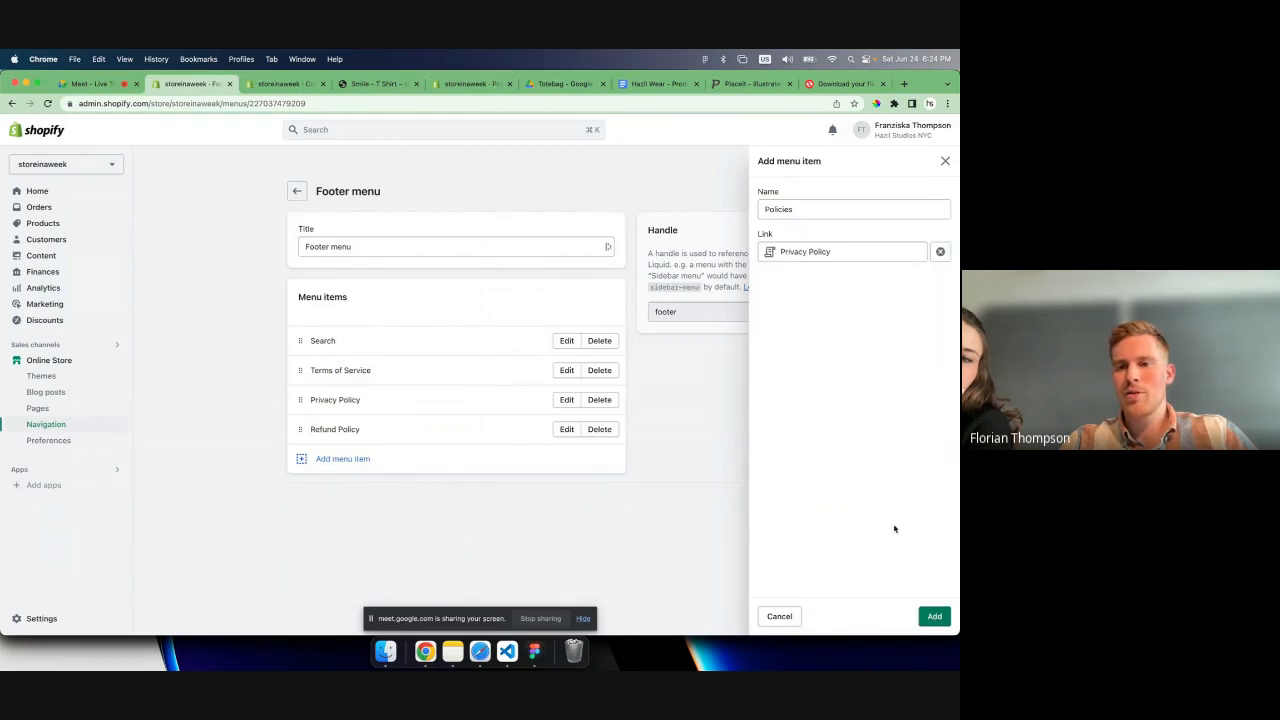
left_click(935, 615)
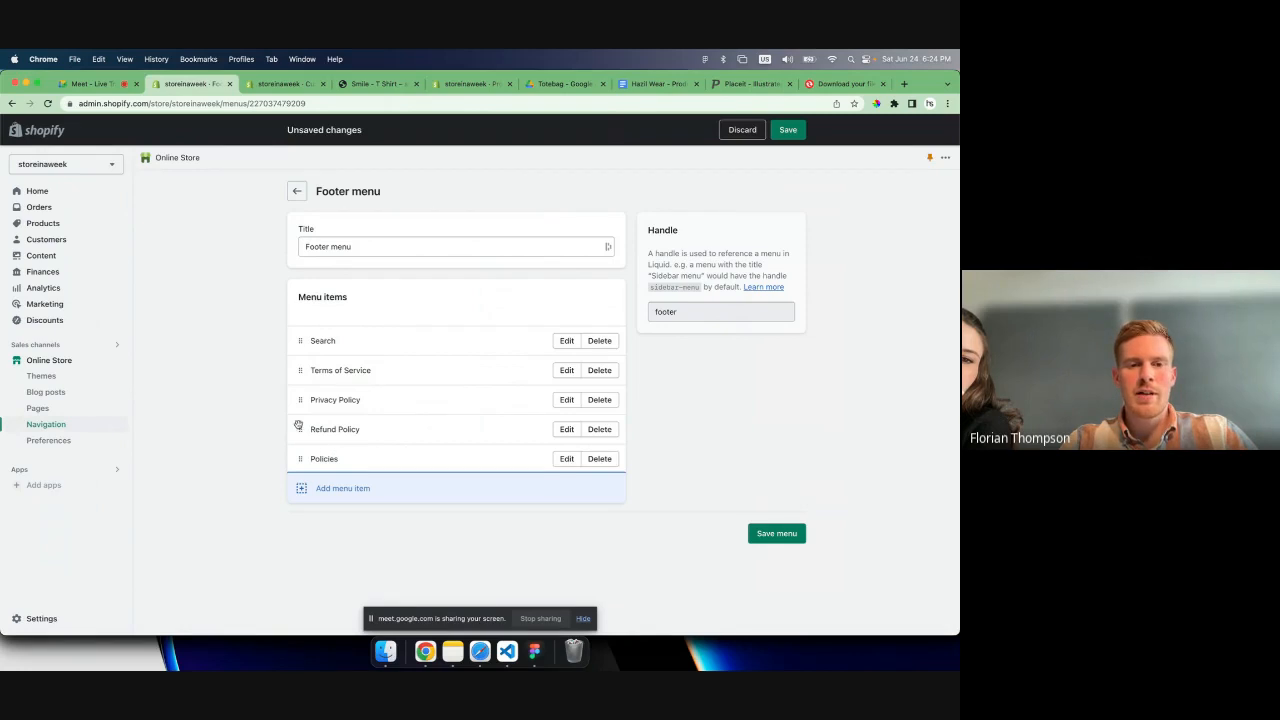
- Nest Refund Policy, Privacy Policy and Terms of Service under Policies and save the footer menu
left_click_drag(300, 429, 328, 447)
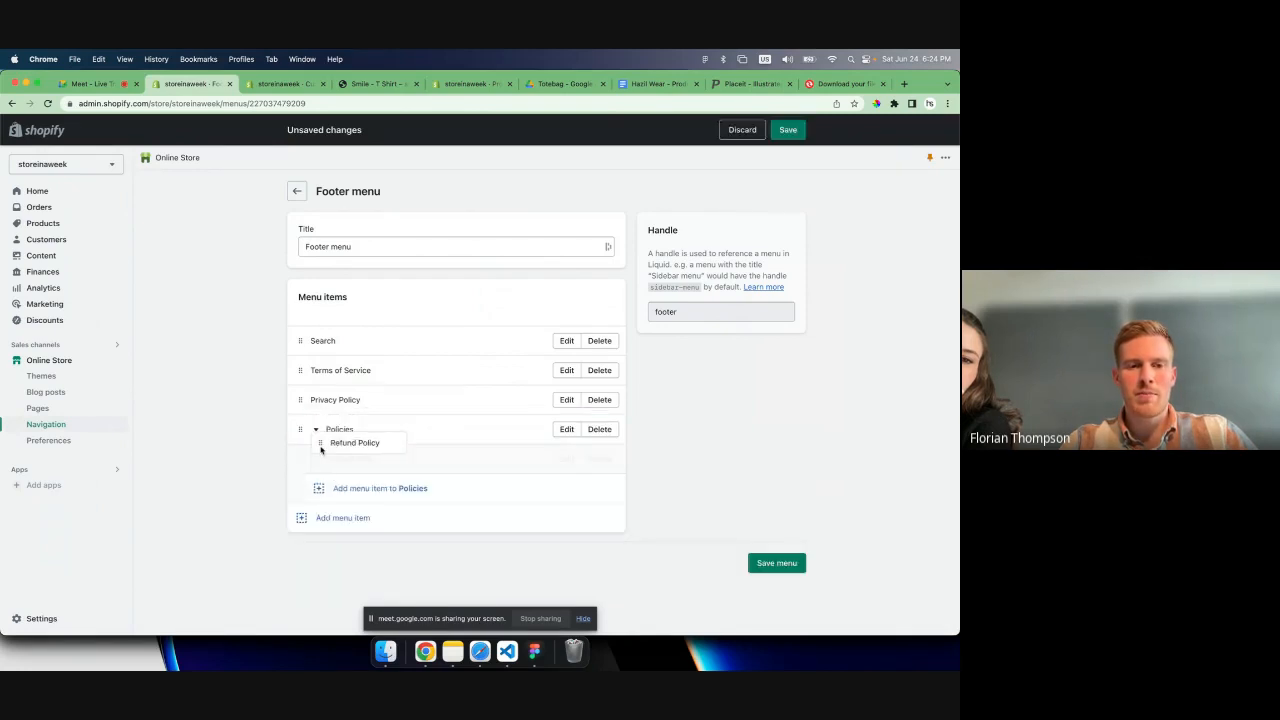
left_click_drag(300, 399, 318, 423)
left_click_drag(300, 370, 317, 399)
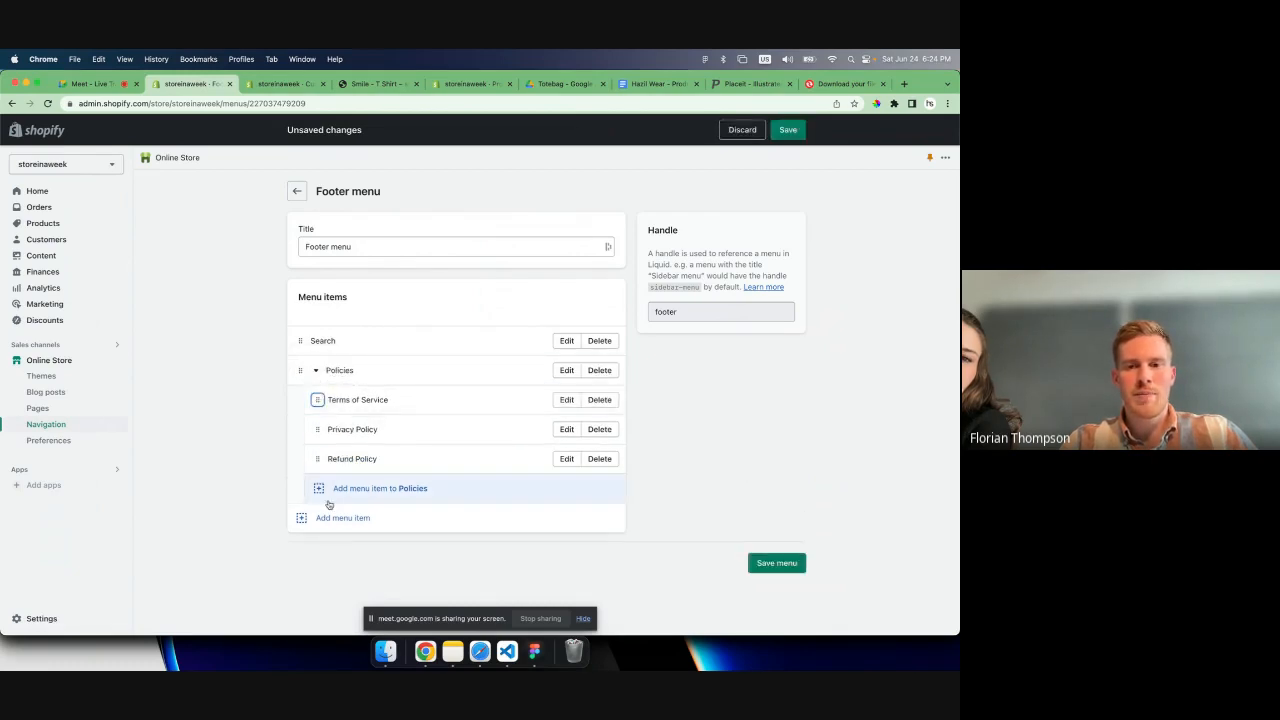
left_click(767, 564)
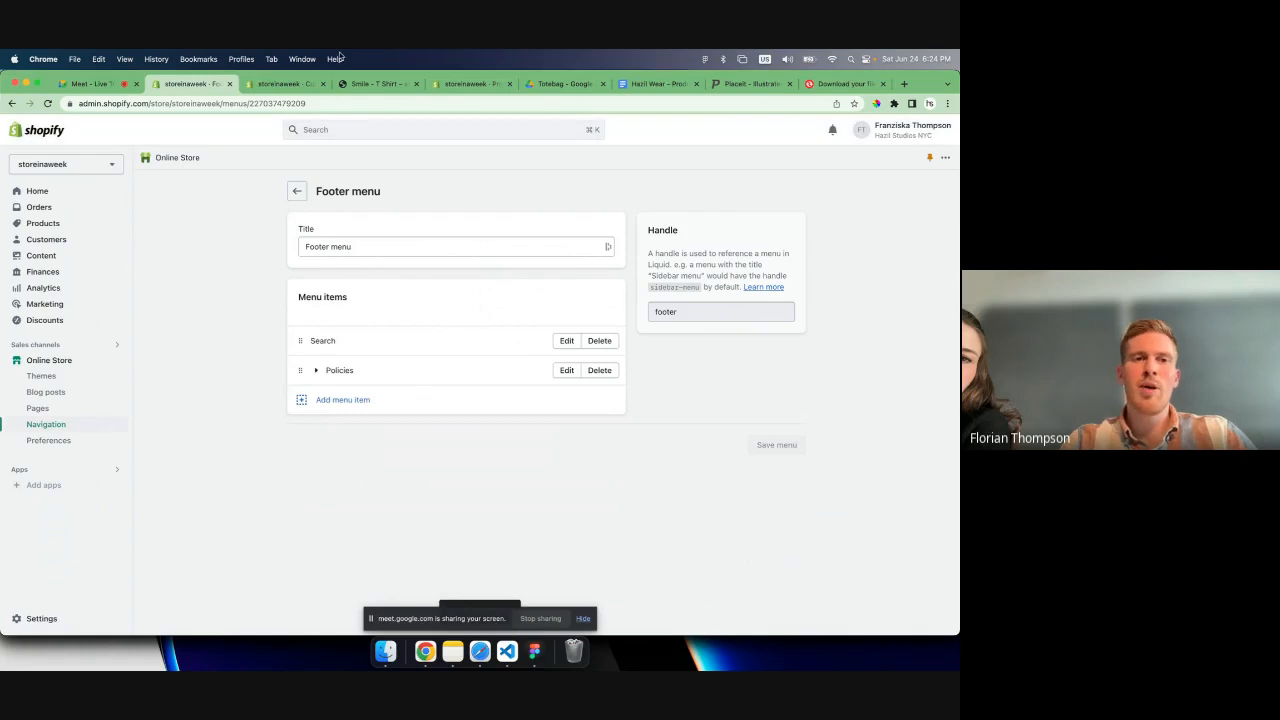
- Reload the live Smile T-shirt product page and check the Policies link in its footer
left_click(373, 84)
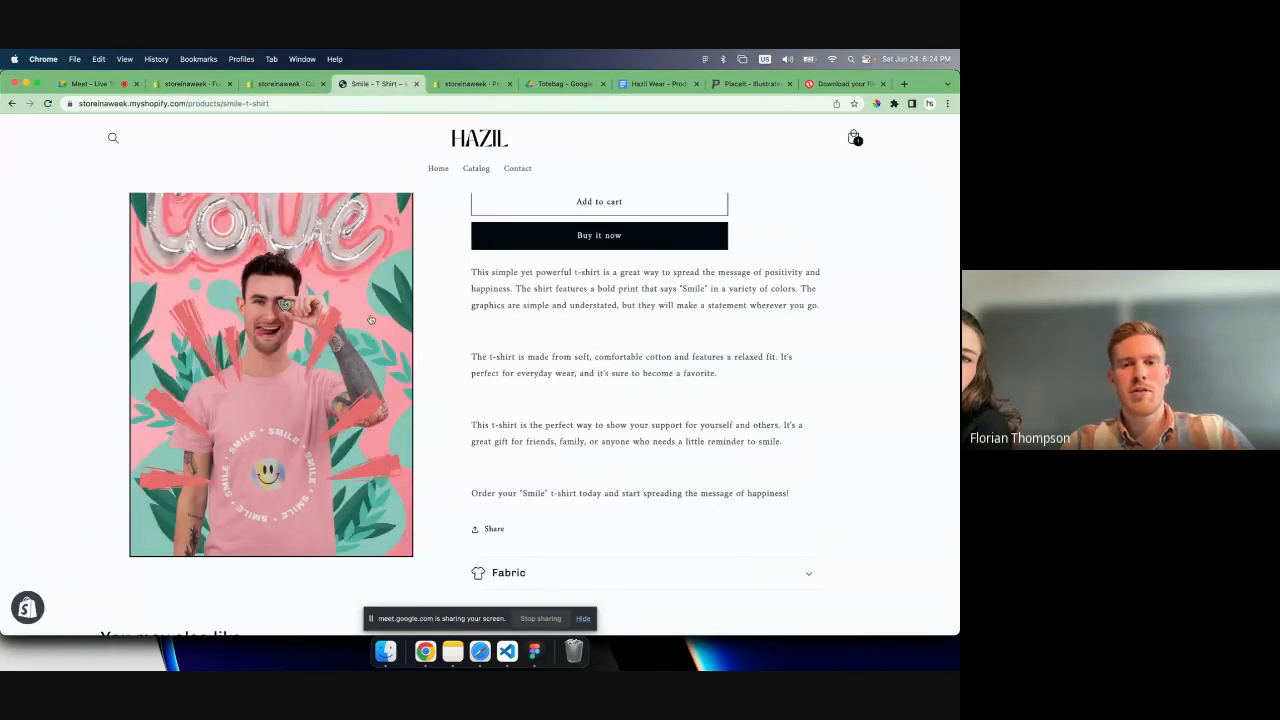
key("super+r")
scroll(420, 380, "down", 15)
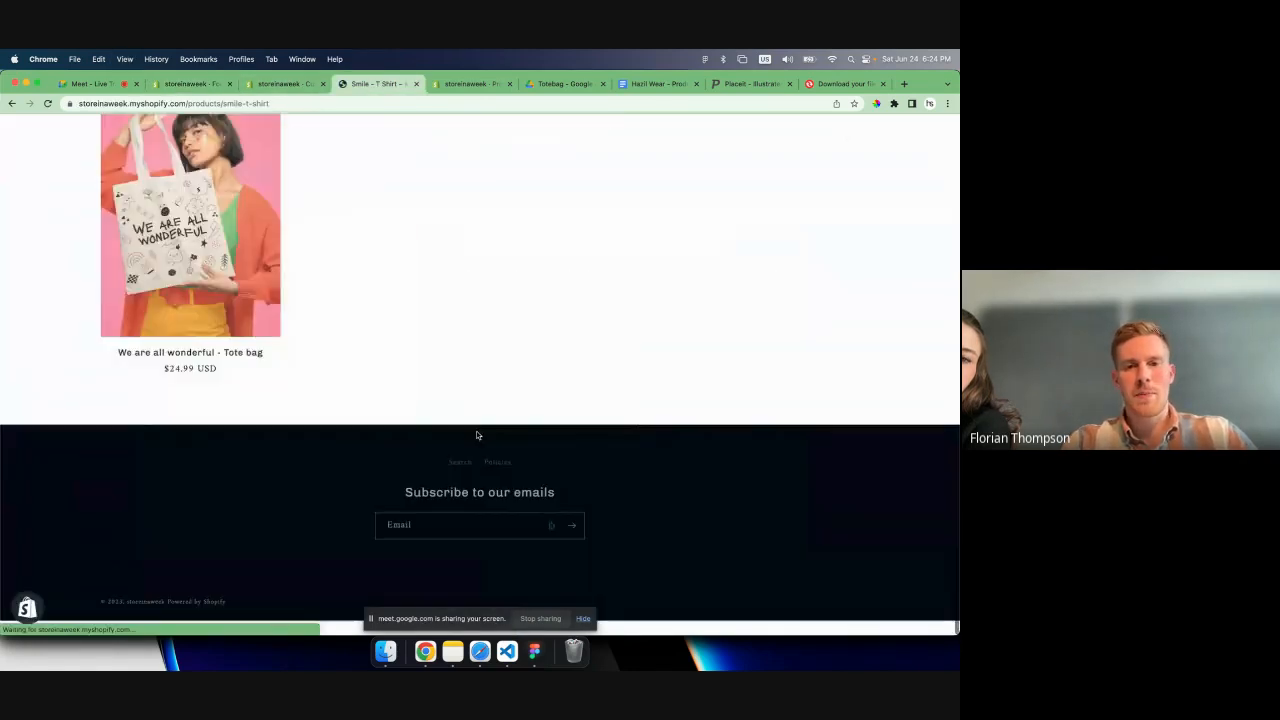
left_click(495, 463)
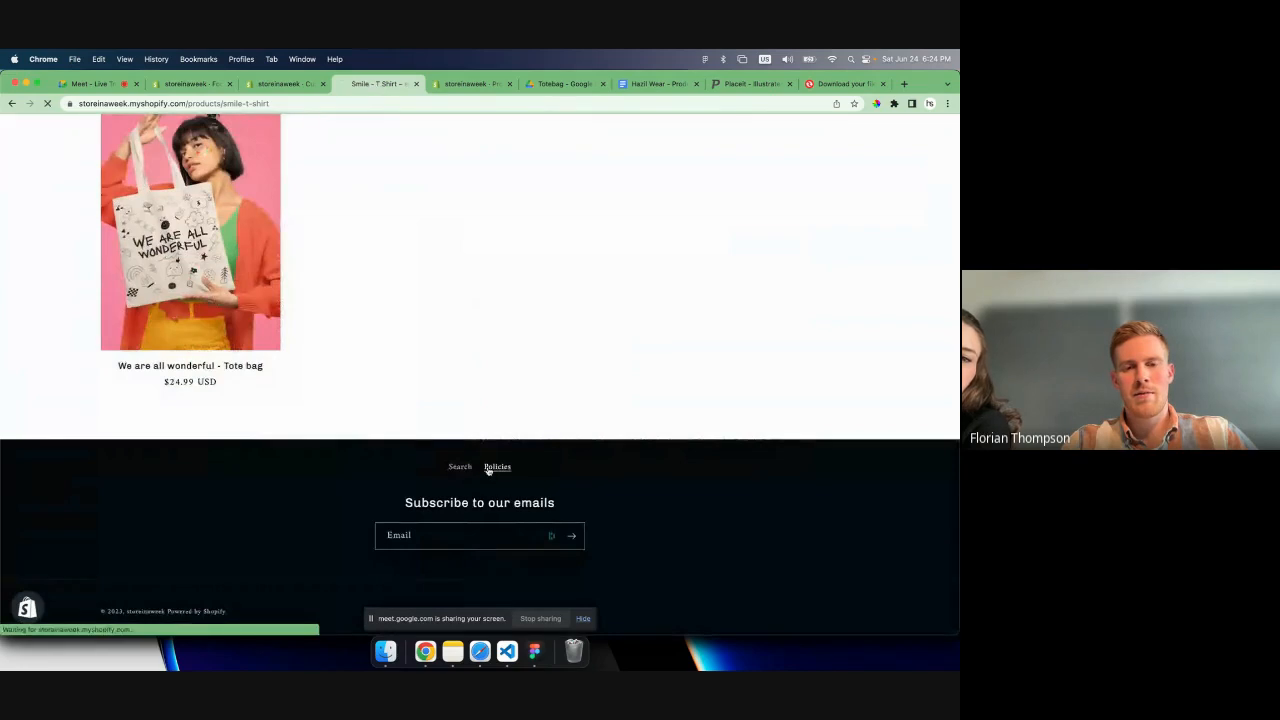
scroll(488, 469, "down", 4)
key("super+Left")
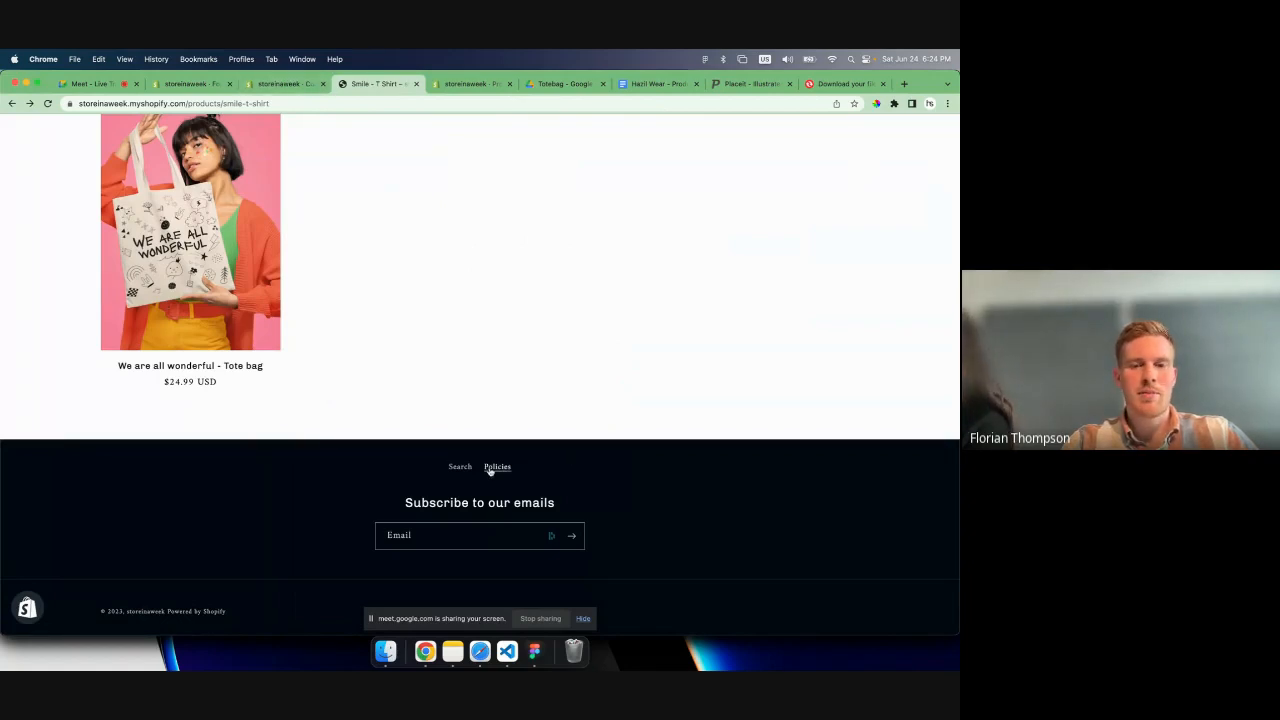
- In the footer menu, move the policy items nested under Policies back to the top level
left_click(270, 83)
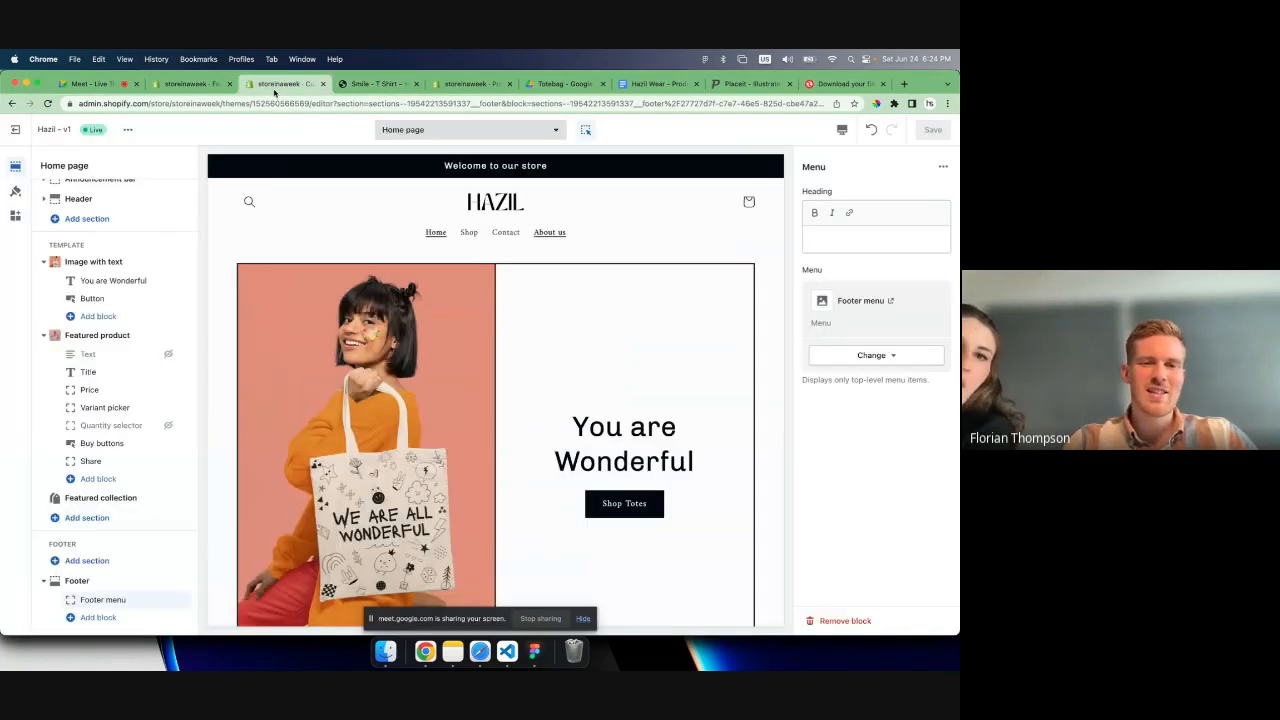
left_click(186, 83)
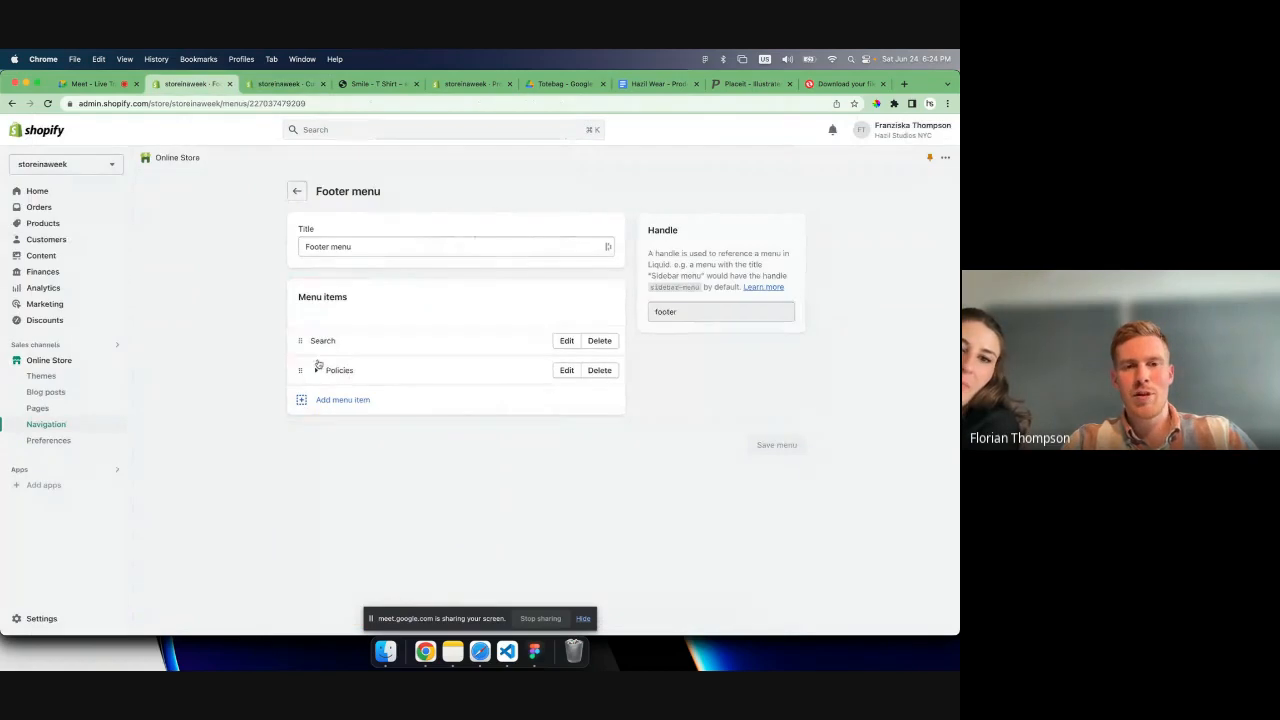
left_click(316, 370)
left_click_drag(316, 400, 306, 371)
mouse_move(317, 429)
left_mouse_down()
mouse_move(302, 402)
mouse_move(309, 447)
mouse_move(312, 423)
mouse_move(301, 433)
left_mouse_up()
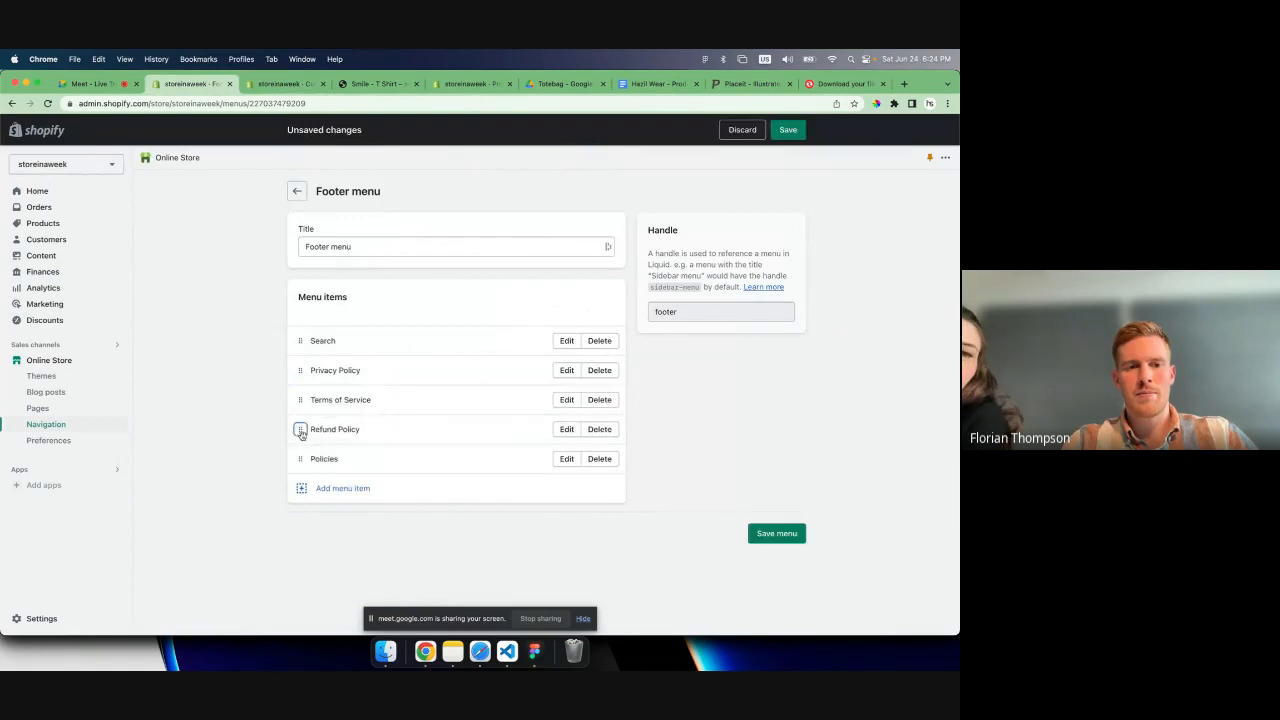
- Delete the Policies item and save the footer menu
left_click(599, 459)
left_click(616, 409)
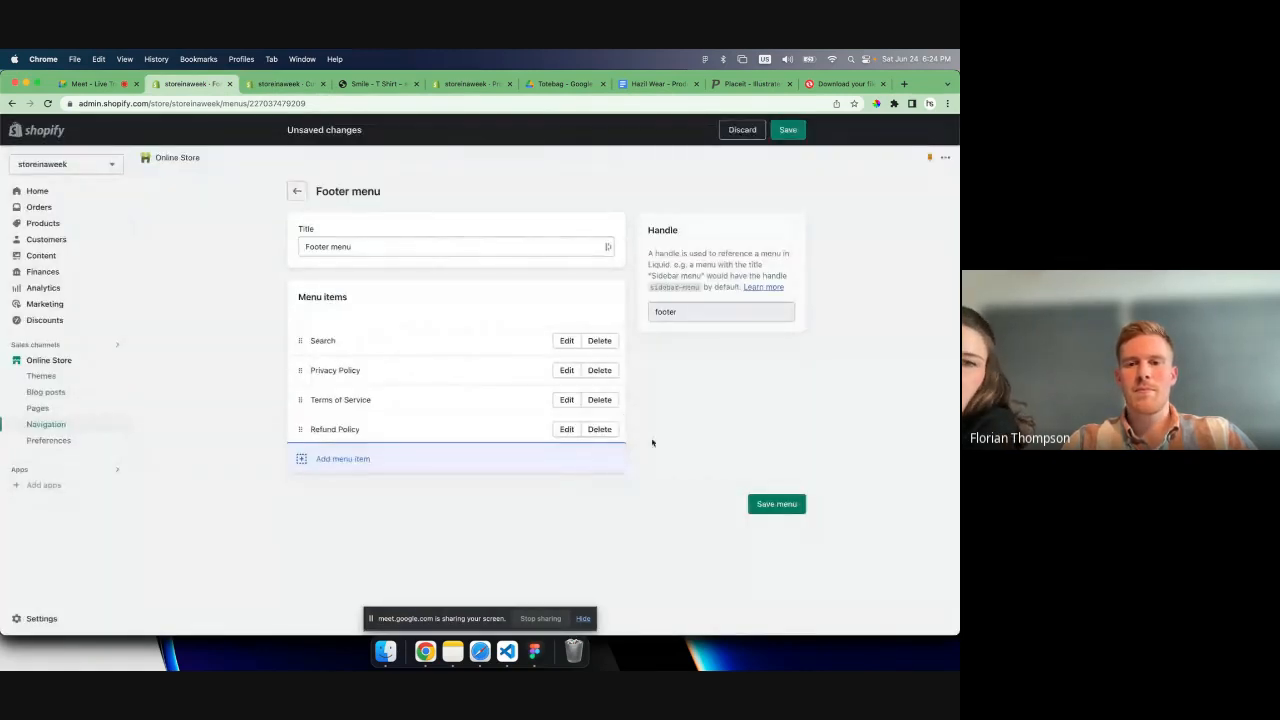
left_click(776, 503)
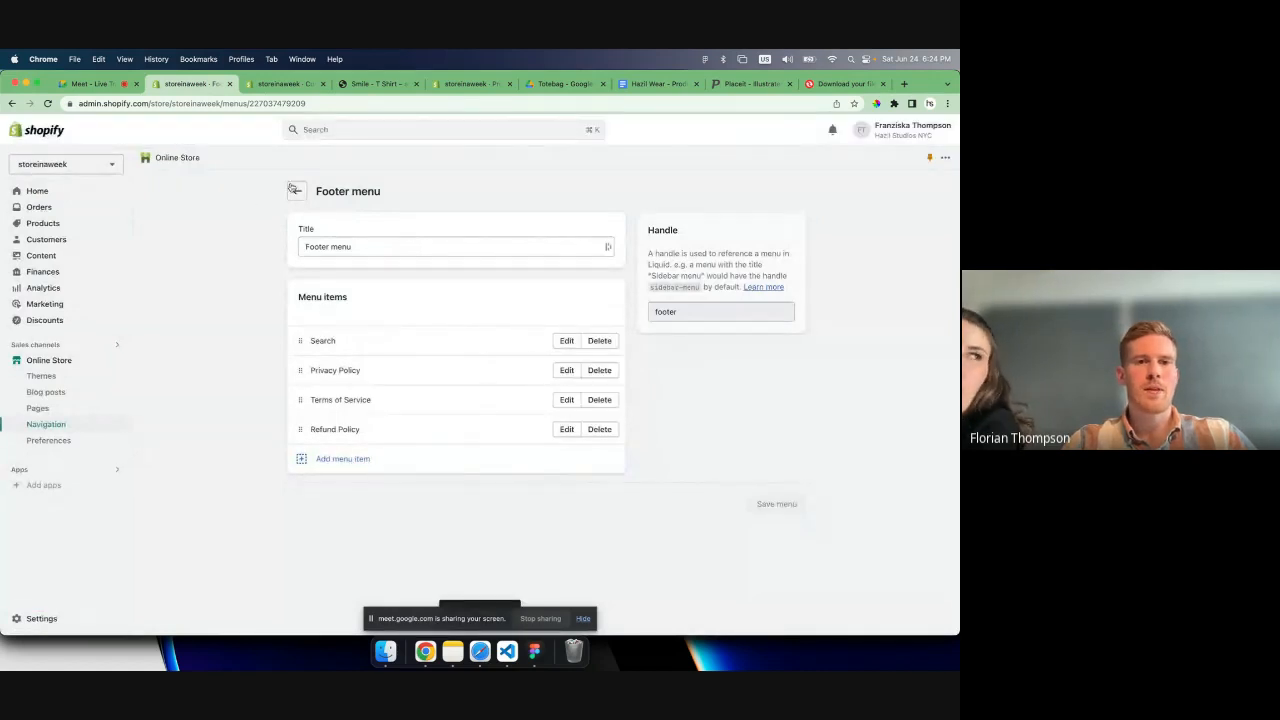
- Add a Bags item linked to the Bags collection to the main menu and nest it under Shop
left_click(293, 189)
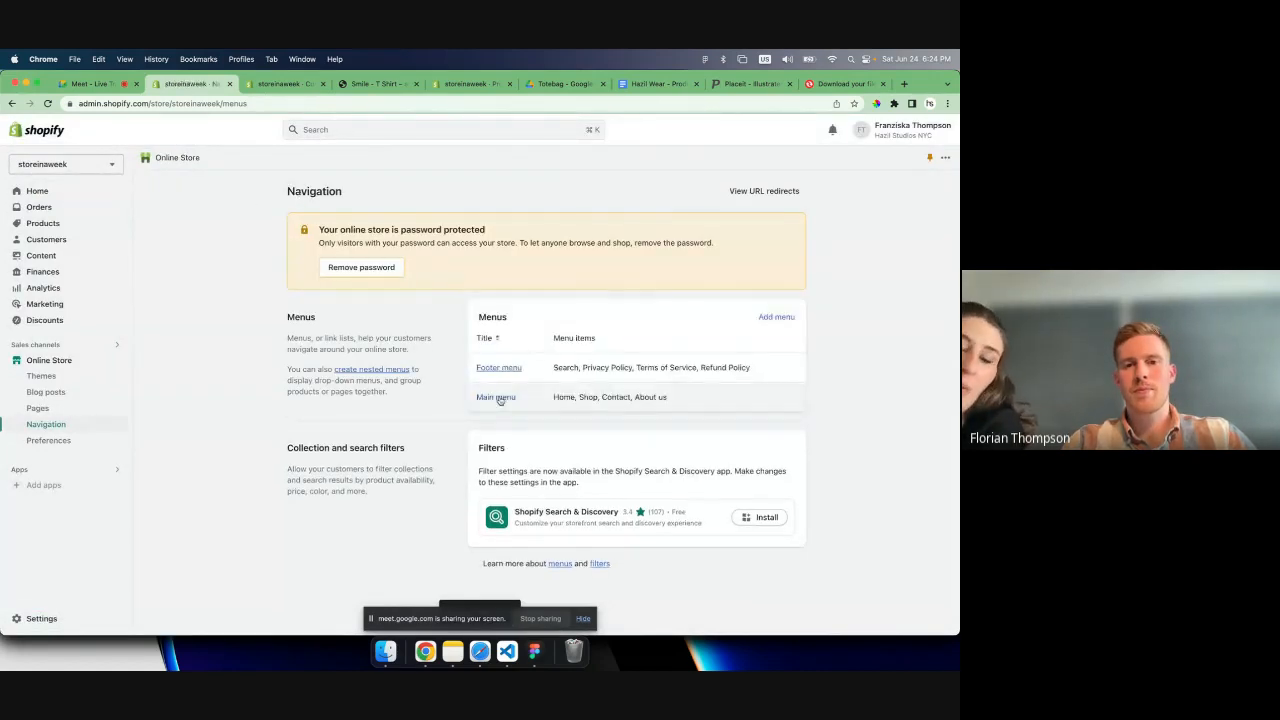
left_click(497, 397)
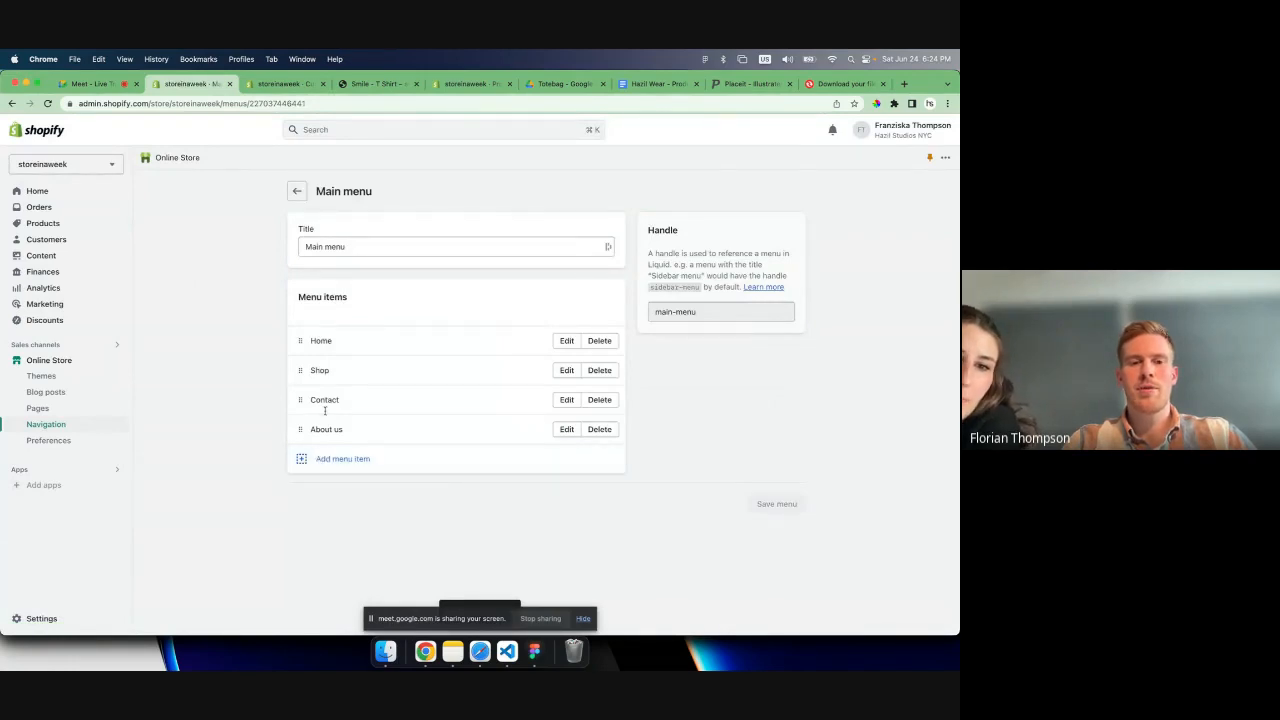
left_click(339, 462)
left_click(811, 211)
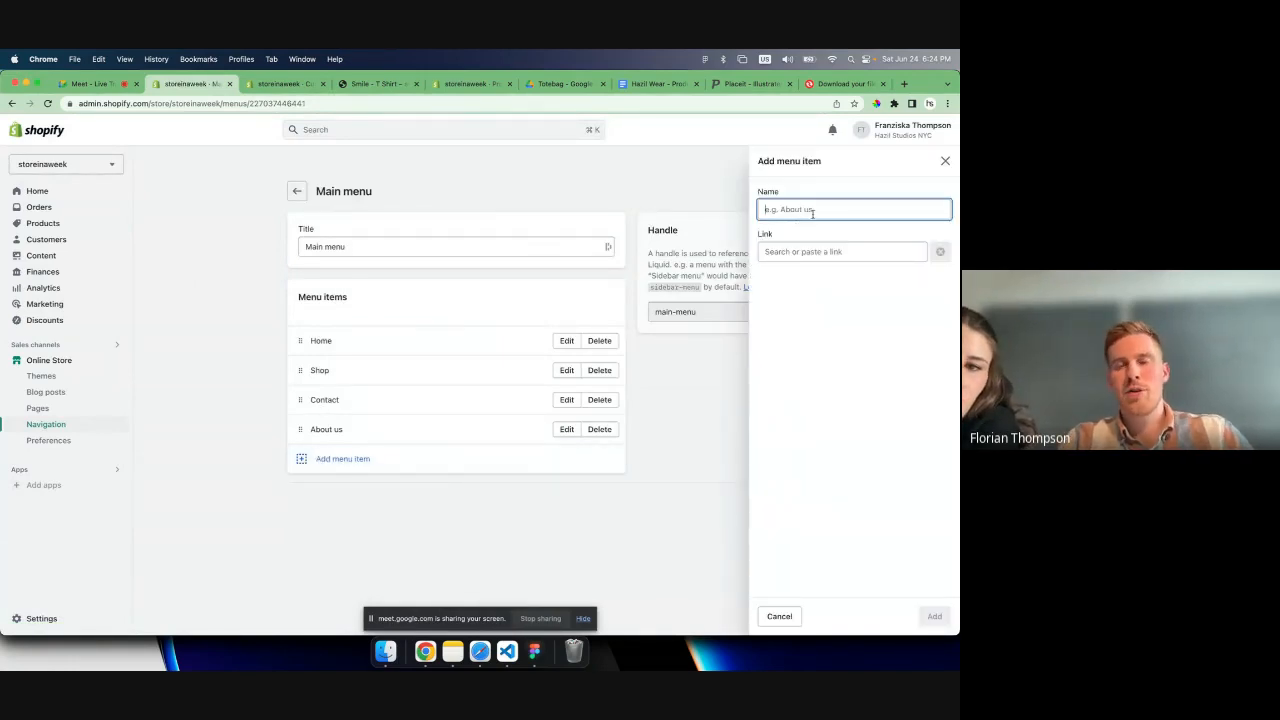
type("Bags")
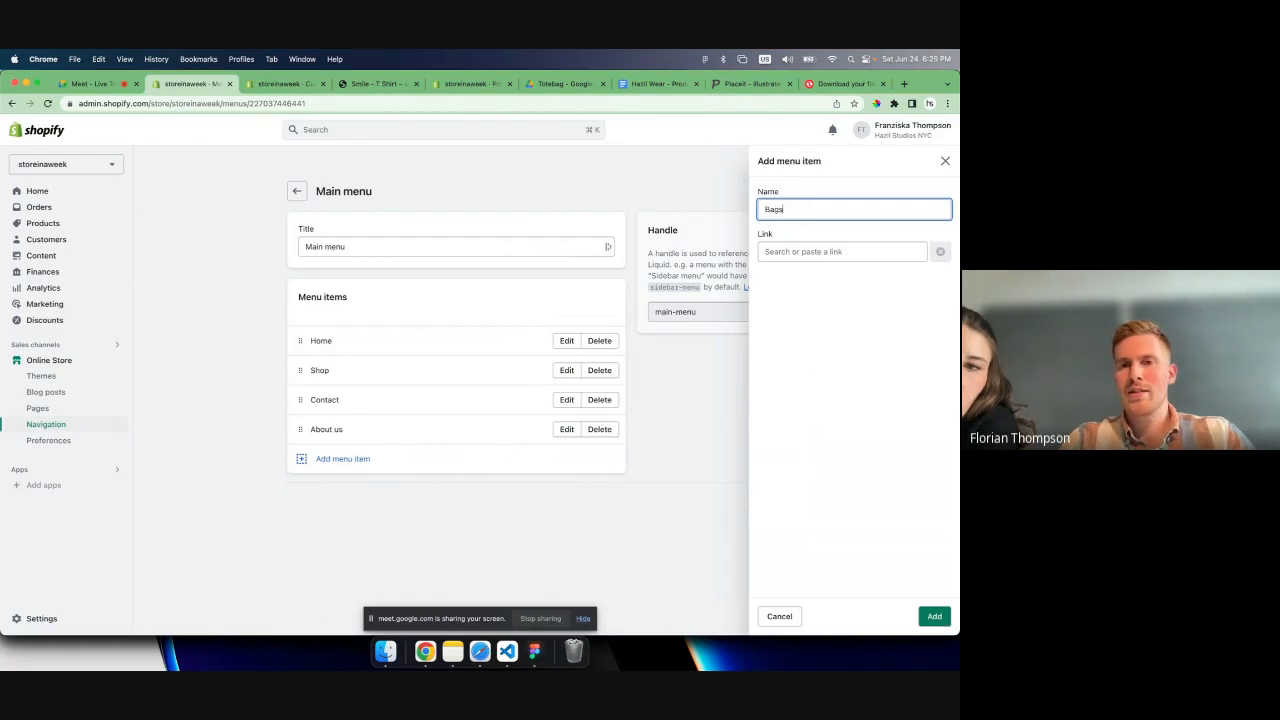
left_click(862, 250)
left_click(820, 320)
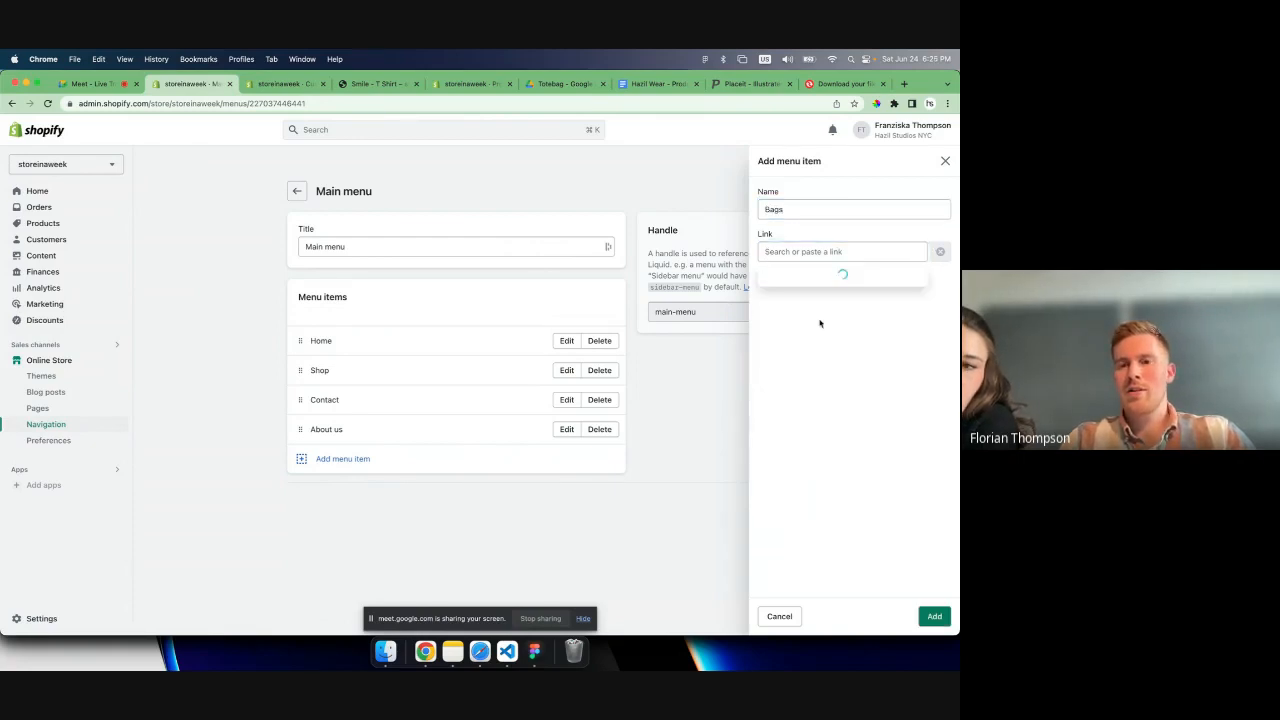
left_click(803, 317)
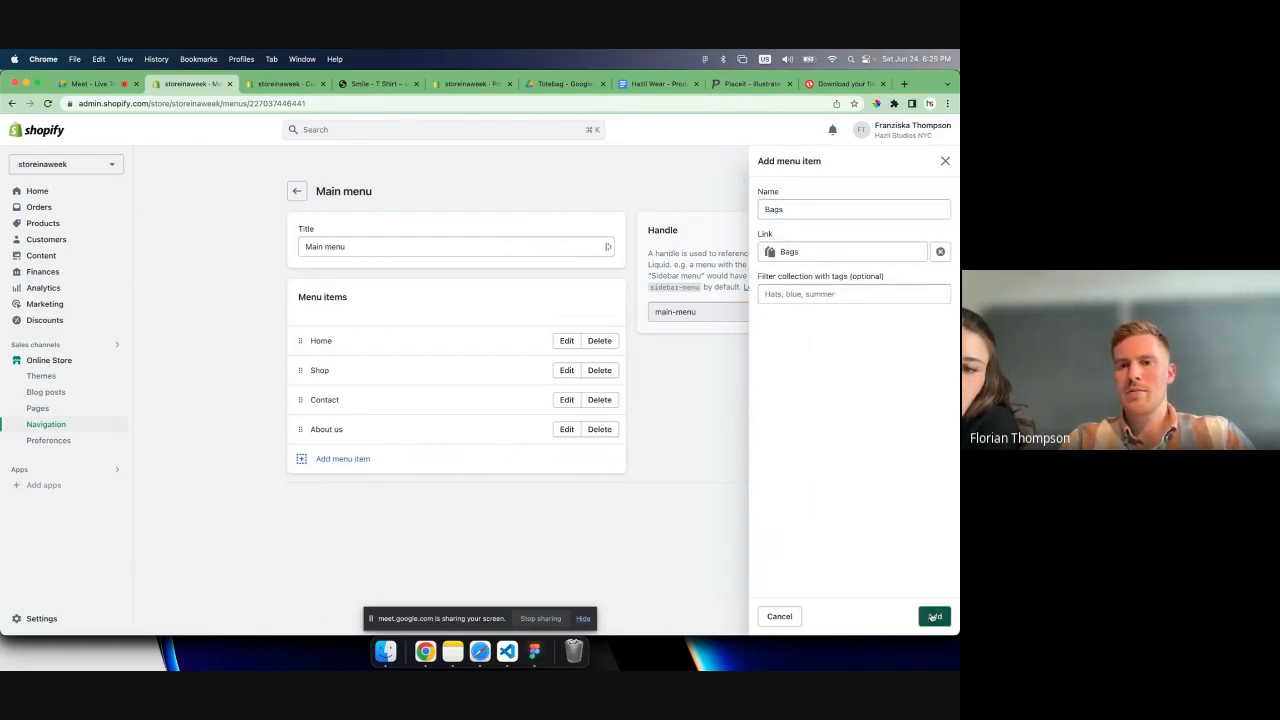
left_click(934, 616)
left_click_drag(290, 455, 320, 396)
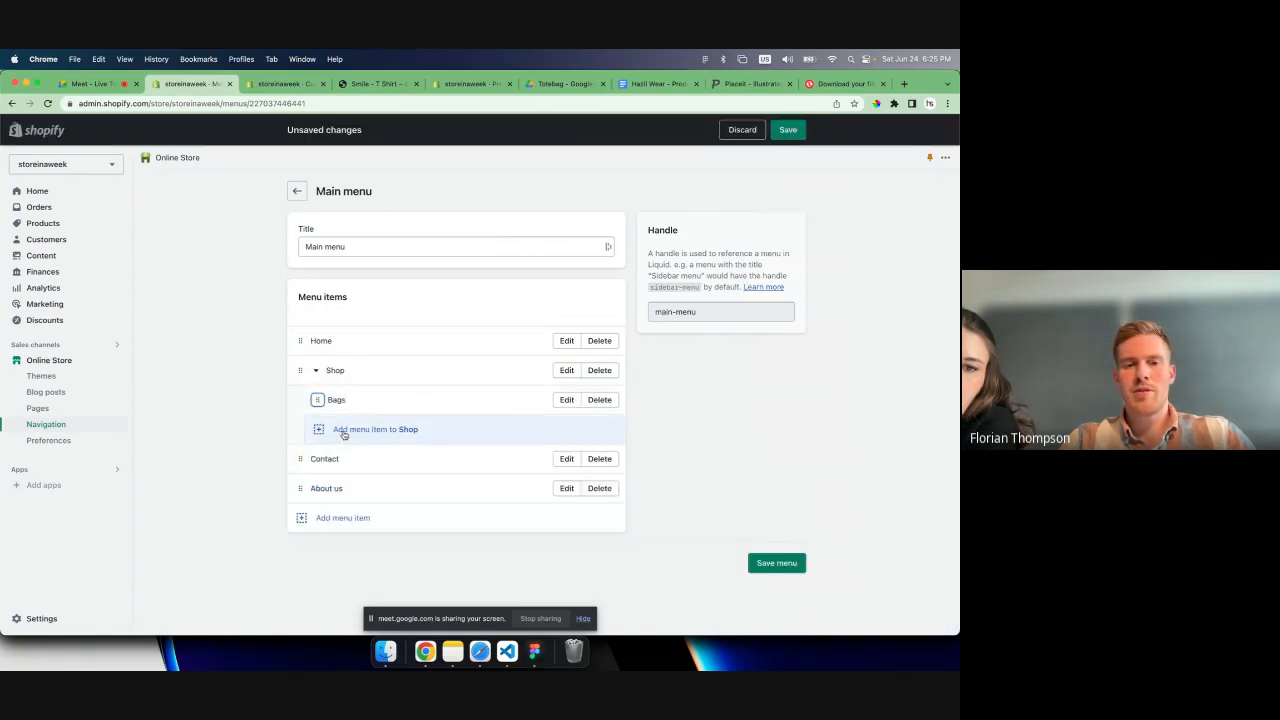
- Add a Tshirts item under Shop, linked to the matching collection, and save the main menu
left_click(345, 430)
type("shirts")
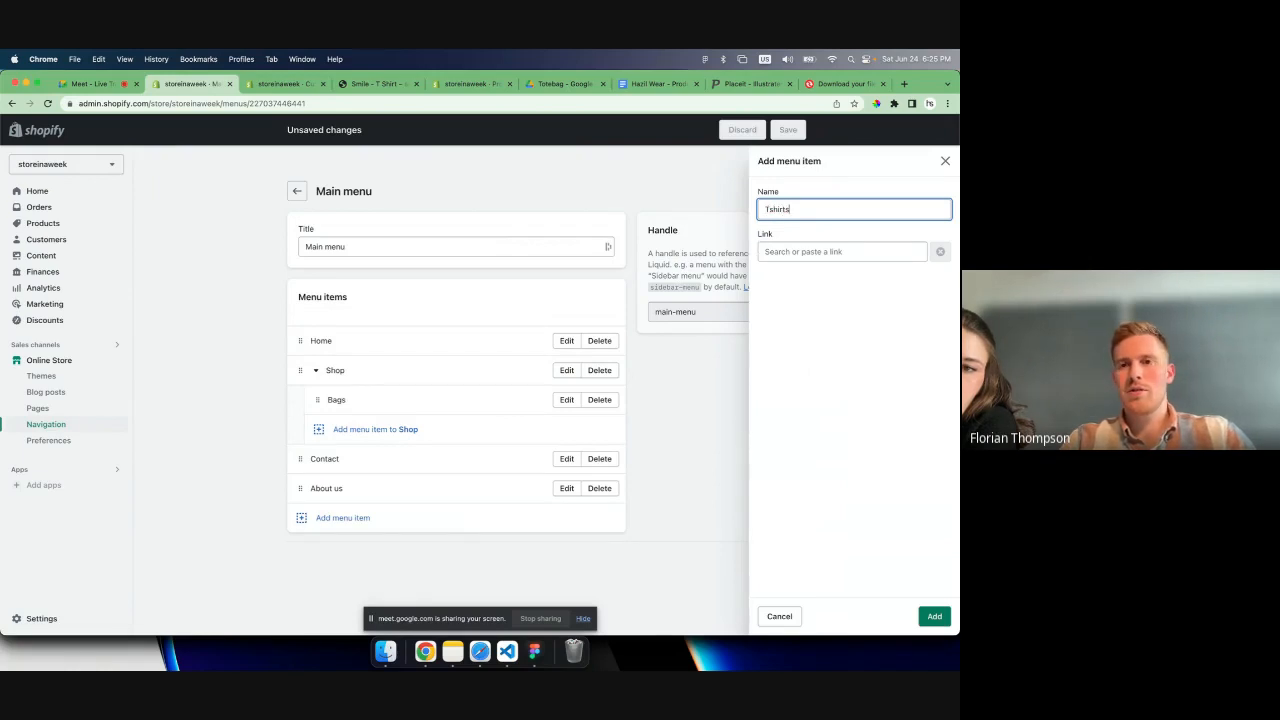
left_click(787, 252)
left_click(798, 321)
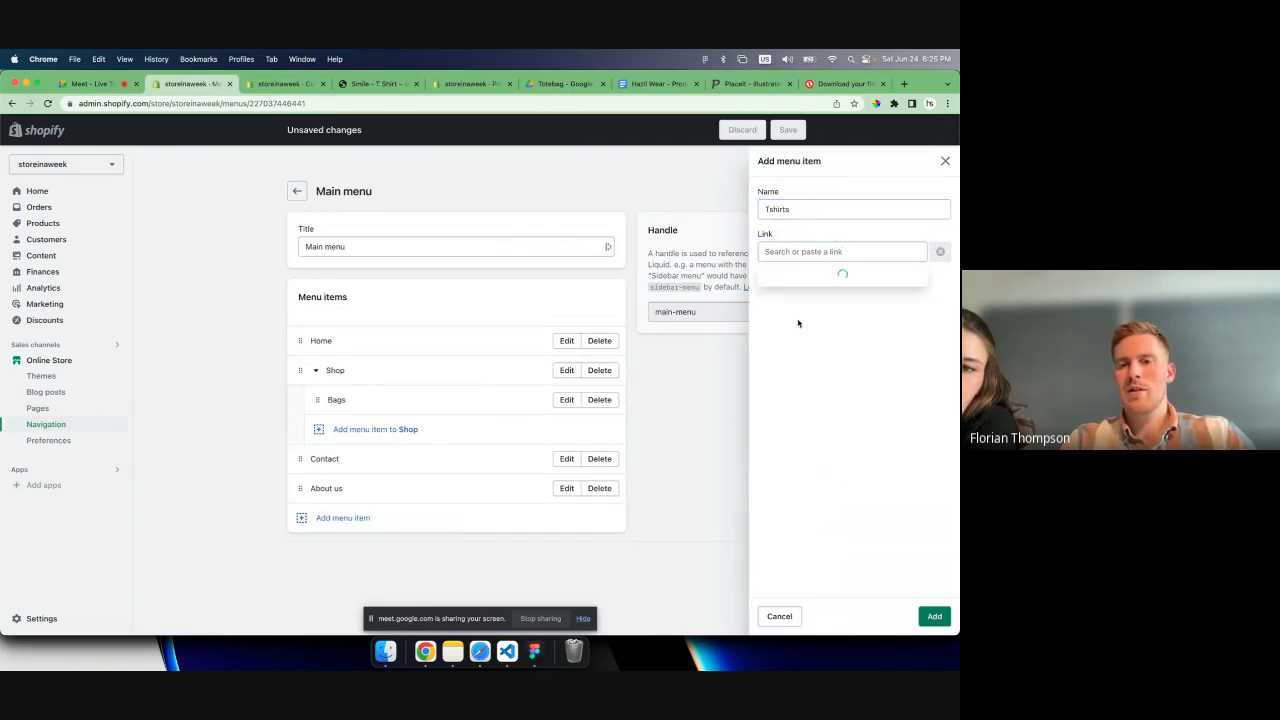
left_click(798, 388)
left_click(932, 616)
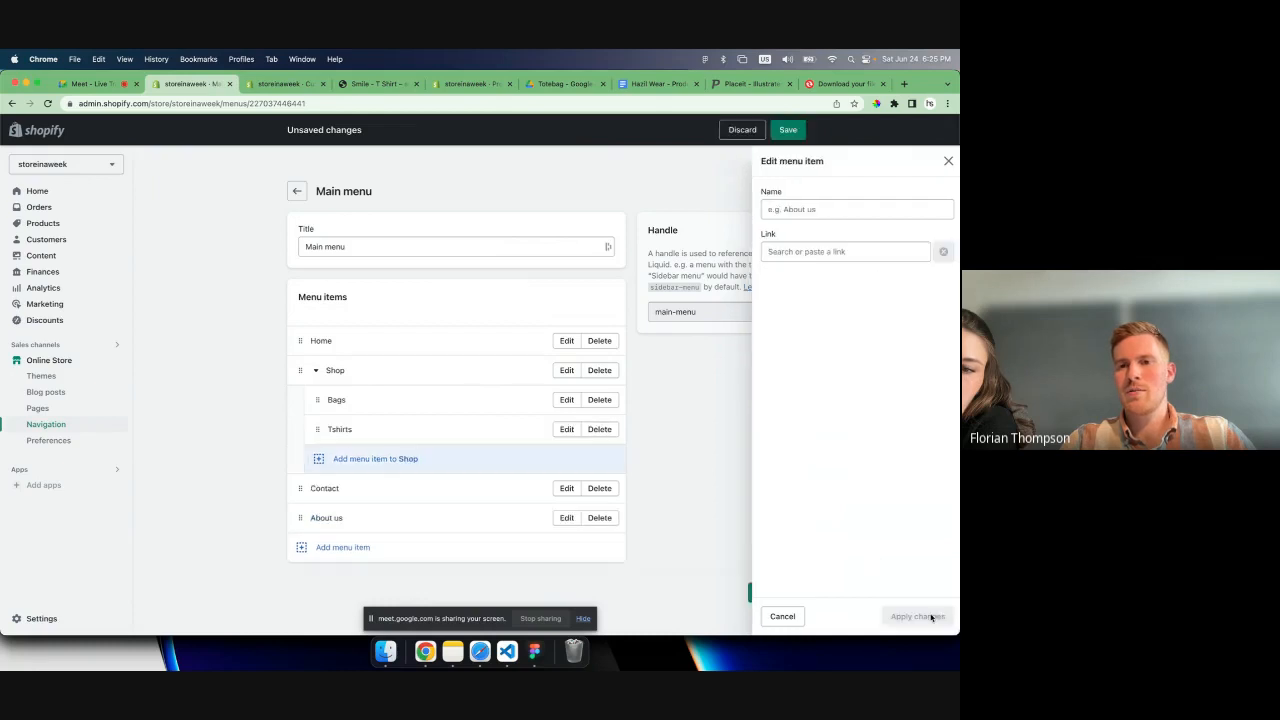
left_click(772, 592)
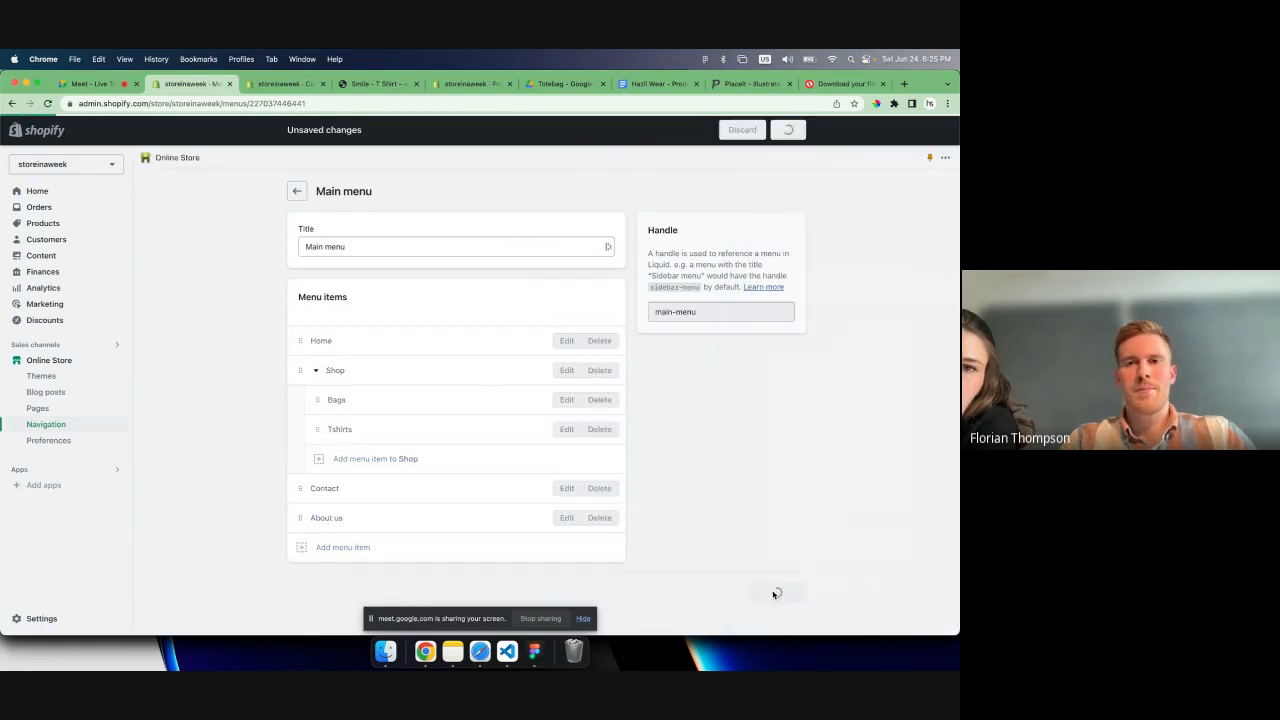
- Reload the live Smile T-shirt product page and check the Shop submenu in the header
left_click(376, 83)
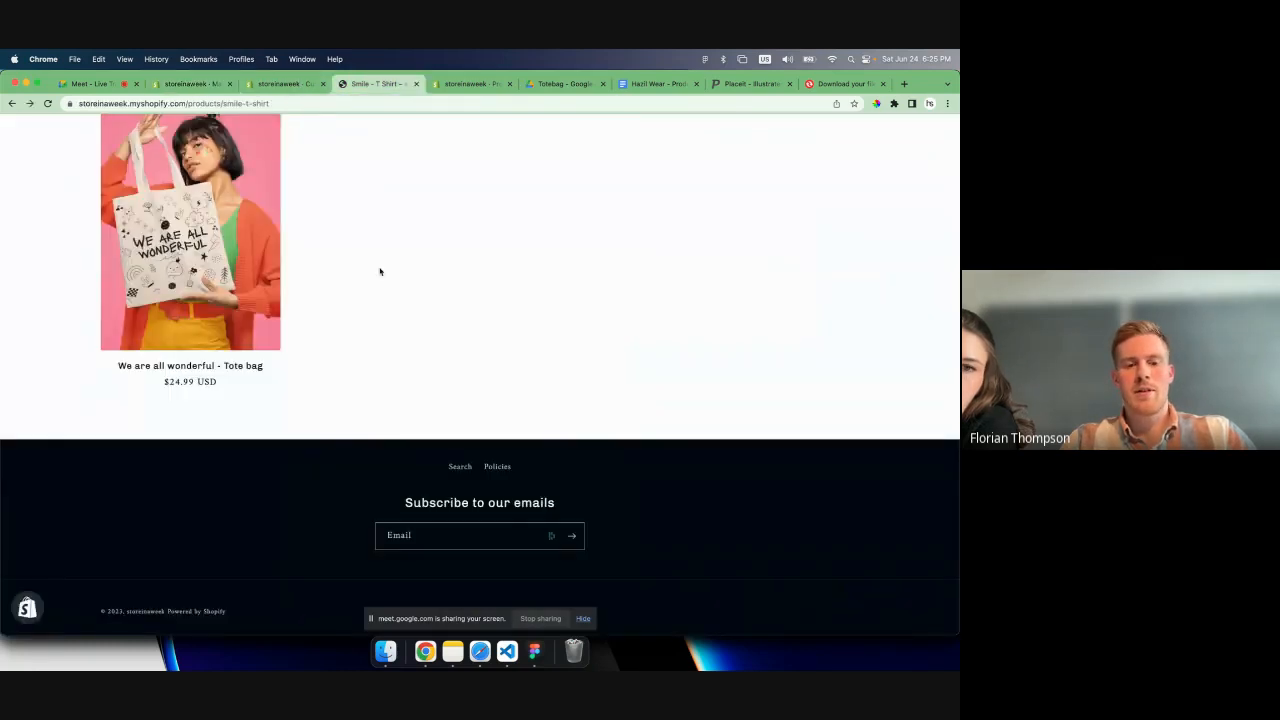
key("super+r")
scroll(410, 260, "up", 5)
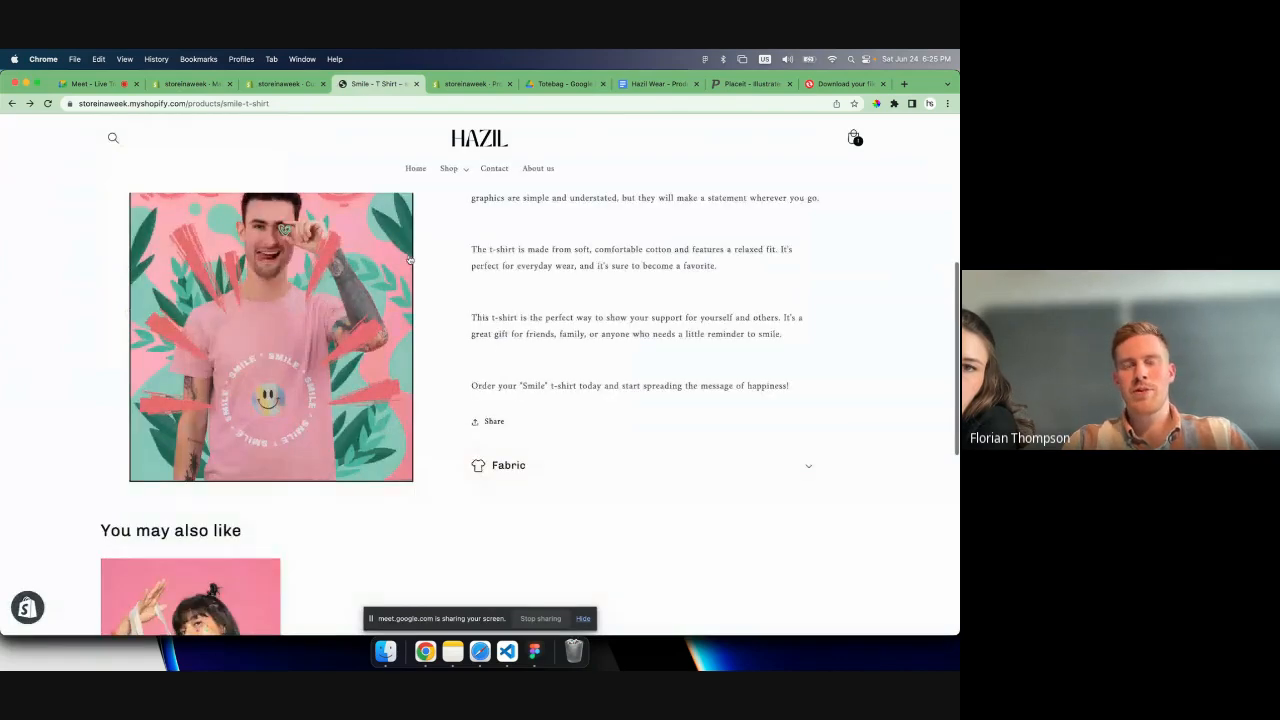
scroll(410, 260, "up", 5)
left_click(466, 194)
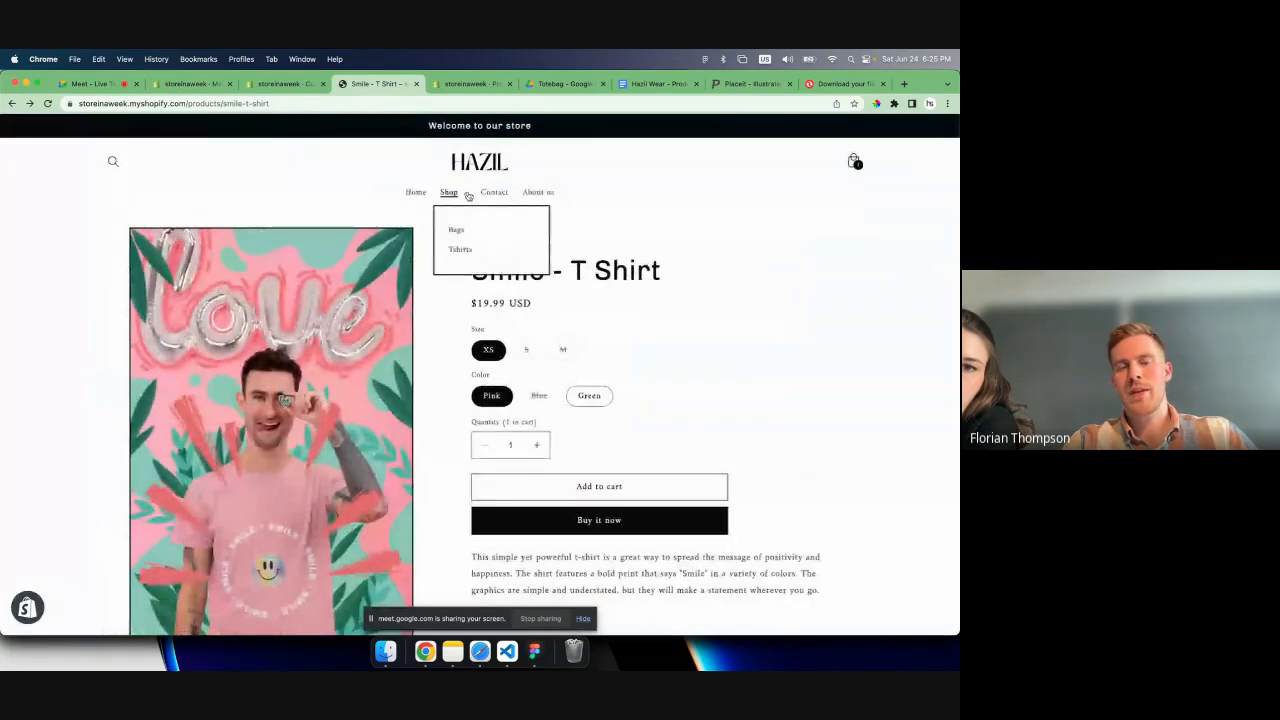
left_click(467, 195)
left_click(452, 197)
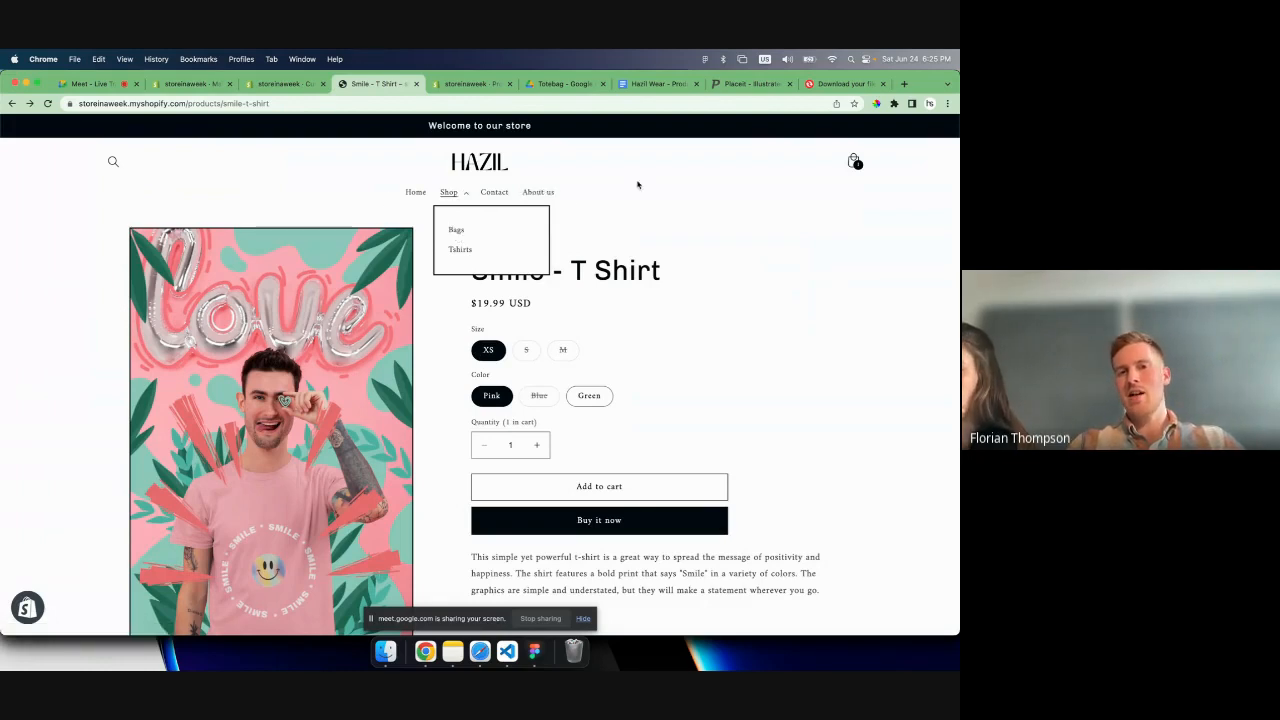
left_click(352, 191)
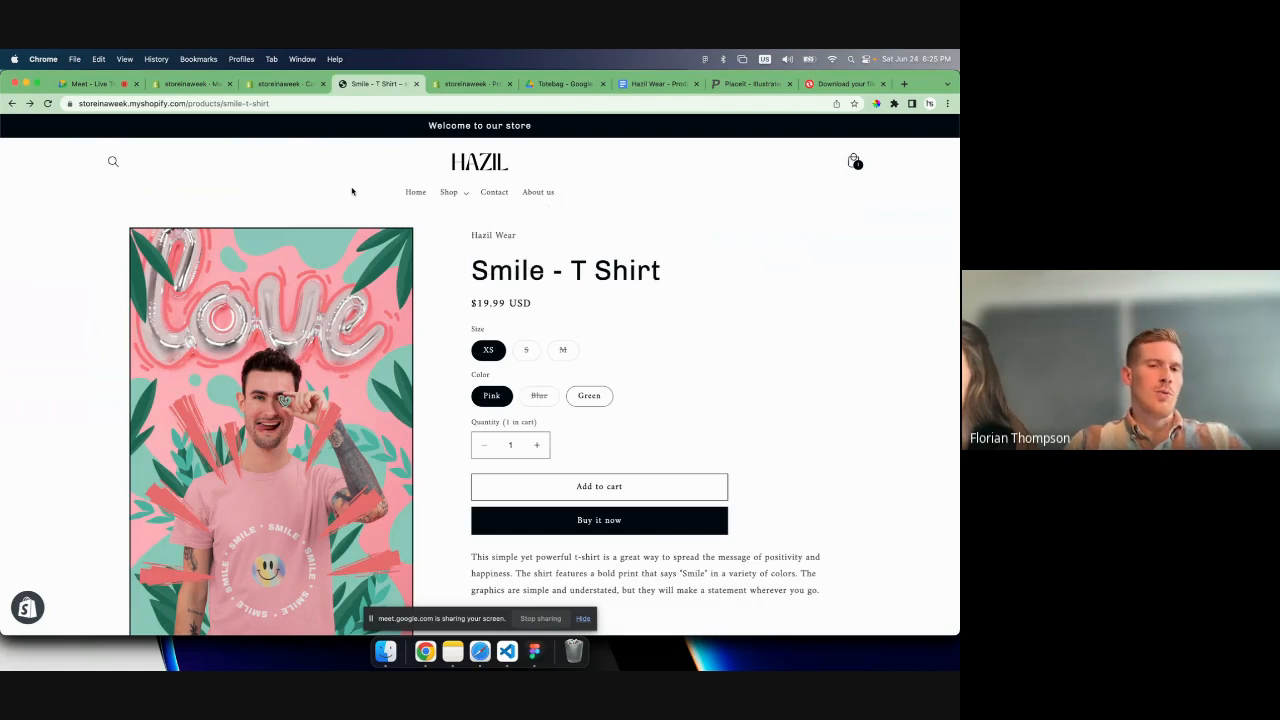
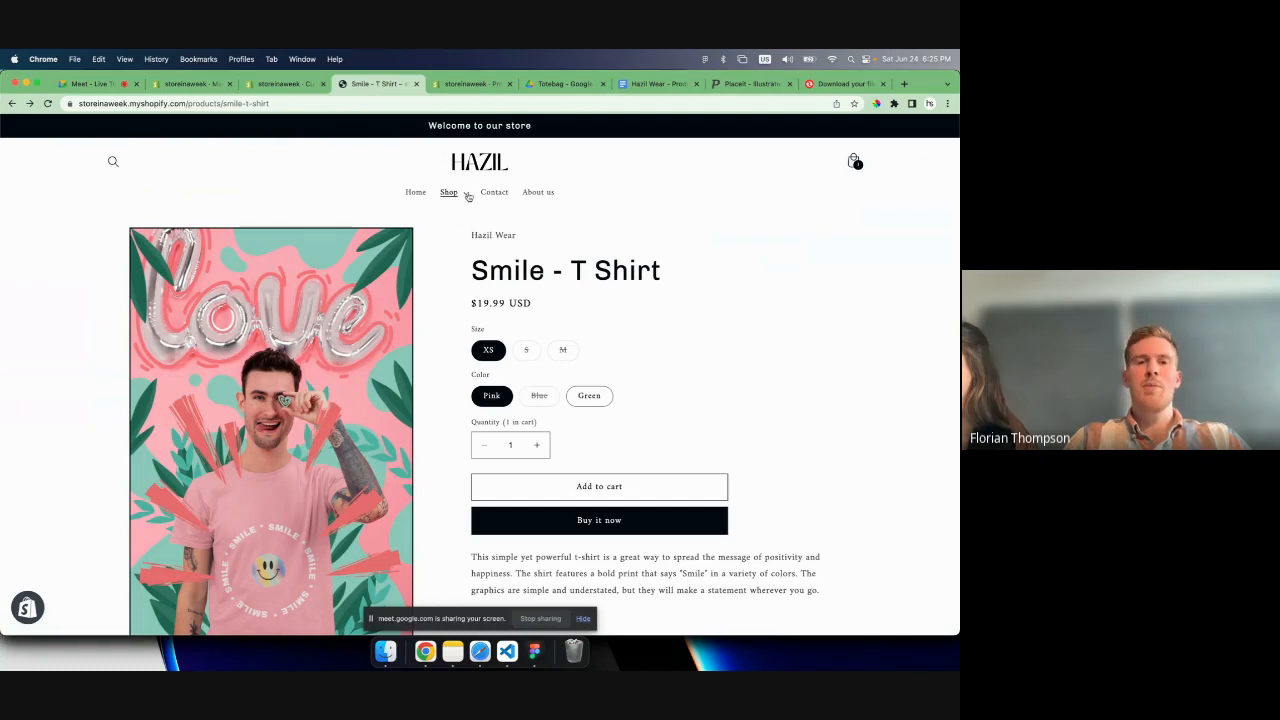
- Move Contact below About us in the store's main menu, save the menu and reload the storefront page
left_click(282, 85)
left_click(192, 86)
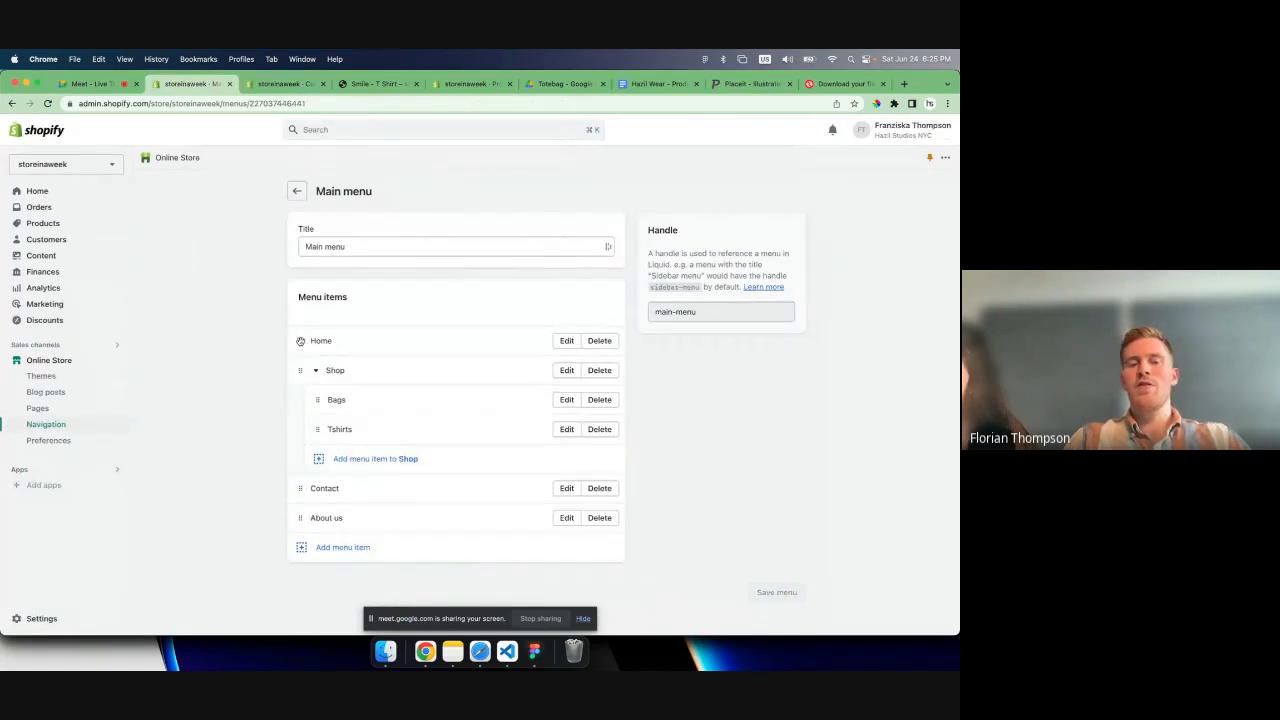
mouse_move(300, 341)
left_mouse_down()
mouse_move(304, 505)
mouse_move(298, 340)
left_mouse_up()
left_click_drag(300, 488, 303, 511)
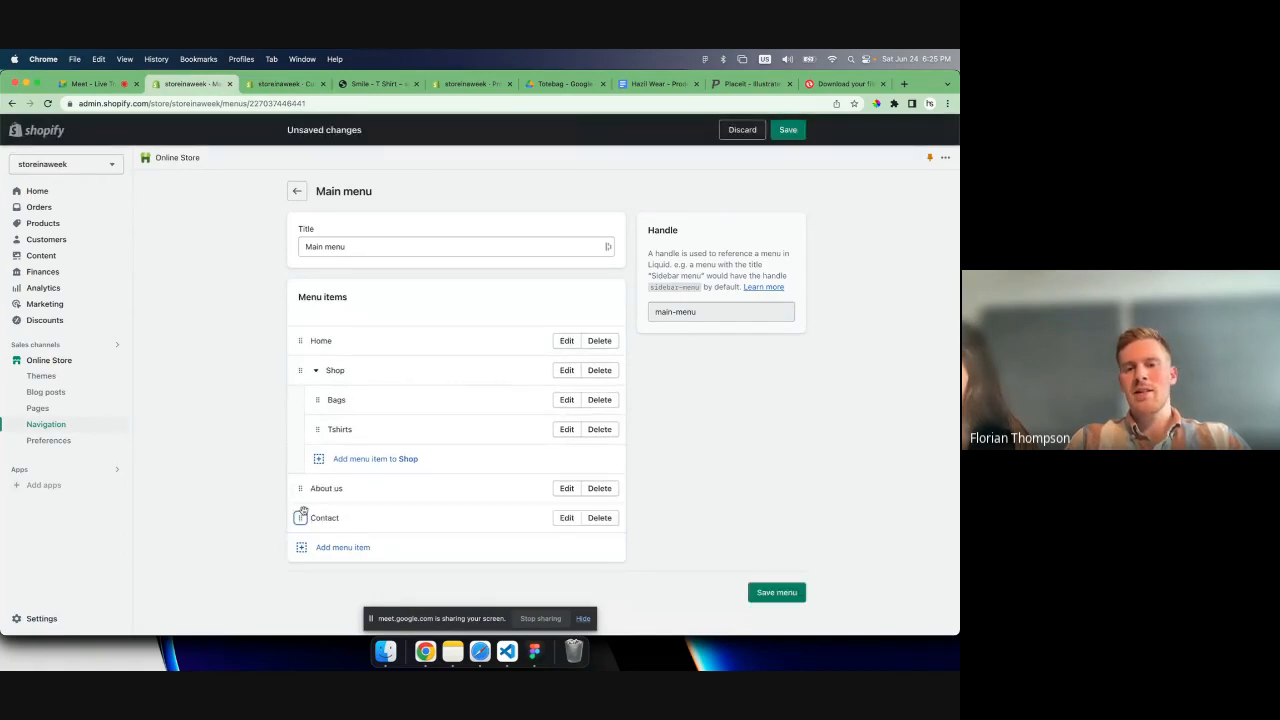
left_click(762, 589)
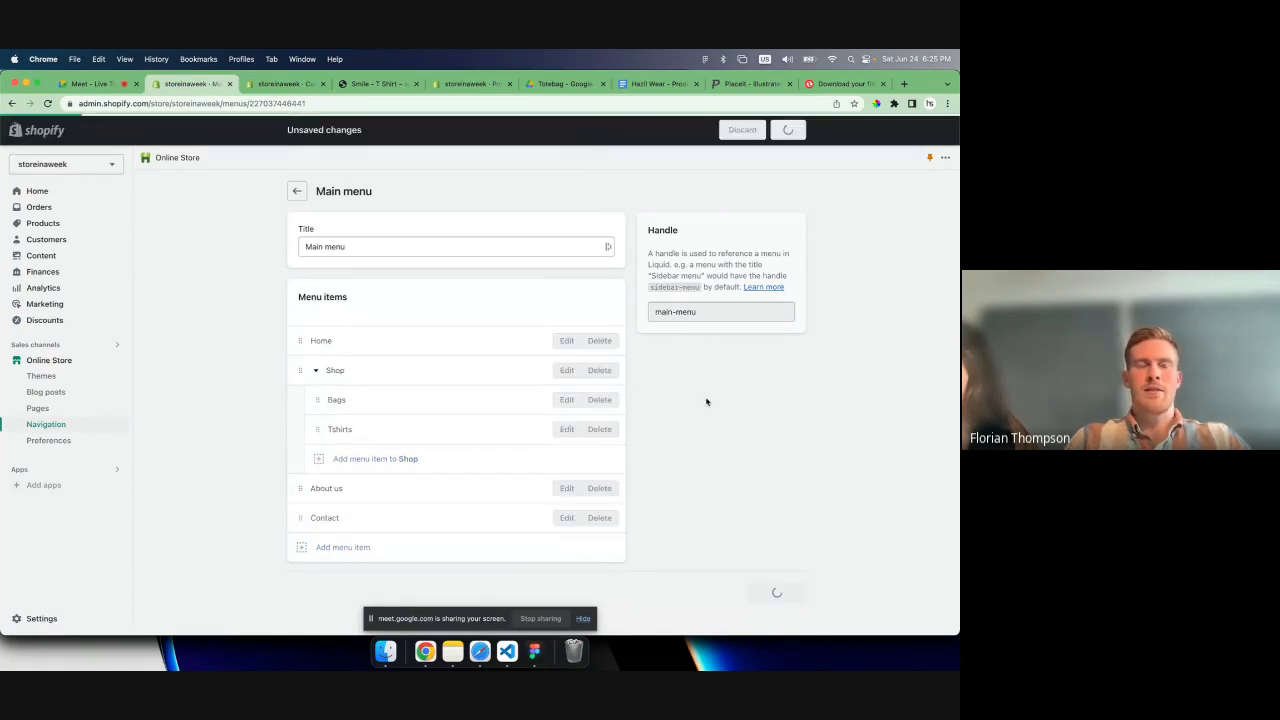
left_click(355, 85)
key("super+r")
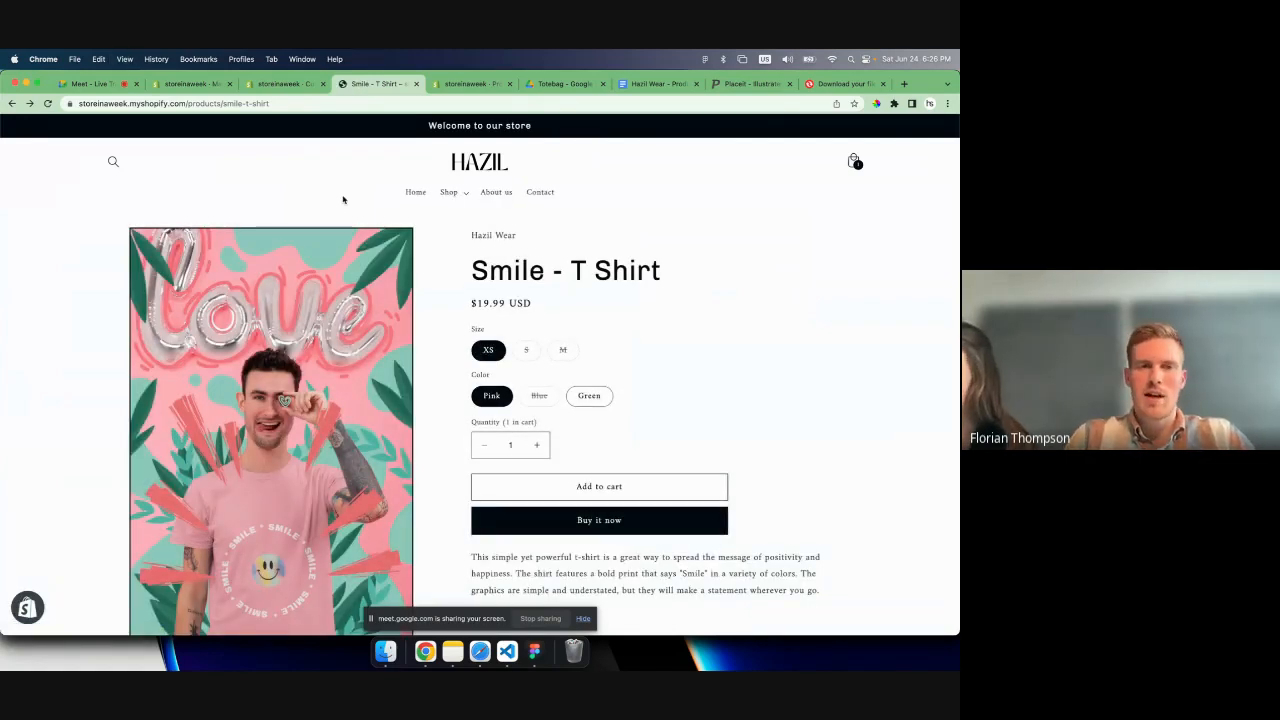
left_click(294, 84)
left_click(378, 84)
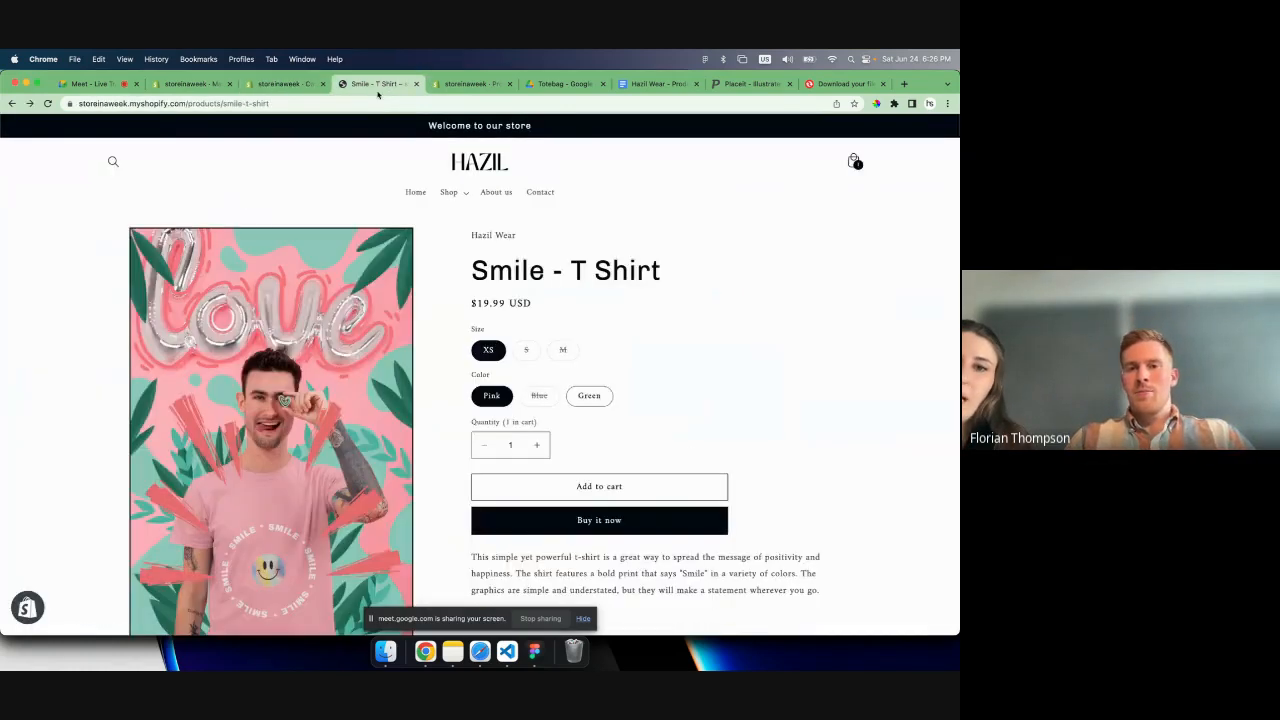
scroll(472, 300, "down", 3)
scroll(472, 300, "up", 3)
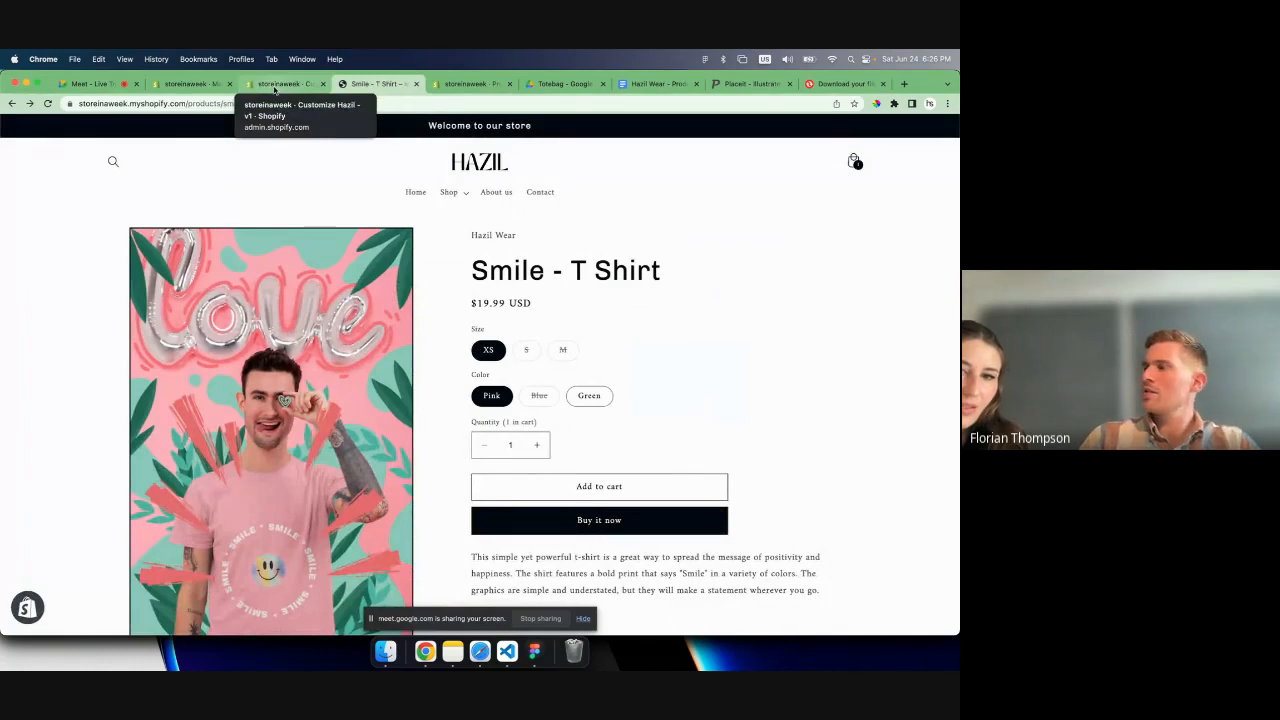
left_click(275, 86)
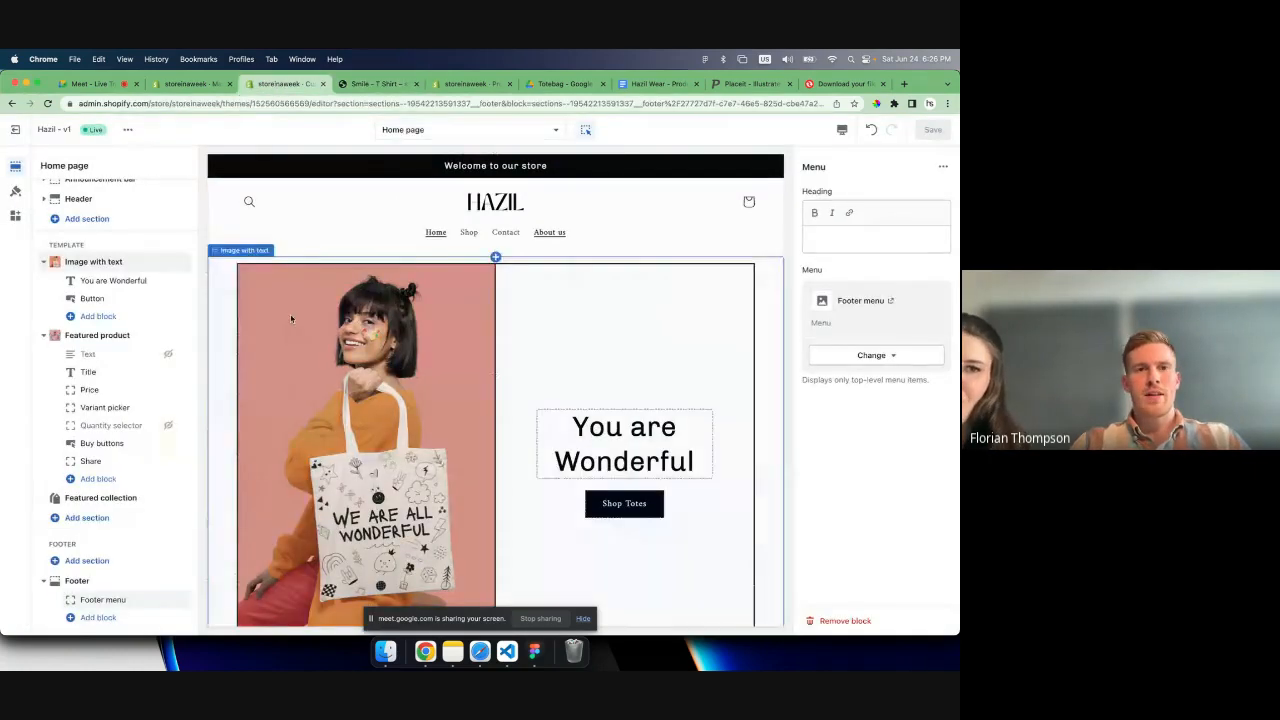
left_click(366, 88)
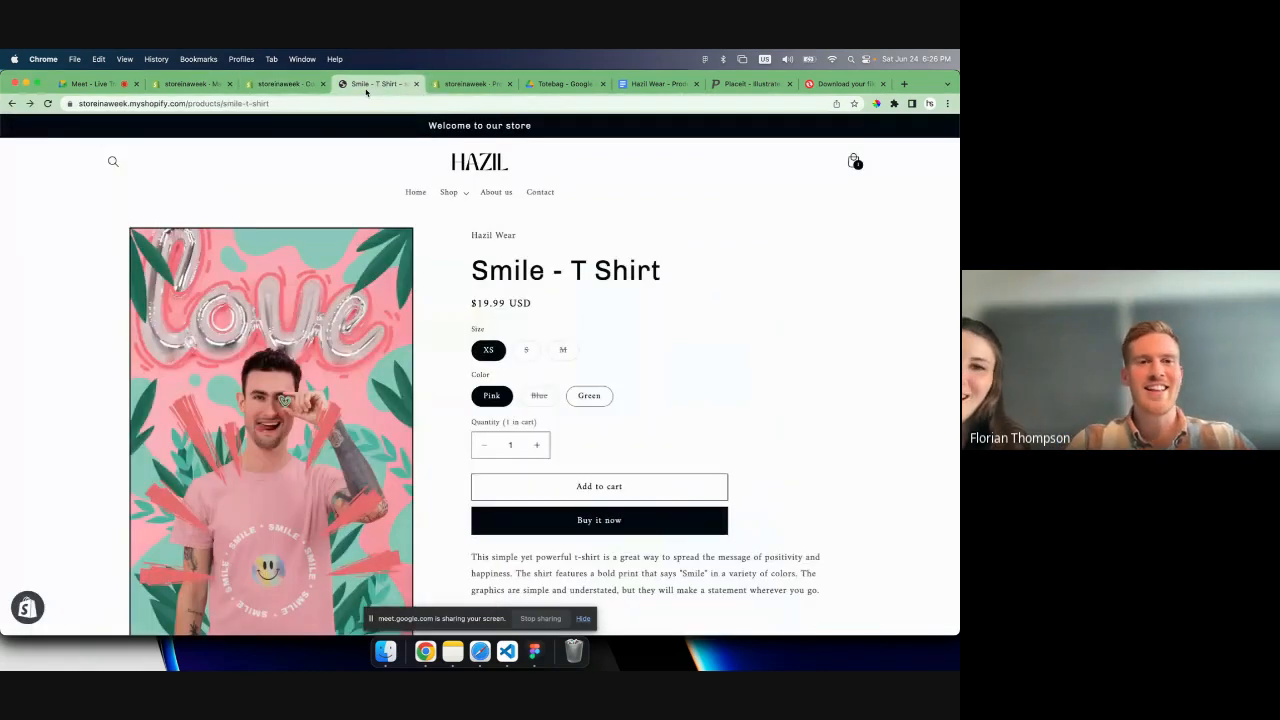
left_click(284, 86)
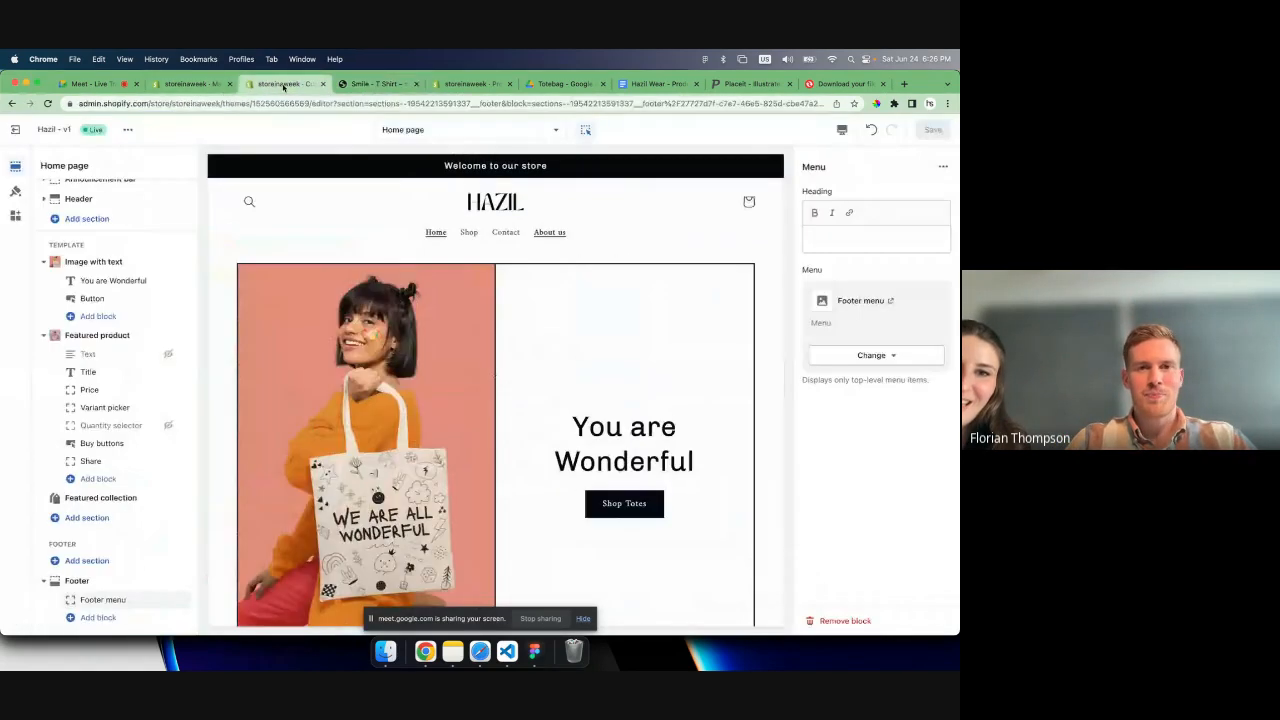
- Delete the Terms of Service page from the online store's pages
left_click(193, 85)
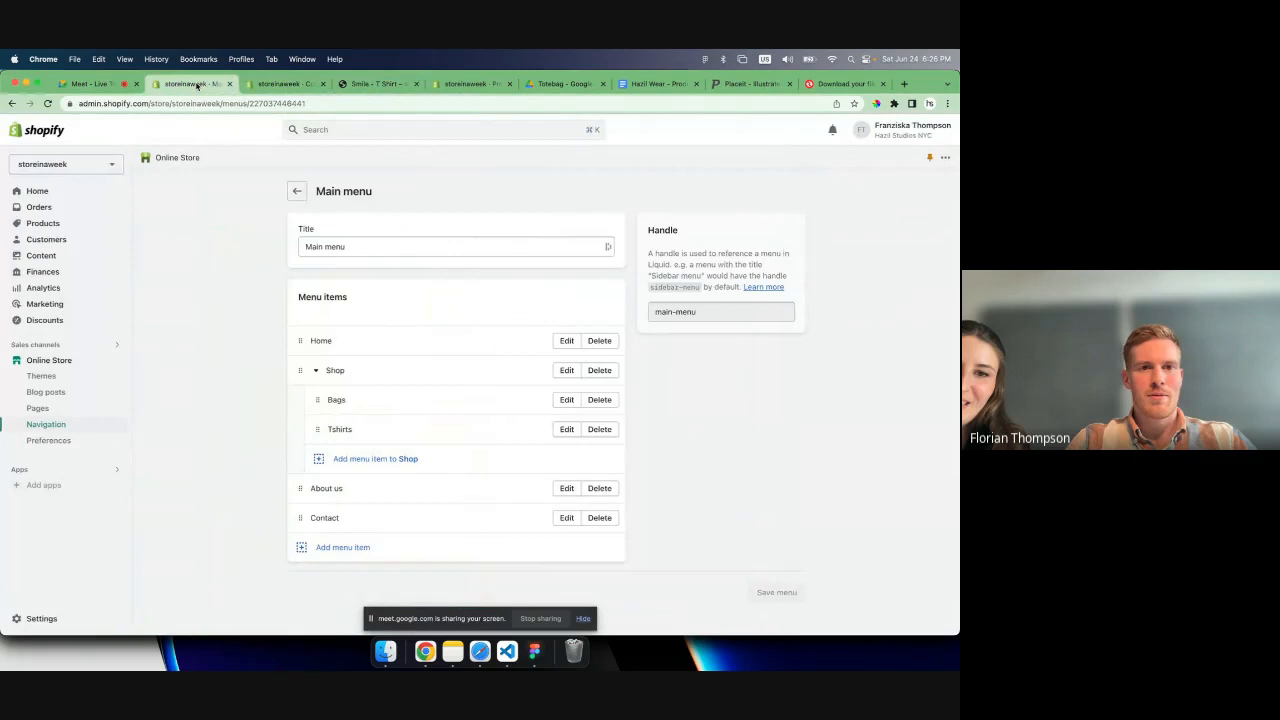
left_click(298, 191)
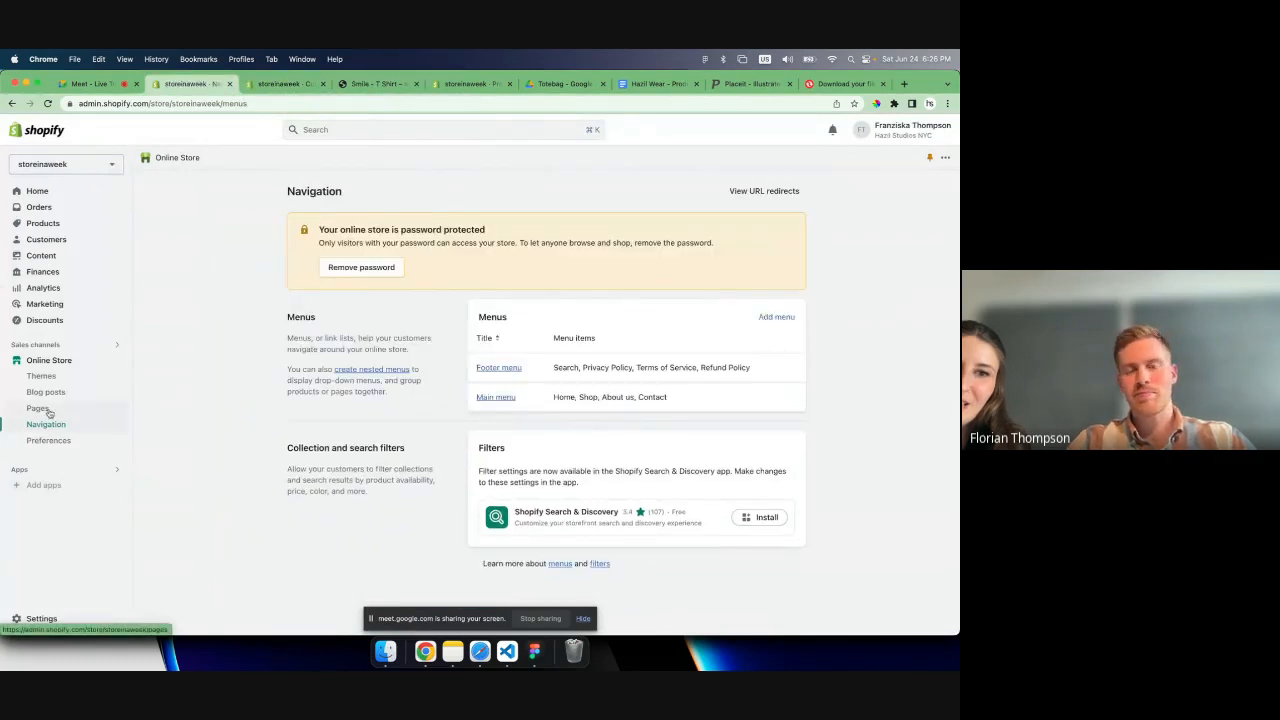
left_click(38, 409)
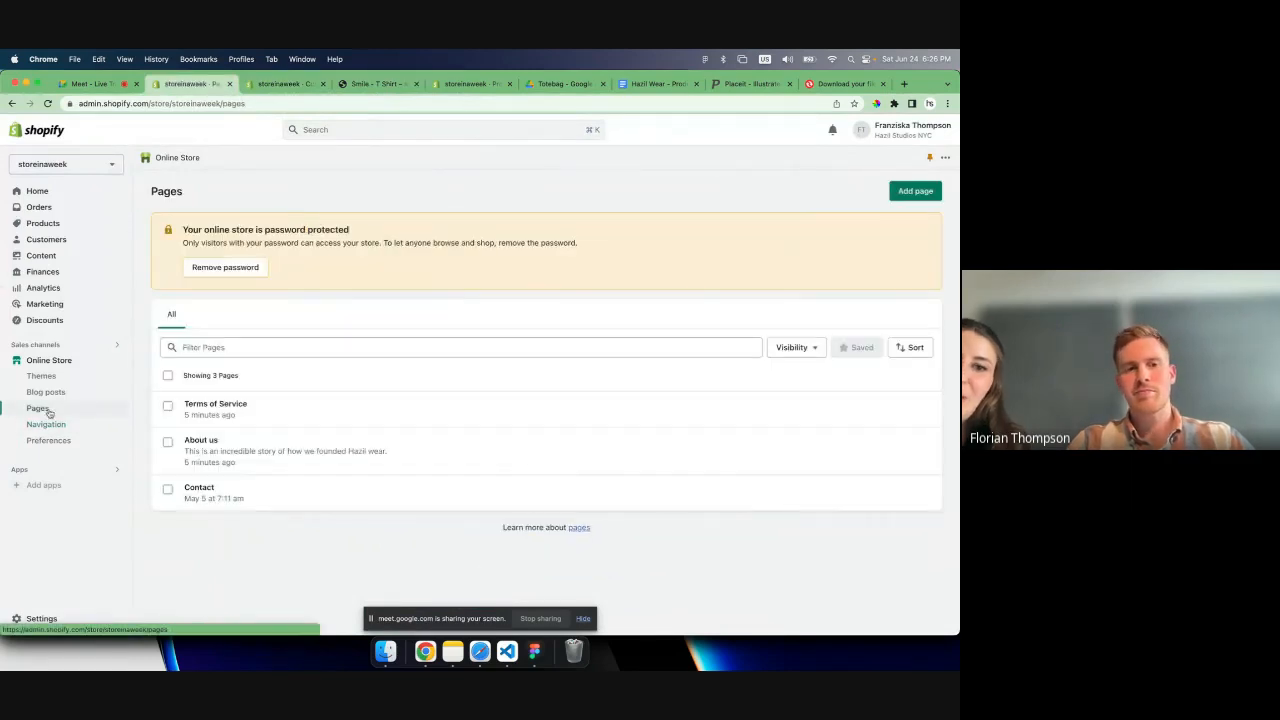
left_click(168, 407)
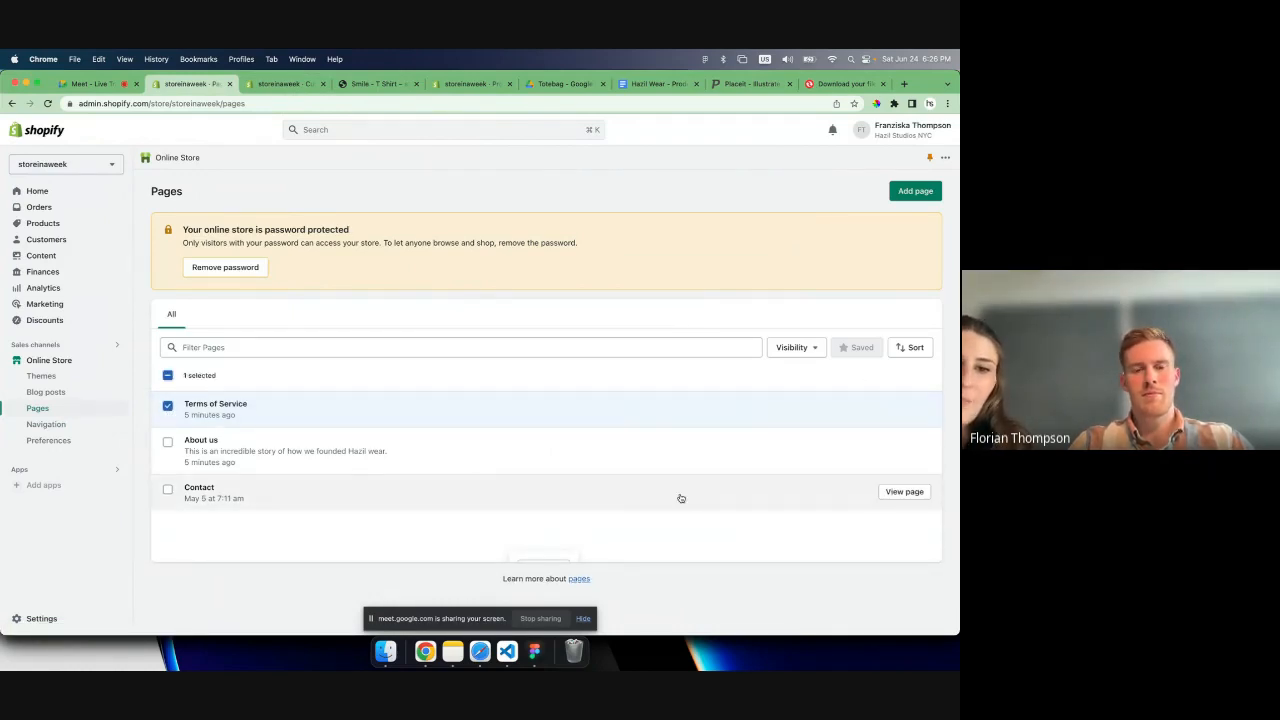
left_click(556, 562)
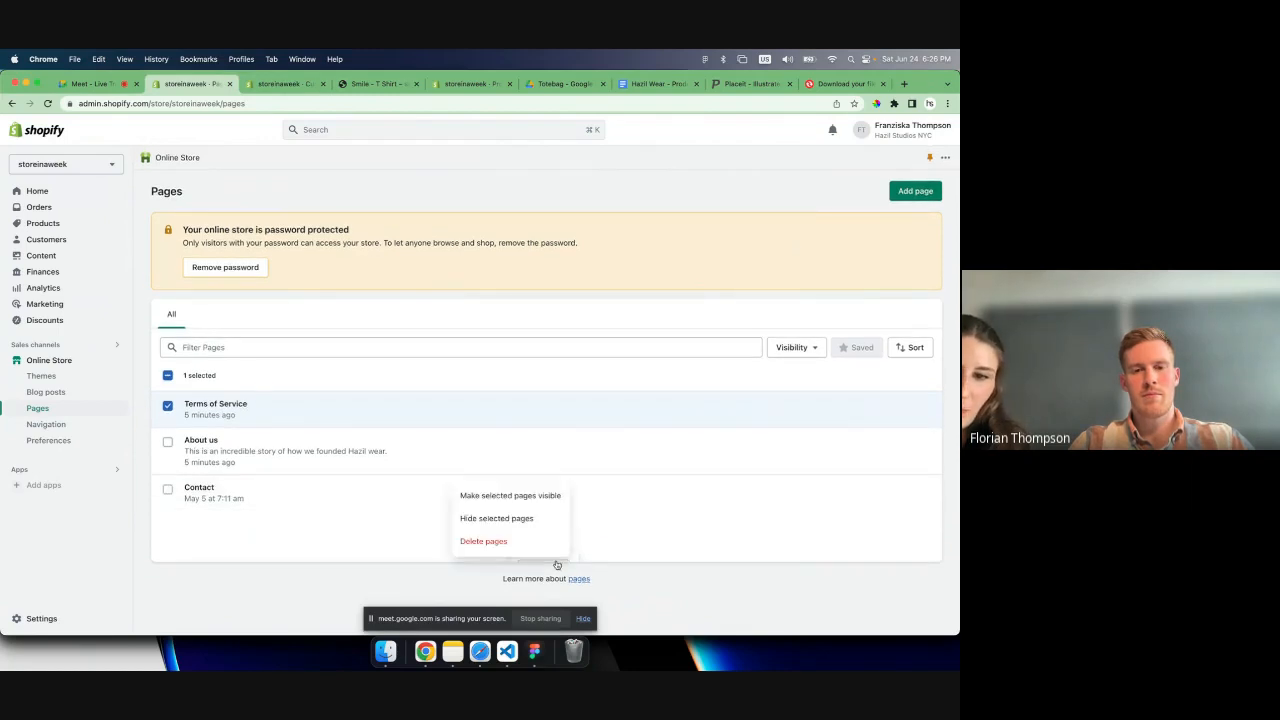
left_click(495, 543)
left_click(609, 411)
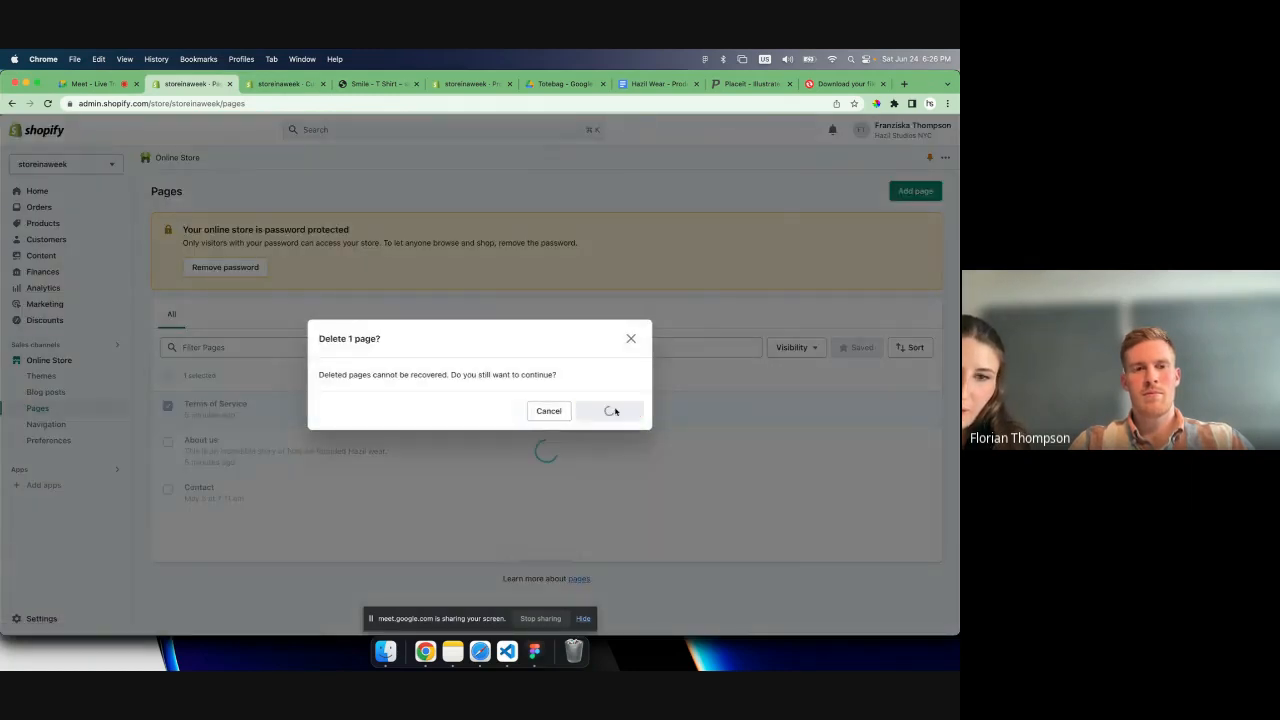
- View the Contact page on the storefront and open the contact page template in the theme editor
left_click(195, 453)
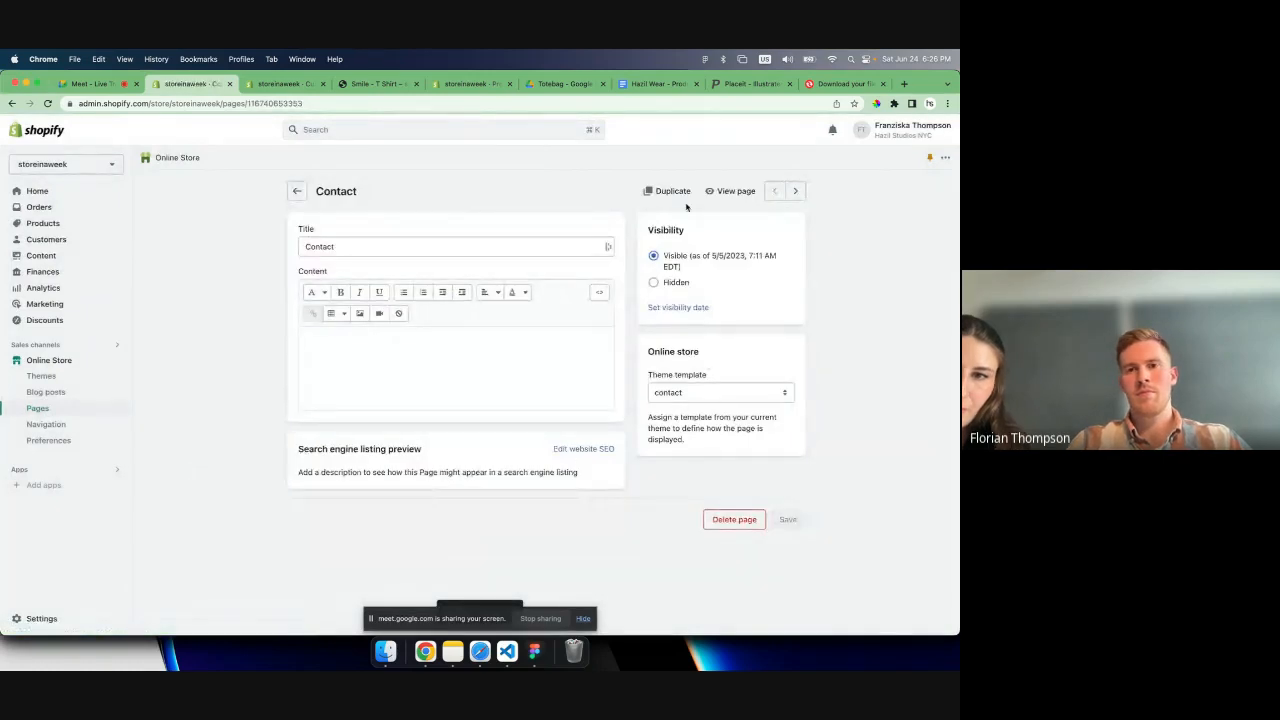
left_click(720, 194)
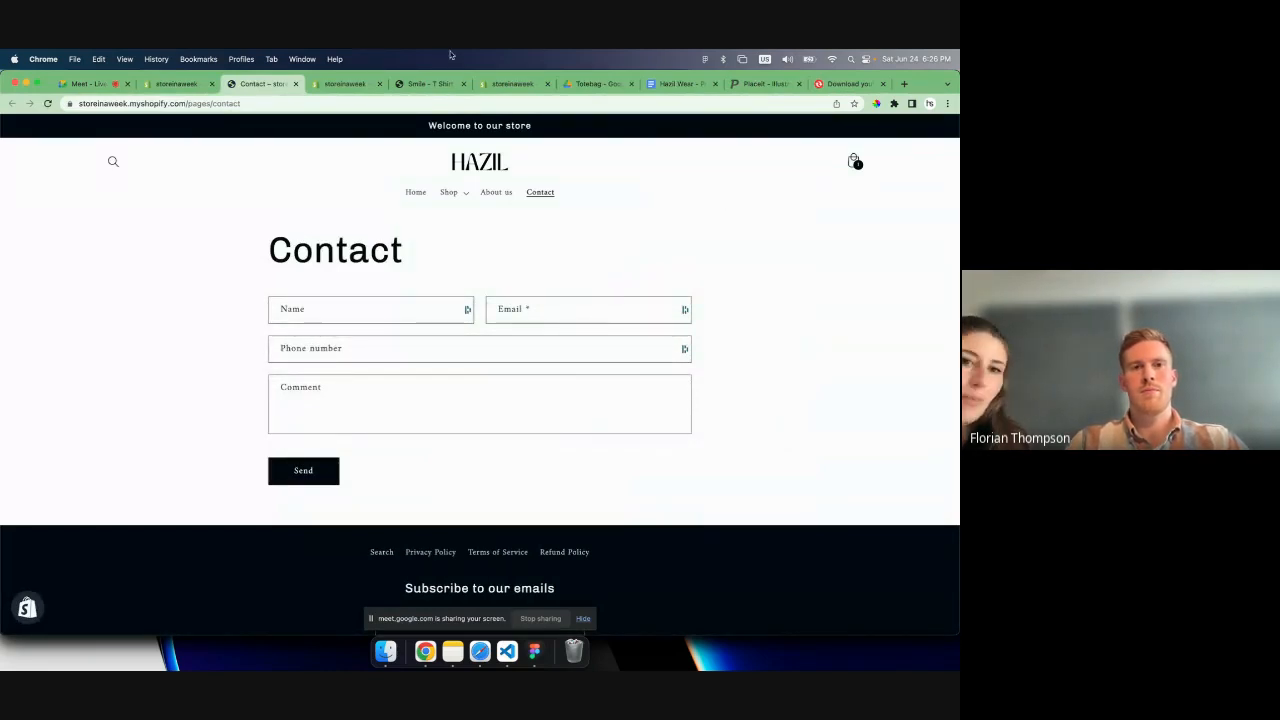
left_click(338, 84)
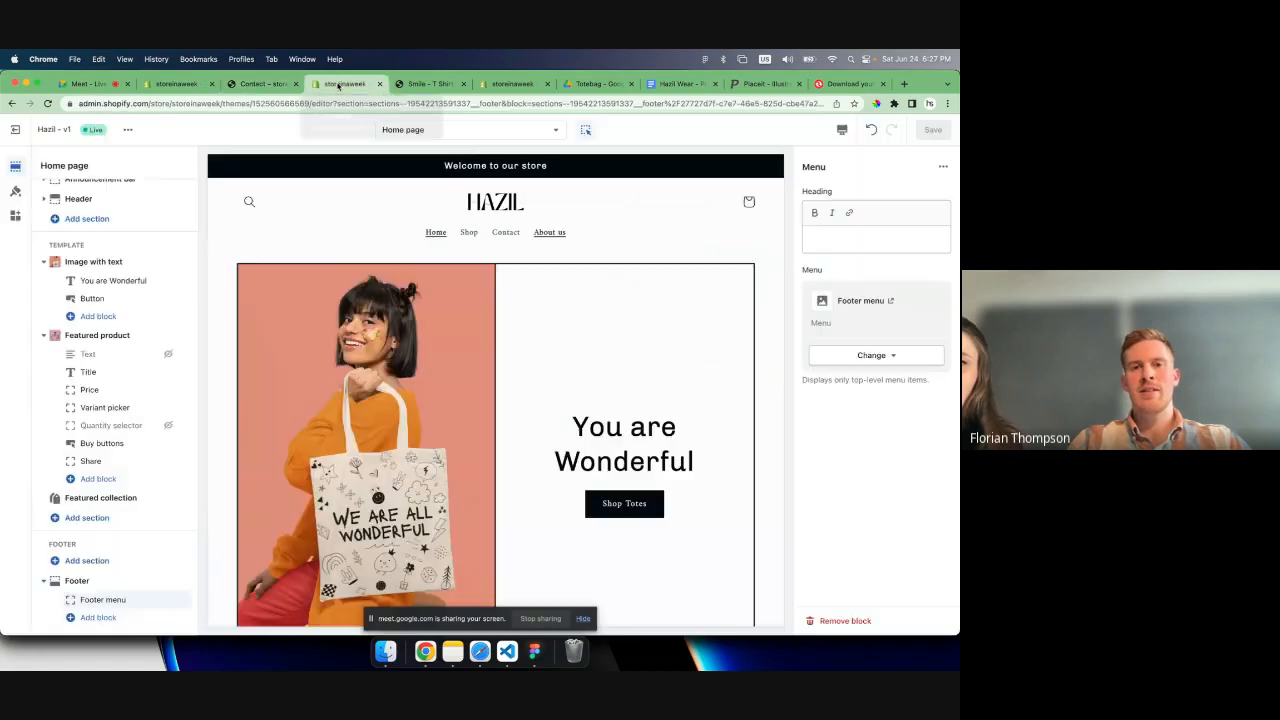
left_click(468, 130)
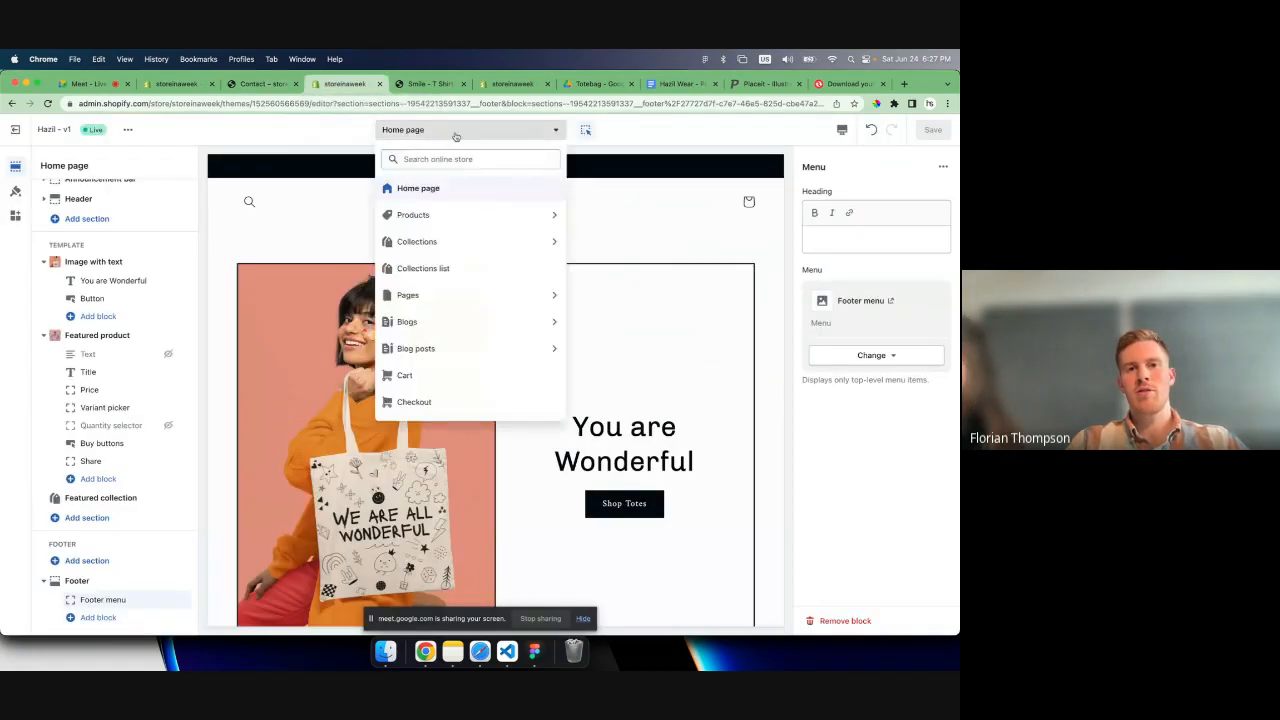
left_click(460, 297)
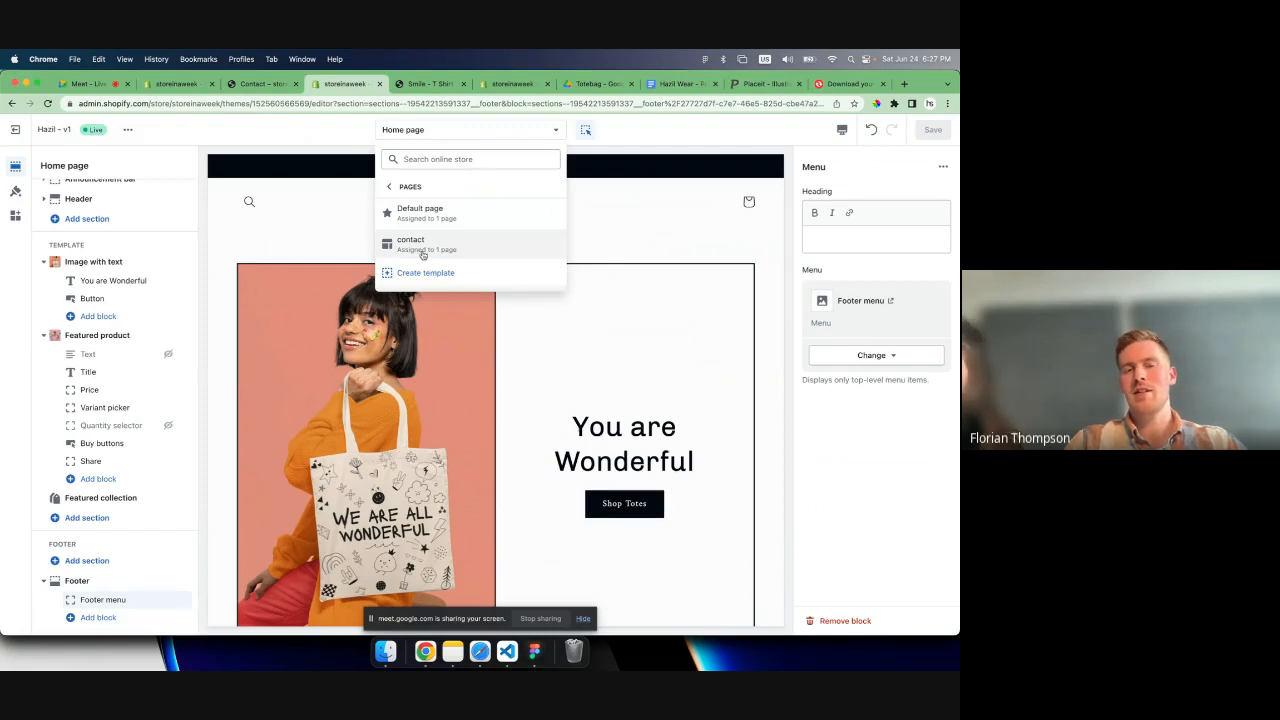
left_click(422, 254)
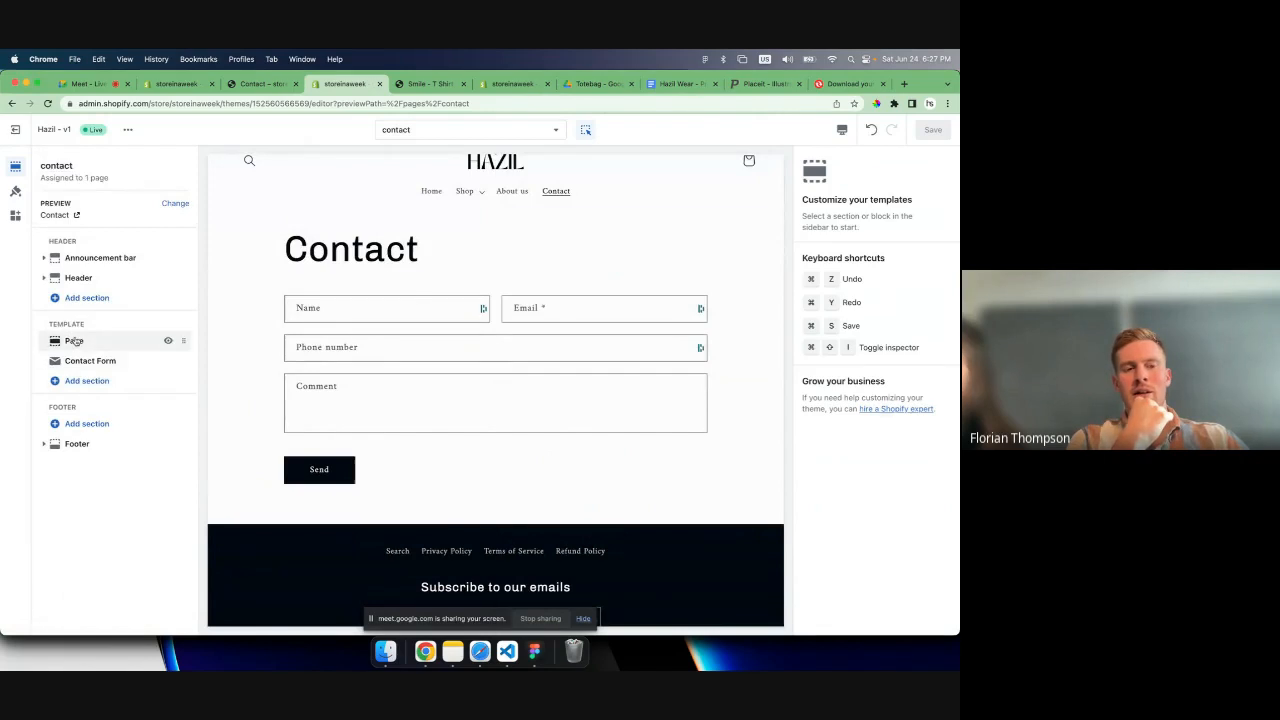
- Add a Featured product section showing Smile - T Shirt to the contact template and save it
left_click(87, 380)
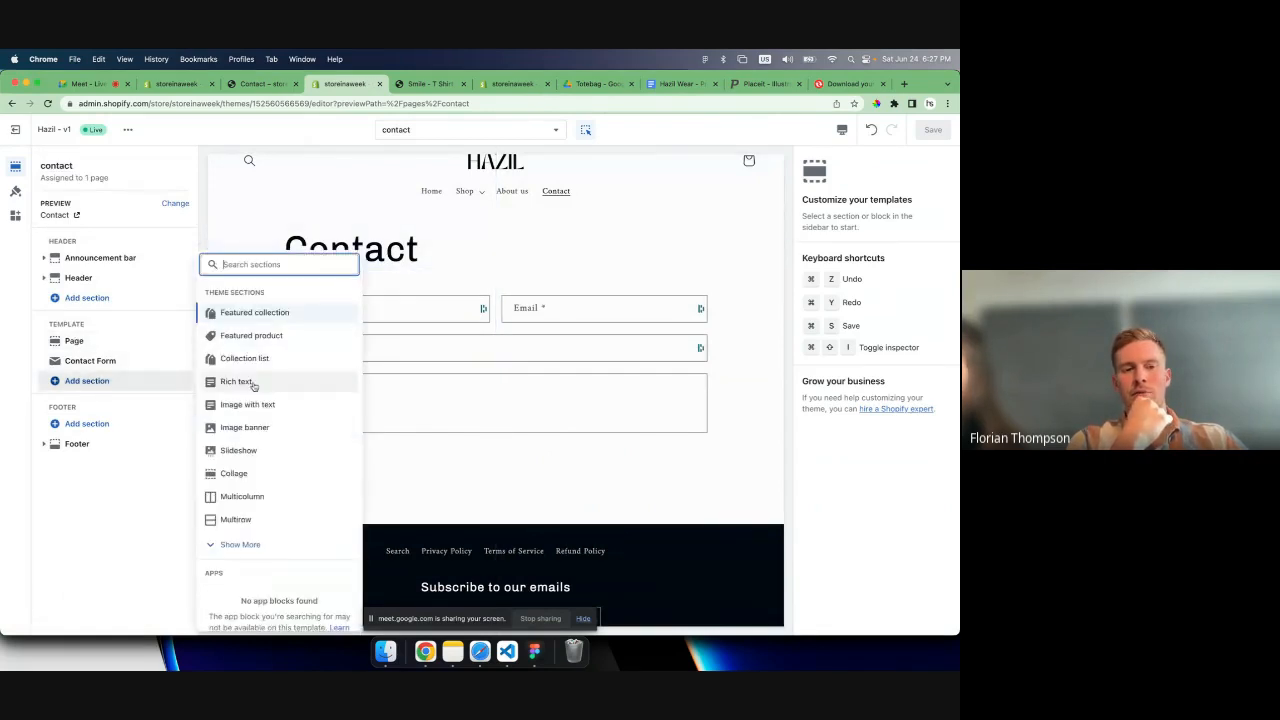
left_click(250, 338)
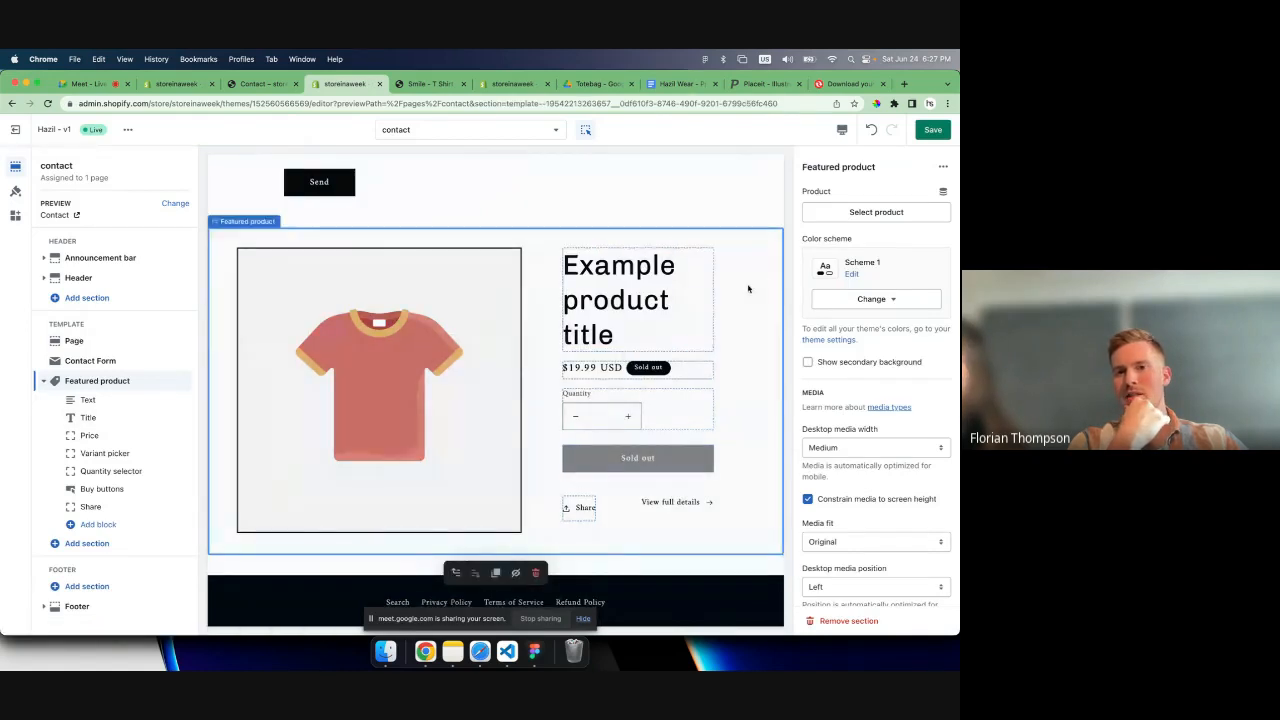
scroll(889, 484, "down", 5)
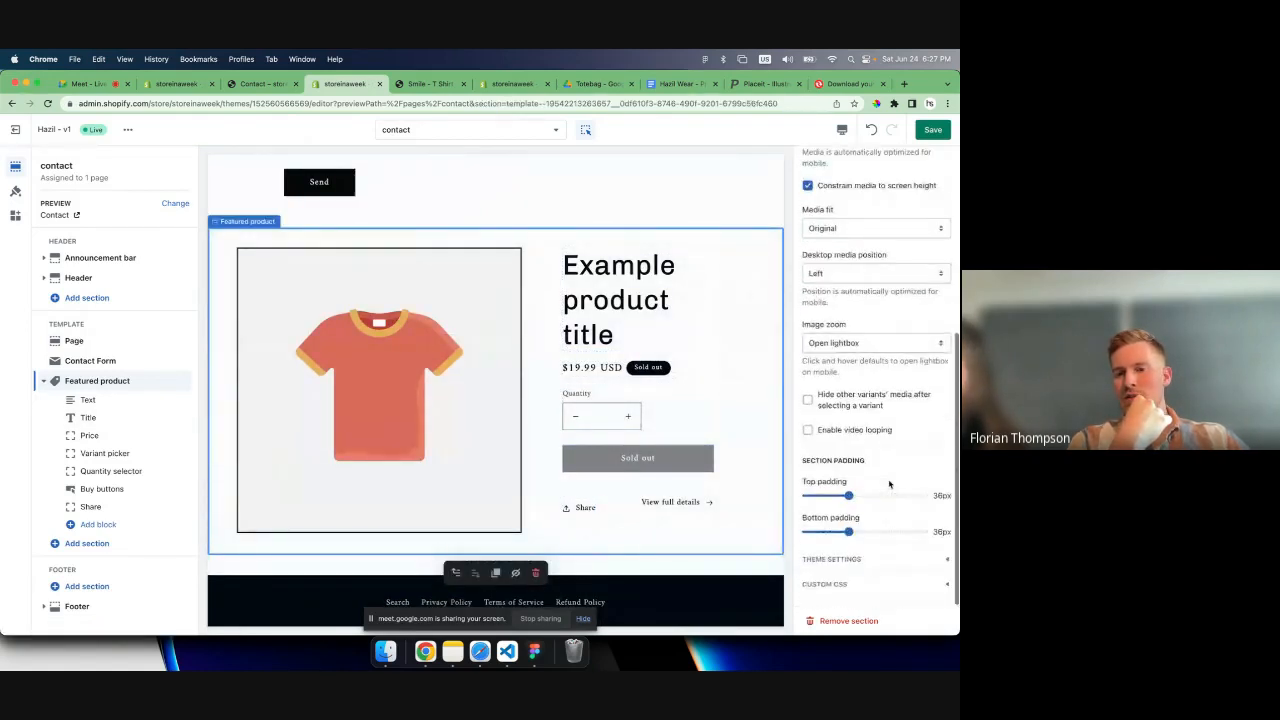
scroll(886, 451, "up", 5)
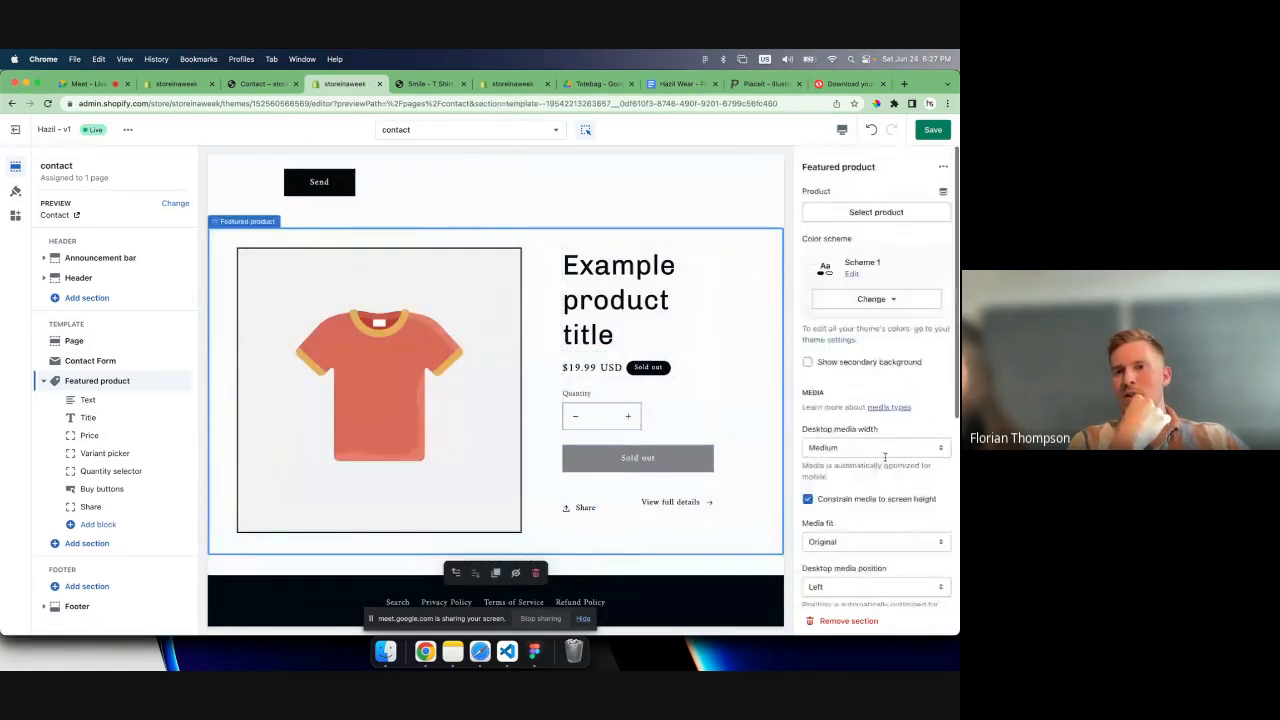
left_click(870, 212)
left_click(837, 258)
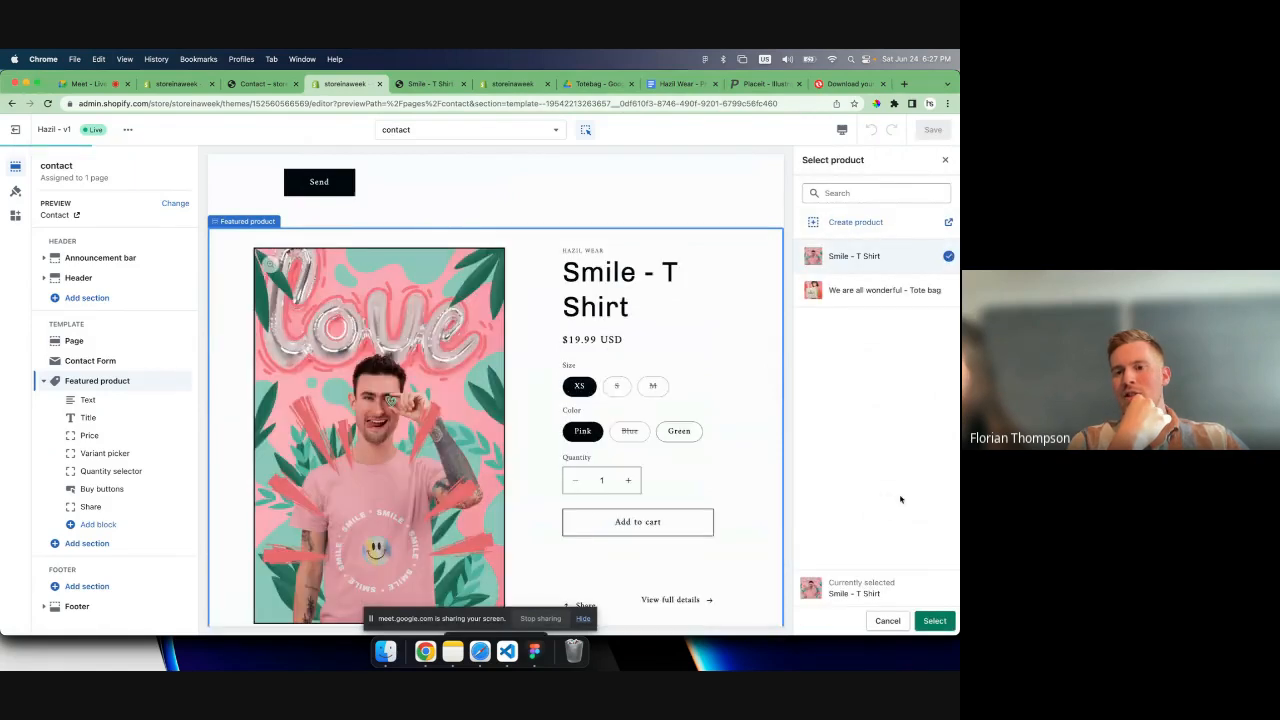
left_click(934, 620)
left_click(932, 129)
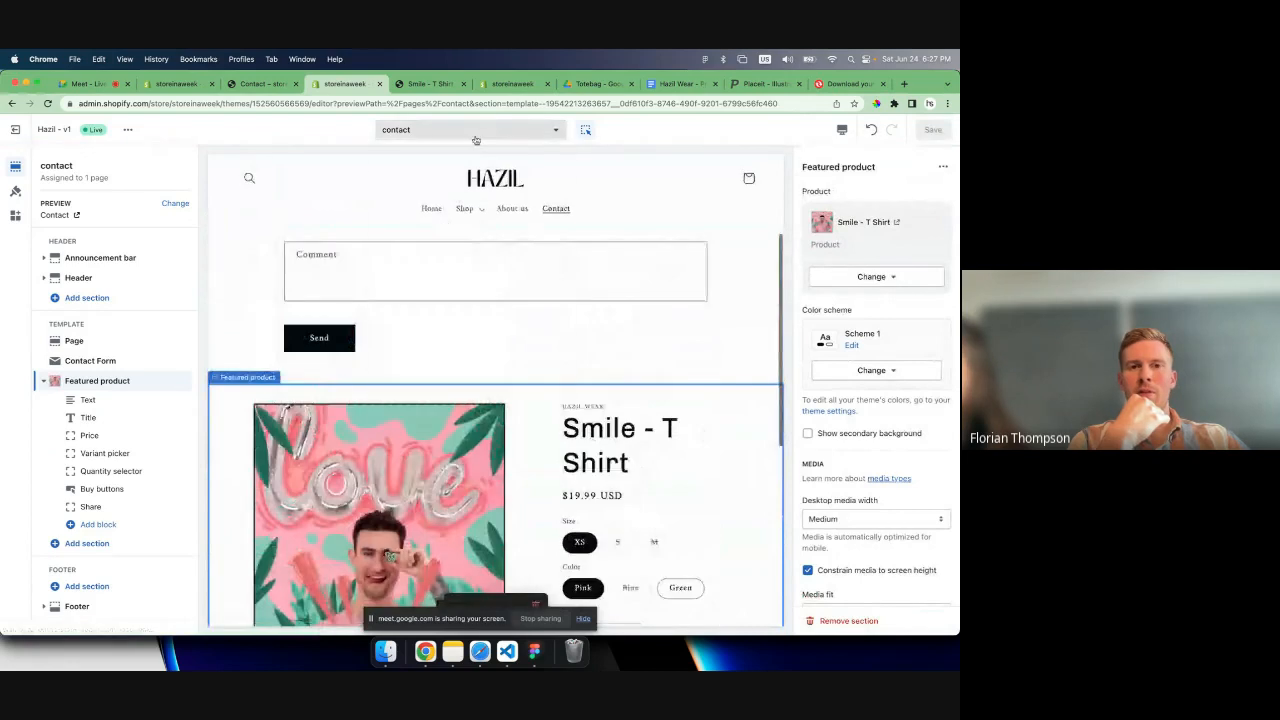
- Create a new page template named about-us based on the Default page template
left_click(474, 131)
left_click(437, 294)
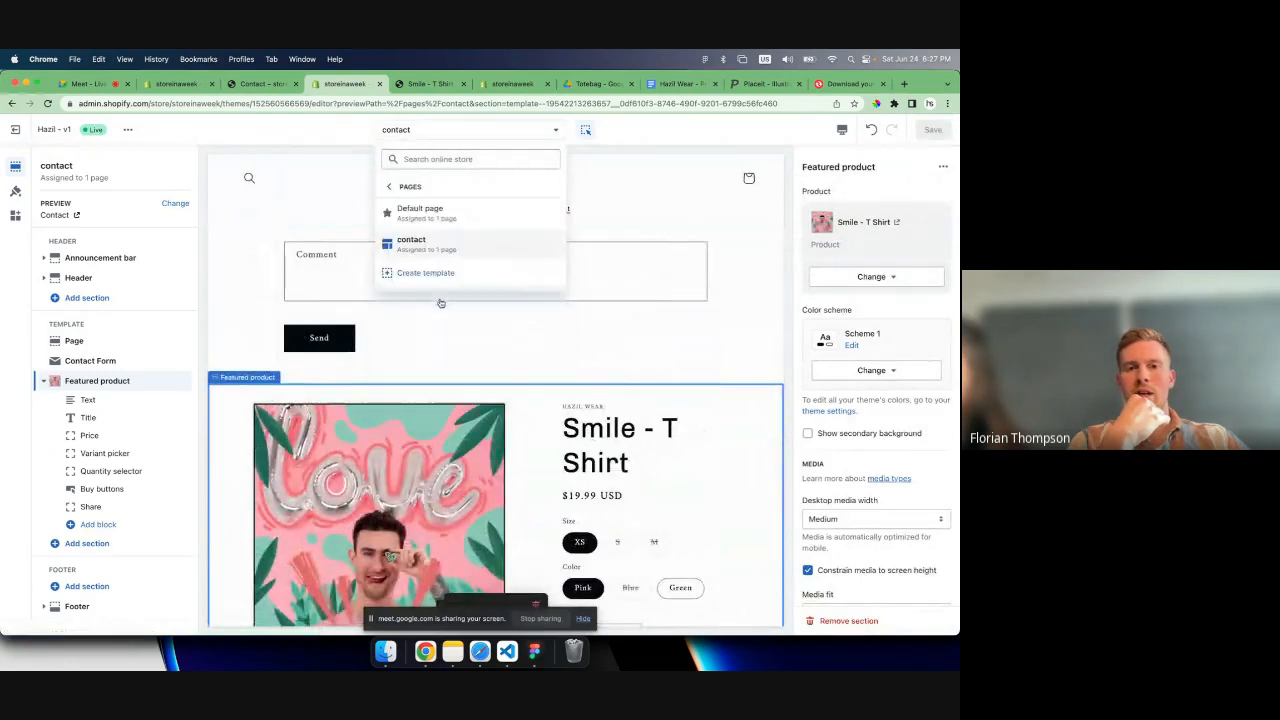
left_click(430, 215)
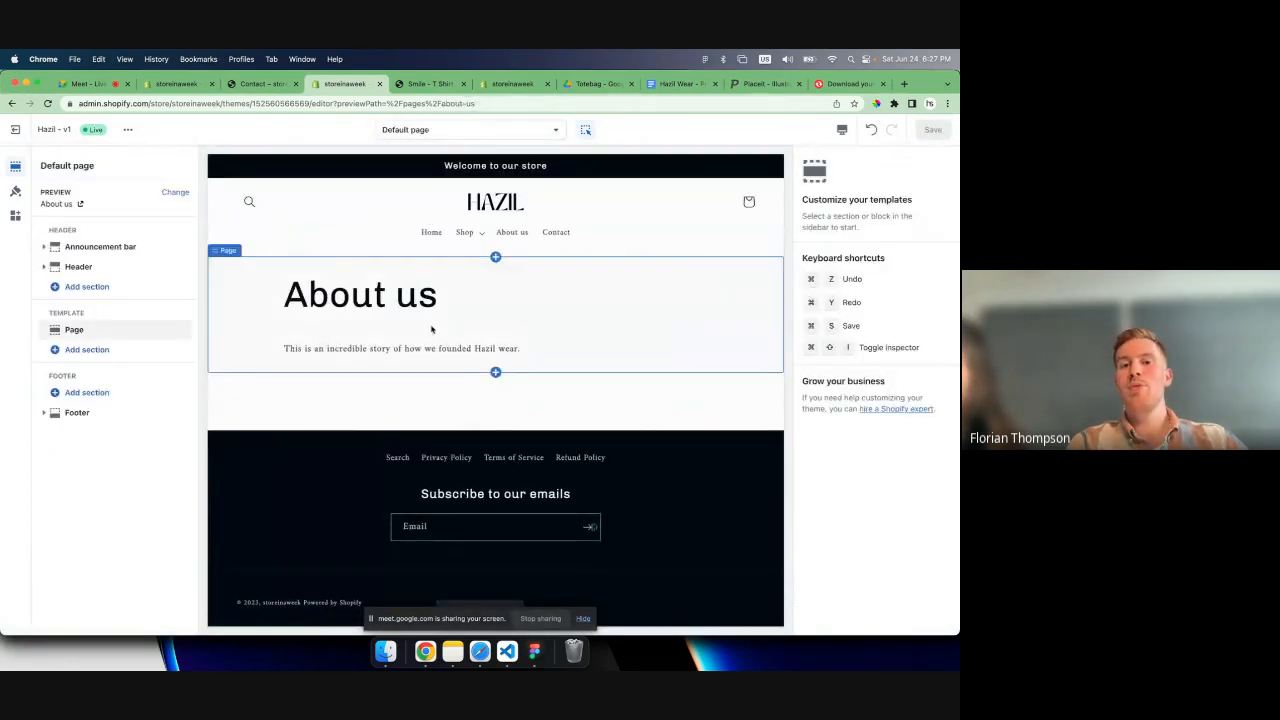
left_click(440, 131)
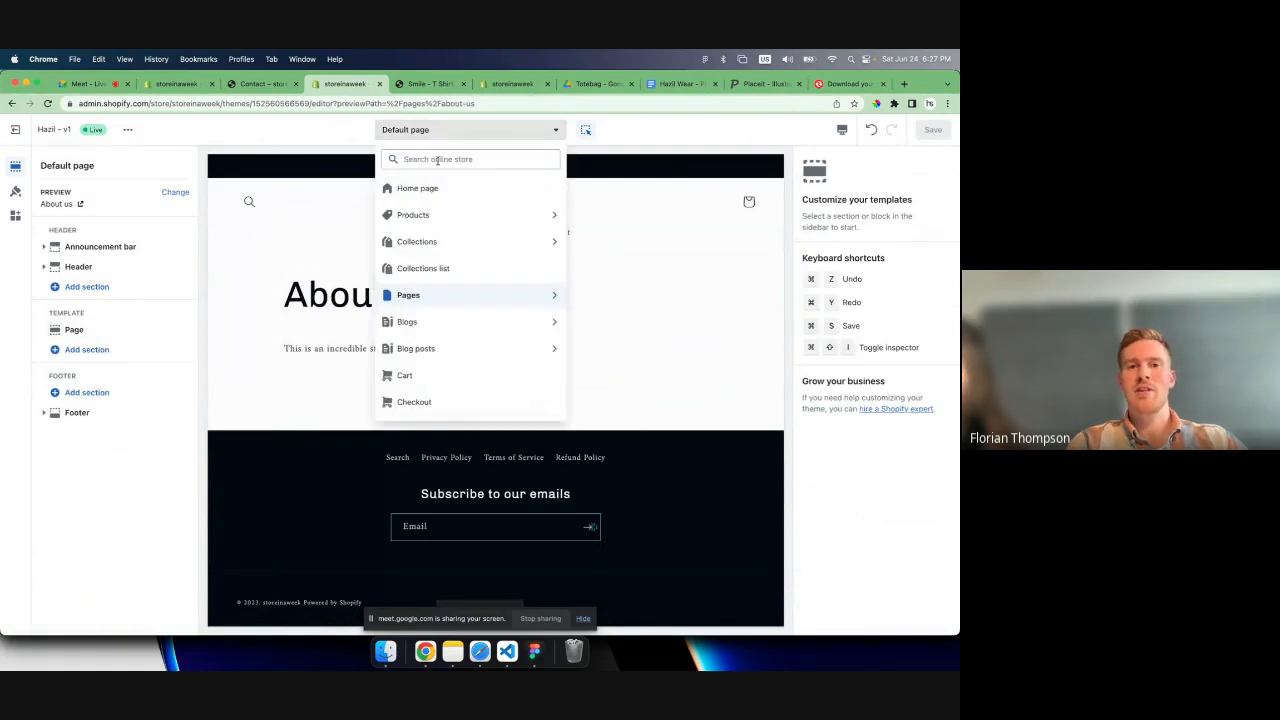
left_click(458, 304)
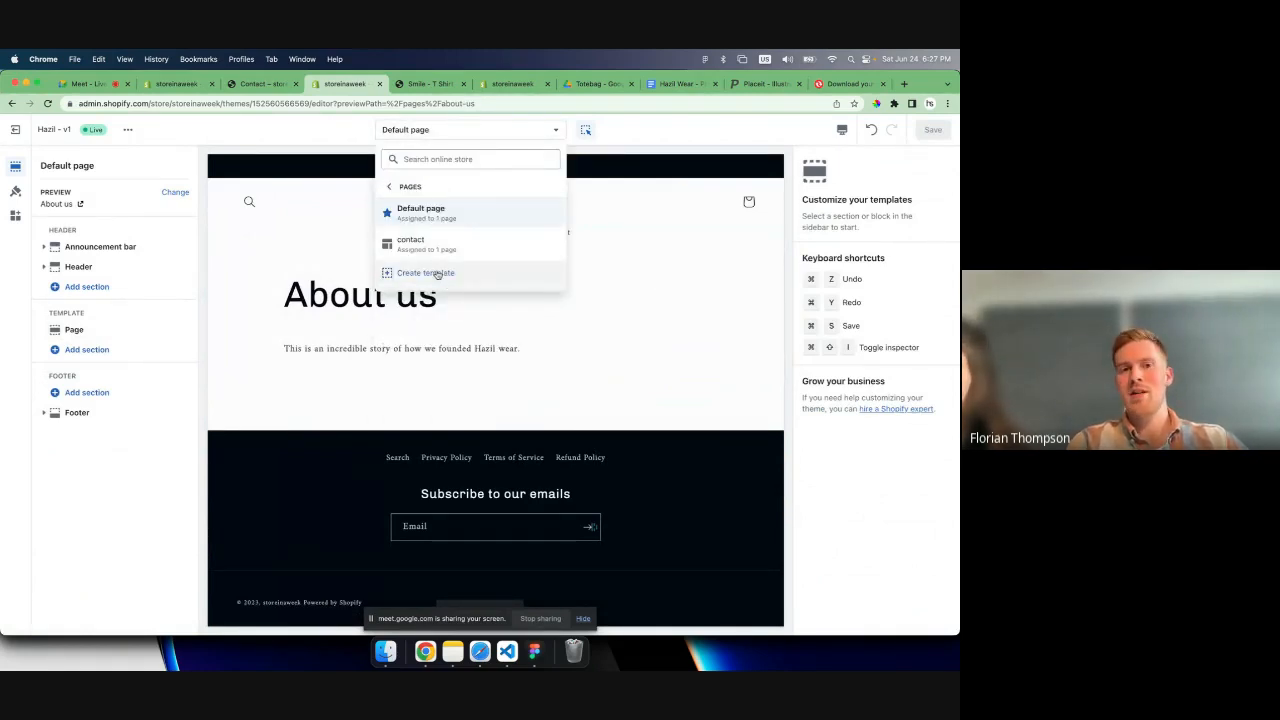
left_click(437, 273)
left_click(409, 373)
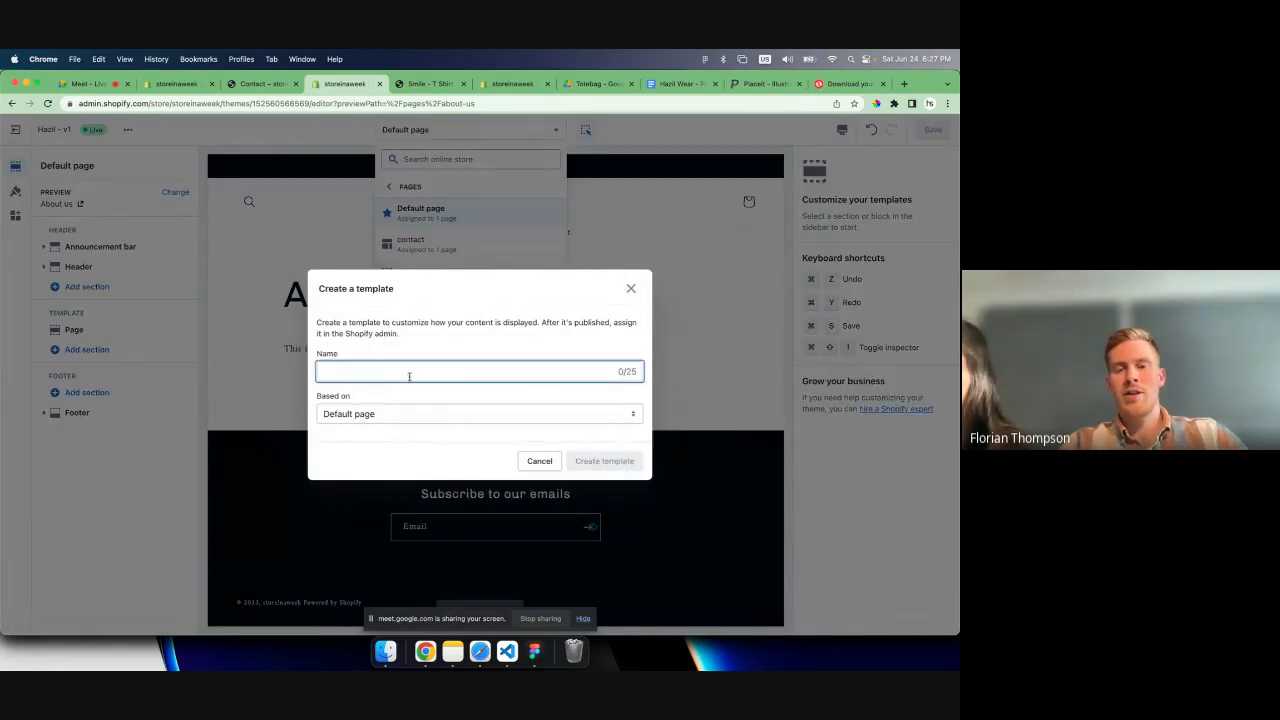
type("about")
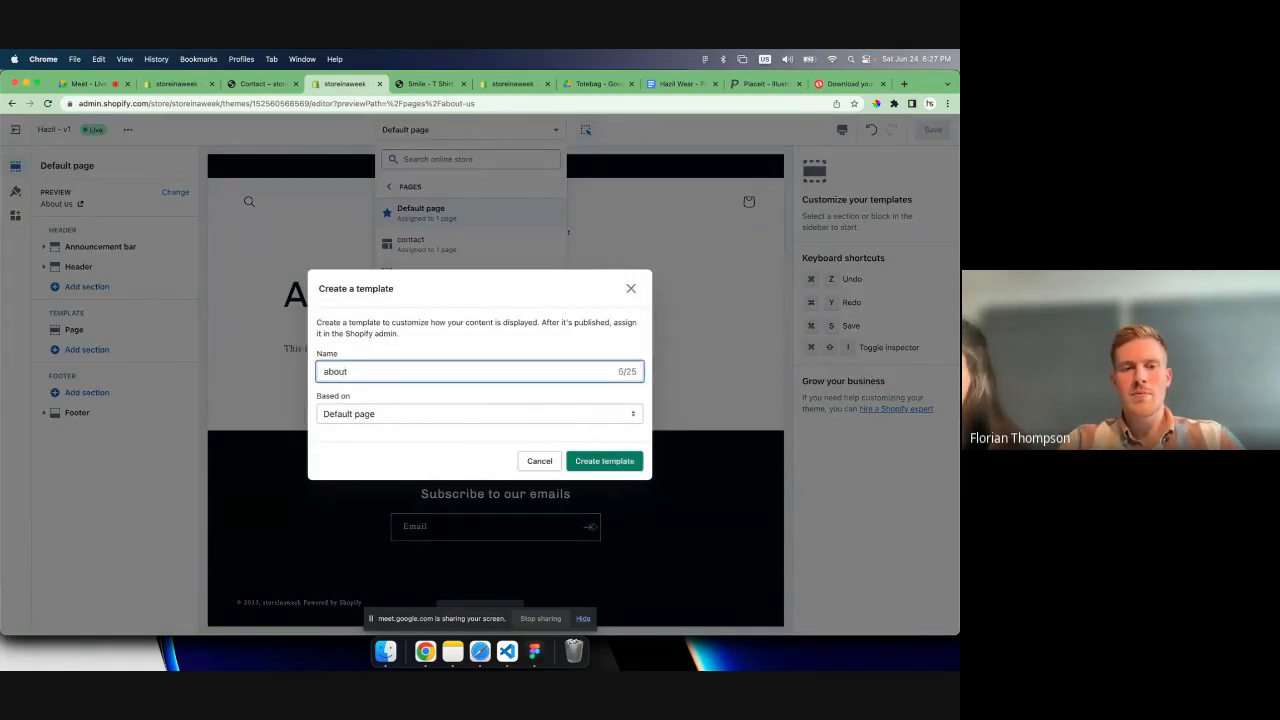
type("-us")
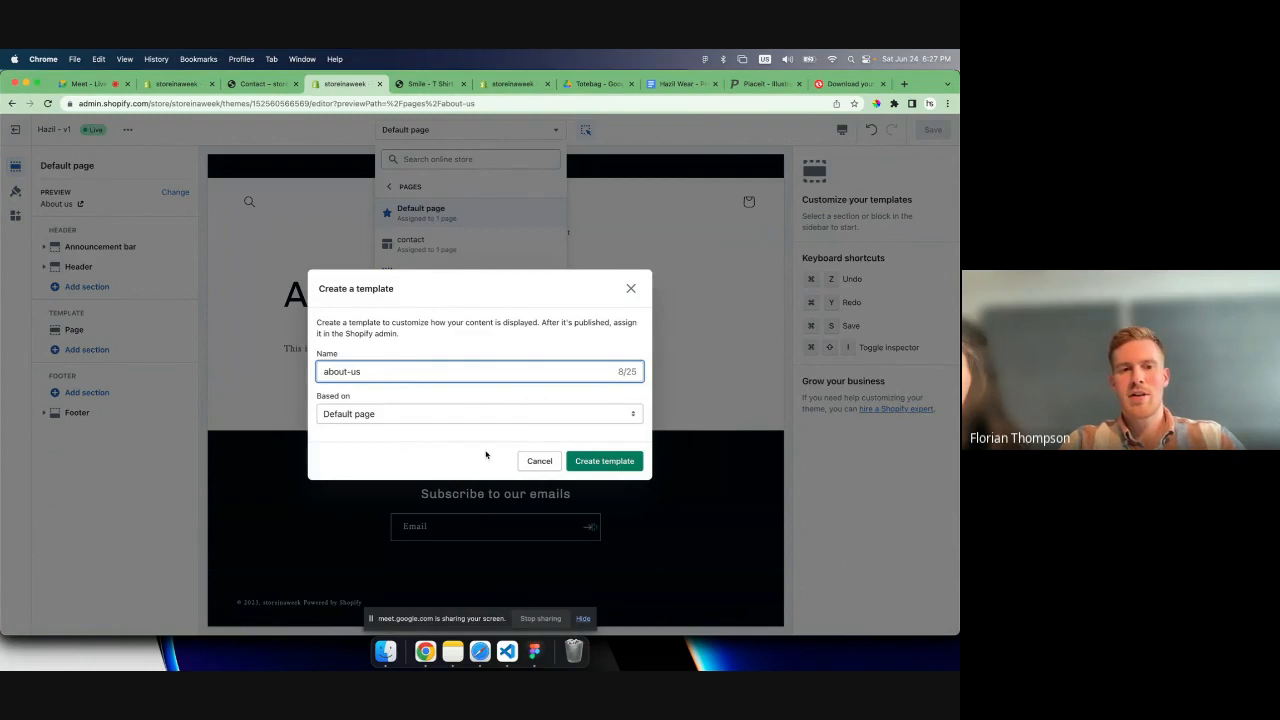
left_click(602, 461)
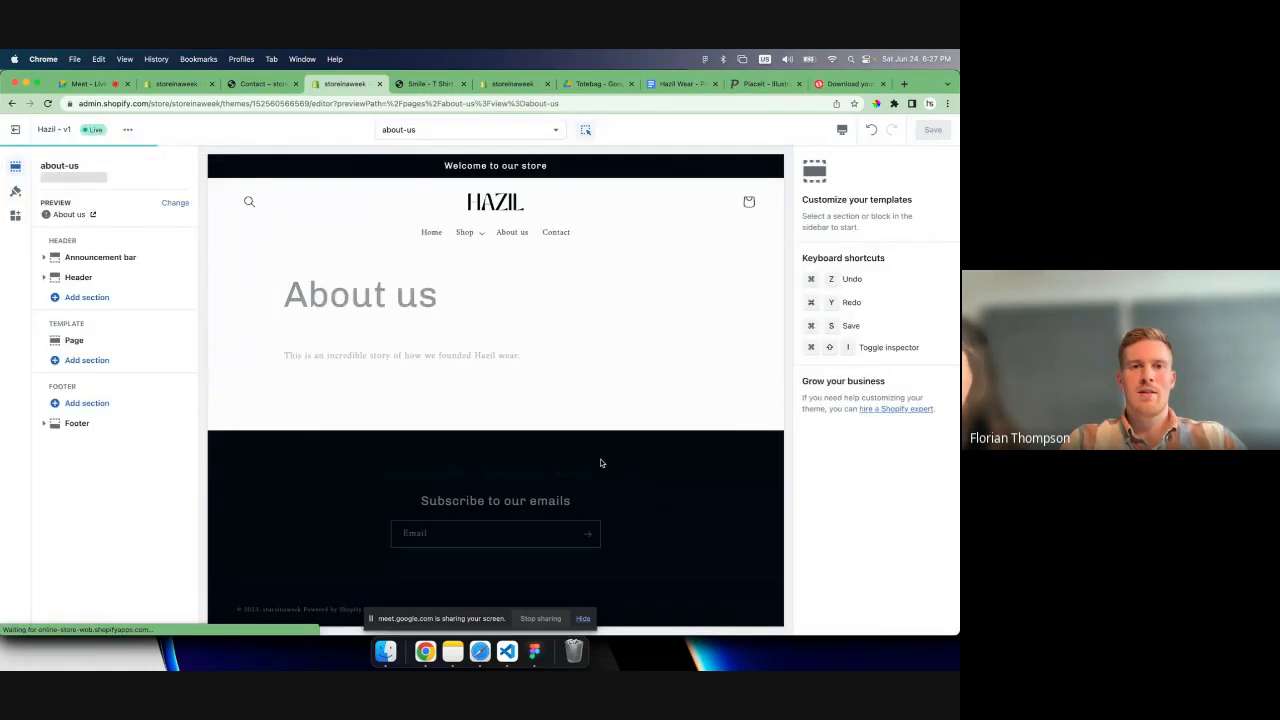
- Check the theme editor's list of page templates for the new about-us template, reloading the editor to refresh it
left_click(454, 131)
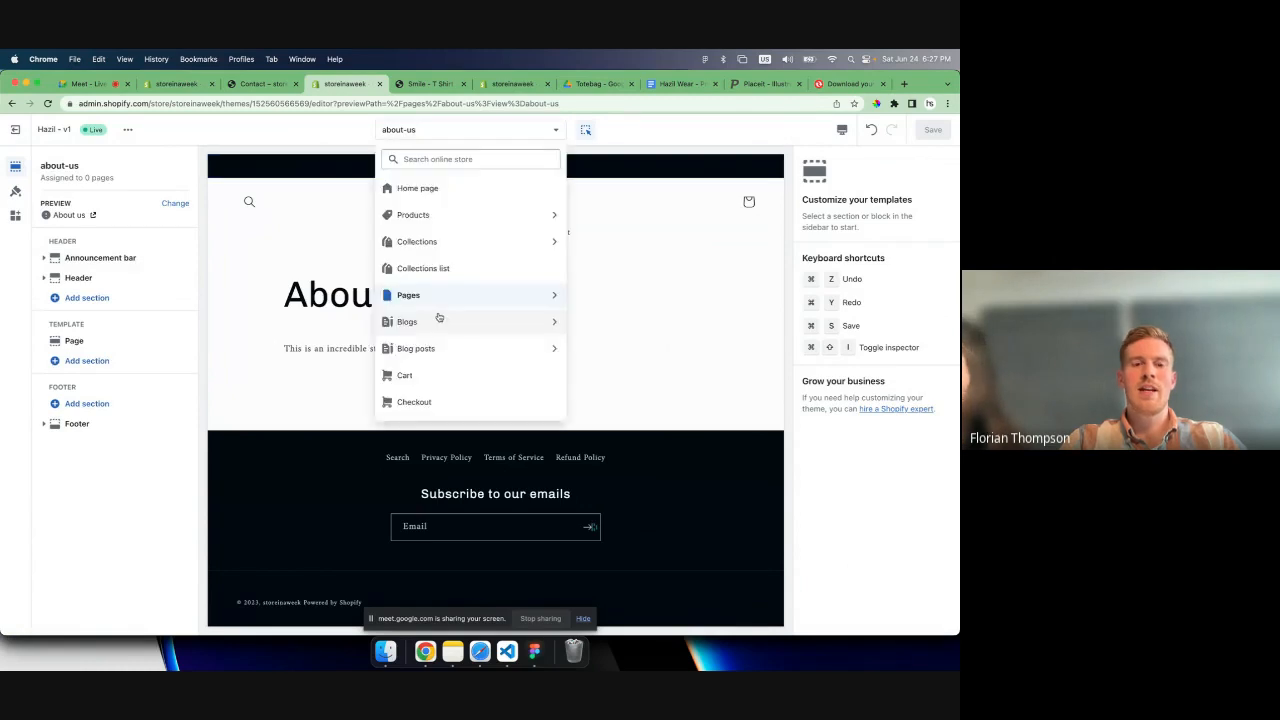
left_click(437, 298)
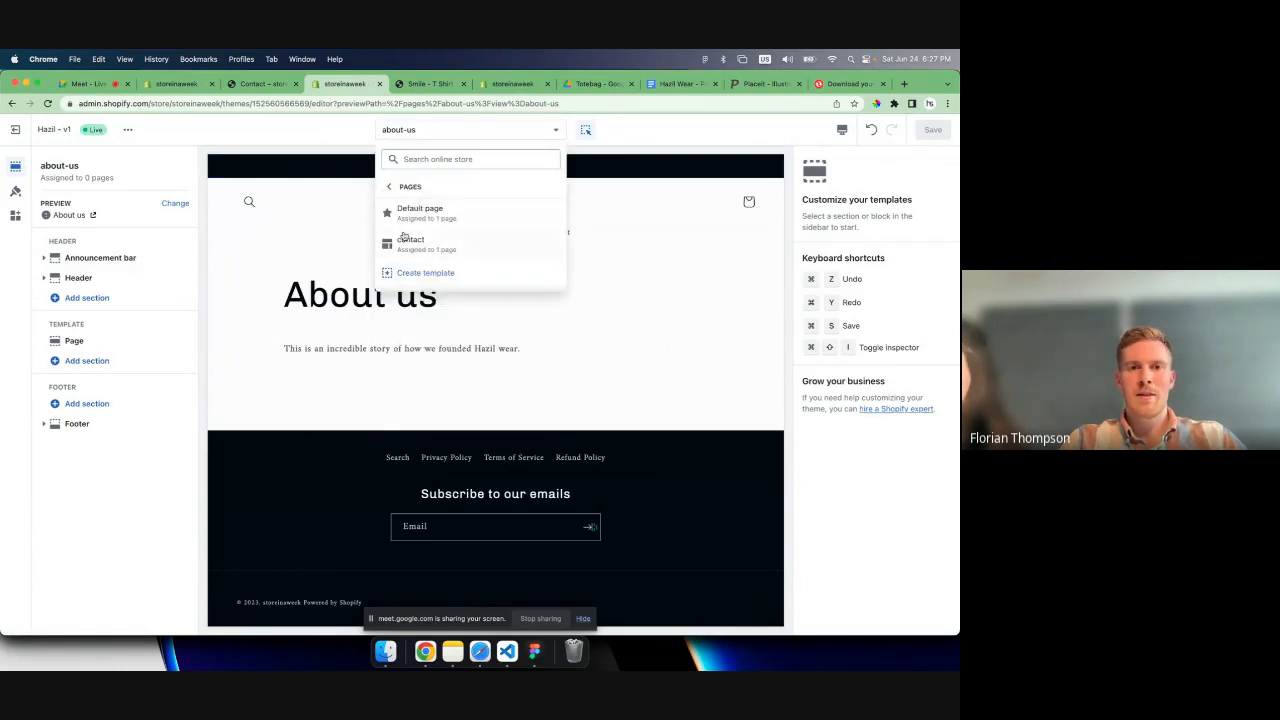
left_click(390, 187)
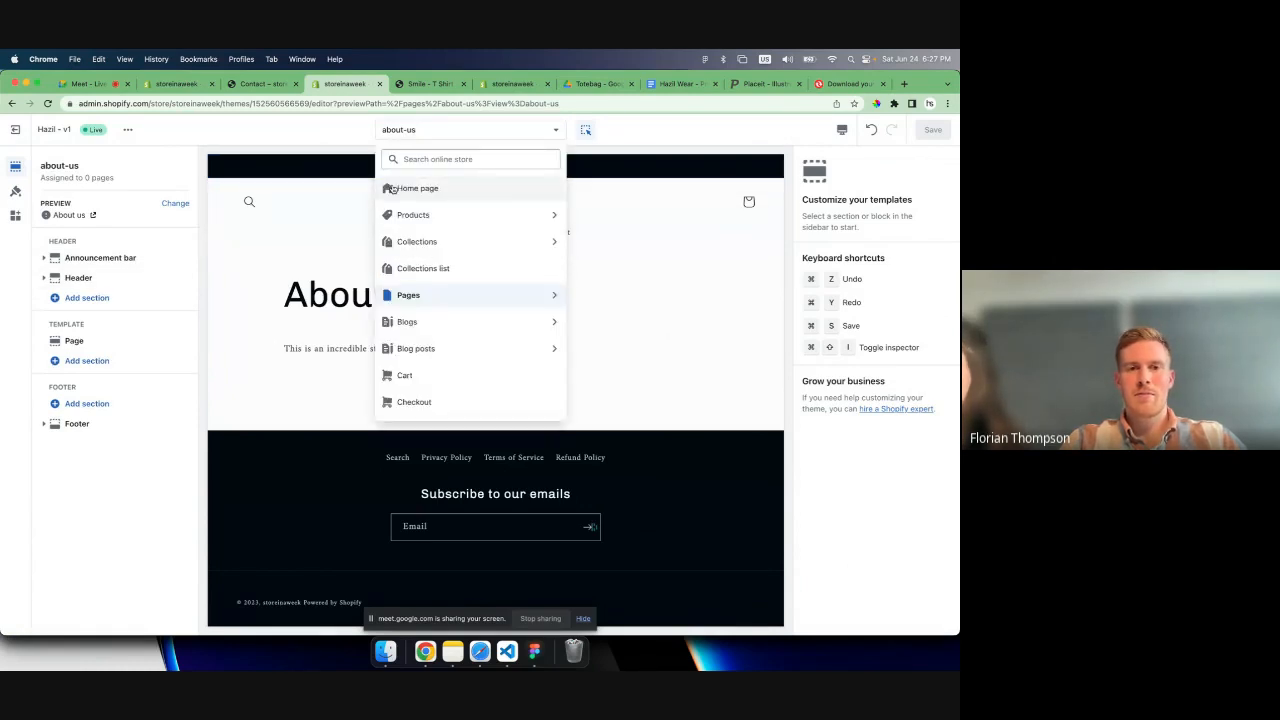
left_click(405, 295)
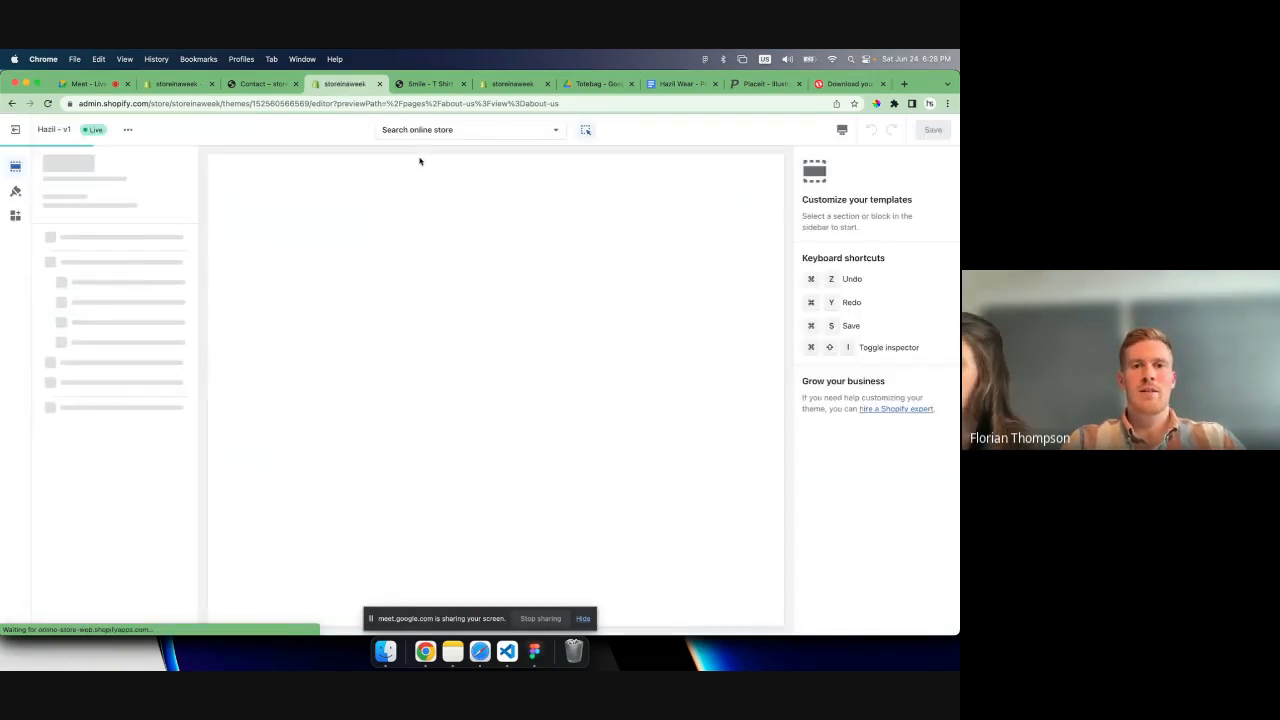
left_click(434, 129)
left_click(430, 290)
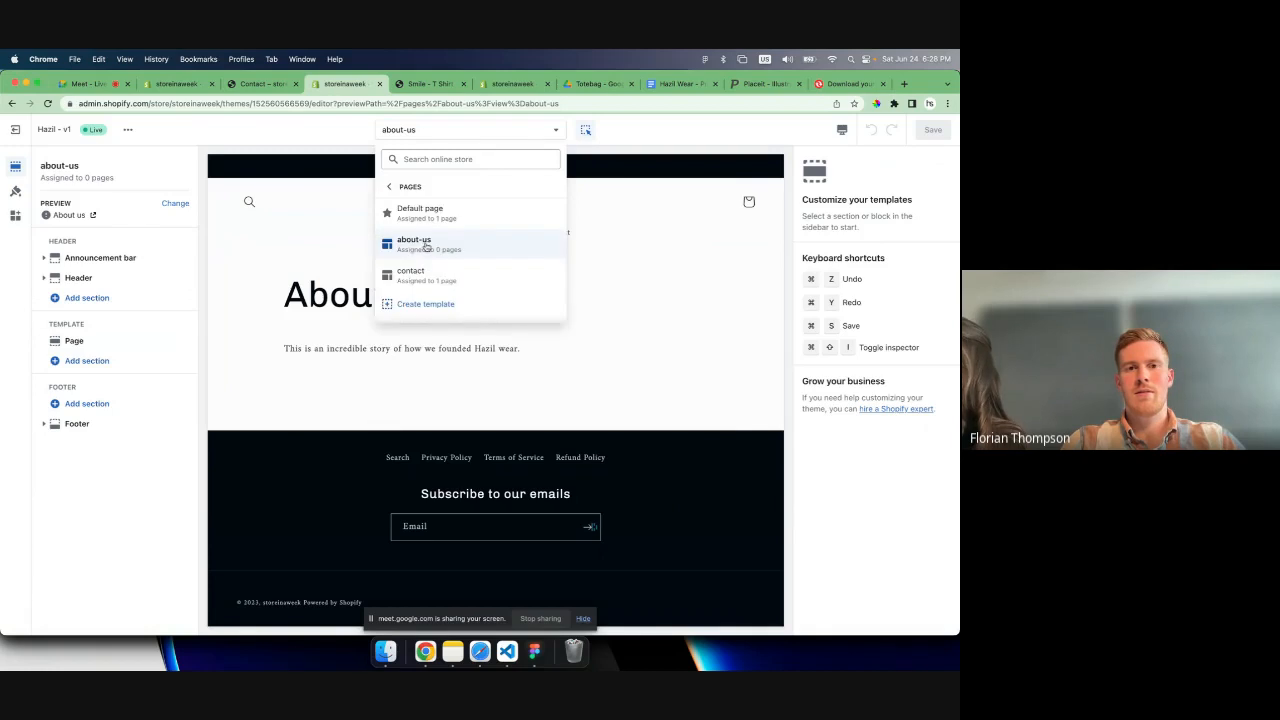
- Add a Slideshow section below the page content in the about-us template
left_click(283, 338)
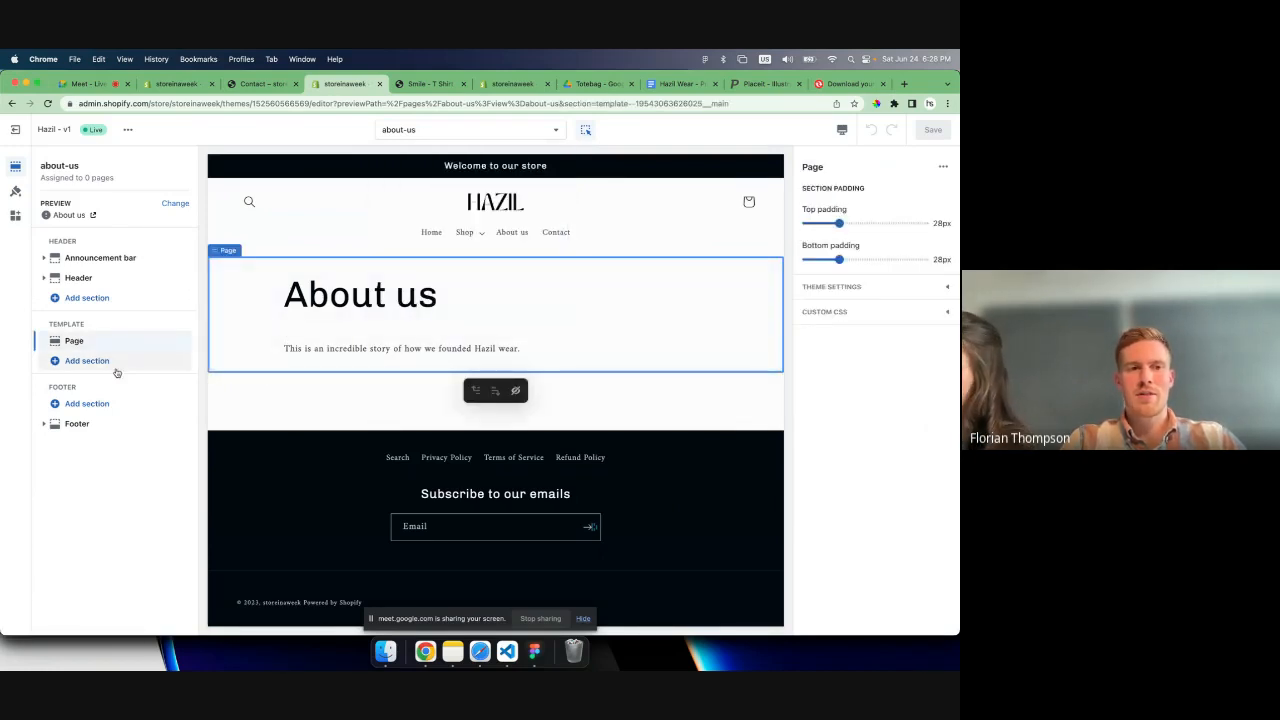
left_click(86, 360)
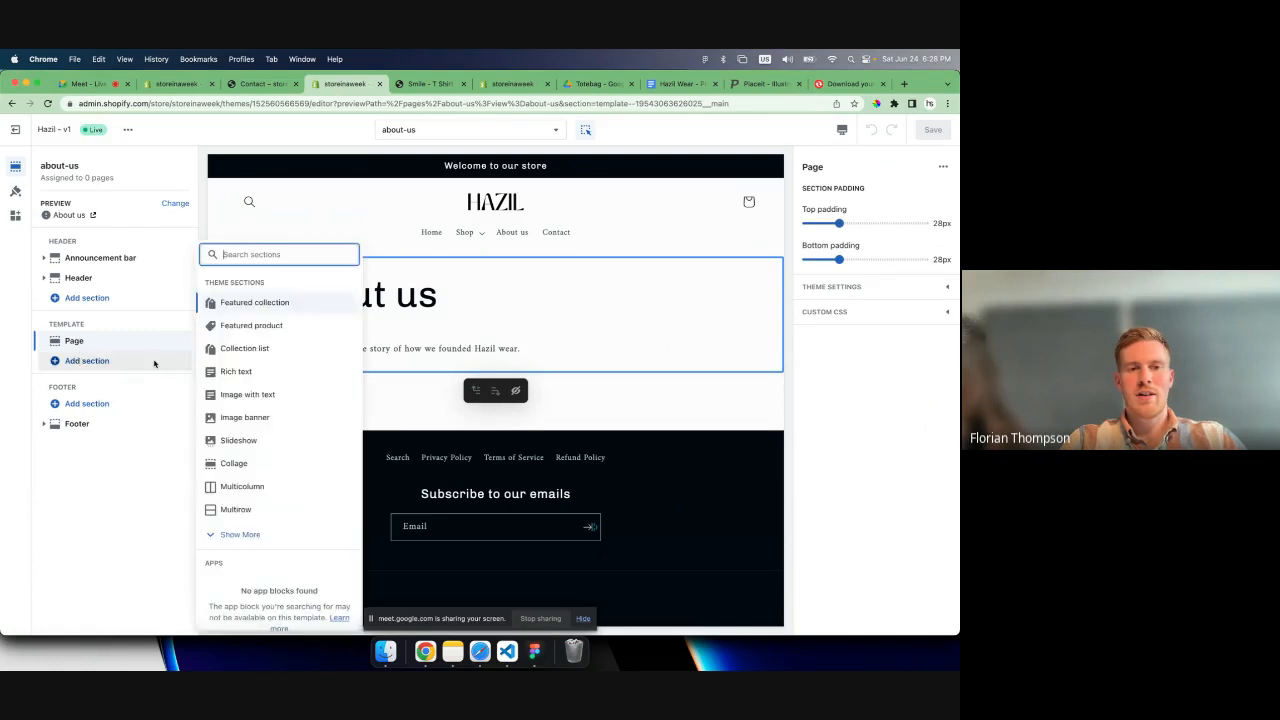
scroll(260, 441, "down", 1)
left_click(250, 432)
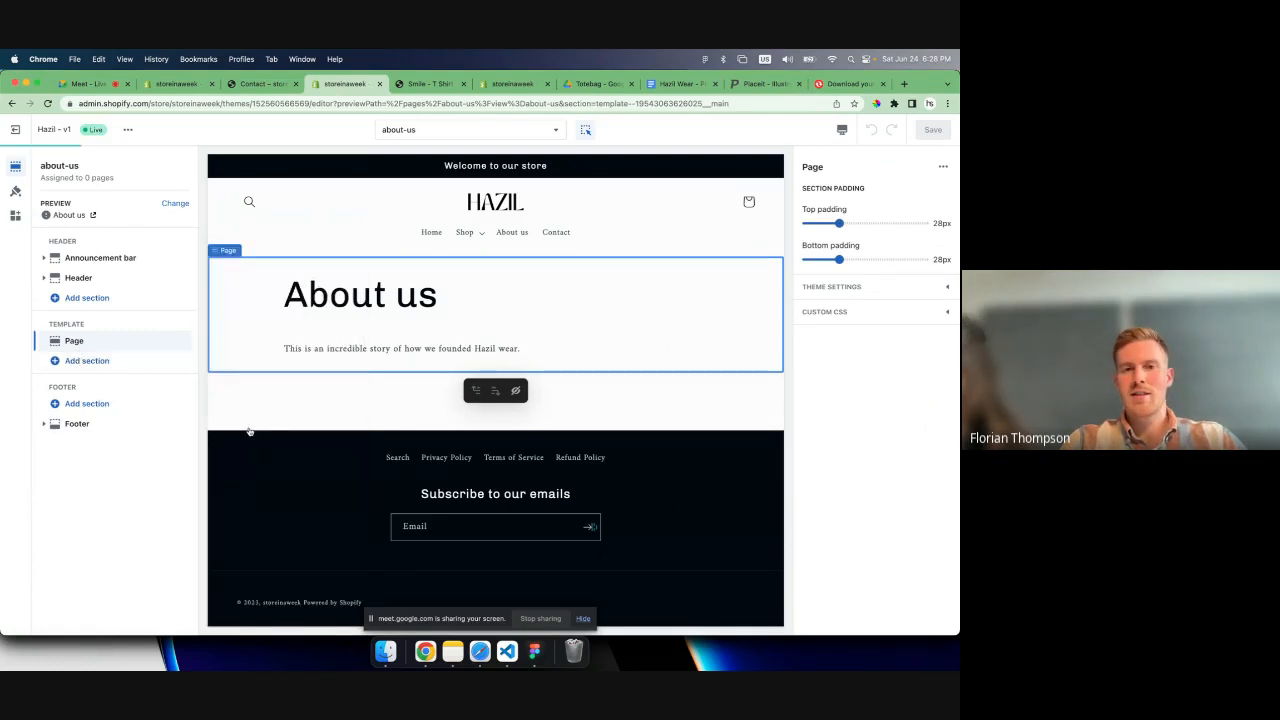
- Set the first slide's image to hazilwear-totebag-we-are-all-wonderful-lifestyle-1 from the store library and save the about-us template
left_click(678, 428)
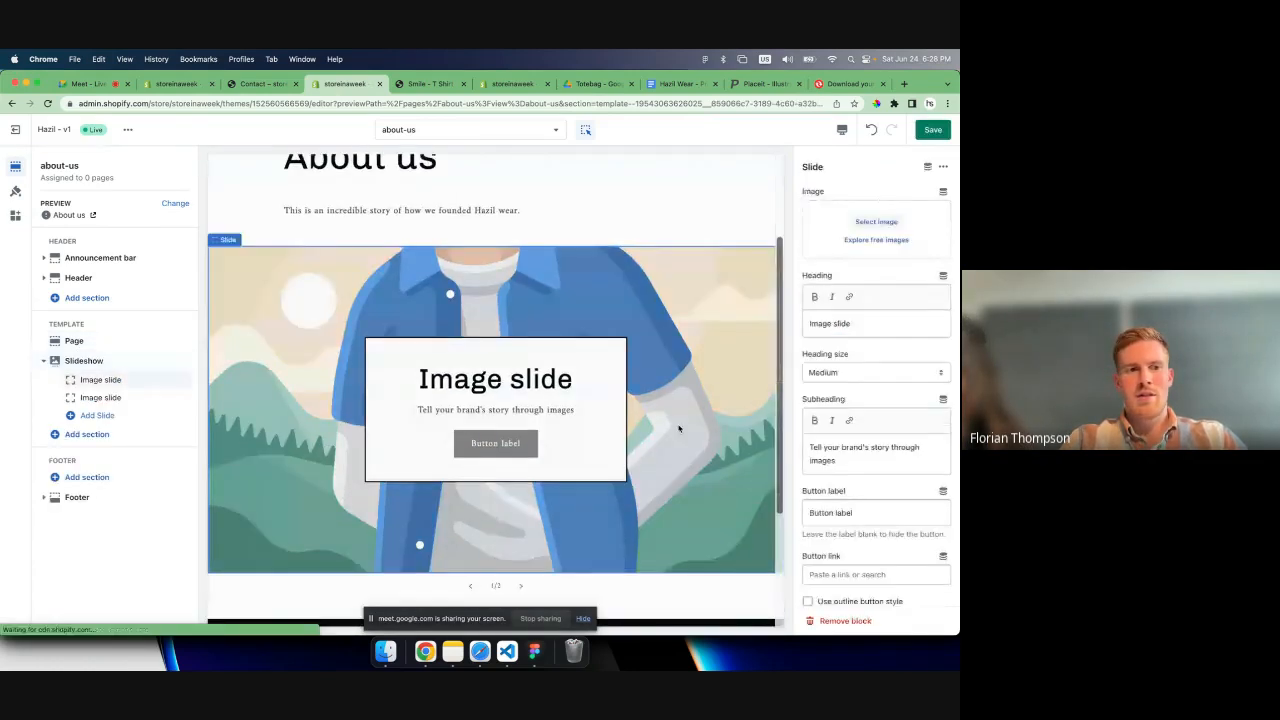
left_click(876, 221)
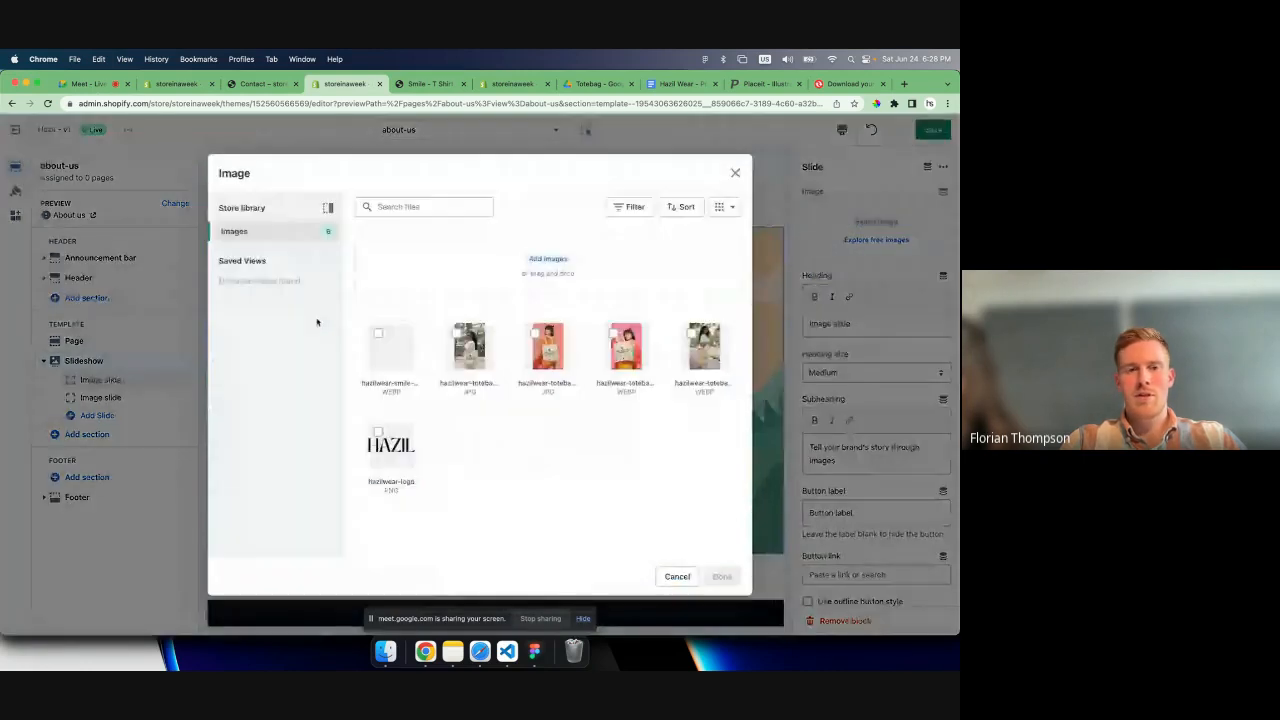
left_click(463, 355)
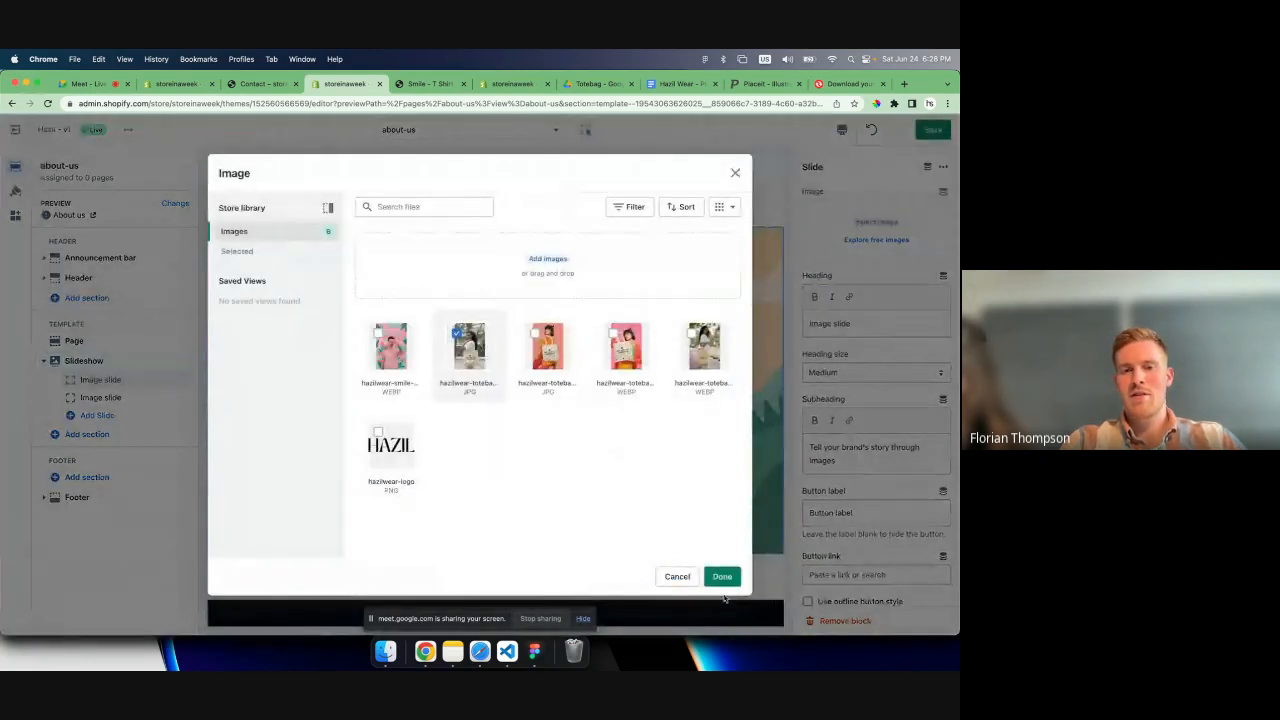
left_click(722, 577)
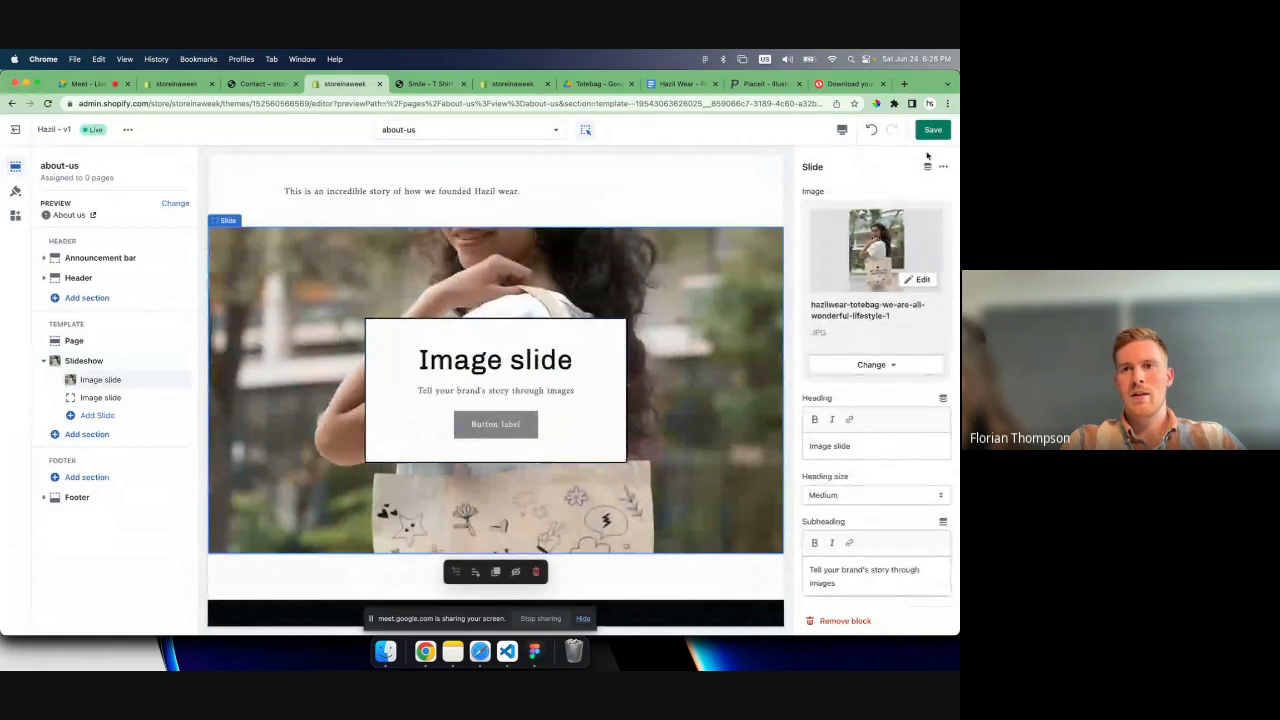
left_click(932, 130)
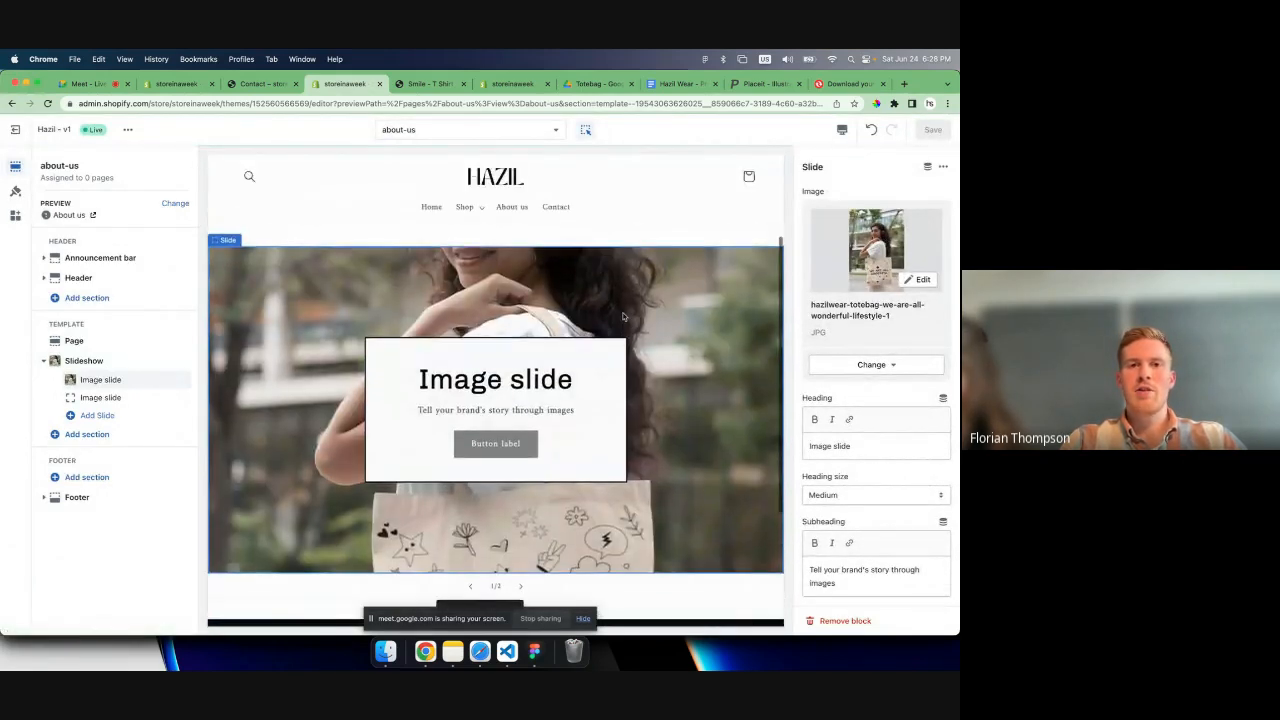
- Remove the Featured product section showing Smile - T Shirt from the contact template and save it
left_click(468, 132)
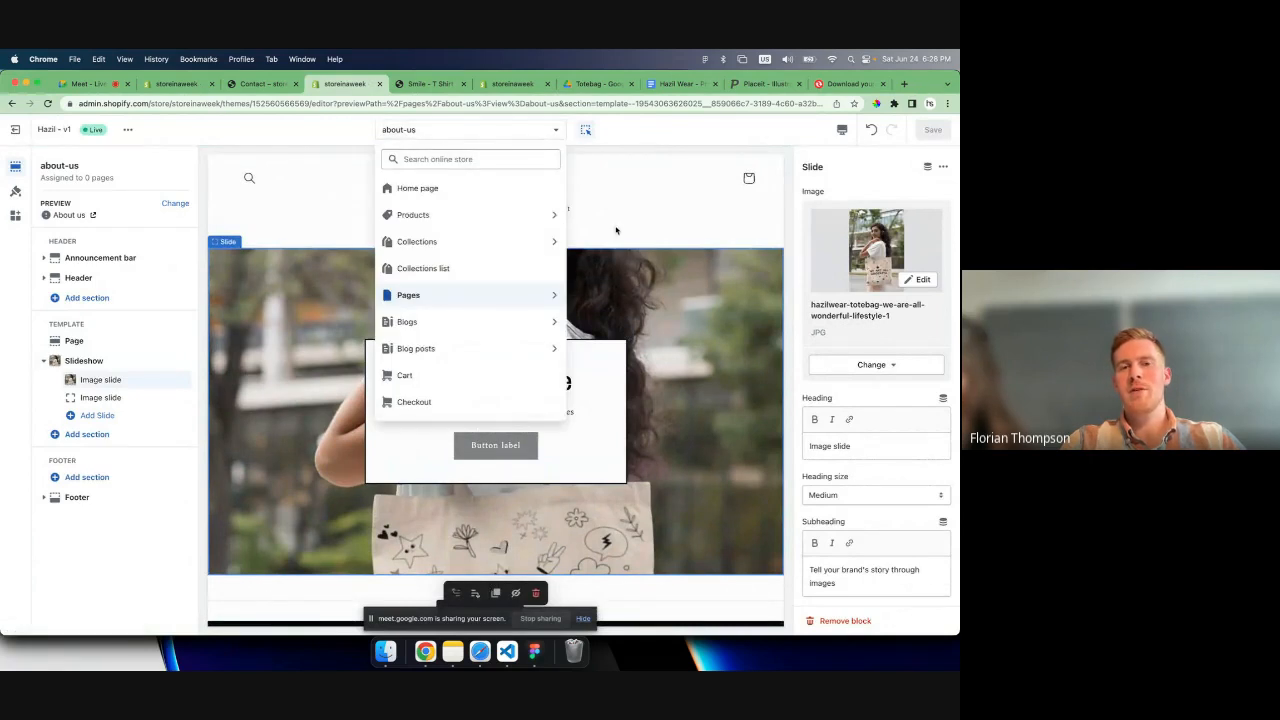
left_click(537, 221)
left_click(550, 211)
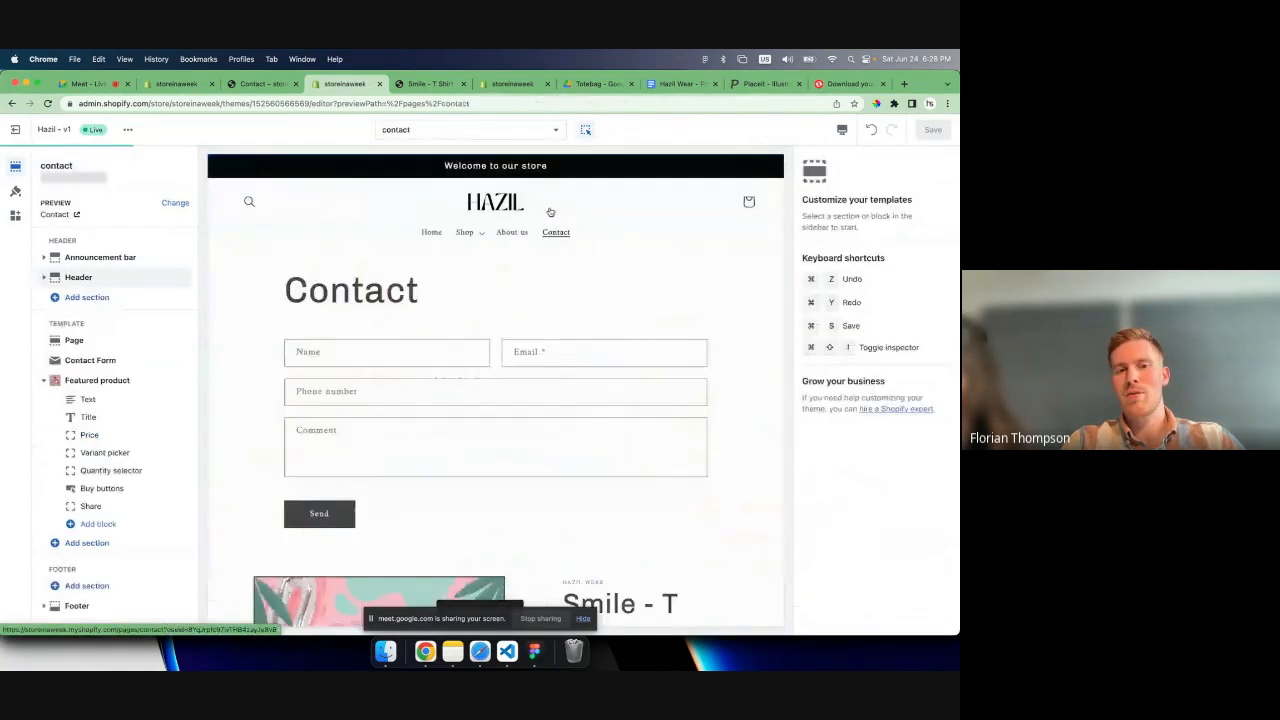
scroll(566, 318, "down", 5)
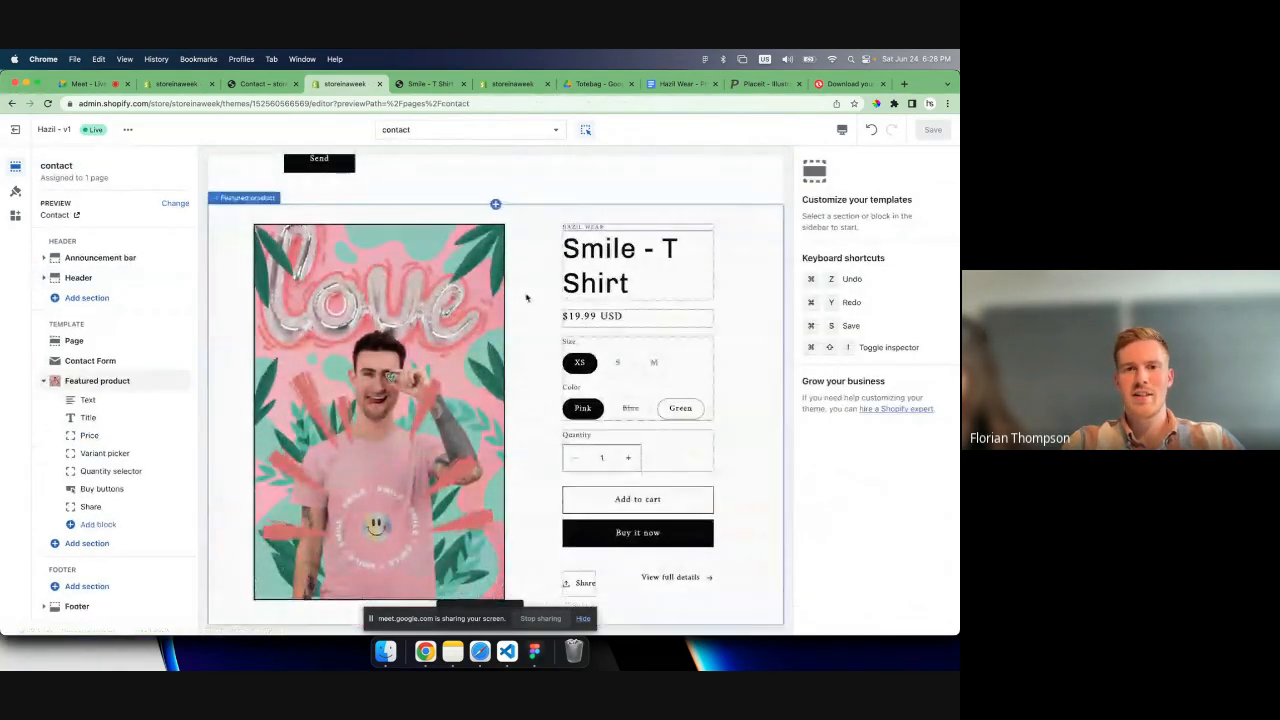
left_click(526, 294)
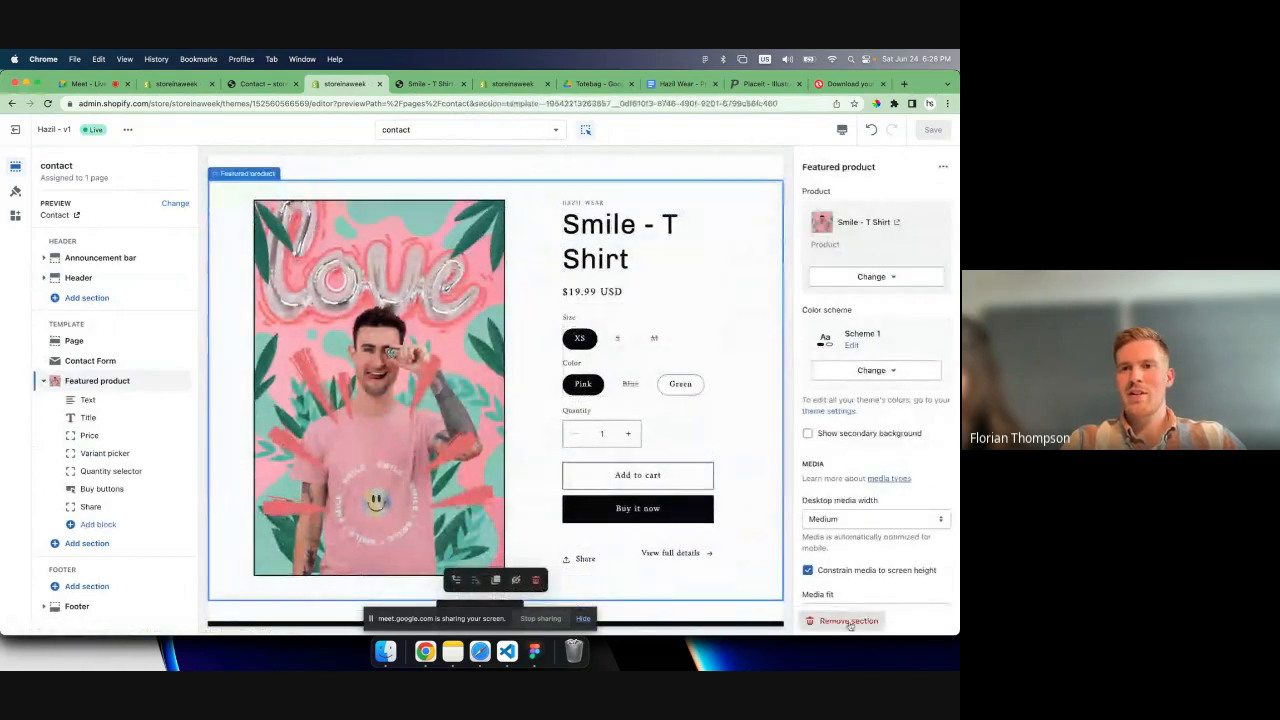
left_click(846, 620)
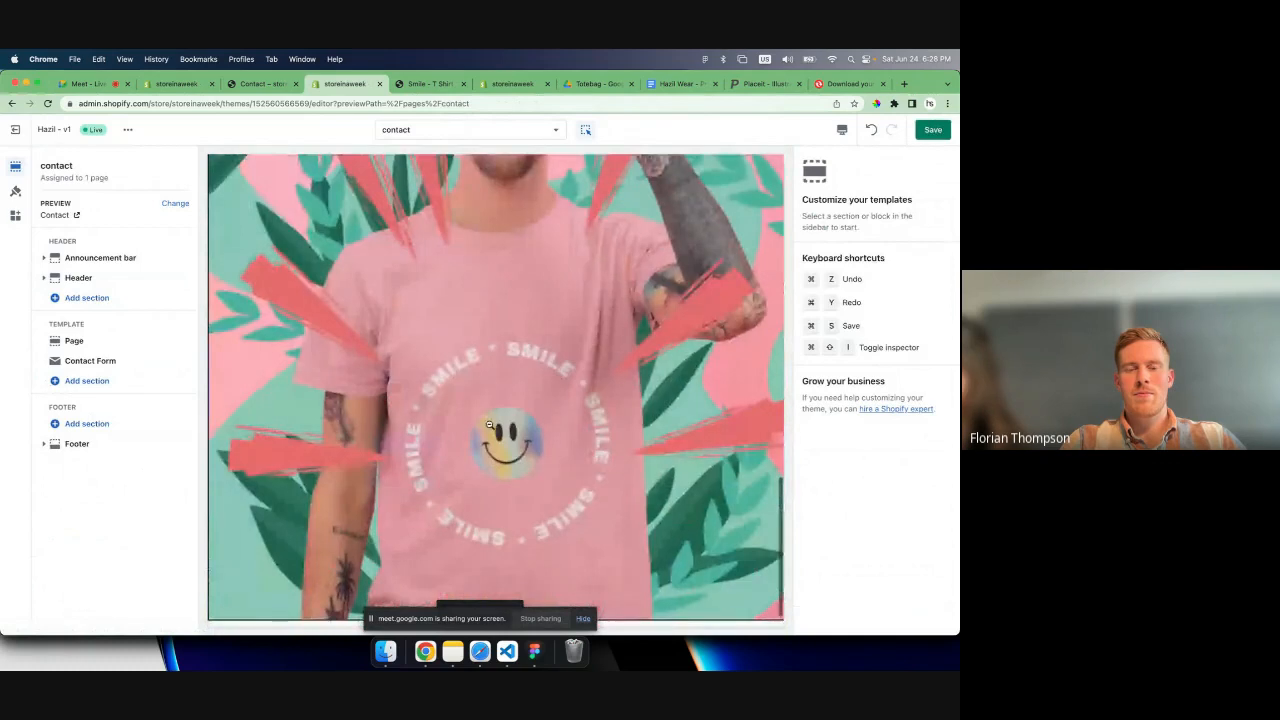
key("super+s")
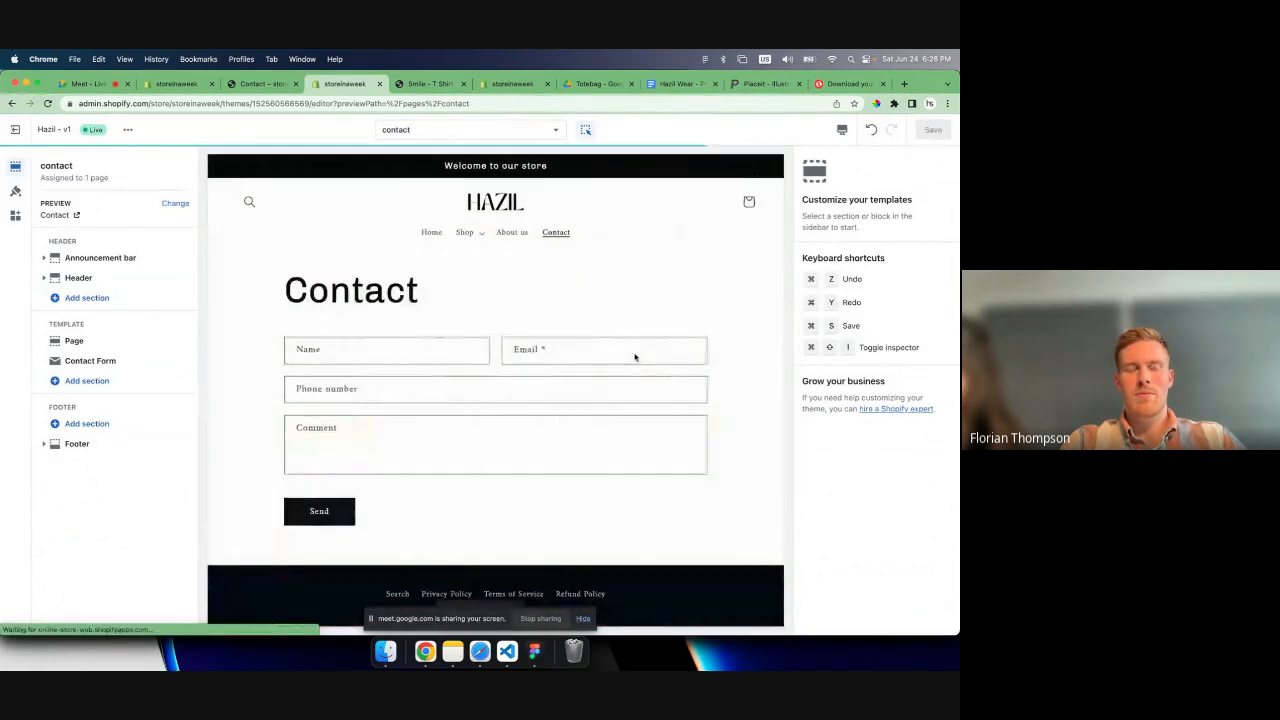
- Follow the About us link in the previewed store header and look over the page it leads to
scroll(478, 295, "down", 3)
scroll(478, 295, "up", 3)
left_click(512, 232)
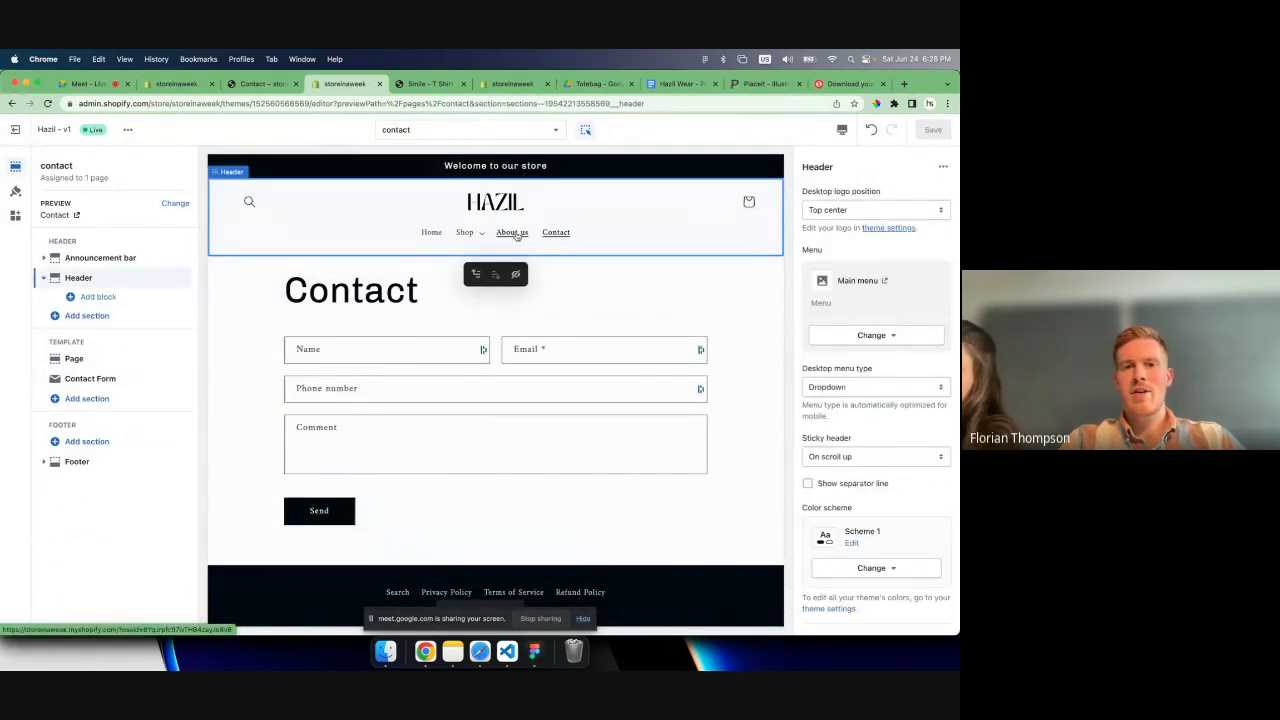
scroll(517, 237, "down", 2)
scroll(517, 237, "down", 5)
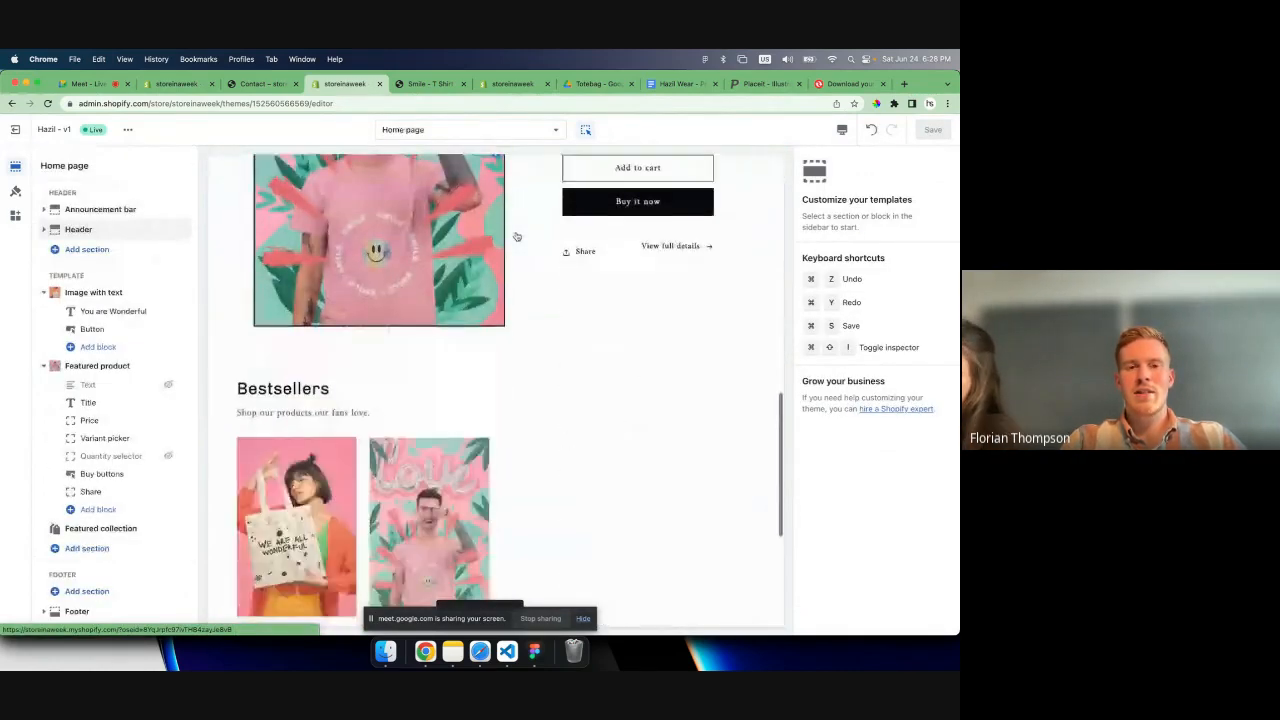
scroll(517, 237, "up", 7)
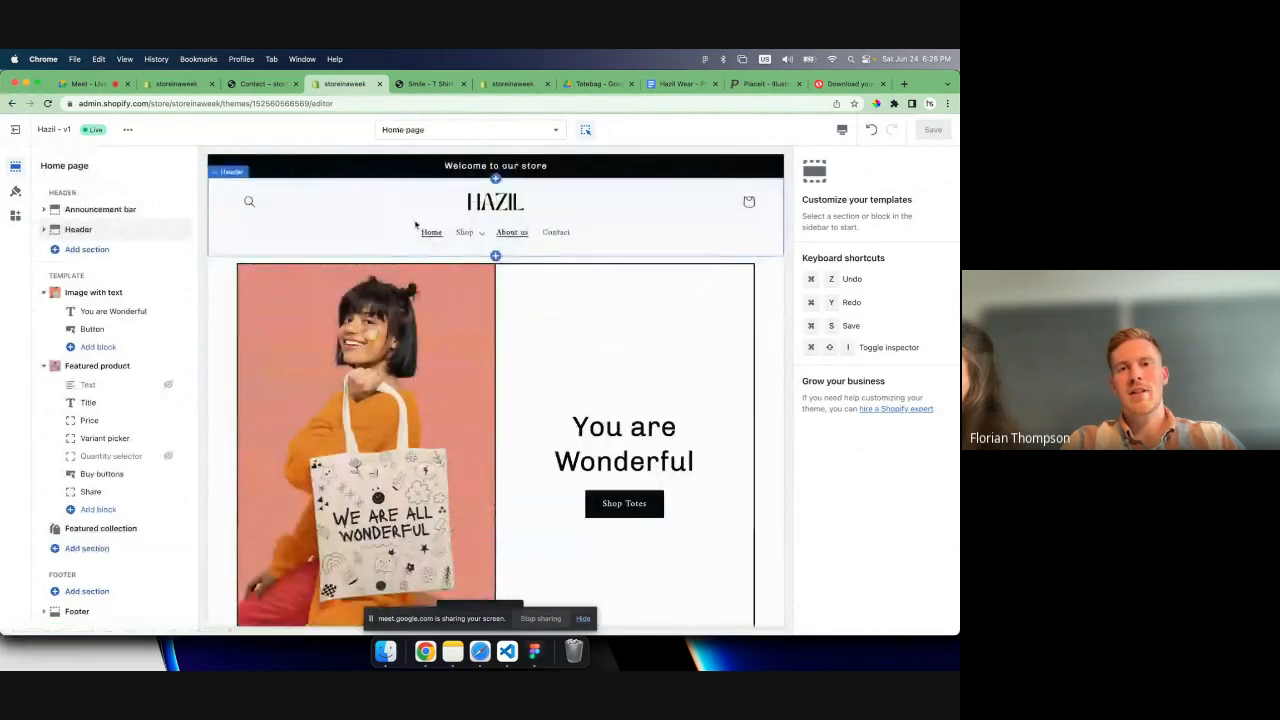
- Remove the Slideshow section and its tote bag slide from the about-us page template and save it
left_click(479, 131)
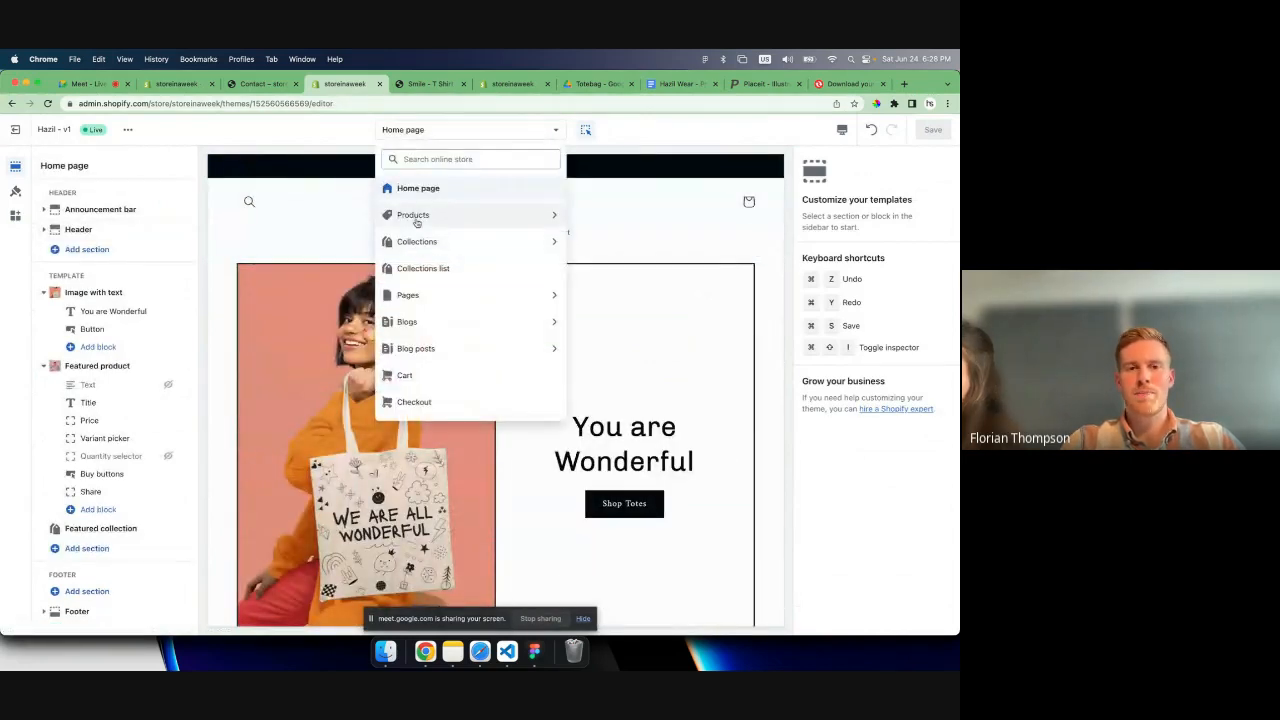
left_click(415, 294)
left_click(413, 243)
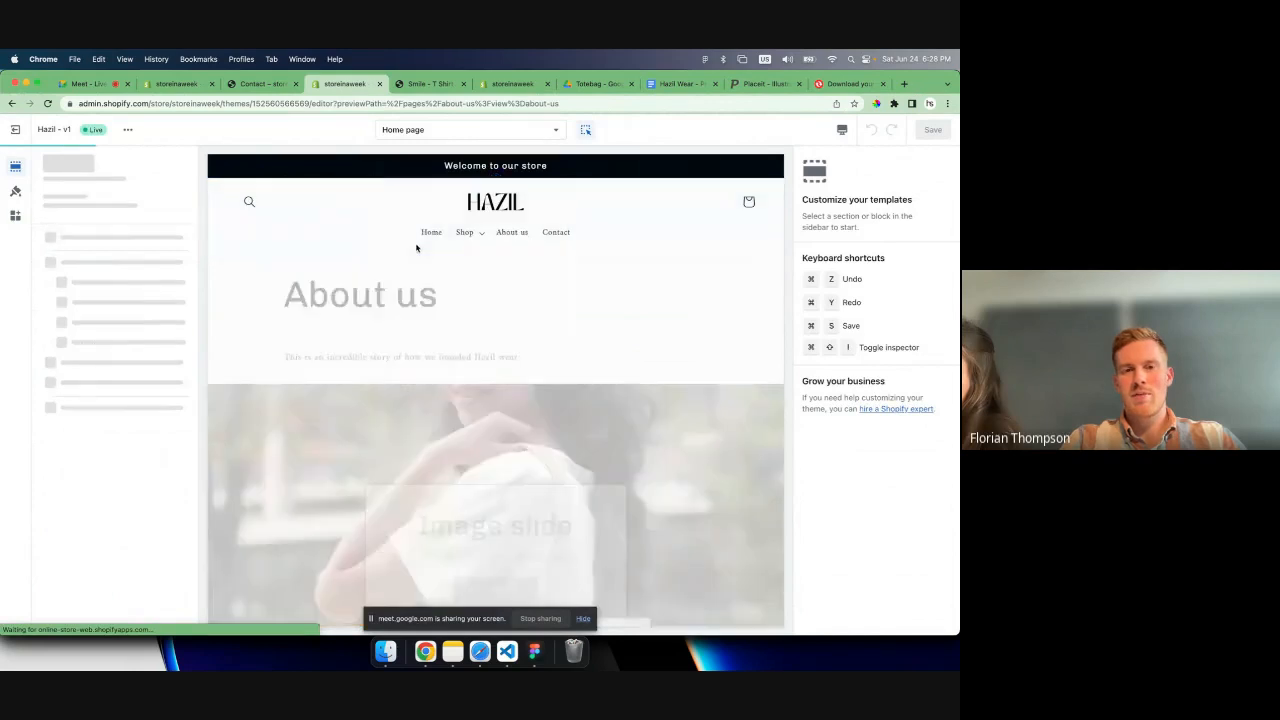
scroll(489, 403, "down", 4)
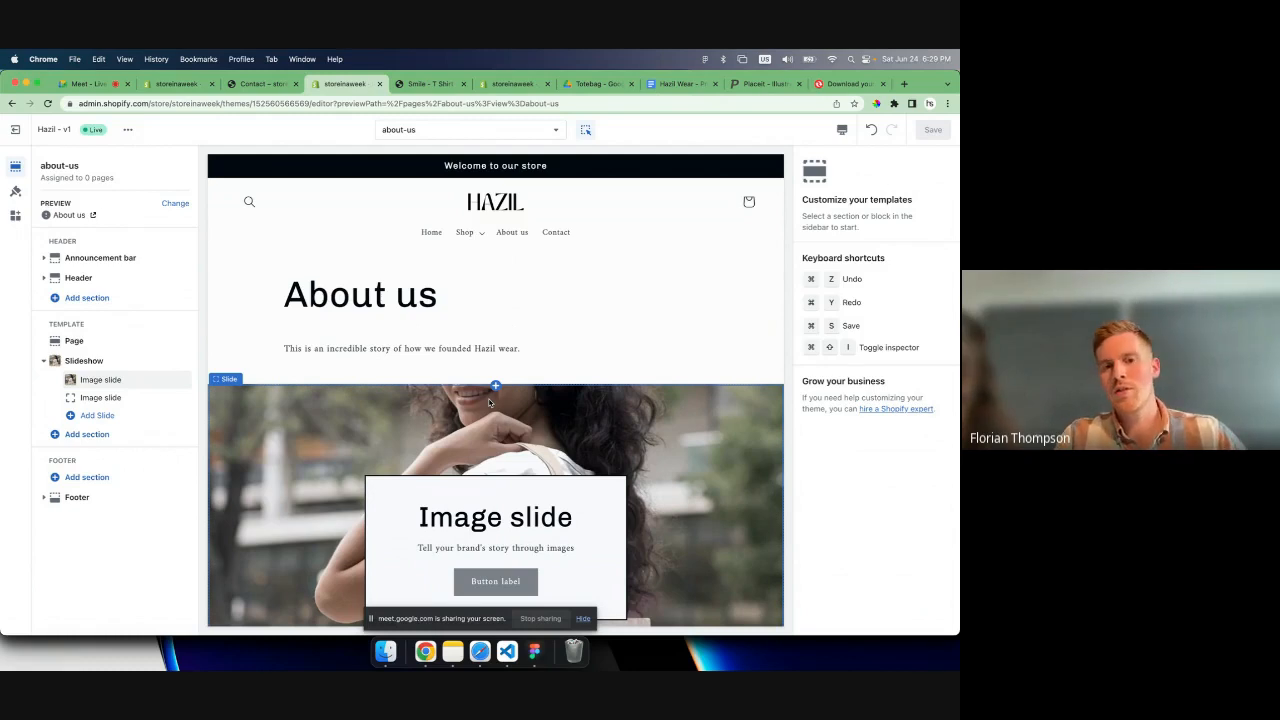
left_click(489, 403)
scroll(835, 427, "down", 5)
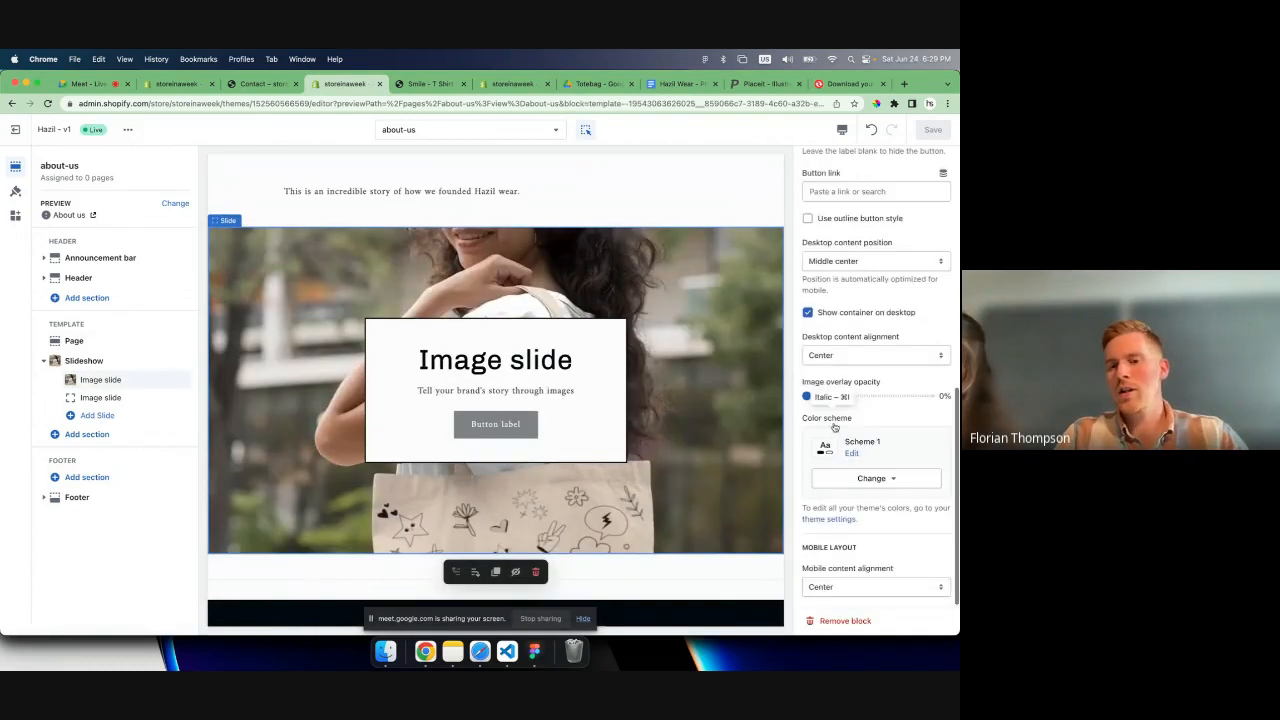
left_click(845, 620)
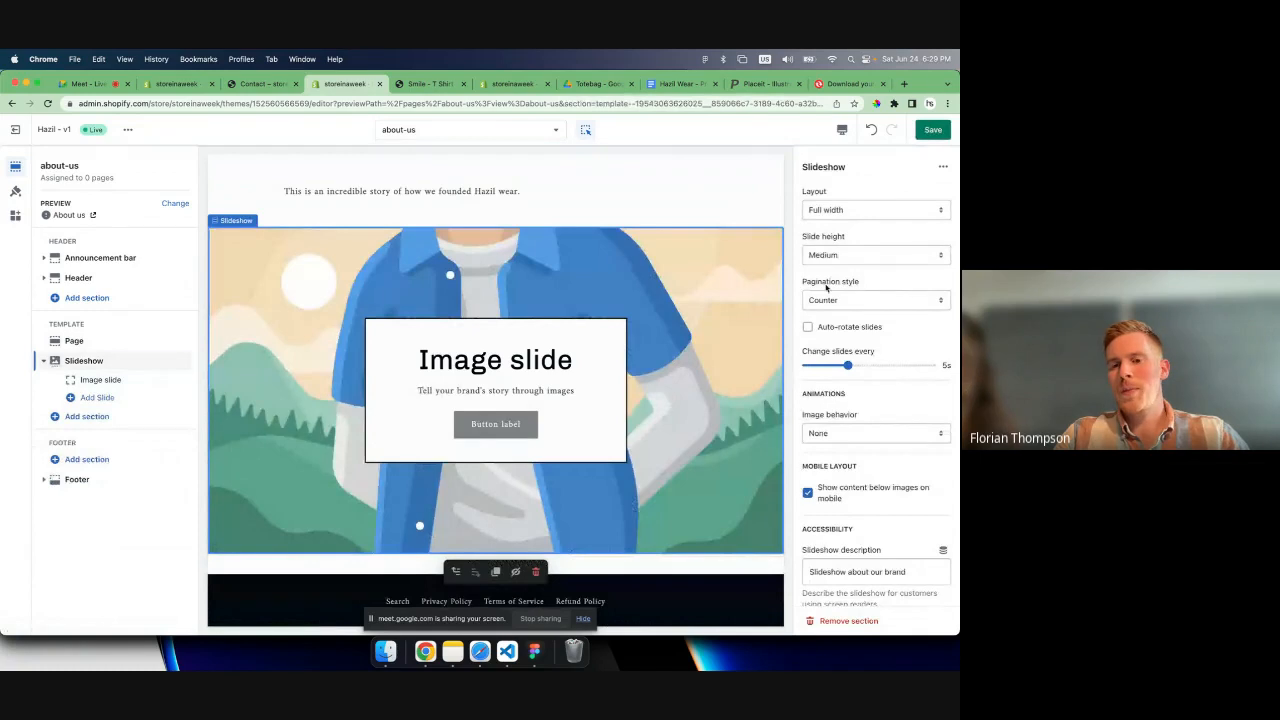
left_click(849, 621)
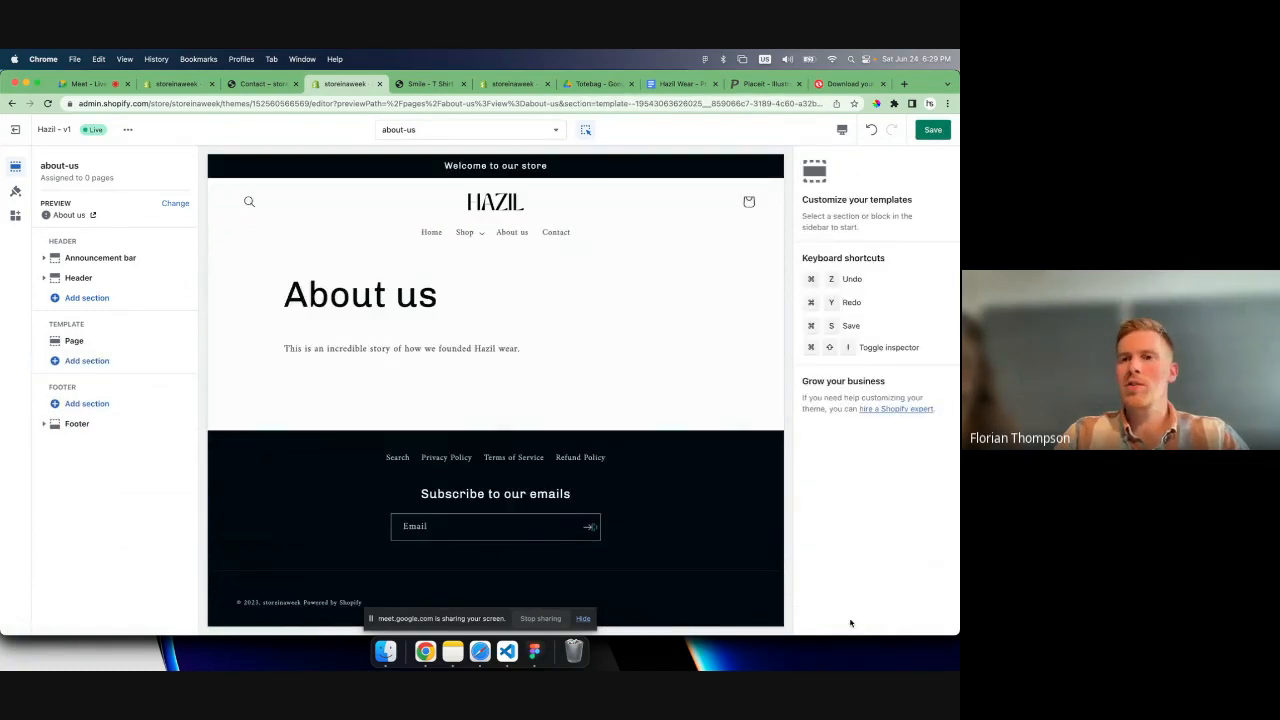
left_click(932, 131)
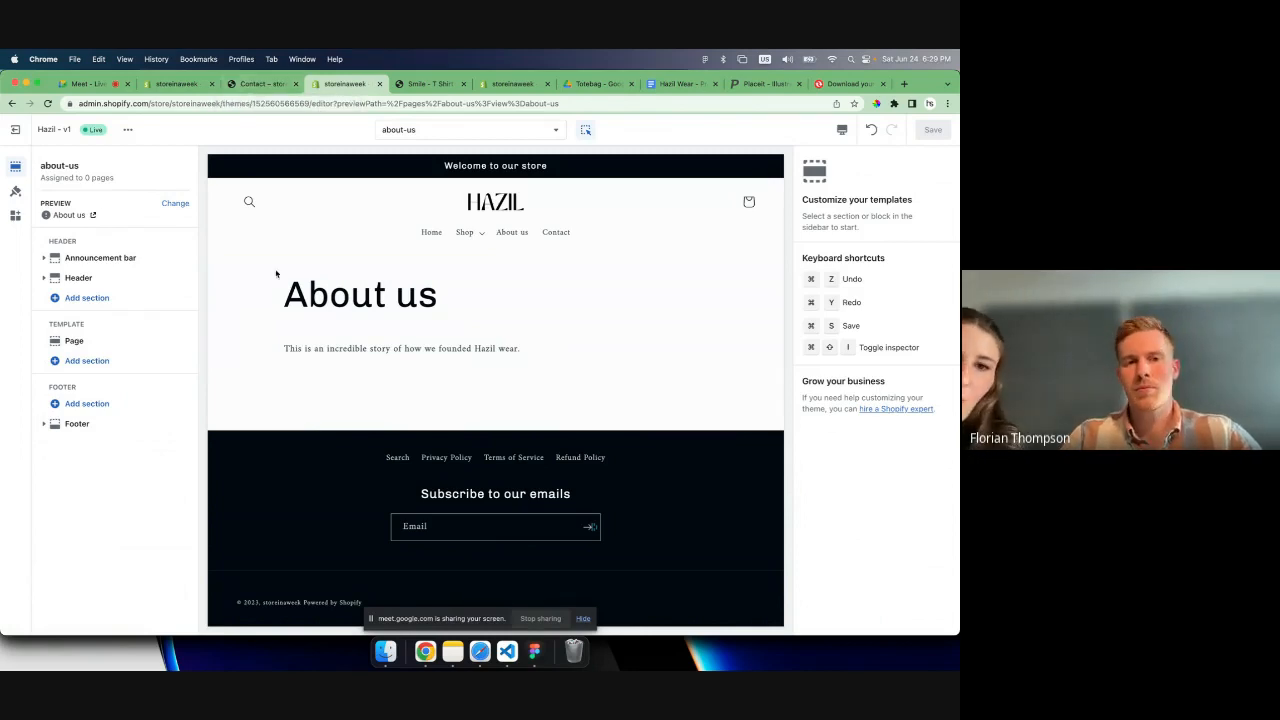
- Link the main menu's About us item to the About us page in the store's navigation and save the menu
left_click(249, 312)
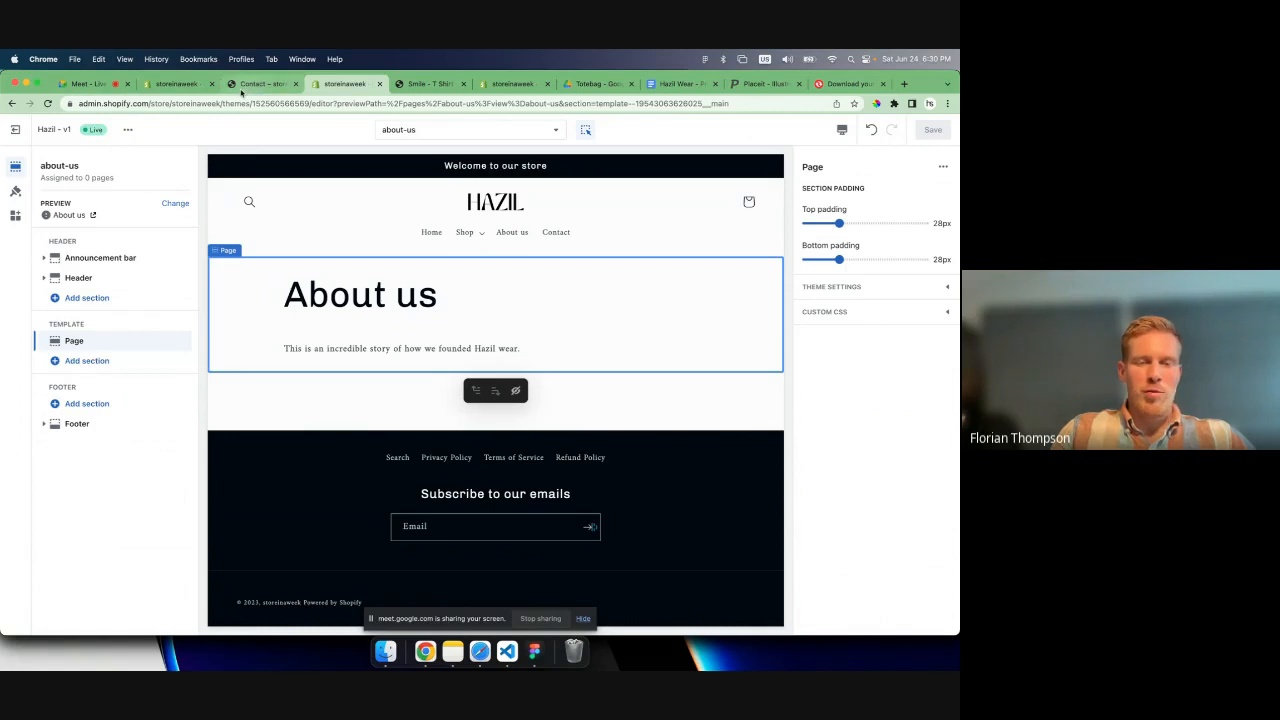
left_click(180, 86)
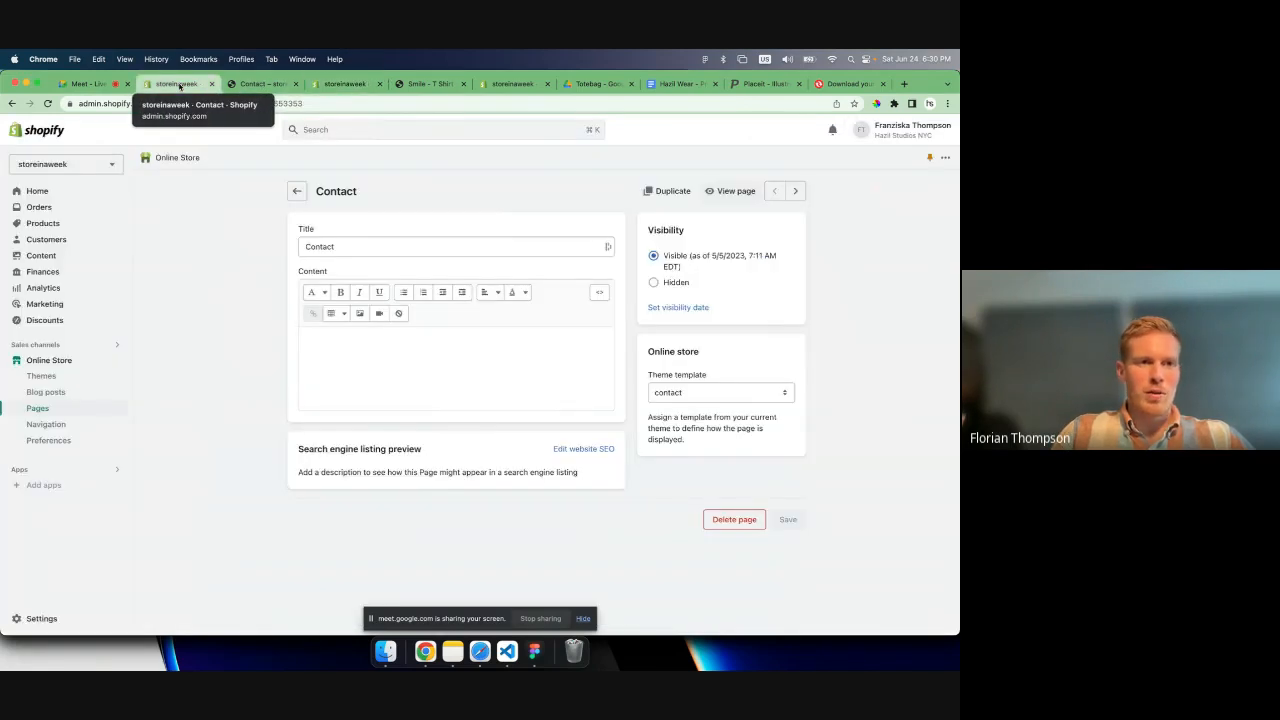
left_click(45, 424)
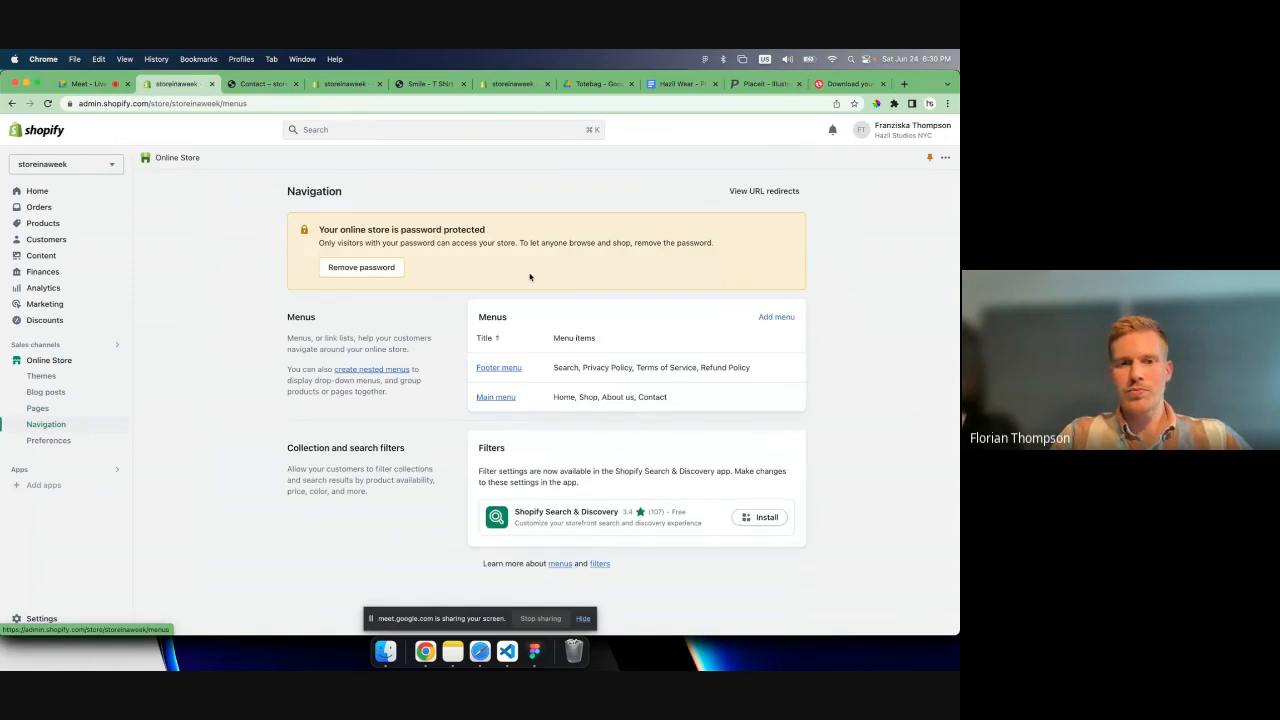
left_click(496, 397)
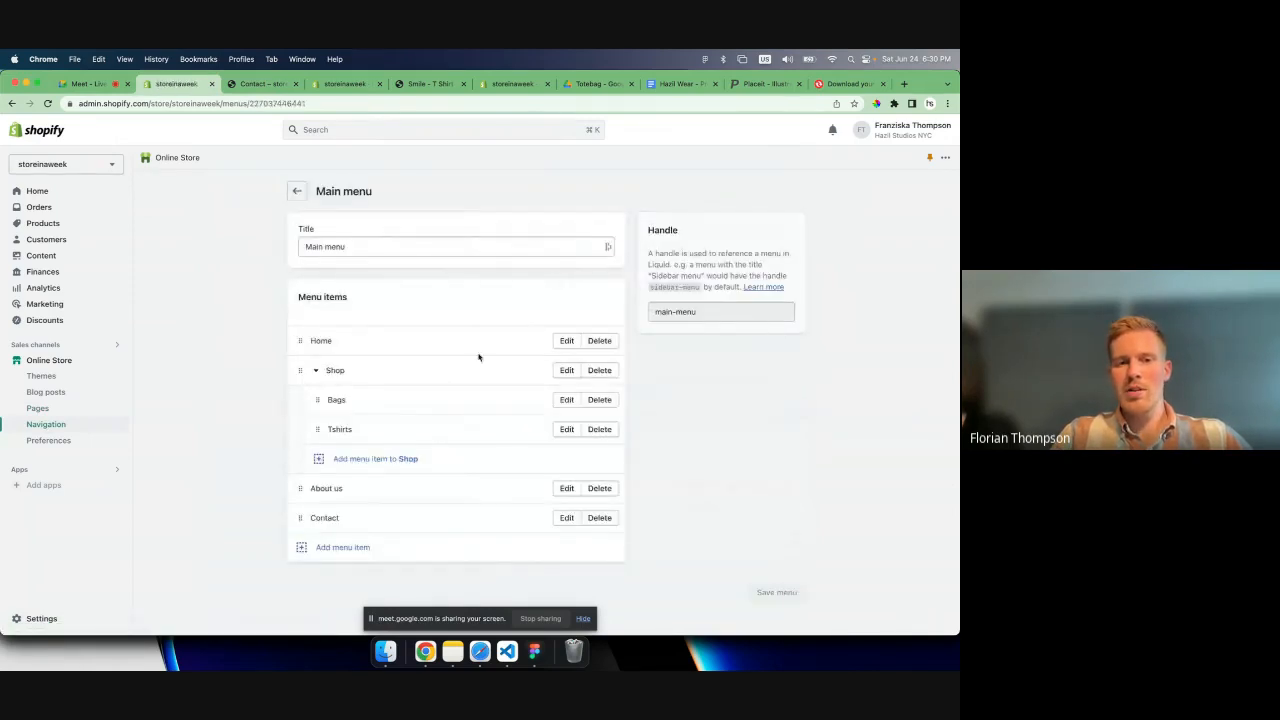
left_click(566, 488)
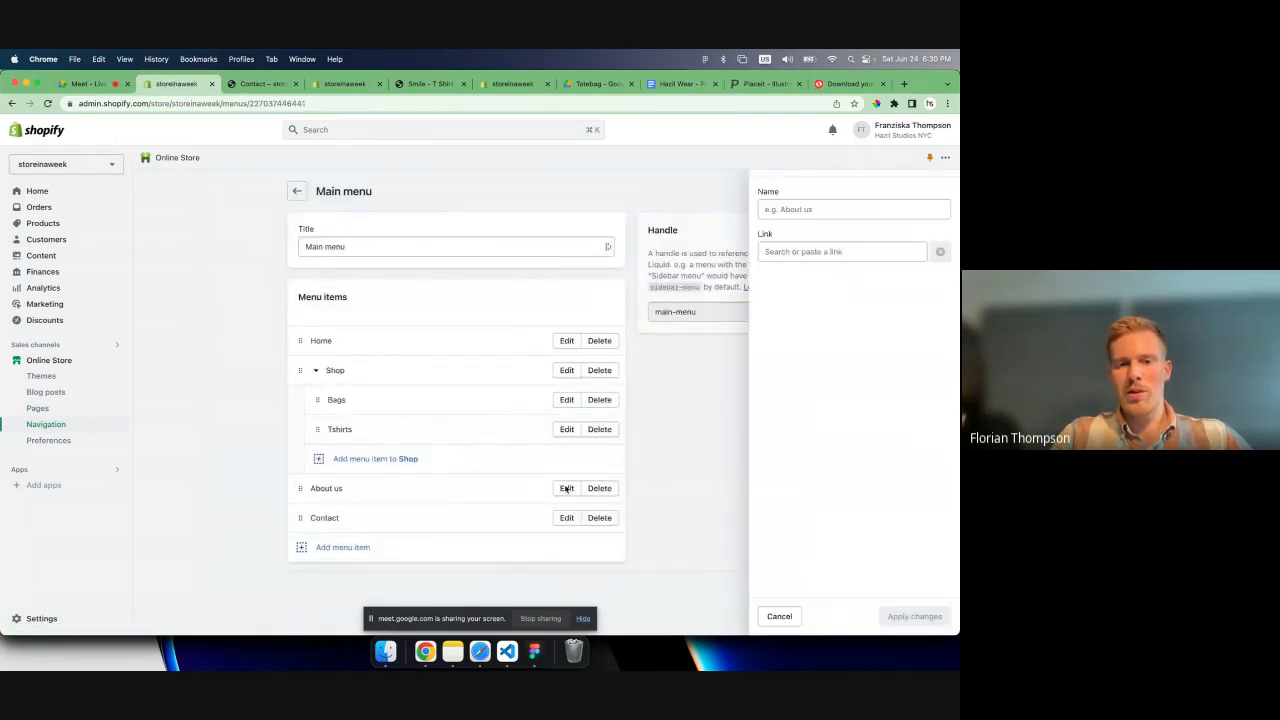
left_click(839, 252)
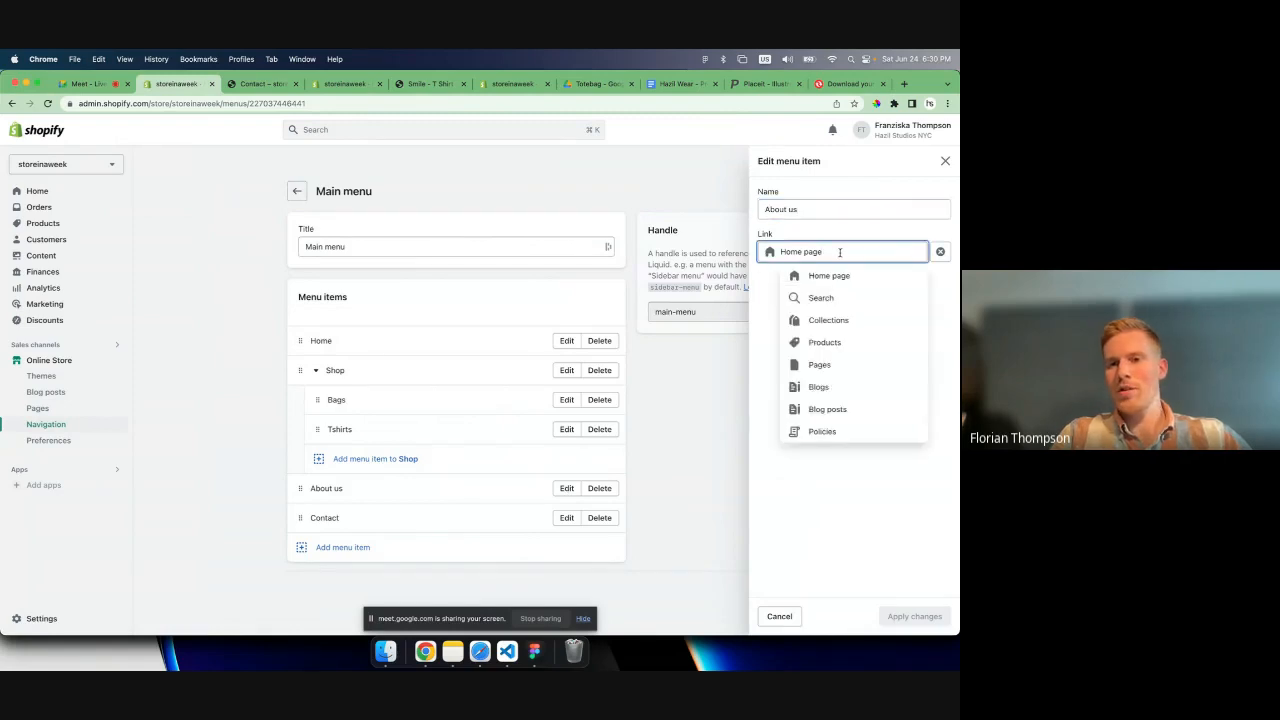
left_click(819, 366)
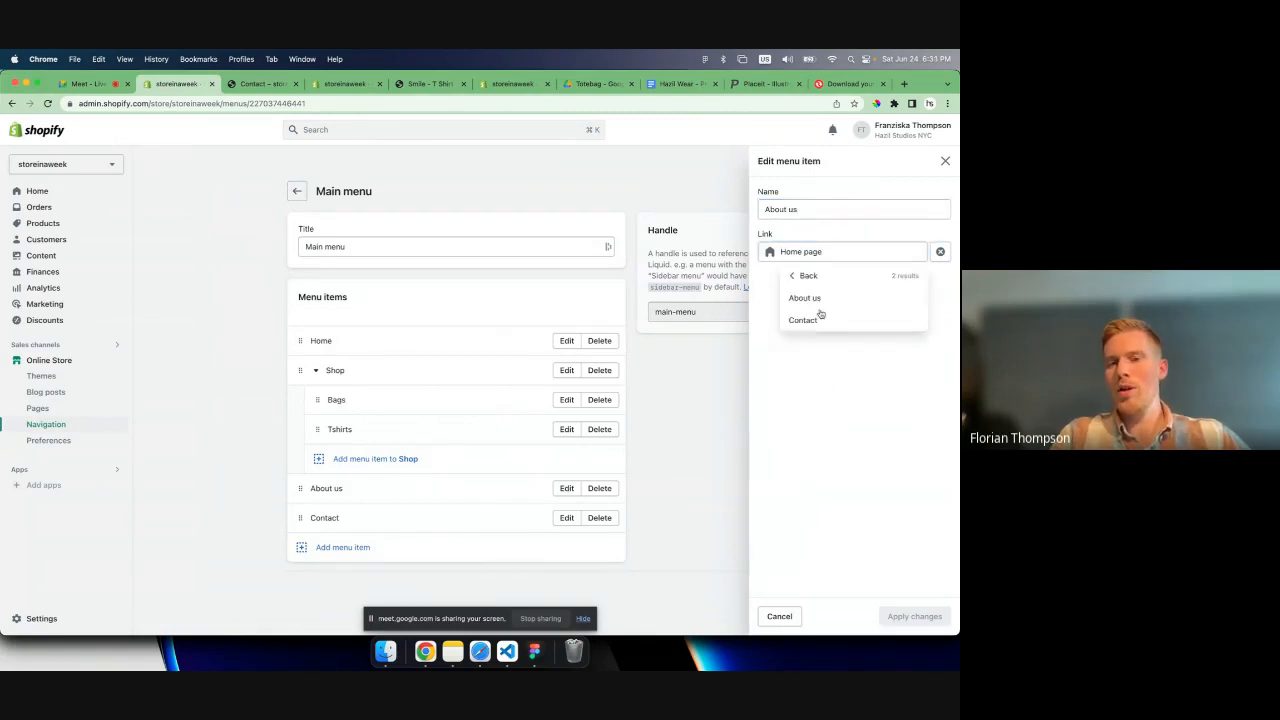
left_click(805, 298)
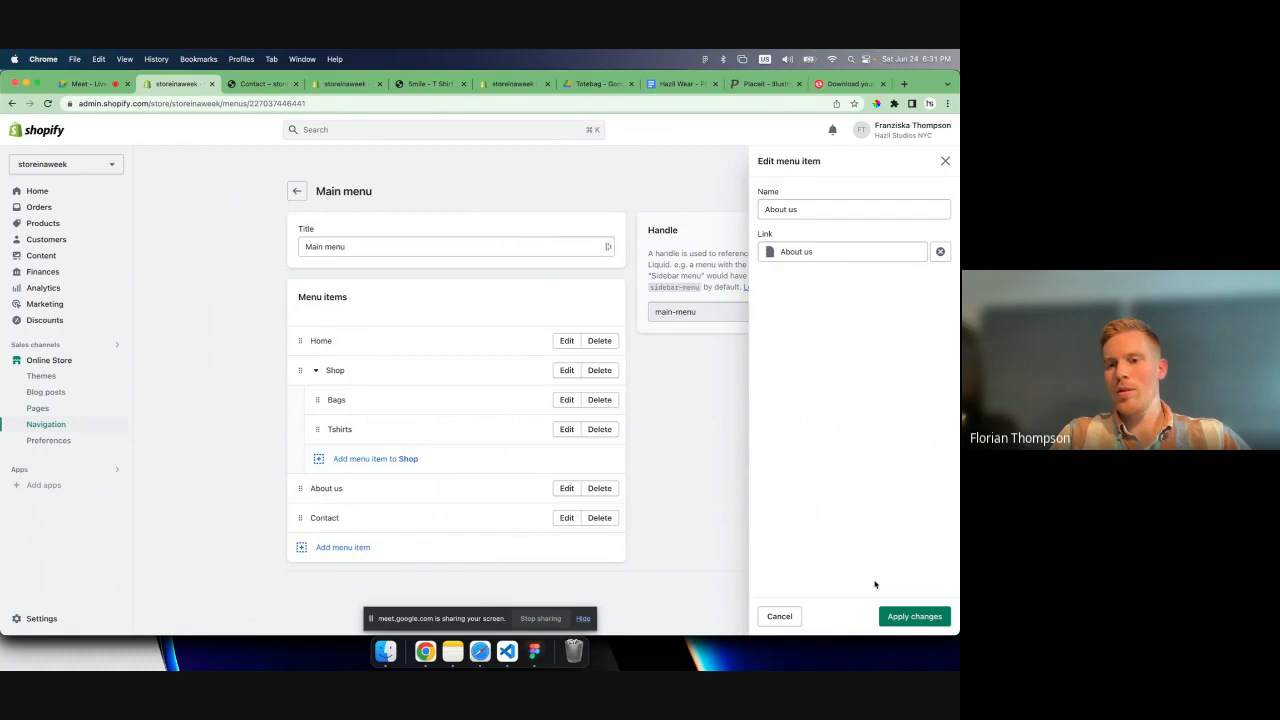
left_click(912, 616)
left_click(788, 130)
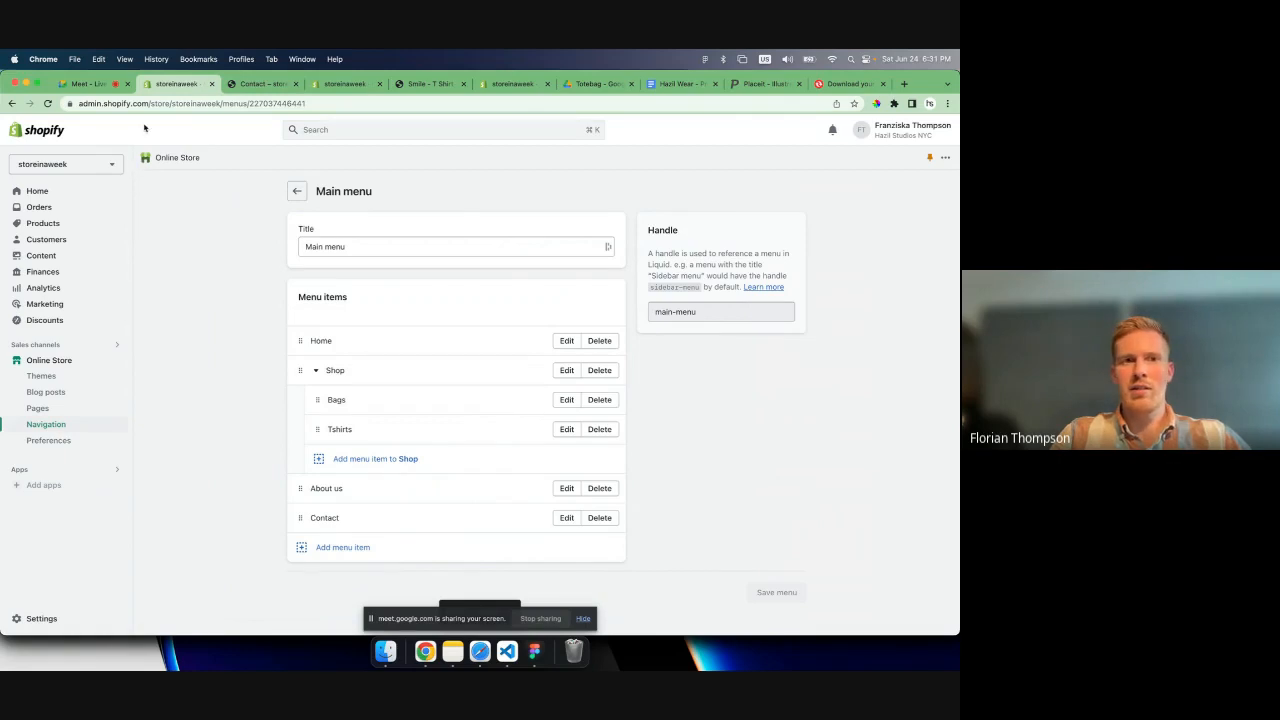
- Look over the live storefront's home page and follow Shop Totes to examine the Bags collection
left_click(236, 84)
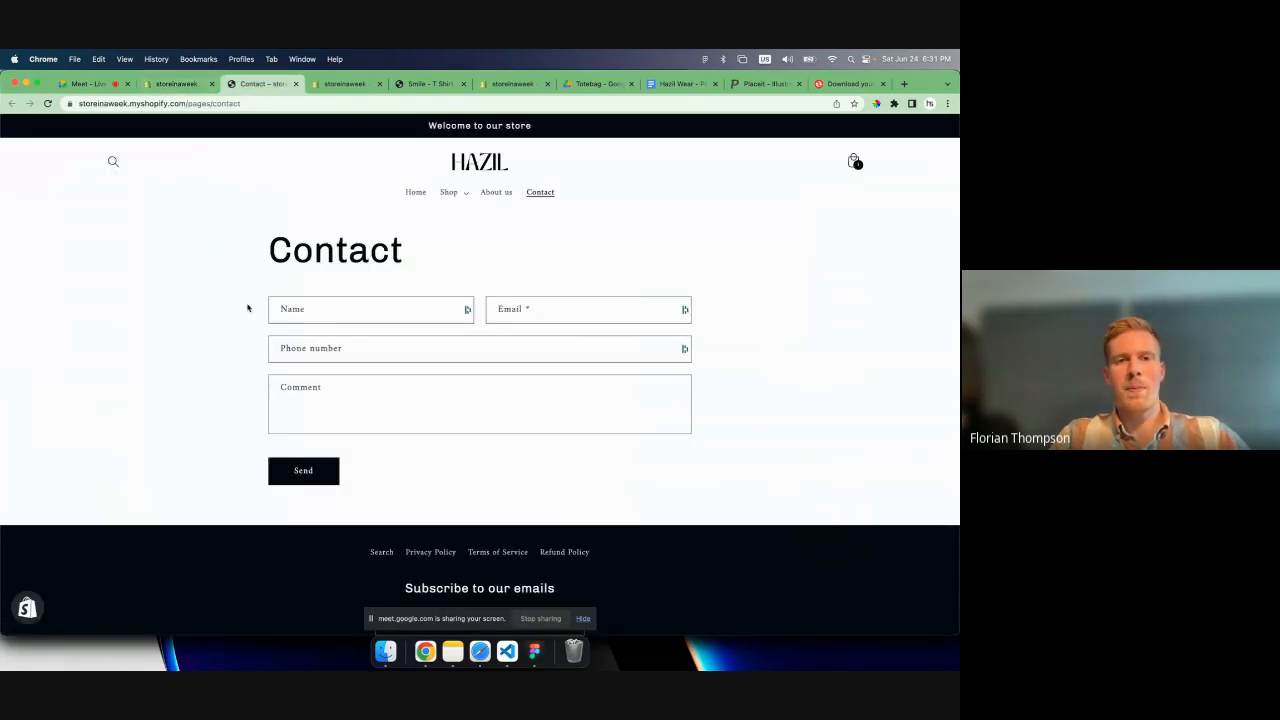
key("super+r")
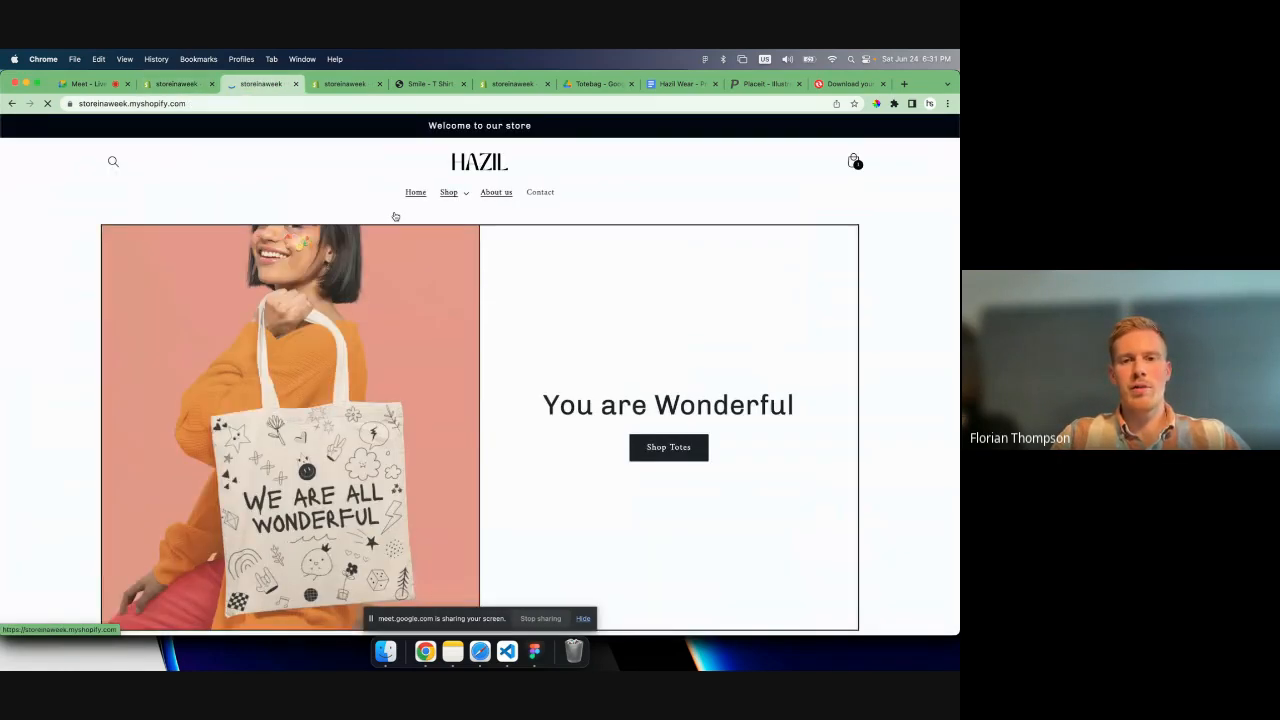
scroll(395, 216, "down", 2)
left_click(664, 344)
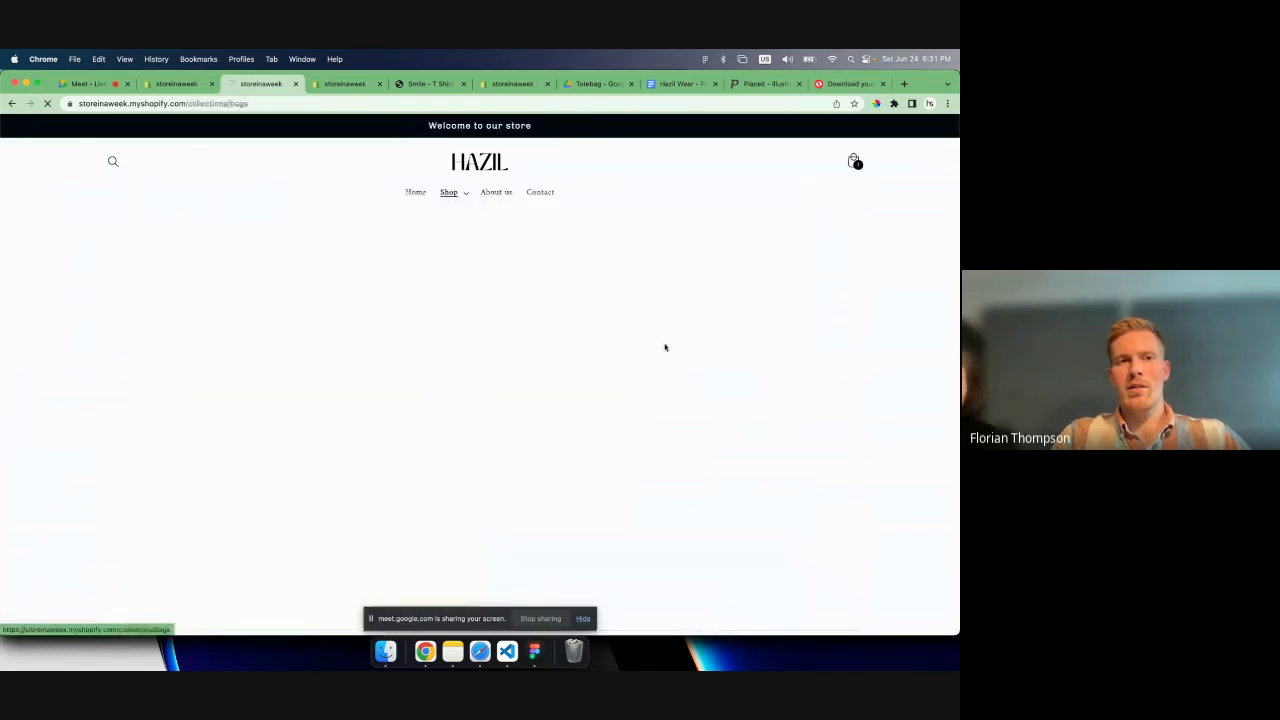
scroll(320, 346, "down", 2)
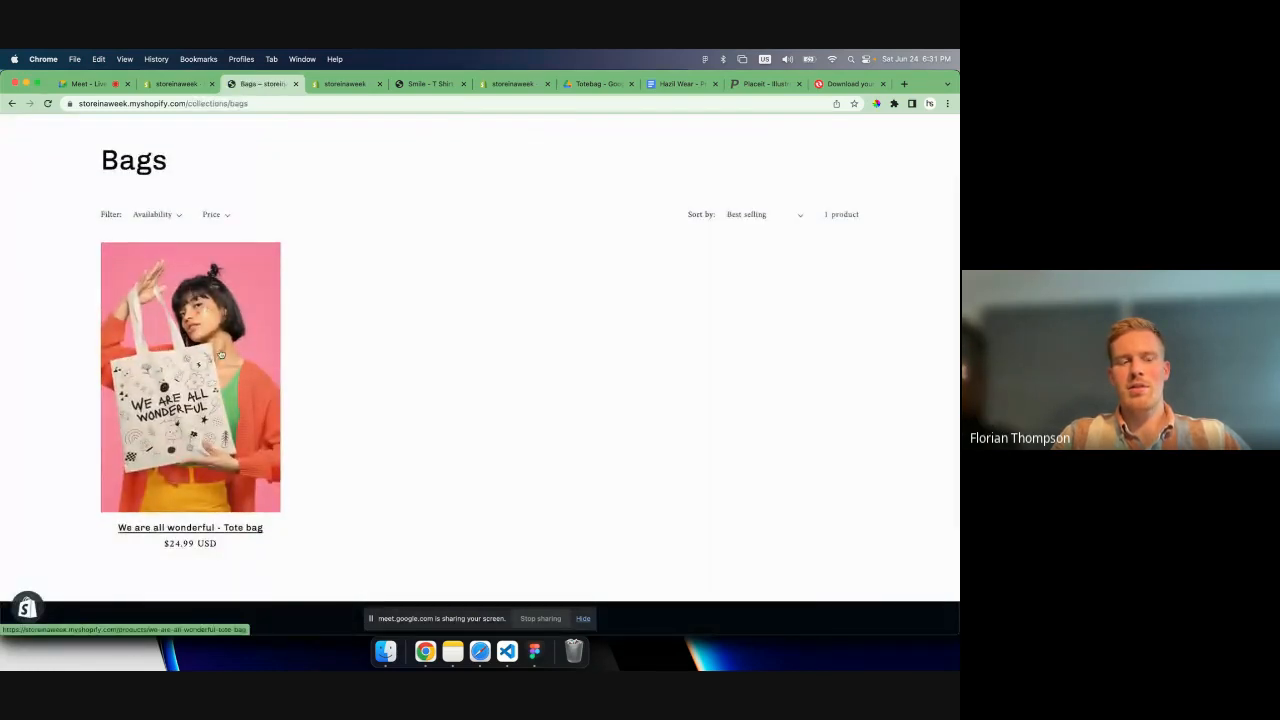
scroll(369, 344, "up", 2)
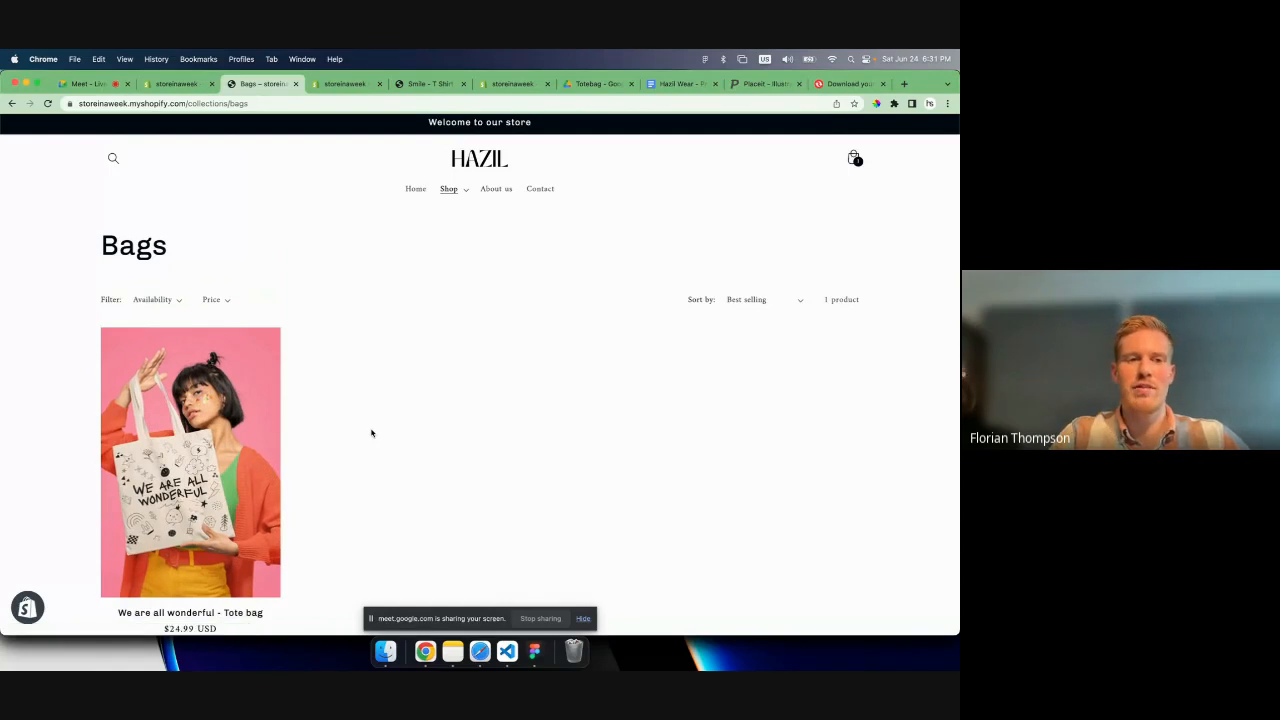
- Examine the We are all wonderful - Tote bag product page, including its description and each gallery image
left_click(244, 398)
scroll(379, 457, "down", 2)
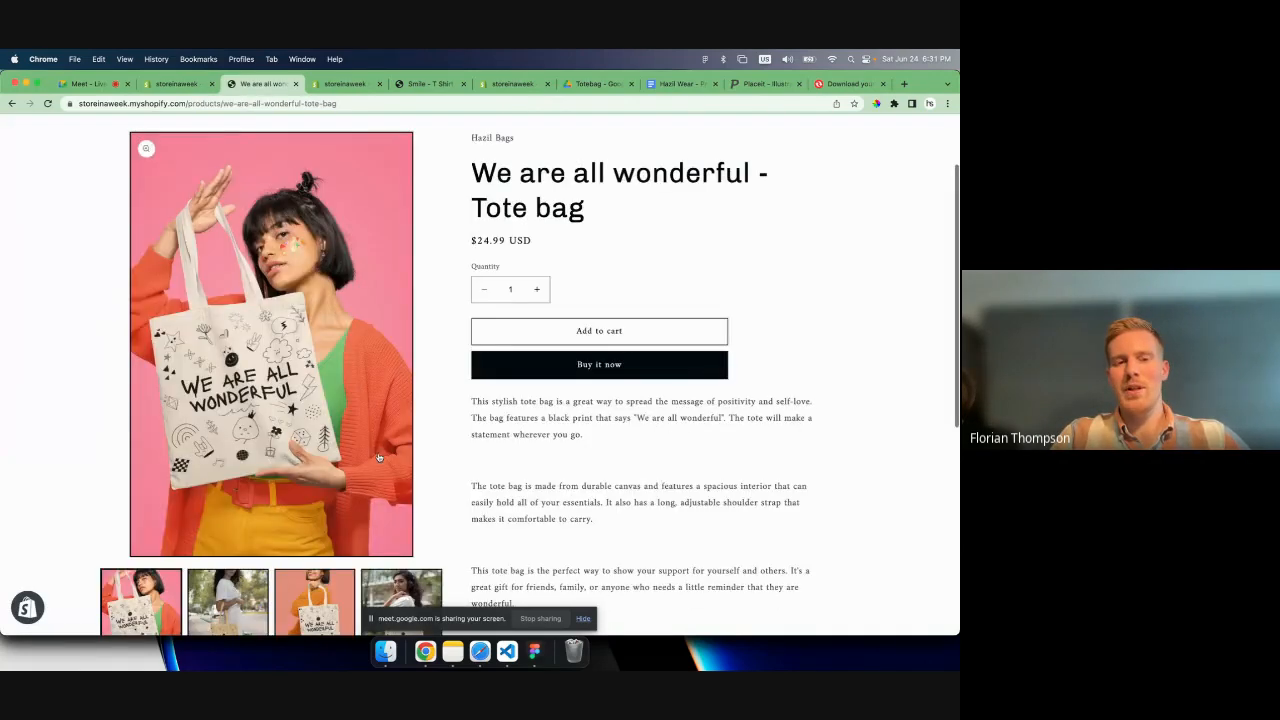
scroll(379, 457, "down", 3)
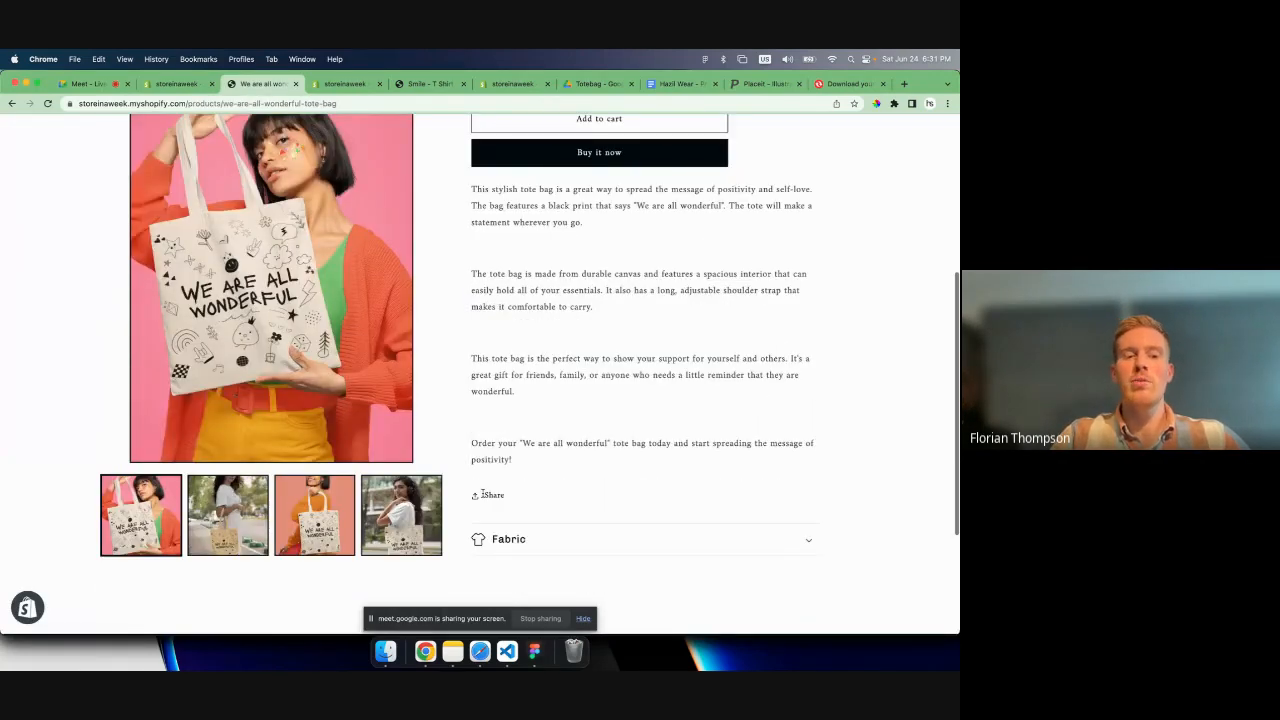
scroll(482, 494, "down", 2)
left_click(225, 449)
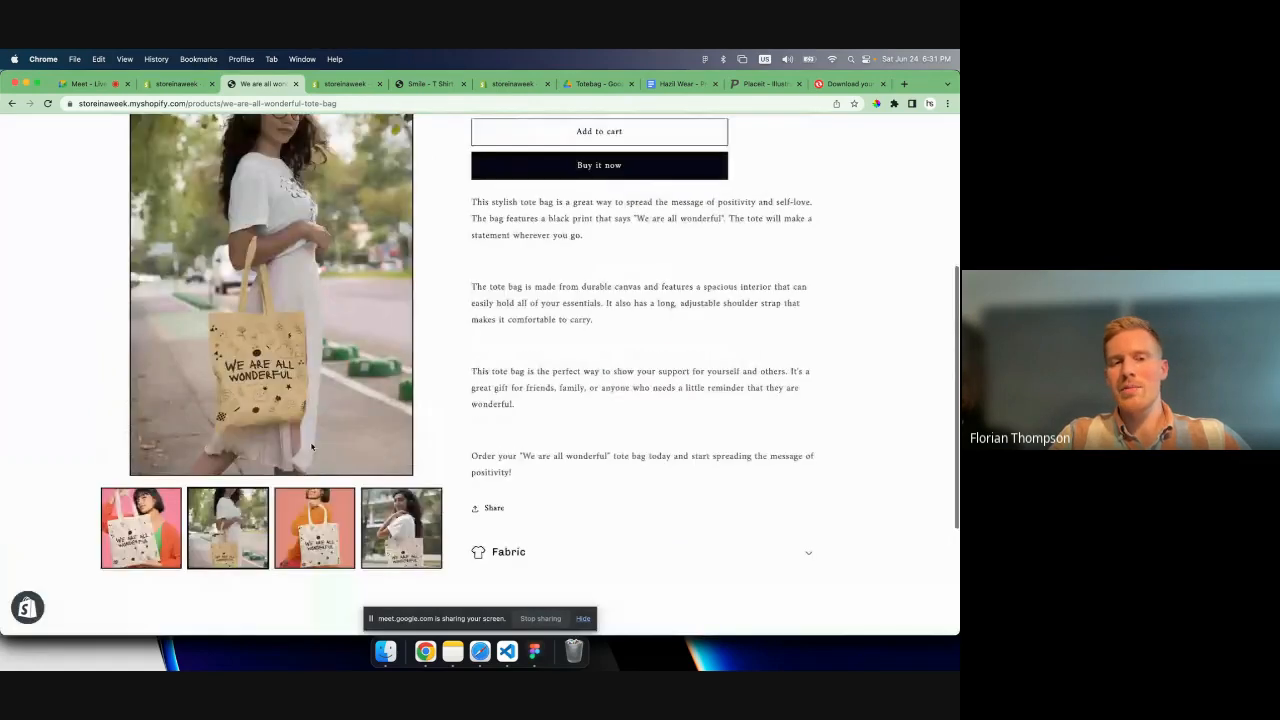
left_click(320, 533)
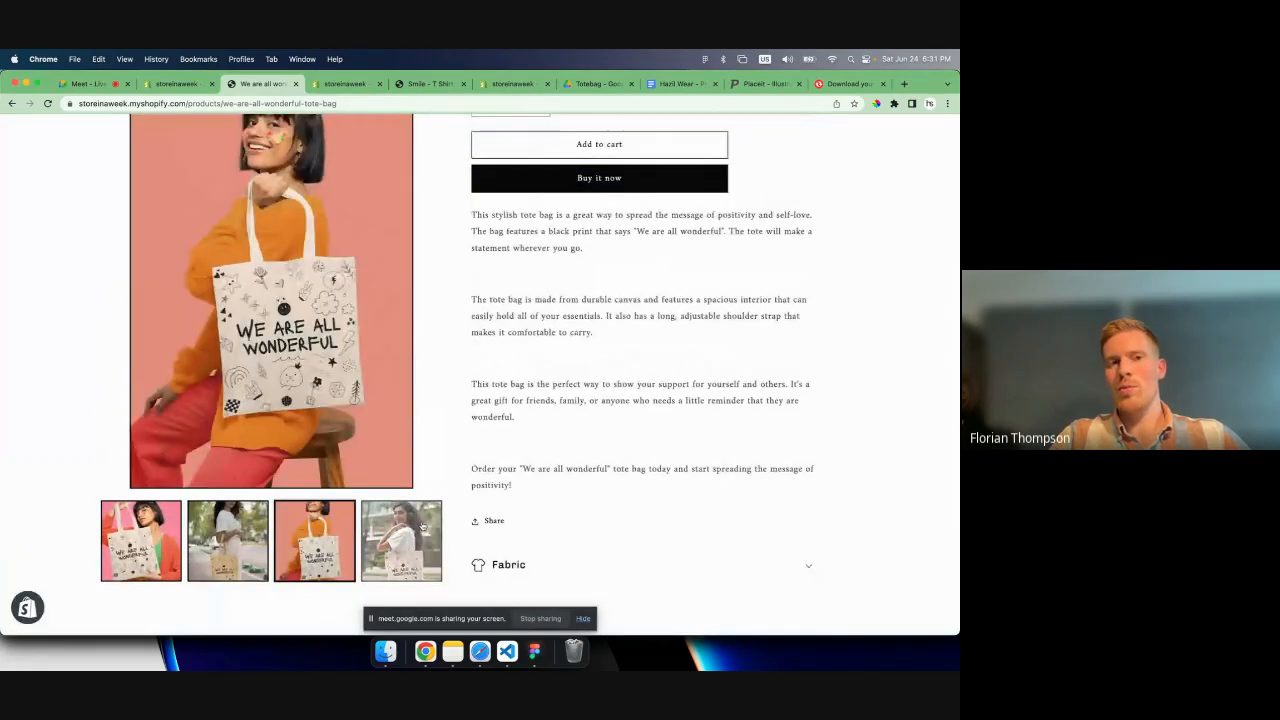
left_click(422, 526)
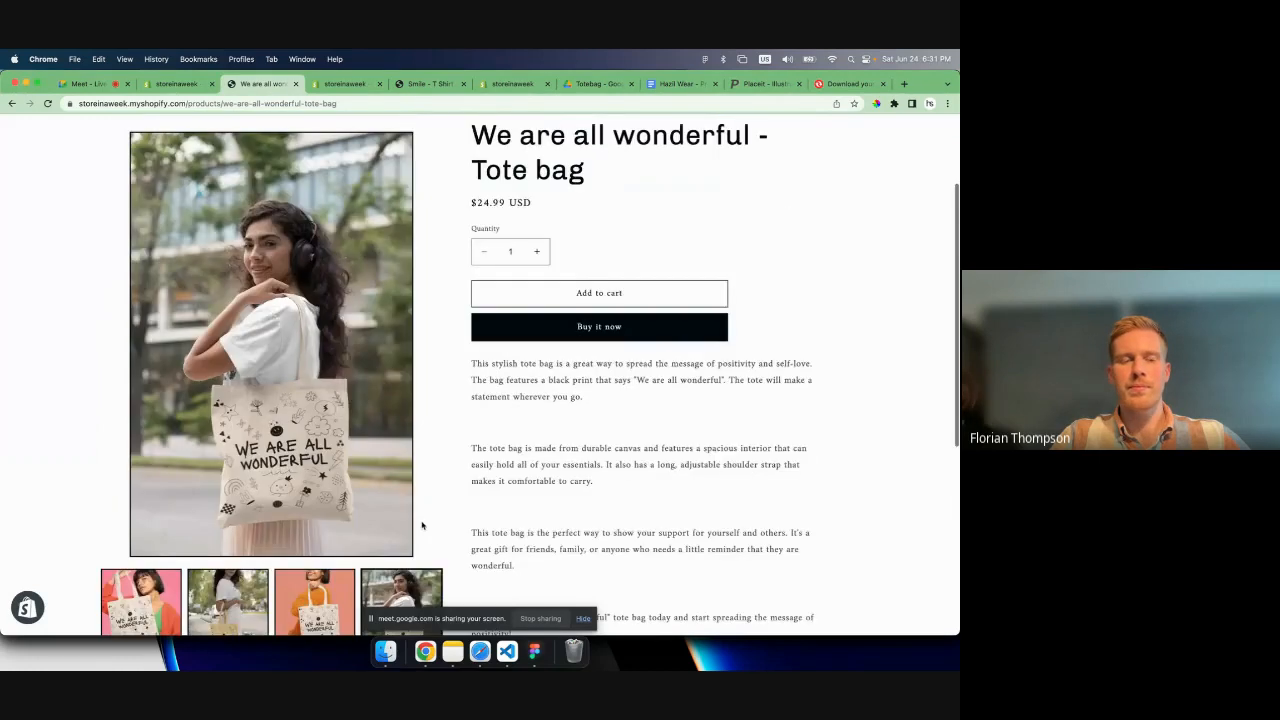
left_click(120, 598)
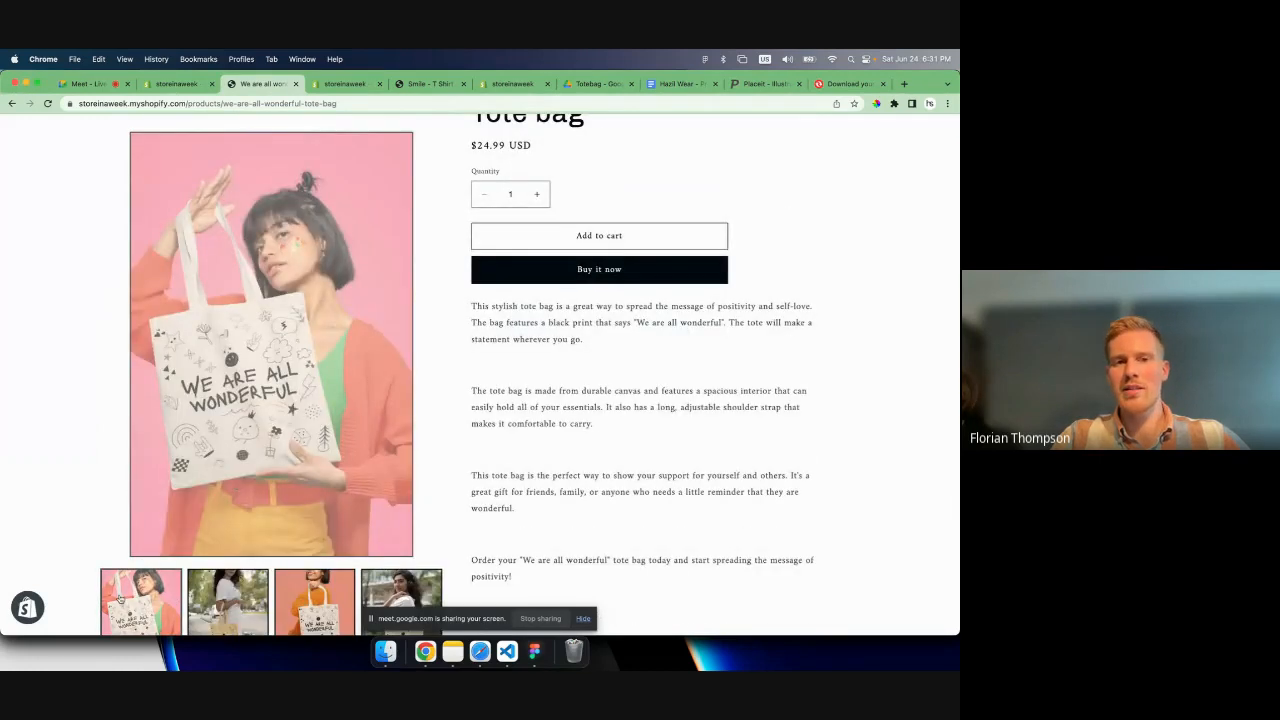
scroll(486, 403, "up", 2)
scroll(484, 400, "down", 1)
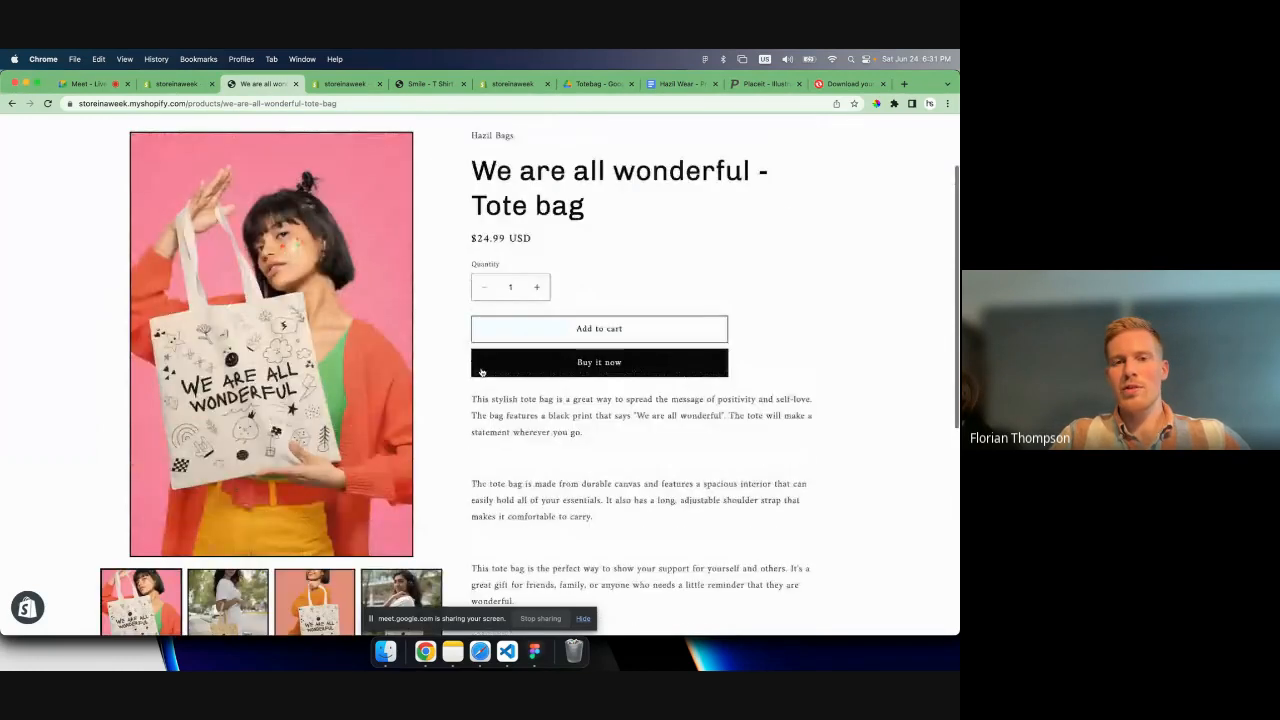
- Add one We are all wonderful - Tote bag to the cart and look over the cart page
left_click(542, 321)
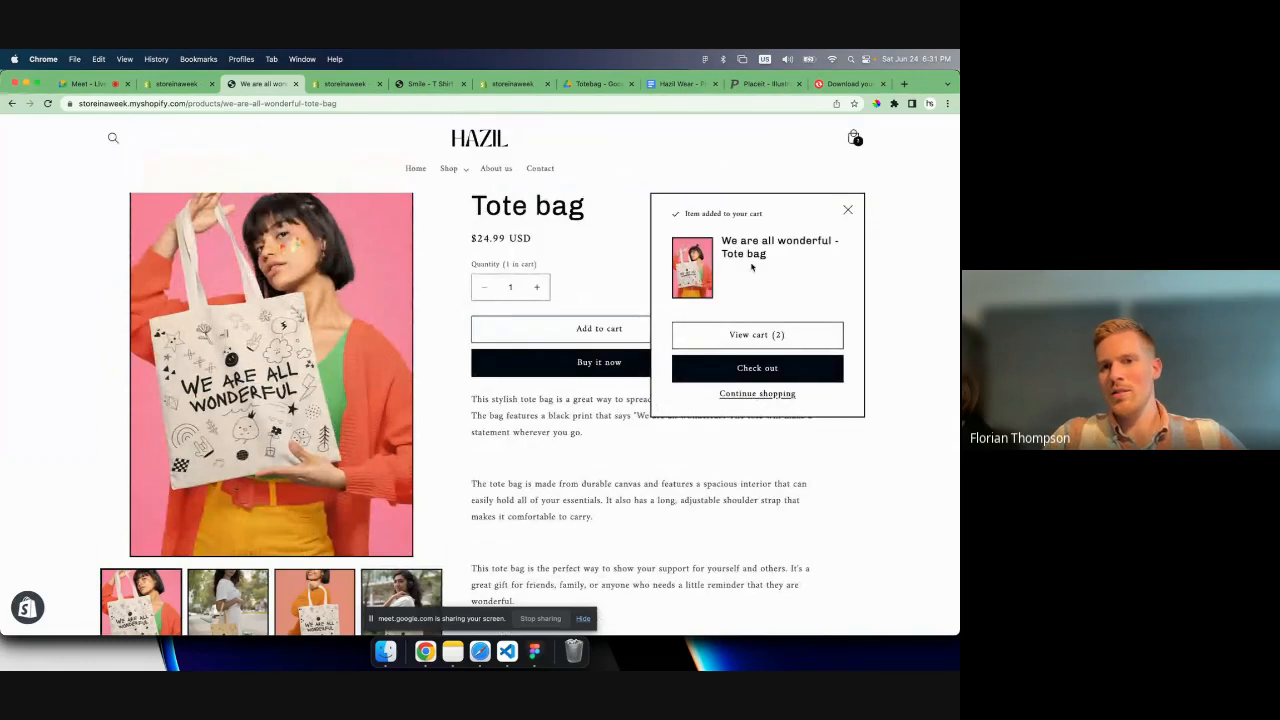
left_click(740, 335)
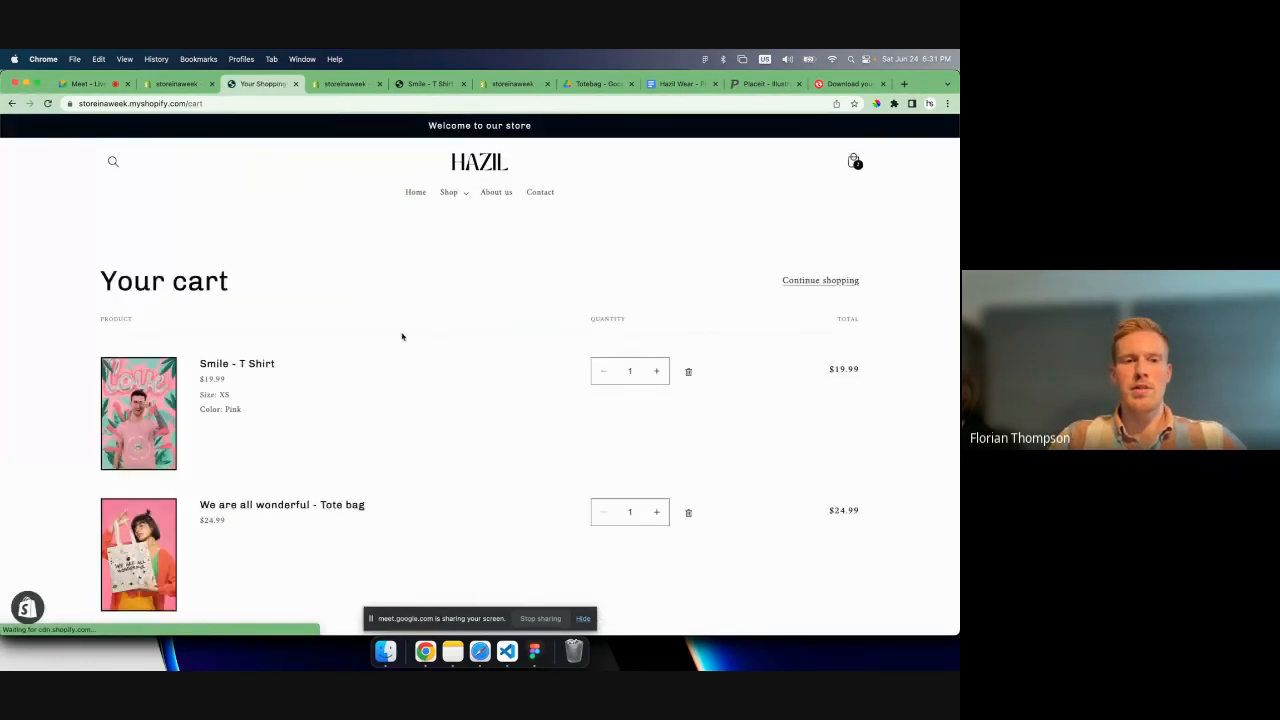
scroll(402, 336, "down", 2)
scroll(402, 336, "down", 3)
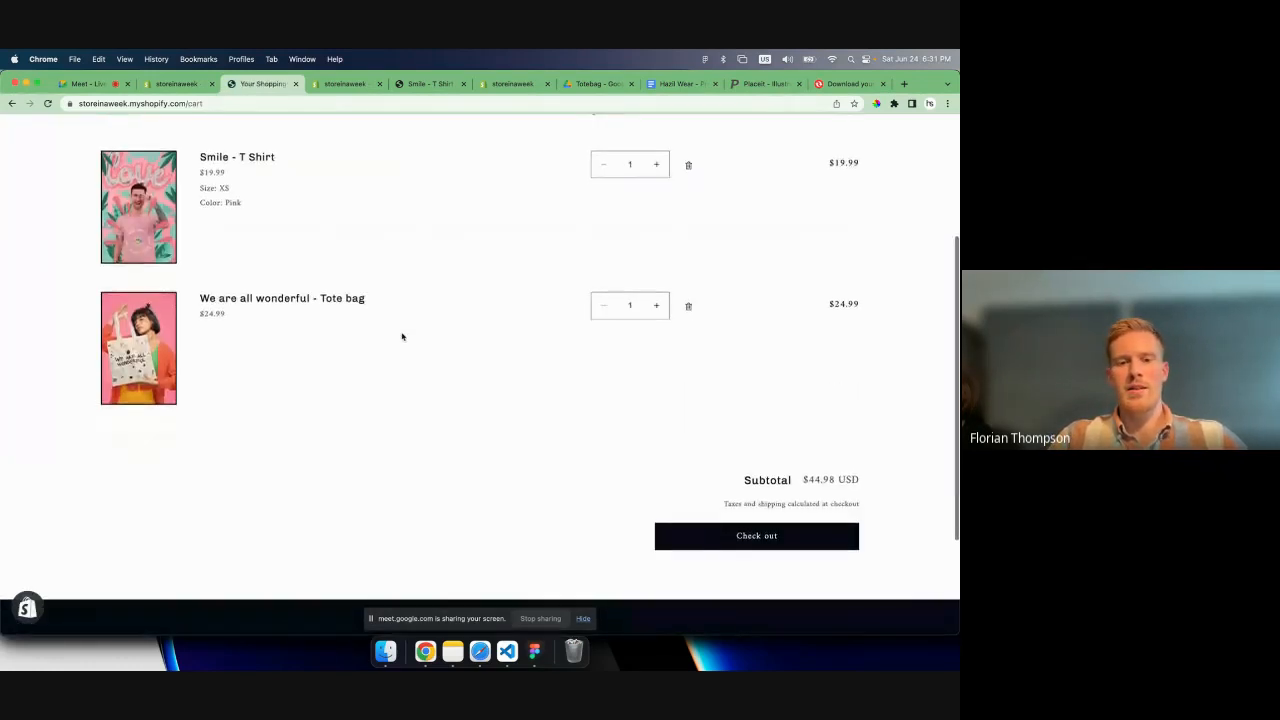
scroll(402, 336, "up", 5)
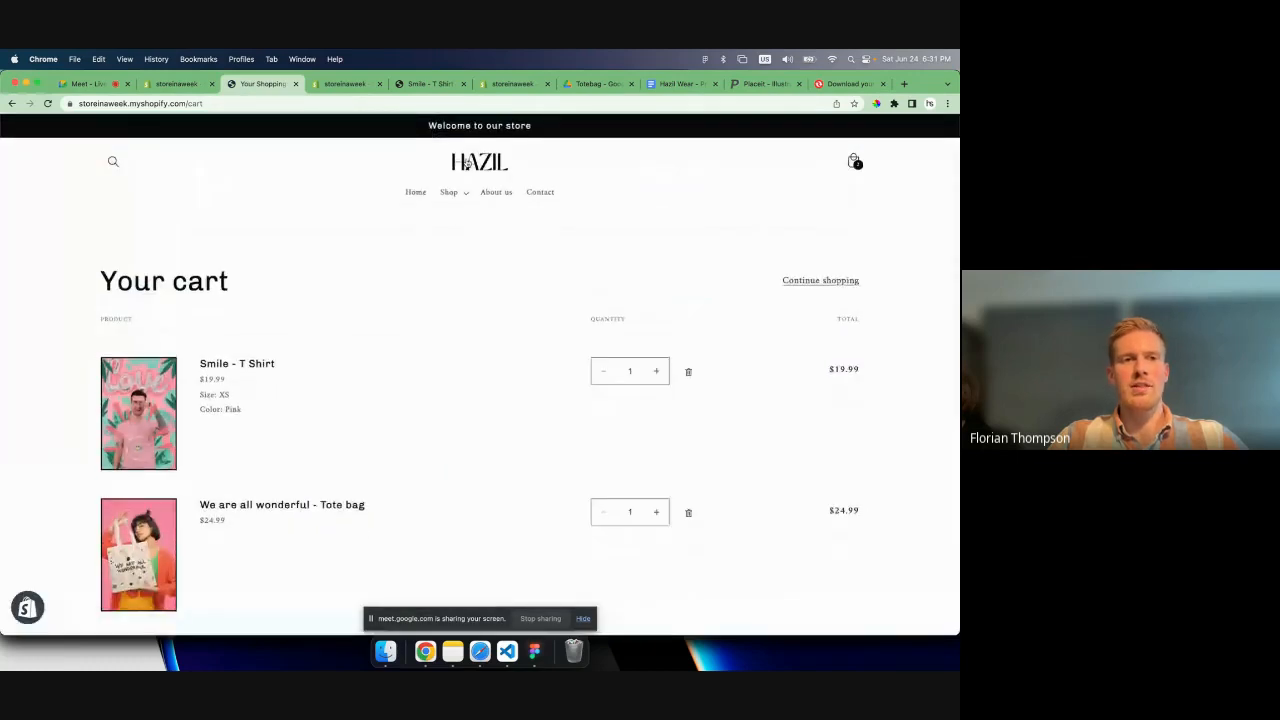
- Return to the store admin and look over the store details, plan and billing settings
left_click(176, 83)
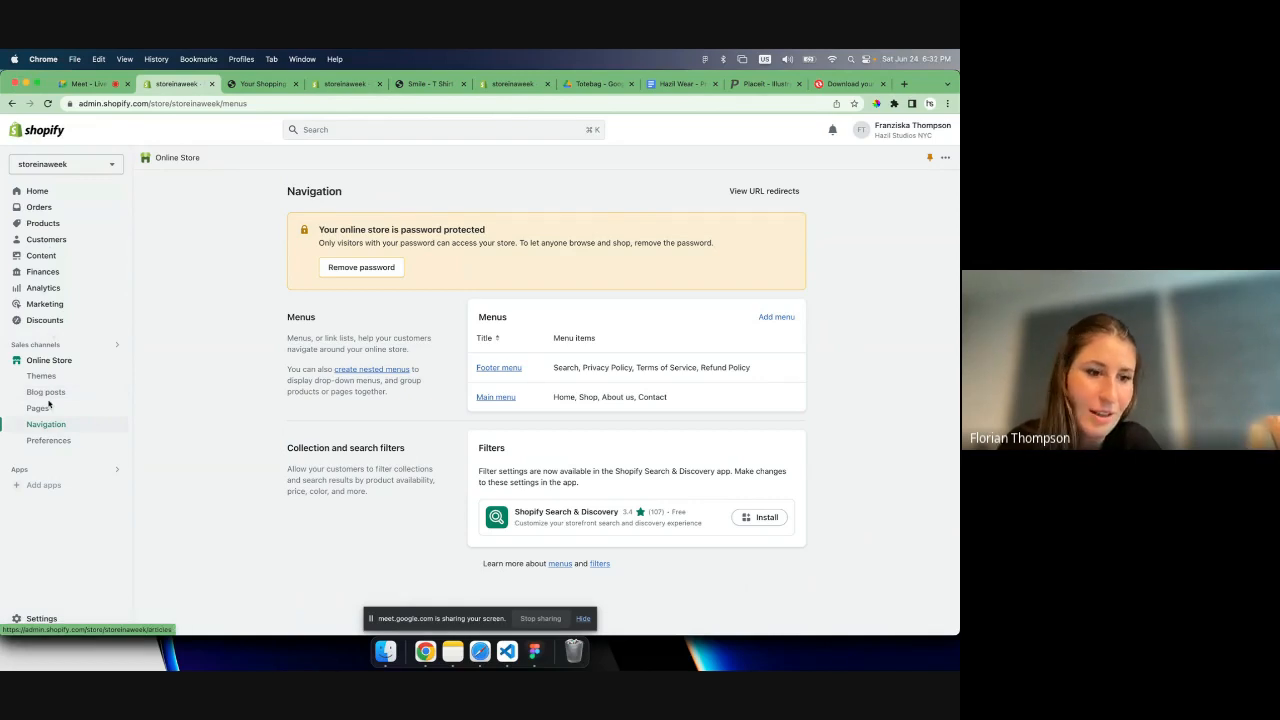
left_click(40, 619)
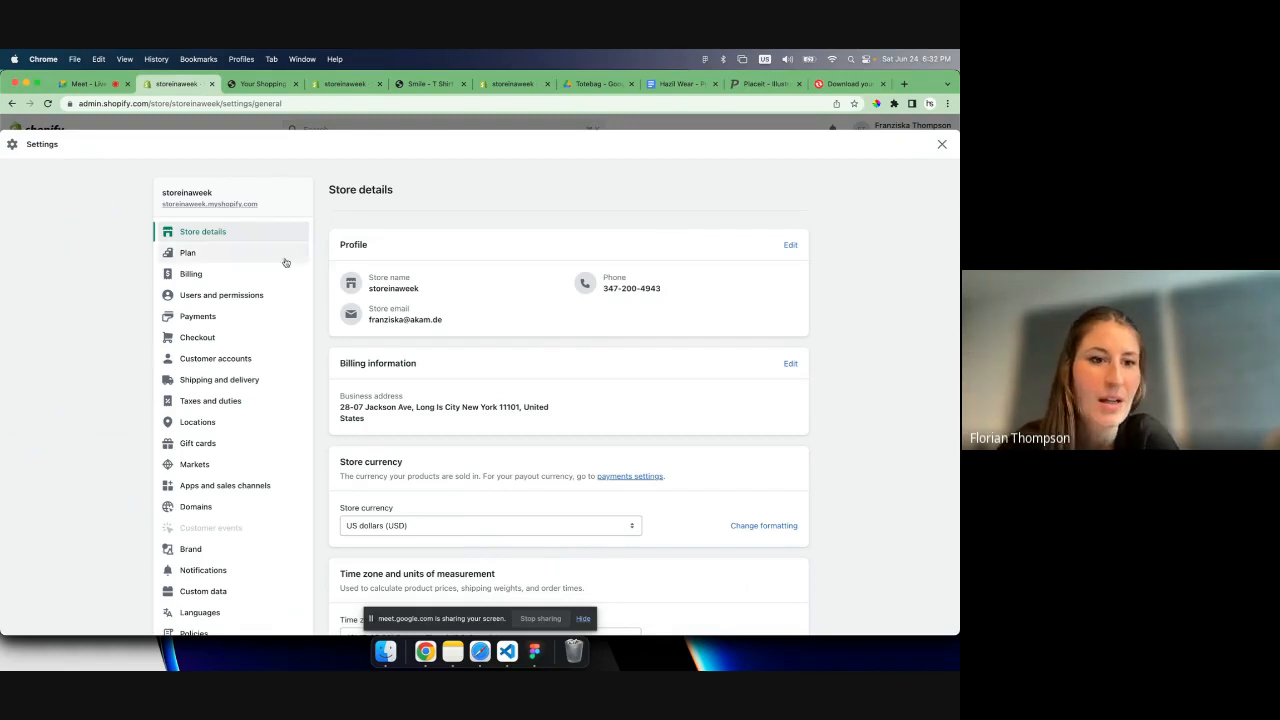
left_click(250, 258)
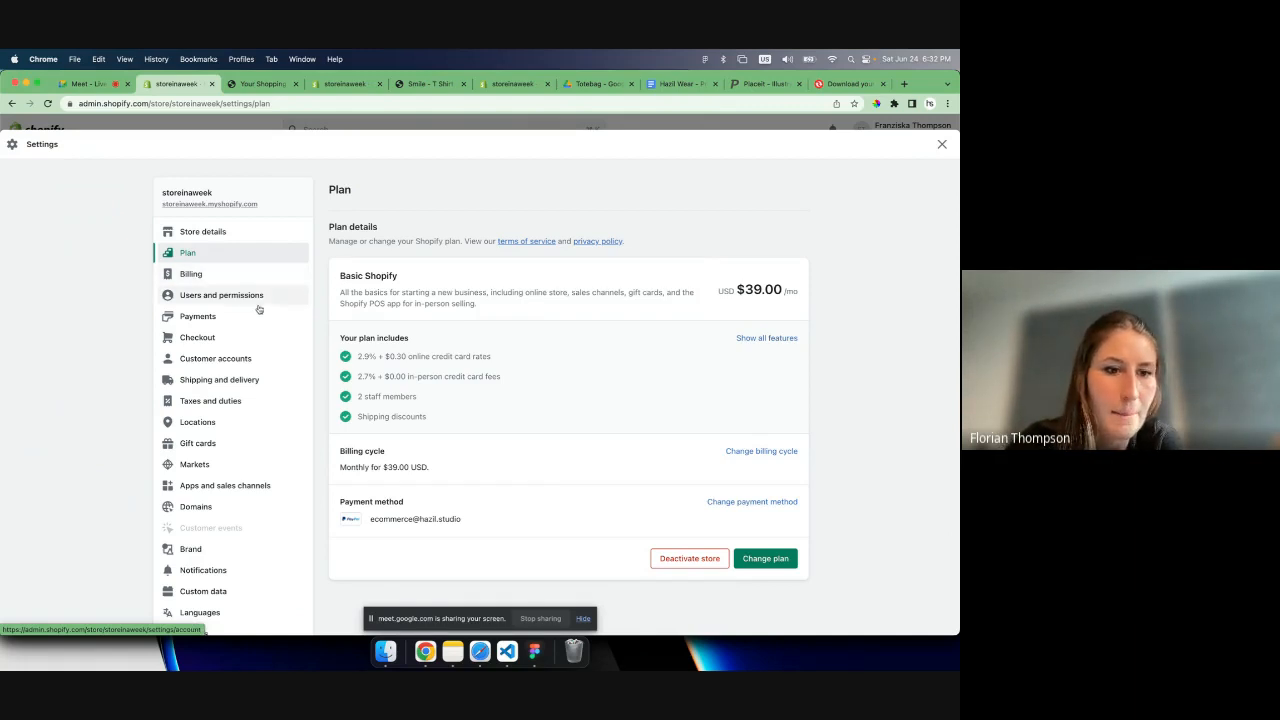
left_click(203, 276)
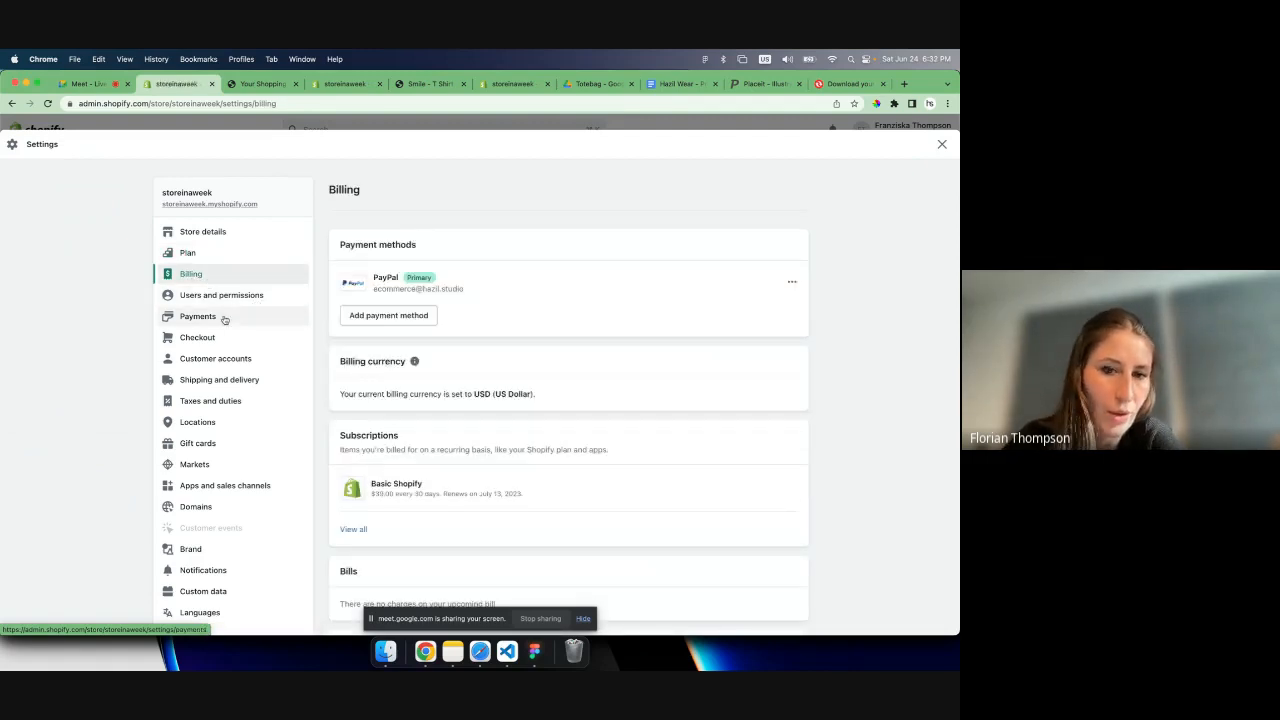
- Examine the supported and manual payment methods in the payment settings, and open the checkout settings
left_click(225, 319)
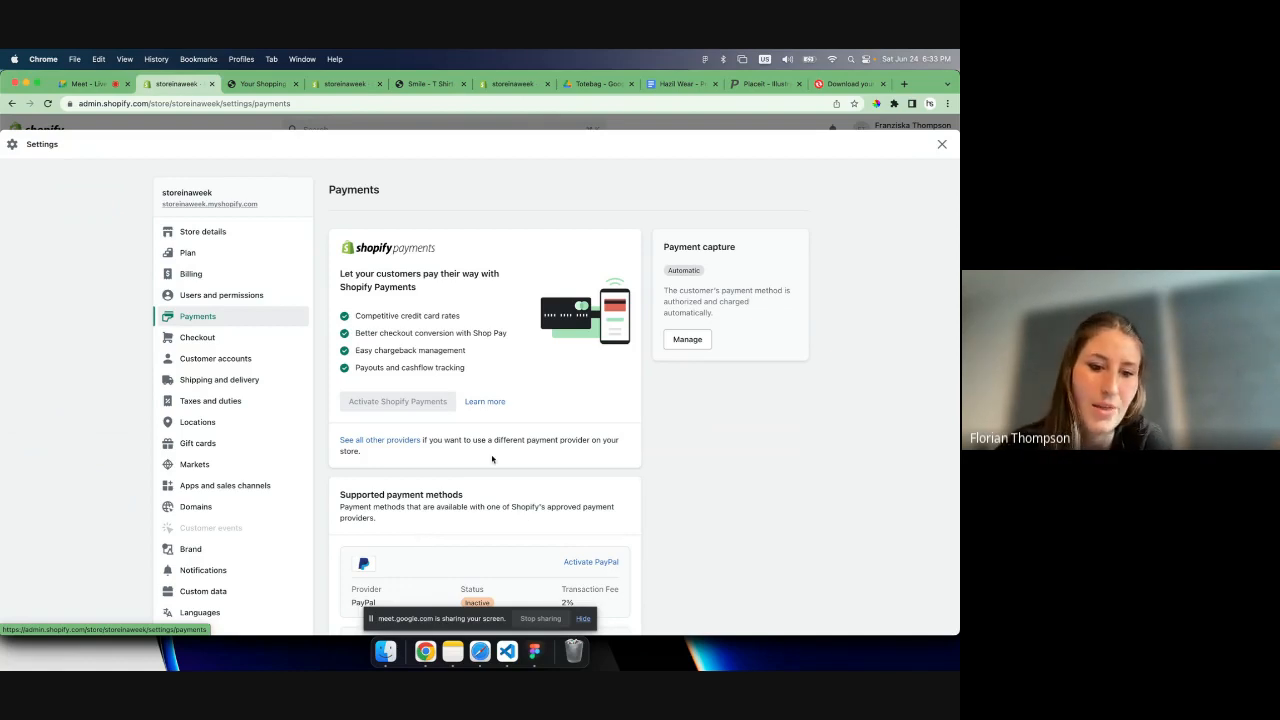
scroll(492, 459, "down", 8)
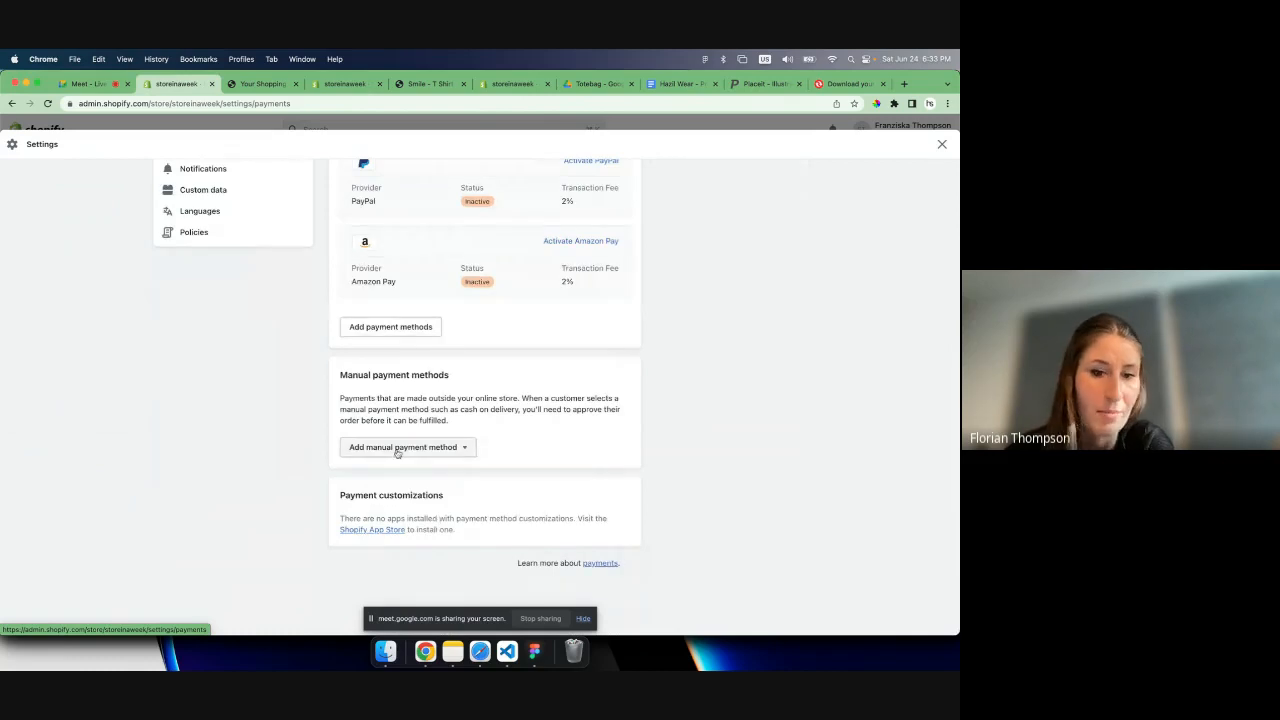
left_click(397, 447)
left_click(468, 447)
scroll(429, 387, "up", 5)
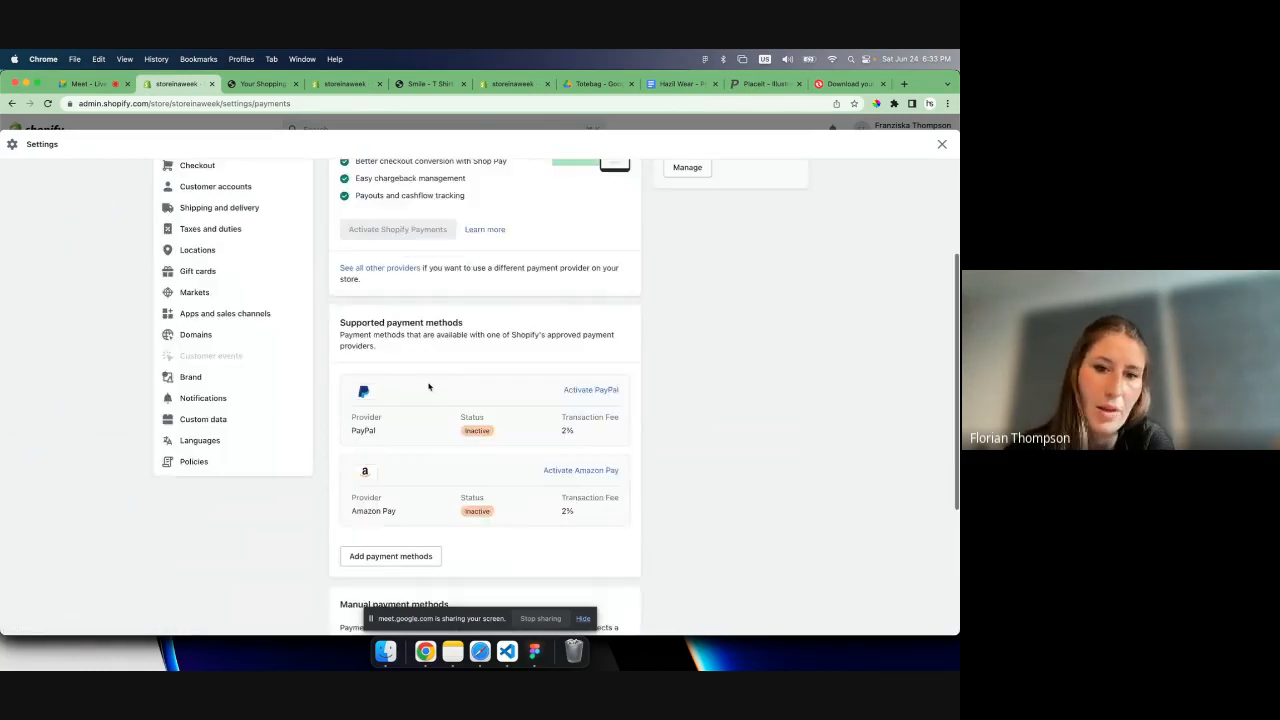
scroll(429, 387, "up", 4)
scroll(386, 403, "down", 6)
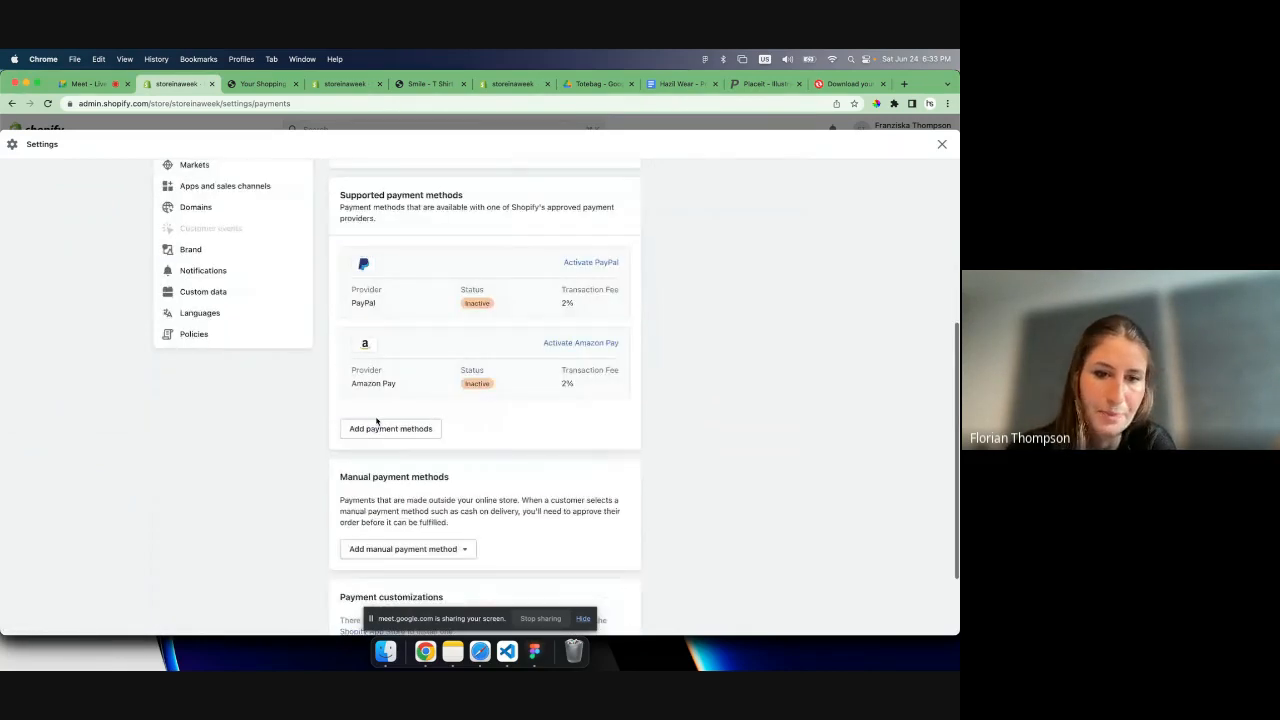
scroll(376, 421, "up", 6)
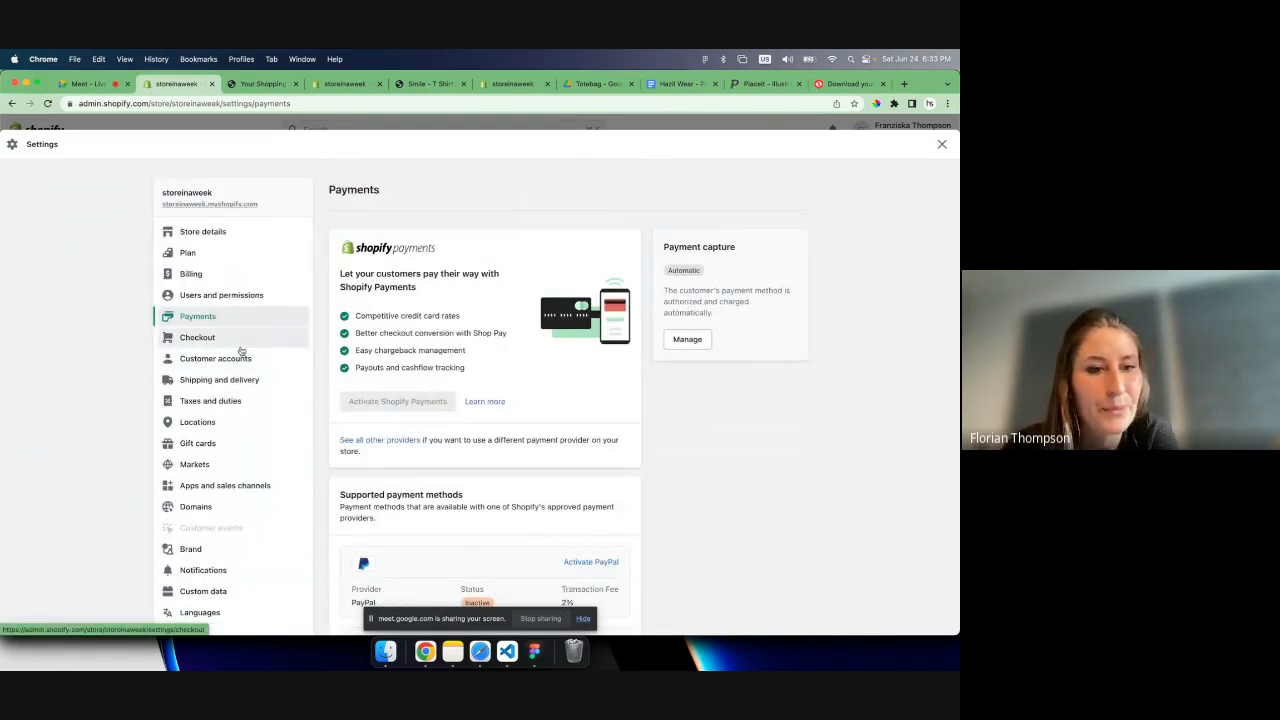
left_click(238, 341)
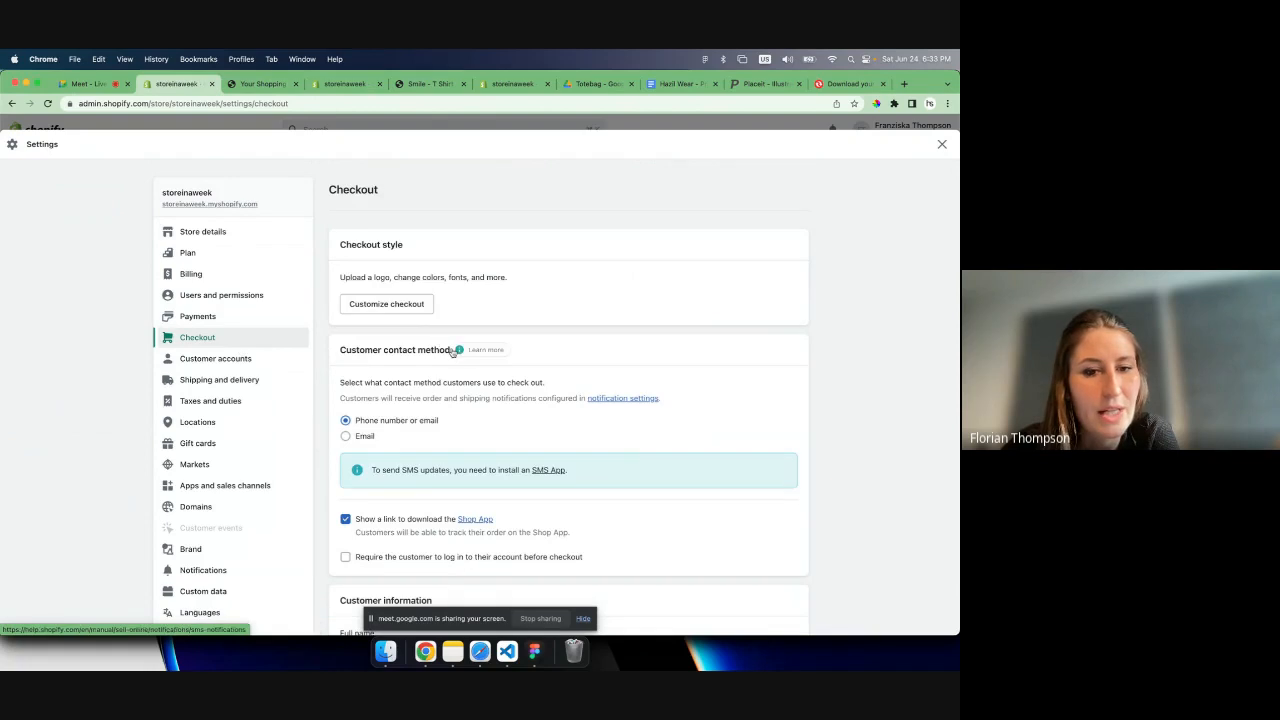
- Try making the company name required in the checkout customer information, and return it to Don't include
scroll(452, 352, "down", 3)
scroll(491, 346, "down", 3)
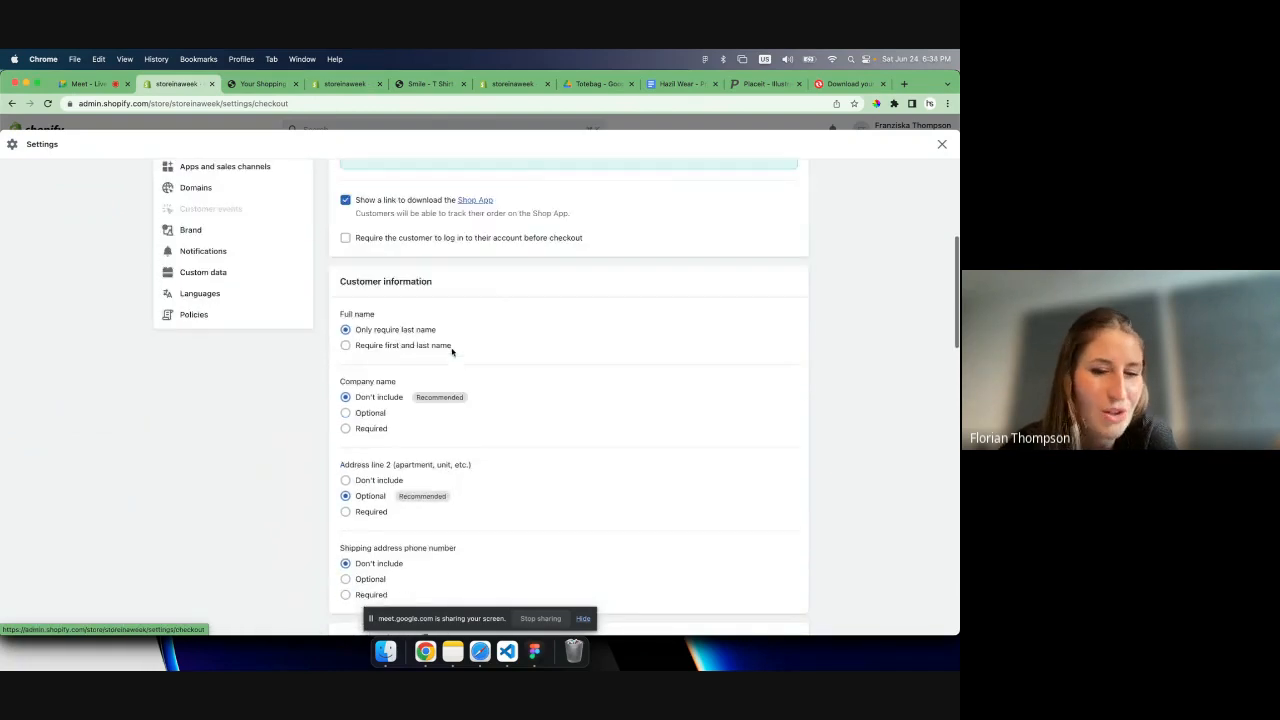
scroll(531, 377, "up", 1)
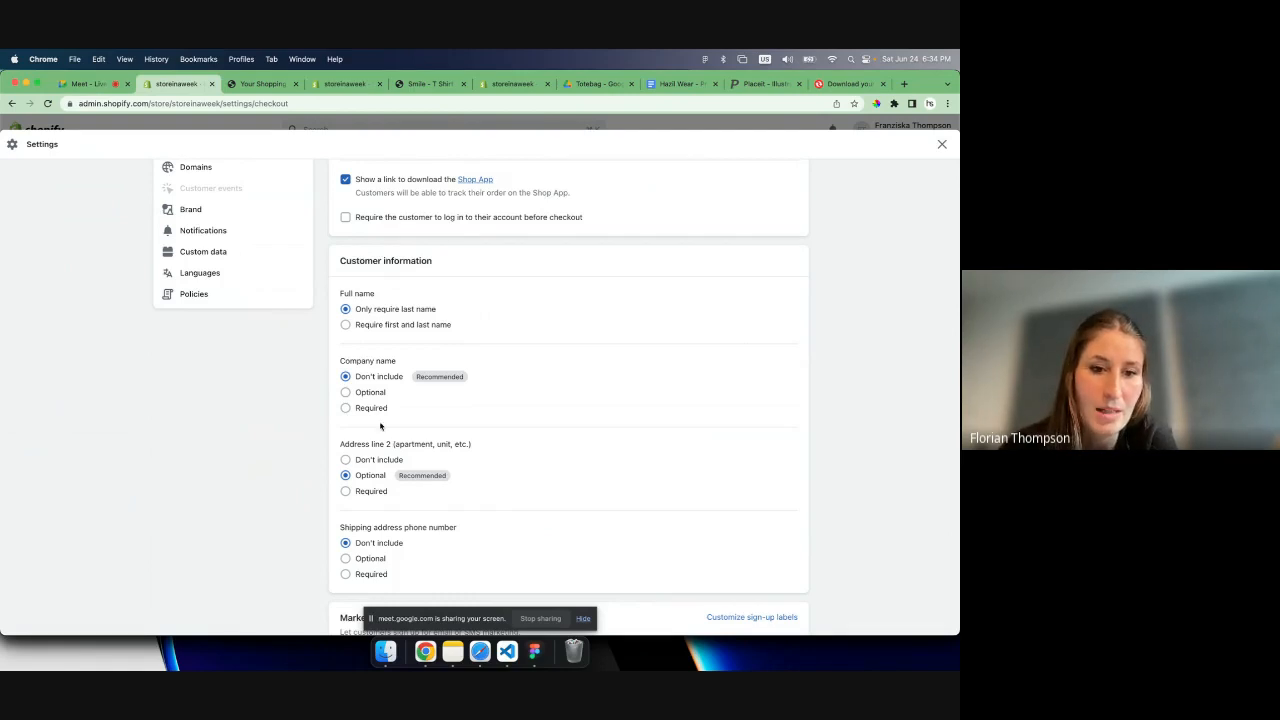
left_click_drag(341, 361, 391, 366)
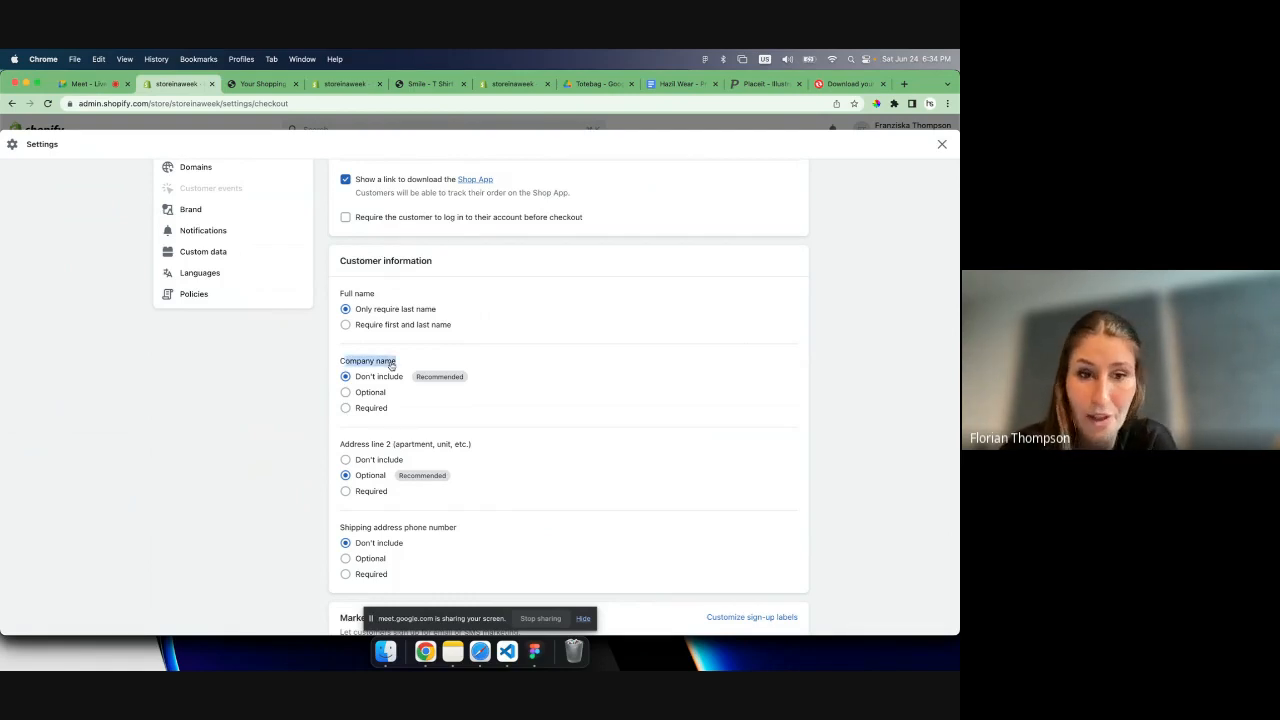
left_click(421, 364)
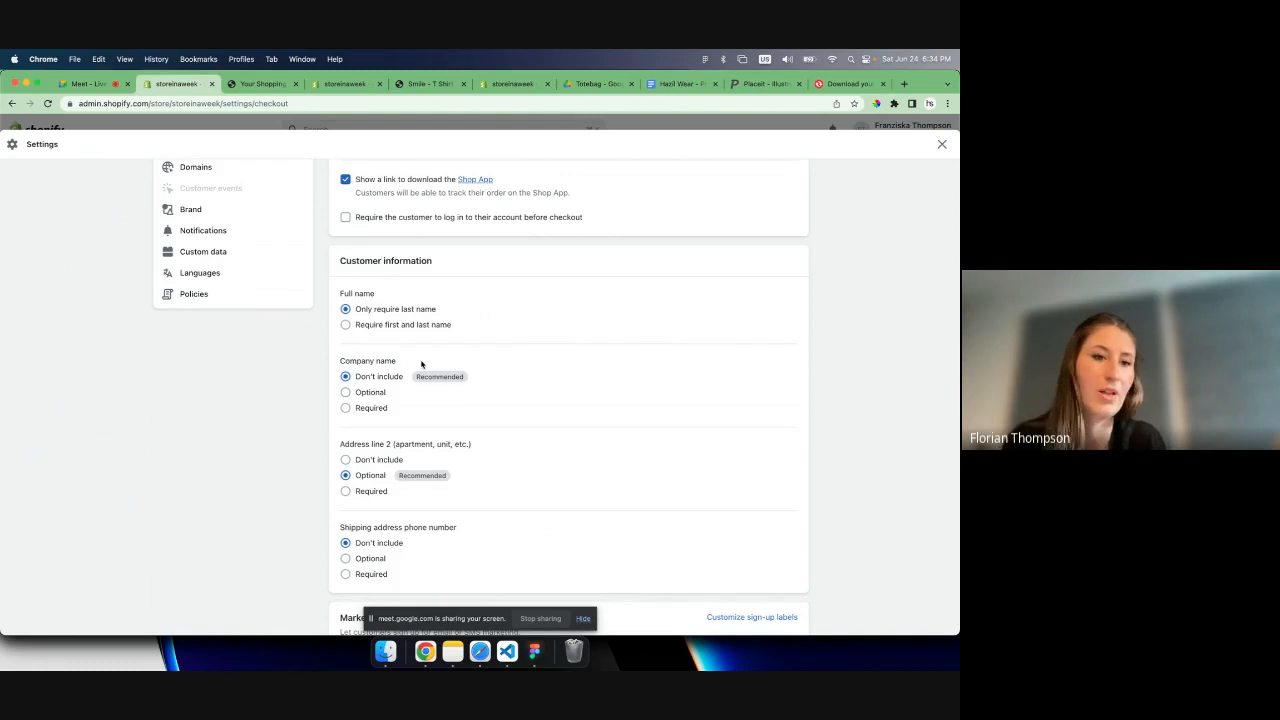
left_click(374, 409)
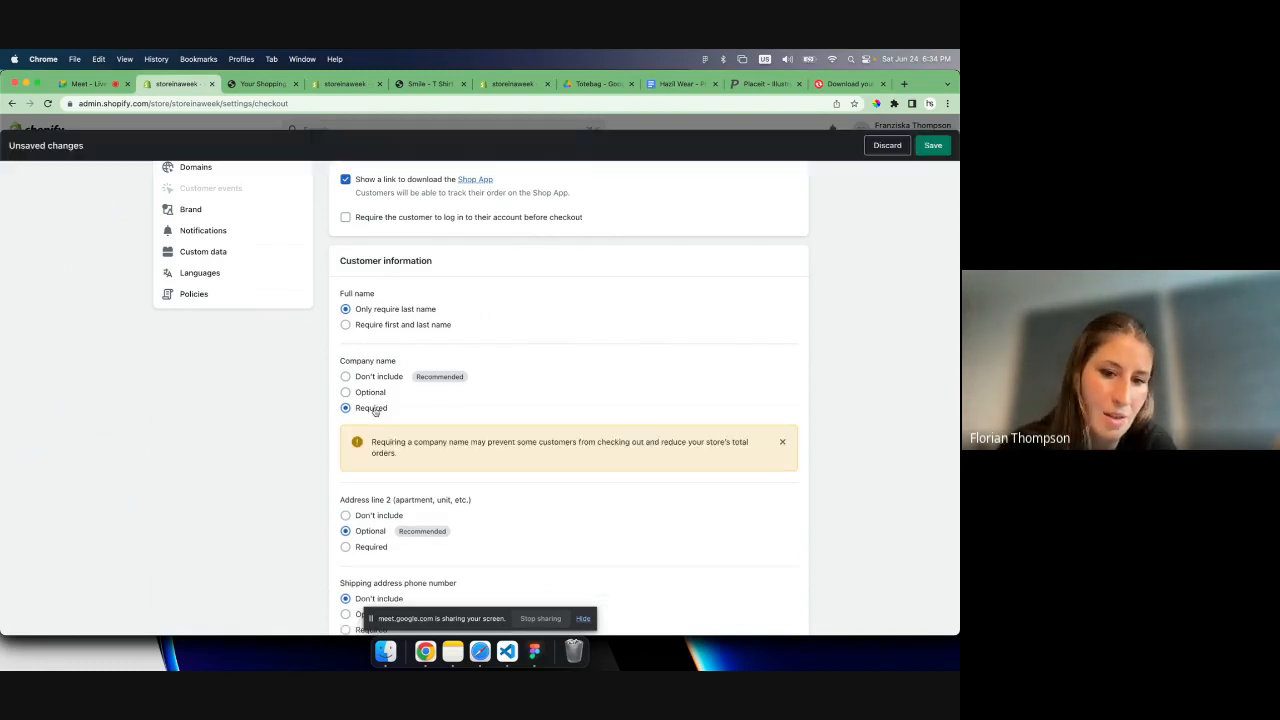
left_click(396, 372)
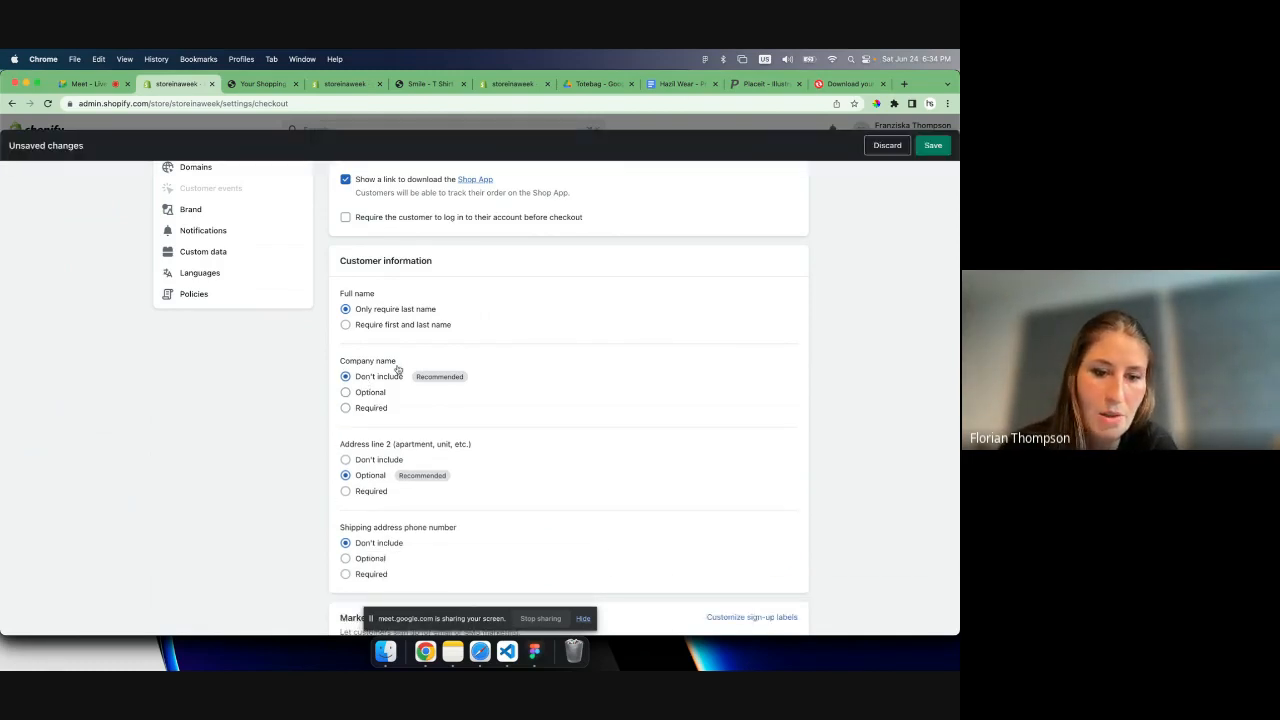
- Look over the marketing, tipping and order processing options in the checkout settings
scroll(410, 360, "down", 1)
scroll(421, 349, "down", 10)
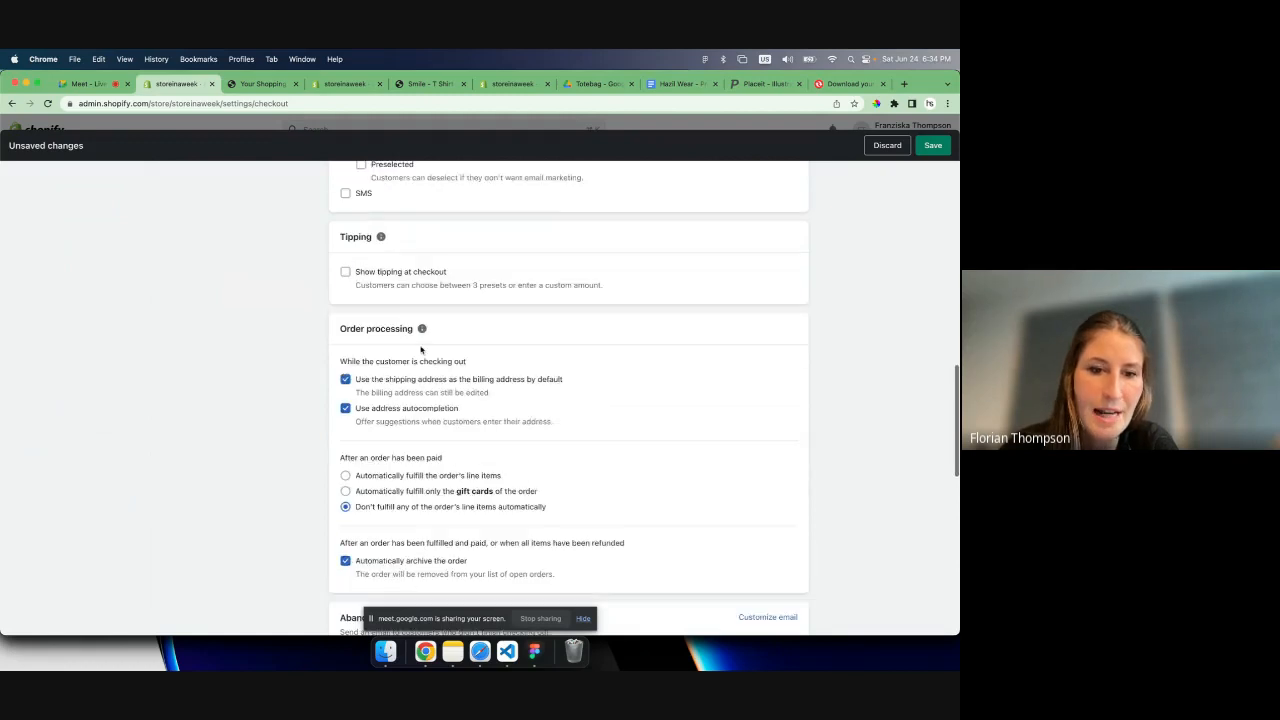
scroll(421, 349, "up", 12)
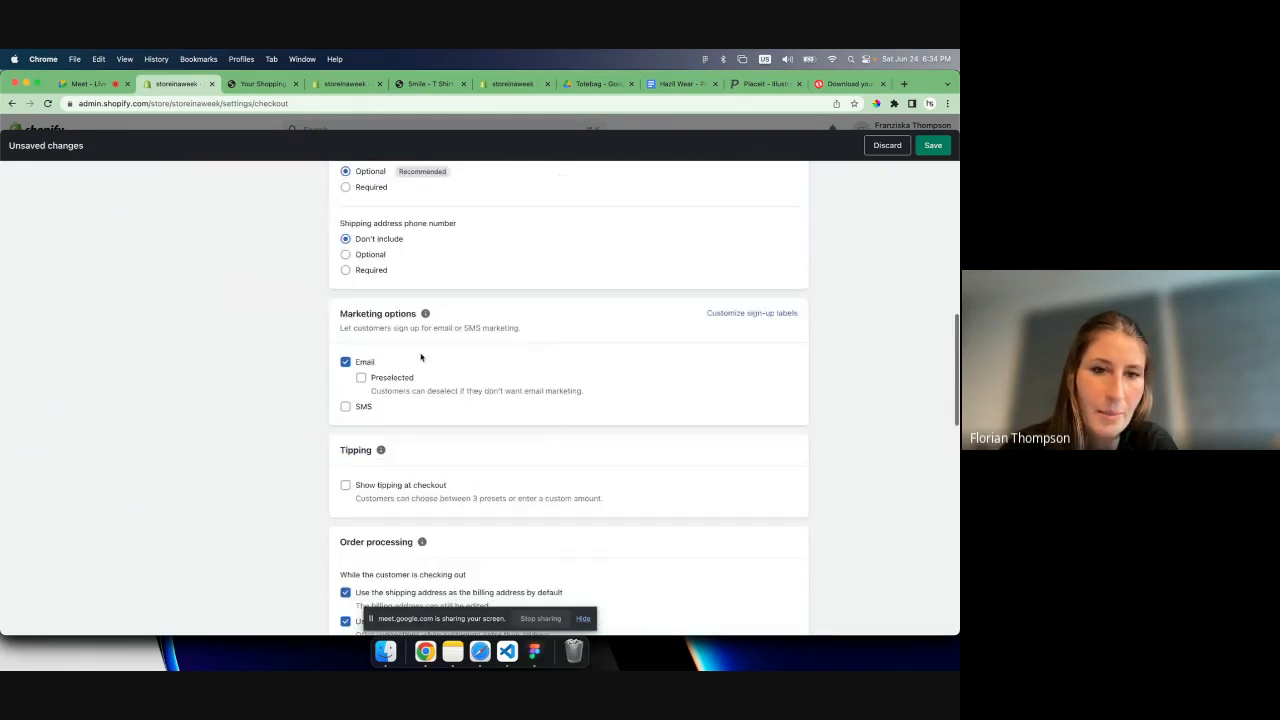
scroll(421, 361, "up", 6)
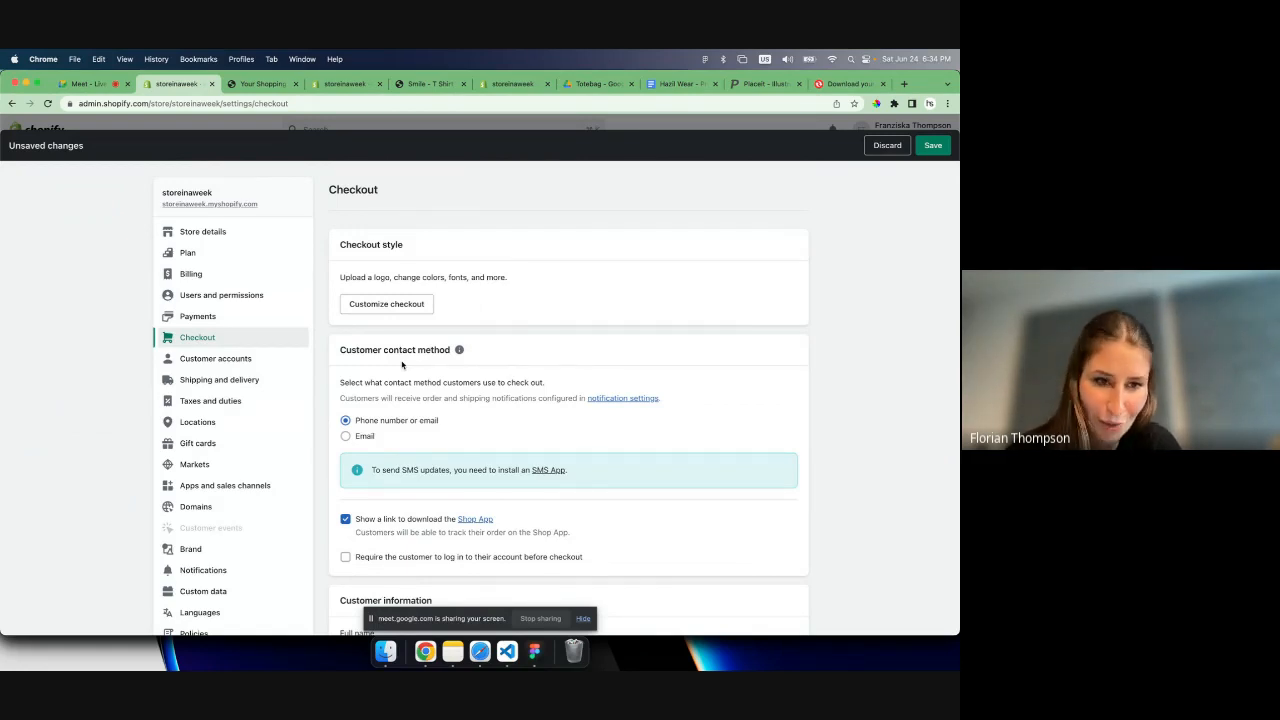
- In the customer accounts settings, show the login link in the store header and at checkout, choose Classic customer accounts, and save
left_click(246, 363)
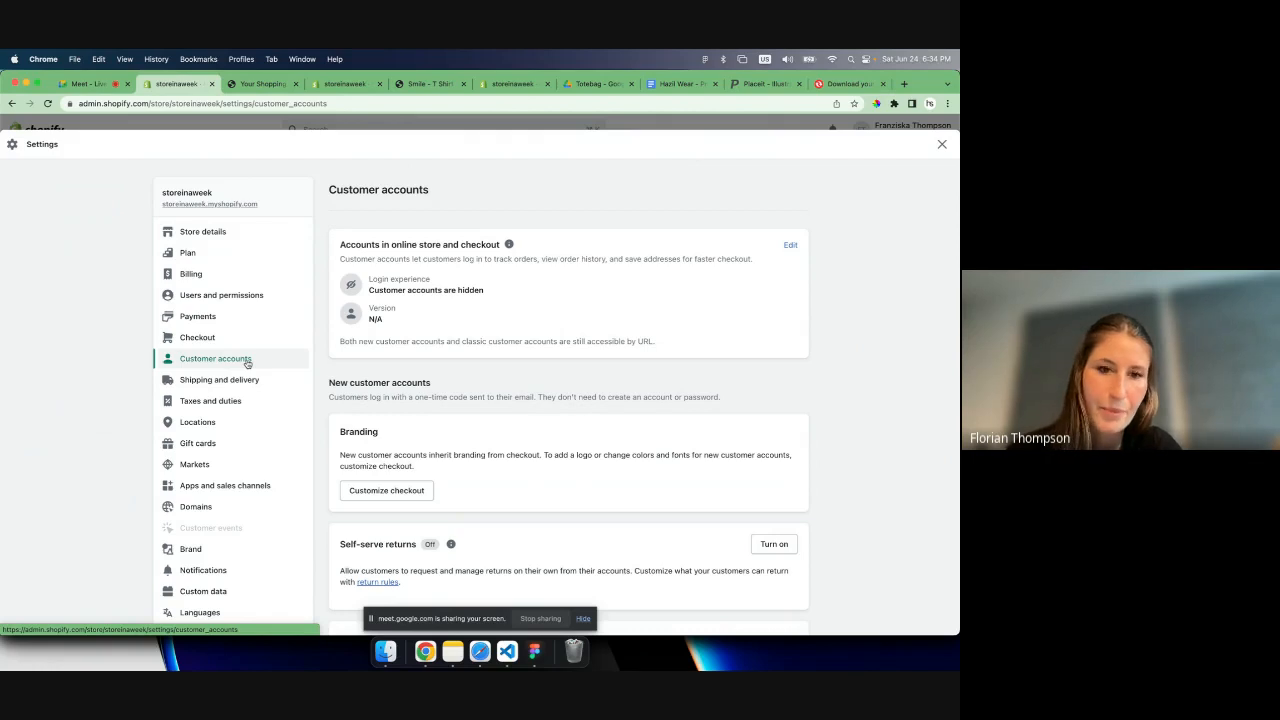
left_click(790, 247)
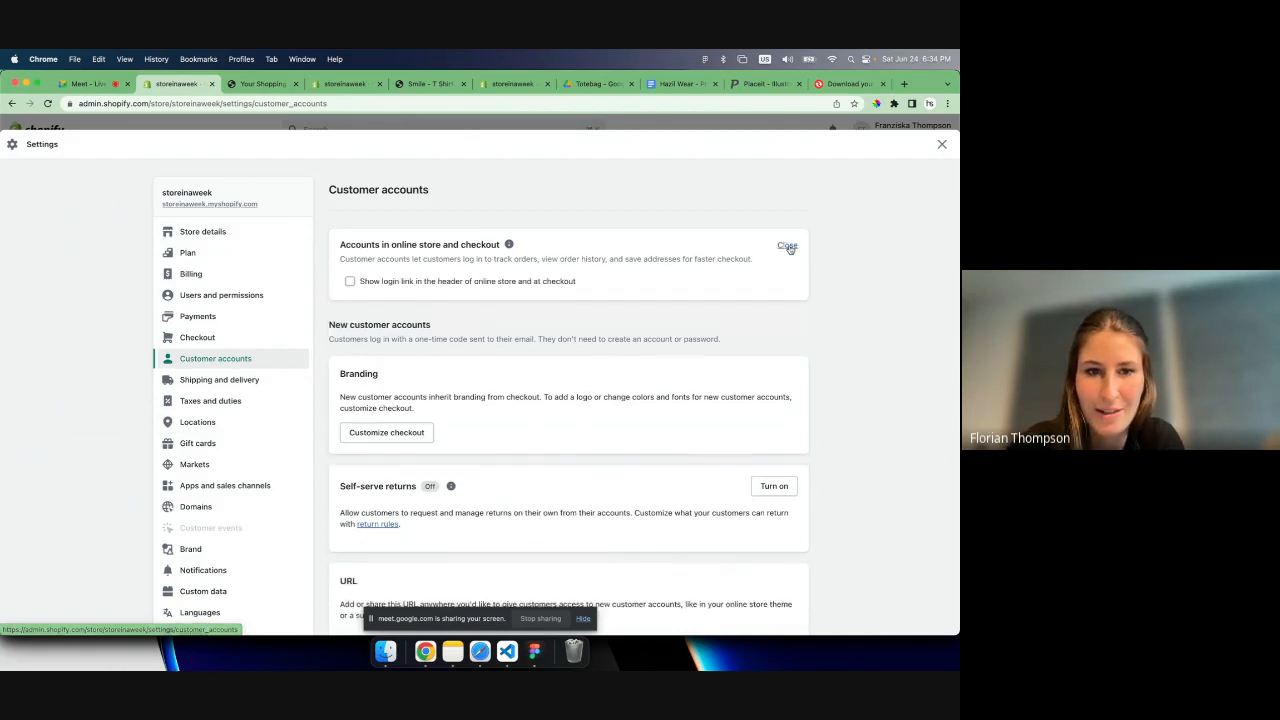
left_click(570, 281)
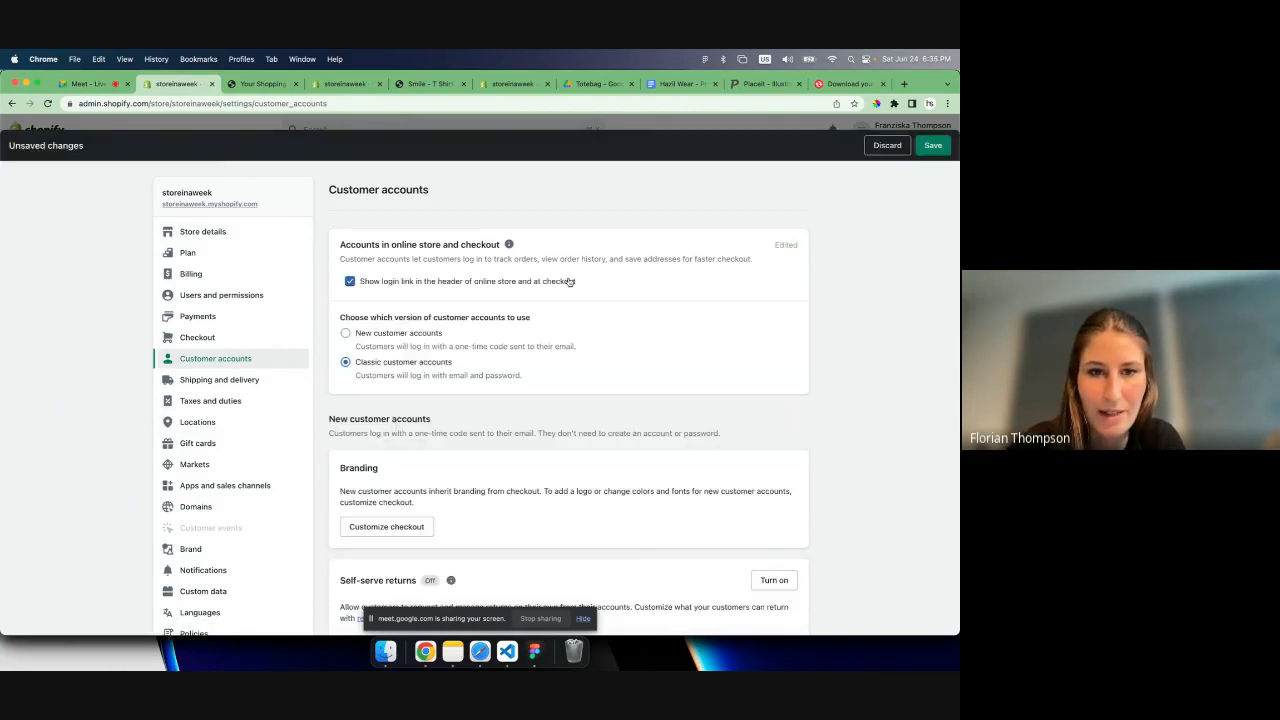
left_click(425, 334)
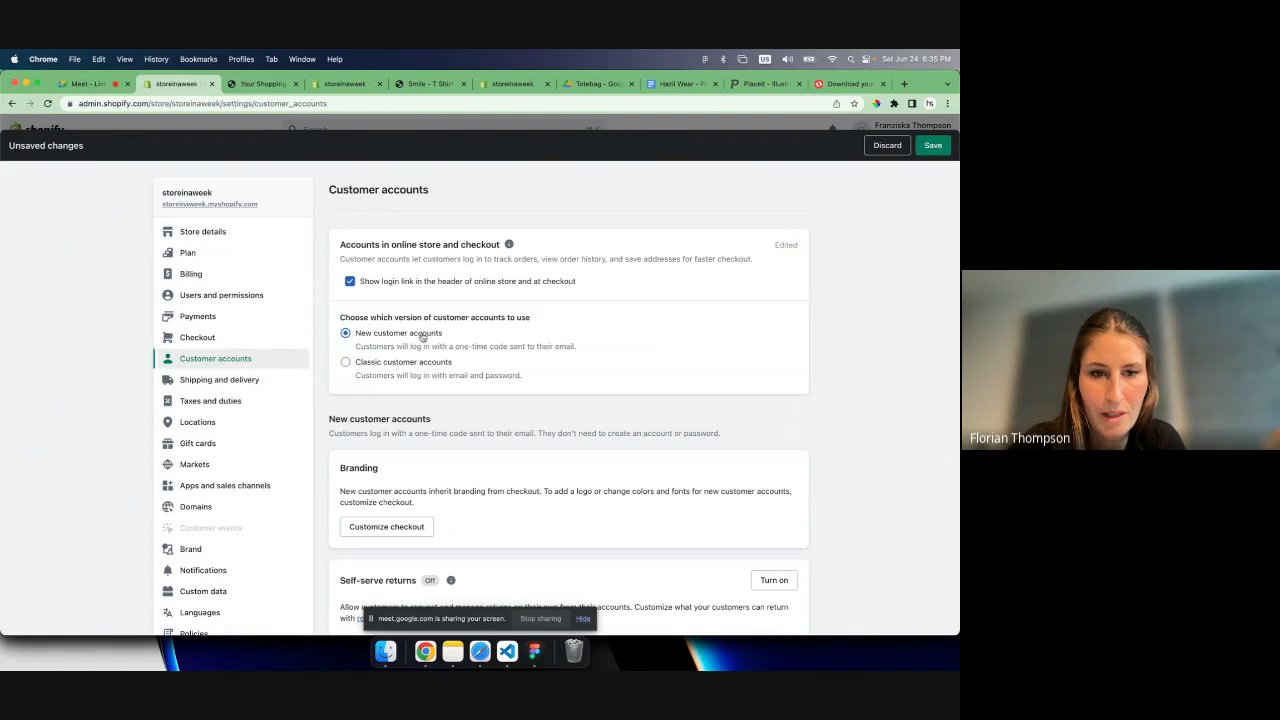
left_click(409, 362)
left_click_drag(372, 375, 521, 382)
left_click_drag(450, 347, 578, 350)
left_click(519, 371)
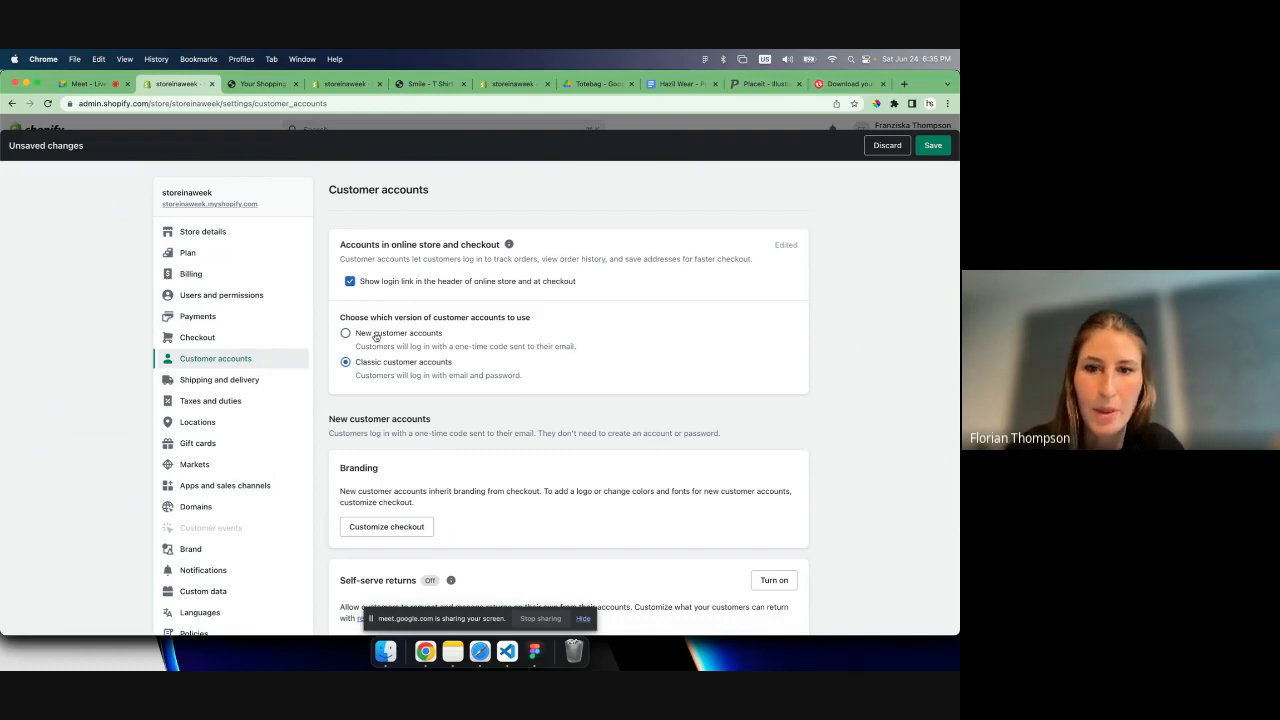
left_click(929, 145)
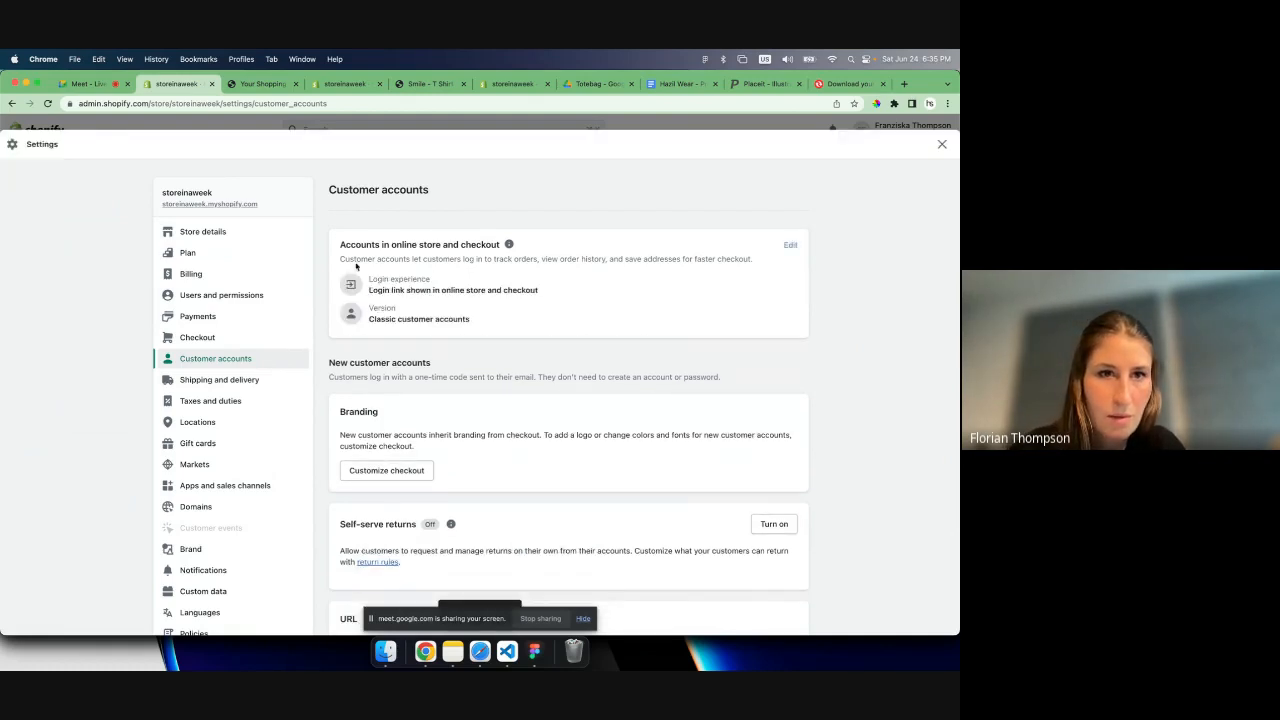
- Reload the live storefront cart page and check the customer login page and its account creation form
left_click(262, 84)
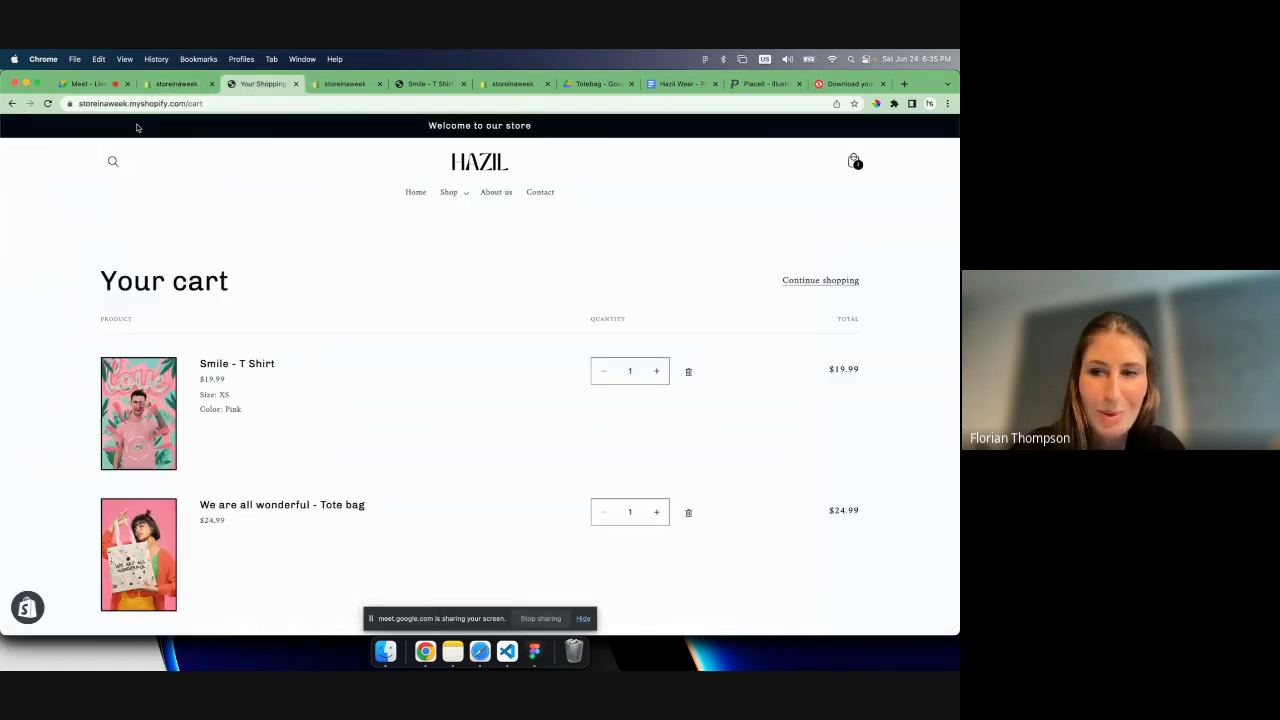
left_click(47, 103)
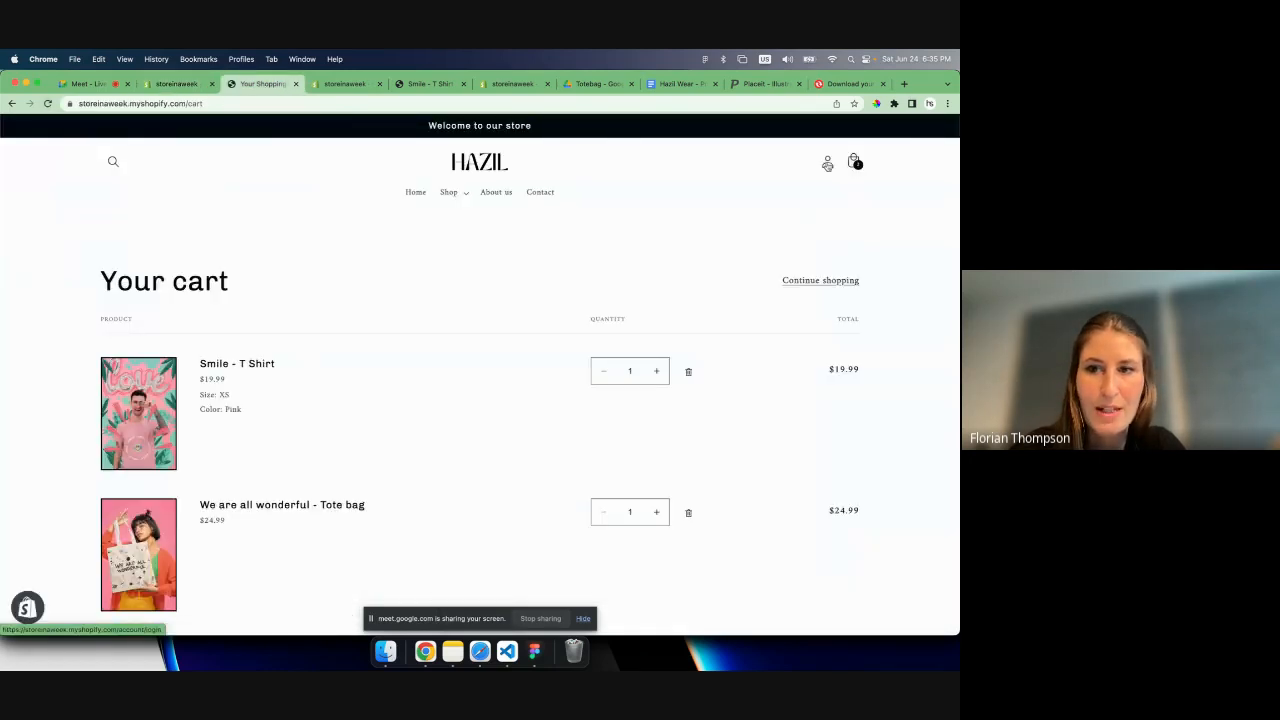
left_click(827, 163)
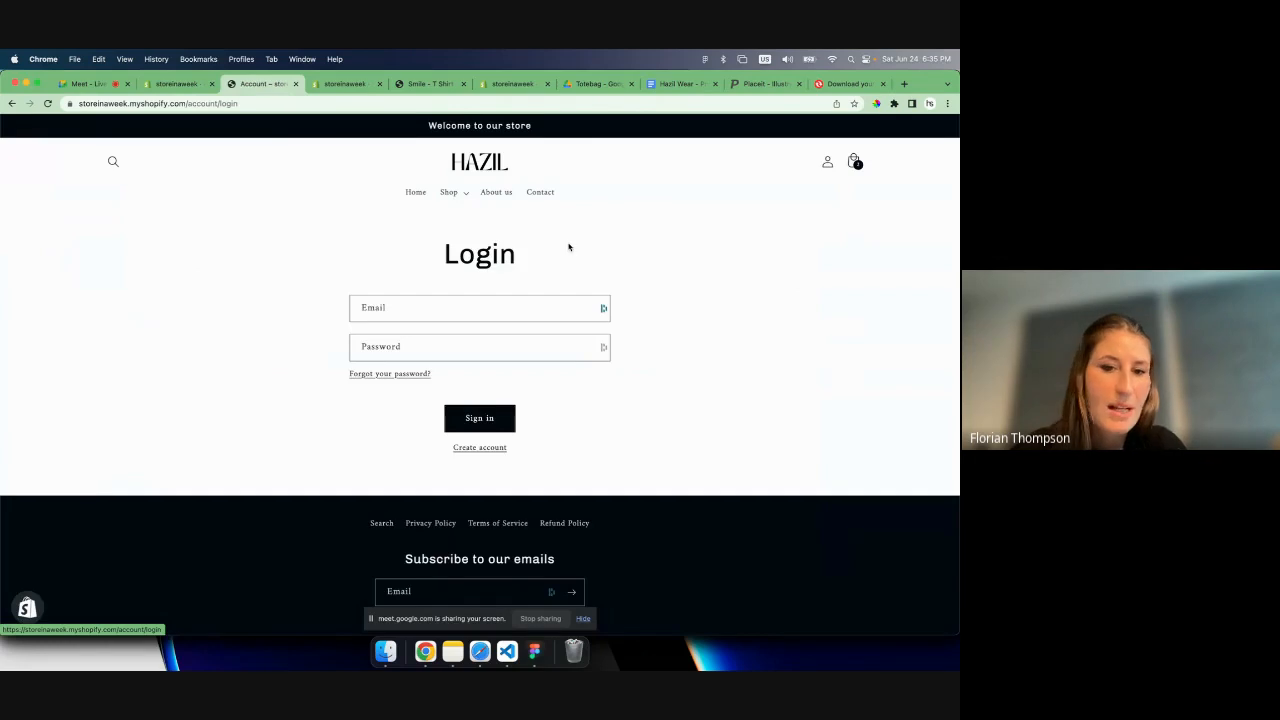
left_click(478, 446)
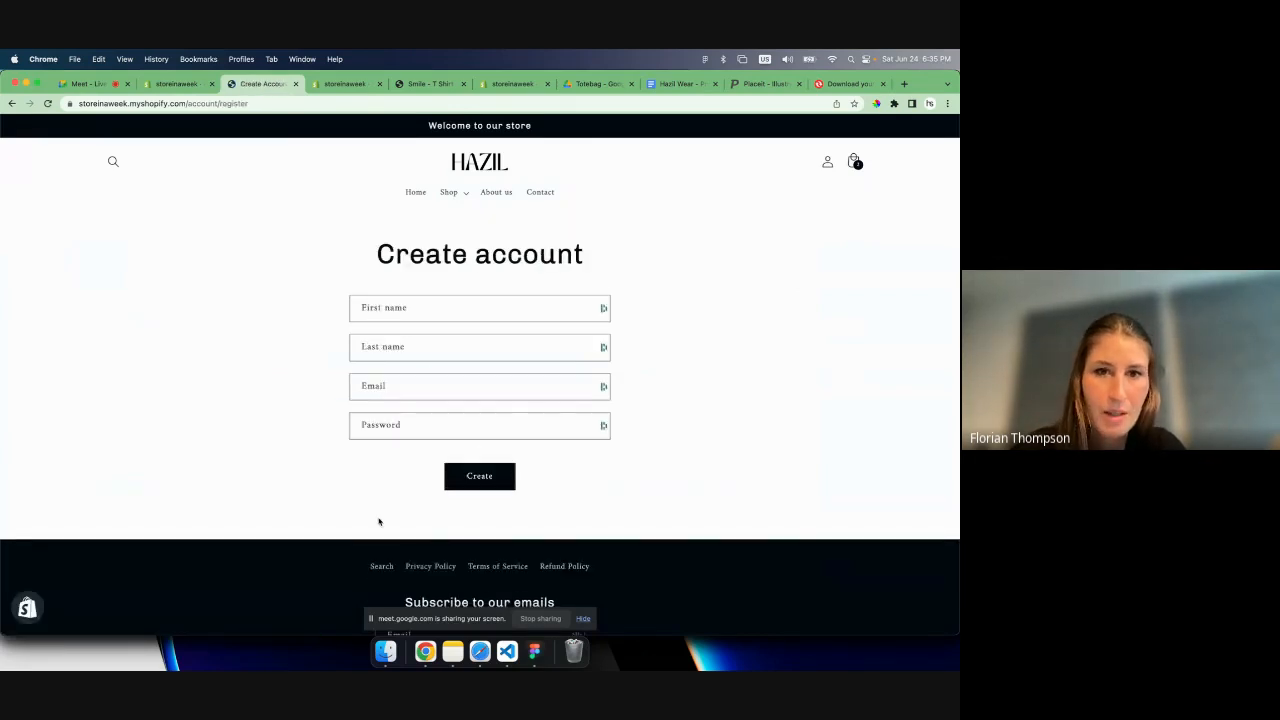
- Return to the store admin and open the general shipping profile from the shipping and delivery settings
left_click(180, 86)
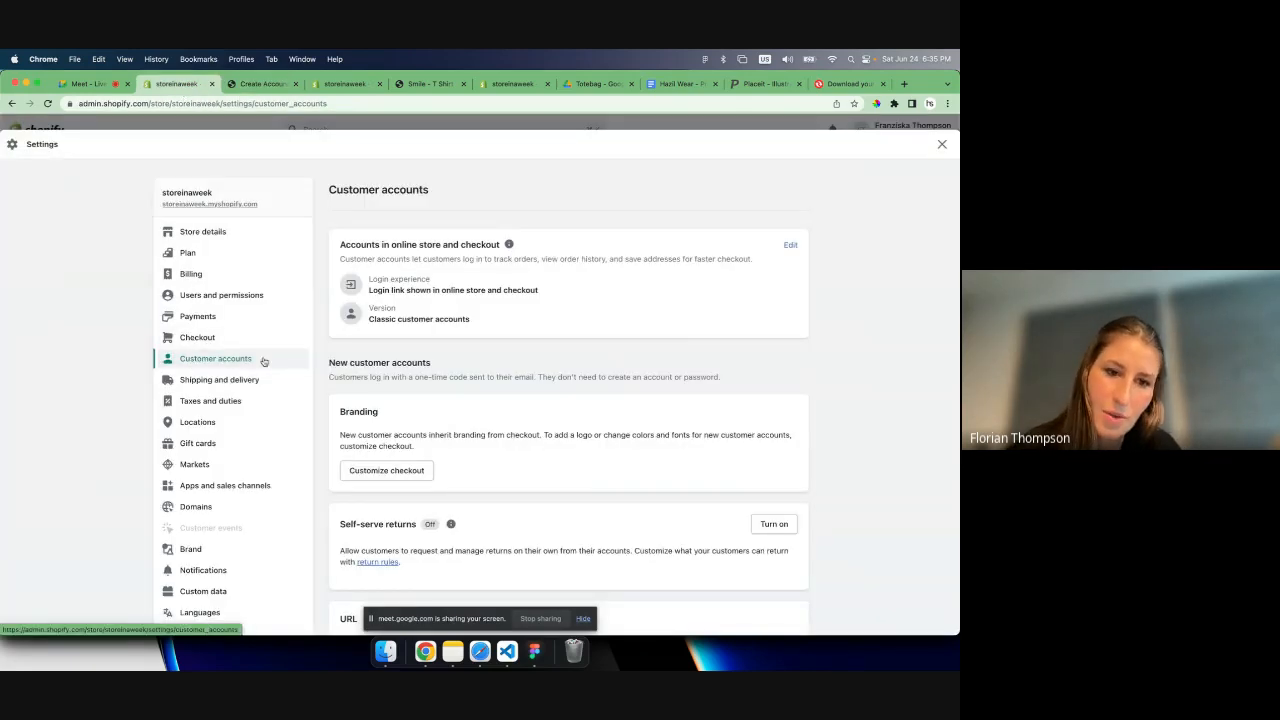
scroll(266, 360, "down", 3)
left_click(220, 295)
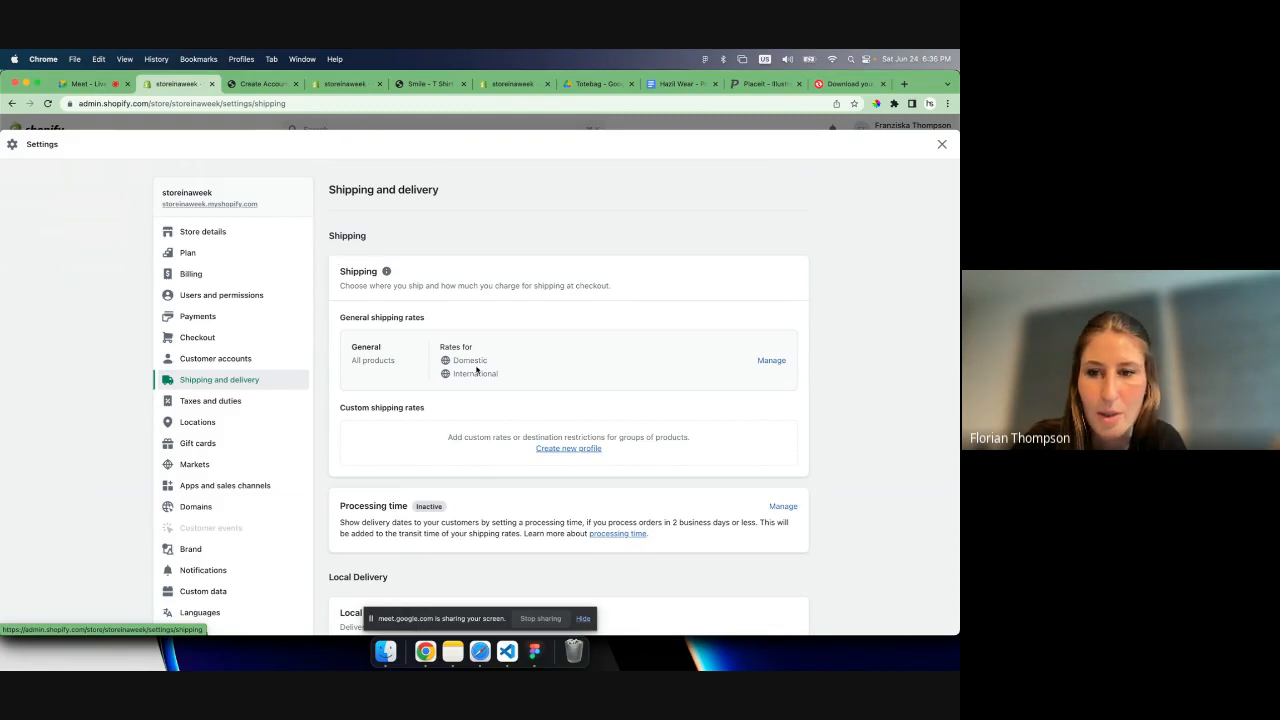
left_click(772, 361)
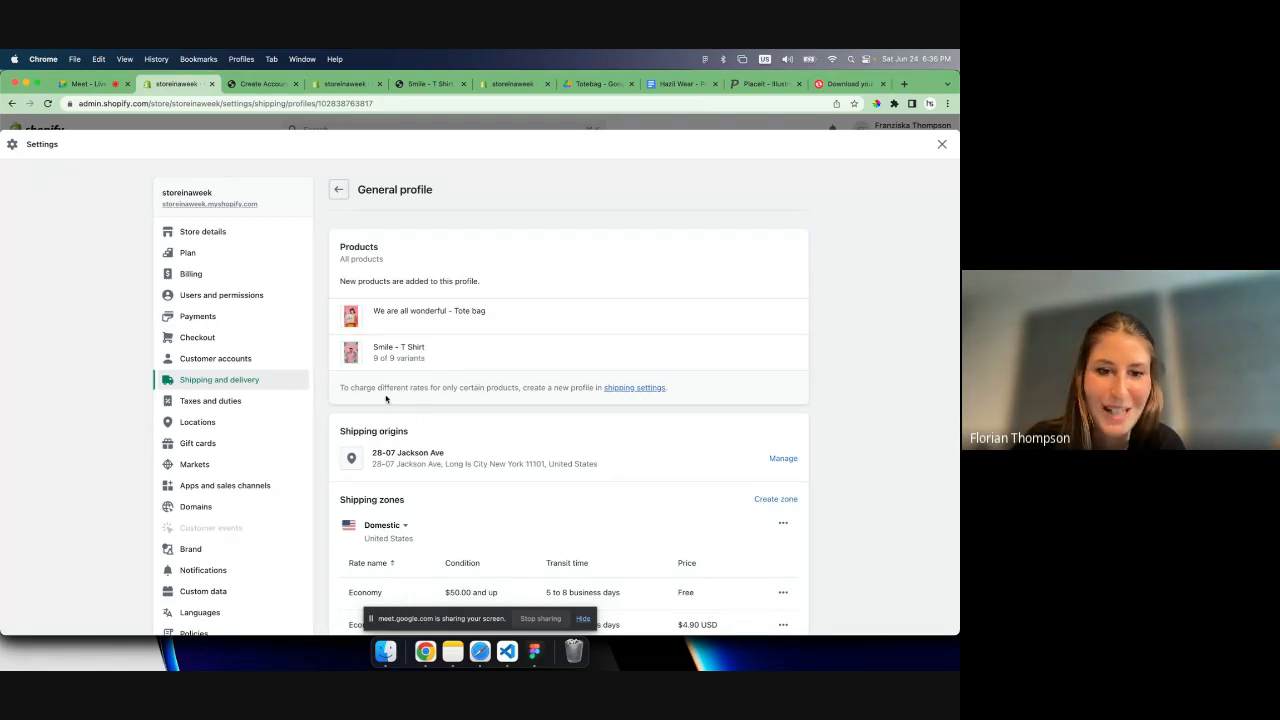
- Look over the general profile's shipping origin and its domestic and international shipping zones
scroll(386, 399, "down", 5)
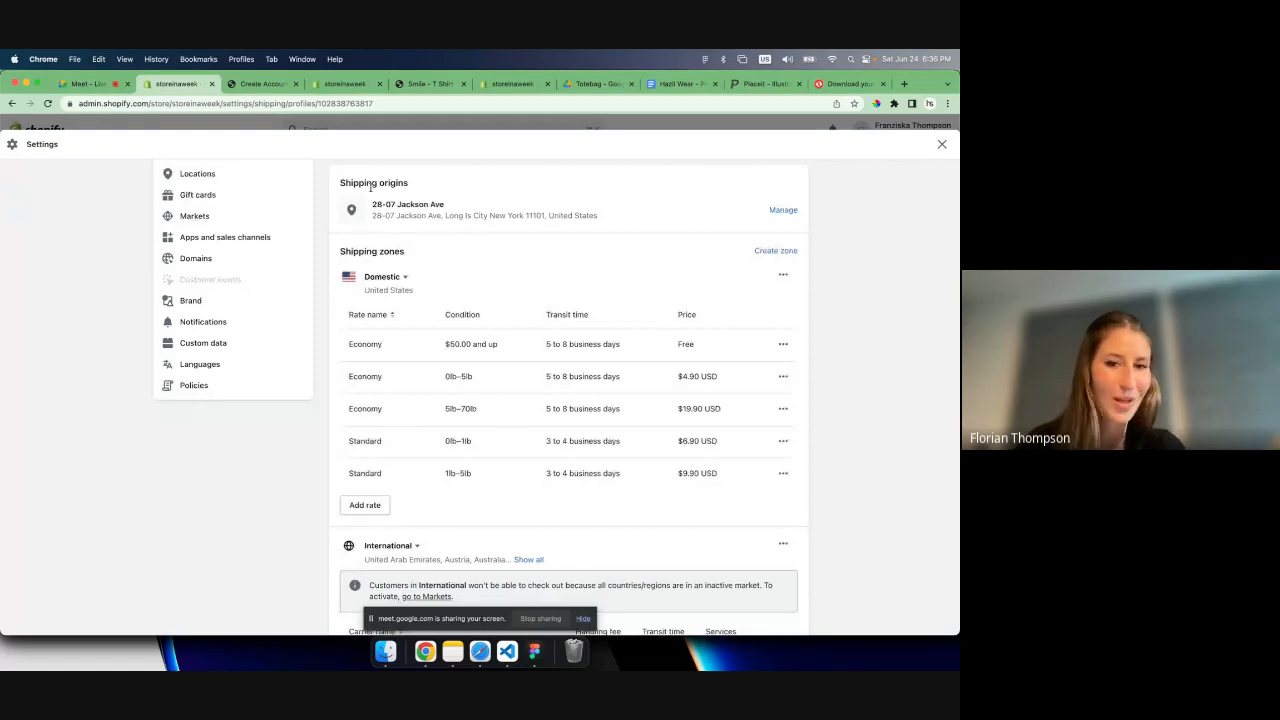
scroll(488, 283, "down", 2)
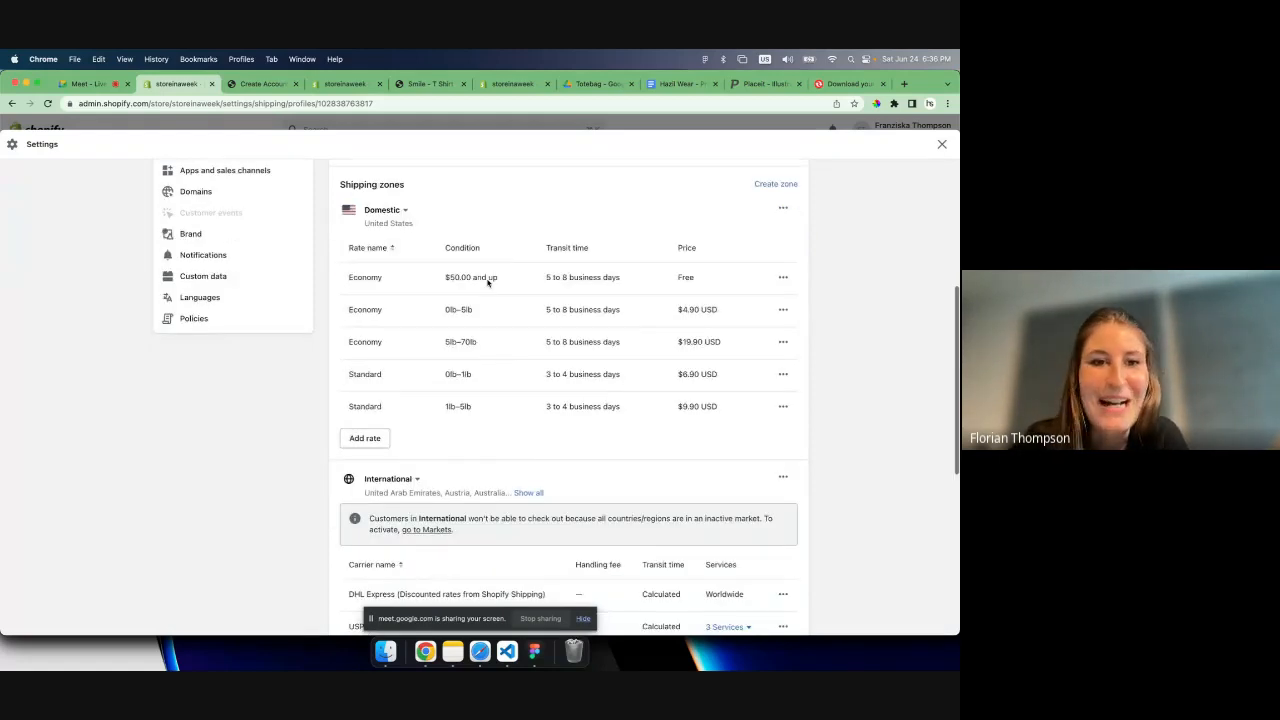
scroll(488, 283, "down", 1)
scroll(386, 415, "down", 6)
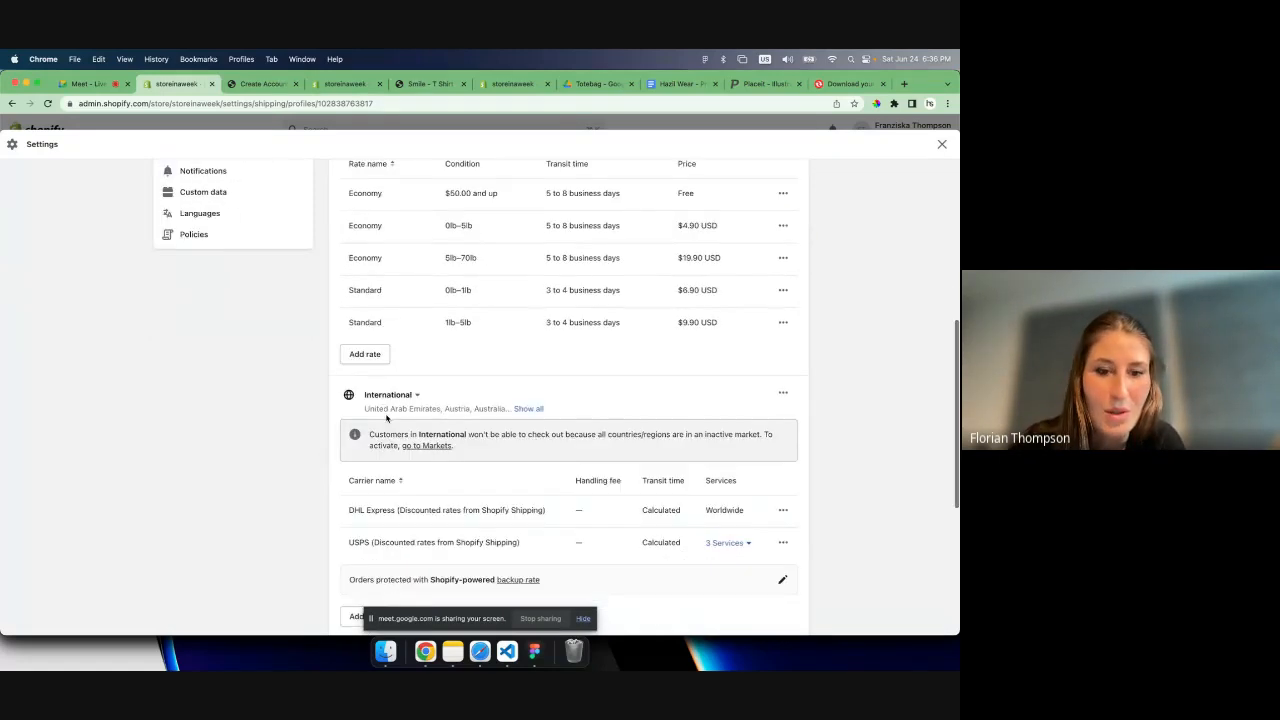
scroll(386, 416, "up", 7)
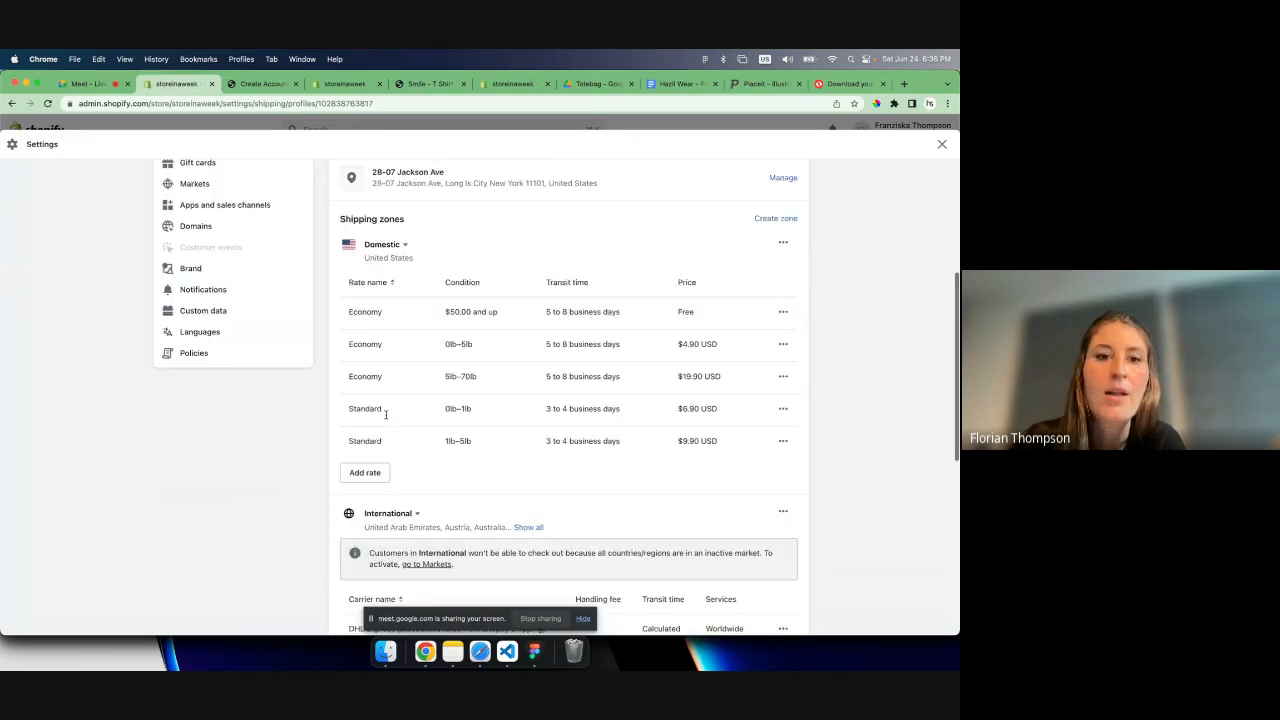
scroll(386, 417, "down", 2)
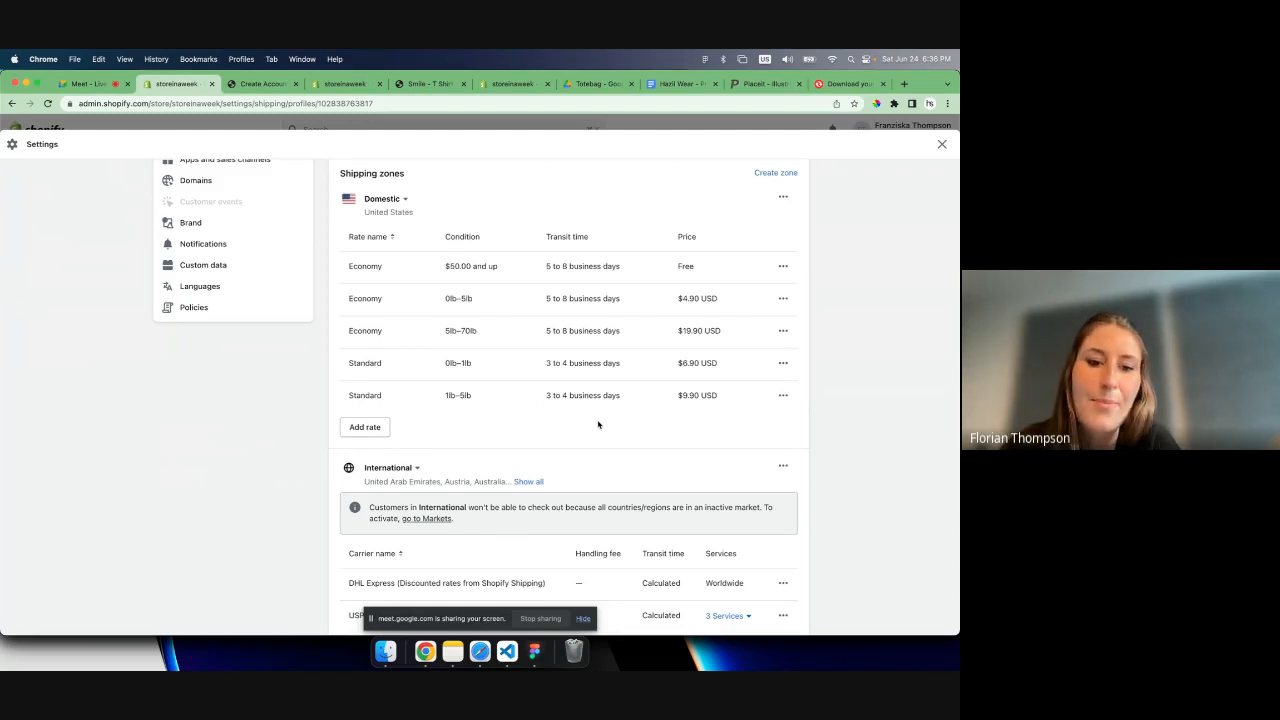
scroll(591, 477, "down", 3)
- Examine the weight and order value conditions and the prices of the Economy and Standard domestic shipping rates
scroll(591, 489, "up", 3)
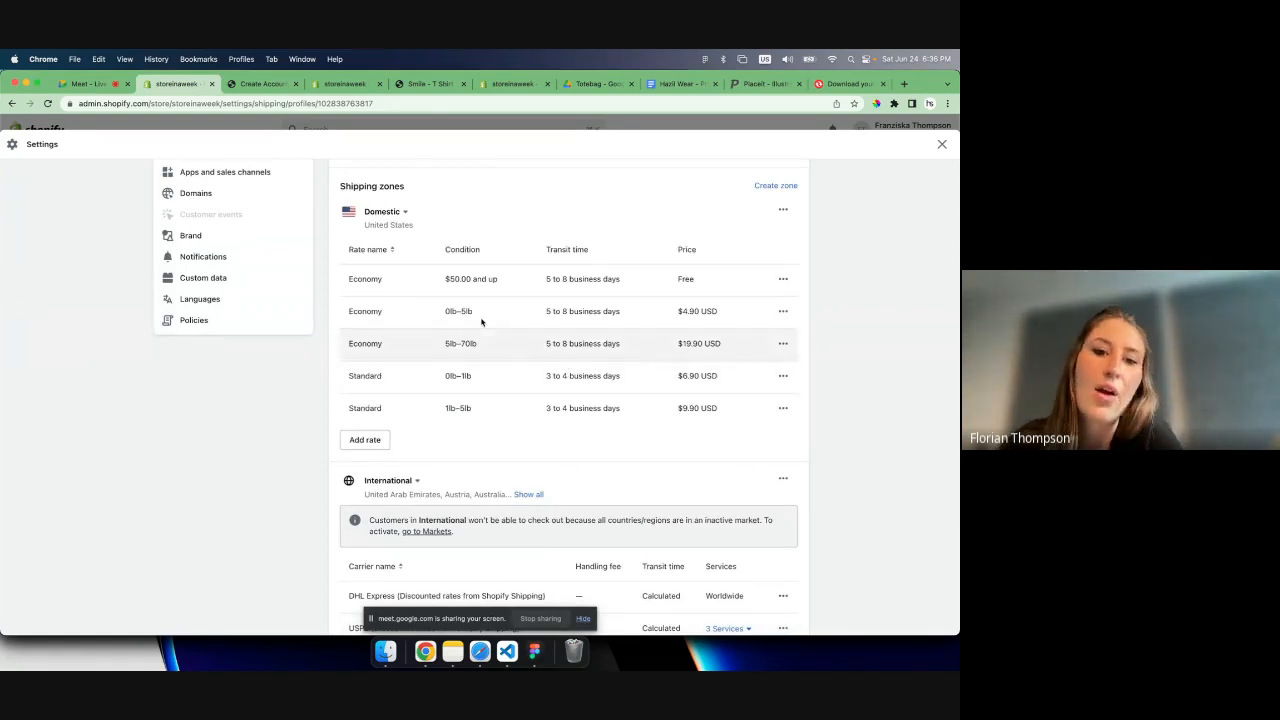
left_click_drag(444, 312, 486, 345)
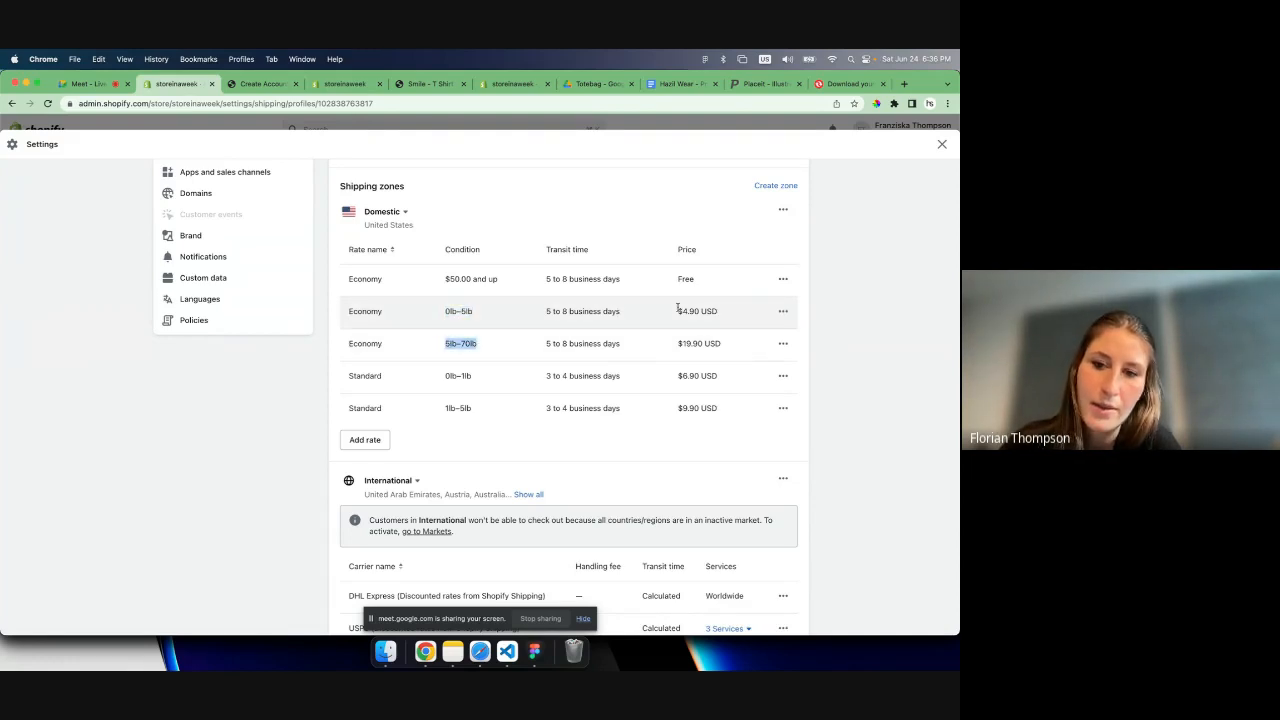
left_click_drag(676, 311, 720, 379)
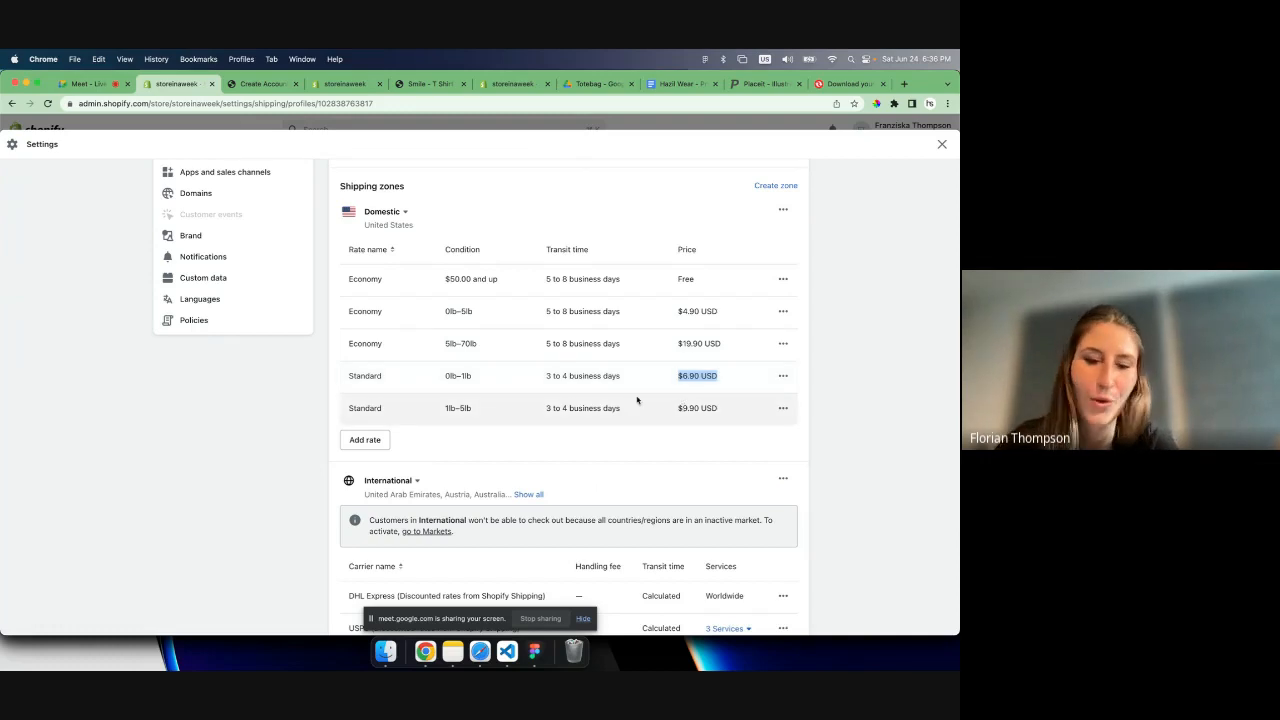
left_click(468, 417)
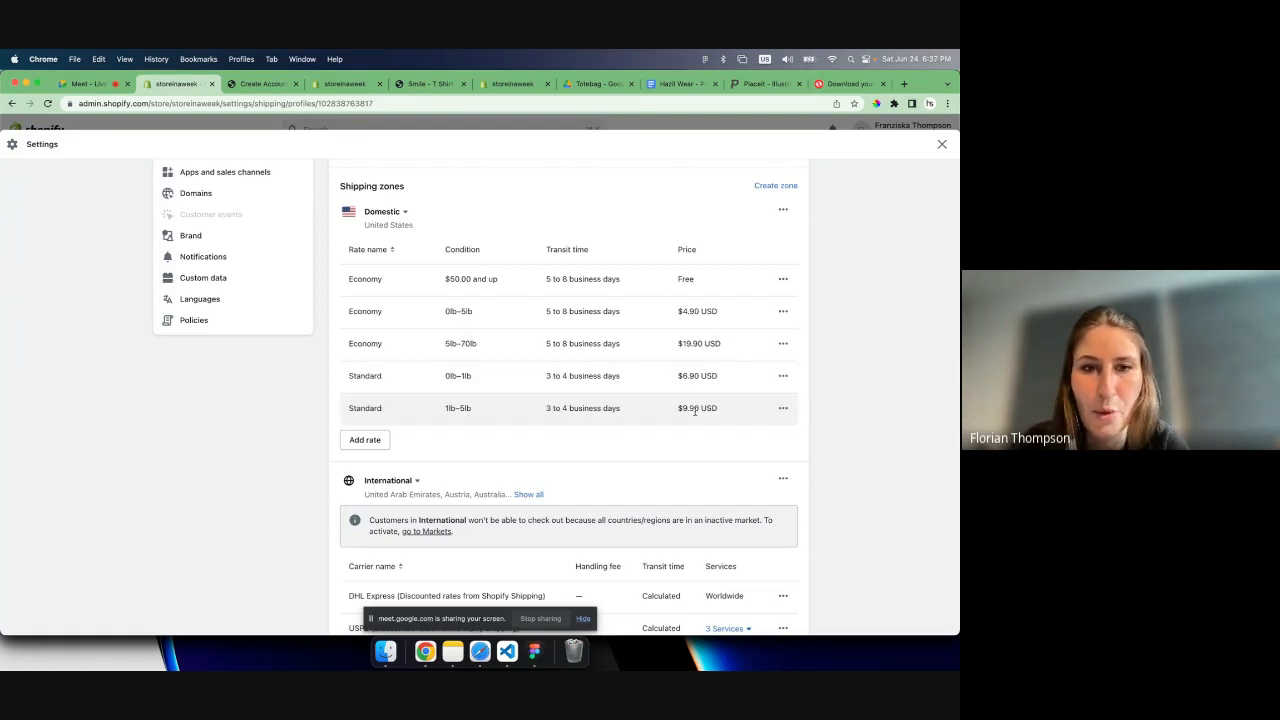
scroll(700, 408, "down", 1)
scroll(597, 402, "up", 1)
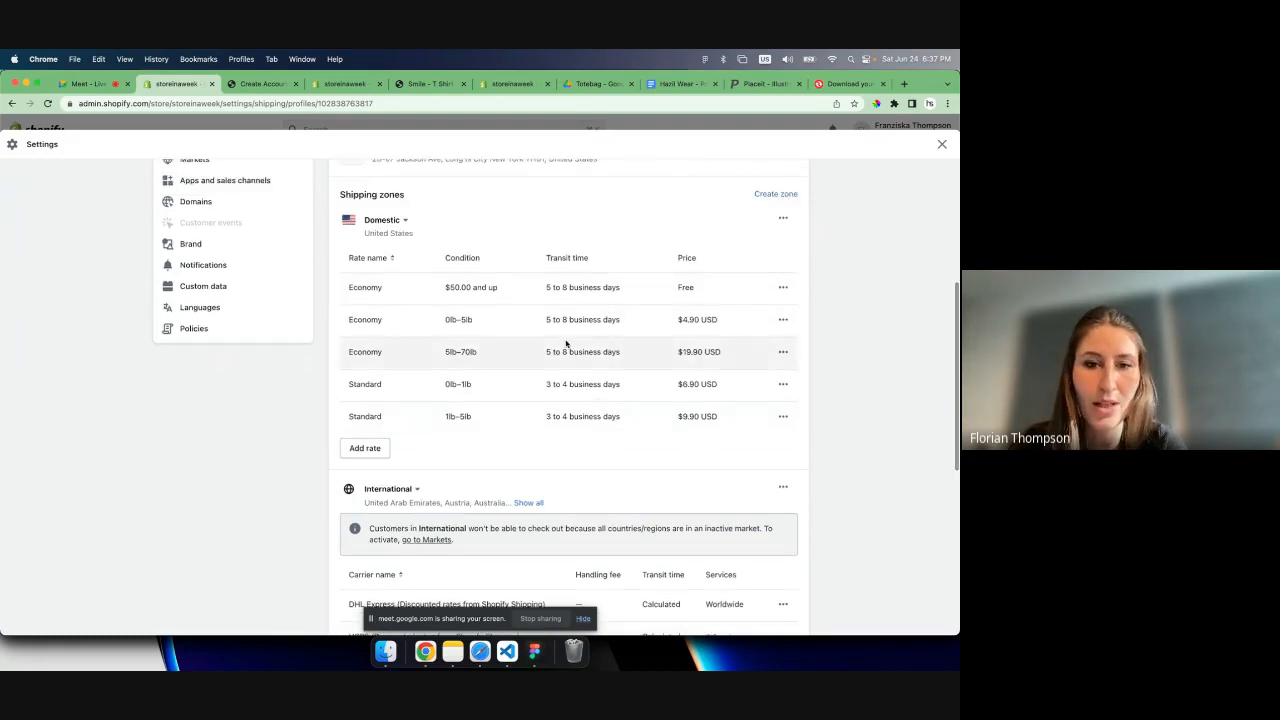
double_click(468, 287)
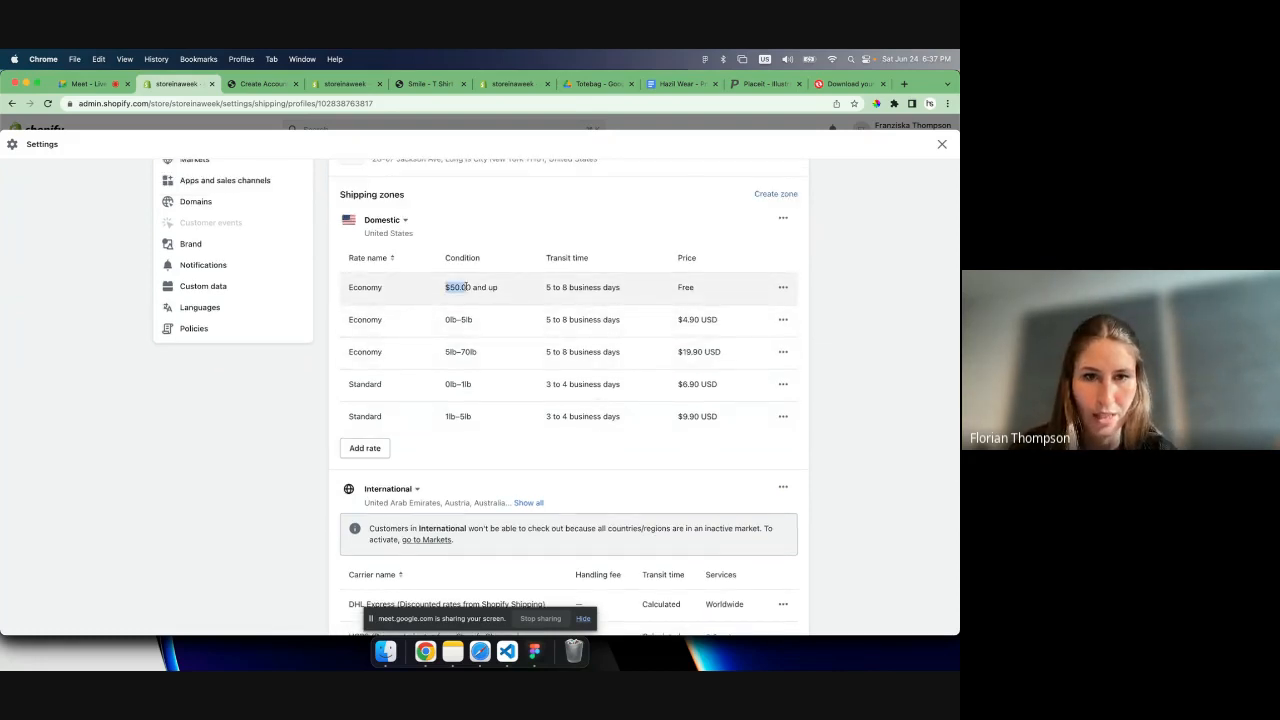
left_click_drag(468, 287, 498, 288)
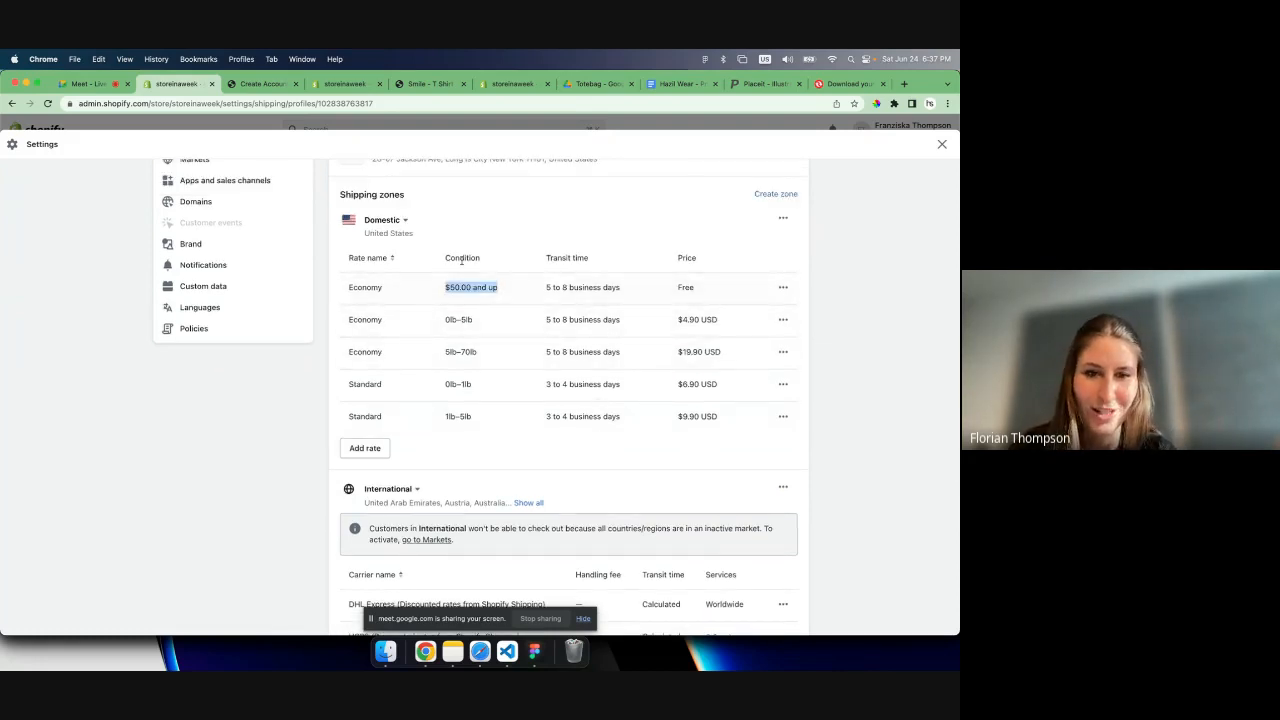
double_click(450, 319)
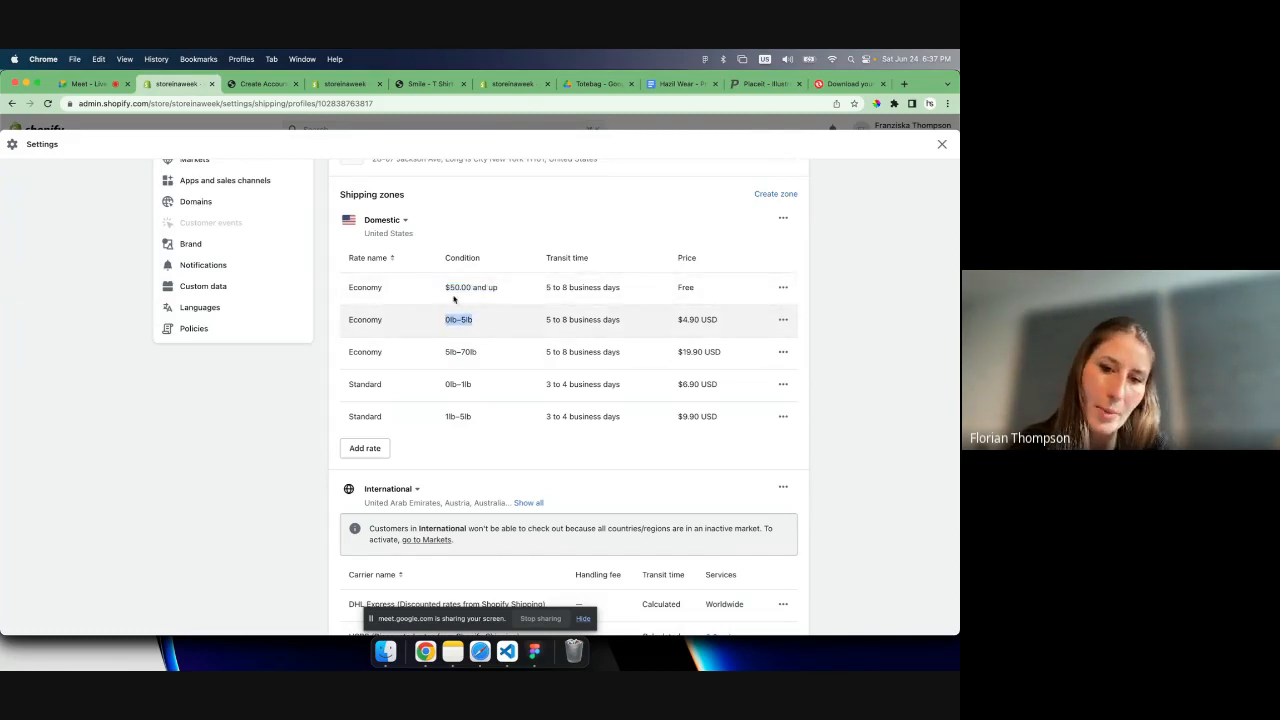
- Inspect the free domestic Economy rate's weight-based and price-based condition options and its minimum price, leaving the rate unsaved
left_click_drag(444, 288, 467, 289)
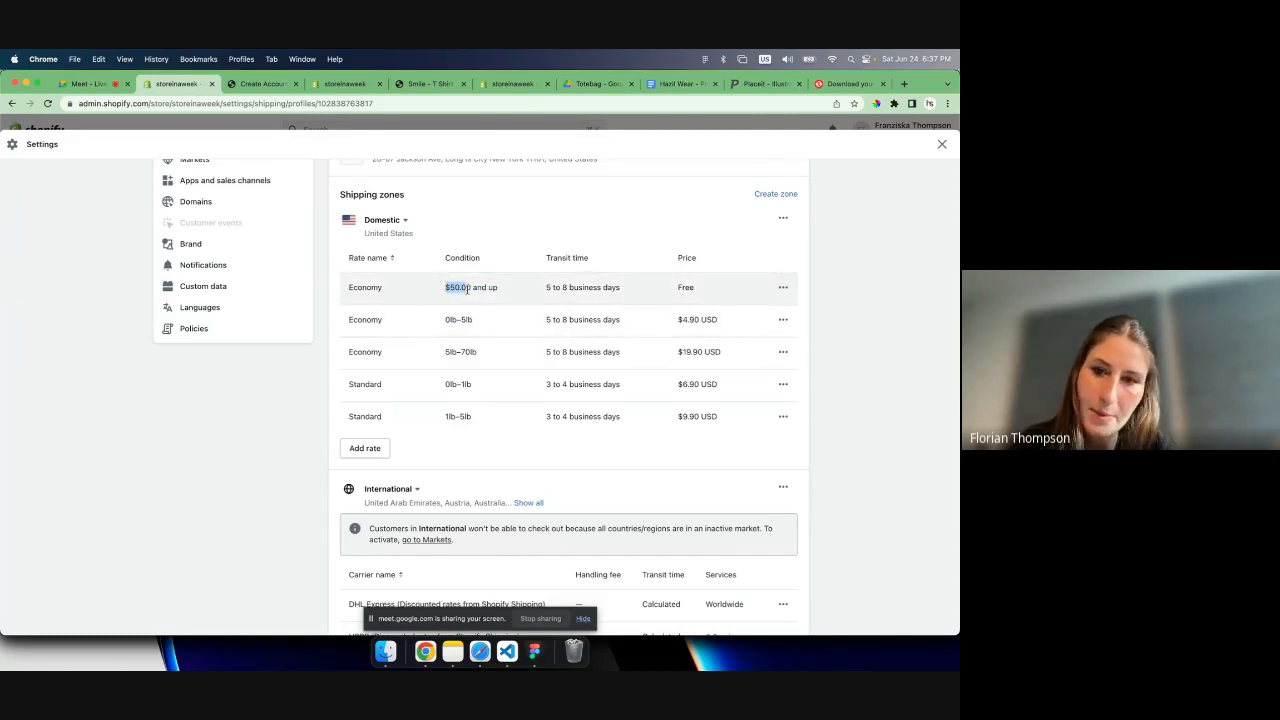
left_click(783, 290)
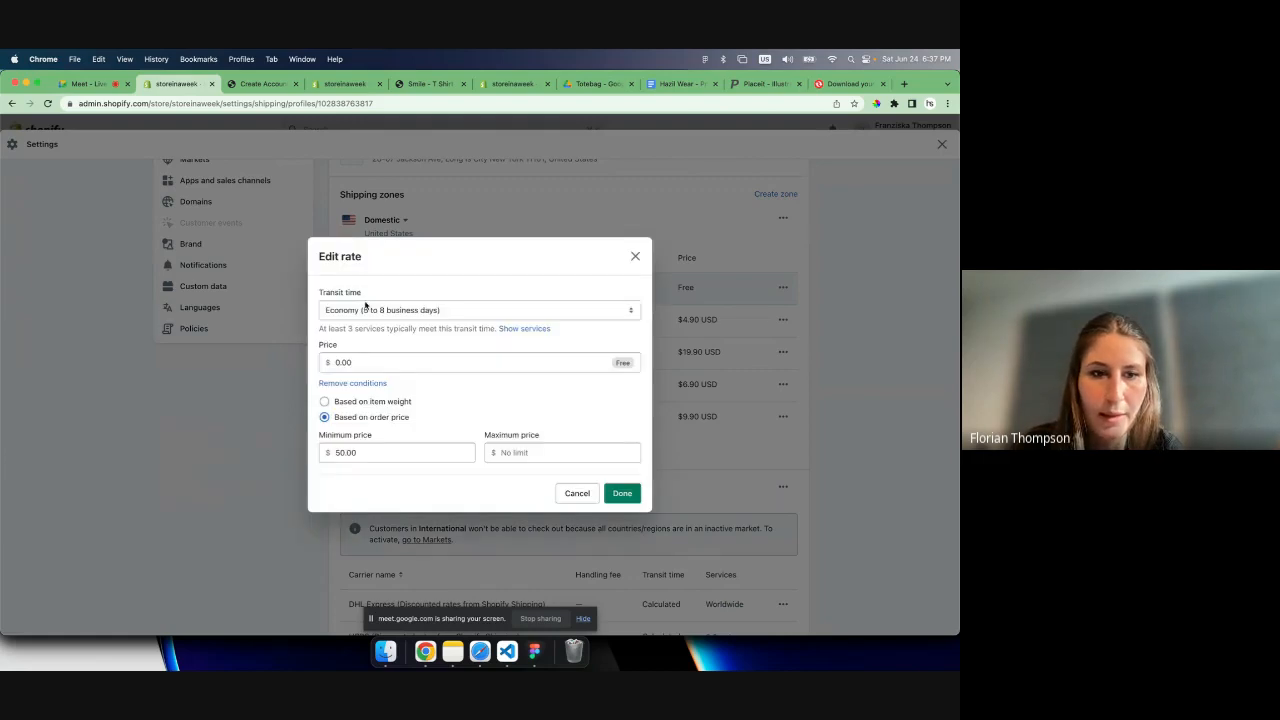
left_click(344, 404)
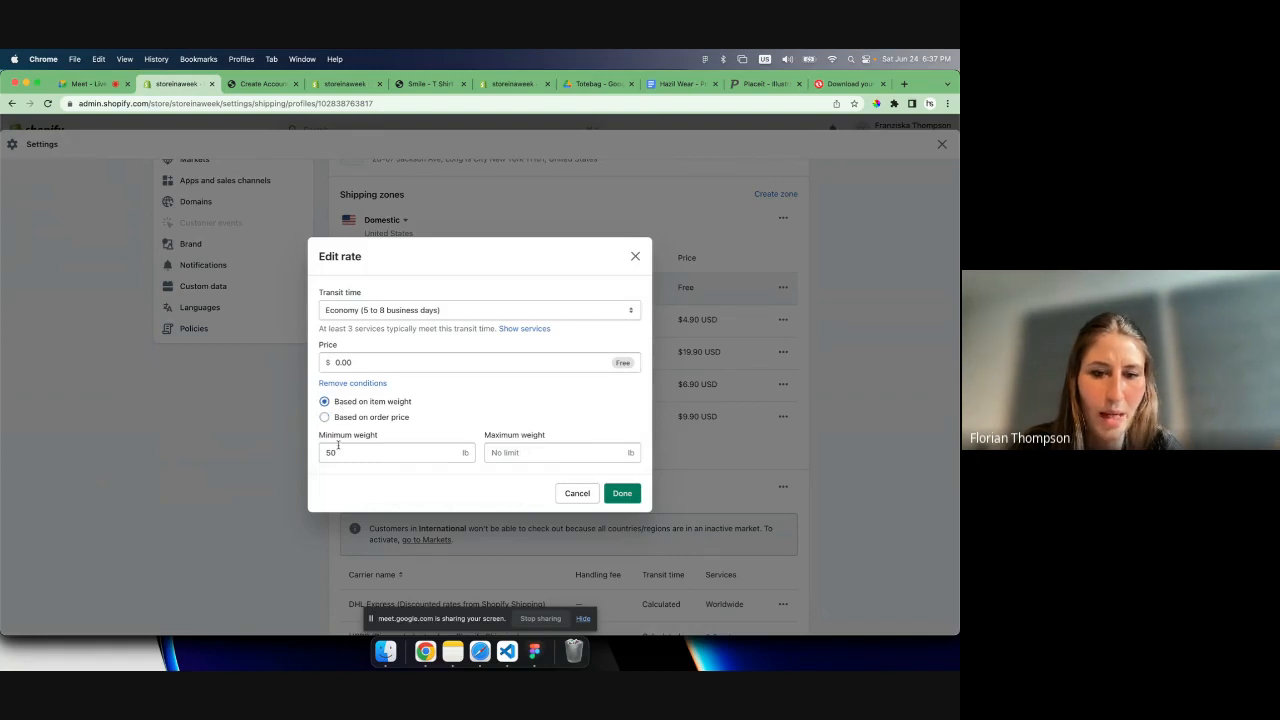
left_click(383, 418)
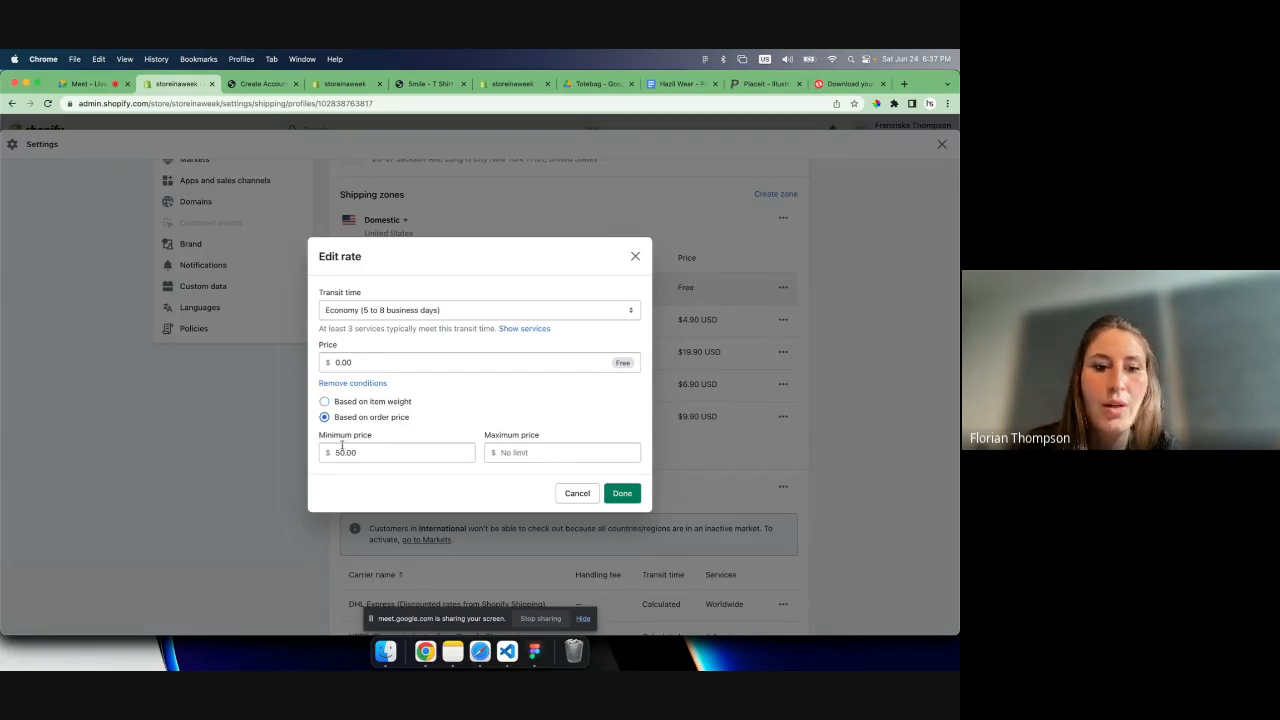
left_click_drag(324, 436, 366, 438)
double_click(366, 438)
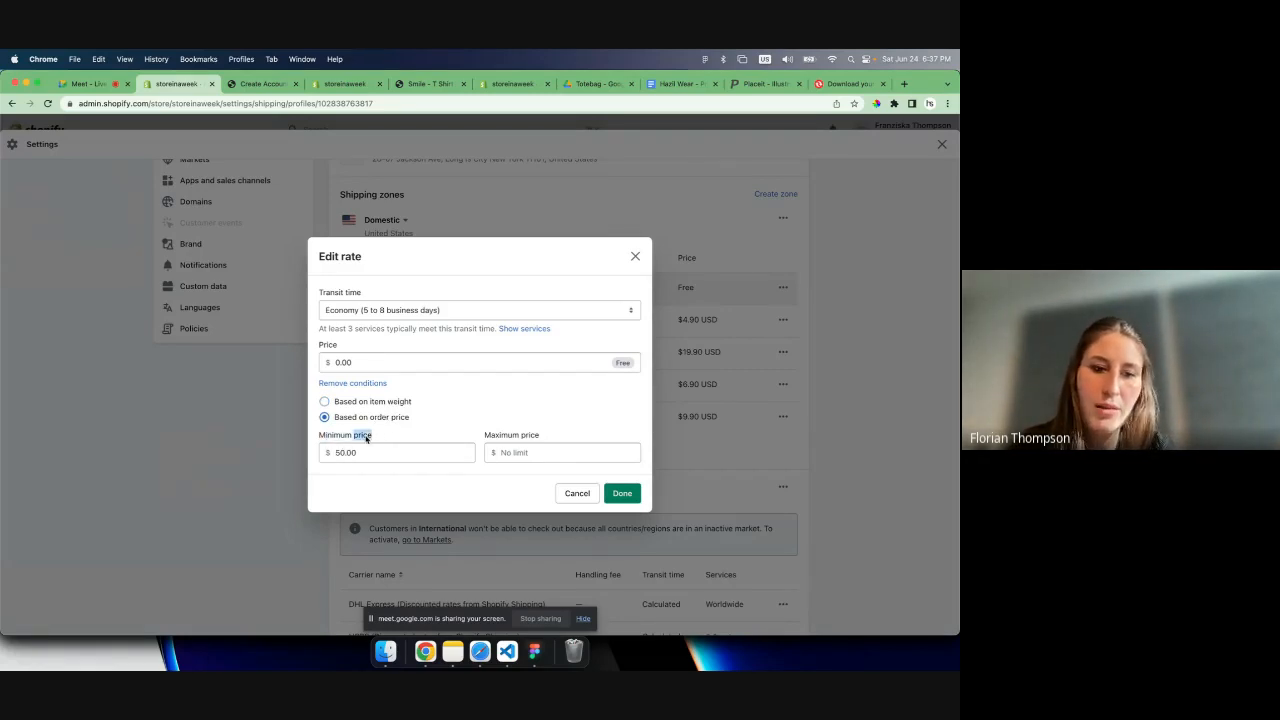
left_click(362, 451)
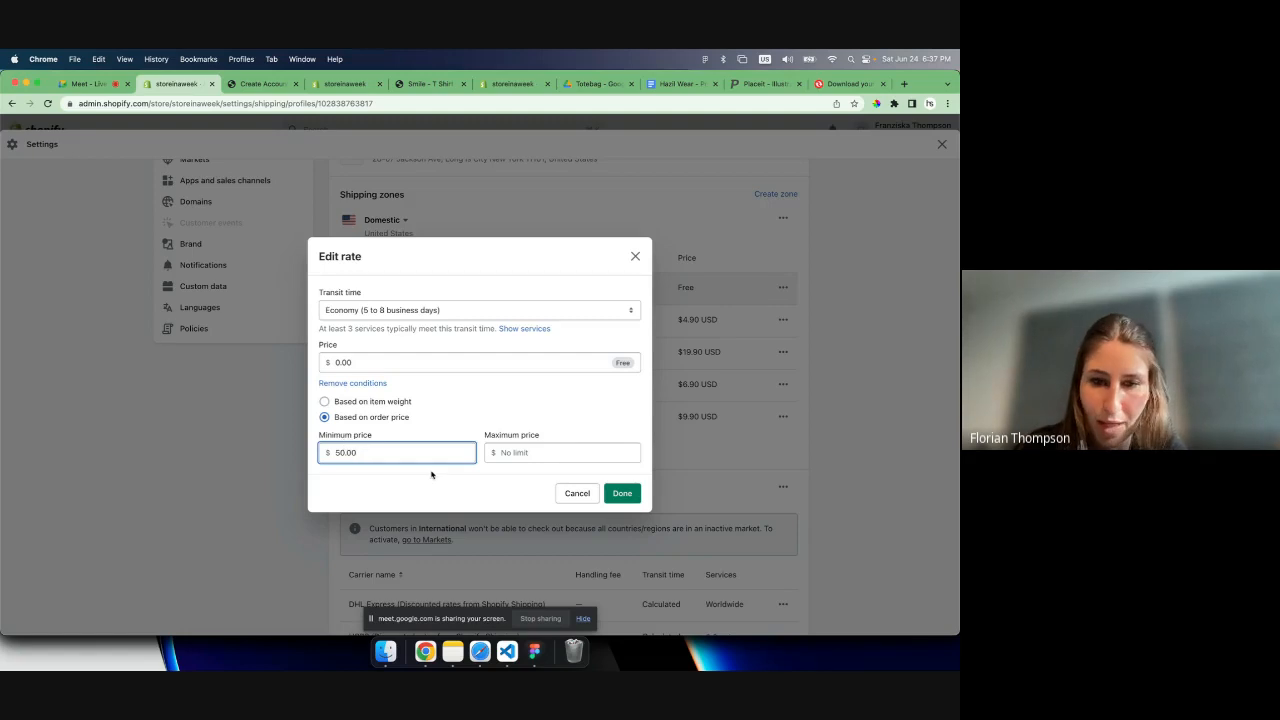
left_click(573, 494)
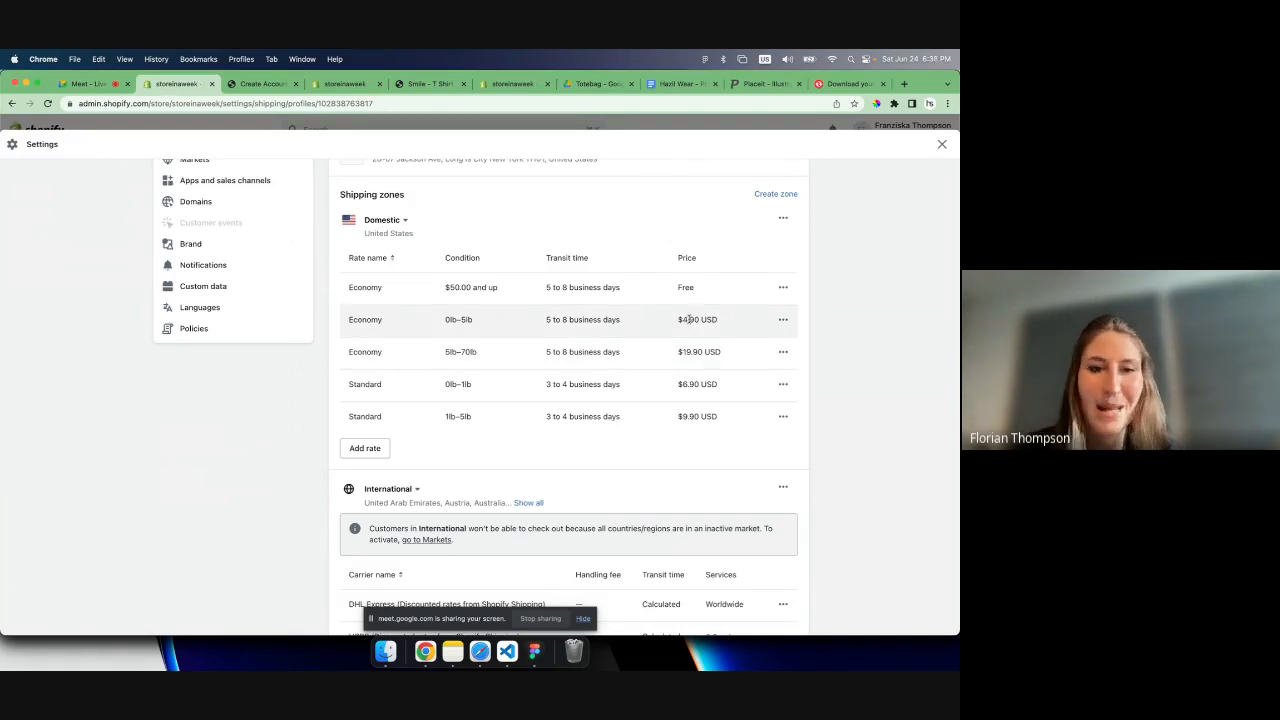
- Start a new domestic rate calculated by carrier or app, compare the USPS and UPS services, and choose UPS (Discounted rates from Shopify Shipping)
left_click(365, 448)
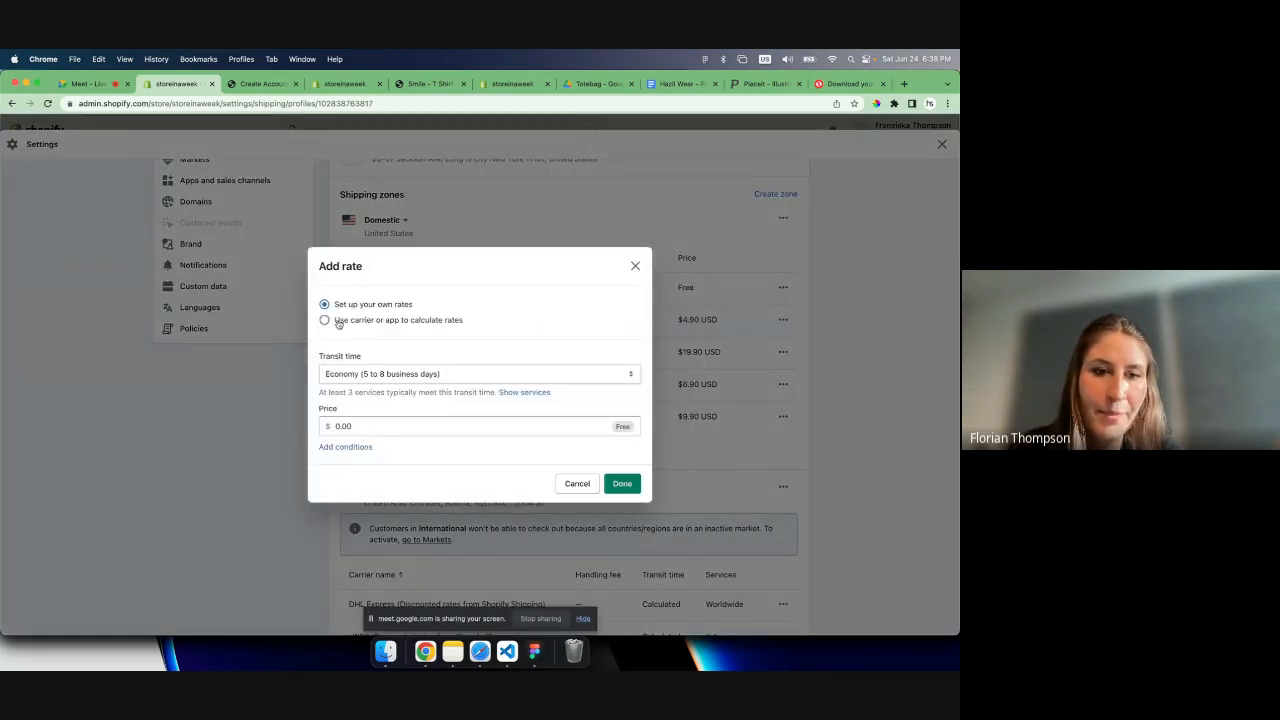
left_click(391, 322)
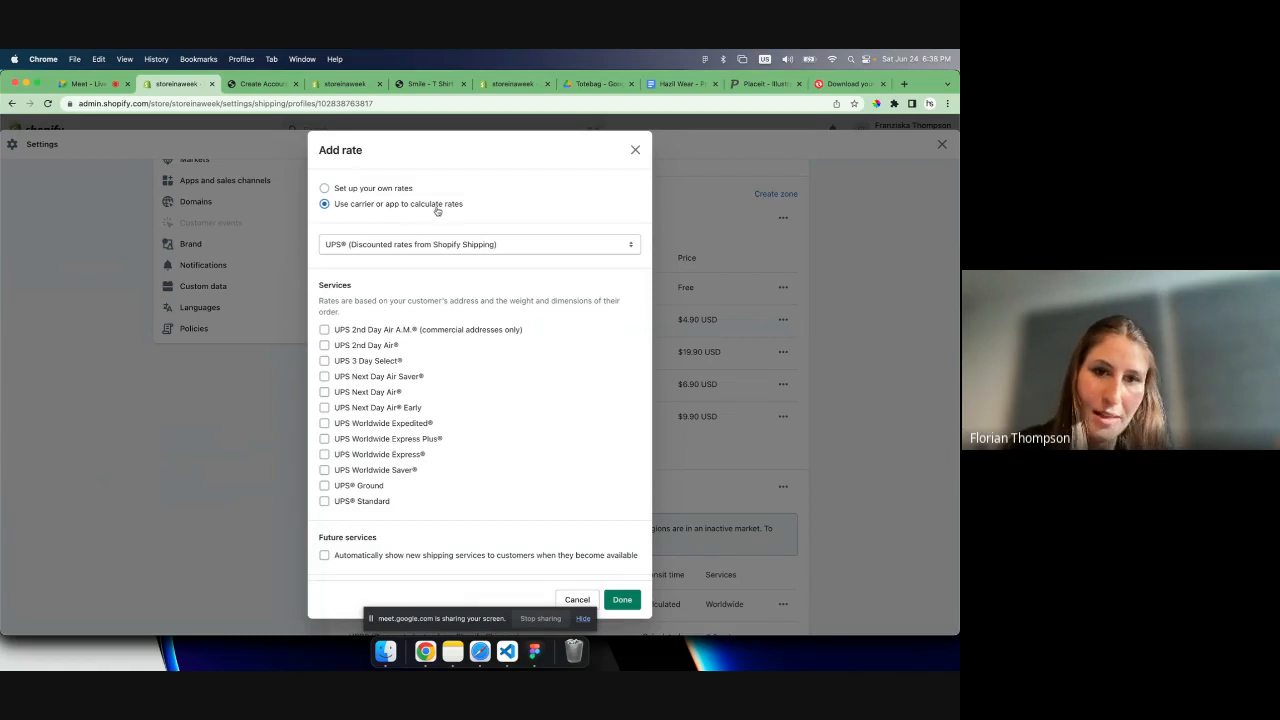
left_click(411, 248)
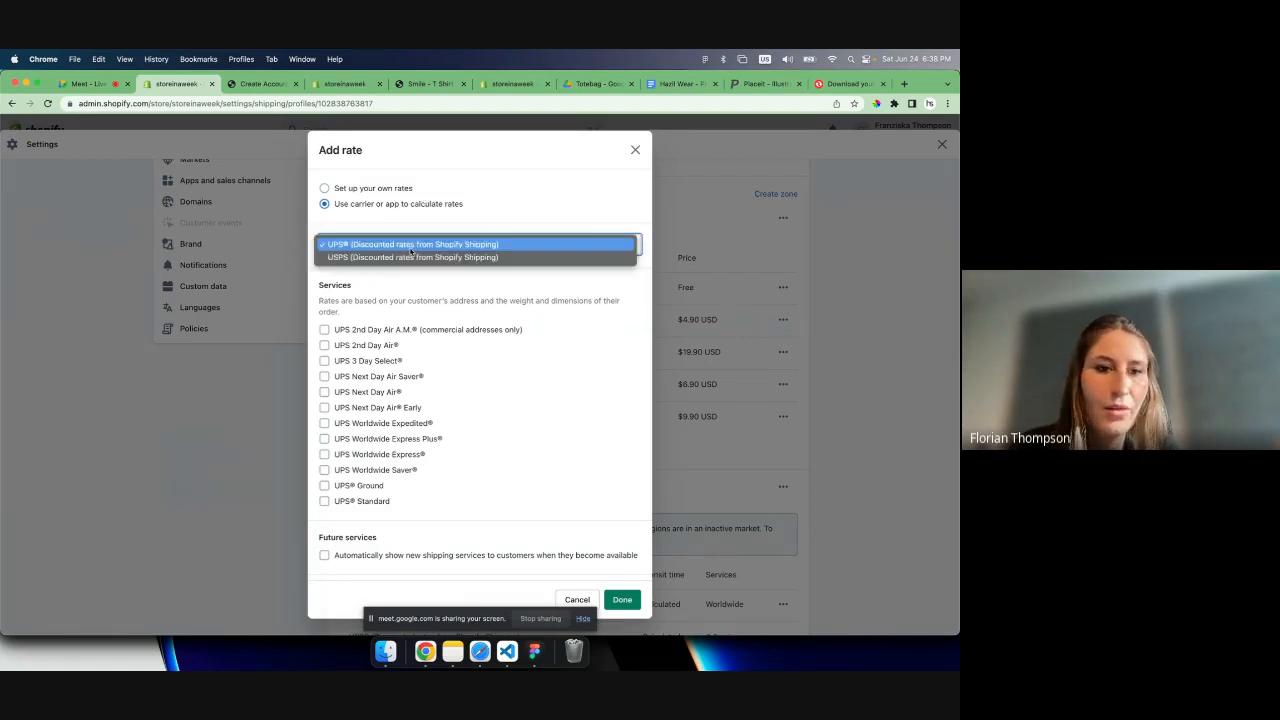
left_click(360, 257)
left_click(340, 248)
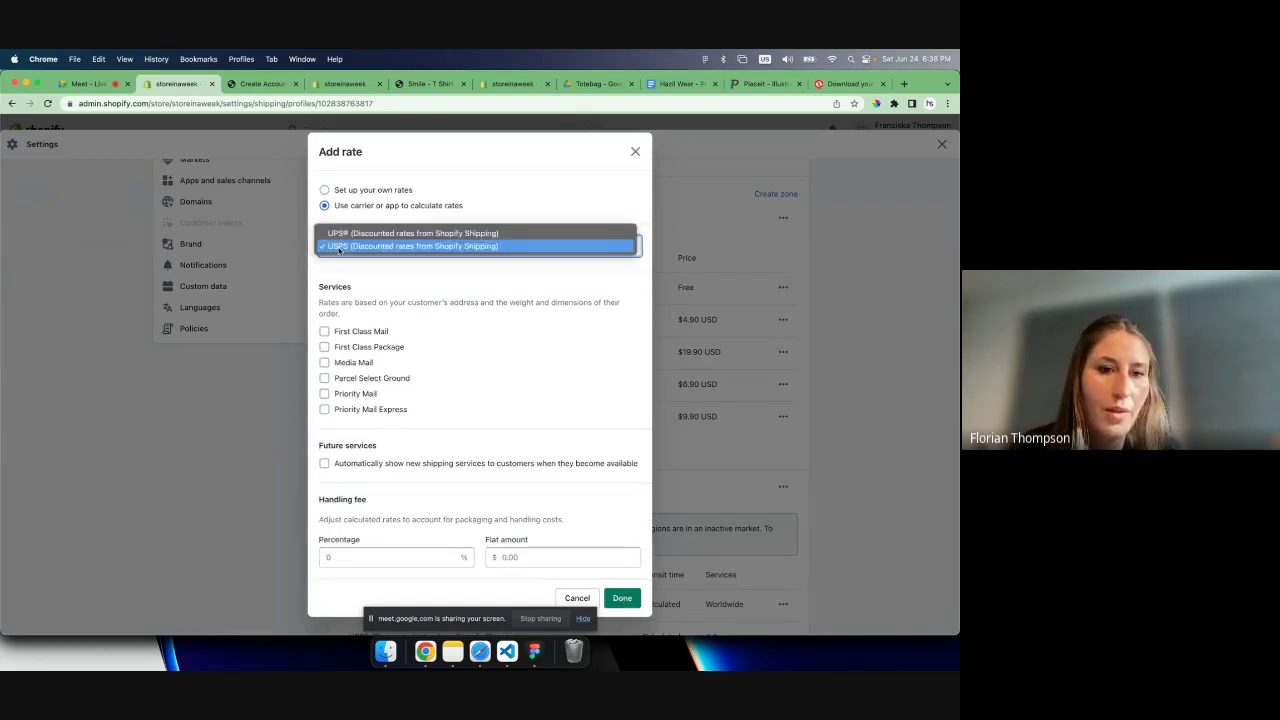
left_click(340, 235)
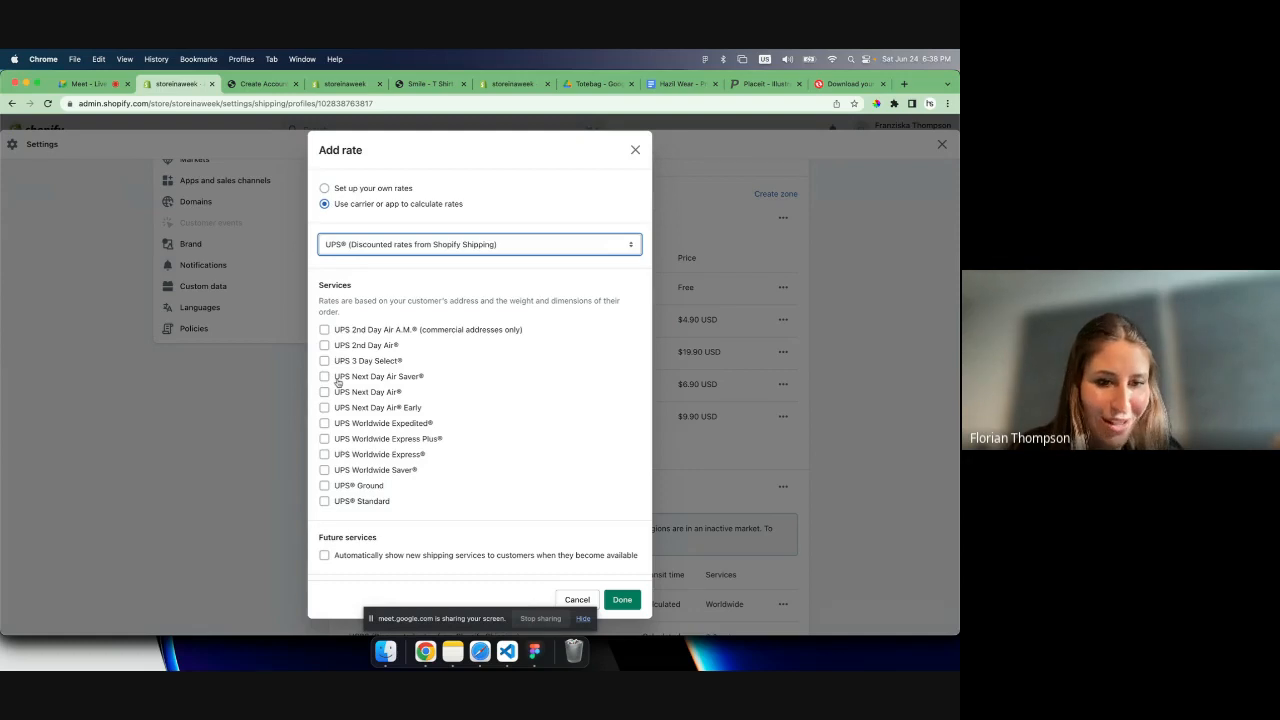
- Include UPS Ground, UPS Standard and UPS Next Day Air, enable automatically showing new shipping services, and add the rate
left_click(343, 486)
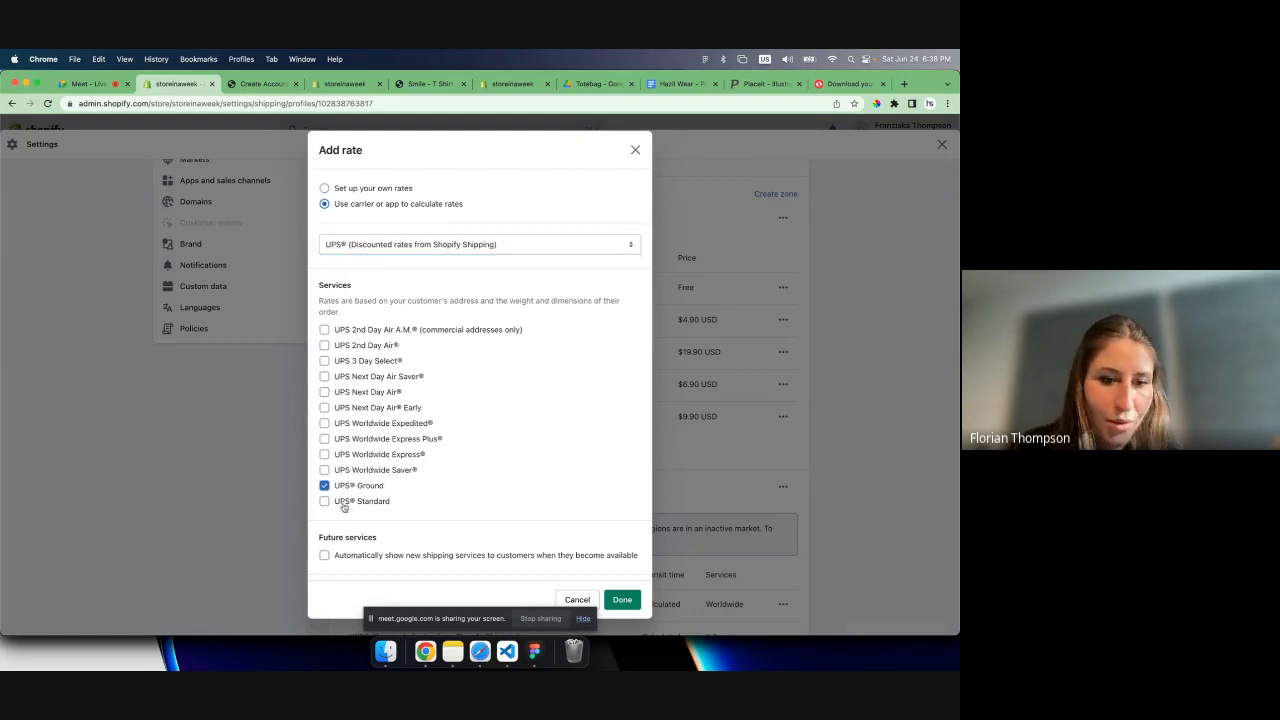
left_click(344, 502)
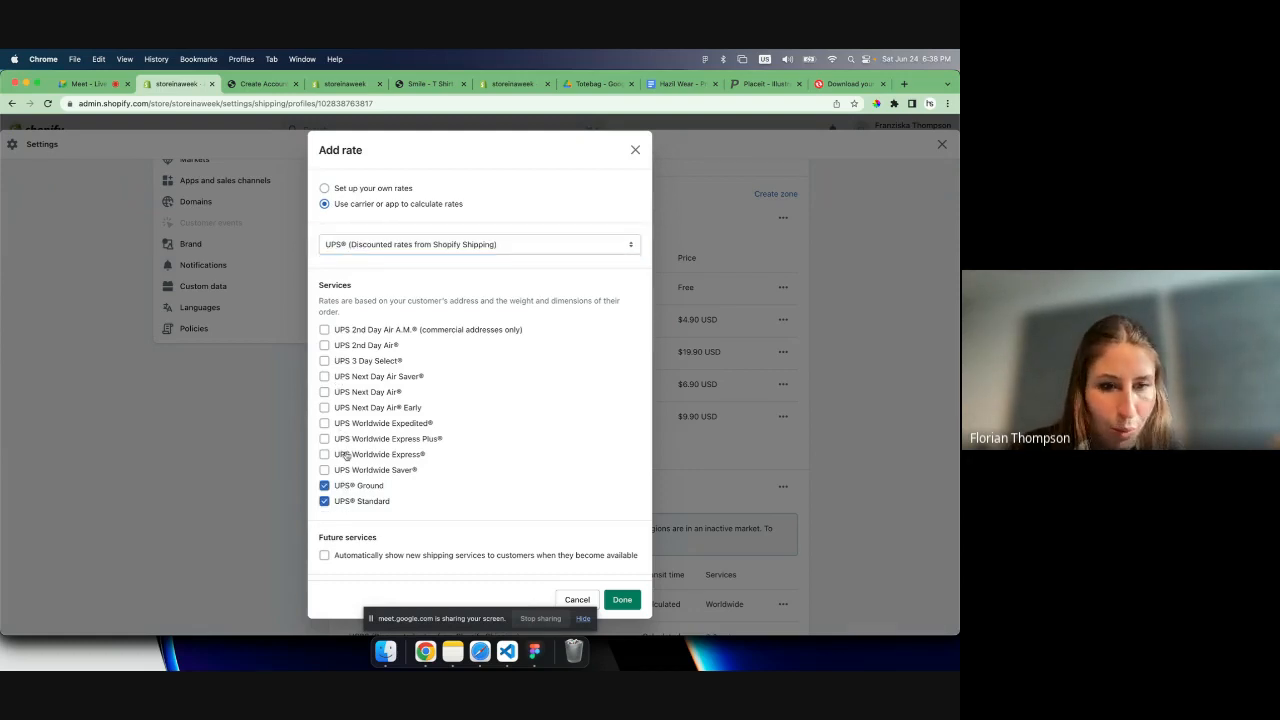
left_click(344, 394)
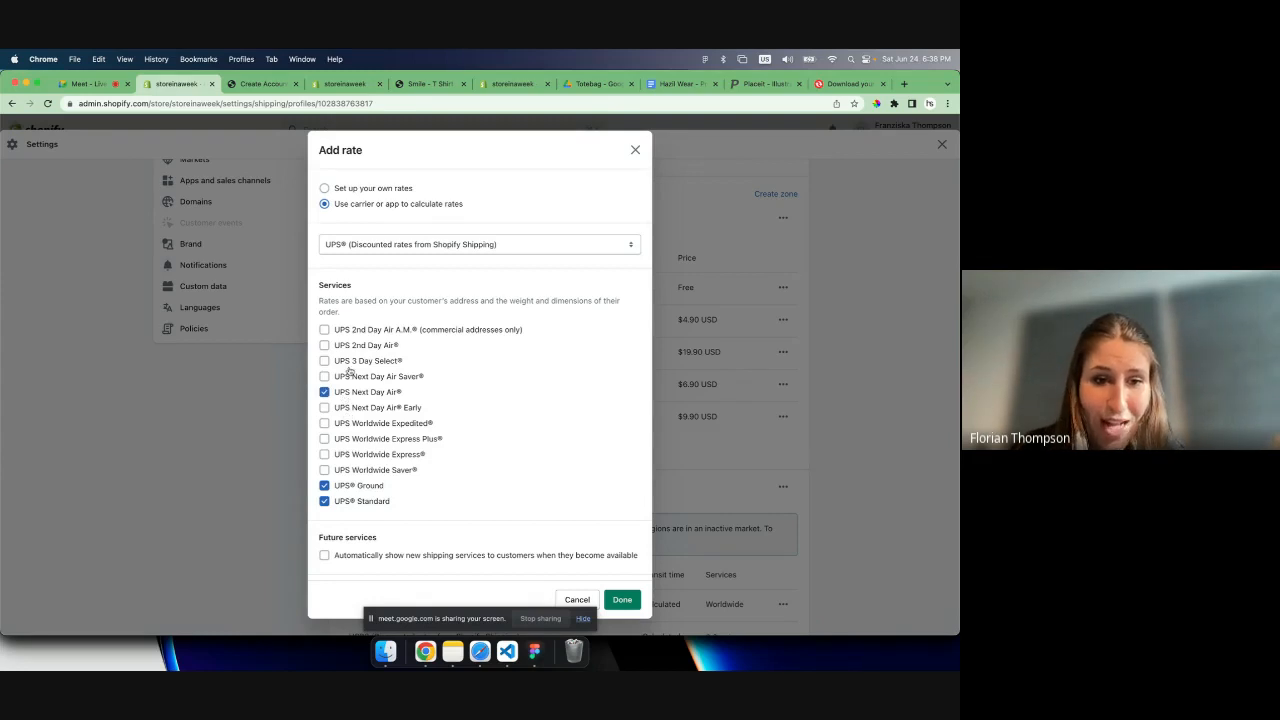
scroll(379, 492, "down", 3)
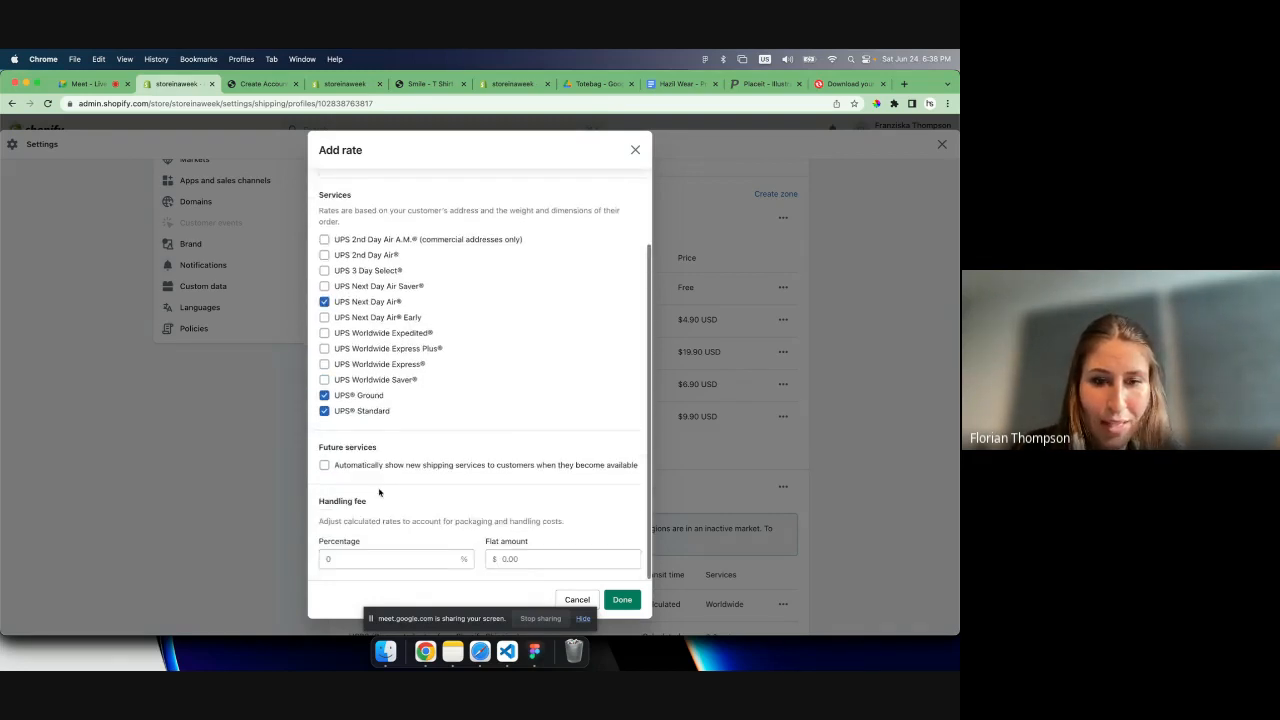
left_click(524, 467)
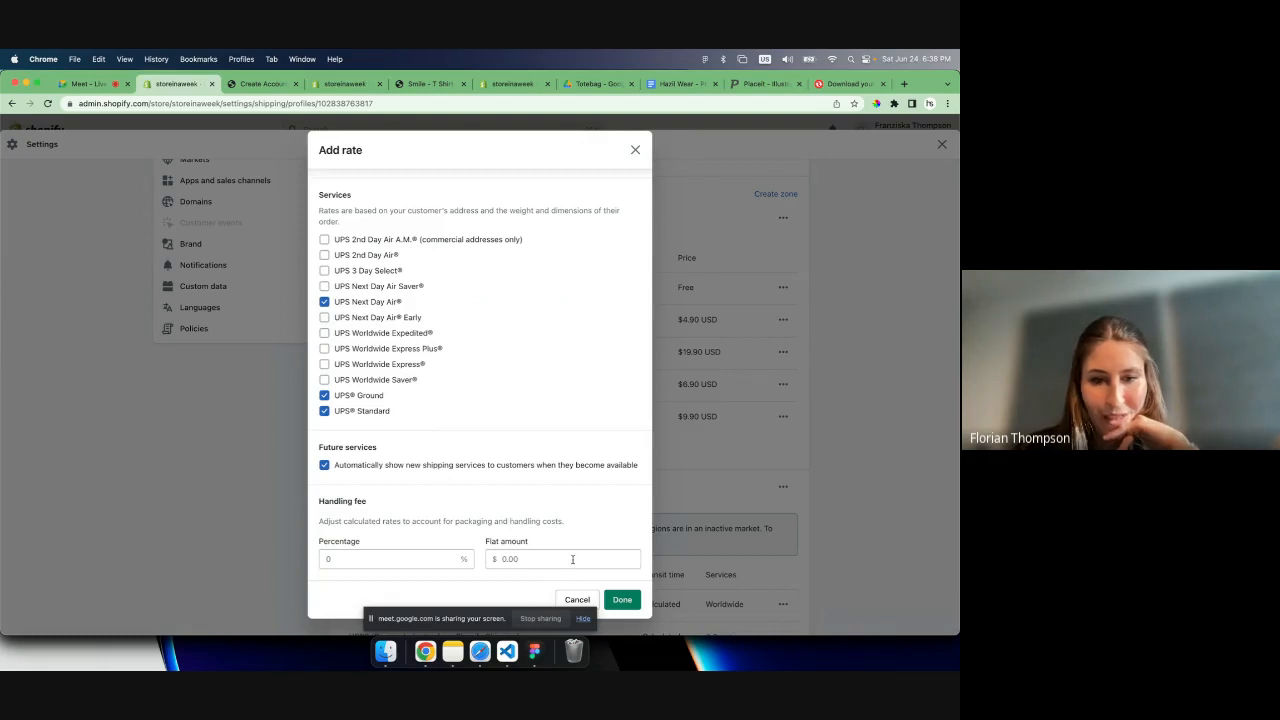
left_click(612, 598)
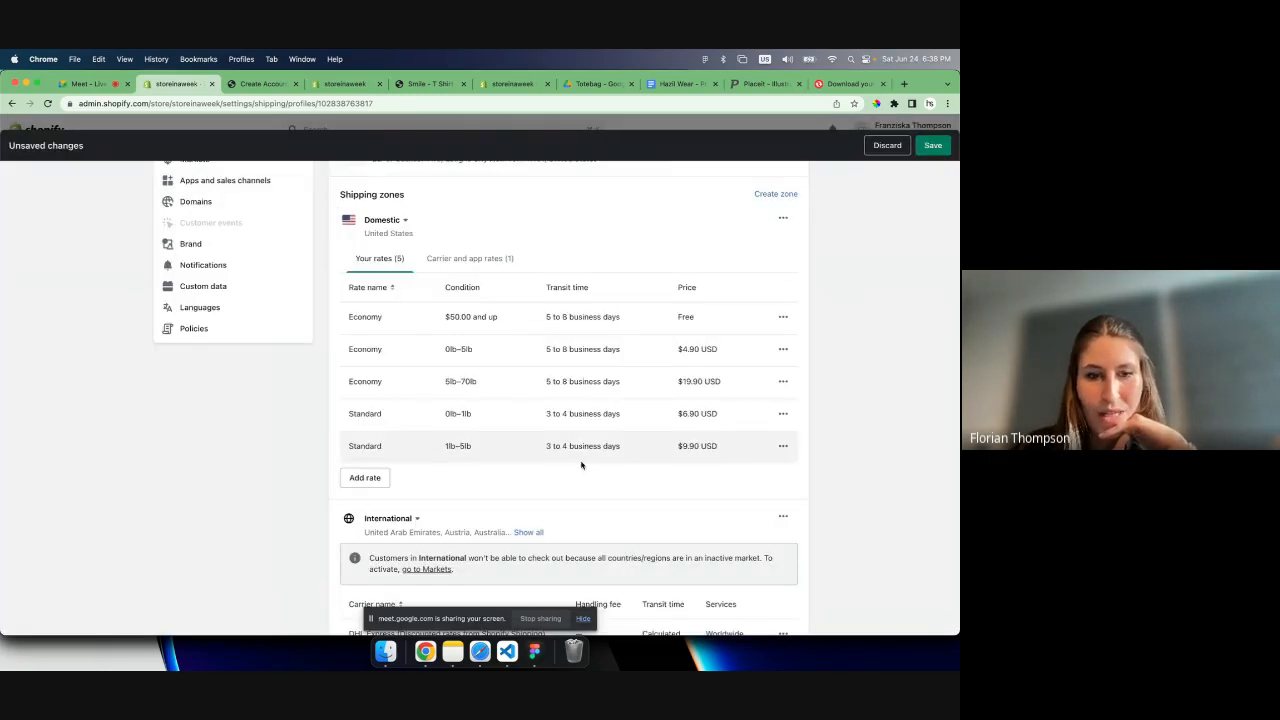
- Review the domestic zone's carrier and app rates alongside its own rates, and expand the services included in the UPS rate
scroll(500, 360, "up", 2)
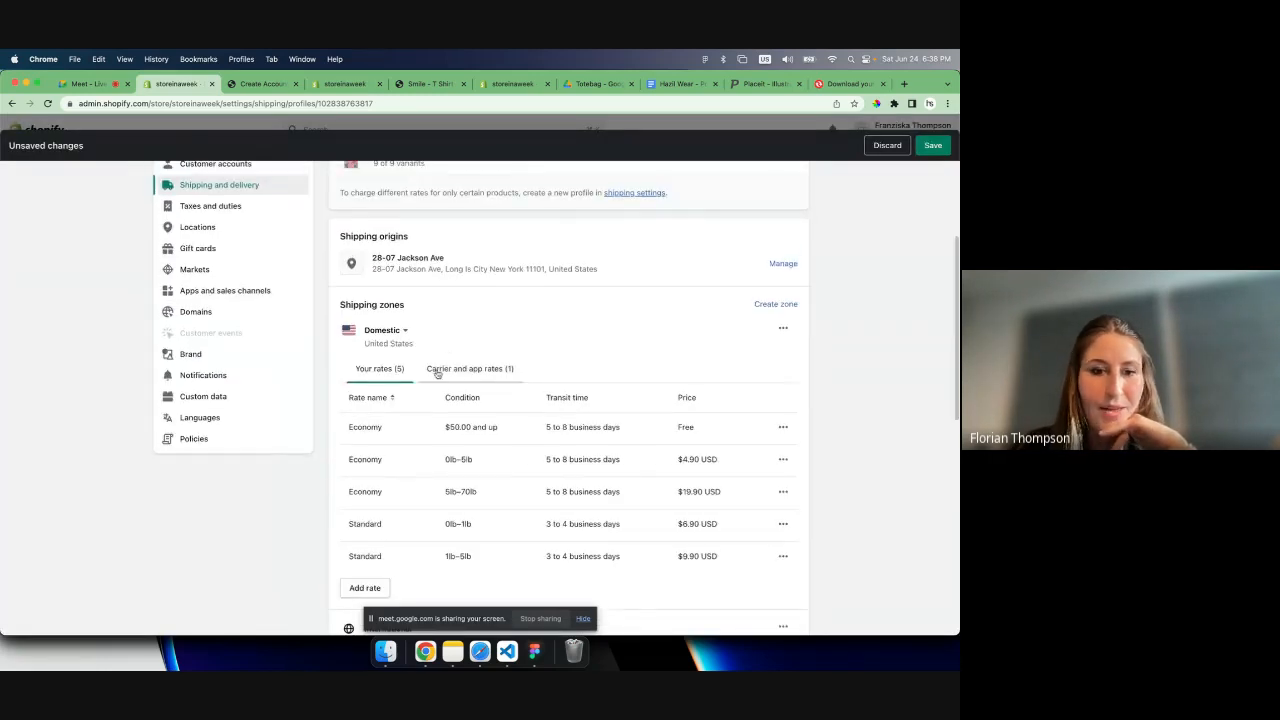
left_click(437, 370)
scroll(437, 373, "down", 1)
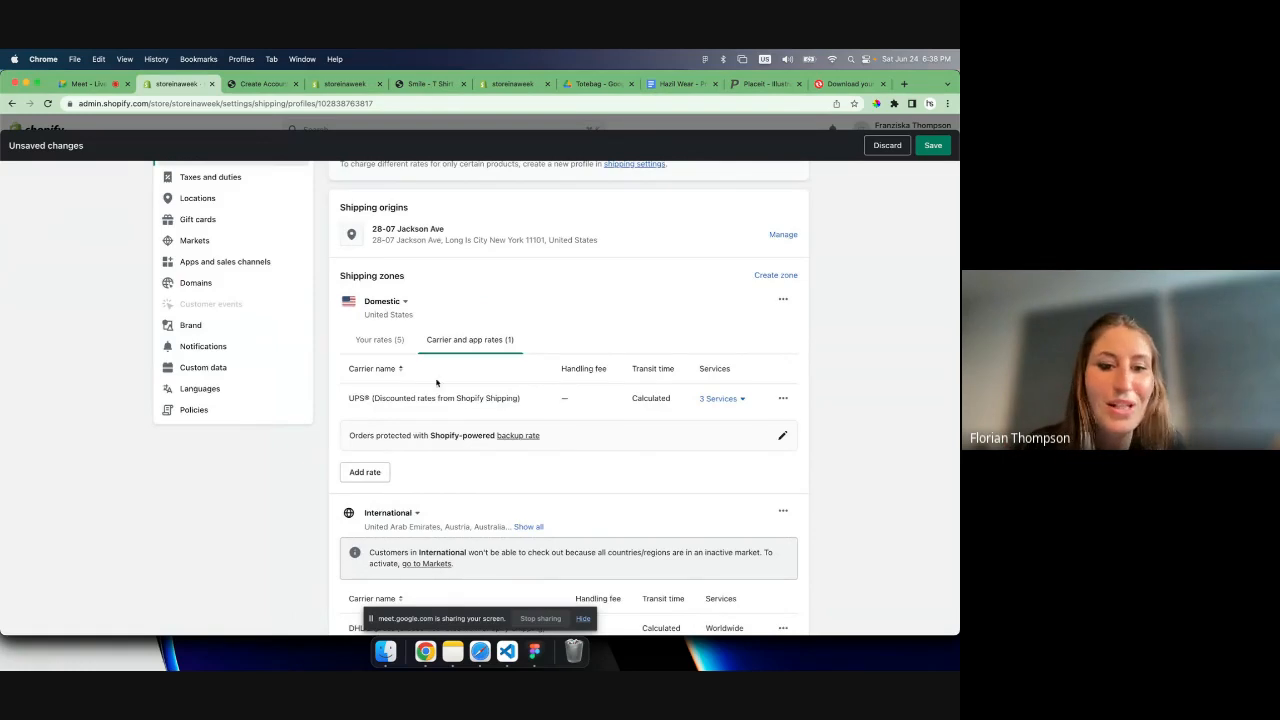
left_click(379, 342)
scroll(415, 450, "down", 1)
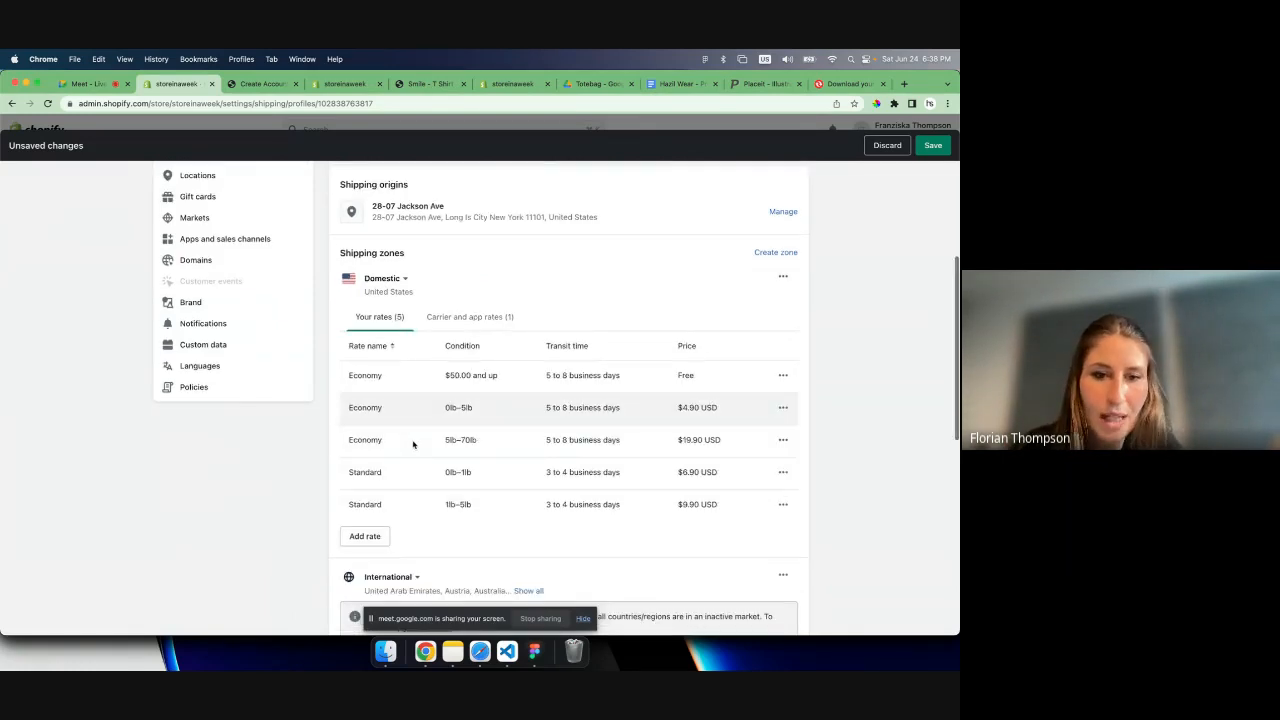
left_click(470, 317)
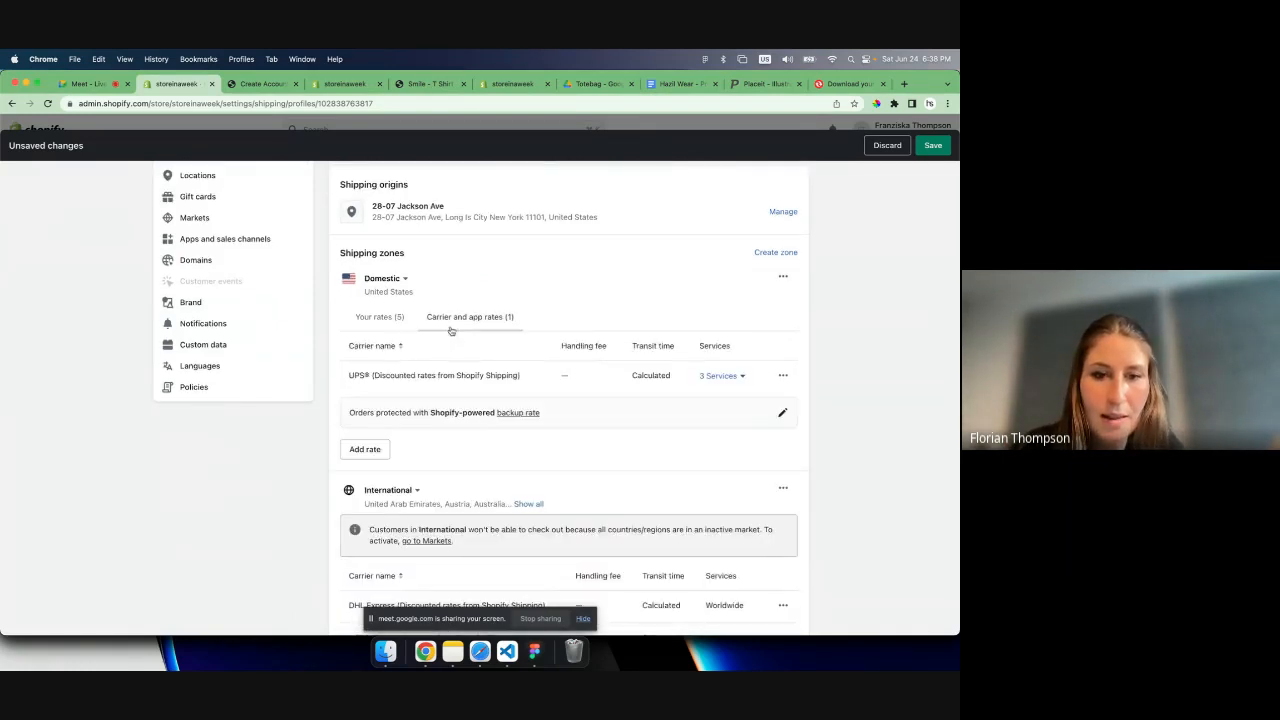
double_click(358, 376)
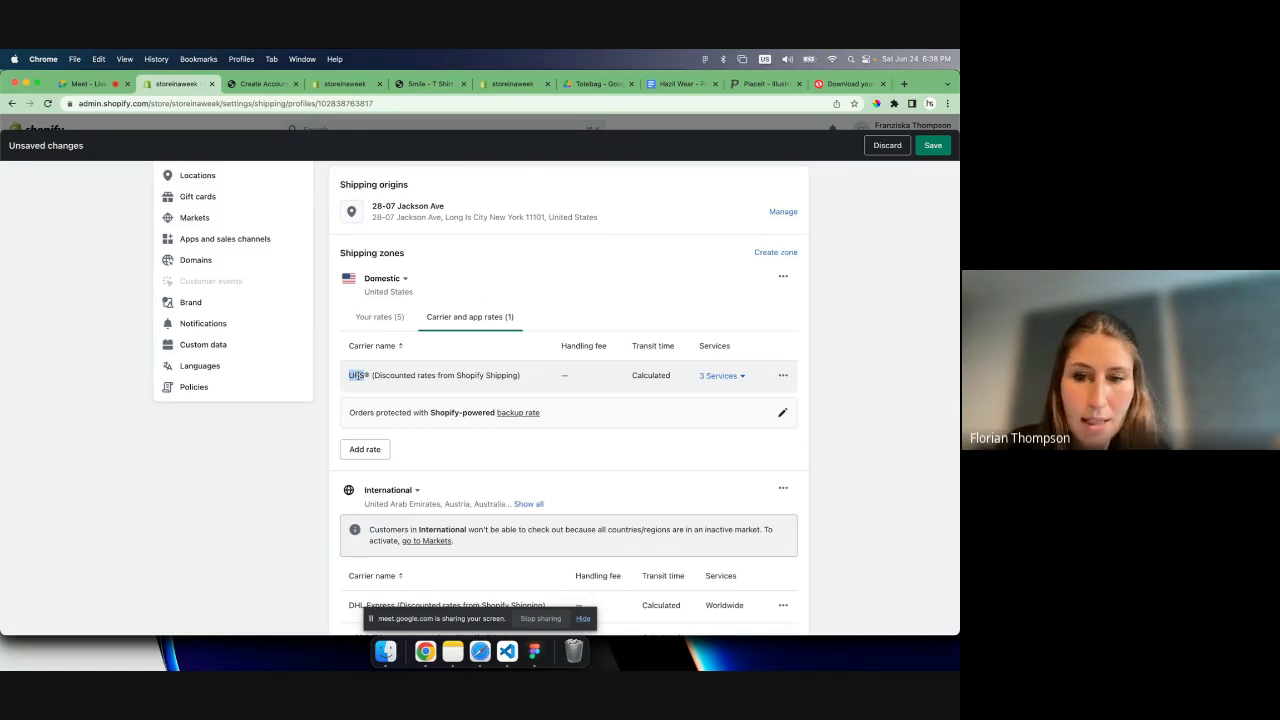
left_click(733, 375)
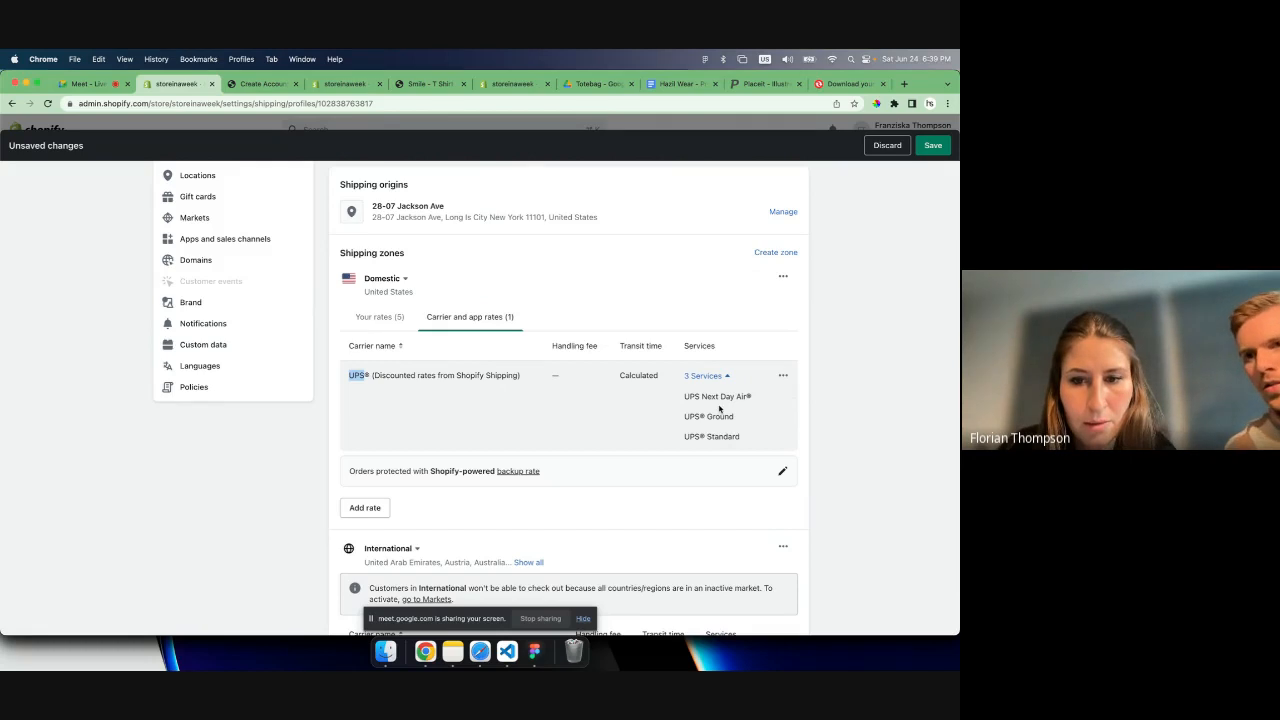
left_click(715, 408)
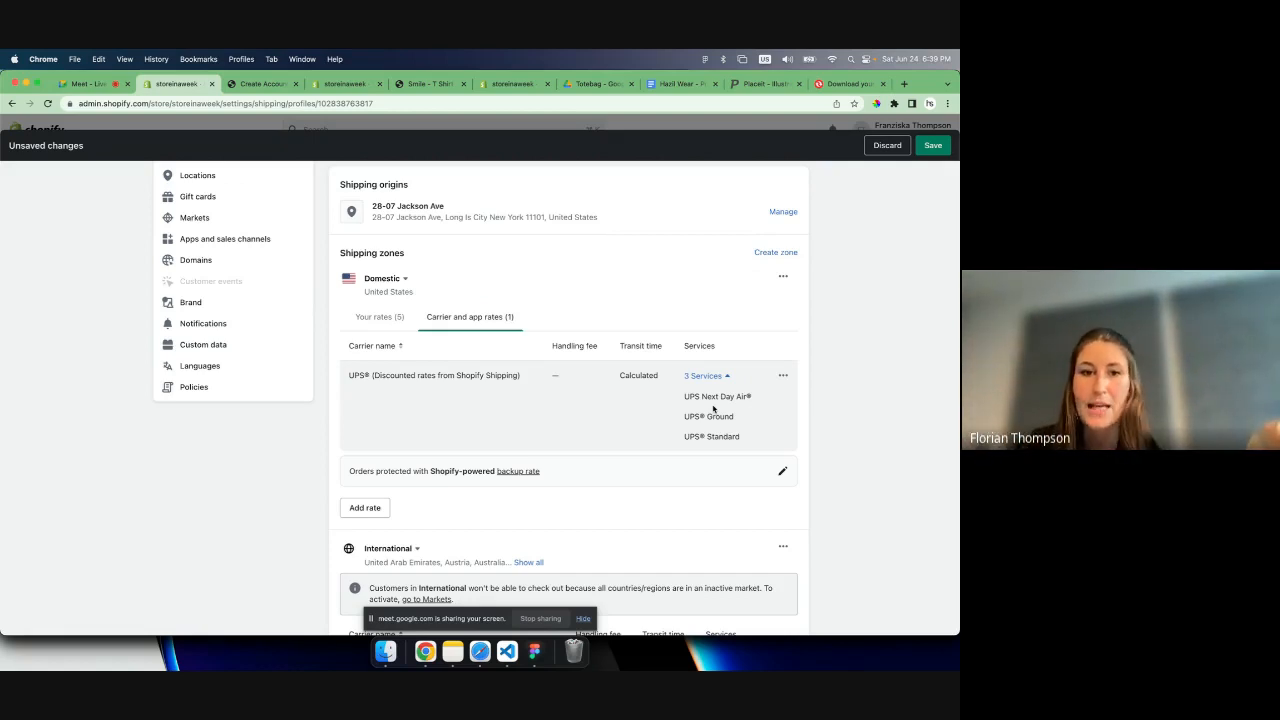
- Examine the order value condition, transit time and price of the free Economy rate among the domestic zone's own rates
scroll(650, 400, "up", 3)
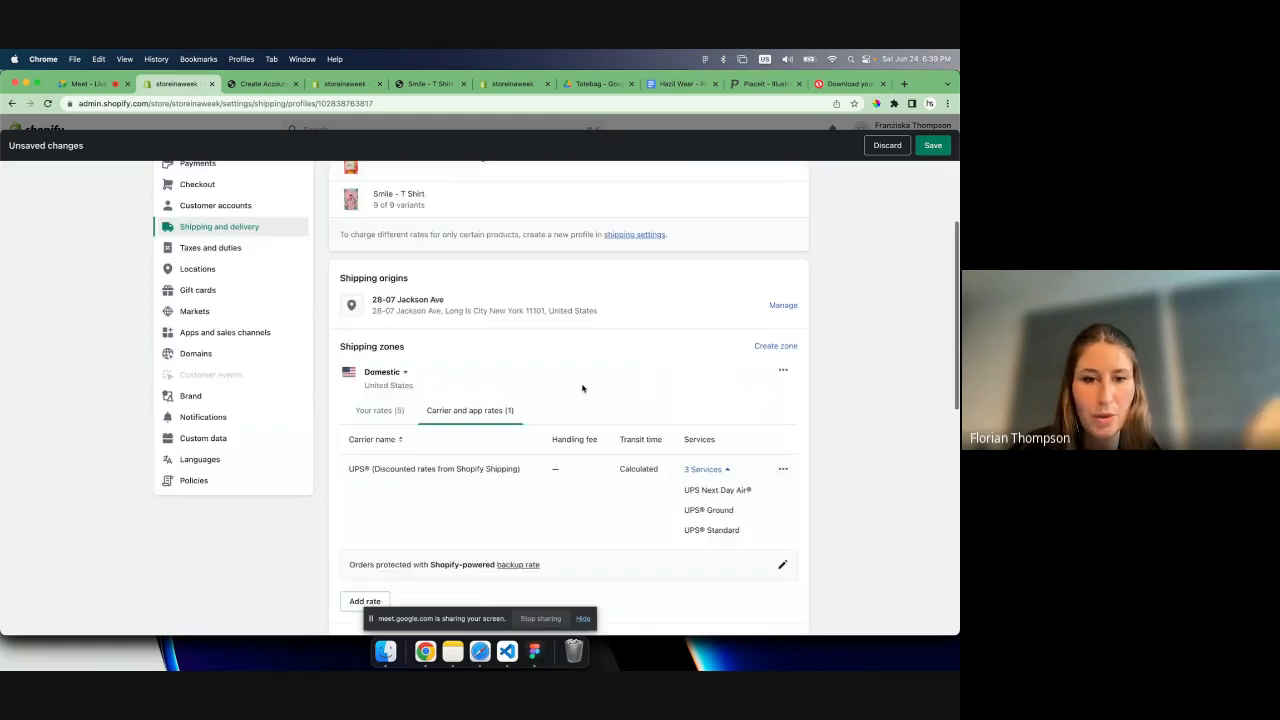
left_click(372, 410)
scroll(495, 508, "down", 1)
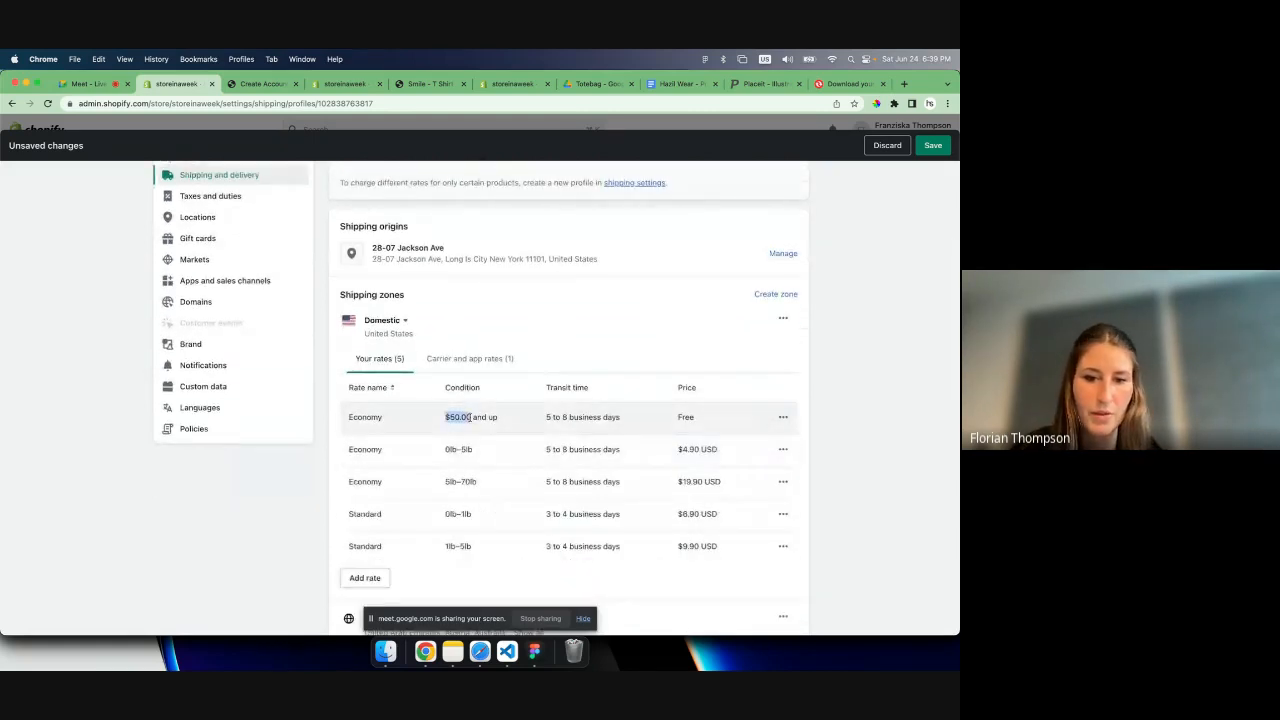
left_click_drag(500, 418, 695, 424)
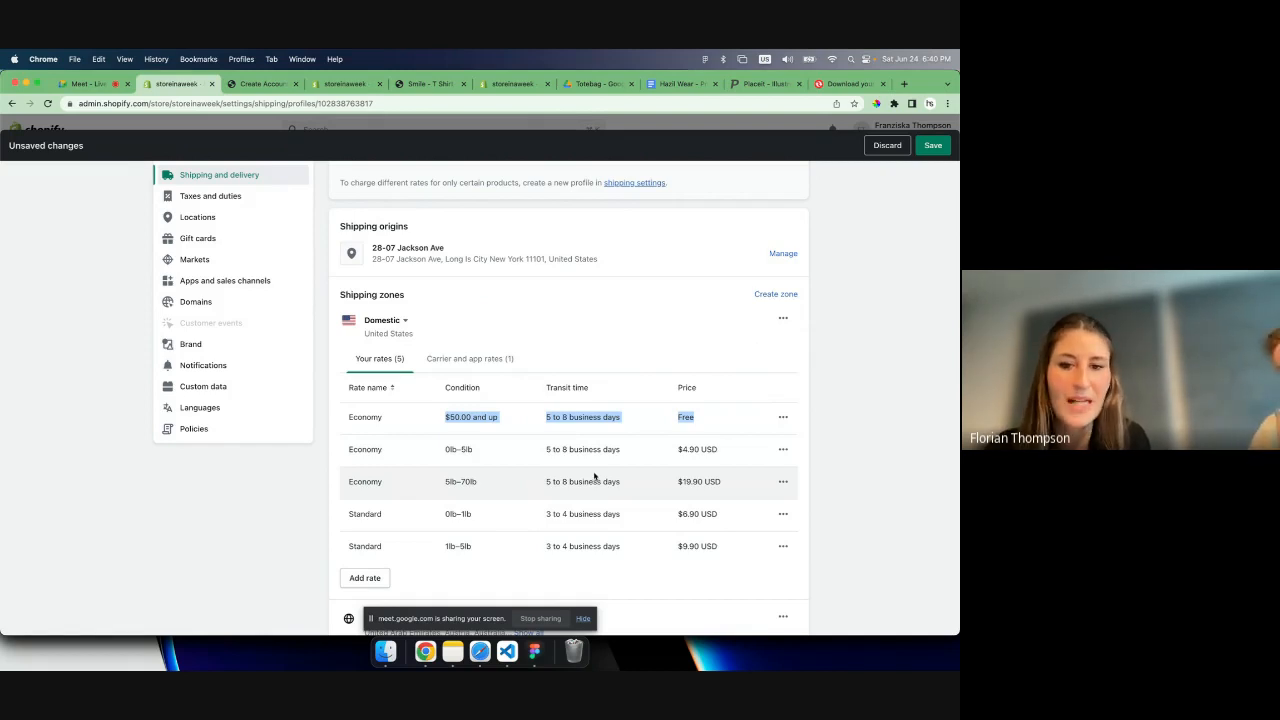
left_click(486, 416)
scroll(486, 416, "down", 1)
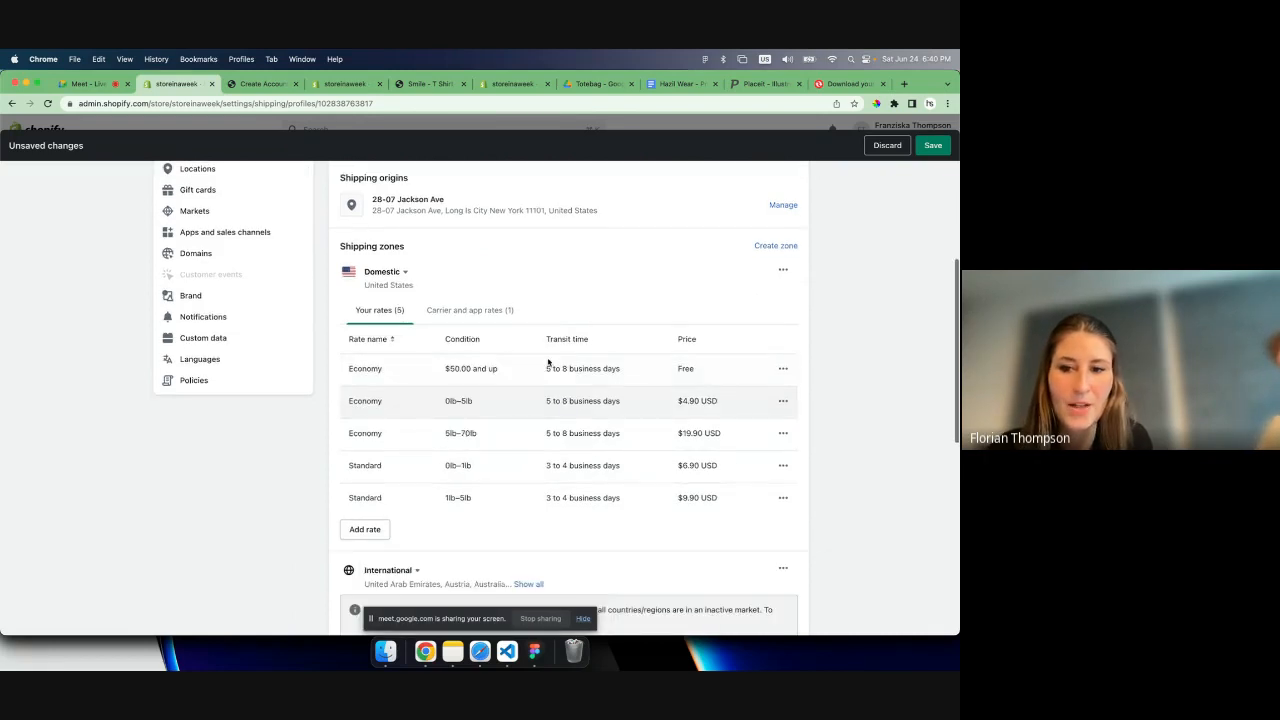
left_click_drag(447, 368, 470, 368)
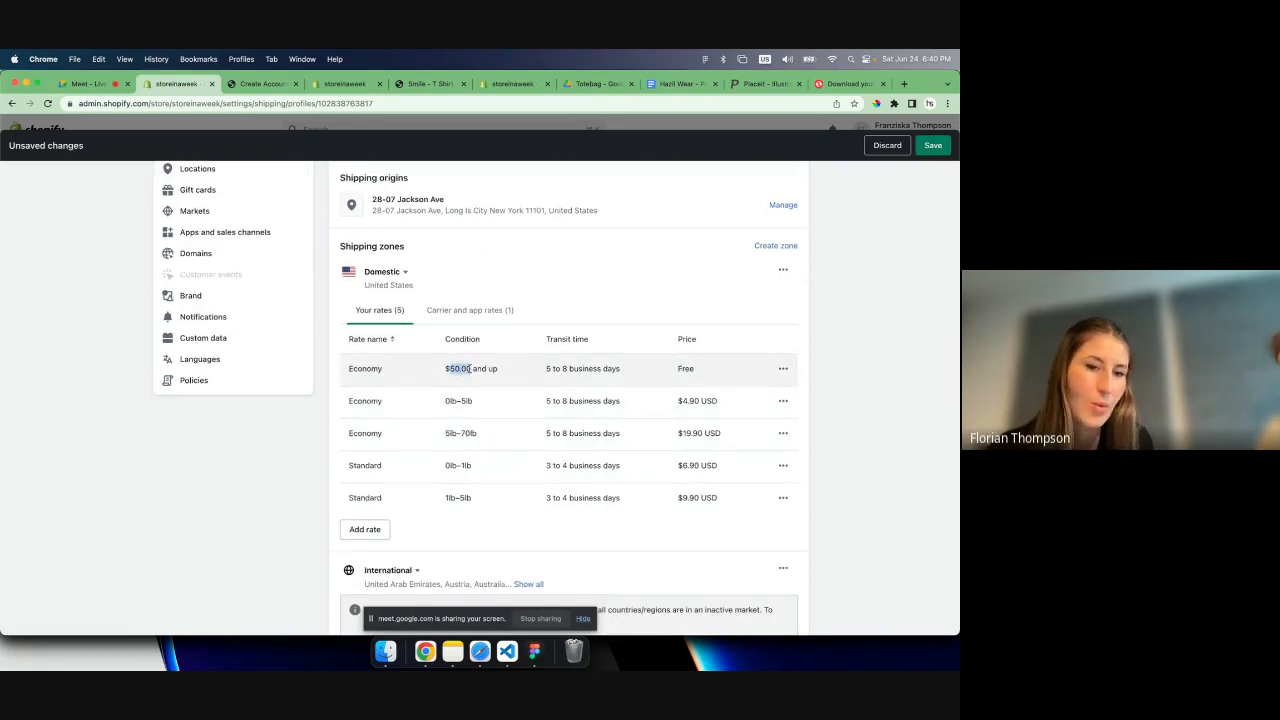
left_click(470, 368)
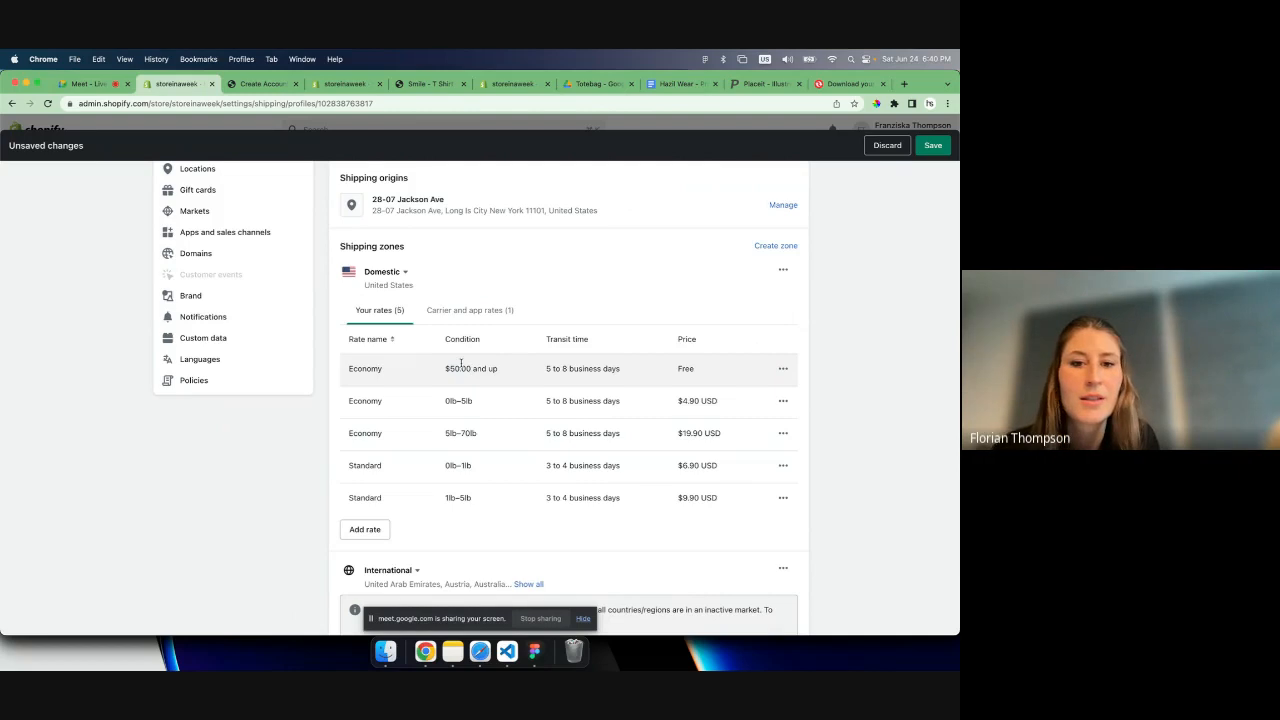
- Compare the domestic zone's own rates with its carrier and app rates once more, and view the international zone's carriers
left_click(466, 312)
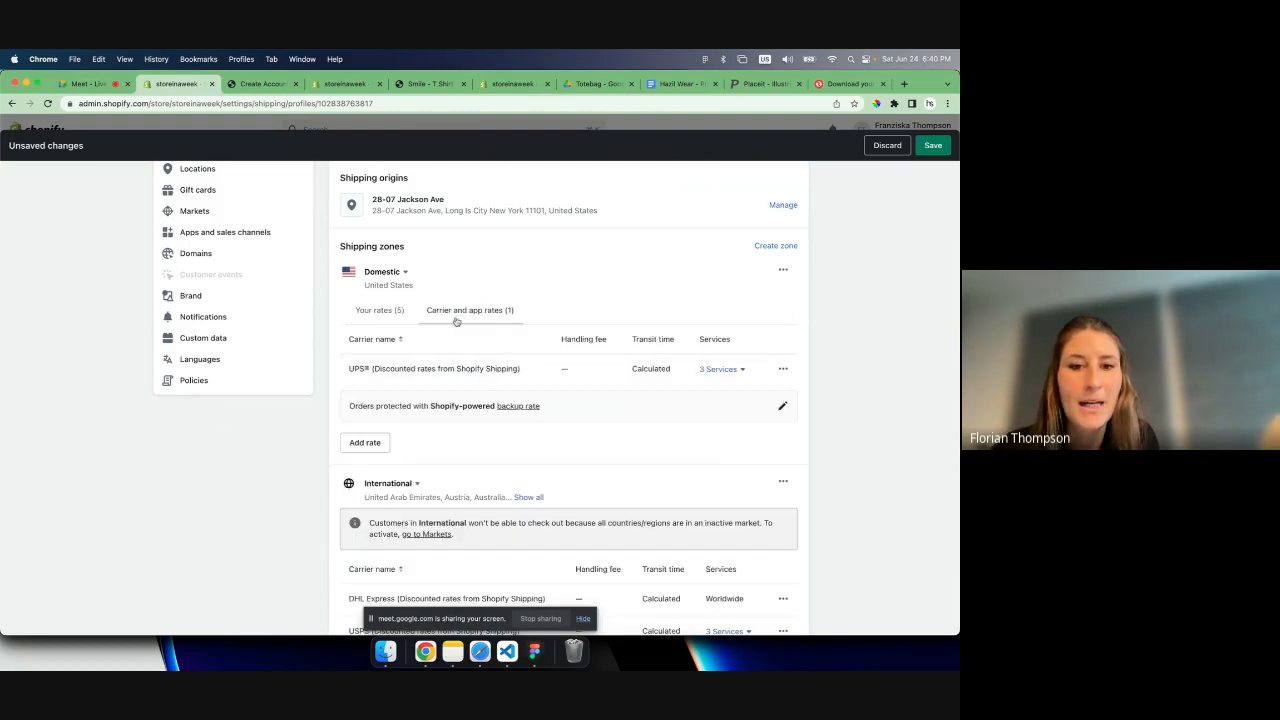
left_click(385, 312)
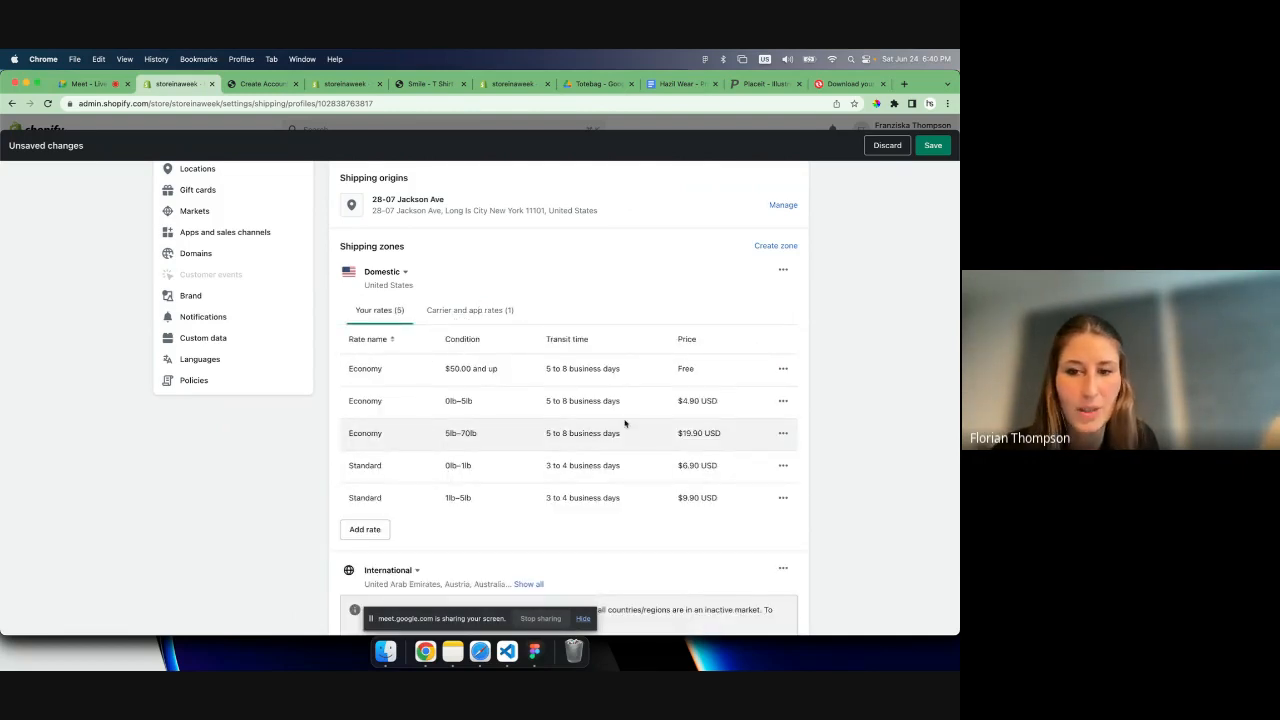
left_click(456, 311)
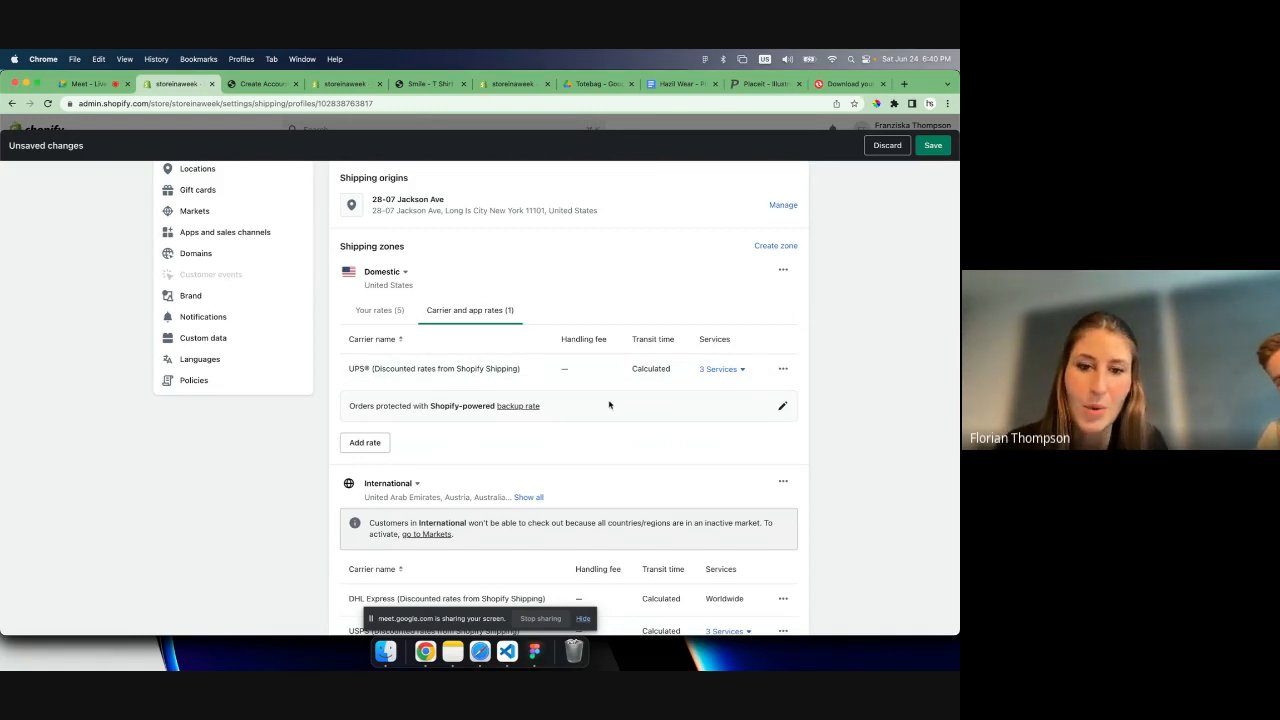
scroll(609, 404, "down", 2)
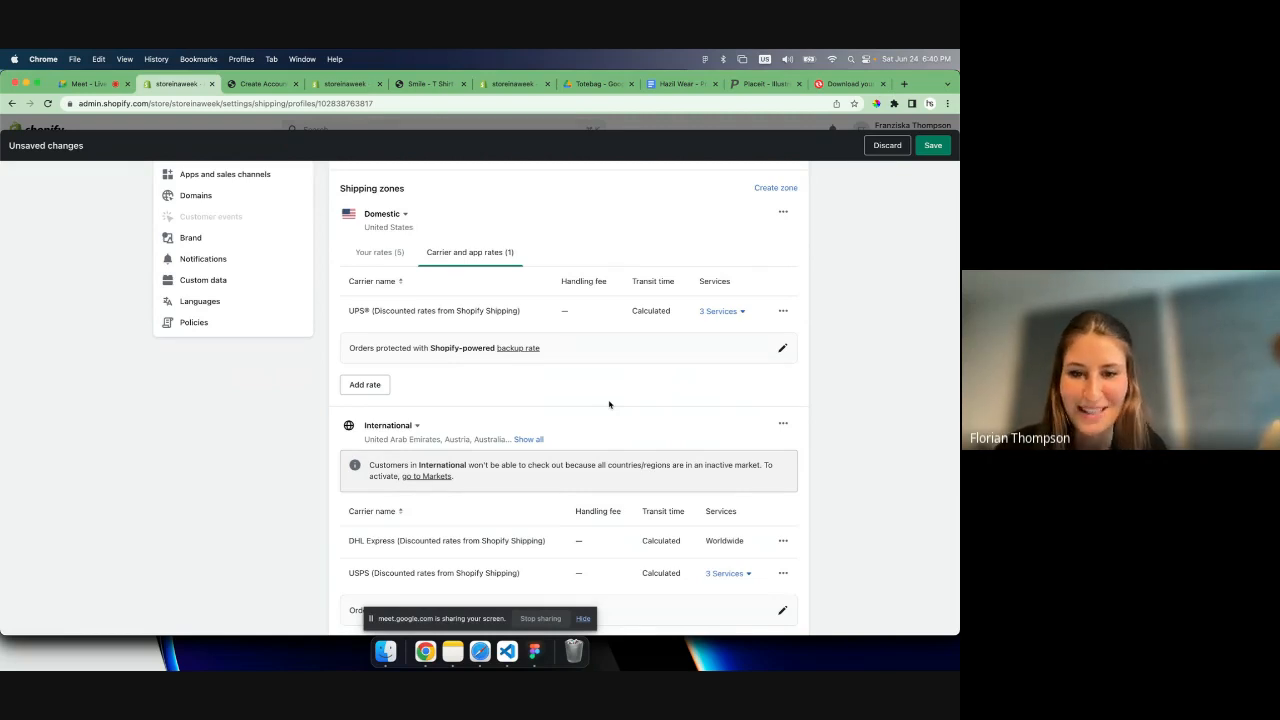
- Expand the international shipping zone's full country list and review the countries and carriers it covers
scroll(609, 404, "down", 5)
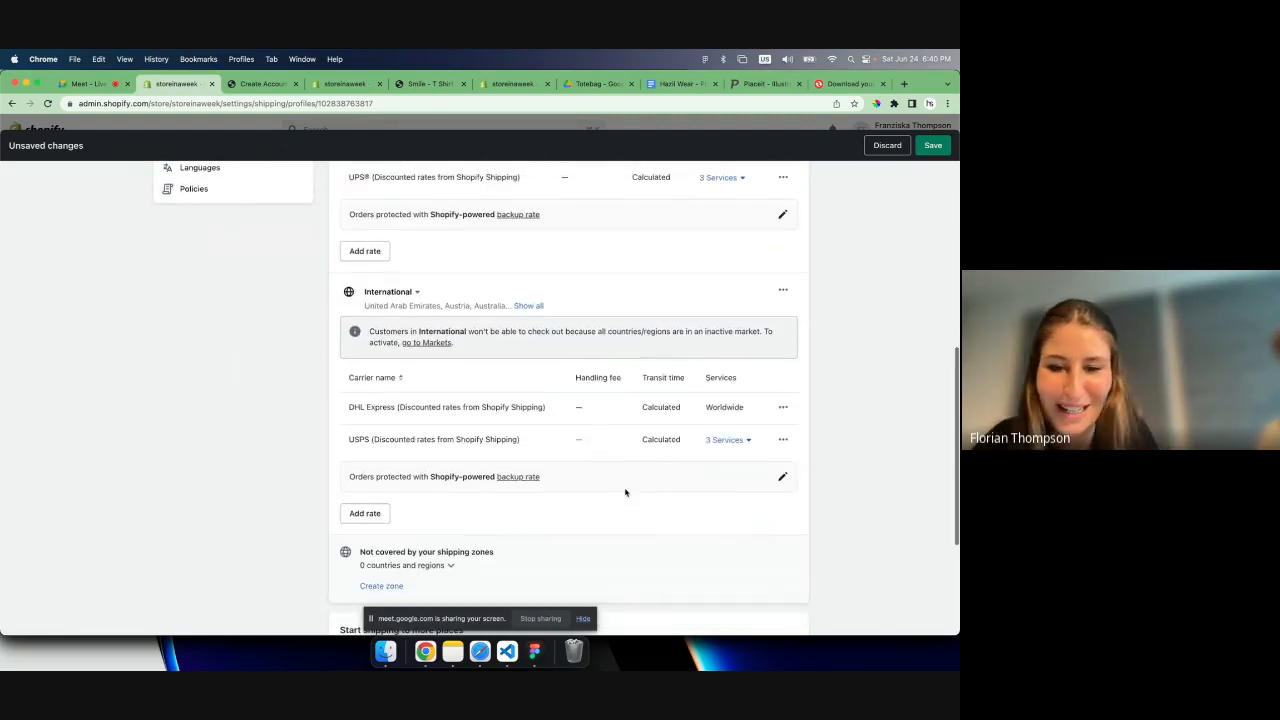
scroll(625, 491, "down", 1)
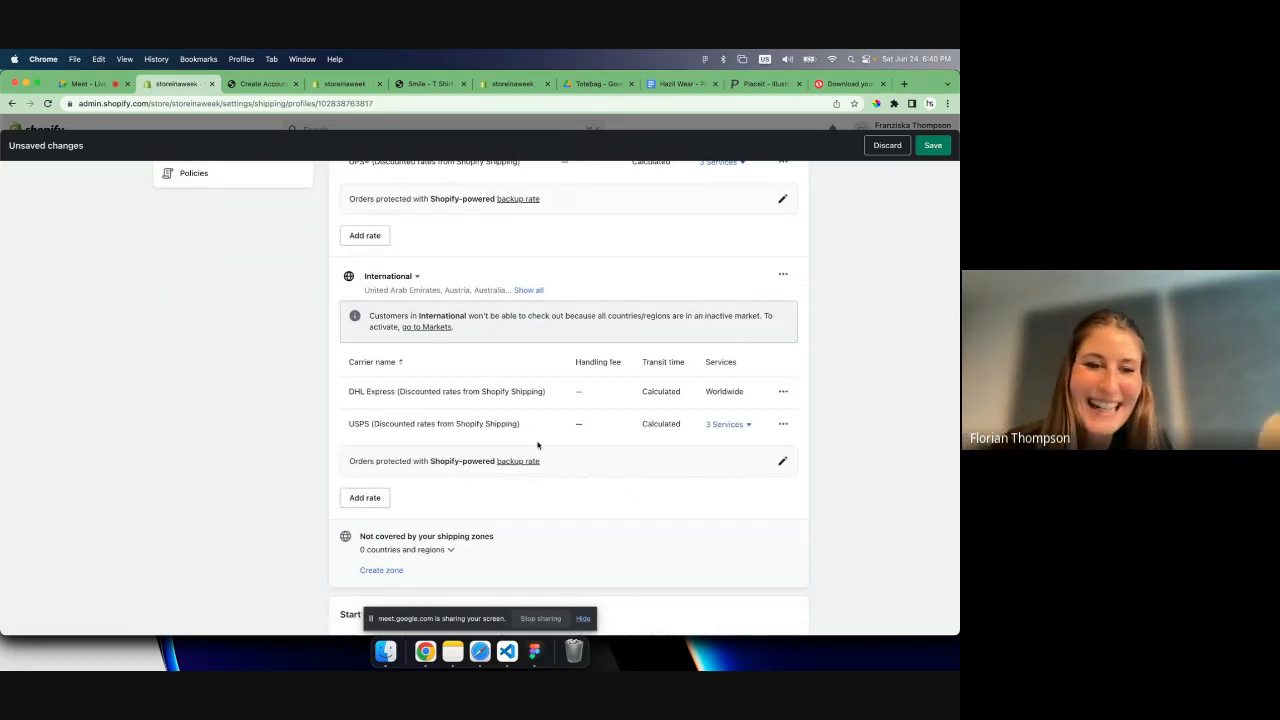
scroll(450, 357, "up", 9)
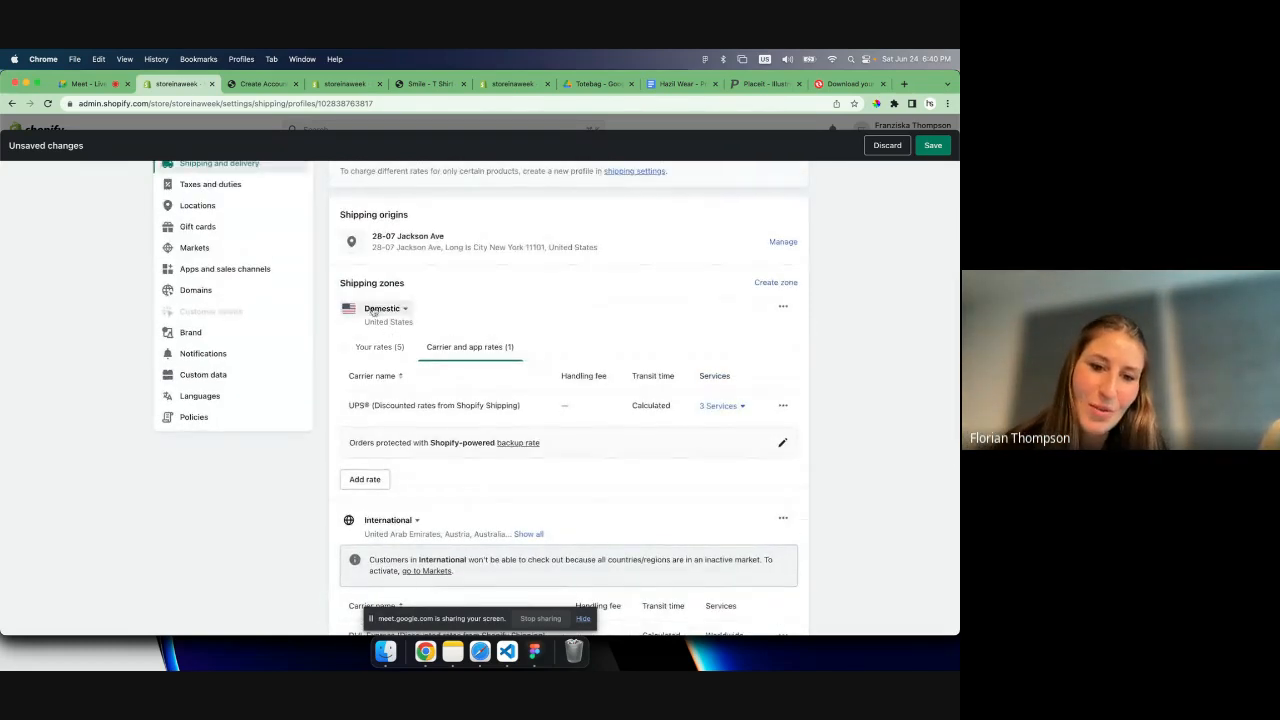
scroll(424, 341, "down", 8)
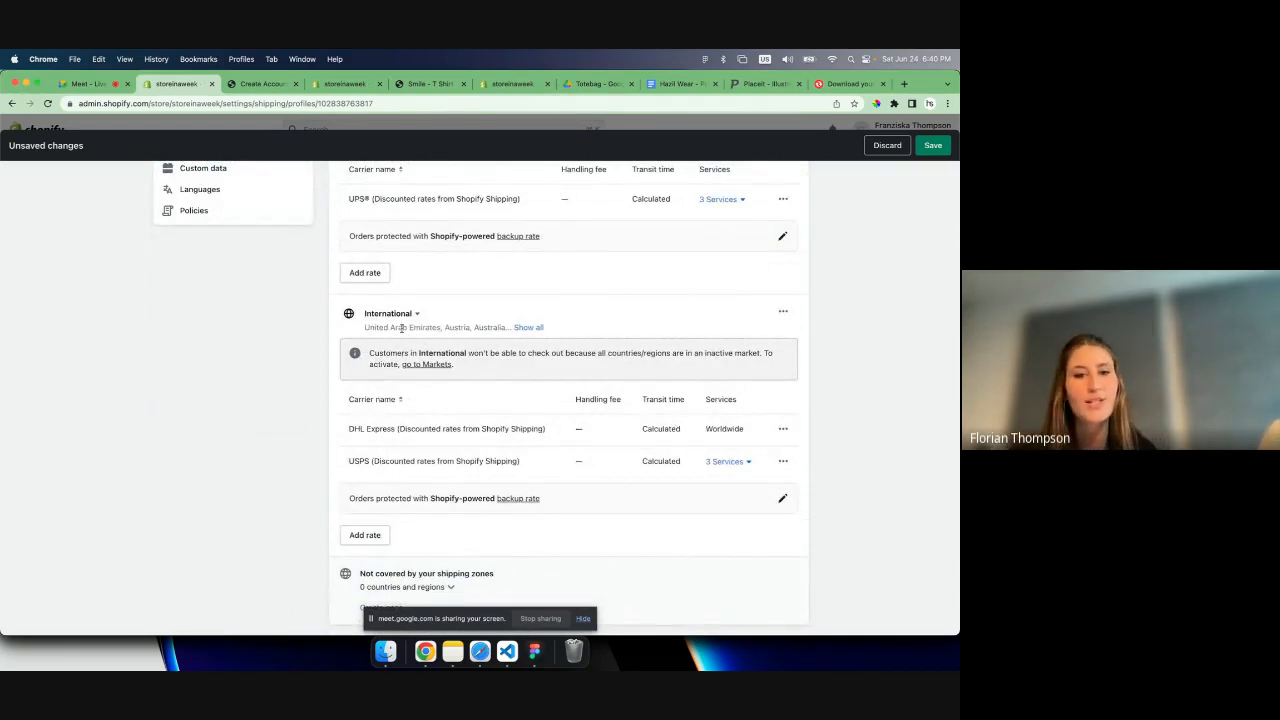
left_click(520, 327)
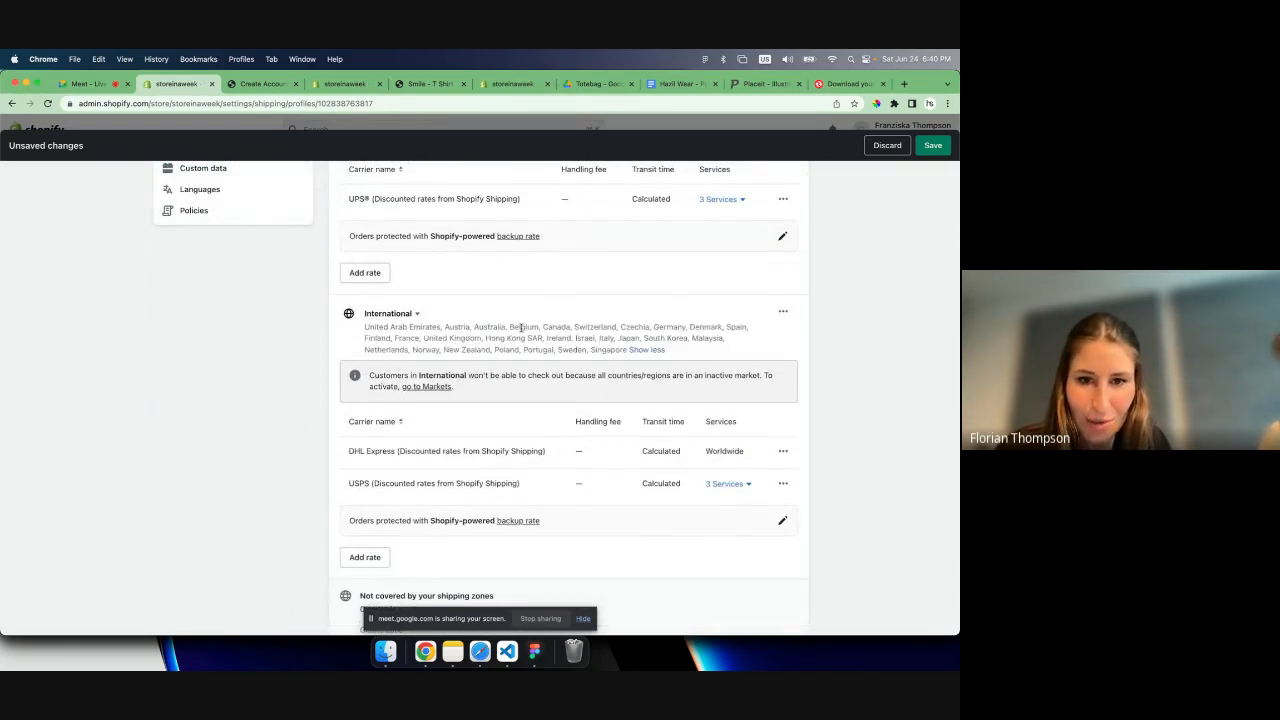
left_click_drag(365, 327, 613, 350)
left_click(613, 350)
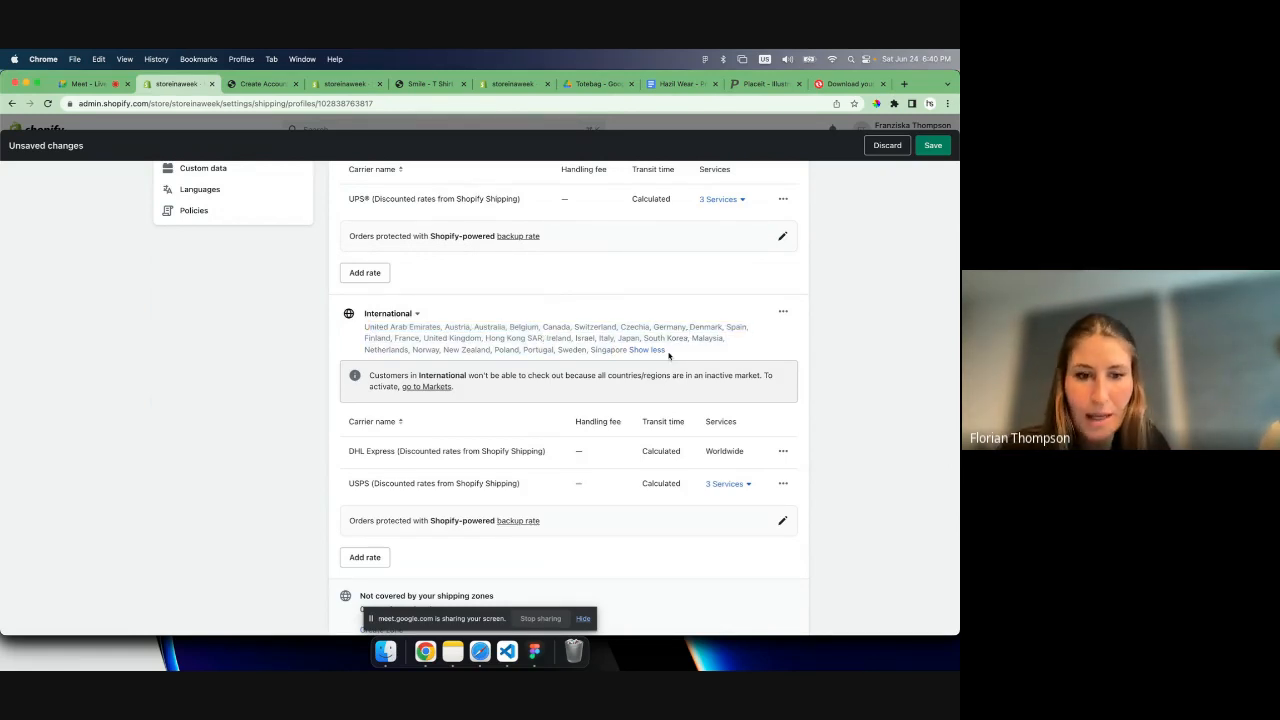
scroll(512, 447, "down", 1)
scroll(512, 447, "down", 1)
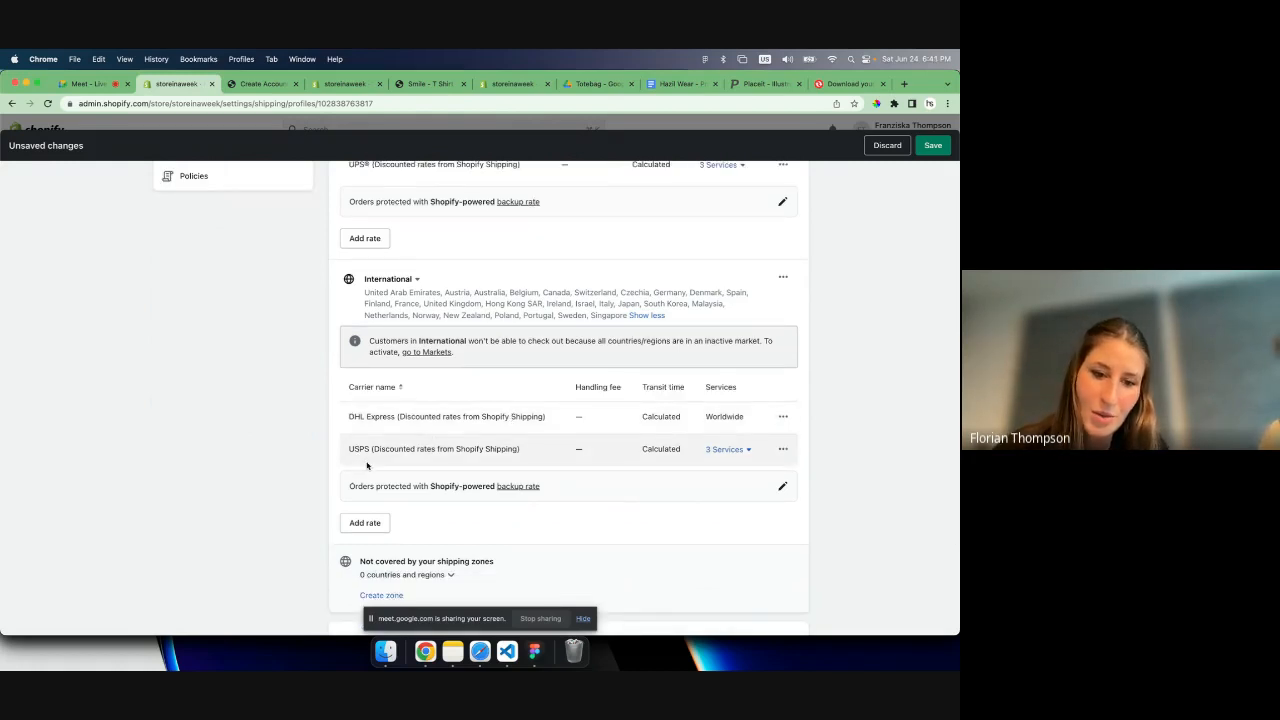
- Check which carriers can calculate a new rate for the international zone, and close the rate setup without adding one
left_click(366, 523)
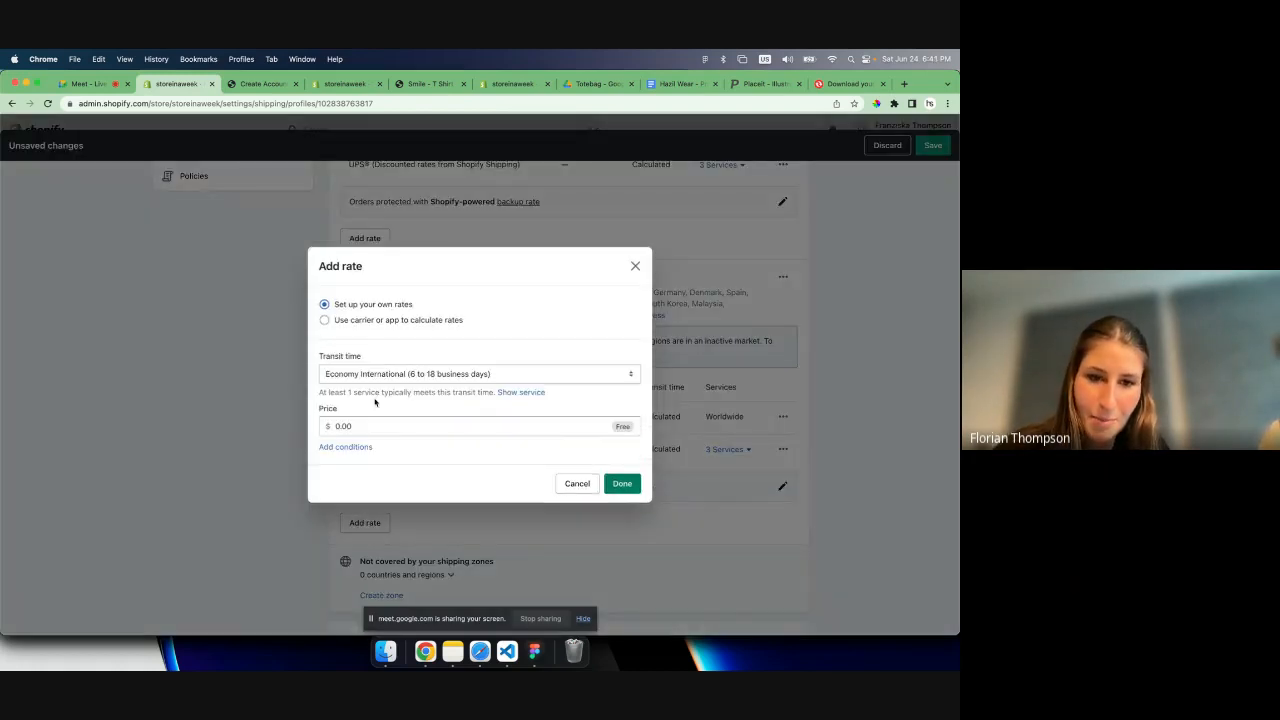
left_click(355, 320)
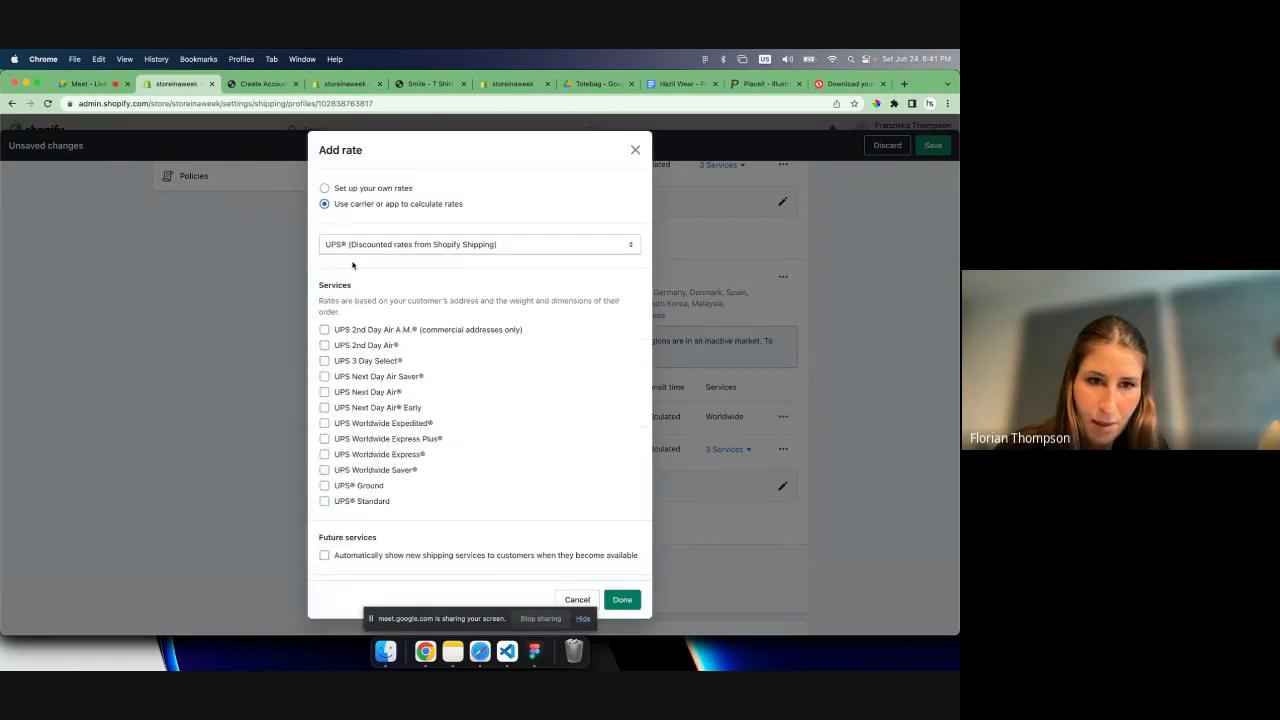
left_click(349, 248)
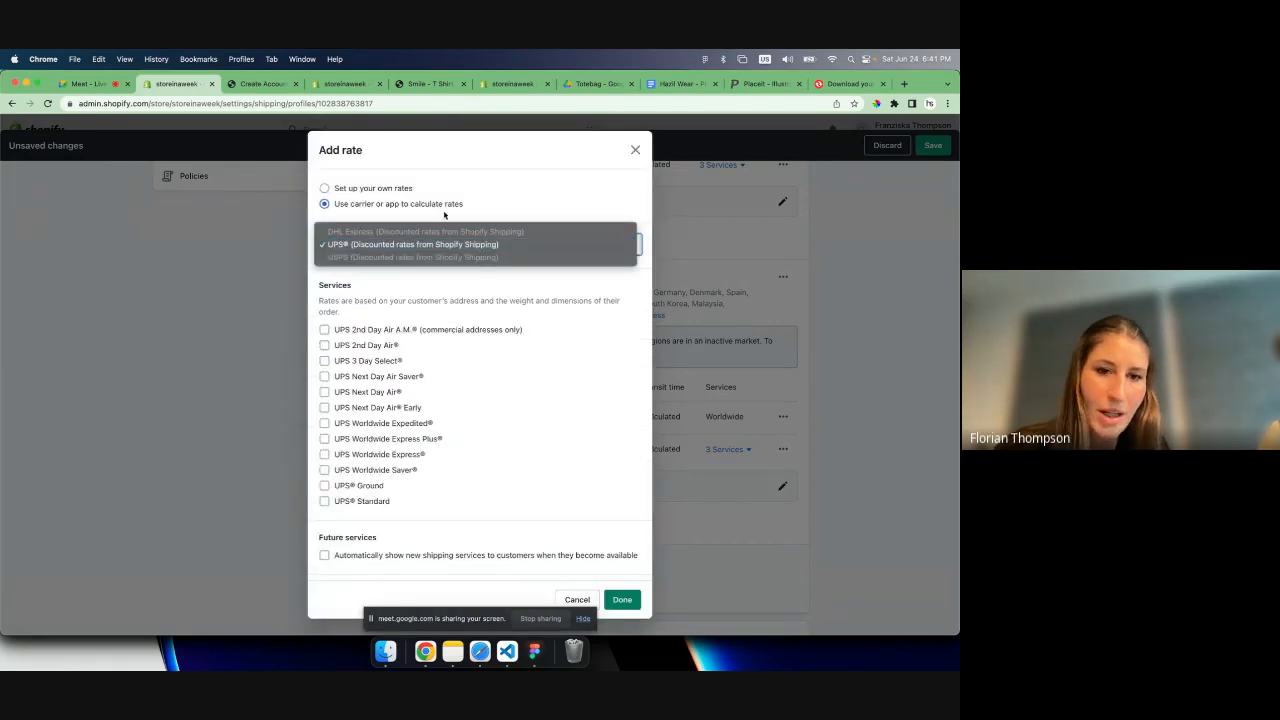
left_click(611, 153)
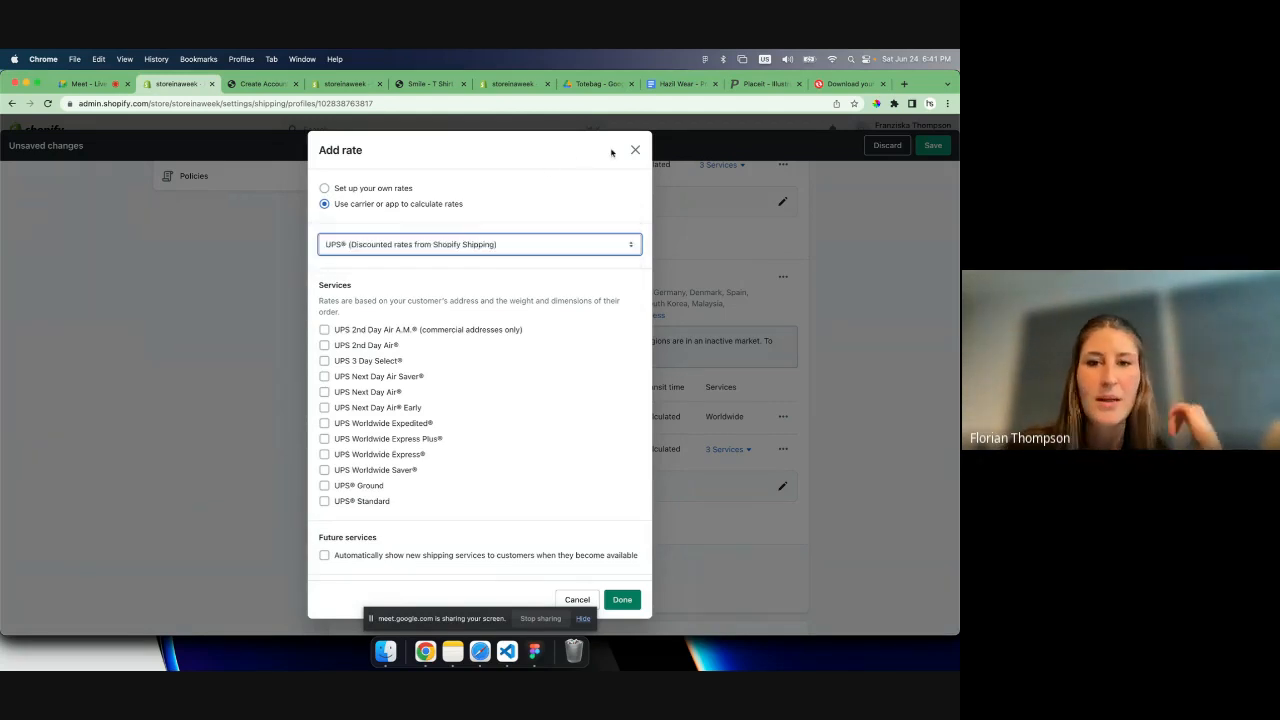
left_click(635, 150)
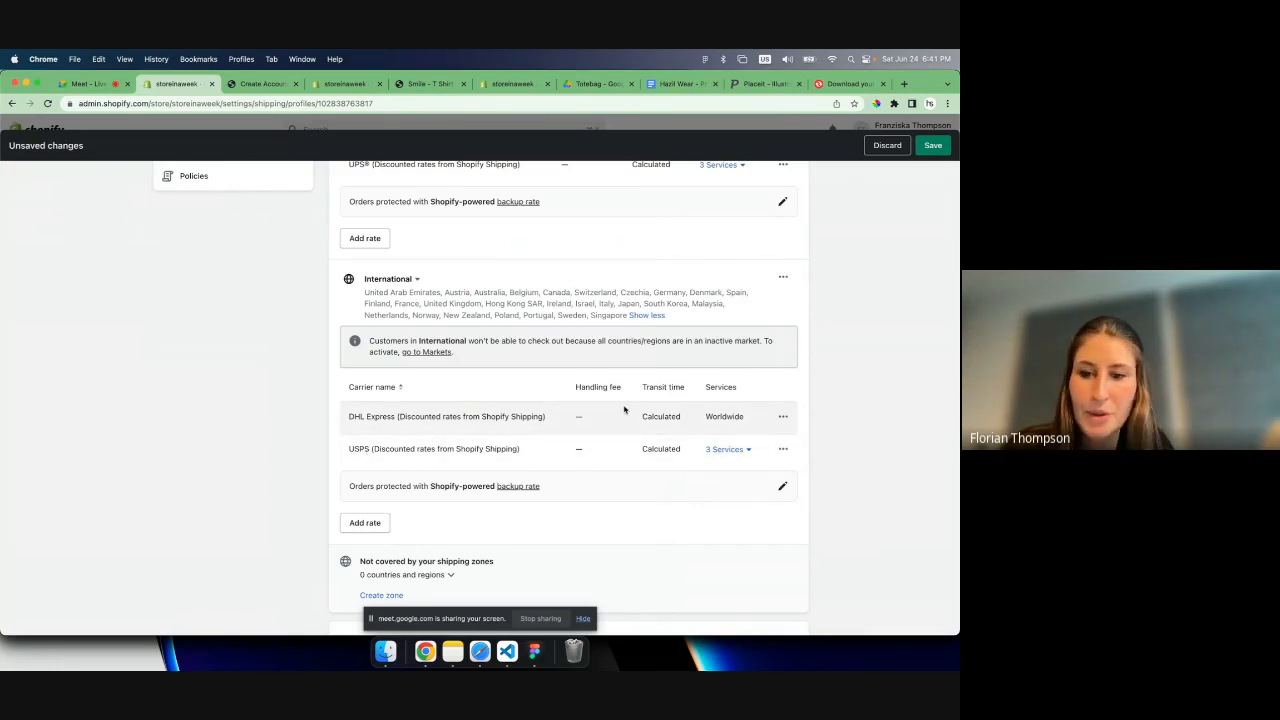
- Expand the services included in the international zone's USPS rate and review them alongside the zone's countries
left_click(718, 449)
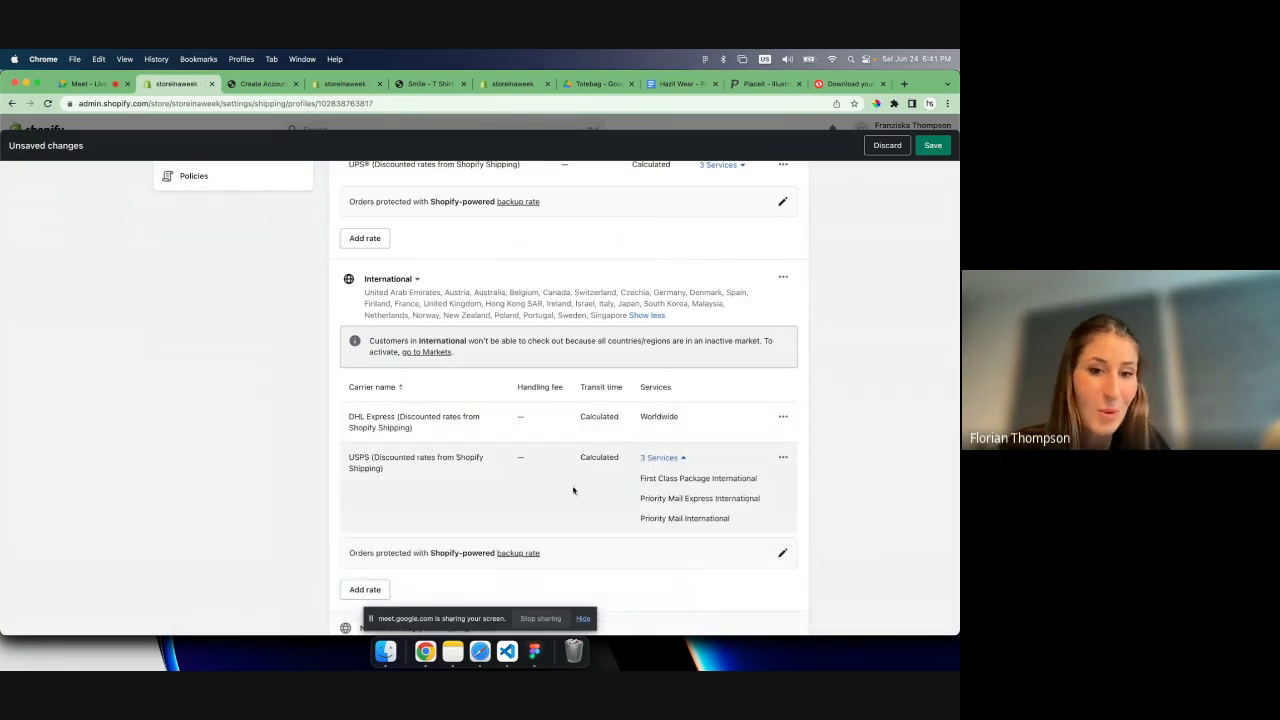
scroll(560, 400, "up", 1)
left_click_drag(540, 323, 605, 347)
left_click(545, 344)
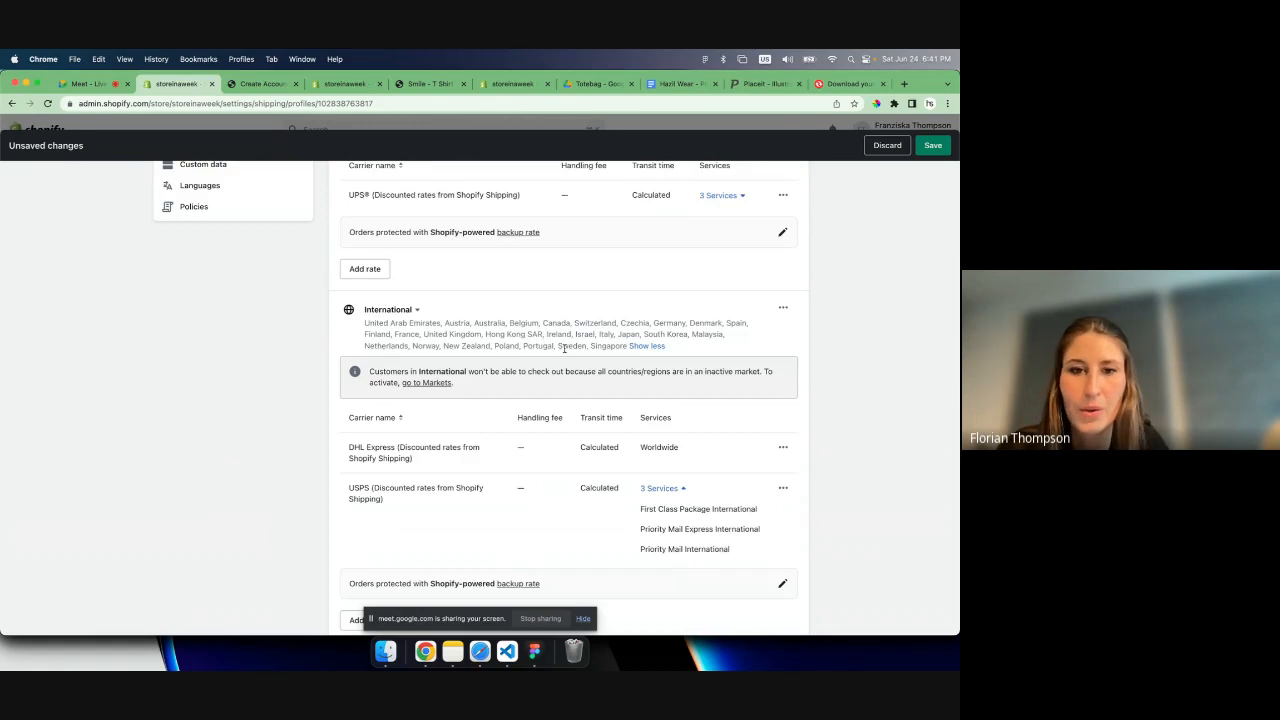
scroll(564, 348, "up", 5)
scroll(565, 352, "down", 3)
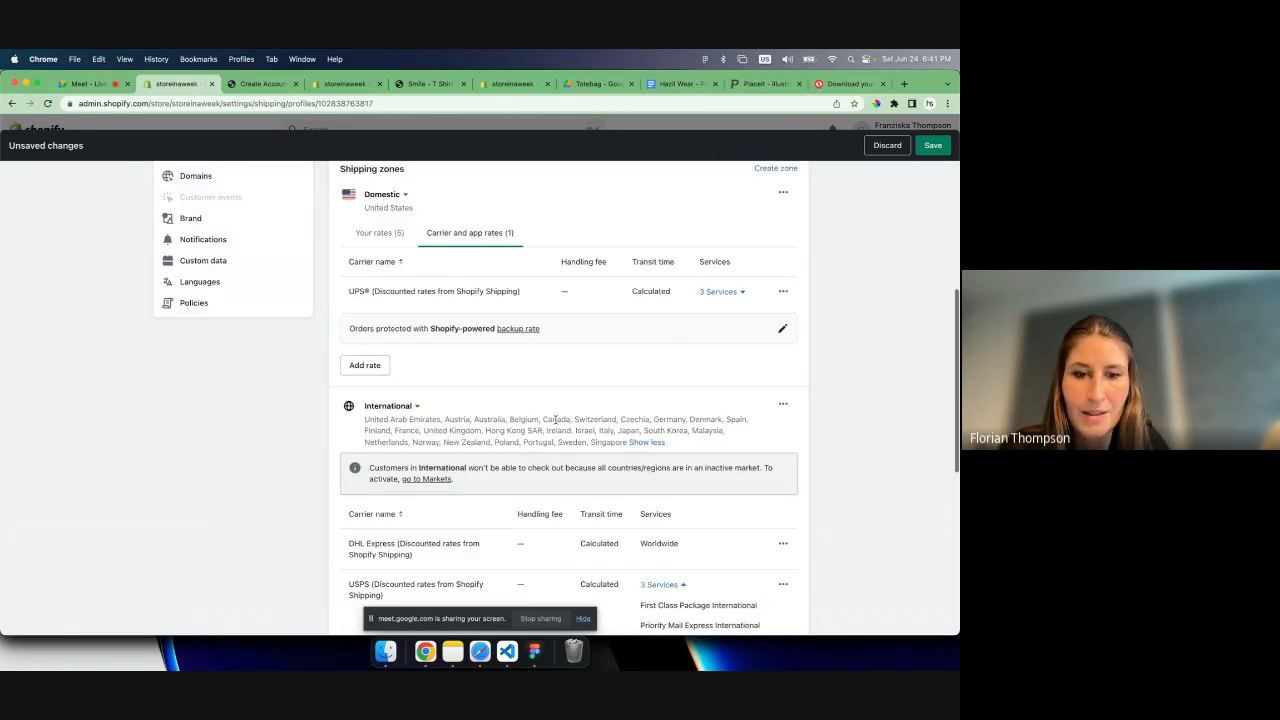
scroll(555, 420, "down", 6)
scroll(556, 423, "up", 3)
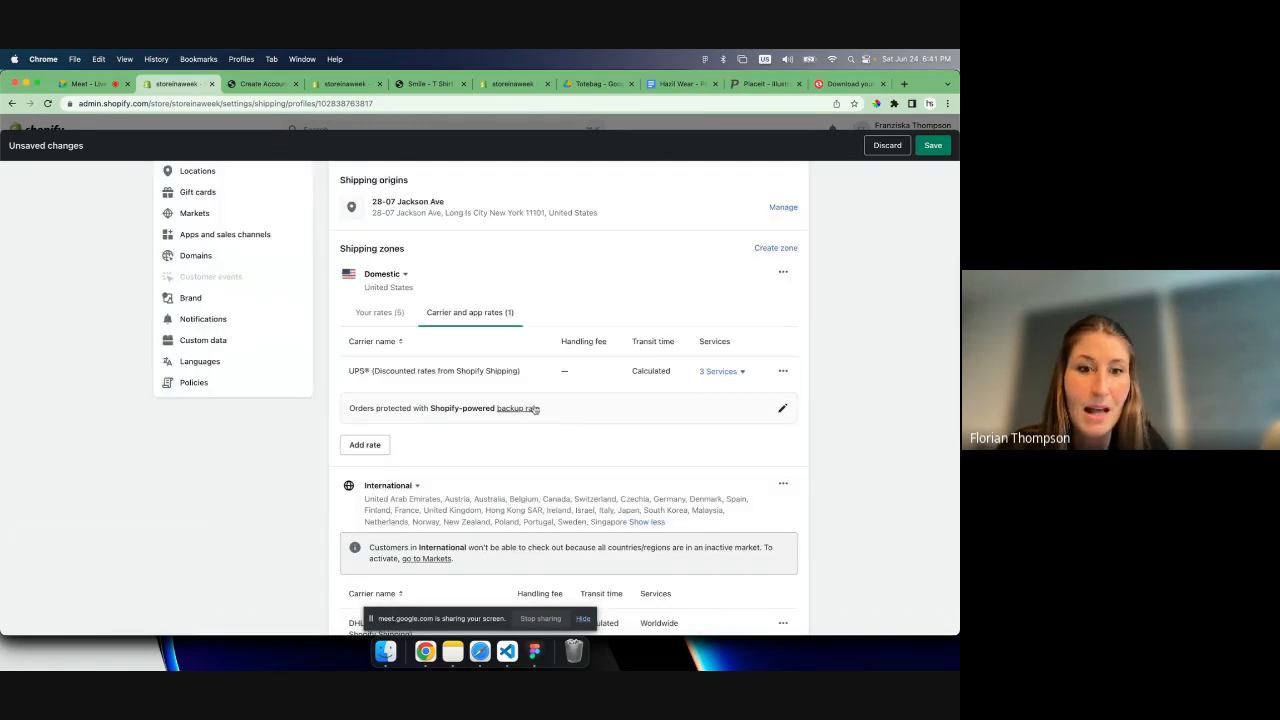
- Review the weight and price conditions of the domestic zone's own rates, and return to its carrier and app rates
left_click(380, 313)
scroll(631, 390, "up", 3)
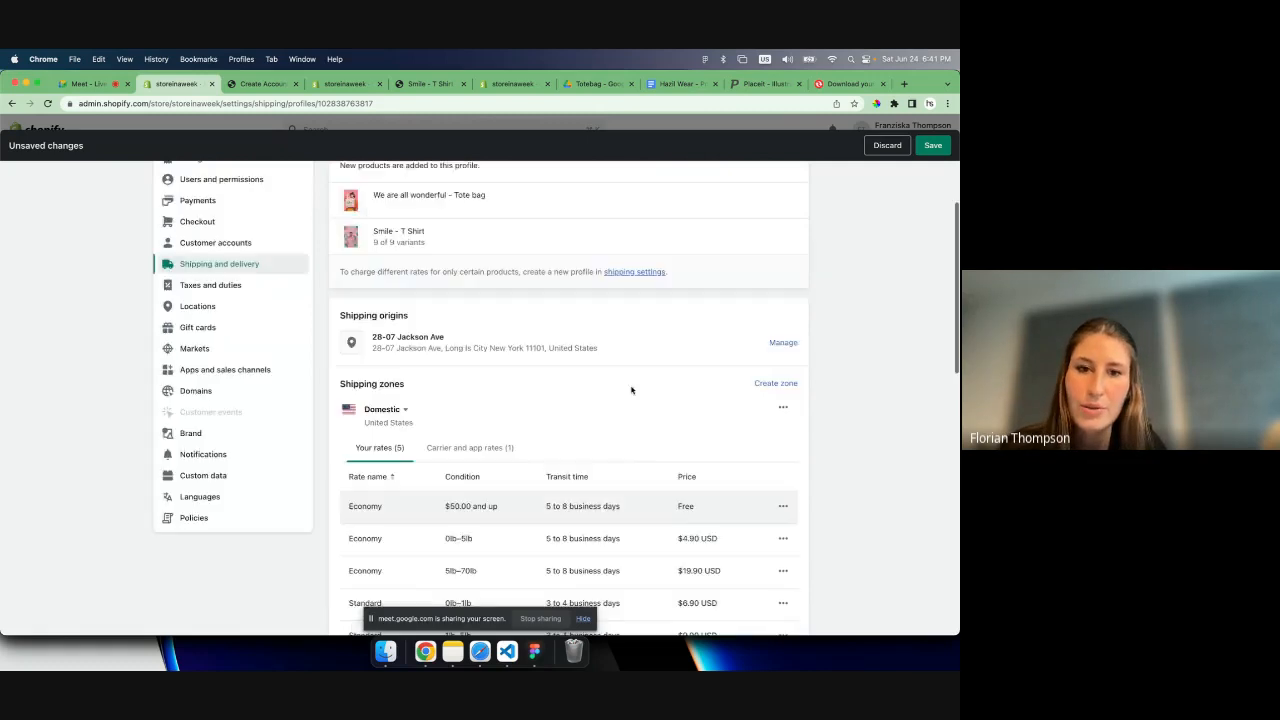
scroll(631, 390, "down", 5)
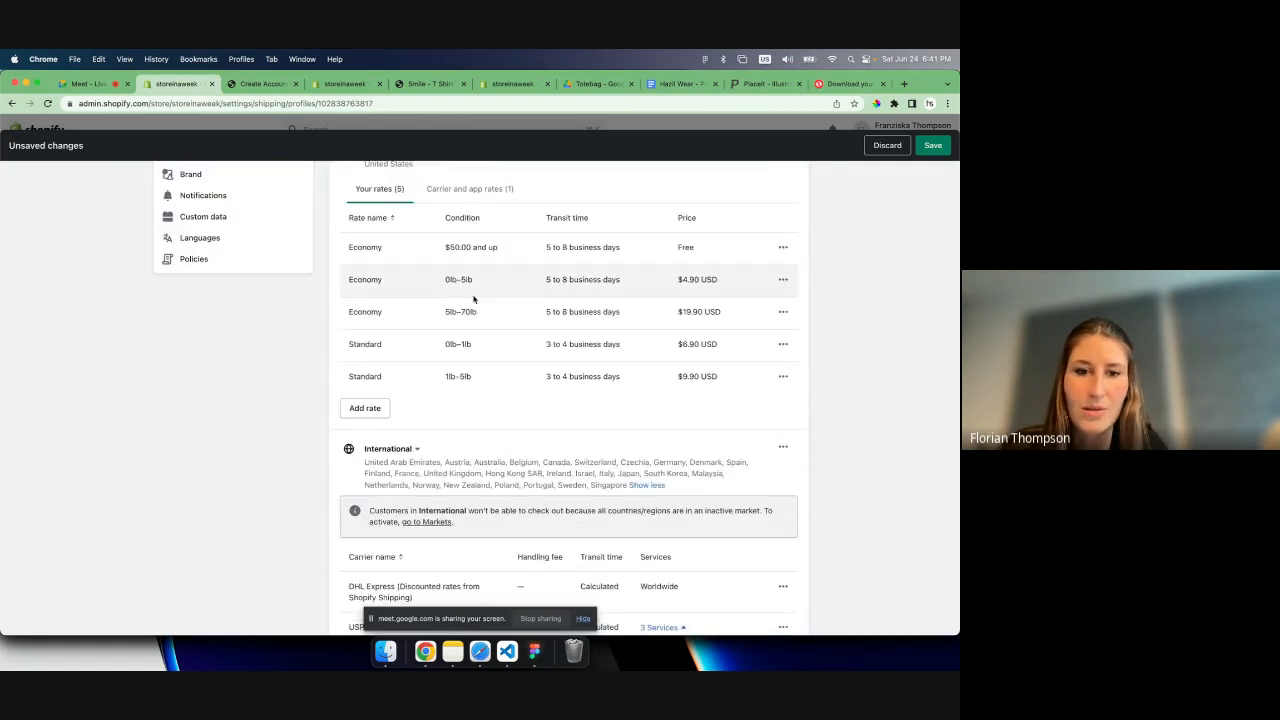
scroll(603, 370, "up", 2)
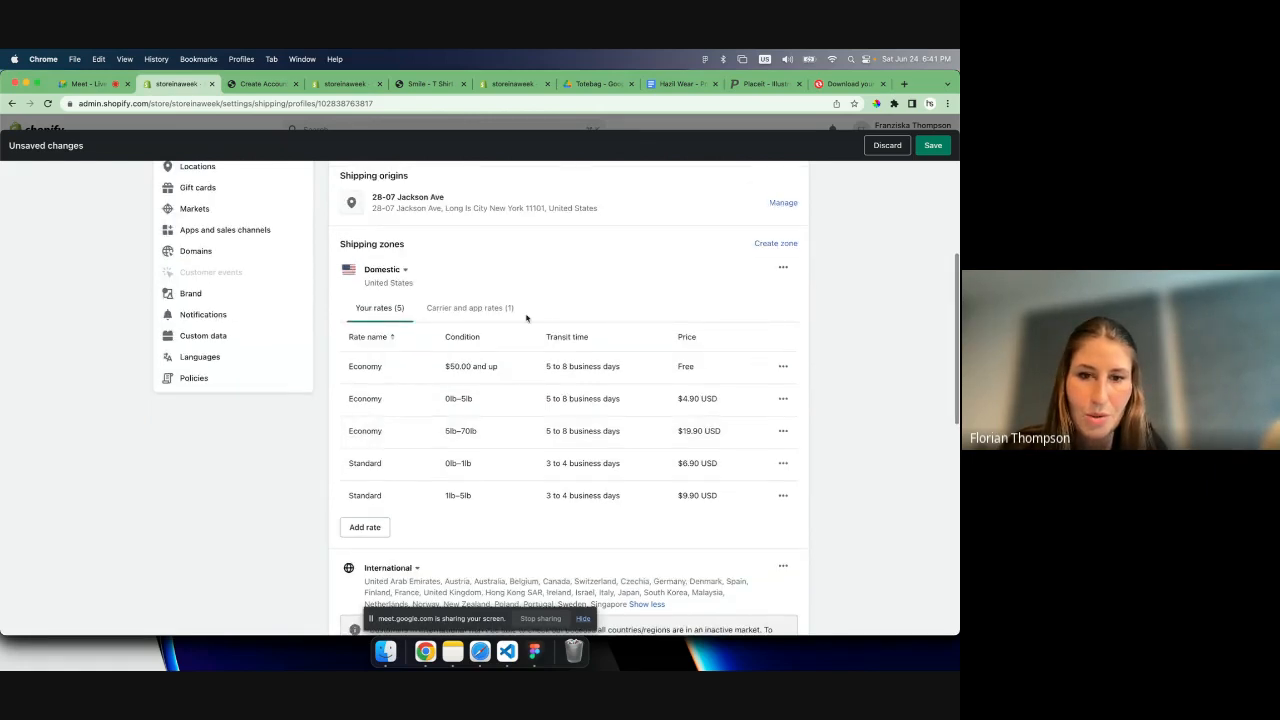
left_click(490, 309)
scroll(785, 260, "down", 4)
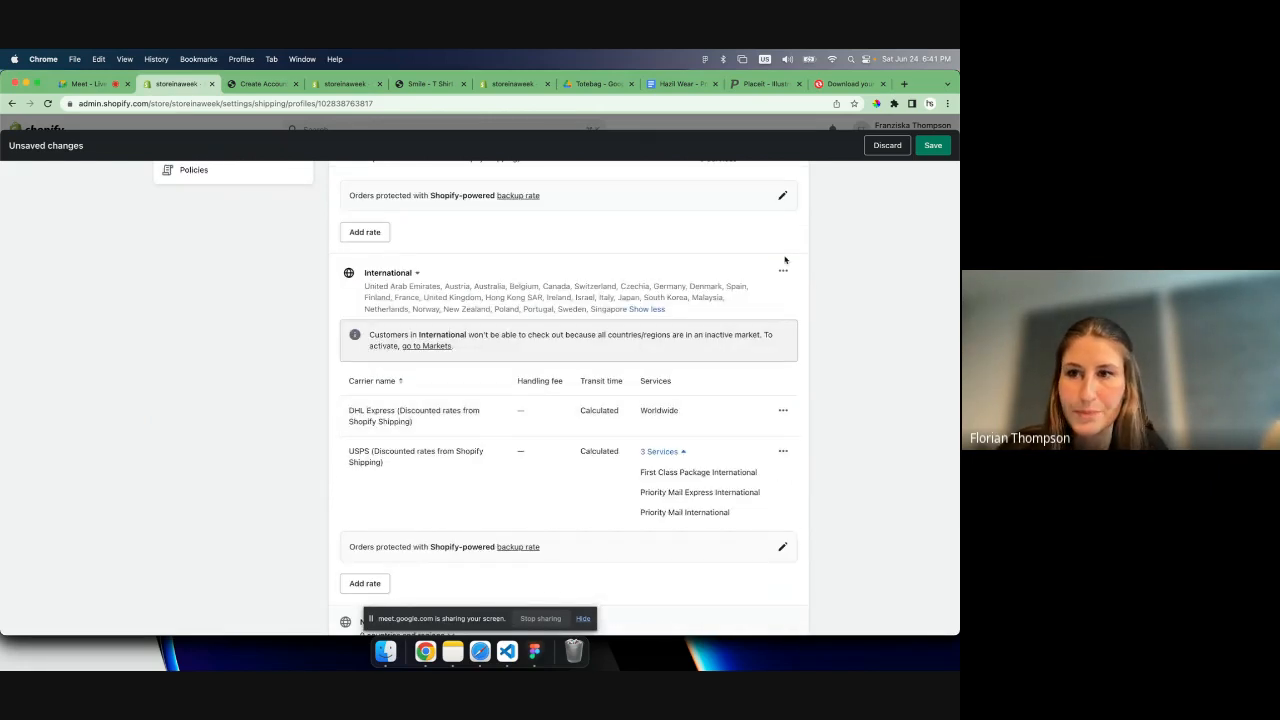
- Try to save the shipping profile, read the UPS registration's pharmaceutical and regulated-item confirmations, and close the registration without submitting it
scroll(785, 260, "up", 5)
left_click(934, 146)
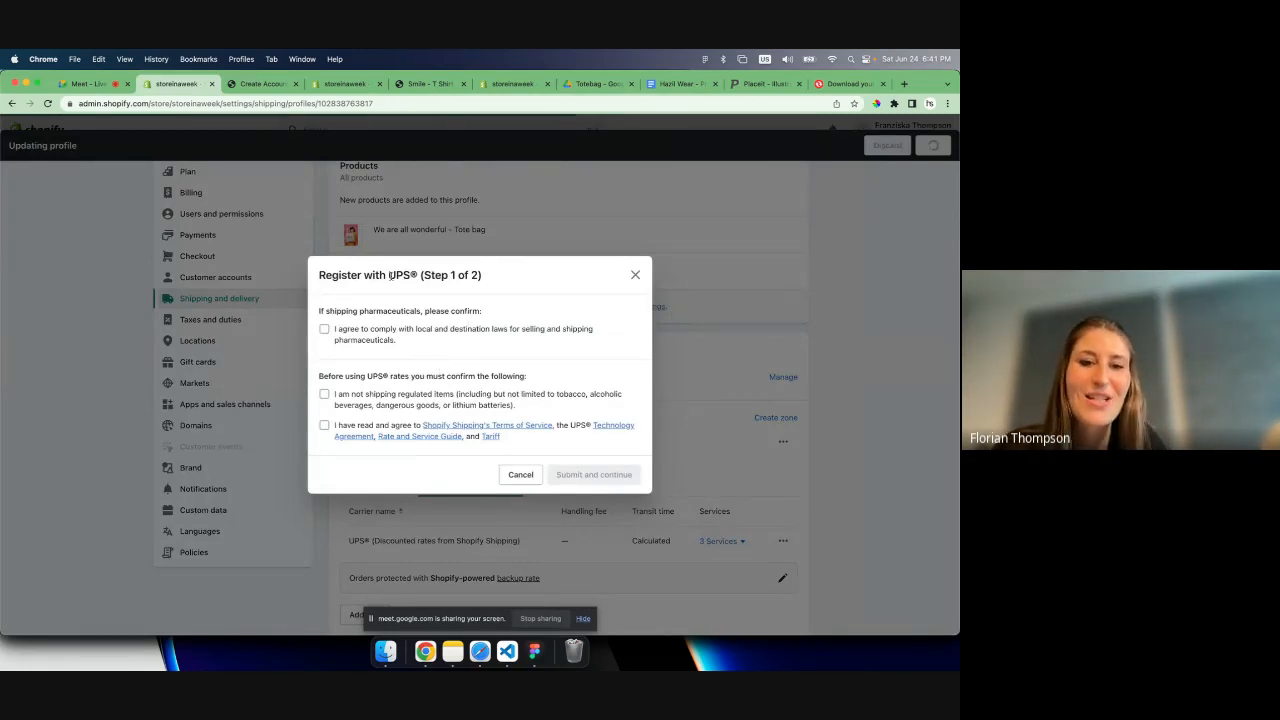
double_click(392, 275)
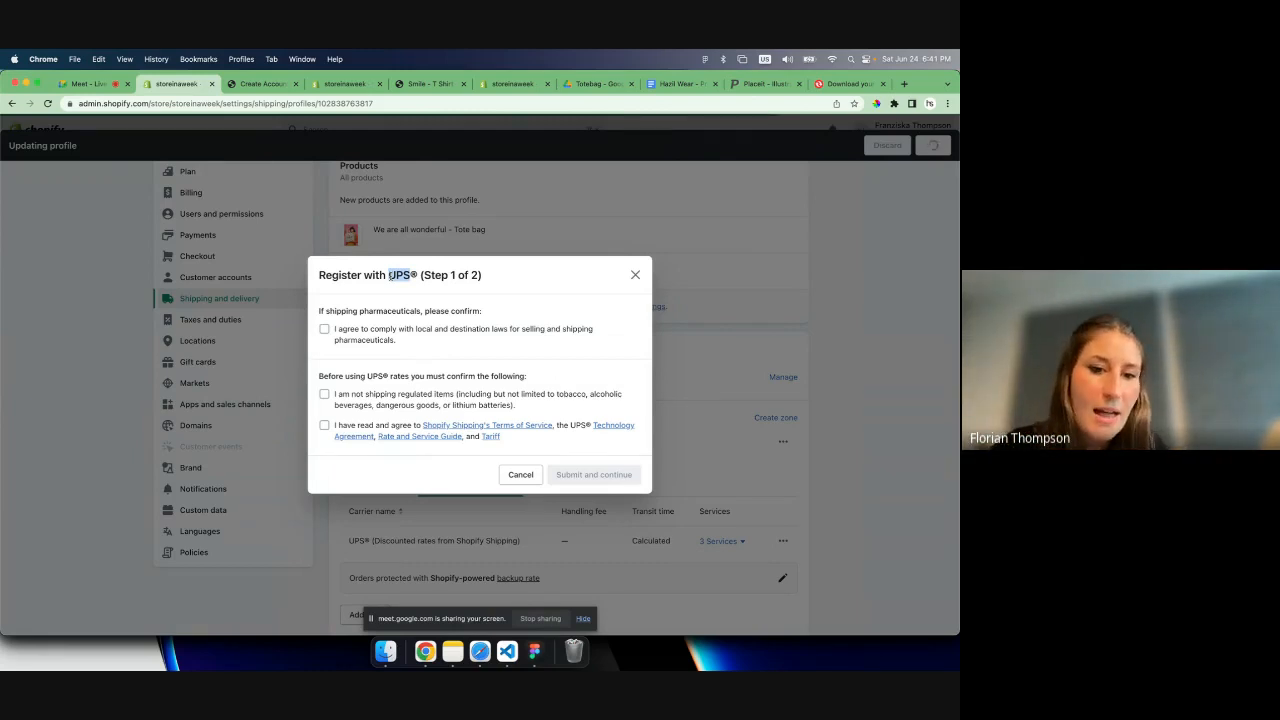
double_click(379, 312)
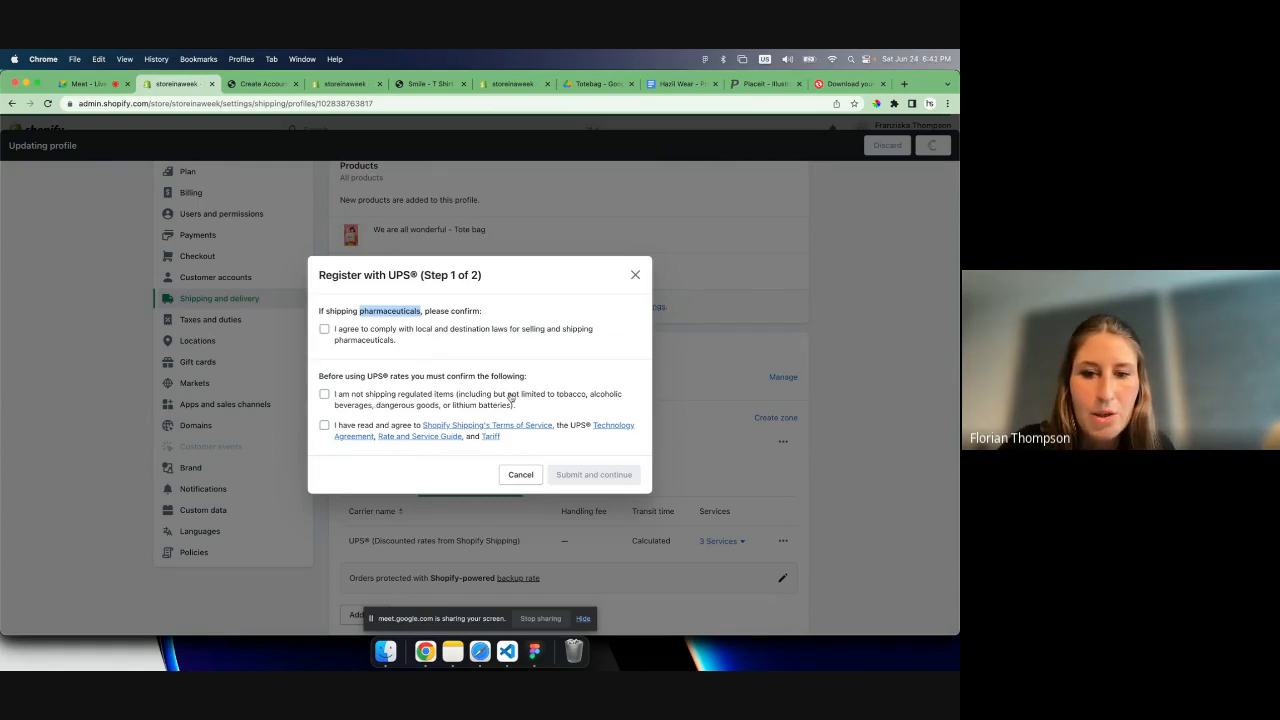
left_click_drag(558, 396, 597, 414)
left_click(475, 414)
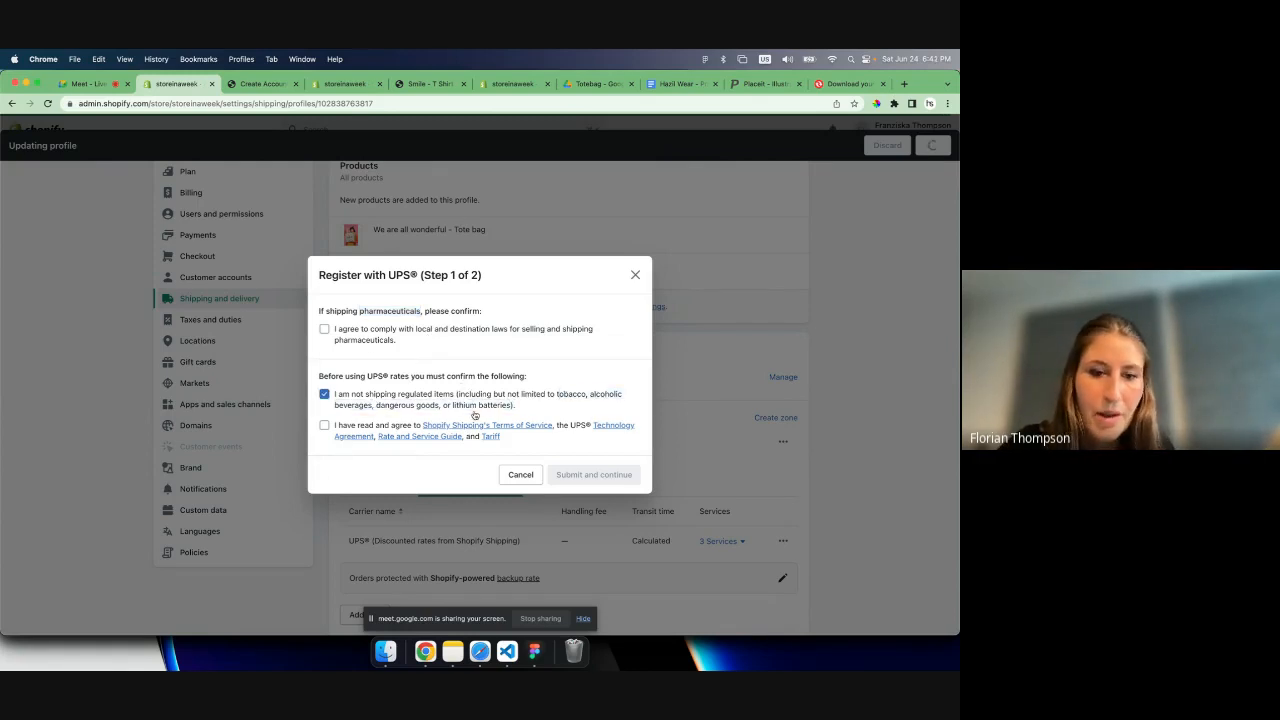
left_click(505, 404)
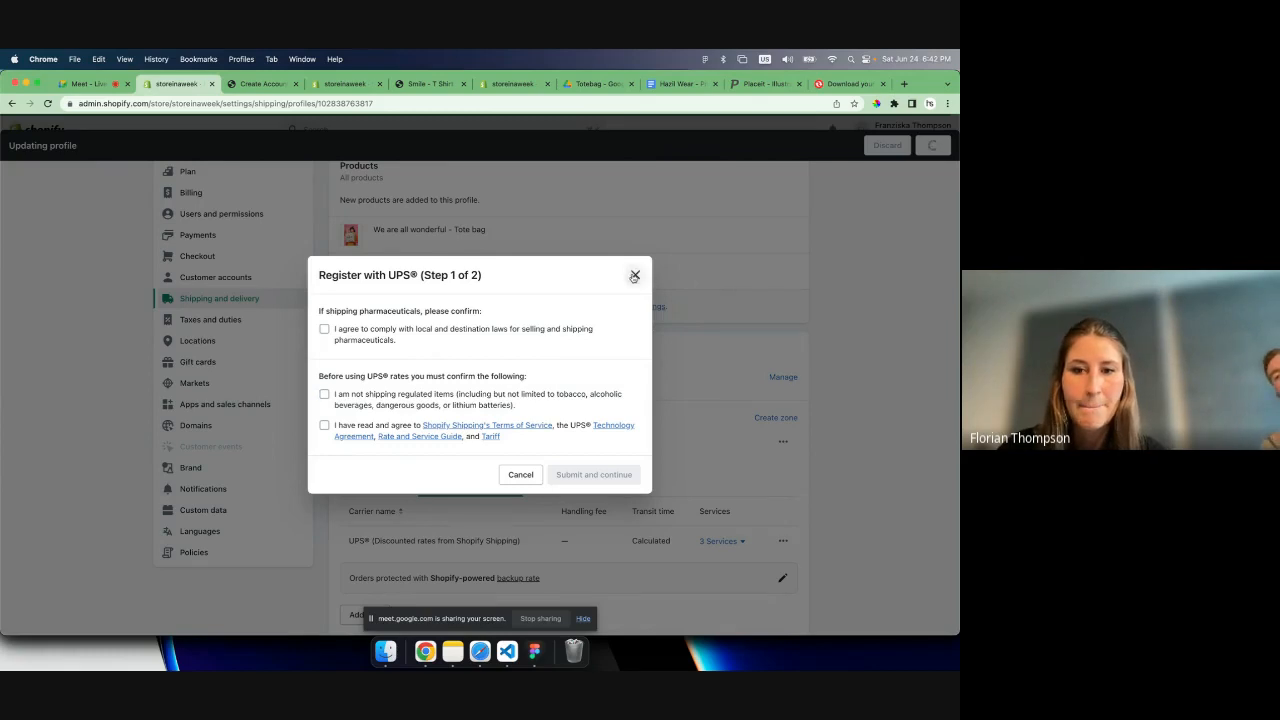
left_click(634, 275)
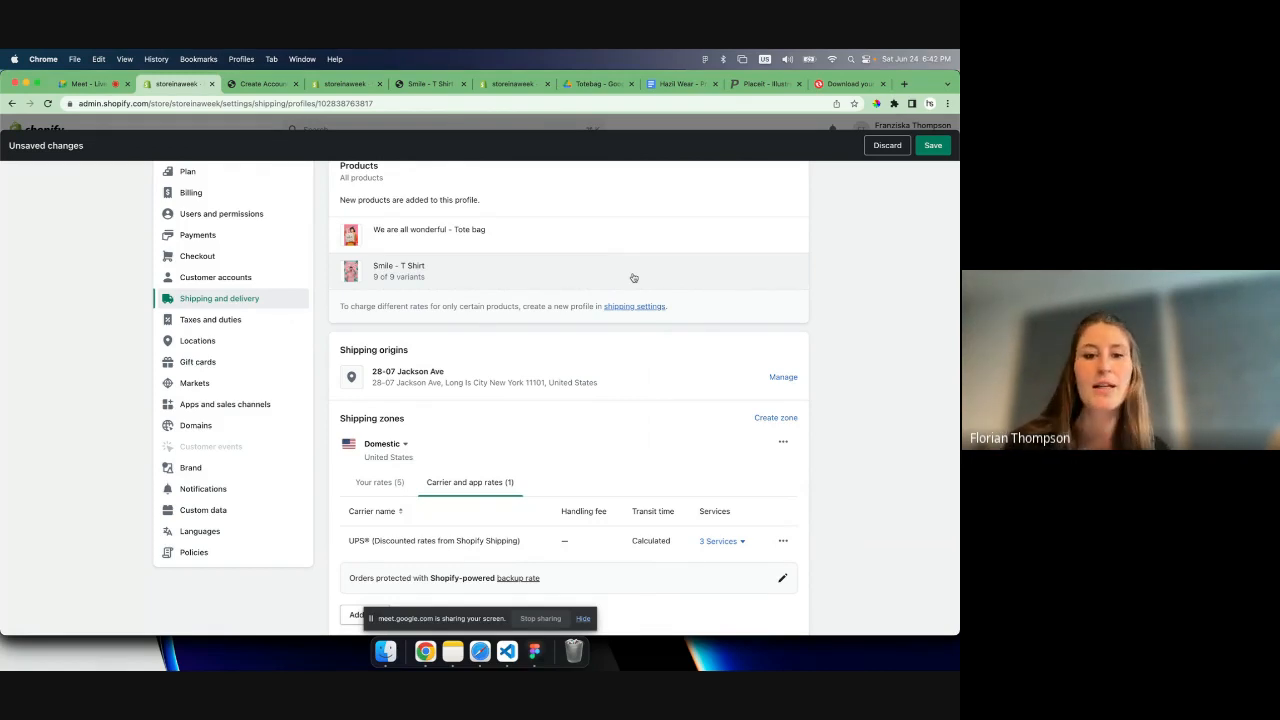
- Set the minimum order price of the domestic zone's free Economy rate to 0
left_click(400, 482)
scroll(455, 450, "down", 3)
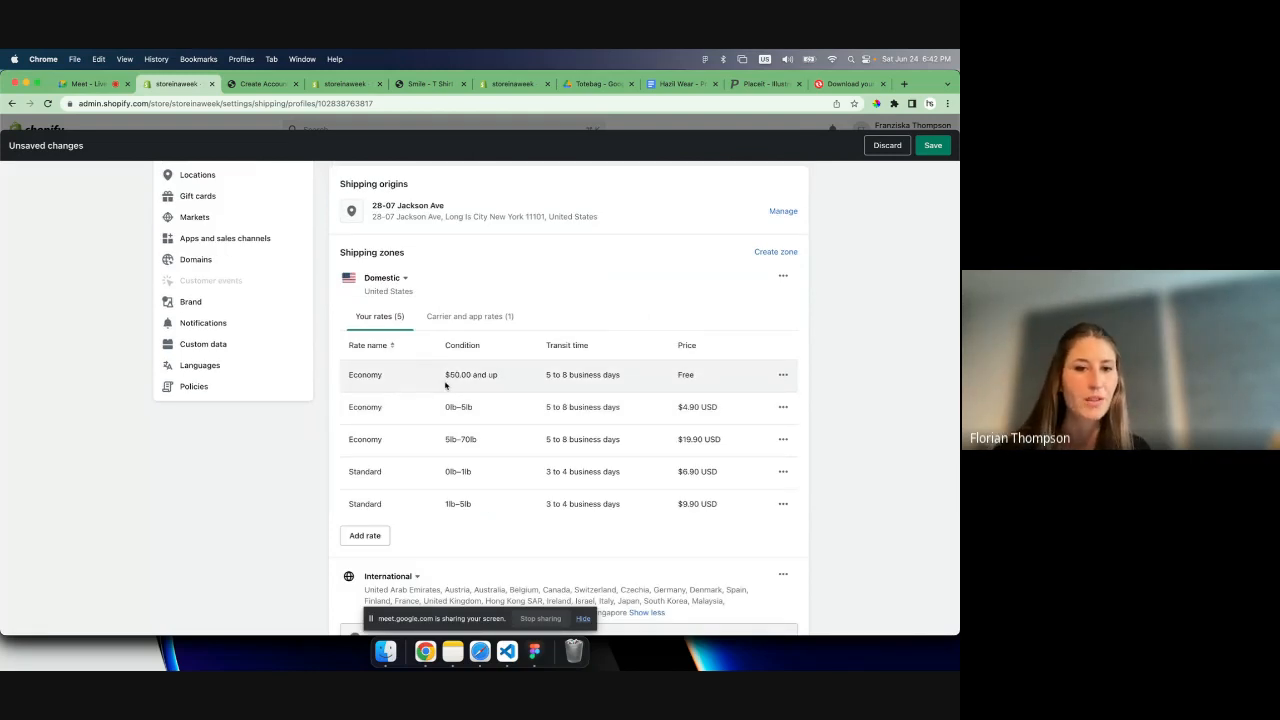
scroll(560, 360, "up", 2)
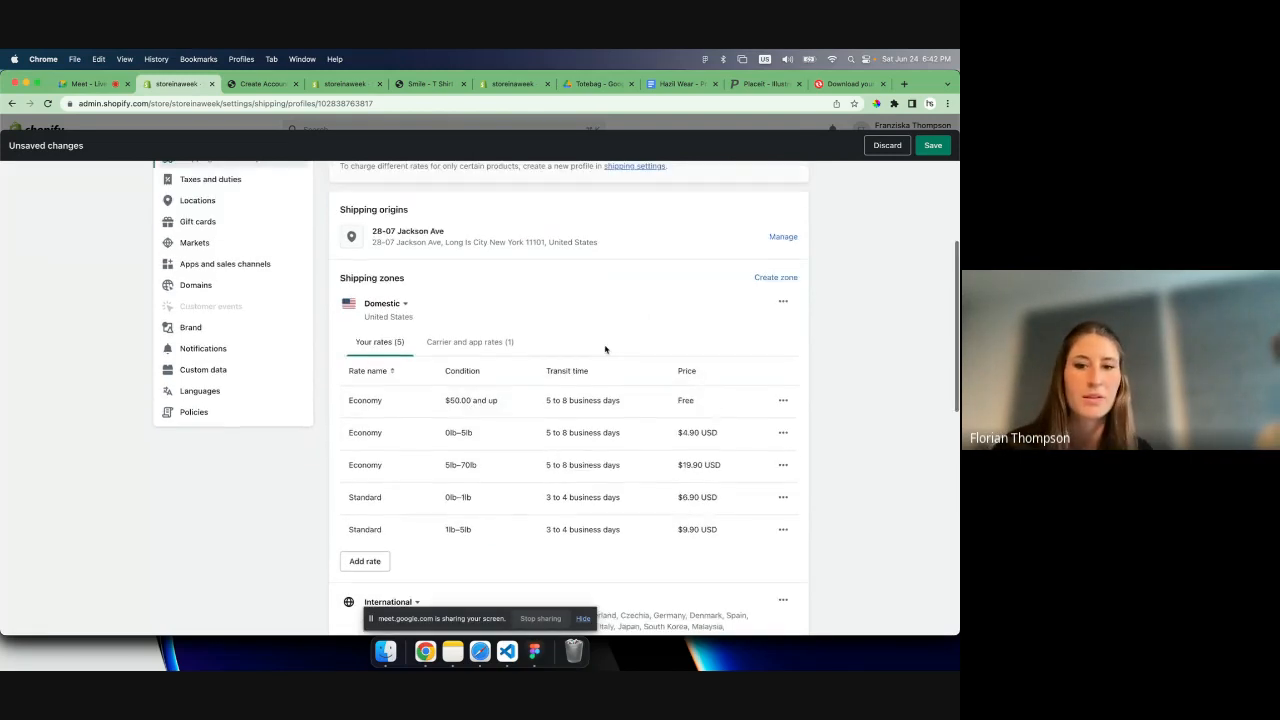
scroll(600, 350, "down", 1)
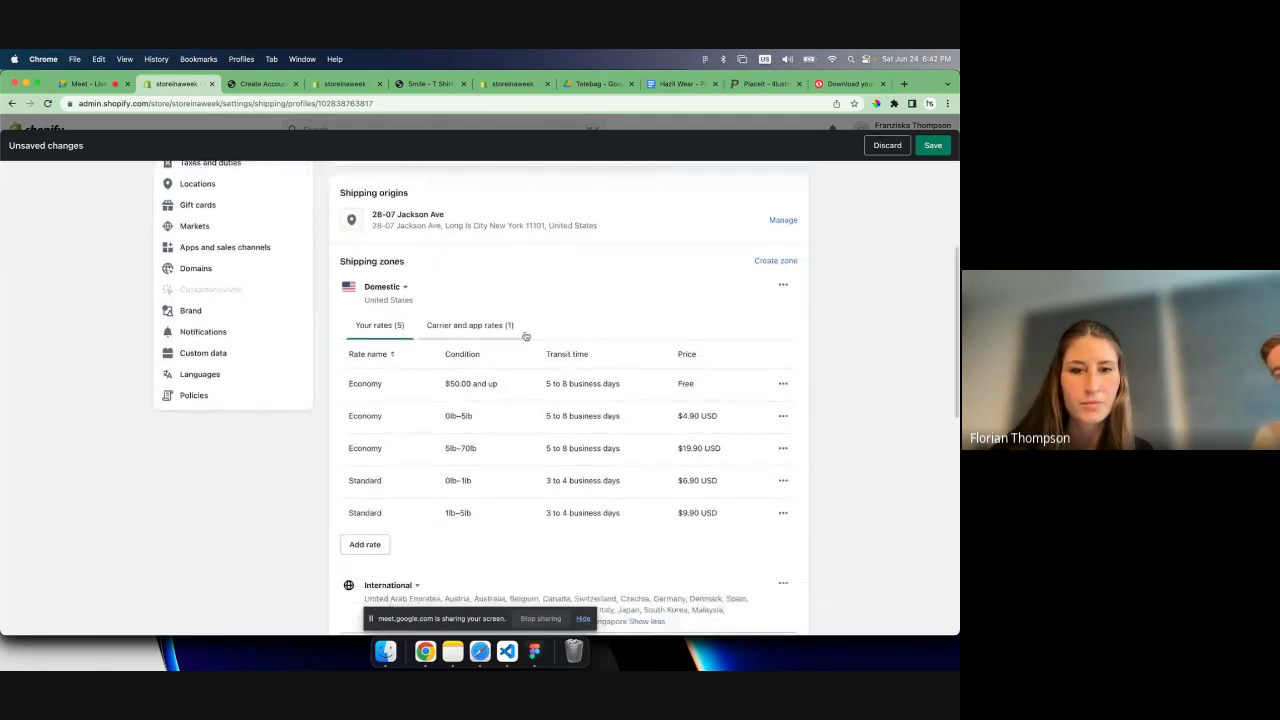
left_click(783, 385)
left_click(765, 410)
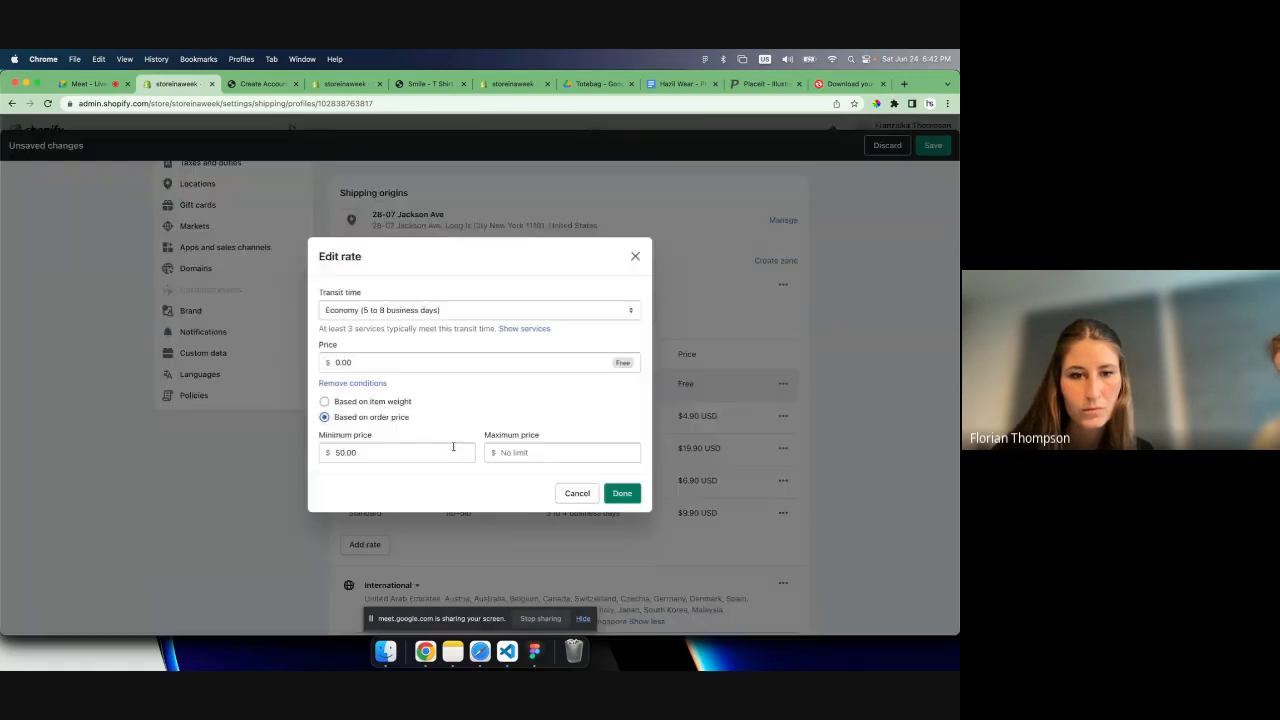
left_click(450, 449)
type("0")
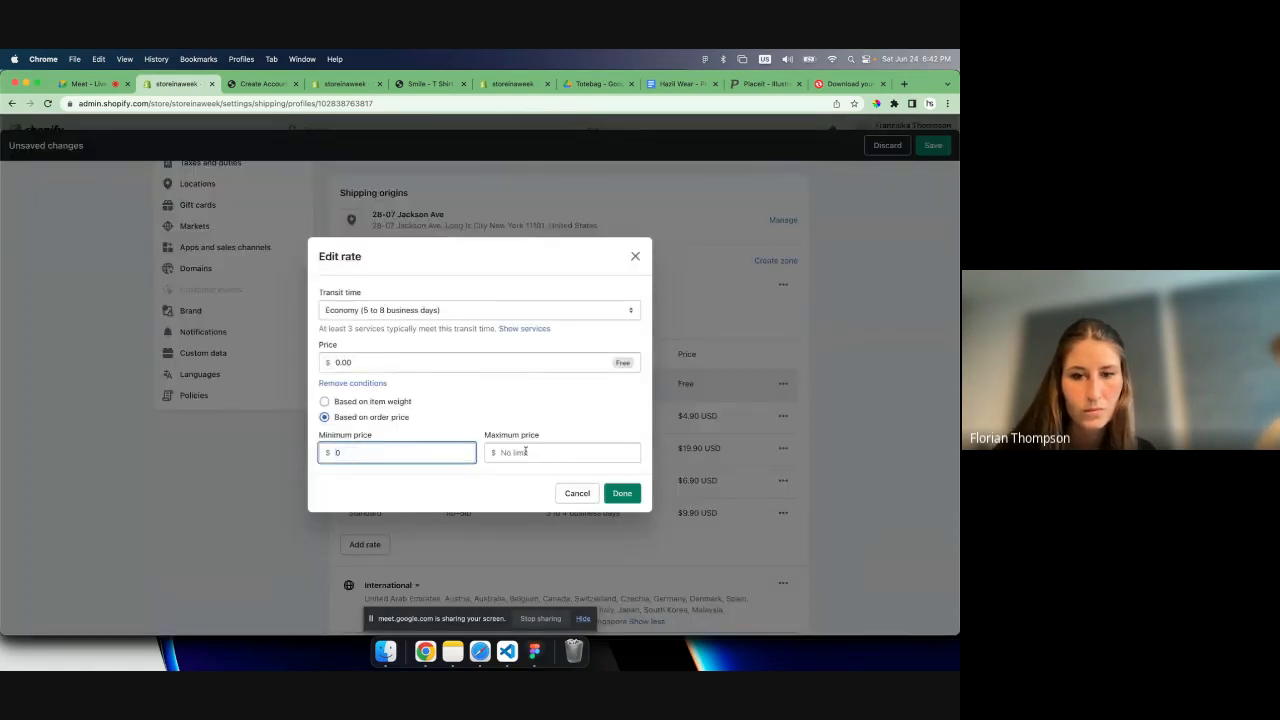
left_click(620, 493)
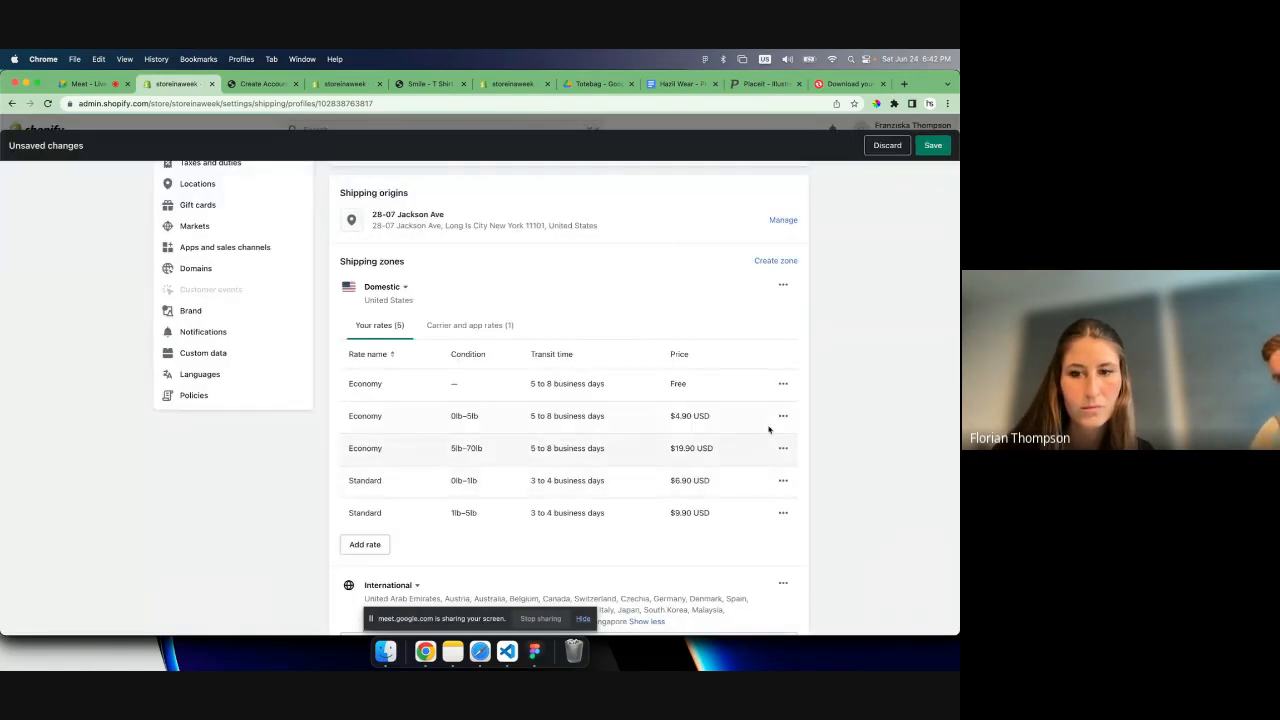
- Delete the two paid Economy rates and the two Standard rates from the domestic zone, keeping only the free Economy rate
left_click(783, 416)
left_click(762, 466)
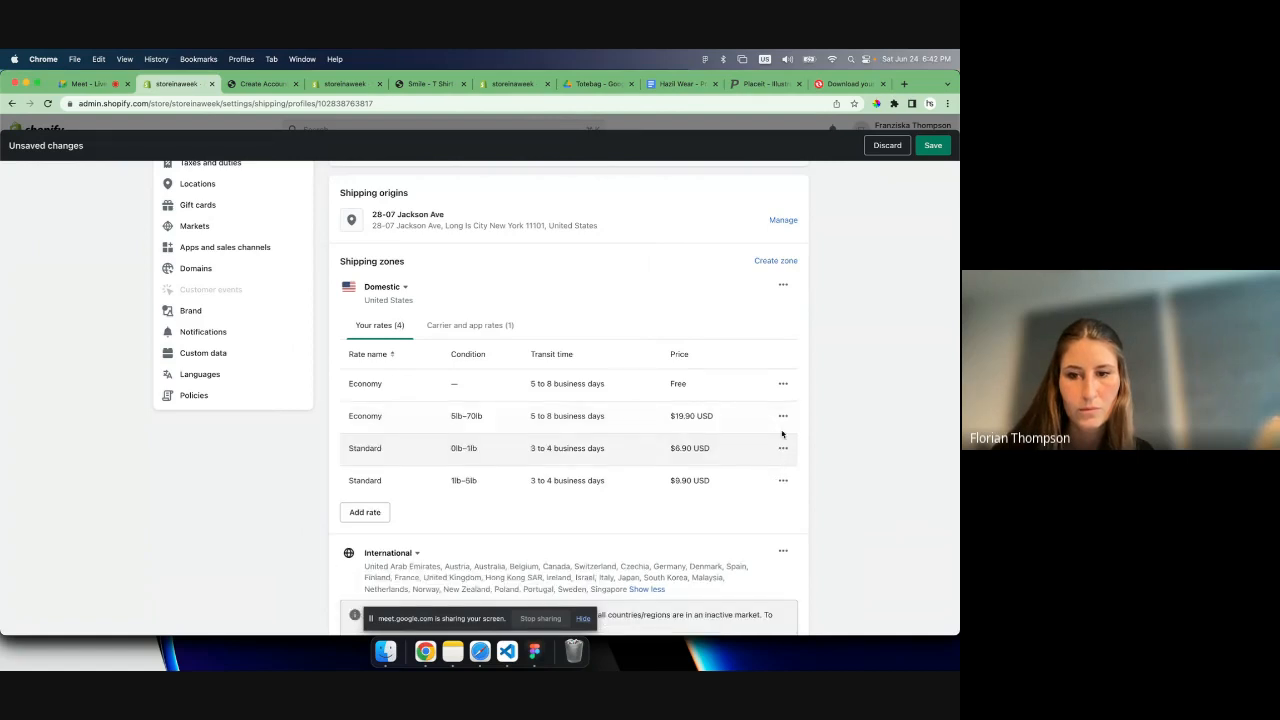
left_click(783, 416)
left_click(770, 467)
left_click(783, 416)
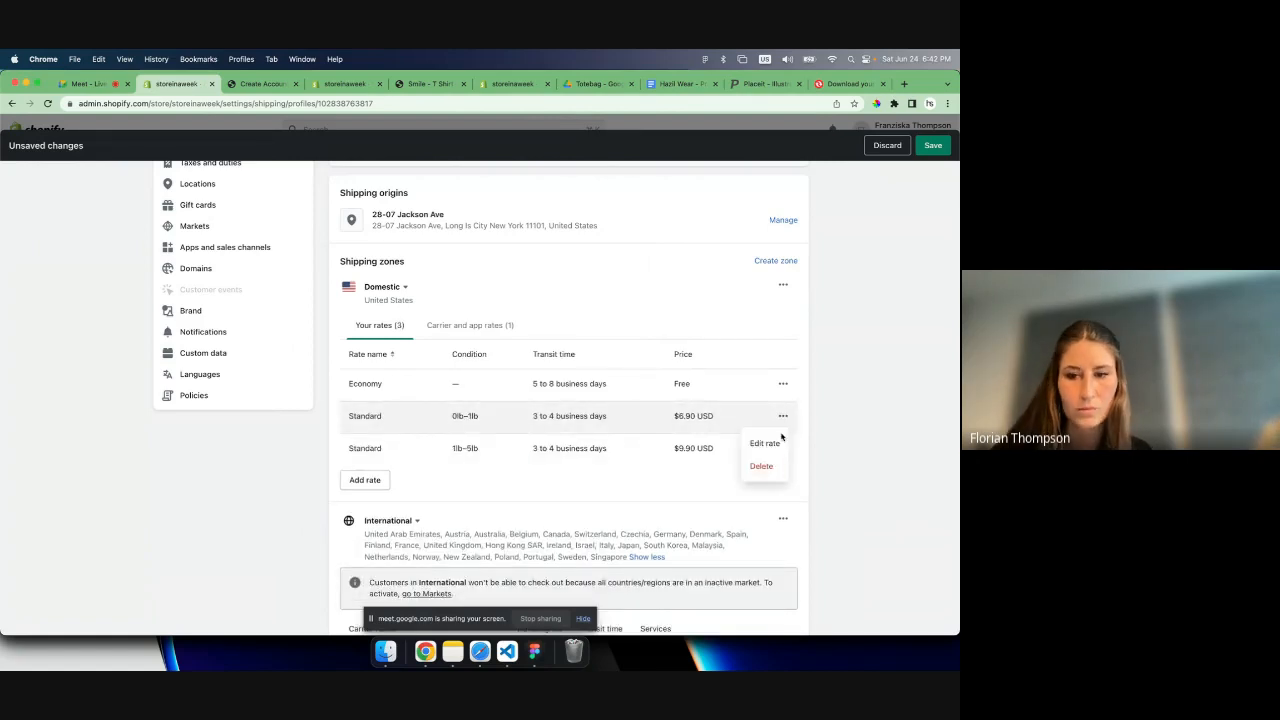
left_click(765, 466)
left_click(783, 416)
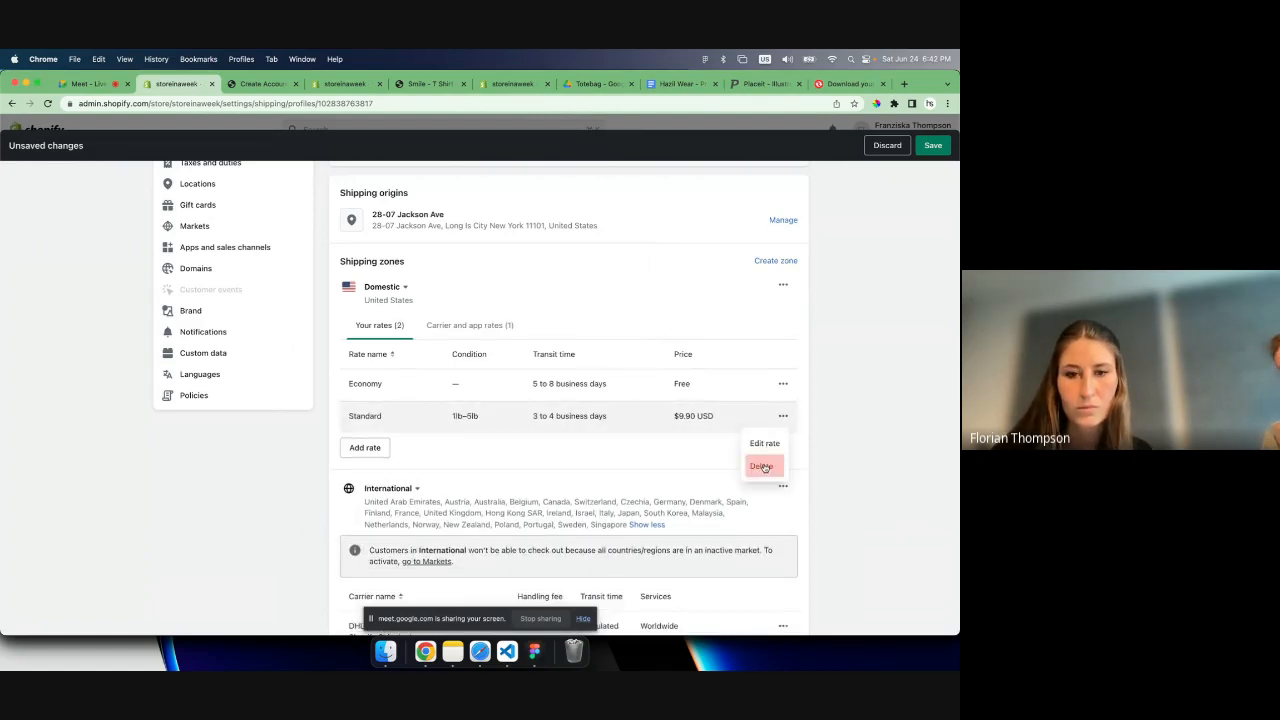
left_click(768, 466)
- Delete the discounted UPS rate from the domestic zone's carrier and app rates, and save the shipping profile
left_click(508, 328)
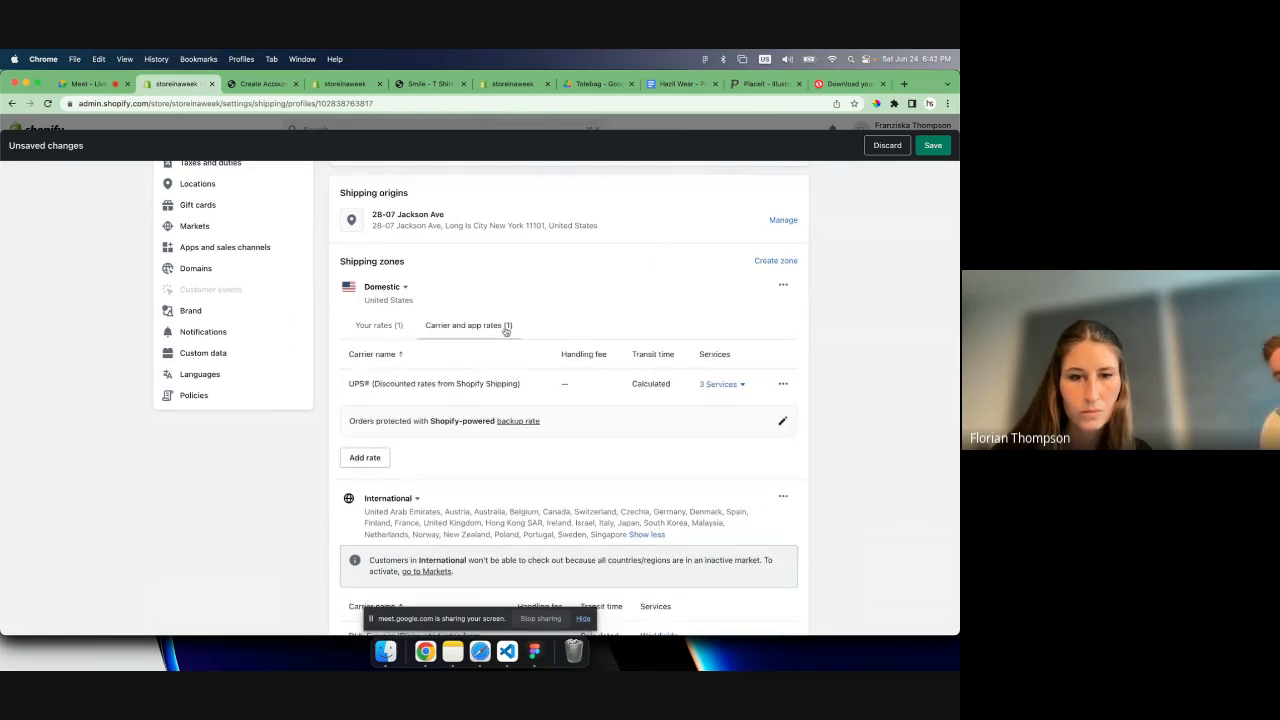
left_click(783, 384)
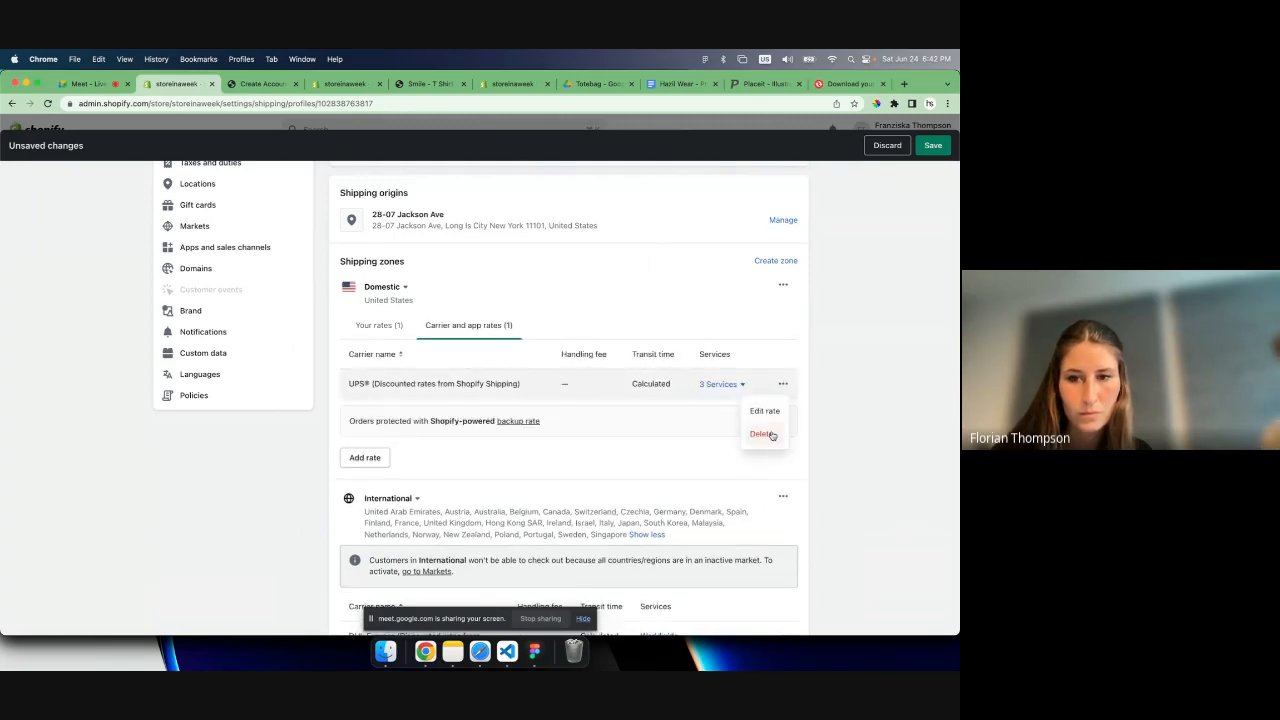
left_click(763, 434)
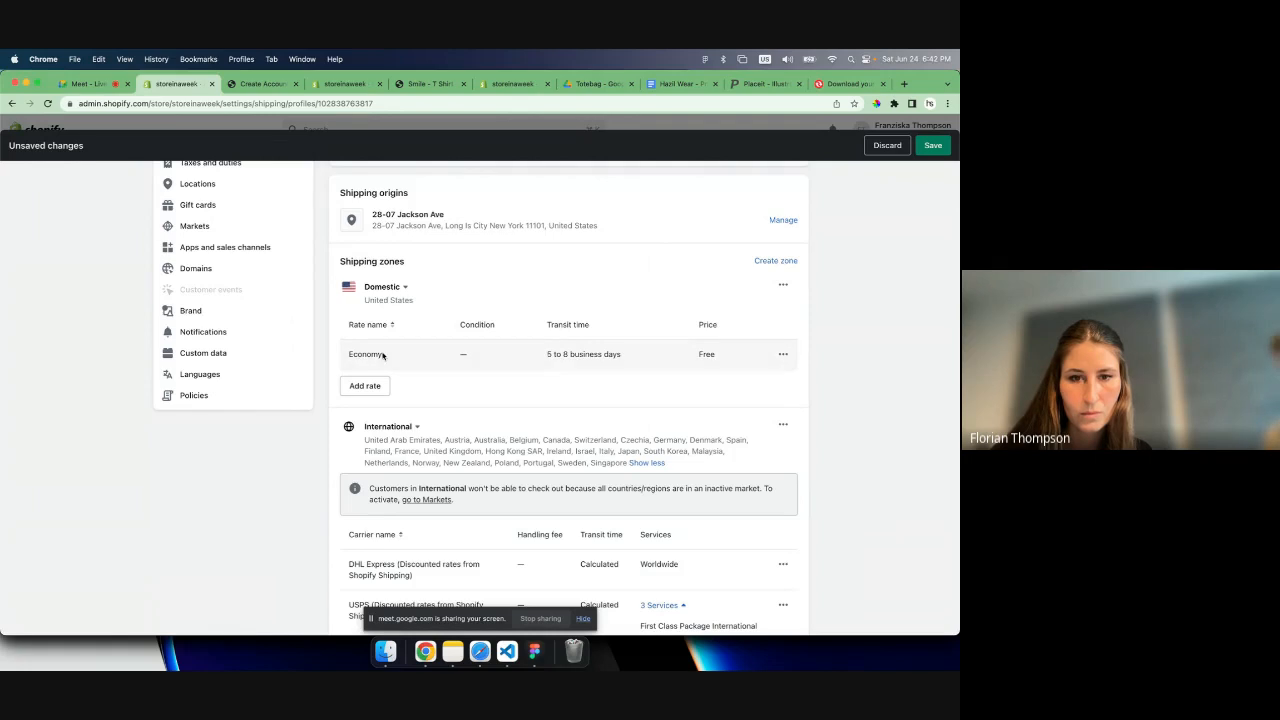
left_click(933, 145)
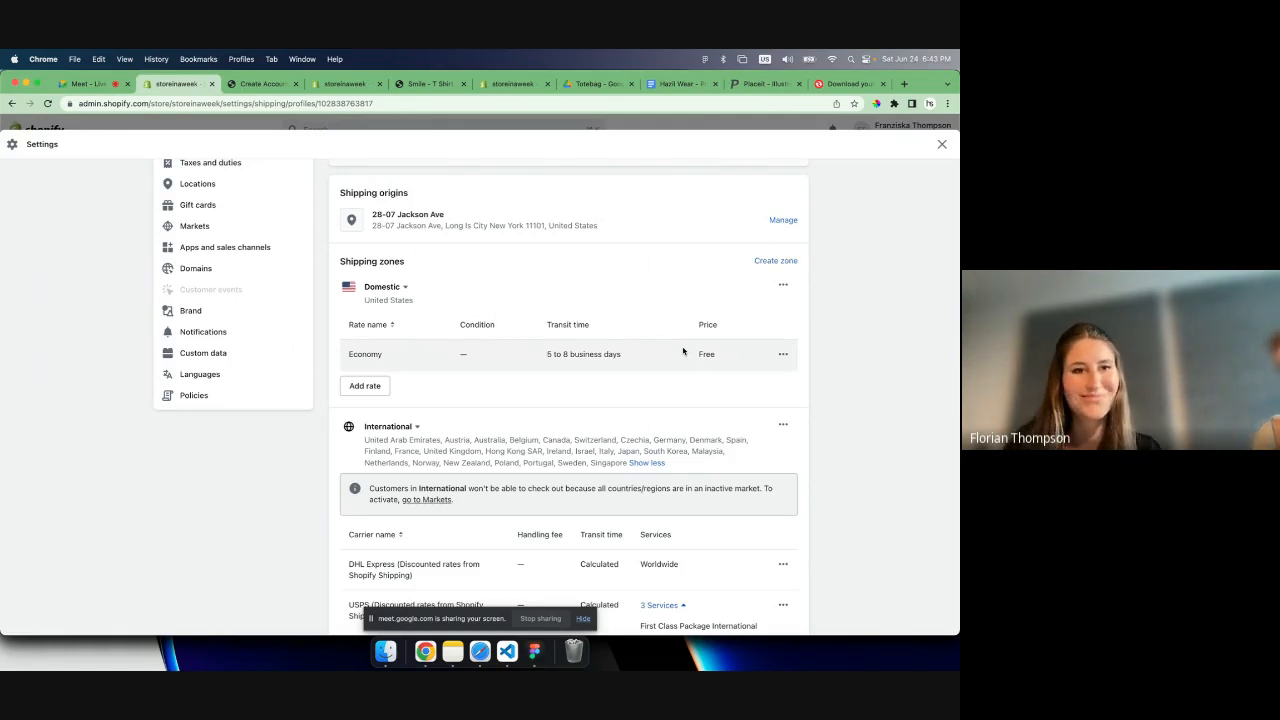
- Go to the taxes and duties settings, search the tax regions for "united" and open the United States
scroll(683, 351, "up", 1)
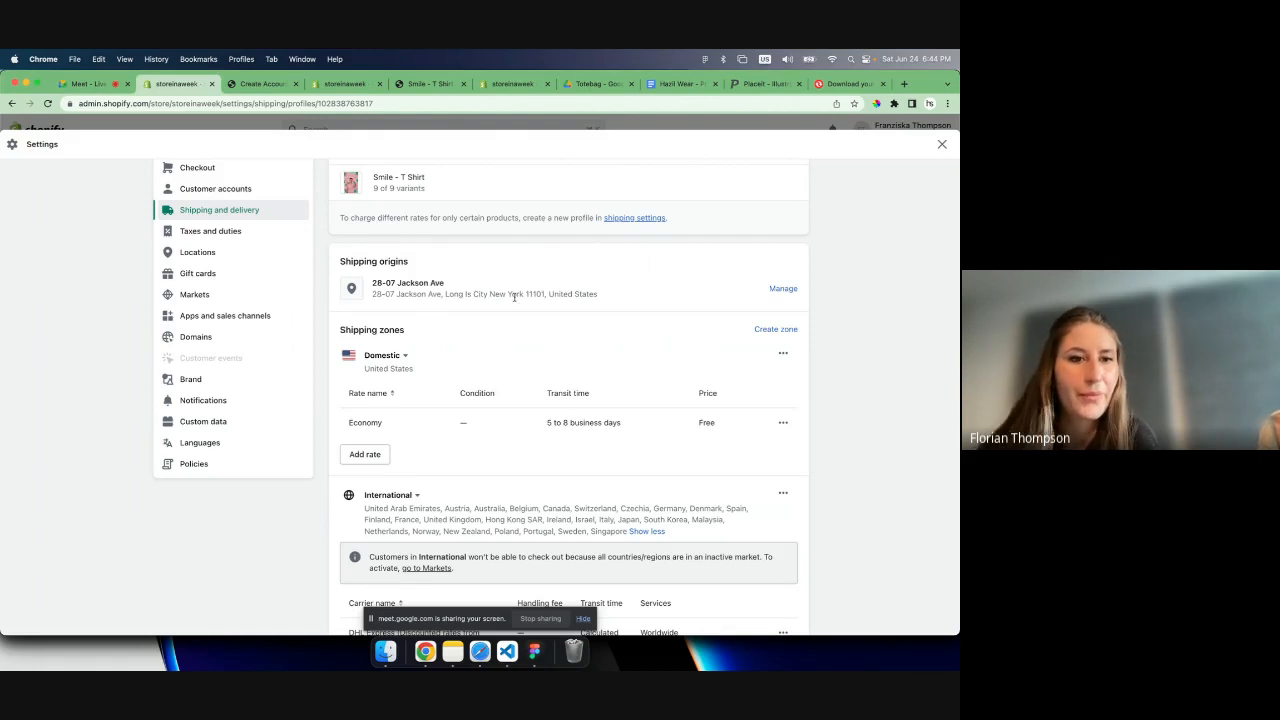
scroll(400, 290, "up", 1)
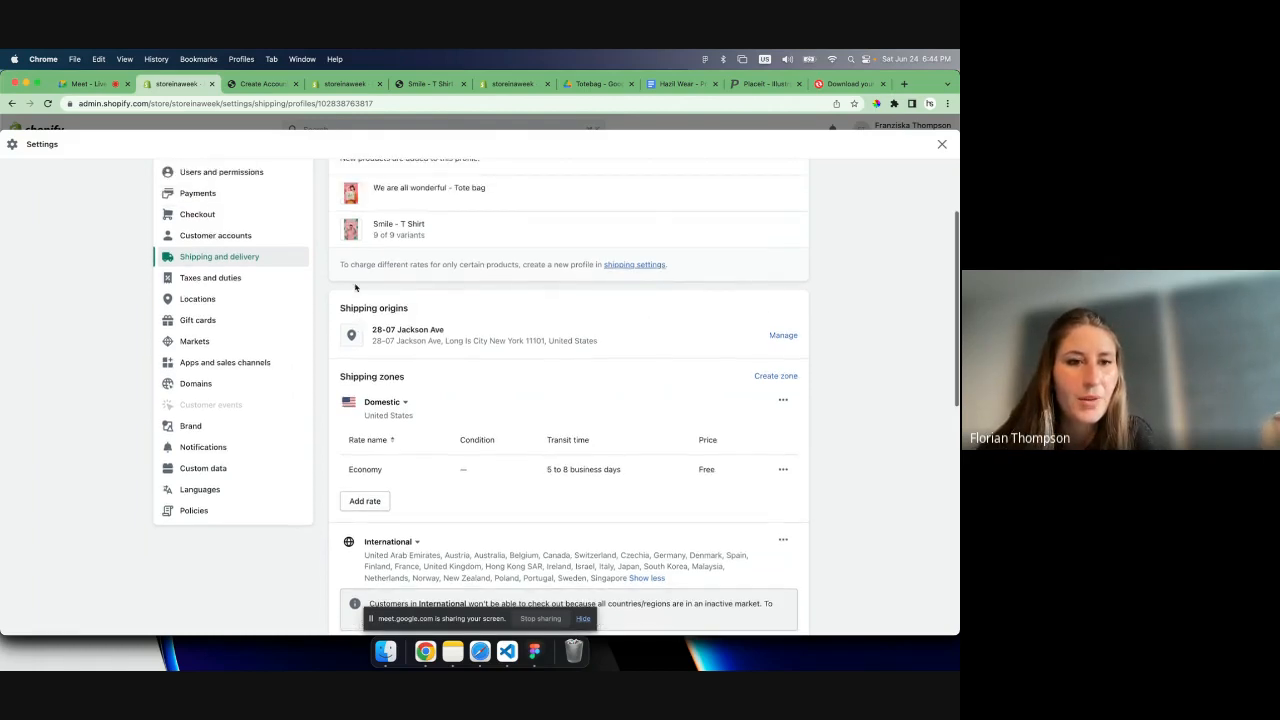
left_click(200, 279)
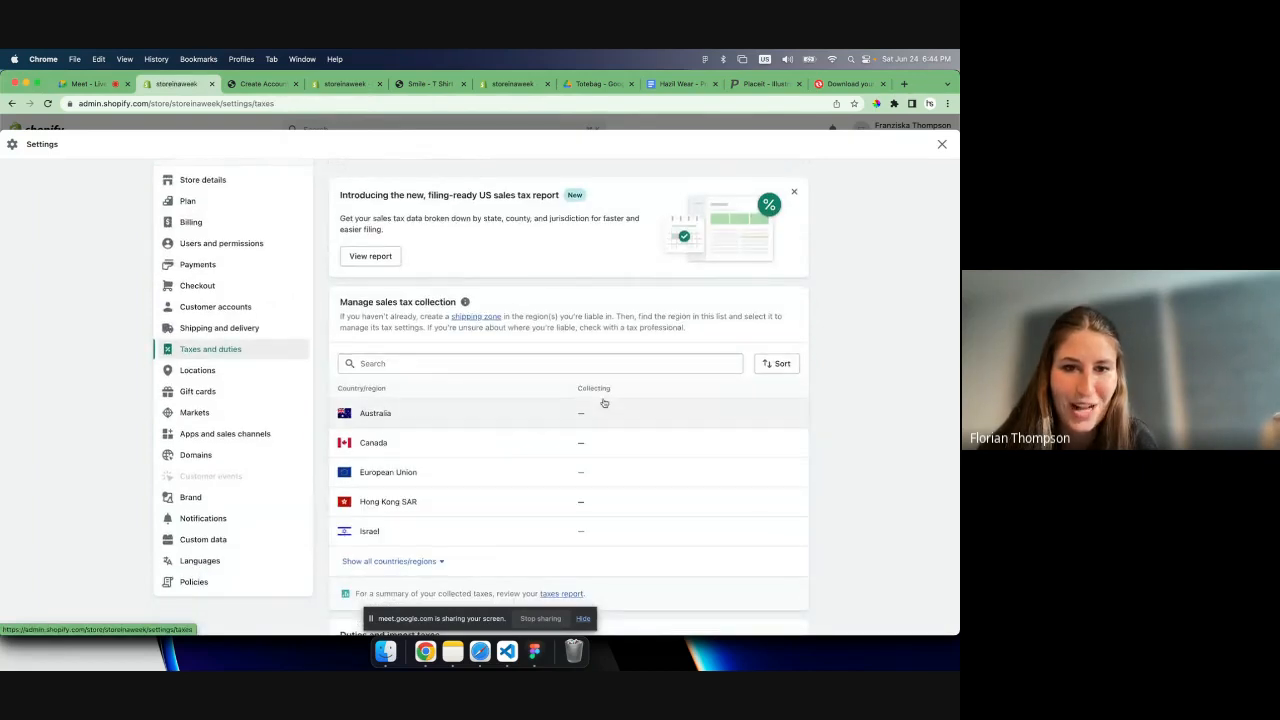
scroll(603, 403, "down", 3)
scroll(427, 394, "up", 3)
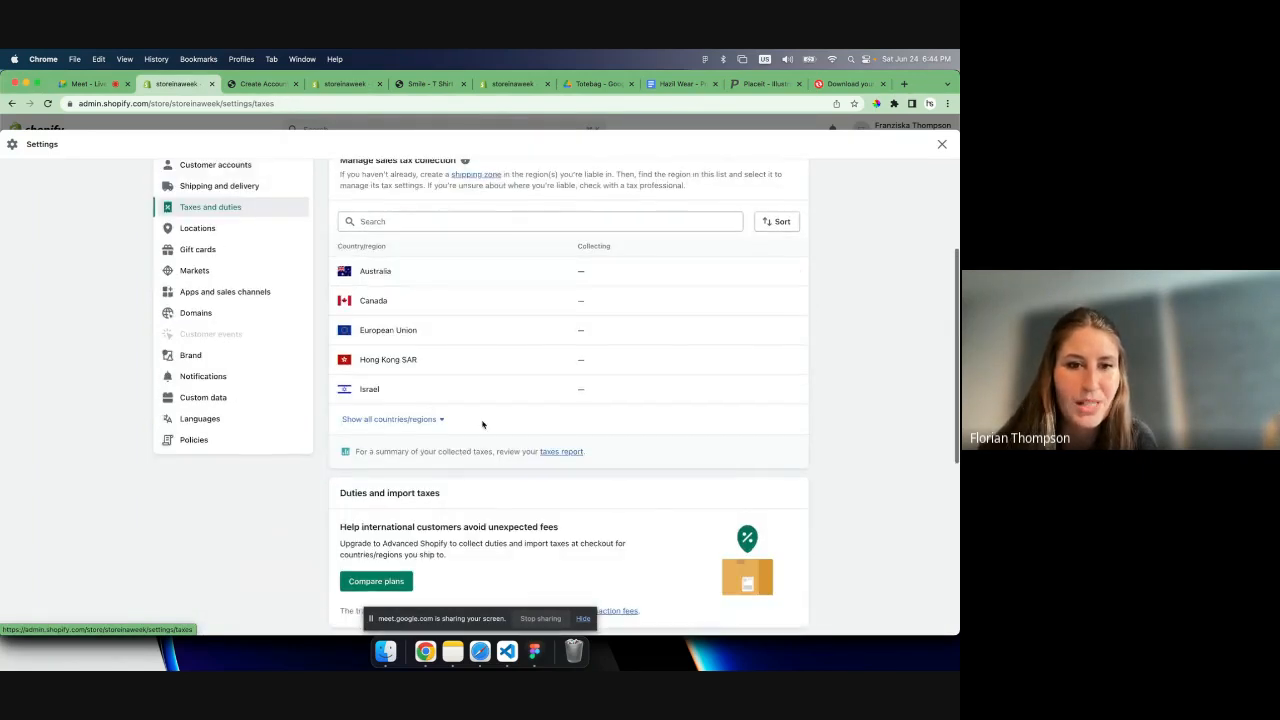
scroll(446, 314, "up", 1)
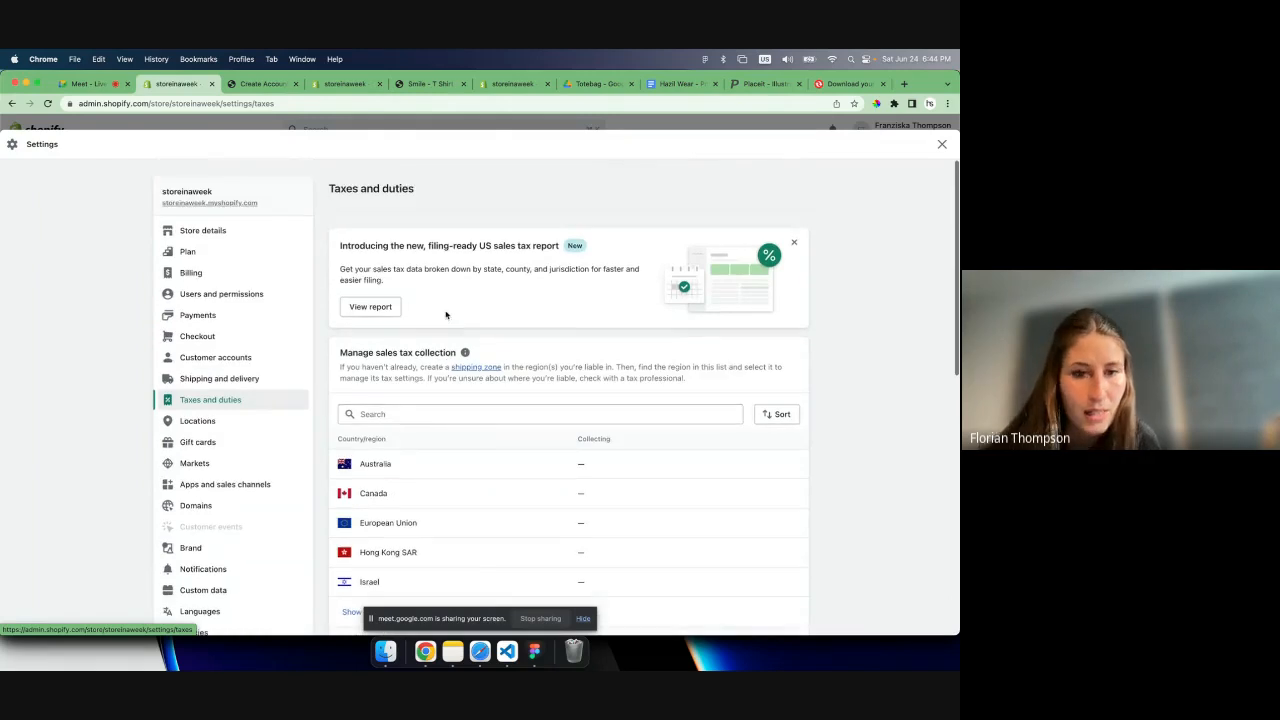
scroll(503, 451, "down", 1)
left_click(400, 355)
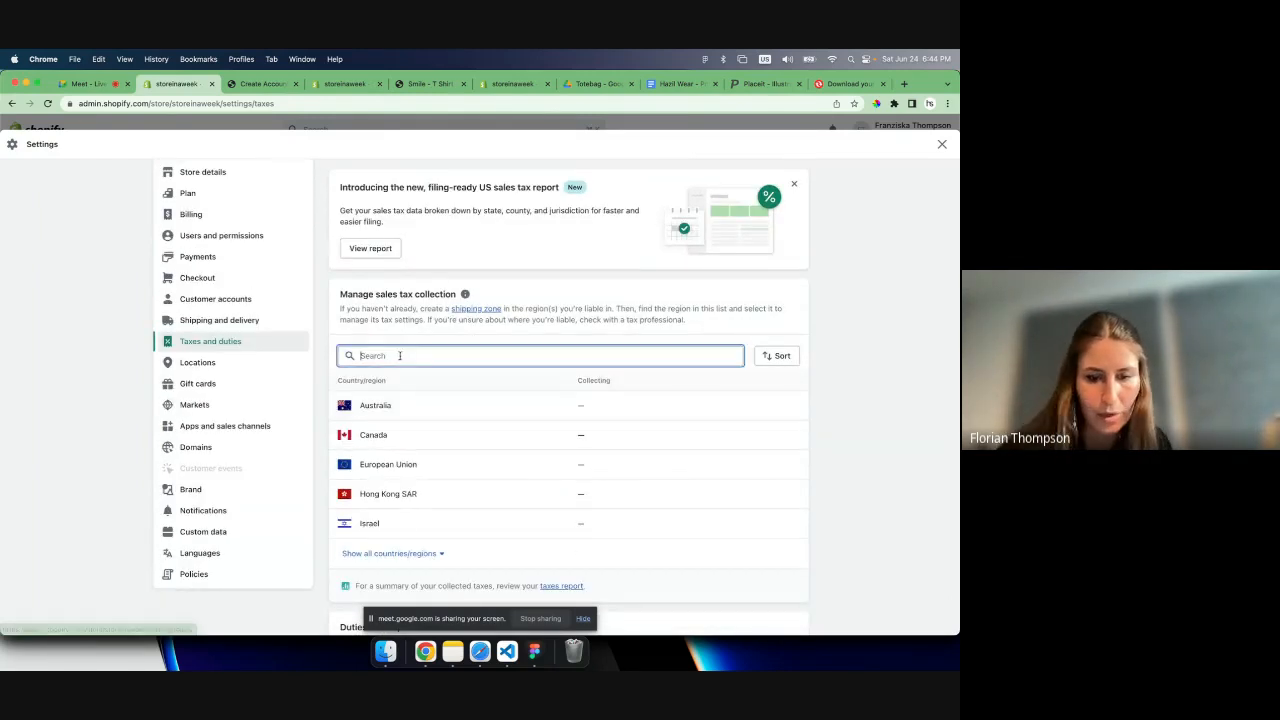
type("united")
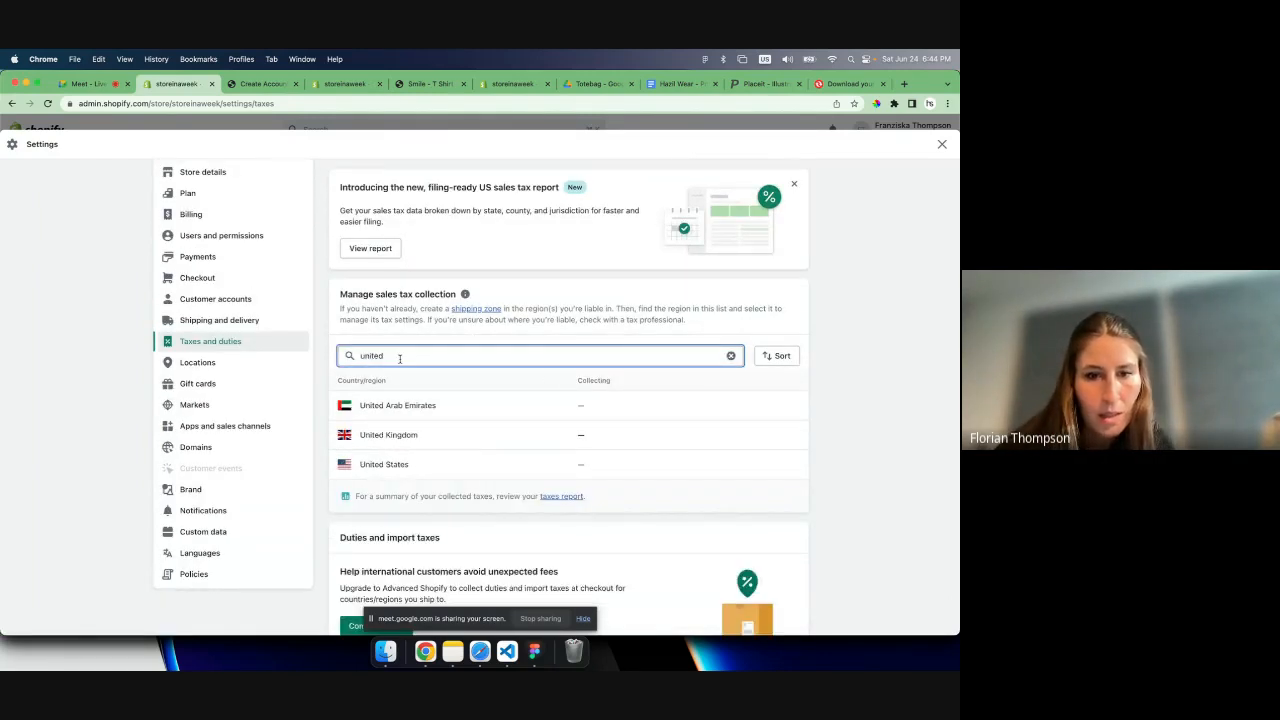
left_click(406, 464)
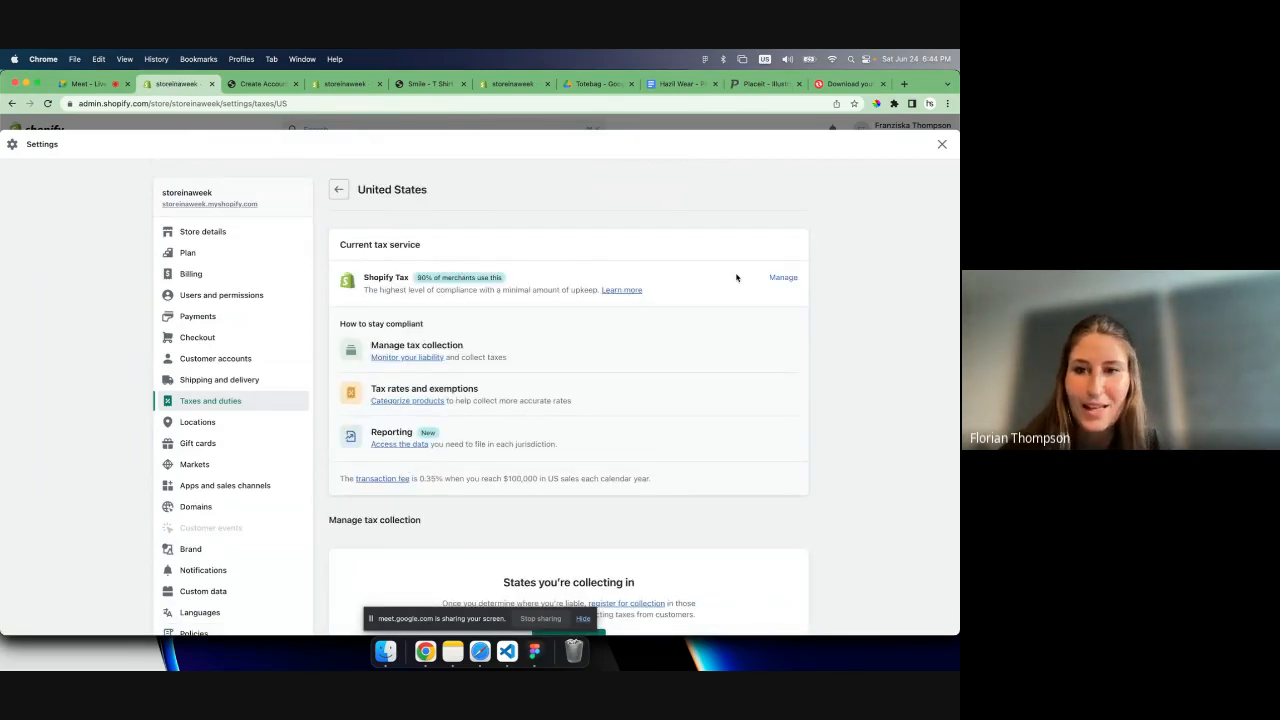
- Compare the Shopify Tax, Basic Tax and Manual Tax services, return without switching, and read the United States' current tax service details
left_click_drag(780, 279, 576, 288)
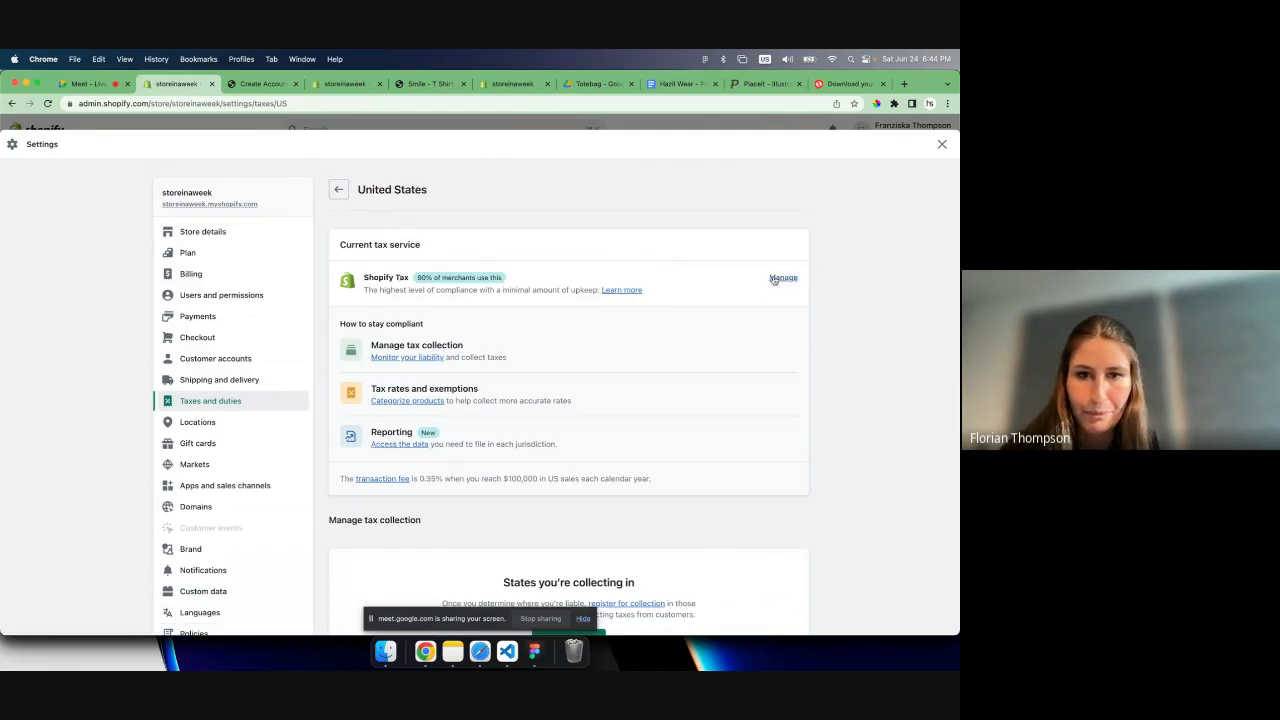
left_click(773, 278)
left_click_drag(358, 276, 395, 303)
left_click(395, 302)
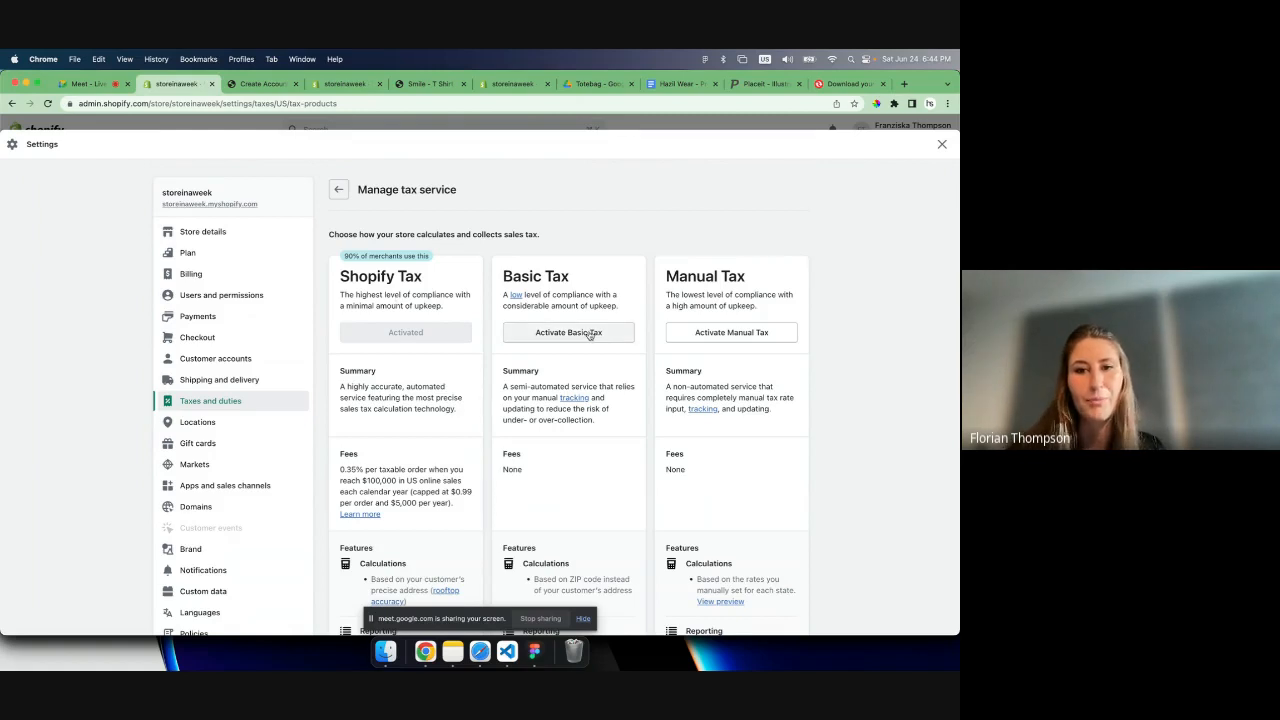
scroll(570, 362, "down", 2)
scroll(570, 362, "down", 3)
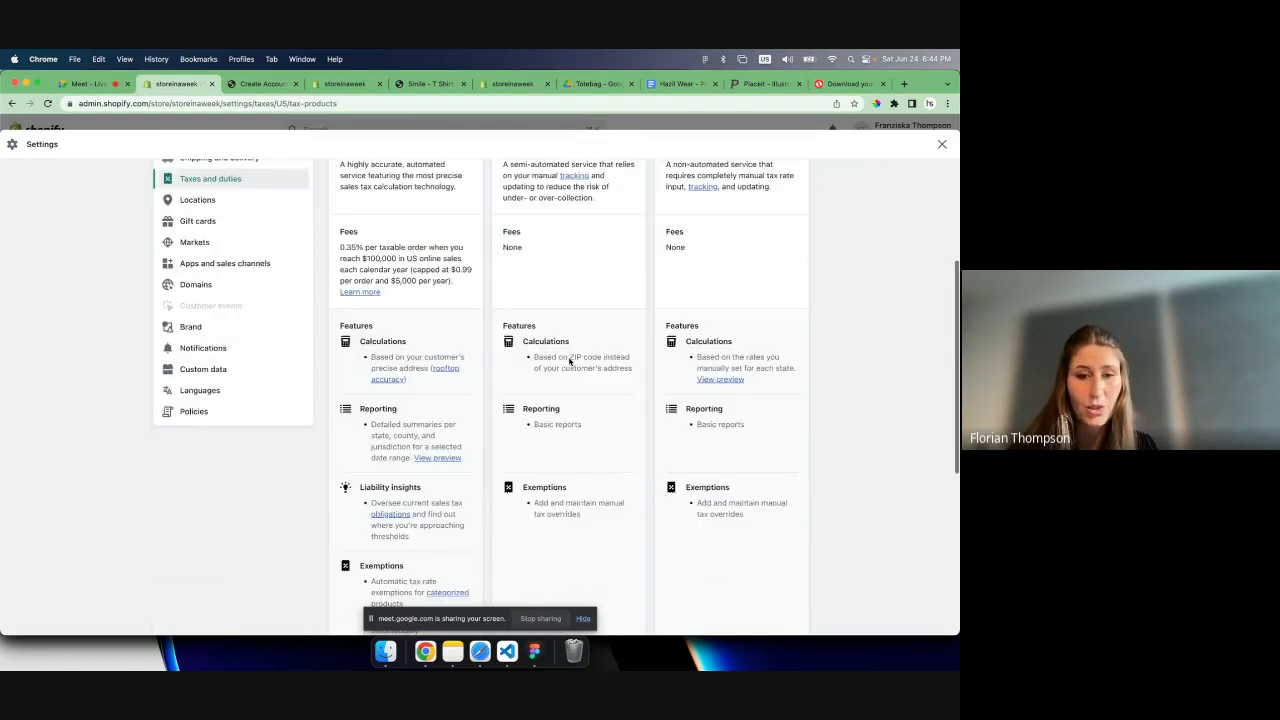
scroll(570, 362, "up", 5)
left_click_drag(342, 276, 430, 278)
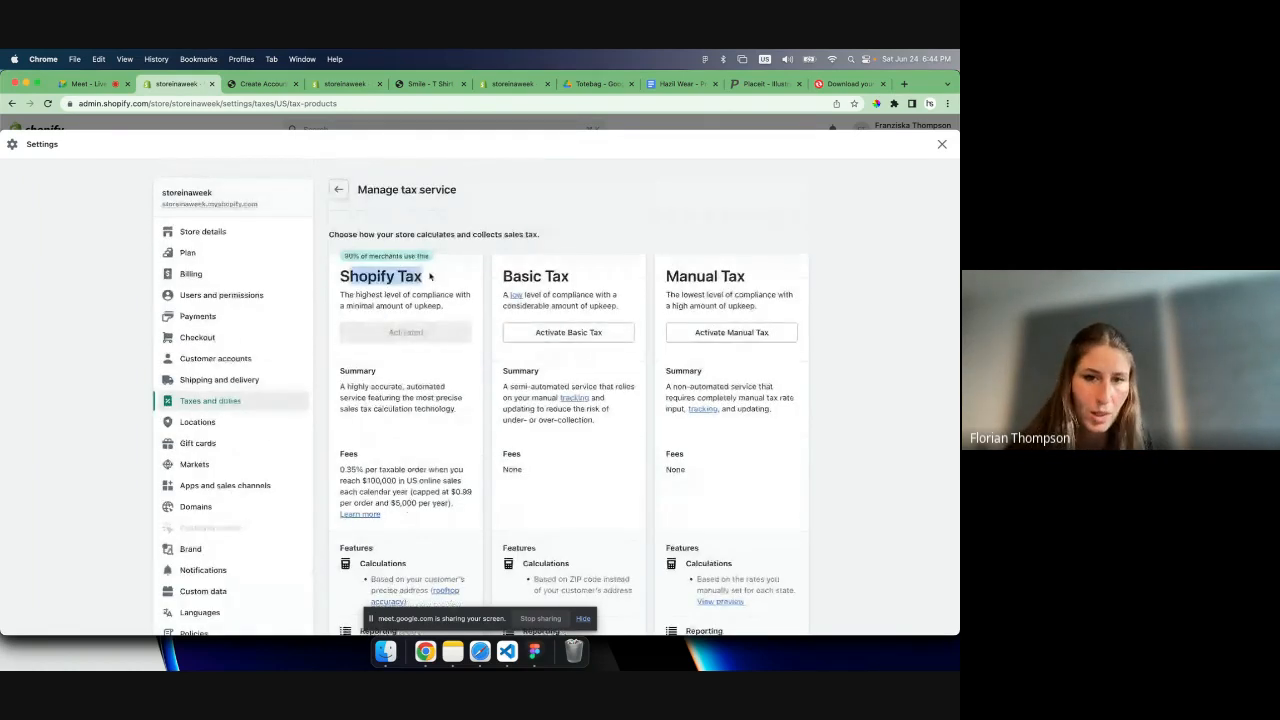
left_click(379, 275)
left_click_drag(348, 275, 424, 304)
left_click(424, 304)
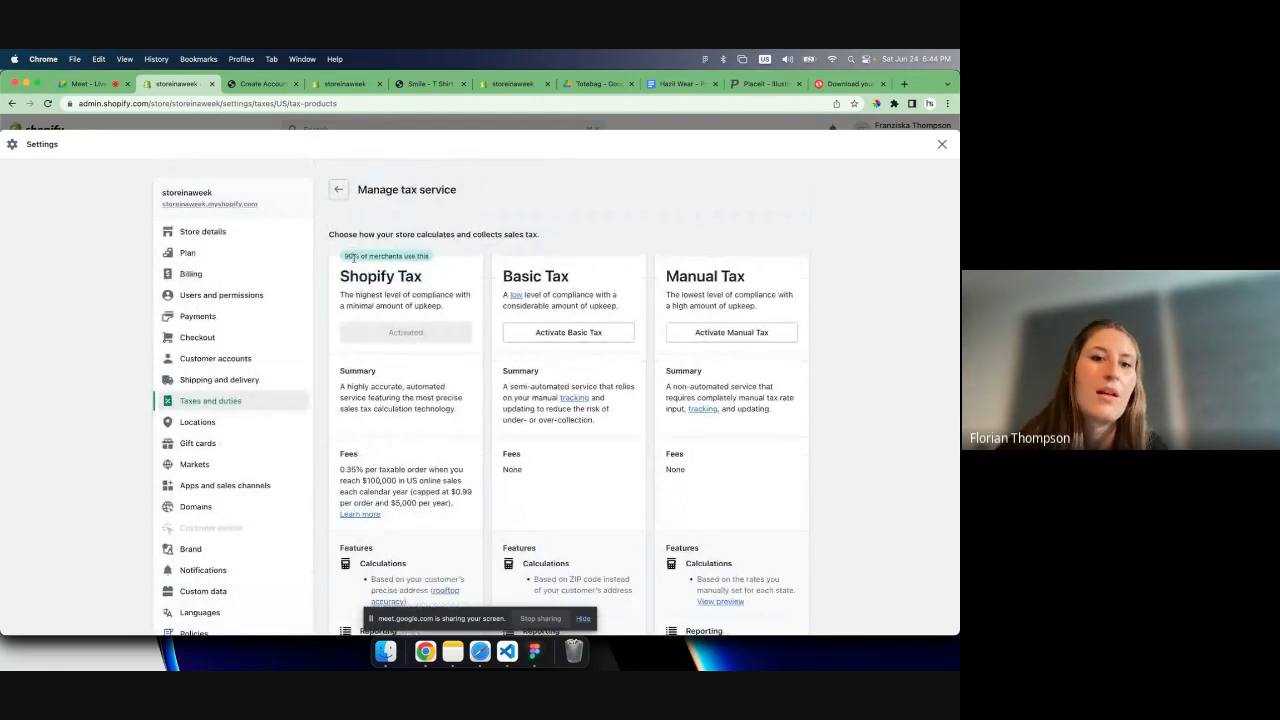
left_click(339, 191)
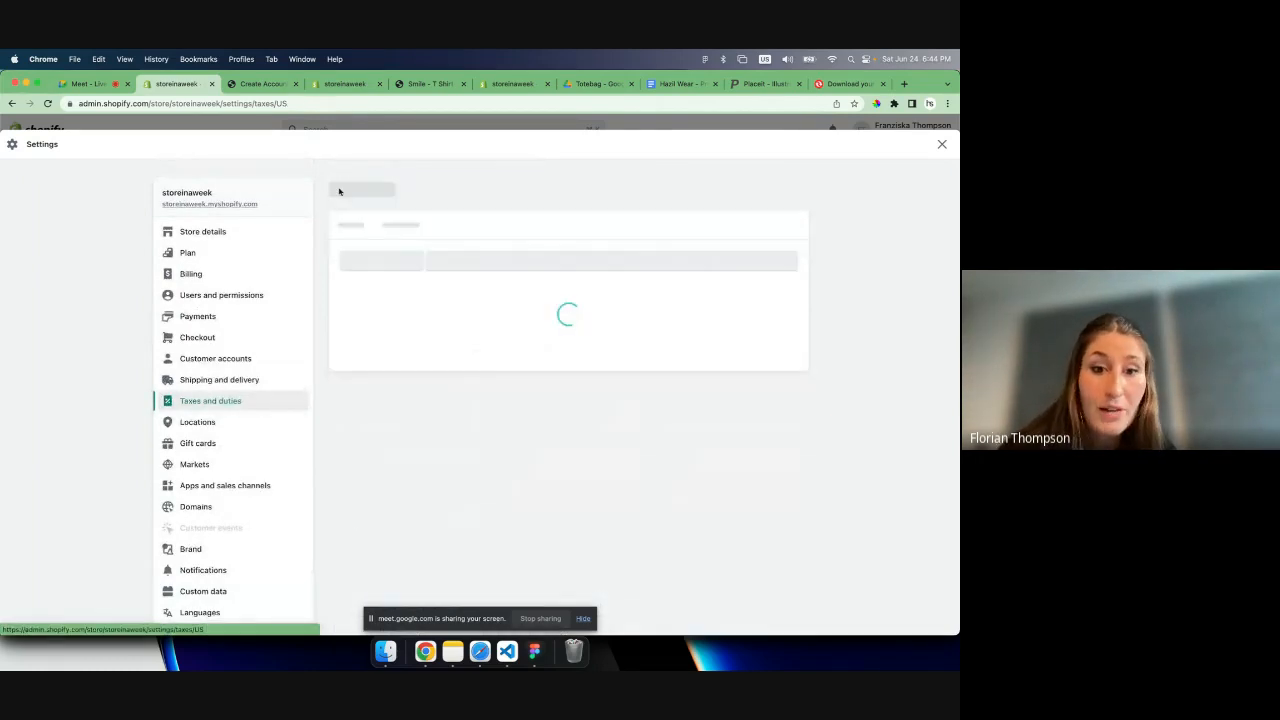
scroll(514, 404, "down", 3)
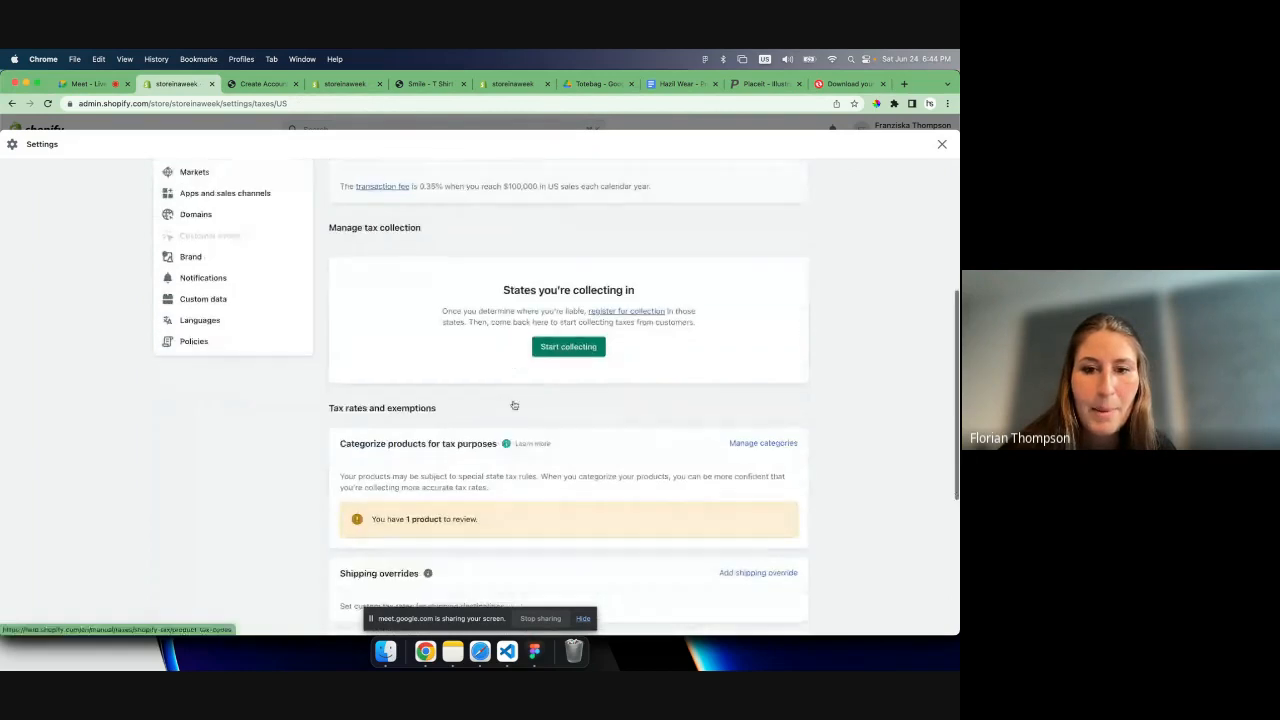
scroll(514, 404, "up", 2)
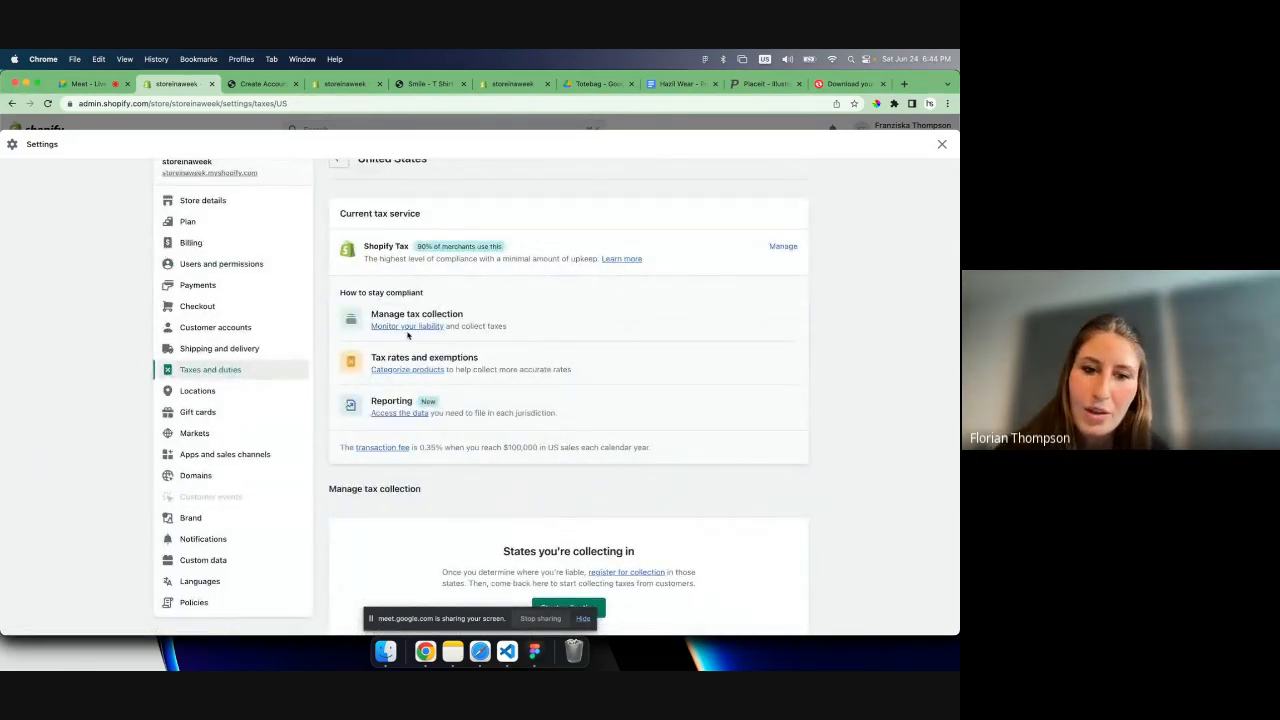
left_click_drag(373, 246, 524, 259)
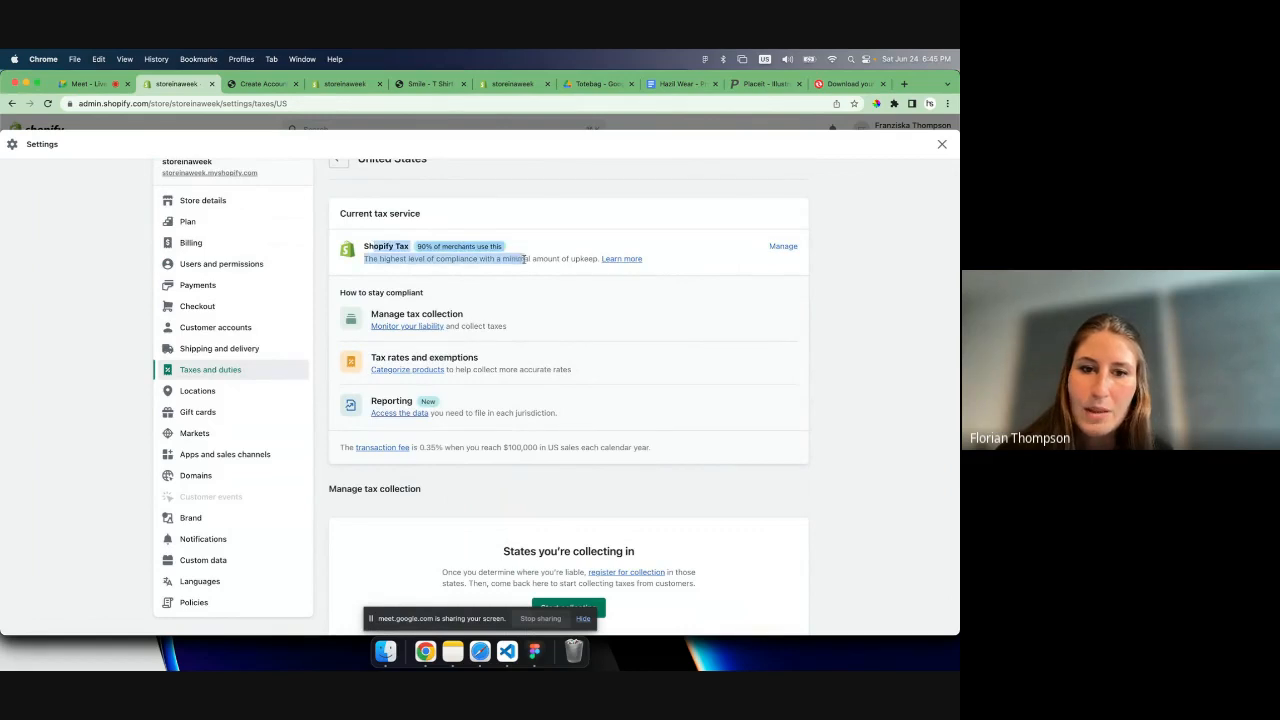
left_click(524, 259)
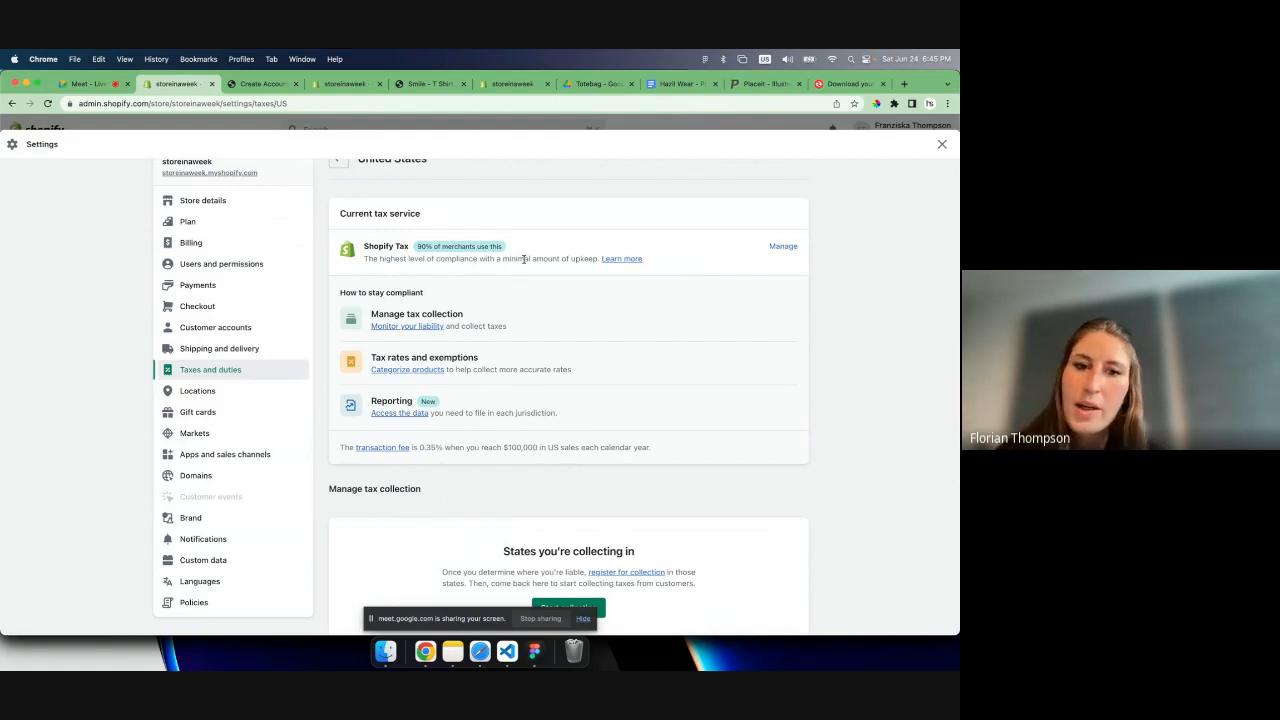
- Start collecting sales tax in New York, entering the store's sales tax ID
scroll(520, 310, "down", 2)
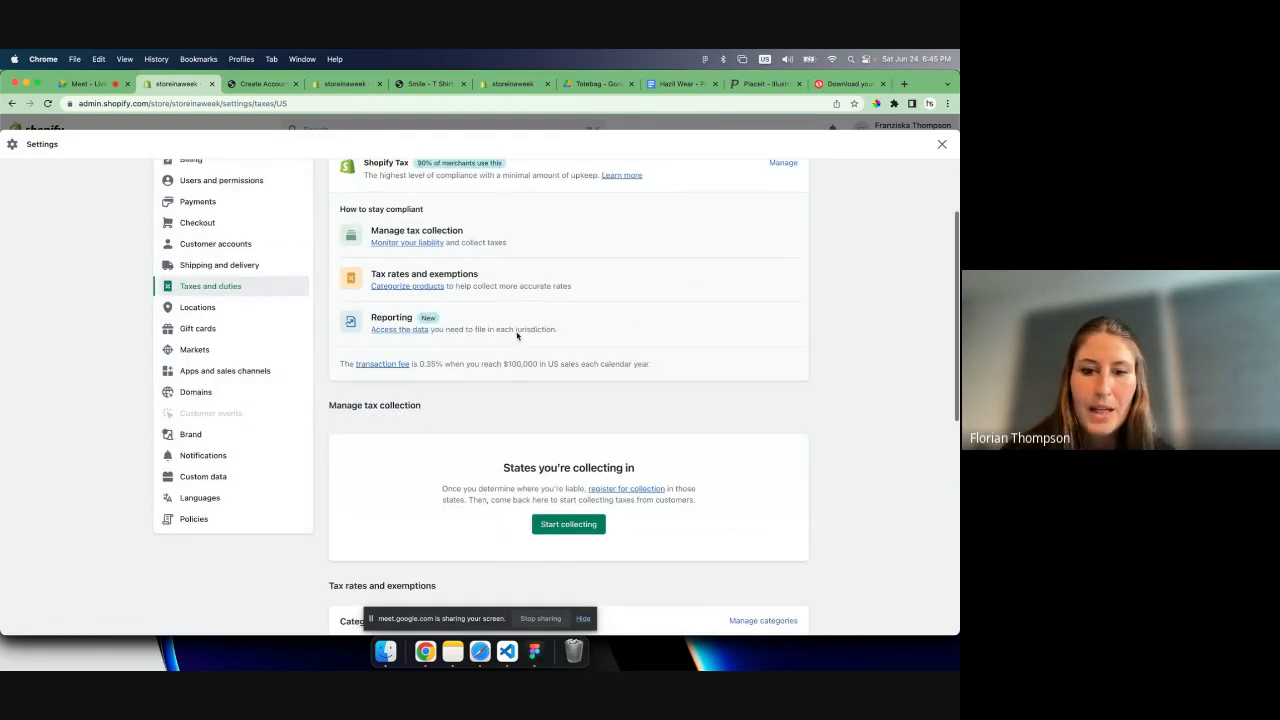
scroll(504, 390, "down", 3)
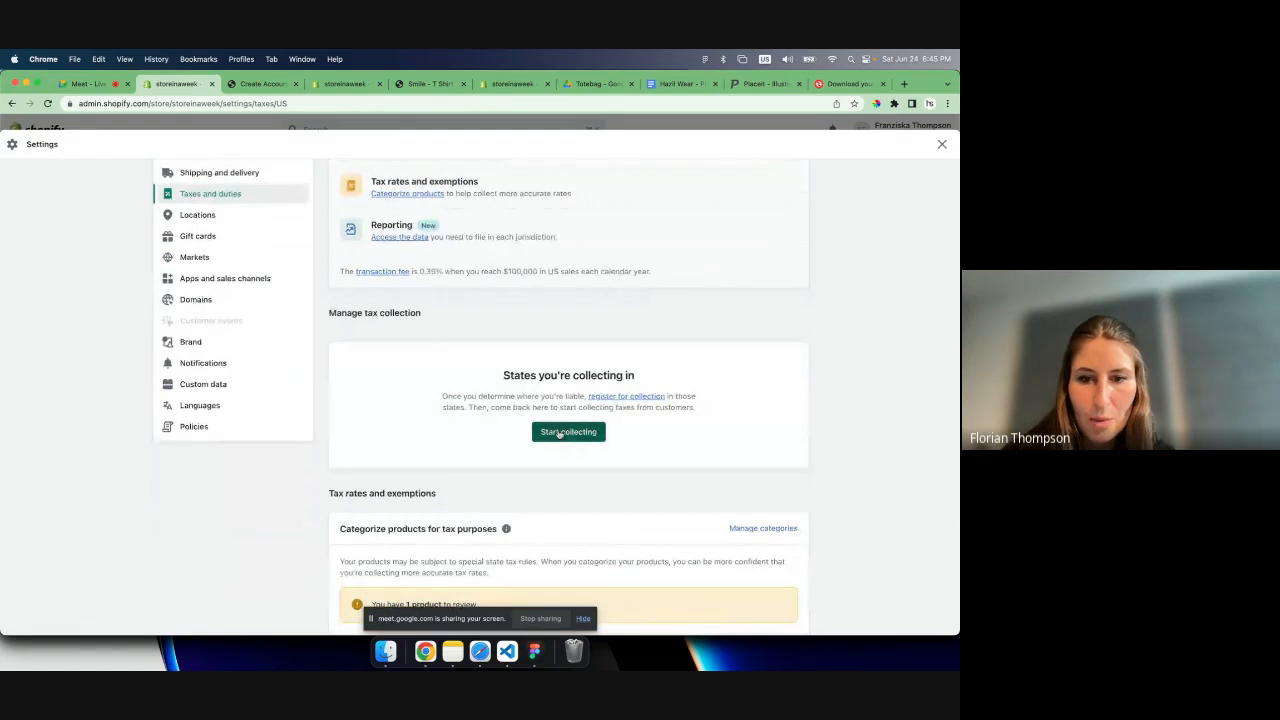
left_click(562, 431)
left_click(437, 380)
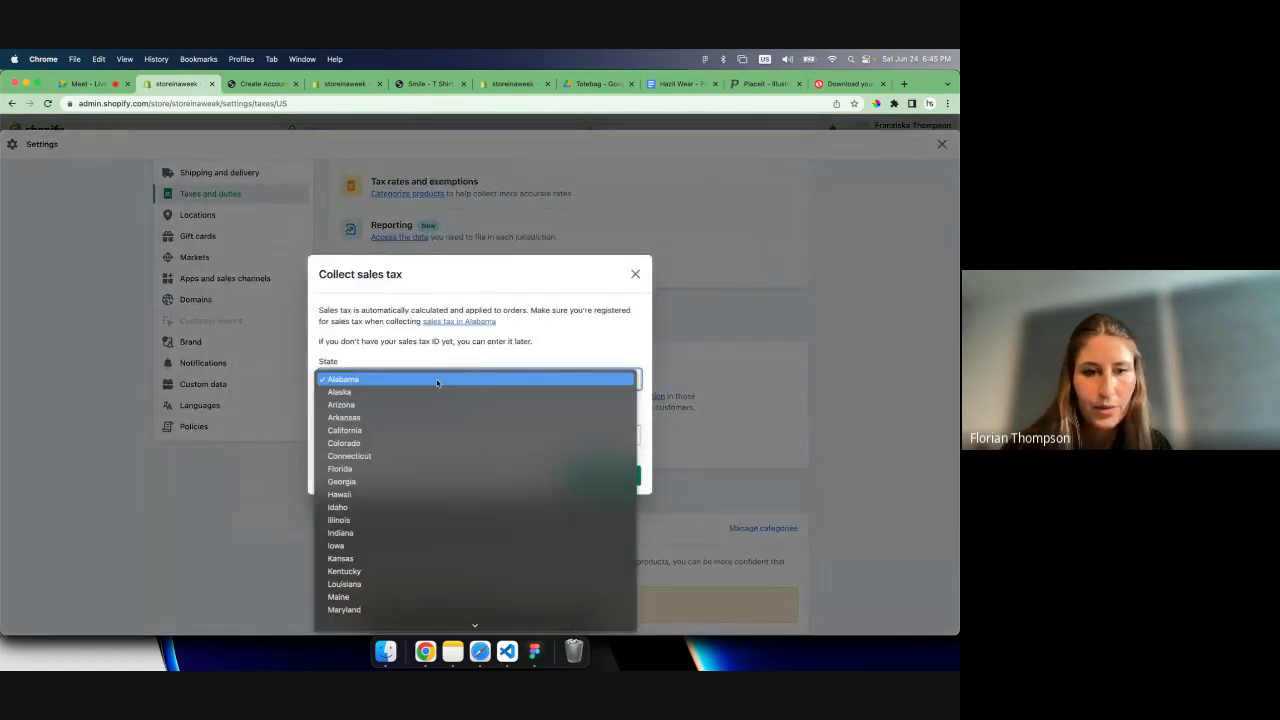
scroll(414, 531, "down", 1)
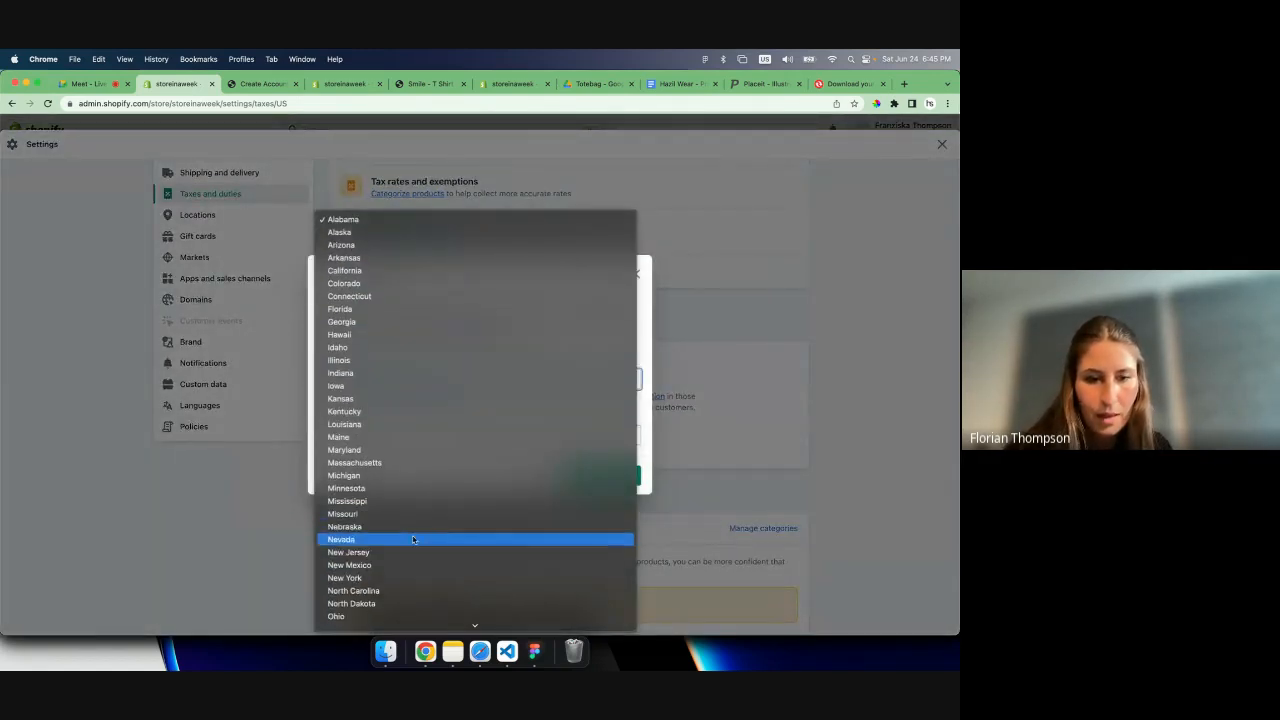
left_click(400, 577)
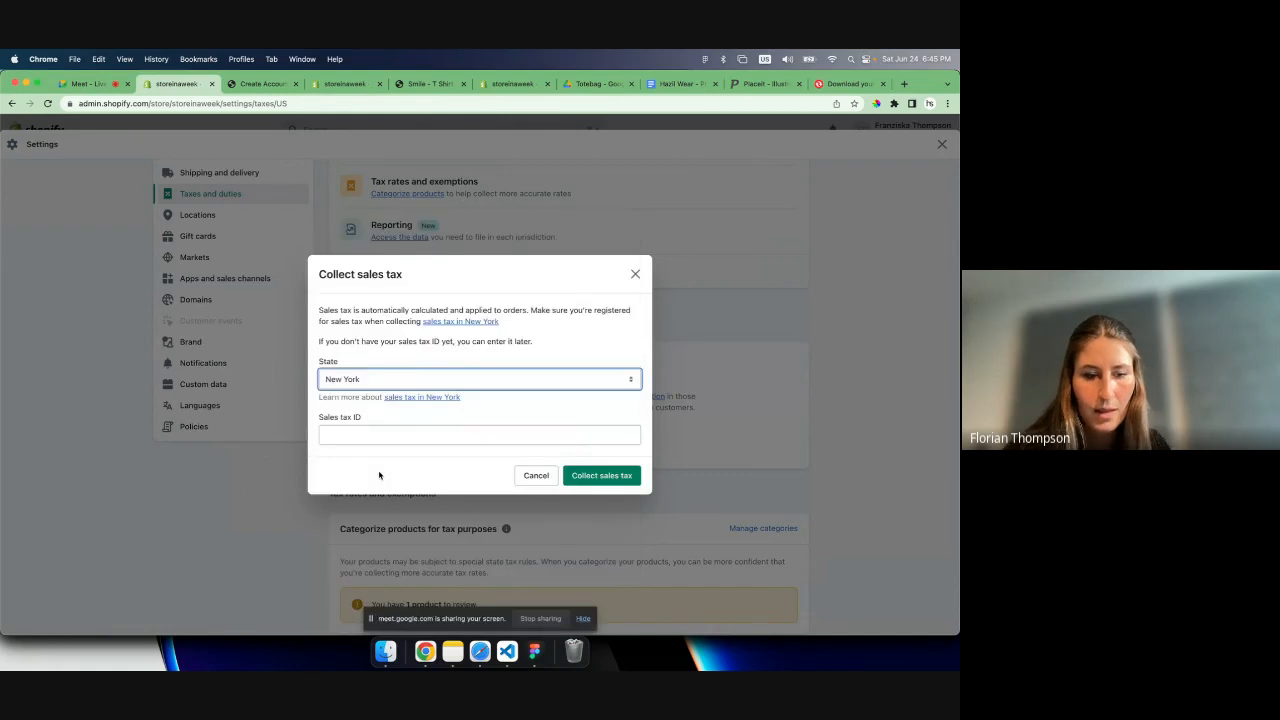
key("Tab")
type("123456789")
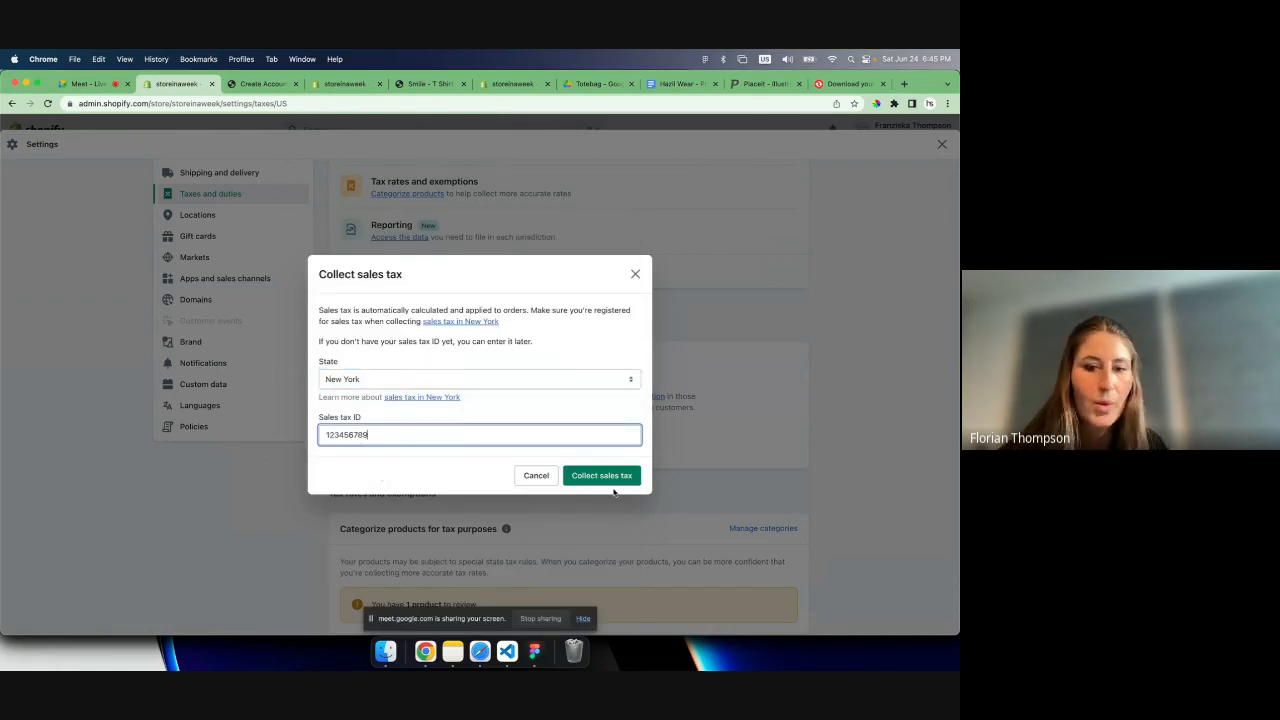
left_click(614, 481)
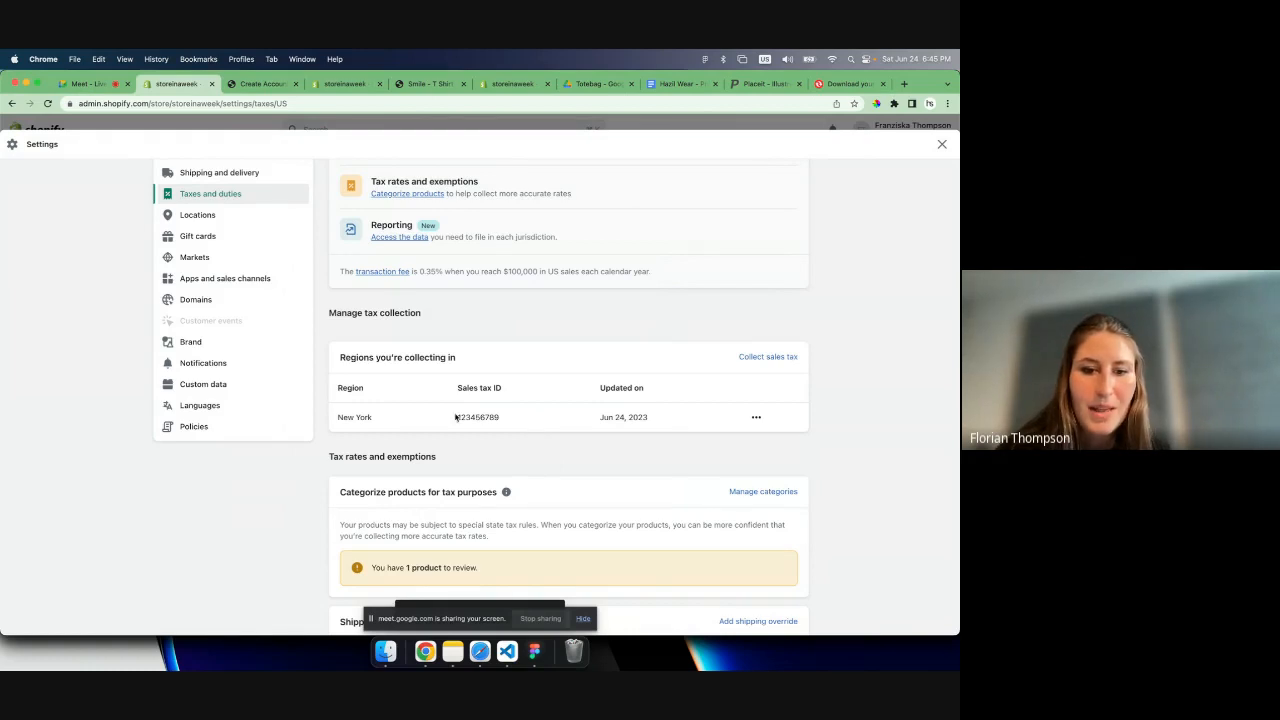
- Review the New York tax collection entry and the product categorization, shipping override and product override sections
left_click_drag(457, 417, 532, 404)
left_click(565, 397)
scroll(565, 397, "down", 3)
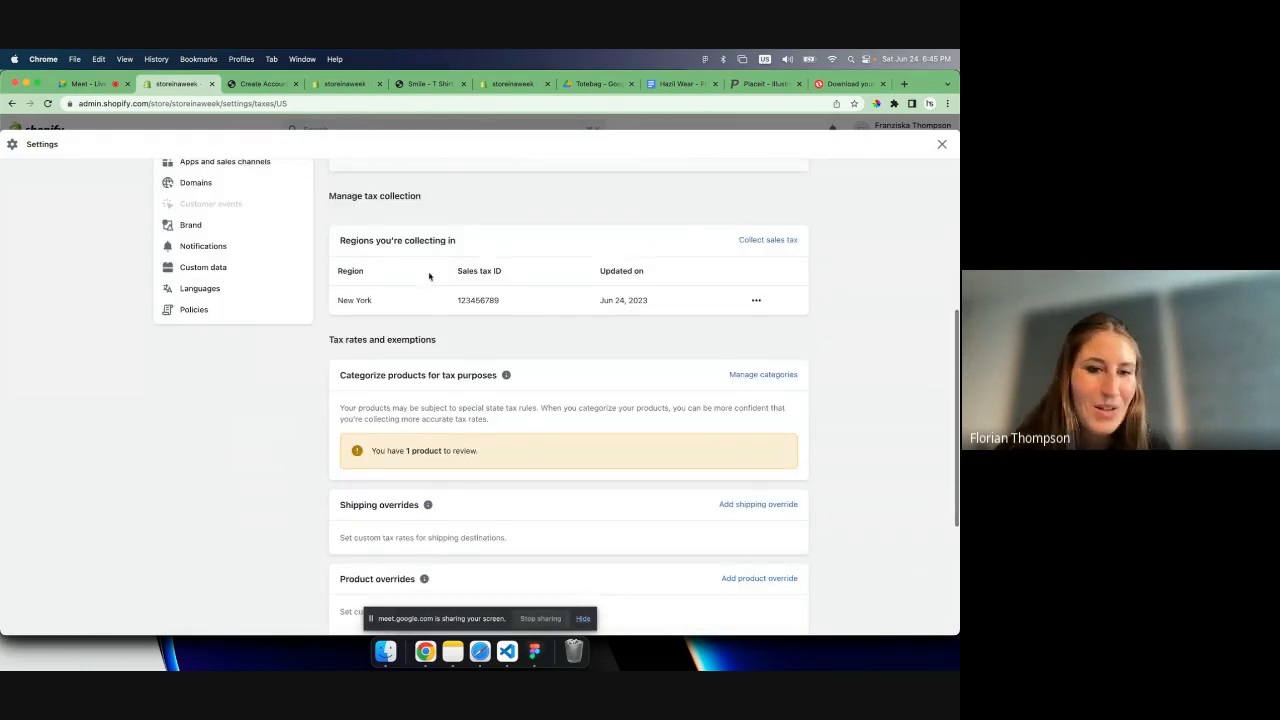
scroll(558, 314, "up", 3)
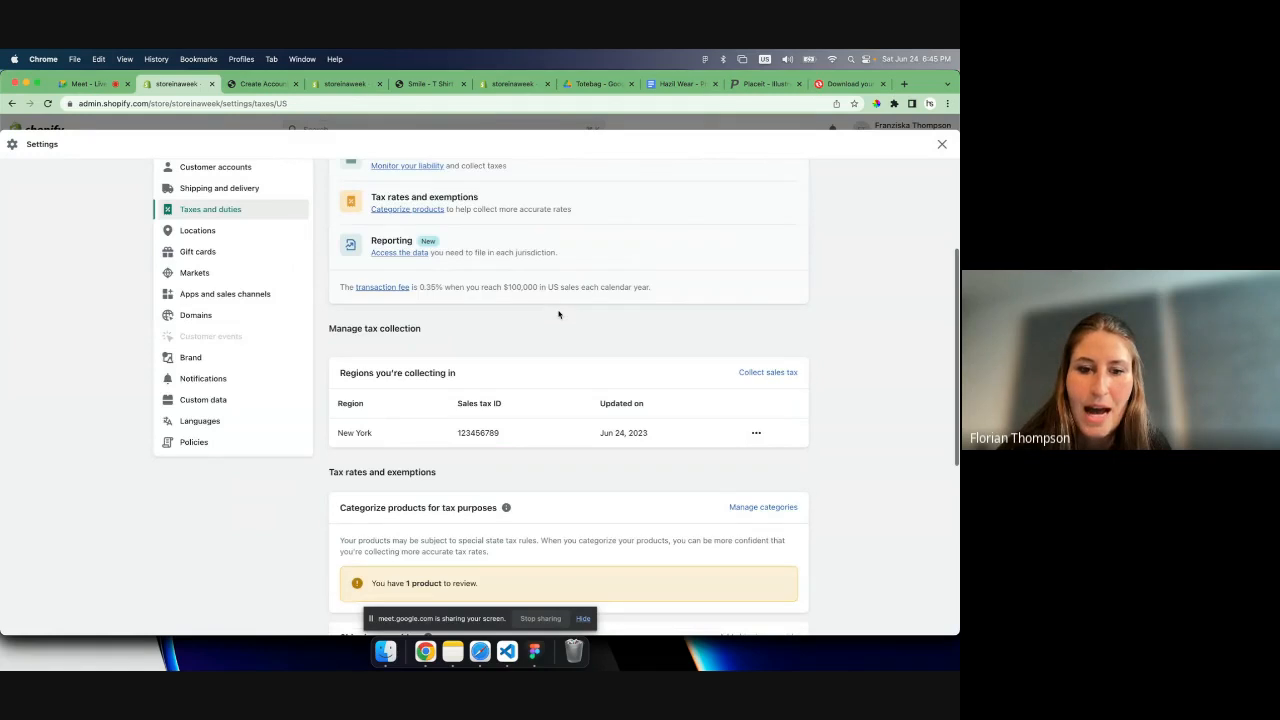
scroll(558, 314, "down", 1)
scroll(537, 408, "down", 8)
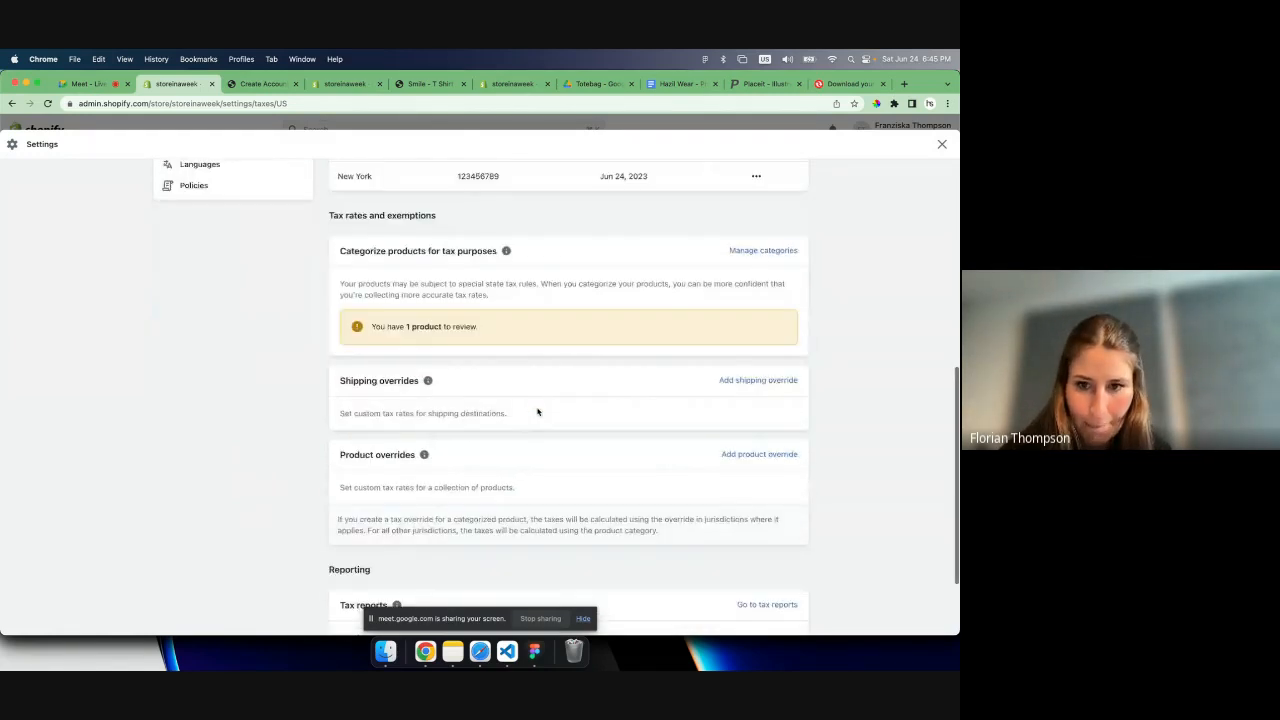
- Recheck the United States tax page, from the tax reports section back to the current tax service and tax collection regions
scroll(537, 408, "up", 1)
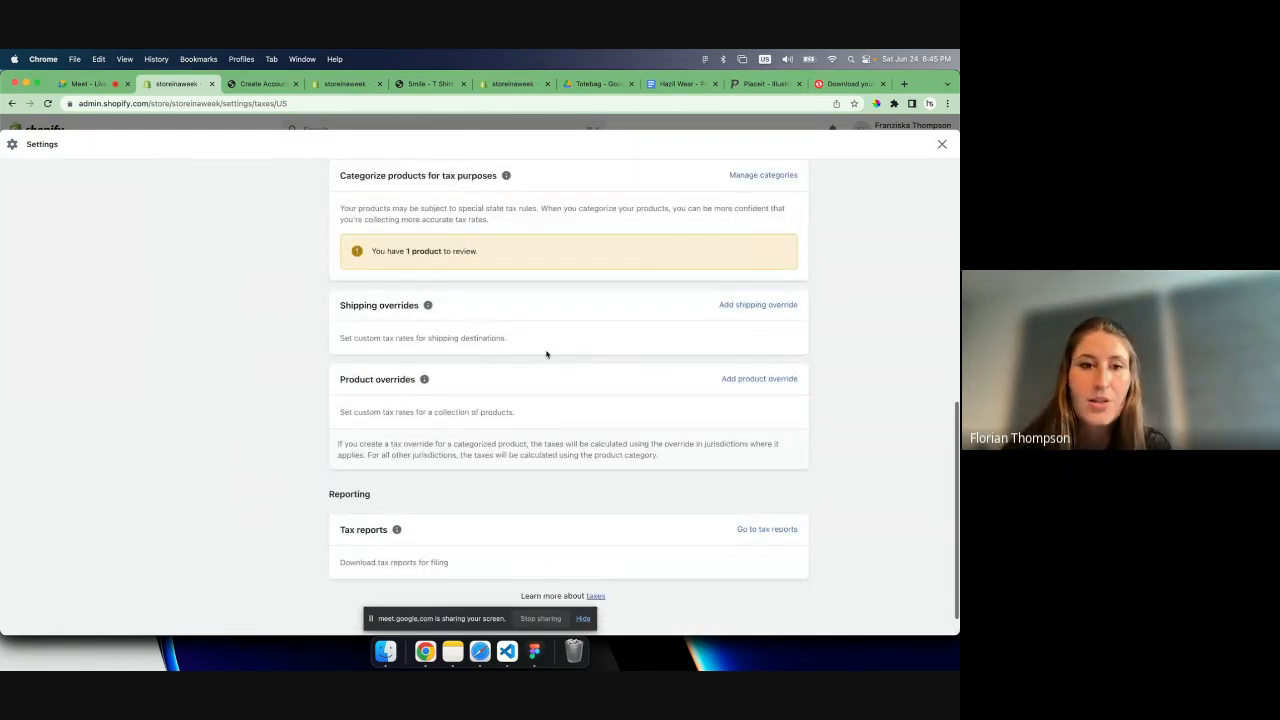
scroll(551, 321, "up", 15)
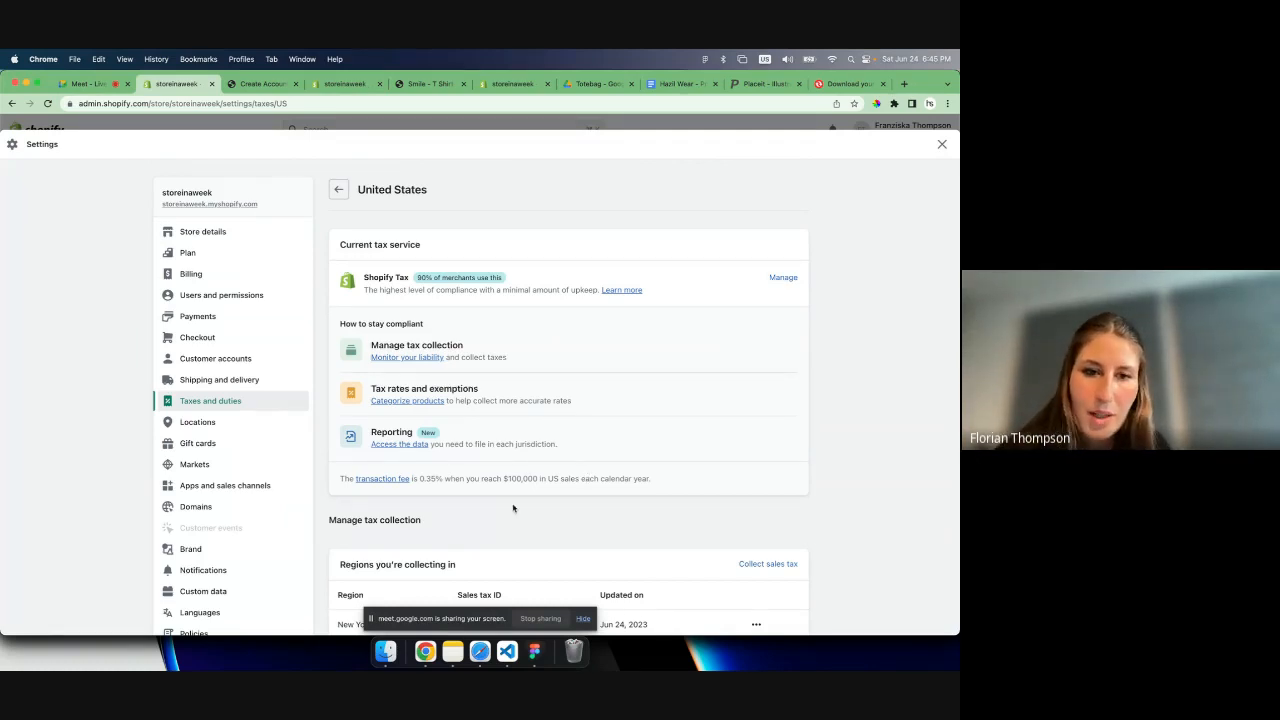
scroll(460, 505, "down", 5)
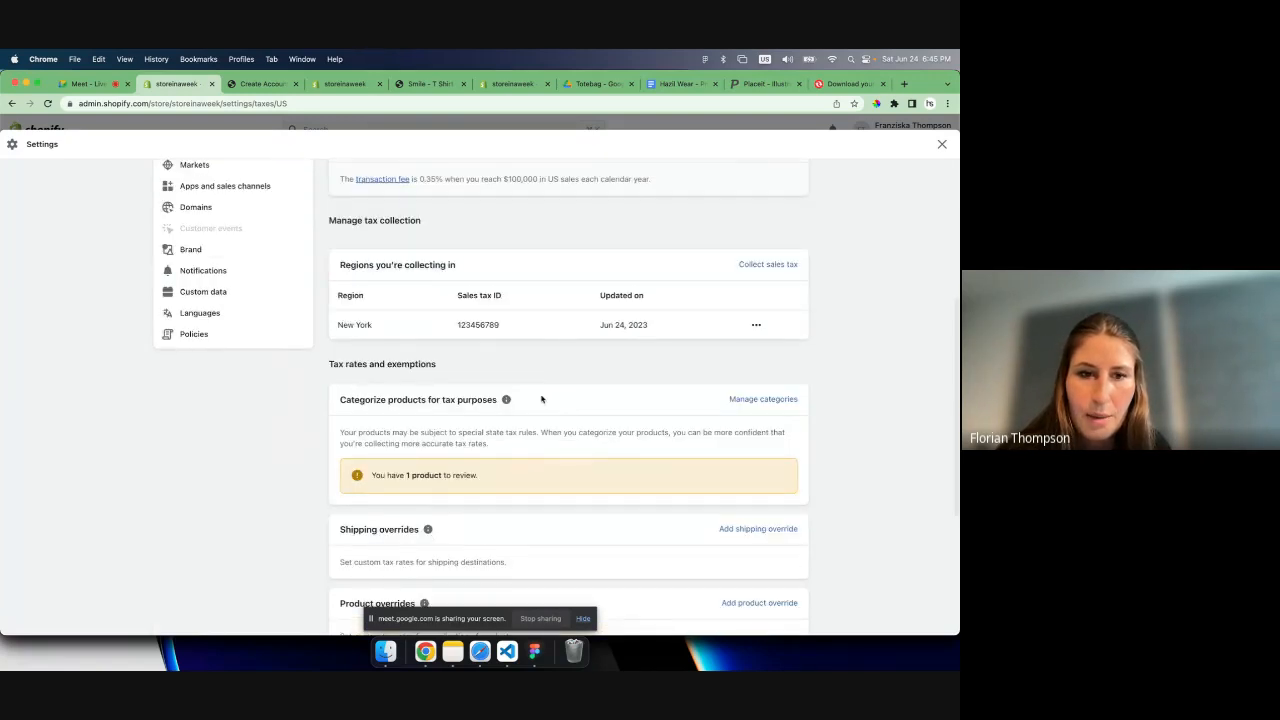
scroll(316, 396, "up", 5)
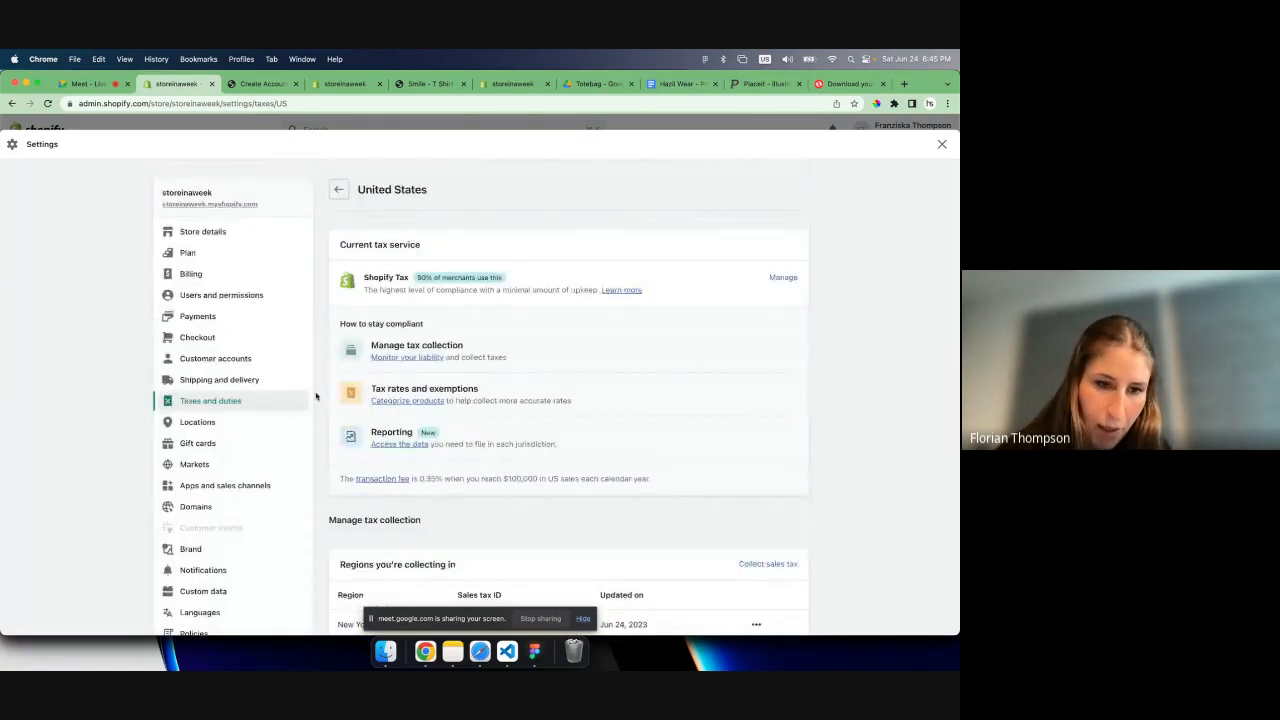
- Go to the store's locations settings and review the default location and the plan's location allowance
left_click(242, 429)
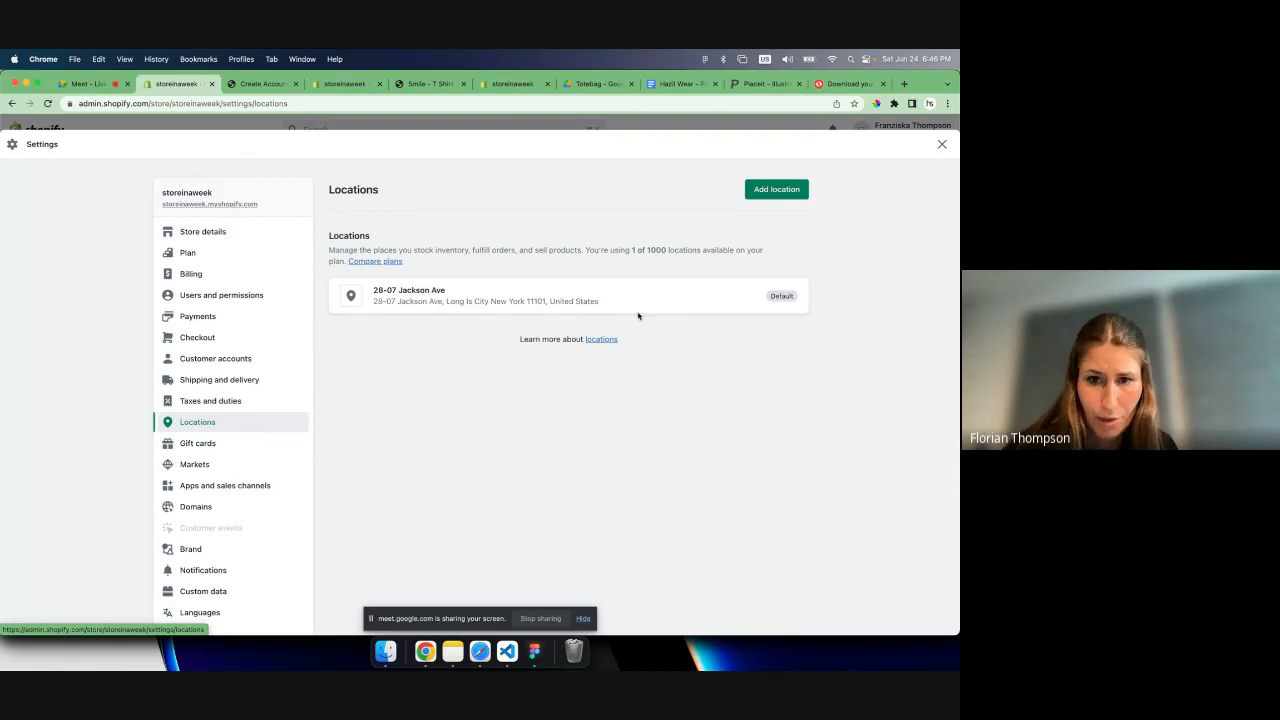
left_click_drag(637, 250, 714, 250)
left_click(571, 384)
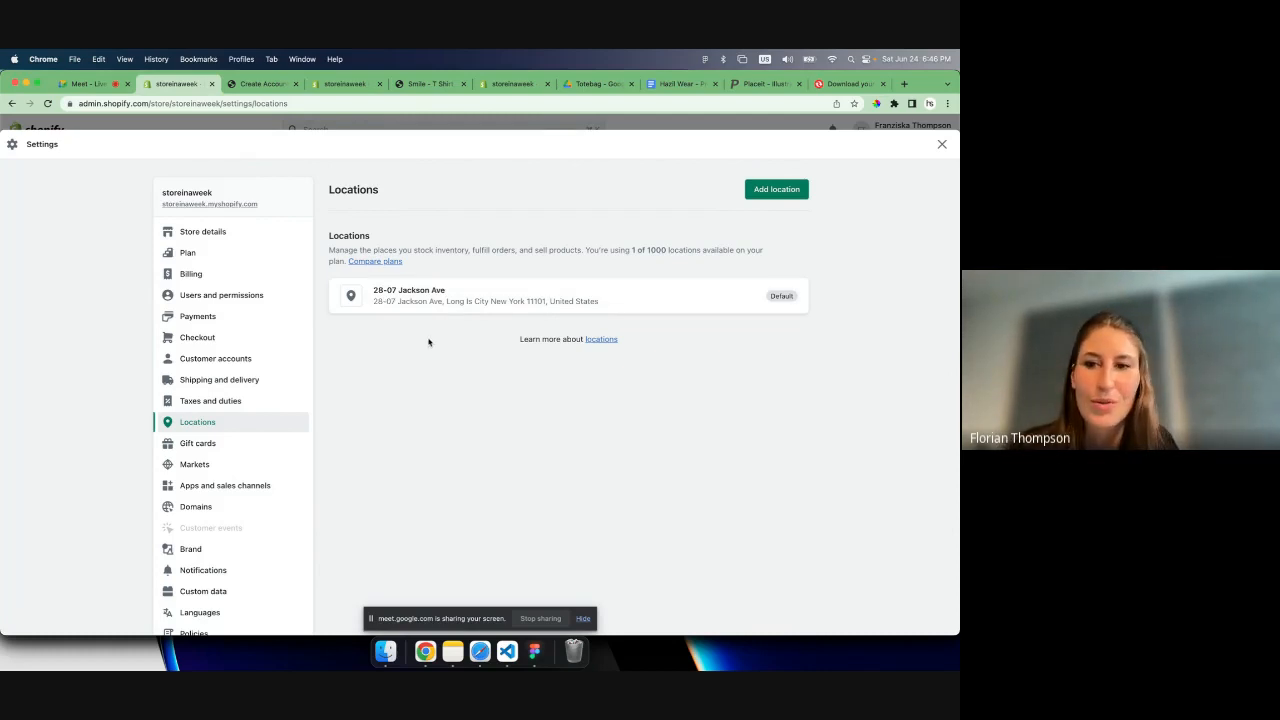
scroll(309, 443, "down", 1)
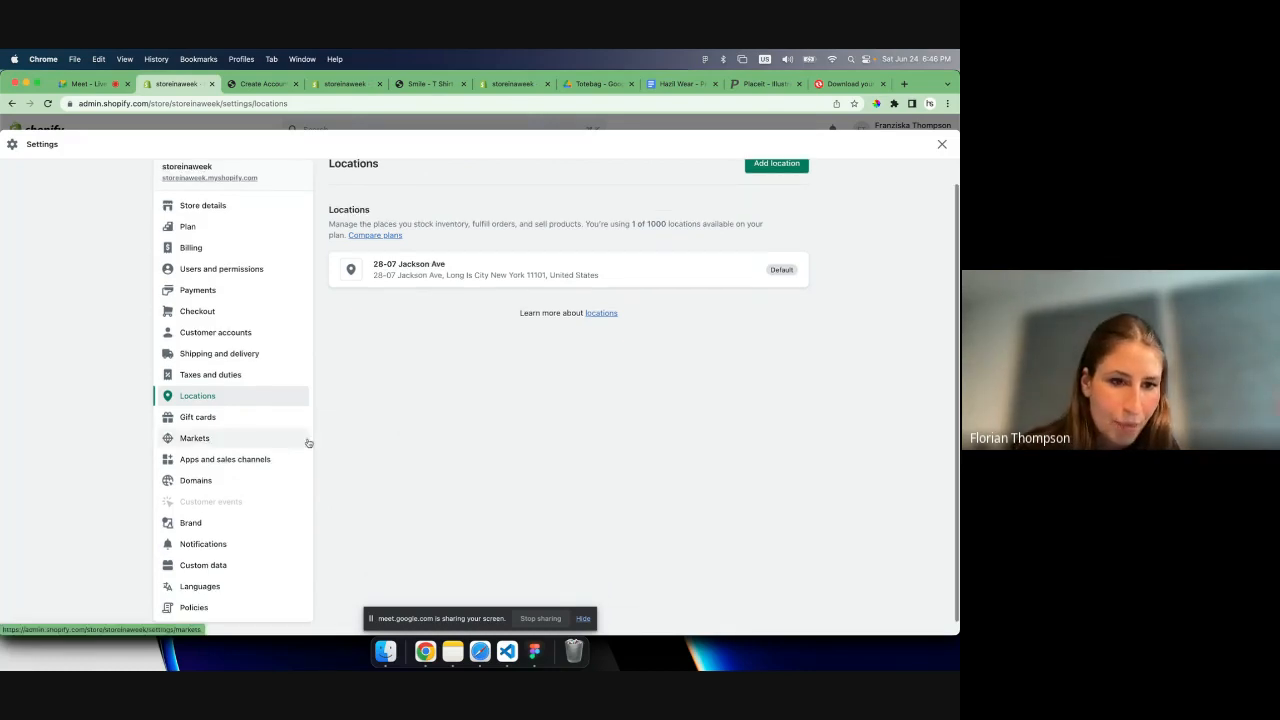
scroll(256, 406, "down", 1)
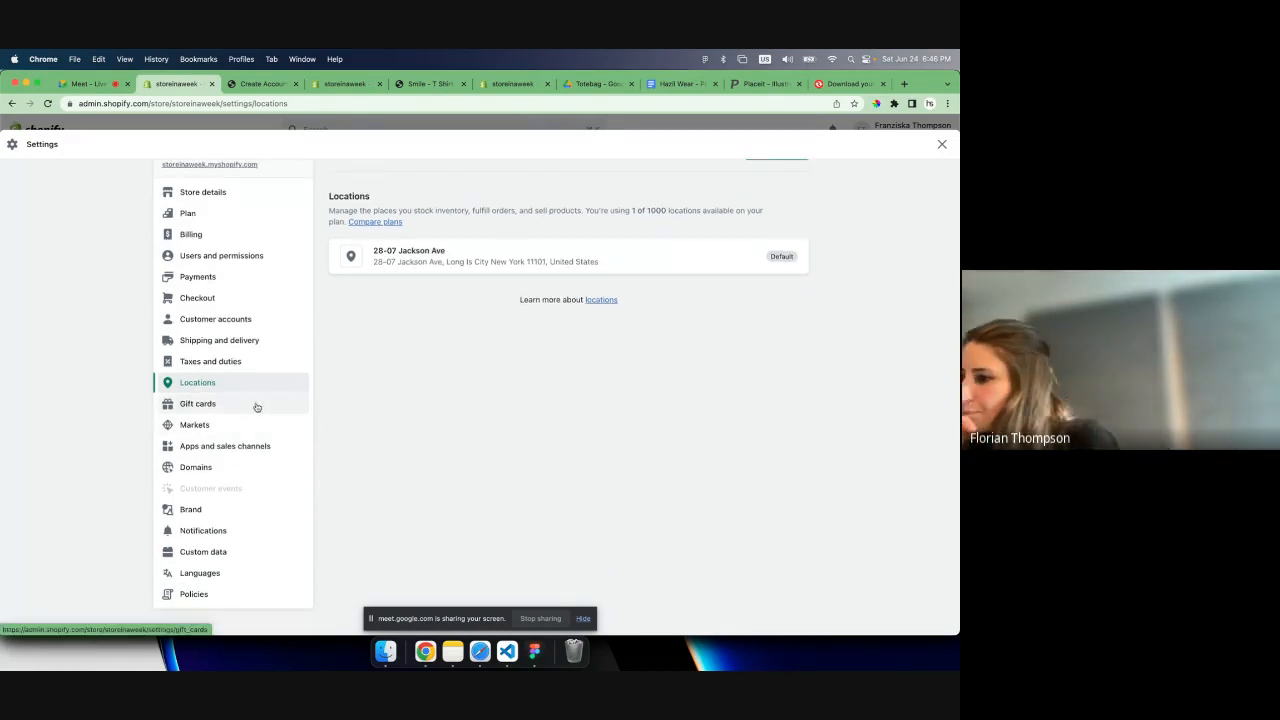
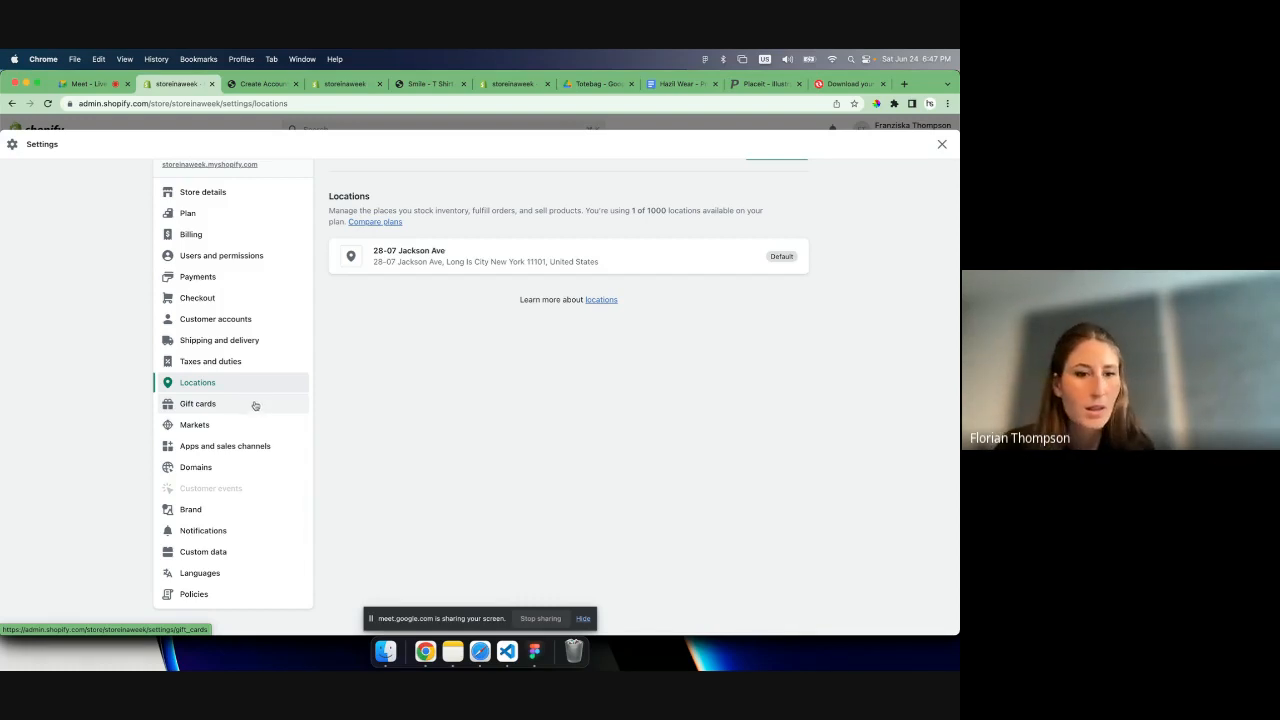
- Review the gift card settings and the store's domain settings, including the options for buying or connecting a domain
left_click(190, 404)
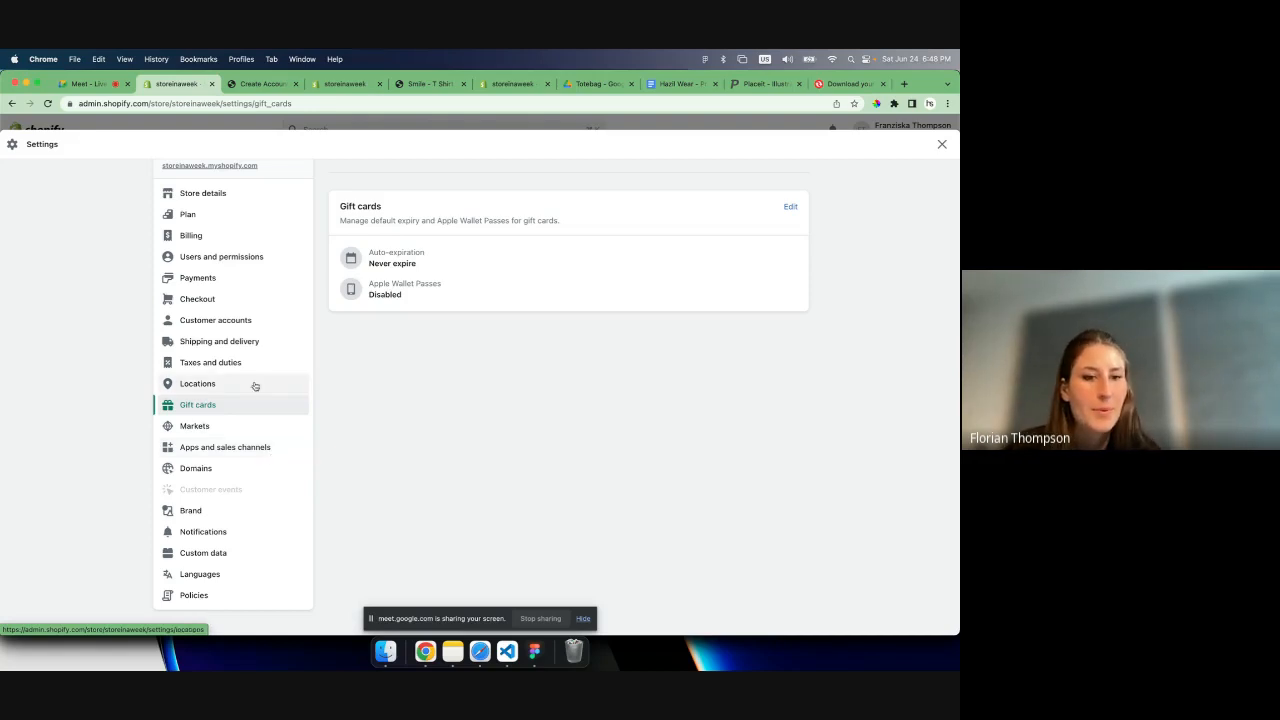
left_click(189, 470)
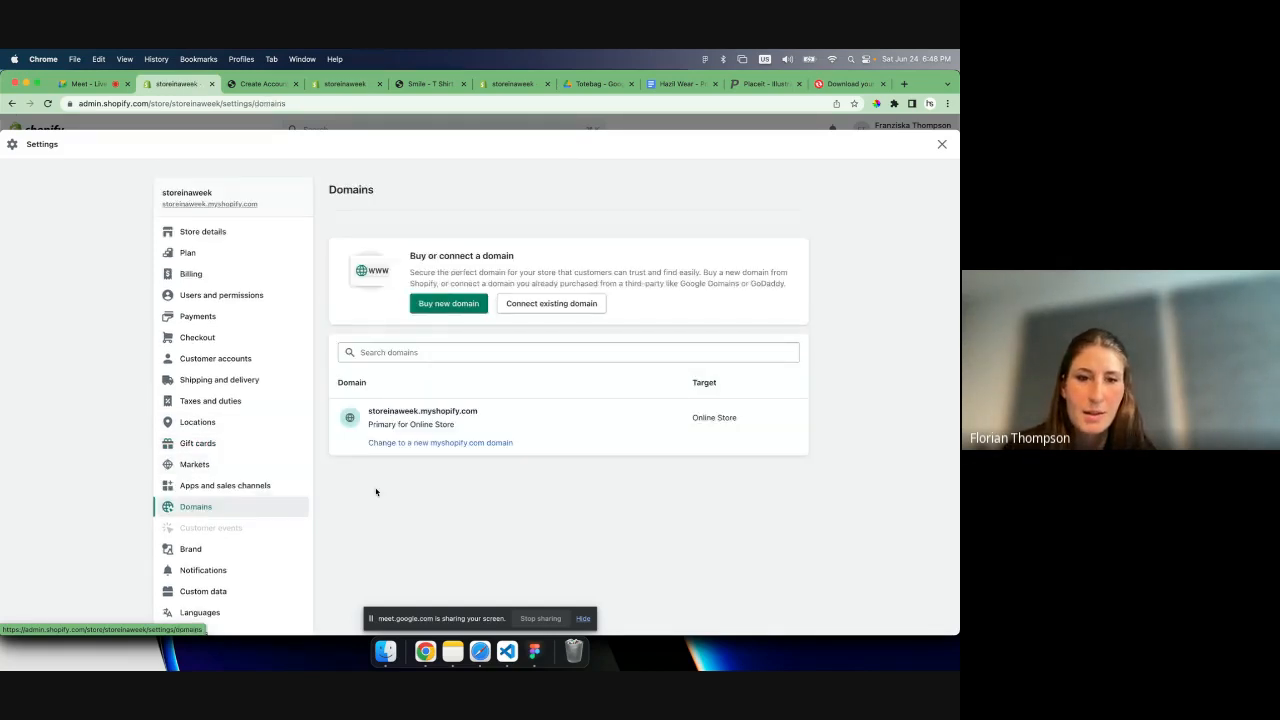
scroll(376, 492, "down", 1)
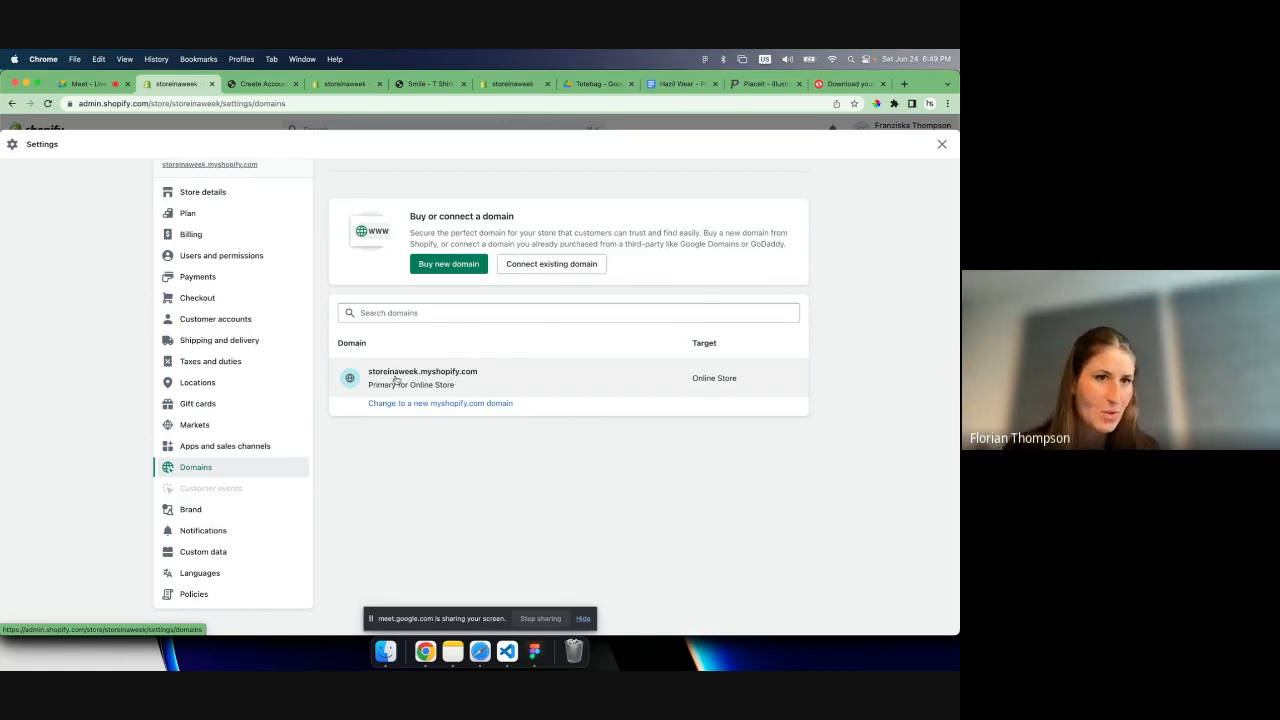
scroll(363, 352, "up", 1)
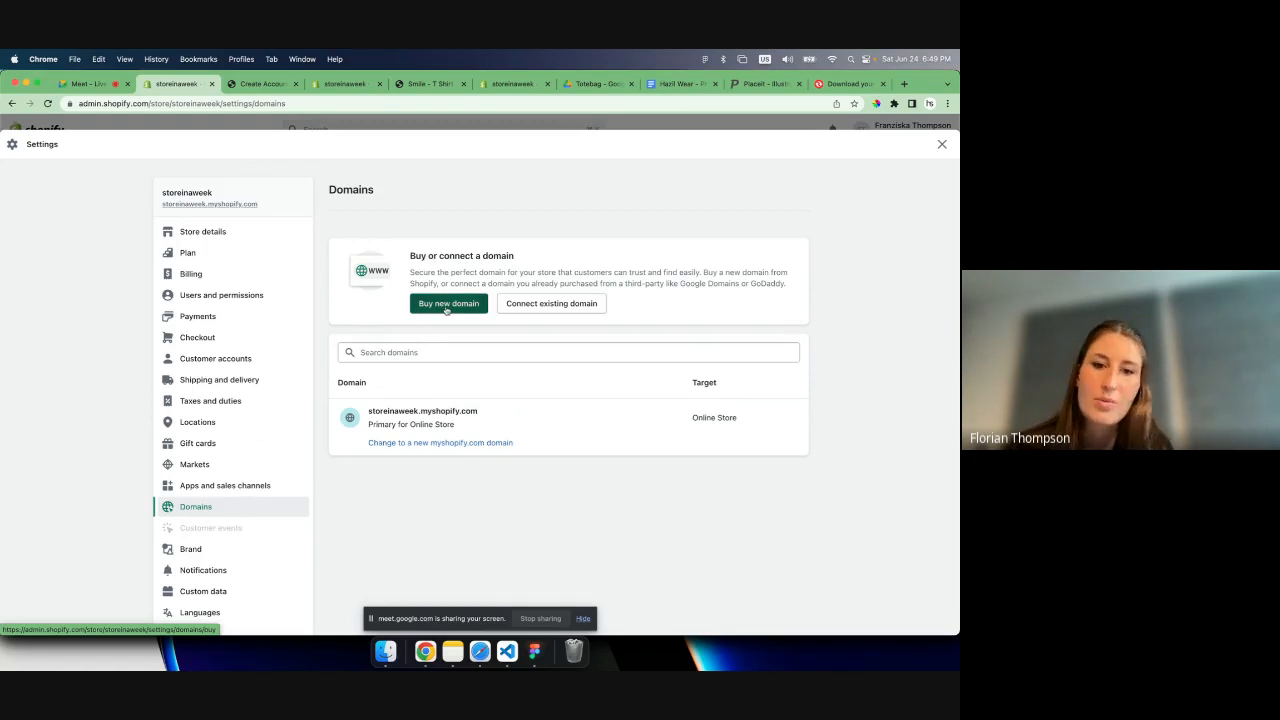
left_click_drag(409, 255, 476, 288)
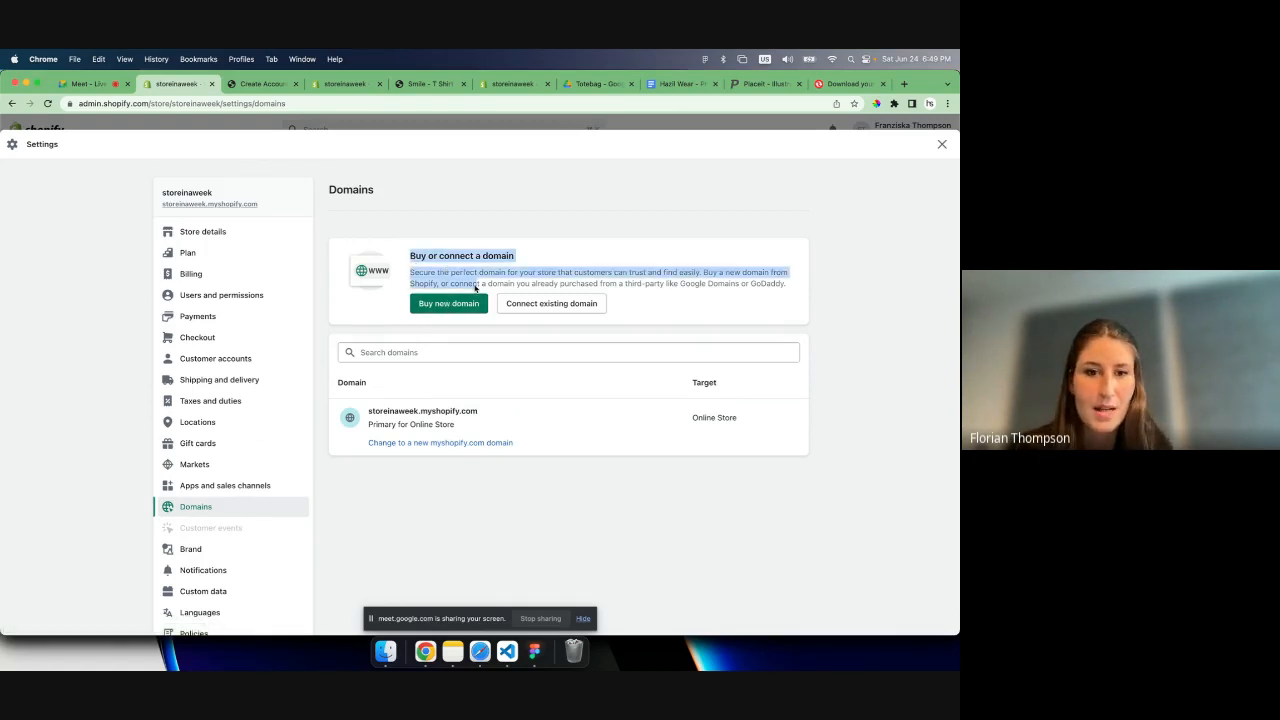
left_click(437, 330)
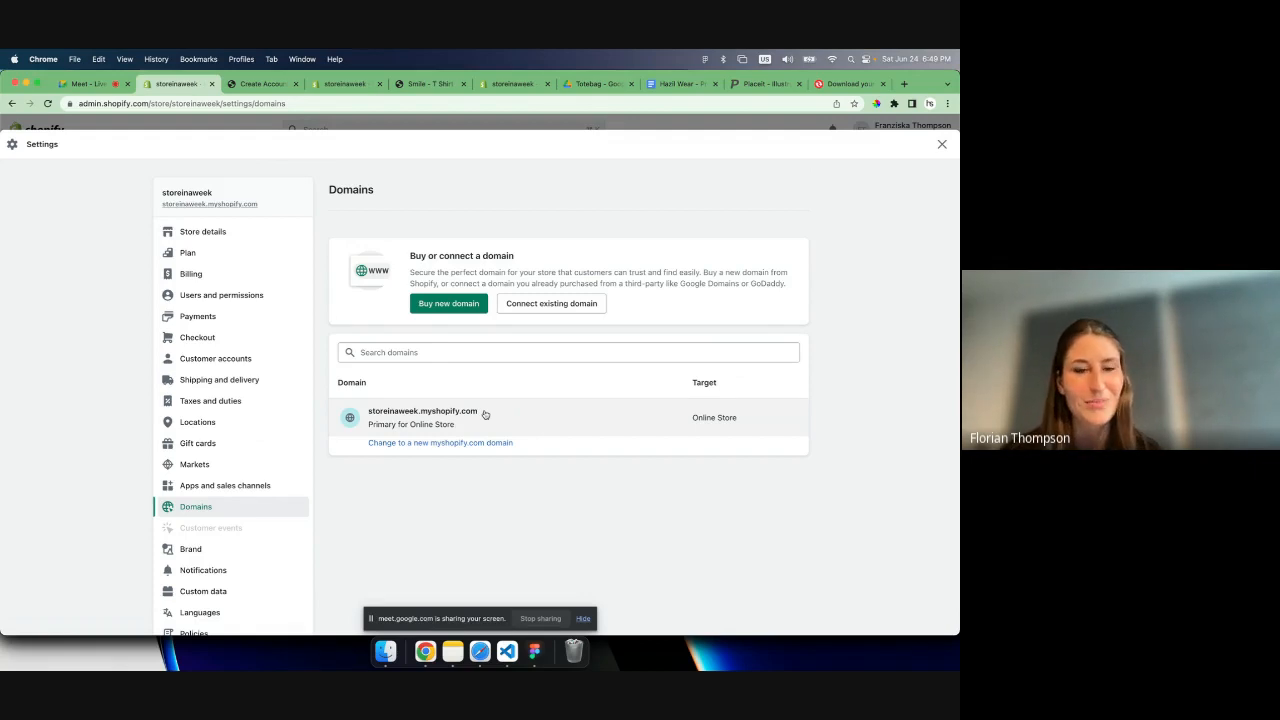
- Examine the form for connecting an existing domain, and return to the domains overview without entering one
left_click(526, 305)
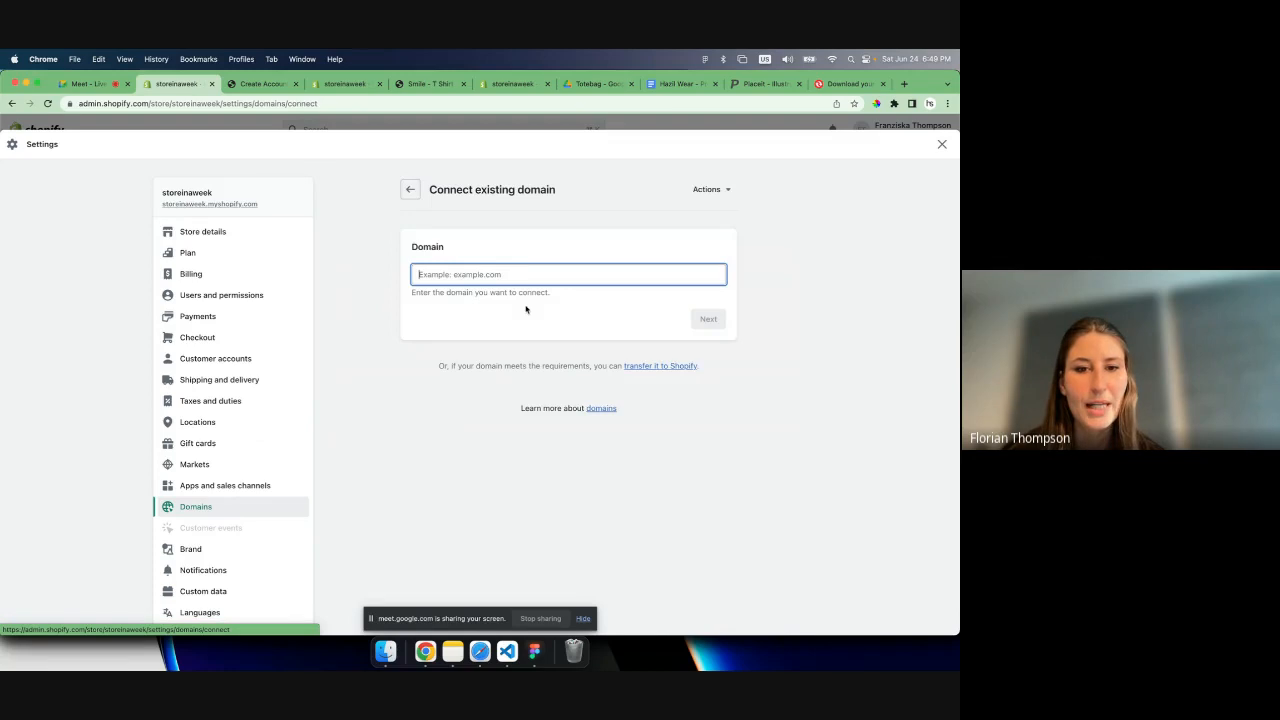
left_click(470, 189)
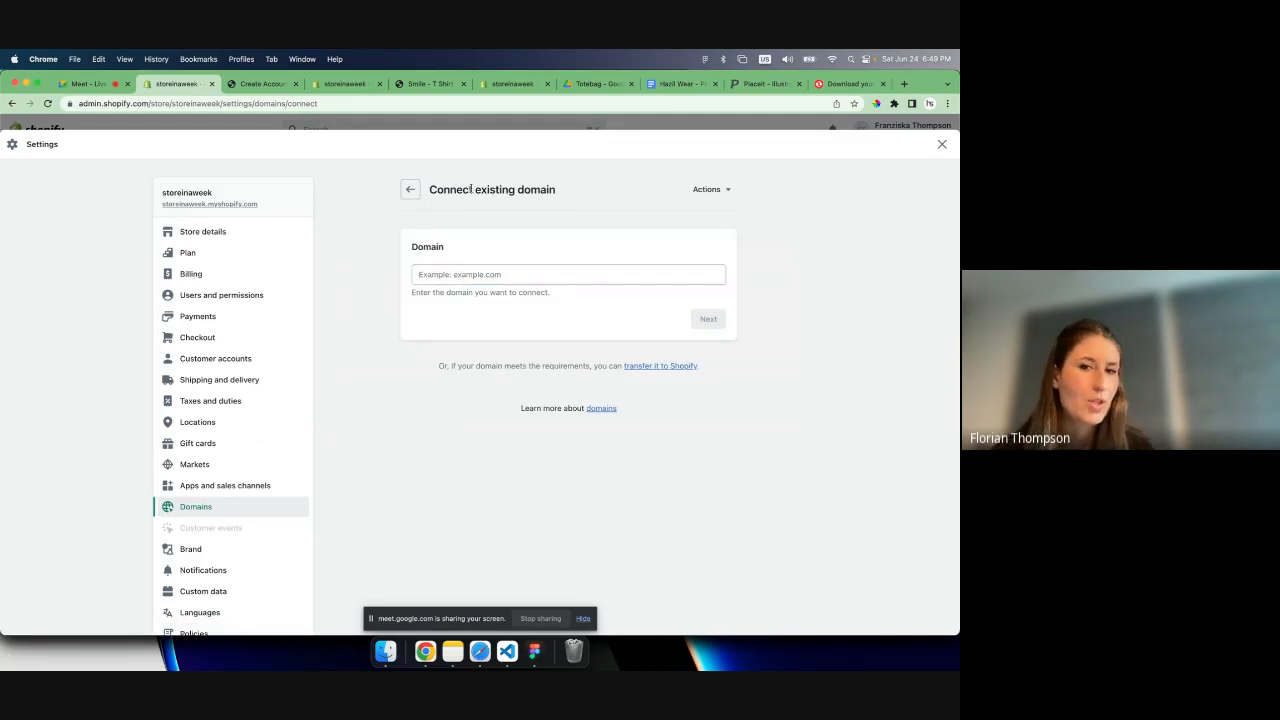
left_click_drag(470, 189, 558, 193)
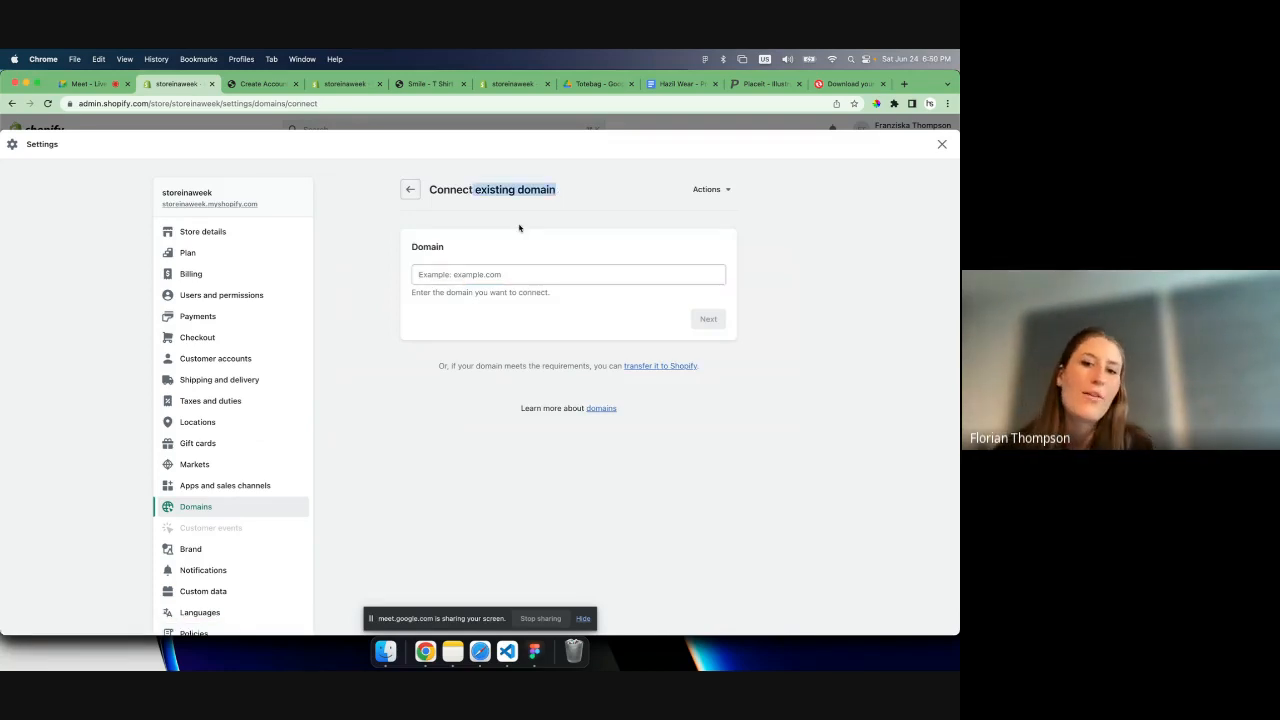
left_click(472, 275)
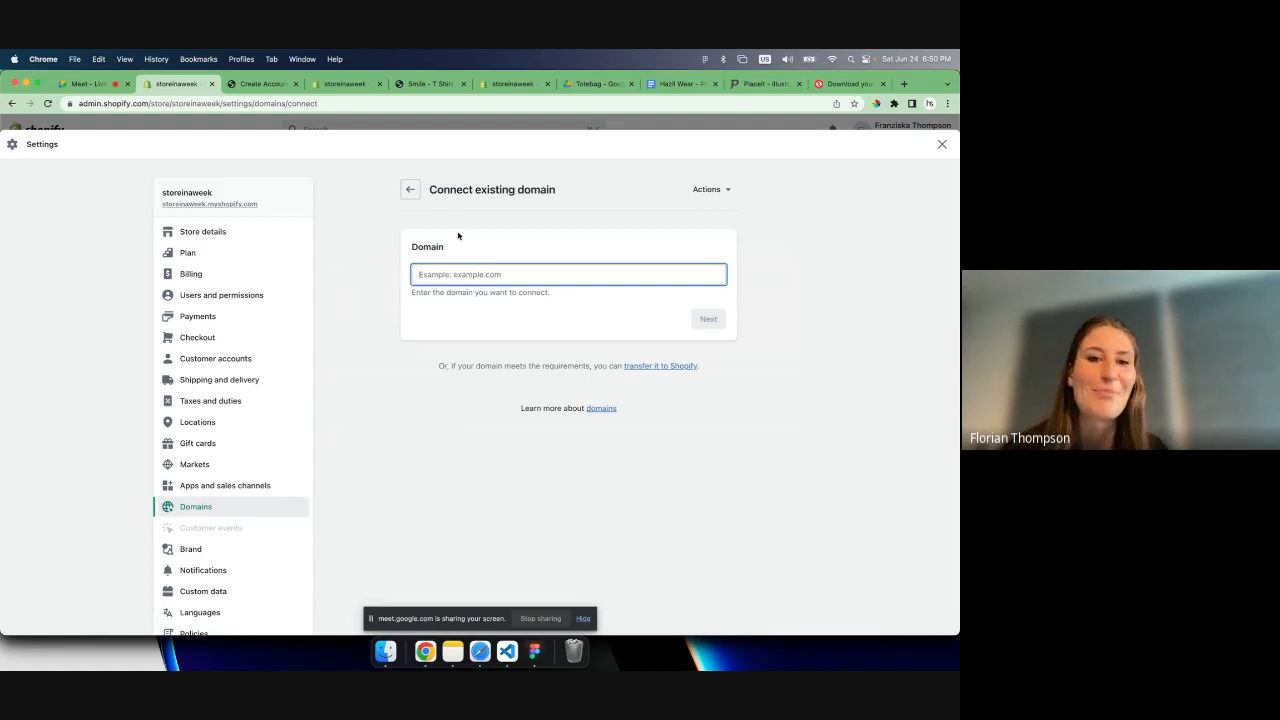
left_click(467, 187)
left_click_drag(467, 187, 562, 198)
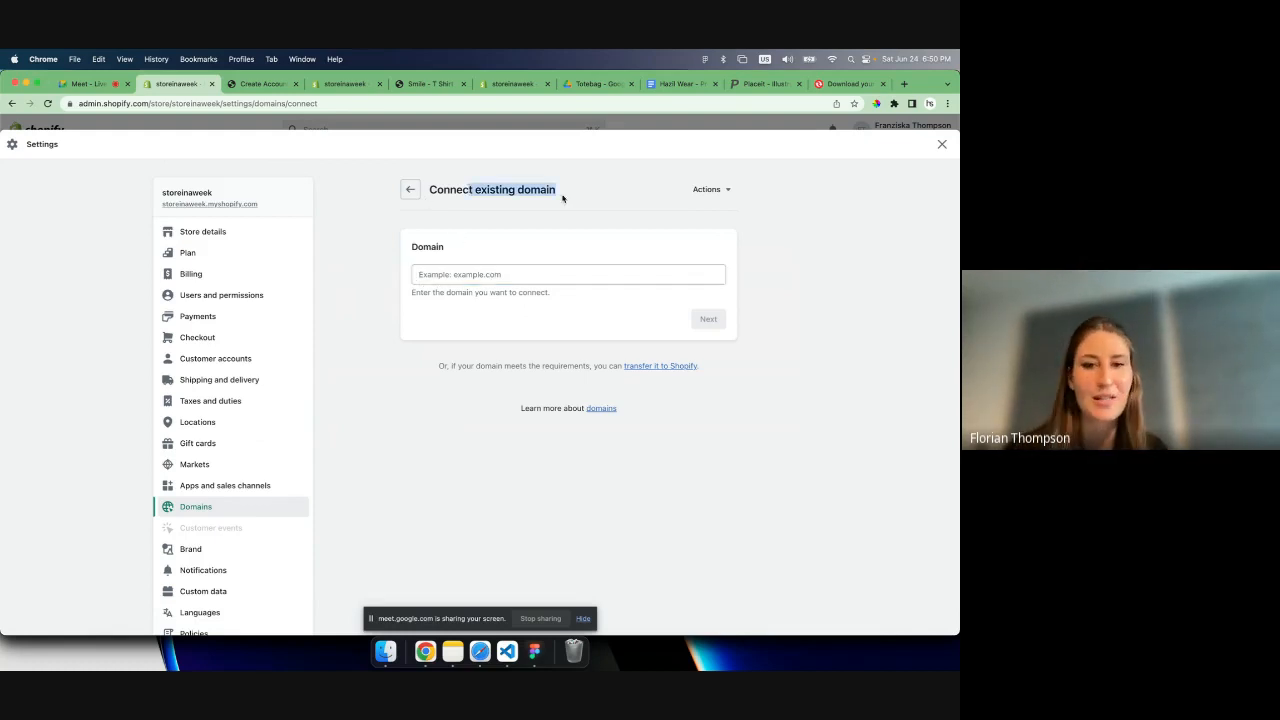
left_click(493, 222)
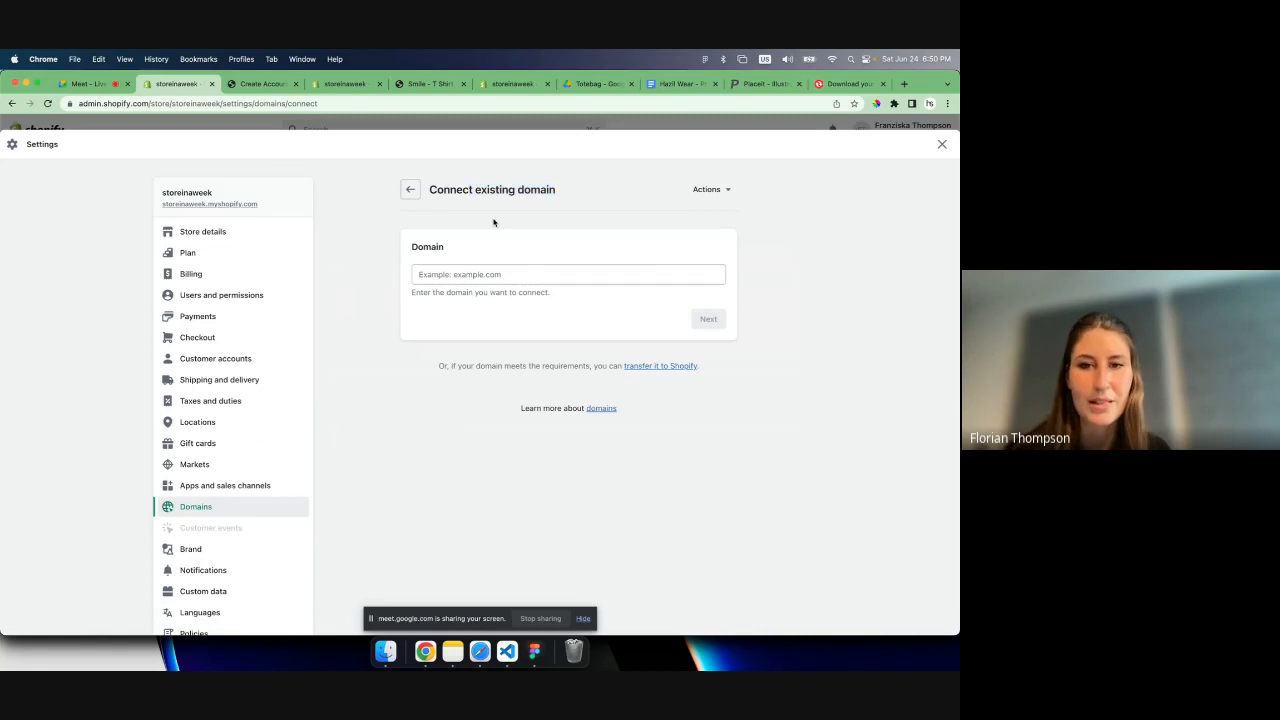
left_click(410, 190)
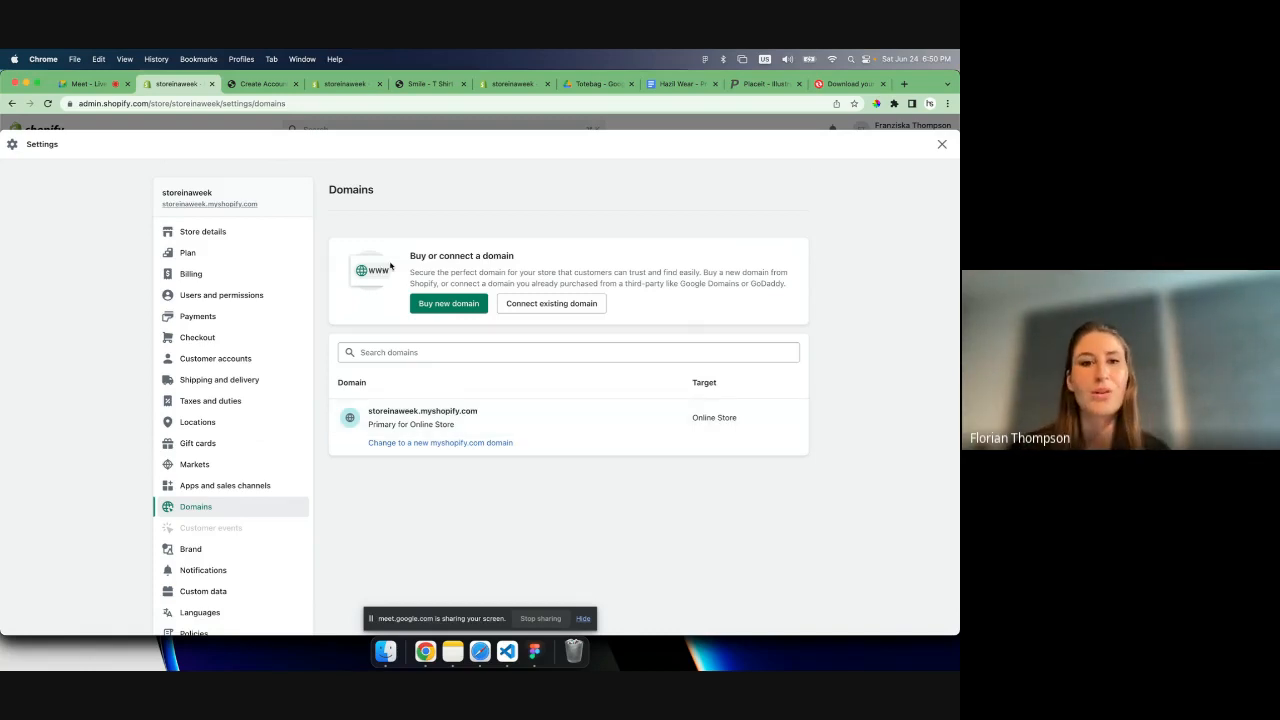
scroll(295, 556, "down", 2)
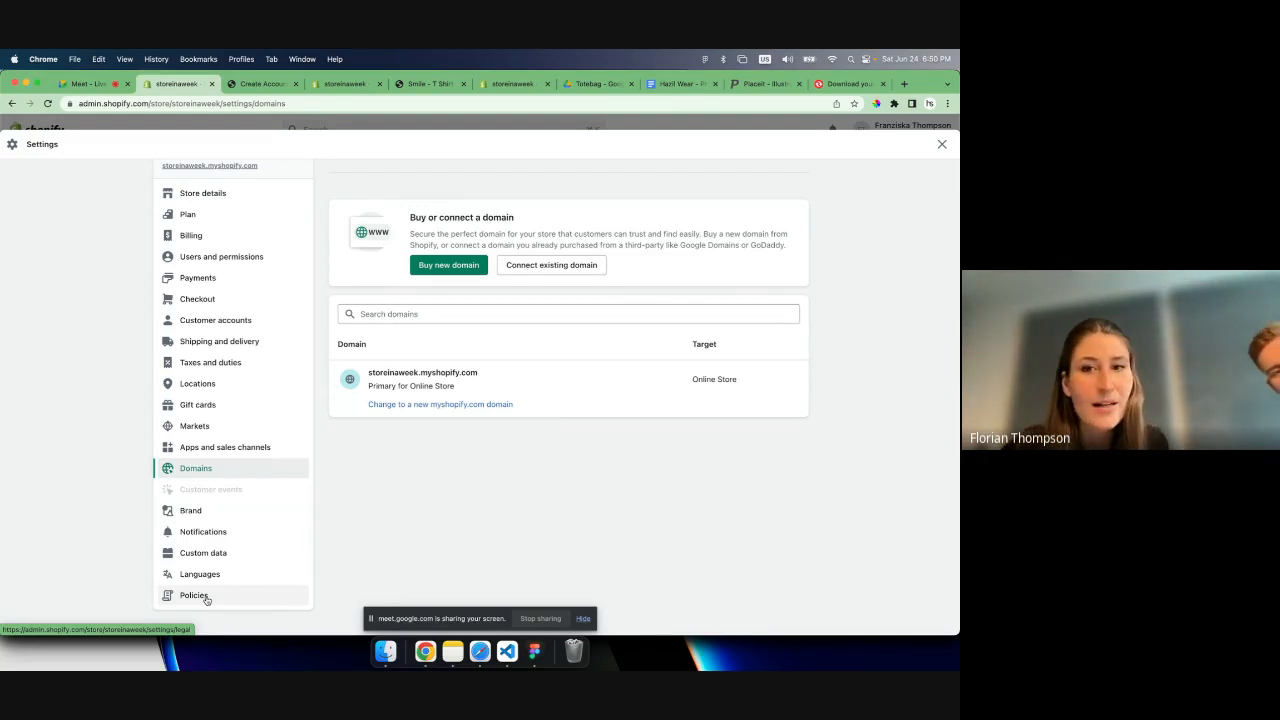
scroll(208, 597, "up", 1)
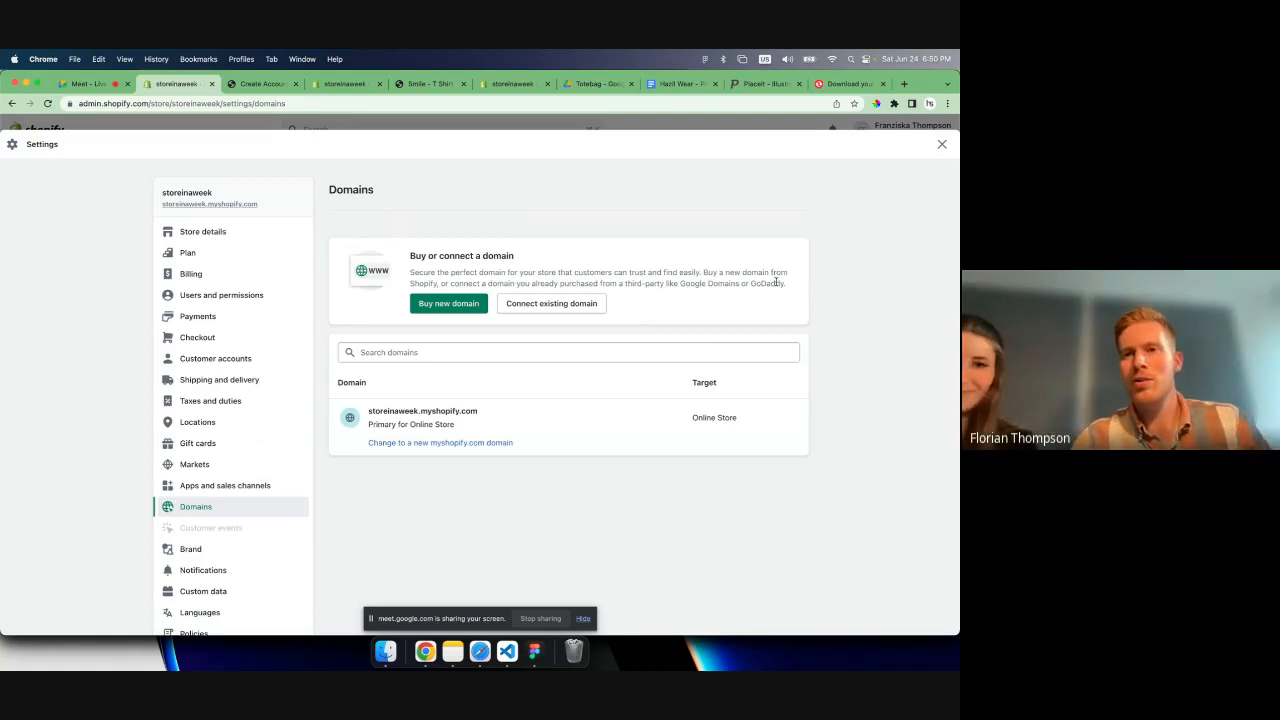
- Leave the store settings and add the recommended Google & YouTube app as a sales channel
left_click(941, 144)
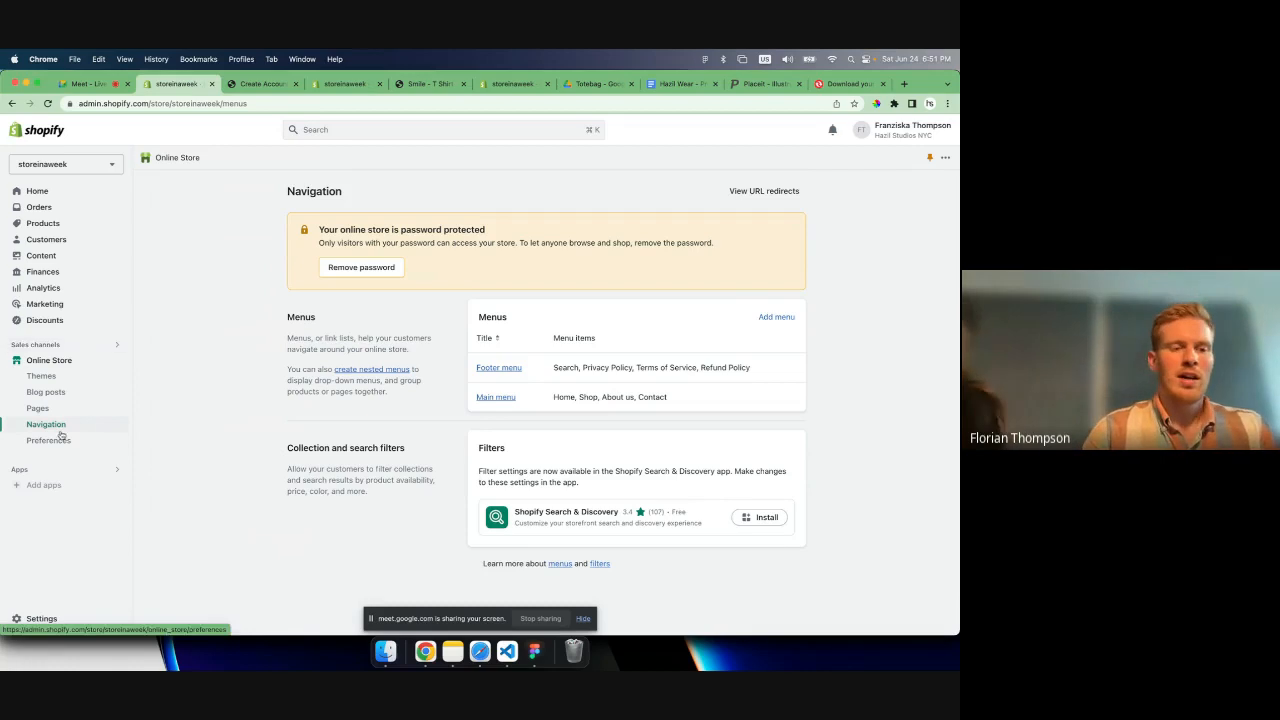
left_click(79, 354)
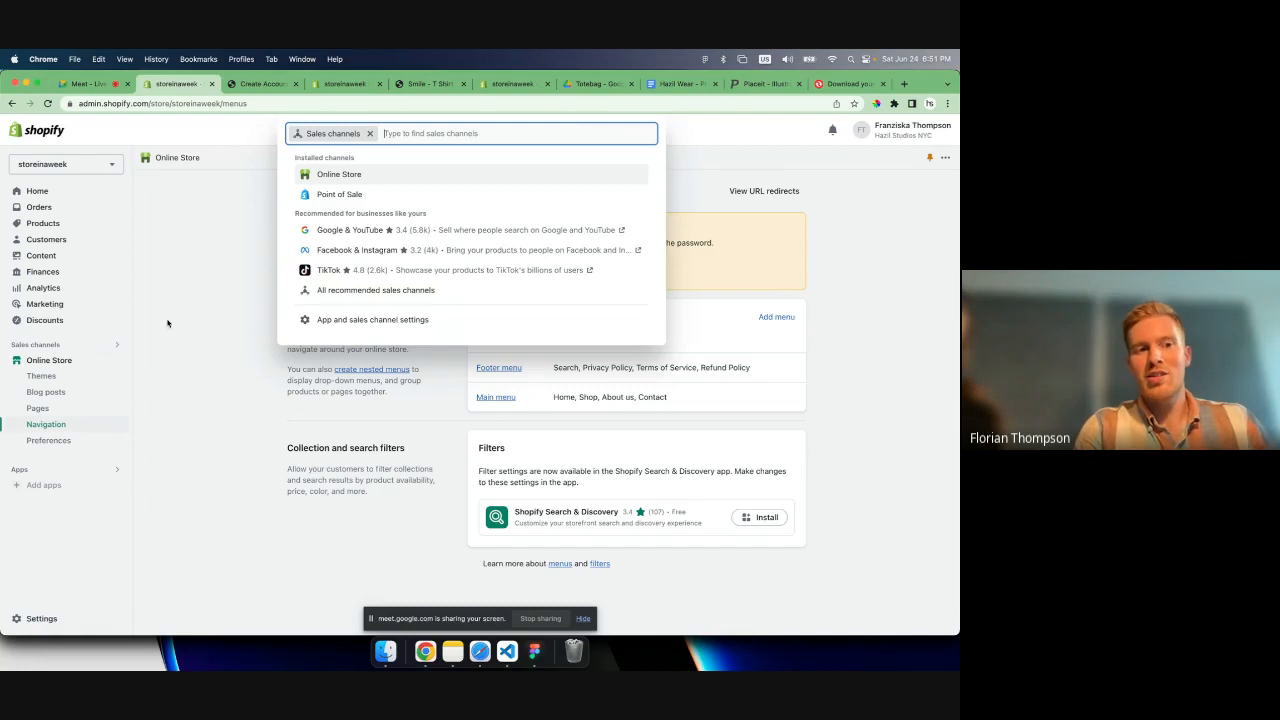
left_click(359, 232)
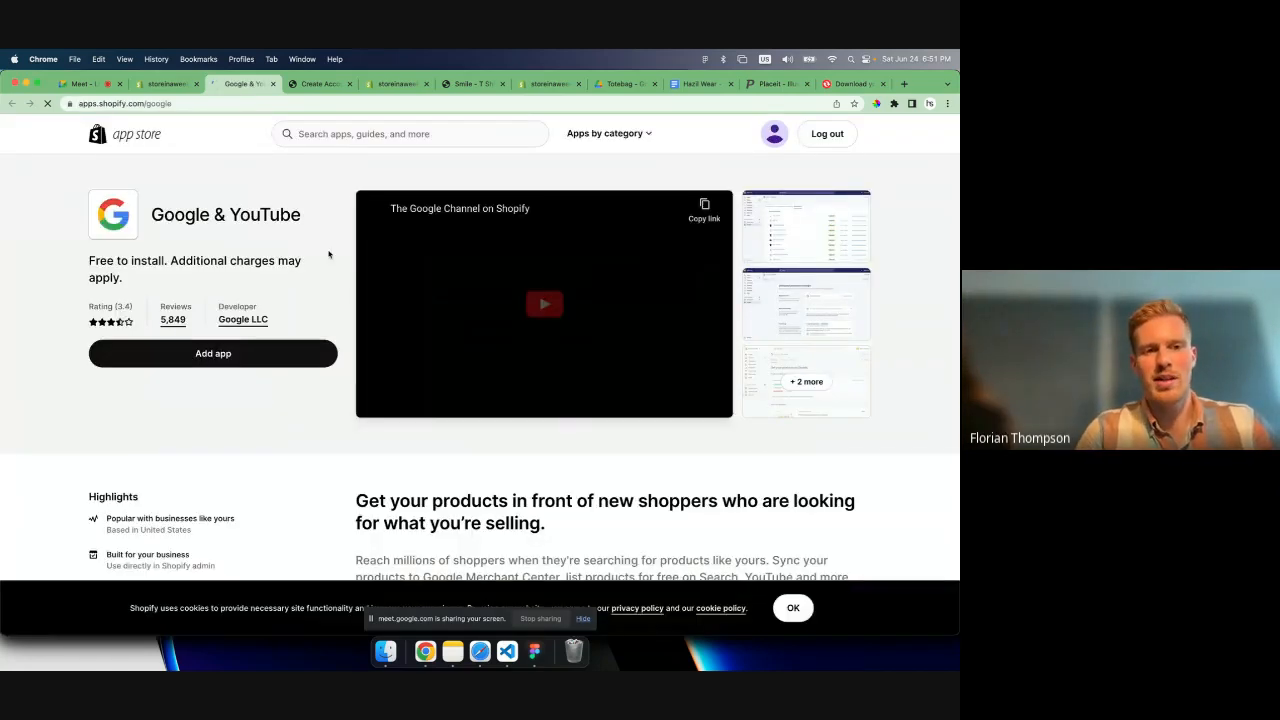
left_click(211, 362)
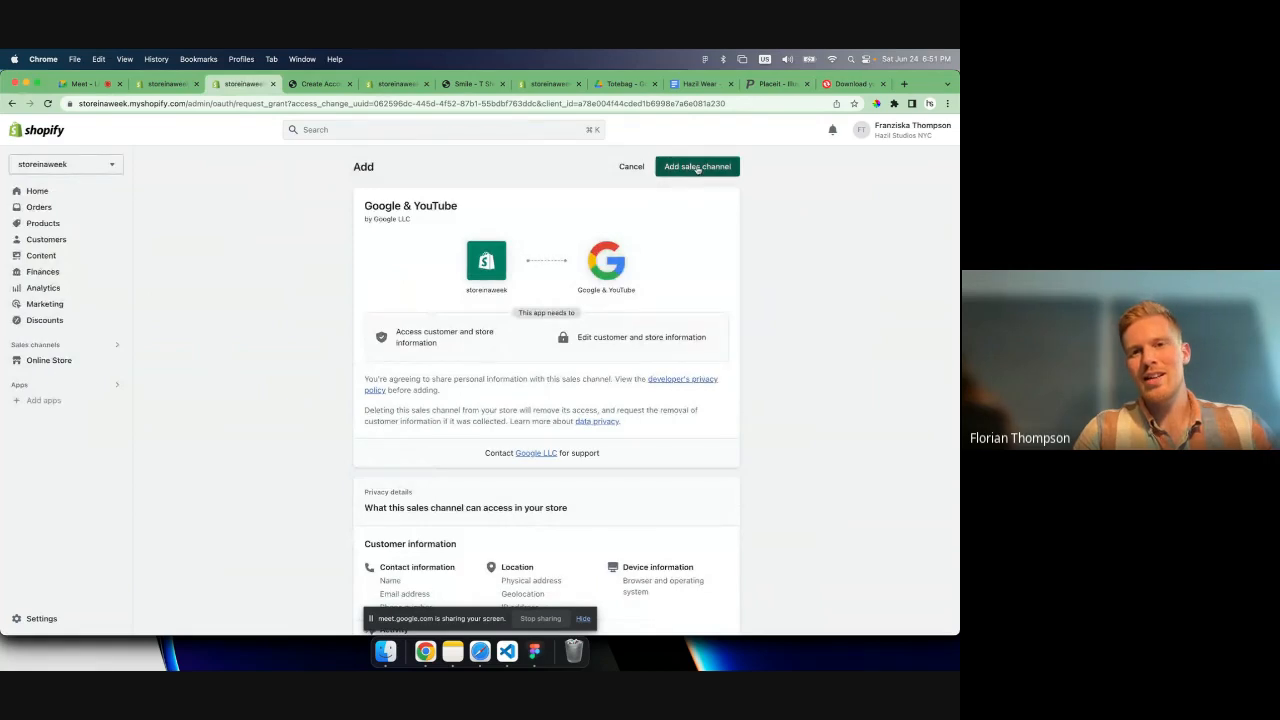
left_click(697, 167)
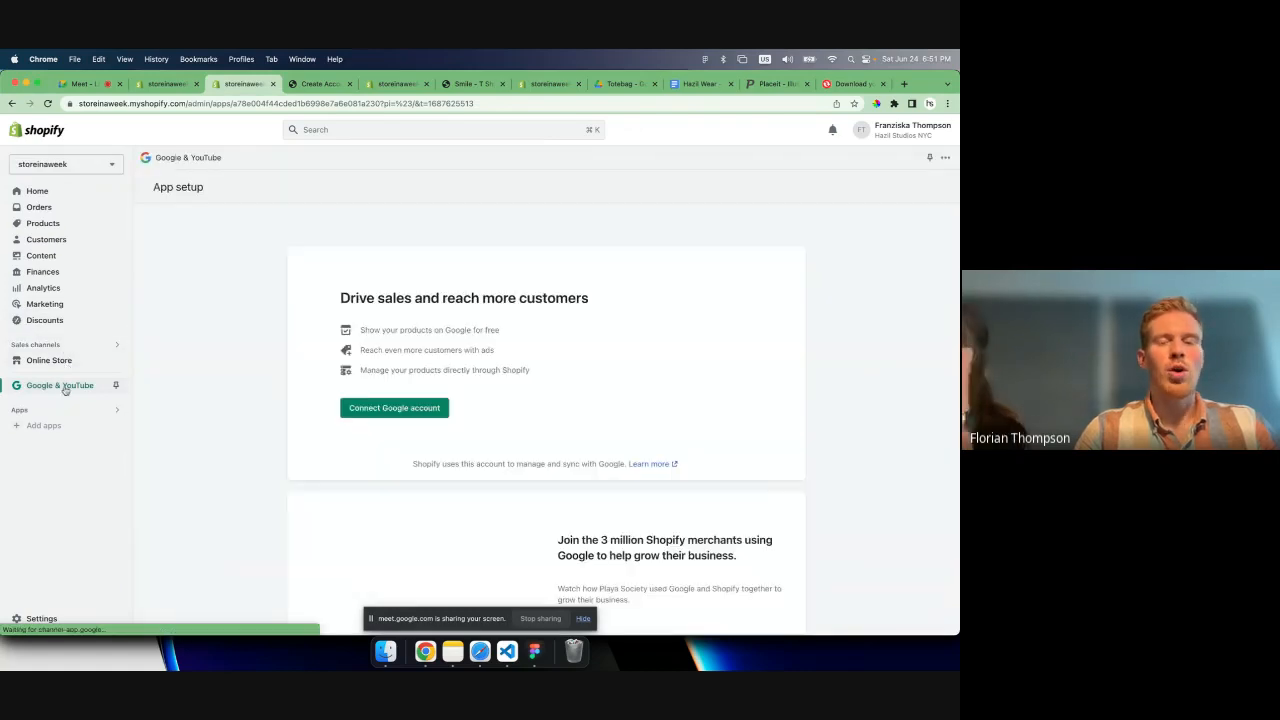
- Connect the first listed Google account to the Google & YouTube sales channel
scroll(204, 429, "down", 1)
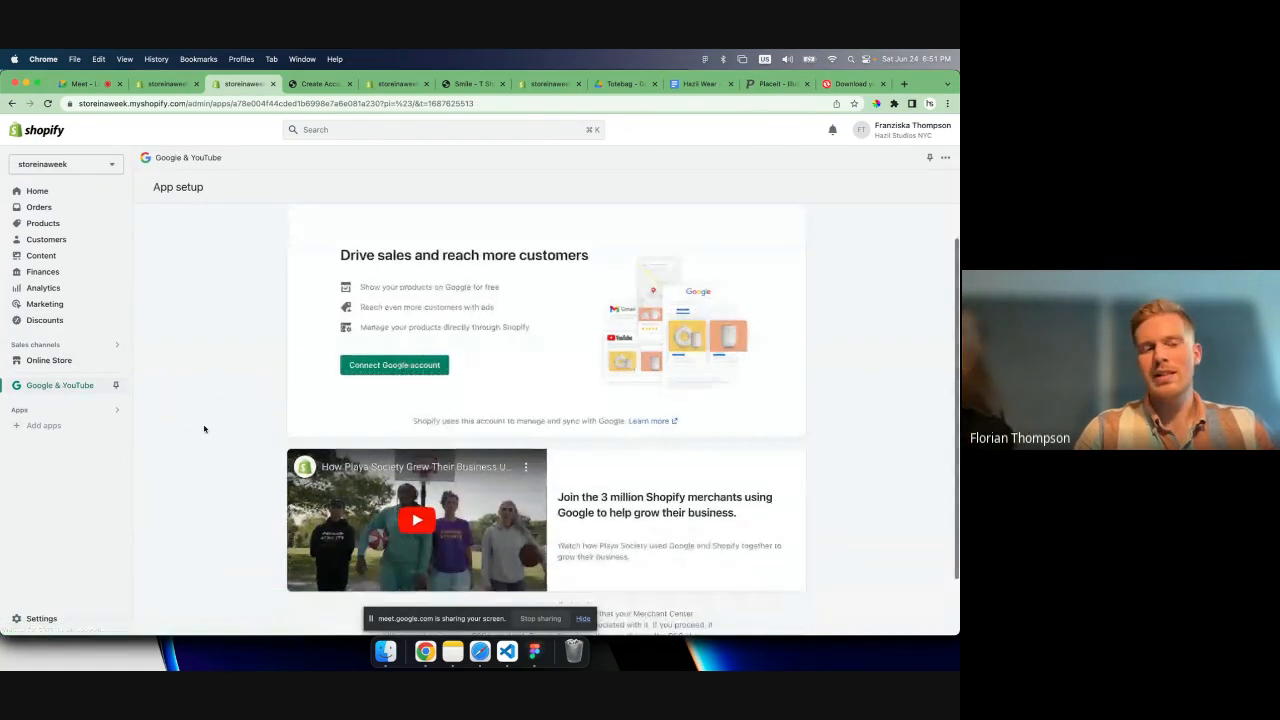
scroll(204, 429, "up", 1)
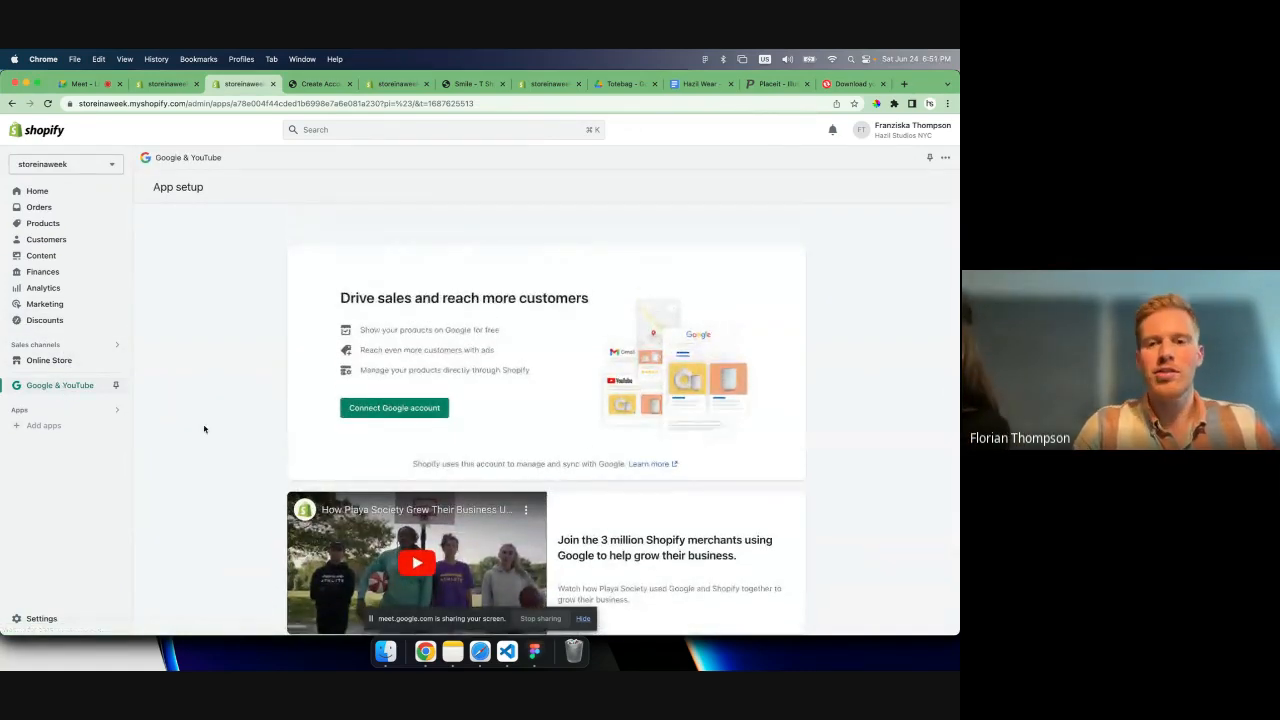
scroll(204, 429, "down", 1)
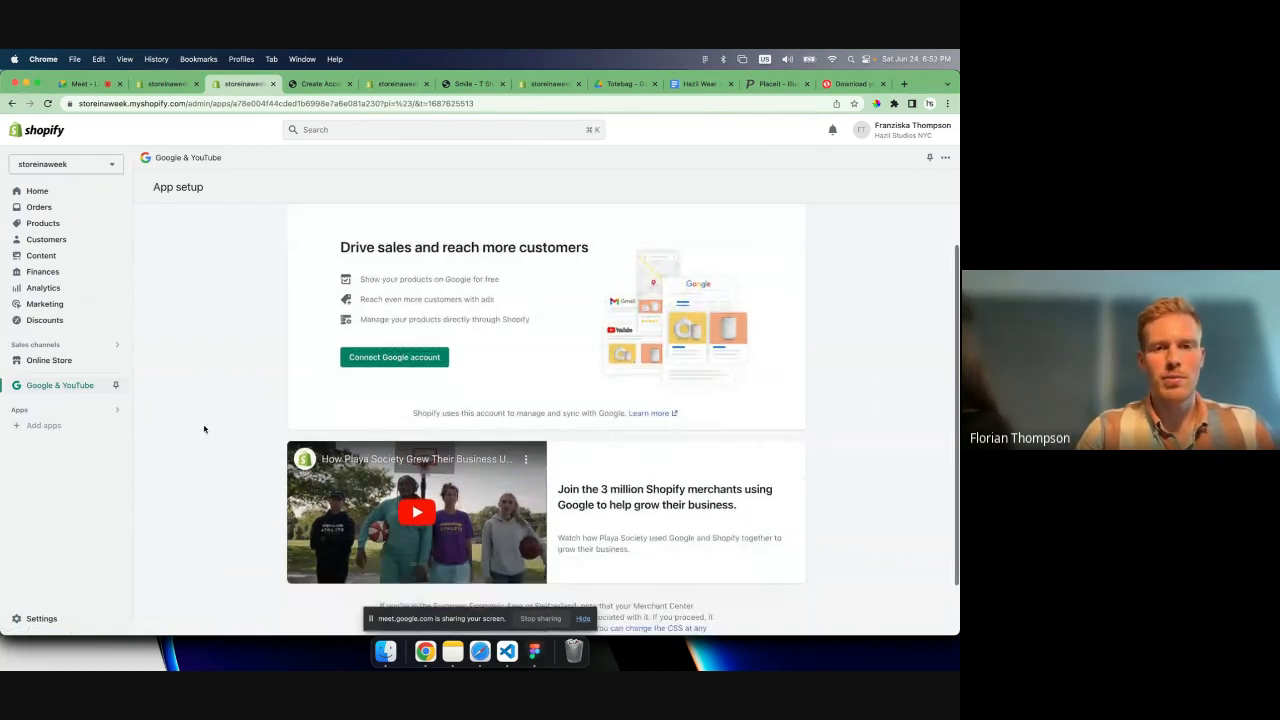
left_click(394, 357)
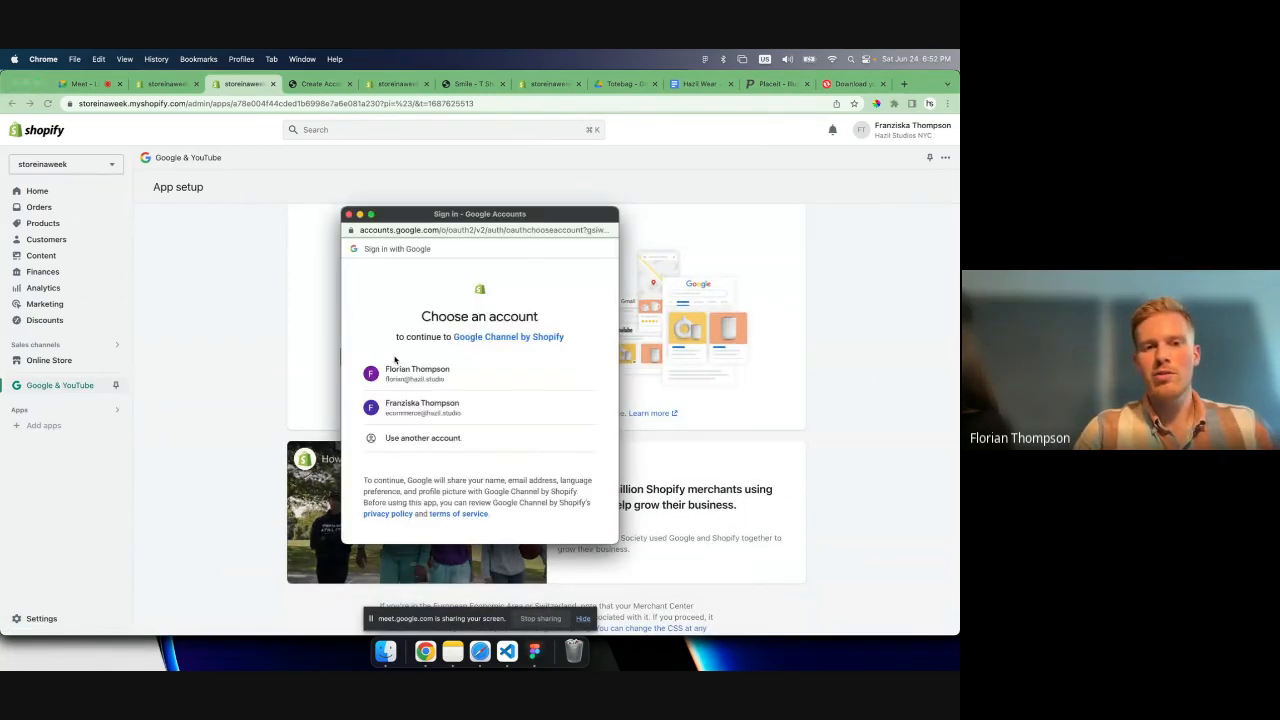
left_click(412, 372)
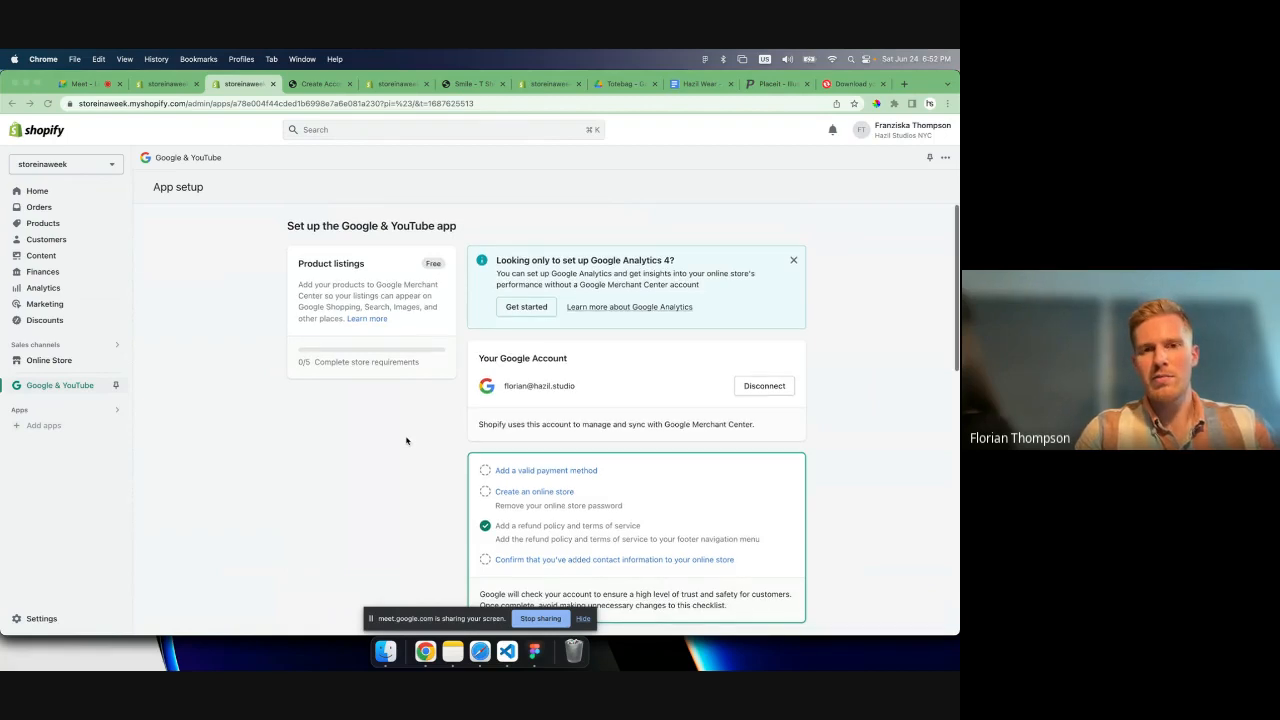
- Check the Google & YouTube setup requirements and start the Google Analytics 4 setup
scroll(406, 441, "down", 1)
scroll(406, 441, "up", 1)
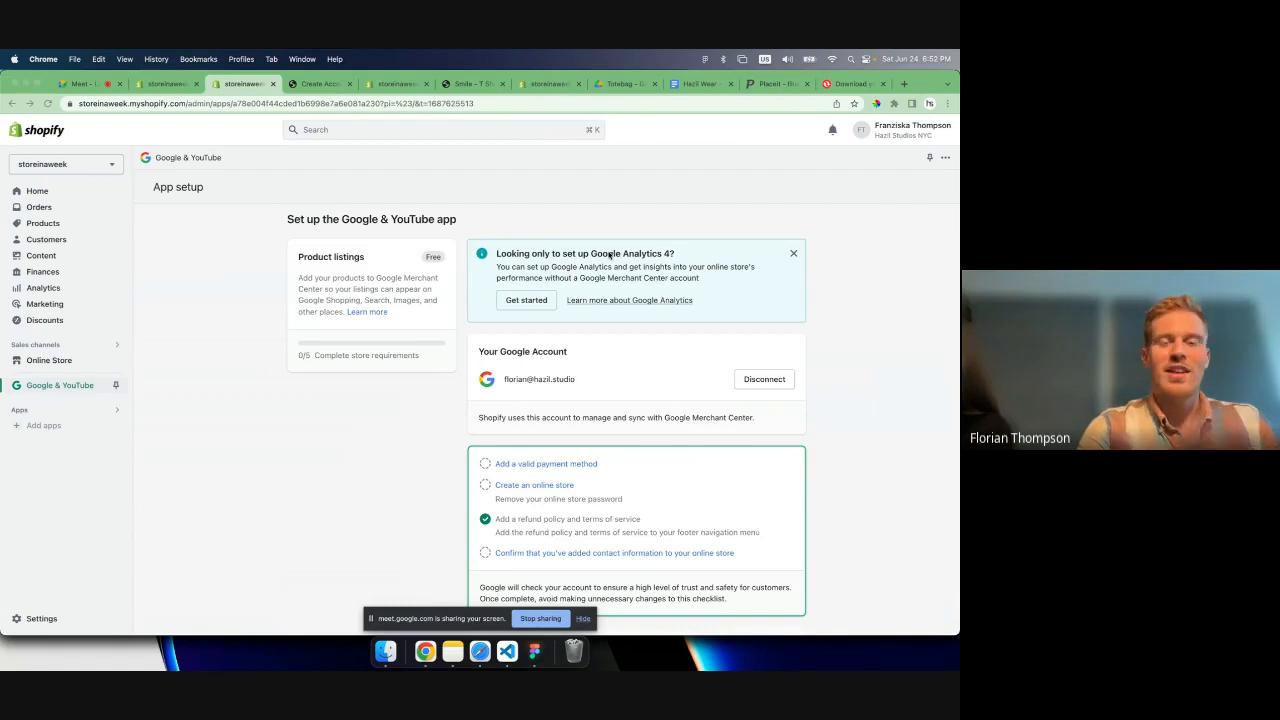
left_click(528, 303)
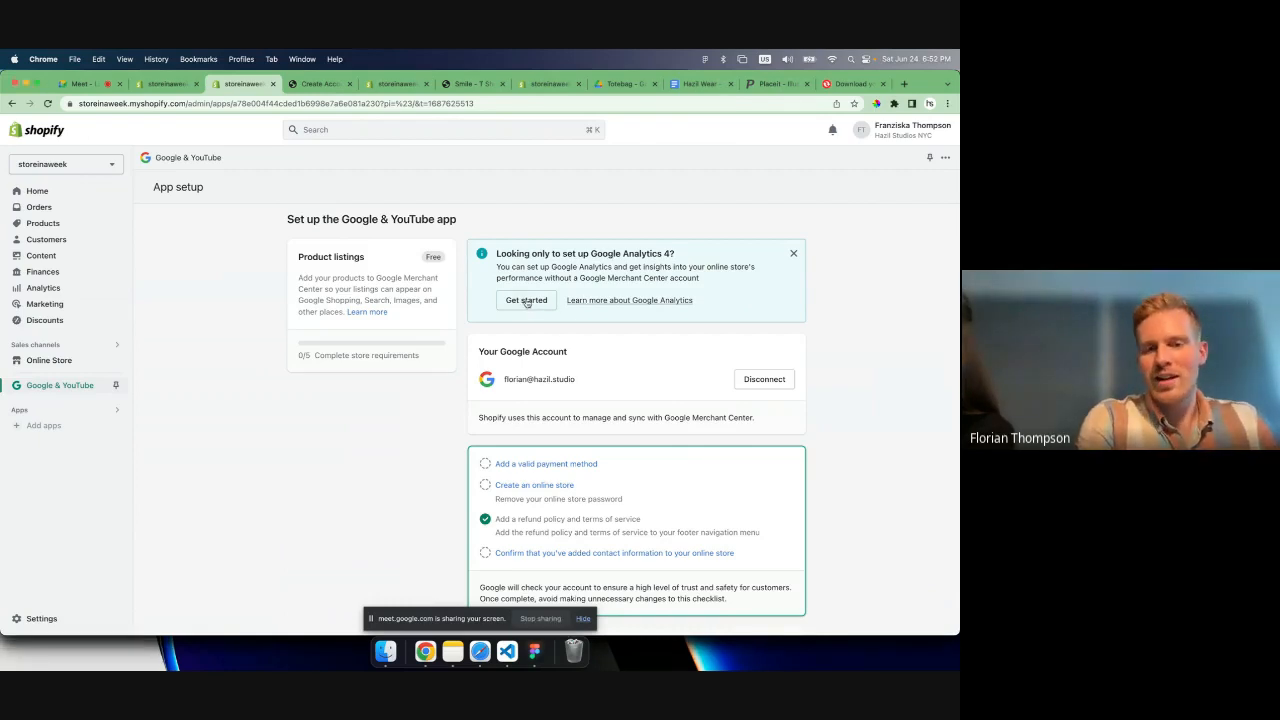
left_click(527, 301)
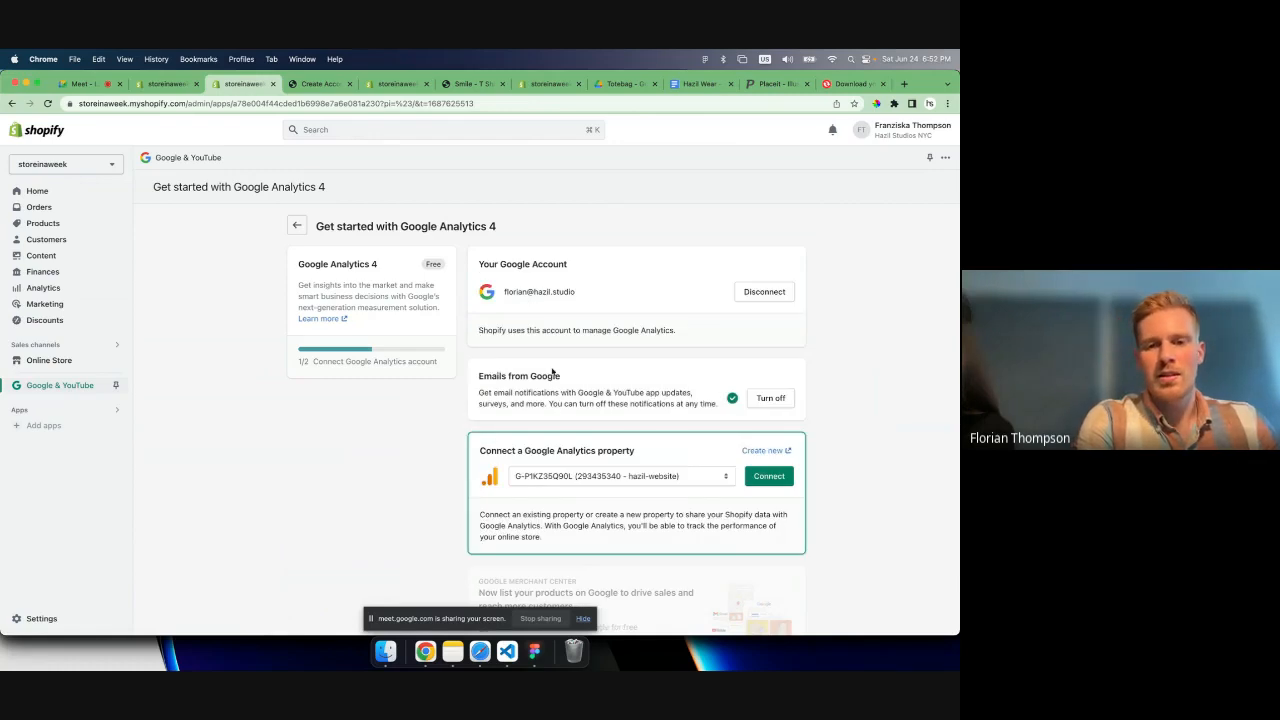
- Examine the Google Analytics properties available for connection and the rest of the Google Analytics 4 setup page
scroll(615, 419, "down", 2)
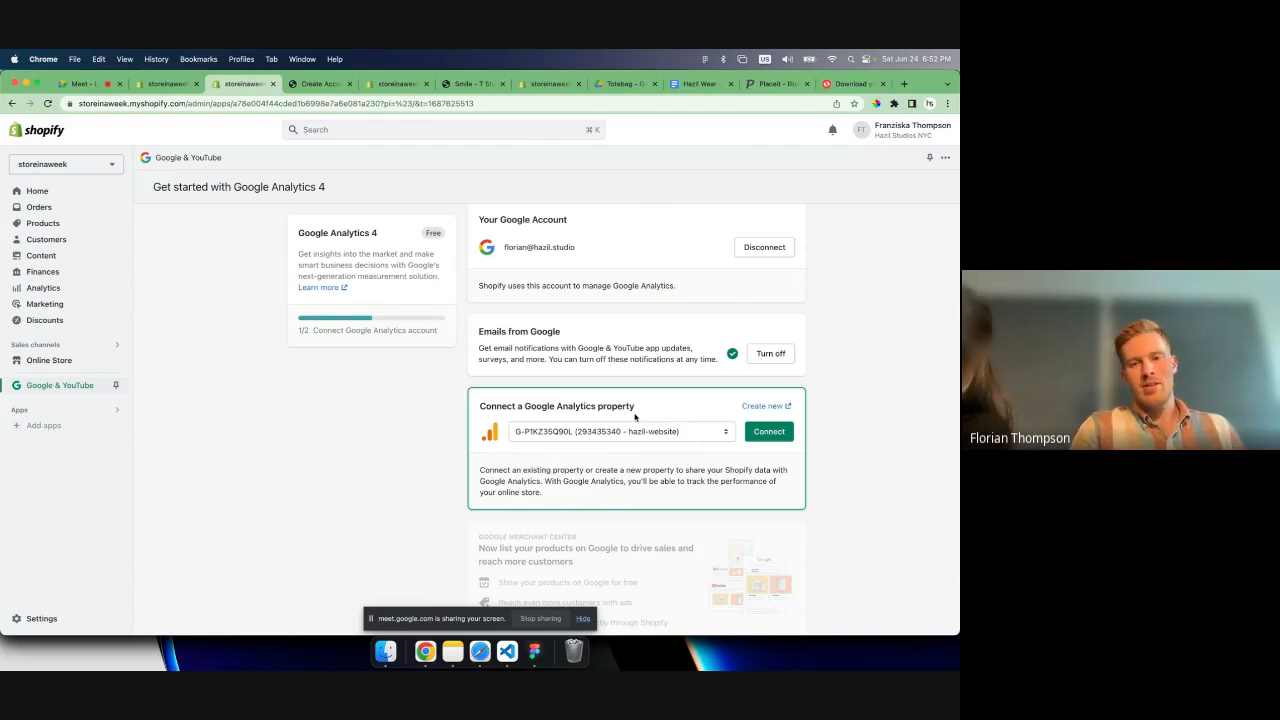
left_click(680, 429)
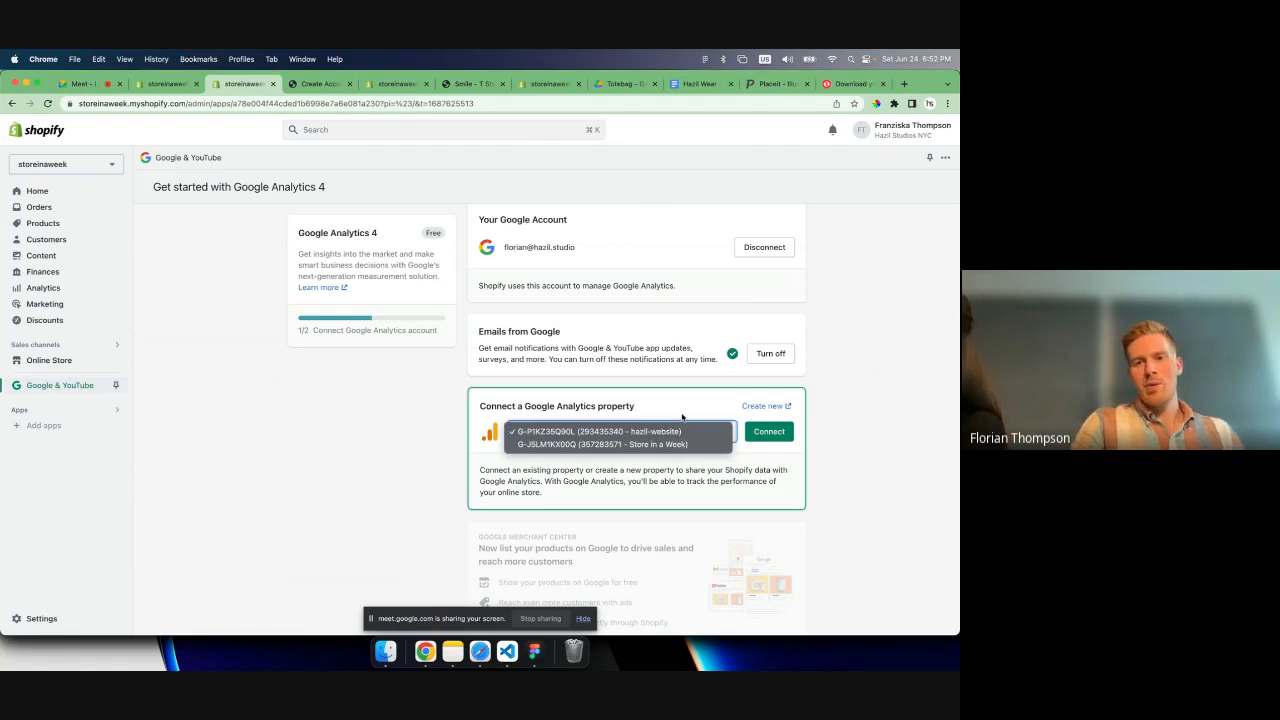
left_click(682, 417)
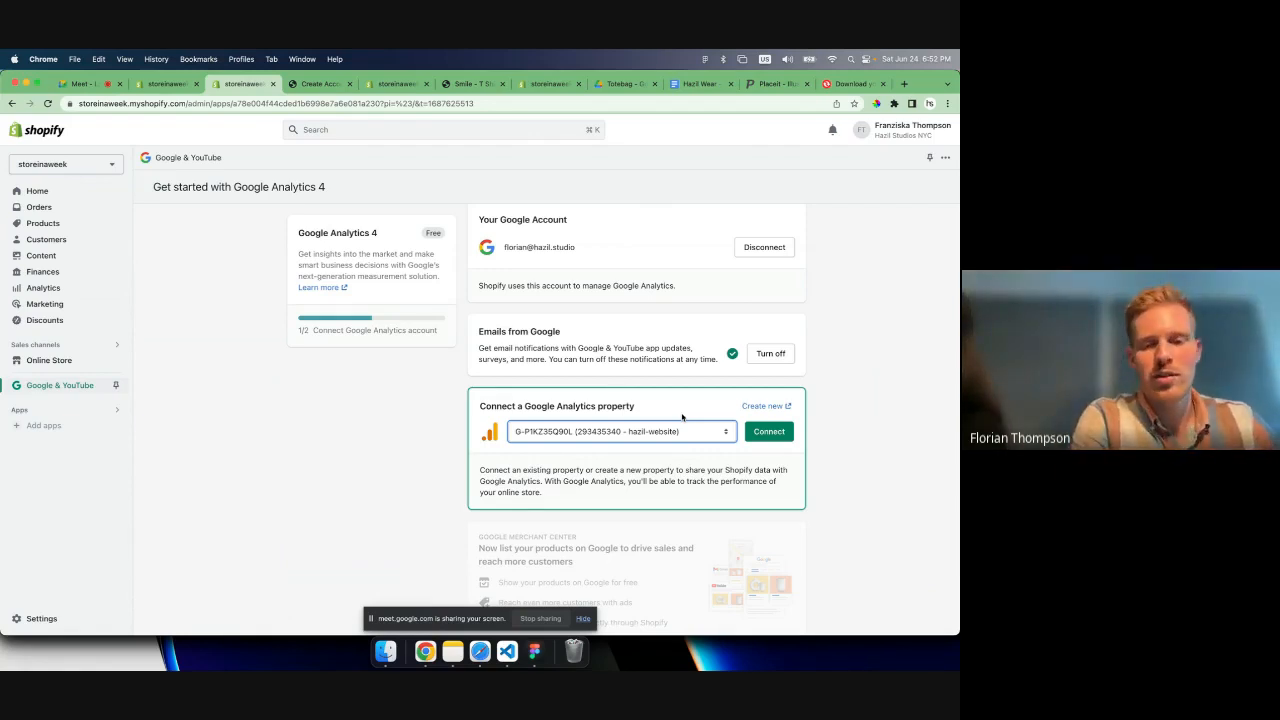
scroll(874, 434, "down", 2)
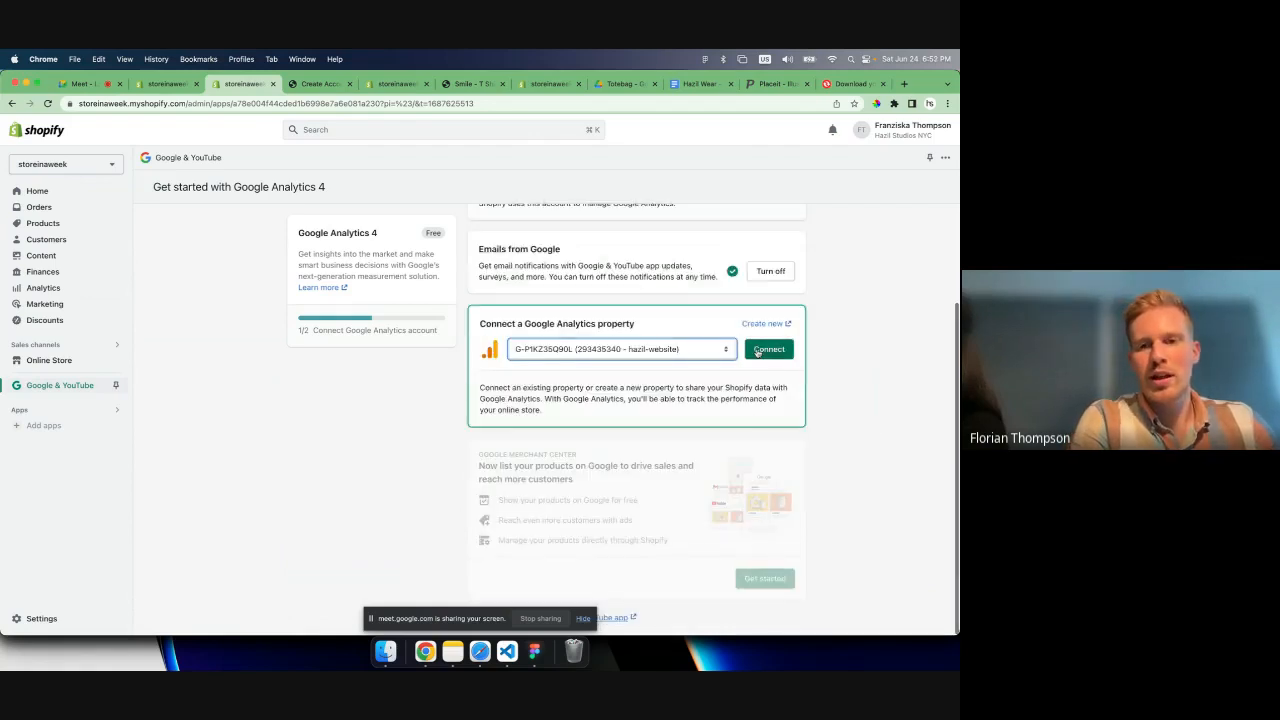
scroll(576, 426, "up", 3)
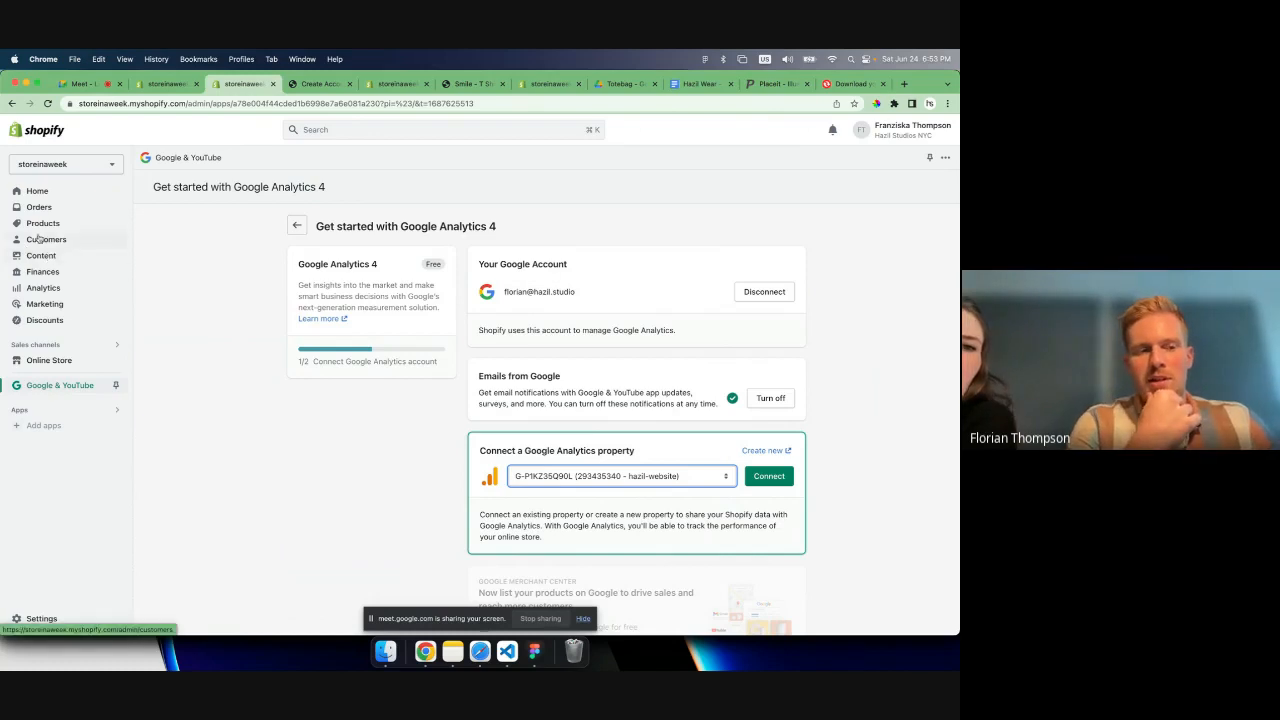
- Open the online store preferences and look over the social sharing image and Google Analytics sections
left_click(40, 362)
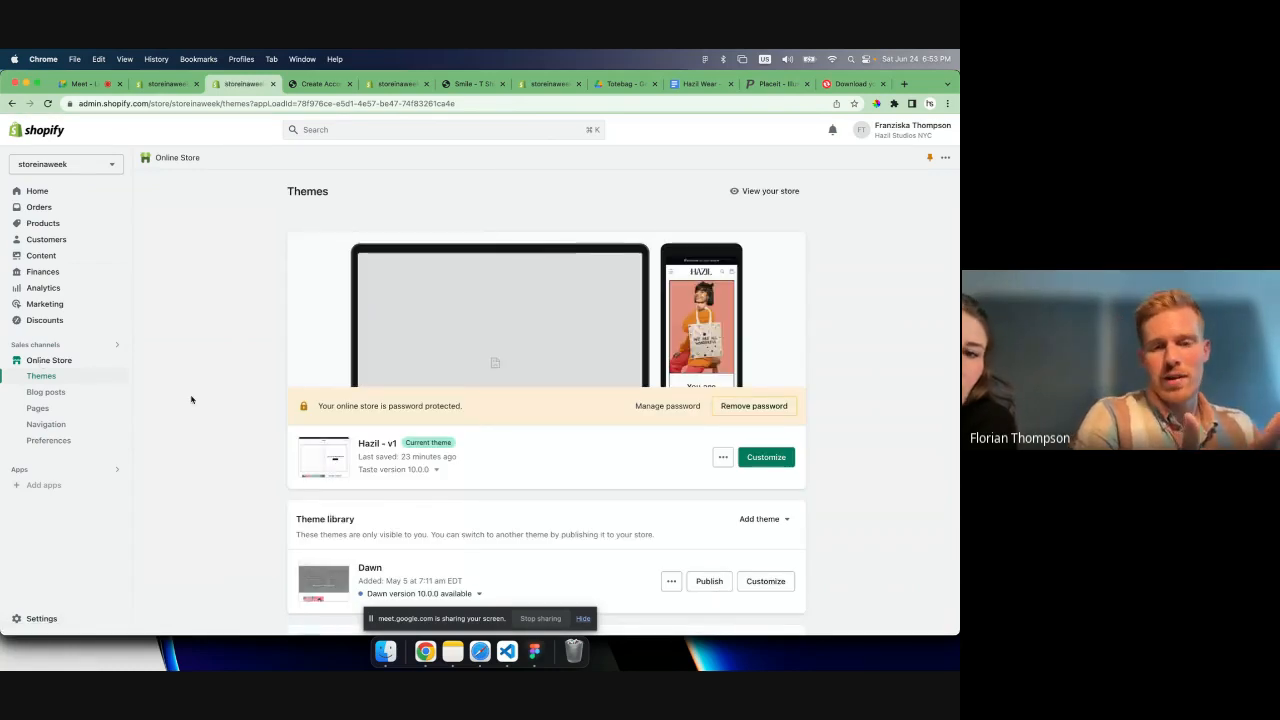
left_click(44, 441)
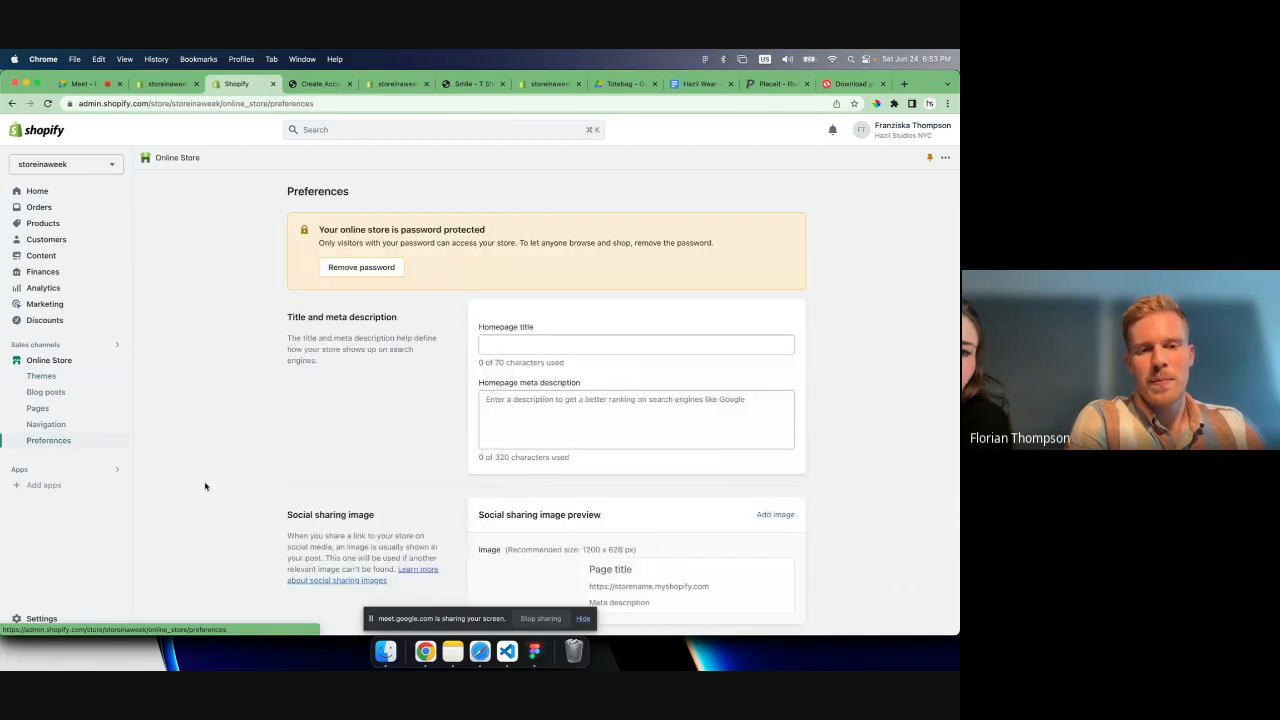
scroll(260, 477, "down", 3)
scroll(260, 477, "down", 2)
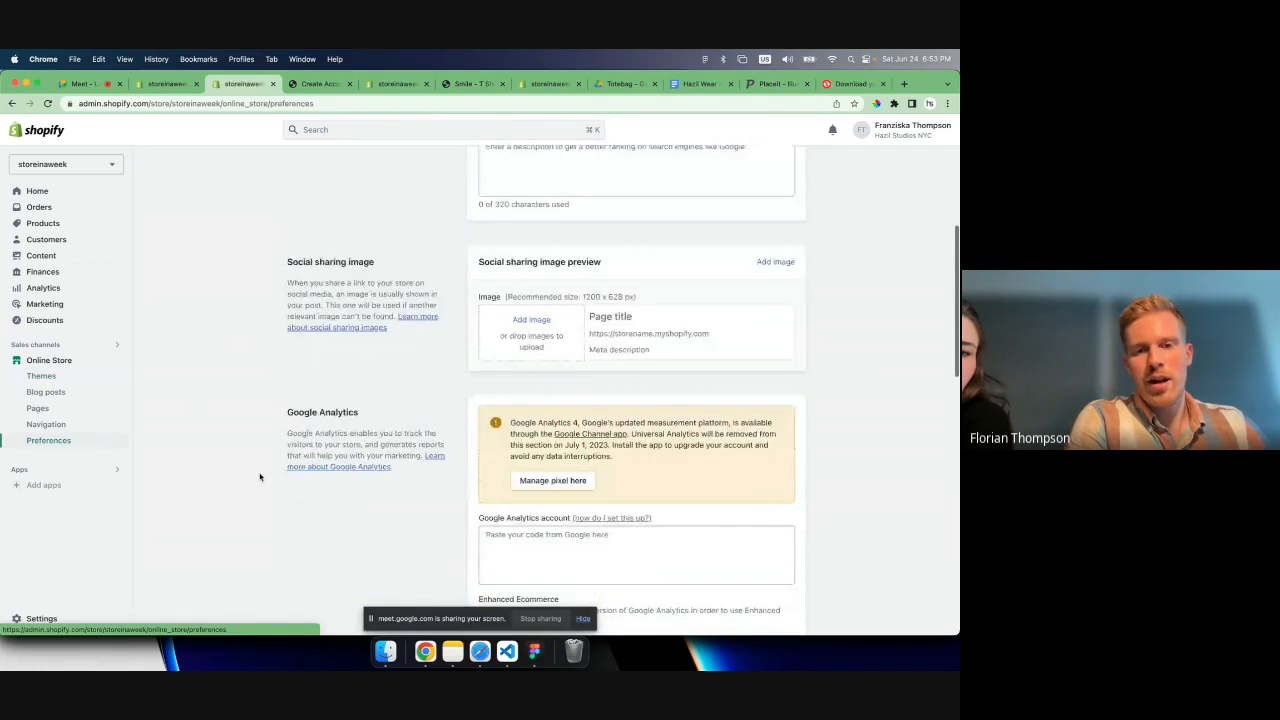
scroll(260, 477, "up", 5)
- Set the homepage title to "Hazil Wear - Wear the good stuff happens"
left_click(518, 342)
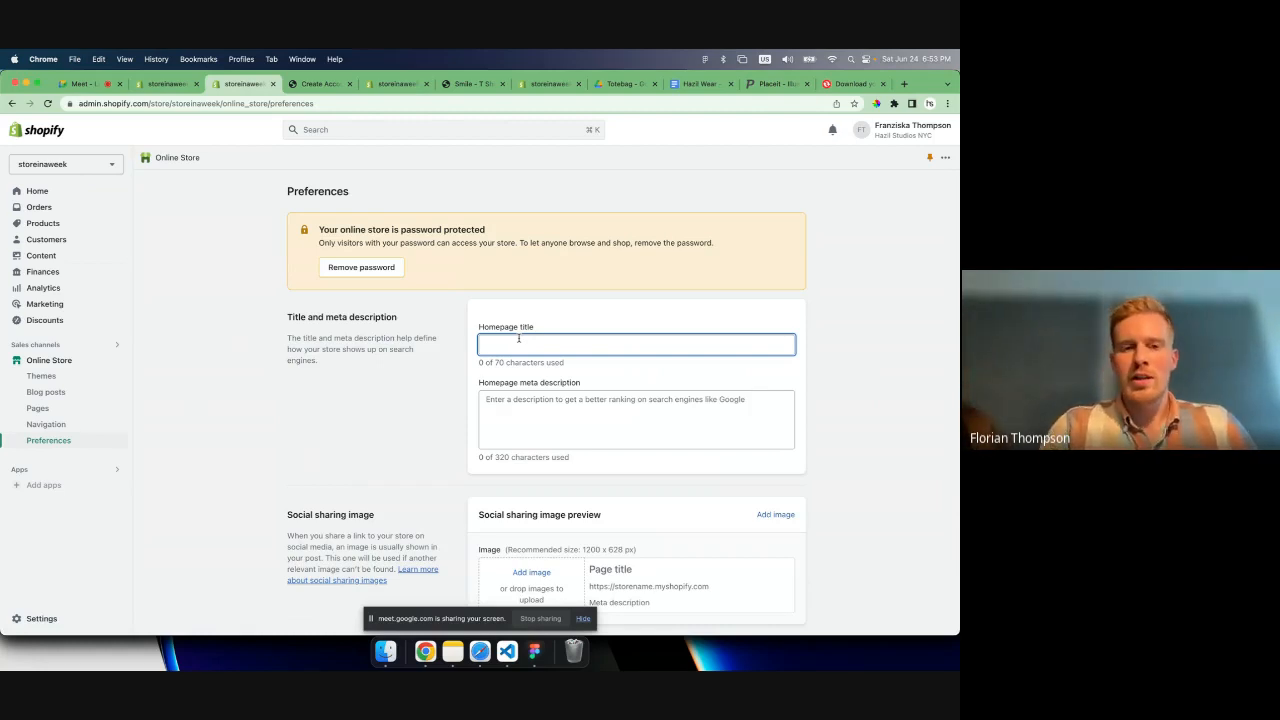
type("Wear")
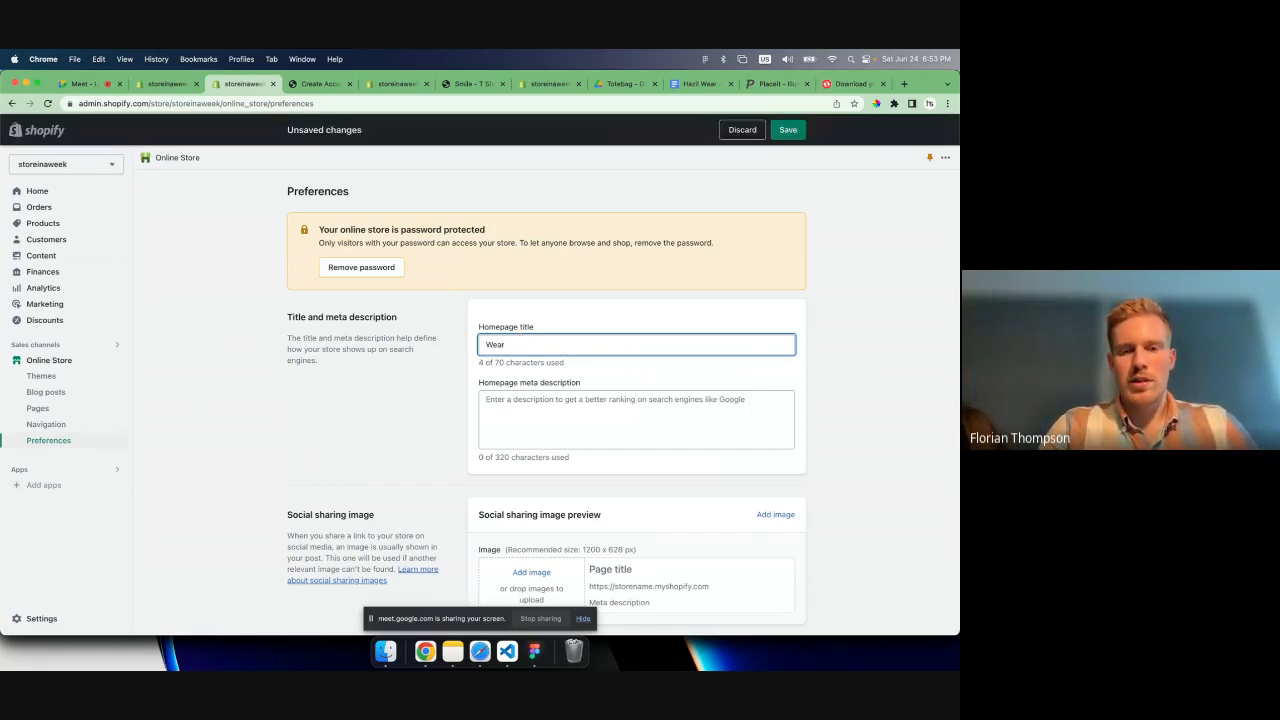
key("BackSpace")
key("BackSpace")
key("BackSpace")
key("BackSpace")
type("Hazil Wear ")
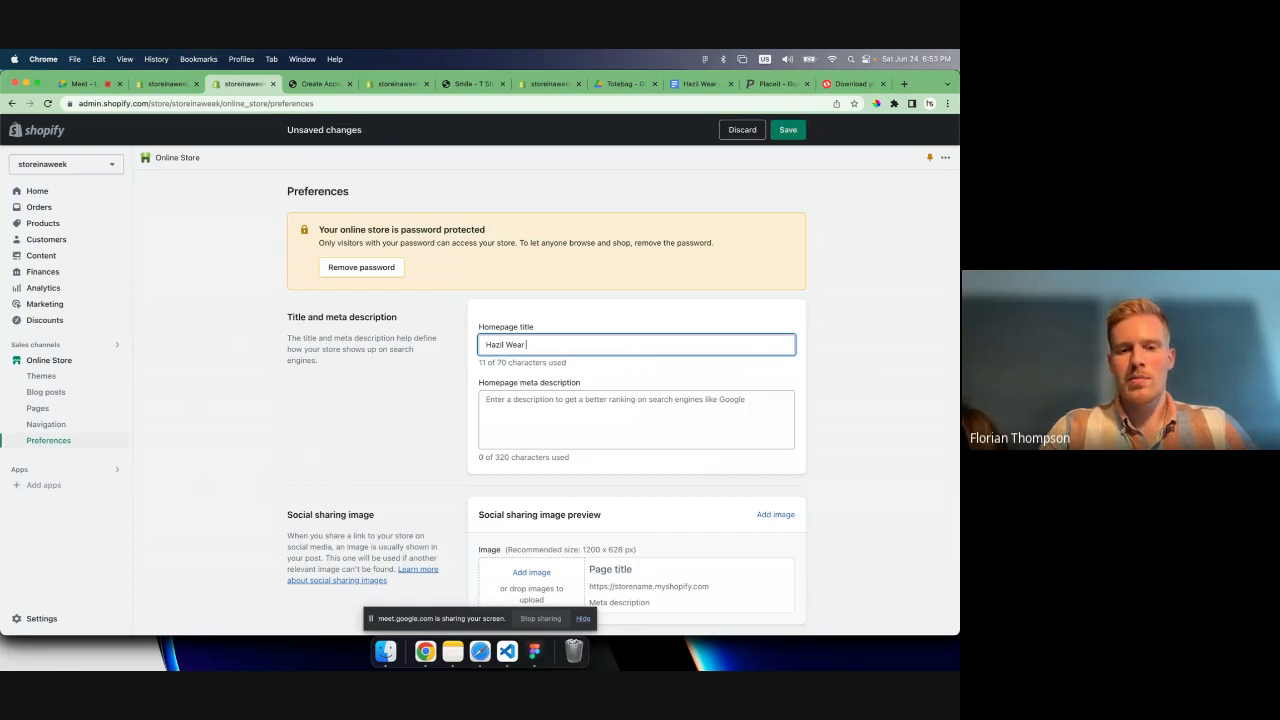
type("- ")
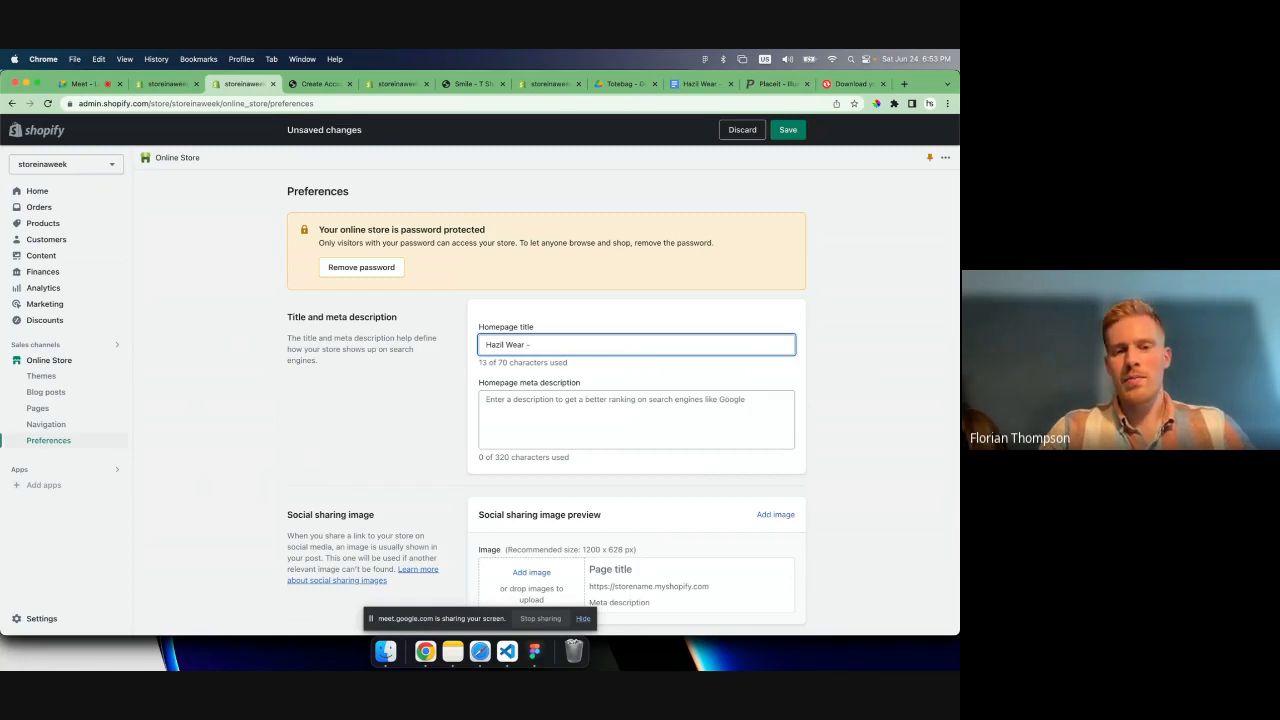
type("We")
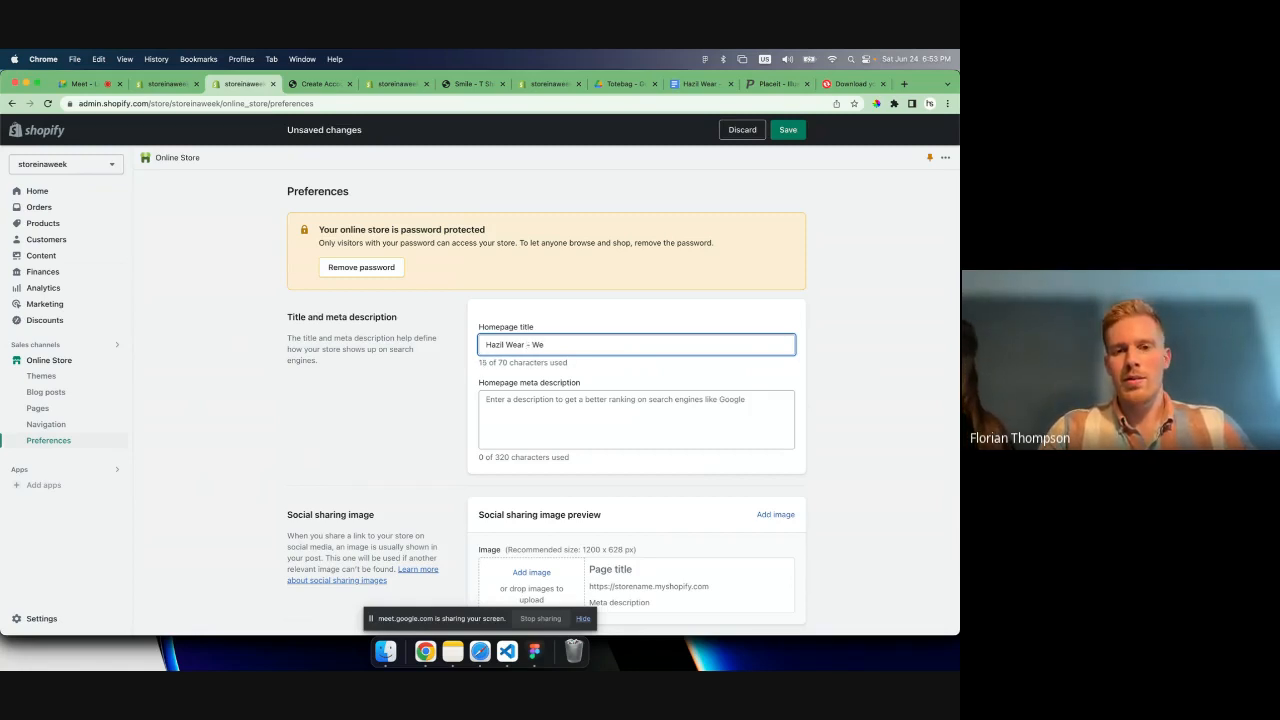
type("ar the good stuff happens")
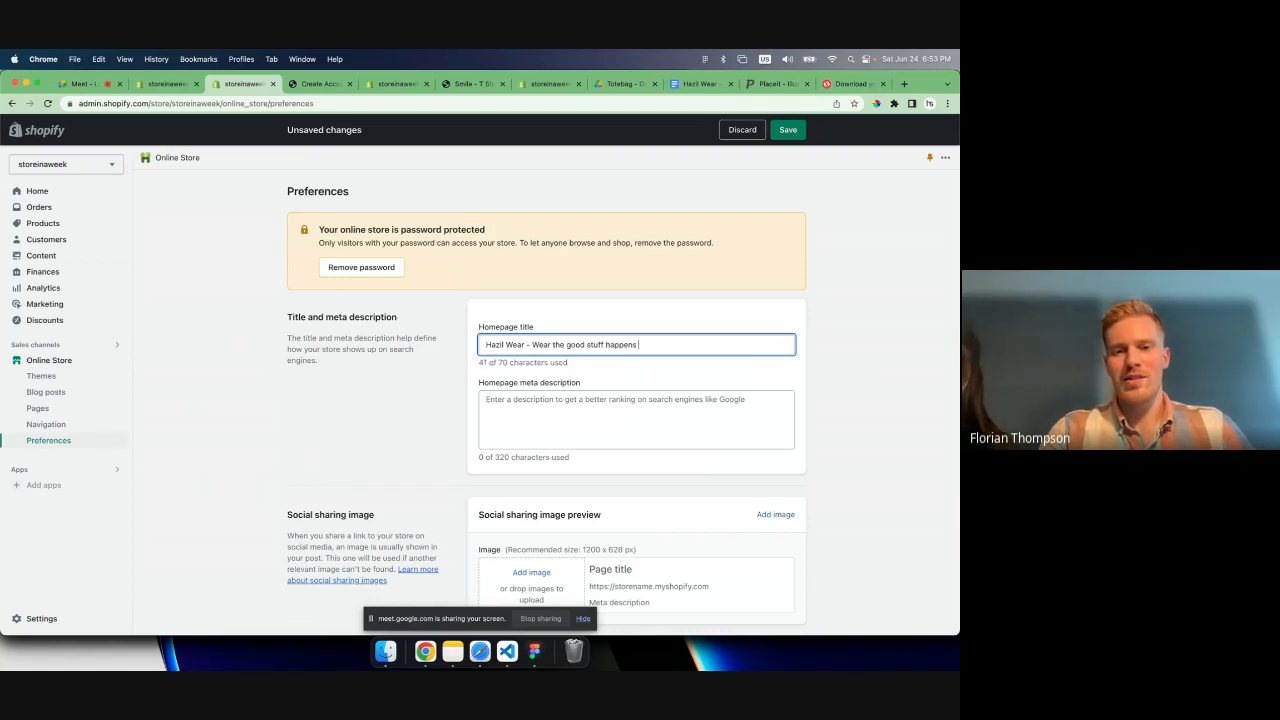
key("BackSpace")
key("Tab")
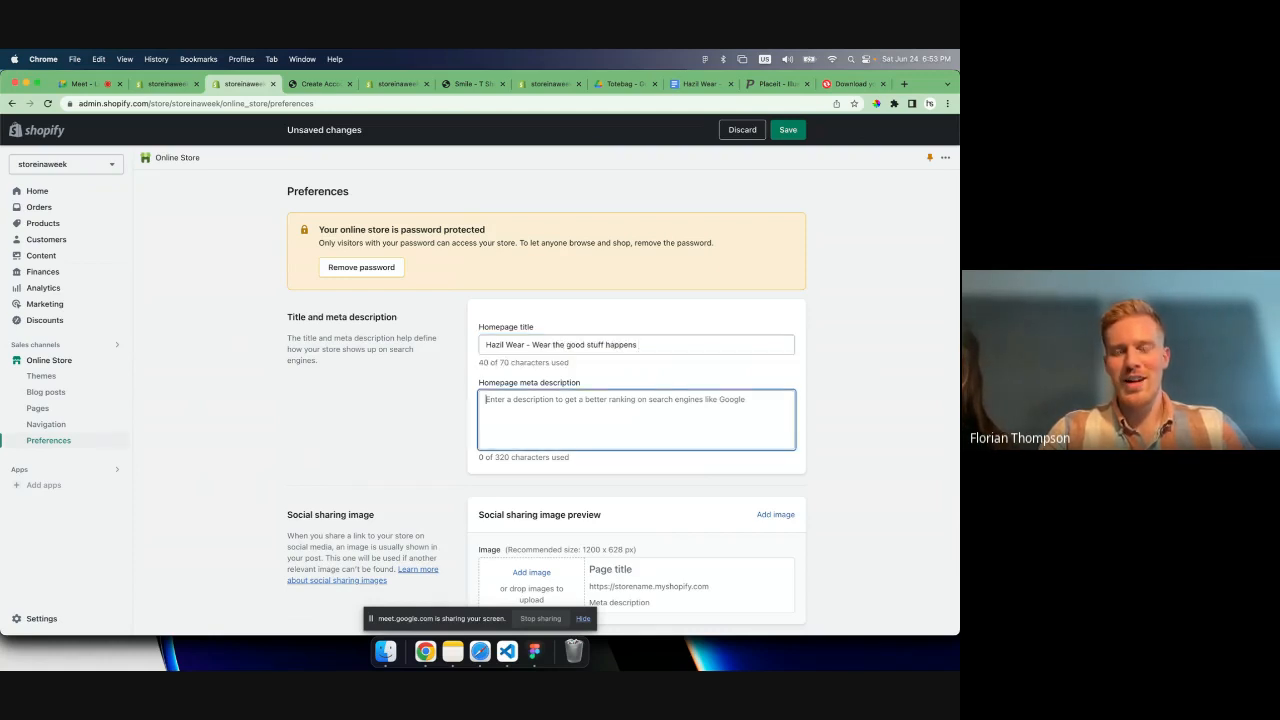
- Add hazilwear-totebag-we-are-all-wonderful-secondary.webp from Downloads as the social sharing image, previewing it before uploading
scroll(439, 453, "down", 1)
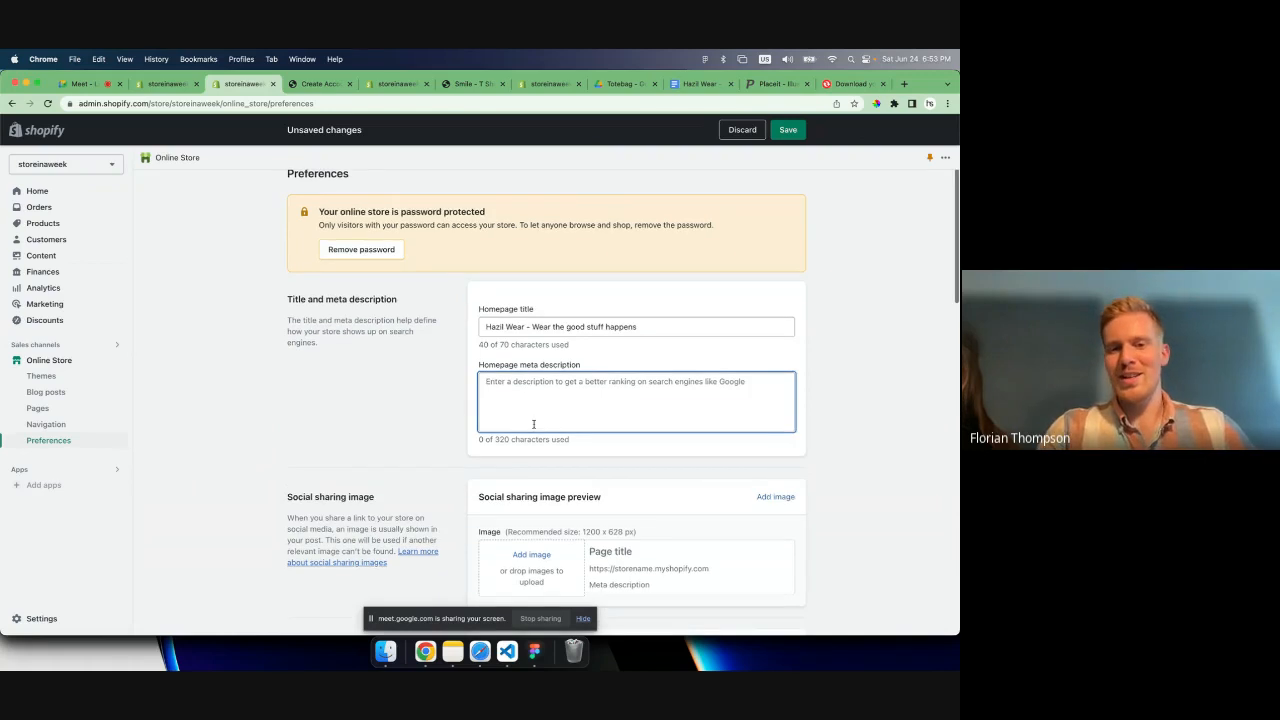
scroll(548, 402, "down", 1)
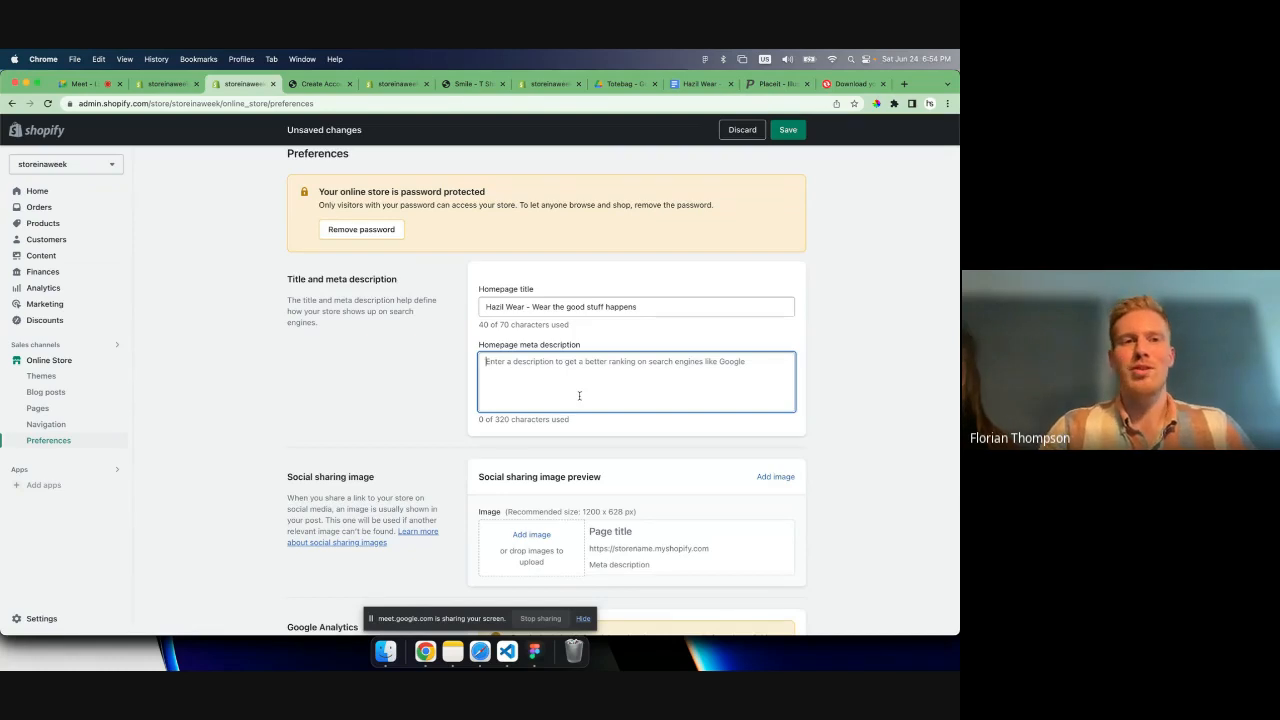
scroll(579, 396, "down", 1)
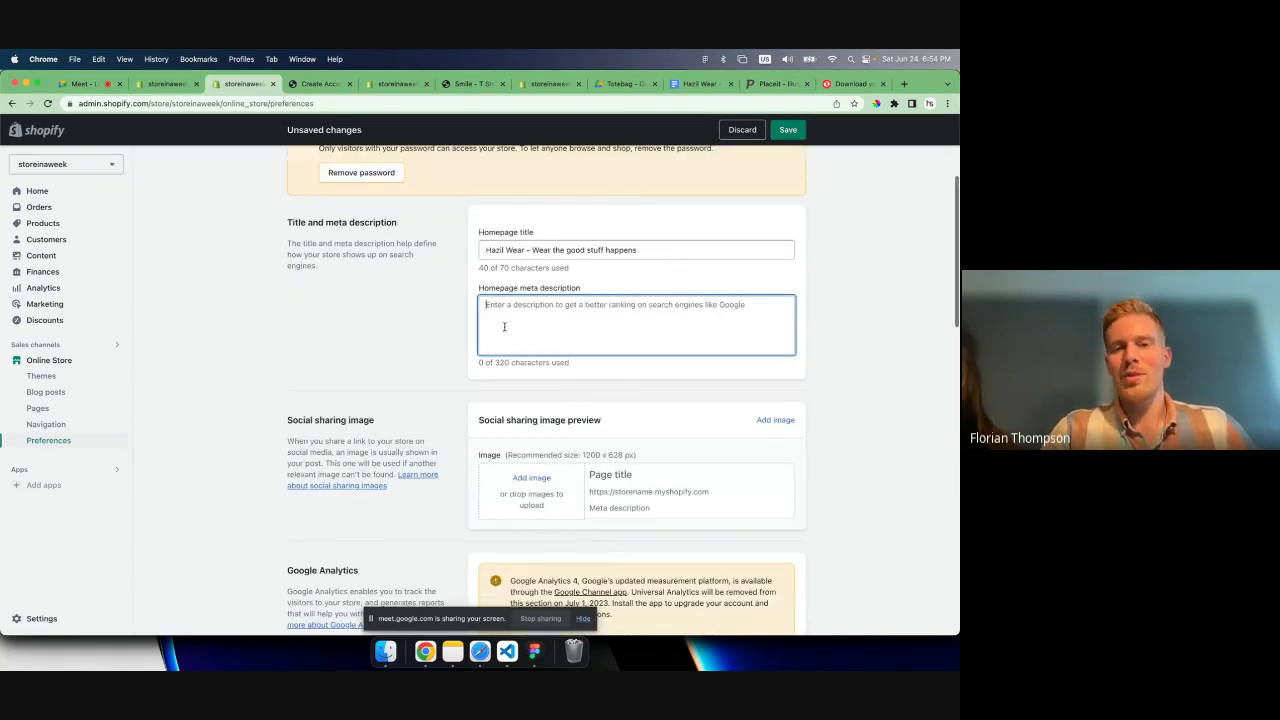
scroll(504, 326, "up", 2)
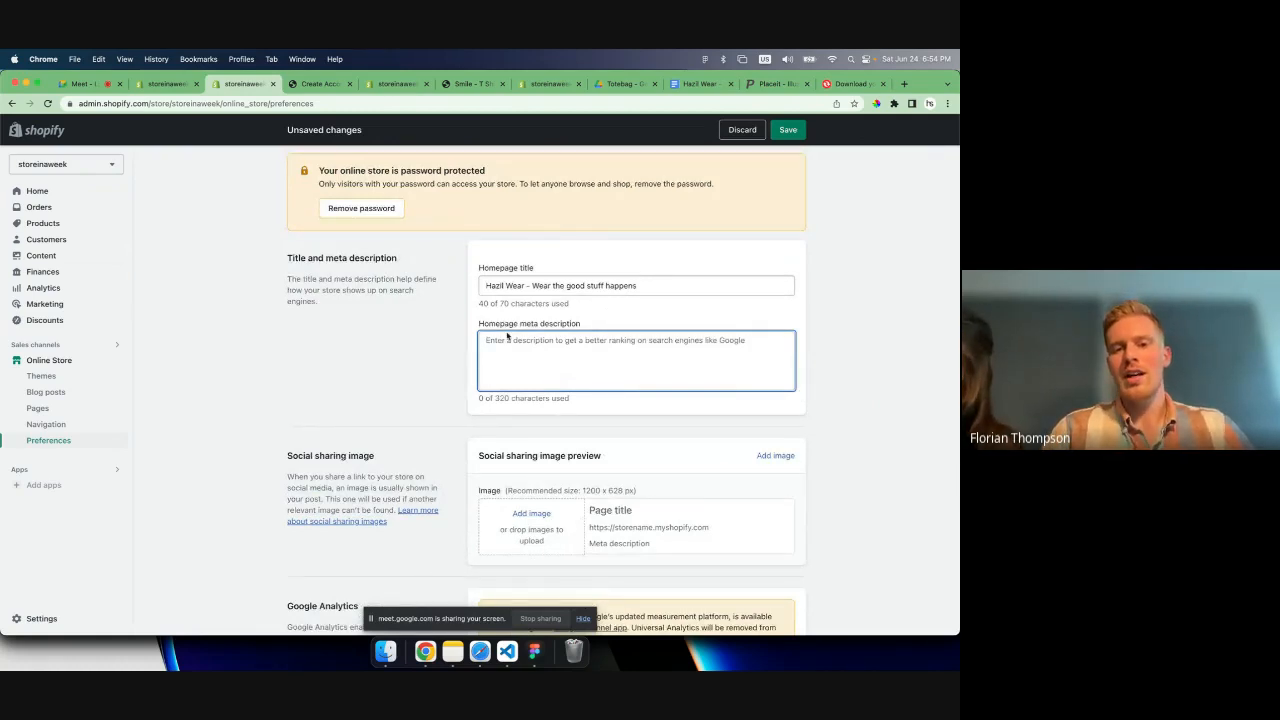
scroll(517, 376, "down", 1)
left_click(531, 497)
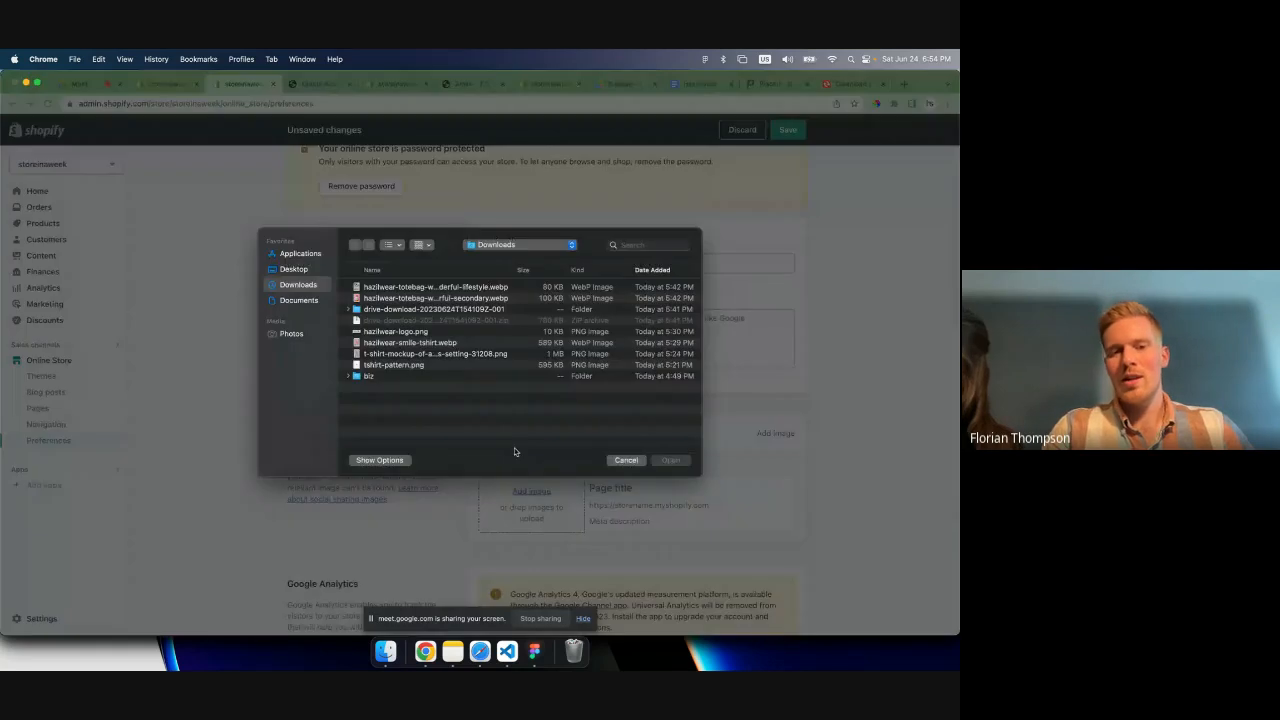
left_click(403, 293)
key("space")
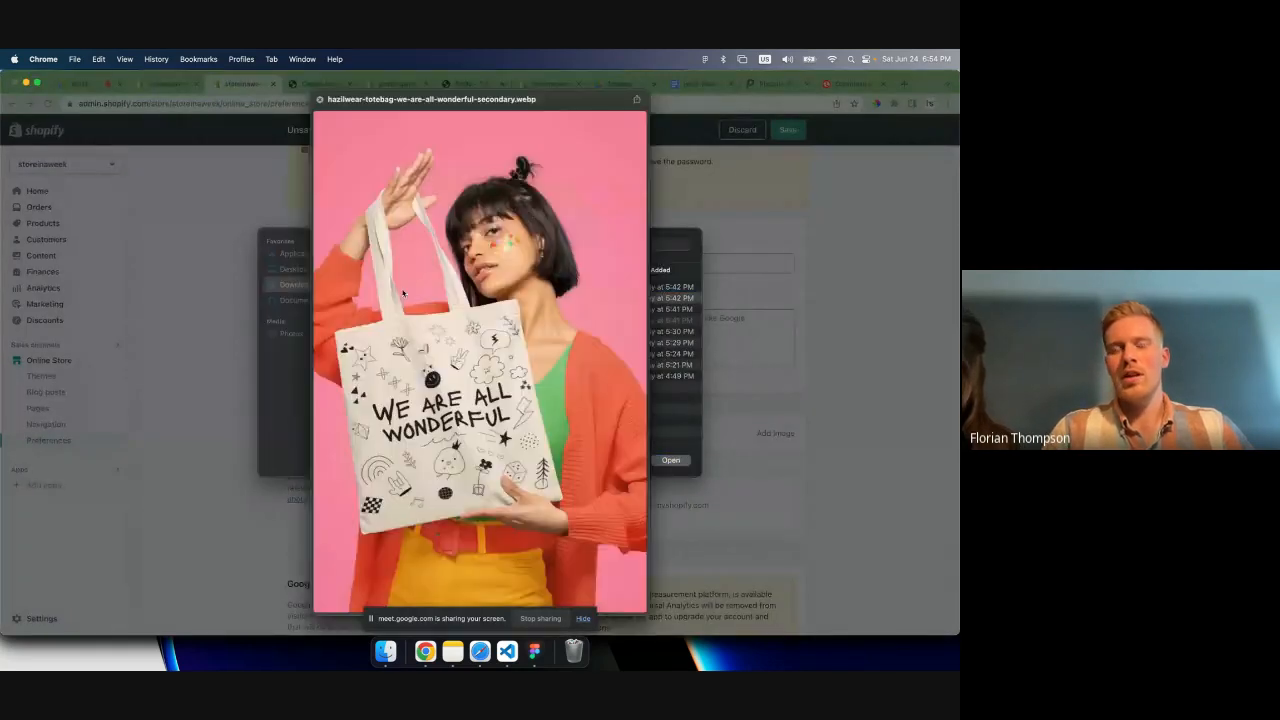
key("Return")
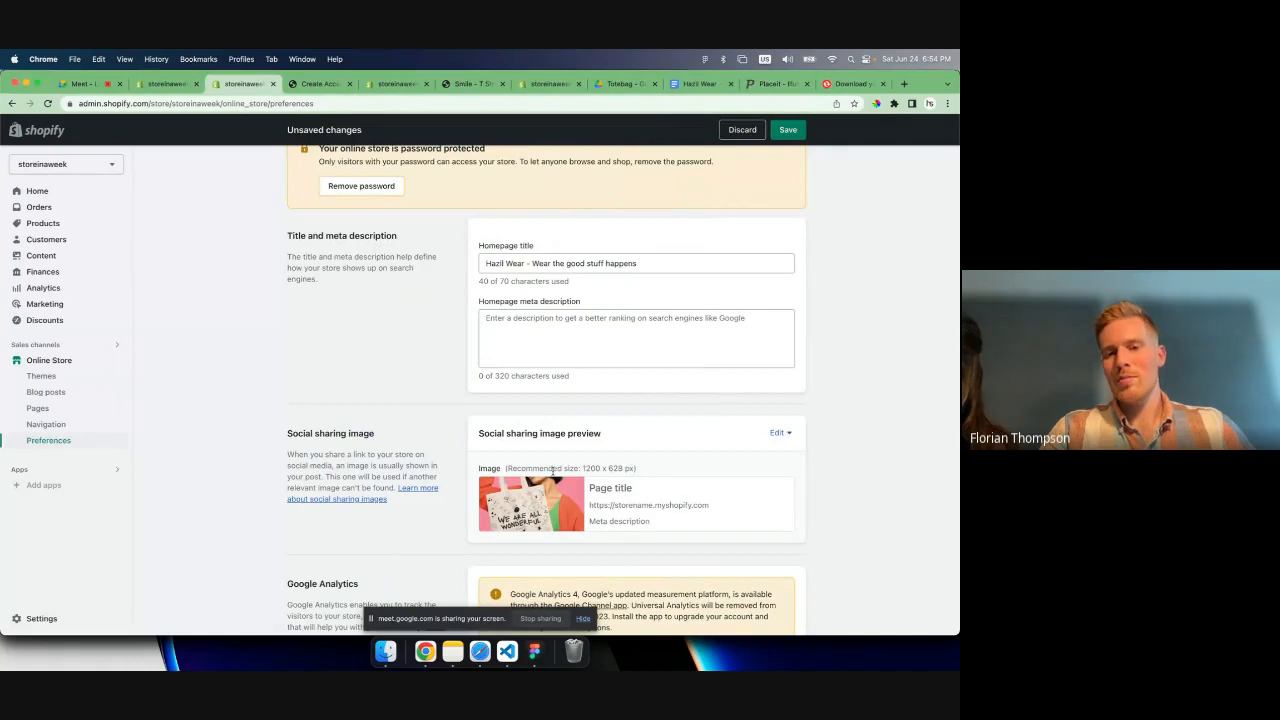
- Highlight the recommended social sharing image size and save the preferences
left_click_drag(582, 466, 620, 467)
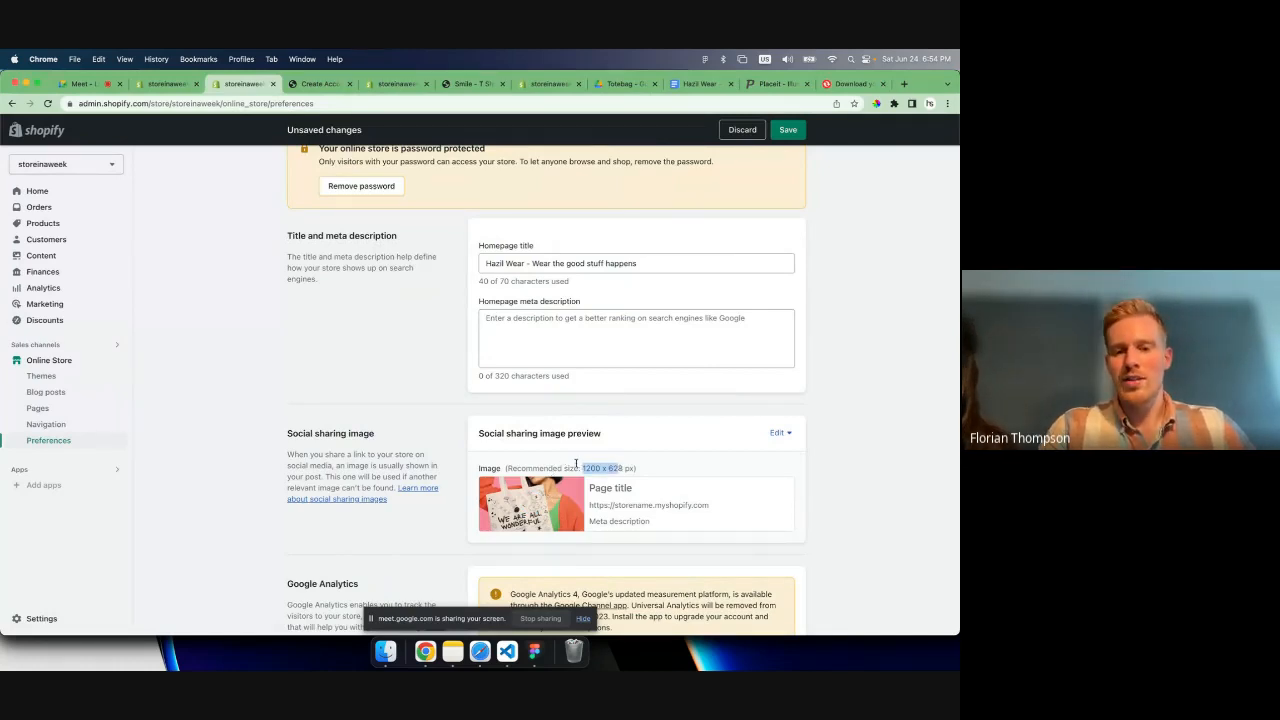
left_click(583, 468)
left_click_drag(583, 468, 622, 468)
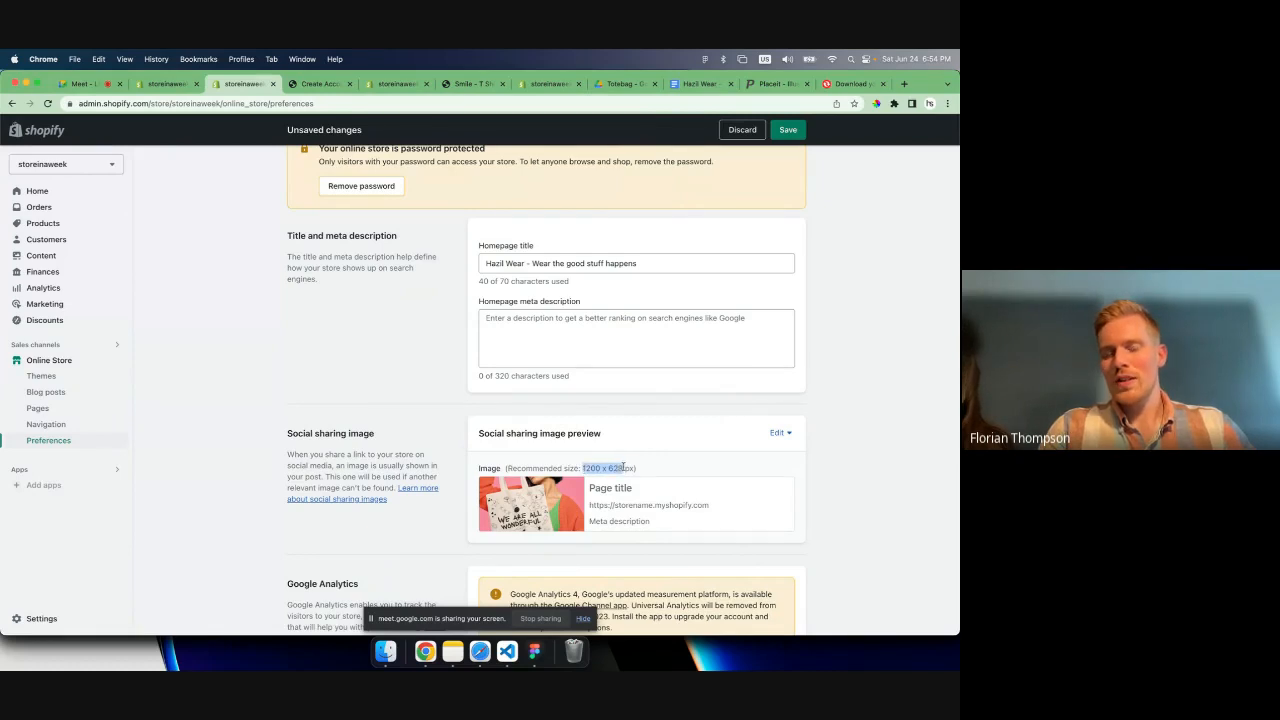
scroll(560, 470, "down", 1)
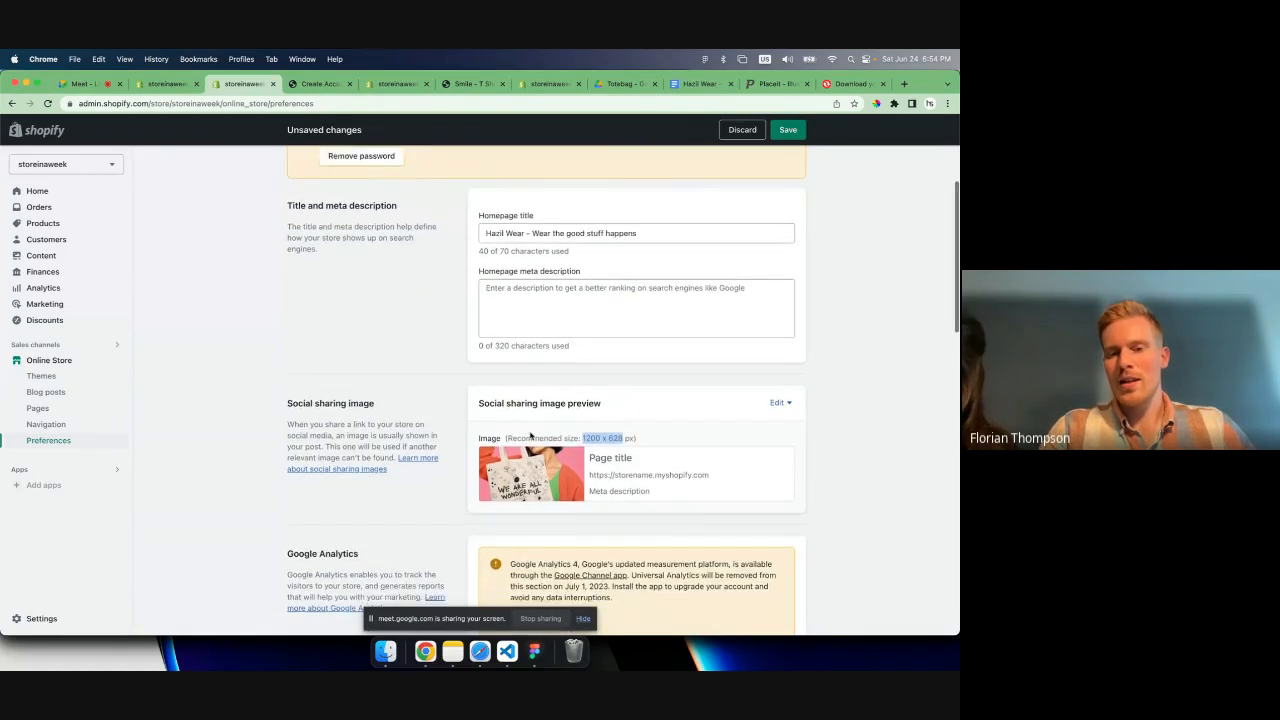
scroll(654, 390, "down", 3)
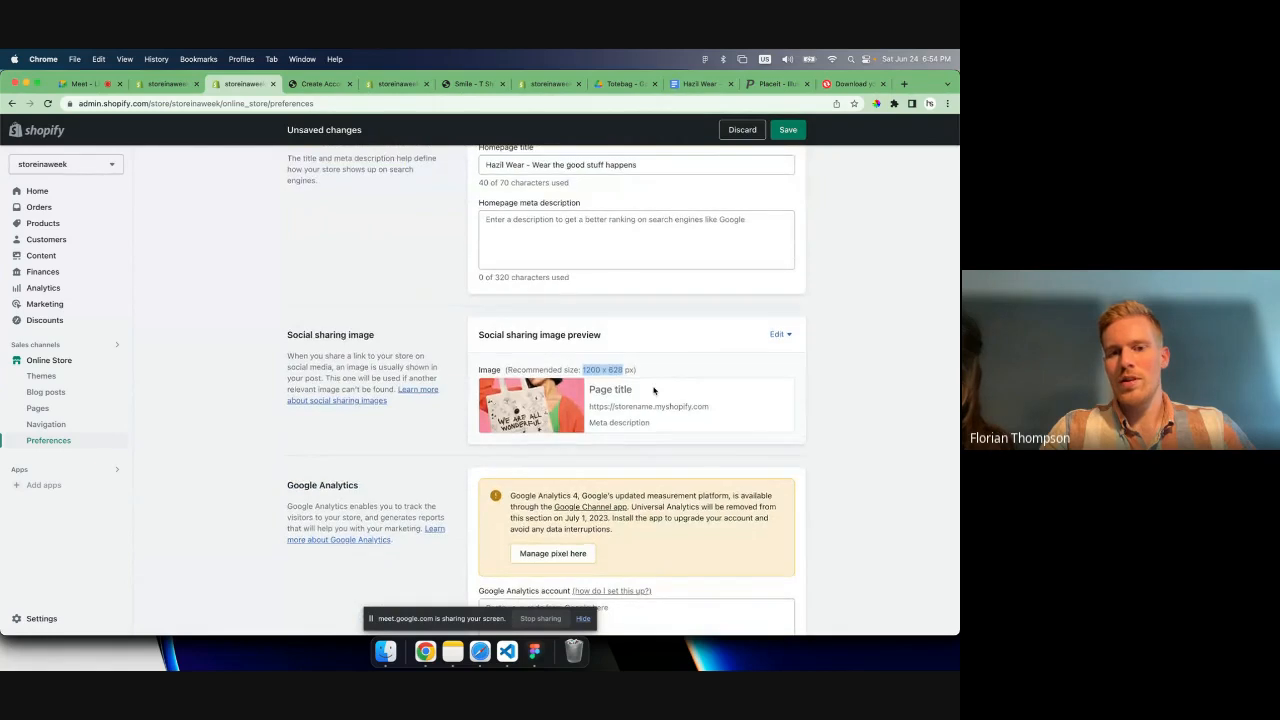
scroll(654, 390, "down", 7)
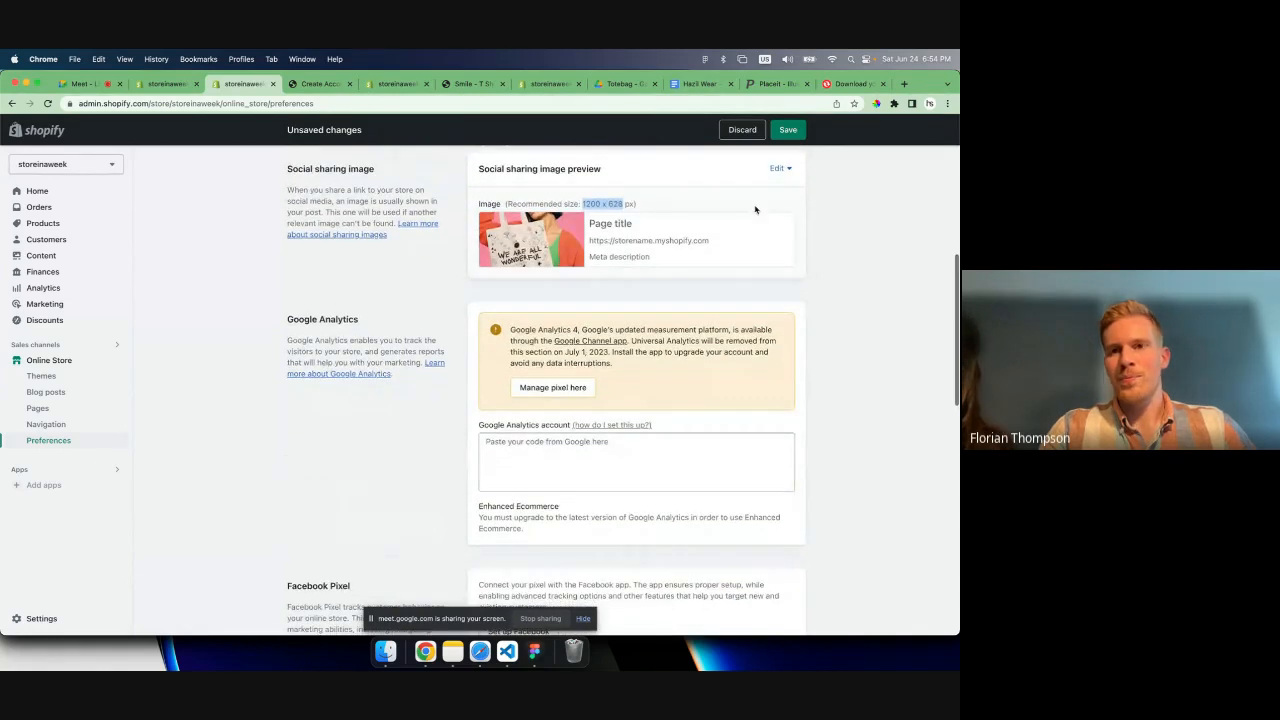
left_click(788, 129)
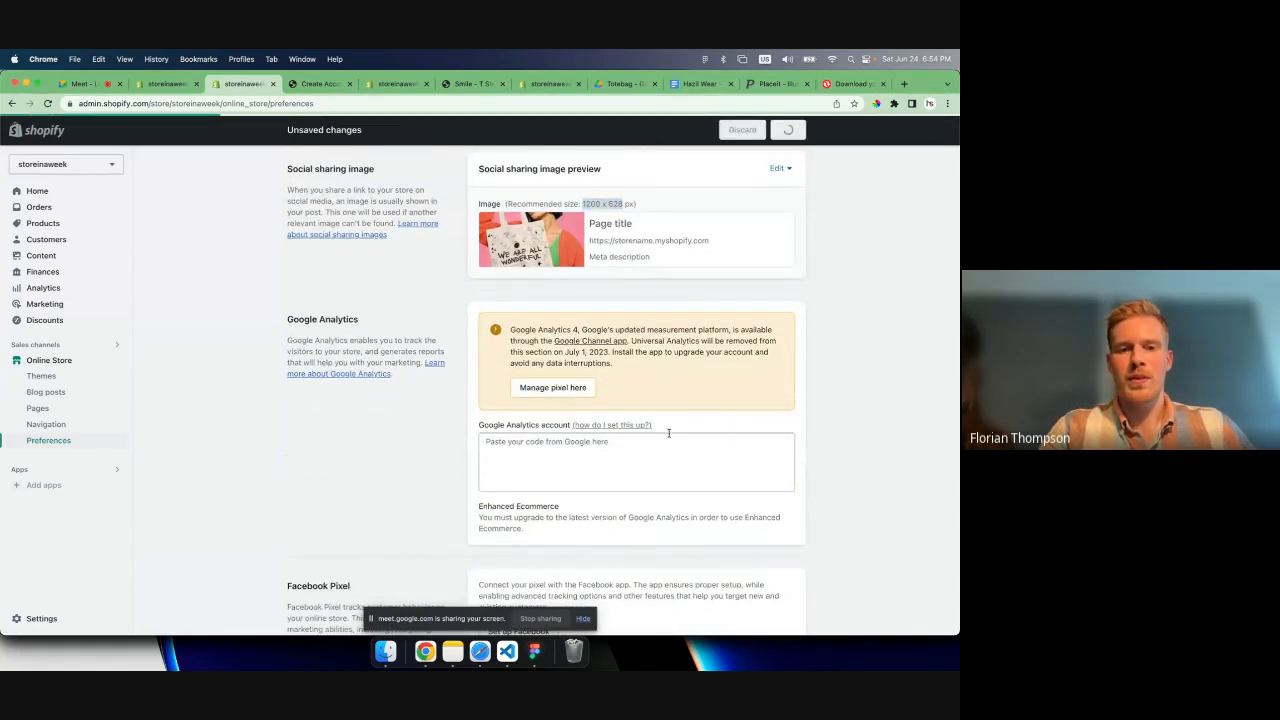
- Examine the Google Analytics, Facebook Pixel and customer privacy sections of the store preferences
scroll(634, 357, "down", 1)
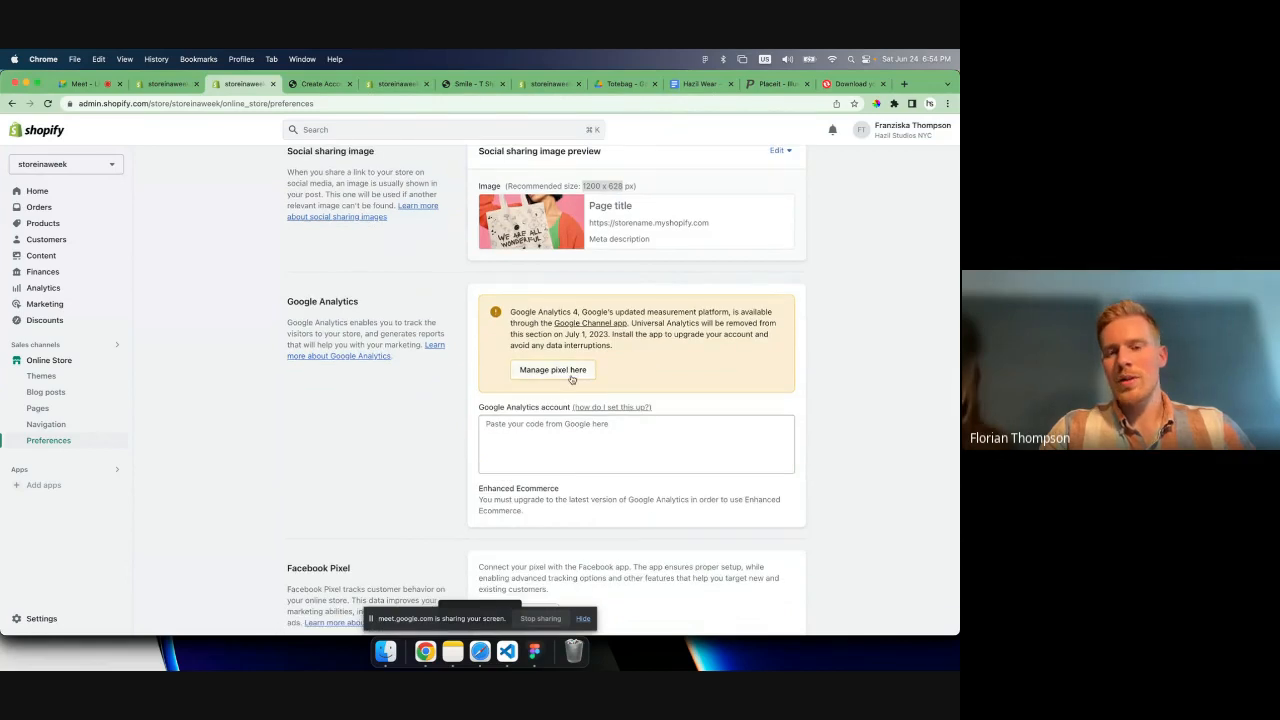
scroll(660, 420, "down", 1)
left_click(651, 446)
scroll(651, 446, "down", 1)
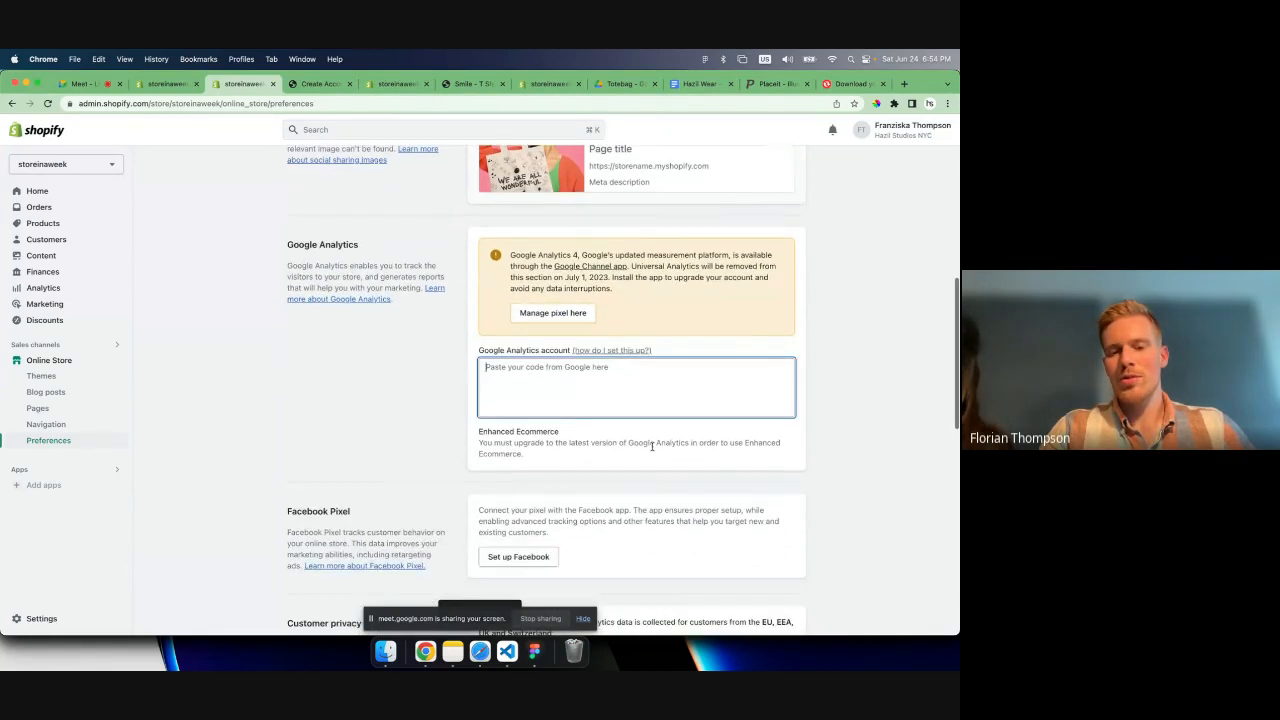
scroll(651, 446, "down", 1)
scroll(651, 448, "down", 2)
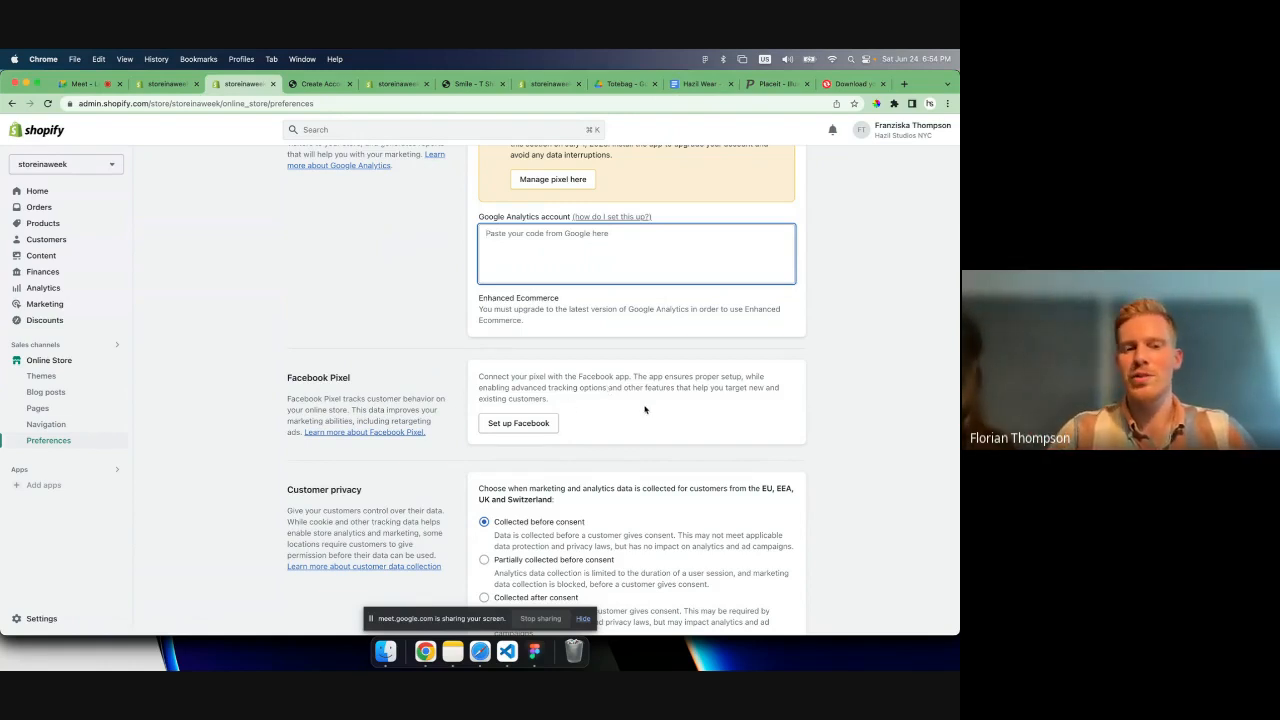
scroll(645, 410, "down", 2)
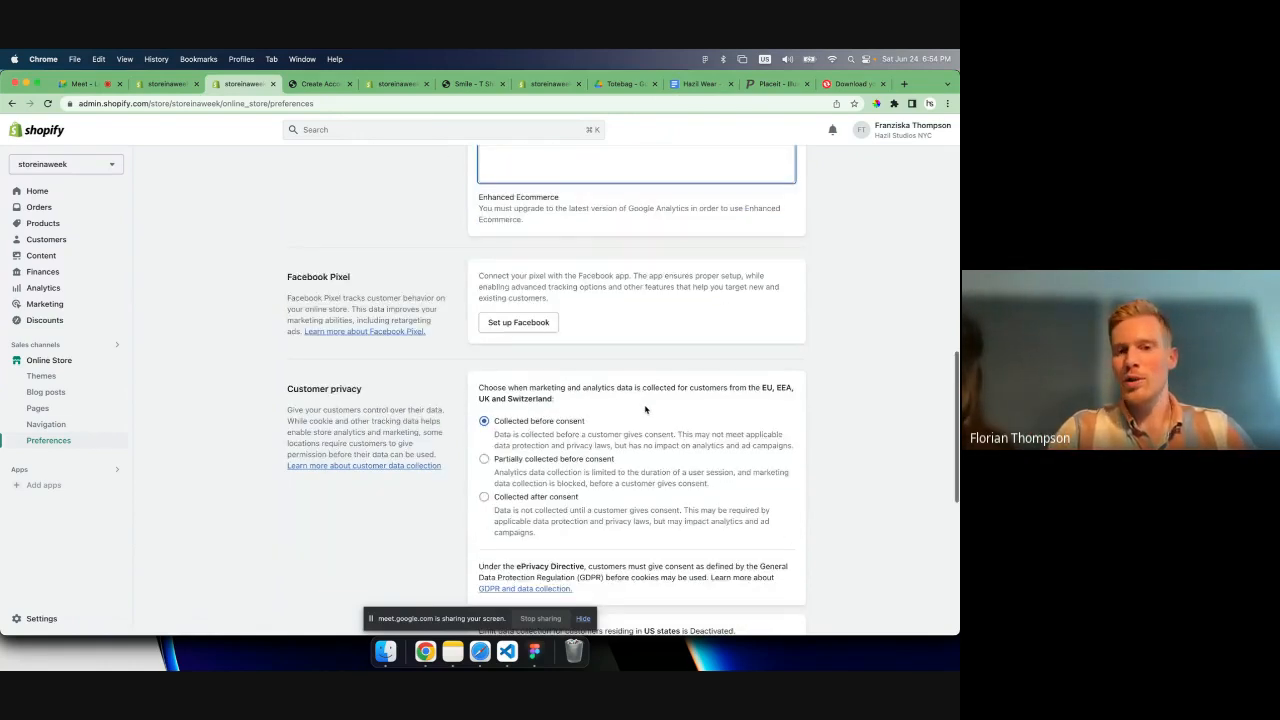
scroll(631, 337, "down", 5)
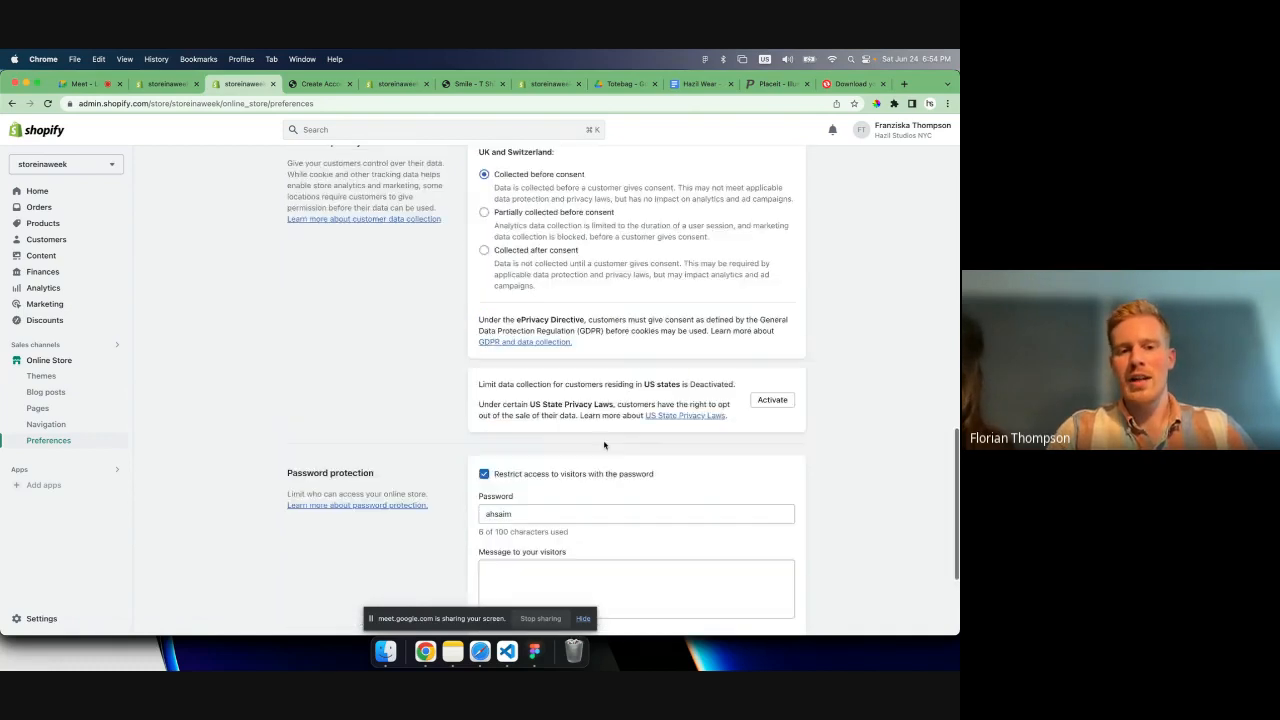
- Turn off the password restriction for store visitors and save the preferences
scroll(594, 408, "down", 3)
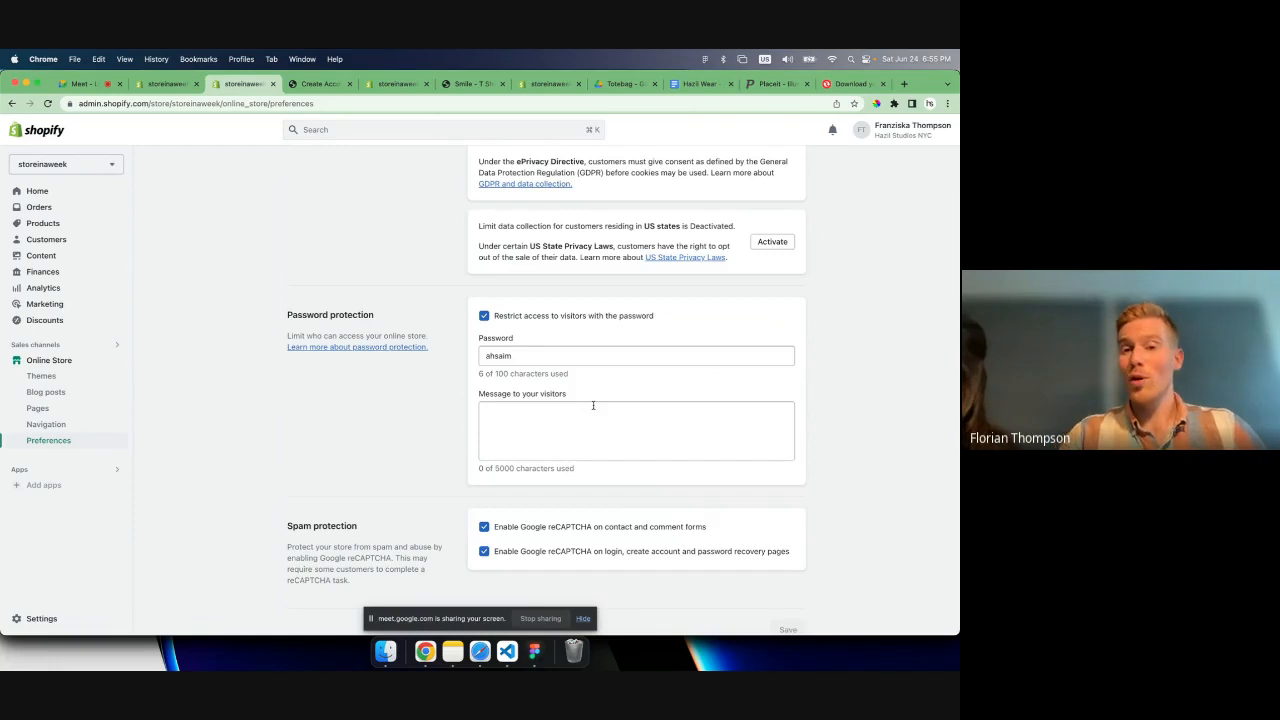
left_click(483, 317)
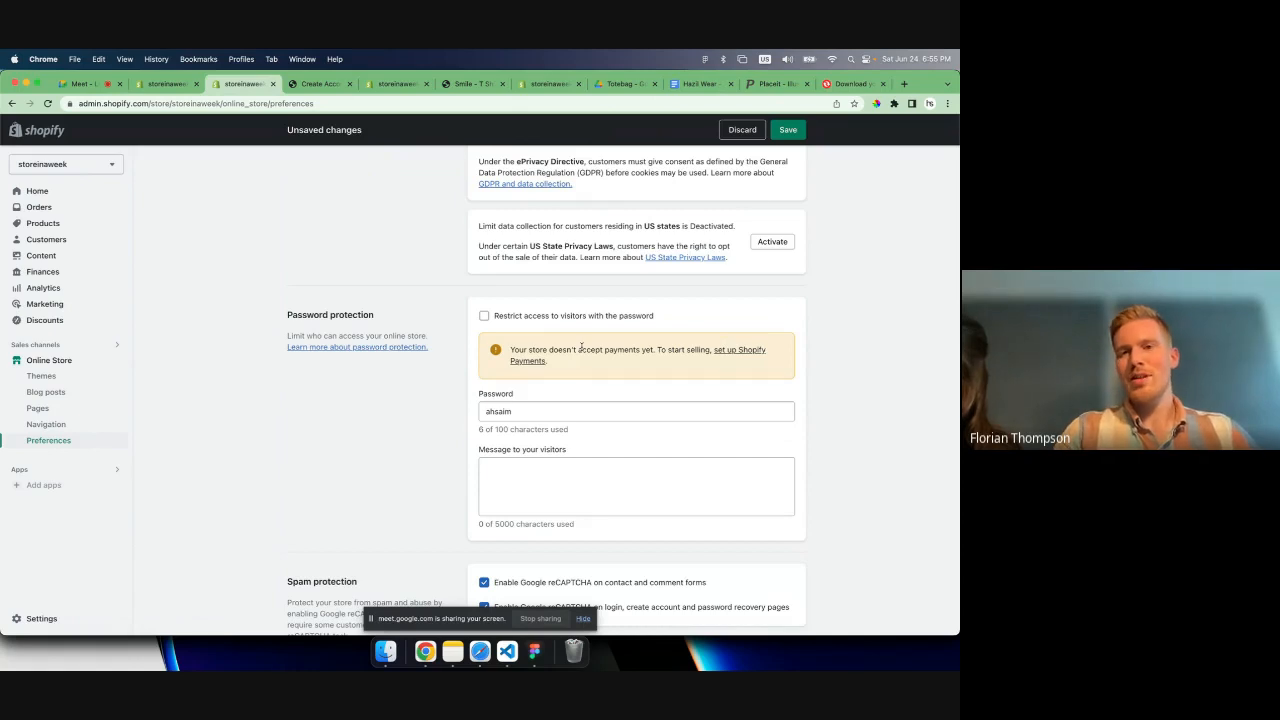
left_click(787, 129)
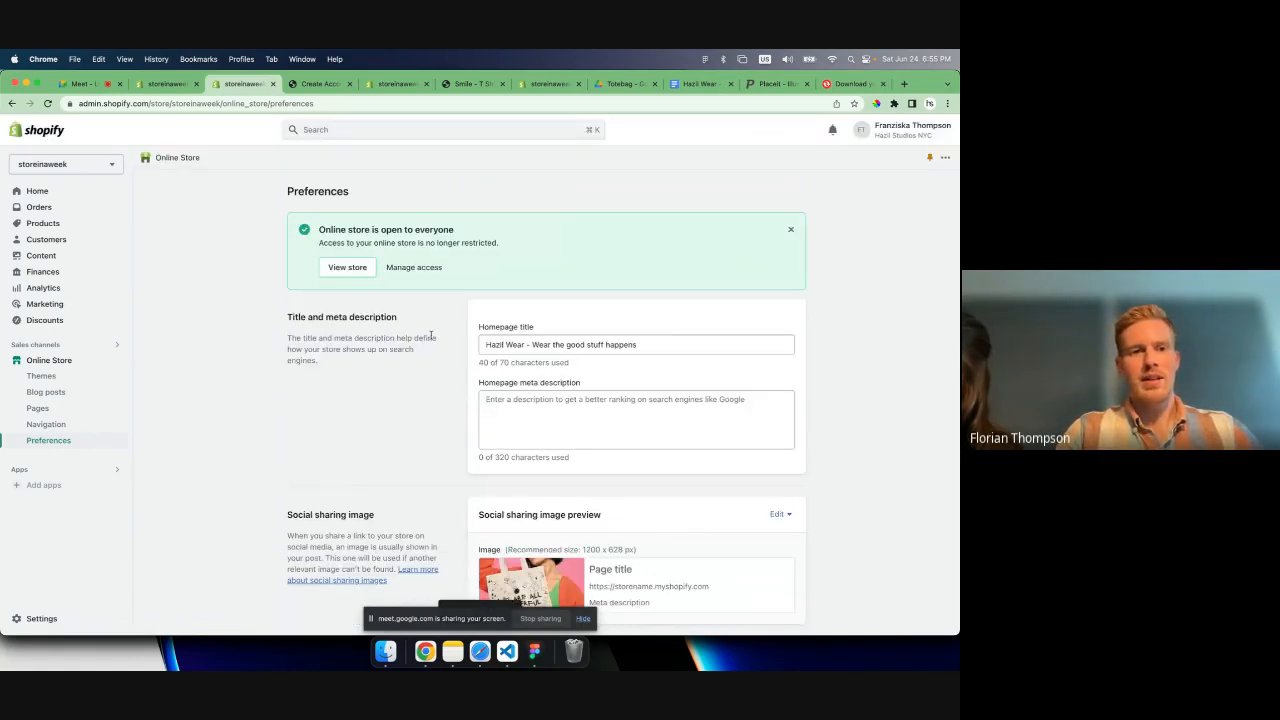
- View the live online store, check its web address and look through the homepage down to the footer
left_click(350, 267)
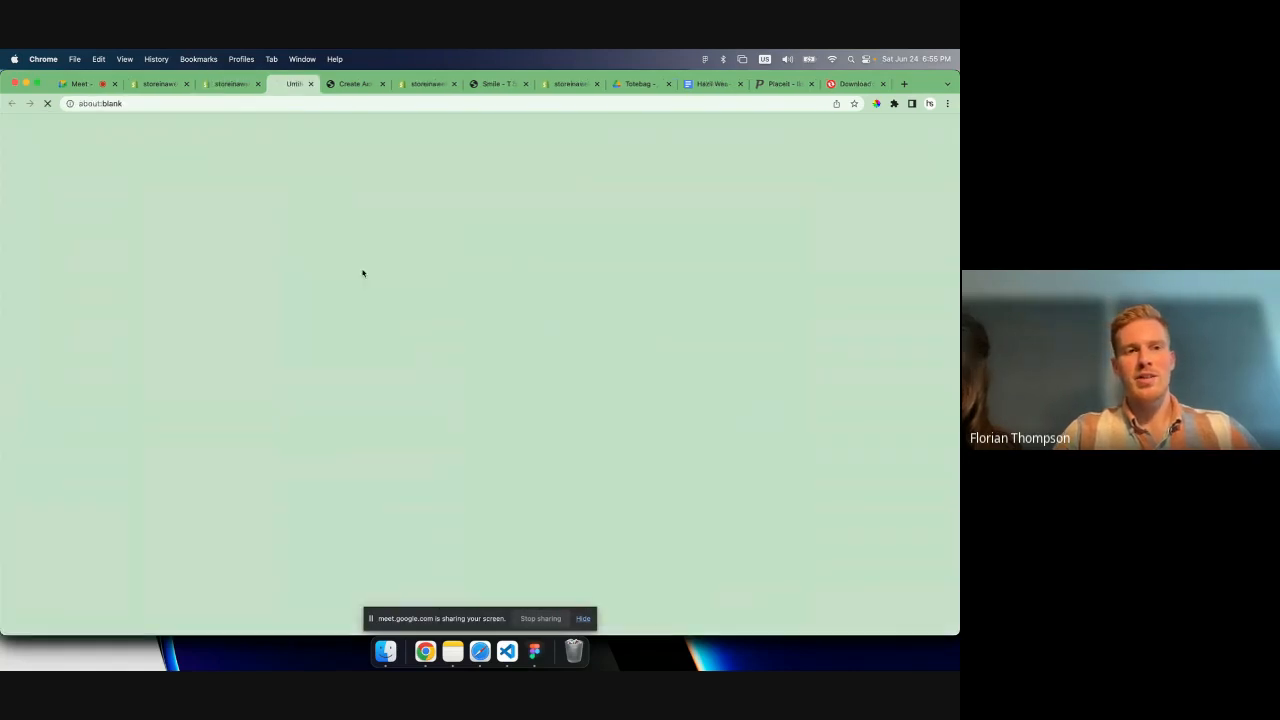
left_click(214, 105)
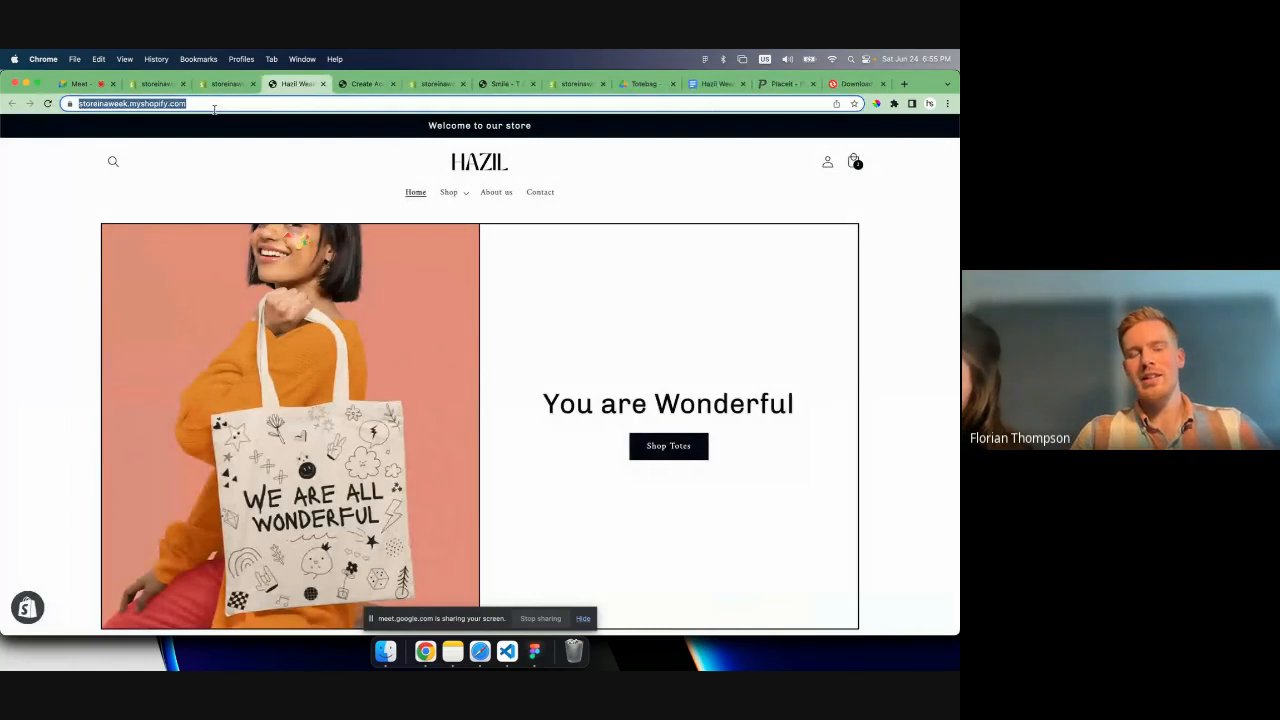
left_click(214, 105)
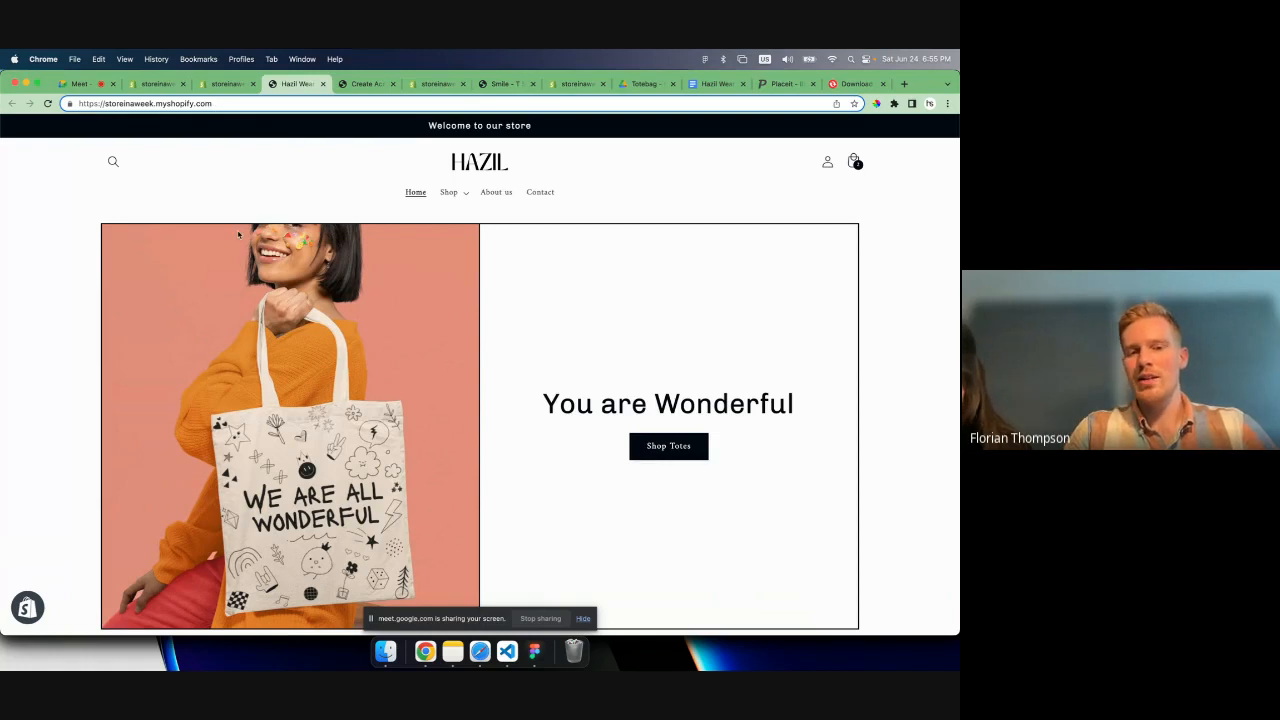
scroll(238, 234, "down", 15)
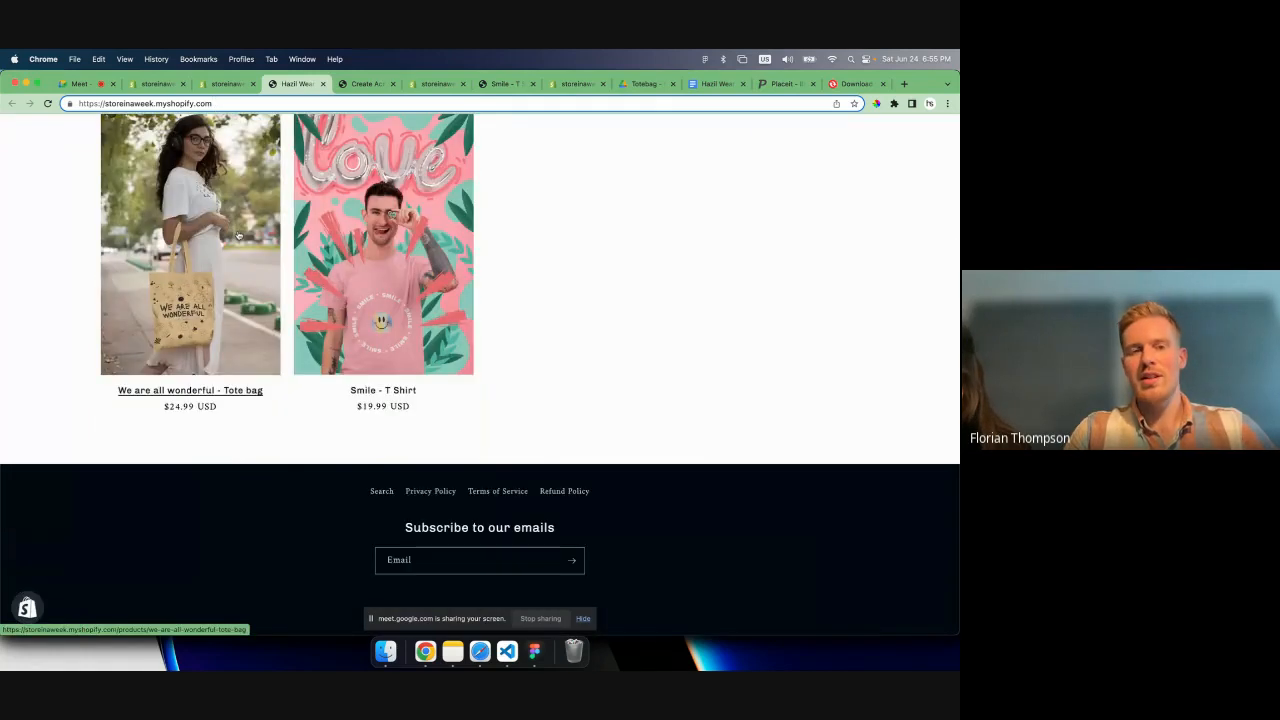
- Open the "We are all wonderful - Tote bag" product in the live storefront and proceed to the checkout with it
scroll(238, 234, "up", 15)
scroll(500, 400, "down", 1)
left_click(652, 428)
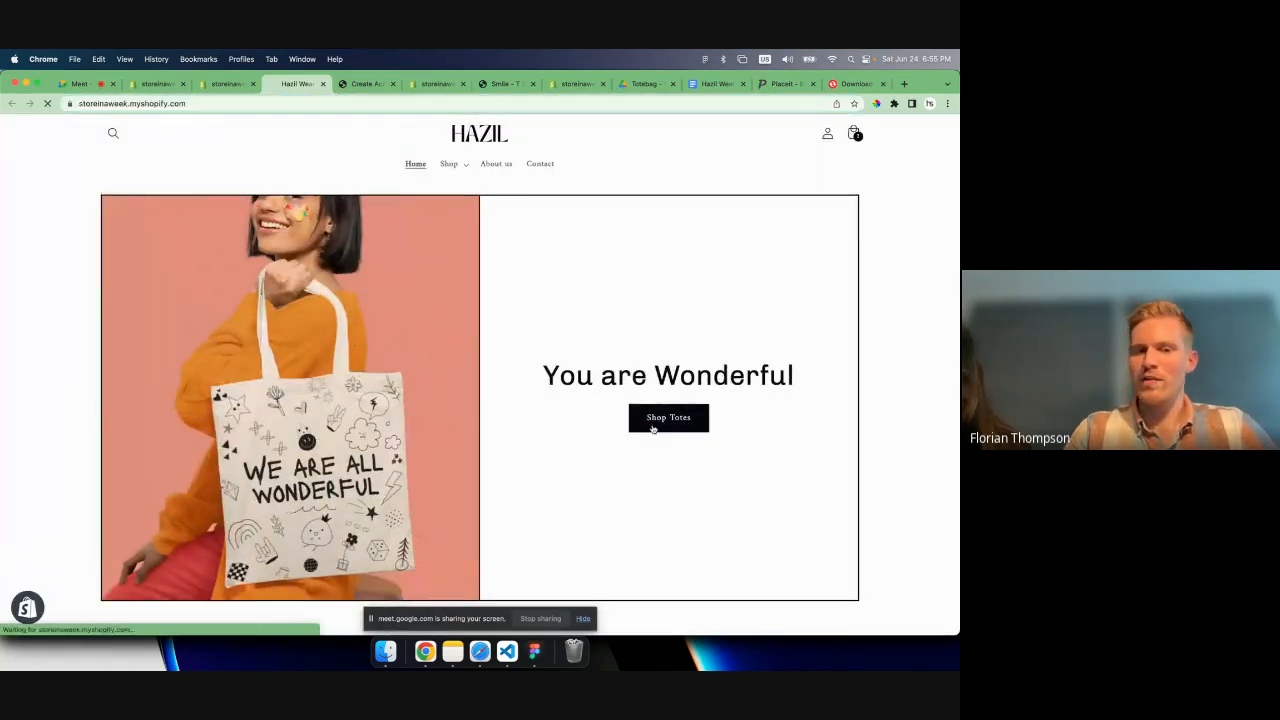
left_click(237, 427)
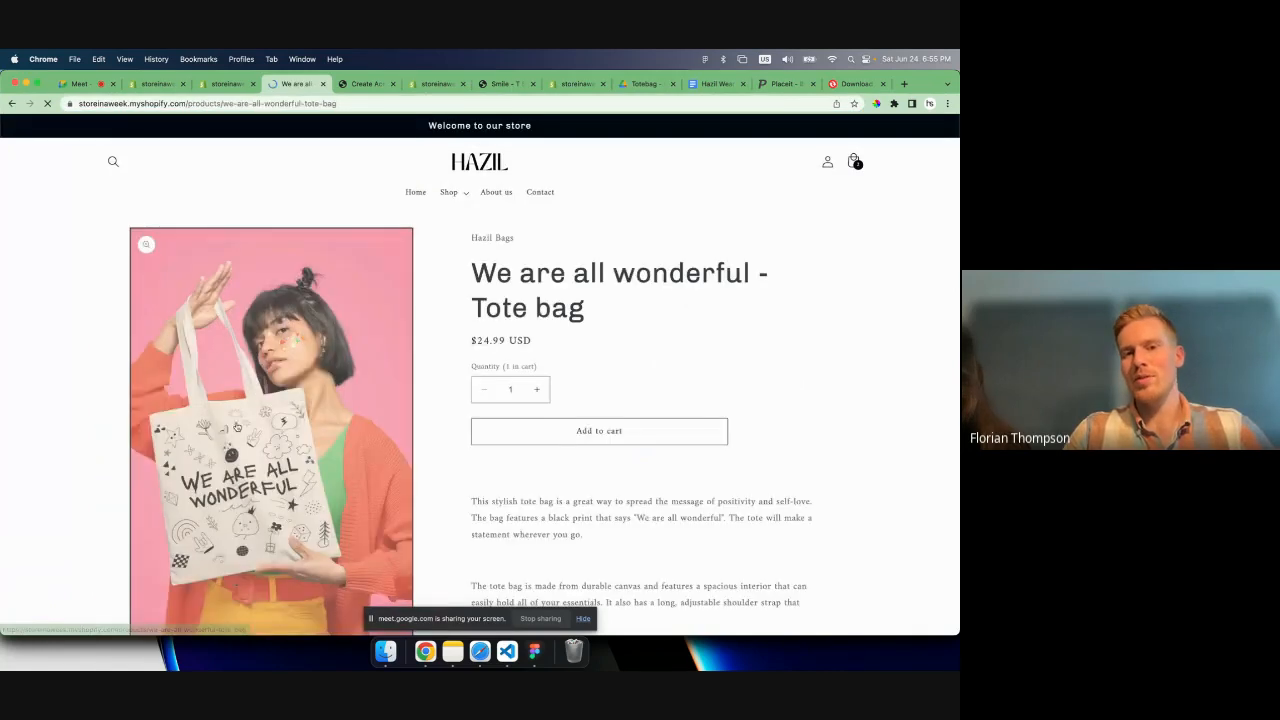
scroll(238, 427, "down", 1)
left_click(561, 441)
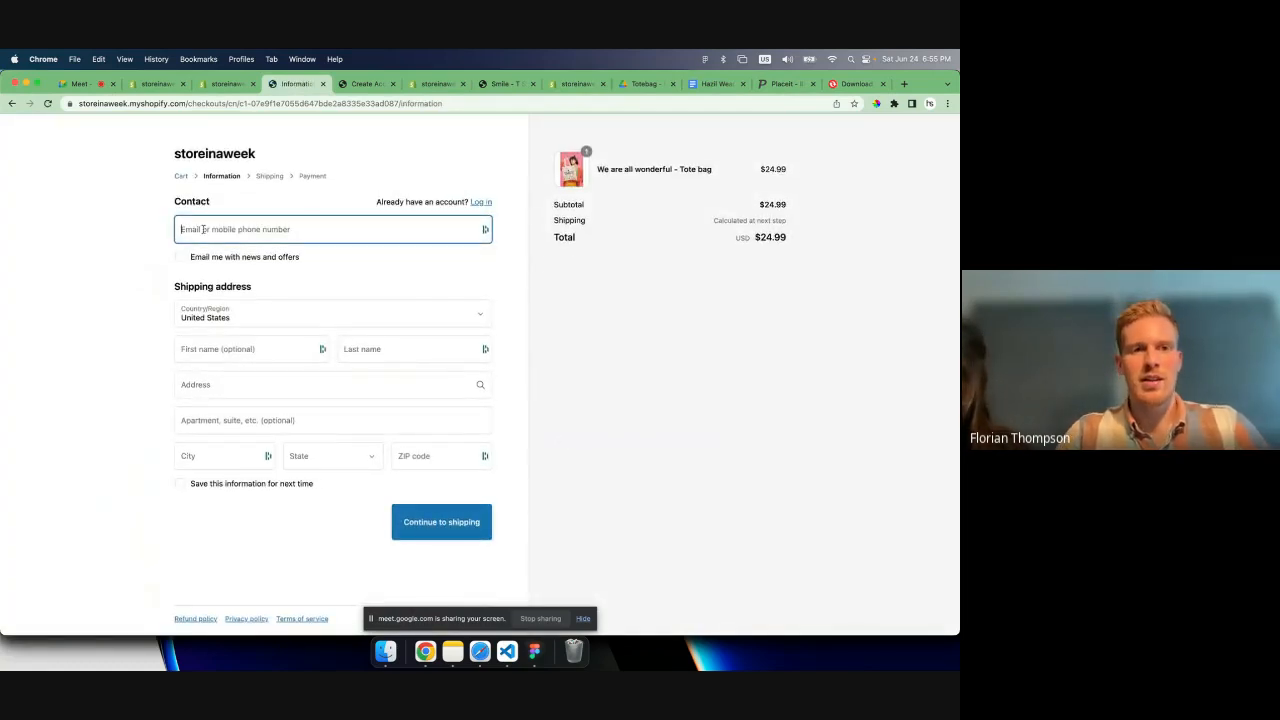
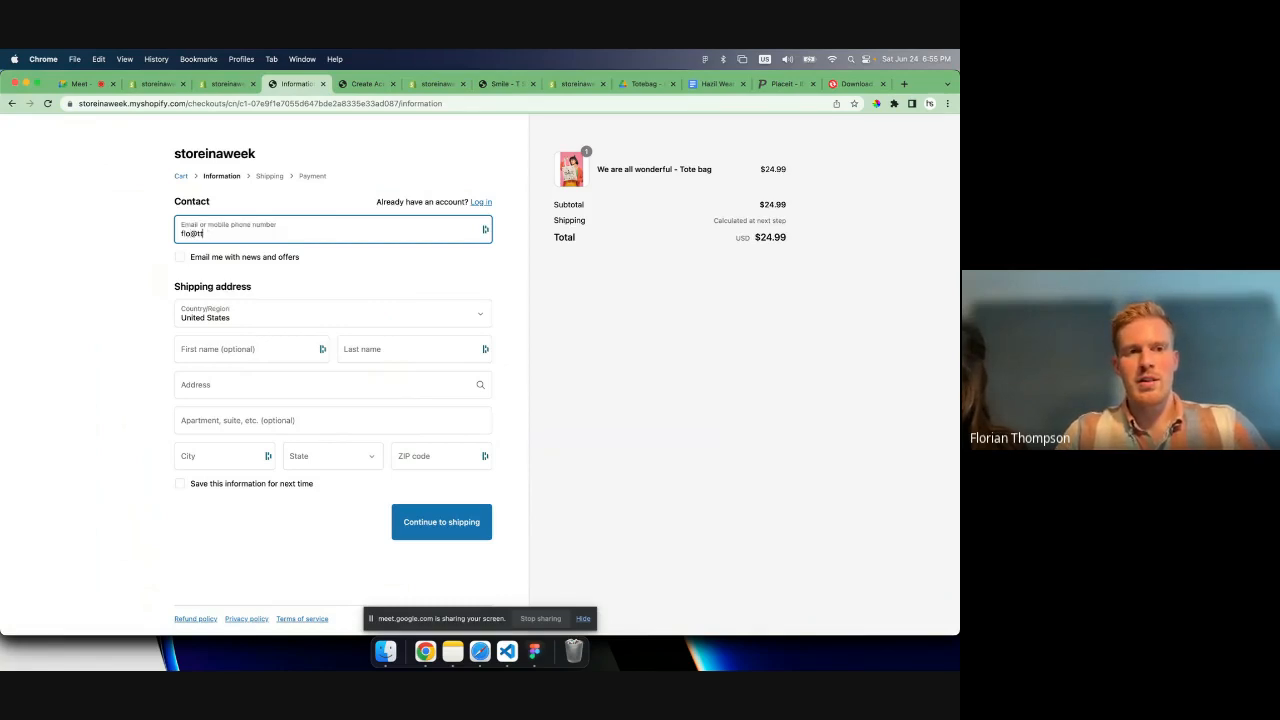
- Fill in the customer's e-mail, first name and last name on the checkout information page
key("Tab")
key("Tab")
key("Tab")
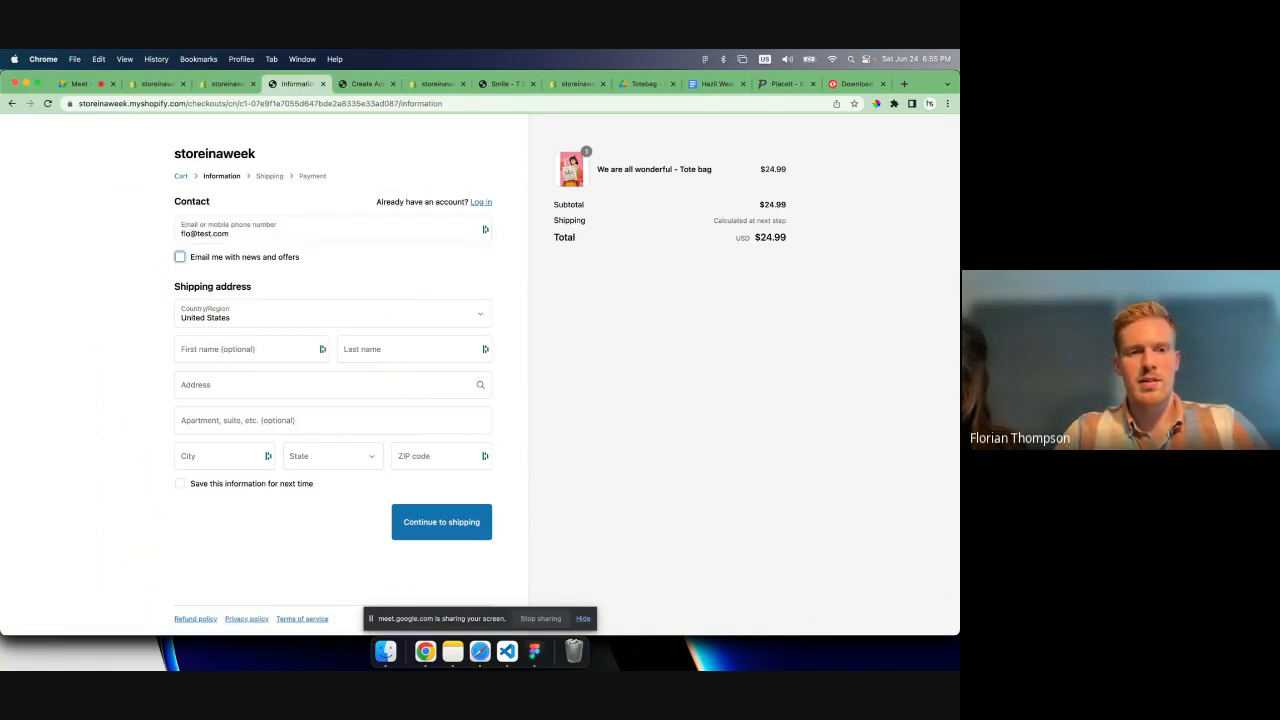
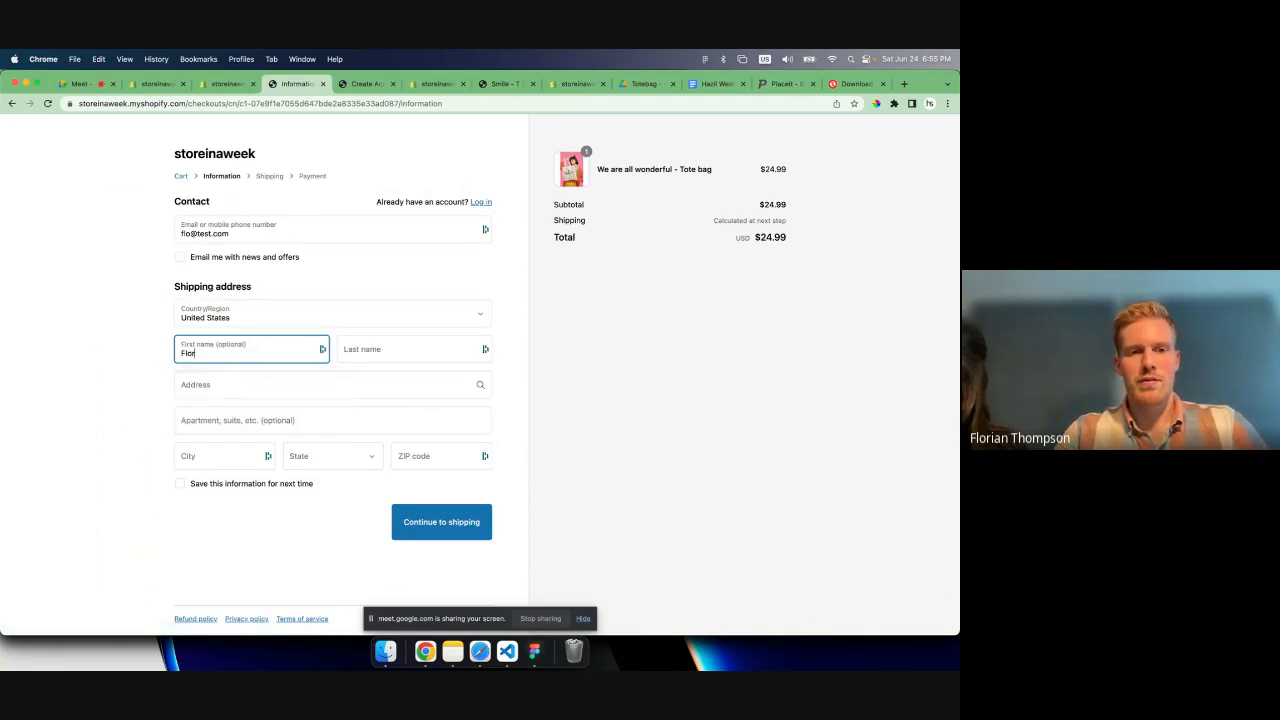
key("Tab")
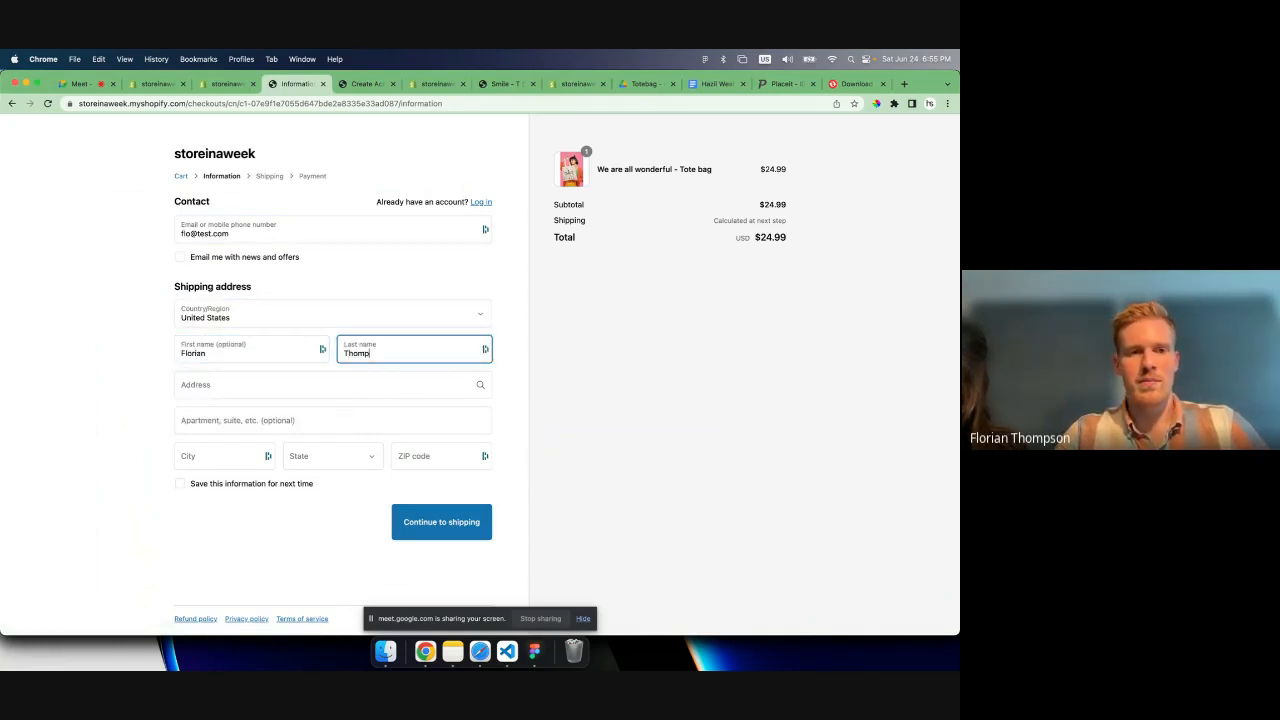
- Fill in the shipping address using an address suggestion and continue with free Economy shipping to the payment stage
key("Tab")
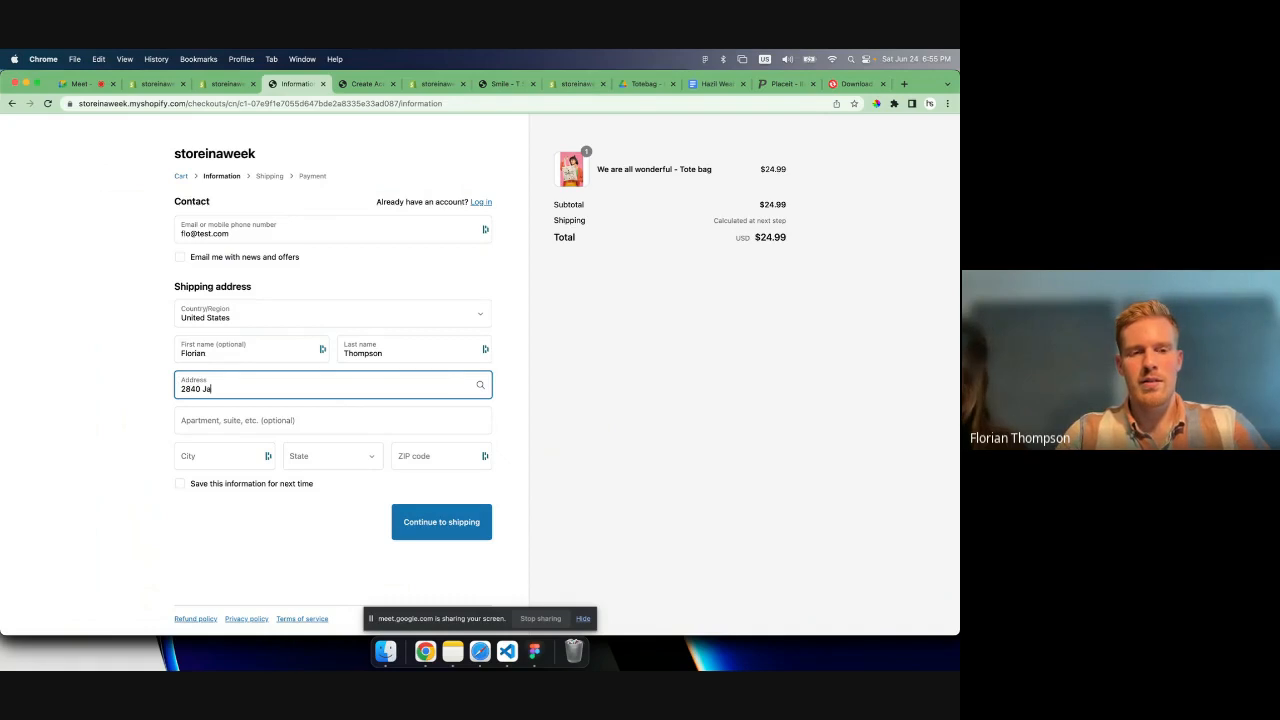
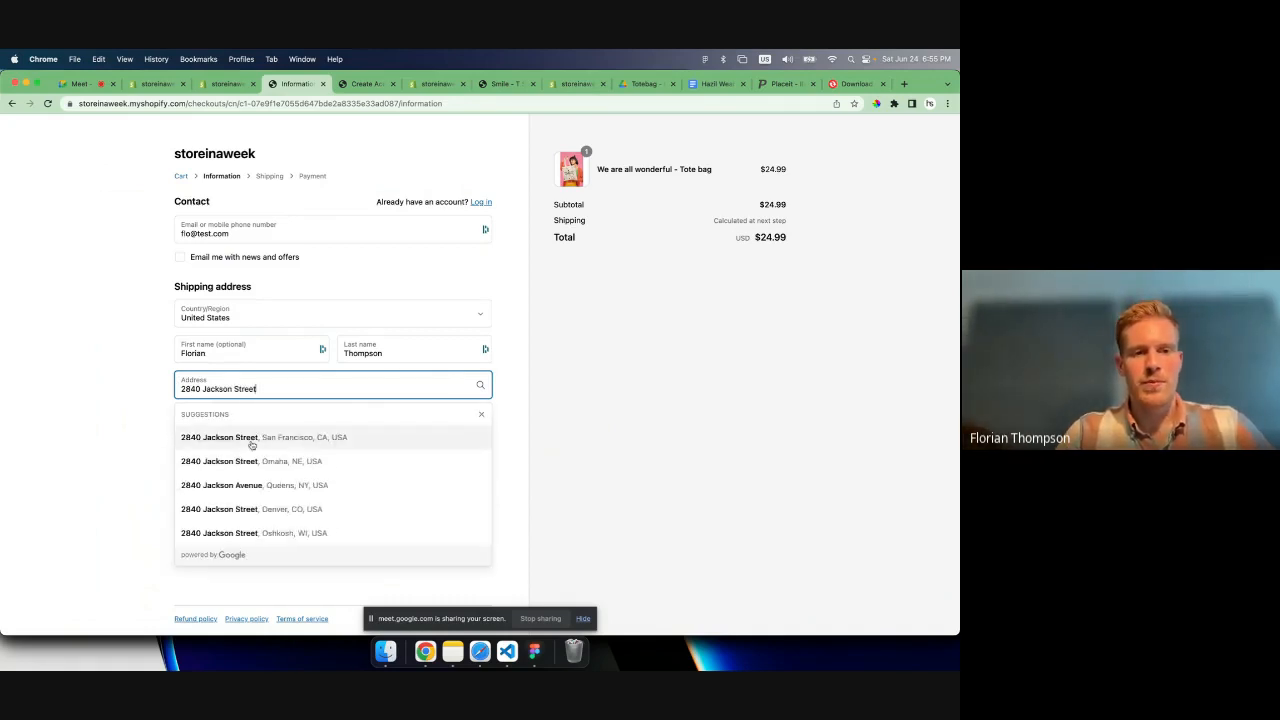
left_click(255, 440)
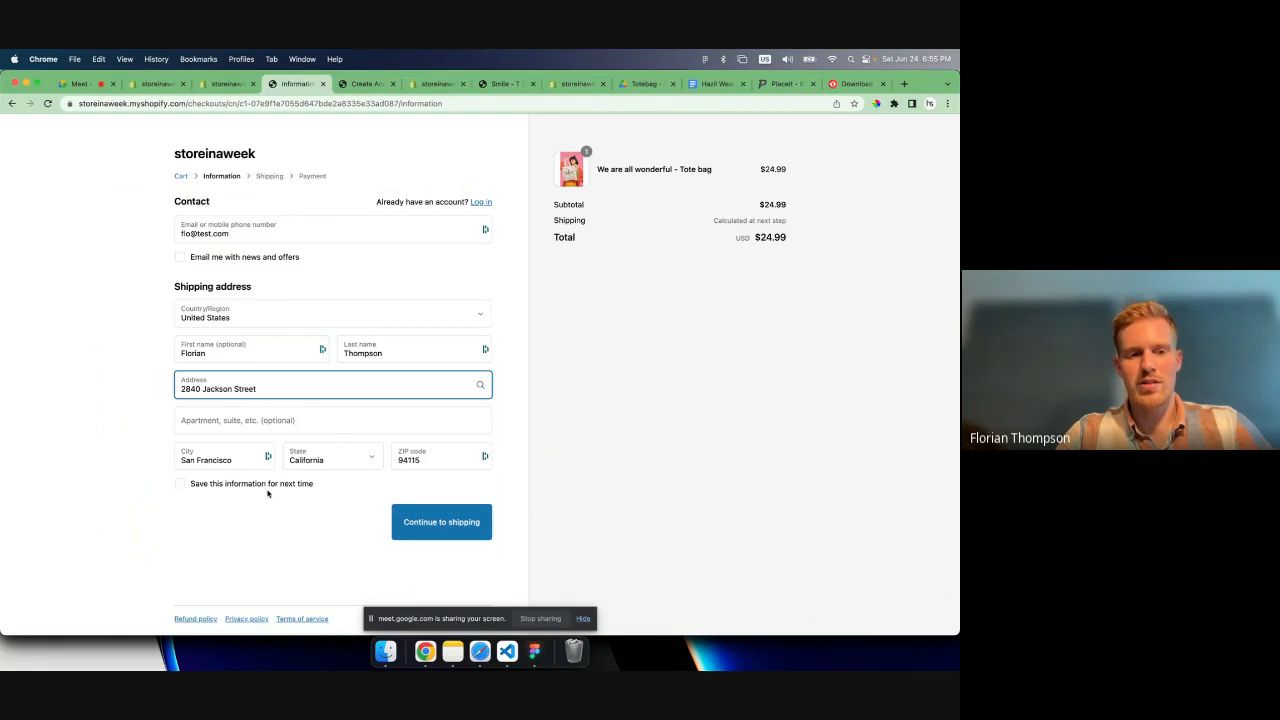
left_click(434, 517)
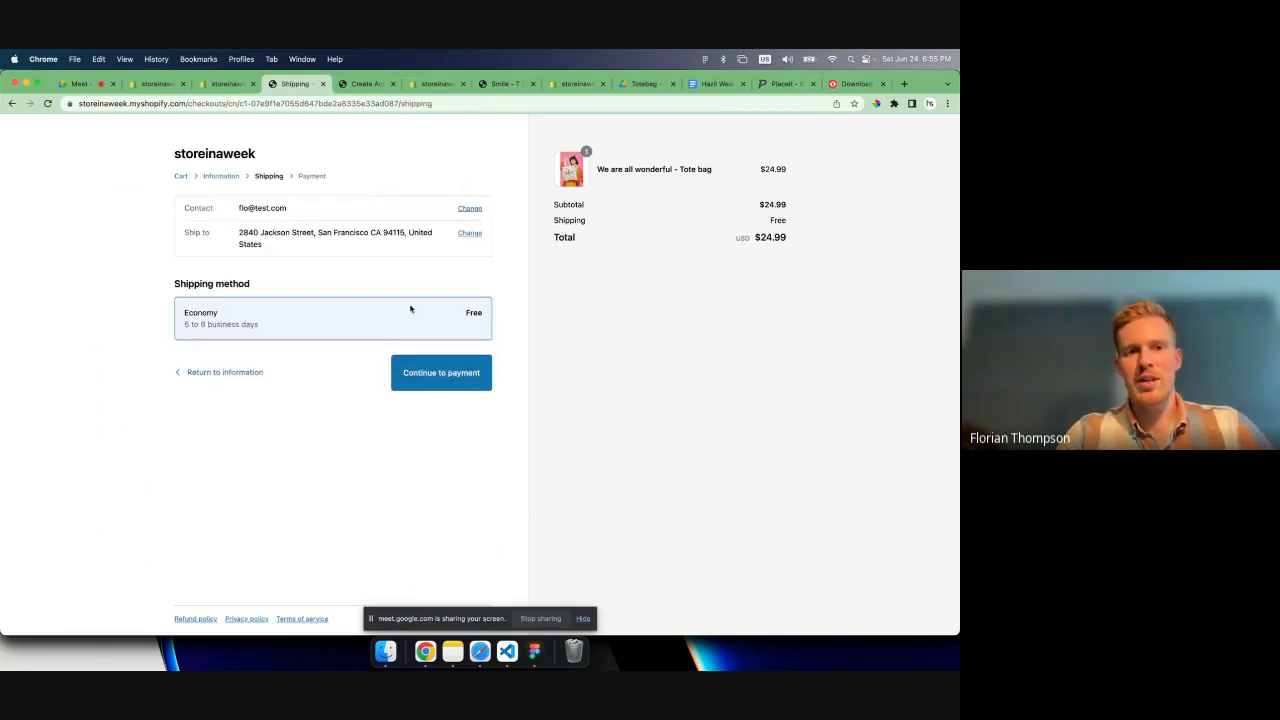
left_click(451, 373)
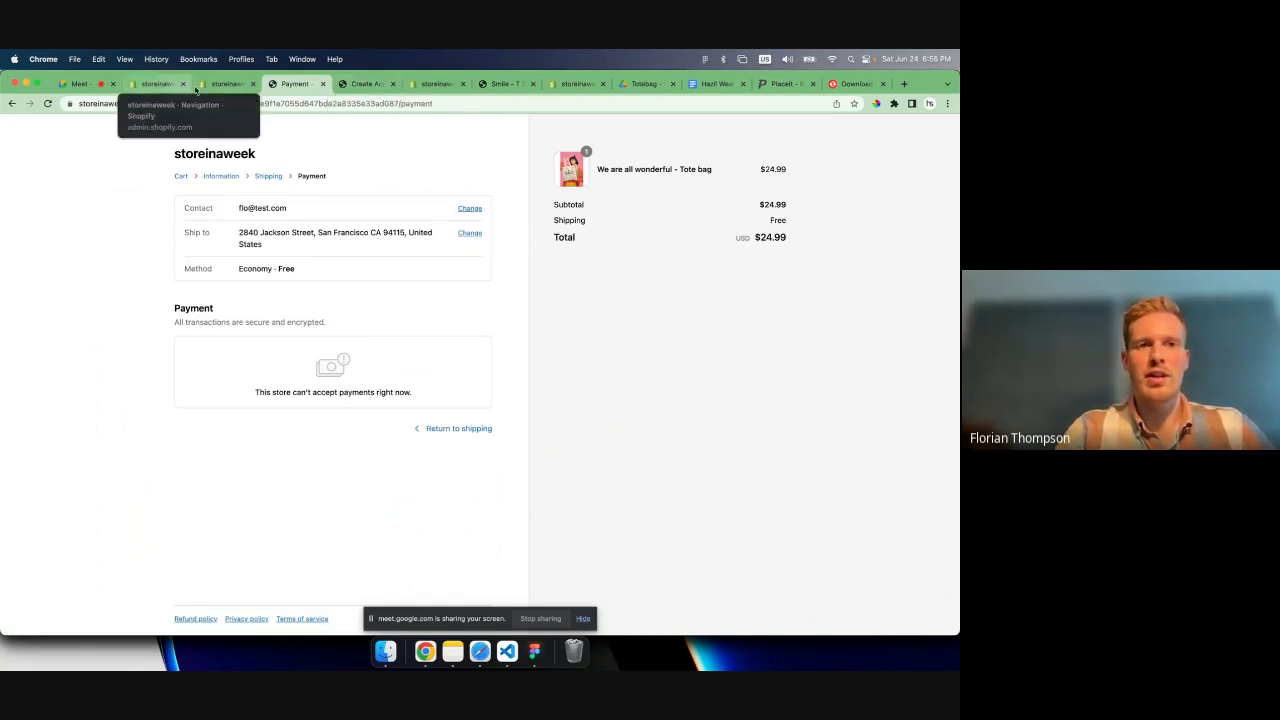
- Switch back to the Shopify admin and view the store's Orders page
left_click(227, 84)
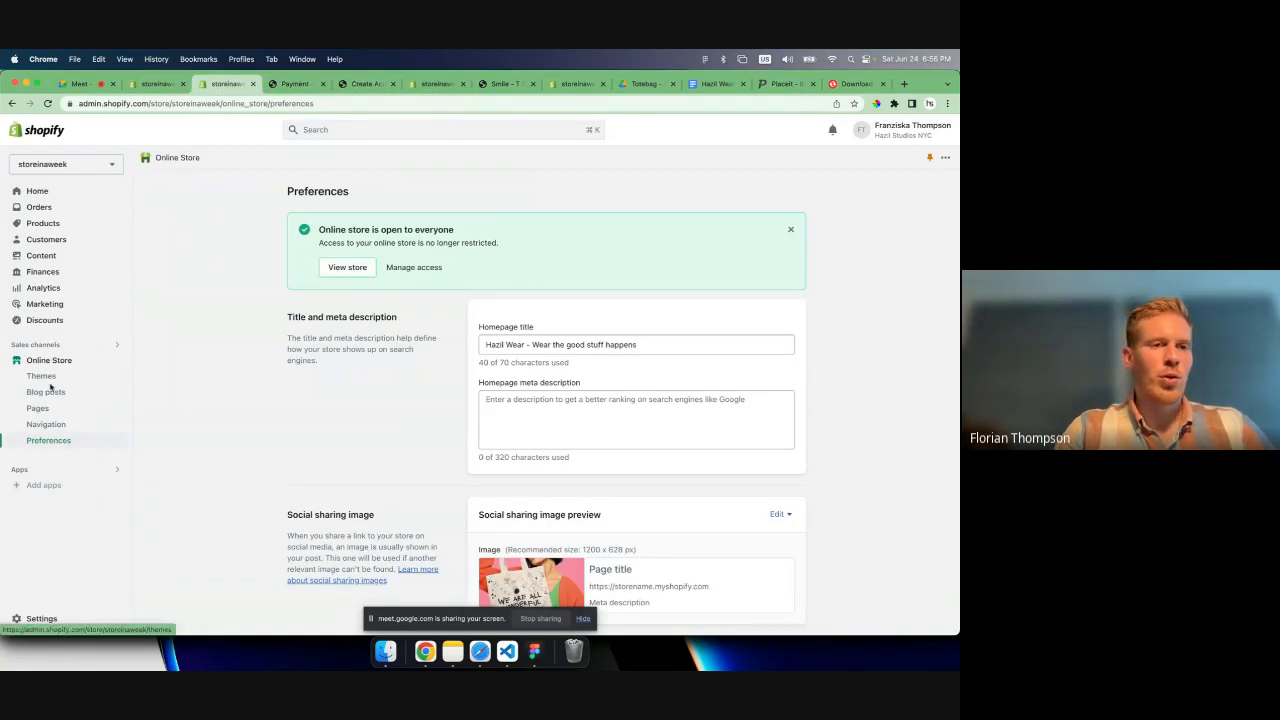
left_click(39, 206)
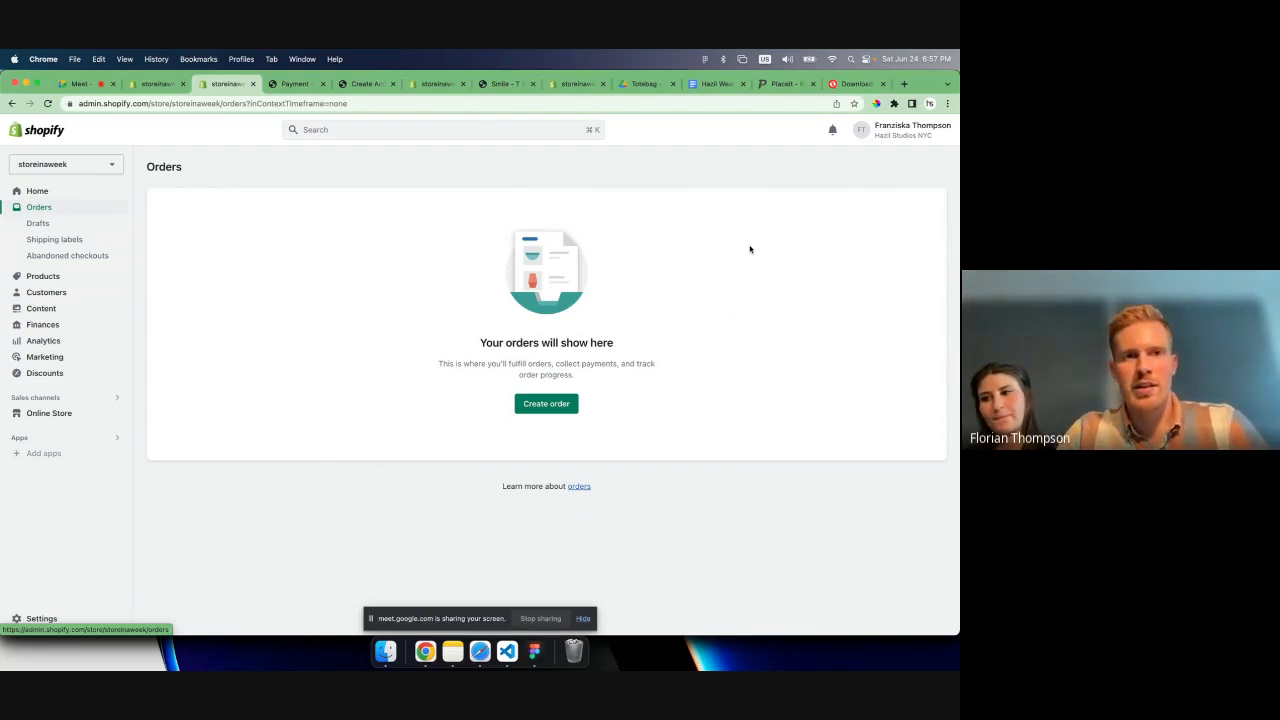
- Search Google for "shopify hardware" and open the "Hardware for Shopify POS" help page
key("super+t")
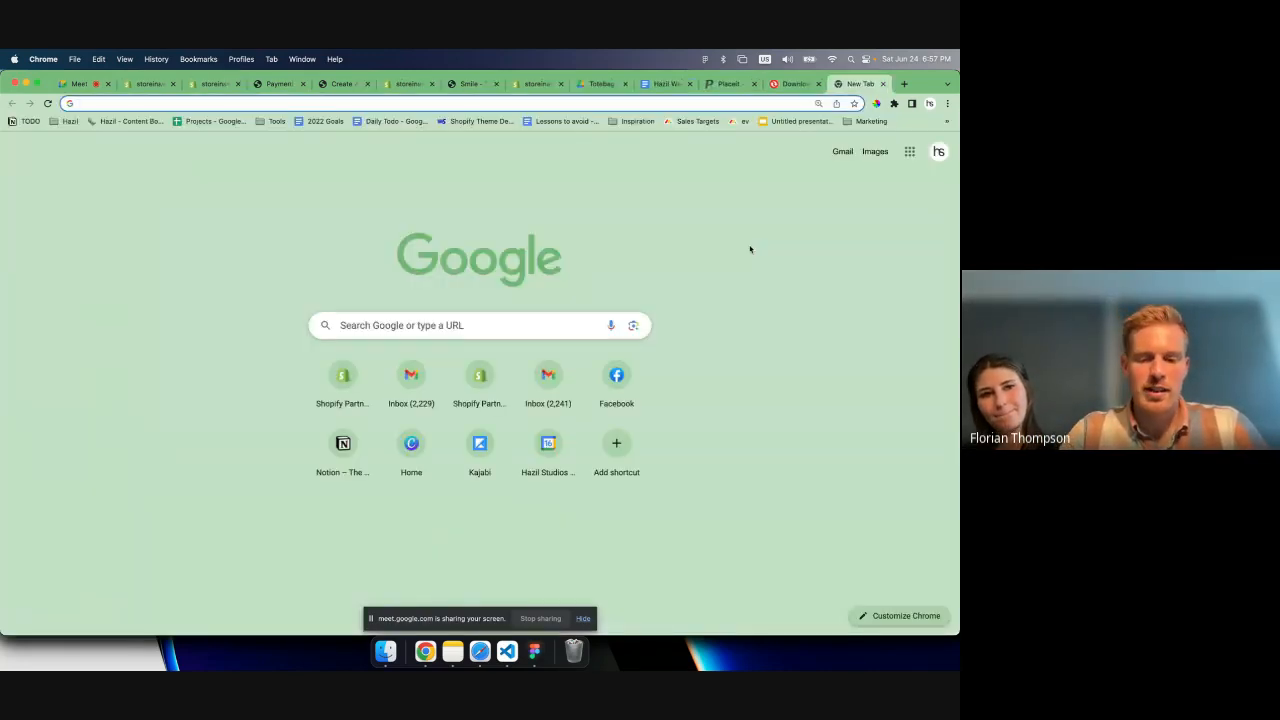
type("shopify hardware")
key("Return")
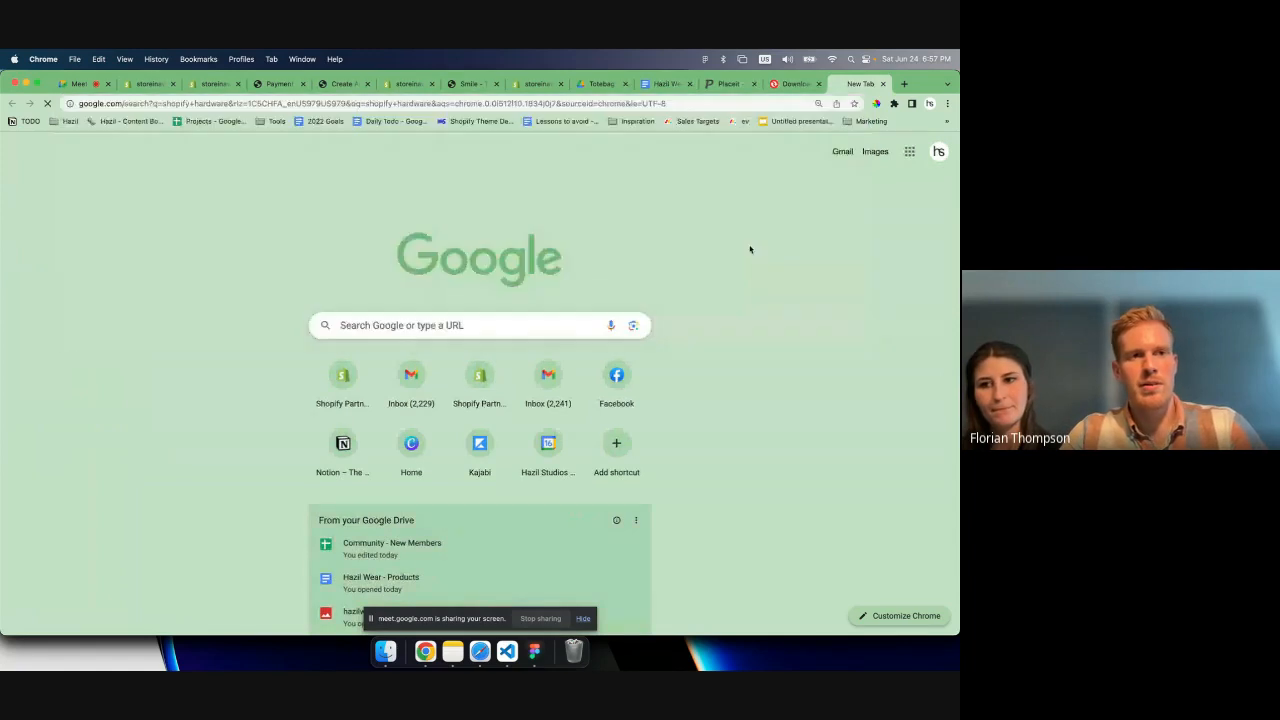
scroll(189, 392, "down", 5)
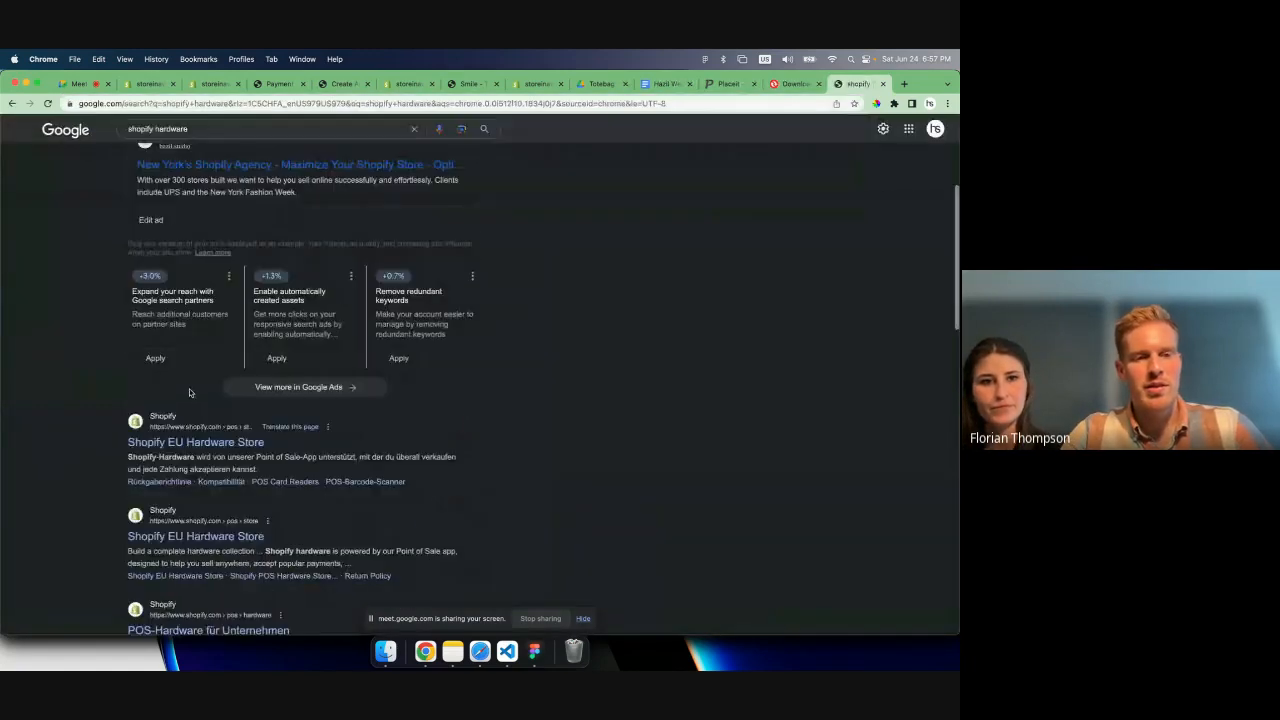
scroll(189, 392, "down", 3)
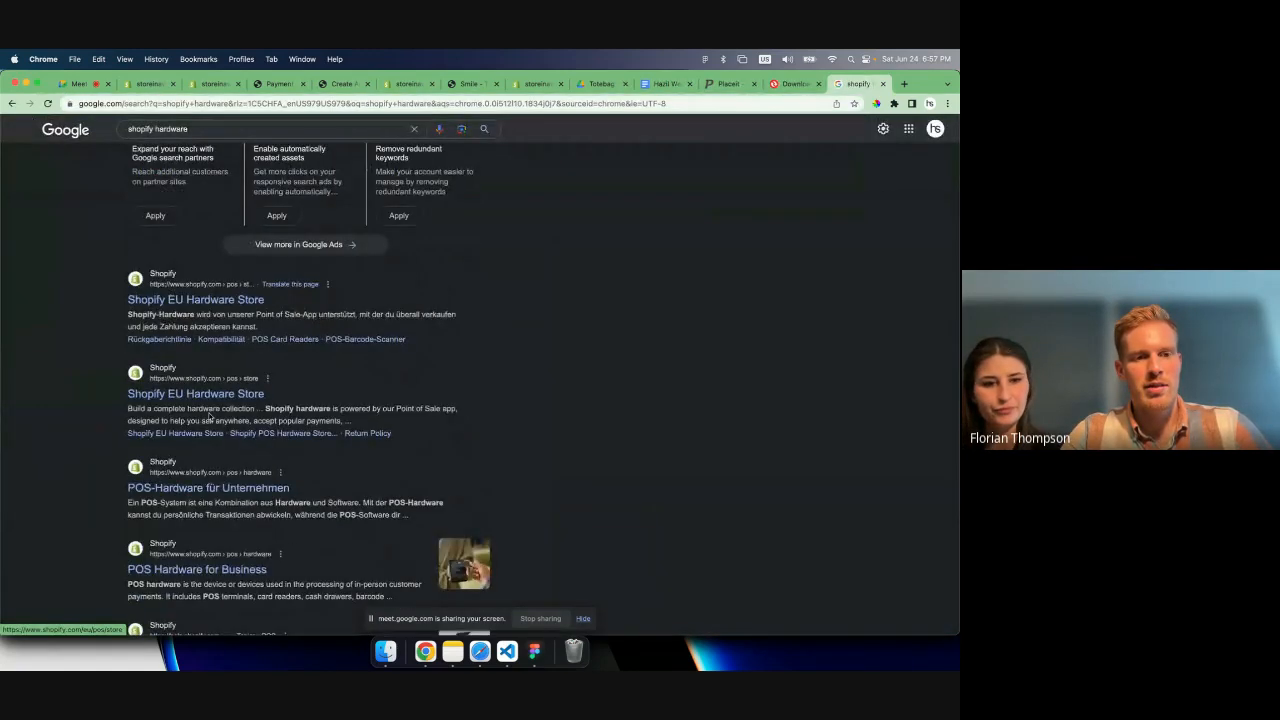
scroll(224, 563, "down", 3)
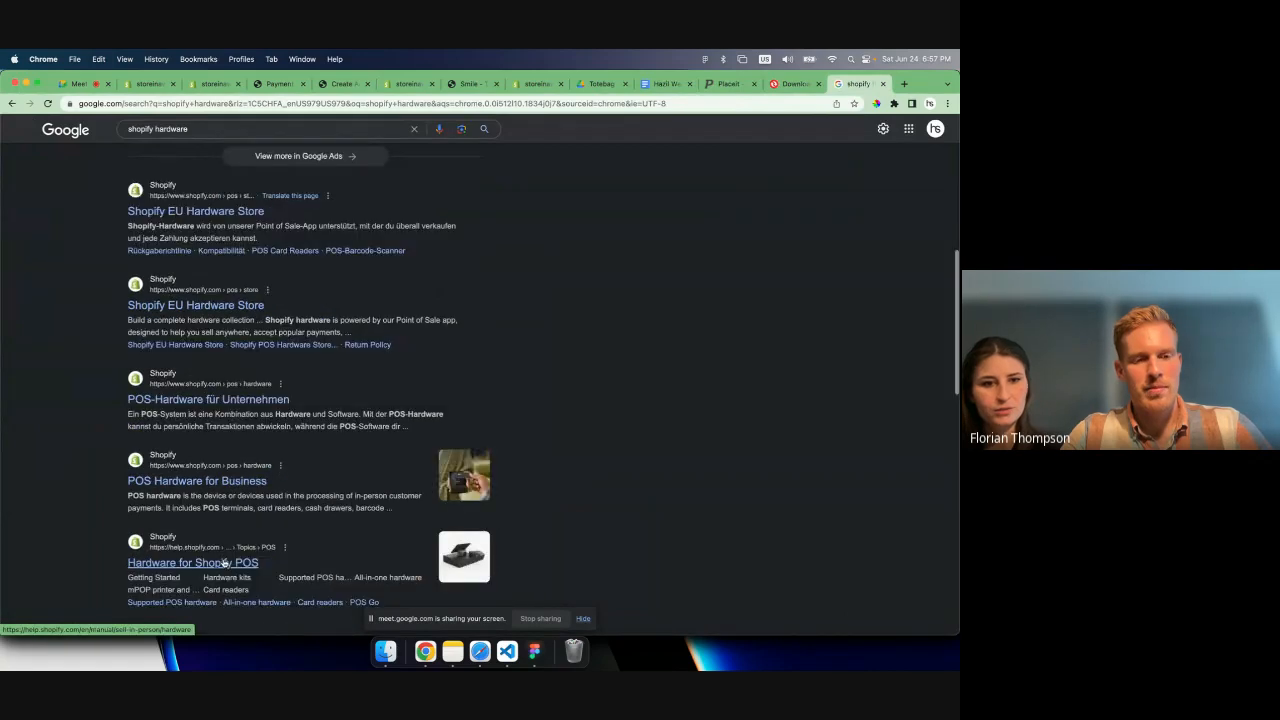
left_click(218, 541)
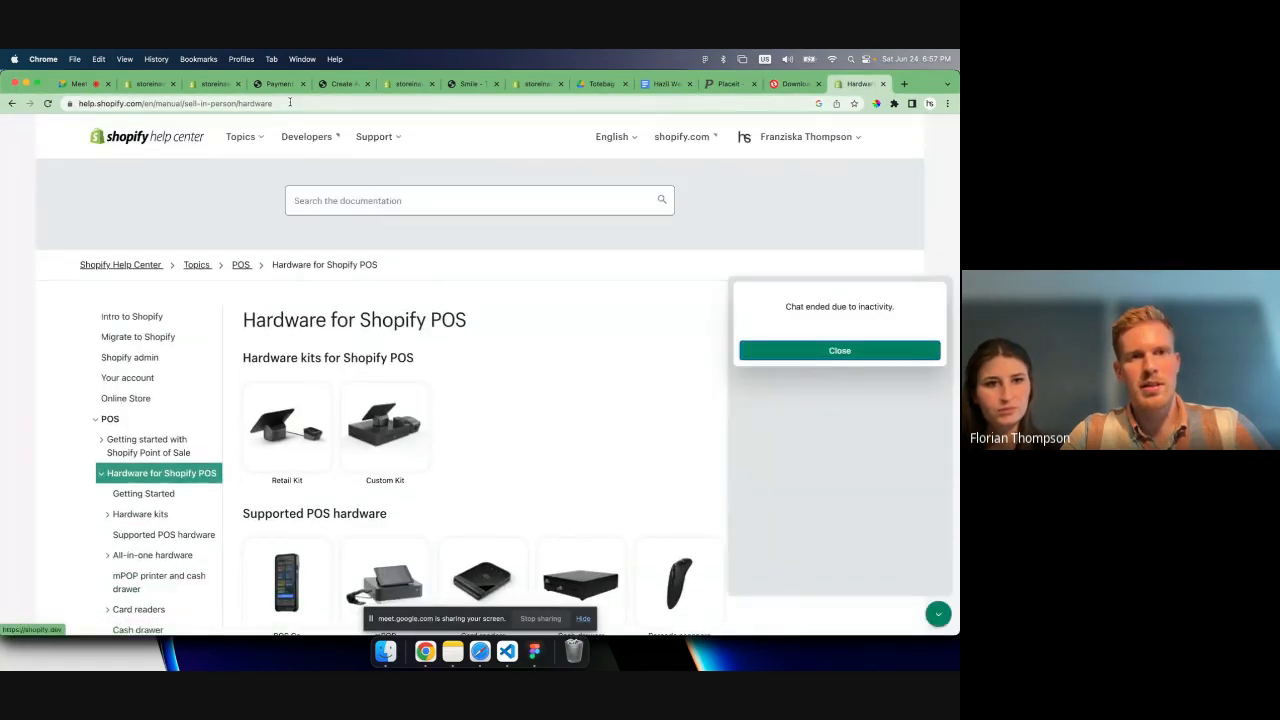
- Copy the POS hardware help page's address and send it to everyone in the Google Meet chat
left_click(289, 102)
key("super+c")
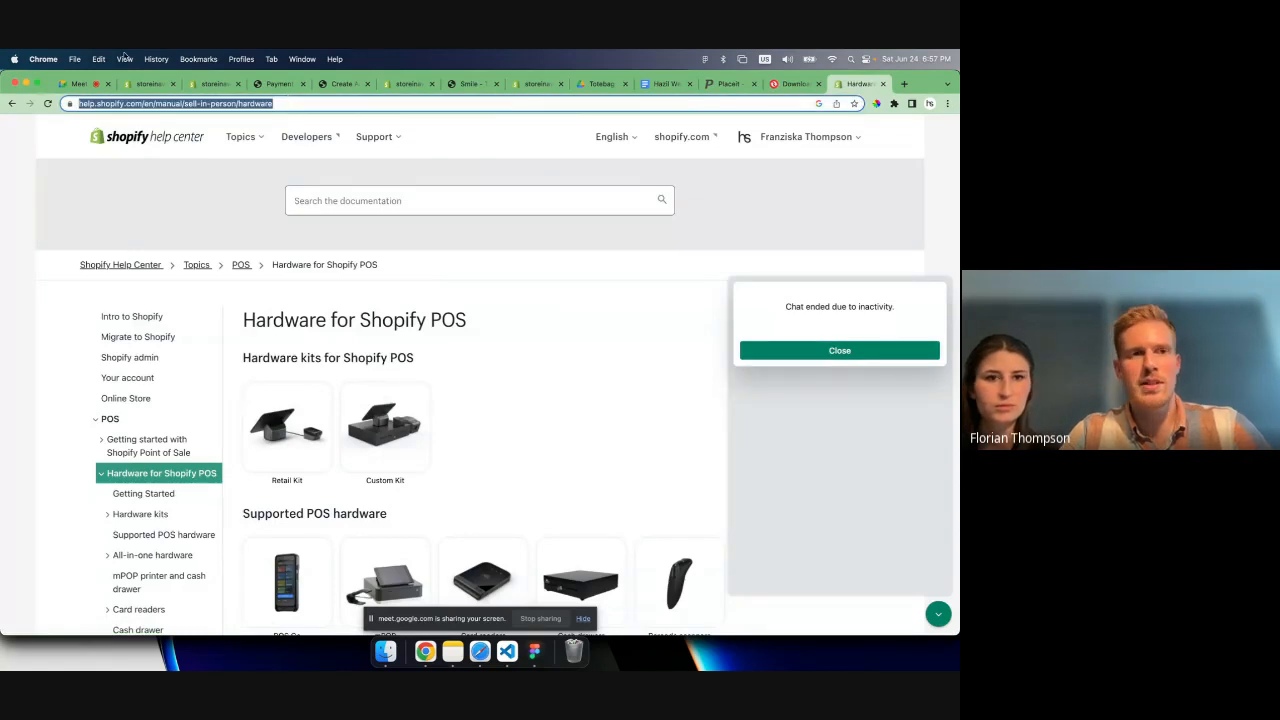
left_click(80, 84)
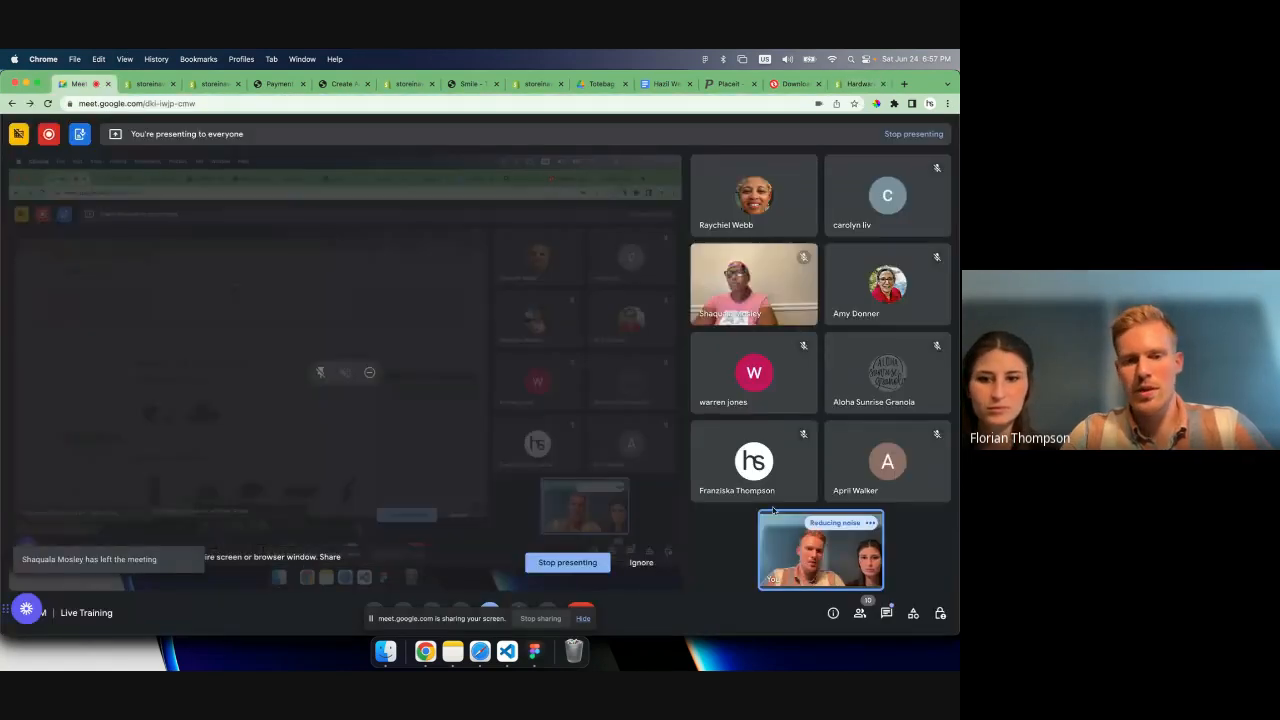
left_click(583, 619)
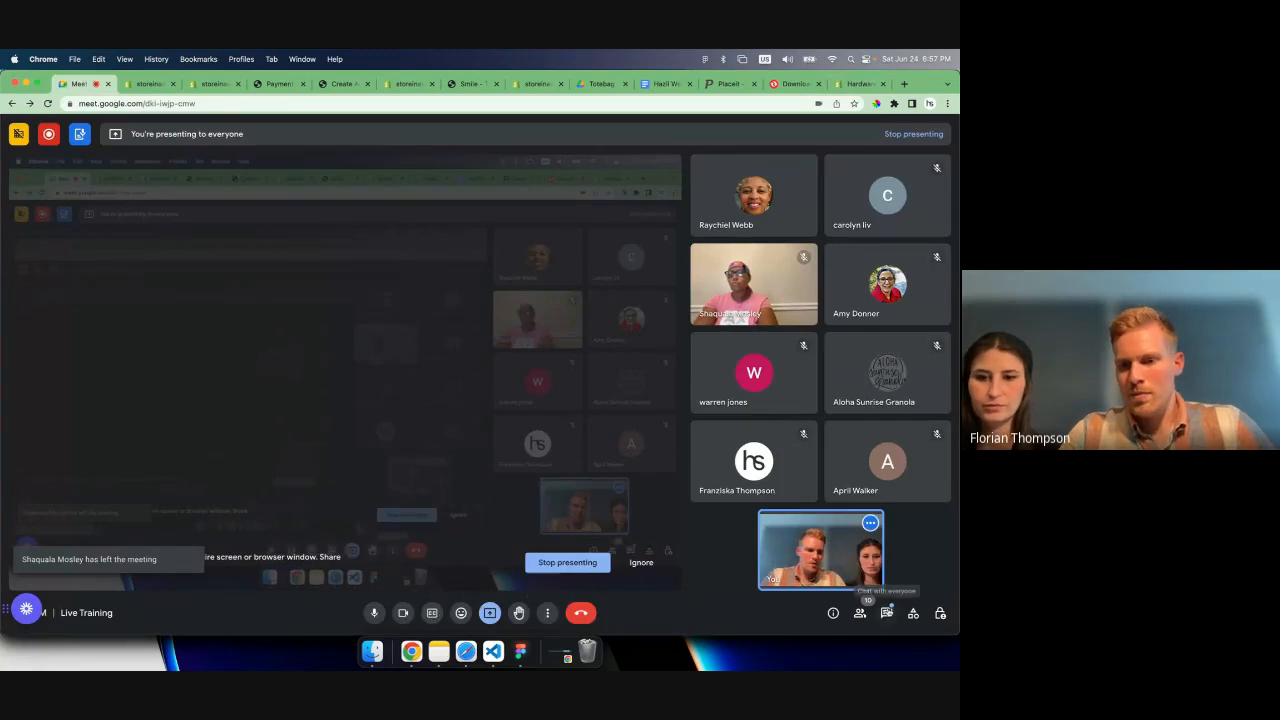
left_click(886, 613)
key("super+v")
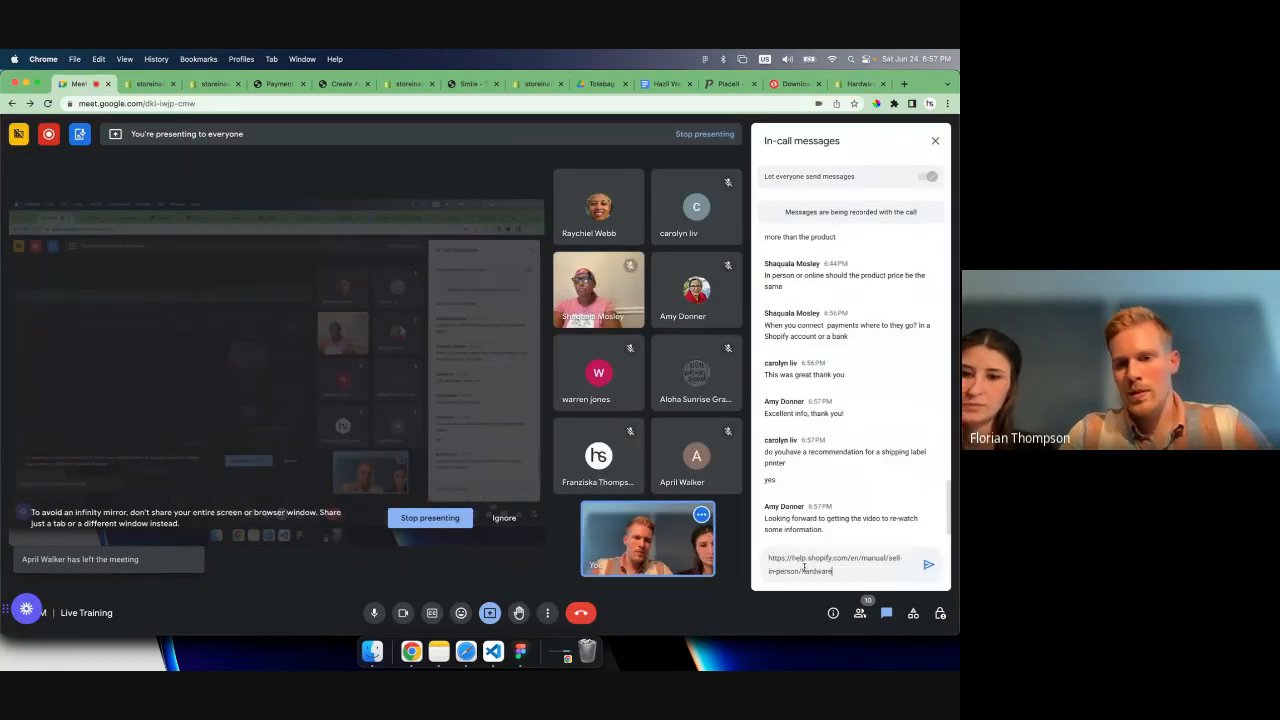
key("Return")
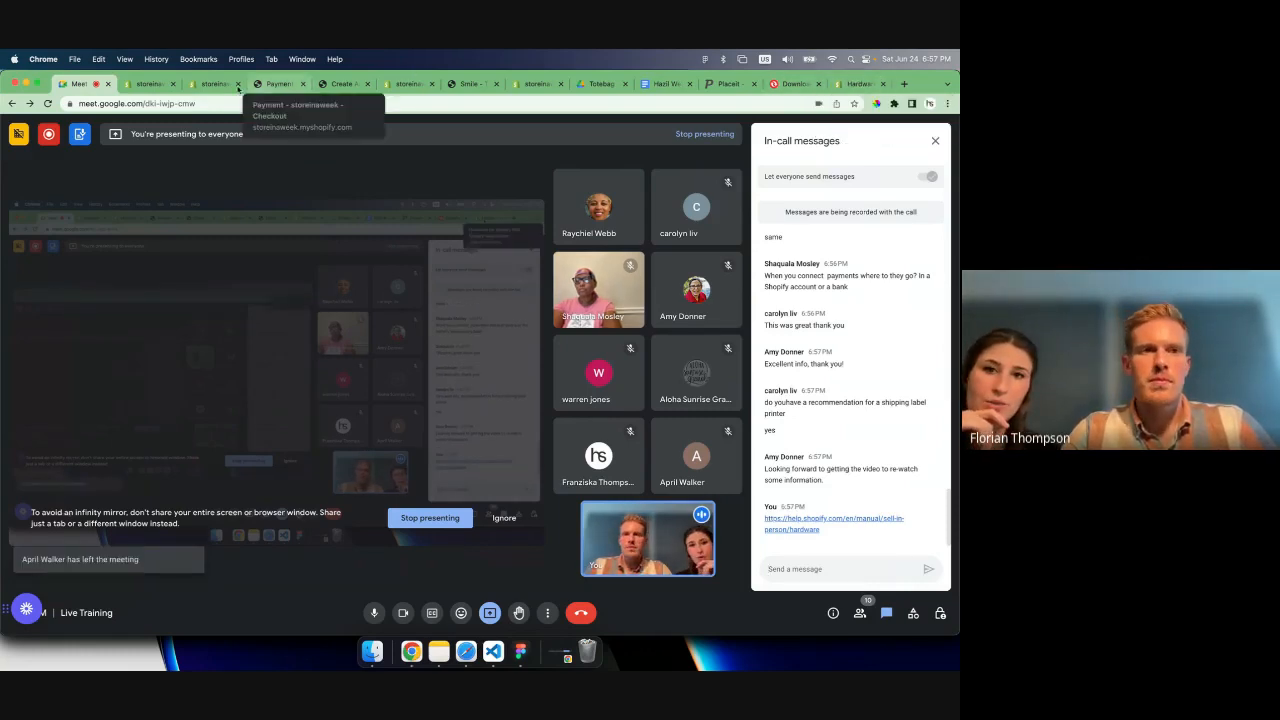
- Return to the Shopify help page and examine the hardware kits and supported POS hardware
left_click(842, 84)
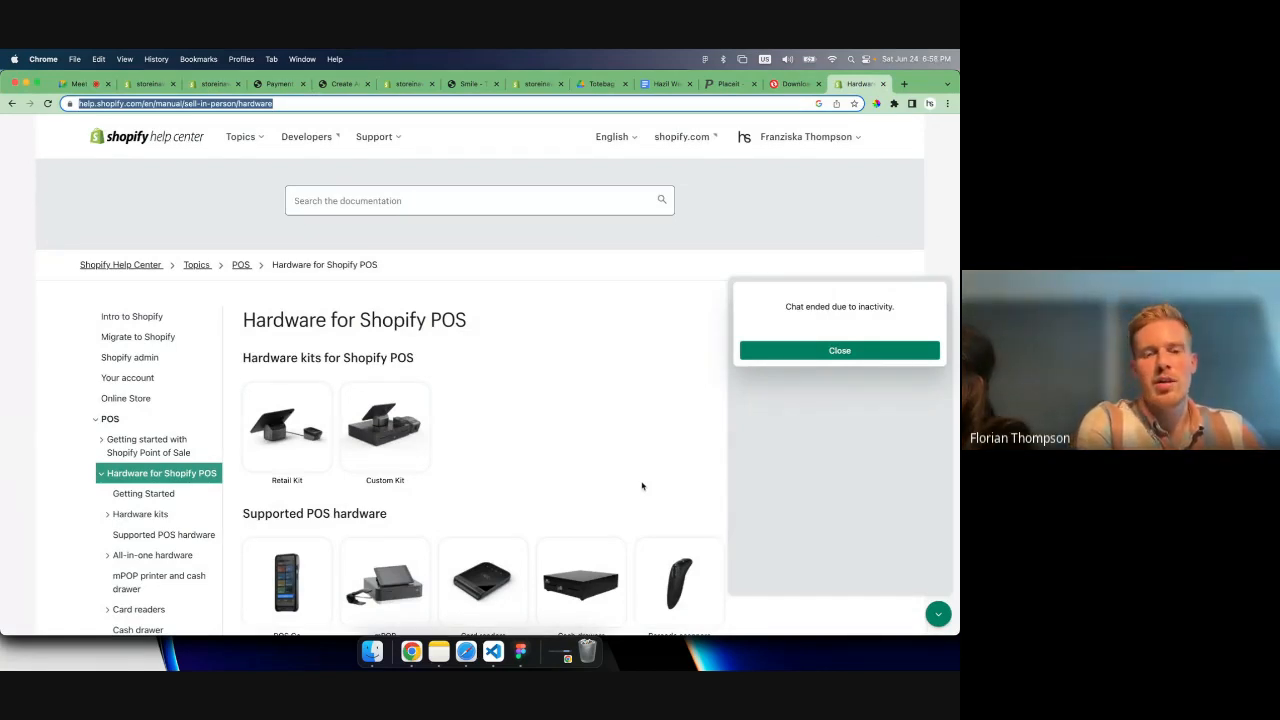
scroll(642, 486, "down", 5)
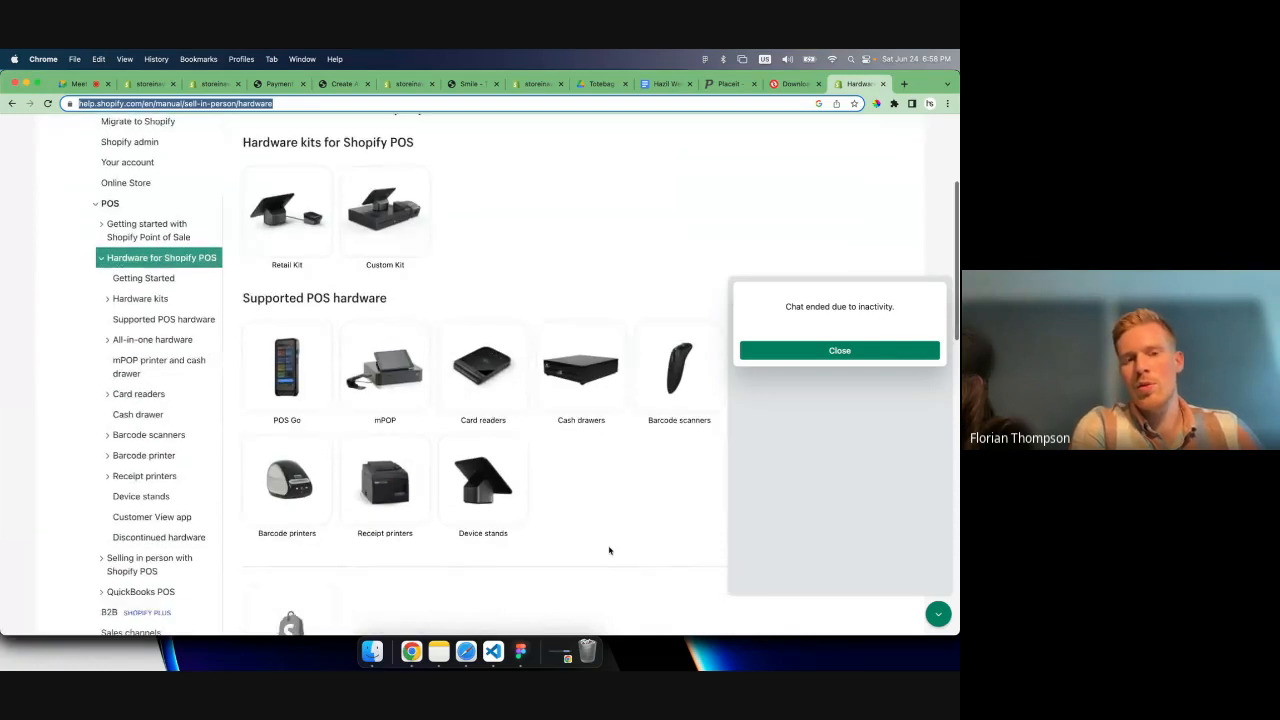
scroll(609, 550, "down", 2)
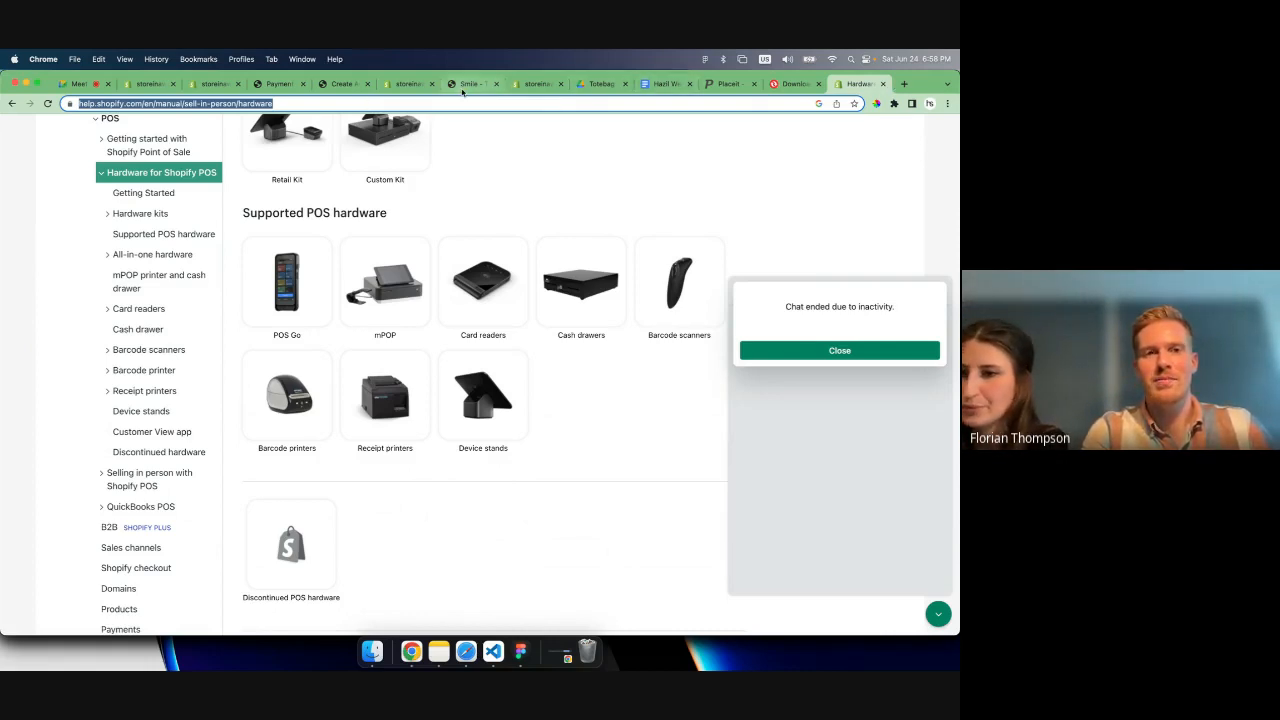
- Switch to the Google Meet call and stop presenting the screen
left_click(76, 83)
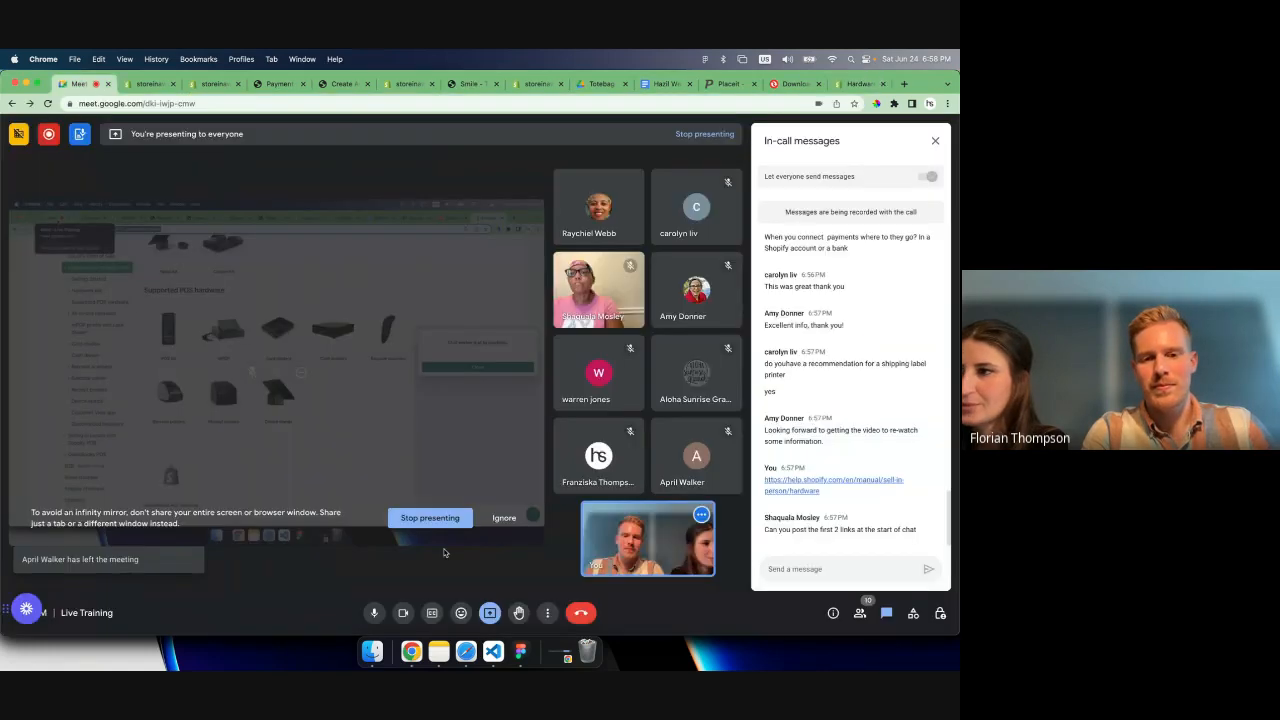
left_click(489, 612)
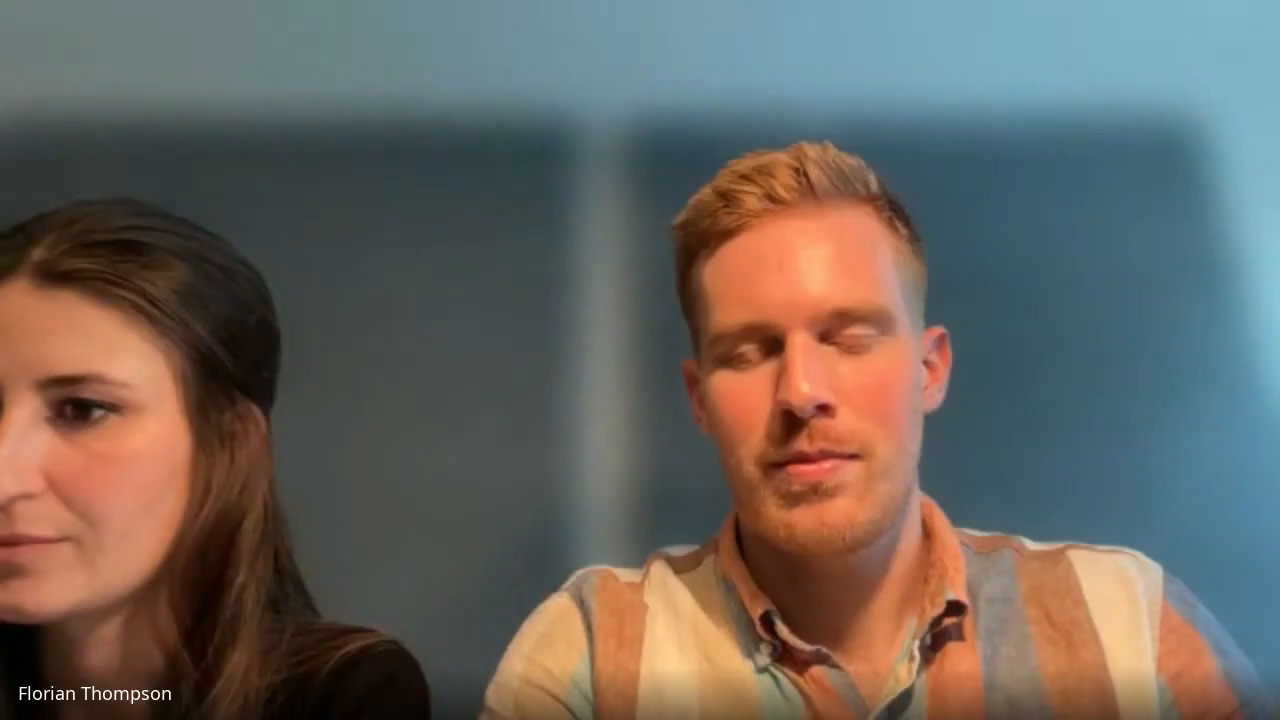